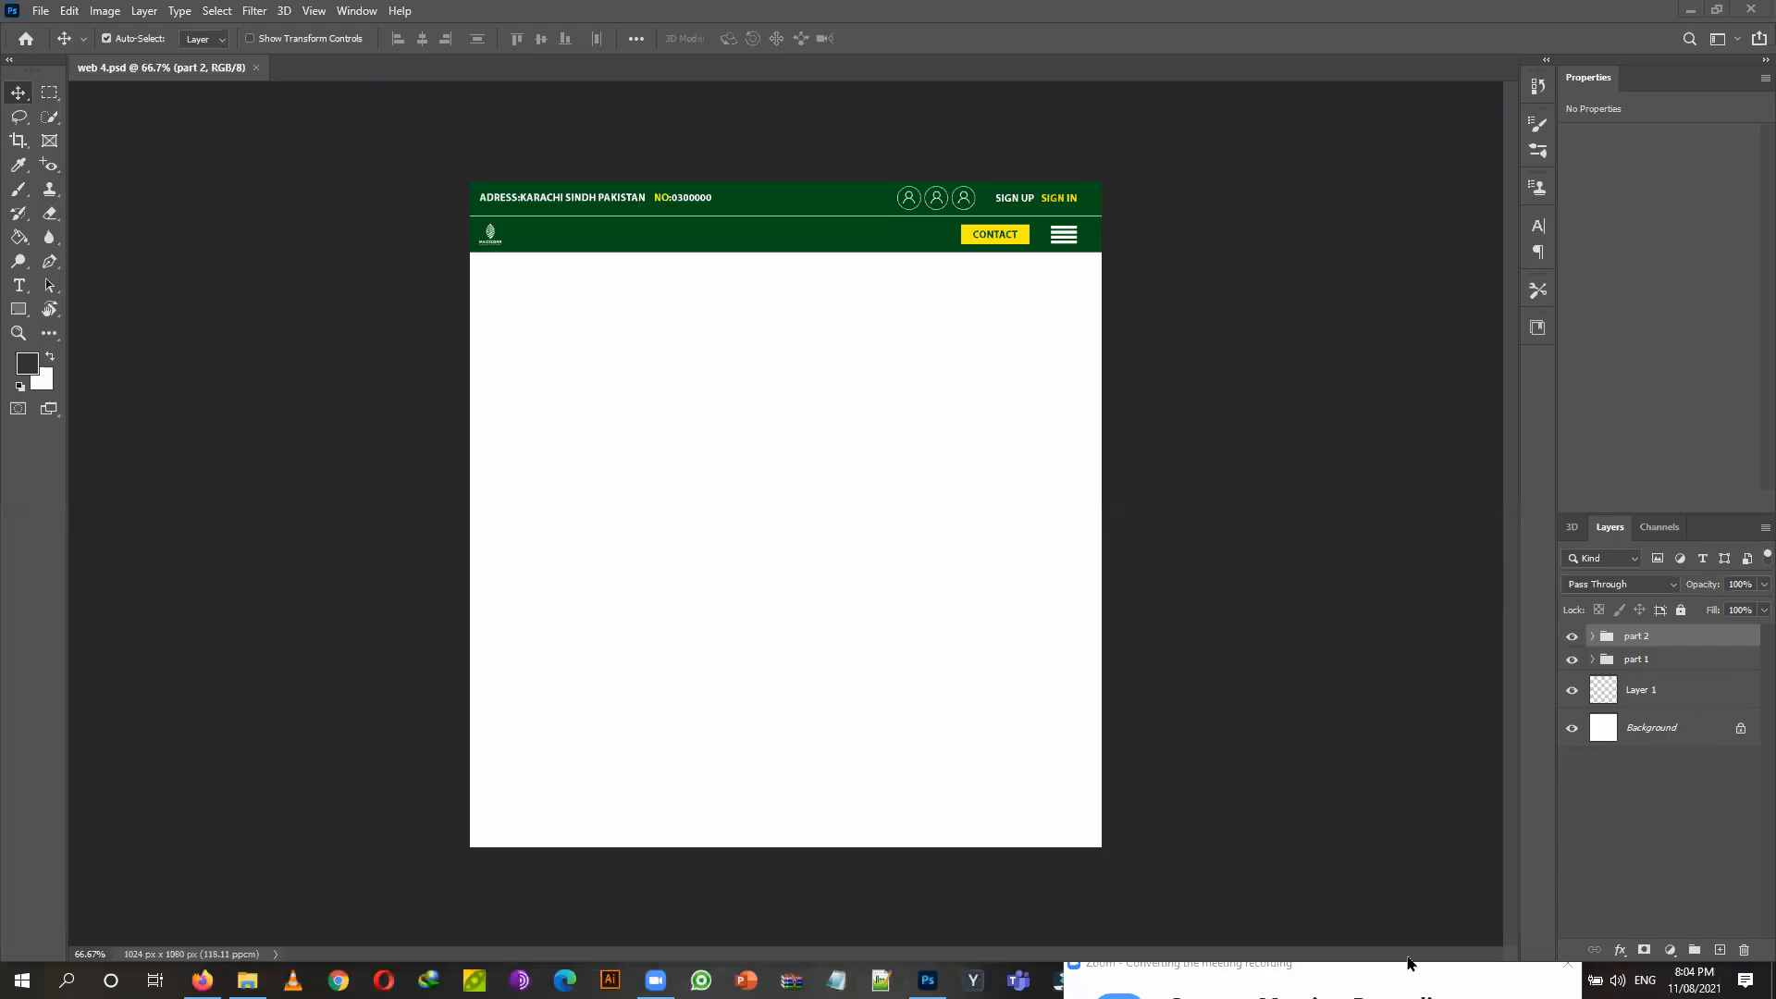
# Add an empty Group 2 at the top, lock the part 1 and part 2 groups, and select Group 2.
pyautogui.click(1695, 949)
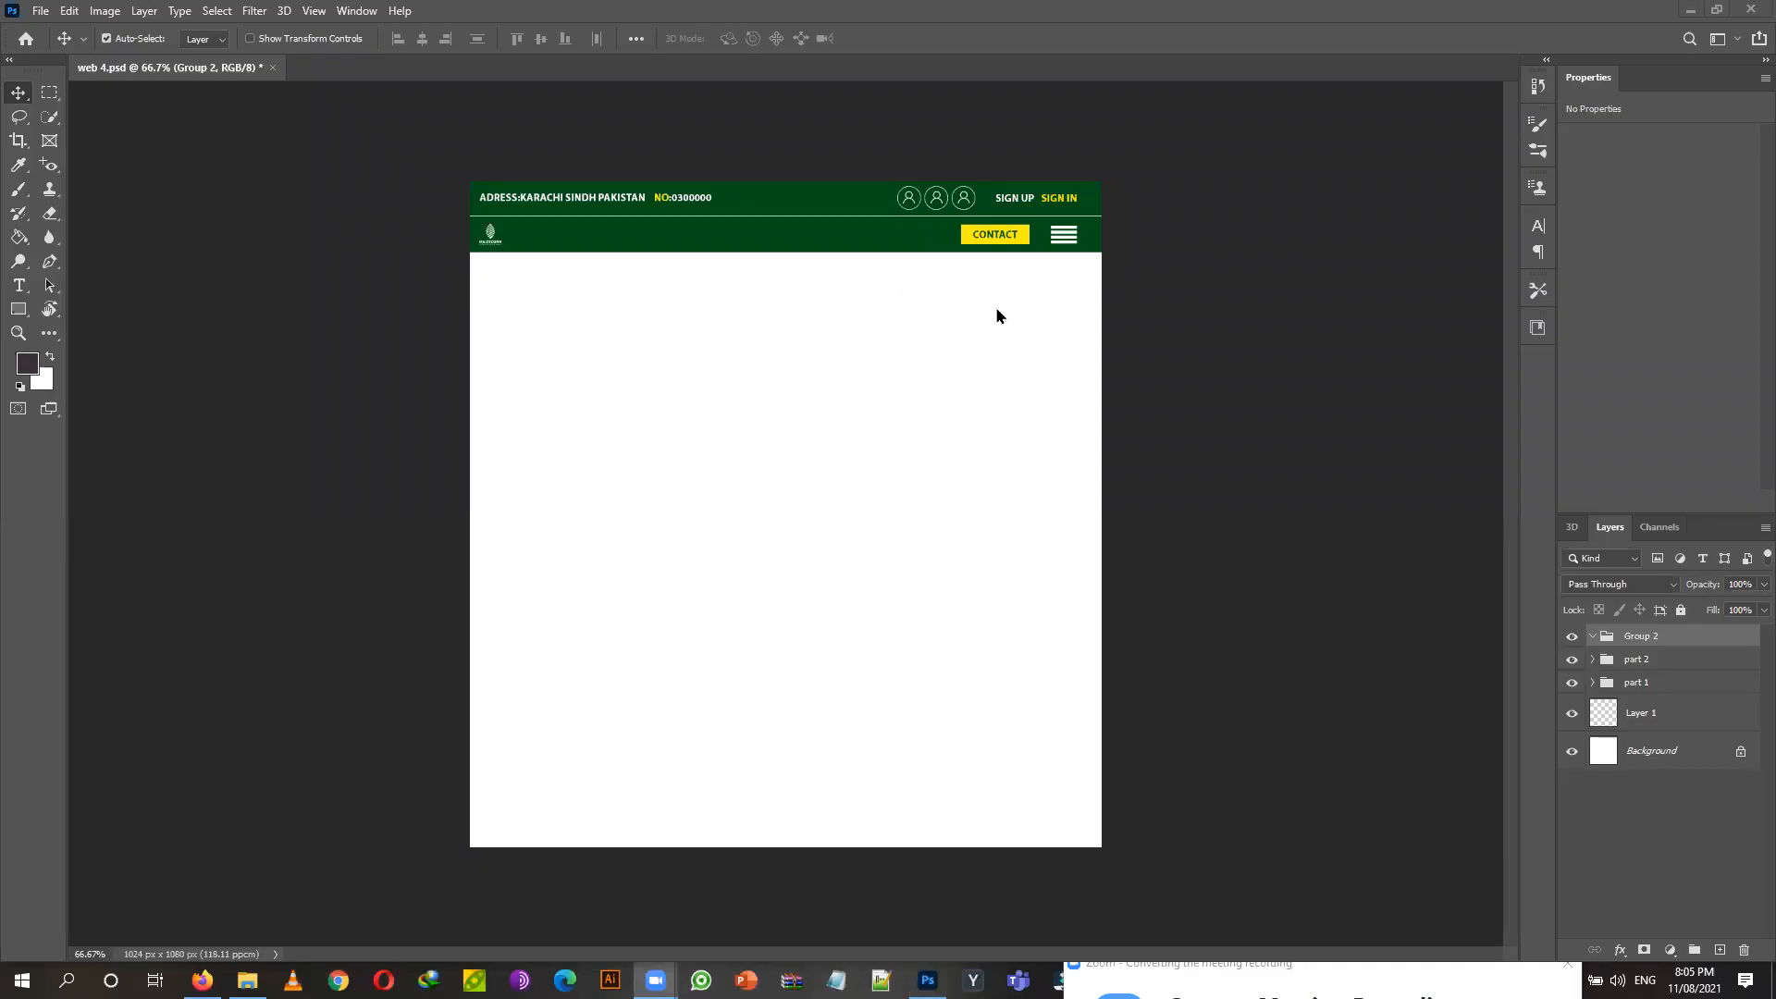
pyautogui.click(1681, 689)
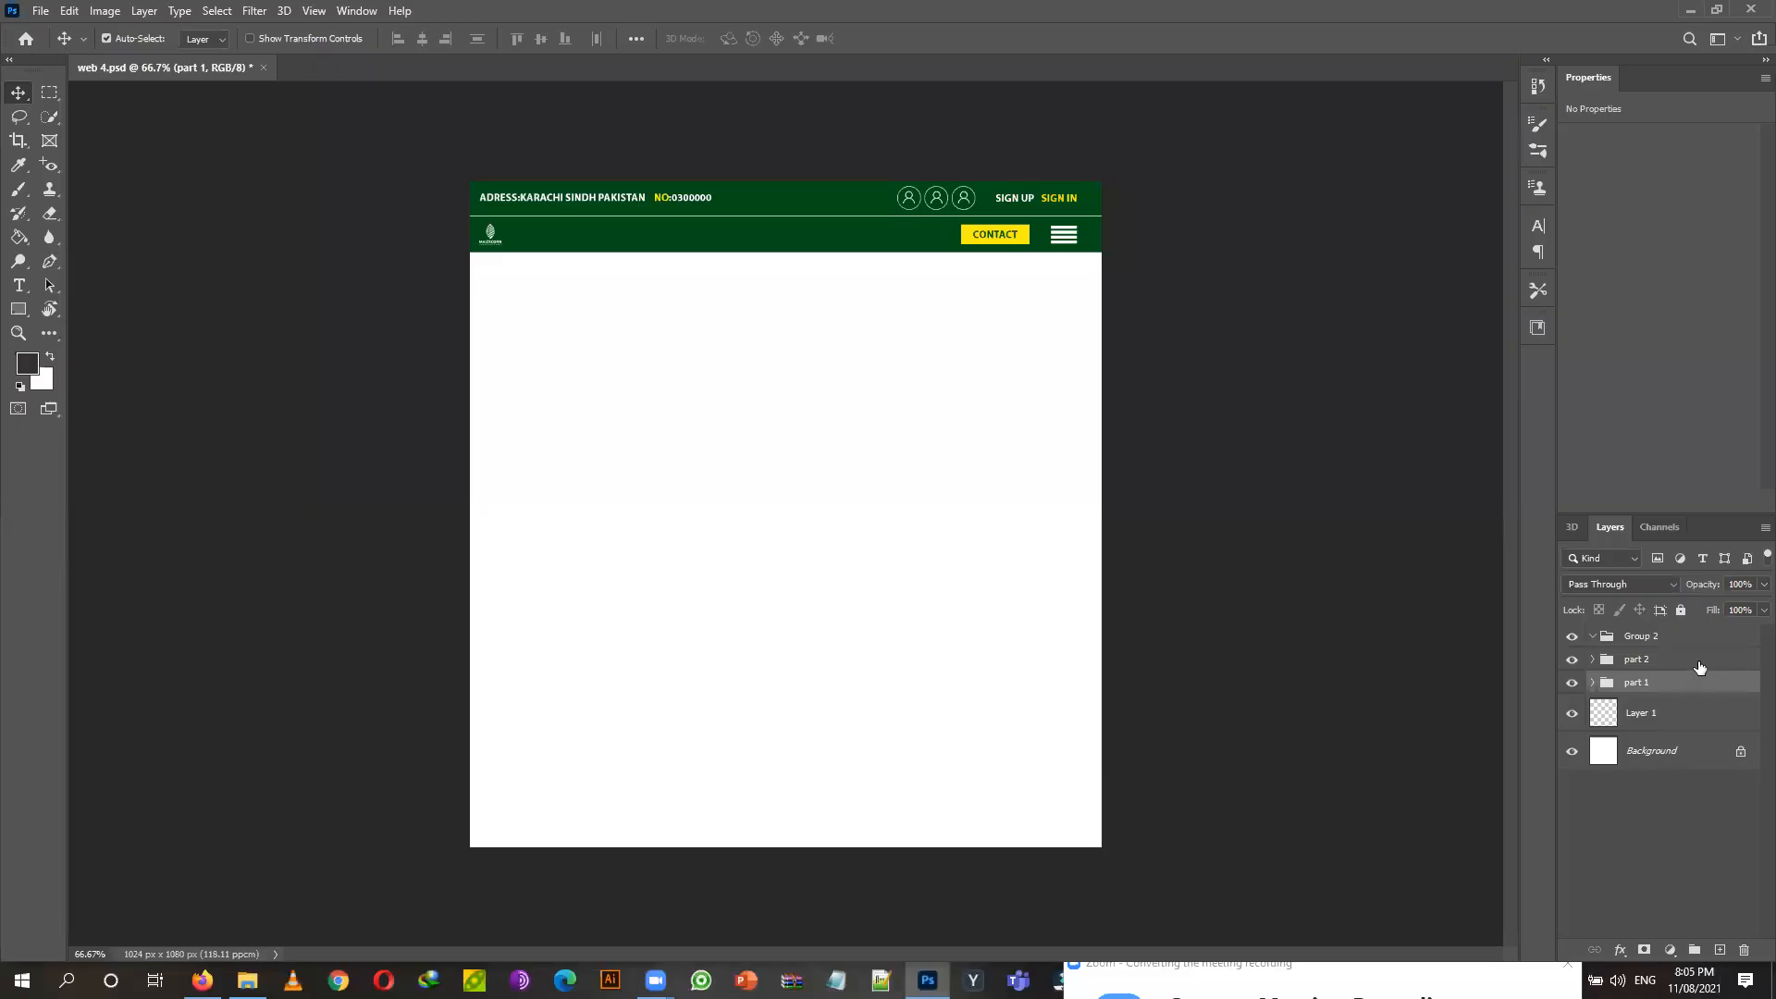
pyautogui.click(1698, 667)
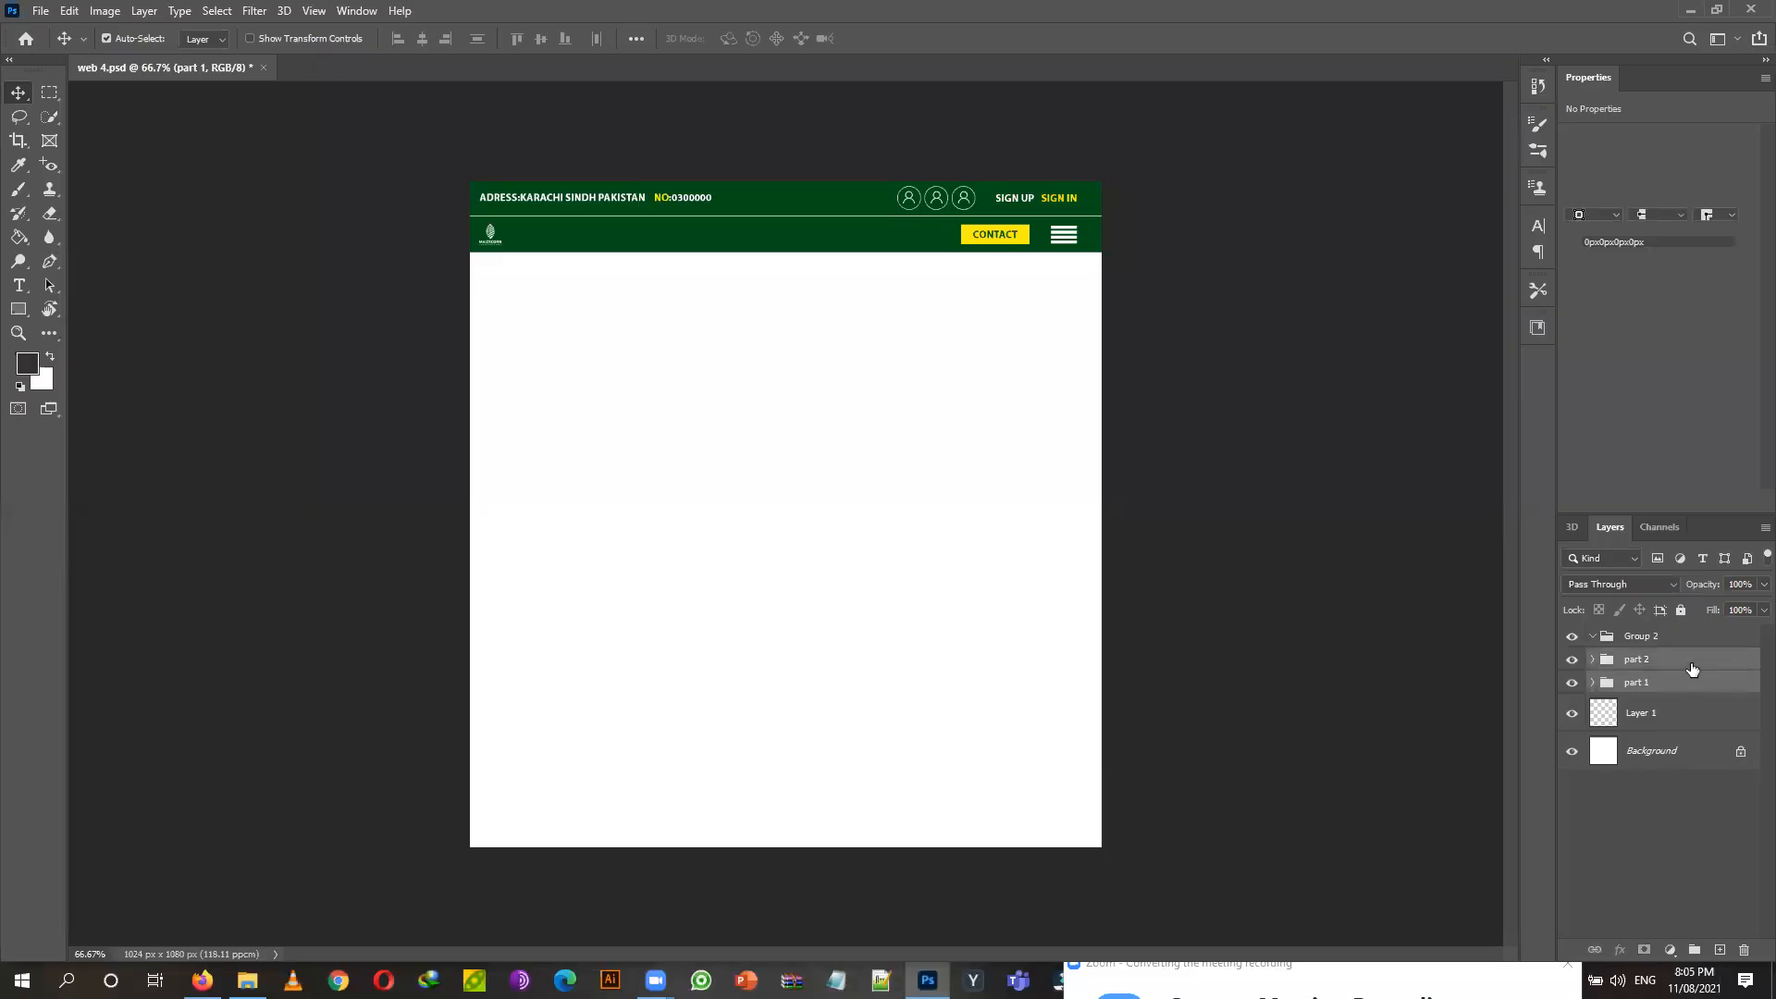
pyautogui.click(1688, 693)
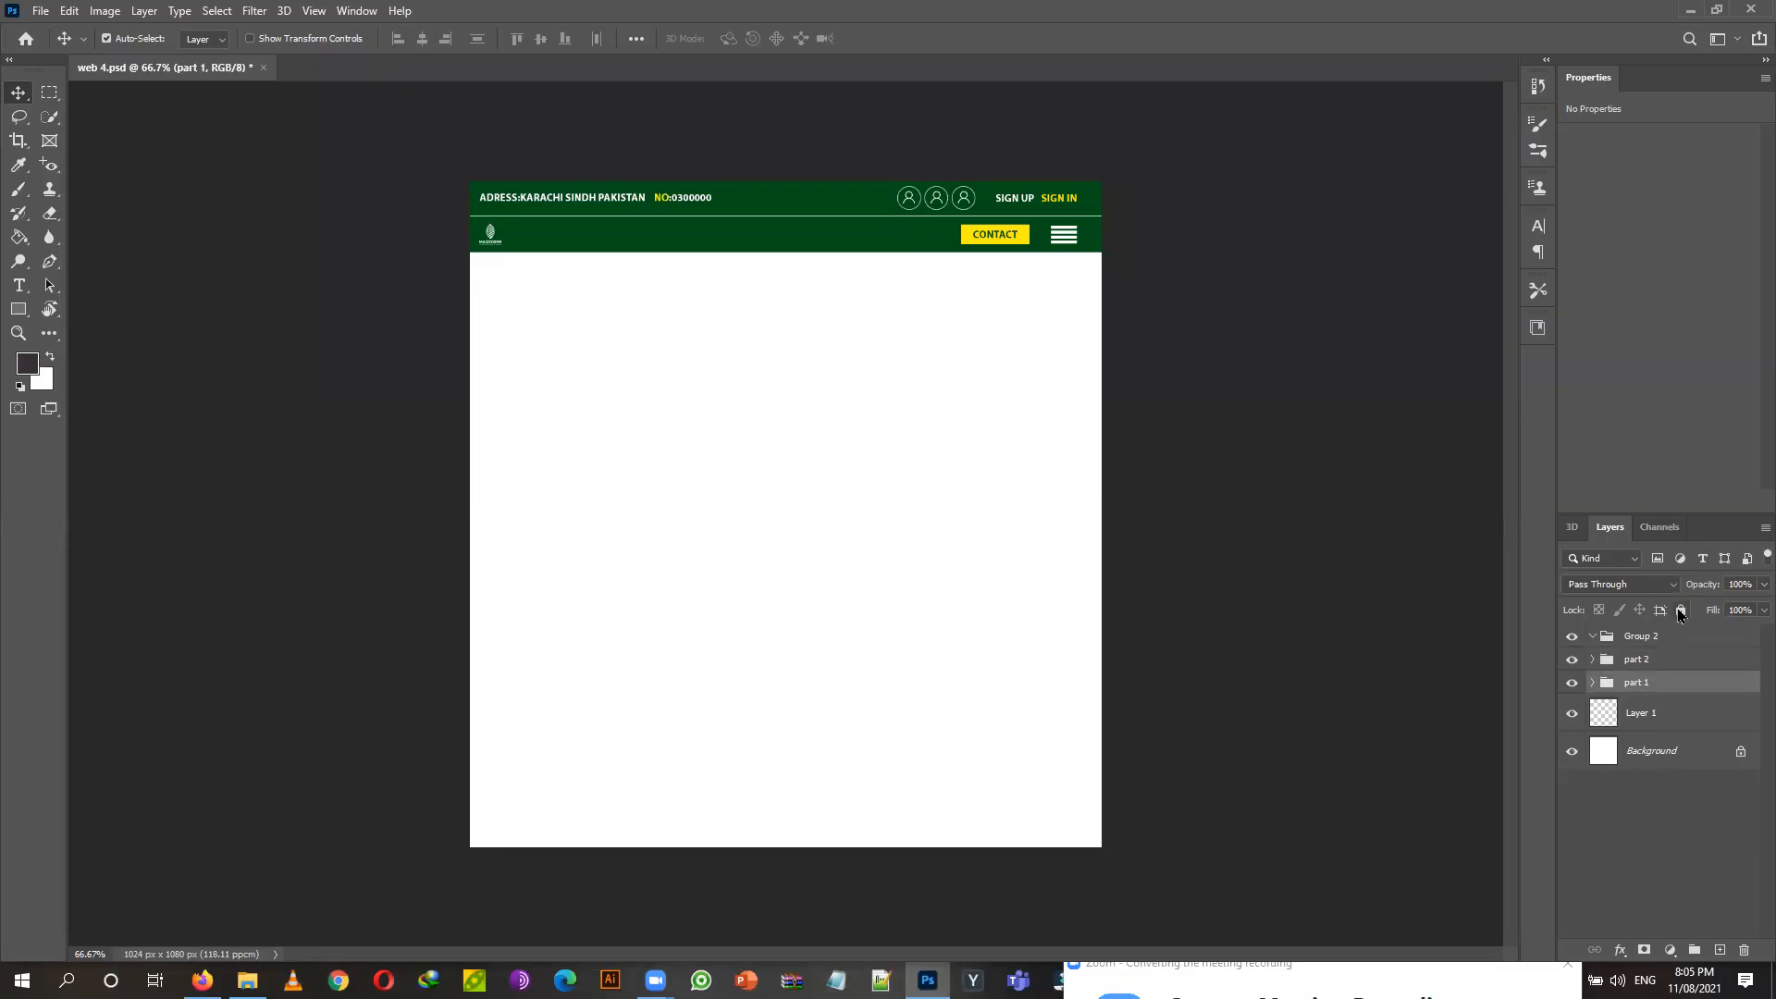
pyautogui.click(1681, 611)
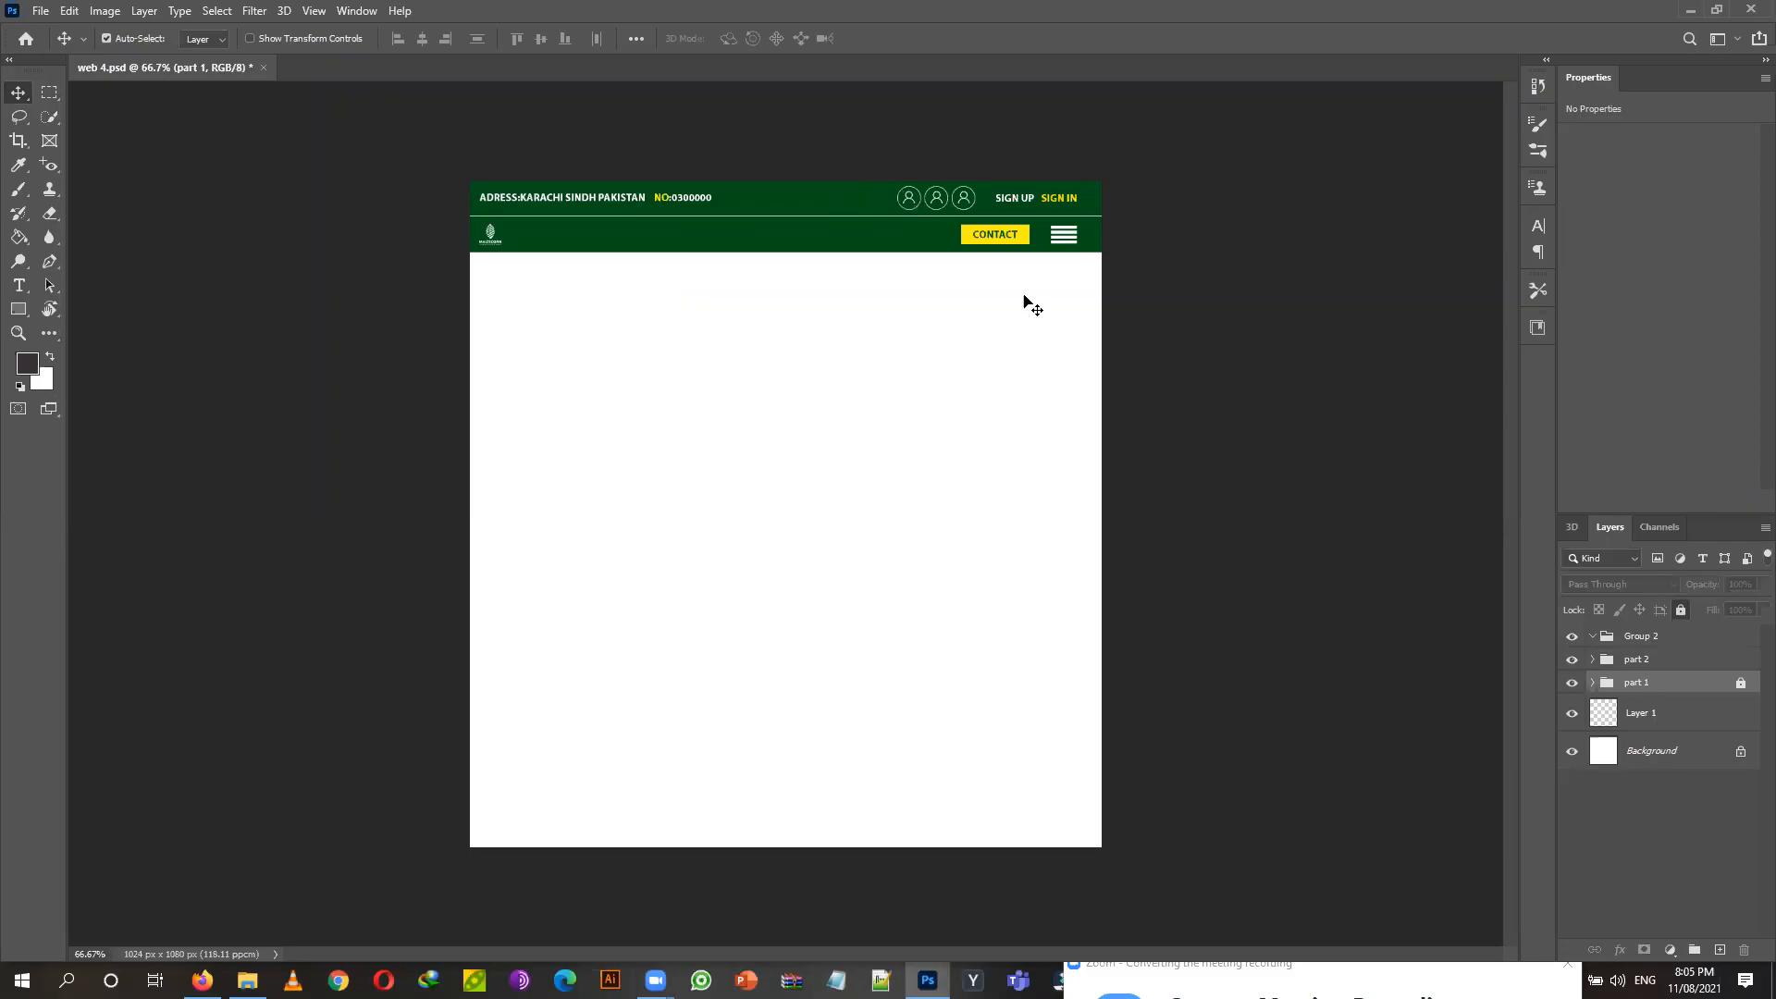
pyautogui.click(1675, 658)
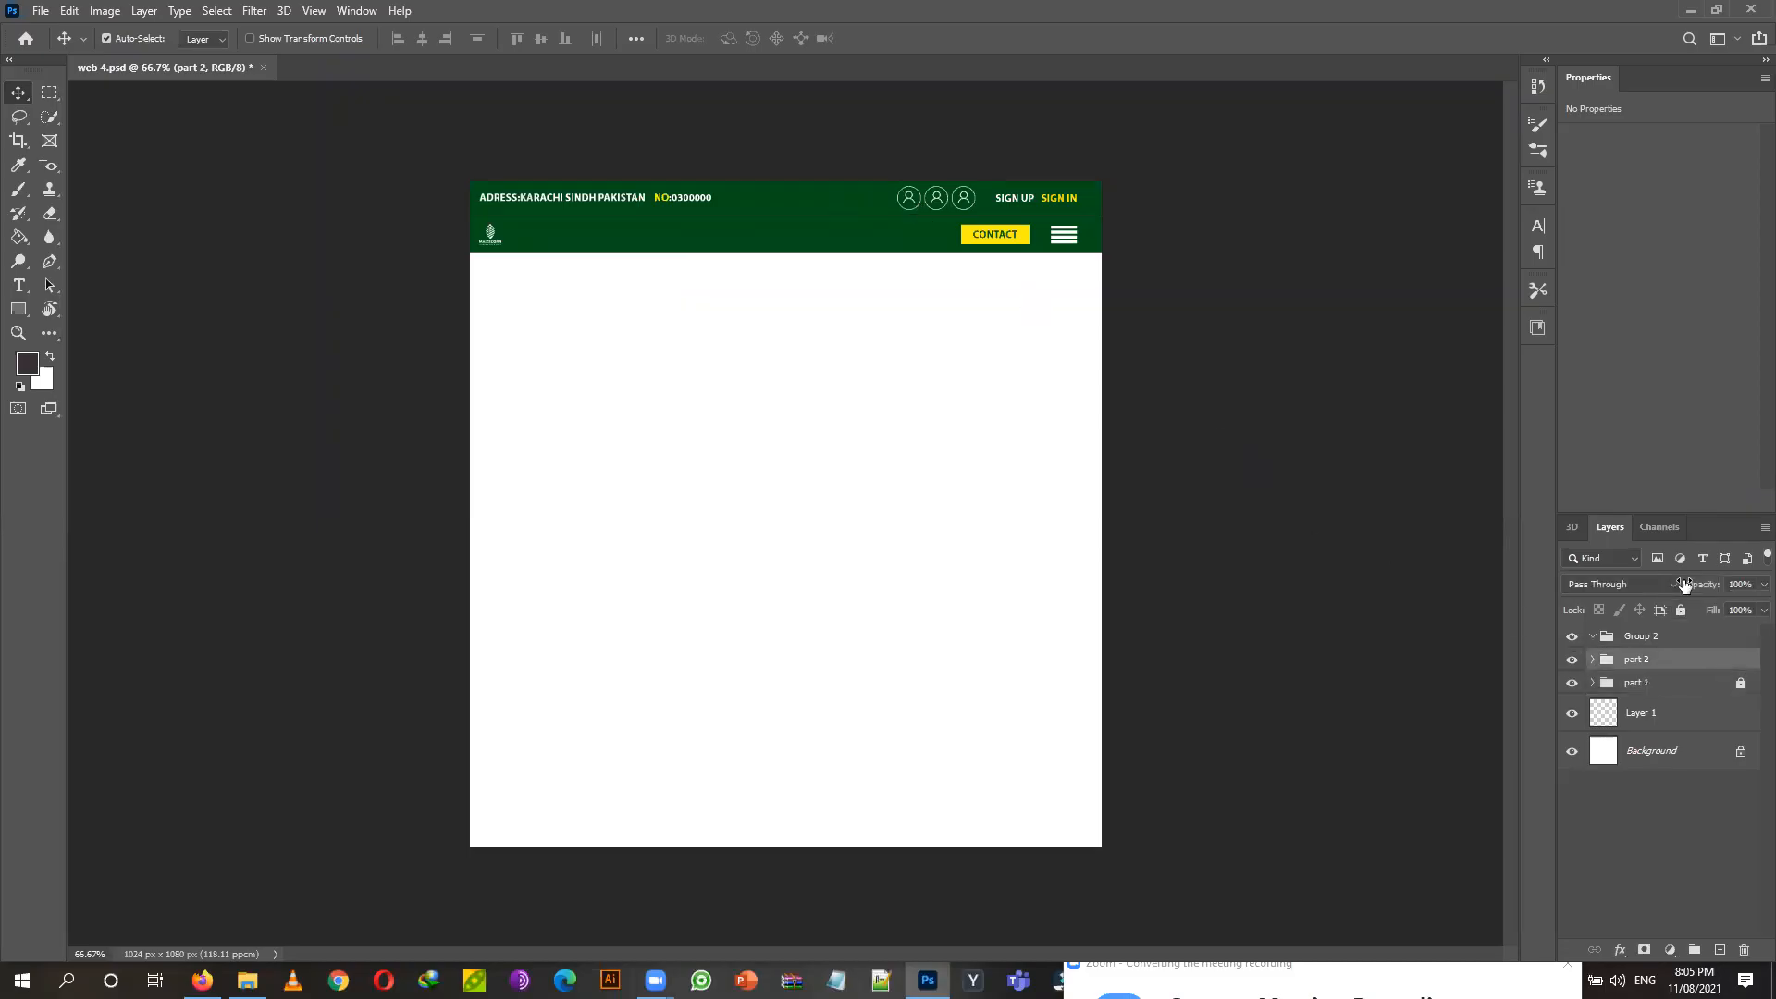
pyautogui.click(1681, 610)
pyautogui.click(1689, 637)
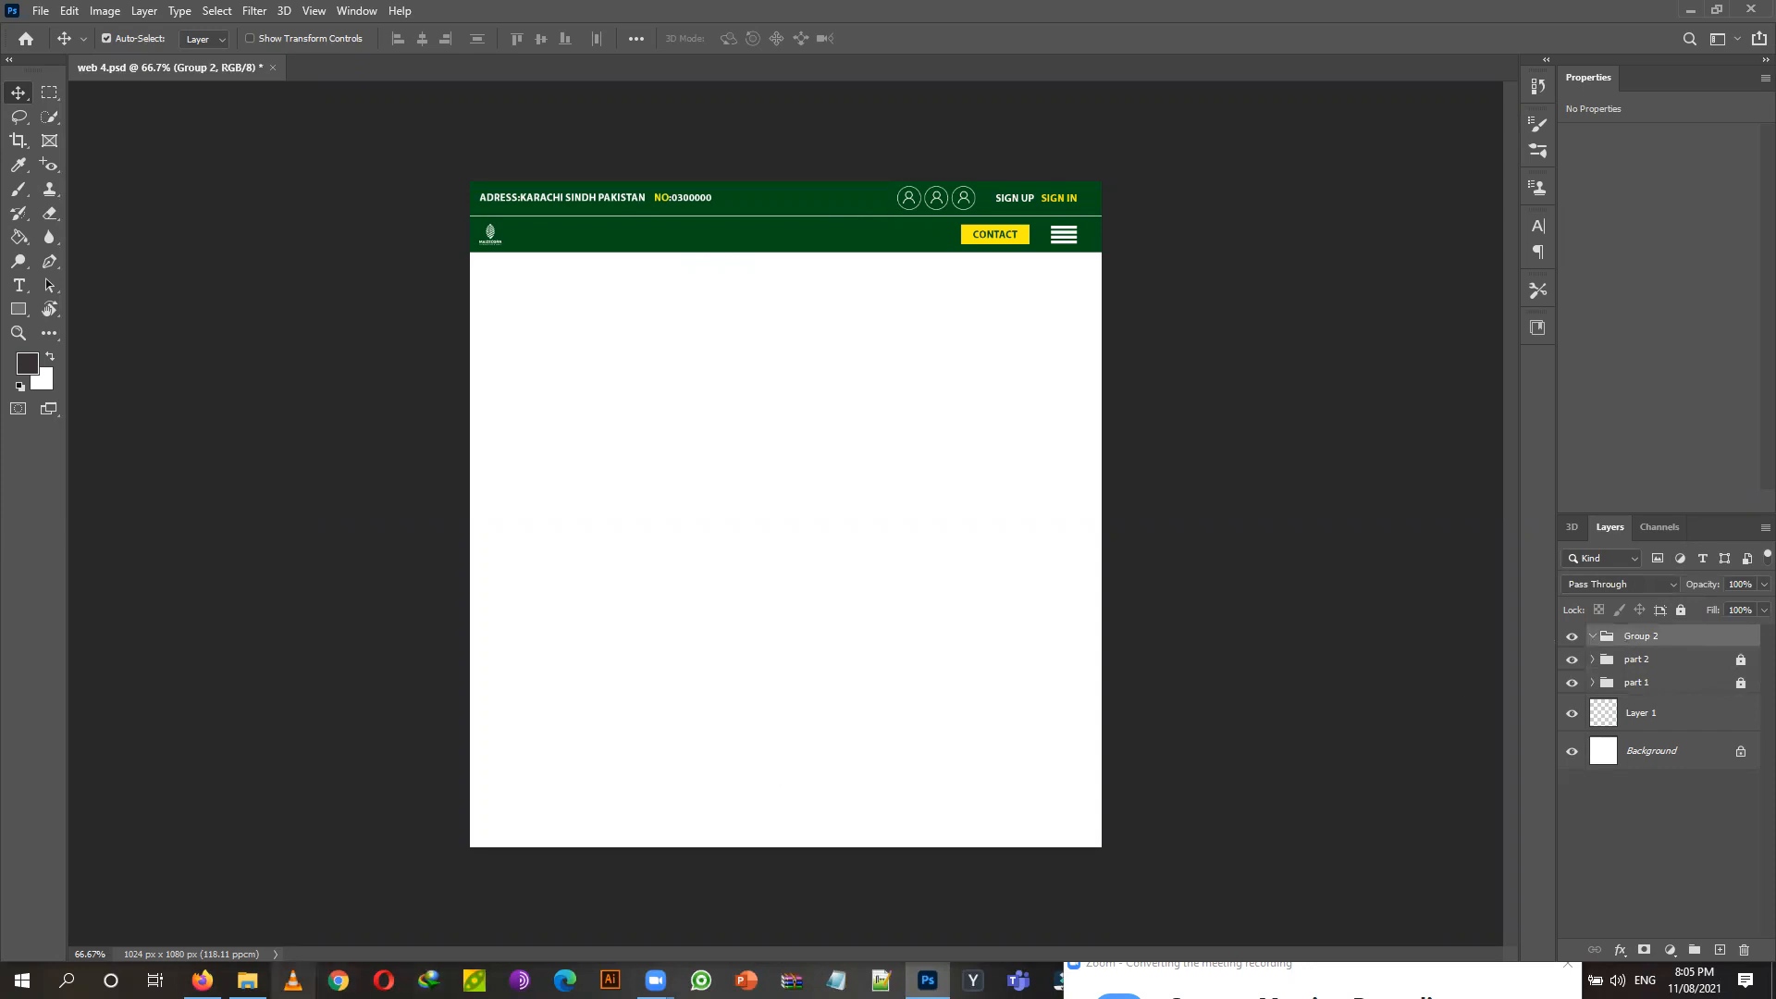
# Draw a rectangle spanning the page width below the header.
pyautogui.click(20, 312)
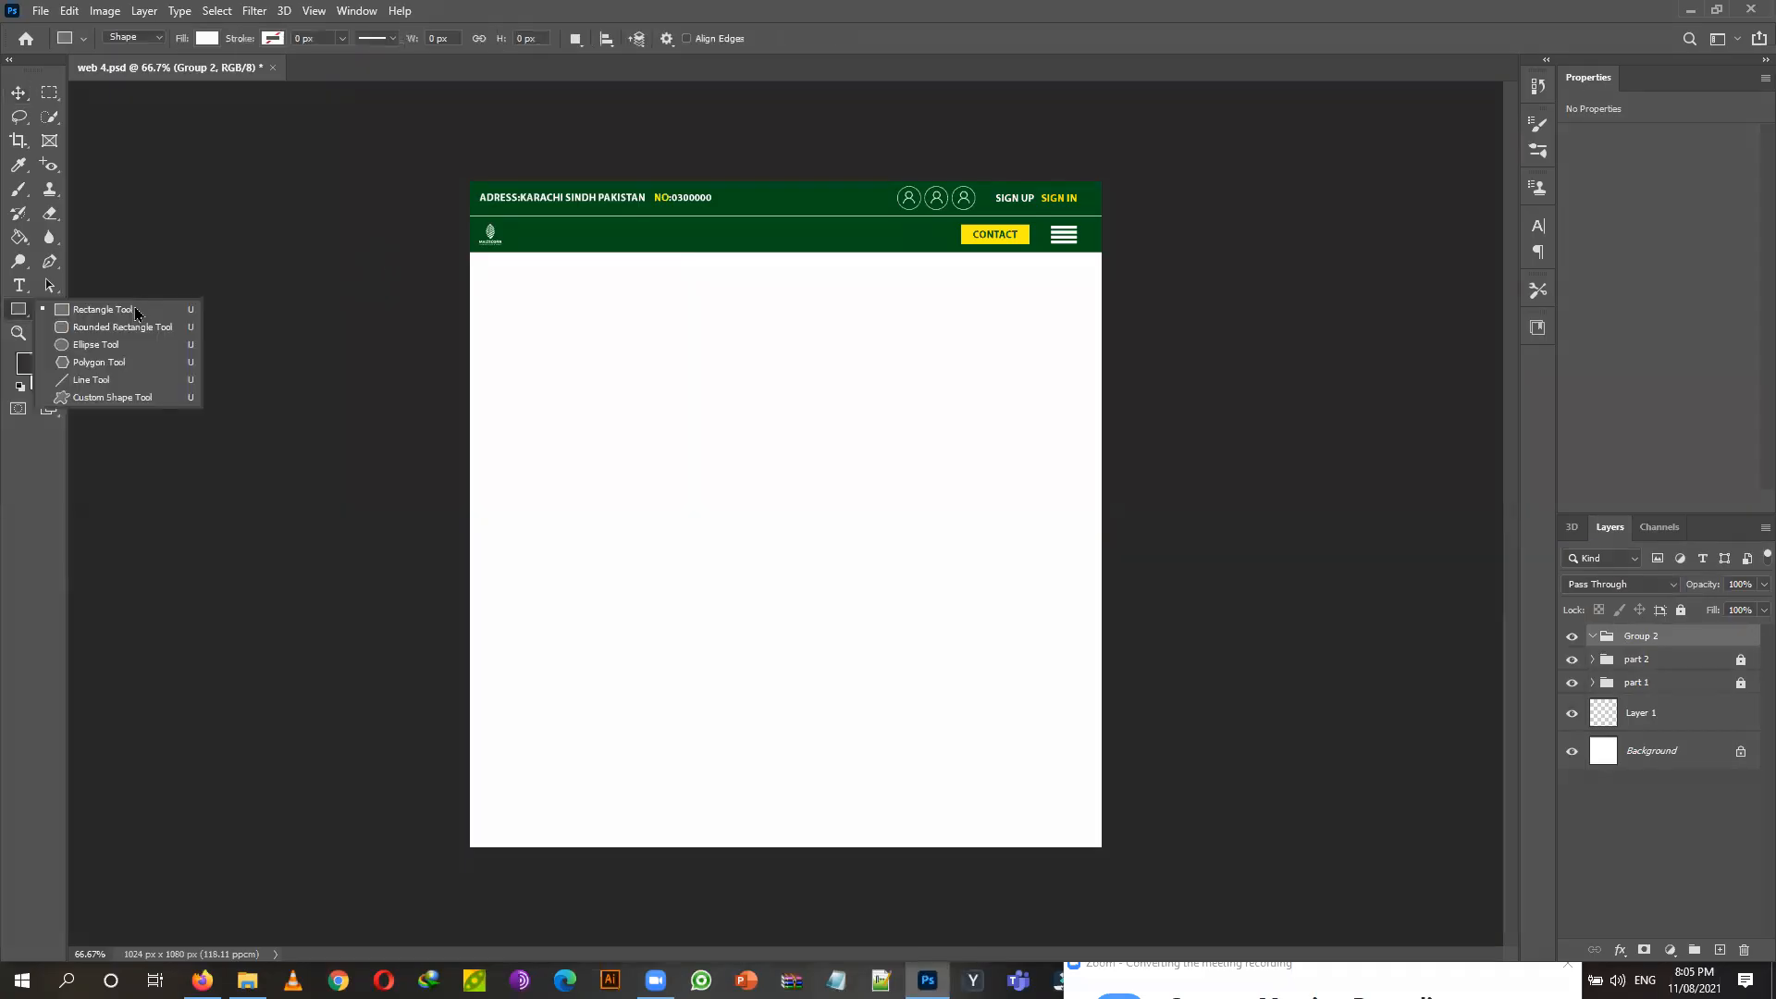
pyautogui.click(148, 311)
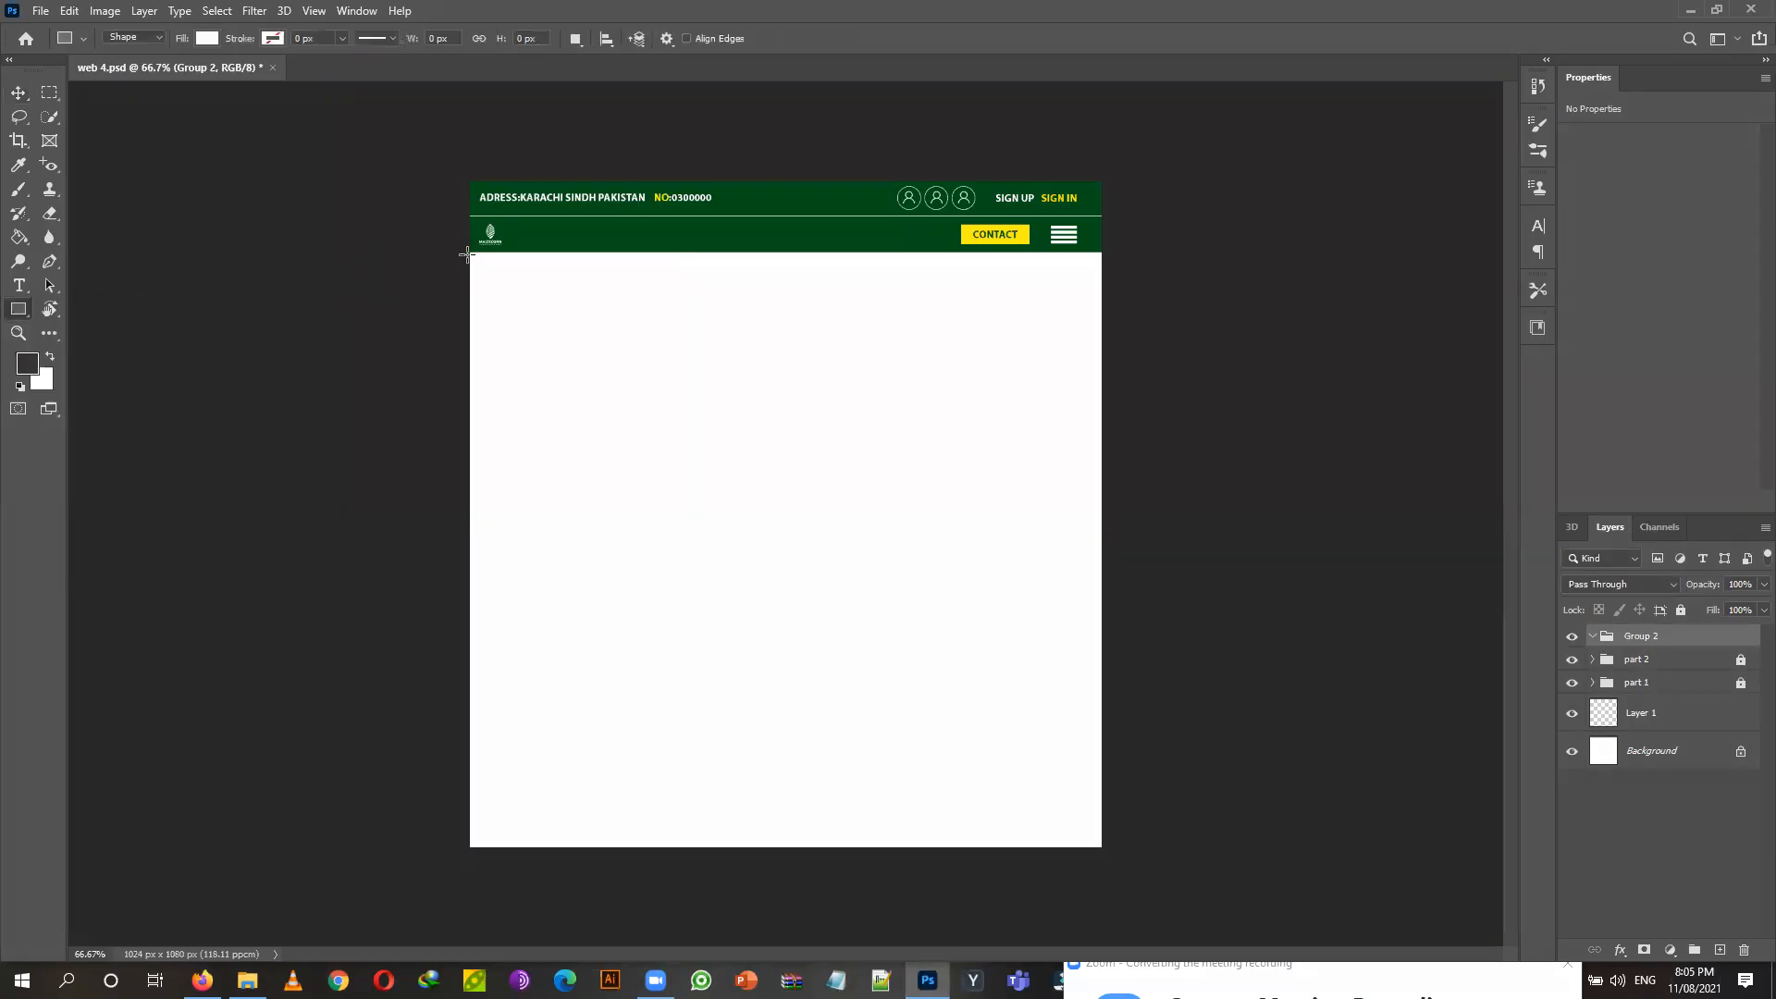
pyautogui.moveTo(466, 254); pyautogui.dragTo(1100, 460)
pyautogui.click(19, 94)
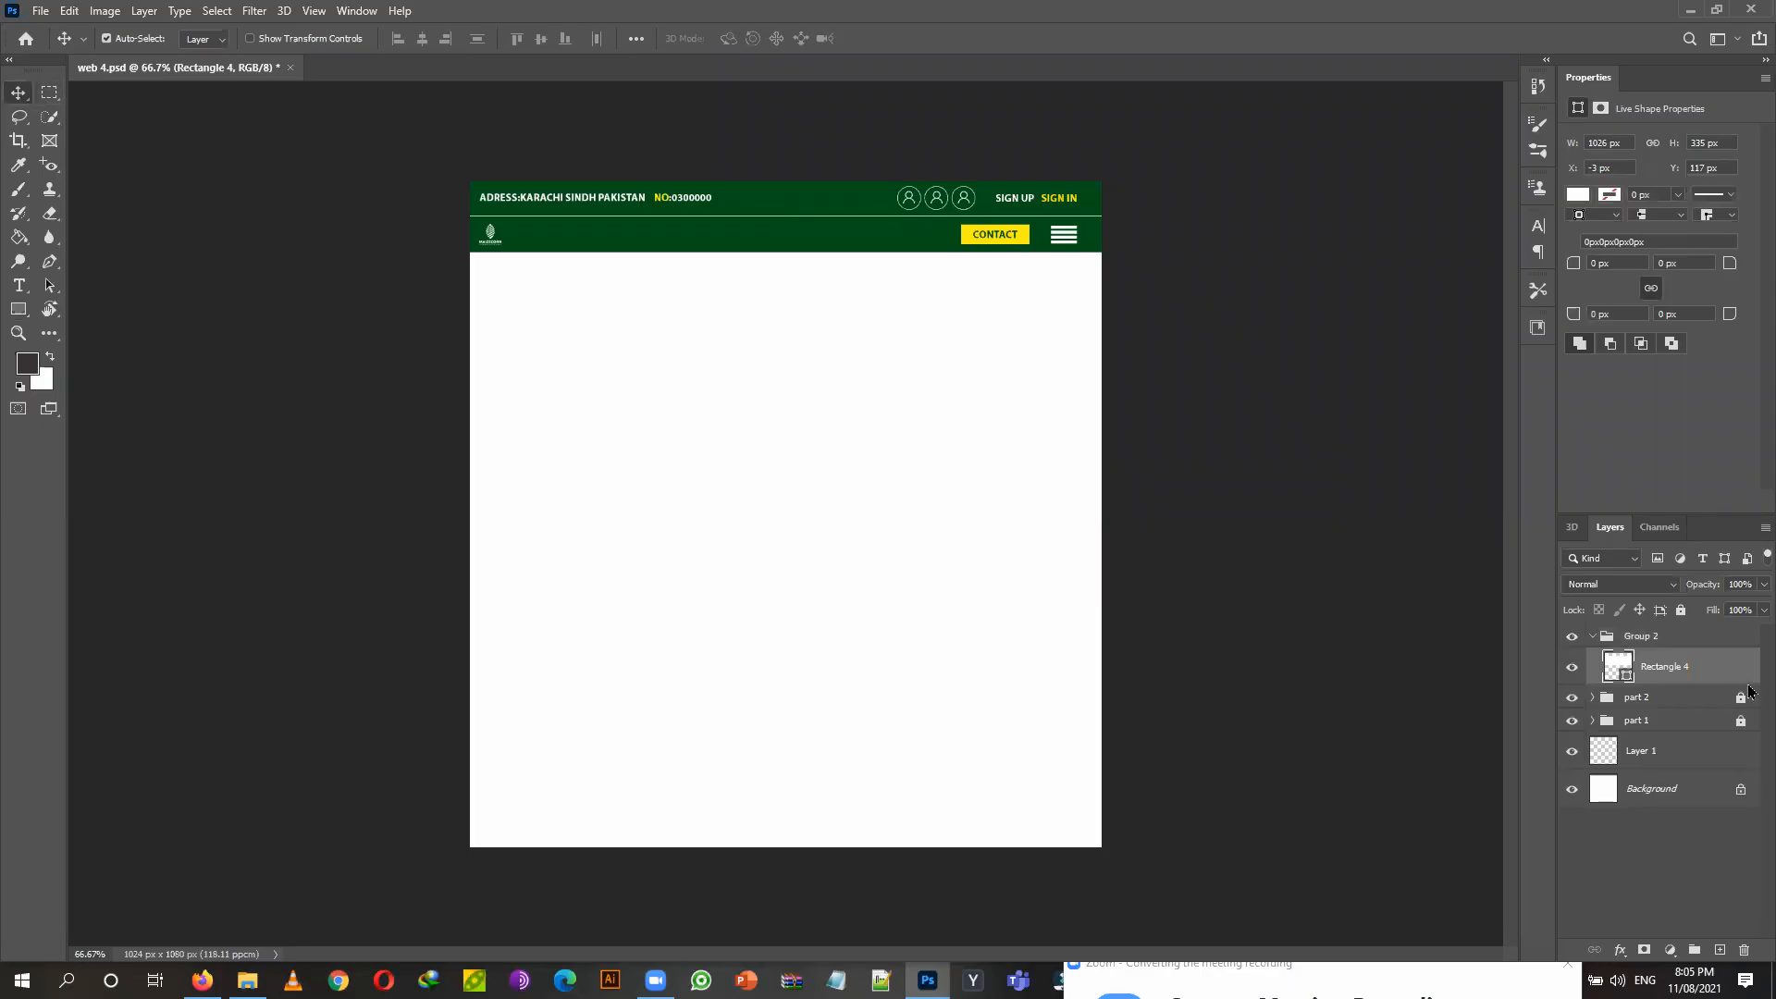
pyautogui.press('ctrl')
pyautogui.hotkey('ctrl', 't')
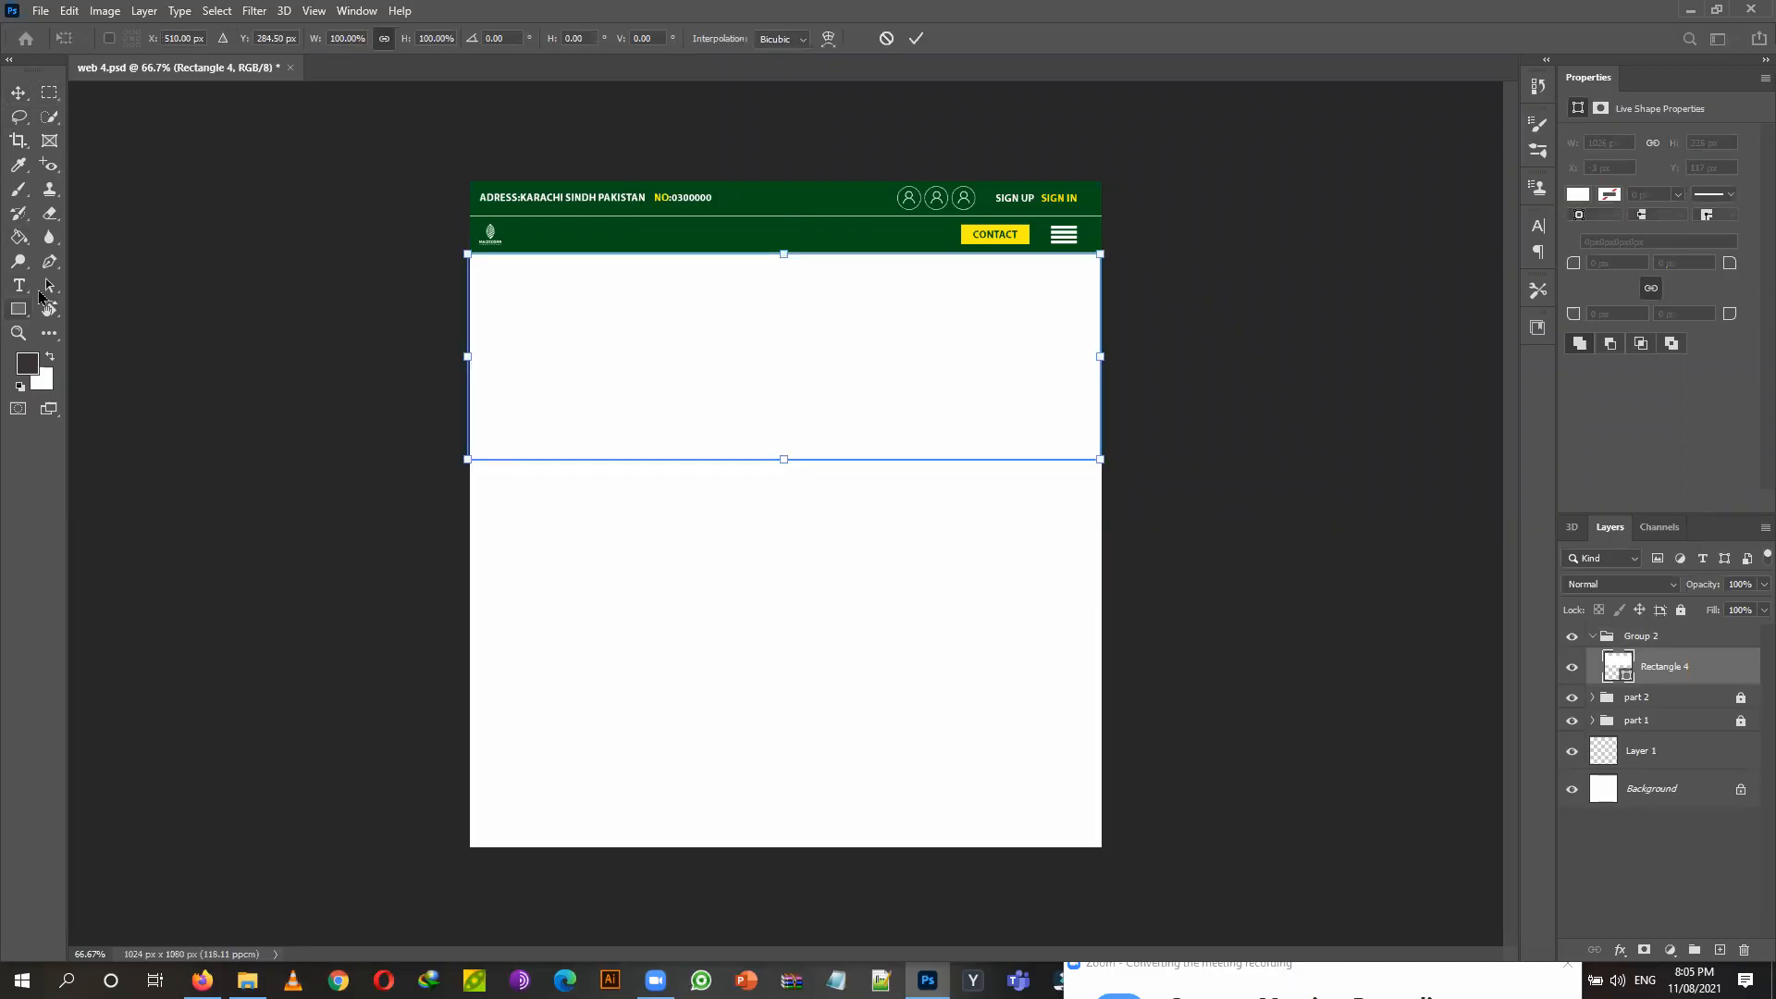
# Fill the rectangle with green.
pyautogui.click(19, 309)
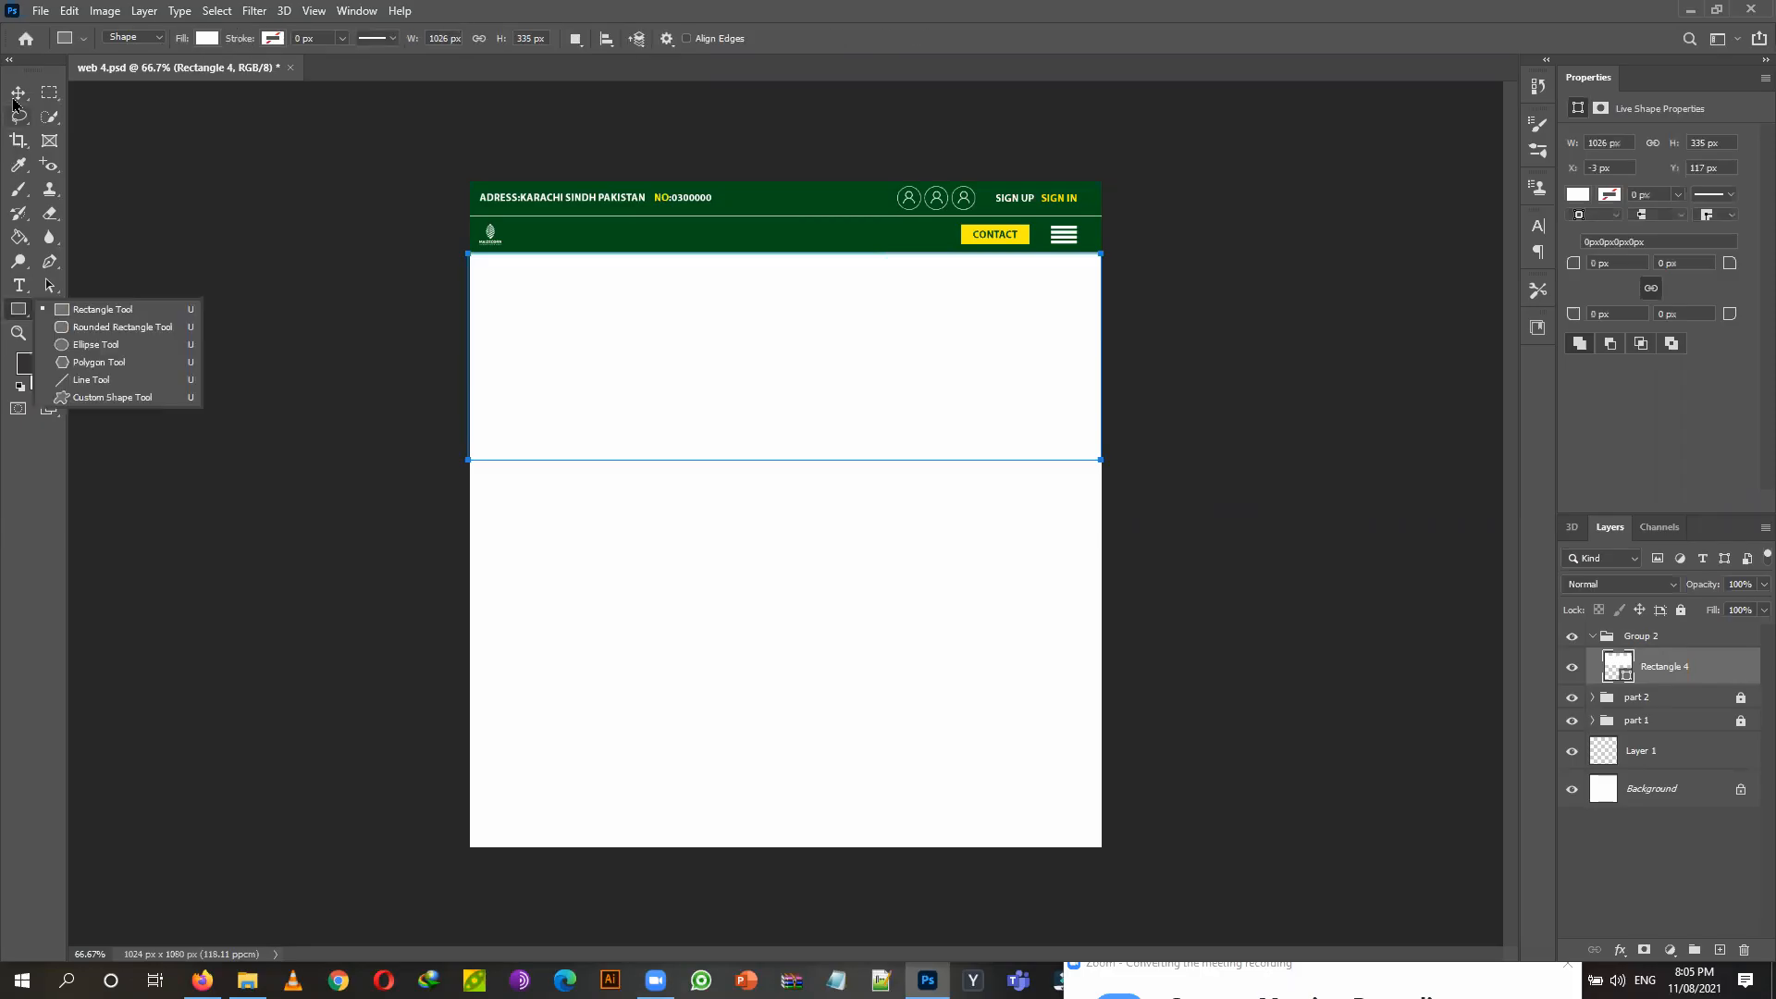
pyautogui.click(14, 98)
pyautogui.click(19, 309)
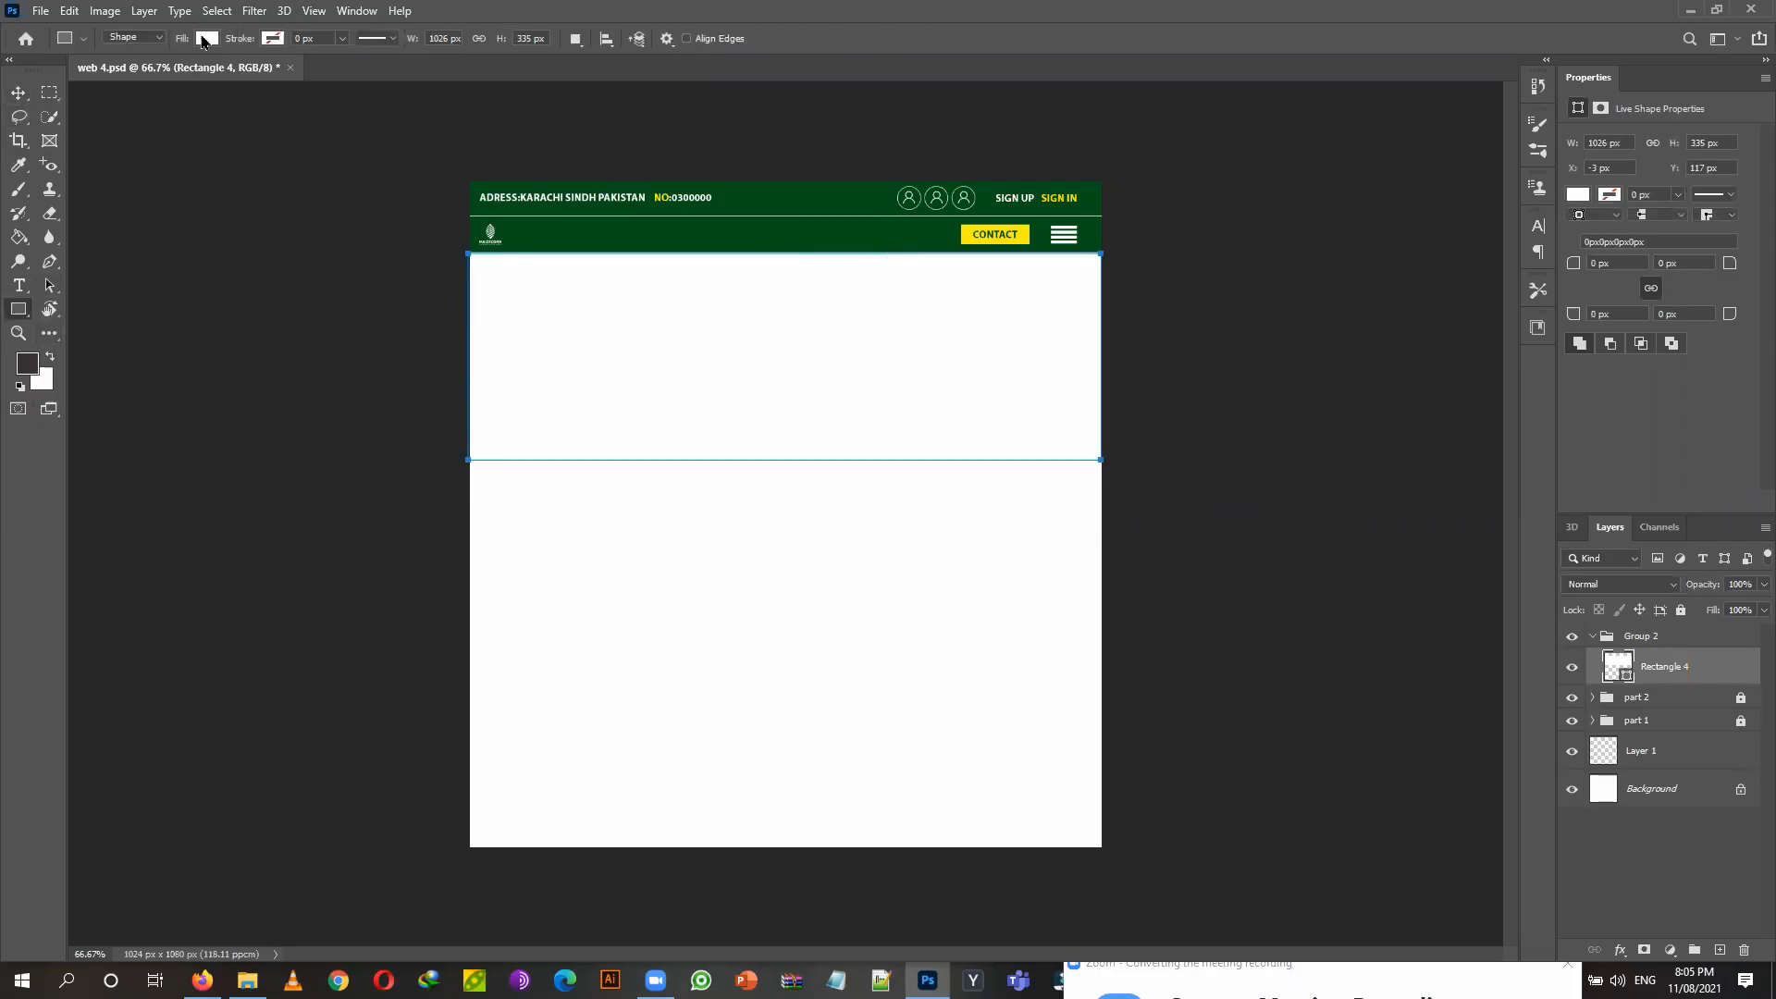
pyautogui.click(204, 38)
pyautogui.click(207, 137)
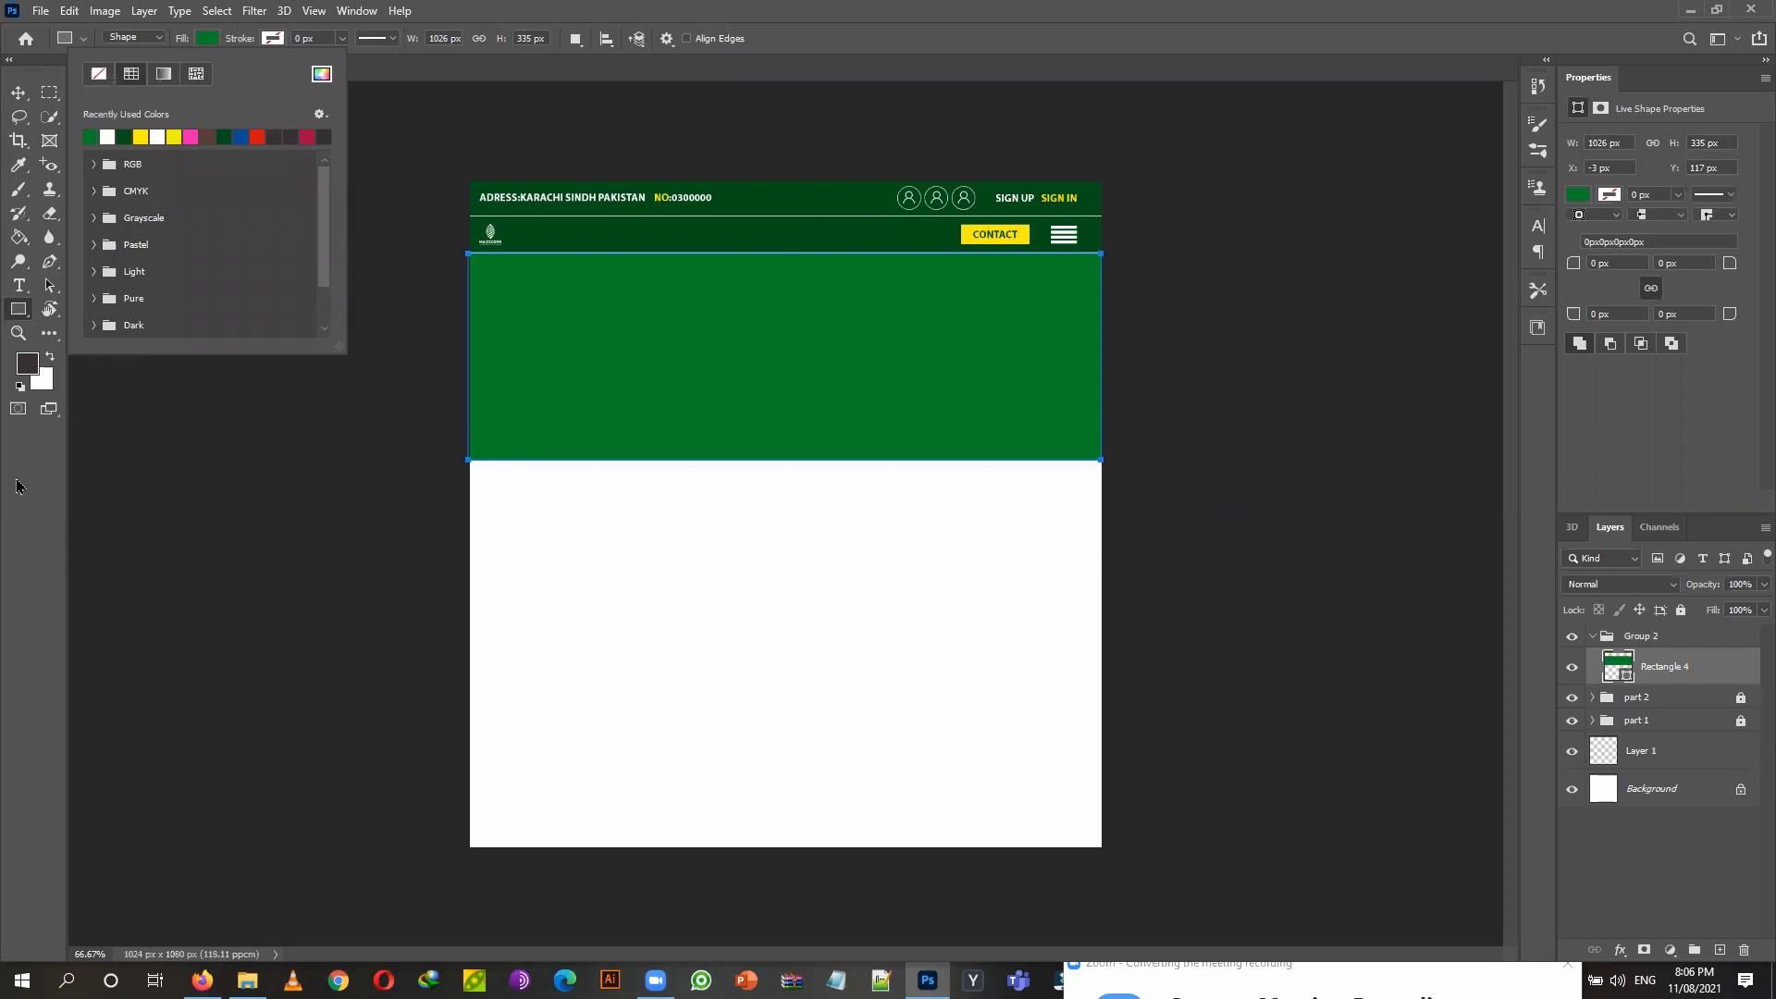
pyautogui.click(17, 485)
# Nudge the rectangle up 2 px and right 1 px.
pyautogui.press('v')
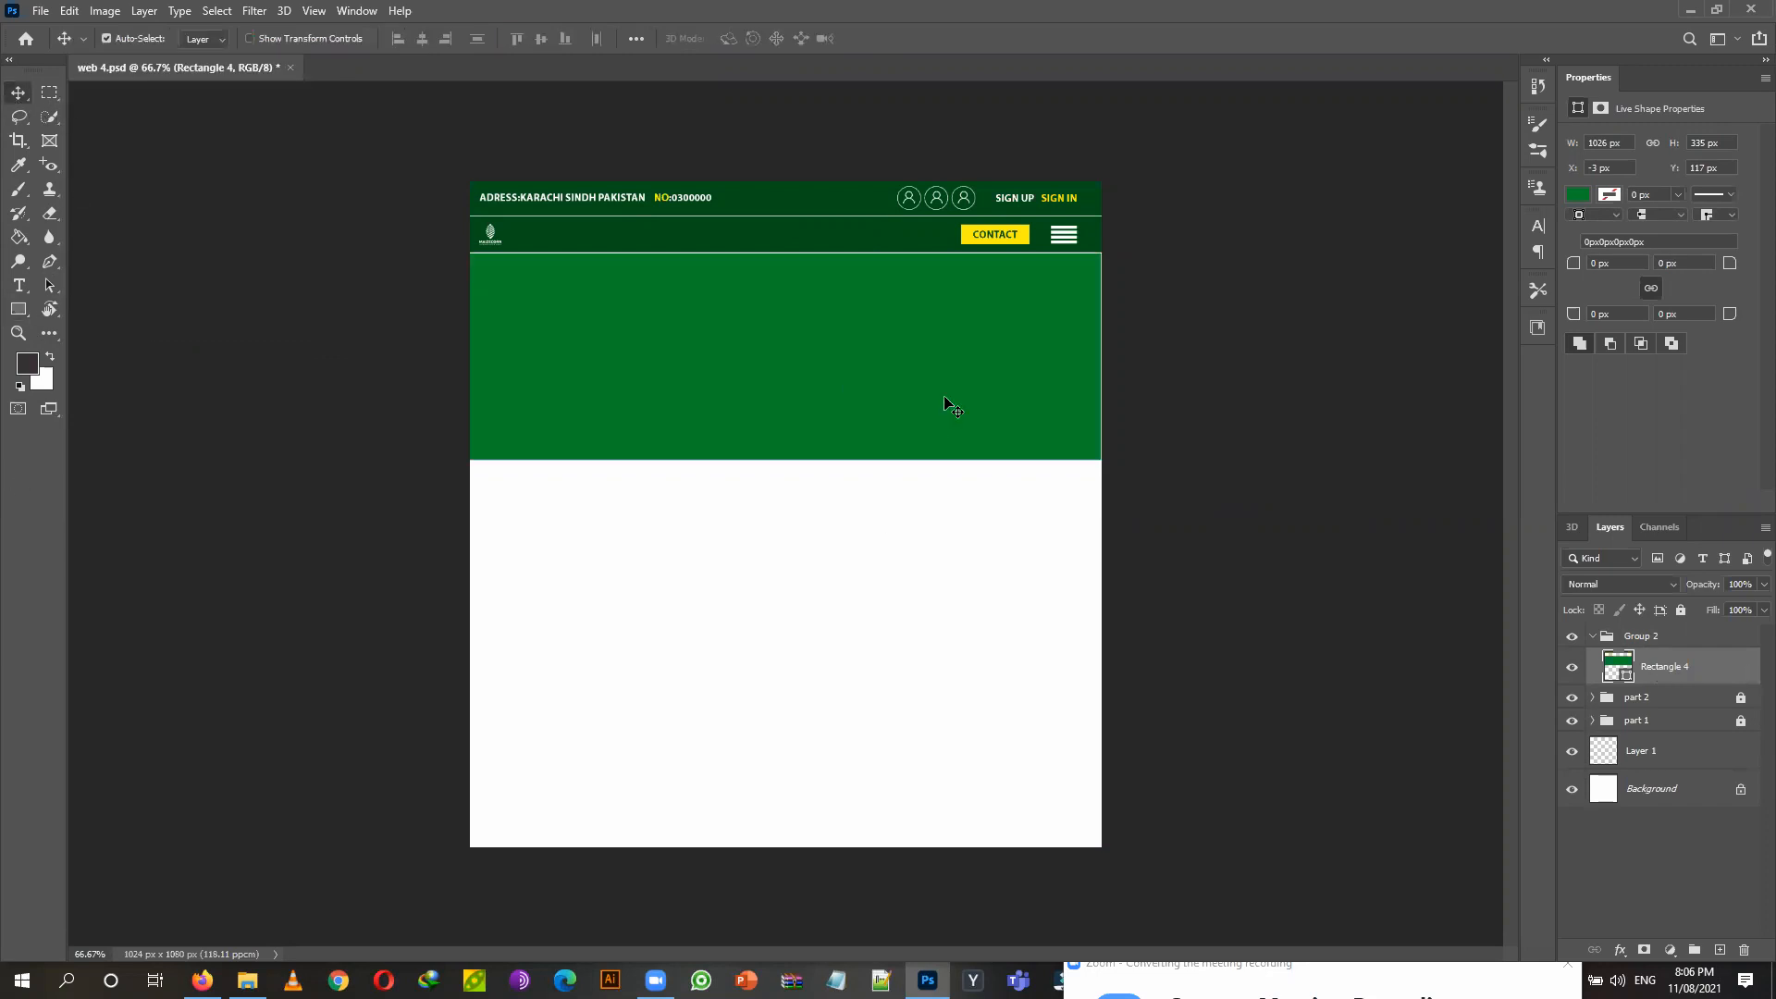
pyautogui.press('Up')
pyautogui.press('Up')
pyautogui.press('Right')
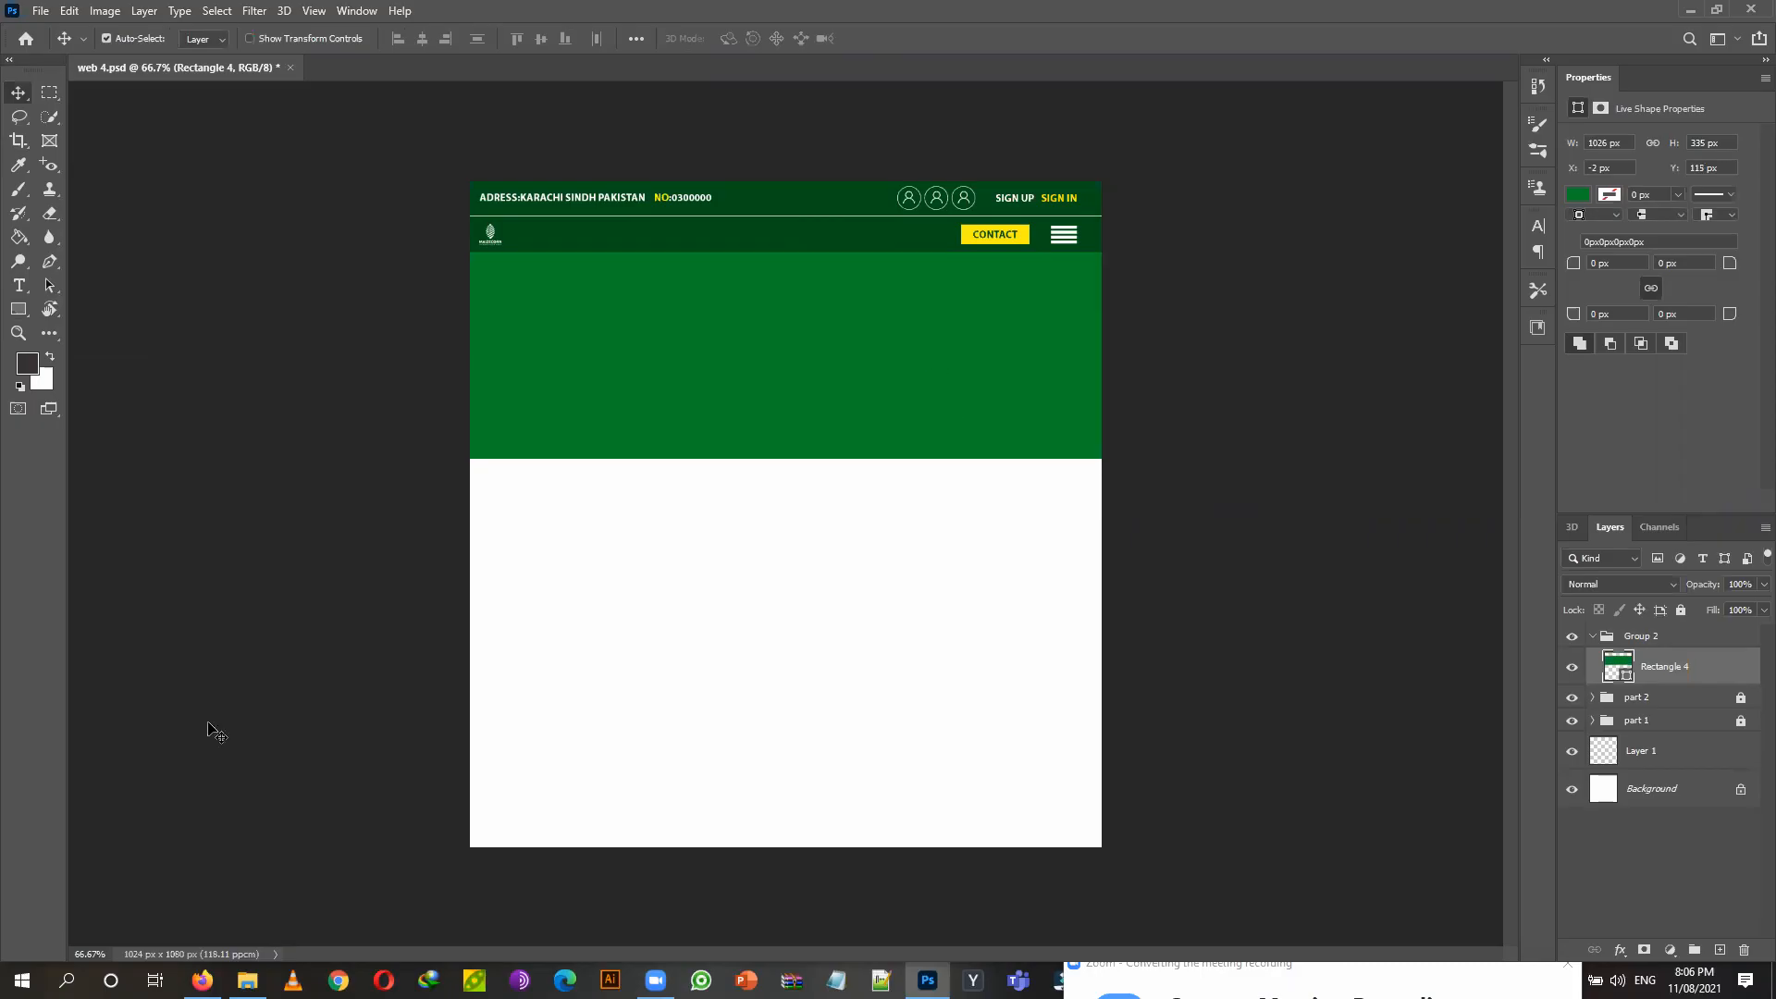
# From the 14 & 15 web design folder, drag the forest wallpaper image onto the canvas.
pyautogui.hotkey('alt', 'Tab')
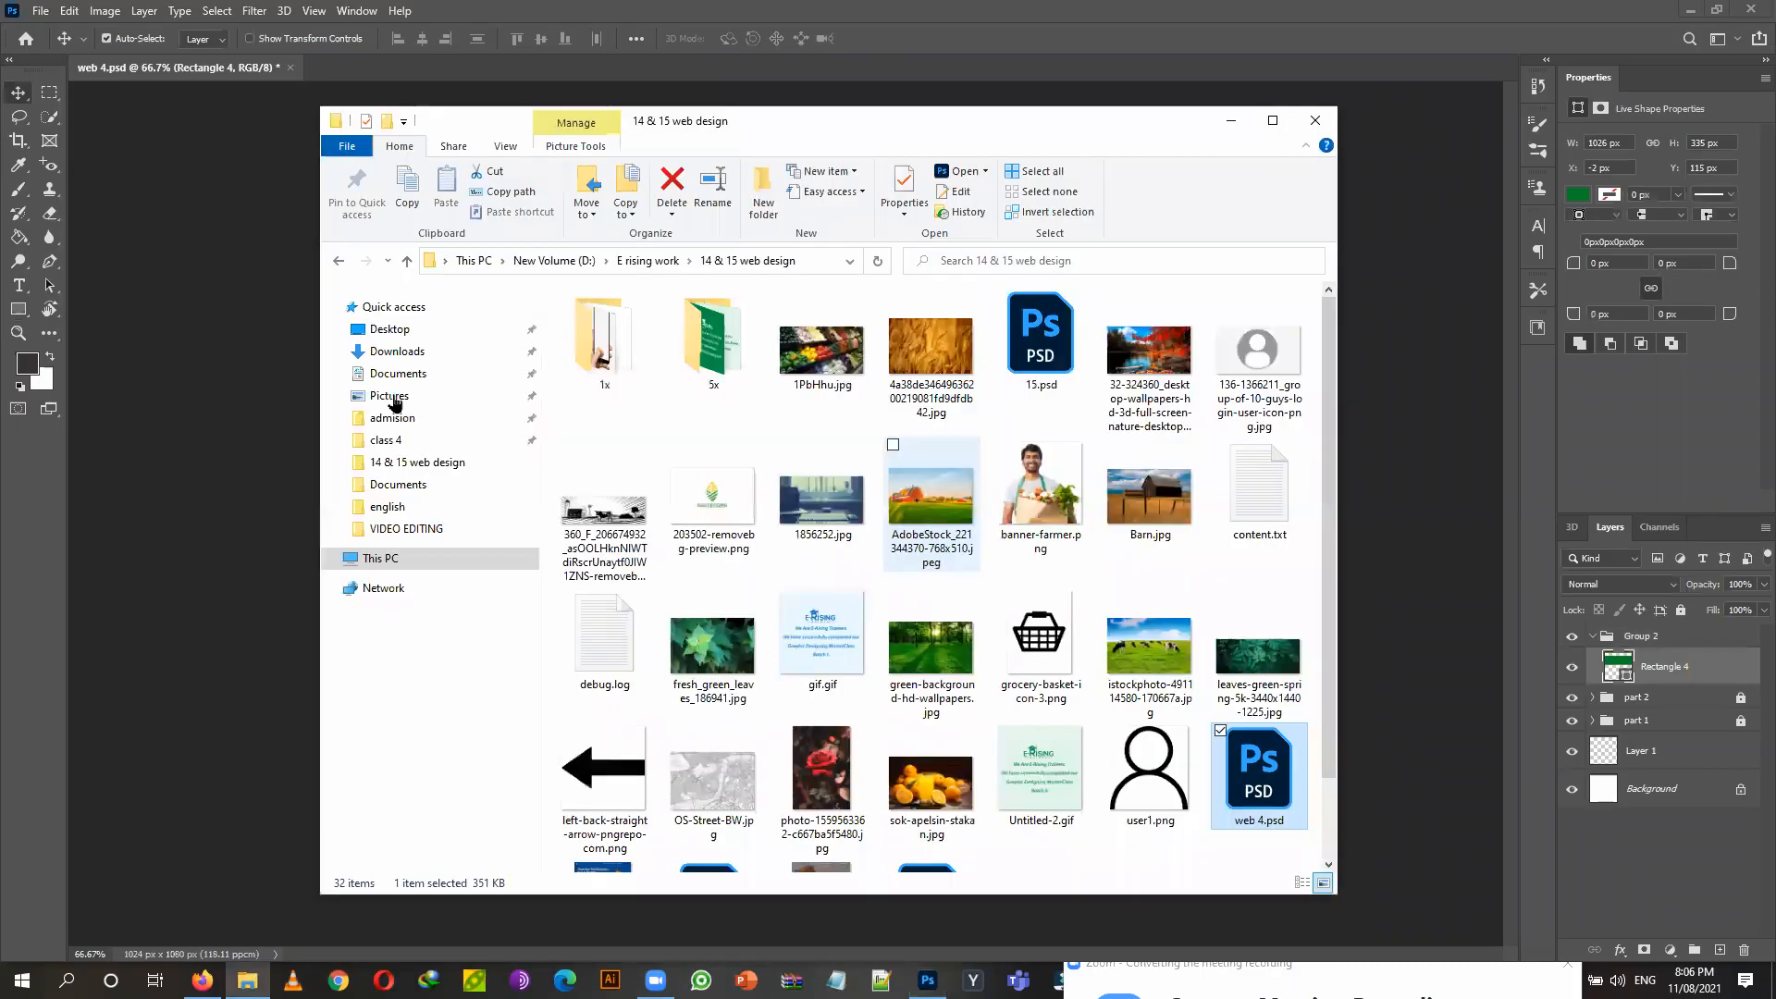
pyautogui.click(422, 464)
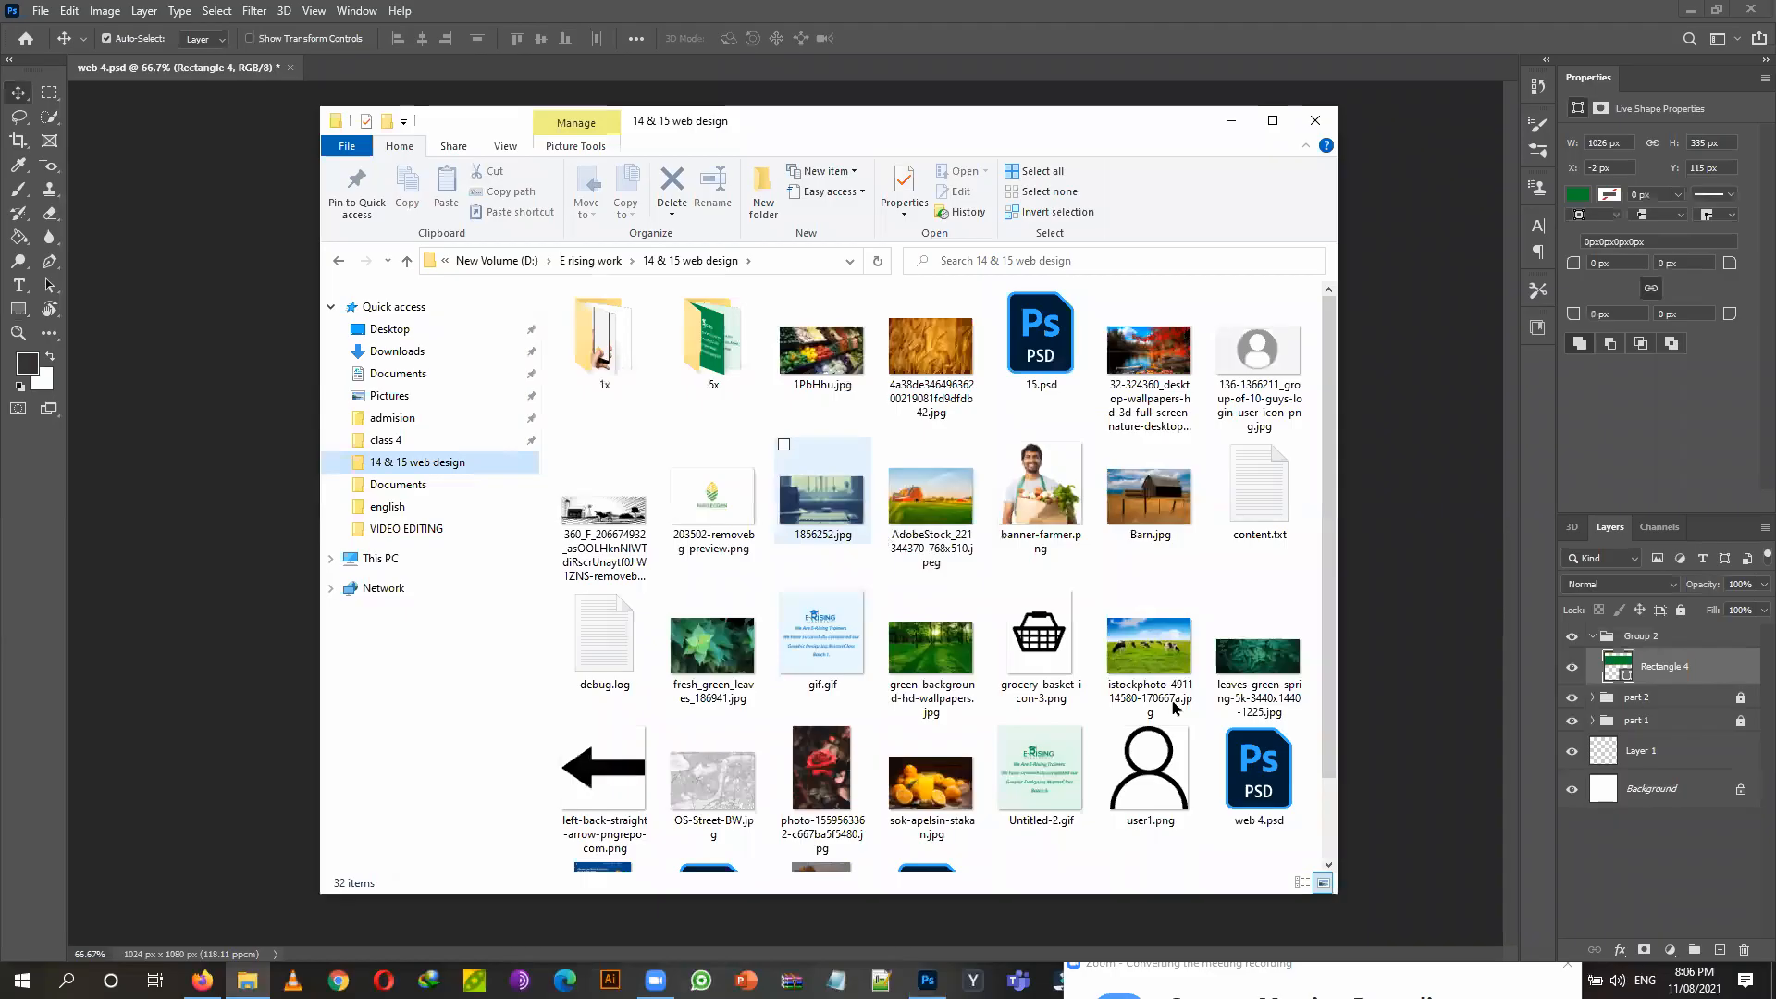
pyautogui.moveTo(1143, 115); pyautogui.dragTo(566, 124)
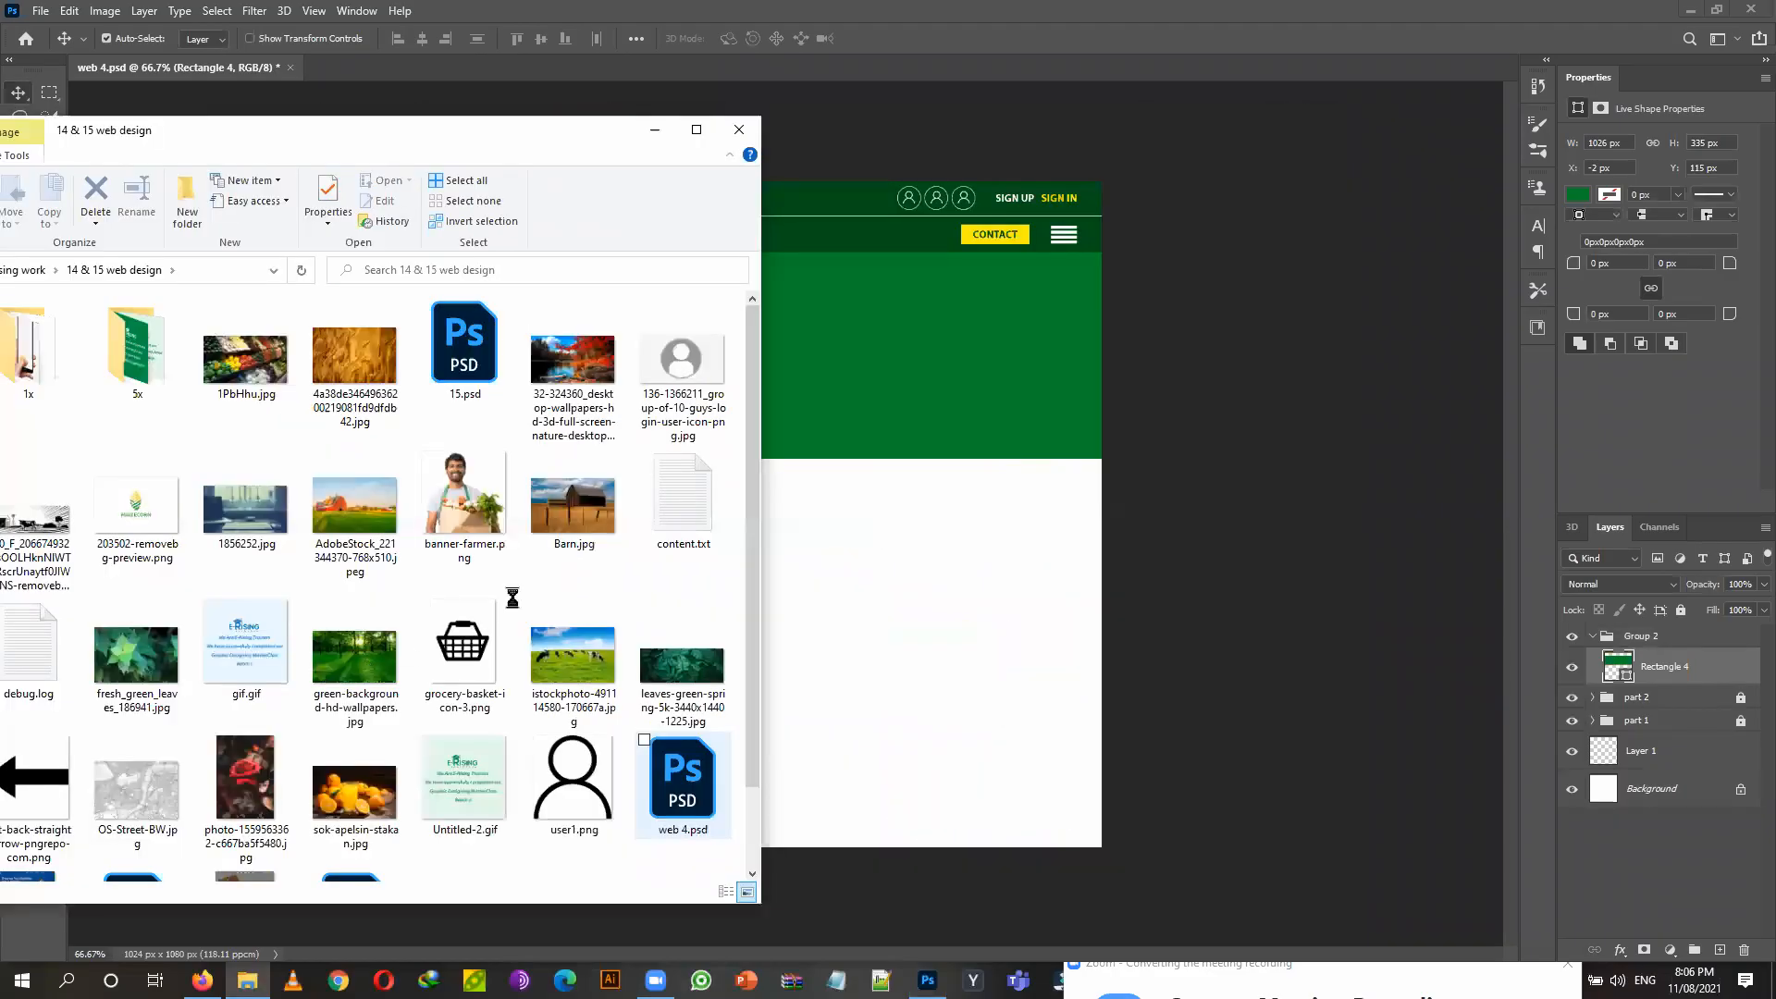
pyautogui.moveTo(354, 657); pyautogui.dragTo(816, 487)
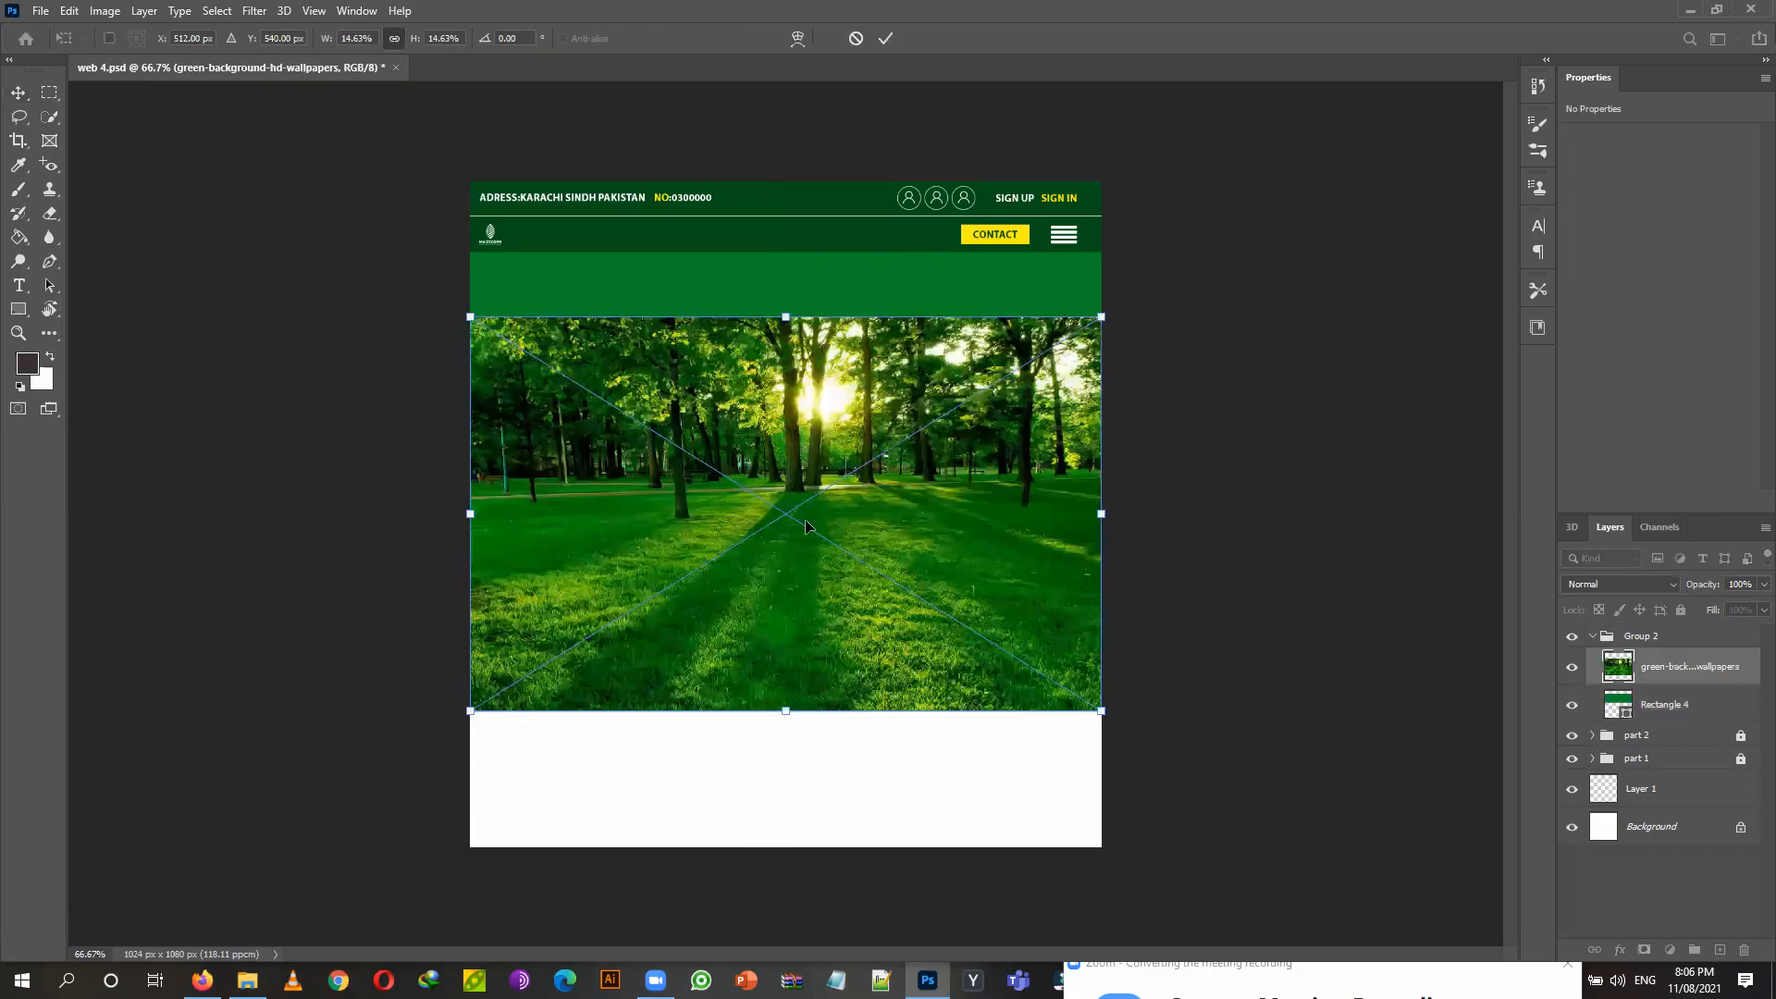
# Move the forest wallpaper up to the page top and commit its placement.
pyautogui.moveTo(786, 507); pyautogui.dragTo(816, 380)
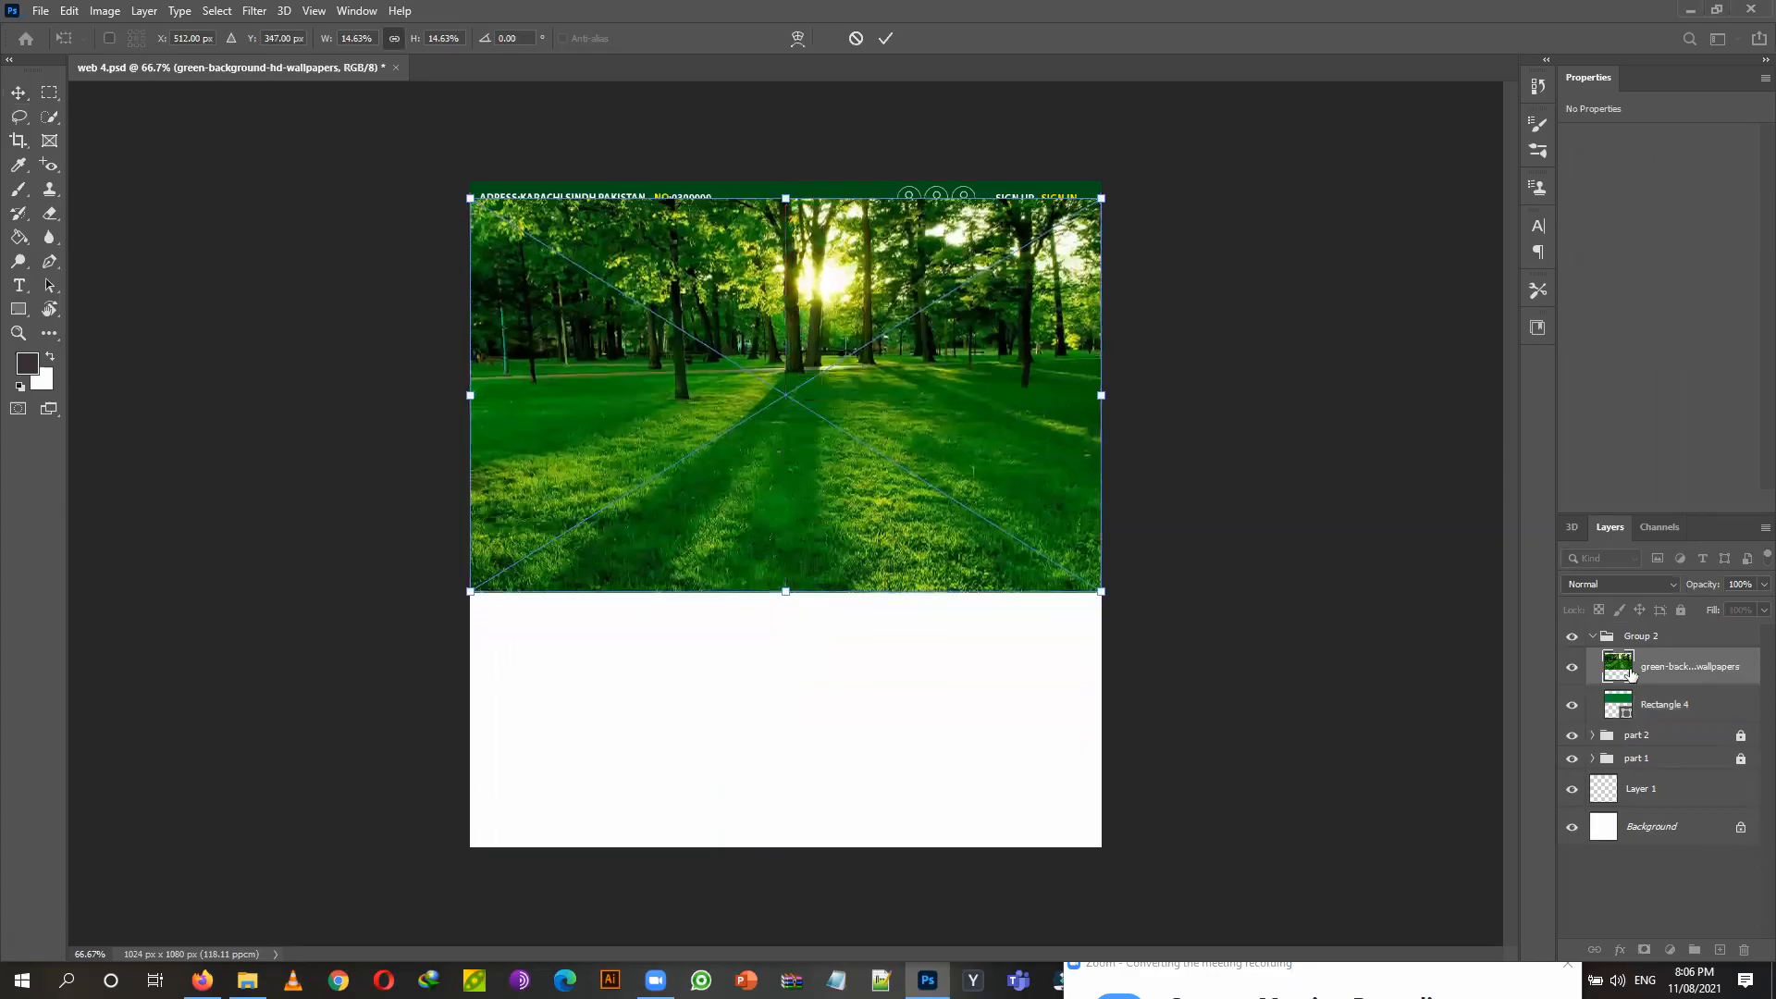
pyautogui.press('Return')
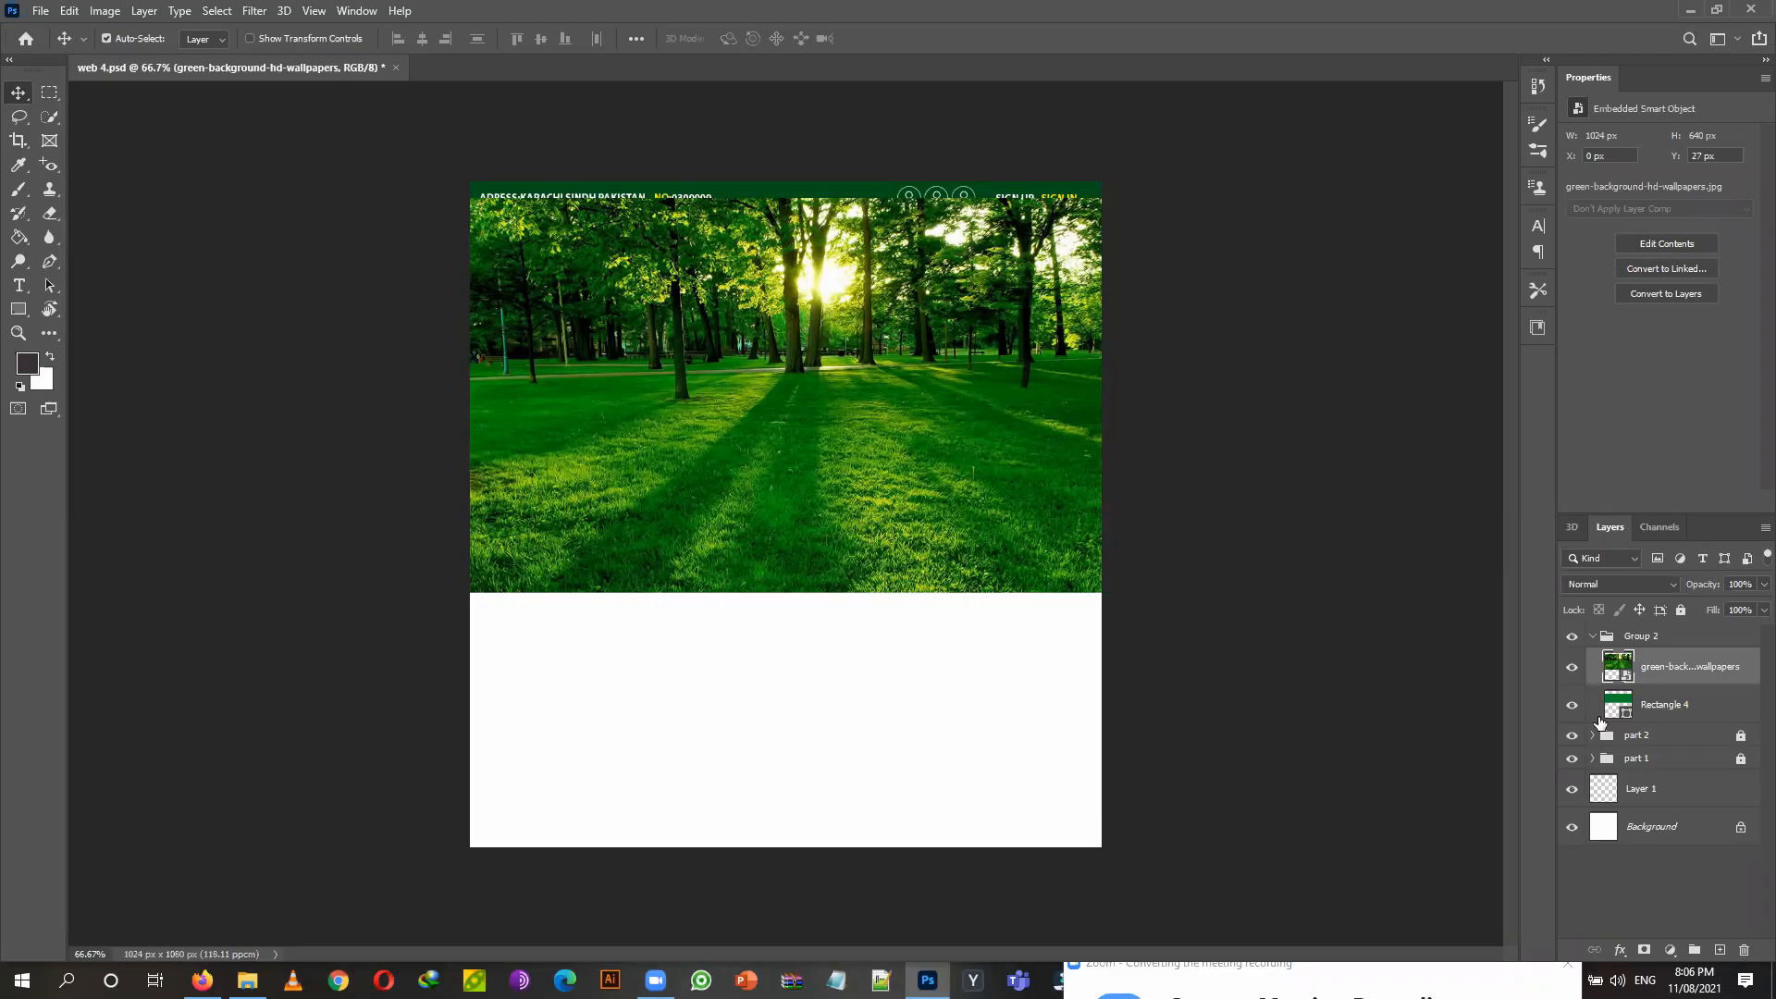
pyautogui.click(1728, 709)
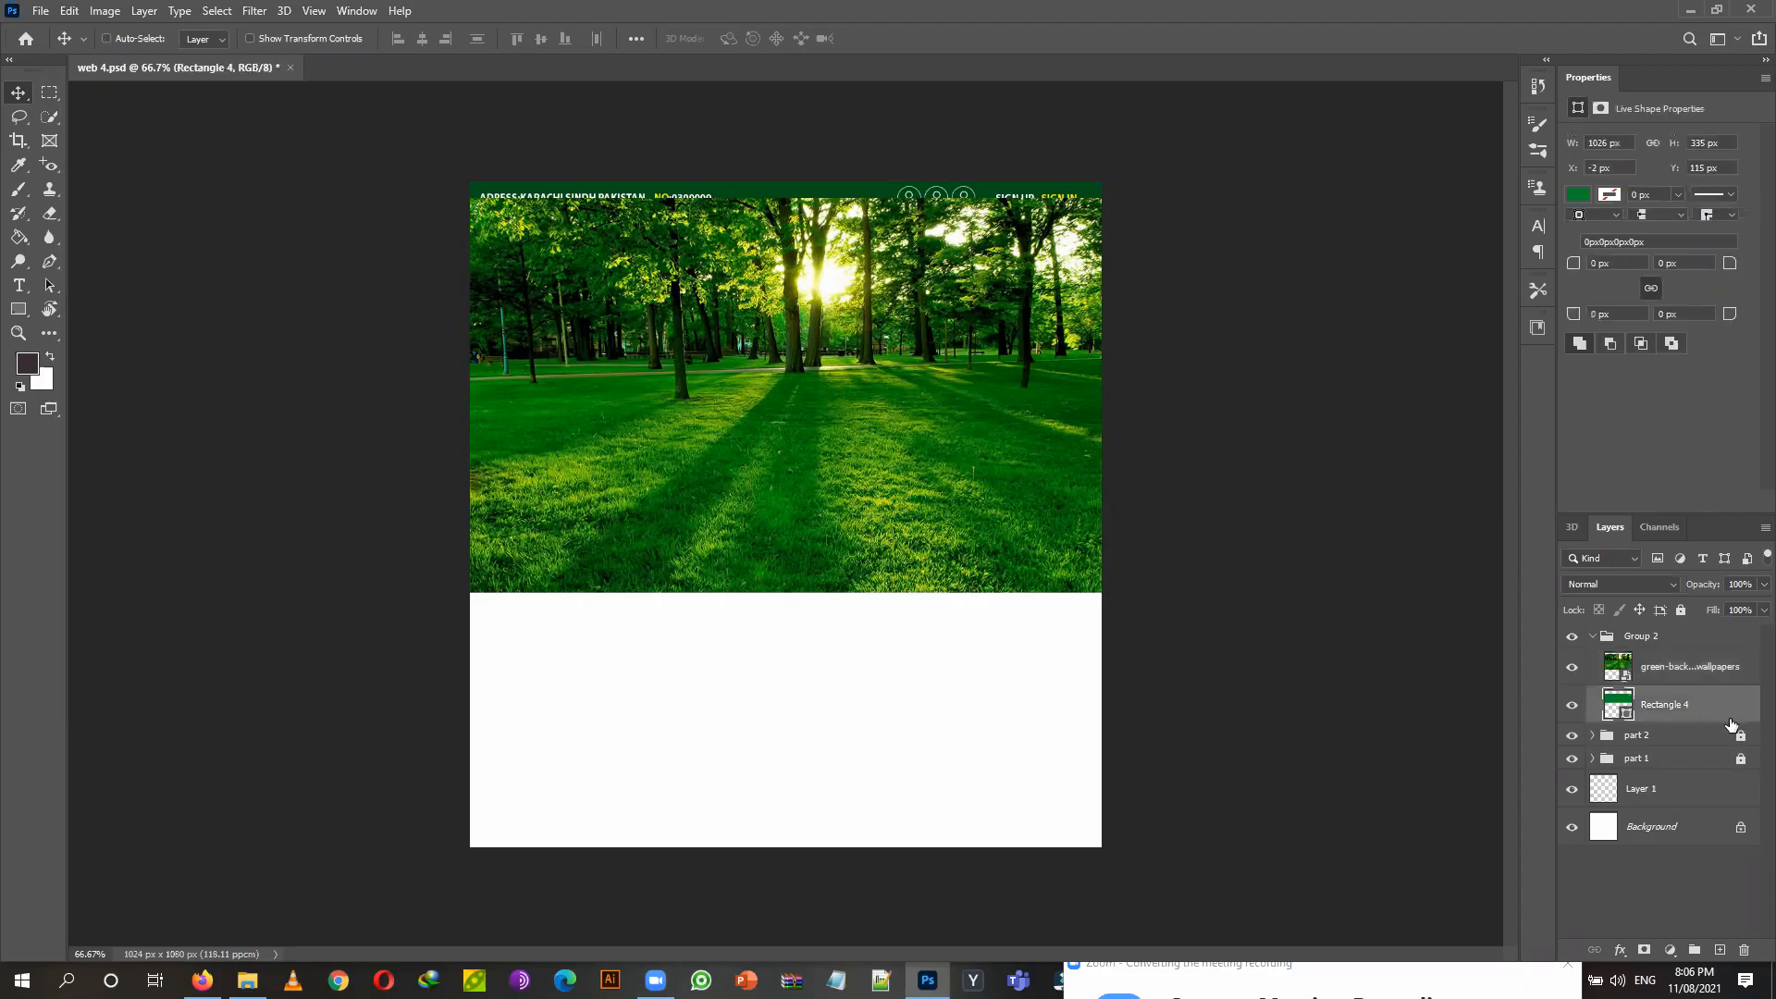
# Duplicate Rectangle 4 and clip the forest wallpaper to the rectangle copy.
pyautogui.hotkey('ctrl', 'j')
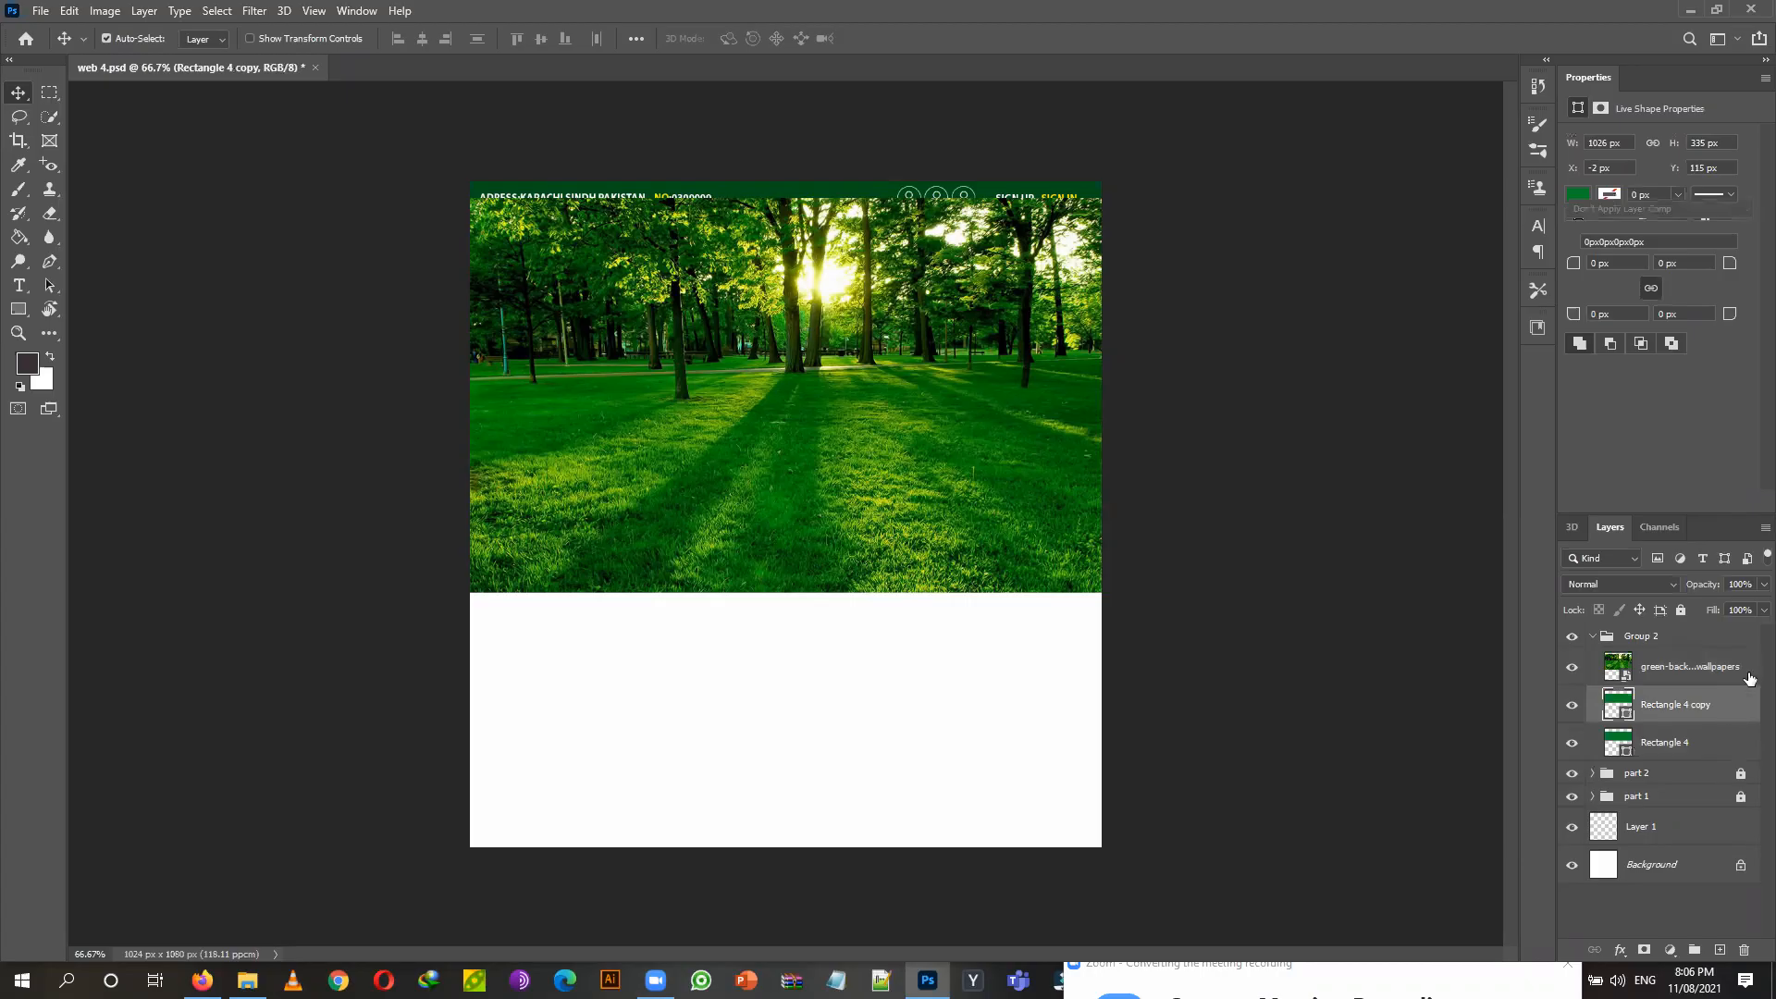
pyautogui.click(1750, 675)
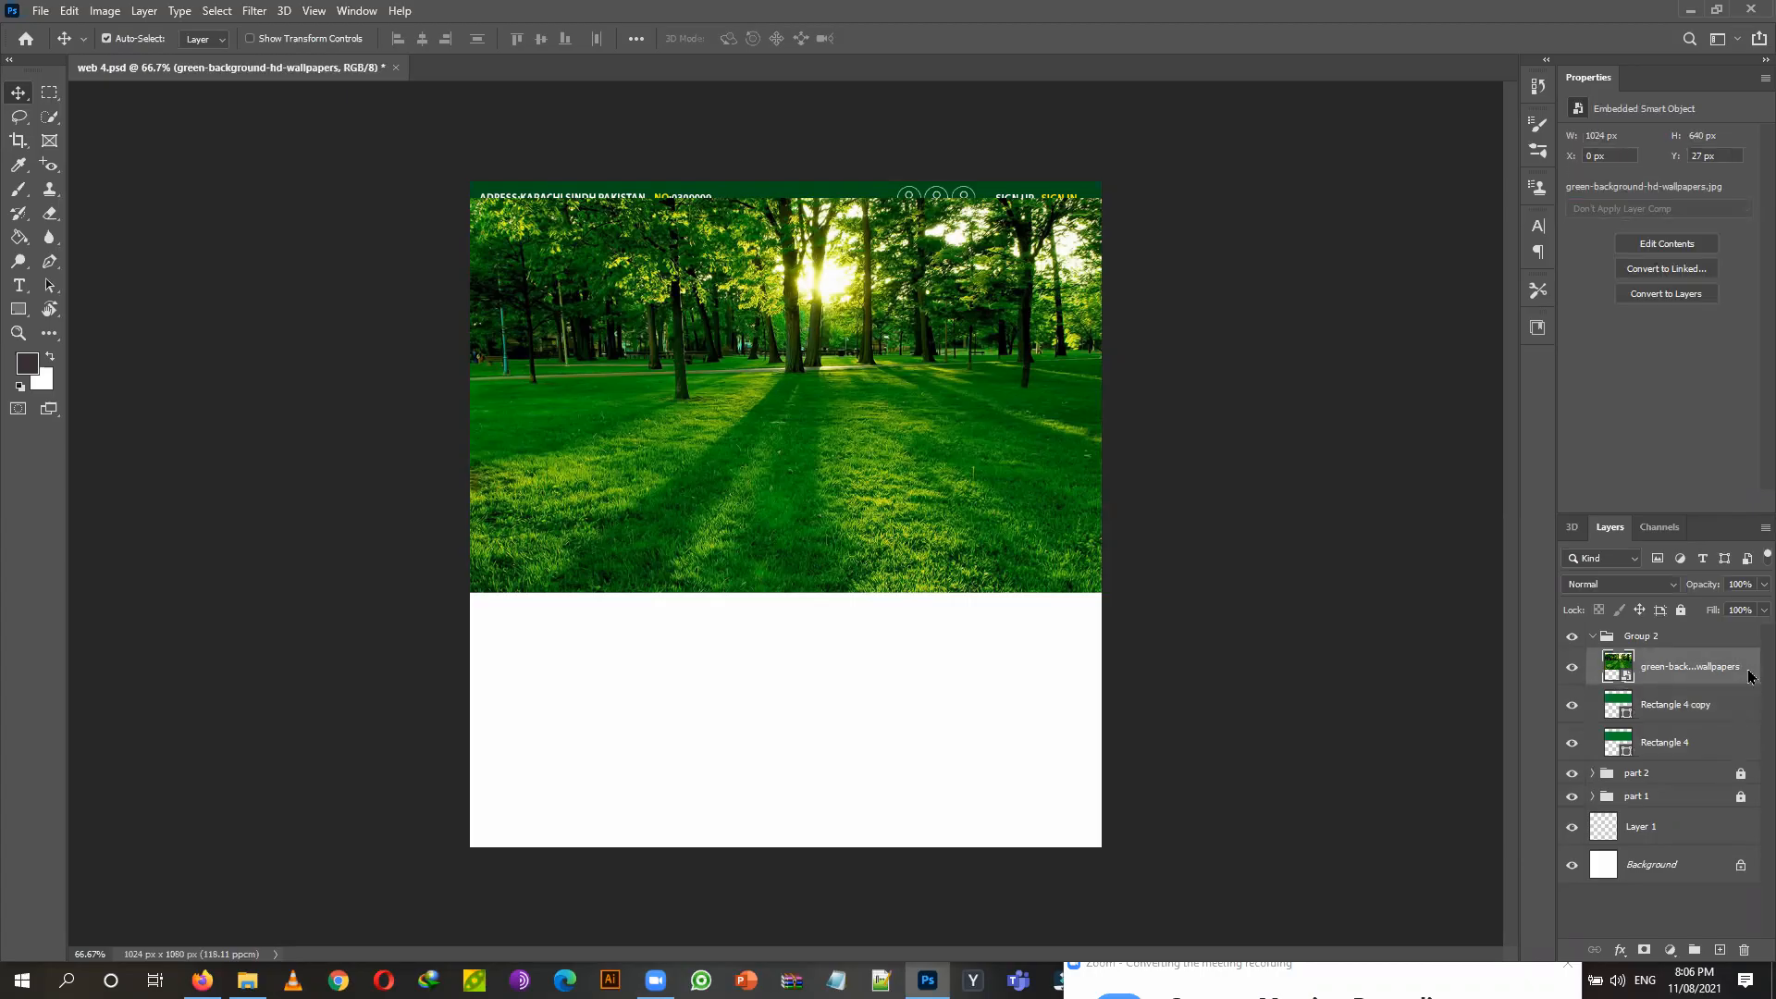
pyautogui.rightClick(1750, 676)
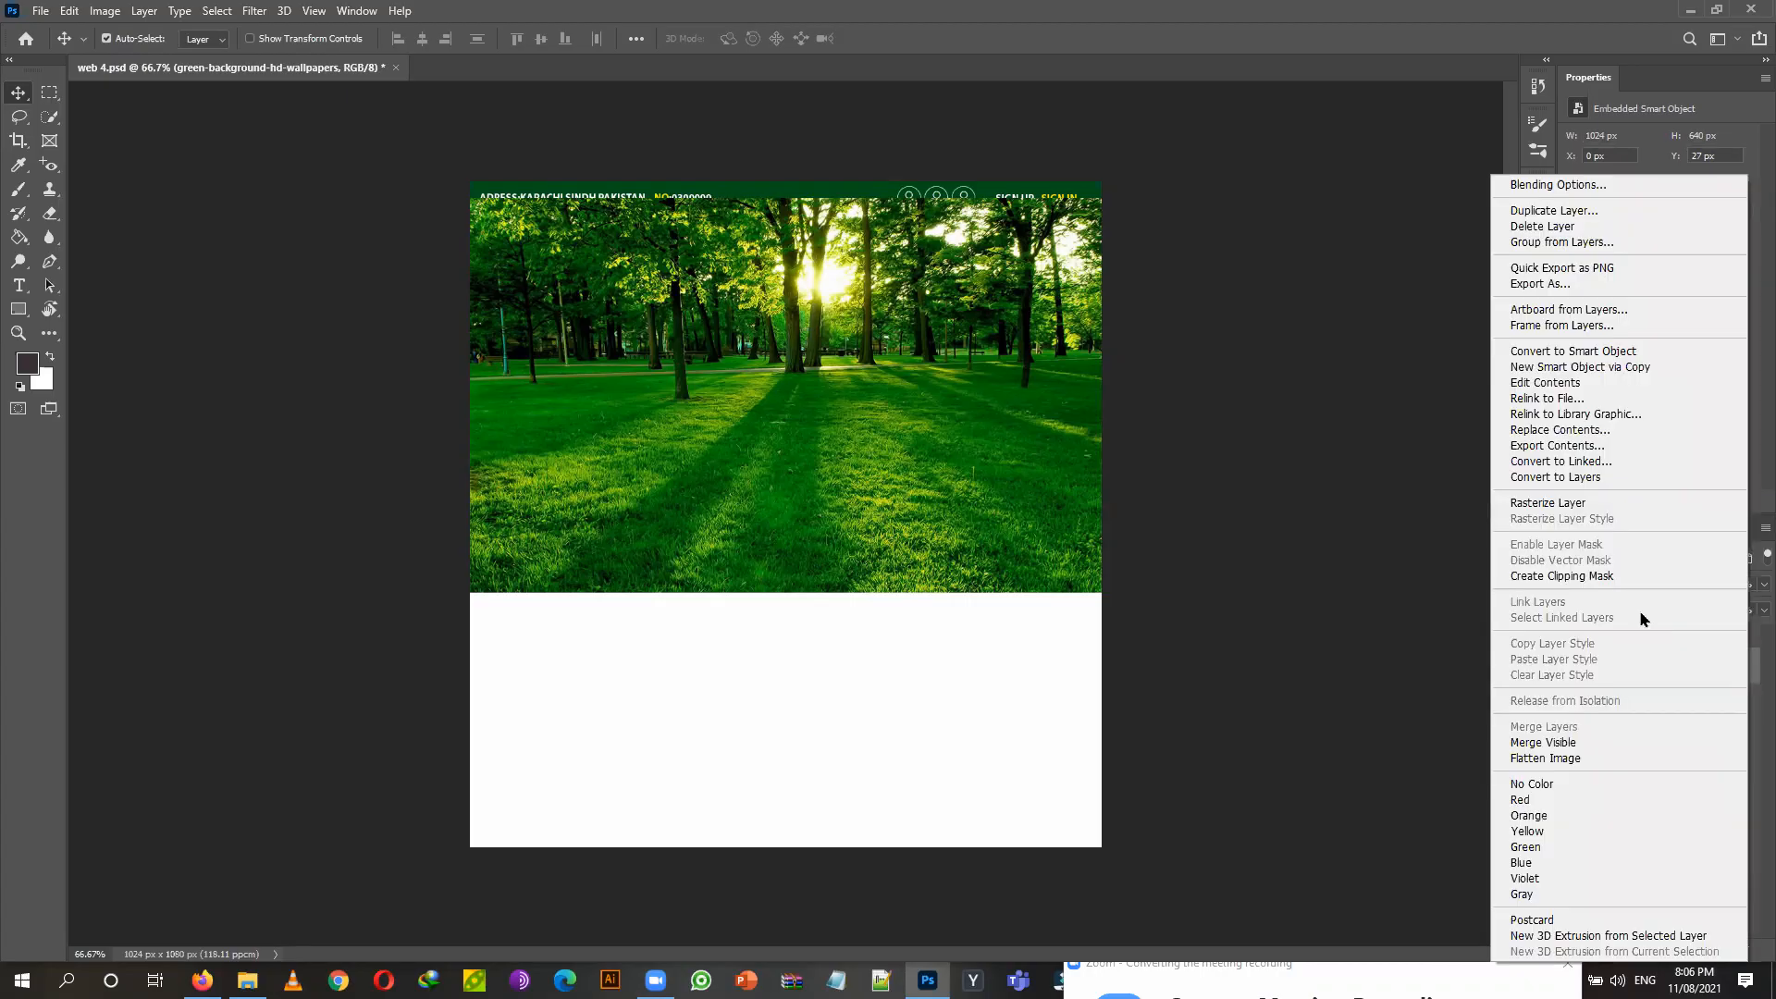
pyautogui.click(1561, 577)
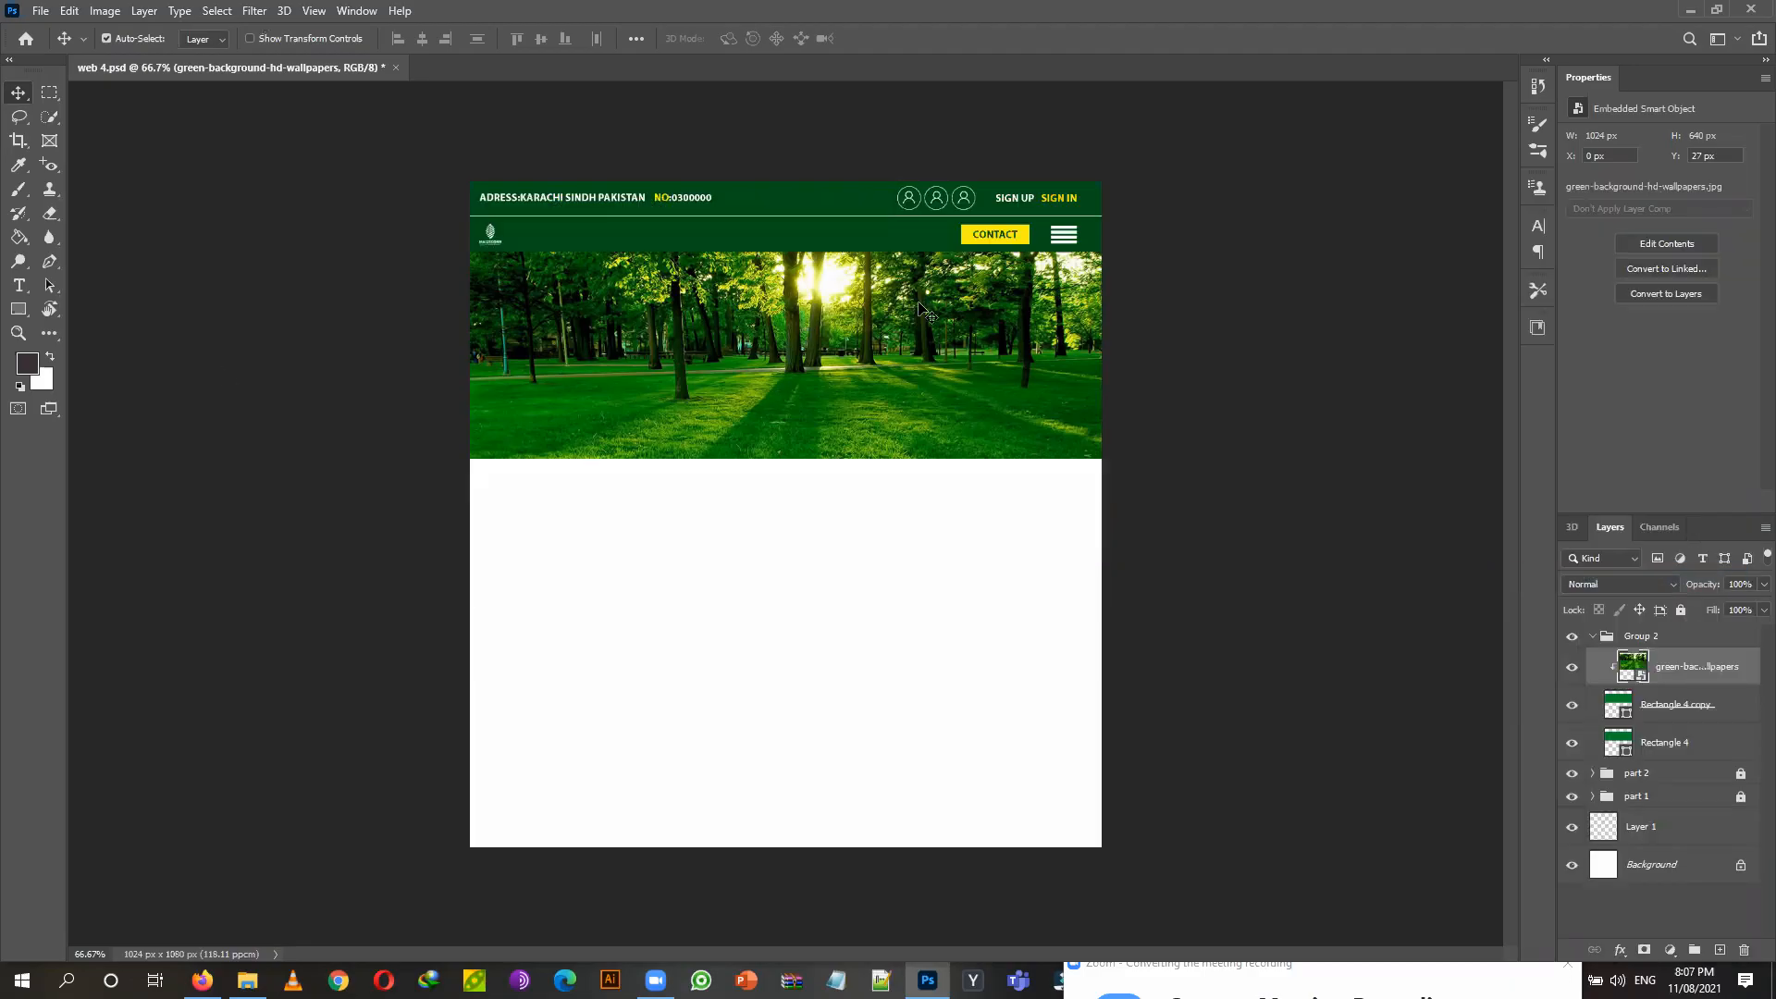
pyautogui.click(1707, 751)
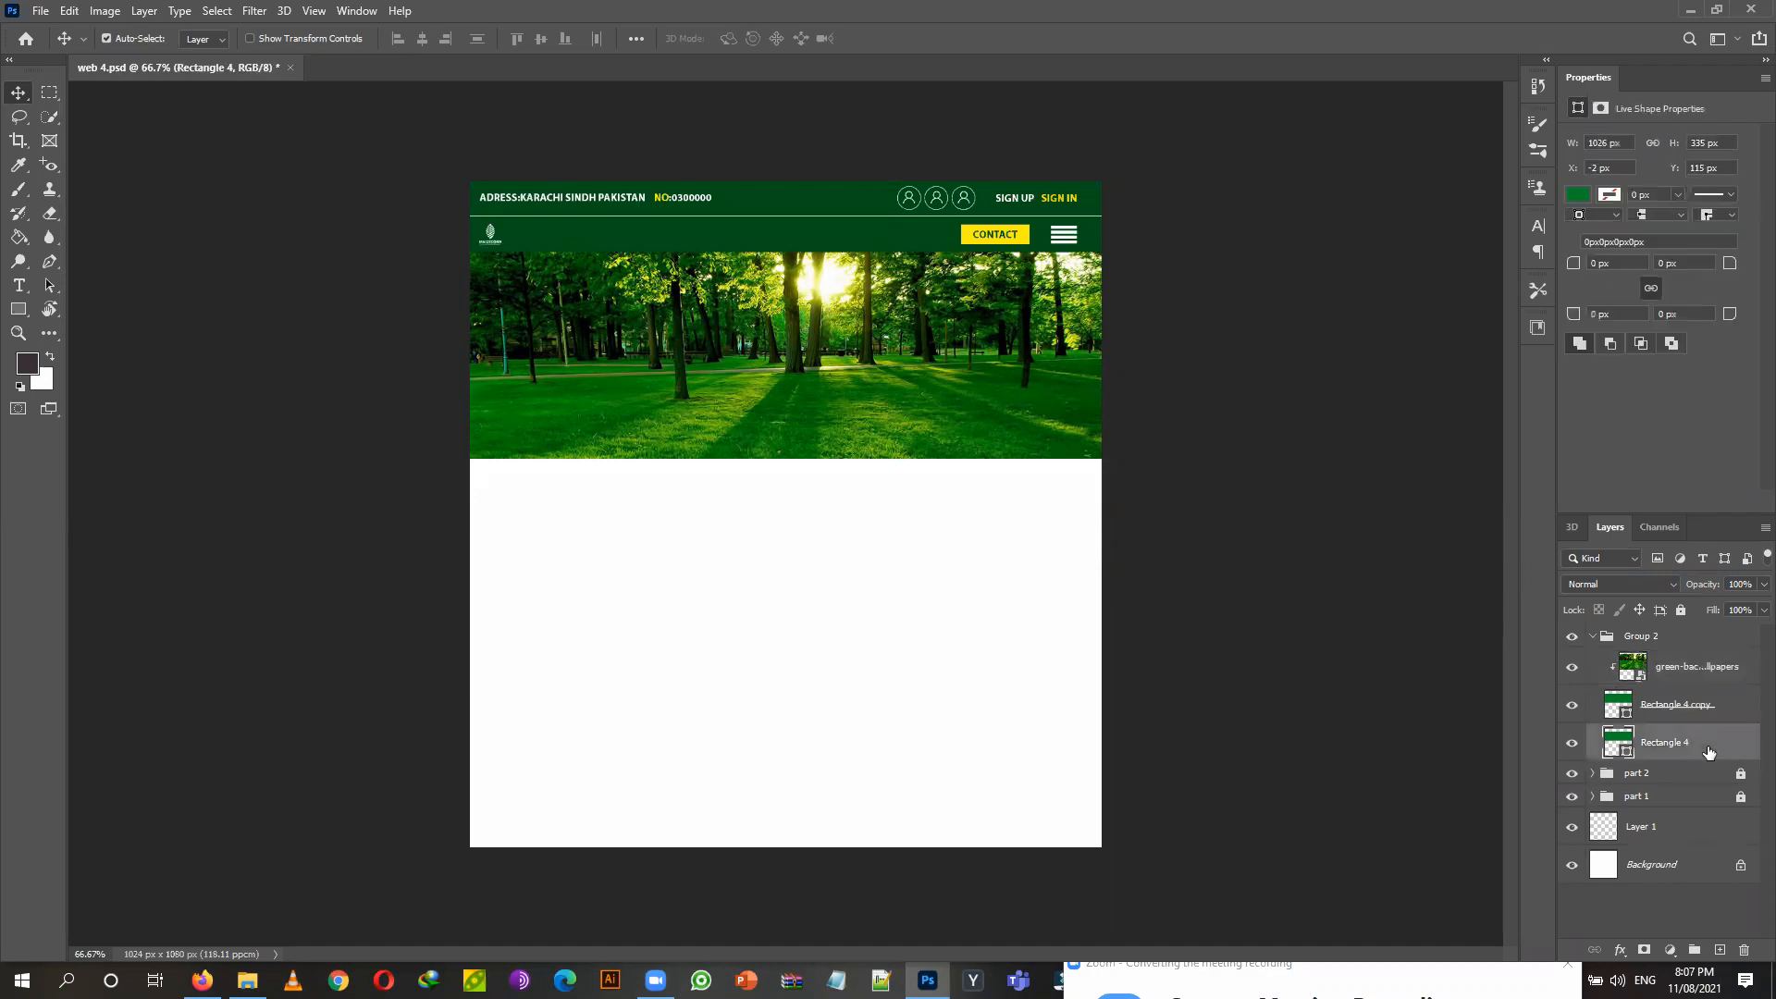
# Move Rectangle 4 higher and set it to 72% opacity with Vivid Light blending.
pyautogui.moveTo(1707, 750); pyautogui.dragTo(1708, 651)
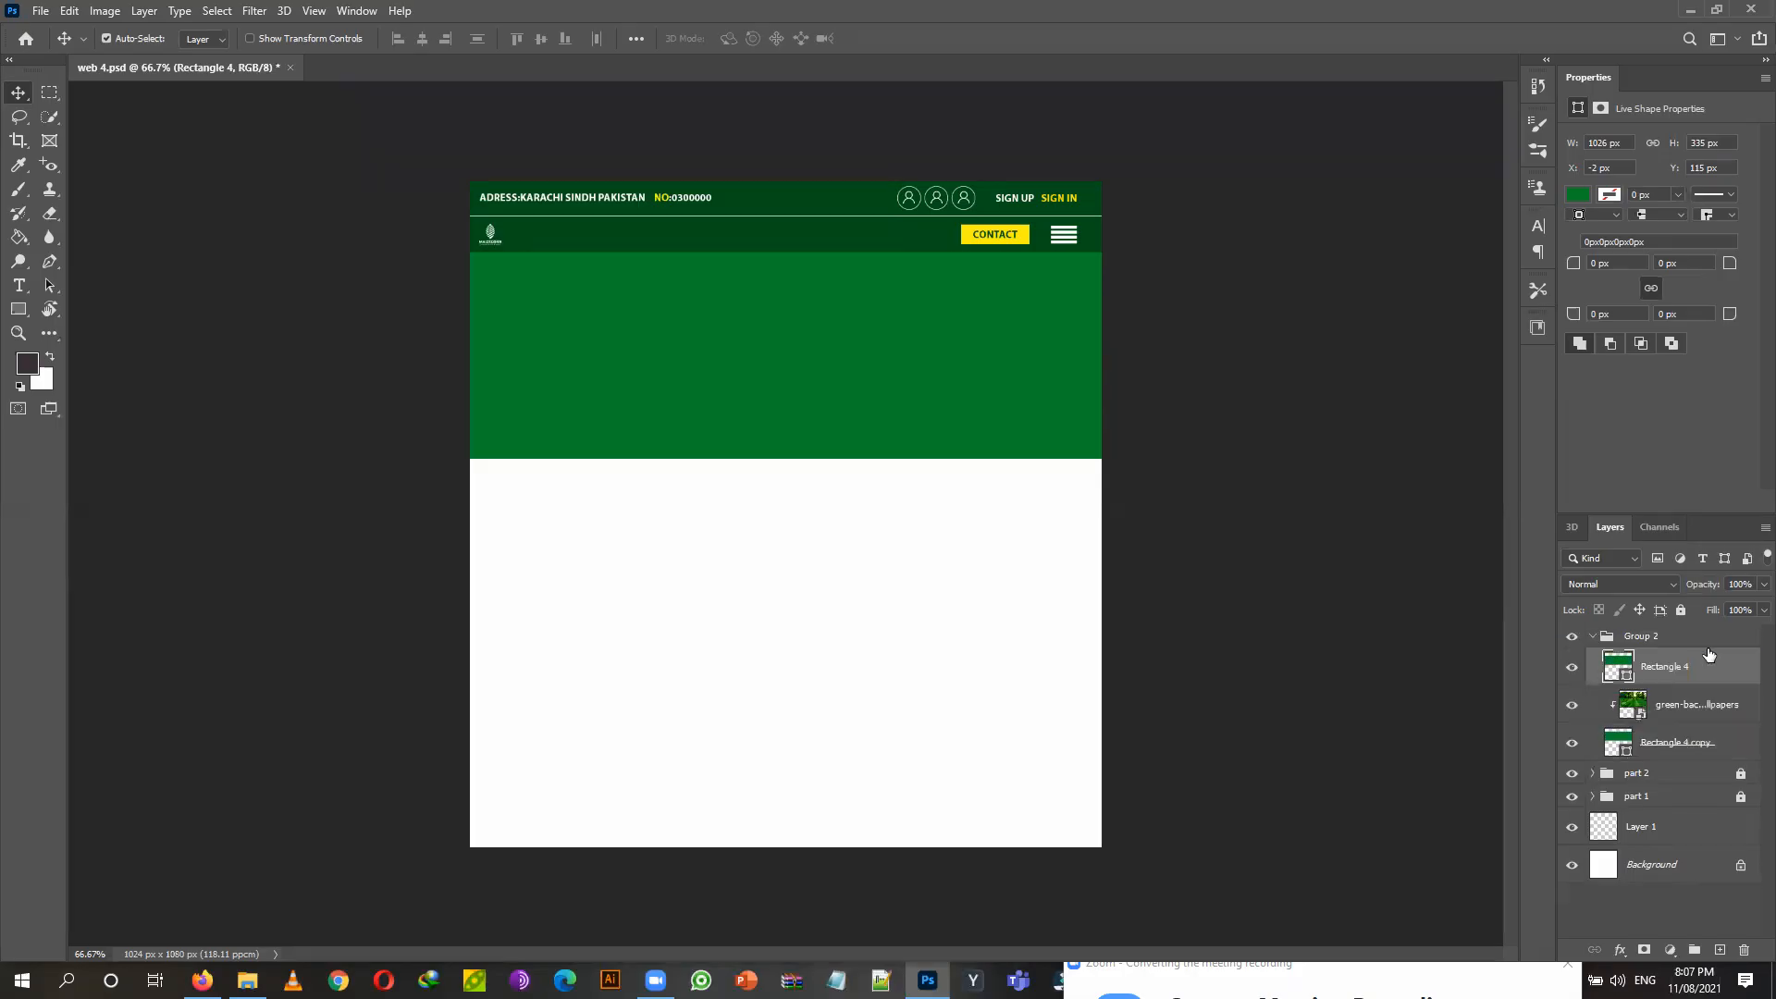
pyautogui.click(1752, 610)
pyautogui.moveTo(1750, 610); pyautogui.dragTo(1748, 602)
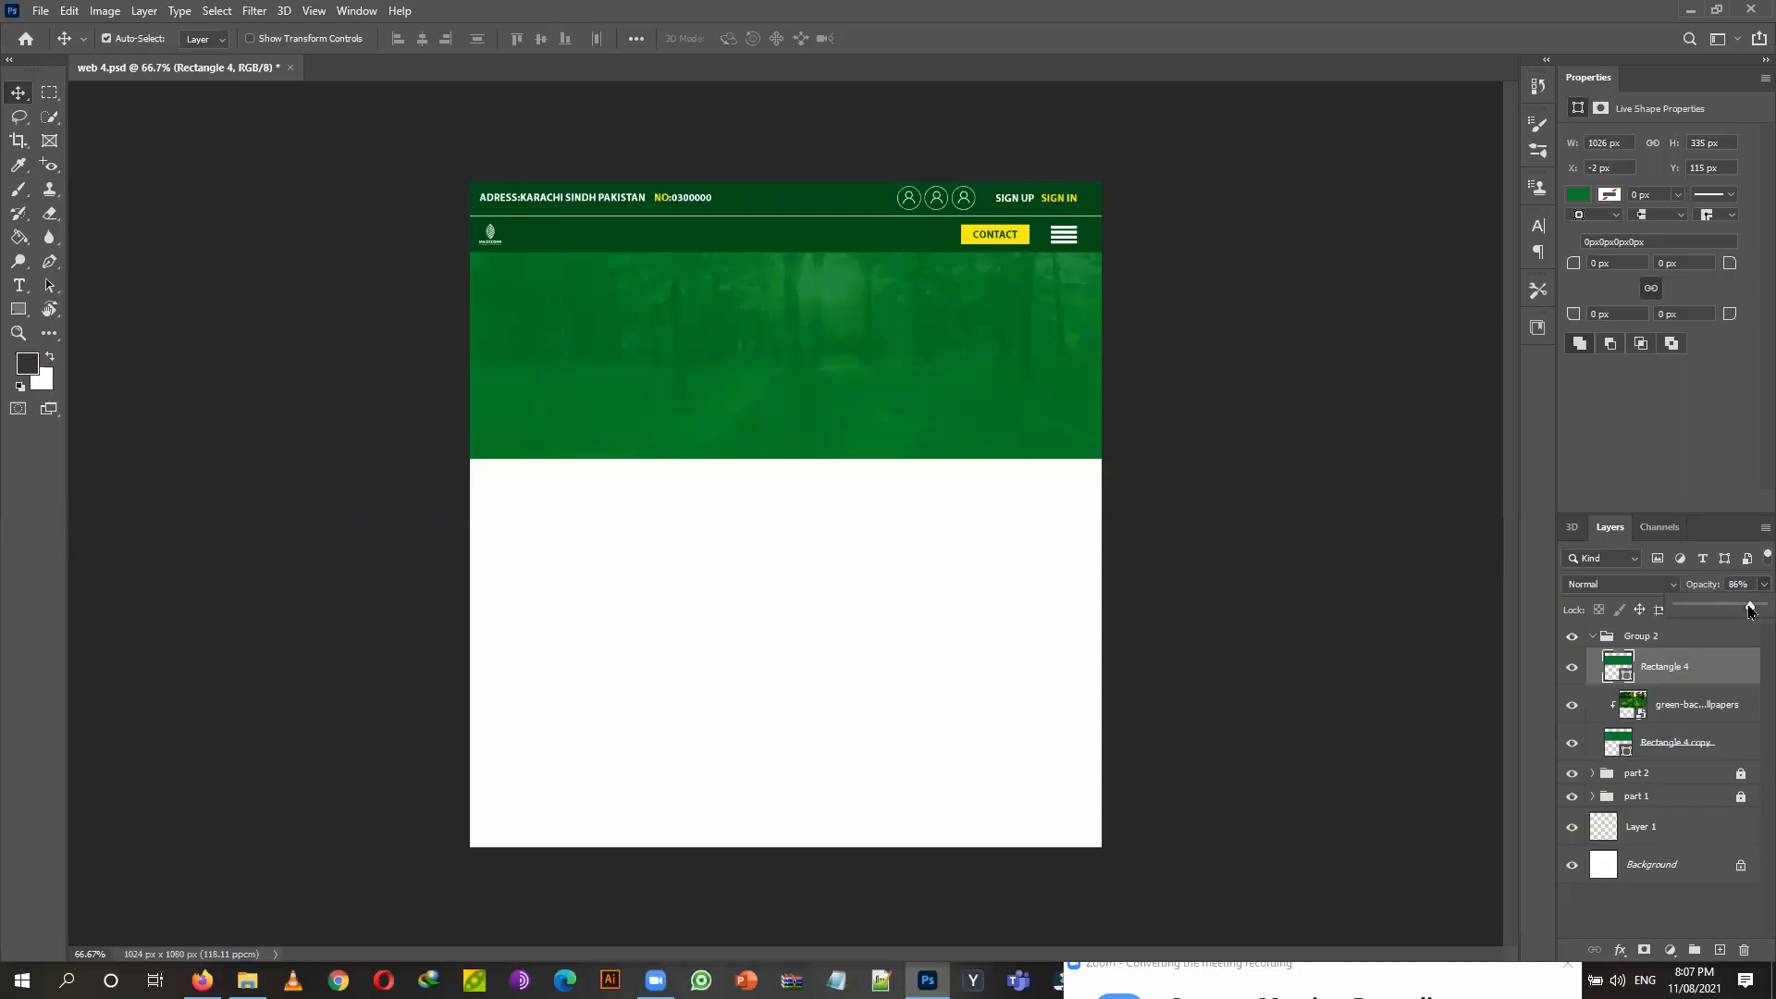
pyautogui.moveTo(1741, 608); pyautogui.dragTo(1734, 608)
pyautogui.click(1658, 588)
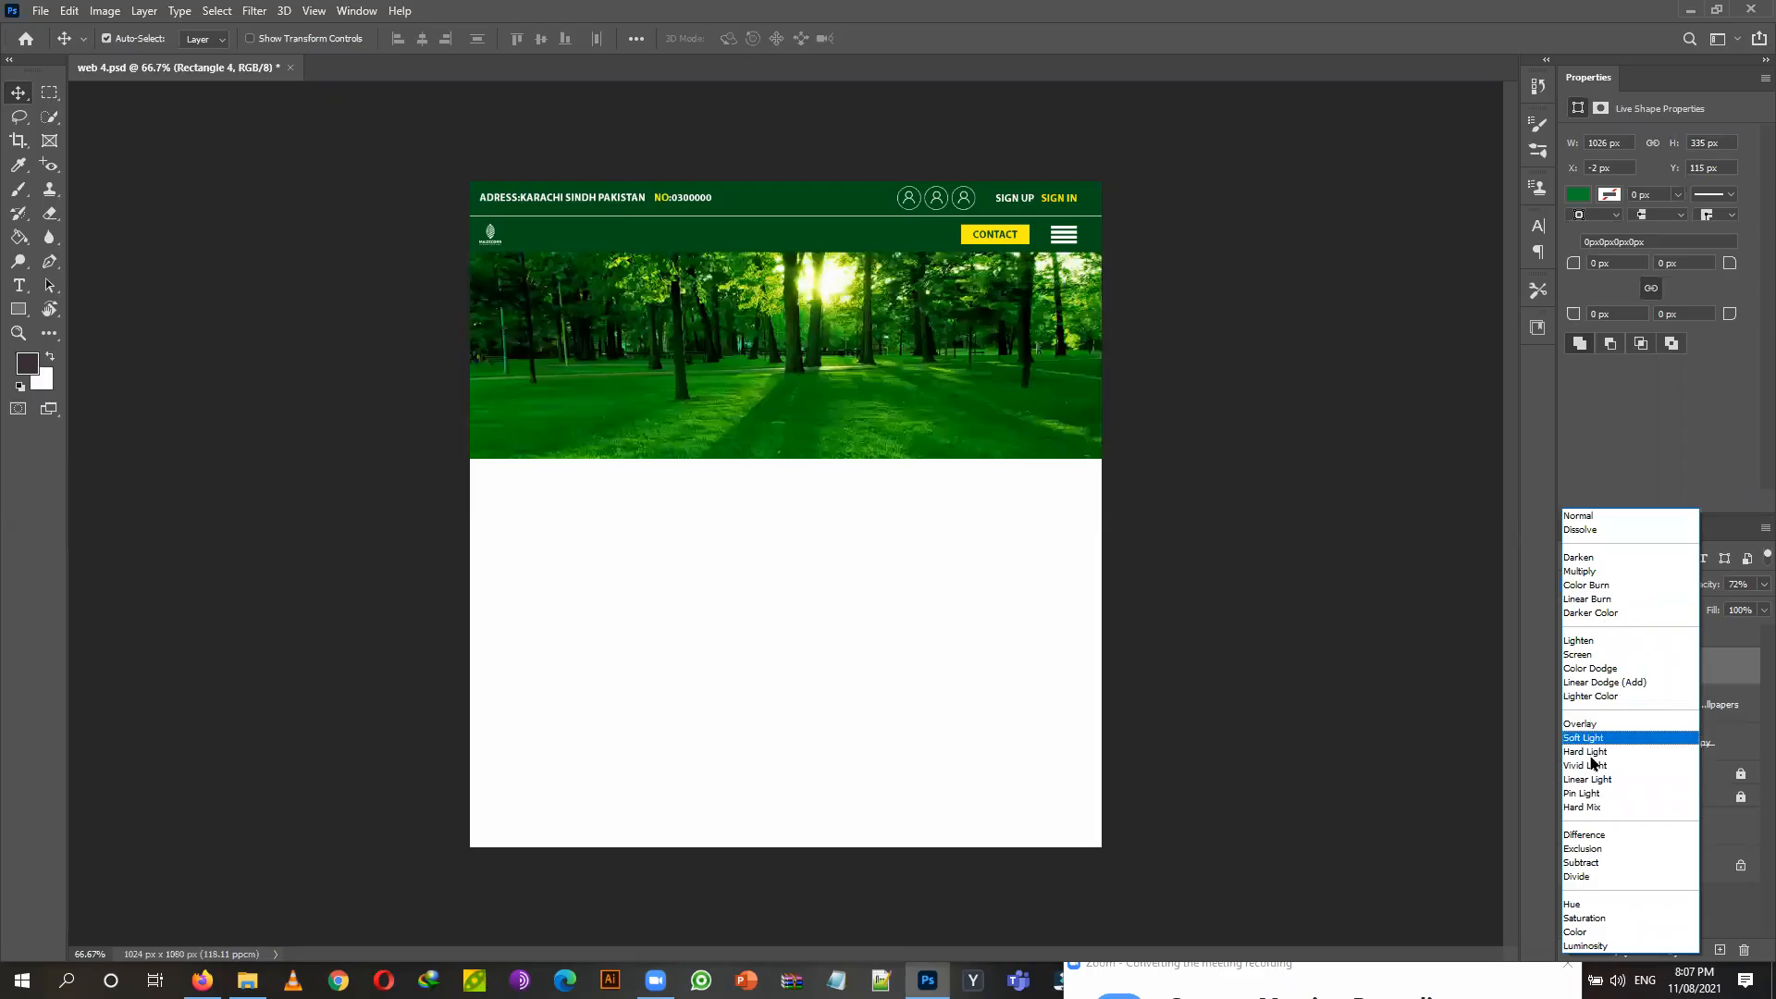
pyautogui.click(1710, 691)
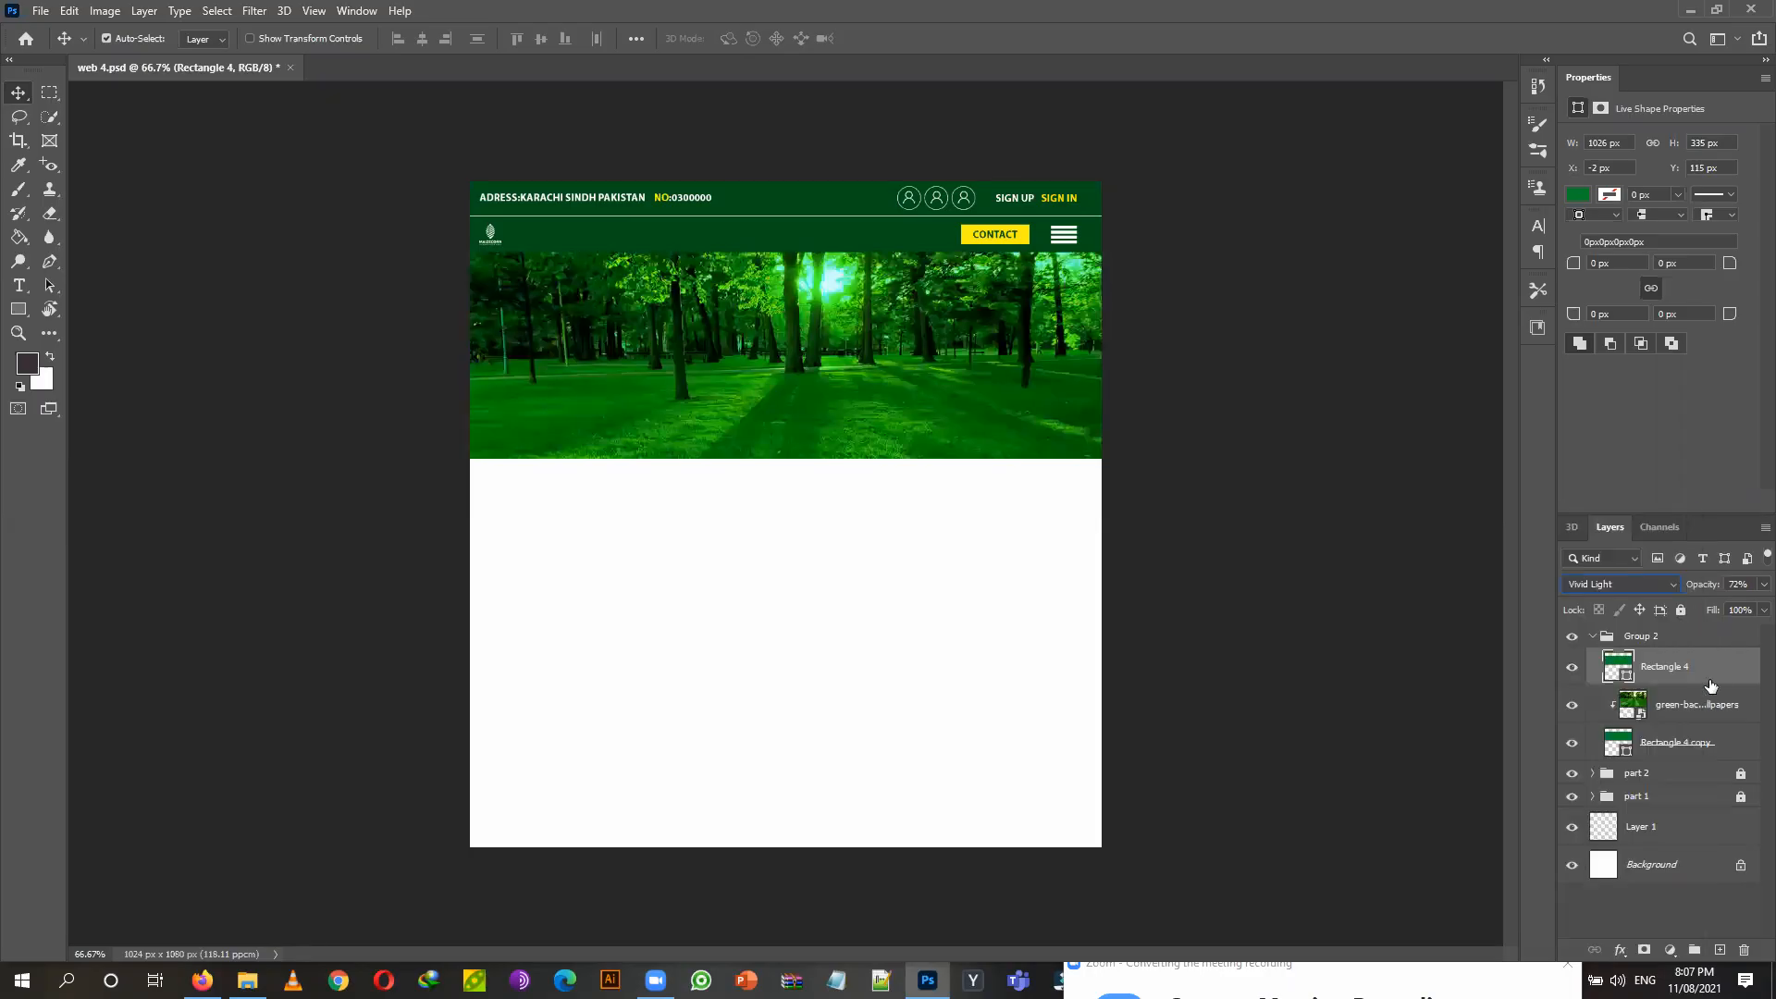
pyautogui.click(18, 310)
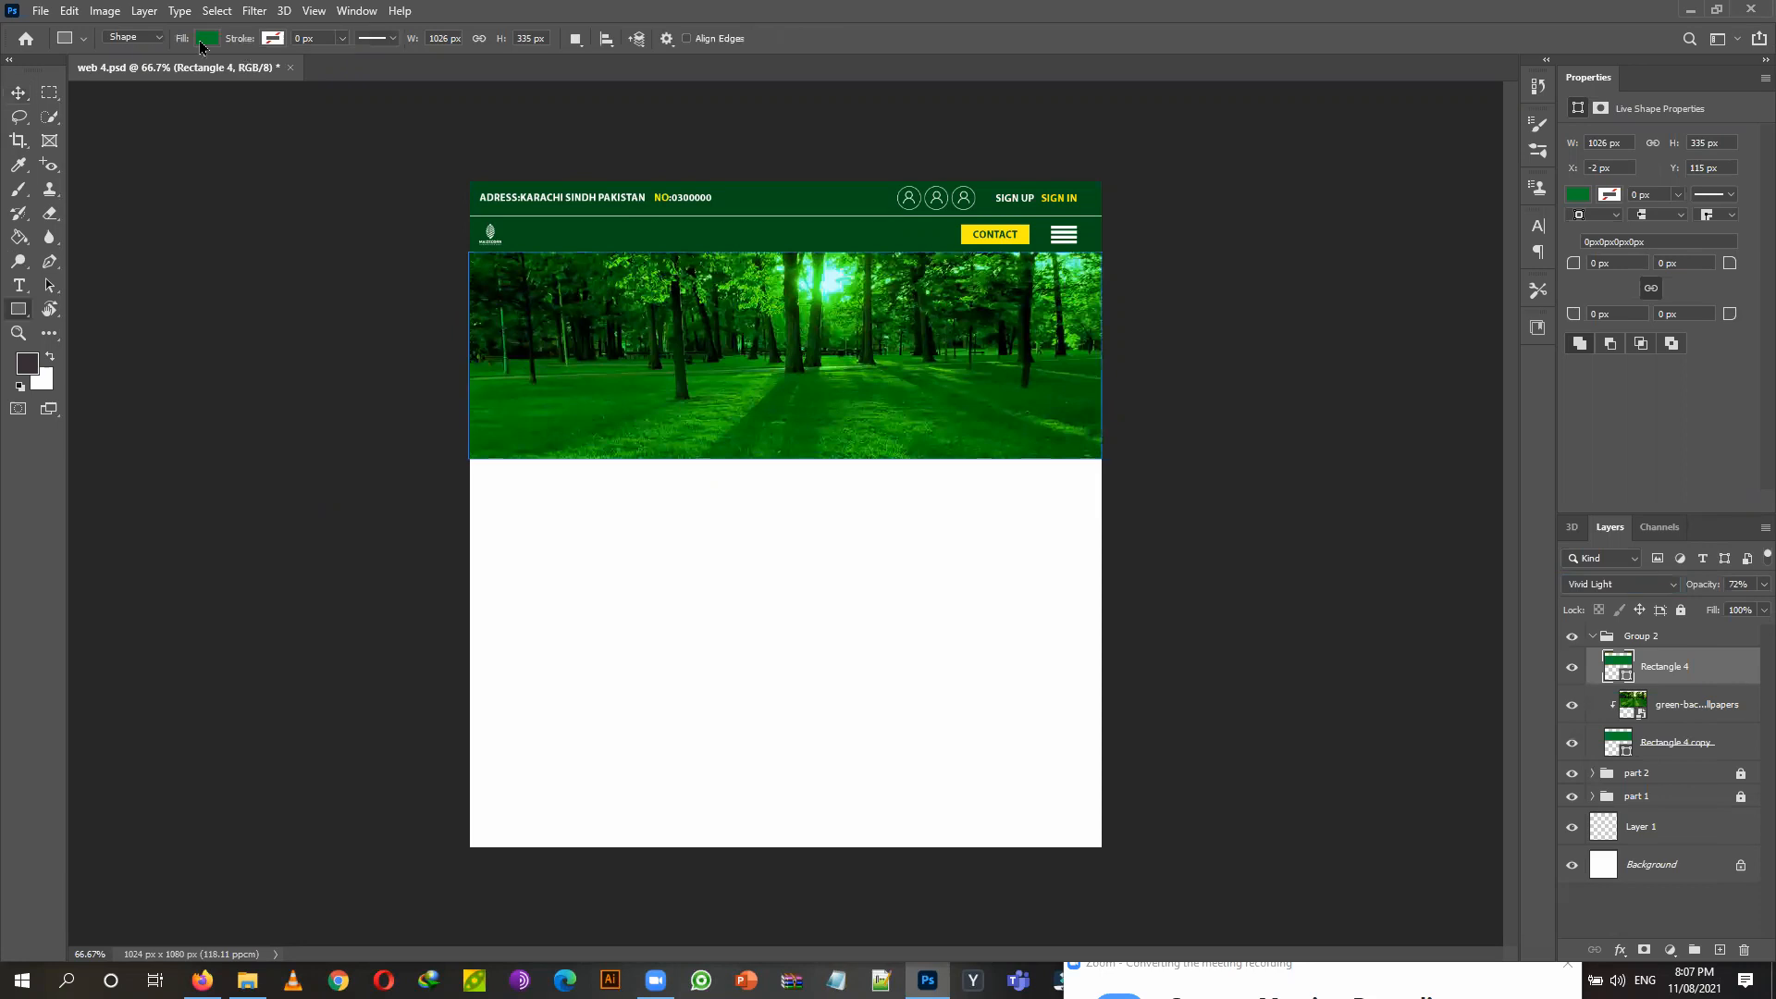
# Change the hero rectangle's fill colour to black (000000).
pyautogui.click(205, 41)
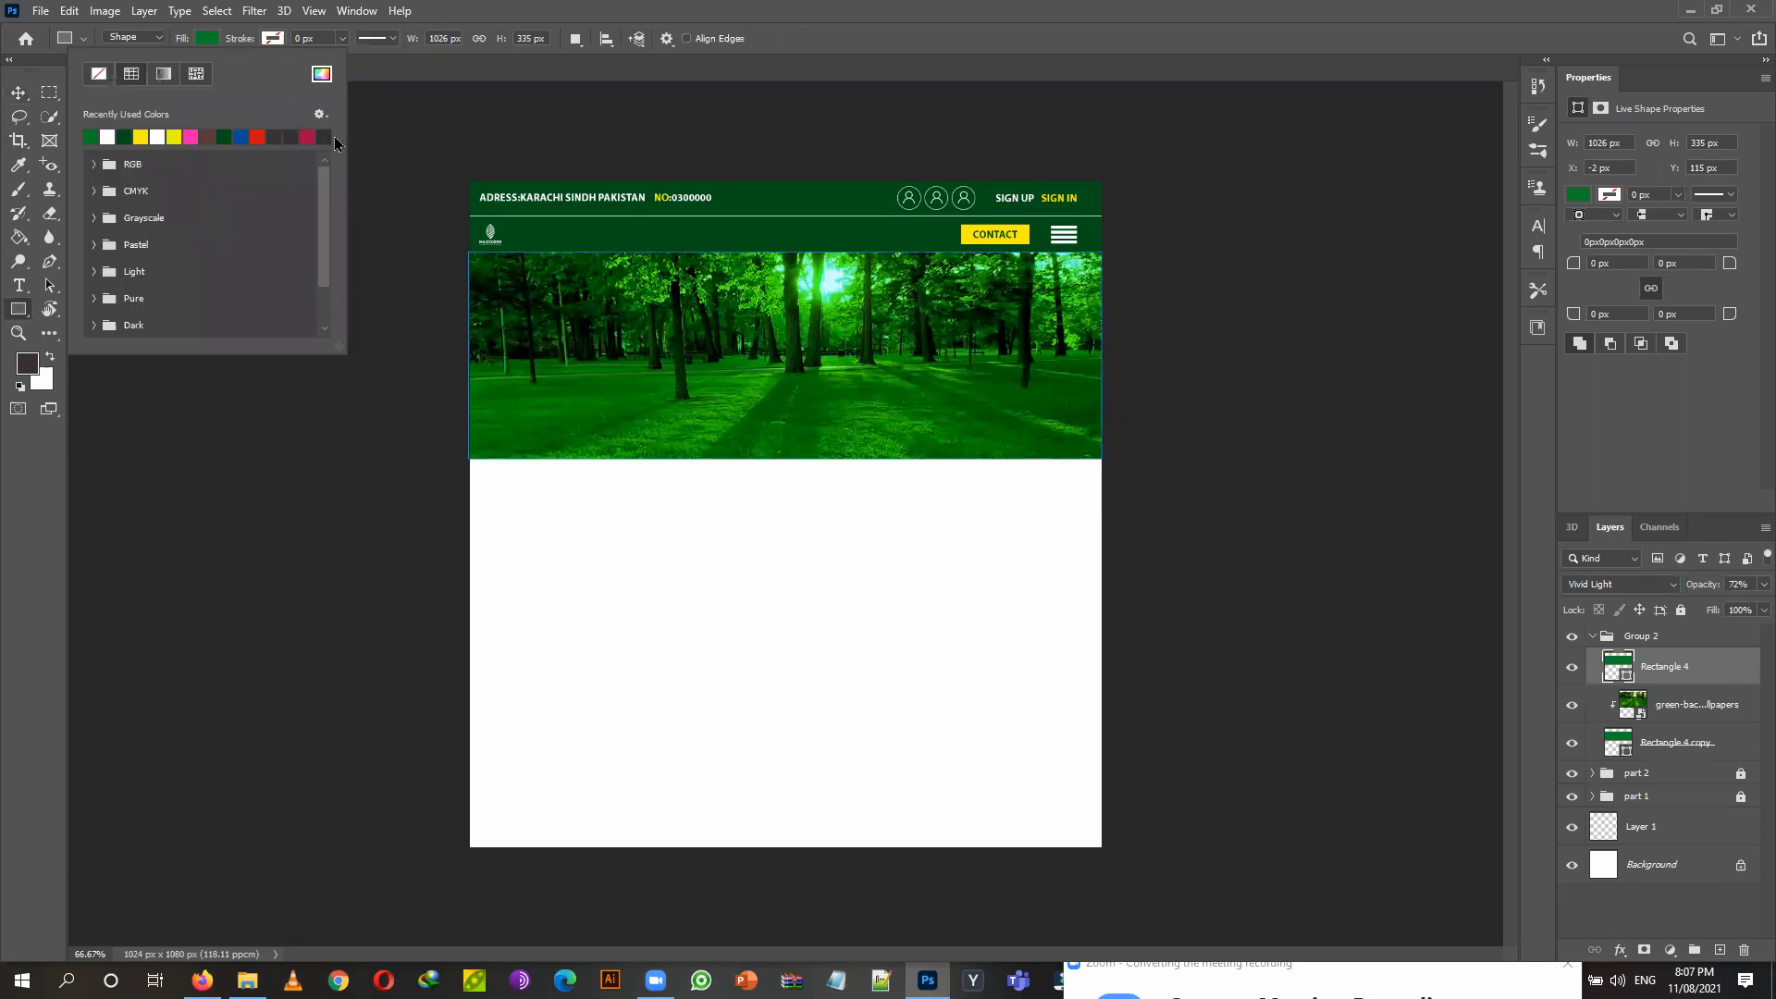
pyautogui.click(323, 137)
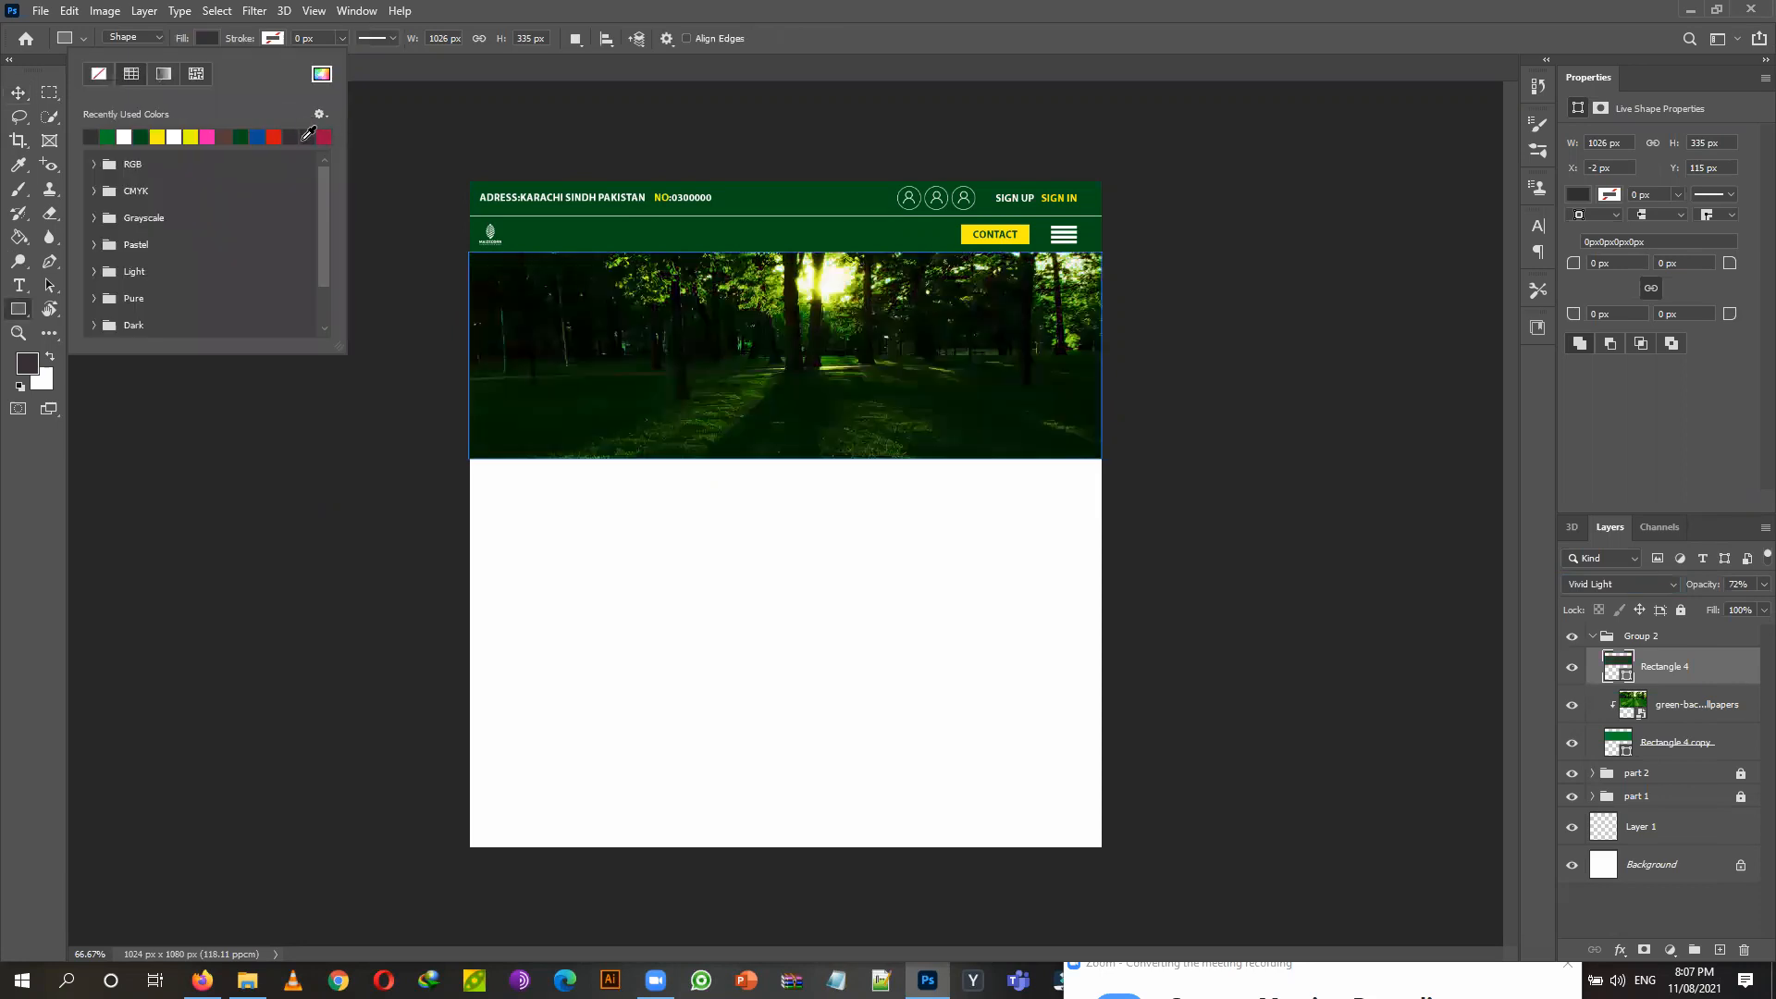
pyautogui.click(291, 137)
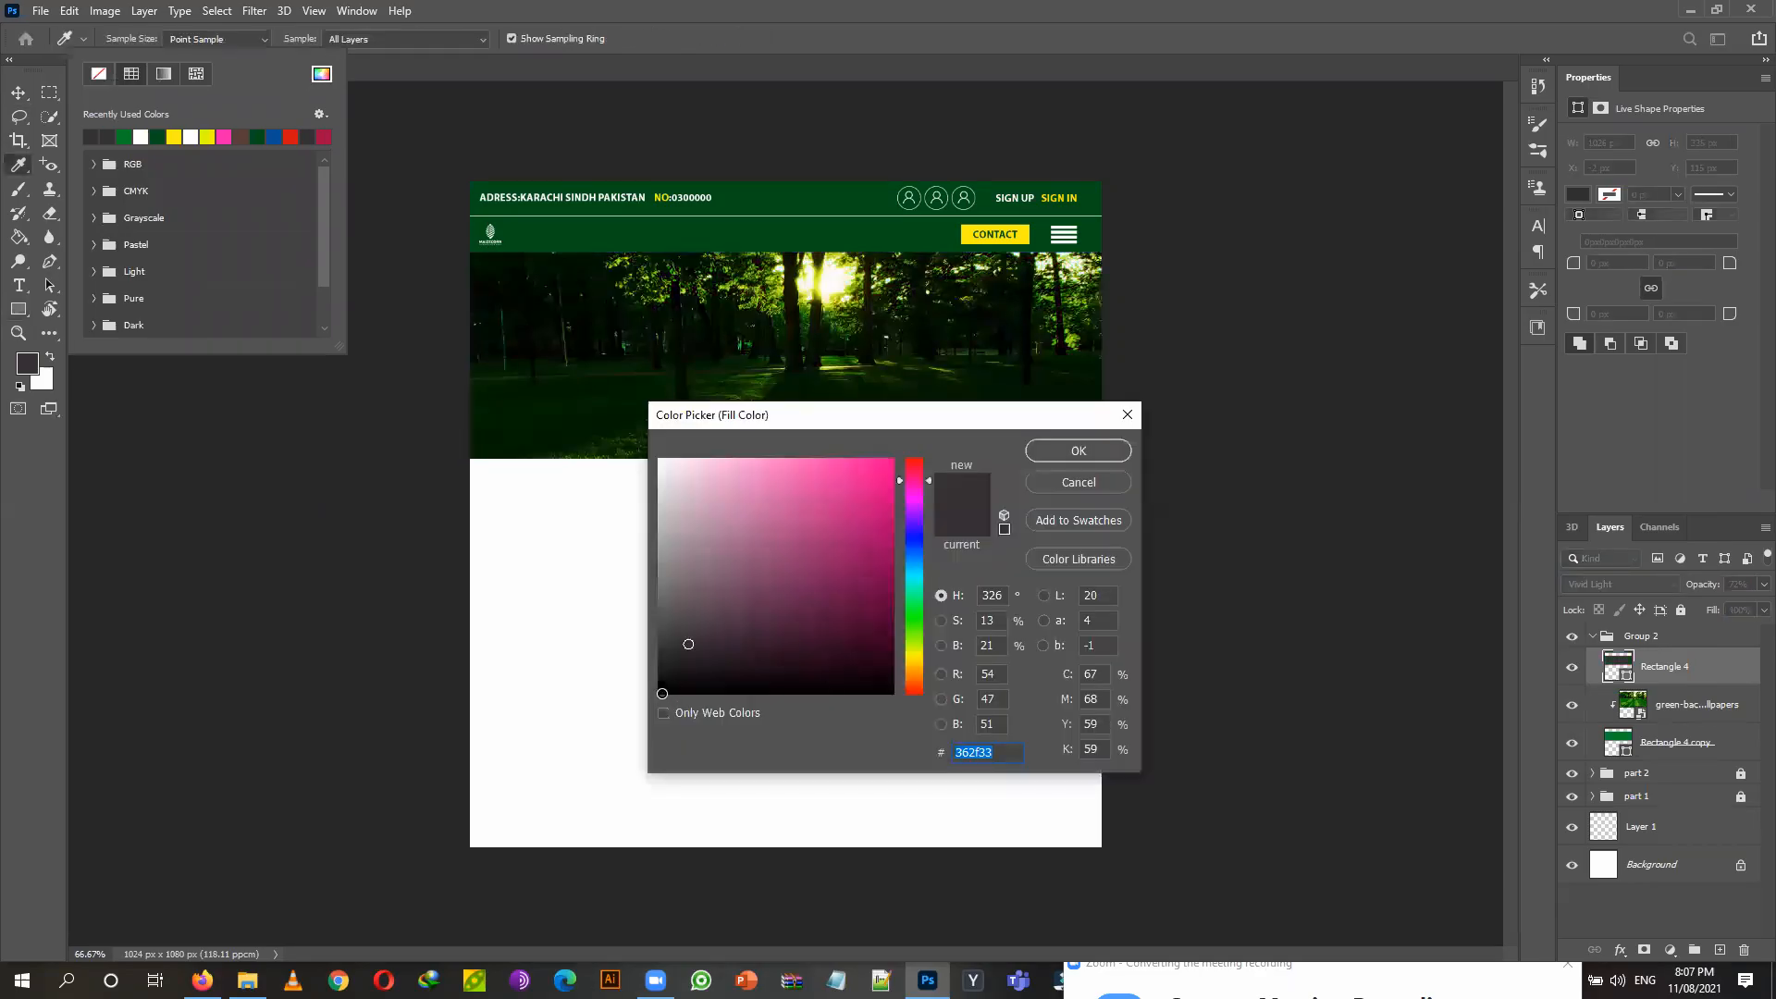
pyautogui.write('000000')
pyautogui.click(1048, 453)
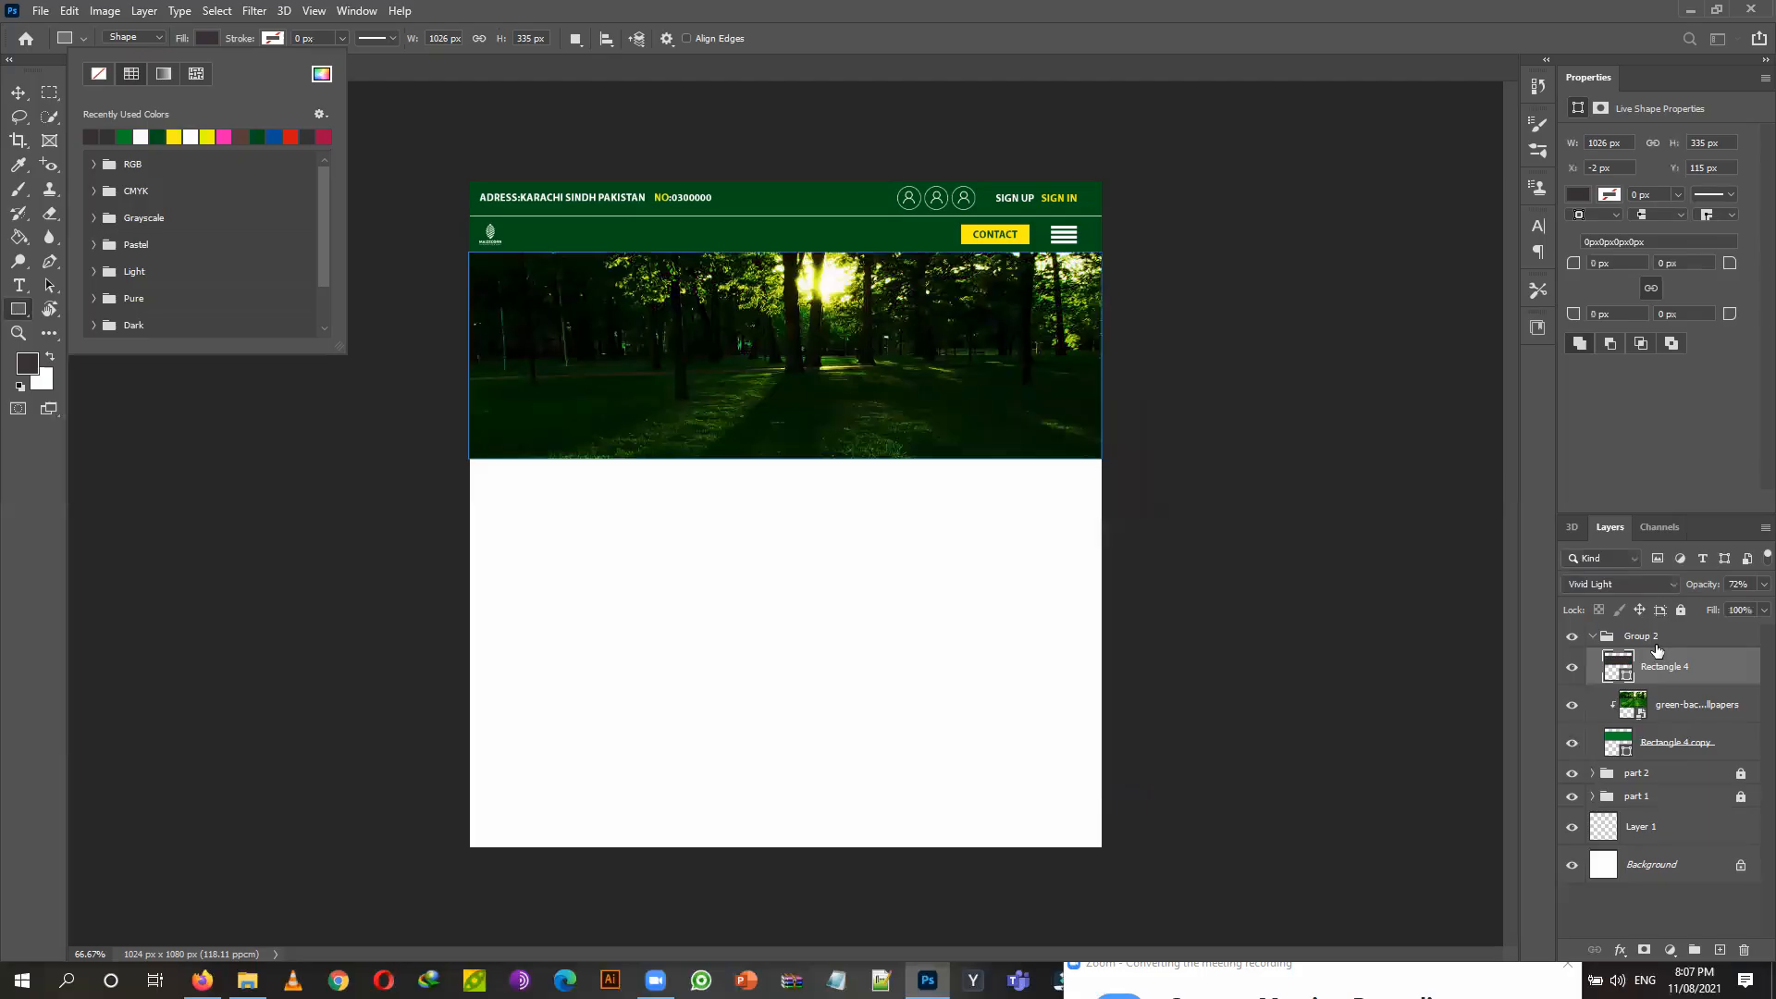
pyautogui.click(1668, 593)
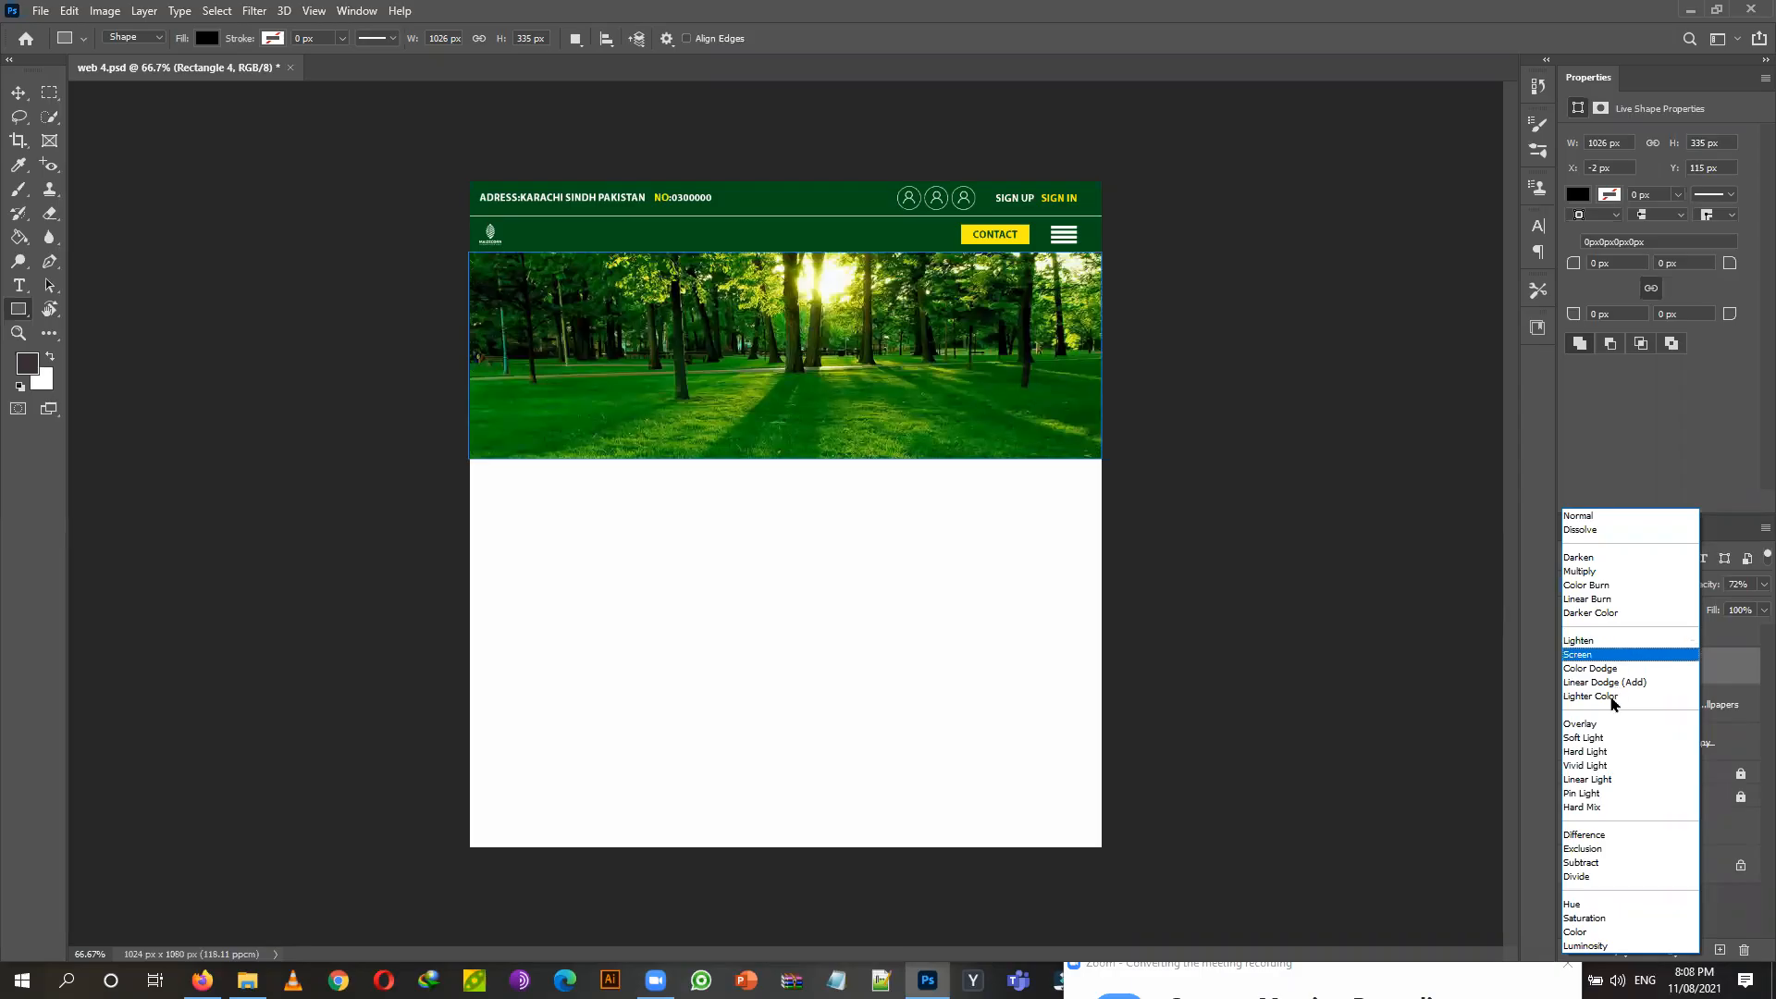
# Preview the Screen and Difference blend modes on Rectangle 4.
pyautogui.click(1605, 659)
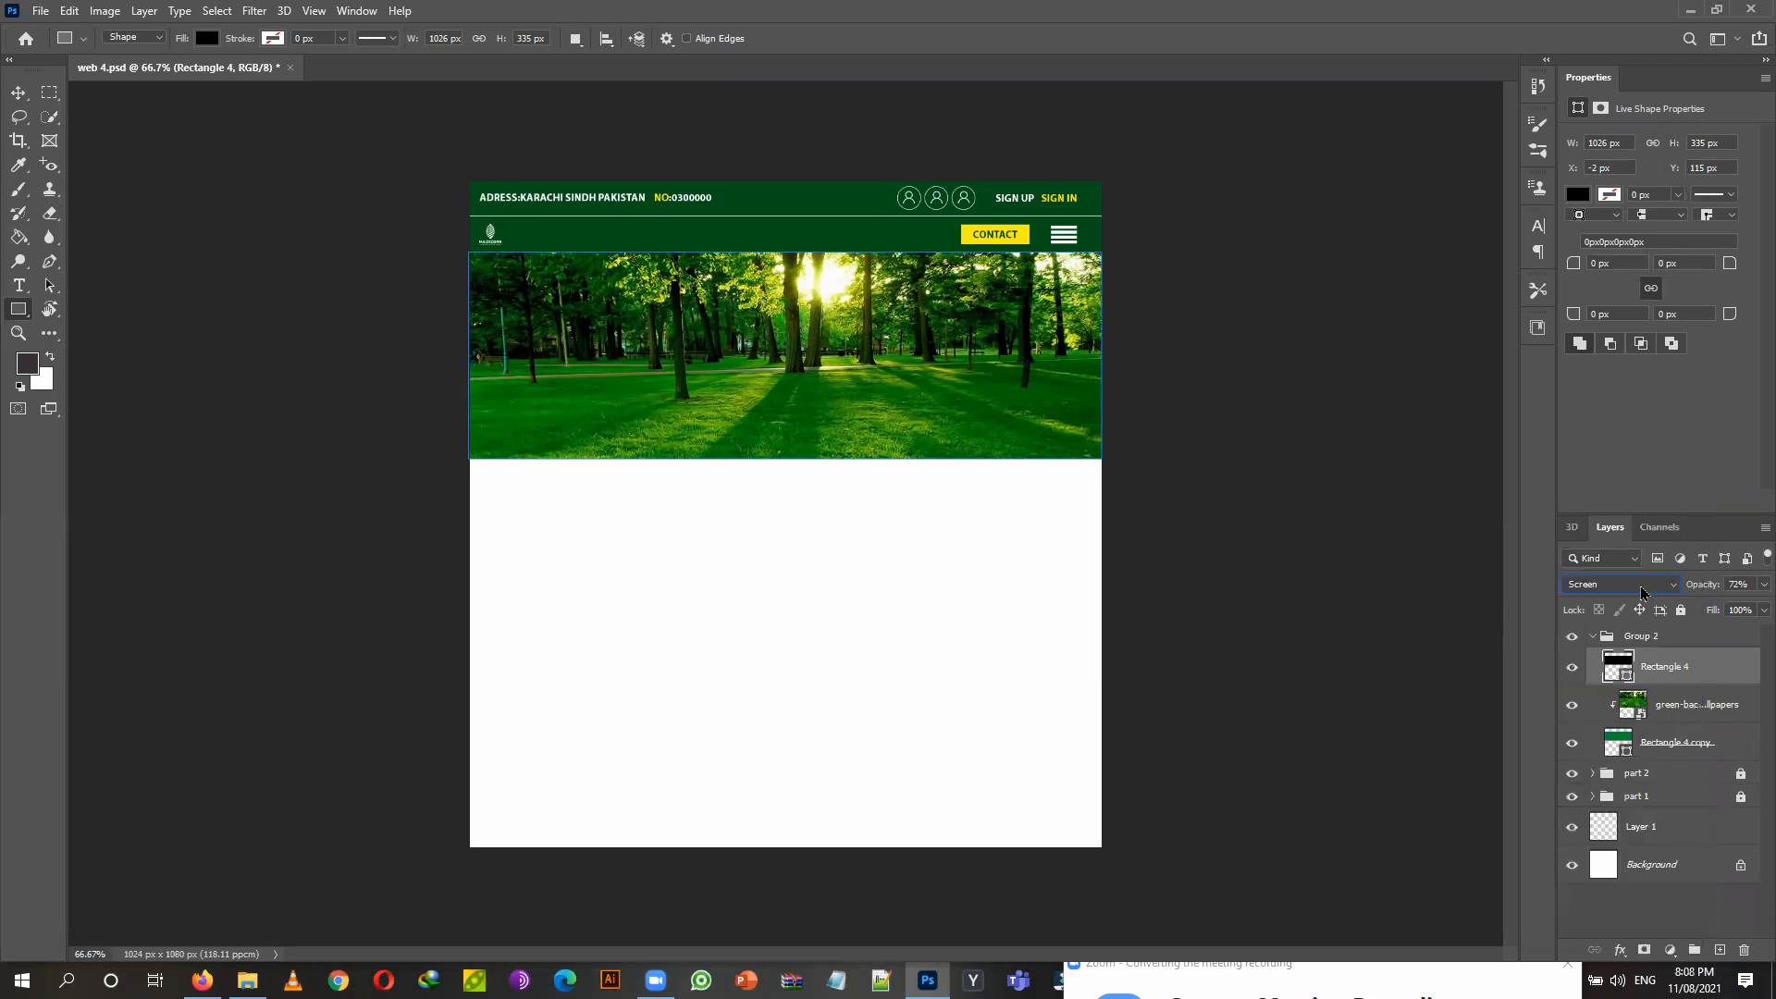
pyautogui.click(1642, 593)
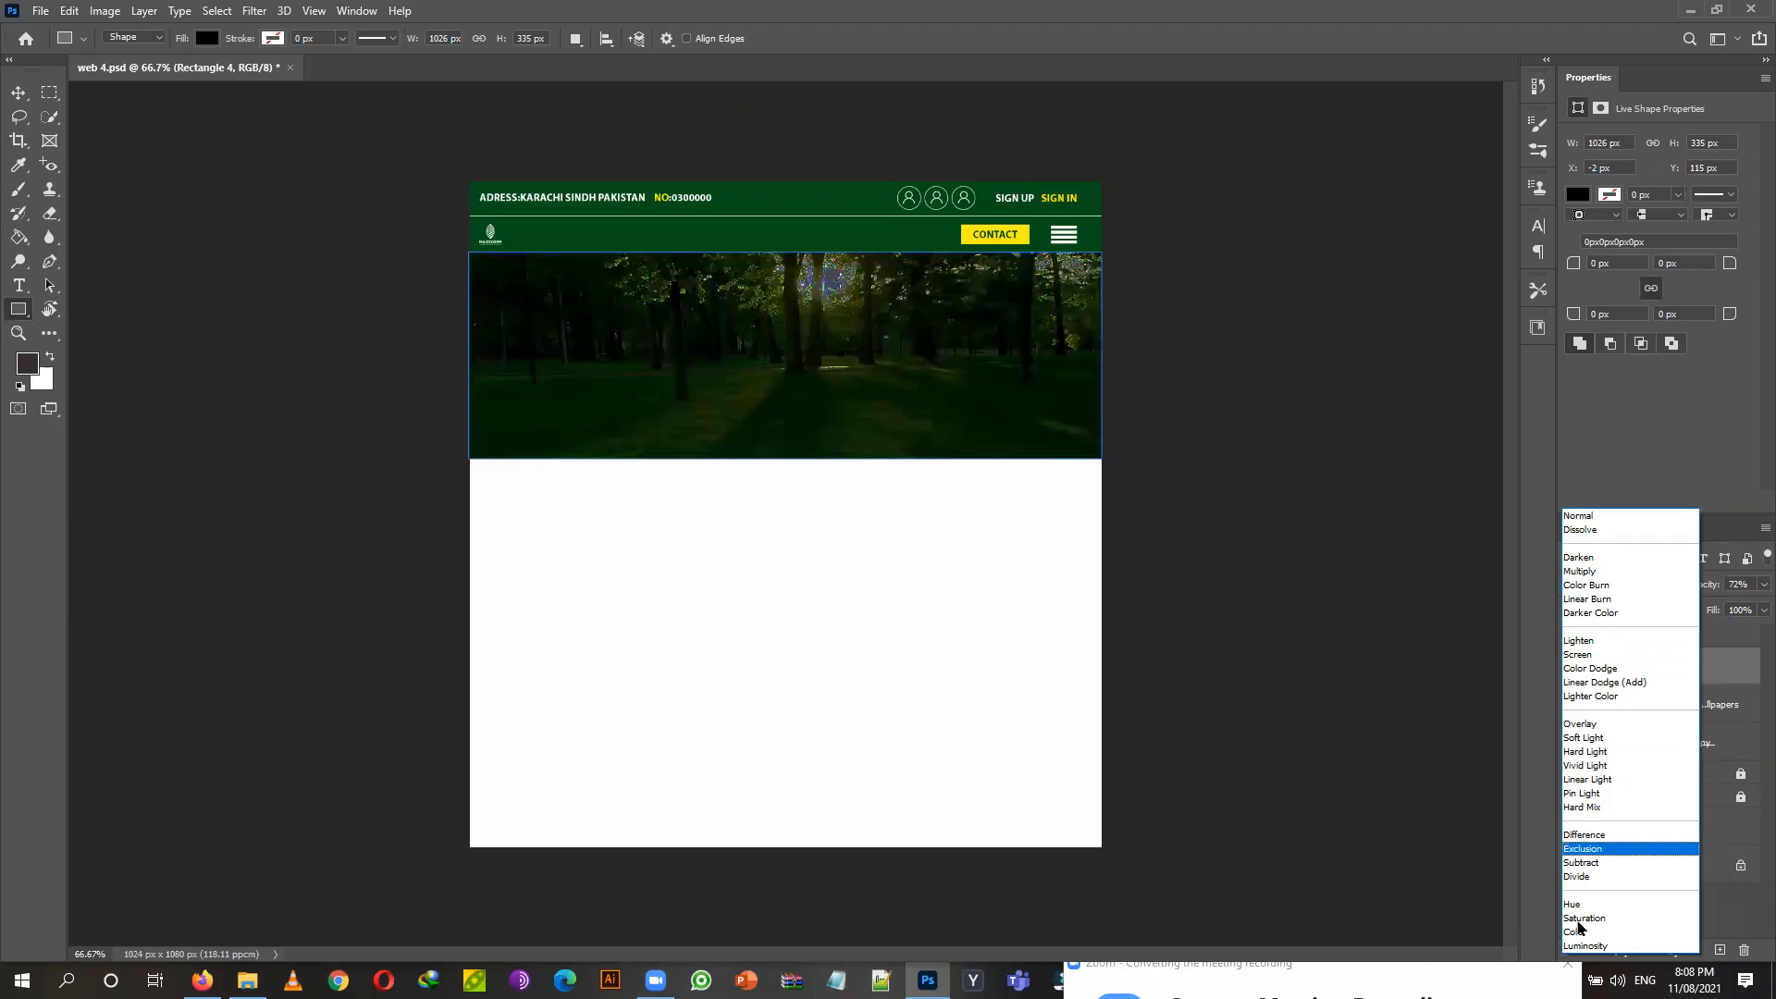
pyautogui.click(1595, 835)
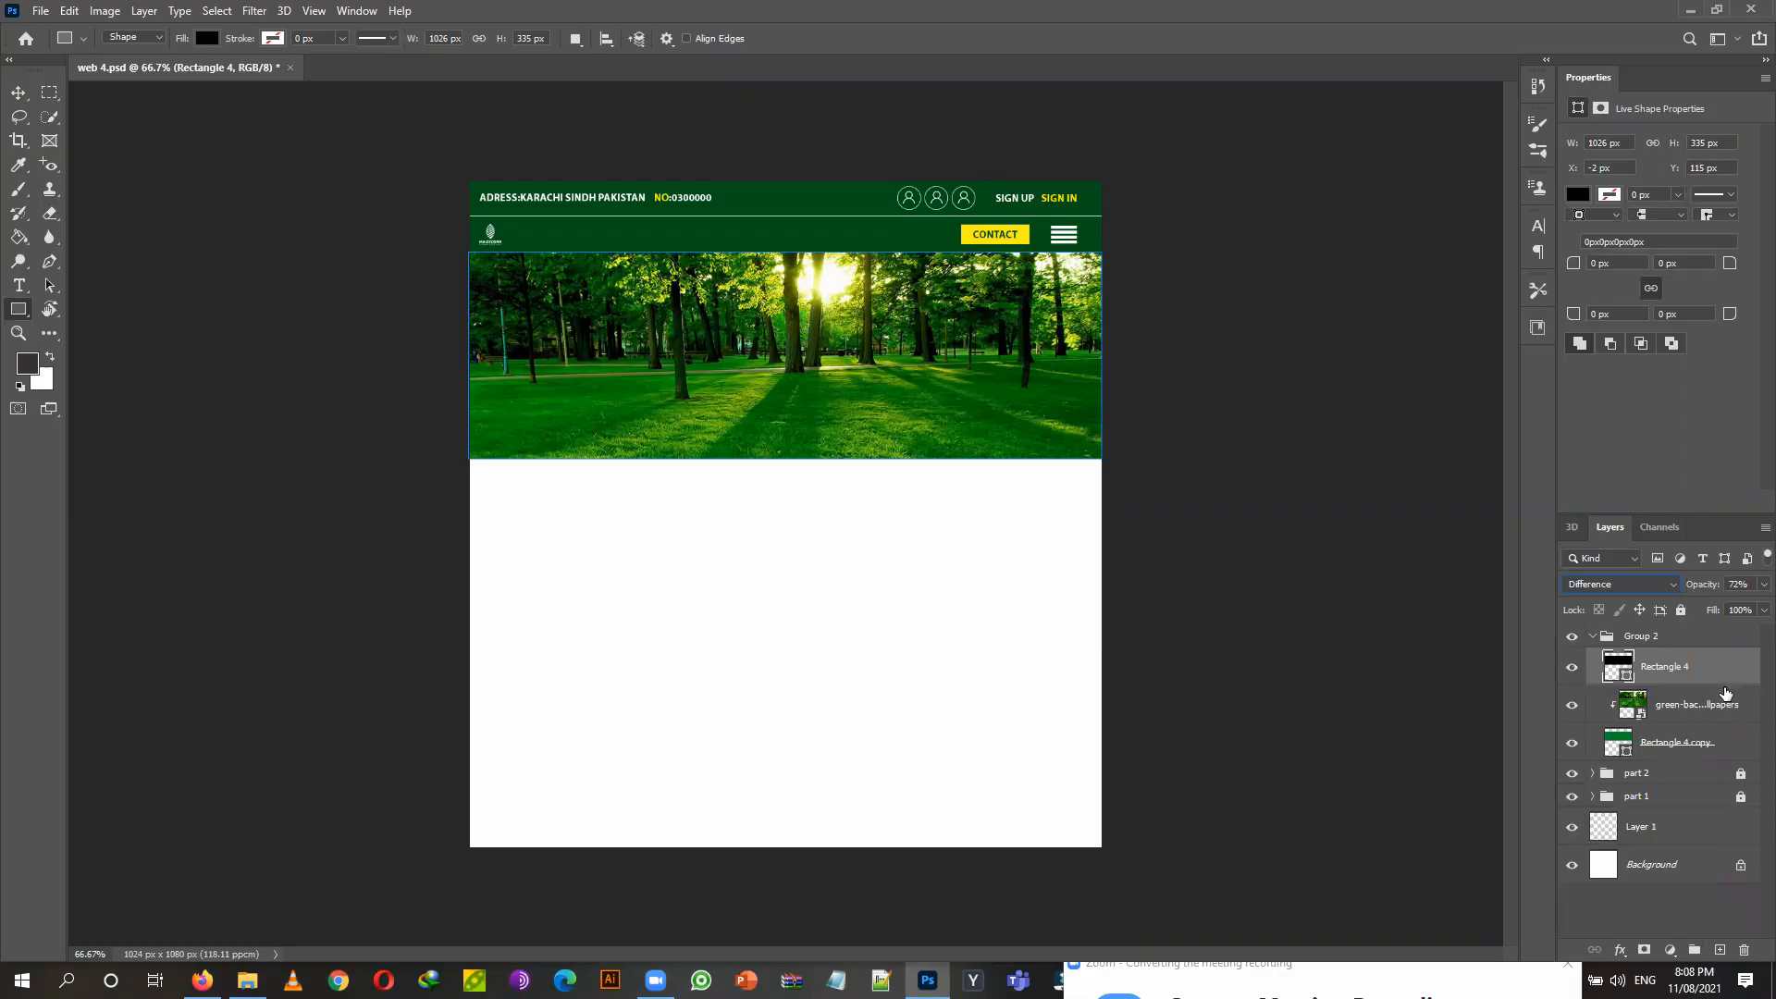
# Undo back to the green Normal rectangle and lower its opacity to 86%.
pyautogui.press('Up')
pyautogui.press('Up')
pyautogui.press('Up')
pyautogui.press('Up')
pyautogui.hotkey('ctrl', 'z')
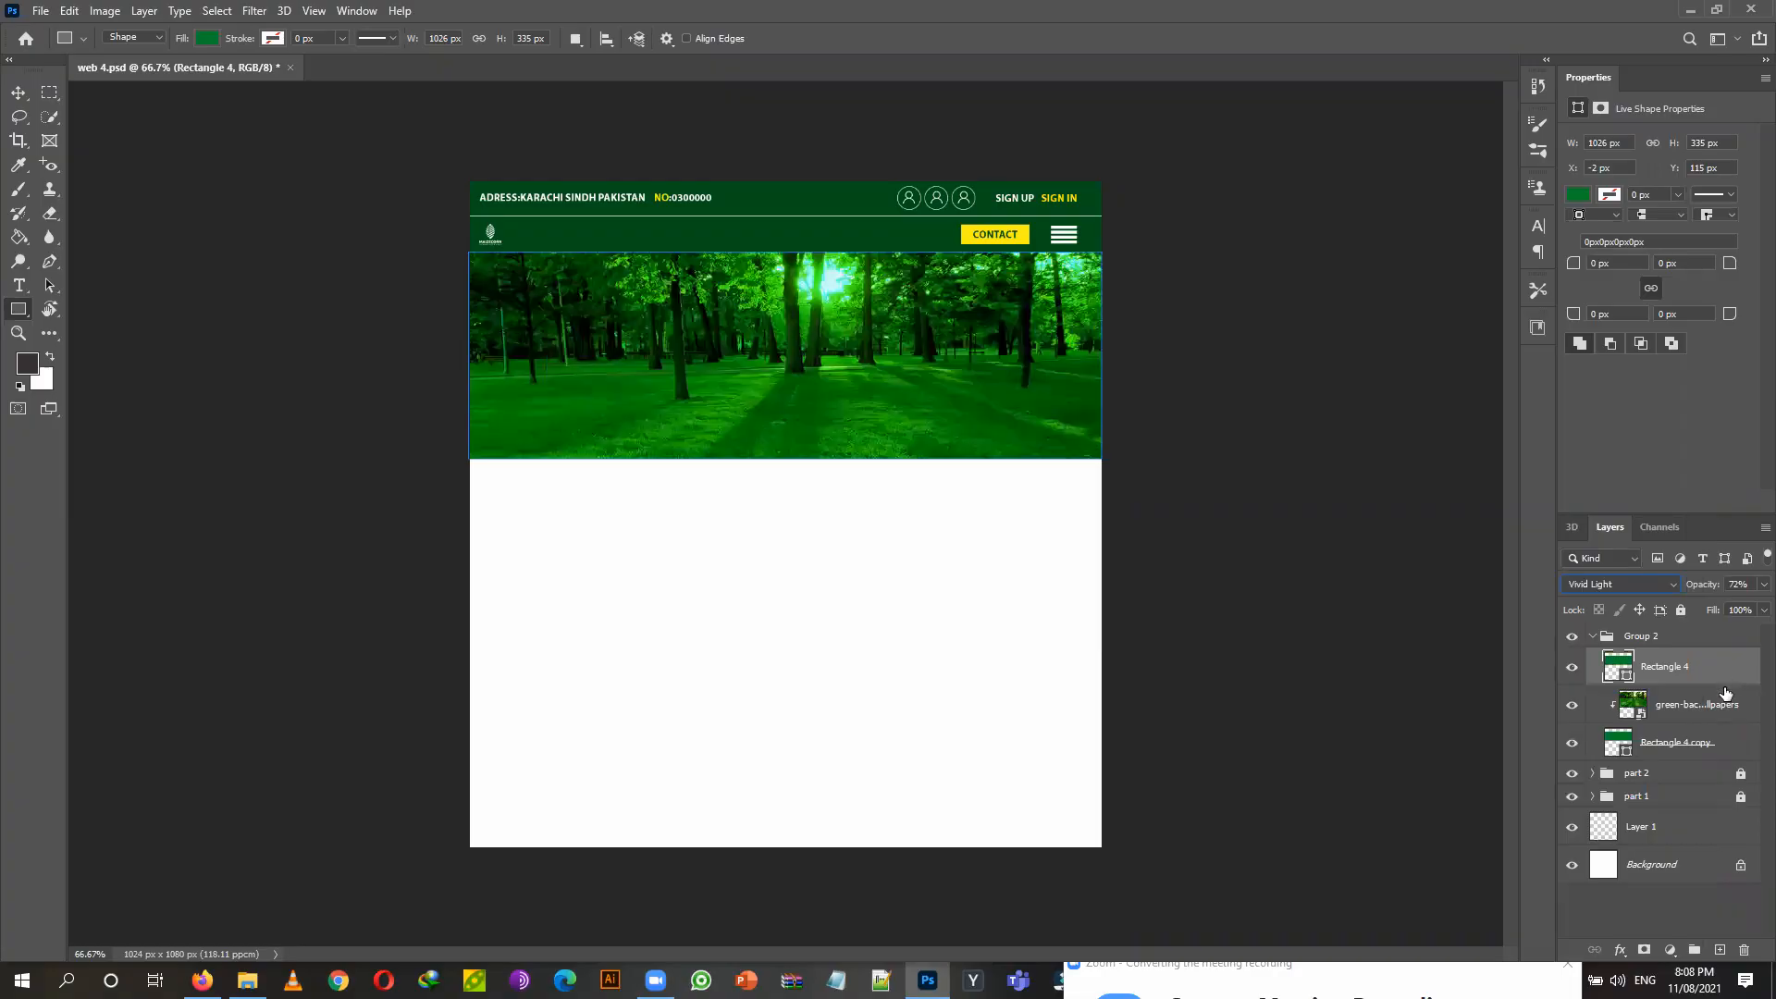
pyautogui.hotkey('ctrl', 'z')
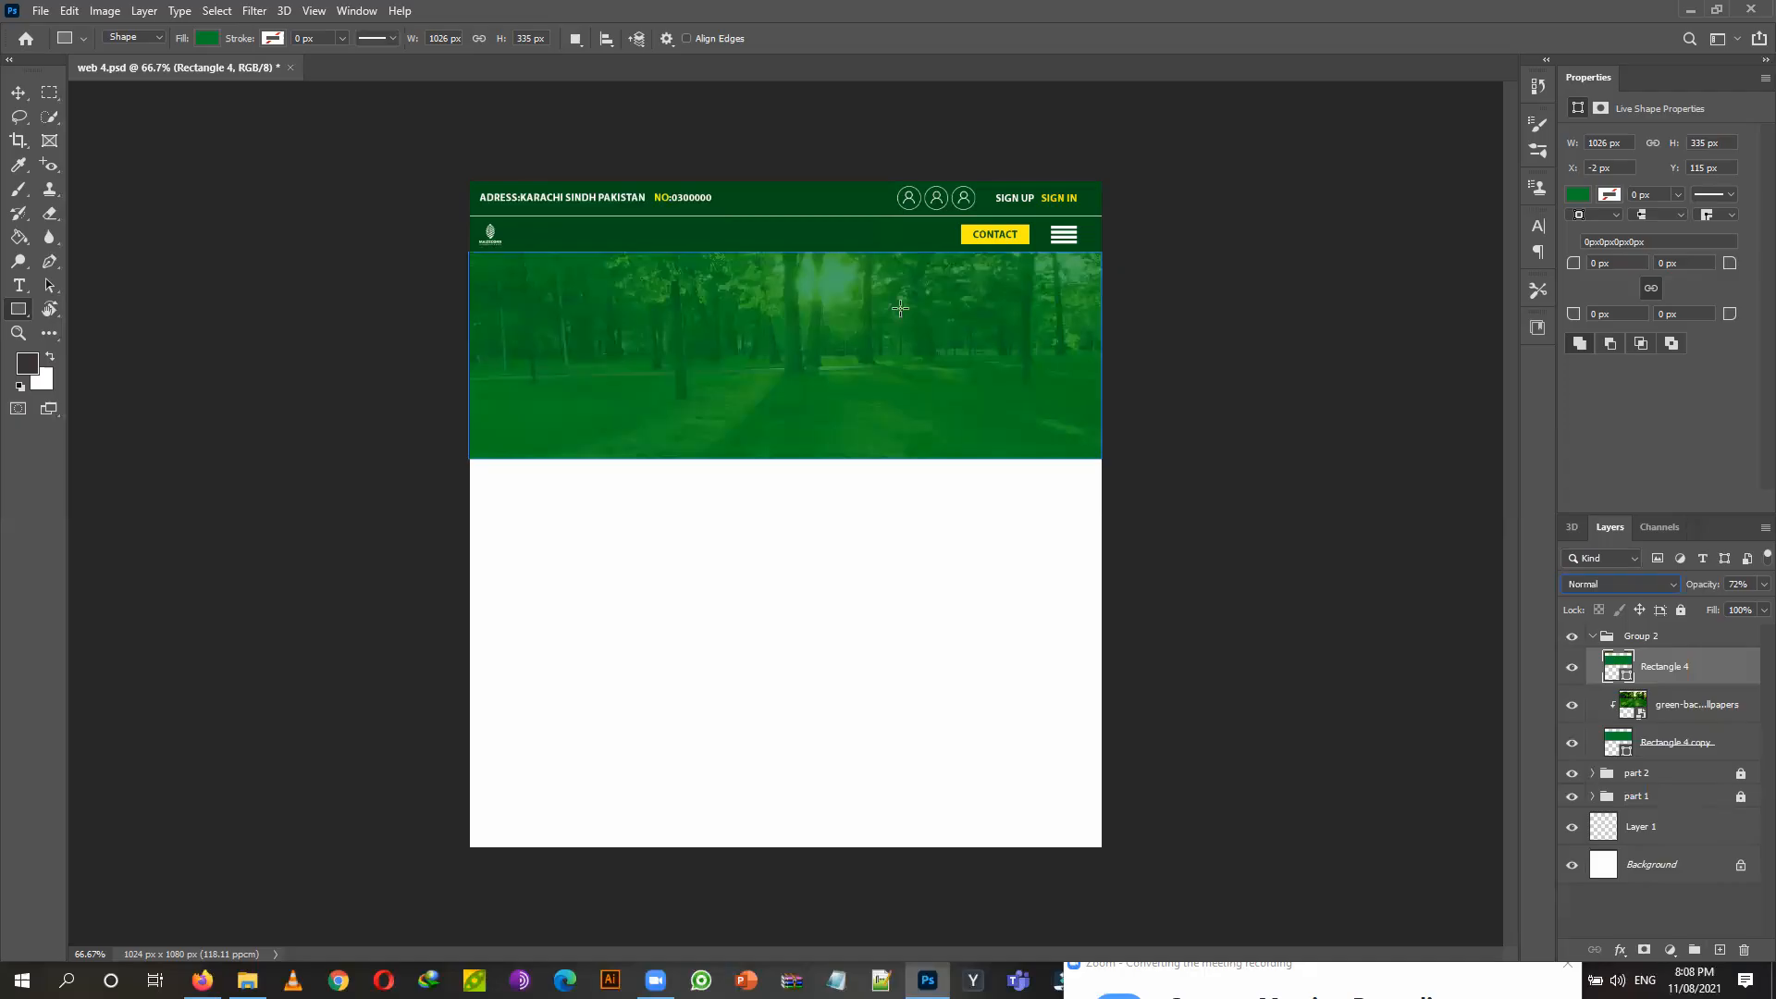
pyautogui.hotkey('ctrl', 'z')
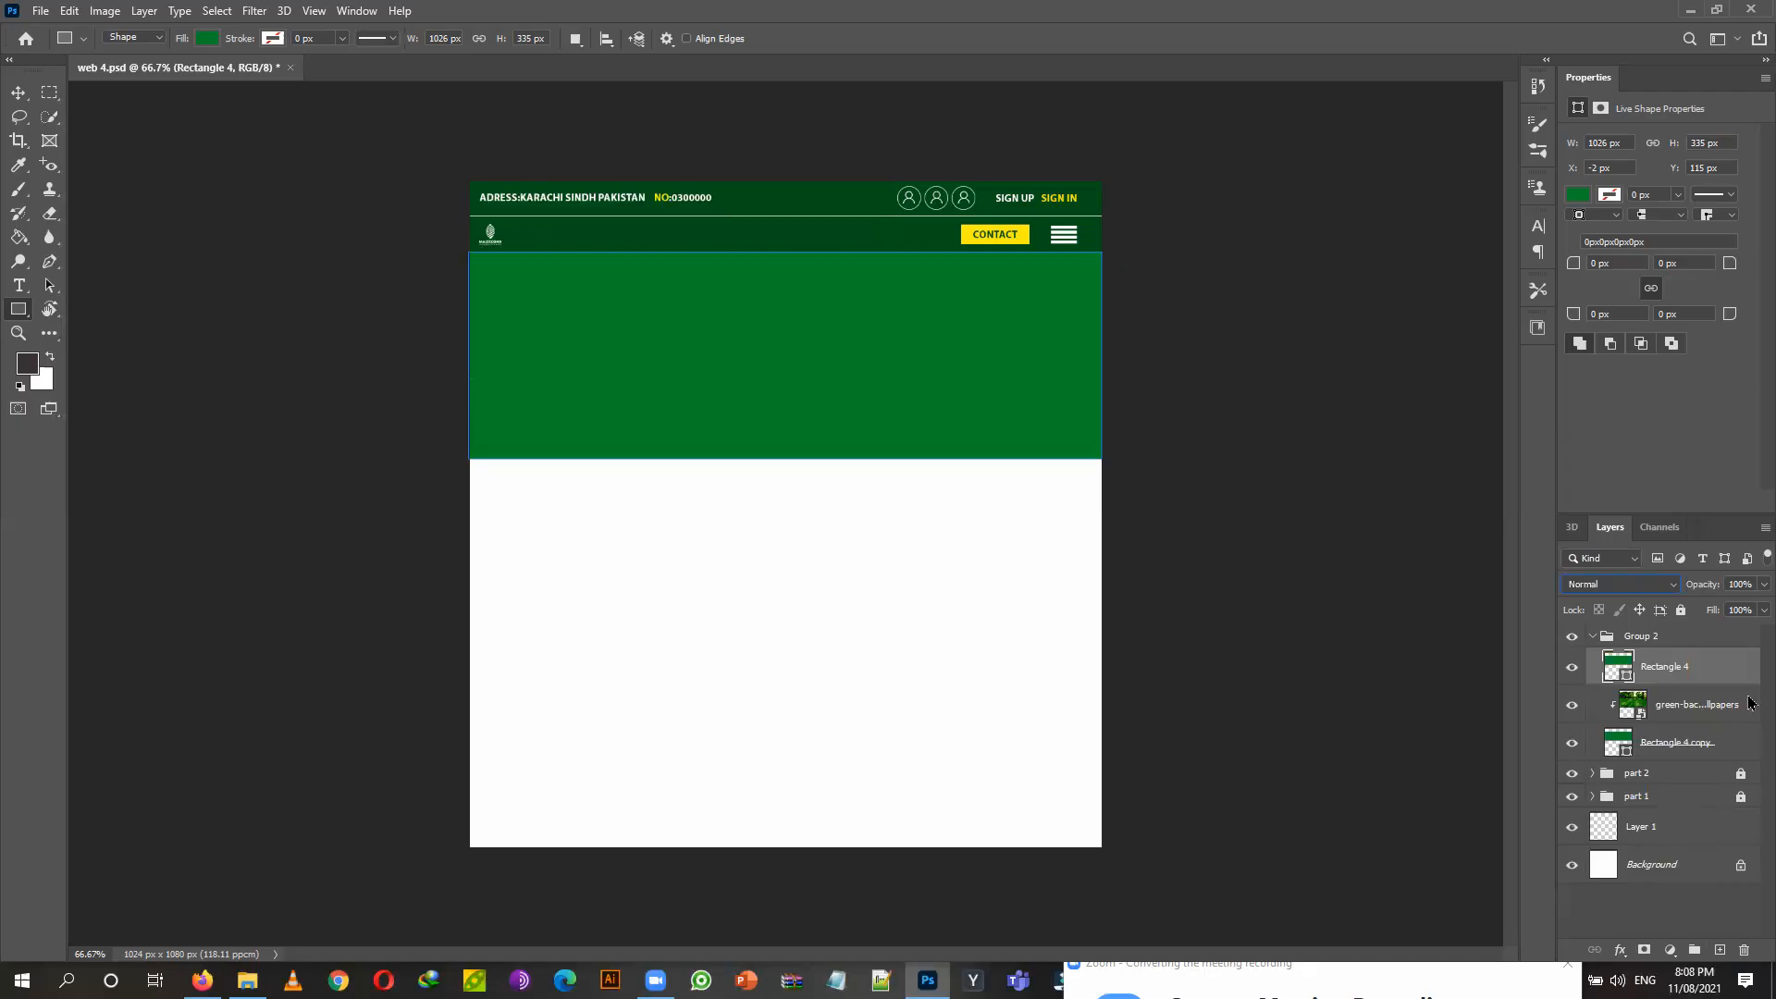
pyautogui.click(1764, 584)
pyautogui.moveTo(1748, 608); pyautogui.dragTo(1745, 610)
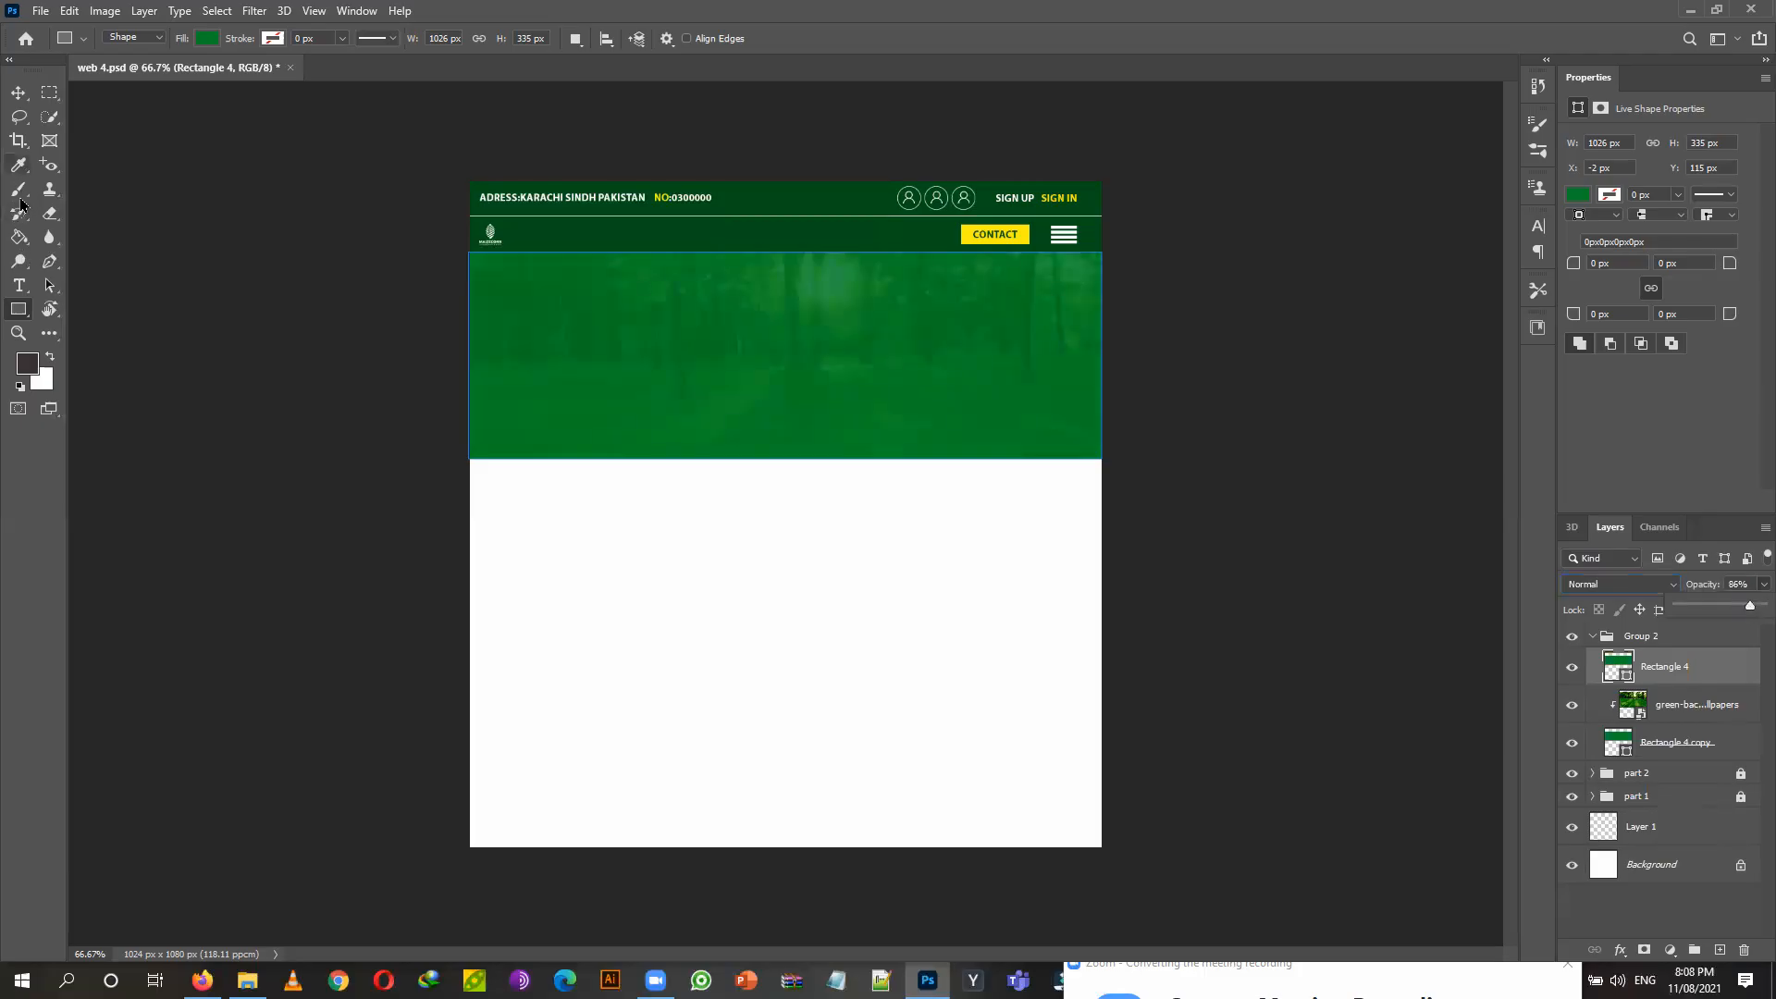
pyautogui.click(20, 287)
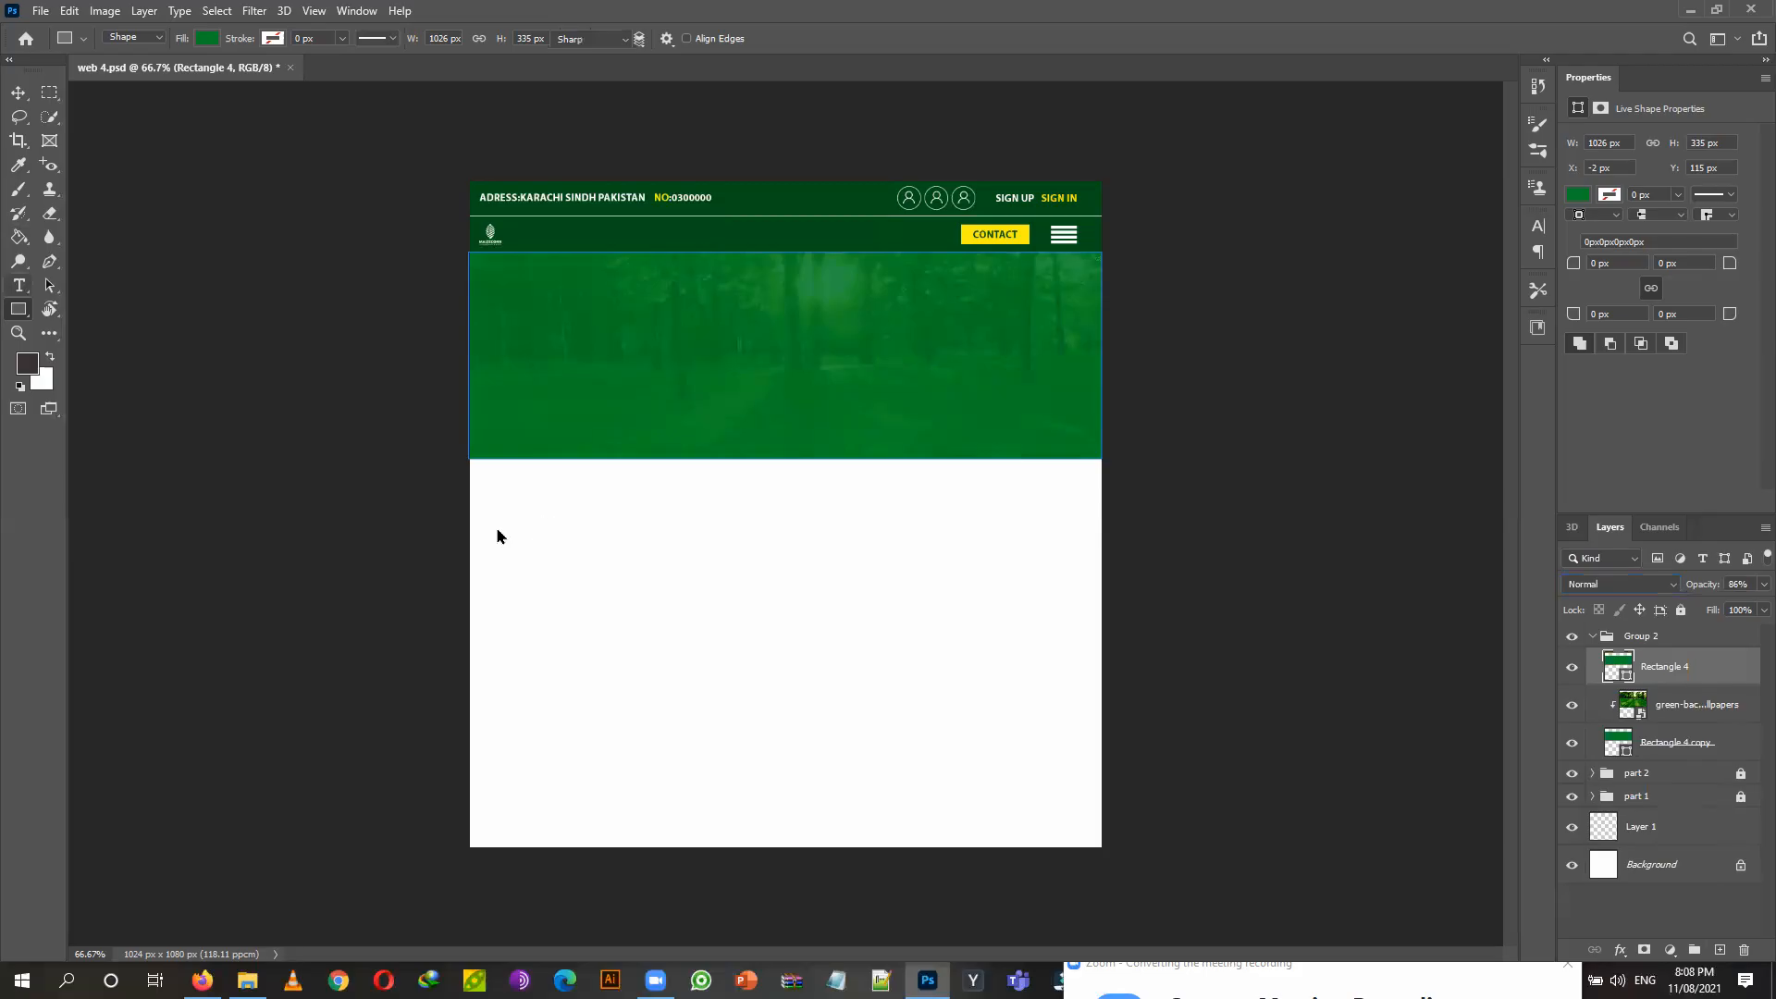
# Add a LOREM IPSUM text layer and colour it white (ffffff).
pyautogui.click(536, 526)
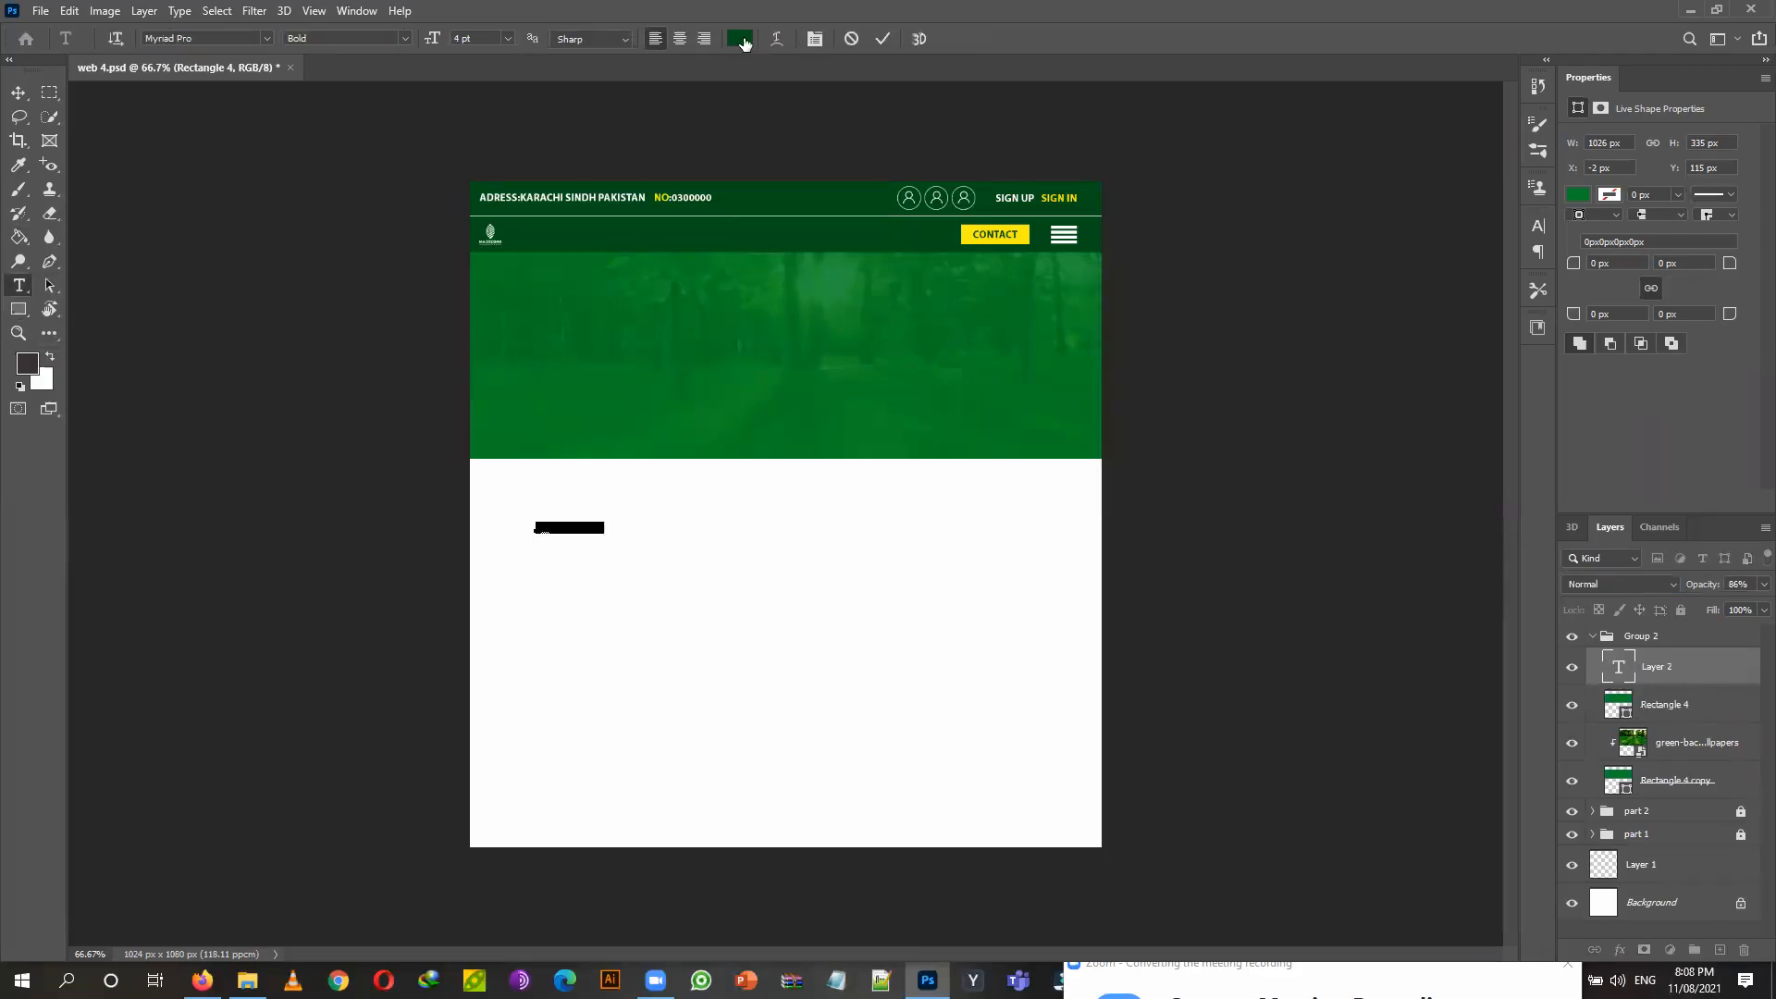
pyautogui.click(18, 94)
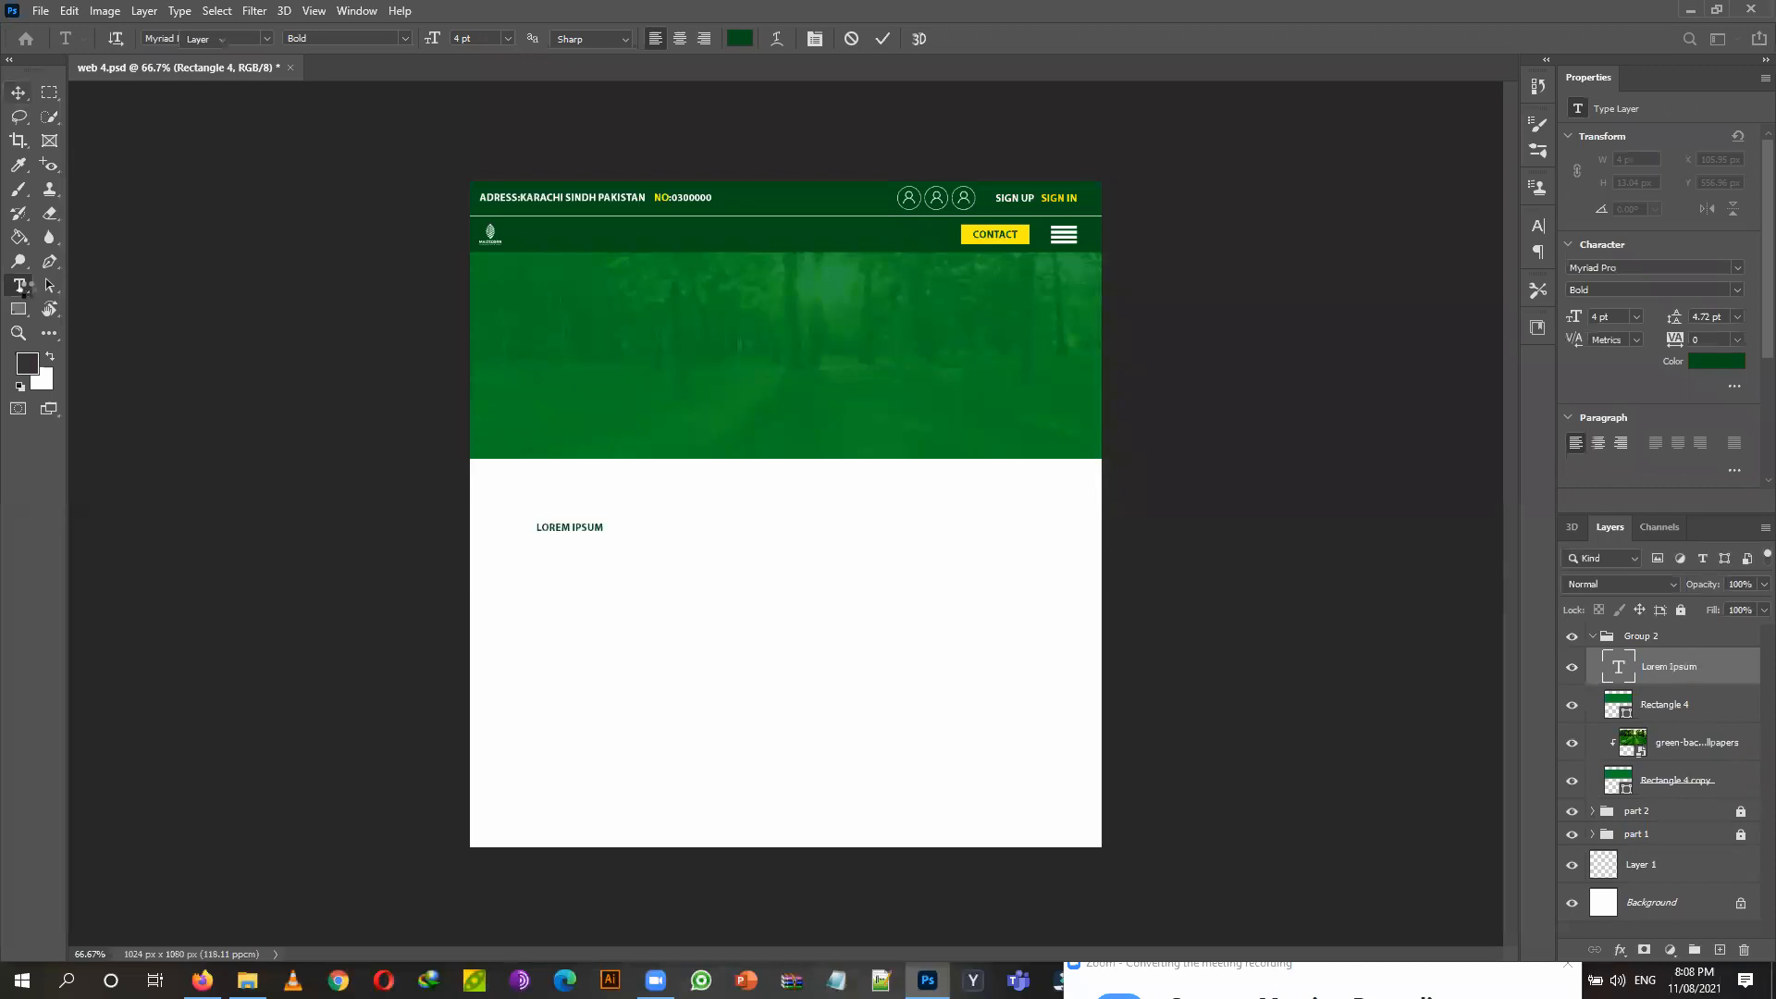
pyautogui.press('t')
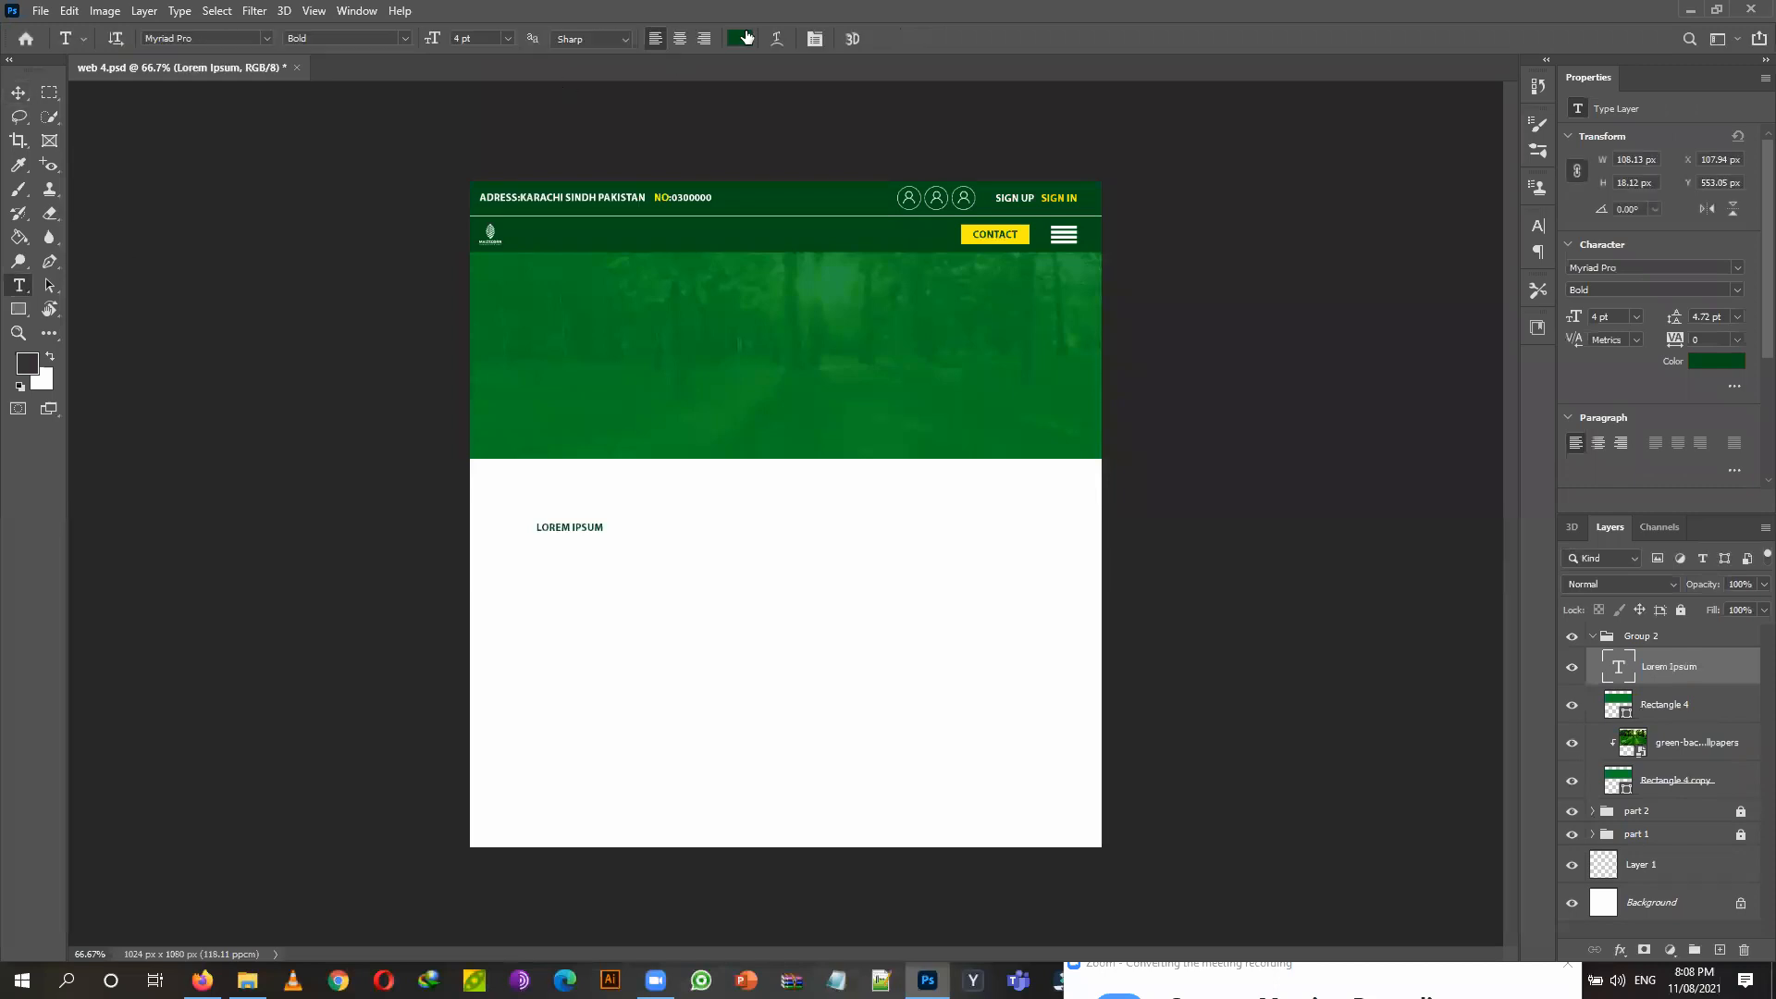
pyautogui.click(740, 38)
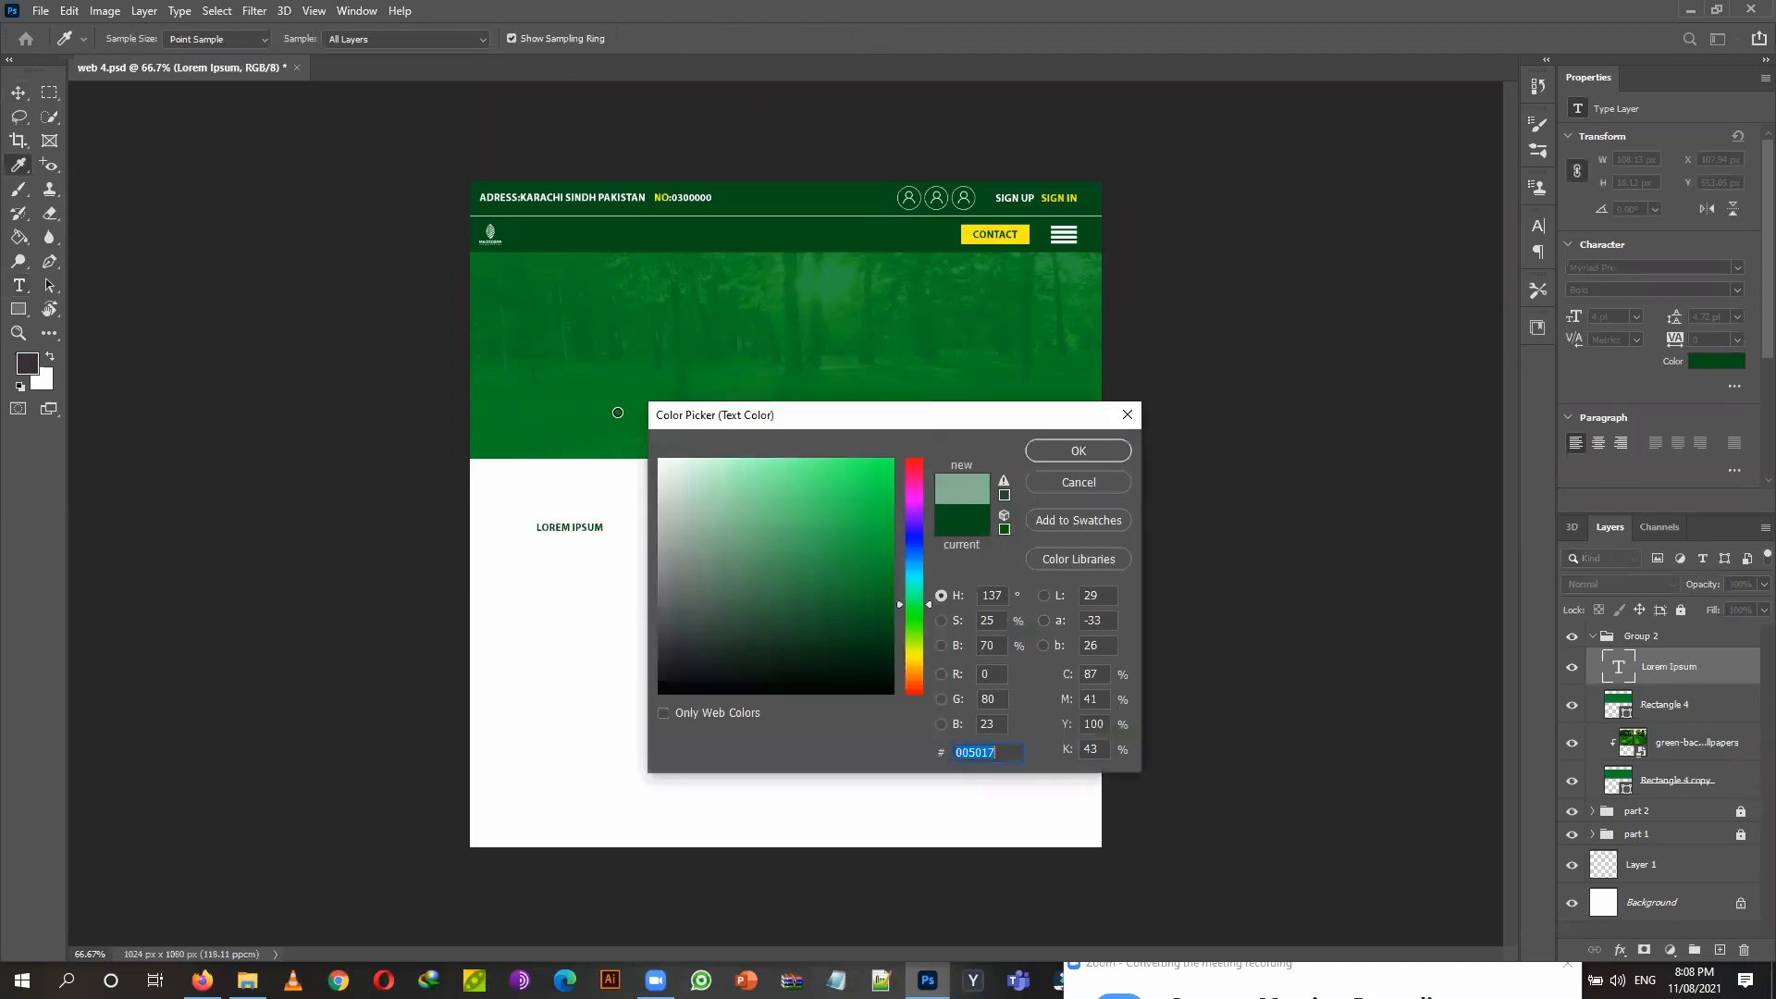
pyautogui.write('ffffff')
pyautogui.click(1079, 450)
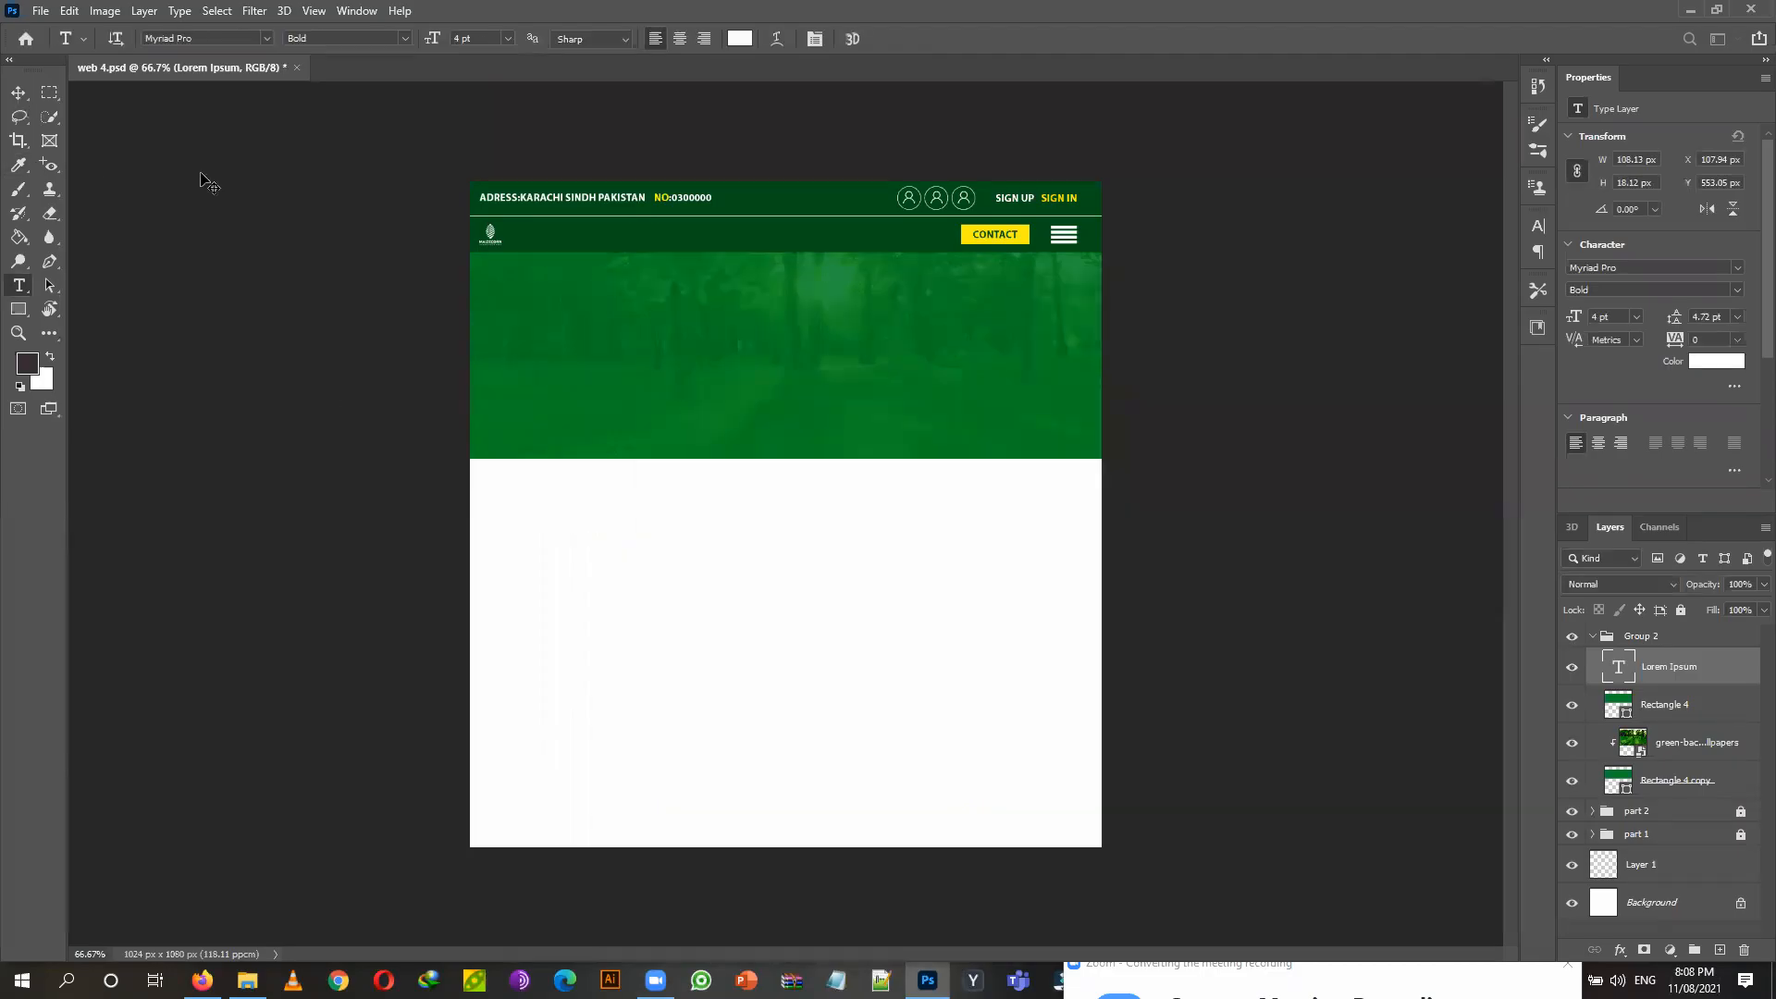
# Move the LOREM IPSUM text into the upper-left of the green banner.
pyautogui.click(25, 93)
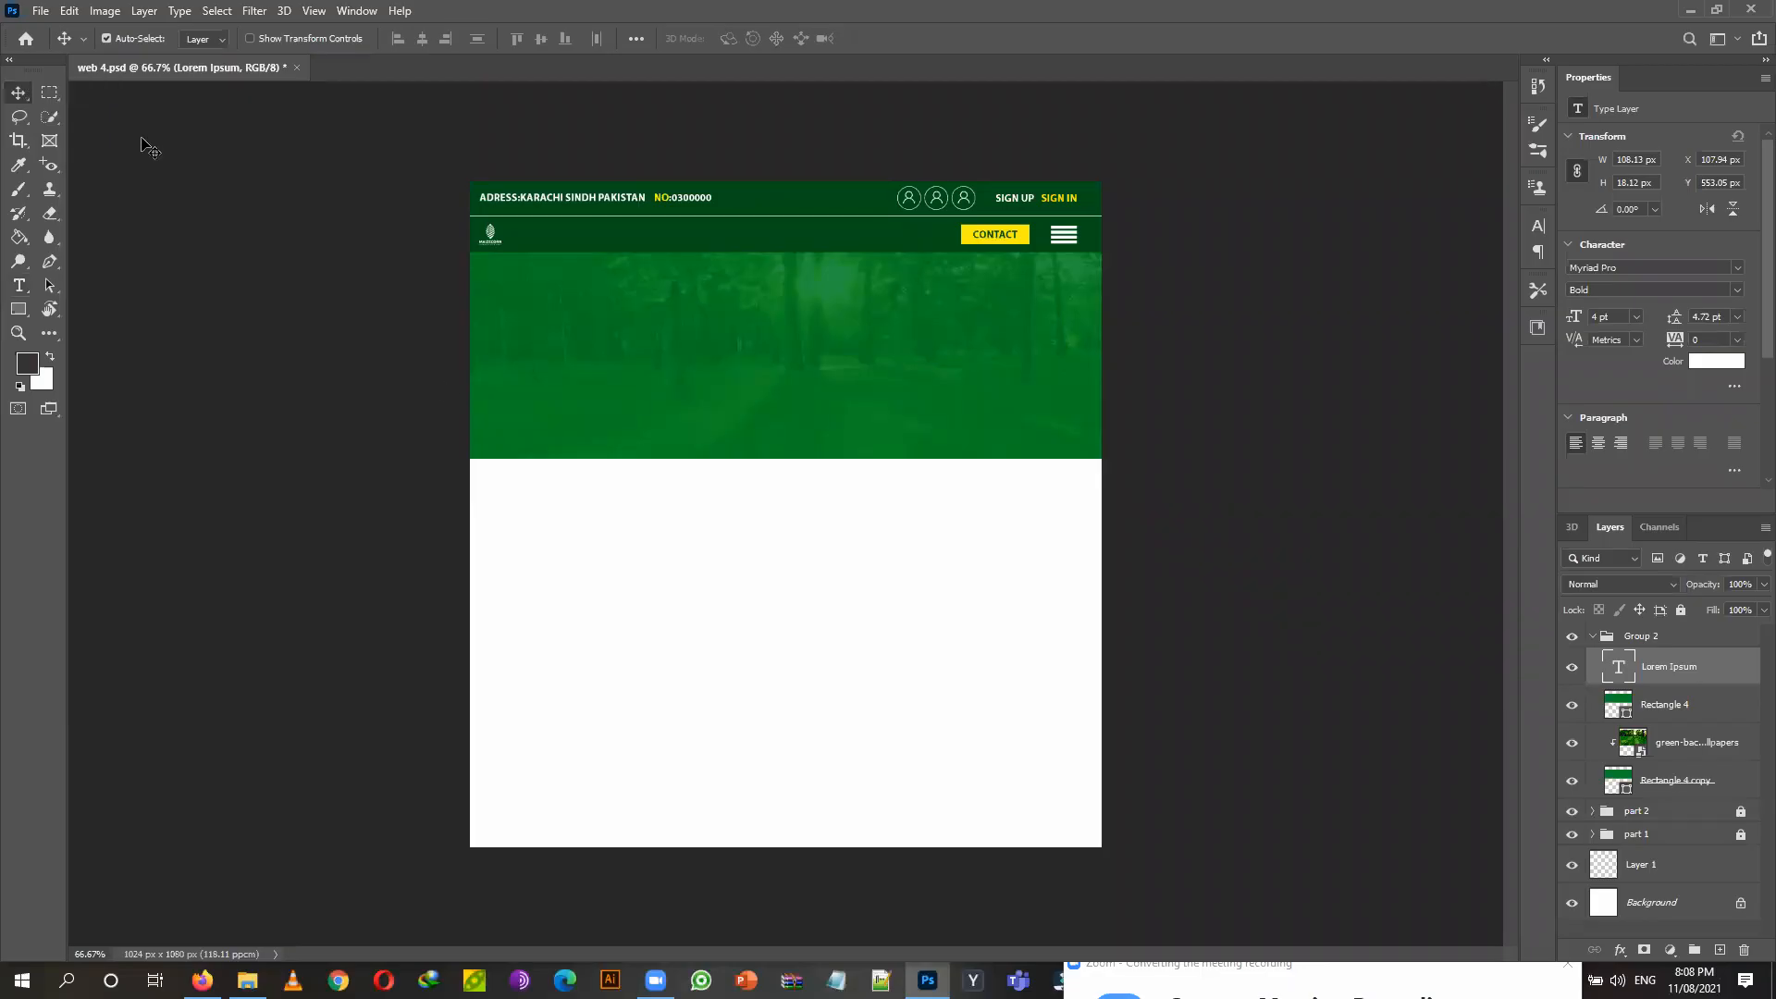
pyautogui.hotkey('ctrl', 't')
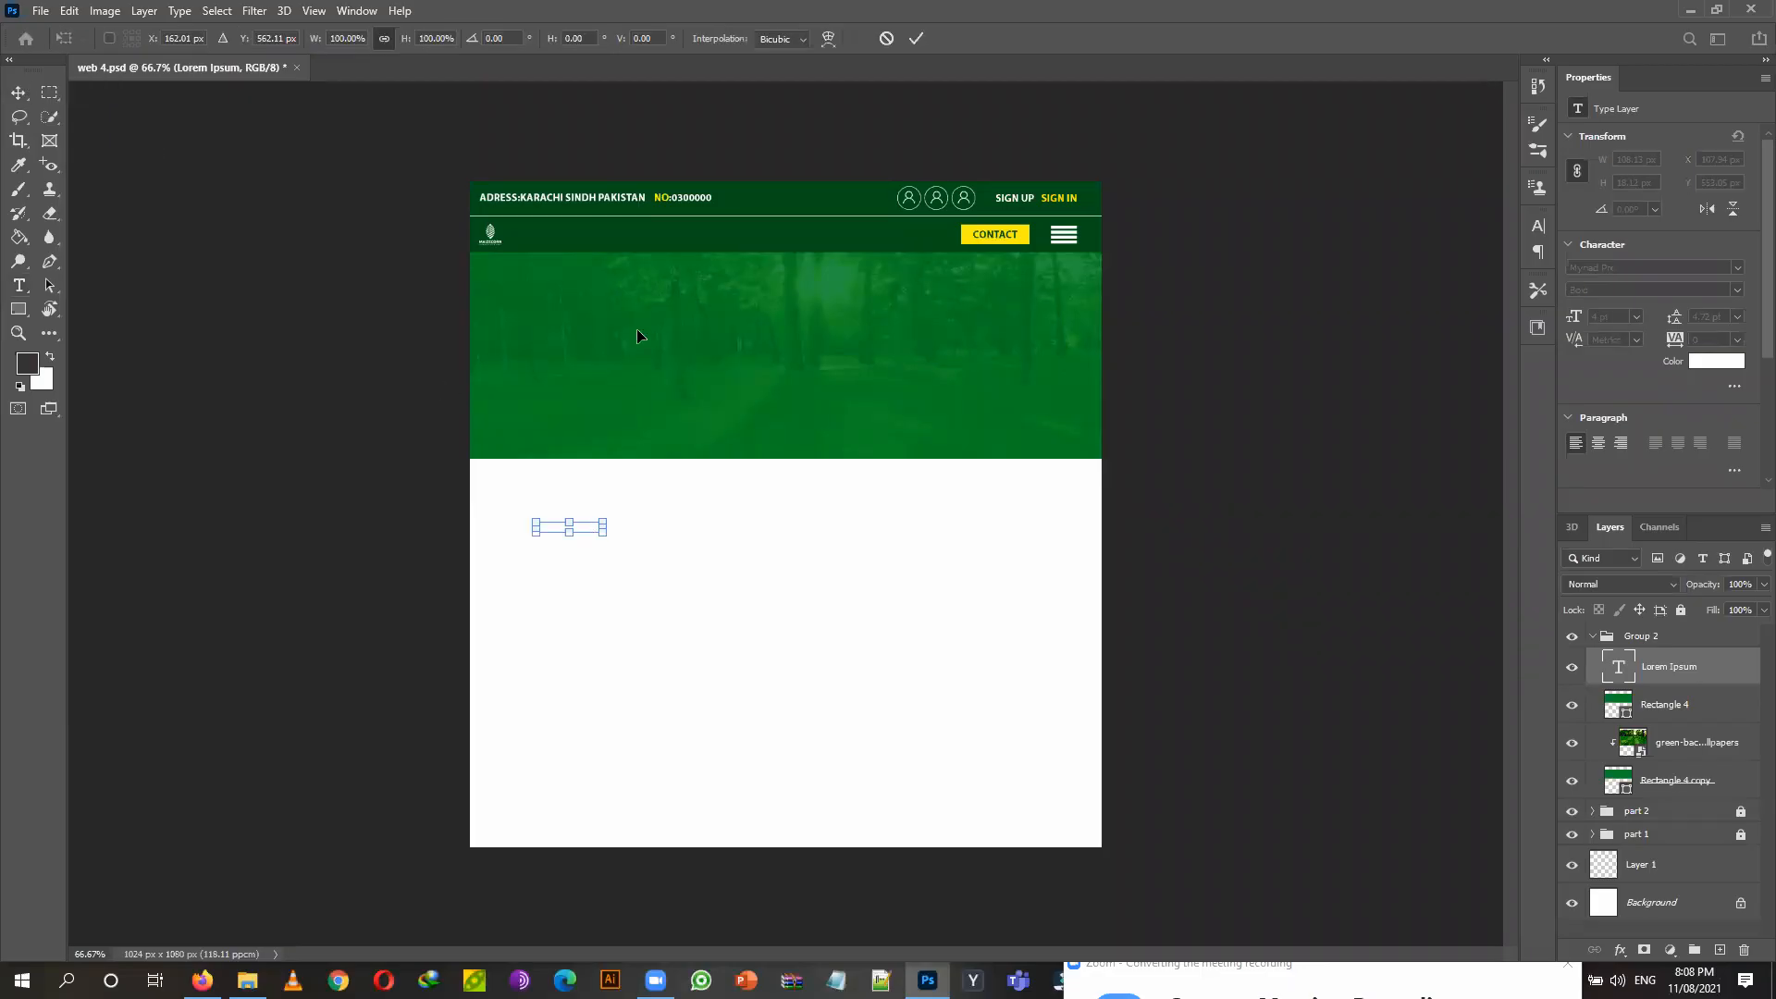
pyautogui.moveTo(626, 305); pyautogui.dragTo(611, 292)
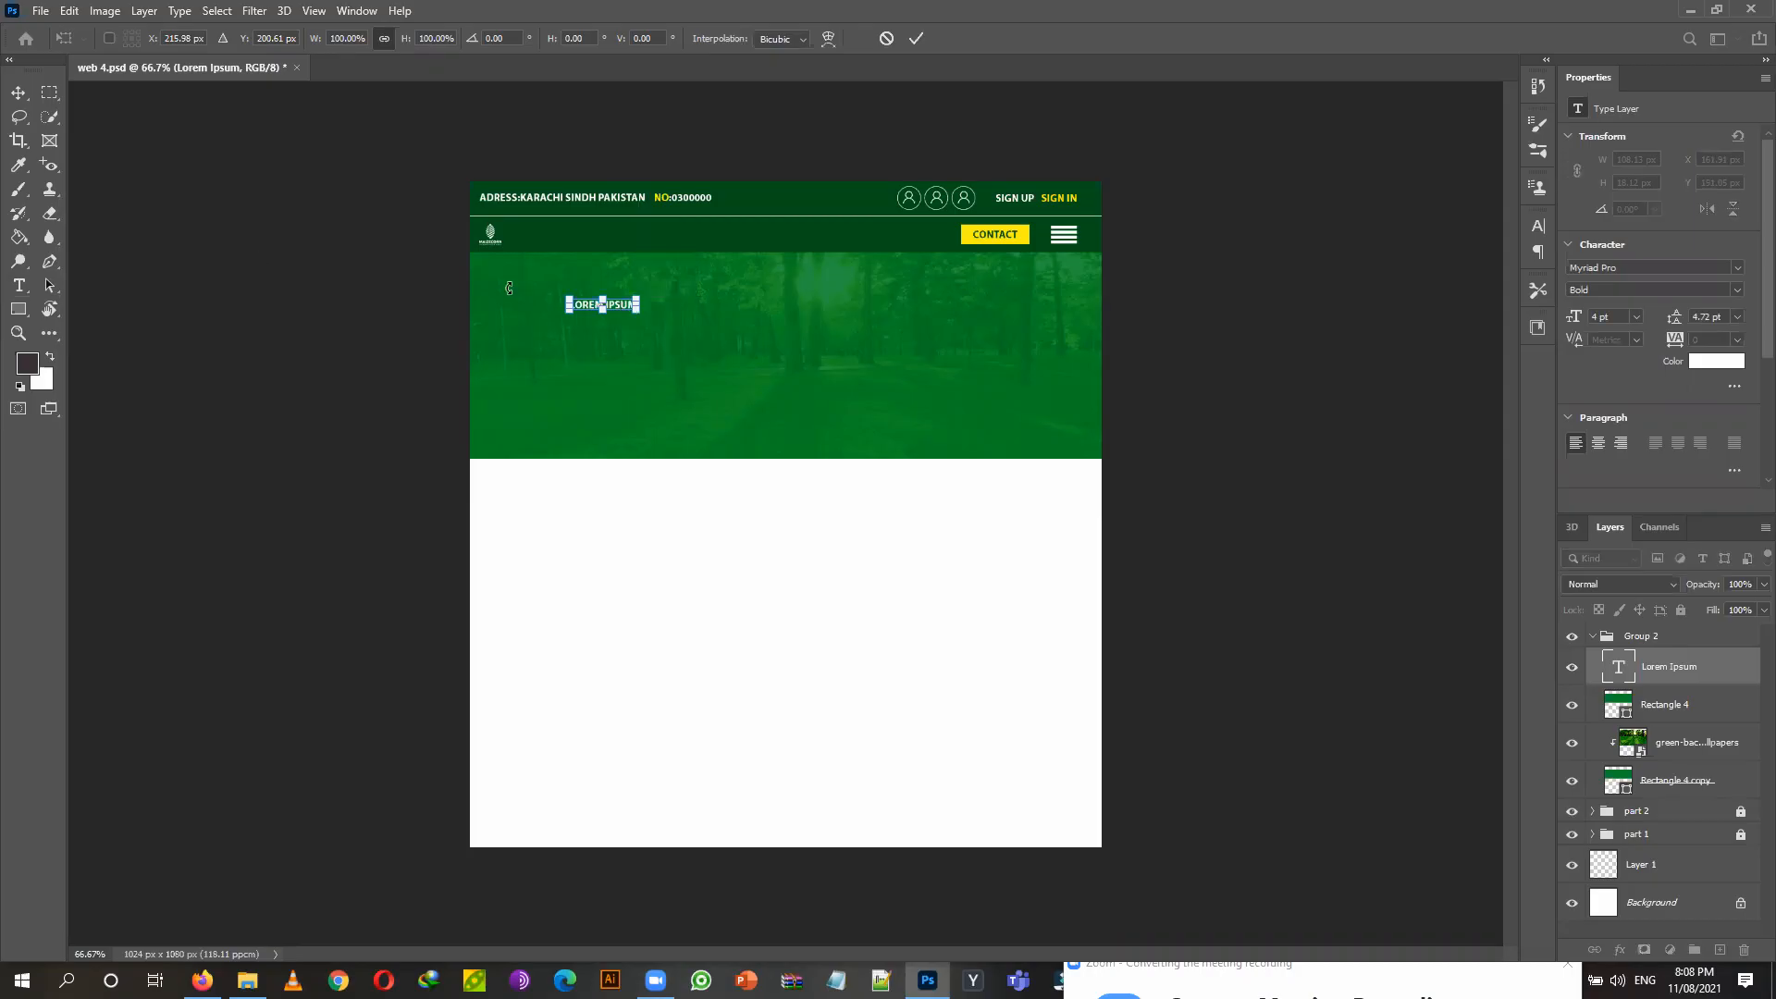
pyautogui.hotkey('ctrl', '+')
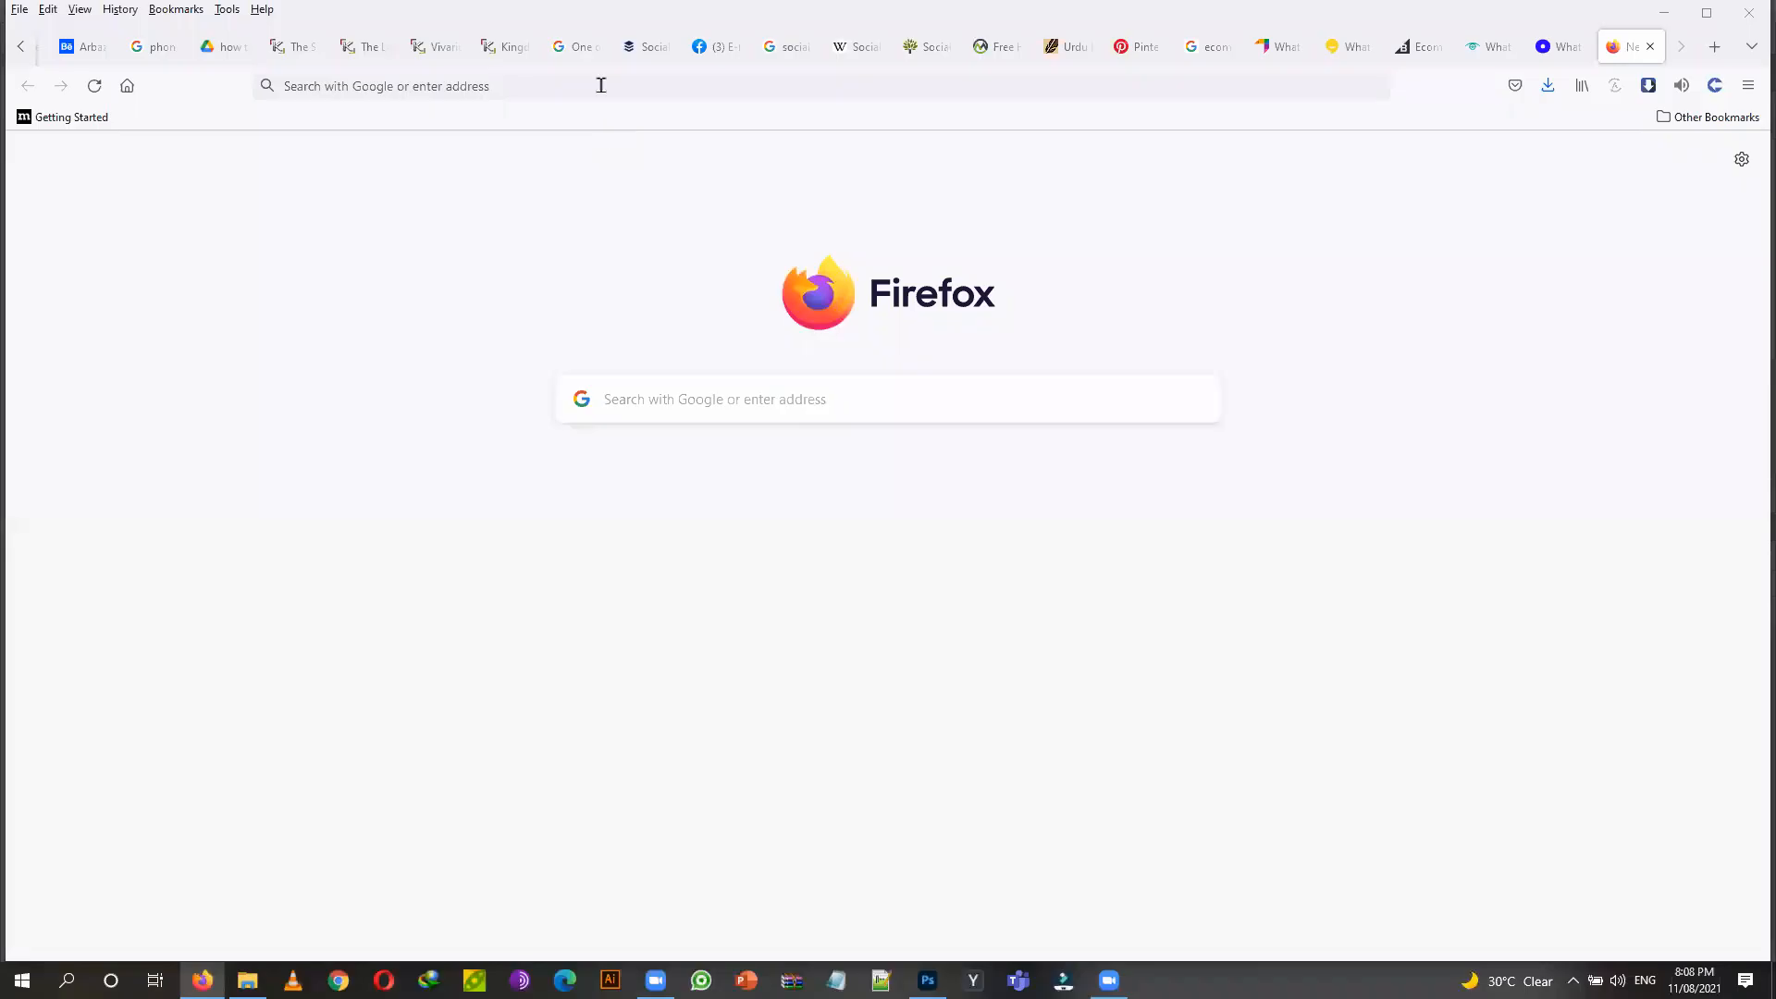
# Run a Google search for 'lorem ipsum' in Firefox.
pyautogui.click(593, 95)
pyautogui.write('lore')
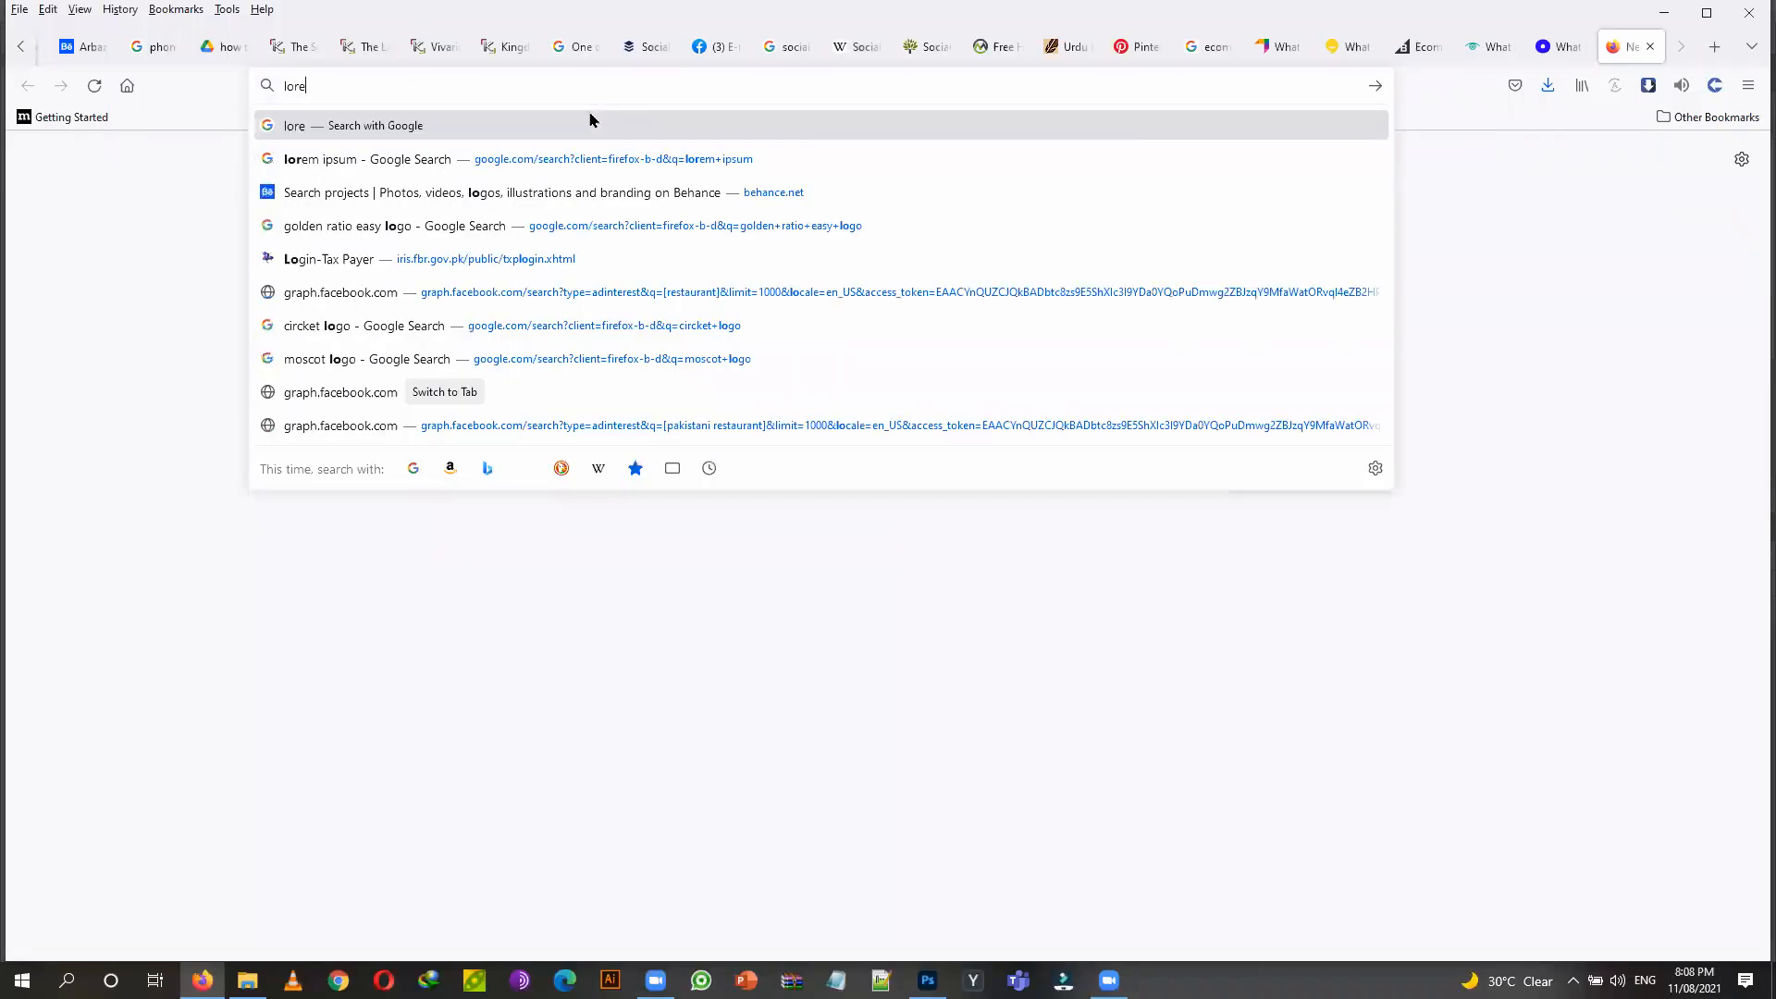
pyautogui.write('m ipsum')
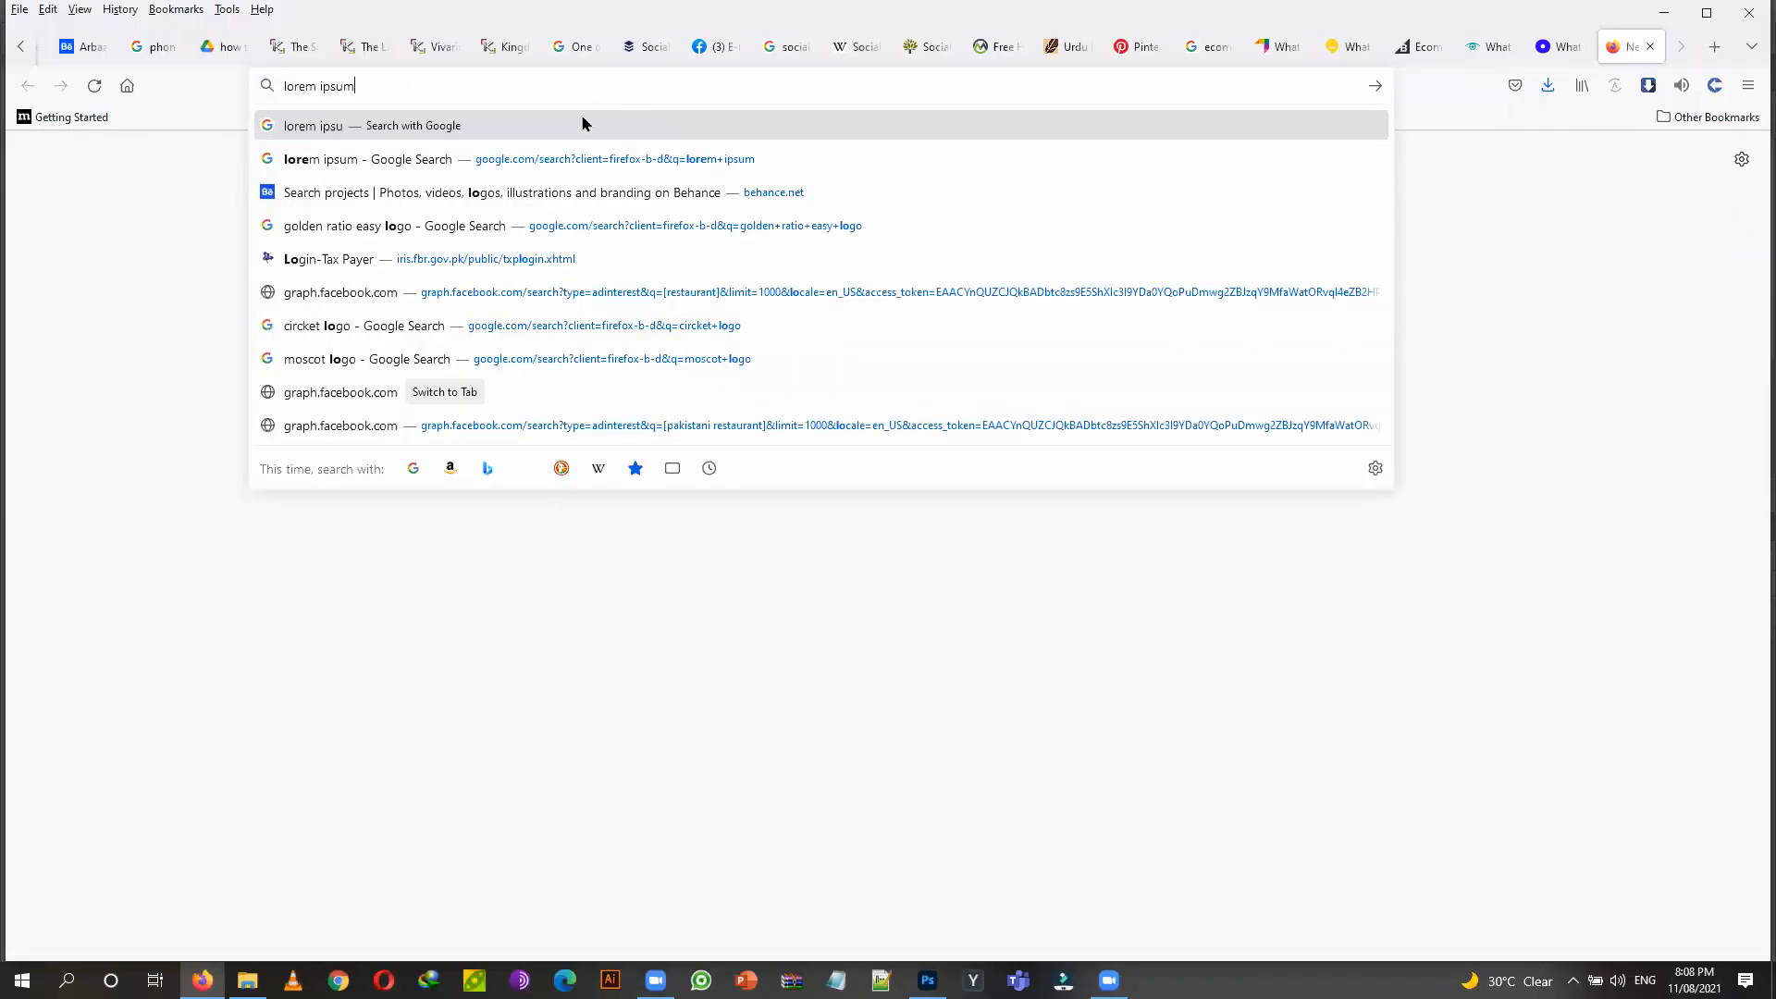
pyautogui.press('Return')
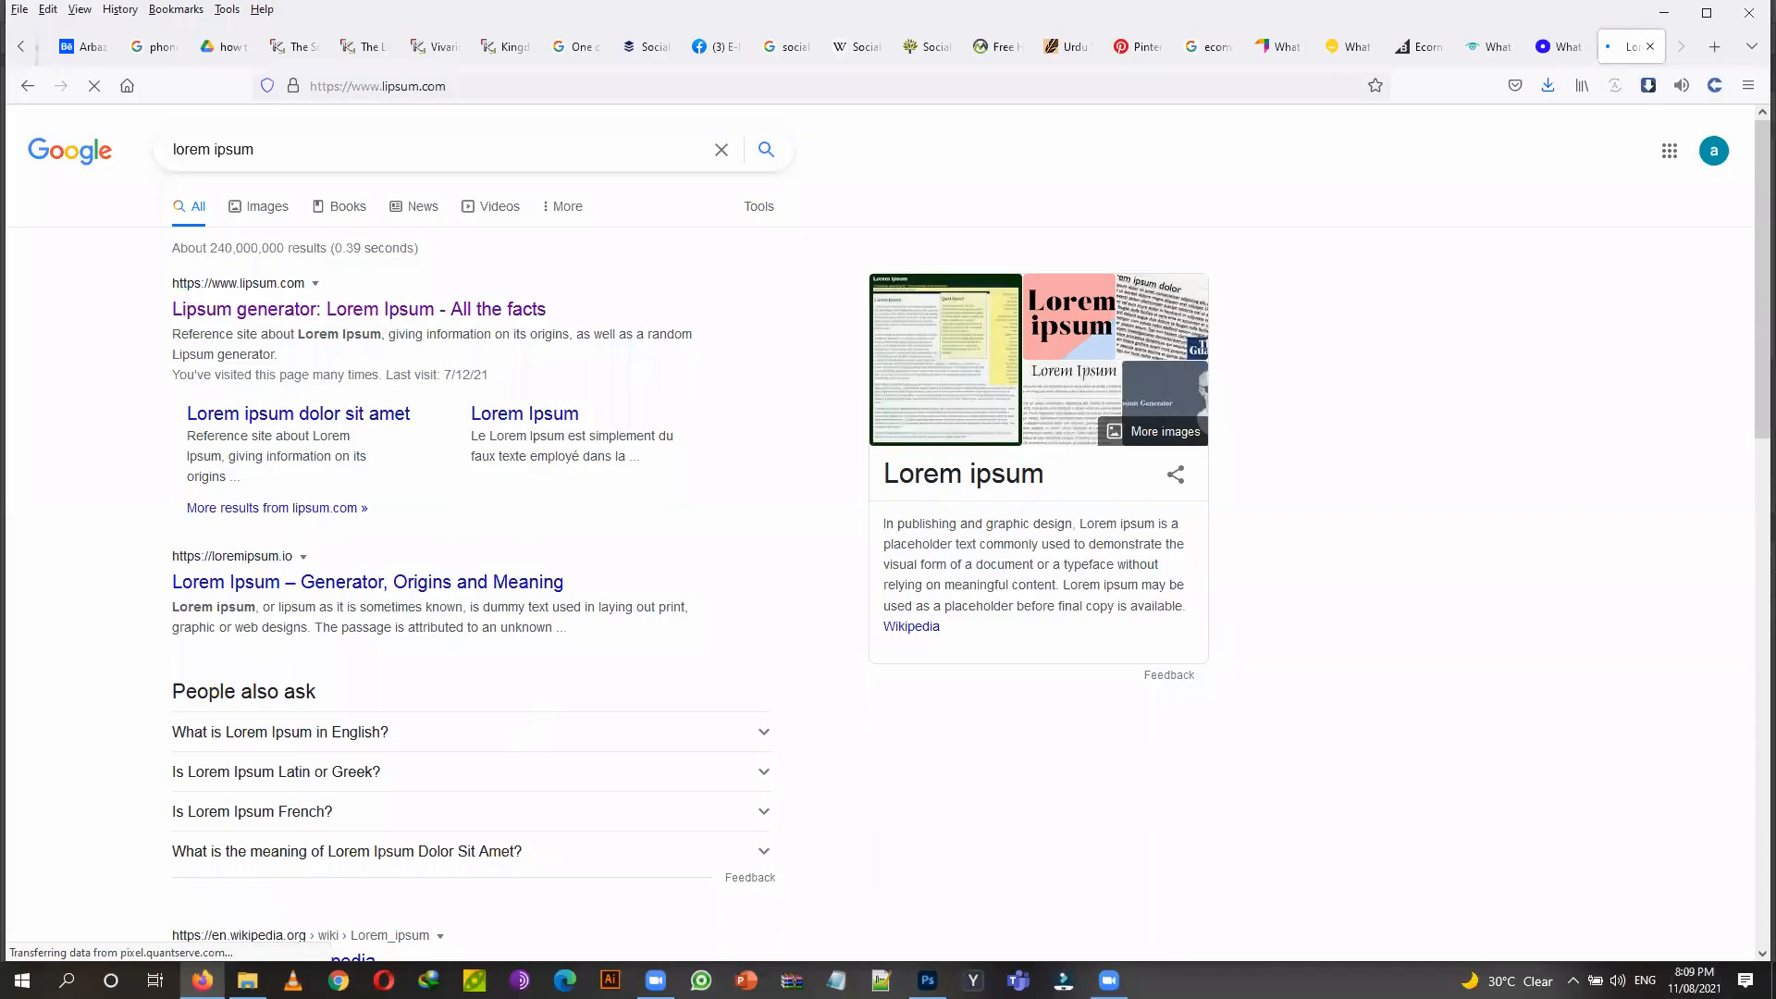
pyautogui.moveTo(656, 980)
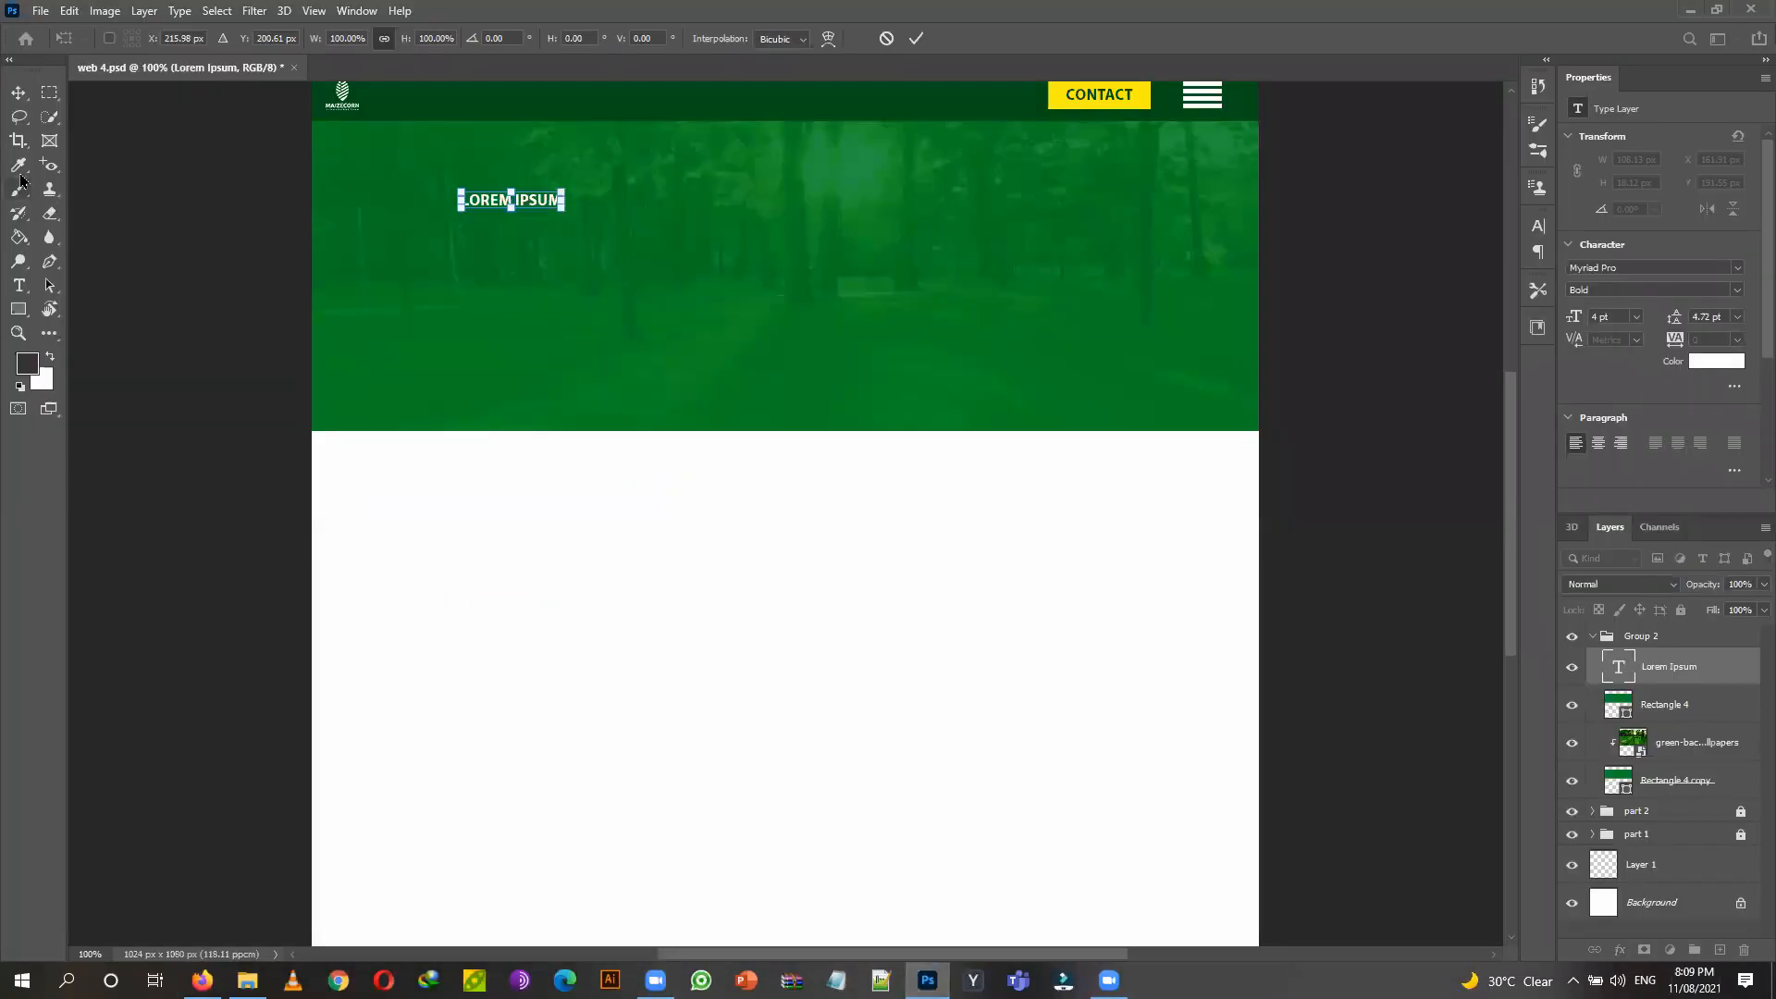
# Replace the headline with LOREM IPSUM pasted three times, plus a second pasted line.
pyautogui.click(19, 286)
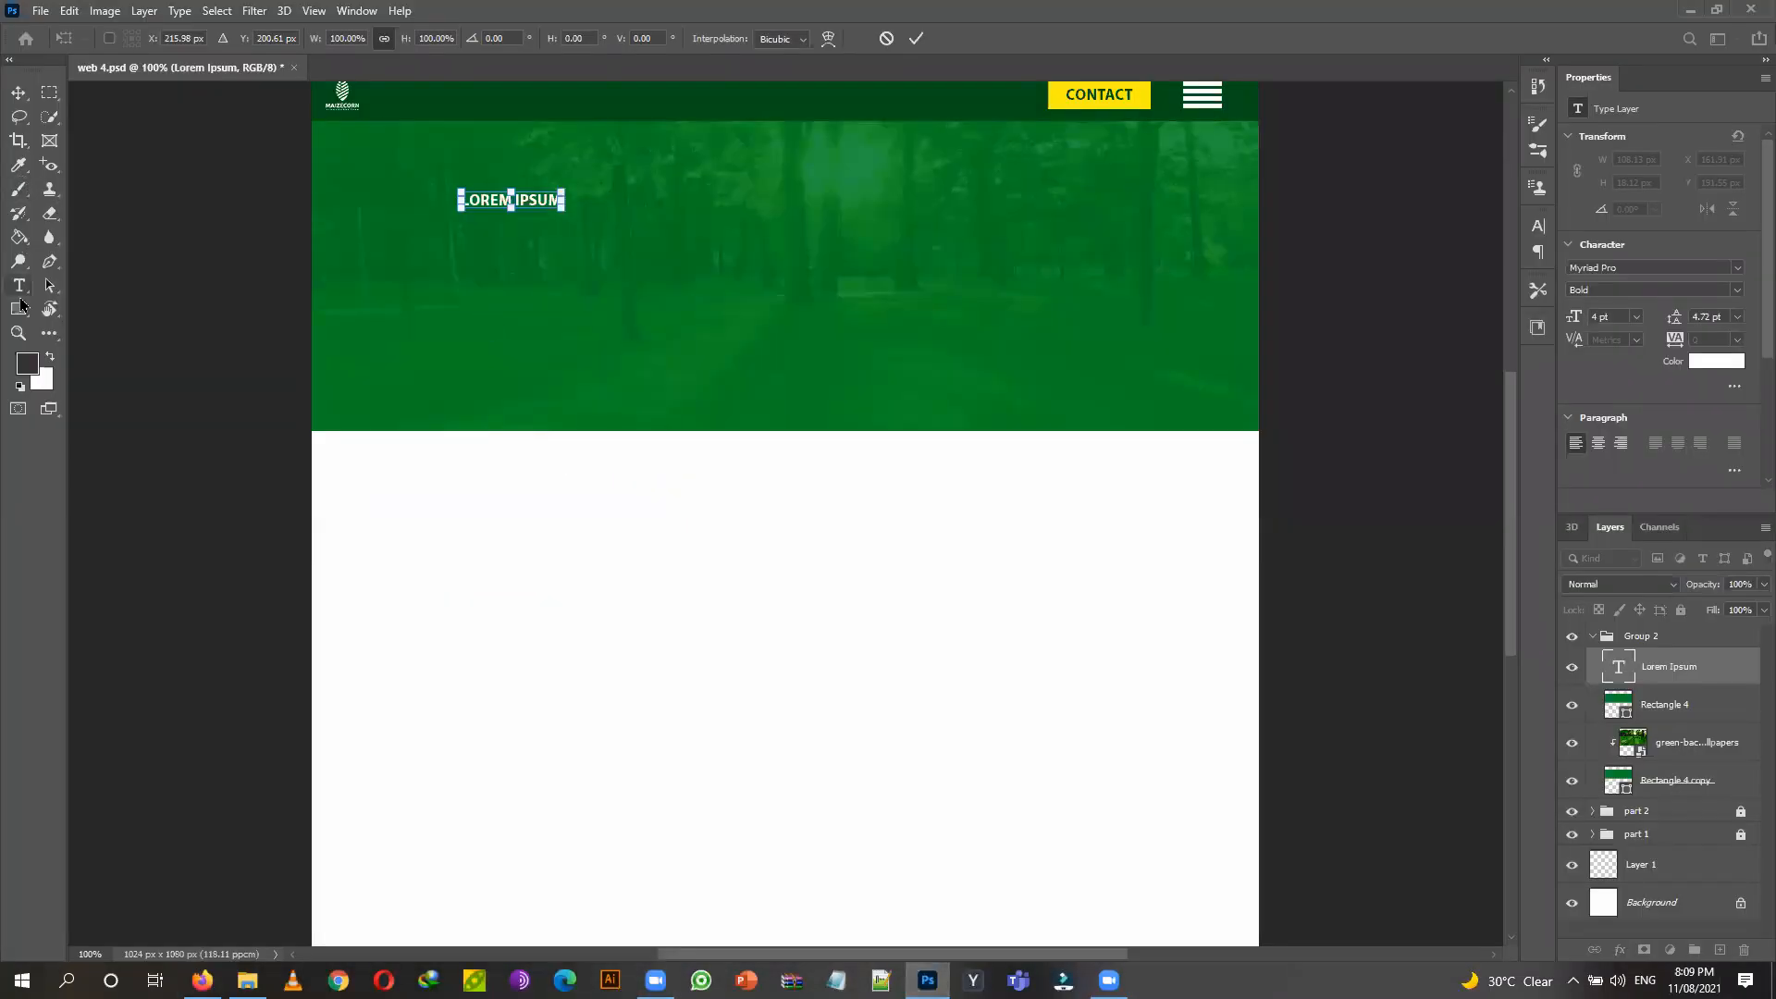
pyautogui.press('Return')
pyautogui.click(525, 196)
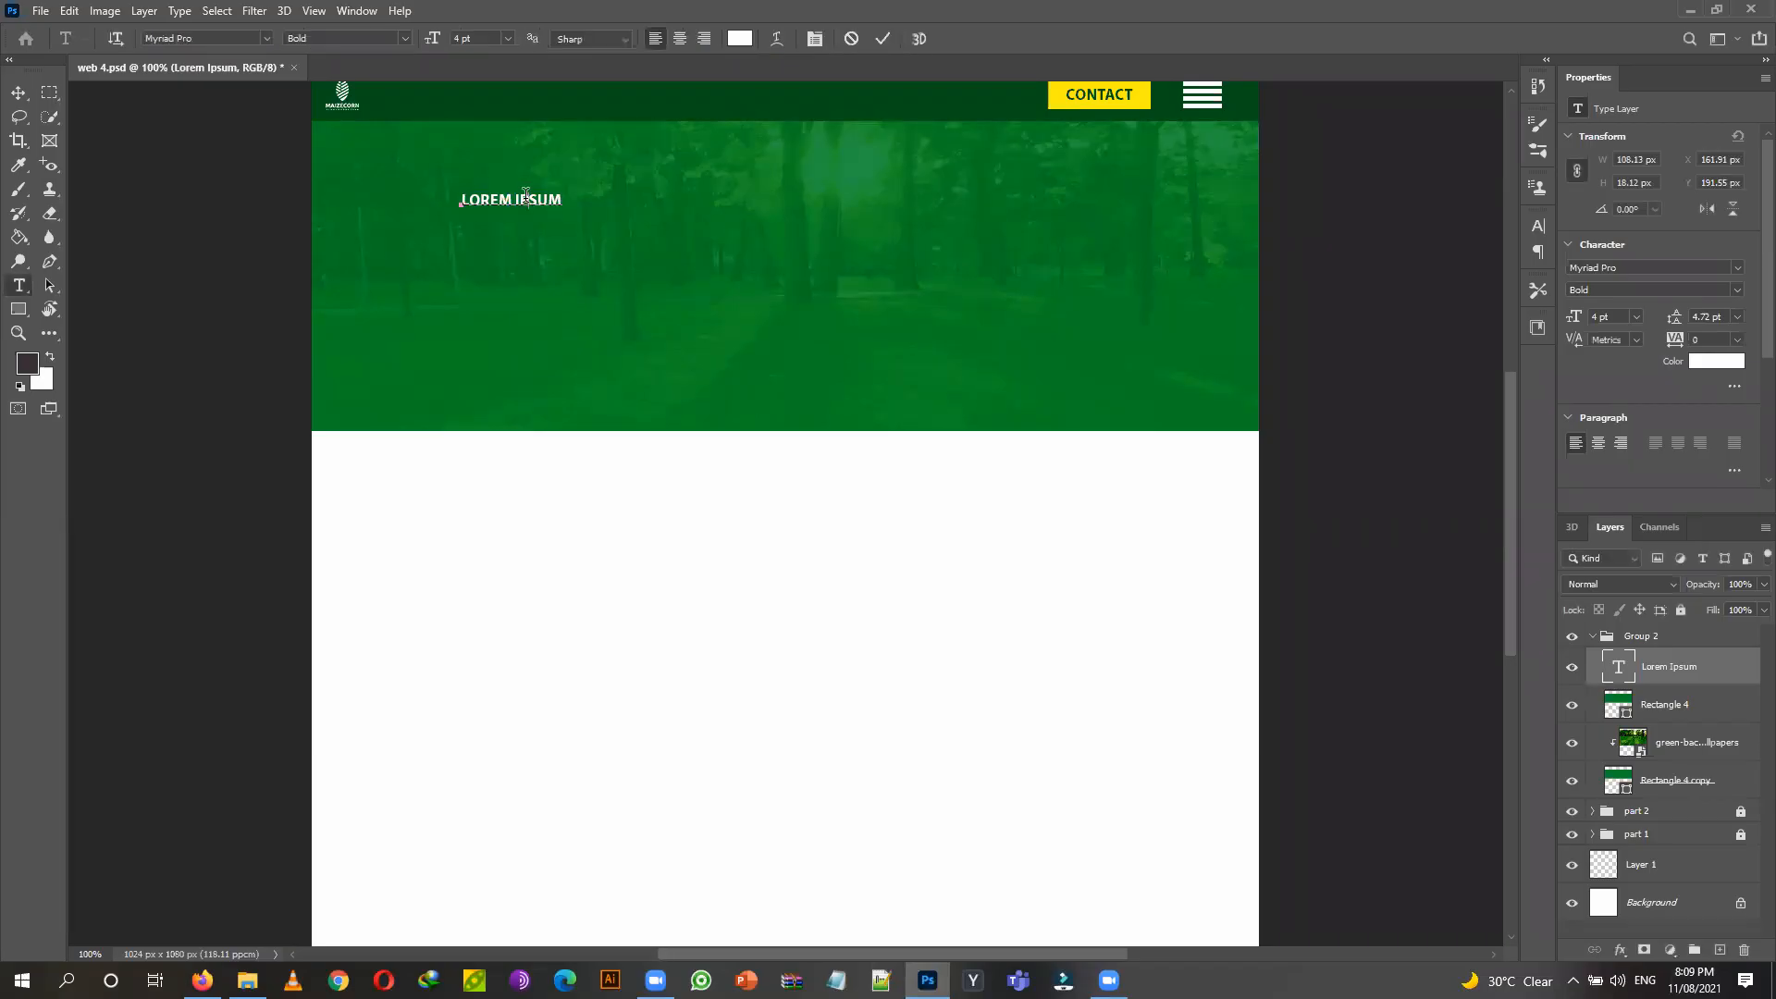
pyautogui.doubleClick(518, 196)
pyautogui.tripleClick(518, 196)
pyautogui.write('LOREM IPSUM')
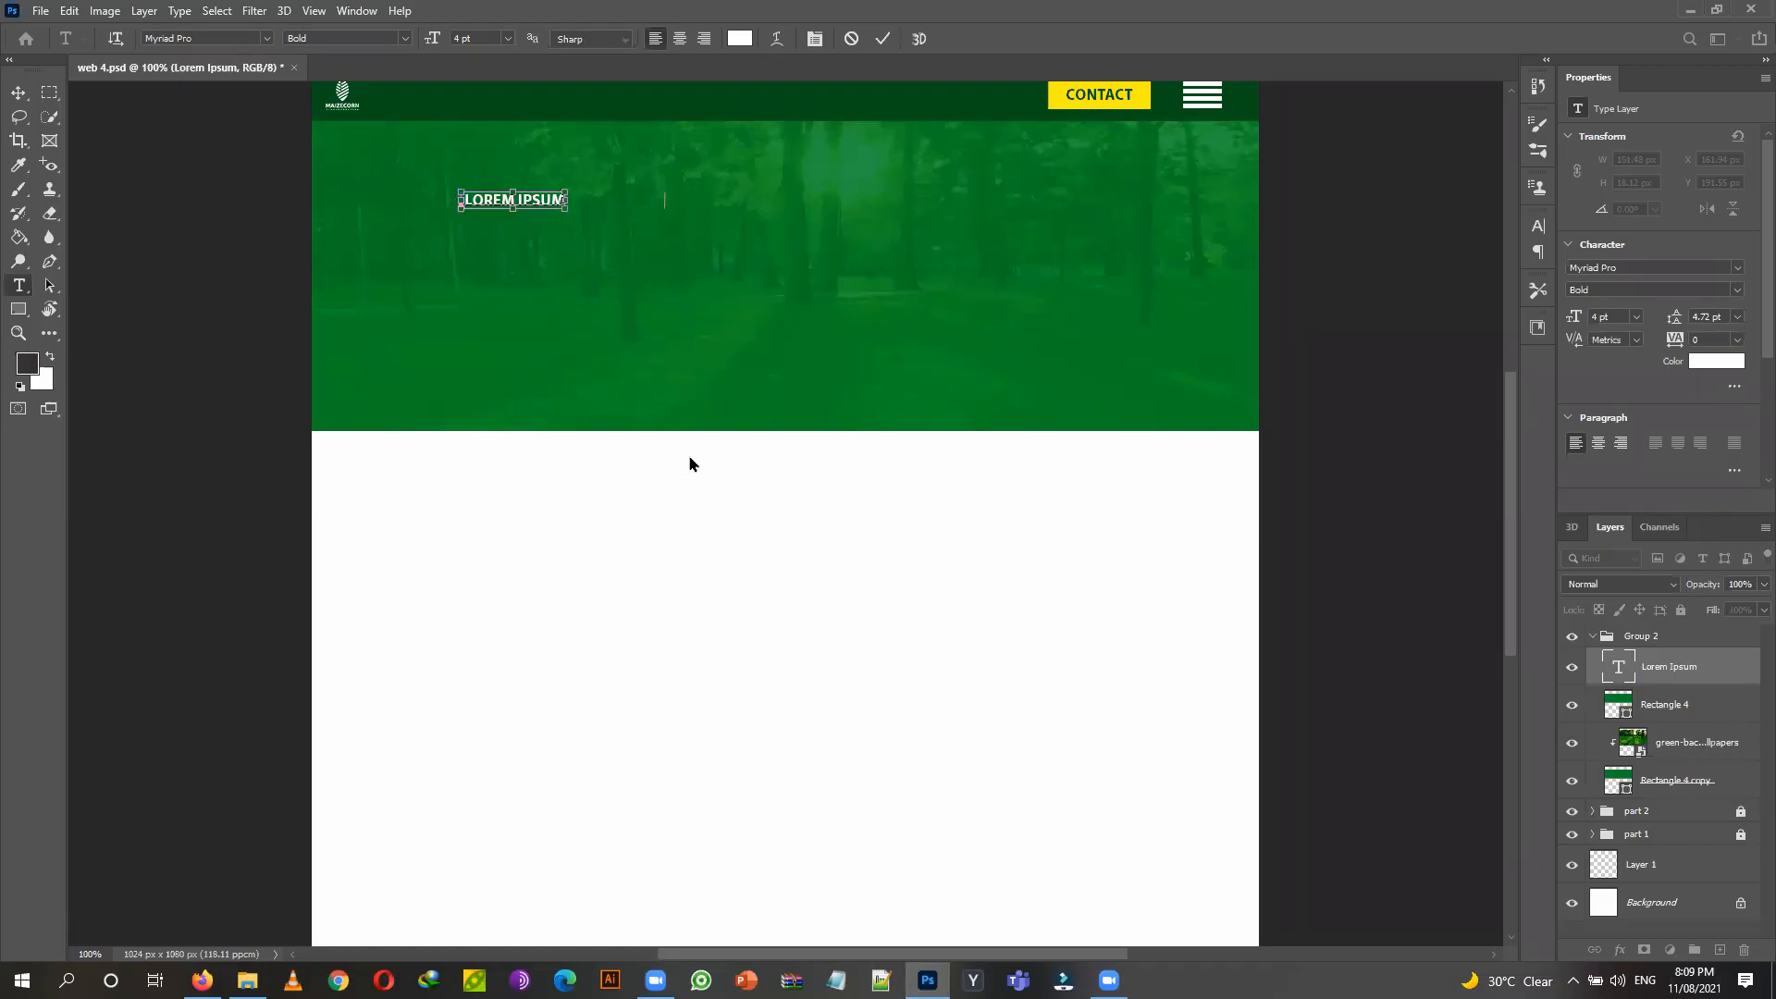
pyautogui.write('LOREM IPSUM')
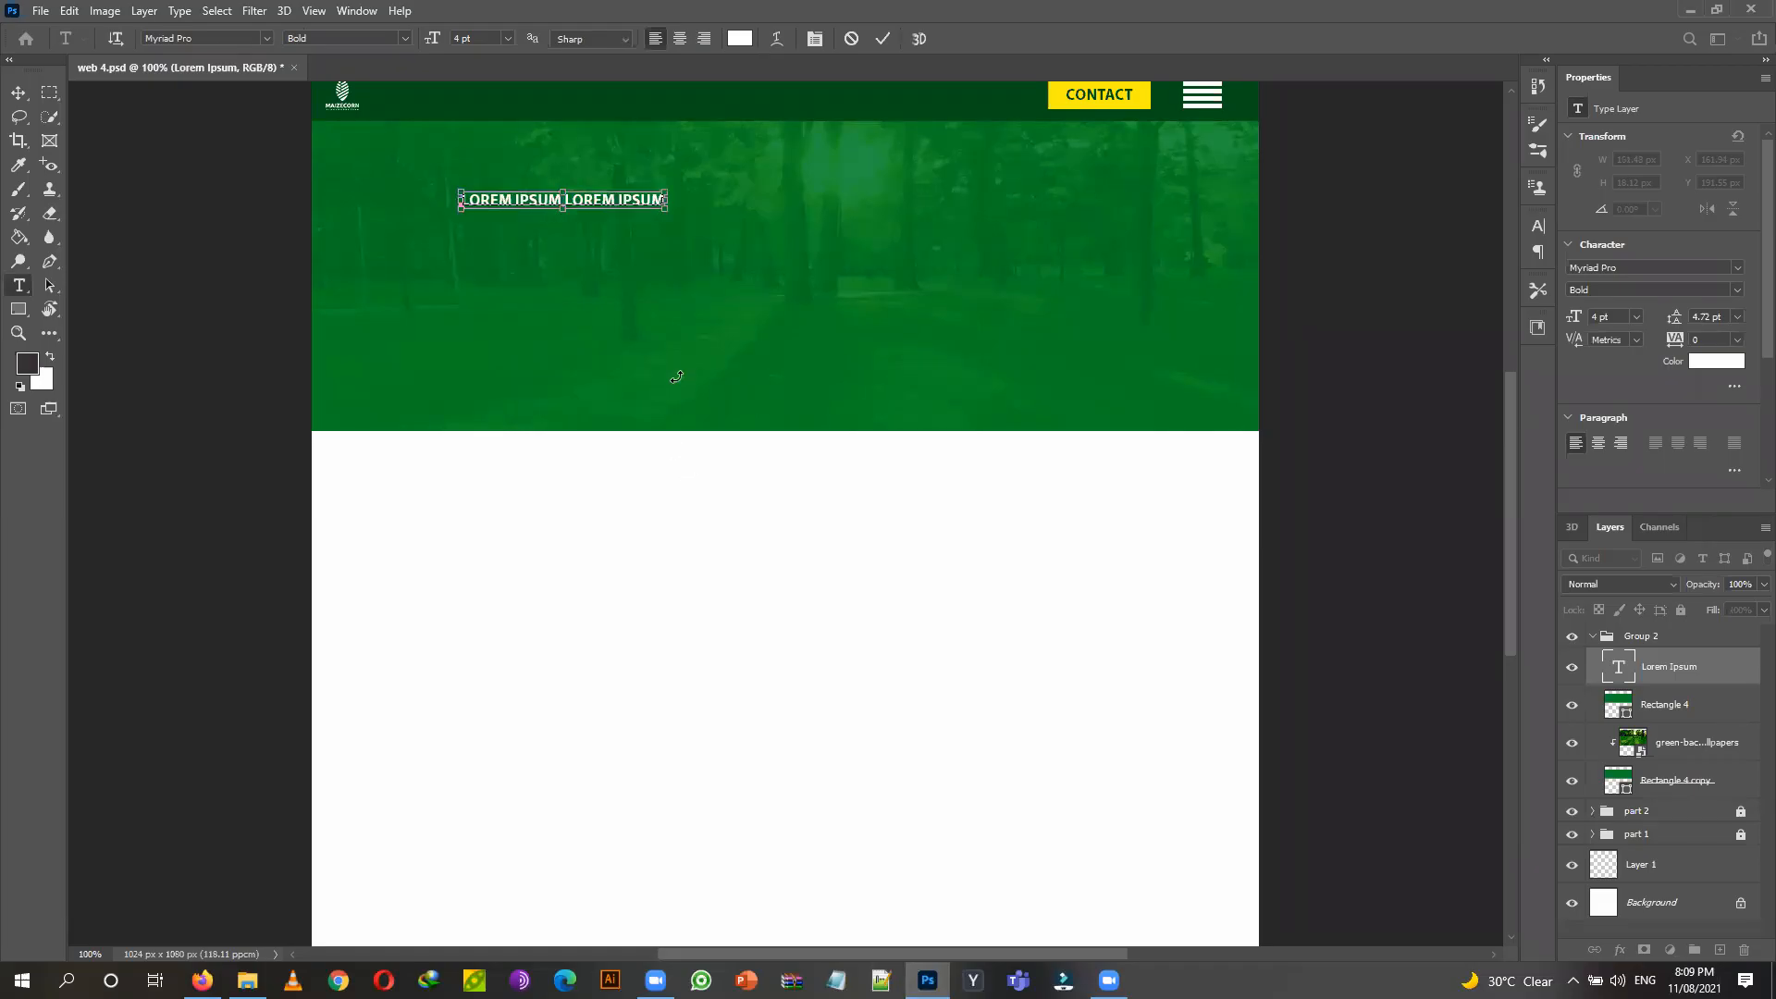
pyautogui.write('LOREM IPSUM')
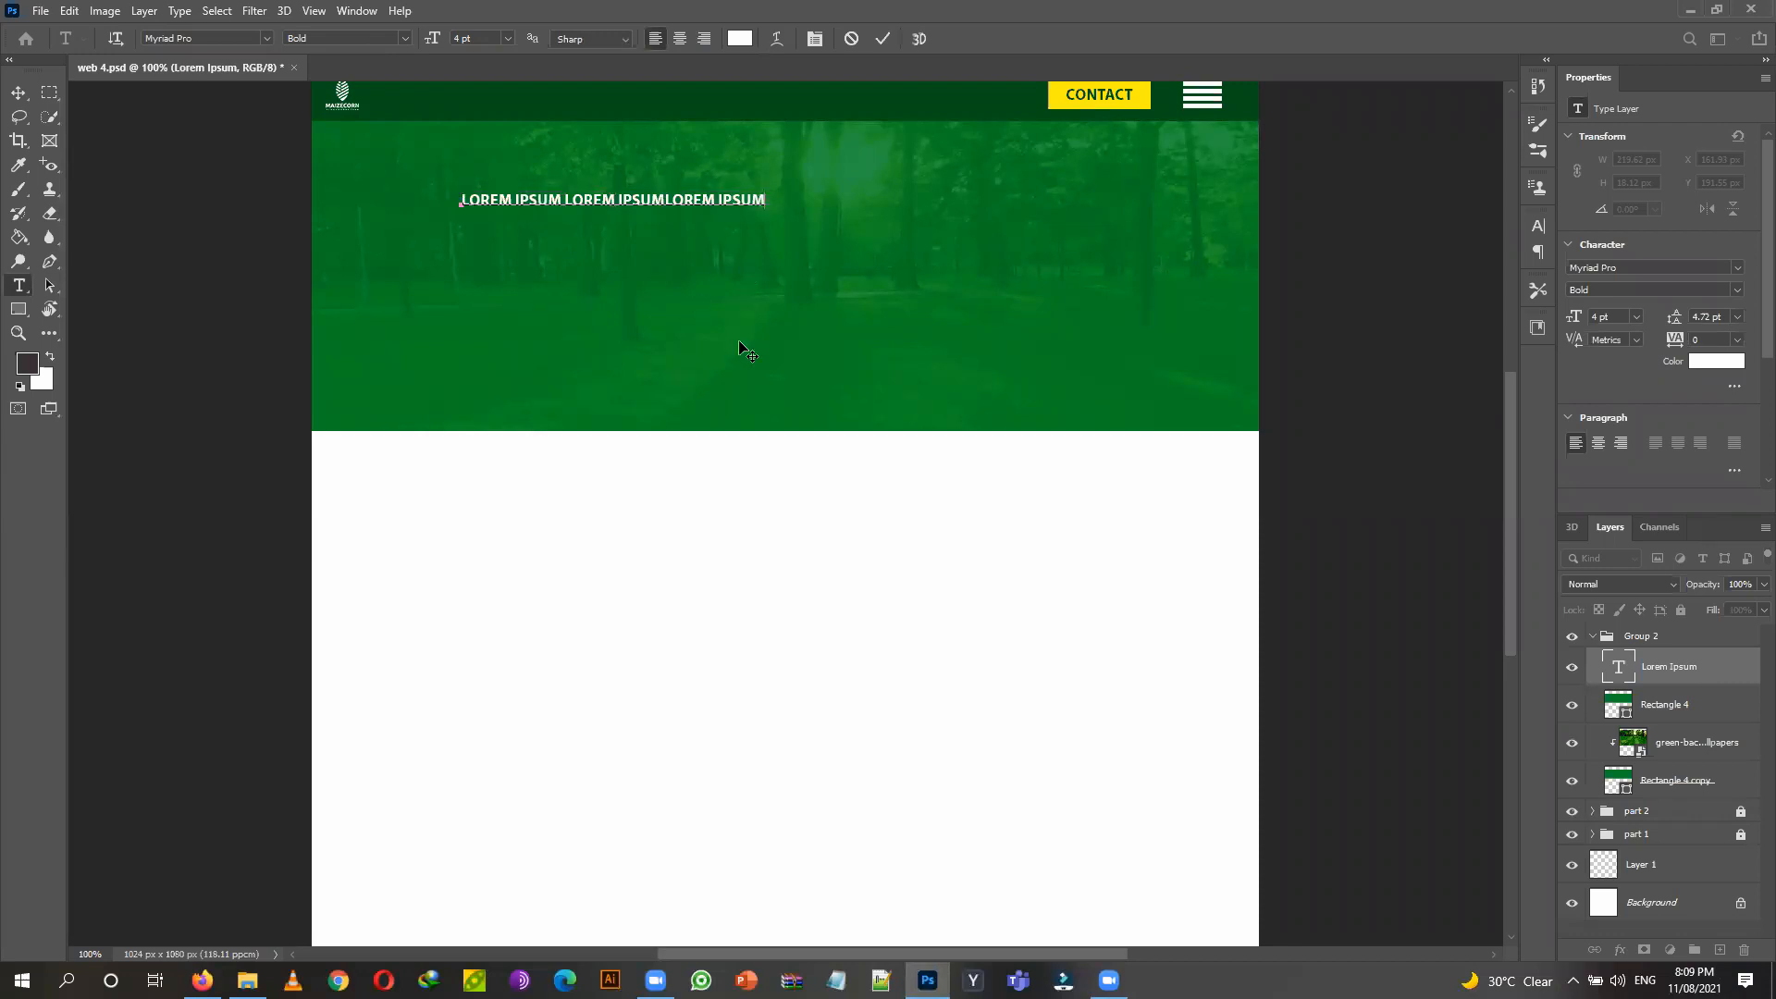
pyautogui.press('Return')
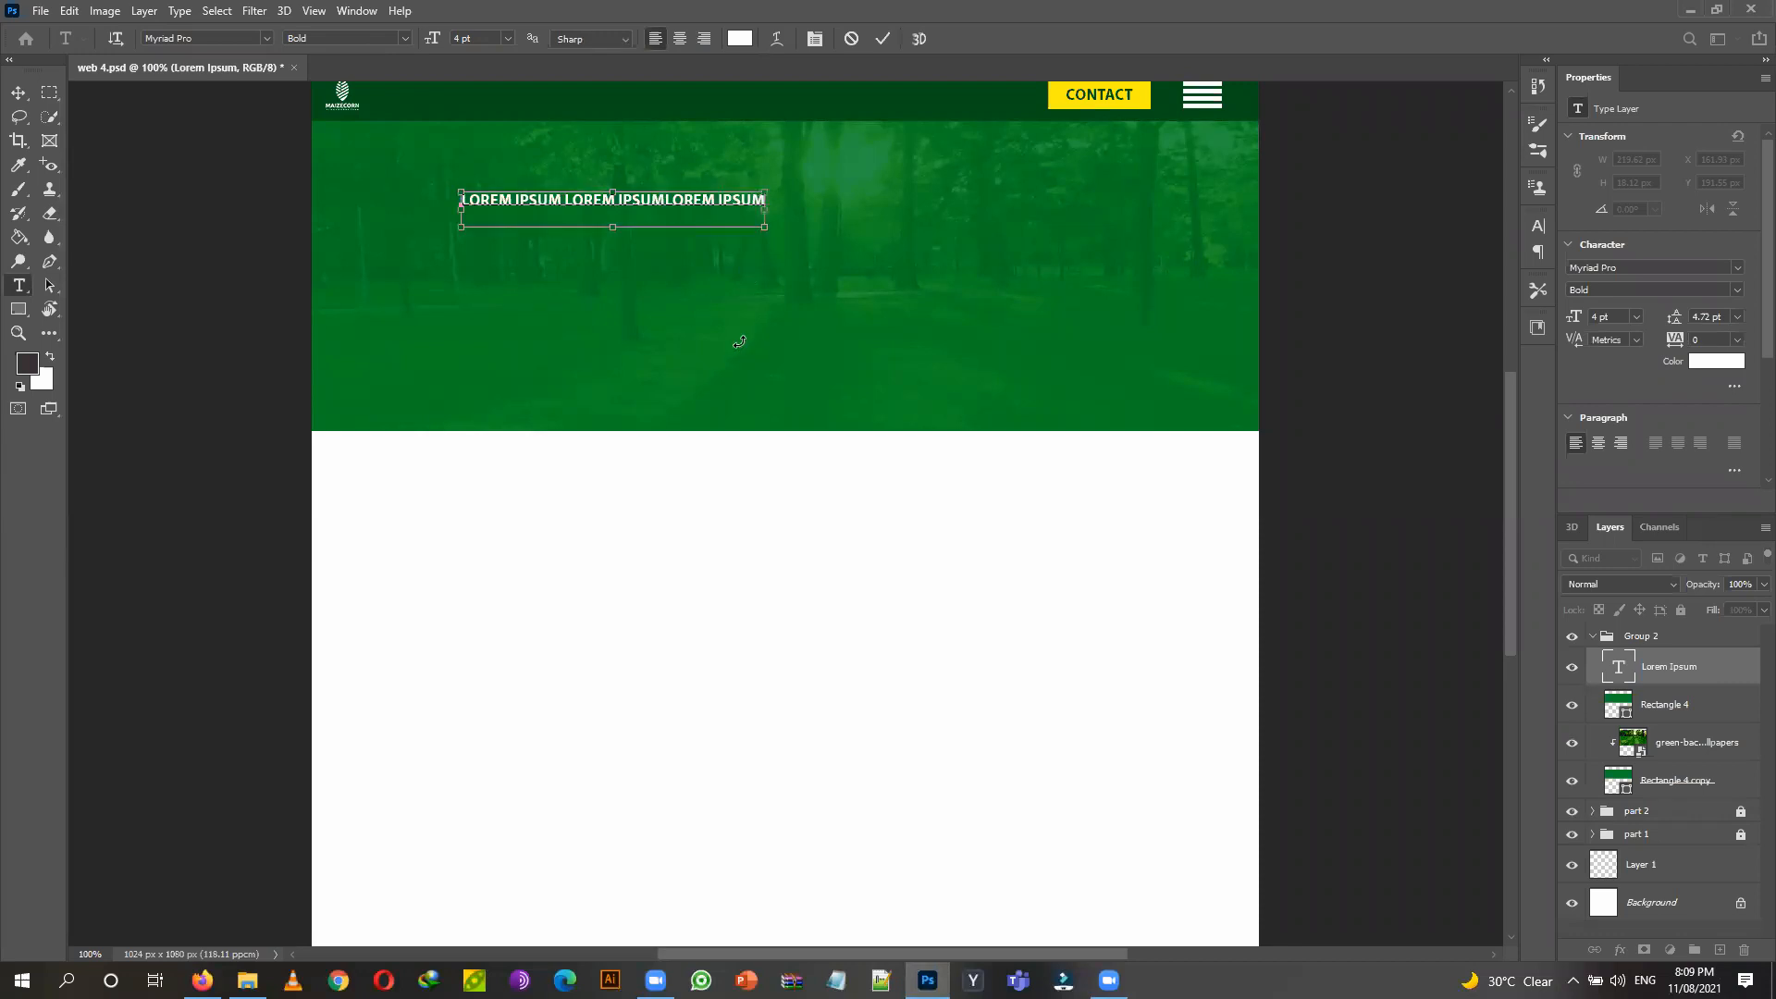
pyautogui.write('LOREM IPSUM')
pyautogui.write('LOREM IPSUM')
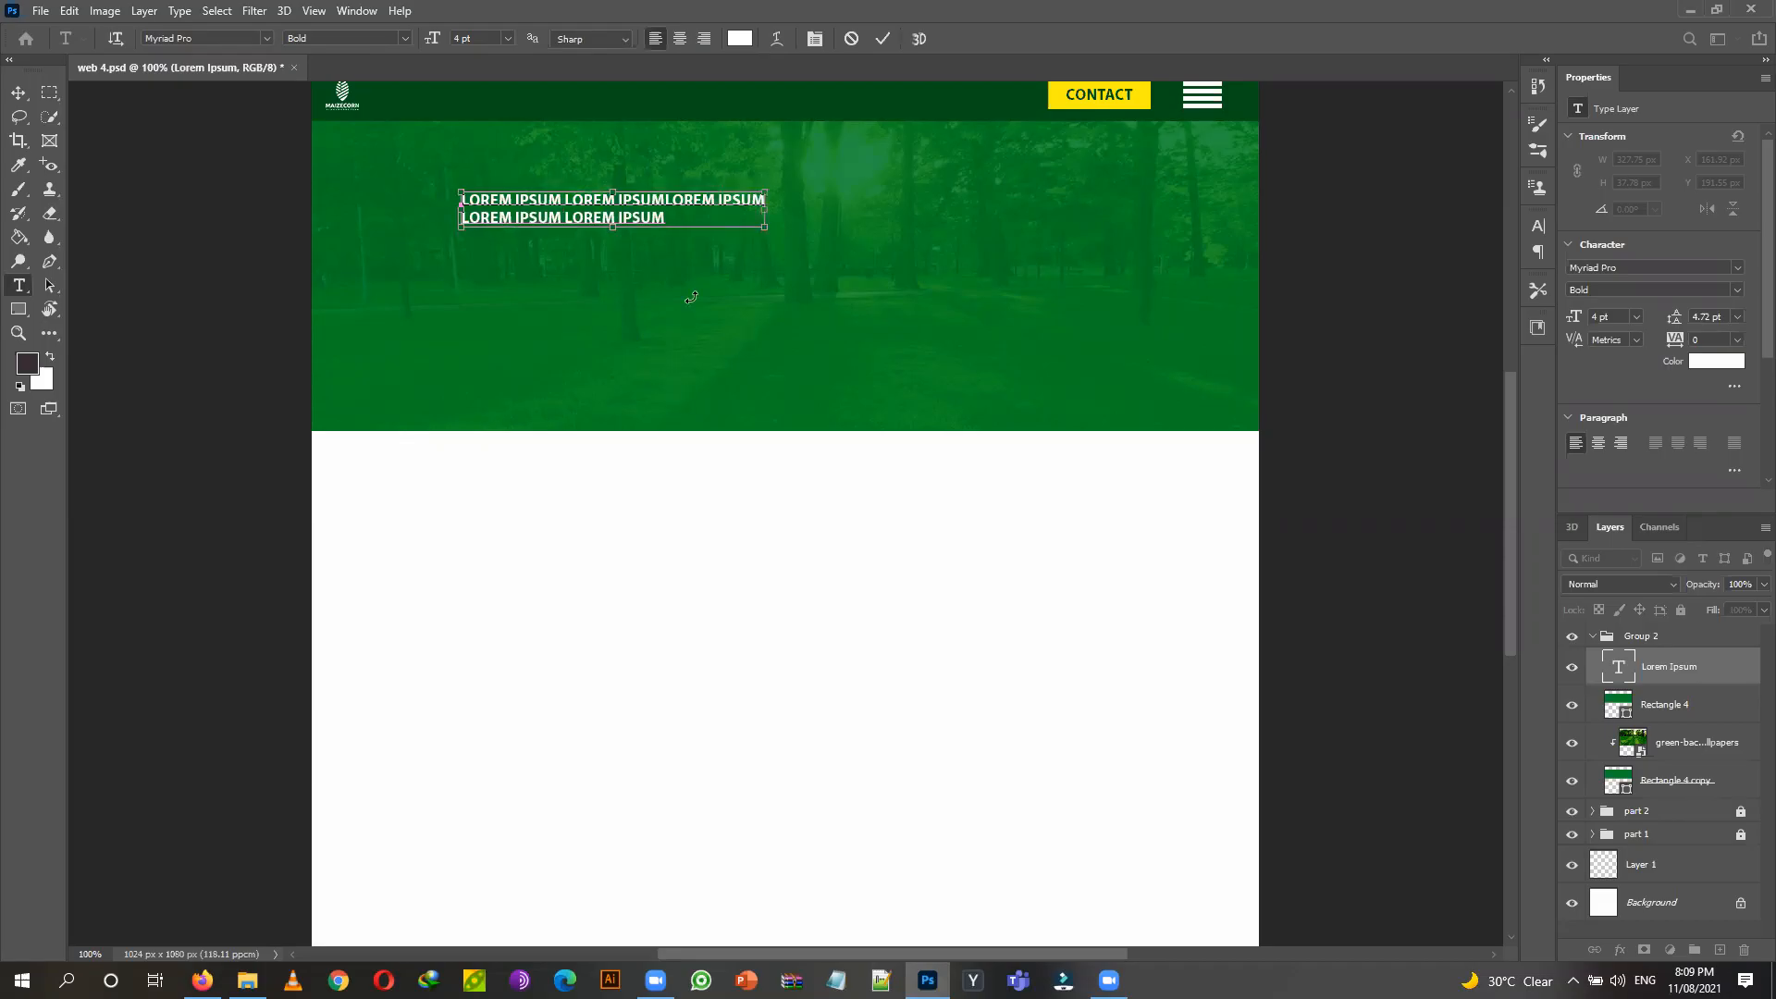
pyautogui.click(16, 94)
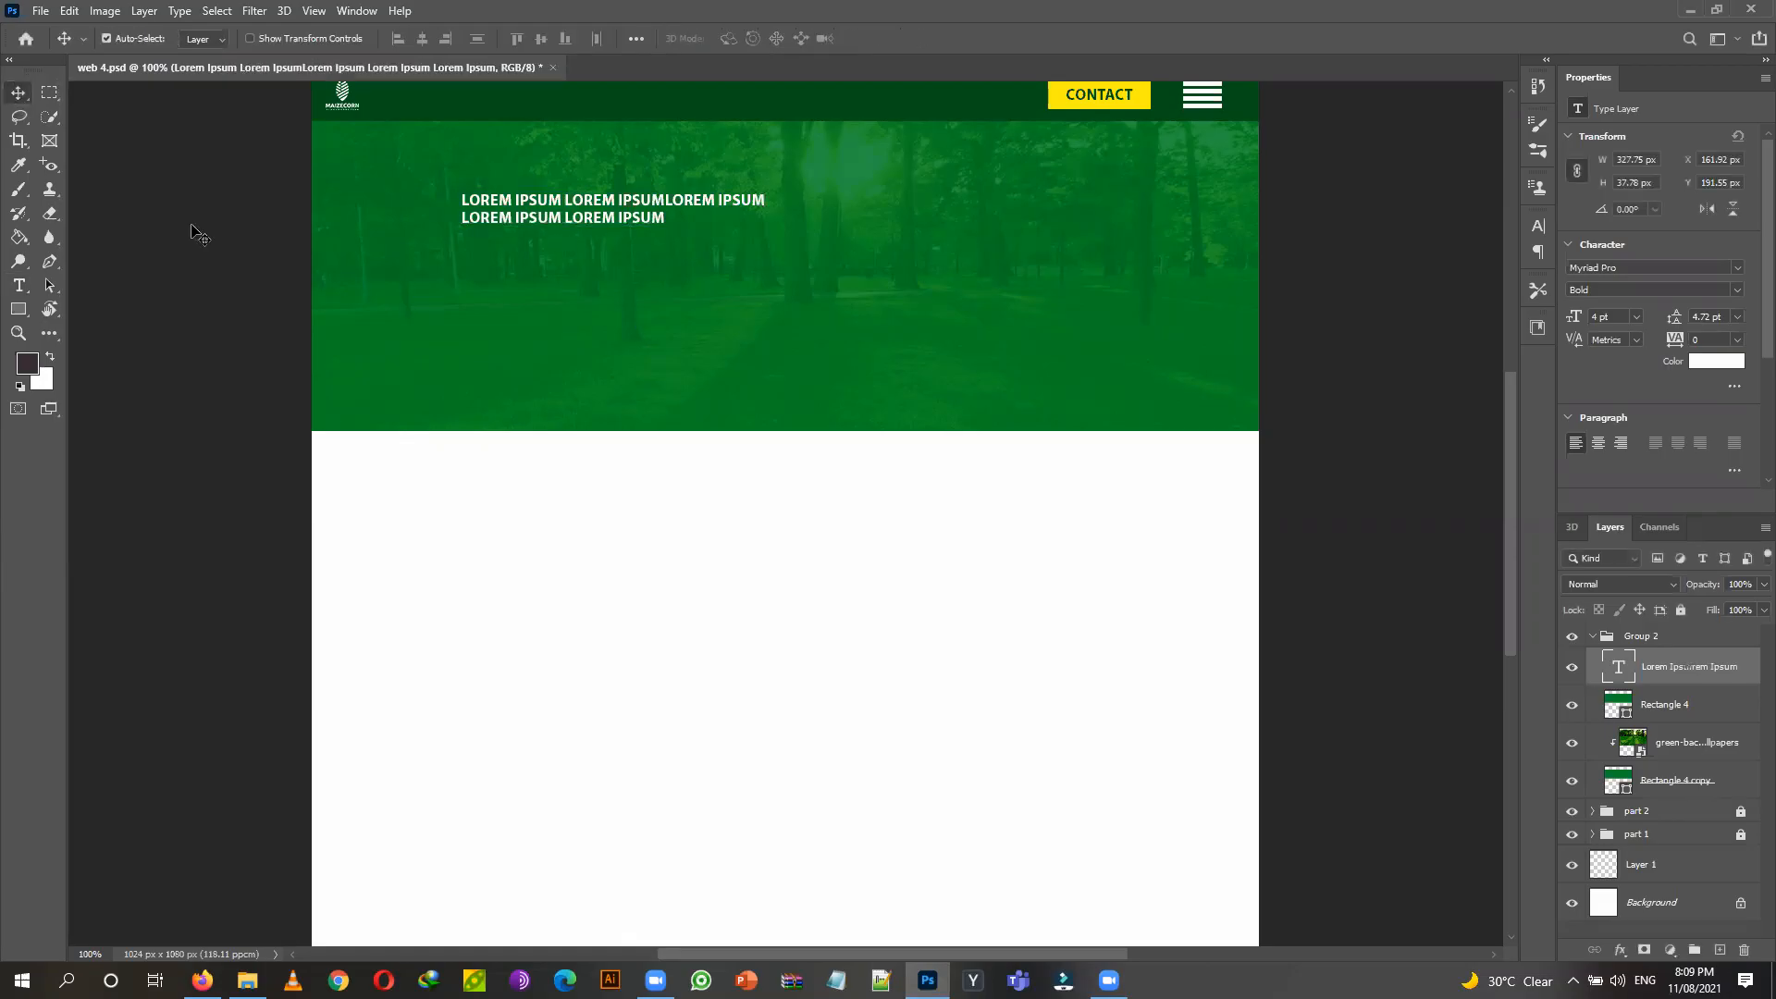
# Set the hero headline's font size to 8 pt.
pyautogui.click(38, 289)
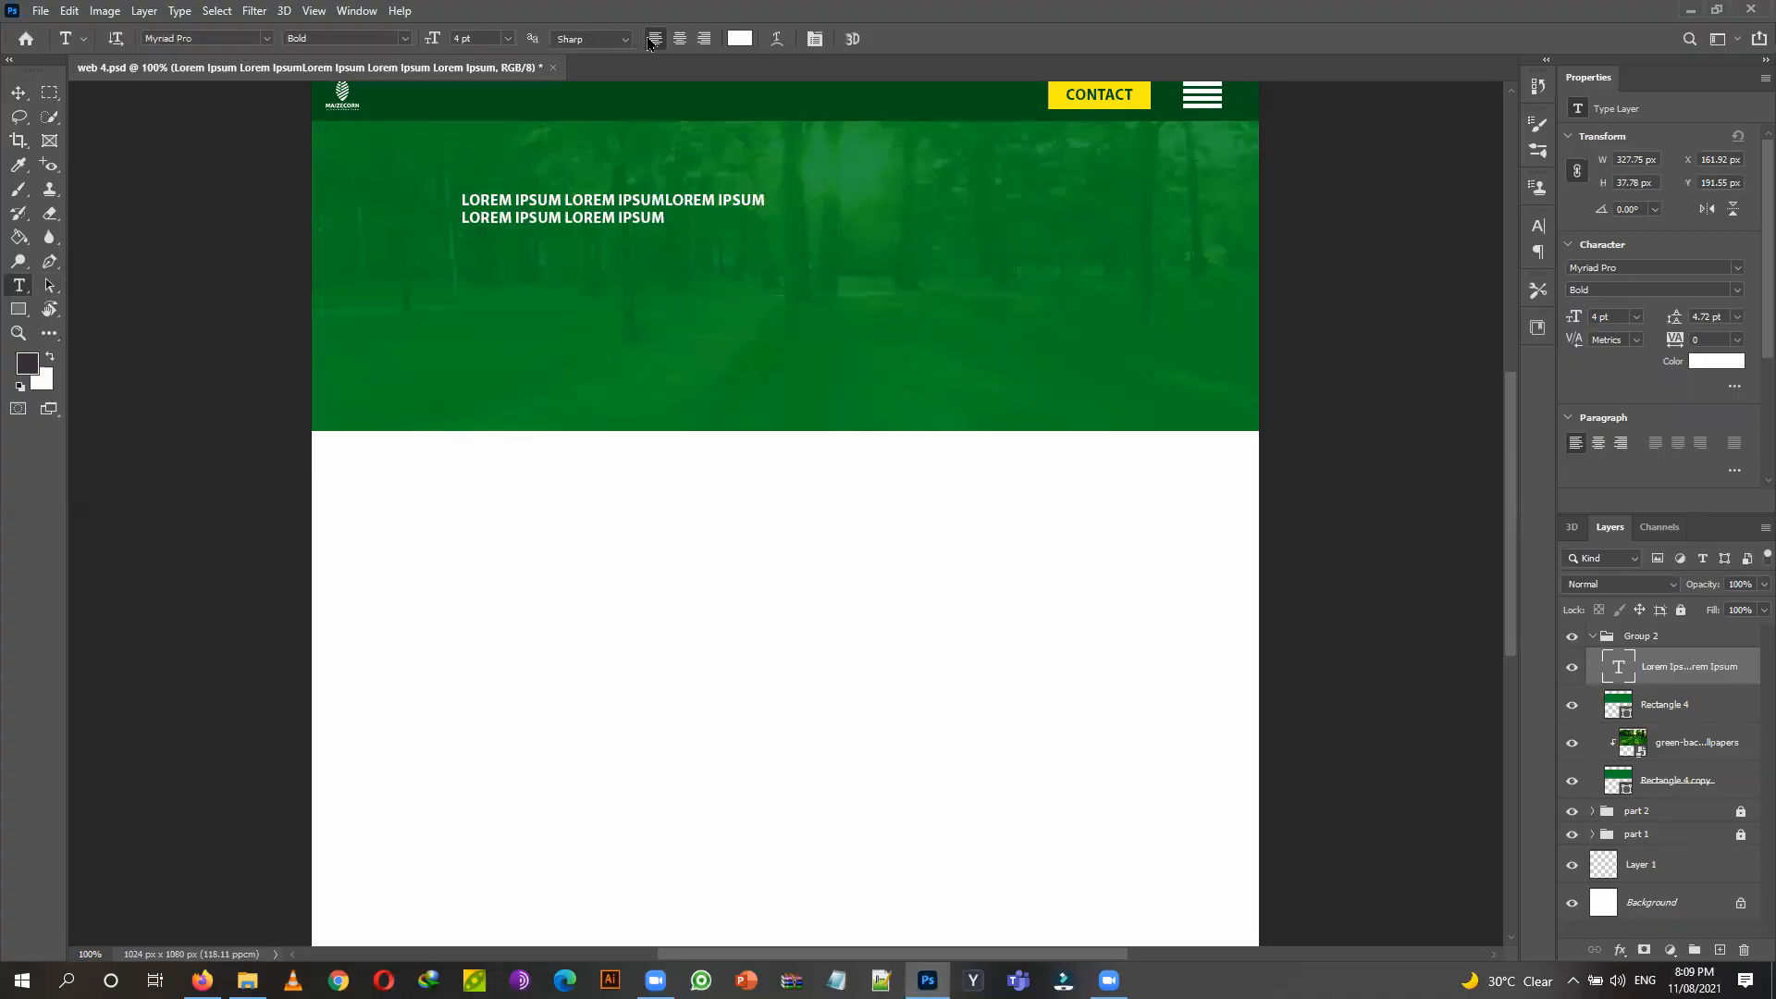
pyautogui.click(509, 40)
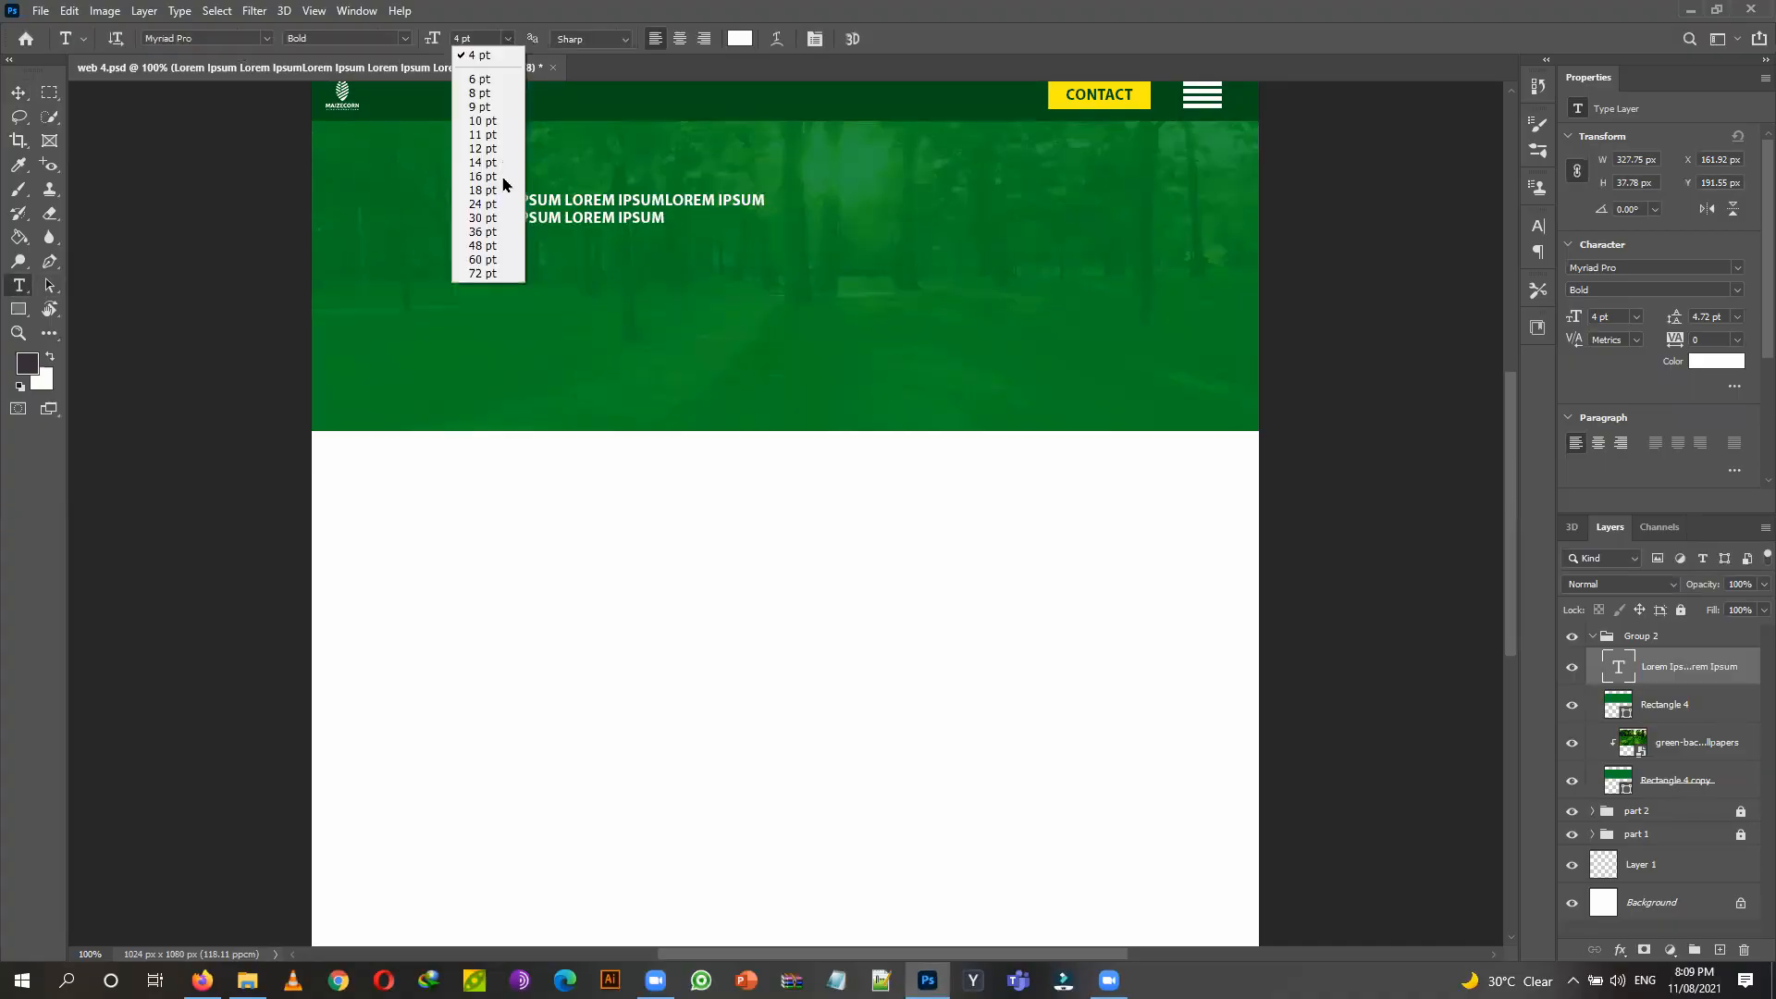
pyautogui.click(483, 175)
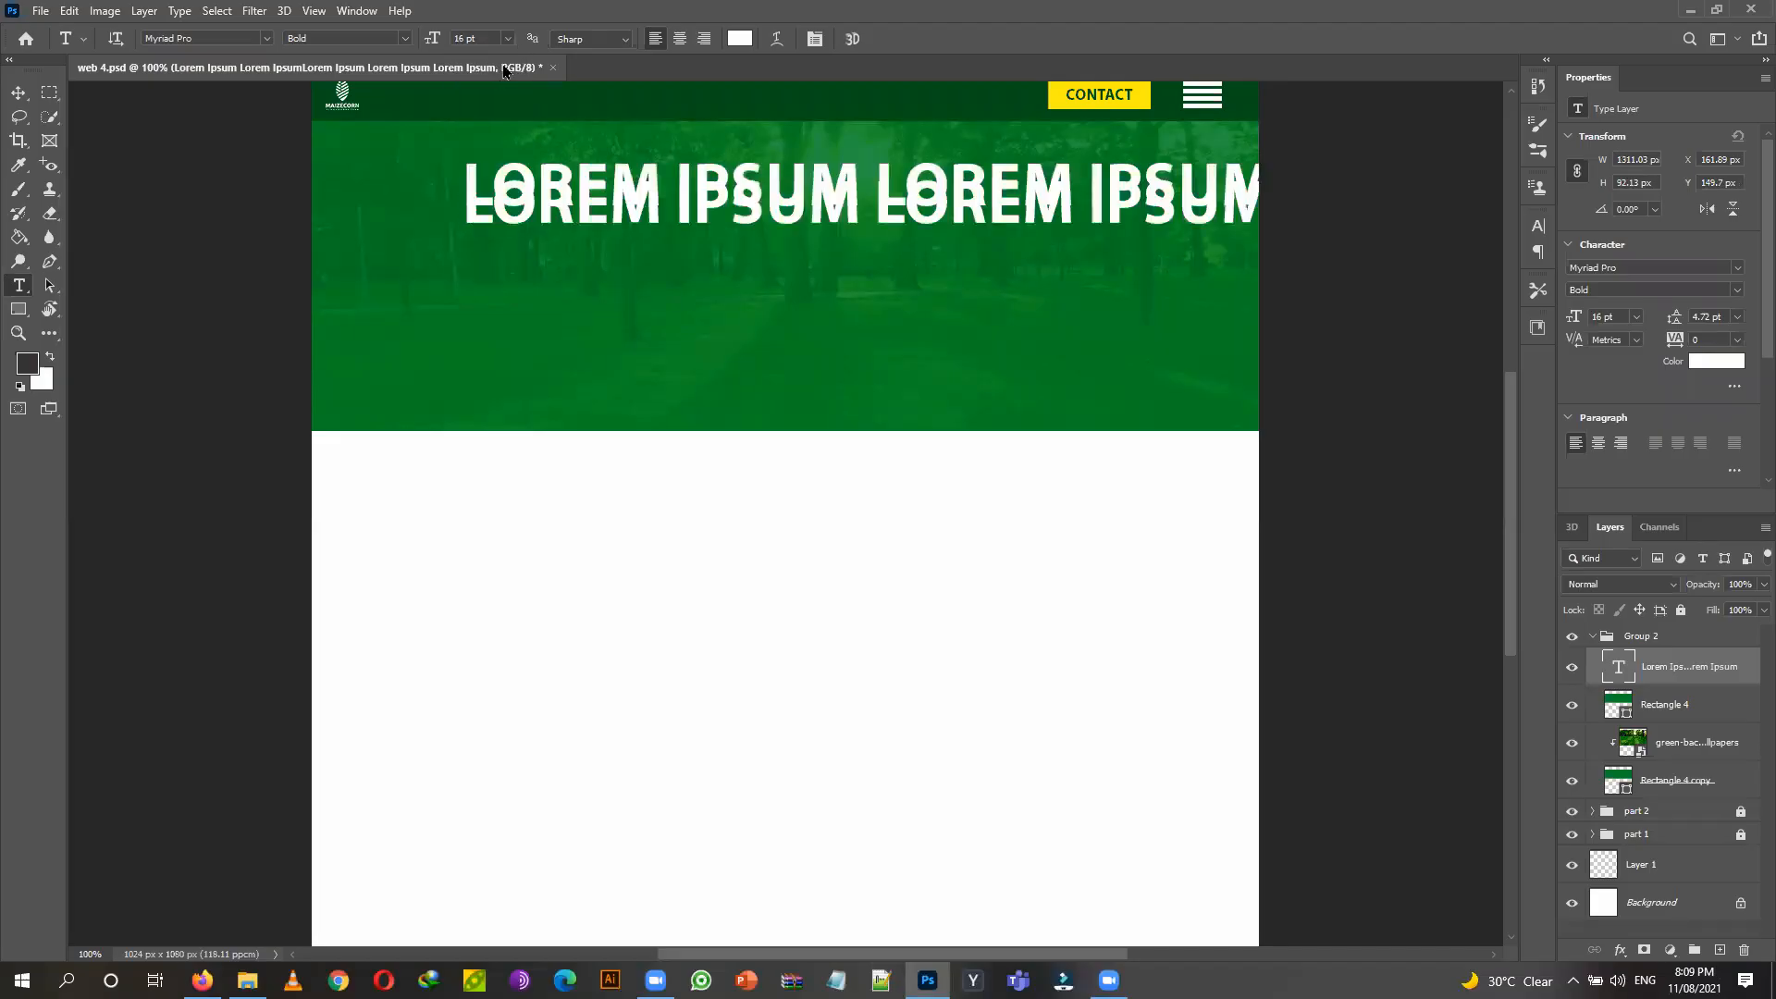
pyautogui.click(507, 38)
pyautogui.click(487, 135)
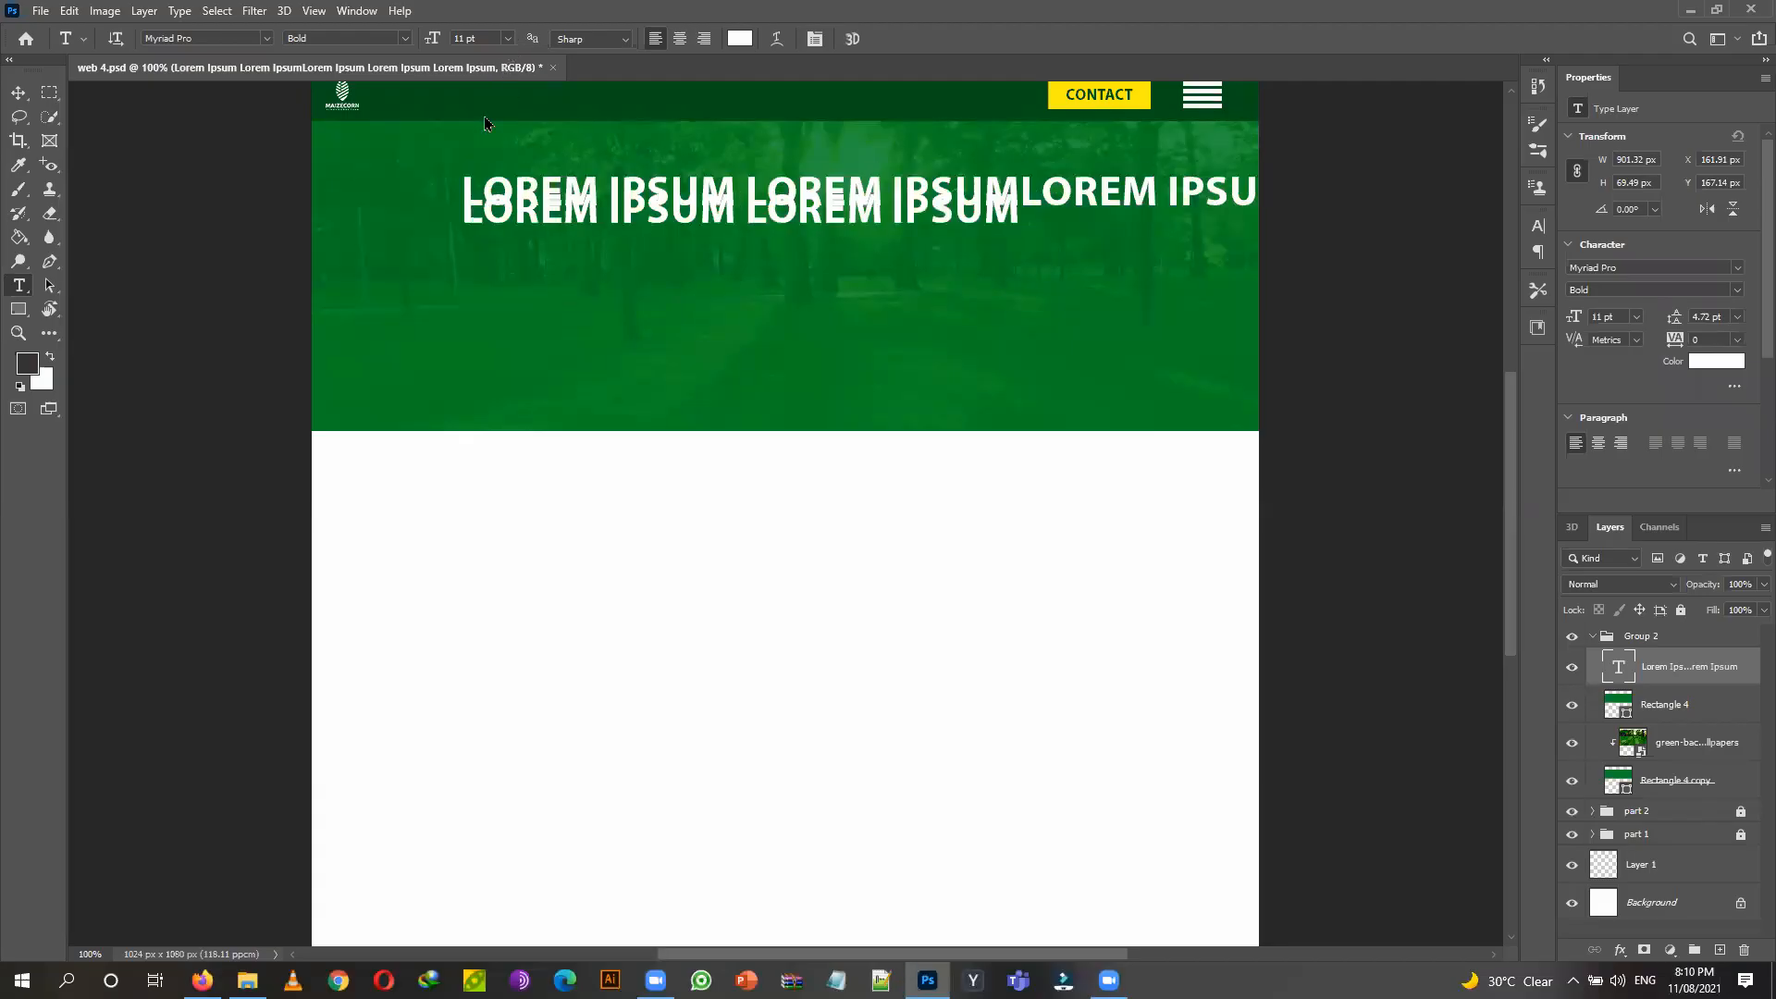
pyautogui.click(507, 38)
pyautogui.click(482, 120)
pyautogui.click(507, 38)
pyautogui.click(483, 93)
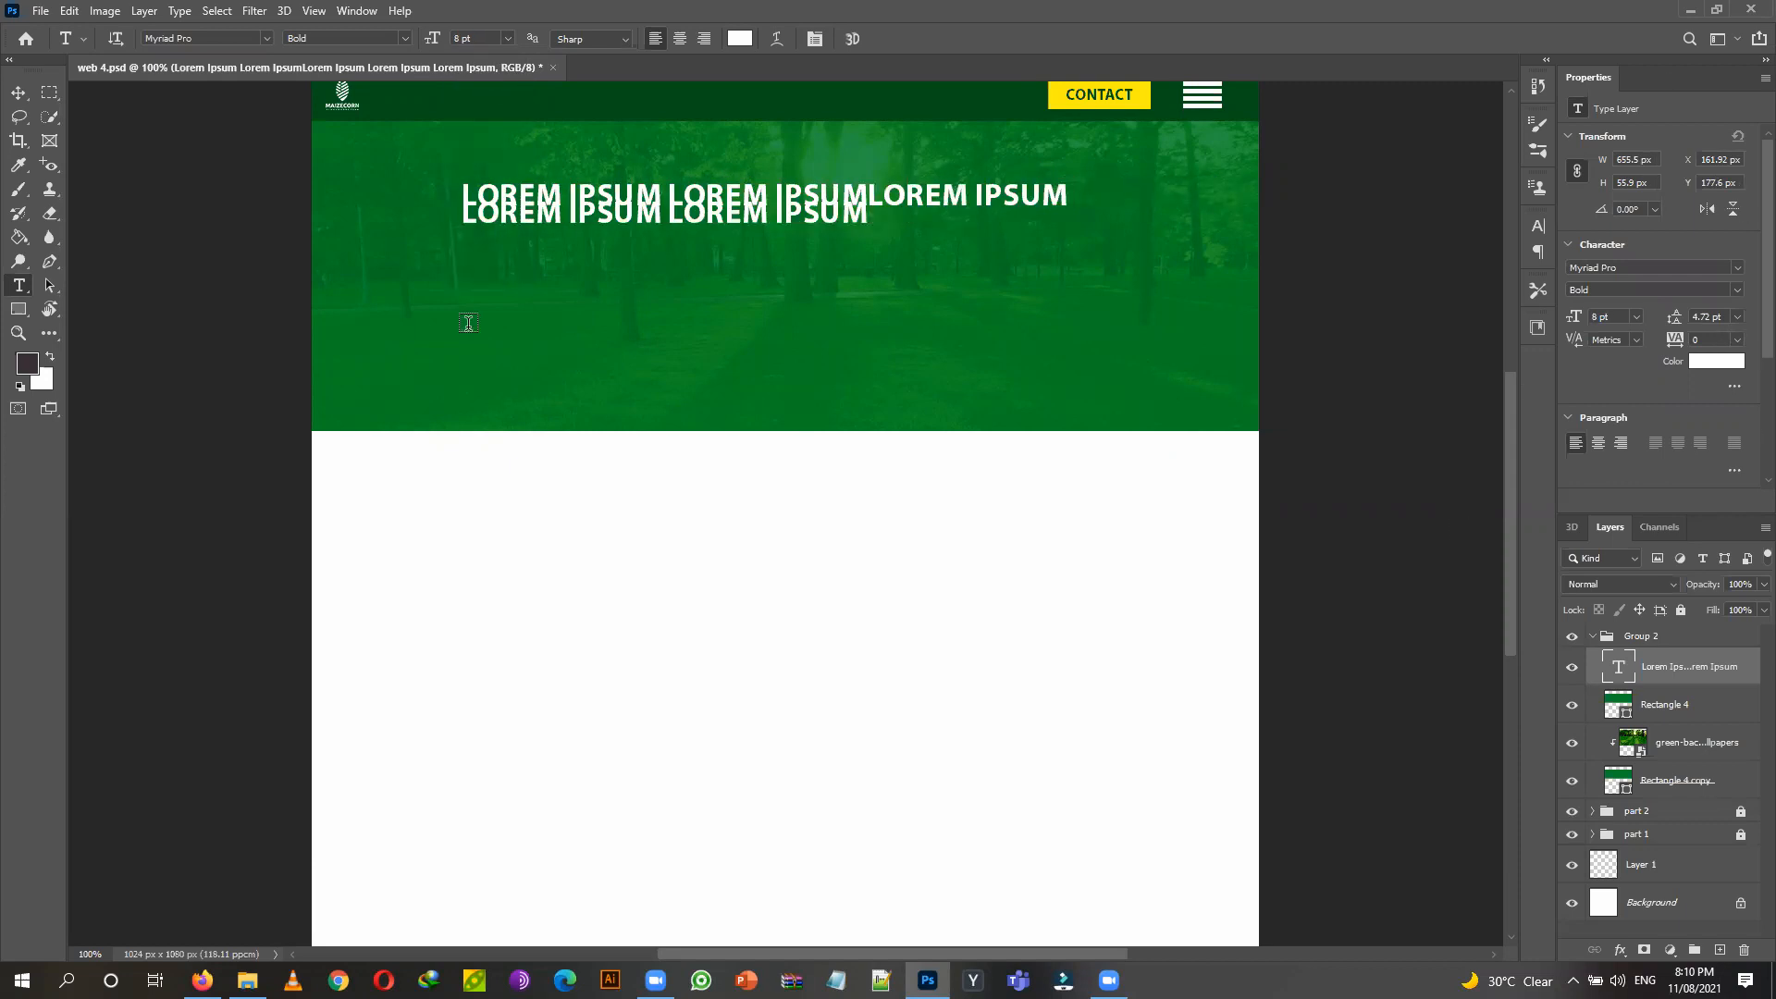
# Set the headline leading to 9 pt so the two lines stop overlapping.
pyautogui.click(16, 97)
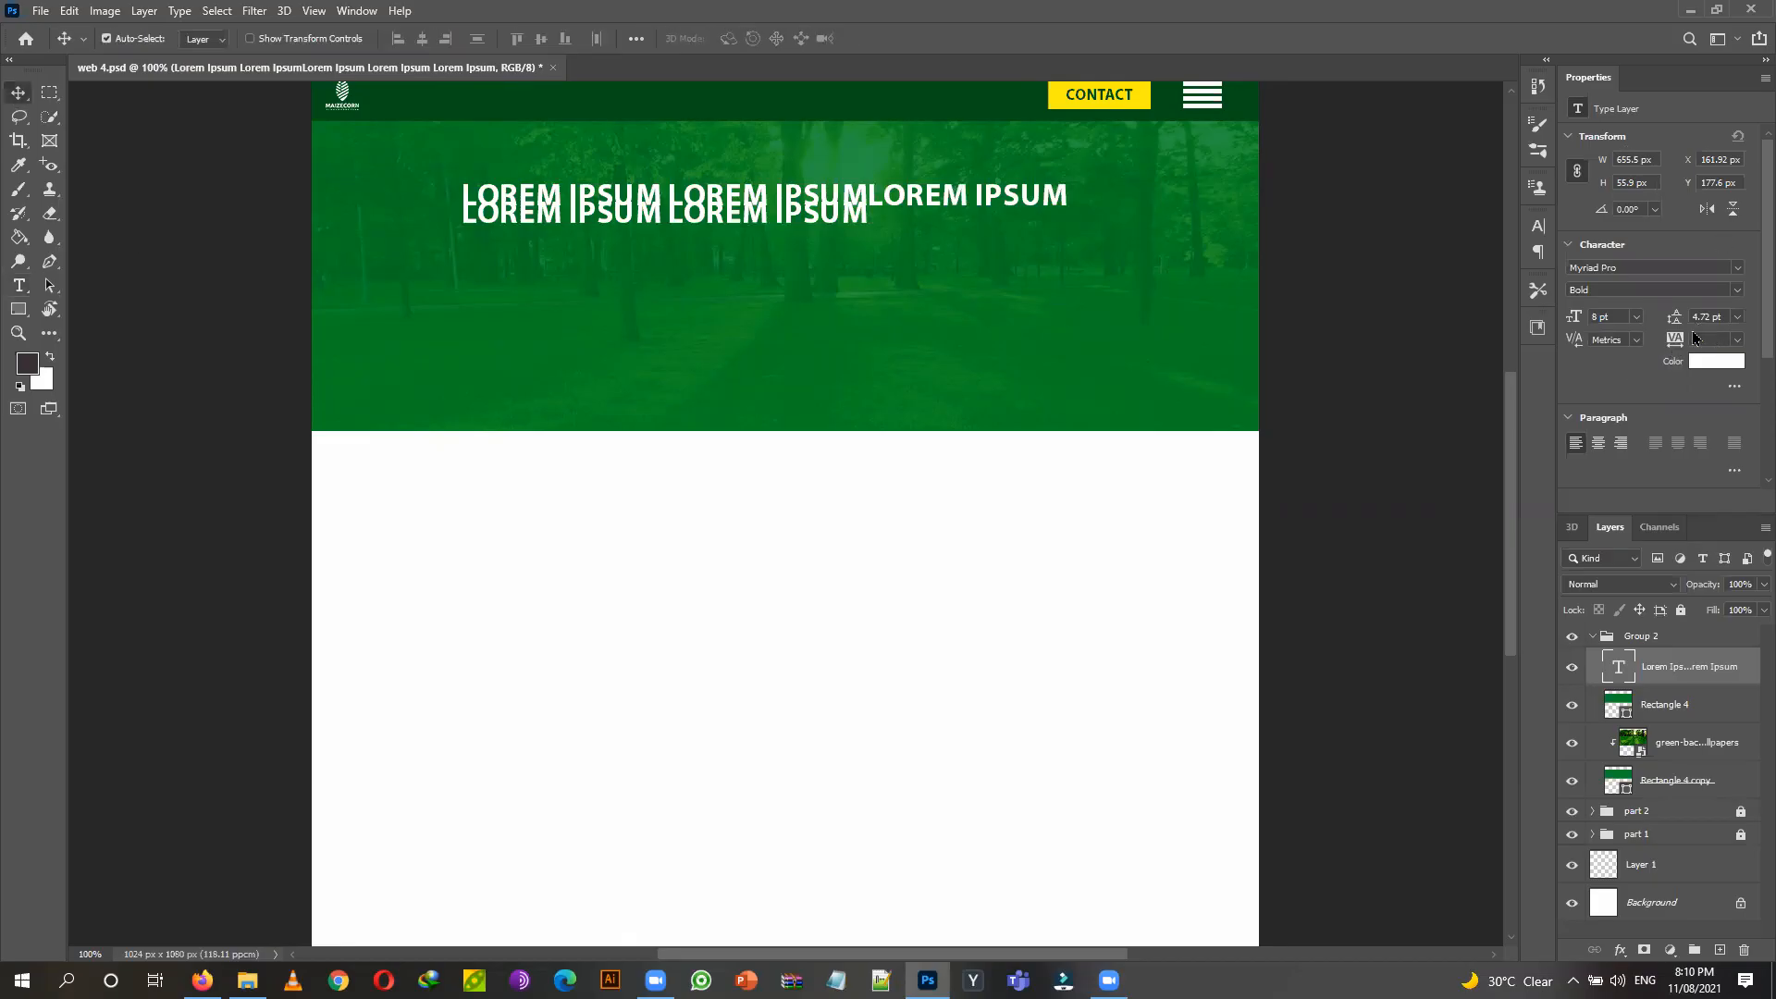
pyautogui.scroll(-1, 1703, 379)
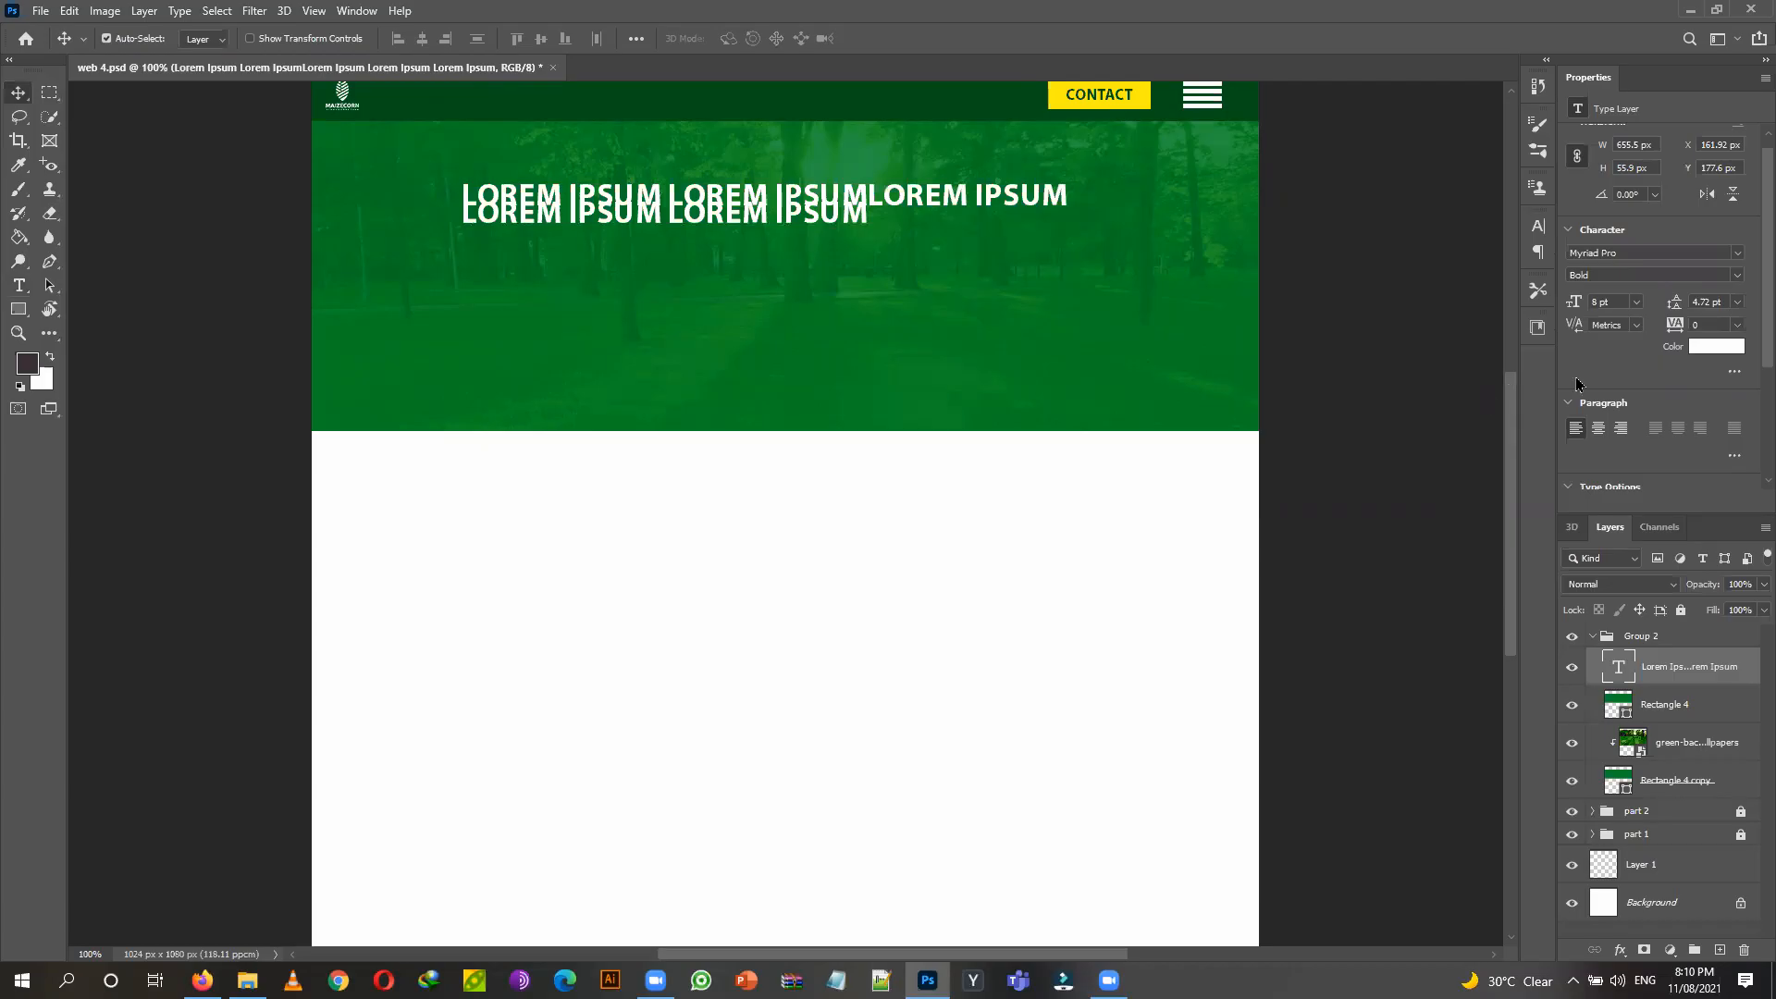
pyautogui.click(1738, 303)
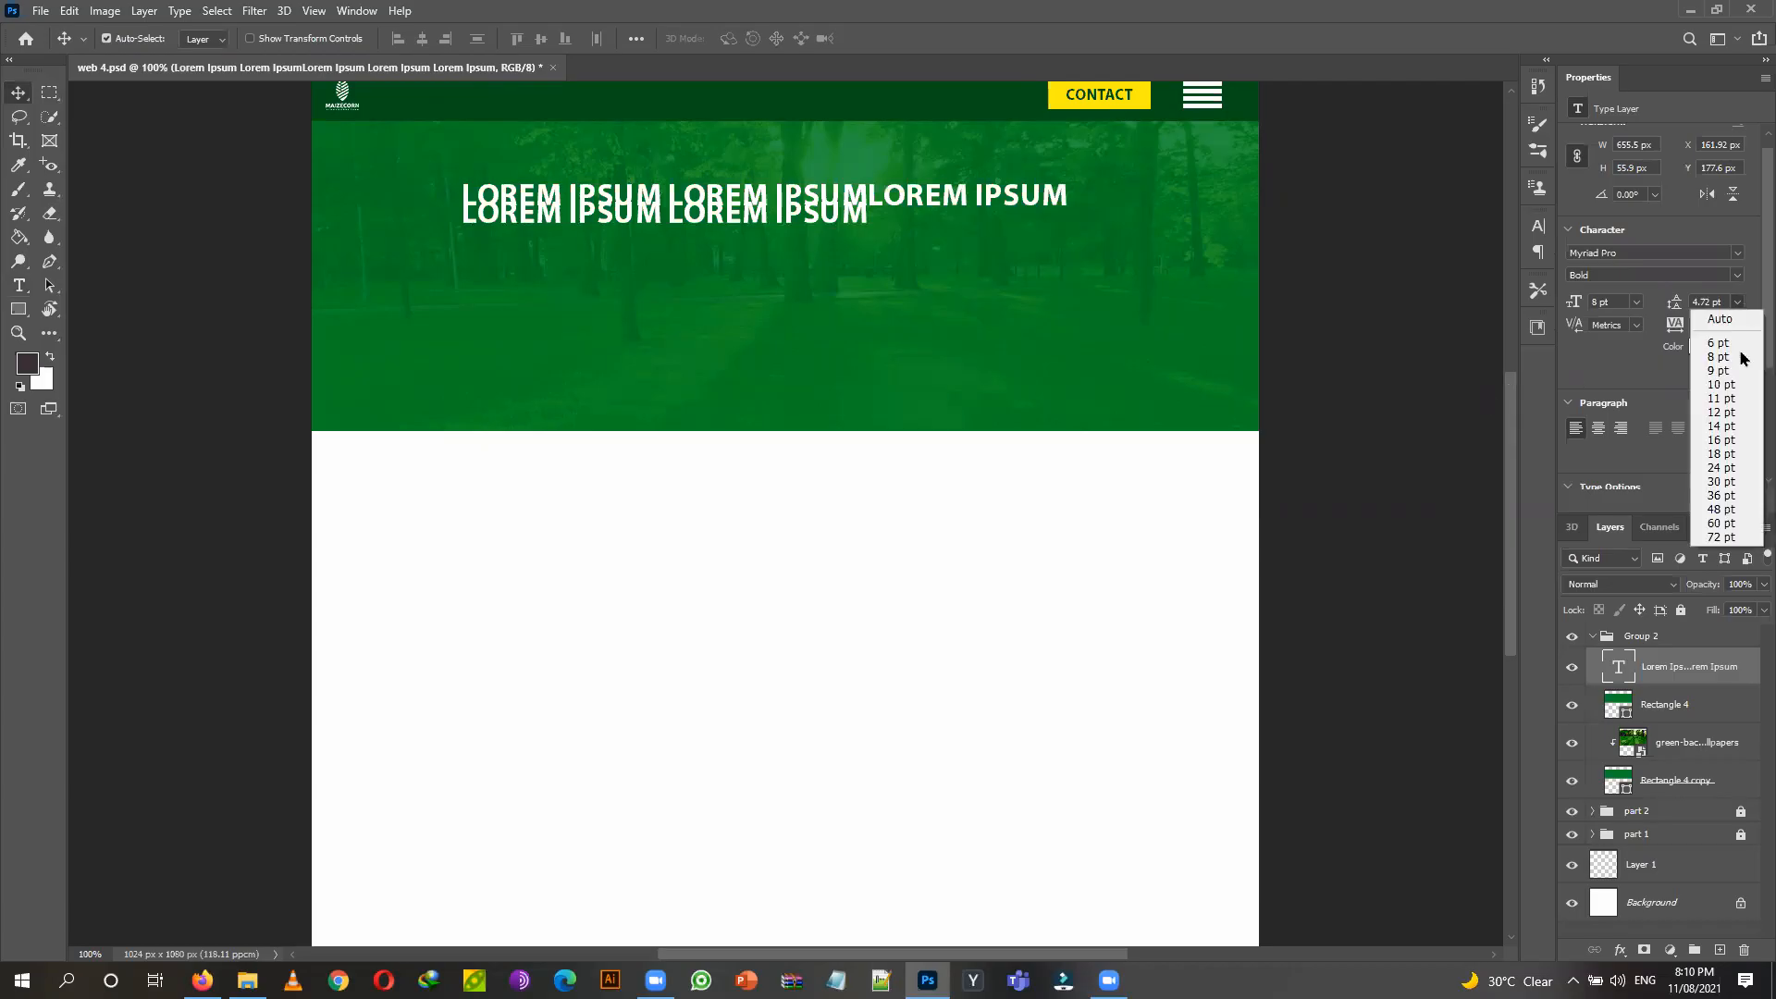
pyautogui.click(1721, 370)
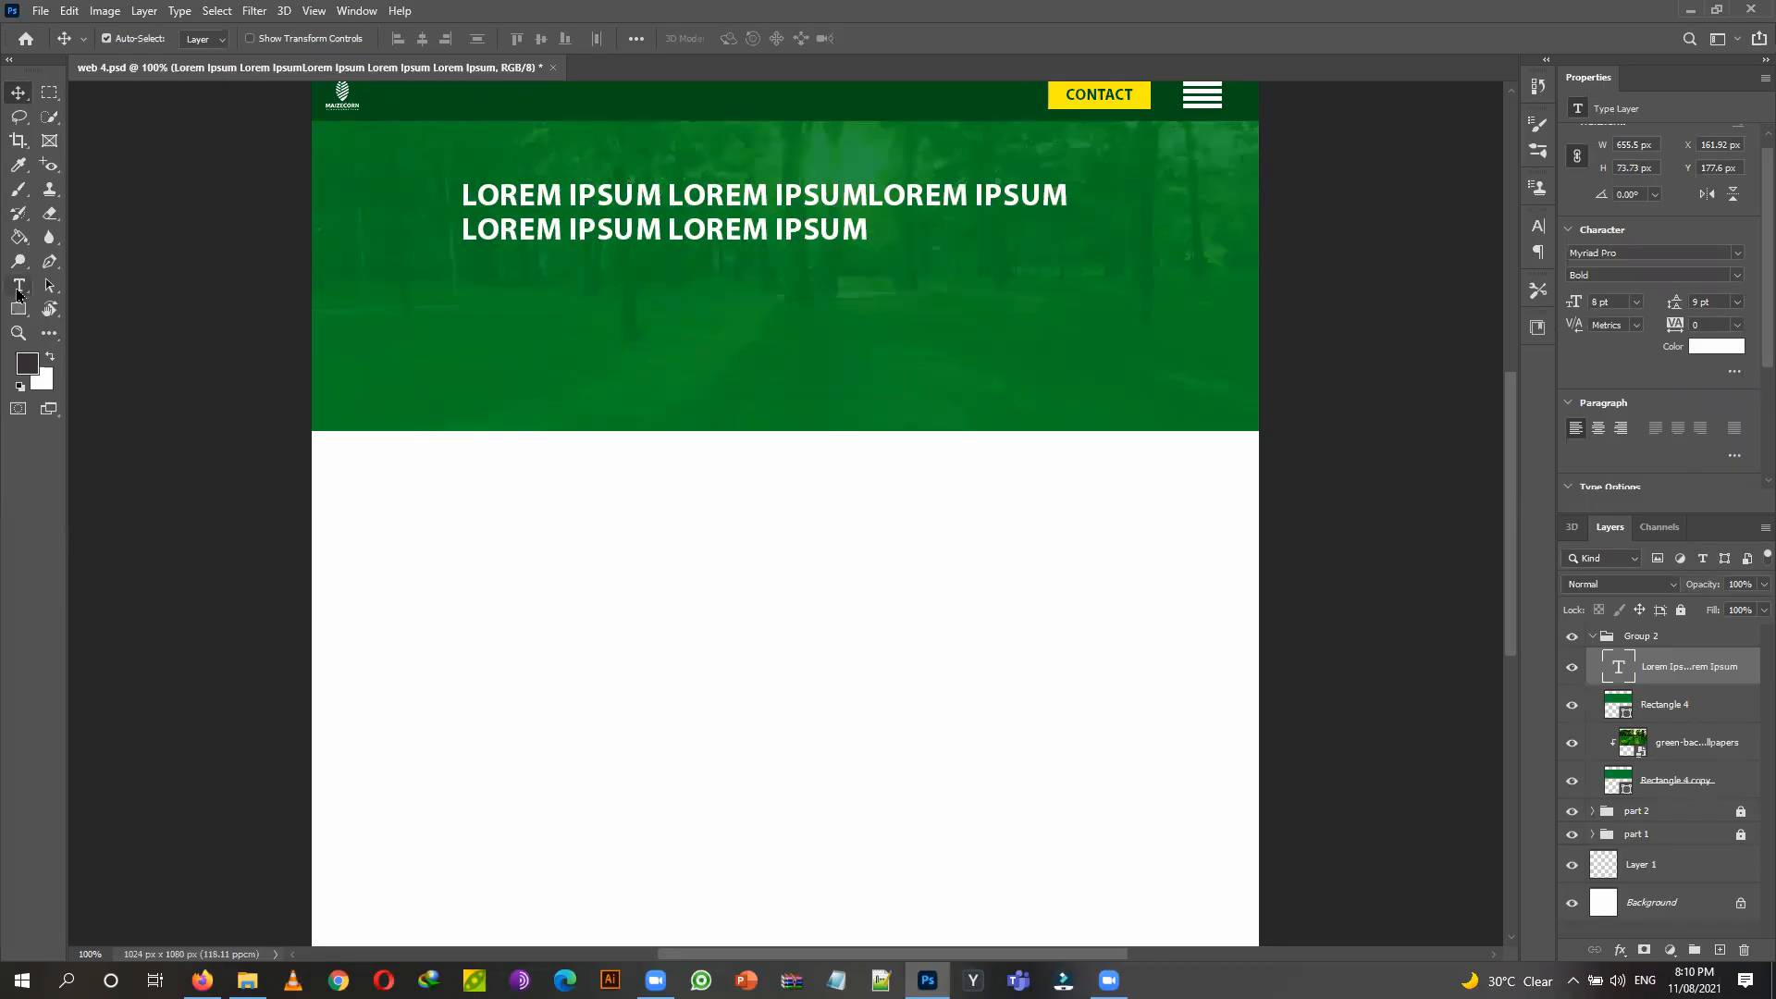
pyautogui.click(18, 293)
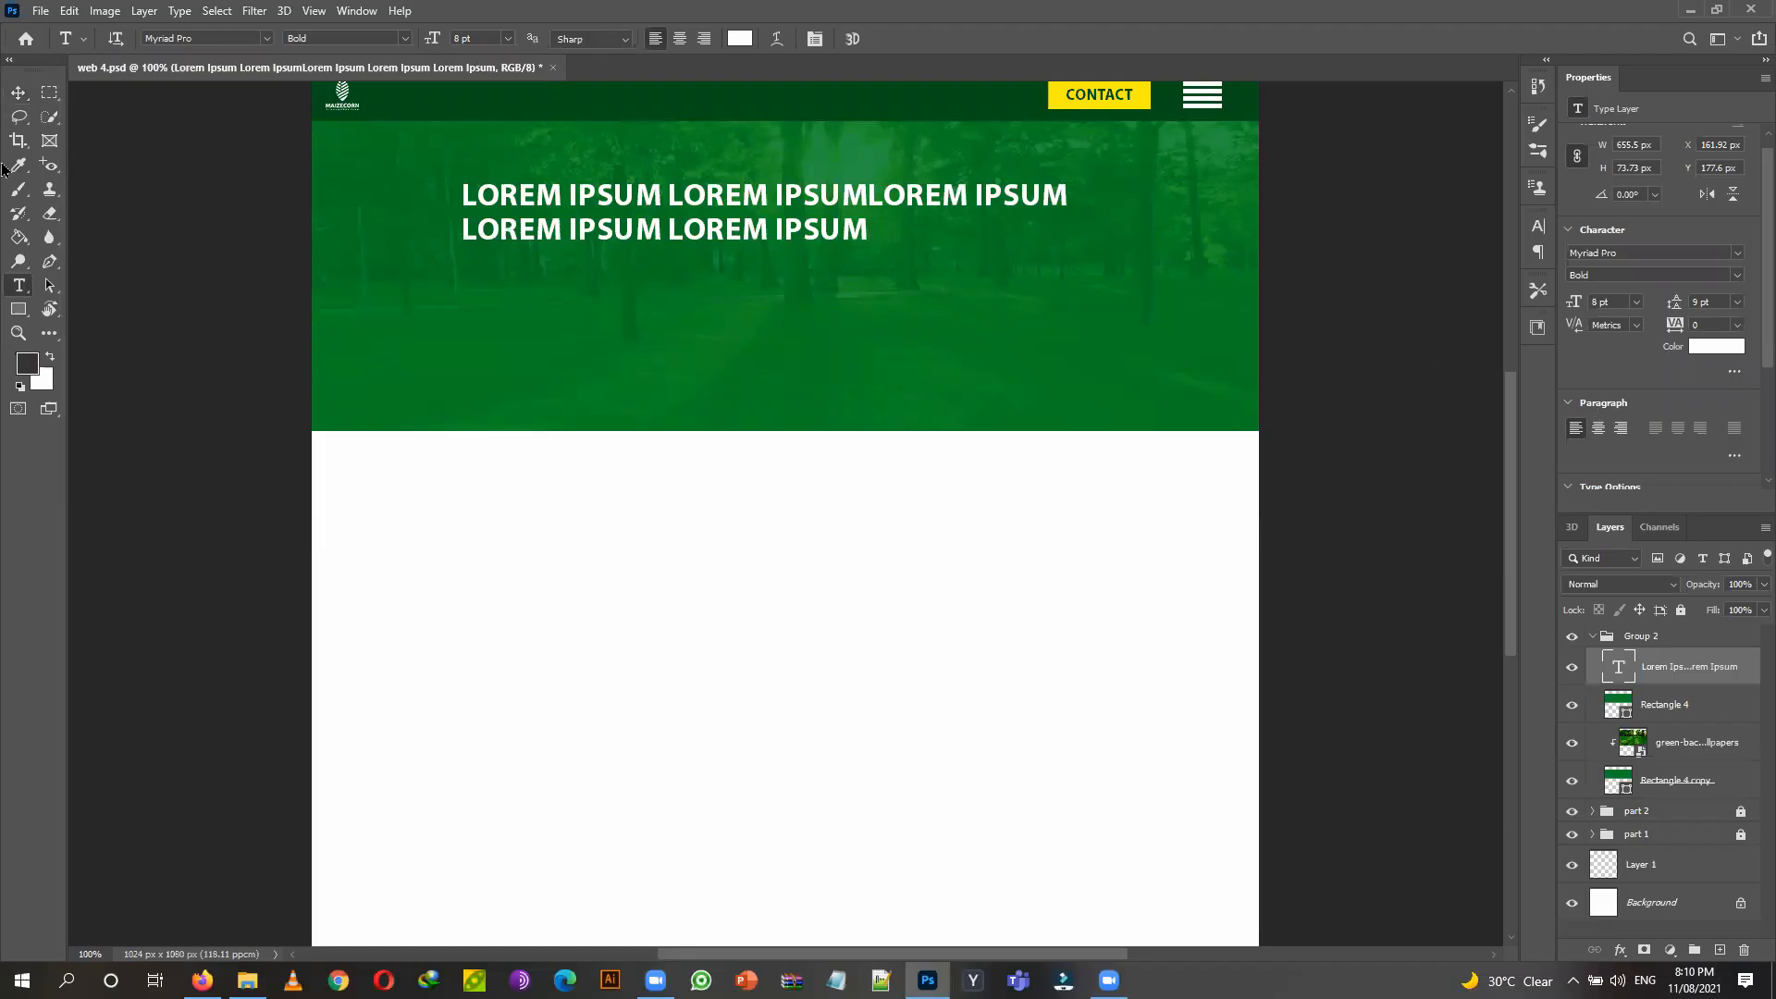
pyautogui.click(19, 93)
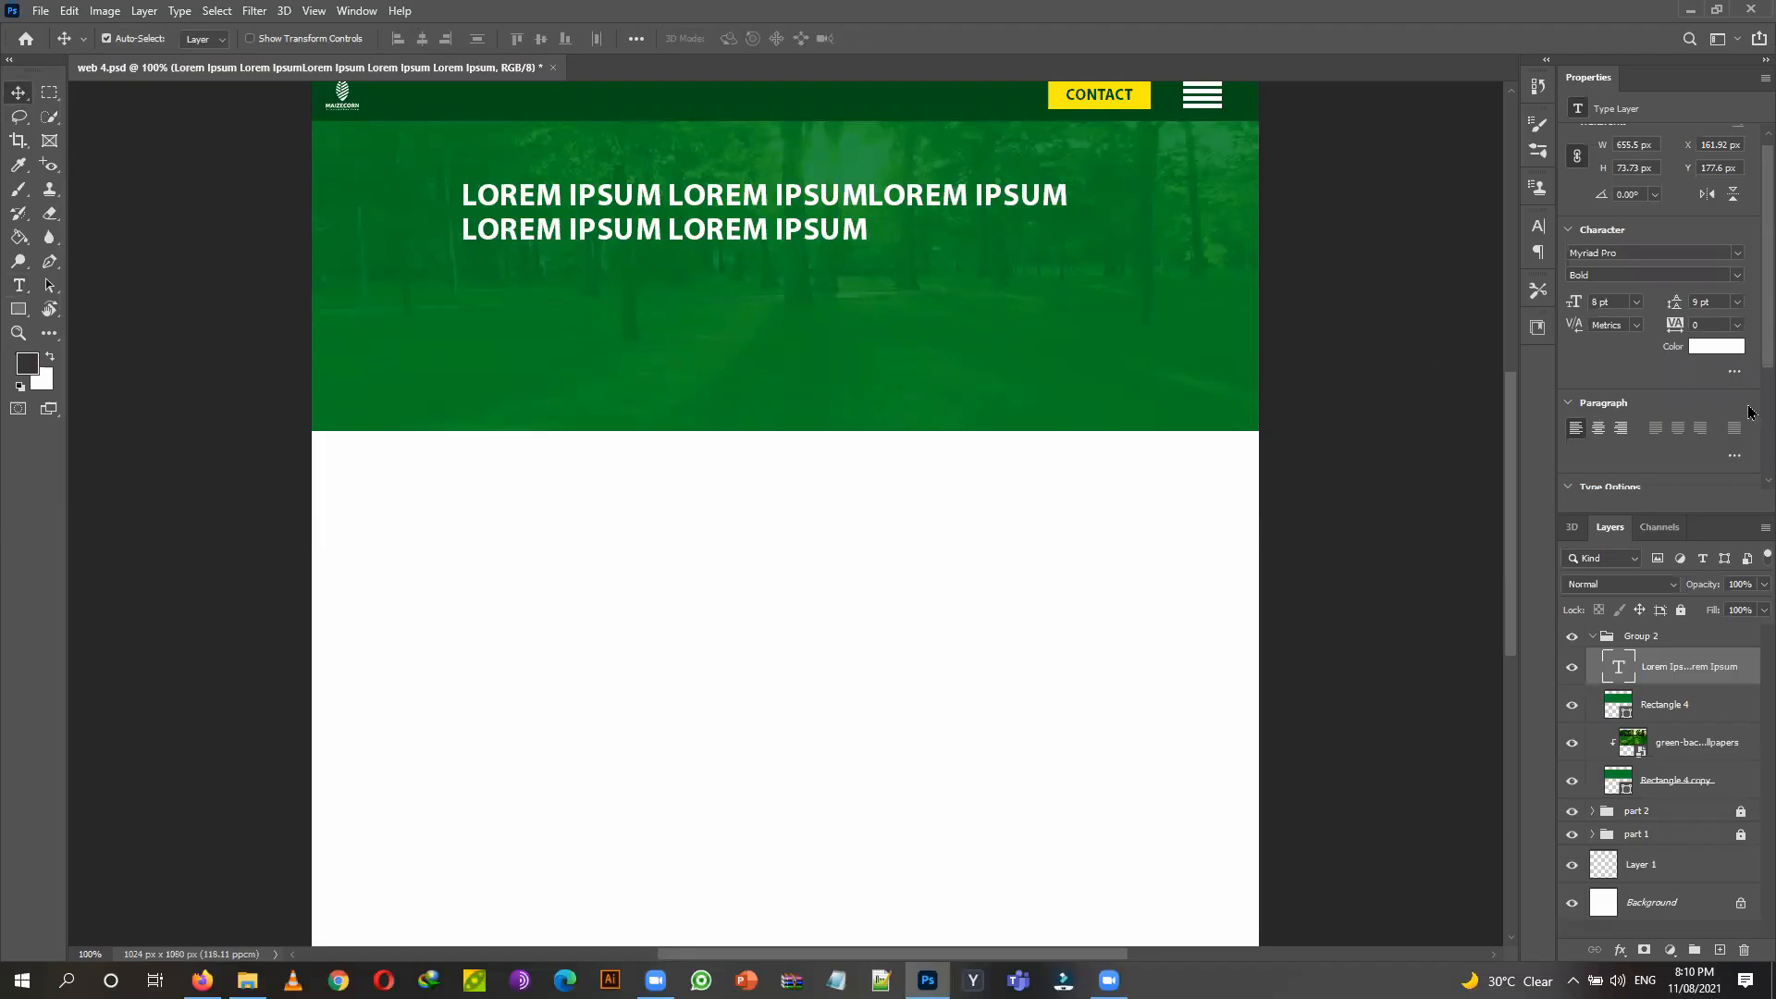
# Turn off All Caps so the headline is in title case.
pyautogui.scroll(-3, 1597, 391)
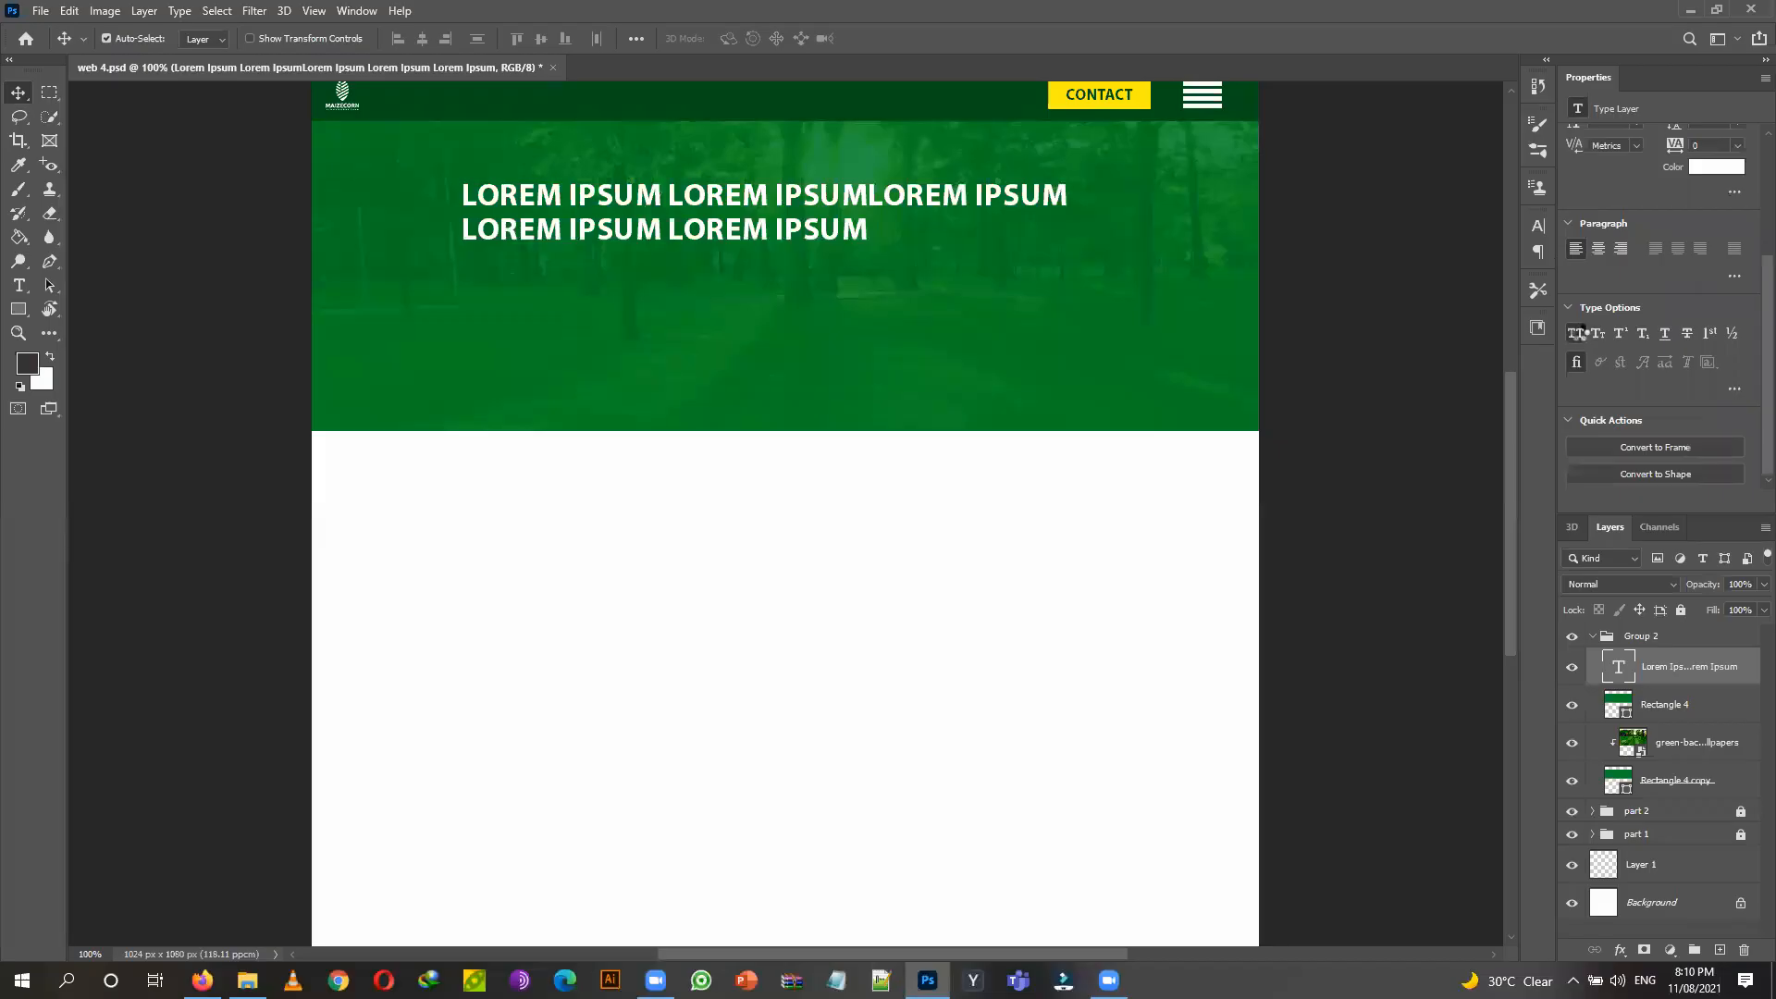
pyautogui.hotkey('ctrl', 'shift', 'k')
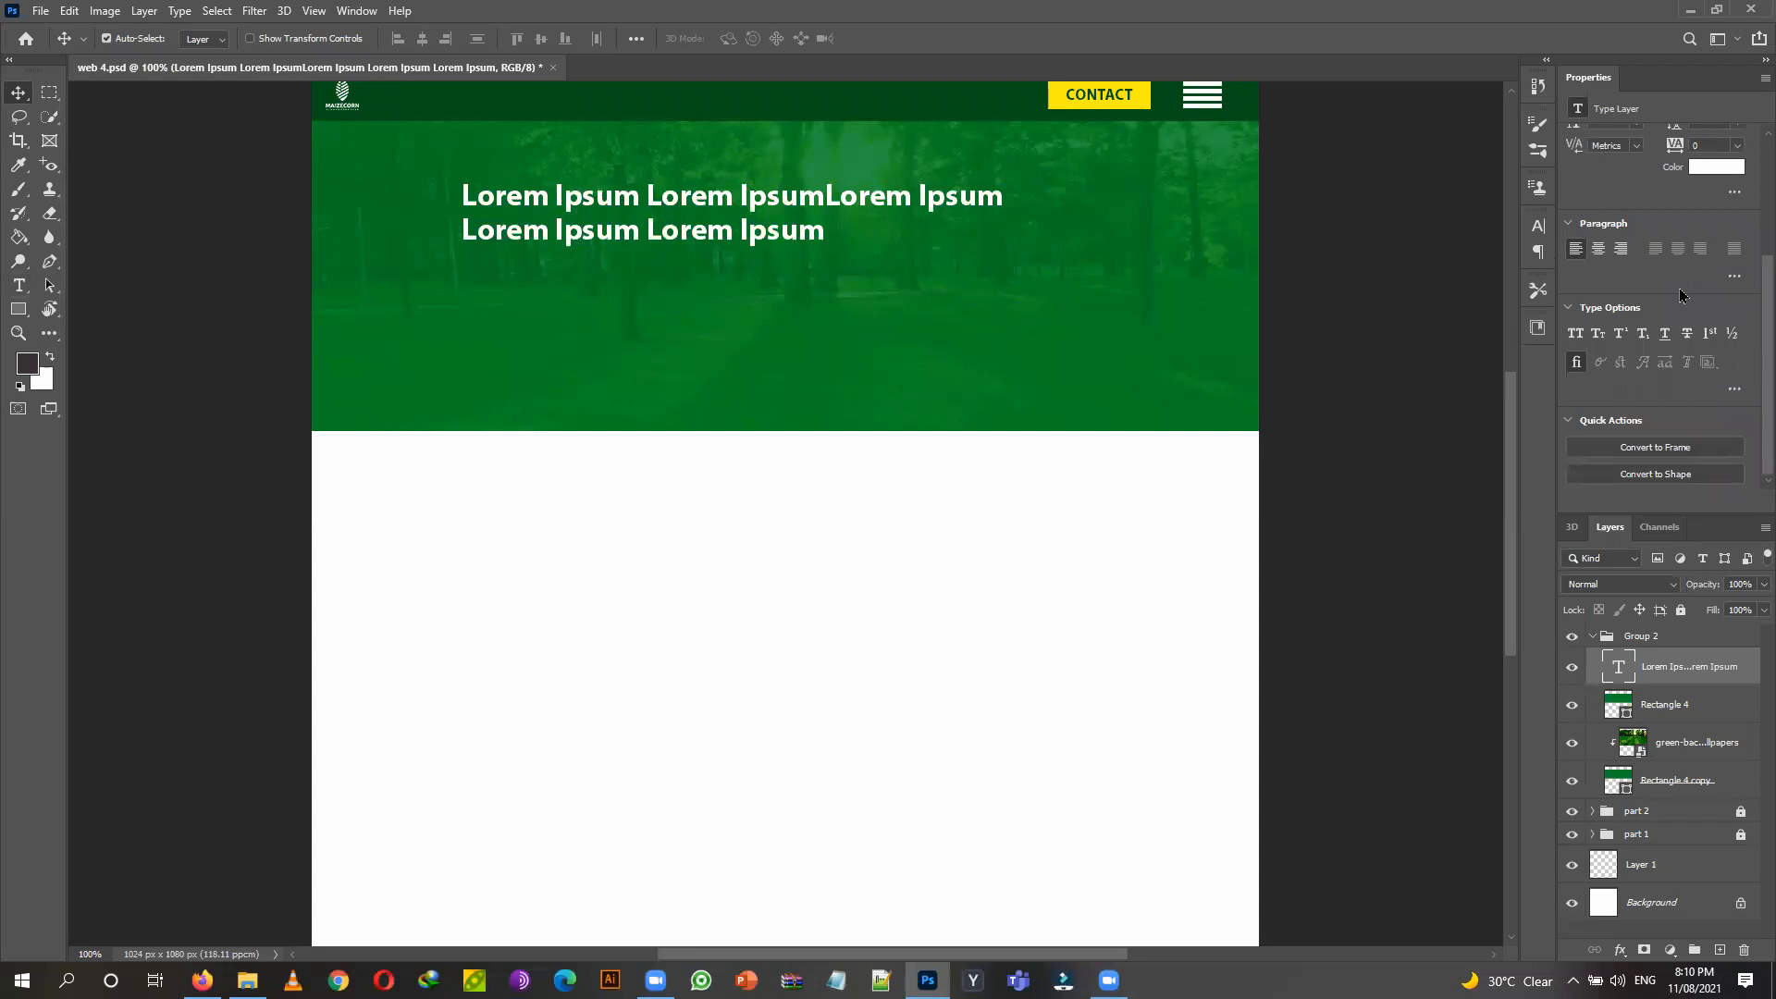
pyautogui.scroll(2, 1681, 295)
pyautogui.scroll(1, 1737, 218)
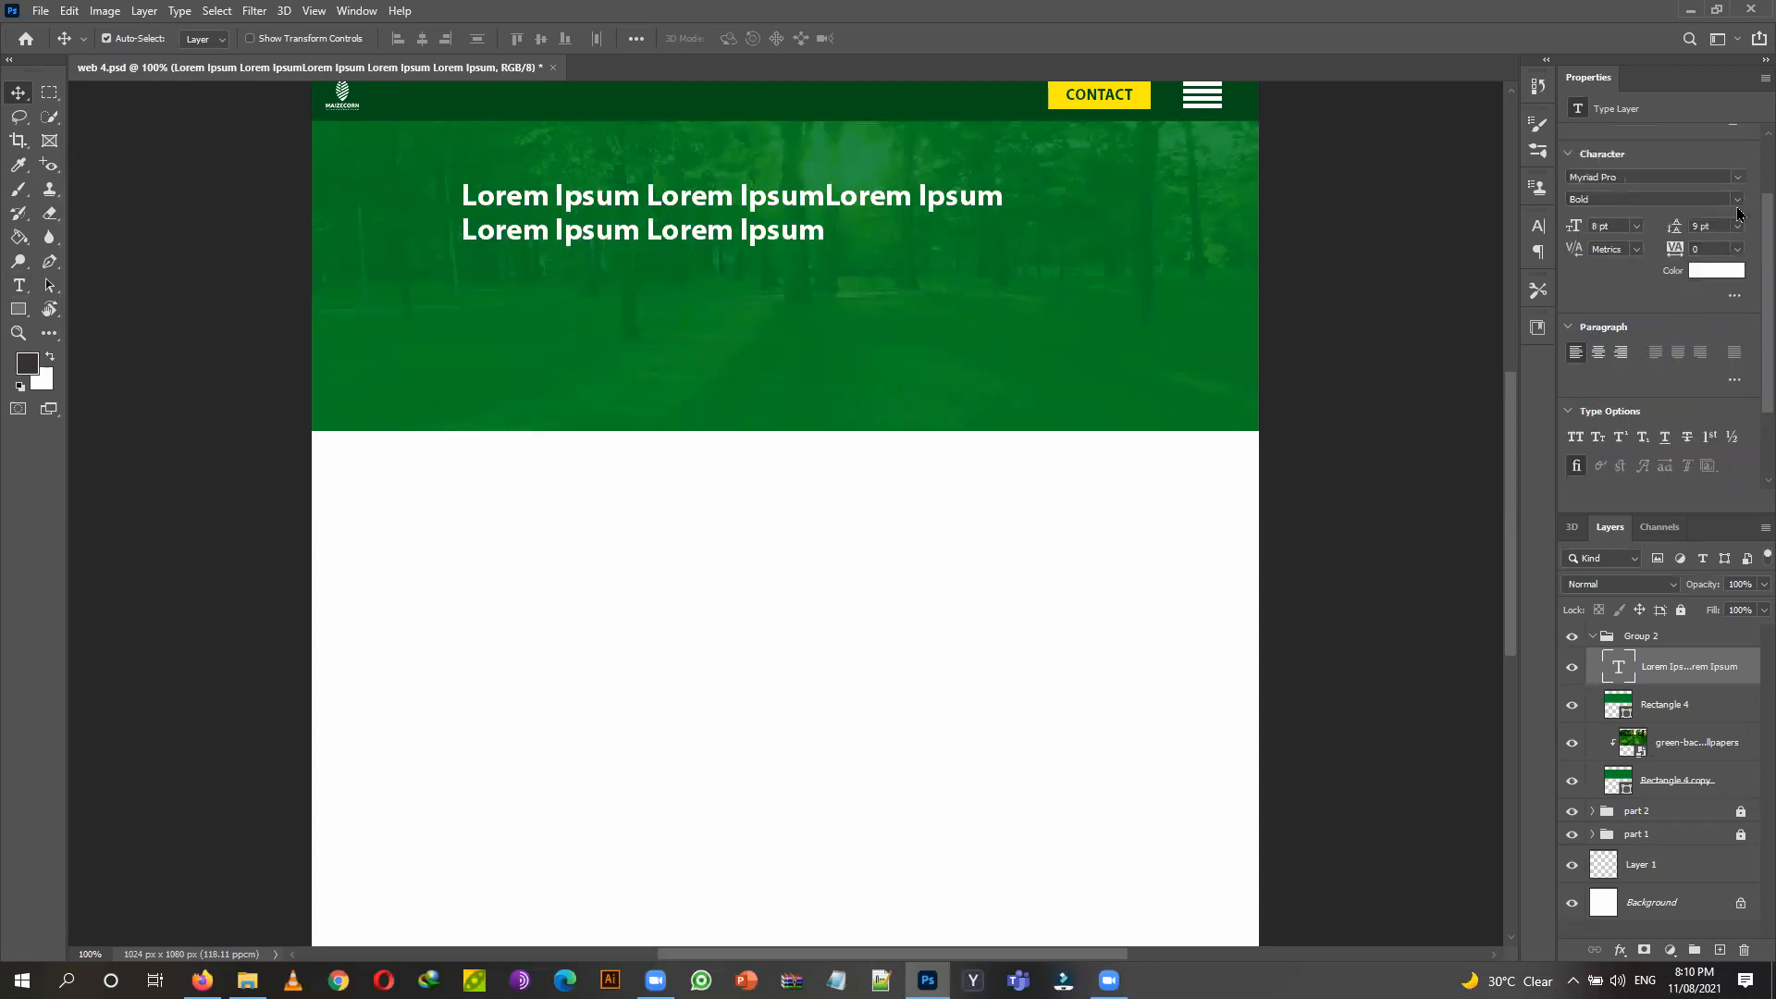
# Make the headline Semibold SemiExtended Italic and shift it further left in the hero.
pyautogui.click(1736, 201)
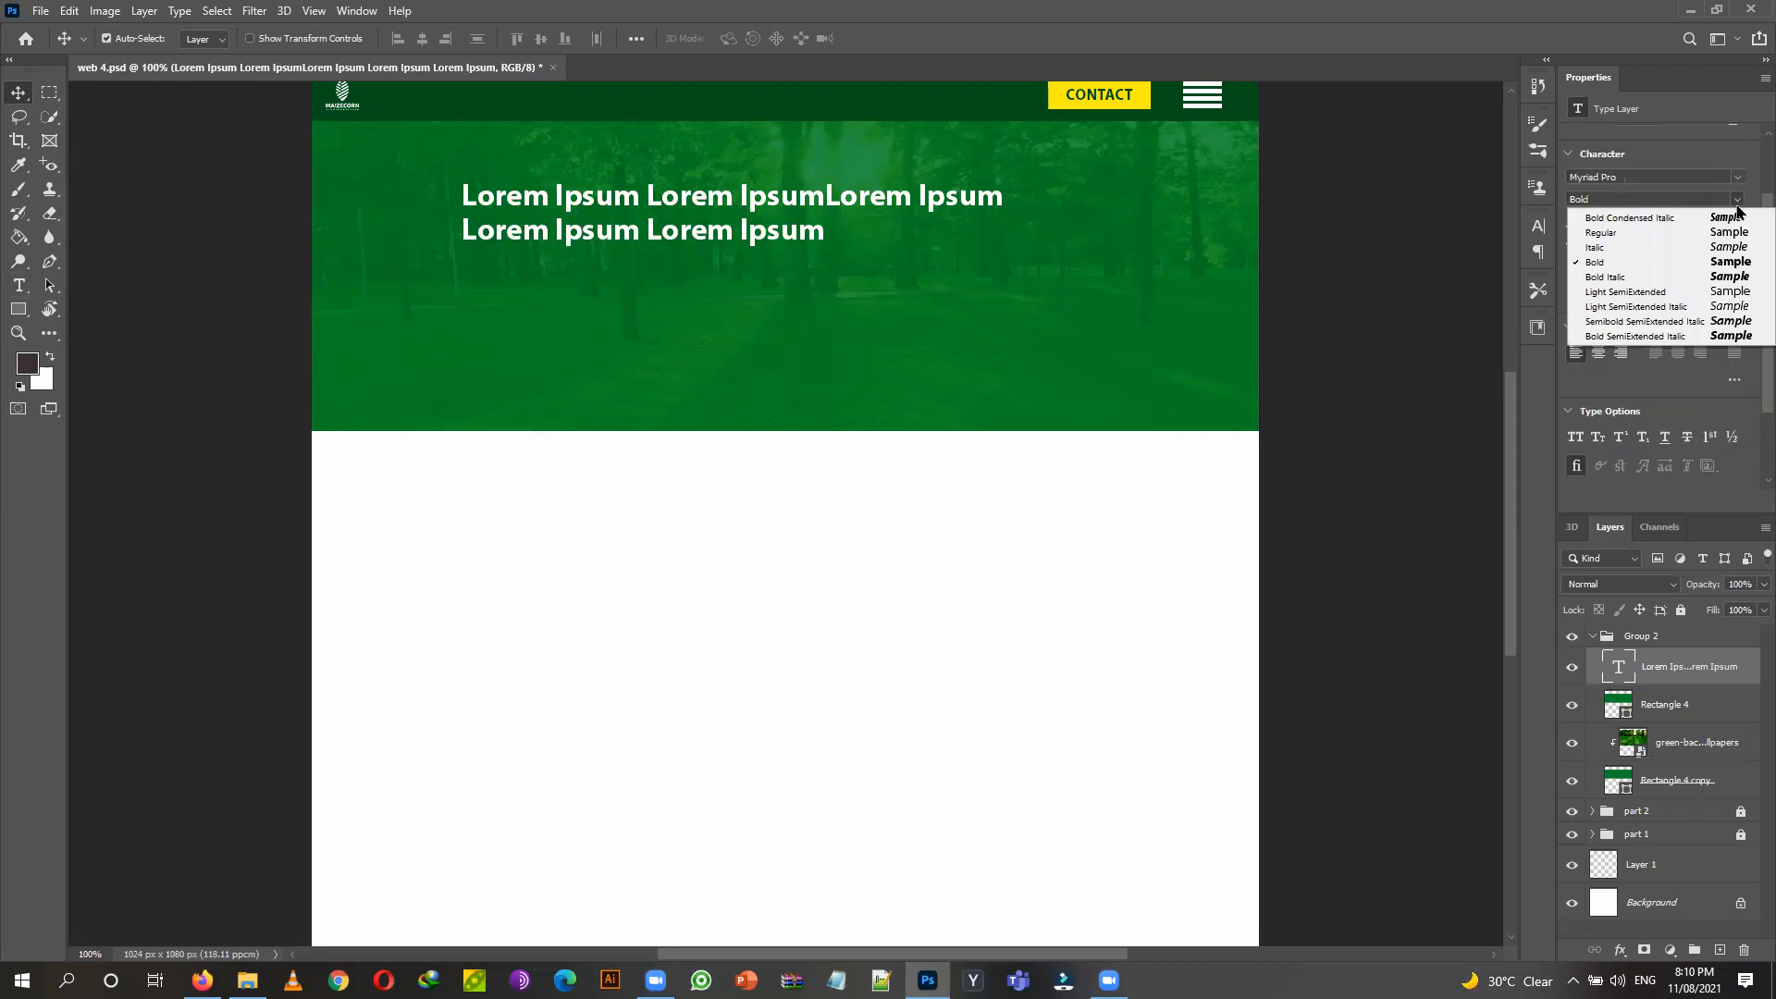
pyautogui.click(1701, 294)
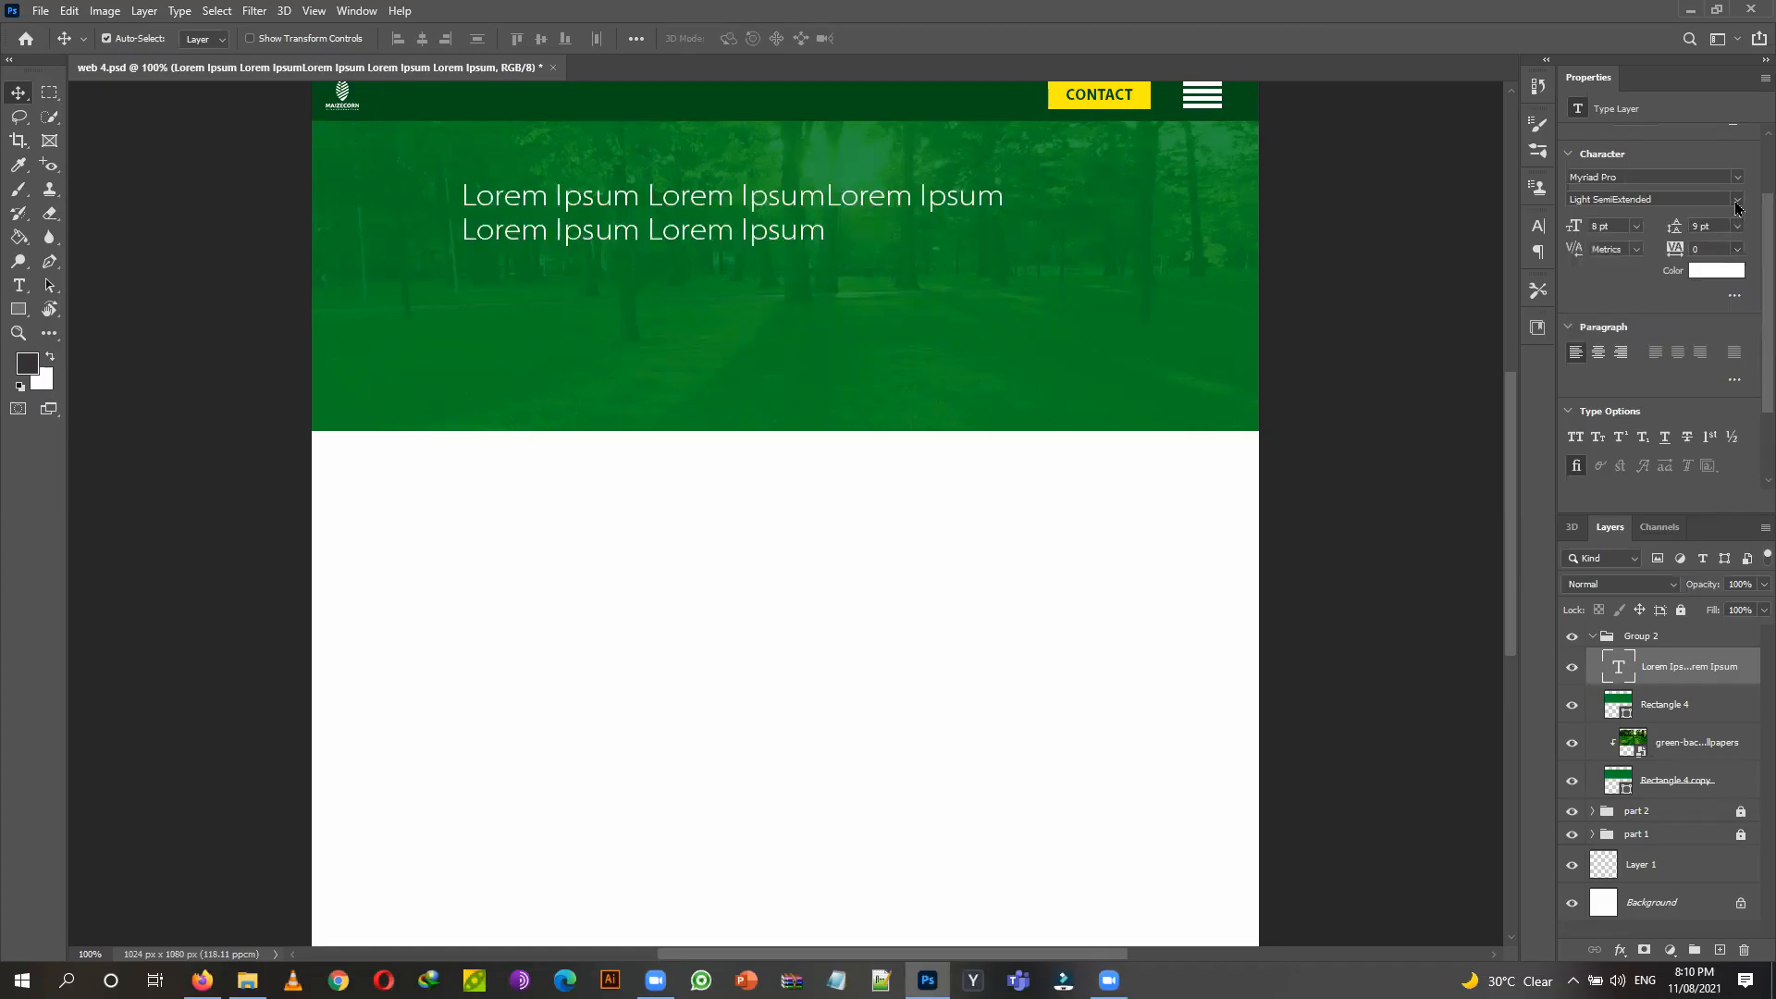
pyautogui.click(1736, 200)
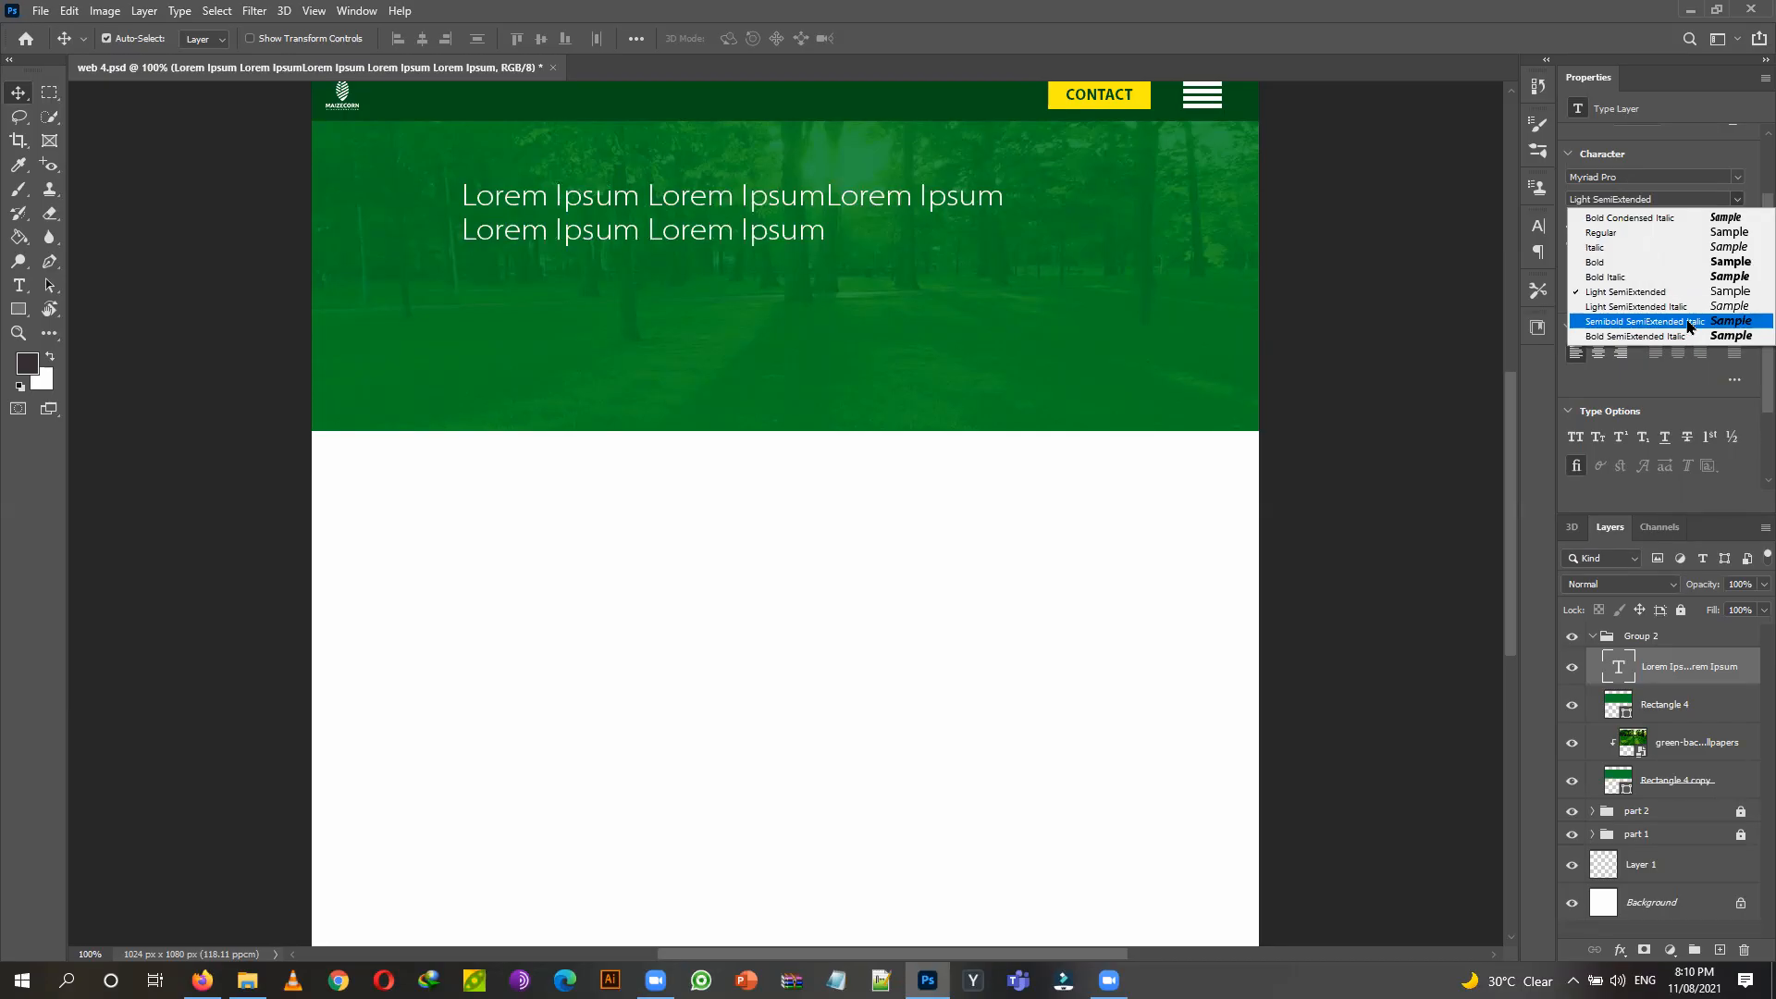
pyautogui.click(1687, 323)
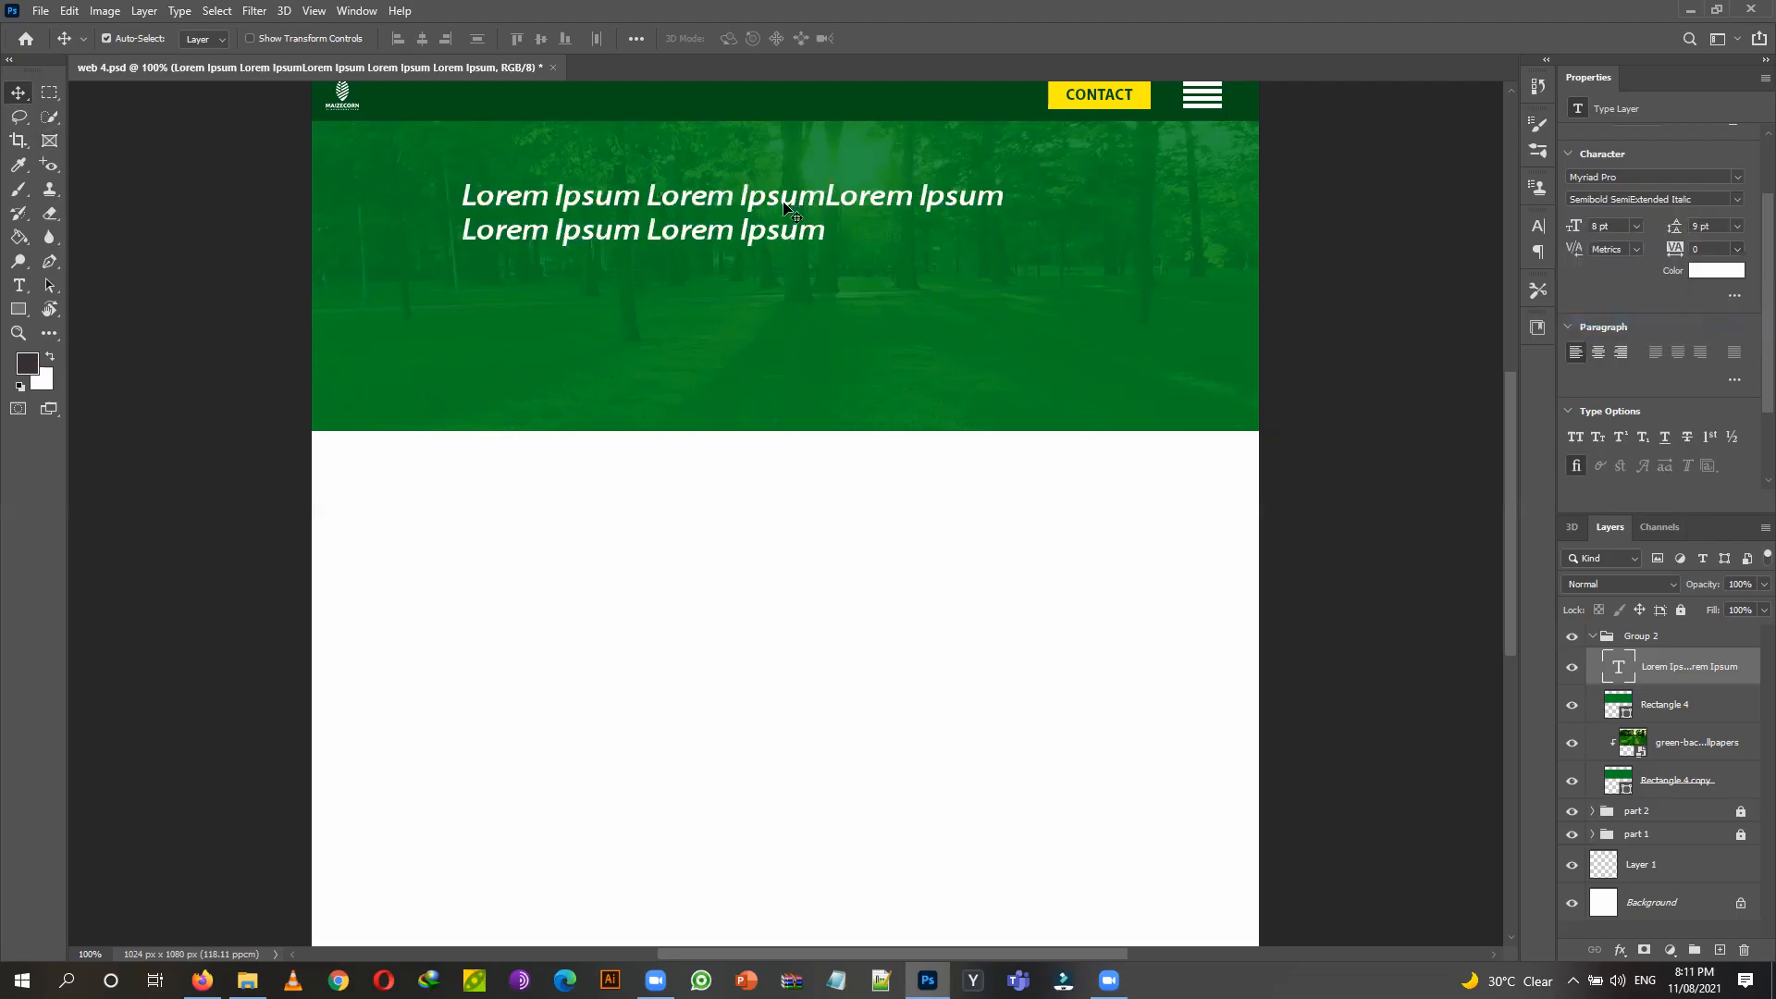
pyautogui.moveTo(764, 203); pyautogui.dragTo(707, 202)
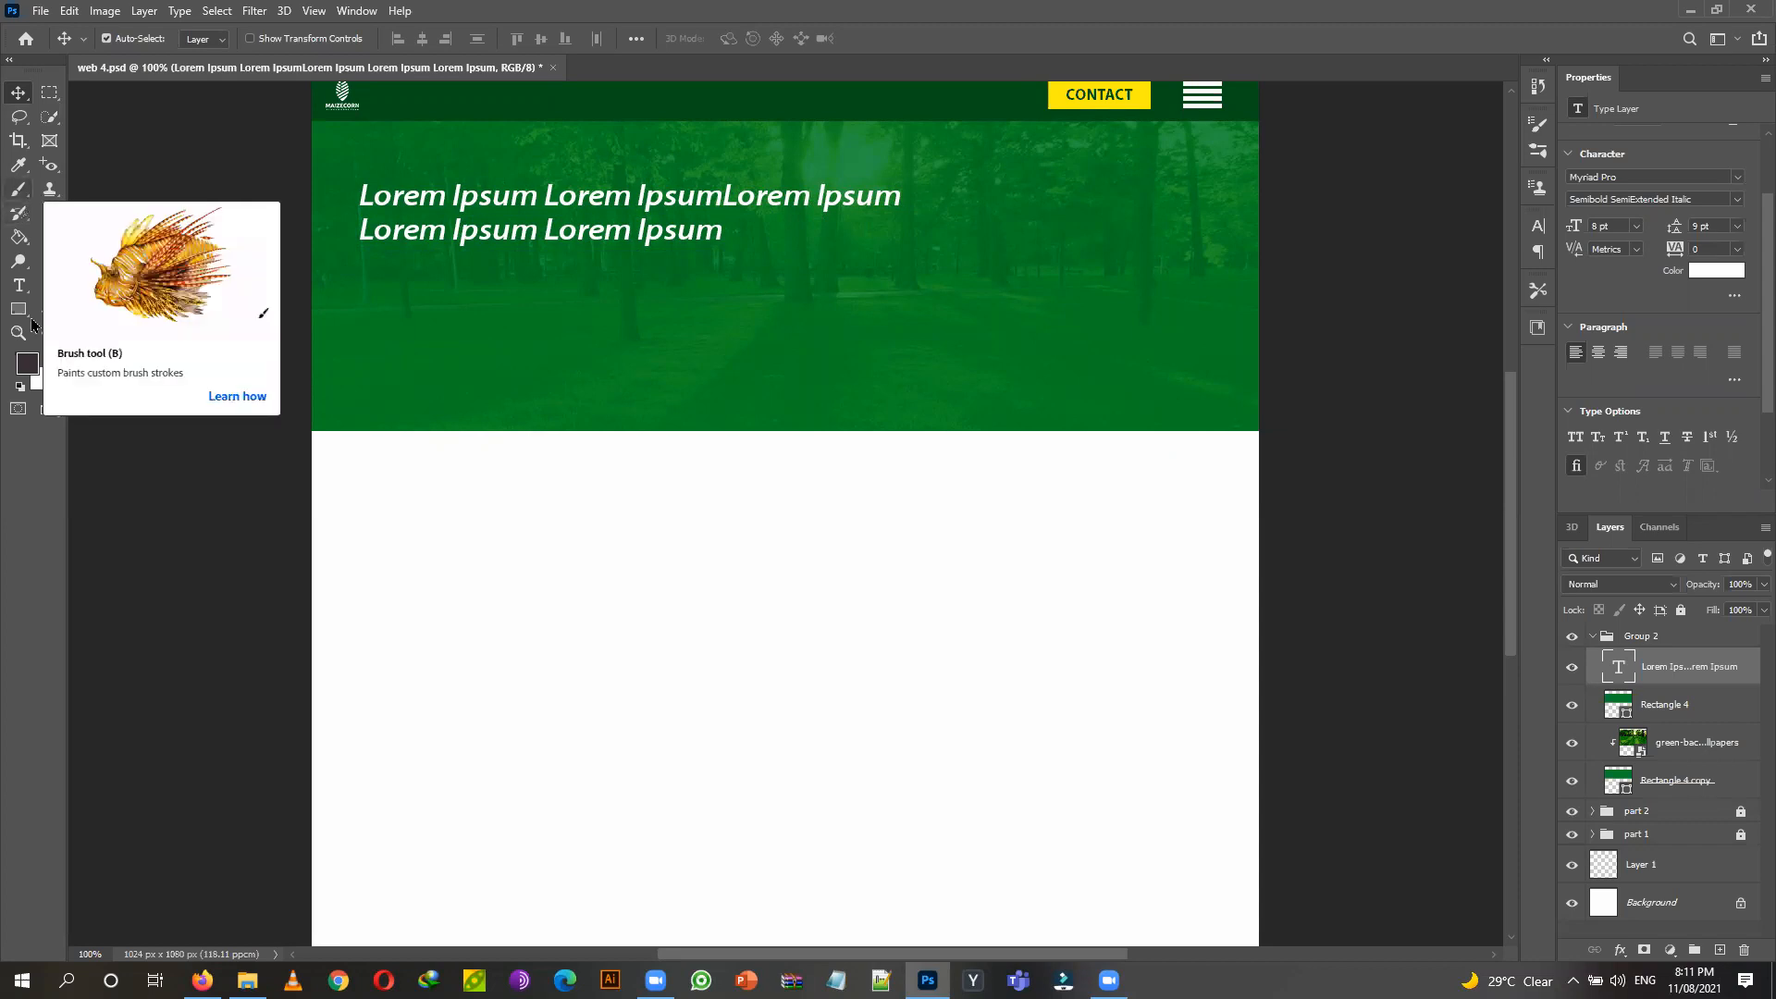
# Cut the headline down to a single line by deleting its second line.
pyautogui.press('t')
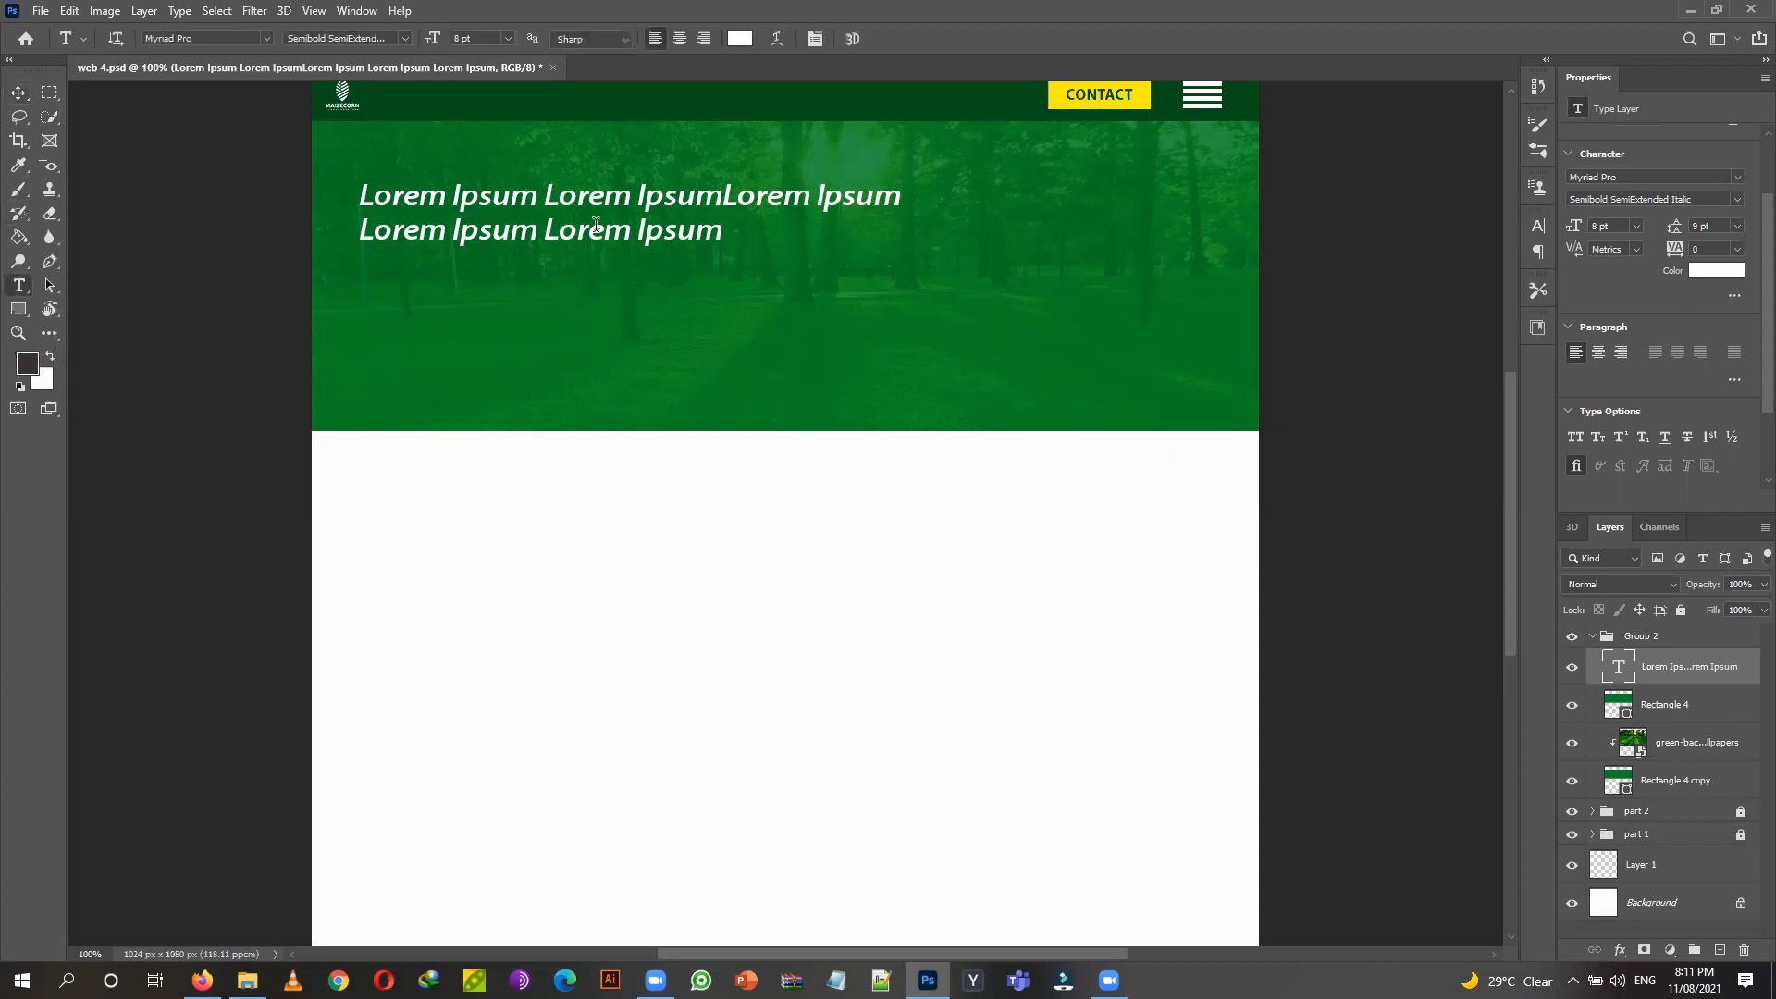
pyautogui.doubleClick(597, 227)
pyautogui.tripleClick(603, 239)
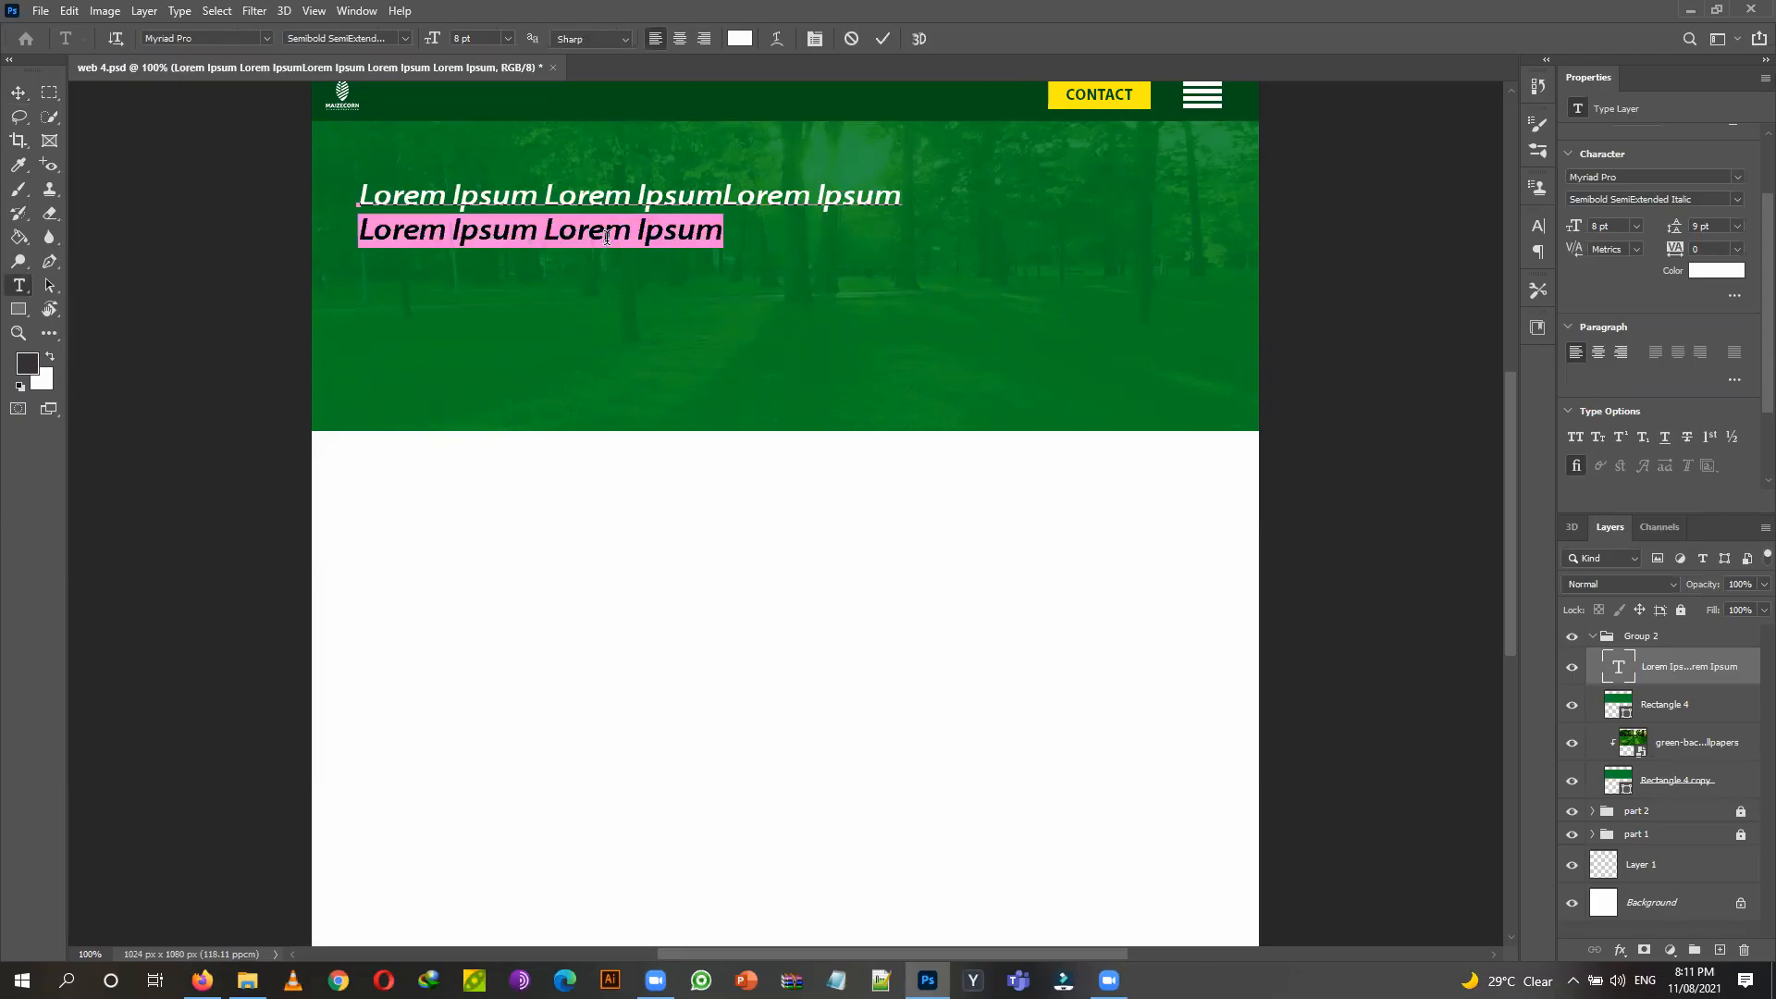
pyautogui.press('BackSpace')
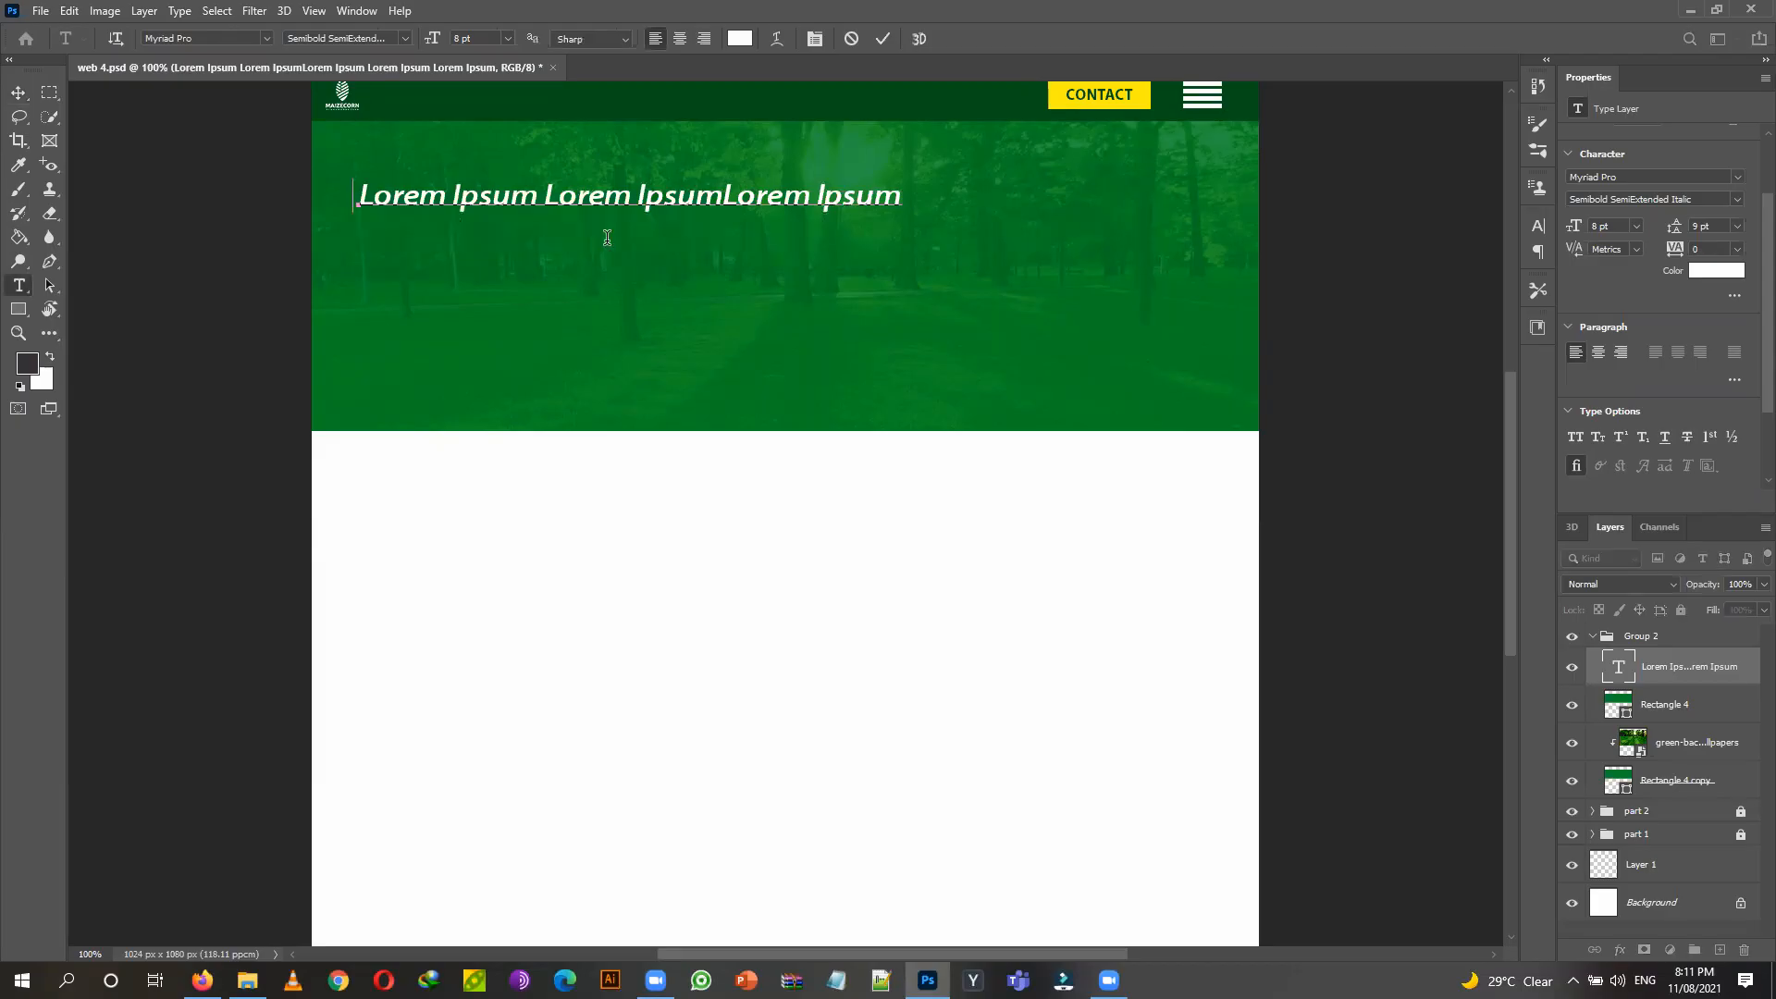
pyautogui.press('BackSpace')
pyautogui.write('m')
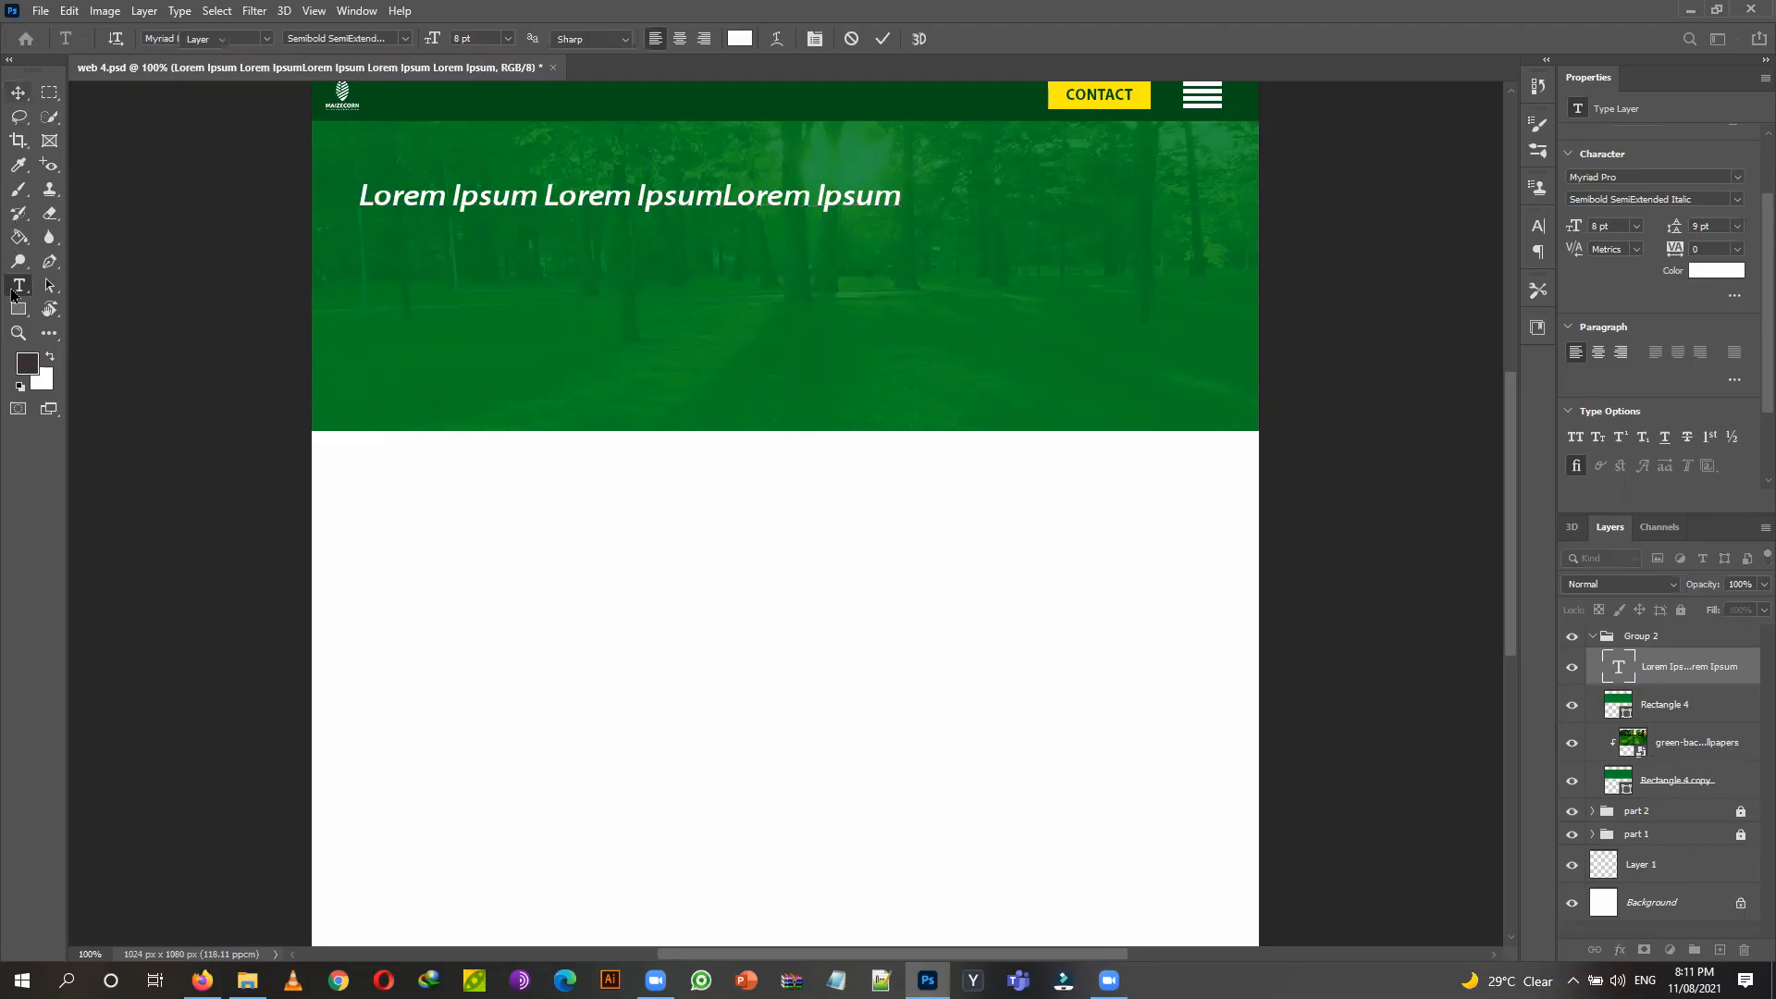
pyautogui.click(13, 288)
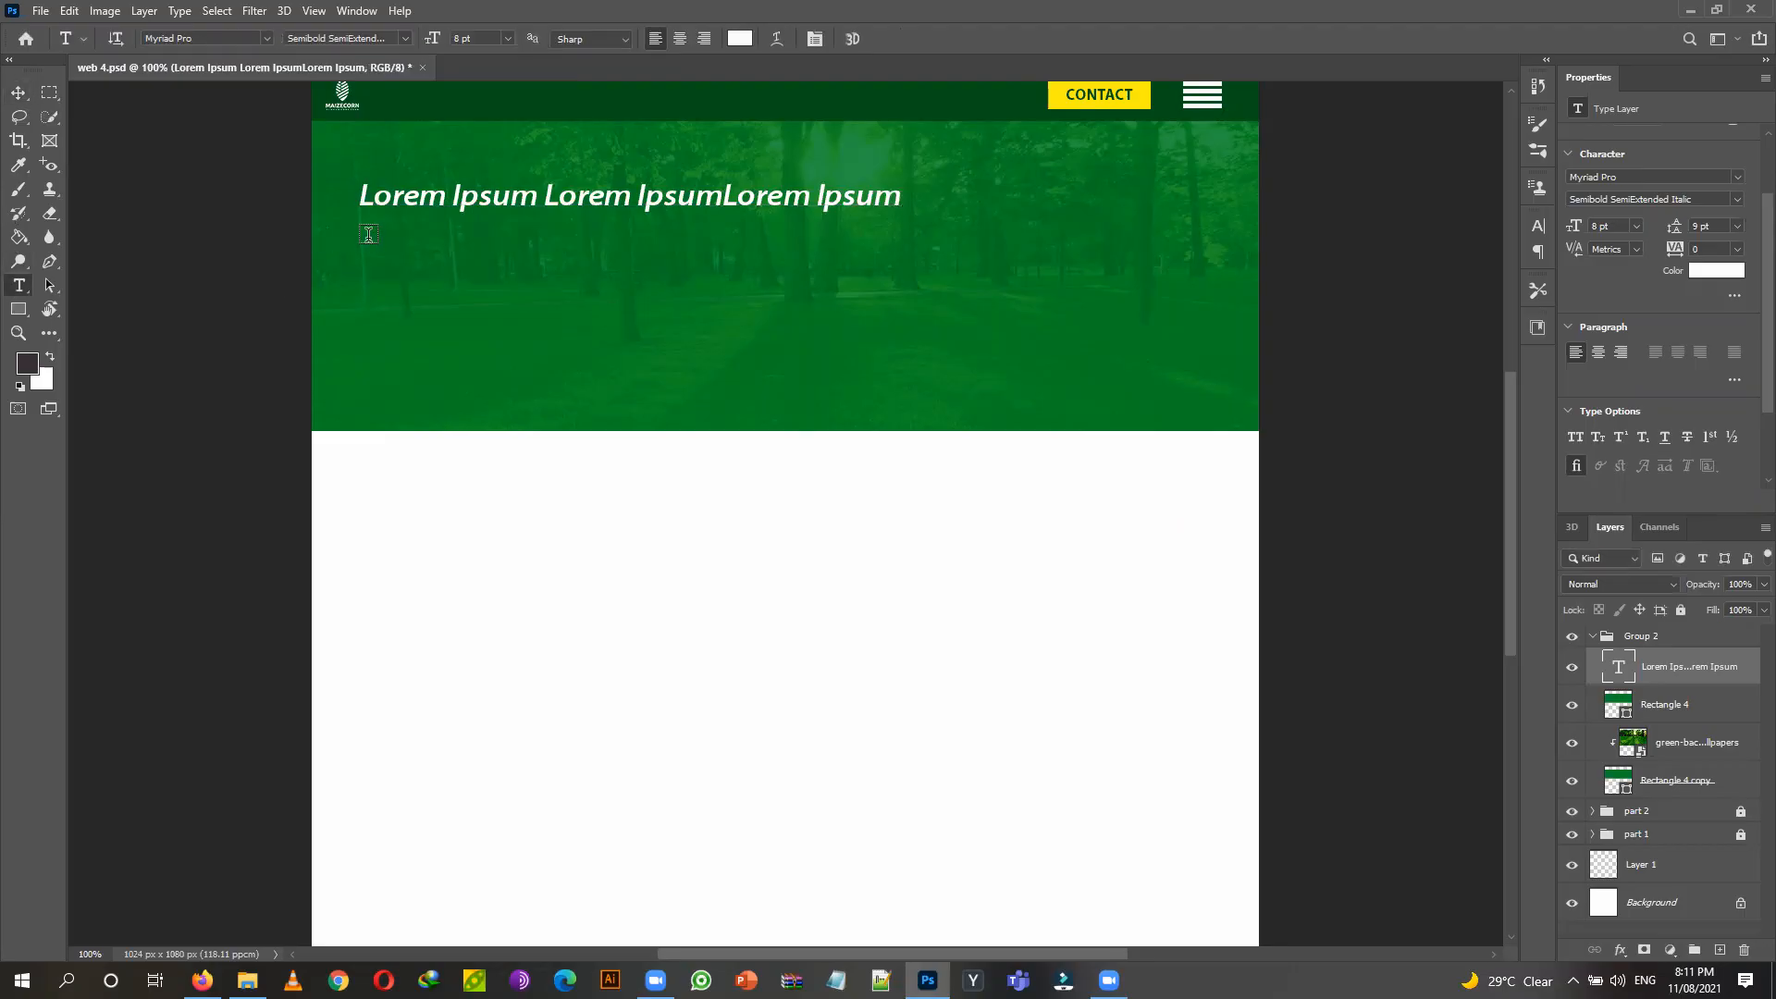
# Add a Myriad Pro Regular 4 pt paragraph with 6 pt leading just beneath the headline.
pyautogui.moveTo(368, 238); pyautogui.dragTo(890, 301)
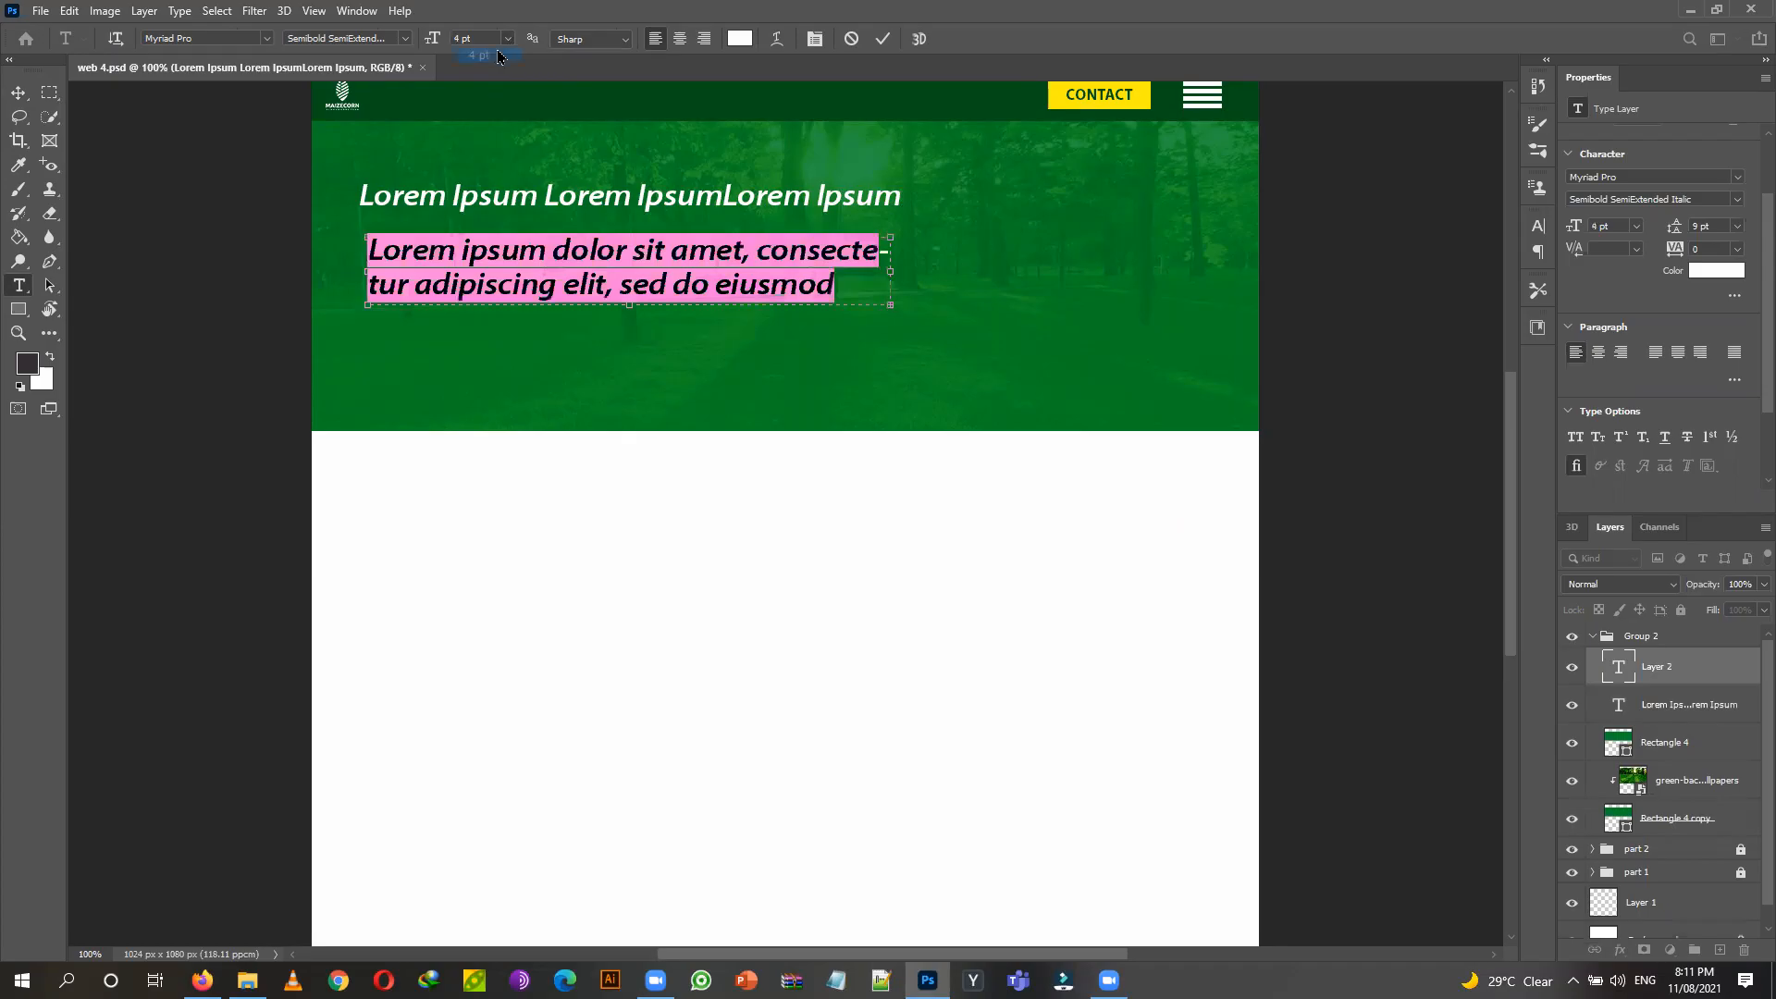
pyautogui.click(499, 58)
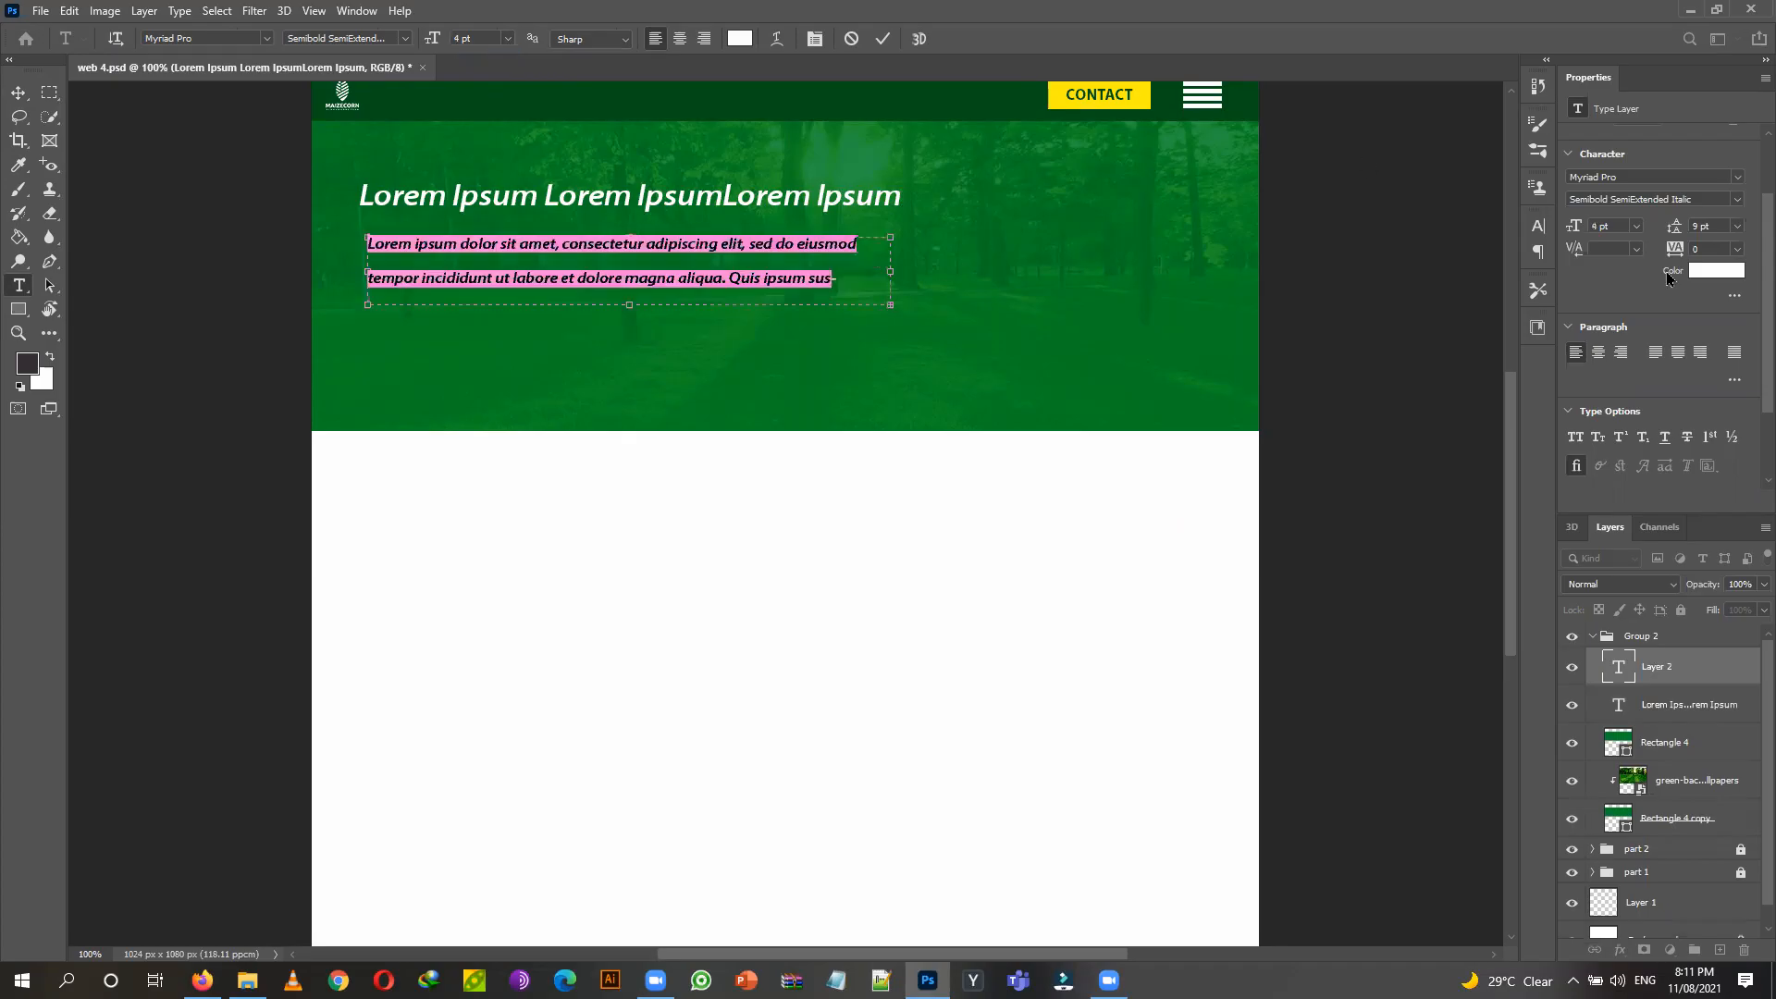
pyautogui.click(1739, 201)
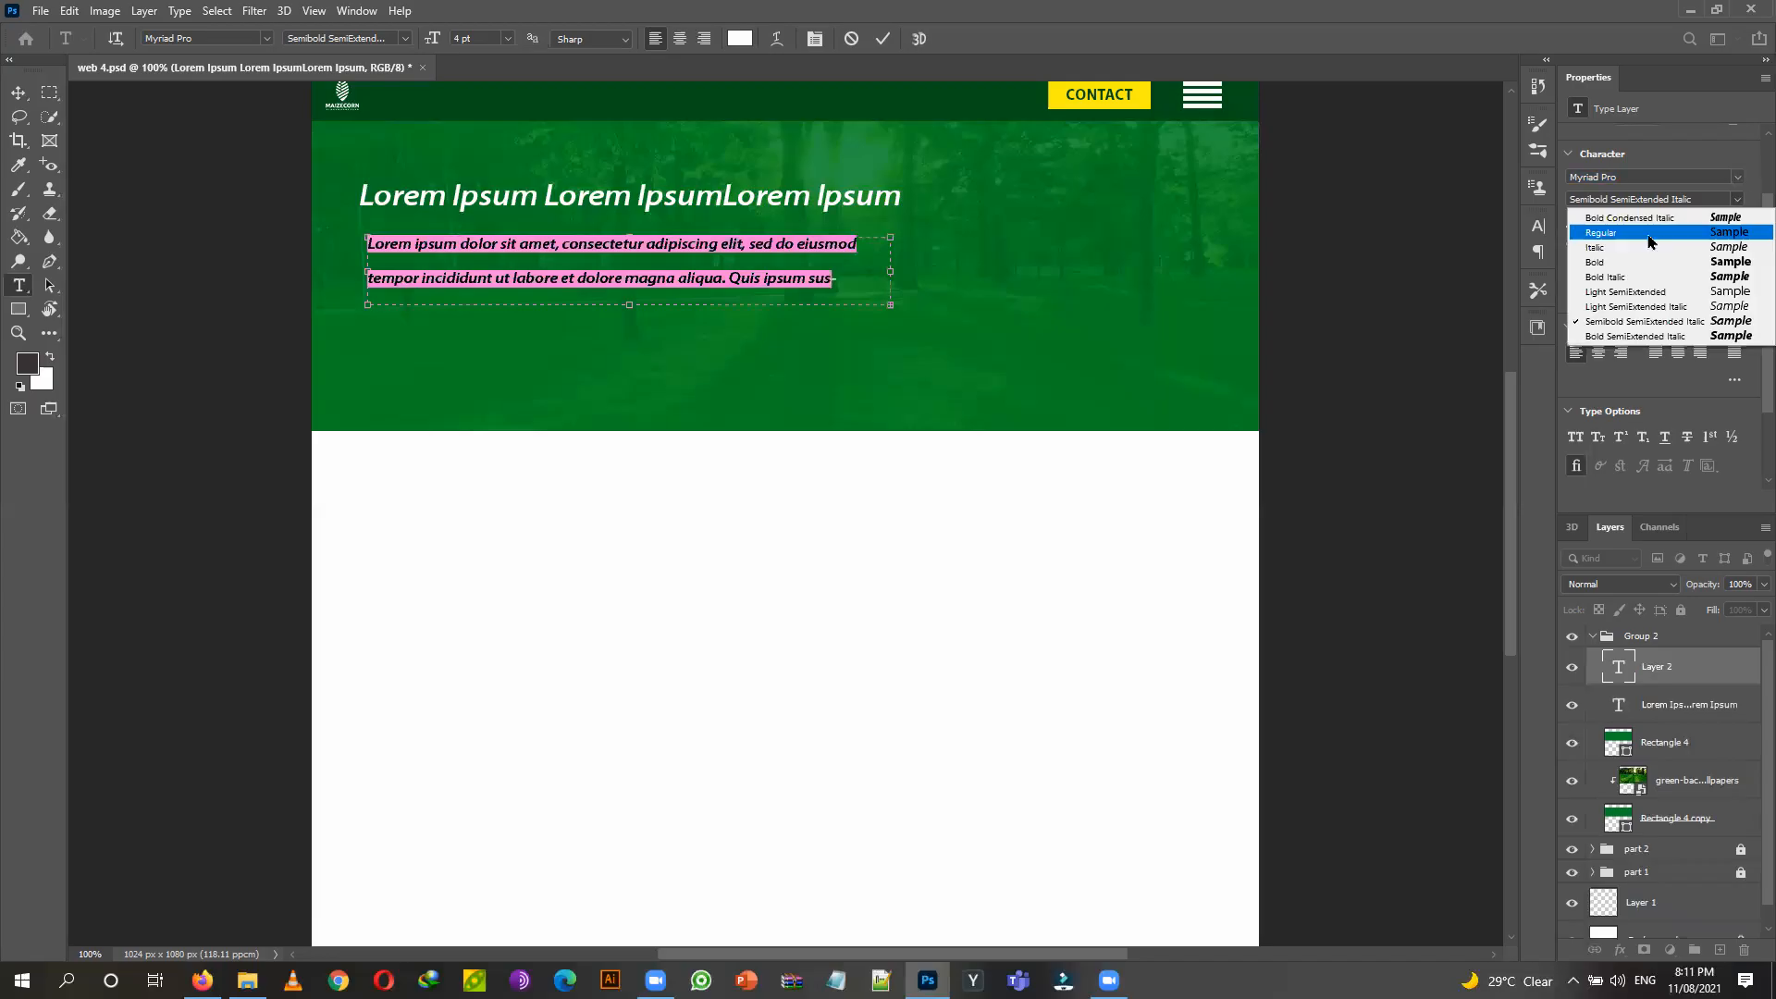
pyautogui.click(1649, 235)
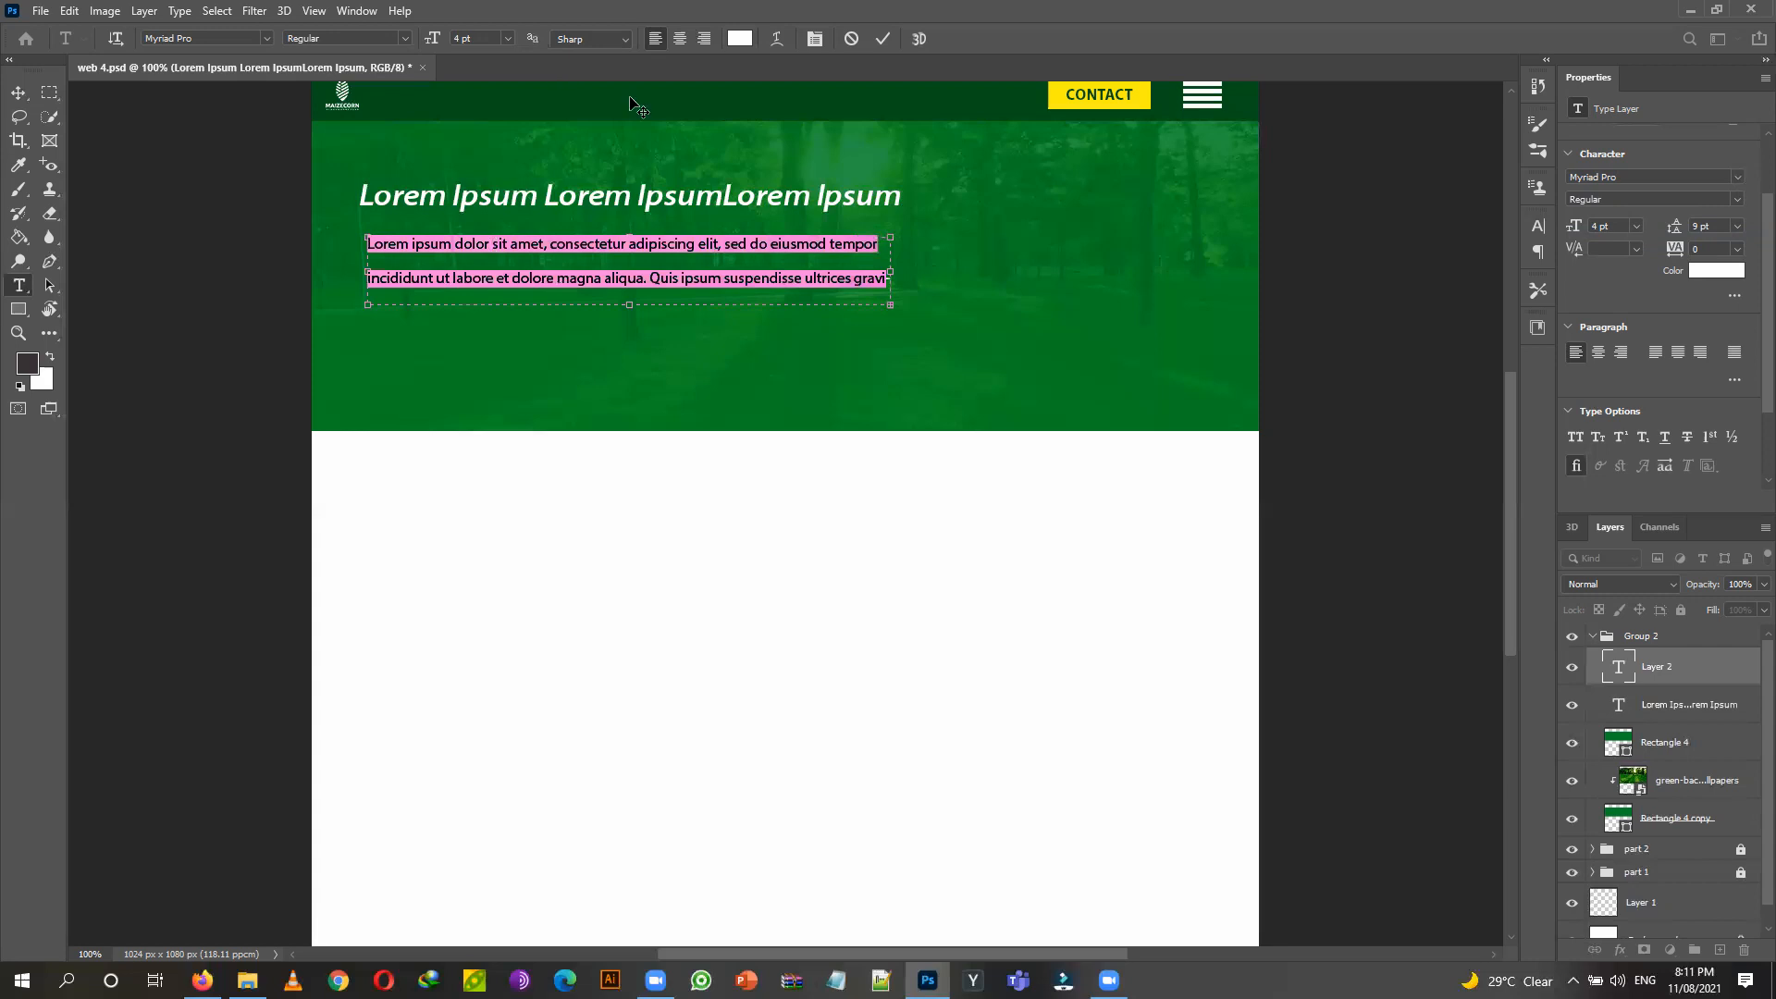
pyautogui.click(1737, 228)
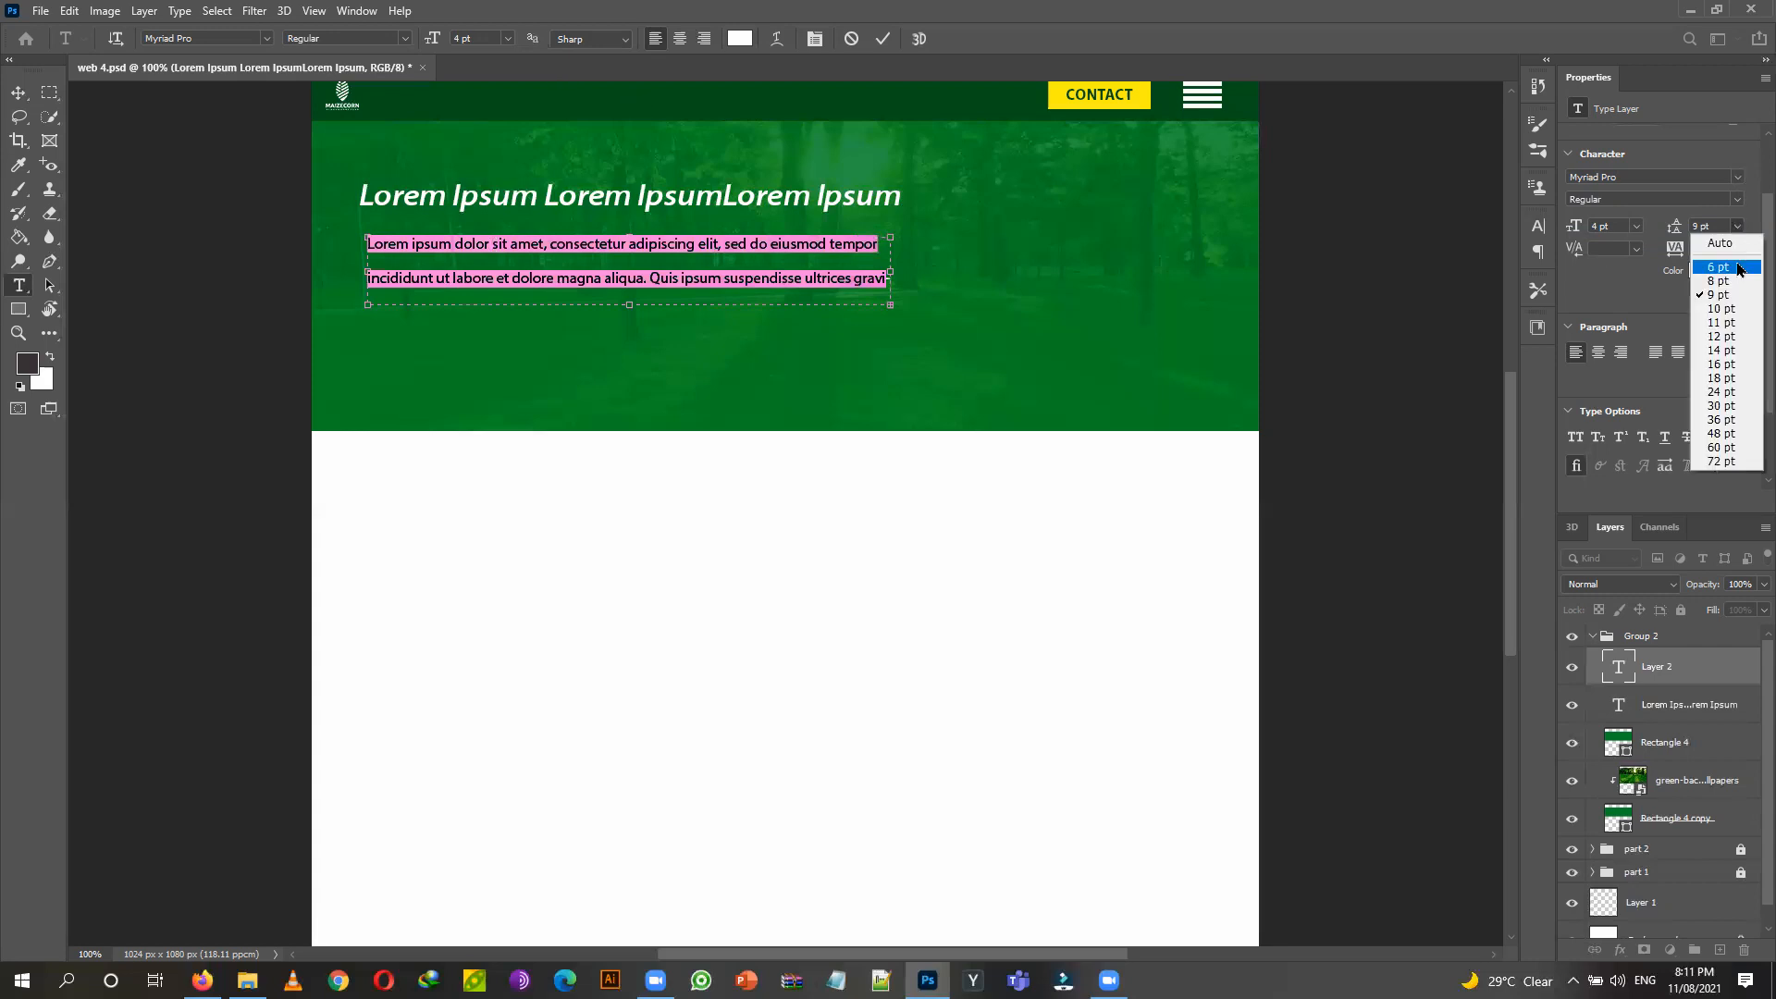
pyautogui.click(1719, 267)
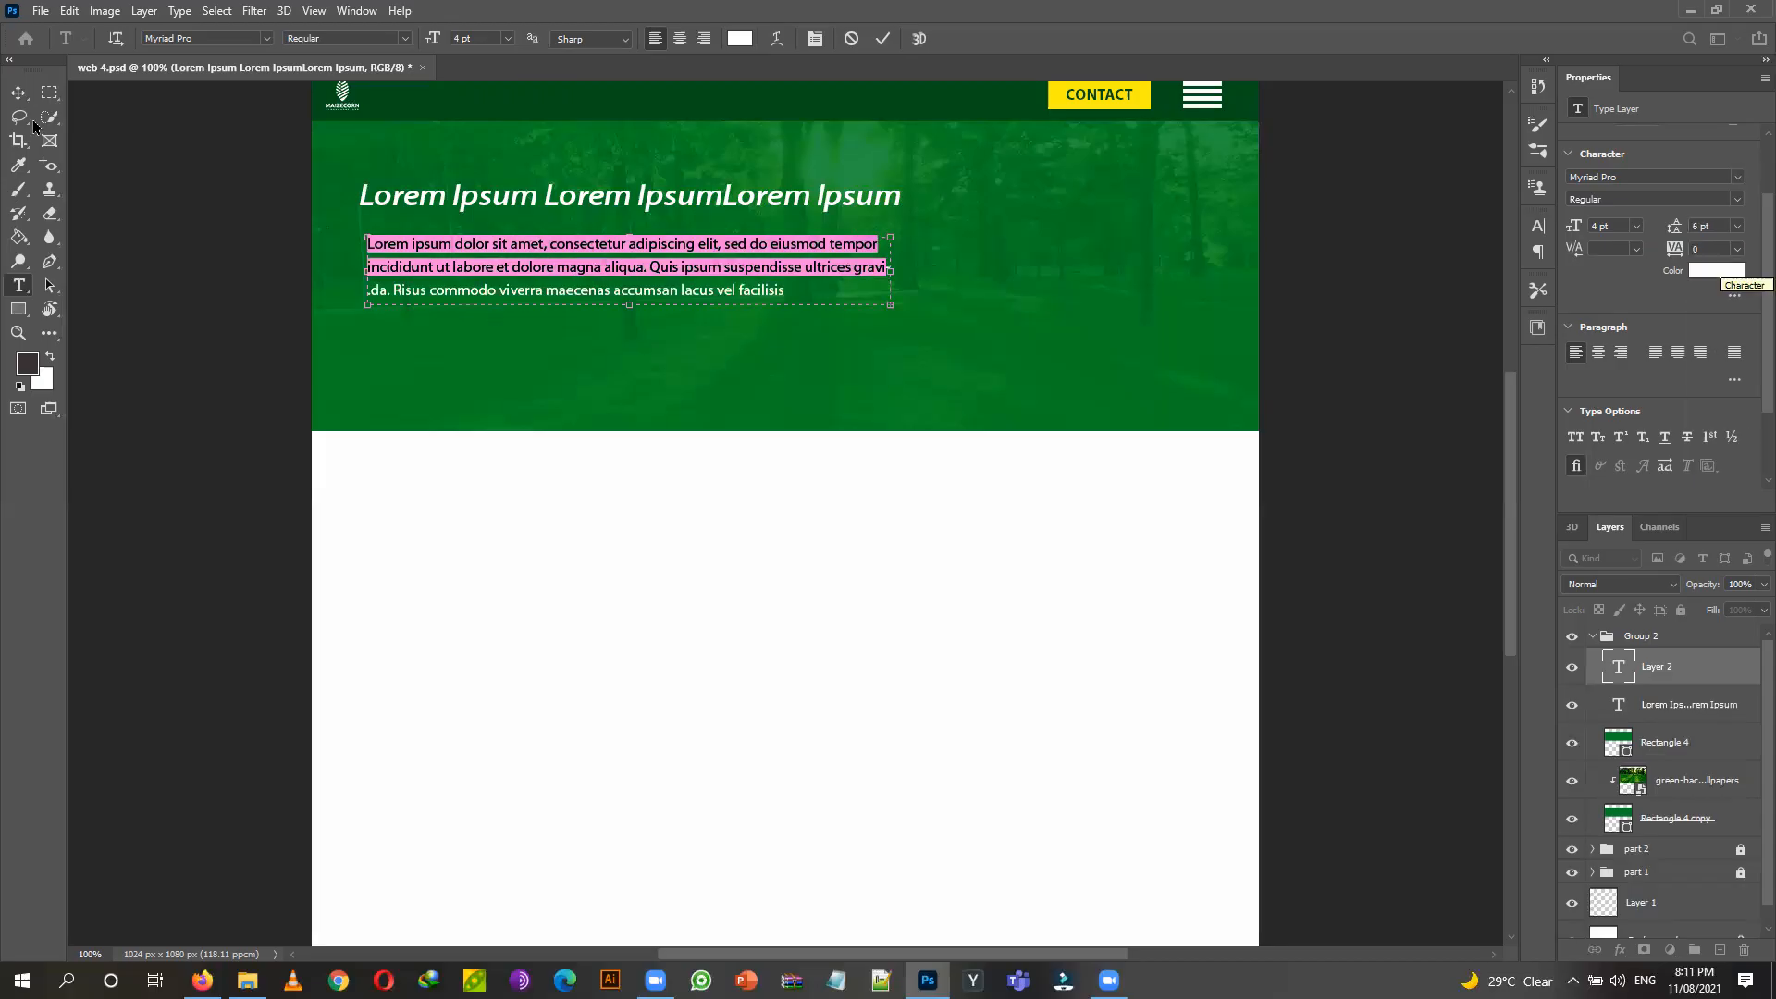
pyautogui.click(20, 93)
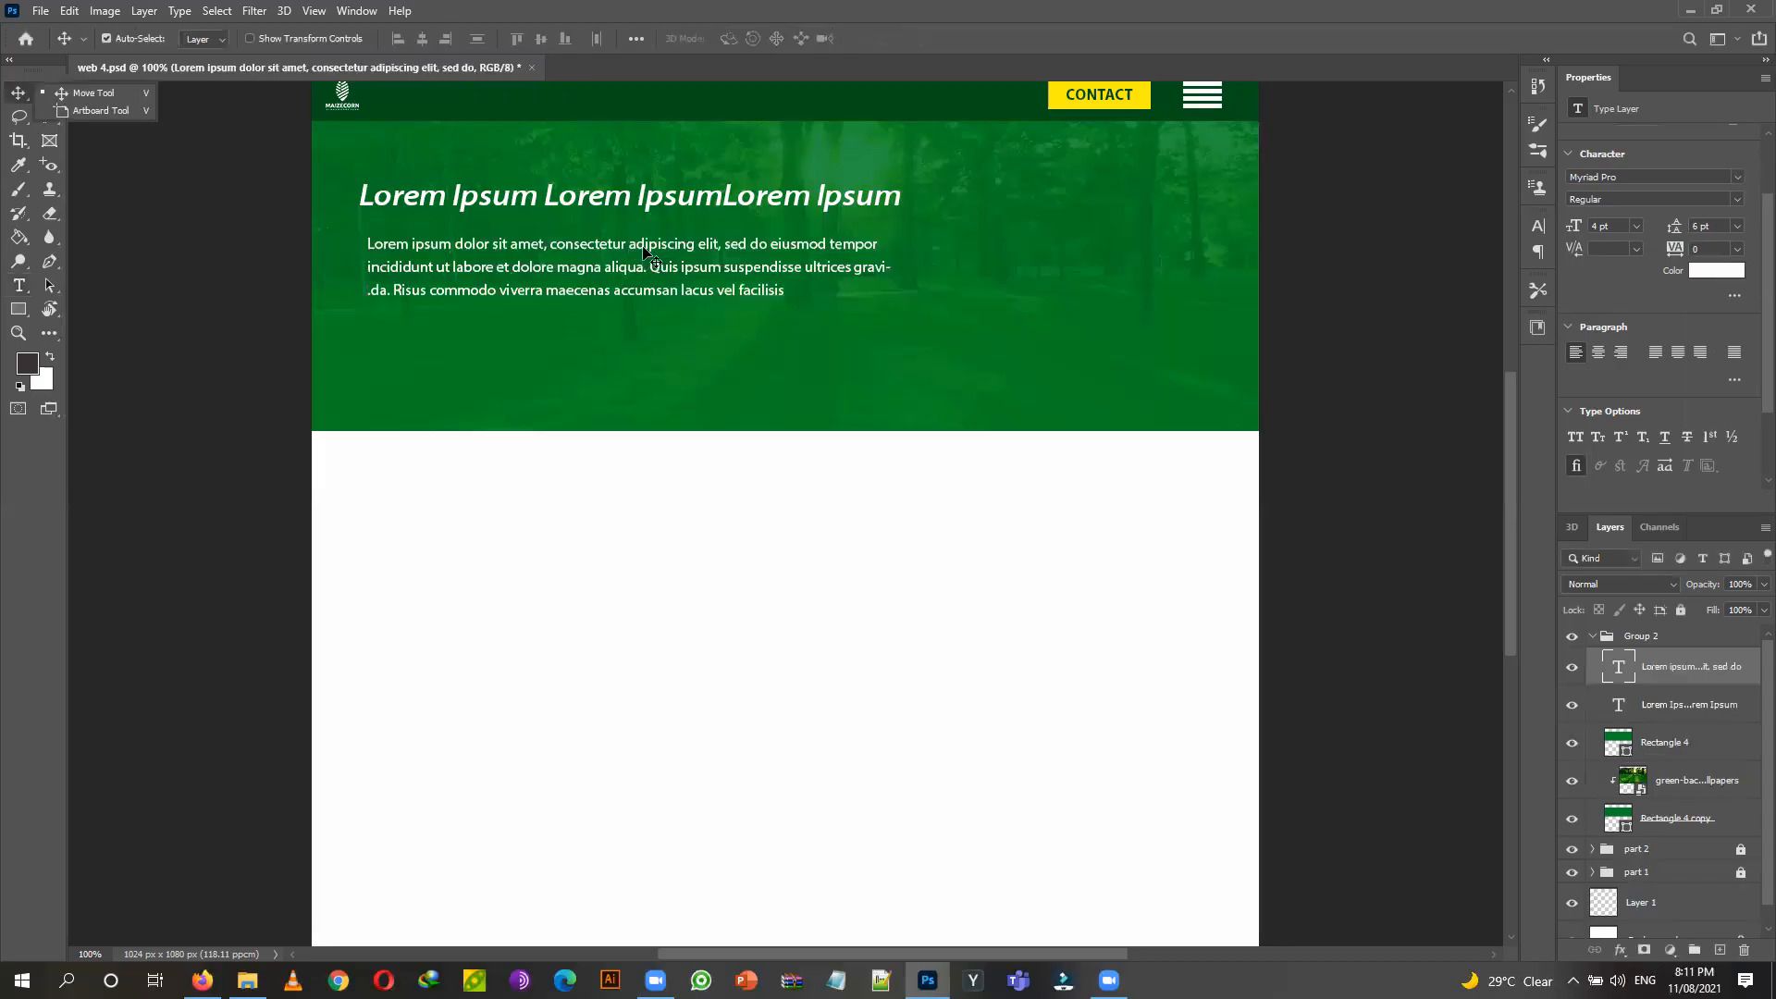
pyautogui.moveTo(647, 239); pyautogui.dragTo(635, 237)
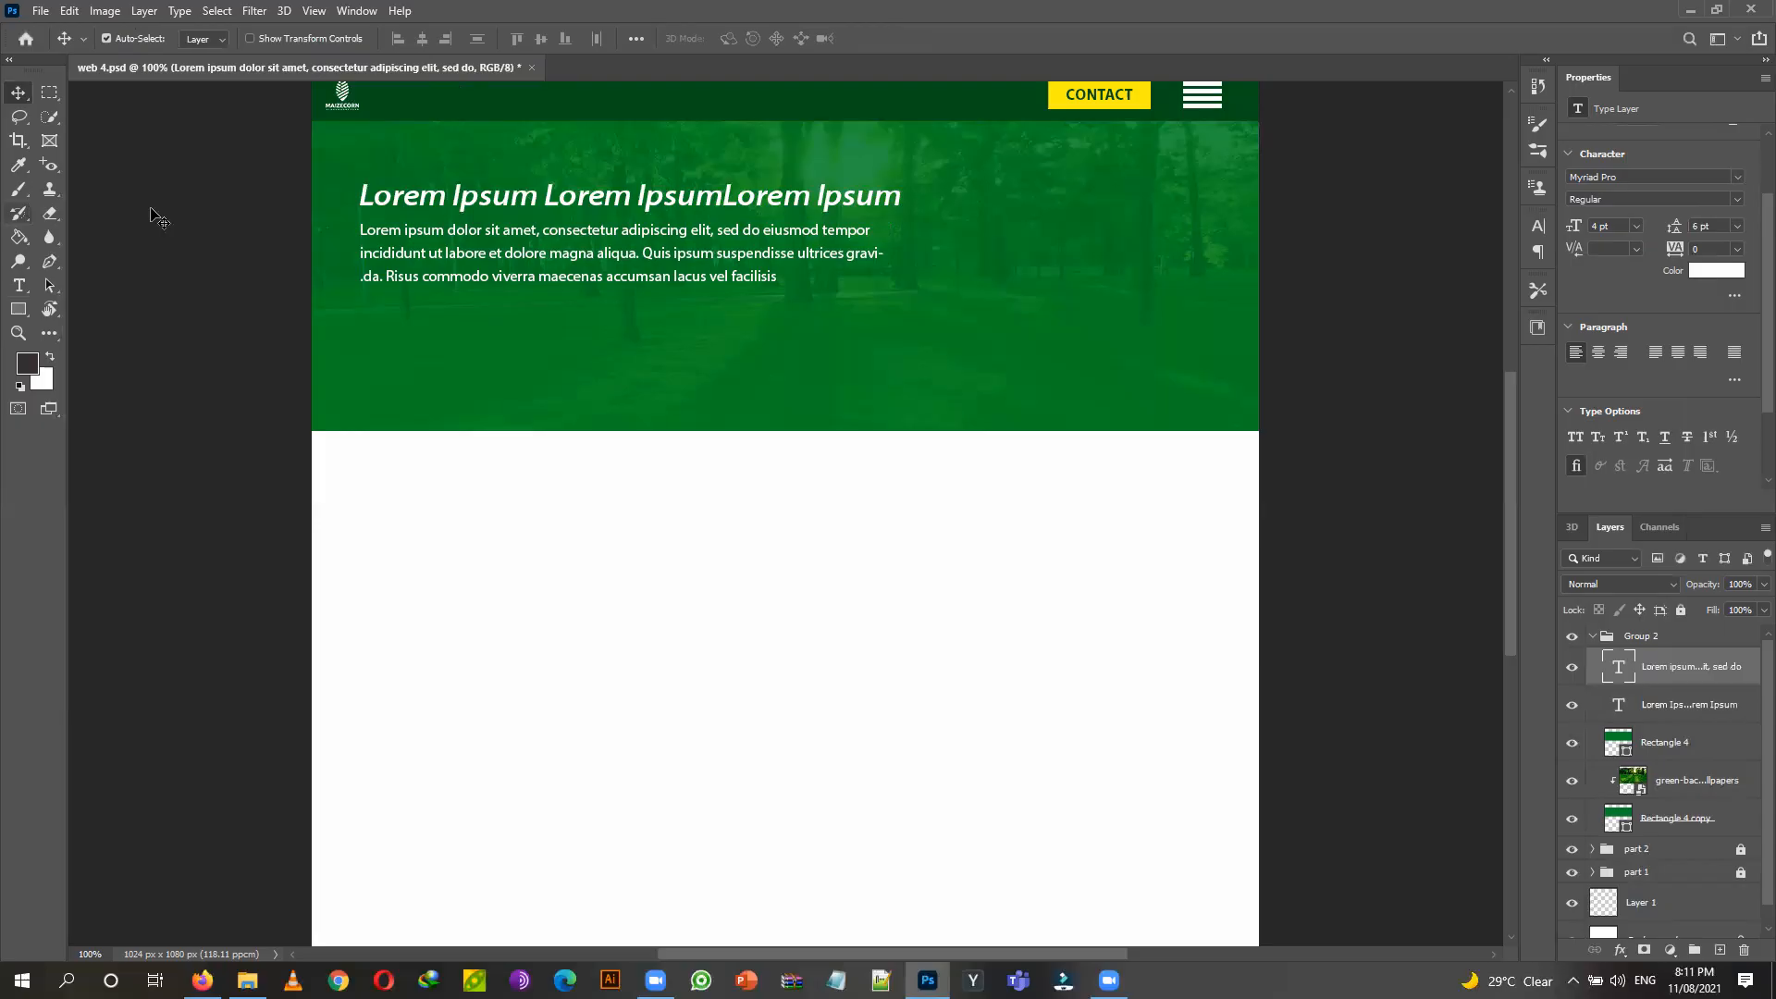
pyautogui.click(689, 205)
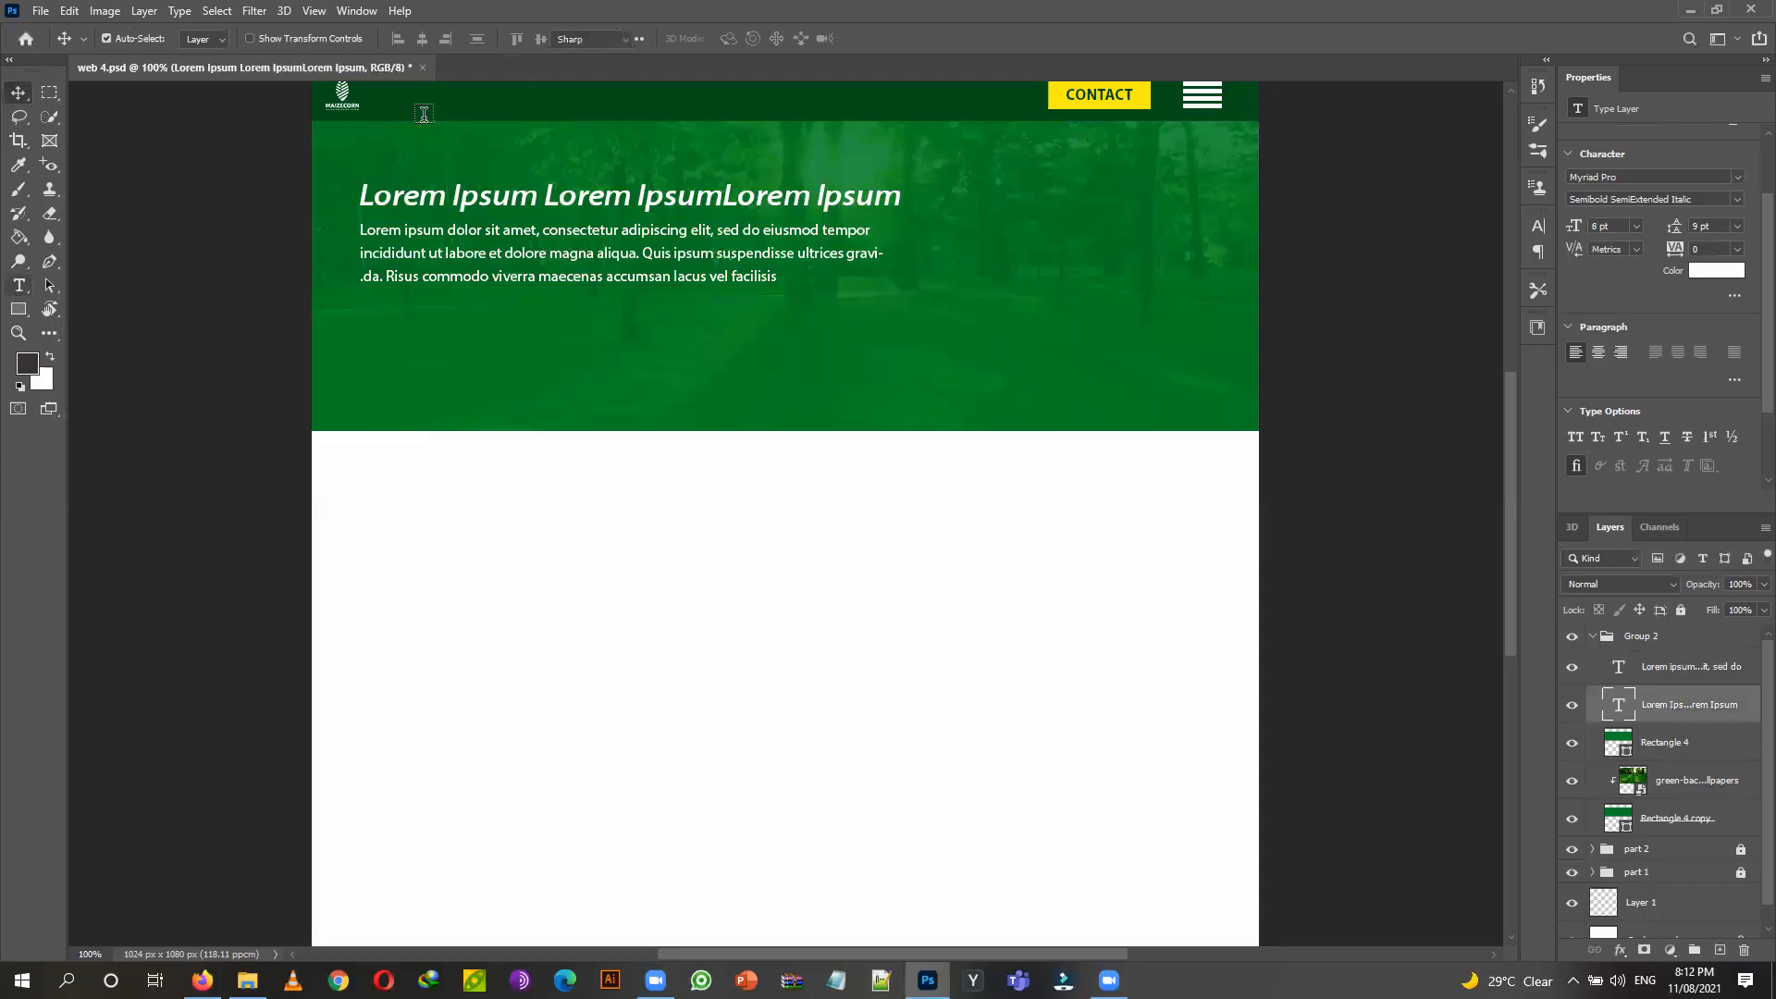
# Color the headline yellow (#fdef0e), sampled from the CONTACT button.
pyautogui.press('t')
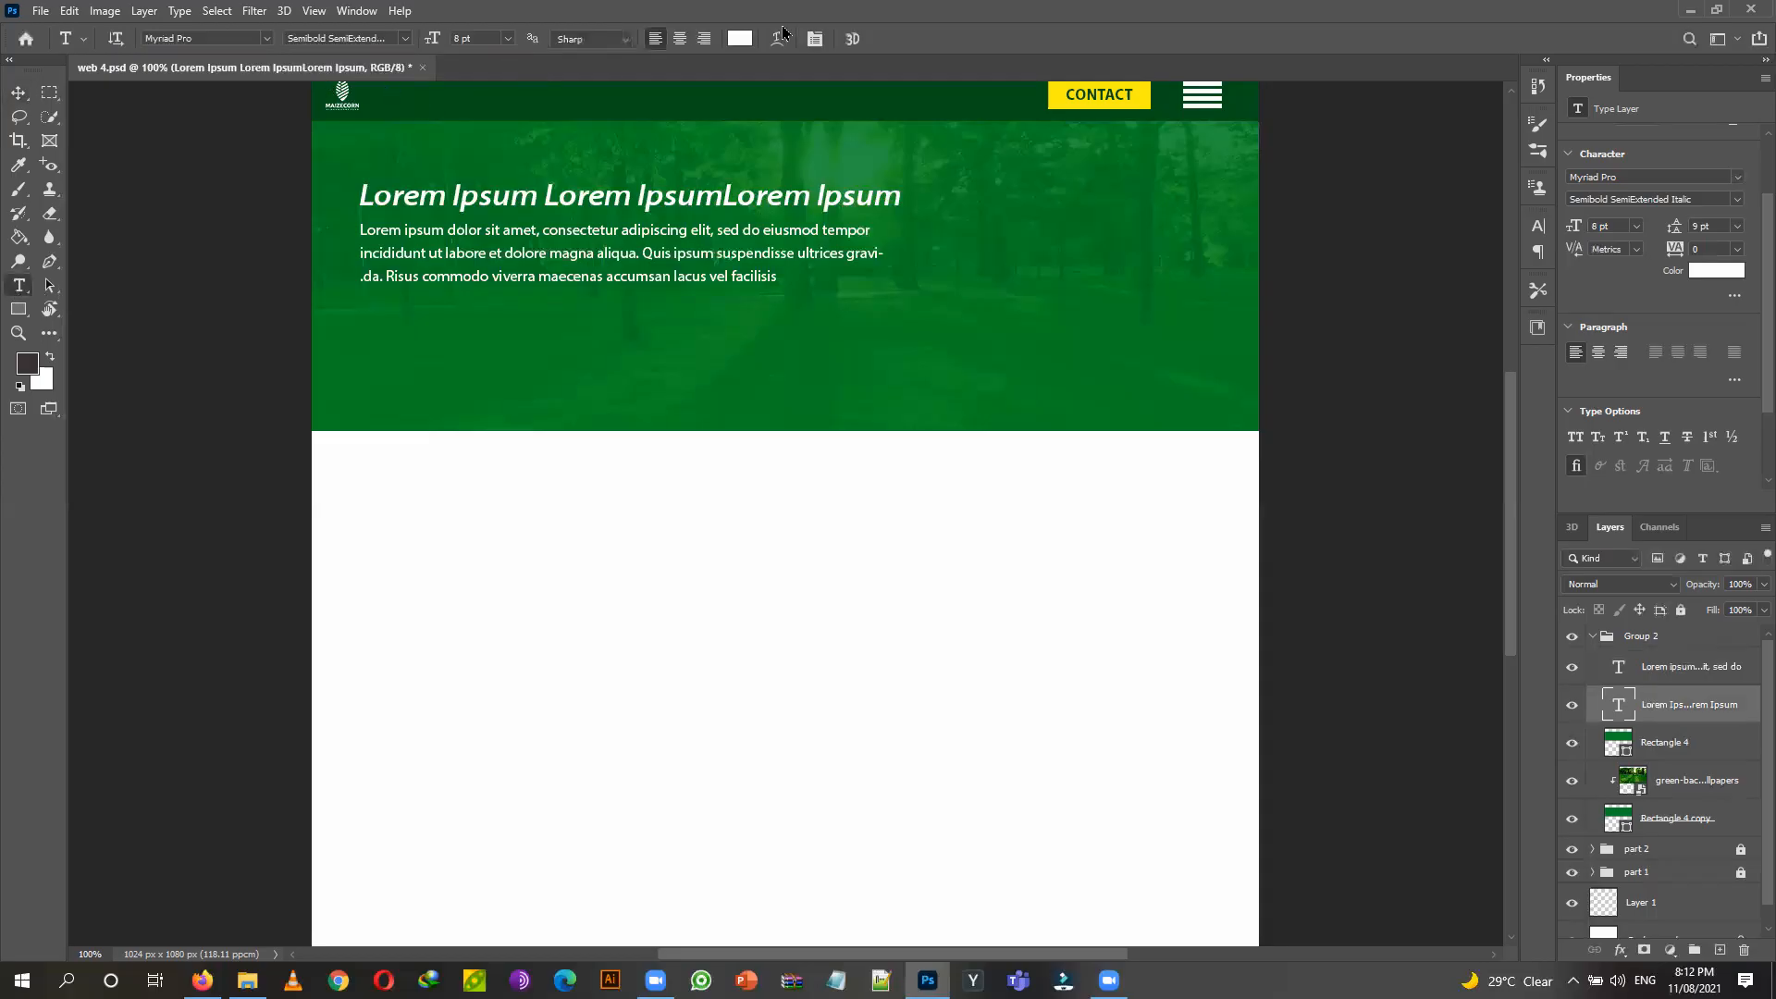
pyautogui.click(742, 39)
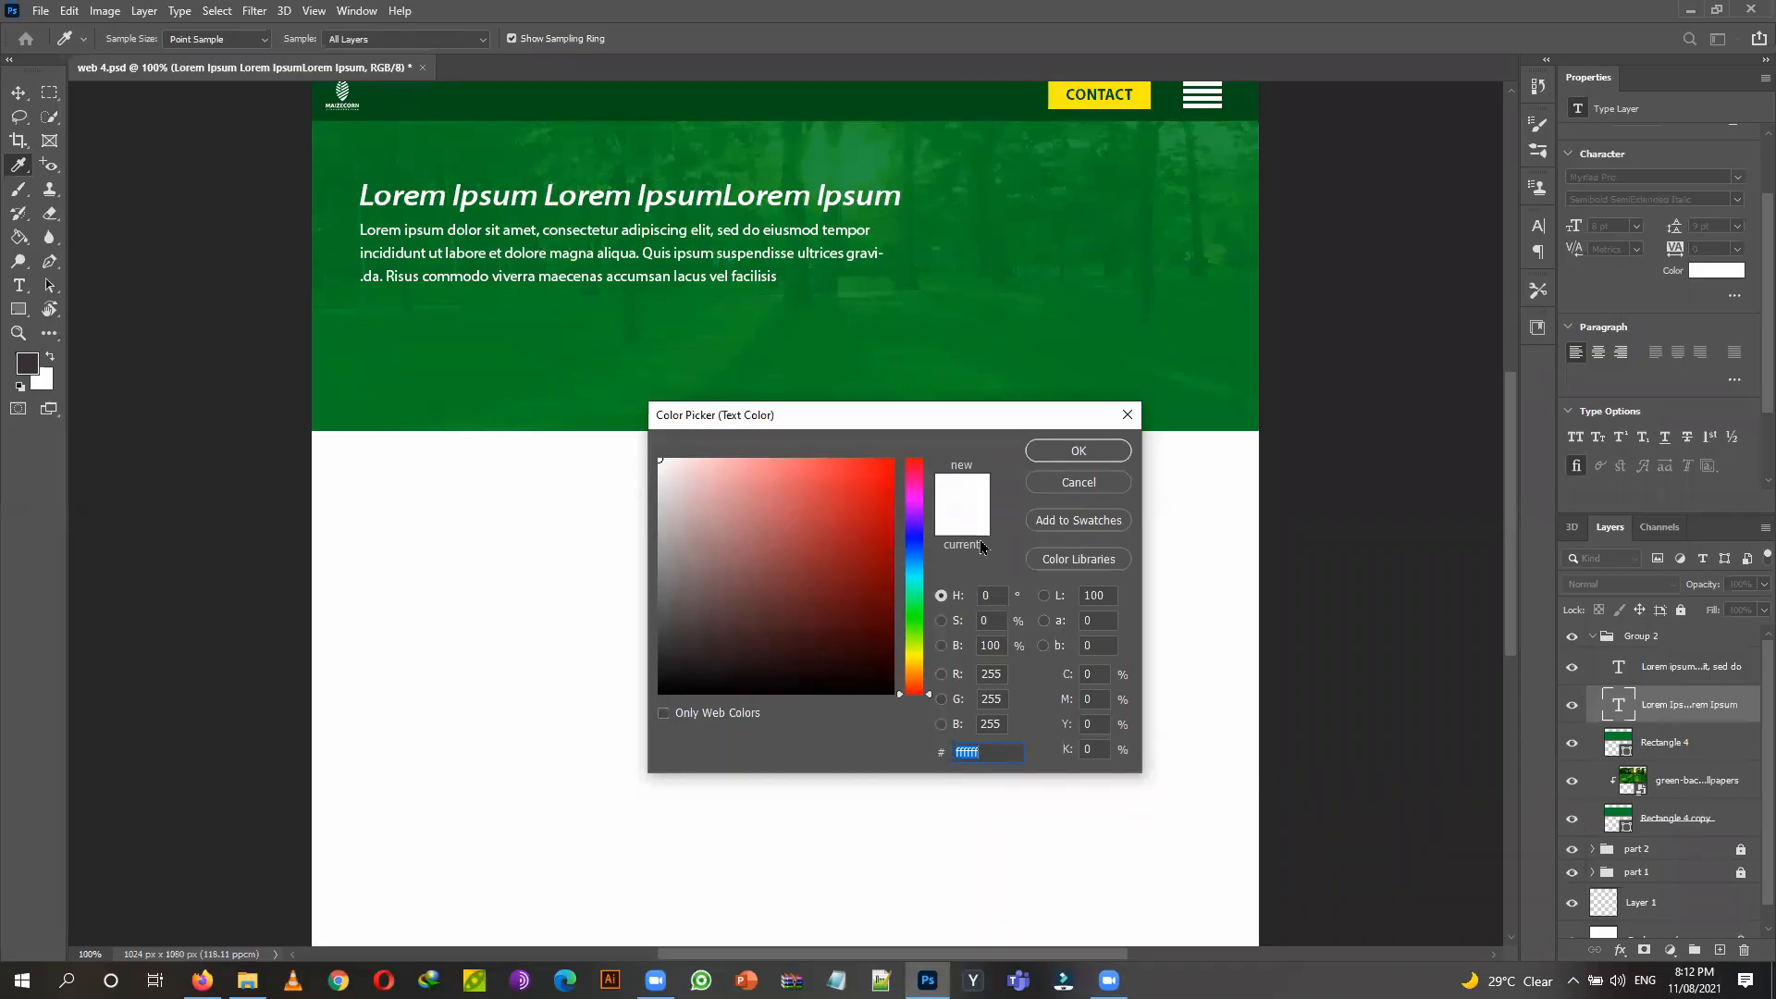
pyautogui.click(1058, 92)
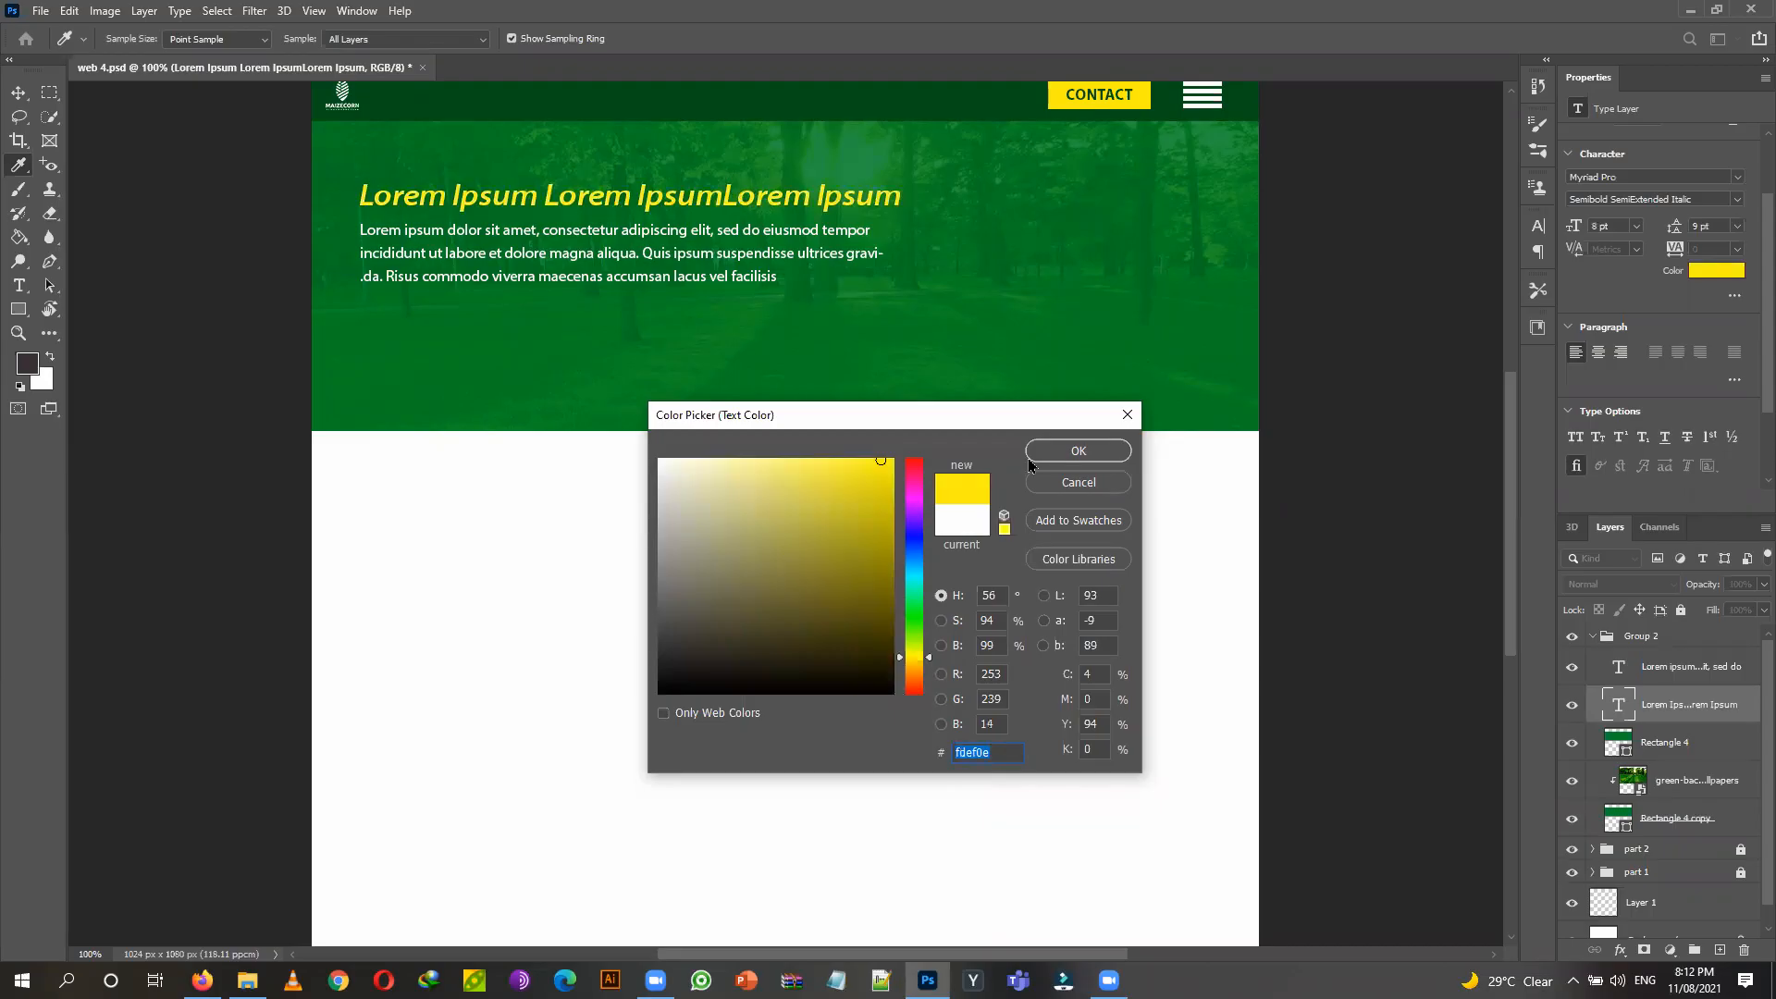
pyautogui.press('Return')
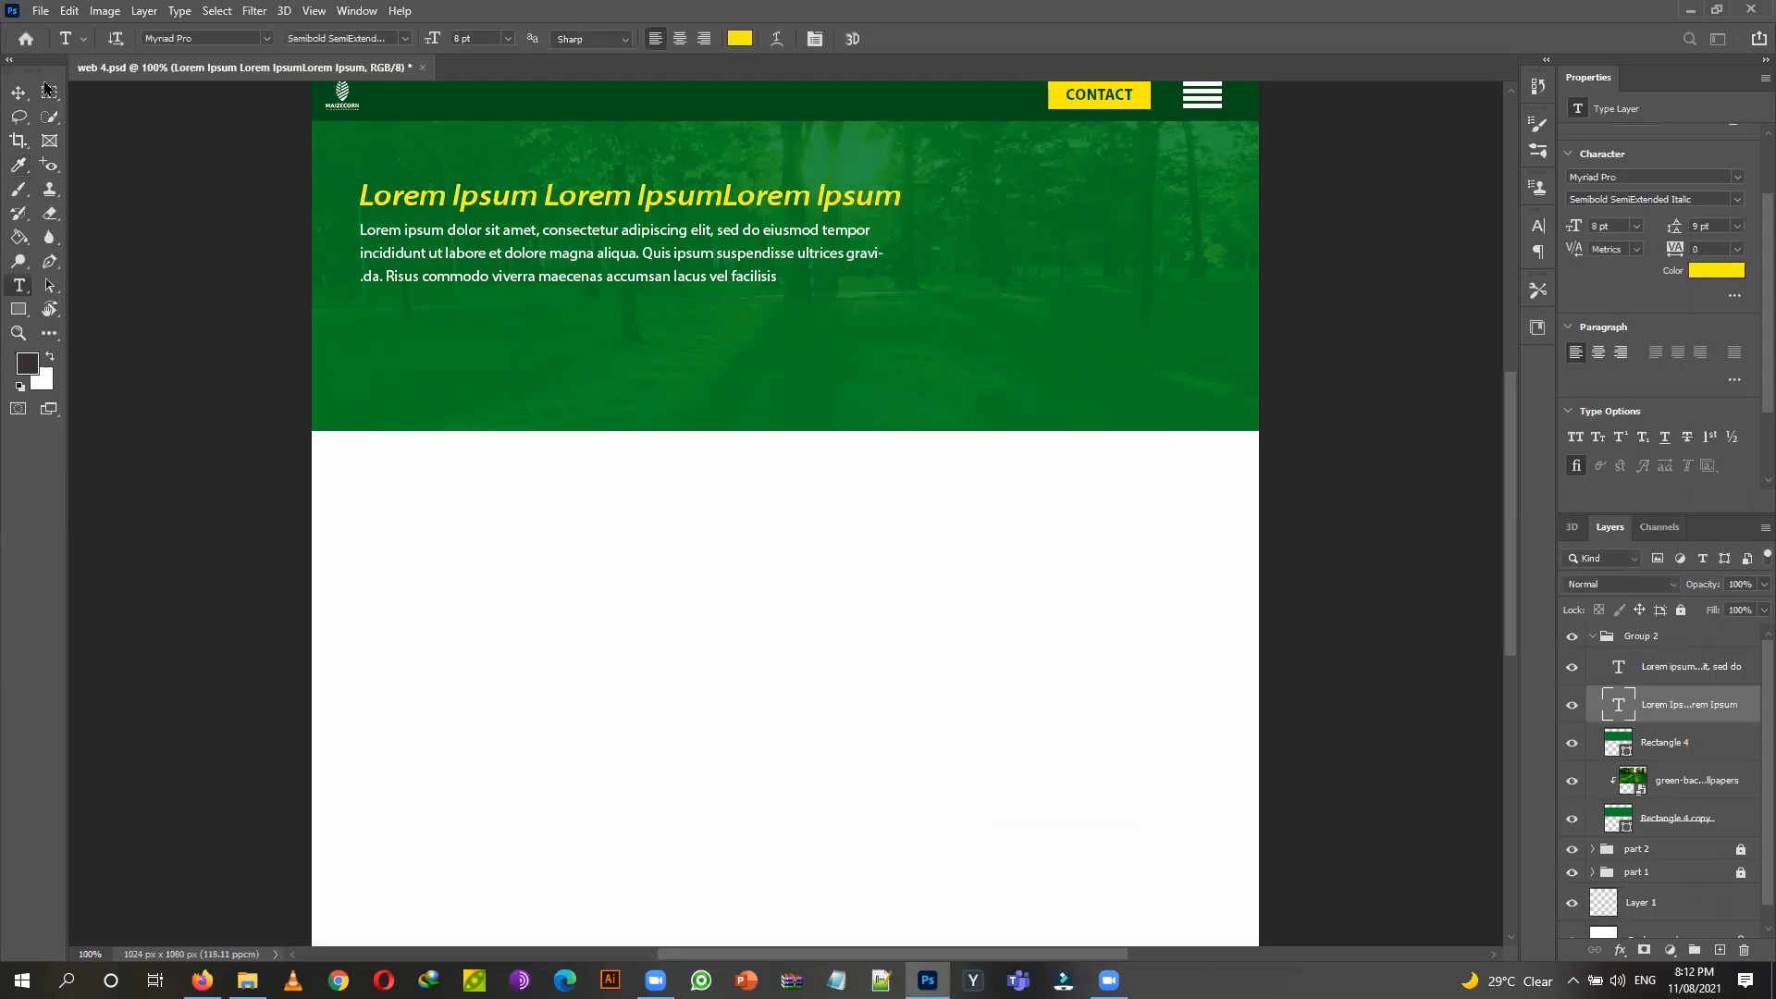
pyautogui.press('v')
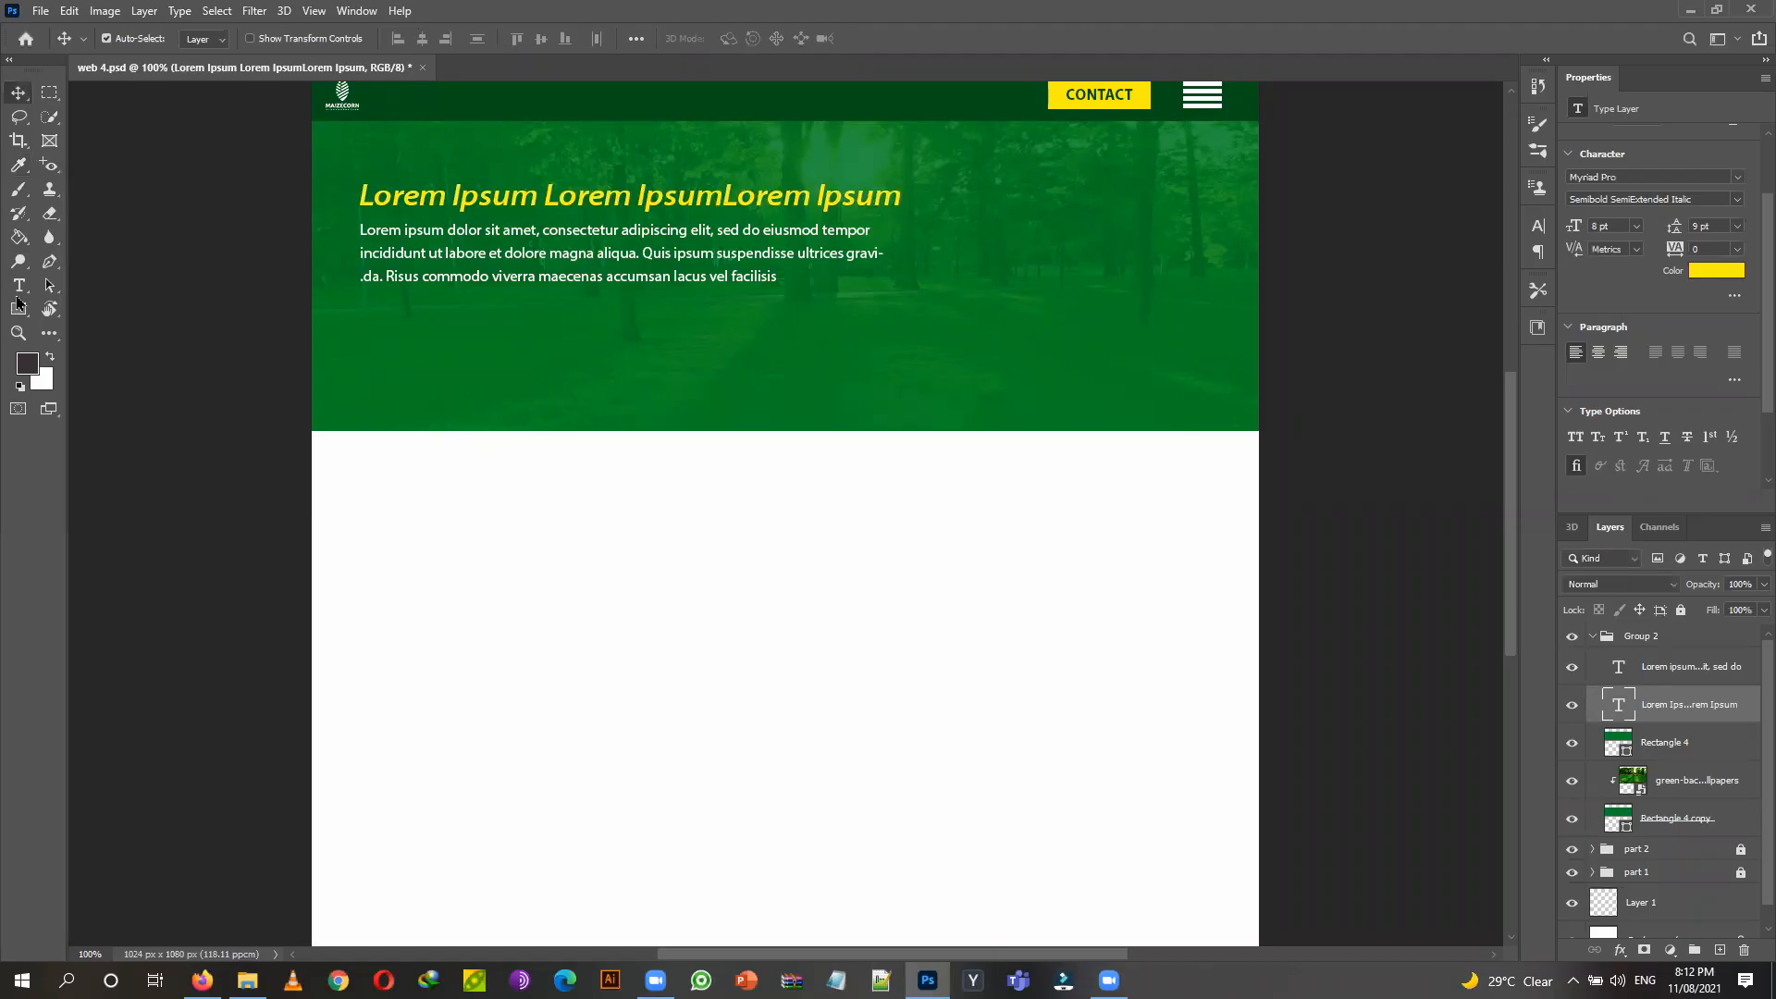
pyautogui.press('t')
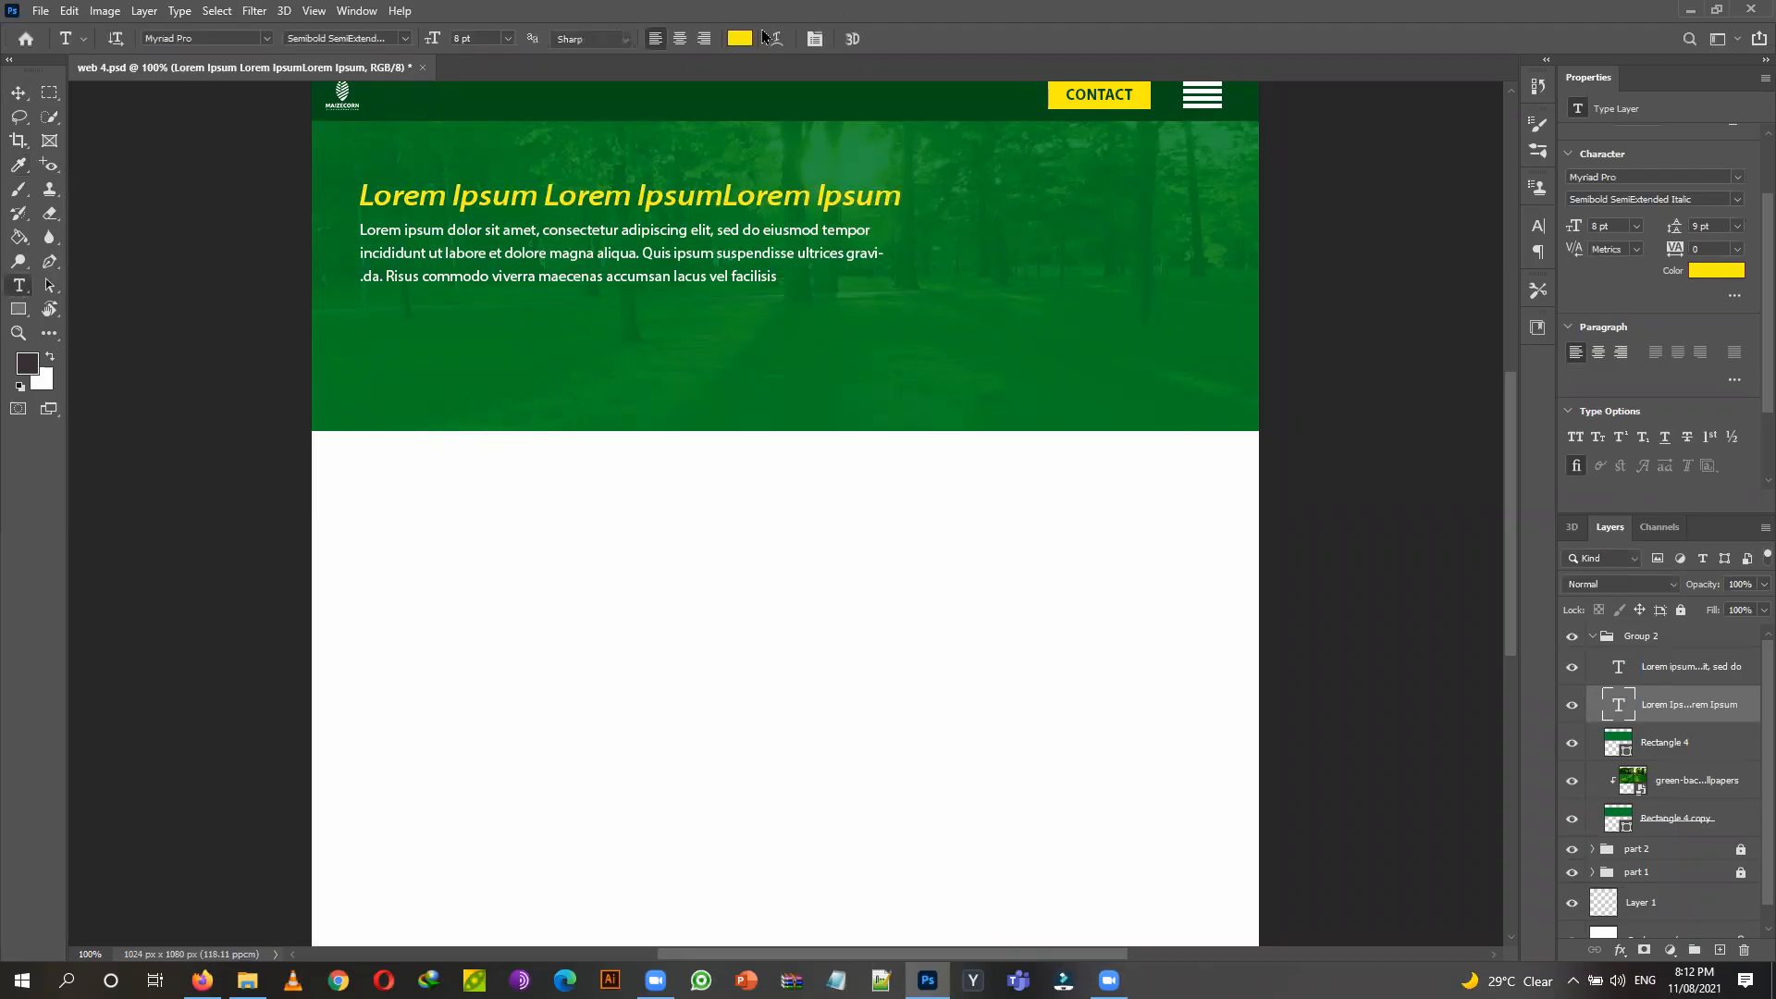
pyautogui.click(13, 96)
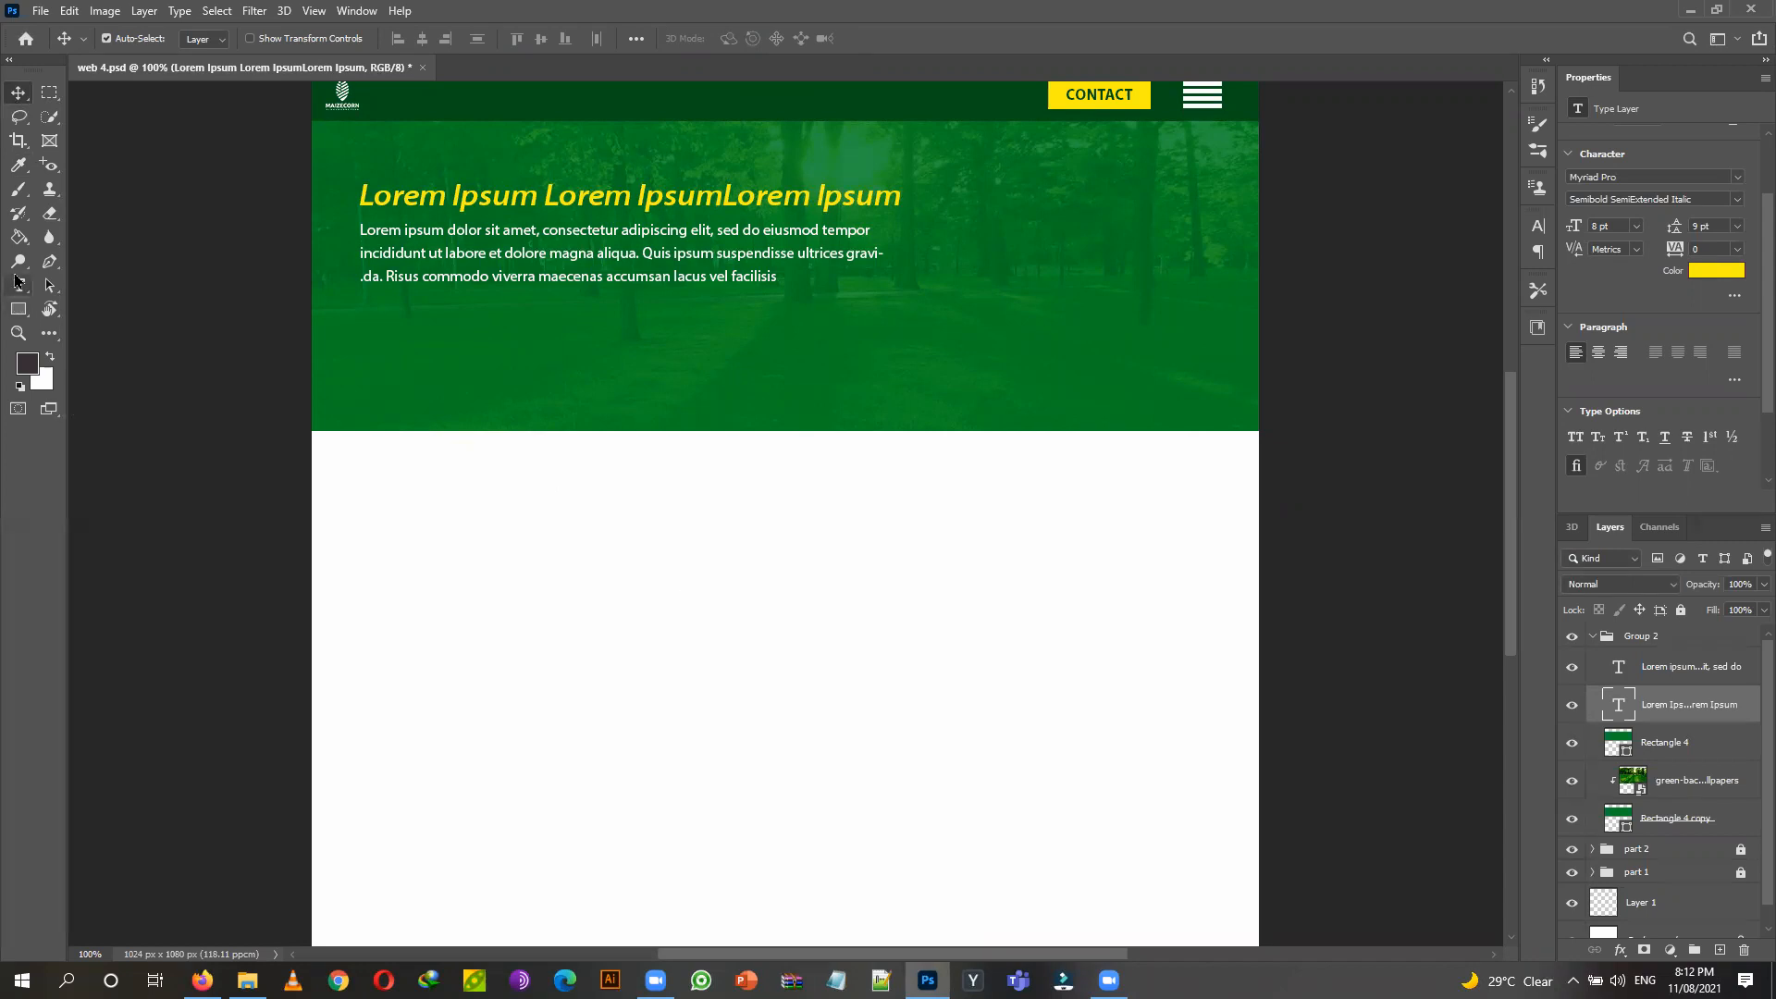
# Draw a 146 × 34 px white button rectangle below the paragraph and duplicate it alongside.
pyautogui.click(18, 309)
pyautogui.moveTo(395, 303); pyautogui.dragTo(519, 330)
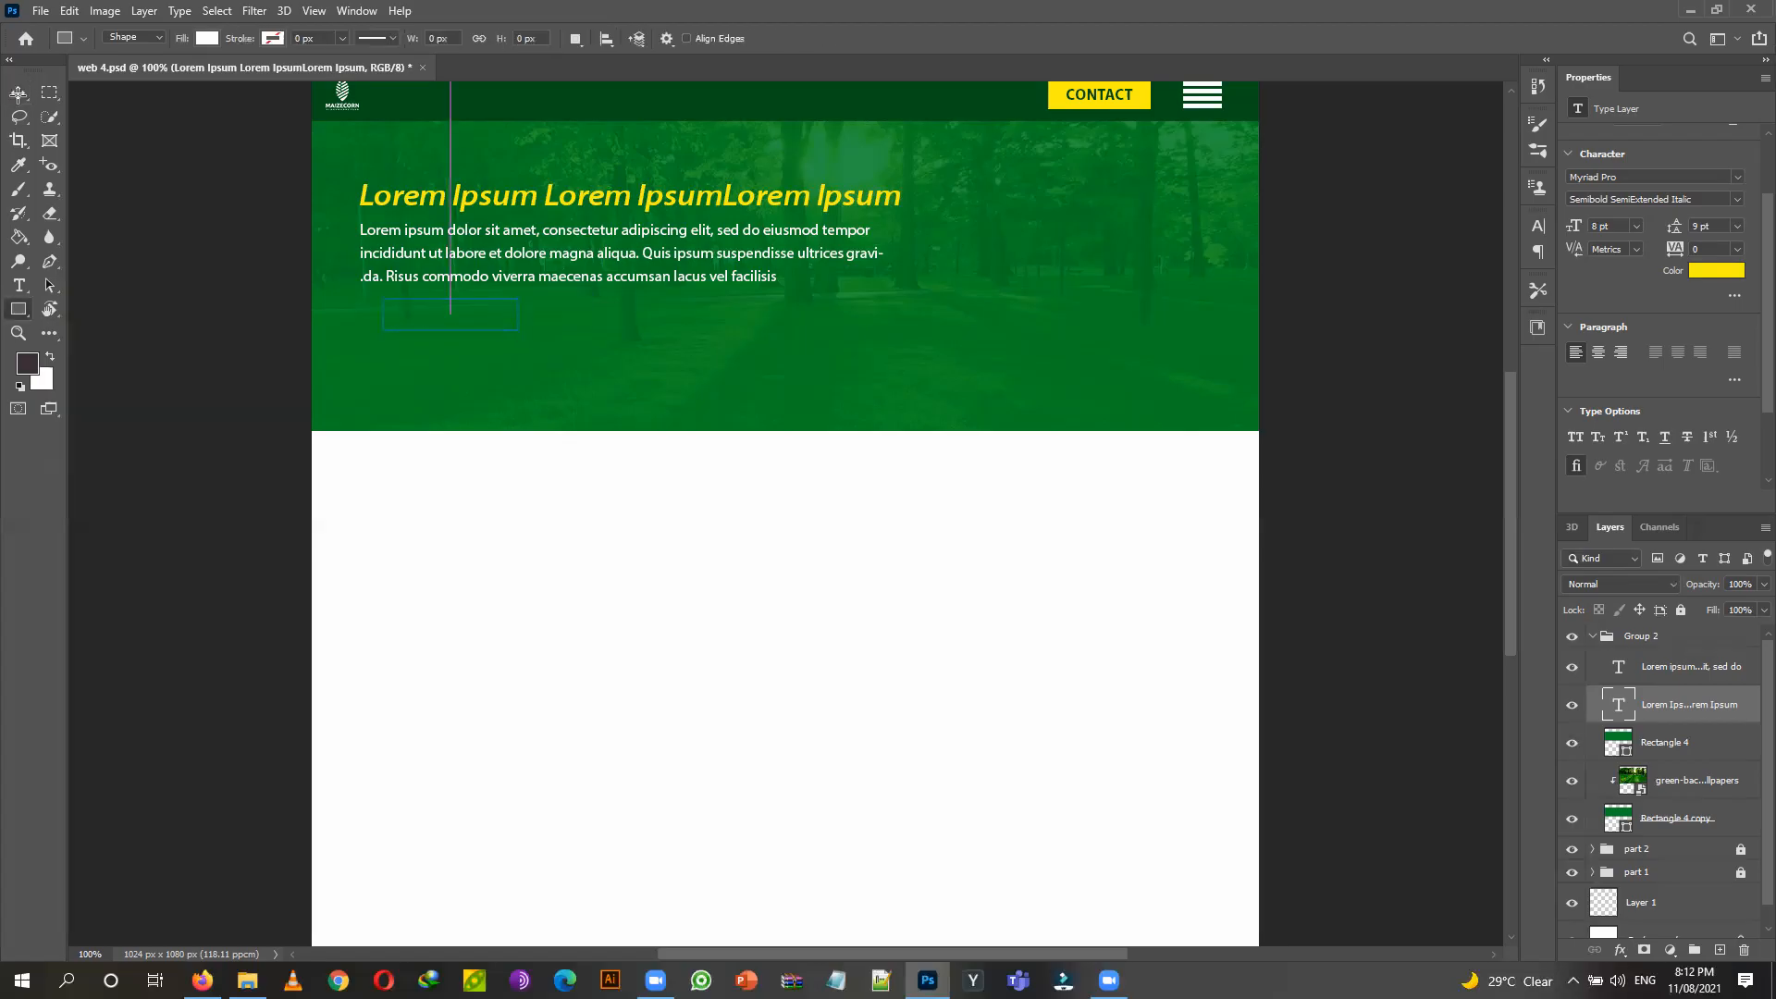
pyautogui.click(26, 96)
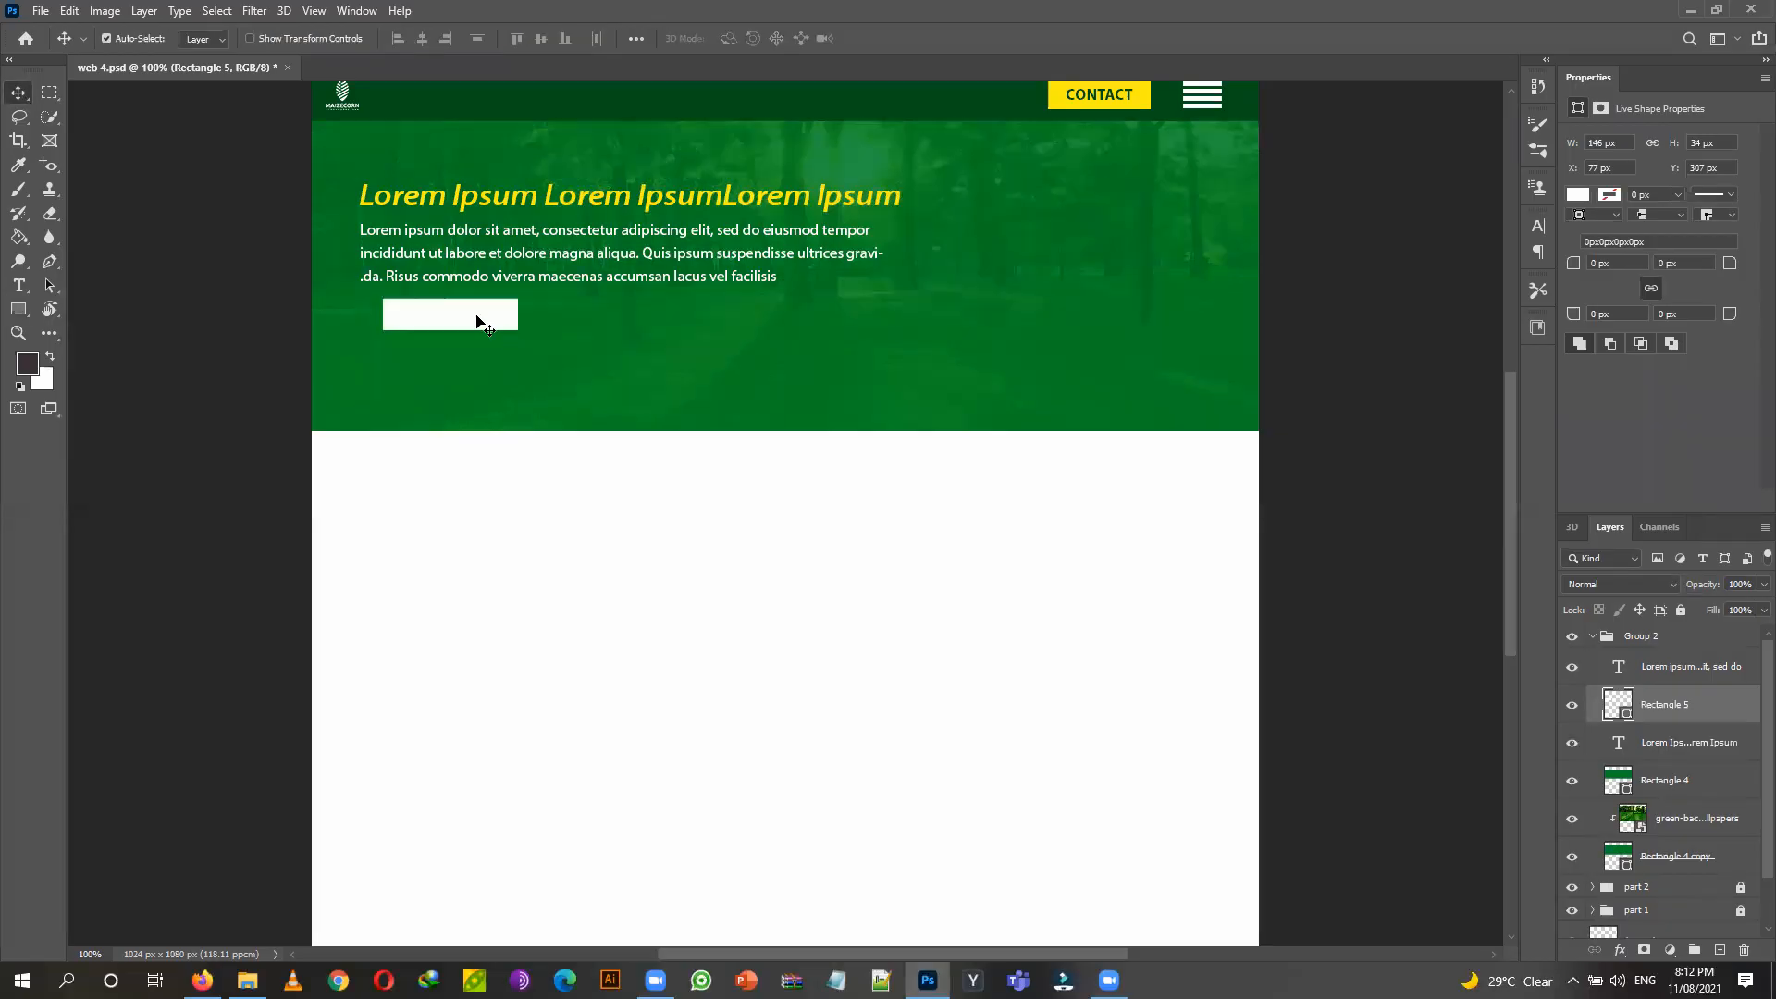
pyautogui.moveTo(637, 330); pyautogui.dragTo(621, 336)
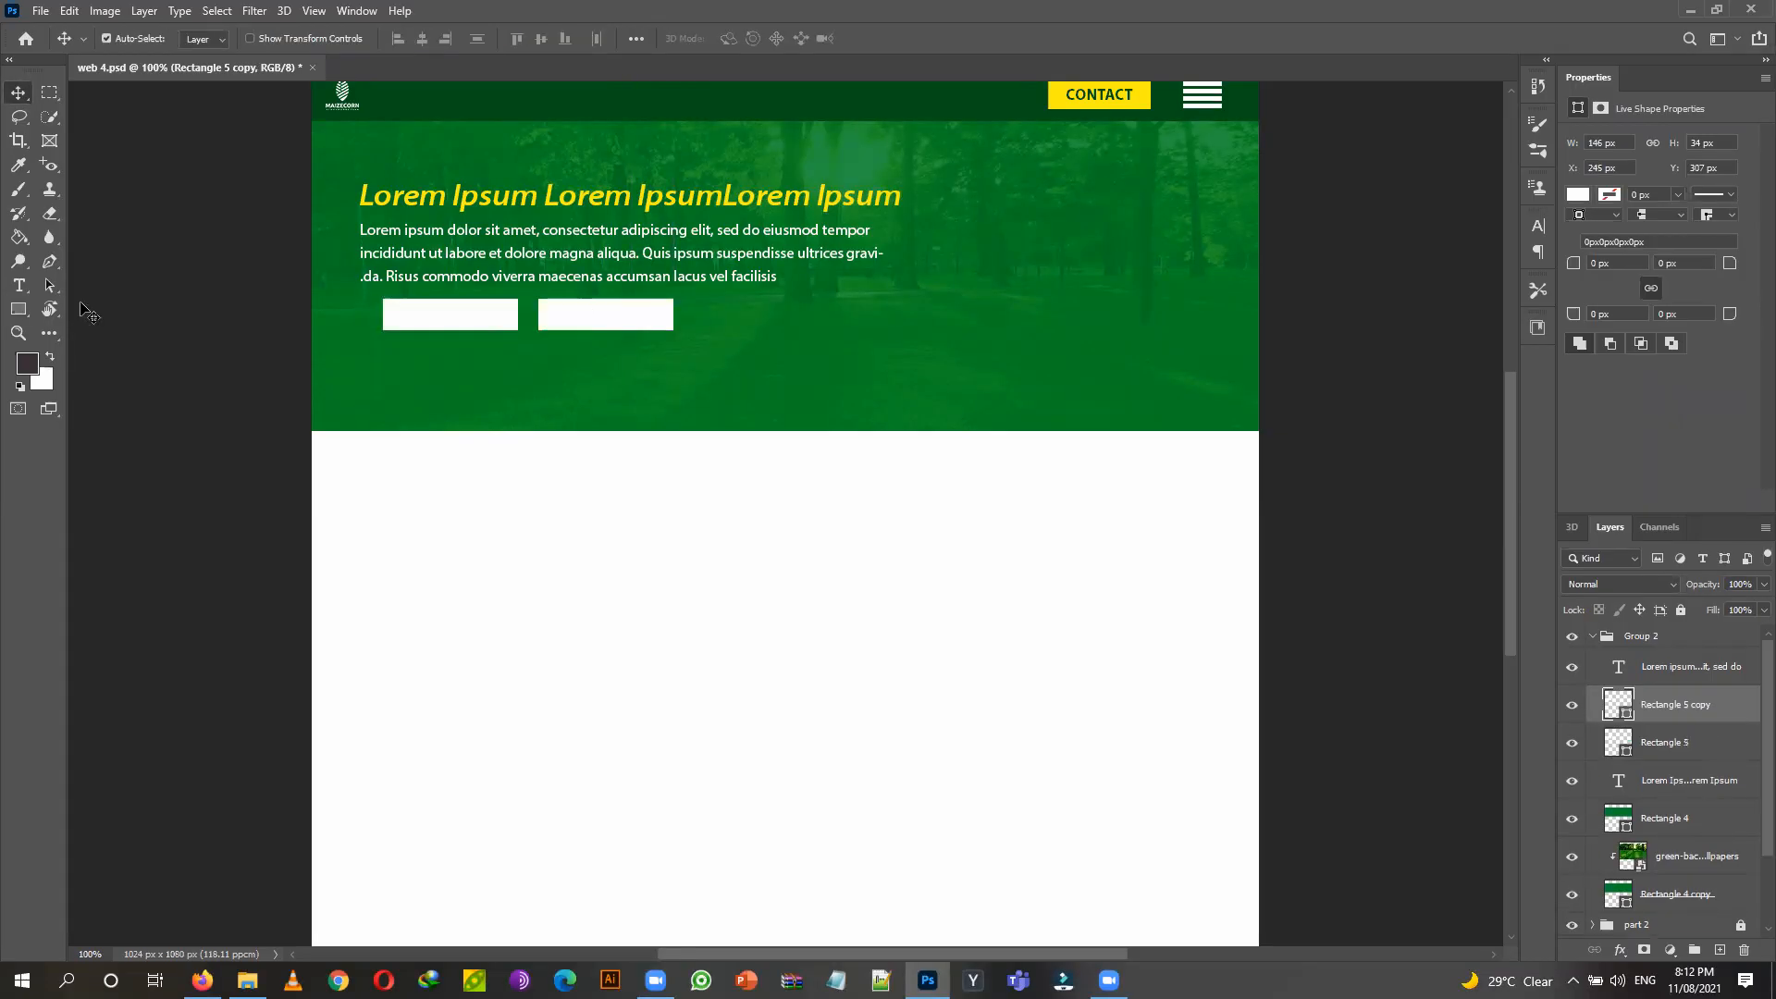
# Fill the duplicated button rectangle with yellow.
pyautogui.press('u')
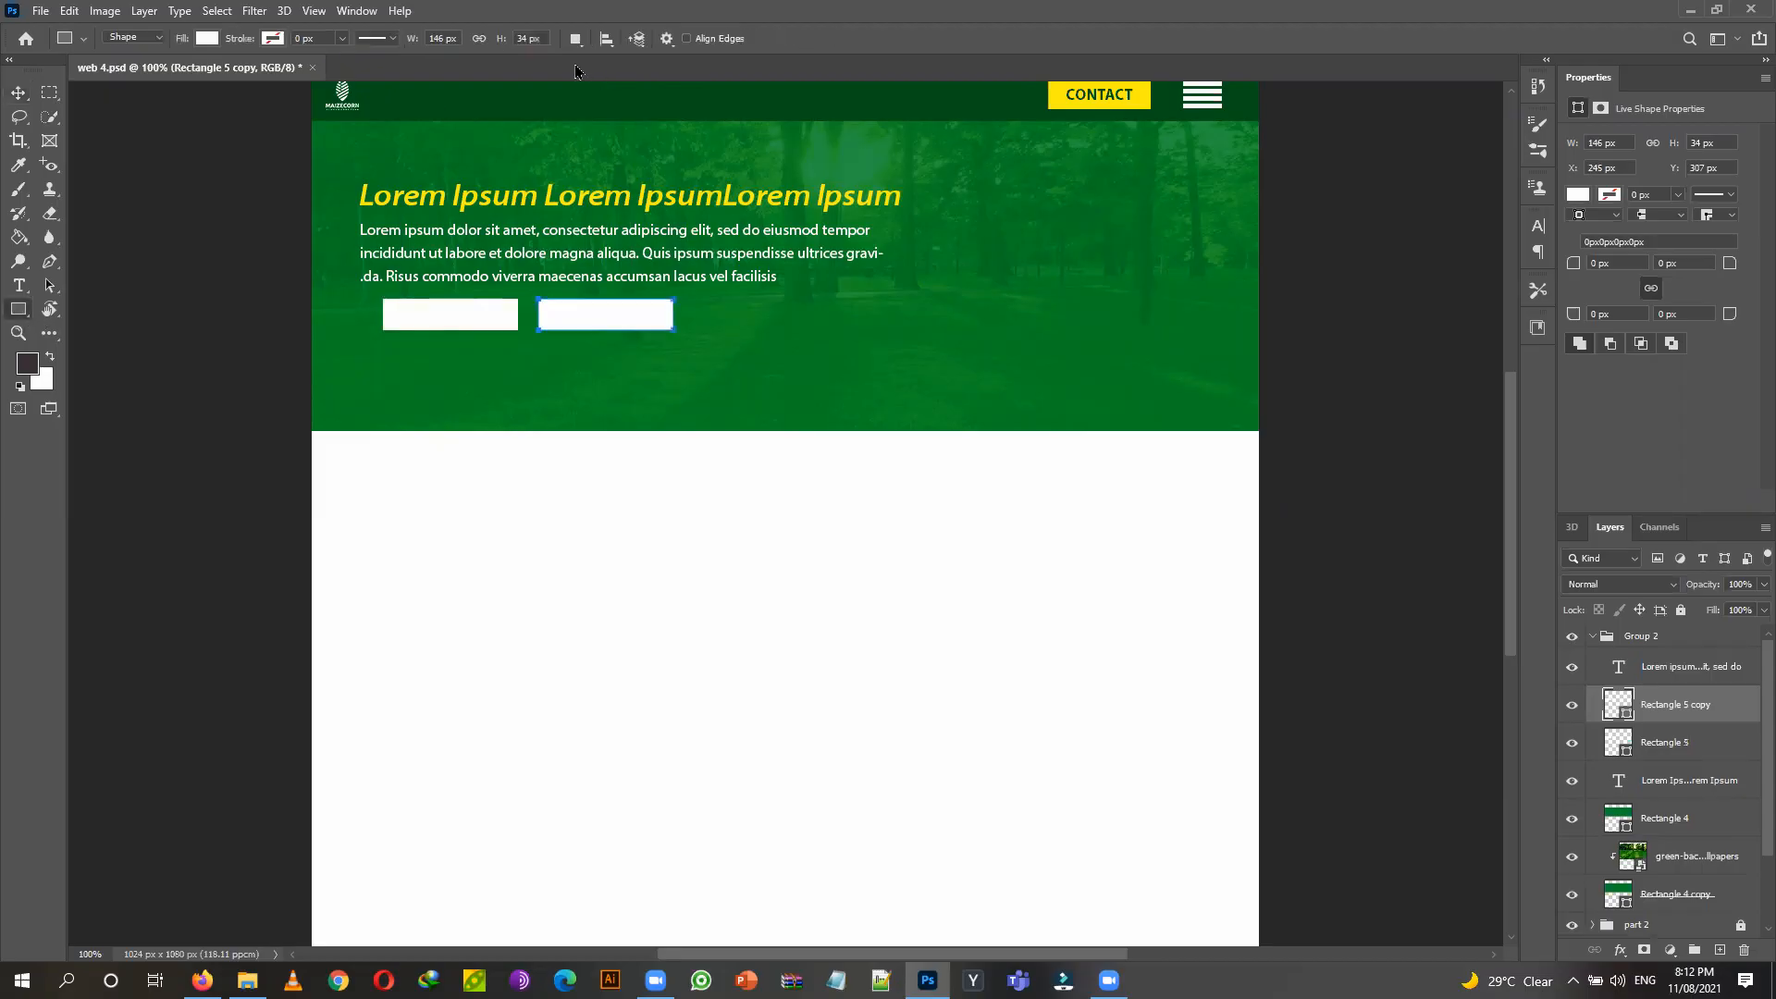
pyautogui.click(206, 37)
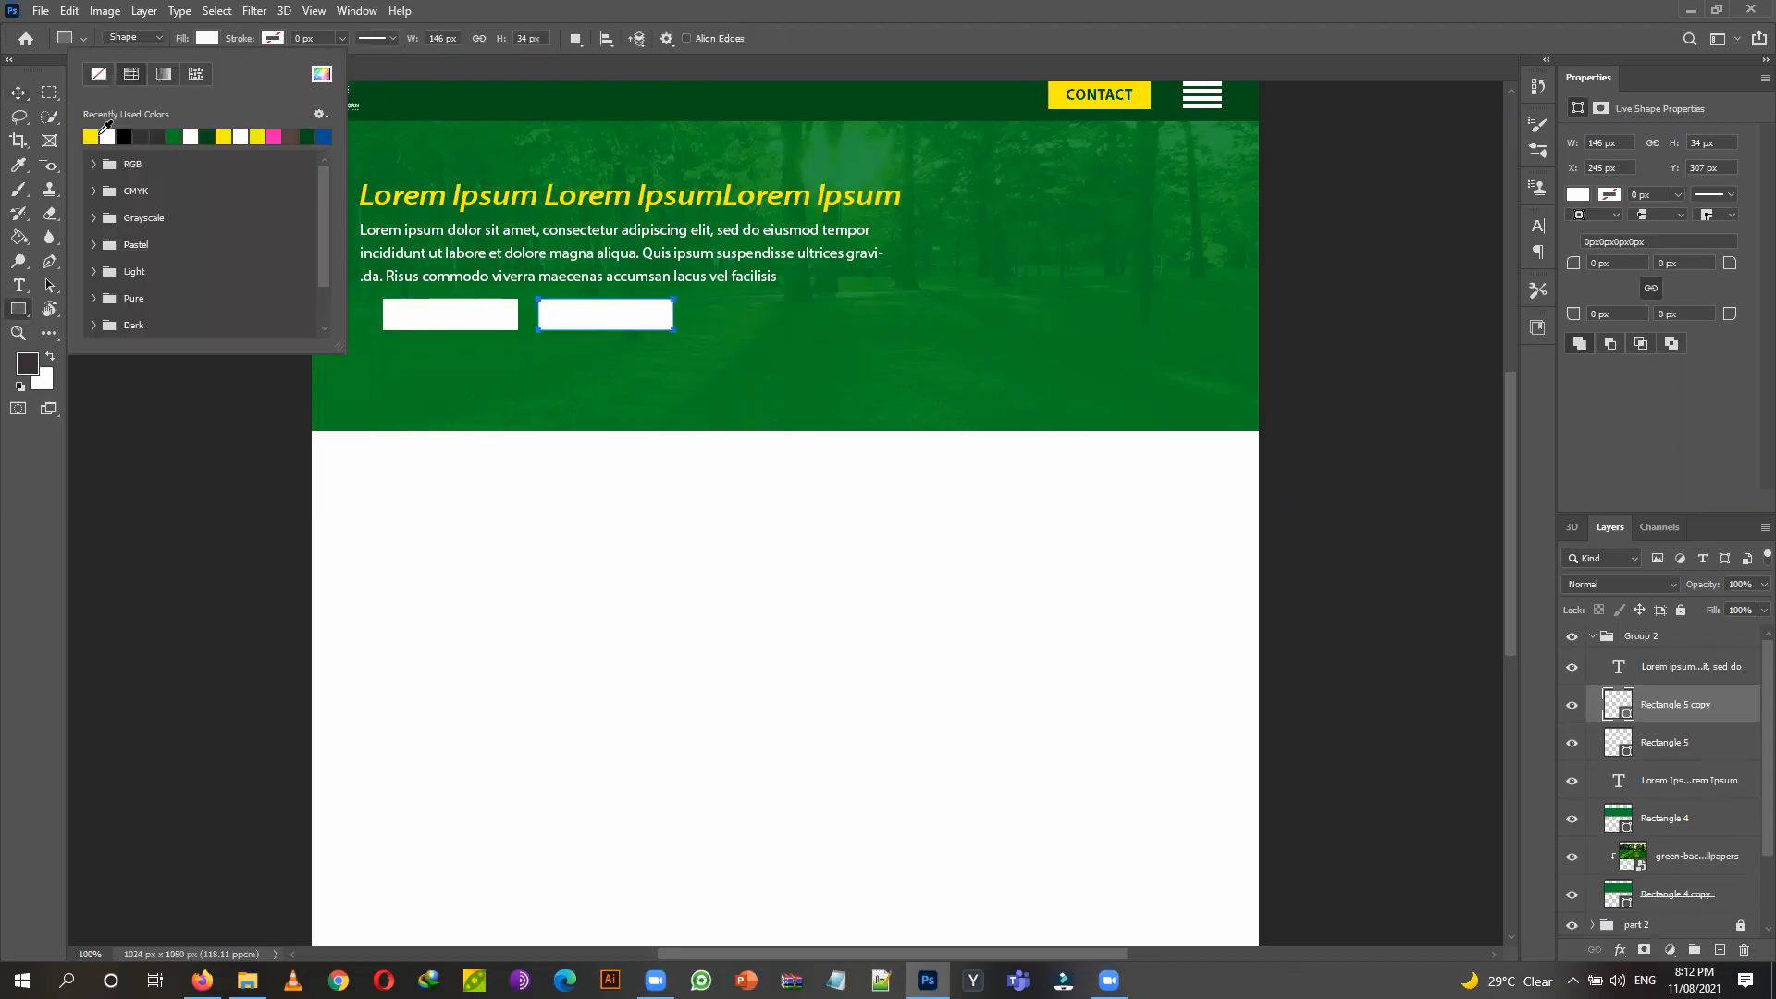
pyautogui.click(91, 136)
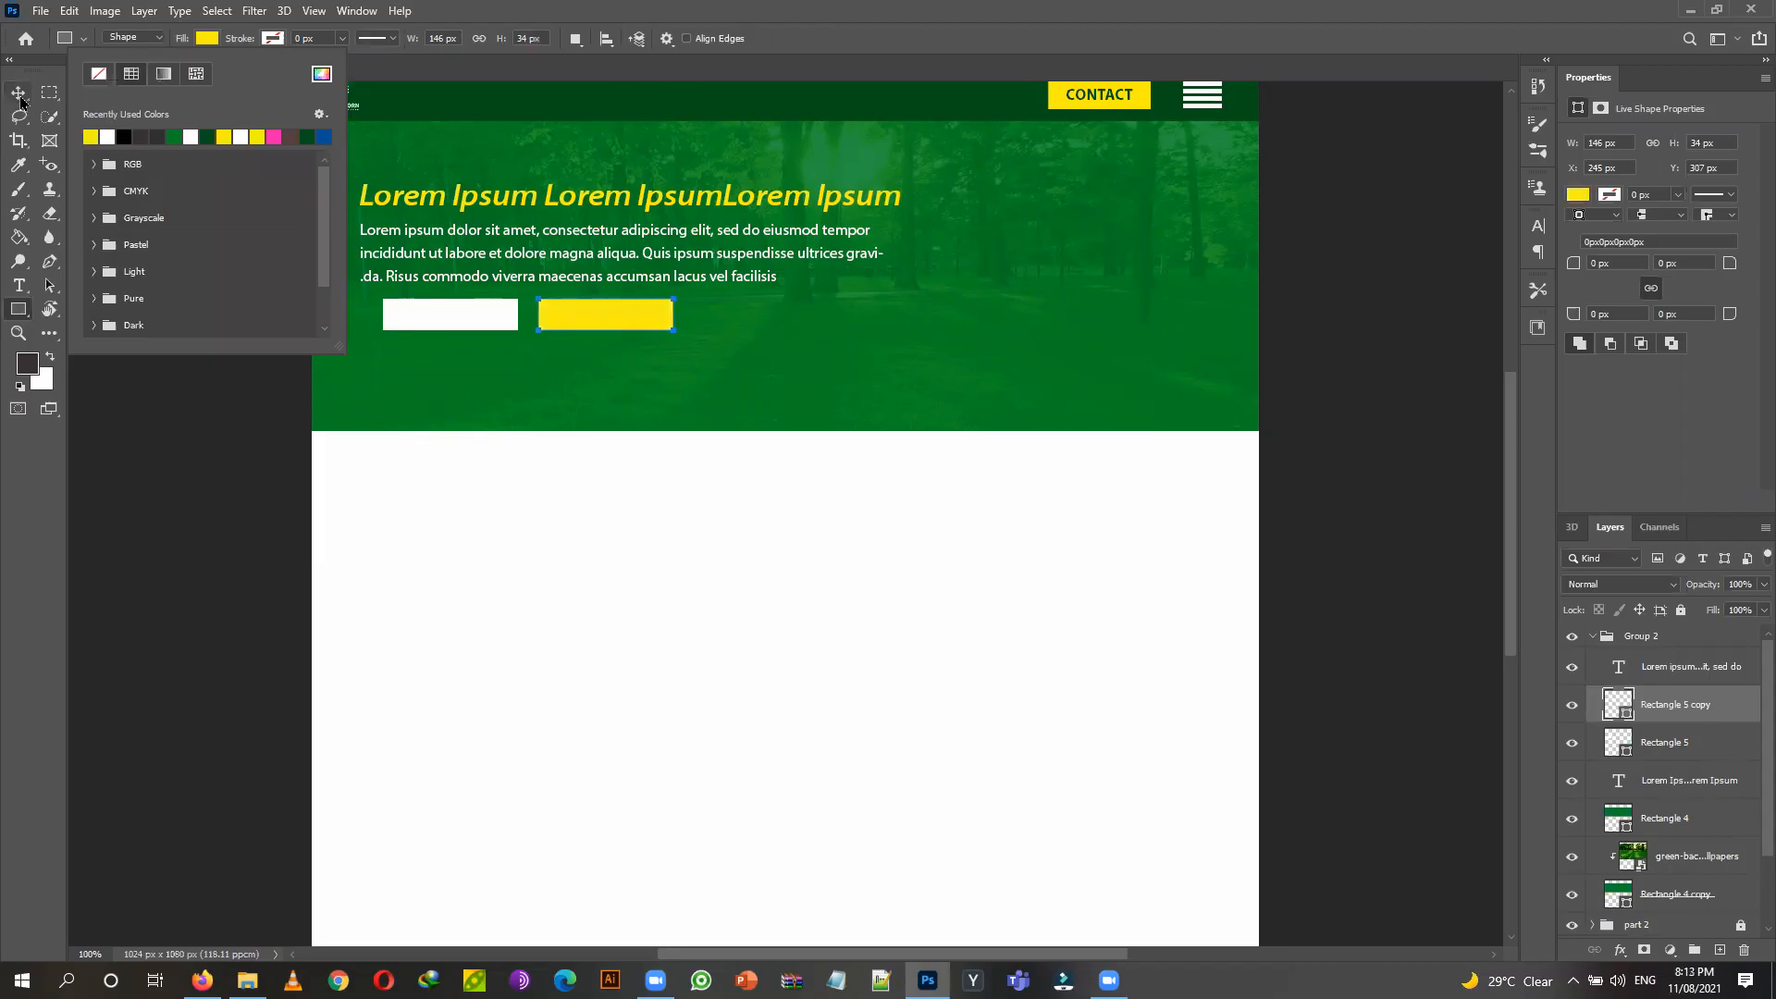
pyautogui.press('v')
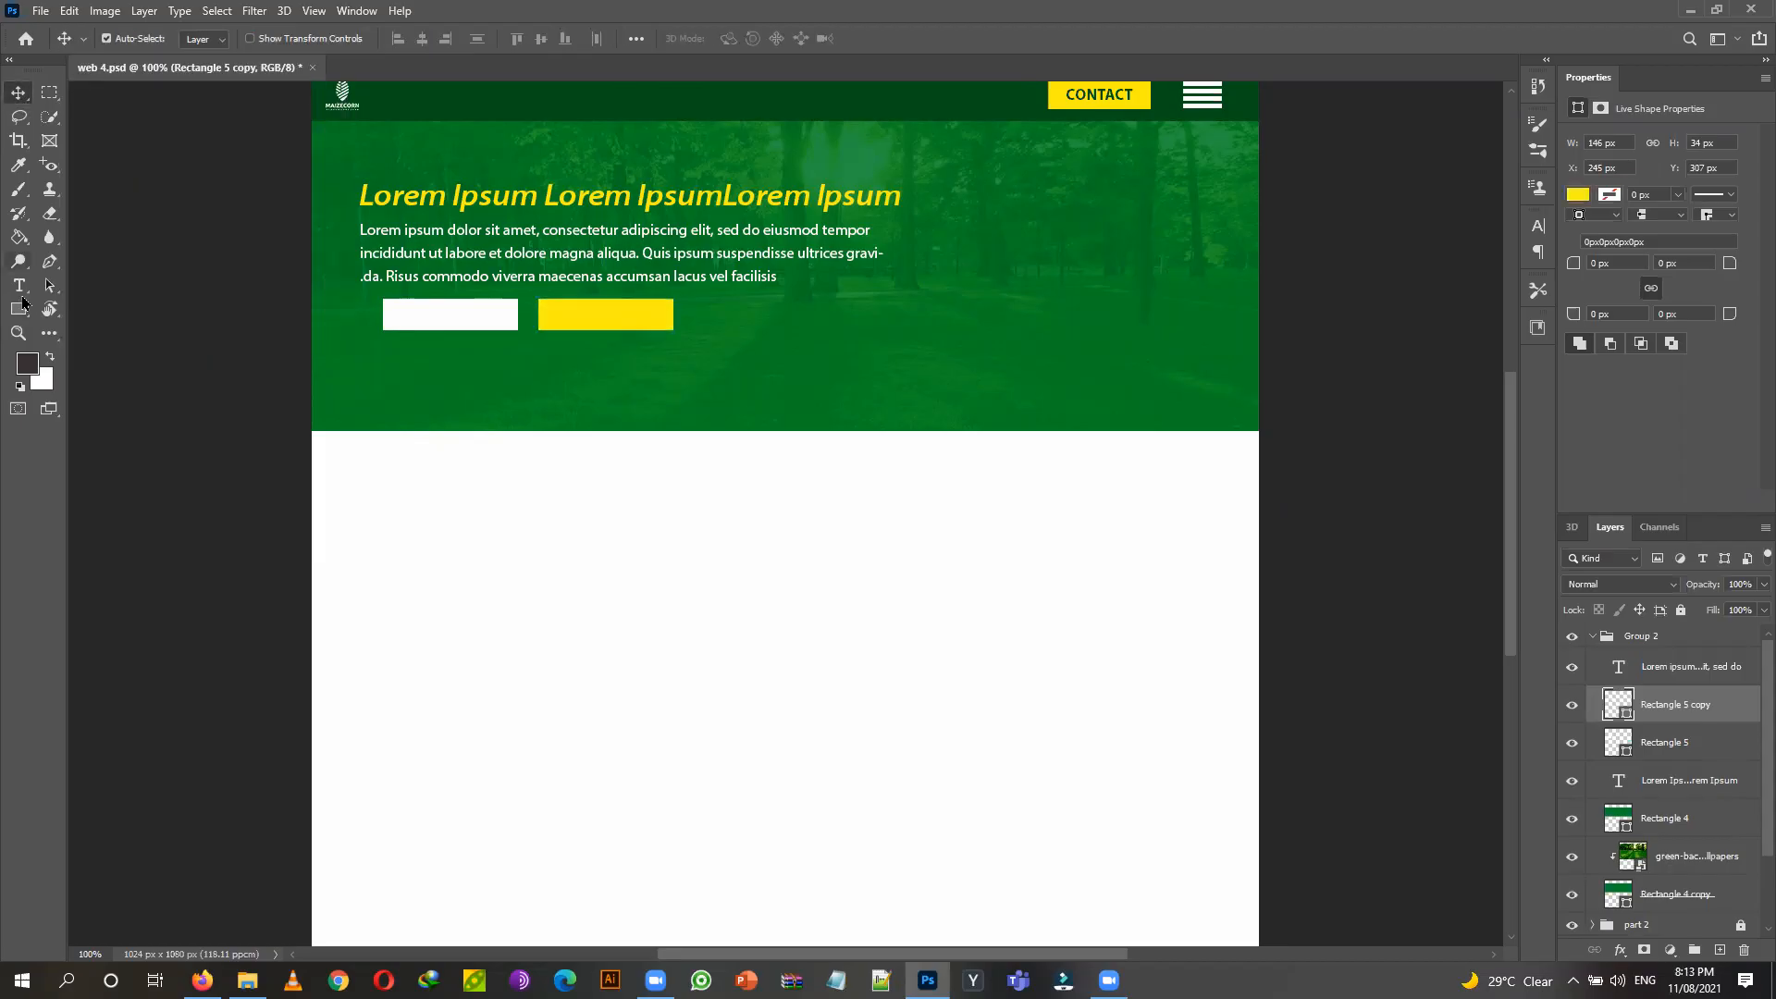
# Give the yellow button a thin dark stroke about 0.51 px wide.
pyautogui.press('u')
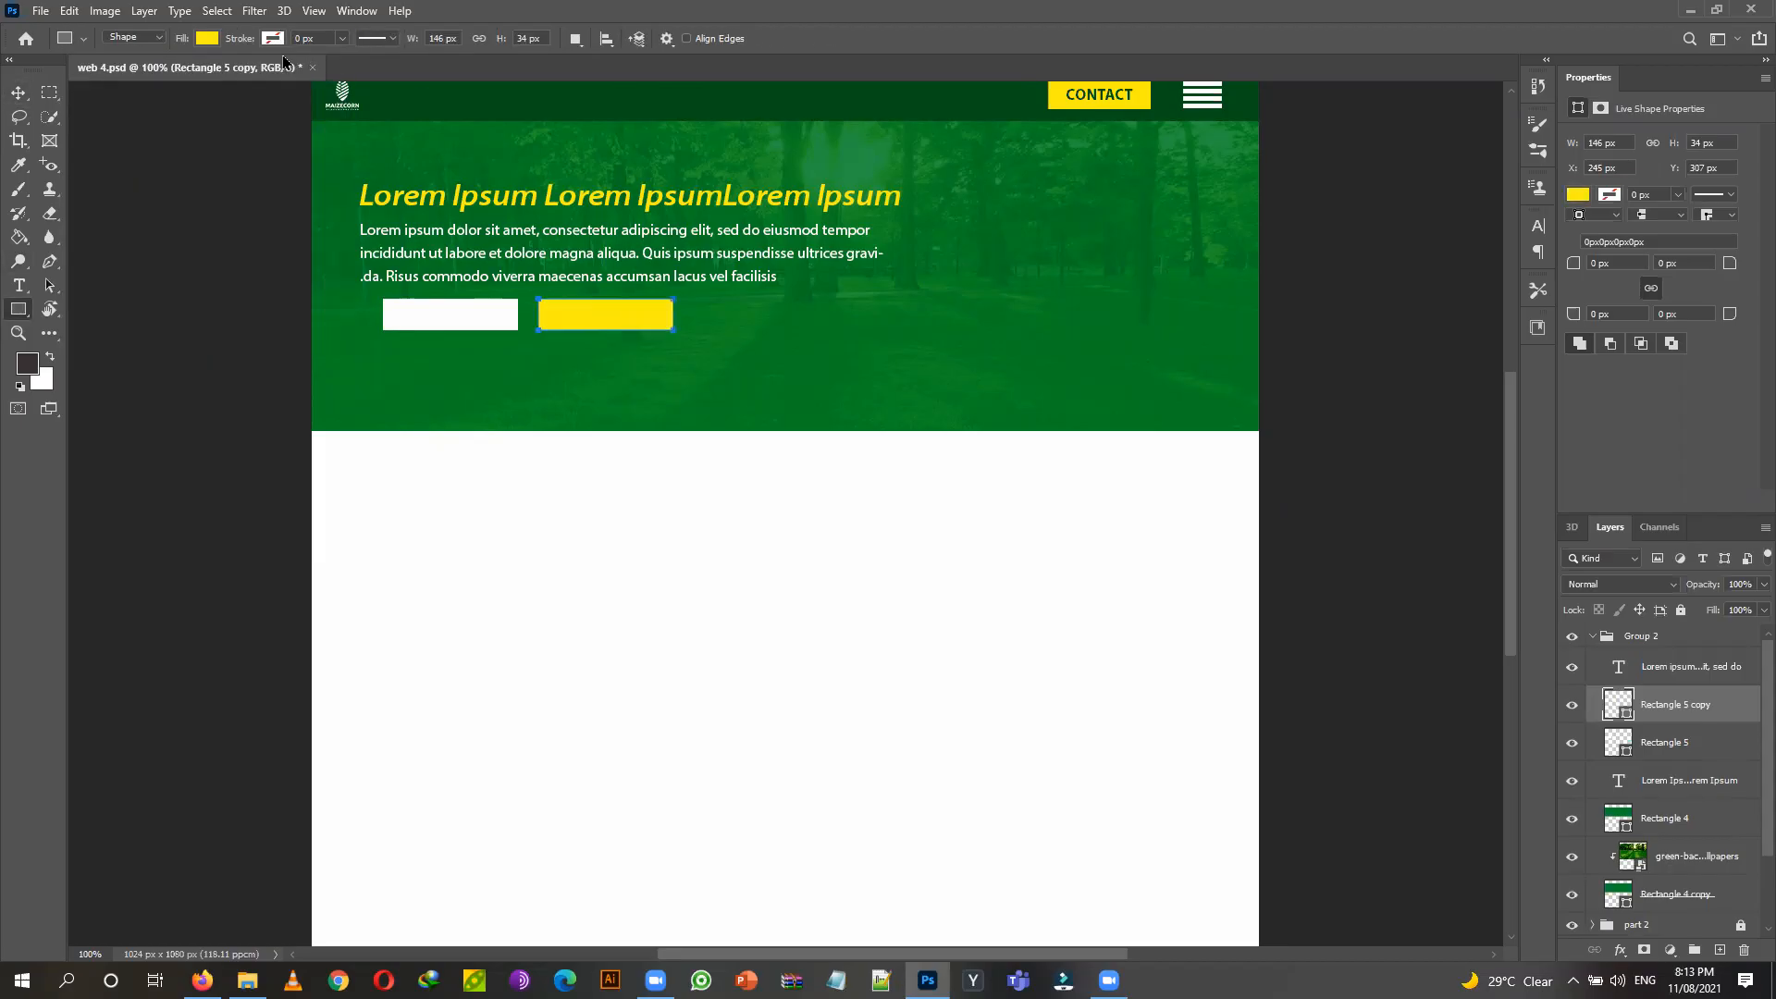
pyautogui.click(273, 38)
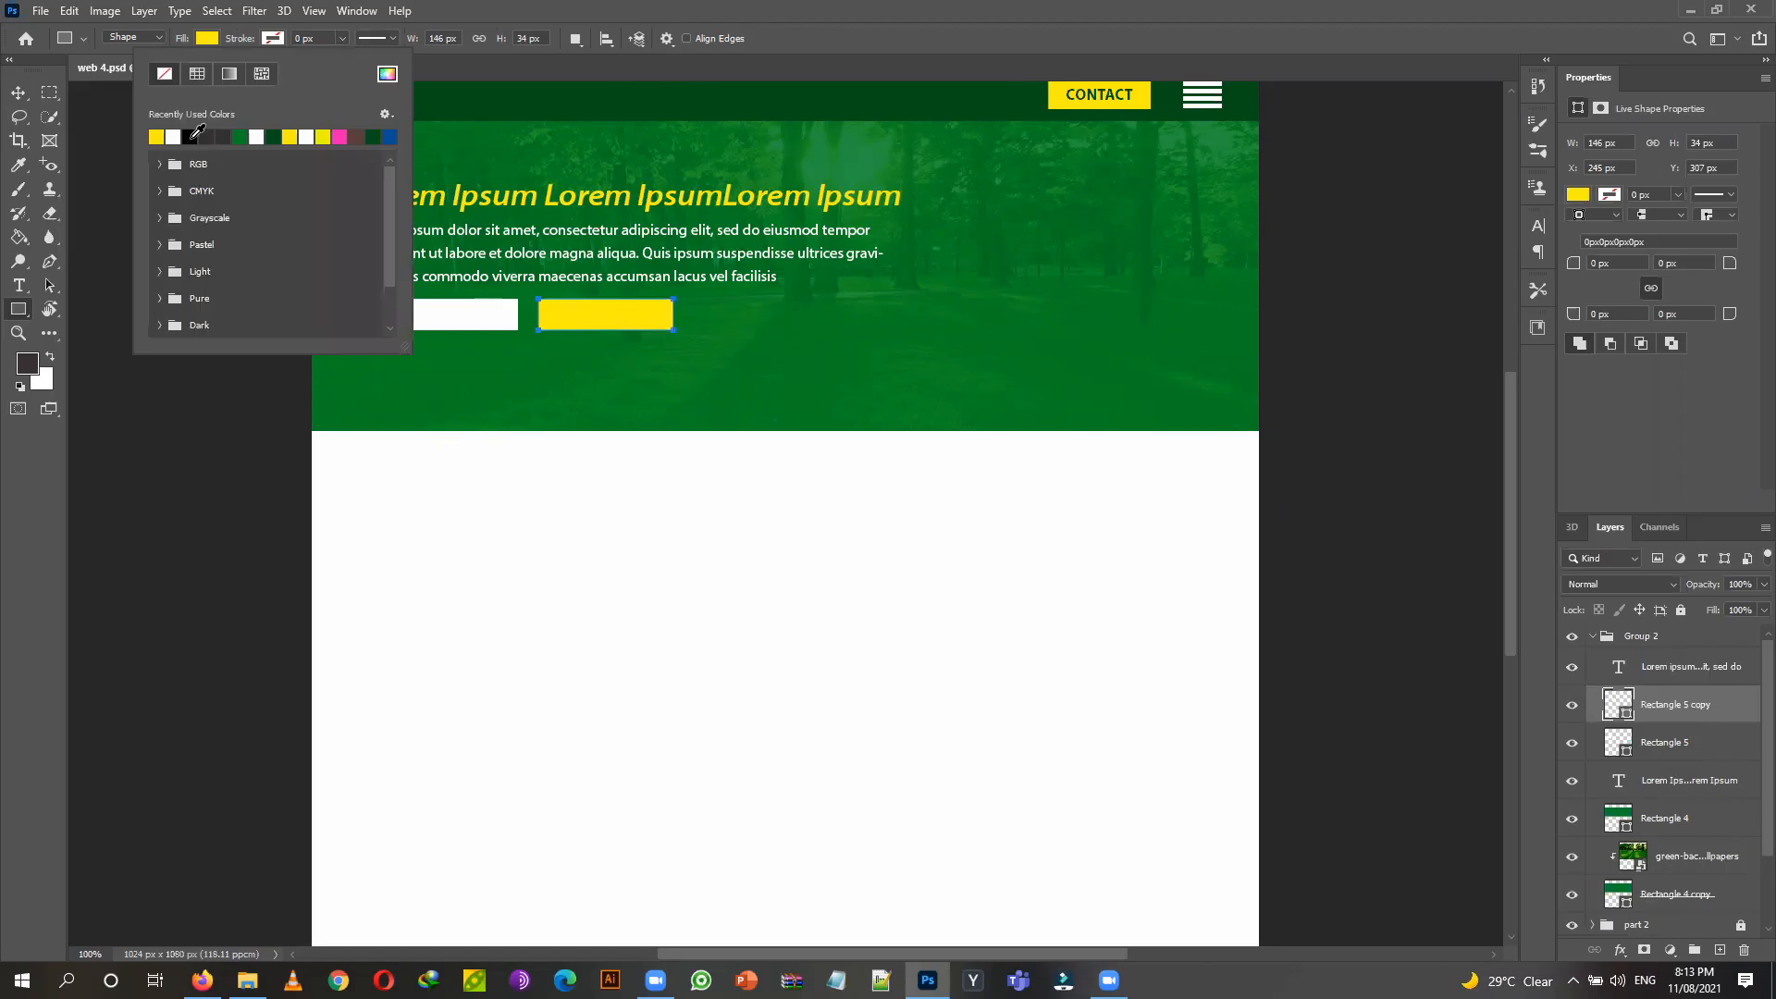
pyautogui.click(389, 38)
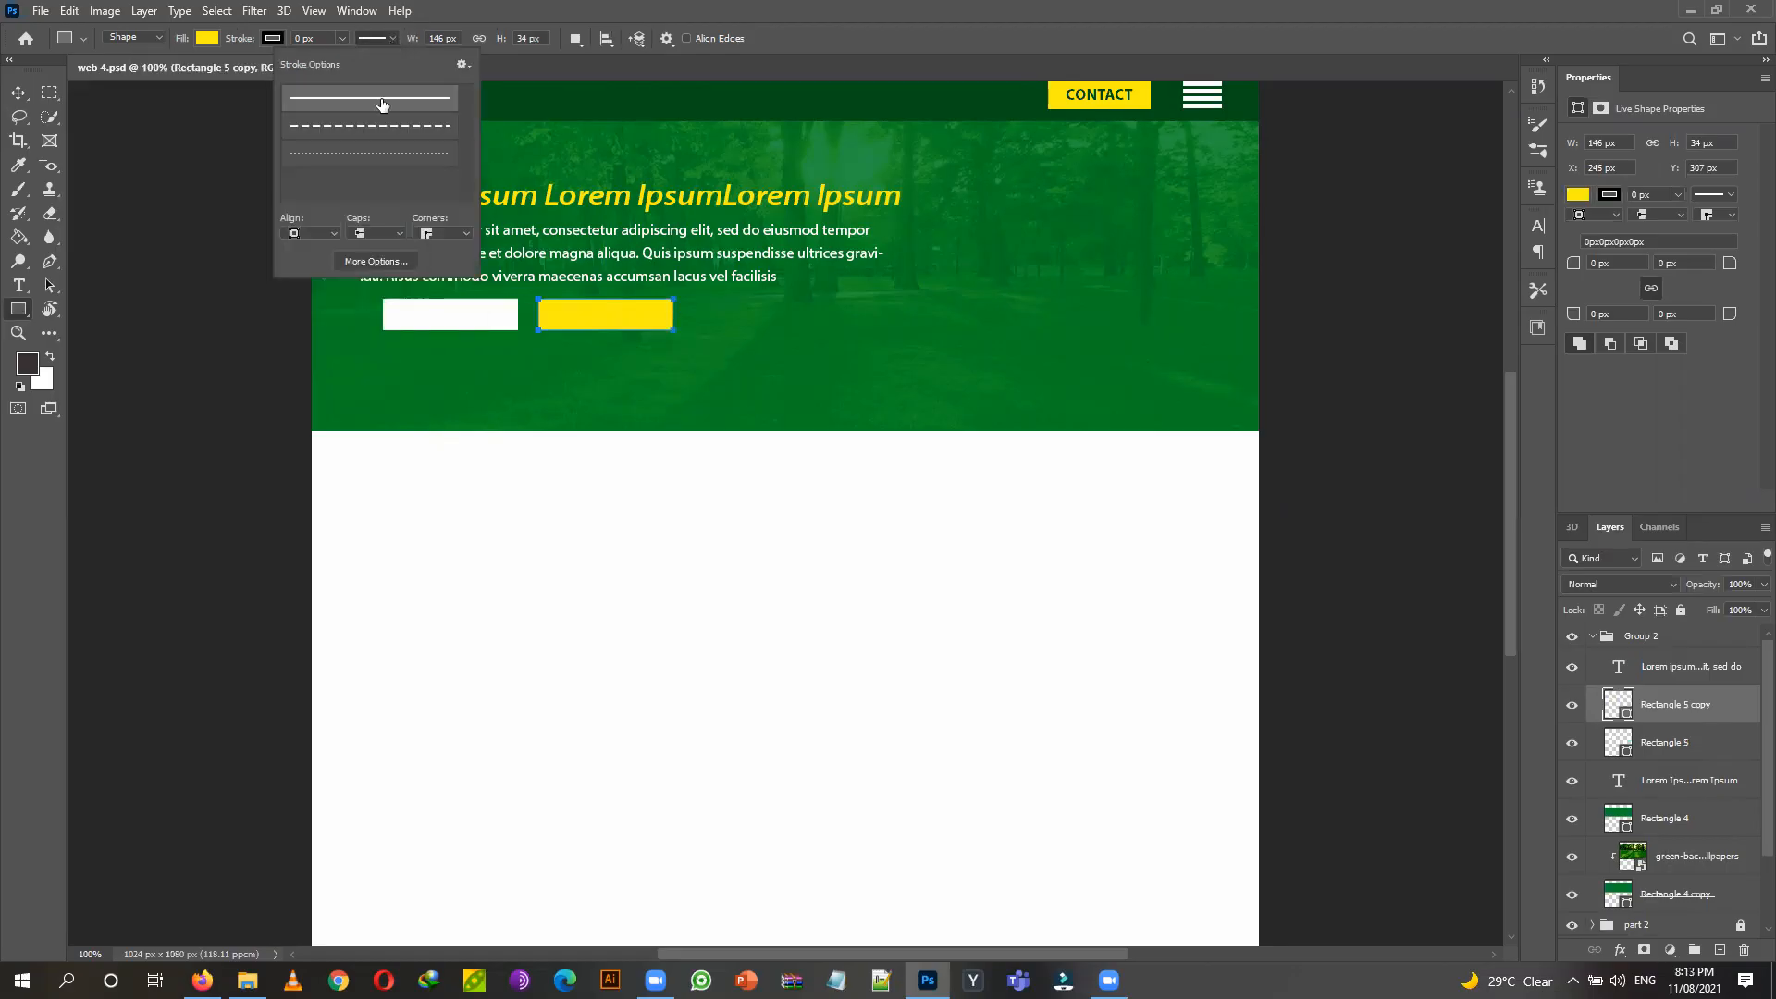
pyautogui.click(342, 38)
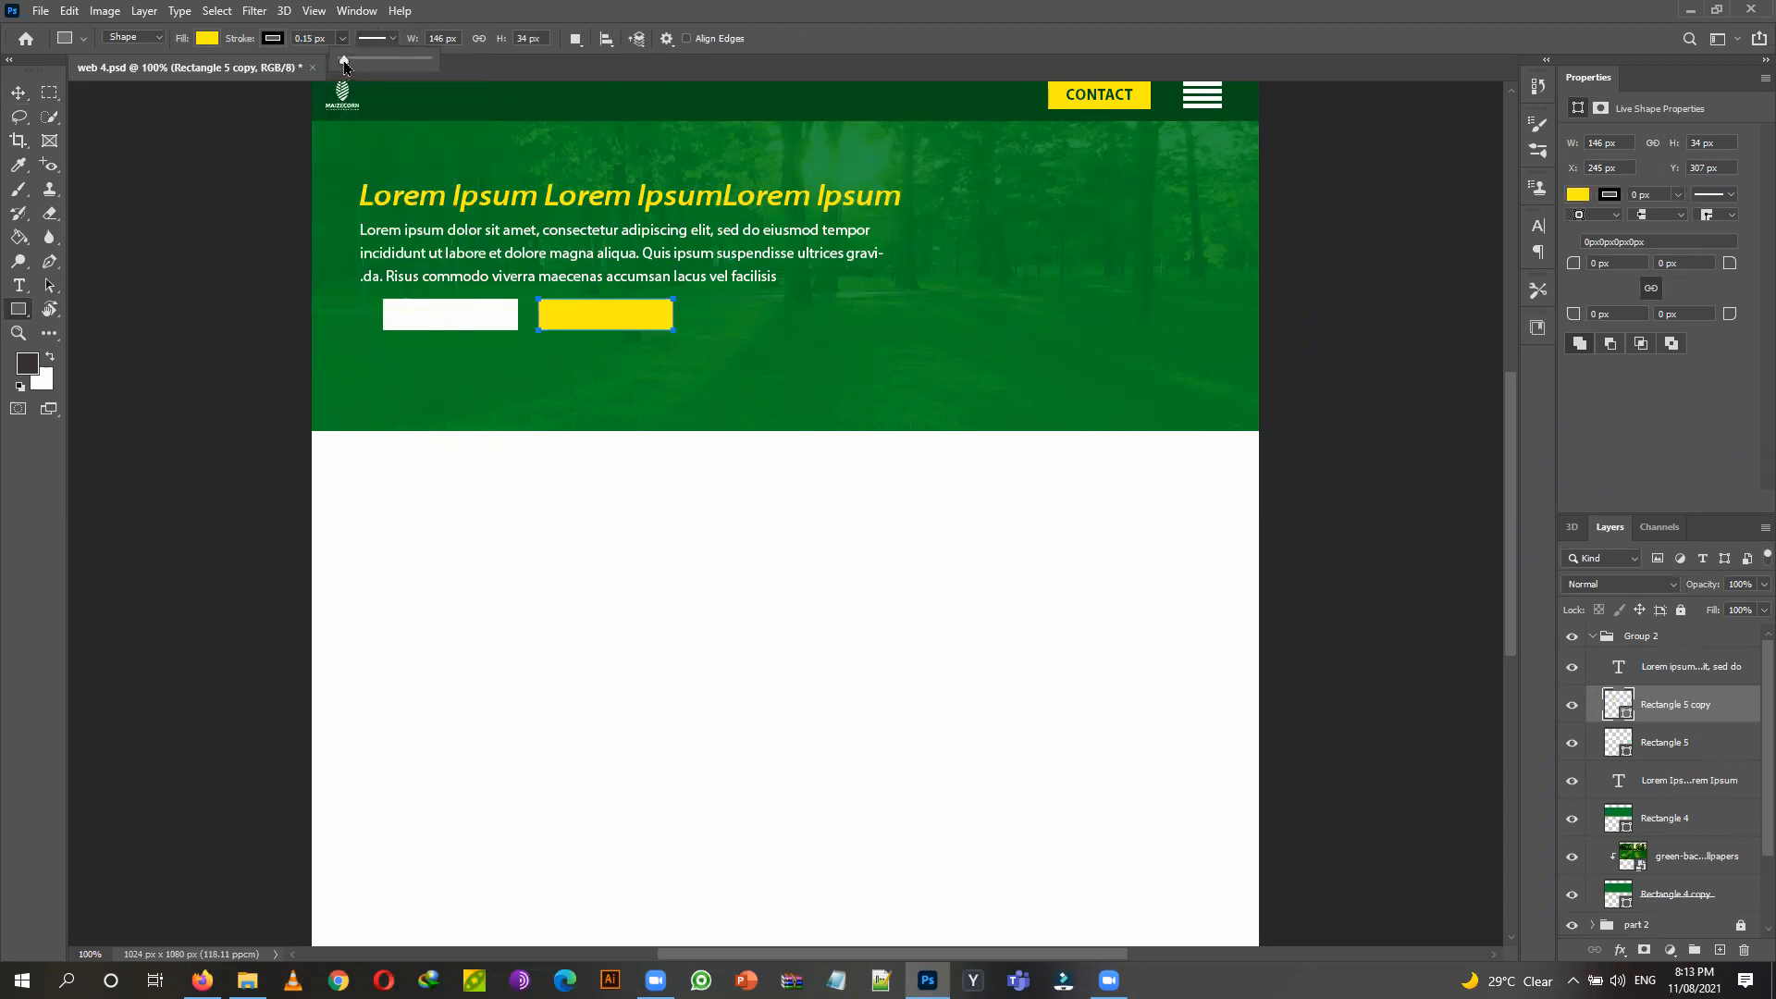
pyautogui.moveTo(349, 65); pyautogui.dragTo(352, 67)
pyautogui.press('v')
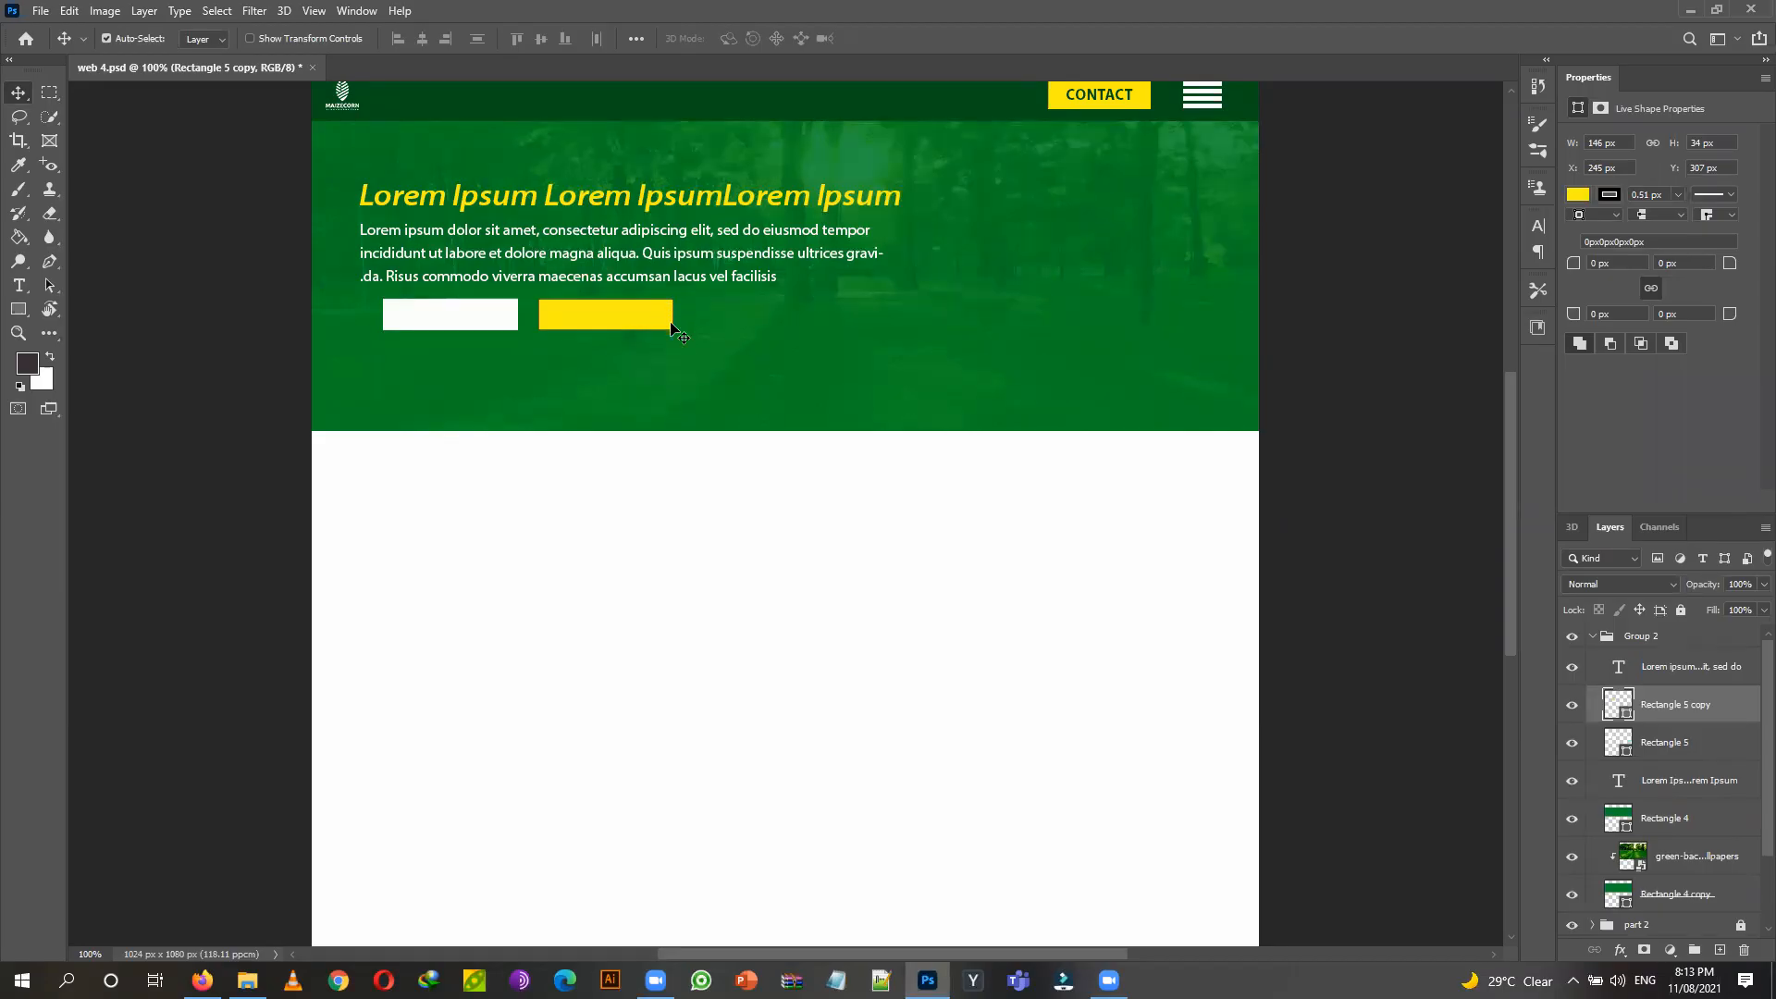
# Round all four corners of the yellow button rectangle to a 10 px radius.
pyautogui.hotkey('ctrl', '+')
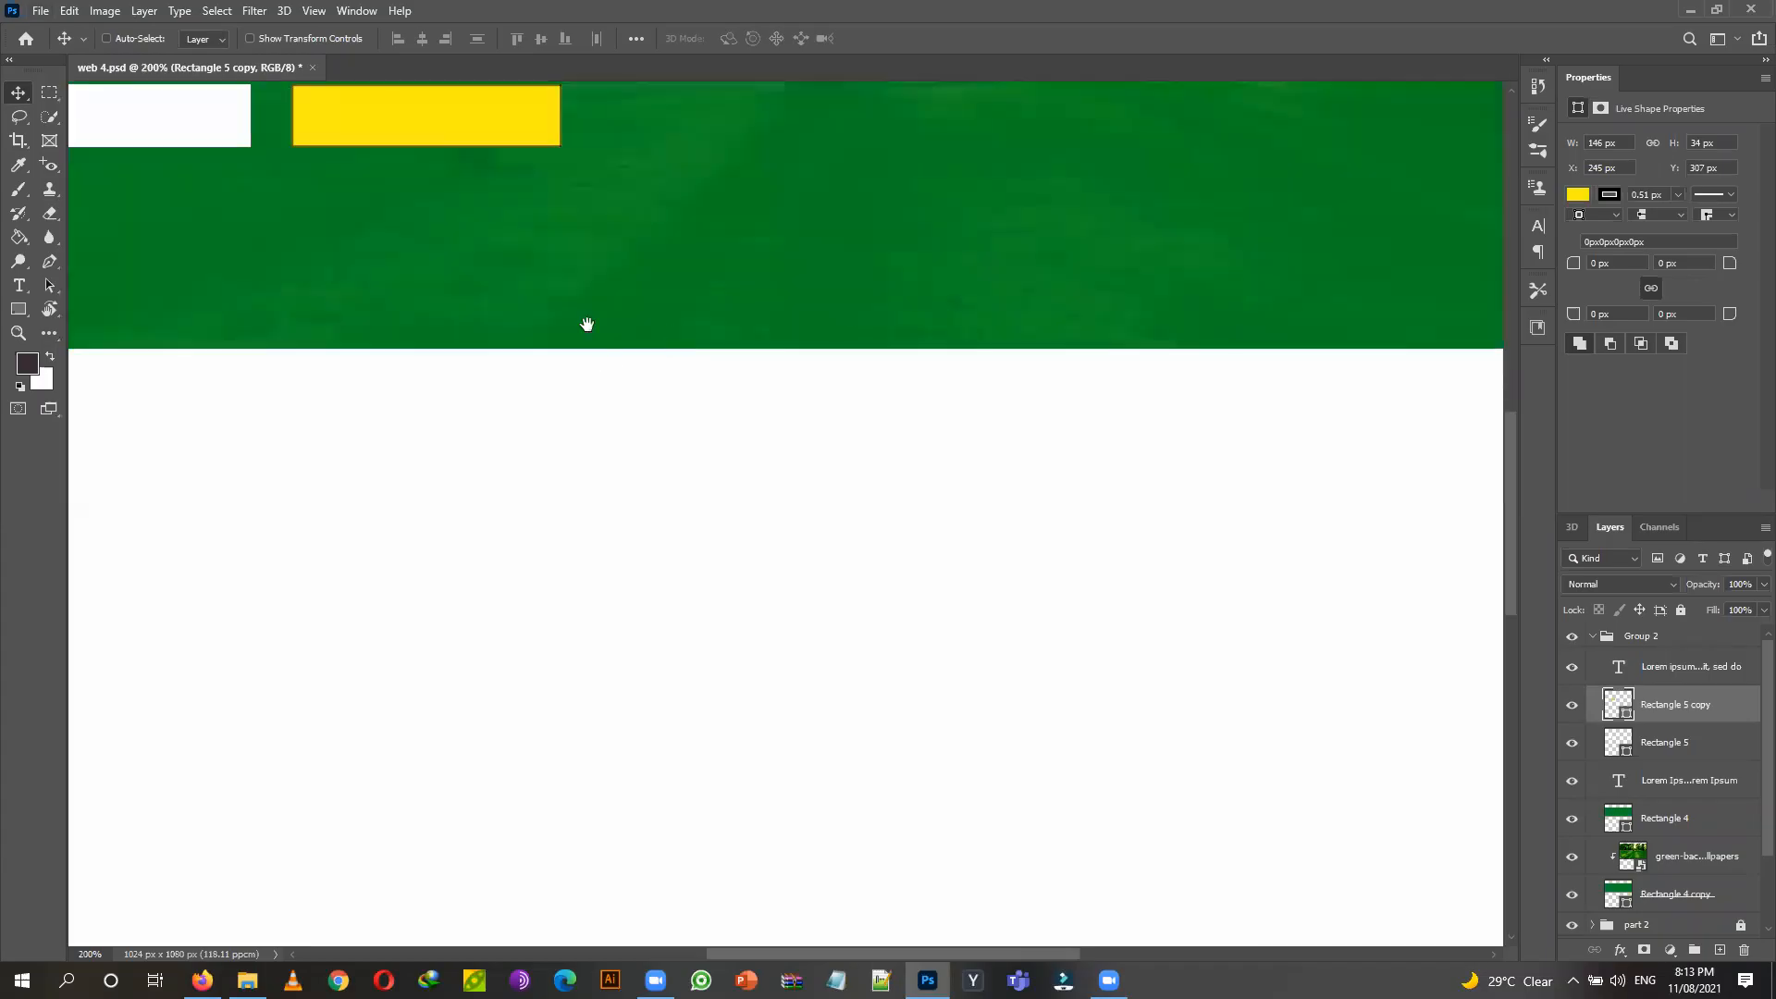
pyautogui.scroll(5, 758, 567)
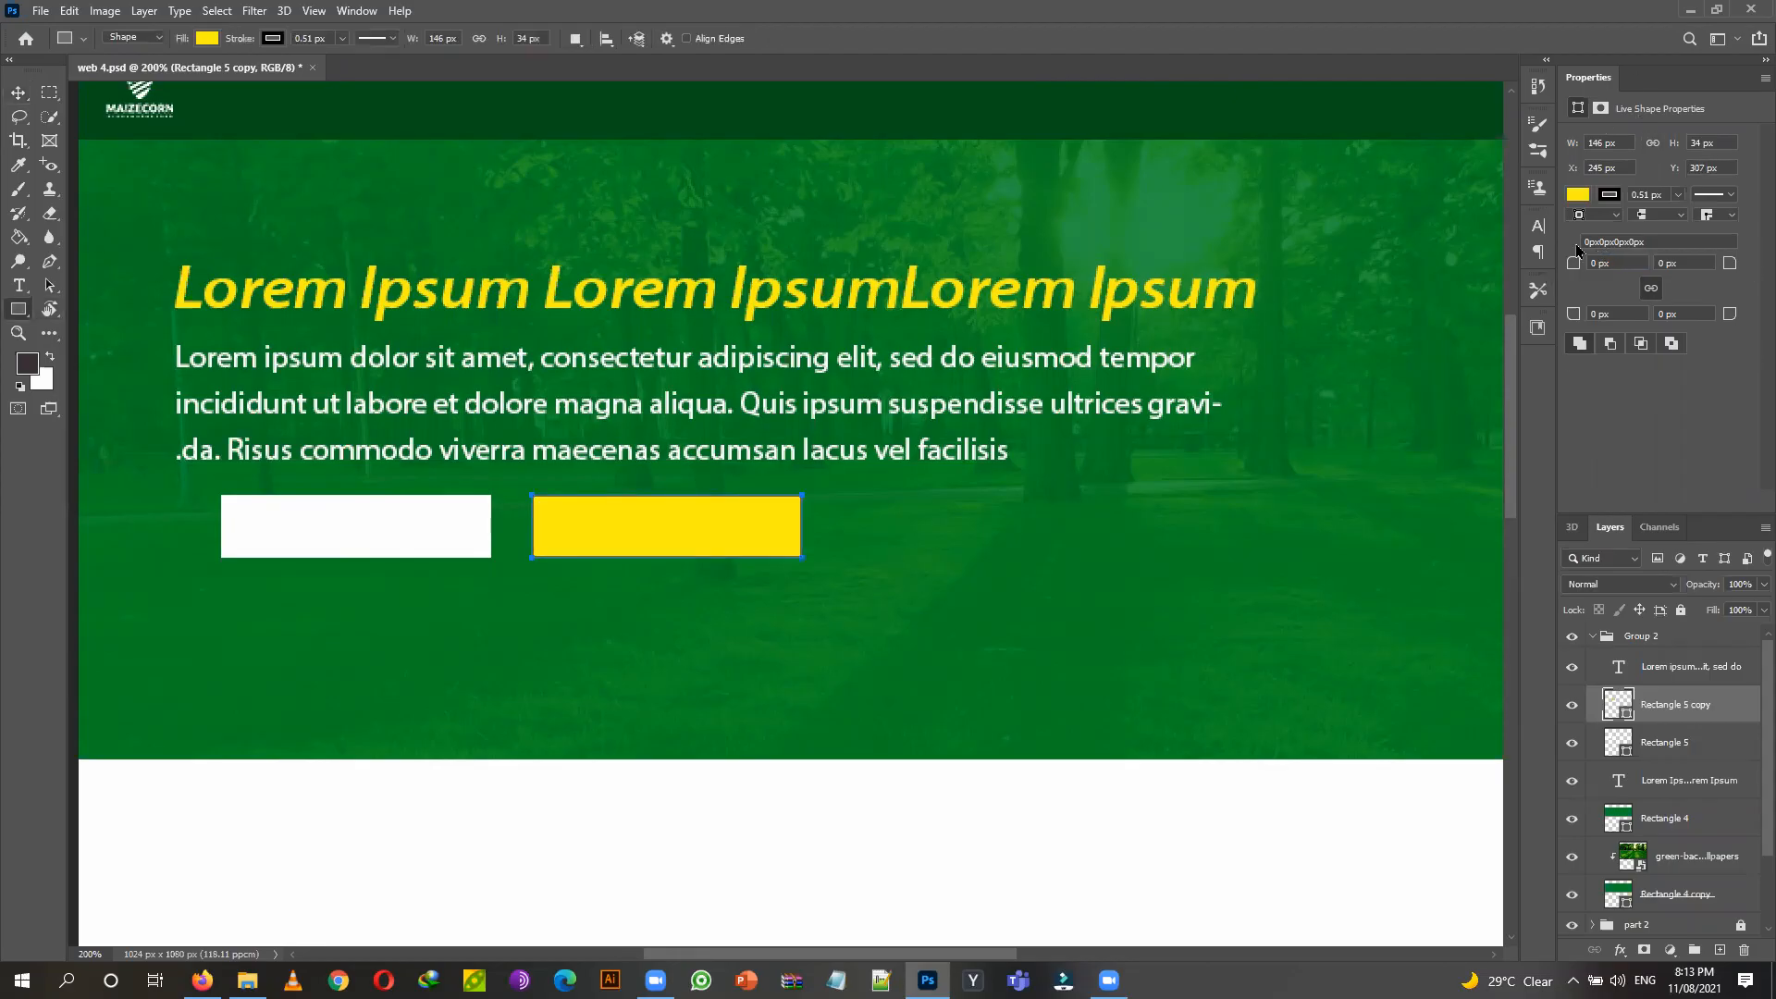
pyautogui.click(1603, 263)
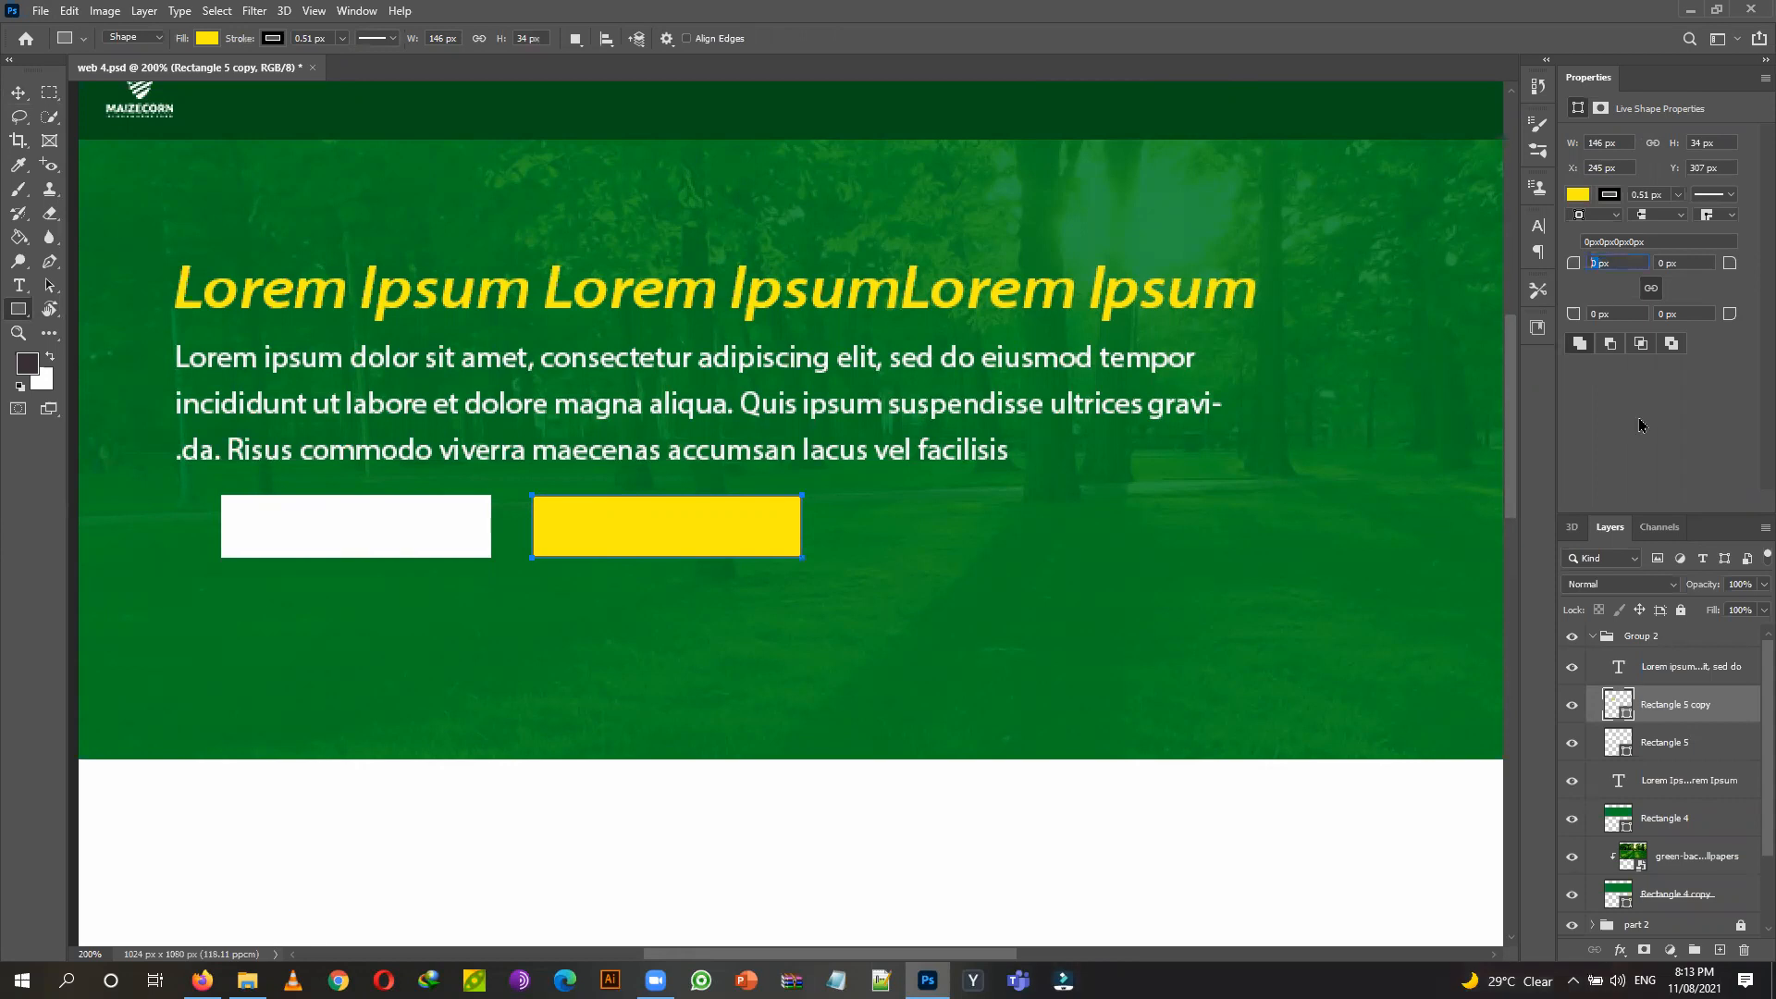
pyautogui.write('4')
pyautogui.click(1684, 313)
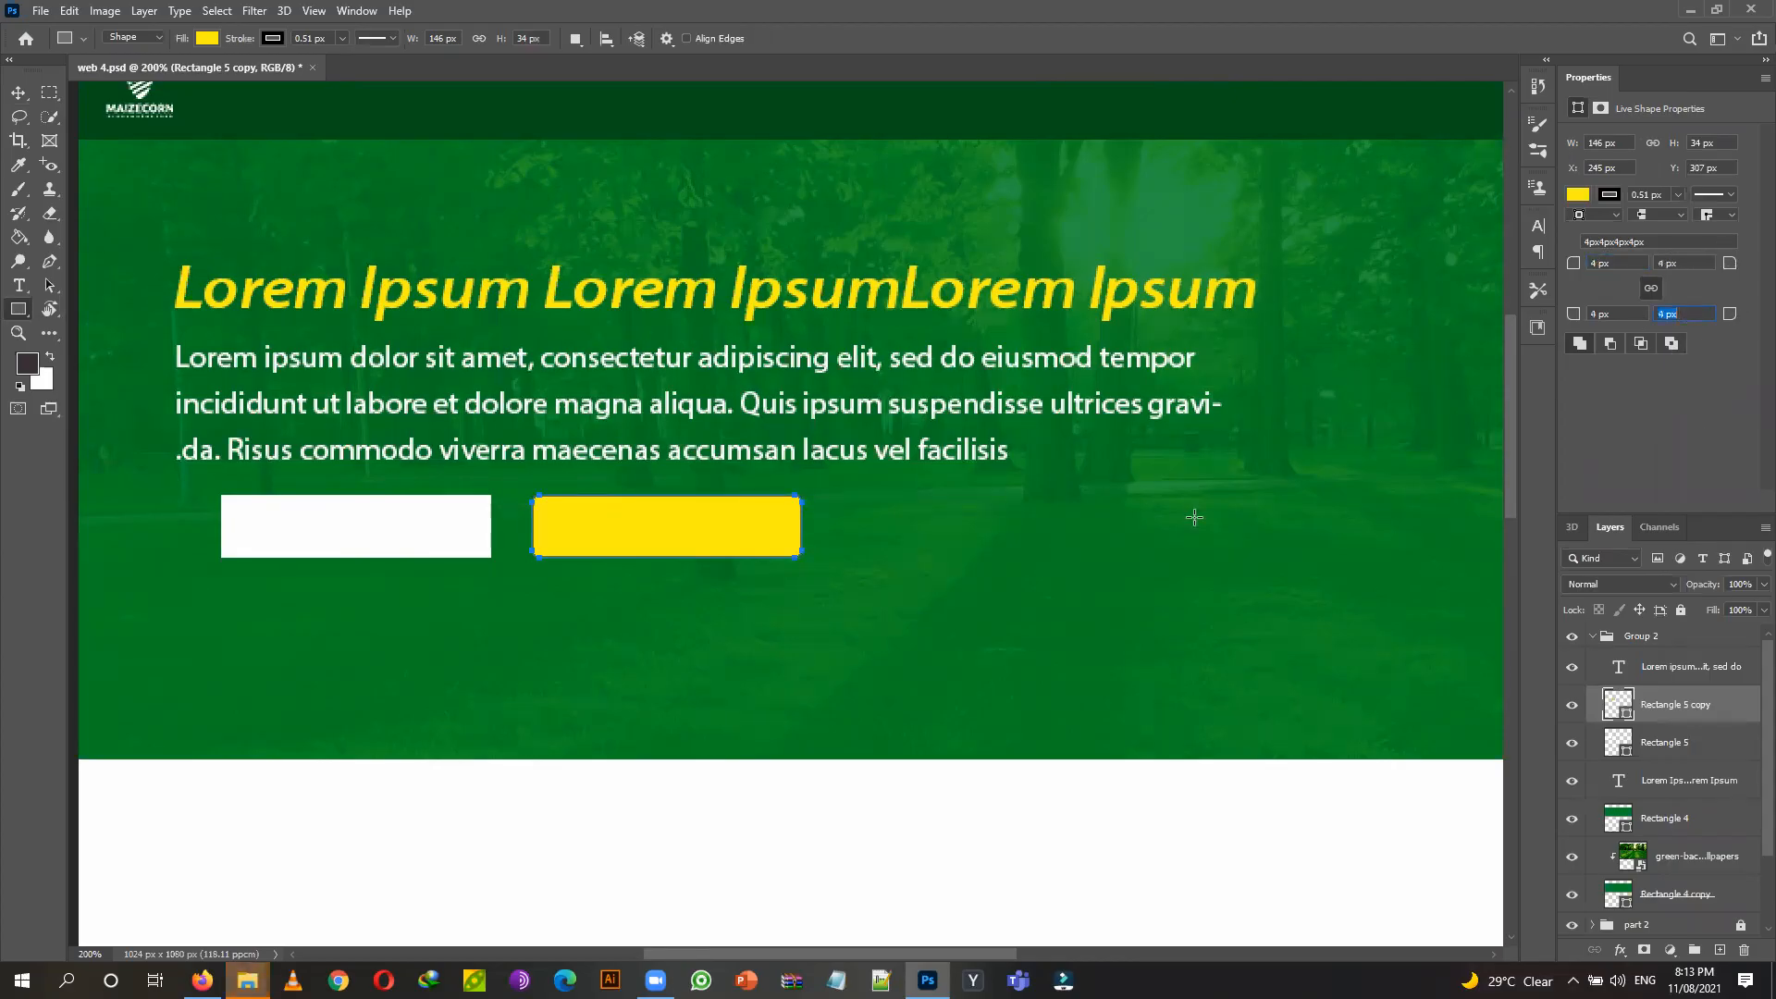
pyautogui.click(18, 92)
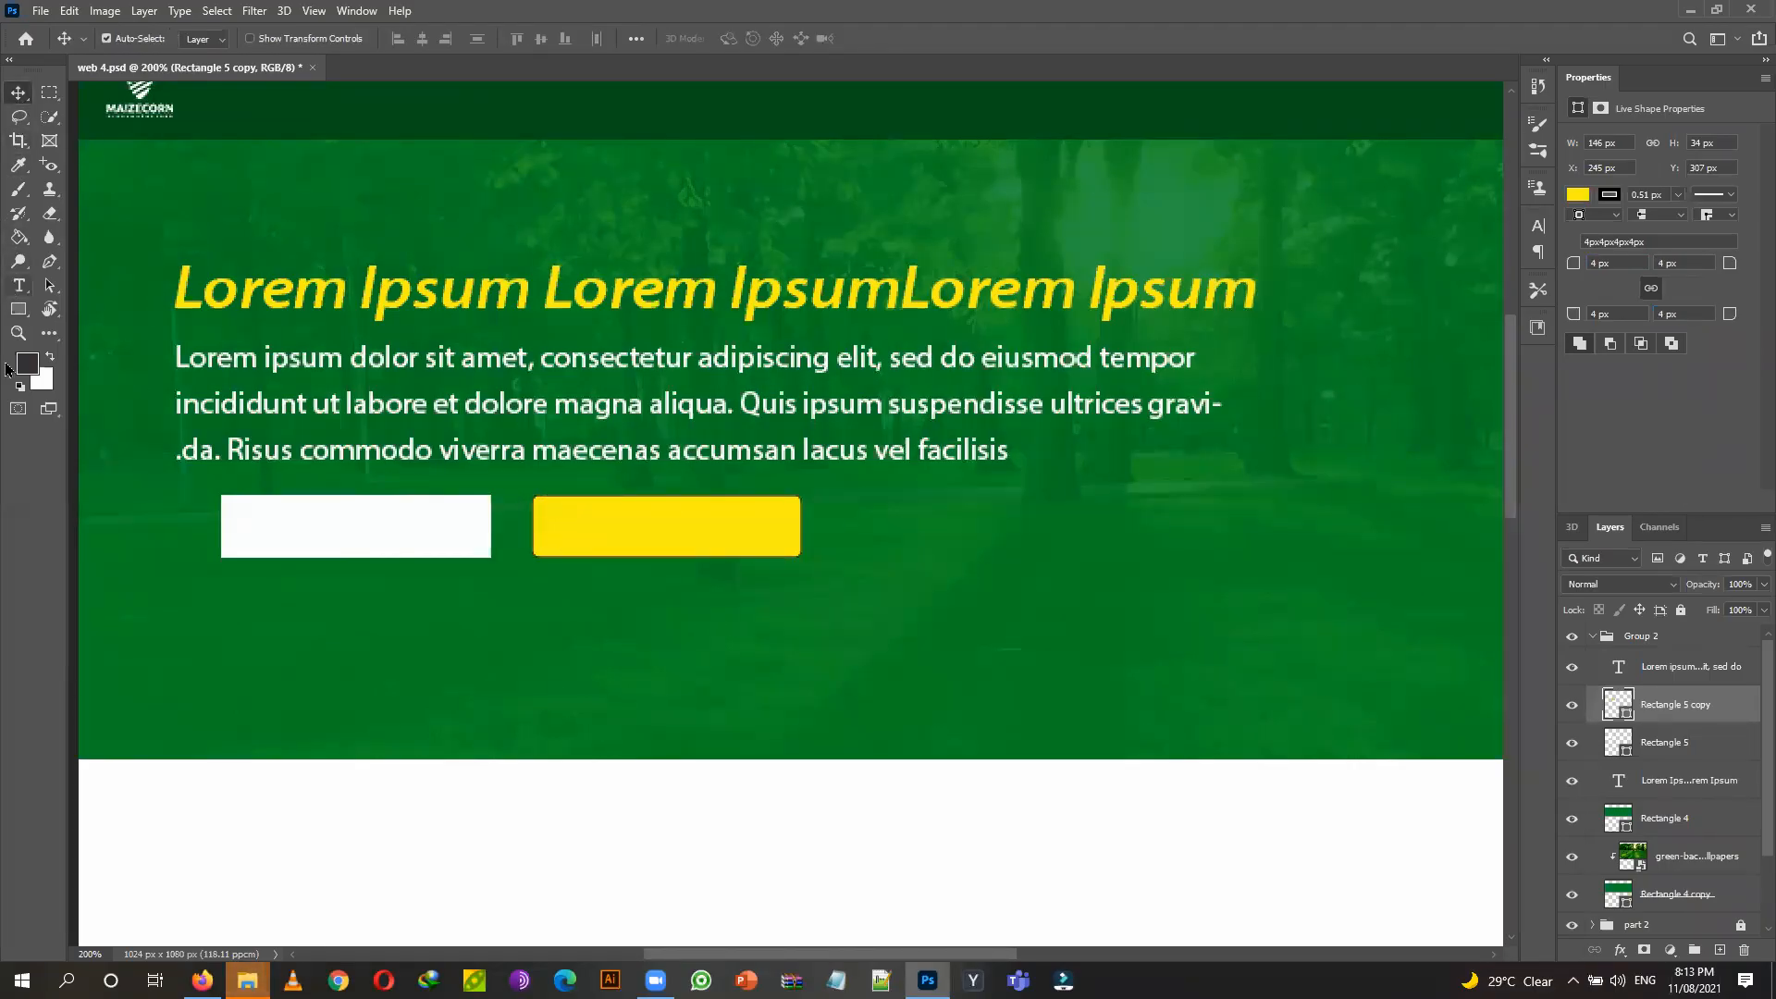
pyautogui.click(19, 309)
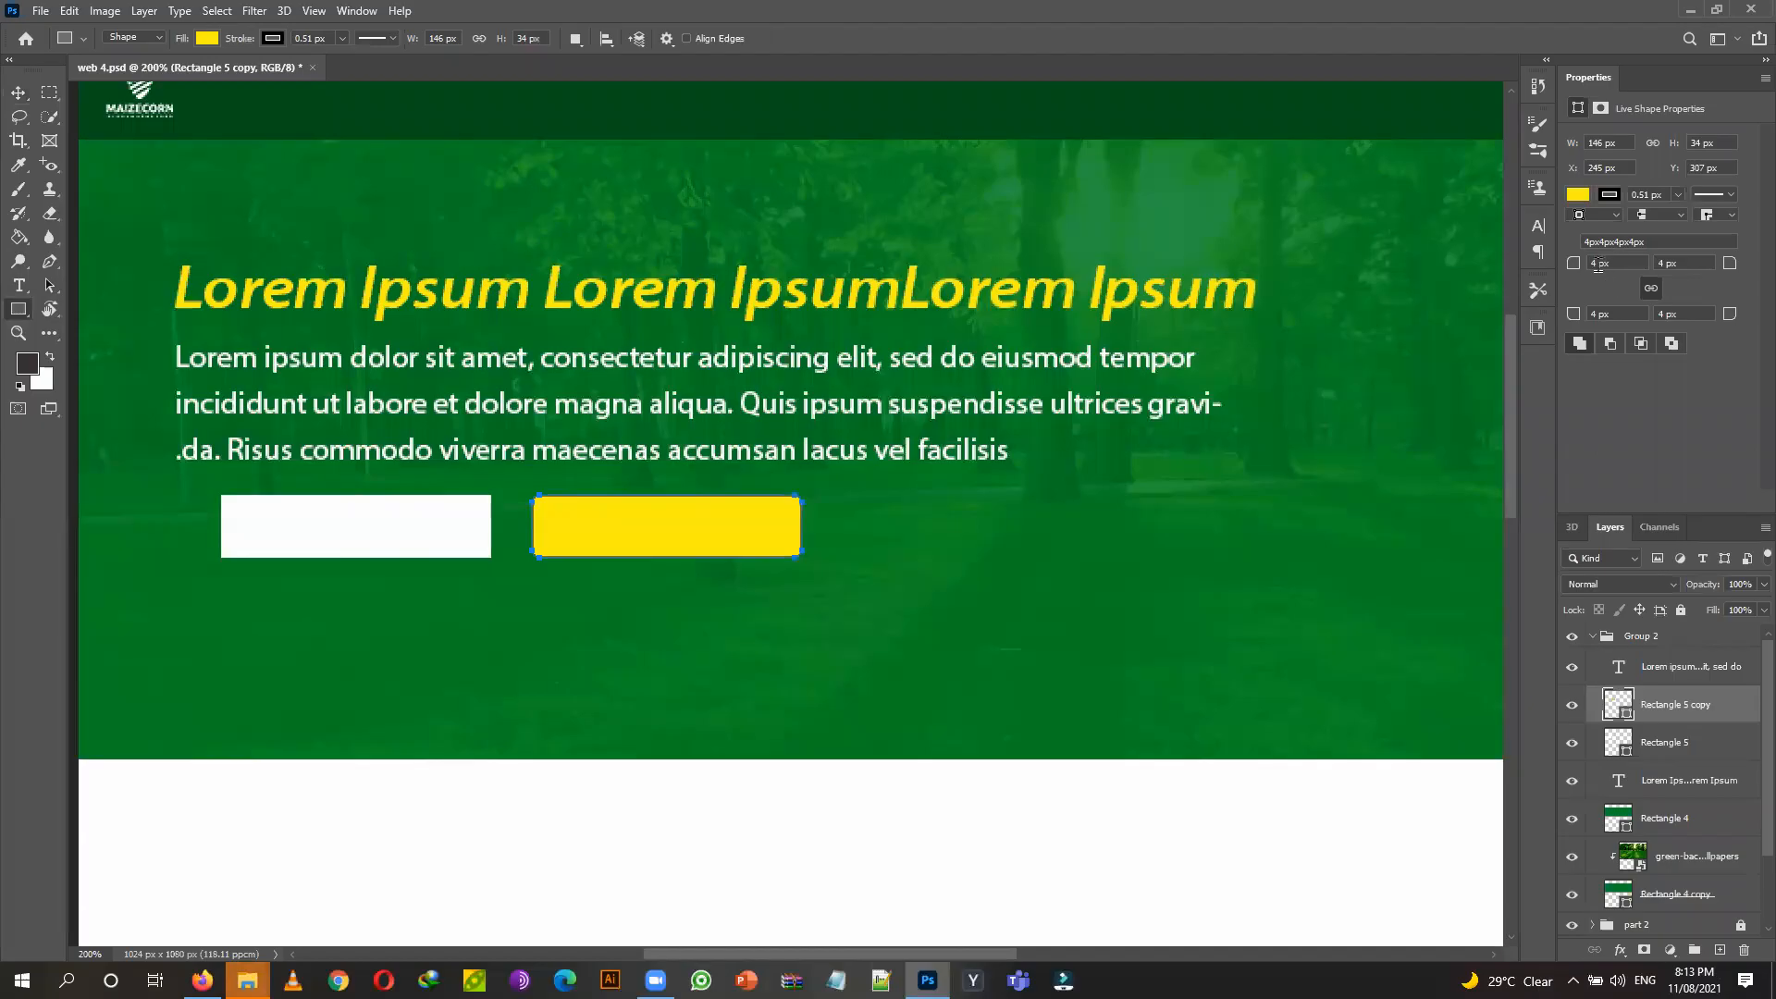
pyautogui.write('10')
pyautogui.press('Return')
pyautogui.click(19, 93)
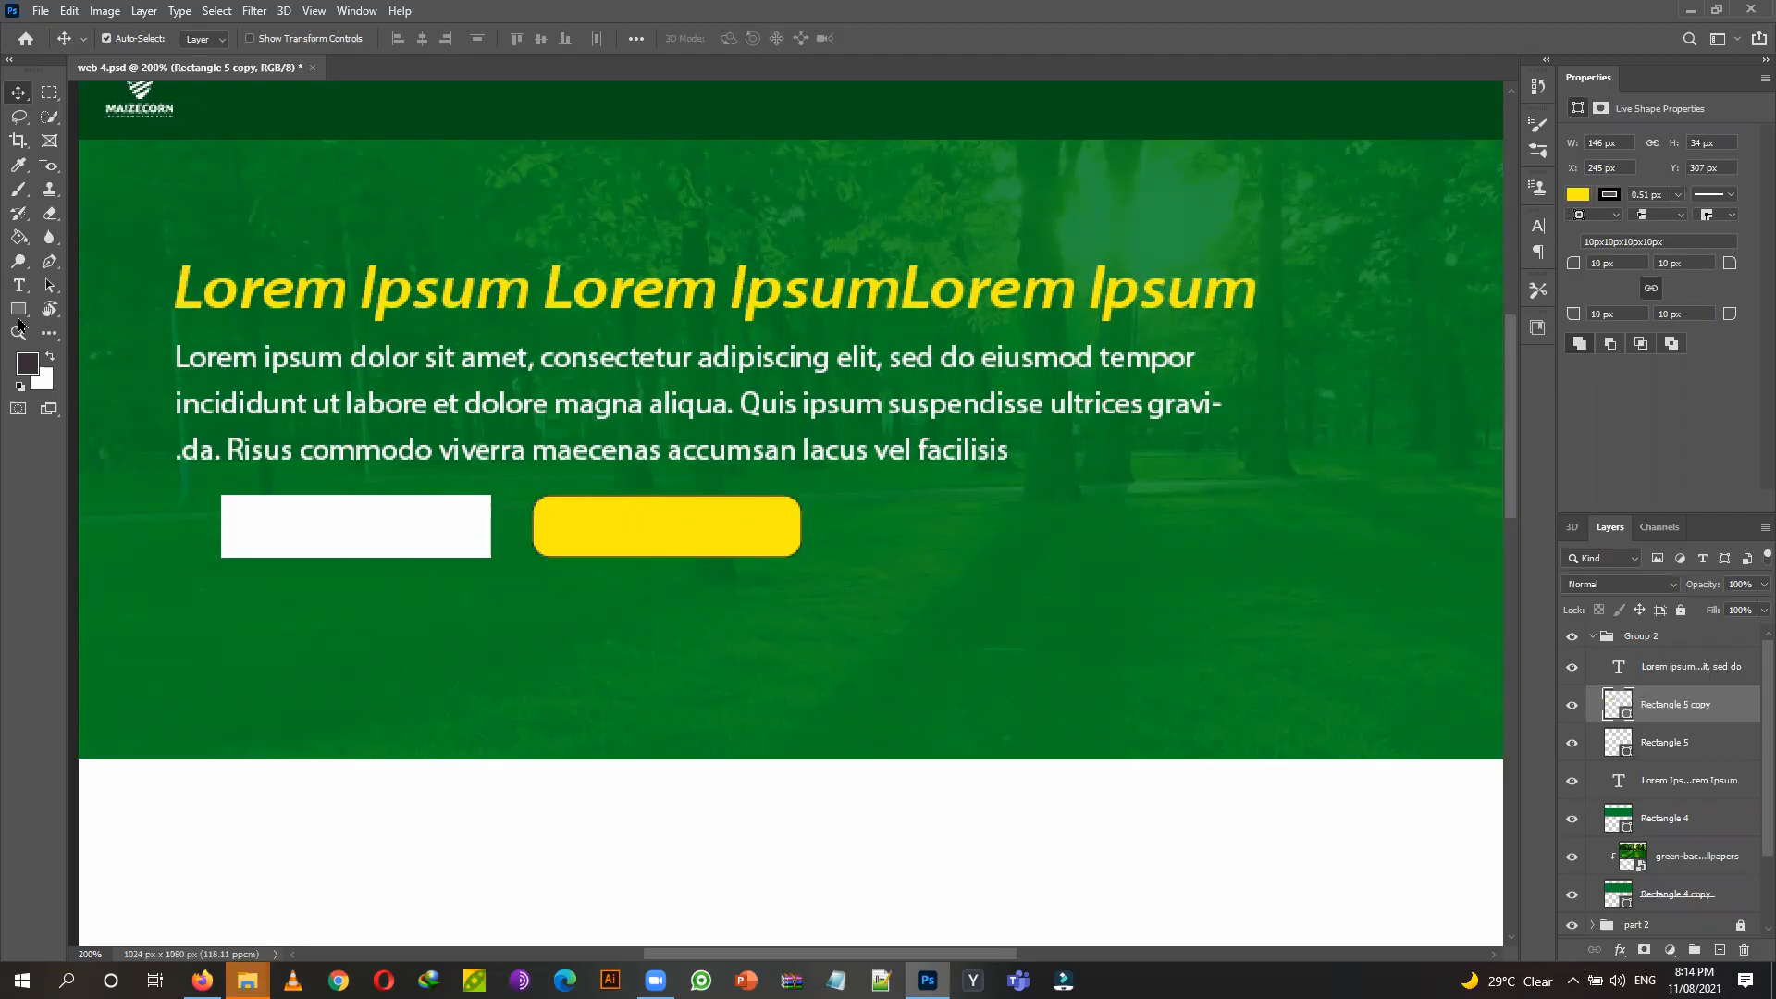
pyautogui.click(18, 285)
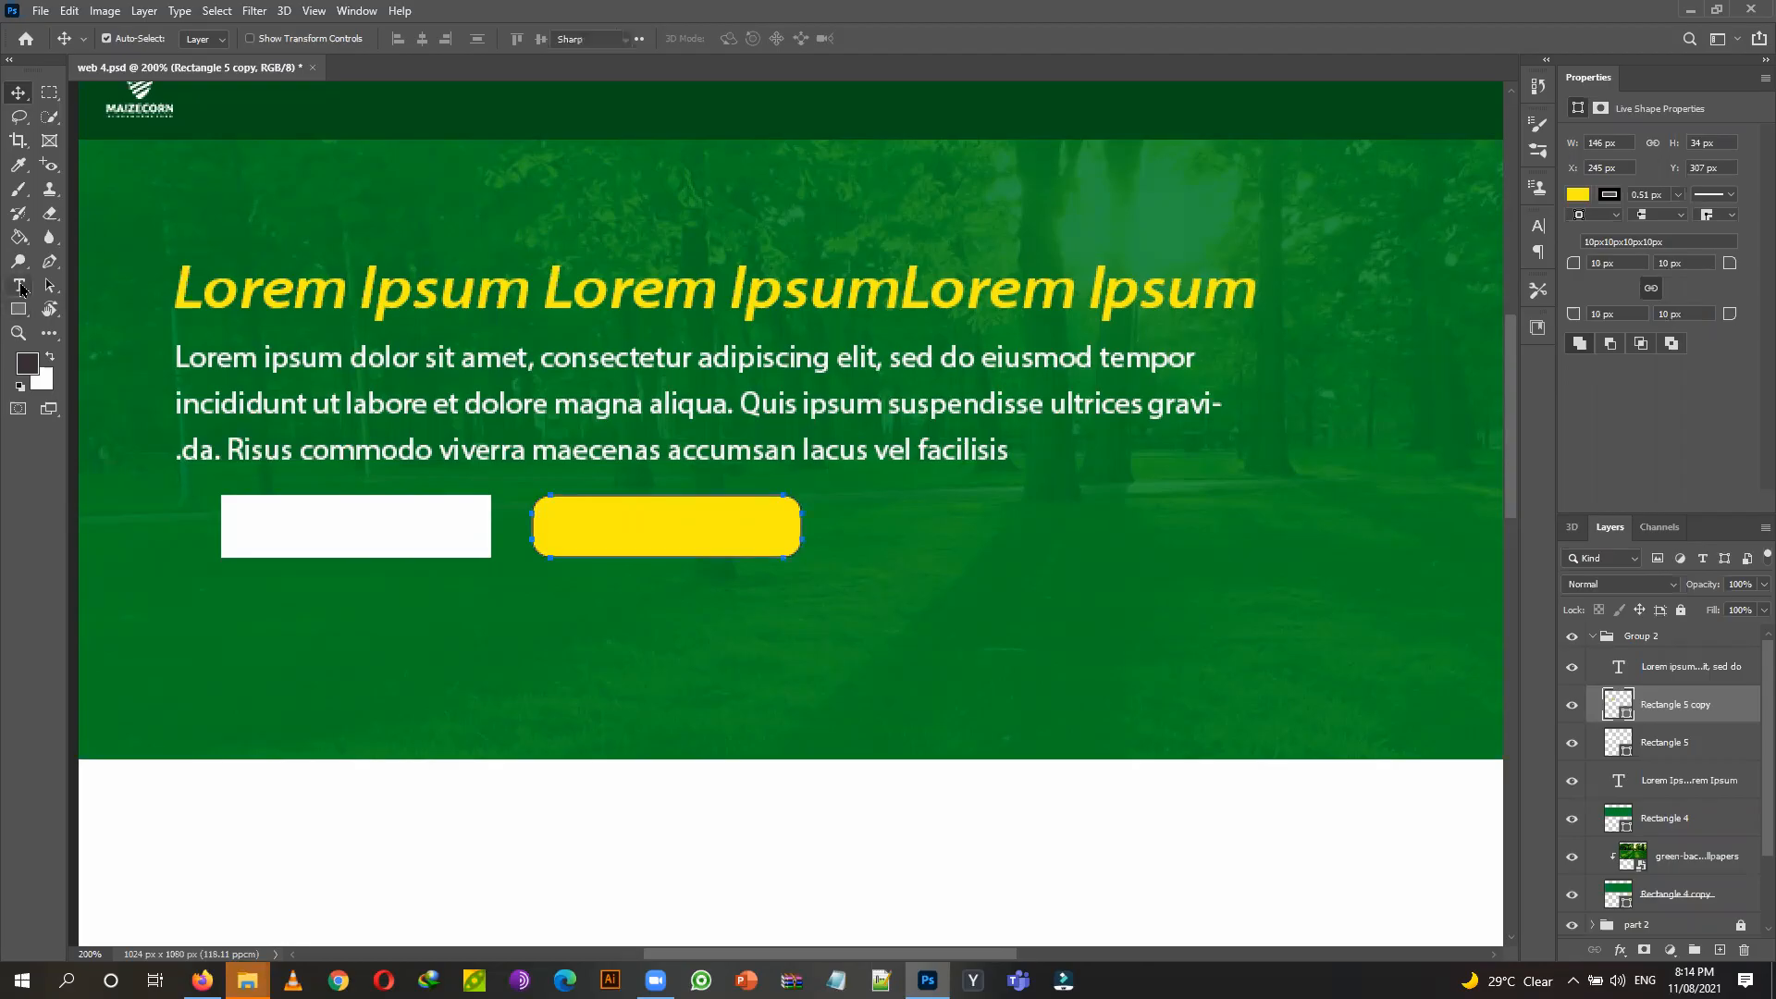
# Add a 'Lorem Ipsum' placeholder text layer and move it onto the white button.
pyautogui.click(453, 695)
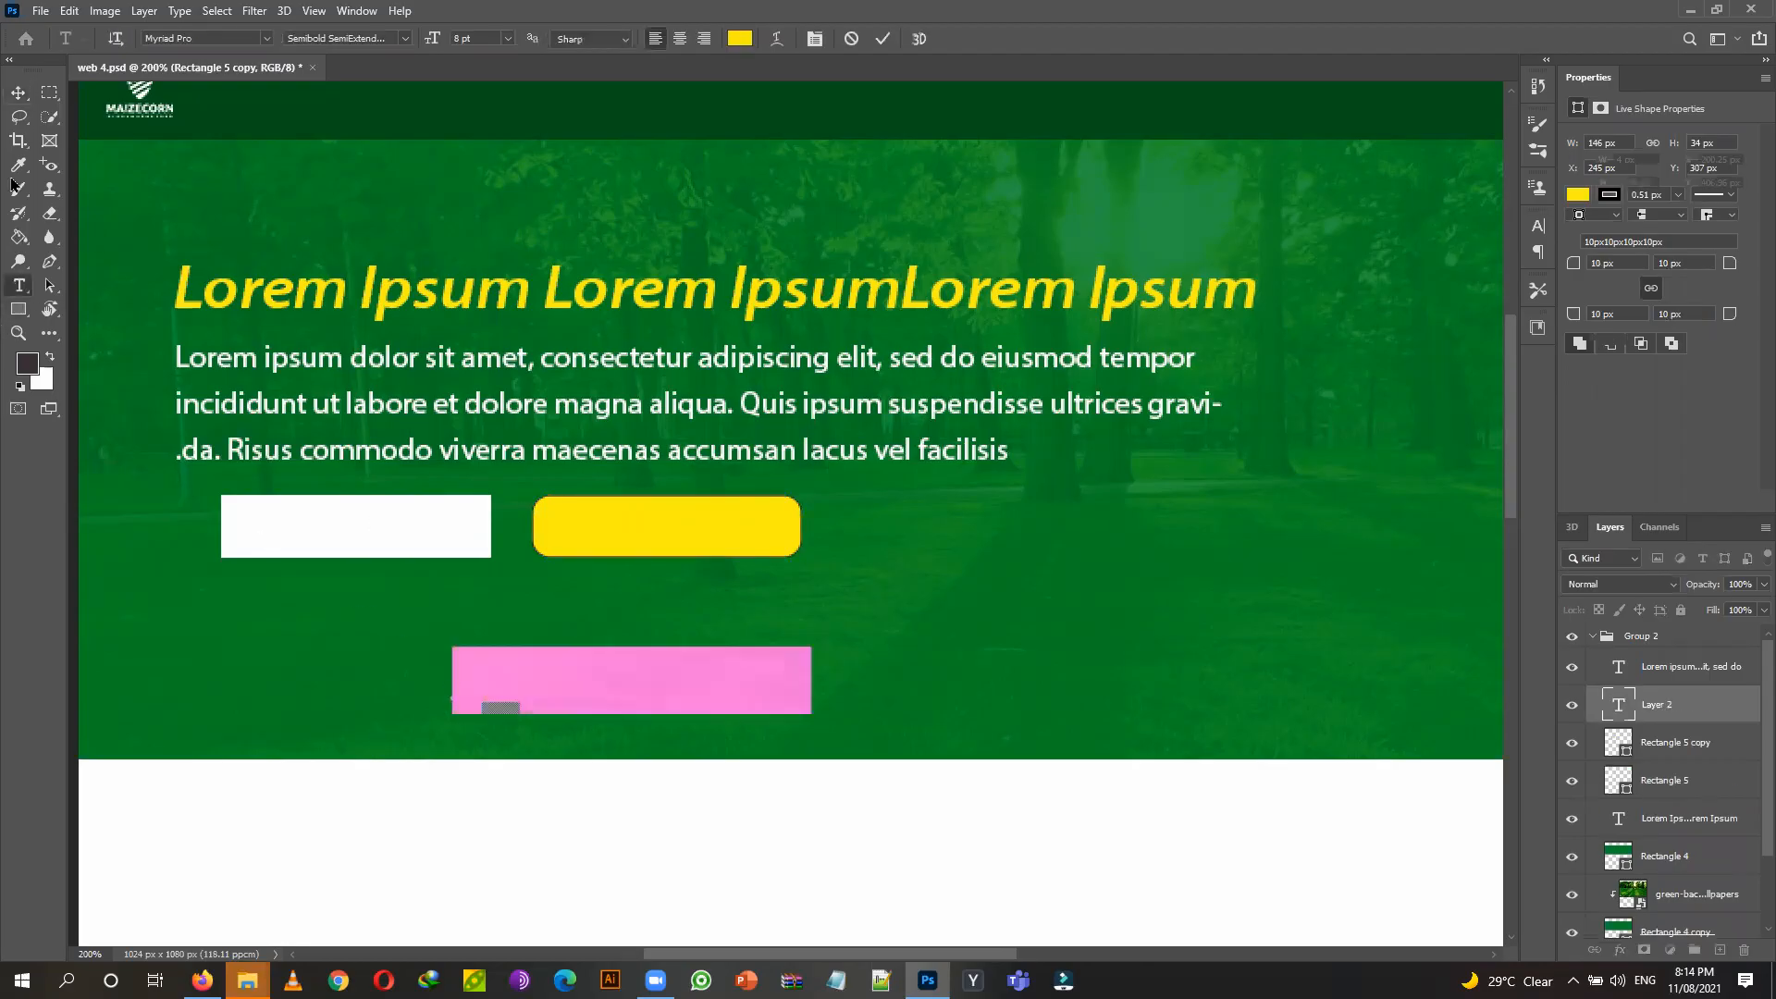
pyautogui.click(18, 92)
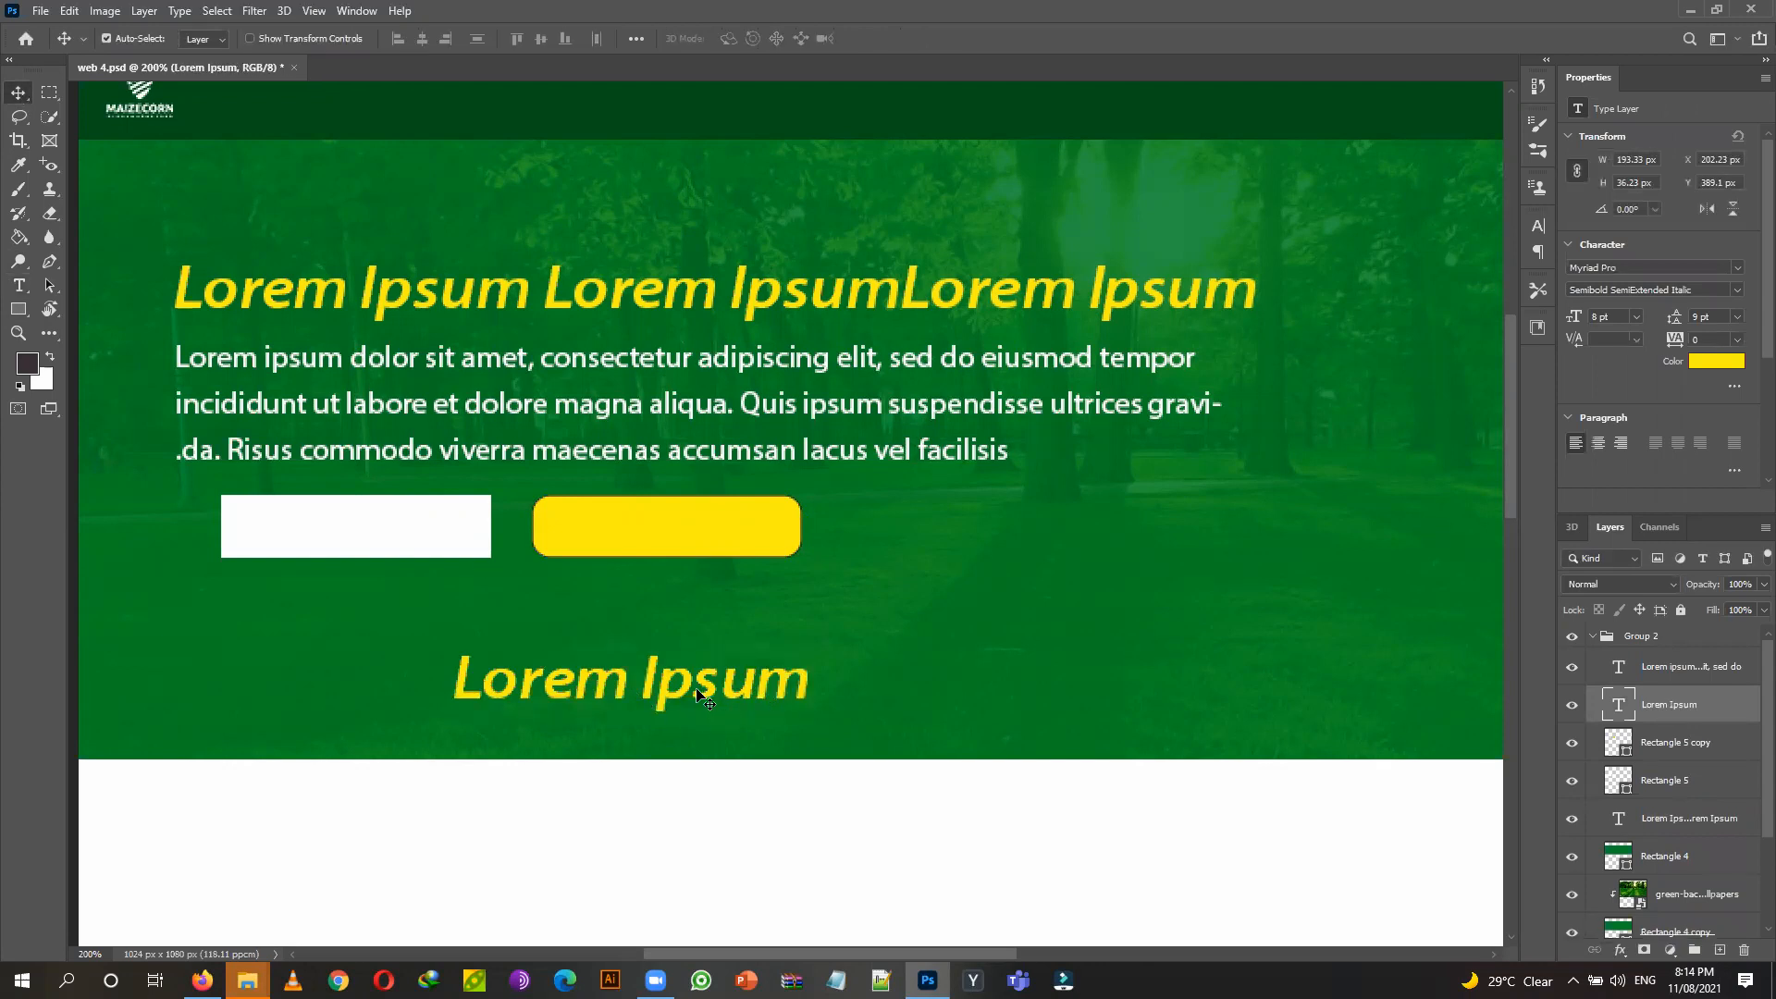
pyautogui.moveTo(701, 696); pyautogui.dragTo(426, 532)
pyautogui.click(20, 287)
# Set the button text size to 5 pt.
pyautogui.click(507, 39)
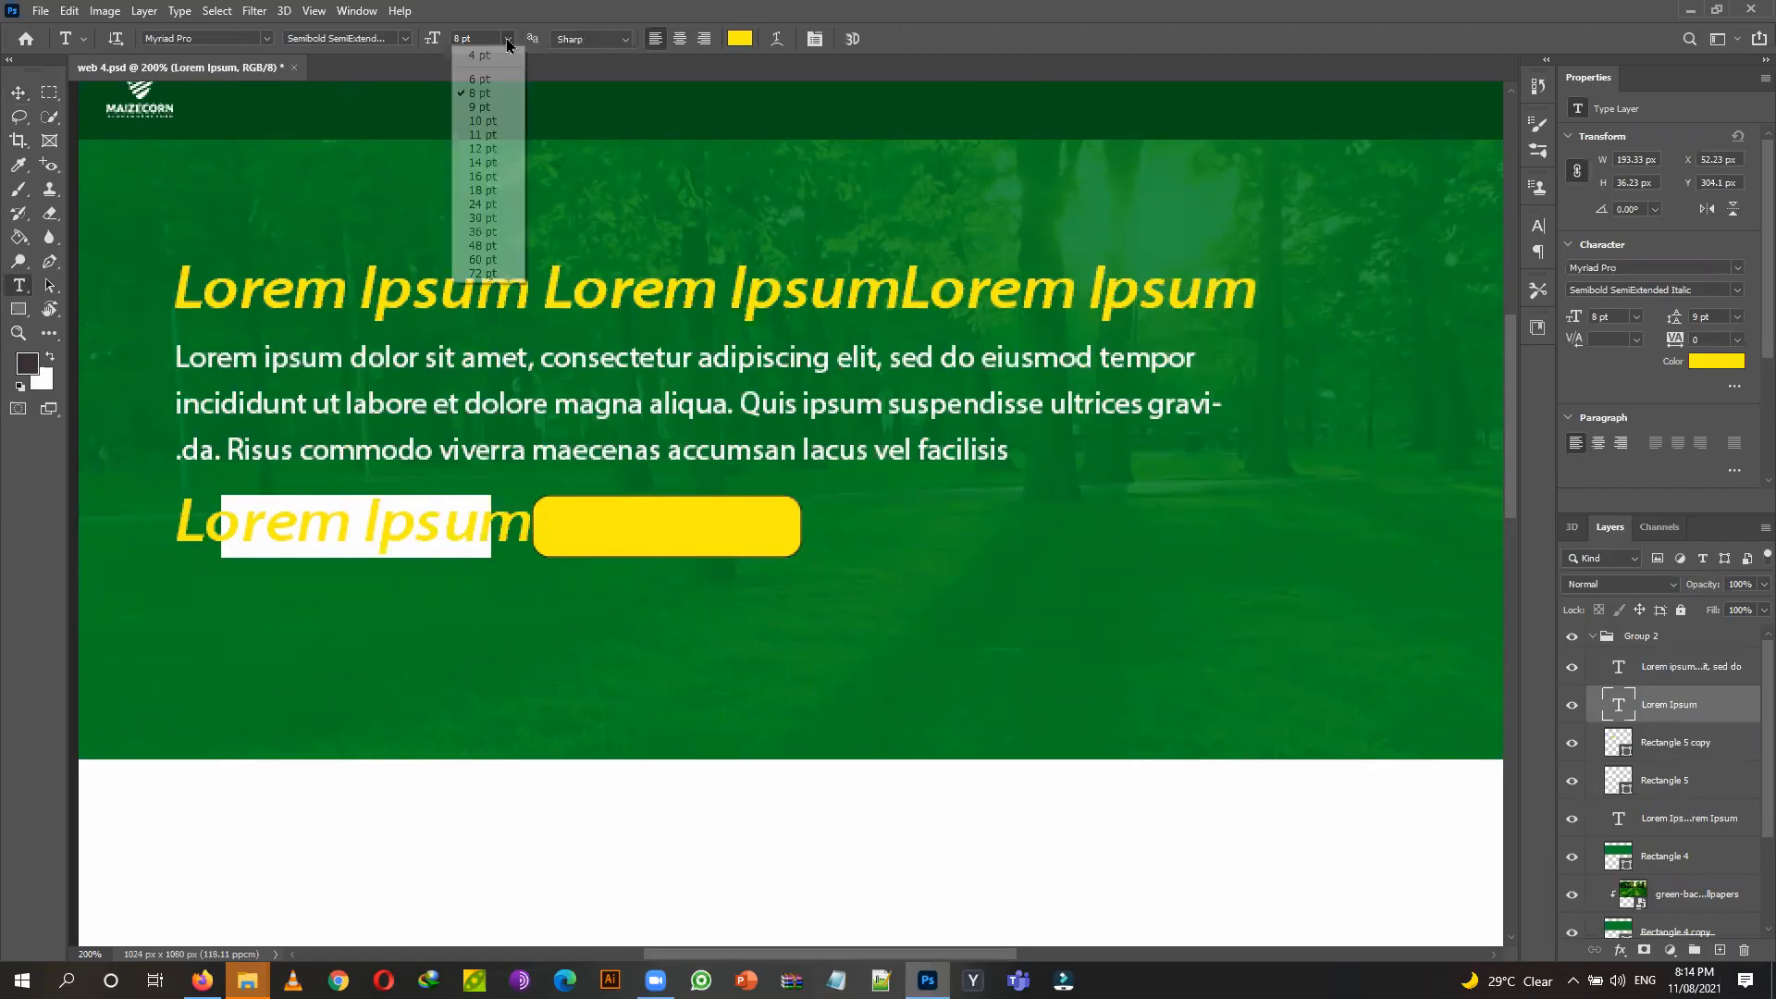
pyautogui.click(490, 56)
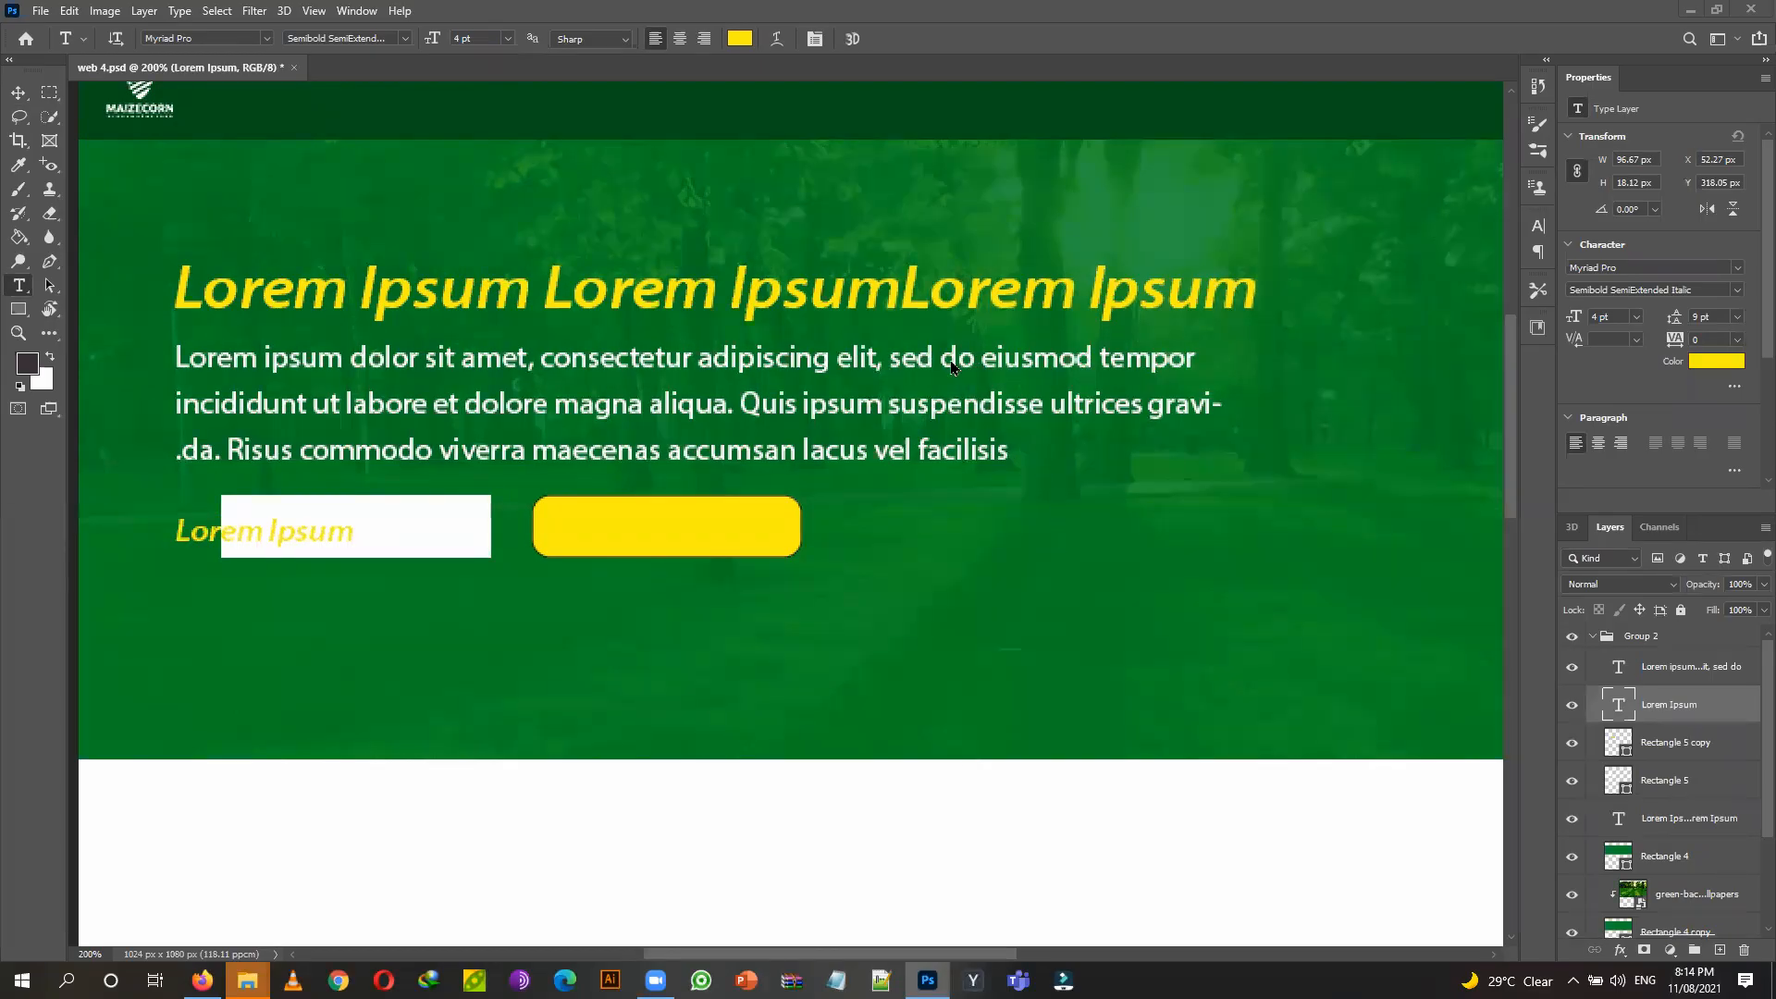
pyautogui.click(977, 261)
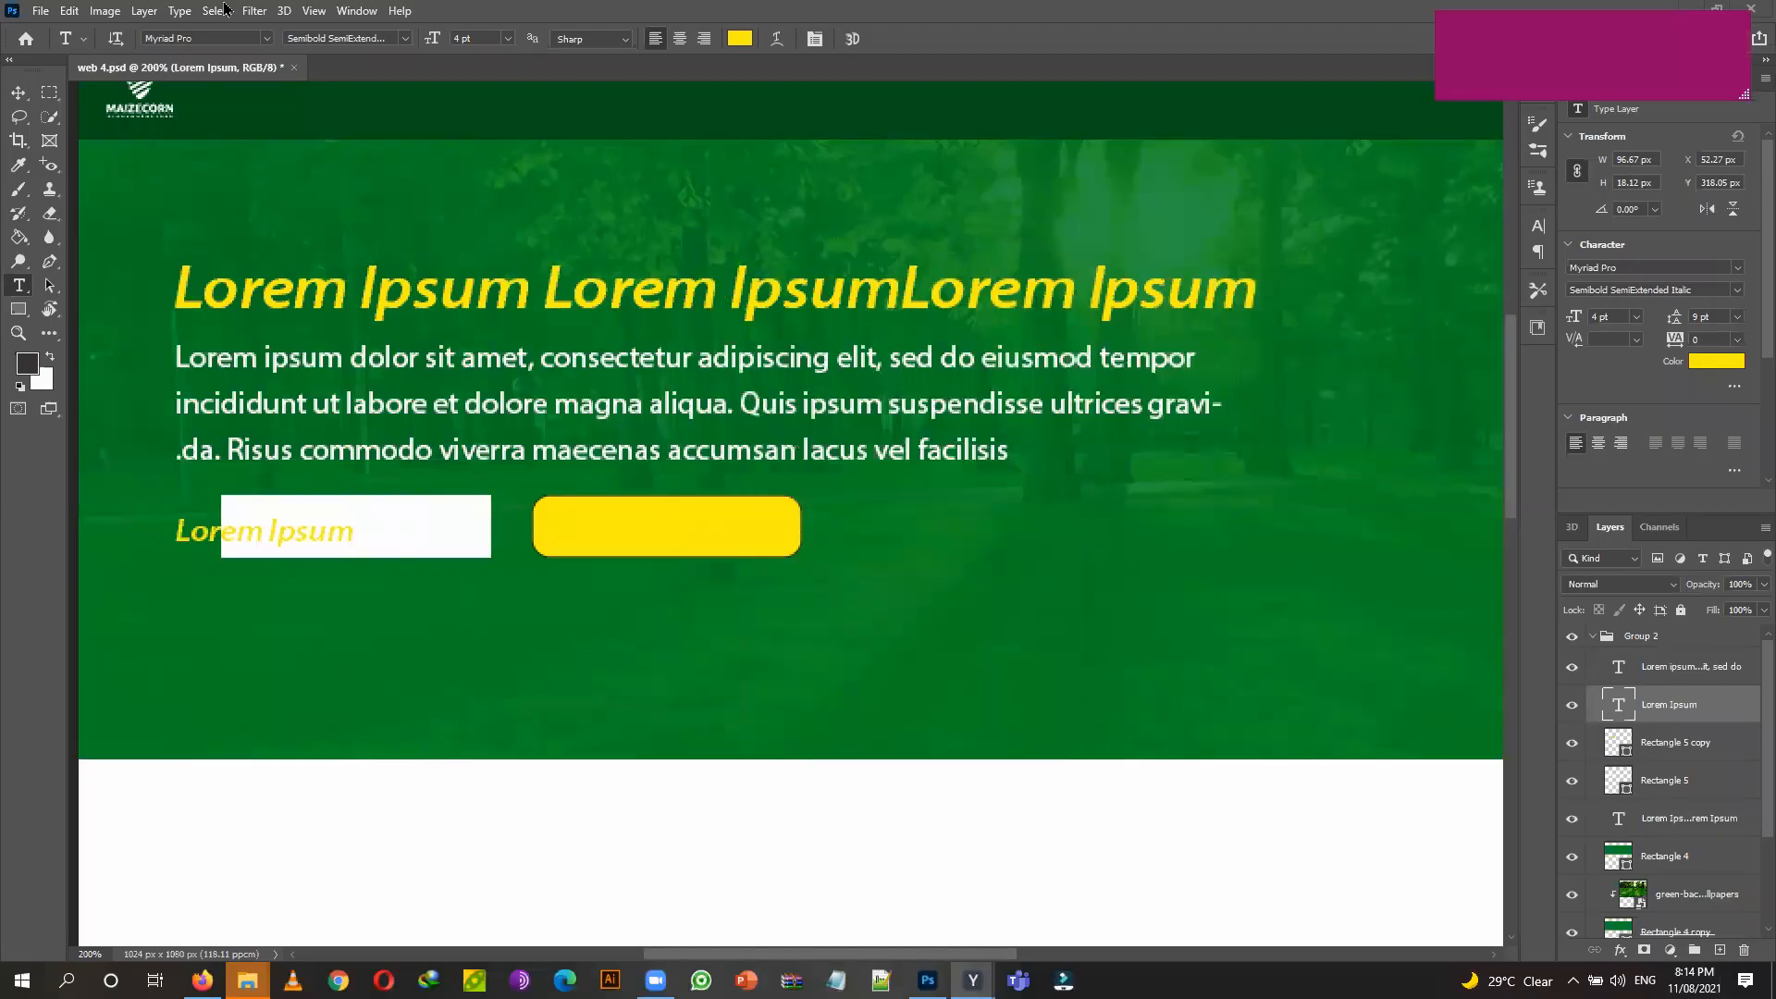
pyautogui.click(464, 39)
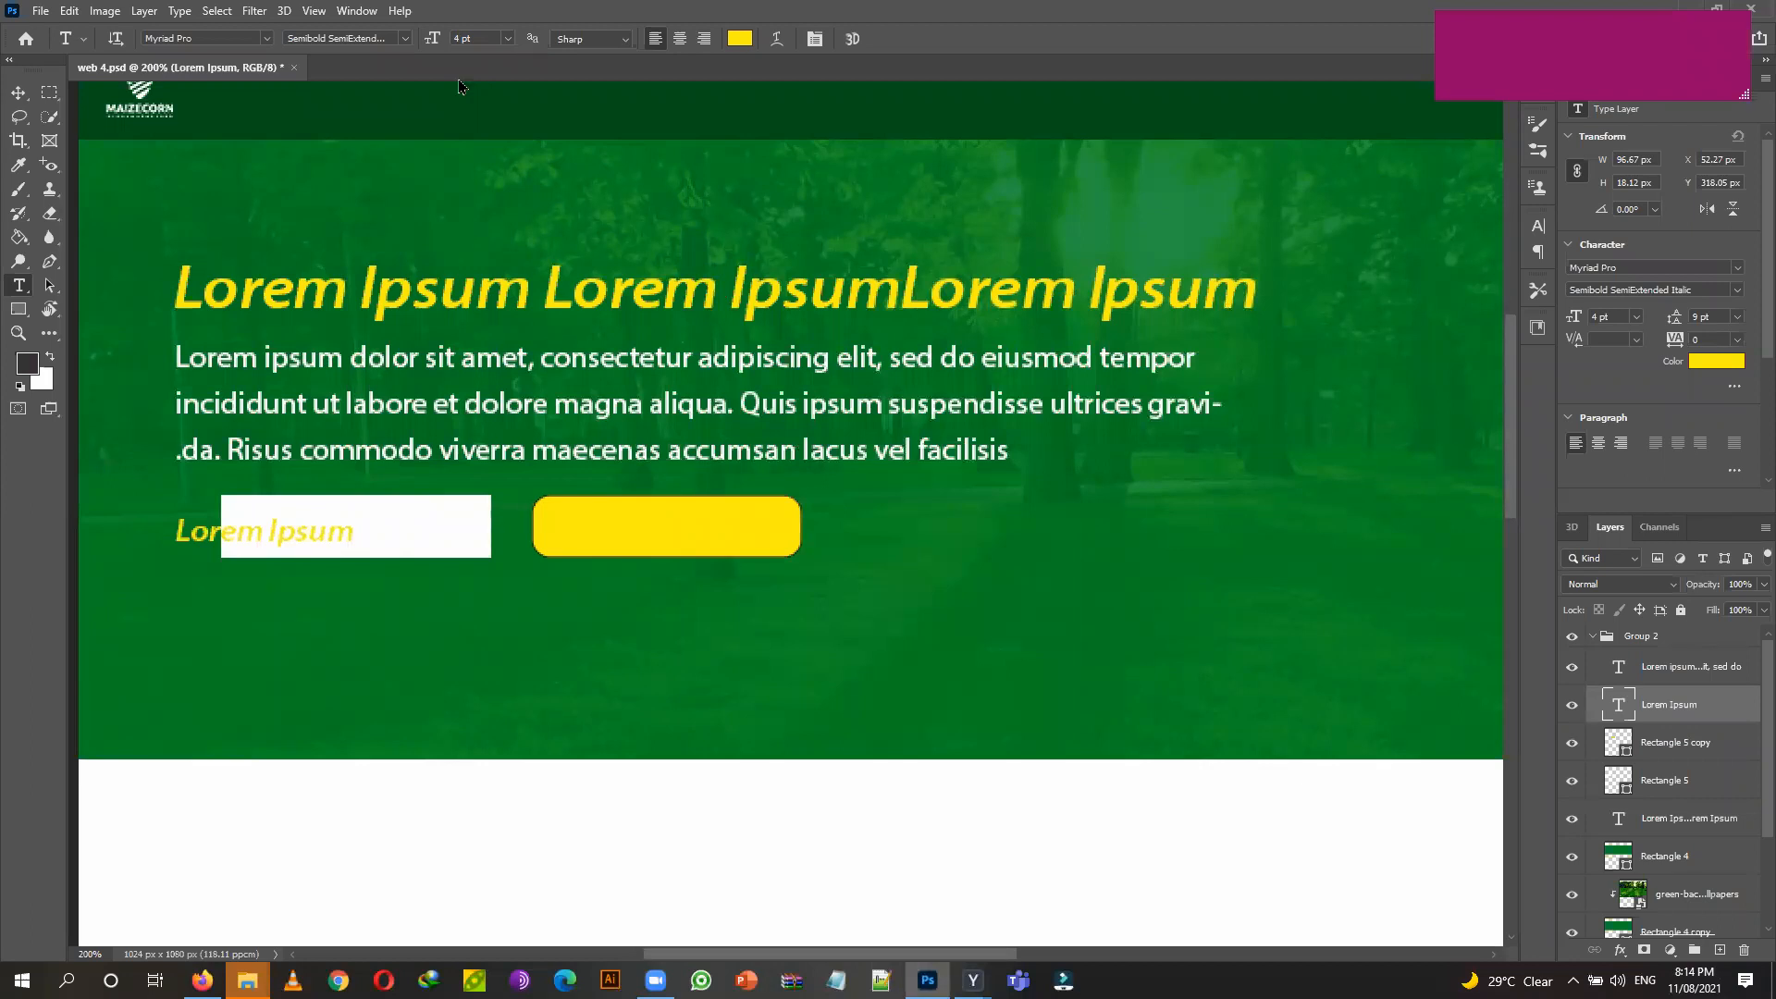
pyautogui.doubleClick(458, 37)
pyautogui.write('3')
pyautogui.press('Return')
pyautogui.press('Up')
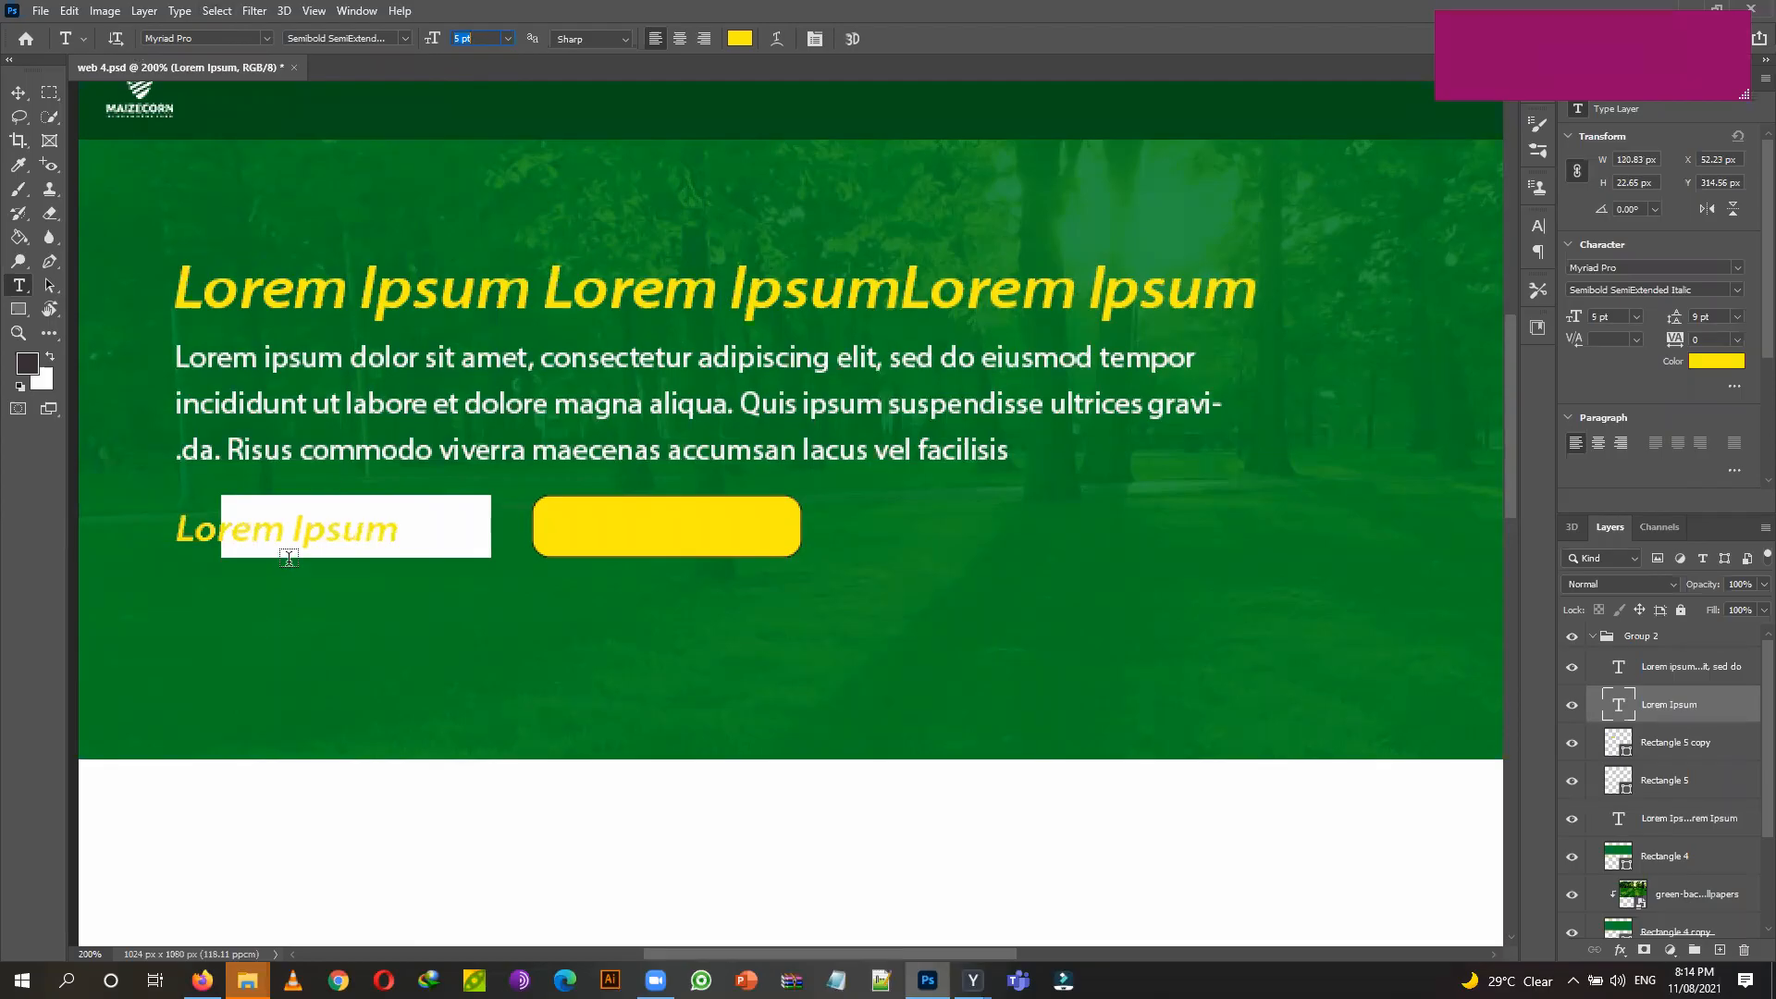
# Make the button text dark grey and slide it right into the white button.
pyautogui.click(738, 38)
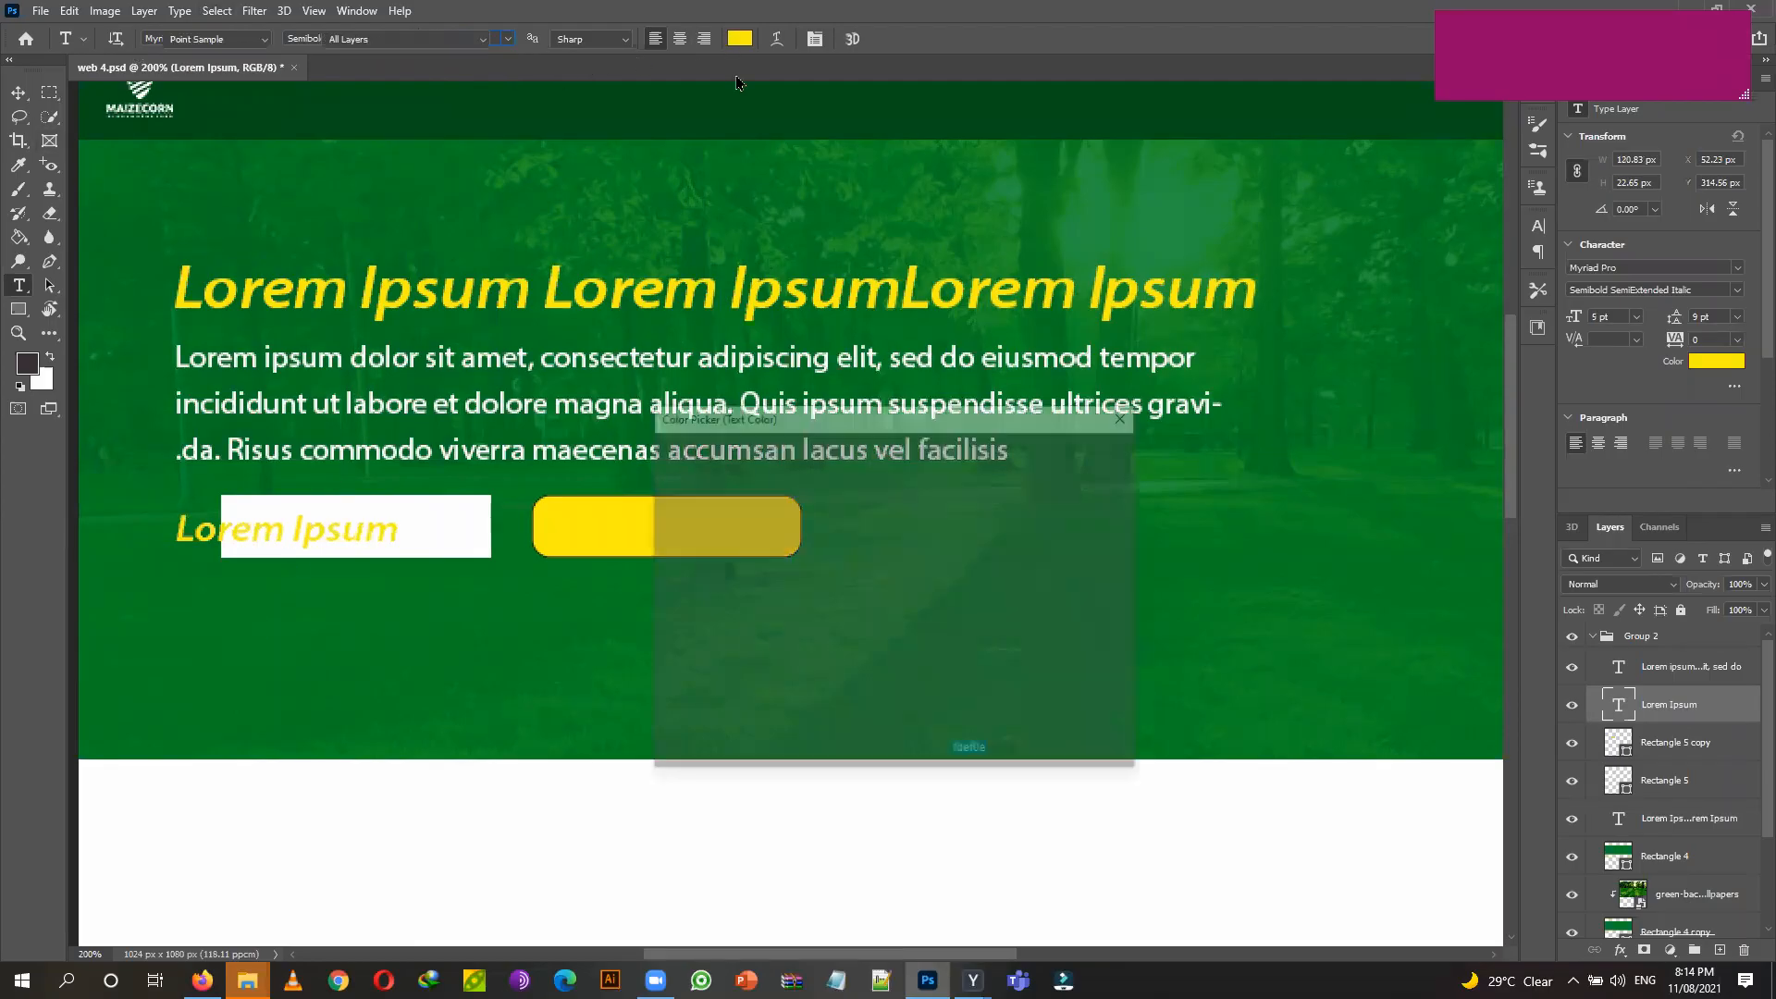
pyautogui.click(656, 670)
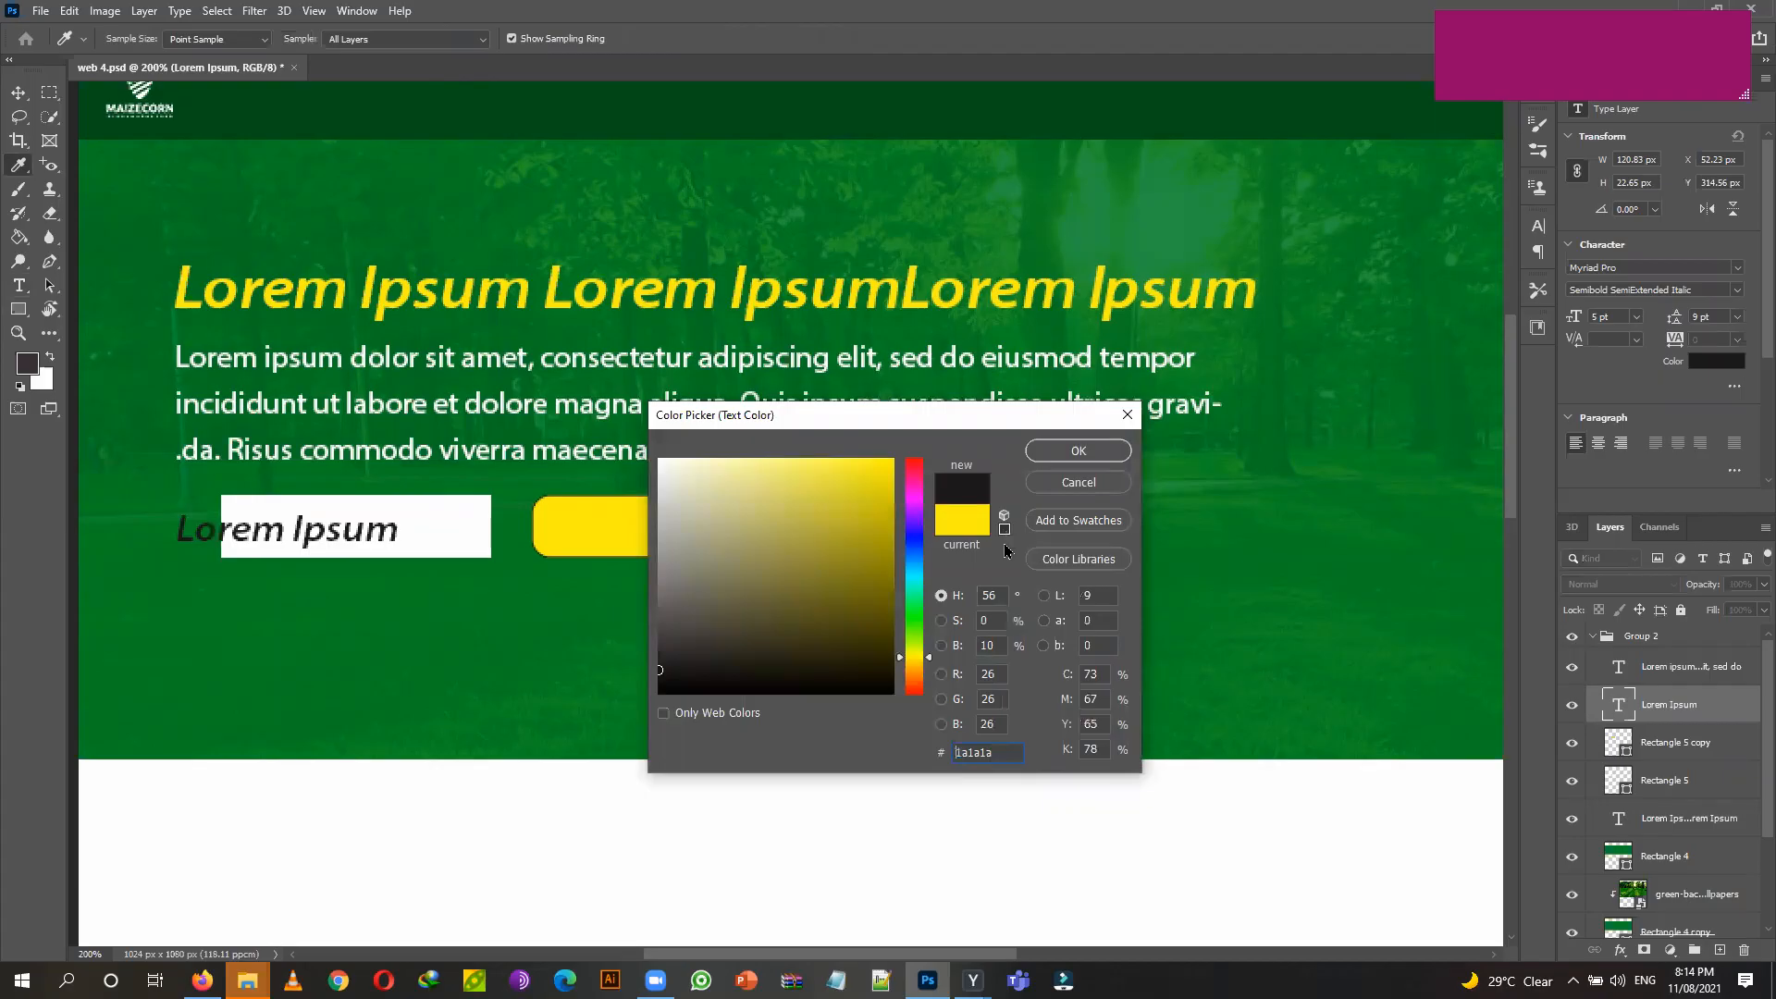
pyautogui.moveTo(679, 658); pyautogui.dragTo(707, 655)
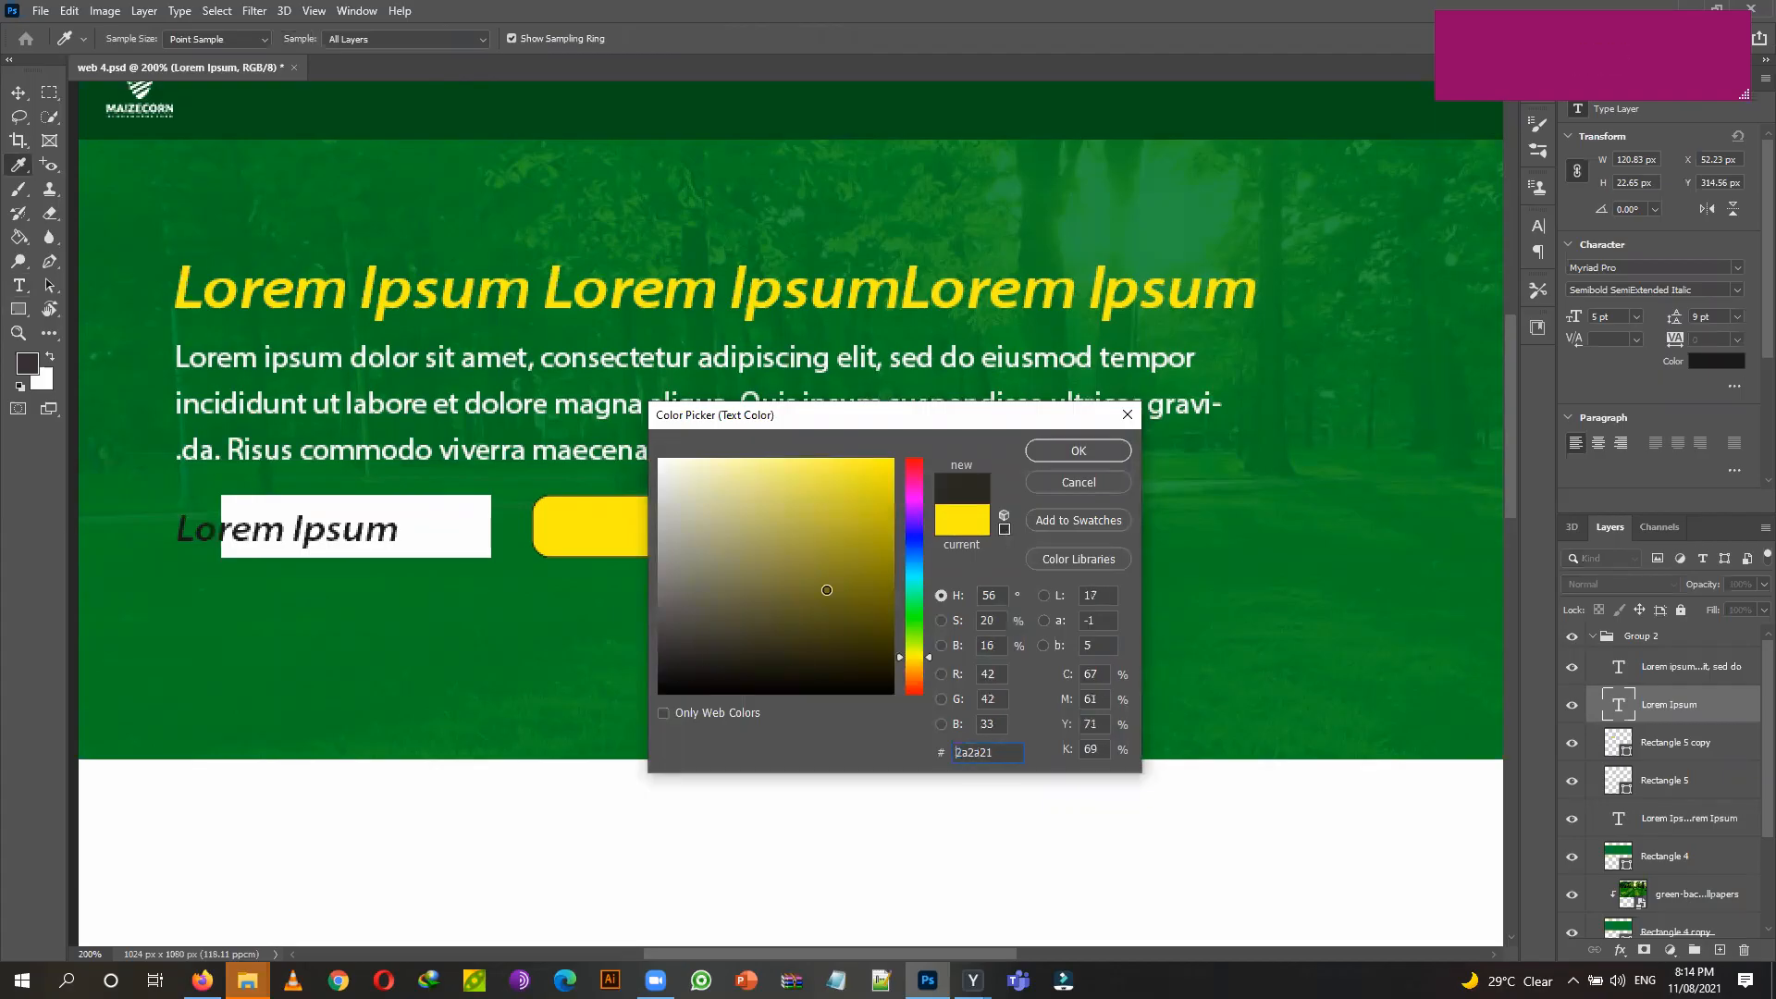
pyautogui.click(1071, 457)
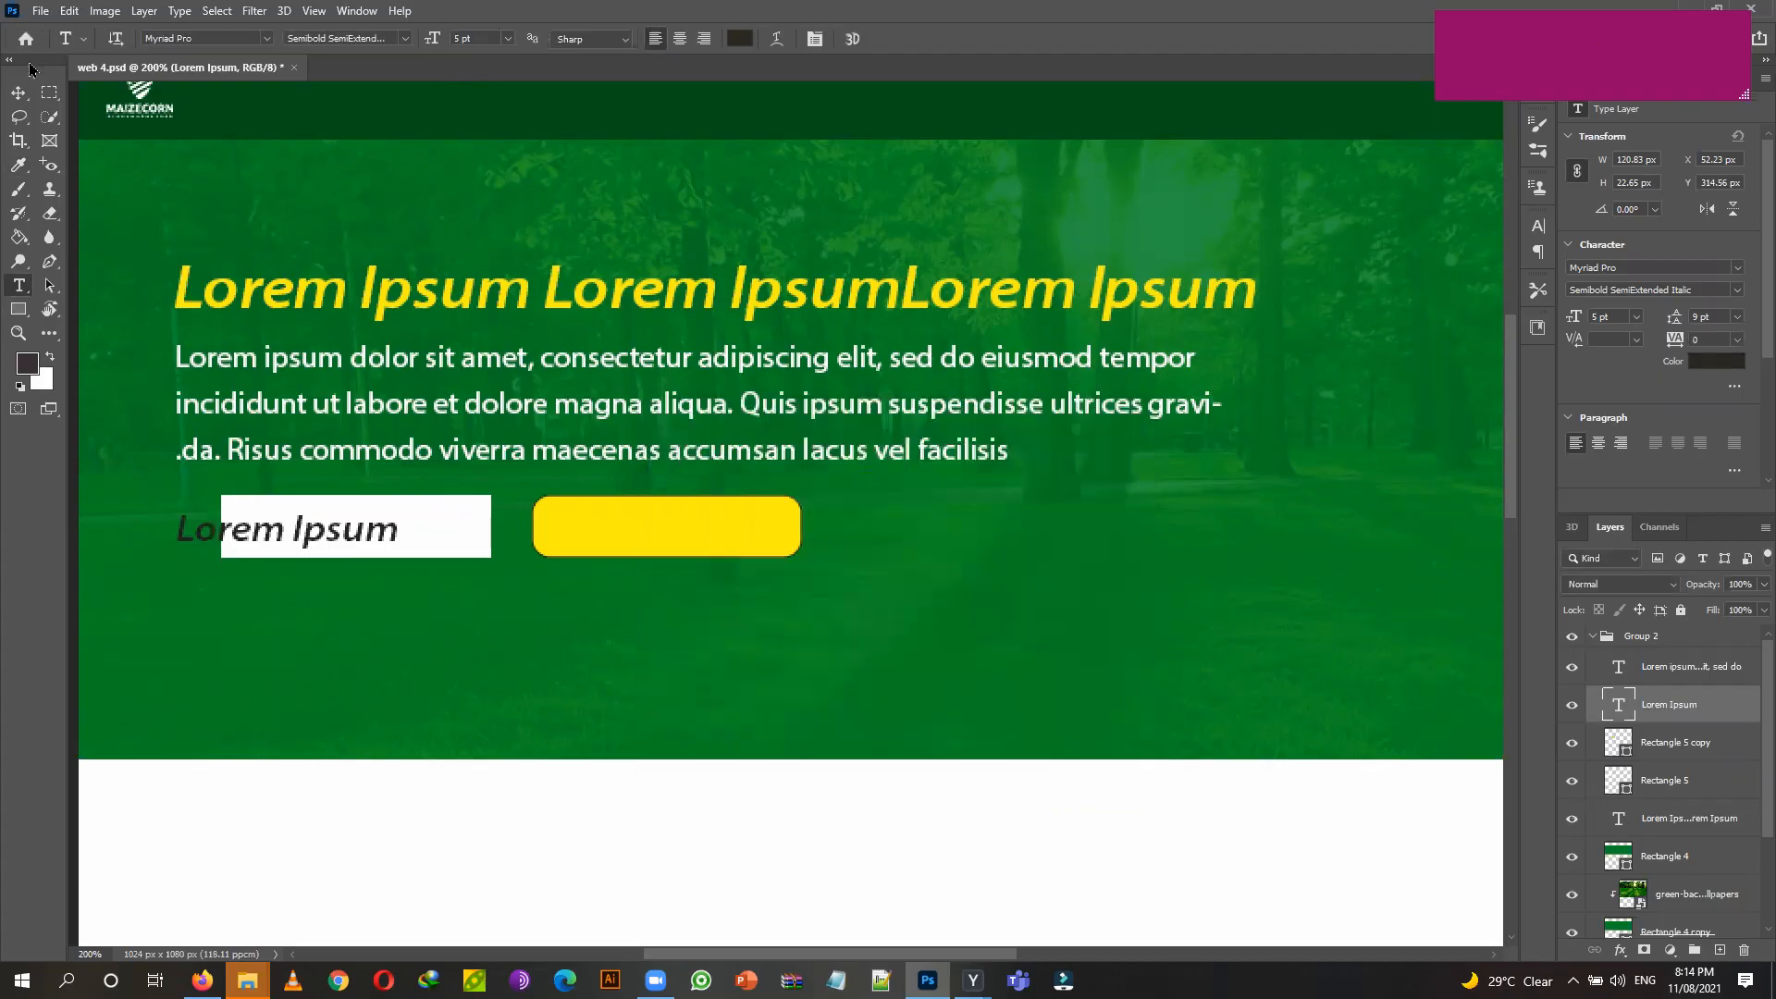
pyautogui.click(18, 92)
pyautogui.moveTo(387, 541); pyautogui.dragTo(459, 535)
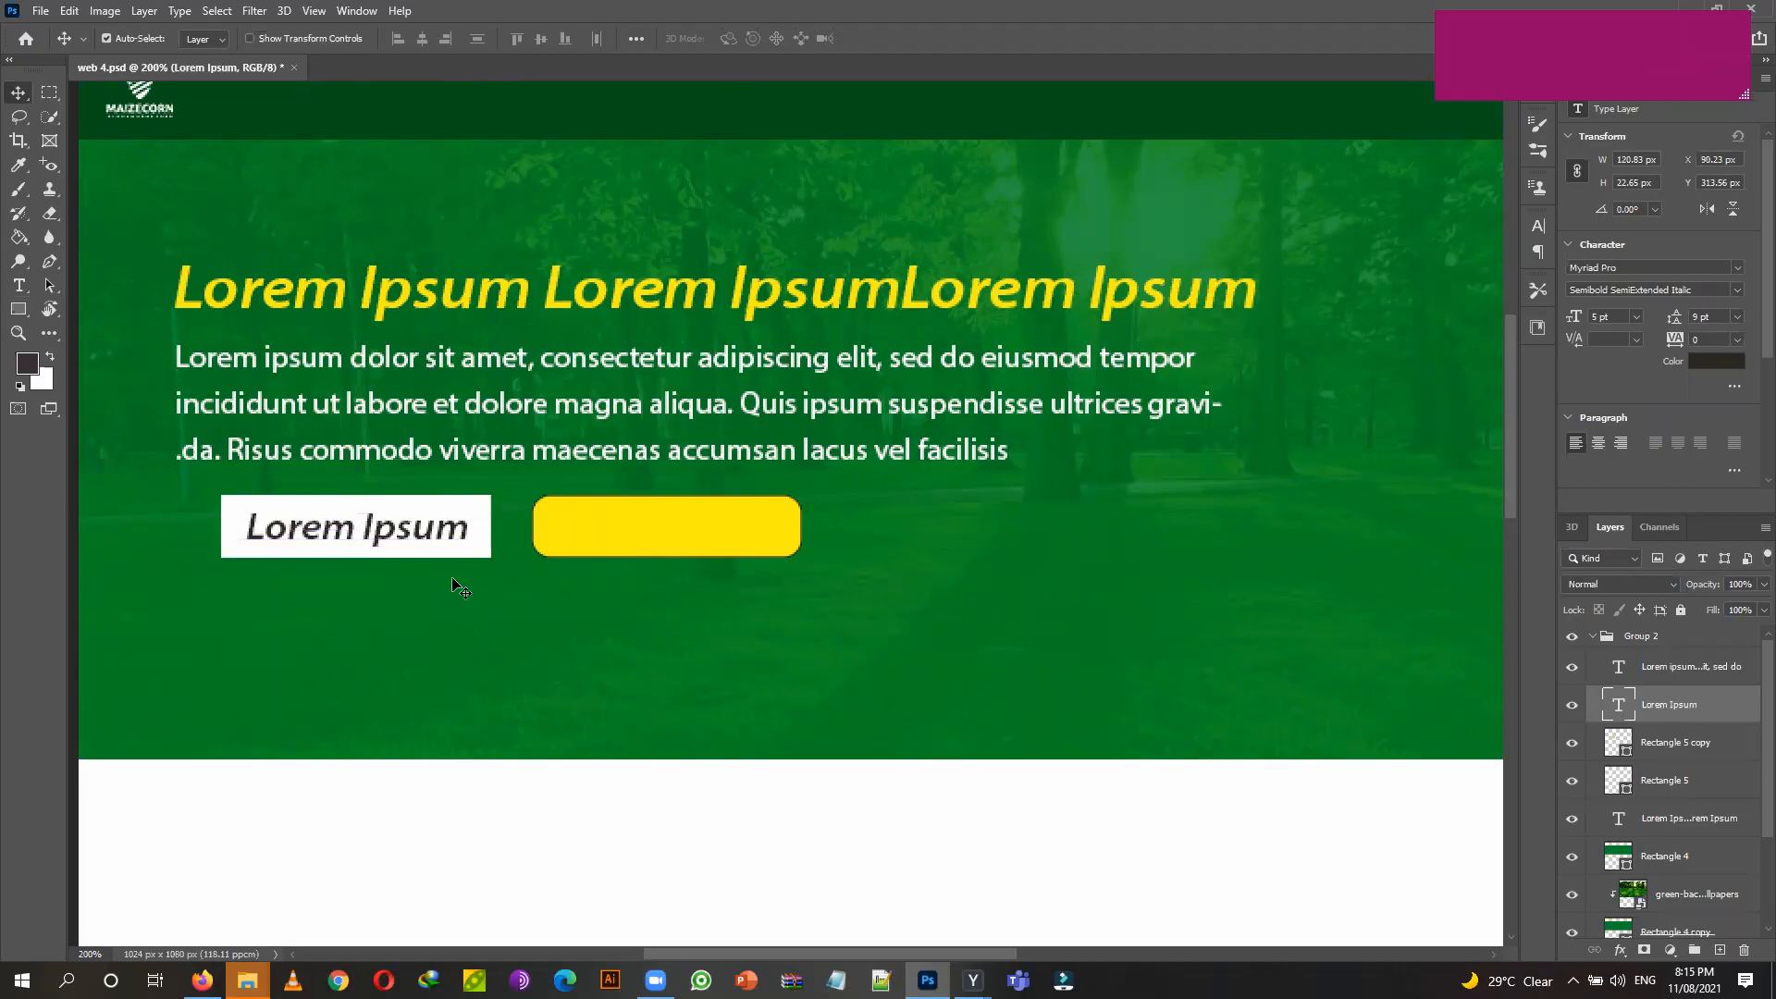
# Change the white button's text to 'Contact' and duplicate it onto the yellow button.
pyautogui.click(18, 285)
pyautogui.tripleClick(363, 527)
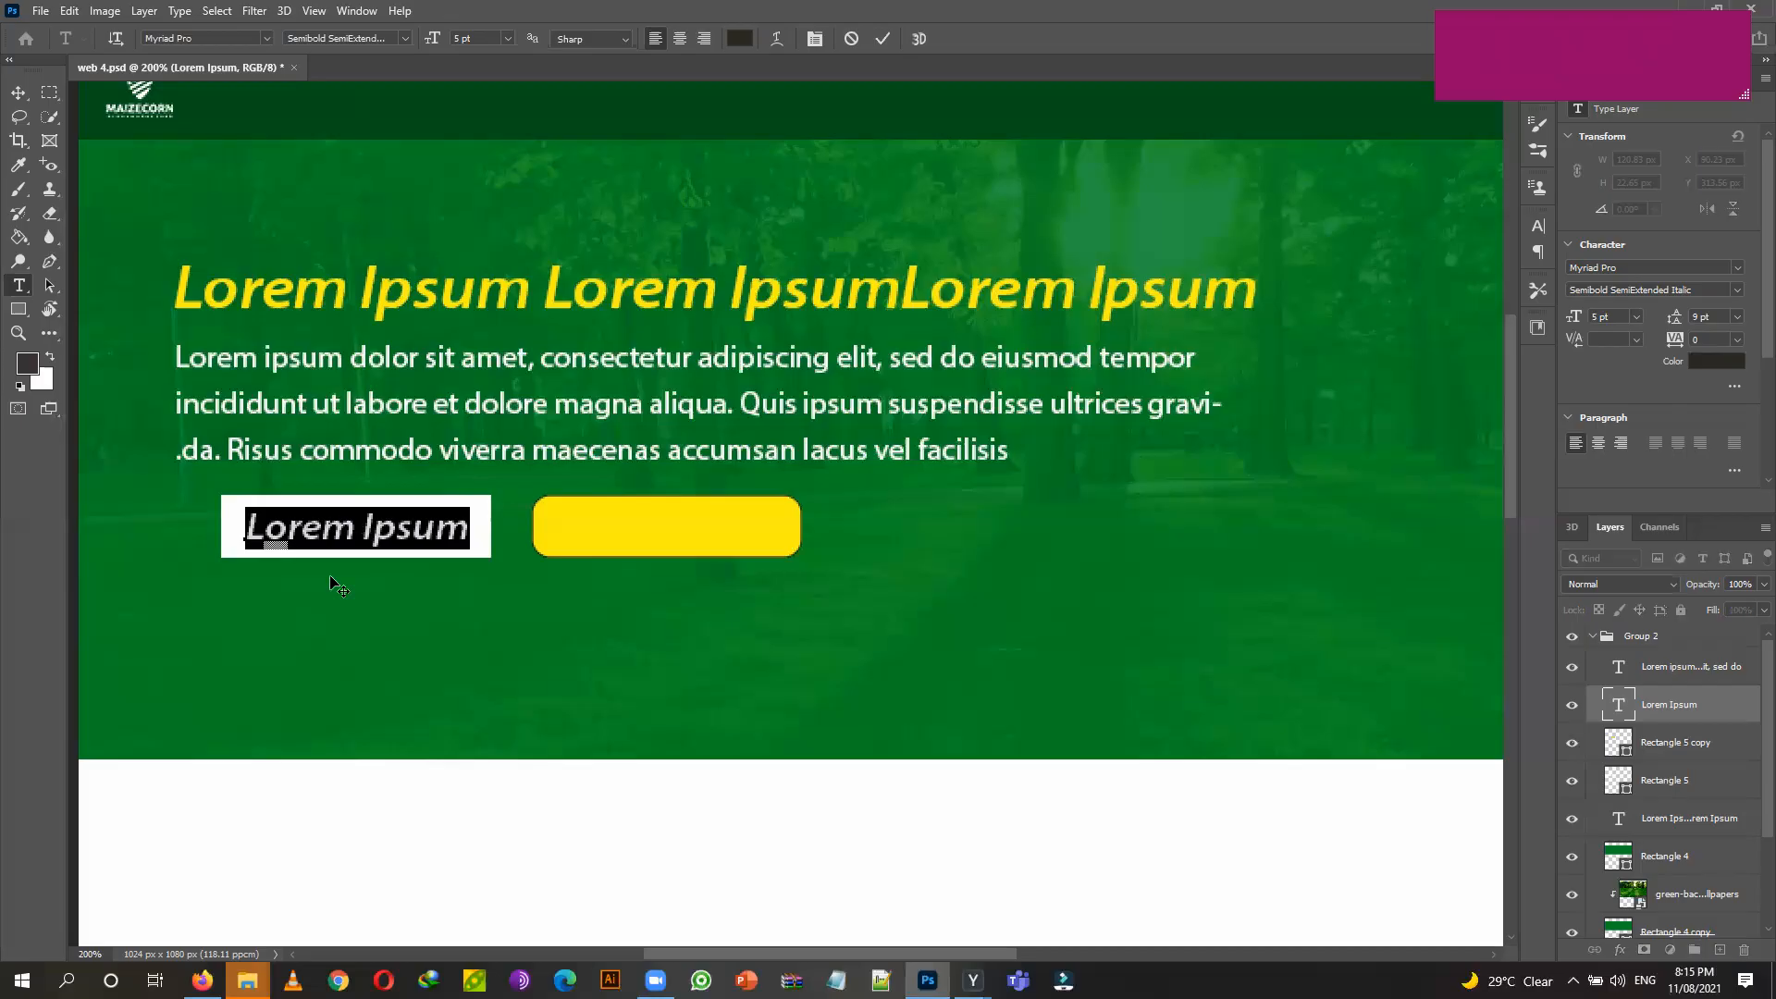
pyautogui.write('Contact')
pyautogui.click(18, 92)
pyautogui.press('Right')
pyautogui.press('Right')
pyautogui.press('Right')
pyautogui.press('Right')
pyautogui.press('Right')
pyautogui.press('Right')
pyautogui.press('Right')
pyautogui.press('Right')
pyautogui.press('Right')
pyautogui.press('Right')
pyautogui.press('Right')
pyautogui.press('Right')
pyautogui.press('Right')
pyautogui.press('Right')
pyautogui.press('Right')
pyautogui.press('Right')
pyautogui.press('Right')
pyautogui.press('Right')
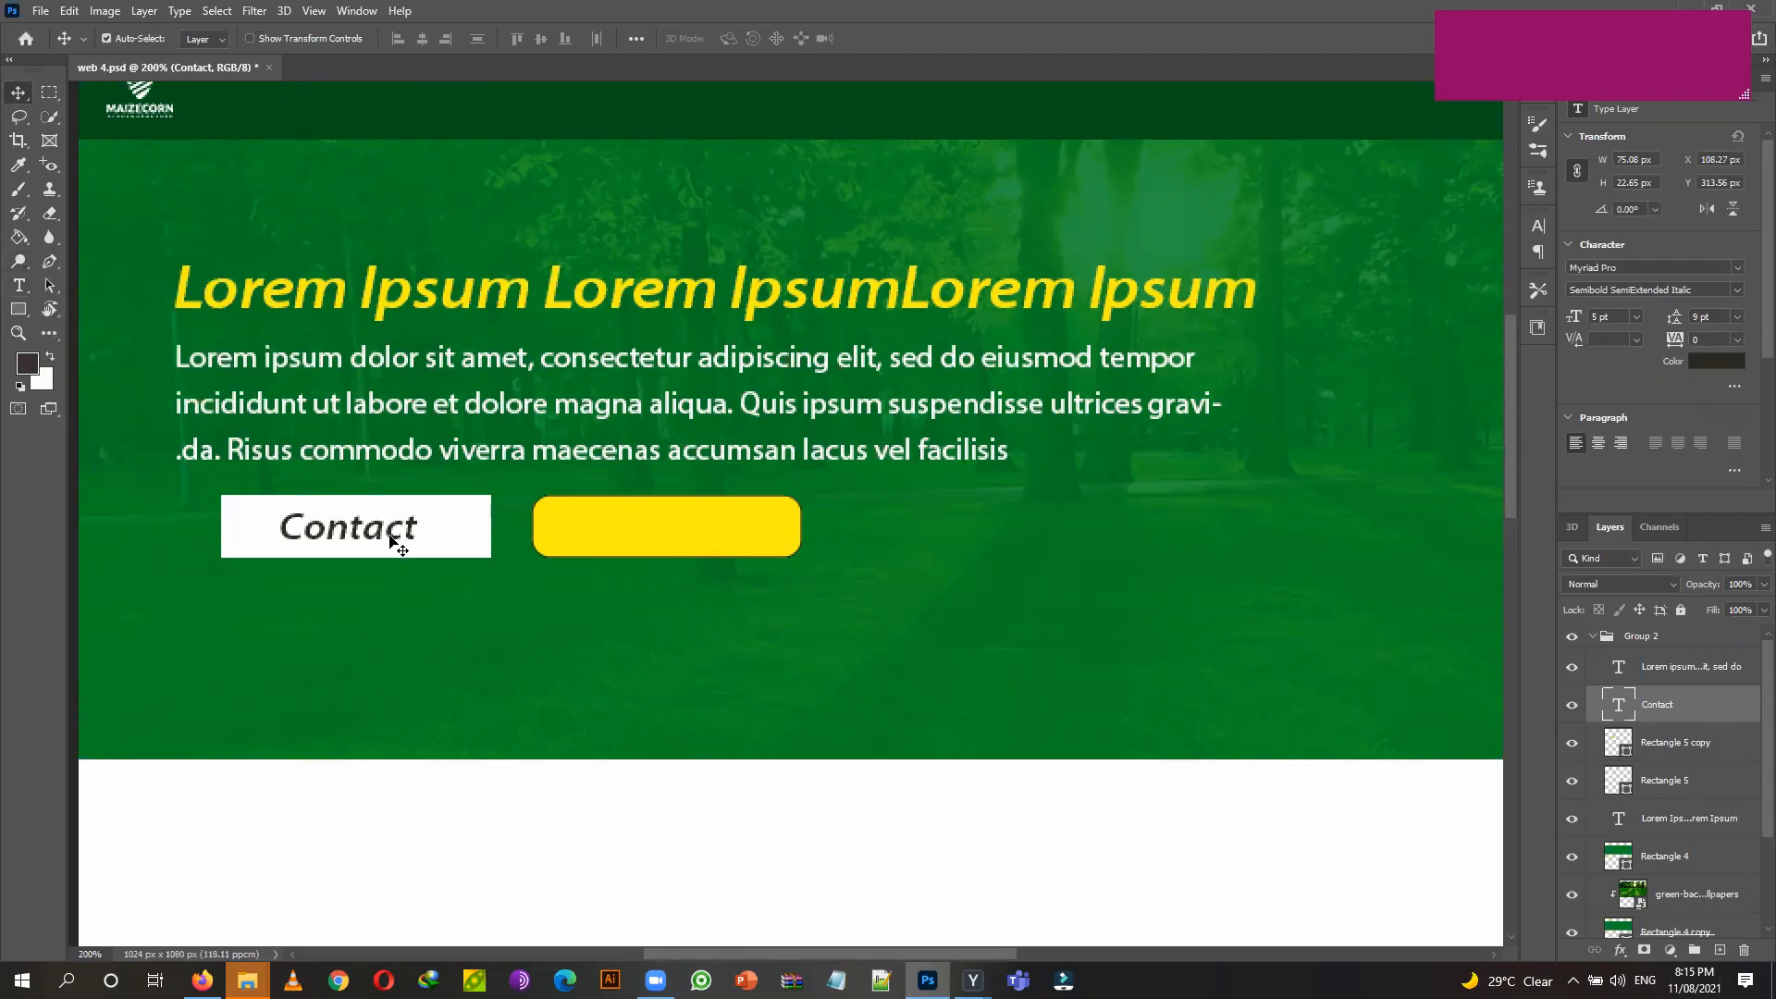
pyautogui.moveTo(390, 535); pyautogui.dragTo(702, 555)
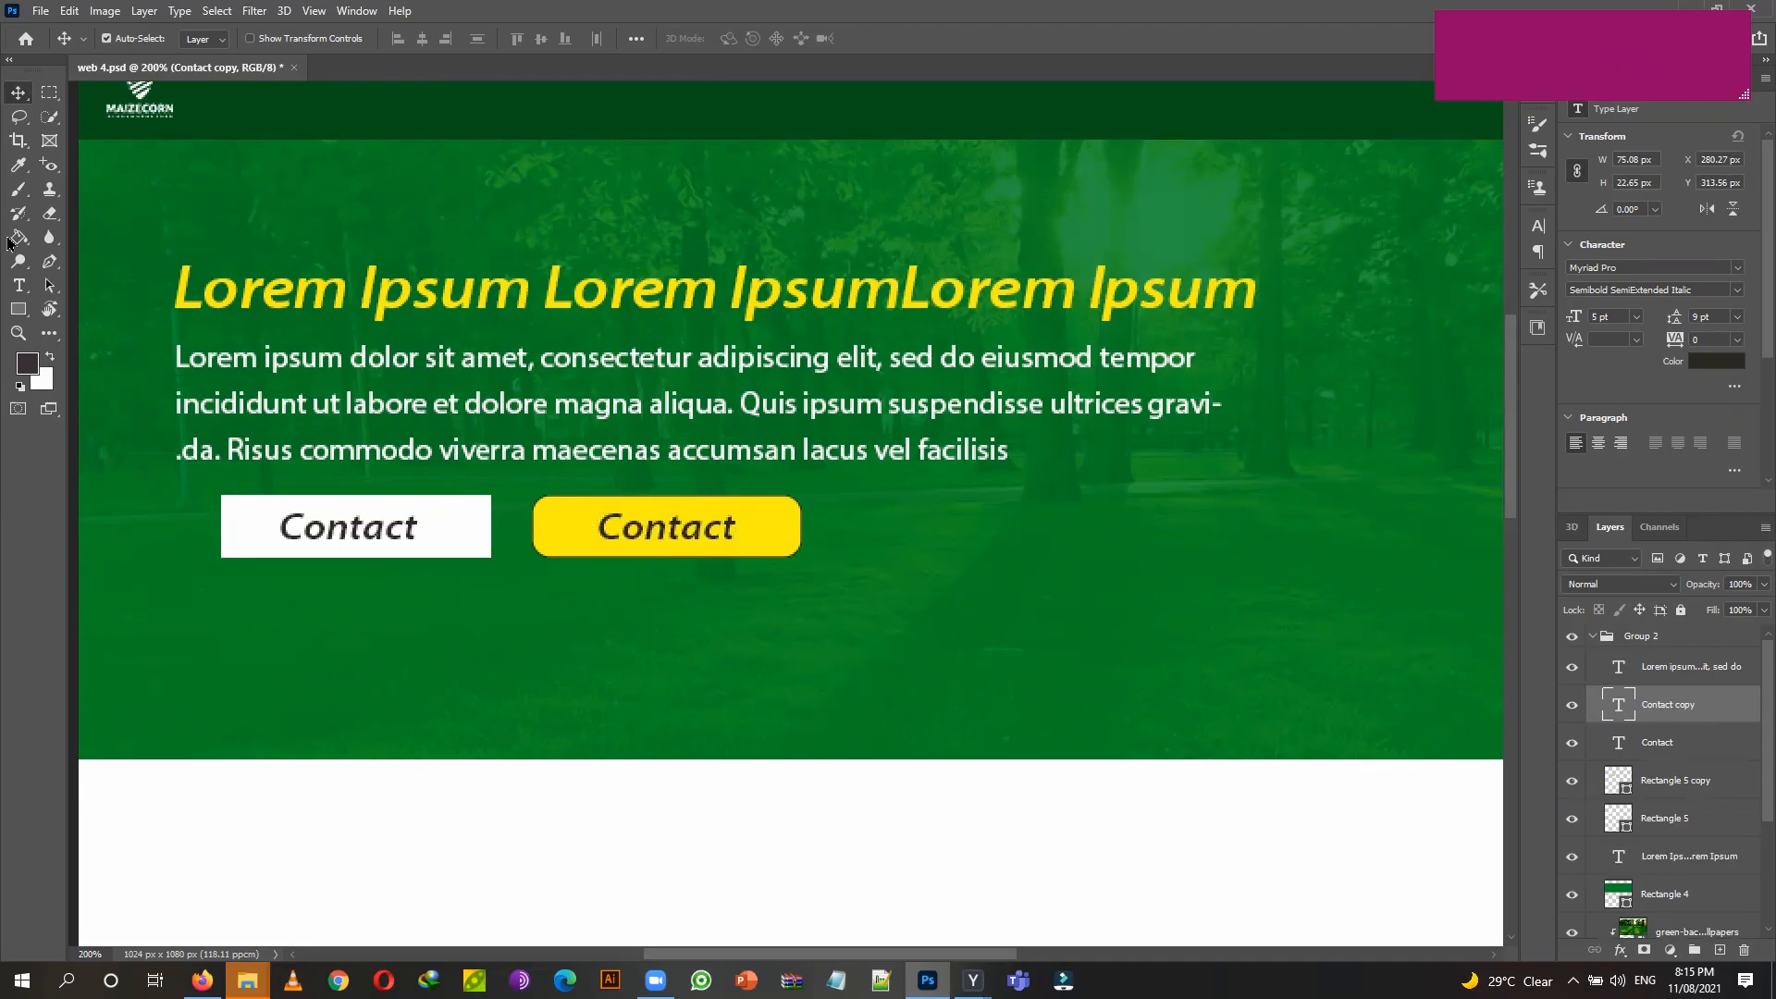
# Replace the yellow button's label with 'More'.
pyautogui.click(19, 286)
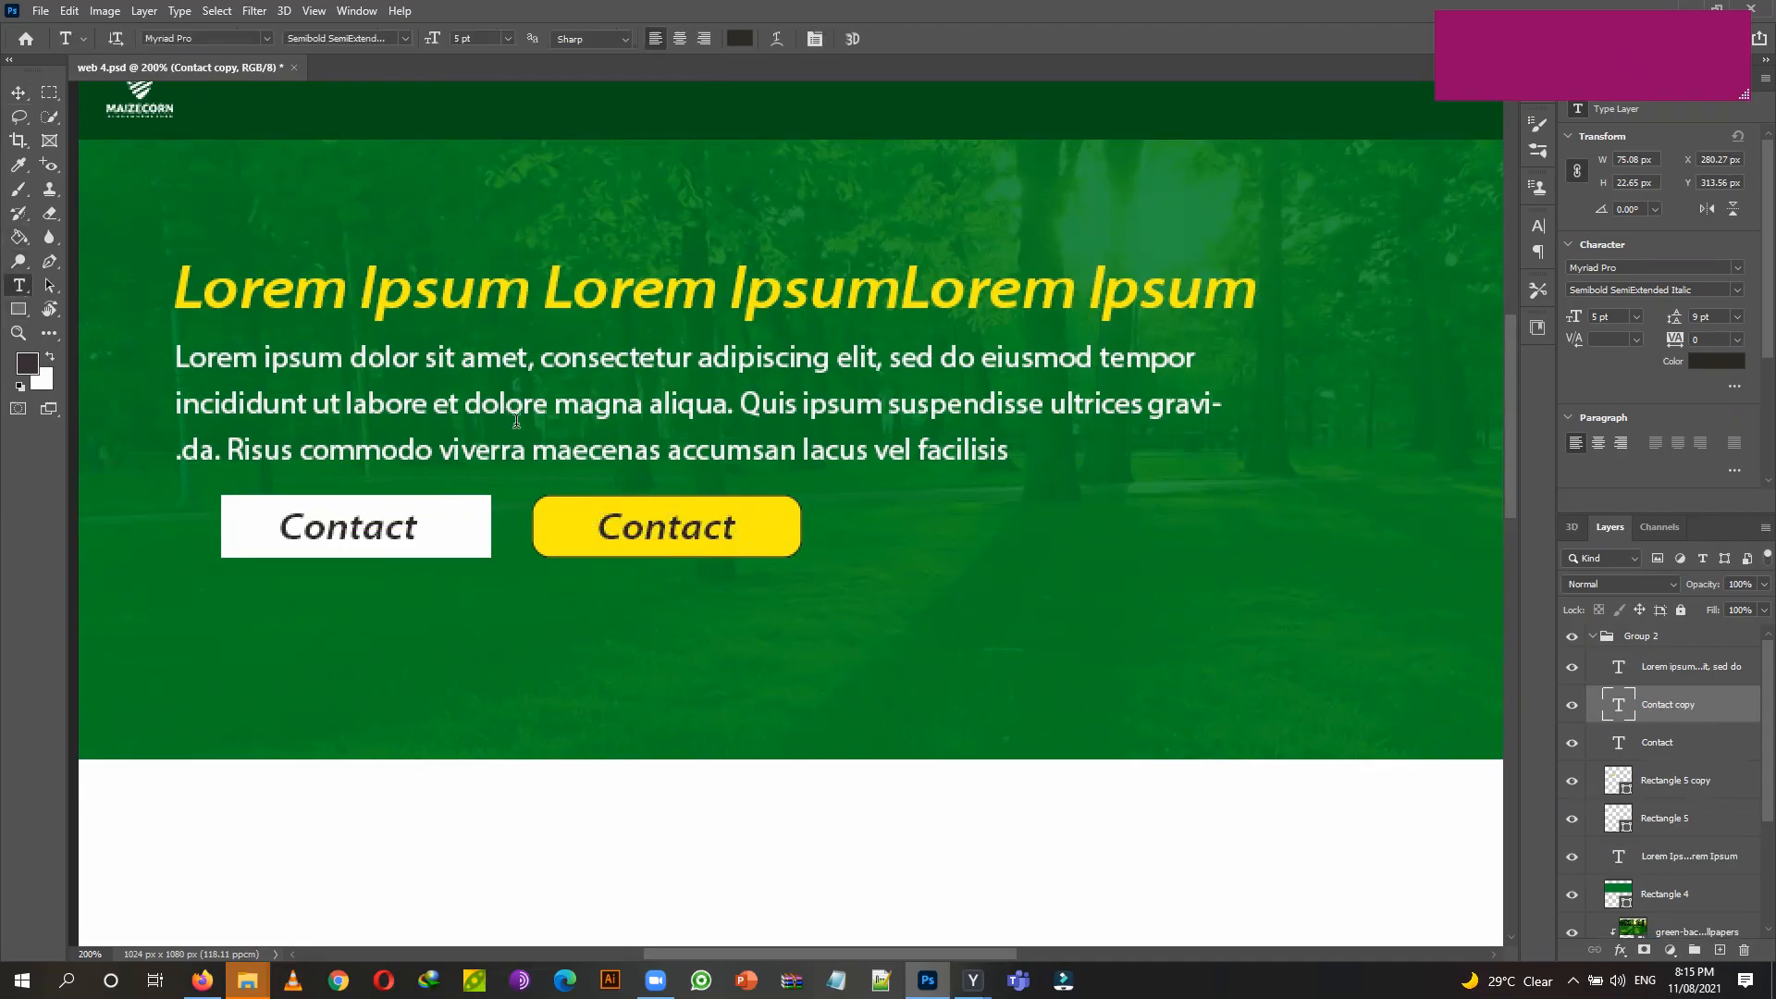
pyautogui.doubleClick(693, 530)
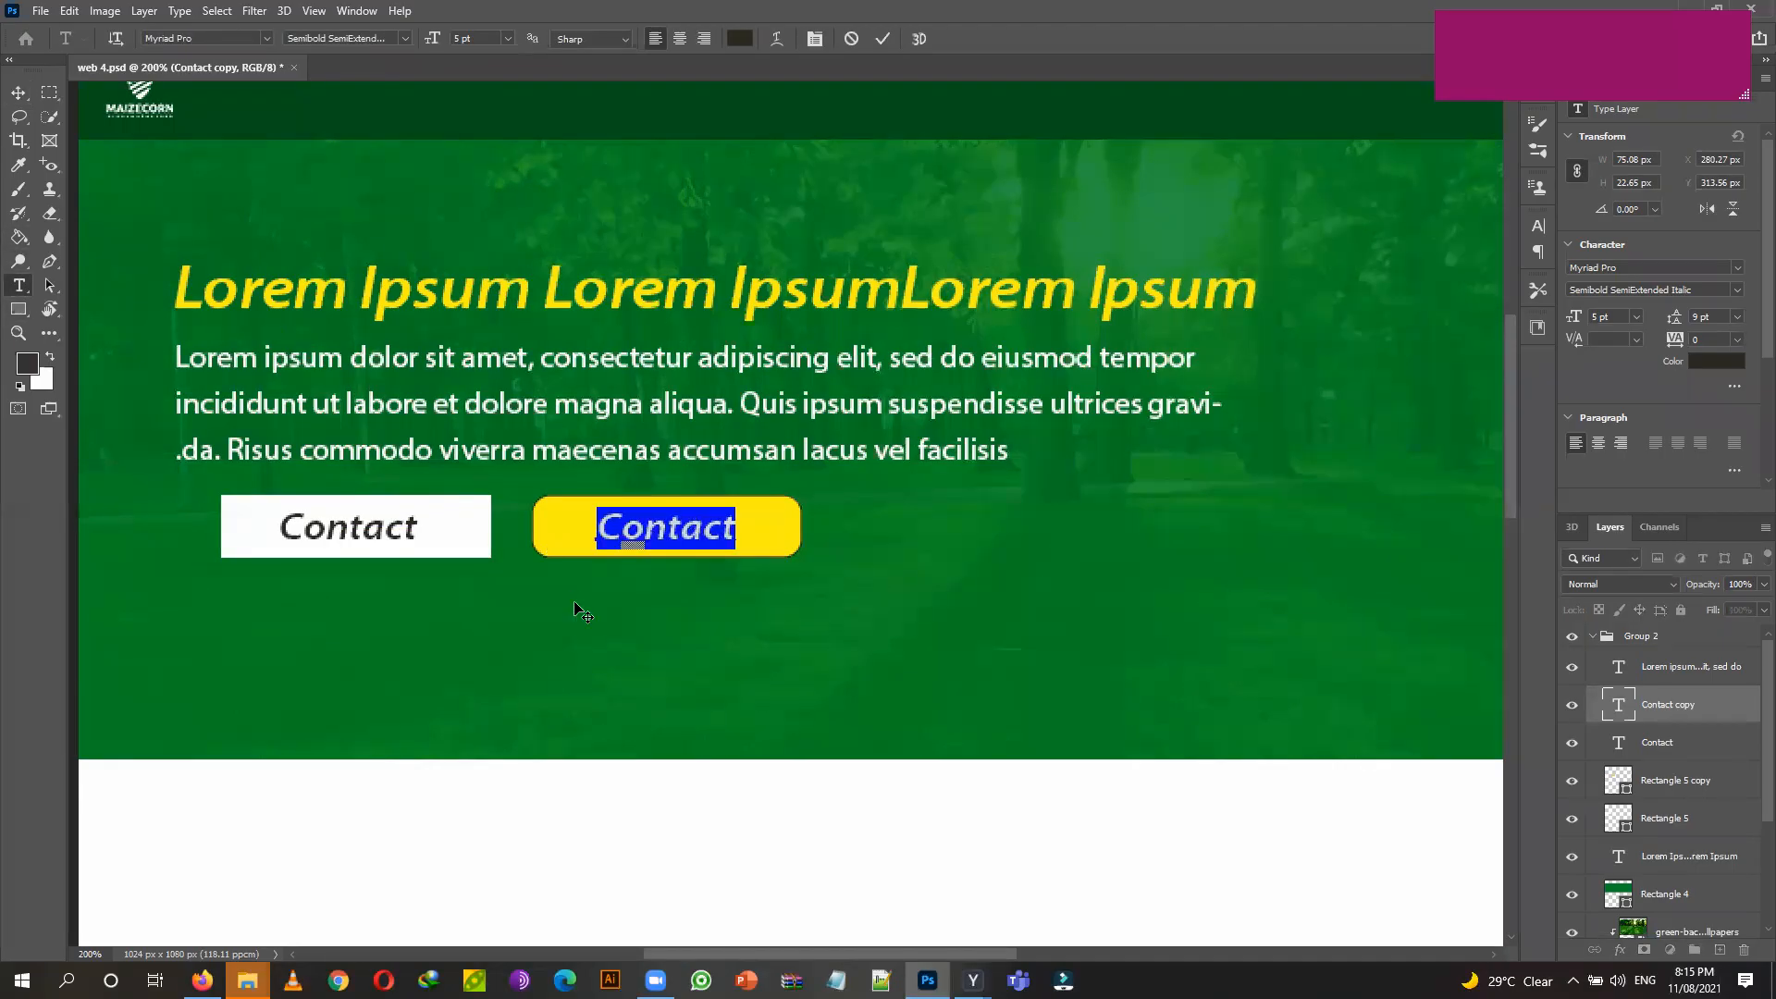
pyautogui.write('learn')
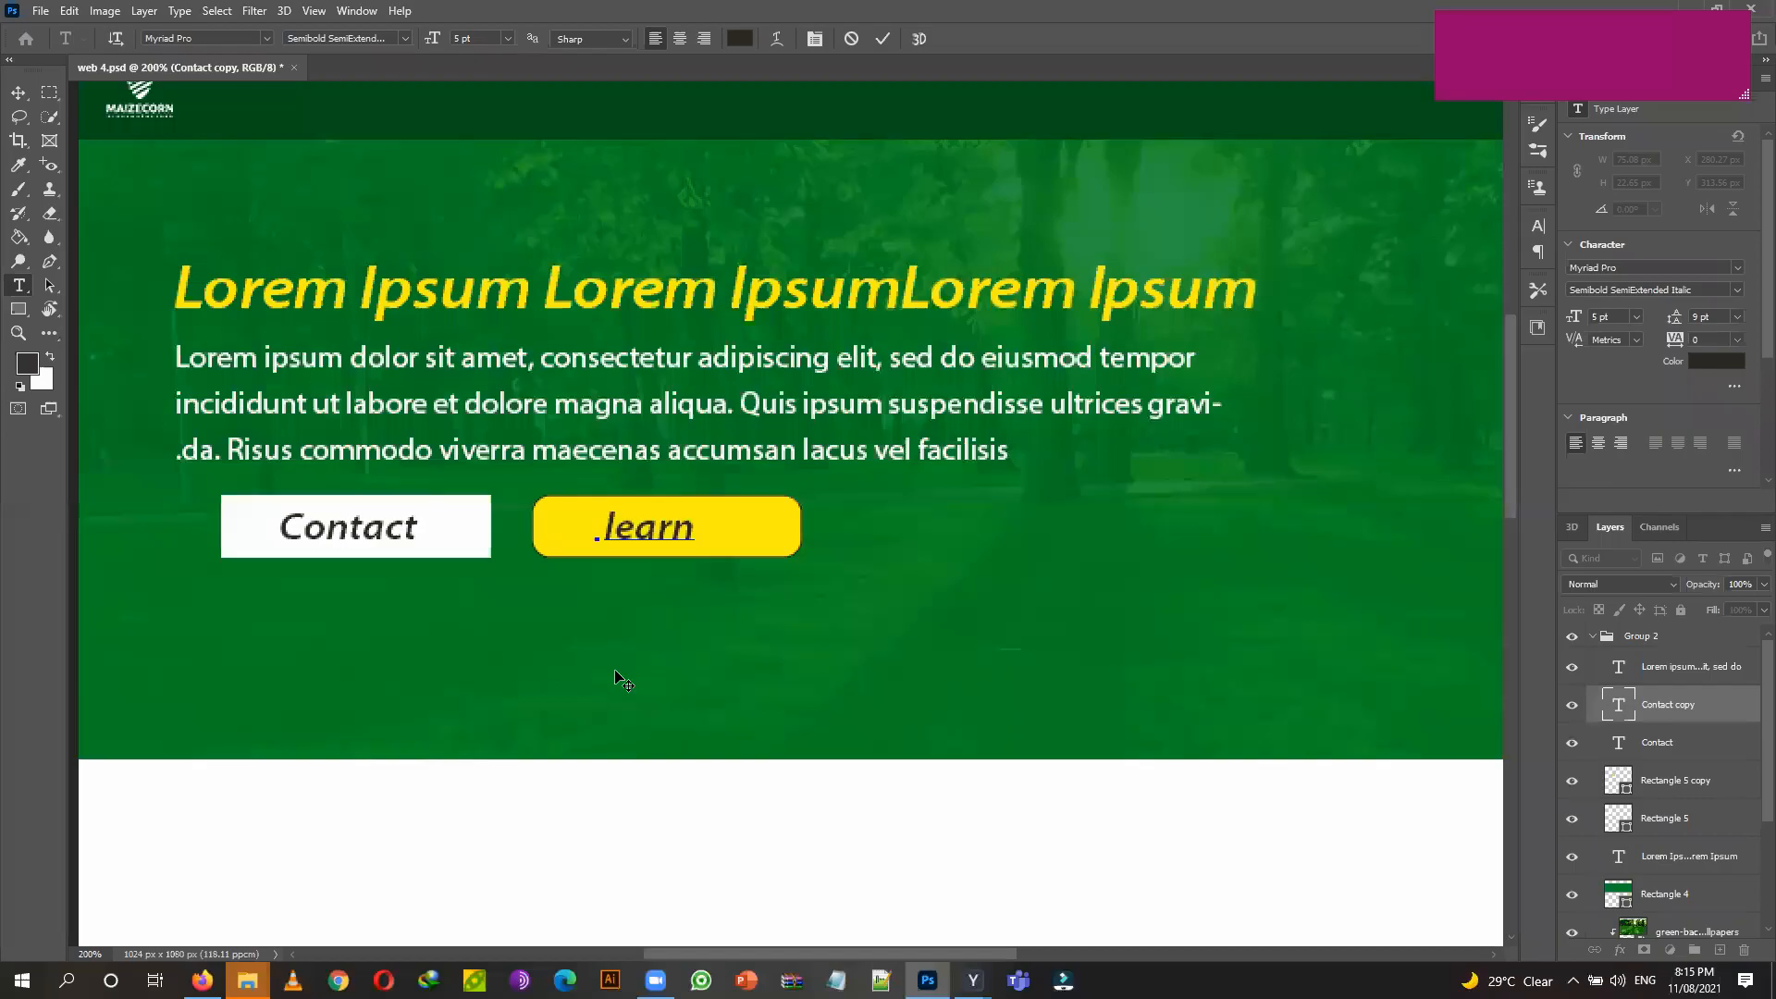
pyautogui.press('Delete')
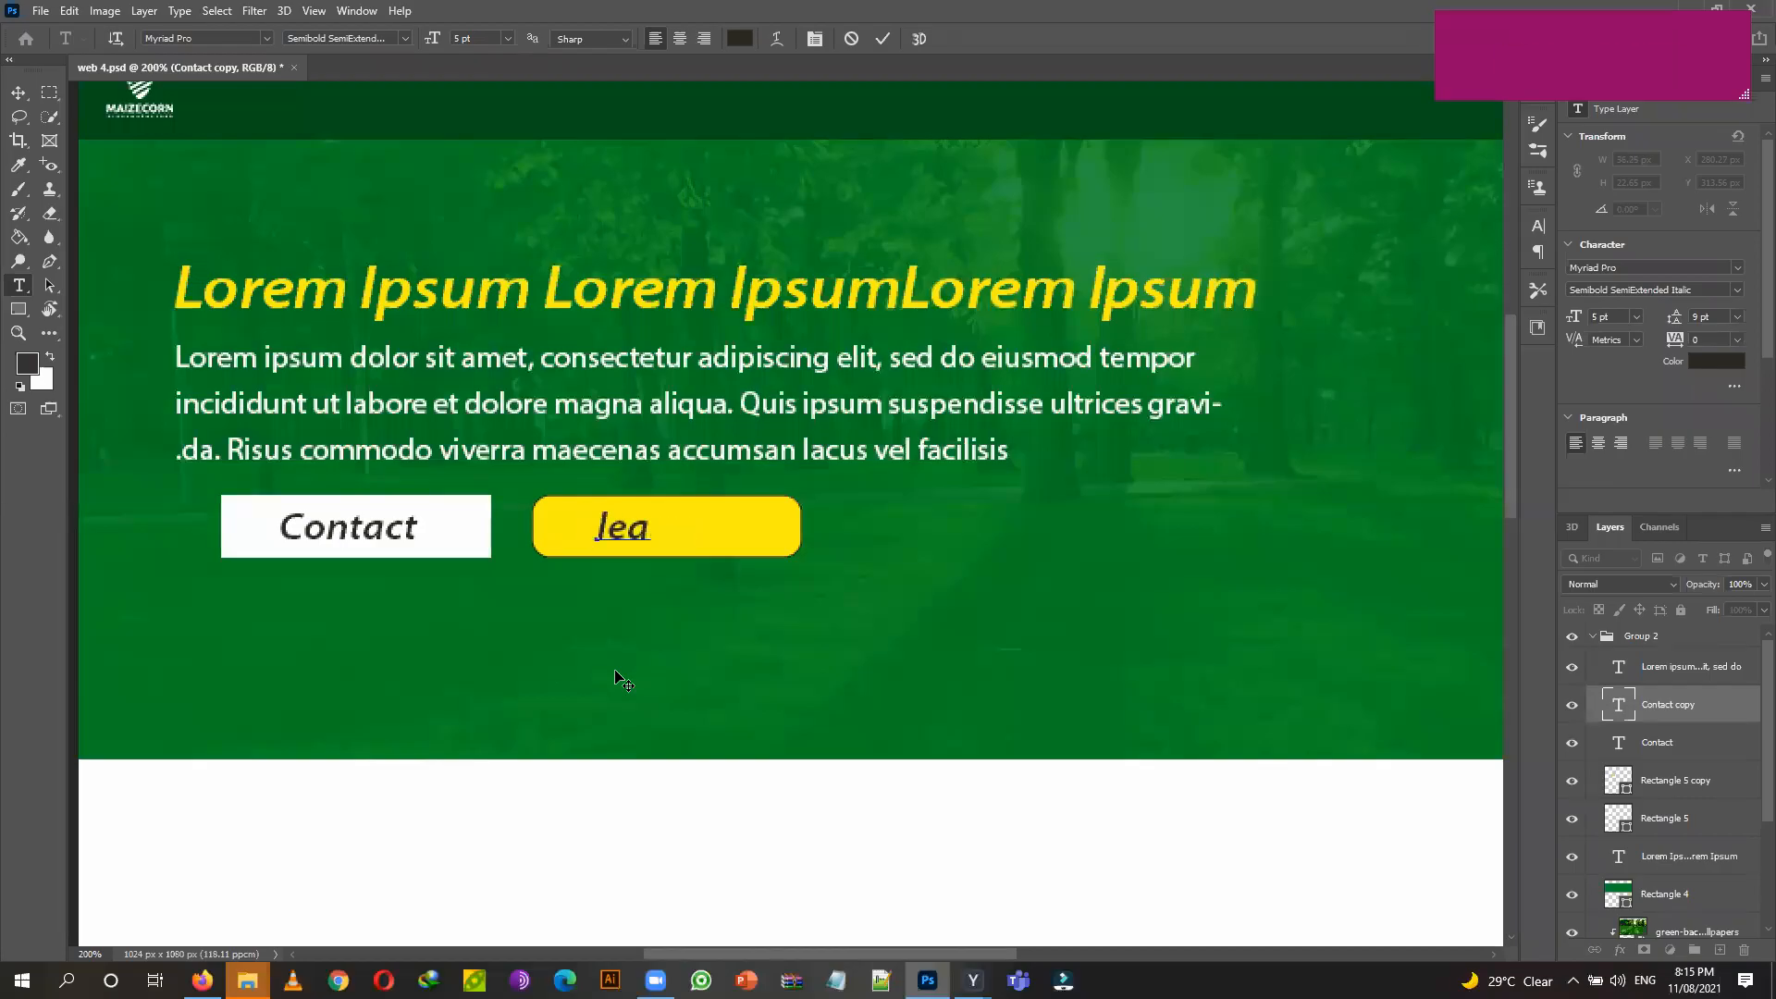
pyautogui.press('BackSpace')
pyautogui.press('BackSpace')
pyautogui.press('BackSpace')
pyautogui.write('more')
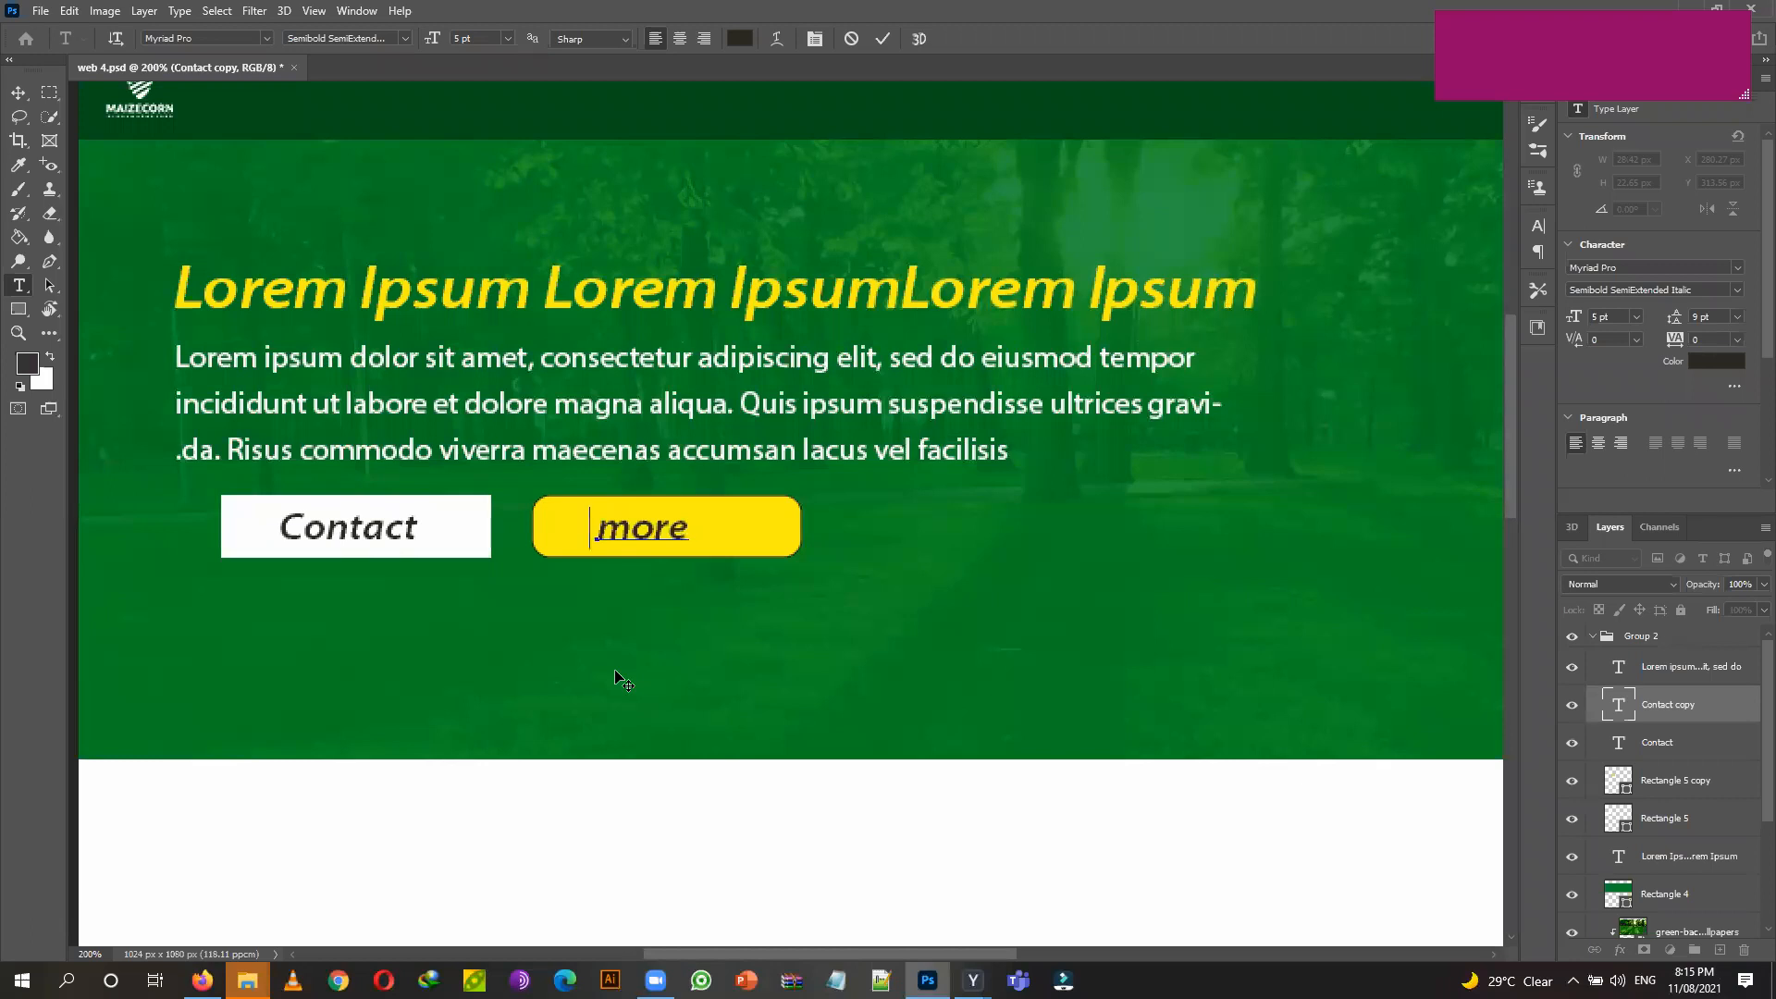
pyautogui.moveTo(627, 521); pyautogui.dragTo(611, 523)
pyautogui.write('M')
pyautogui.hotkey('ctrl', 'a')
pyautogui.write('More')
pyautogui.click(11, 93)
# Nudge the More label right to centre it on the yellow button.
pyautogui.press('Right')
pyautogui.press('Right')
pyautogui.press('Right')
pyautogui.press('Right')
pyautogui.press('Right')
pyautogui.press('Right')
pyautogui.press('Right')
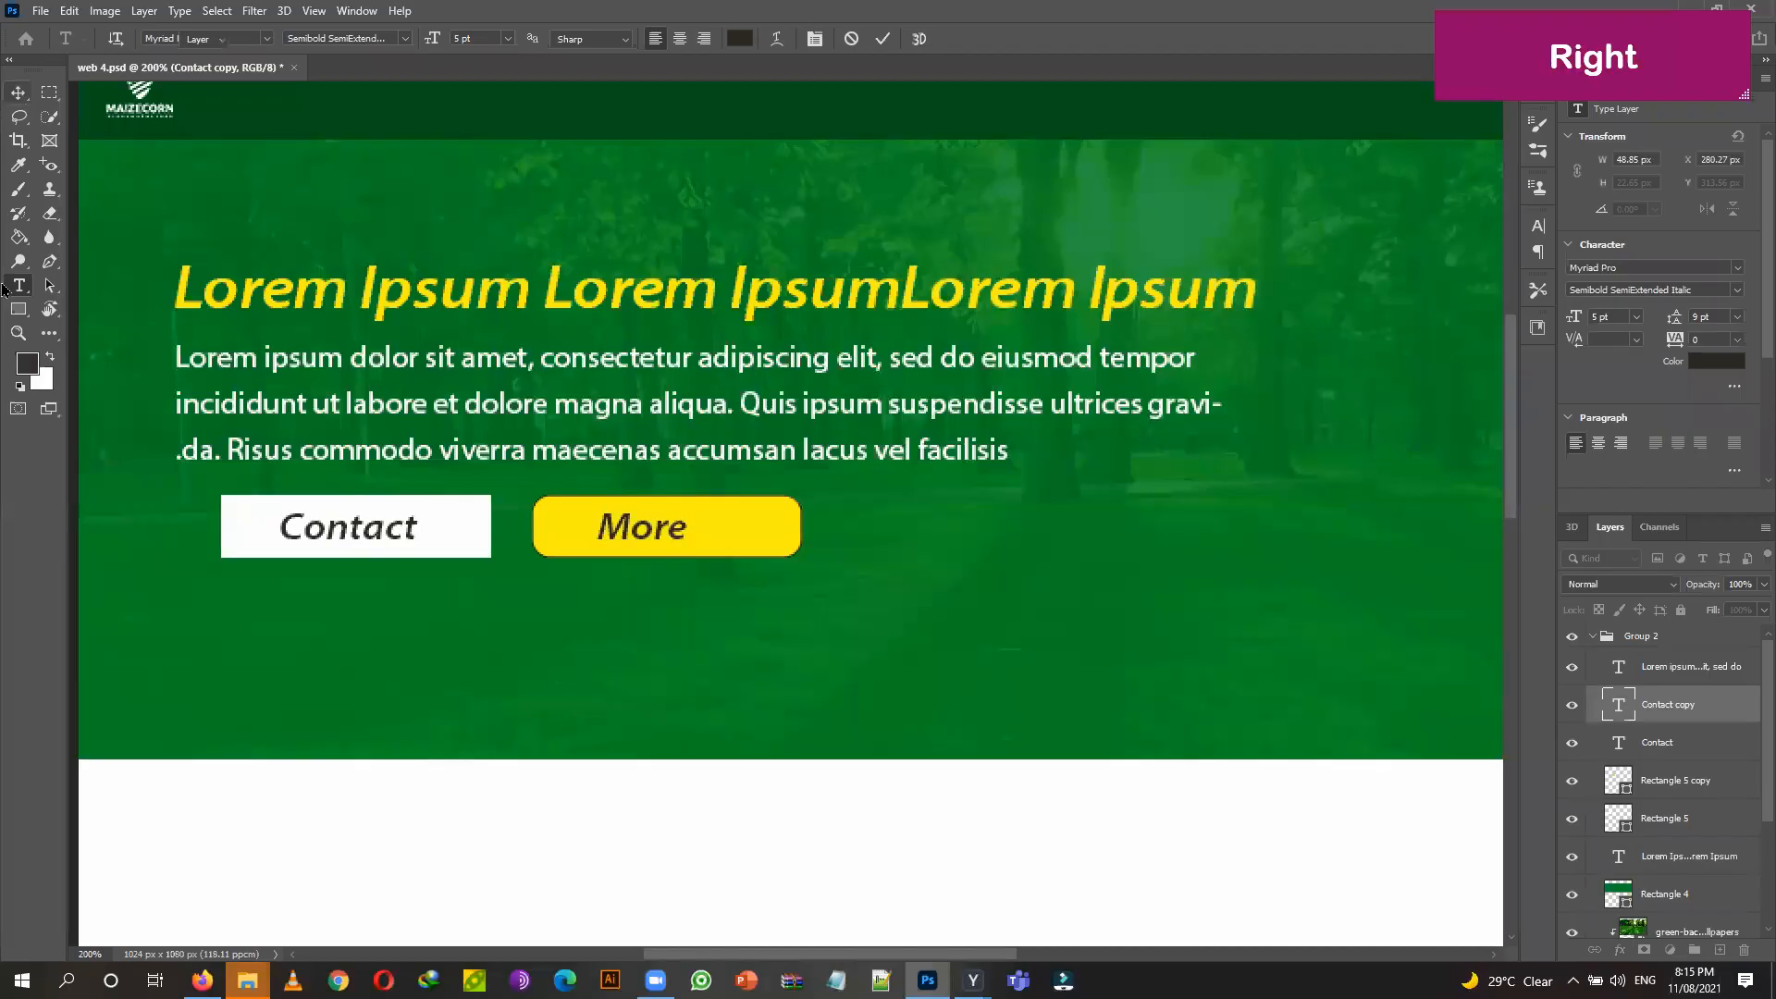
pyautogui.press('Right')
pyautogui.press('Right')
pyautogui.press('Right')
pyautogui.press('Right')
pyautogui.press('Right')
pyautogui.press('Right')
pyautogui.press('Right')
pyautogui.press('Right')
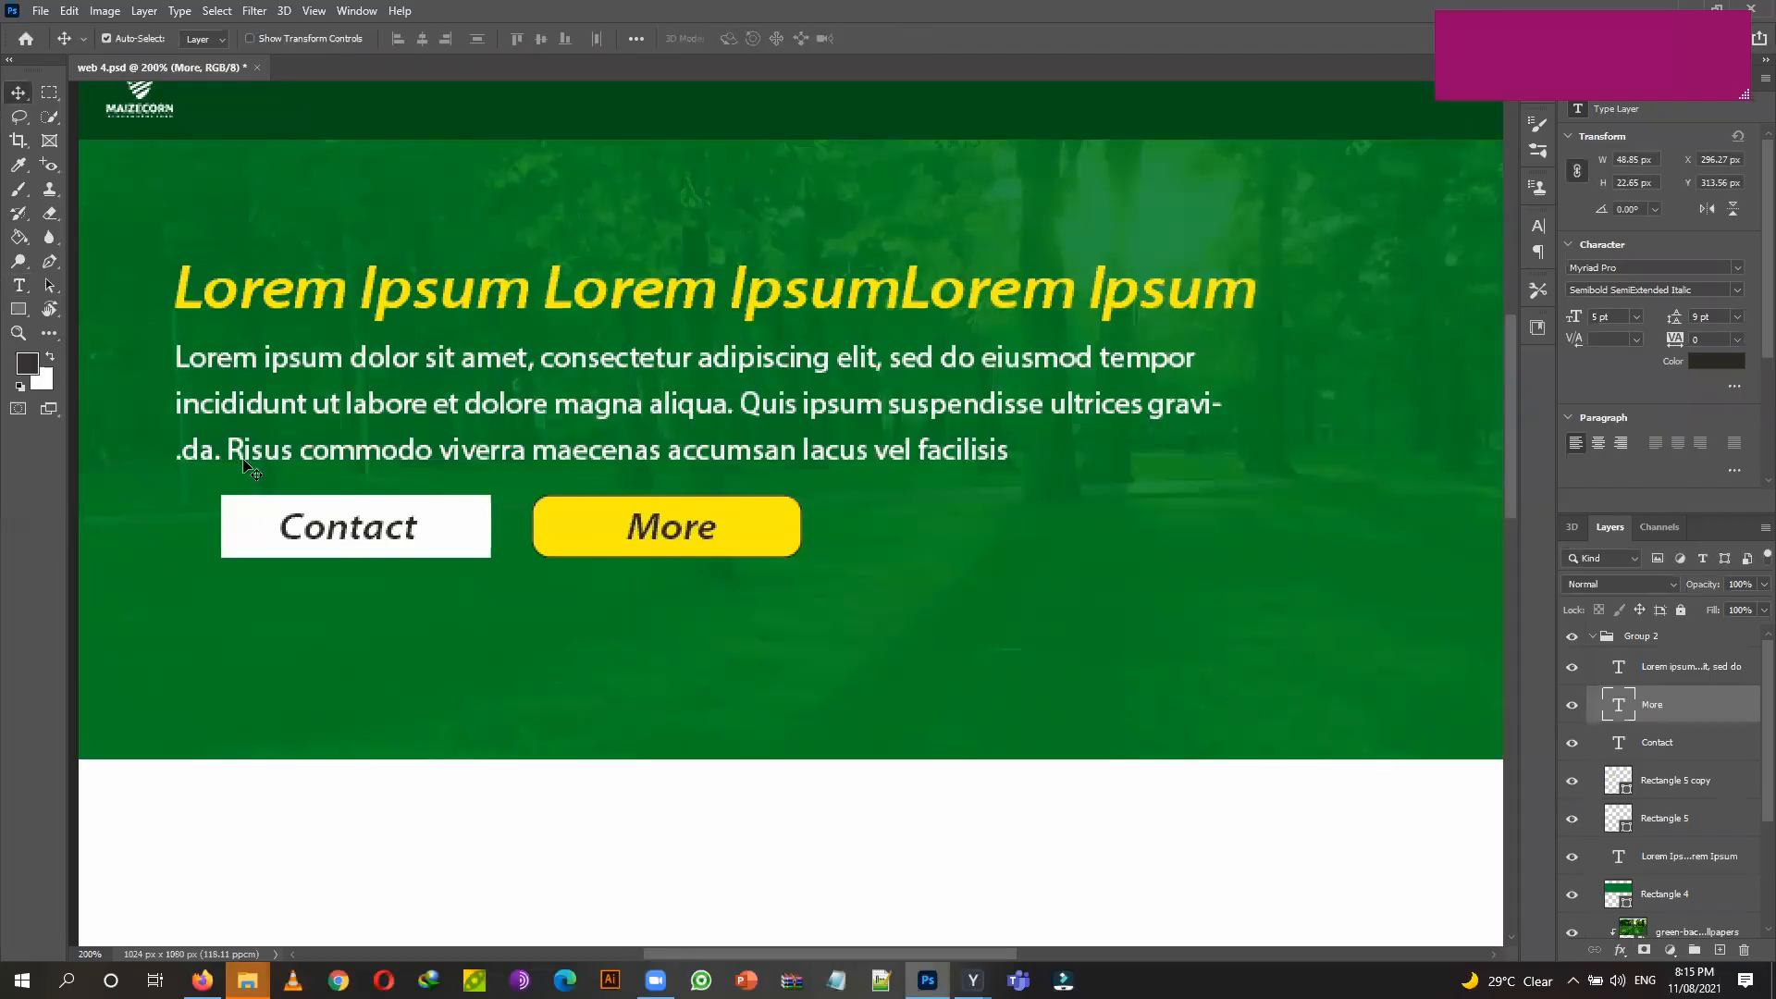
pyautogui.click(238, 527)
# Round the white Contact button's corners to a 10 px radius.
pyautogui.press('u')
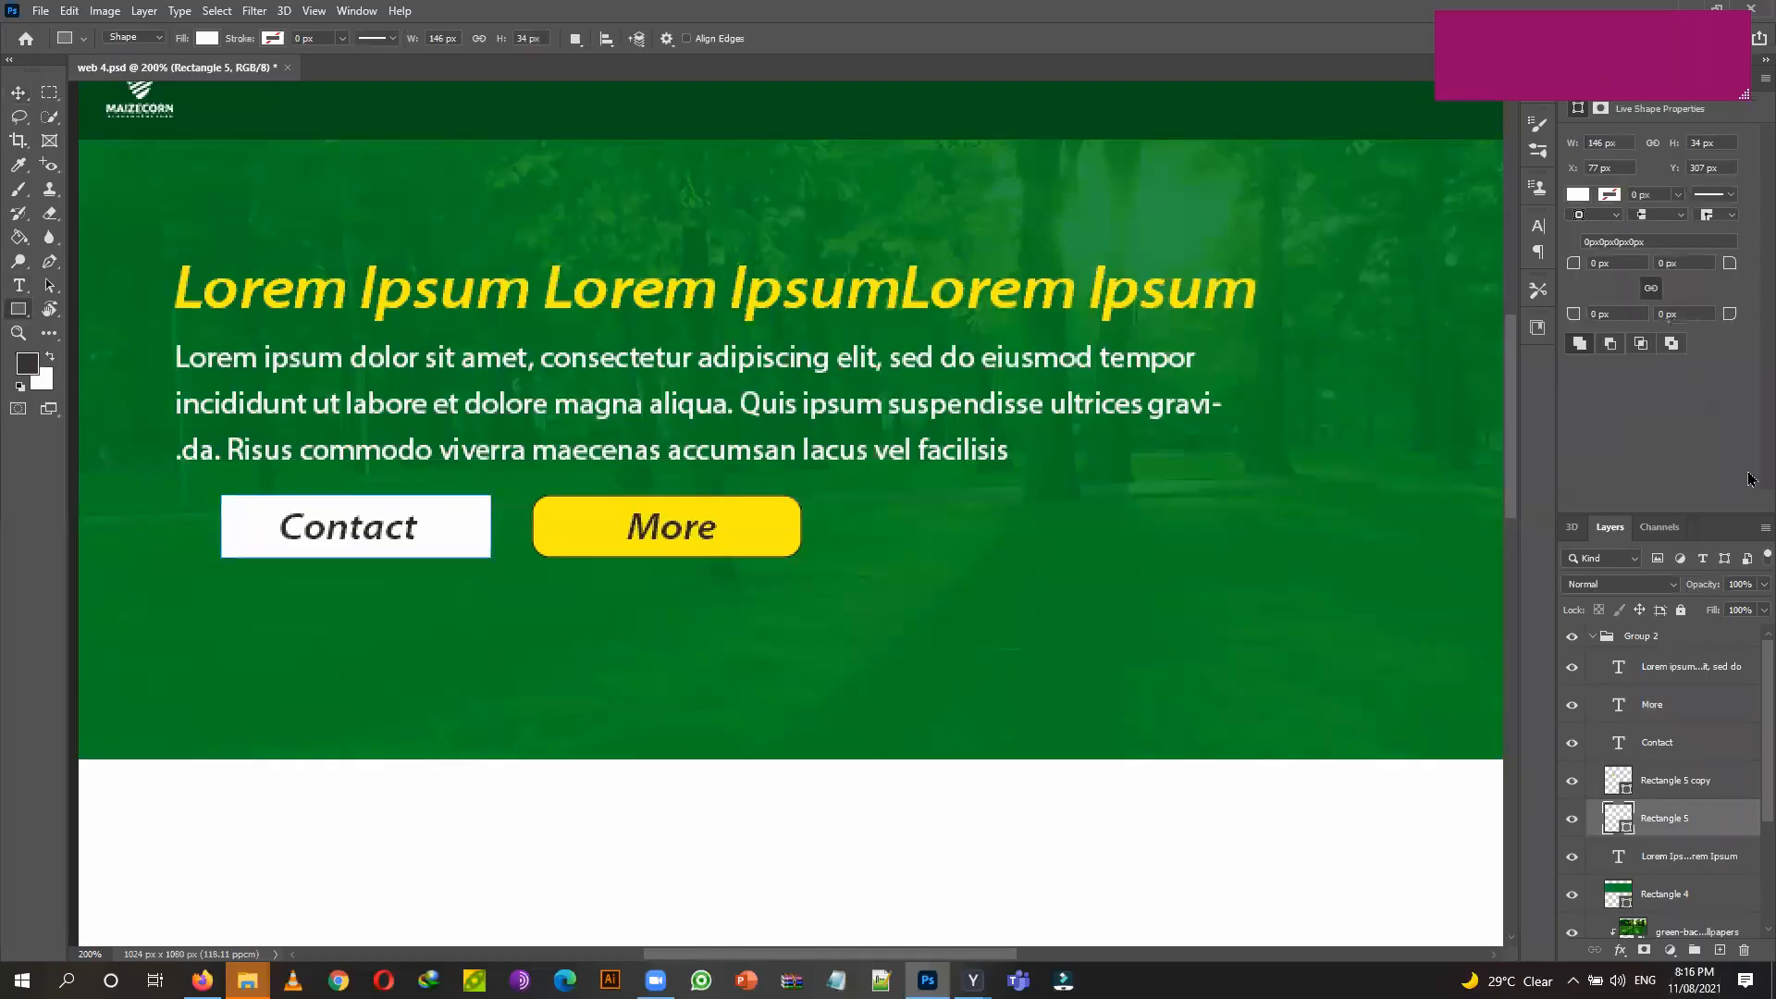
pyautogui.click(1599, 315)
pyautogui.write('1')
pyautogui.press('Tab')
pyautogui.click(18, 92)
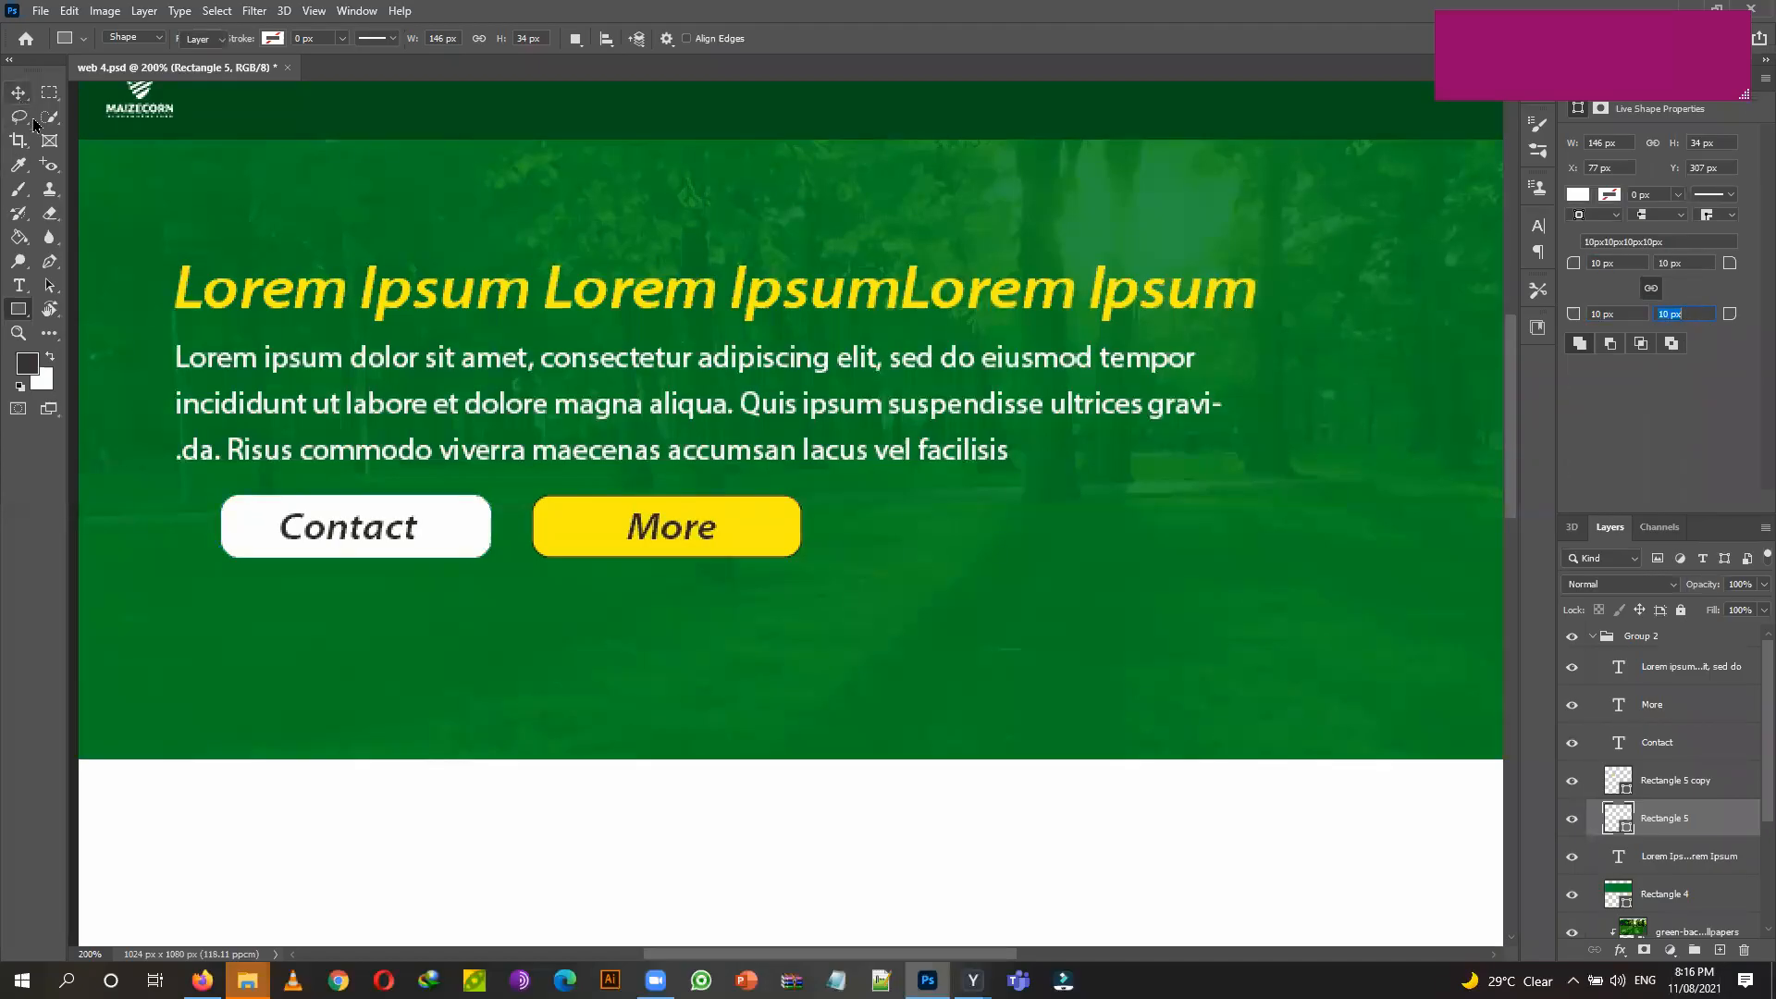
# Nudge the Contact label slightly right on its button.
pyautogui.click(336, 529)
pyautogui.press('Right')
pyautogui.press('Right')
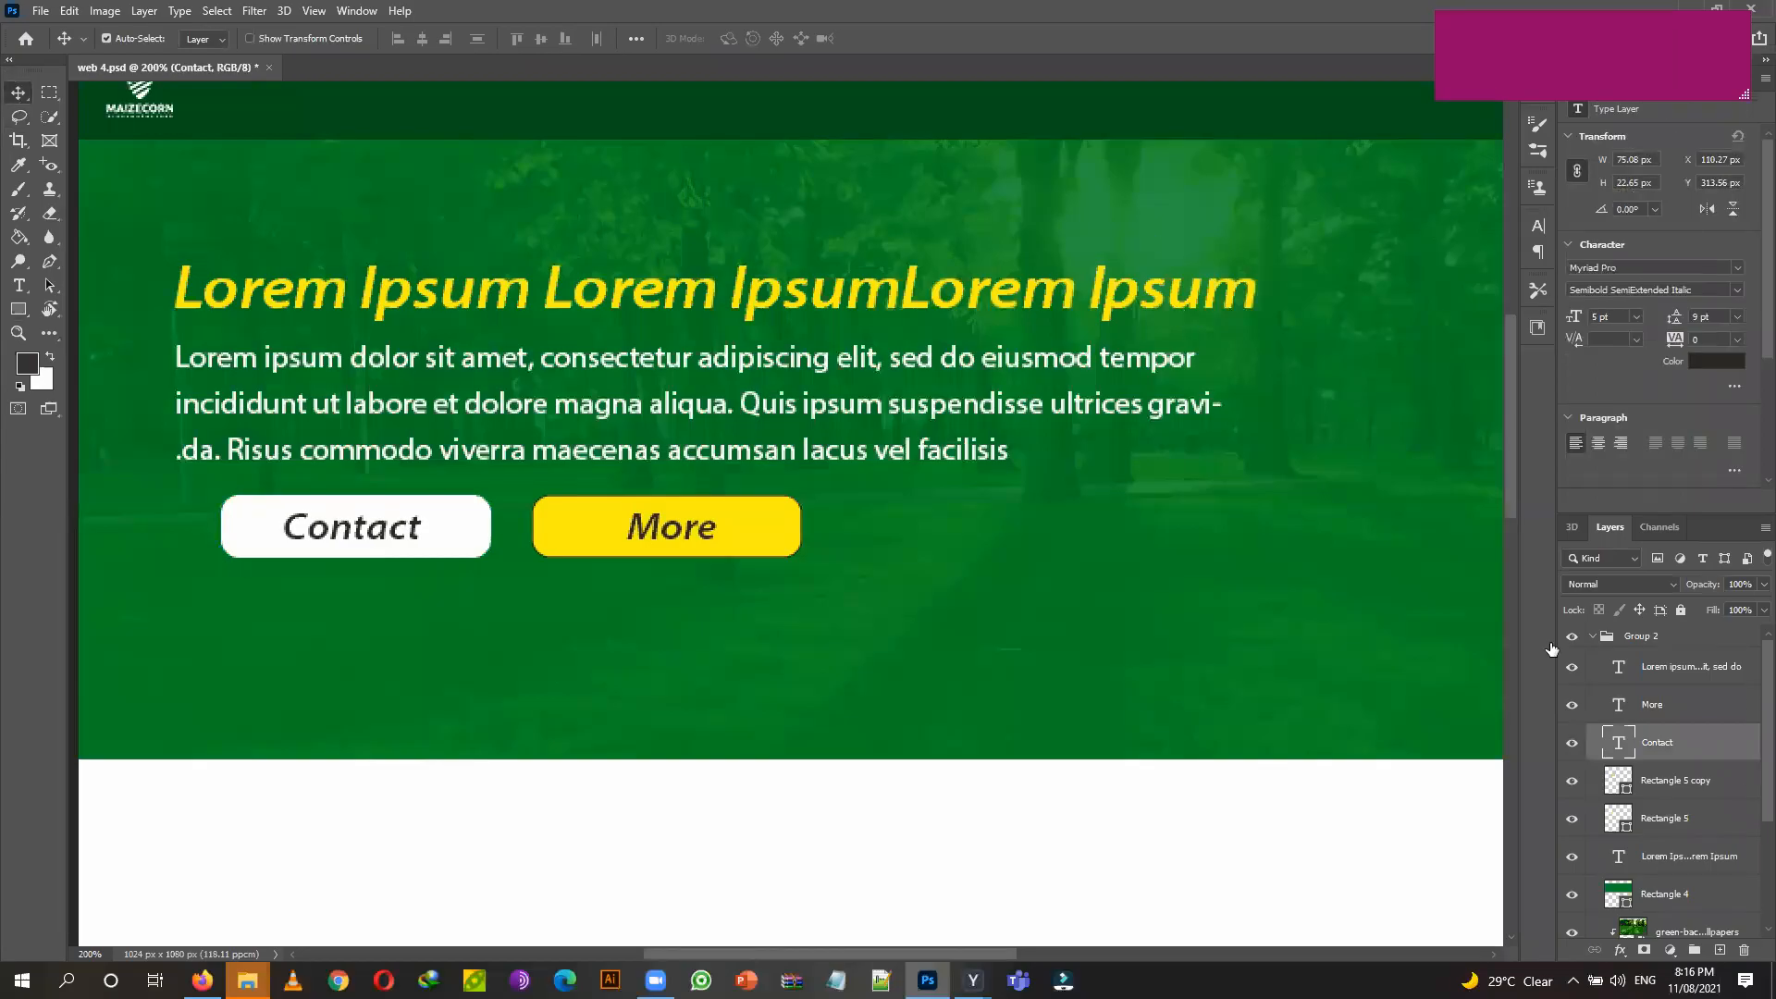
pyautogui.moveTo(1023, 480); pyautogui.dragTo(326, 495)
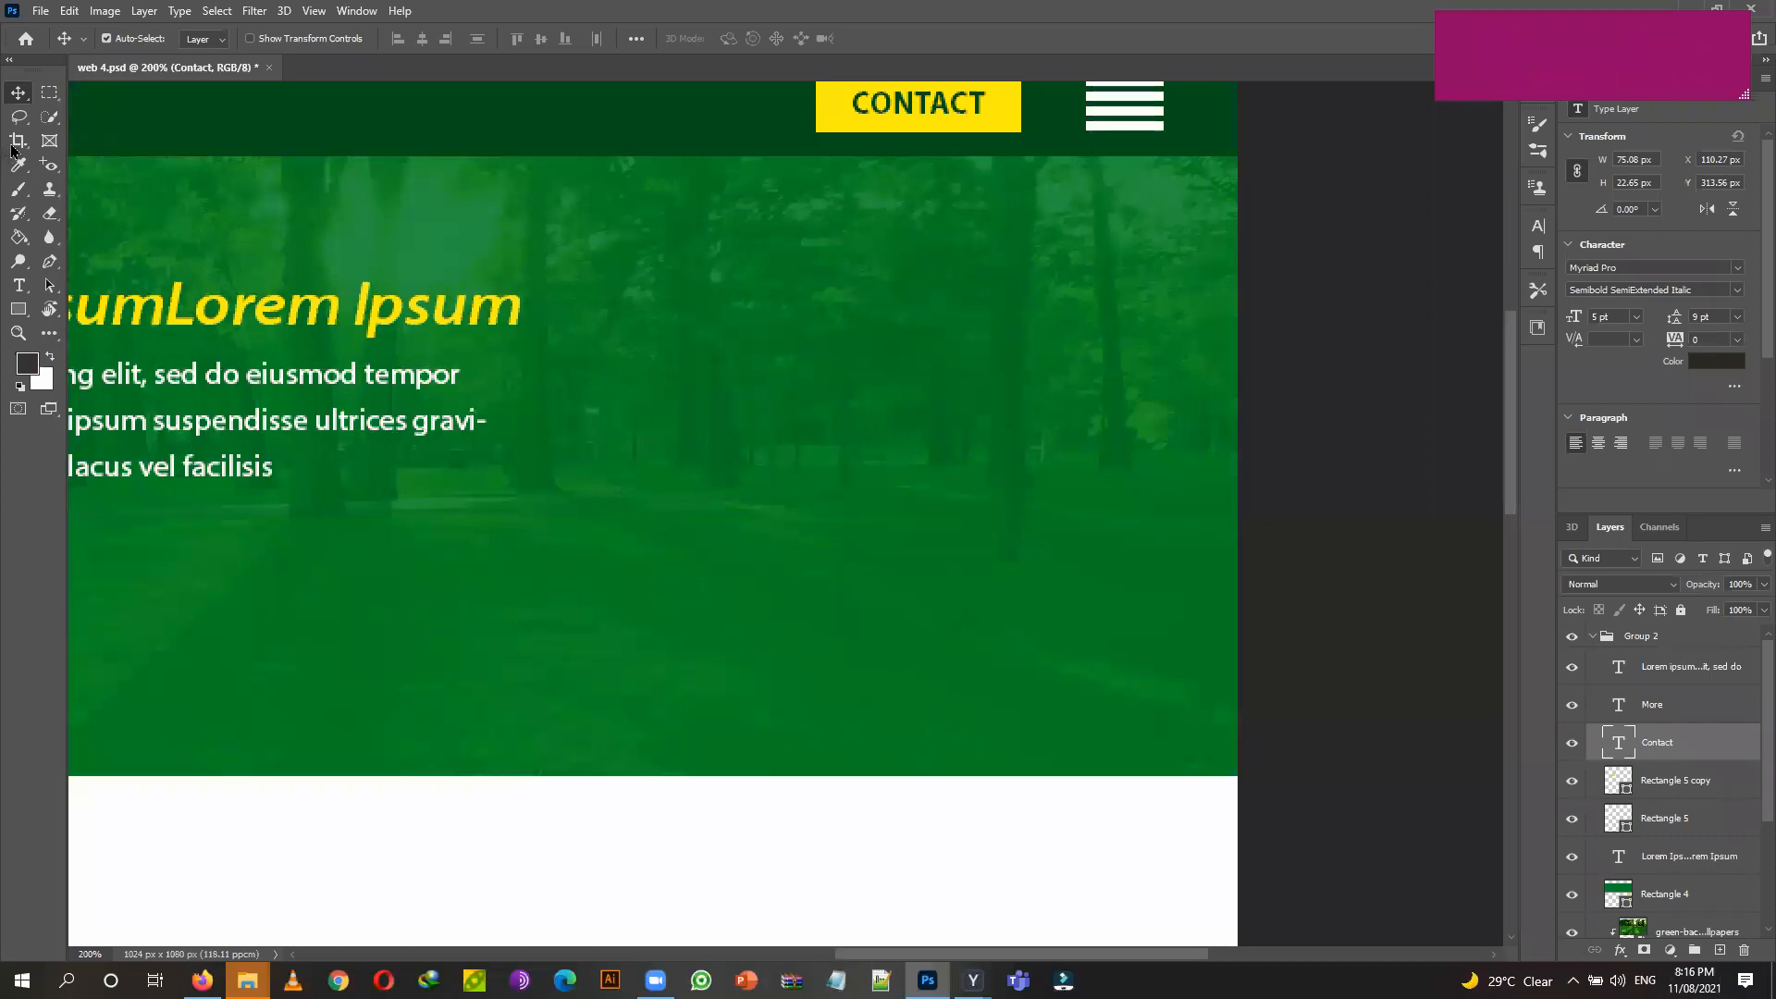
# Draw a white 250×247 px box on the hero's right with all corners rounded to 30 px.
pyautogui.click(19, 309)
pyautogui.moveTo(634, 234); pyautogui.dragTo(1090, 689)
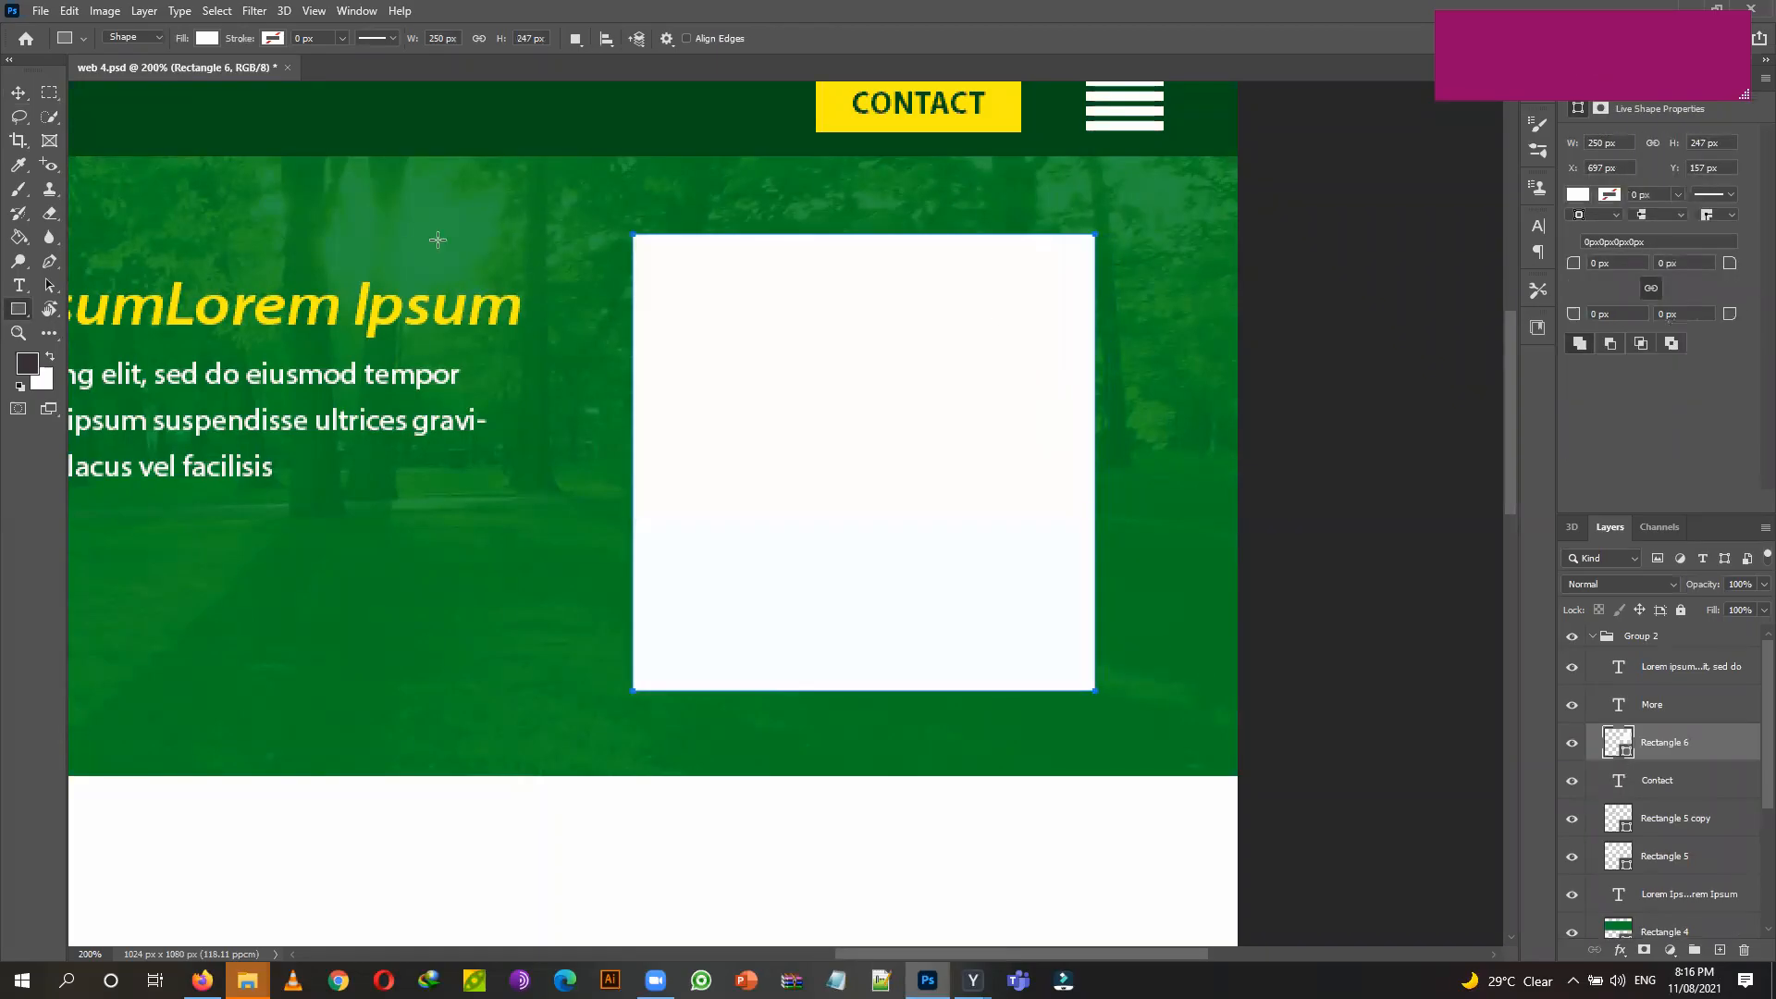
pyautogui.click(1595, 264)
pyautogui.write('30')
pyautogui.click(1617, 314)
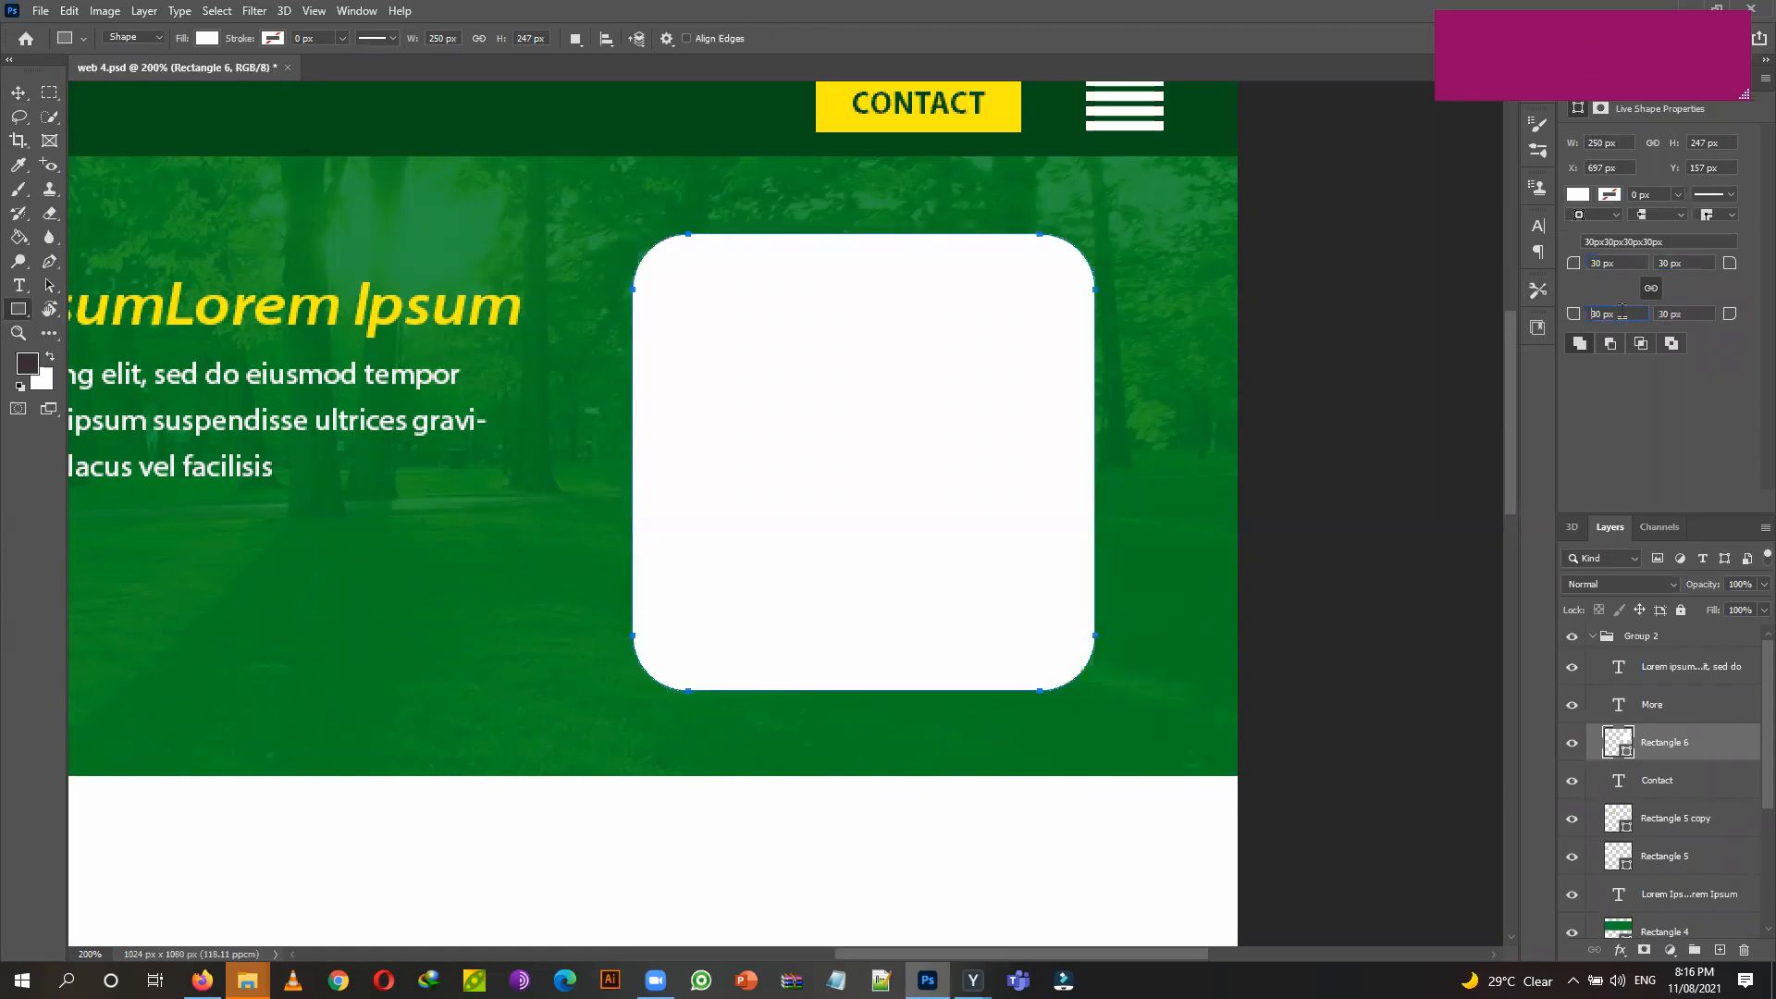
pyautogui.click(16, 93)
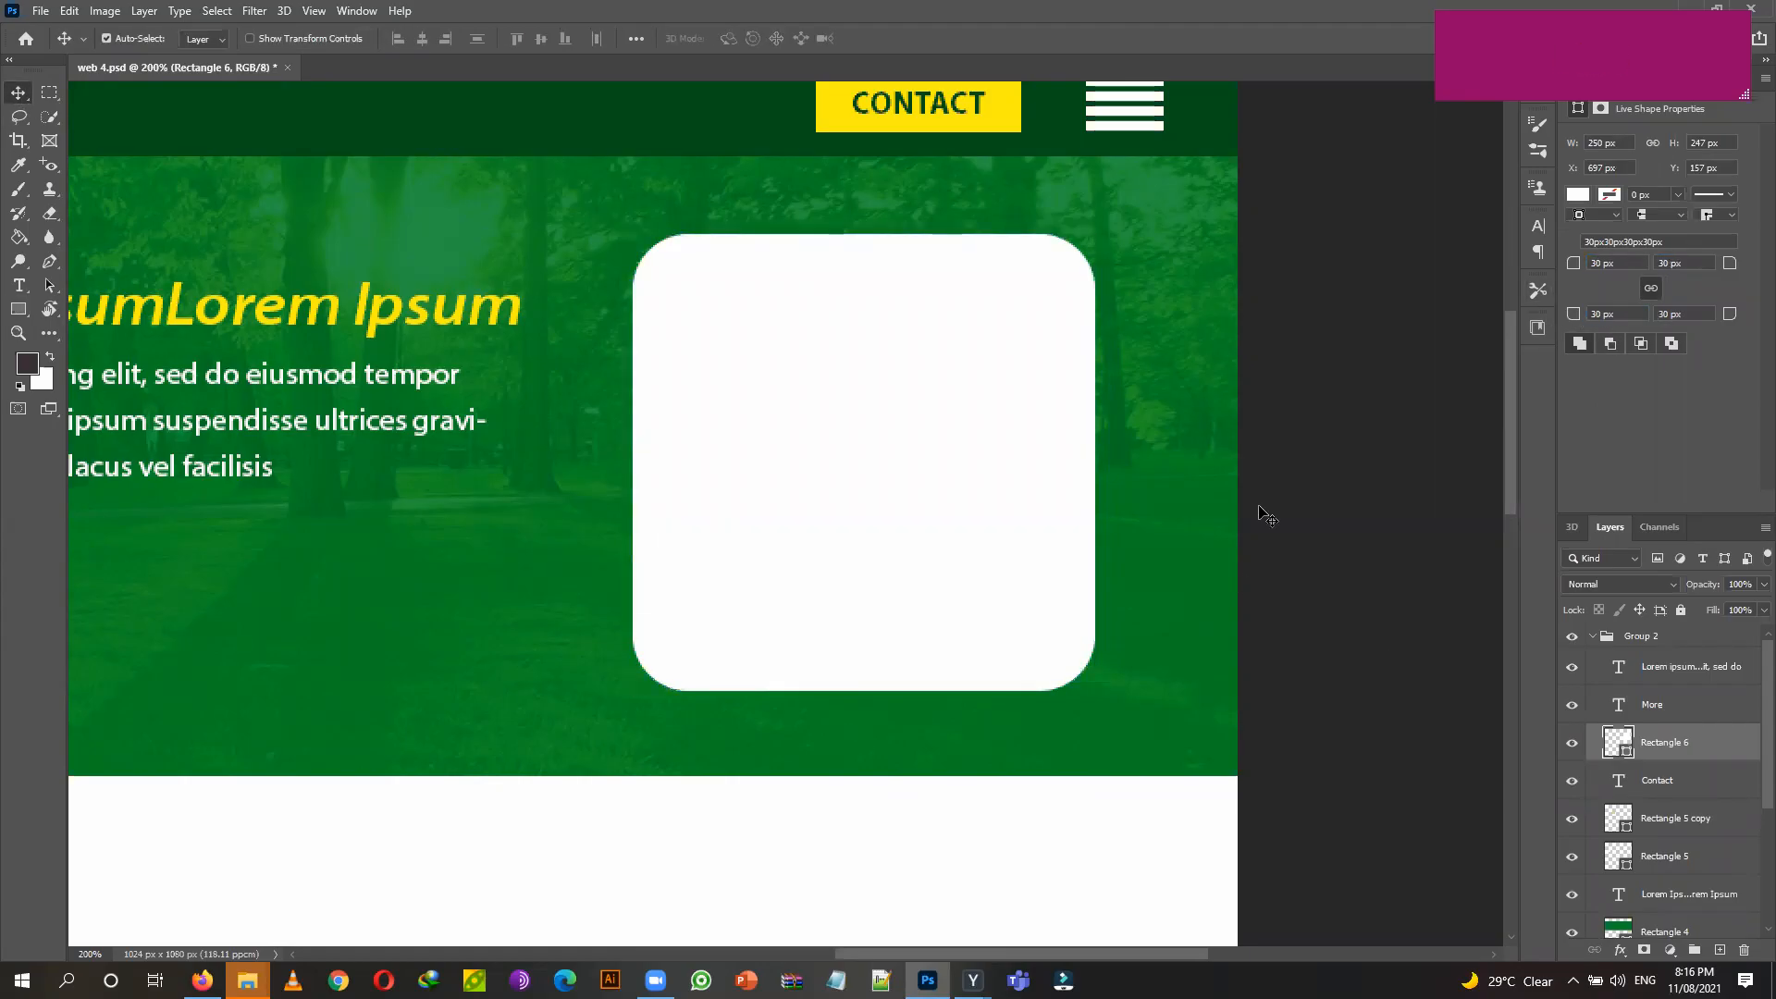
pyautogui.press('ctrl')
# Drag fresh_green_leaves from File Explorer into the mockup, scaled down over the rounded square.
pyautogui.moveTo(247, 981)
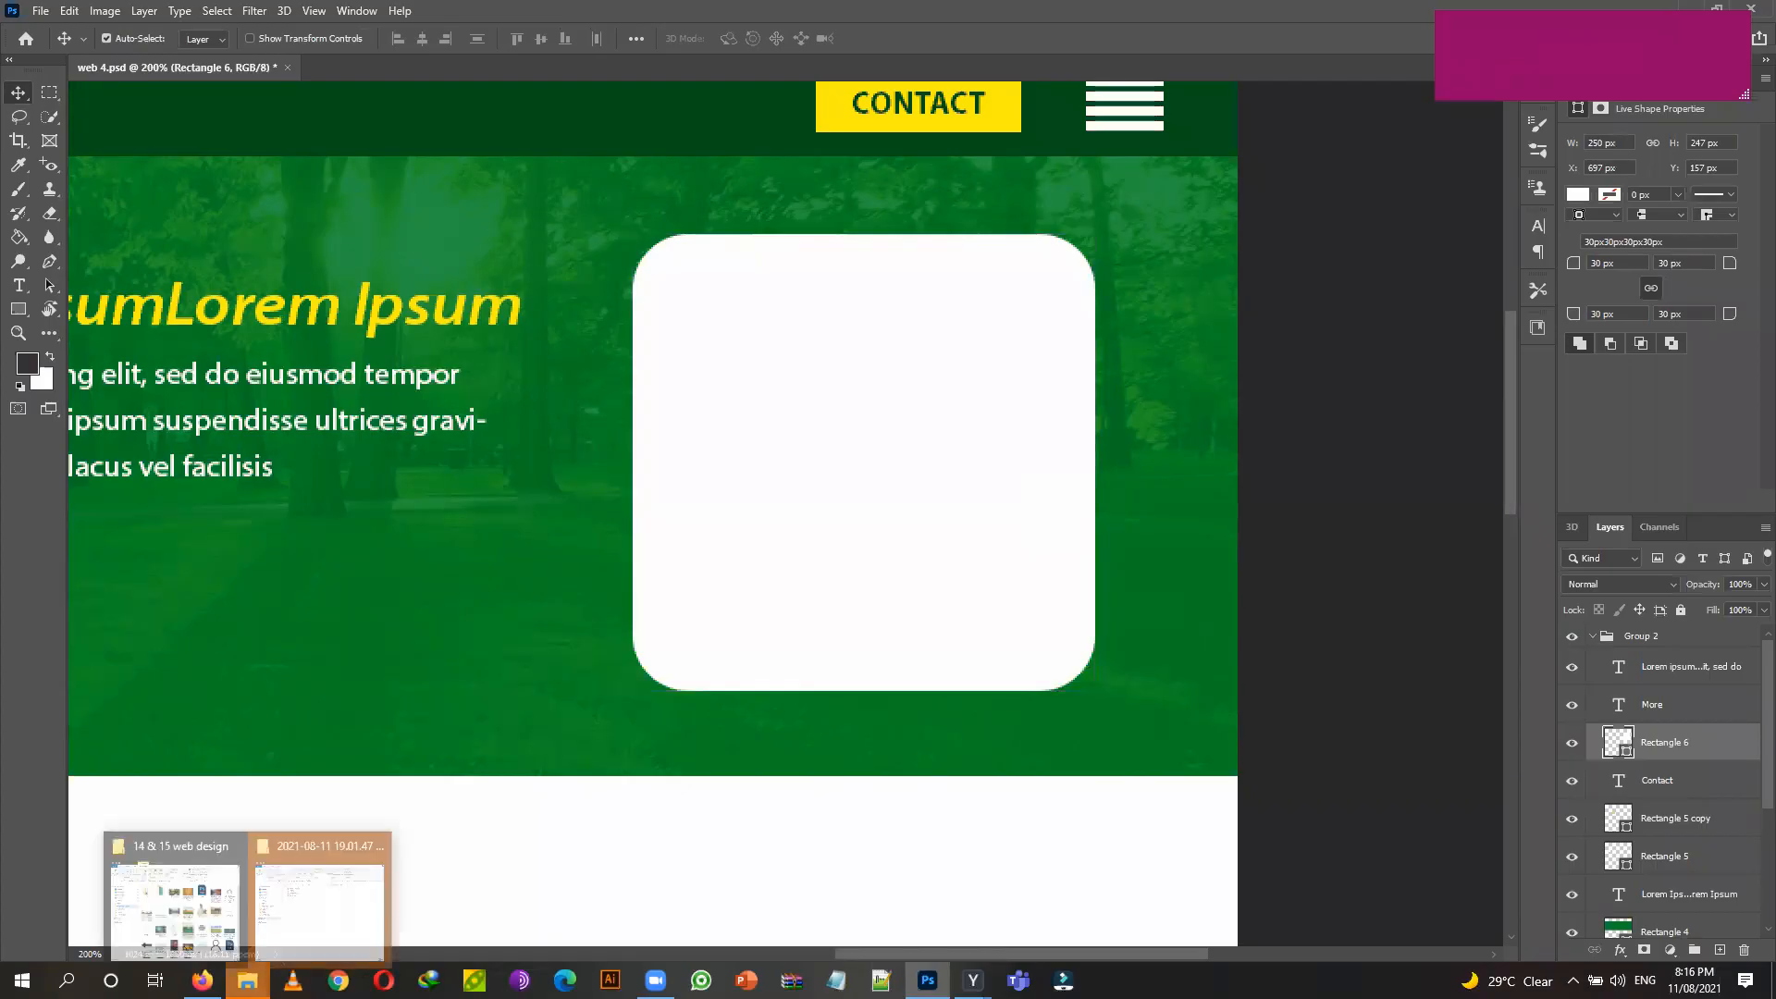
pyautogui.click(233, 909)
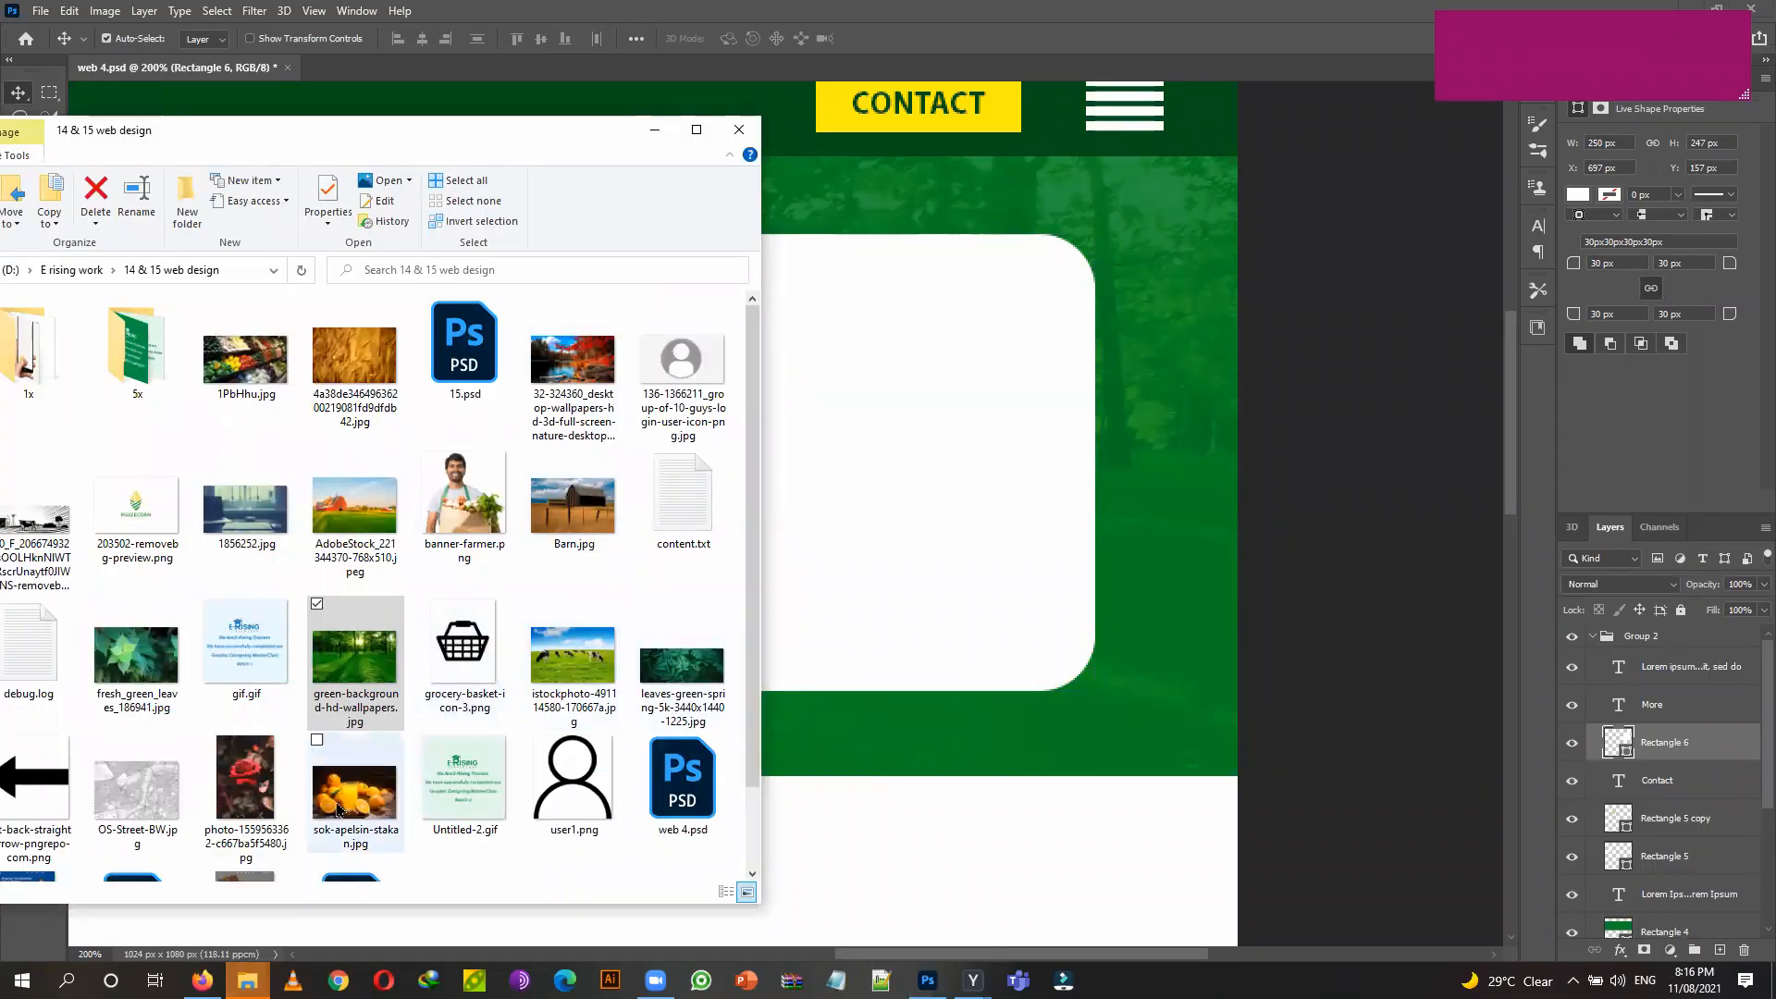
pyautogui.click(148, 661)
pyautogui.moveTo(697, 593); pyautogui.dragTo(857, 567)
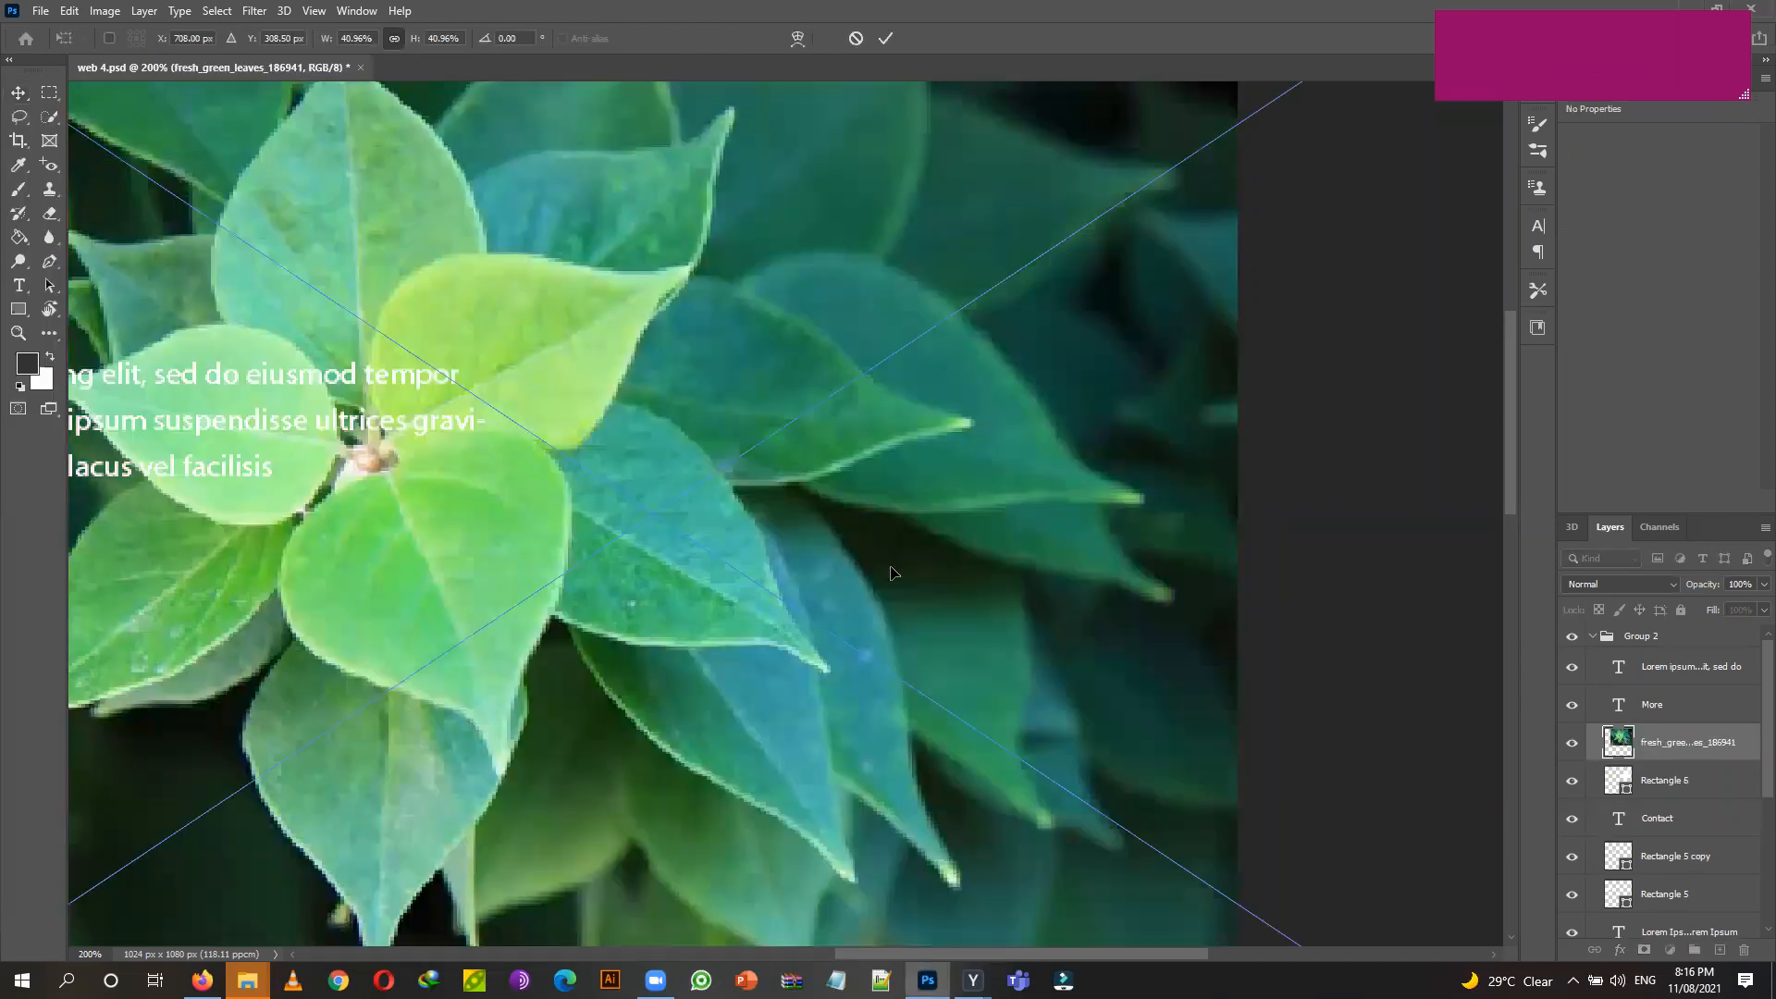
pyautogui.hotkey('ctrl', '-')
pyautogui.hotkey('ctrl', '-')
pyautogui.hotkey('ctrl', '-')
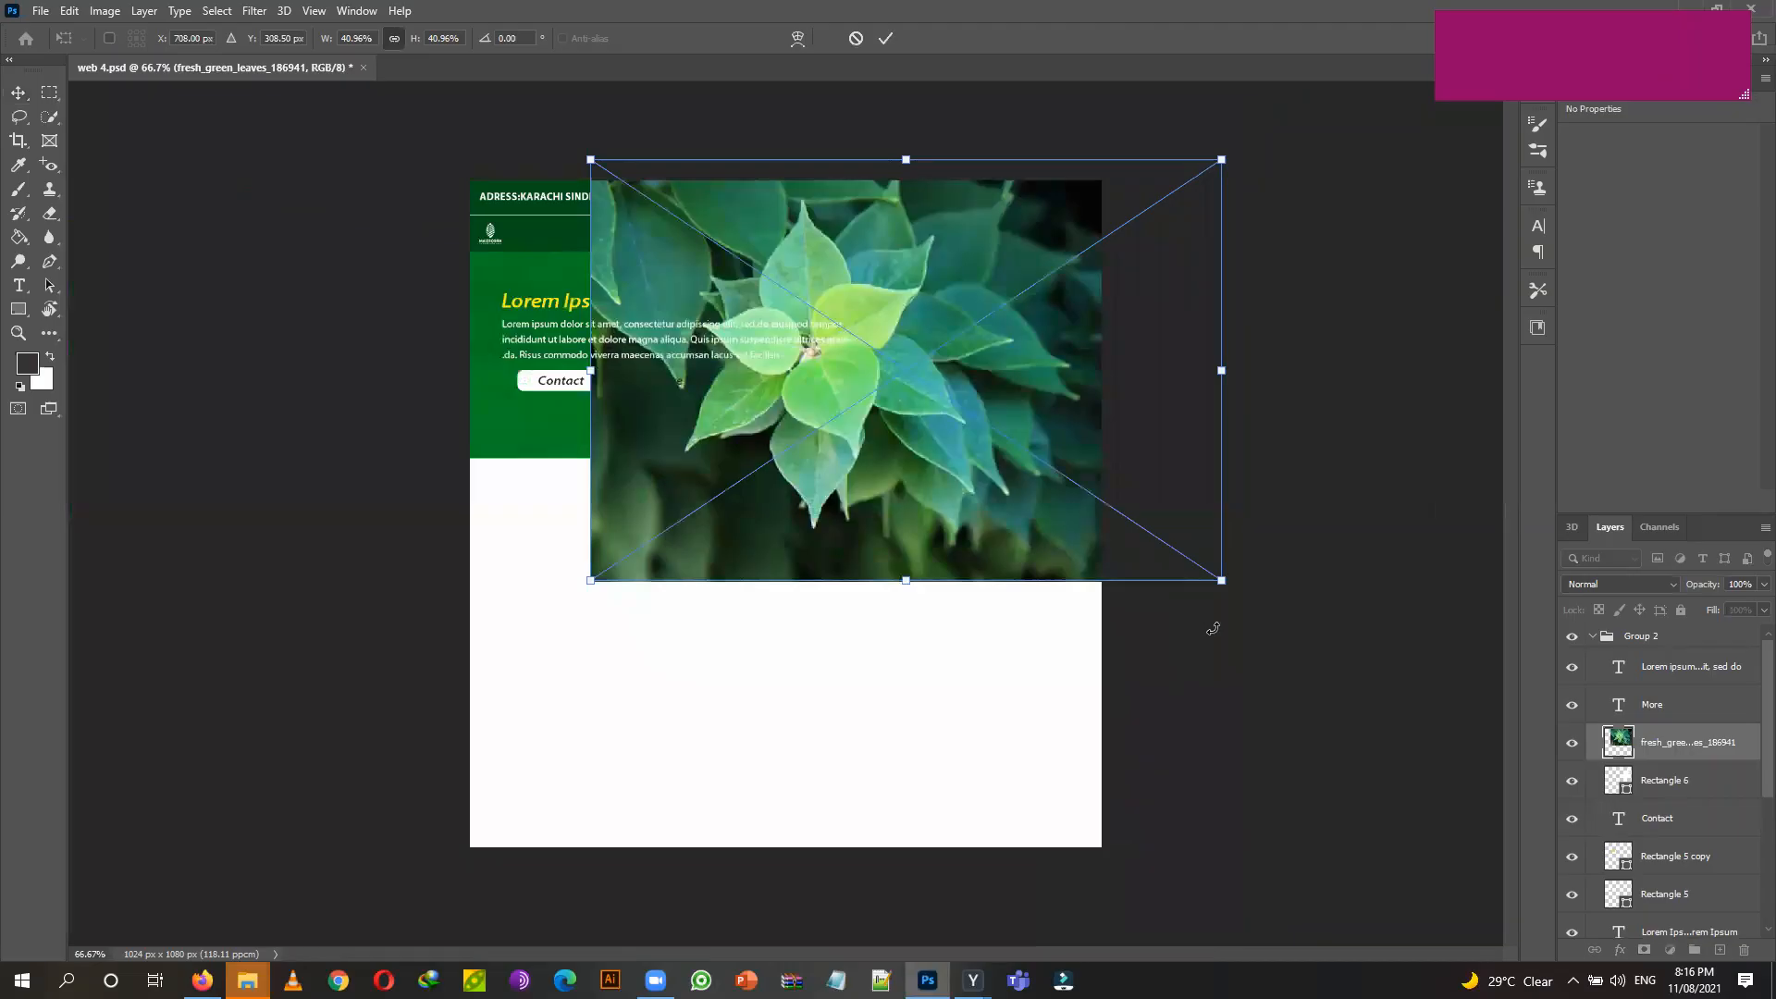
pyautogui.moveTo(1221, 579); pyautogui.dragTo(1036, 477)
pyautogui.moveTo(926, 418); pyautogui.dragTo(982, 398)
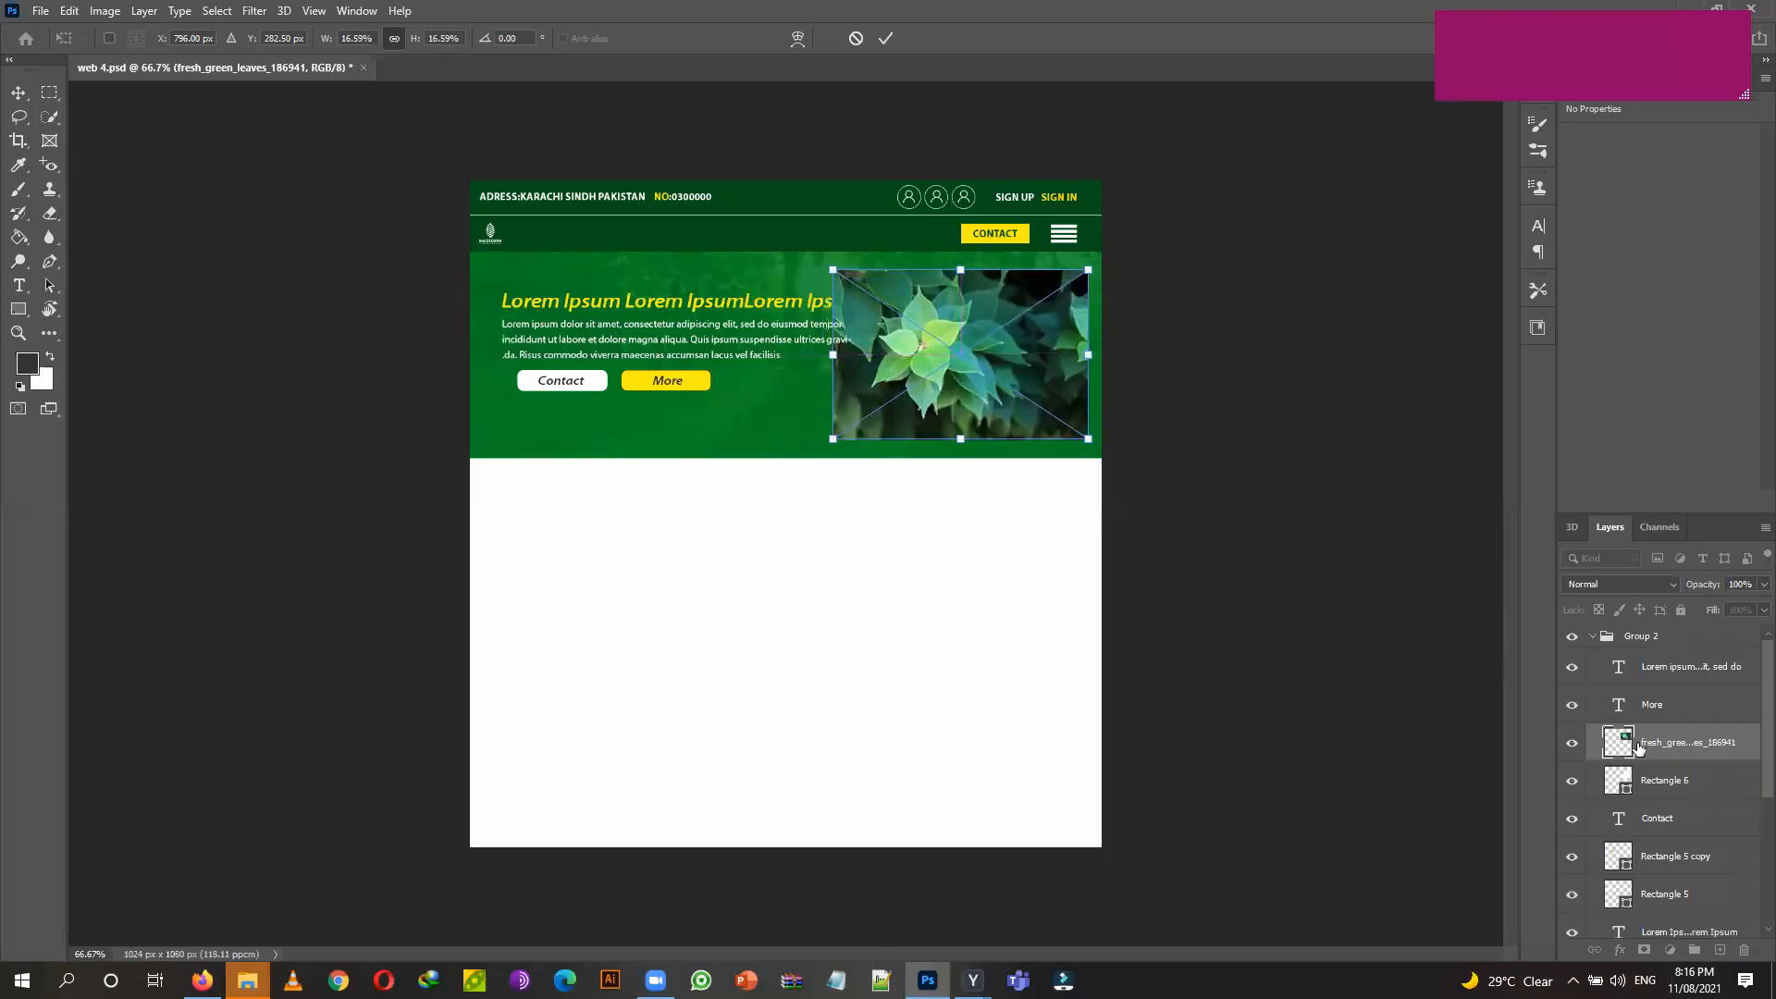
pyautogui.press('Return')
# Clip the leaves photo into the rounded Rectangle 6 layer.
pyautogui.rightClick(1747, 742)
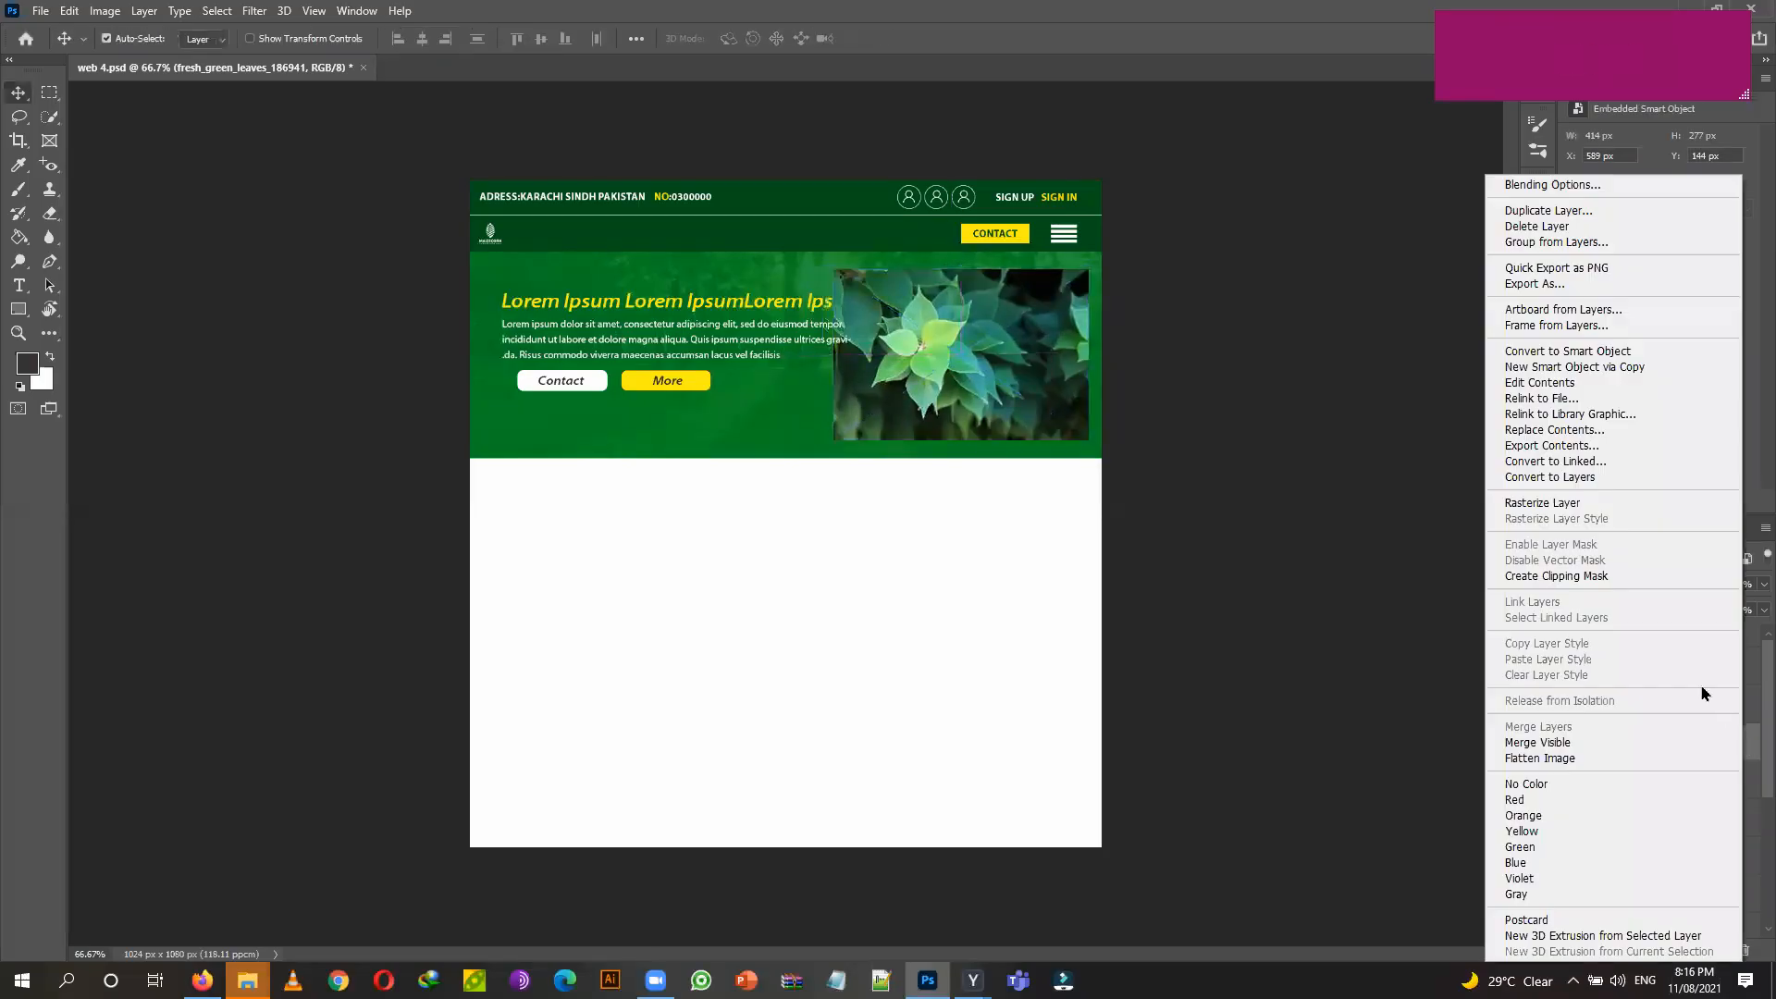
pyautogui.click(1568, 575)
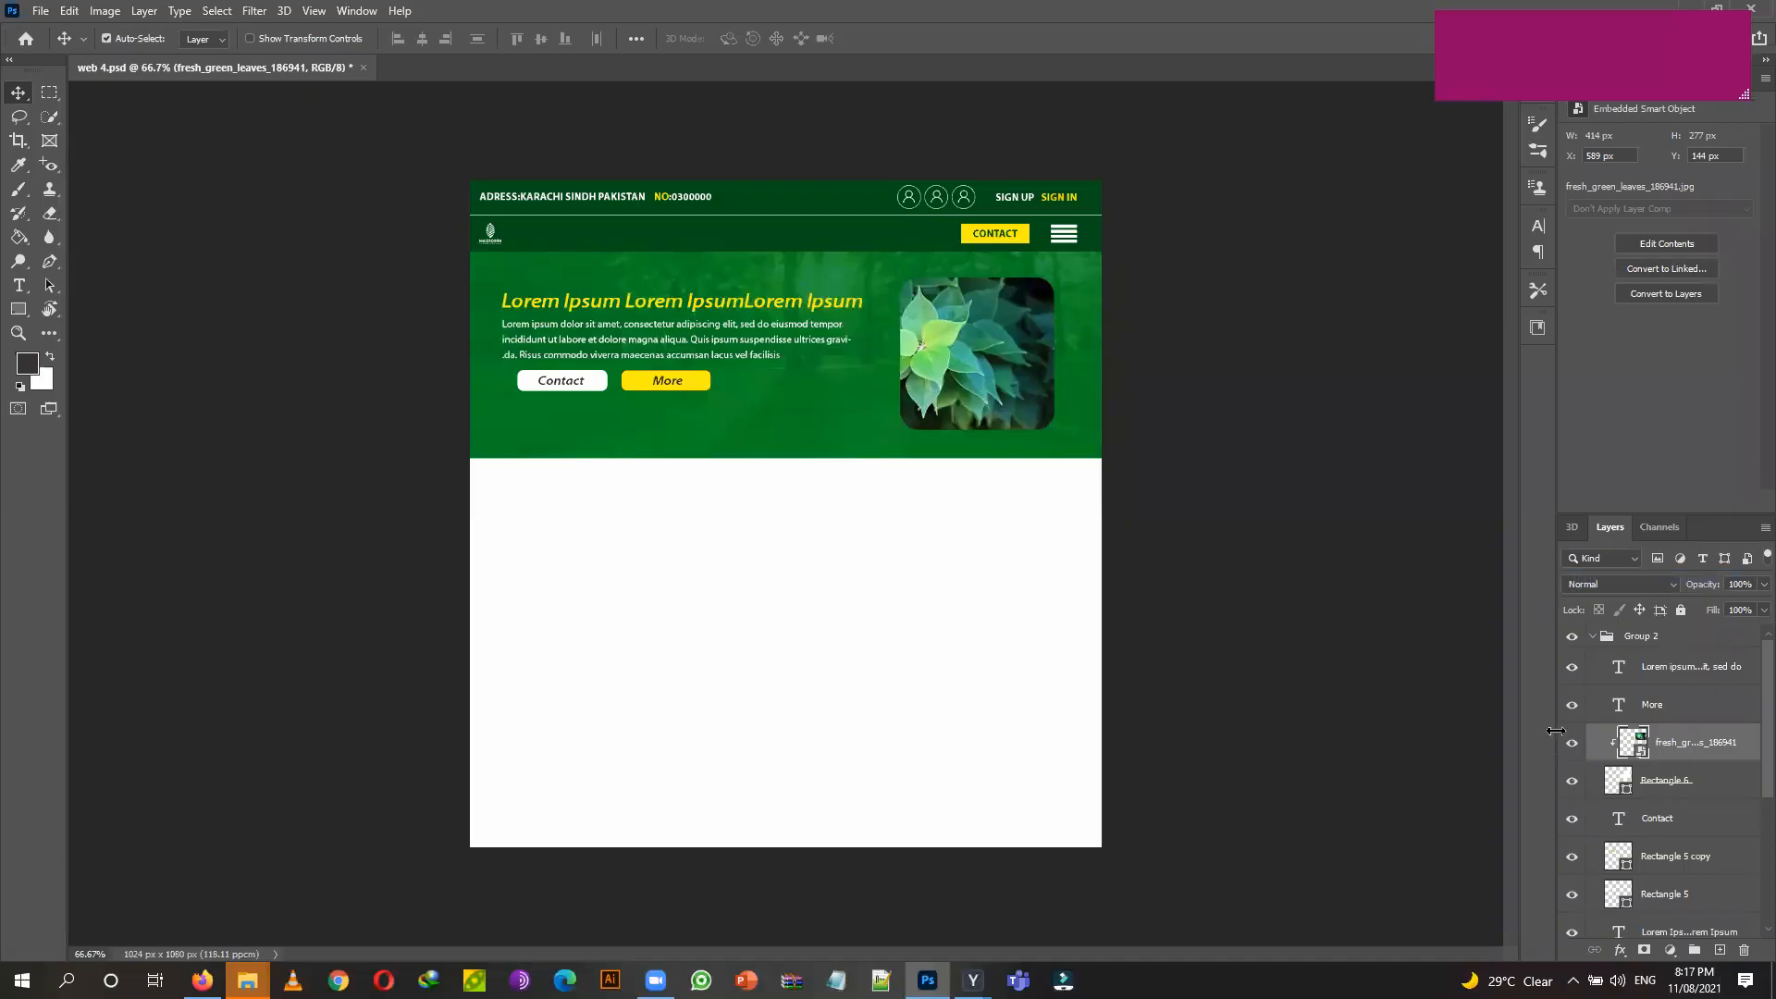
pyautogui.press('ctrl')
# Duplicate the Rectangle 6 layer with Ctrl+J.
pyautogui.click(1713, 784)
pyautogui.press('ctrl')
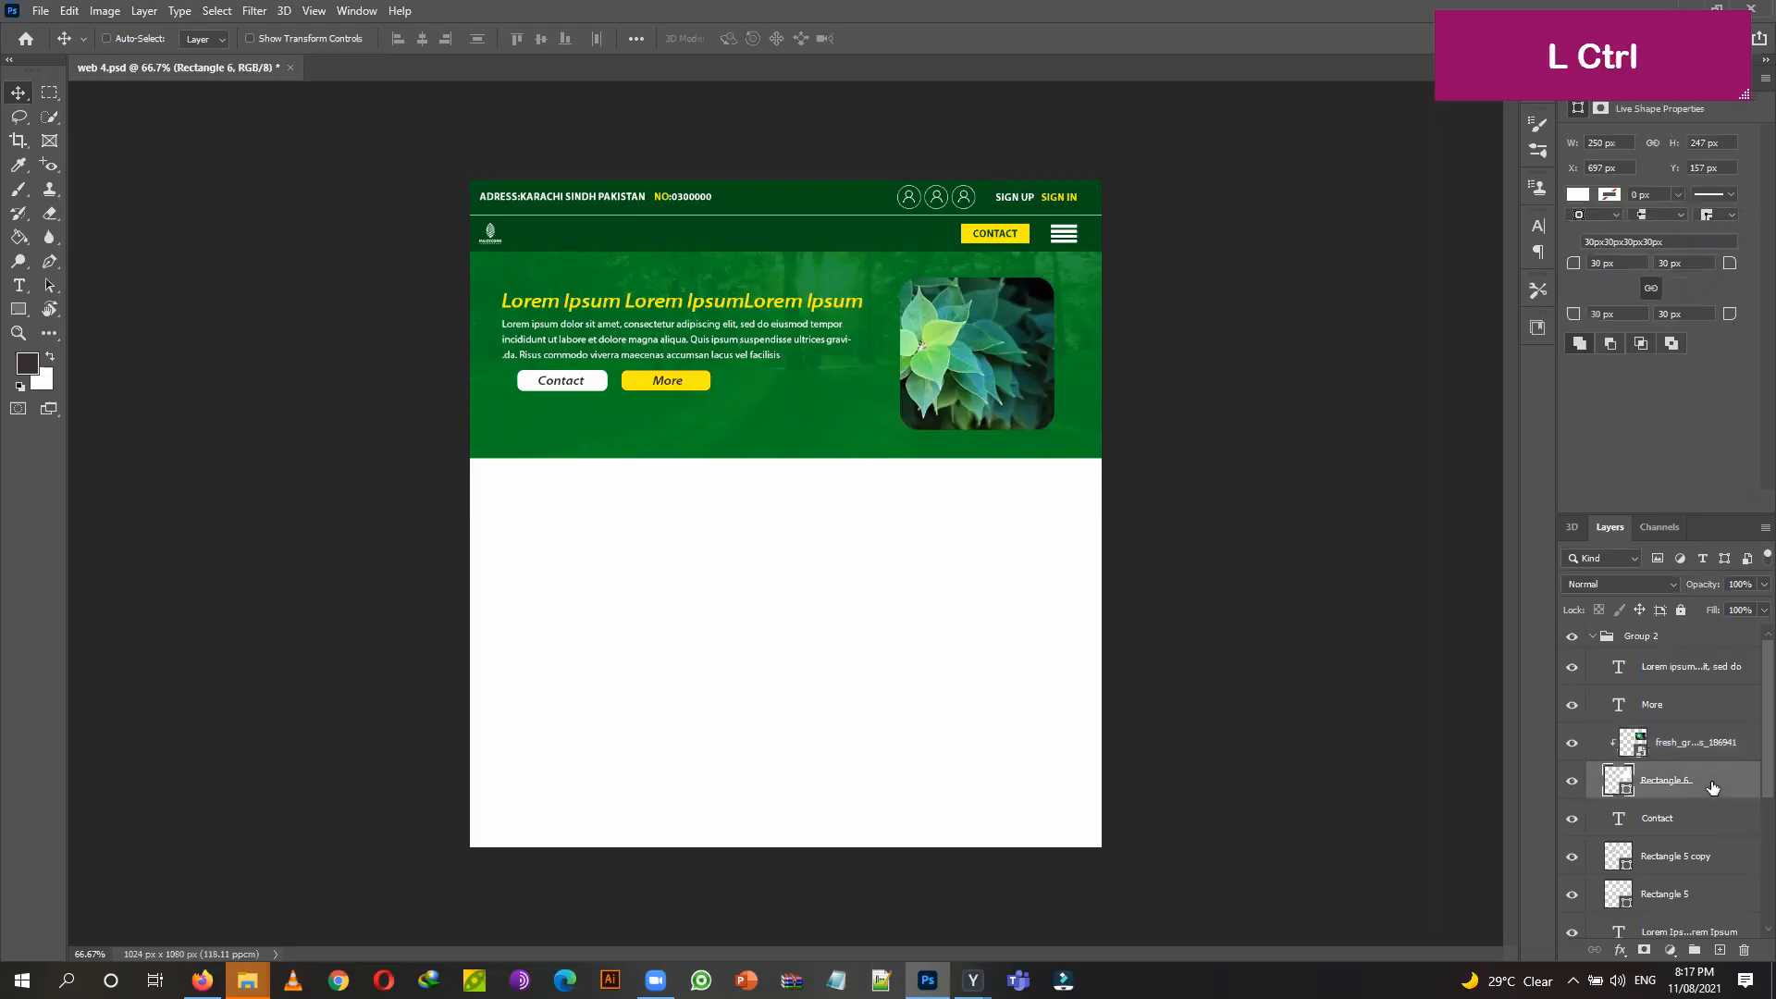
pyautogui.hotkey('ctrl', 'j')
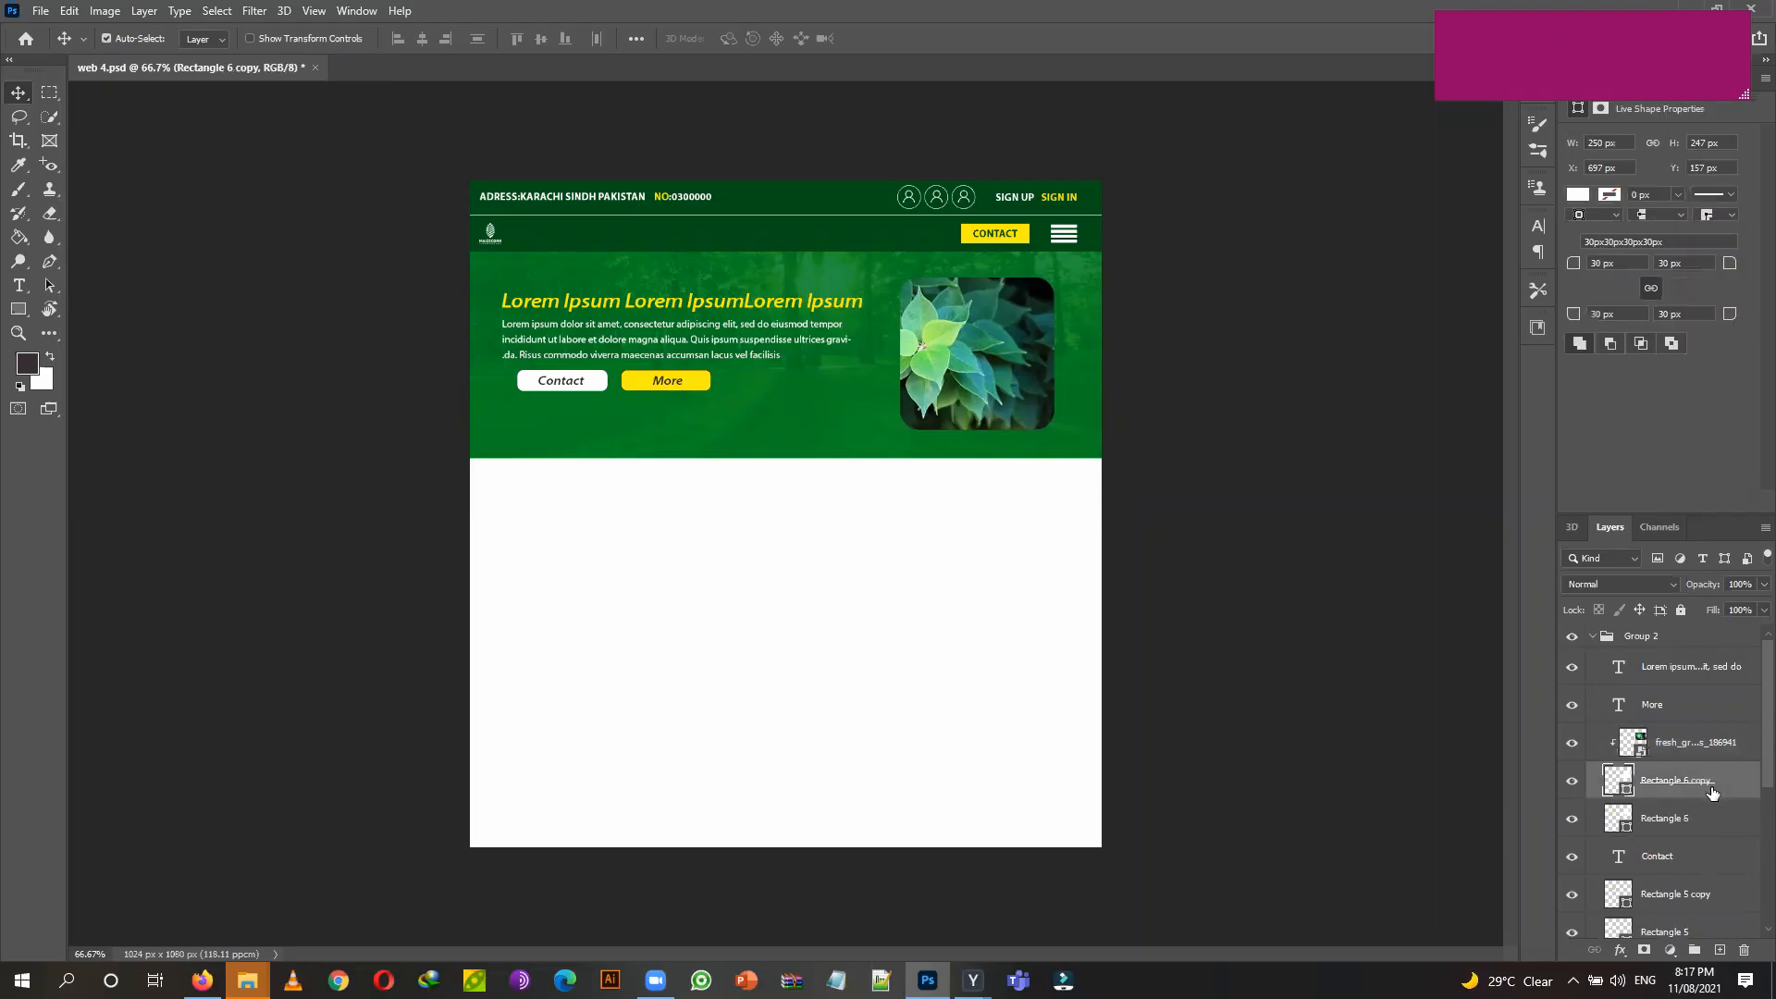
# Shrink the Rectangle 6 copy and leaves photo together slightly, leaving a thin white frame.
pyautogui.click(1700, 816)
pyautogui.press('ctrl')
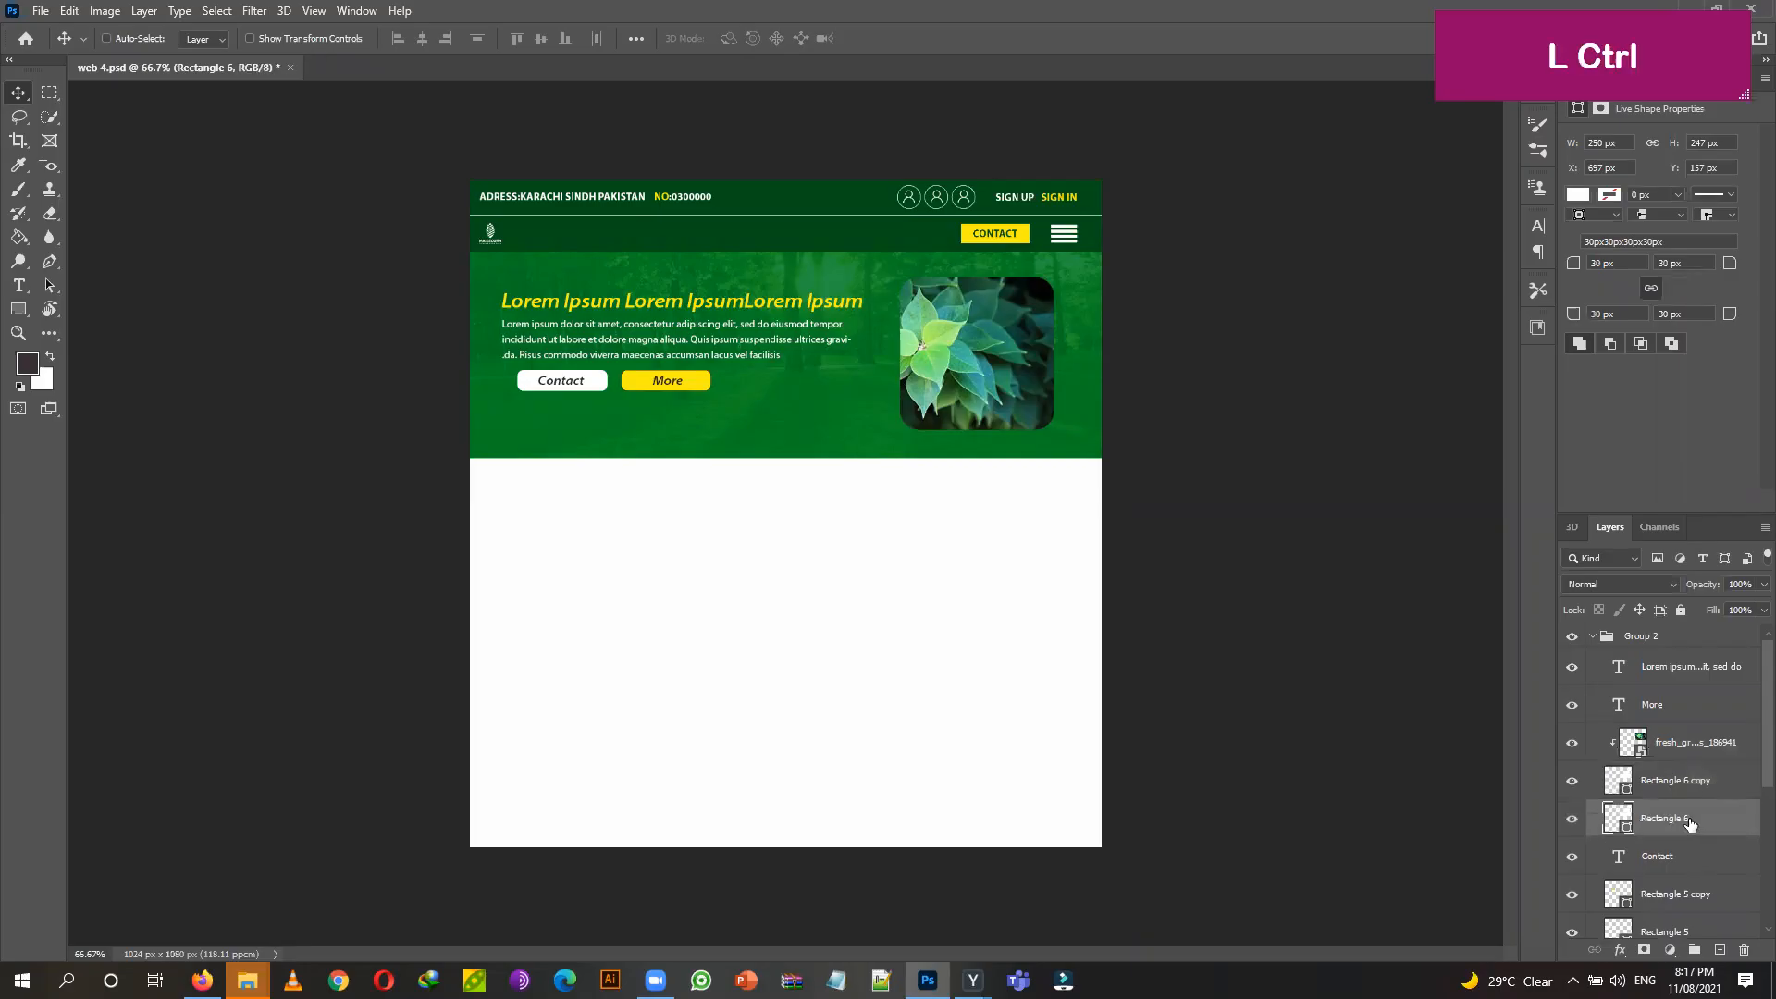
pyautogui.click(1714, 782)
pyautogui.keyDown('shift'); pyautogui.click(1740, 745); pyautogui.keyUp('shift')
pyautogui.hotkey('ctrl', 't')
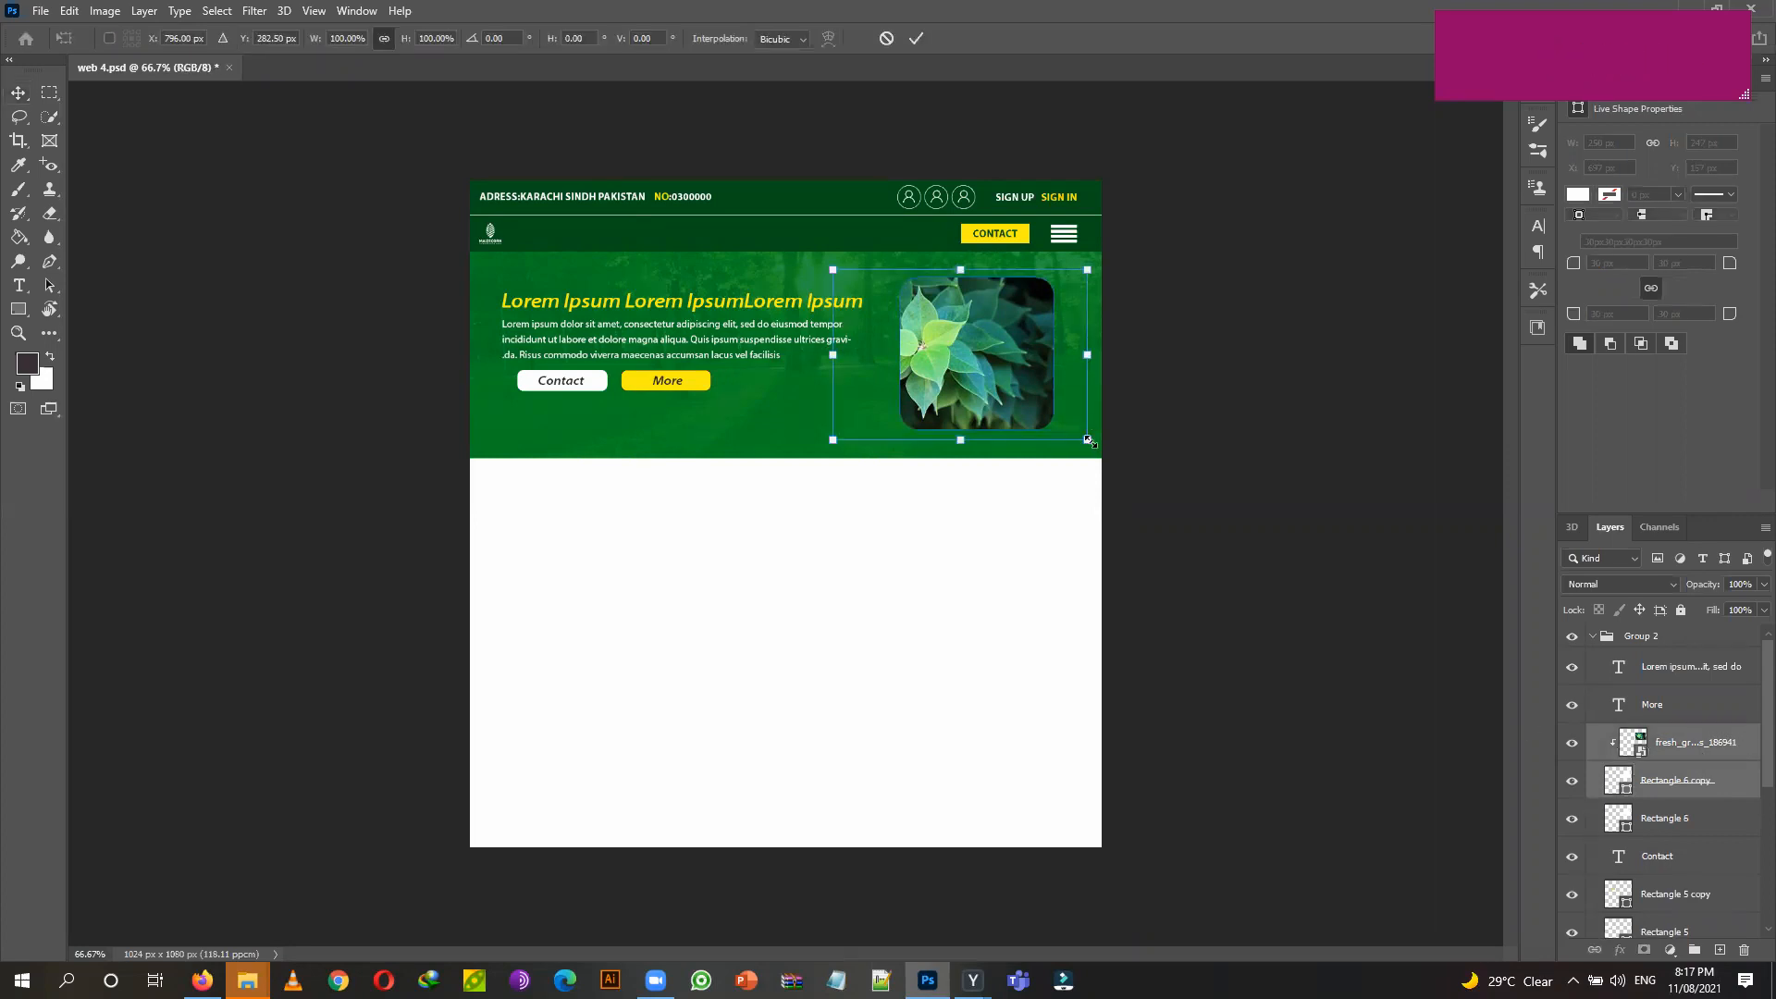
pyautogui.moveTo(1088, 441); pyautogui.dragTo(1085, 435)
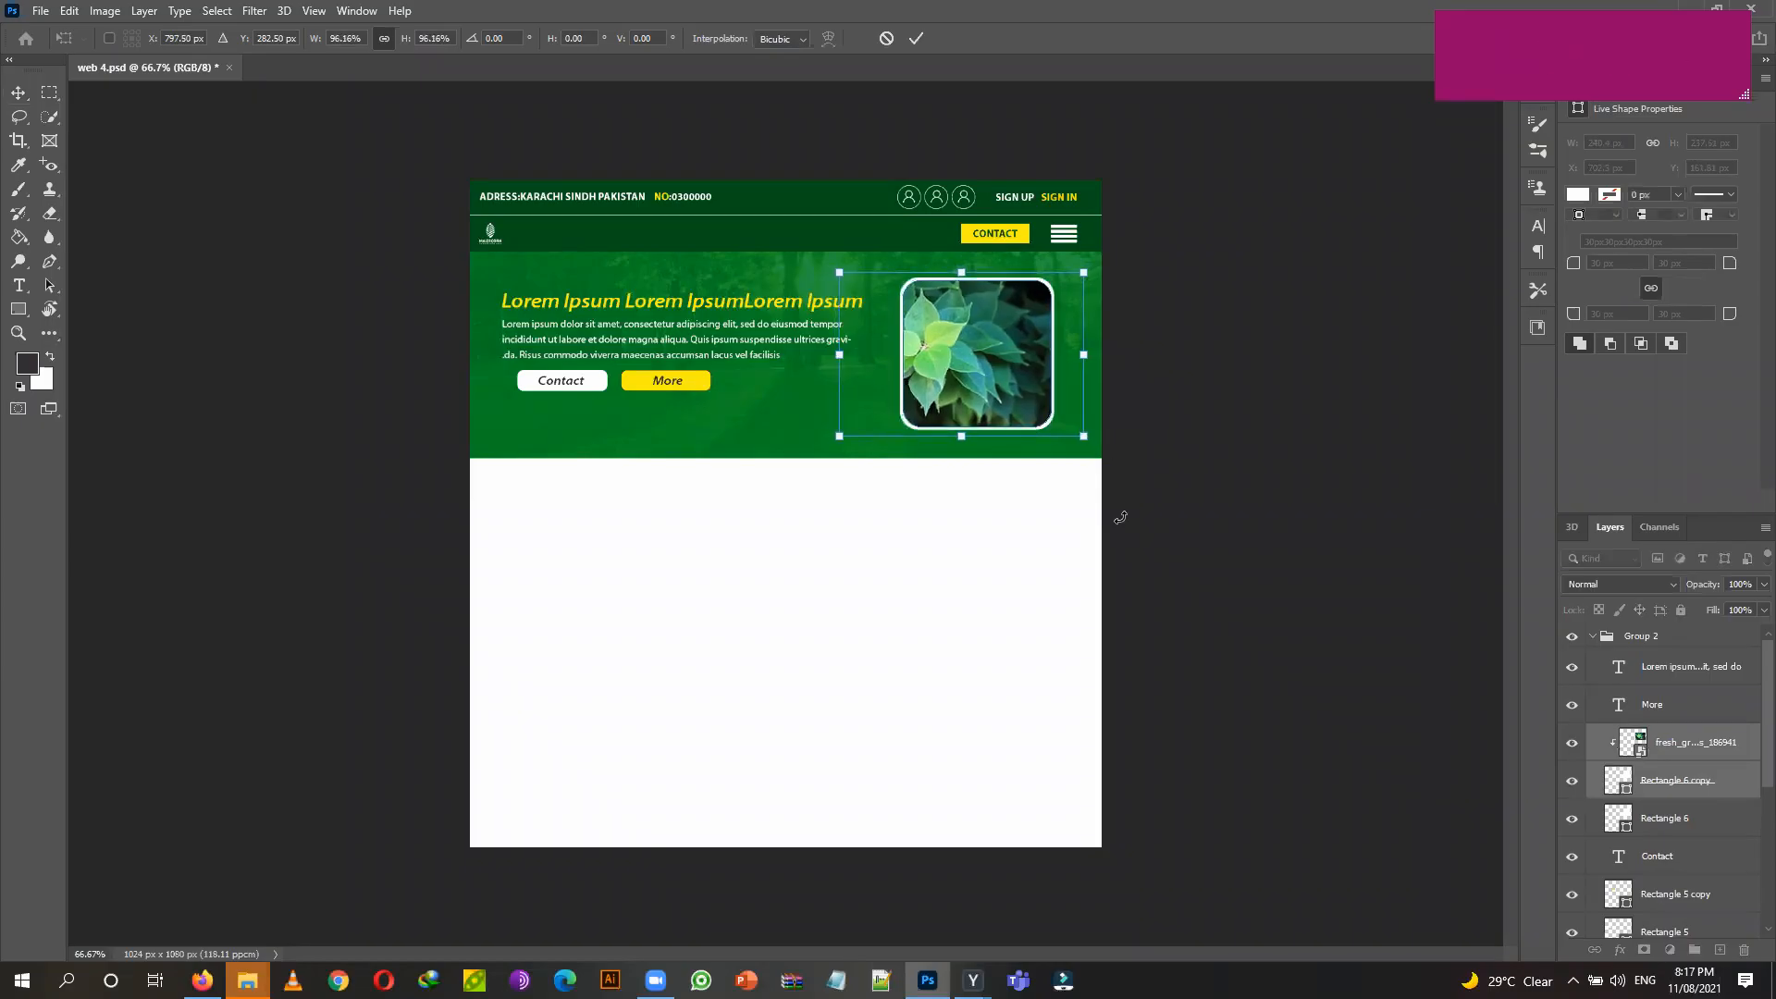
pyautogui.click(917, 40)
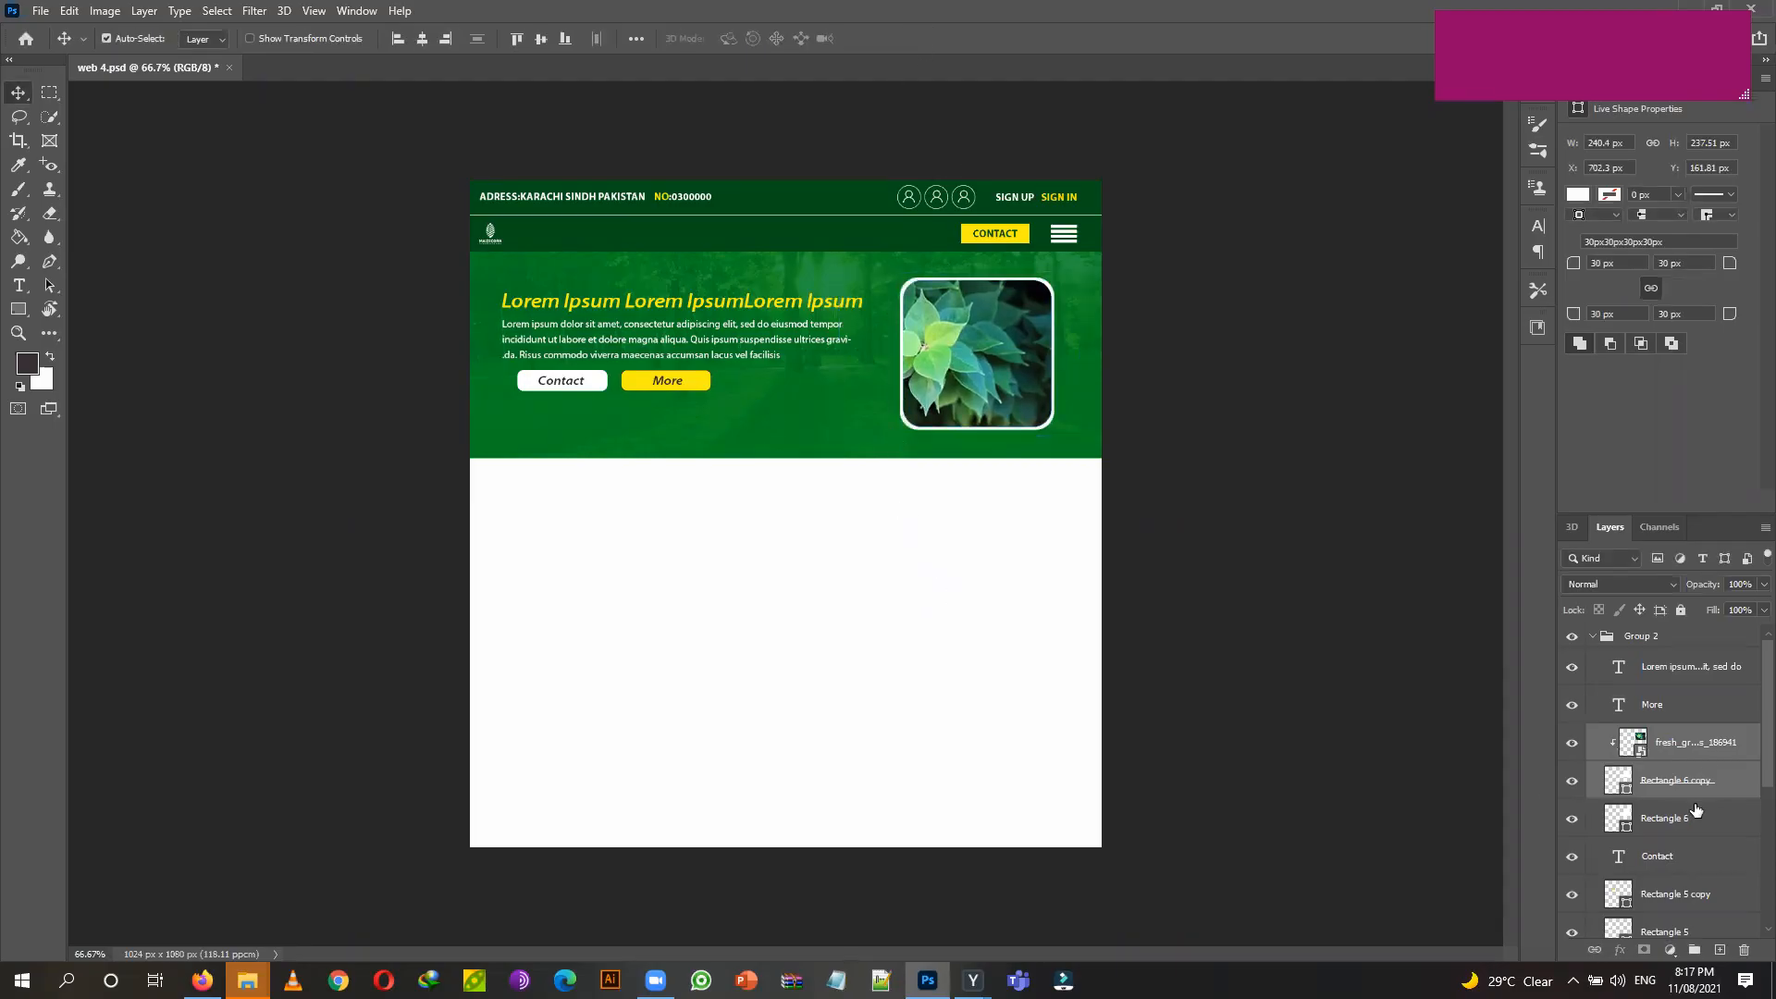
pyautogui.click(794, 600)
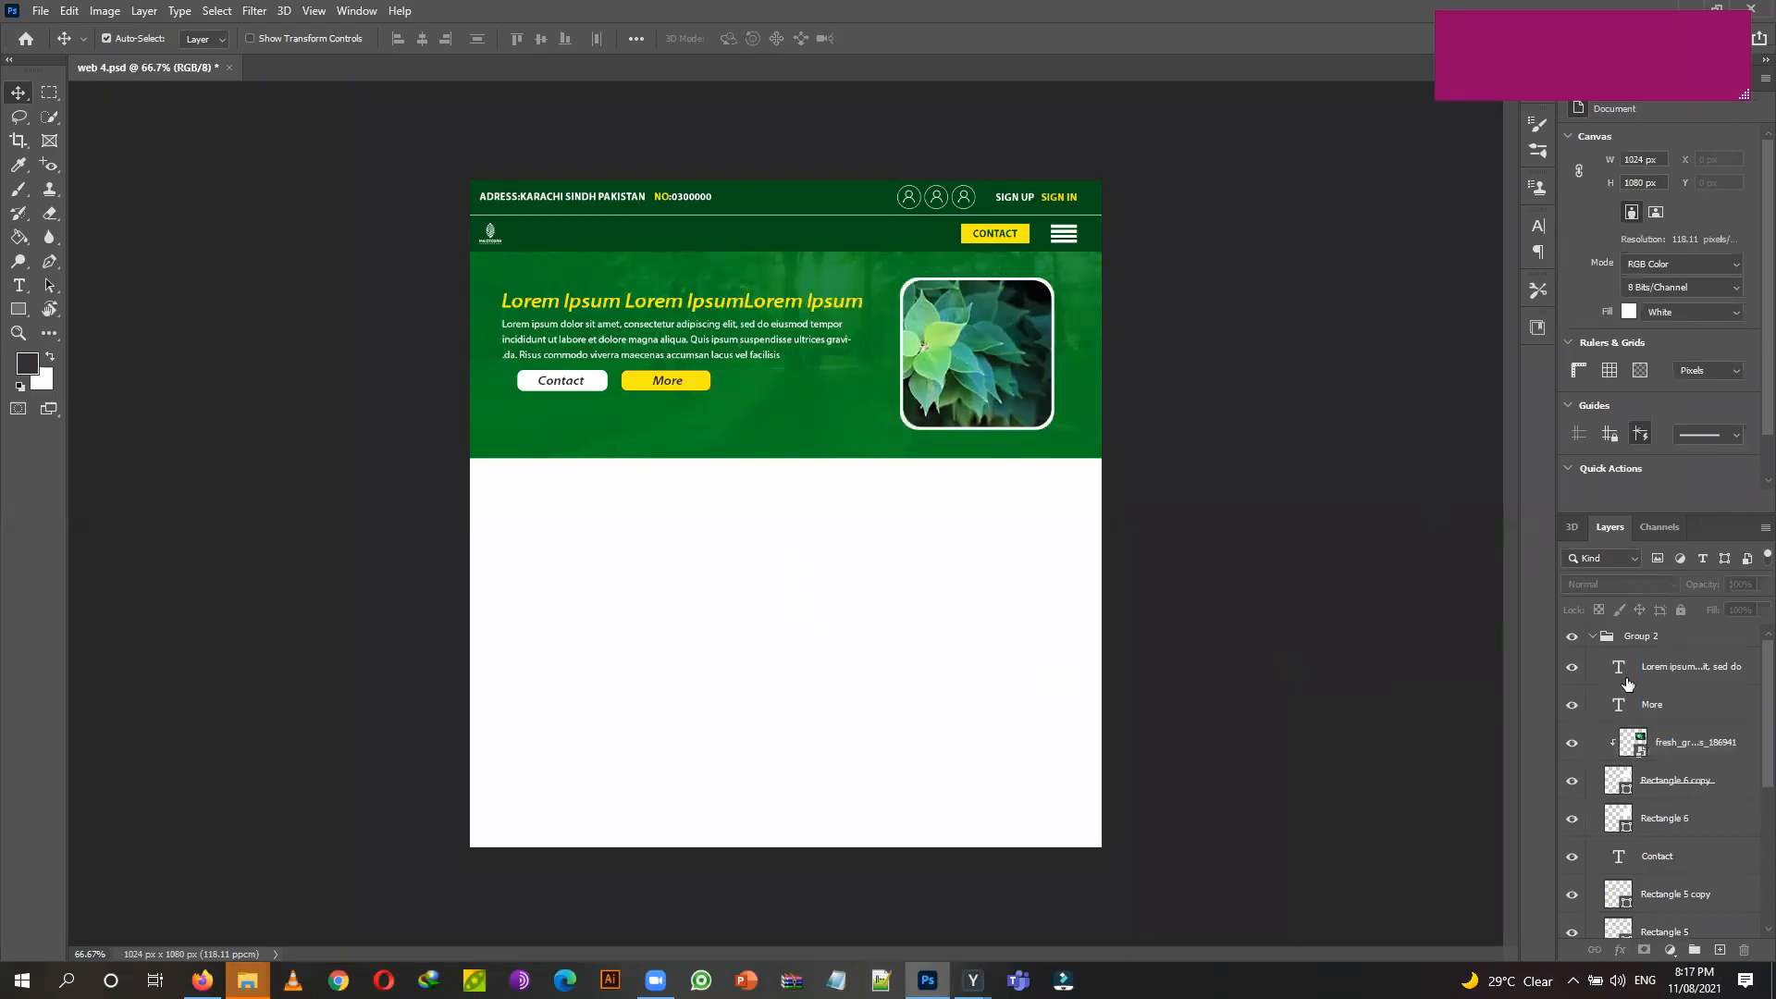
# Collapse Group 2, rename it 'part 3' and lock it.
pyautogui.click(1591, 638)
pyautogui.doubleClick(1652, 635)
pyautogui.write('pa')
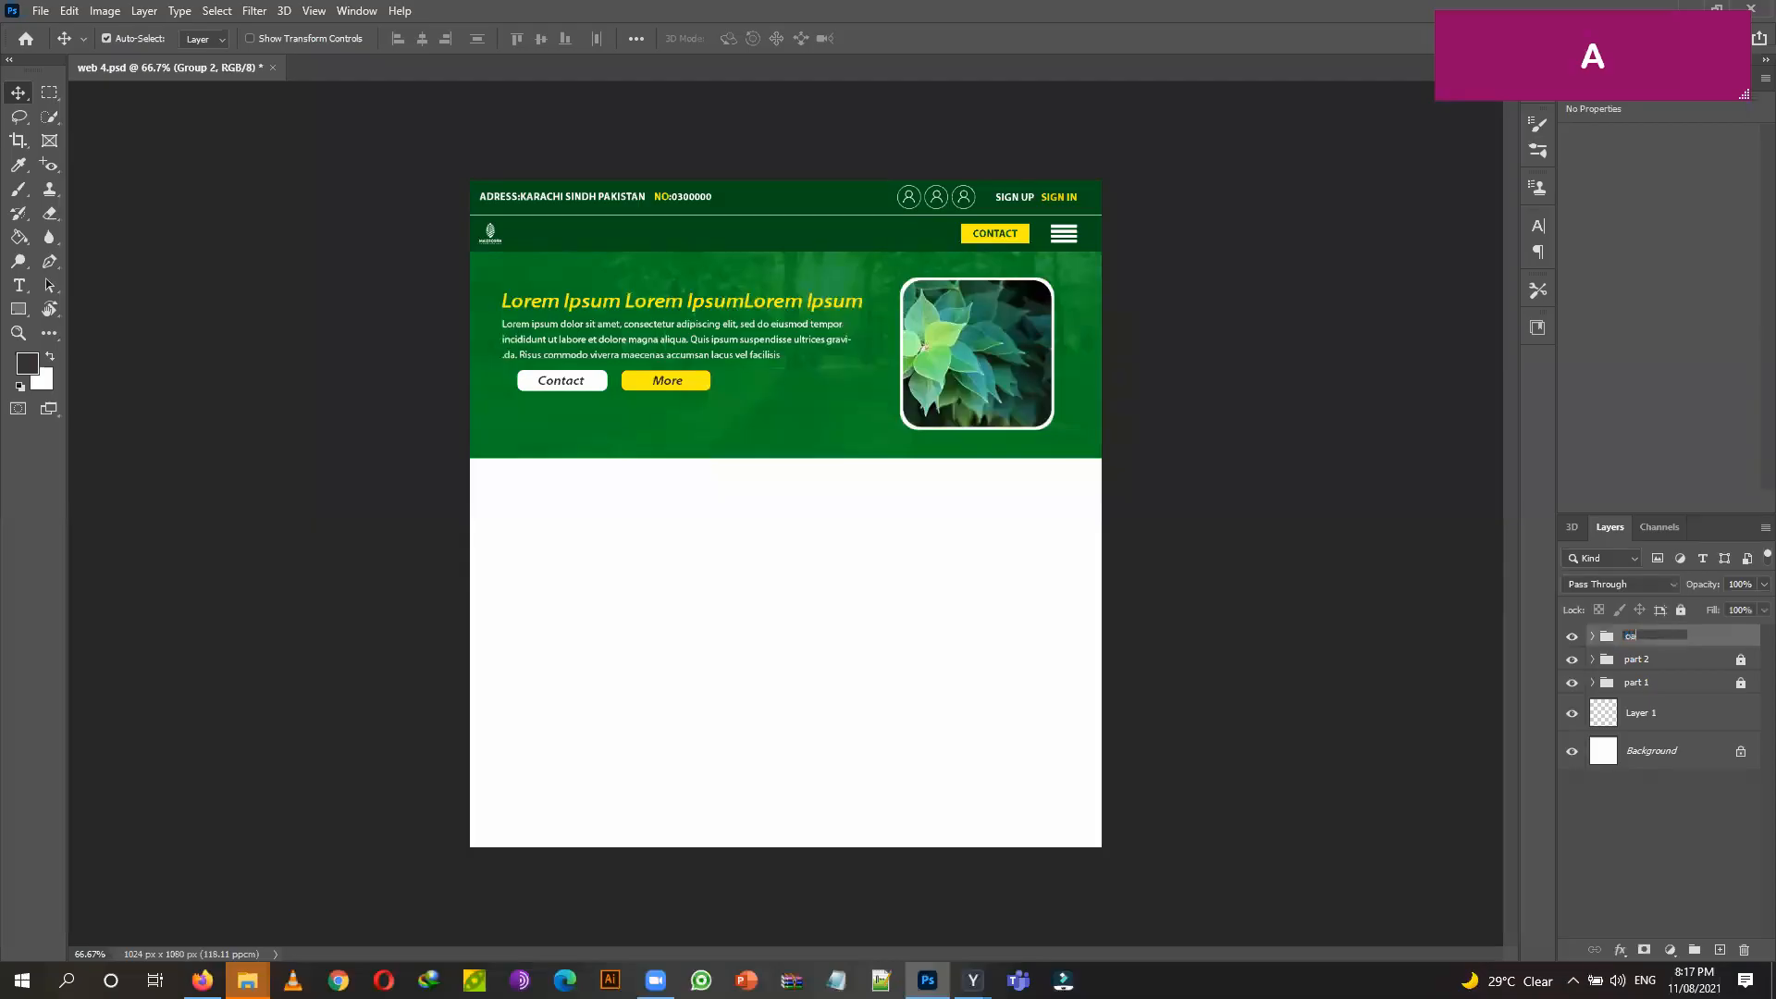
pyautogui.write('rt 3')
pyautogui.press('Return')
pyautogui.click(1681, 610)
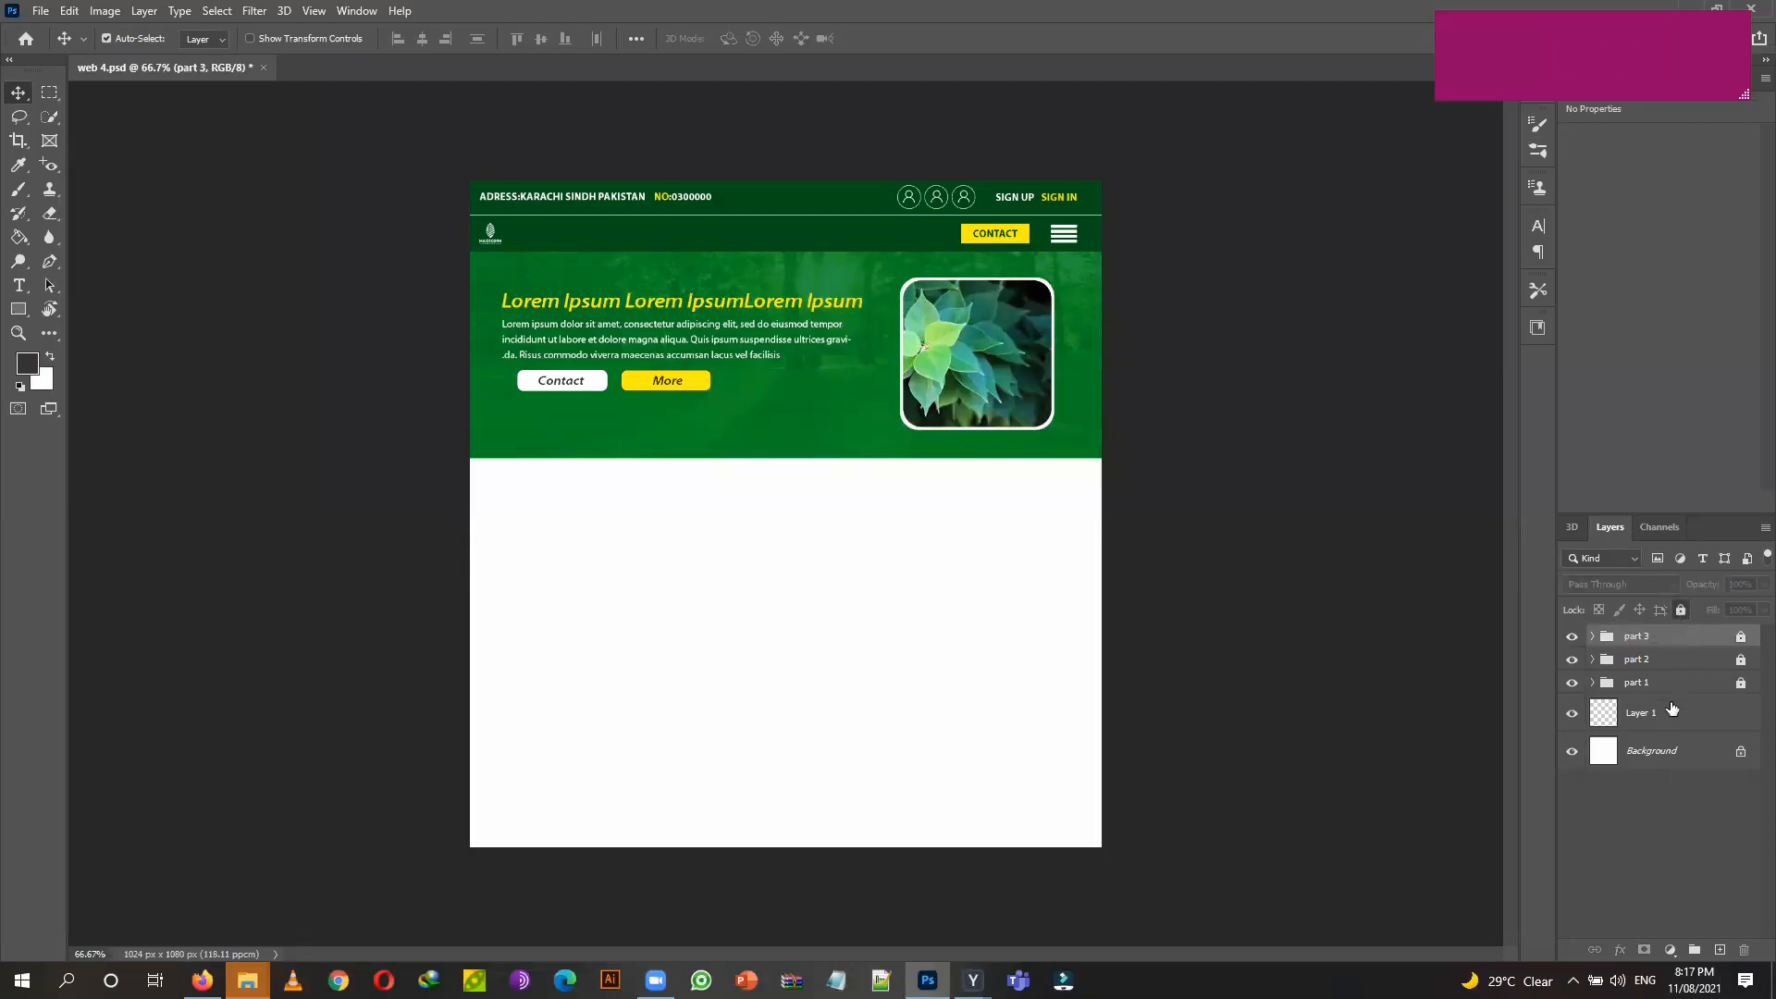
# Create a new empty group named 'part 4'.
pyautogui.click(1695, 950)
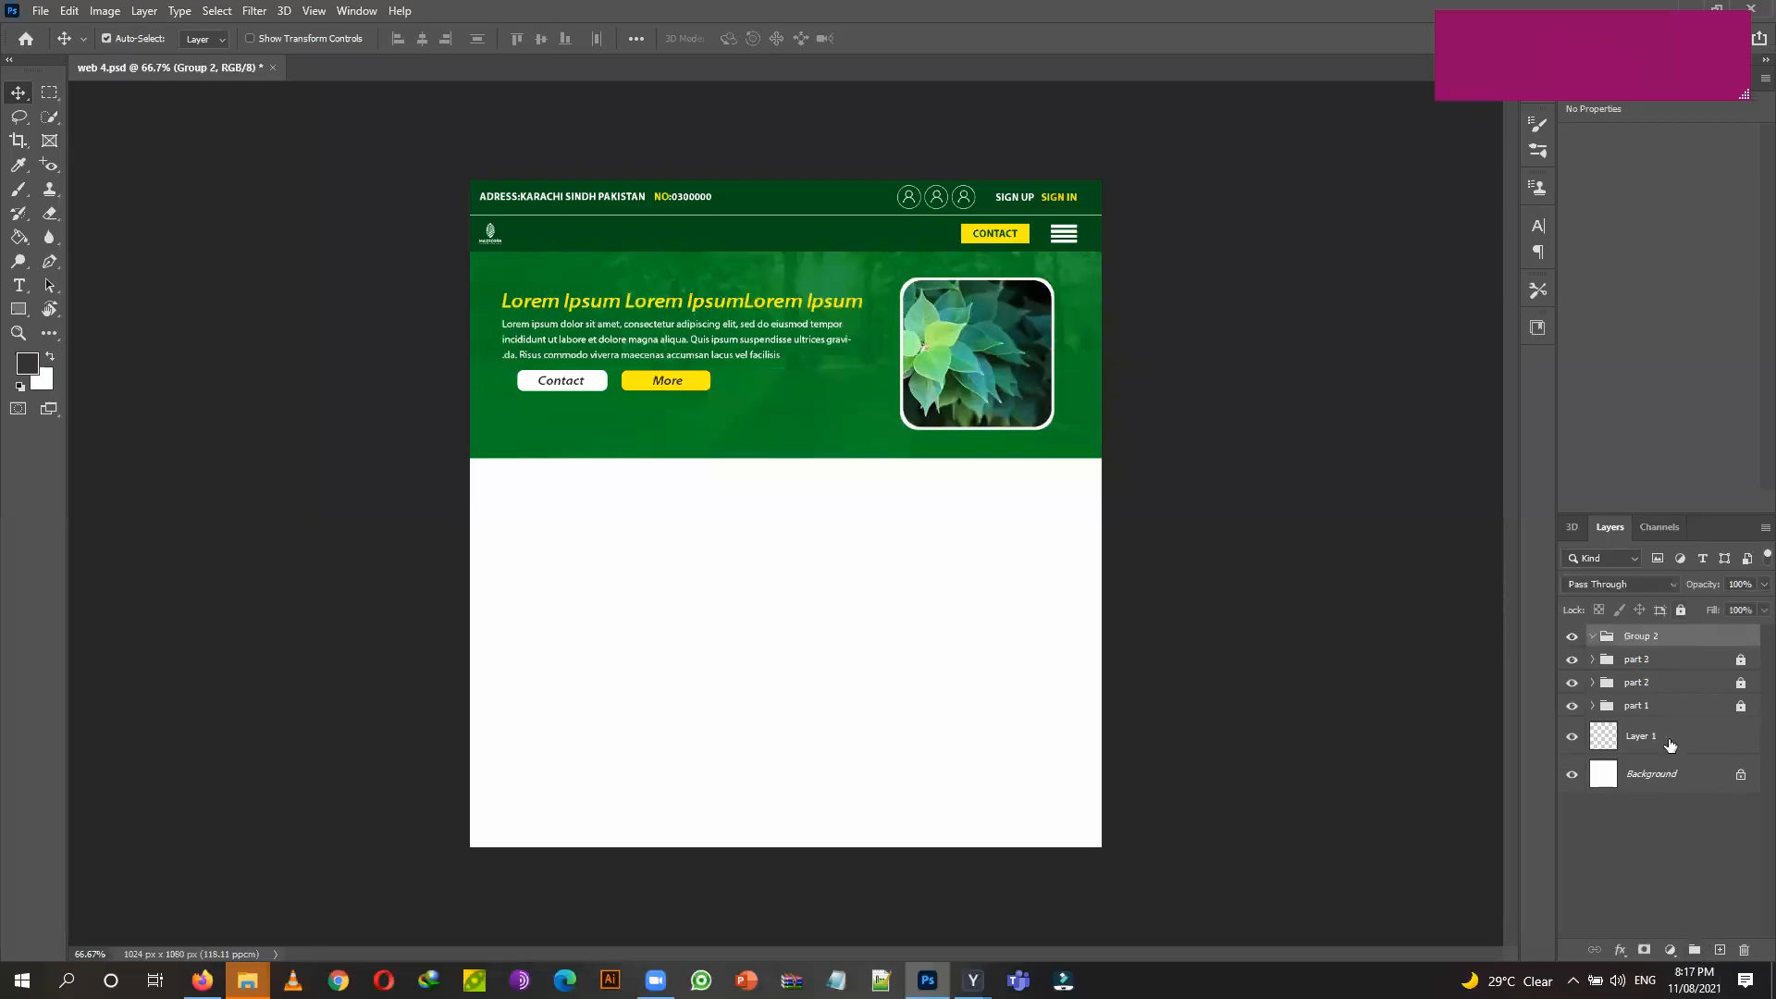
pyautogui.doubleClick(1635, 638)
pyautogui.write('part 4')
pyautogui.click(1721, 644)
# Draw a wide dark green rectangle below the hero section.
pyautogui.click(18, 309)
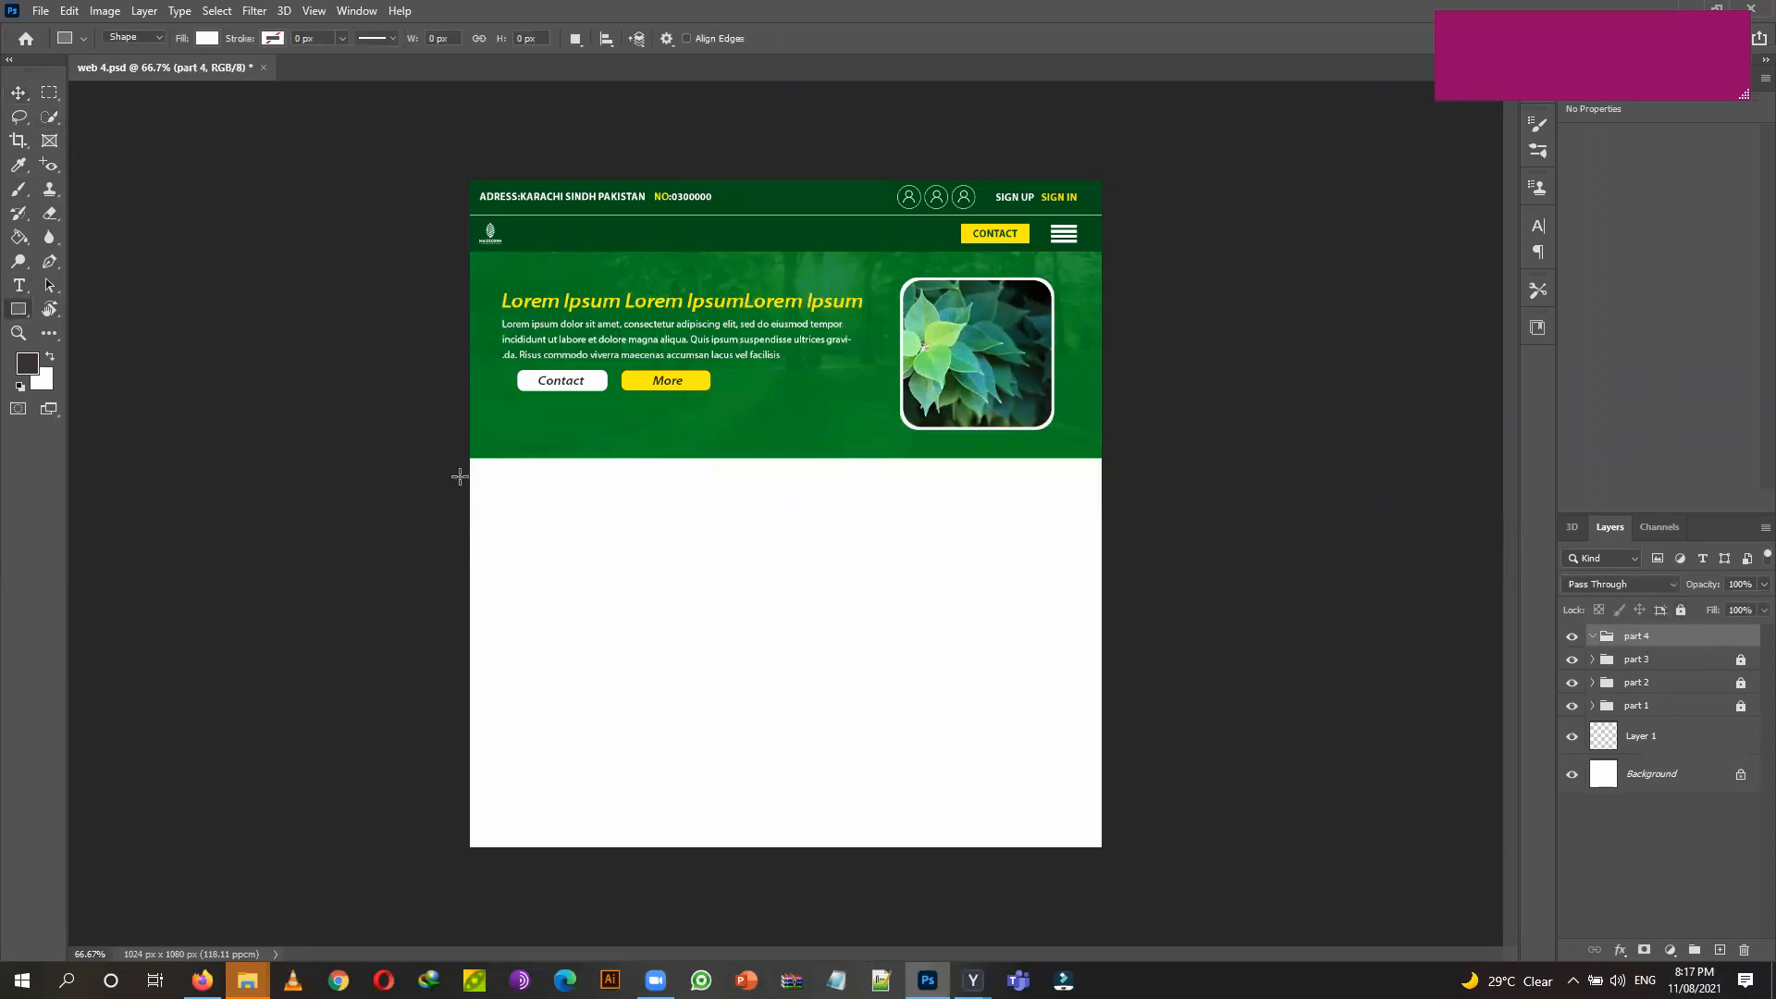
pyautogui.moveTo(469, 458); pyautogui.dragTo(1093, 658)
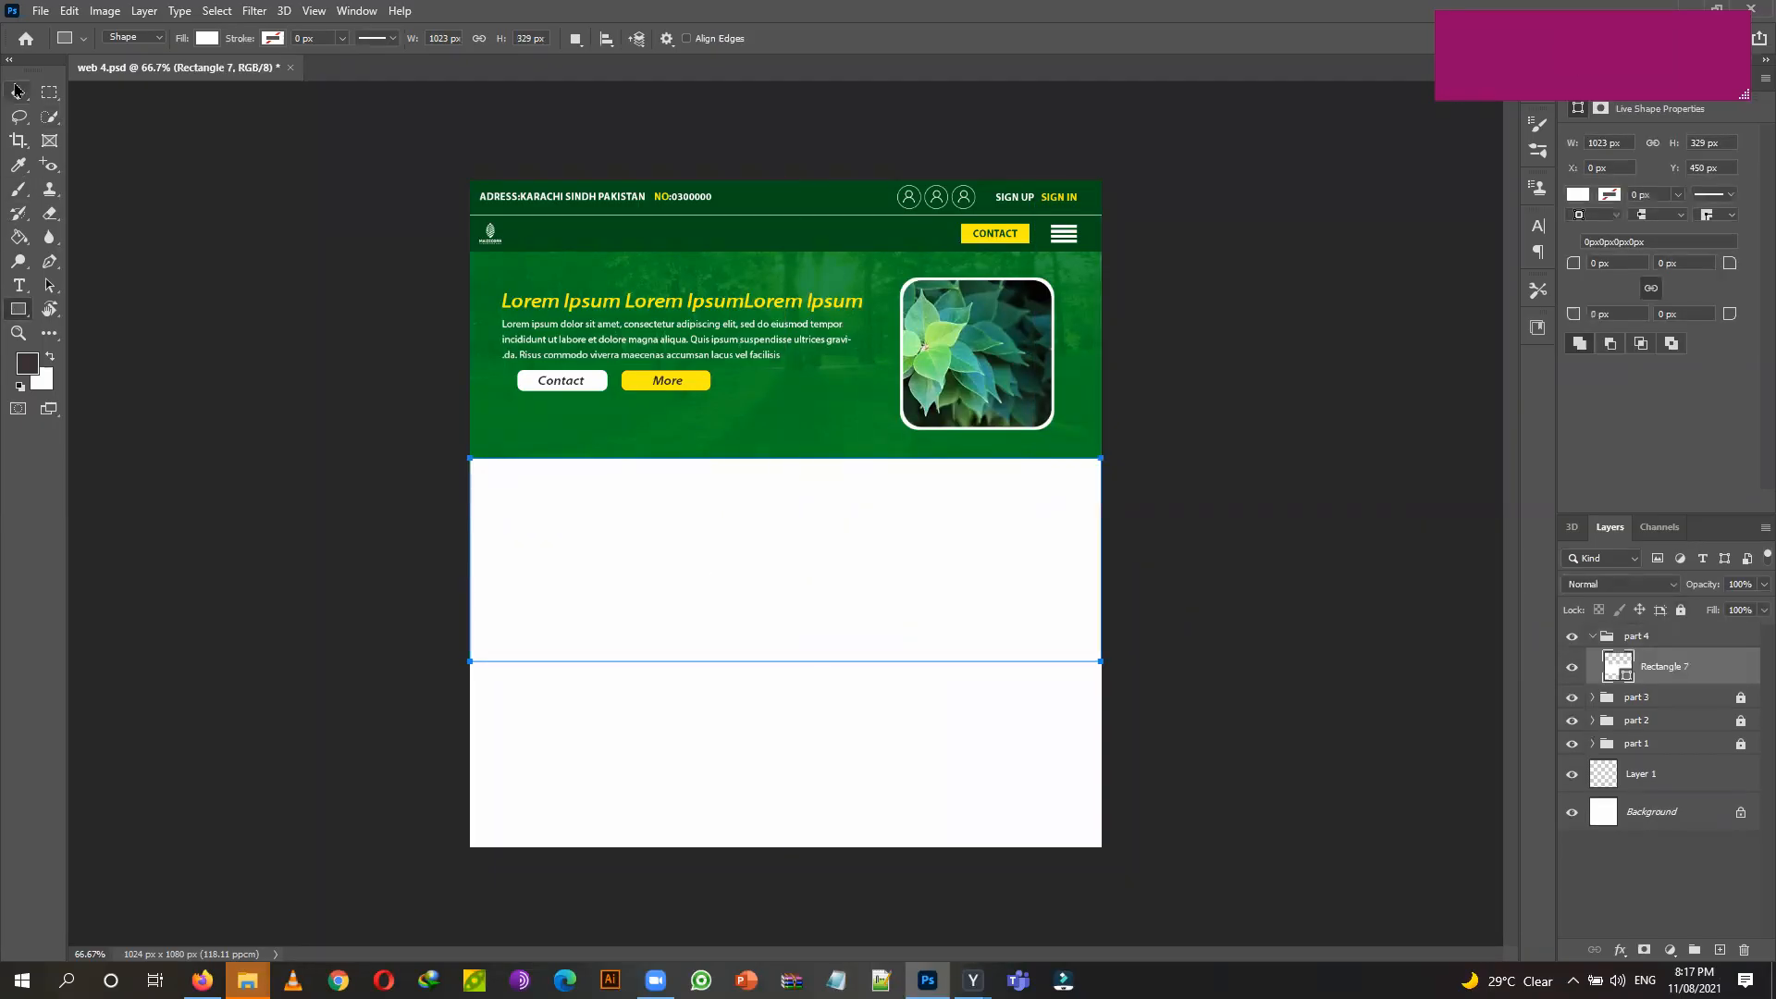
pyautogui.click(207, 38)
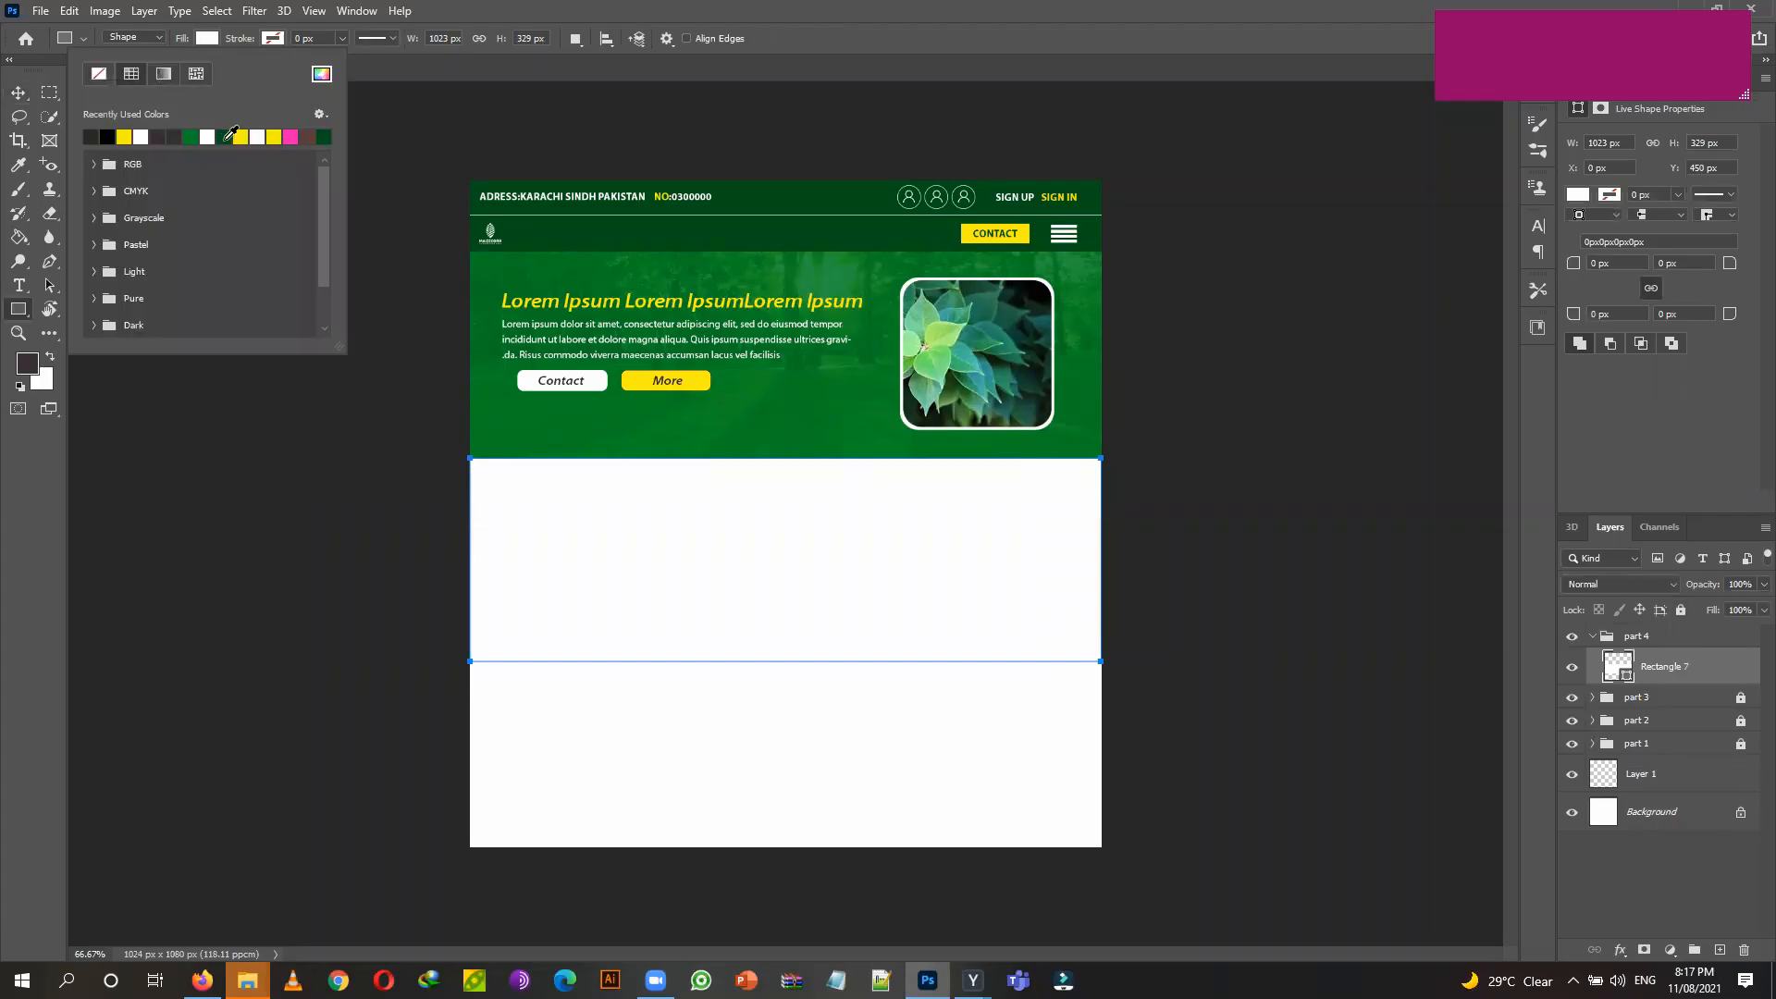
pyautogui.click(226, 140)
pyautogui.click(4, 548)
# Nudge the green band right and stretch its left edge to span the full page width.
pyautogui.click(19, 99)
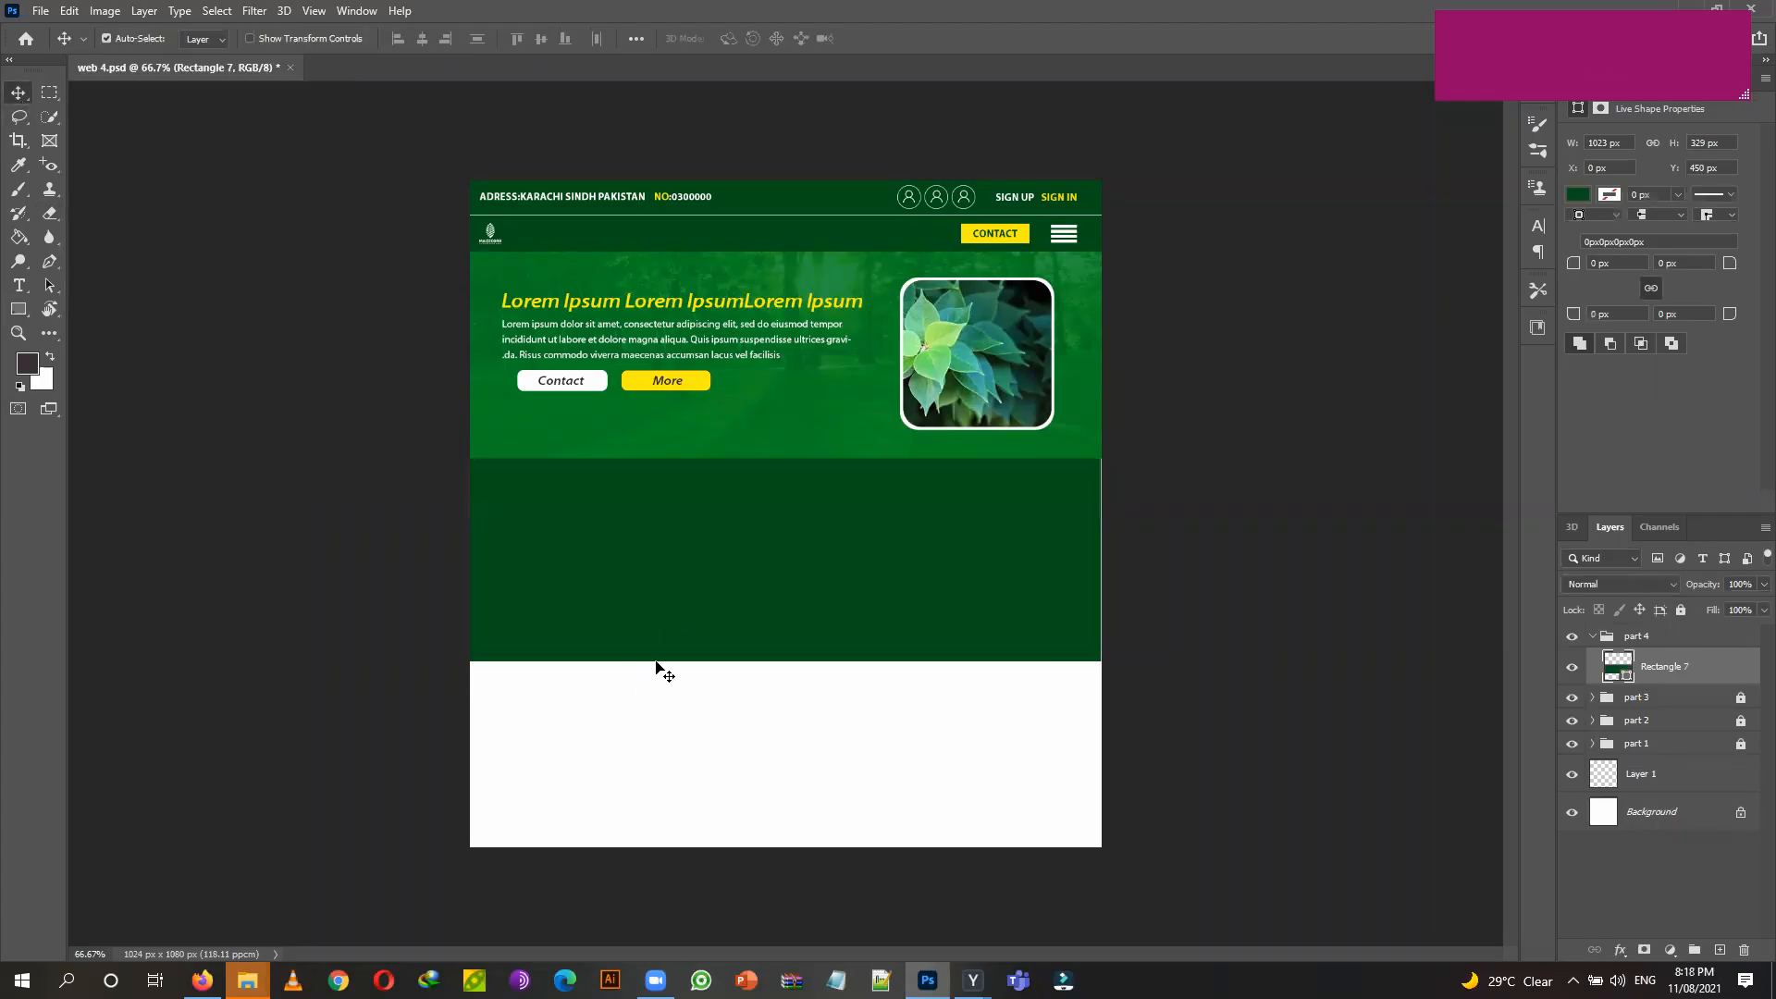
pyautogui.press('Right')
pyautogui.hotkey('ctrl', 't')
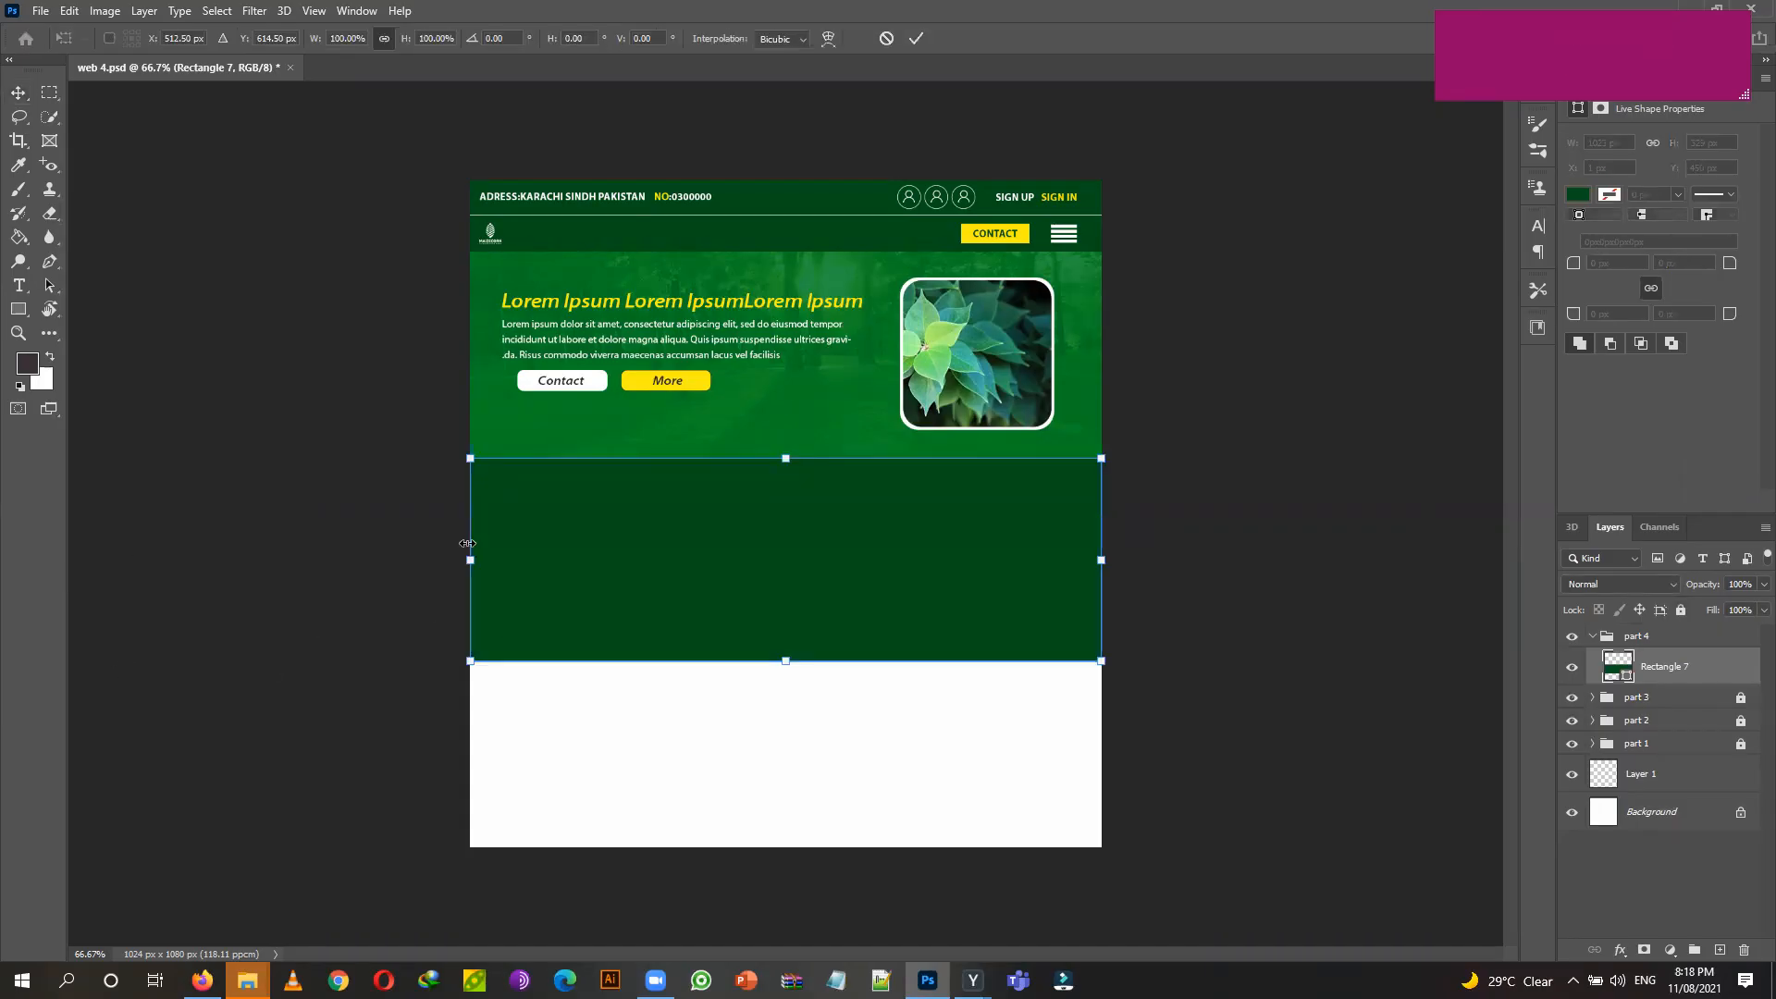
pyautogui.moveTo(470, 562); pyautogui.dragTo(462, 556)
pyautogui.click(22, 93)
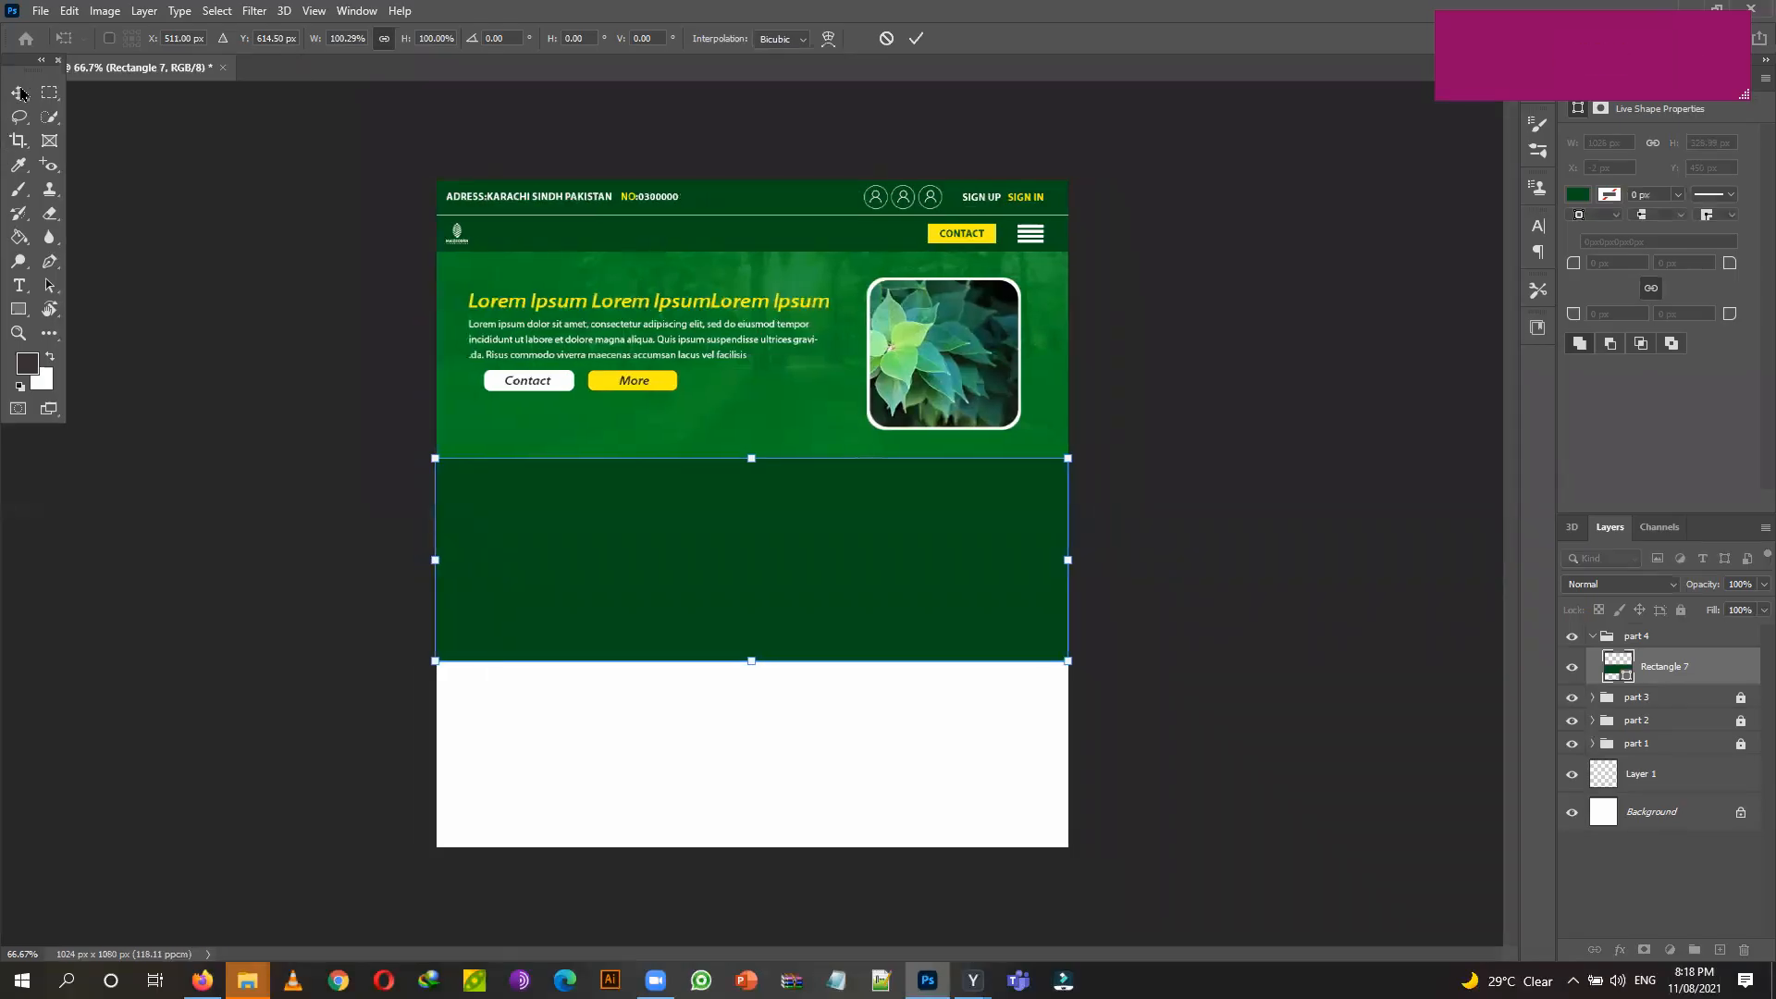
pyautogui.moveTo(15, 73); pyautogui.dragTo(6, 88)
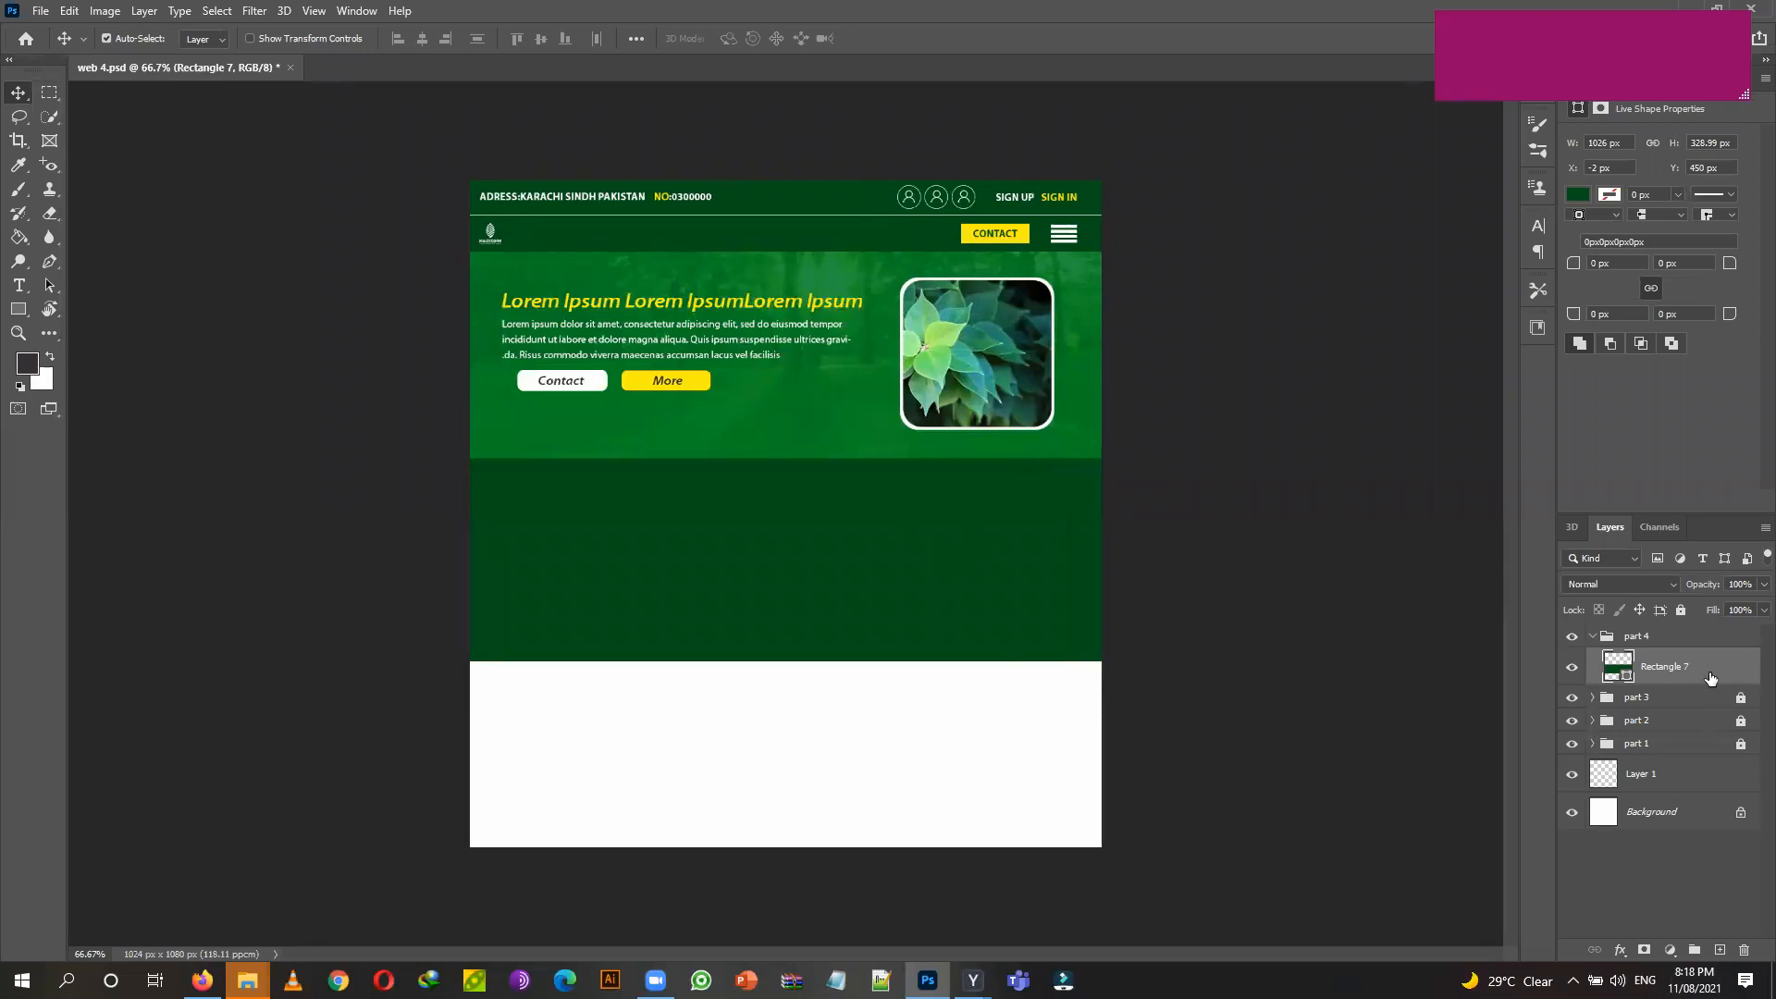
# Change the band's fill from dark green to very light grey f4f4f4.
pyautogui.click(22, 319)
pyautogui.click(205, 40)
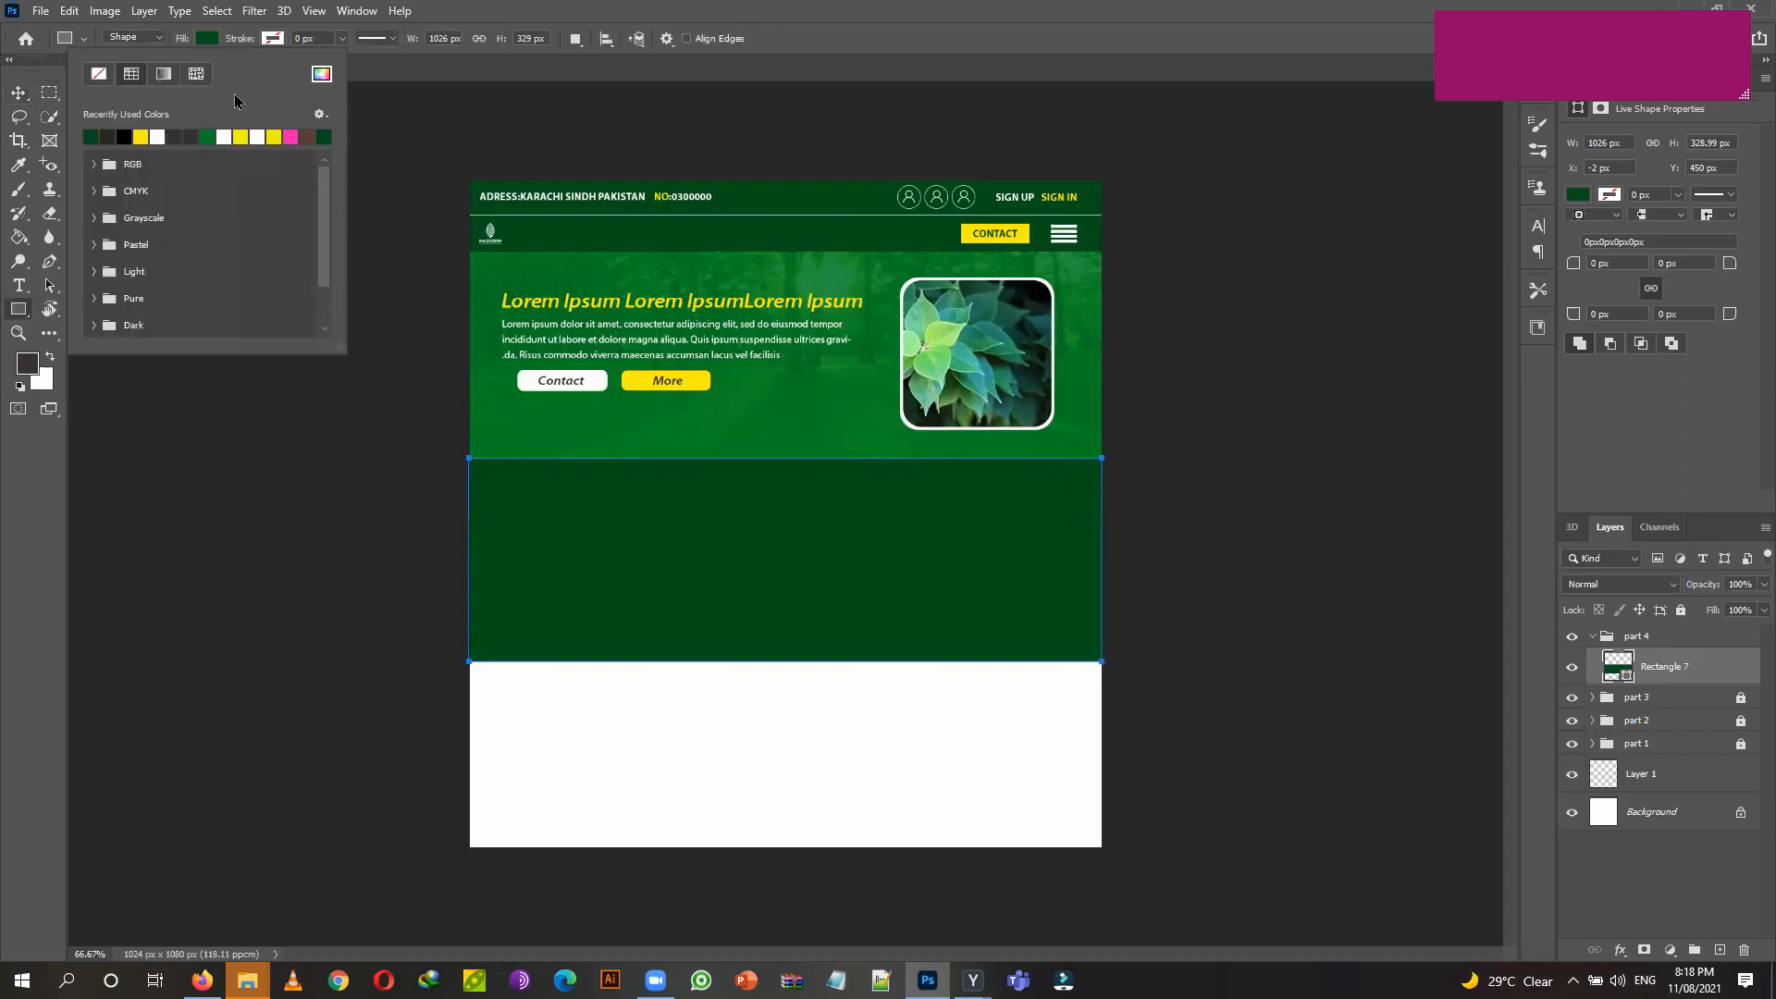
pyautogui.click(157, 137)
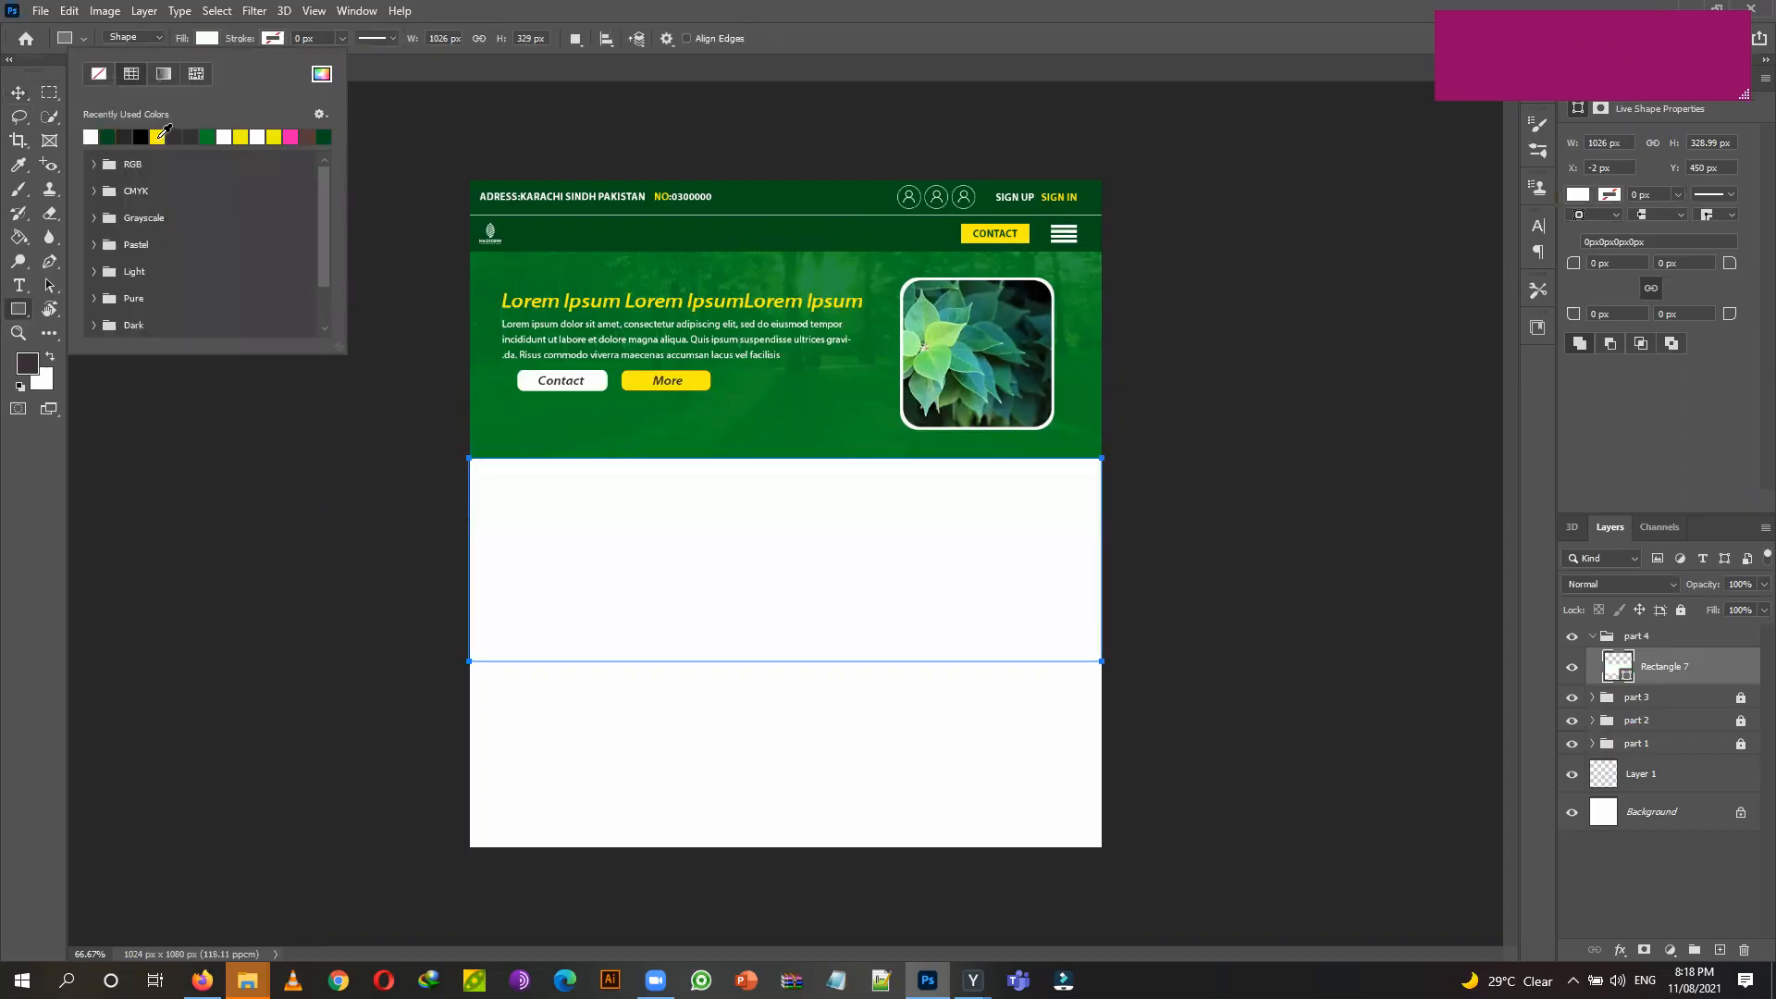
pyautogui.click(322, 74)
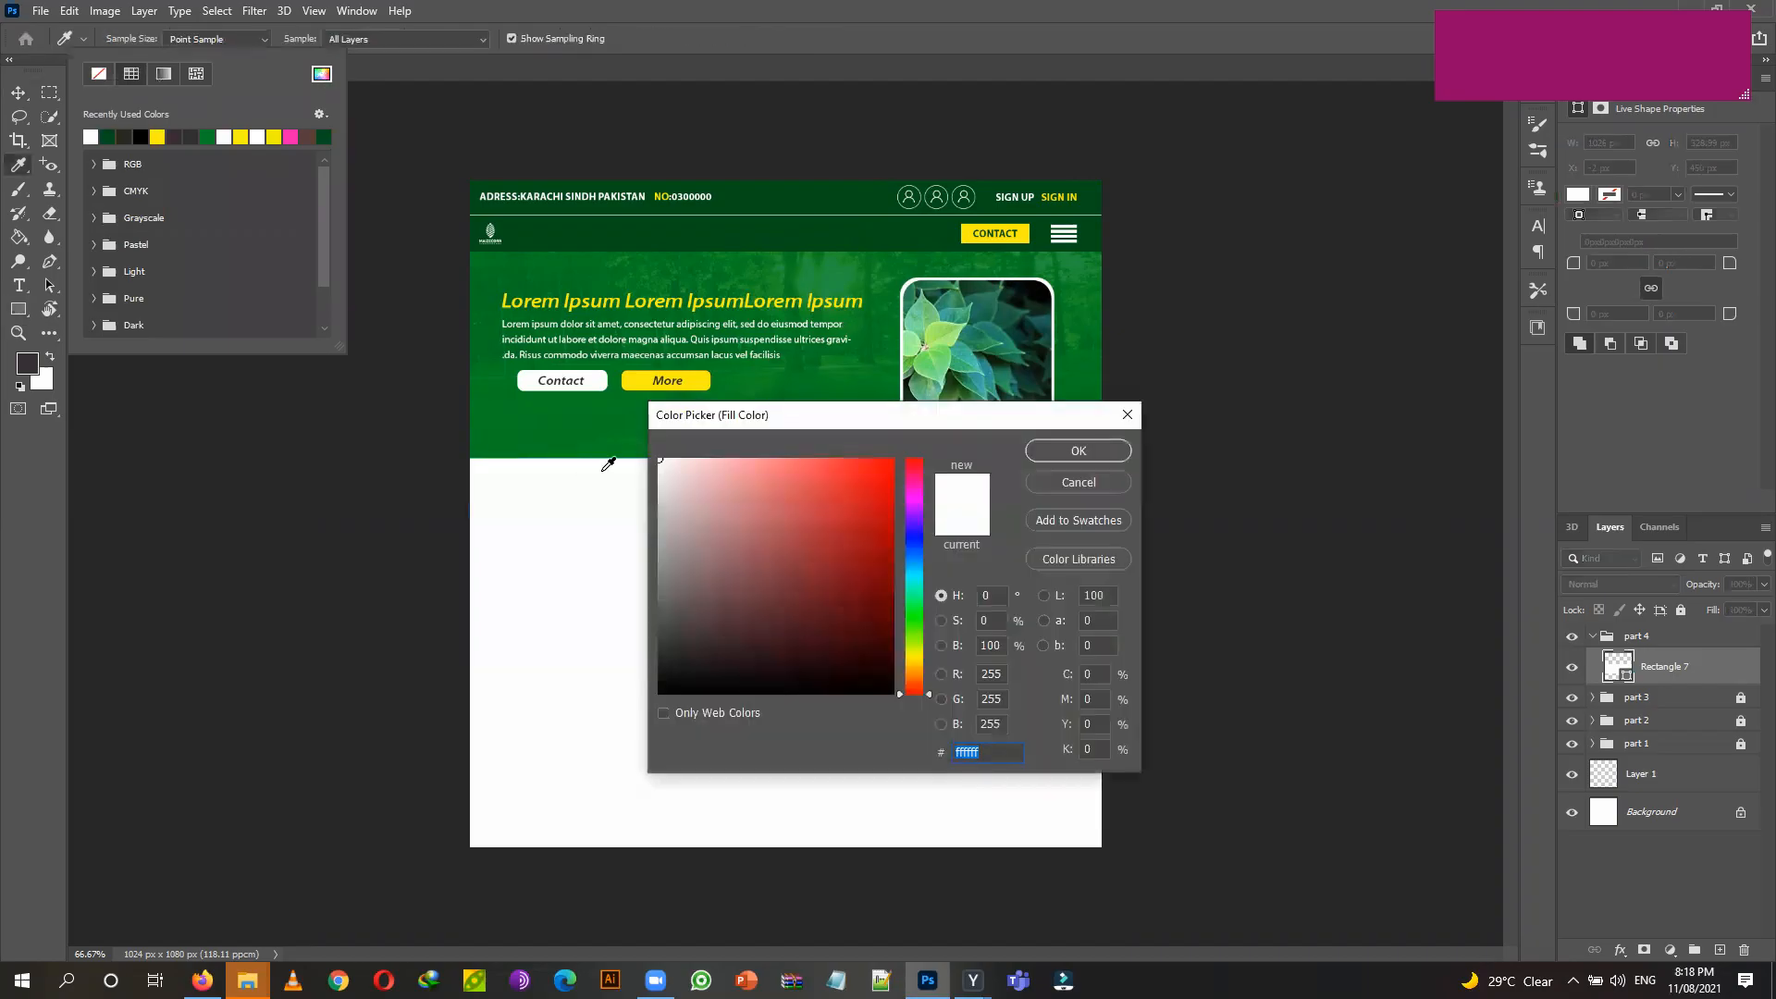
pyautogui.moveTo(667, 479); pyautogui.dragTo(653, 462)
pyautogui.click(1078, 451)
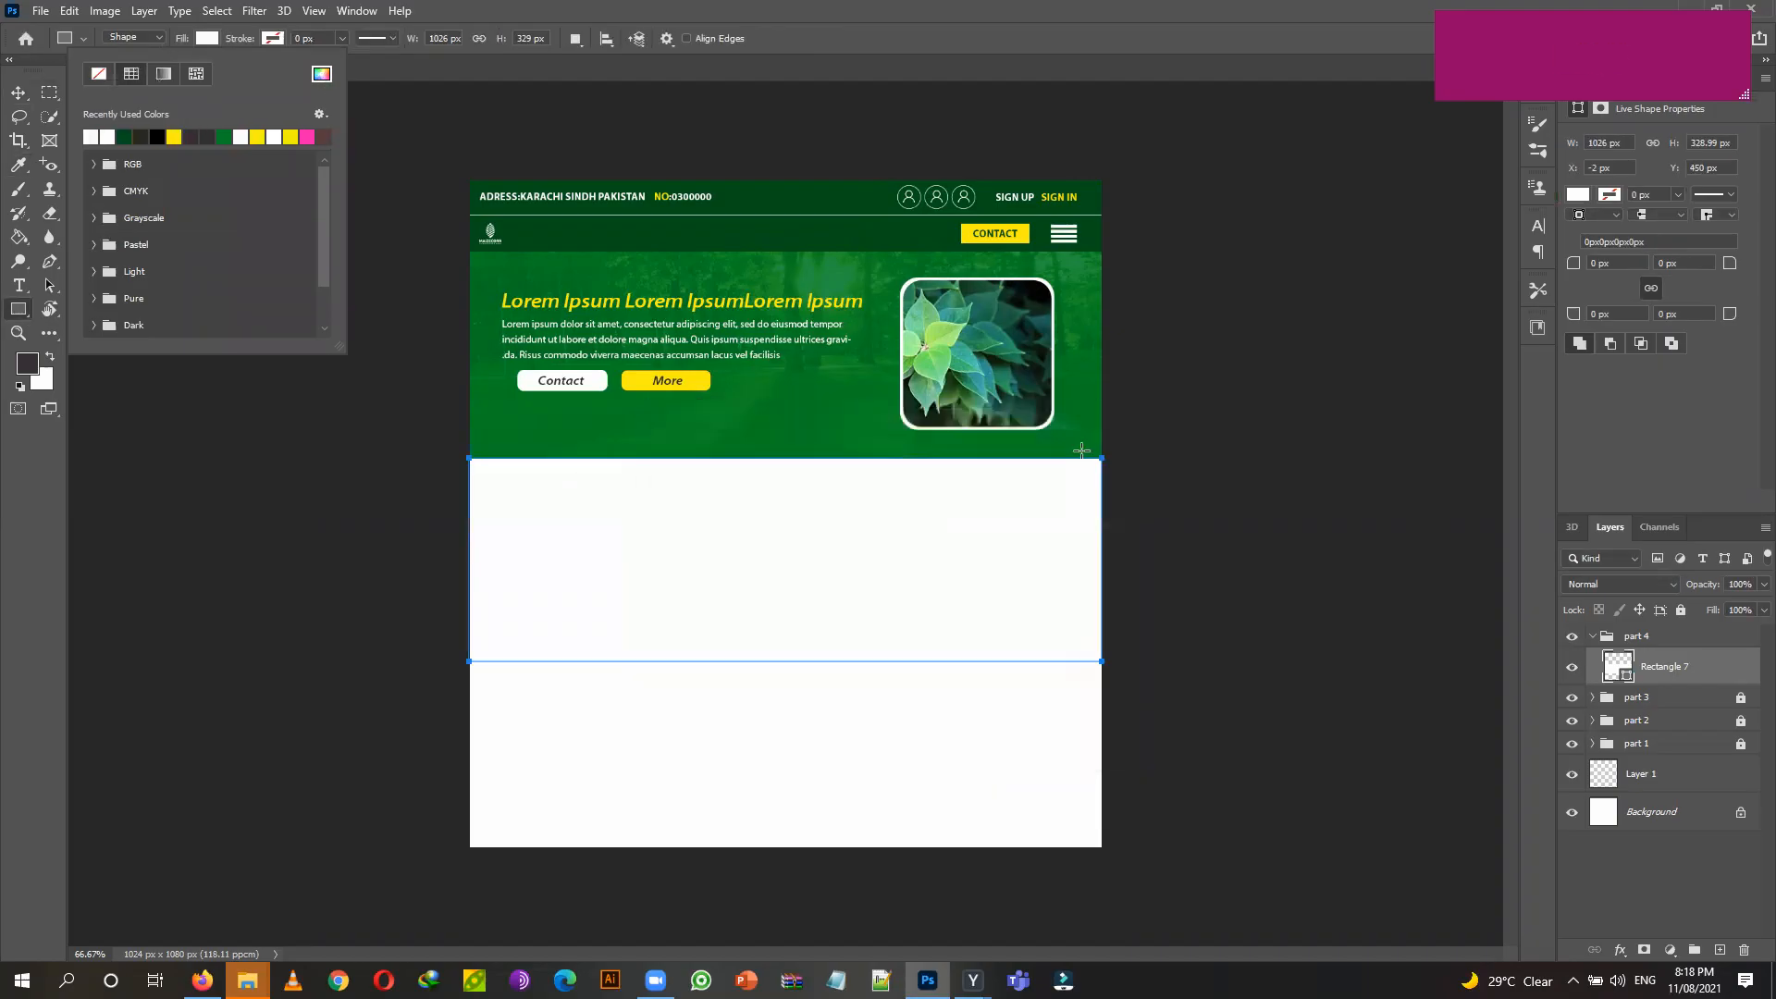
pyautogui.click(20, 97)
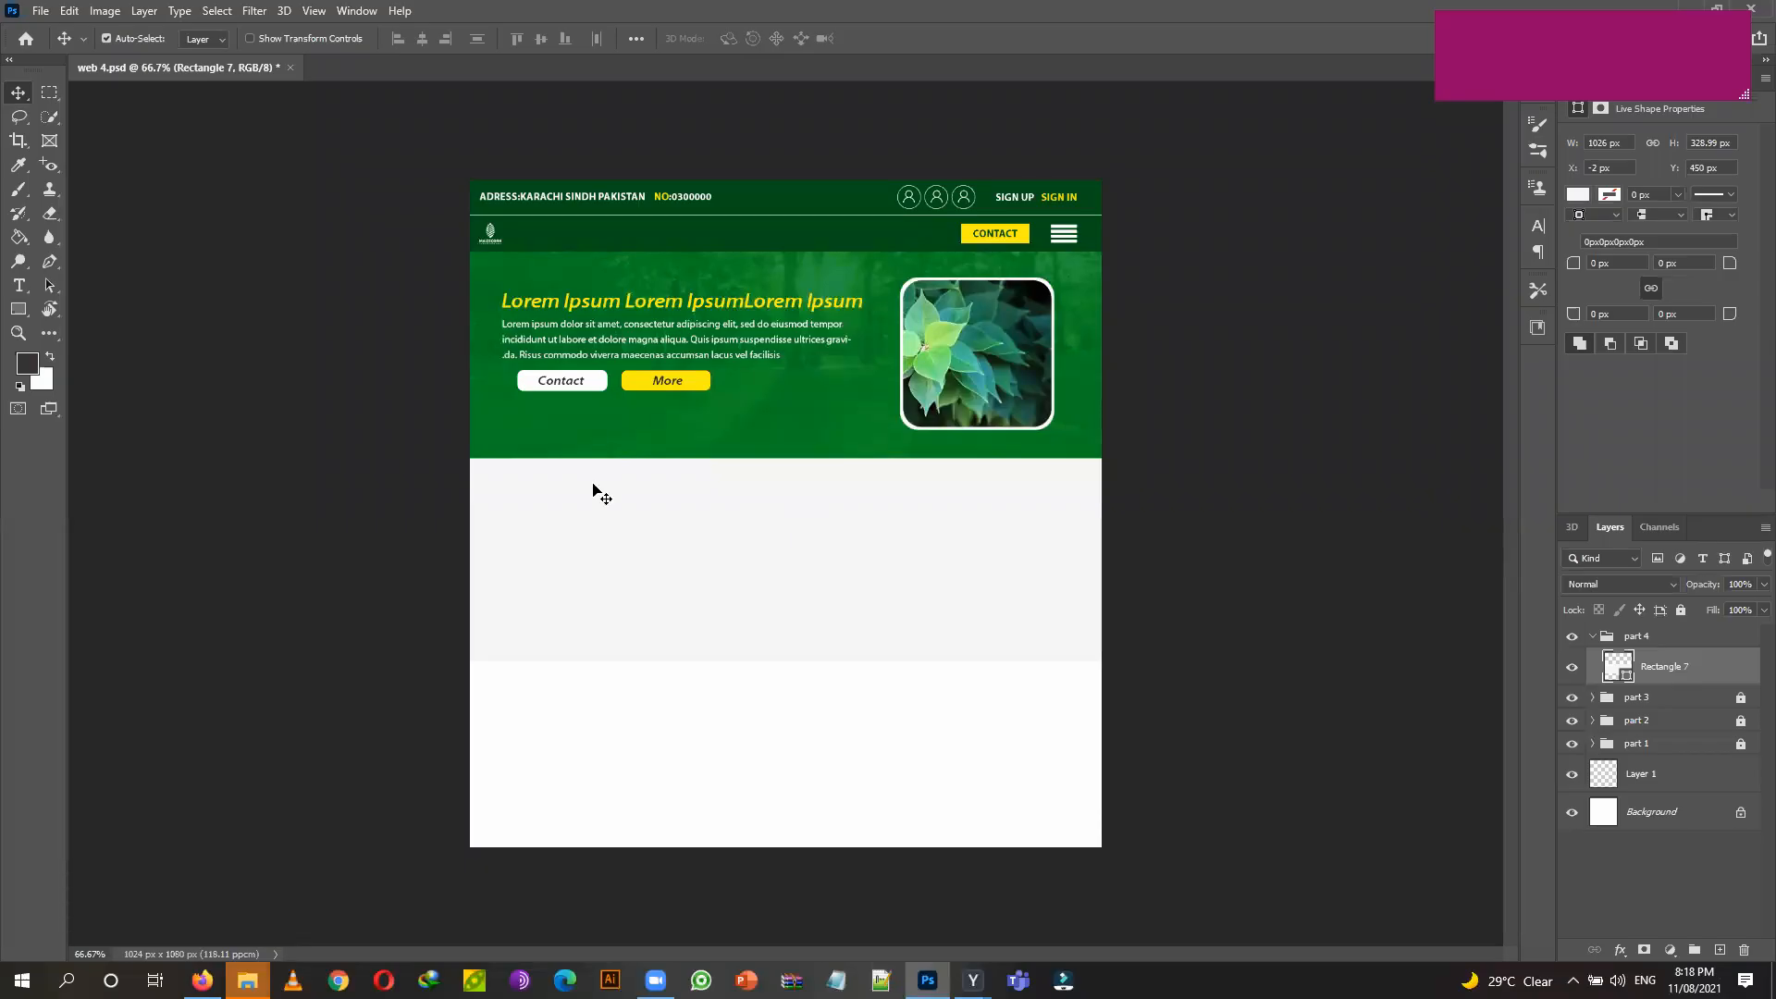
# Add the text 'About us' below the grey band.
pyautogui.click(19, 286)
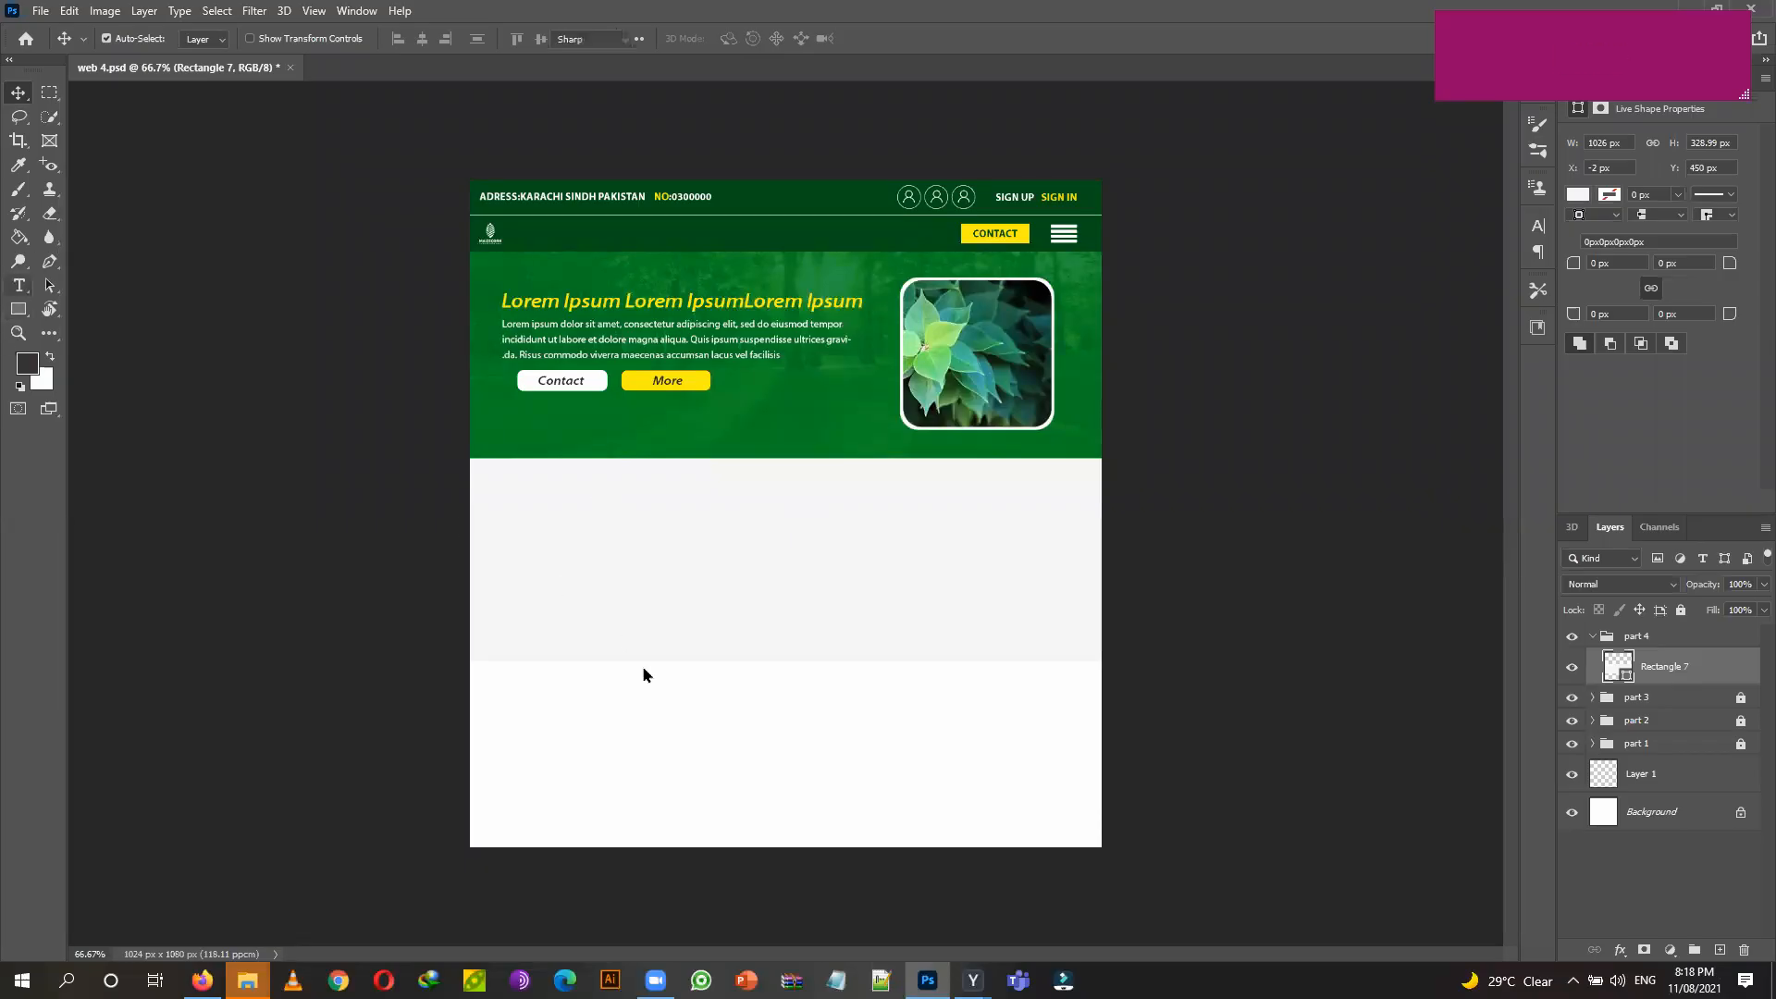
pyautogui.click(666, 731)
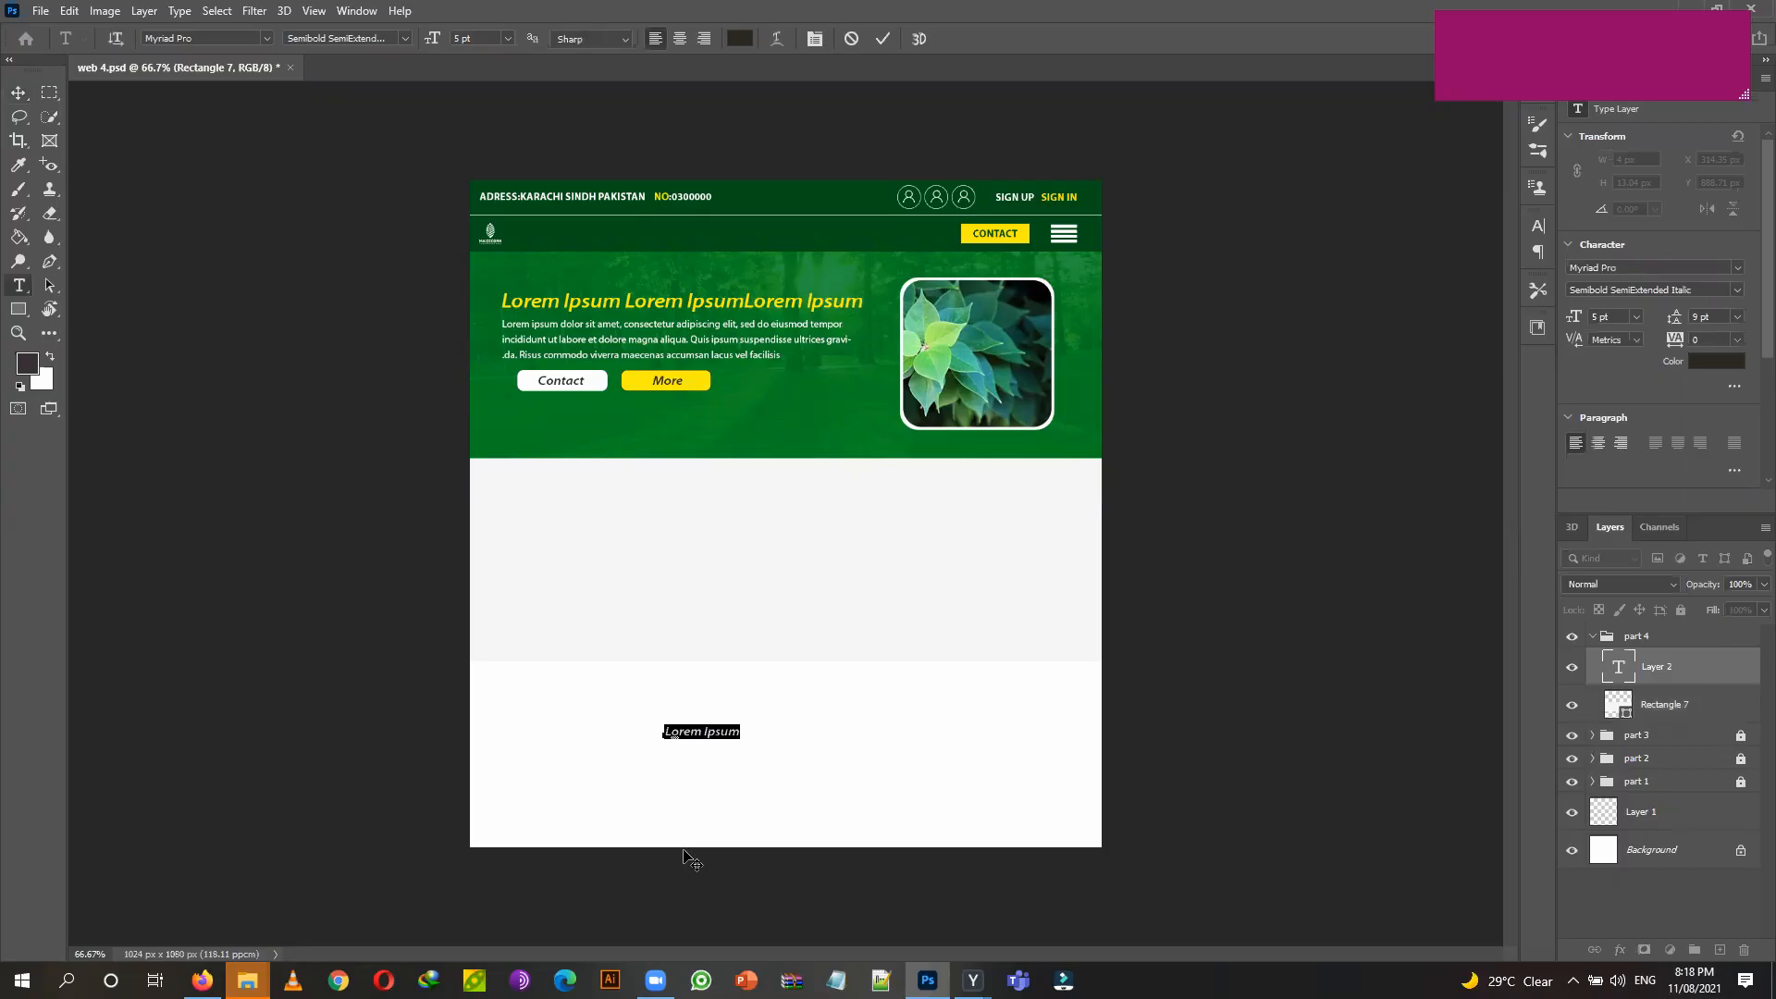
pyautogui.write('About us')
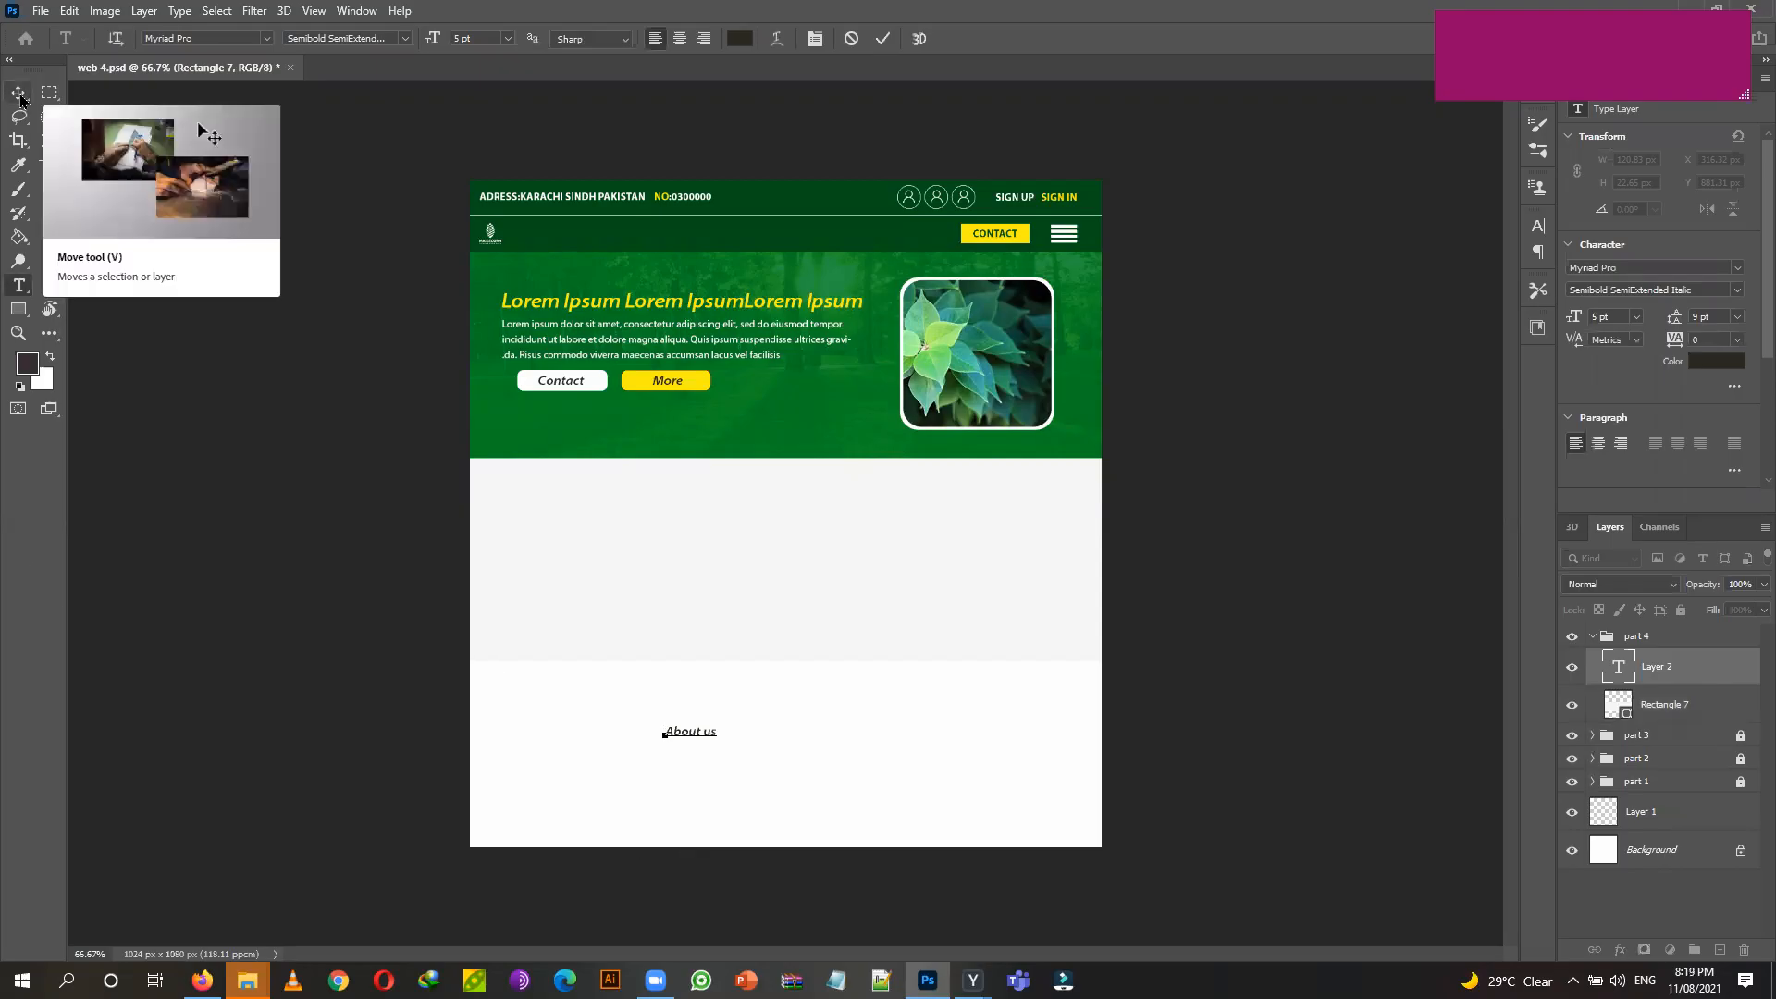
pyautogui.click(494, 82)
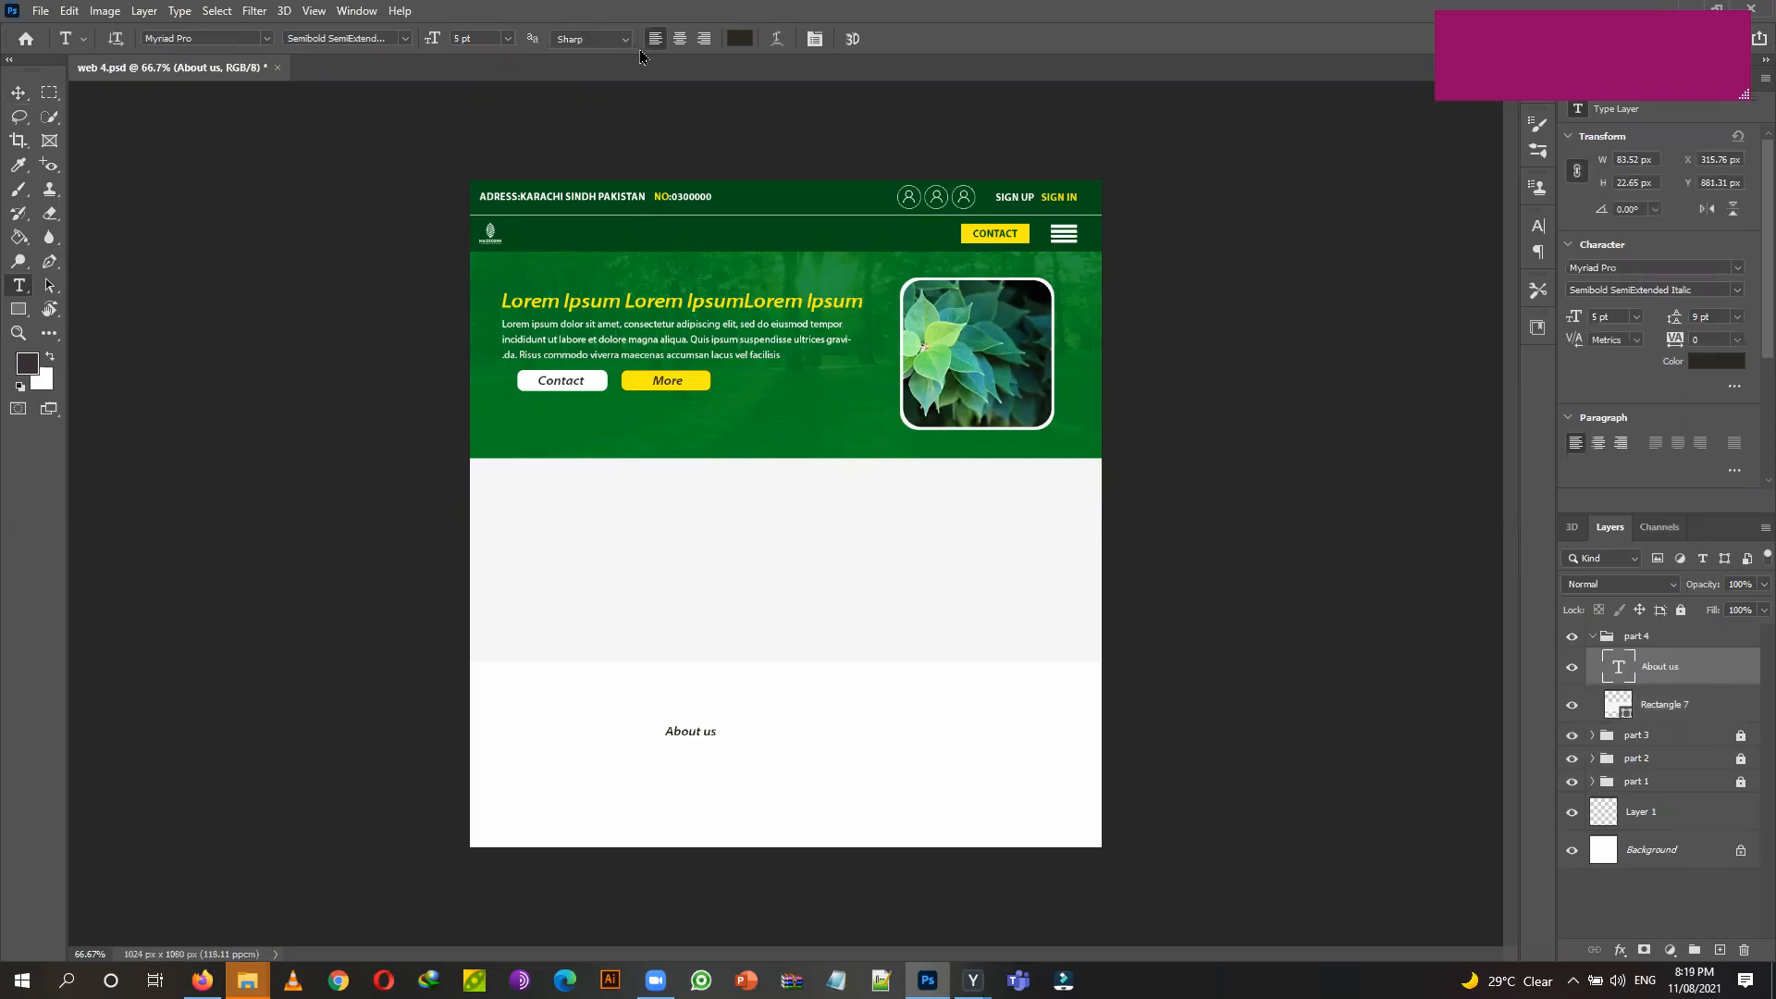
# Make the heading 9 pt and dark green #005017, sampled from the header.
pyautogui.click(508, 41)
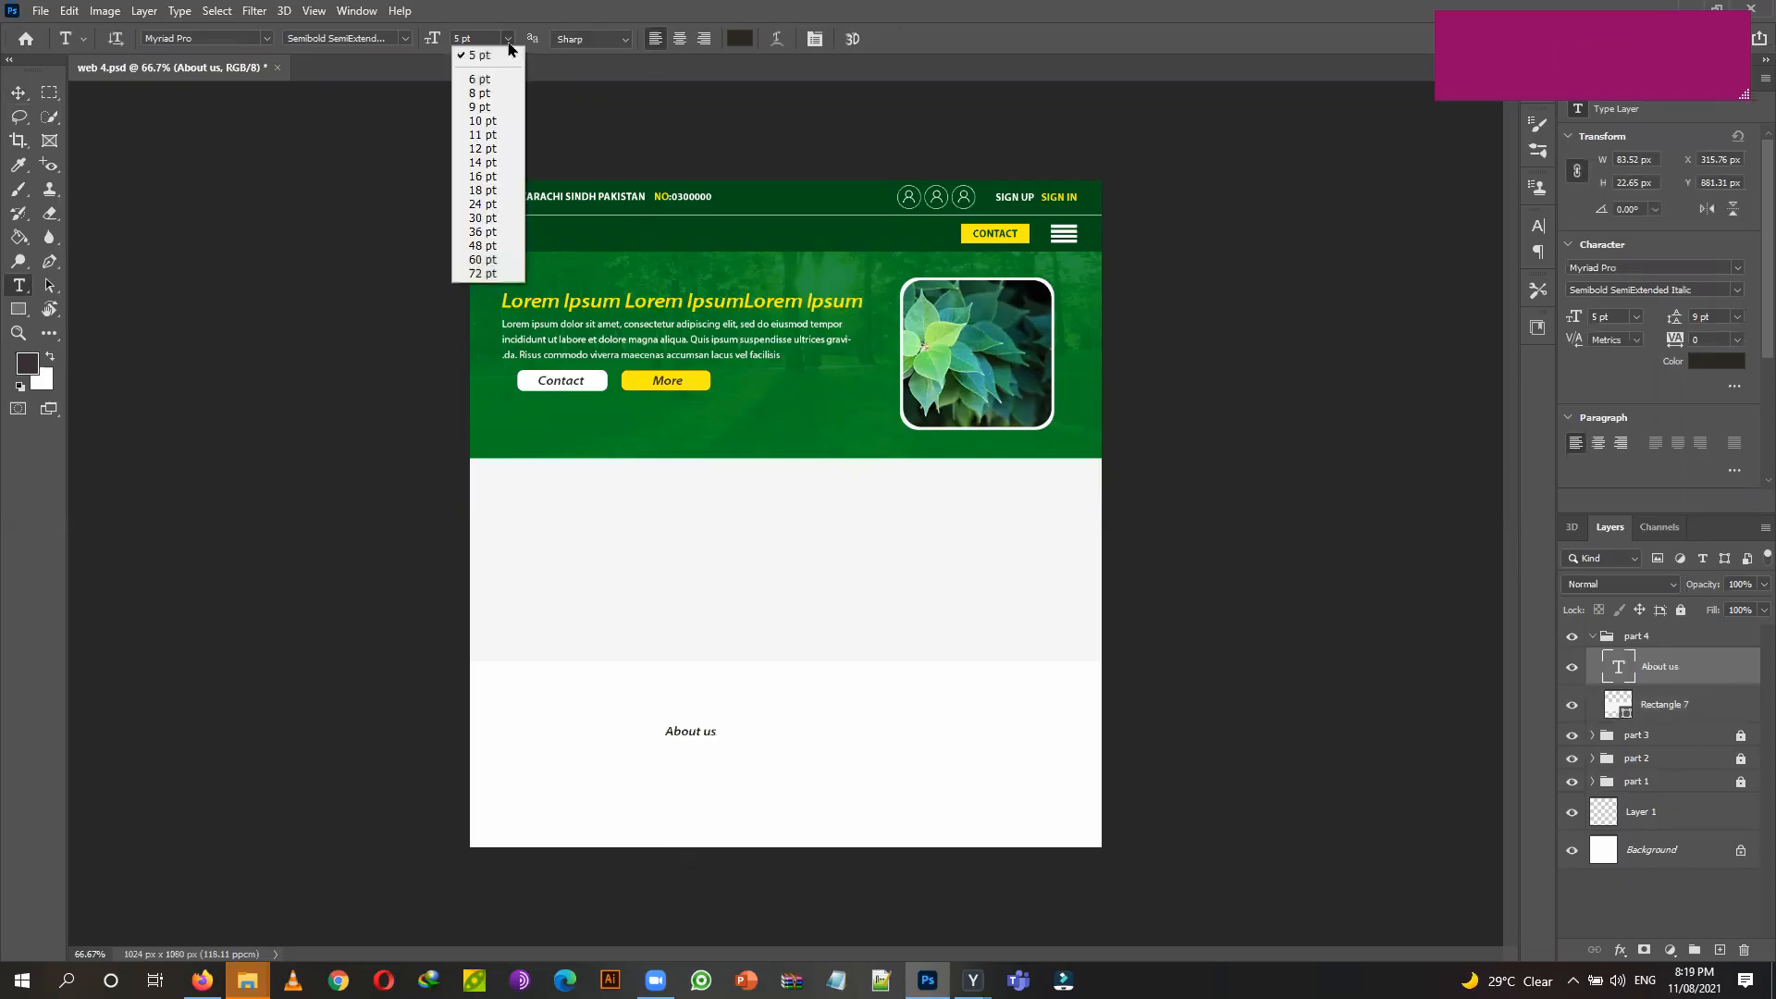
pyautogui.click(509, 106)
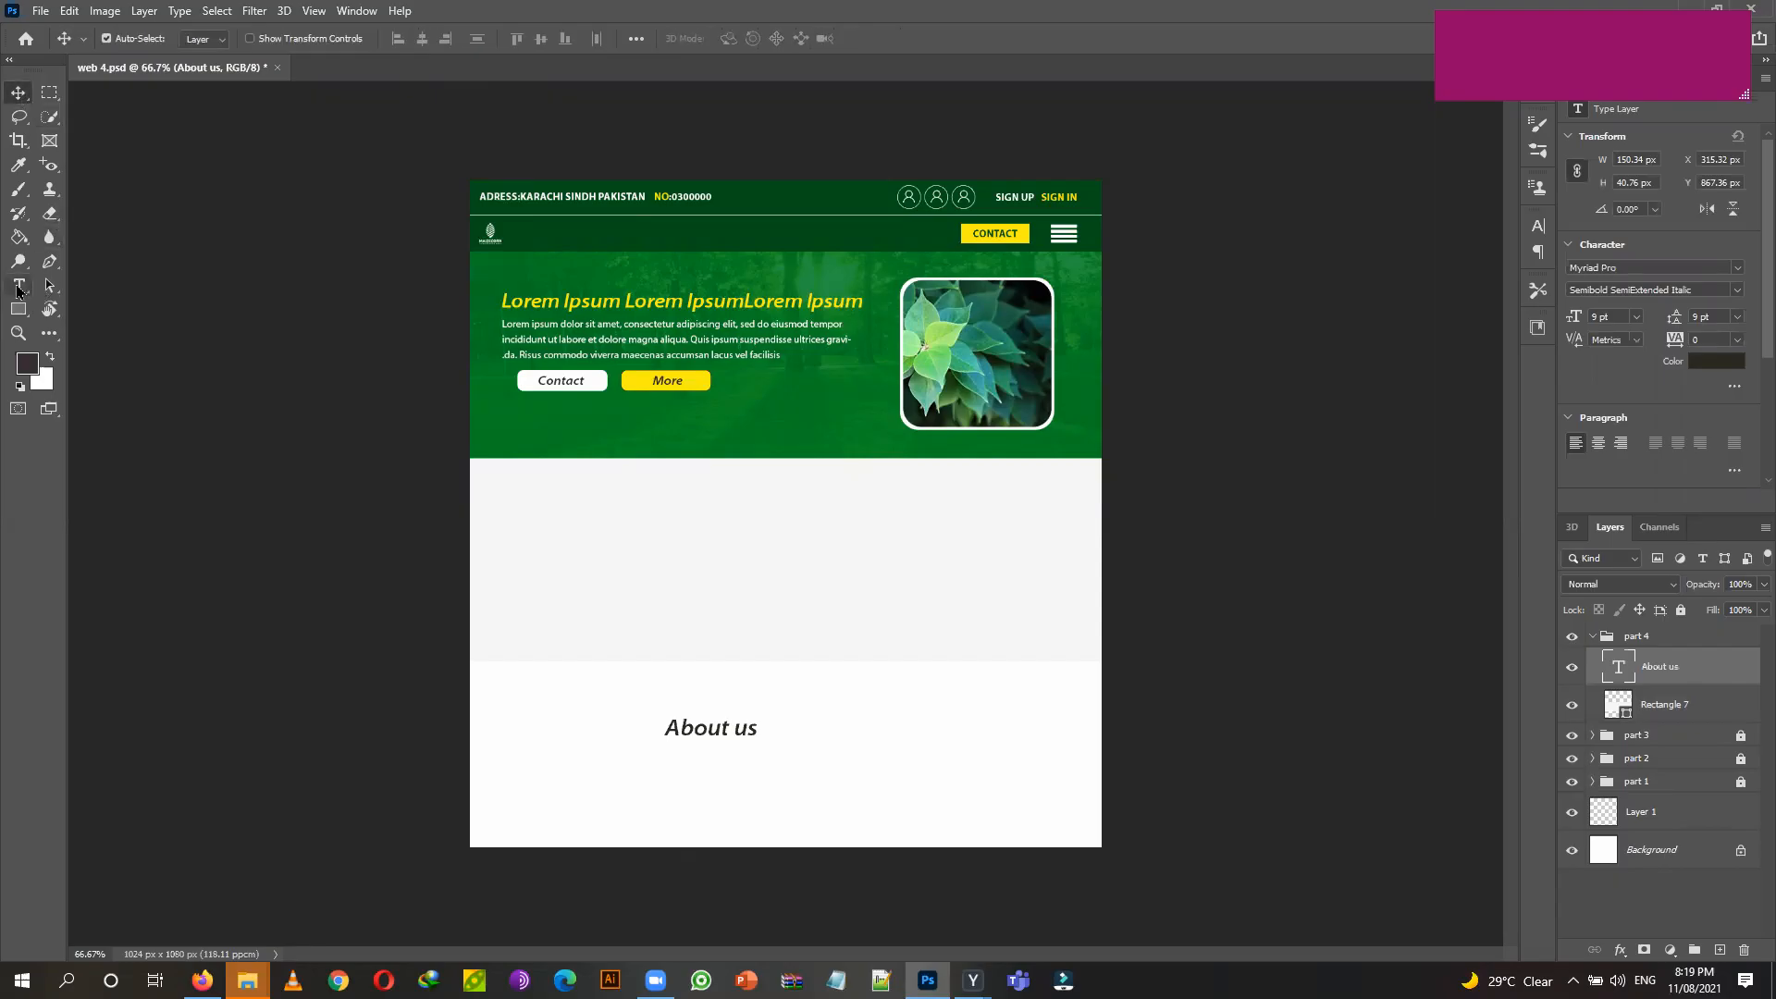
pyautogui.click(746, 45)
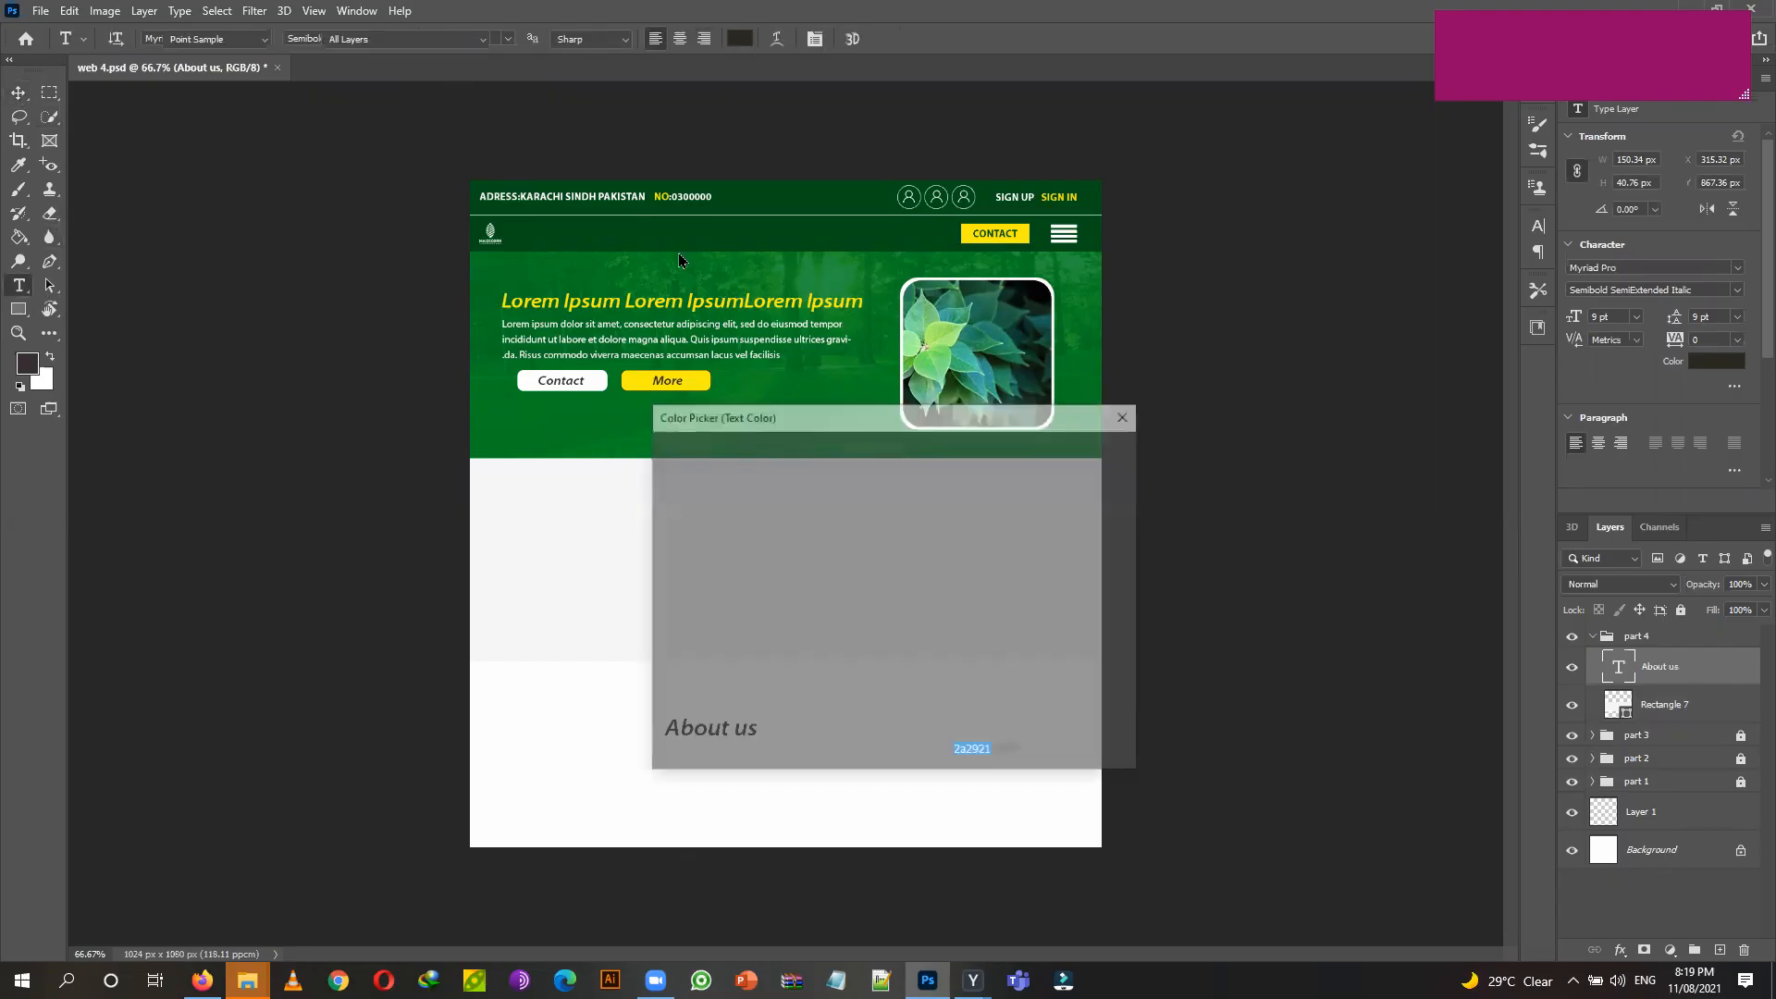
pyautogui.click(726, 202)
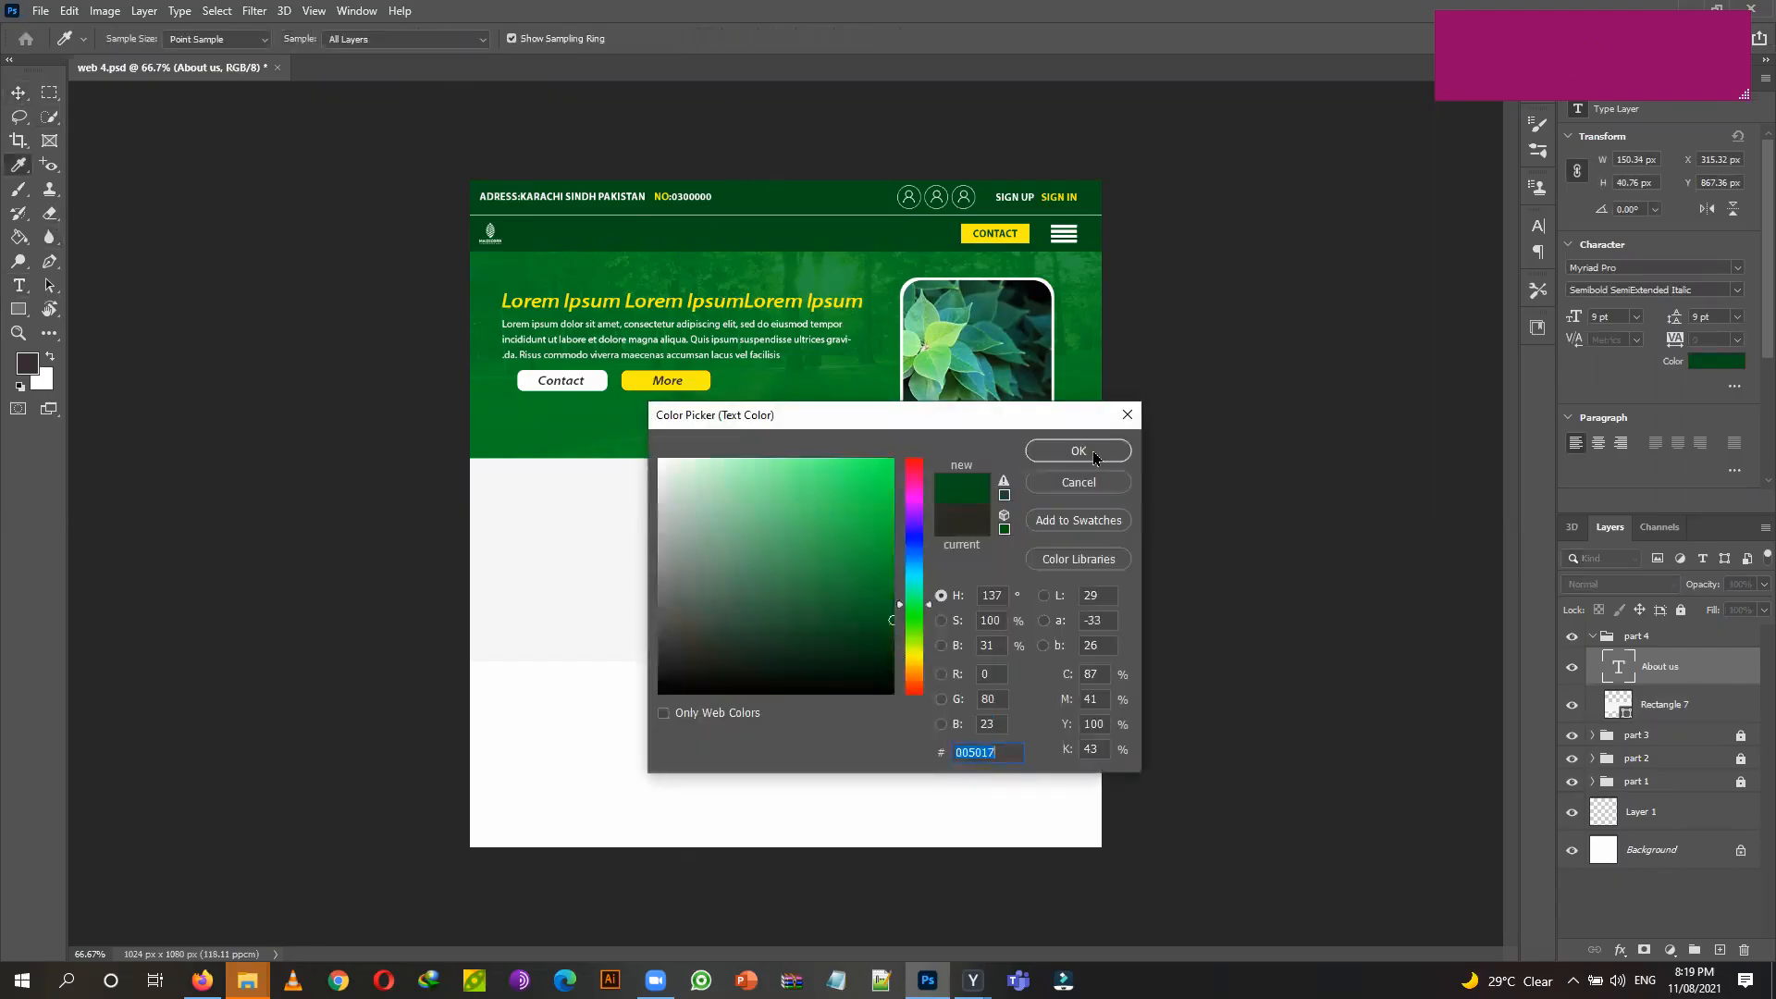
pyautogui.click(1073, 451)
pyautogui.click(13, 97)
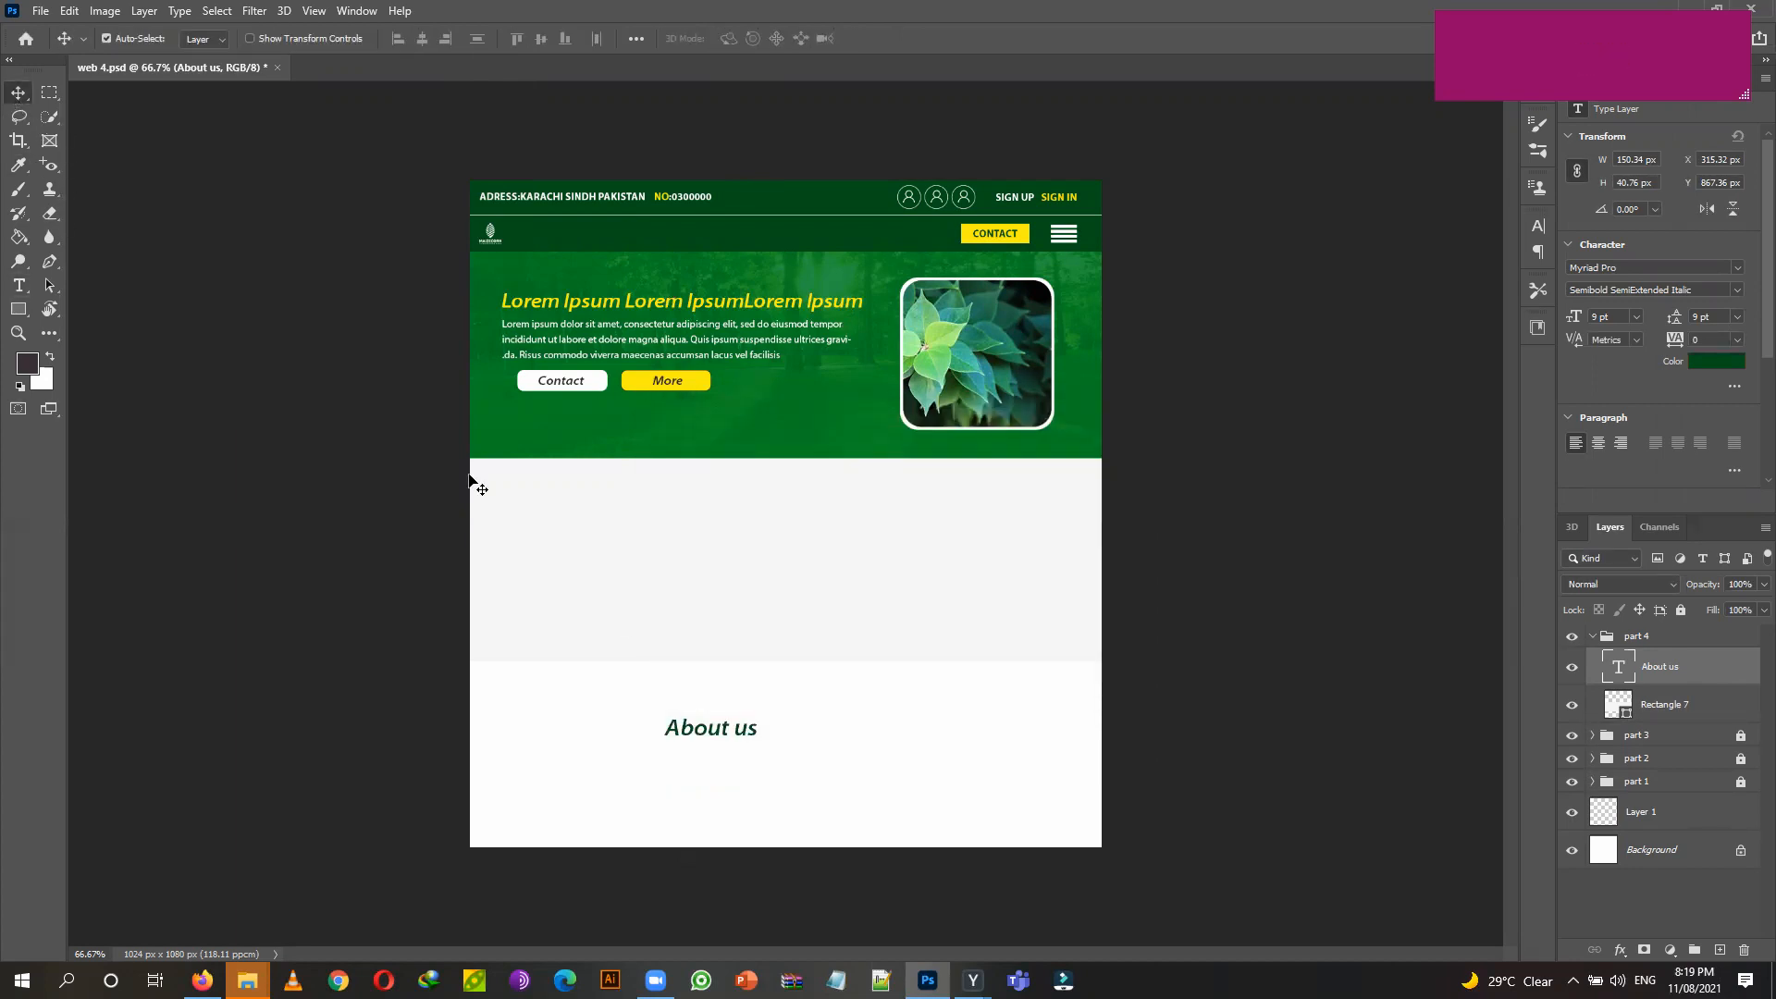
# Move the heading into the grey band and style it All Caps, Bold Italic.
pyautogui.moveTo(749, 731); pyautogui.dragTo(787, 487)
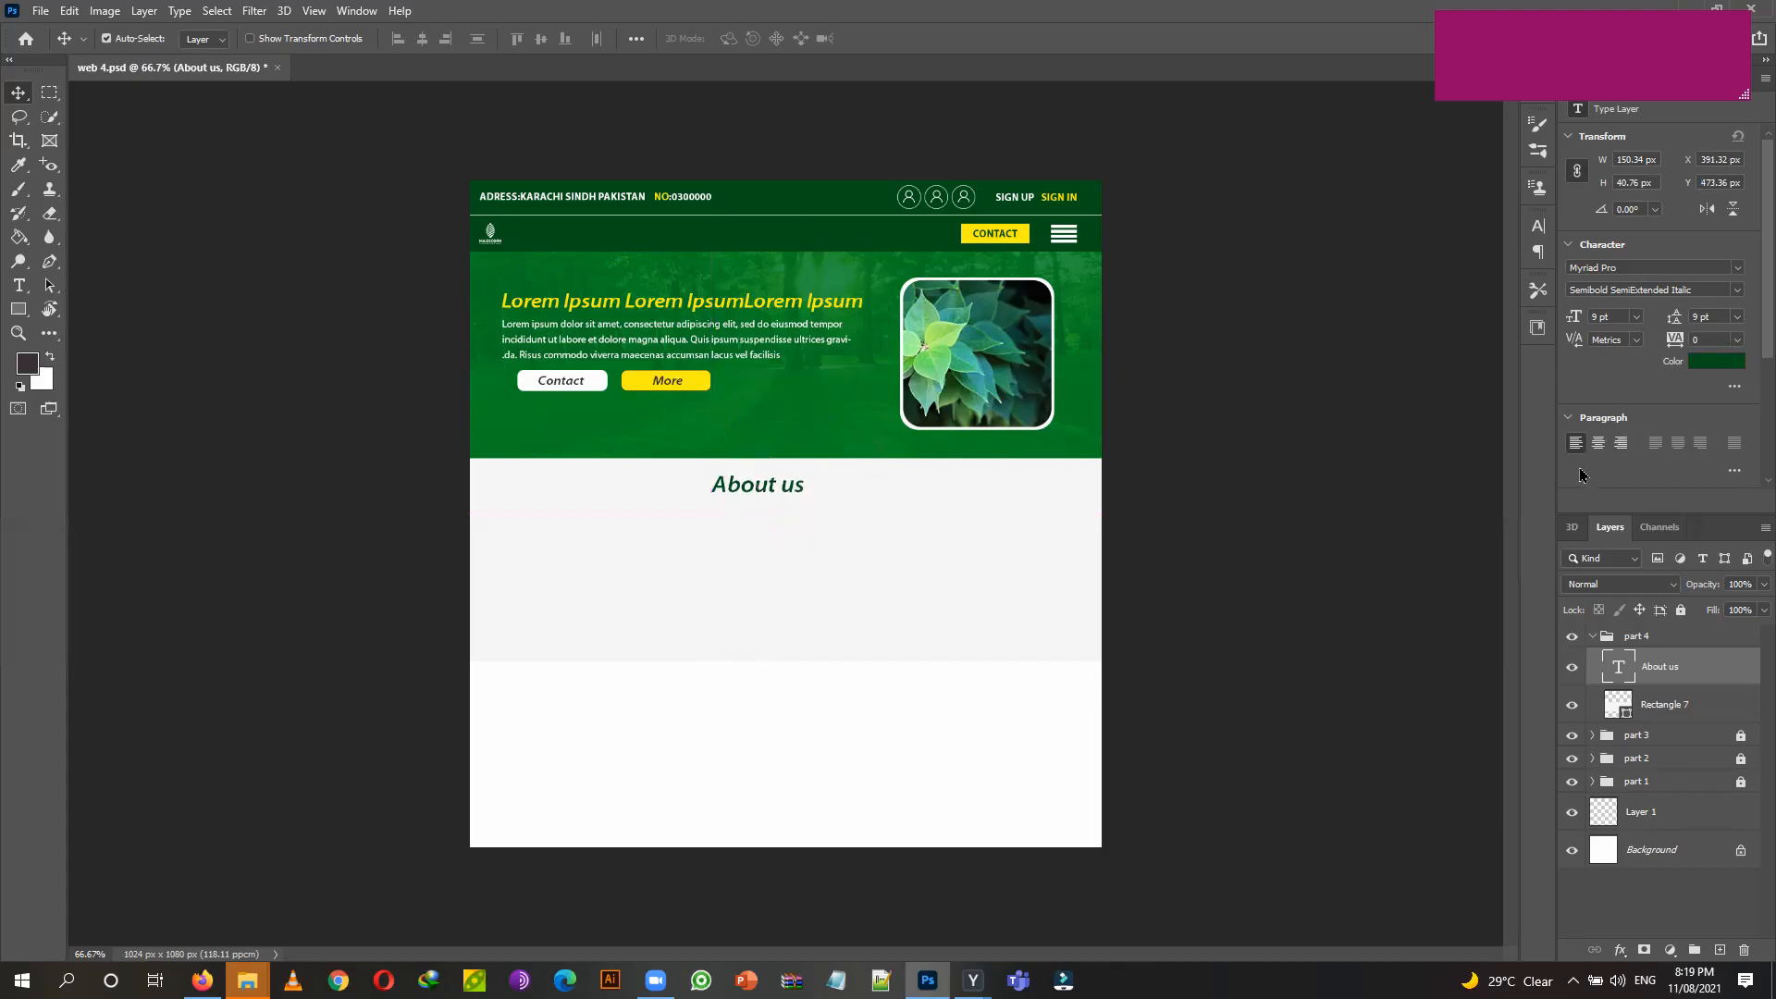
pyautogui.scroll(-3, 1581, 474)
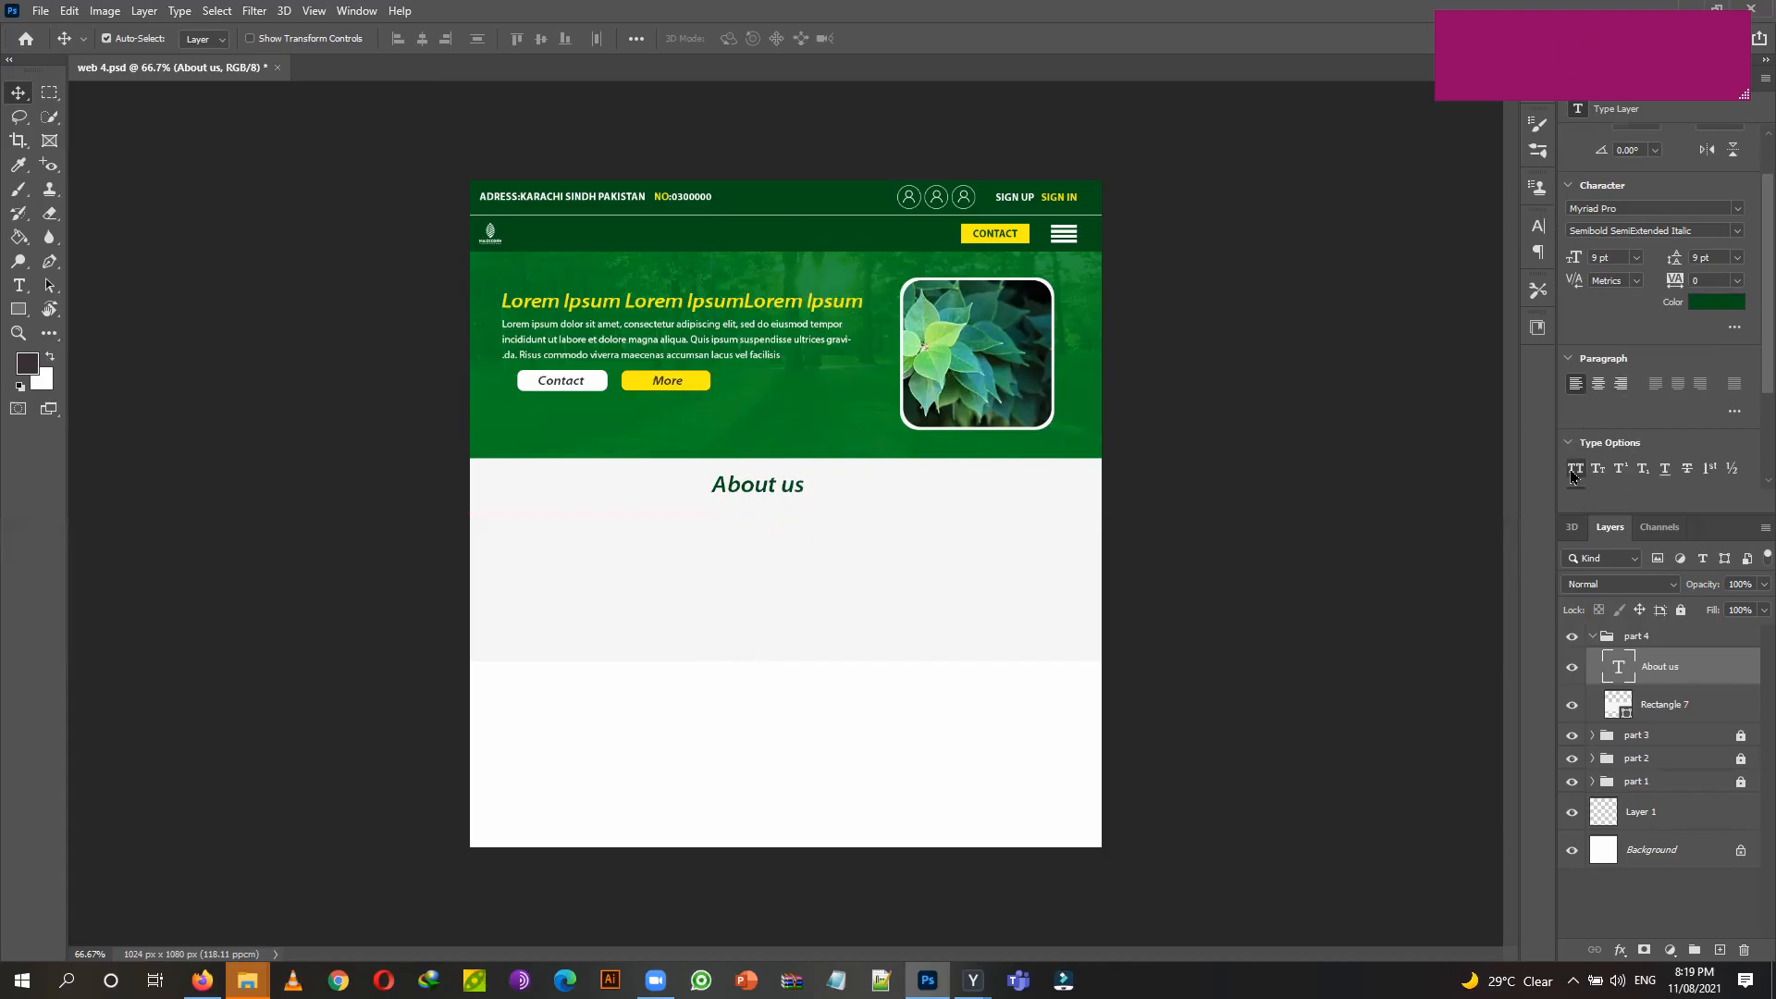
pyautogui.click(1573, 474)
pyautogui.scroll(2, 1628, 379)
pyautogui.click(1729, 274)
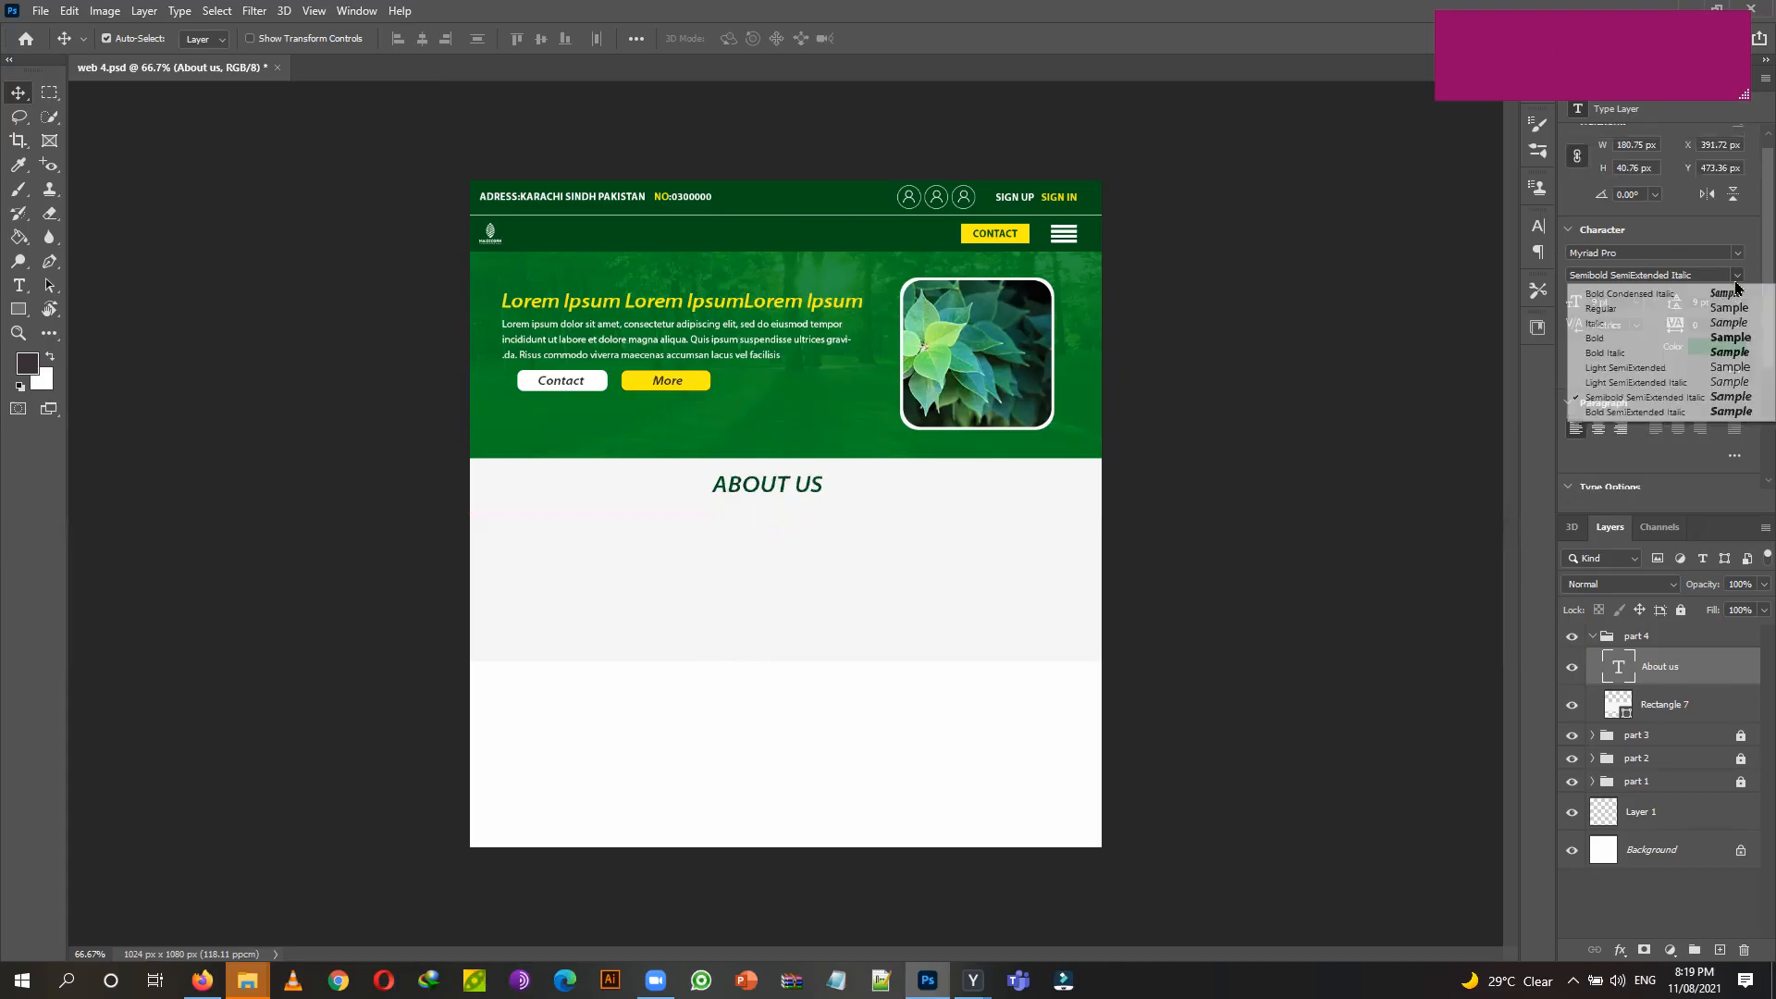
pyautogui.click(1628, 353)
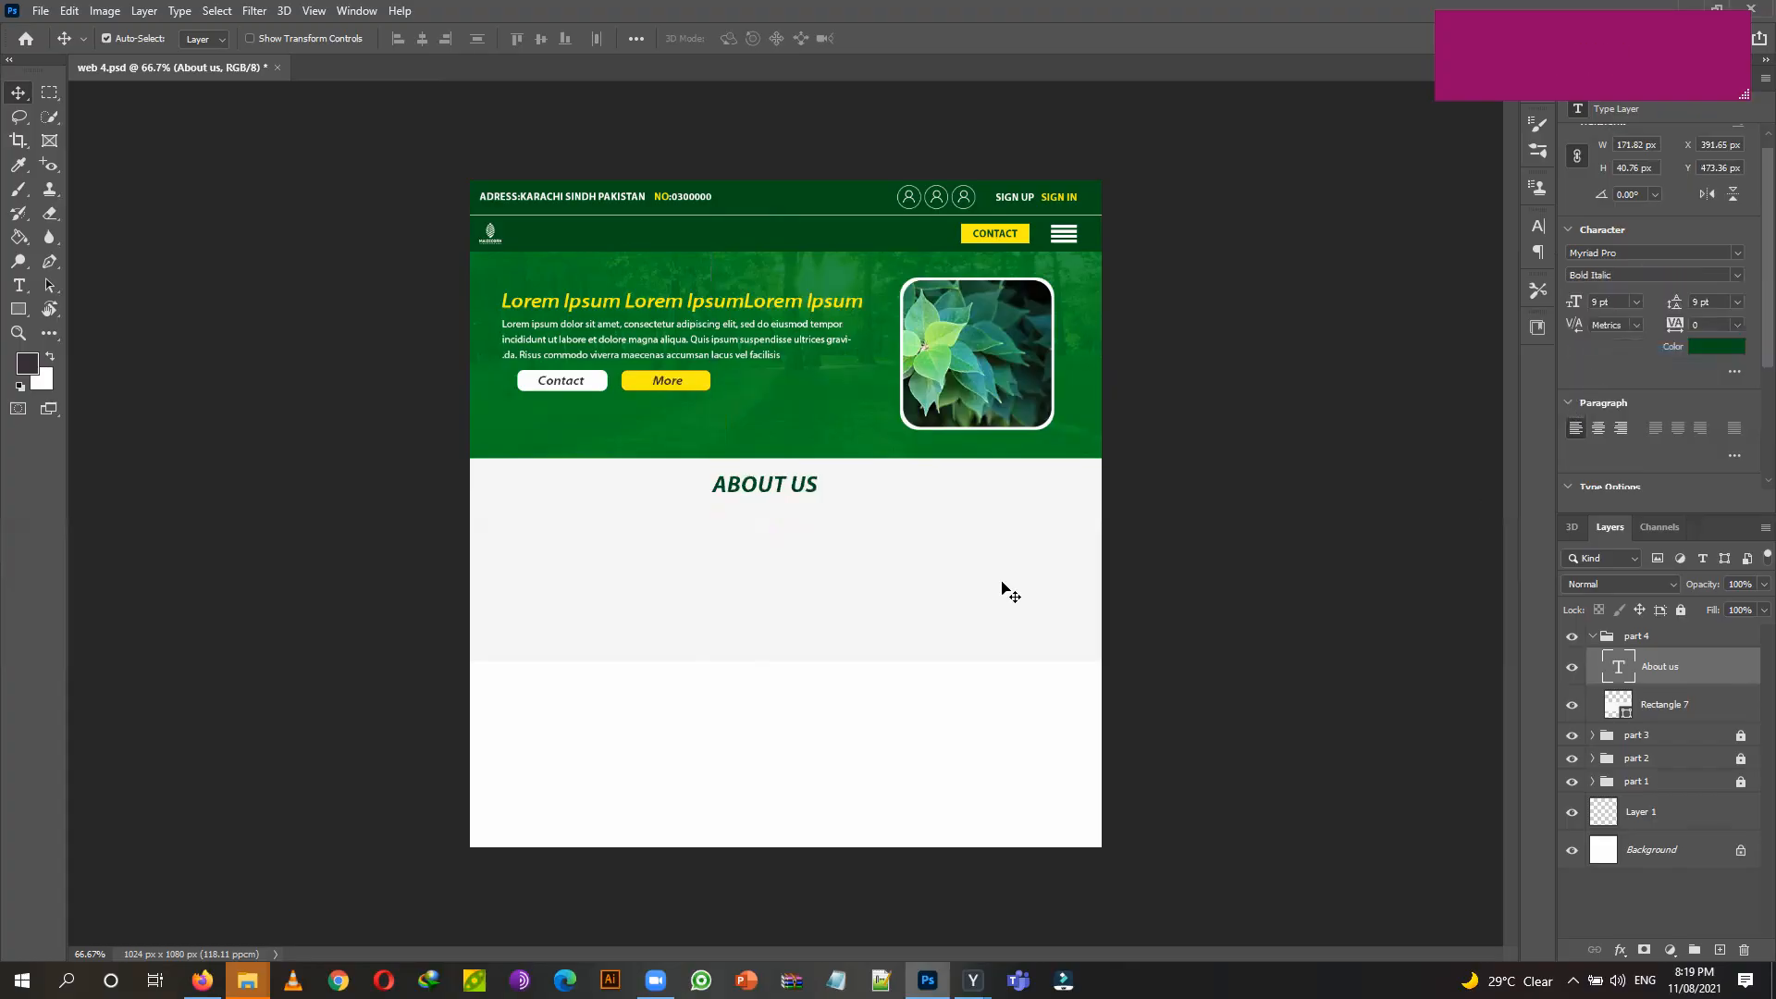
pyautogui.press('Right')
pyautogui.click(26, 289)
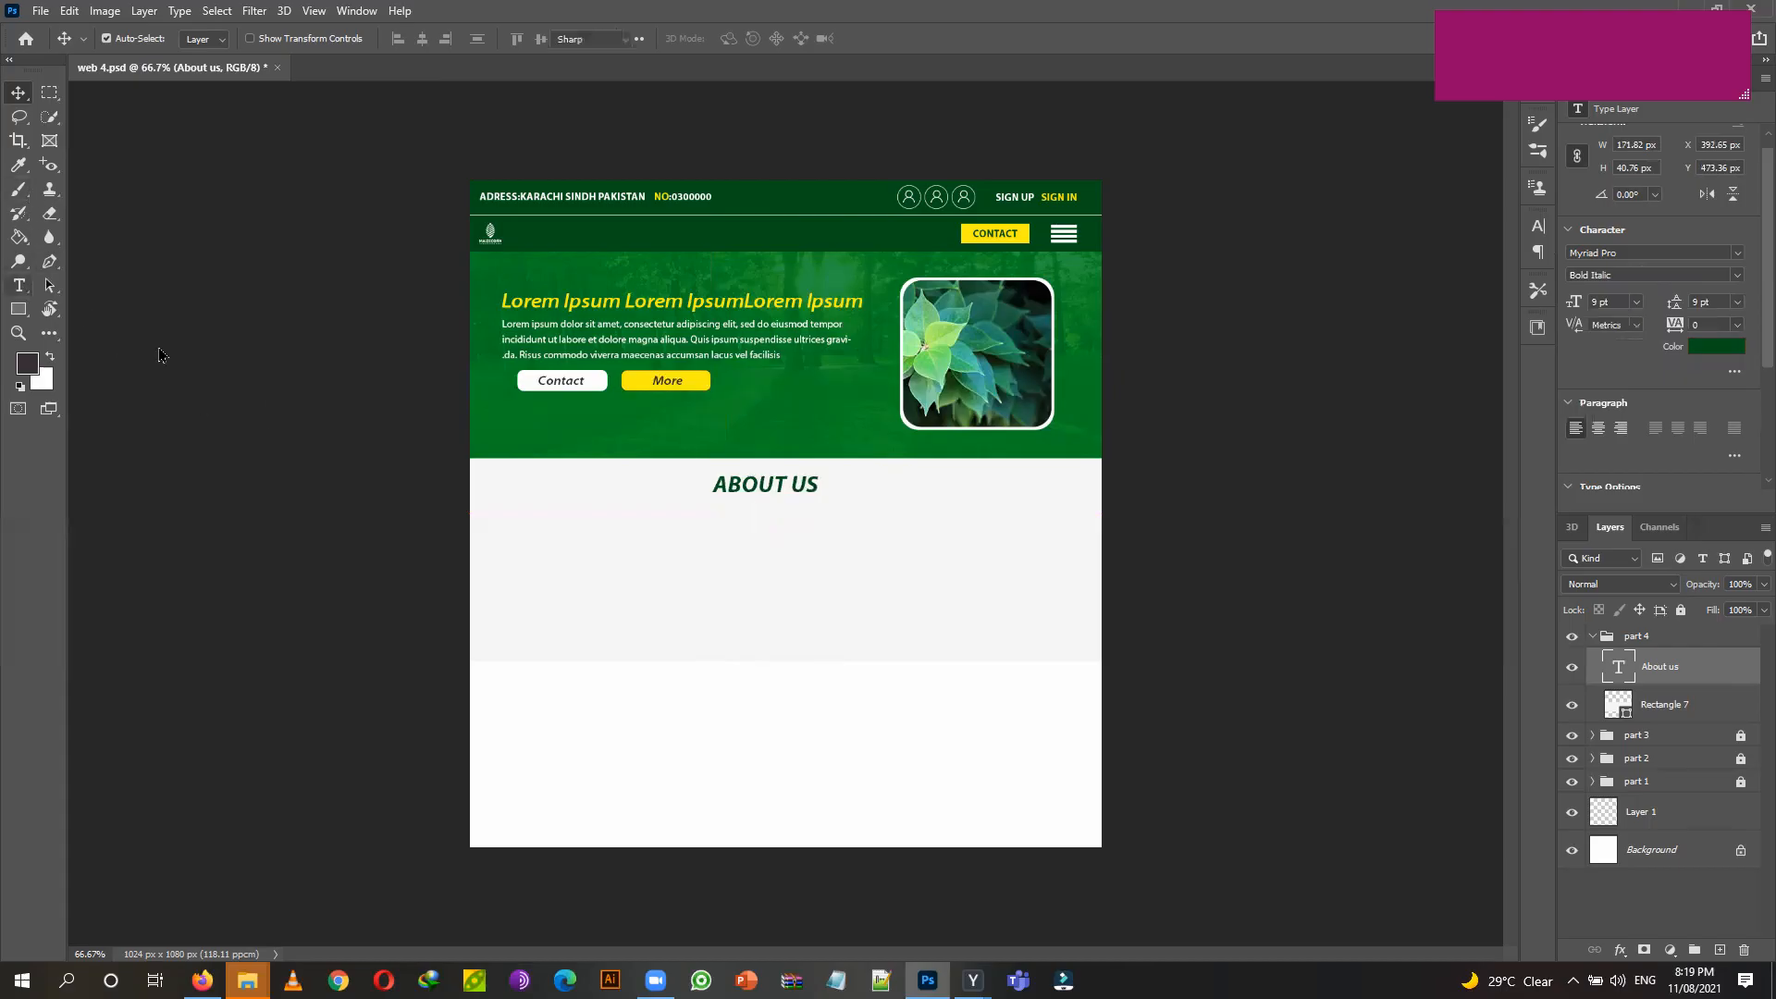
# Add a paragraph text box under ABOUT US in Myriad Pro Regular 5 pt.
pyautogui.moveTo(576, 514); pyautogui.dragTo(981, 622)
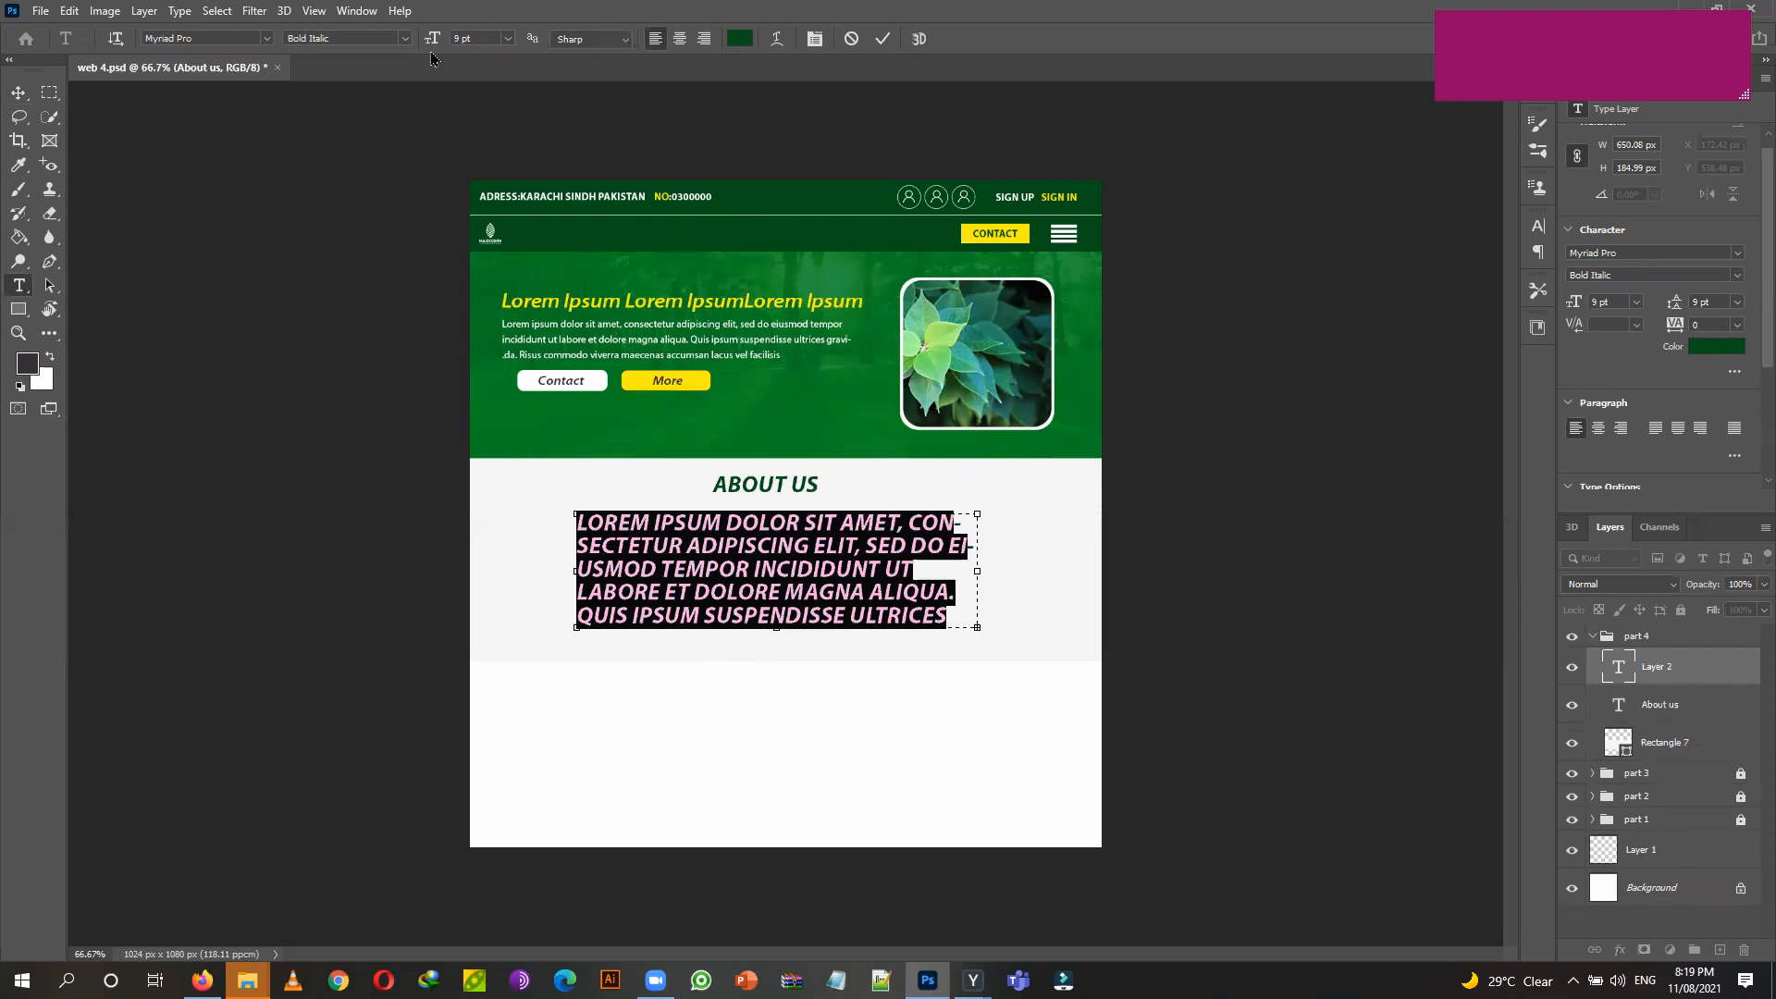
pyautogui.click(407, 41)
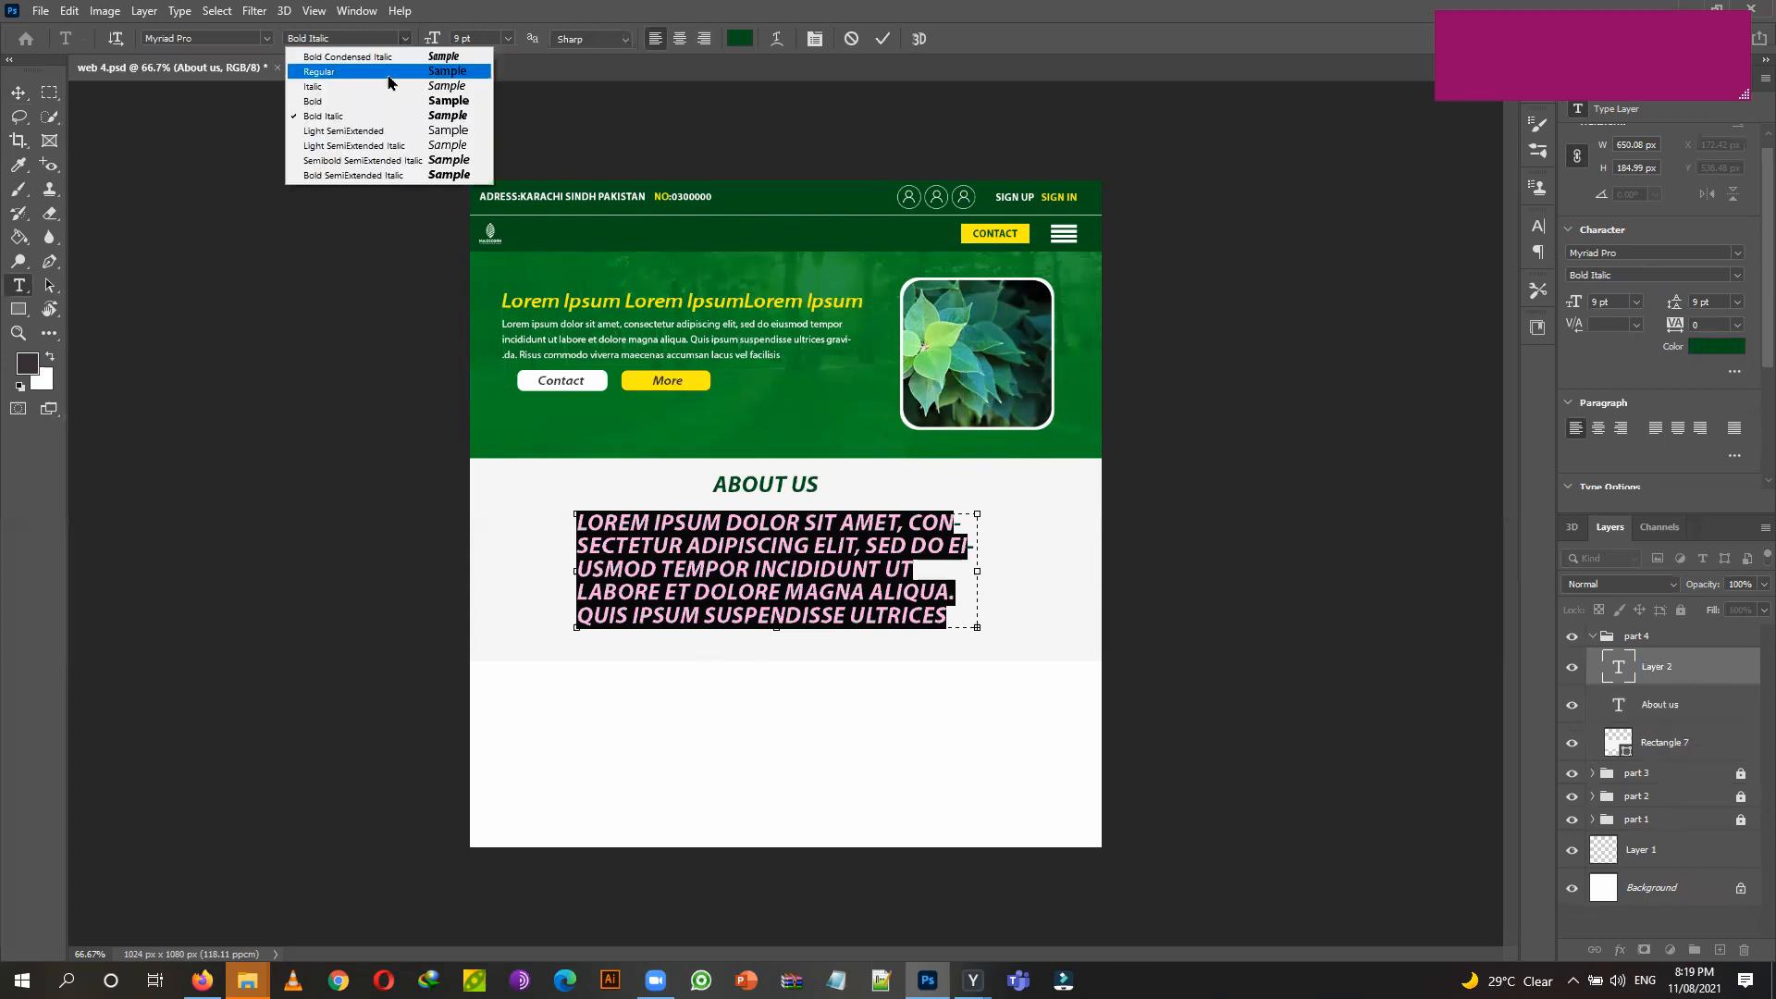
pyautogui.click(388, 72)
pyautogui.click(508, 41)
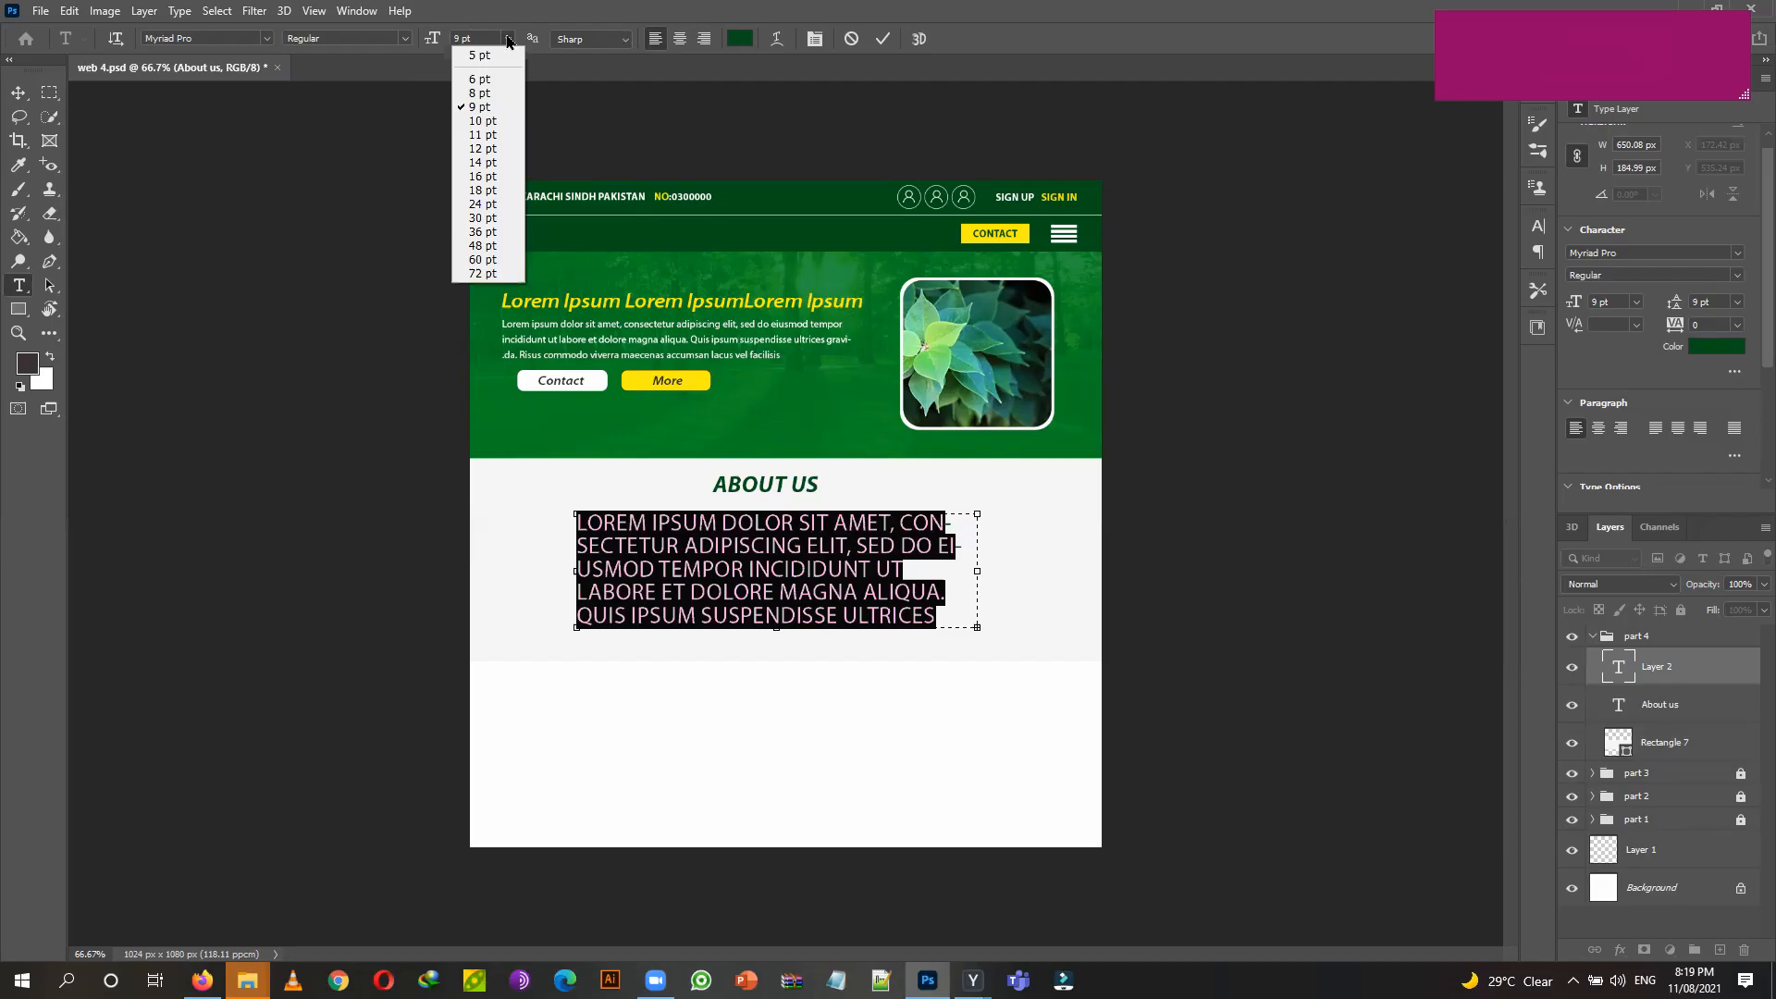
pyautogui.click(488, 80)
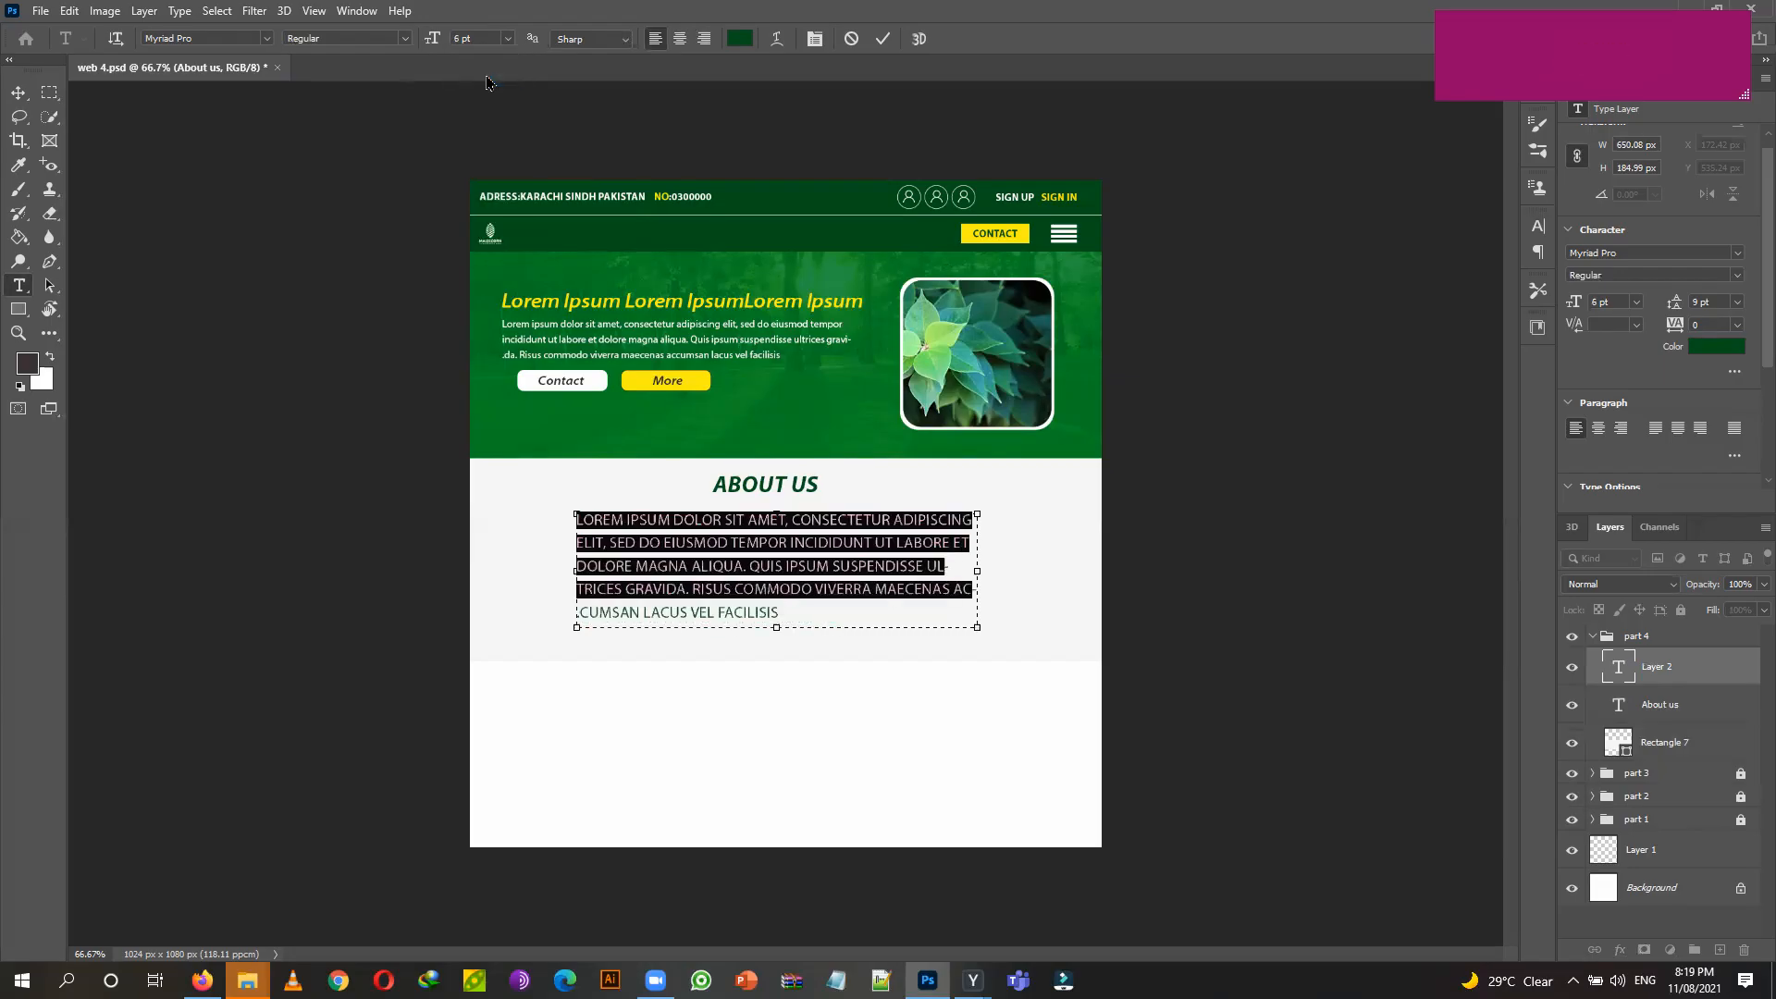
pyautogui.click(508, 41)
pyautogui.click(481, 58)
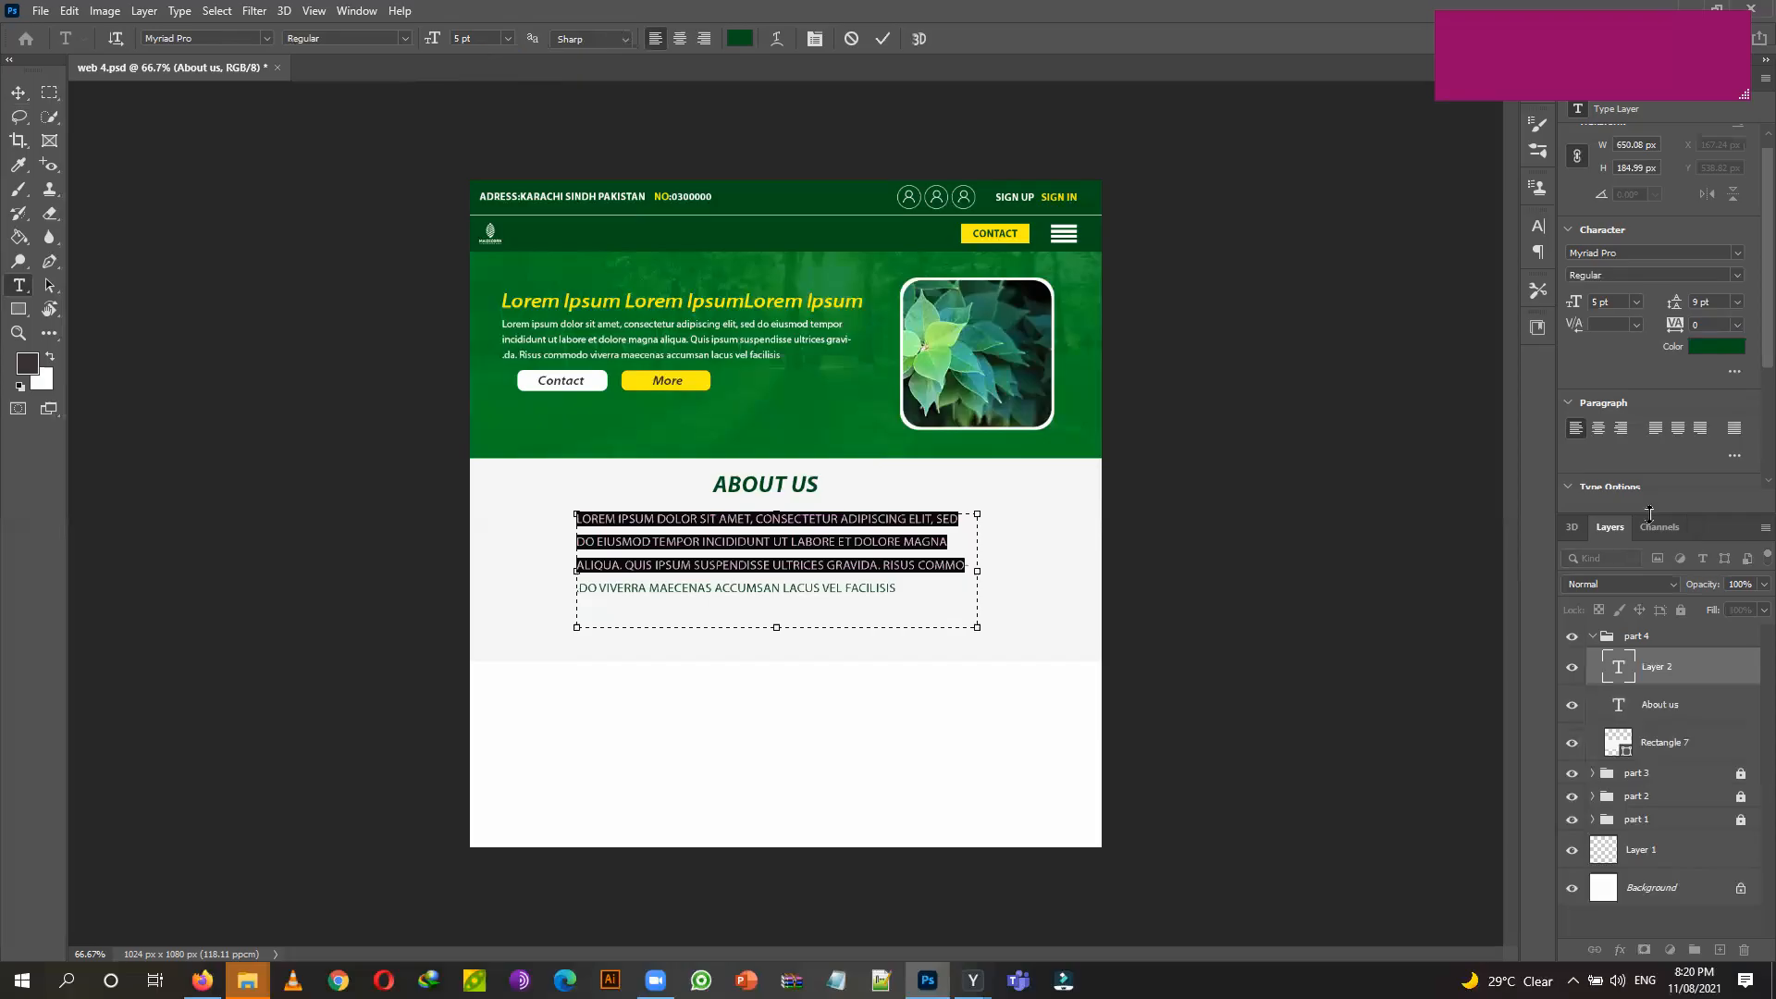
# Turn off All Caps on the paragraph and colour it dark grey 626262.
pyautogui.scroll(-2, 1573, 485)
pyautogui.click(1572, 474)
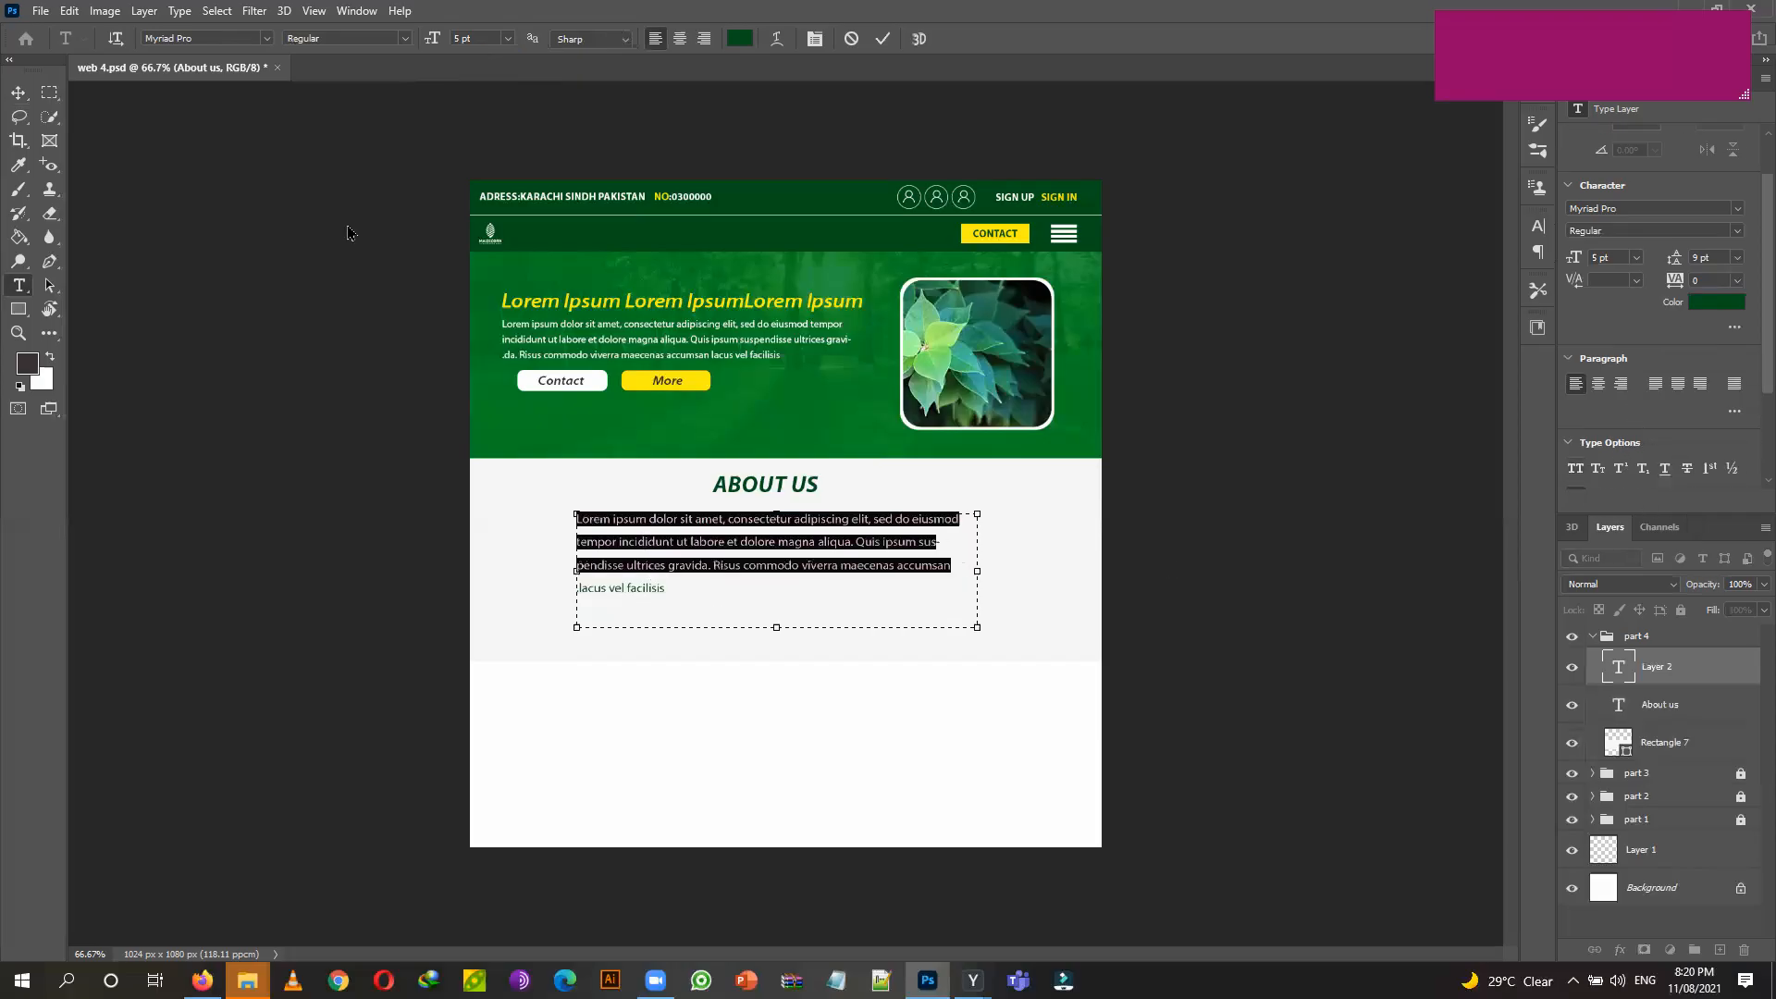
pyautogui.click(741, 40)
pyautogui.moveTo(697, 501); pyautogui.dragTo(659, 648)
pyautogui.click(1078, 452)
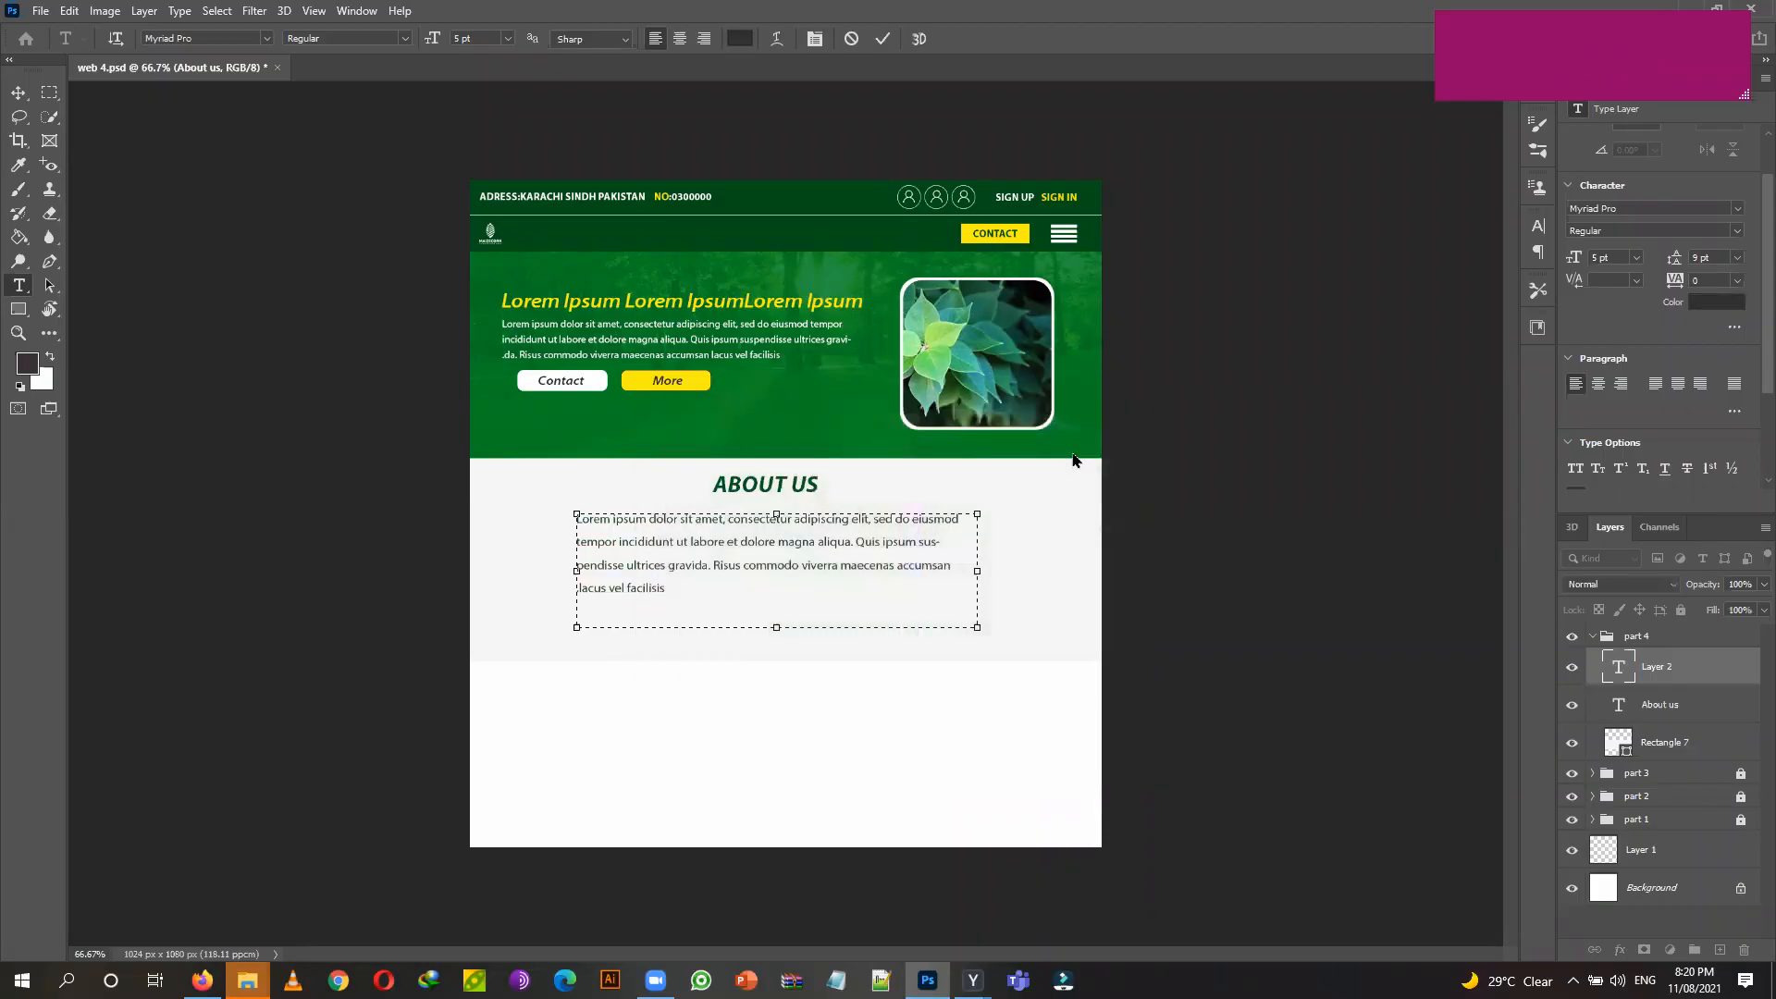
pyautogui.click(22, 94)
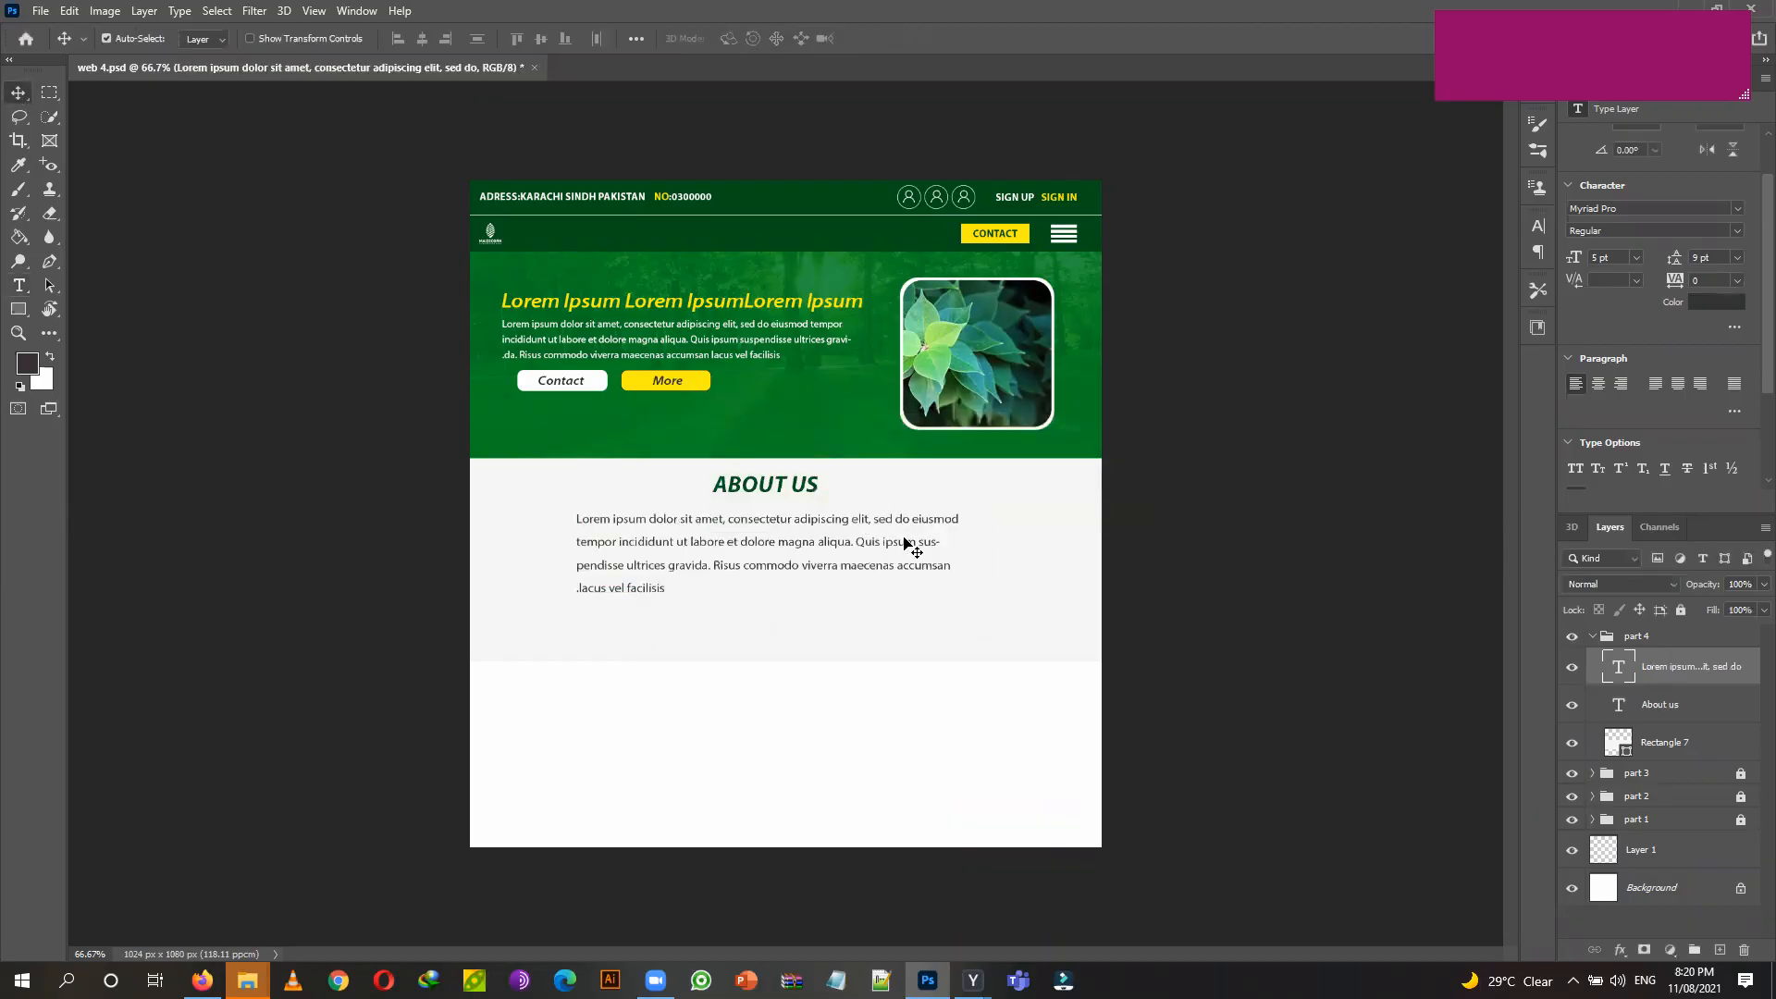
# Centre-align the About Us paragraph.
pyautogui.click(22, 288)
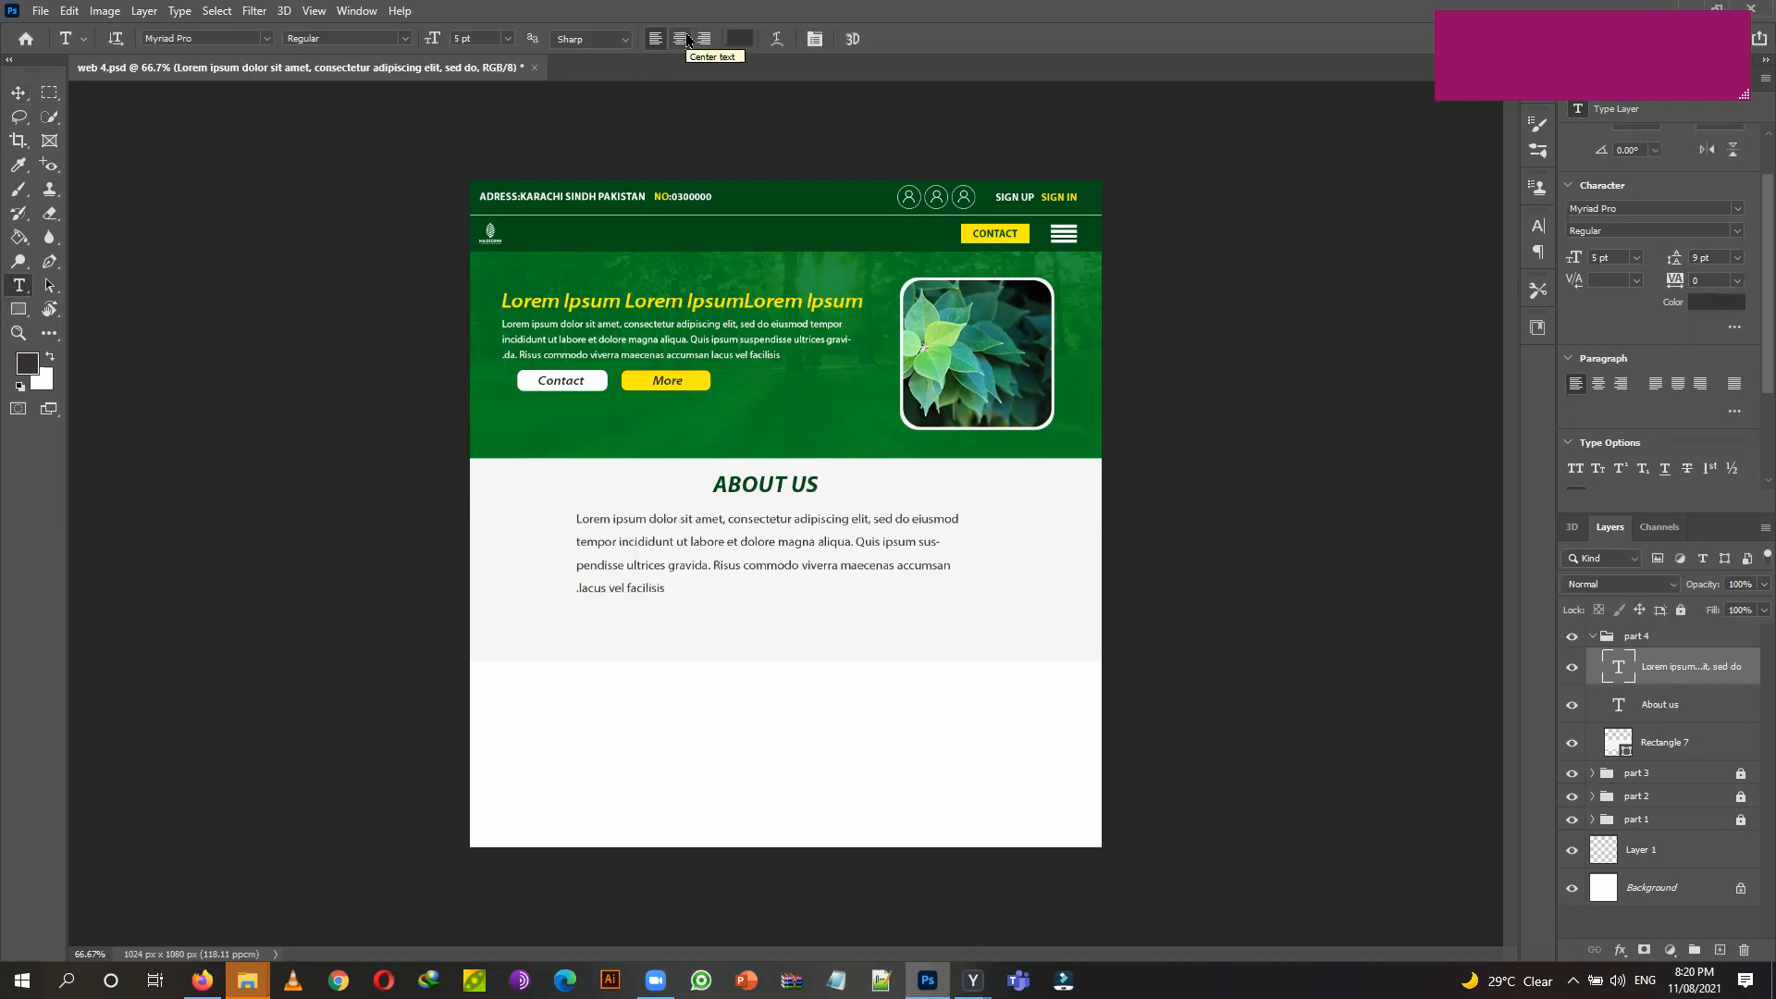
pyautogui.click(687, 40)
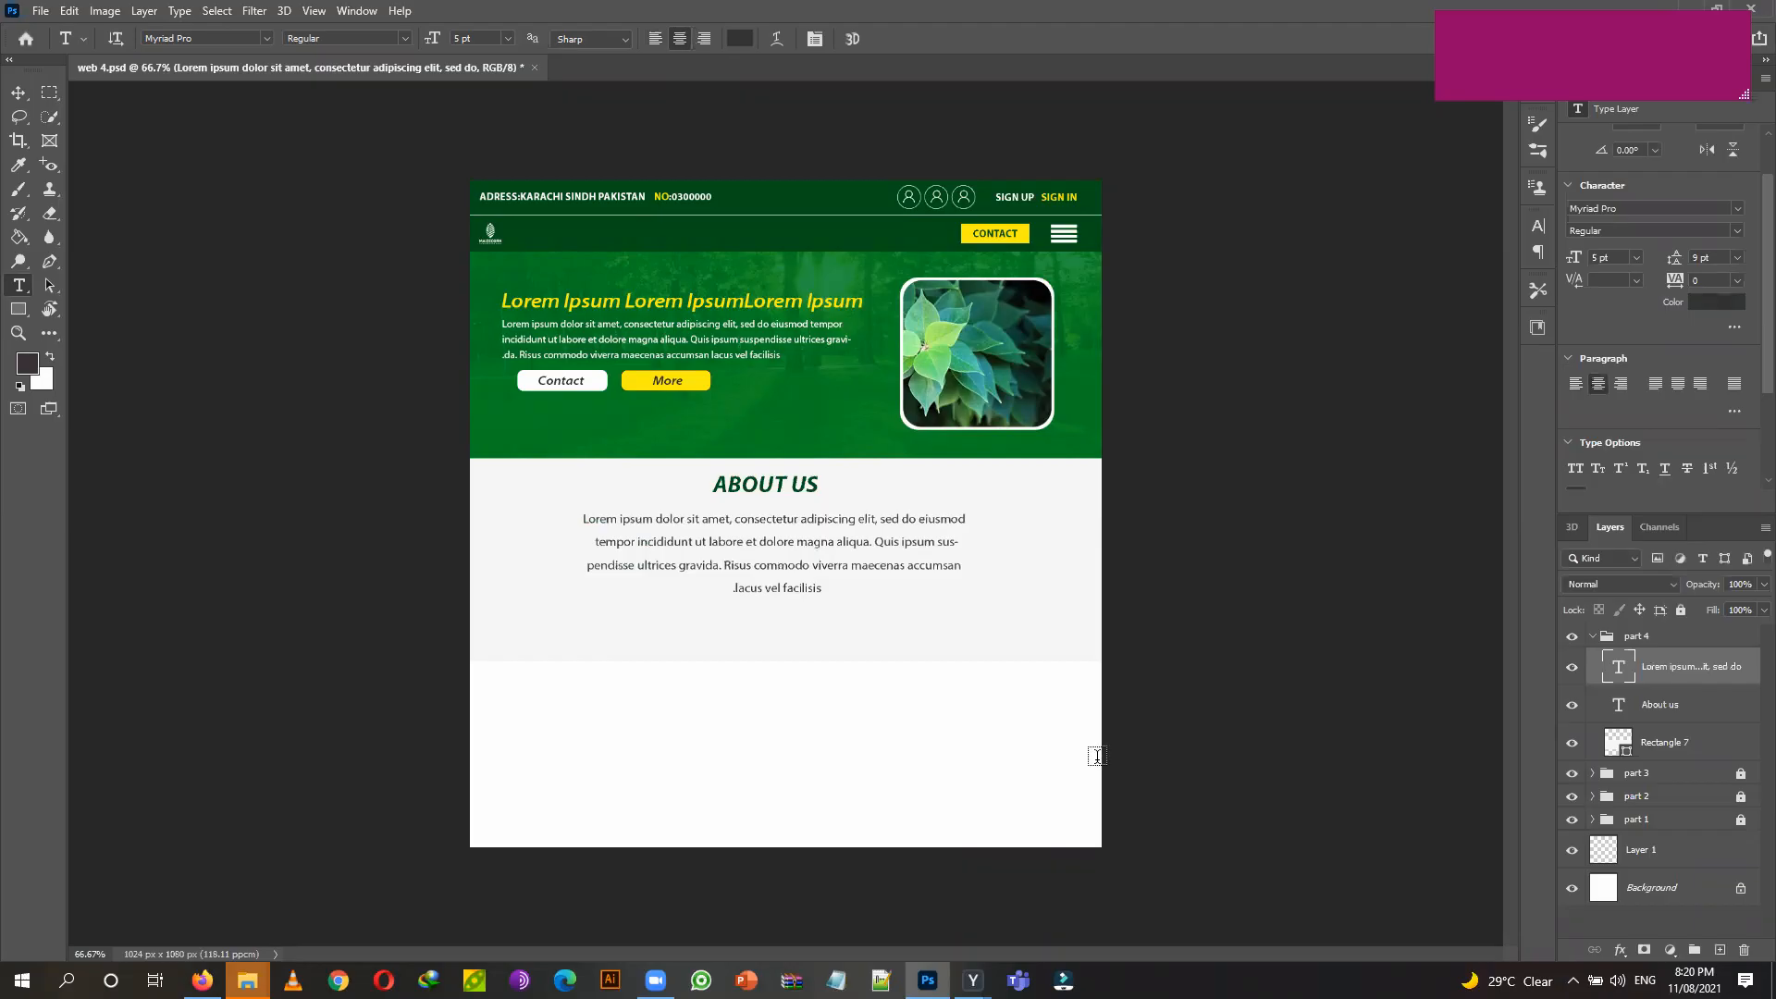
pyautogui.click(18, 93)
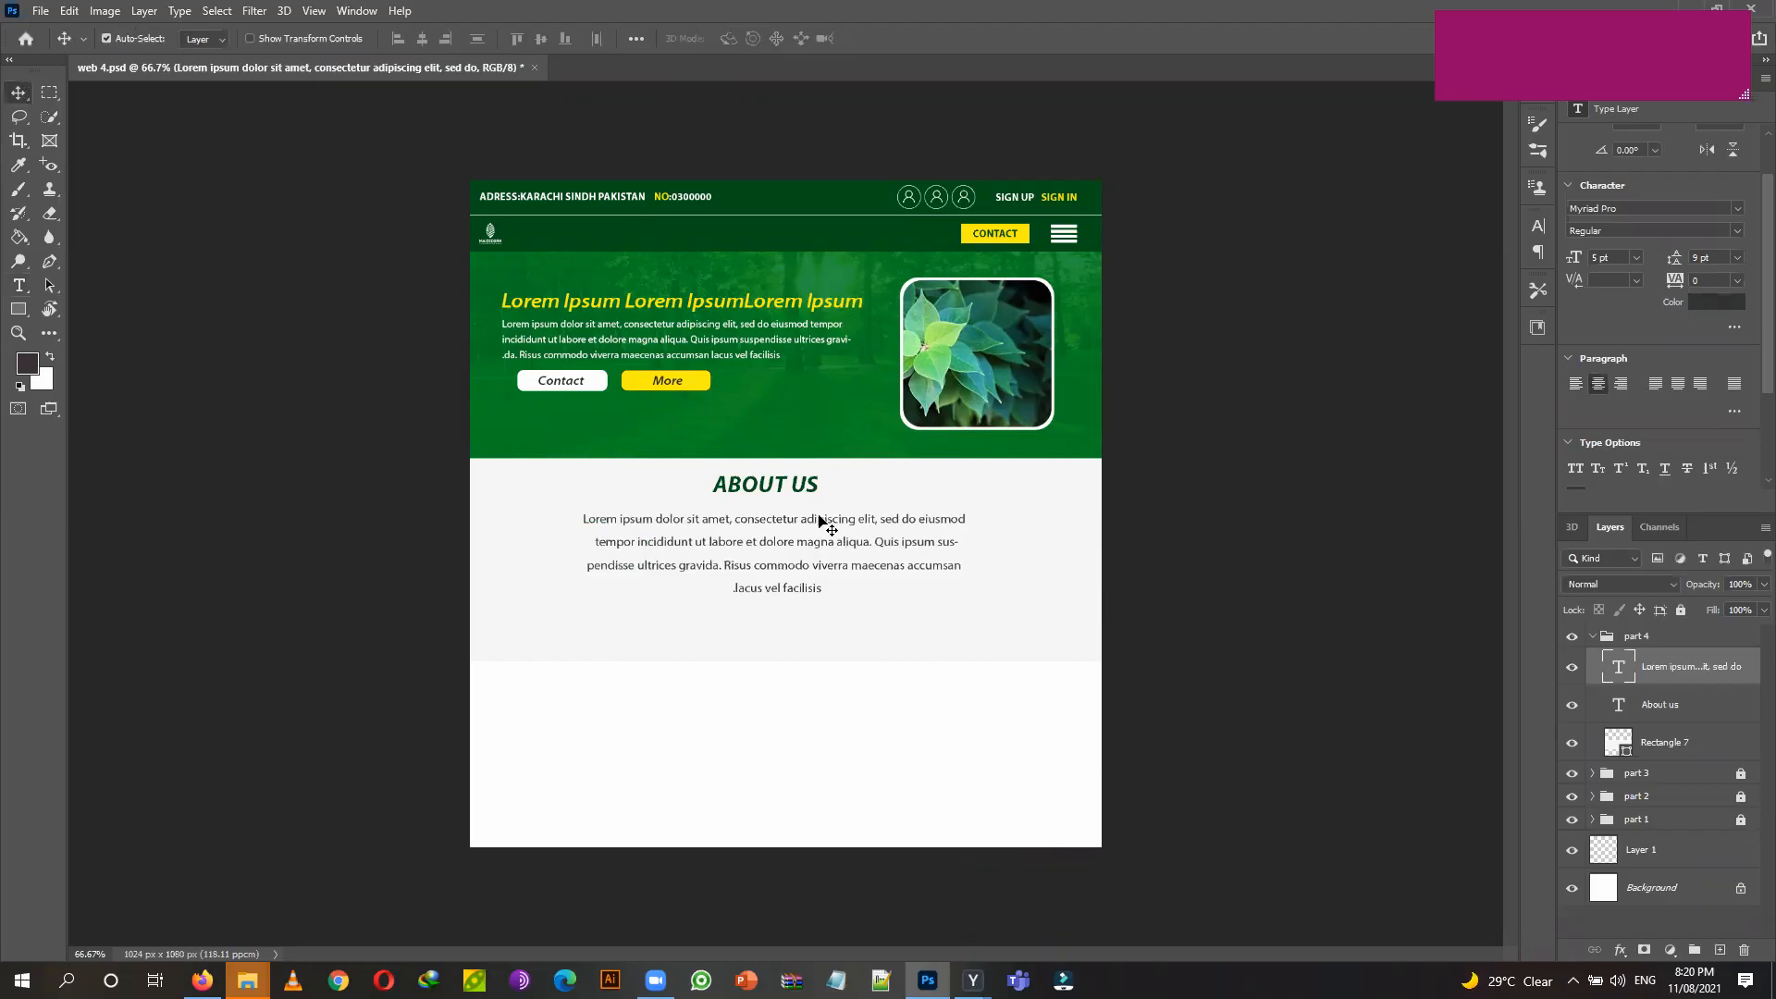
# Nudge the ABOUT US heading and align its horizontal centre with the paragraph.
pyautogui.moveTo(815, 490); pyautogui.dragTo(807, 489)
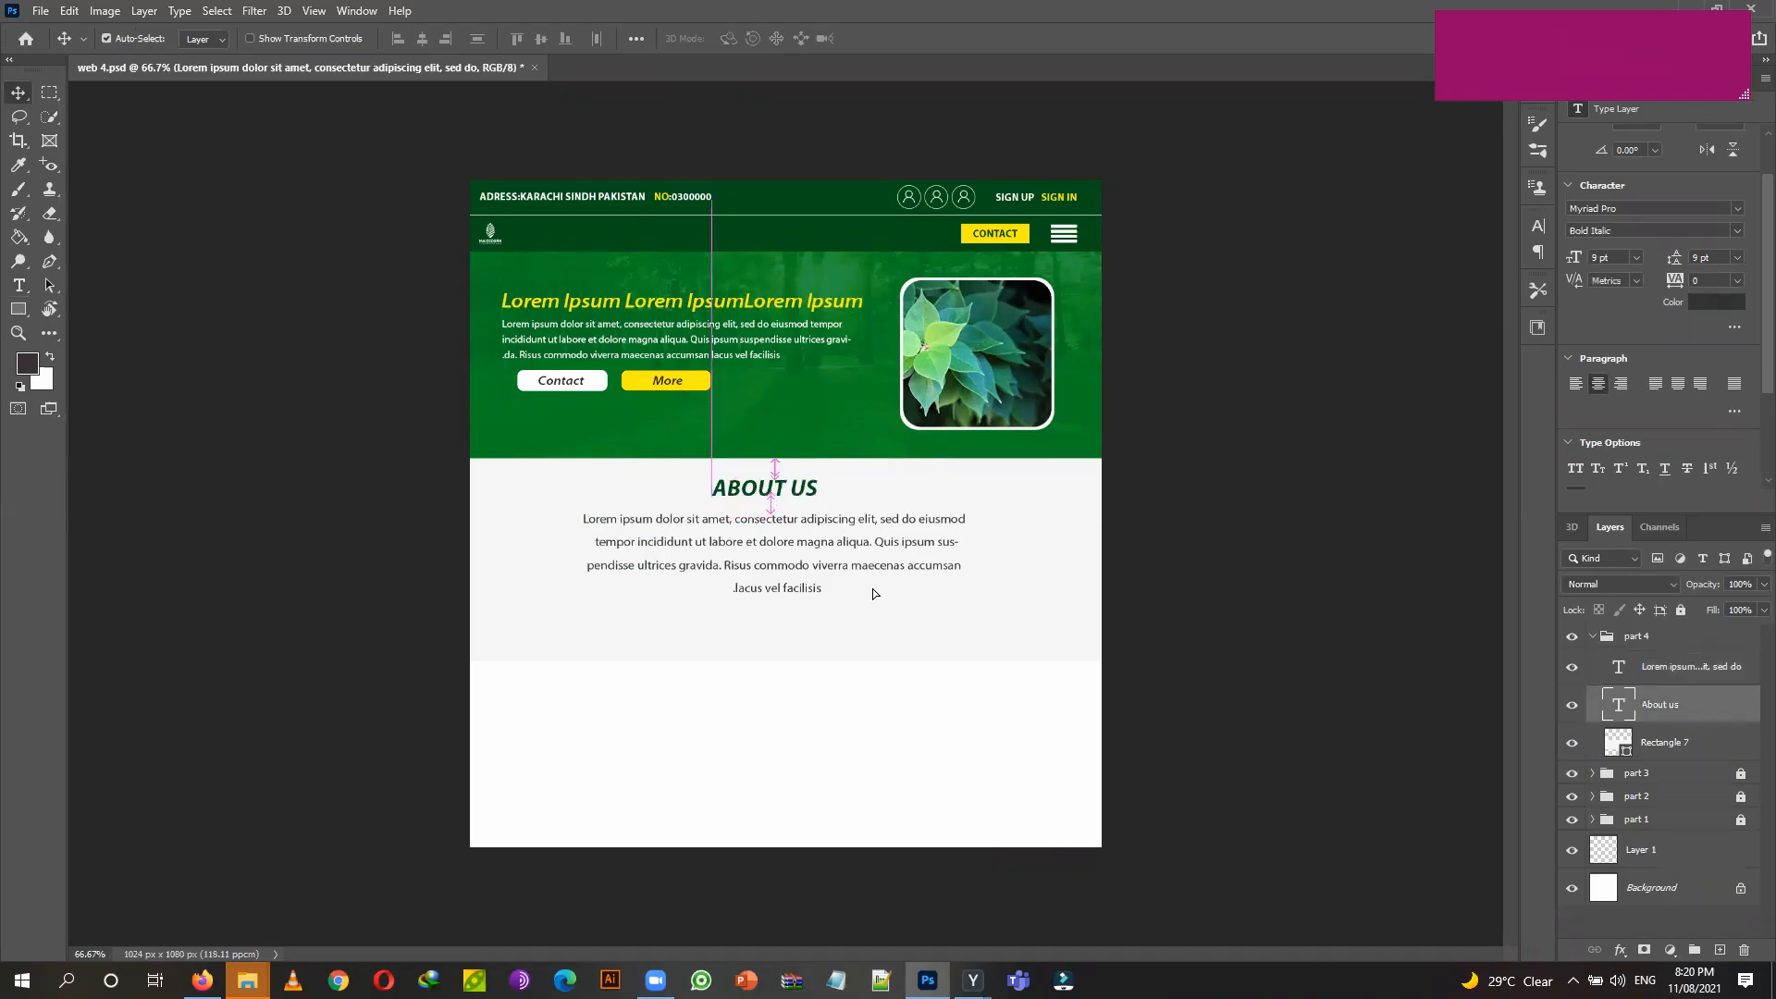
pyautogui.press('Down')
pyautogui.press('Down')
pyautogui.press('Down')
pyautogui.press('Down')
pyautogui.press('Down')
pyautogui.press('Down')
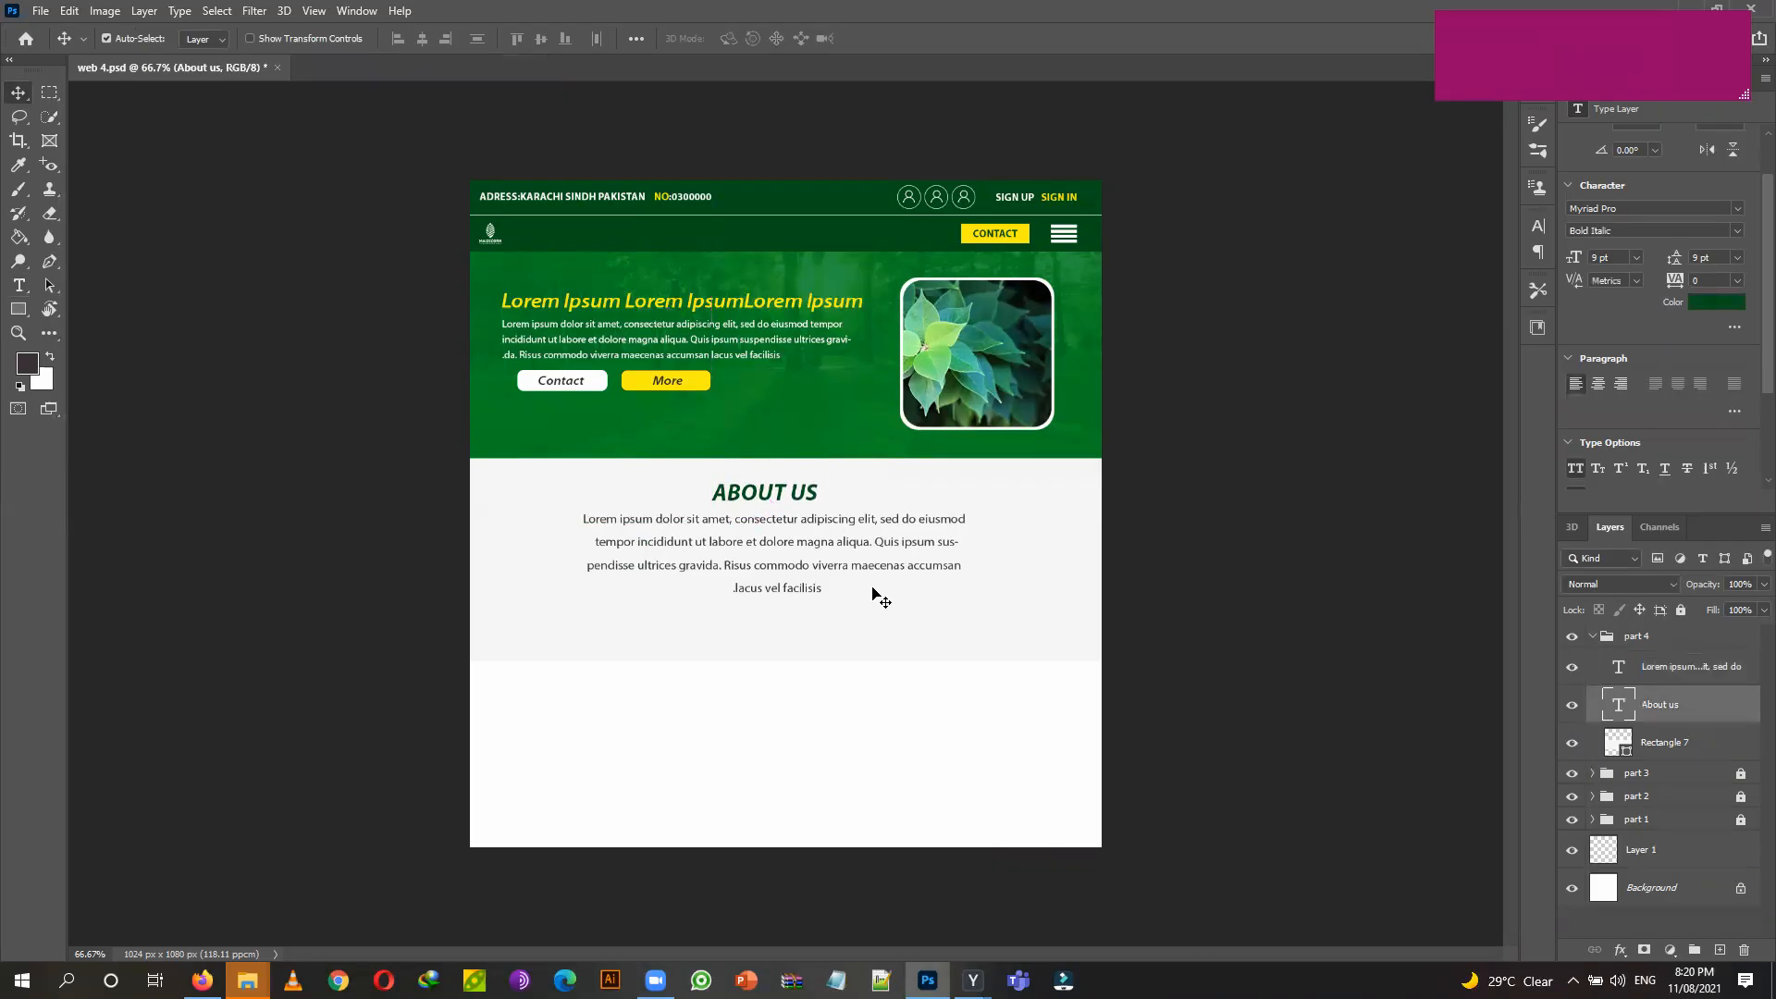
pyautogui.press('Right')
pyautogui.press('Right')
pyautogui.press('Right')
pyautogui.press('Right')
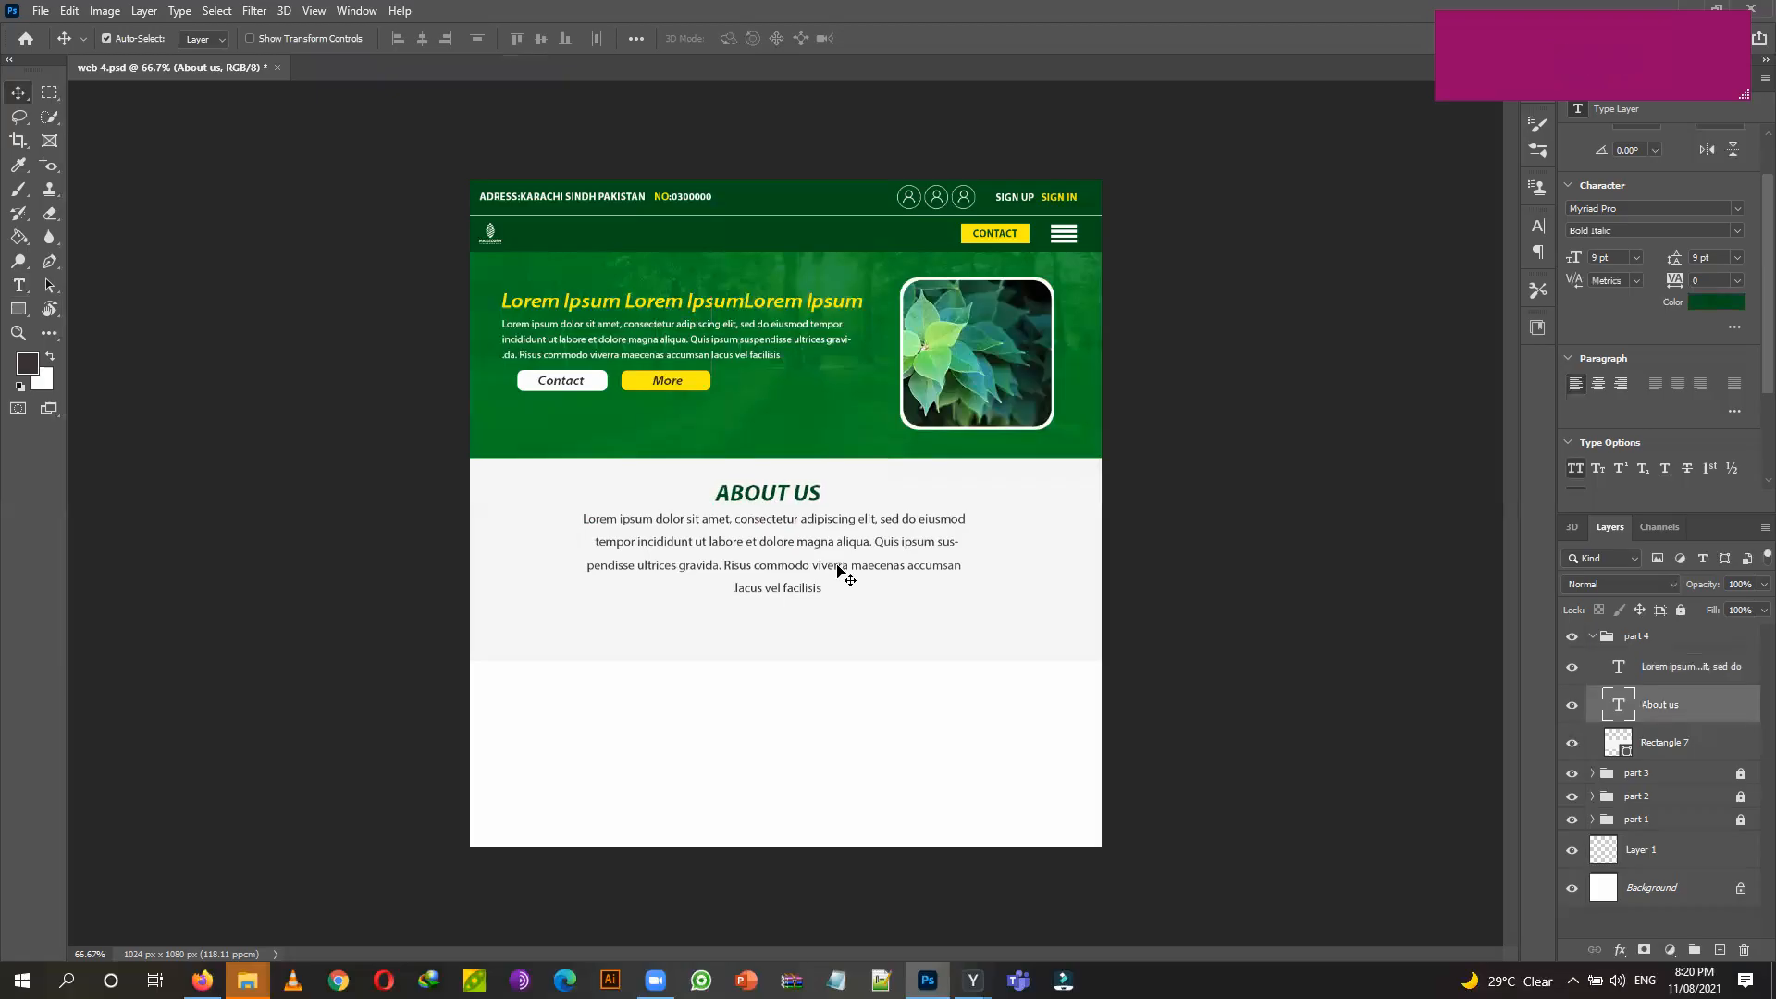
pyautogui.press('shift')
pyautogui.keyDown('shift'); pyautogui.click(1684, 680); pyautogui.keyUp('shift')
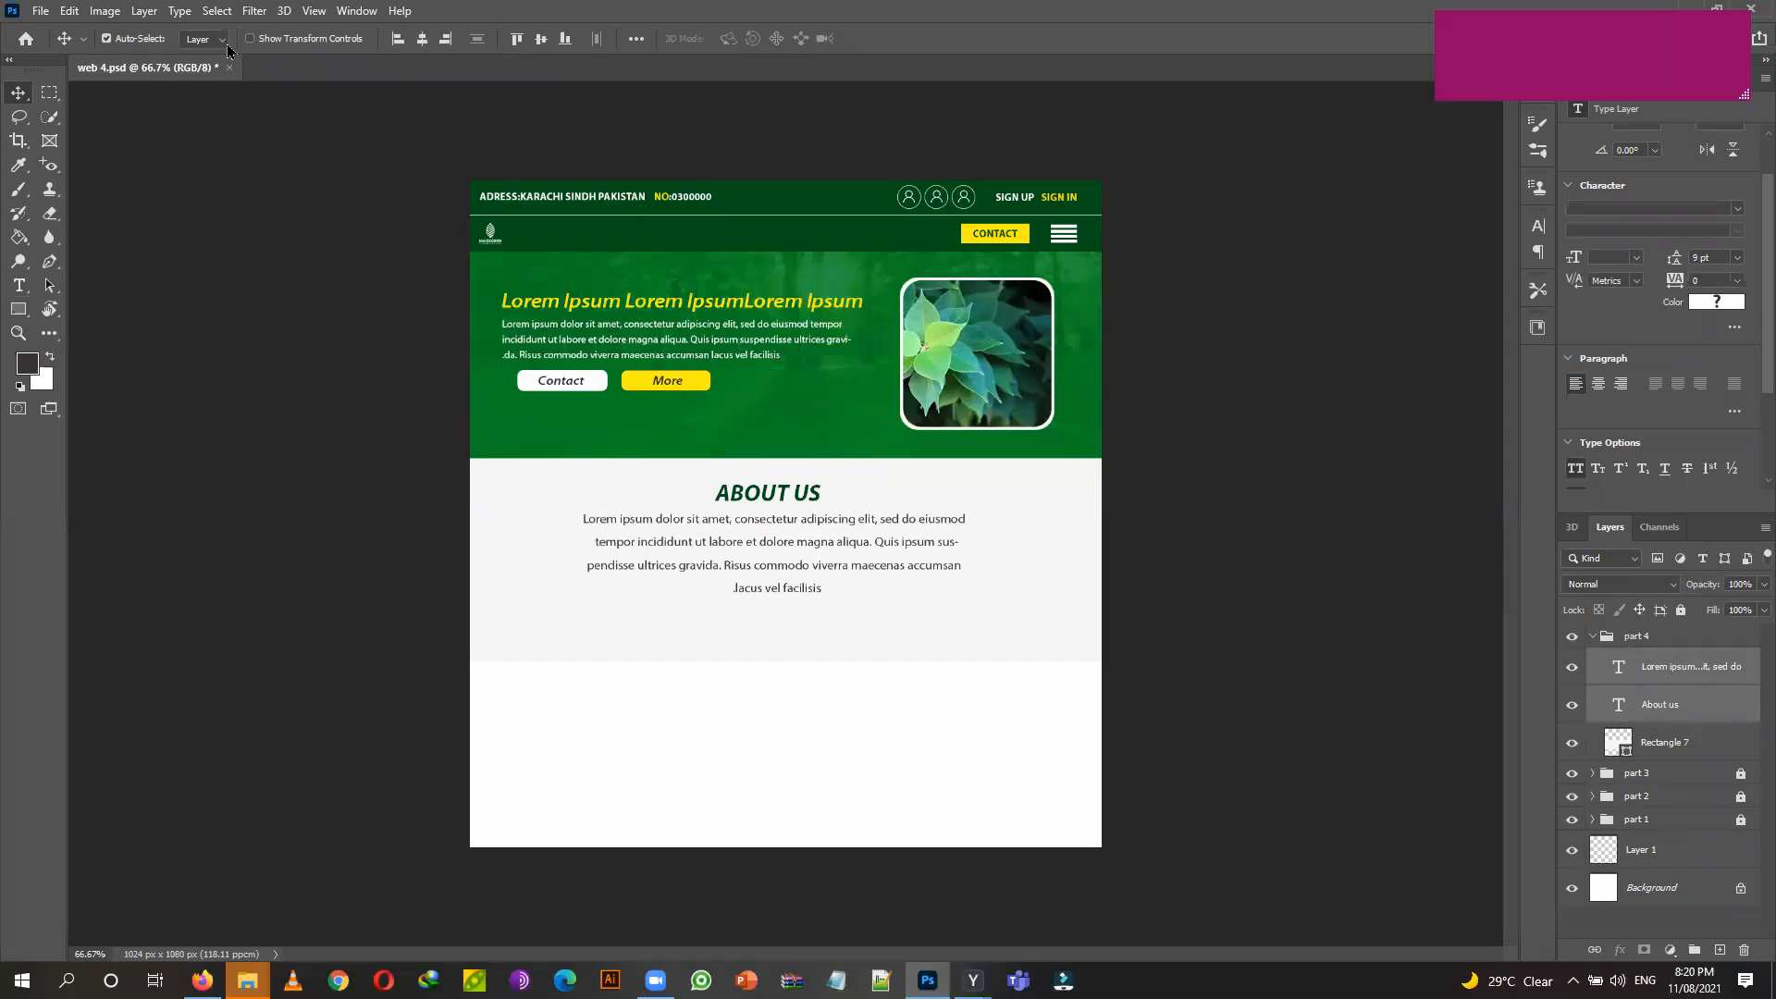
pyautogui.click(421, 39)
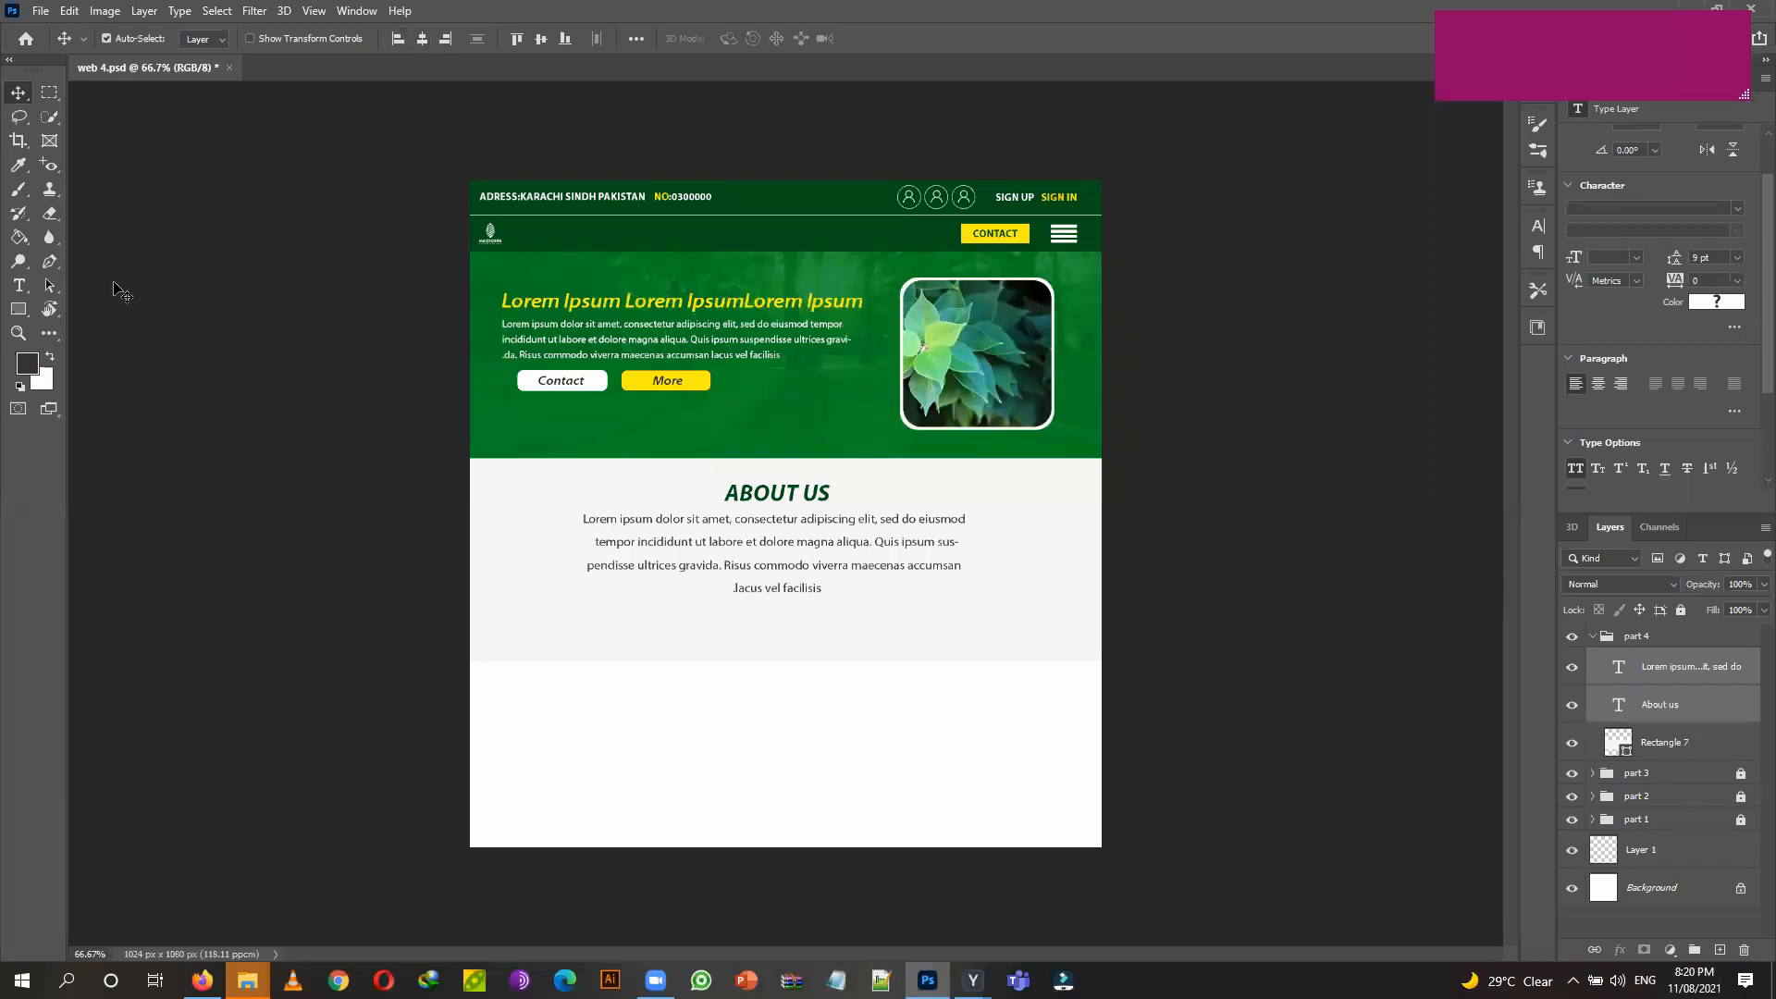
# Make the words 'Risus commodo viverra' bold and dark green #005017.
pyautogui.click(19, 285)
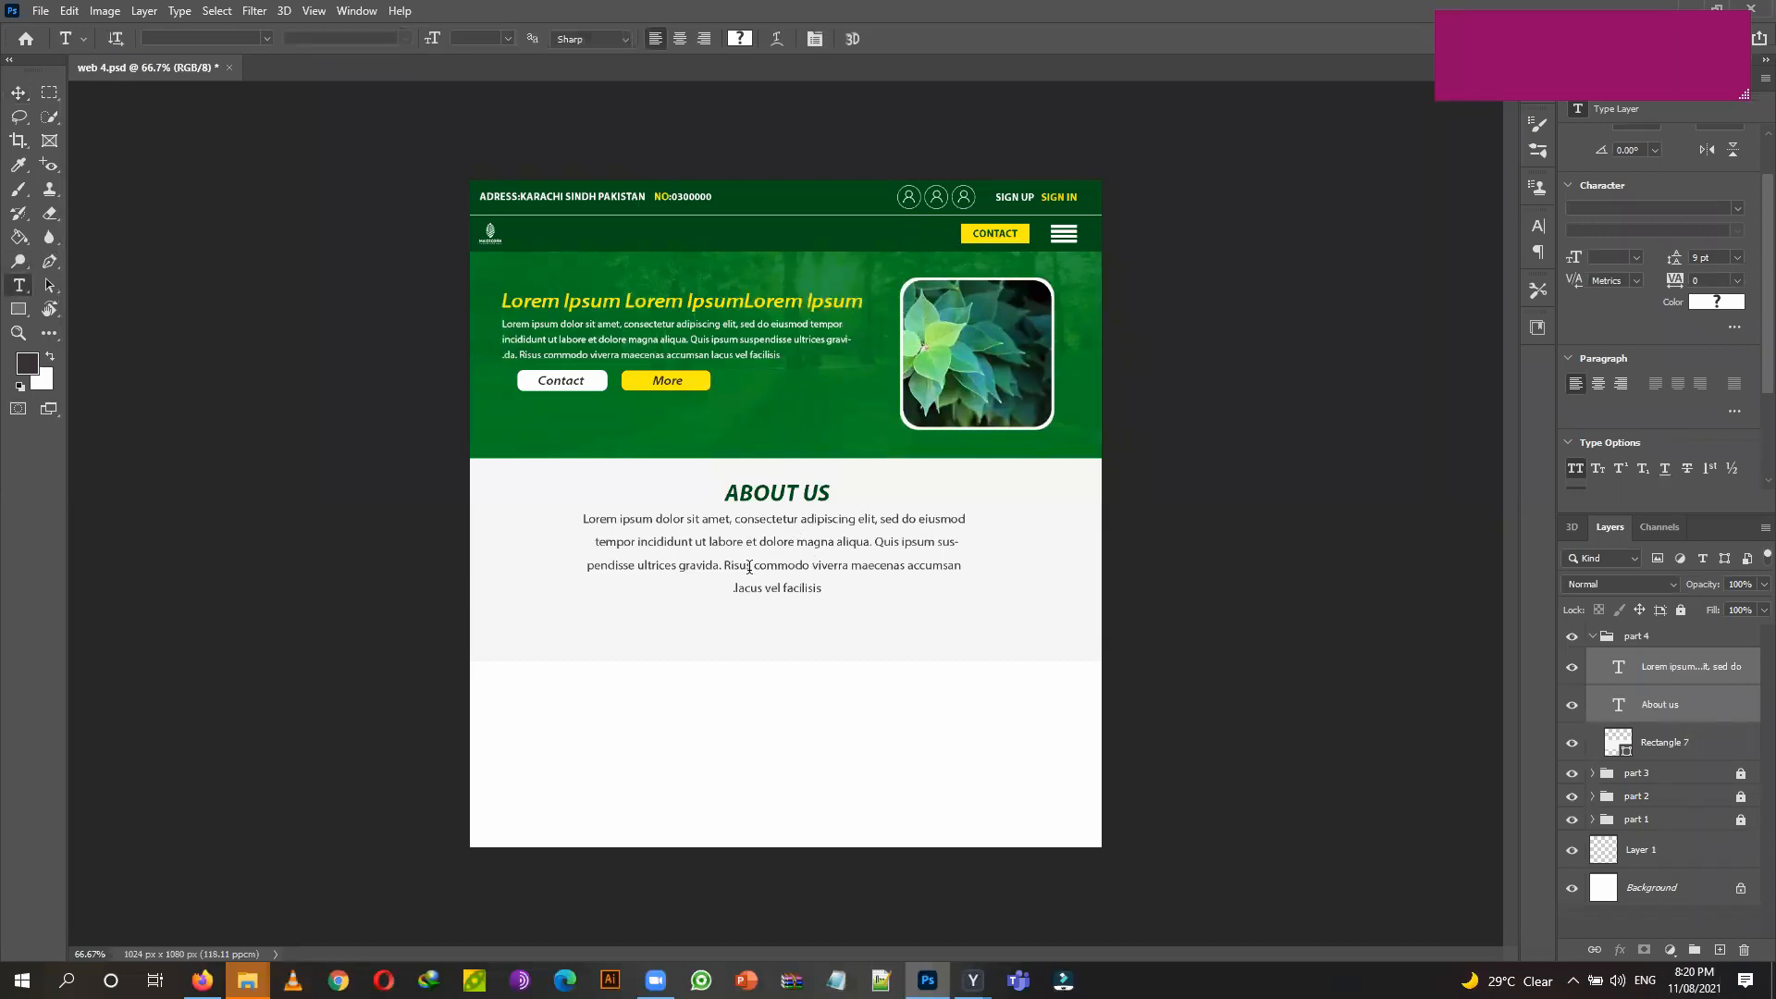
pyautogui.moveTo(723, 564); pyautogui.dragTo(847, 562)
pyautogui.click(347, 38)
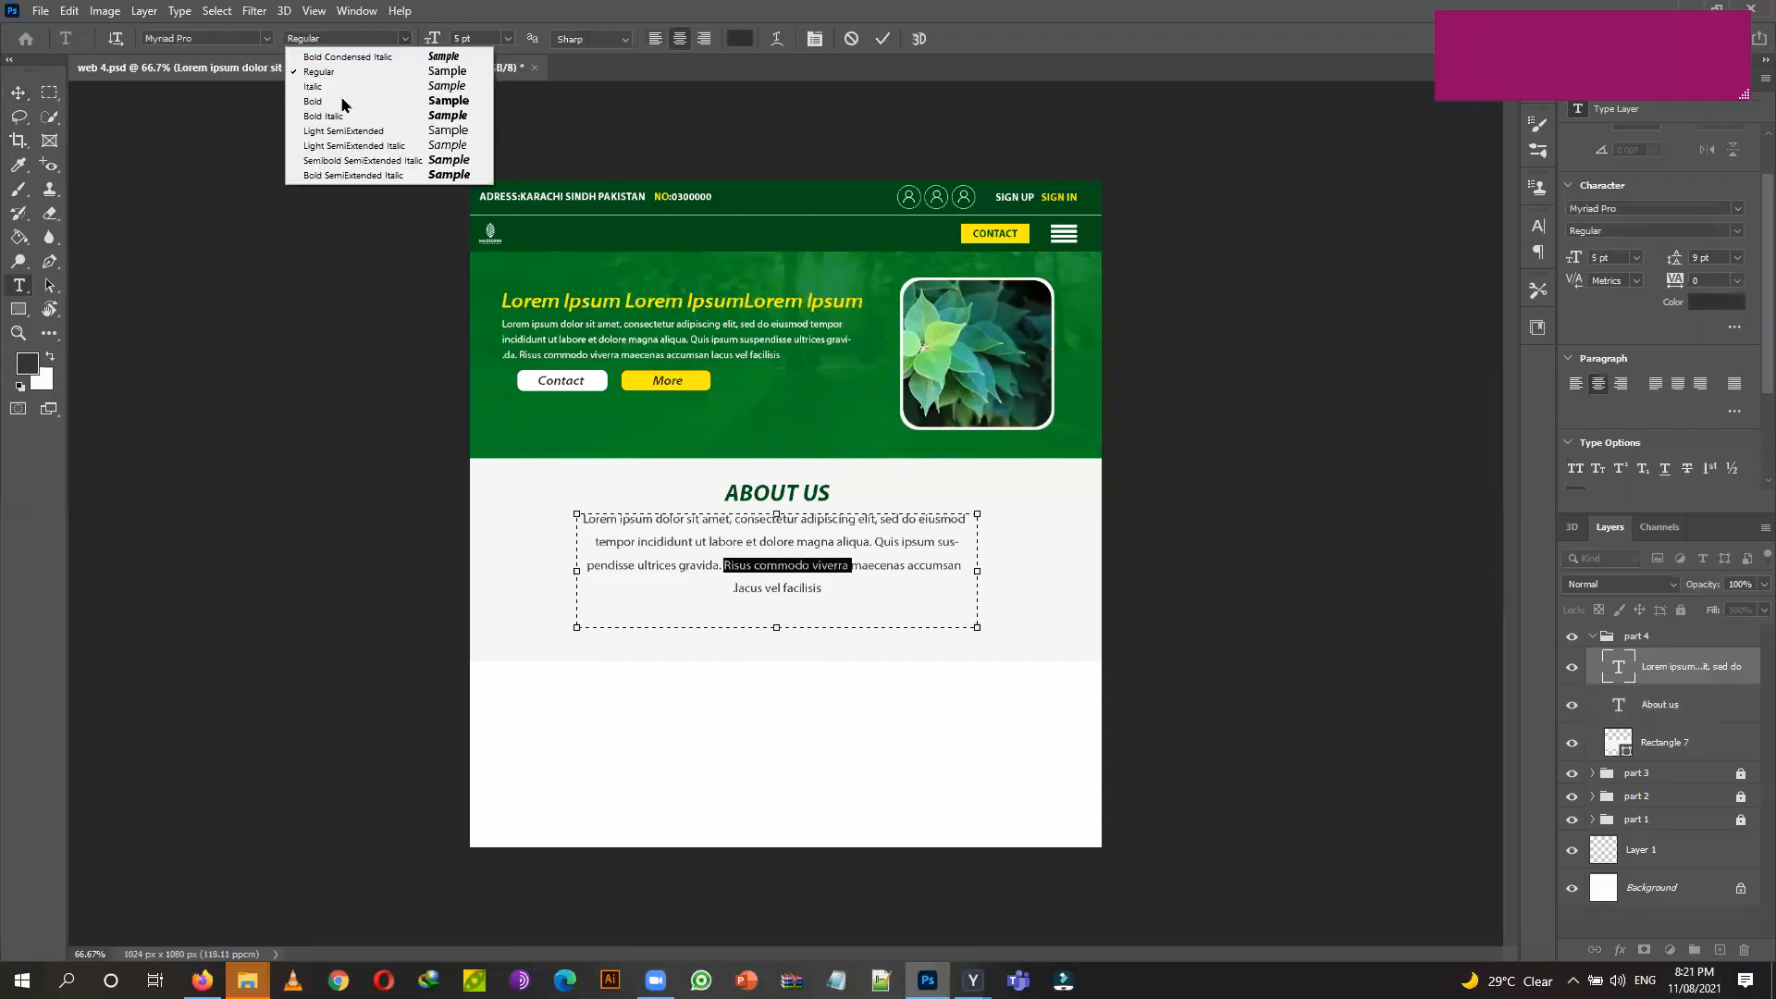
pyautogui.click(344, 101)
pyautogui.click(731, 42)
pyautogui.click(839, 201)
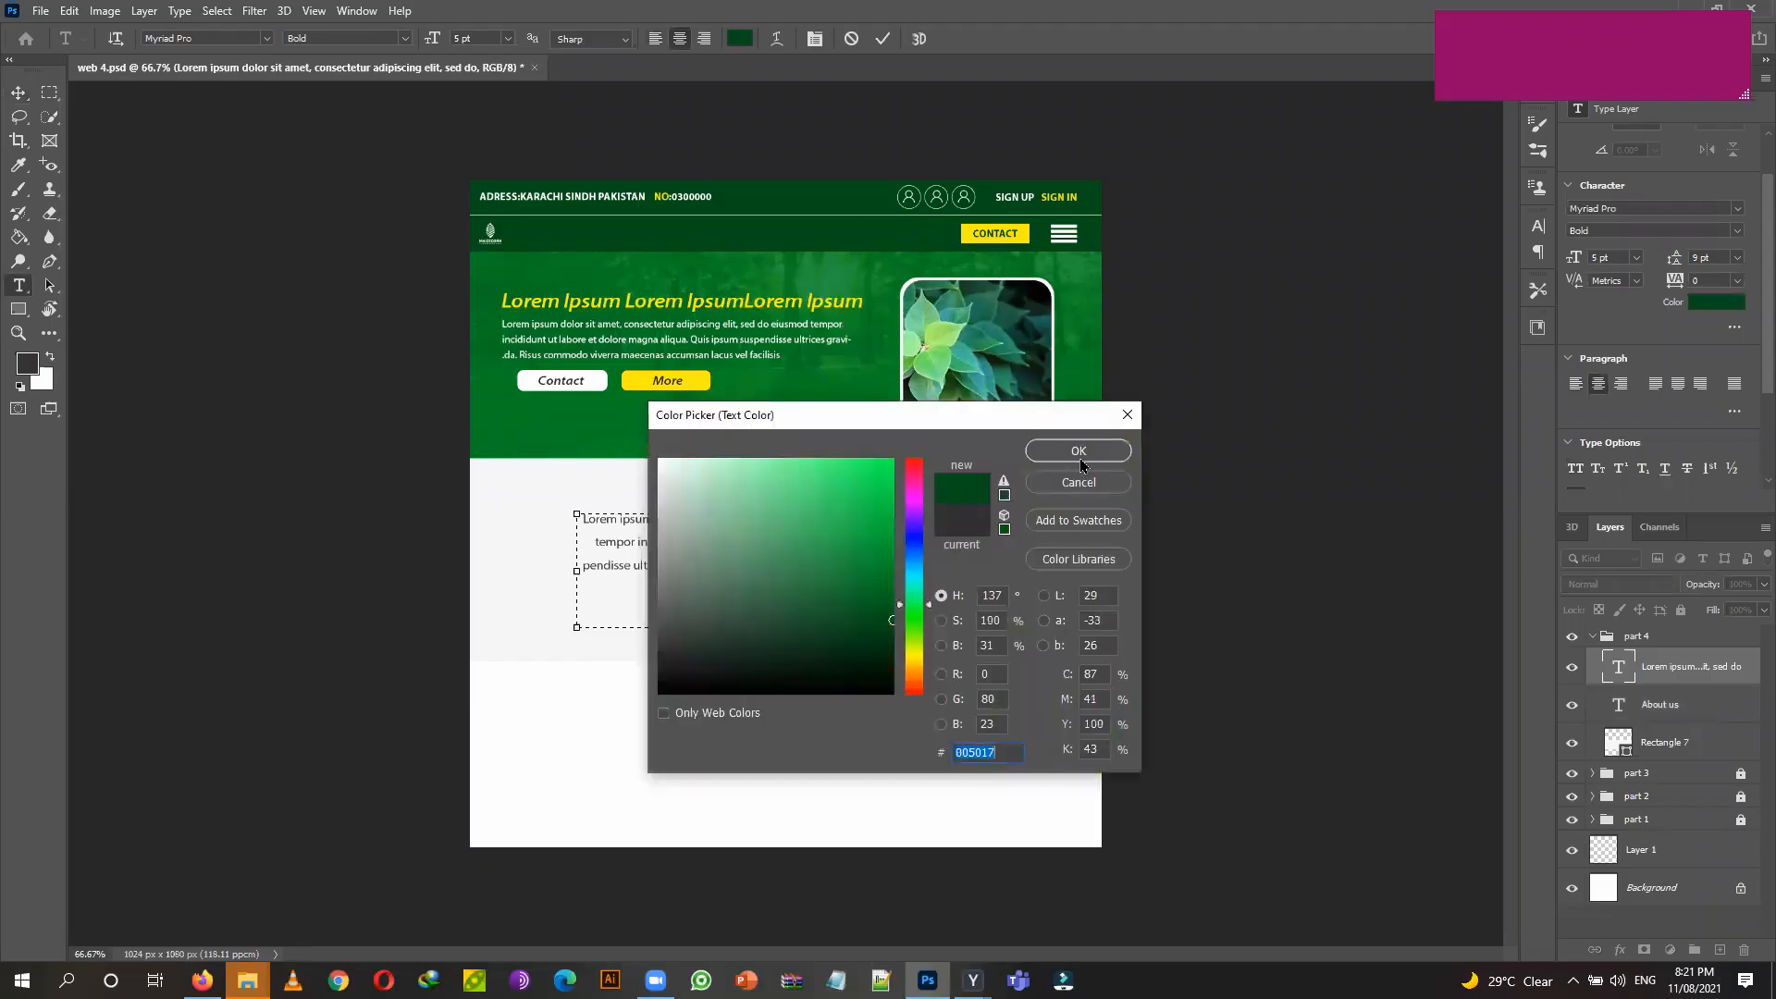
pyautogui.click(1081, 462)
pyautogui.click(19, 93)
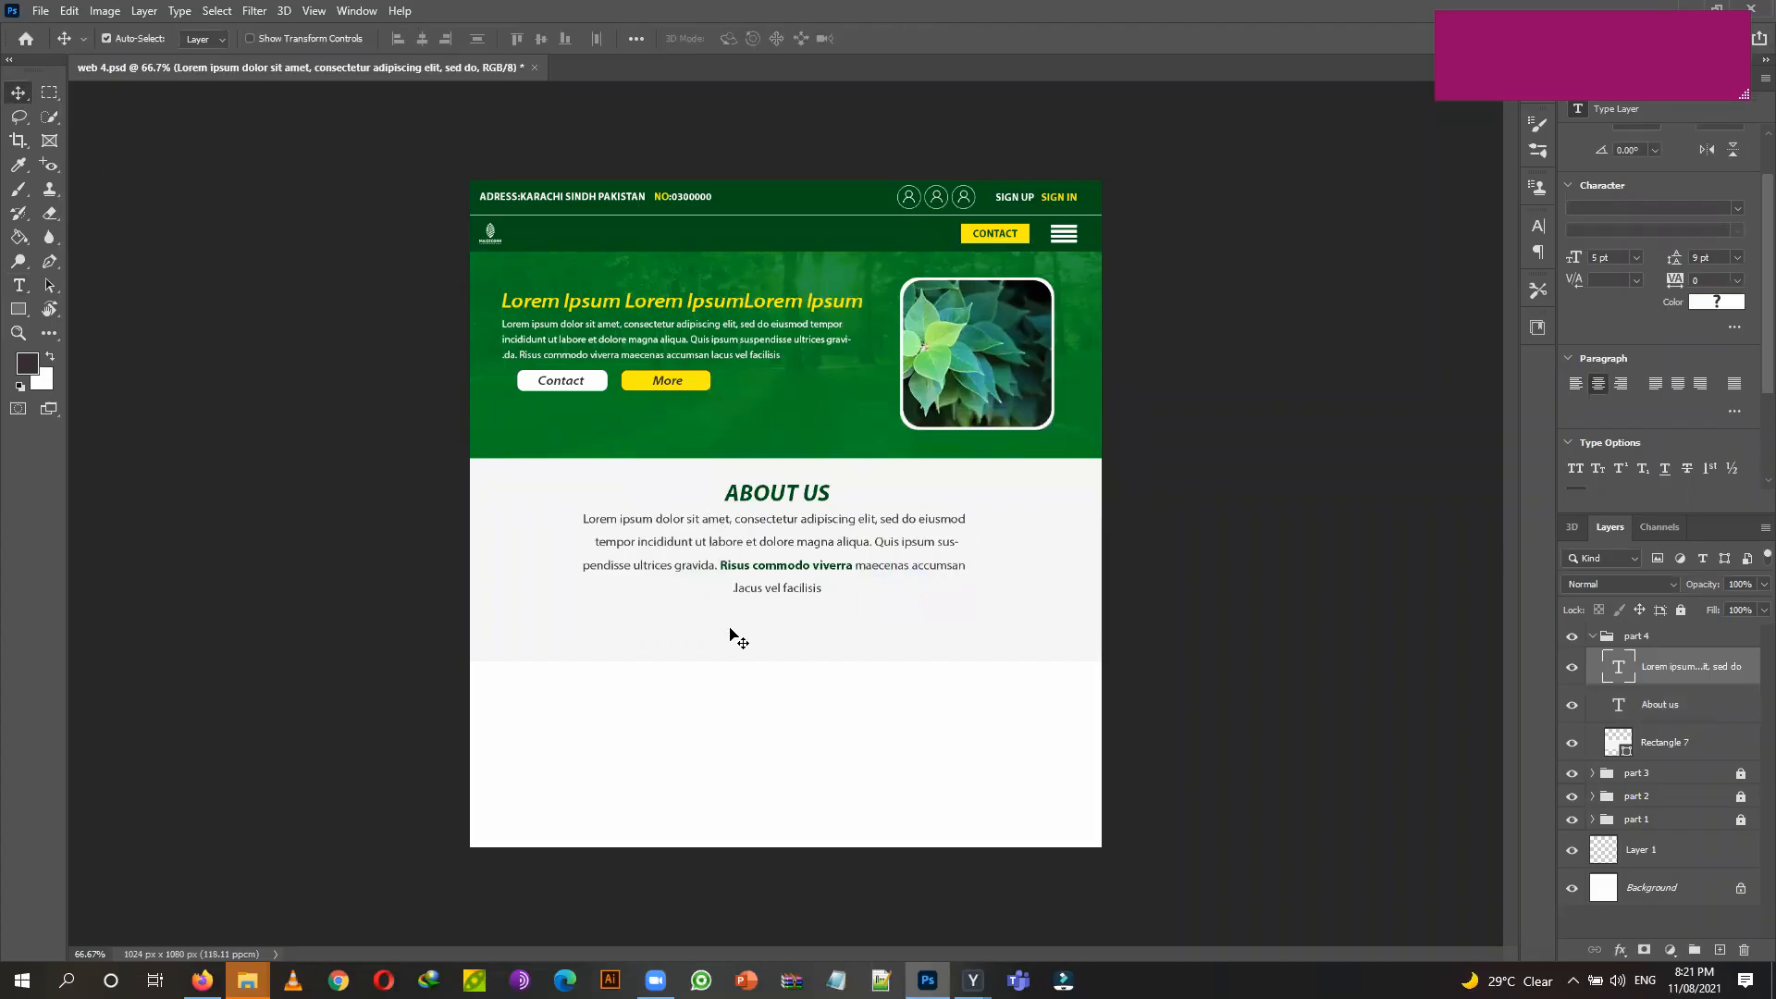
pyautogui.click(981, 647)
# Shorten the light grey About Us background rectangle to fit the paragraph.
pyautogui.hotkey('ctrl', 't')
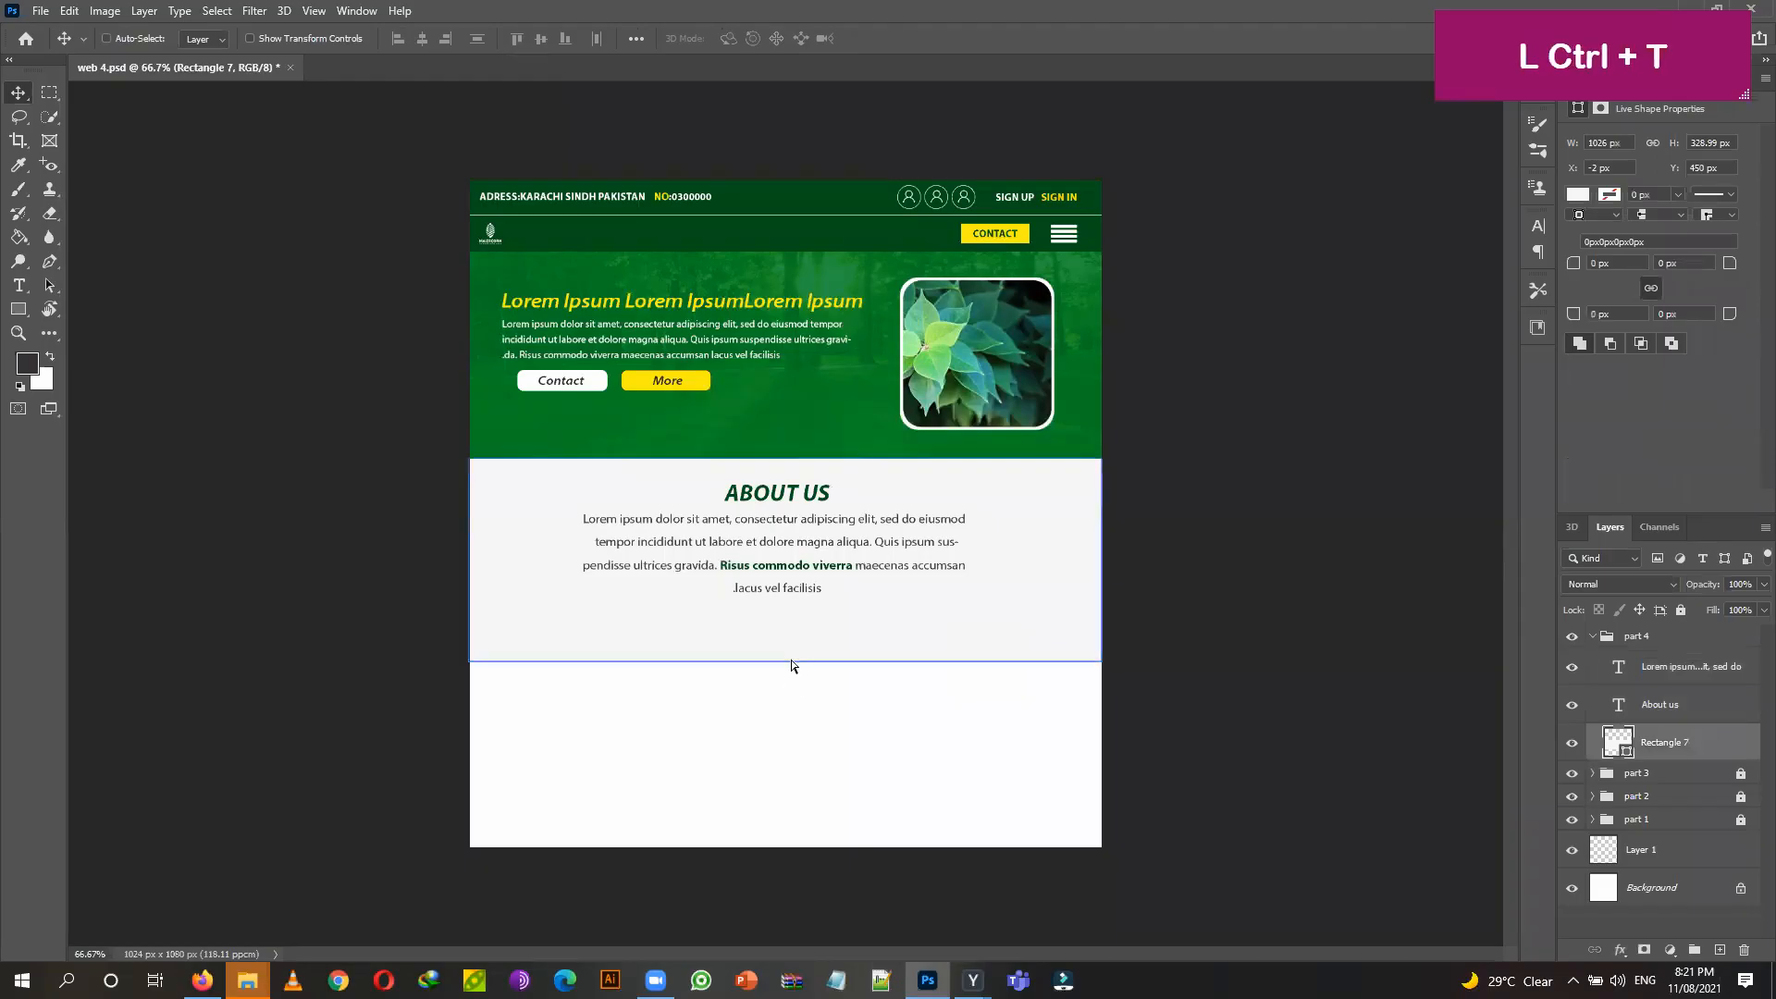
pyautogui.moveTo(785, 661); pyautogui.dragTo(794, 629)
pyautogui.press('Return')
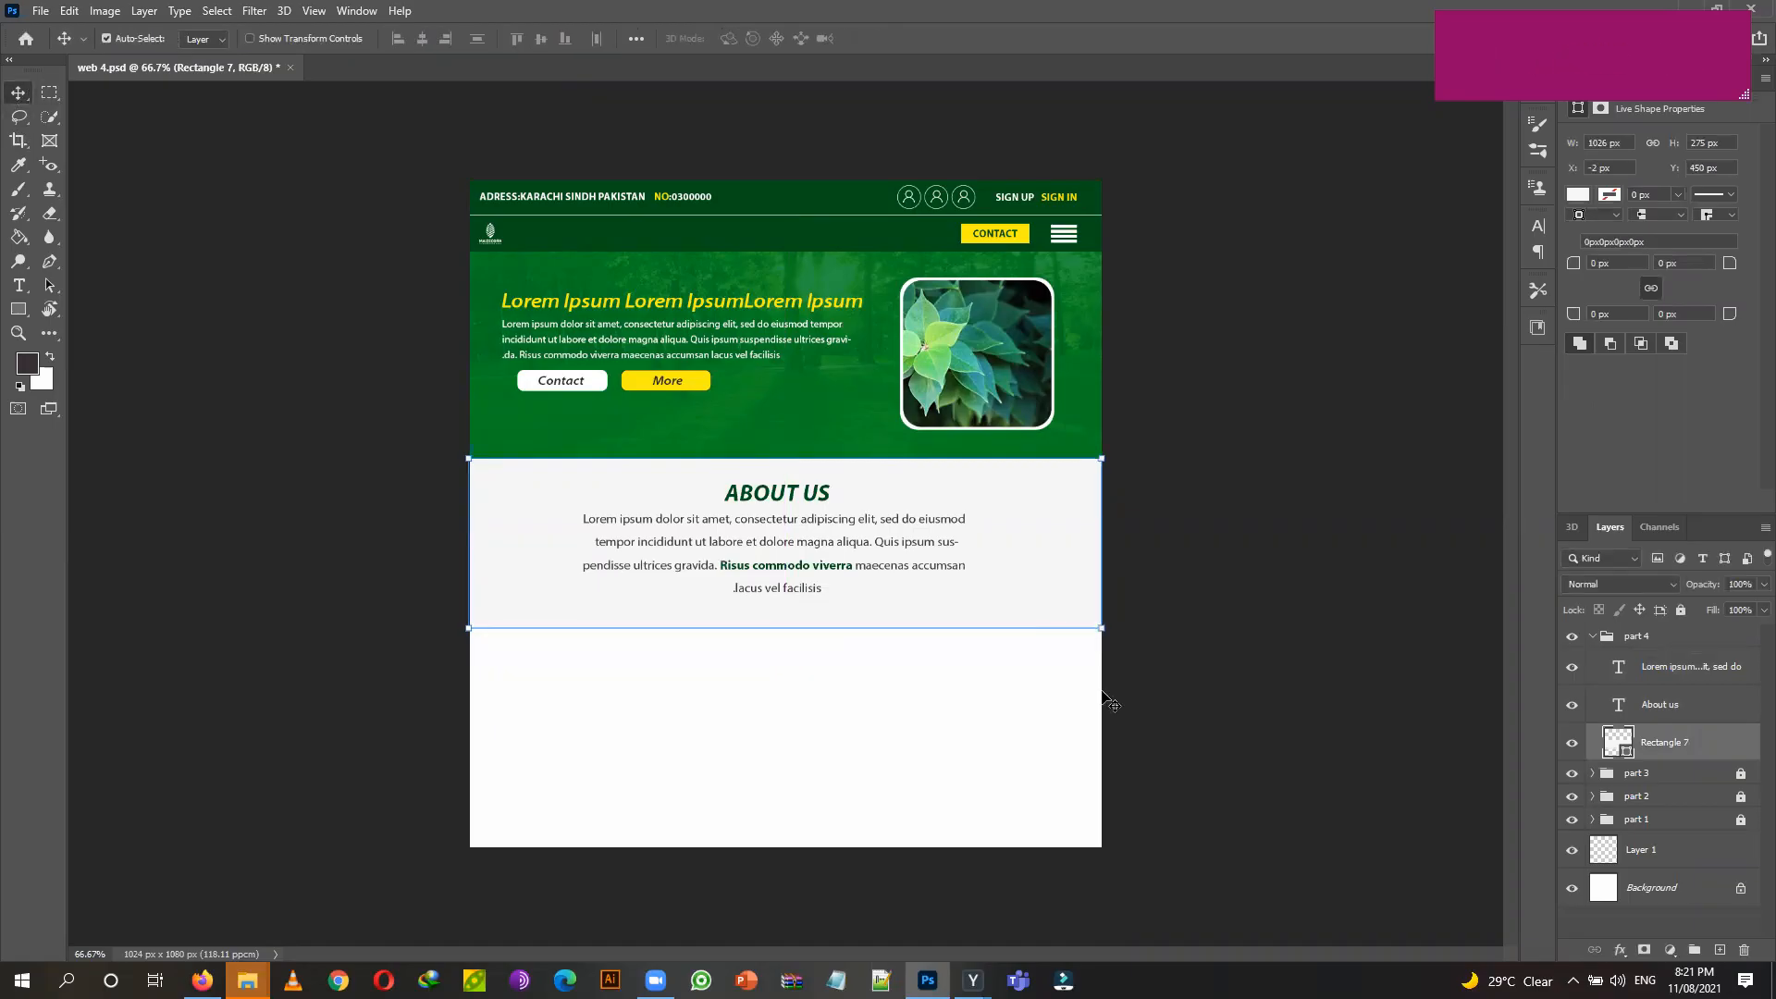
pyautogui.click(1080, 698)
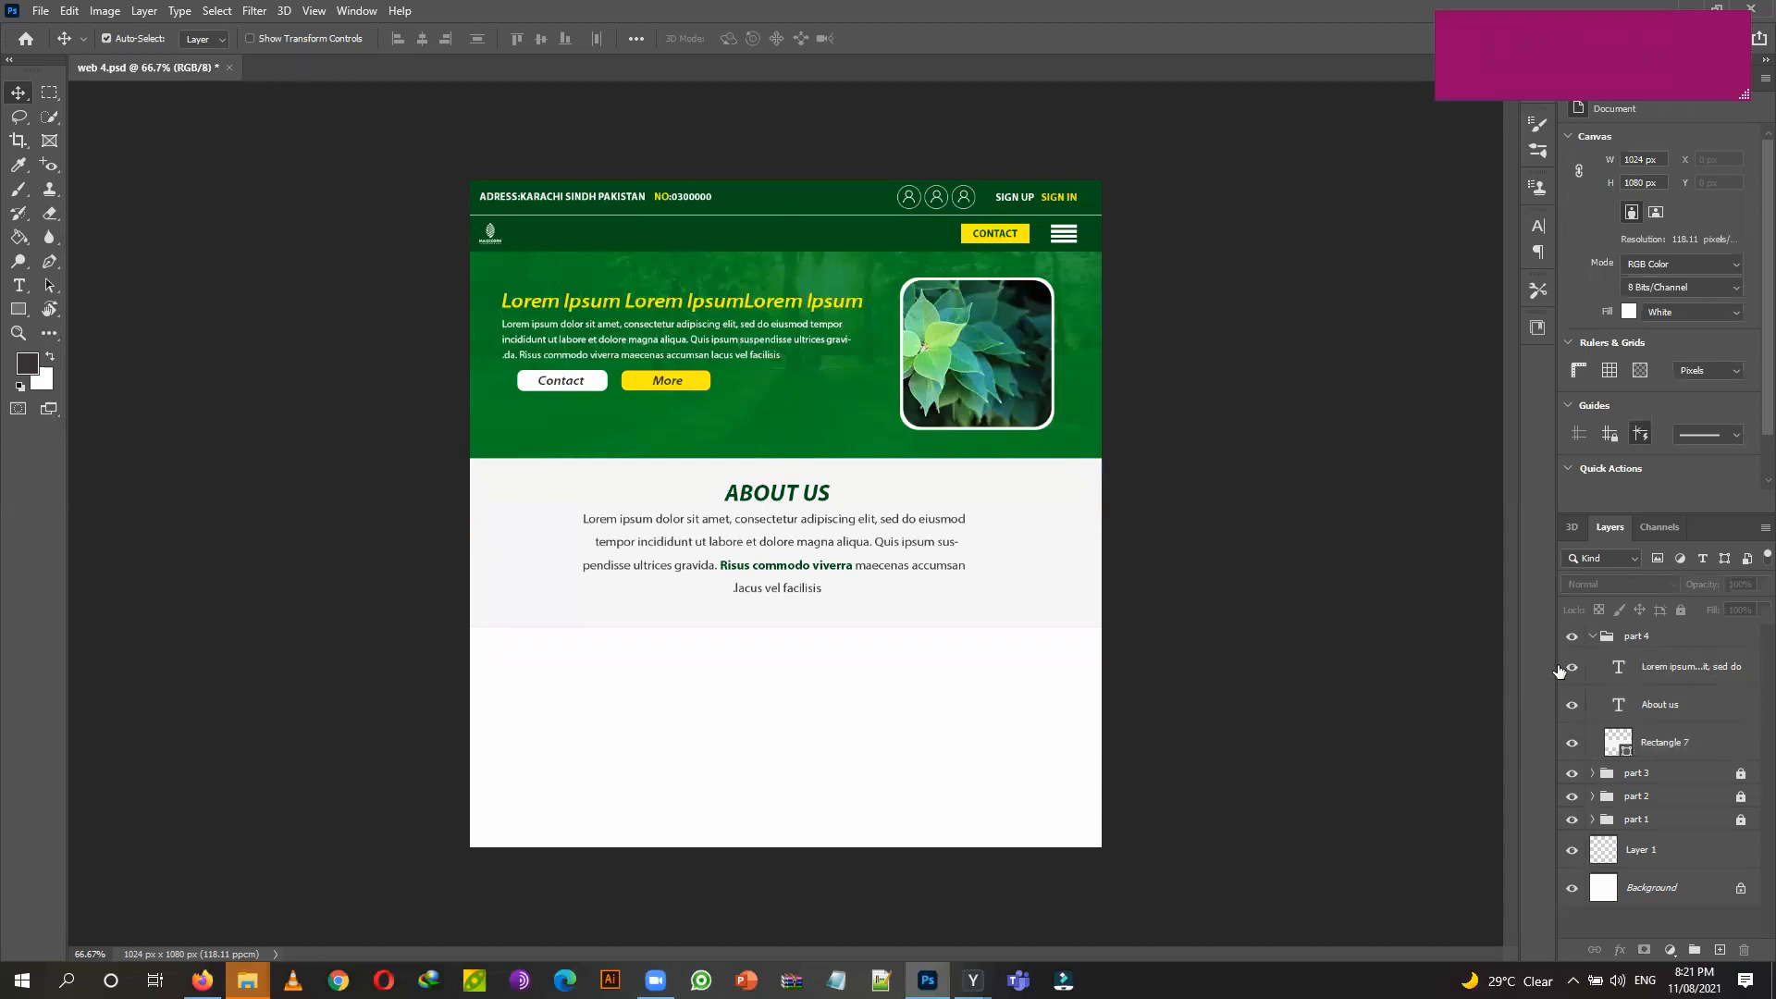
# Collapse the part 4 group and lock it completely.
pyautogui.click(1592, 637)
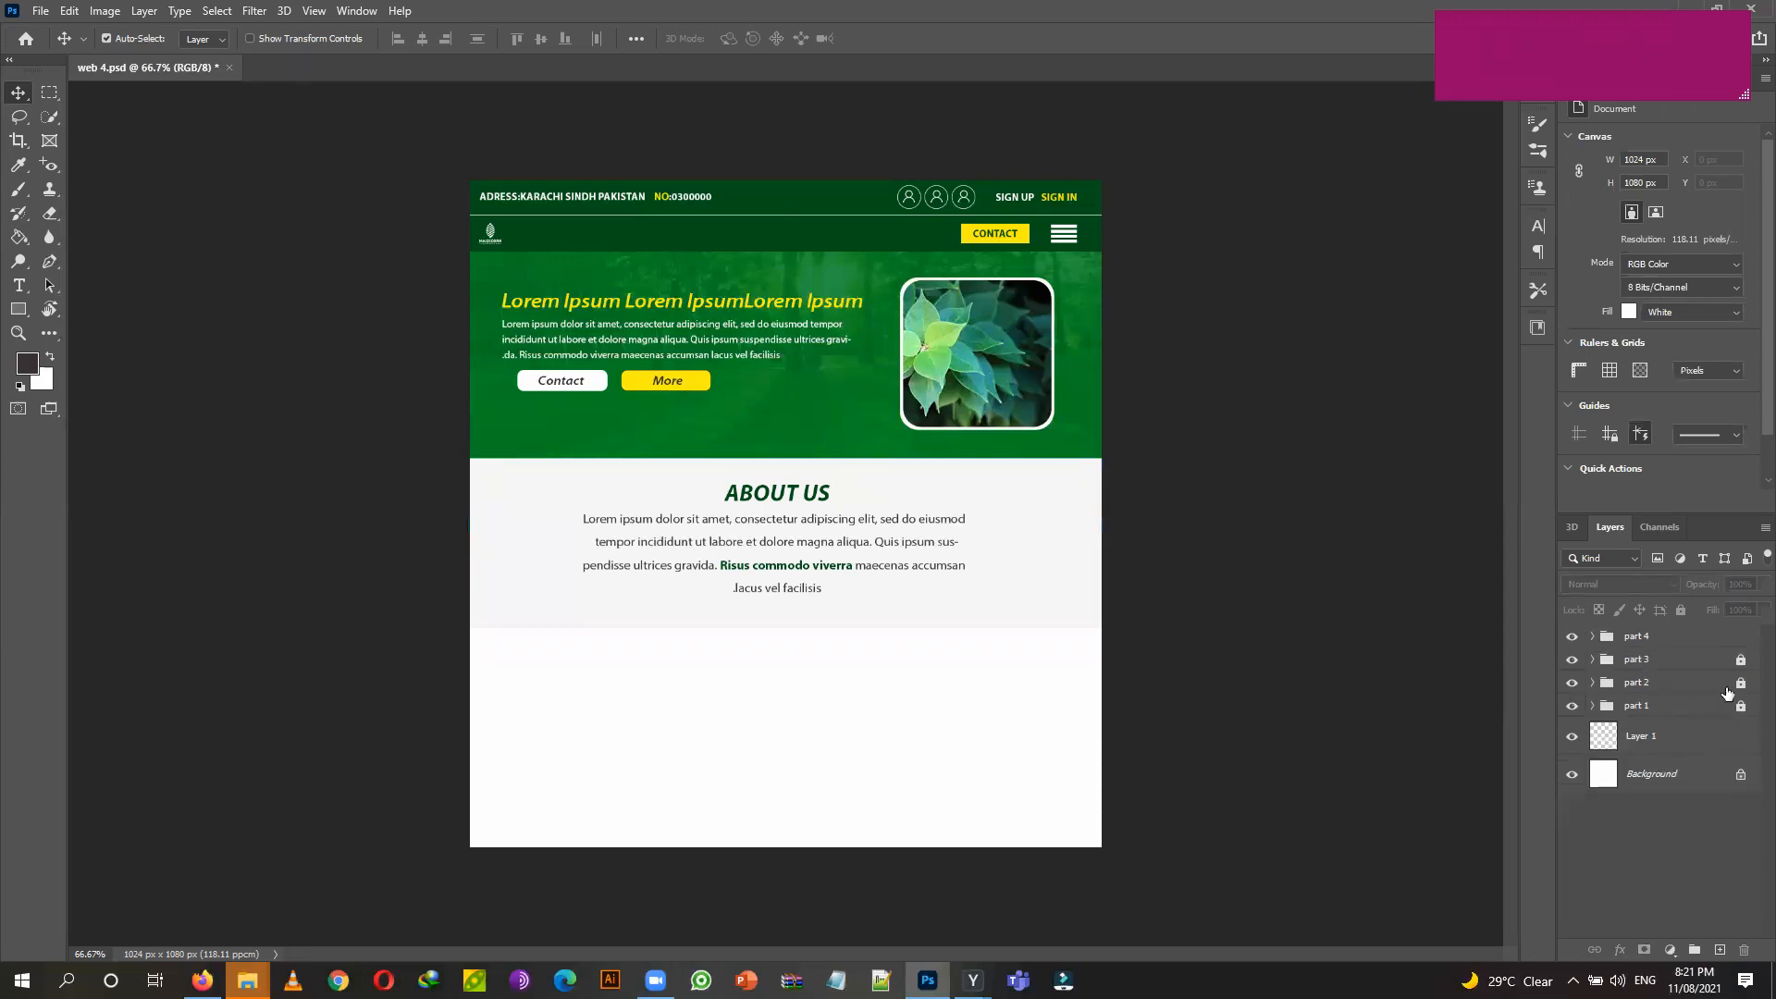
pyautogui.click(1677, 641)
pyautogui.click(1682, 610)
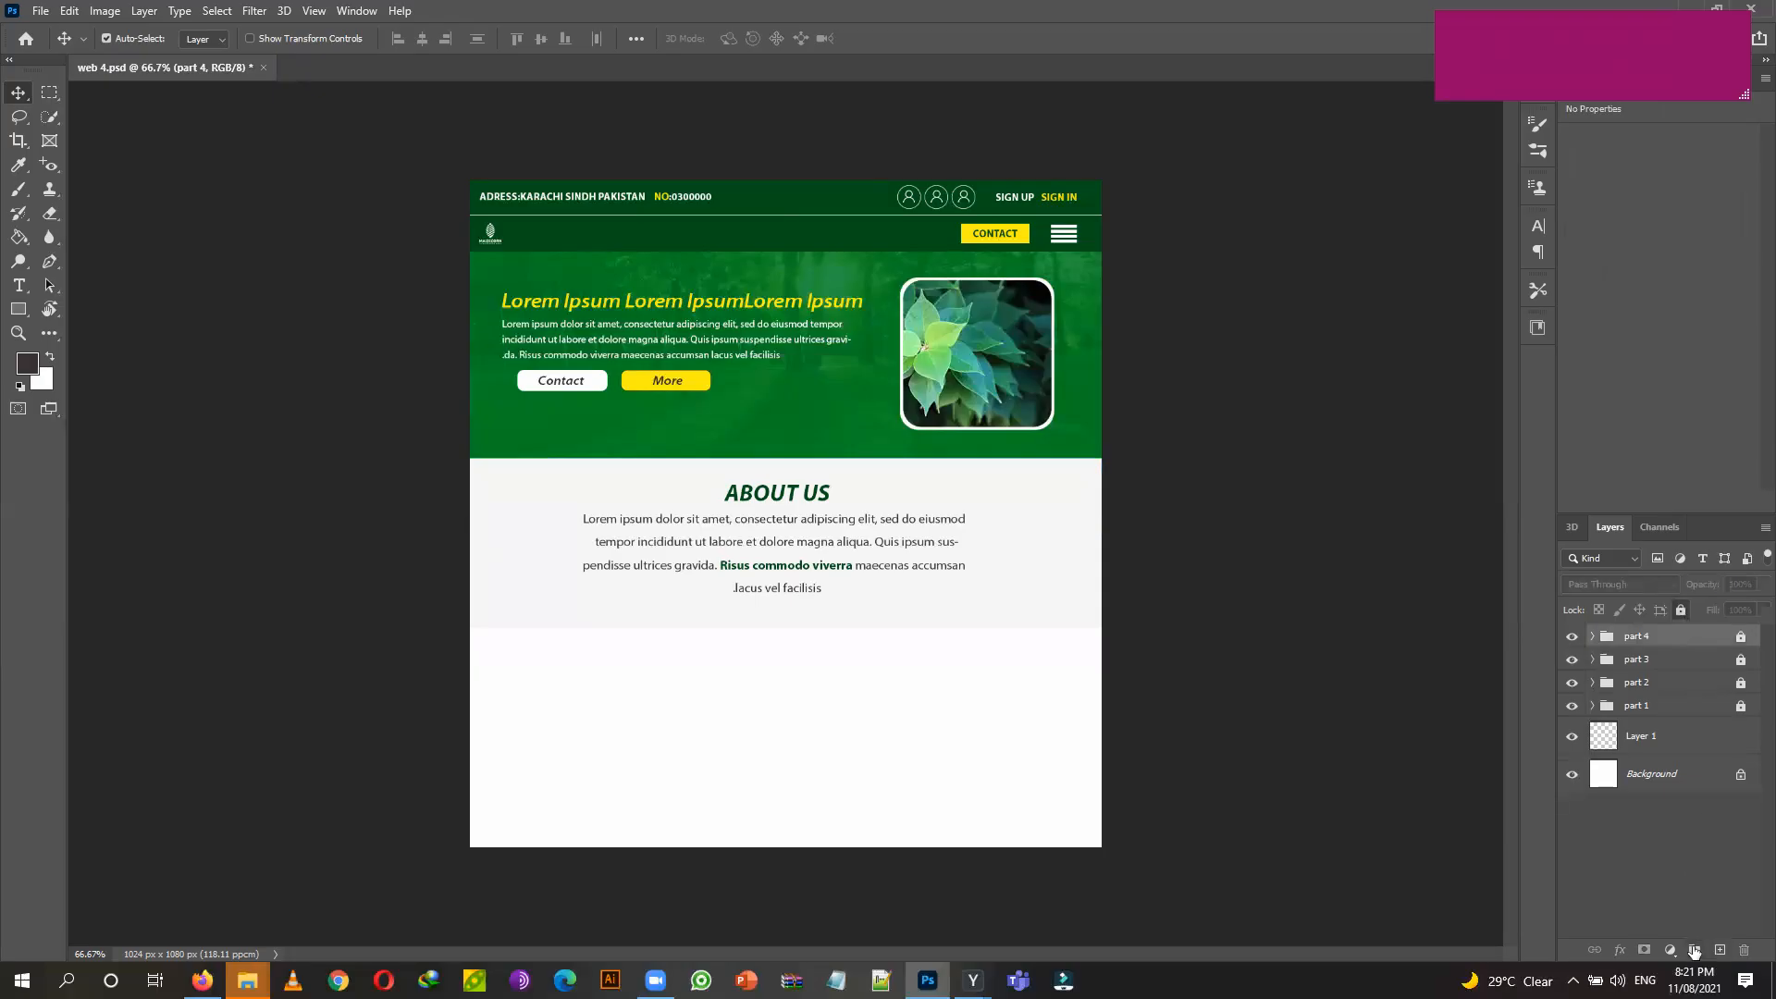
# Create a new empty layer group named 'part'.
pyautogui.click(1695, 951)
pyautogui.doubleClick(1640, 636)
pyautogui.write('parrt')
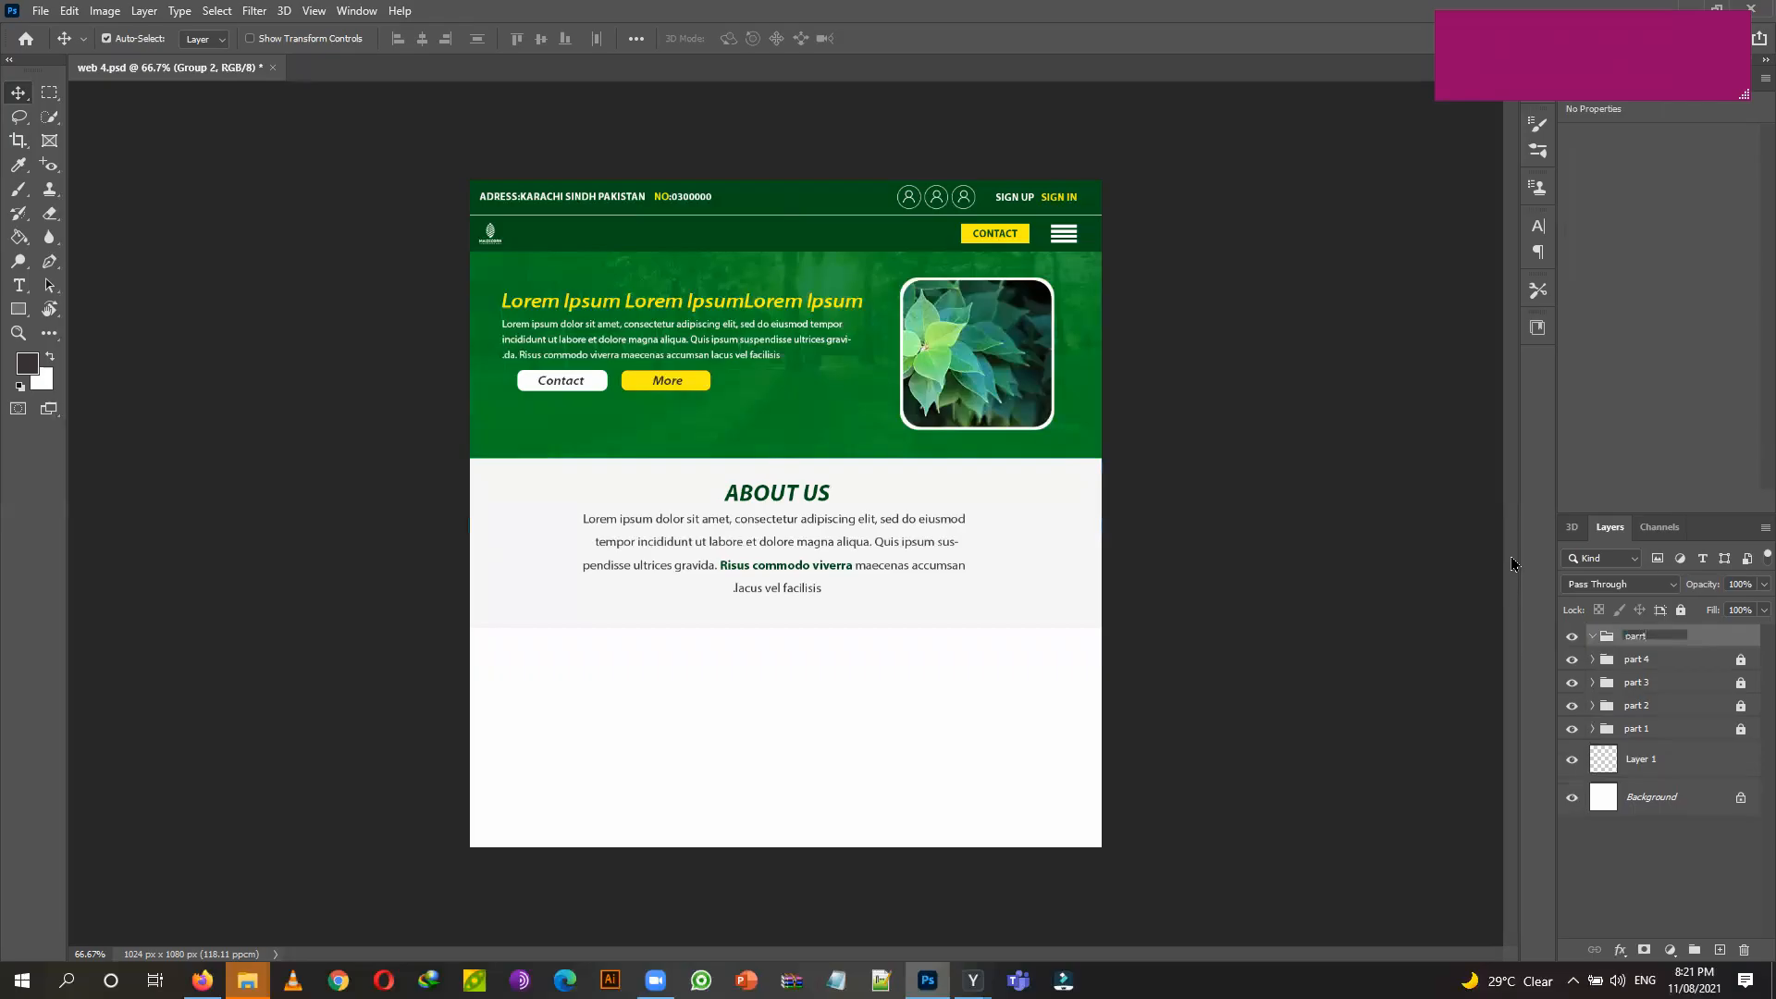
pyautogui.press('BackSpace')
pyautogui.press('BackSpace')
pyautogui.write('t 5')
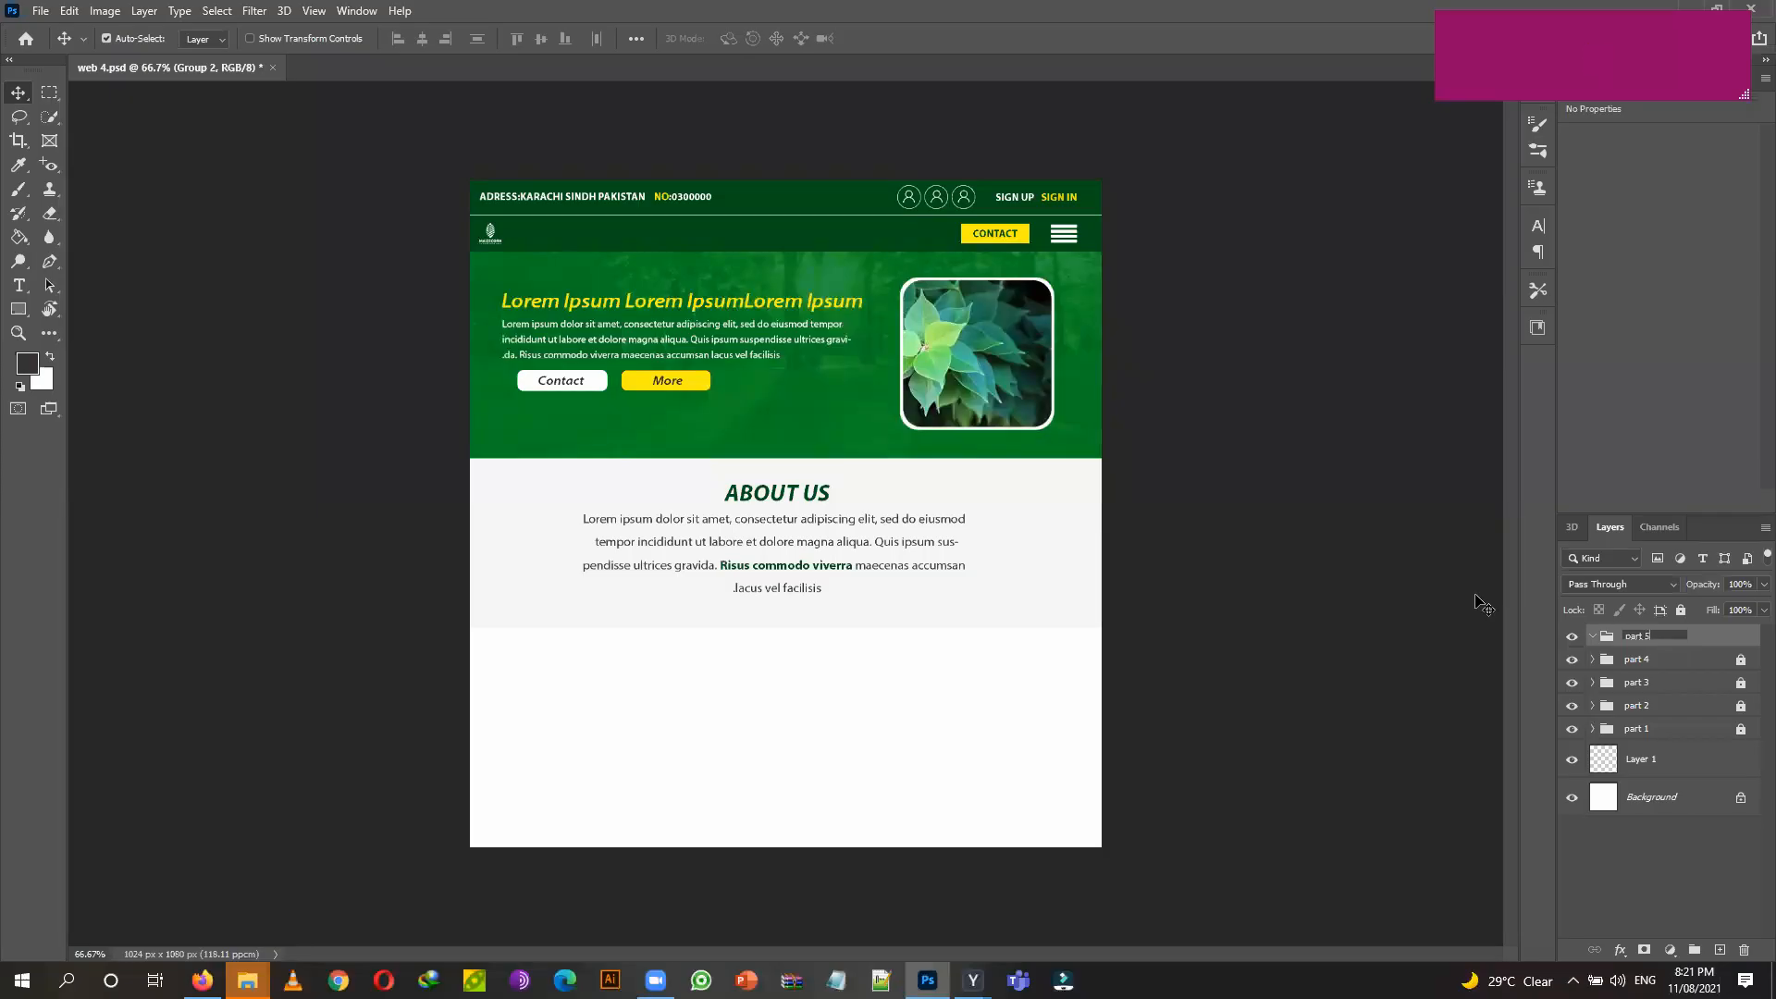
# Finish naming the new layer group 'part 5', above parts 1–4.
pyautogui.click(1707, 646)
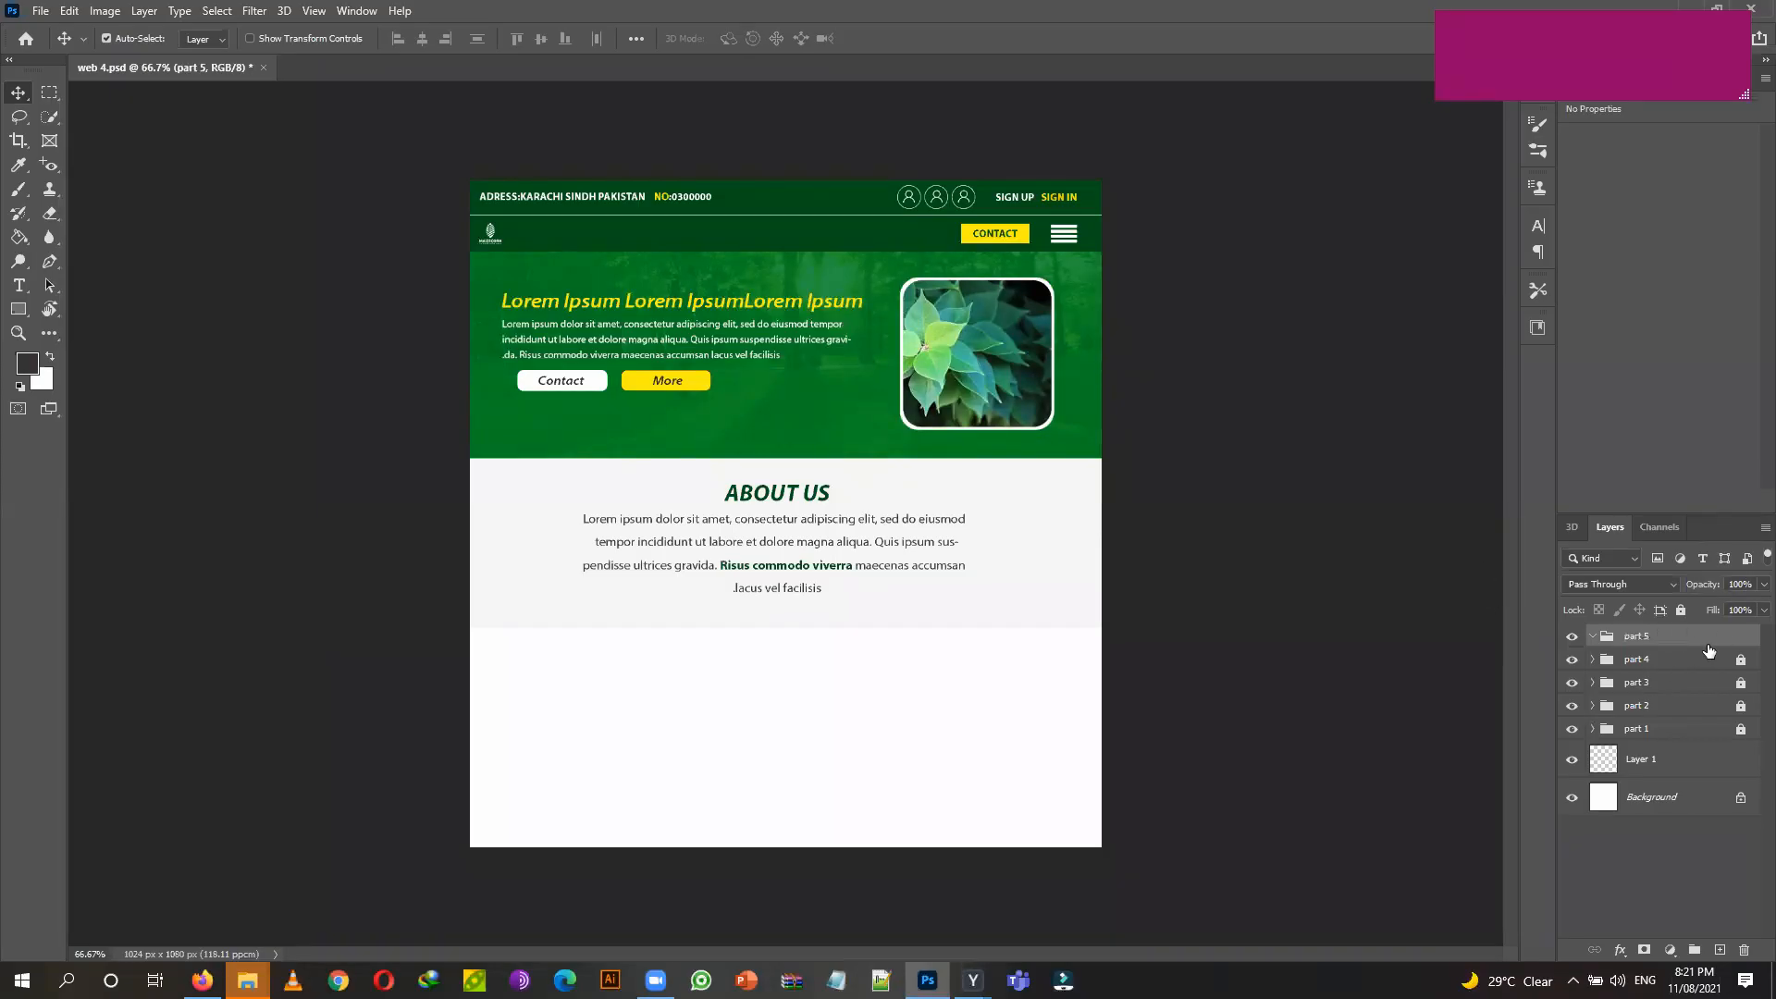
pyautogui.click(20, 310)
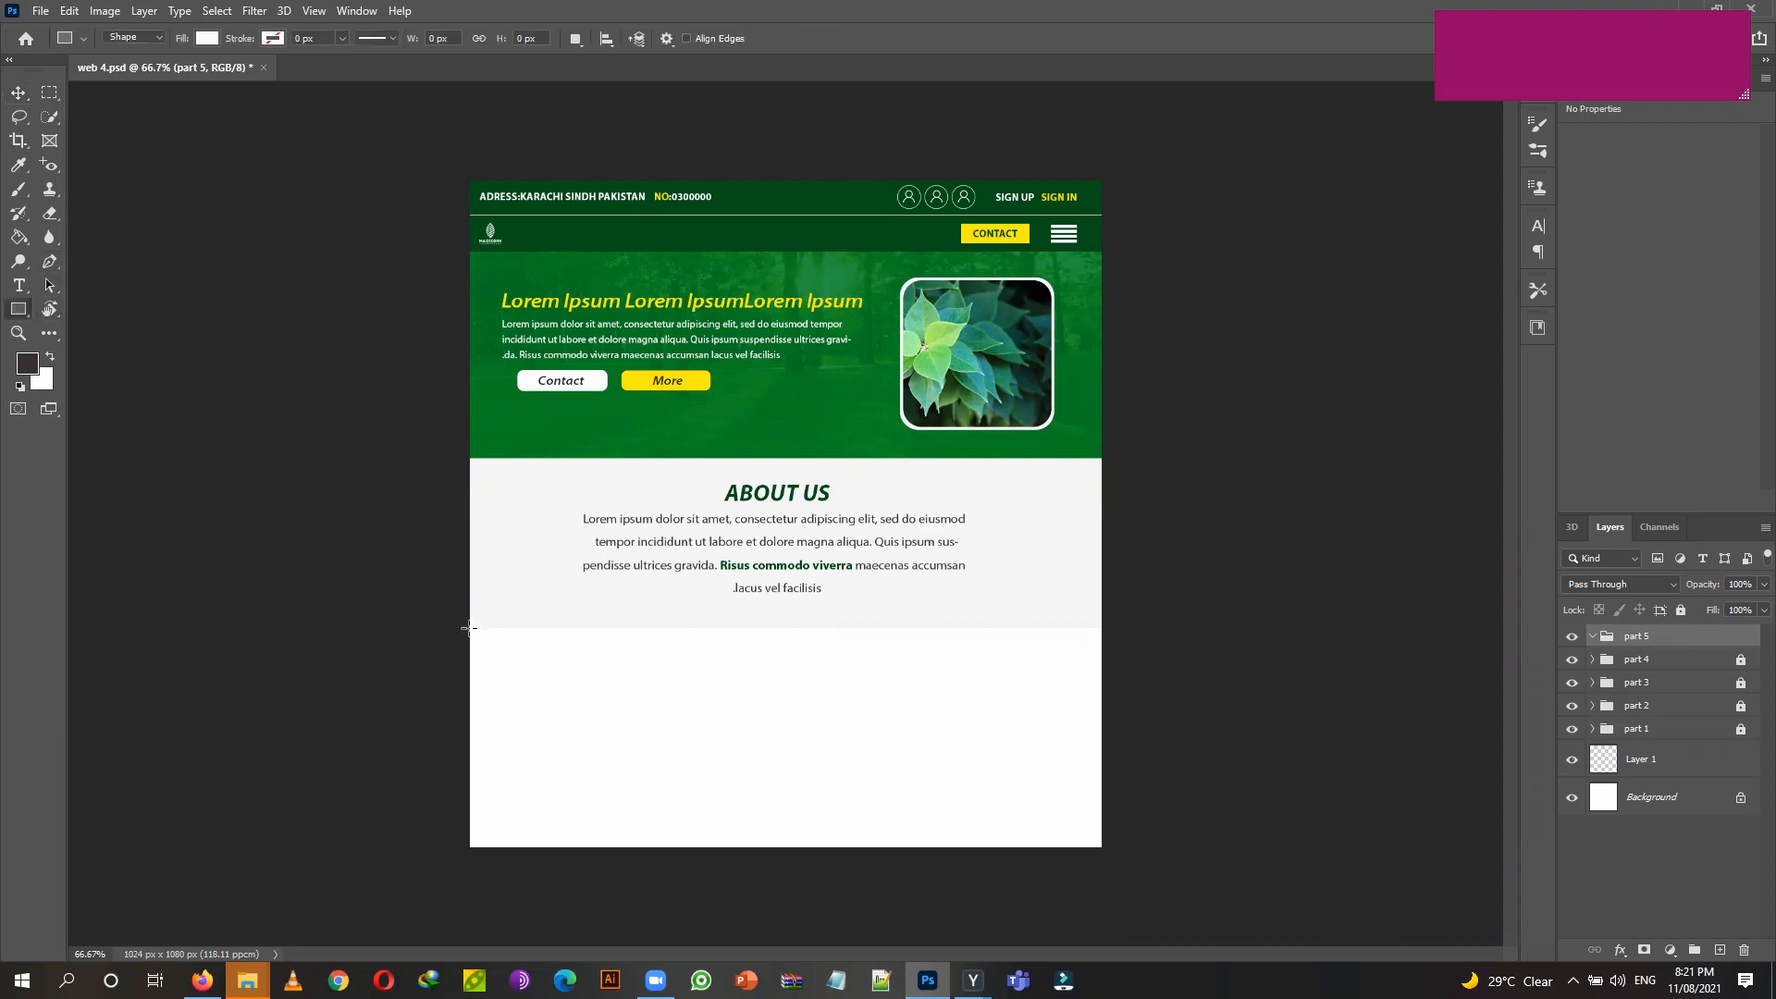
# Draw a full-width 1023 × 281 px rectangle below About Us, filled dark green.
pyautogui.moveTo(469, 628); pyautogui.dragTo(1097, 801)
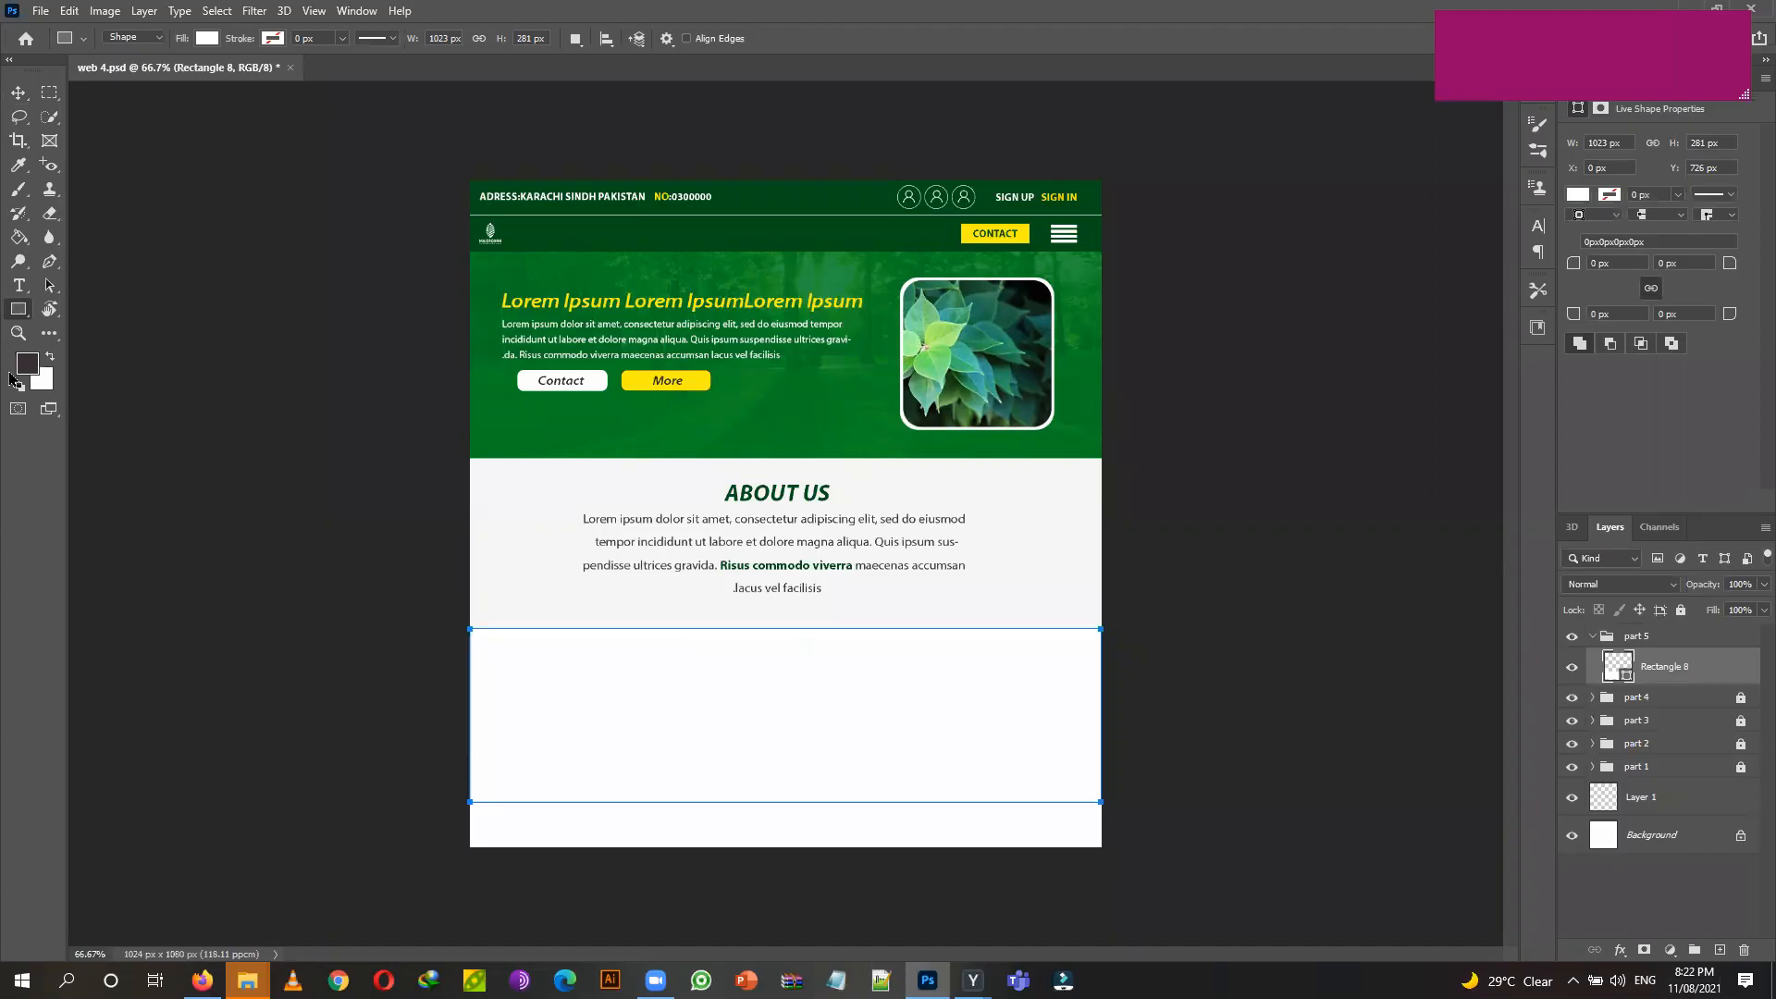
pyautogui.click(207, 39)
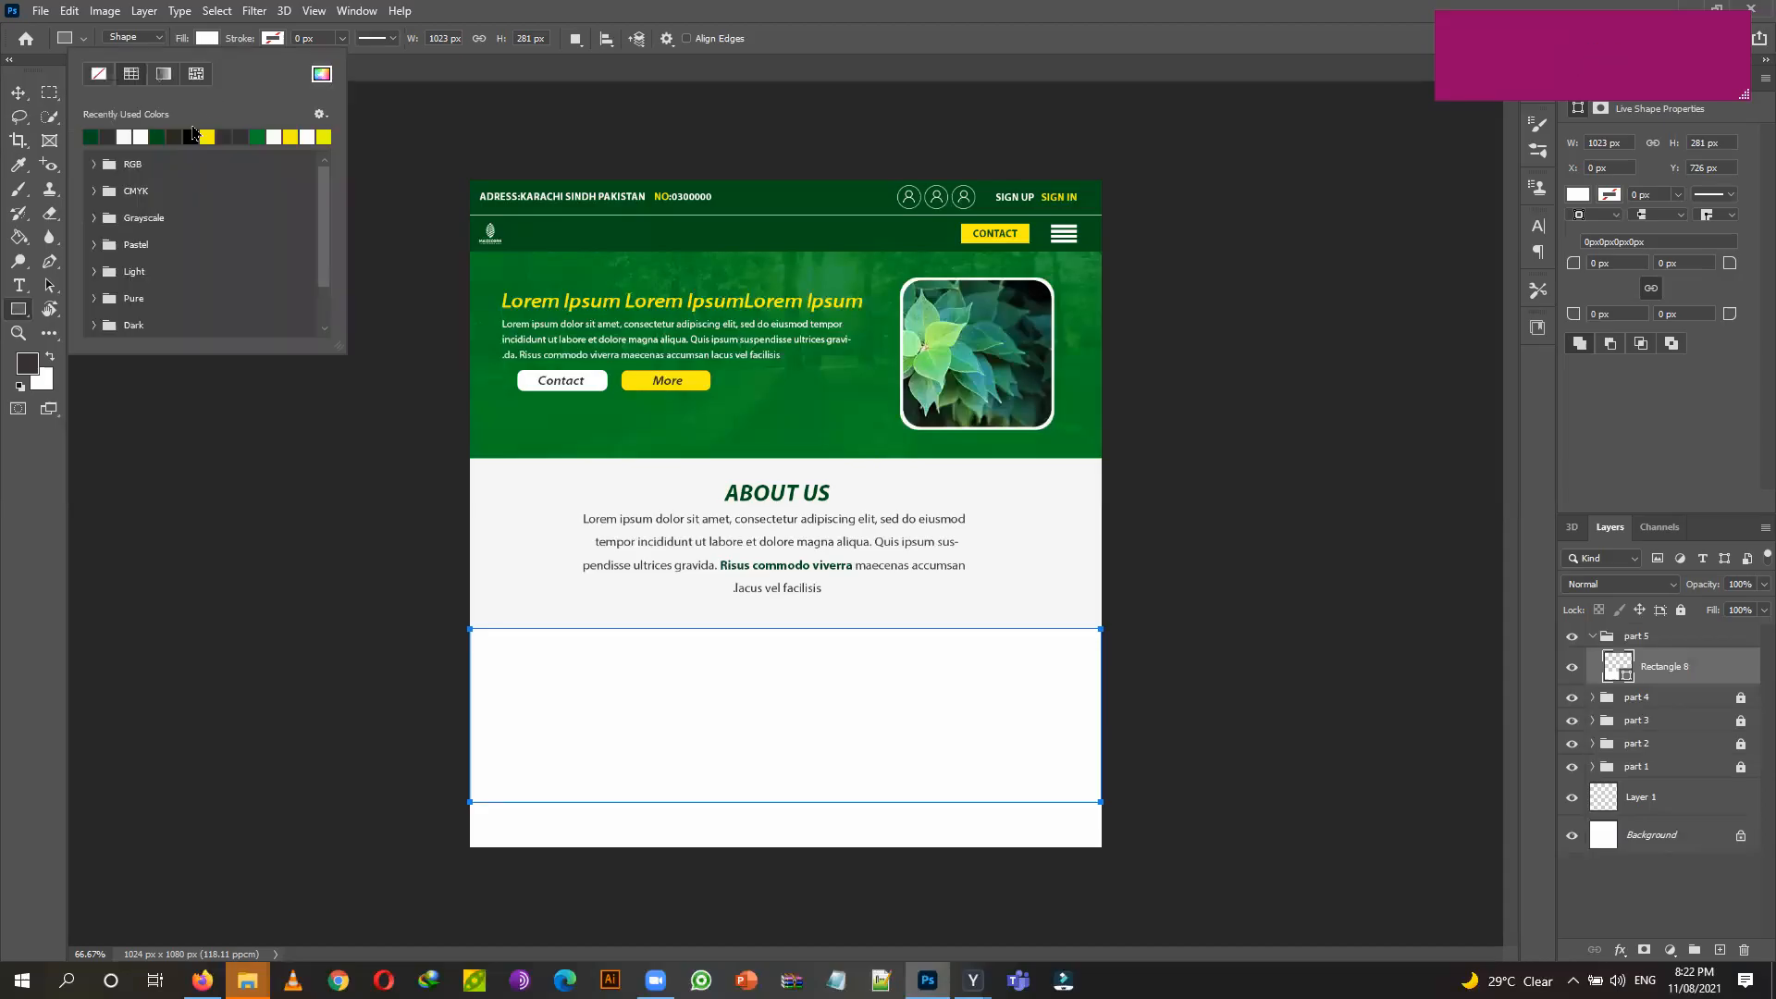
pyautogui.click(157, 137)
pyautogui.press('Return')
pyautogui.click(17, 93)
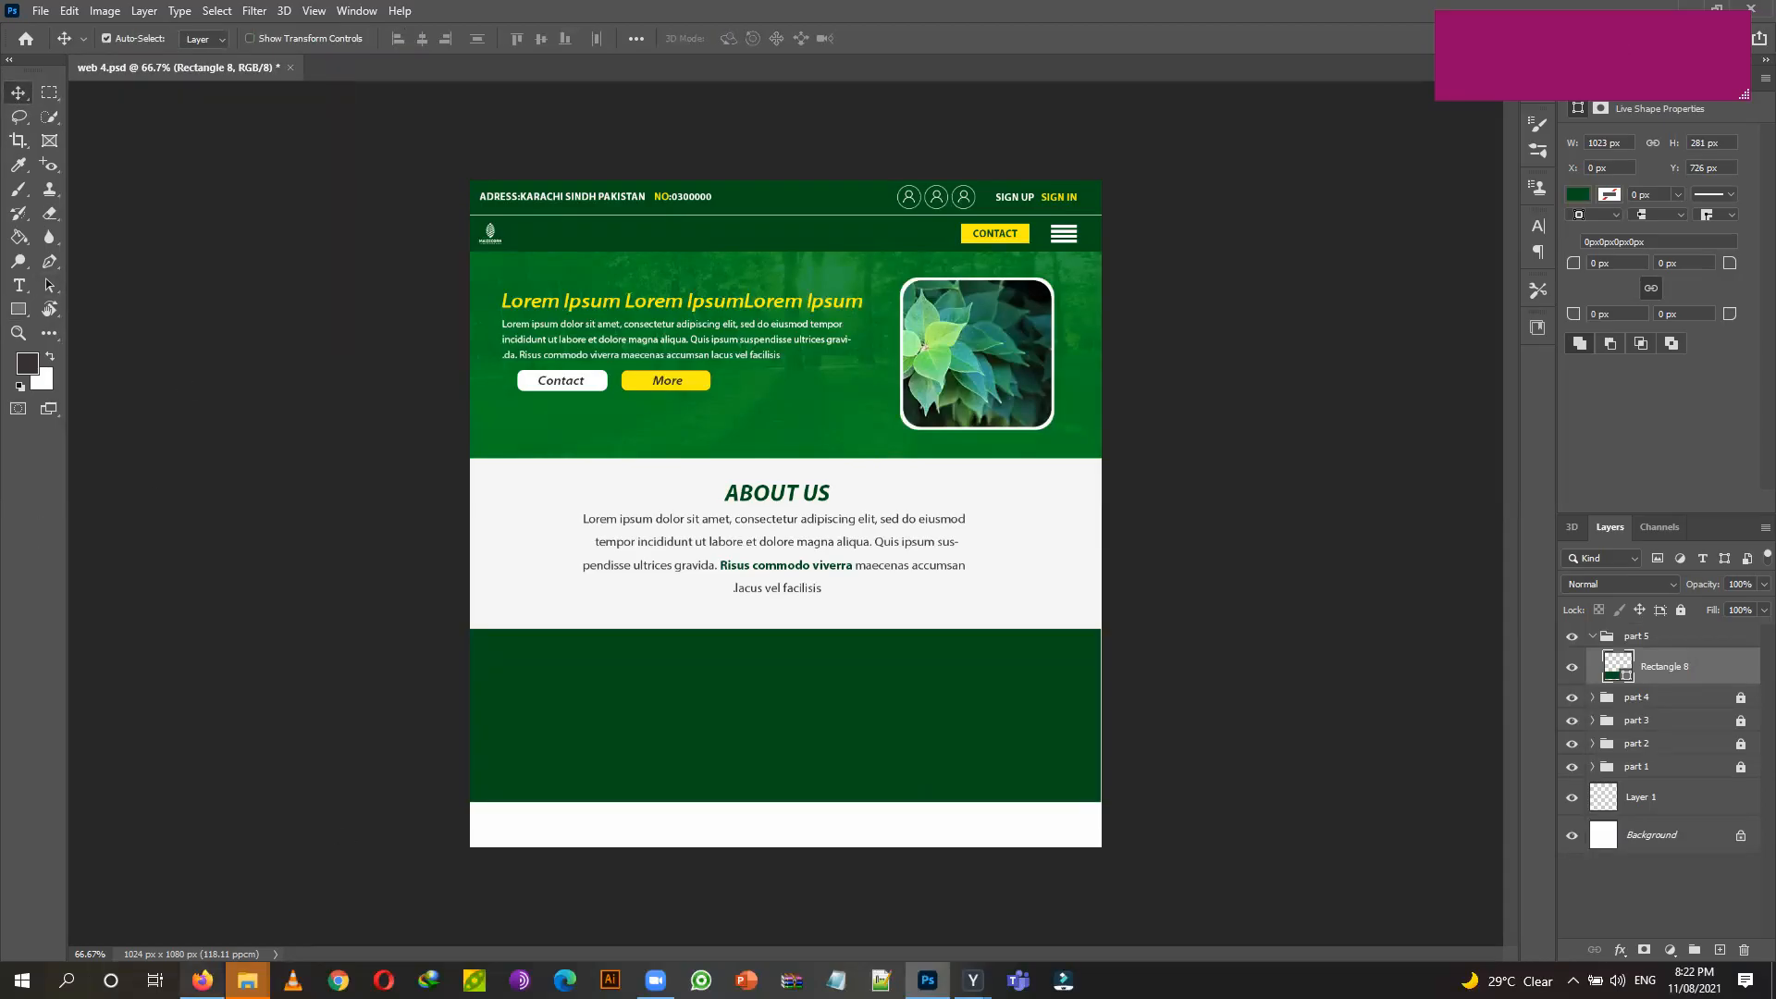
# Bring up the file browser windows from the taskbar and close an unneeded one.
pyautogui.click(202, 981)
pyautogui.click(202, 981)
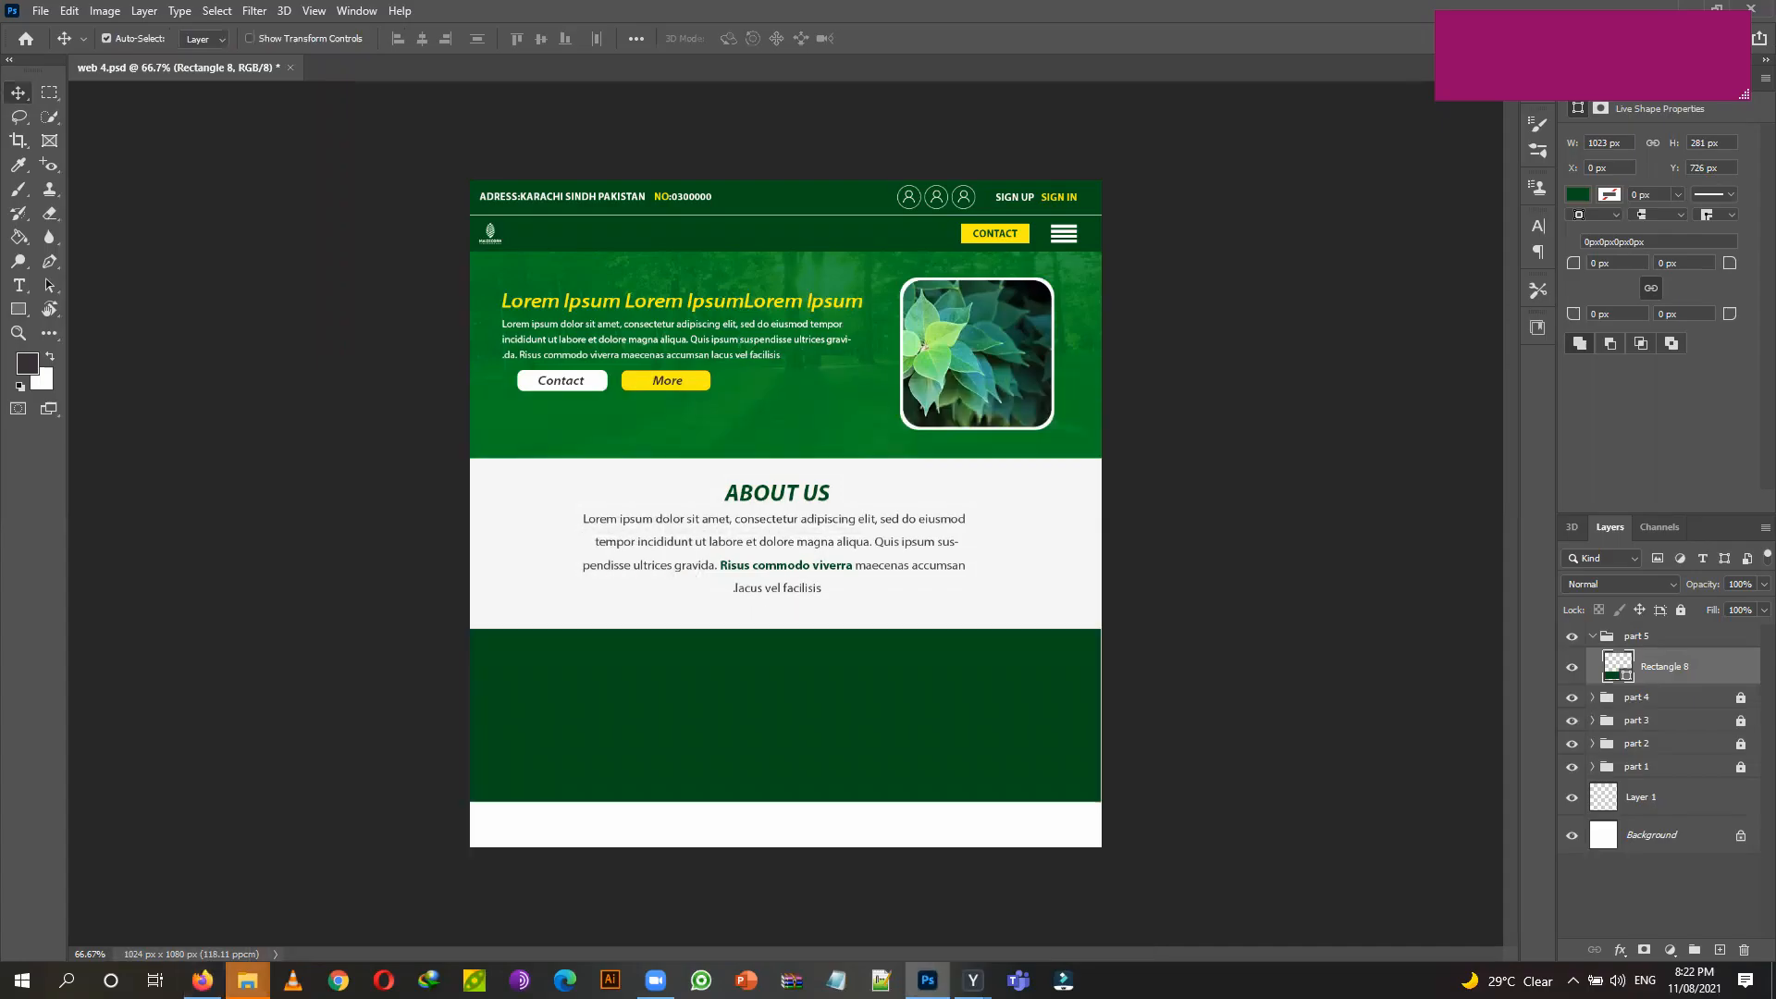
pyautogui.click(248, 980)
pyautogui.click(375, 839)
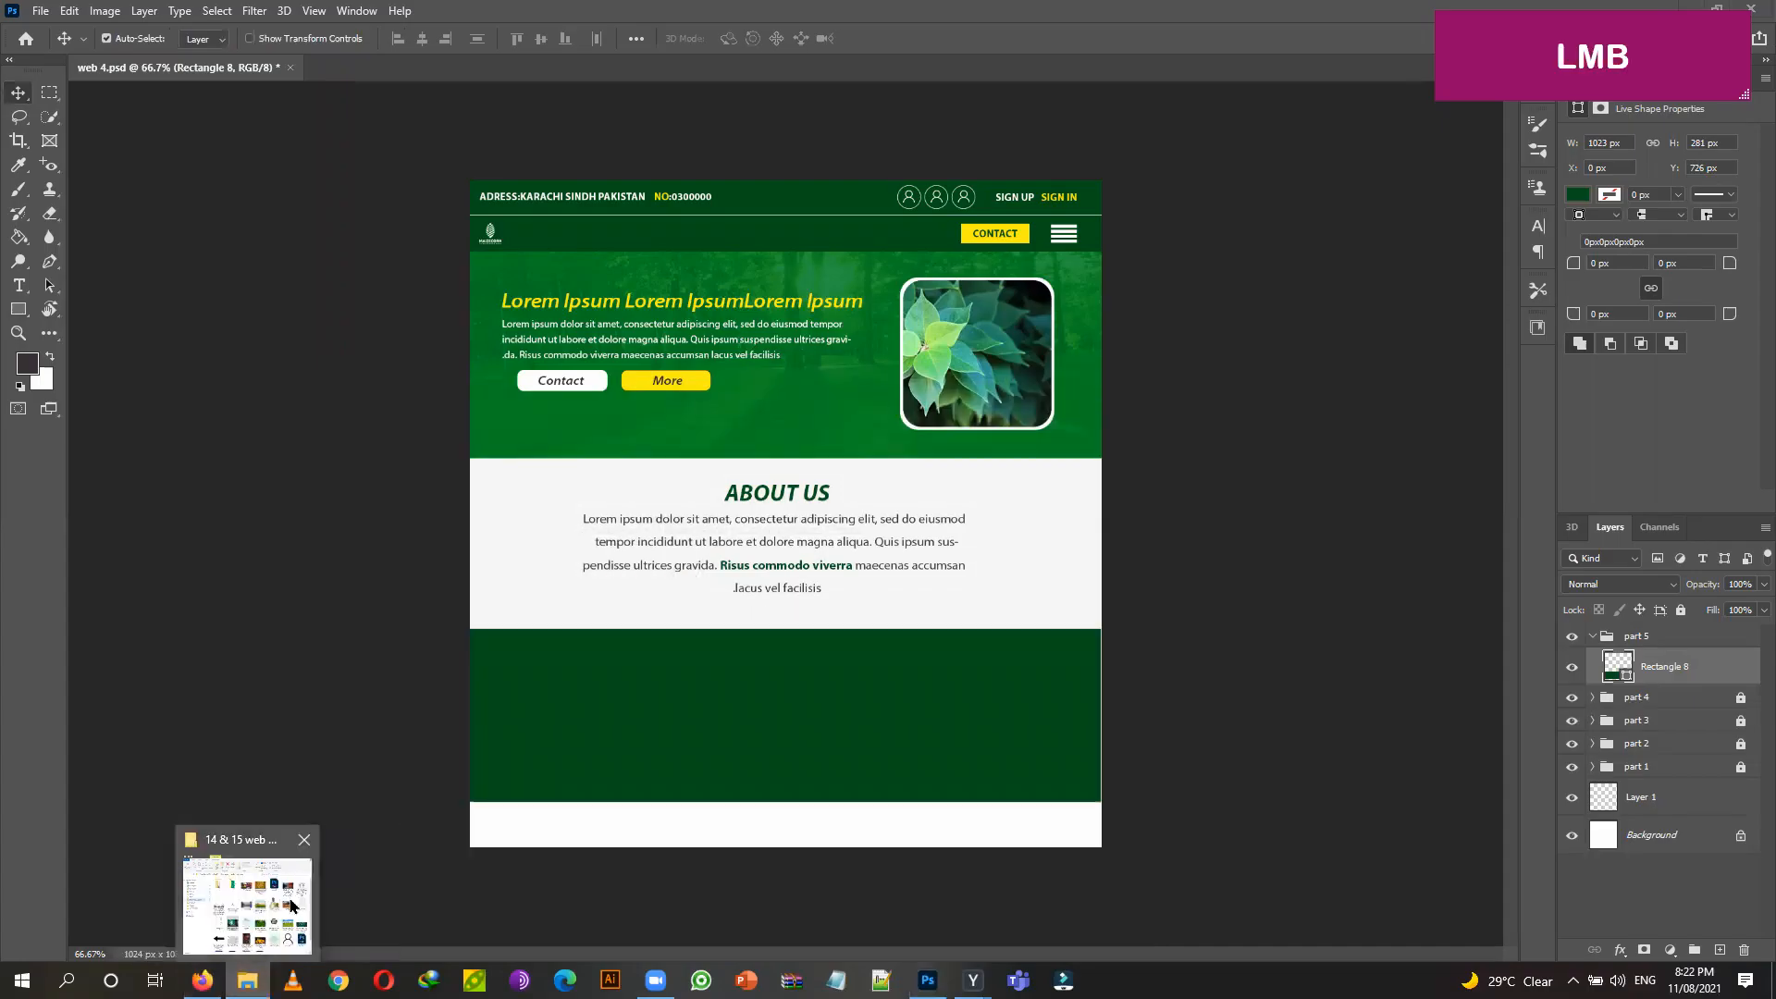
# Place the leaves-green-spring image from the 14 & 15 web design folder over the green band.
pyautogui.click(245, 902)
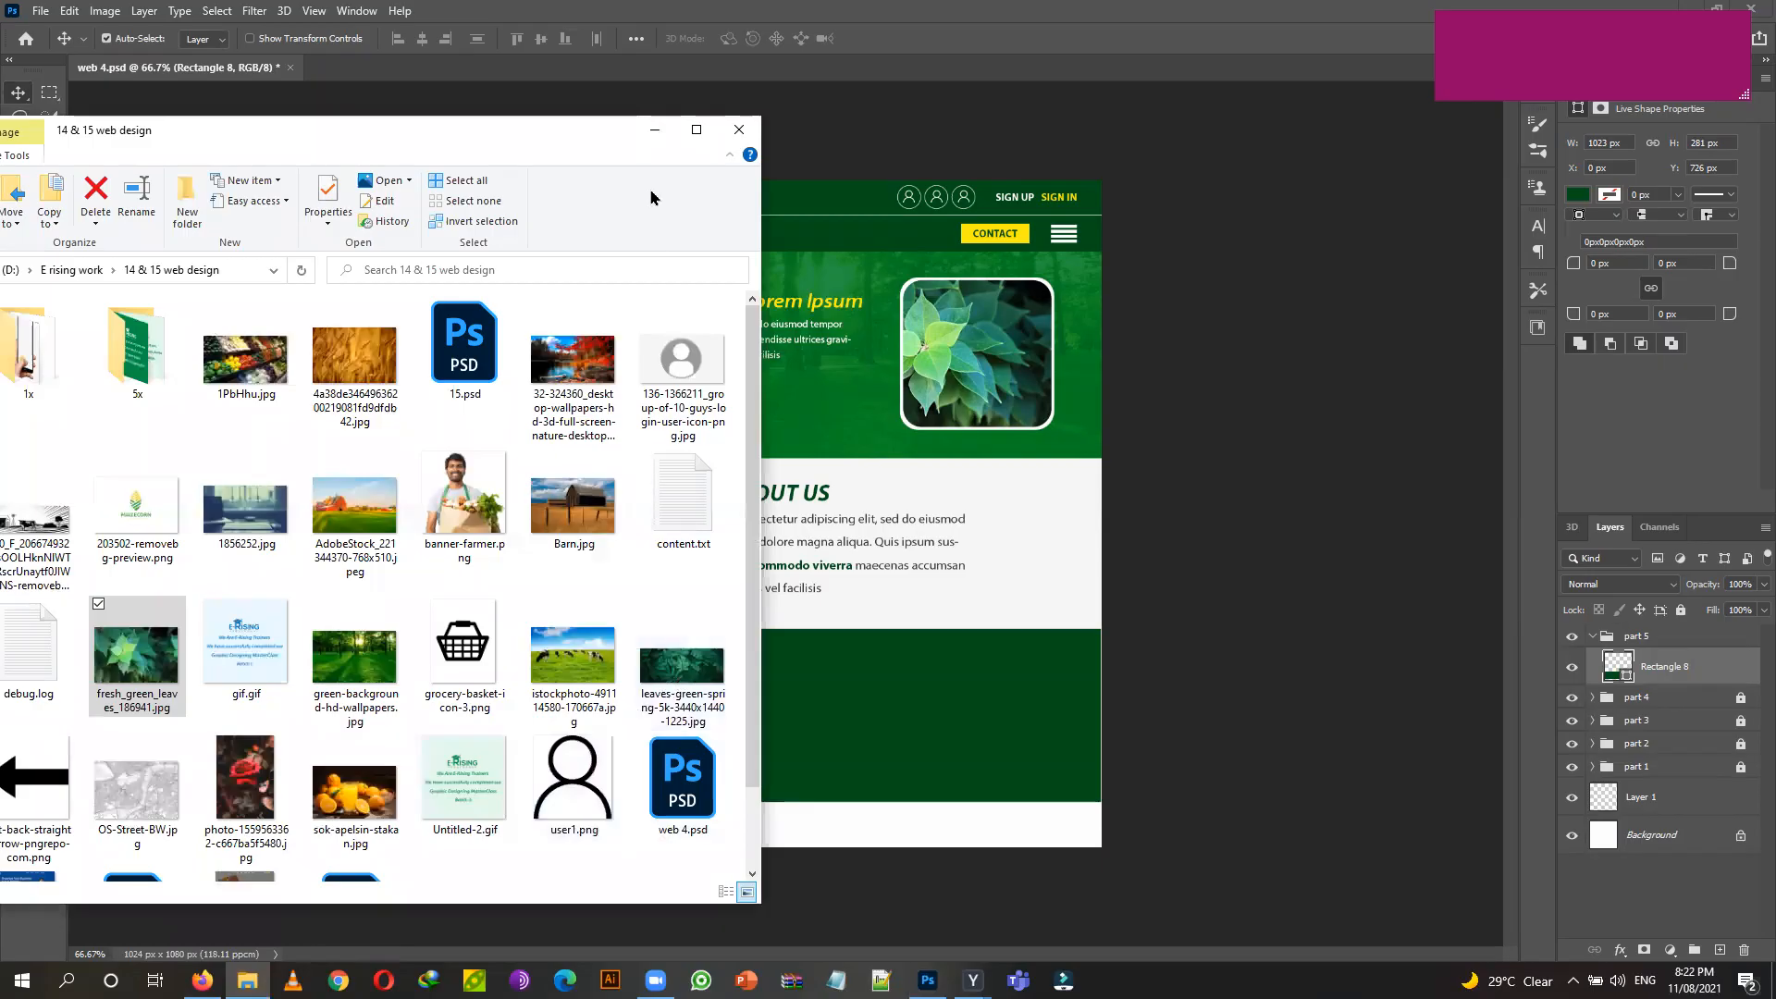
pyautogui.moveTo(594, 140); pyautogui.dragTo(339, 145)
pyautogui.click(433, 659)
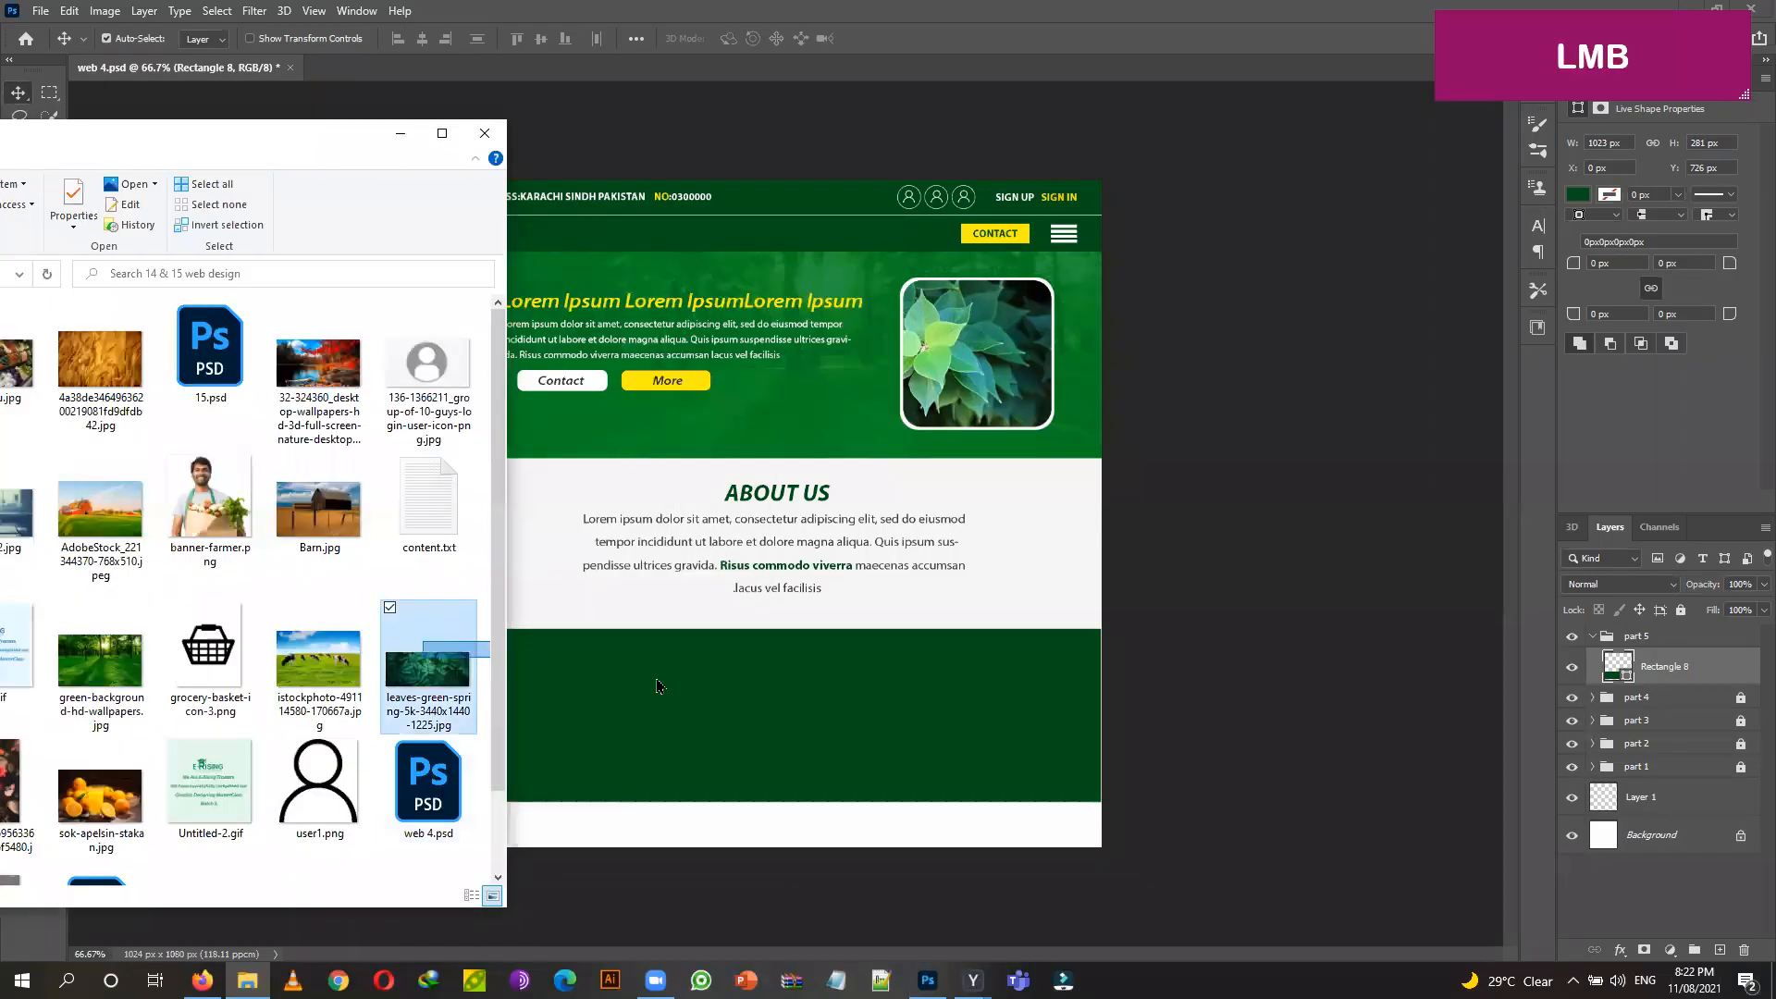
pyautogui.moveTo(426, 653); pyautogui.dragTo(481, 668)
pyautogui.moveTo(620, 705); pyautogui.dragTo(616, 706)
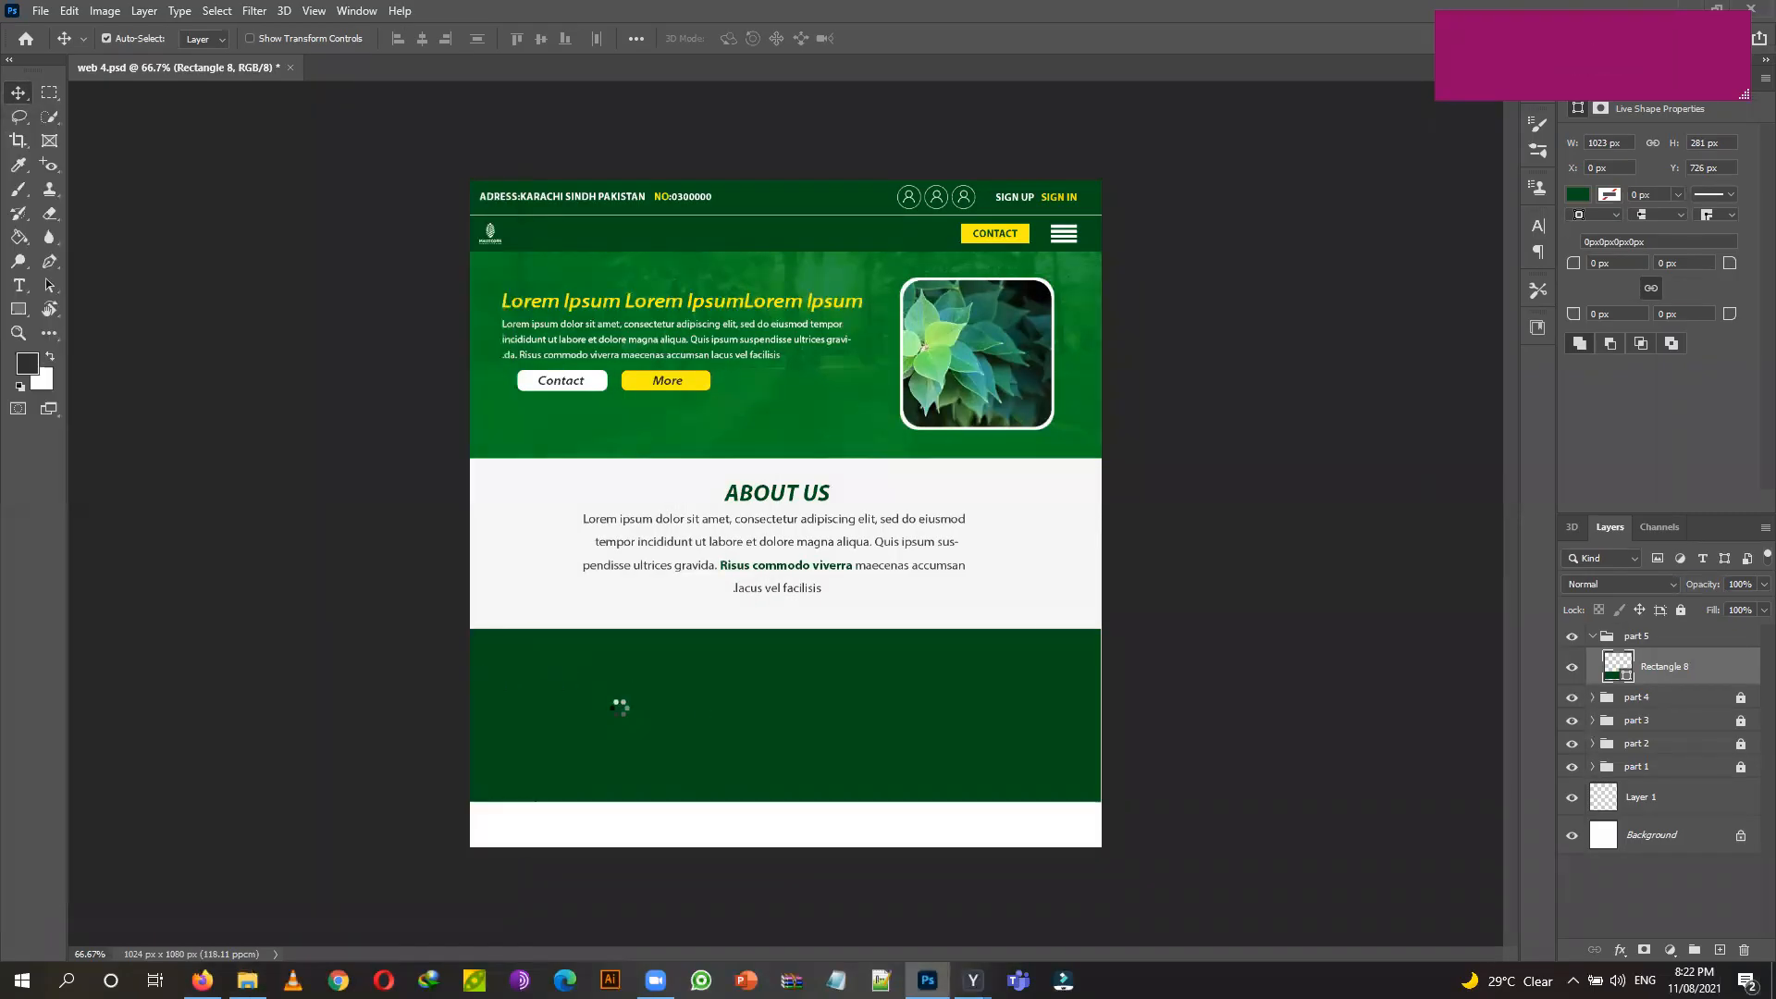
pyautogui.moveTo(817, 505); pyautogui.dragTo(864, 728)
# Clip the leaves image to the green rectangle and nudge it 1 px right.
pyautogui.click(1753, 673)
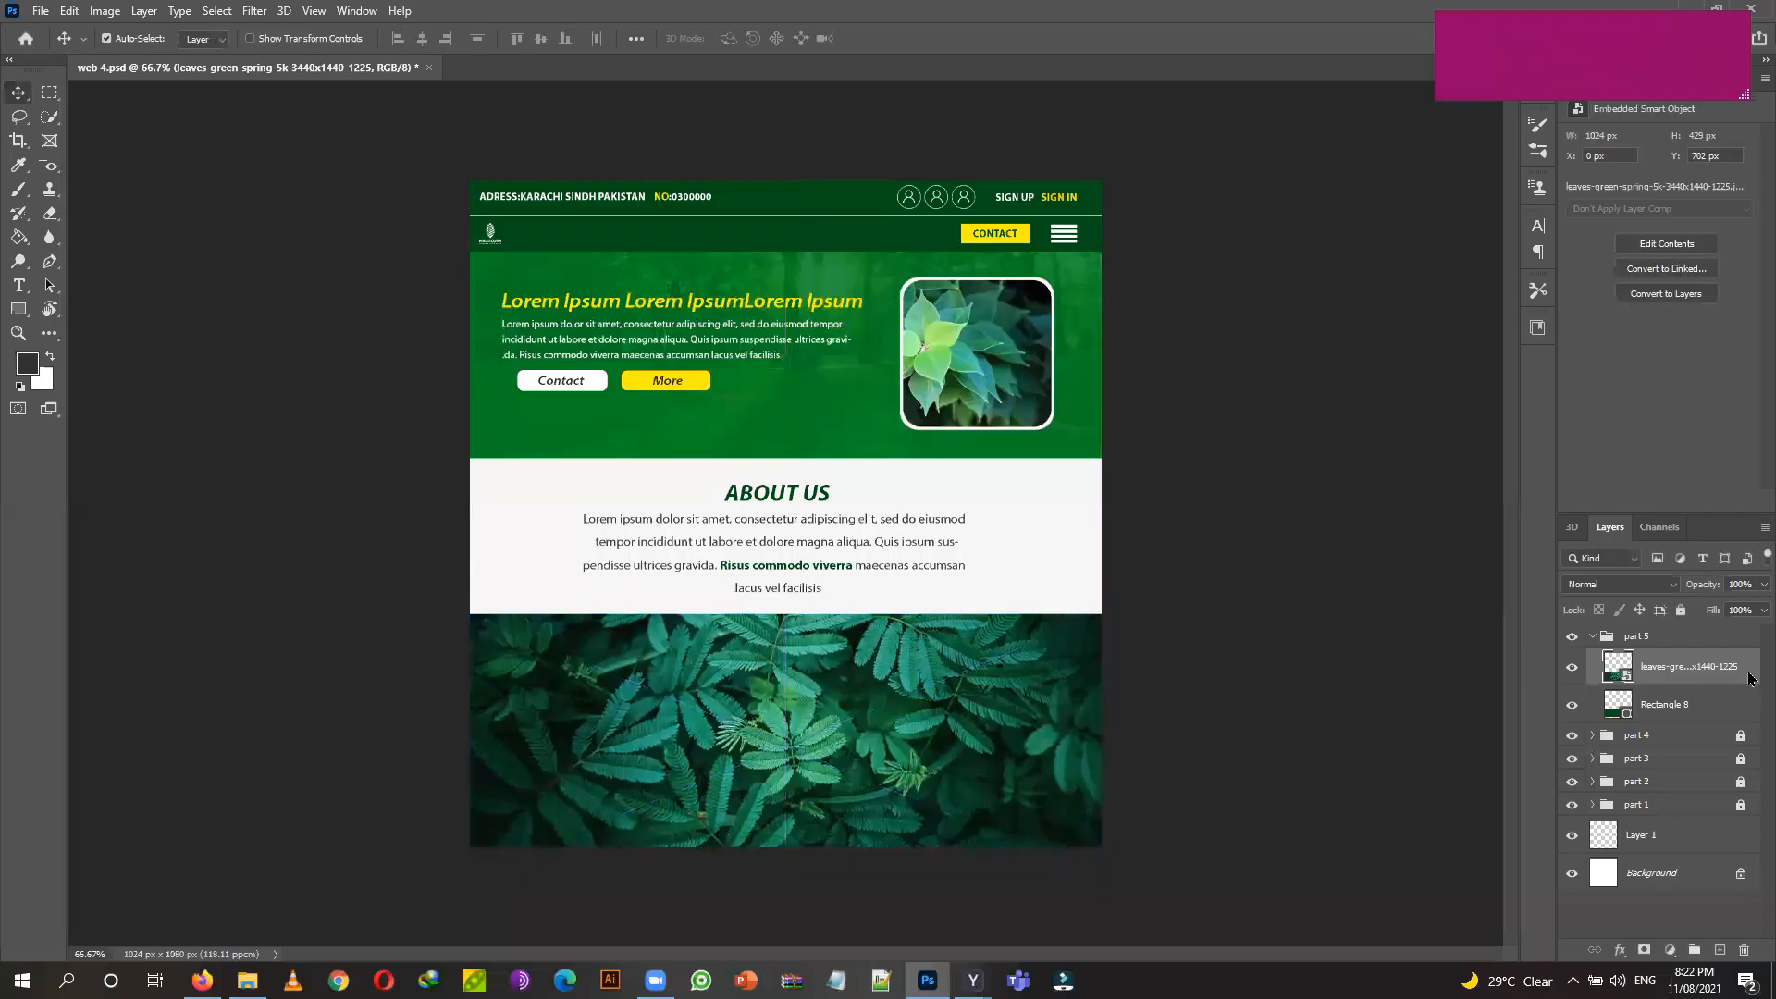
pyautogui.rightClick(1751, 672)
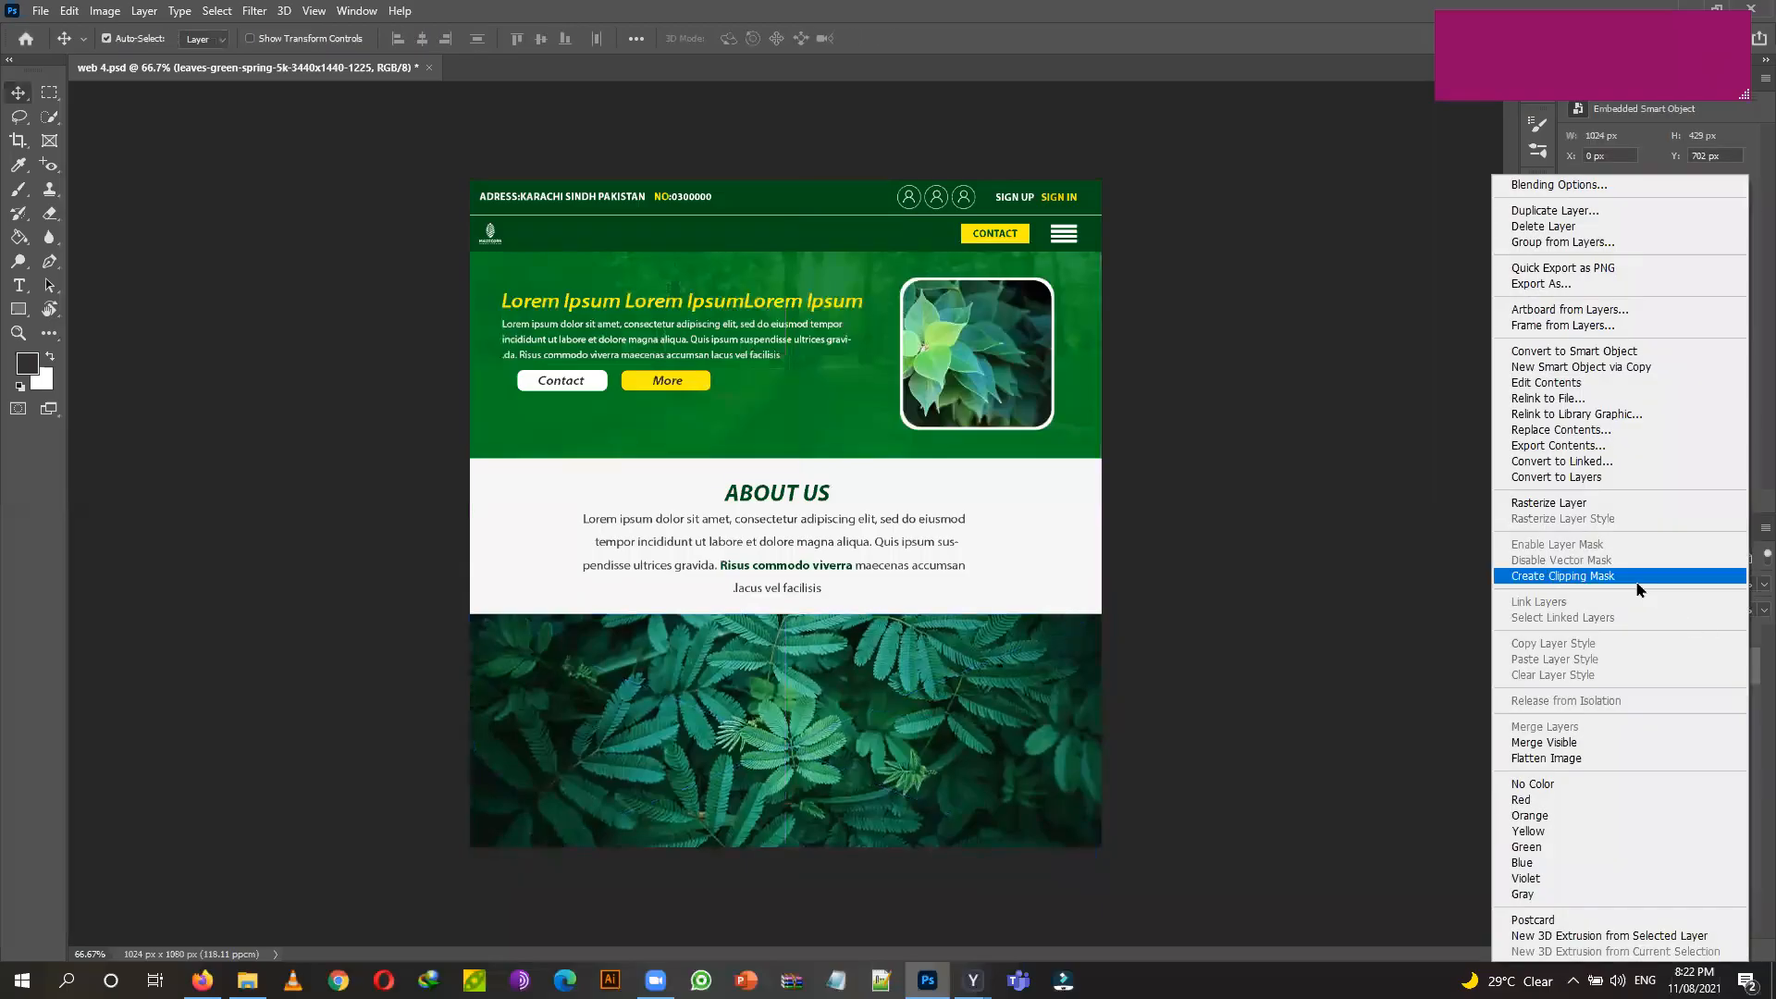
pyautogui.click(1638, 588)
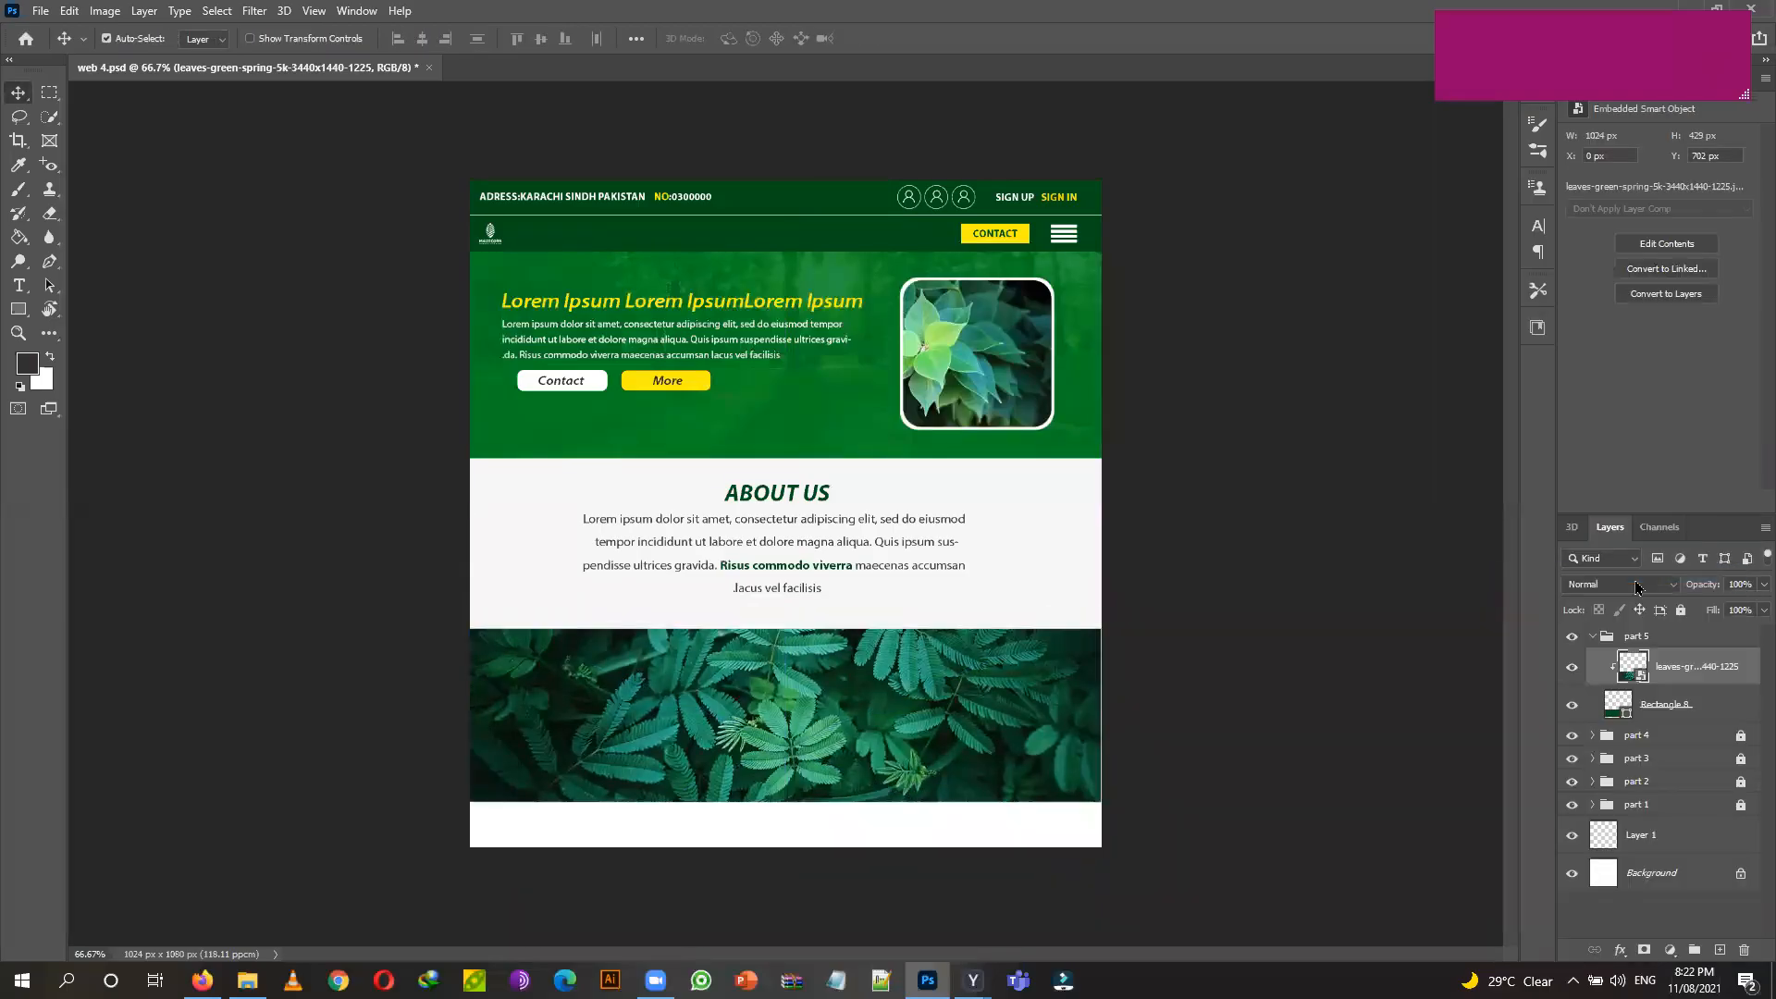
pyautogui.press('Right')
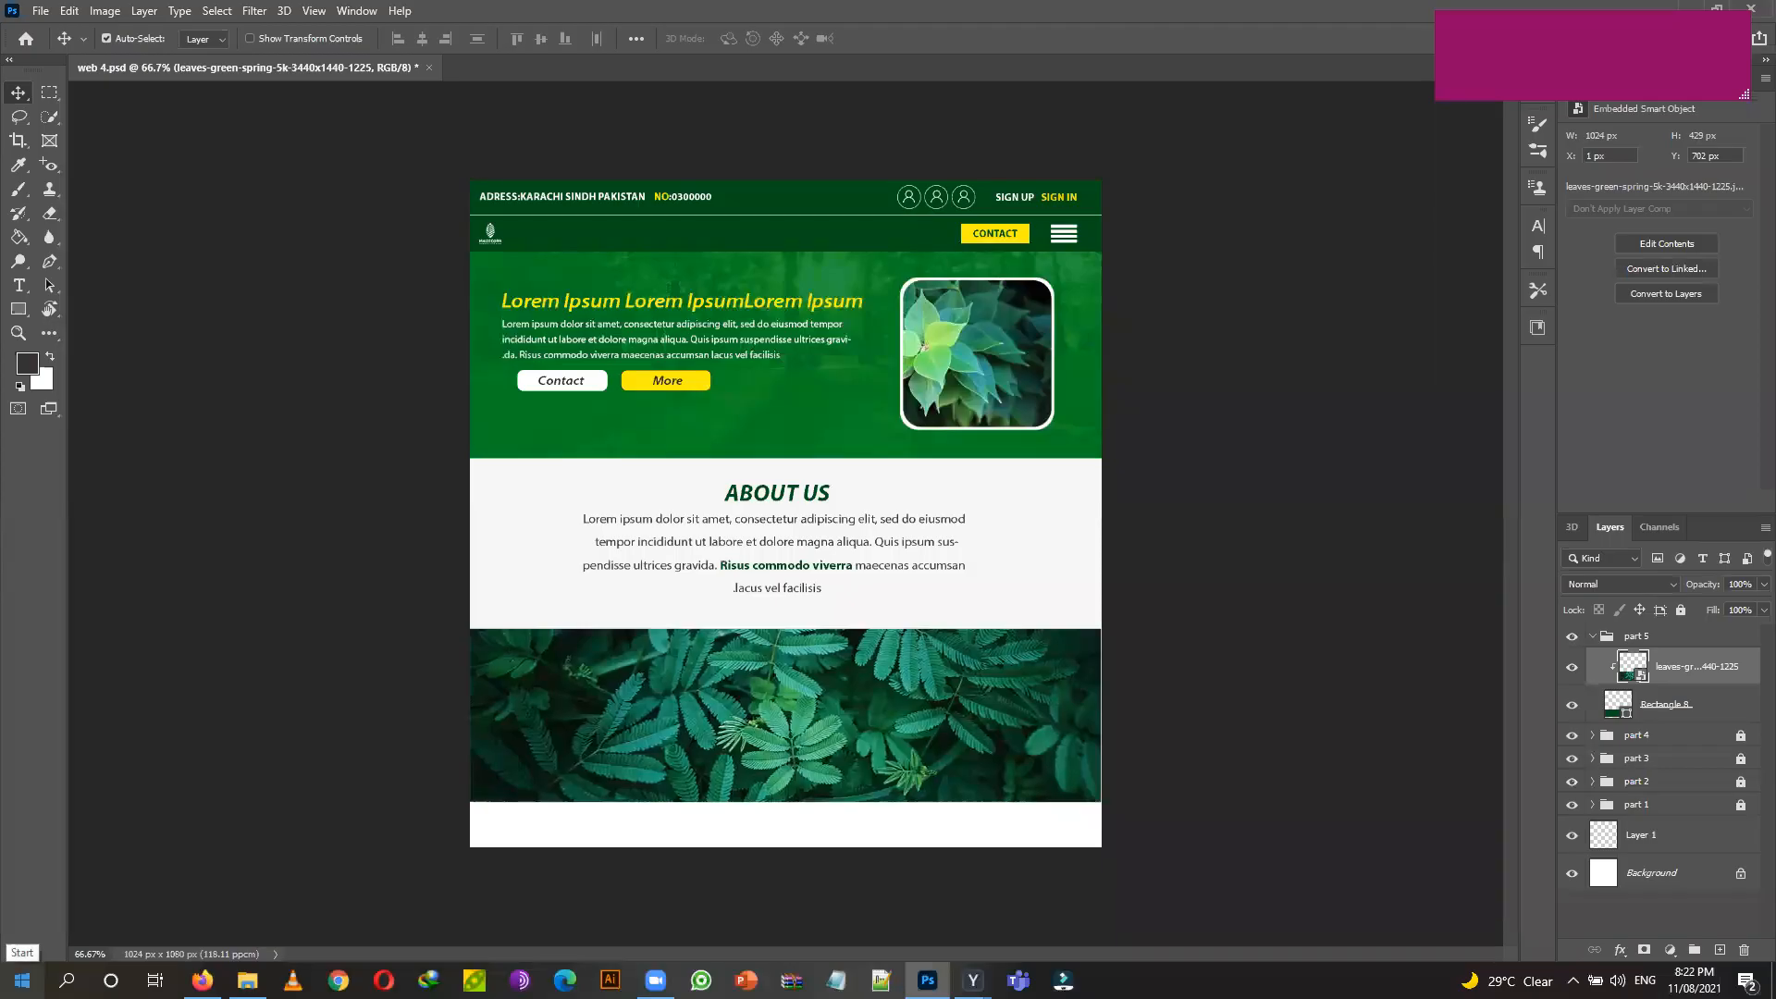
pyautogui.click(1702, 708)
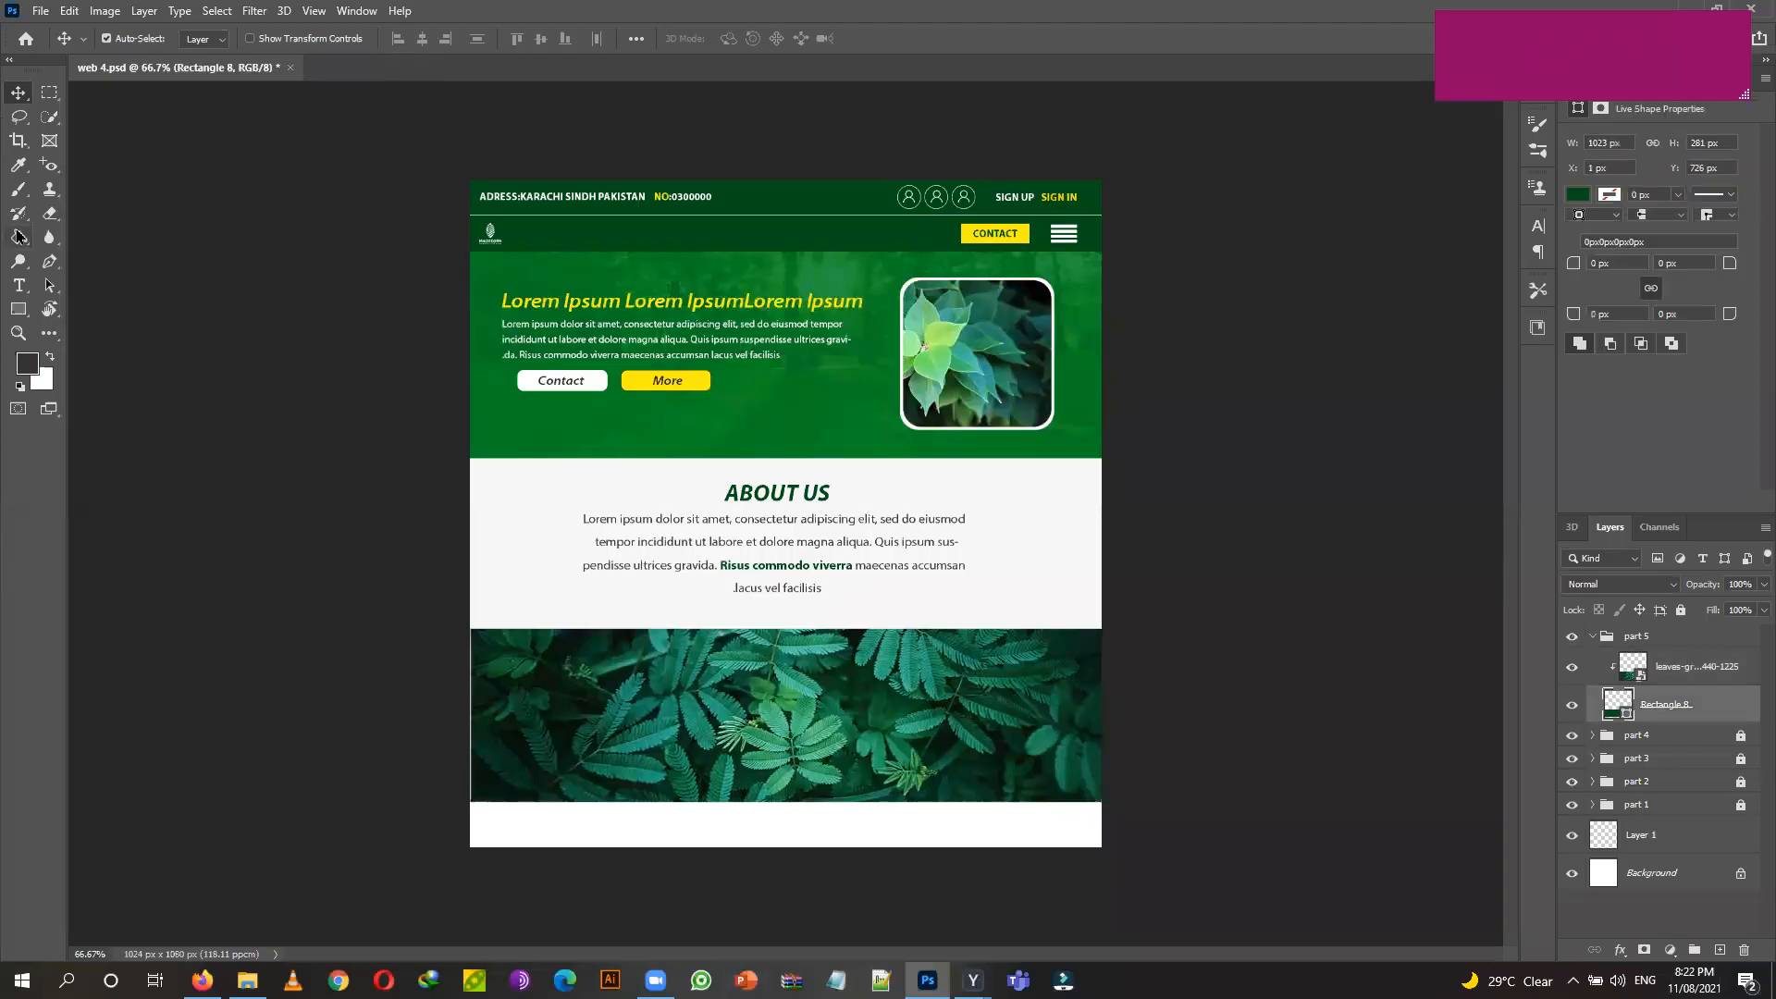
# Widen the green rectangle so the band reaches the page's left edge.
pyautogui.press('ctrl')
pyautogui.hotkey('ctrl', 't')
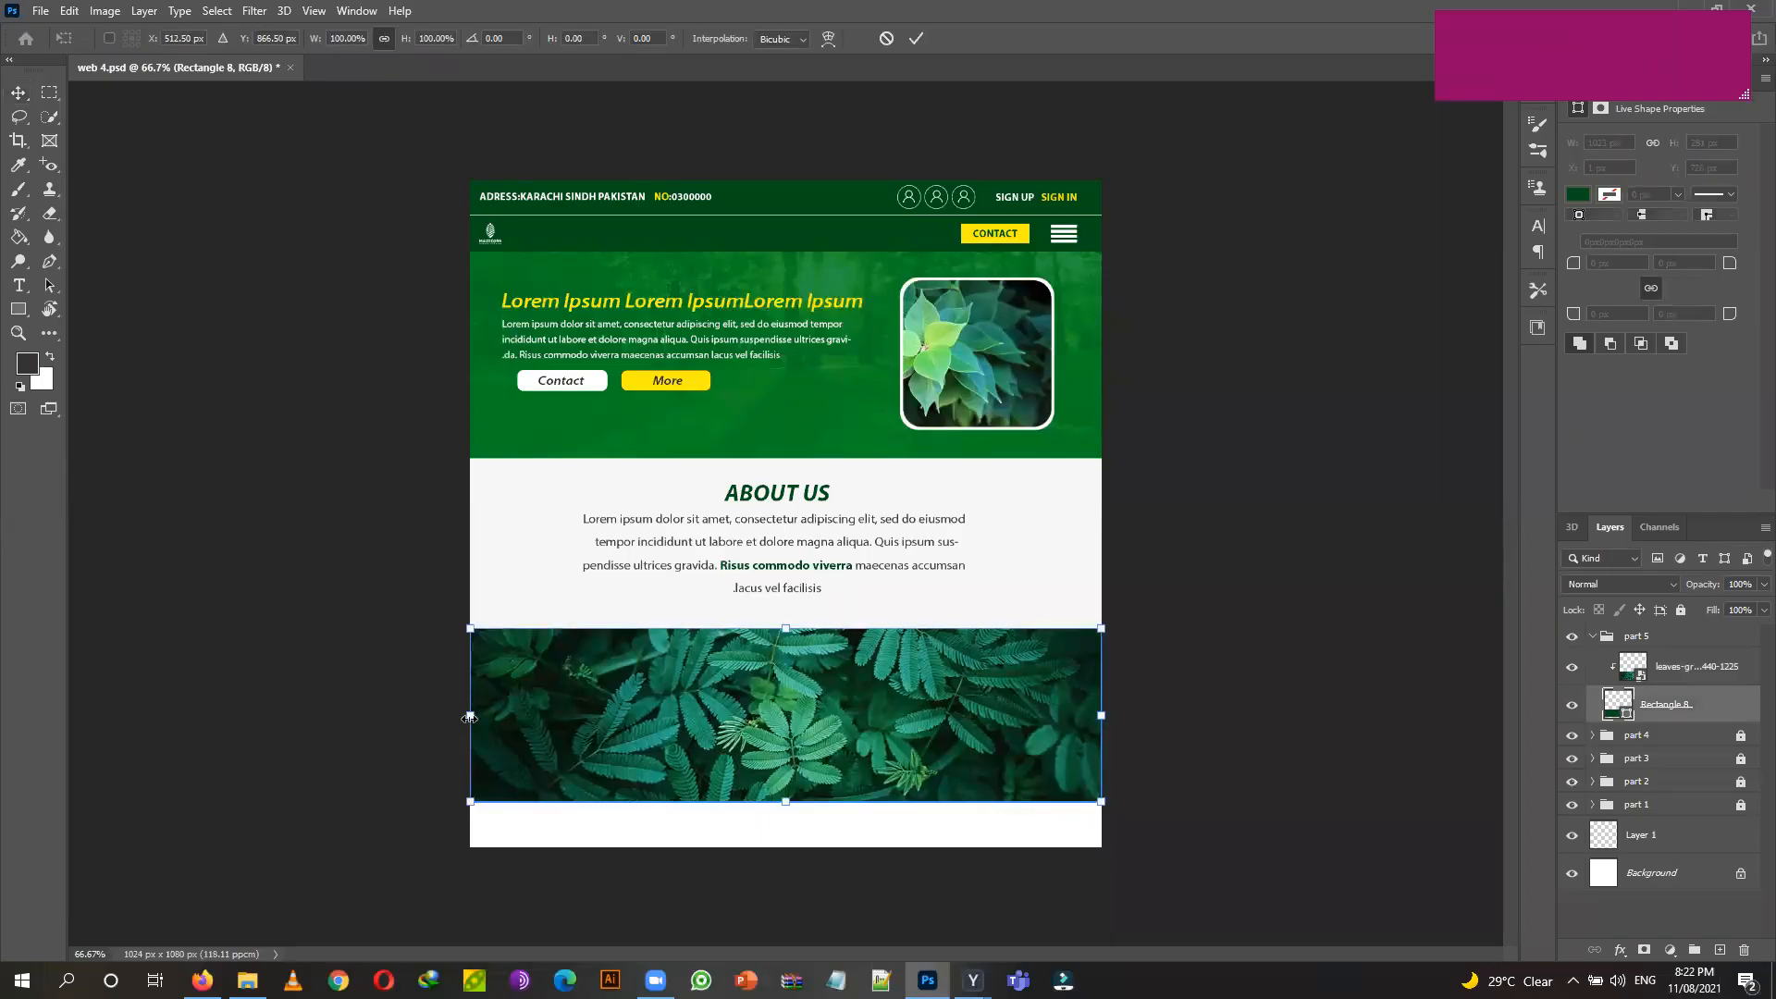
pyautogui.moveTo(471, 716); pyautogui.dragTo(465, 714)
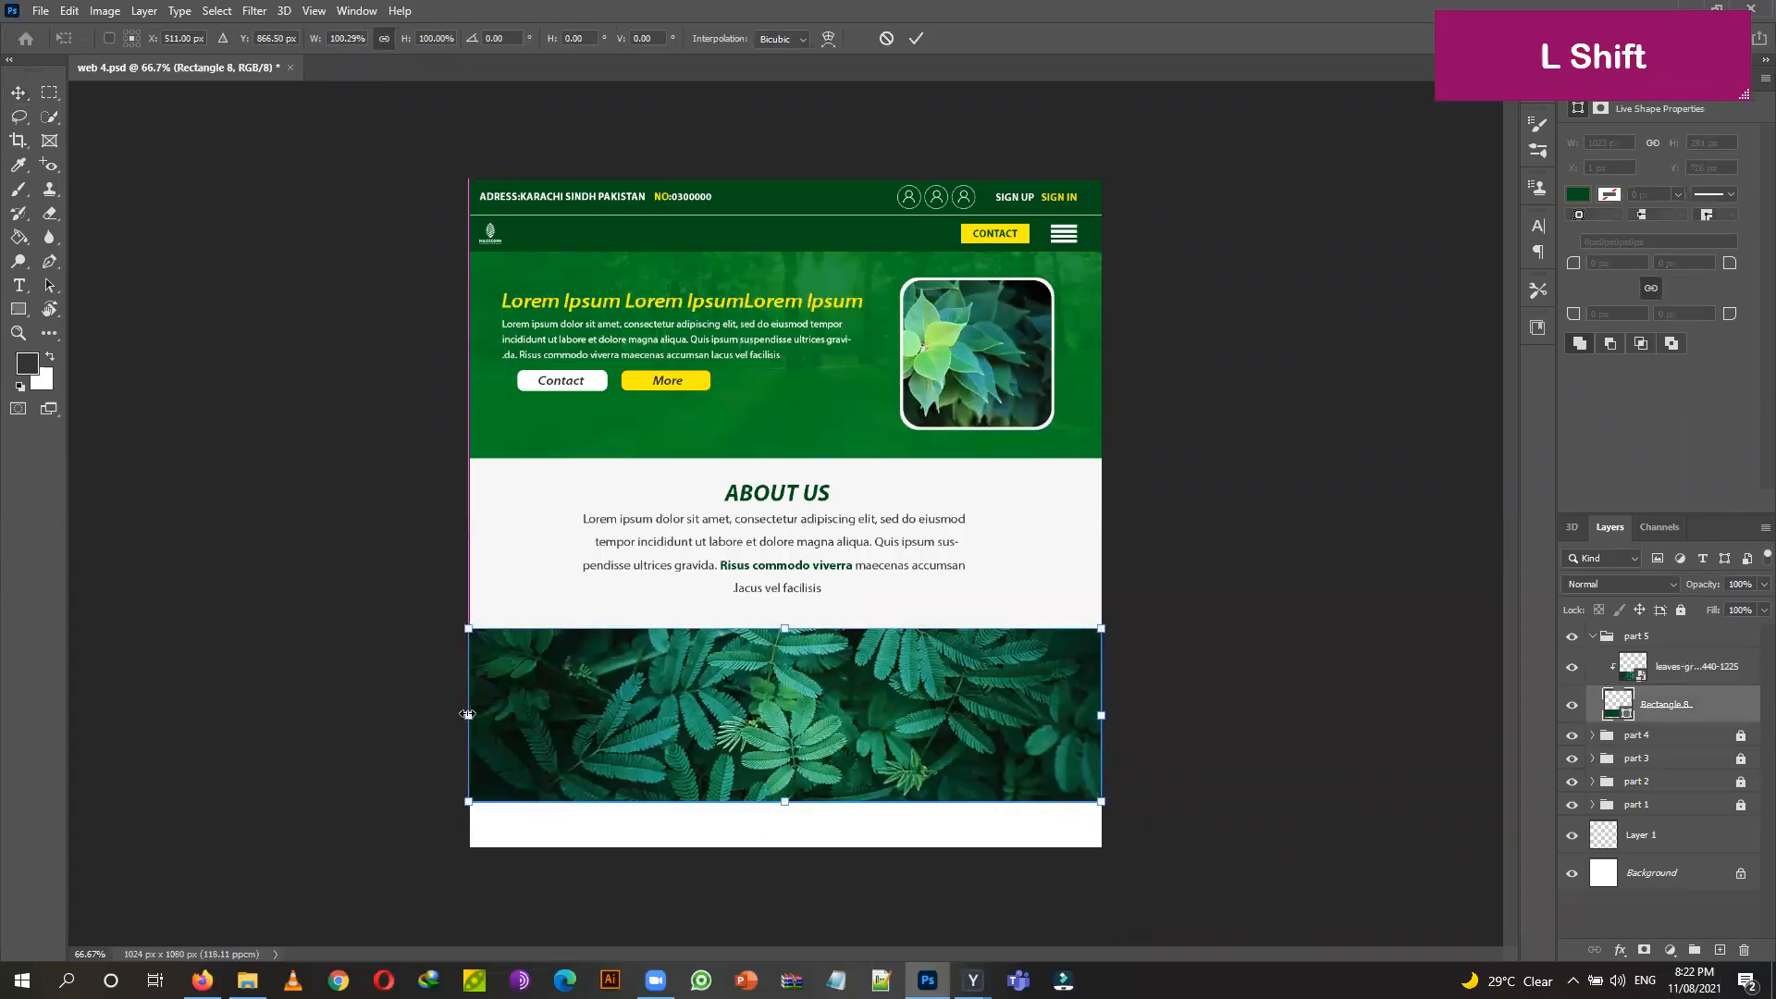
pyautogui.click(915, 41)
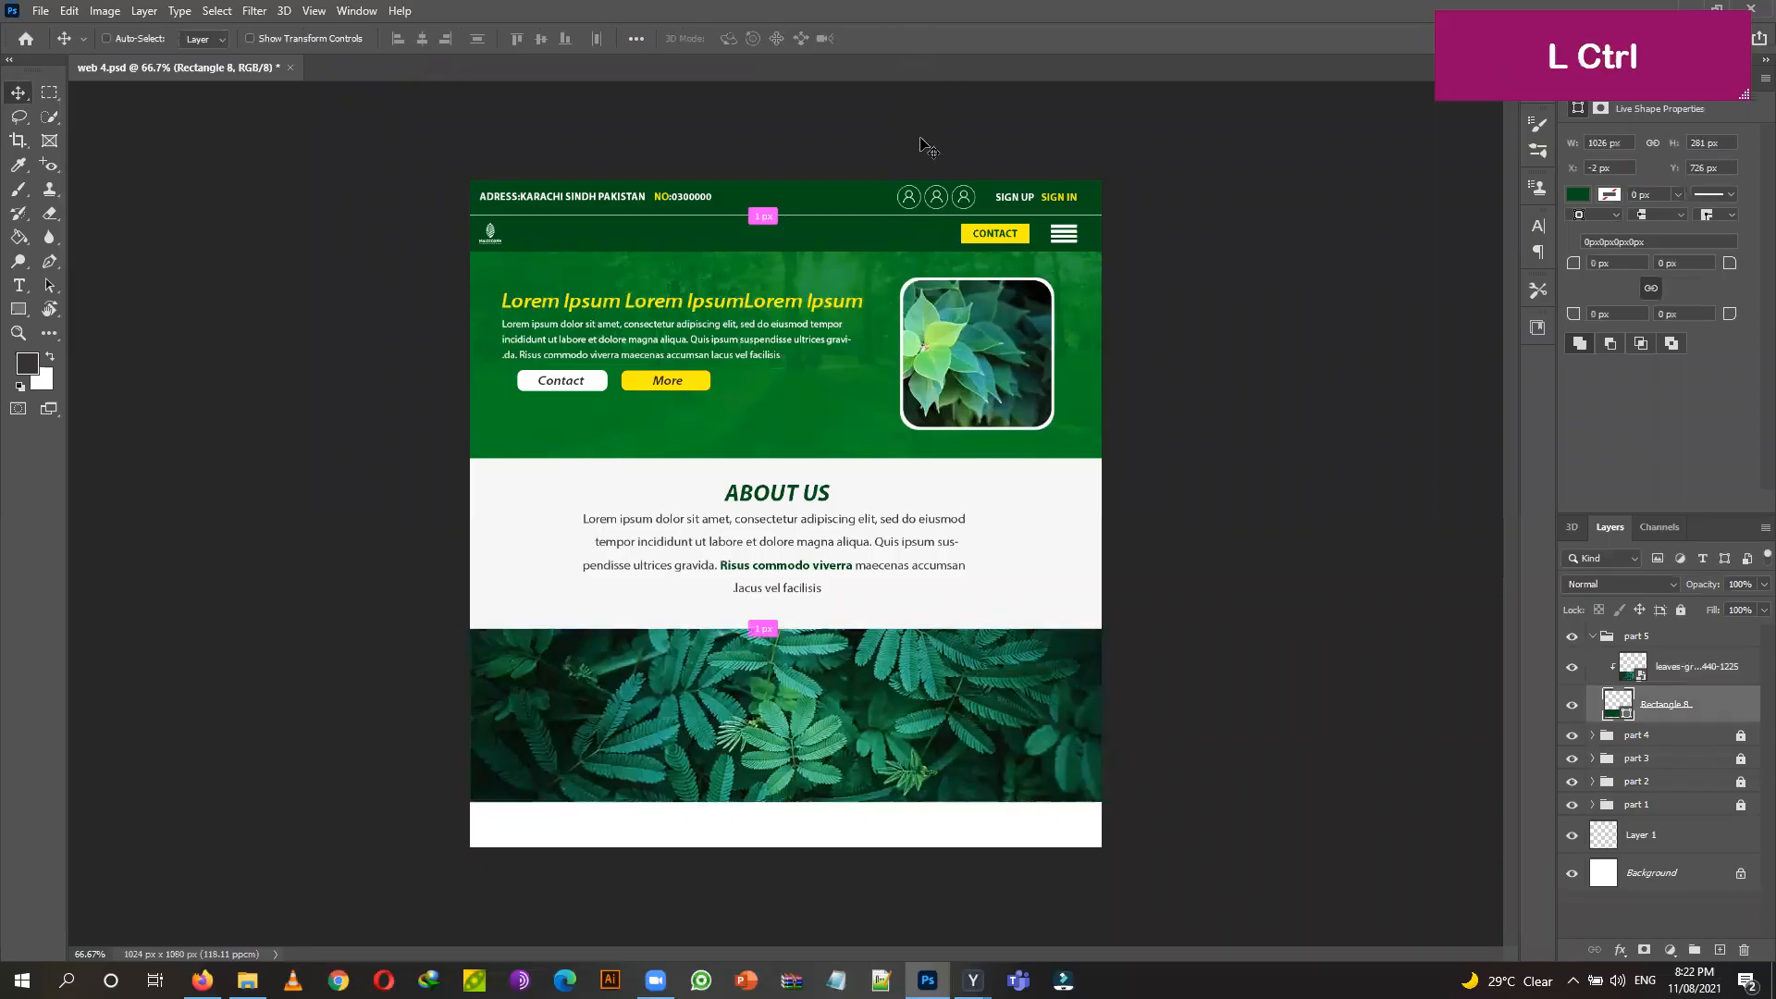
pyautogui.hotkey('ctrl', 't')
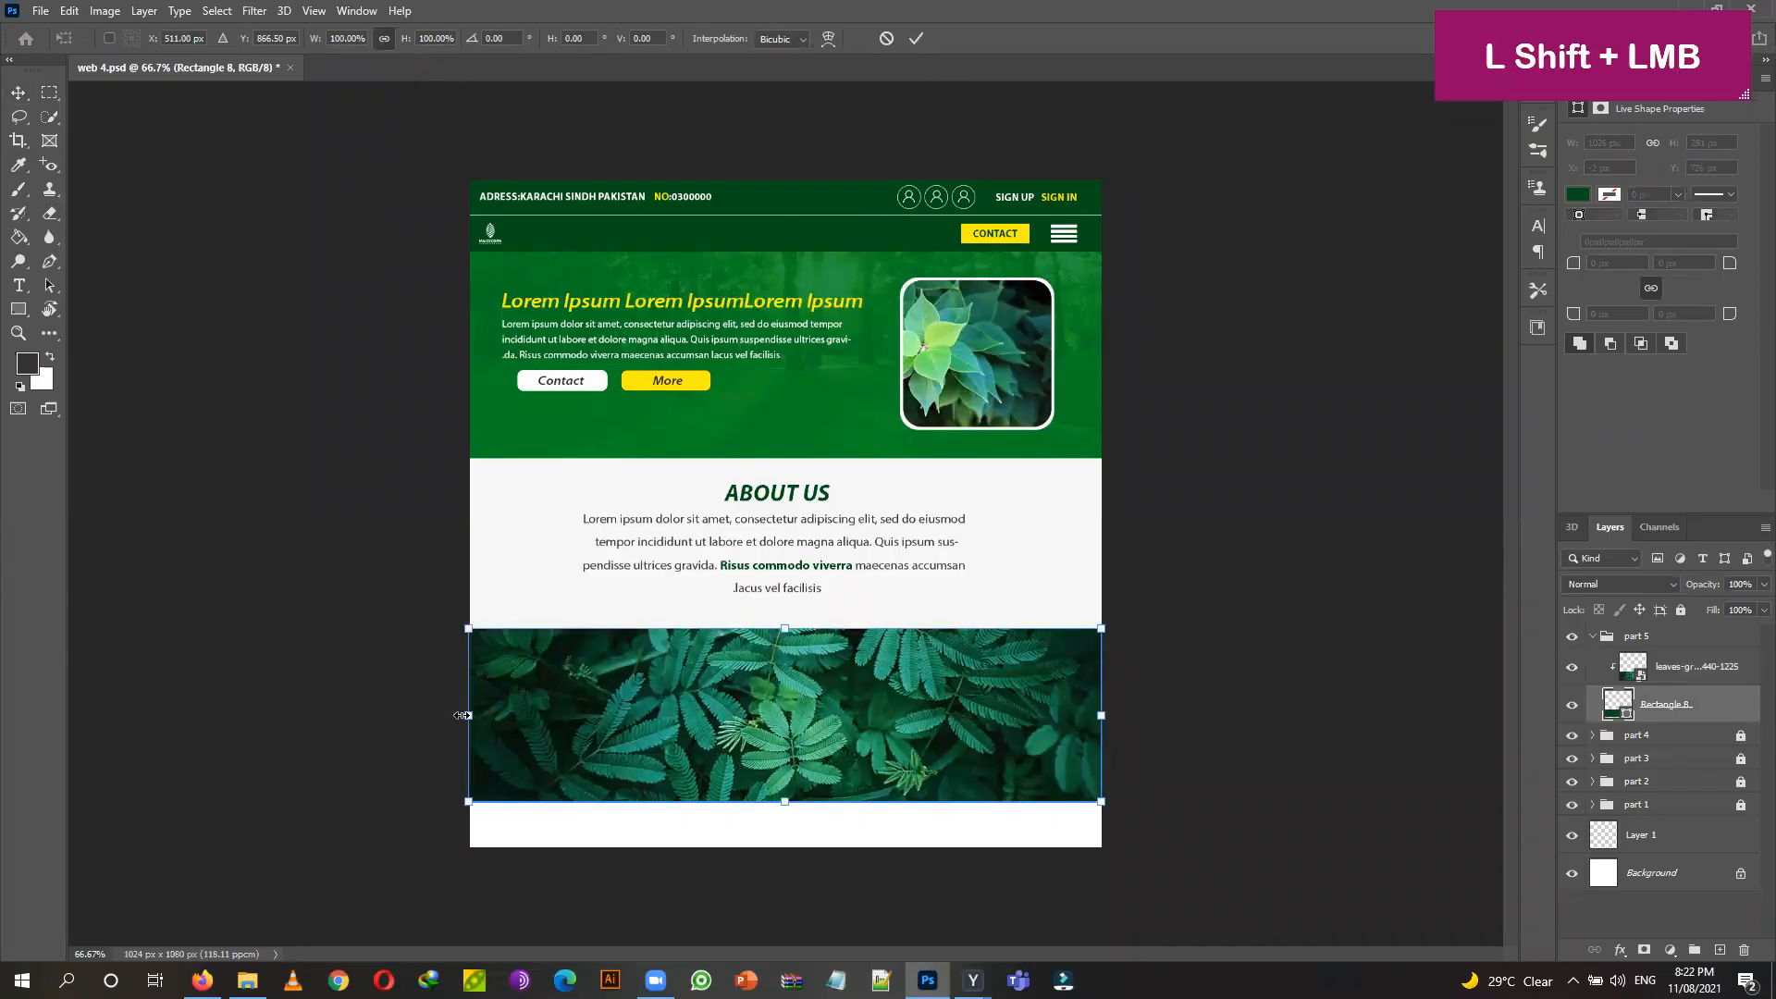
pyautogui.moveTo(460, 715); pyautogui.dragTo(459, 712)
pyautogui.click(888, 41)
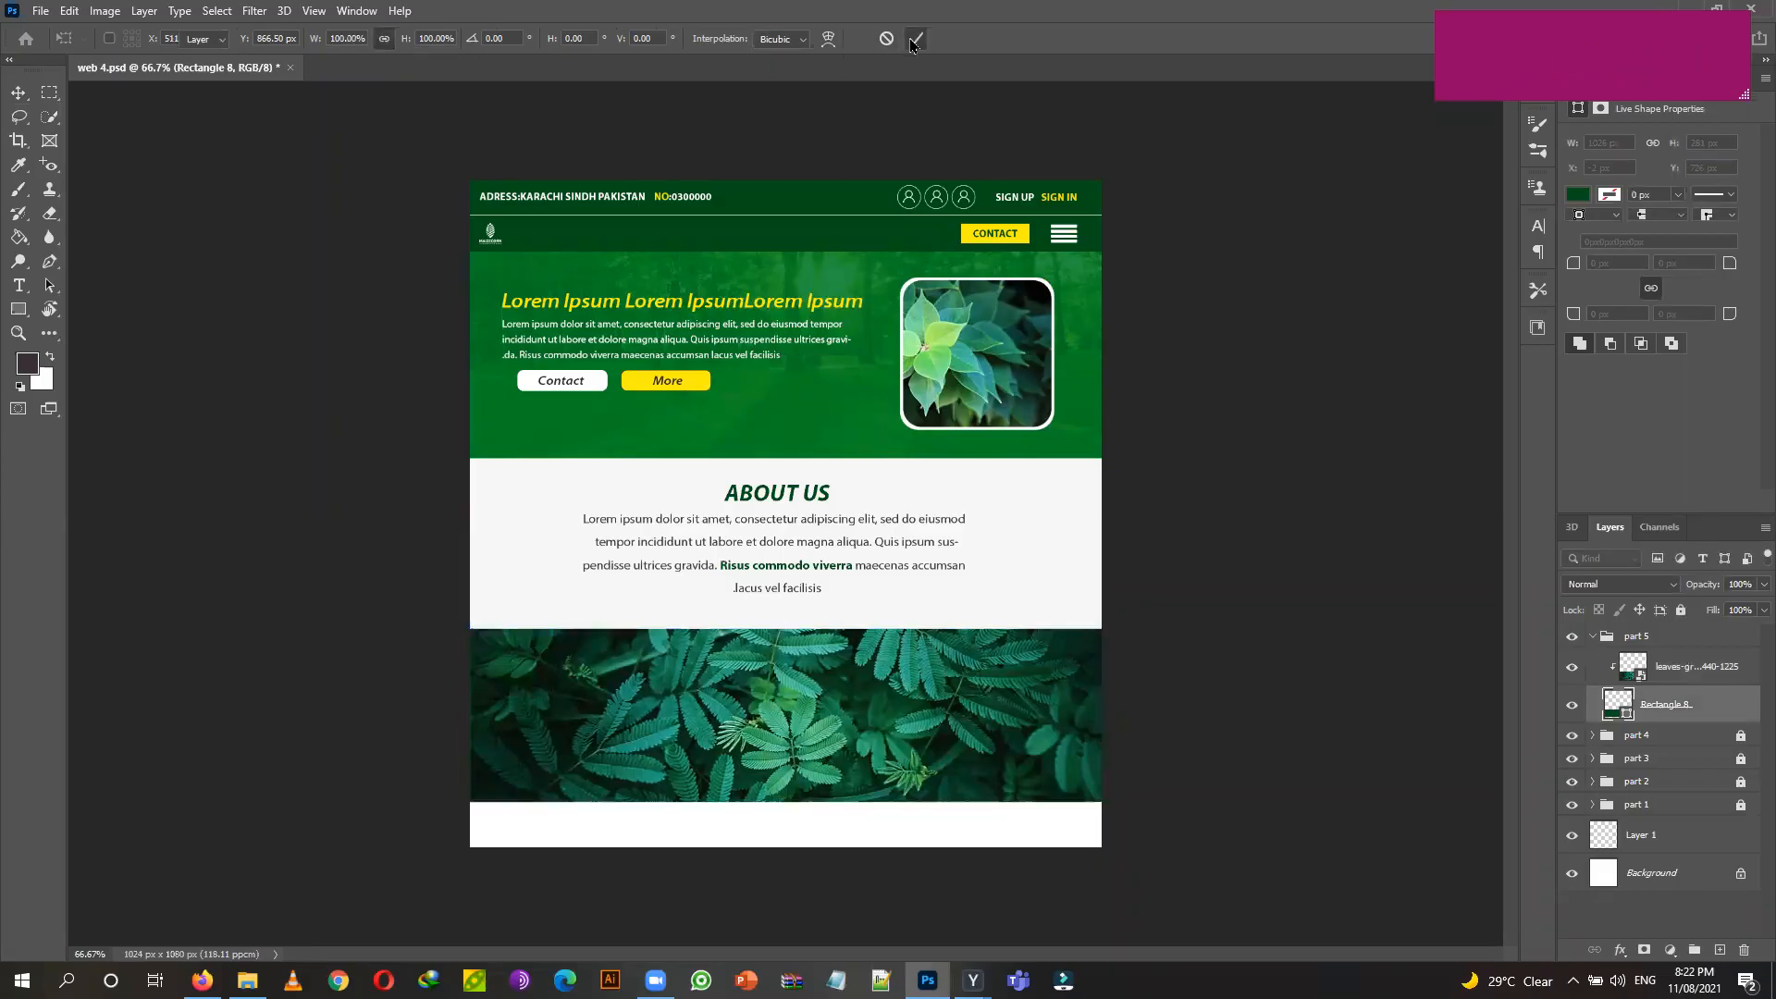
# Lower the leaves image layer's opacity to 82%.
pyautogui.click(1730, 680)
pyautogui.click(1749, 584)
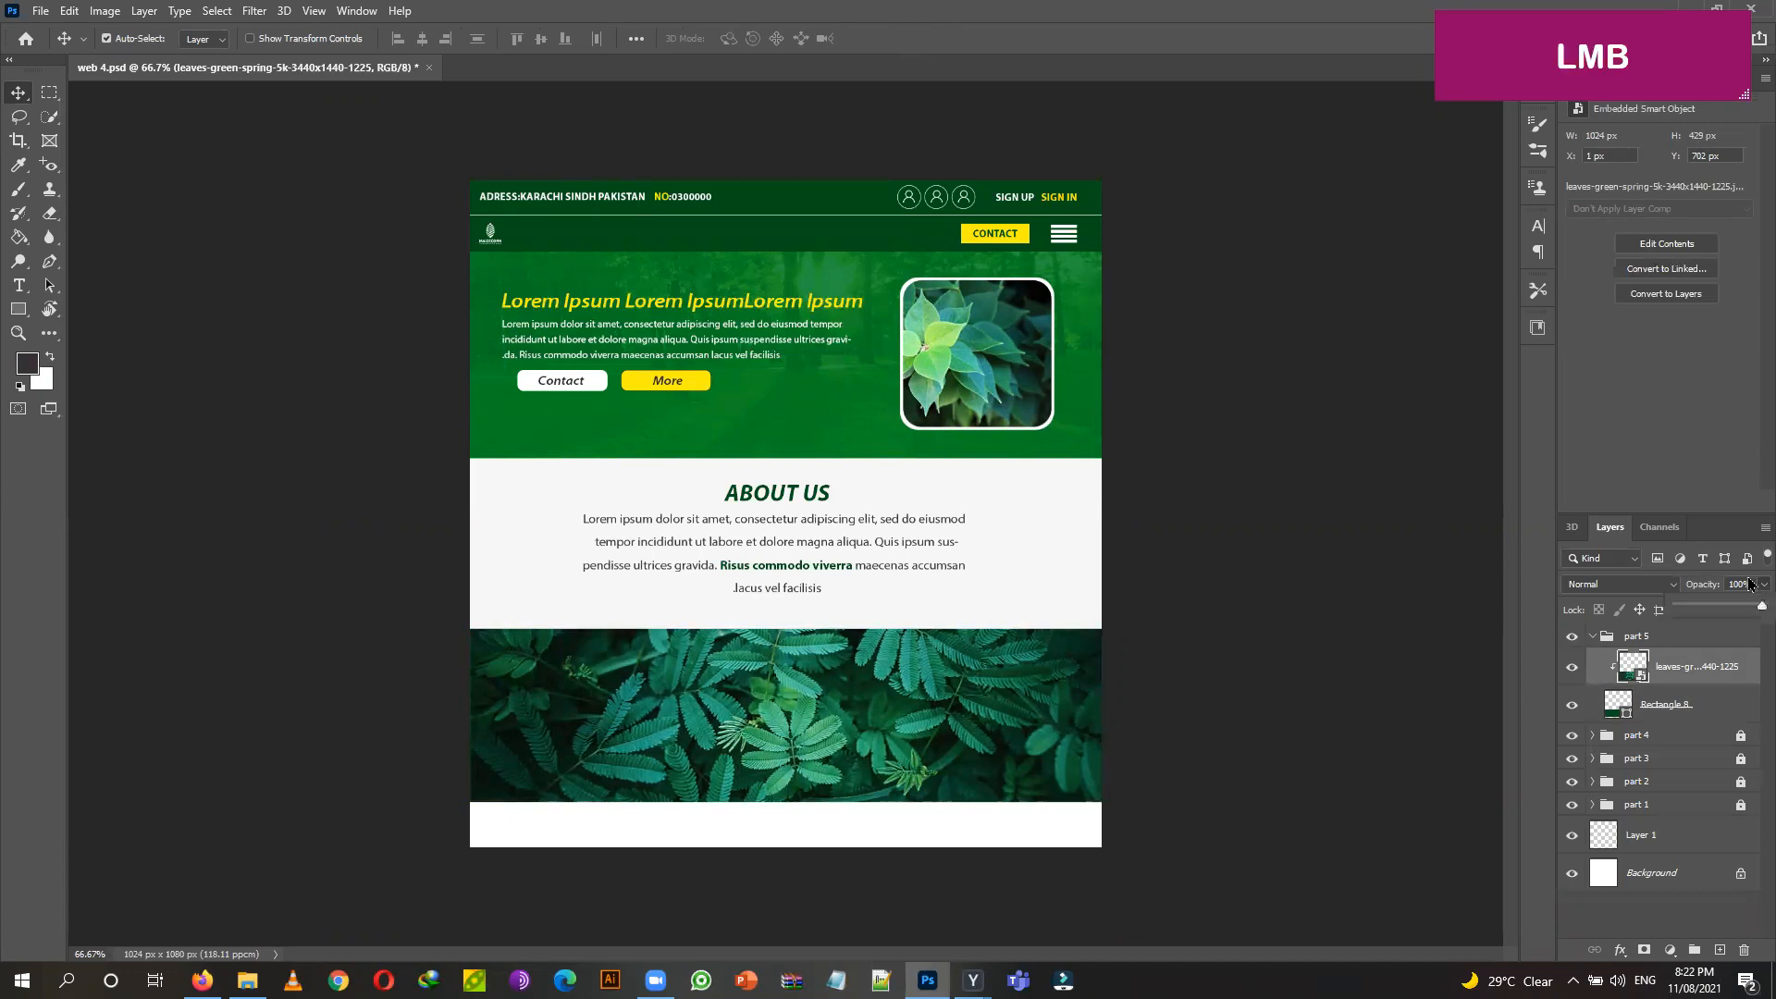
pyautogui.moveTo(1761, 606); pyautogui.dragTo(1750, 611)
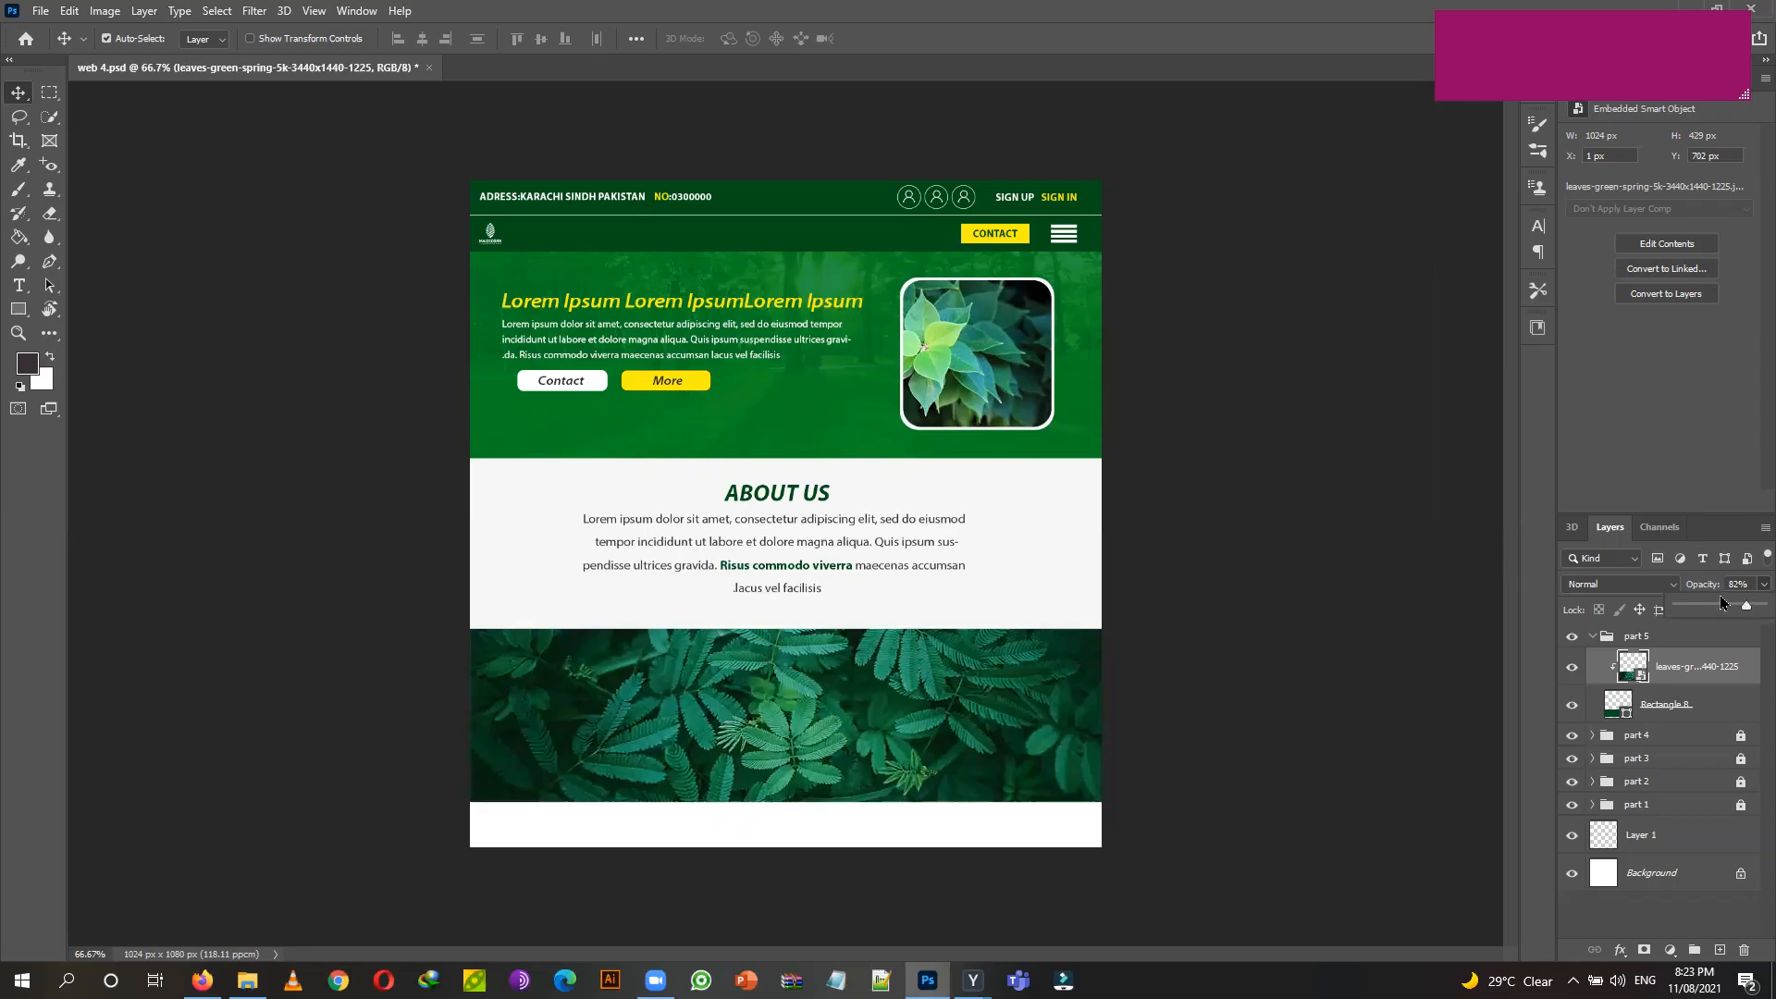
pyautogui.click(1697, 708)
pyautogui.click(1695, 668)
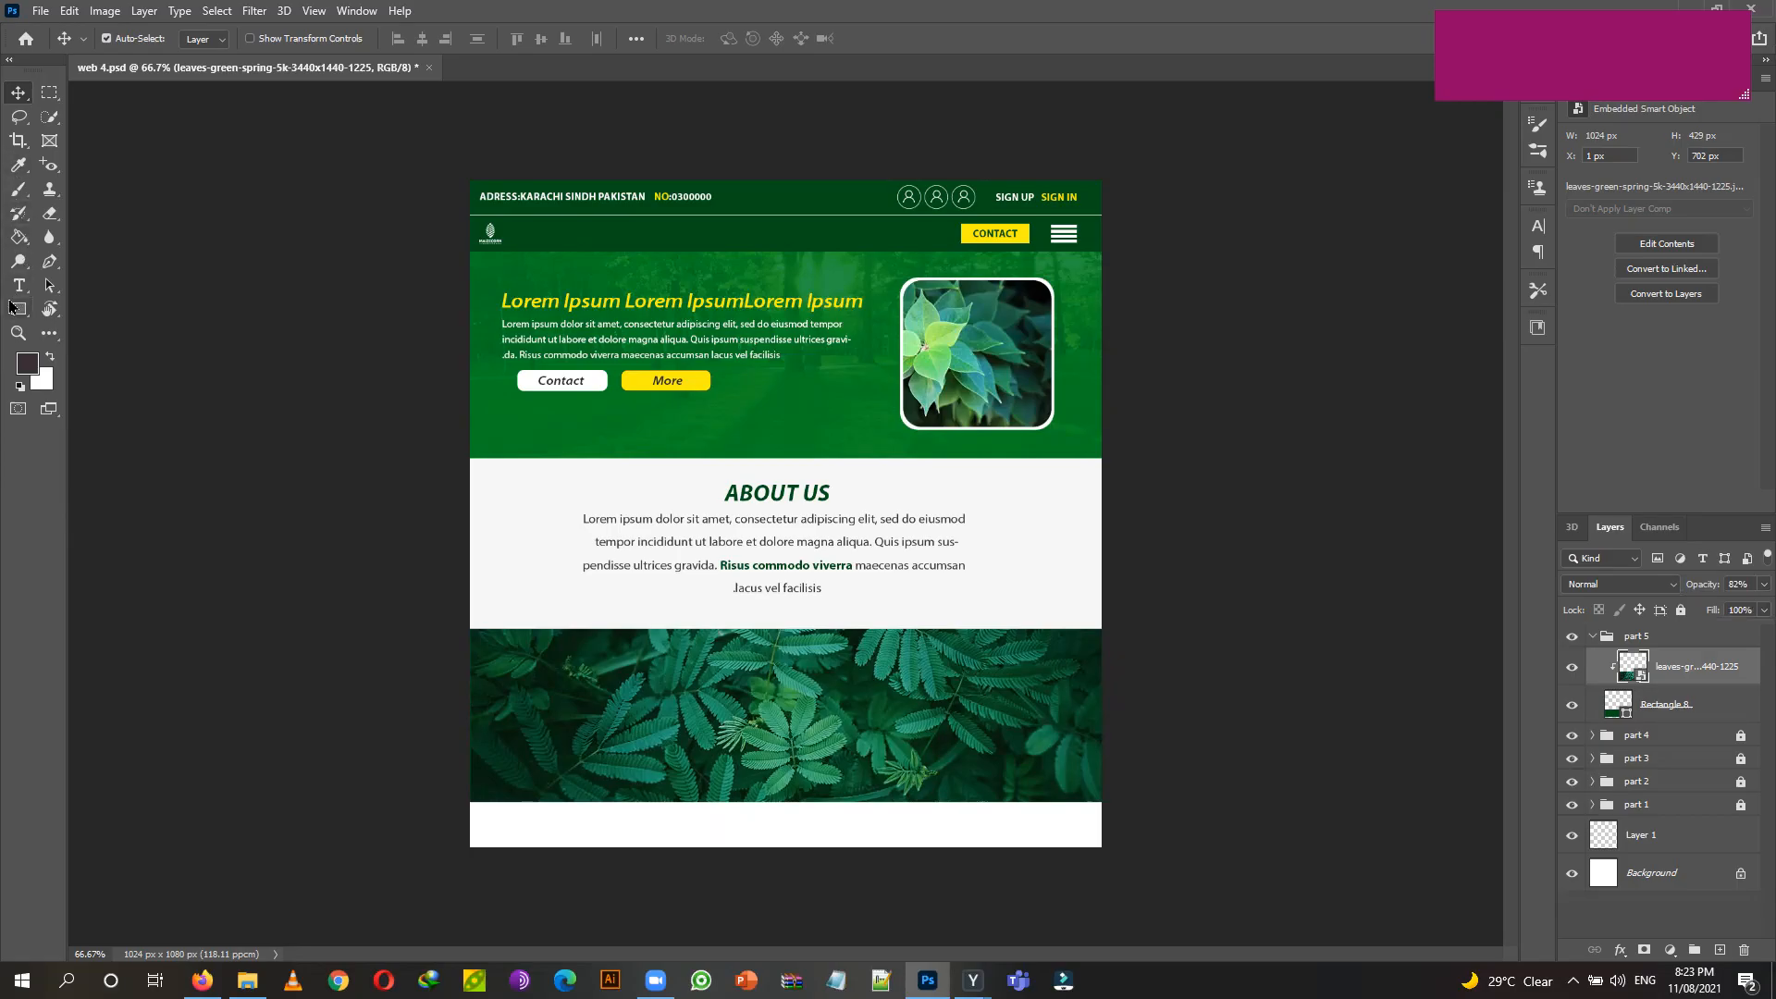
pyautogui.click(18, 309)
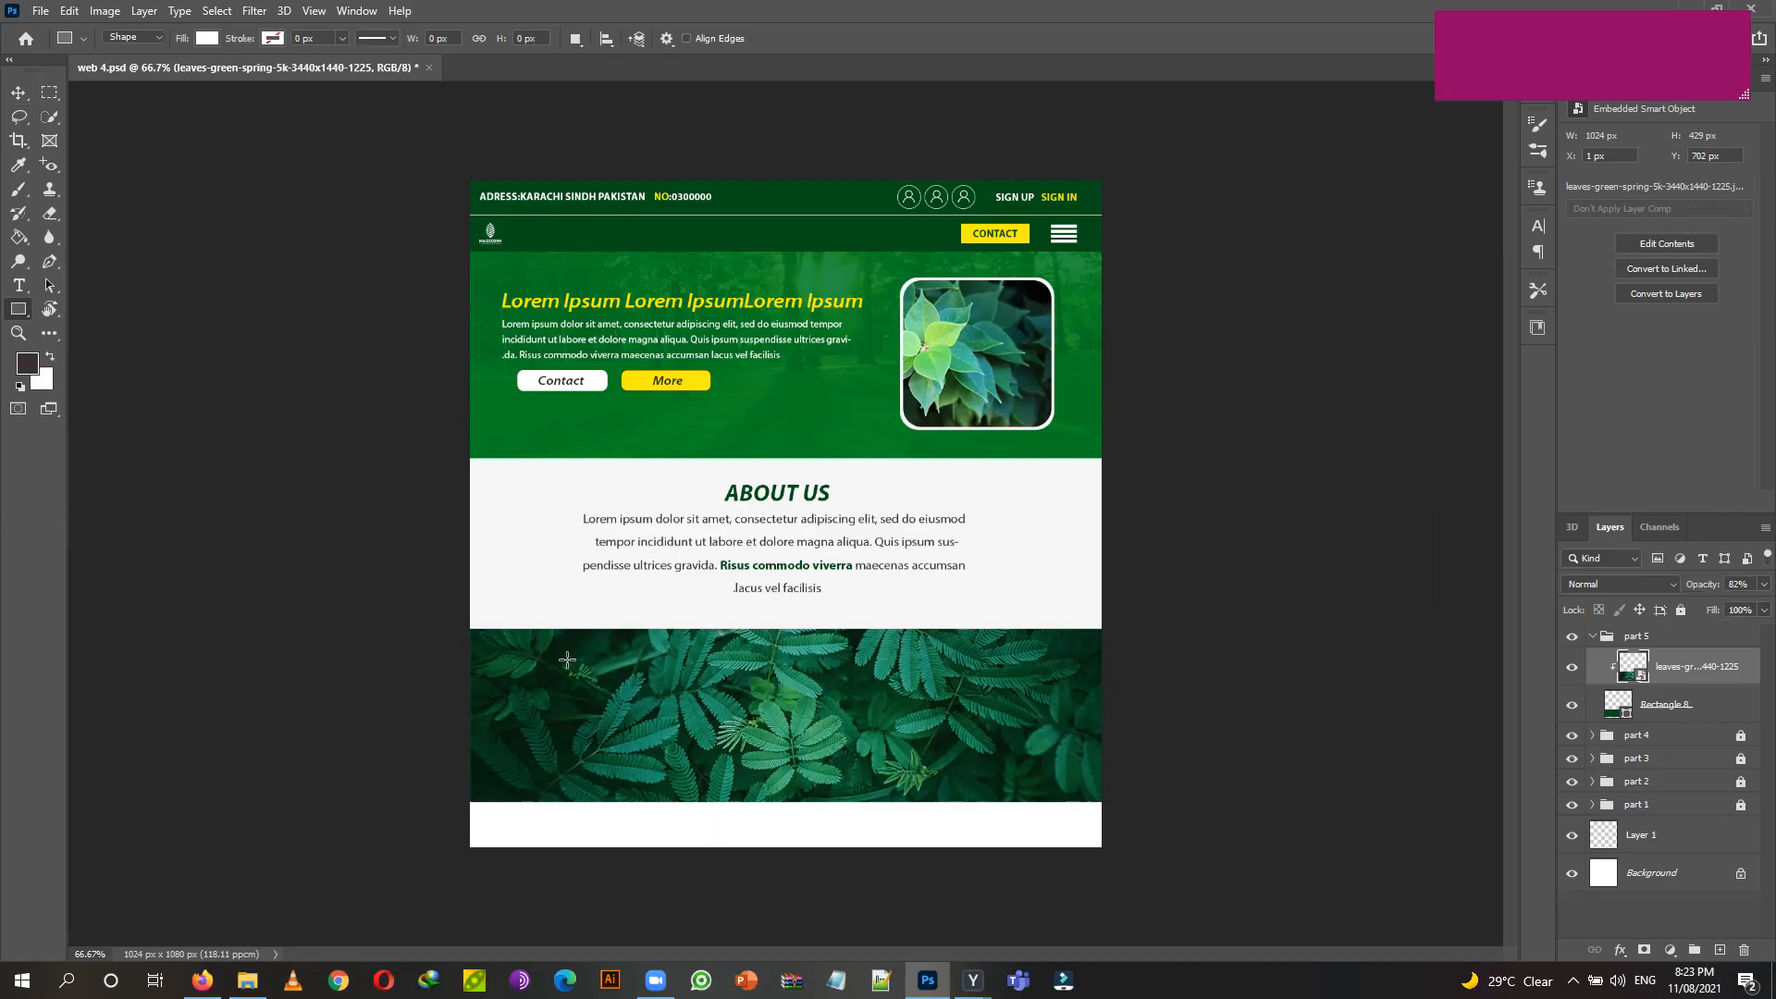
# Draw a white 221 × 208 px card on the leaves band and duplicate it to the right.
pyautogui.moveTo(555, 657); pyautogui.dragTo(693, 784)
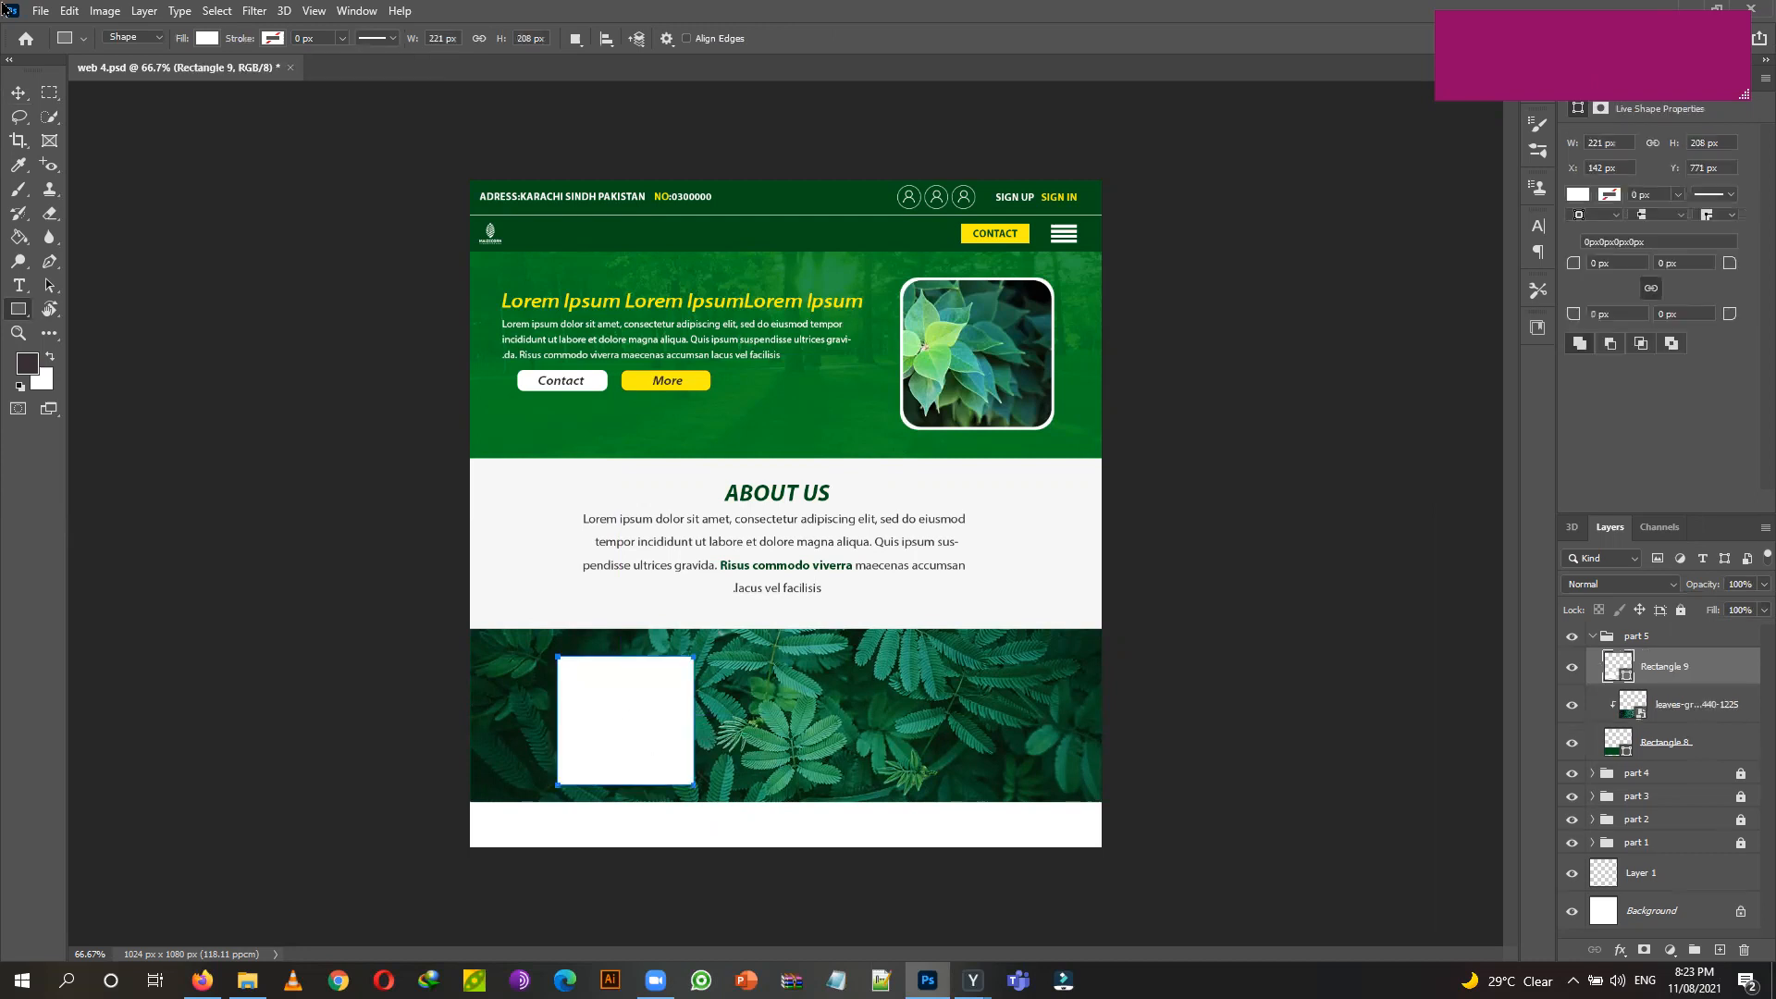
pyautogui.click(17, 92)
pyautogui.moveTo(601, 720); pyautogui.dragTo(964, 727)
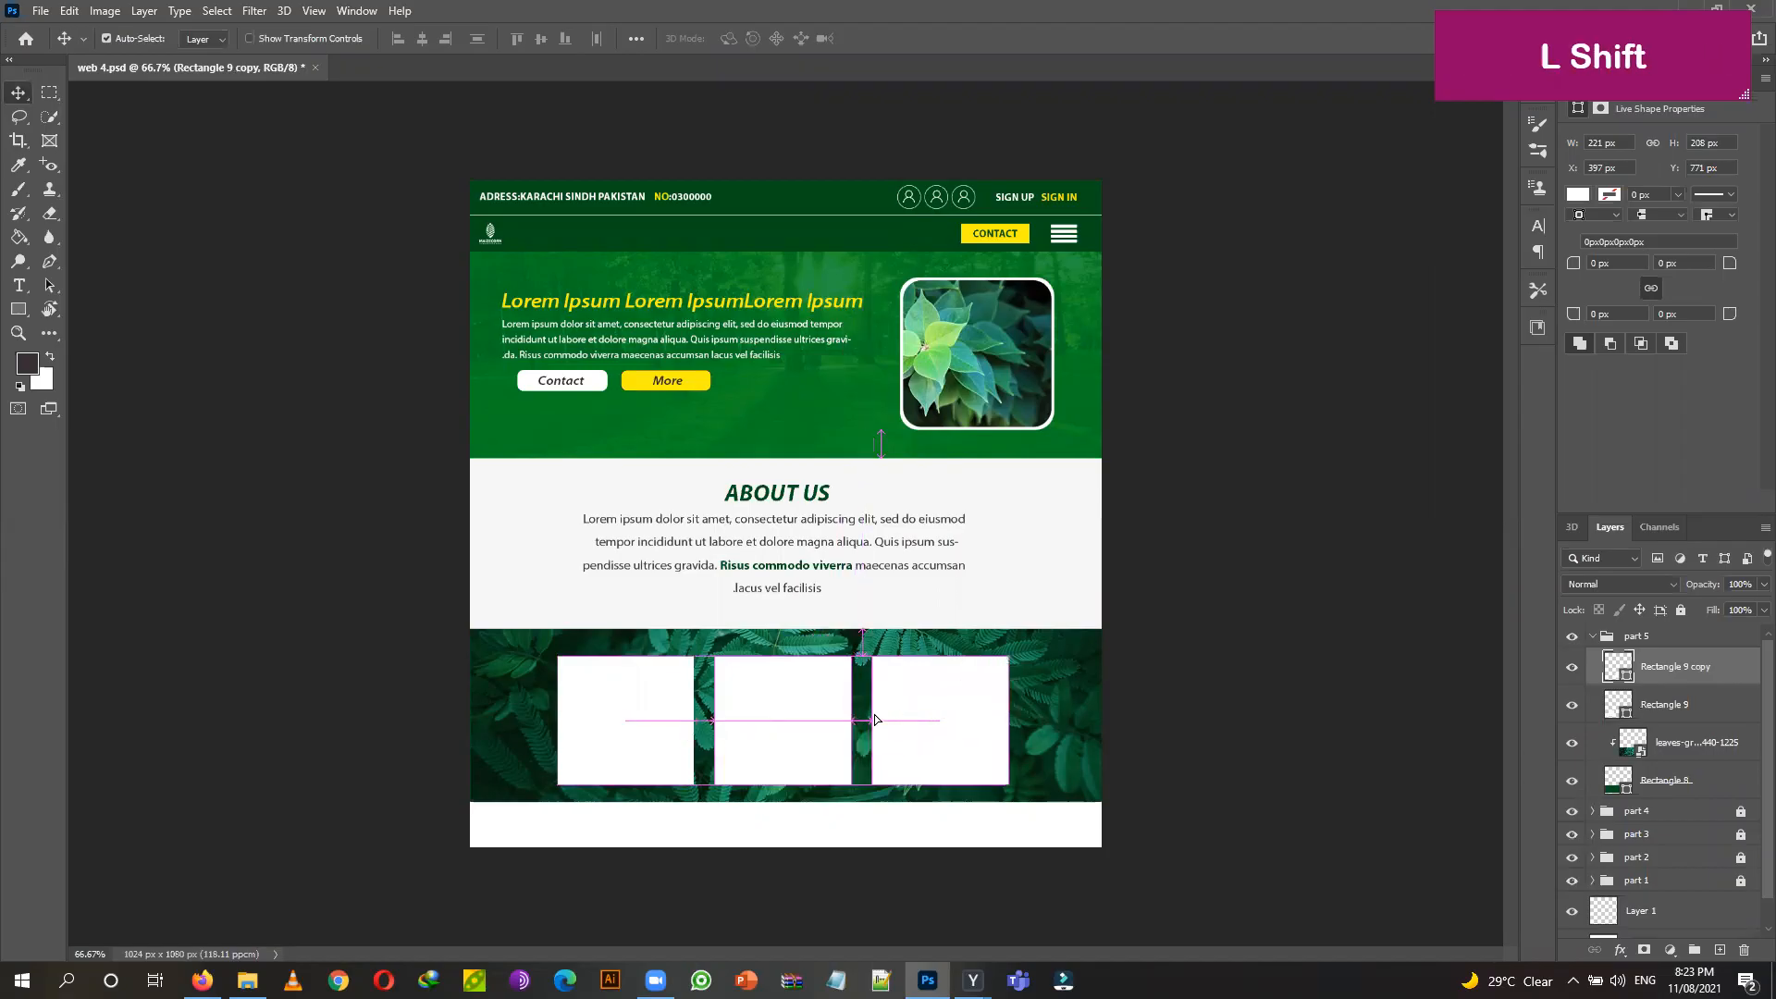
# Select all three white cards and nudge them to sit centred on the band.
pyautogui.keyDown('shift'); pyautogui.click(825, 726); pyautogui.keyUp('shift')
pyautogui.keyDown('shift'); pyautogui.click(654, 713); pyautogui.keyUp('shift')
pyautogui.press('Left')
pyautogui.press('Left')
pyautogui.press('Left')
pyautogui.press('Left')
pyautogui.press('Left')
pyautogui.press('Left')
pyautogui.press('Right')
pyautogui.press('Right')
pyautogui.press('Right')
pyautogui.press('Right')
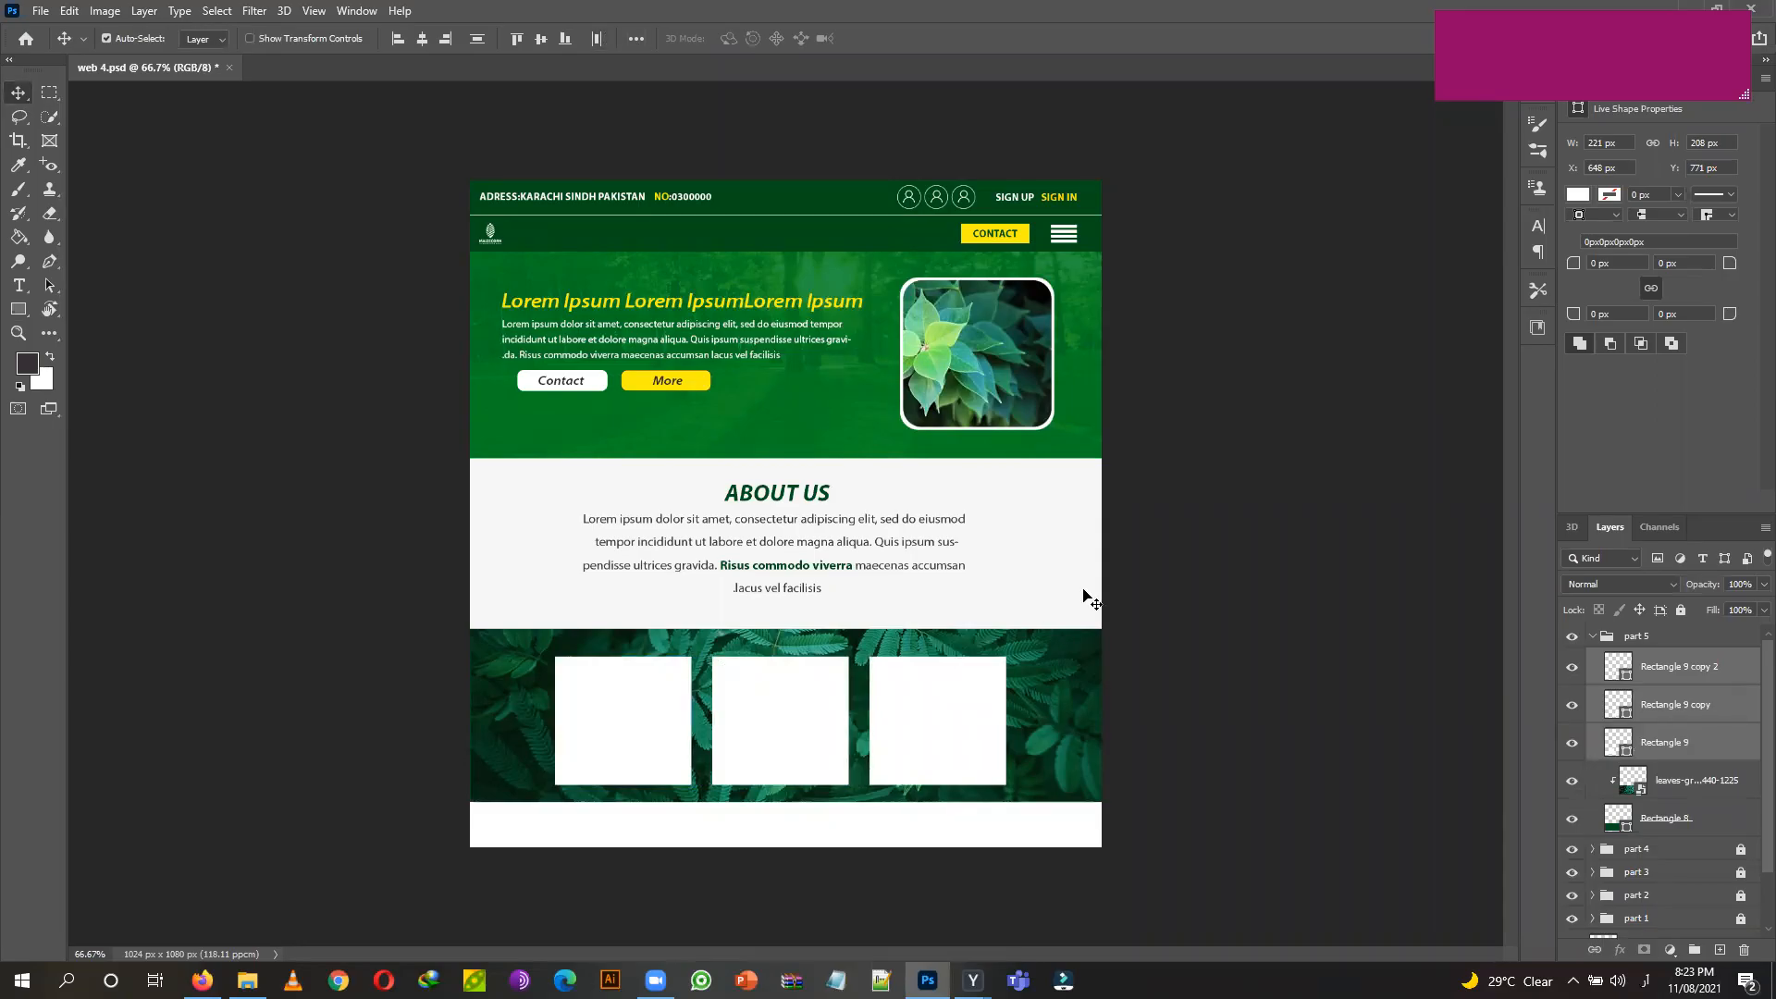
pyautogui.press('Up')
pyautogui.press('Up')
pyautogui.press('Up')
pyautogui.press('Up')
pyautogui.press('Up')
pyautogui.press('Up')
pyautogui.press('Up')
pyautogui.press('Up')
pyautogui.press('Right')
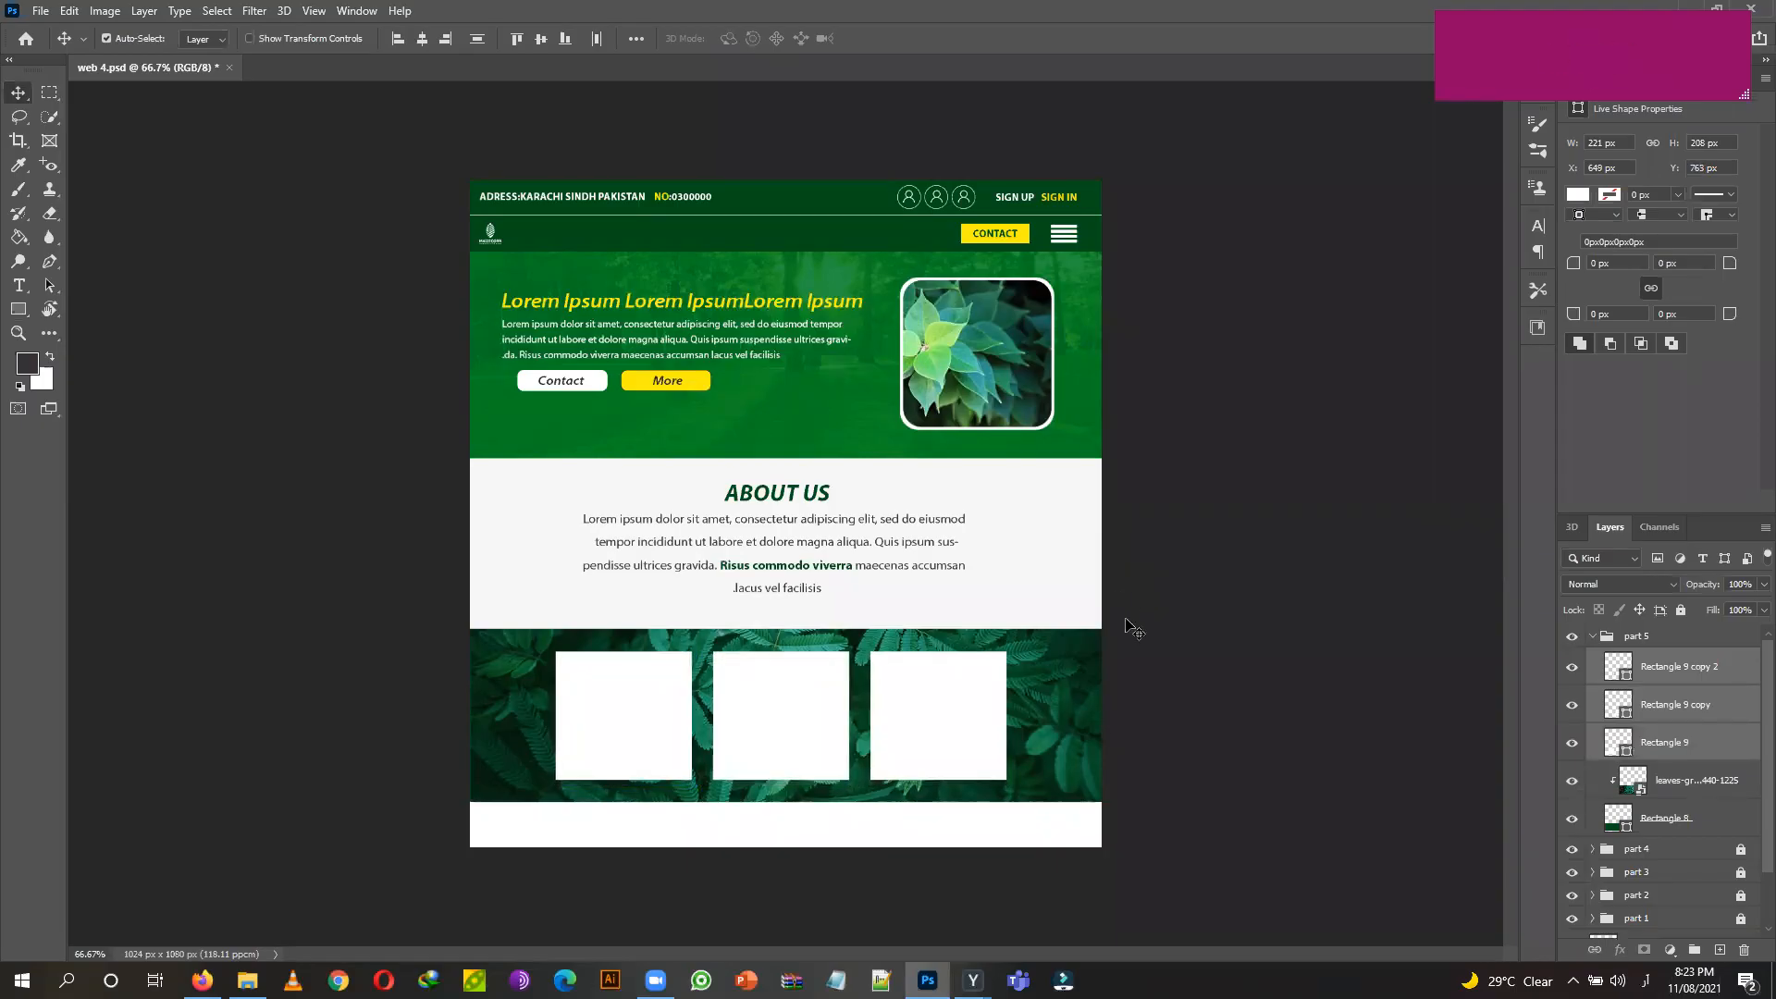
pyautogui.click(928, 842)
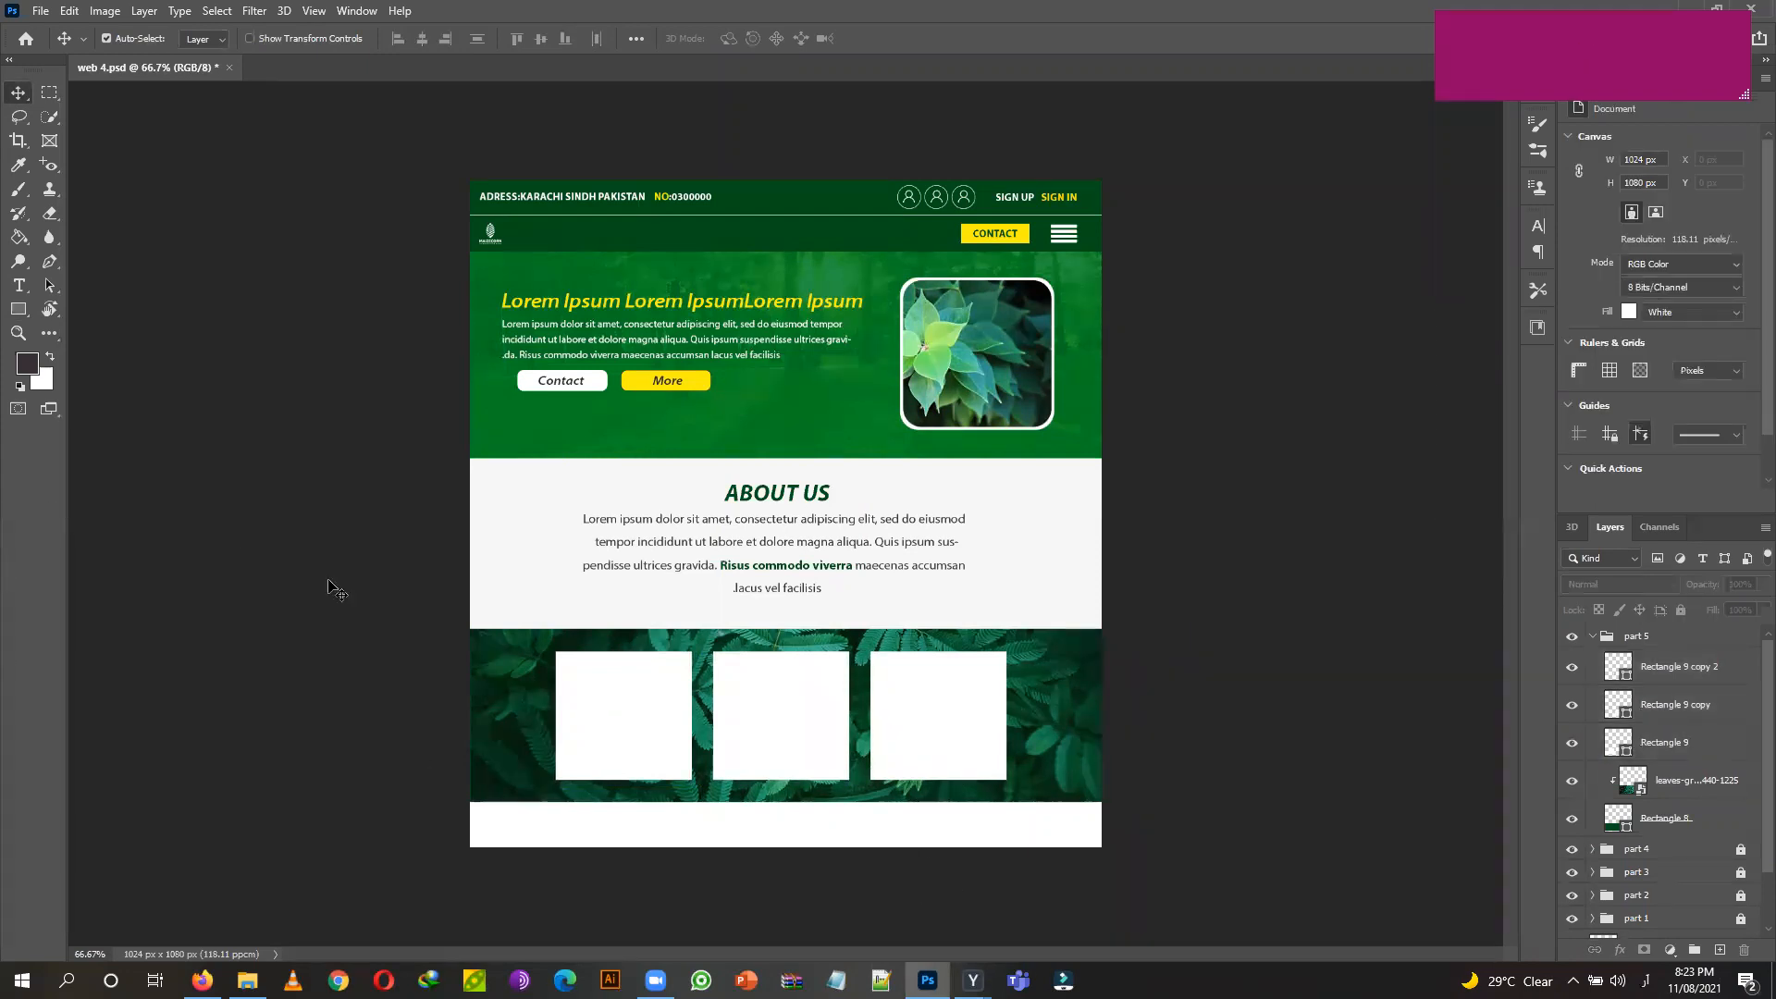
# Fill the left card with bright green #0cb83c.
pyautogui.click(611, 717)
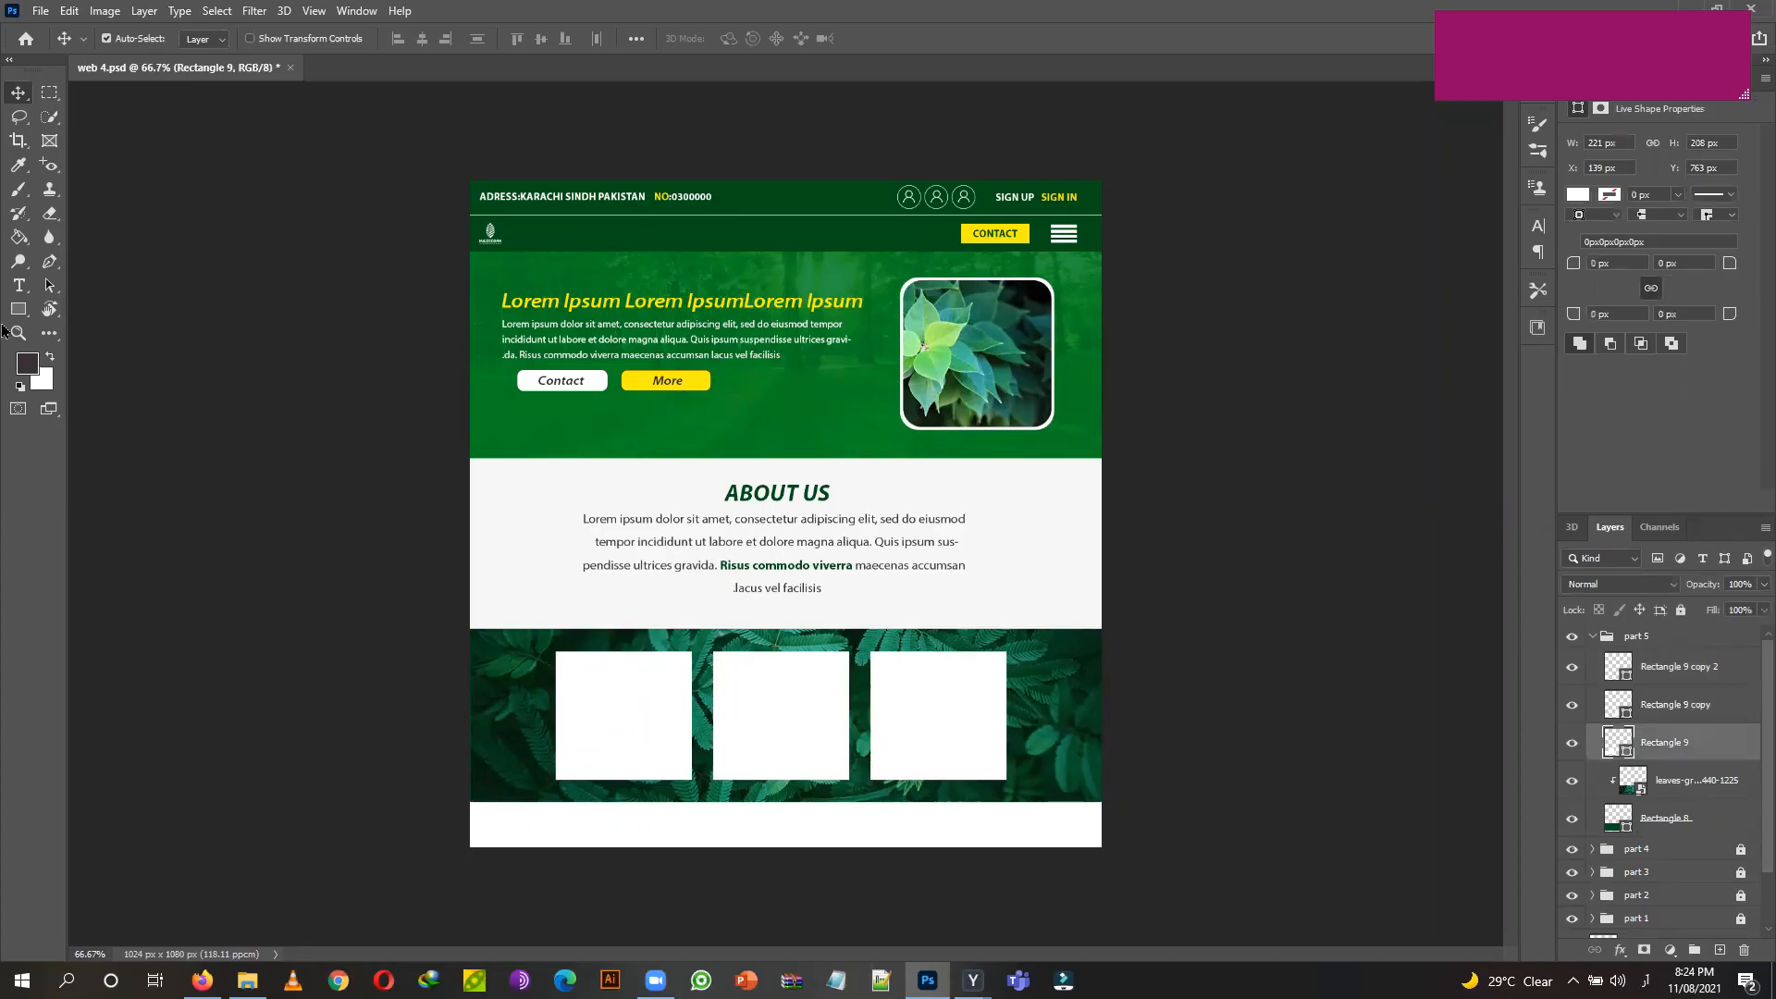
pyautogui.click(19, 309)
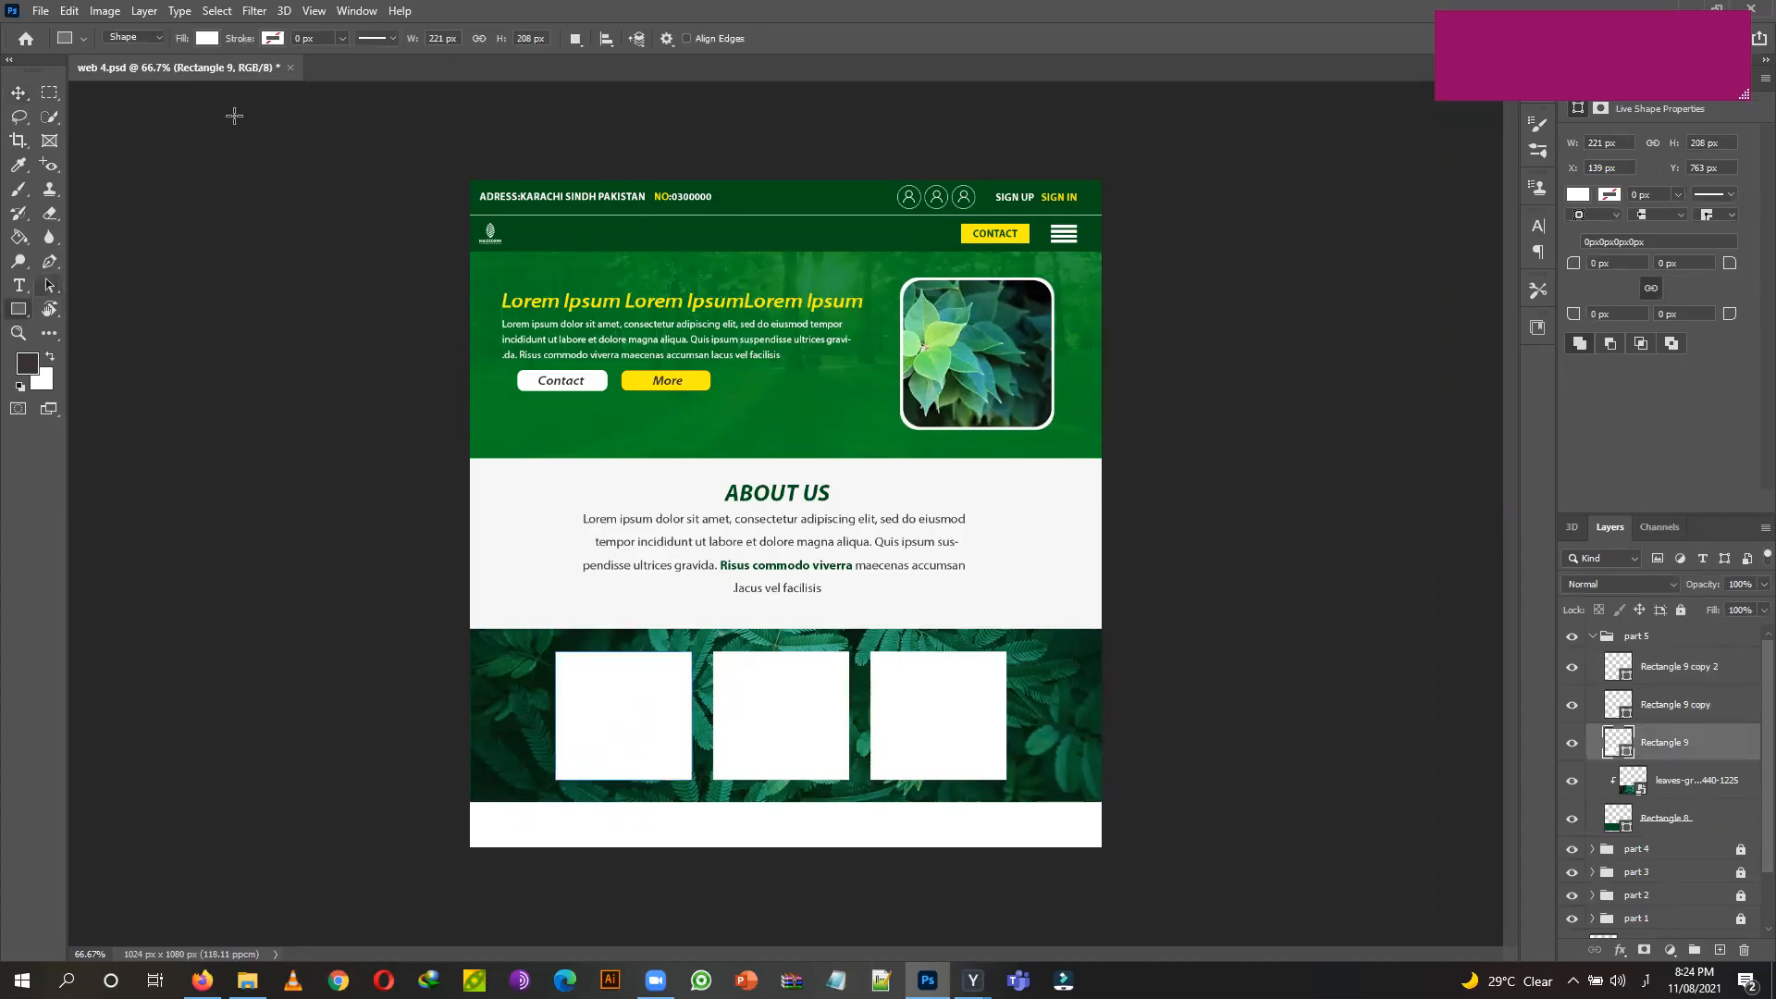
pyautogui.click(205, 39)
pyautogui.click(258, 136)
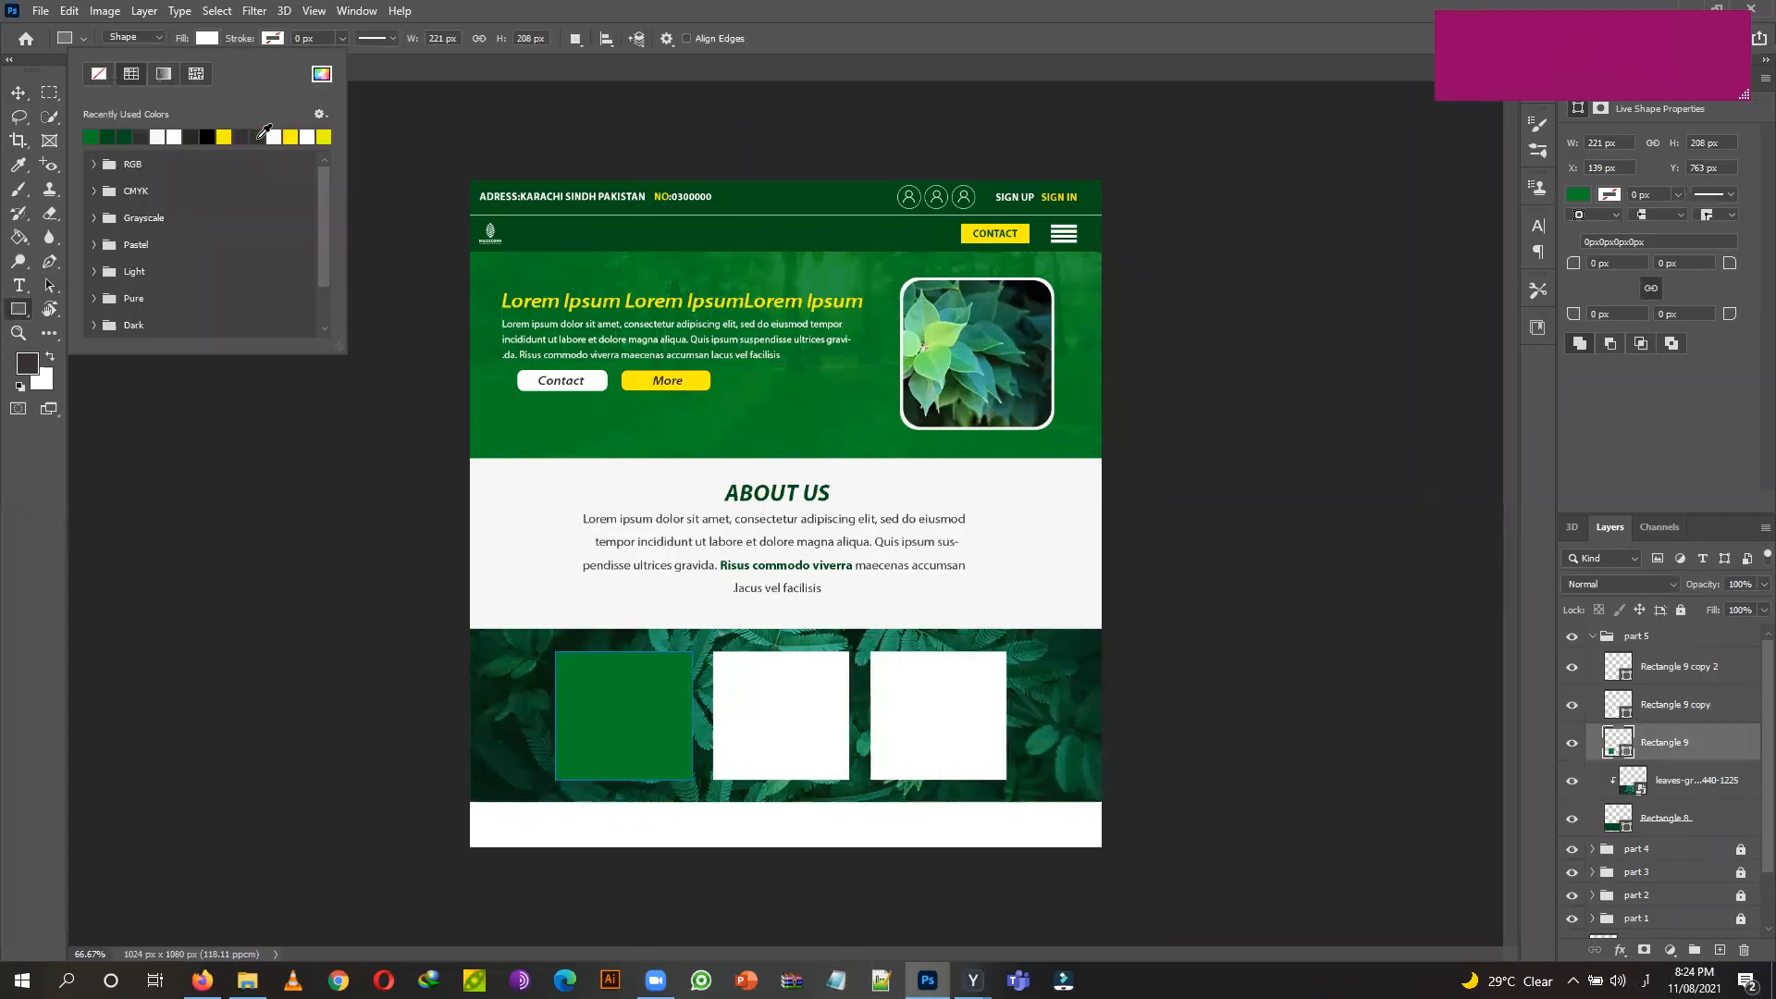
pyautogui.click(321, 75)
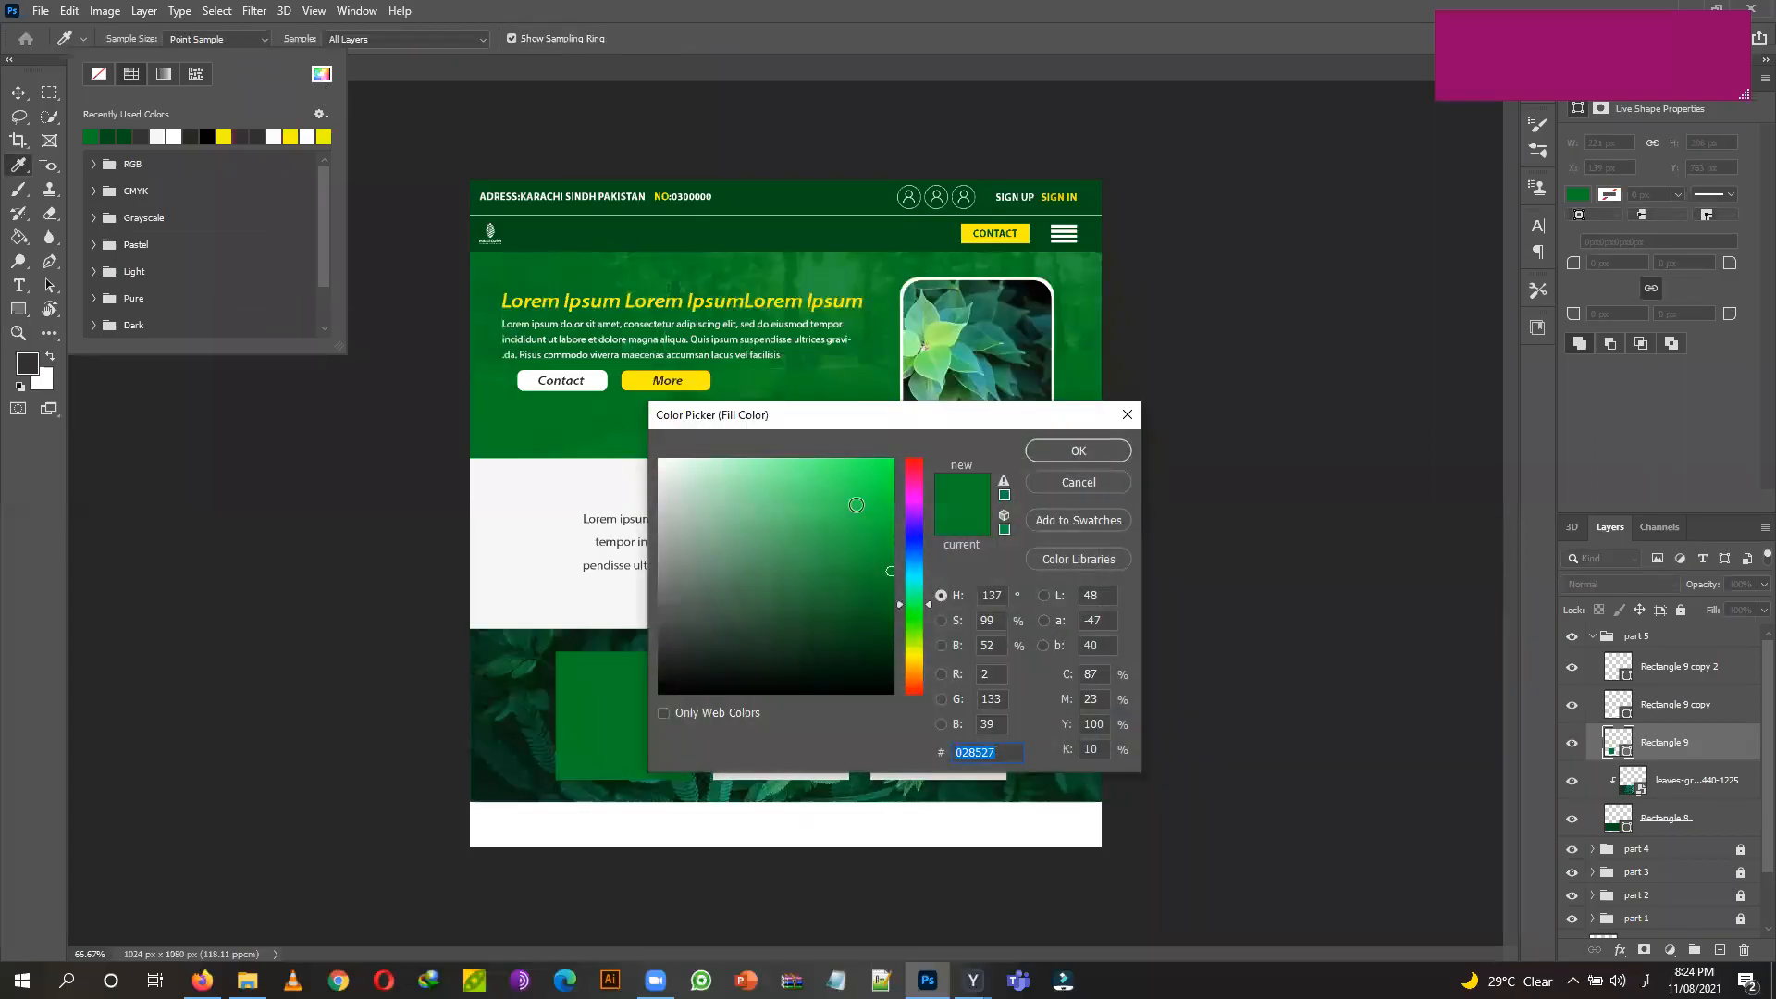
pyautogui.click(879, 524)
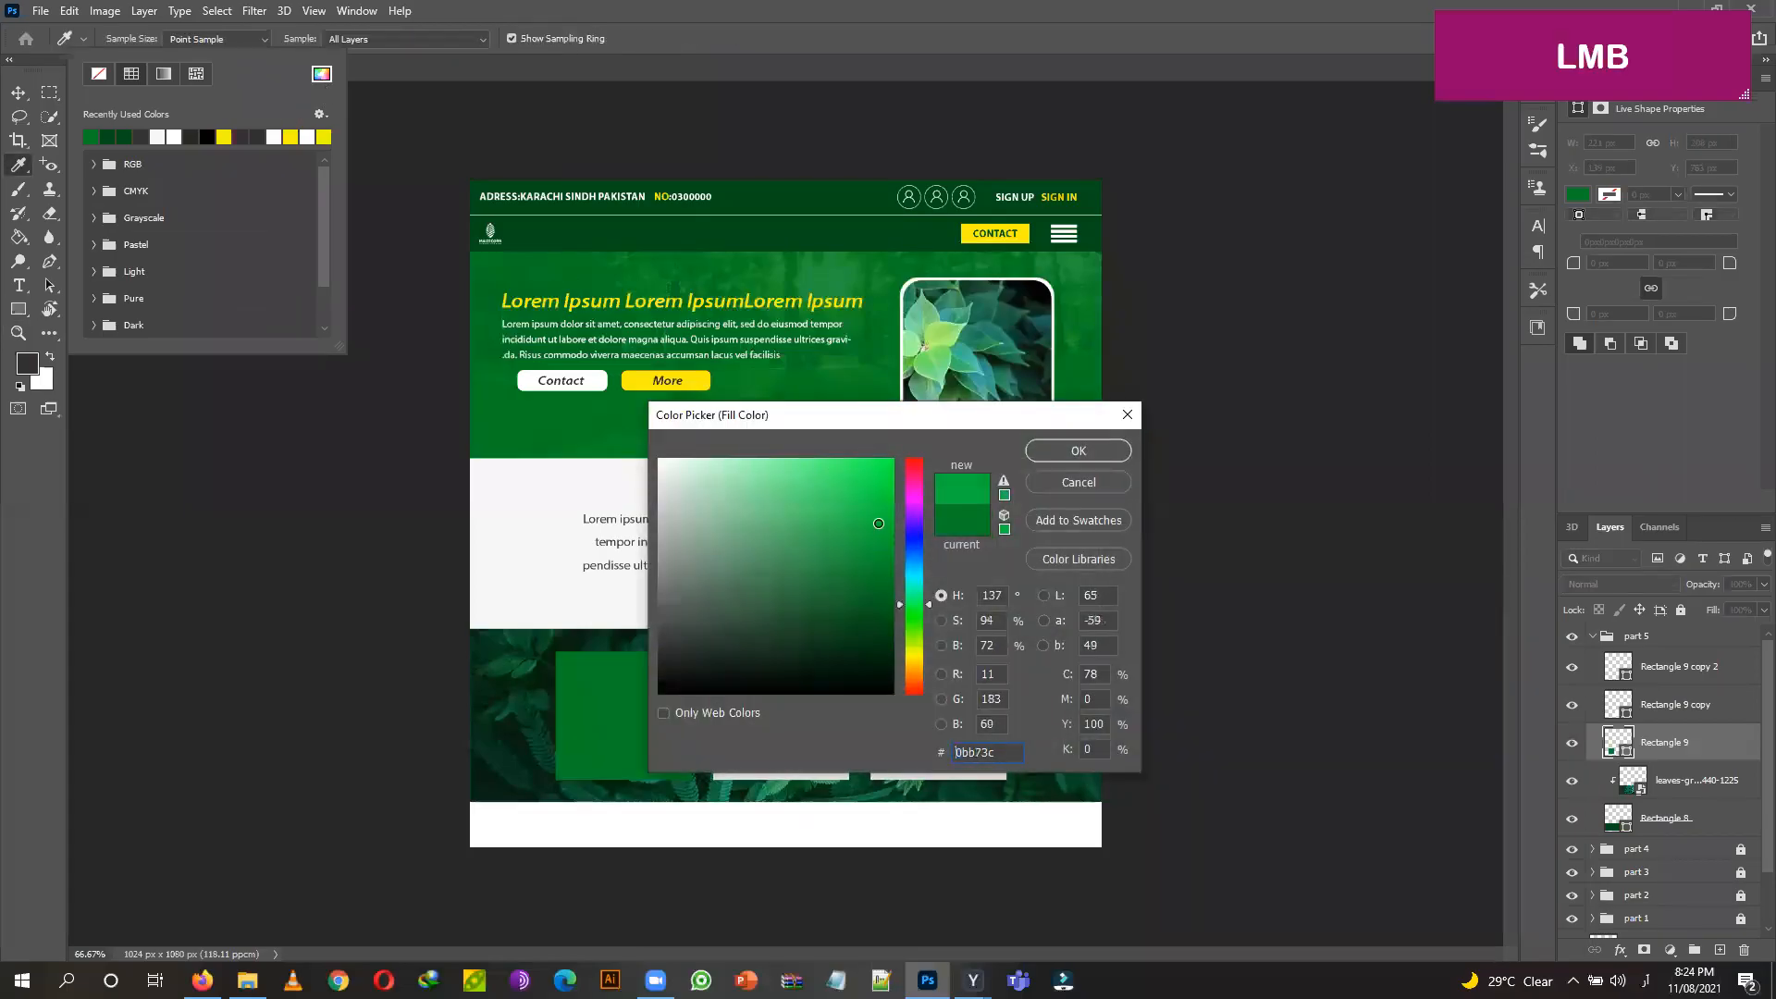
pyautogui.click(1079, 451)
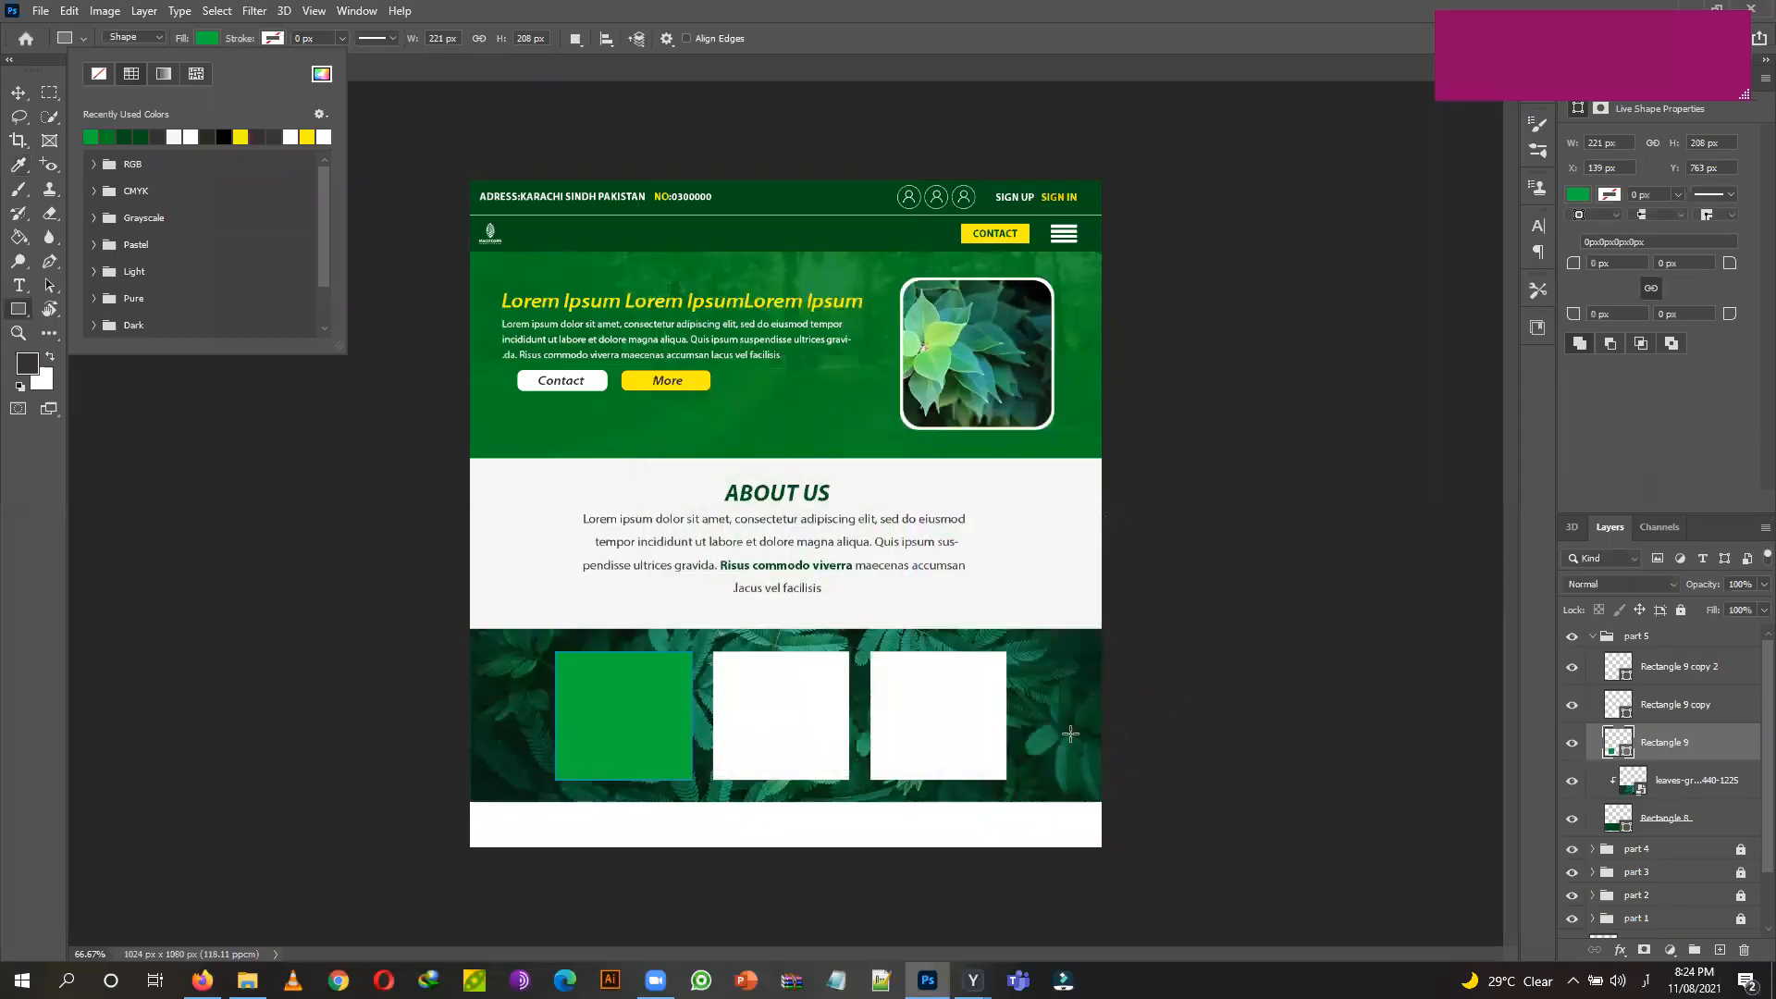
pyautogui.click(42, 658)
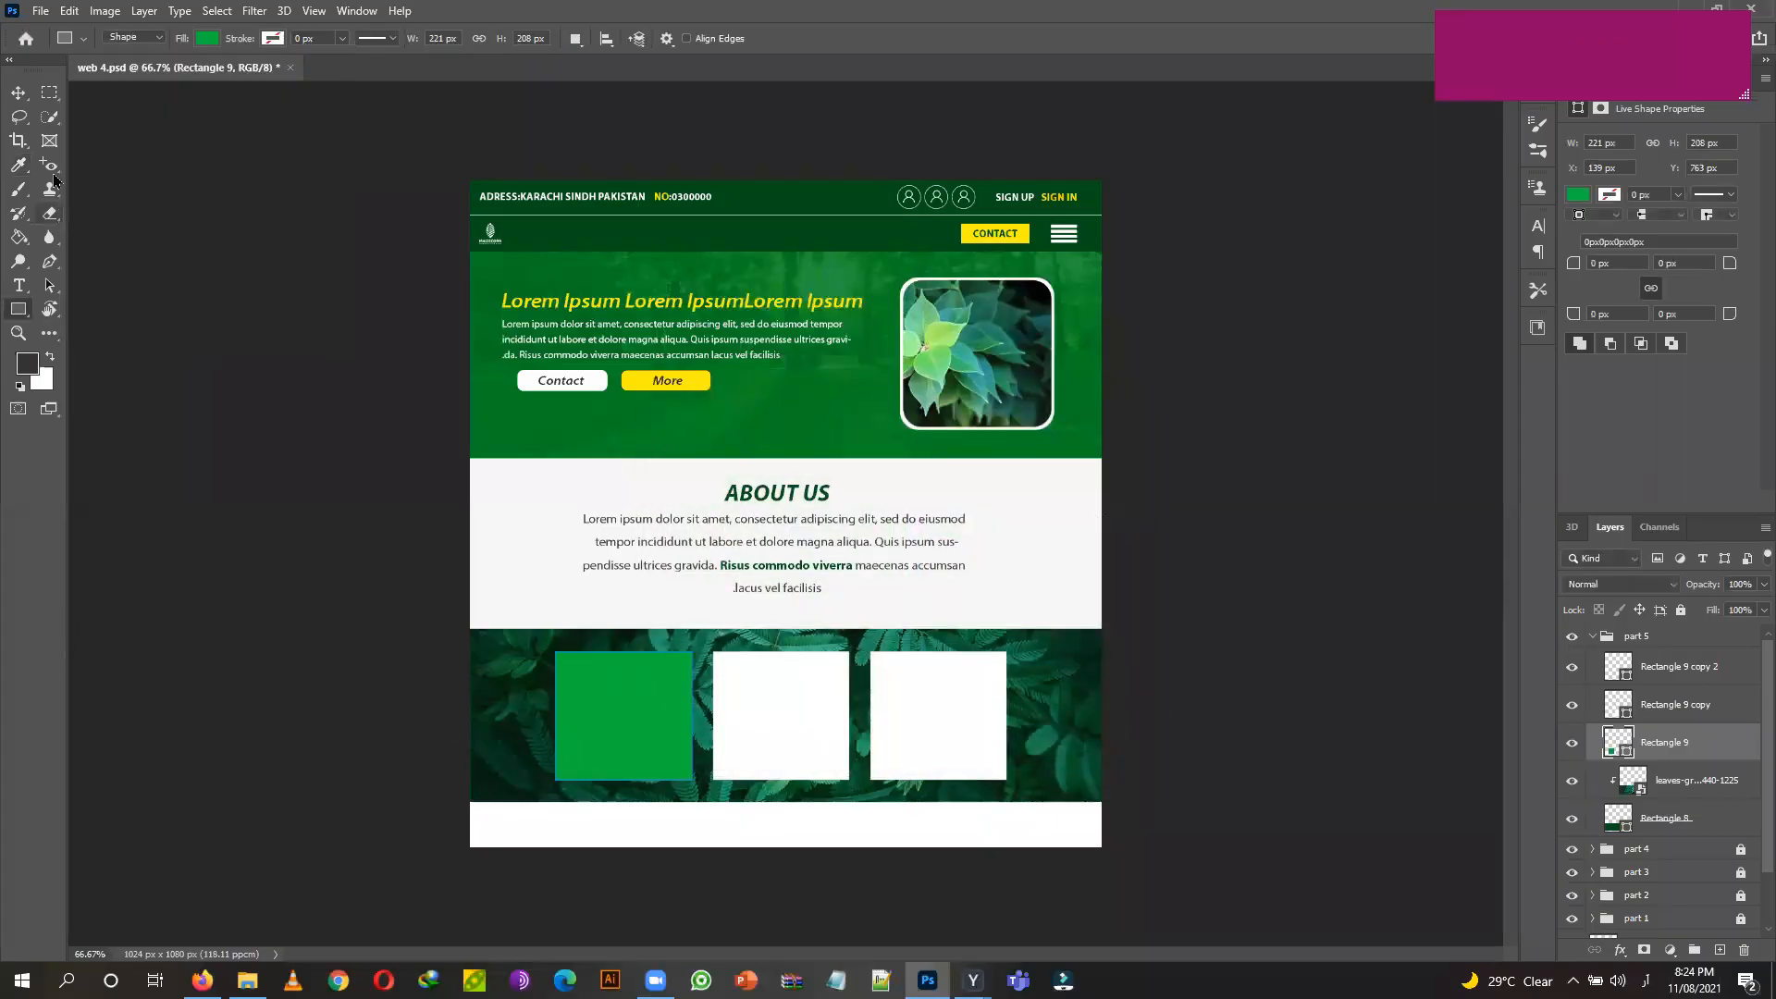
# Select the middle white card for shape editing.
pyautogui.click(18, 94)
pyautogui.click(764, 709)
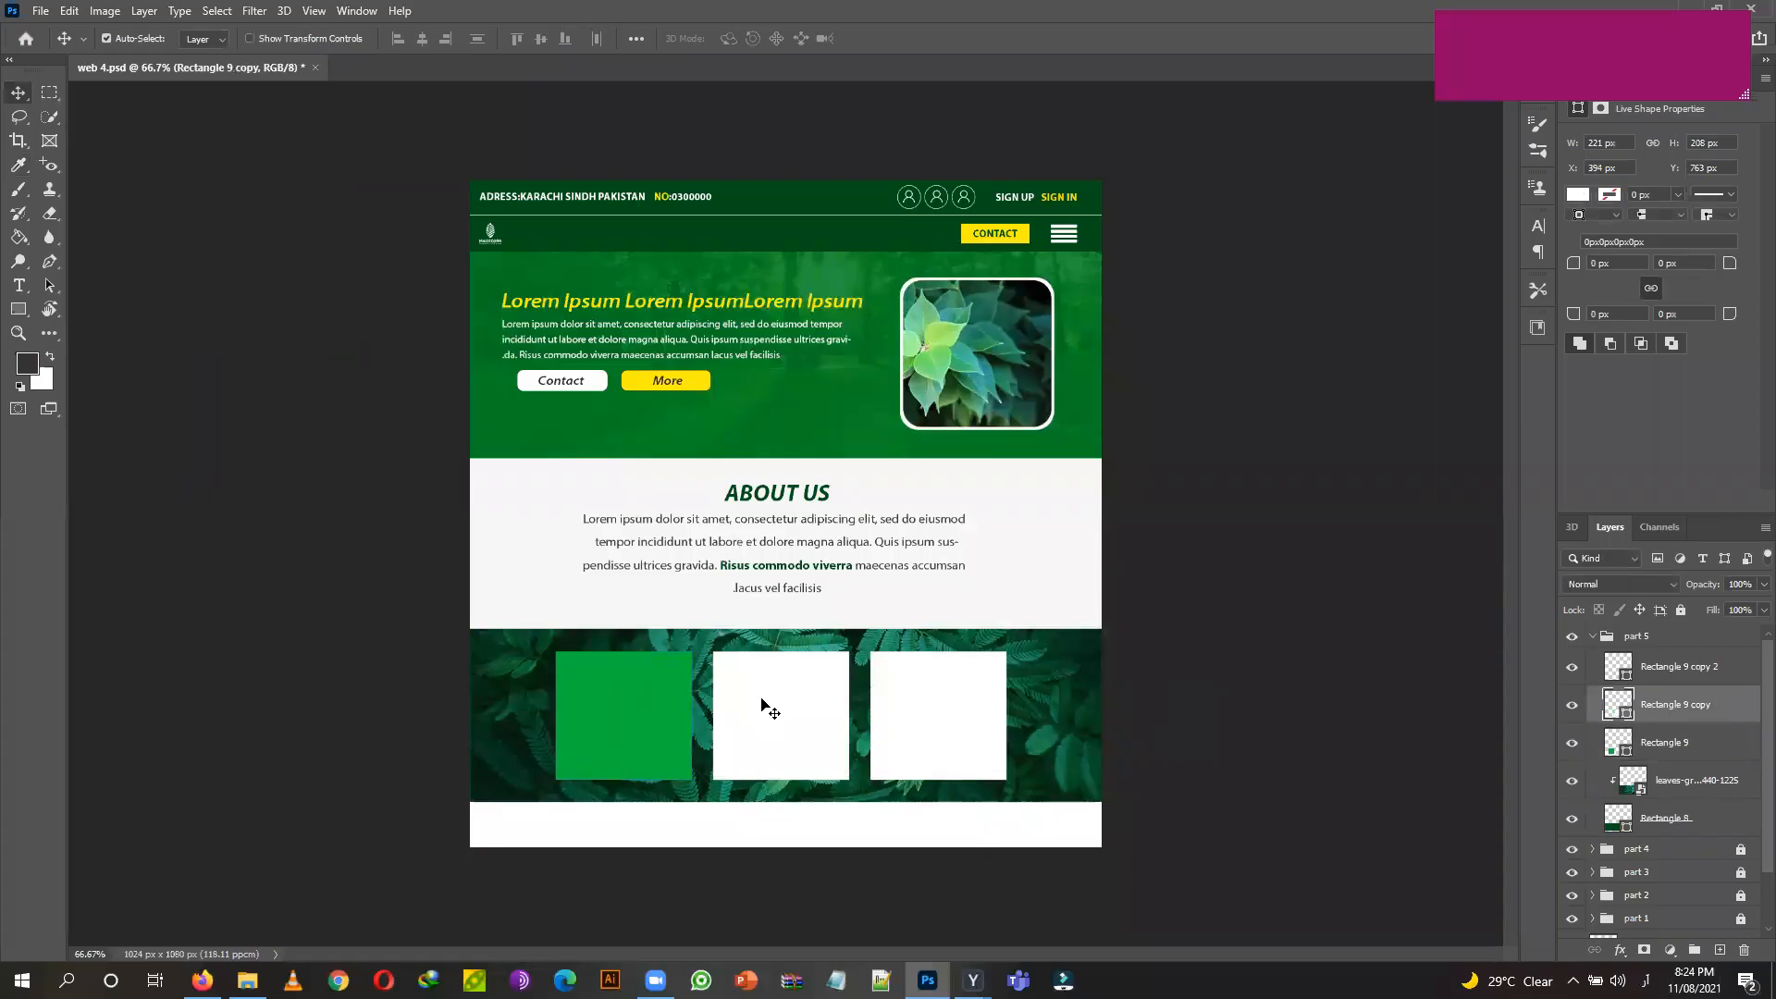
pyautogui.click(17, 309)
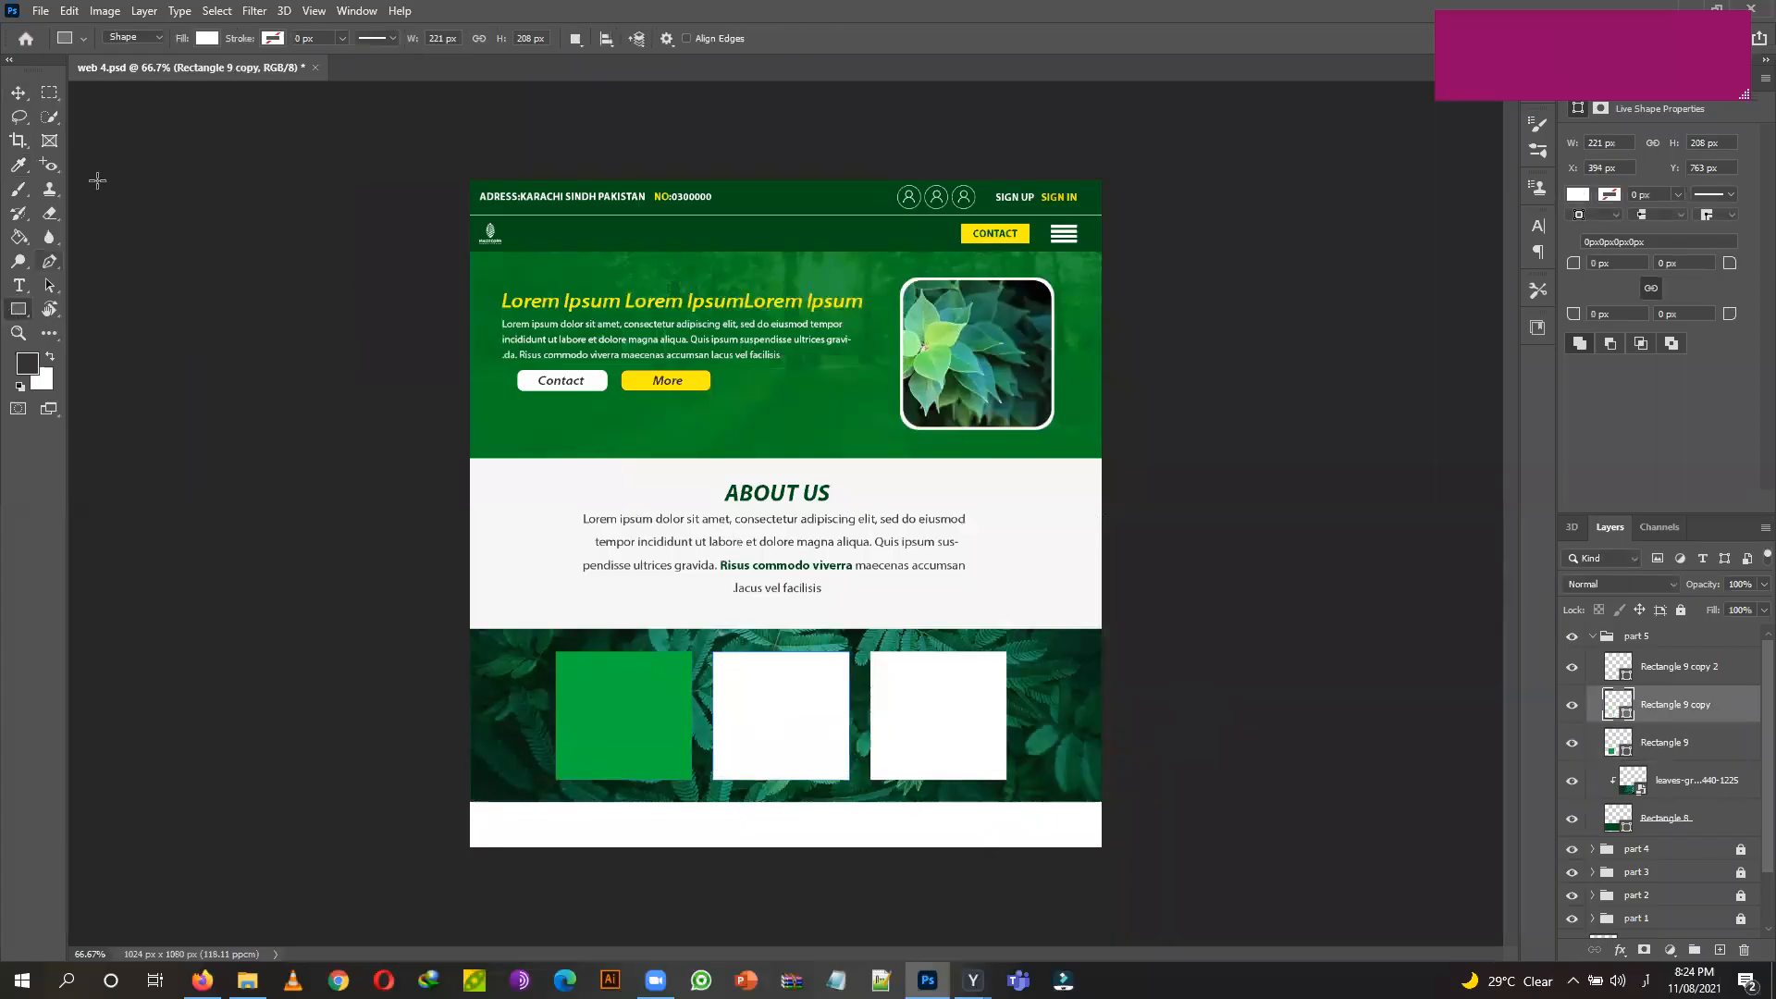
# Fill the middle card with a light mint green.
pyautogui.click(207, 38)
pyautogui.click(321, 74)
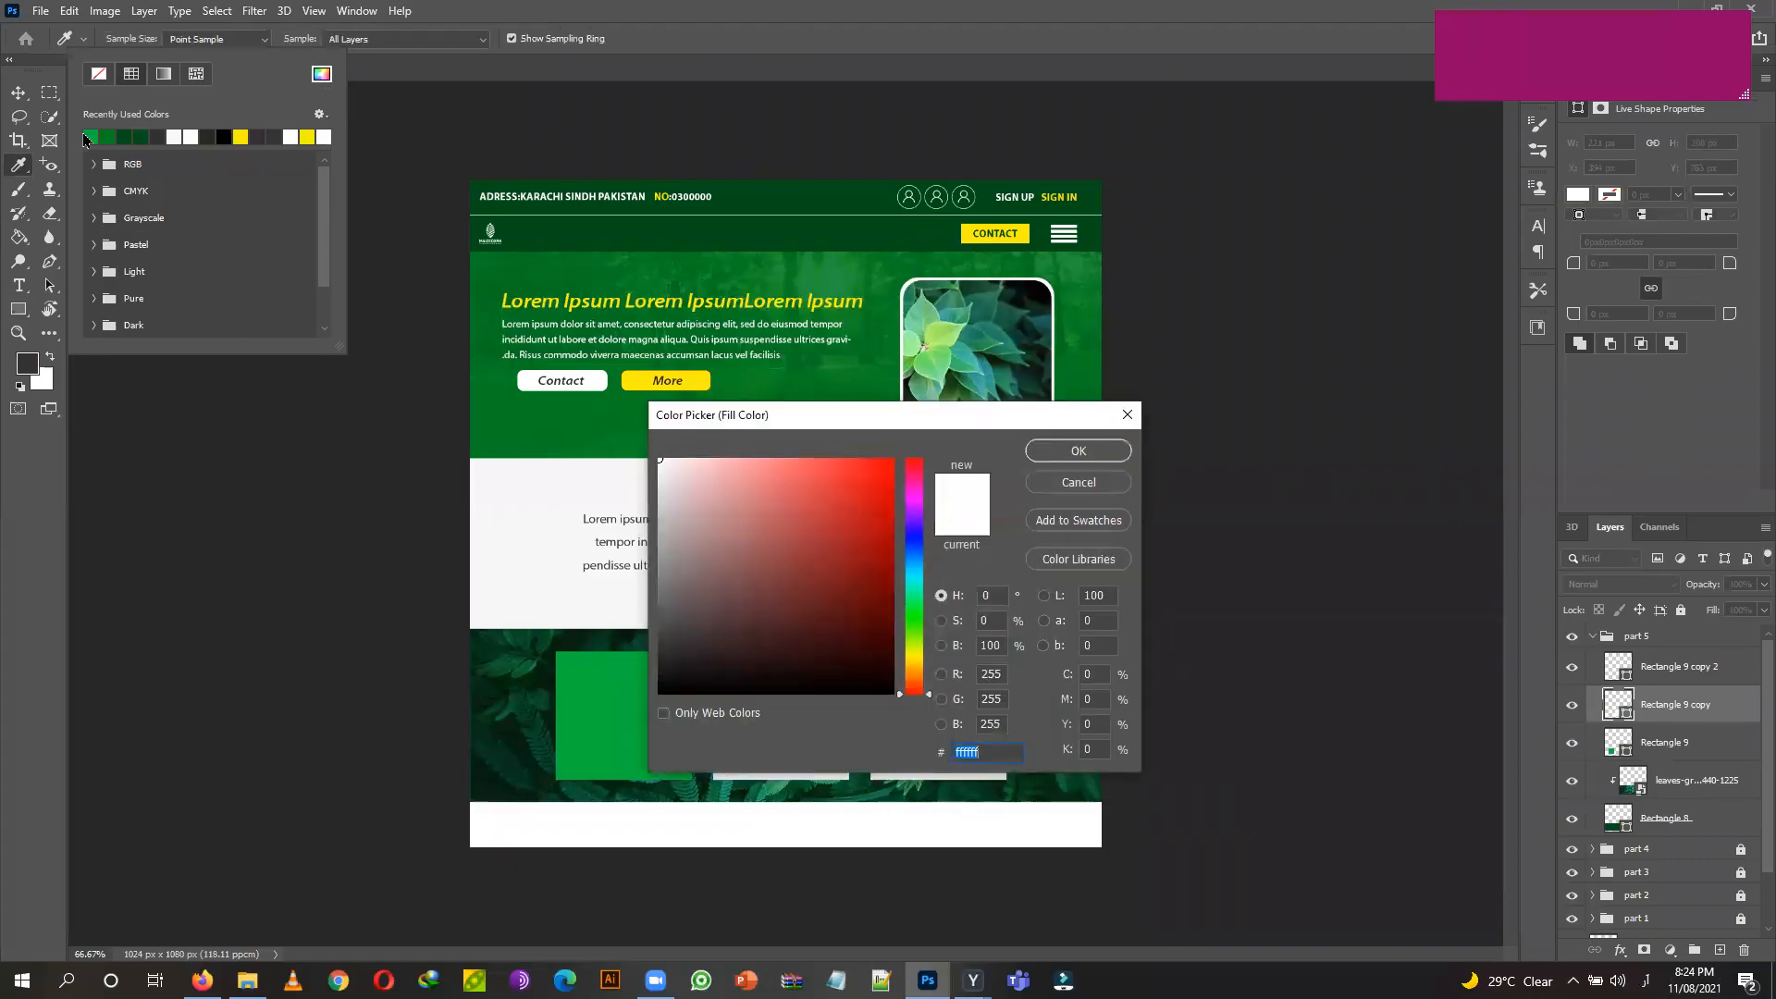
pyautogui.moveTo(928, 694); pyautogui.dragTo(930, 595)
pyautogui.moveTo(789, 488); pyautogui.dragTo(812, 469)
pyautogui.click(1079, 451)
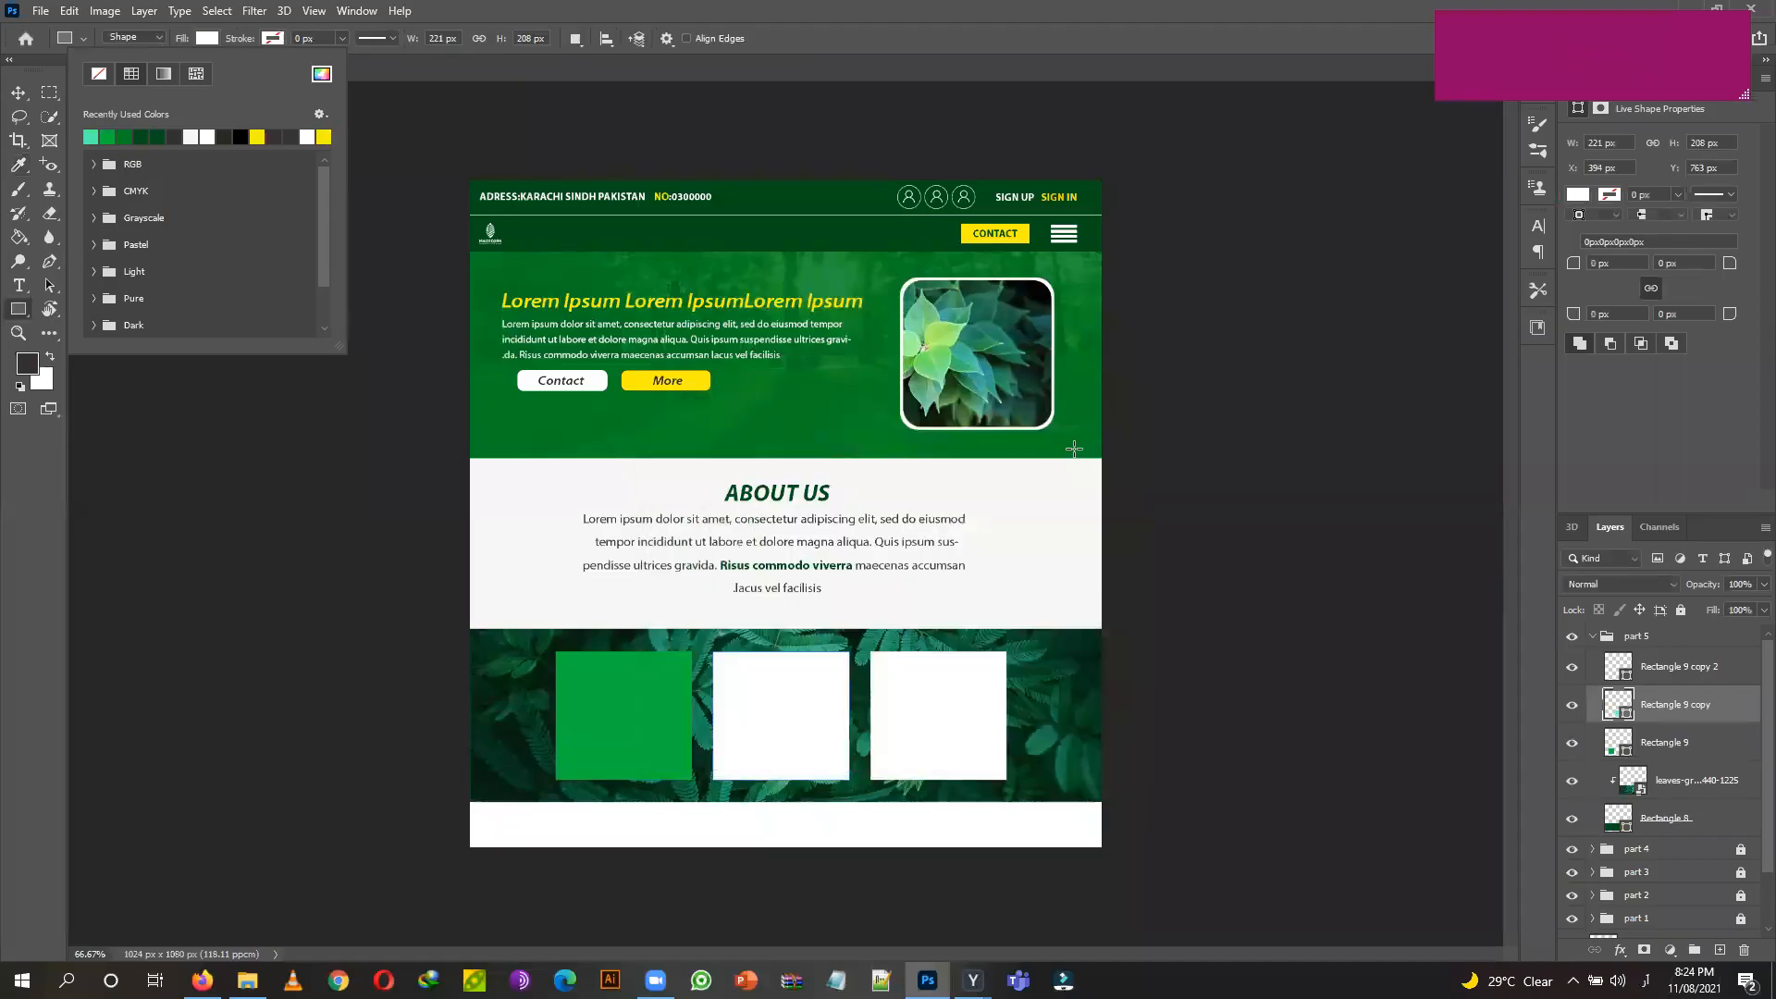
pyautogui.click(17, 93)
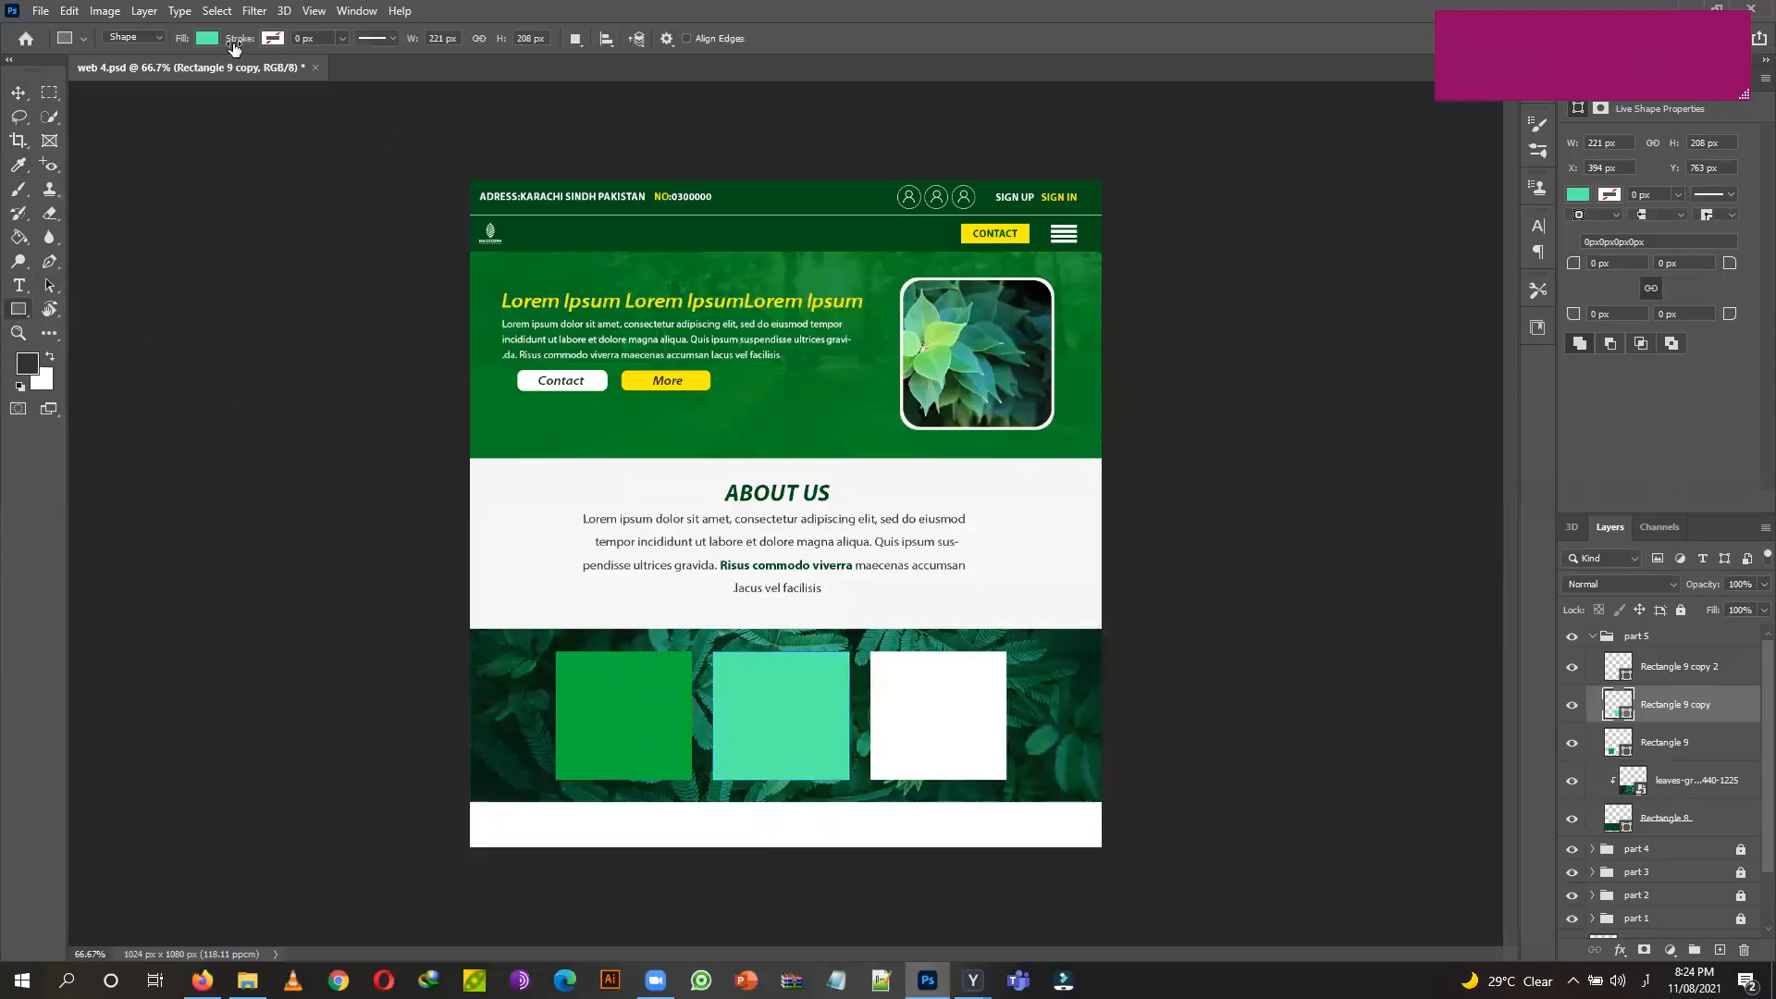
# Refine the middle card's fill to a deeper, purer green.
pyautogui.click(208, 39)
pyautogui.click(322, 74)
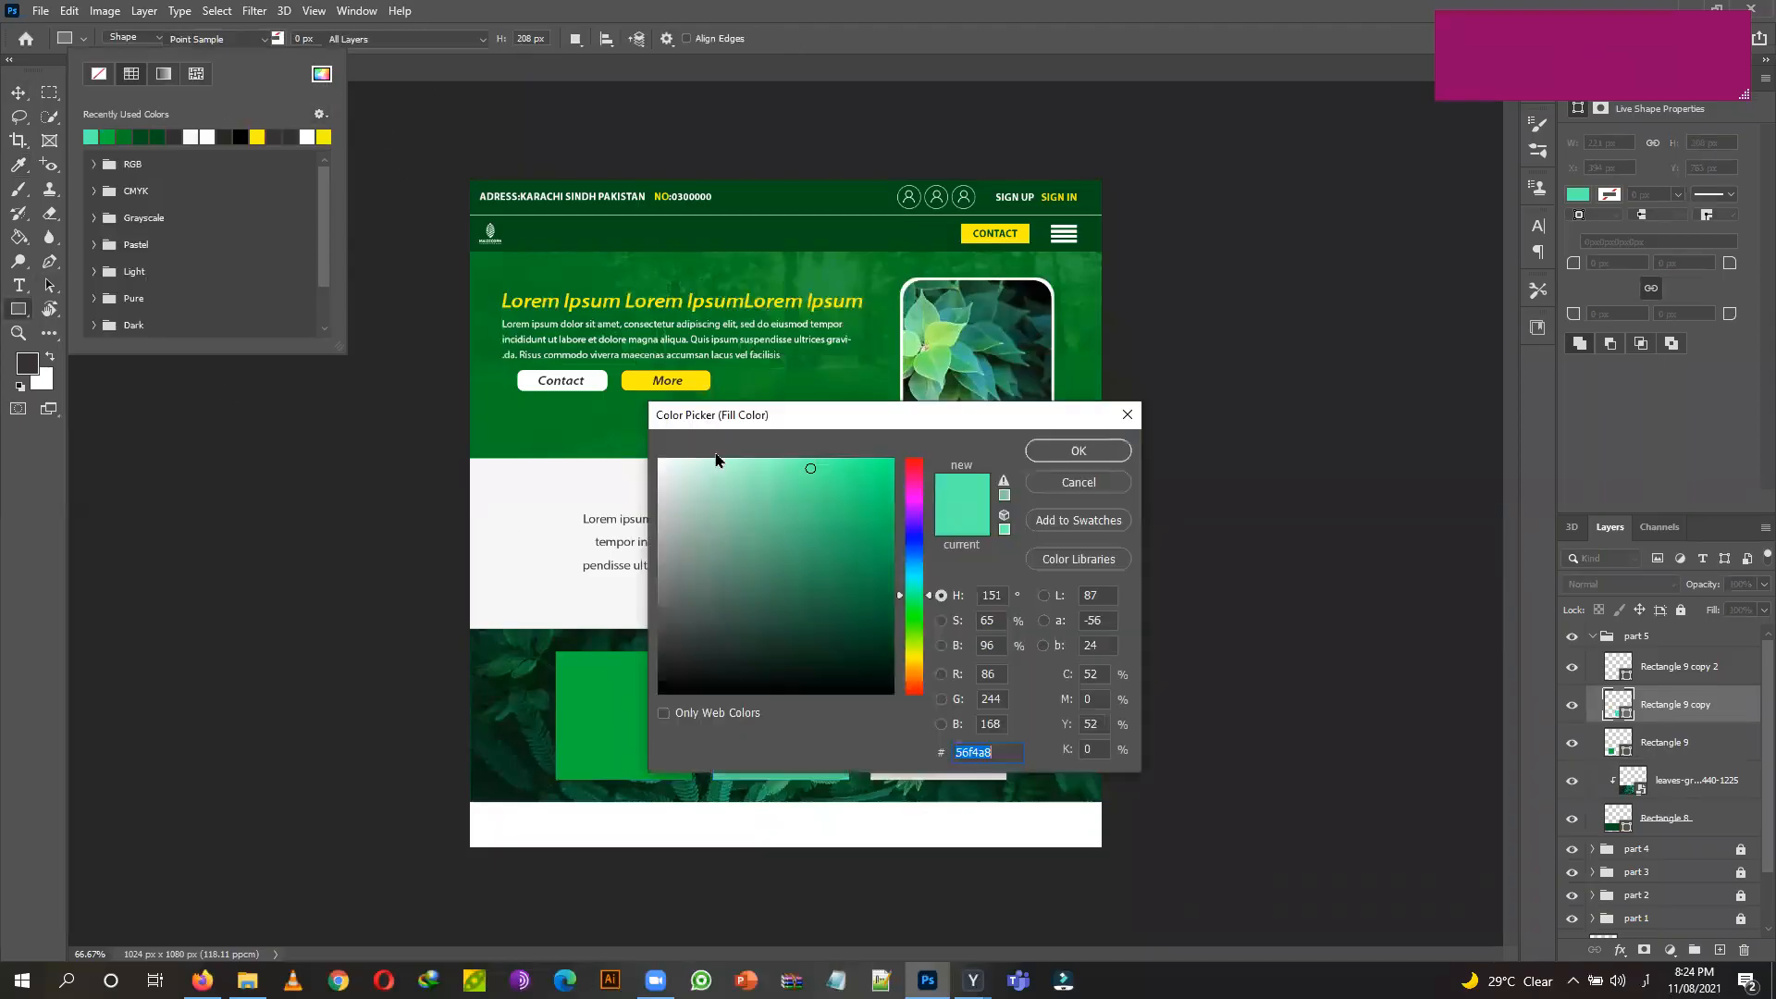
pyautogui.click(831, 476)
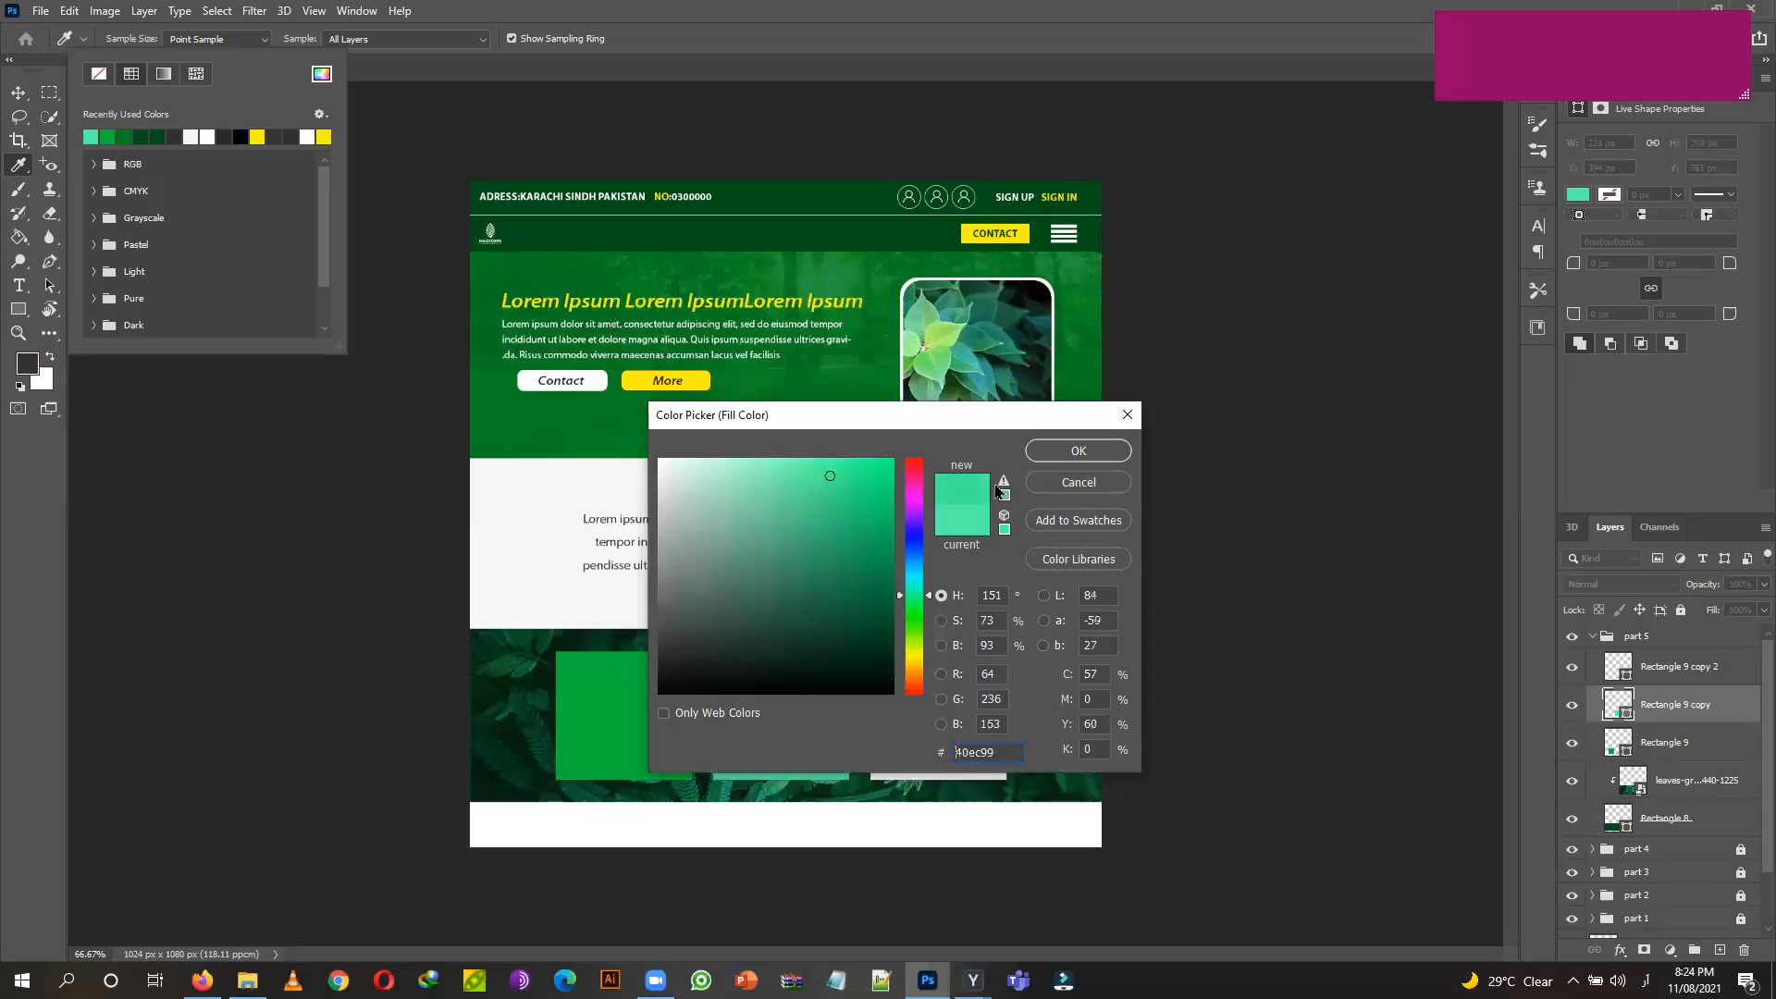
pyautogui.click(847, 488)
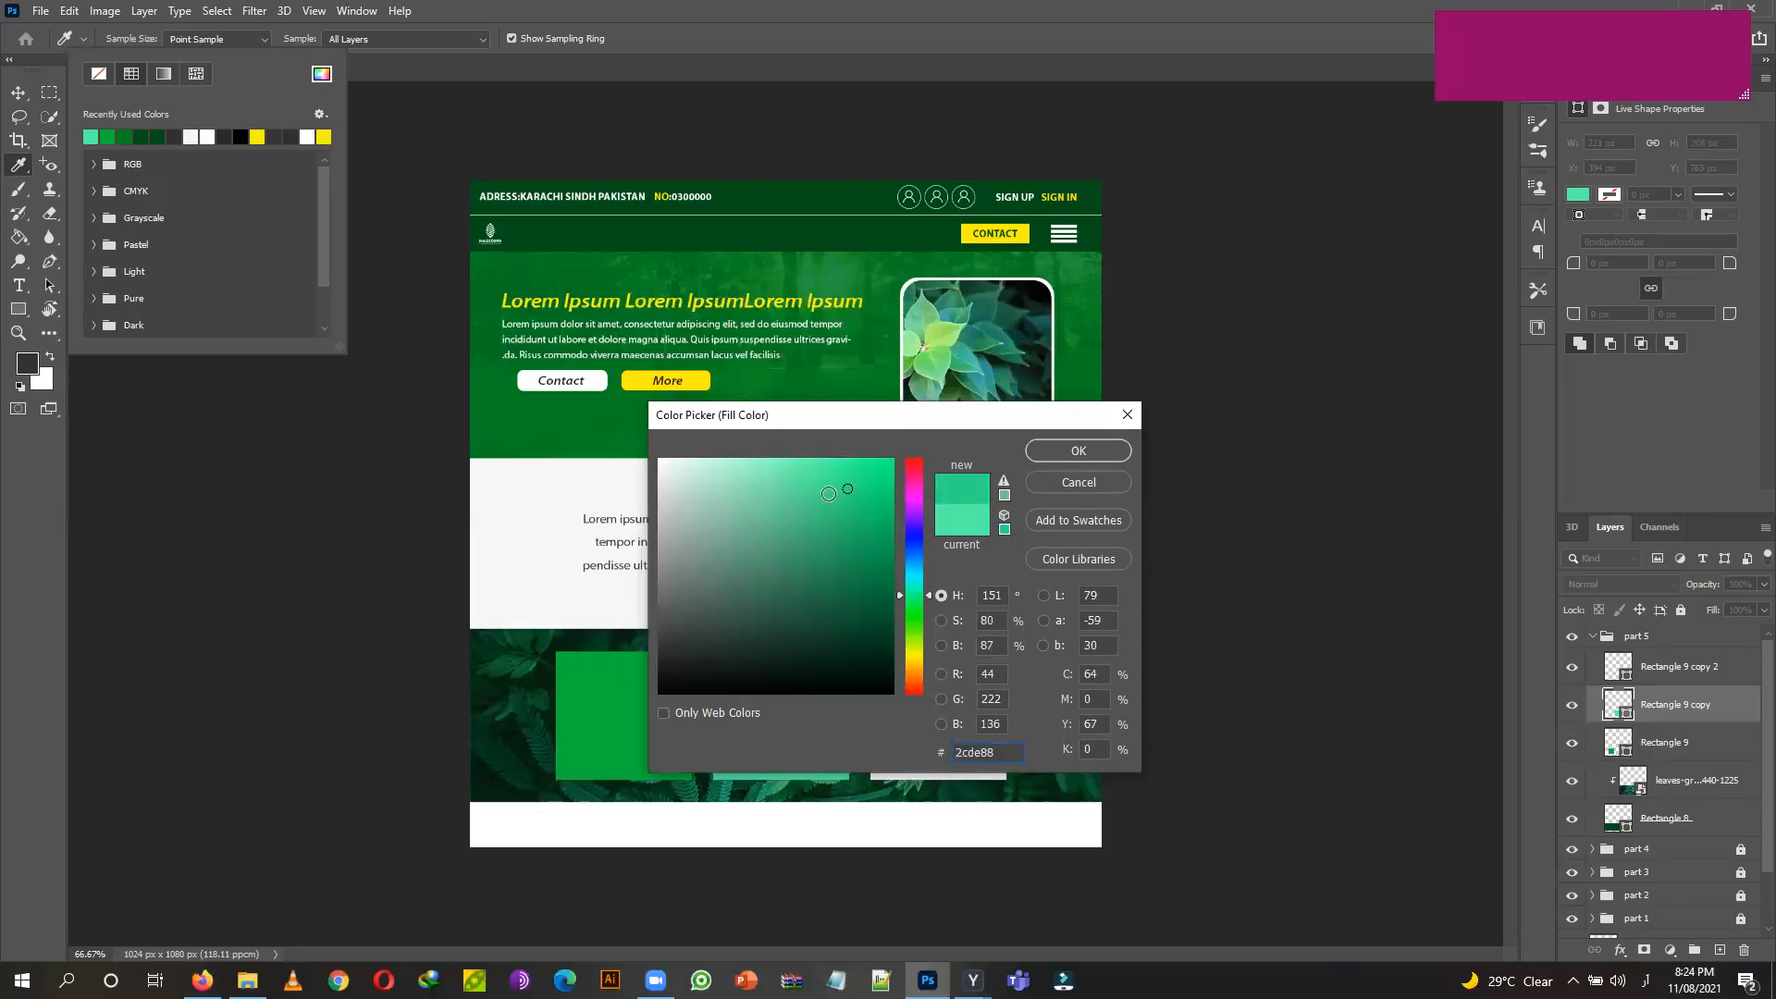
pyautogui.click(859, 477)
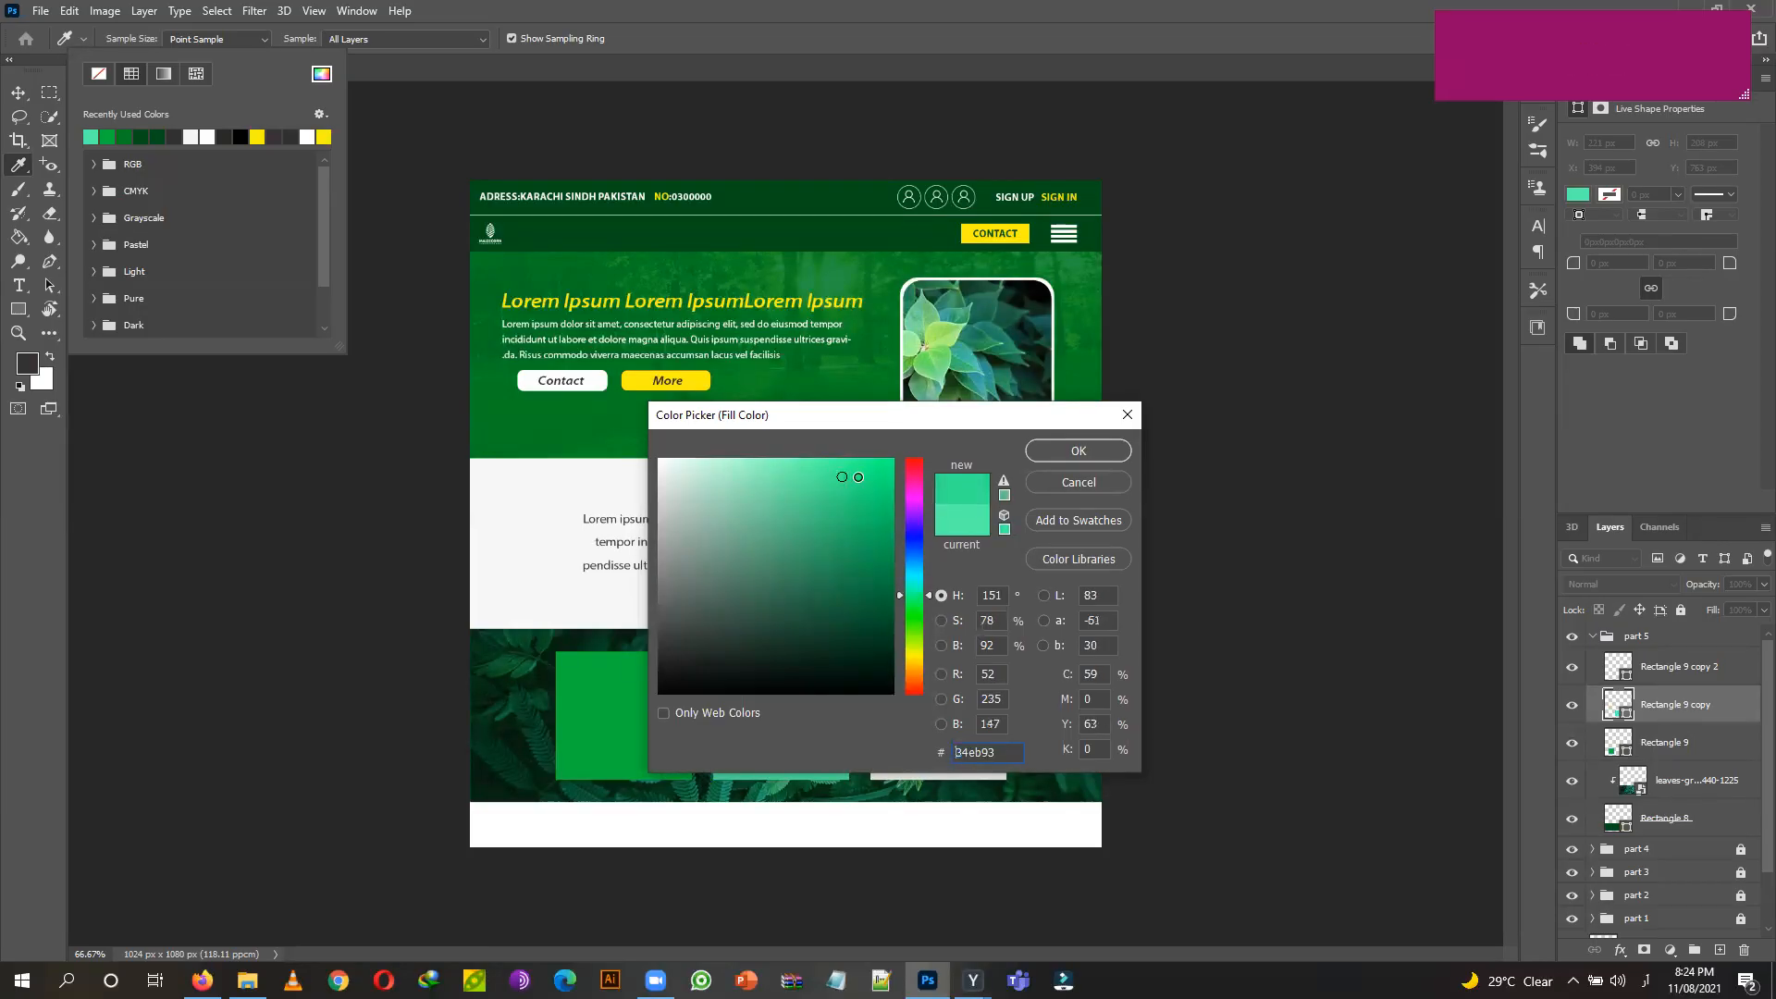
pyautogui.click(928, 597)
pyautogui.moveTo(930, 604); pyautogui.dragTo(933, 615)
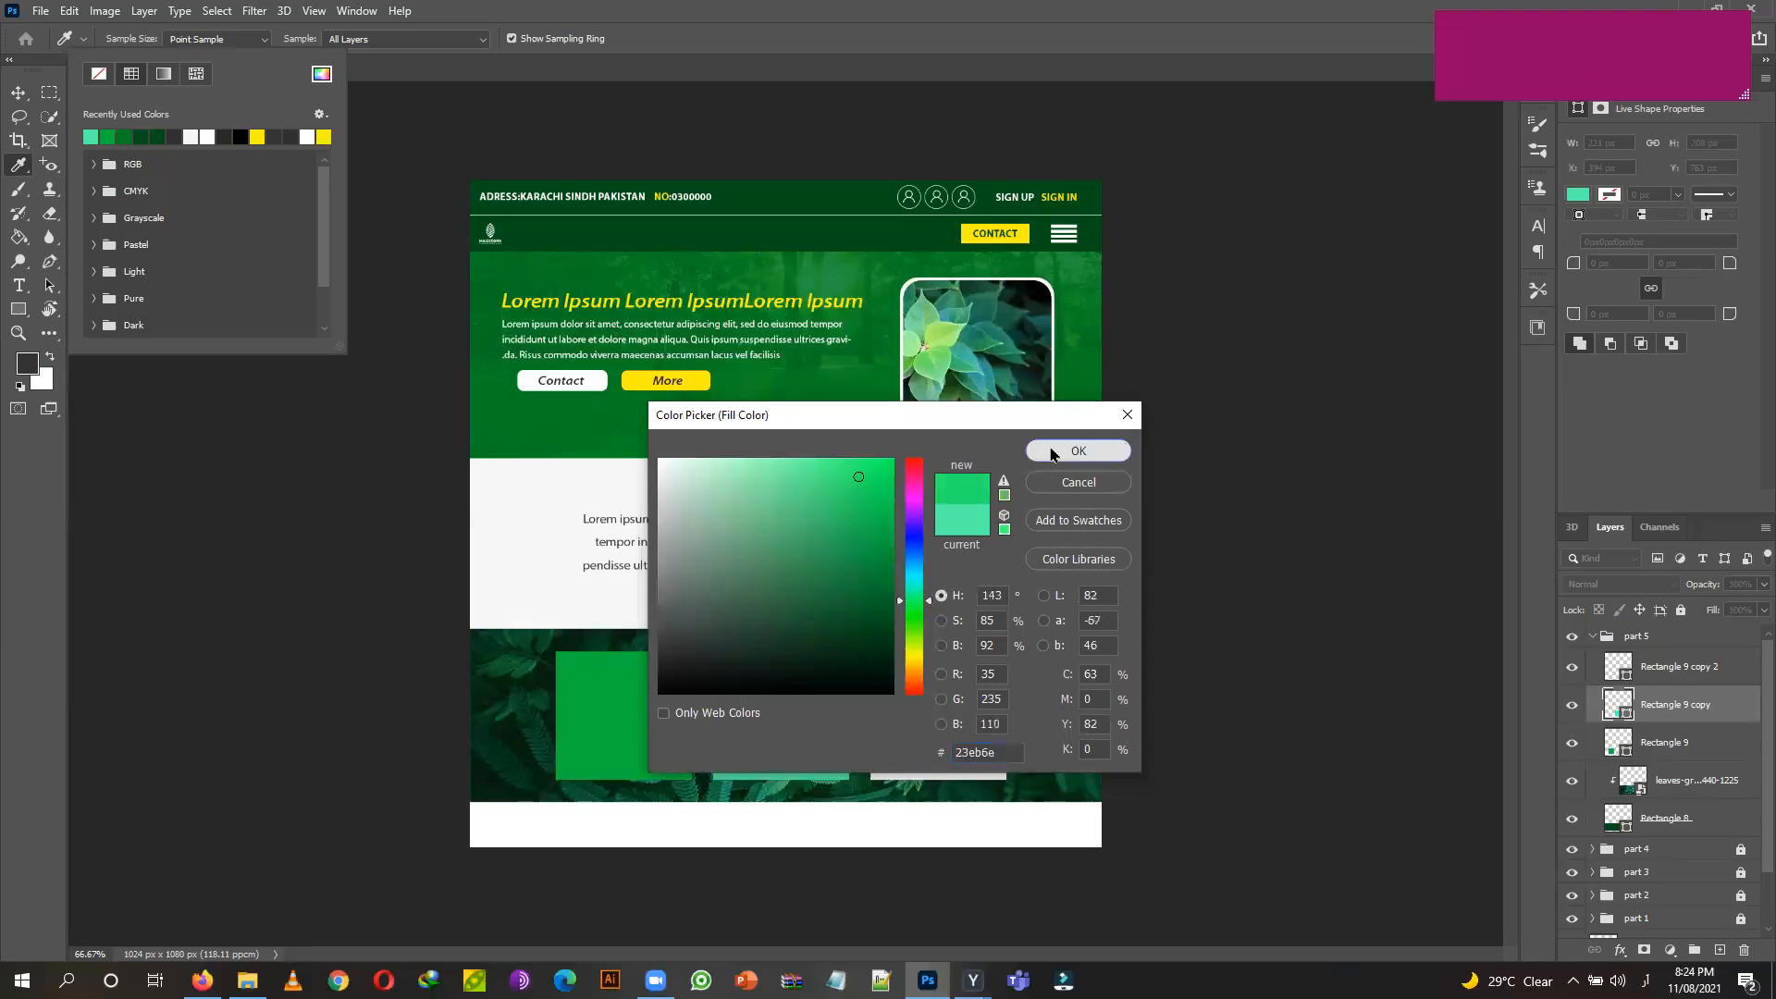
pyautogui.click(1050, 452)
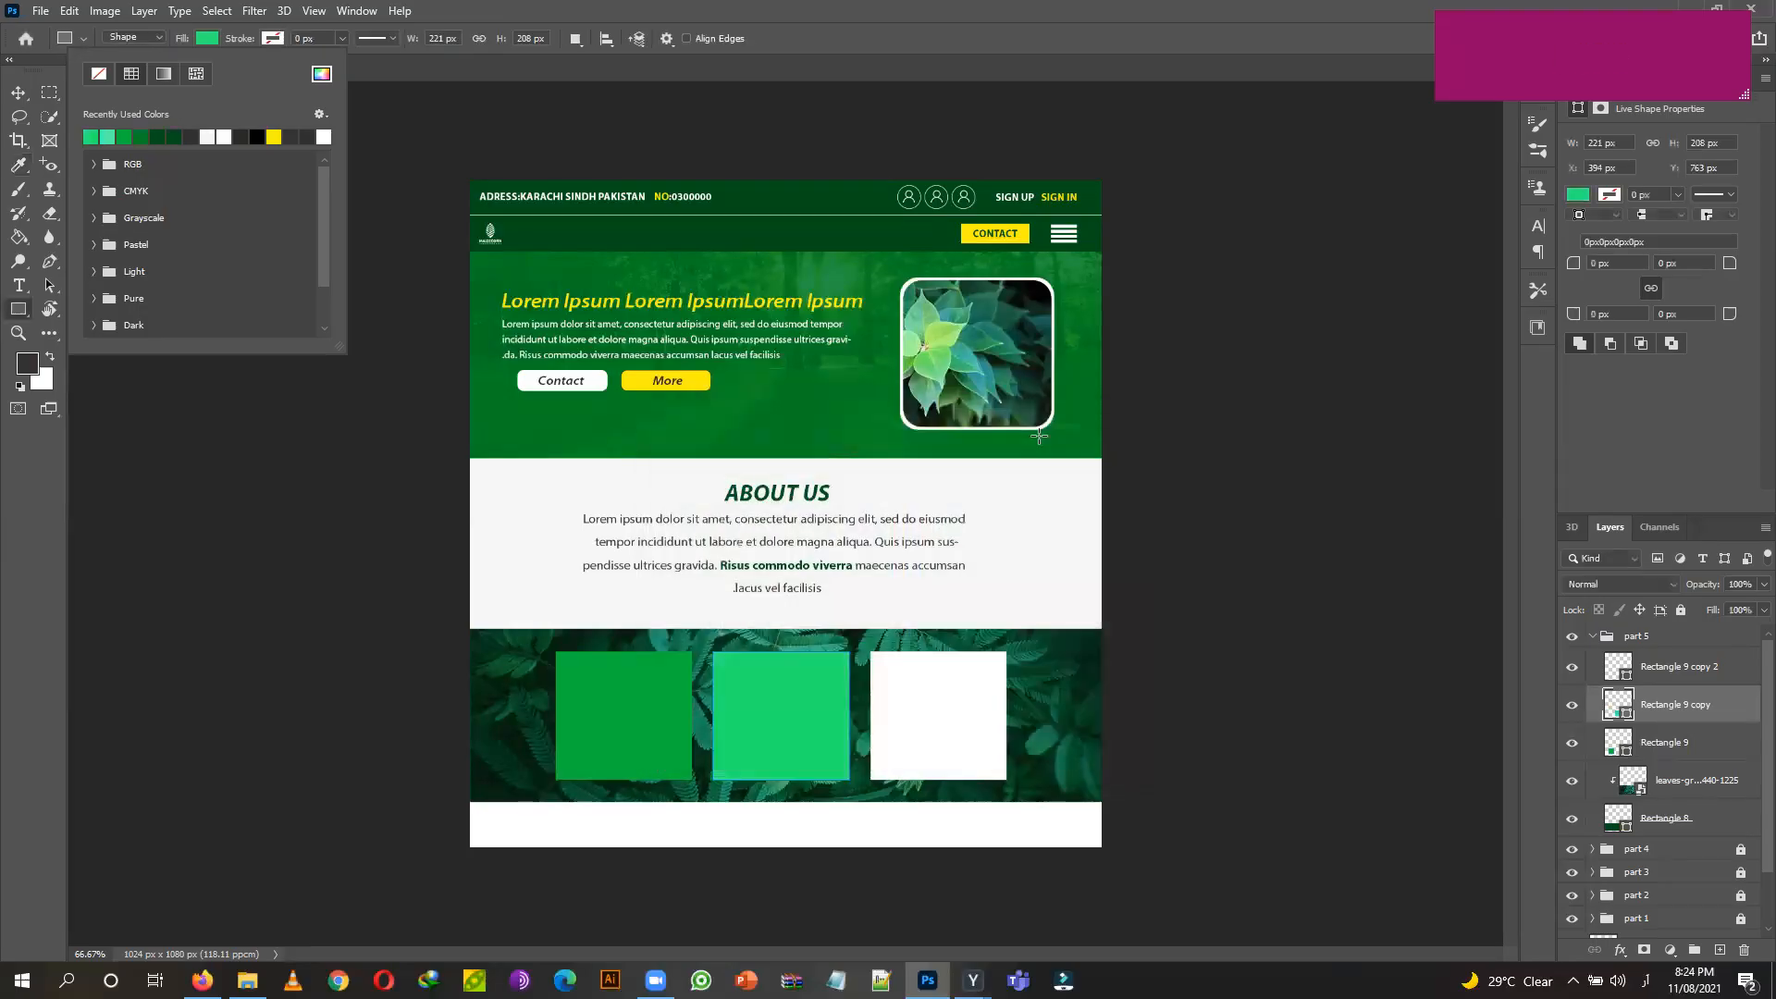
# Fill the right card with the recently used bright green.
pyautogui.click(19, 93)
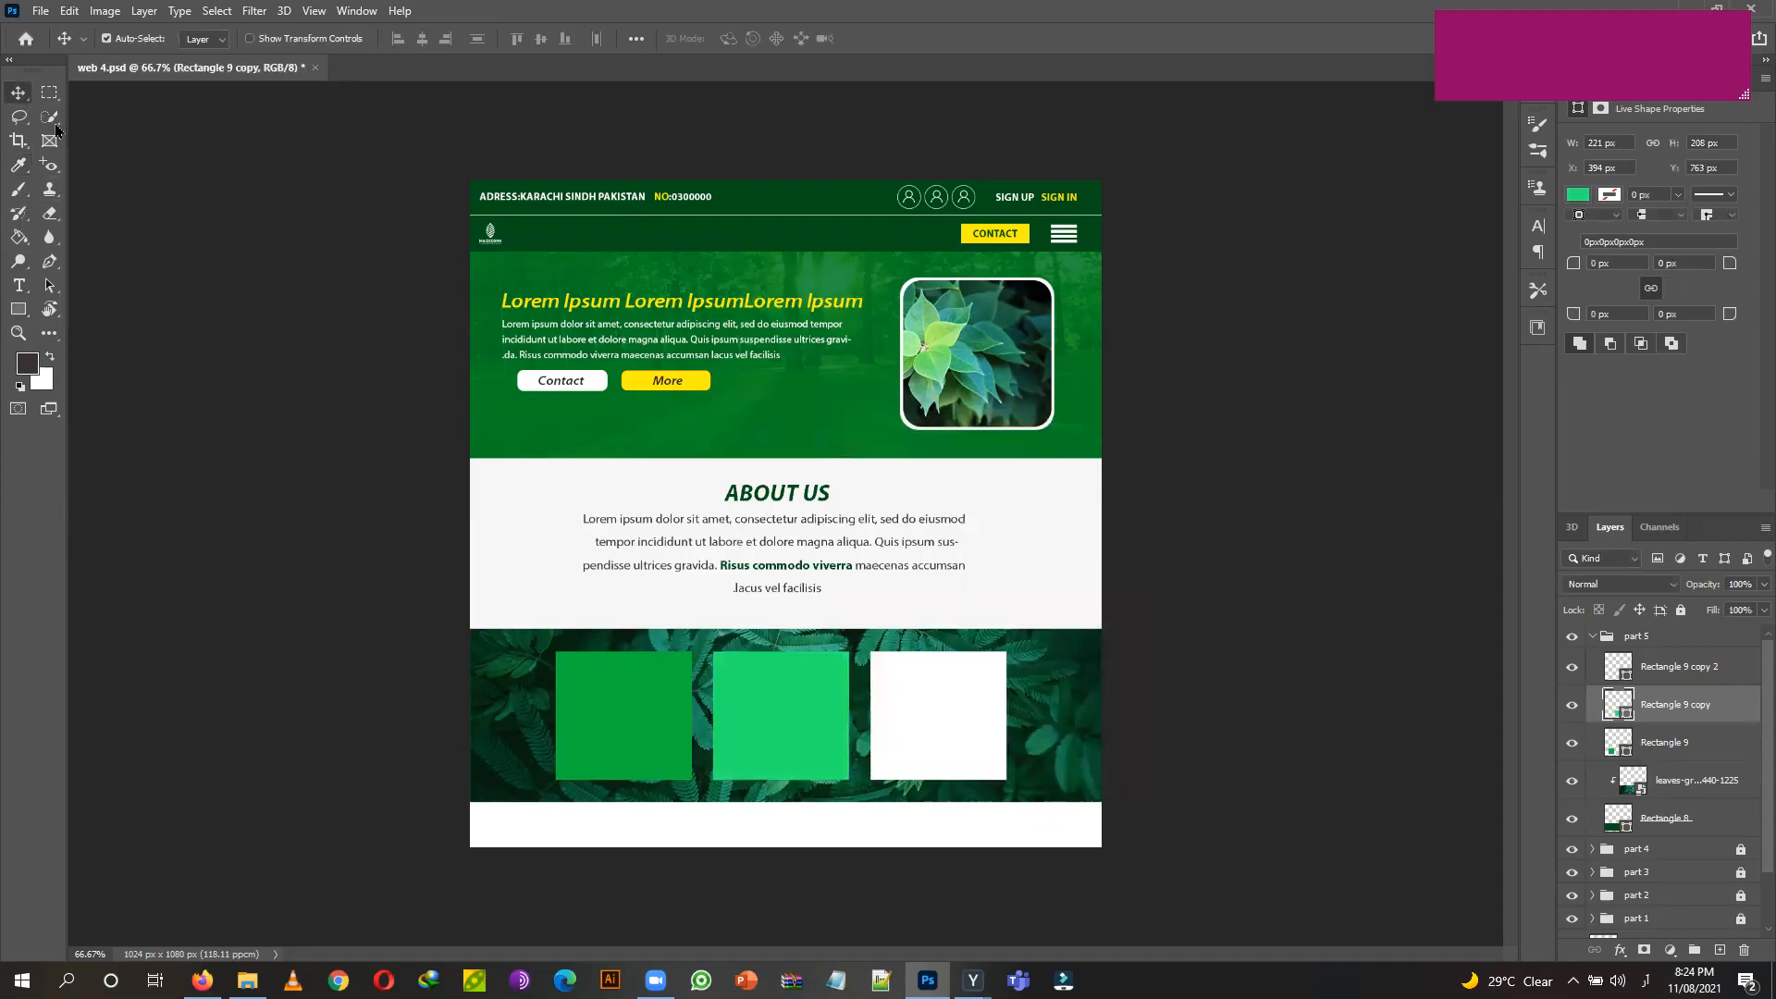
pyautogui.click(943, 729)
pyautogui.click(20, 311)
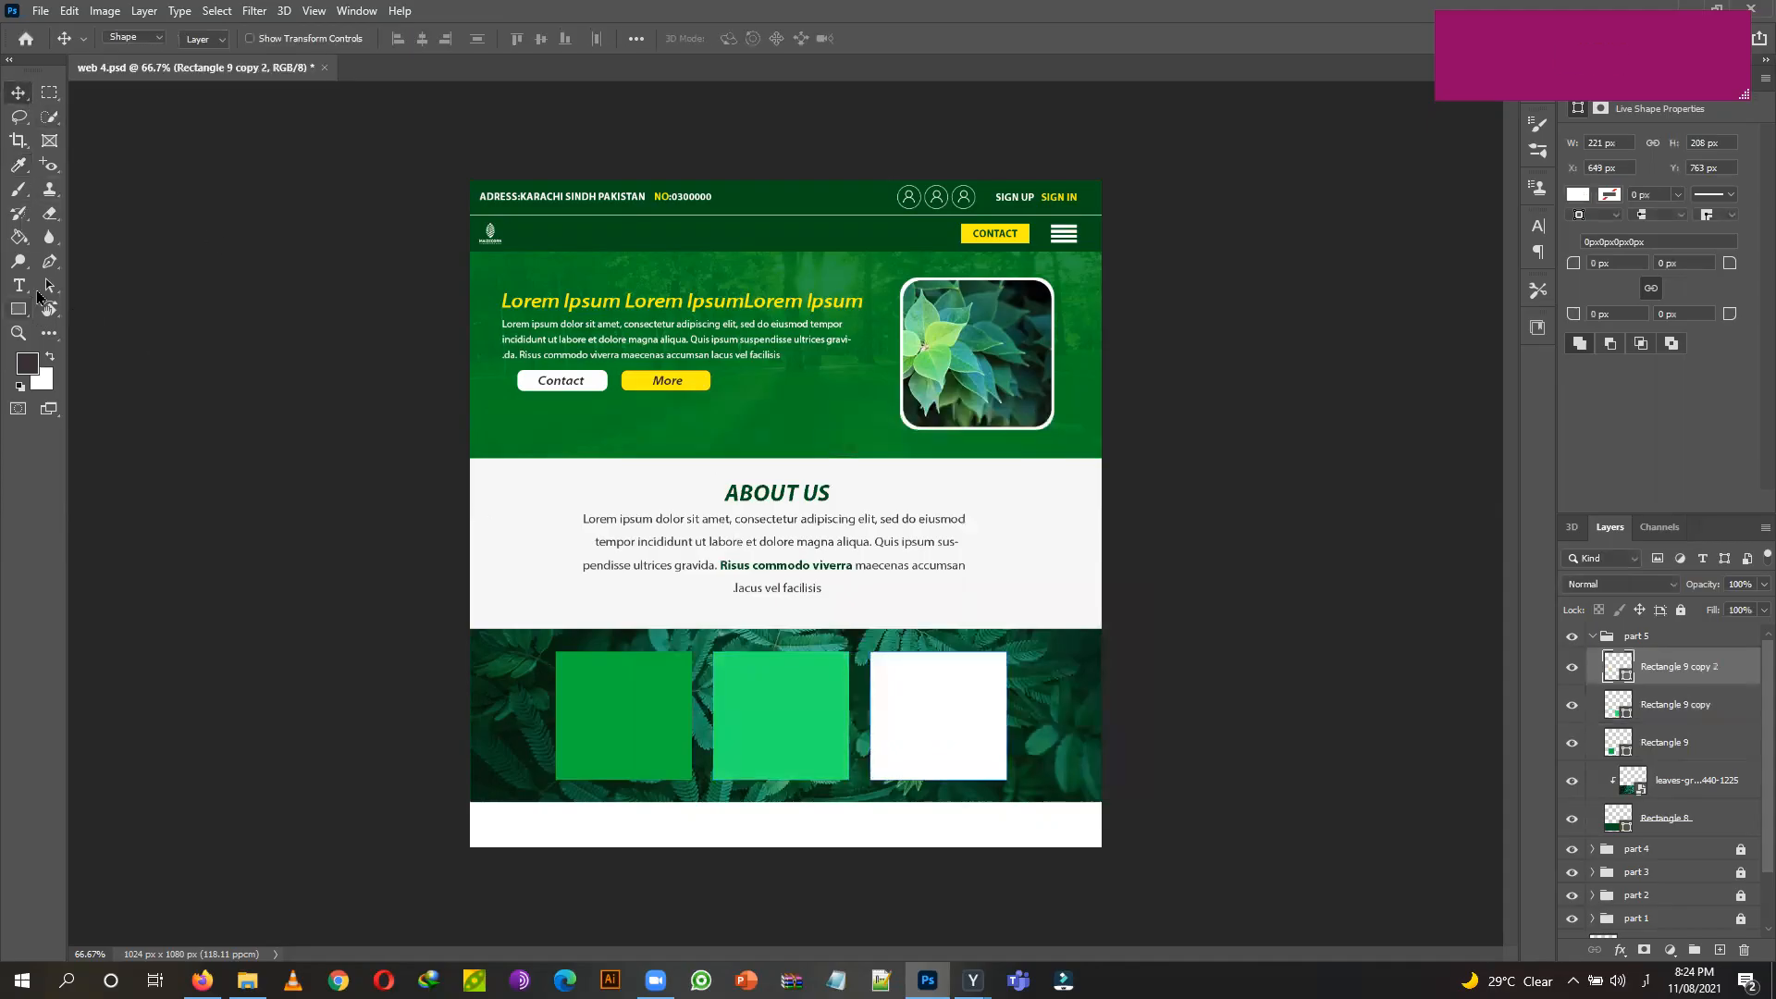
pyautogui.click(207, 41)
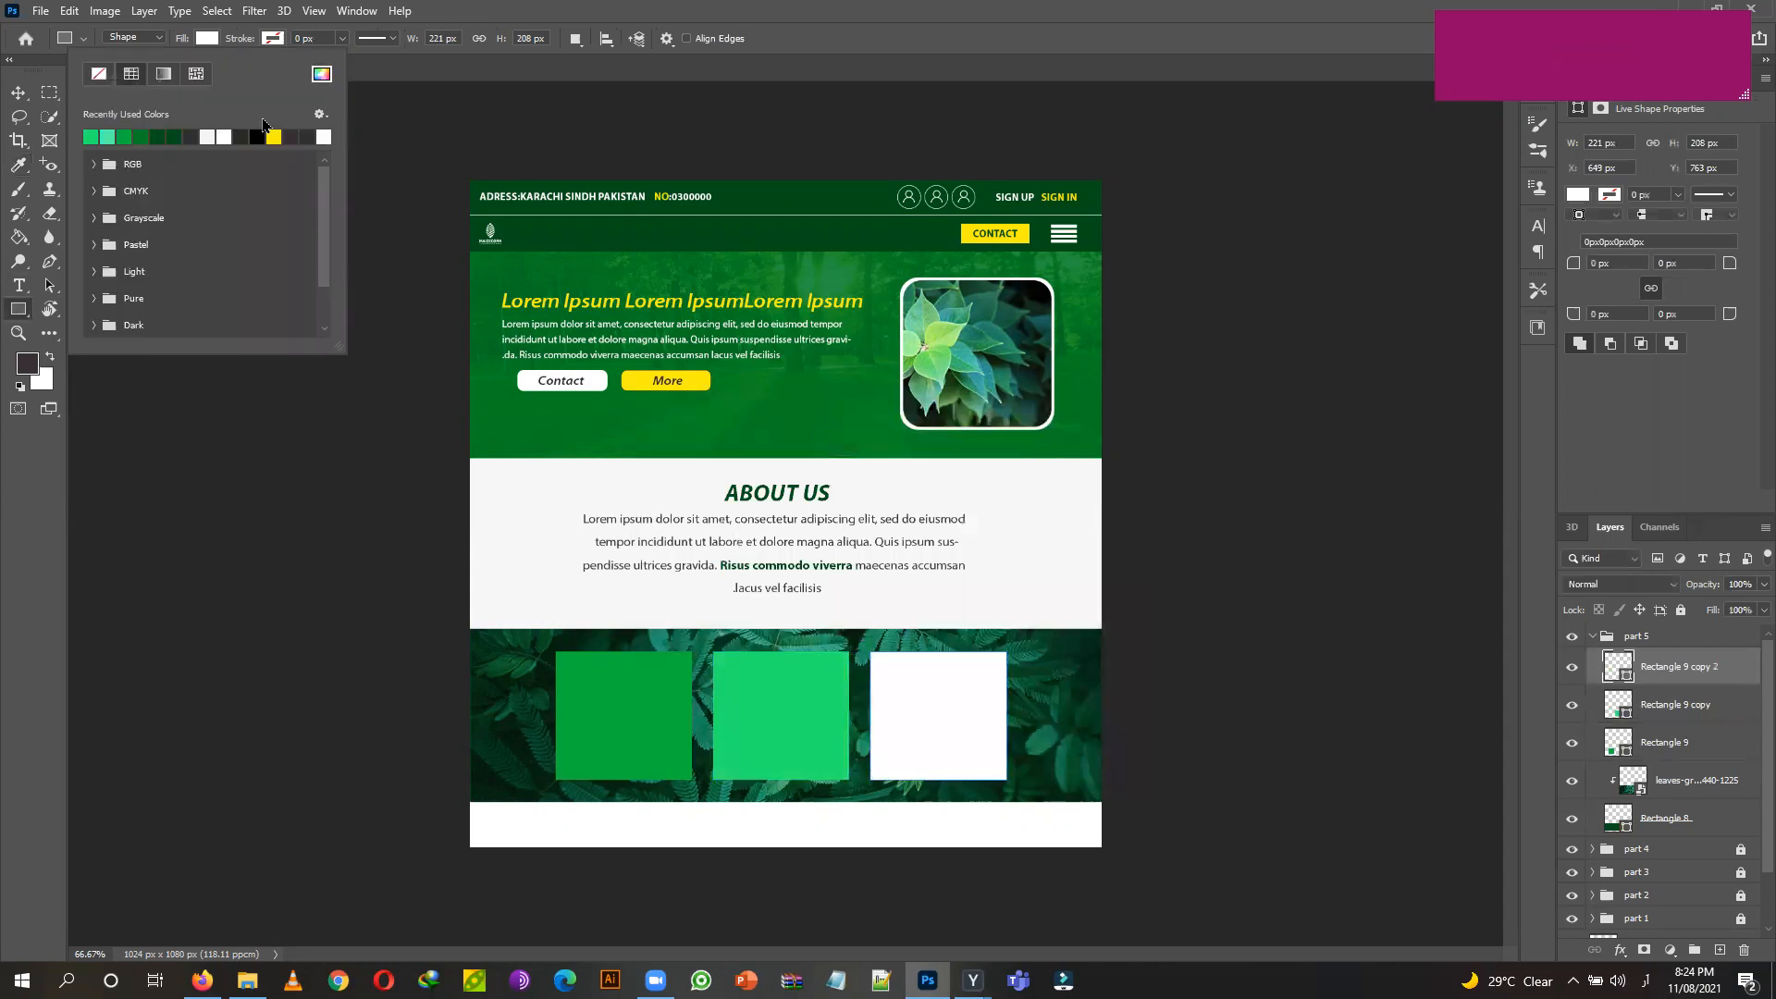
pyautogui.click(315, 74)
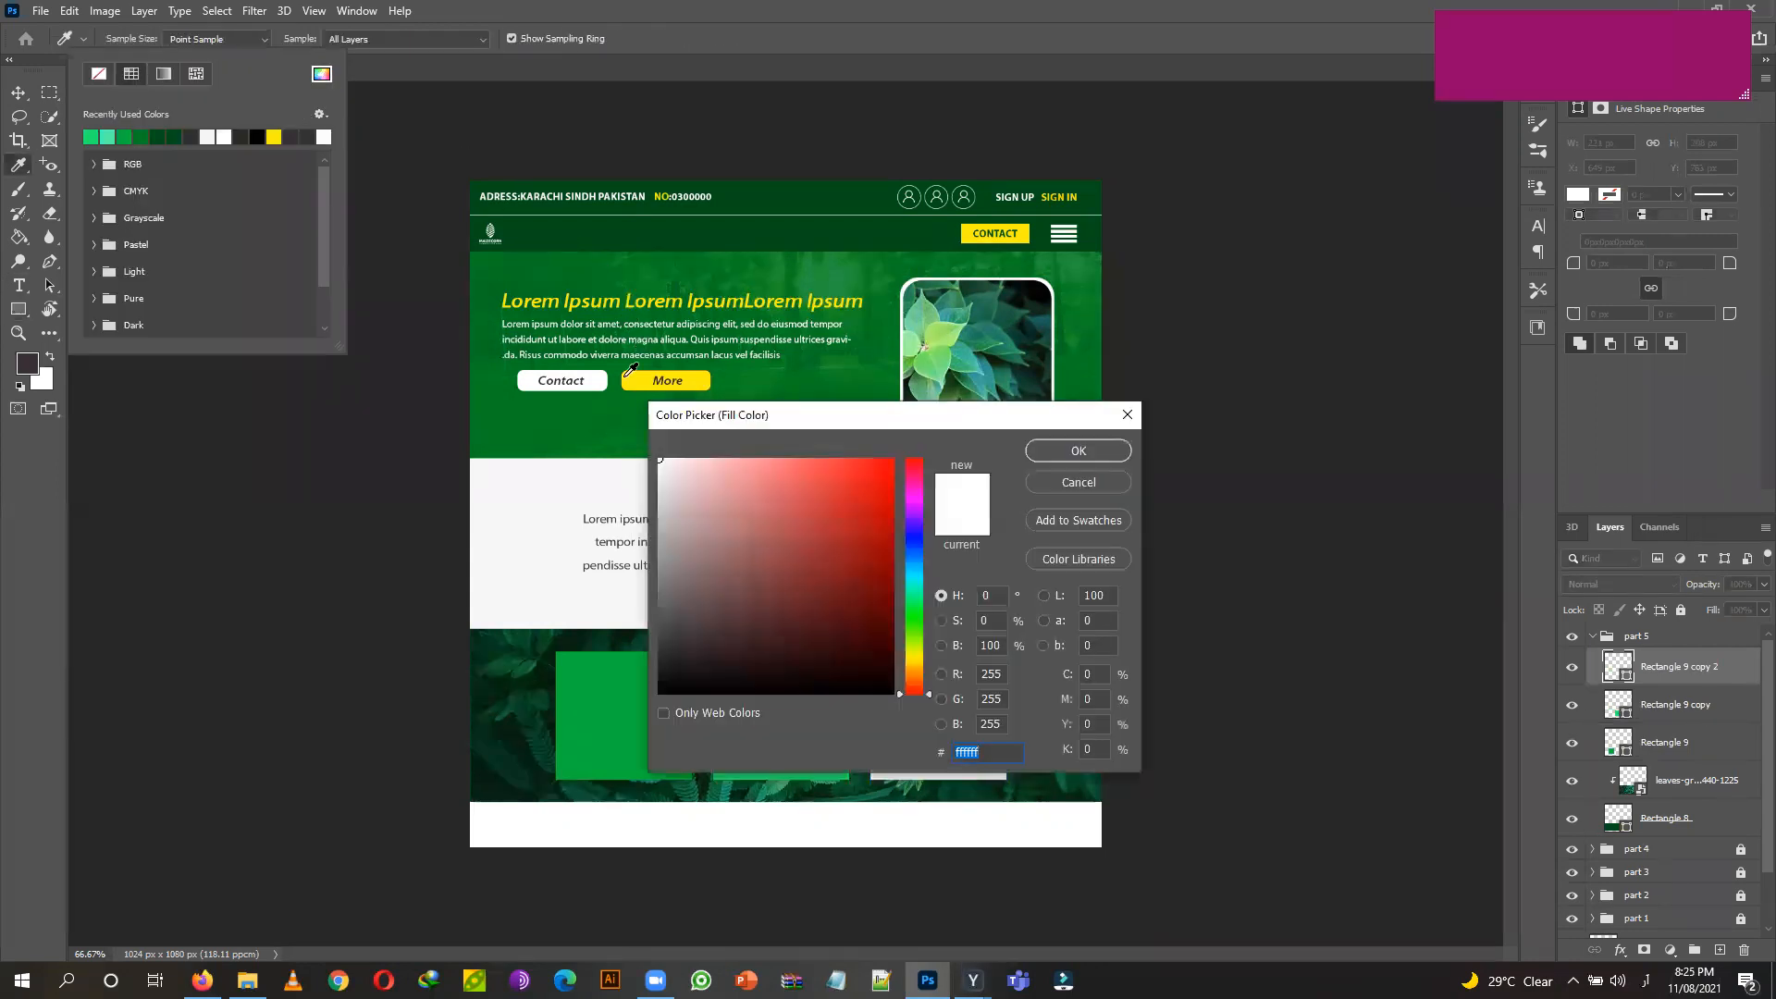
pyautogui.click(1089, 492)
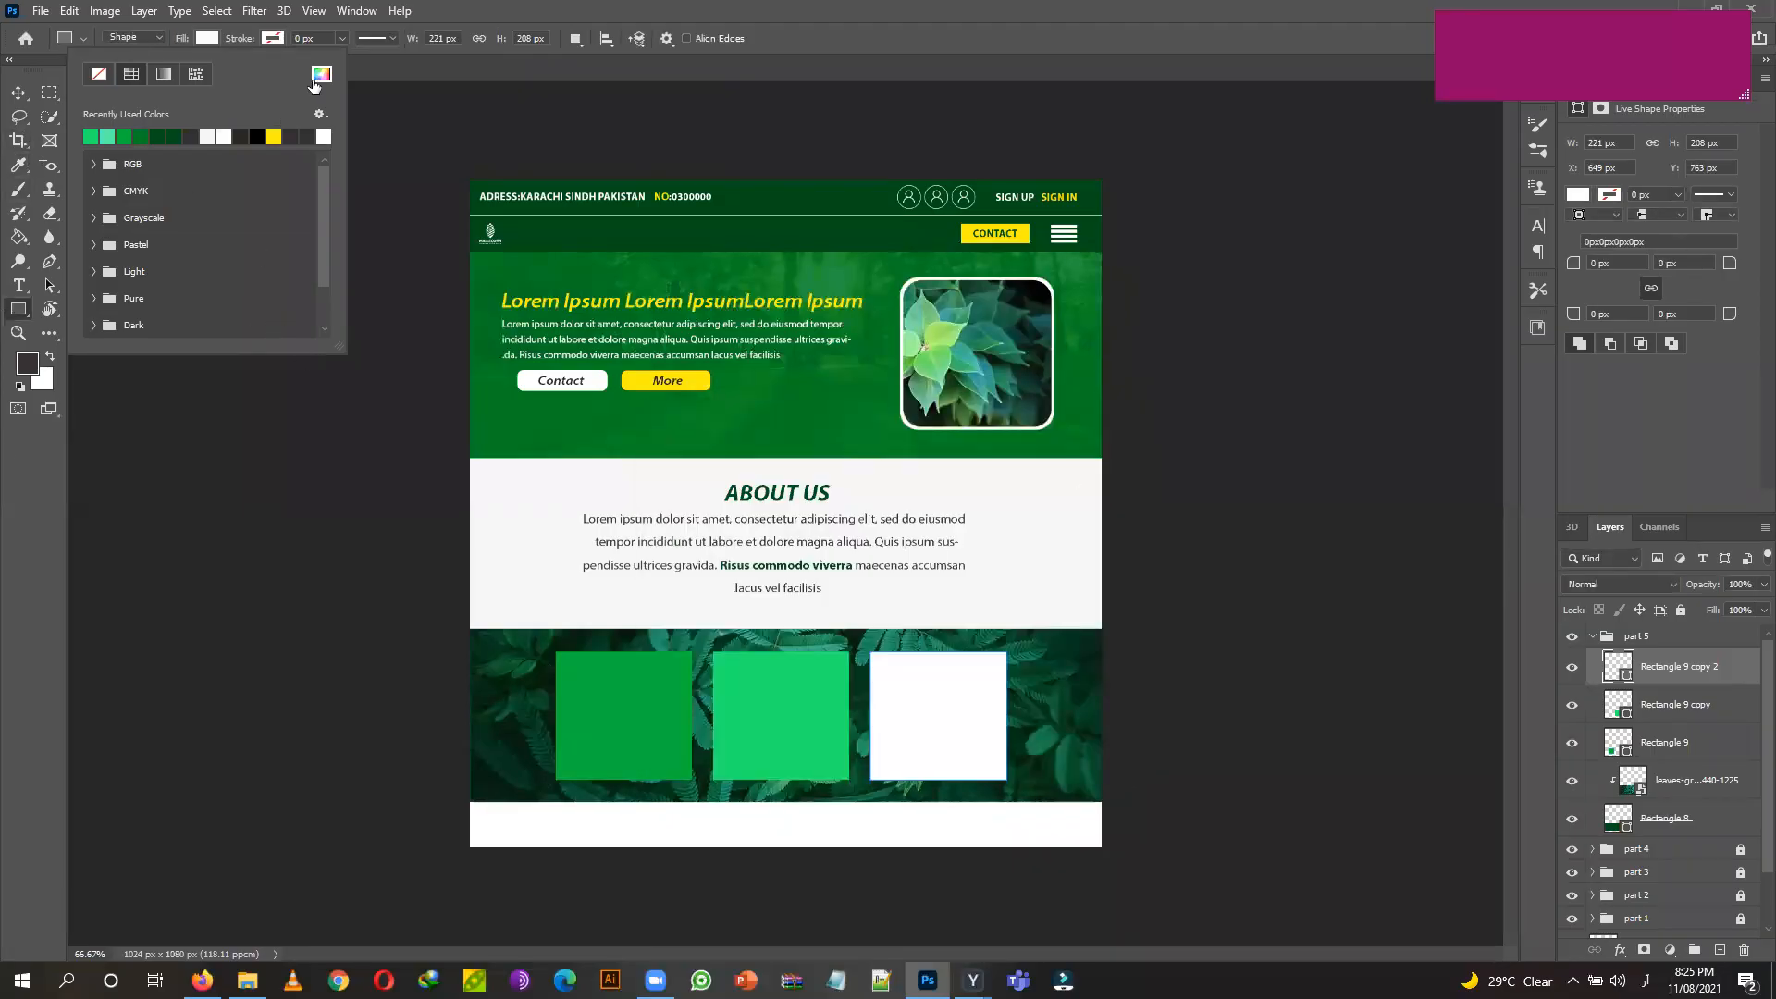
pyautogui.click(90, 137)
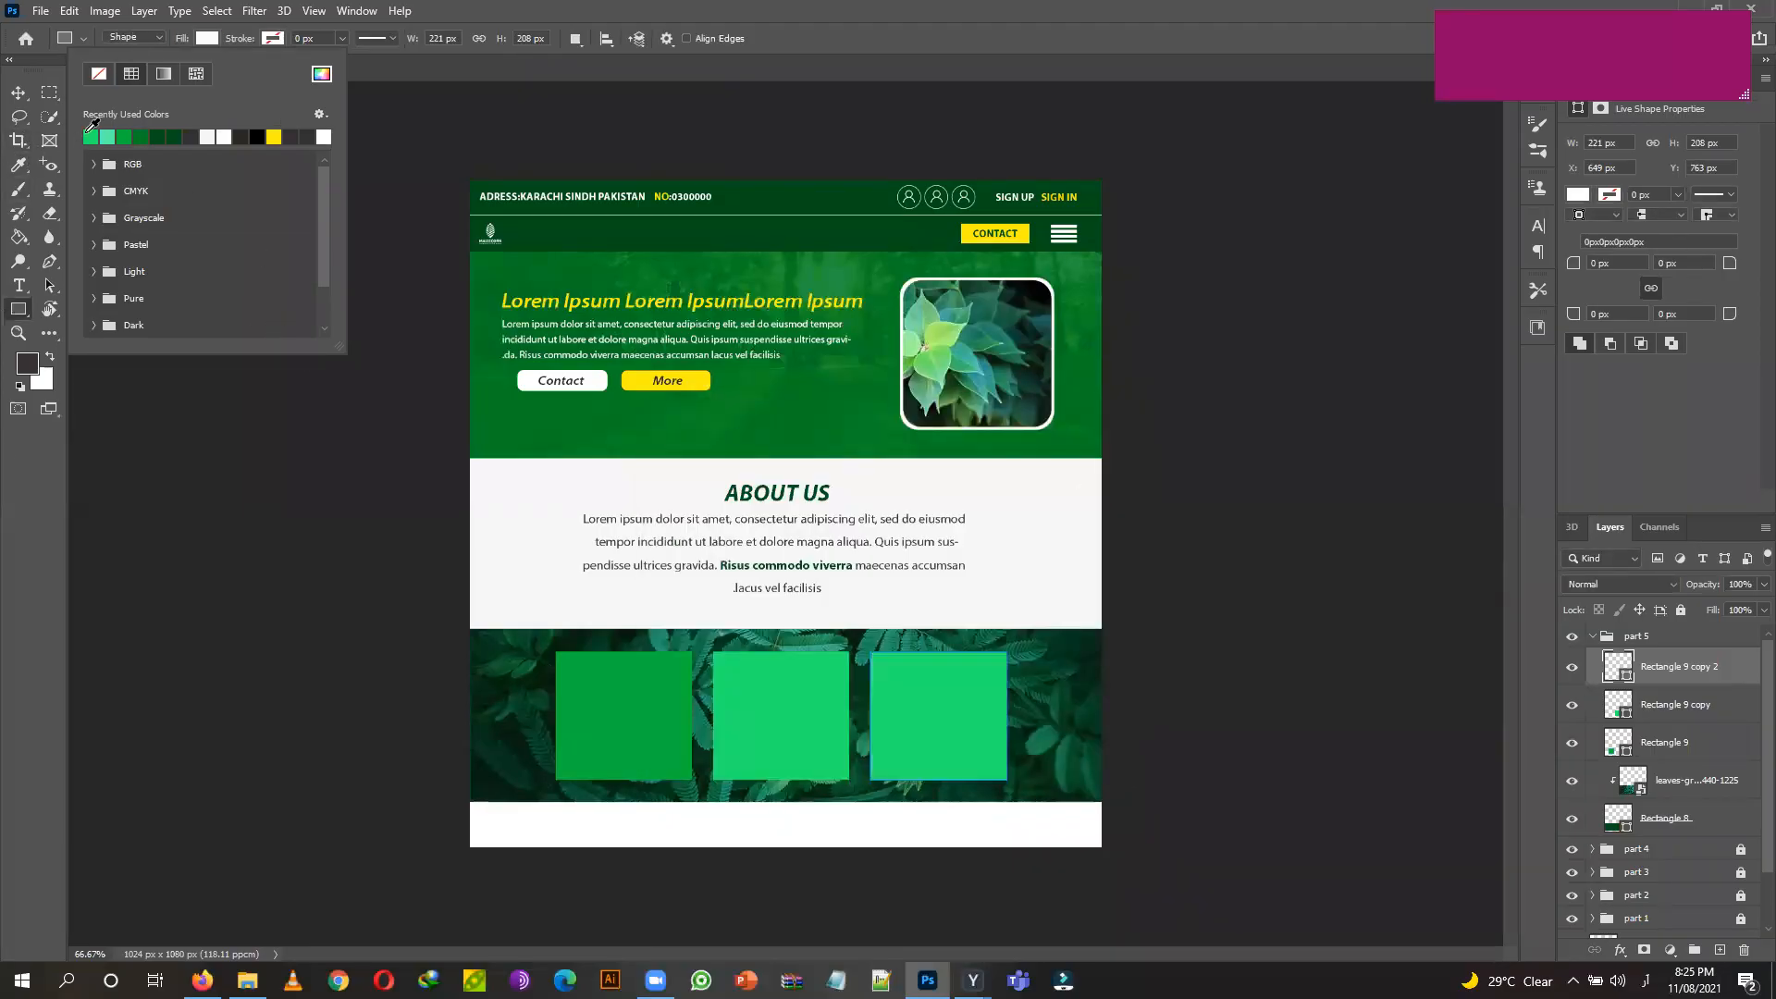
# Change the middle card's fill to yellow.
pyautogui.click(18, 93)
pyautogui.click(774, 706)
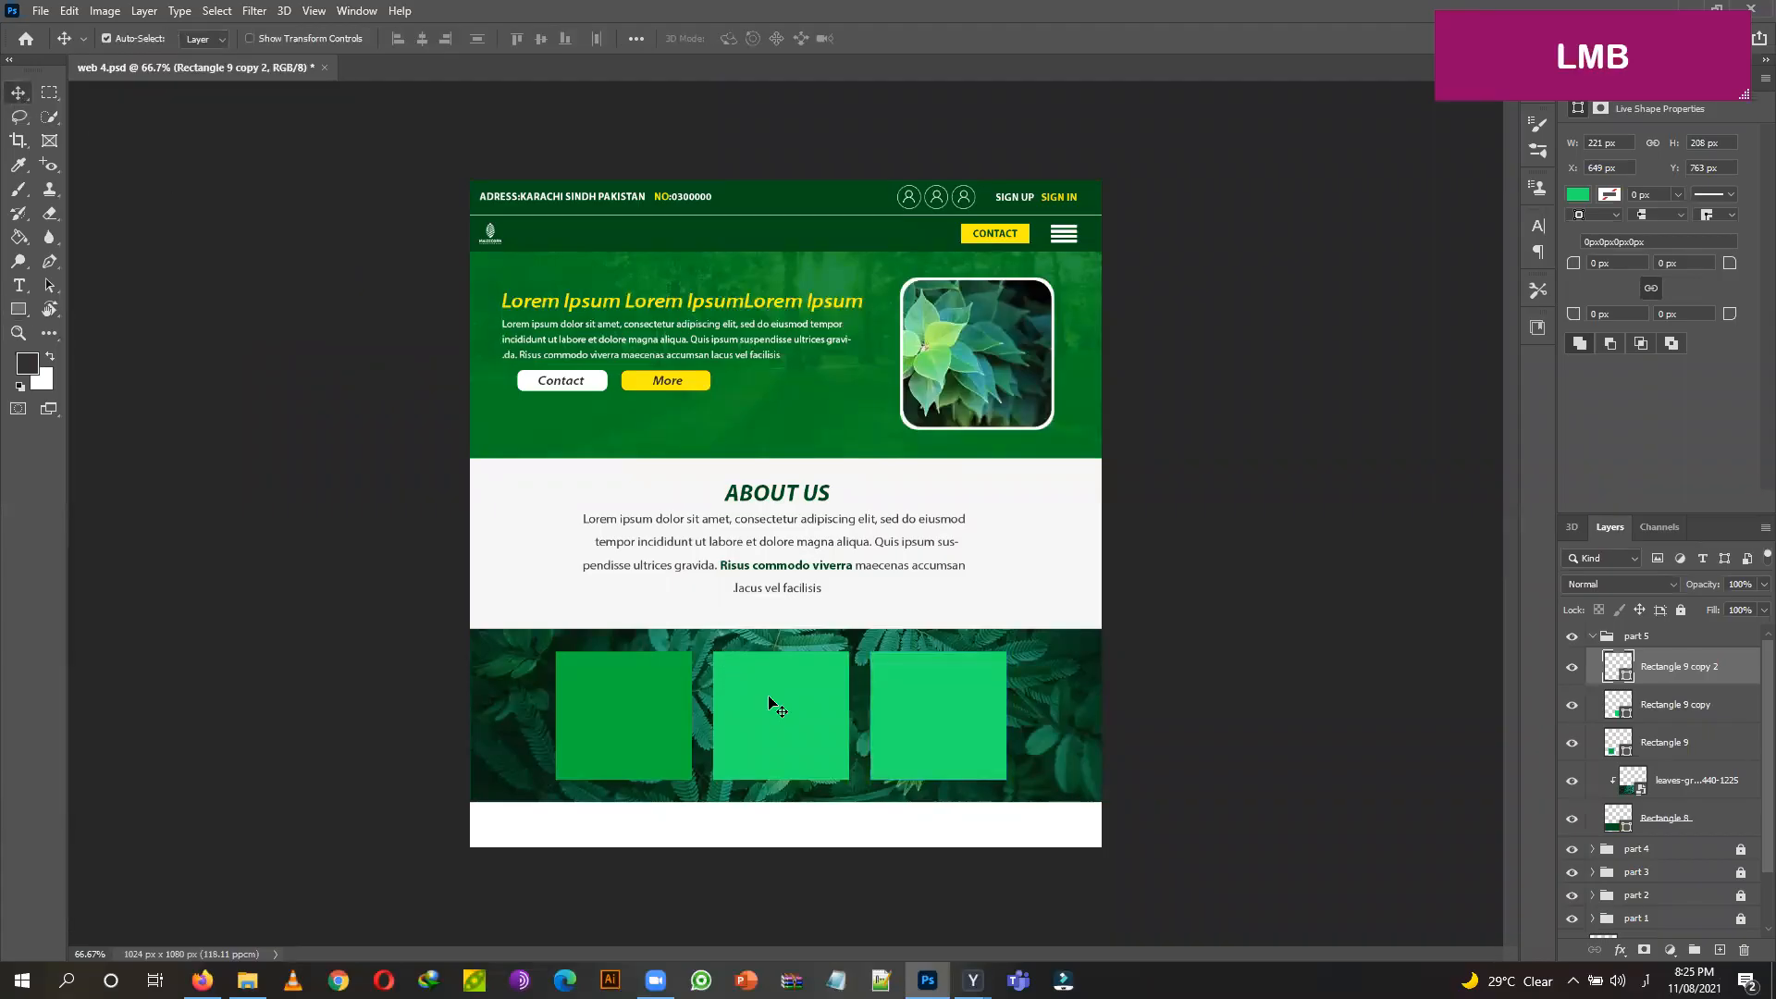
pyautogui.click(19, 309)
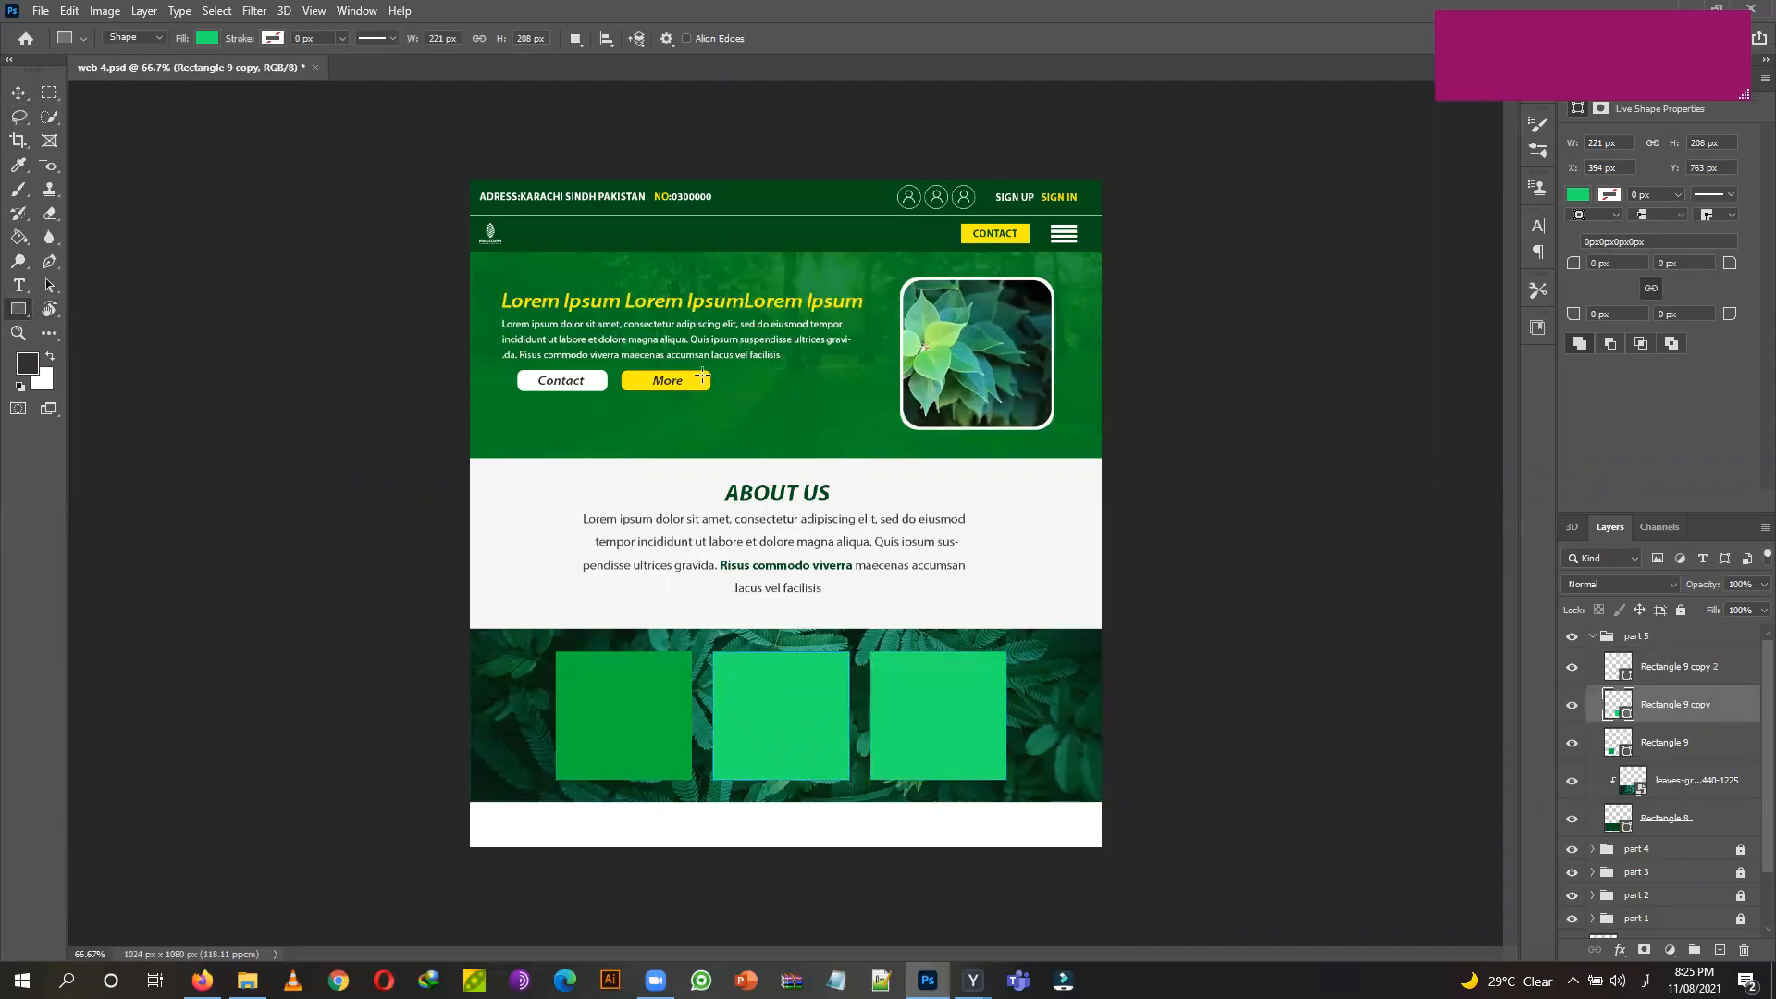
pyautogui.click(207, 39)
pyautogui.click(275, 134)
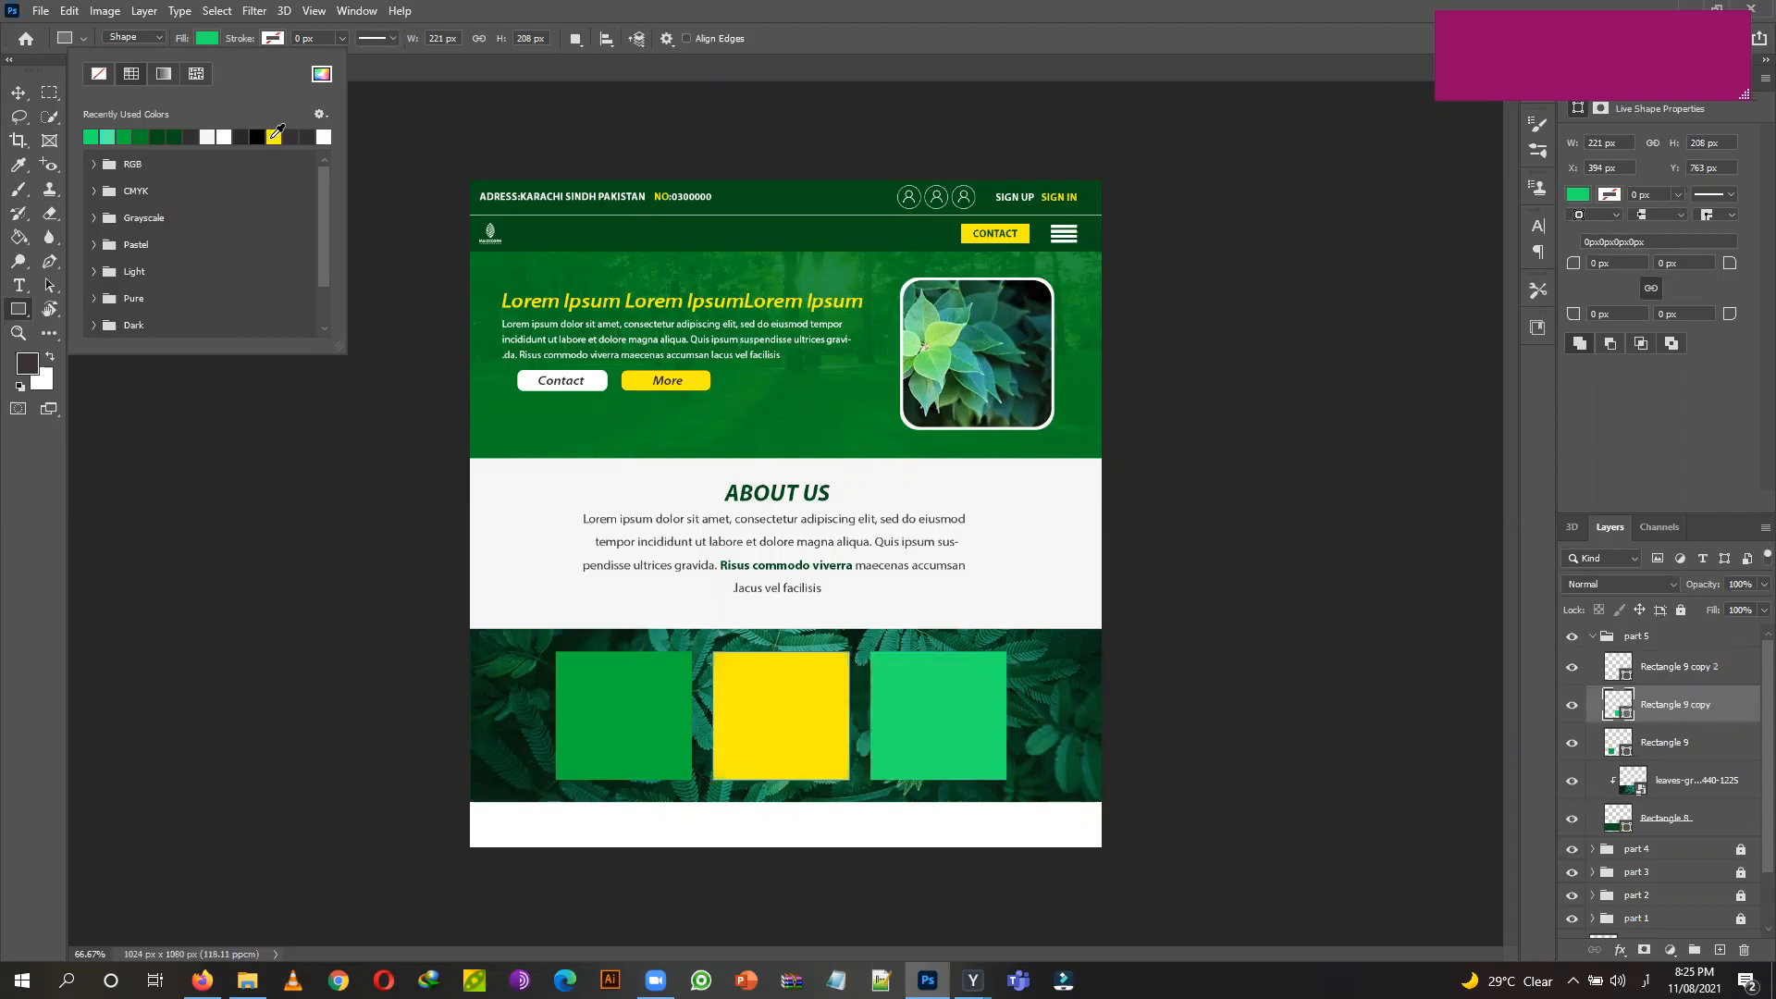
# Reconfirm the right card's fill as bright green #0cb83c.
pyautogui.click(18, 92)
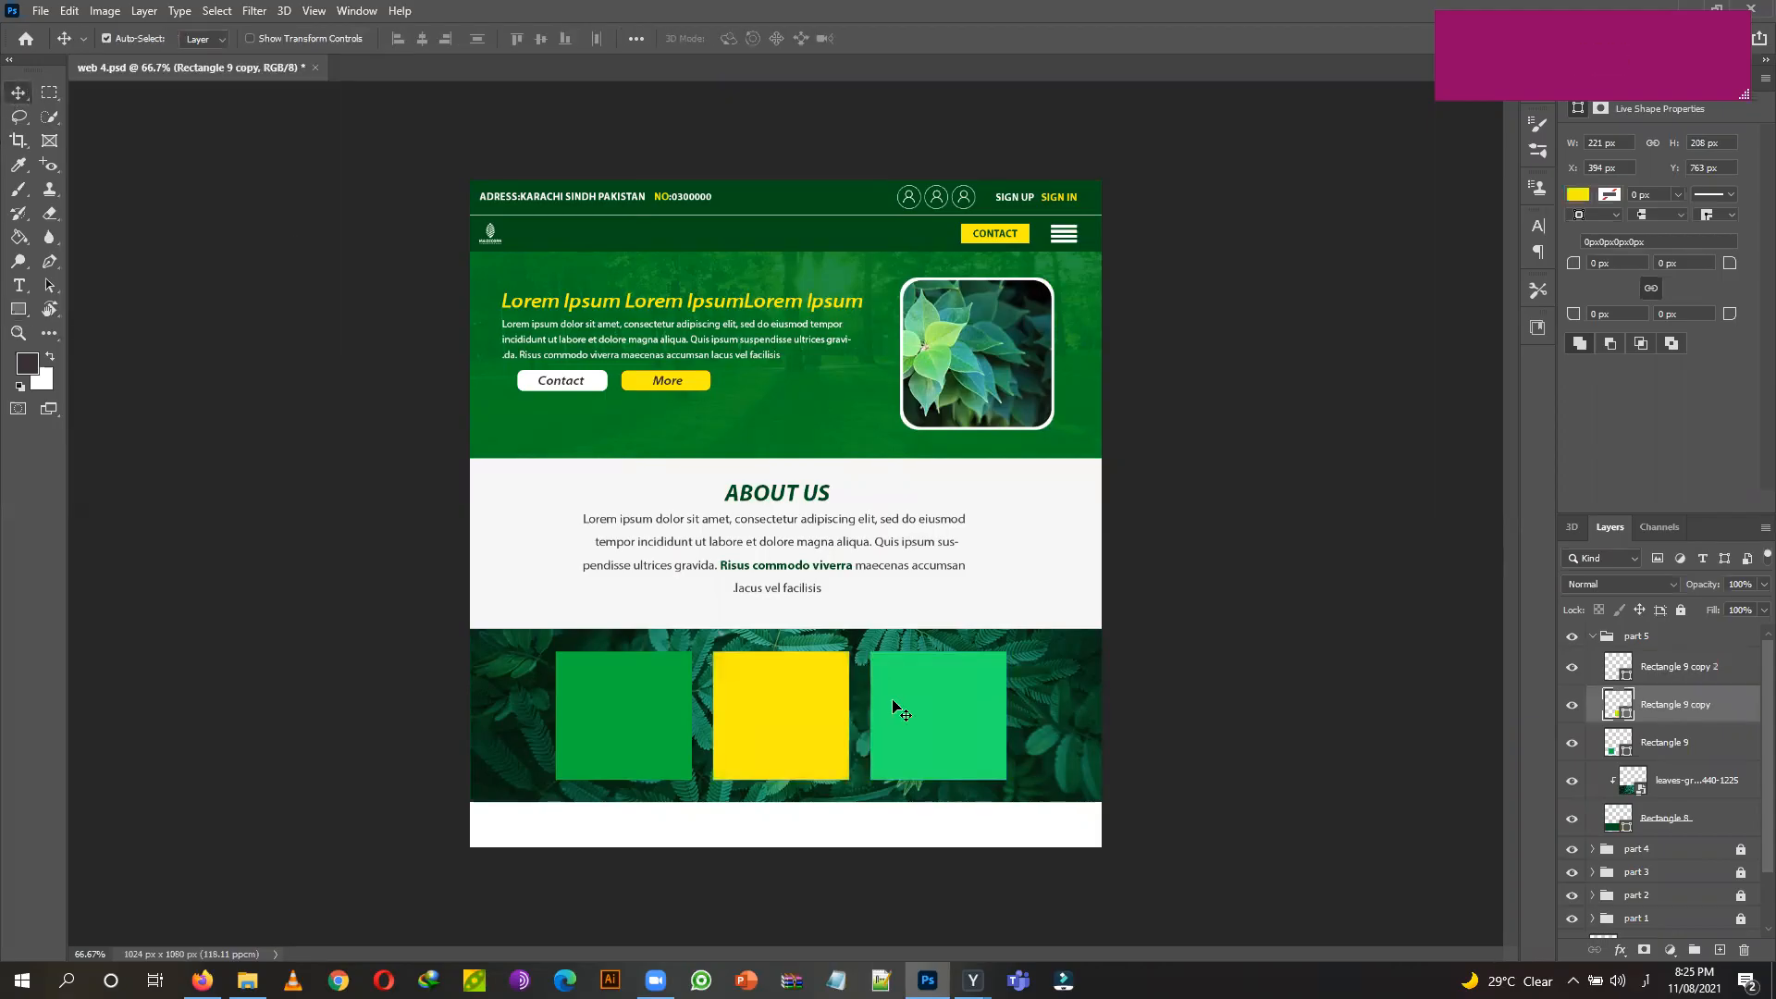
pyautogui.click(902, 700)
pyautogui.click(19, 309)
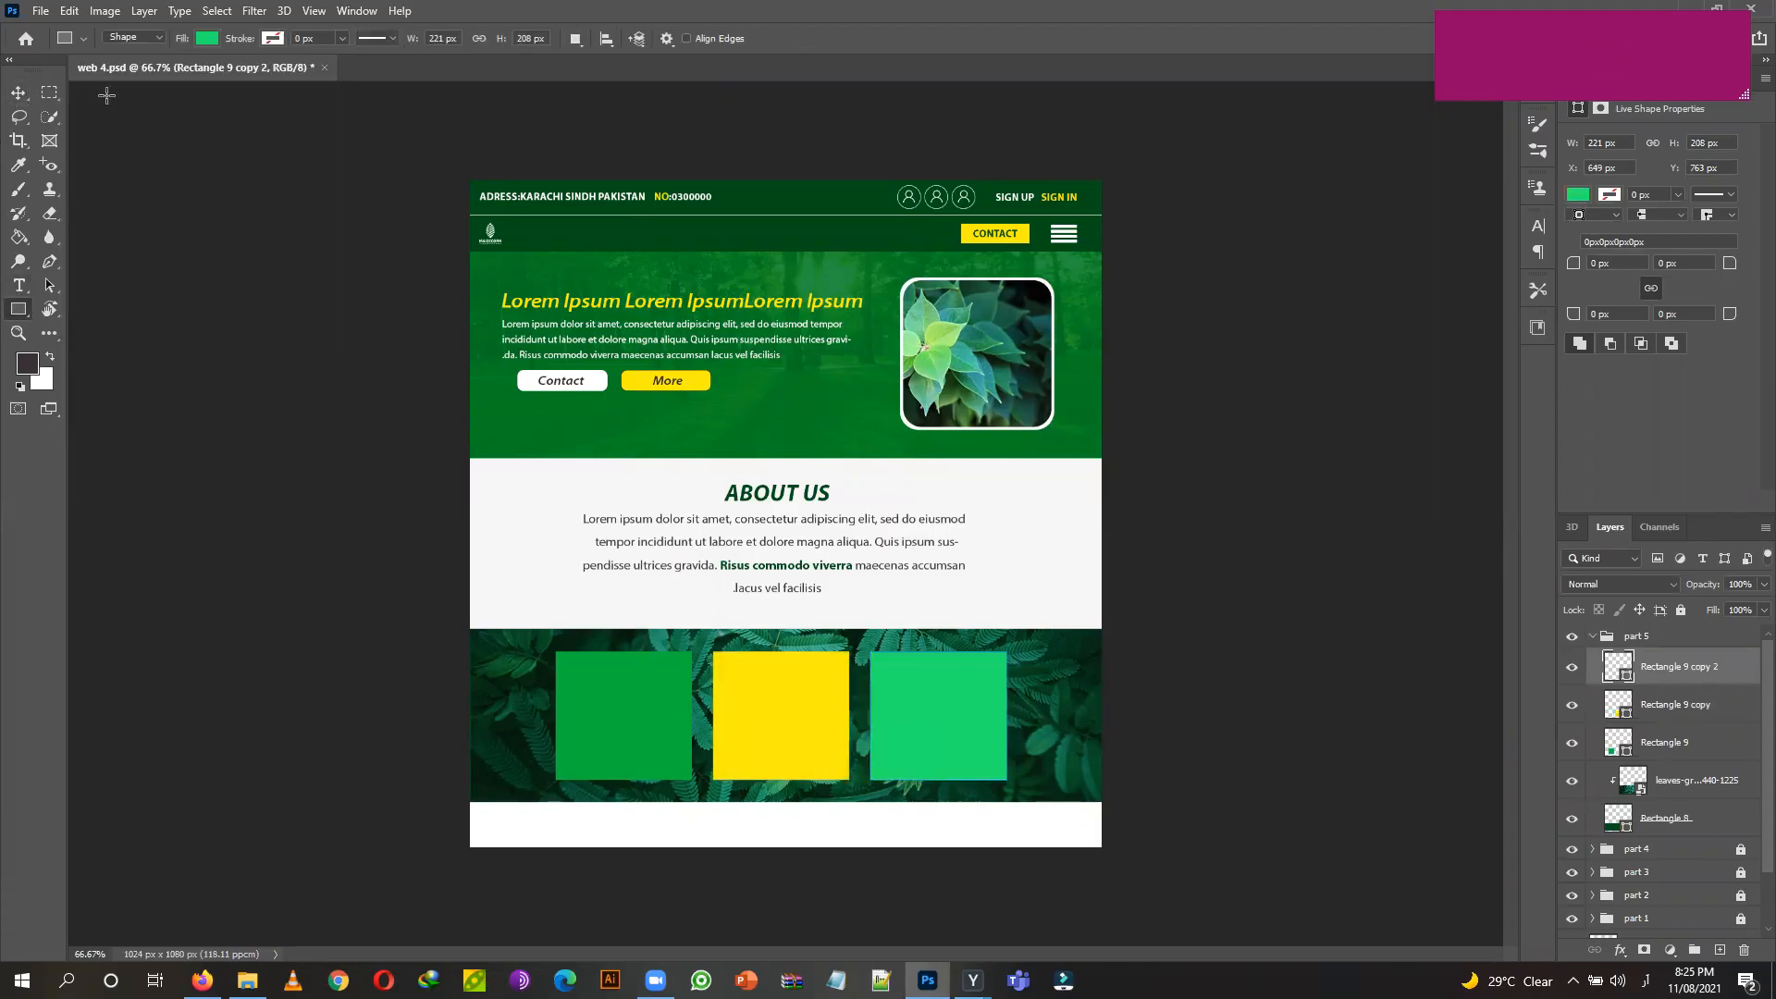
pyautogui.click(208, 39)
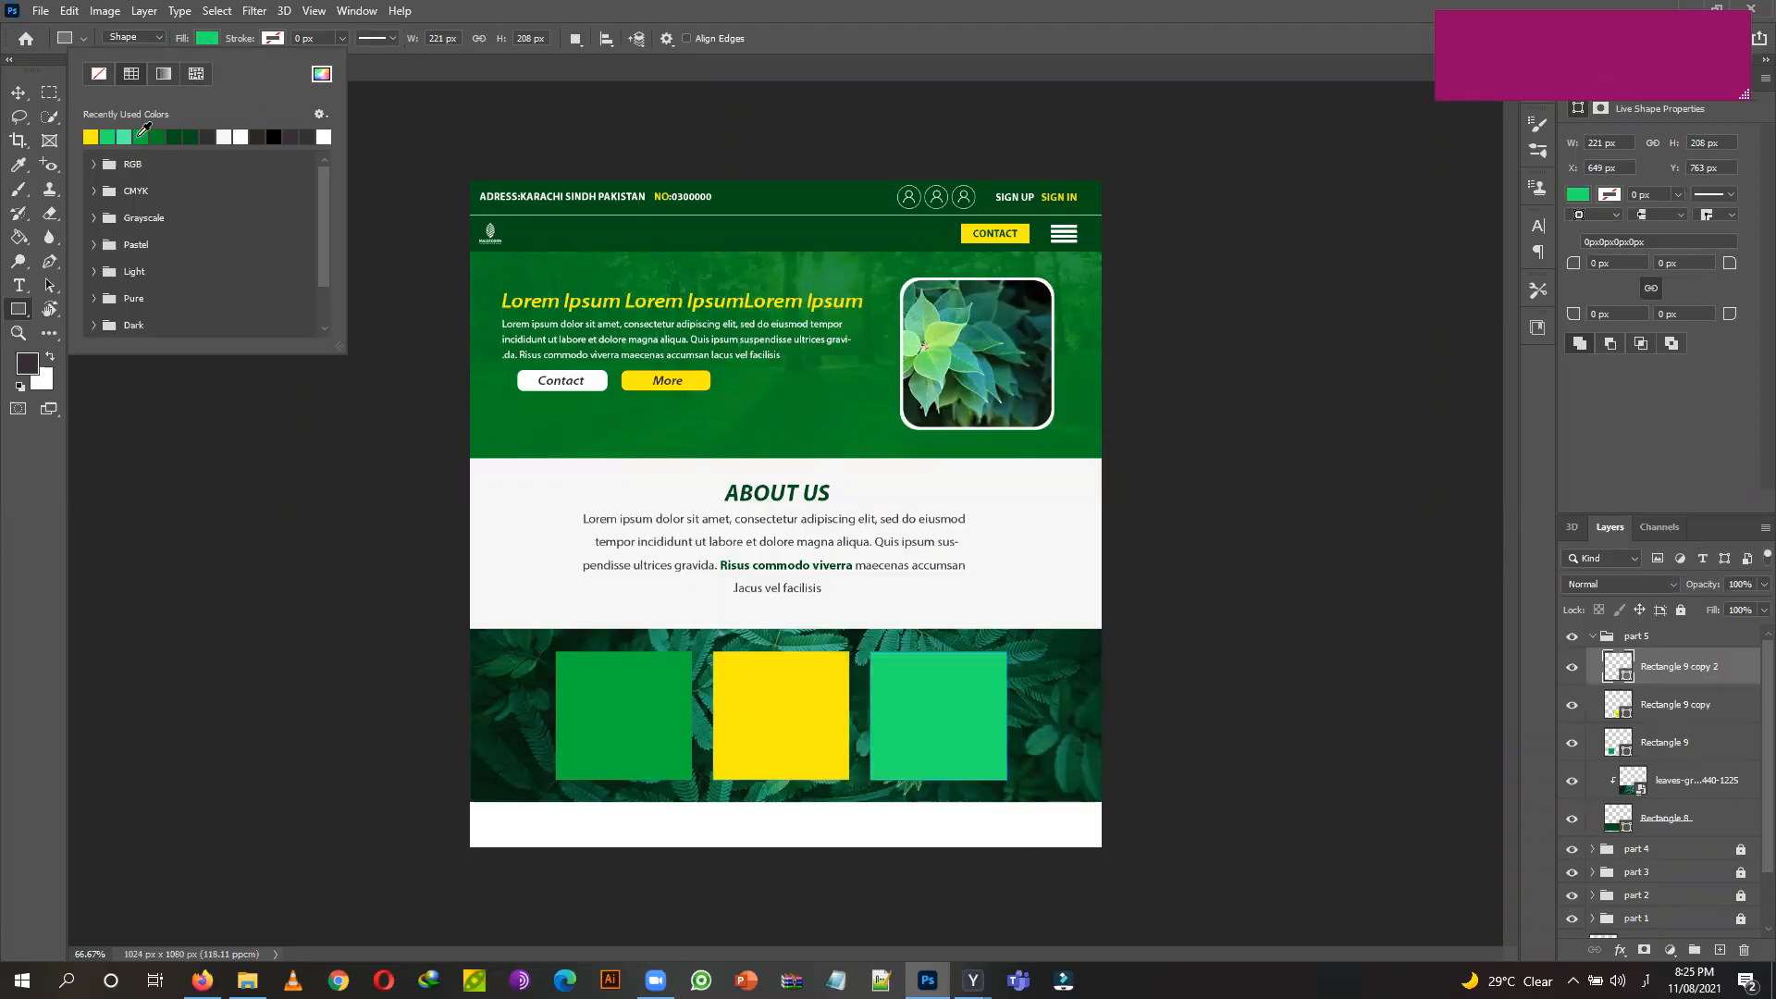
pyautogui.click(320, 75)
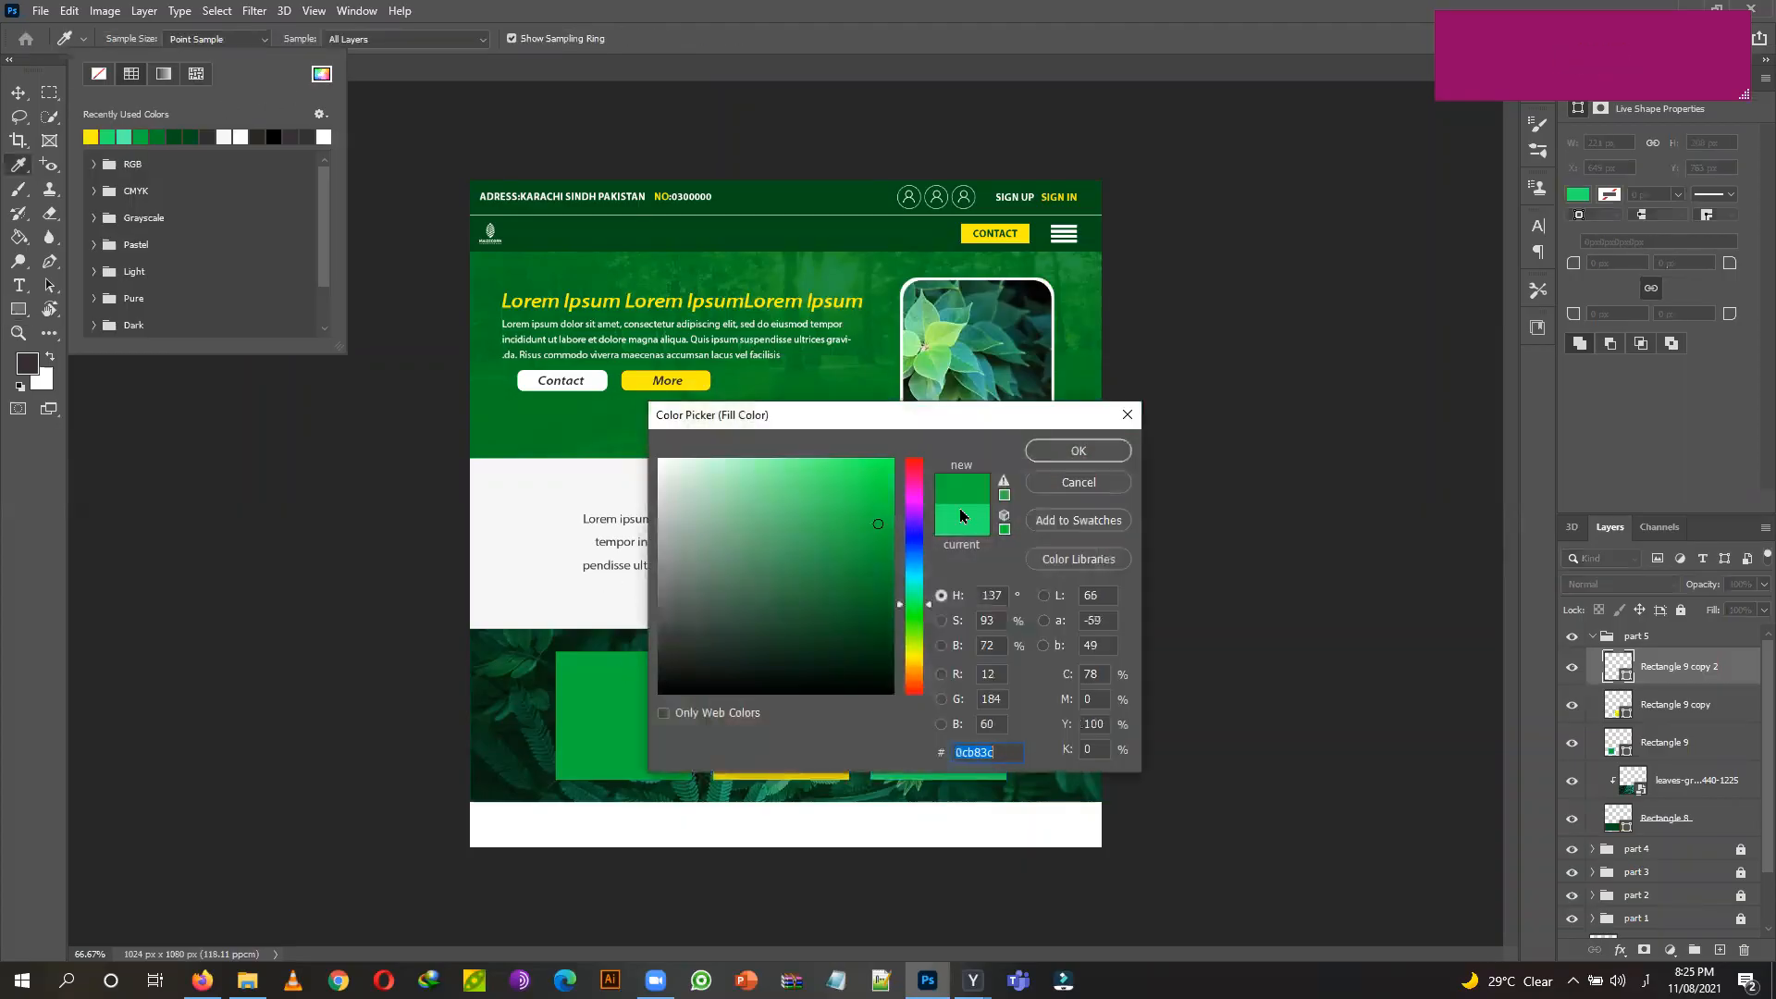
pyautogui.click(1048, 458)
pyautogui.click(18, 93)
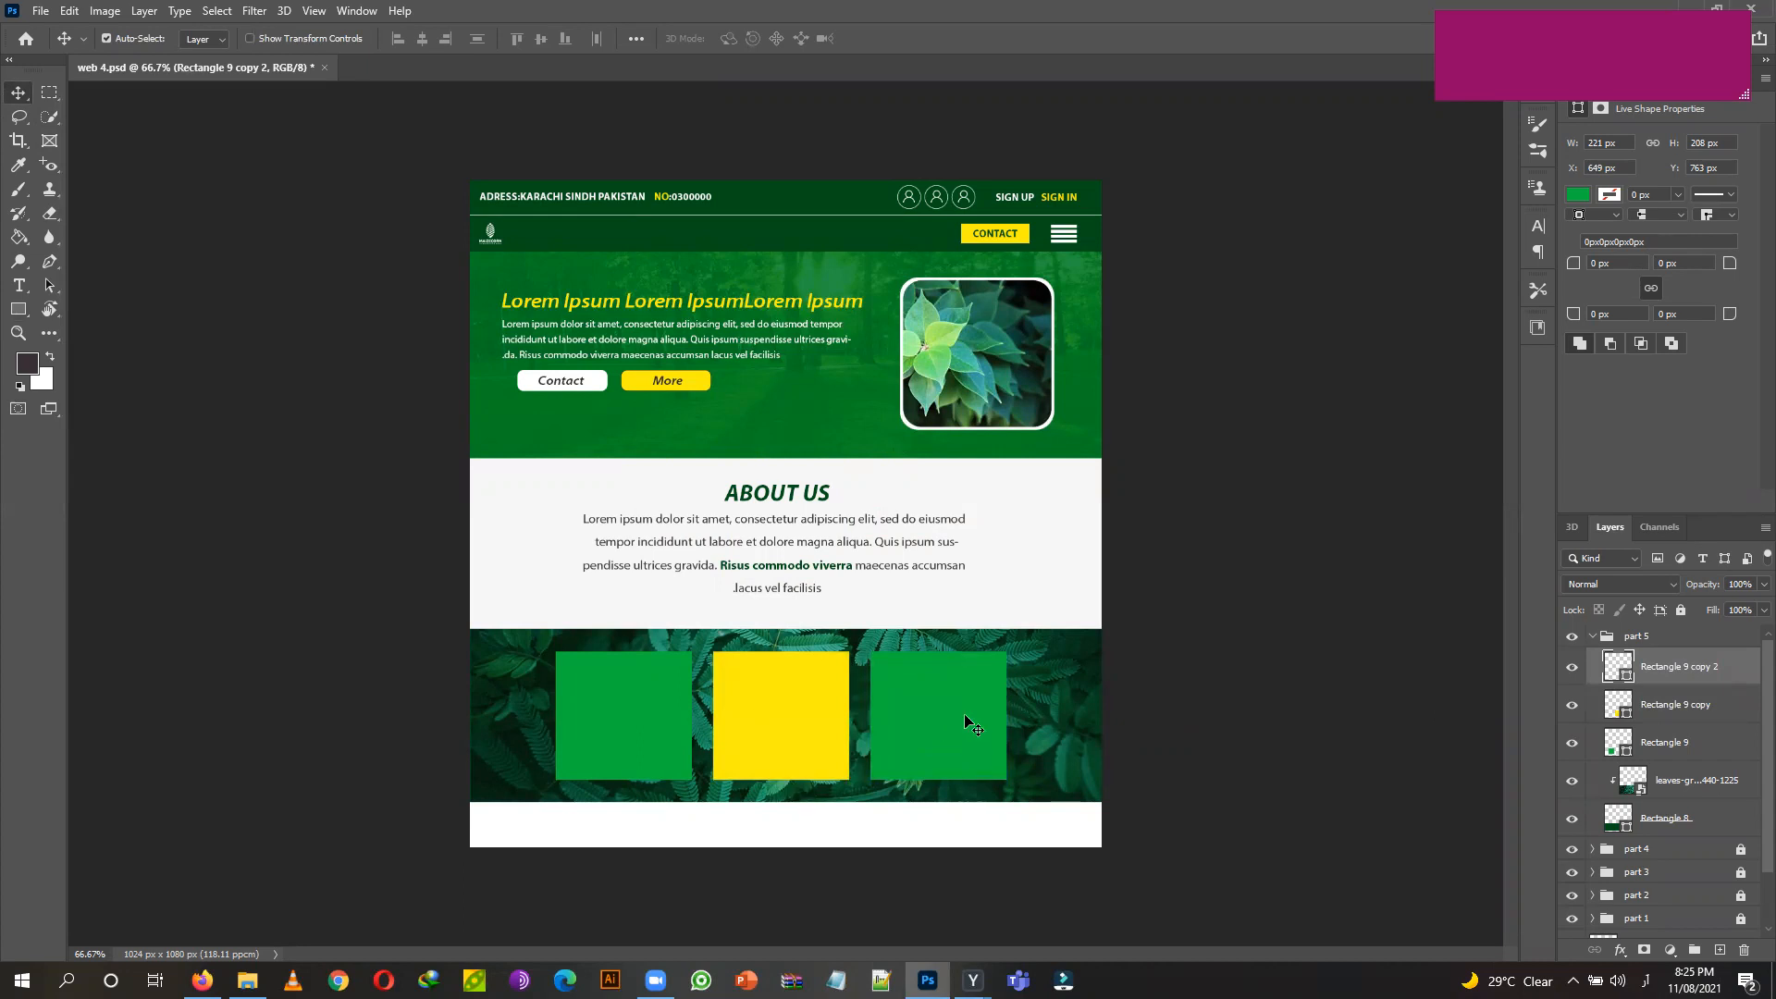
pyautogui.keyDown('shift'); pyautogui.click(1727, 716); pyautogui.keyUp('shift')
# Select the three Rectangle 9 card layers and give them a white 0.95 px stroke.
pyautogui.keyDown('shift'); pyautogui.click(1716, 742); pyautogui.keyUp('shift')
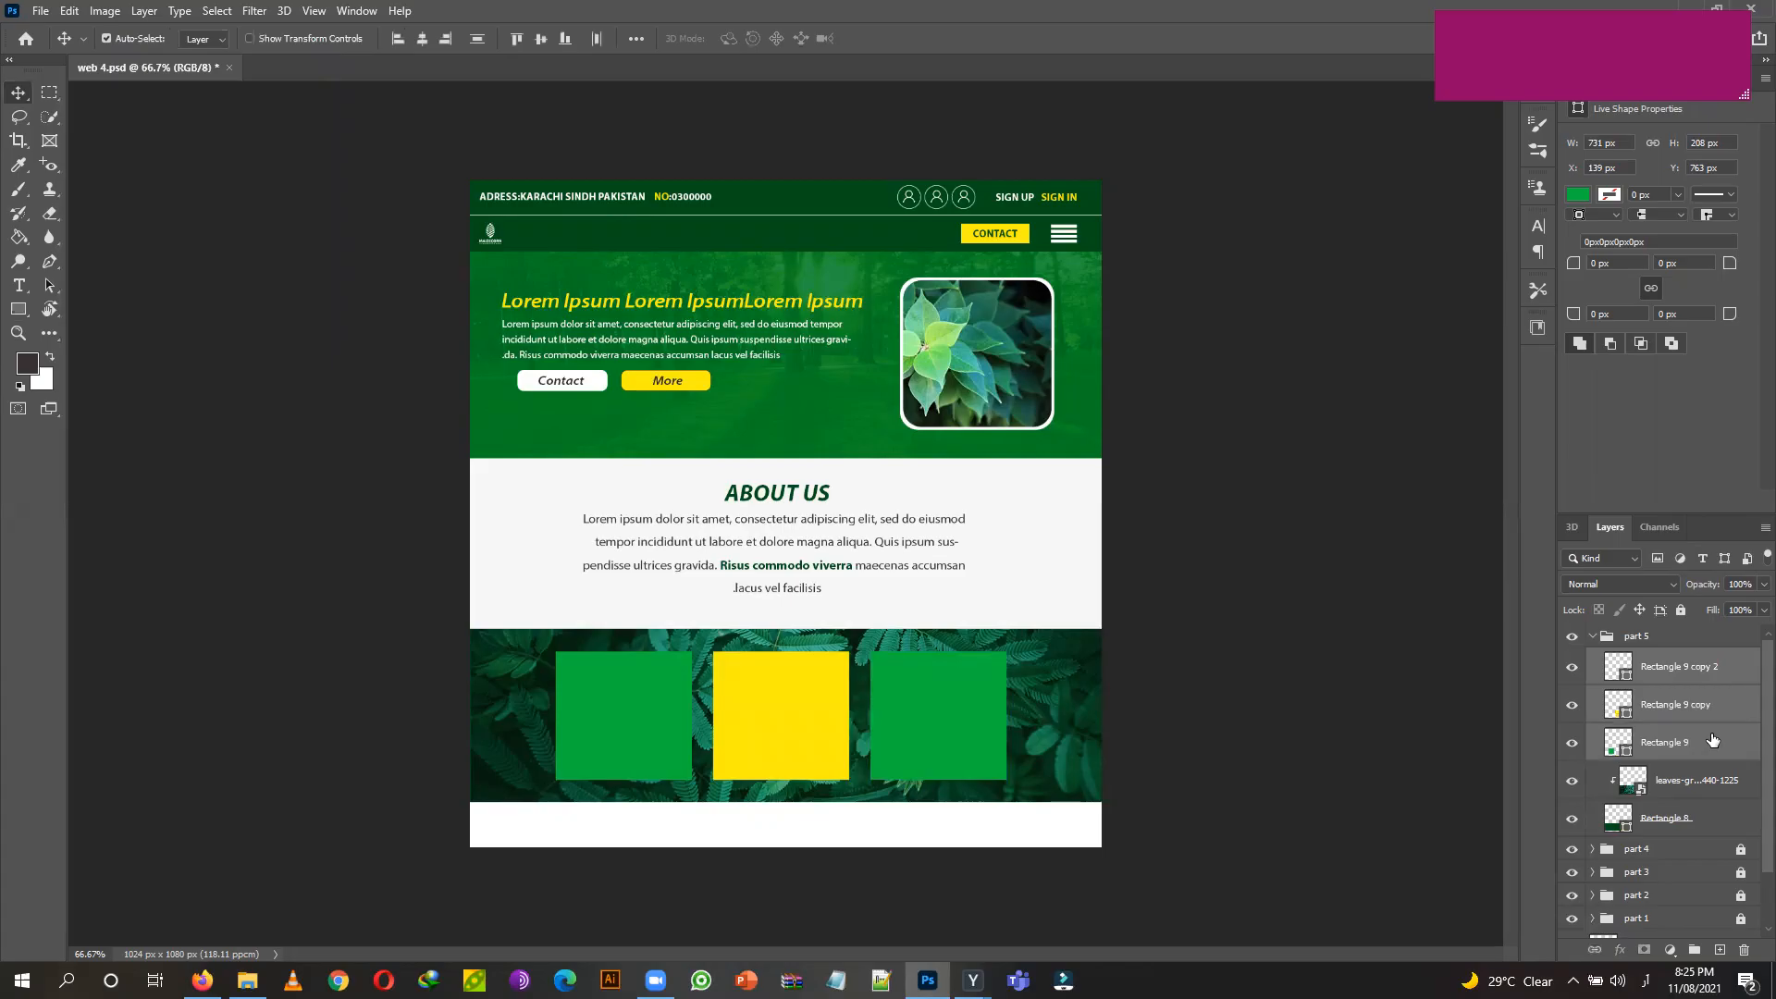
pyautogui.click(1714, 740)
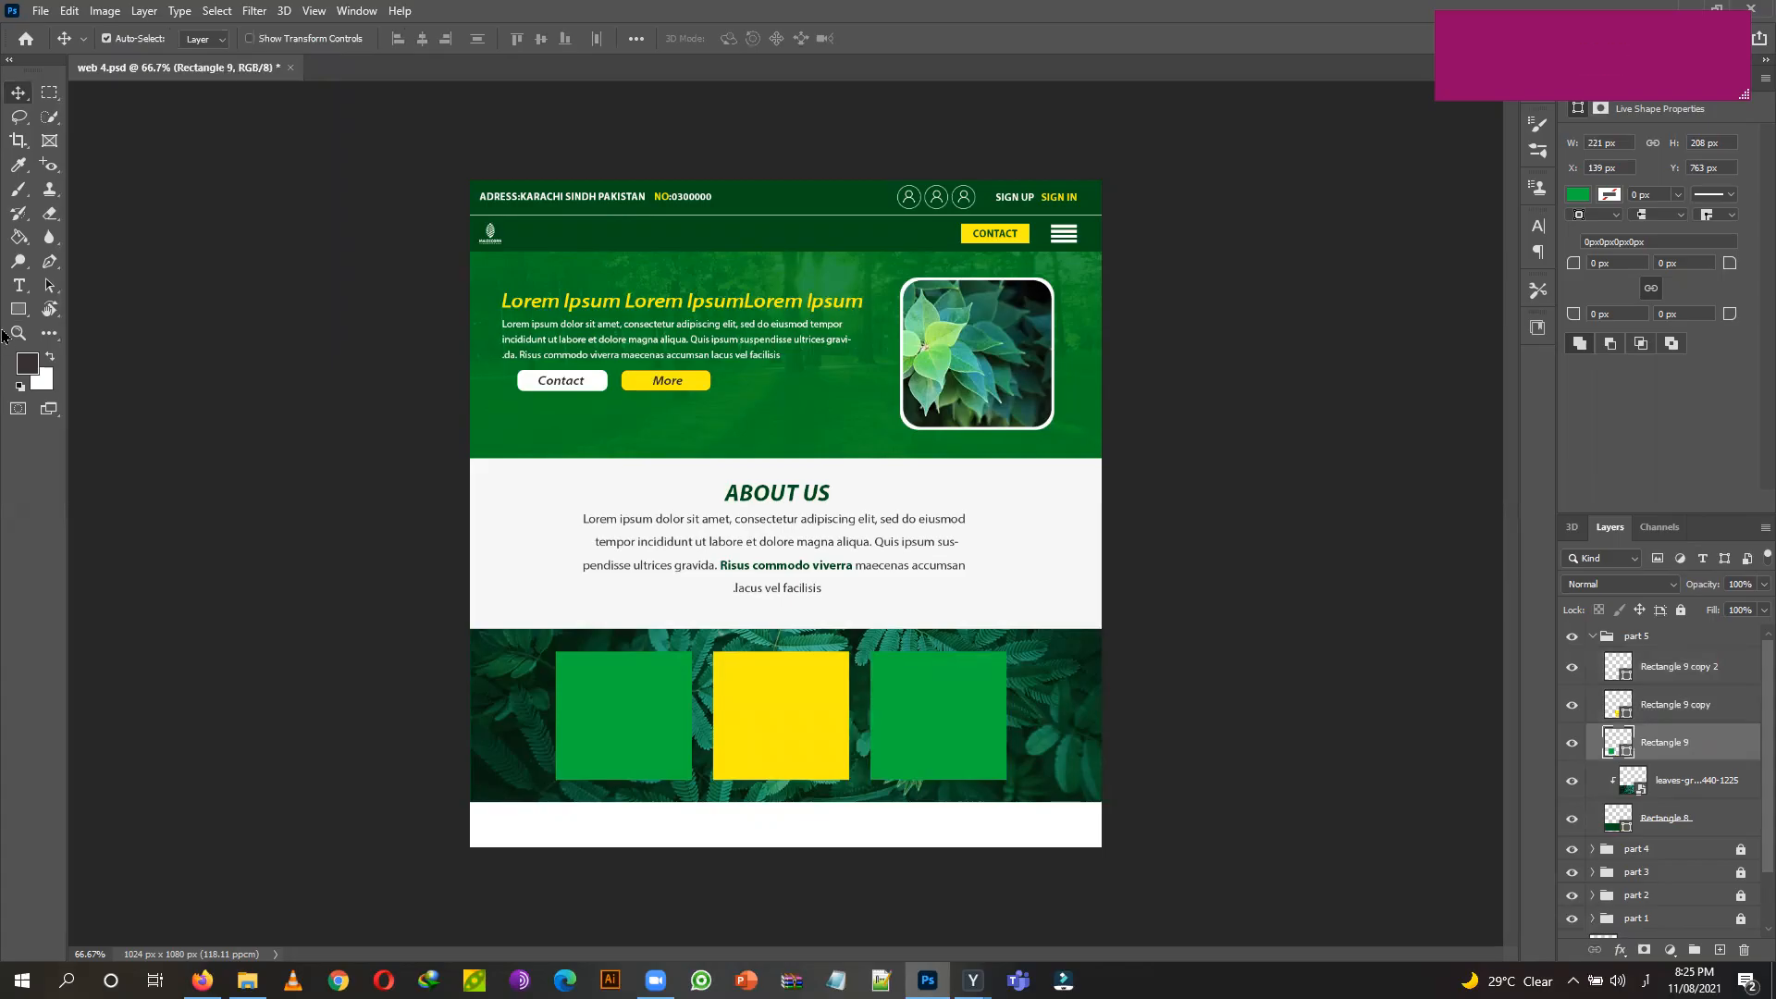
pyautogui.keyDown('shift'); pyautogui.click(1726, 676); pyautogui.keyUp('shift')
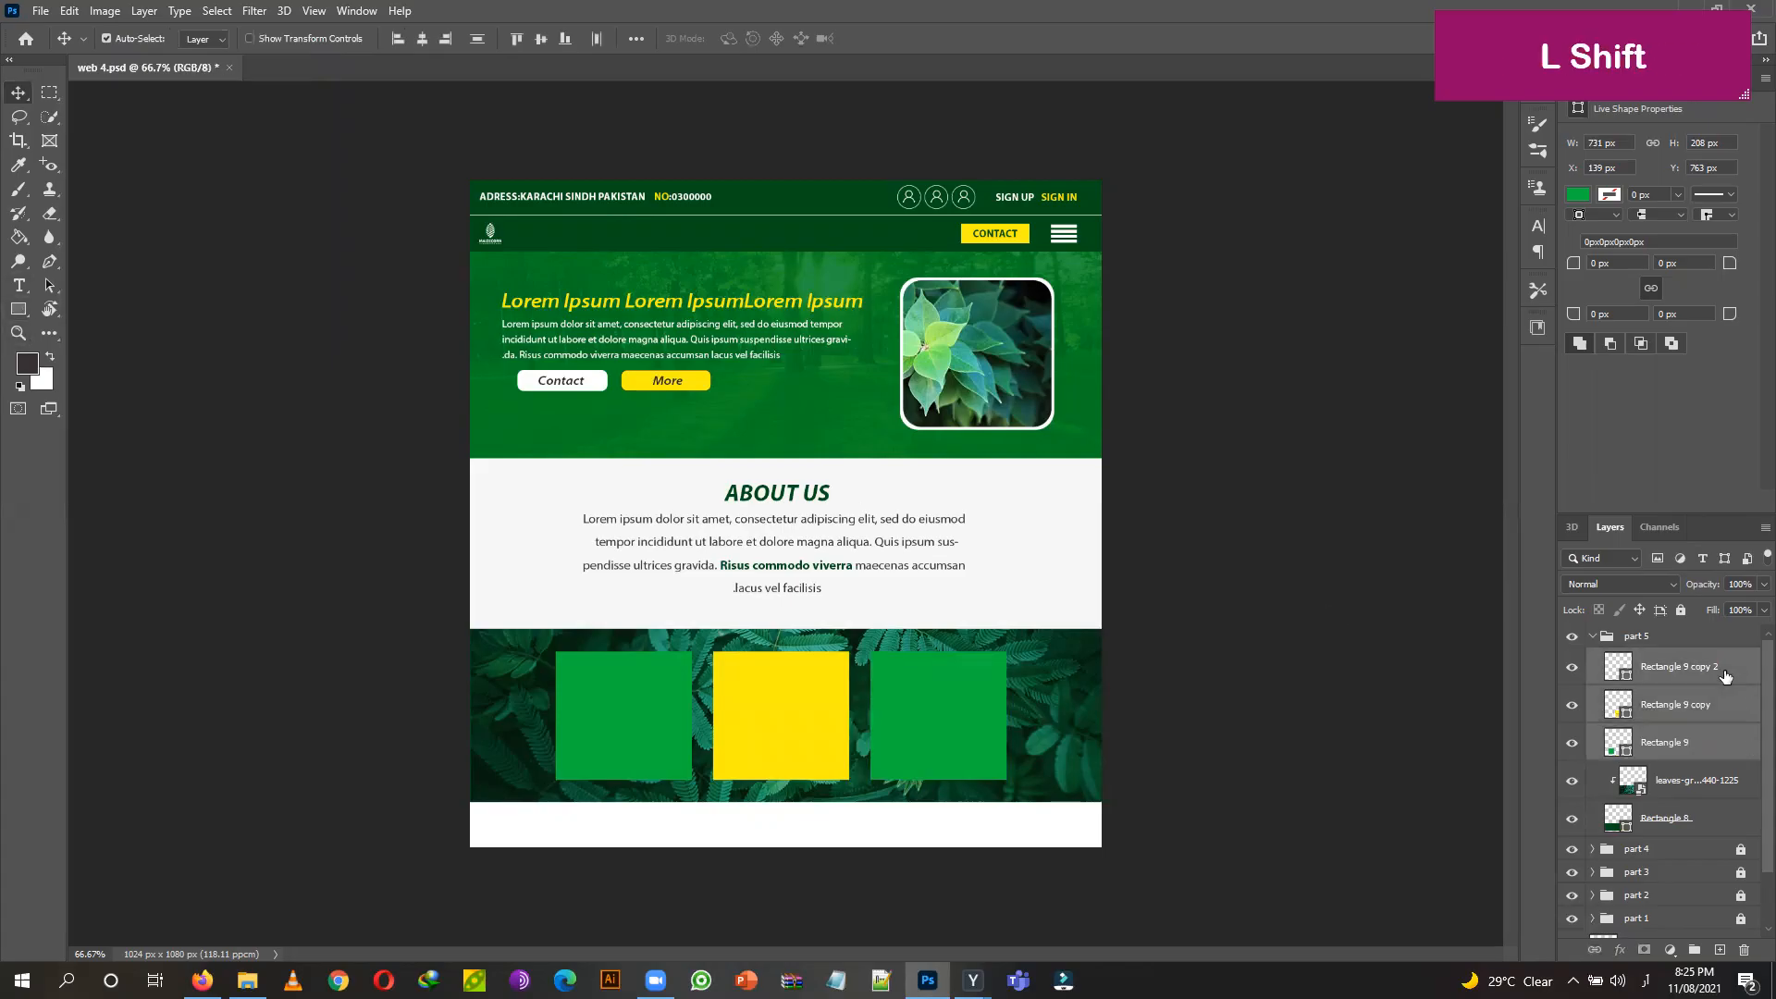
pyautogui.click(18, 309)
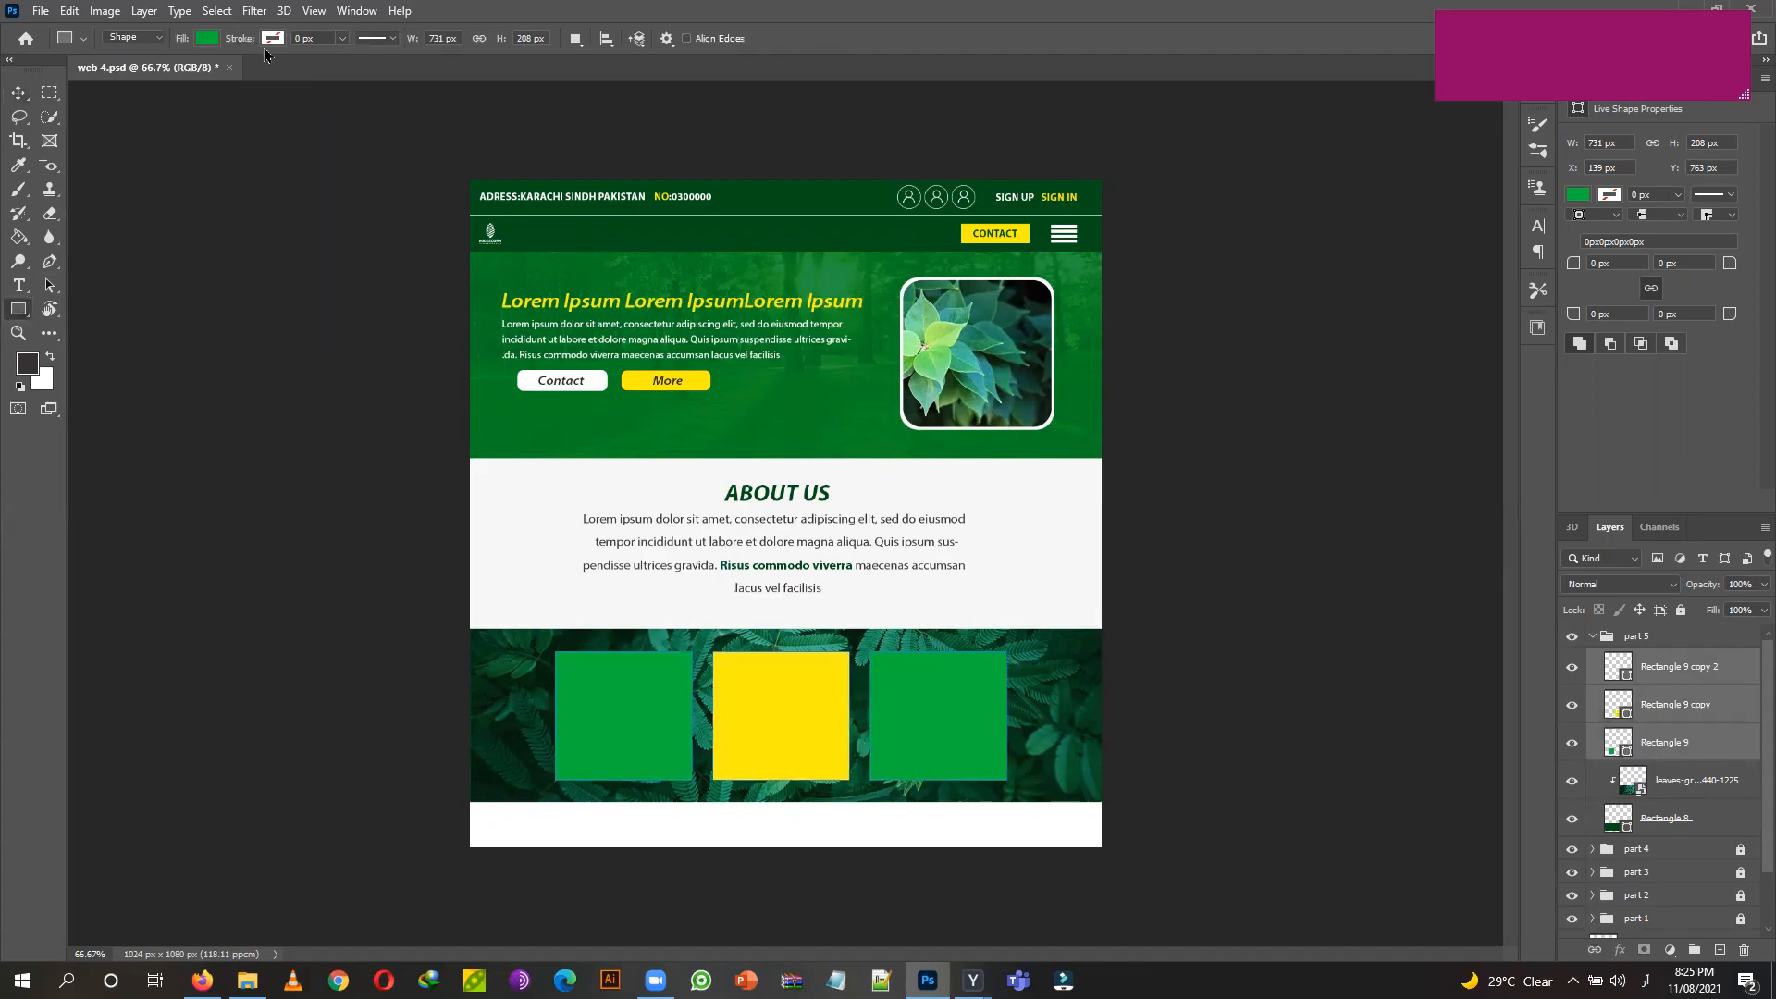
pyautogui.click(270, 39)
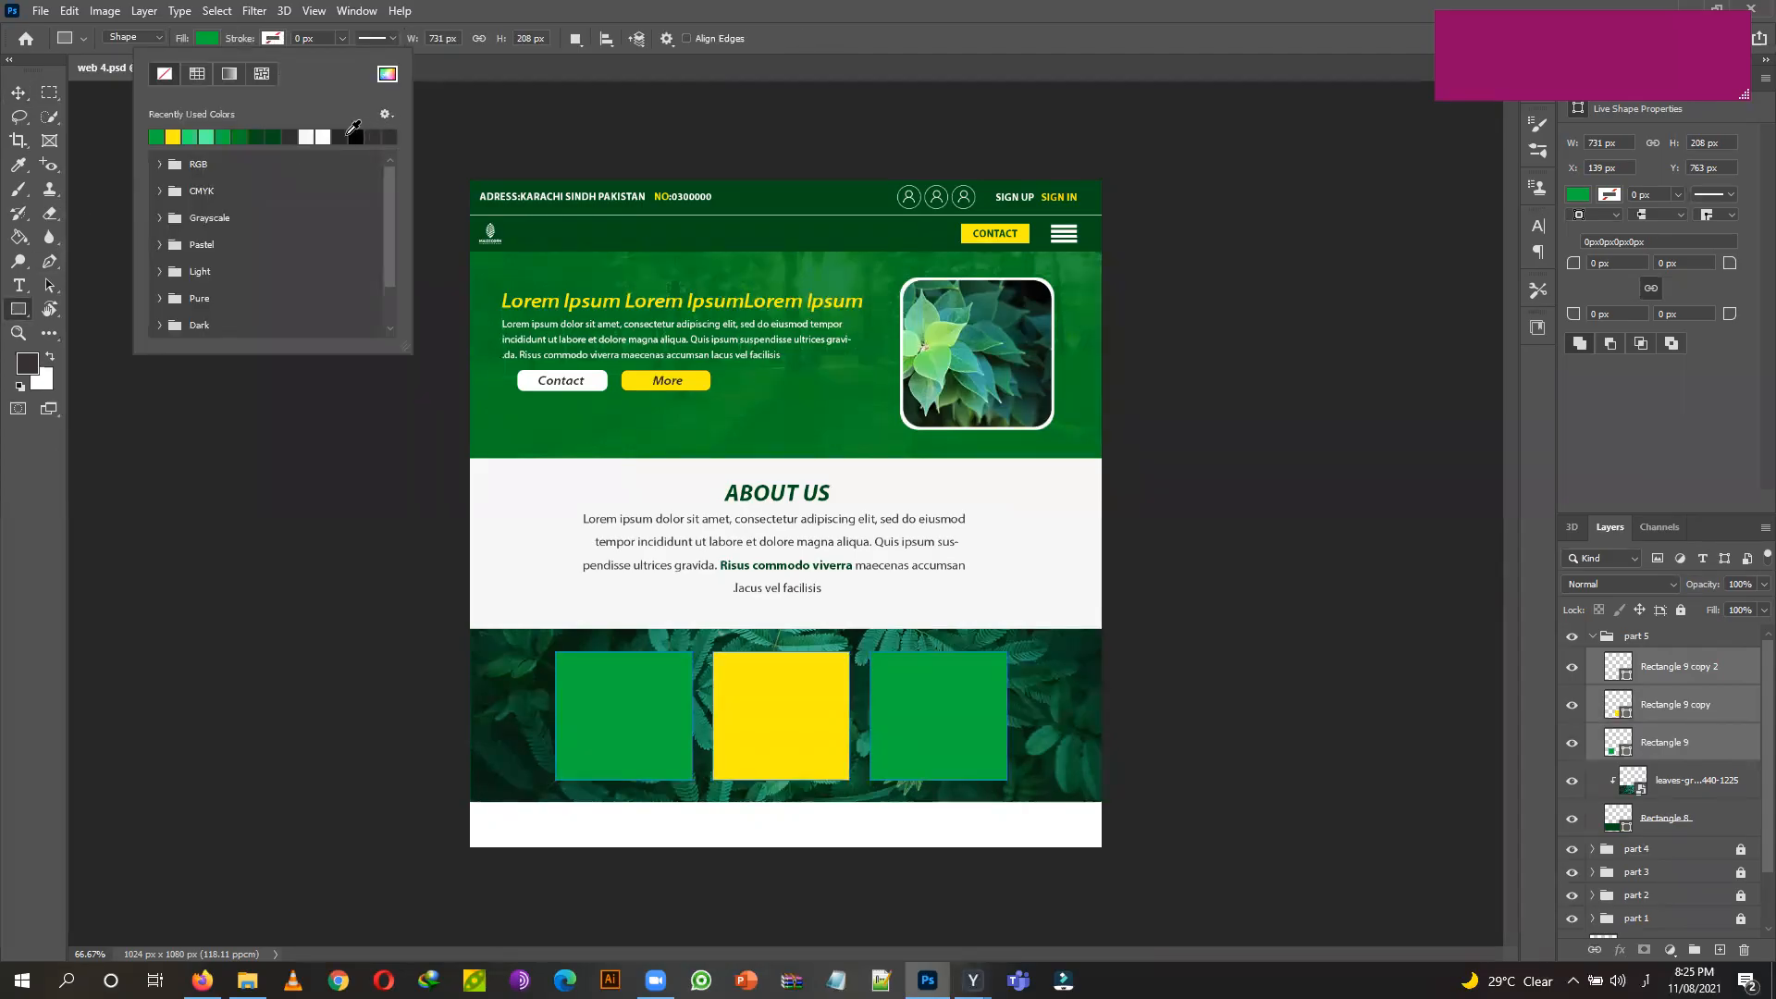
pyautogui.click(352, 135)
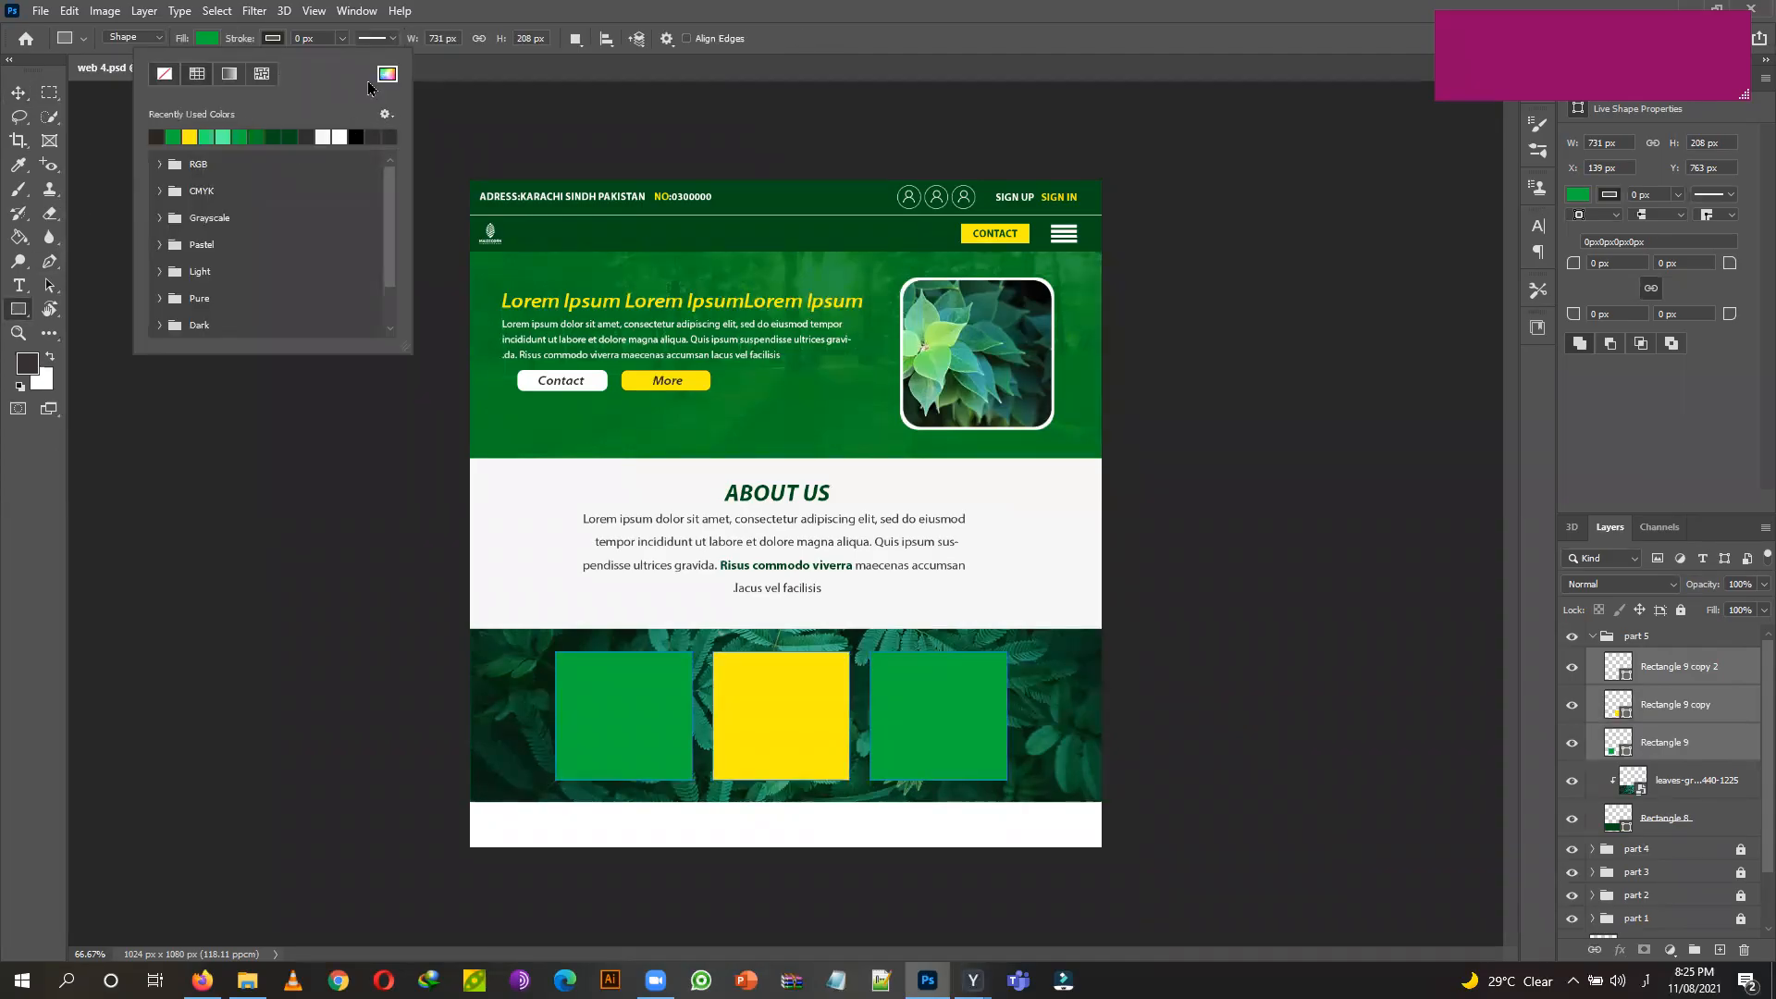
pyautogui.click(324, 136)
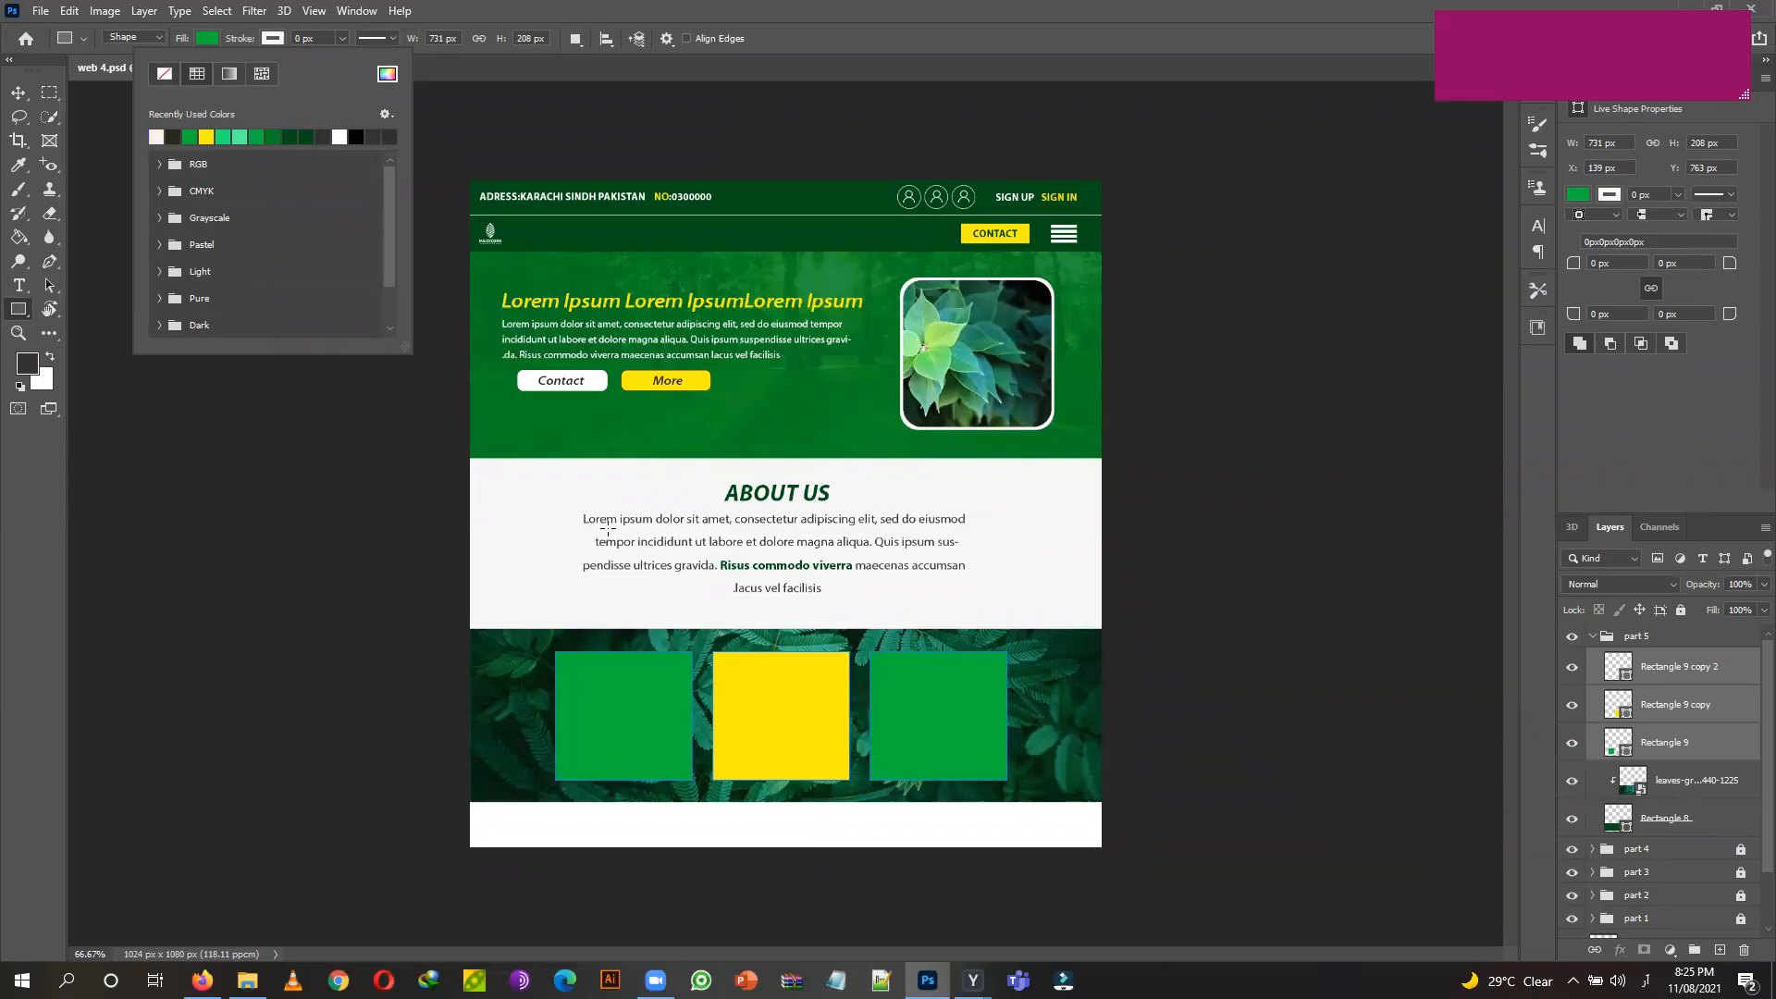
pyautogui.click(344, 40)
pyautogui.moveTo(348, 63); pyautogui.dragTo(353, 64)
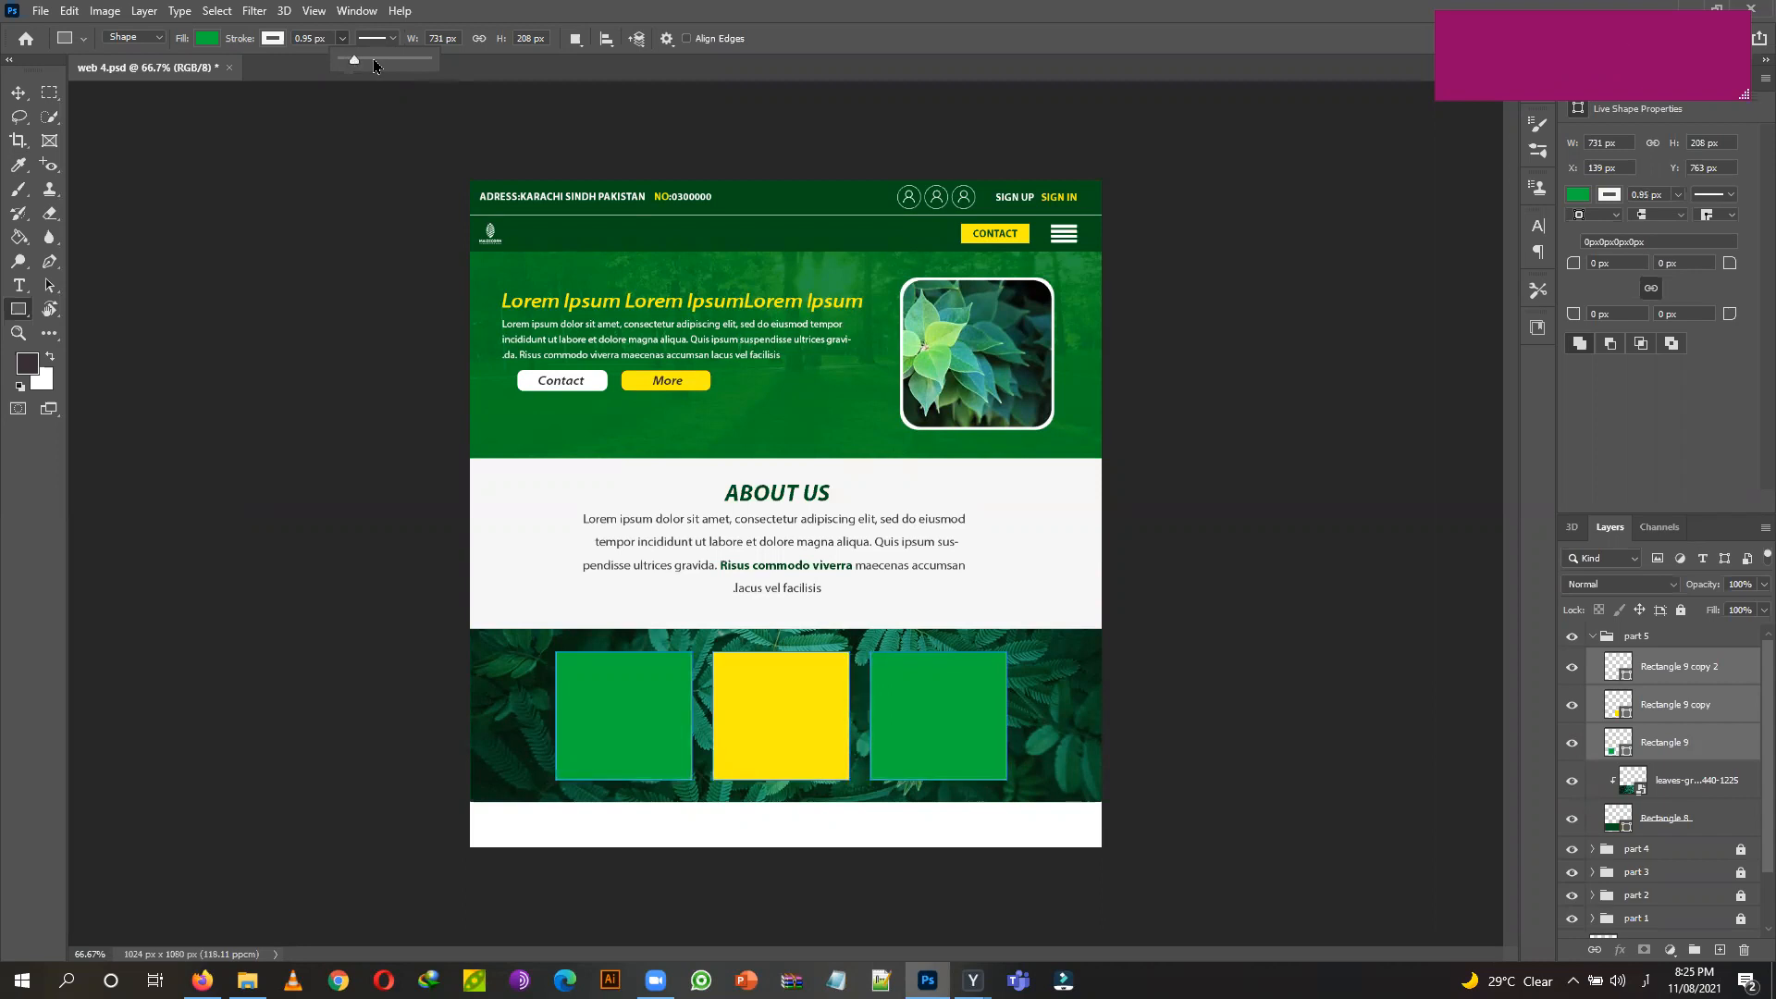
pyautogui.click(17, 93)
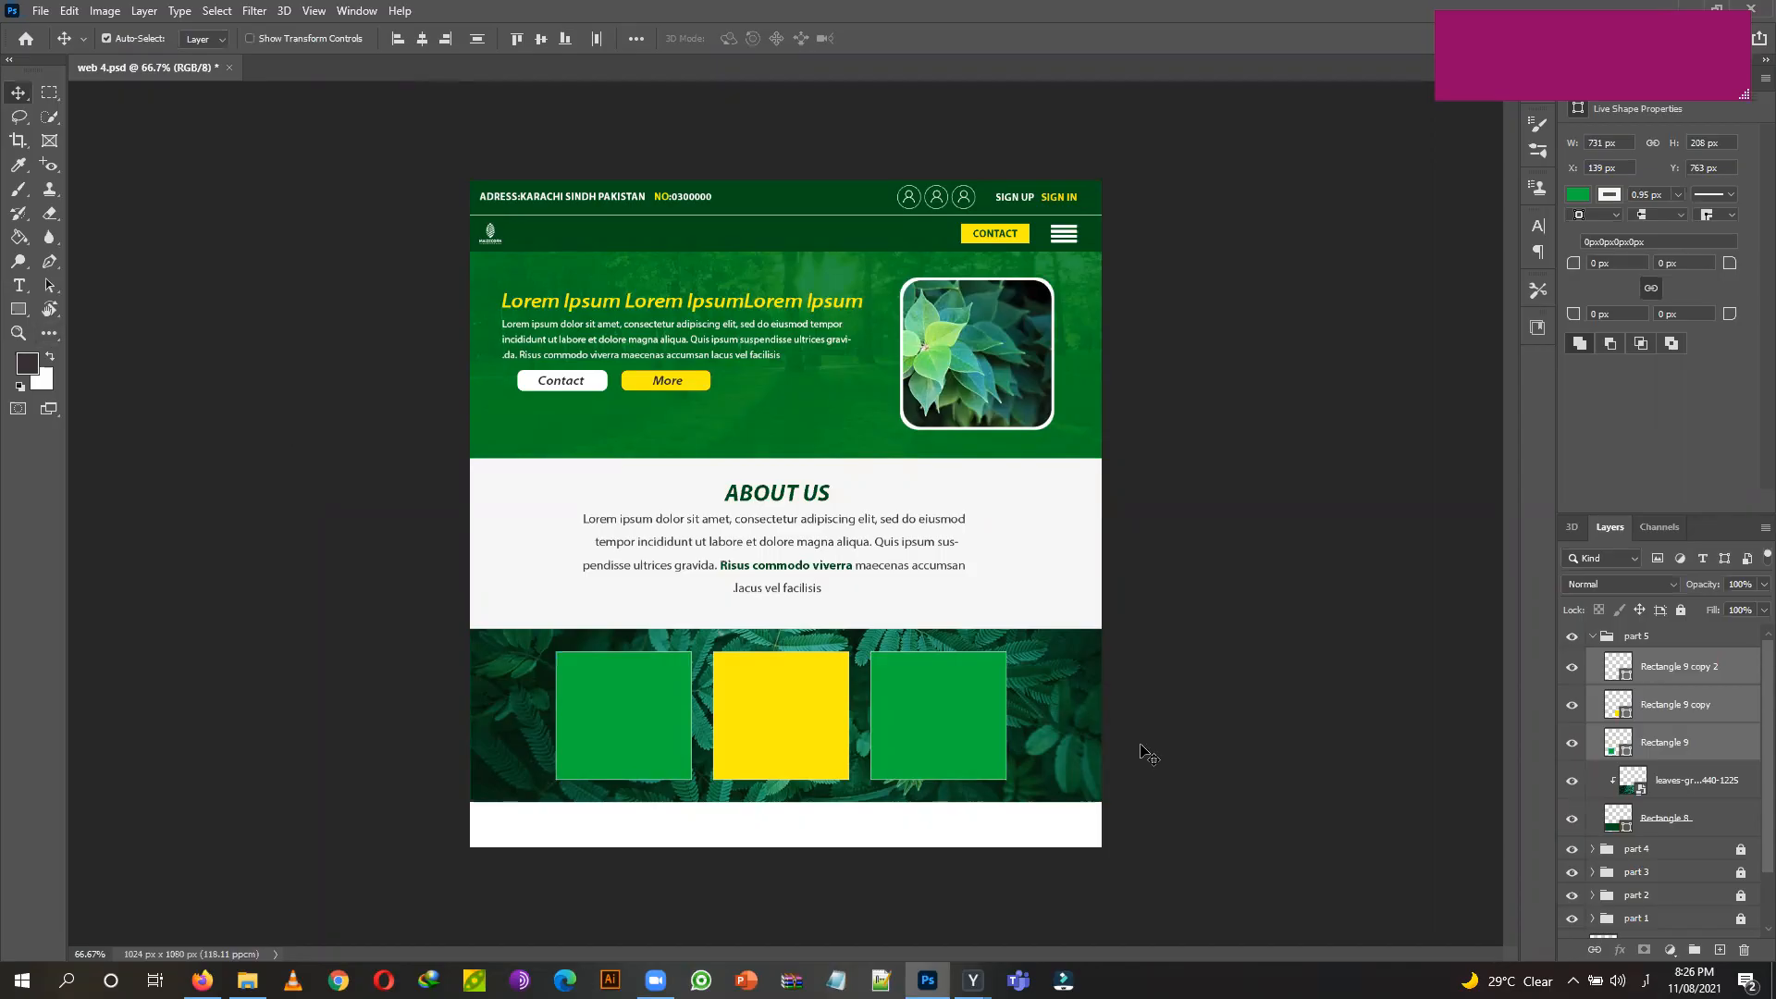
# Zoom in and add a Lorem ipsum text box in the left green card at 3 pt.
pyautogui.hotkey('ctrl', '+')
pyautogui.hotkey('ctrl', '+')
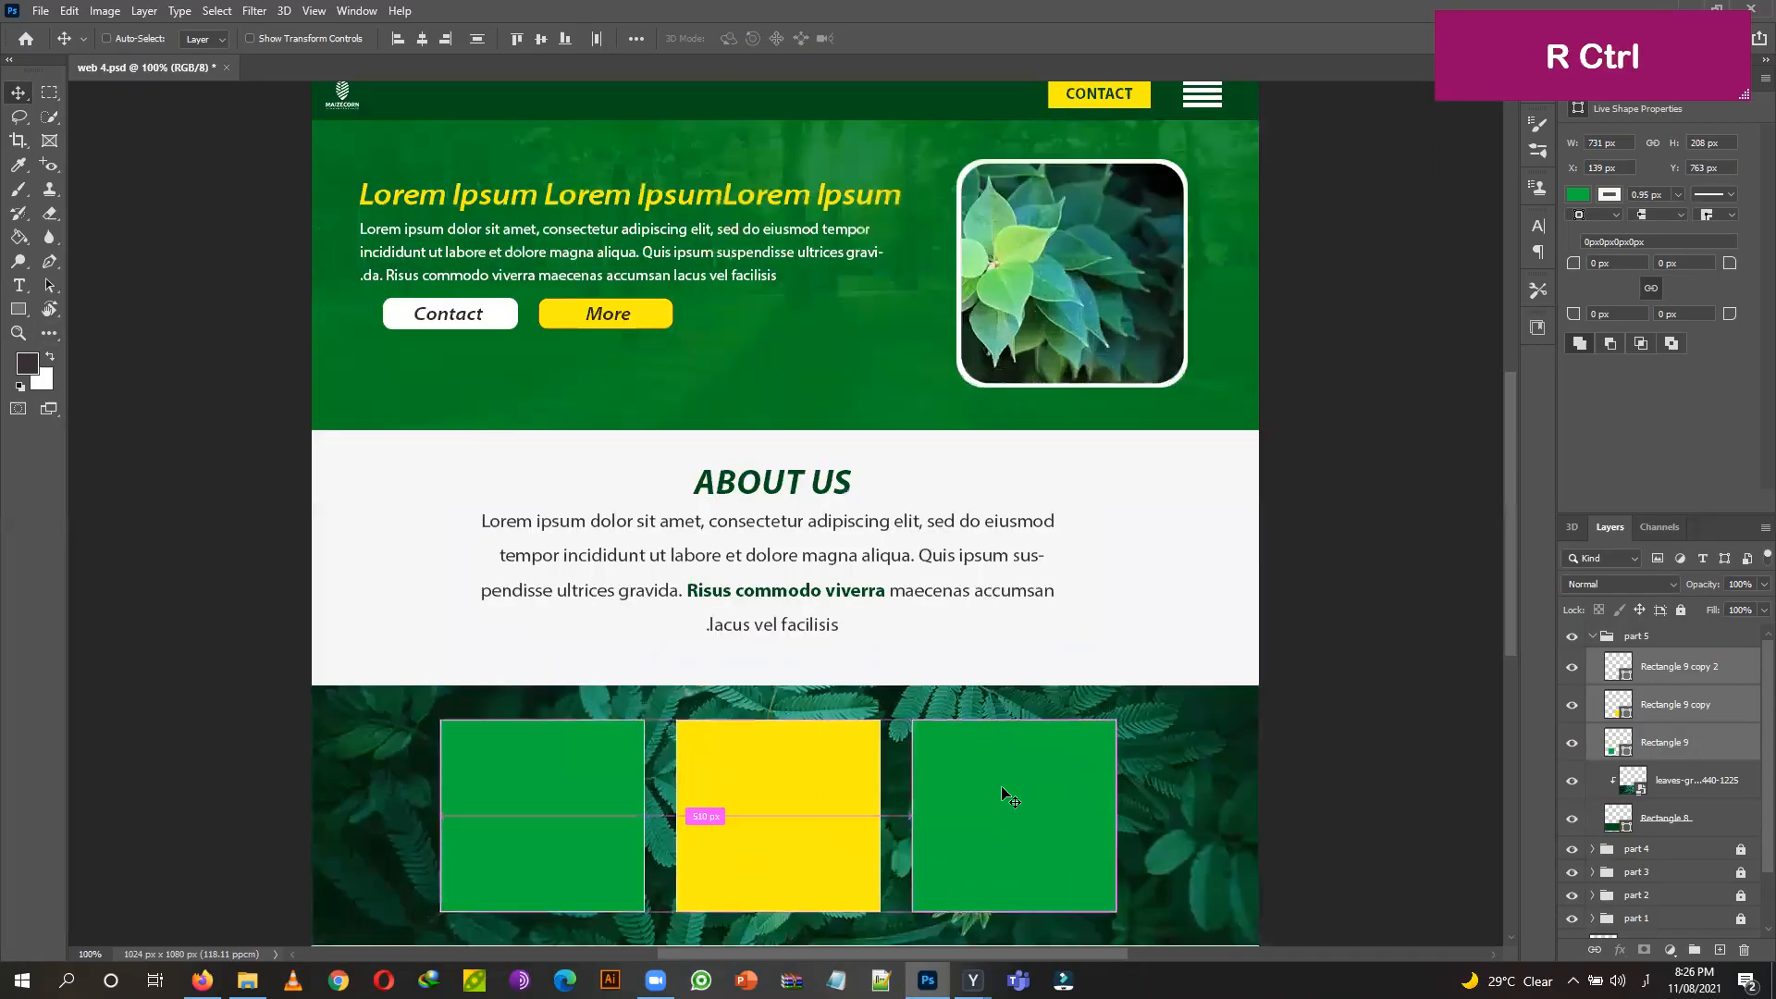
pyautogui.moveTo(877, 852); pyautogui.dragTo(877, 632)
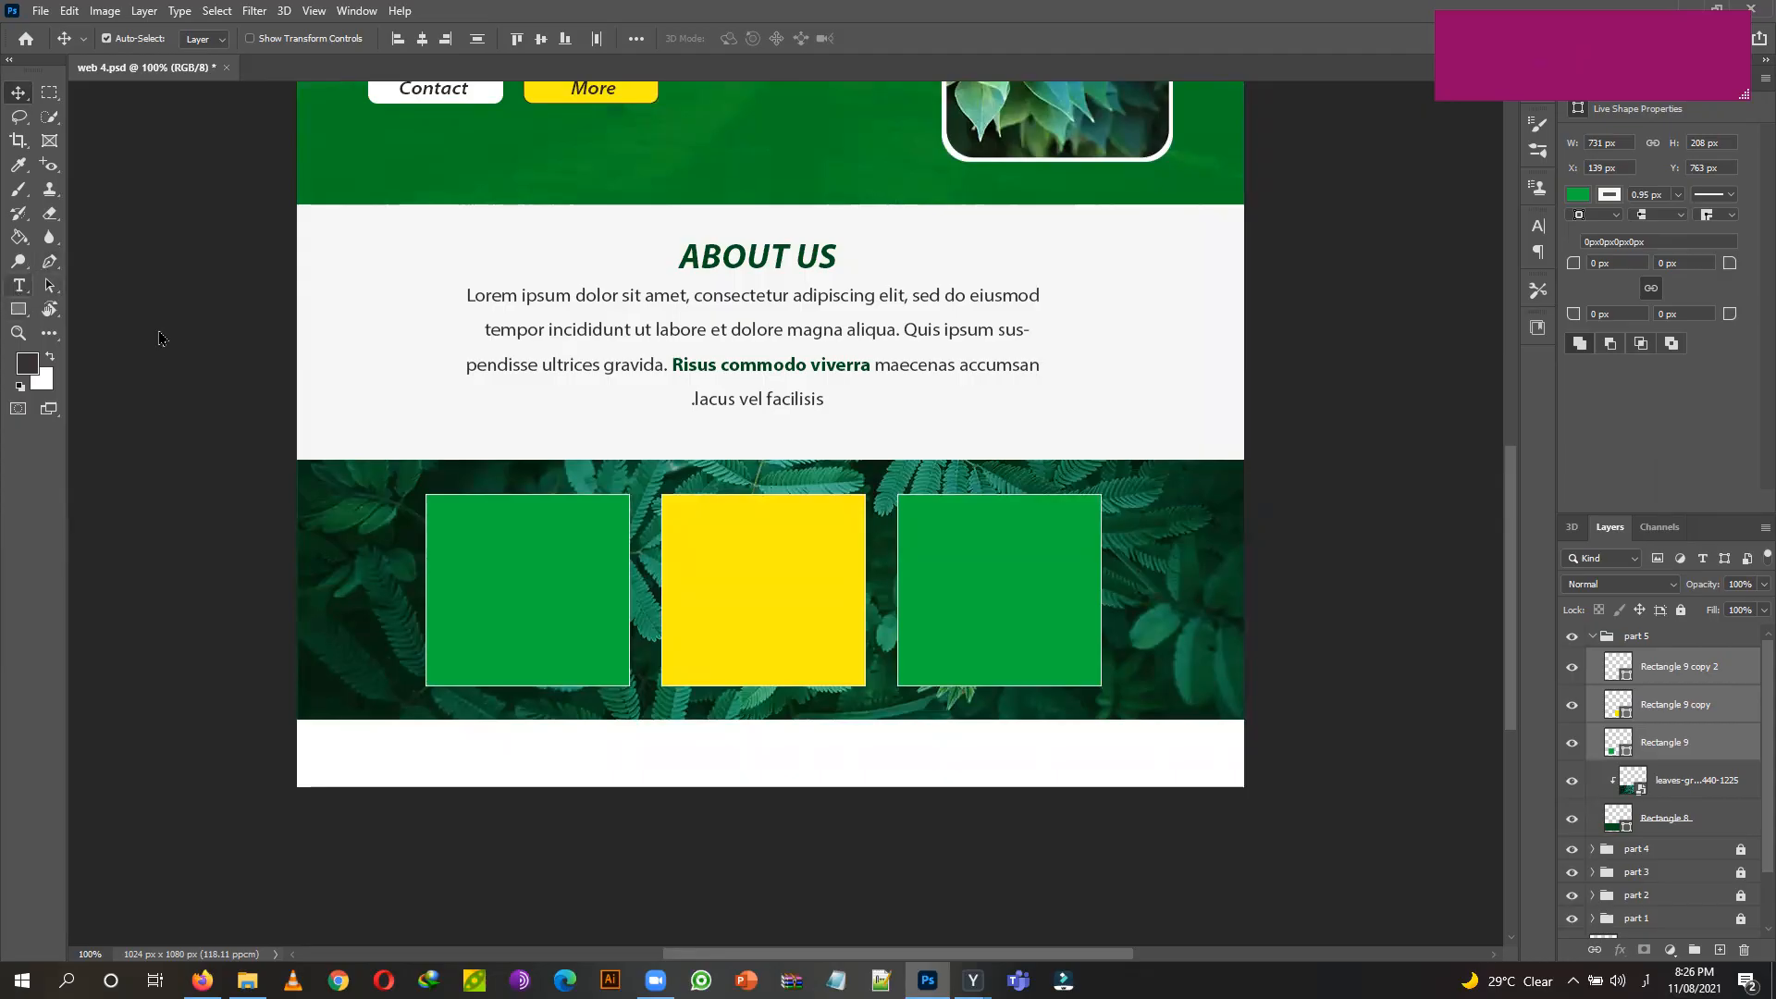
pyautogui.click(17, 287)
pyautogui.moveTo(448, 558); pyautogui.dragTo(614, 636)
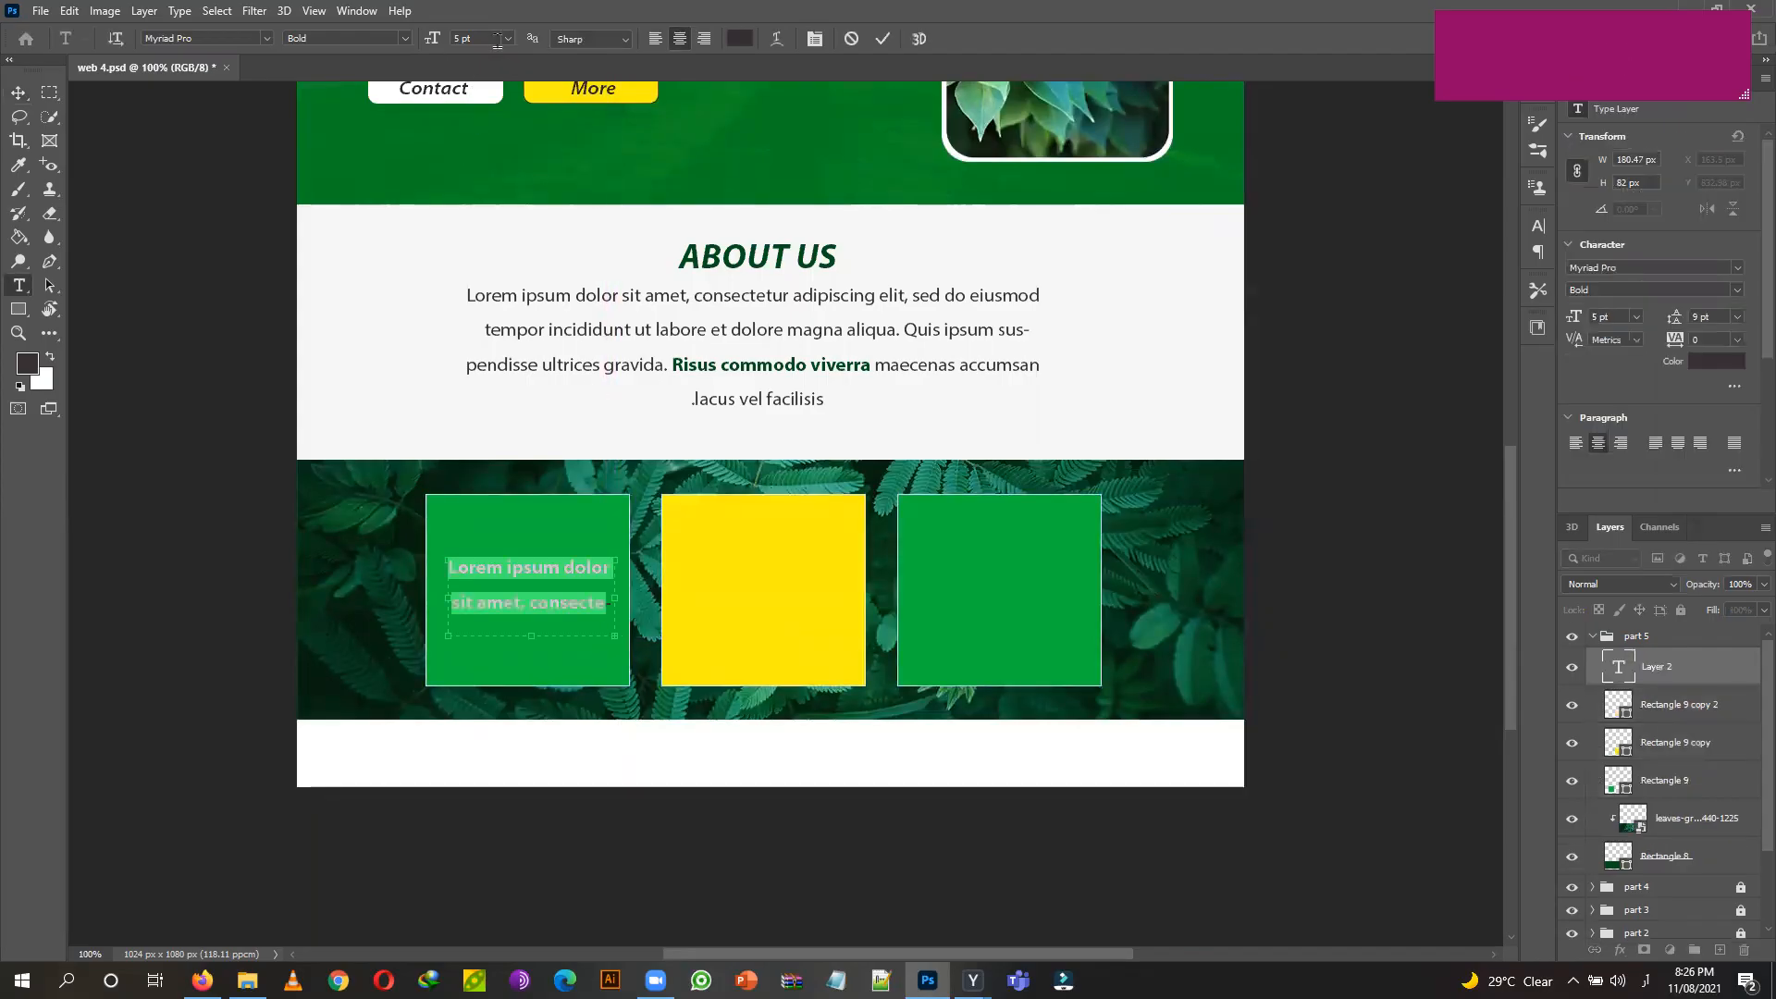
pyautogui.click(459, 38)
pyautogui.write('4')
pyautogui.press('Return')
pyautogui.write('3')
pyautogui.press('Return')
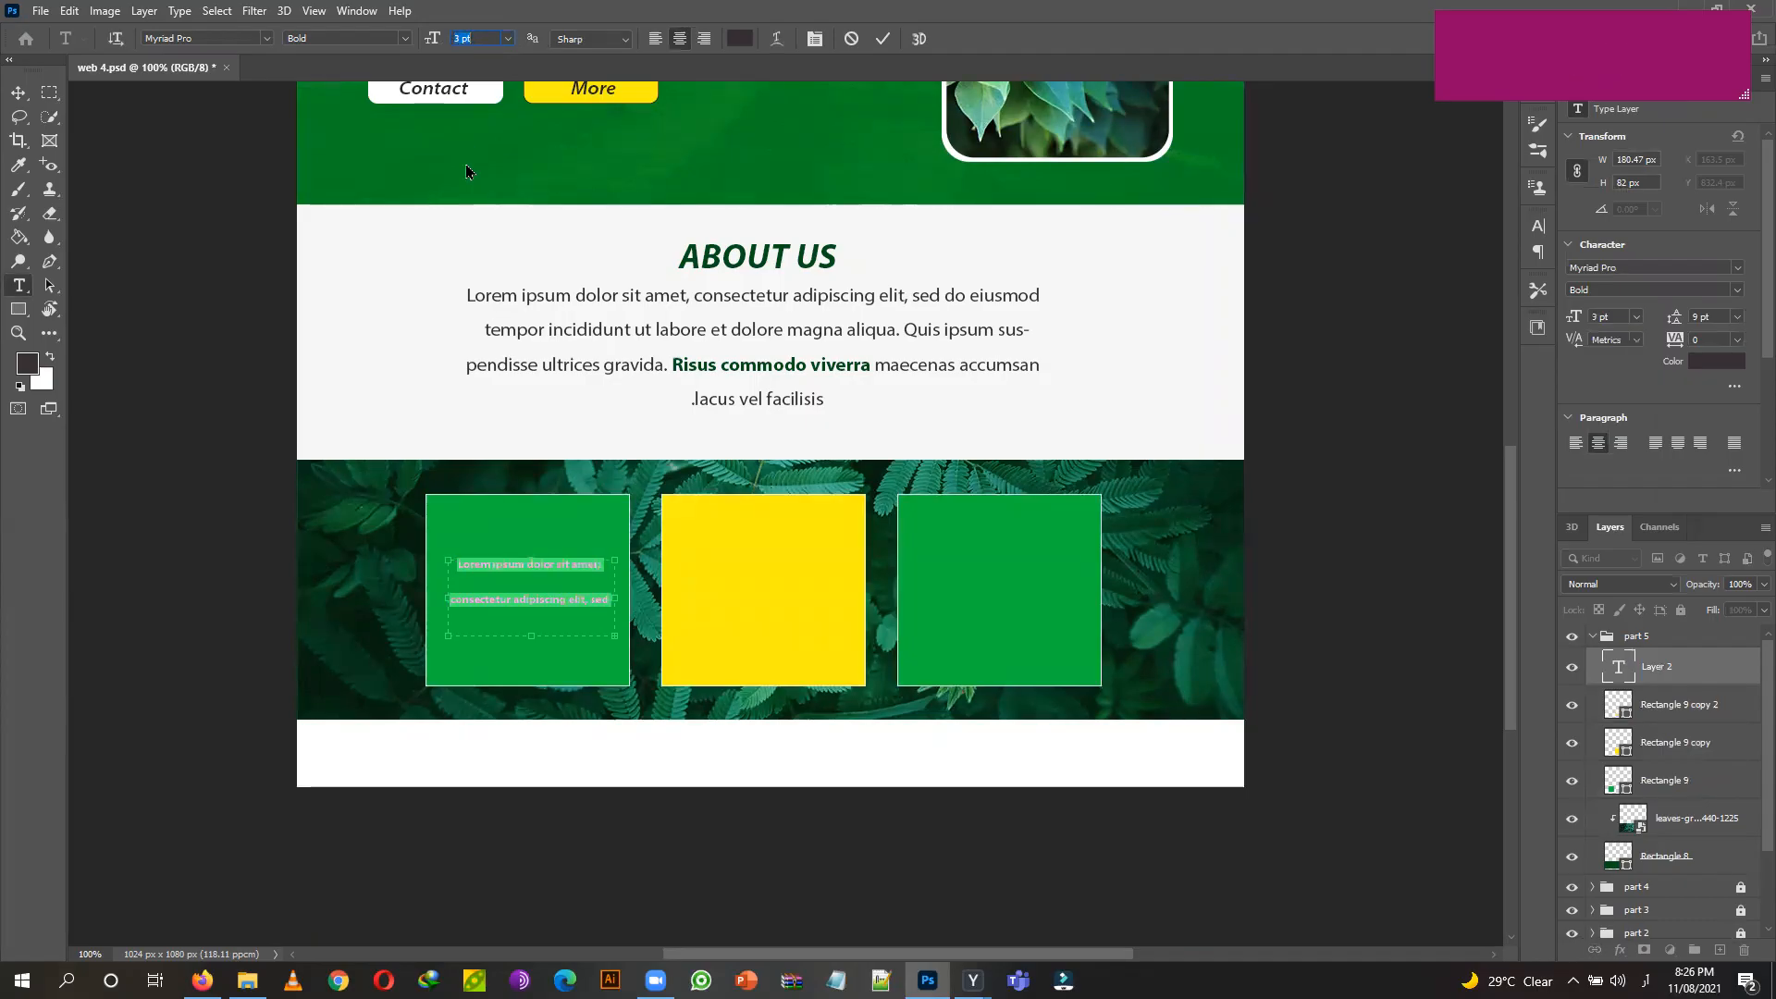
# Set the paragraph to Auto leading, white, Myriad Pro Regular, and commit it.
pyautogui.click(1737, 317)
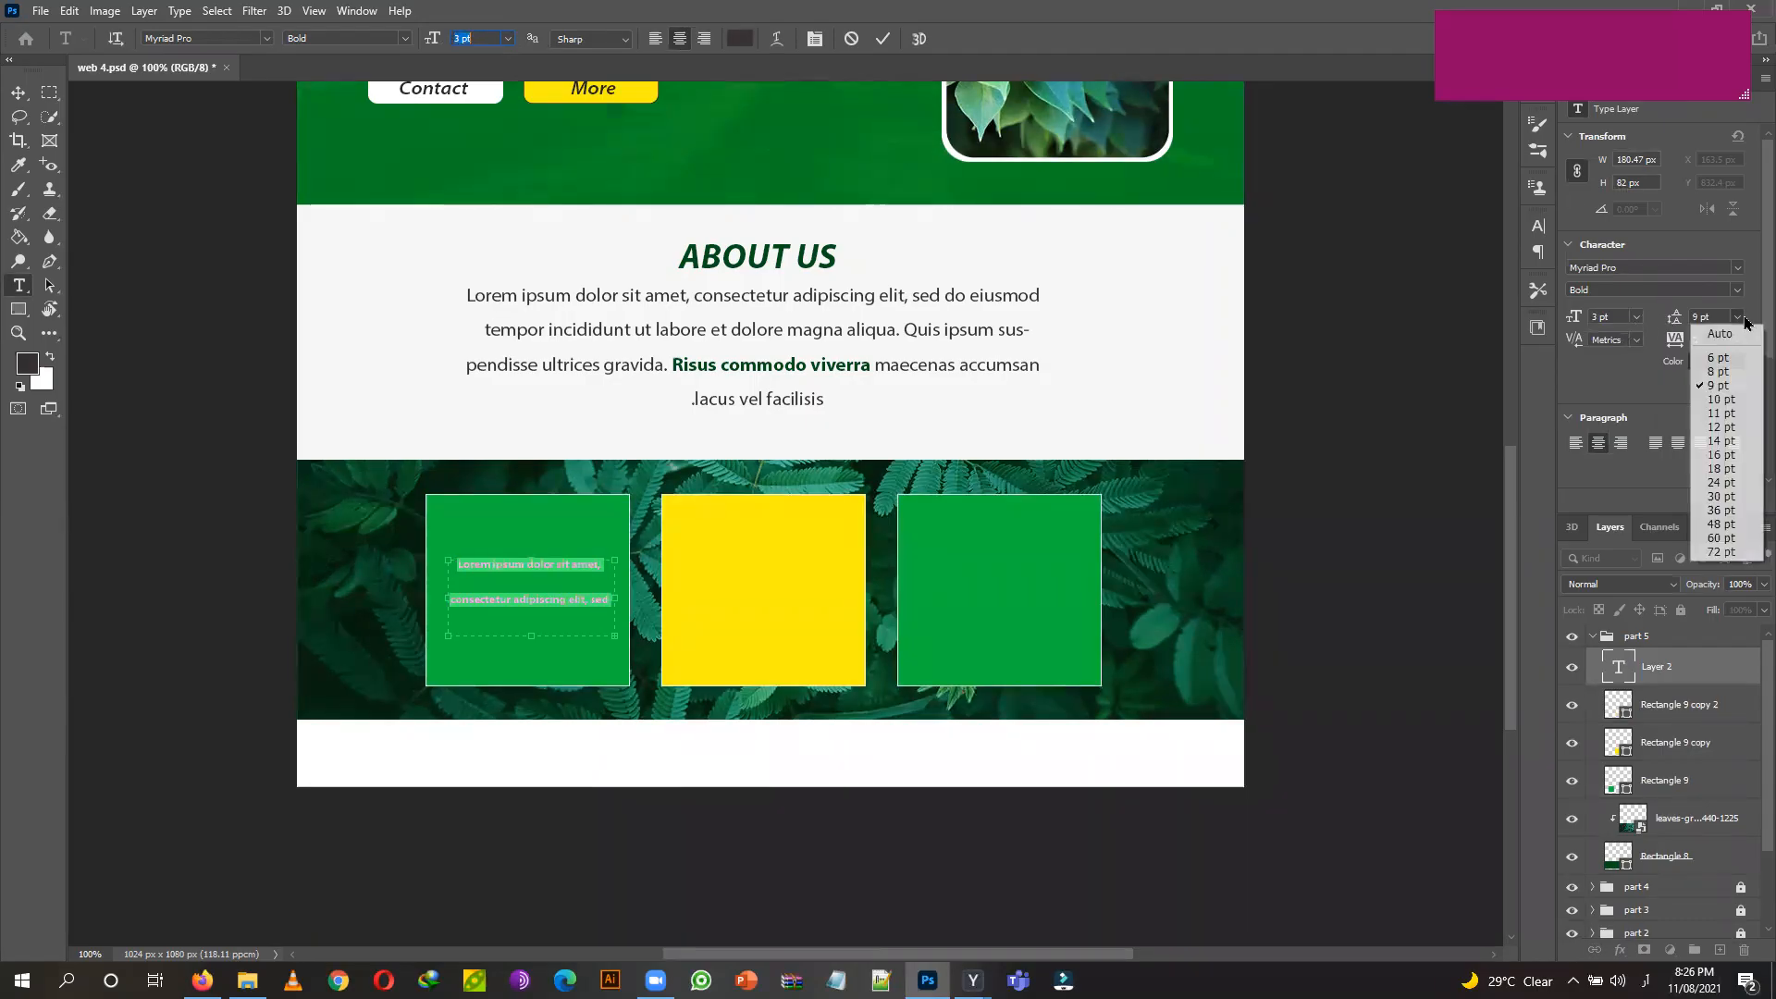
pyautogui.click(1737, 335)
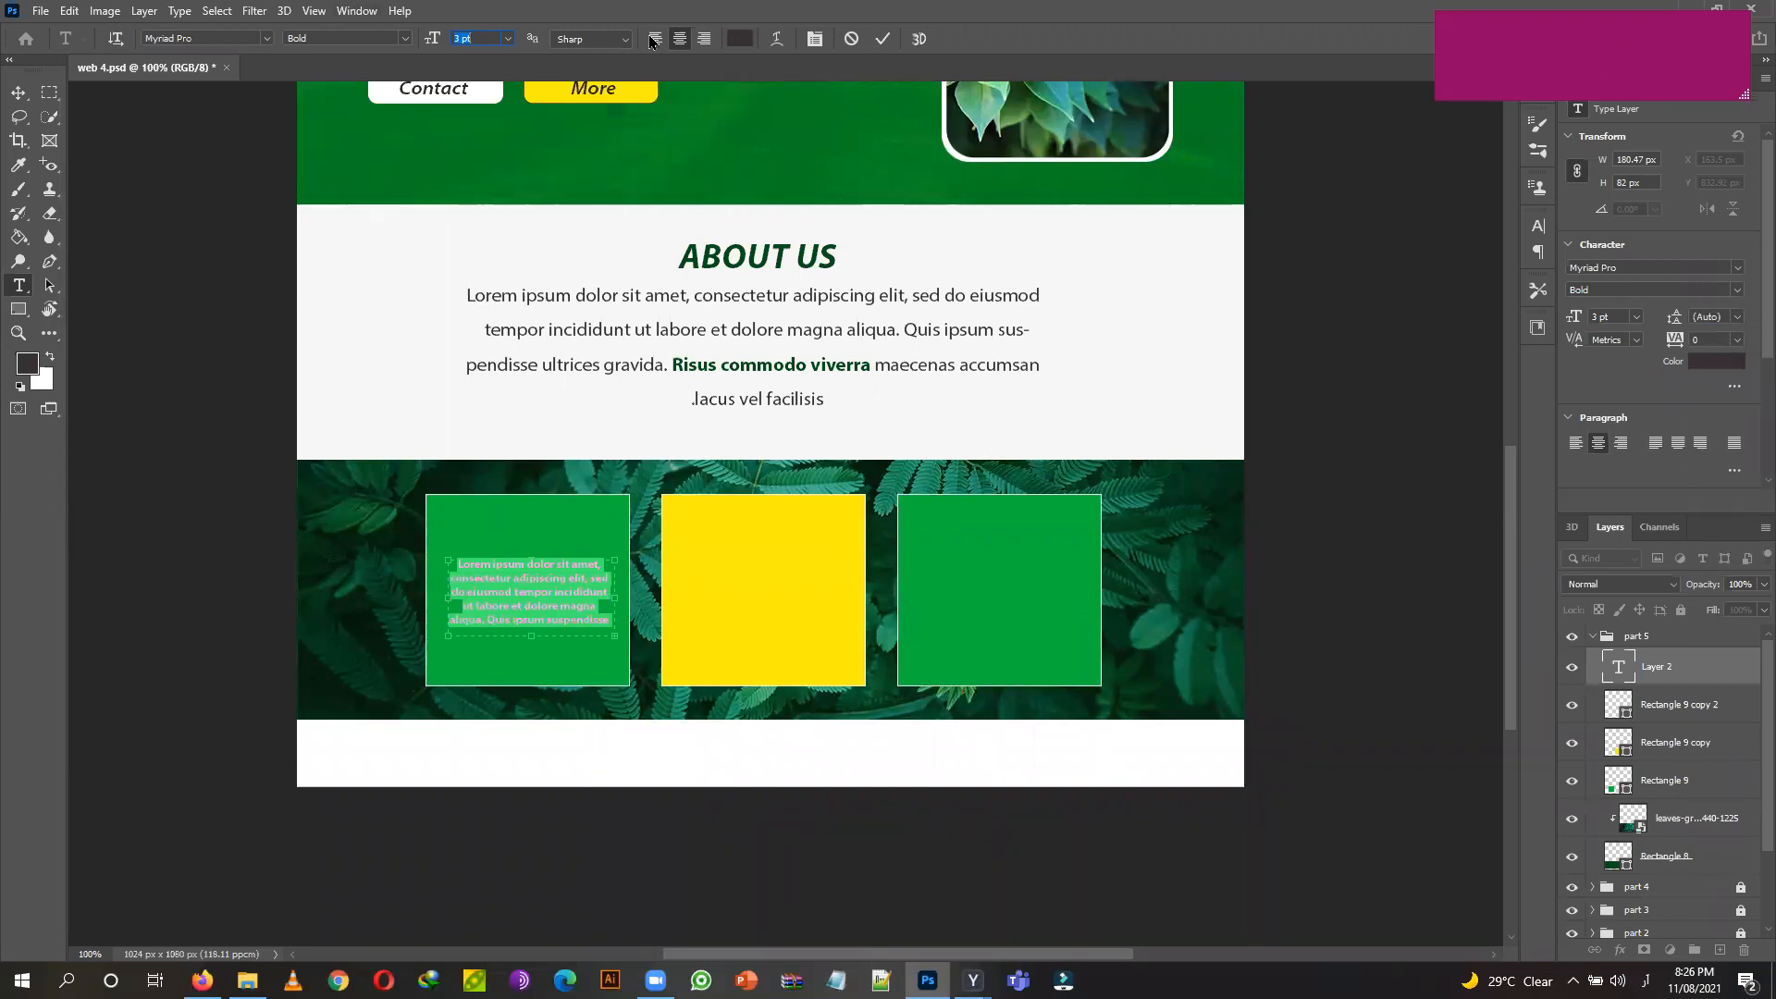
pyautogui.click(740, 38)
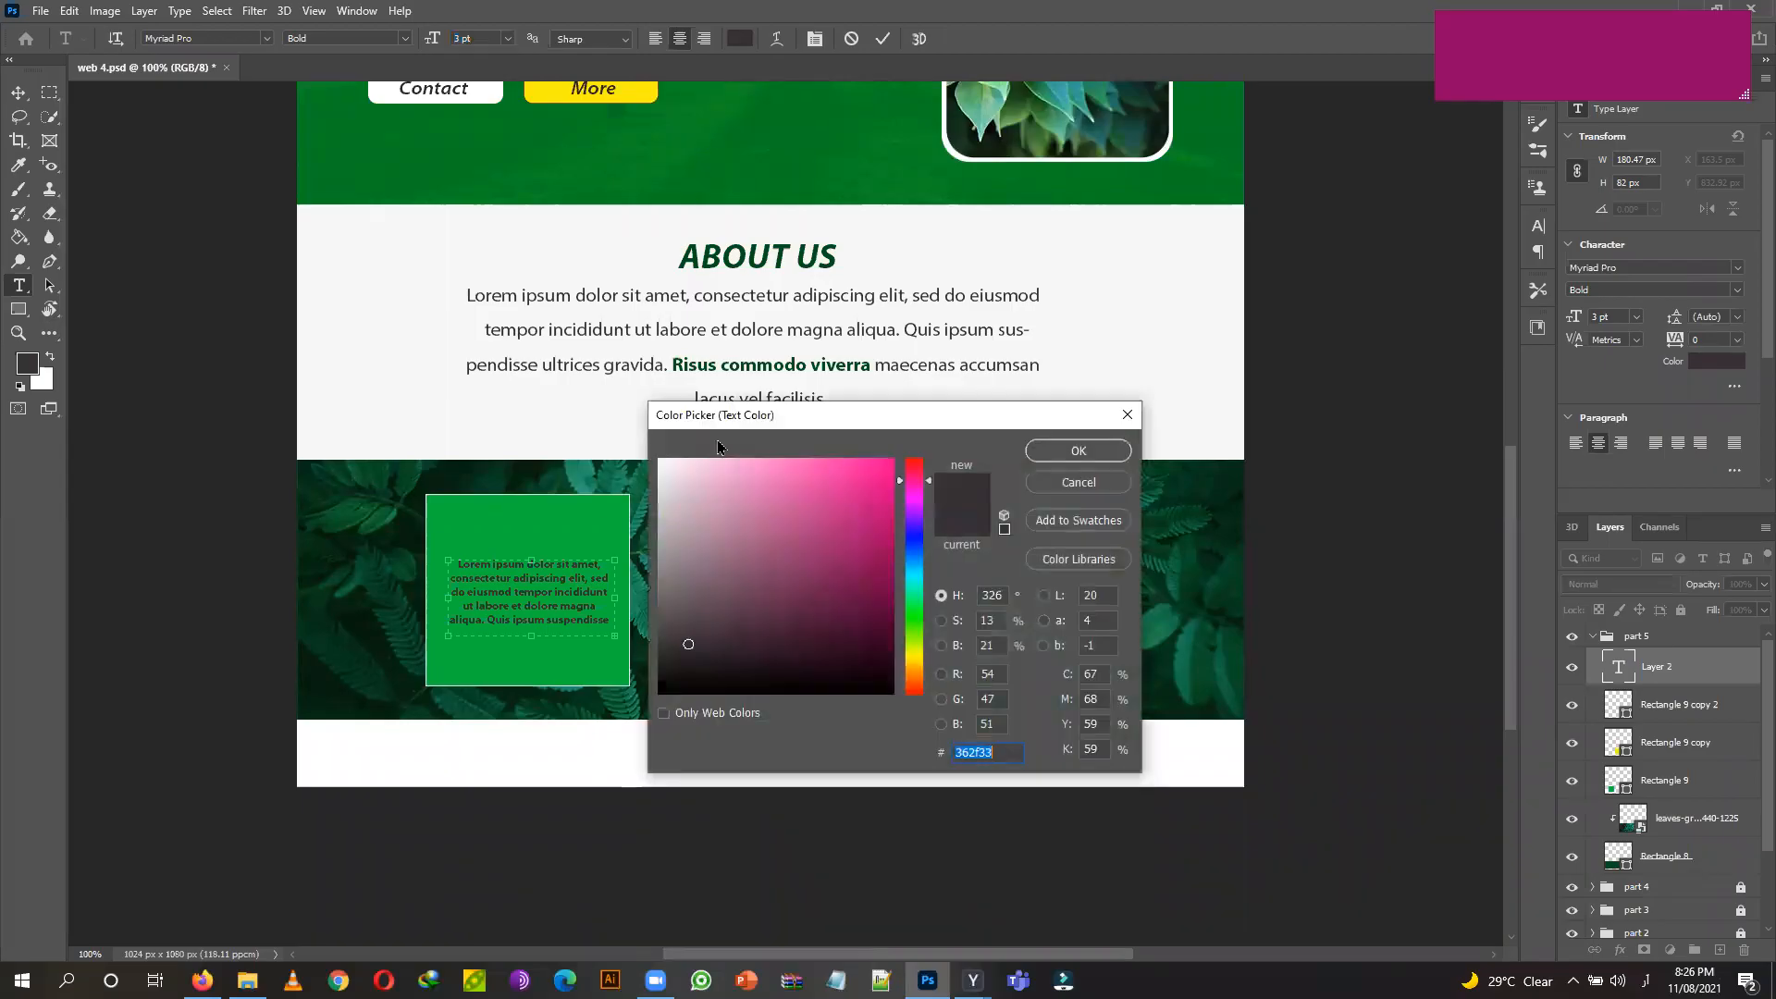
pyautogui.moveTo(687, 477); pyautogui.dragTo(660, 460)
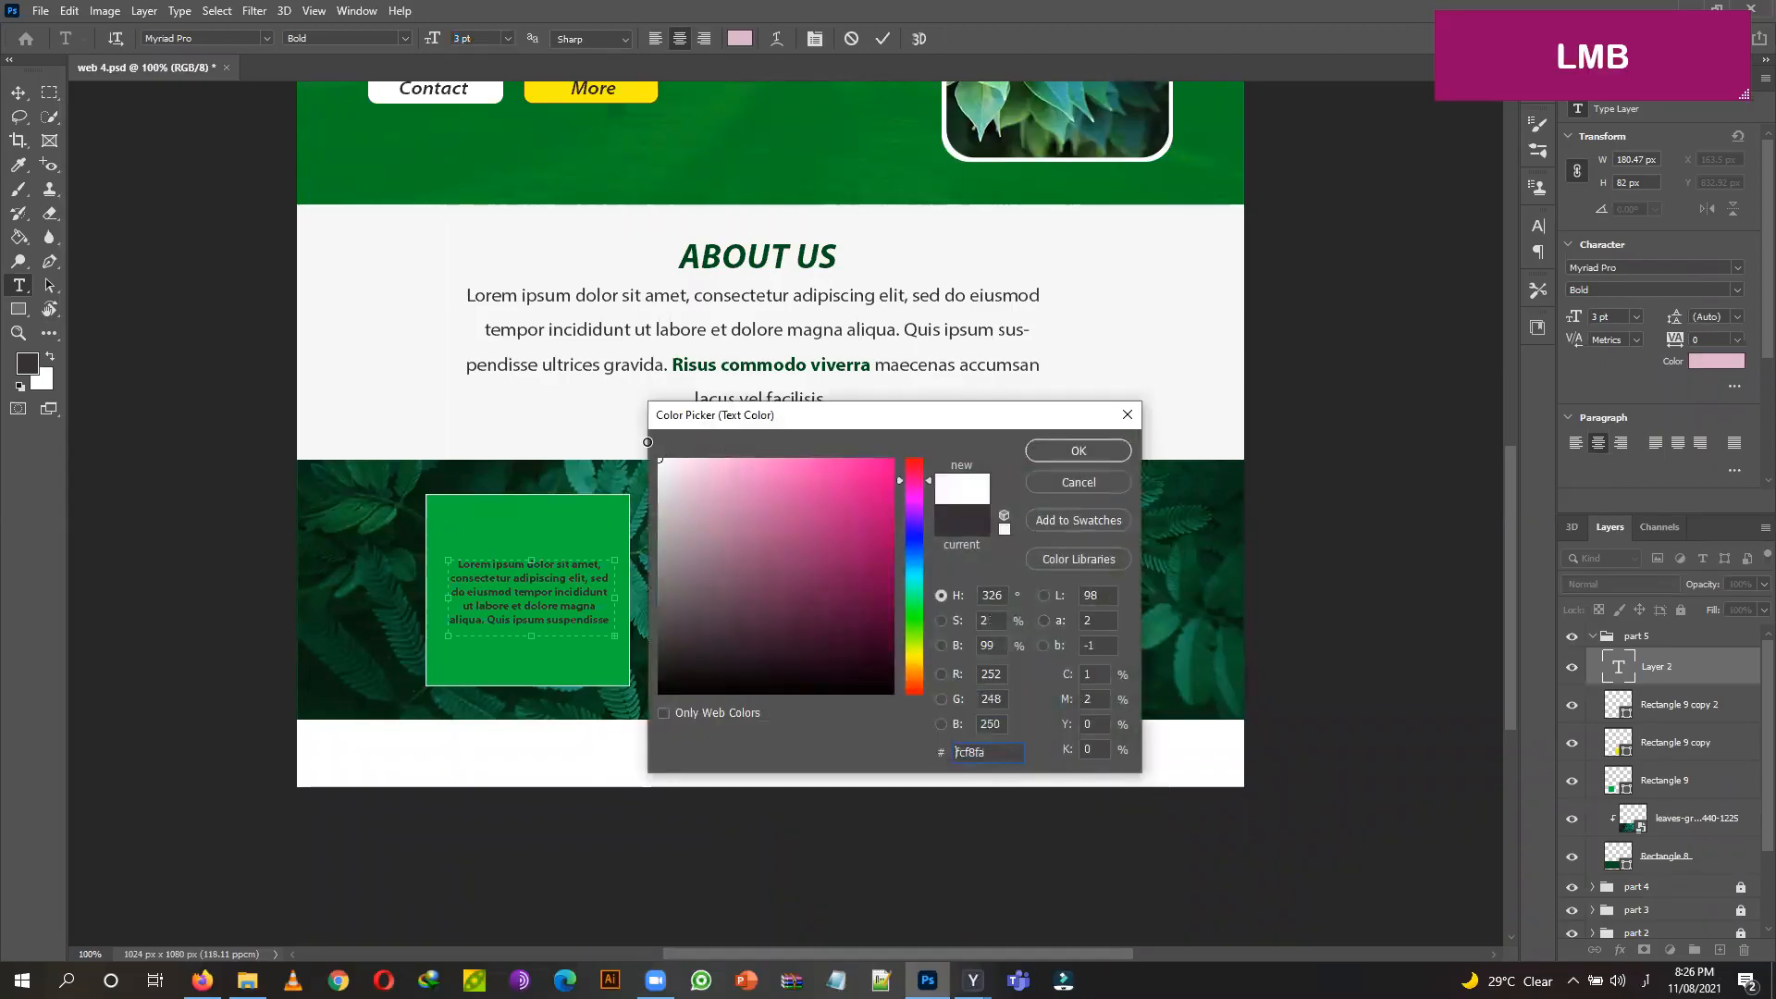
pyautogui.click(1079, 451)
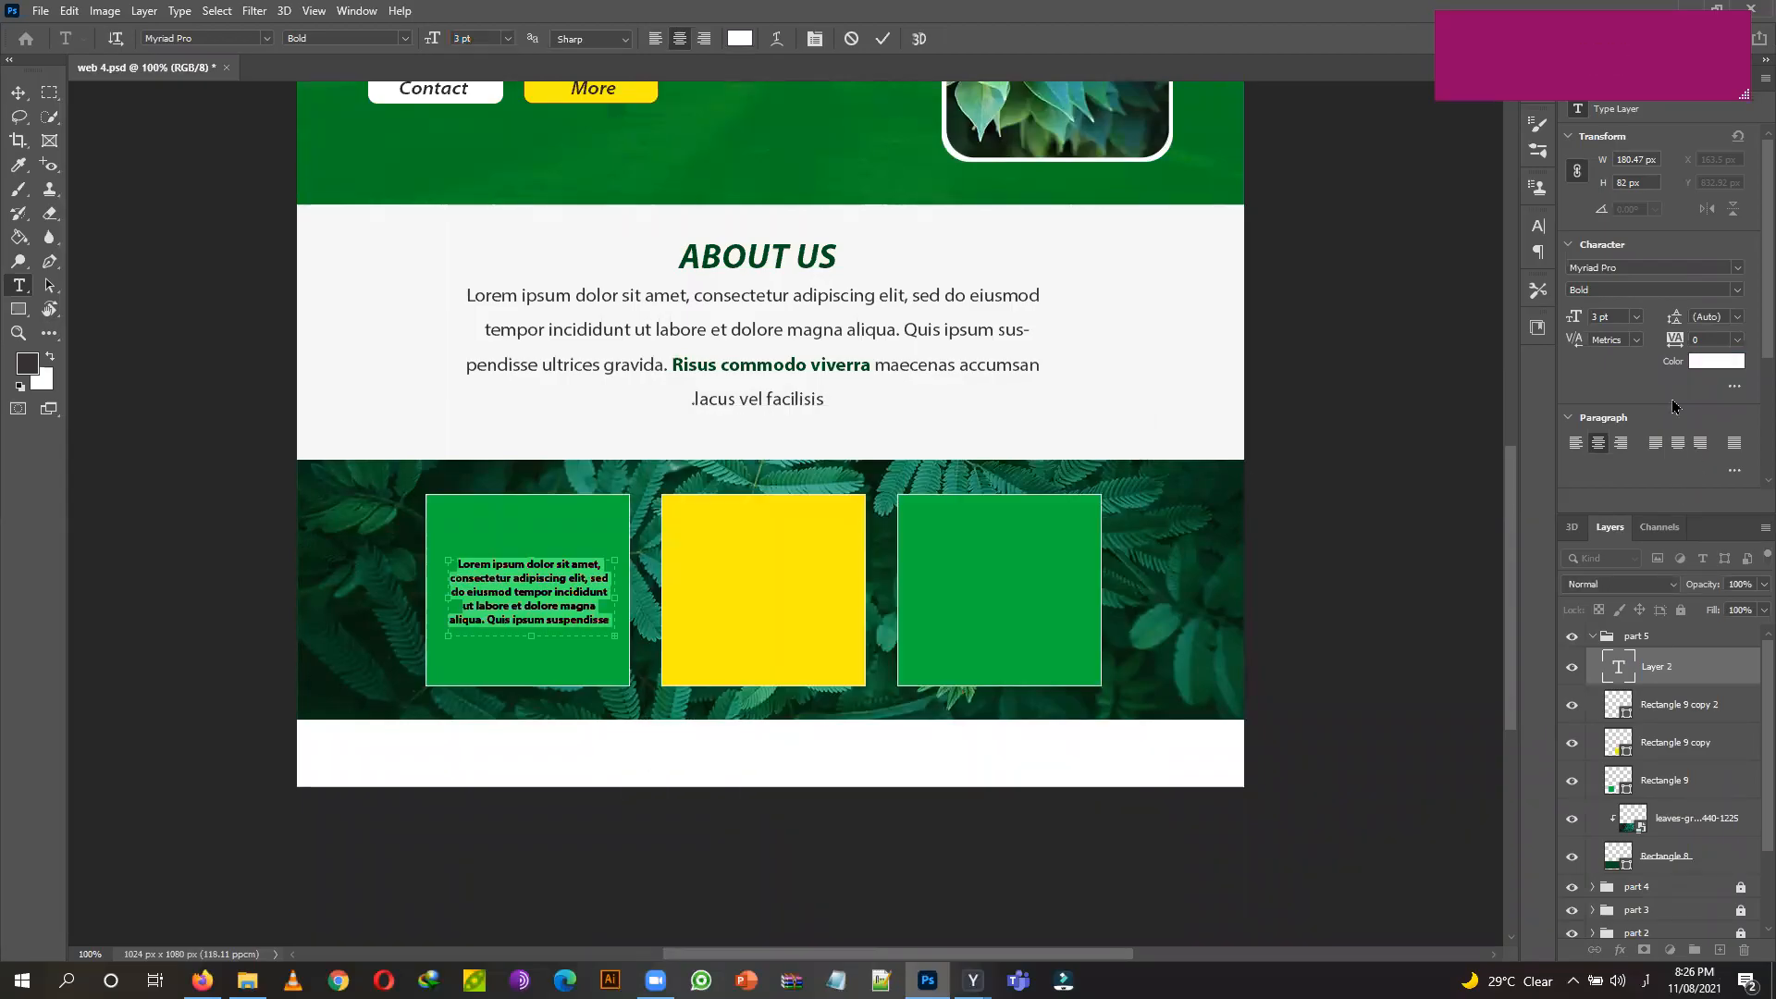
pyautogui.click(1743, 294)
pyautogui.click(1638, 320)
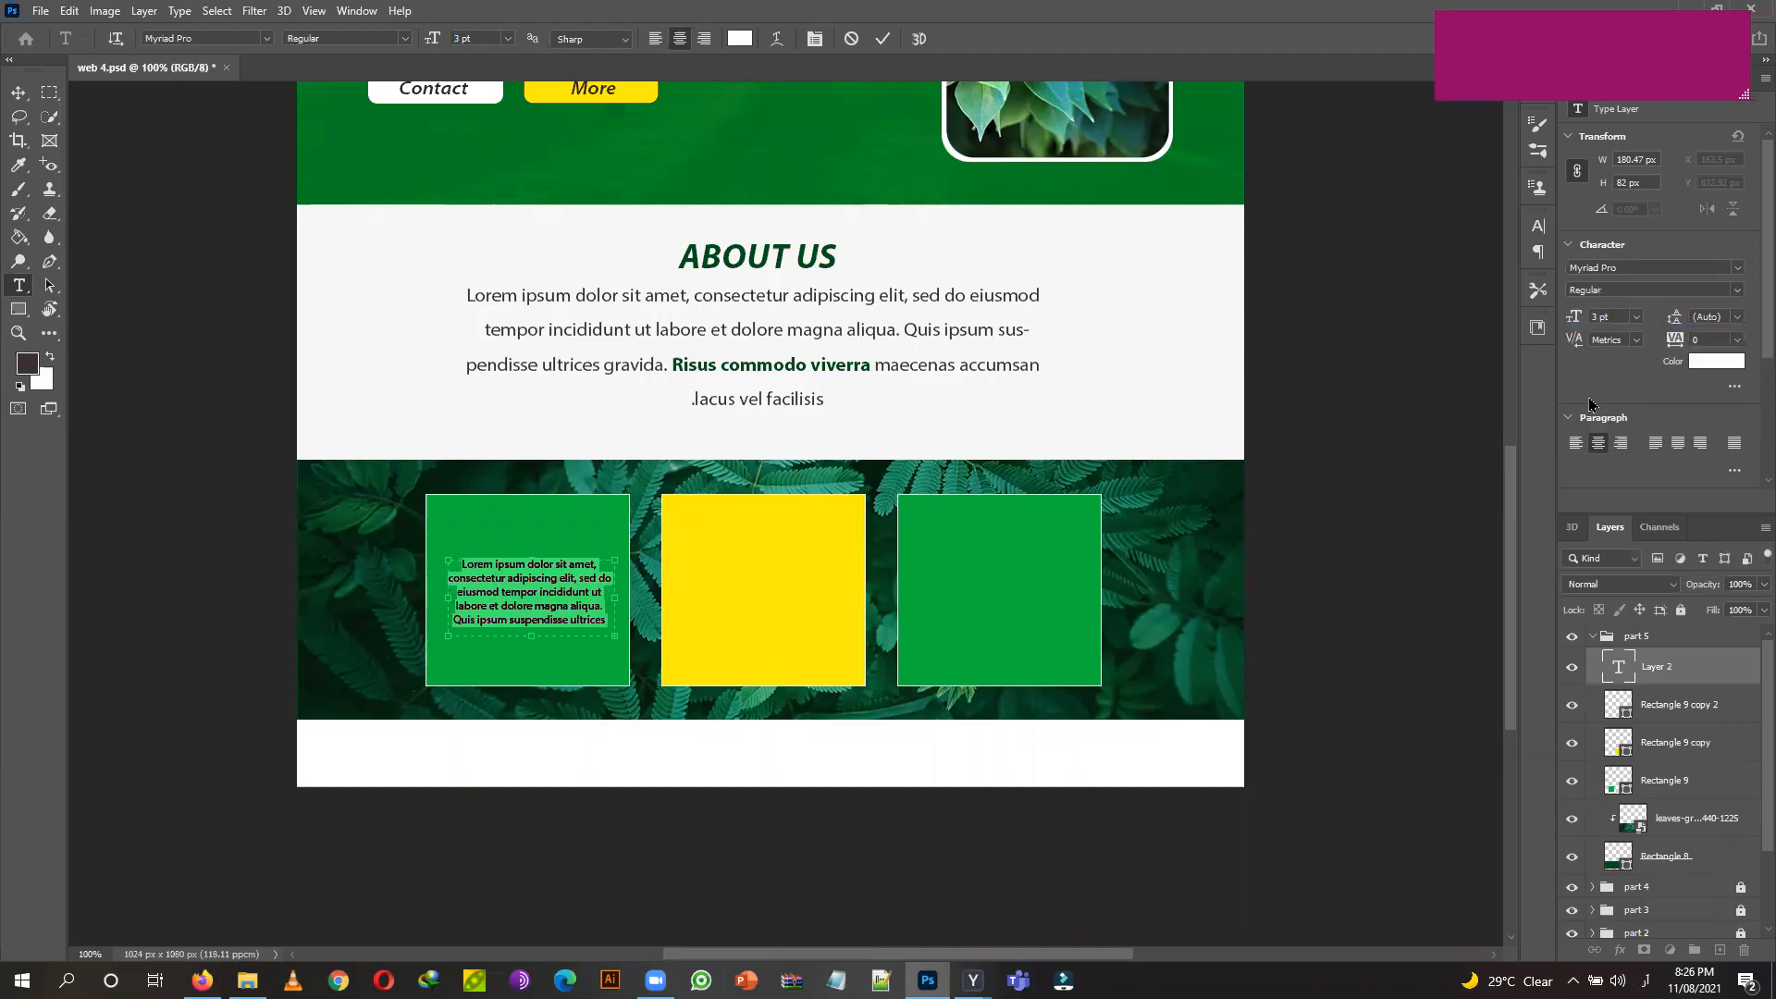
pyautogui.scroll(-1, 1593, 414)
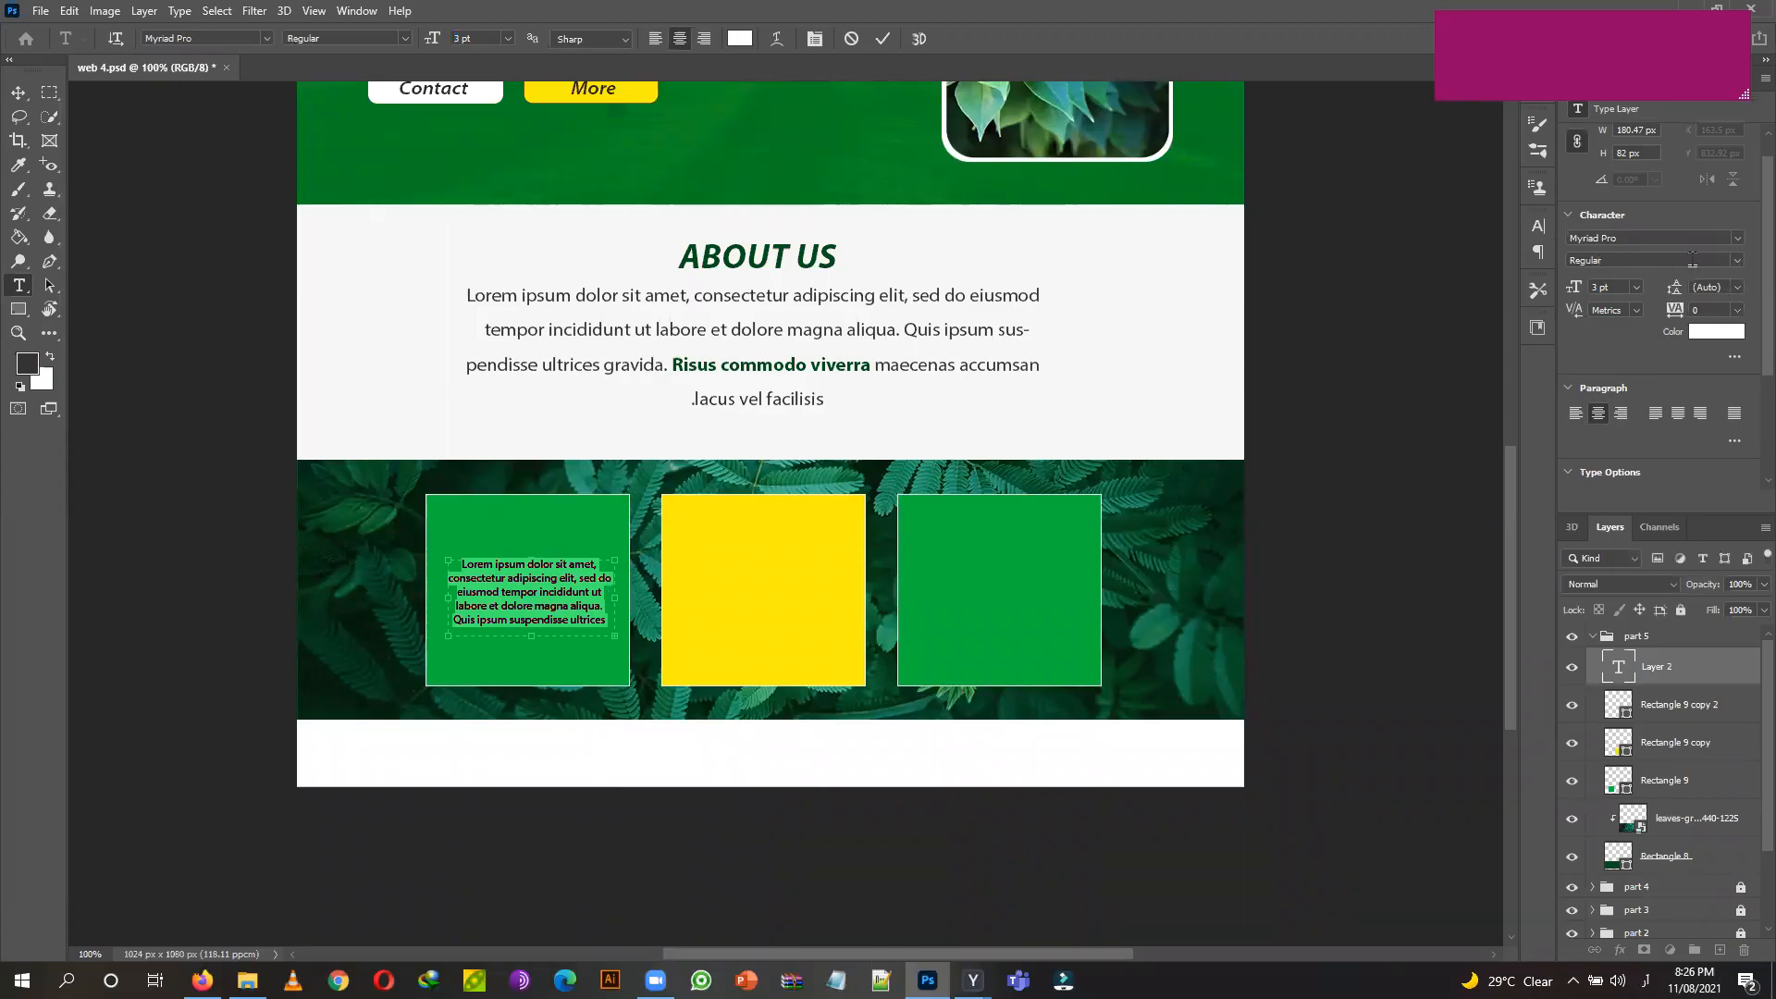
pyautogui.click(19, 92)
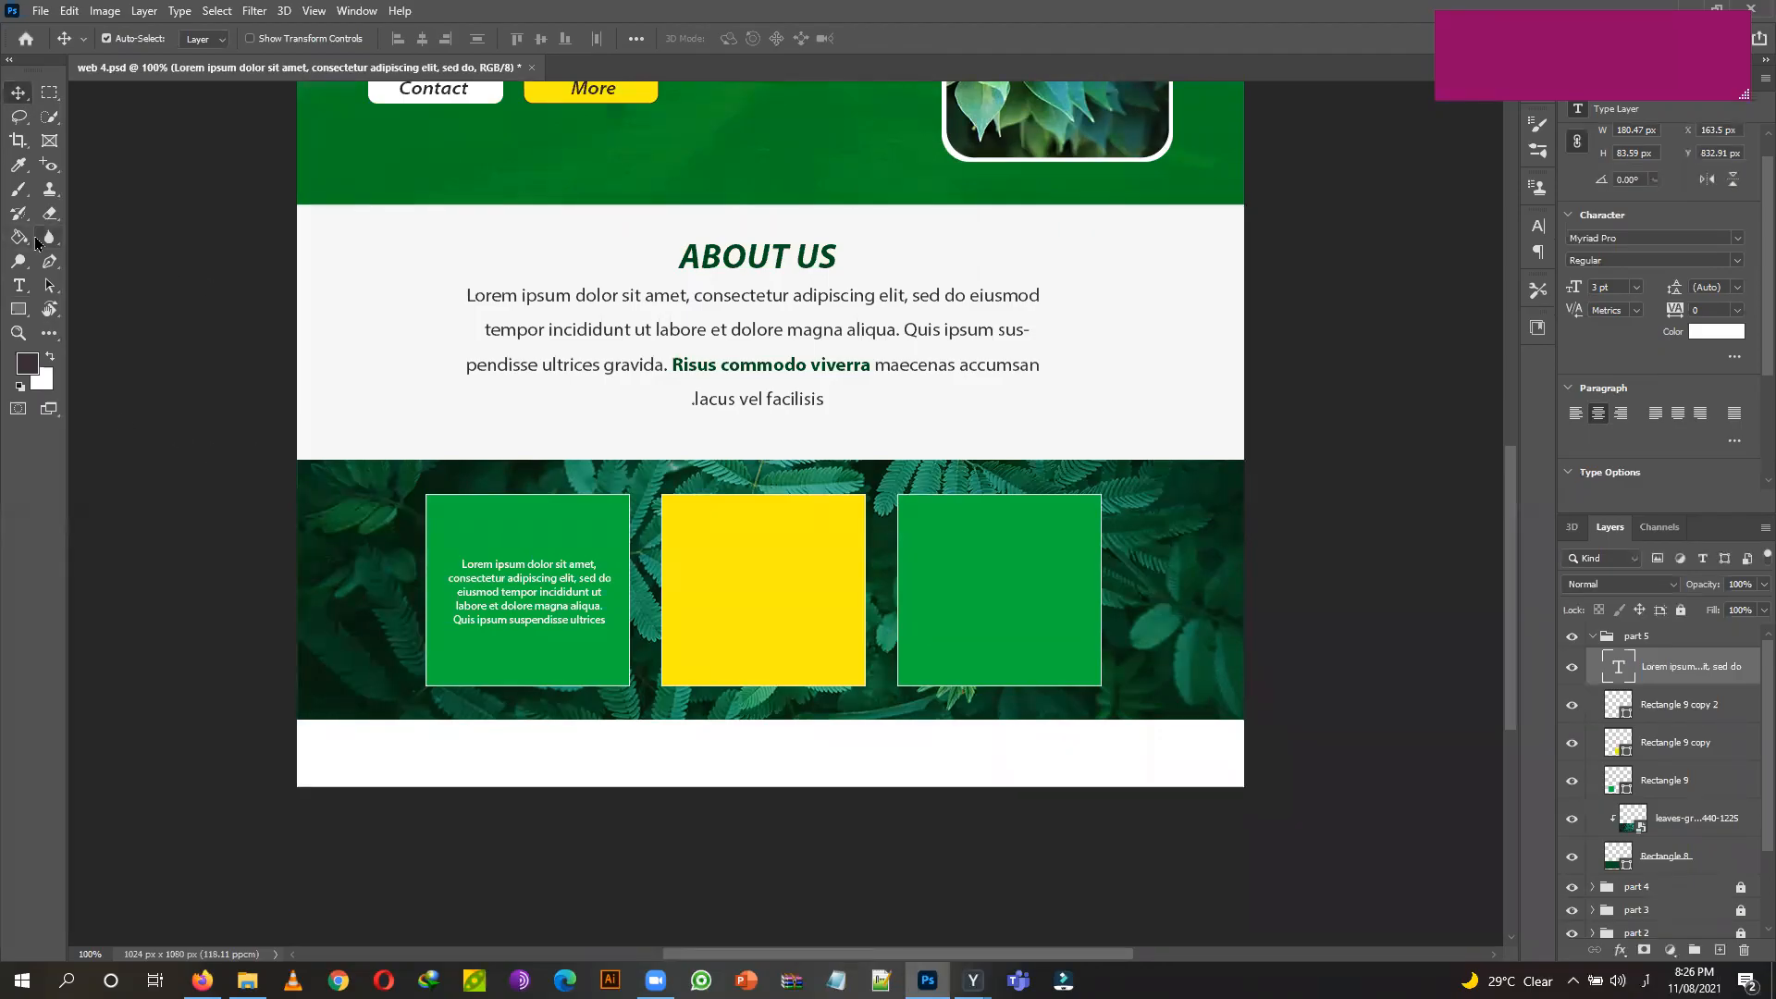
pyautogui.click(26, 291)
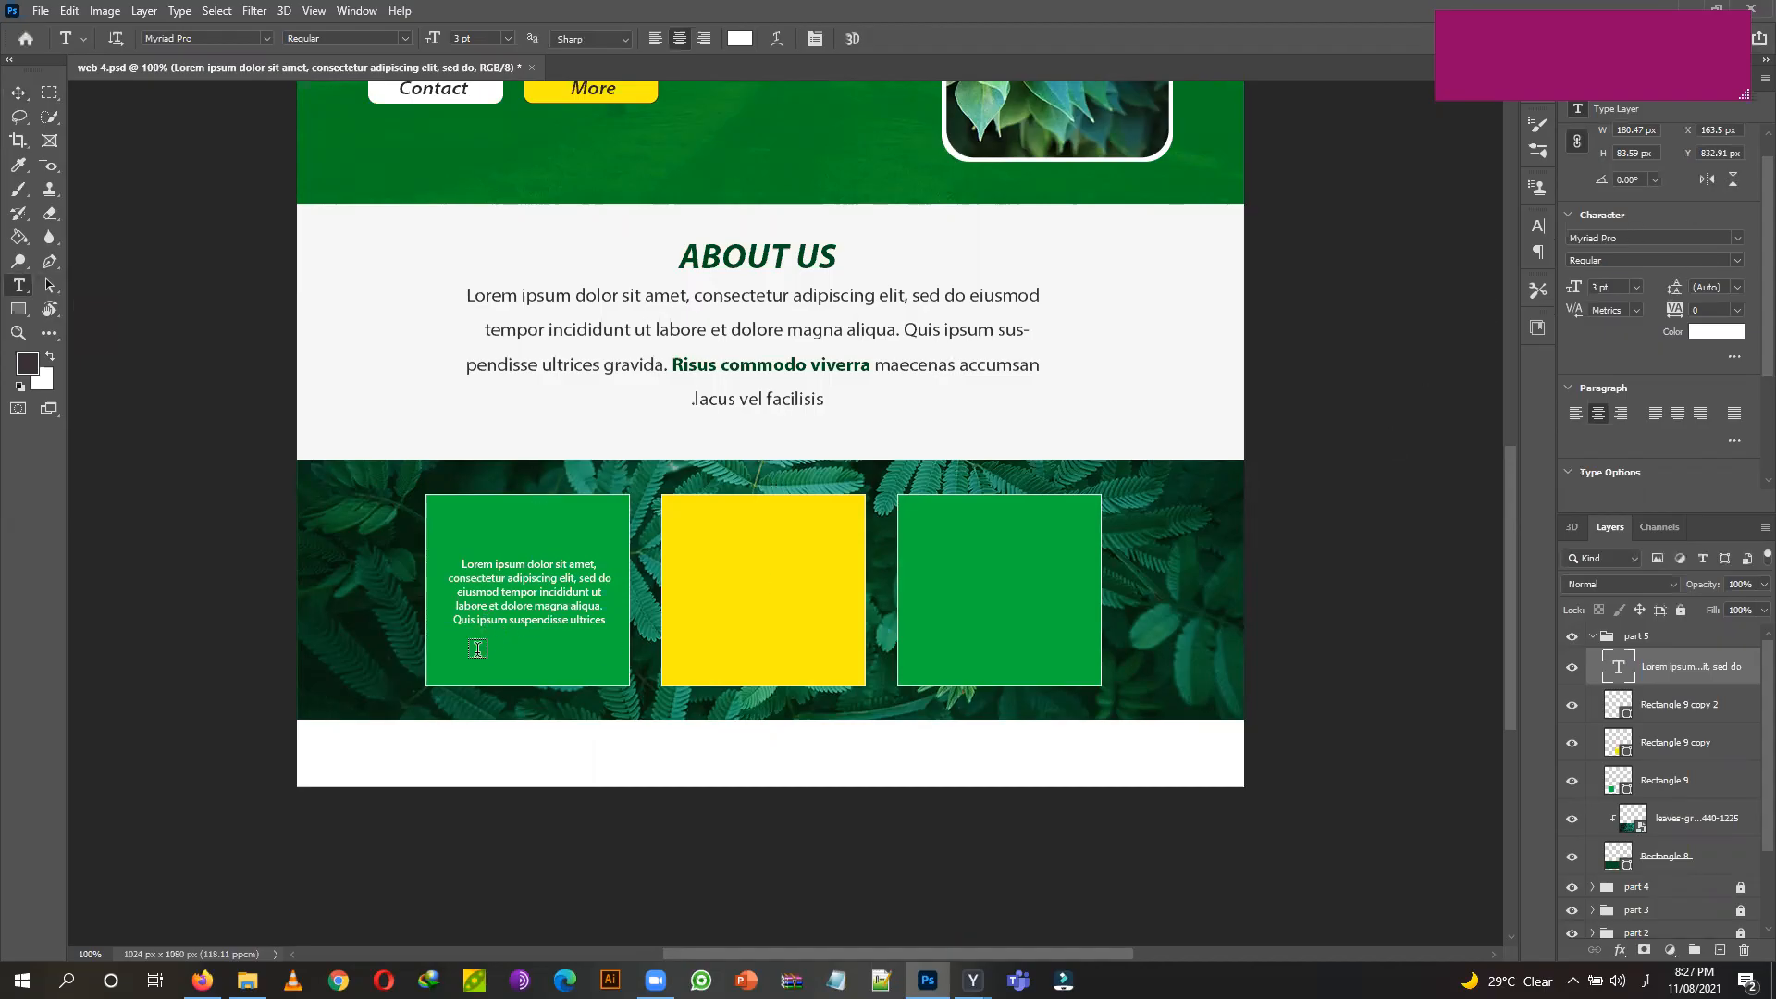
# Add a bold 4 pt 'Lorem Ipsum' heading above the paragraph in the left card.
pyautogui.click(18, 93)
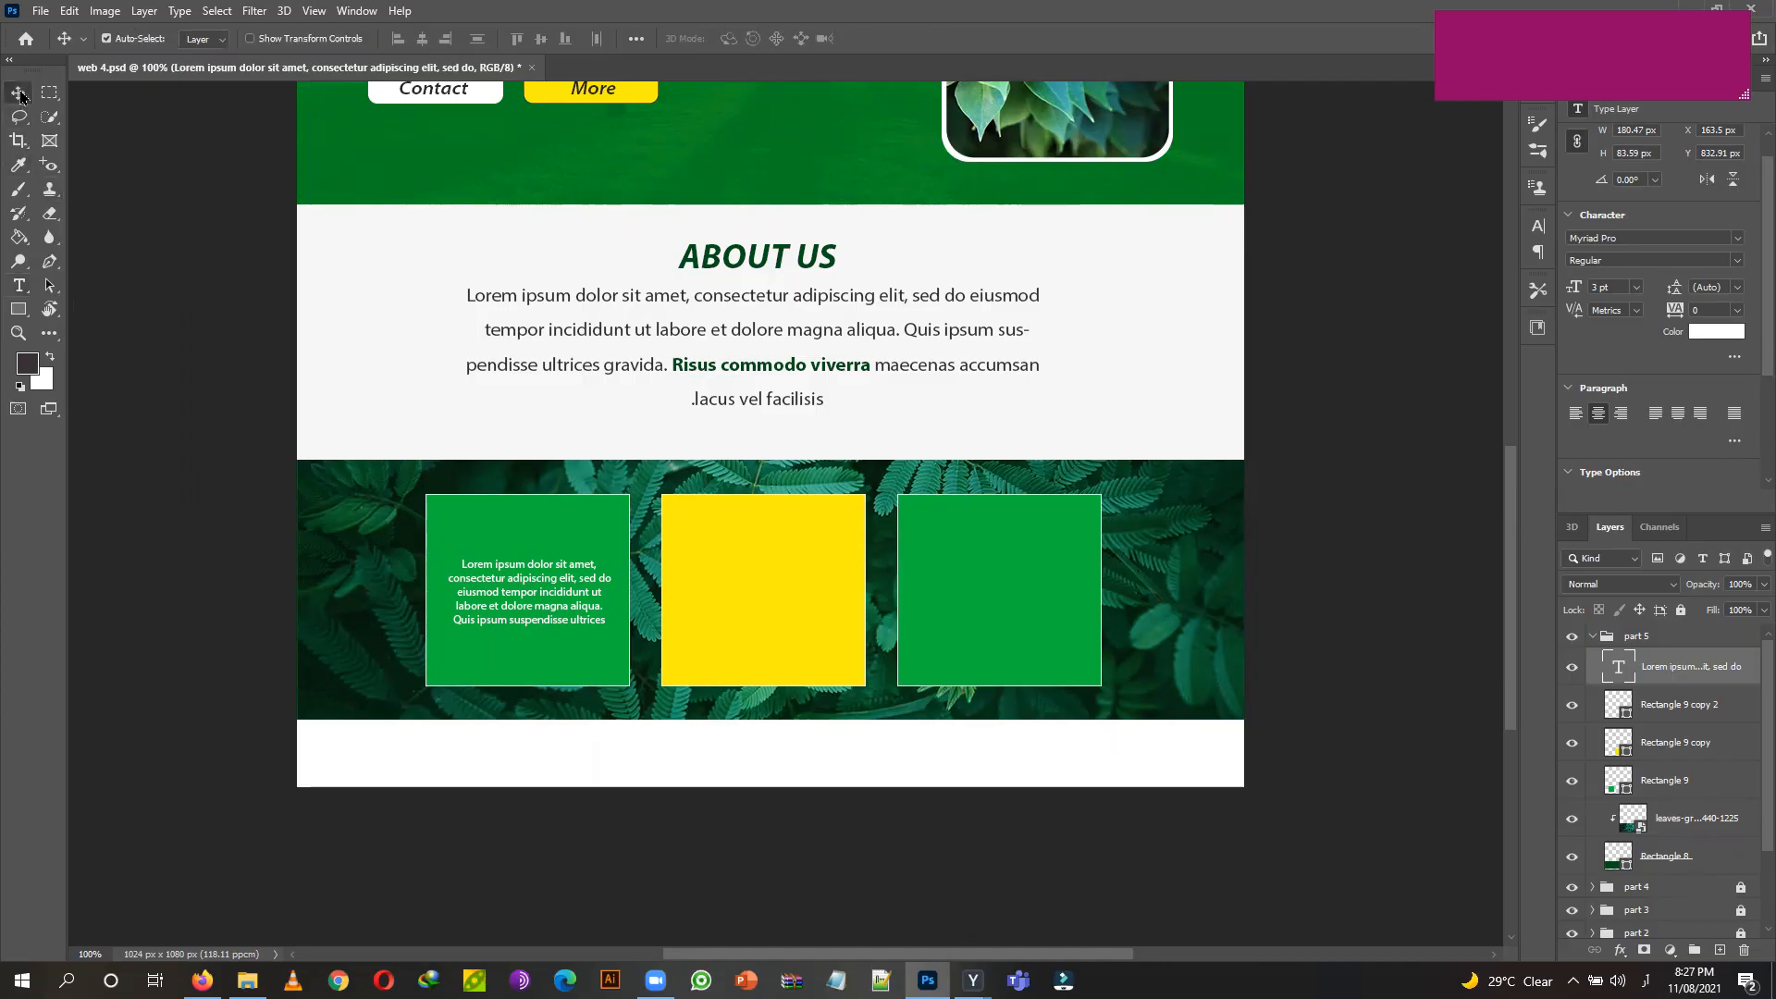
pyautogui.click(21, 289)
pyautogui.click(502, 536)
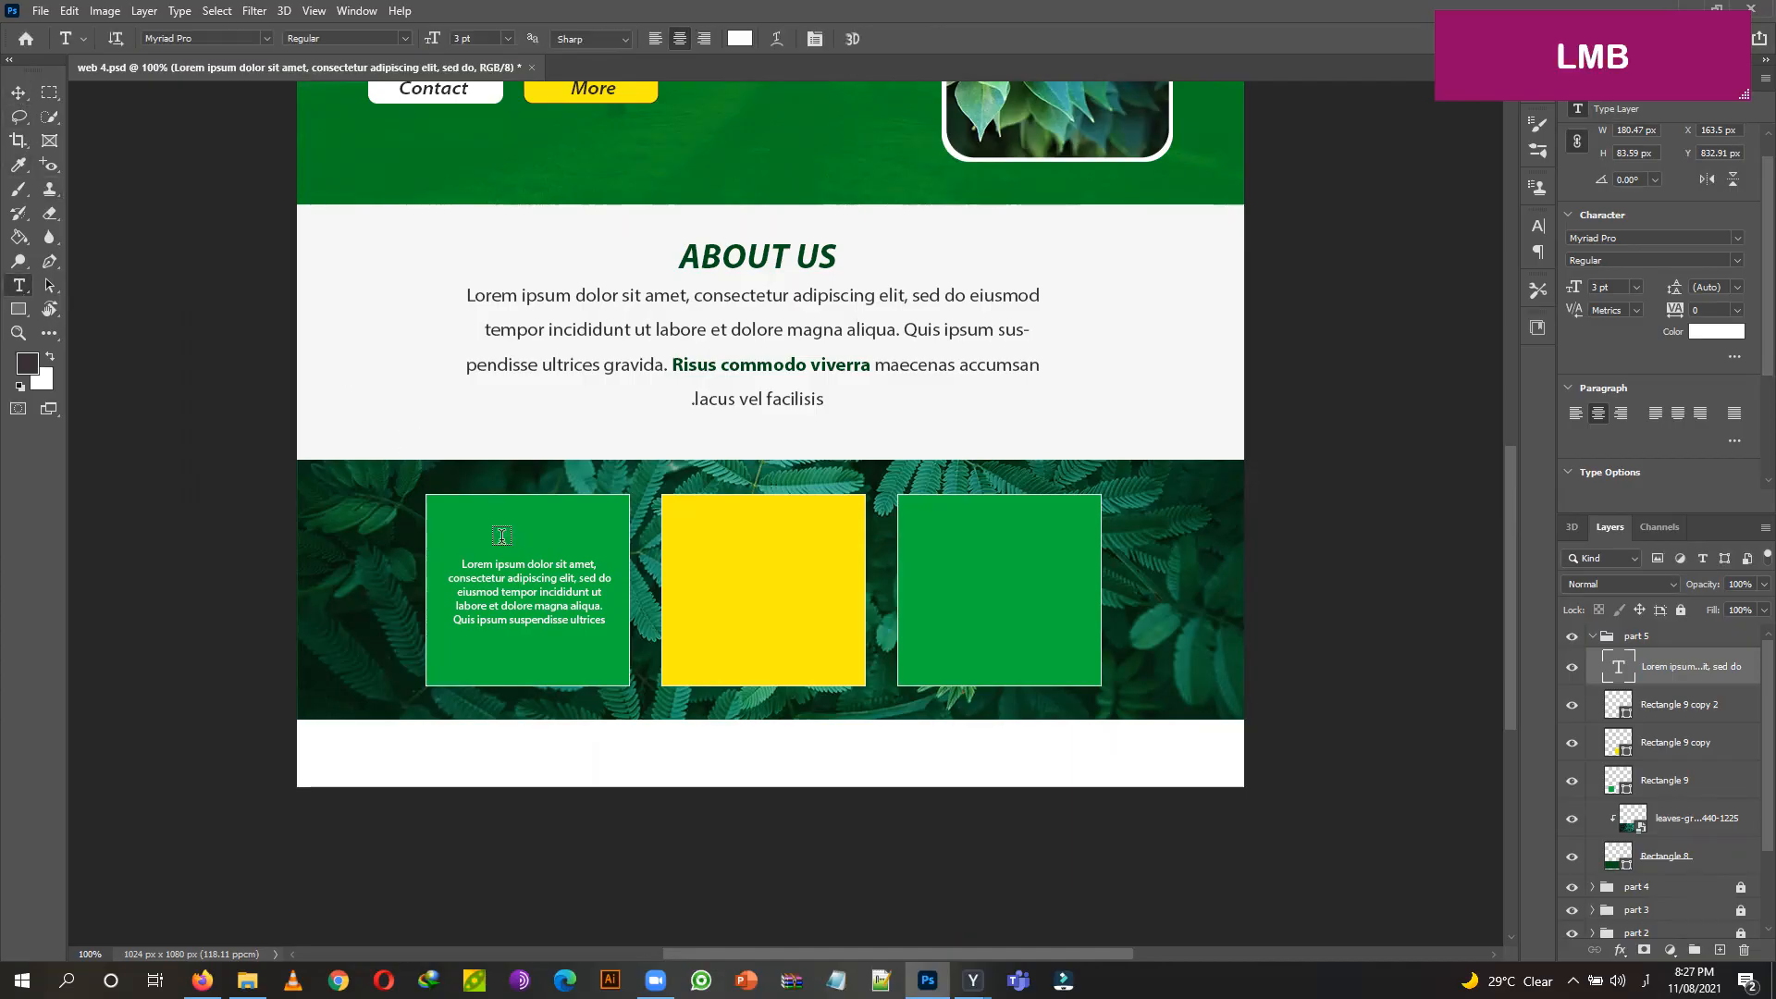
pyautogui.click(19, 92)
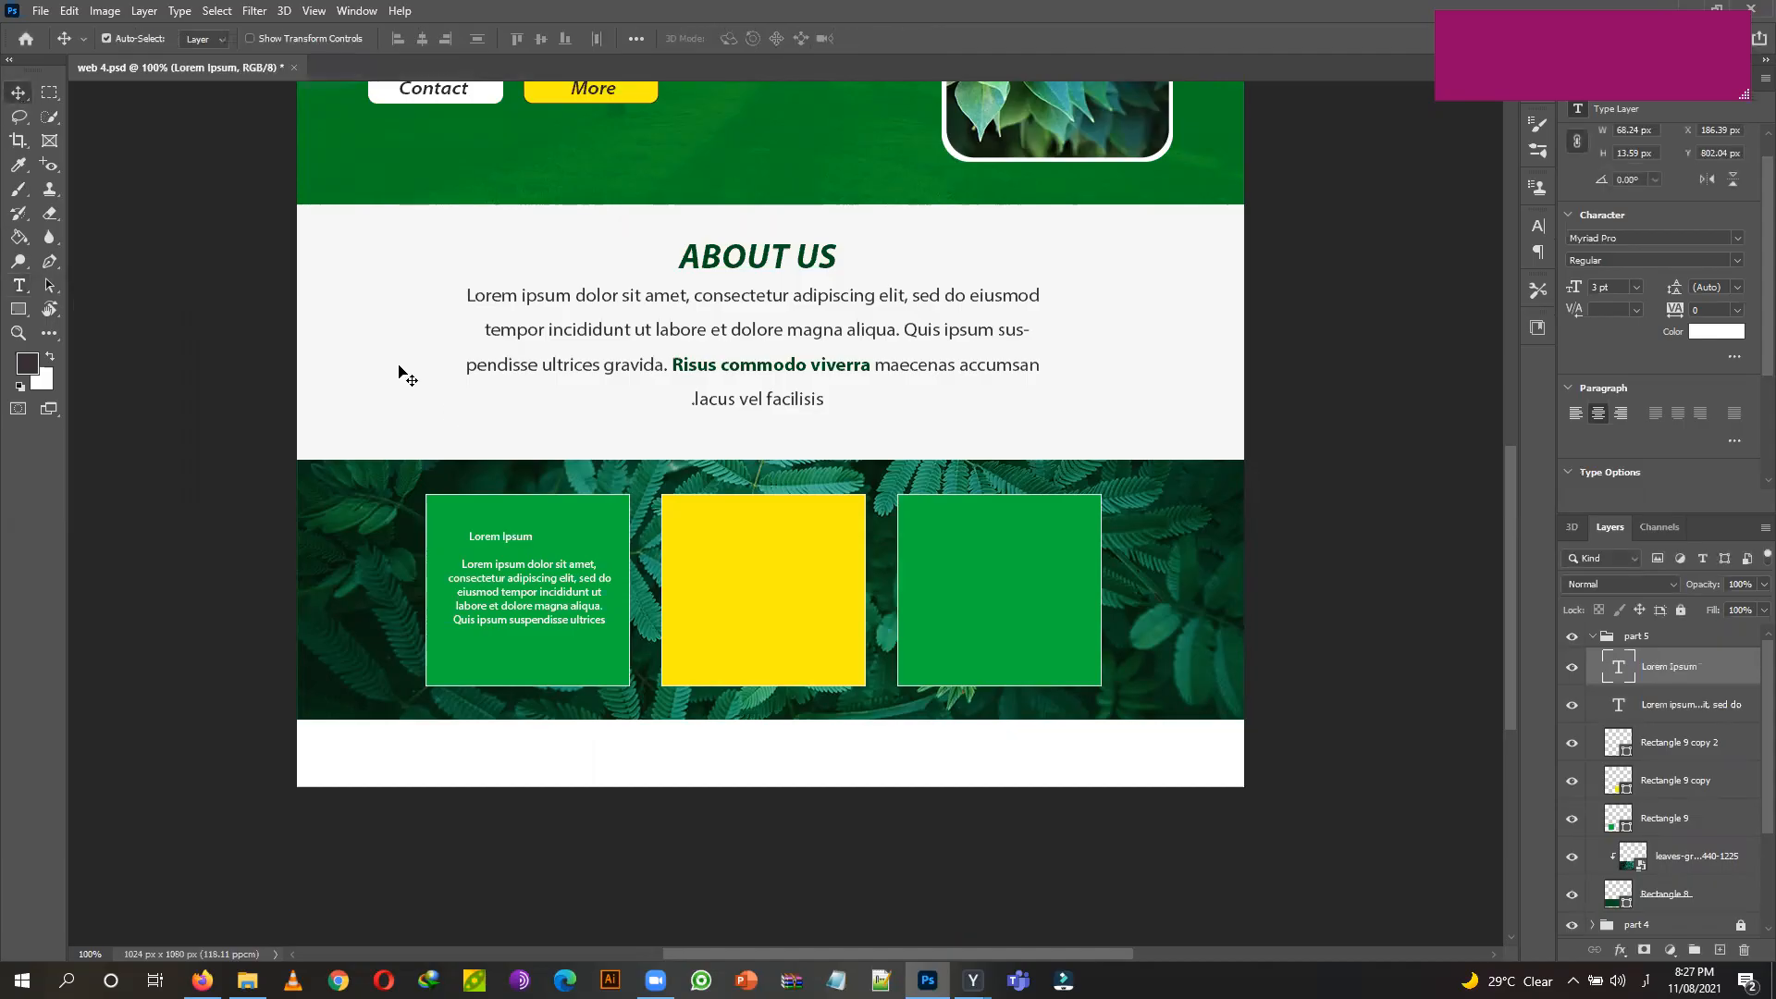
pyautogui.click(18, 286)
pyautogui.click(466, 39)
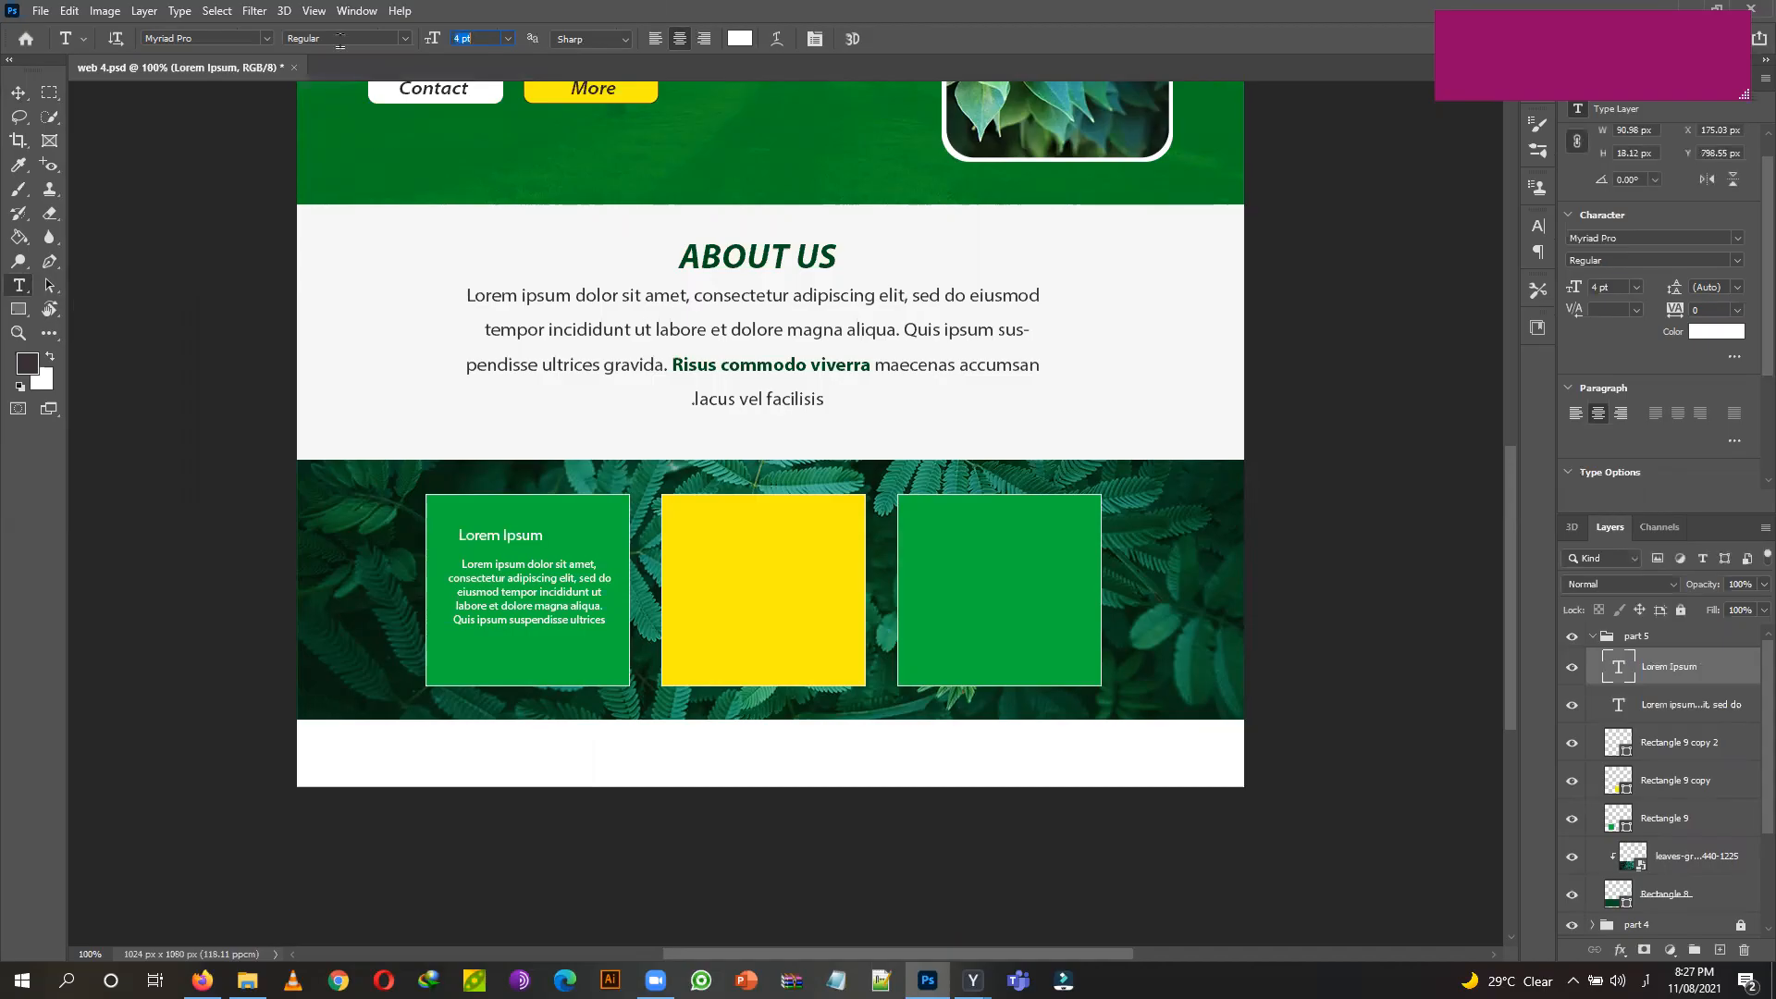
pyautogui.click(404, 41)
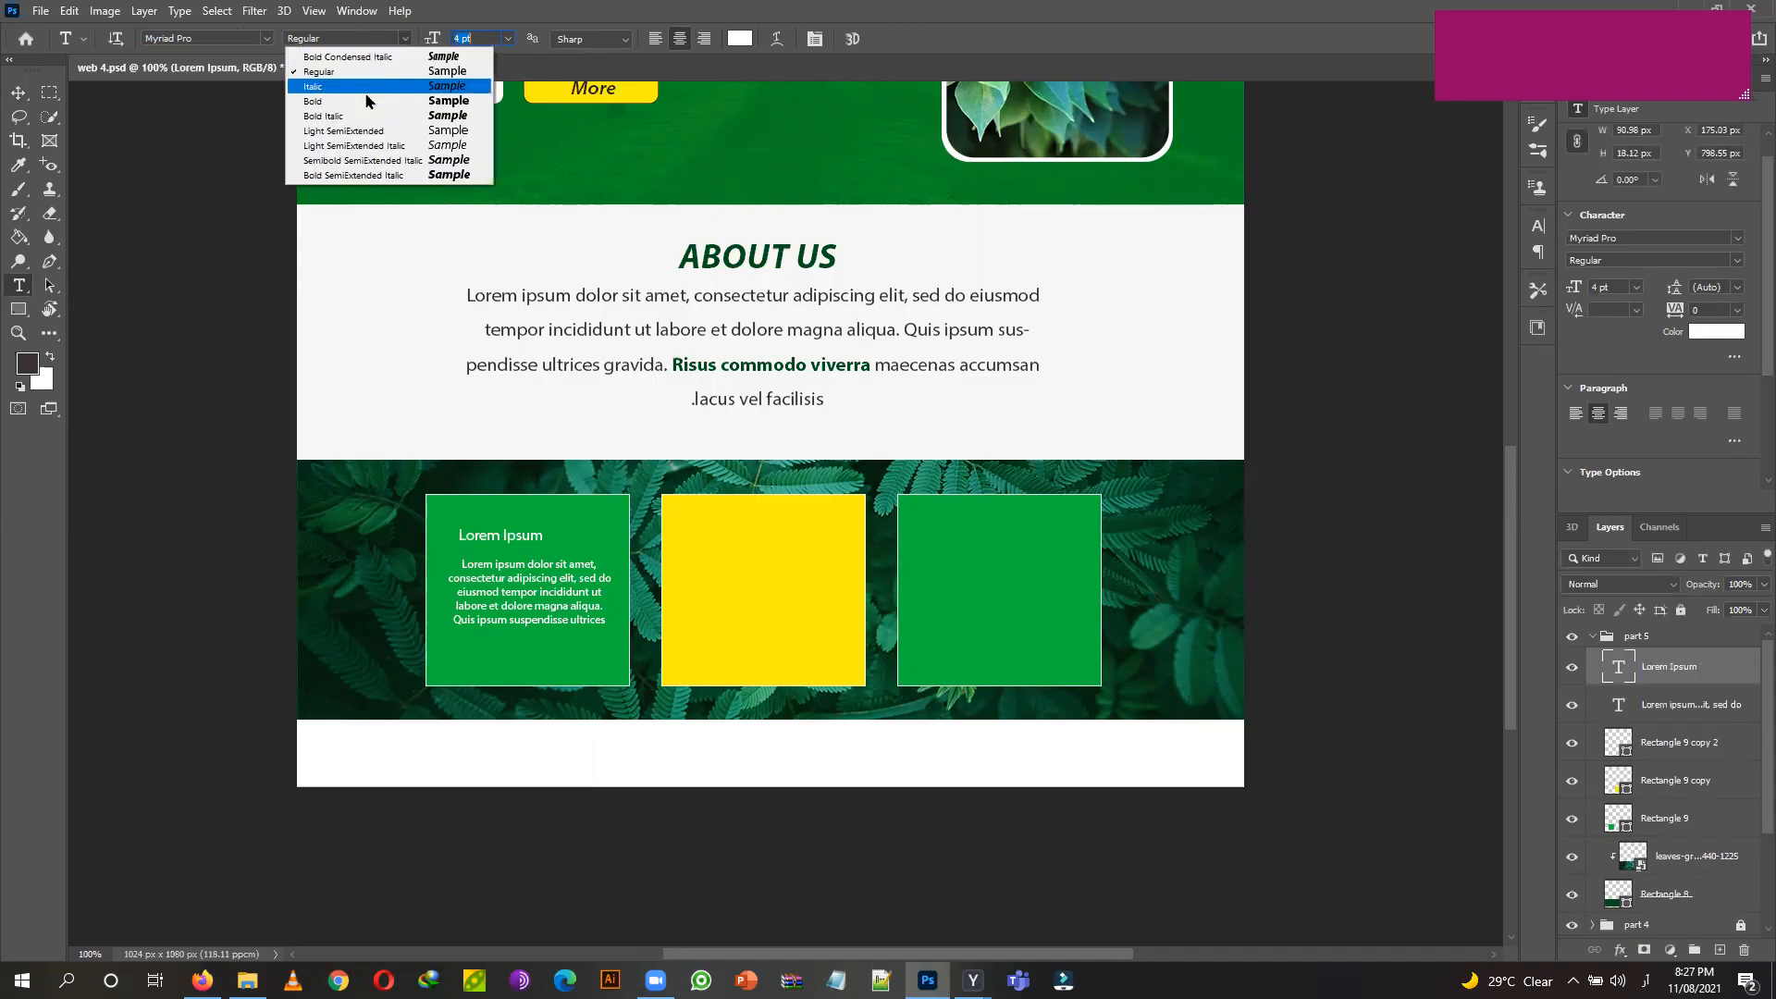
pyautogui.click(370, 92)
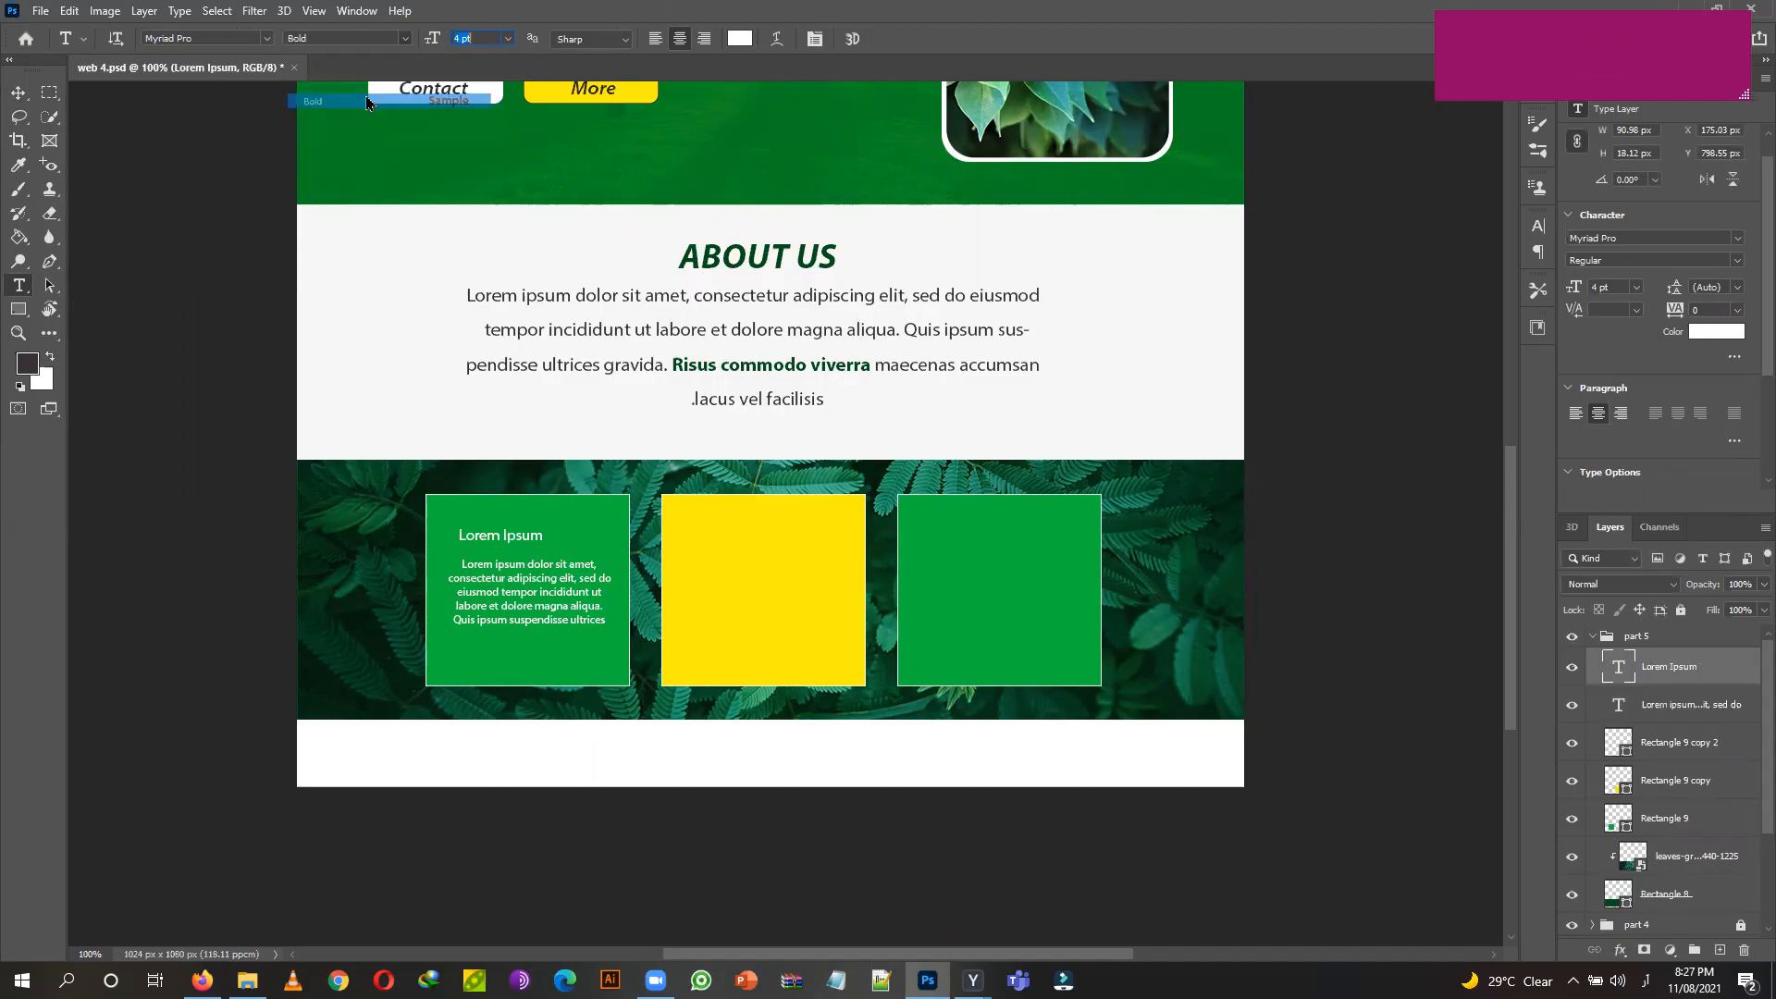
pyautogui.click(17, 95)
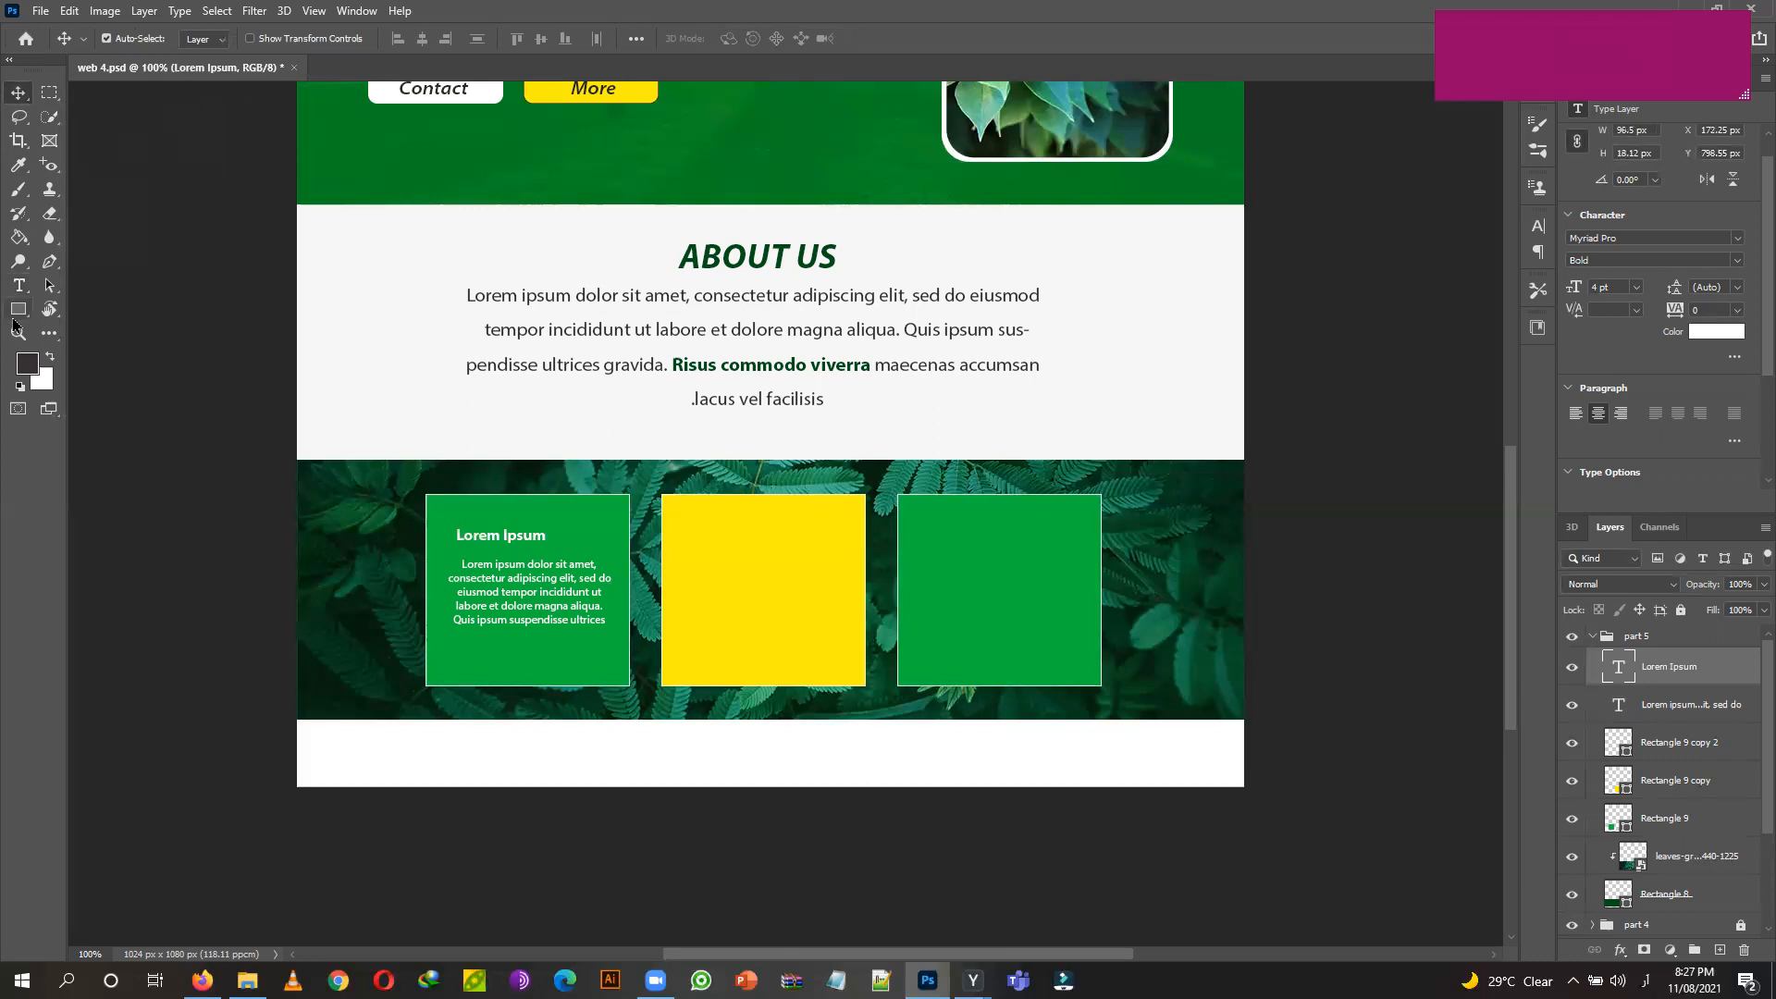
# Colour the heading yellow #fdef0e from the More button and centre it on the card.
pyautogui.click(19, 285)
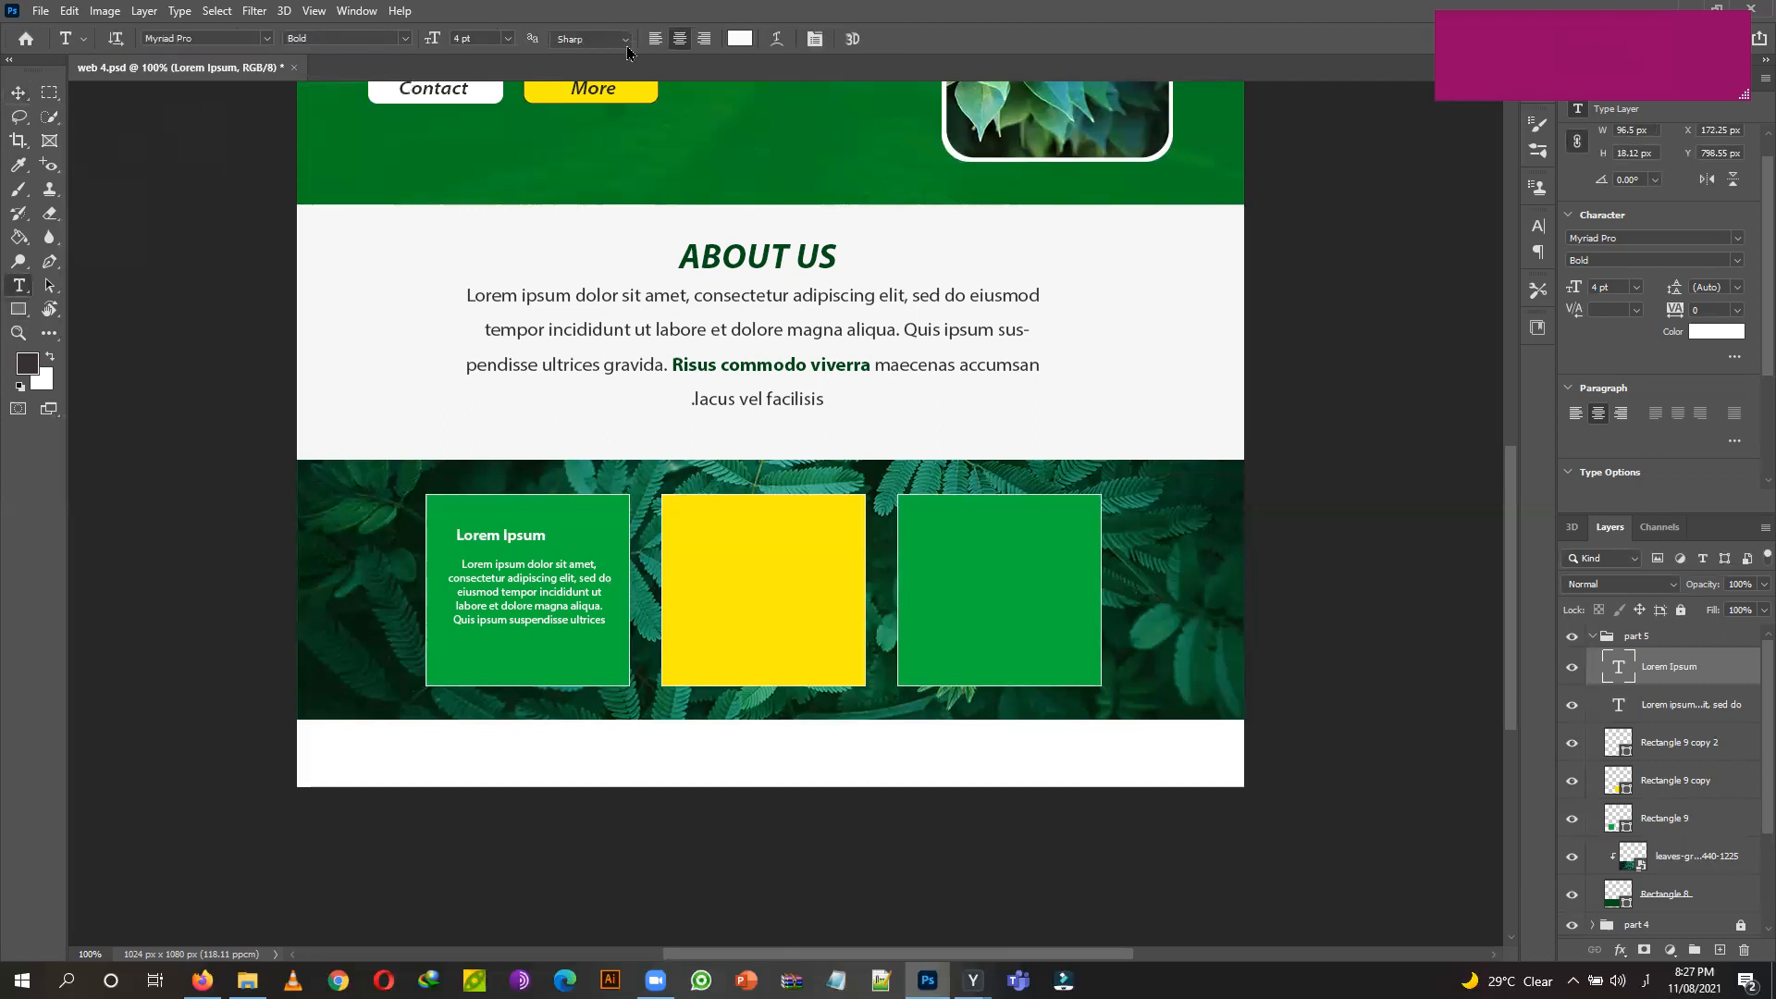
pyautogui.click(741, 38)
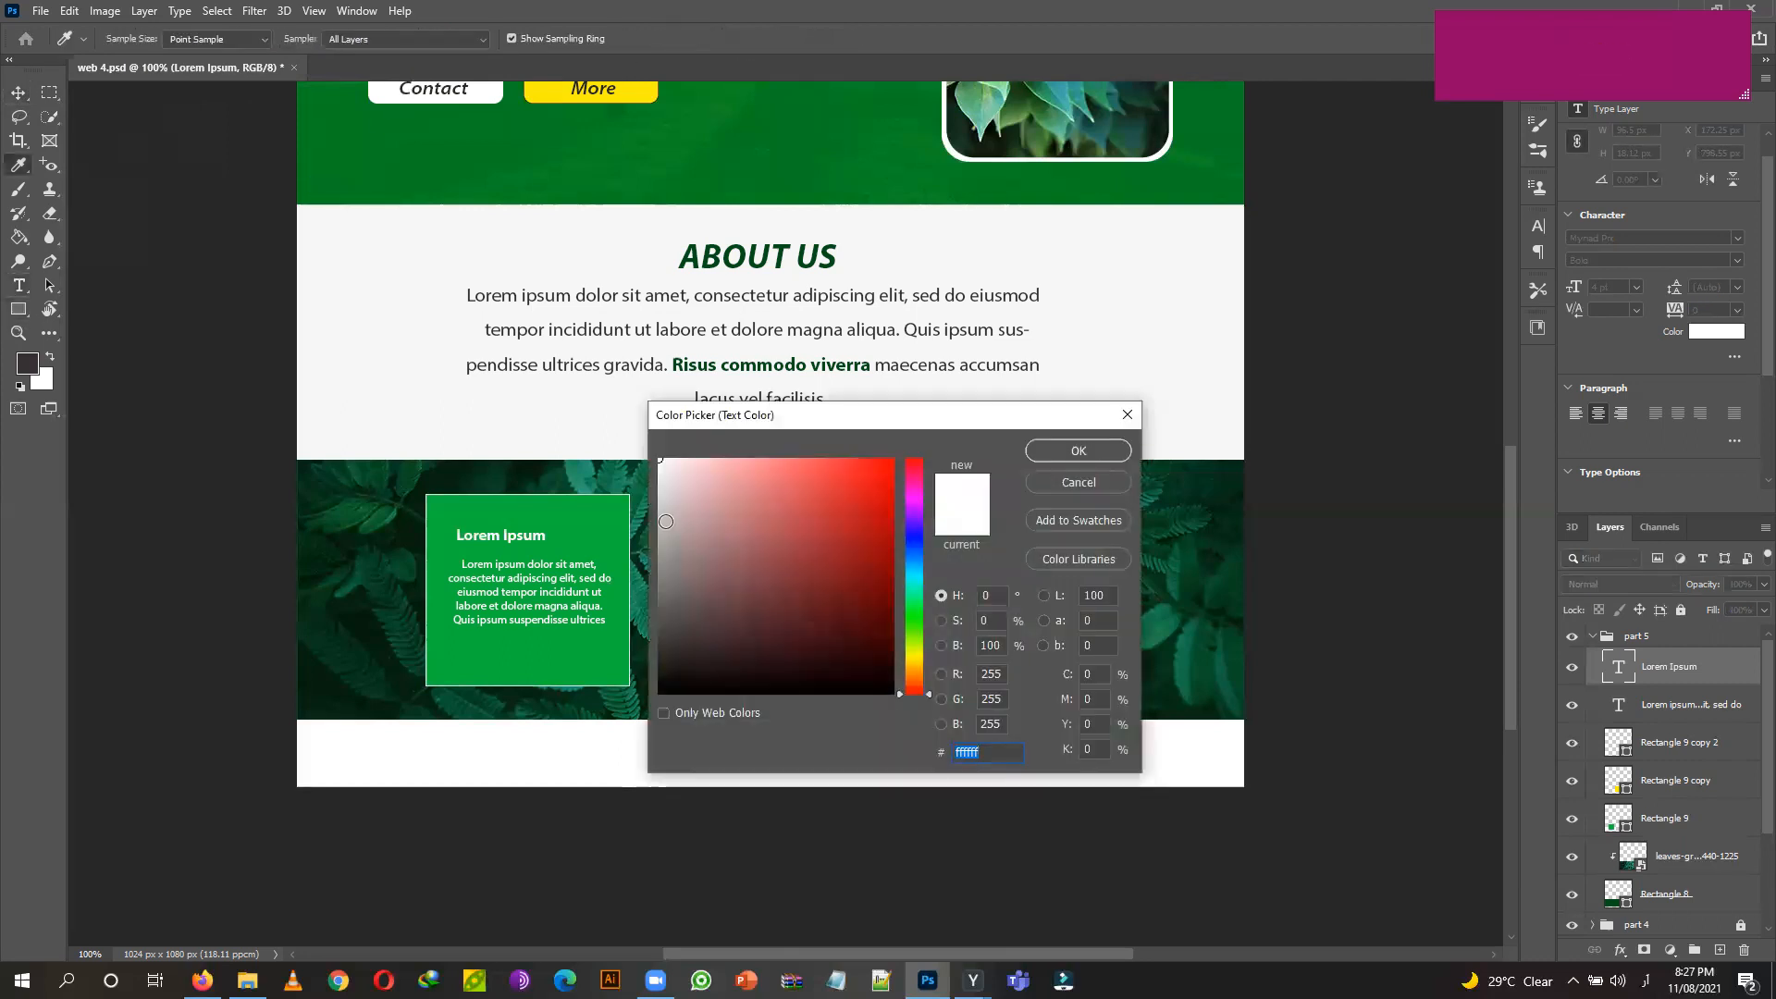
pyautogui.click(651, 76)
pyautogui.click(1077, 450)
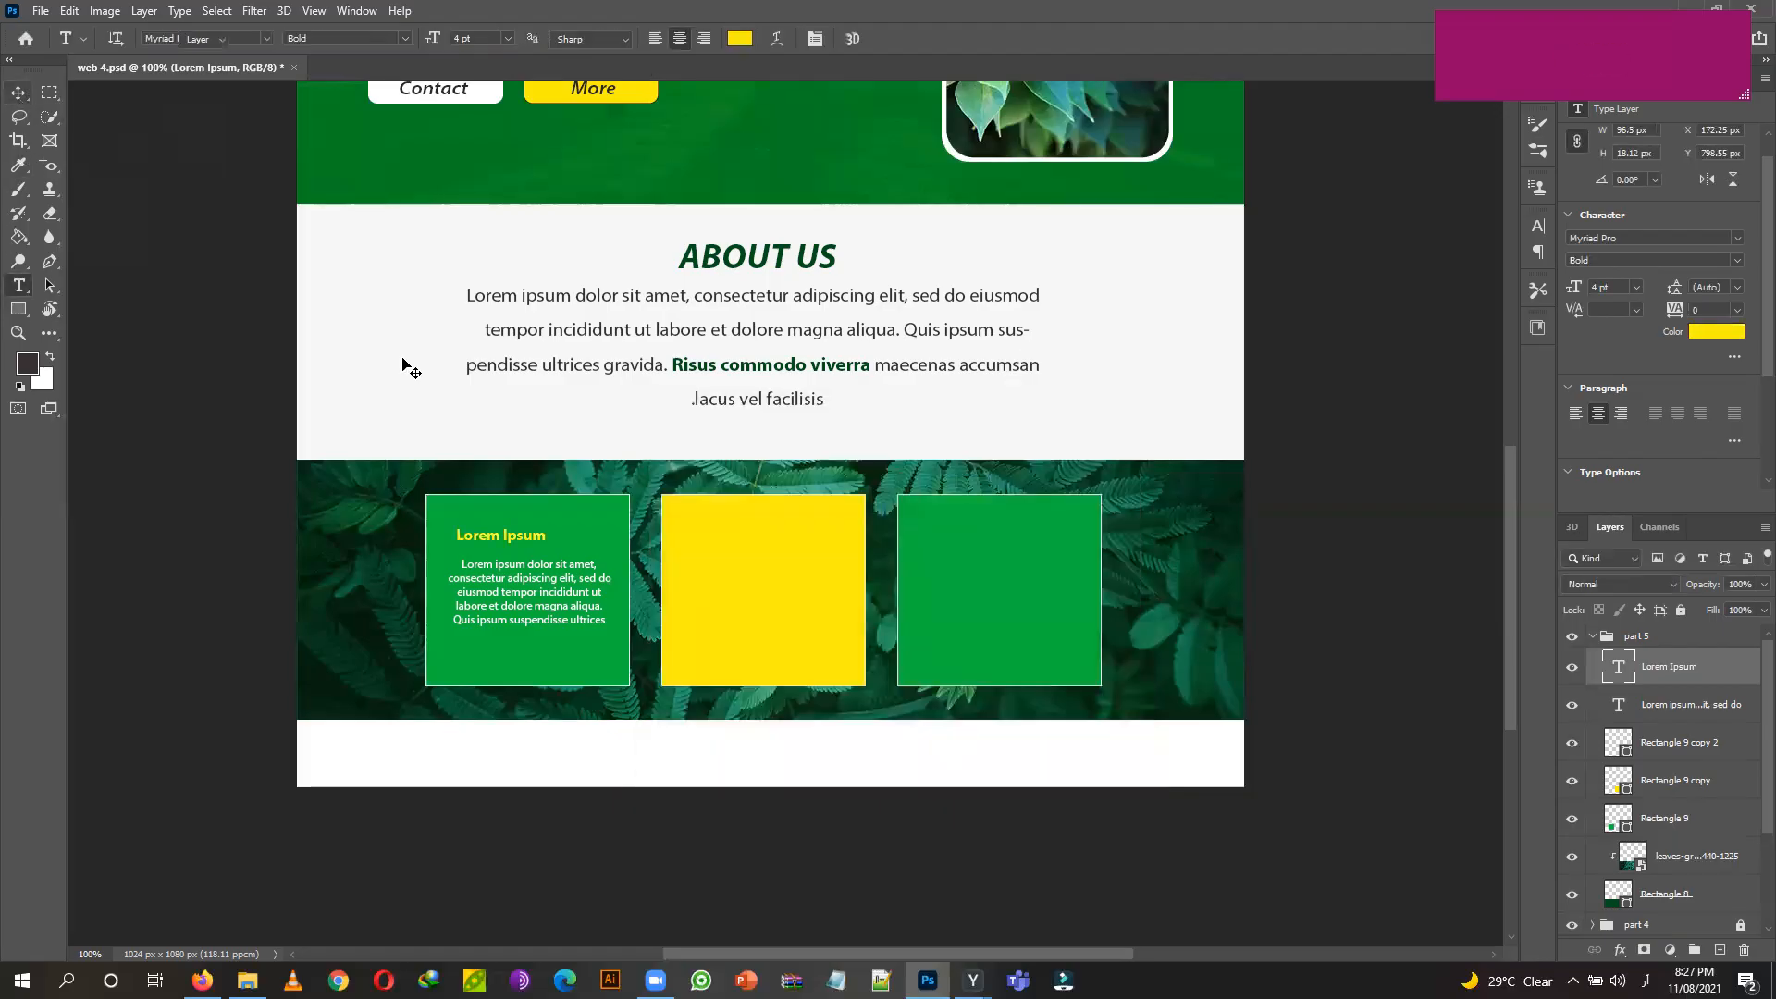
pyautogui.press('v')
pyautogui.moveTo(540, 538); pyautogui.dragTo(558, 547)
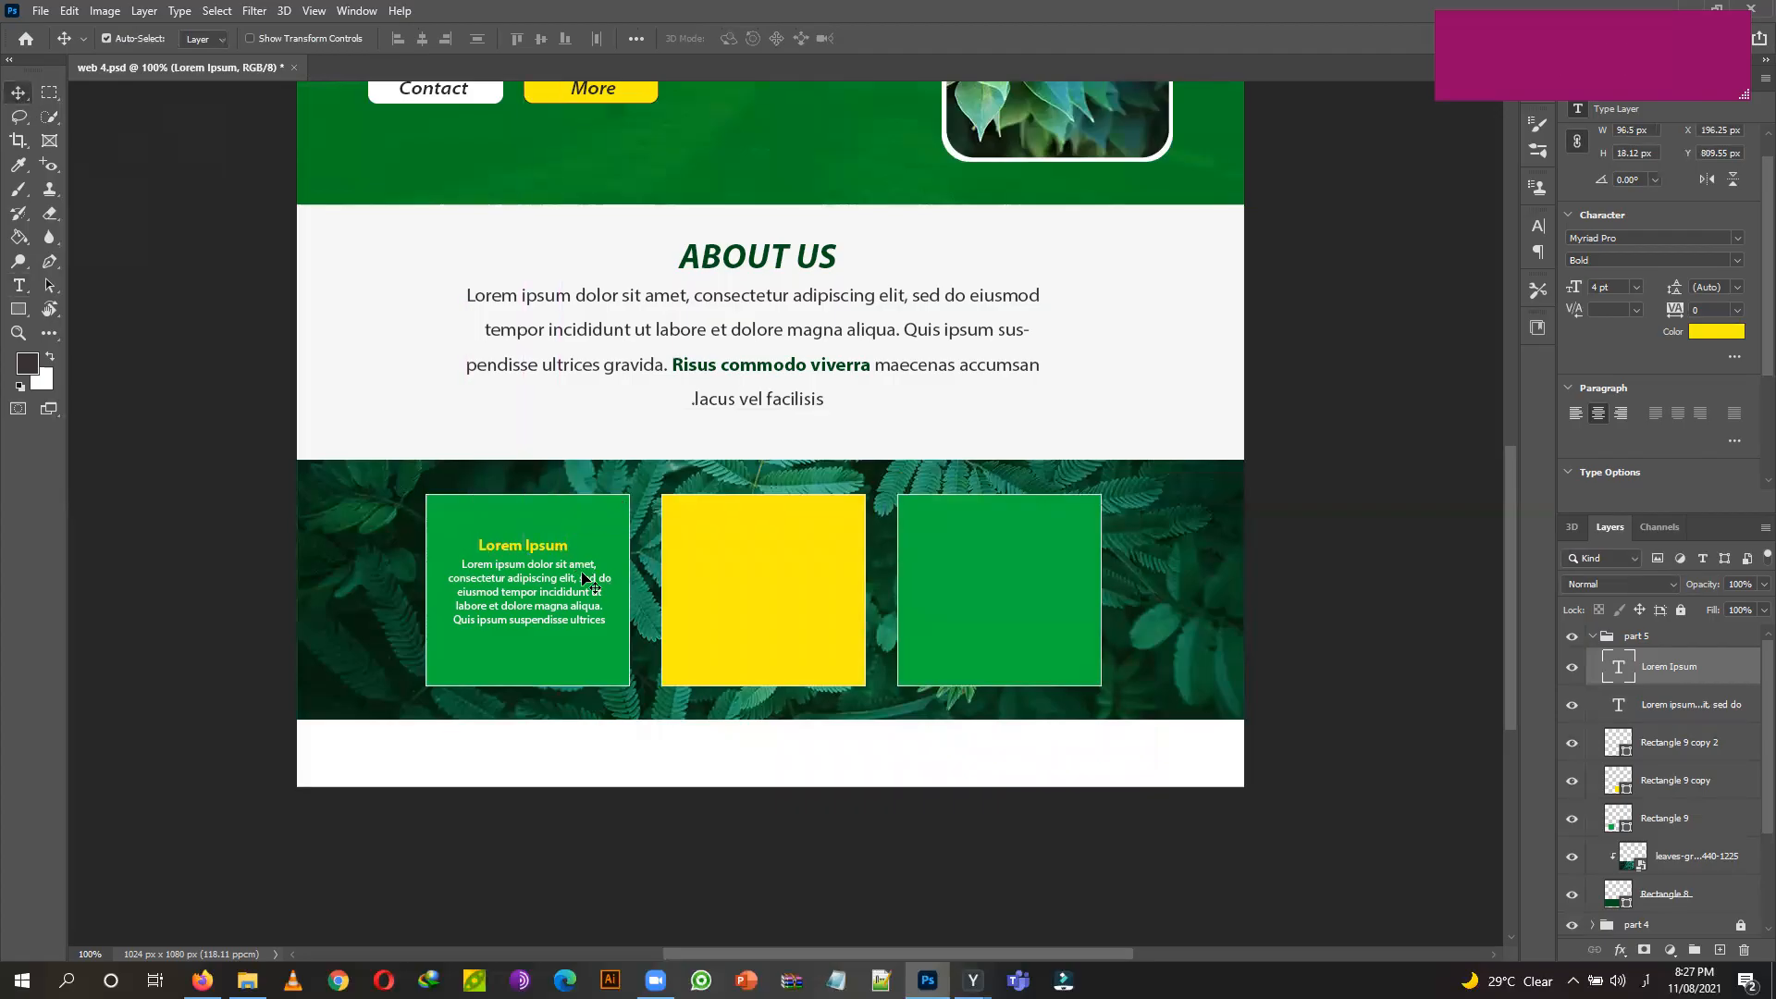
pyautogui.press('Right')
pyautogui.click(19, 309)
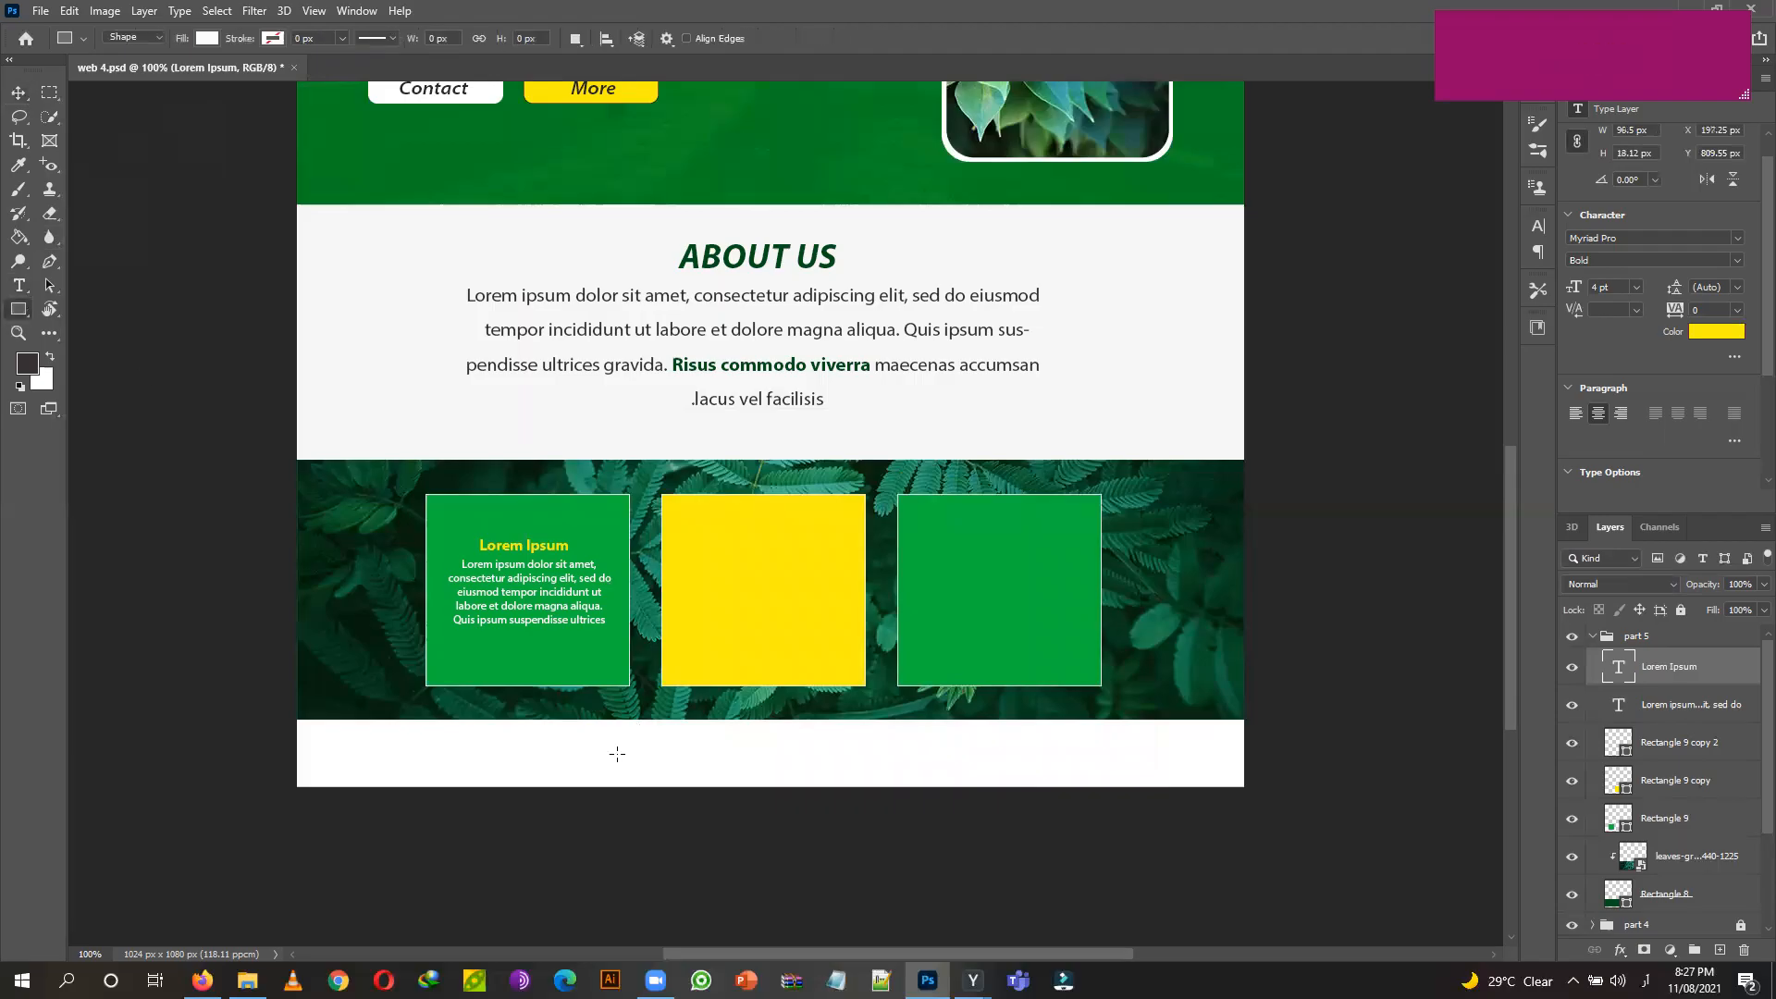
# Draw a button rectangle below the first card's paragraph with no fill and a 0.59 px yellow outline.
pyautogui.hotkey('ctrl', '+')
pyautogui.hotkey('ctrl', '+')
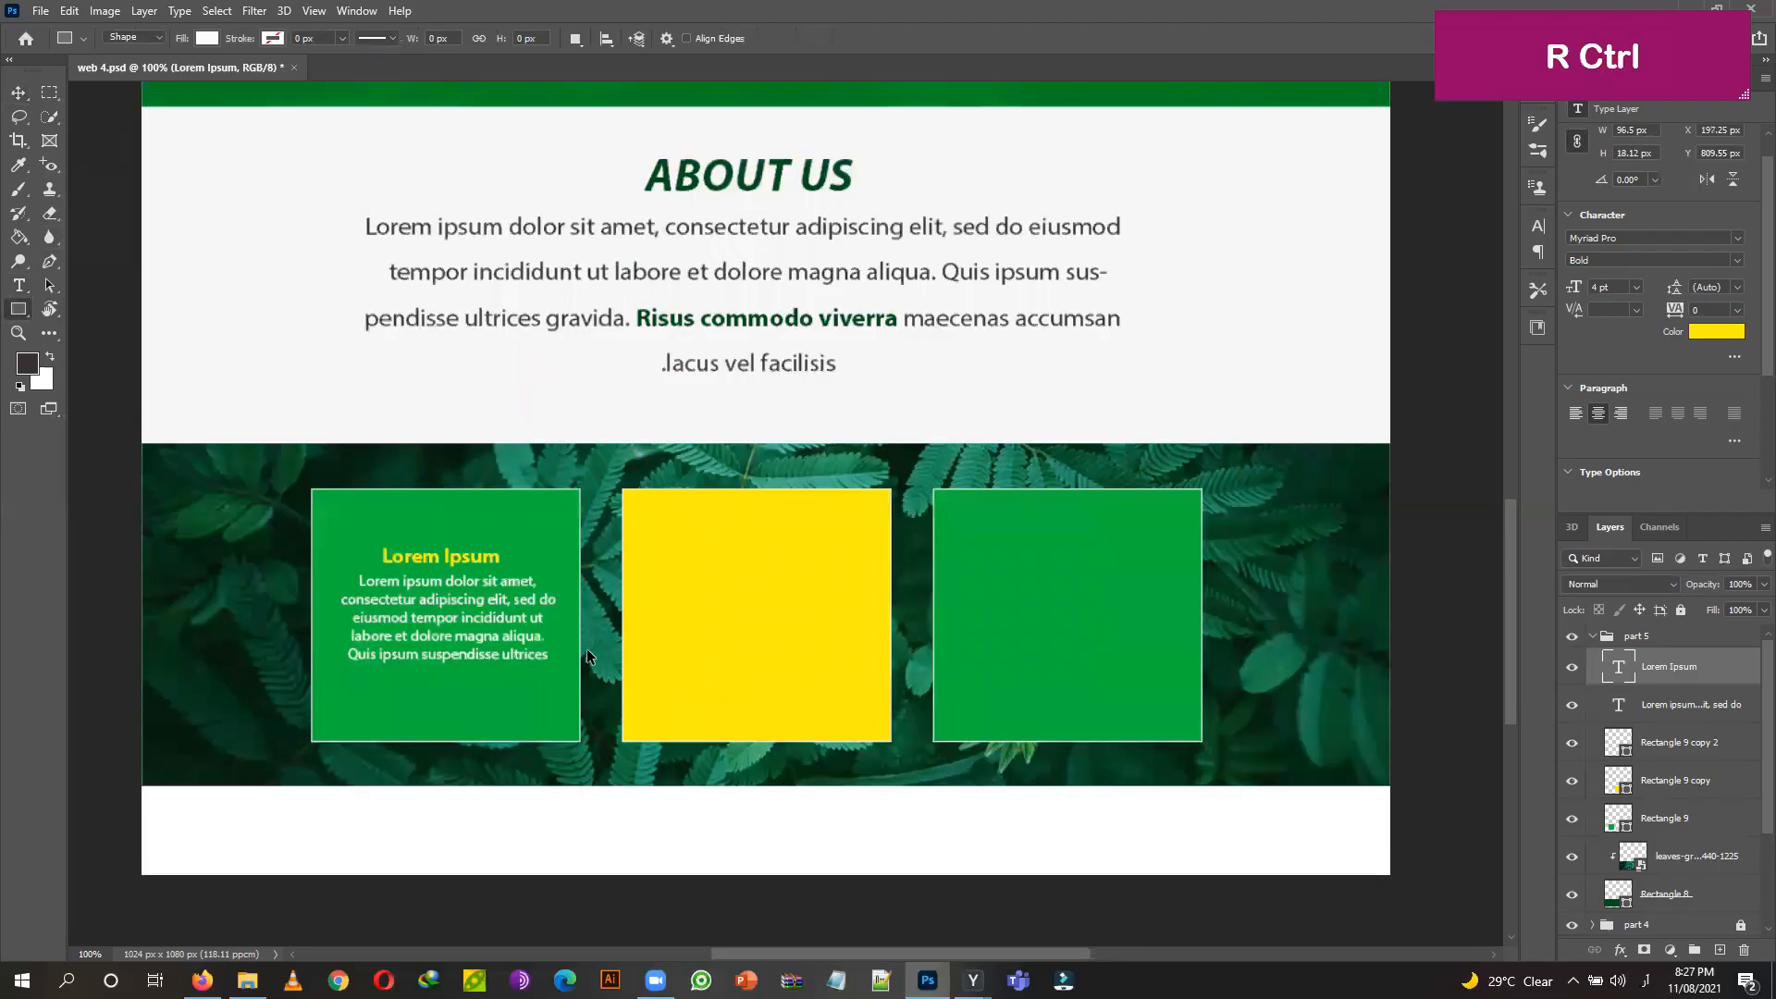
pyautogui.moveTo(336, 854); pyautogui.dragTo(851, 429)
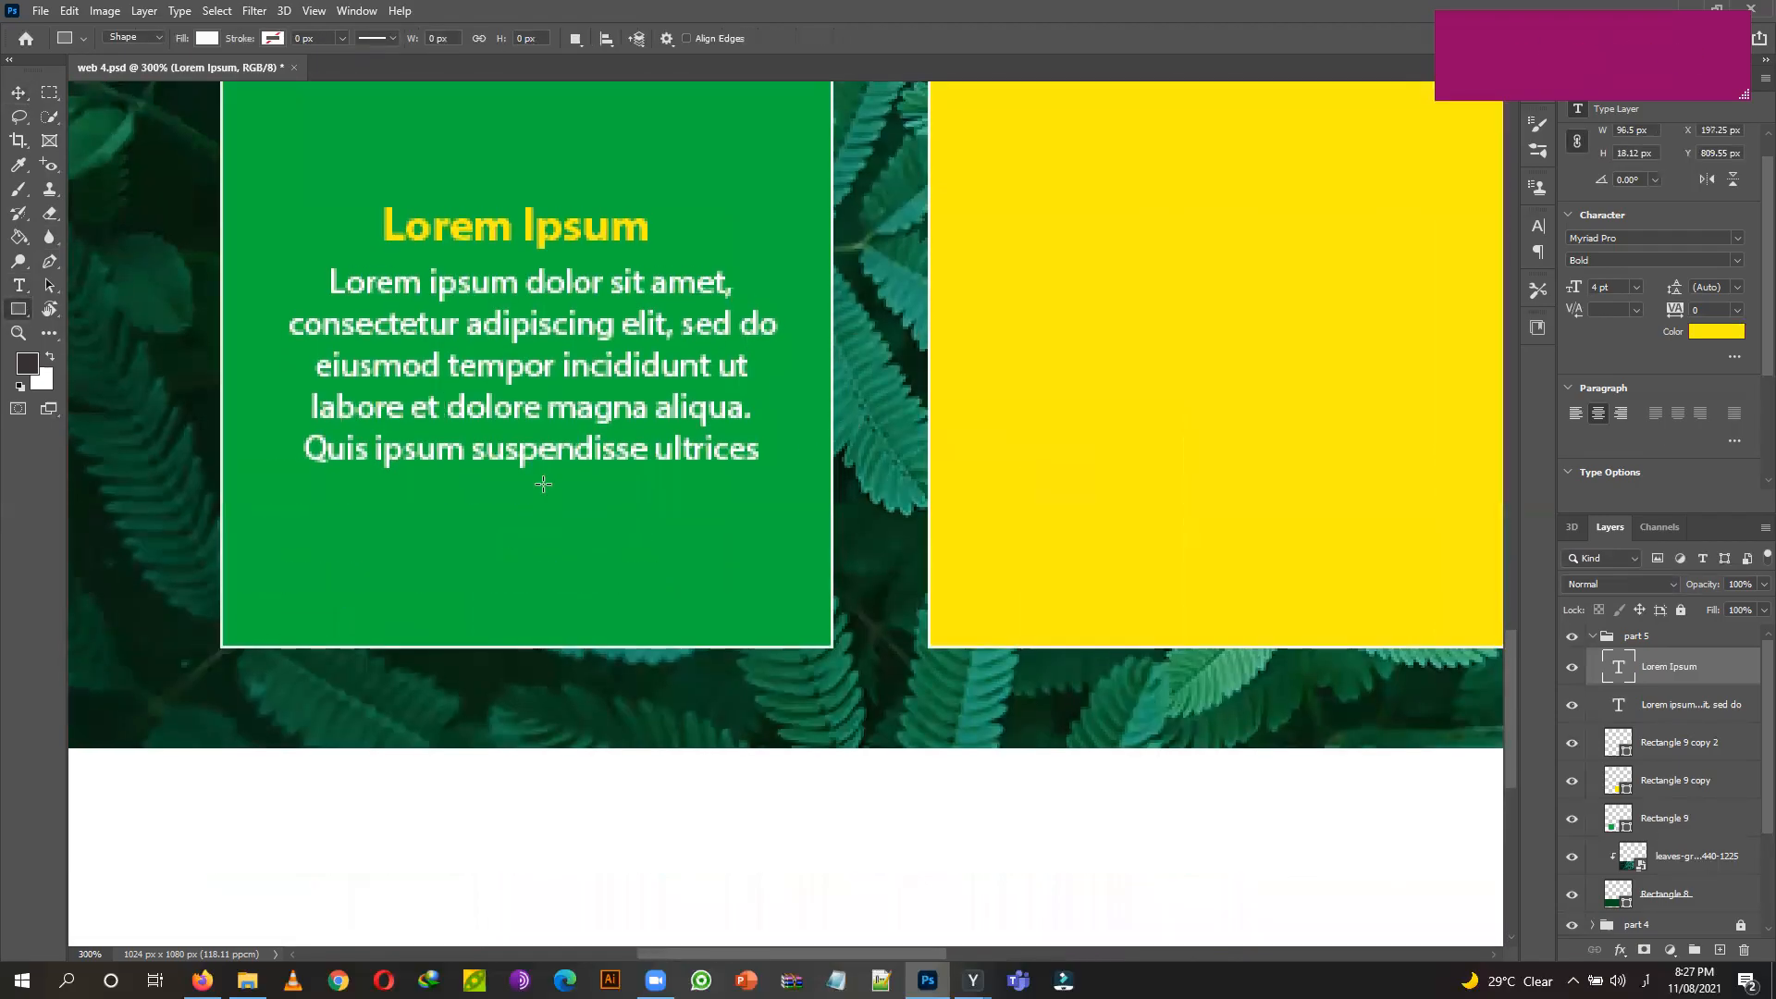
pyautogui.moveTo(386, 497); pyautogui.dragTo(683, 565)
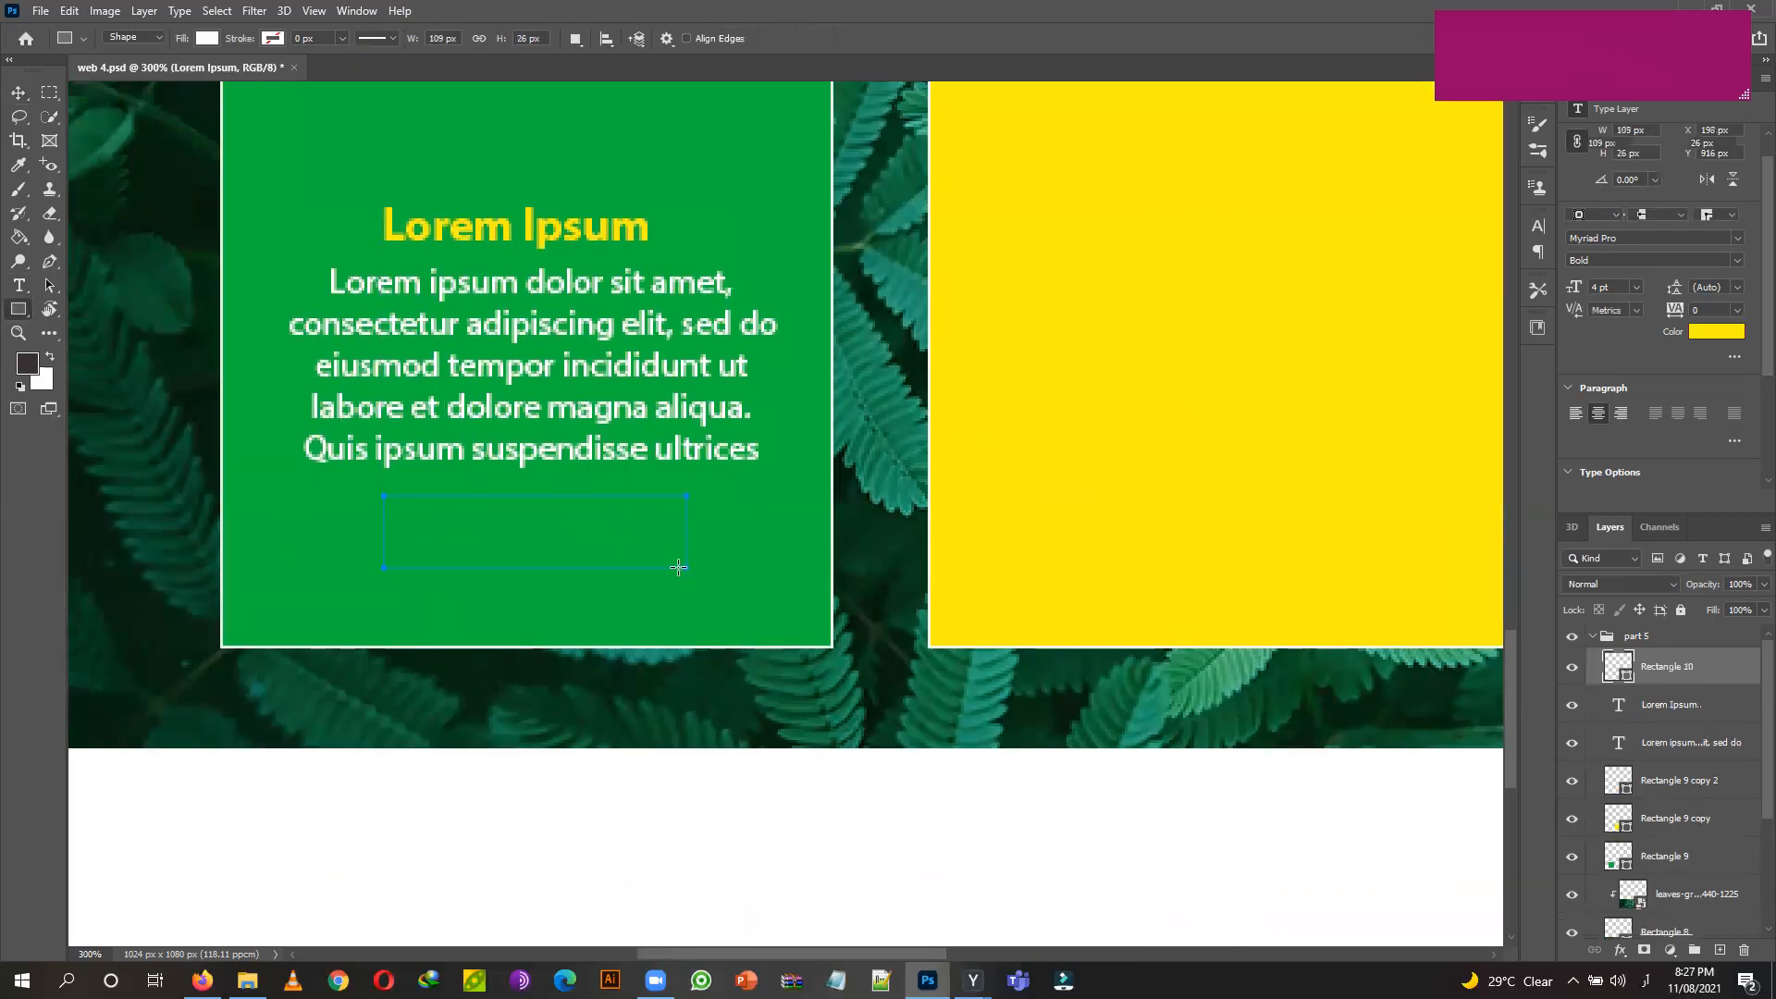
pyautogui.click(208, 38)
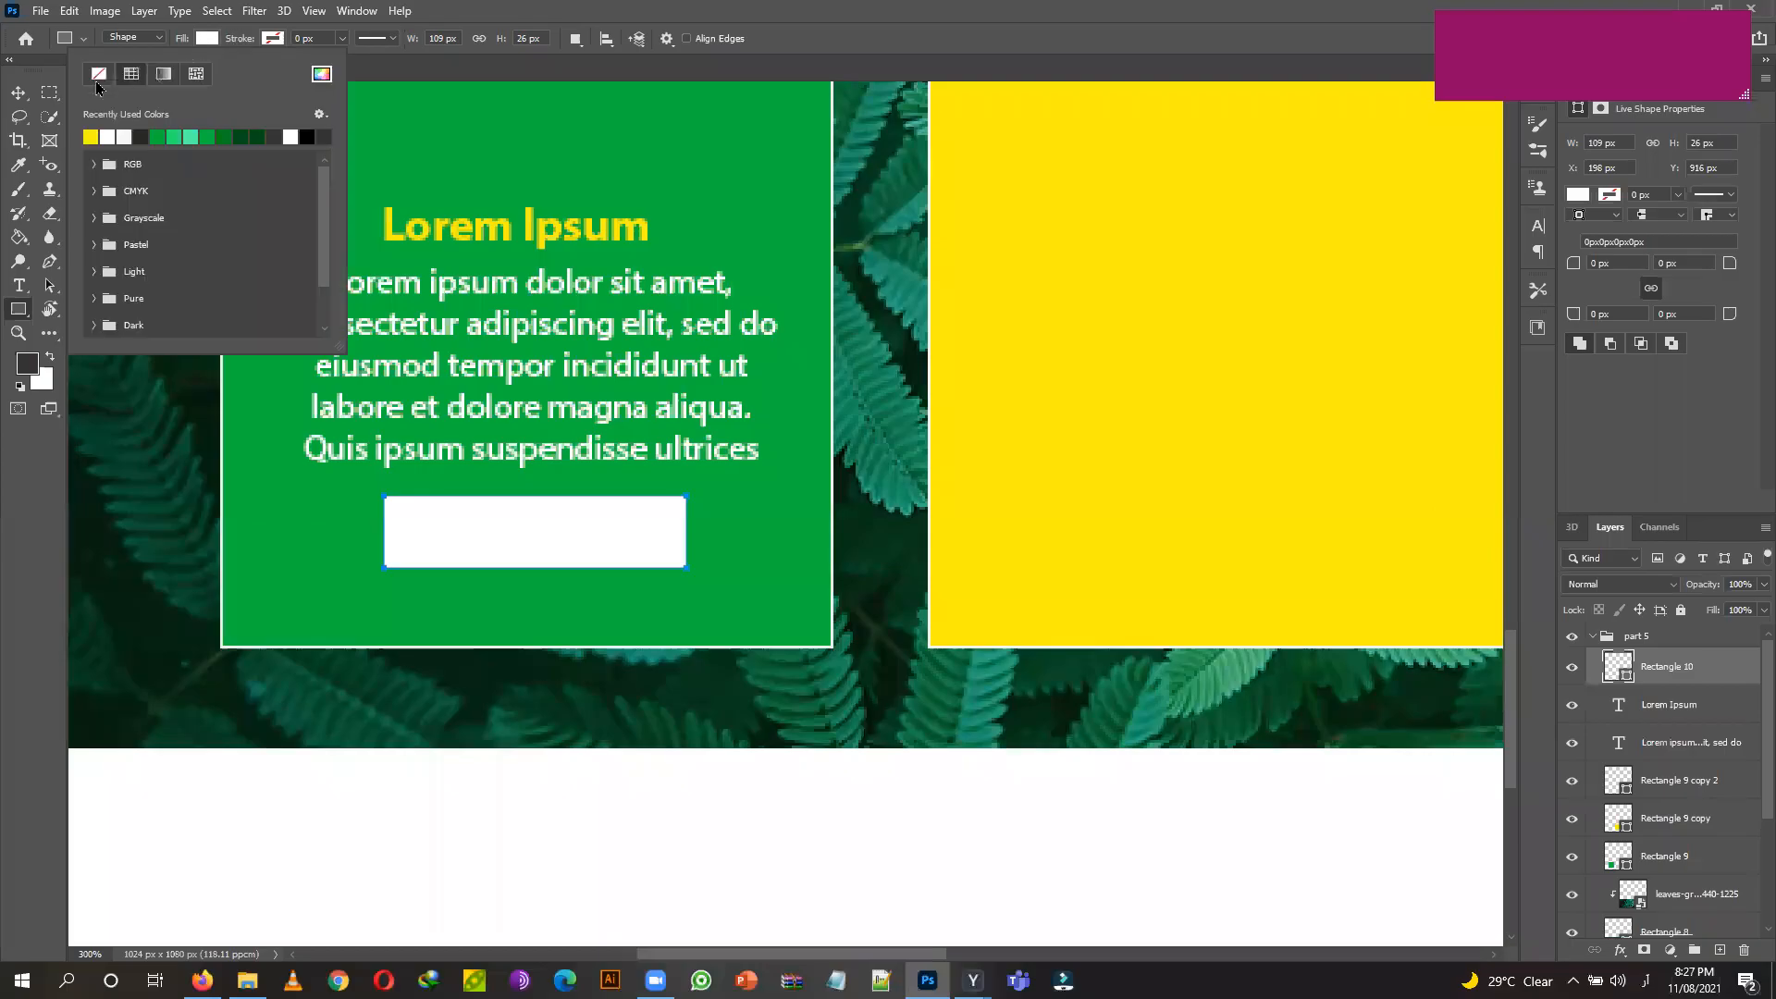
pyautogui.click(282, 42)
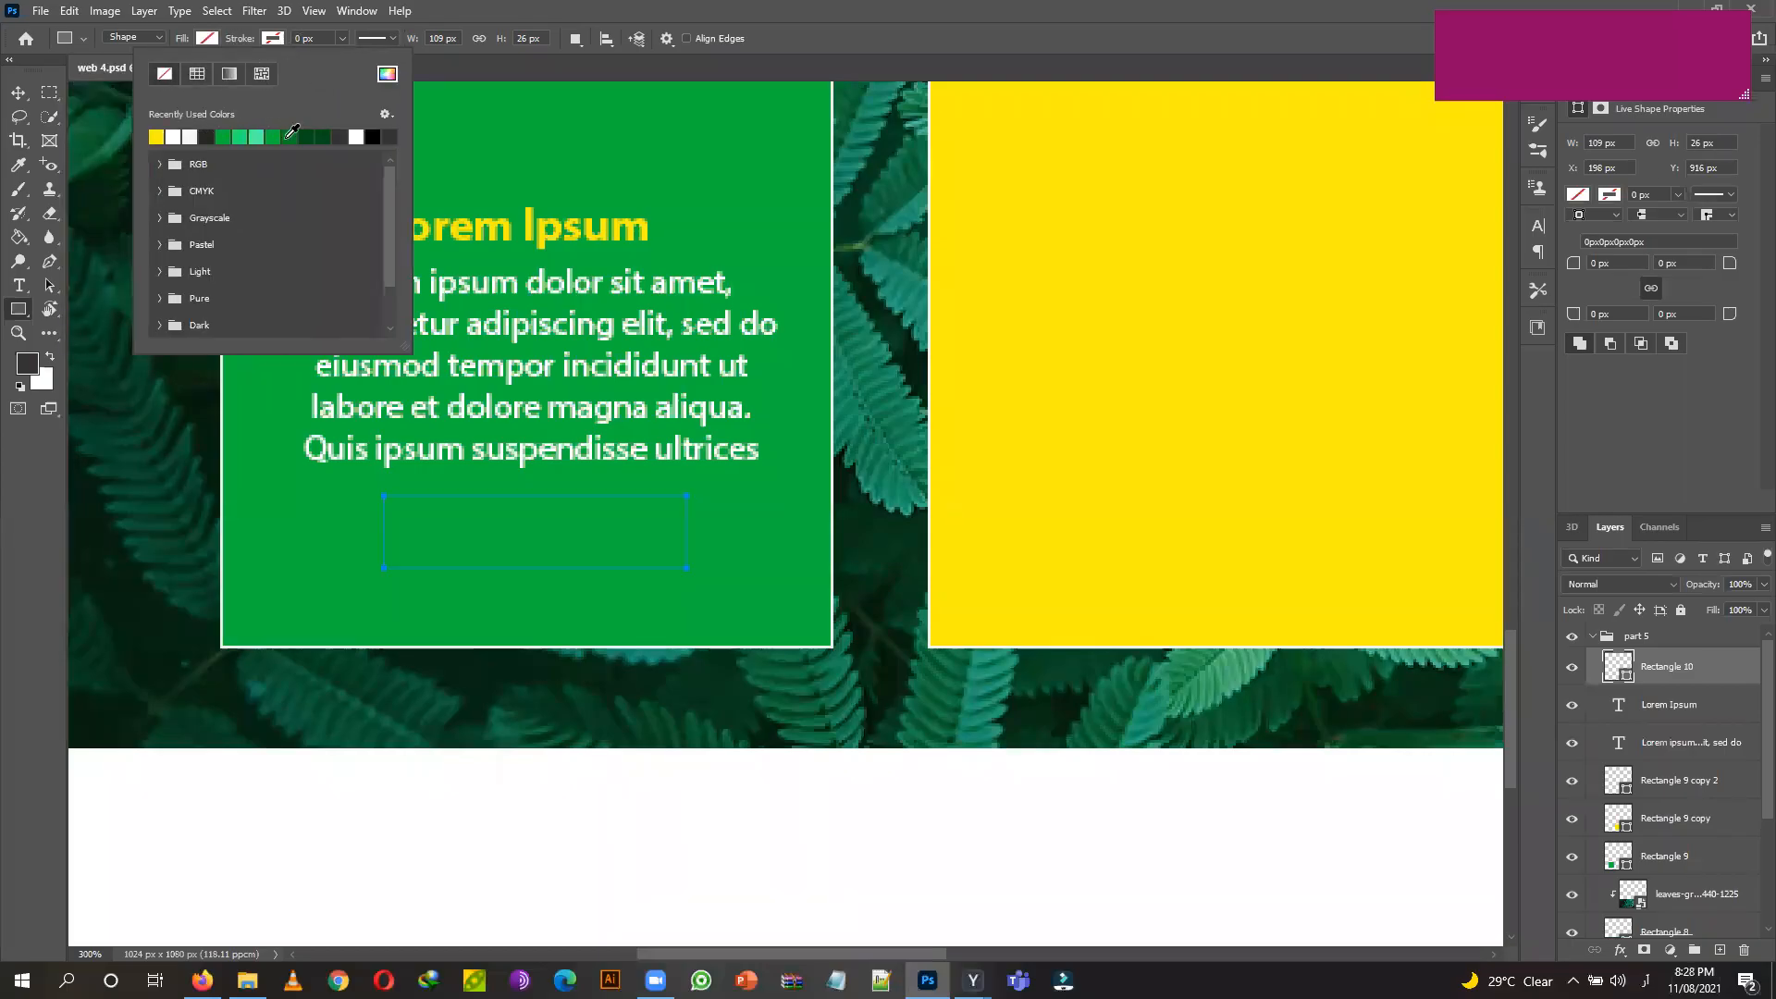
pyautogui.click(180, 136)
pyautogui.click(175, 136)
pyautogui.click(331, 40)
pyautogui.click(343, 39)
pyautogui.moveTo(340, 60); pyautogui.dragTo(350, 62)
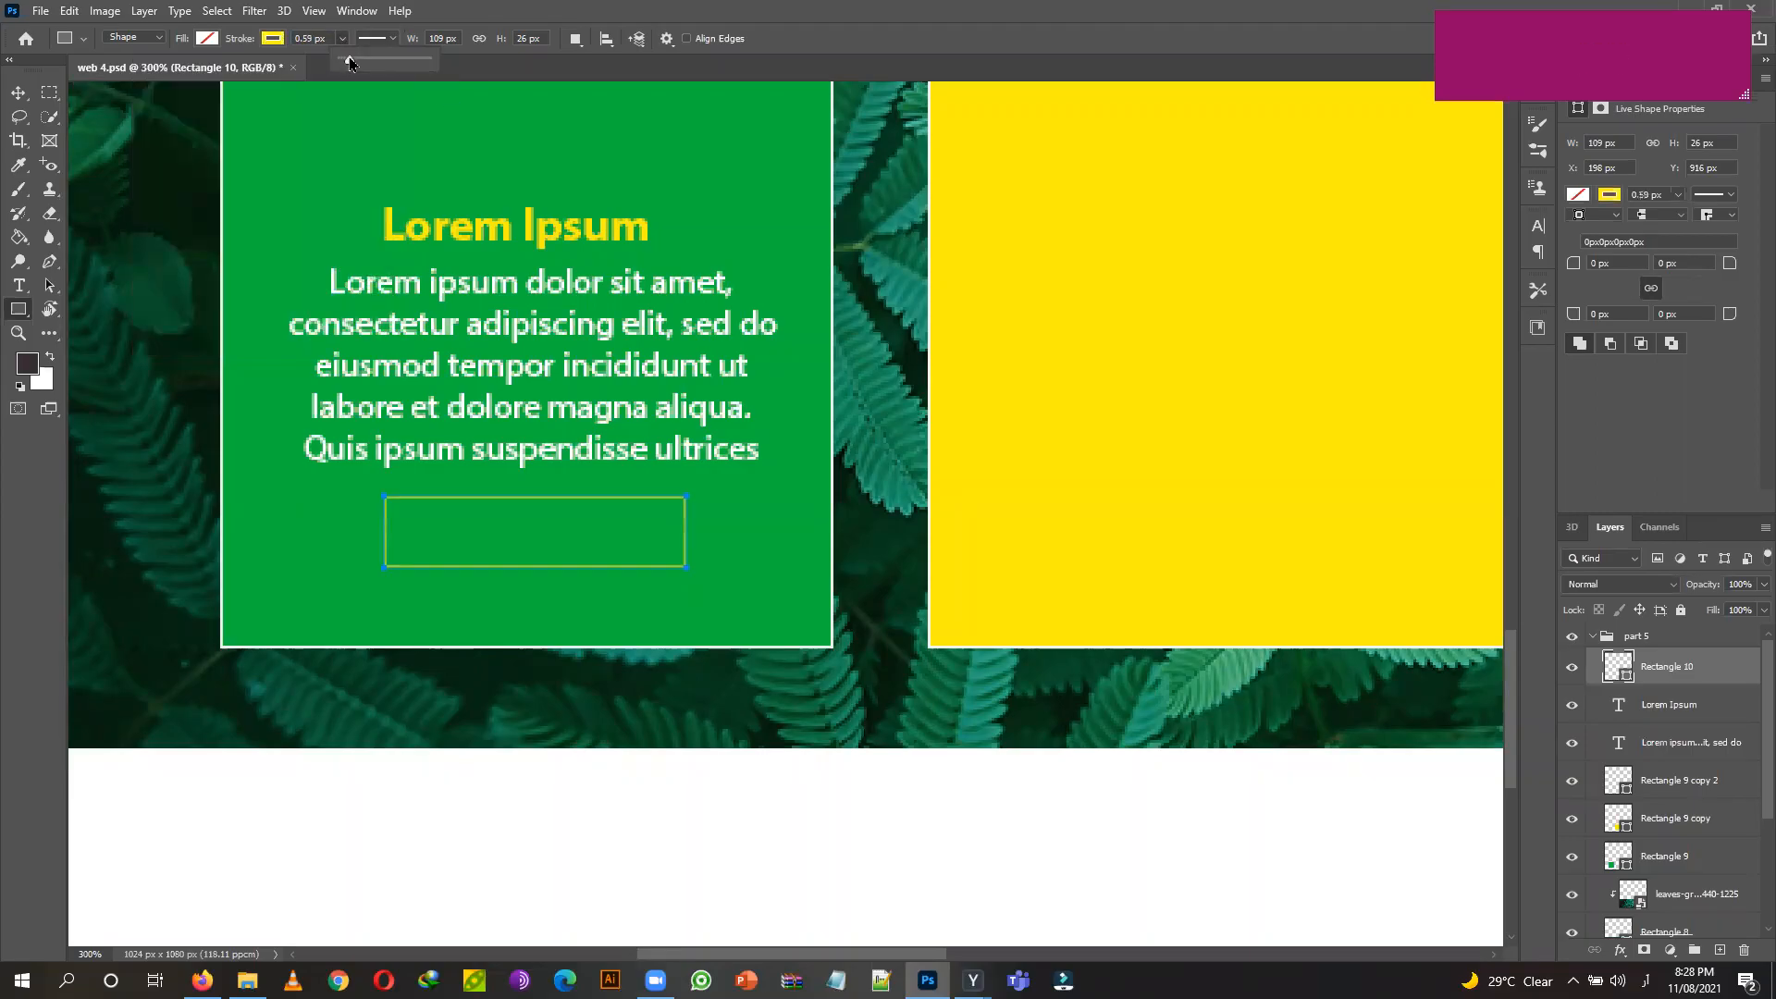
# Round the button rectangle's corners to 13 px in the Properties panel.
pyautogui.click(1598, 263)
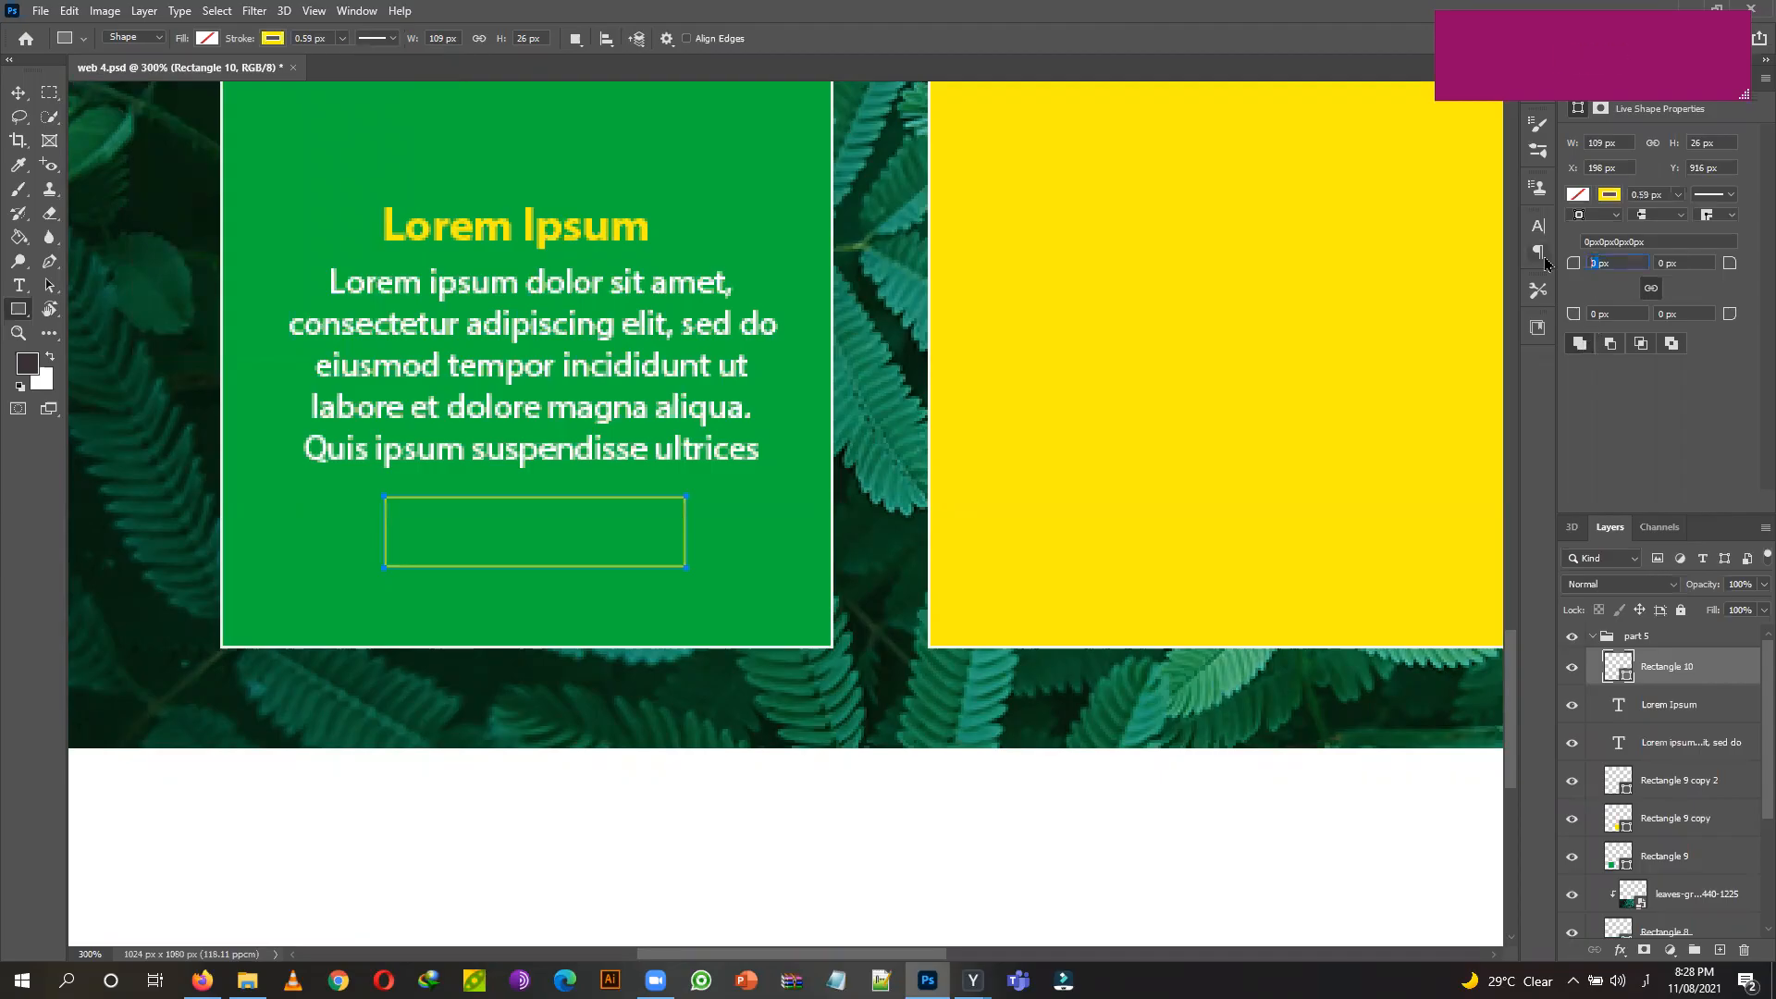
pyautogui.write('10')
pyautogui.click(1699, 266)
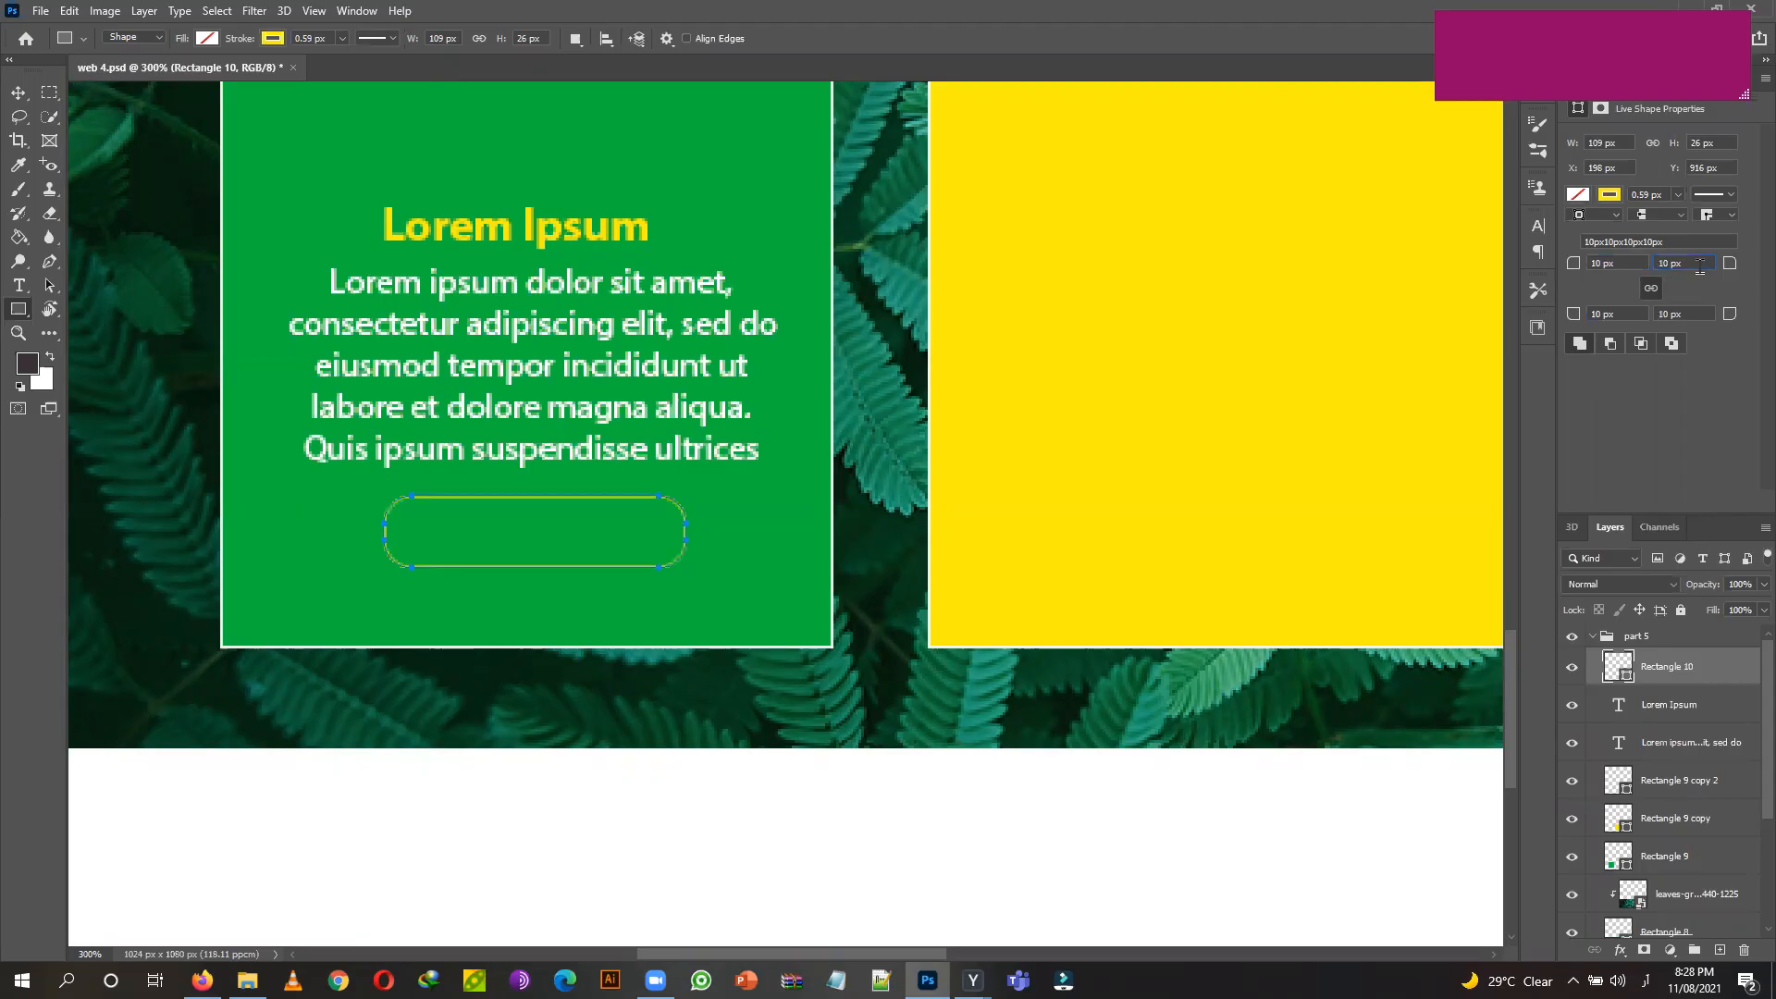
pyautogui.click(17, 94)
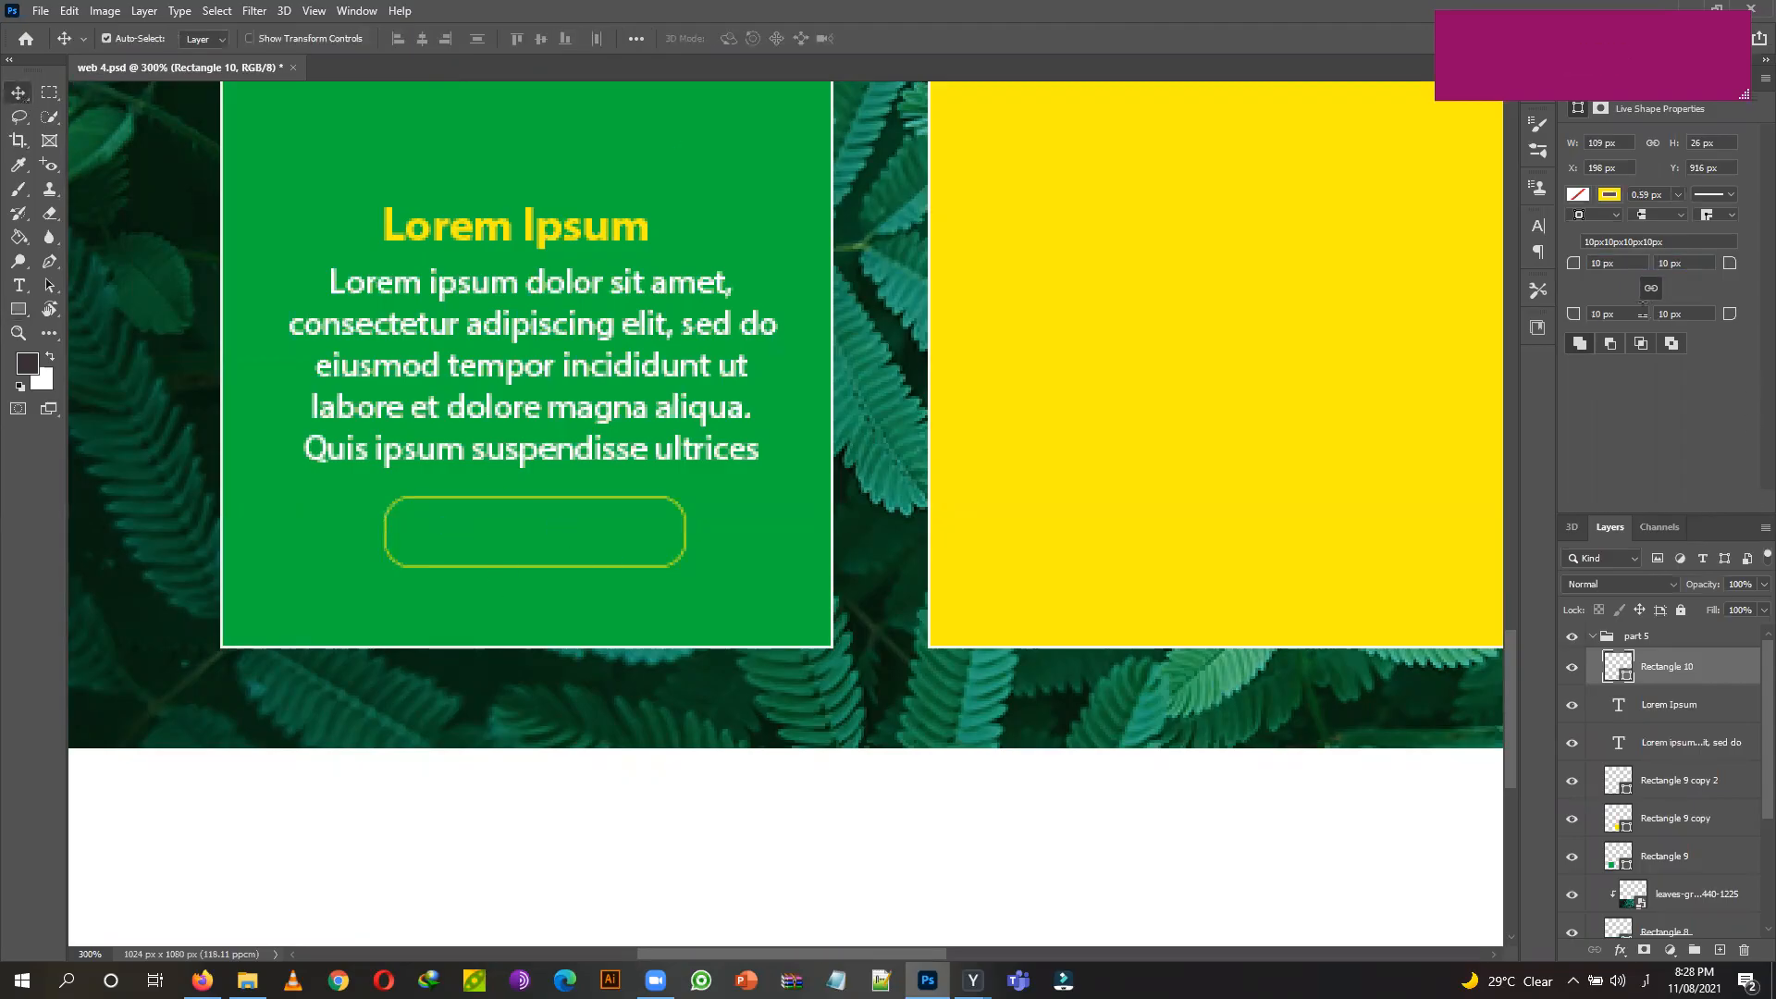
pyautogui.click(19, 309)
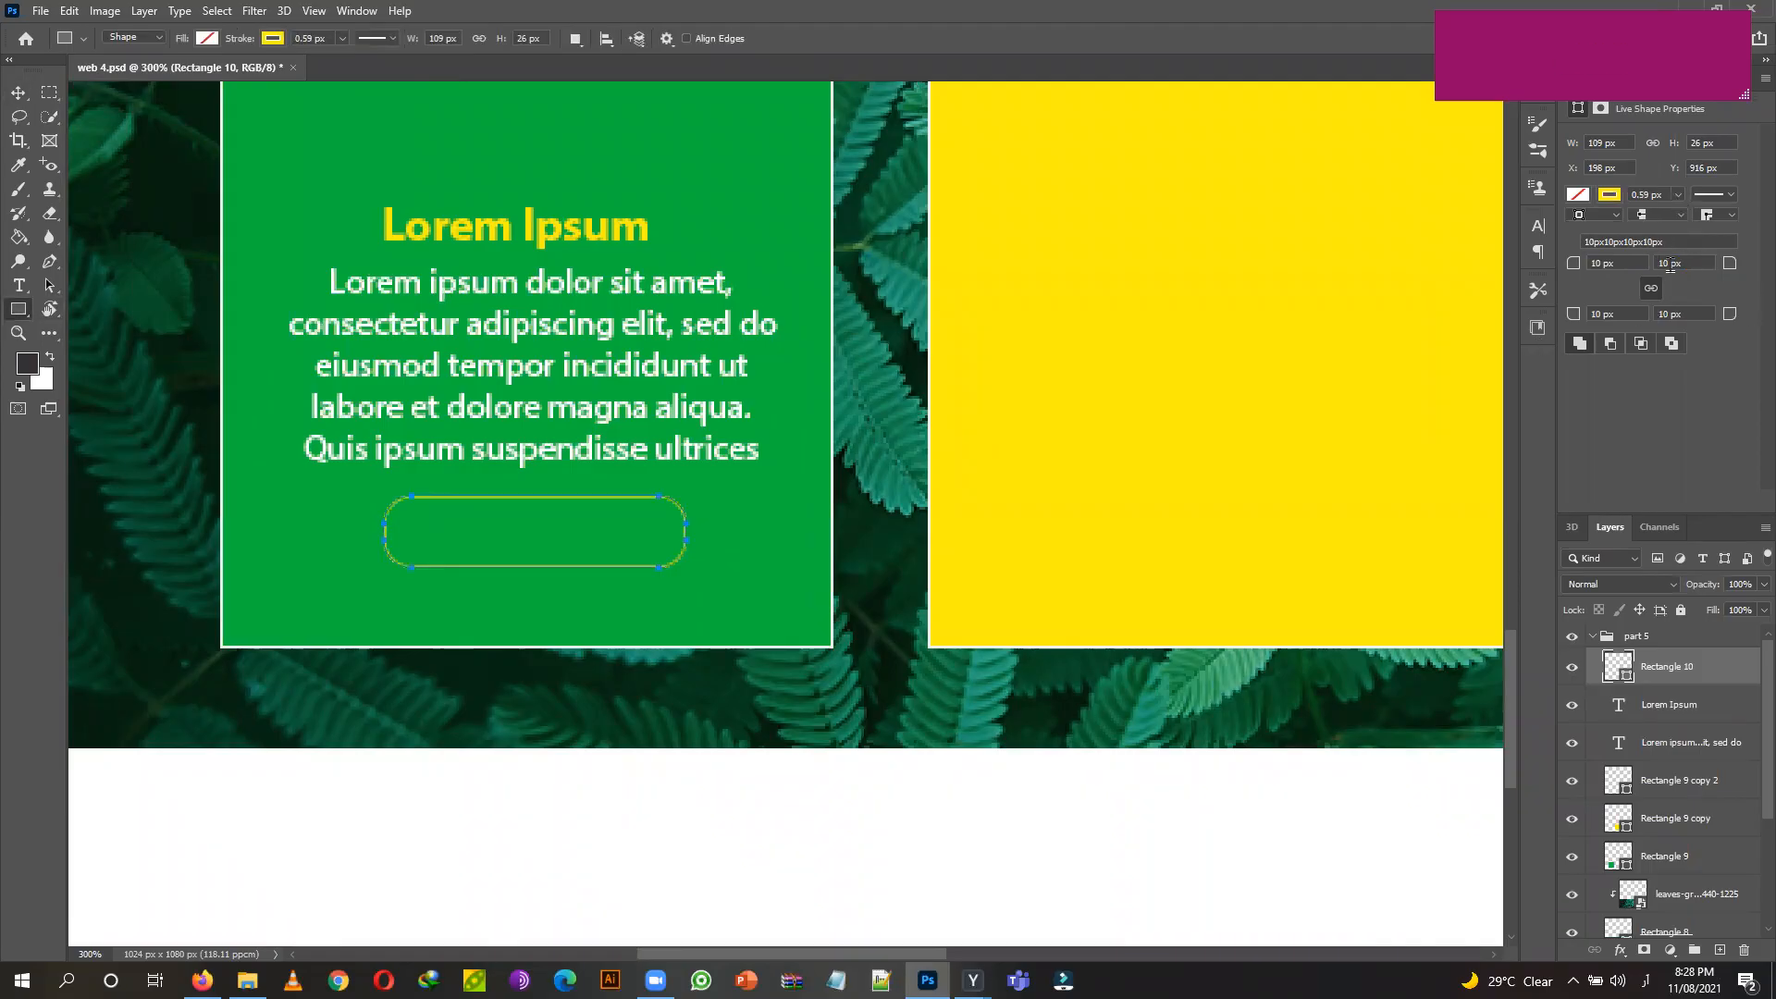
pyautogui.click(1607, 266)
pyautogui.click(1599, 262)
pyautogui.write('15px')
pyautogui.click(1623, 314)
pyautogui.click(18, 92)
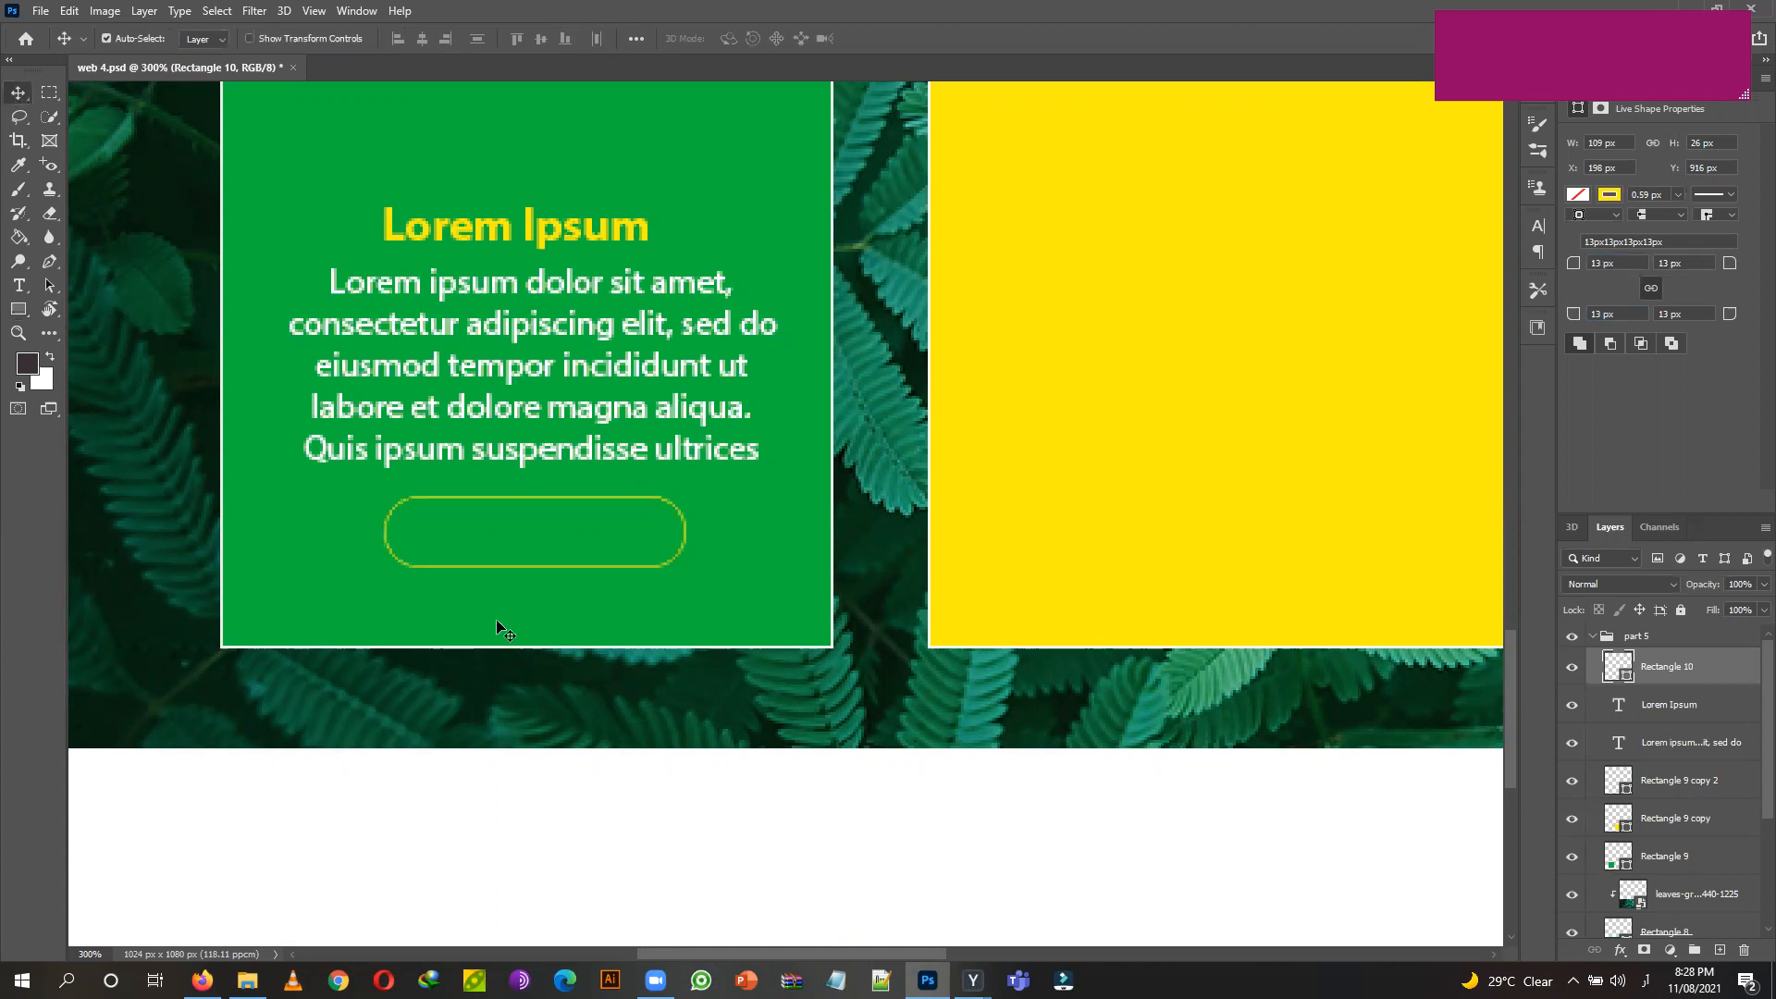
# Add a 'learn more' text label inside the button after switching the keyboard to English.
pyautogui.click(18, 286)
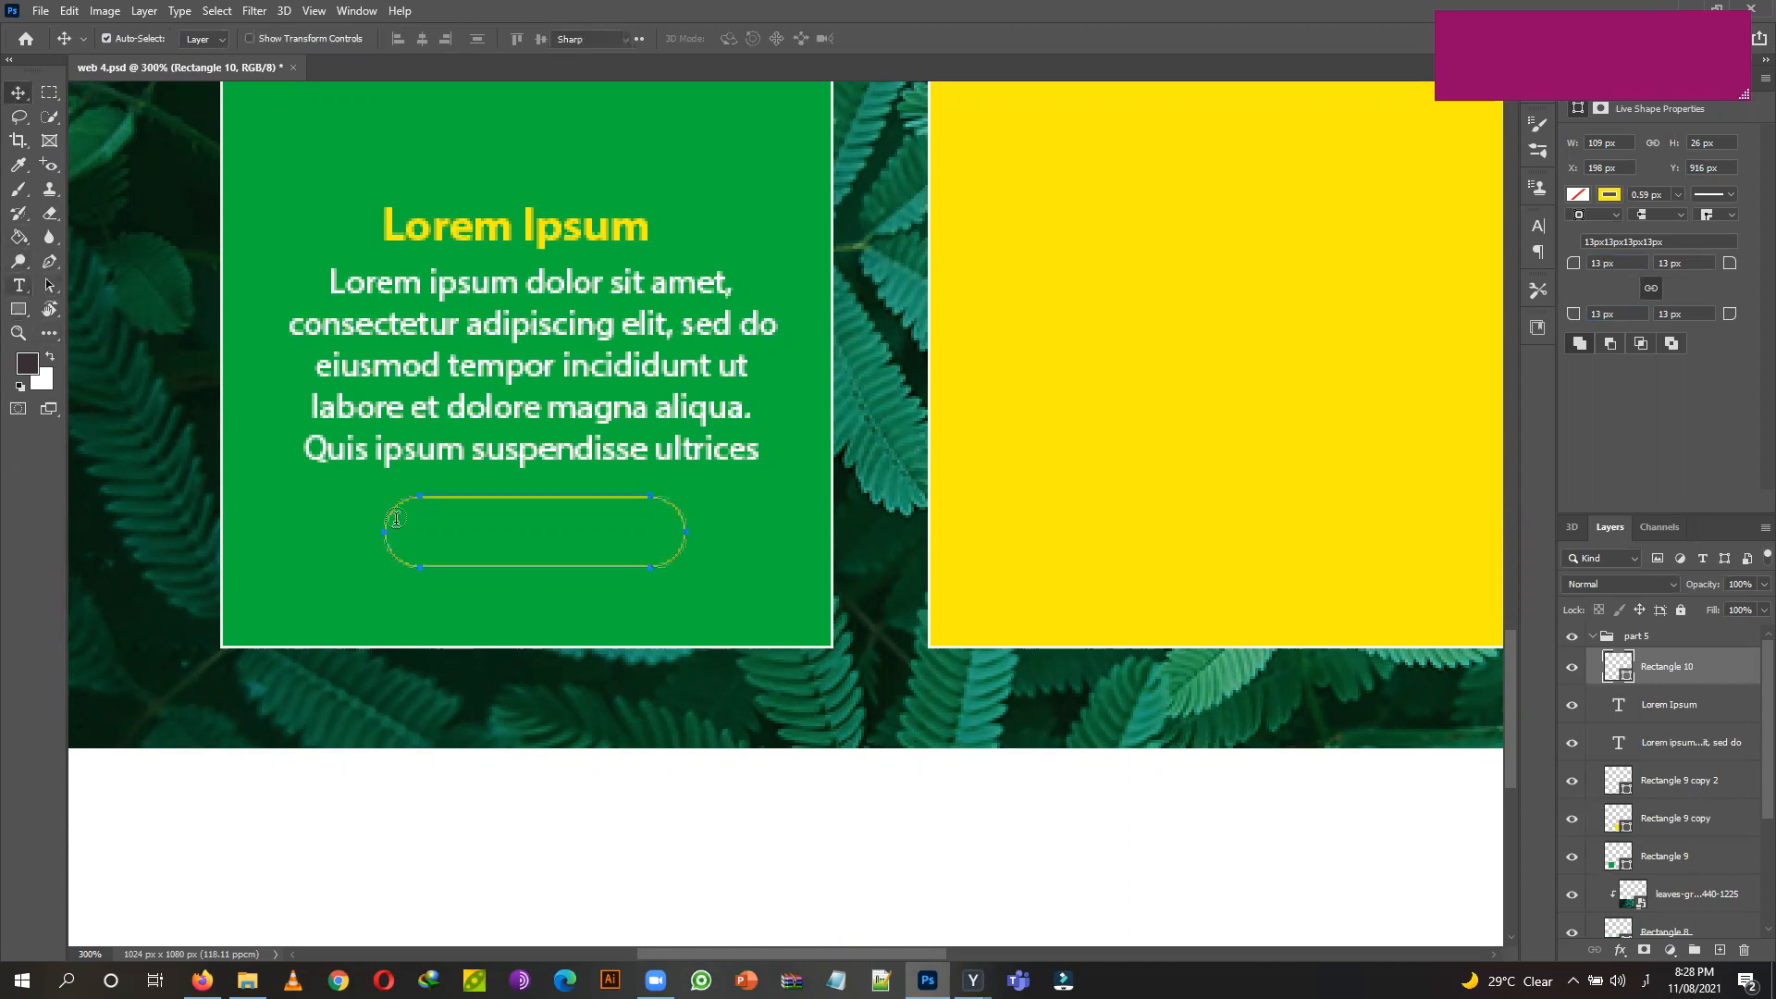
pyautogui.click(468, 525)
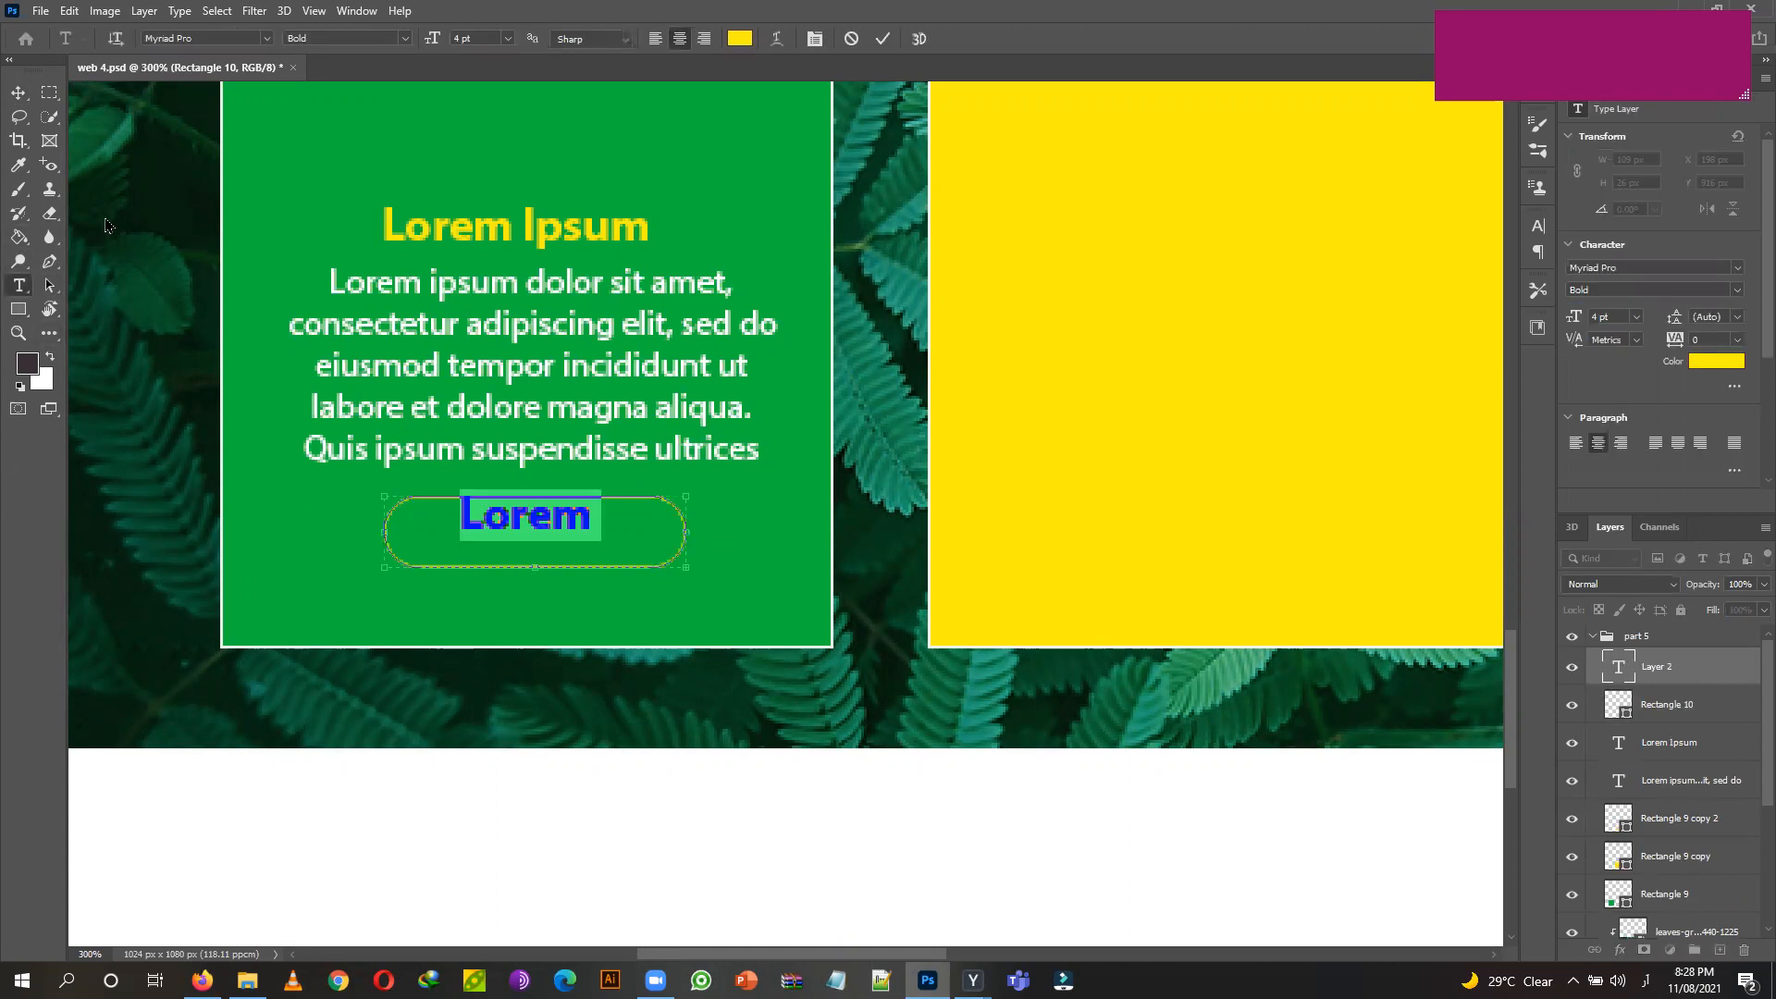
pyautogui.write('لعار')
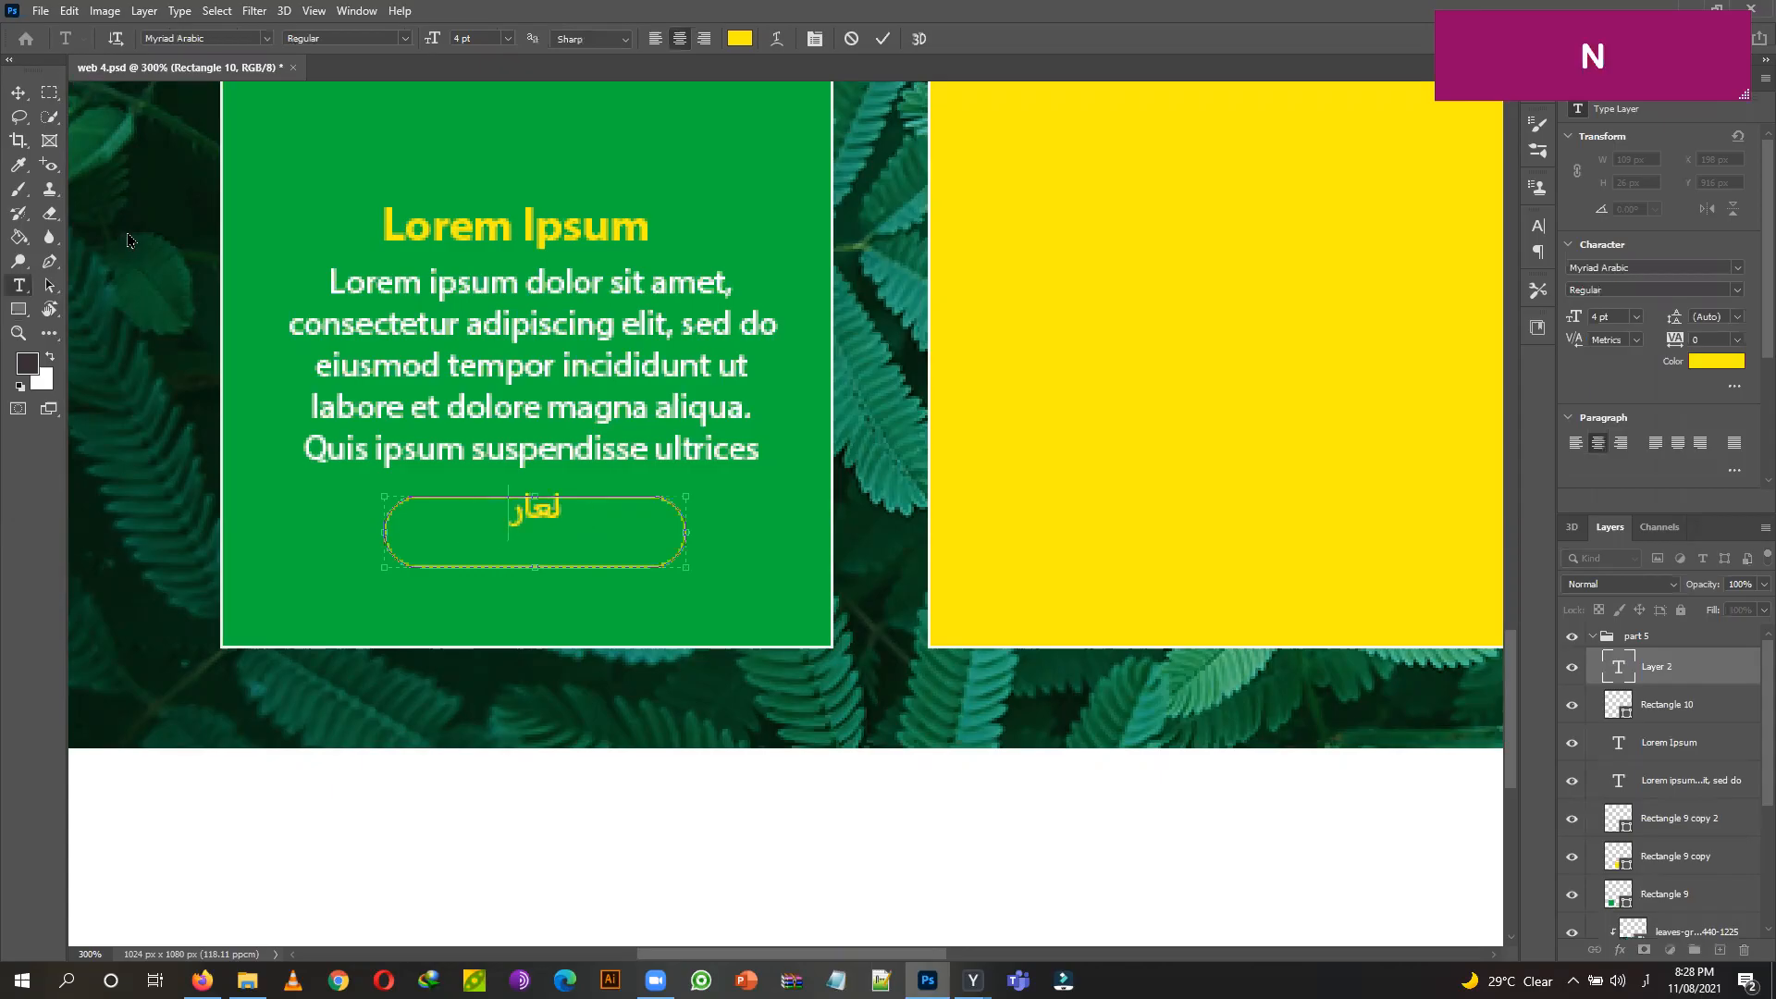
pyautogui.write('ن مهرع')
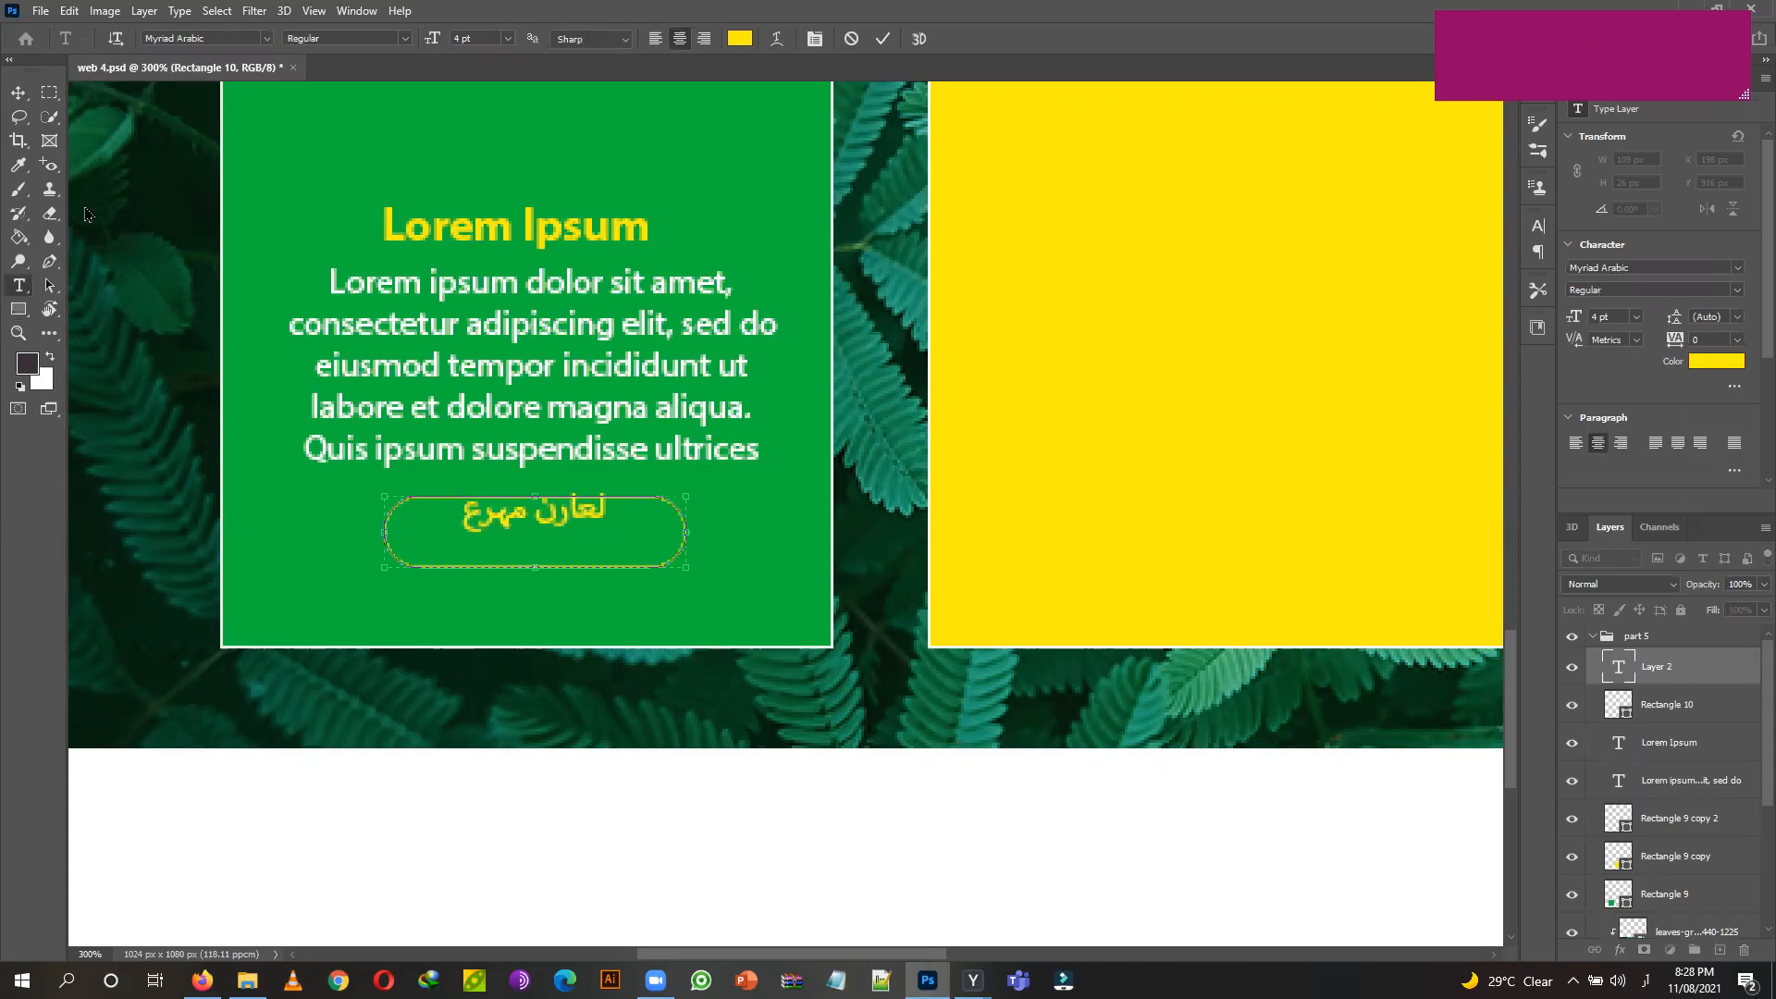
pyautogui.hotkey('ctrl', 'z')
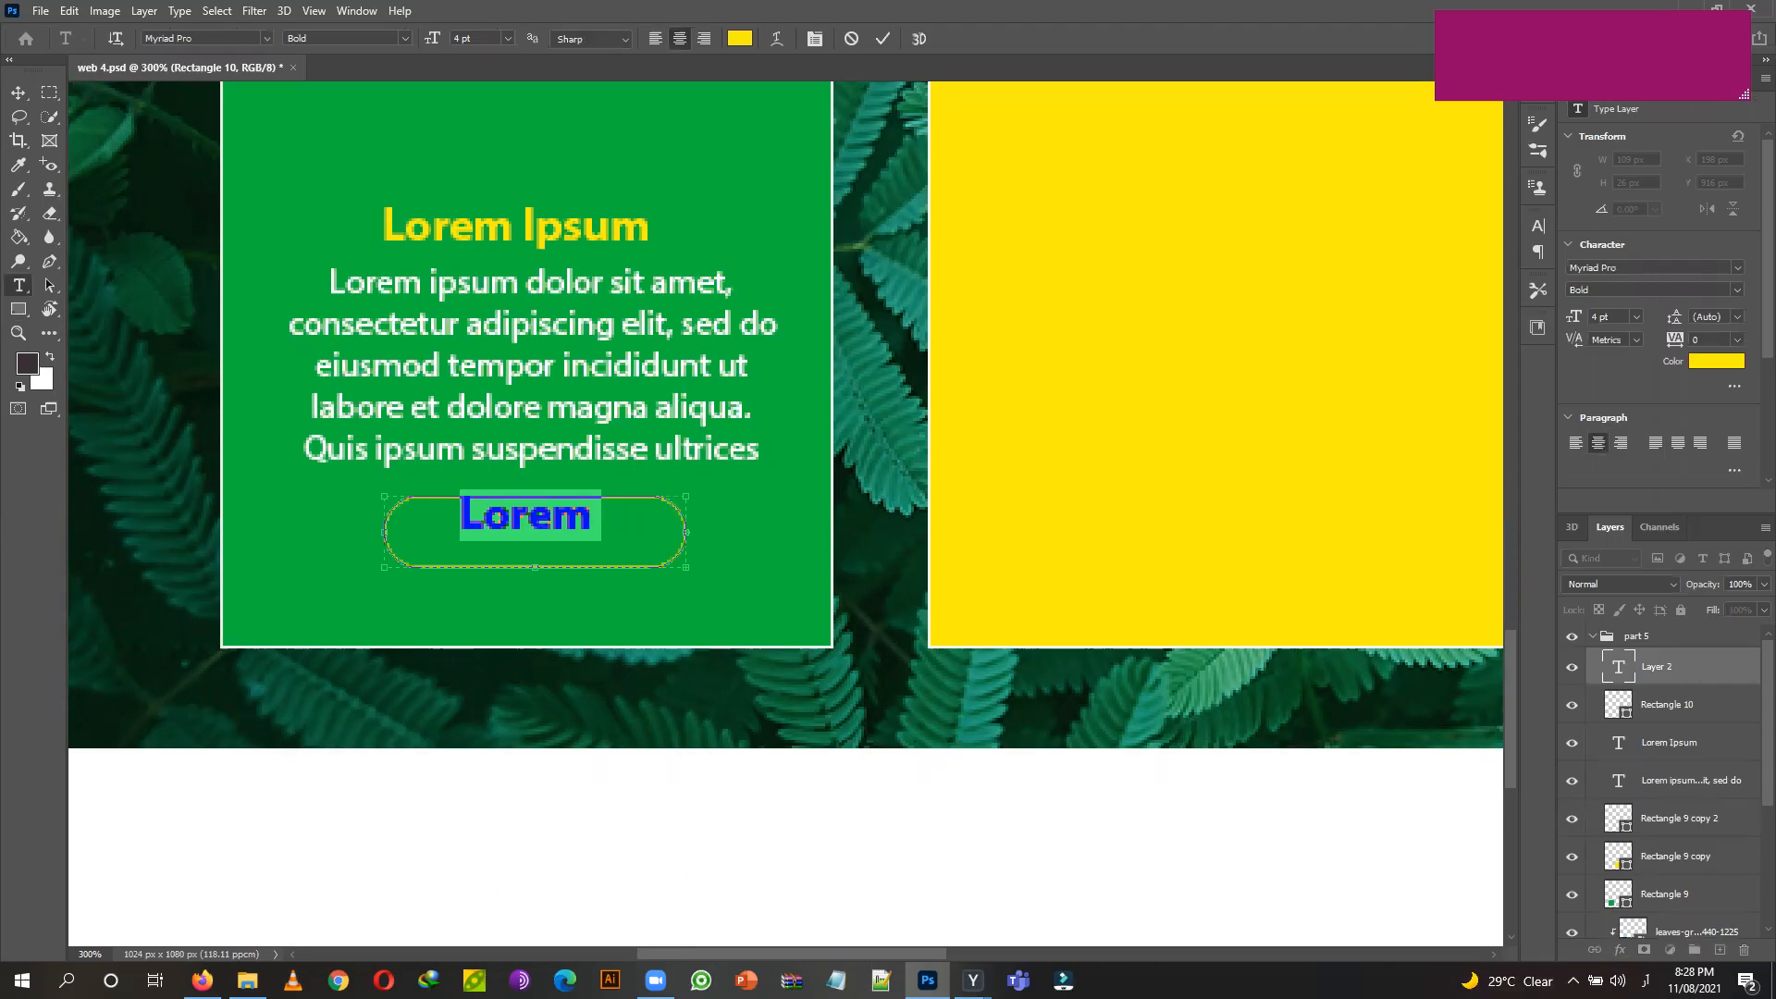
pyautogui.click(1644, 981)
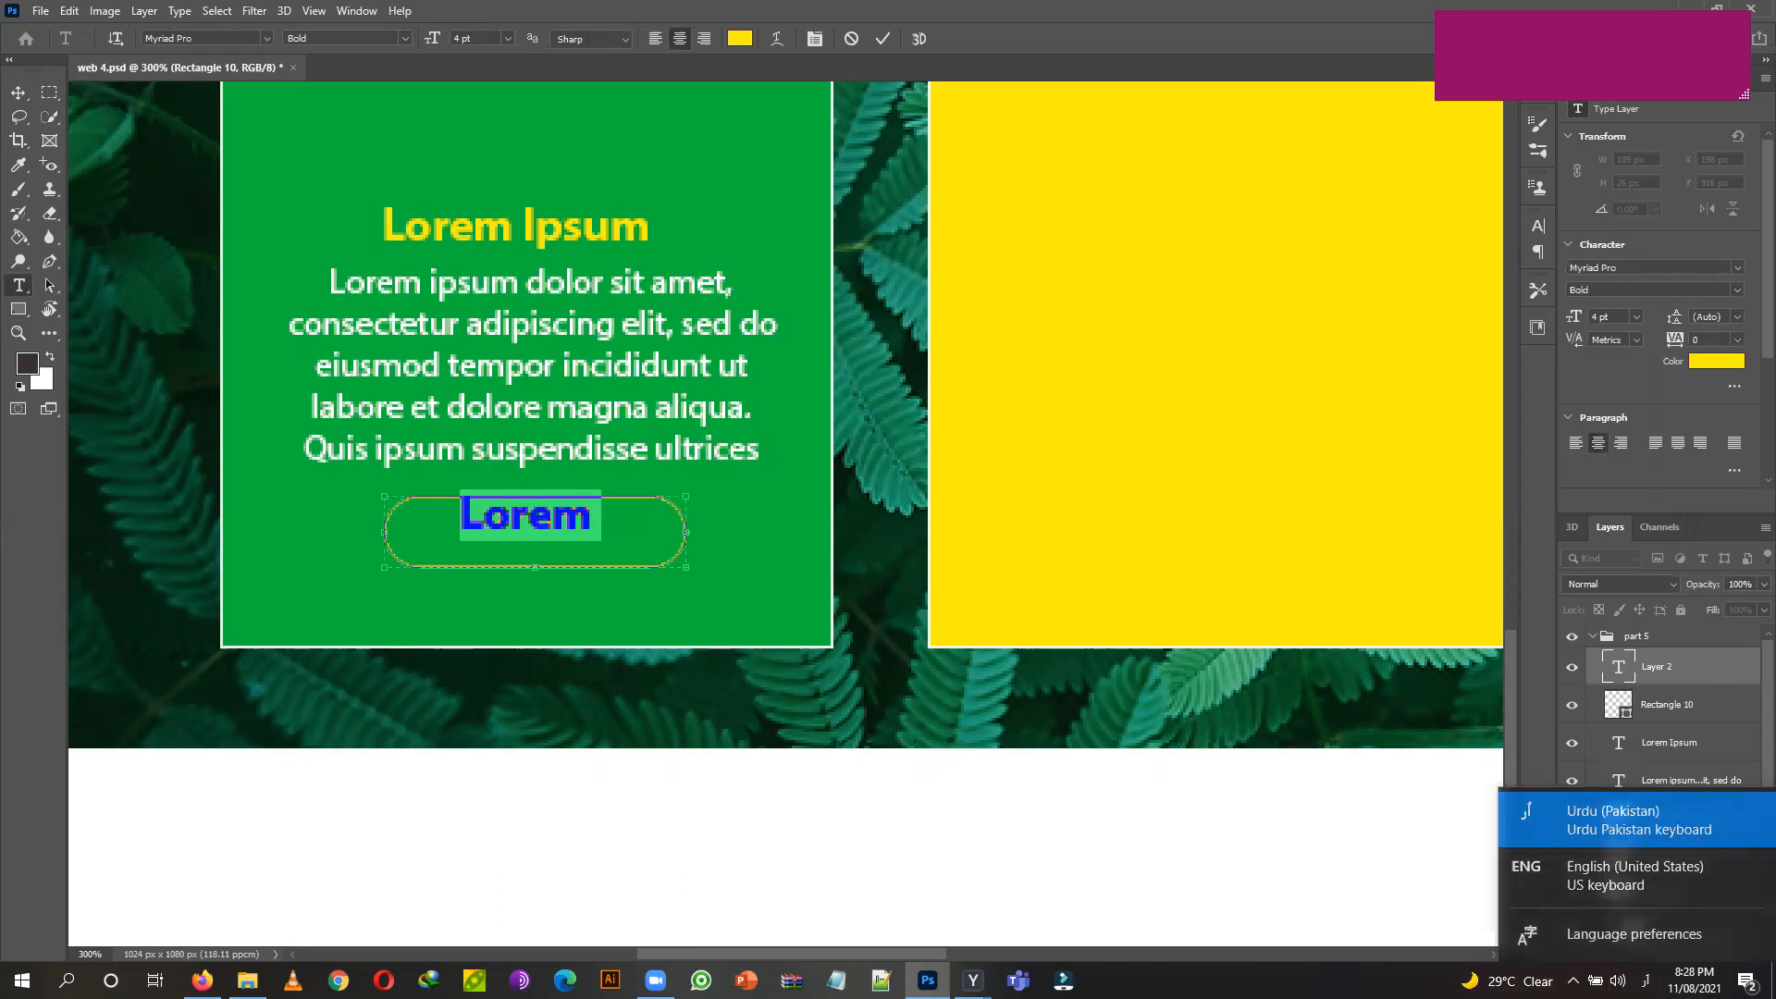
pyautogui.click(1573, 890)
pyautogui.doubleClick(518, 515)
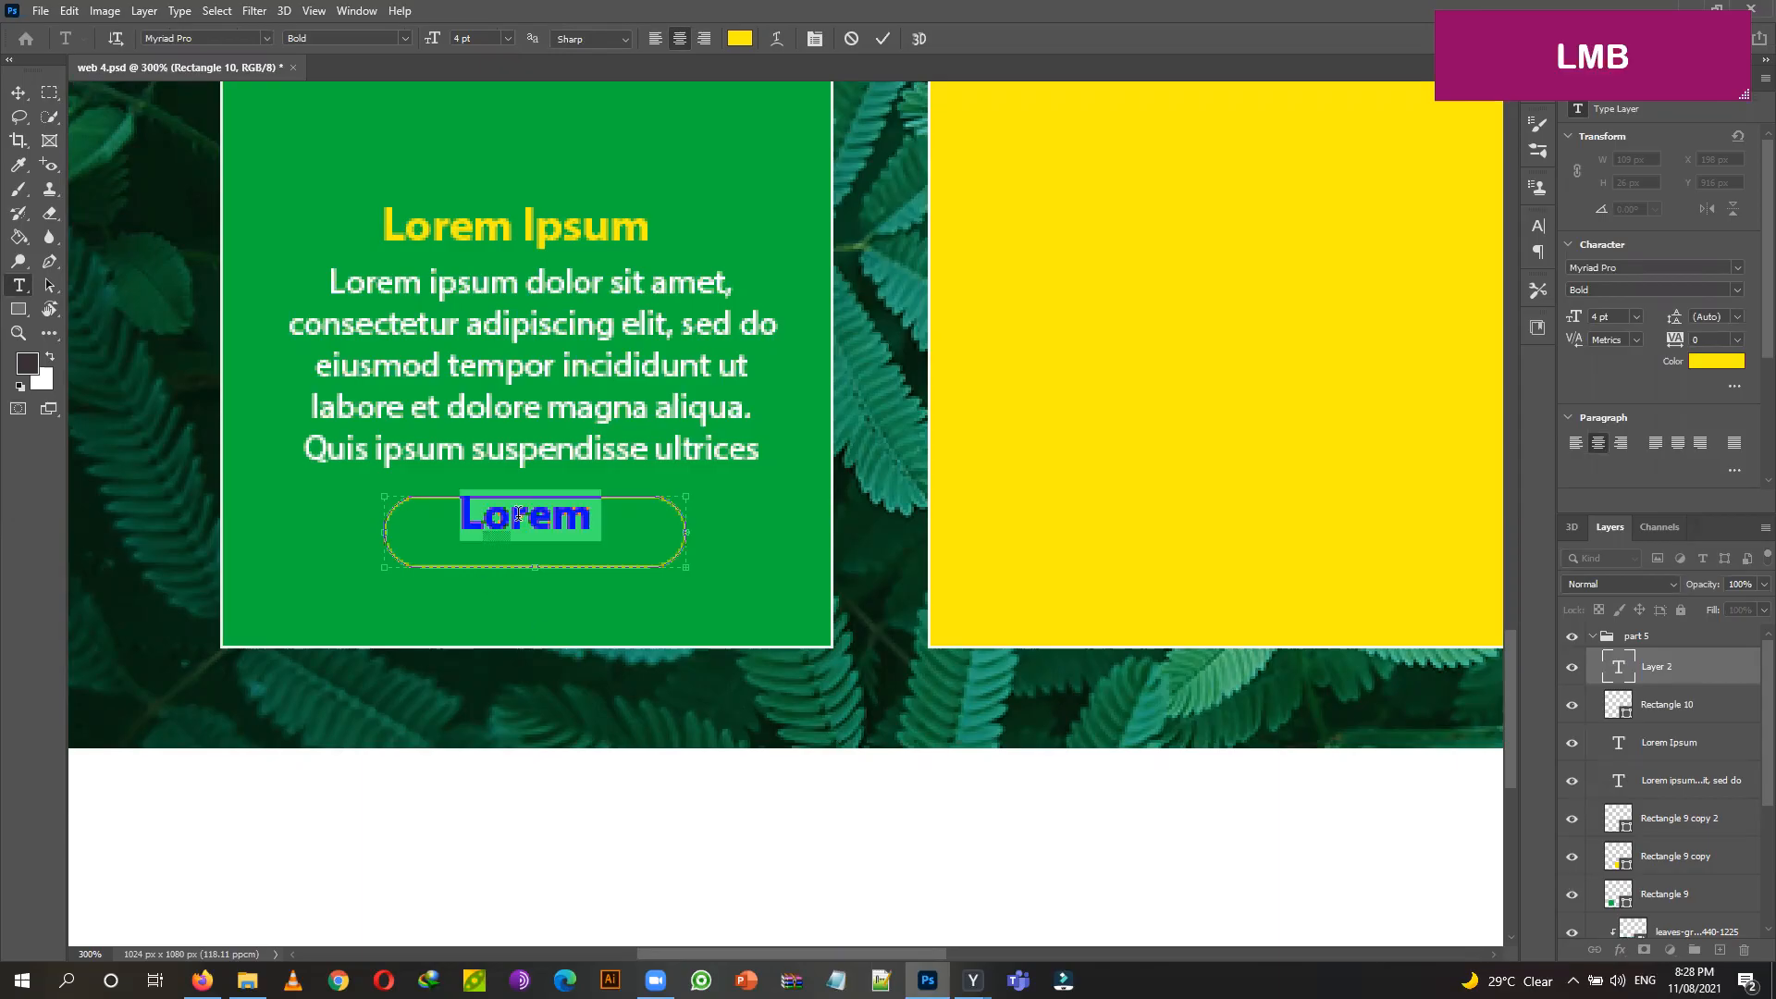
pyautogui.write('learnipsum')
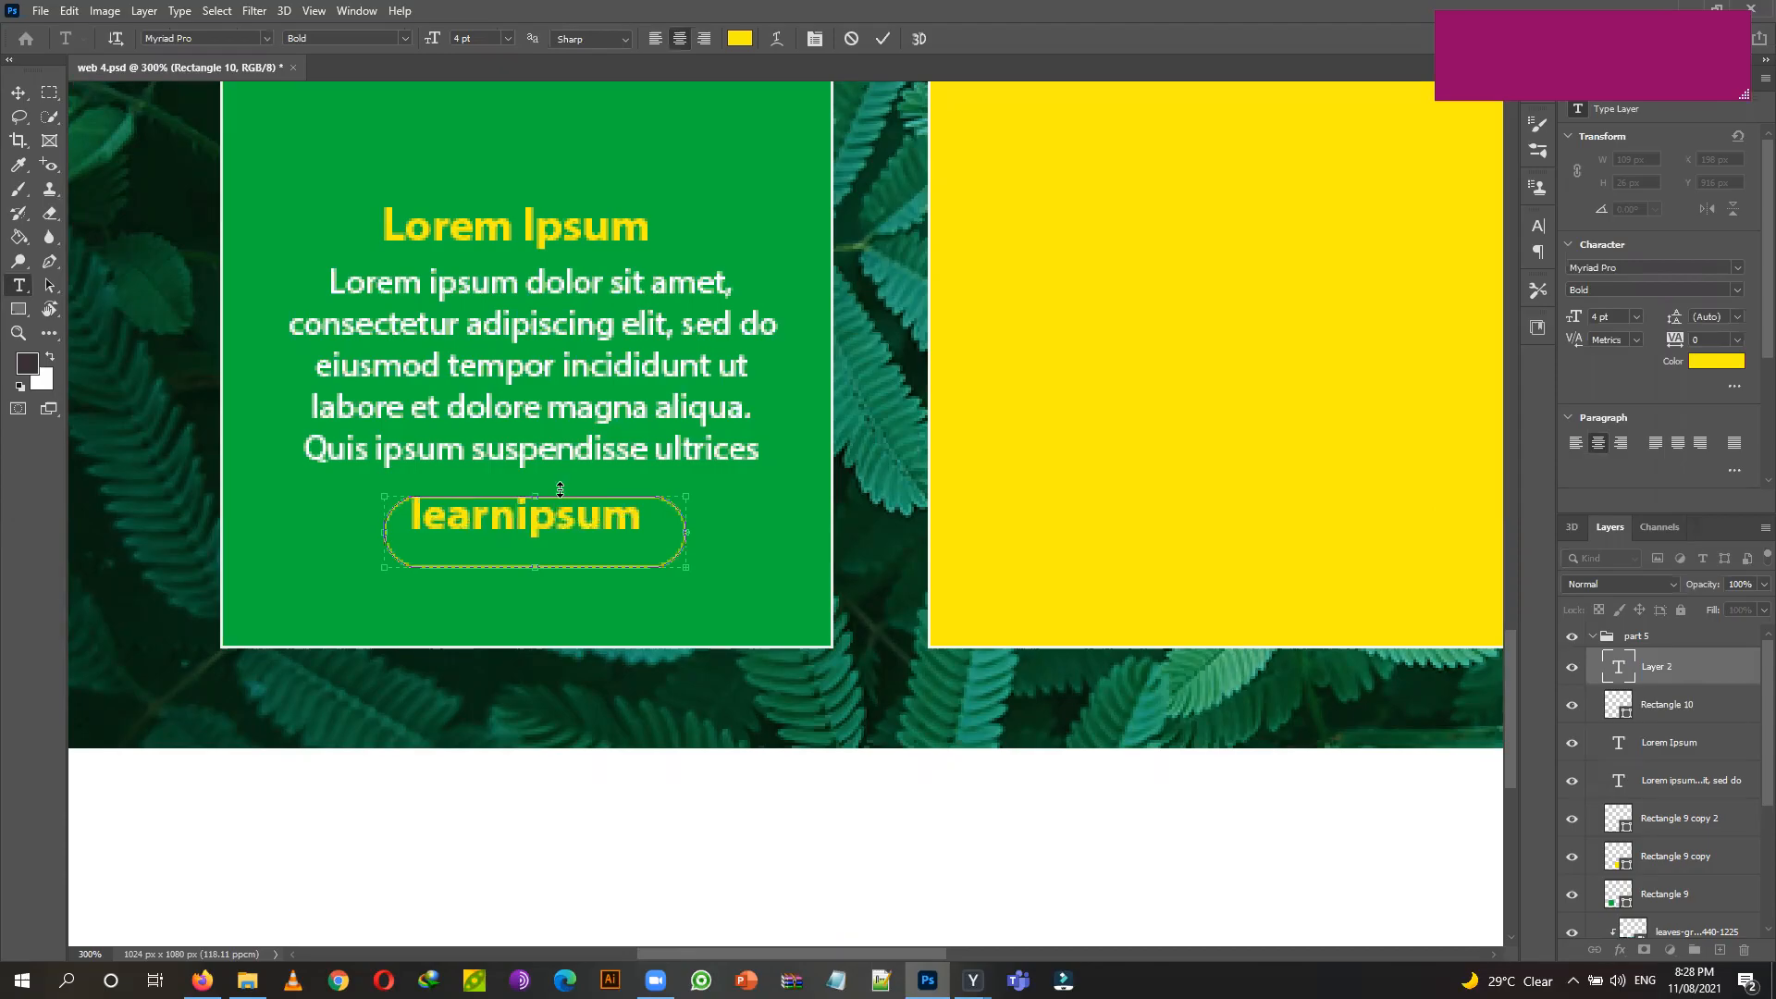
pyautogui.hotkey('ctrl', 'a')
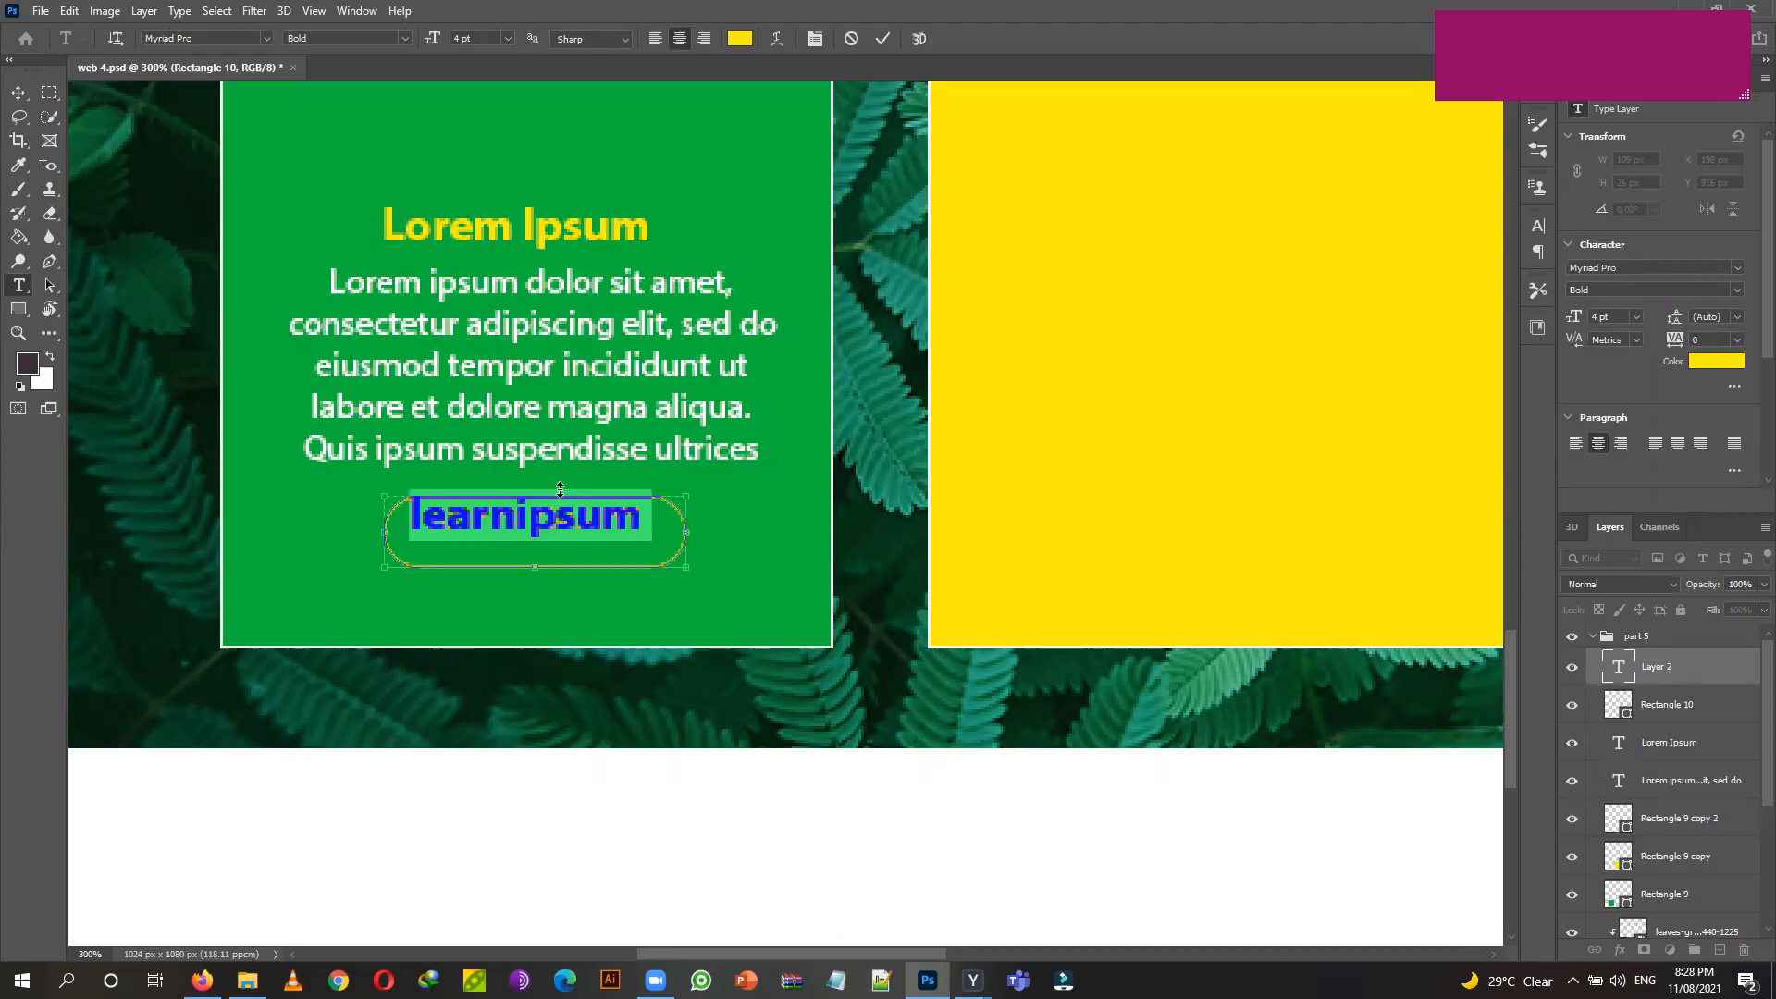
pyautogui.write('learn m')
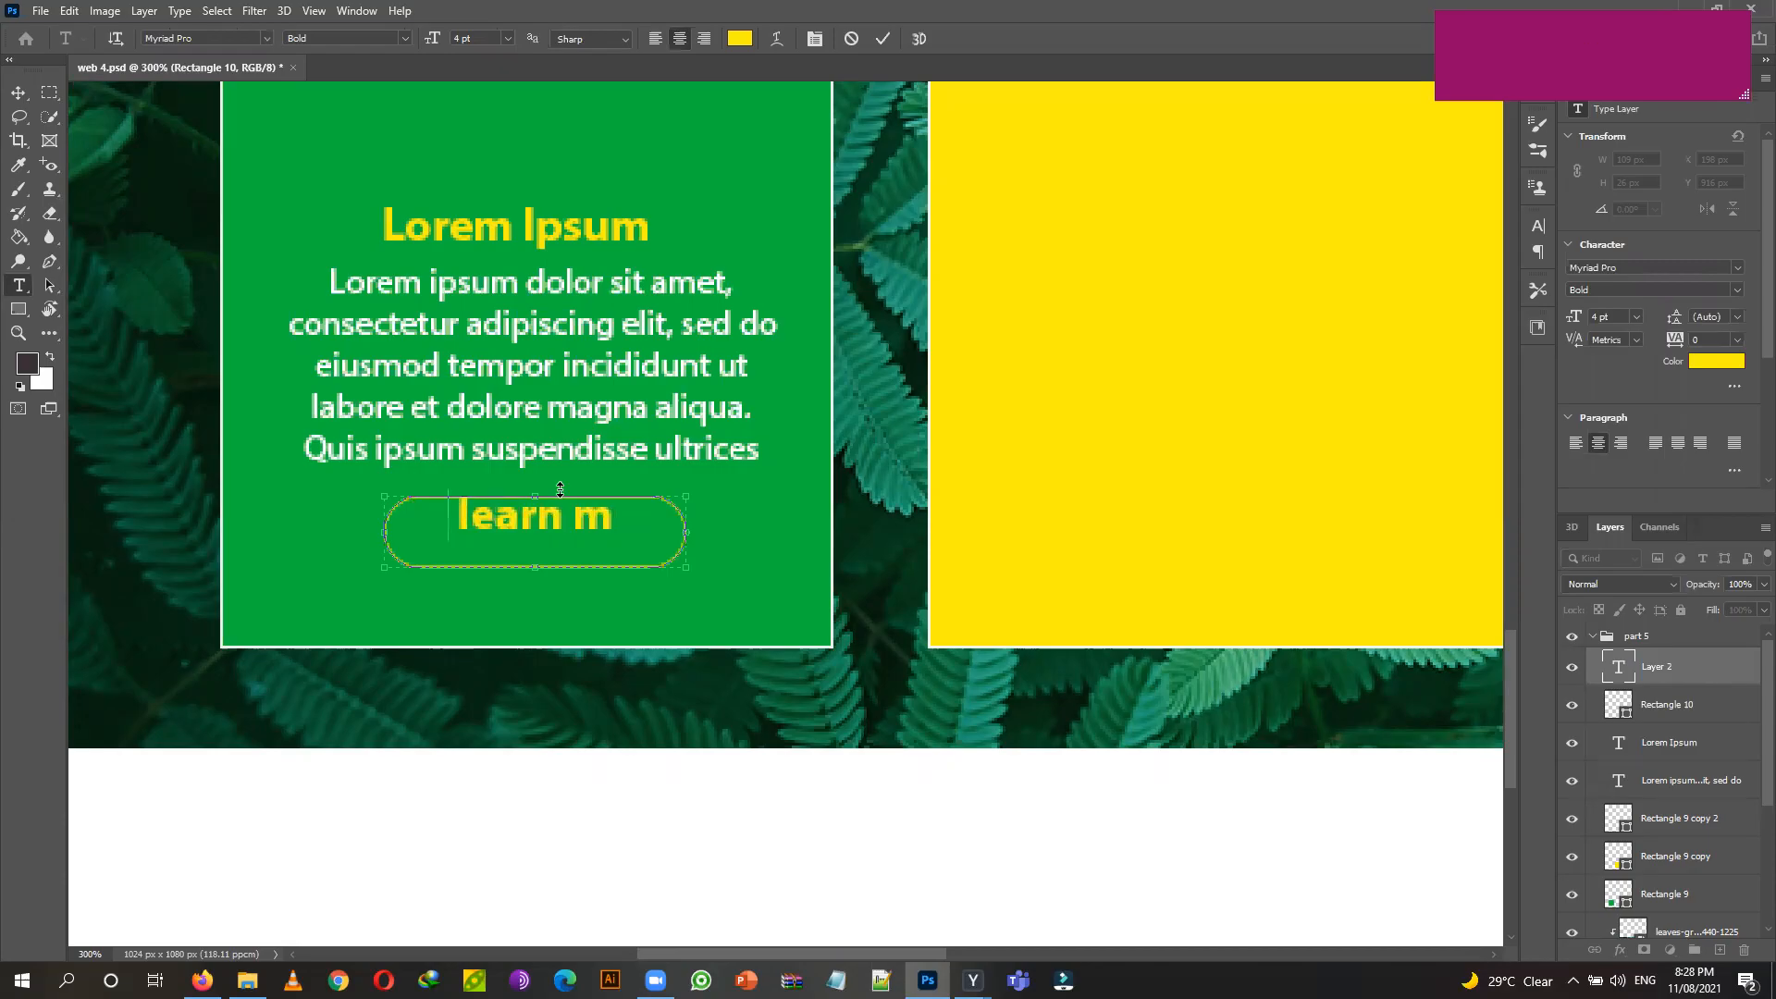
pyautogui.write('ore')
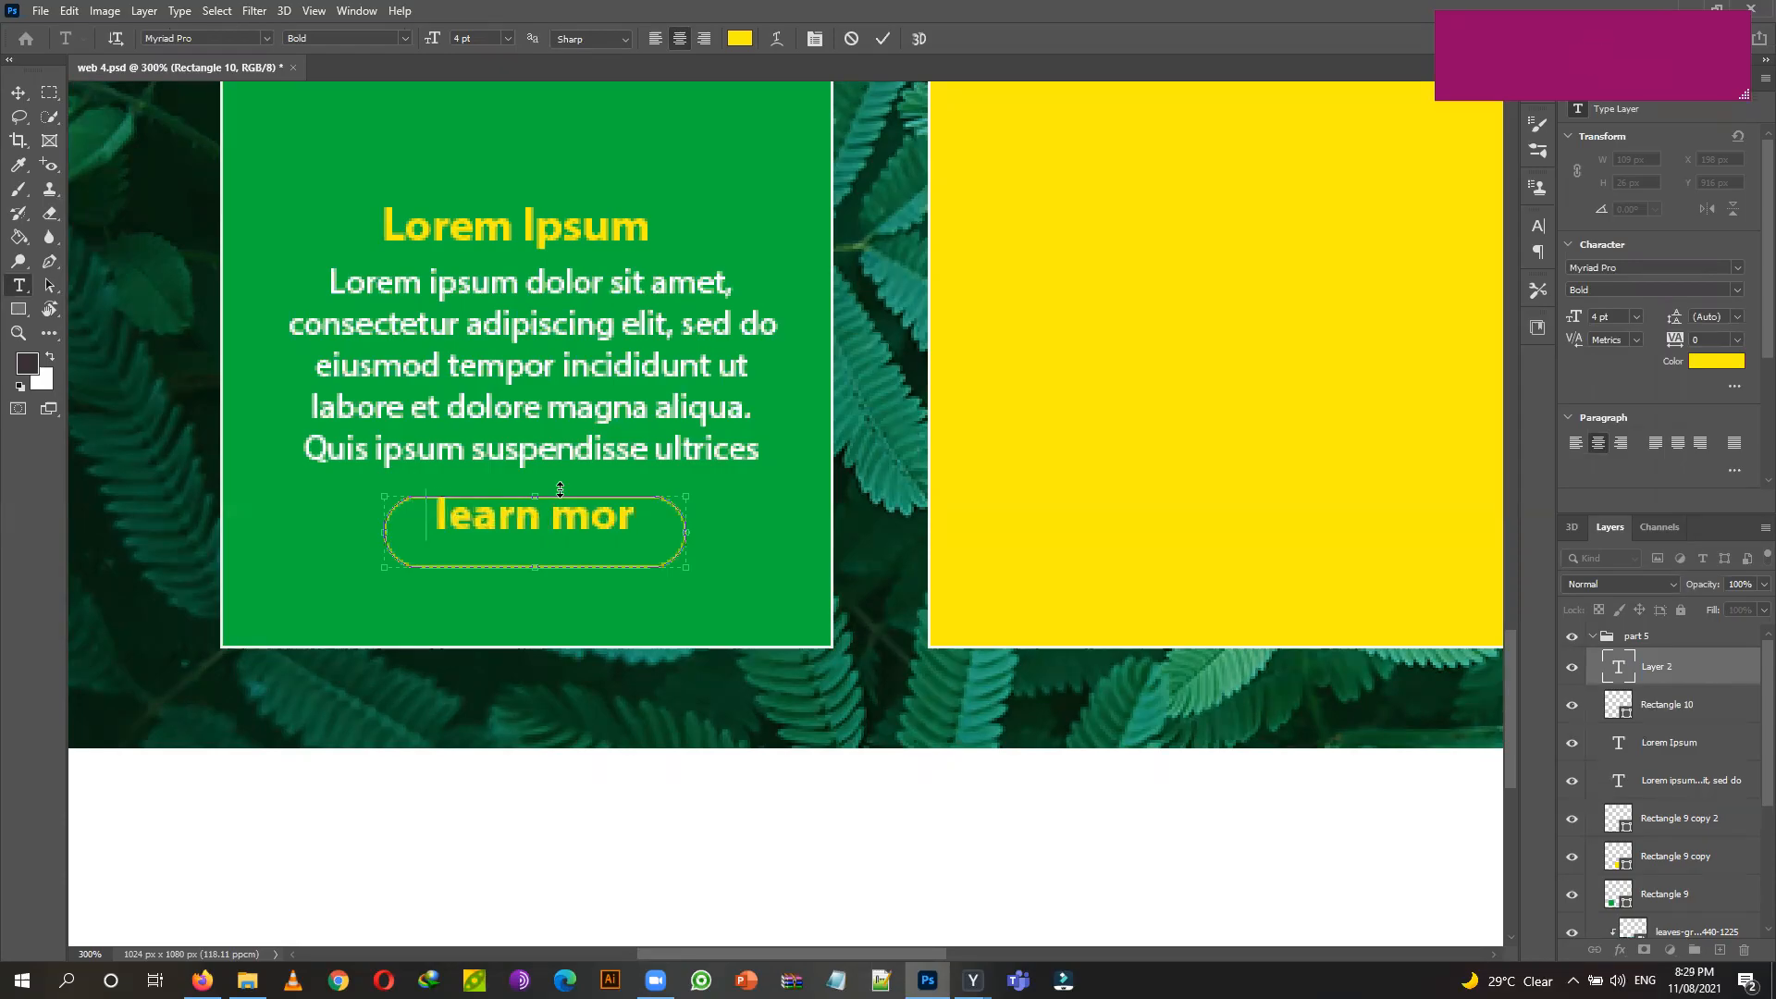
pyautogui.click(18, 93)
# Set the 'learn more' label to Myriad Pro Regular instead of Bold.
pyautogui.click(31, 289)
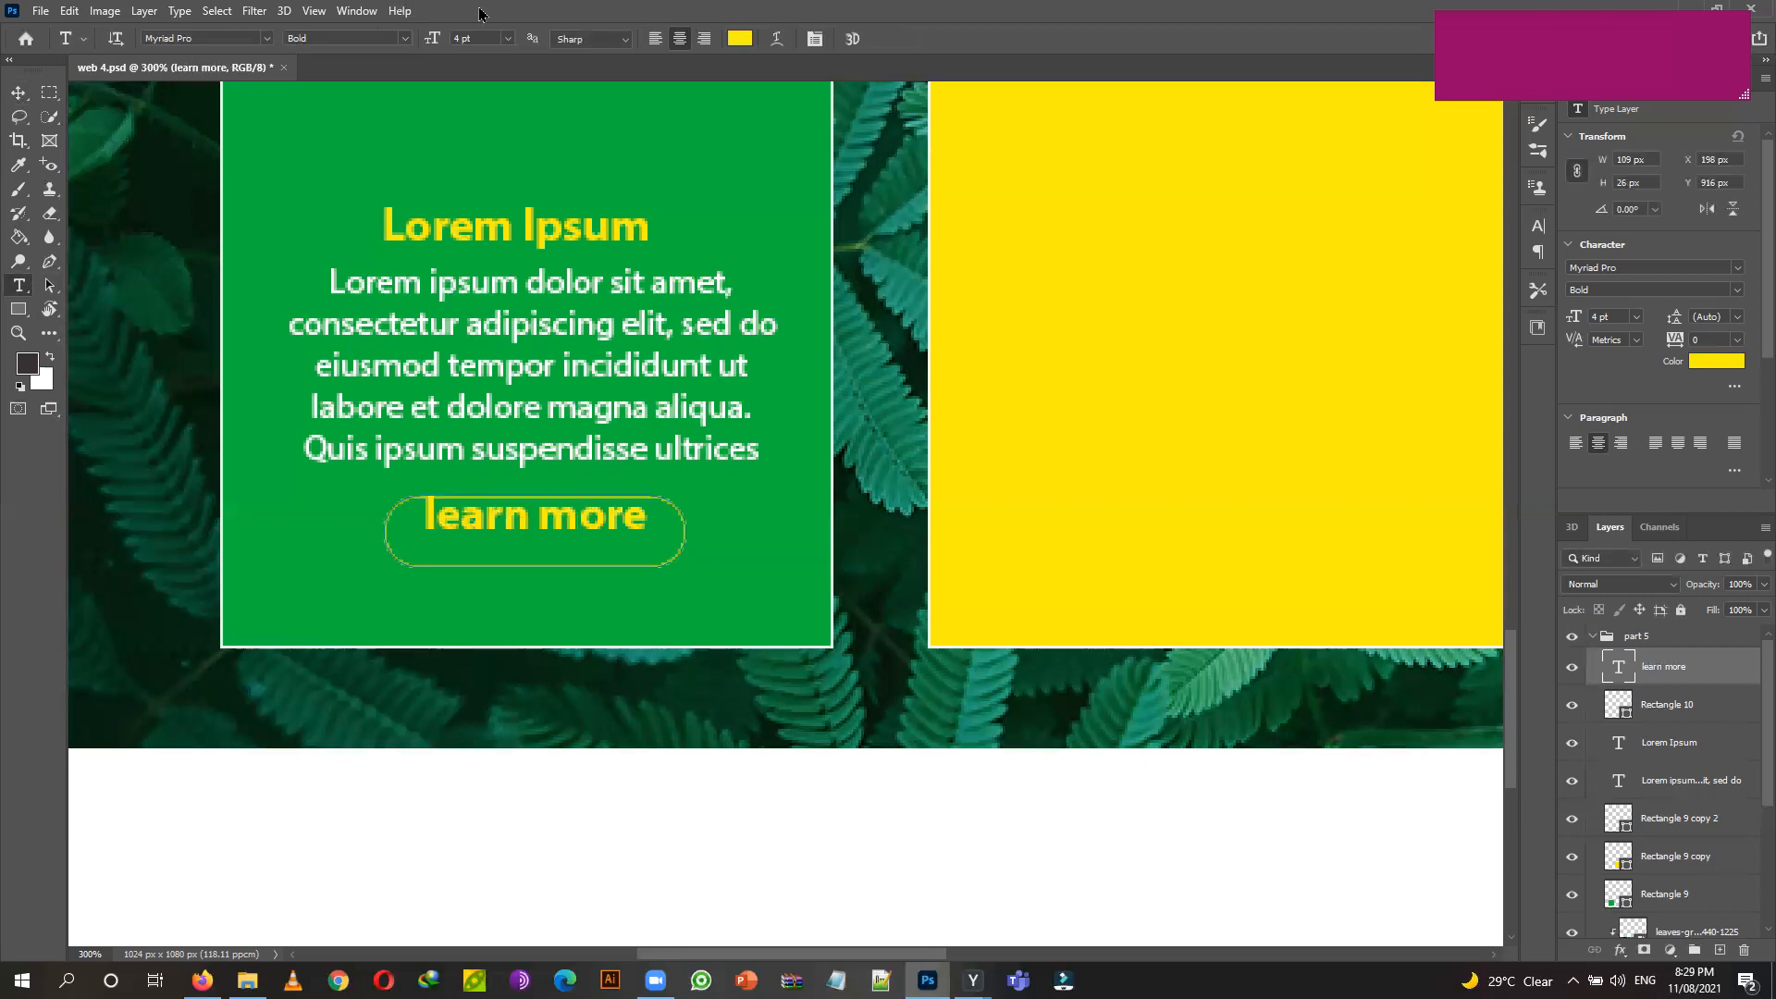
pyautogui.click(405, 38)
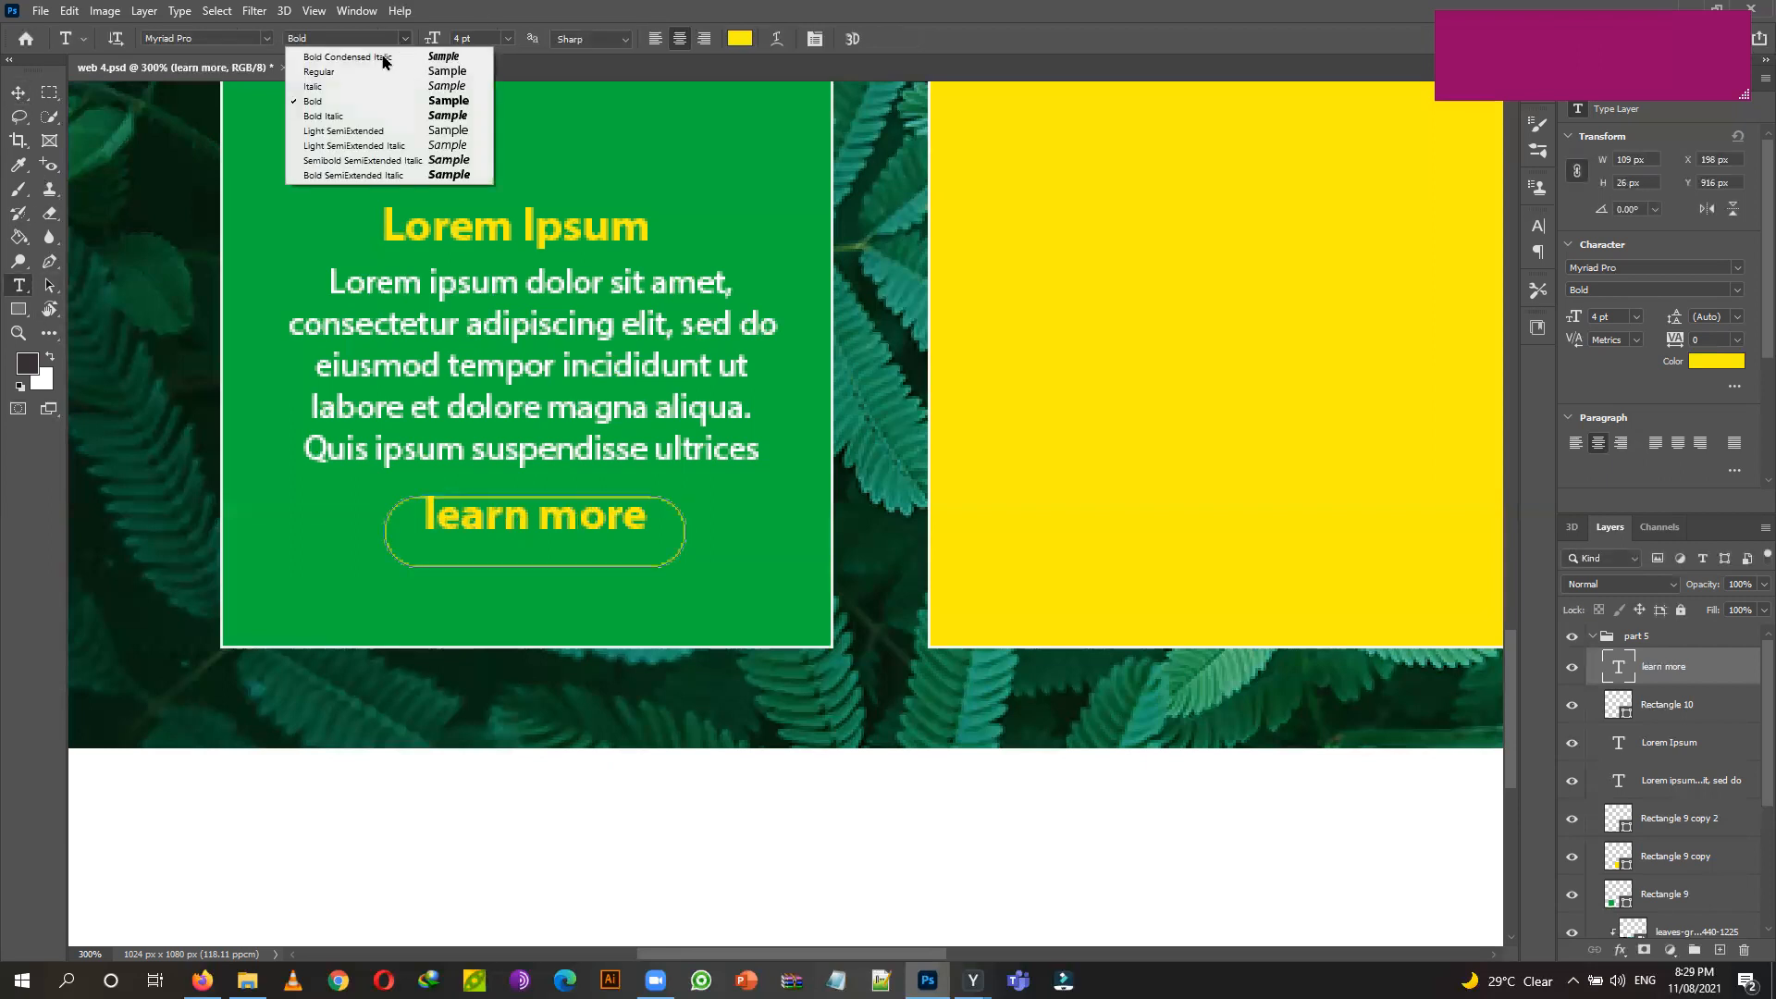
pyautogui.click(348, 79)
pyautogui.click(404, 38)
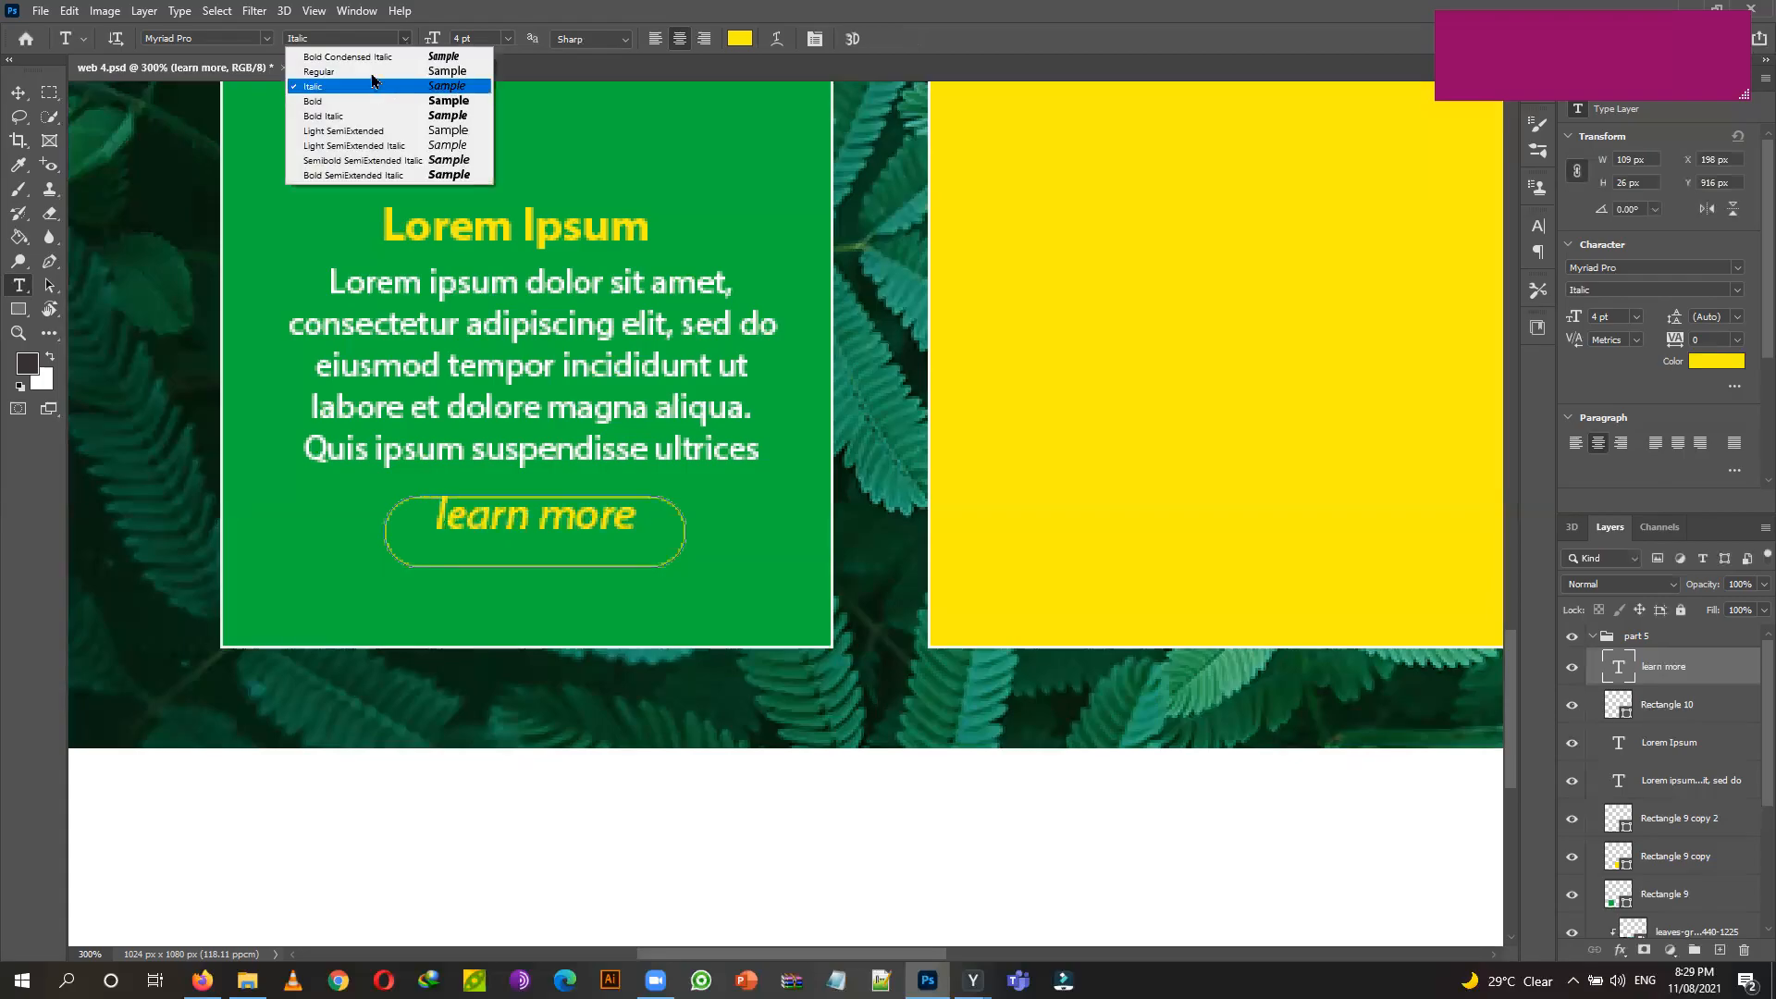
pyautogui.click(373, 74)
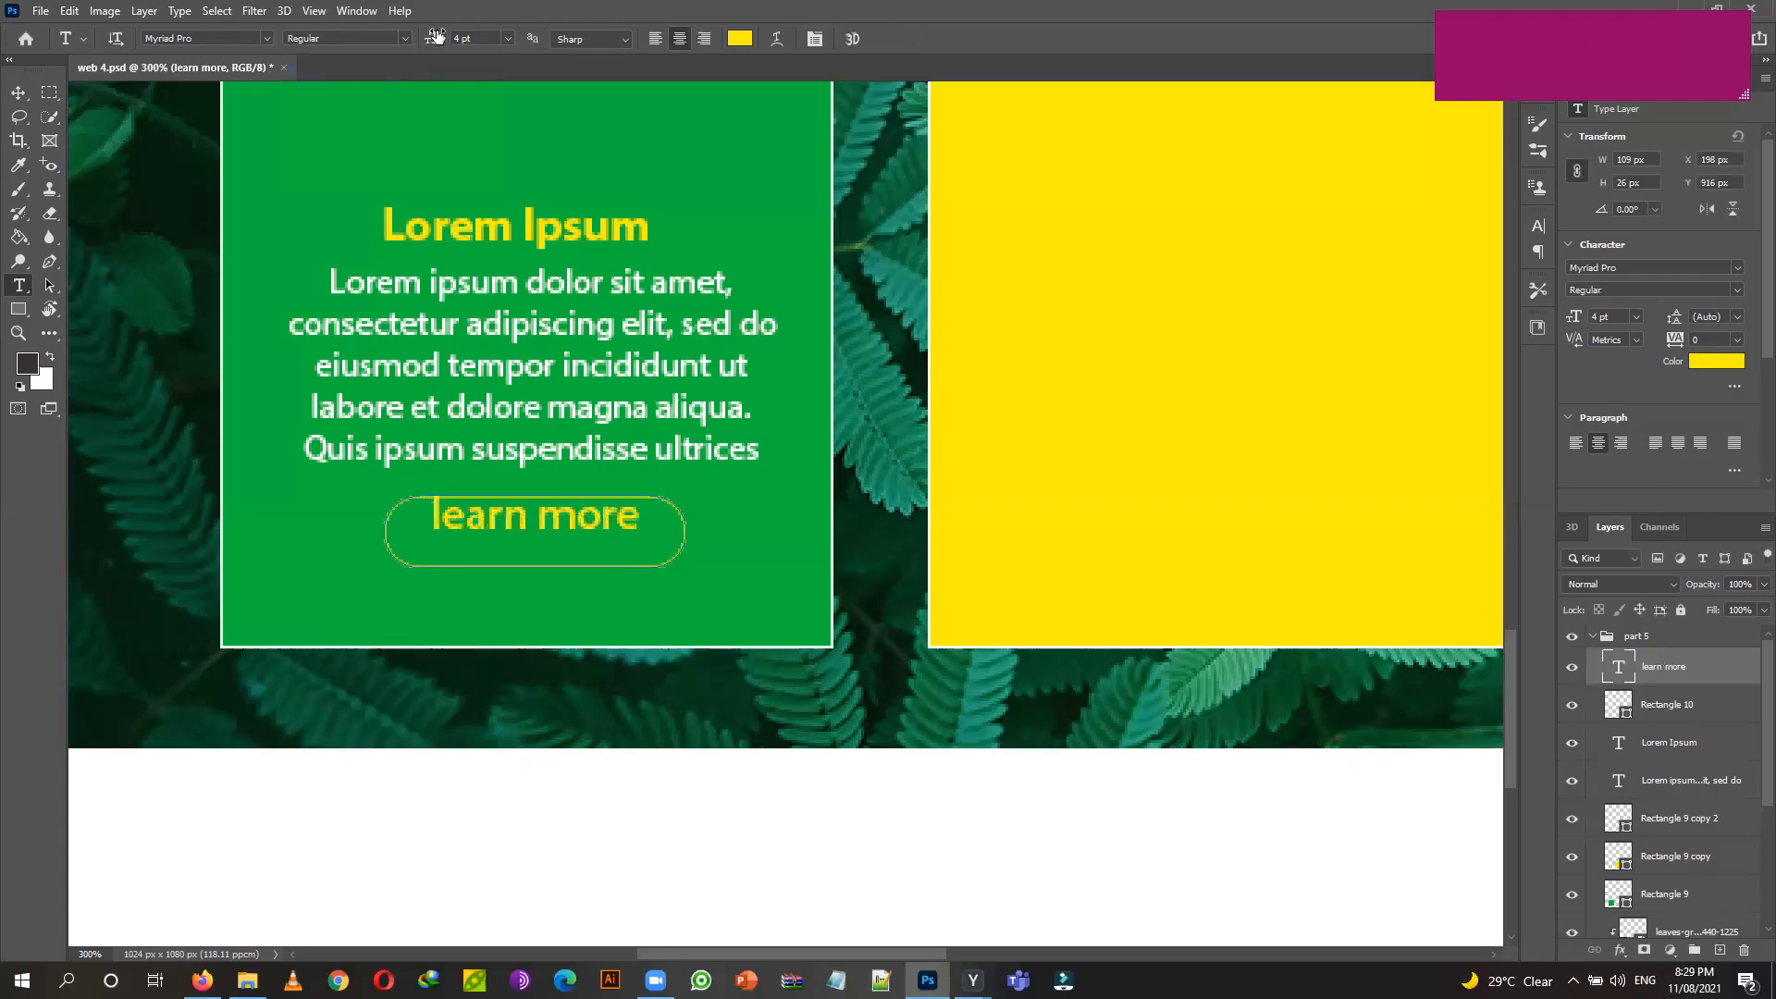
pyautogui.click(739, 40)
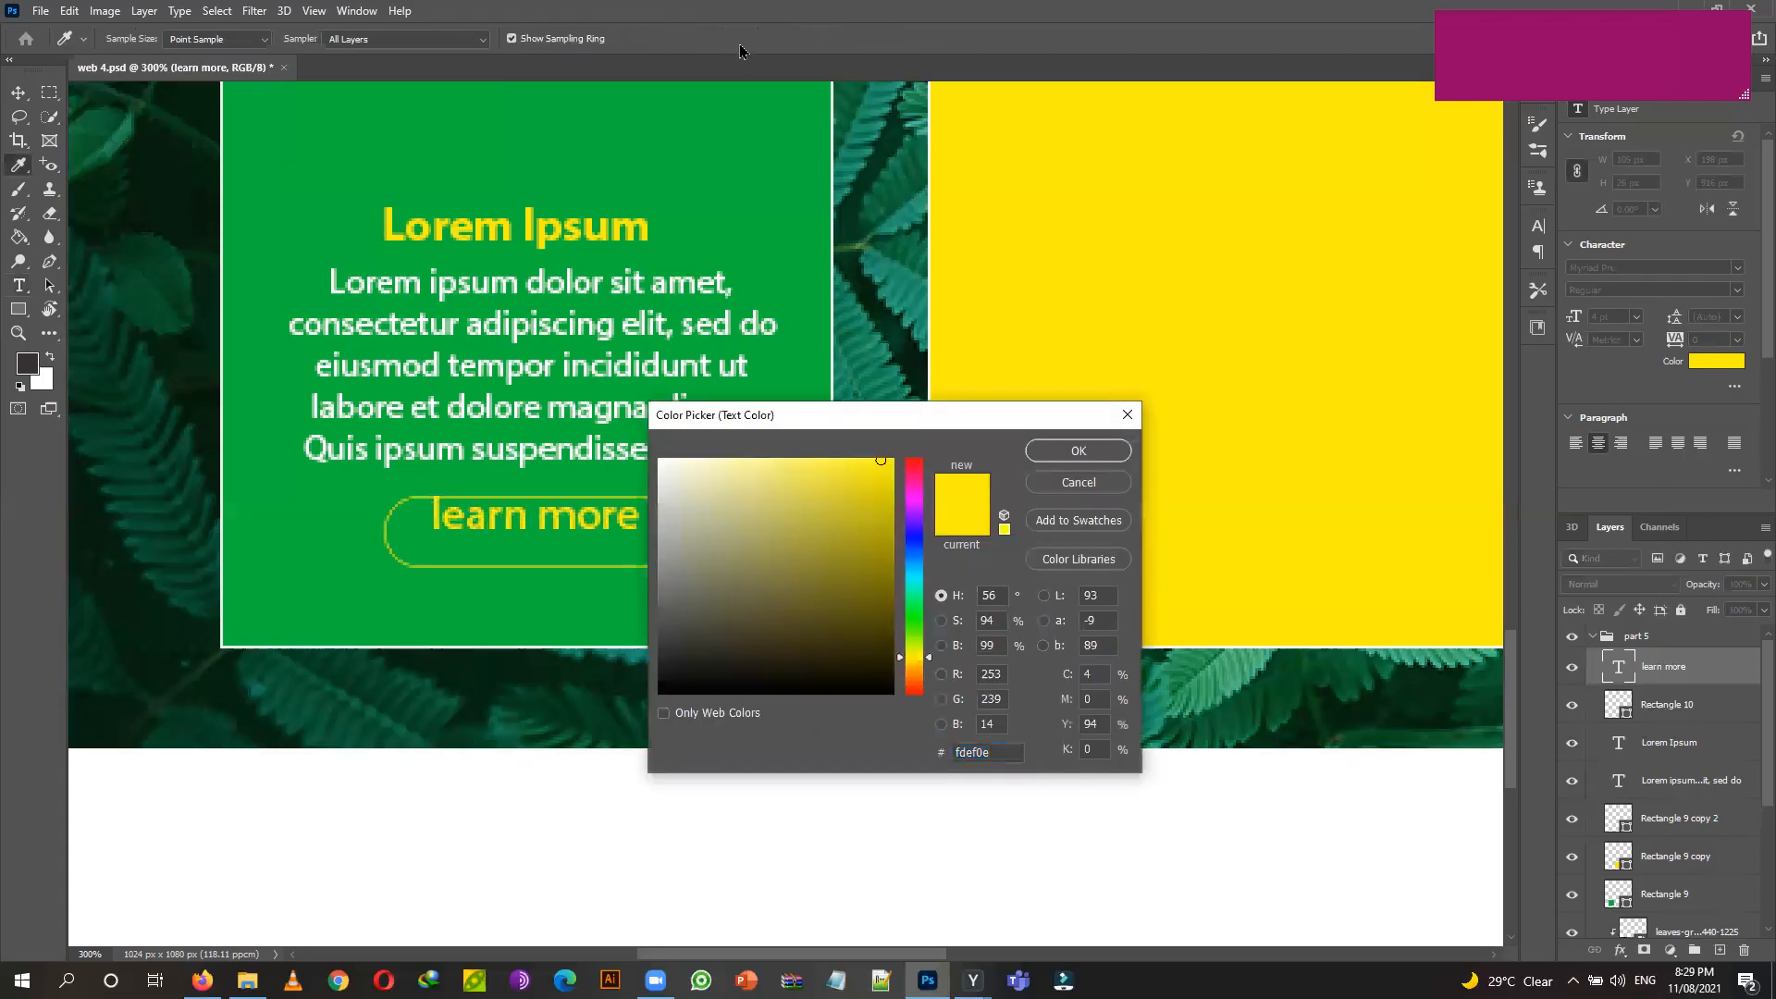
# Make the 'learn more' label white at 3 pt and nudge it down to centre it in the button.
pyautogui.moveTo(789, 520); pyautogui.dragTo(658, 457)
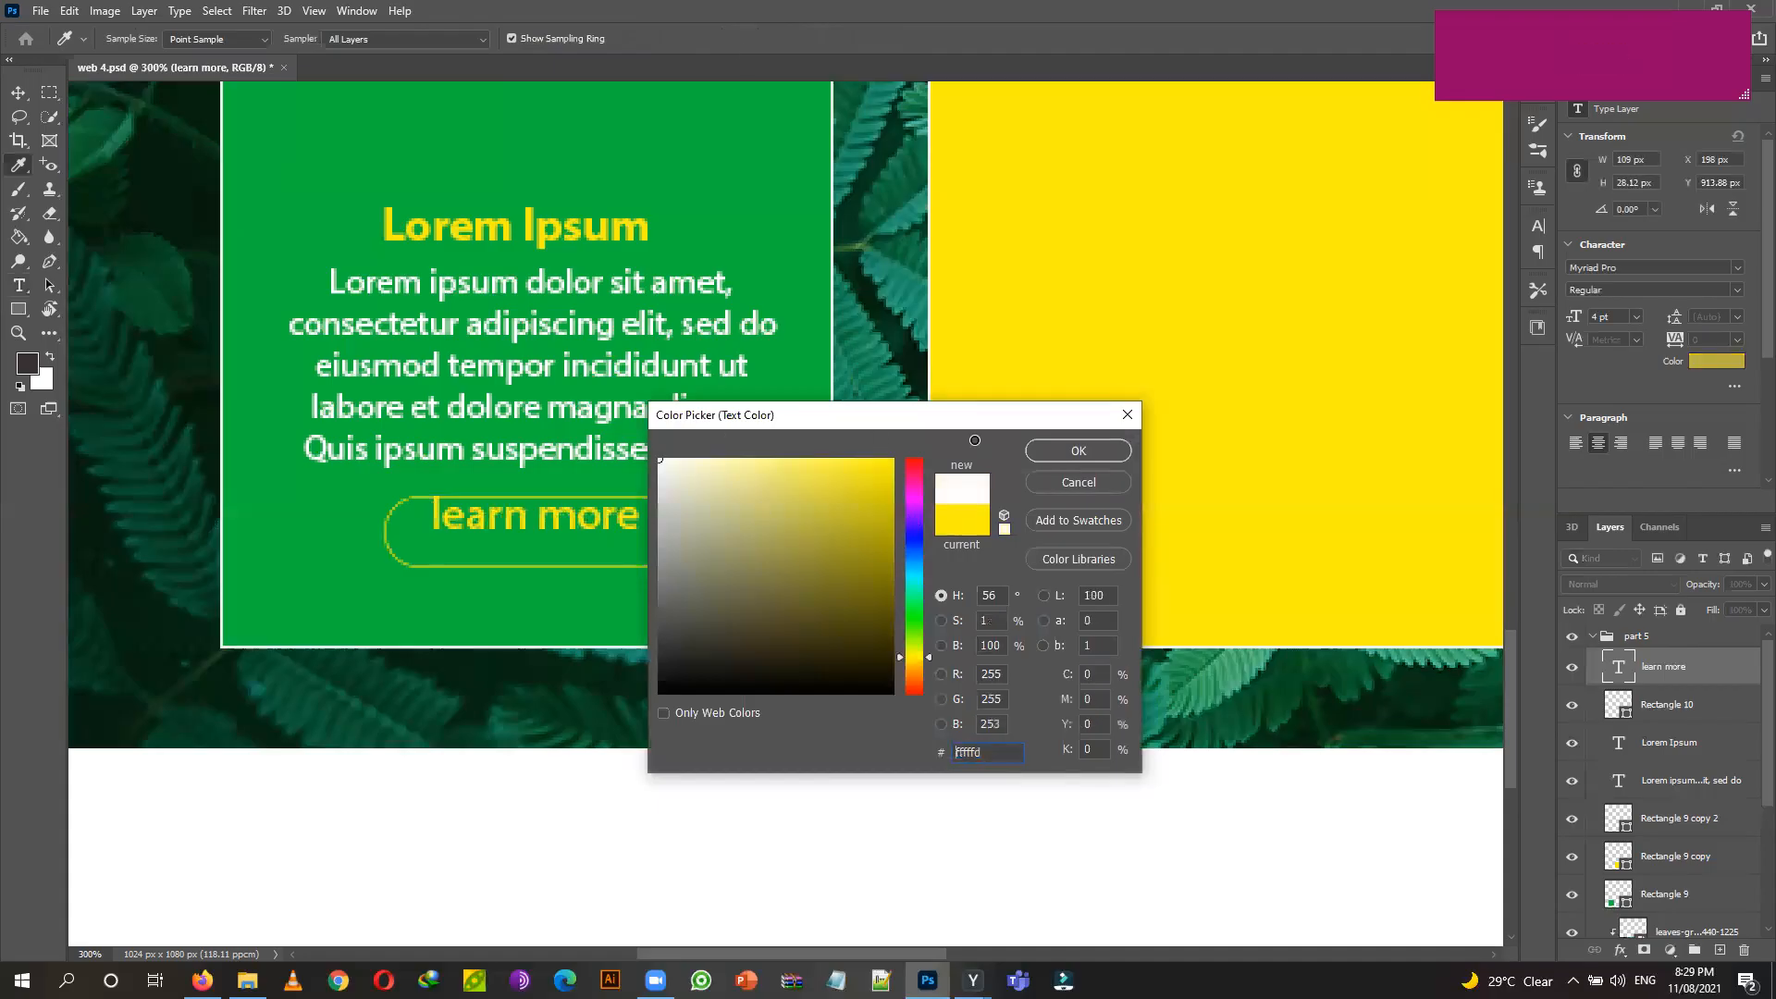
pyautogui.click(1079, 454)
pyautogui.click(19, 92)
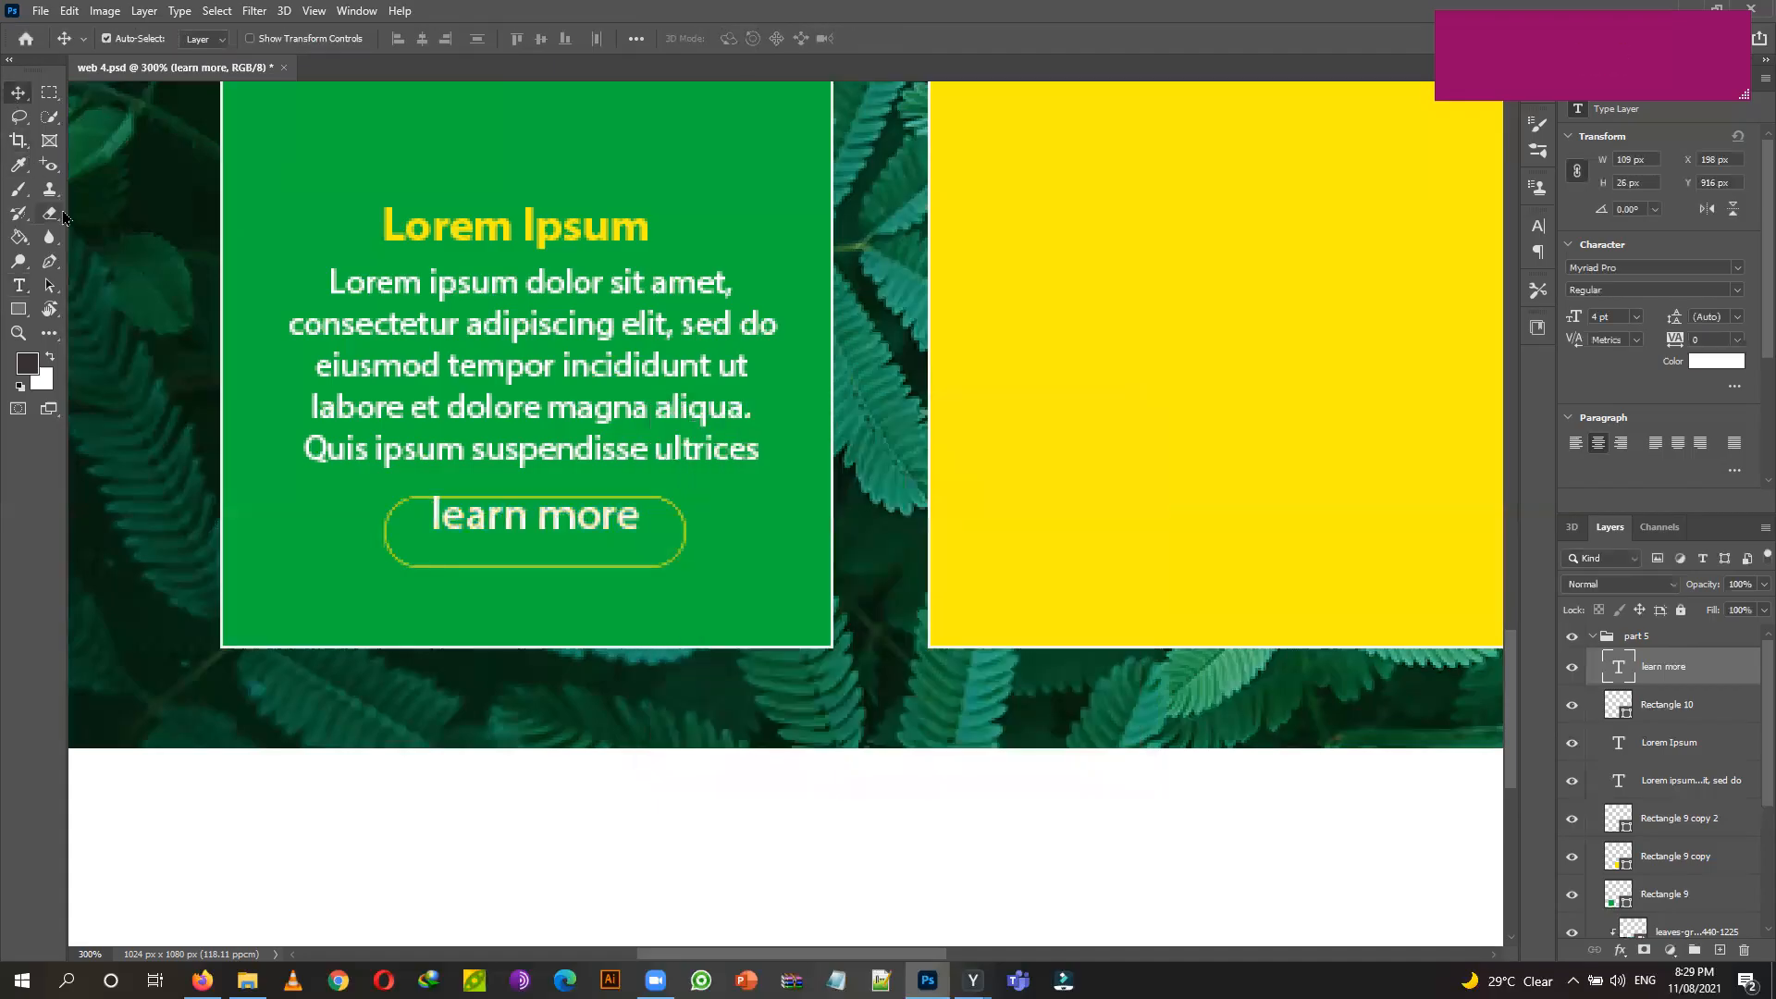
pyautogui.press('Down')
pyautogui.press('Down')
pyautogui.press('Down')
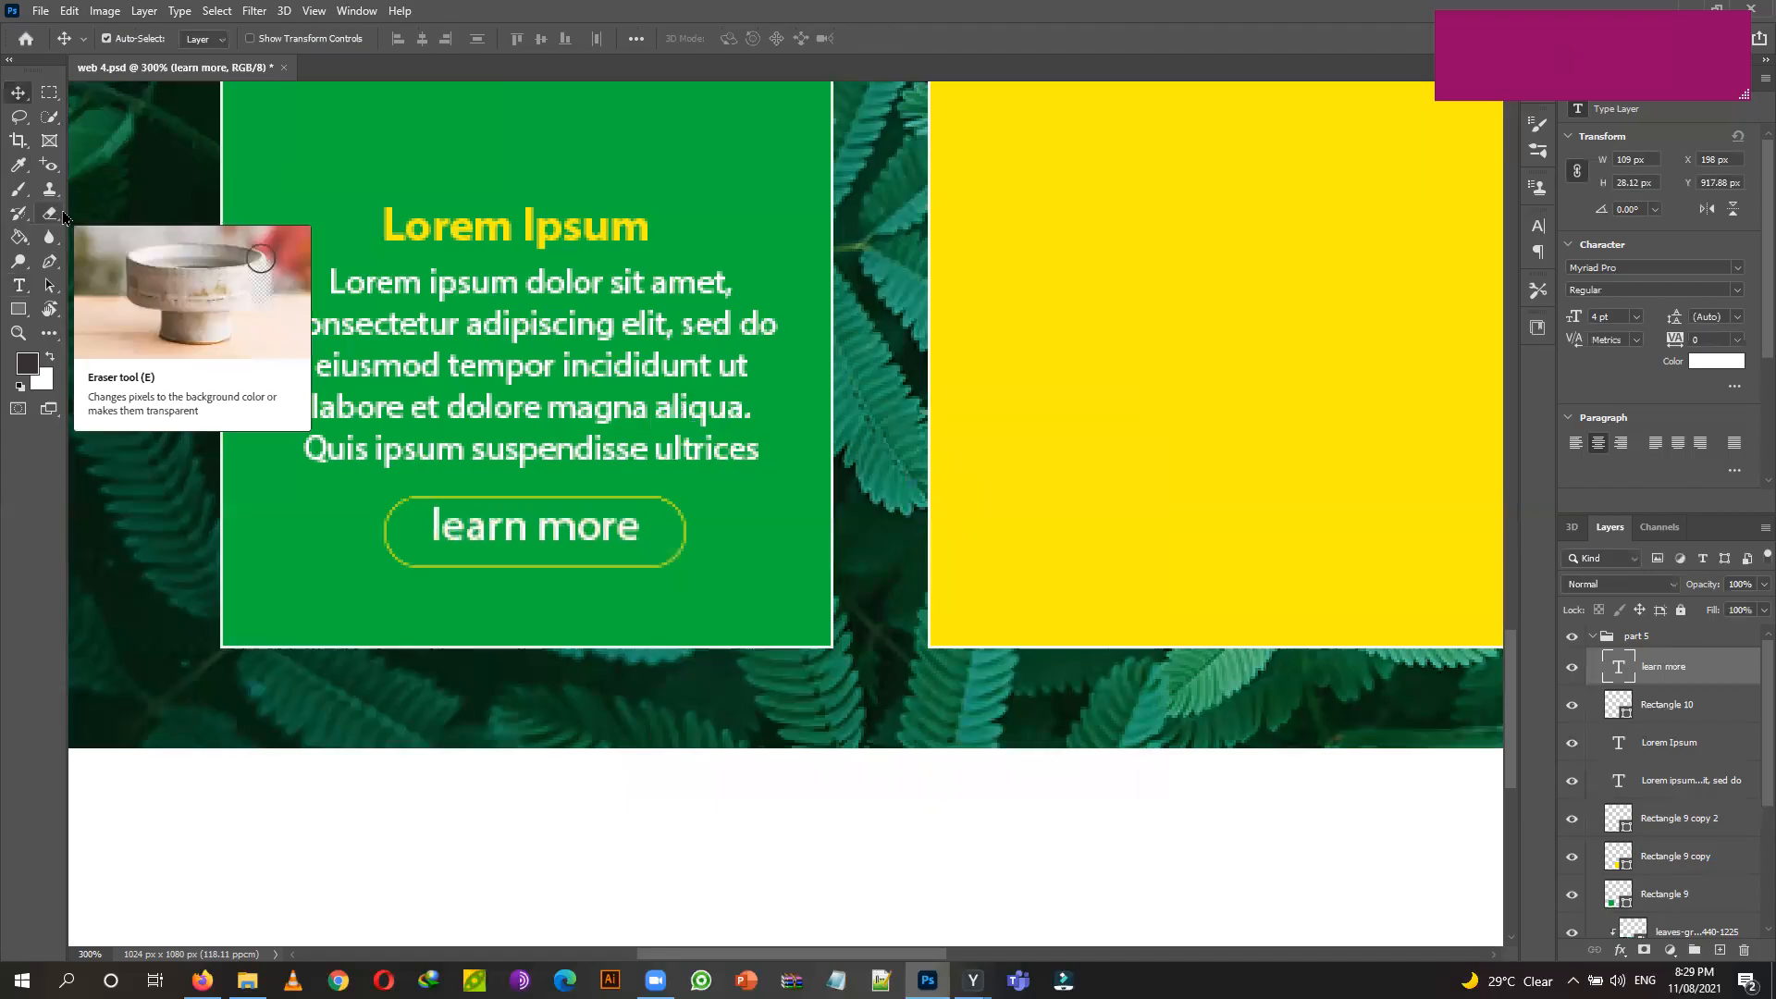
pyautogui.press('Right')
pyautogui.press('Down')
pyautogui.press('Down')
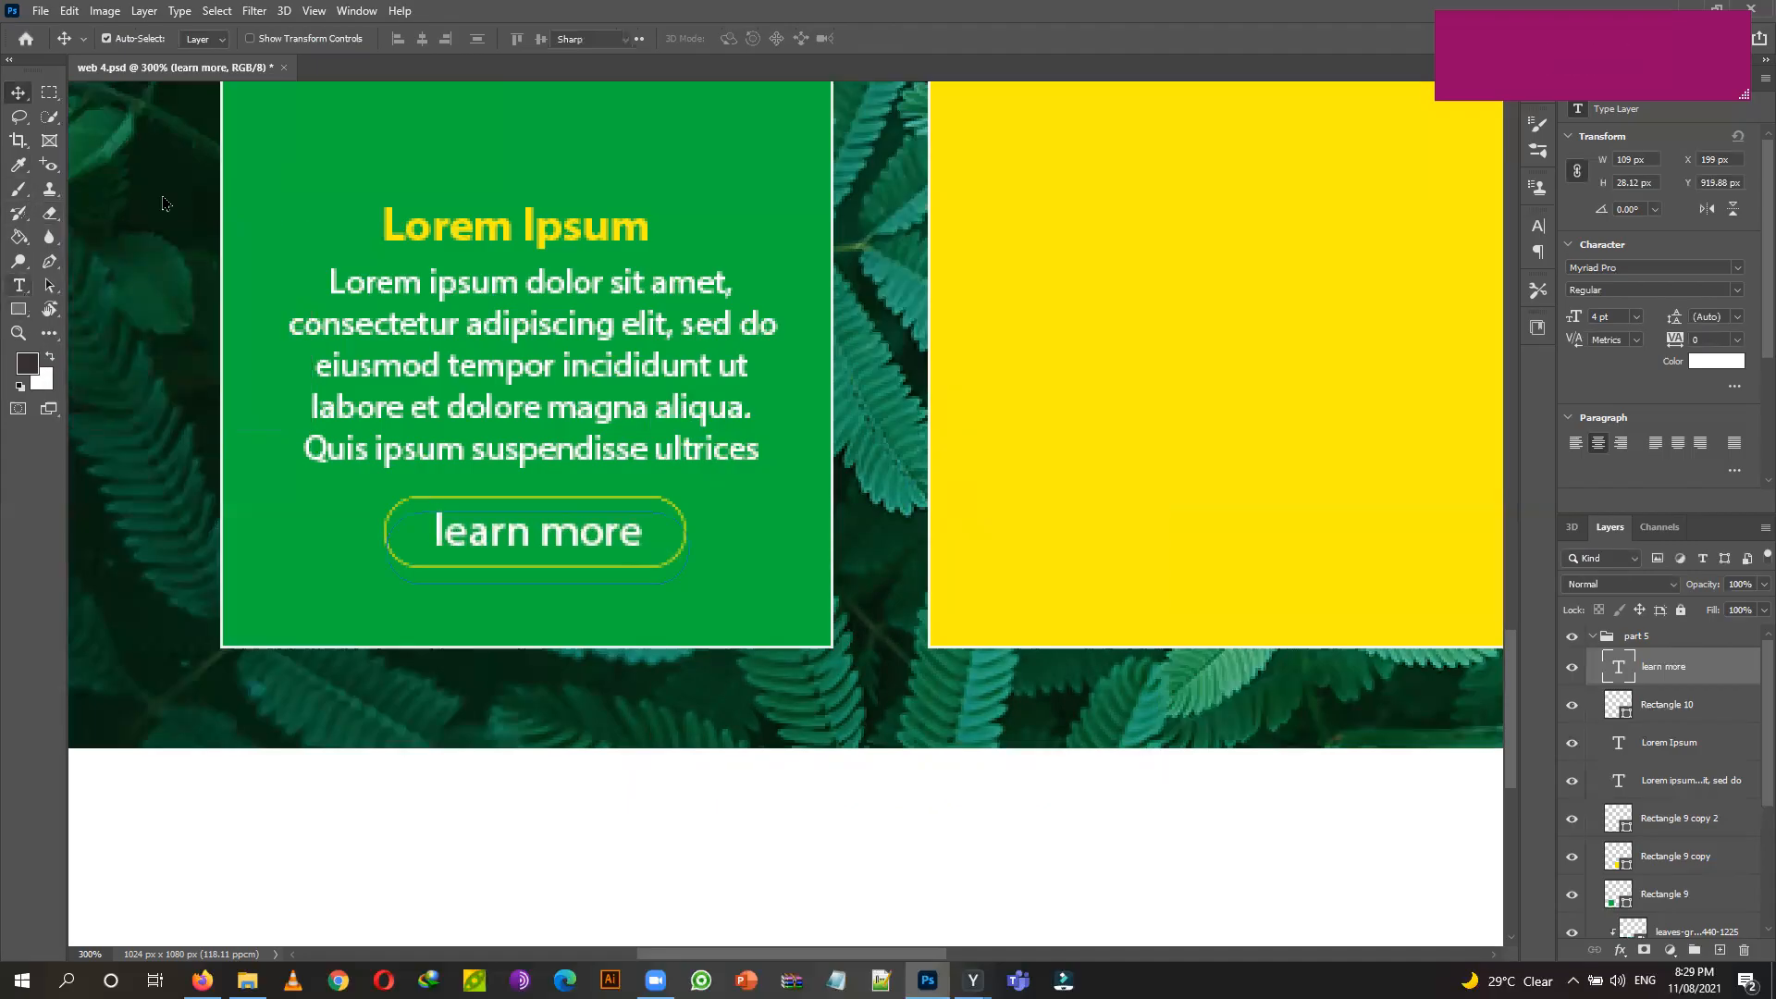
pyautogui.press('t')
pyautogui.press('Down')
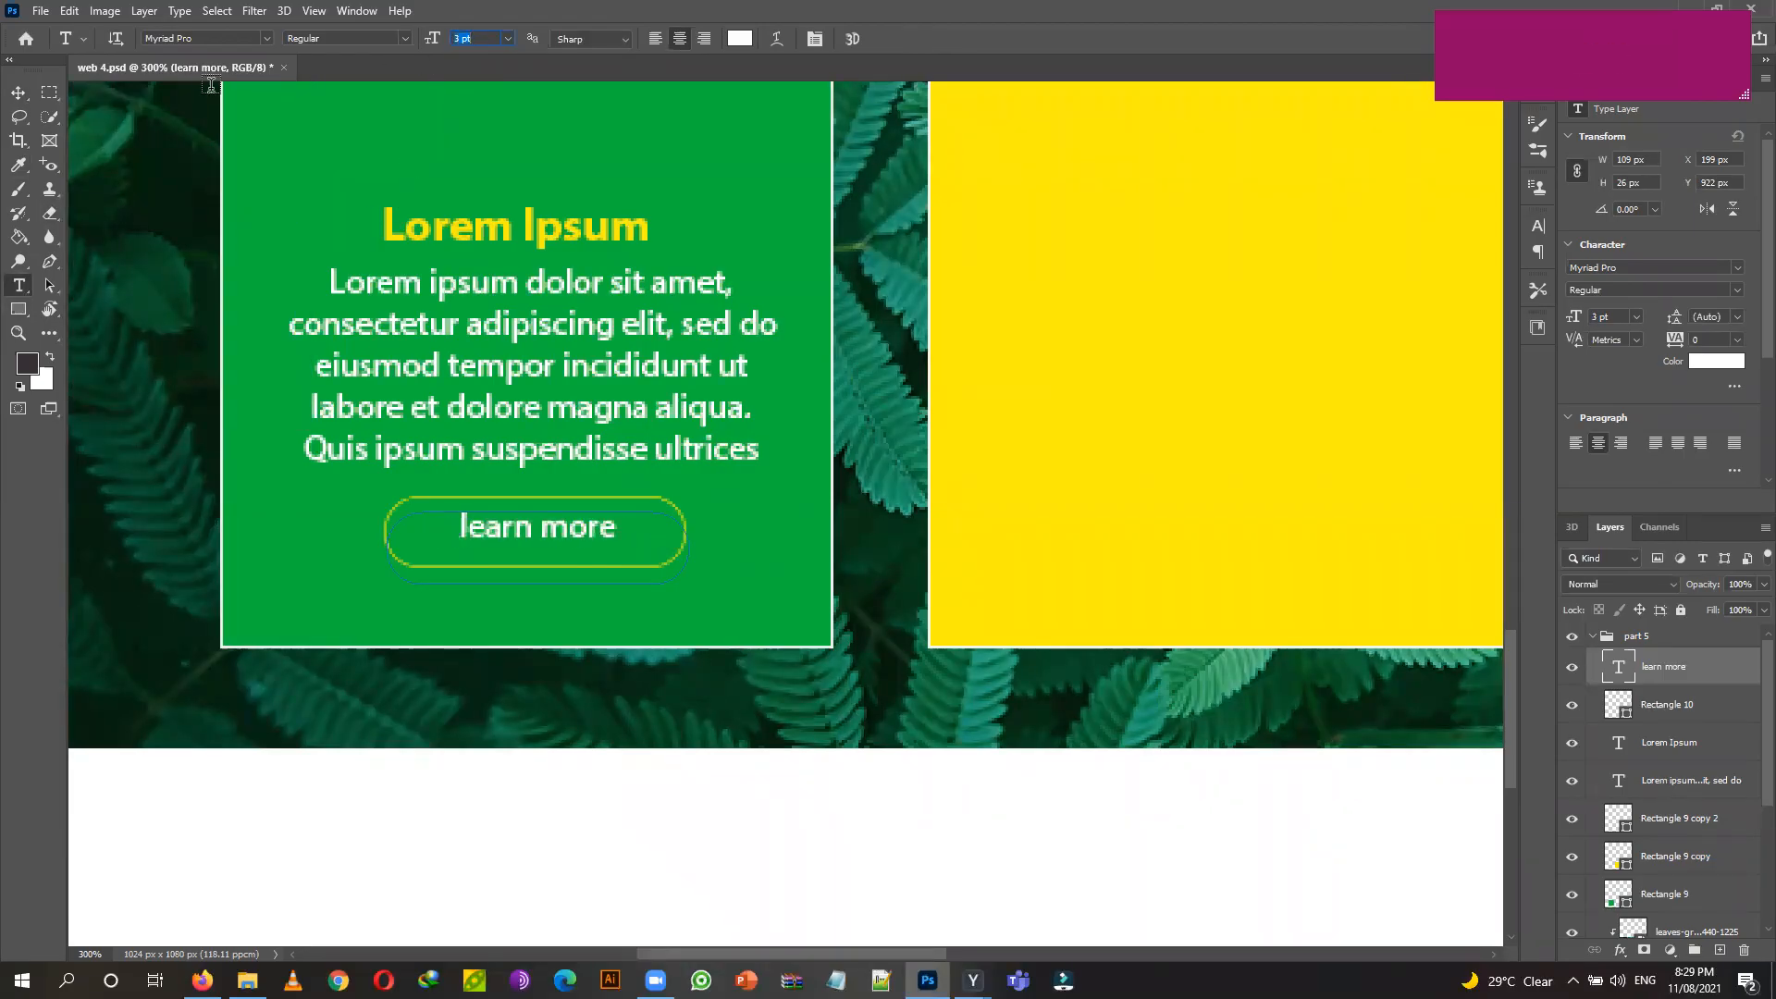
pyautogui.click(17, 93)
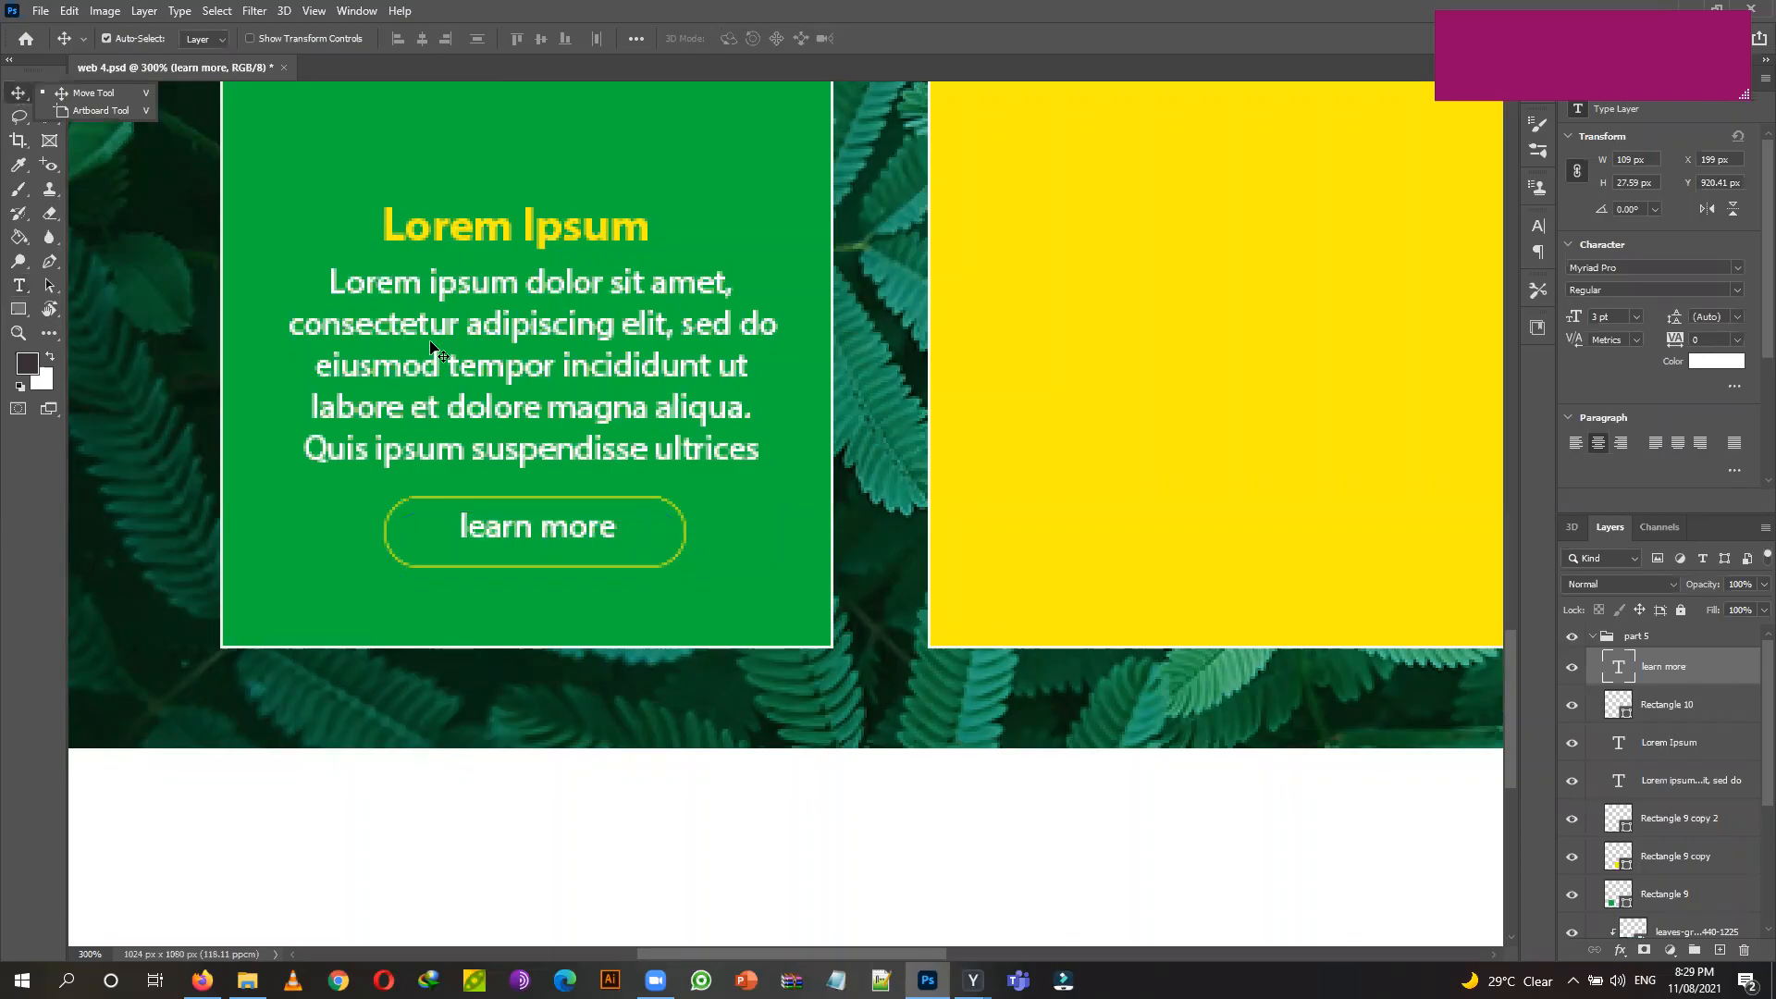
pyautogui.press('Down')
pyautogui.press('Down')
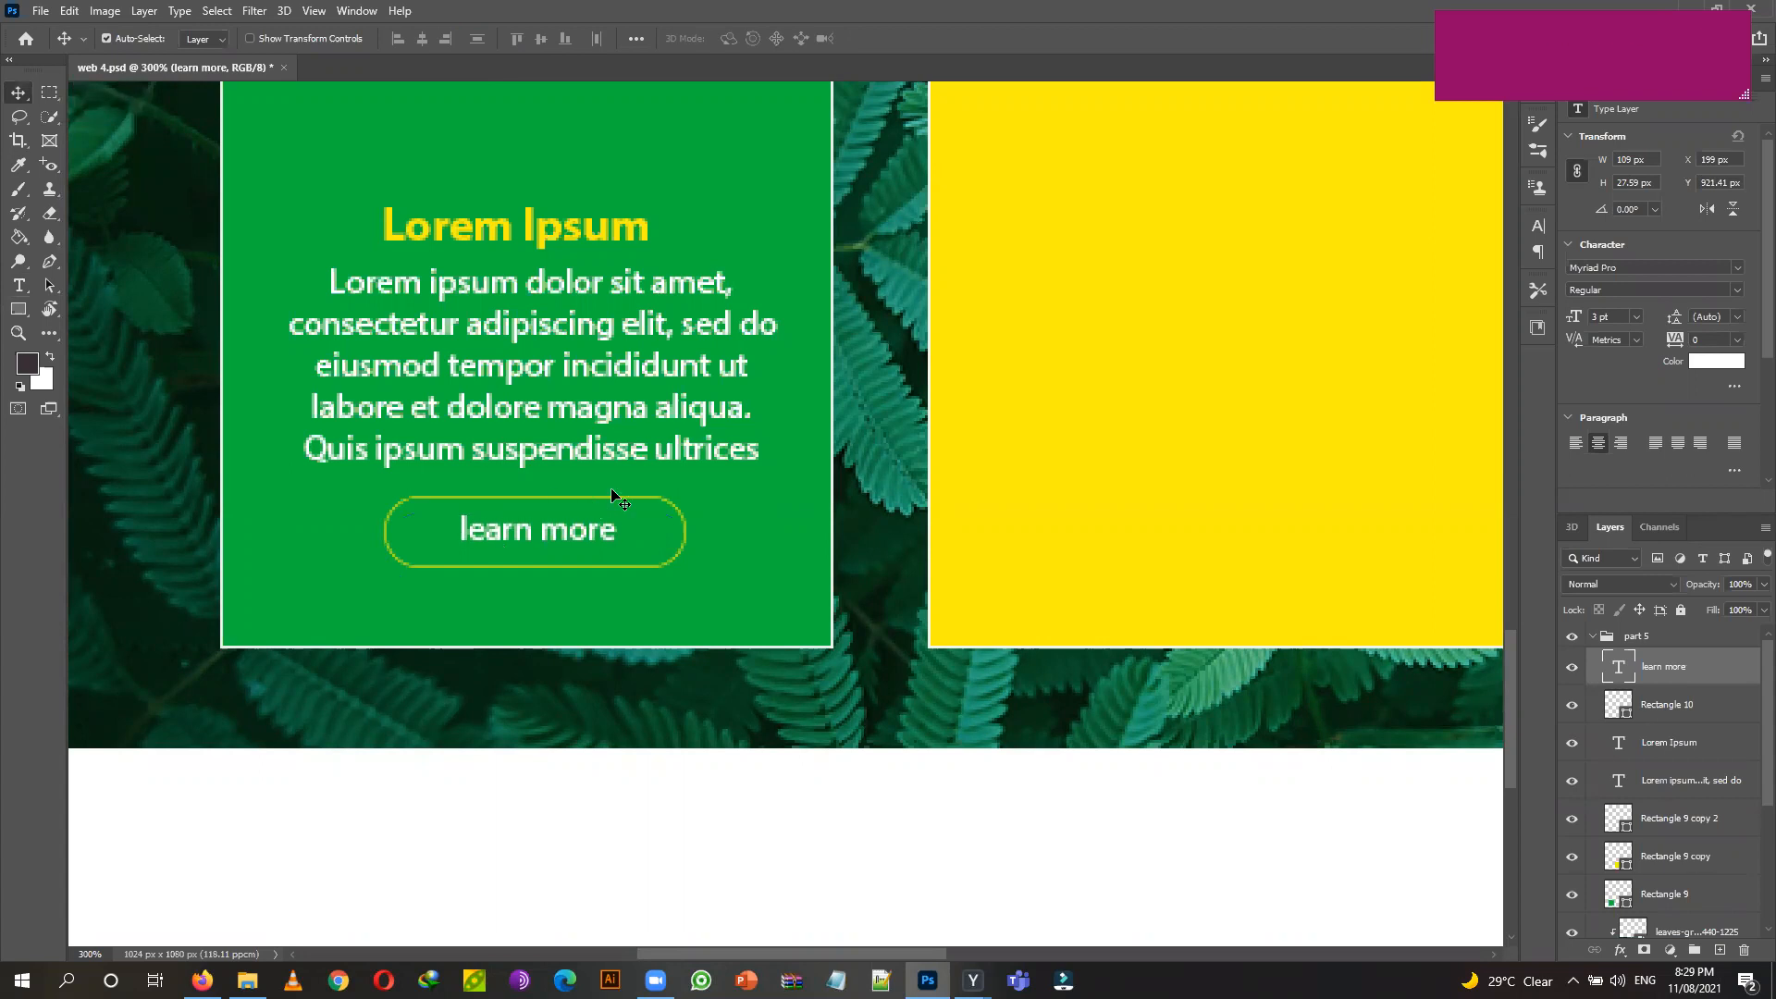
# Try multi-selecting the heading, body text, learn more and Rectangle 9 layers.
pyautogui.scroll(1, 618, 499)
pyautogui.click(605, 282)
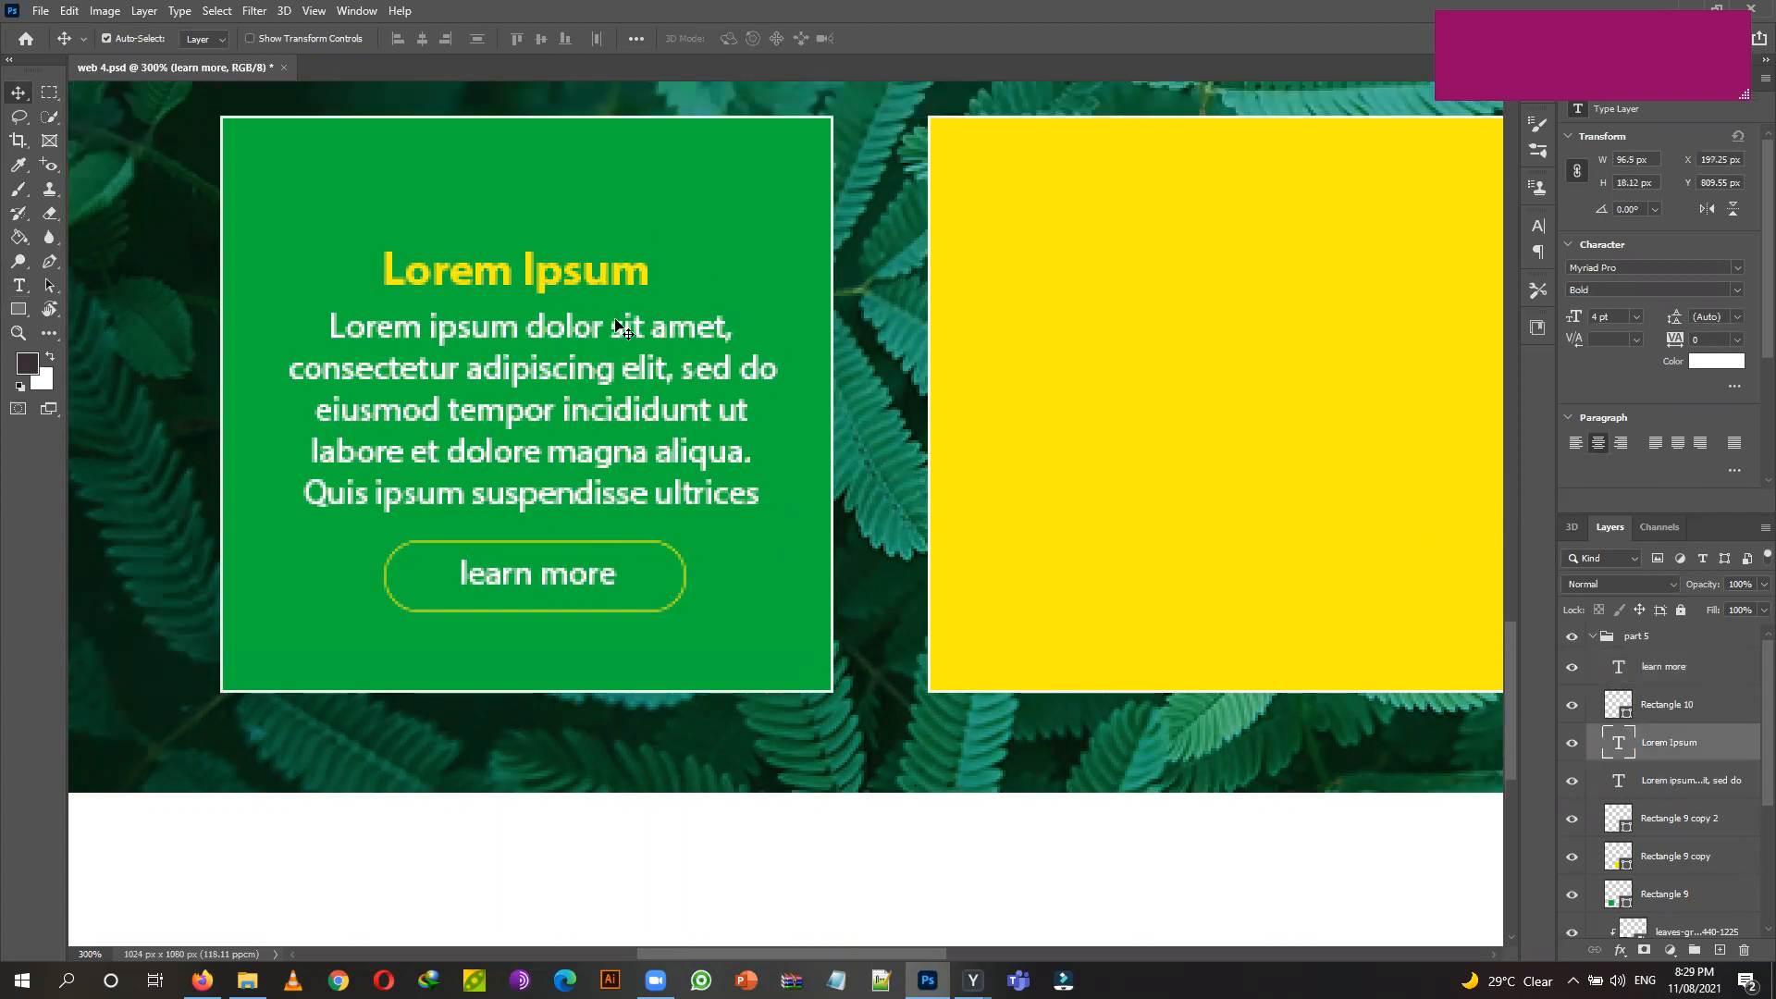
pyautogui.keyDown('shift'); pyautogui.click(620, 476); pyautogui.keyUp('shift')
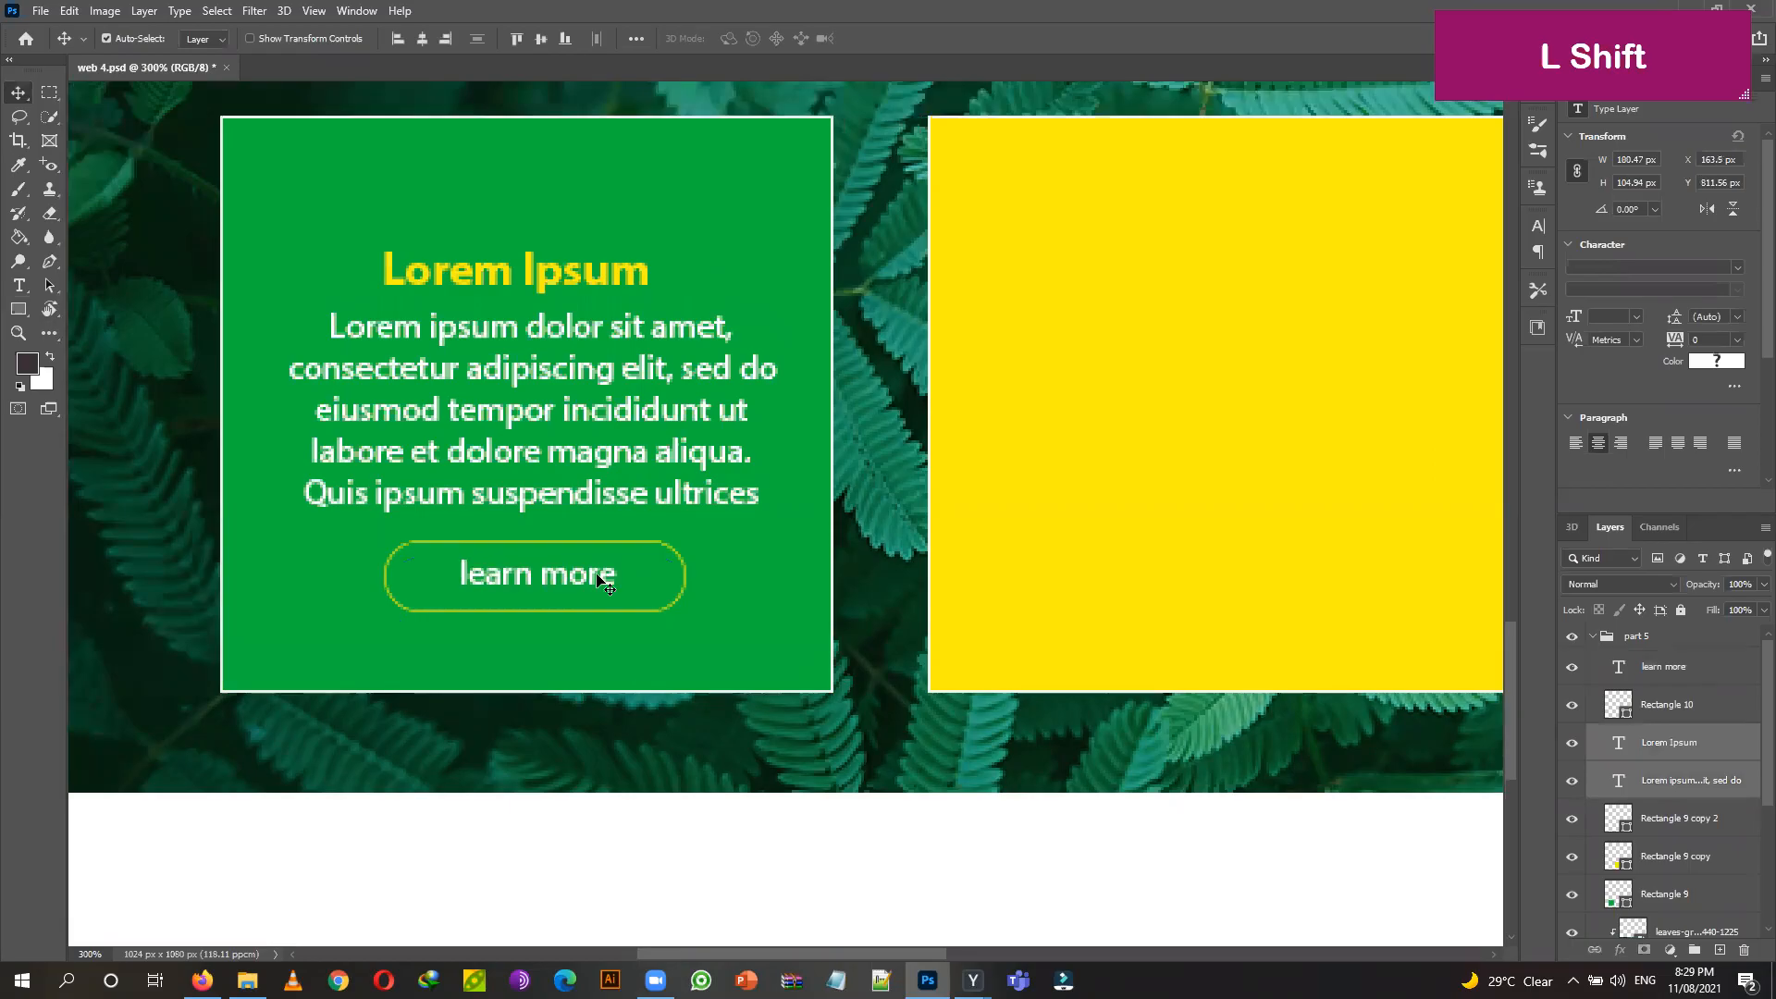
pyautogui.keyDown('shift'); pyautogui.click(648, 560); pyautogui.keyUp('shift')
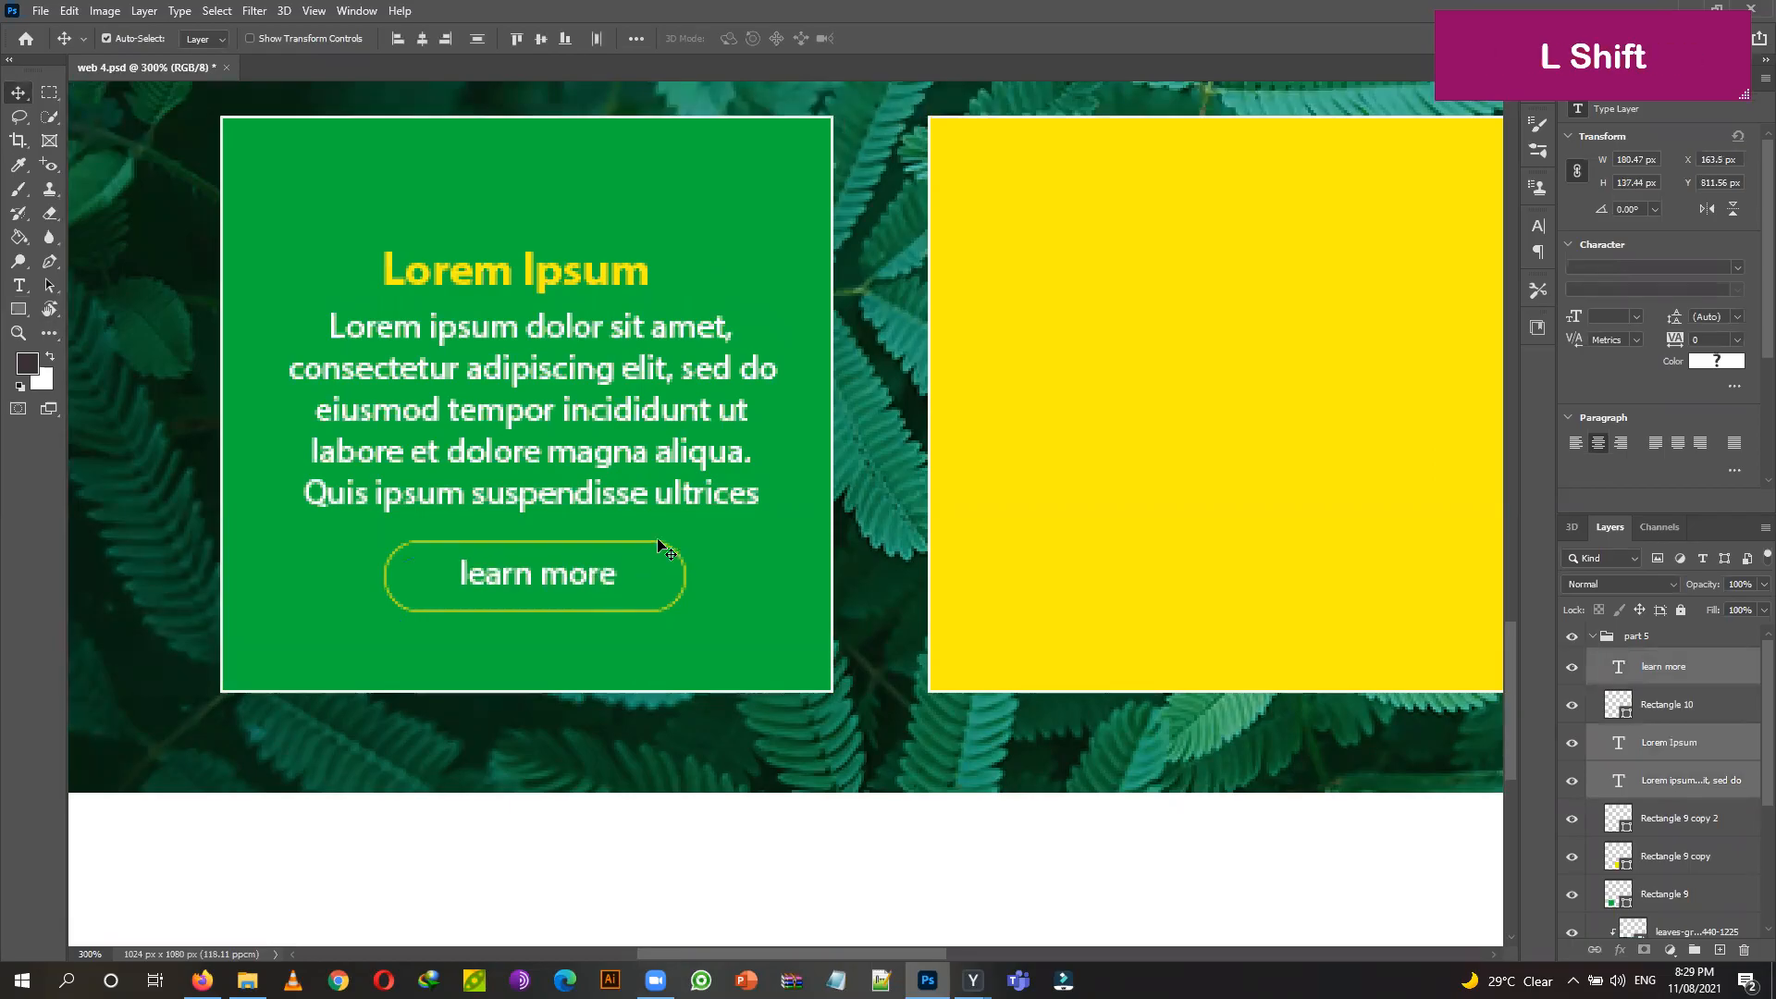
pyautogui.keyDown('shift'); pyautogui.click(653, 547); pyautogui.keyUp('shift')
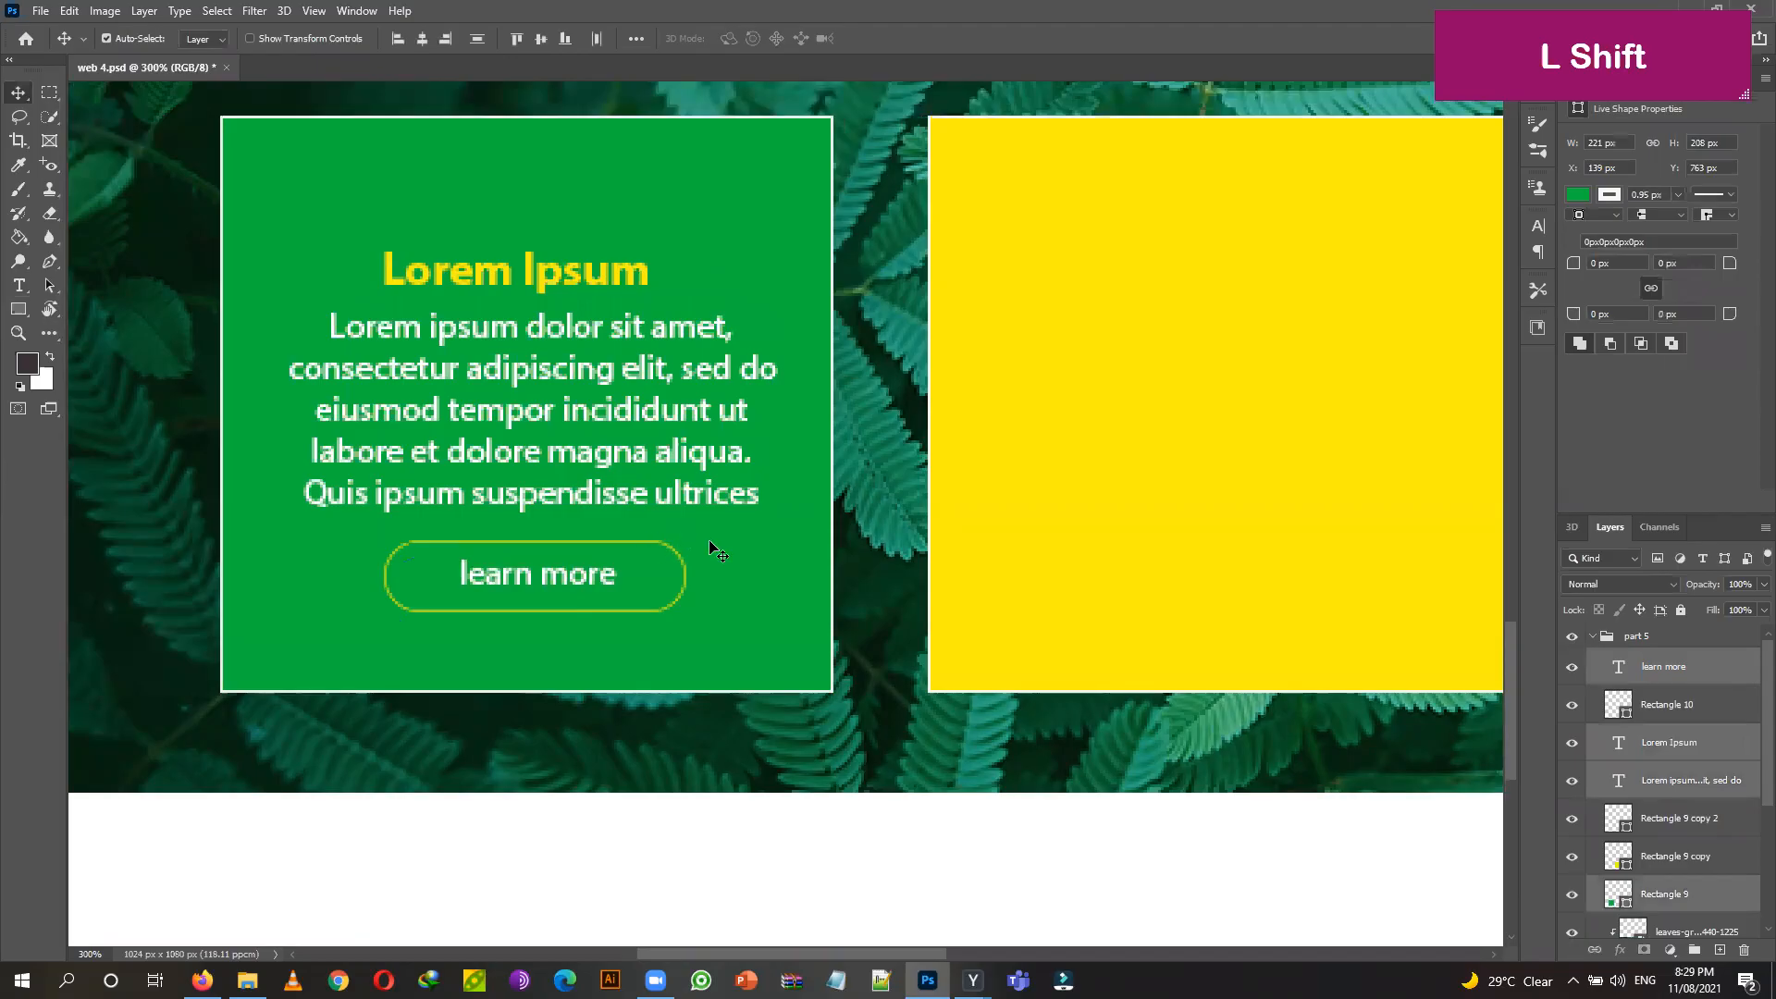
pyautogui.keyDown('shift'); pyautogui.click(648, 550); pyautogui.keyUp('shift')
pyautogui.keyDown('shift'); pyautogui.click(645, 545); pyautogui.keyUp('shift')
pyautogui.keyDown('shift'); pyautogui.click(773, 586); pyautogui.keyUp('shift')
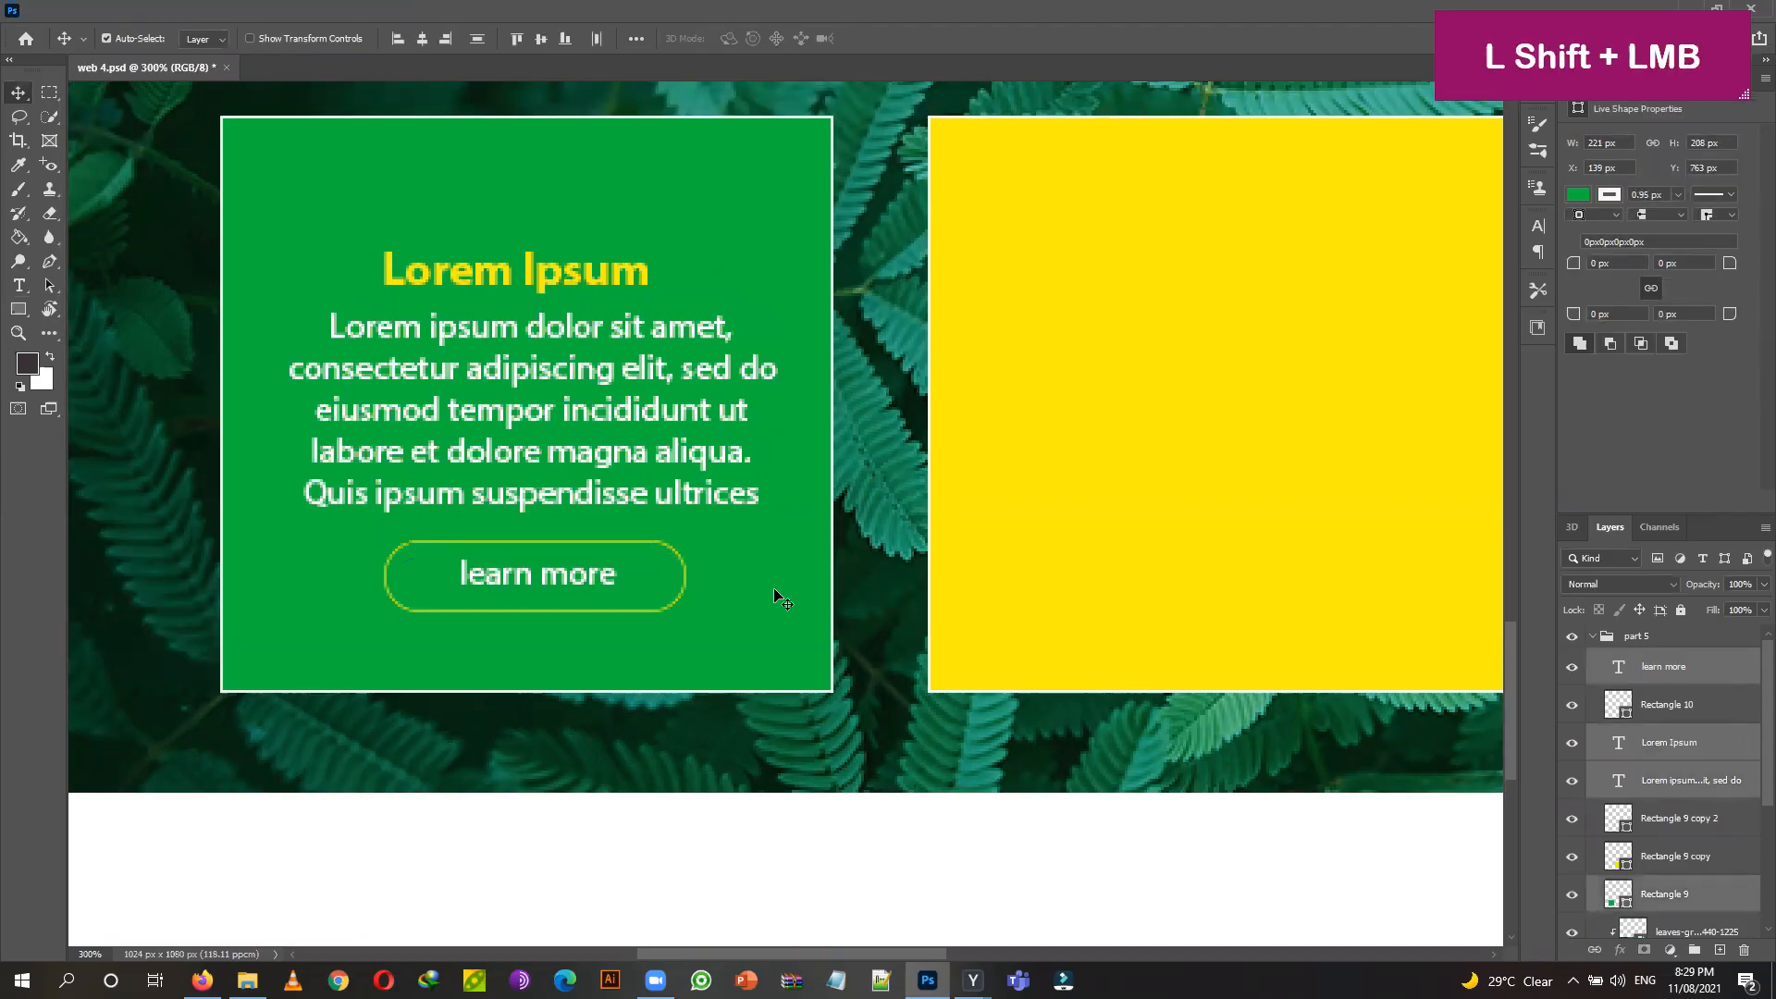
pyautogui.keyDown('shift'); pyautogui.click(685, 580); pyautogui.keyUp('shift')
pyautogui.click(1747, 815)
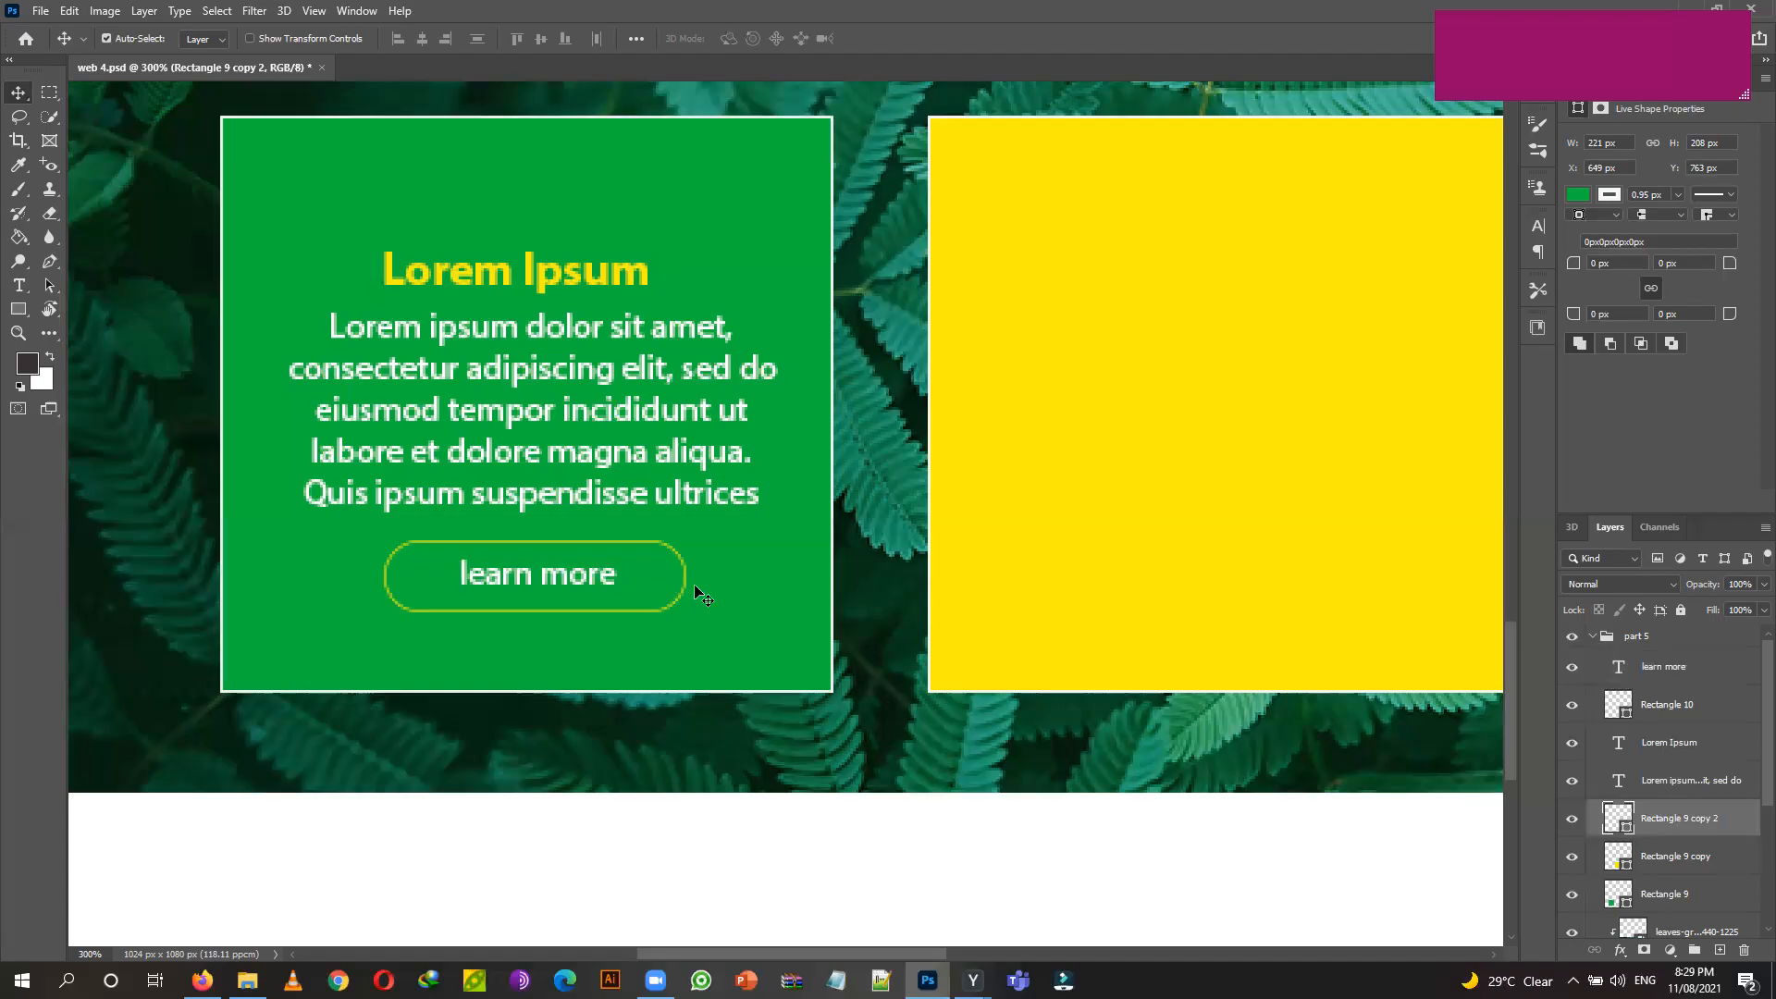
# Select the heading, body text, label and Rectangle 10 outline, then group them as Group 2.
pyautogui.click(606, 289)
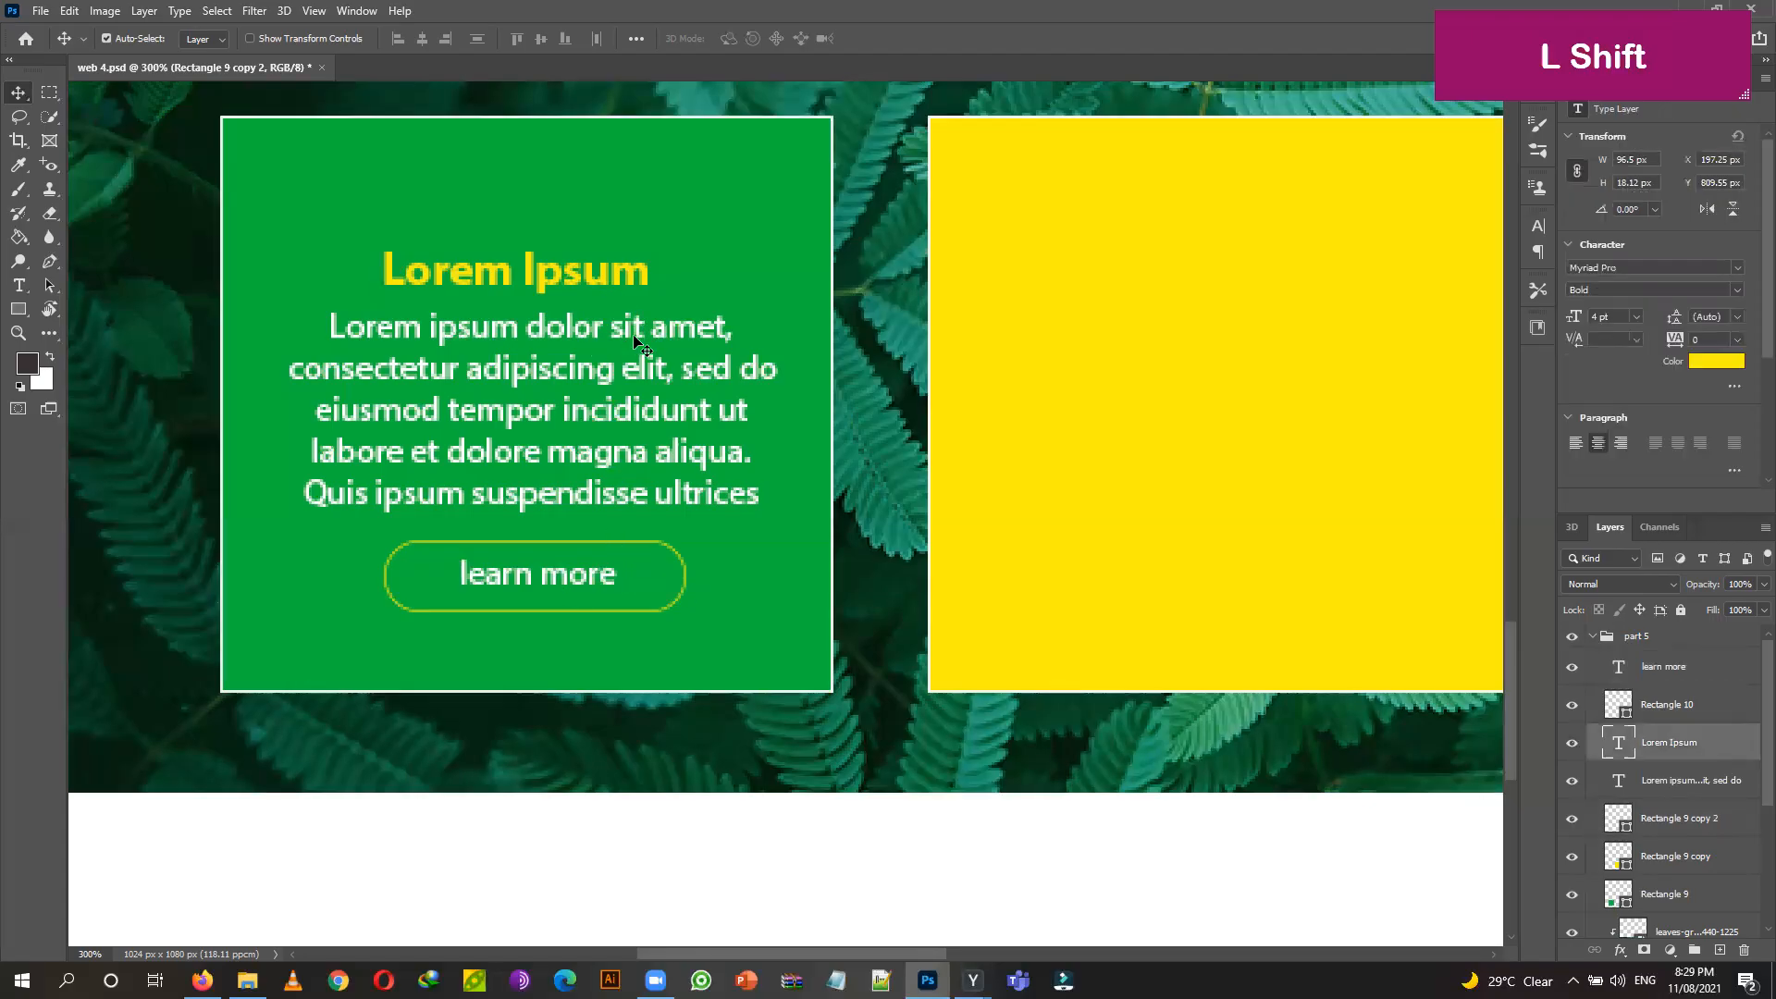
pyautogui.keyDown('shift'); pyautogui.click(652, 458); pyautogui.keyUp('shift')
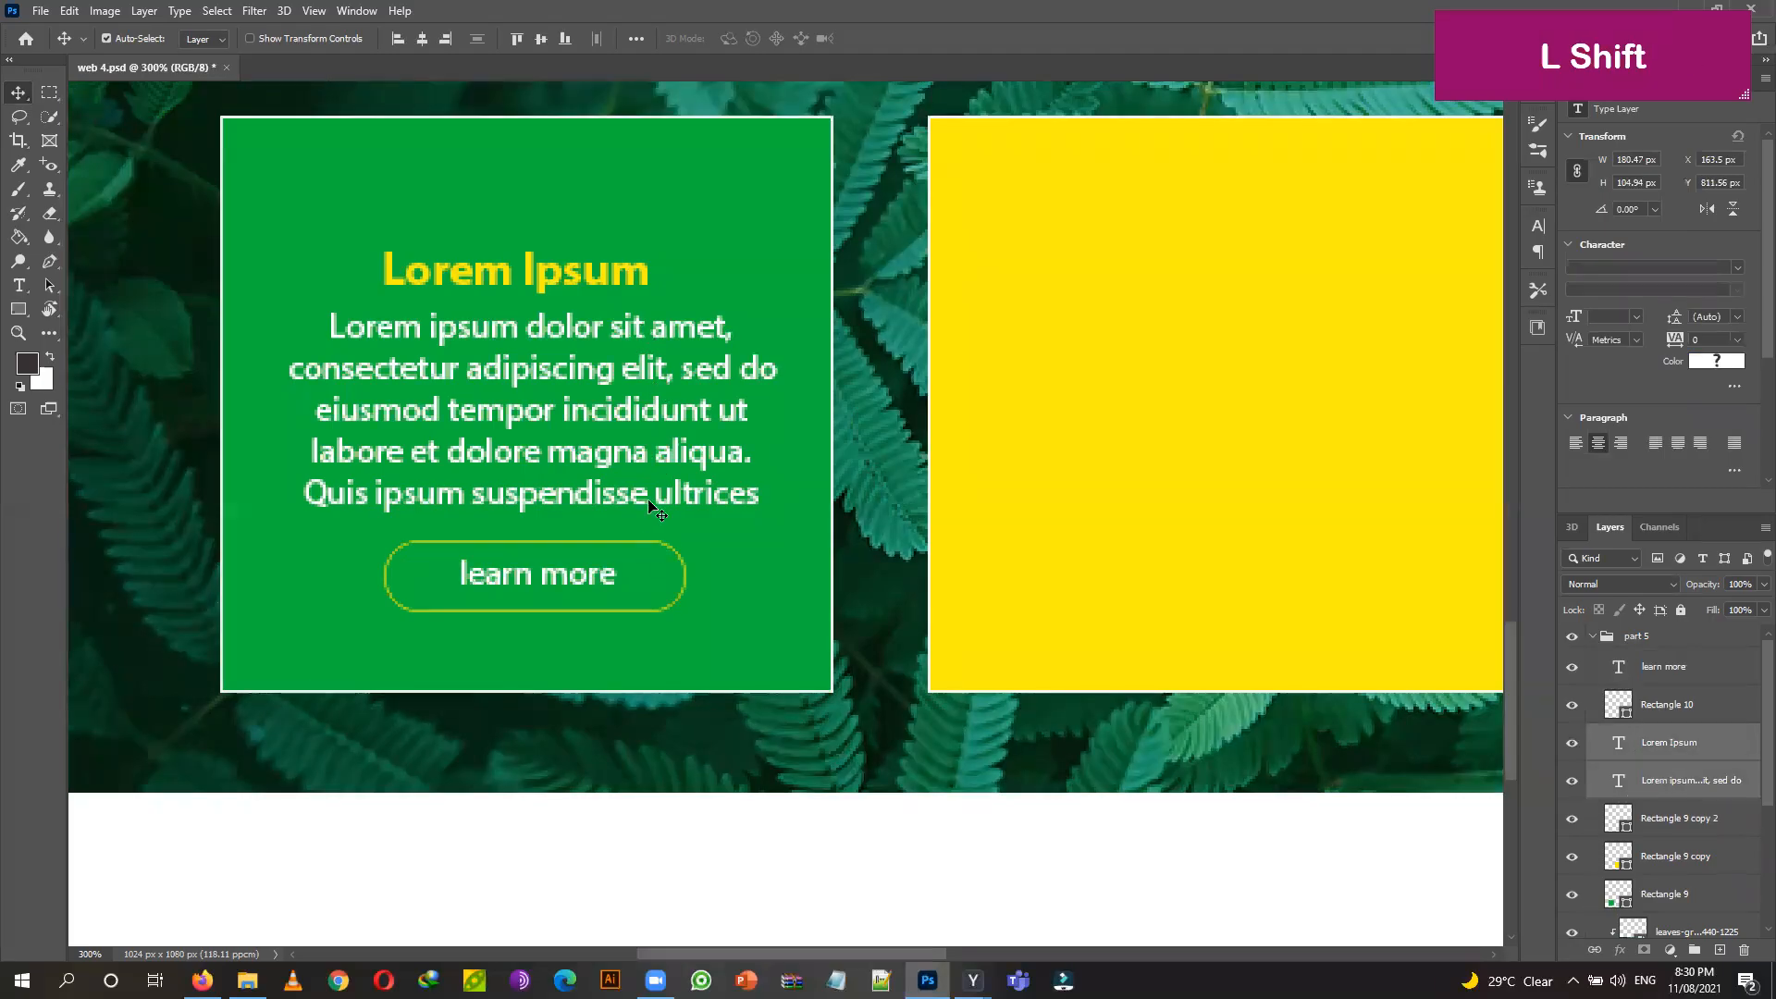
pyautogui.keyDown('shift'); pyautogui.click(562, 580); pyautogui.keyUp('shift')
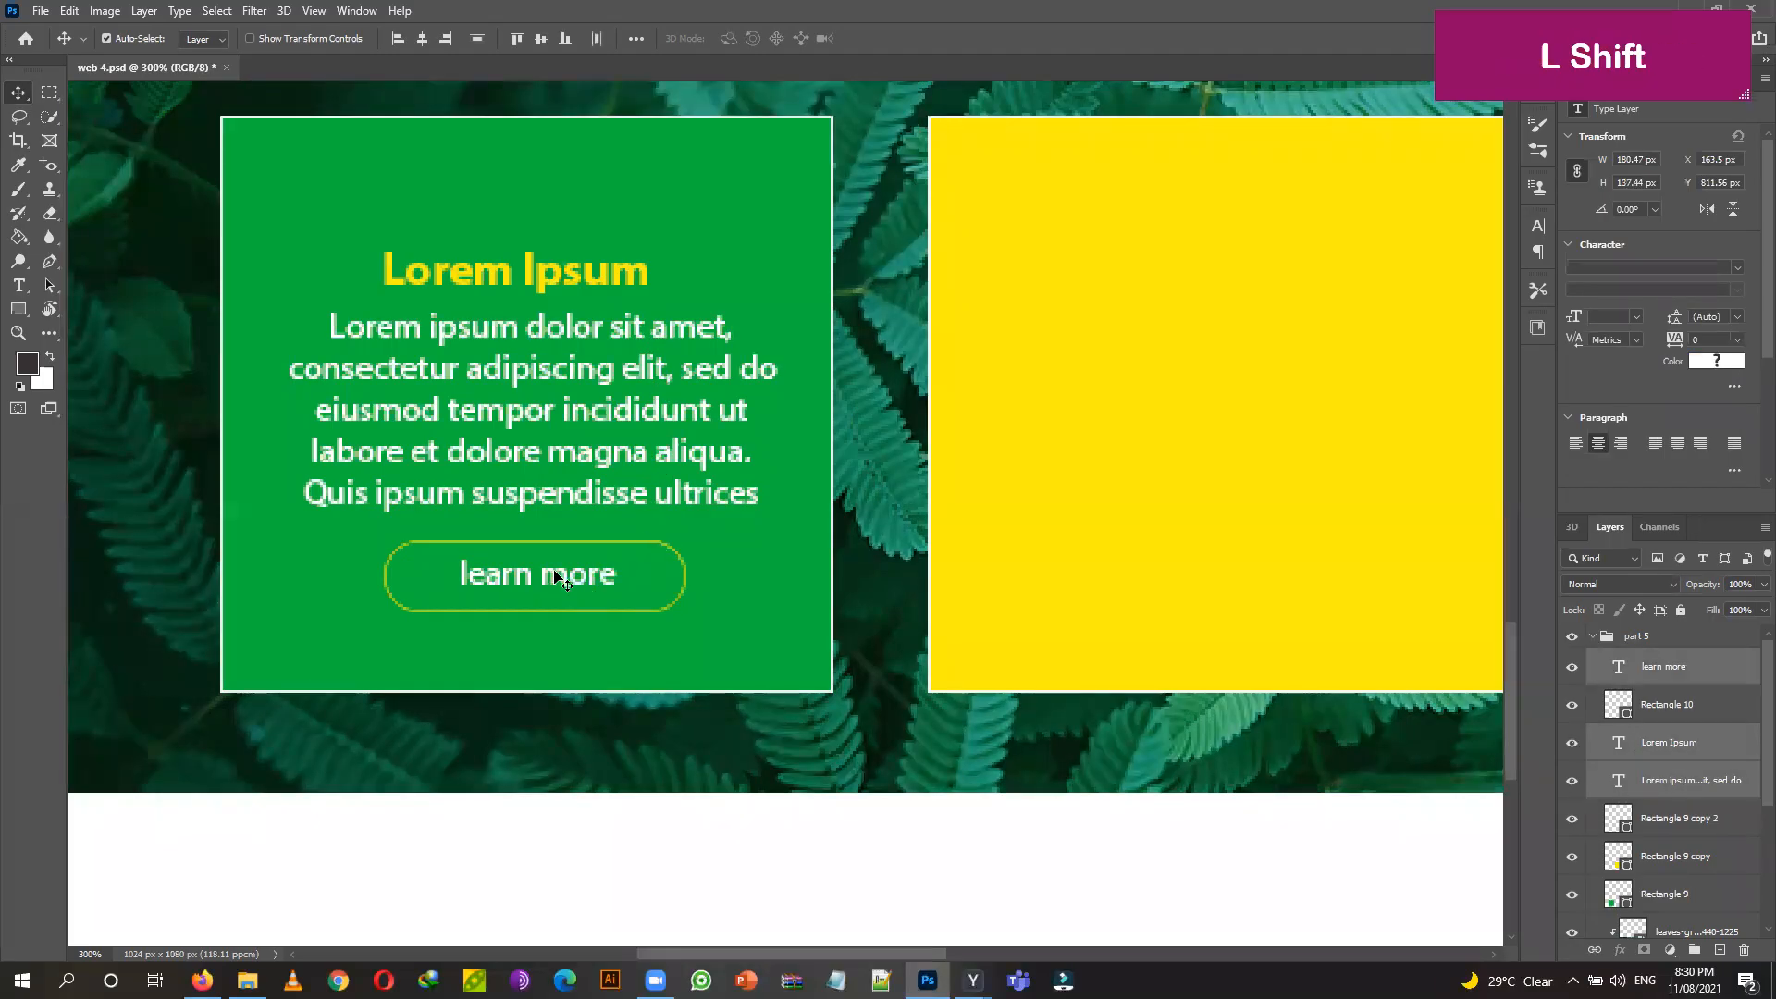
pyautogui.keyDown('shift'); pyautogui.click(1684, 706); pyautogui.keyUp('shift')
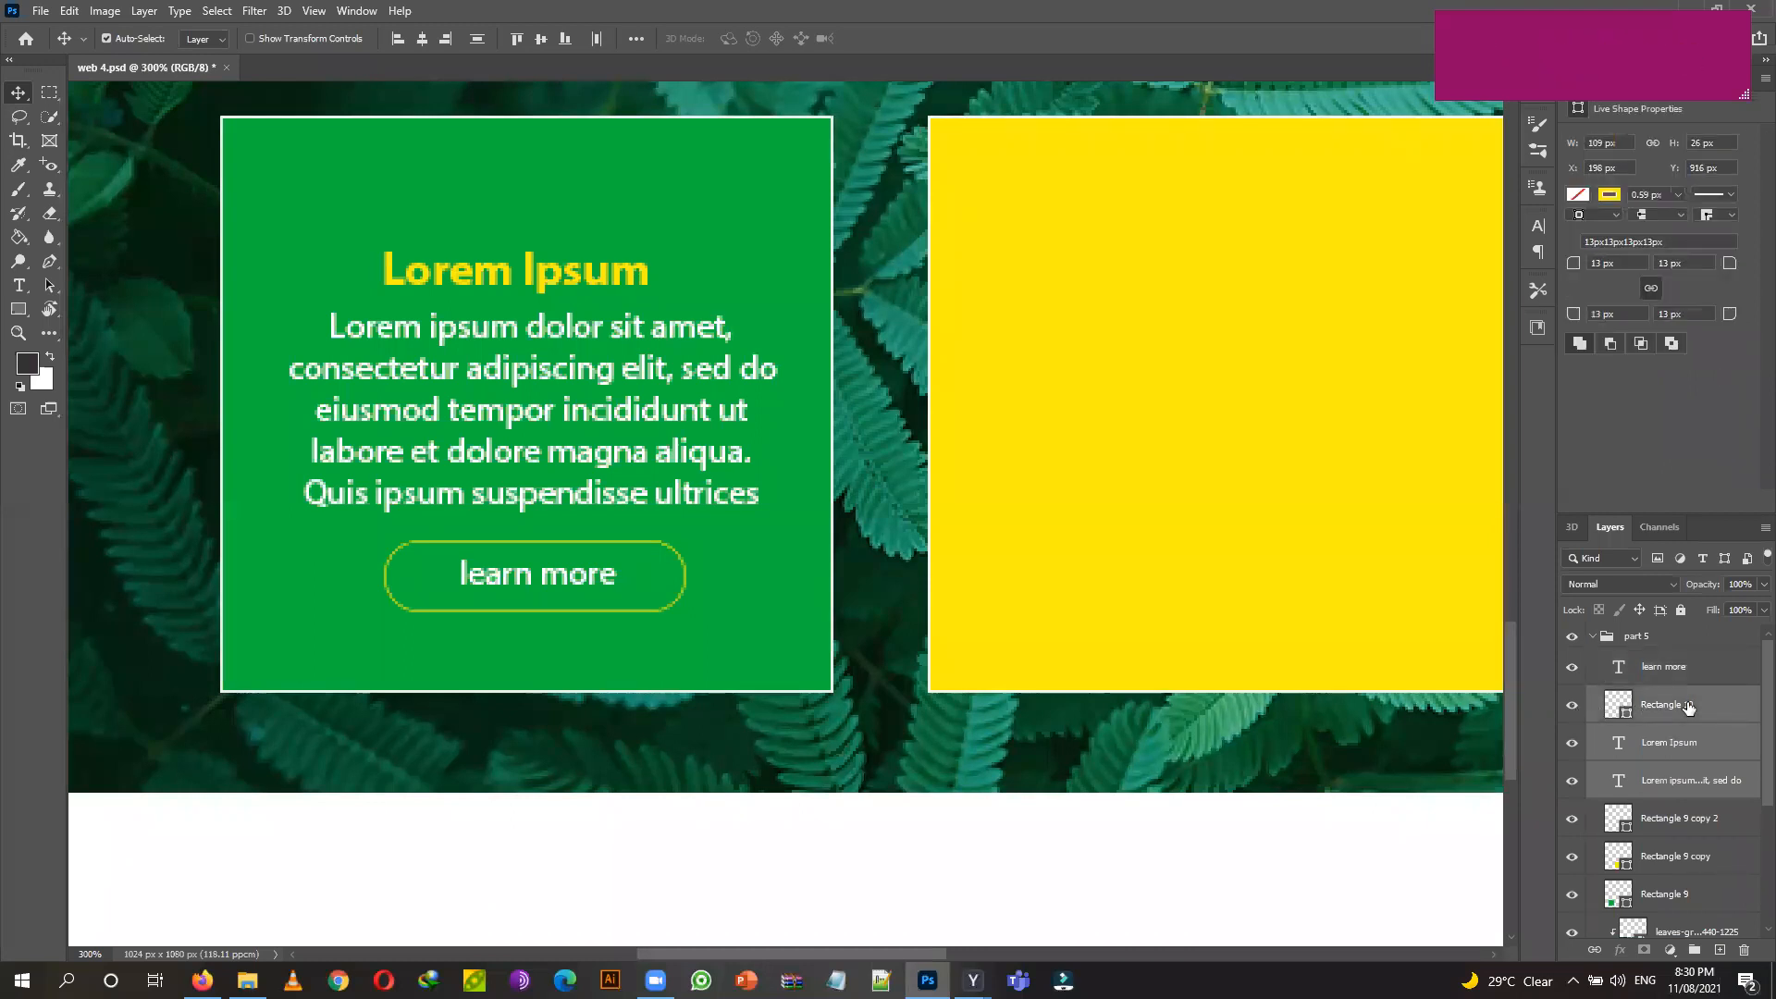
pyautogui.click(1710, 794)
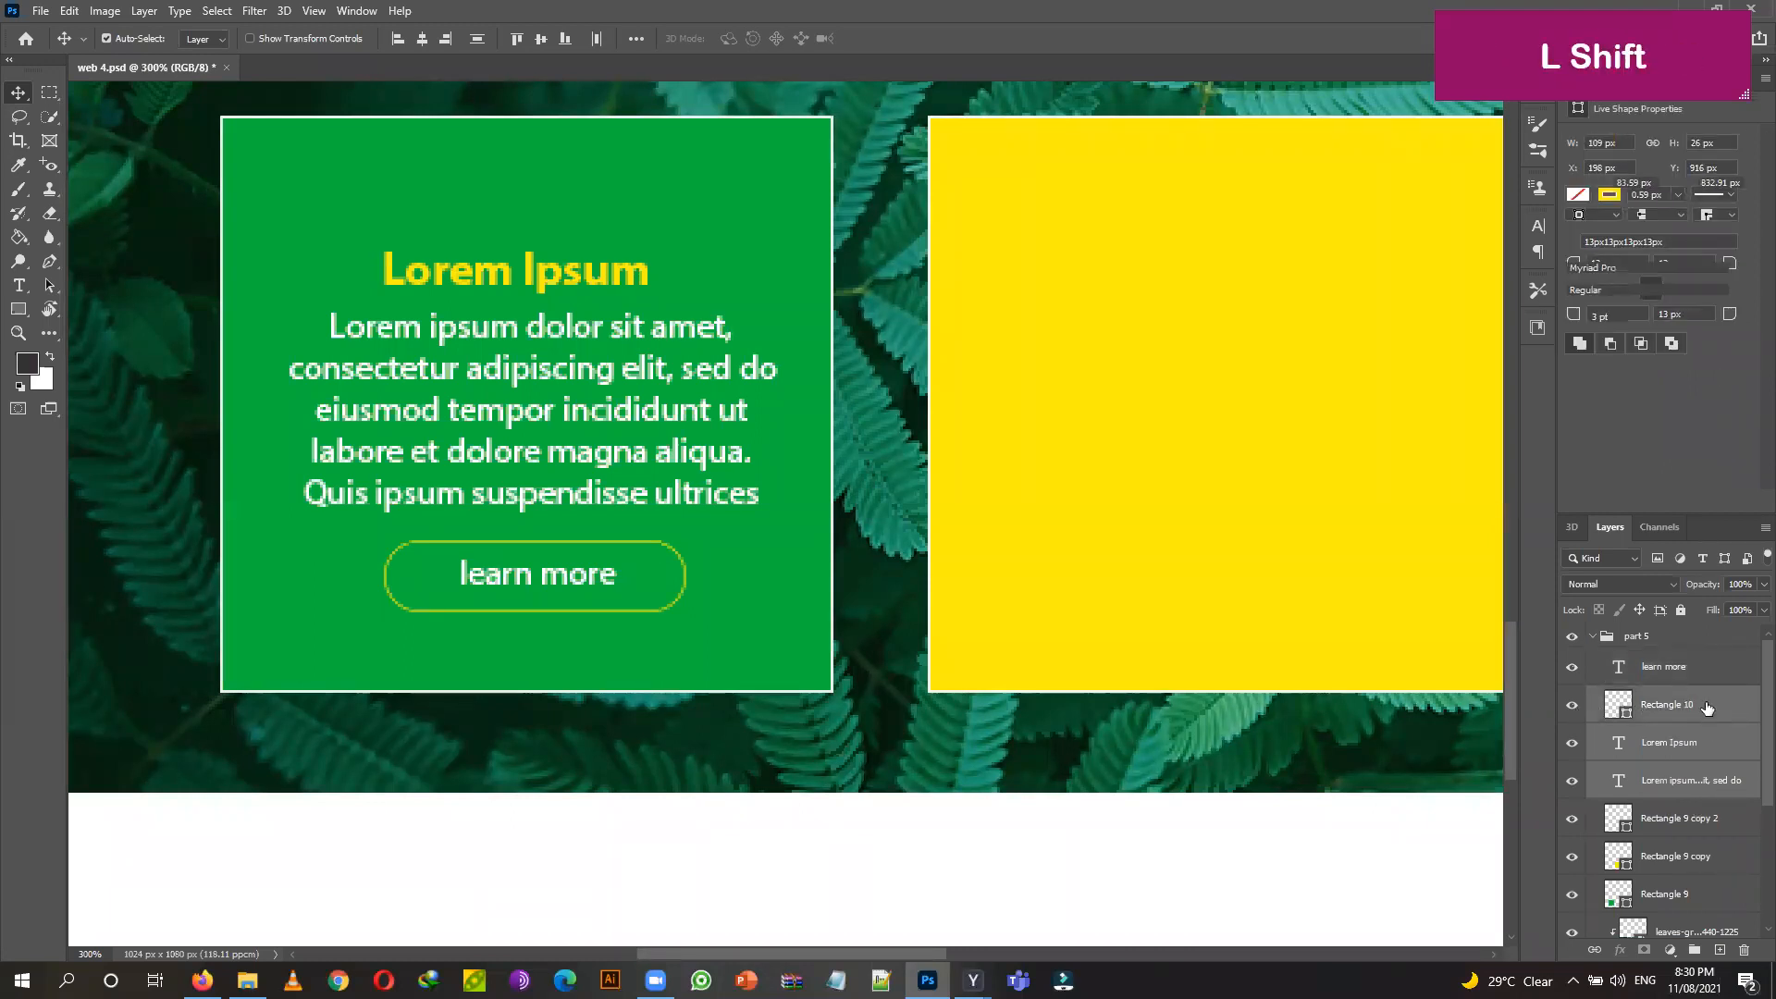
pyautogui.keyDown('shift'); pyautogui.click(1691, 668); pyautogui.keyUp('shift')
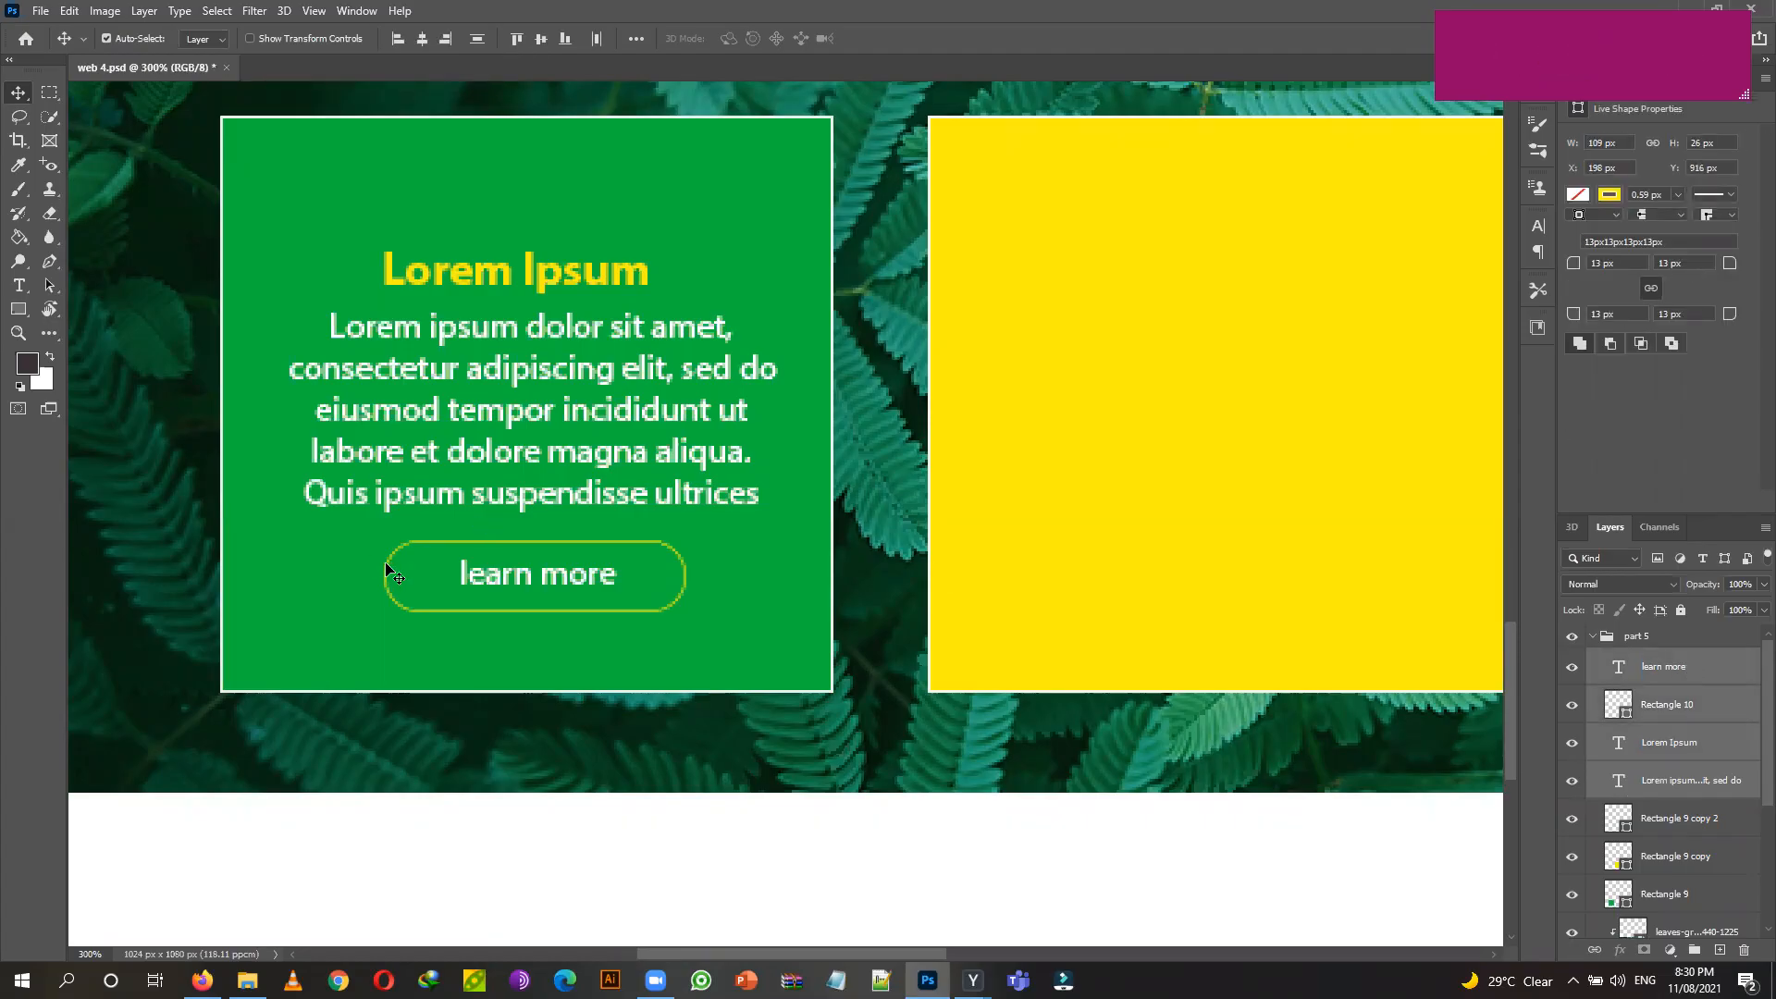
pyautogui.hotkey('ctrl', 't')
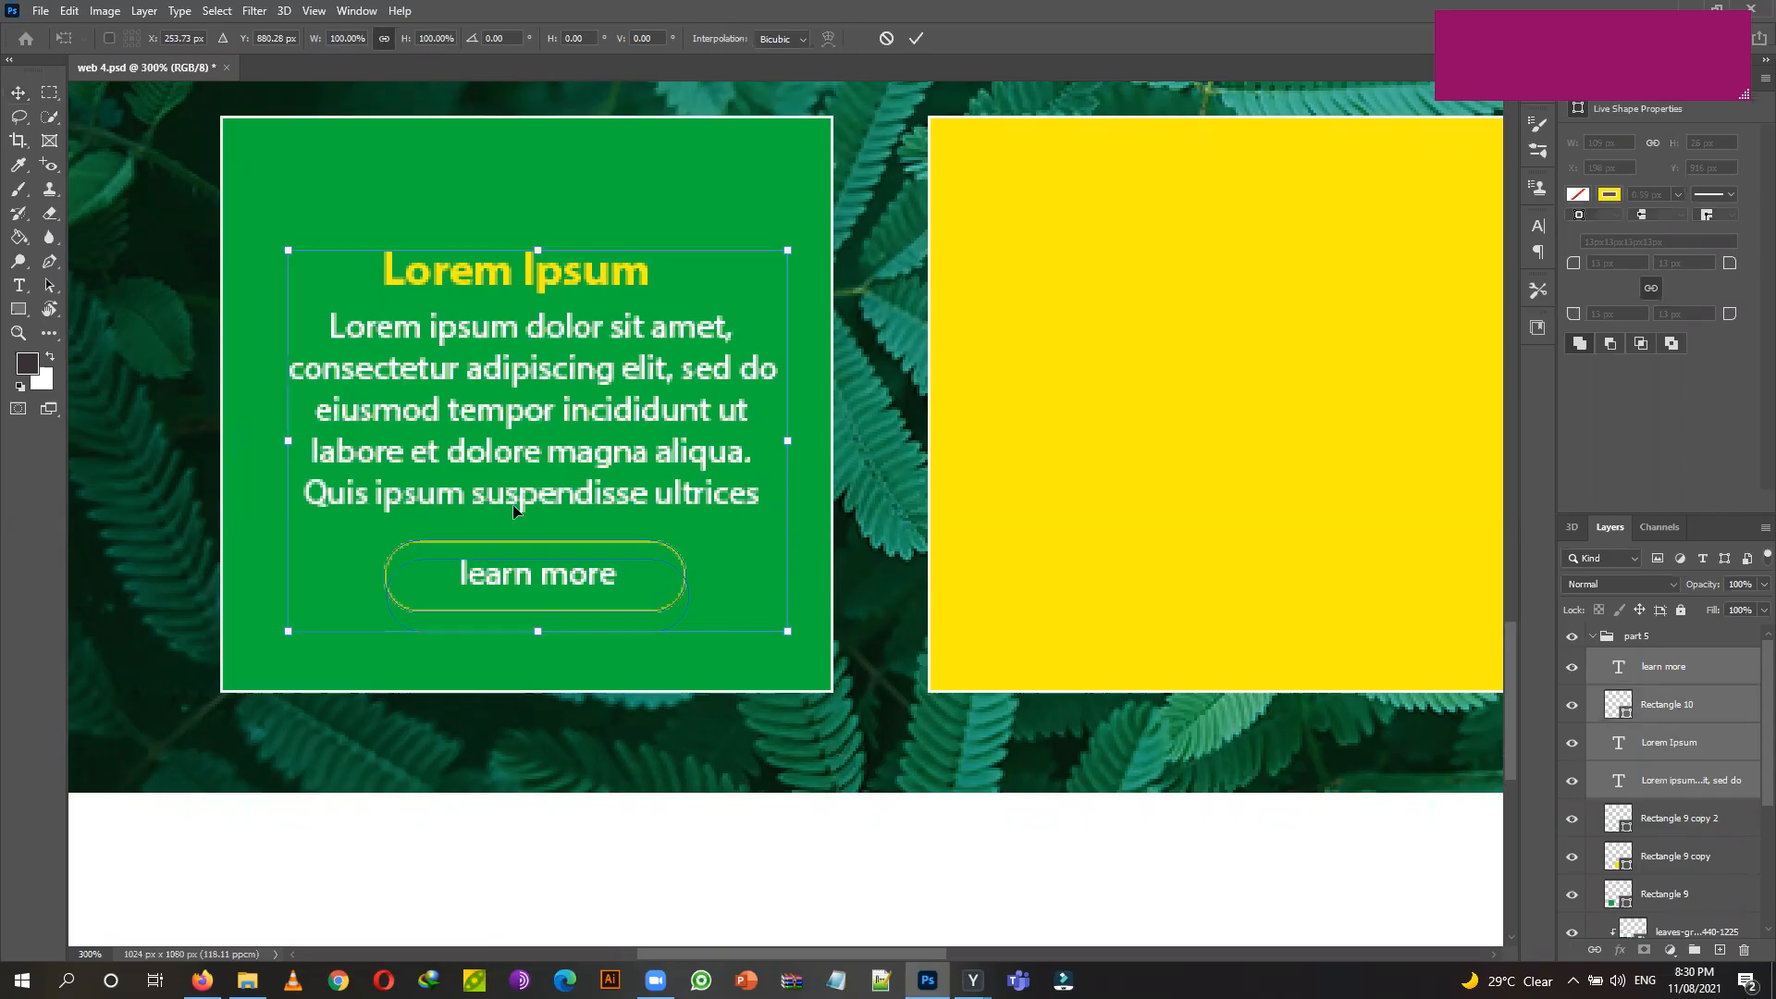
pyautogui.click(916, 38)
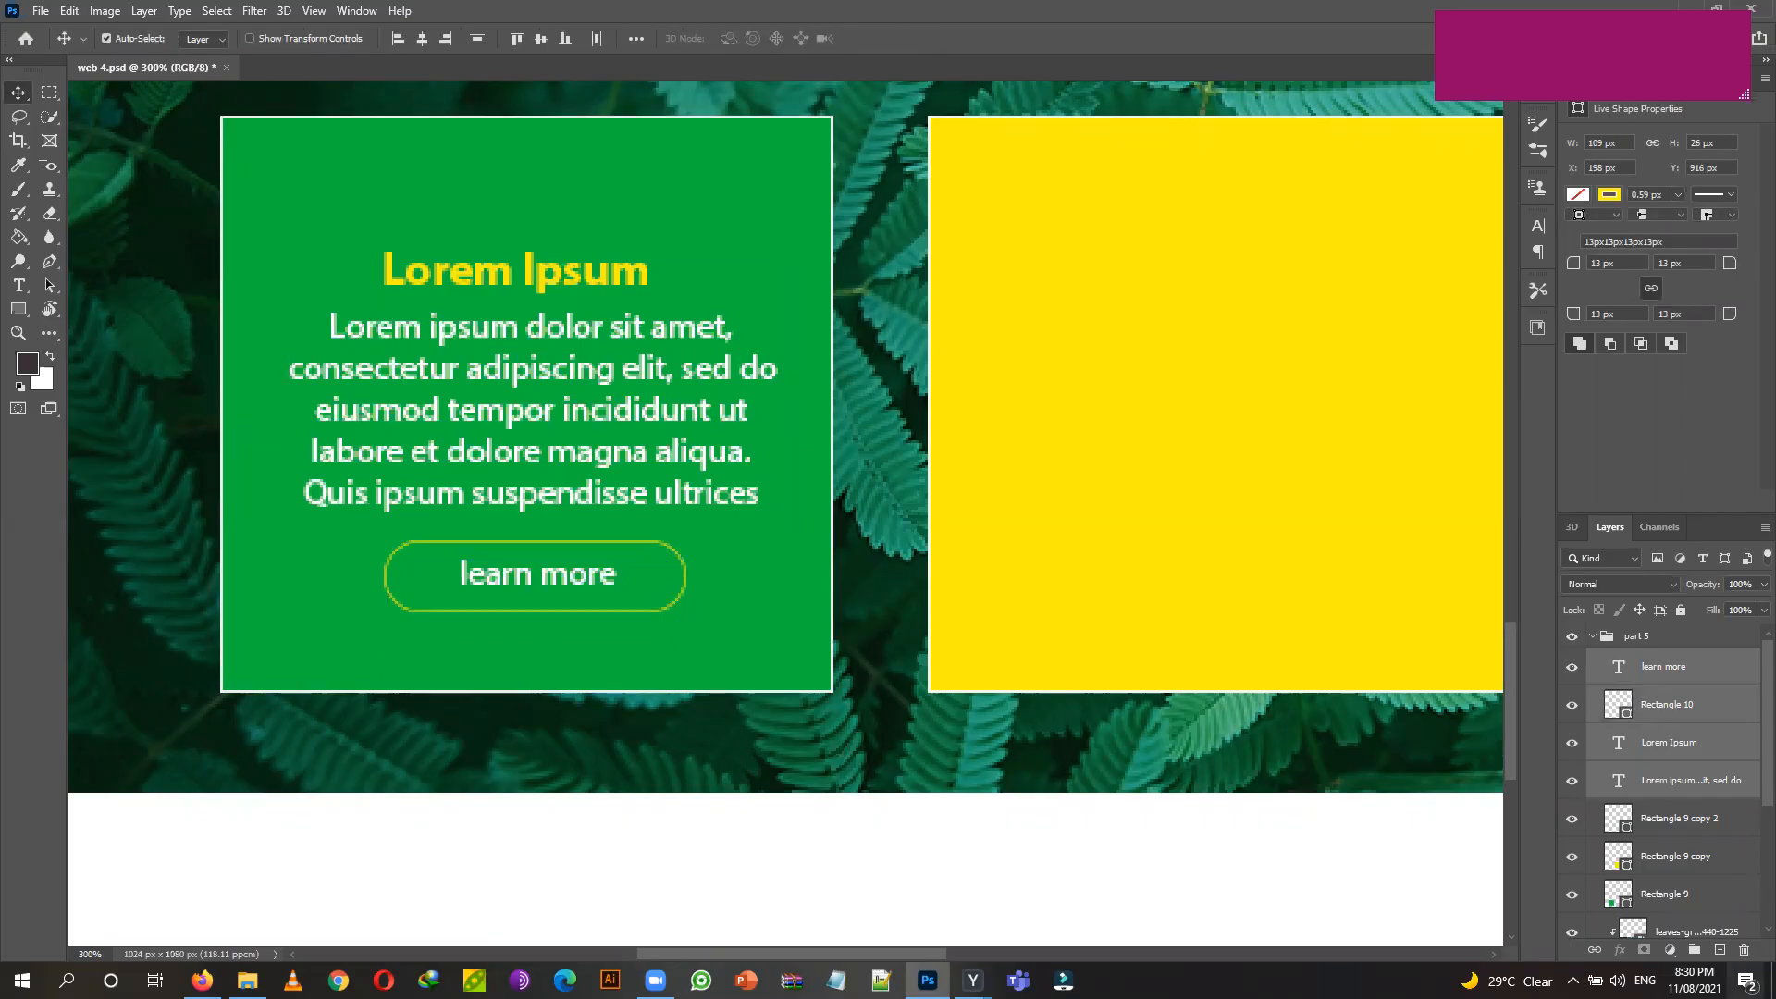
pyautogui.click(1695, 950)
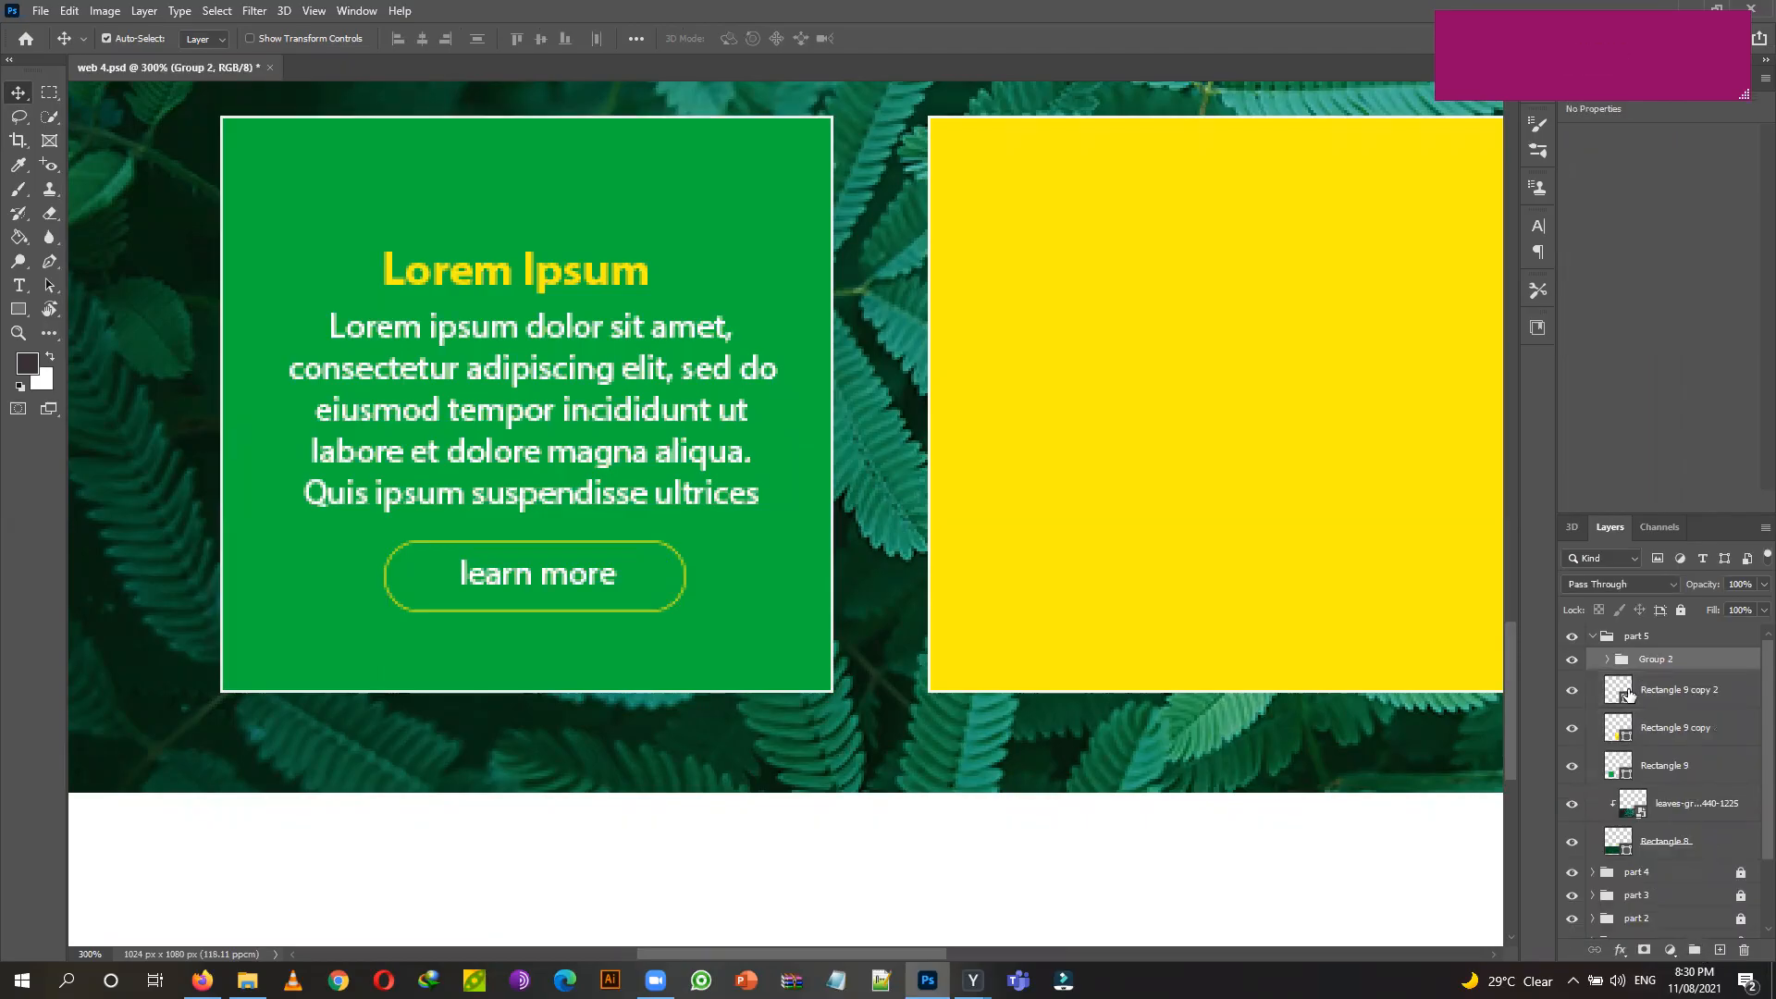
# Set auto-select to Group, shift the card group sideways, and duplicate Group 2.
pyautogui.click(203, 41)
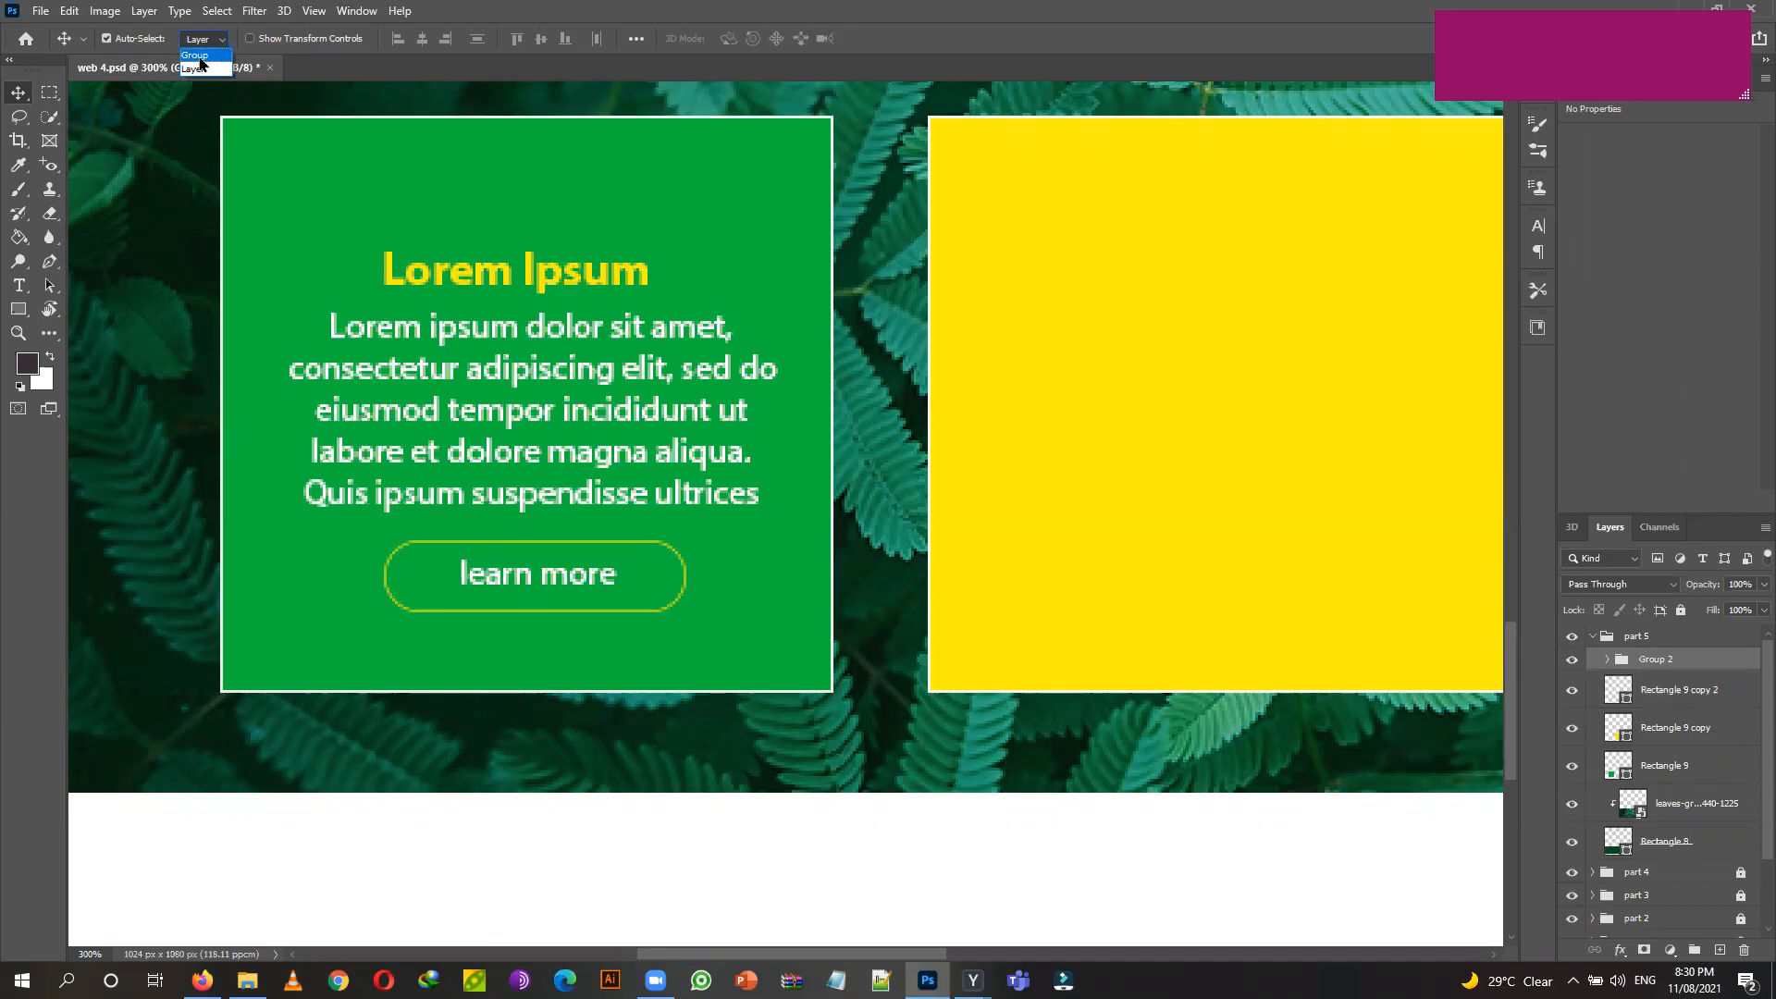
pyautogui.click(196, 55)
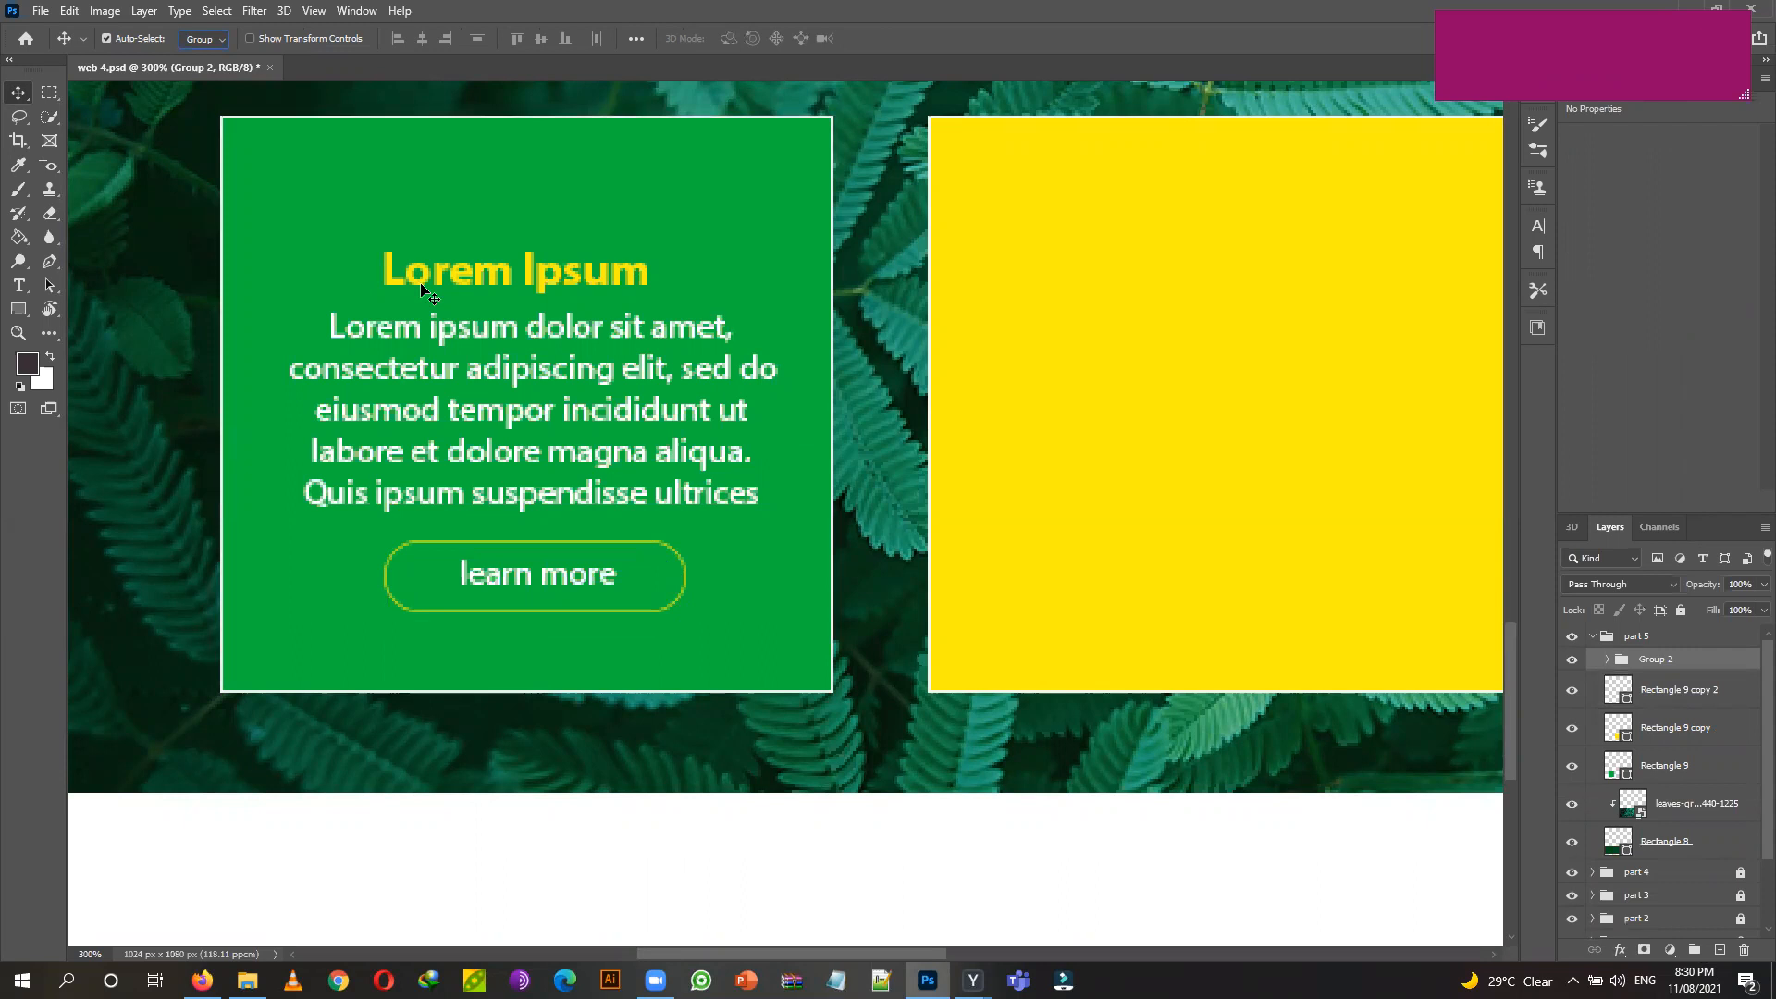
pyautogui.moveTo(421, 287); pyautogui.dragTo(219, 313)
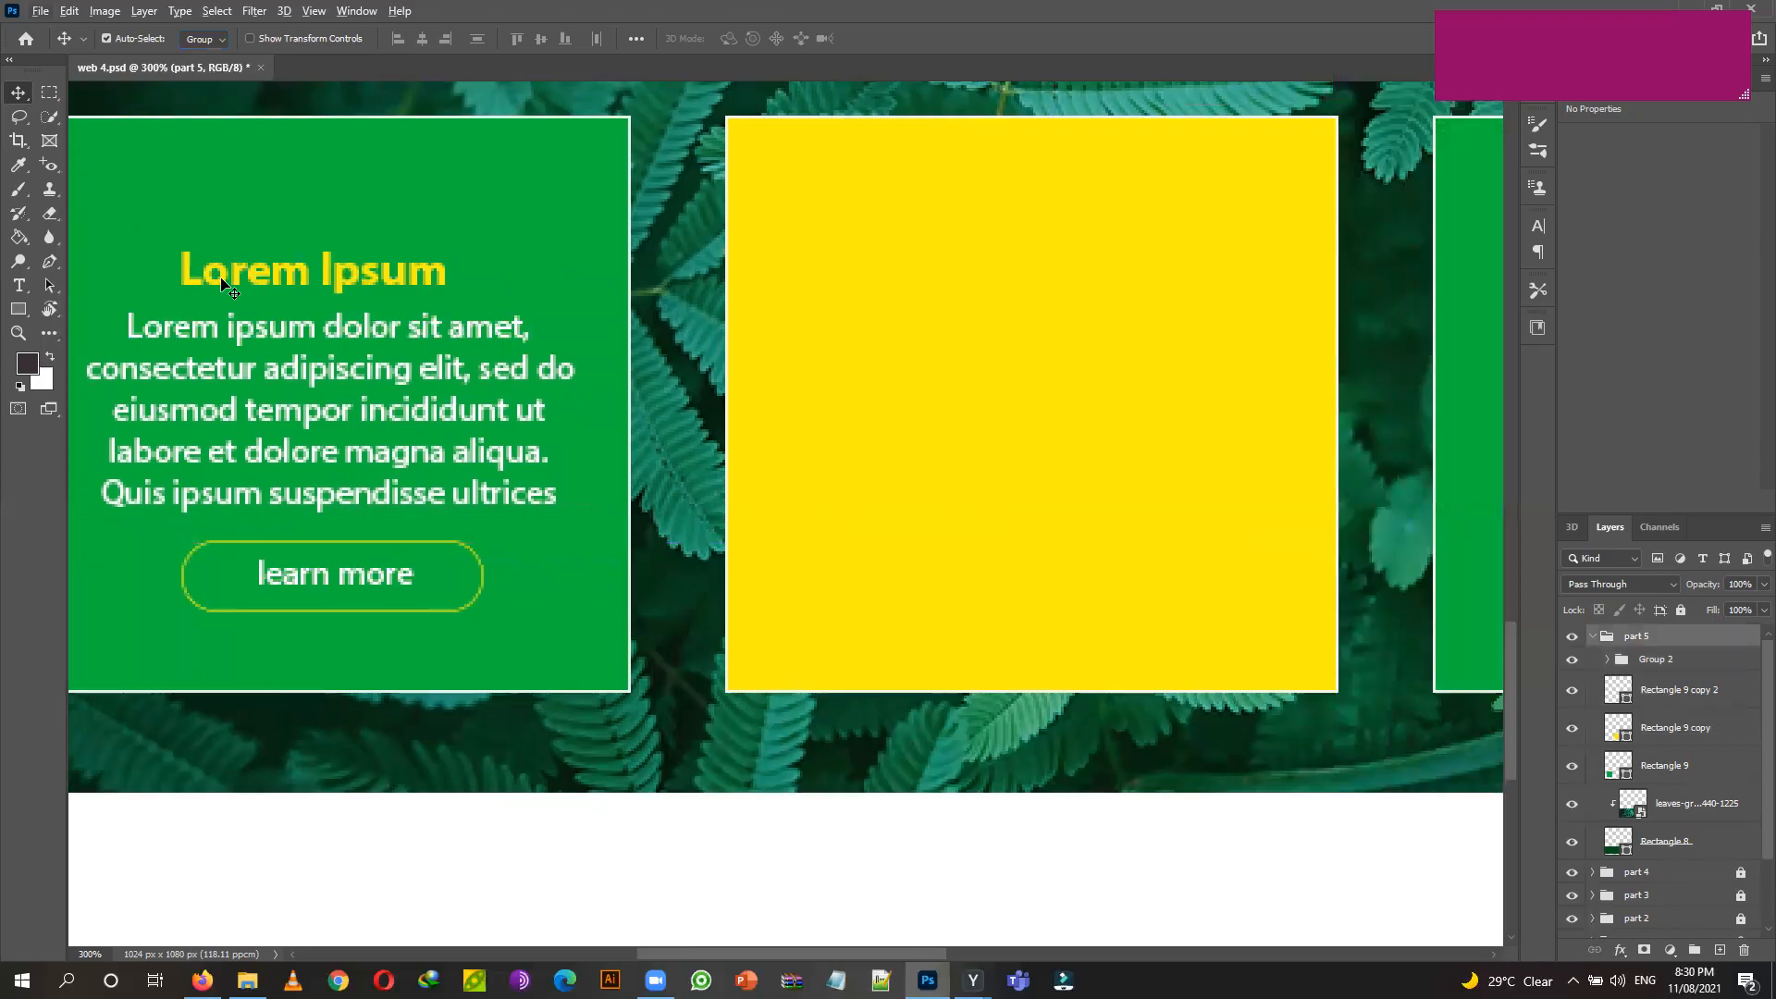
pyautogui.click(1686, 660)
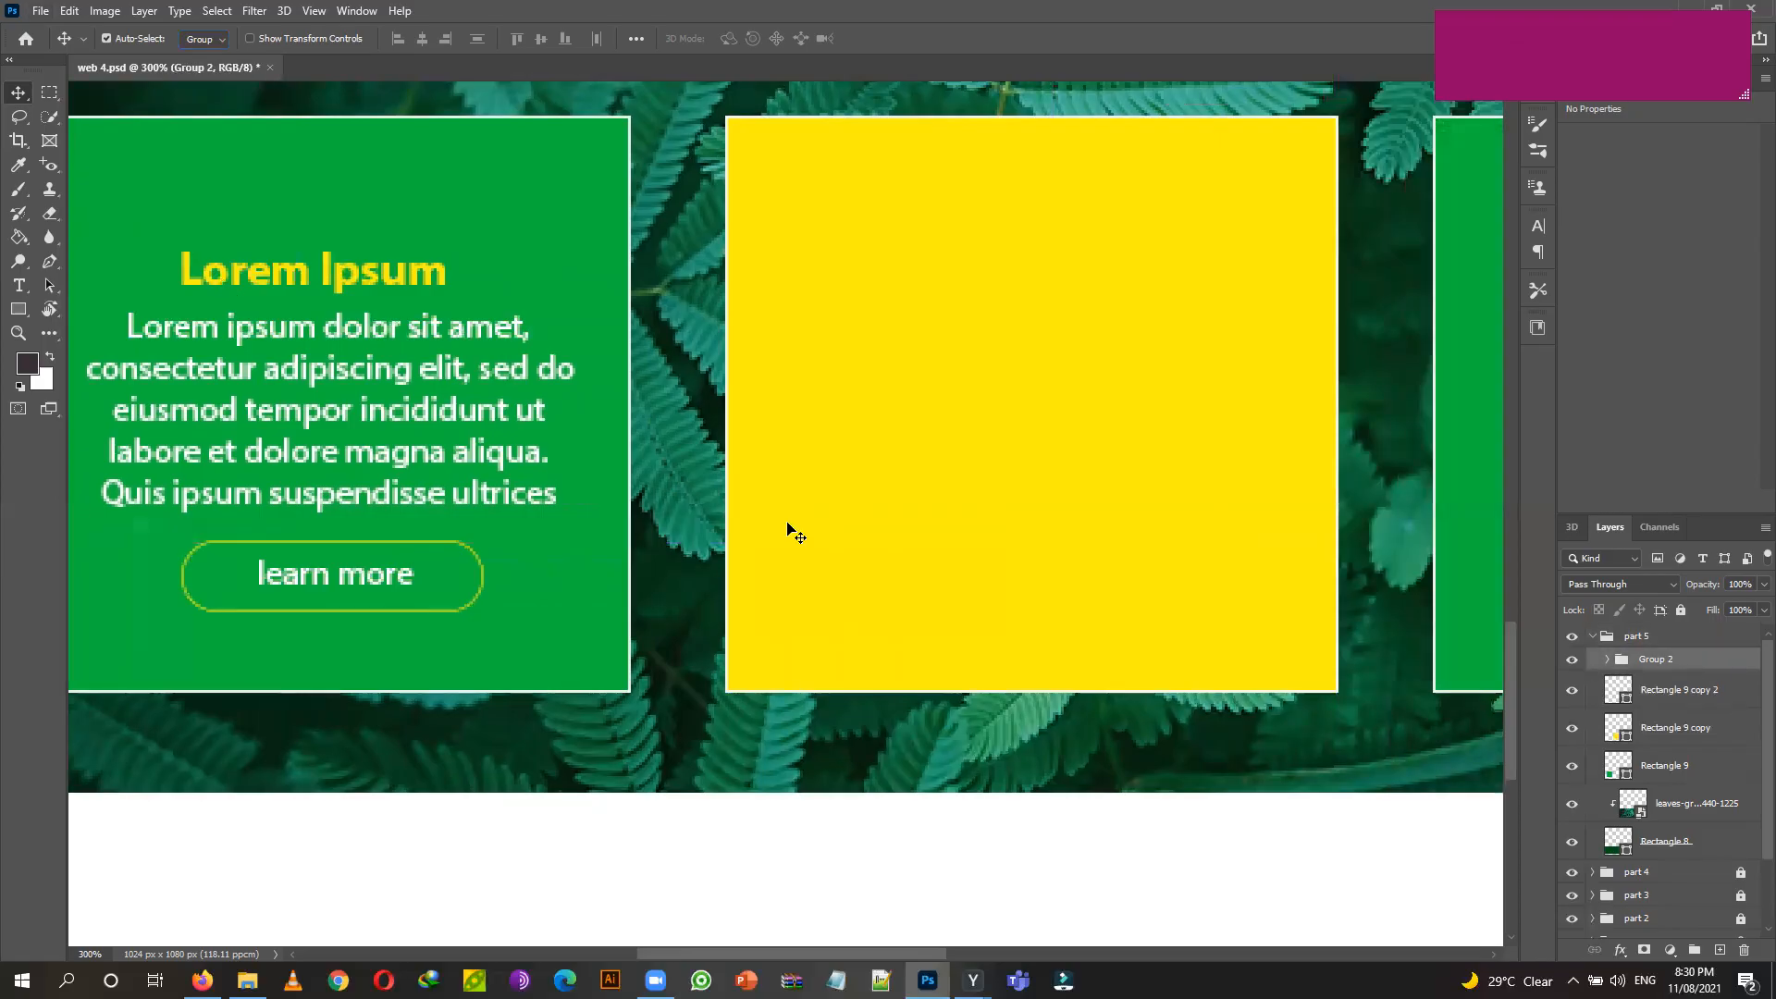
pyautogui.moveTo(446, 372); pyautogui.dragTo(473, 372)
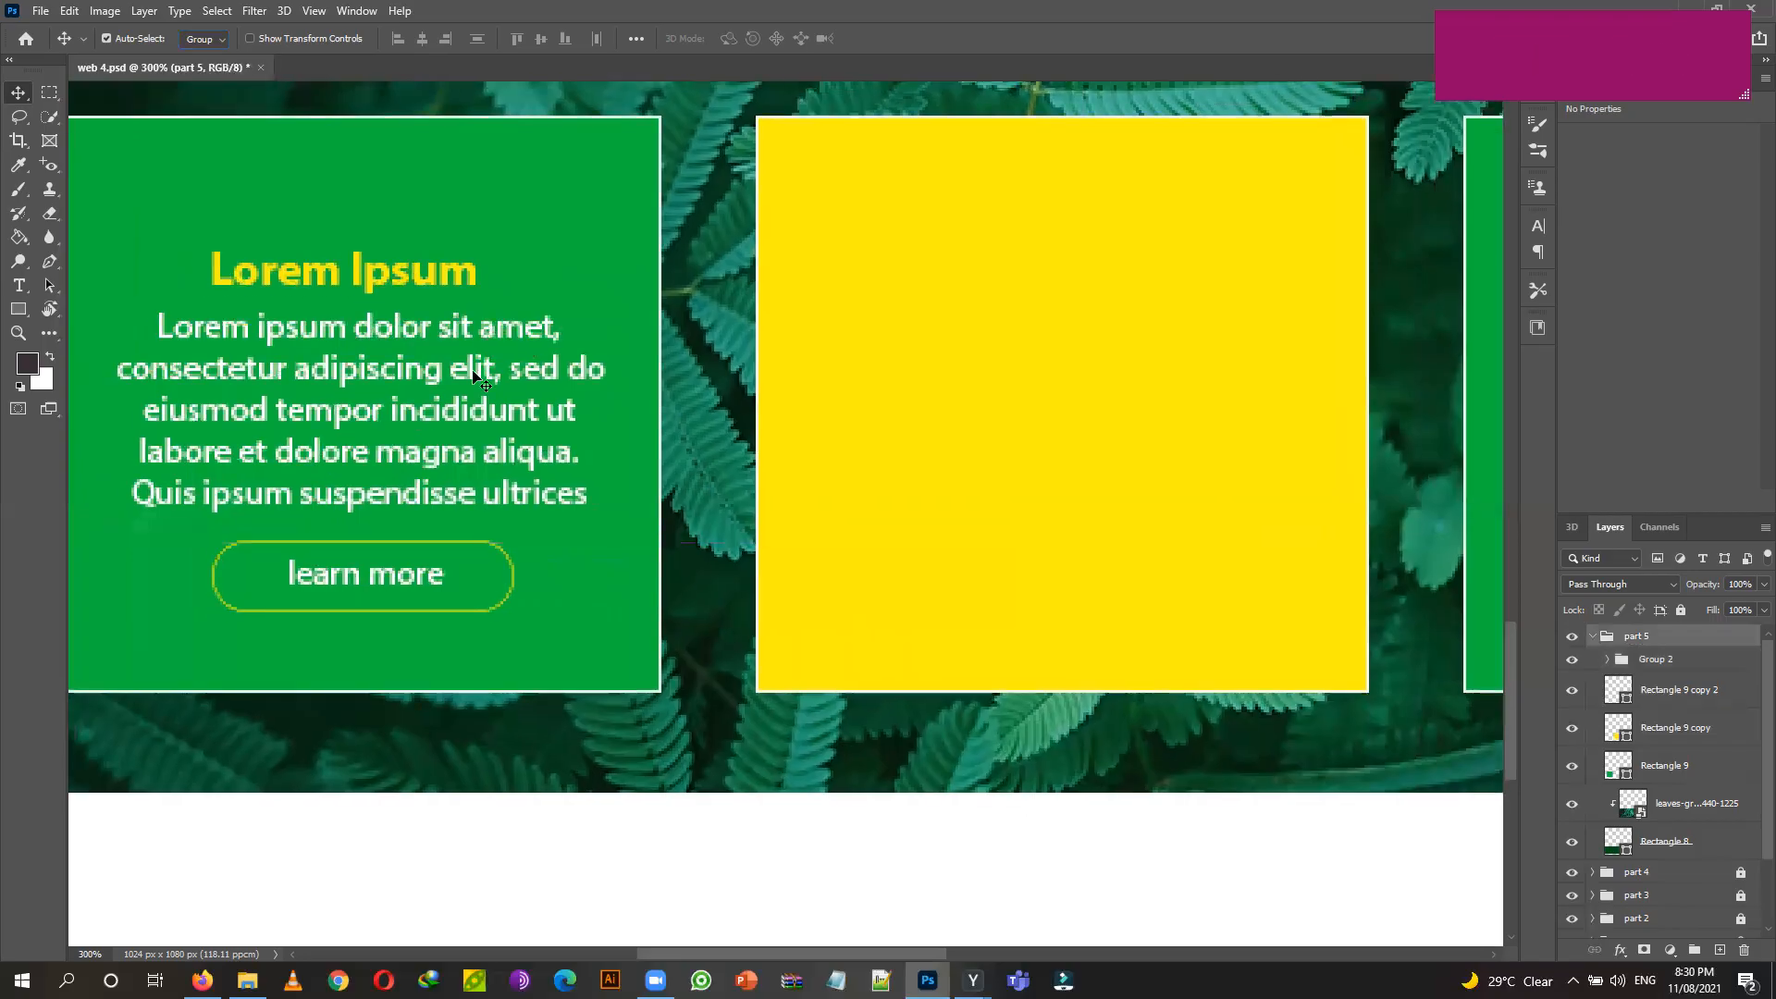
pyautogui.click(1677, 668)
pyautogui.hotkey('ctrl', 'j')
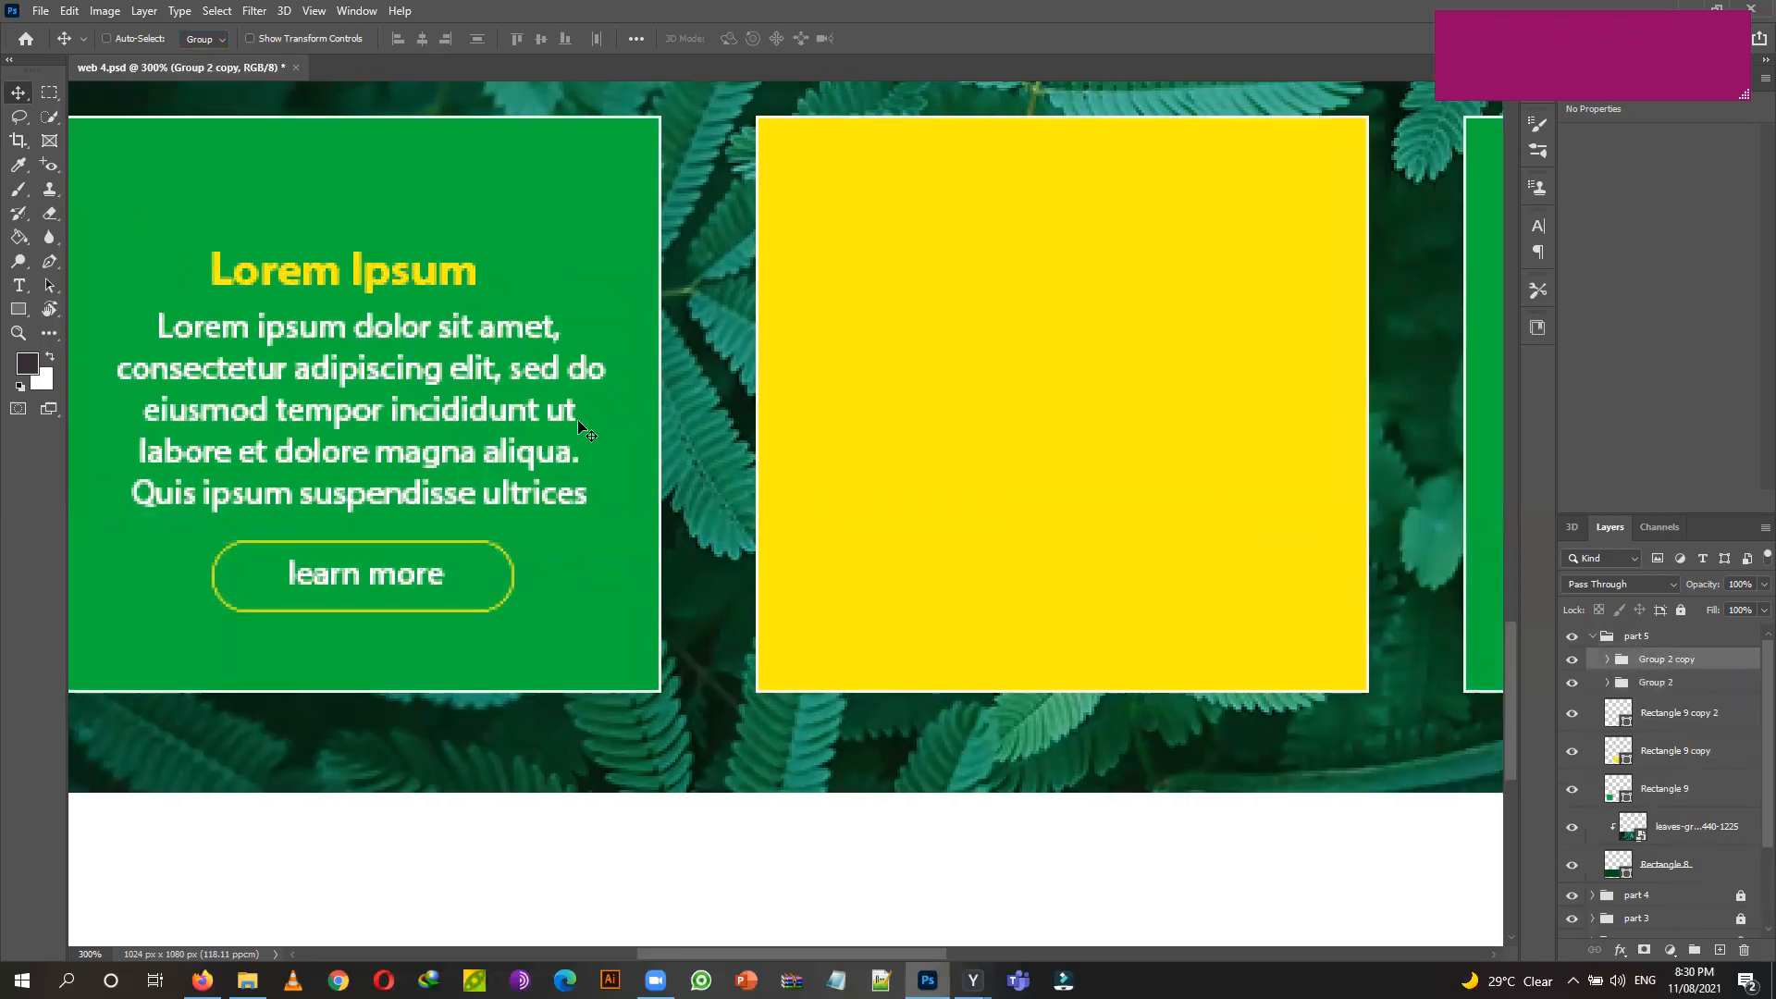
# Move the Group 2 copy onto the yellow middle card and apply the transform.
pyautogui.moveTo(452, 267); pyautogui.dragTo(537, 284)
pyautogui.hotkey('ctrl', 'z')
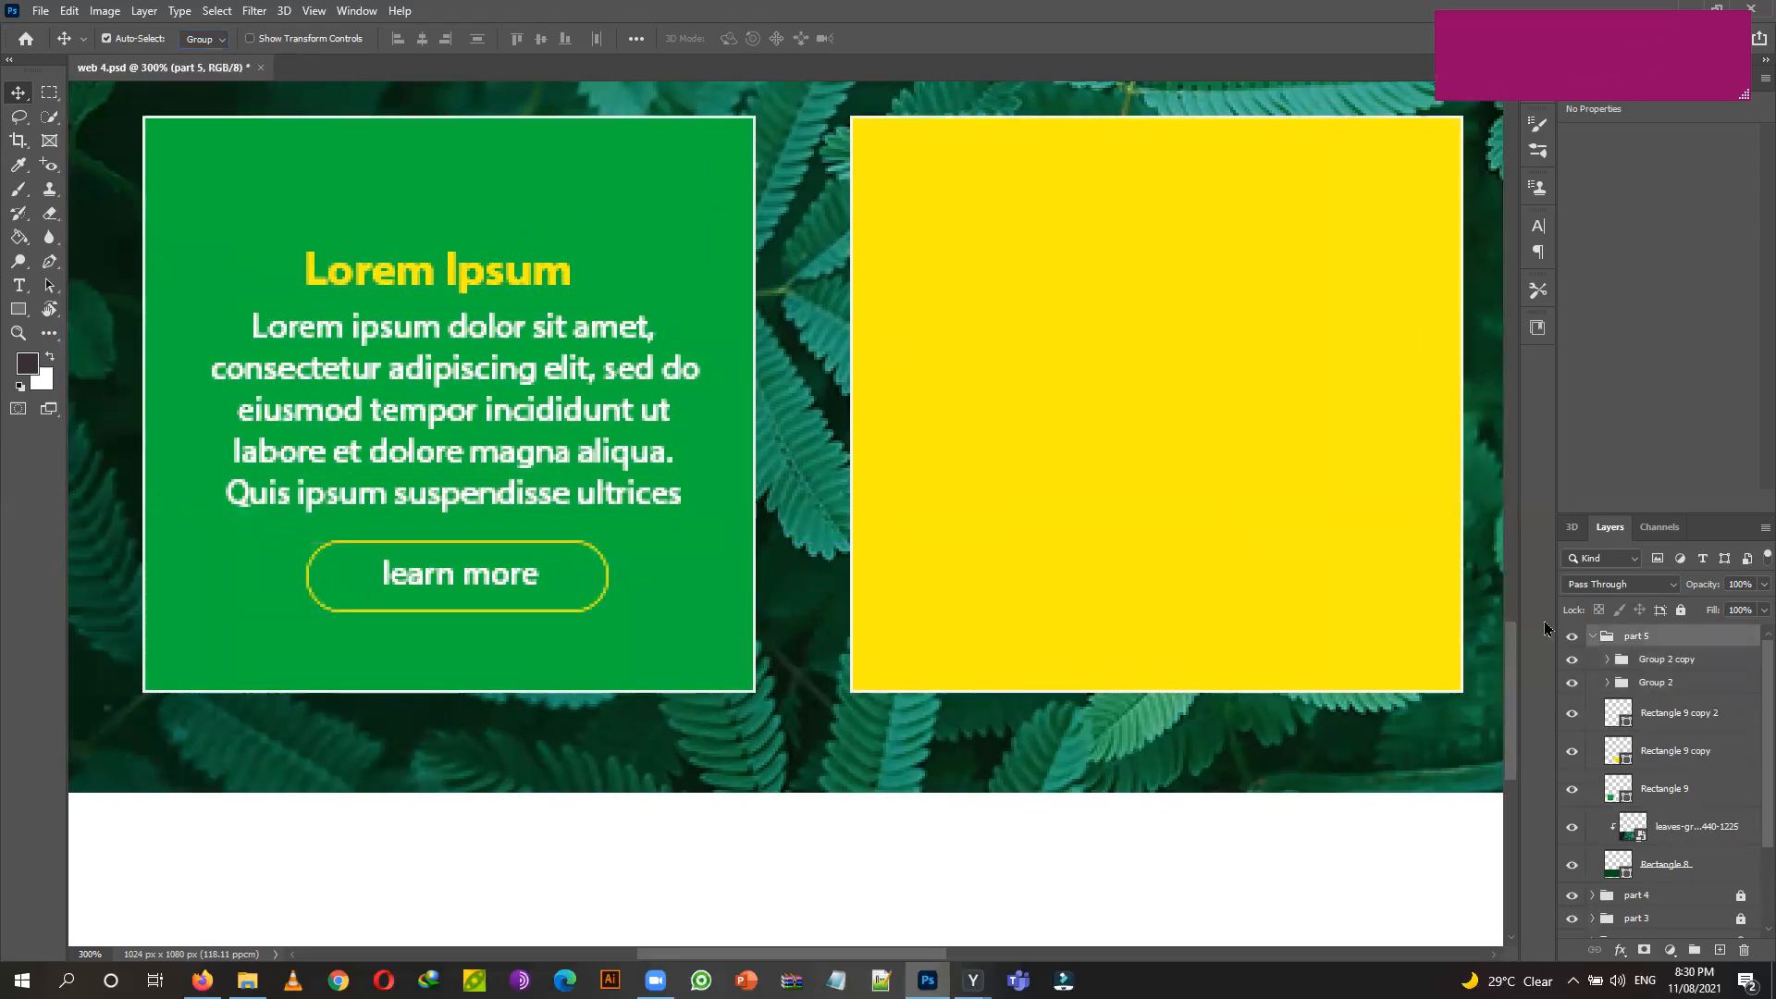
pyautogui.click(1705, 662)
pyautogui.press('Right')
pyautogui.press('Right')
pyautogui.press('Right')
pyautogui.press('Right')
pyautogui.press('Right')
pyautogui.press('Right')
pyautogui.press('Right')
pyautogui.press('Right')
pyautogui.press('Right')
pyautogui.press('Right')
pyautogui.press('Right')
pyautogui.press('Right')
pyautogui.press('Right')
pyautogui.press('Right')
pyautogui.press('Right')
pyautogui.press('Right')
pyautogui.press('Right')
pyautogui.press('Right')
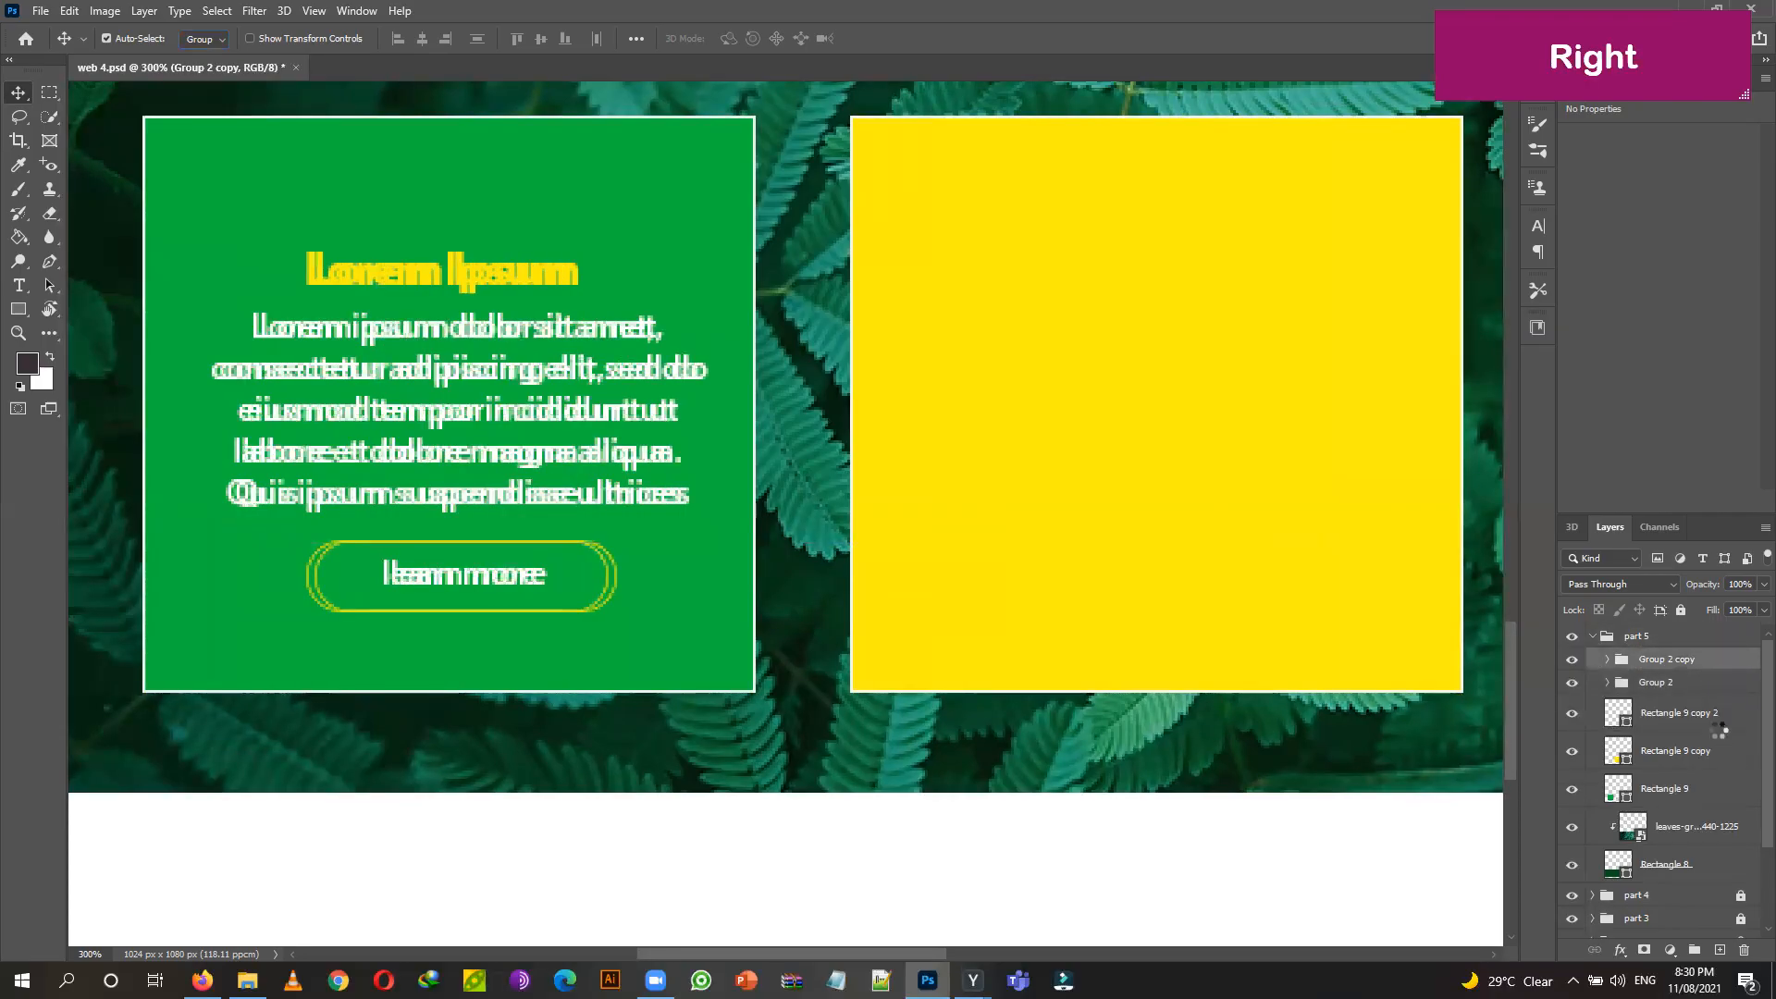
pyautogui.press('Right')
pyautogui.press('Right')
pyautogui.press('Right')
pyautogui.press('Right')
pyautogui.press('Right')
pyautogui.press('Right')
pyautogui.press('Right')
pyautogui.press('Right')
pyautogui.press('Right')
pyautogui.press('Right')
pyautogui.press('Right')
pyautogui.press('Right')
pyautogui.press('Right')
pyautogui.press('Right')
pyautogui.press('Right')
pyautogui.press('Right')
pyautogui.press('Right')
pyautogui.press('Right')
pyautogui.press('Right')
pyautogui.press('Right')
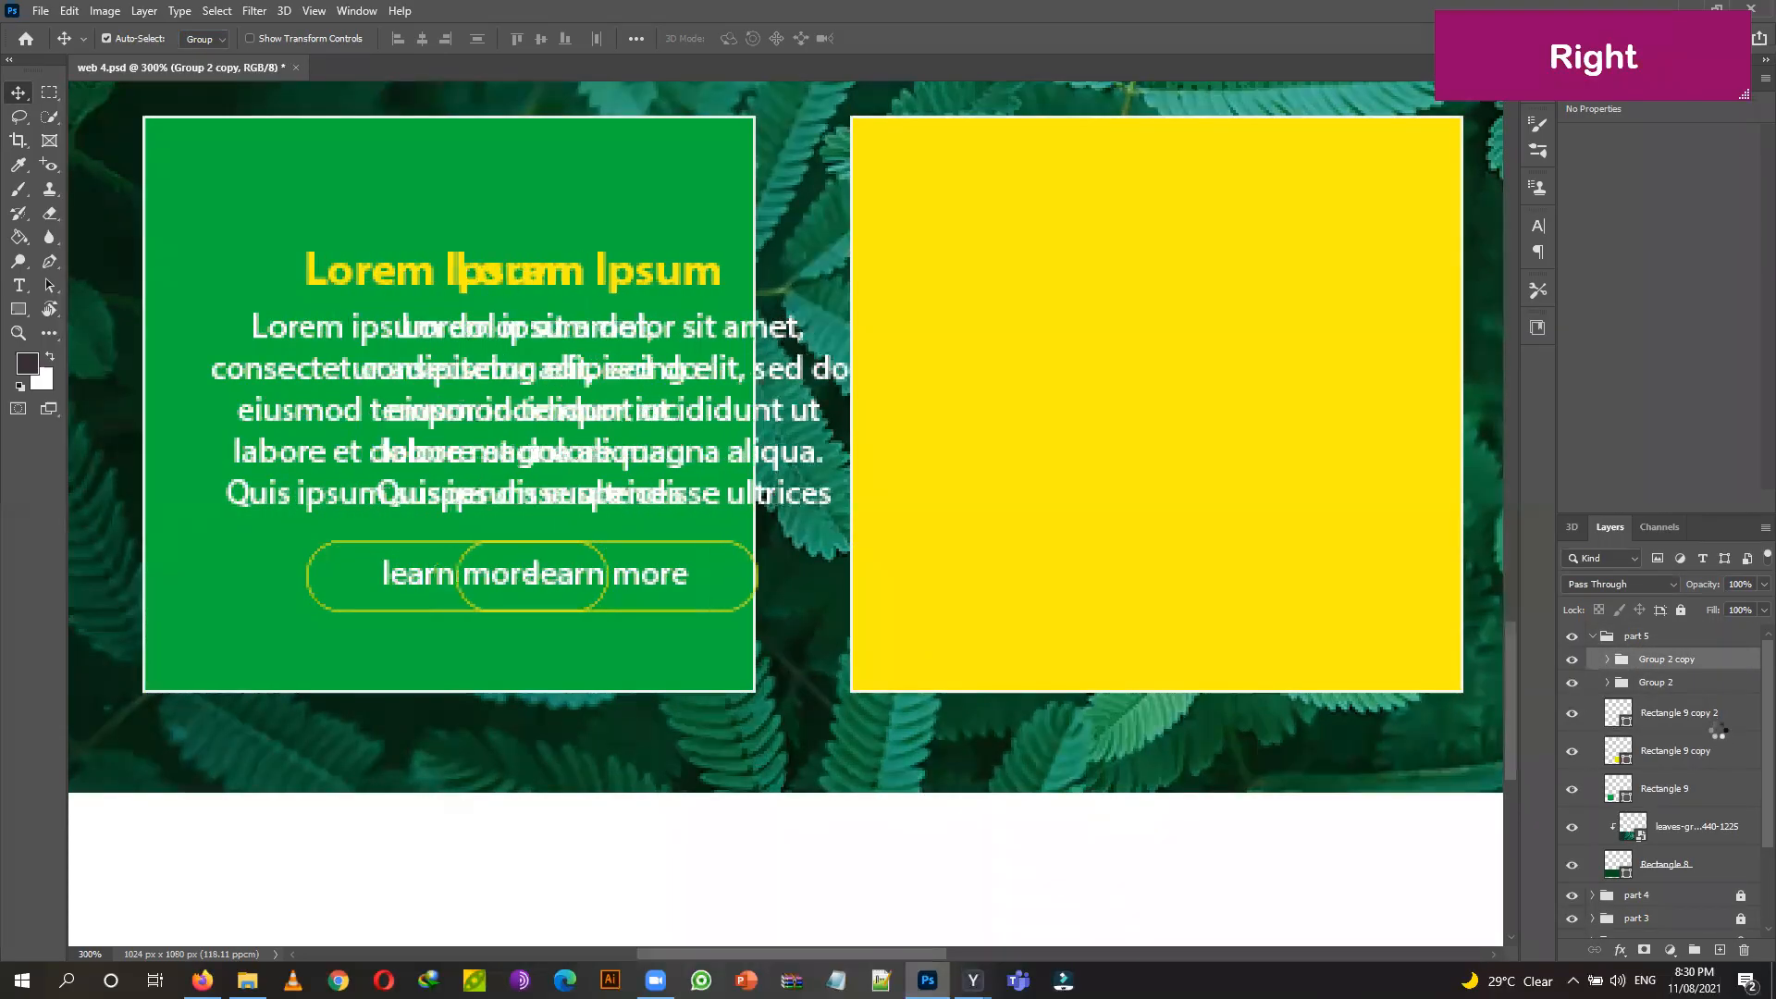
pyautogui.press('Right')
pyautogui.press('Right')
pyautogui.press('Right')
pyautogui.press('Right')
pyautogui.press('Right')
pyautogui.press('Right')
pyautogui.press('Right')
pyautogui.press('Right')
pyautogui.press('Right')
pyautogui.press('Right')
pyautogui.press('Right')
pyautogui.press('Right')
pyautogui.press('Right')
pyautogui.press('Right')
pyautogui.press('Right')
pyautogui.press('Right')
pyautogui.press('Right')
pyautogui.press('Right')
pyautogui.press('Right')
pyautogui.press('Right')
pyautogui.press('ctrl')
pyautogui.hotkey('ctrl', 't')
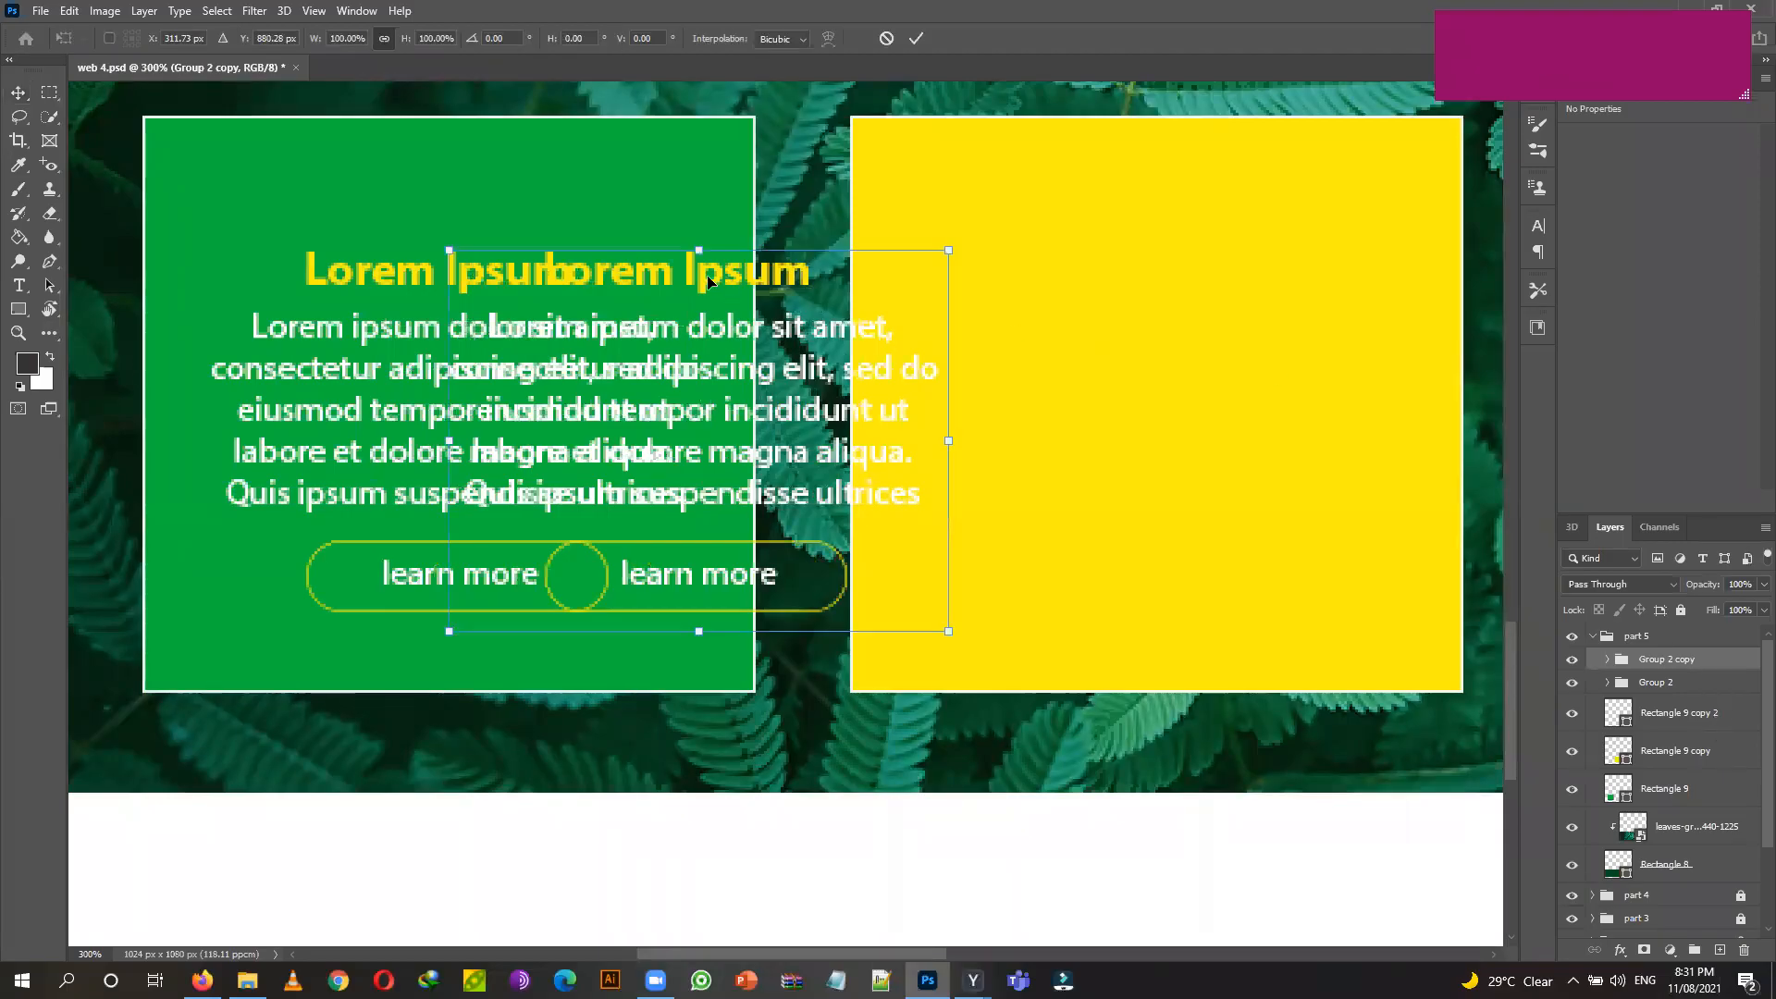
pyautogui.moveTo(709, 282); pyautogui.dragTo(1176, 326)
pyautogui.press('Left')
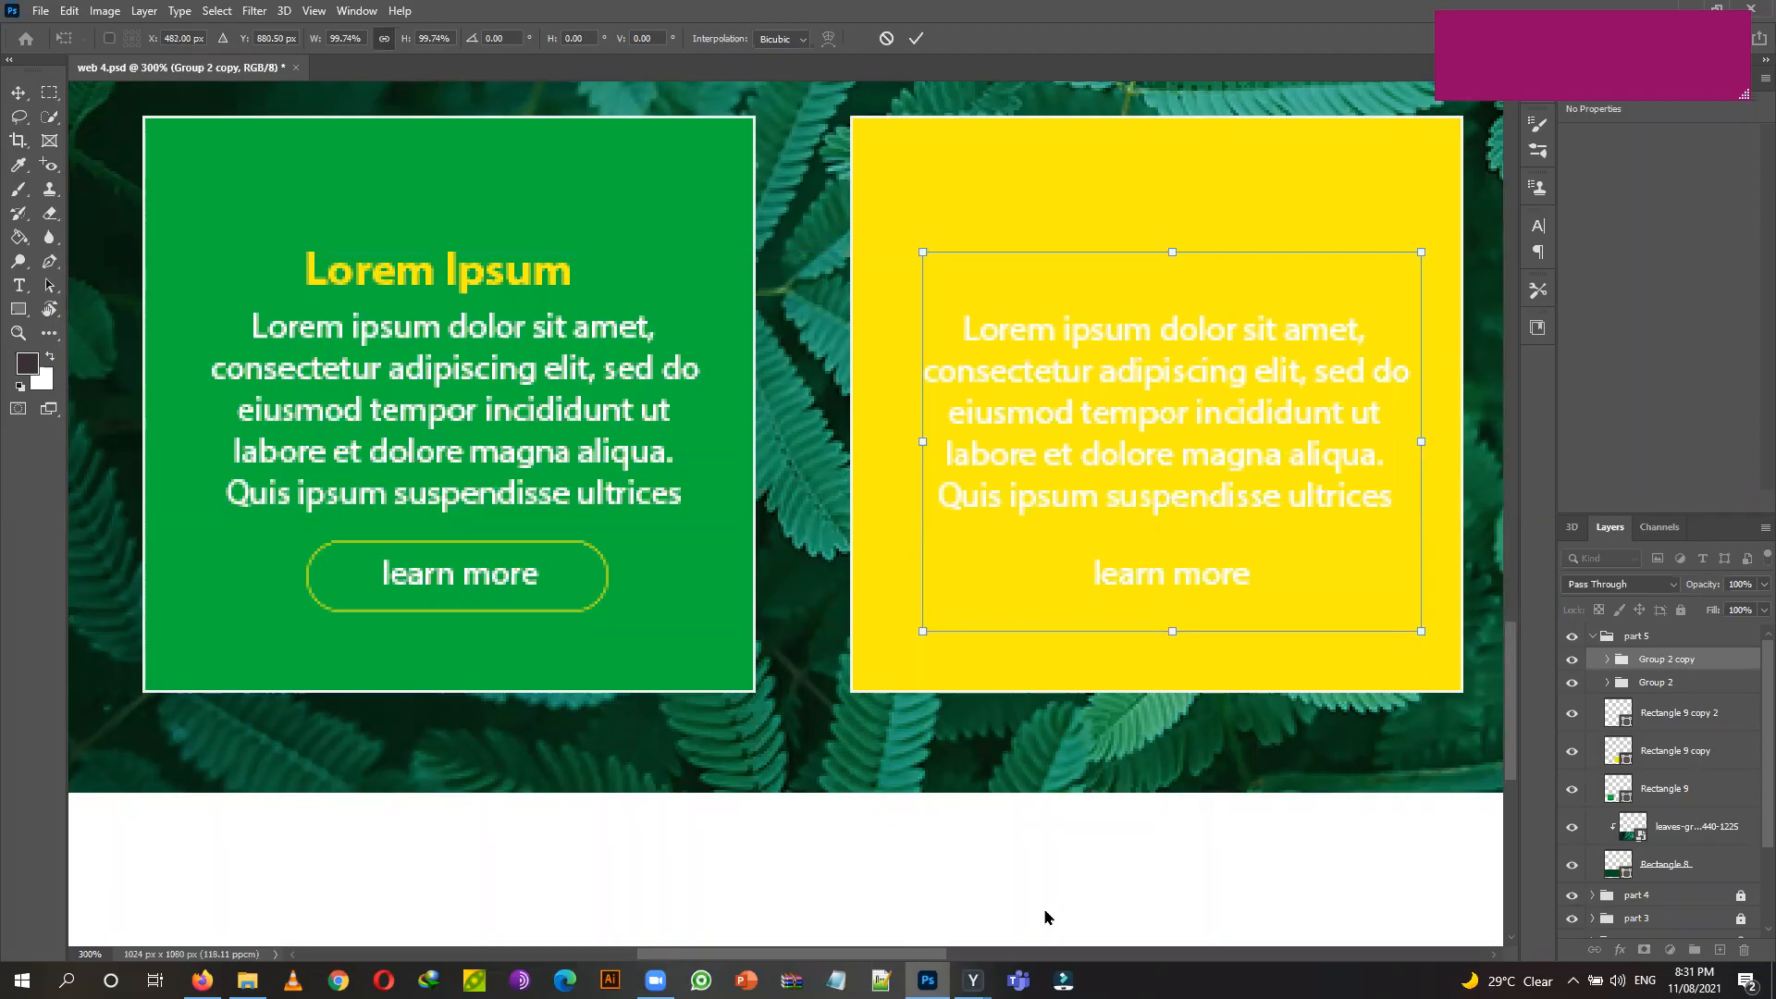
pyautogui.moveTo(942, 951); pyautogui.dragTo(940, 951)
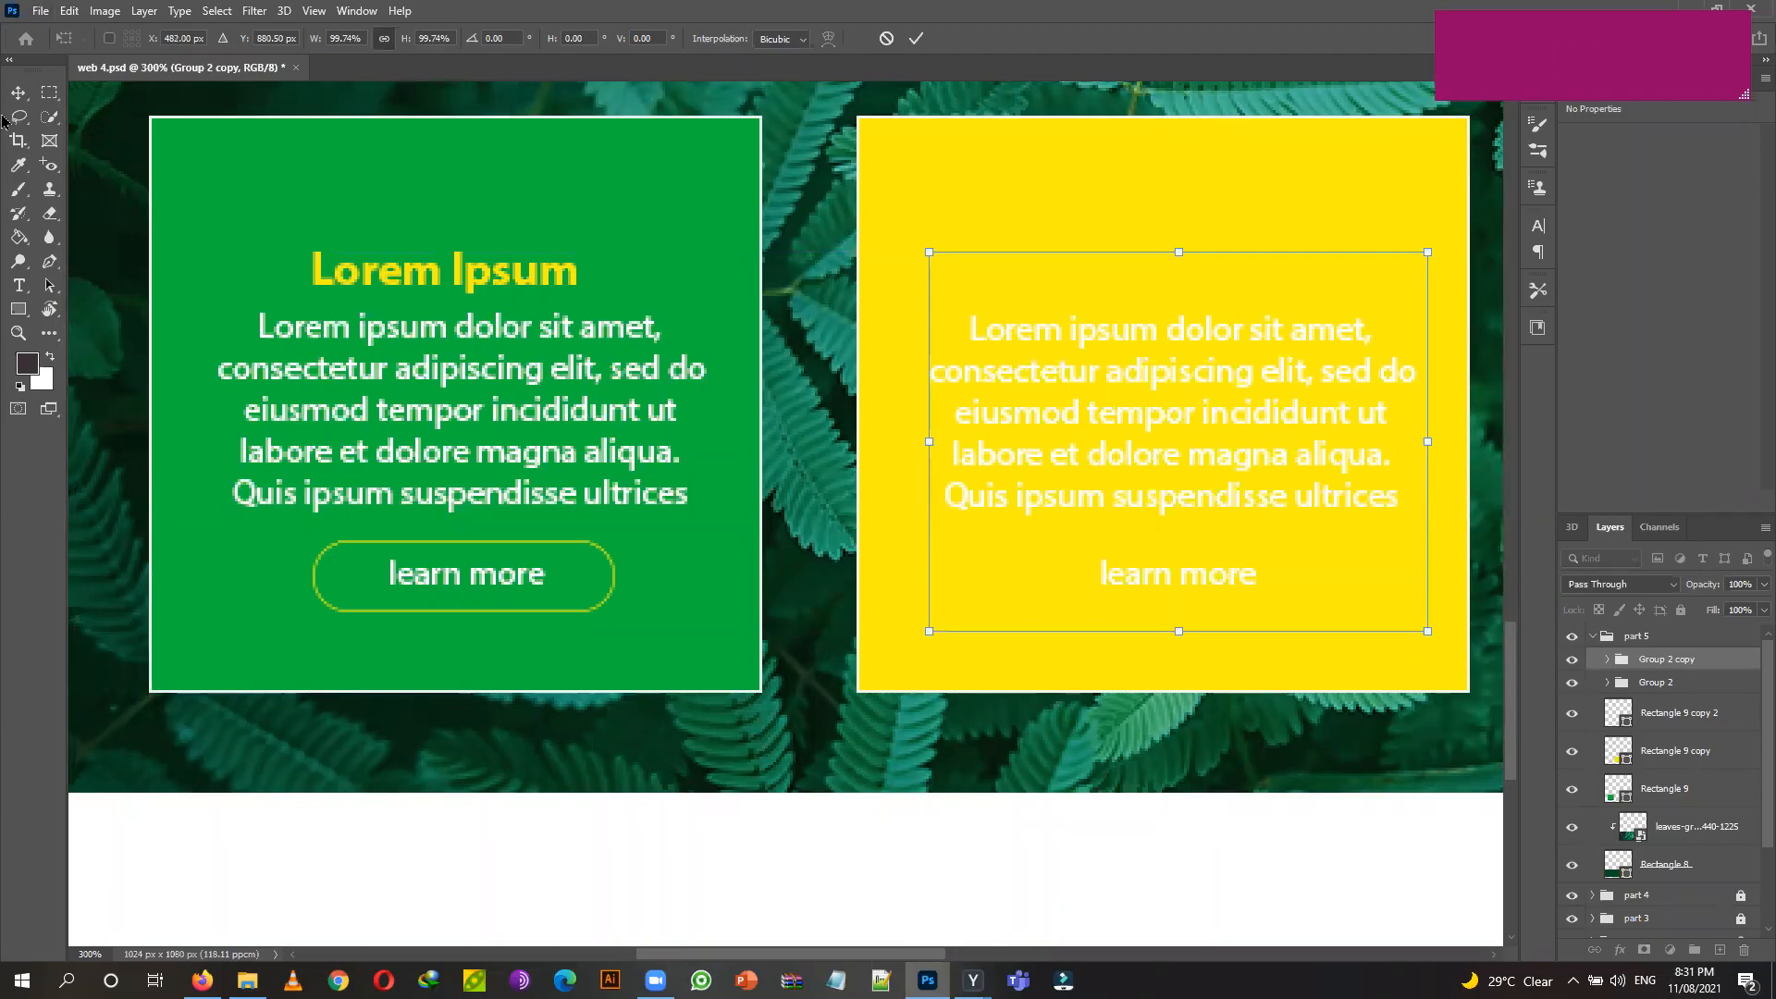
pyautogui.press('Return')
# Bring the right green card into view, cancelling an unwanted transform of the yellow card's text.
pyautogui.moveTo(1193, 689); pyautogui.dragTo(352, 315)
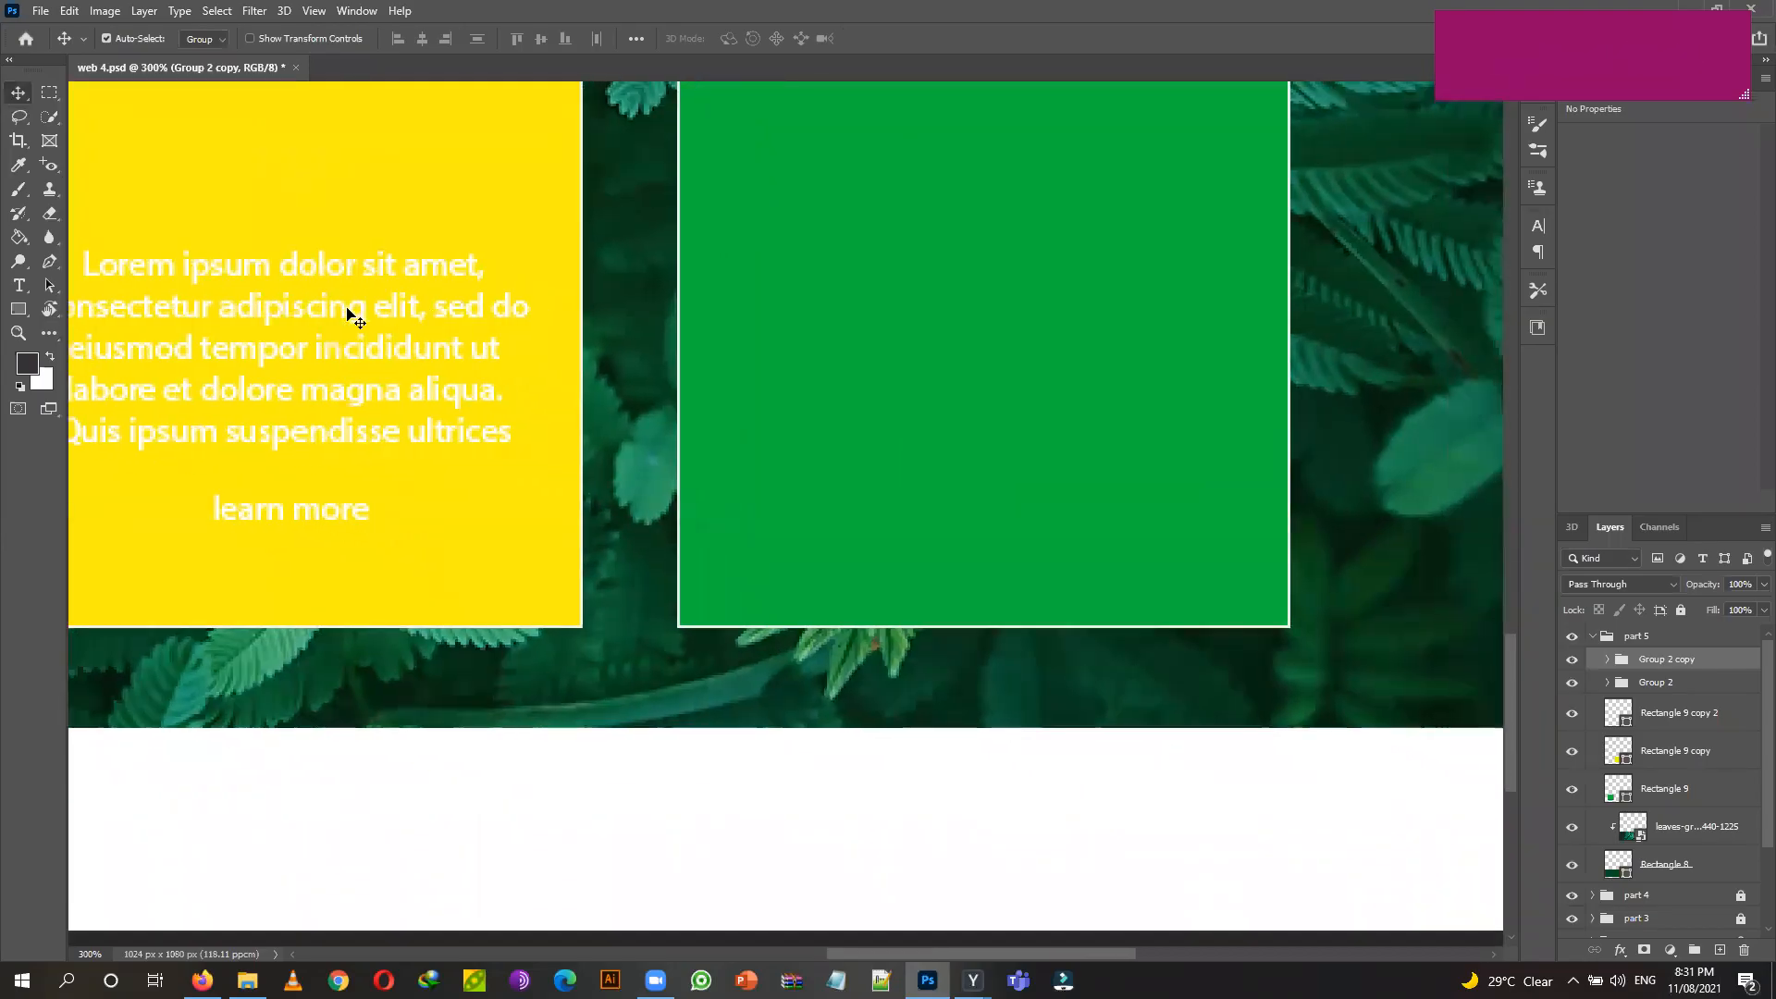
pyautogui.scroll(2, 399, 379)
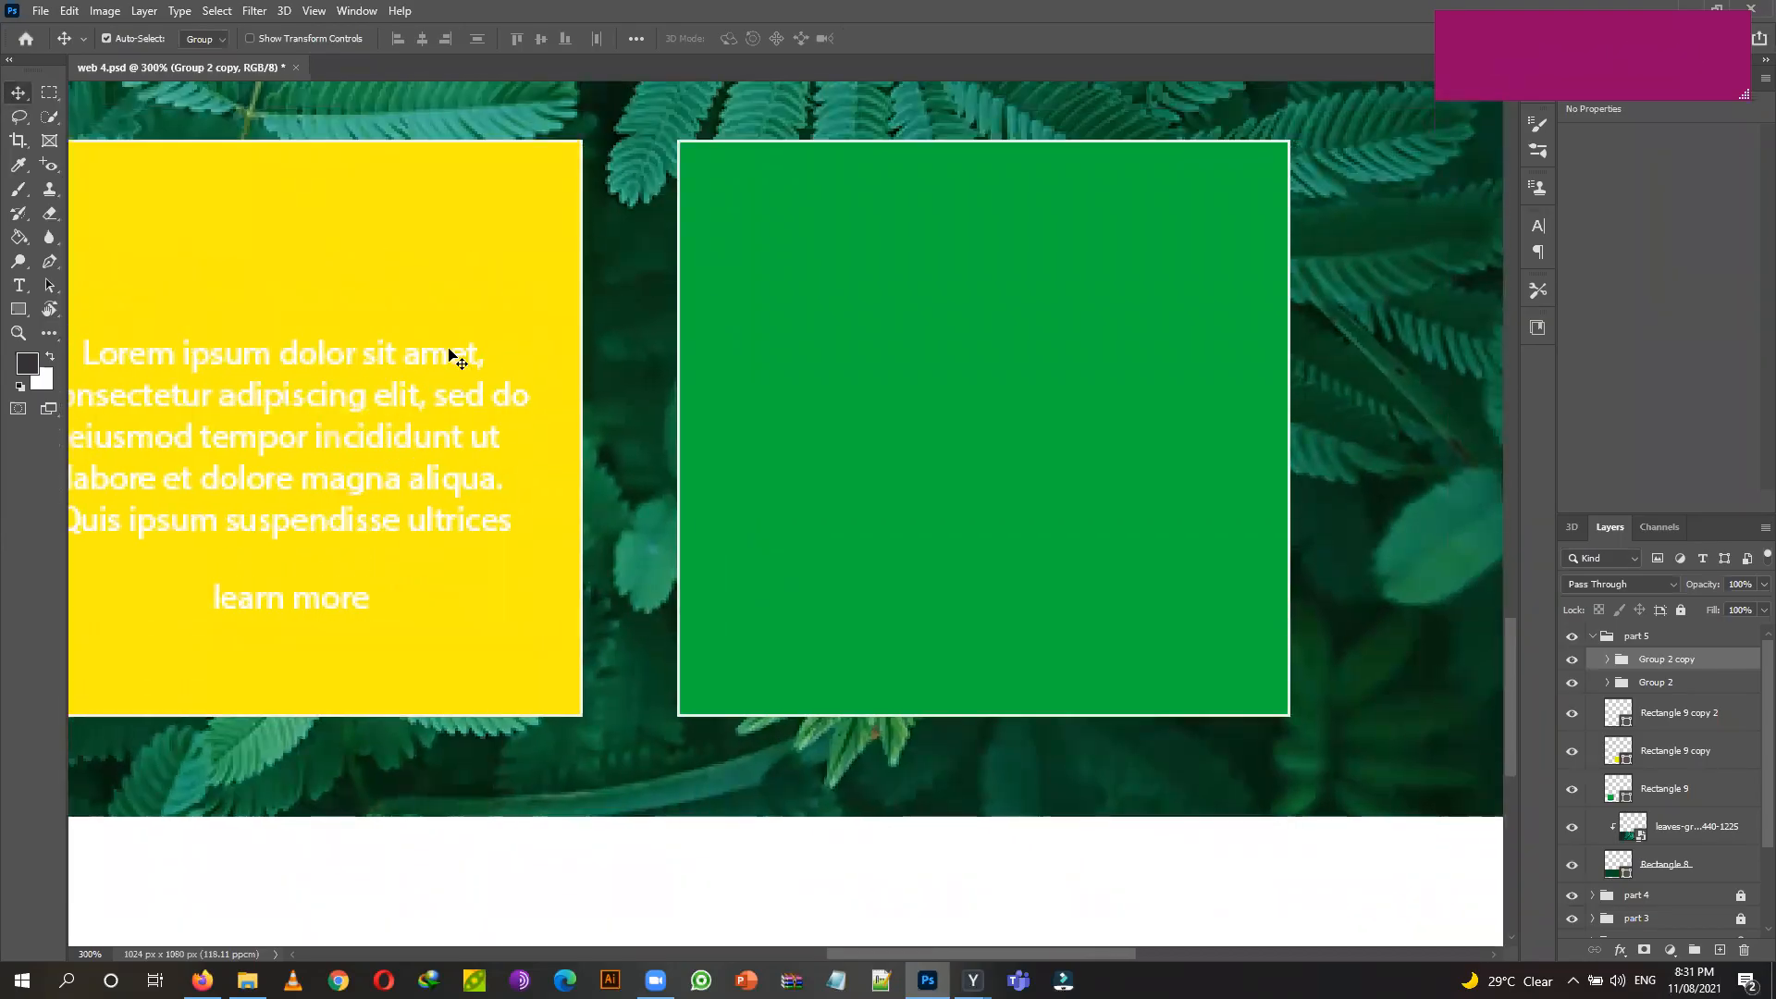
pyautogui.press('ctrl')
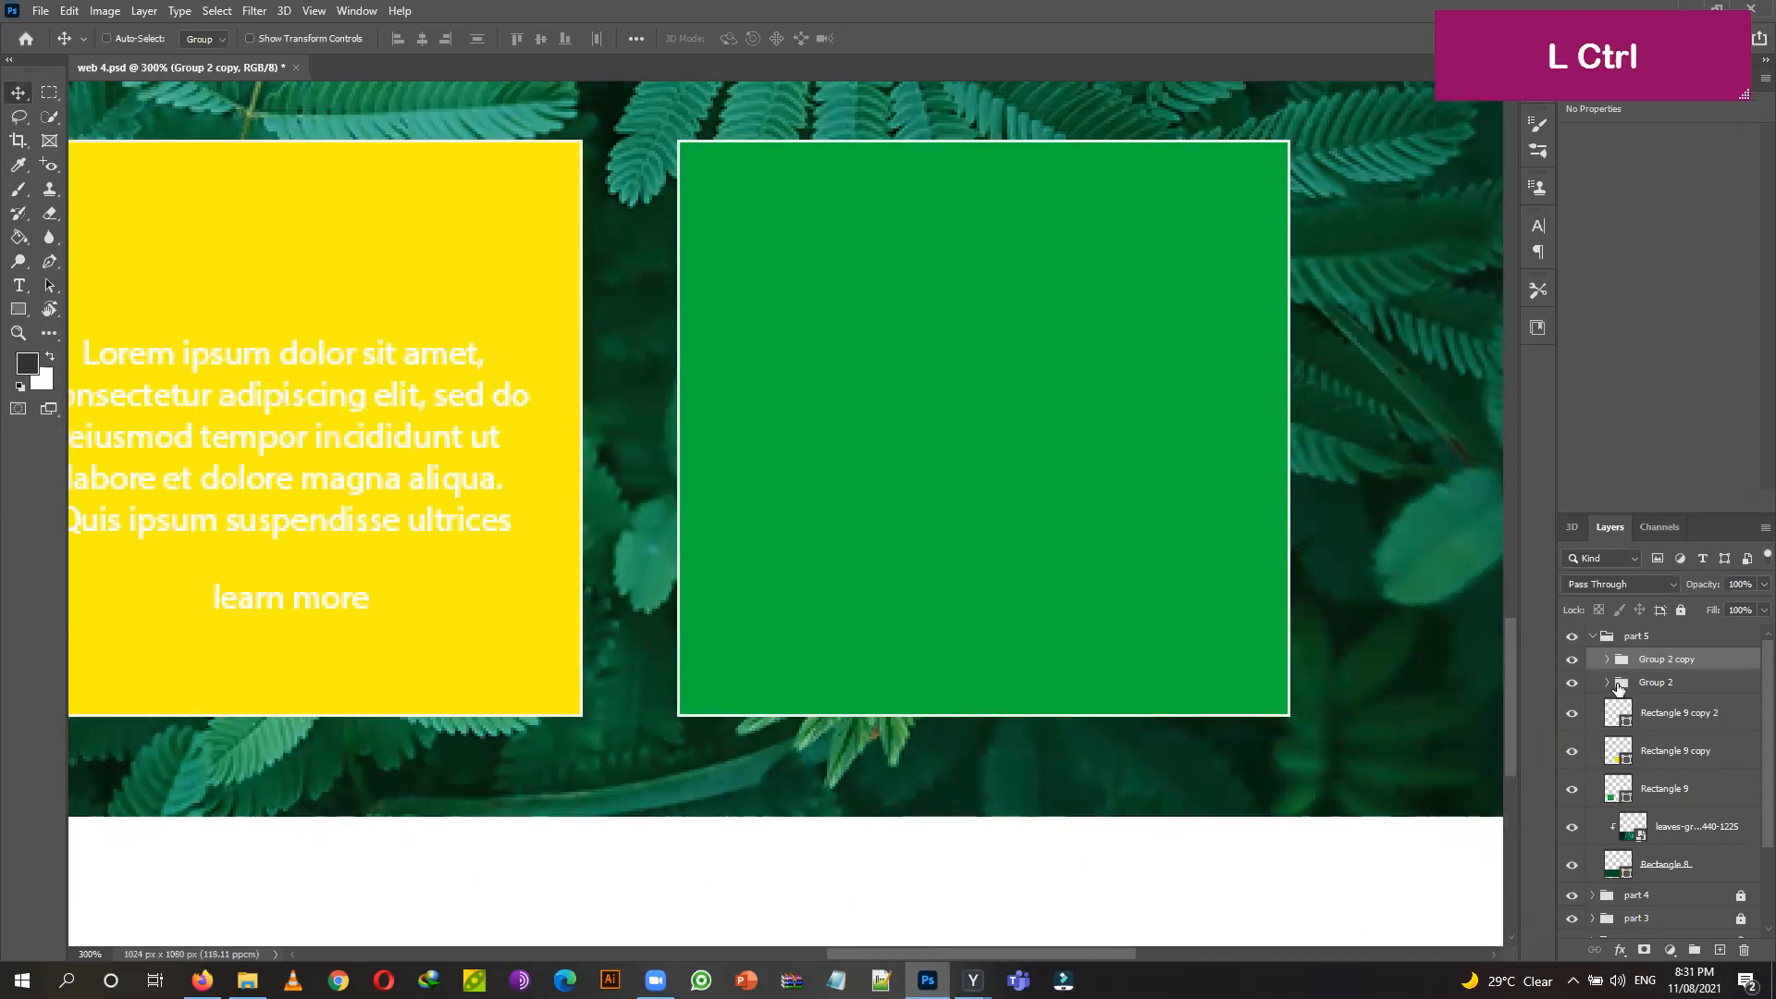
pyautogui.hotkey('ctrl', 't')
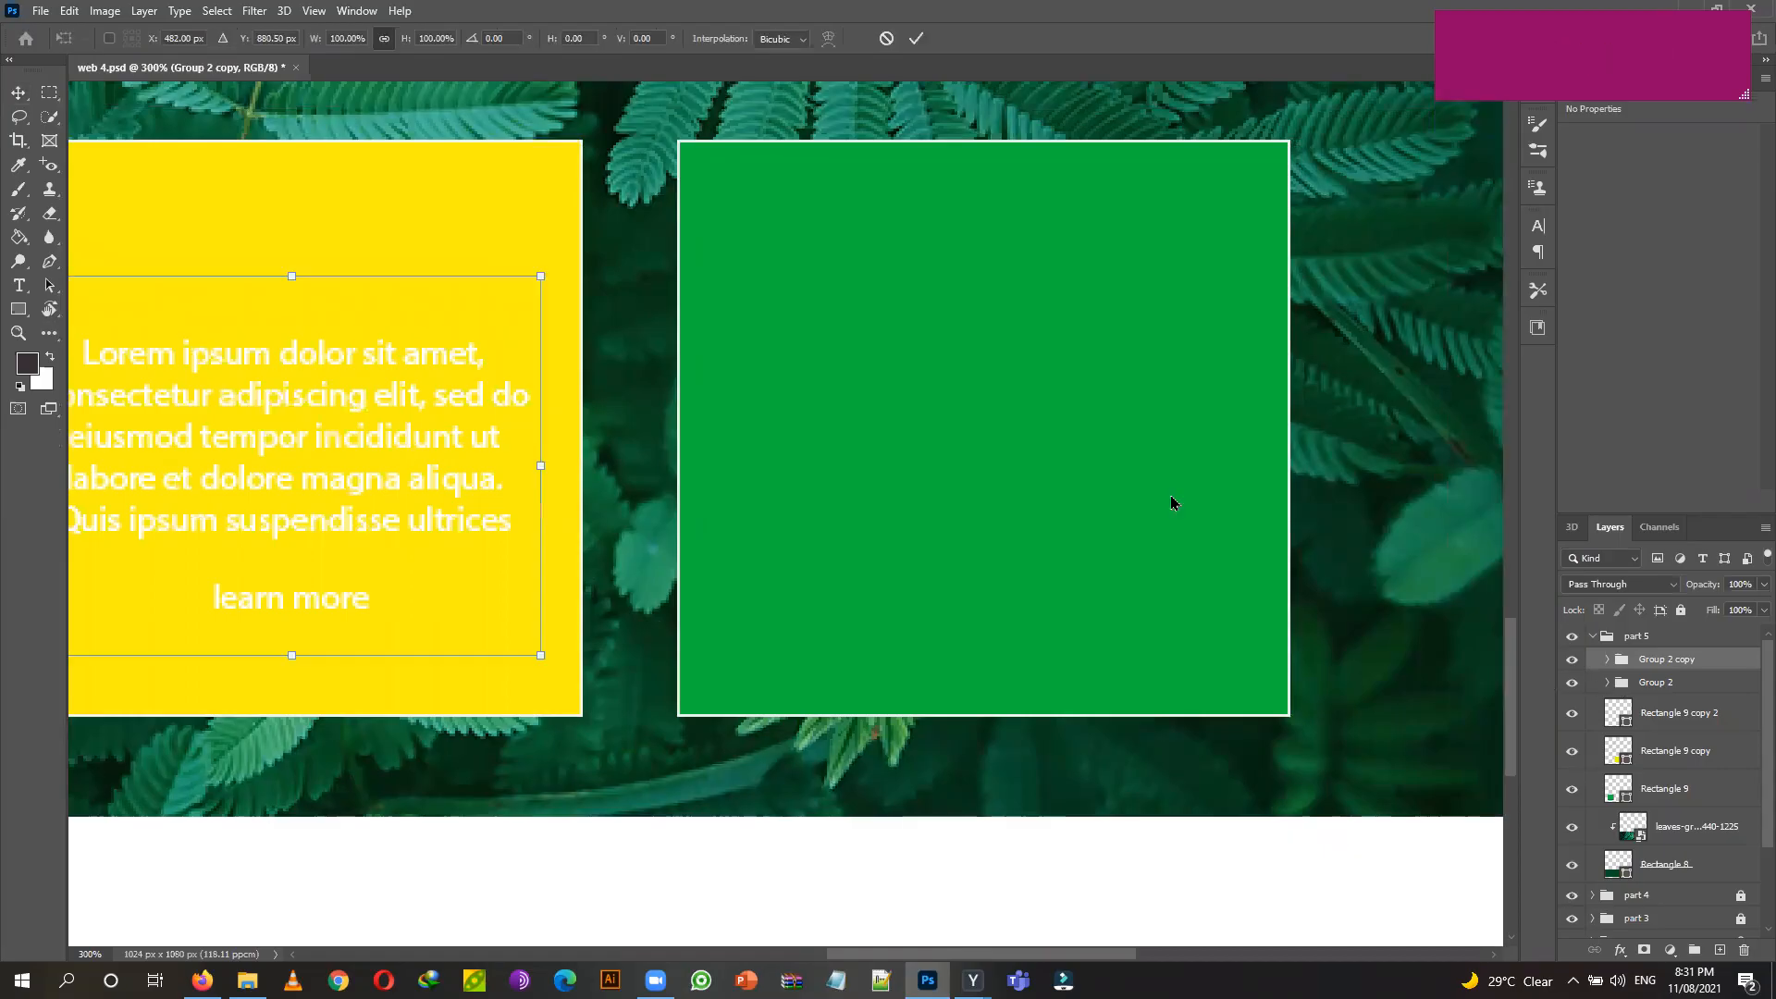
pyautogui.keyDown('alt'); pyautogui.click(474, 363); pyautogui.keyUp('alt')
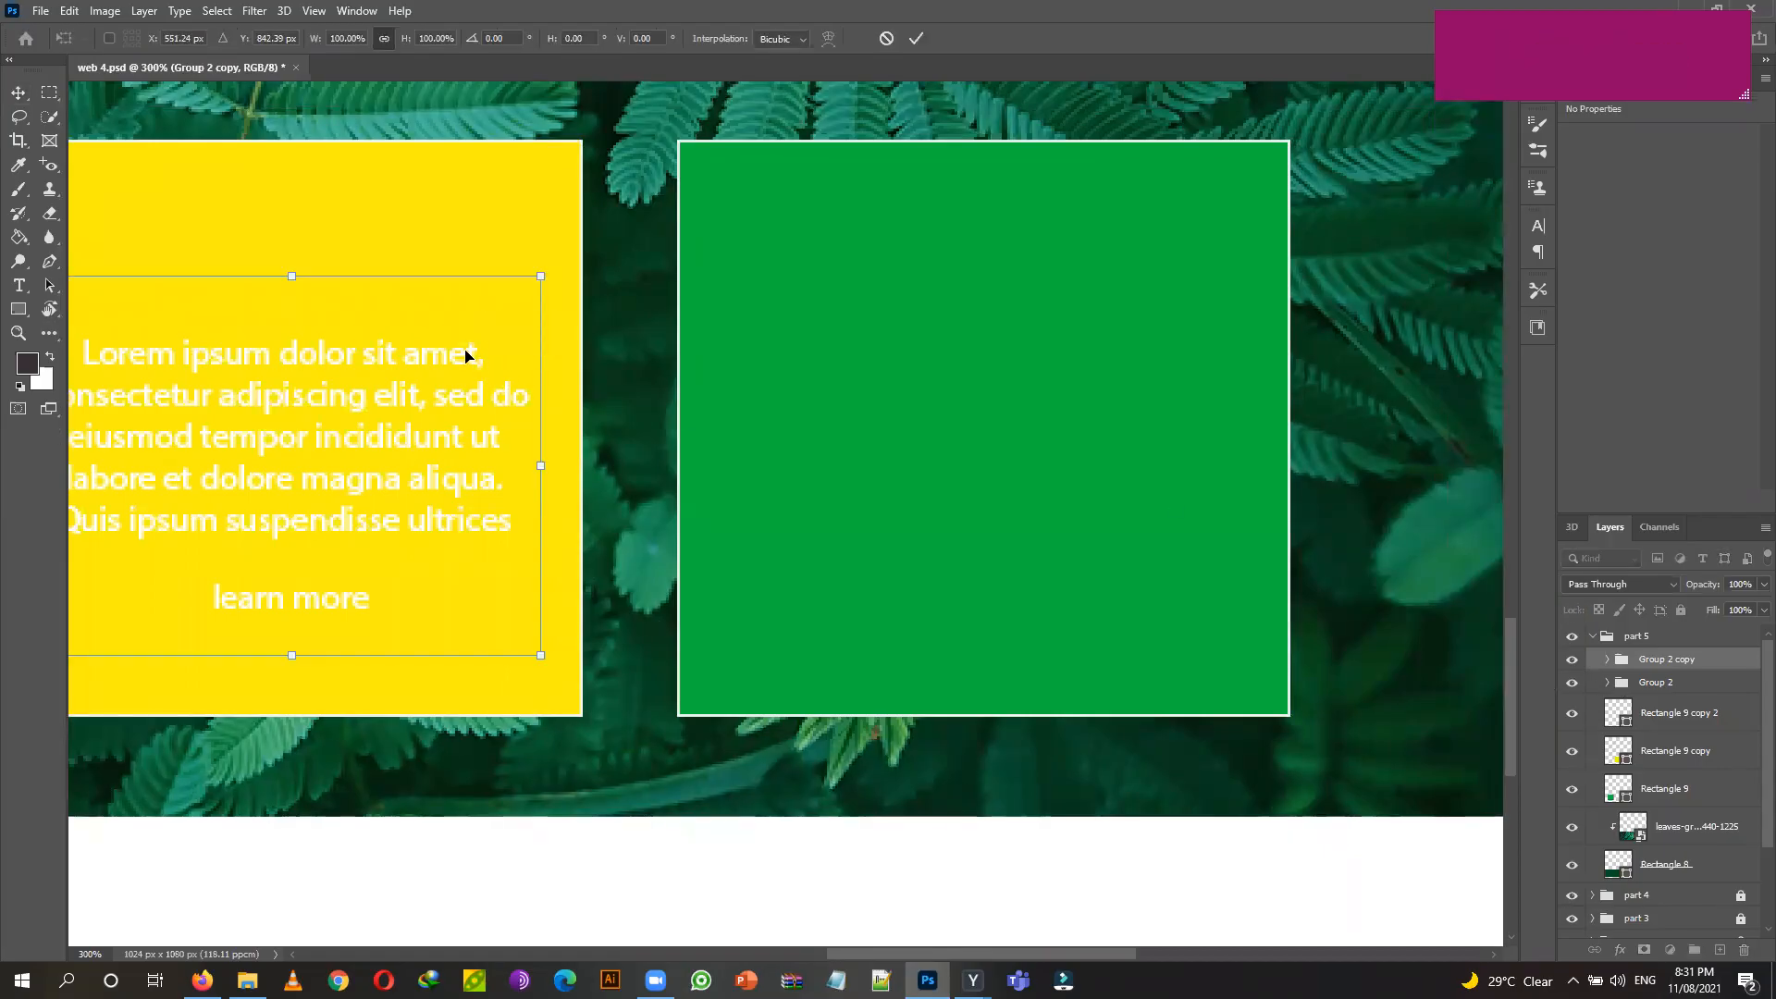
pyautogui.moveTo(462, 351); pyautogui.dragTo(487, 359)
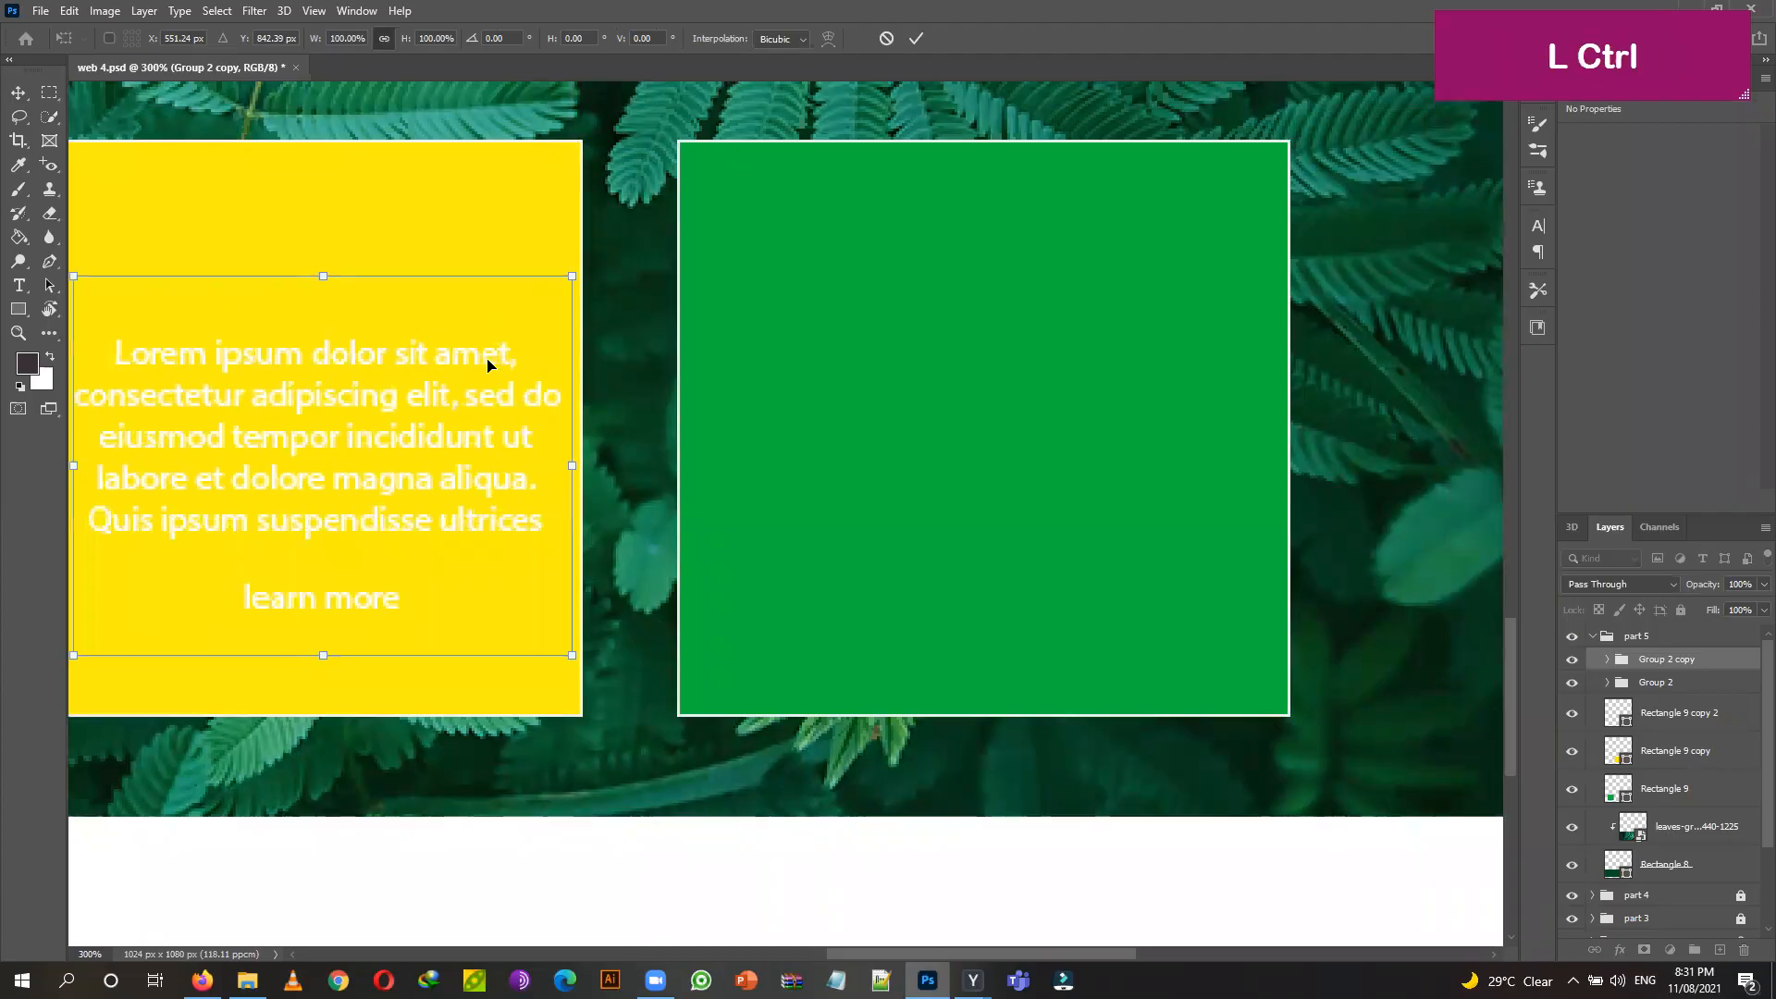
pyautogui.hotkey('ctrl', 'z')
pyautogui.click(23, 96)
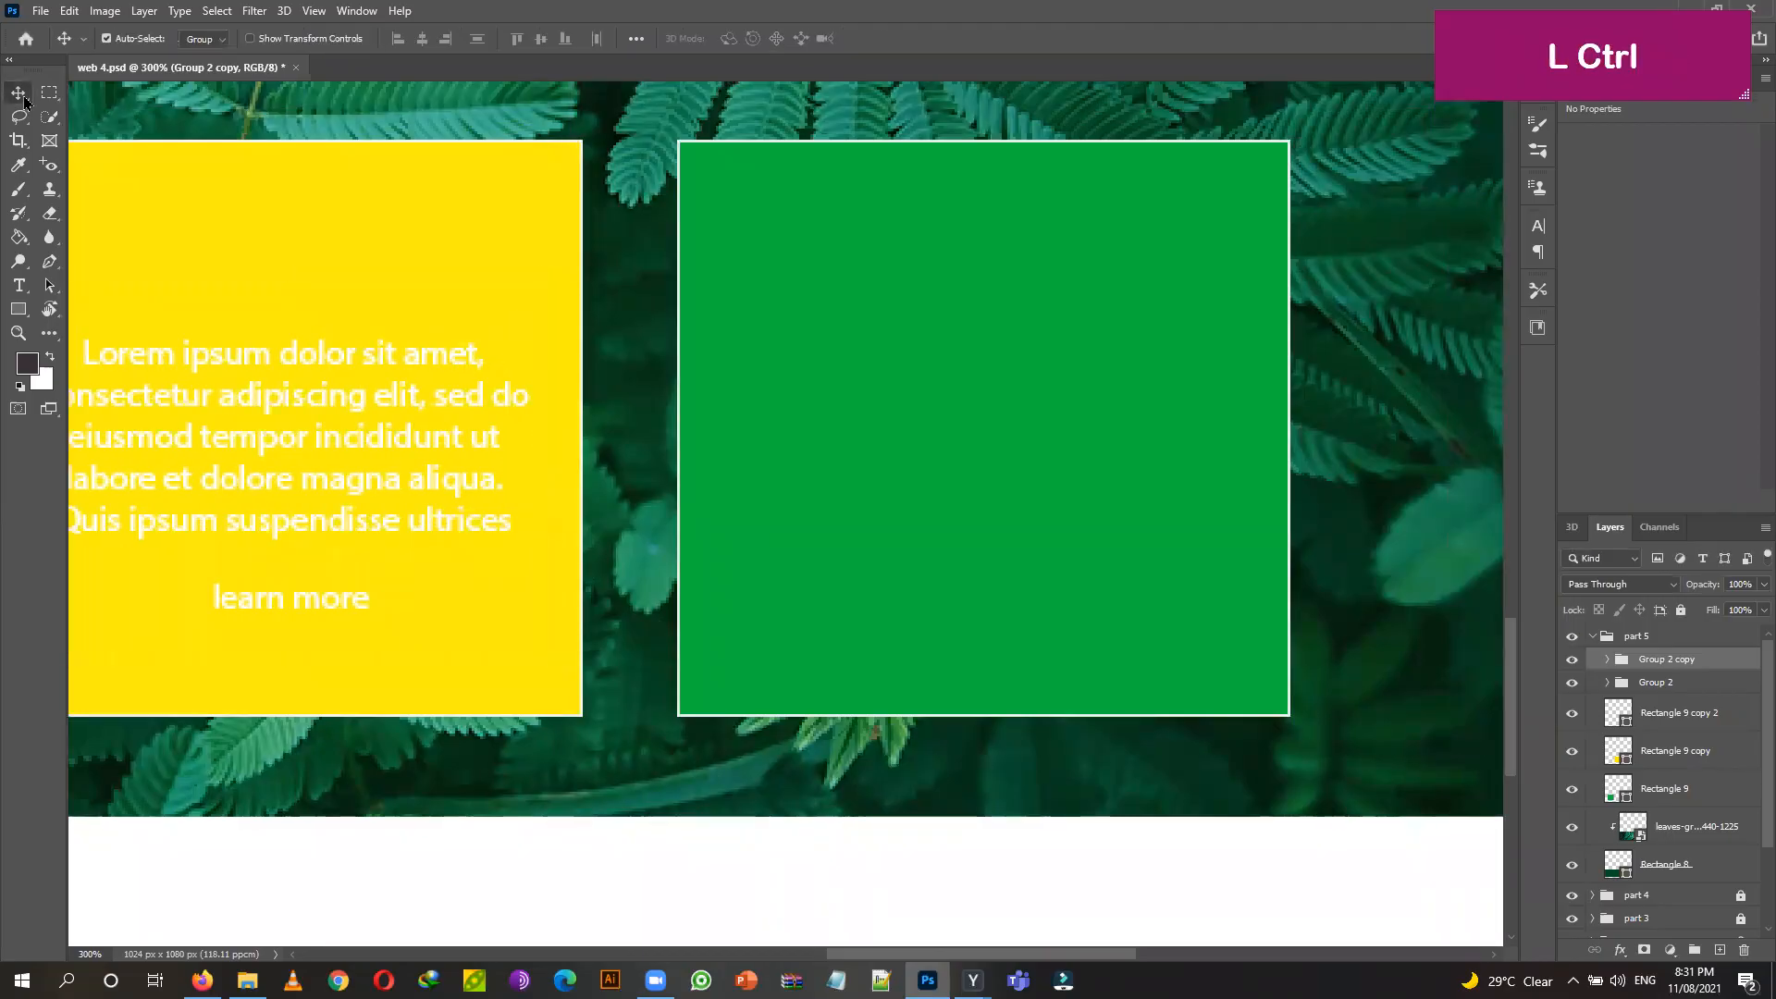
# Duplicate the text group again and move the copy into the right green card.
pyautogui.hotkey('ctrl', 'j')
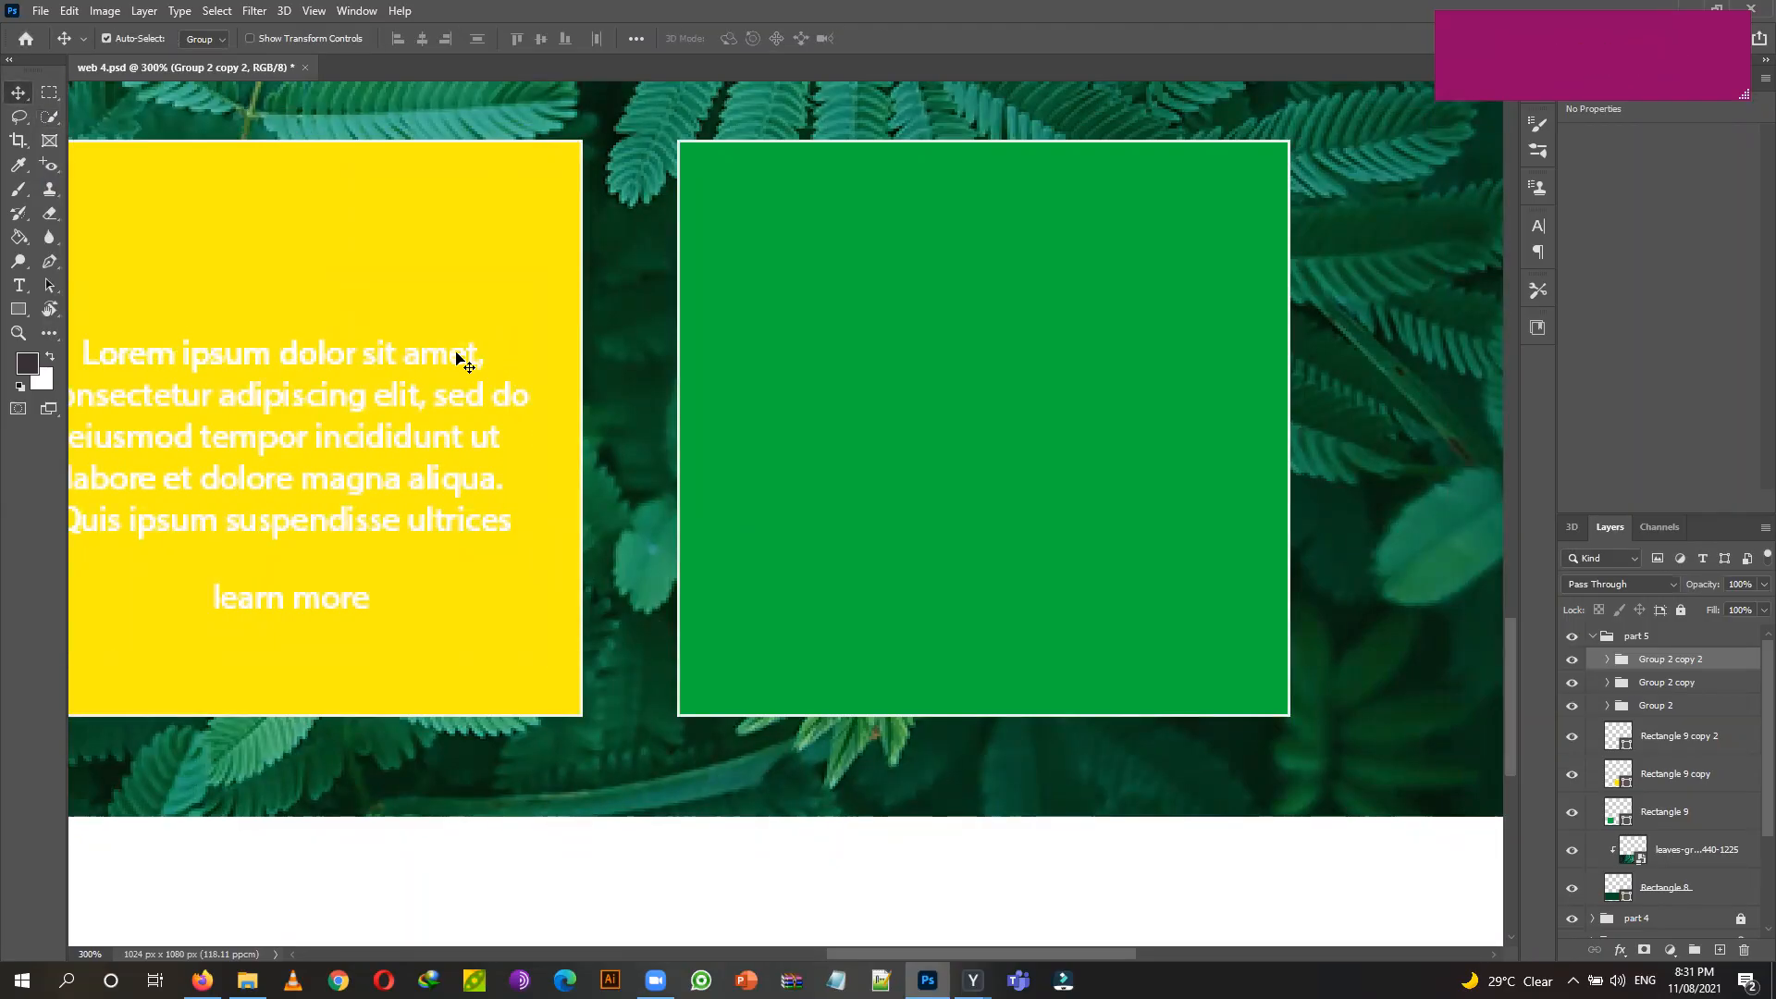
pyautogui.moveTo(453, 355); pyautogui.dragTo(480, 356)
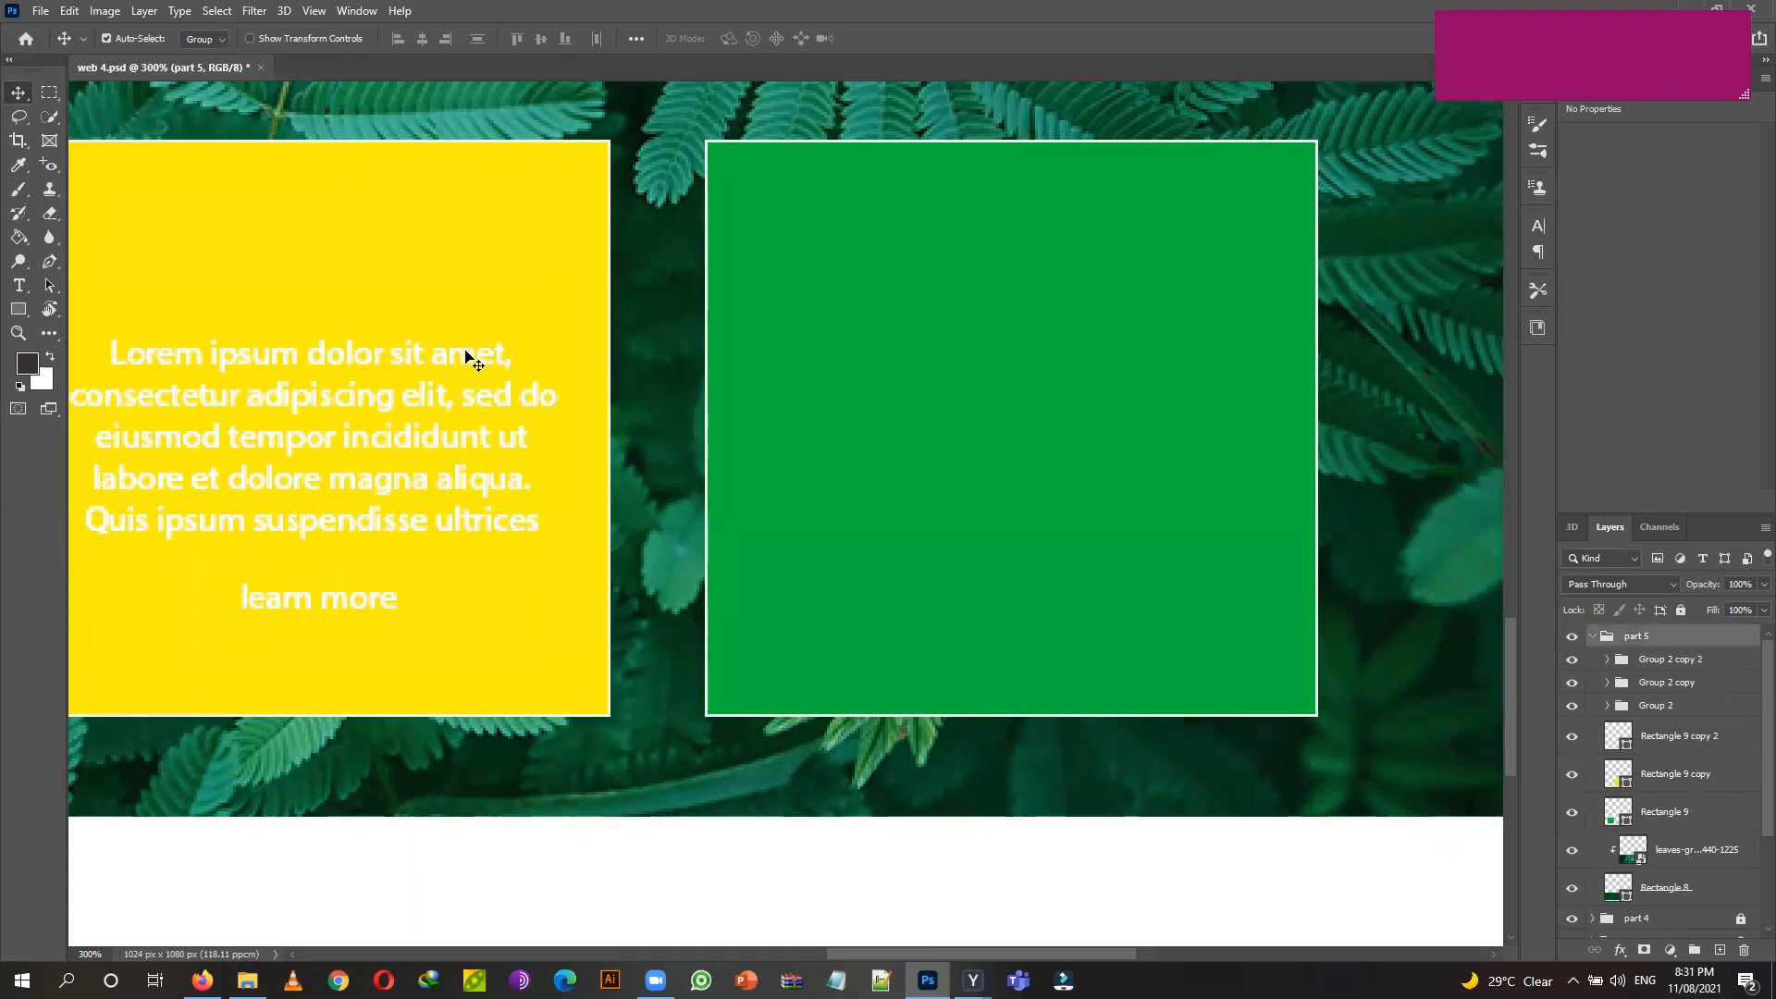
pyautogui.click(1711, 661)
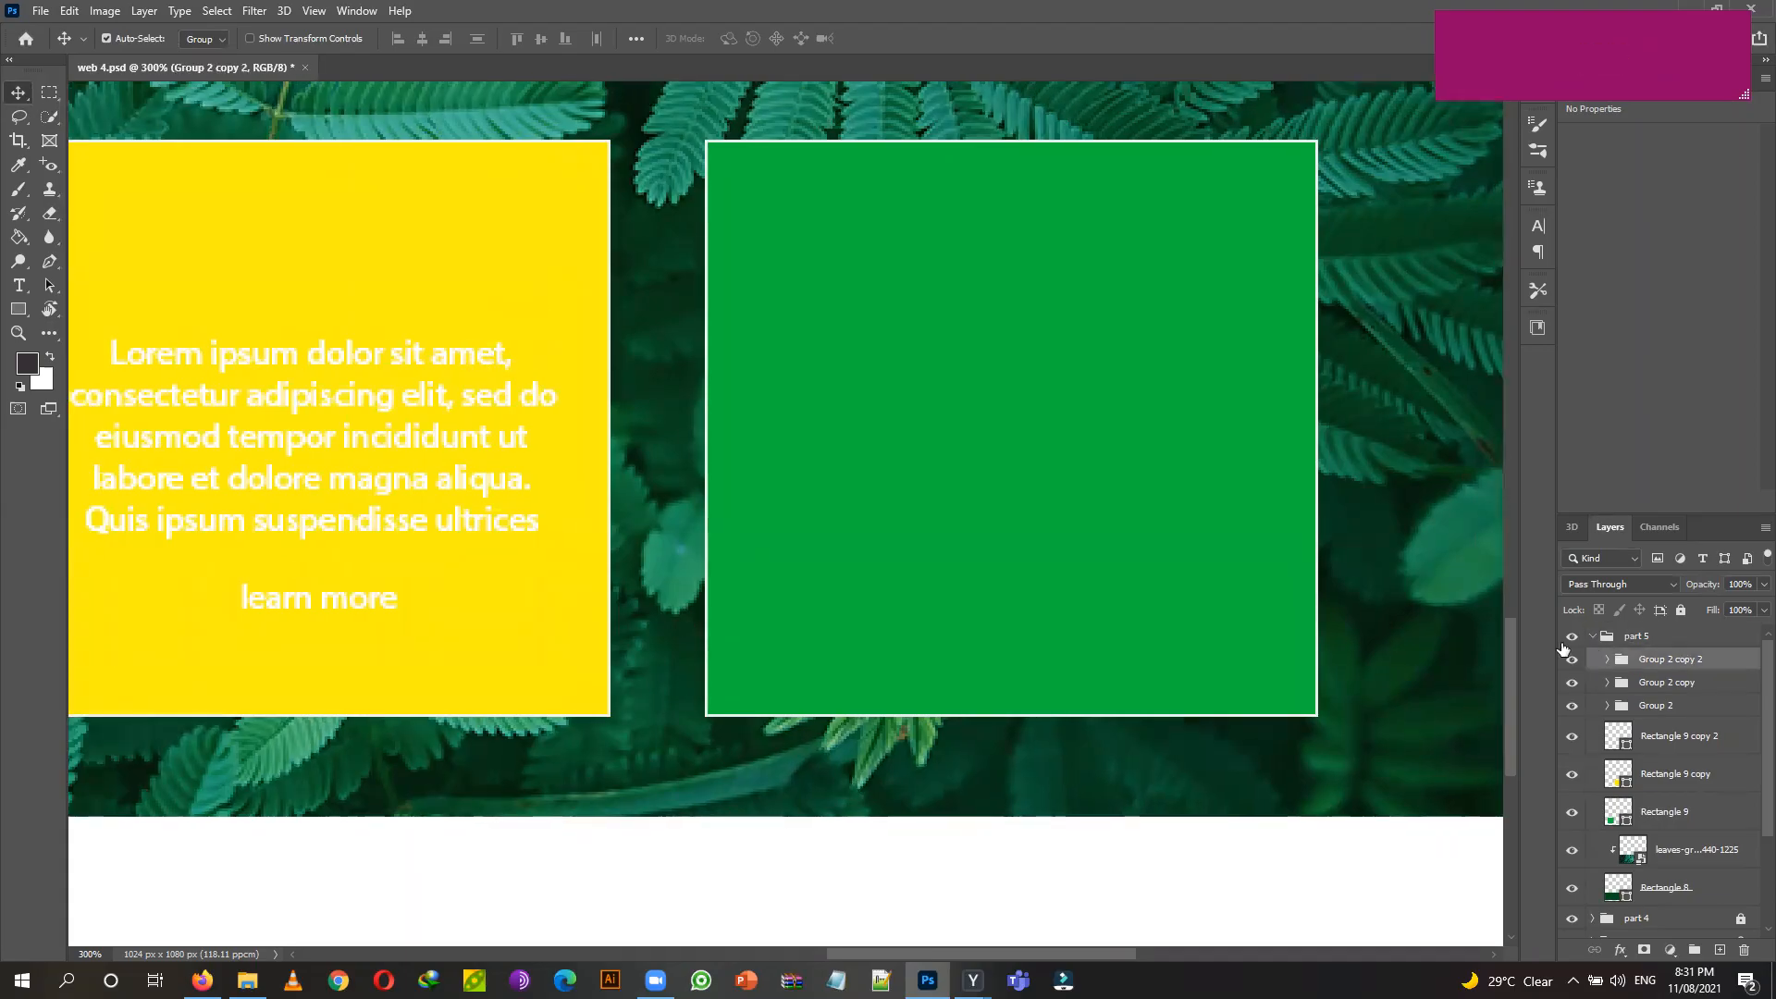
pyautogui.hotkey('ctrl', 't')
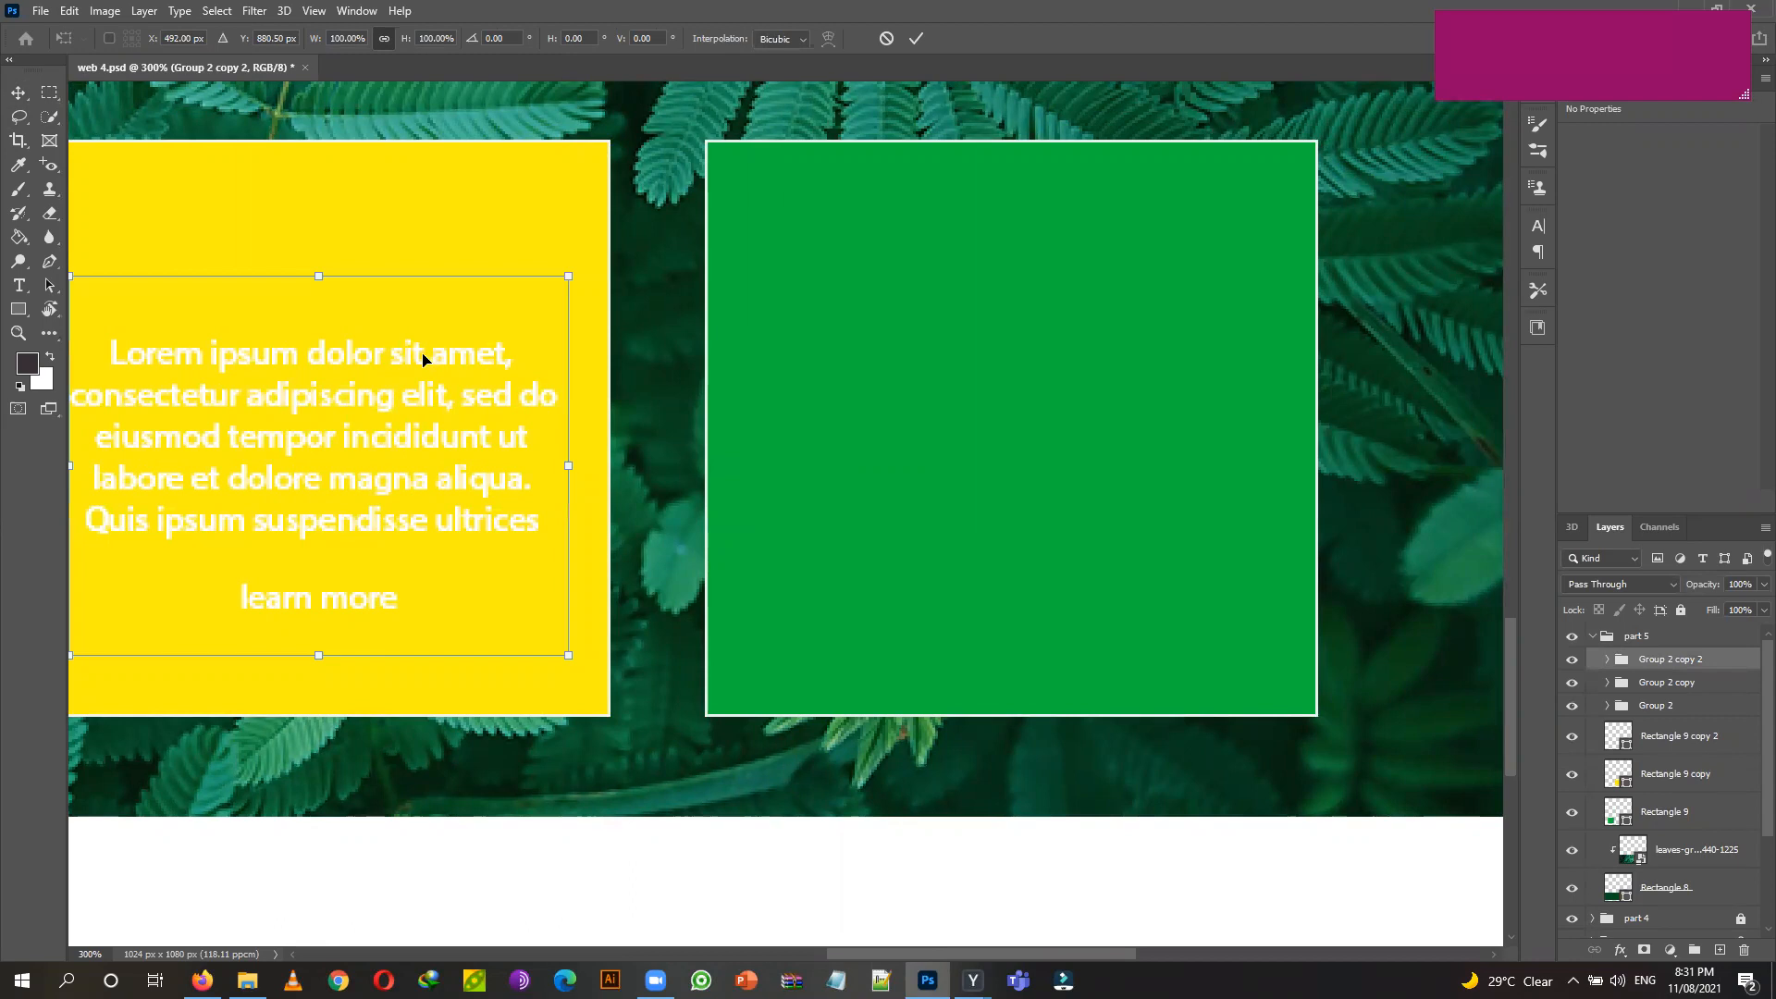
pyautogui.moveTo(422, 358); pyautogui.dragTo(1126, 401)
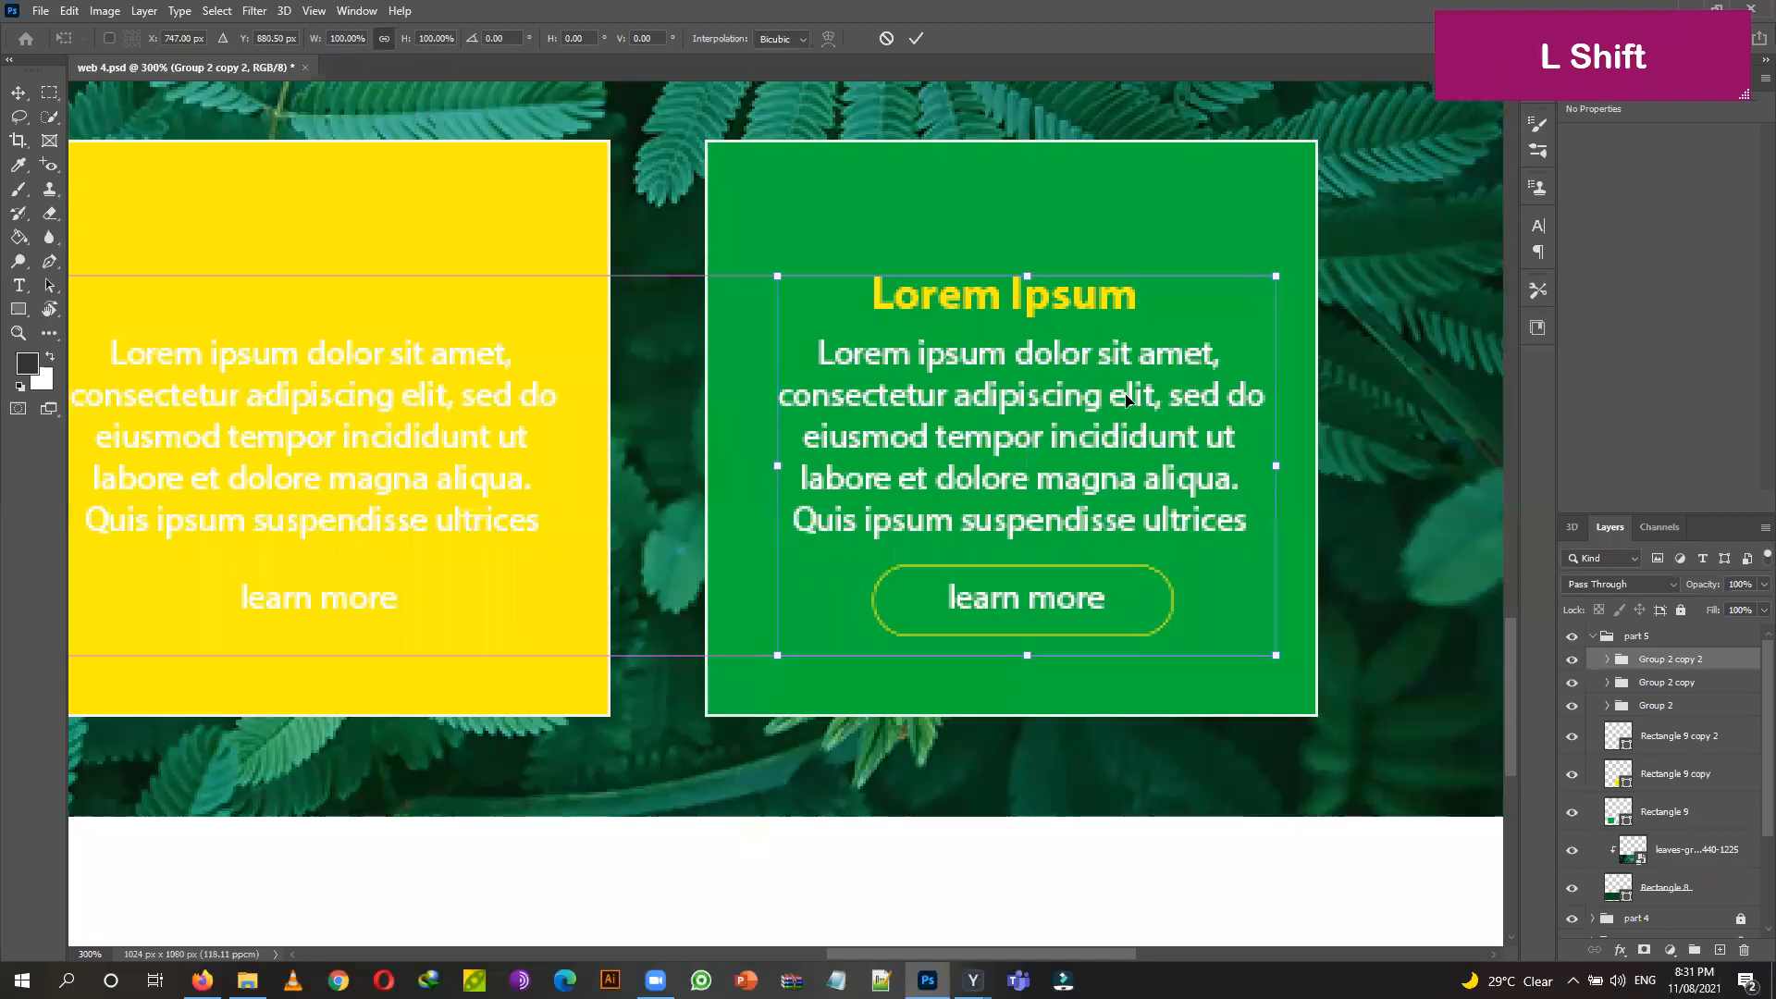
pyautogui.click(20, 92)
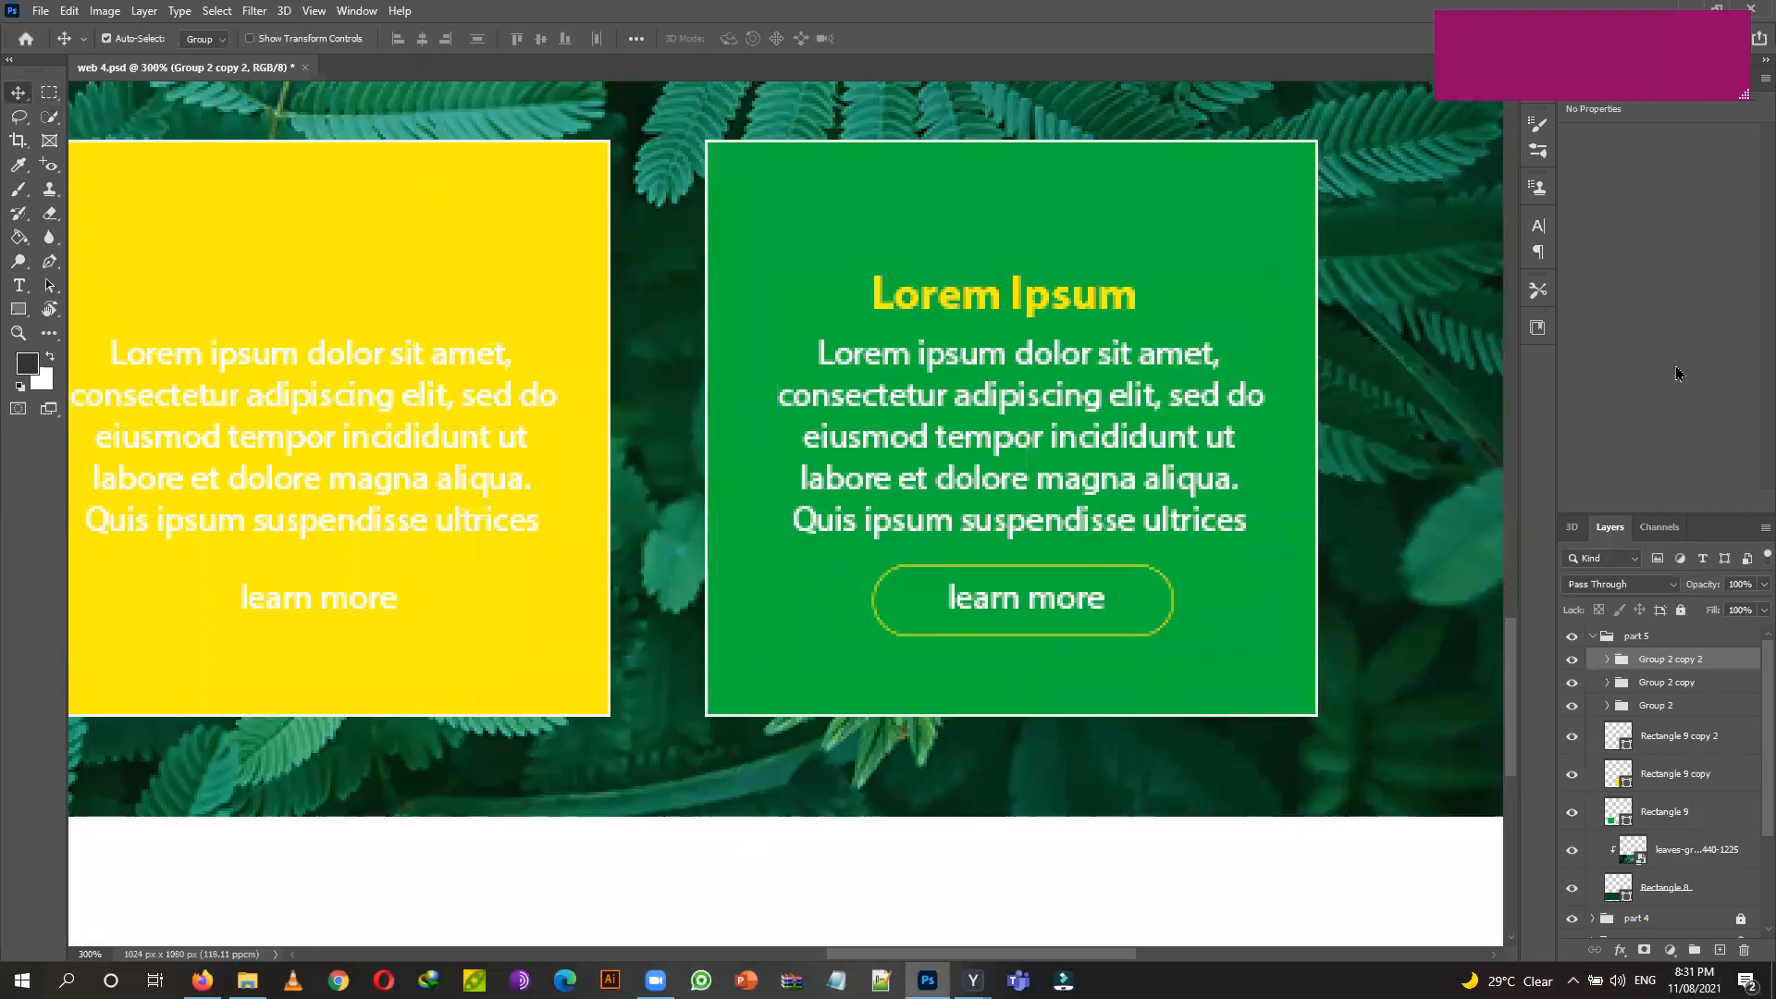
pyautogui.hotkey('ctrl', '-')
pyautogui.hotkey('ctrl', '-')
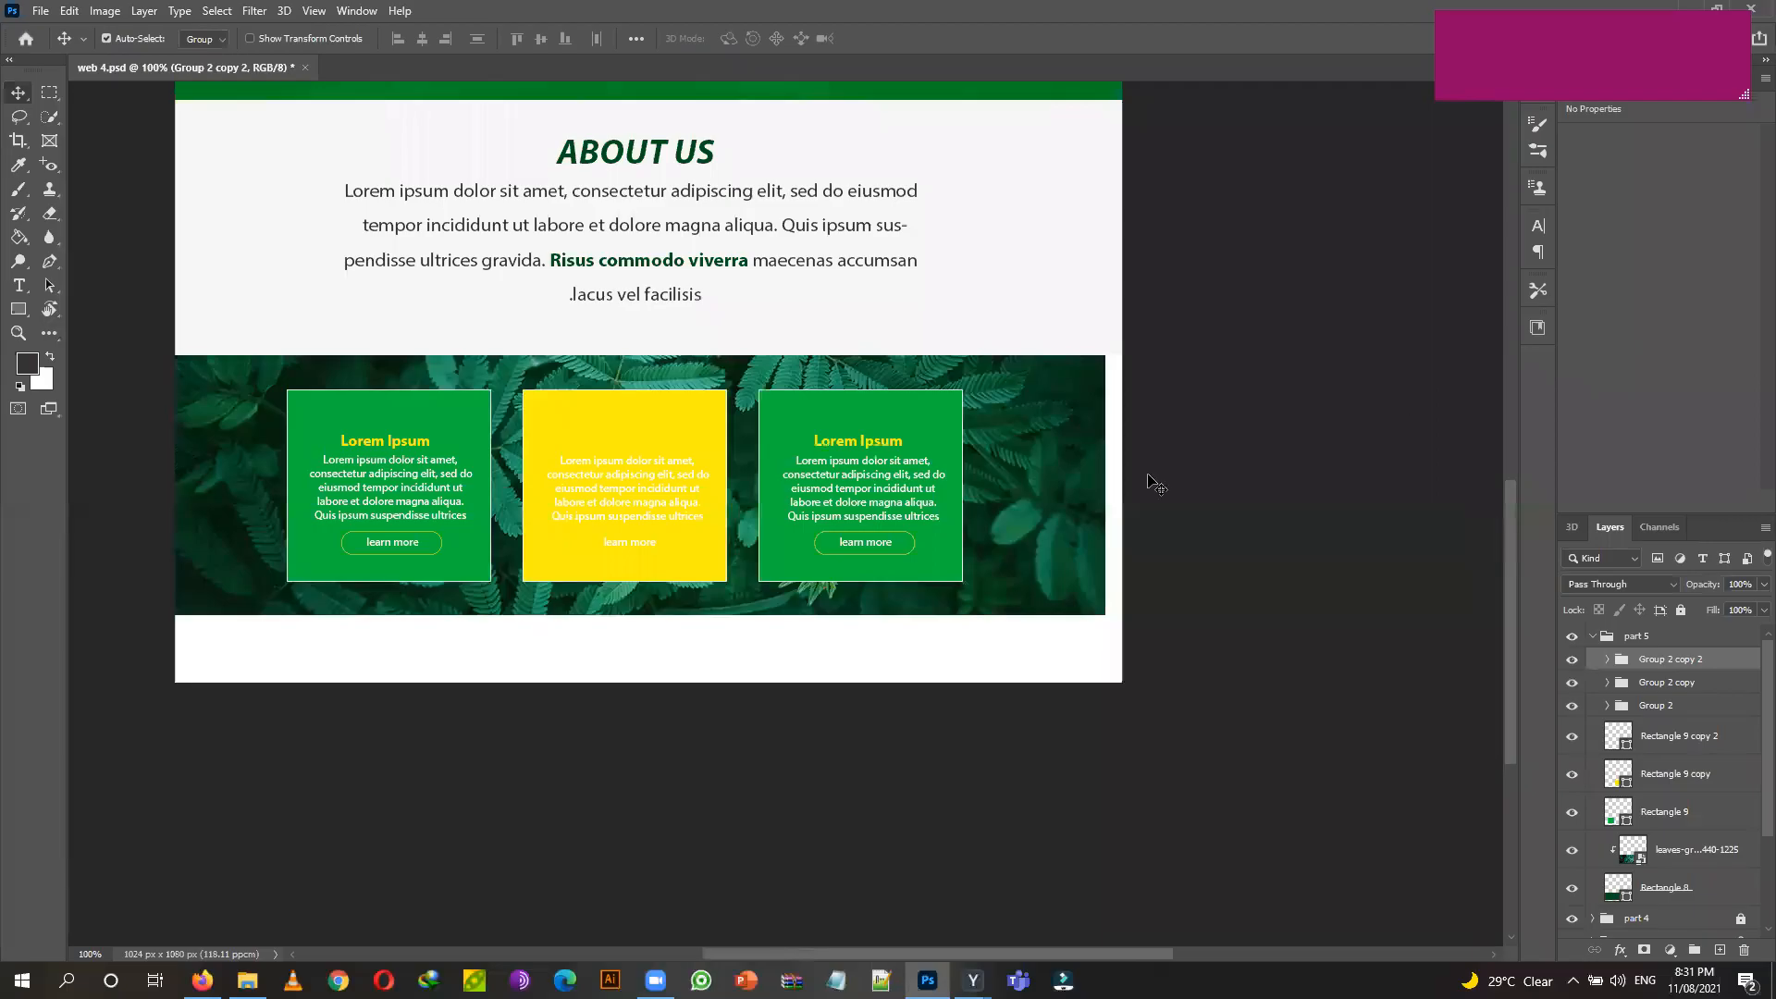
# Shift the card band slightly right, then collapse and lock the part 5 group.
pyautogui.moveTo(1026, 442); pyautogui.dragTo(1051, 446)
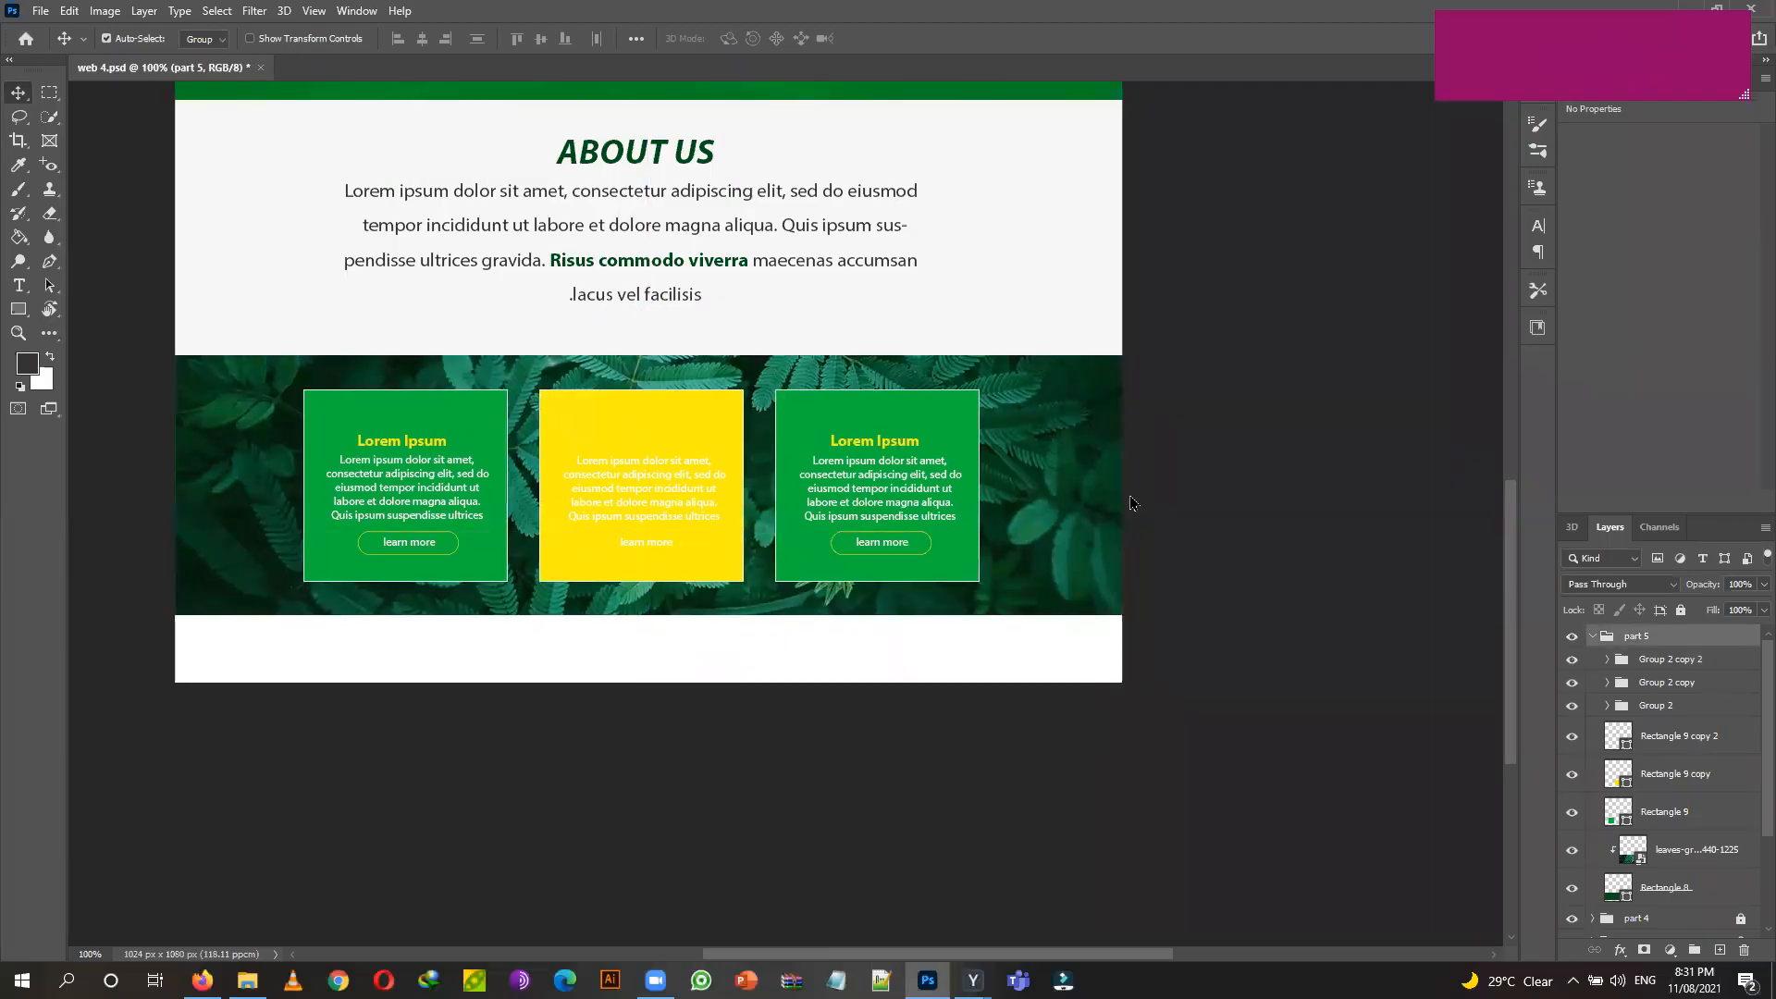
pyautogui.click(880, 738)
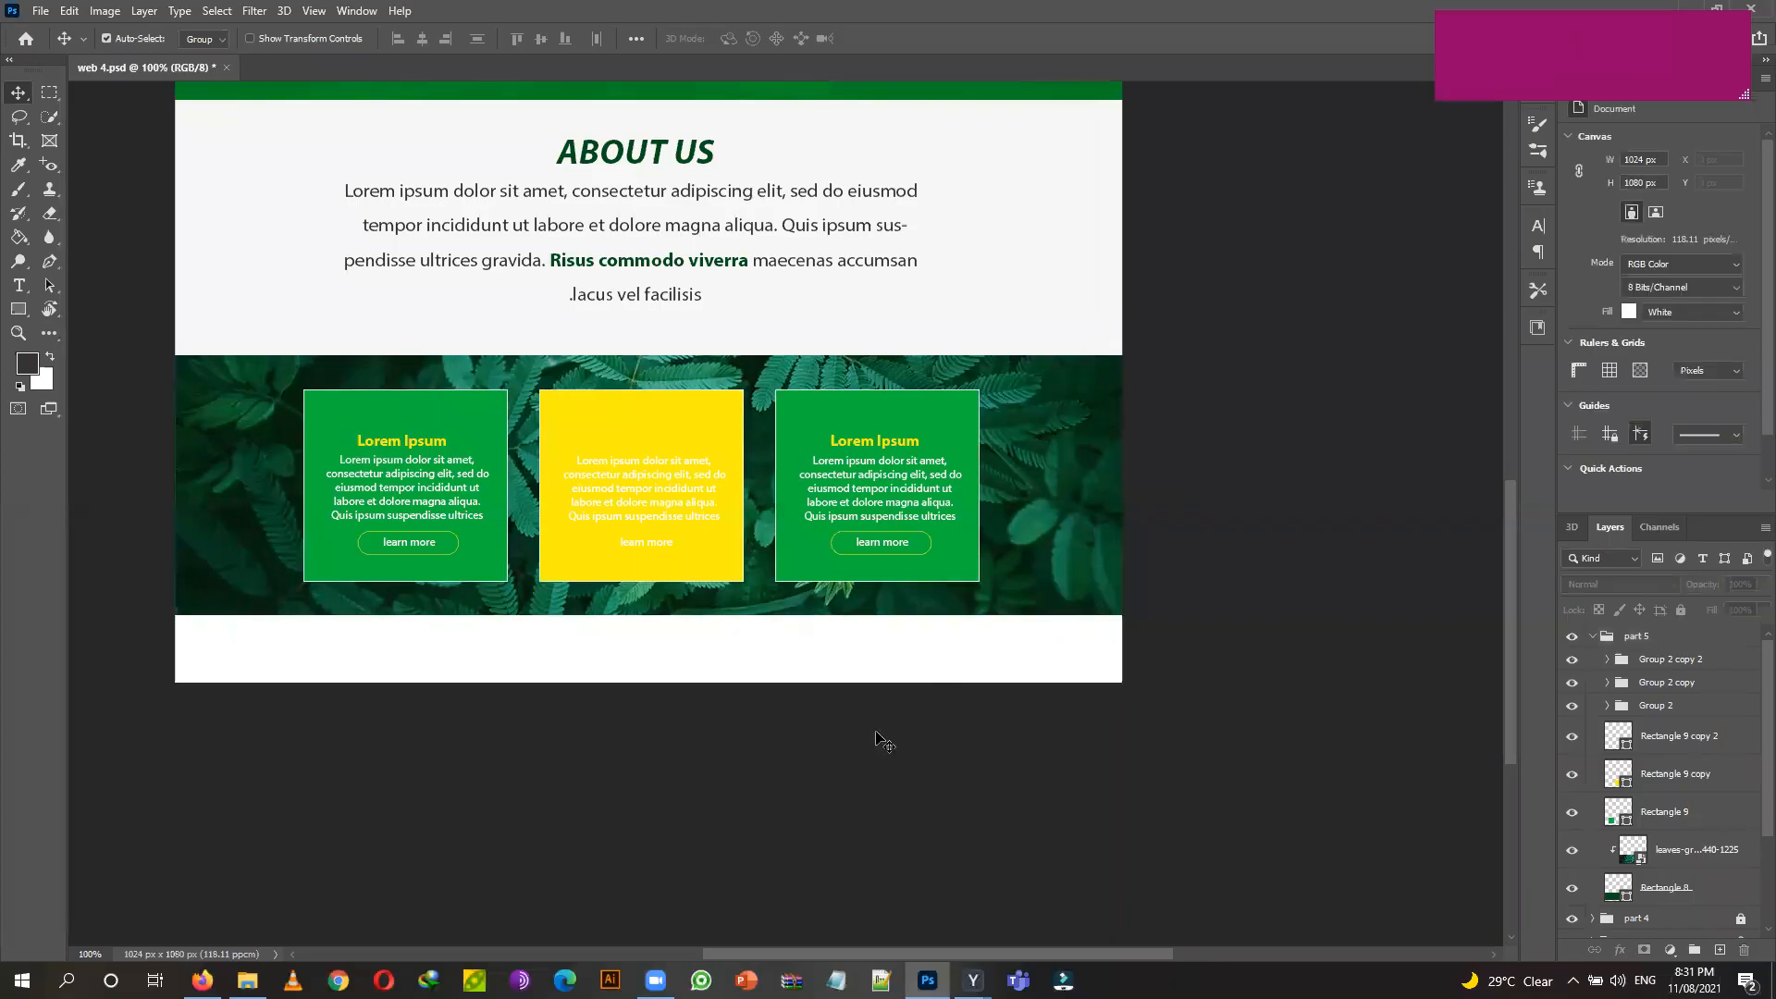
pyautogui.scroll(1, 876, 737)
pyautogui.scroll(2, 876, 737)
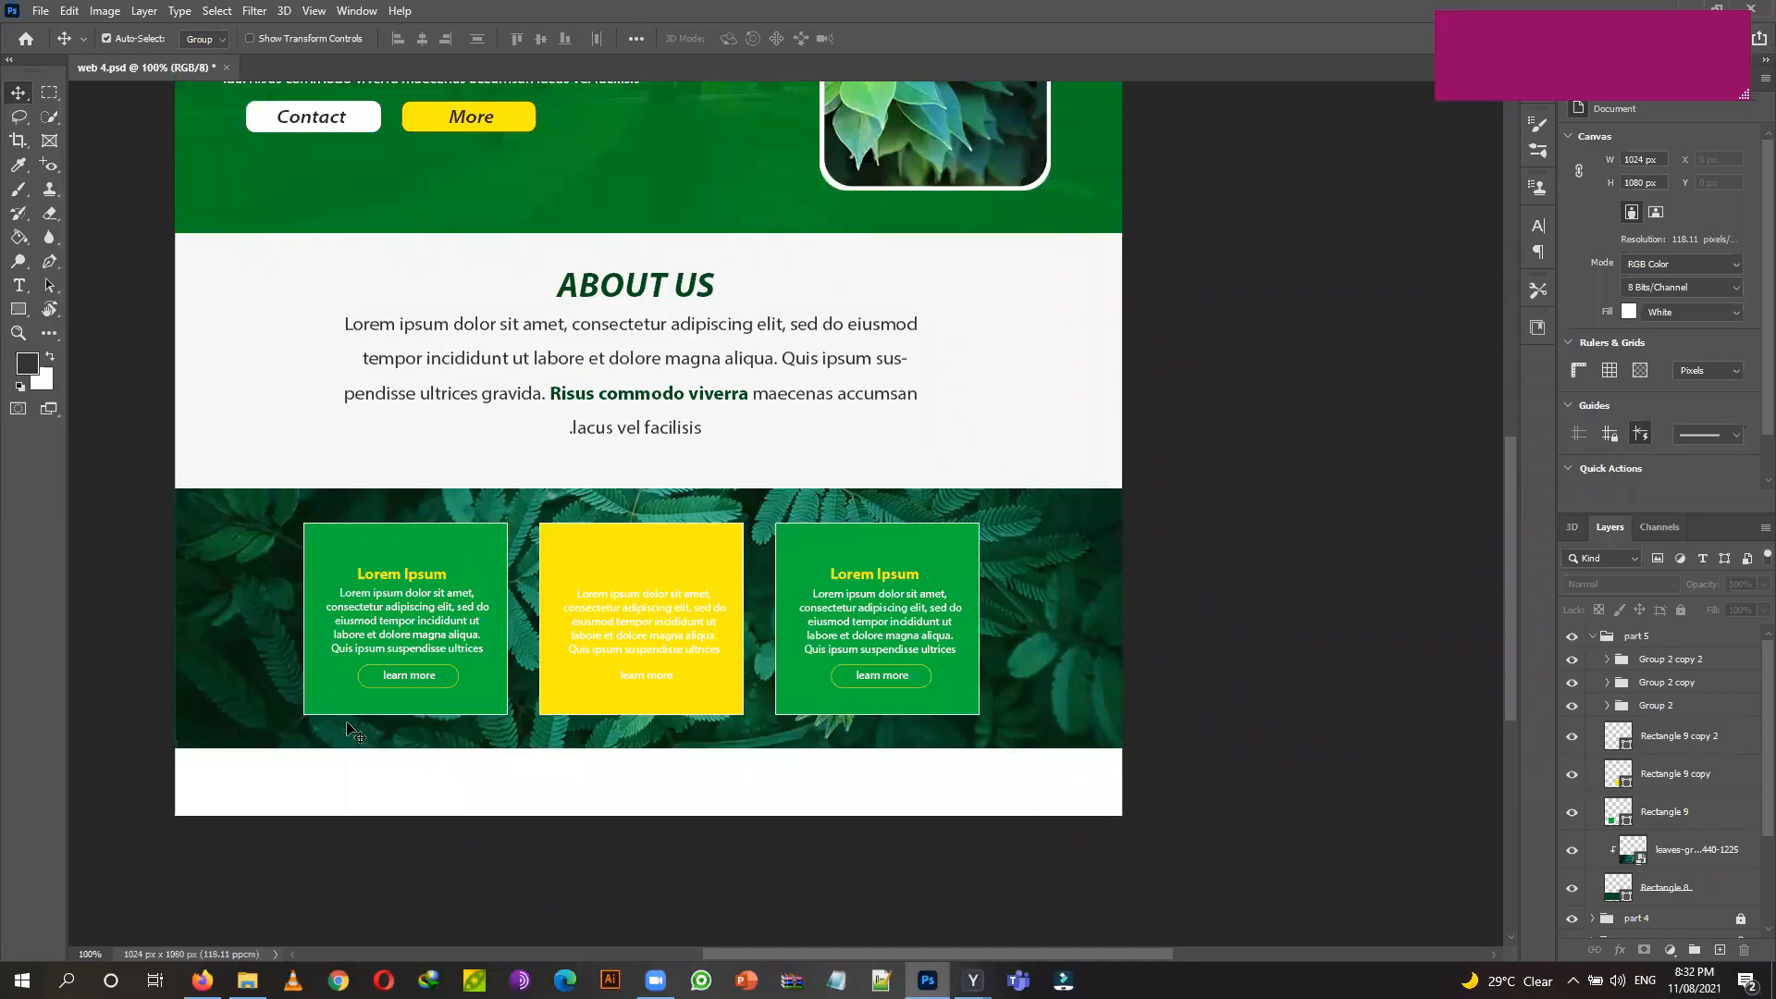
pyautogui.click(1593, 636)
pyautogui.click(1644, 637)
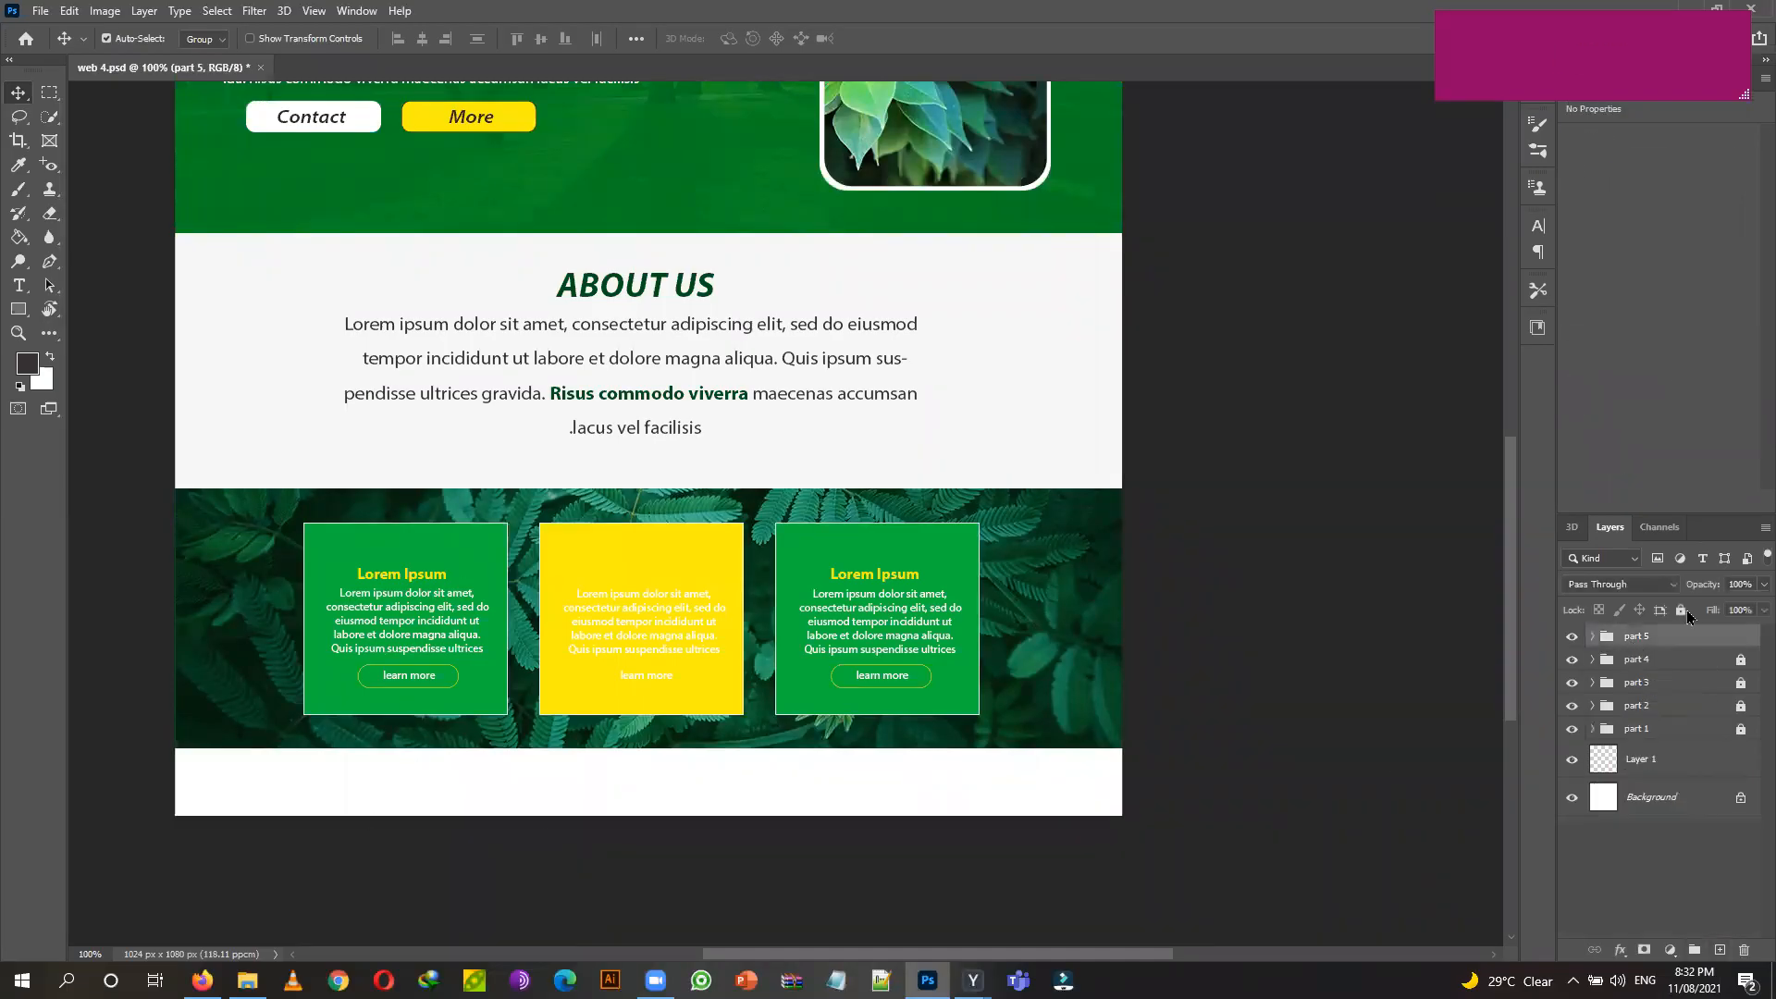
pyautogui.click(1681, 611)
# Create a new empty layer group named 'part 6'.
pyautogui.click(1695, 951)
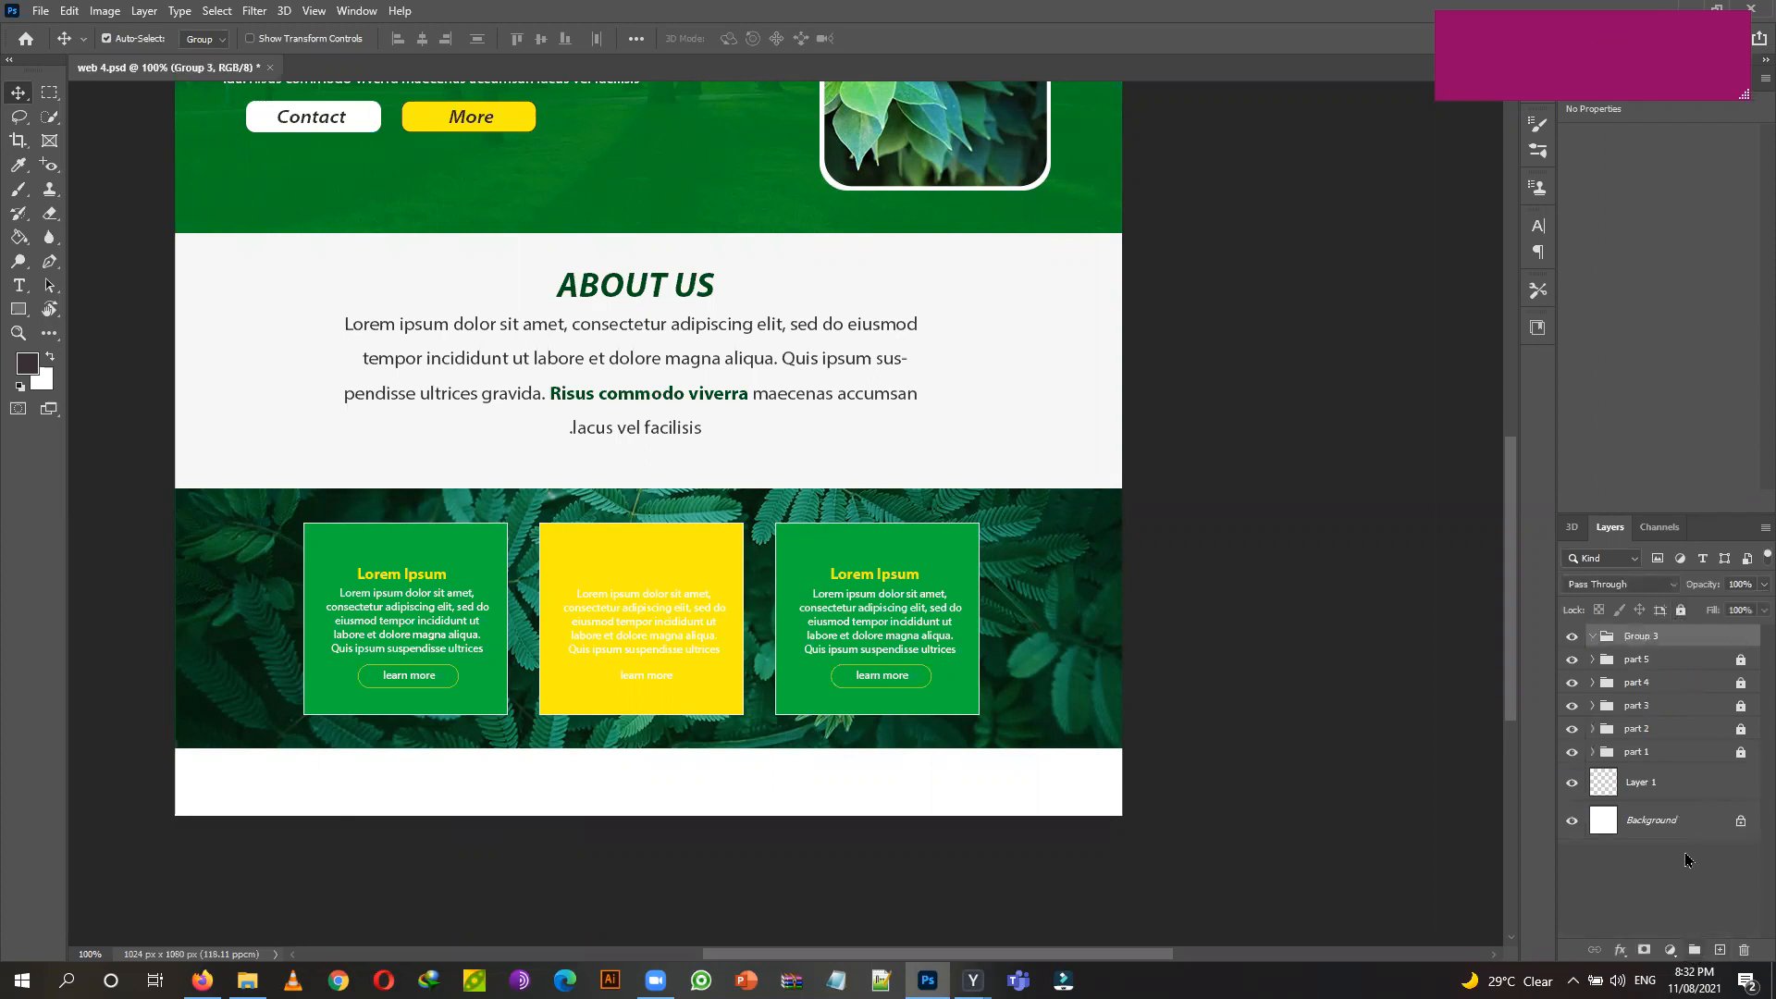
pyautogui.doubleClick(1642, 636)
pyautogui.write('part 6')
pyautogui.press('Return')
# Crop the canvas taller to 1024 x 1342 px and select the part 6 group.
pyautogui.click(1741, 826)
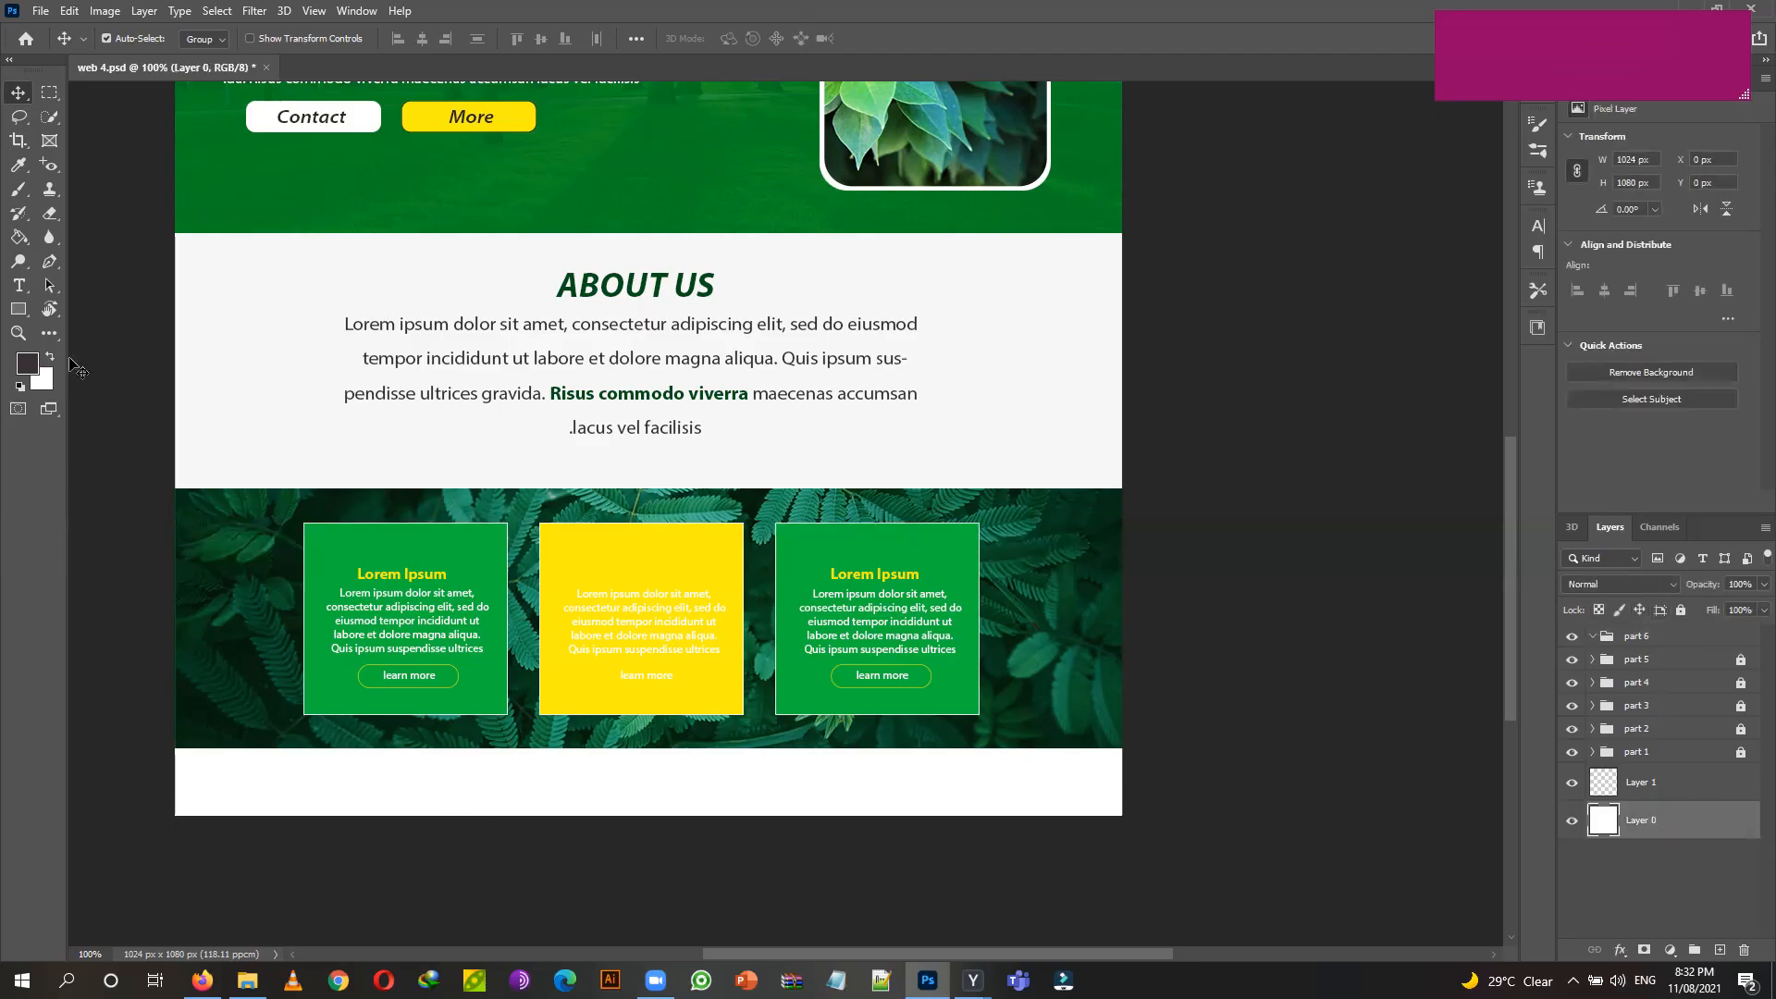
pyautogui.click(18, 141)
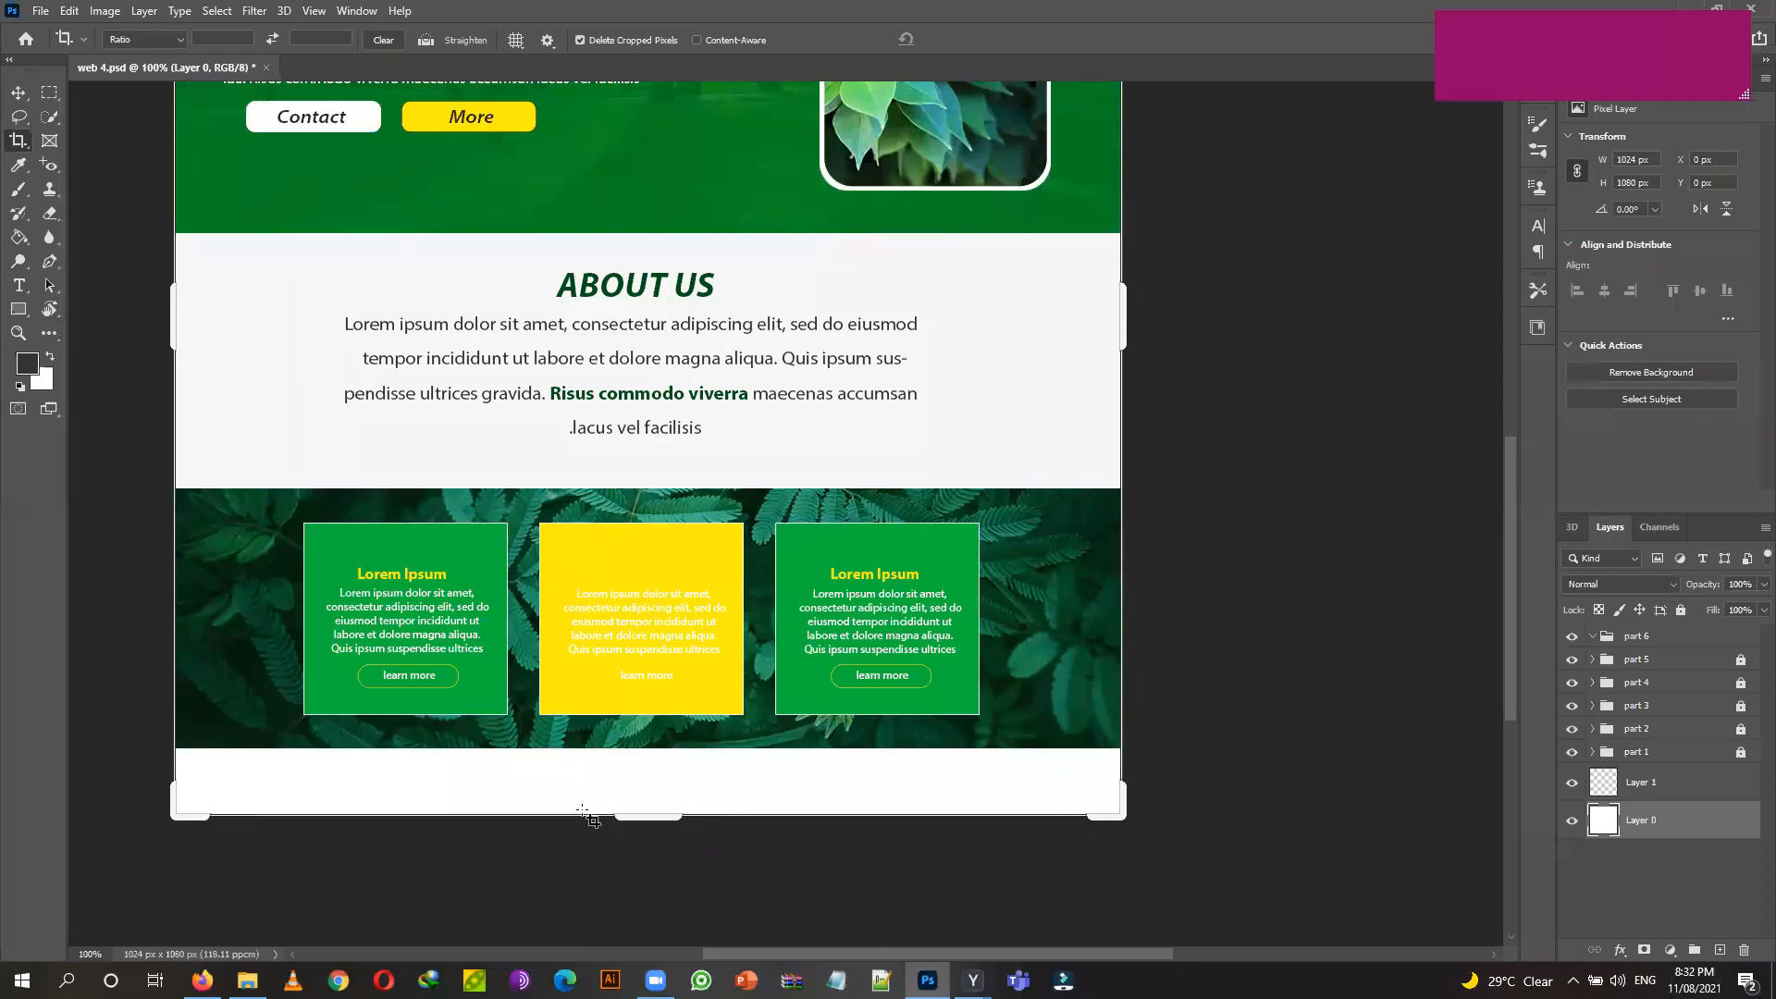
pyautogui.moveTo(632, 817); pyautogui.dragTo(643, 930)
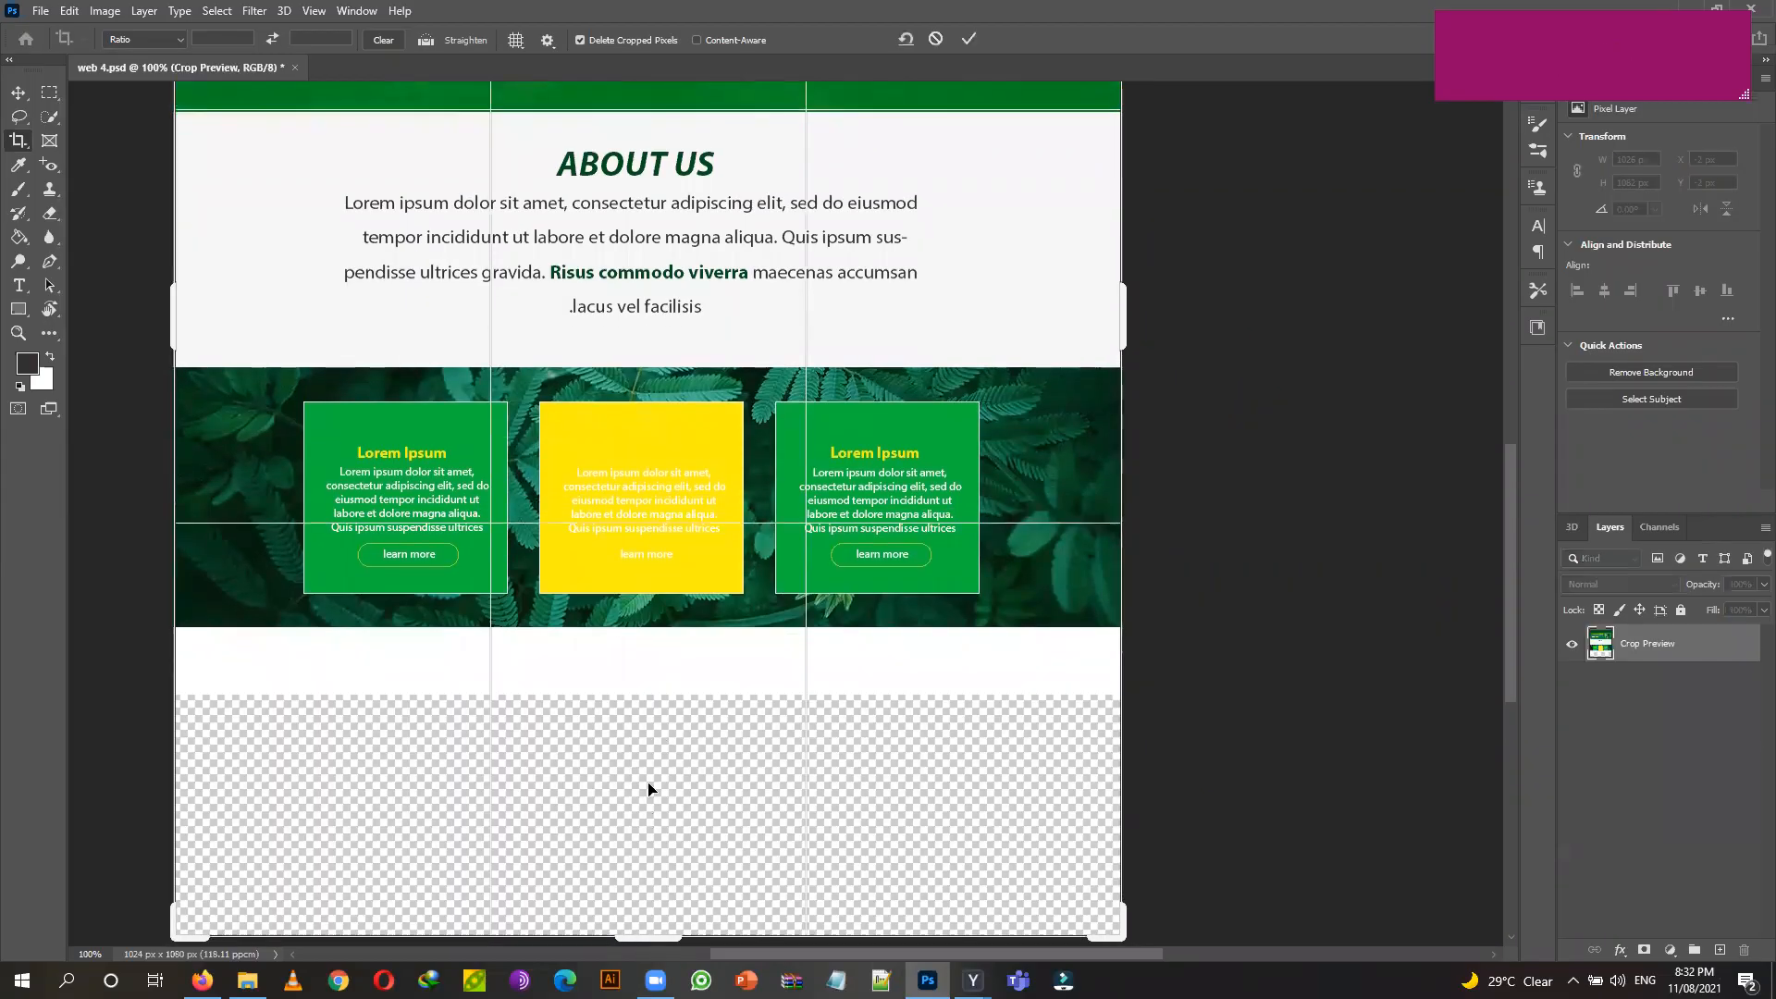
pyautogui.click(18, 93)
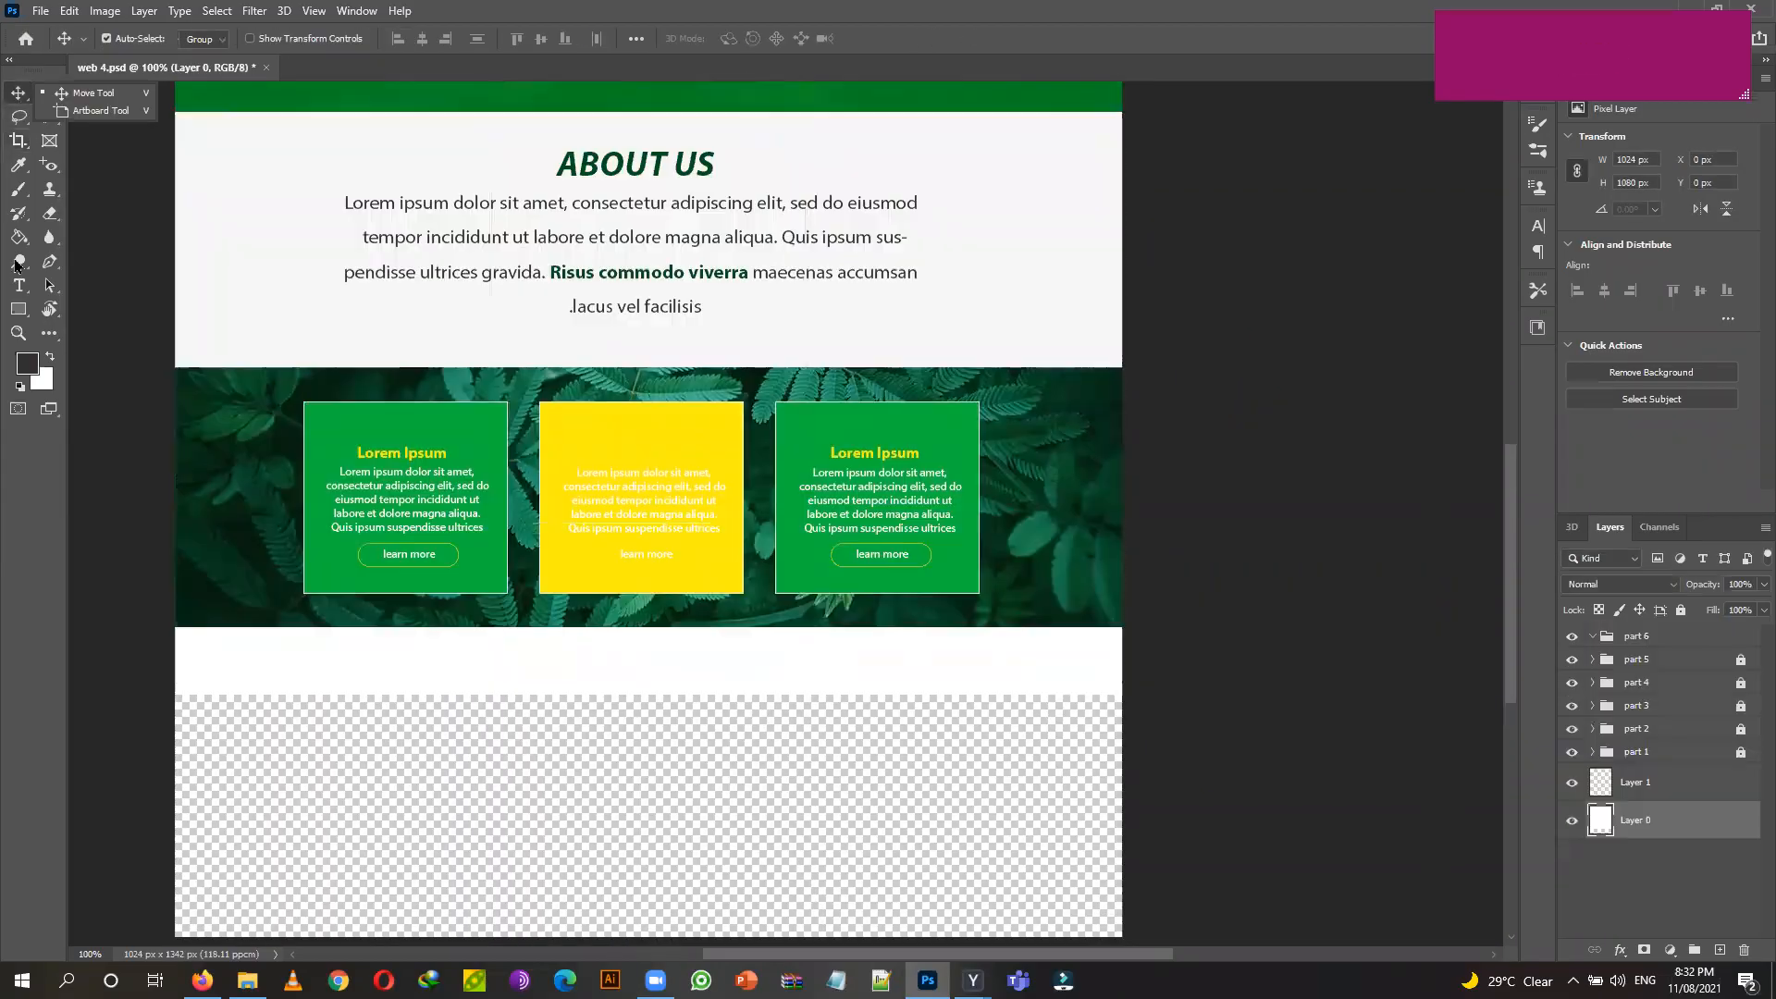
pyautogui.click(1665, 796)
pyautogui.scroll(-2, 967, 800)
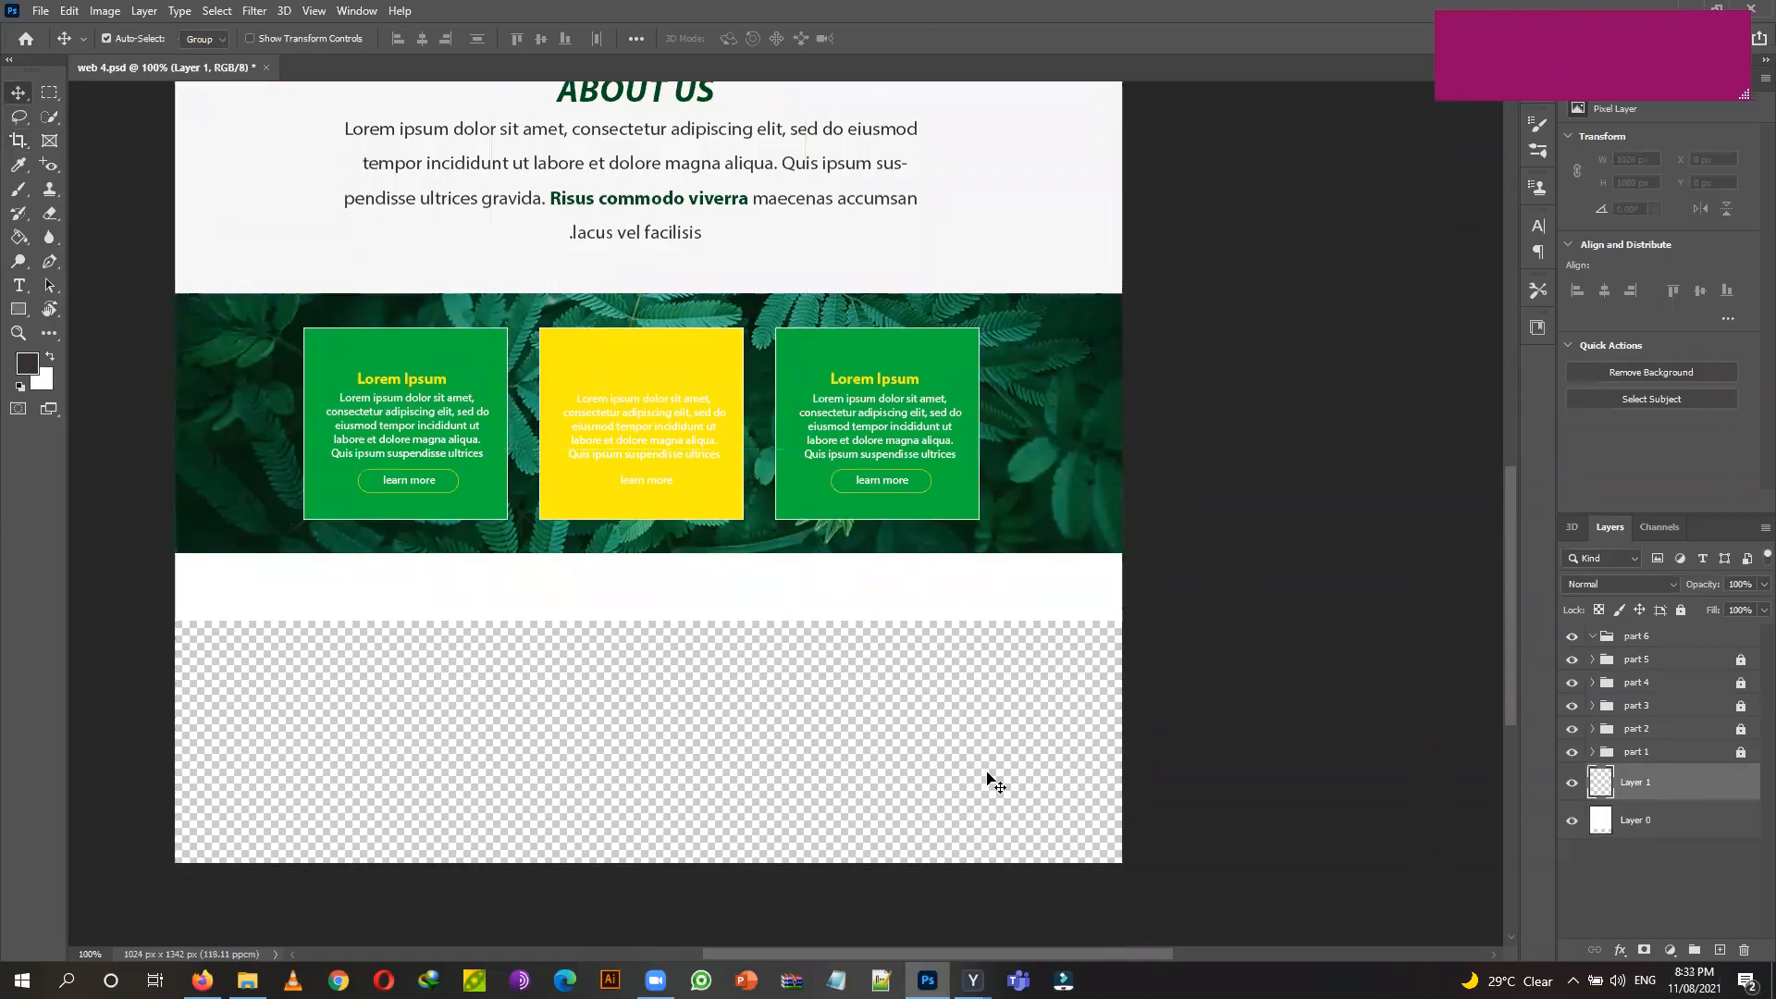
pyautogui.click(1640, 635)
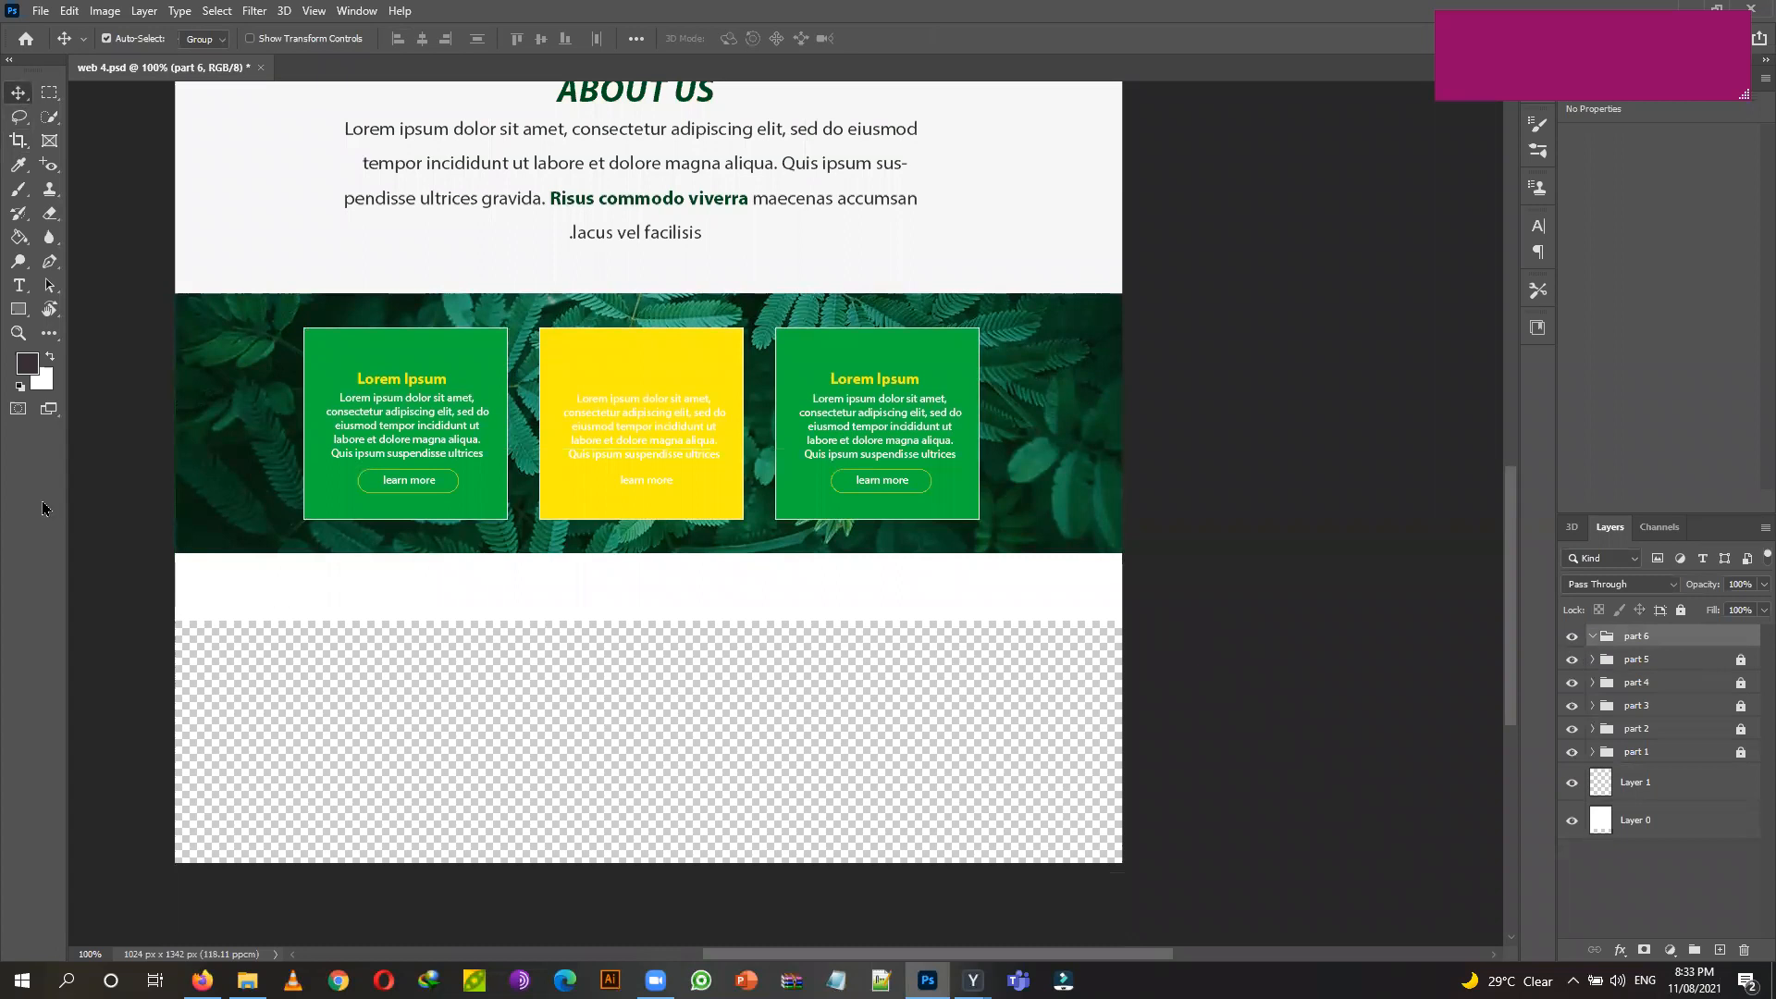
pyautogui.click(19, 310)
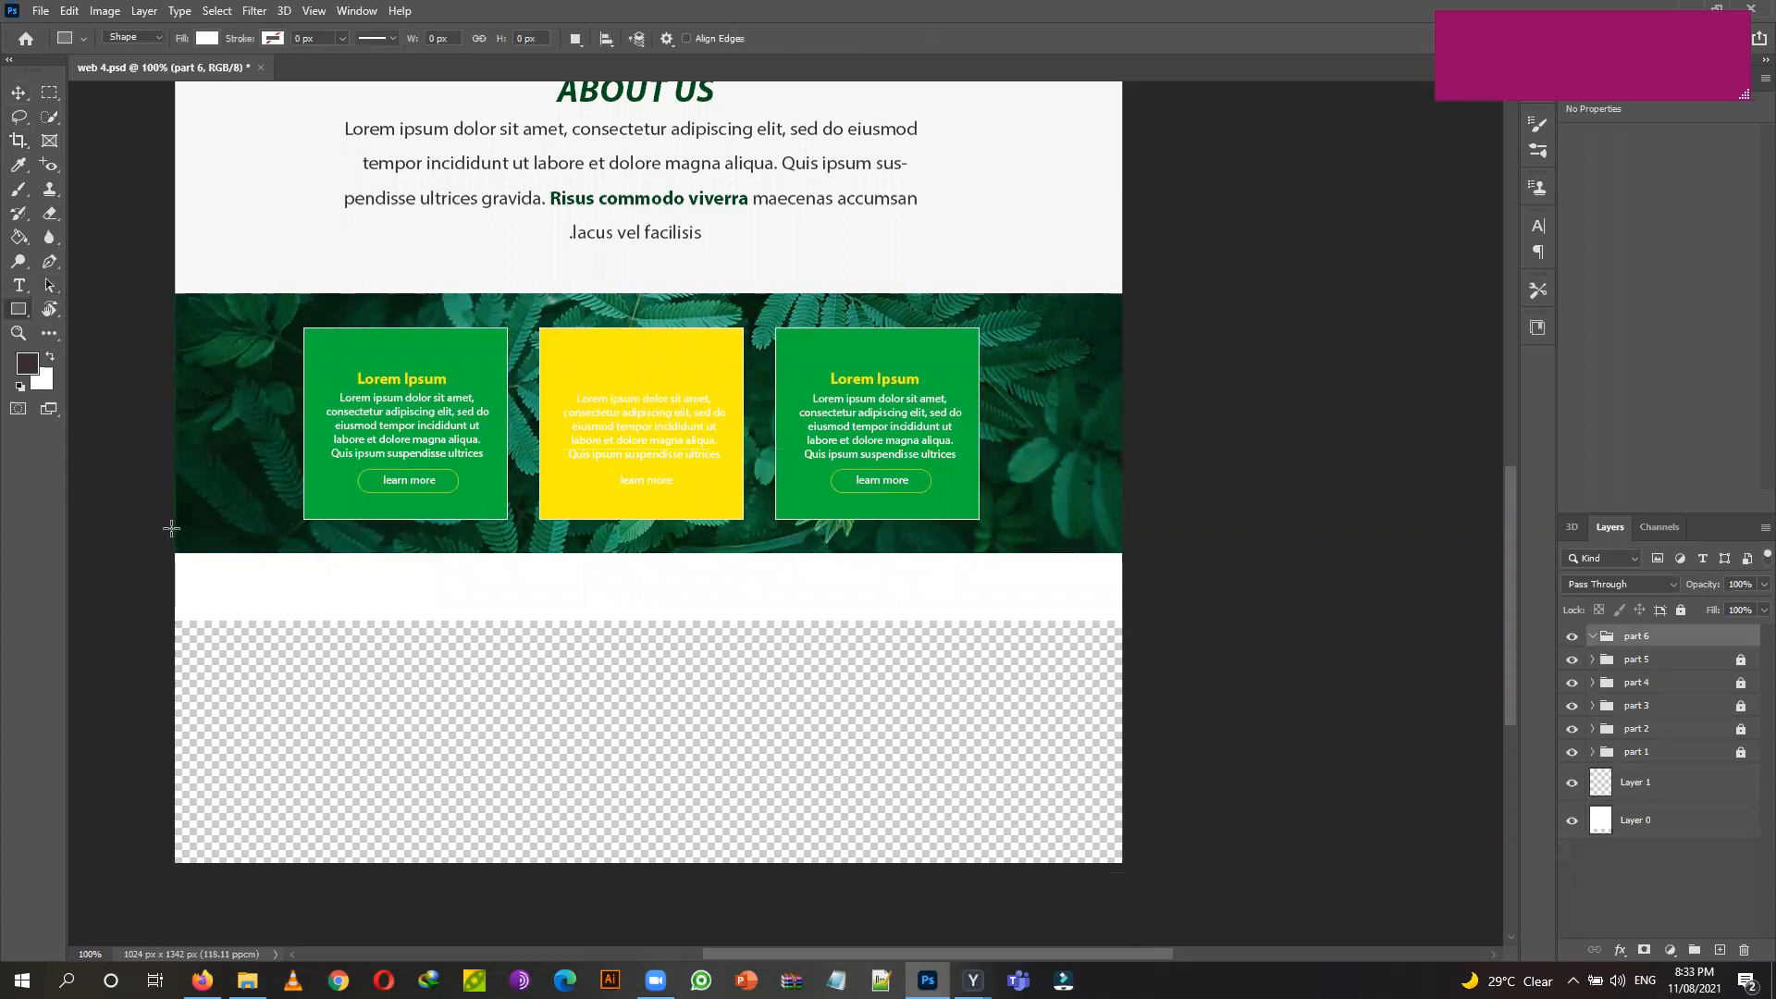
# Draw a rectangle over the empty bottom strip filled with dark green #005017.
pyautogui.moveTo(172, 553); pyautogui.dragTo(1127, 867)
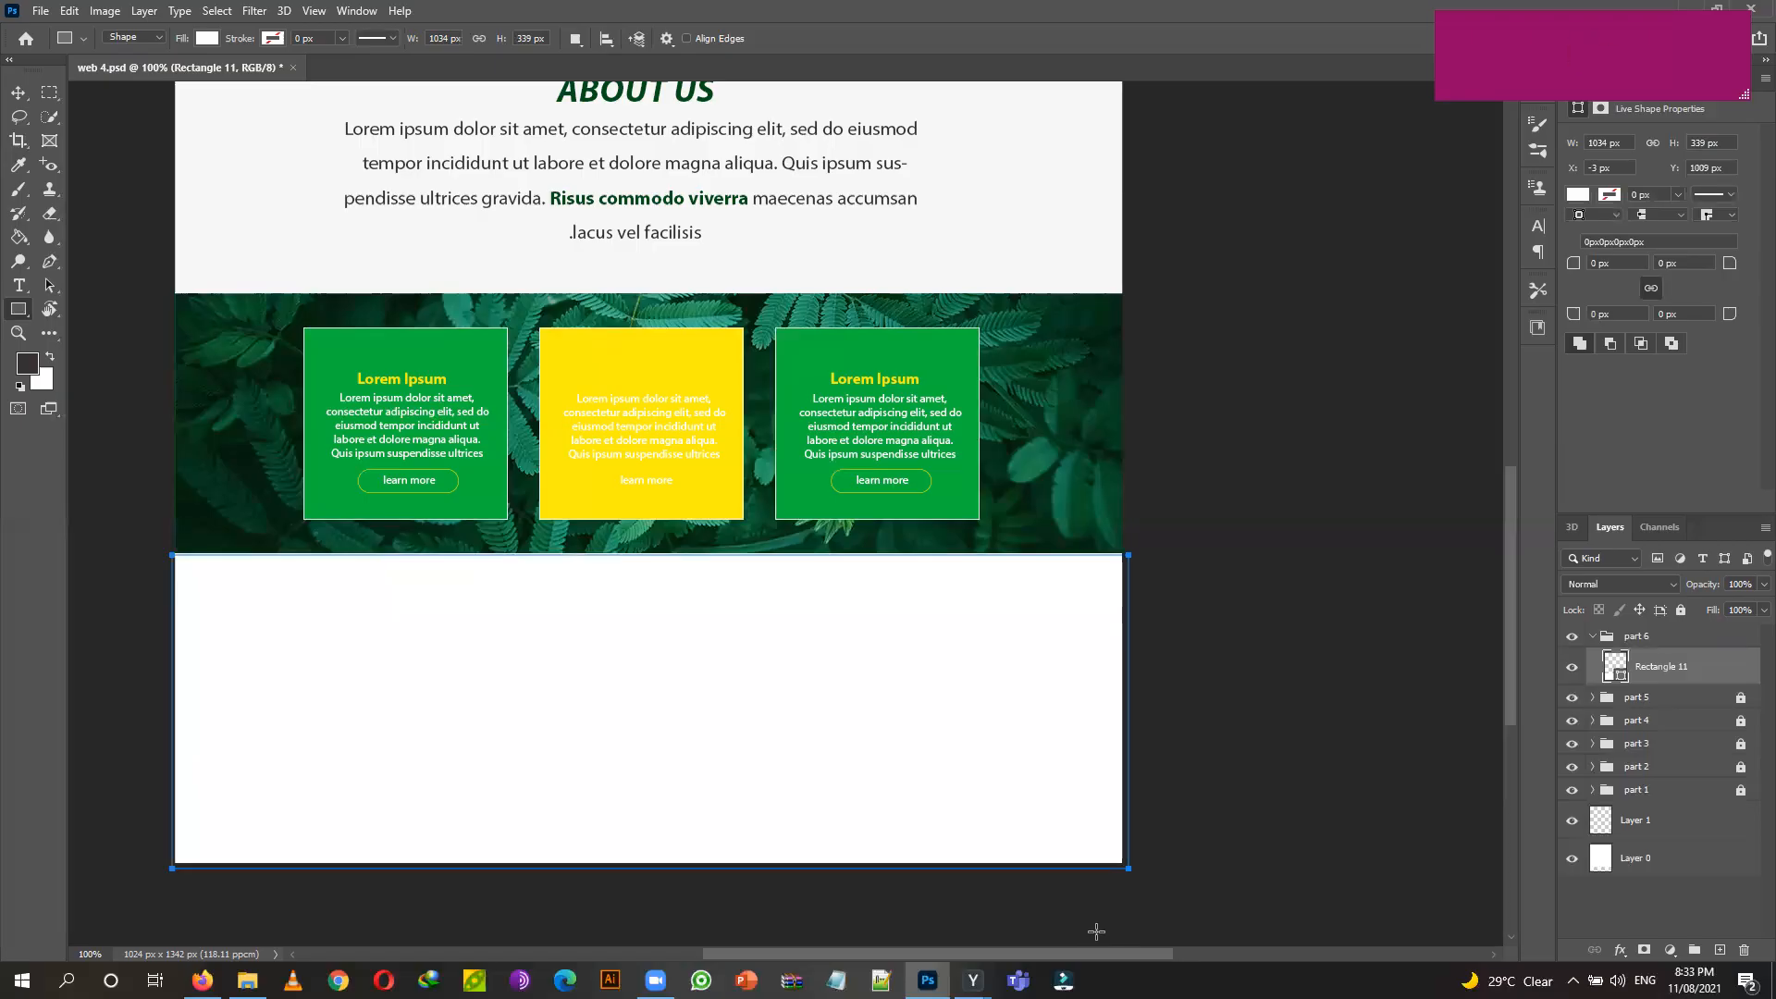
pyautogui.scroll(8, 245, 166)
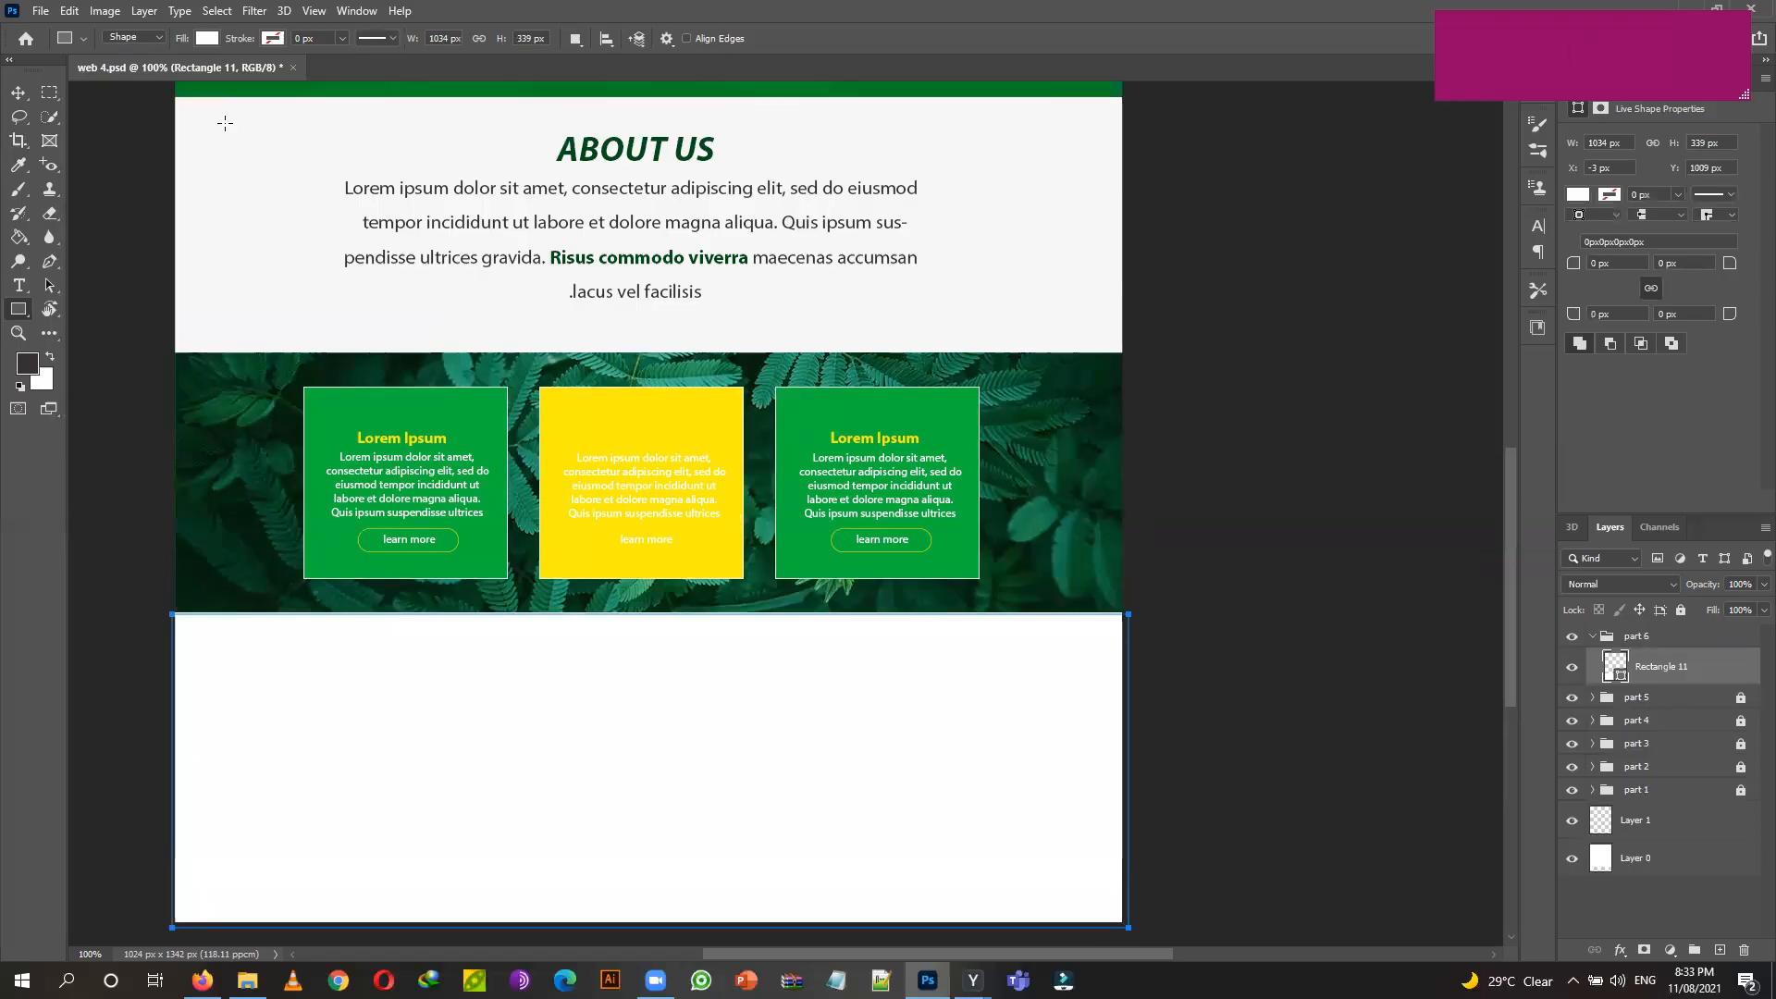
pyautogui.scroll(2, 252, 167)
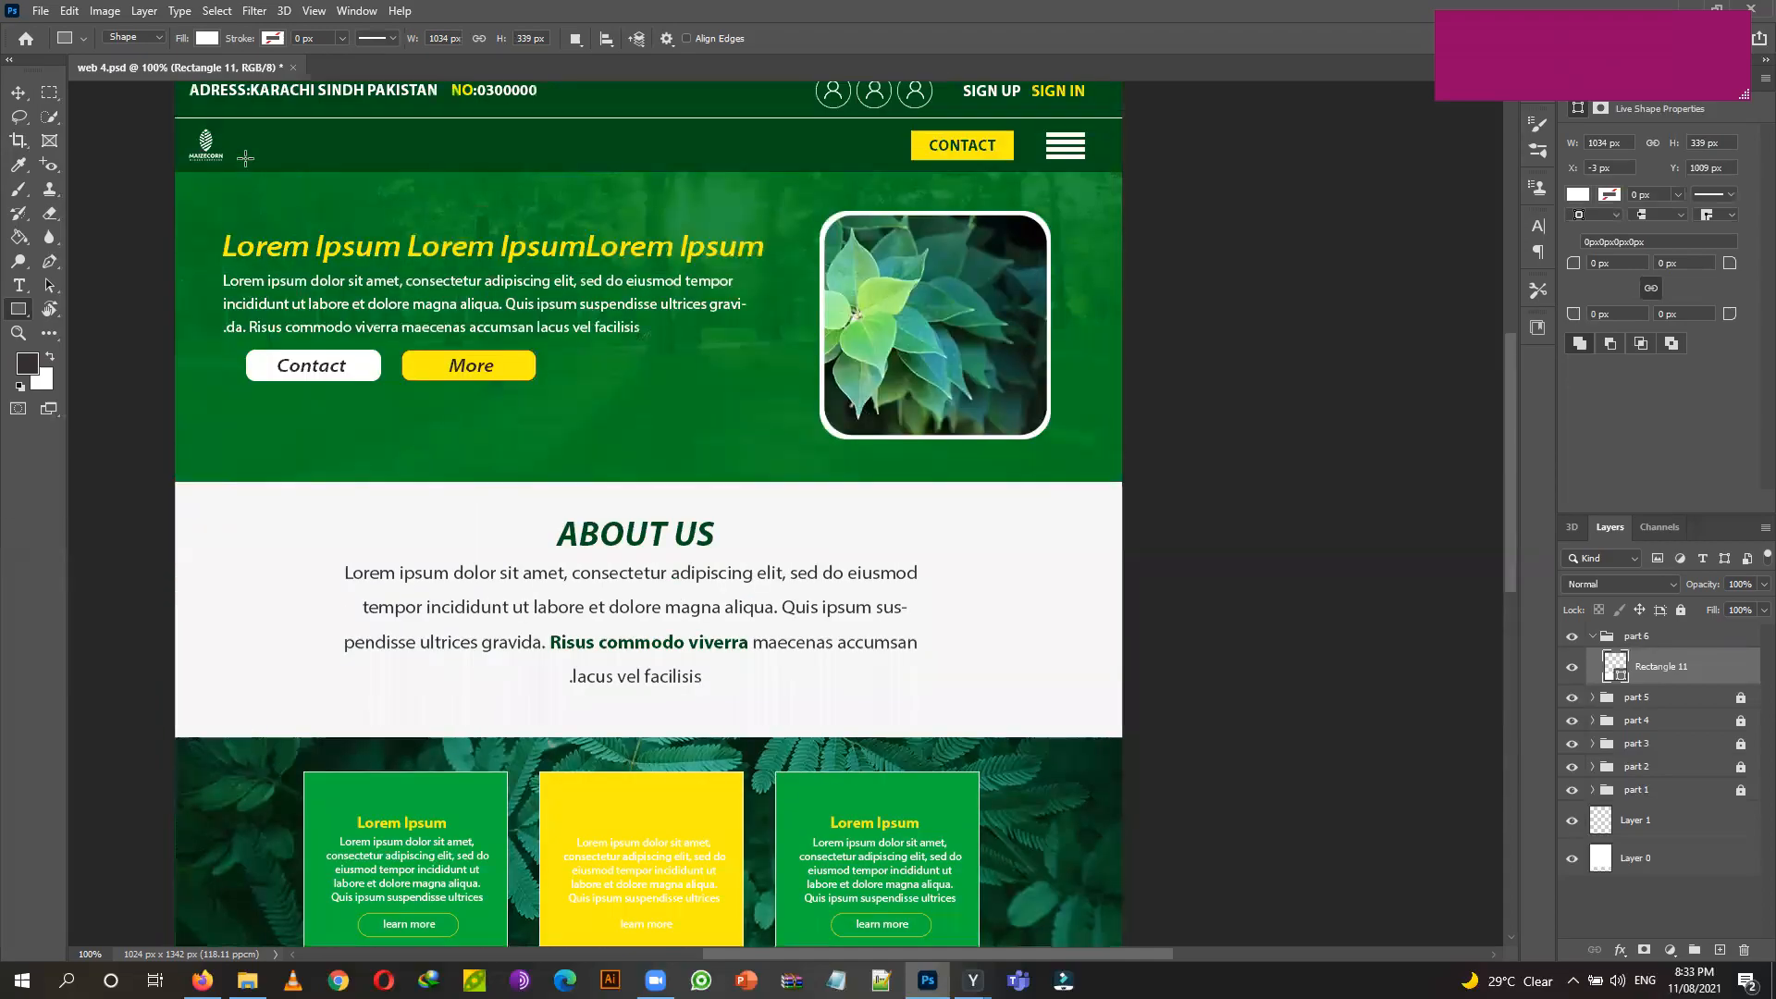
pyautogui.scroll(2, 245, 159)
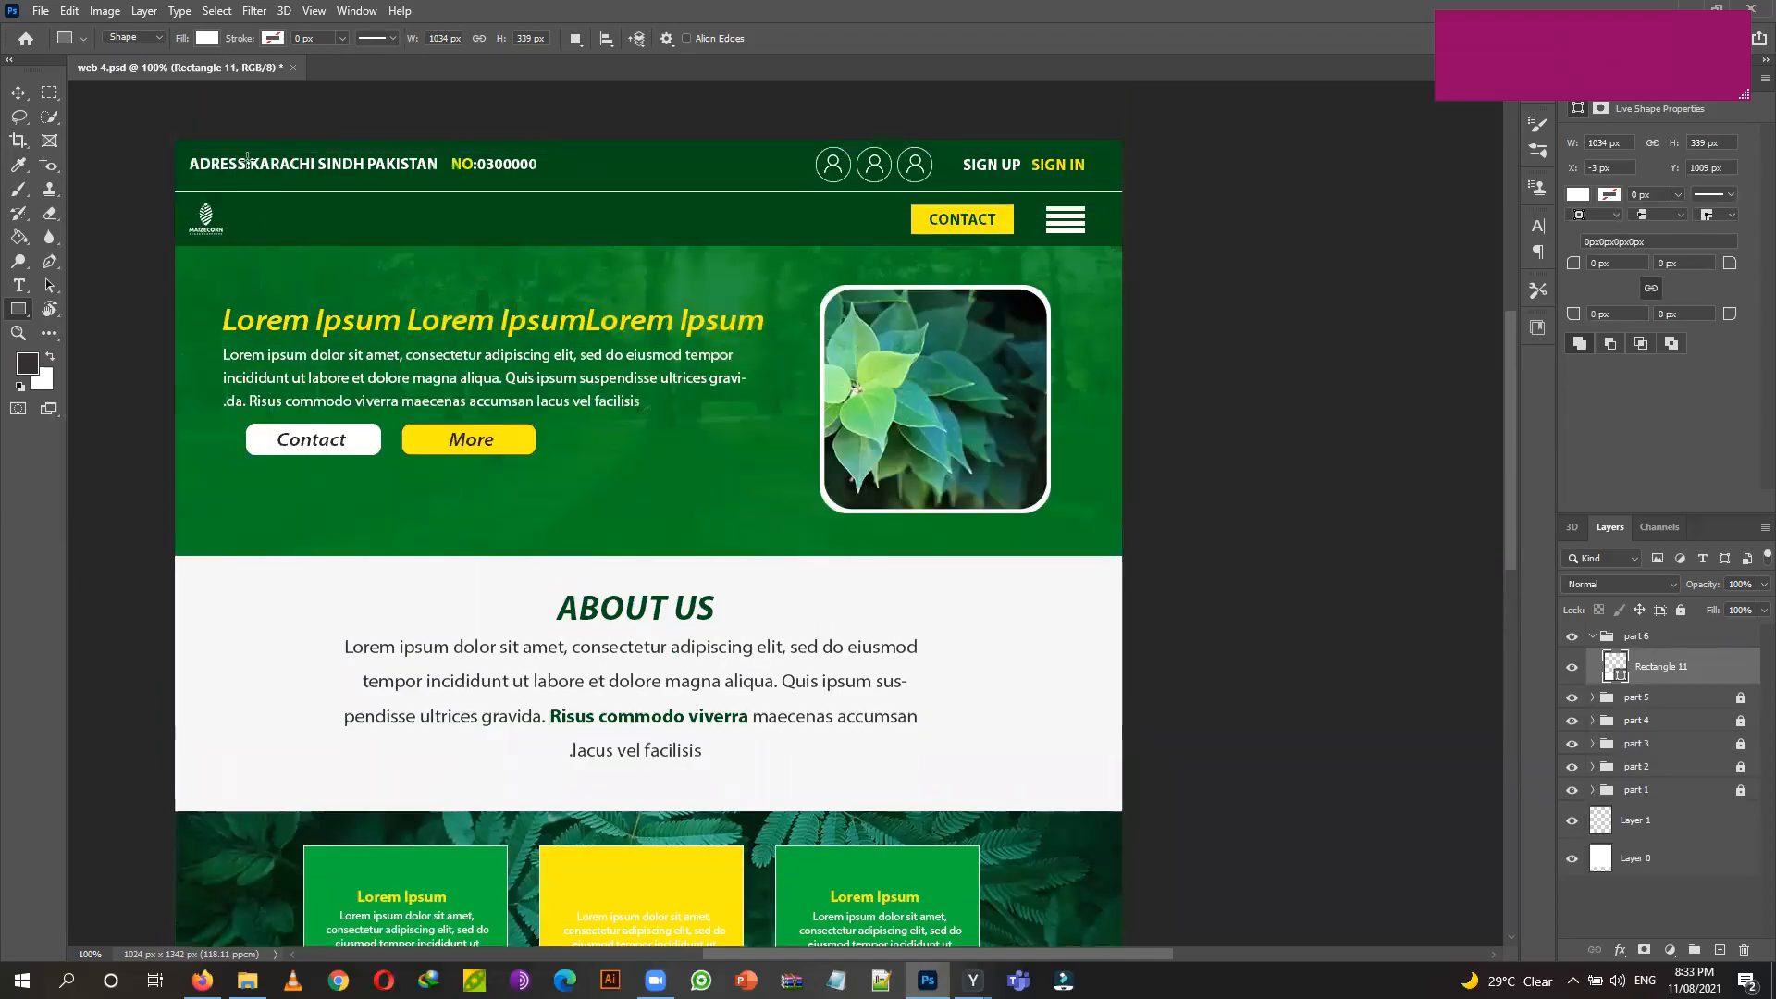
pyautogui.click(207, 37)
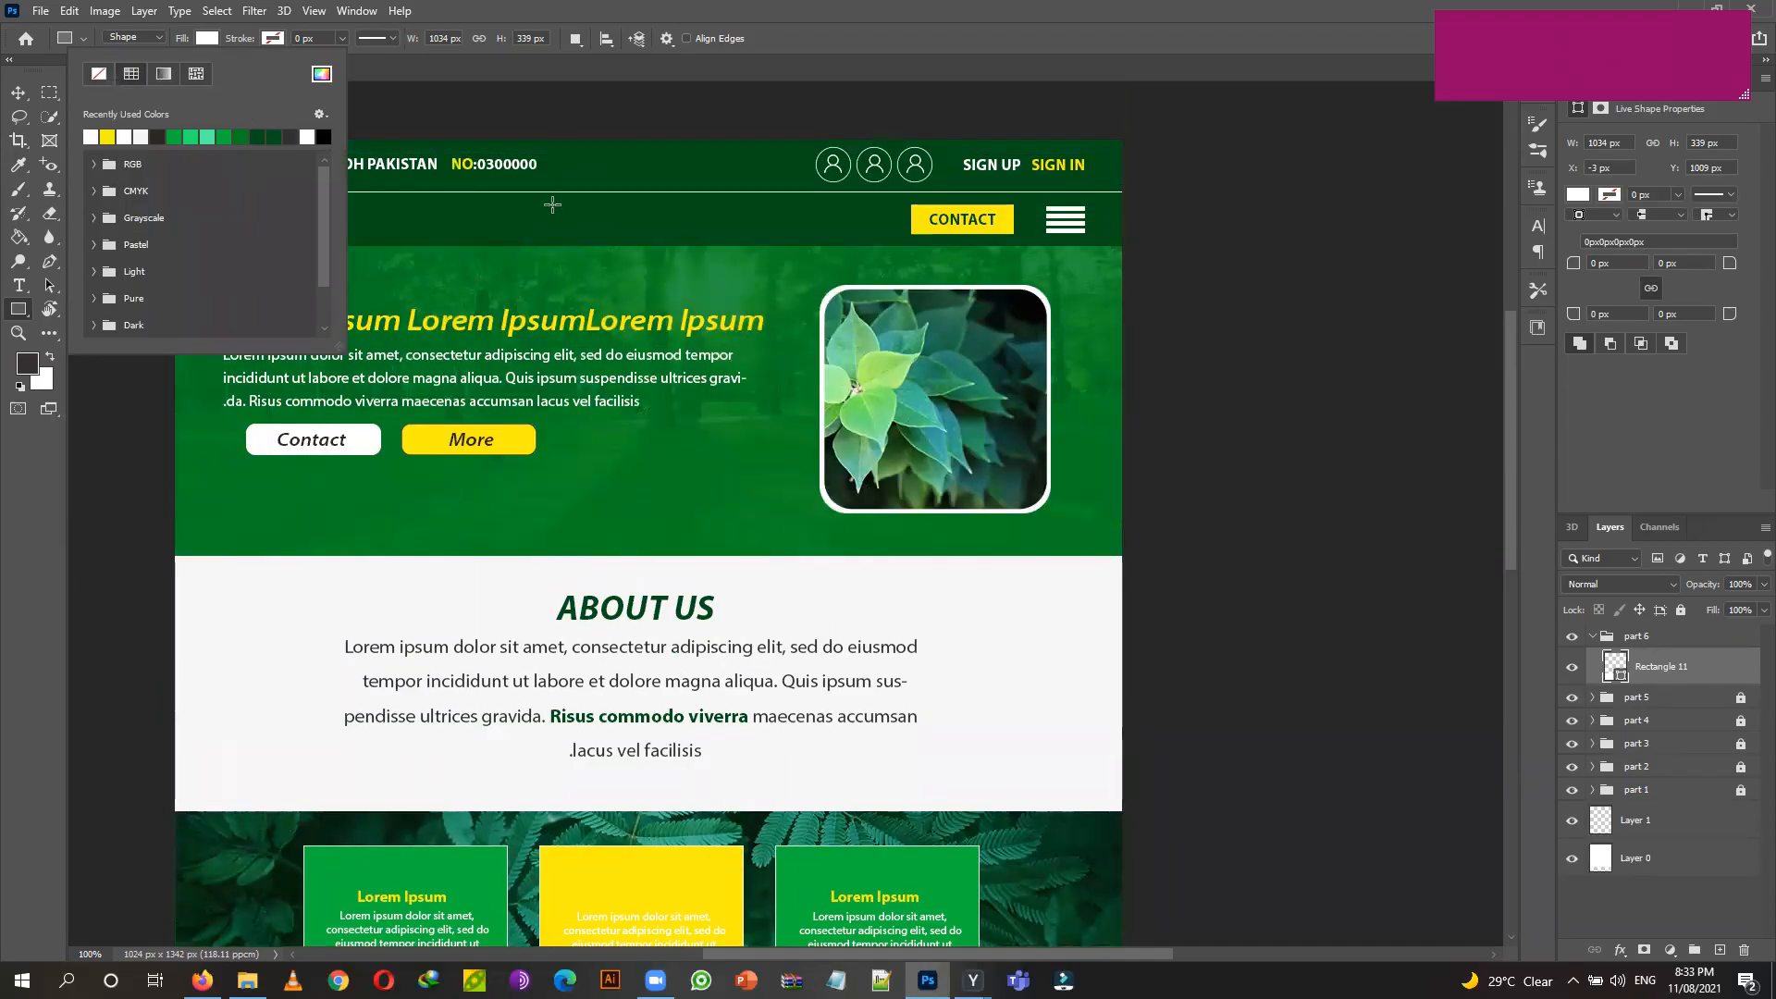
pyautogui.click(322, 76)
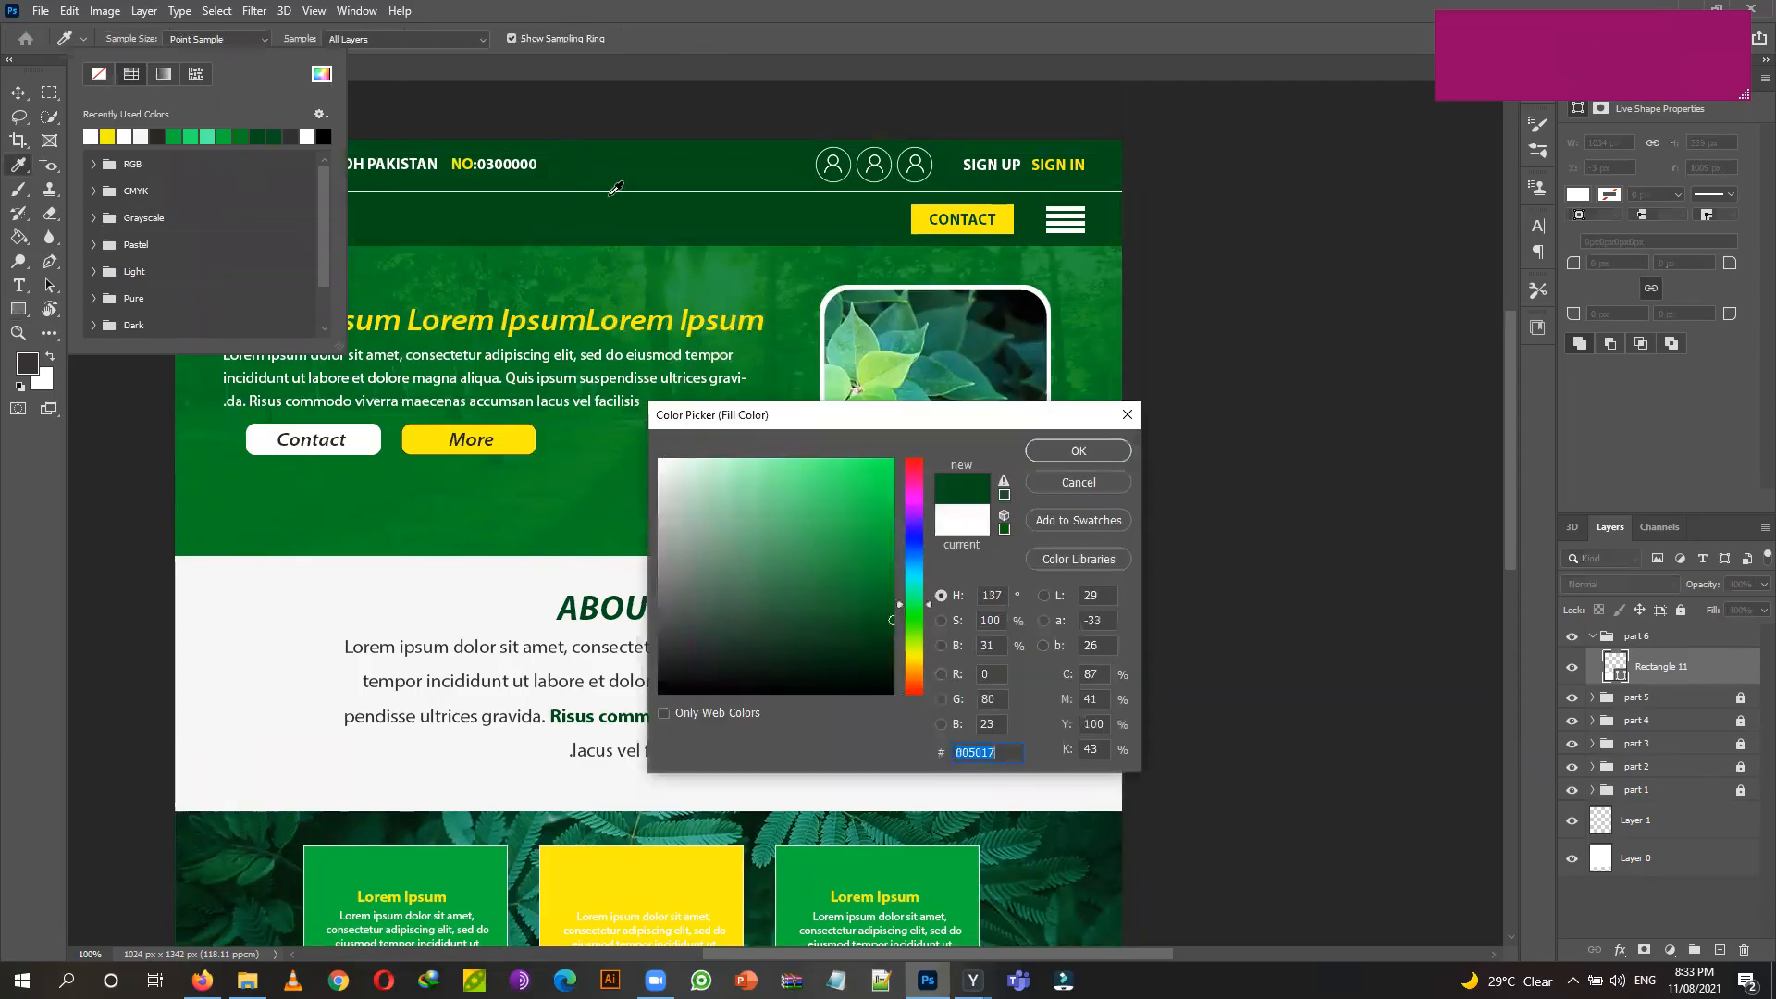
pyautogui.click(1078, 450)
# Nudge the dark green footer rectangle up 2 px and left 1 px.
pyautogui.press('v')
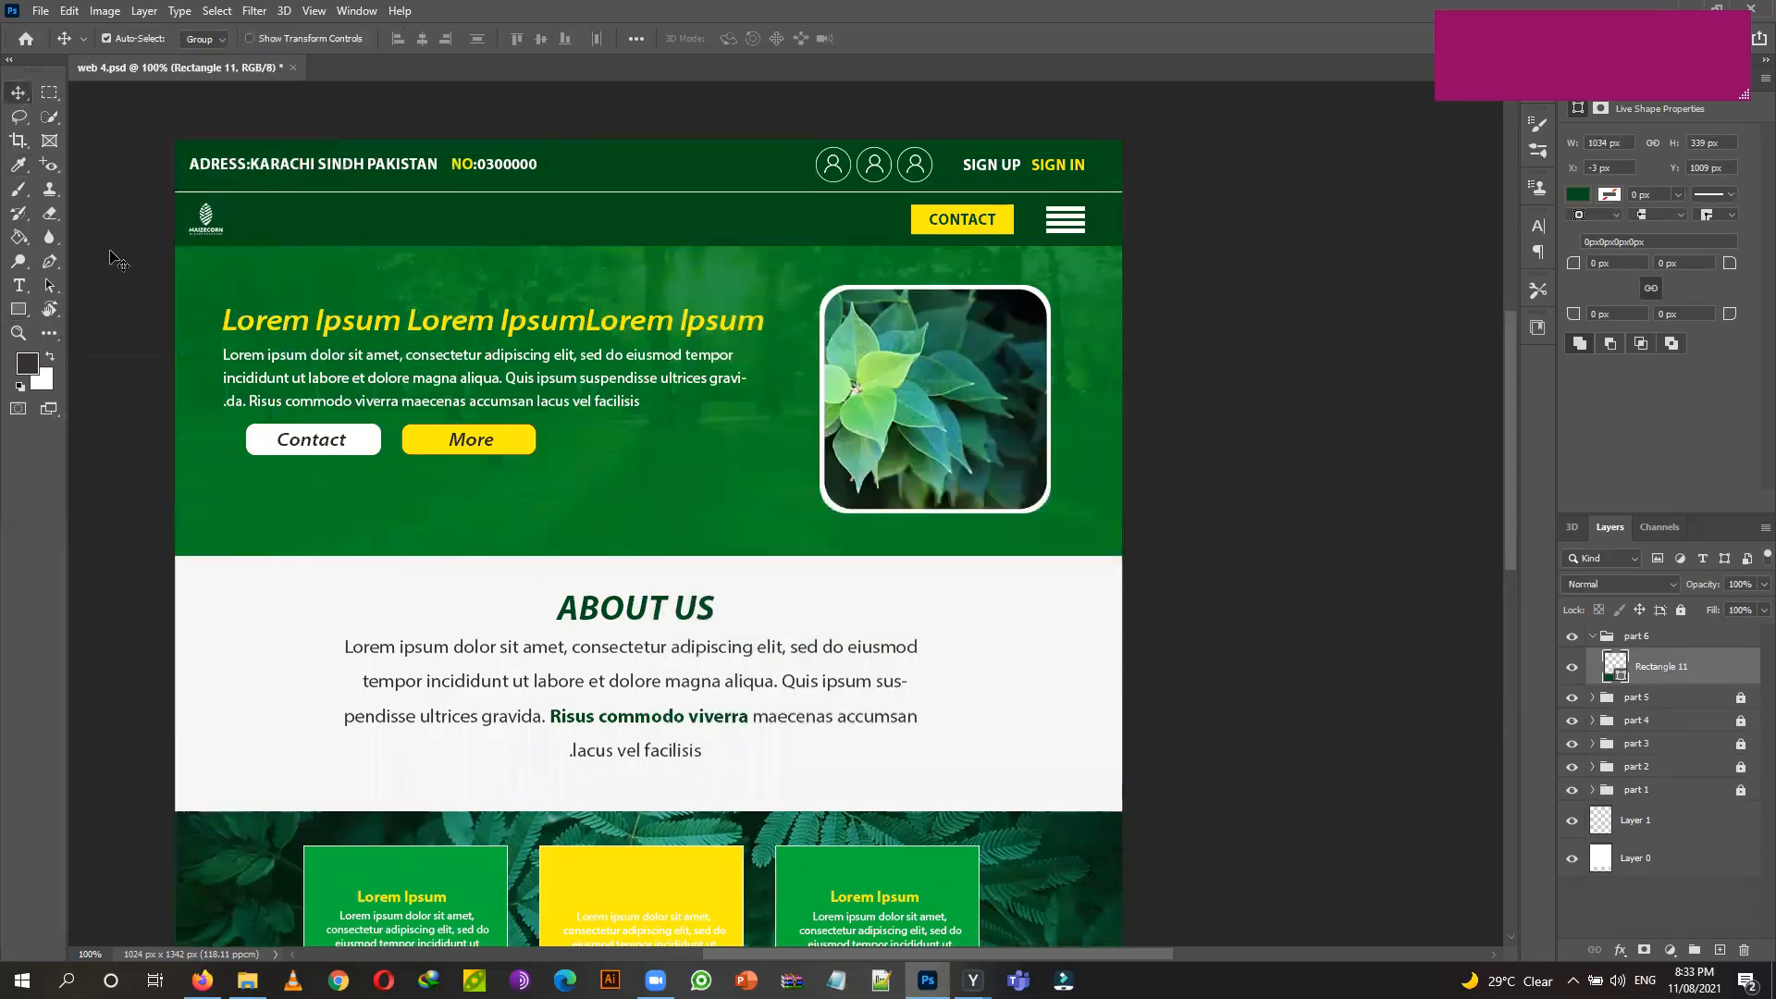
pyautogui.scroll(-2, 192, 356)
pyautogui.scroll(-12, 193, 356)
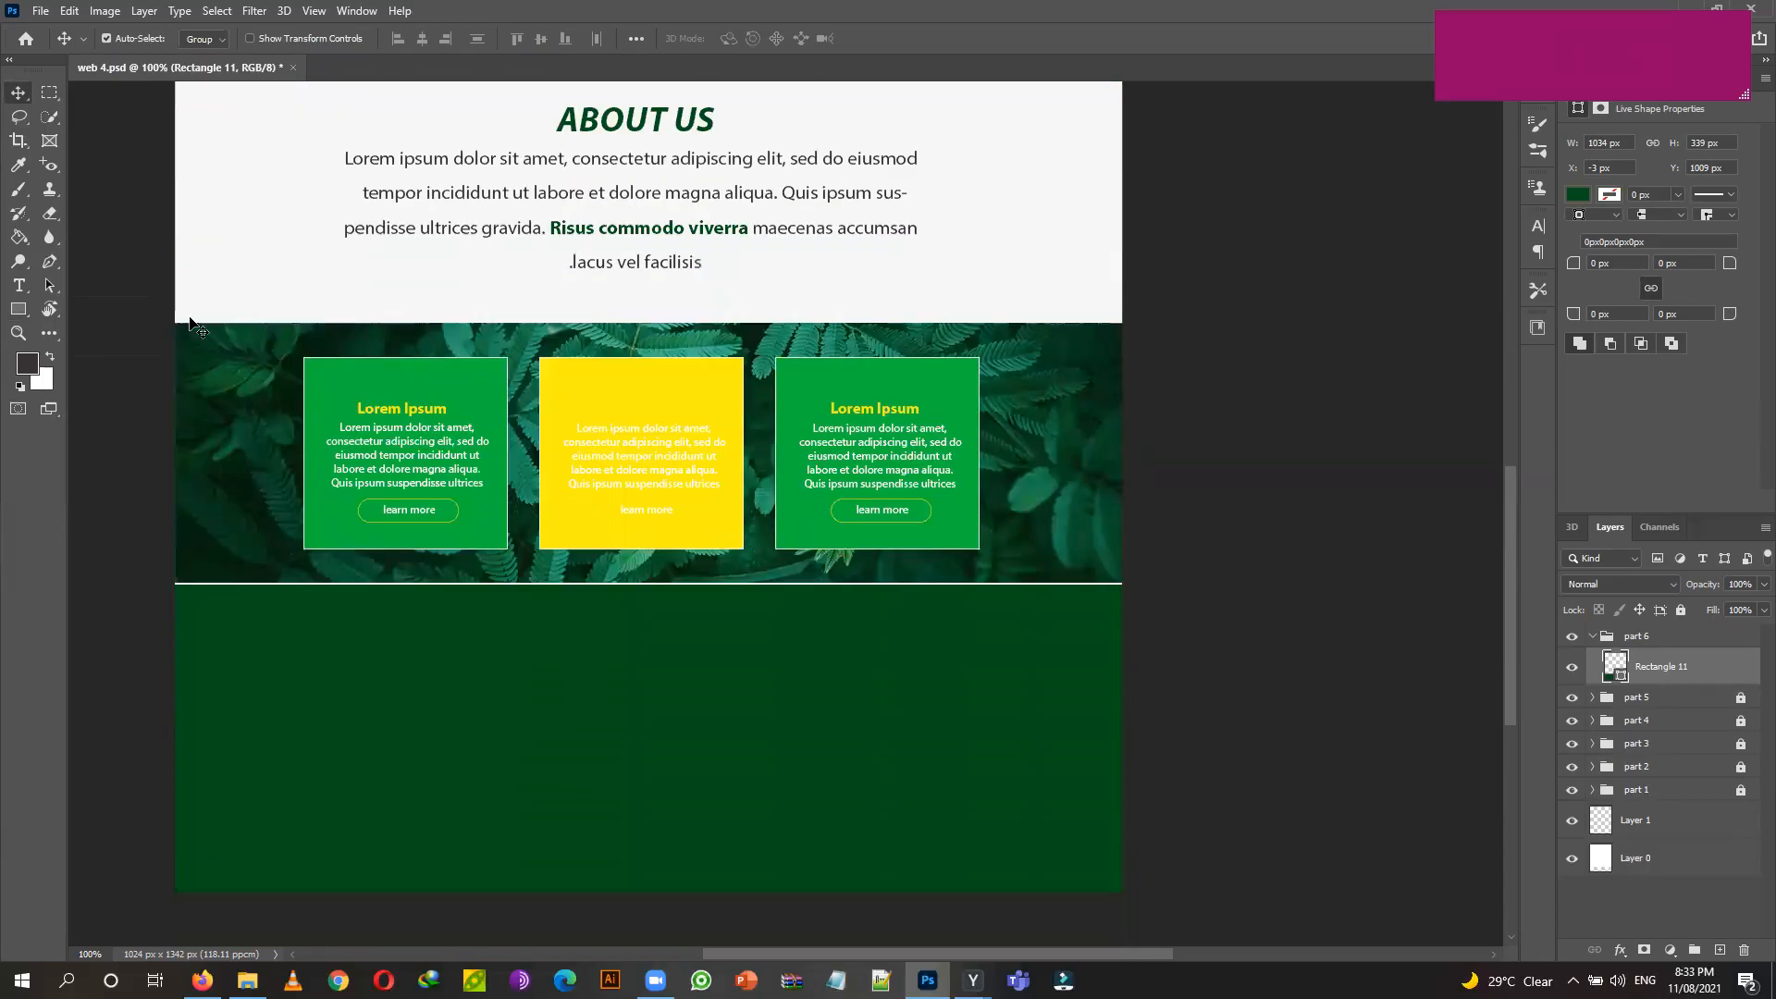
pyautogui.hotkey('ctrl', 't')
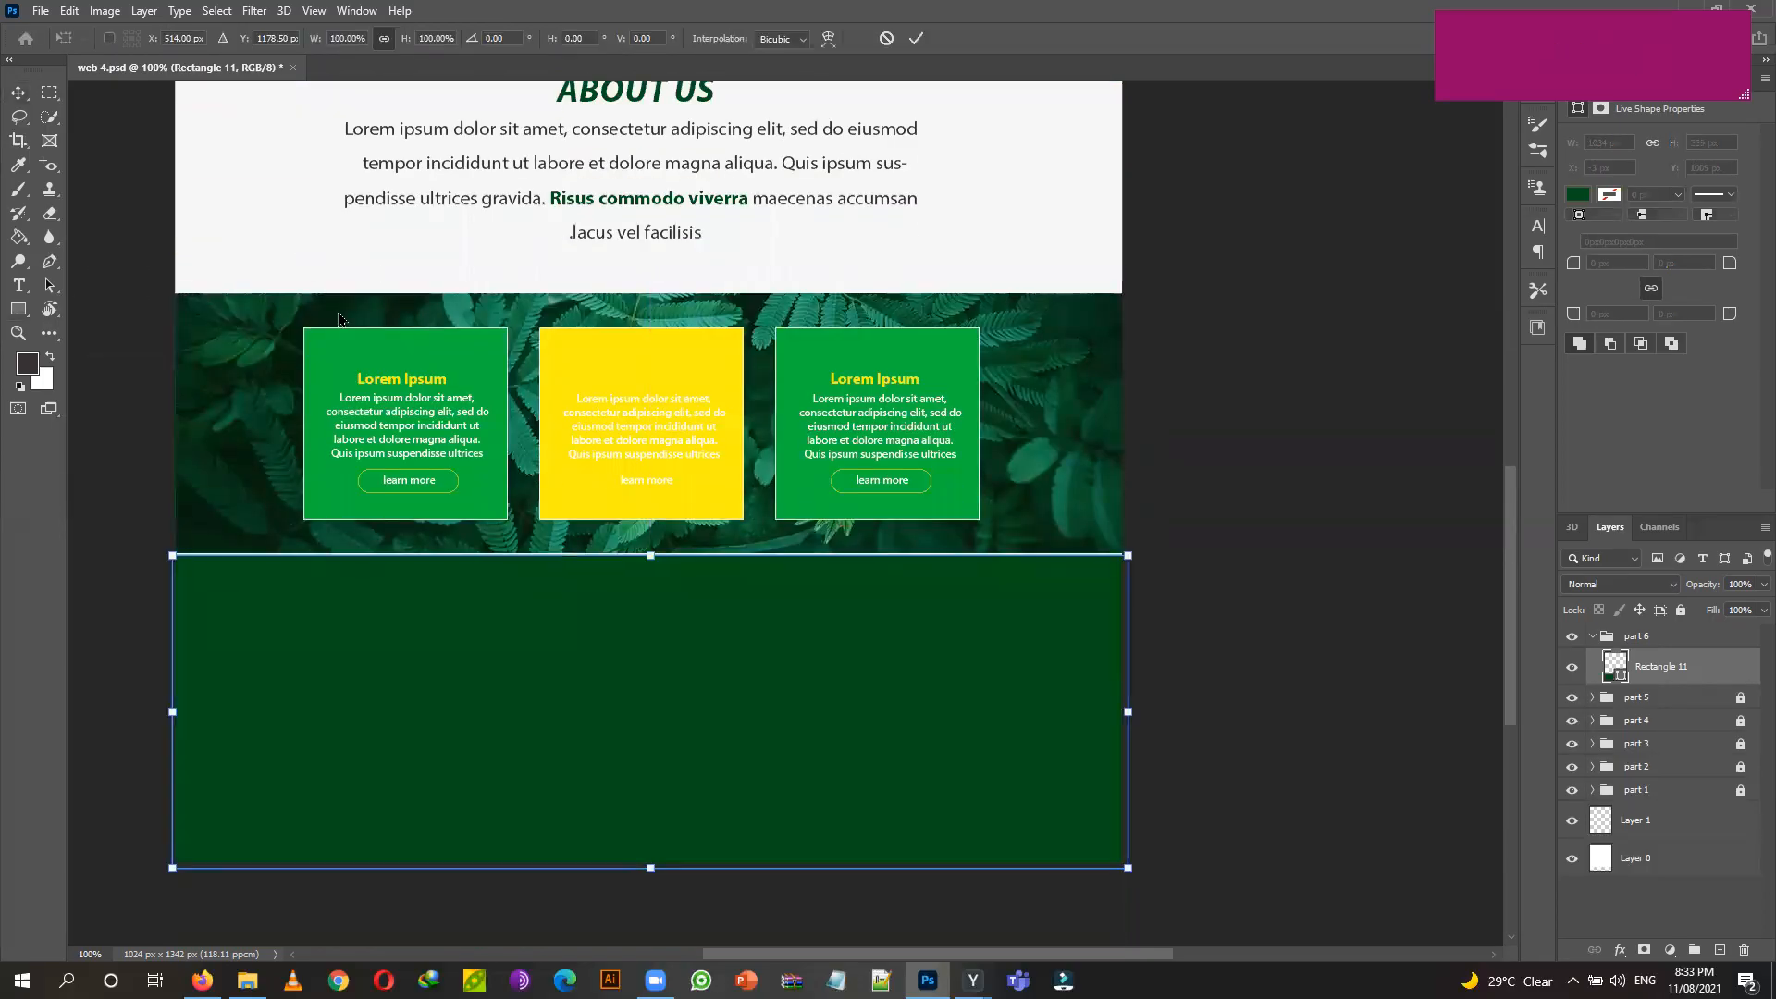
pyautogui.press('Up')
pyautogui.press('Up')
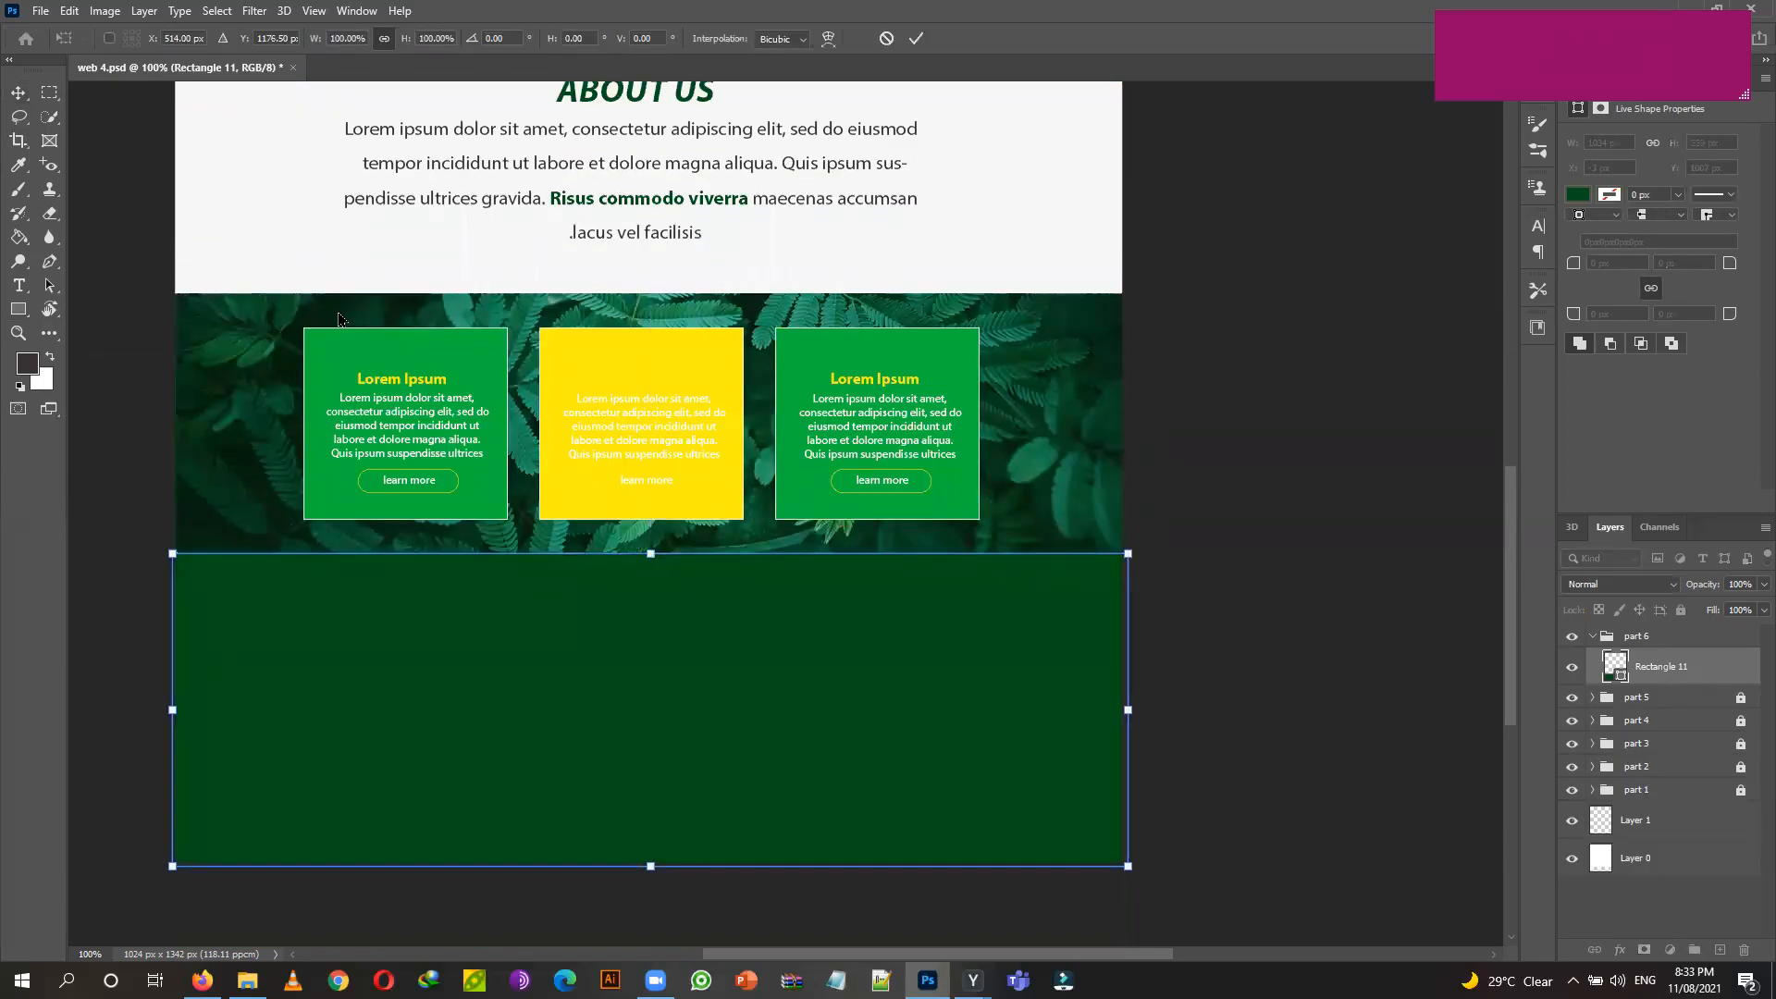
pyautogui.press('Left')
pyautogui.press('Return')
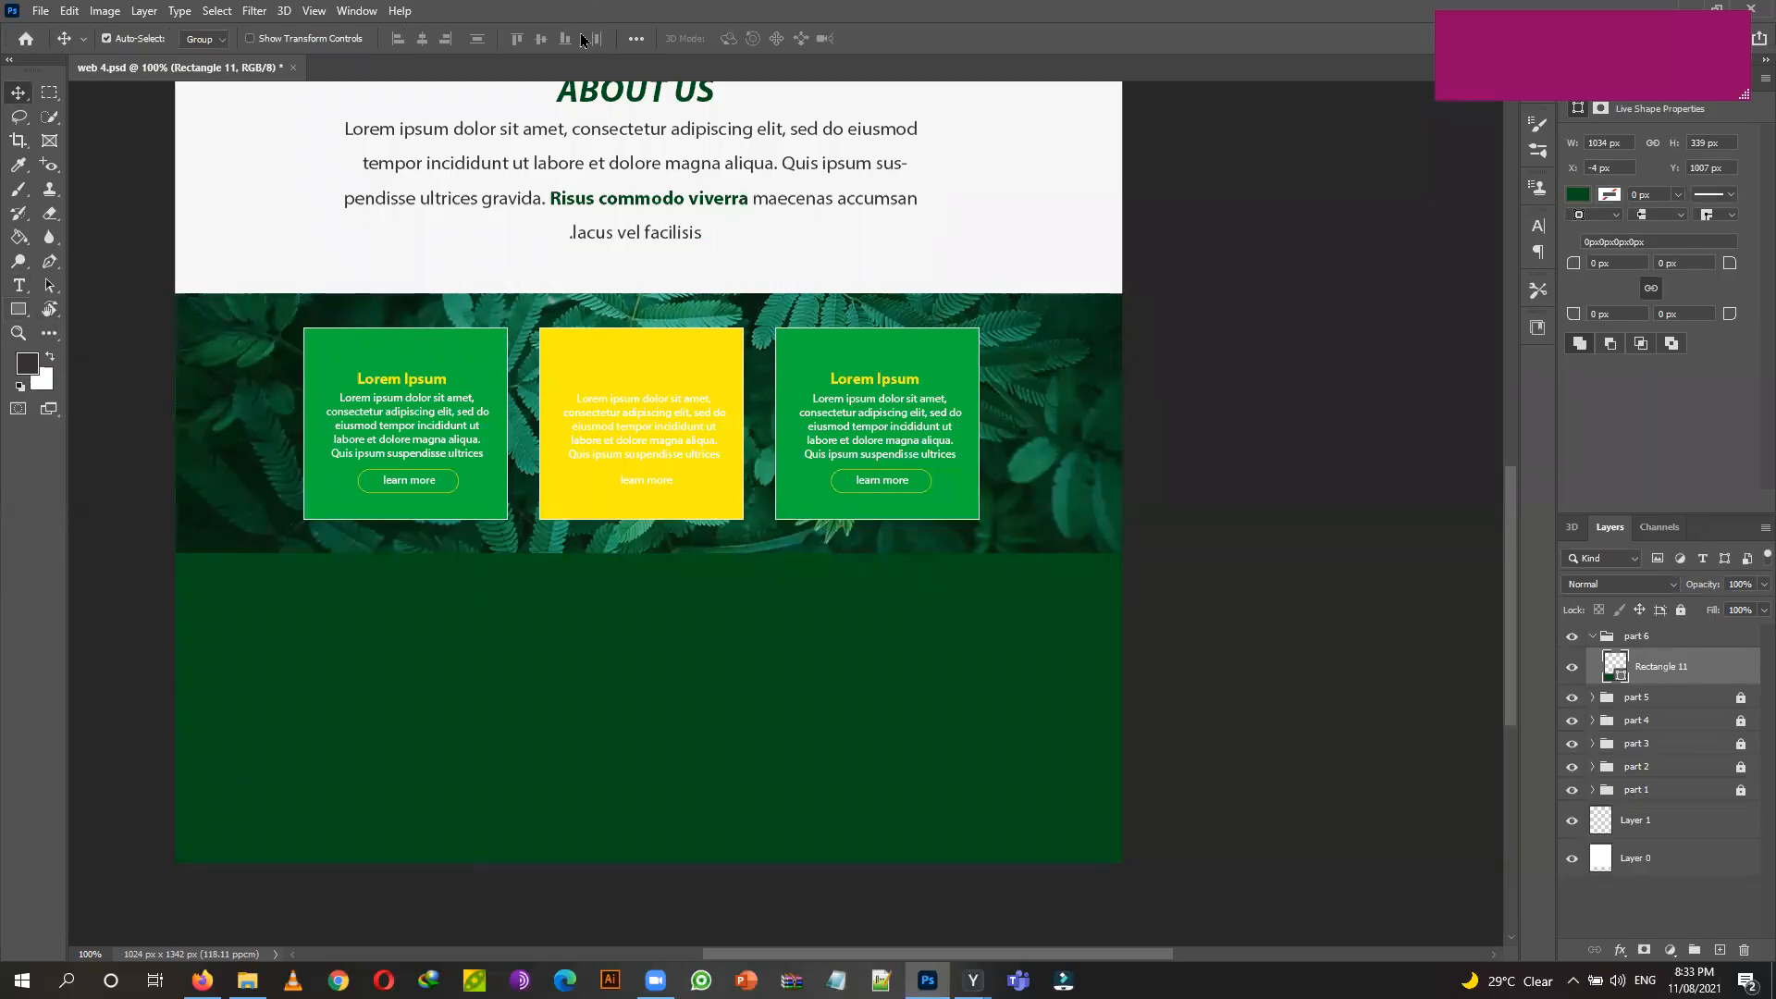
pyautogui.press('Escape')
pyautogui.click(582, 38)
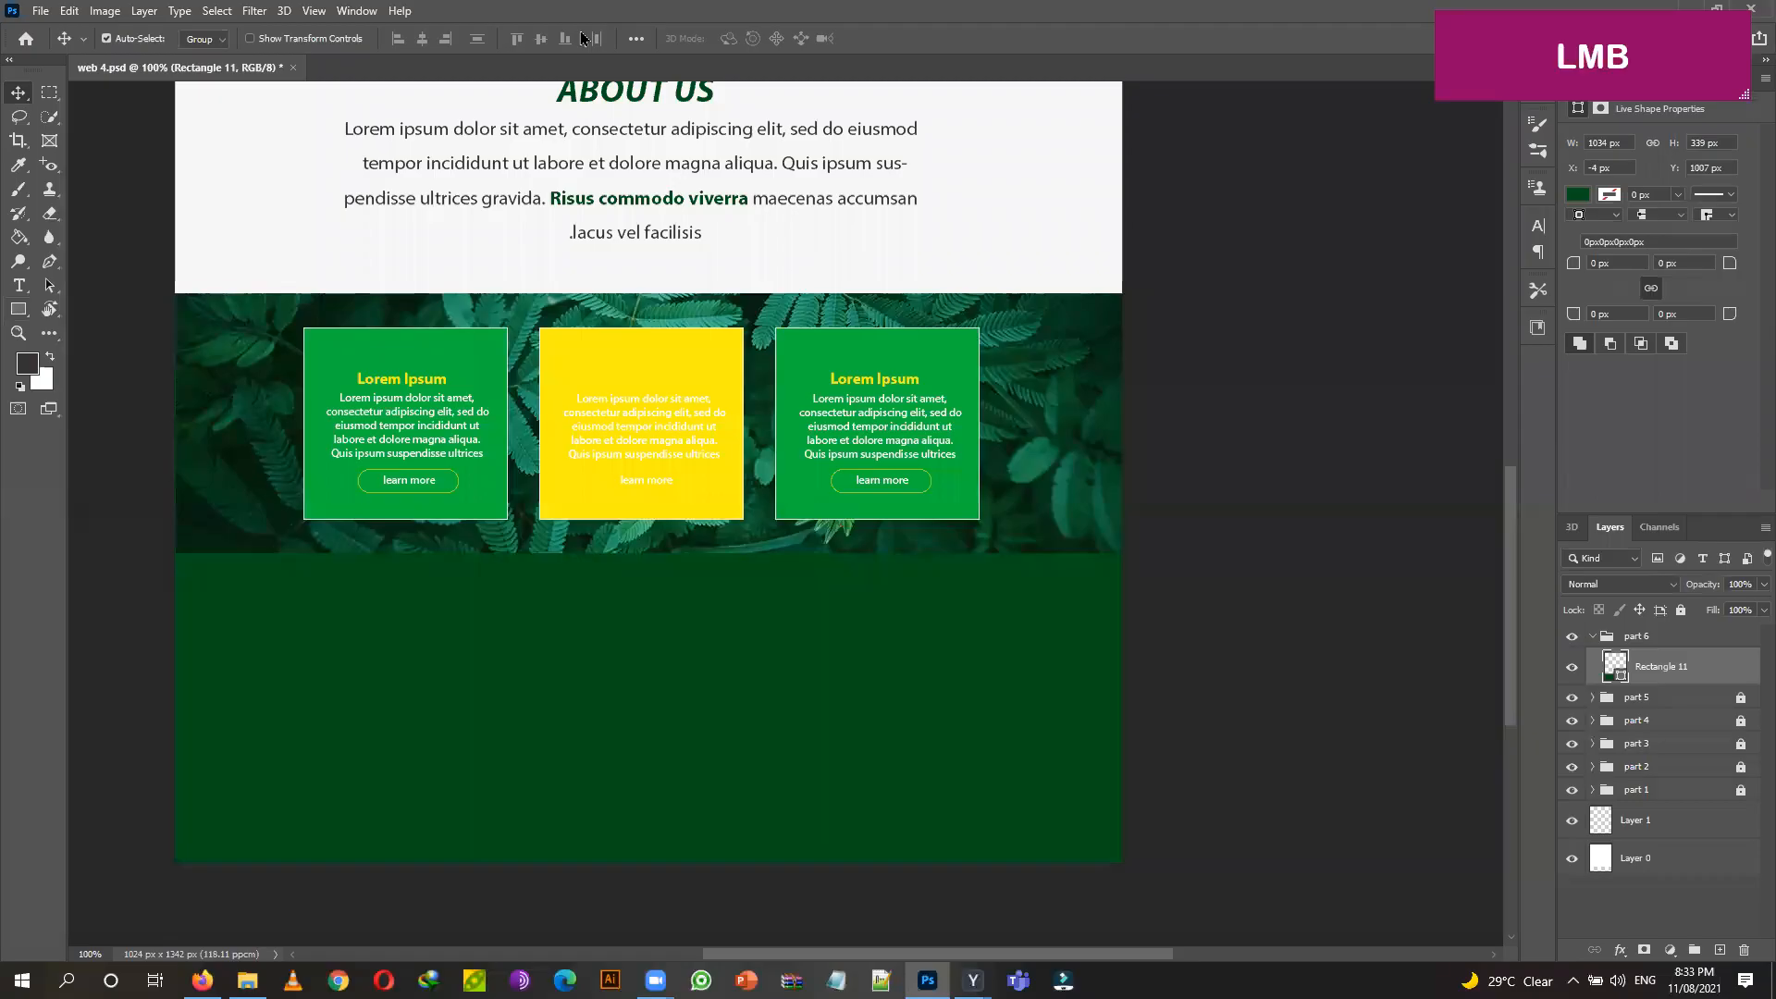
pyautogui.click(583, 38)
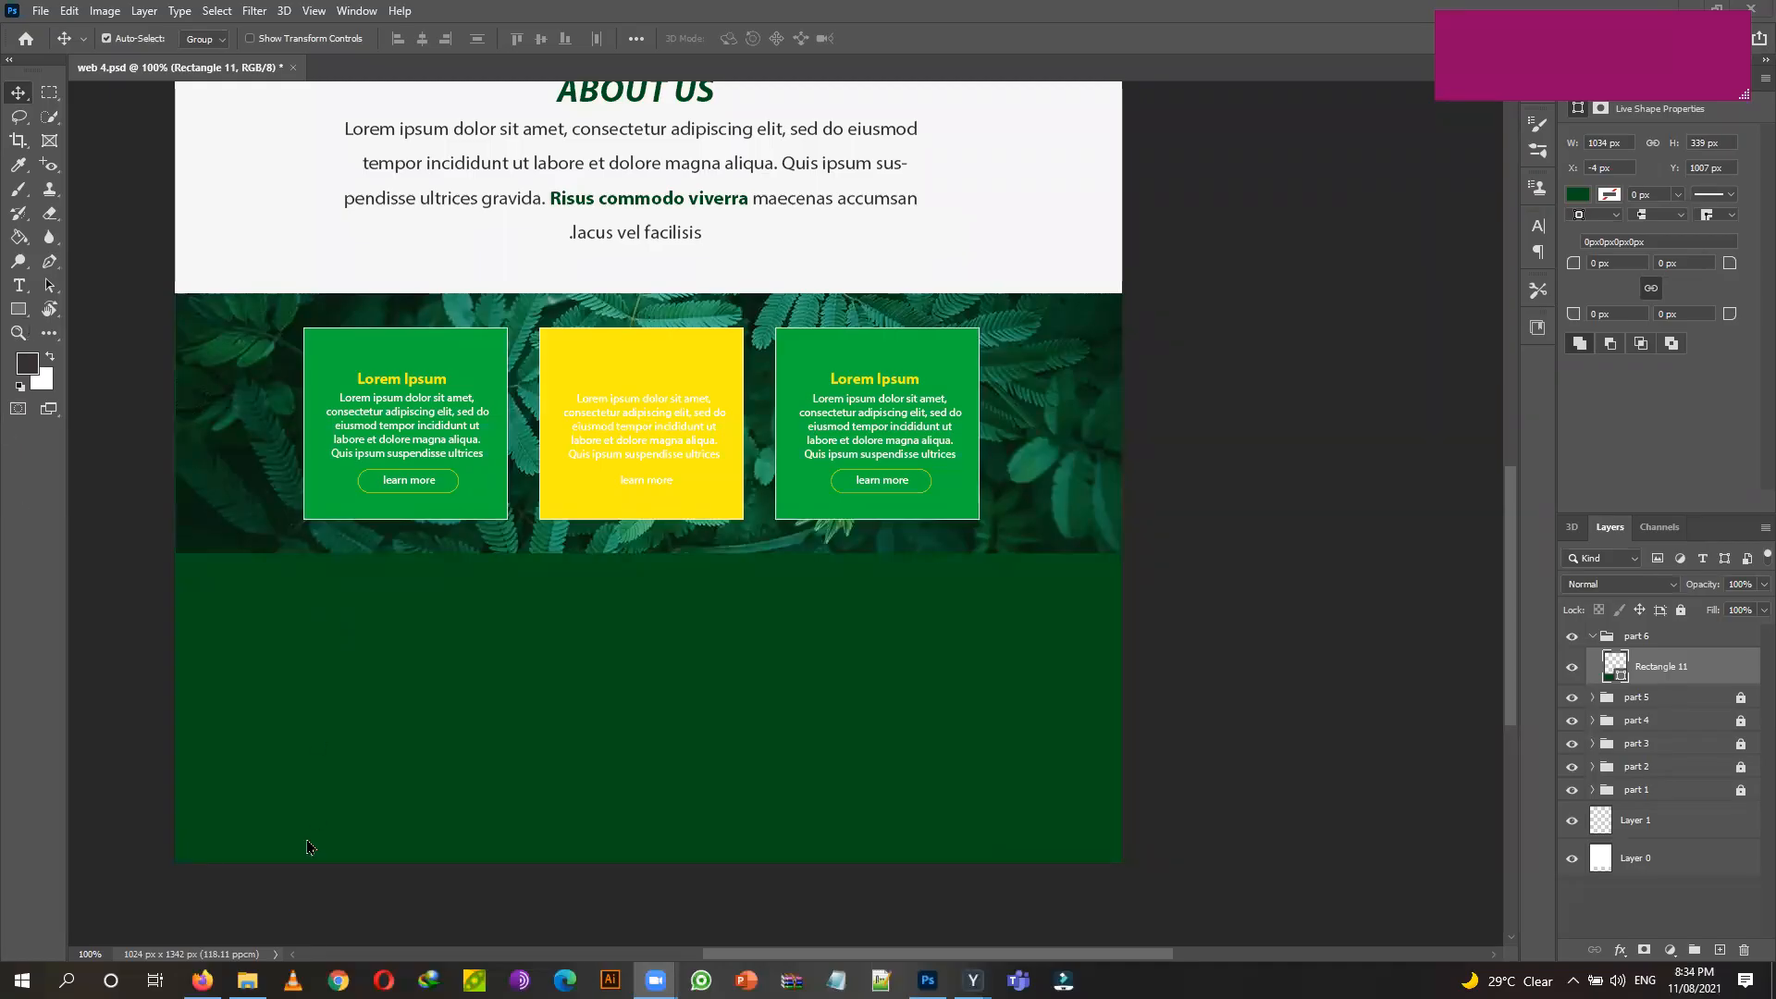
# Drag the 203502-removebg-preview.png logo from the image folder onto the mockup canvas.
pyautogui.click(247, 980)
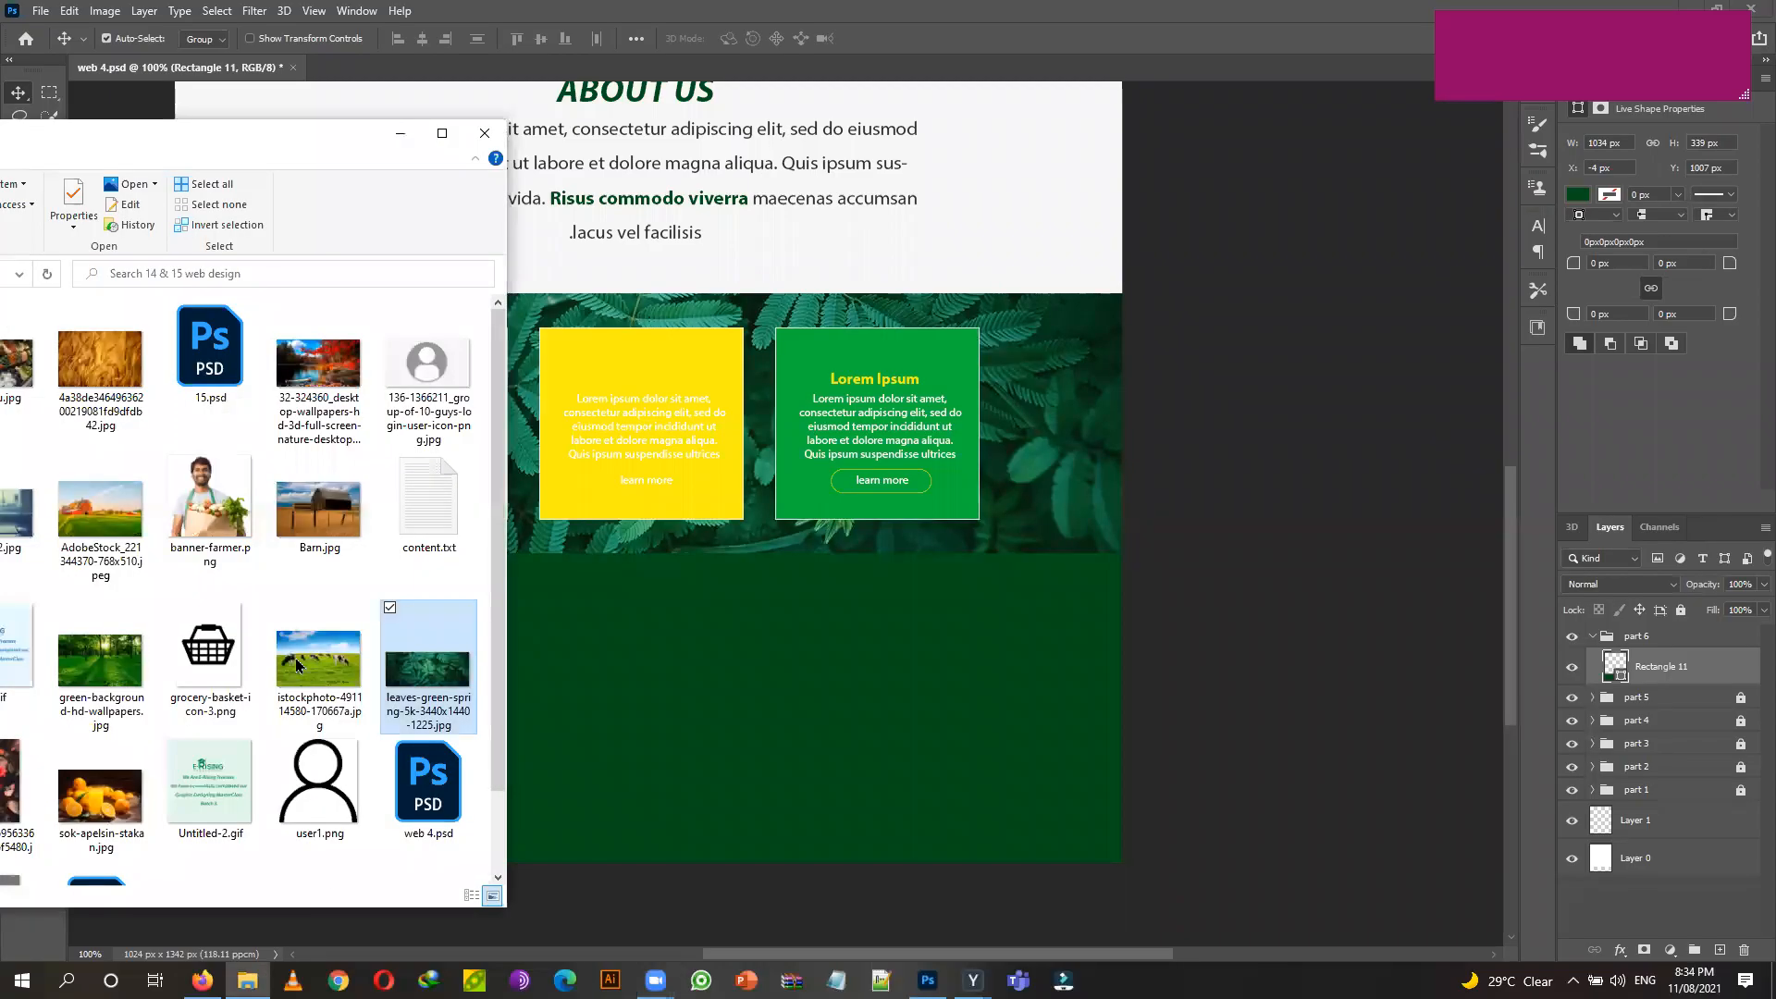
pyautogui.click(162, 148)
pyautogui.moveTo(162, 148); pyautogui.dragTo(701, 164)
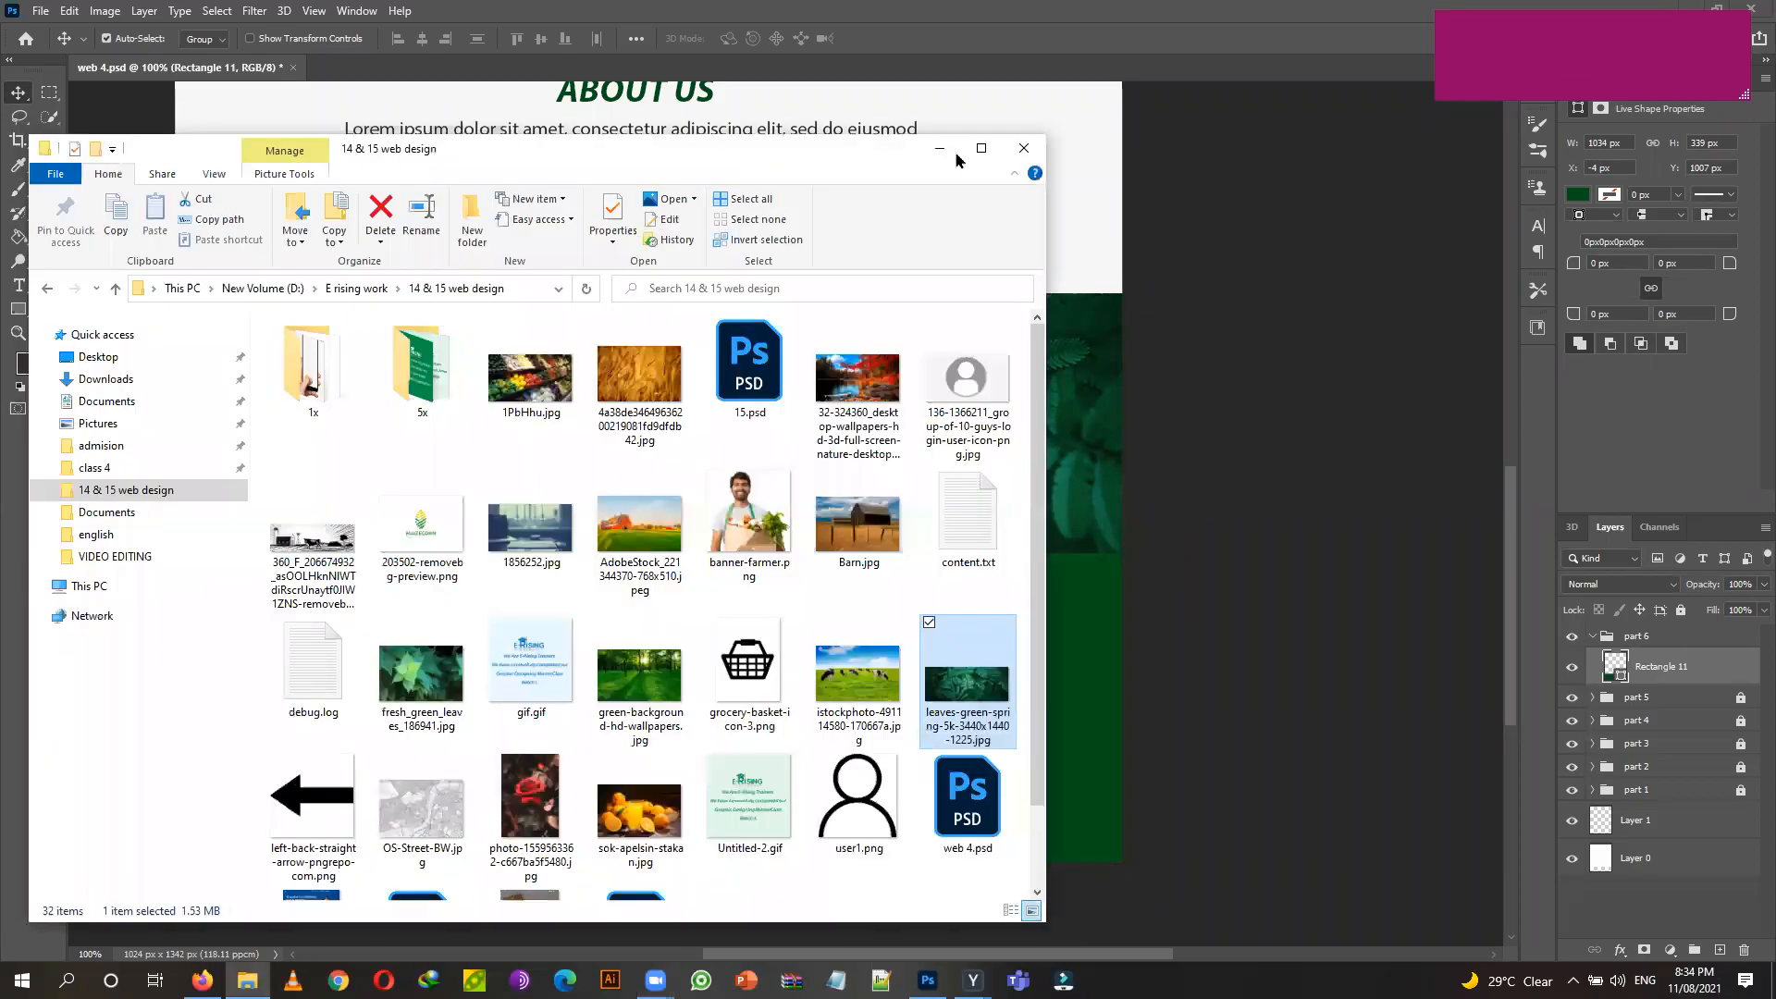
pyautogui.click(422, 531)
pyautogui.moveTo(811, 549); pyautogui.dragTo(1065, 602)
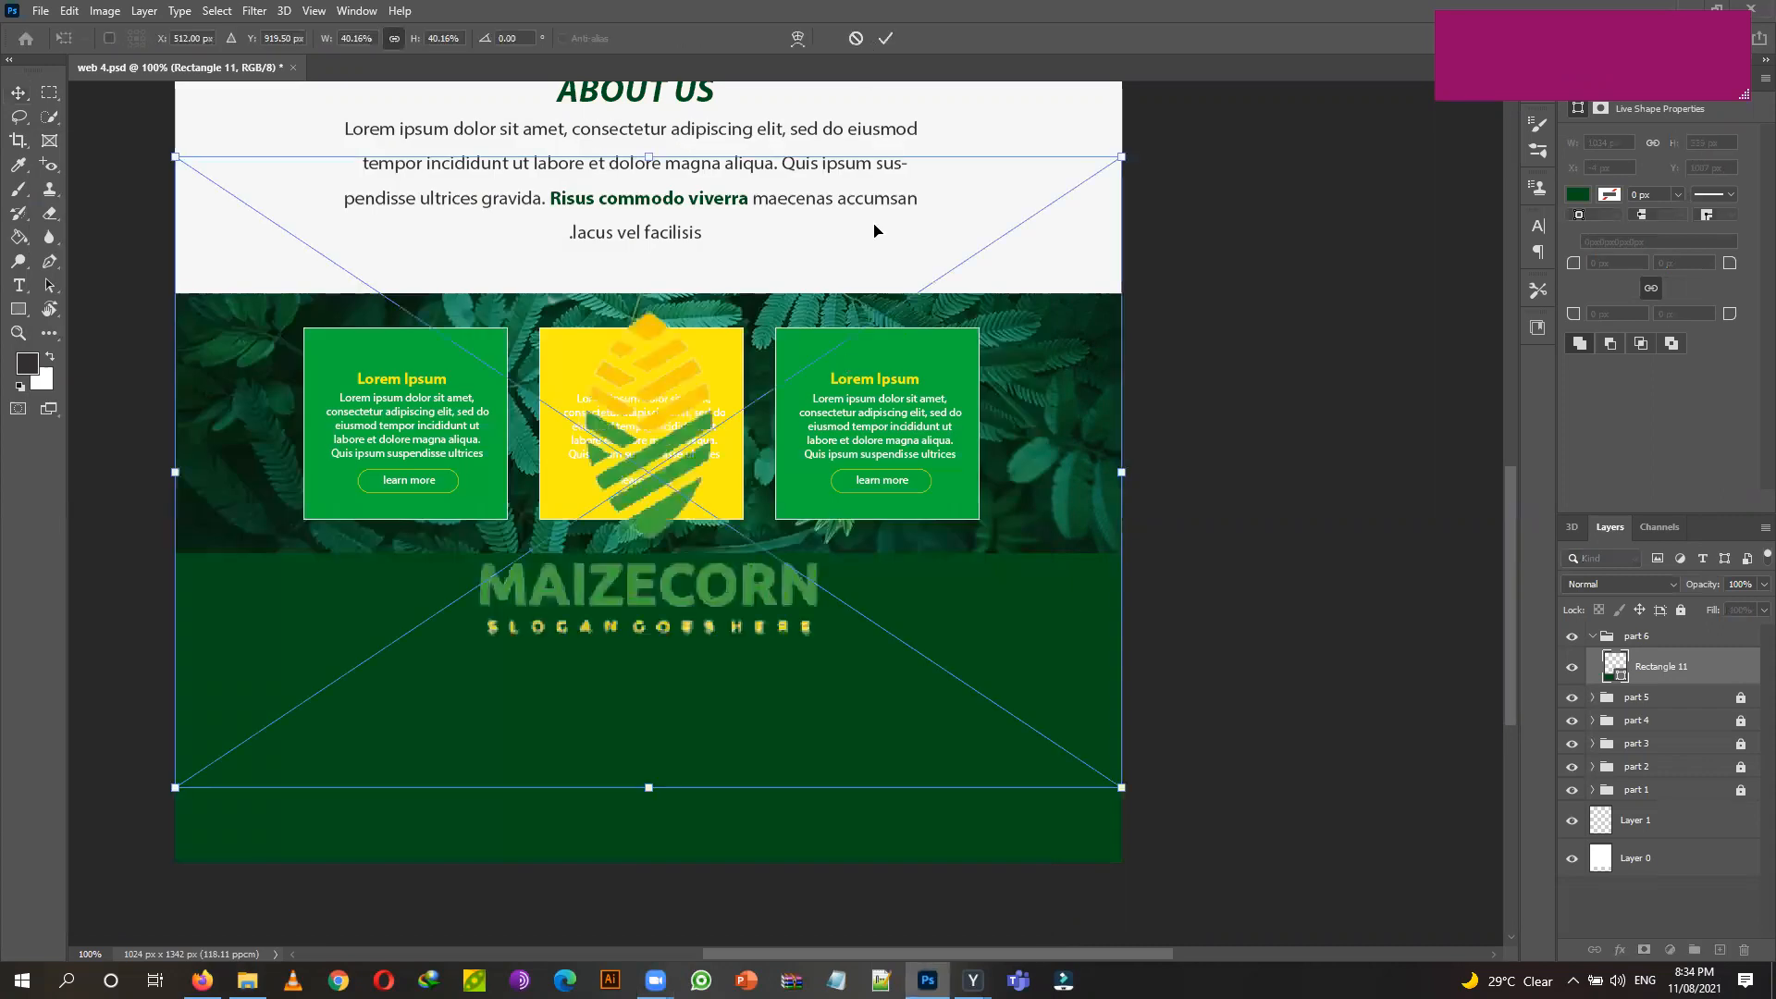
# Scale the logo down and position it in the footer's upper-left corner.
pyautogui.moveTo(1127, 157); pyautogui.dragTo(776, 386)
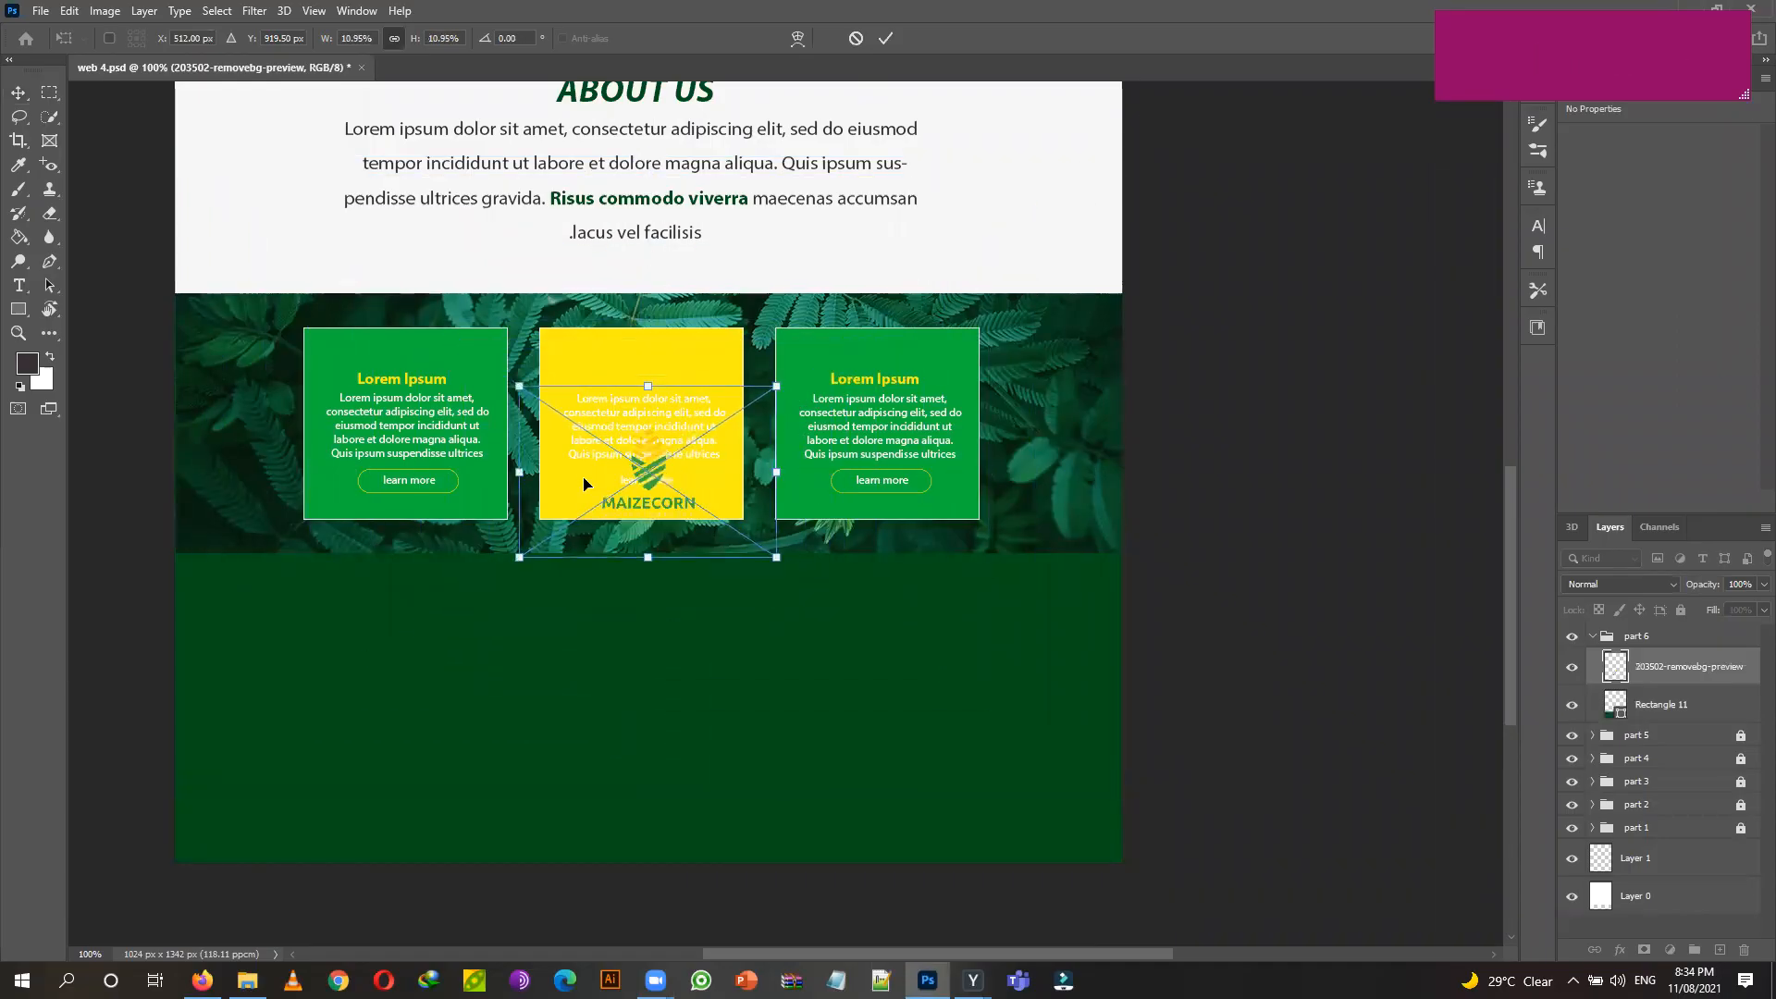
pyautogui.moveTo(662, 464); pyautogui.dragTo(318, 627)
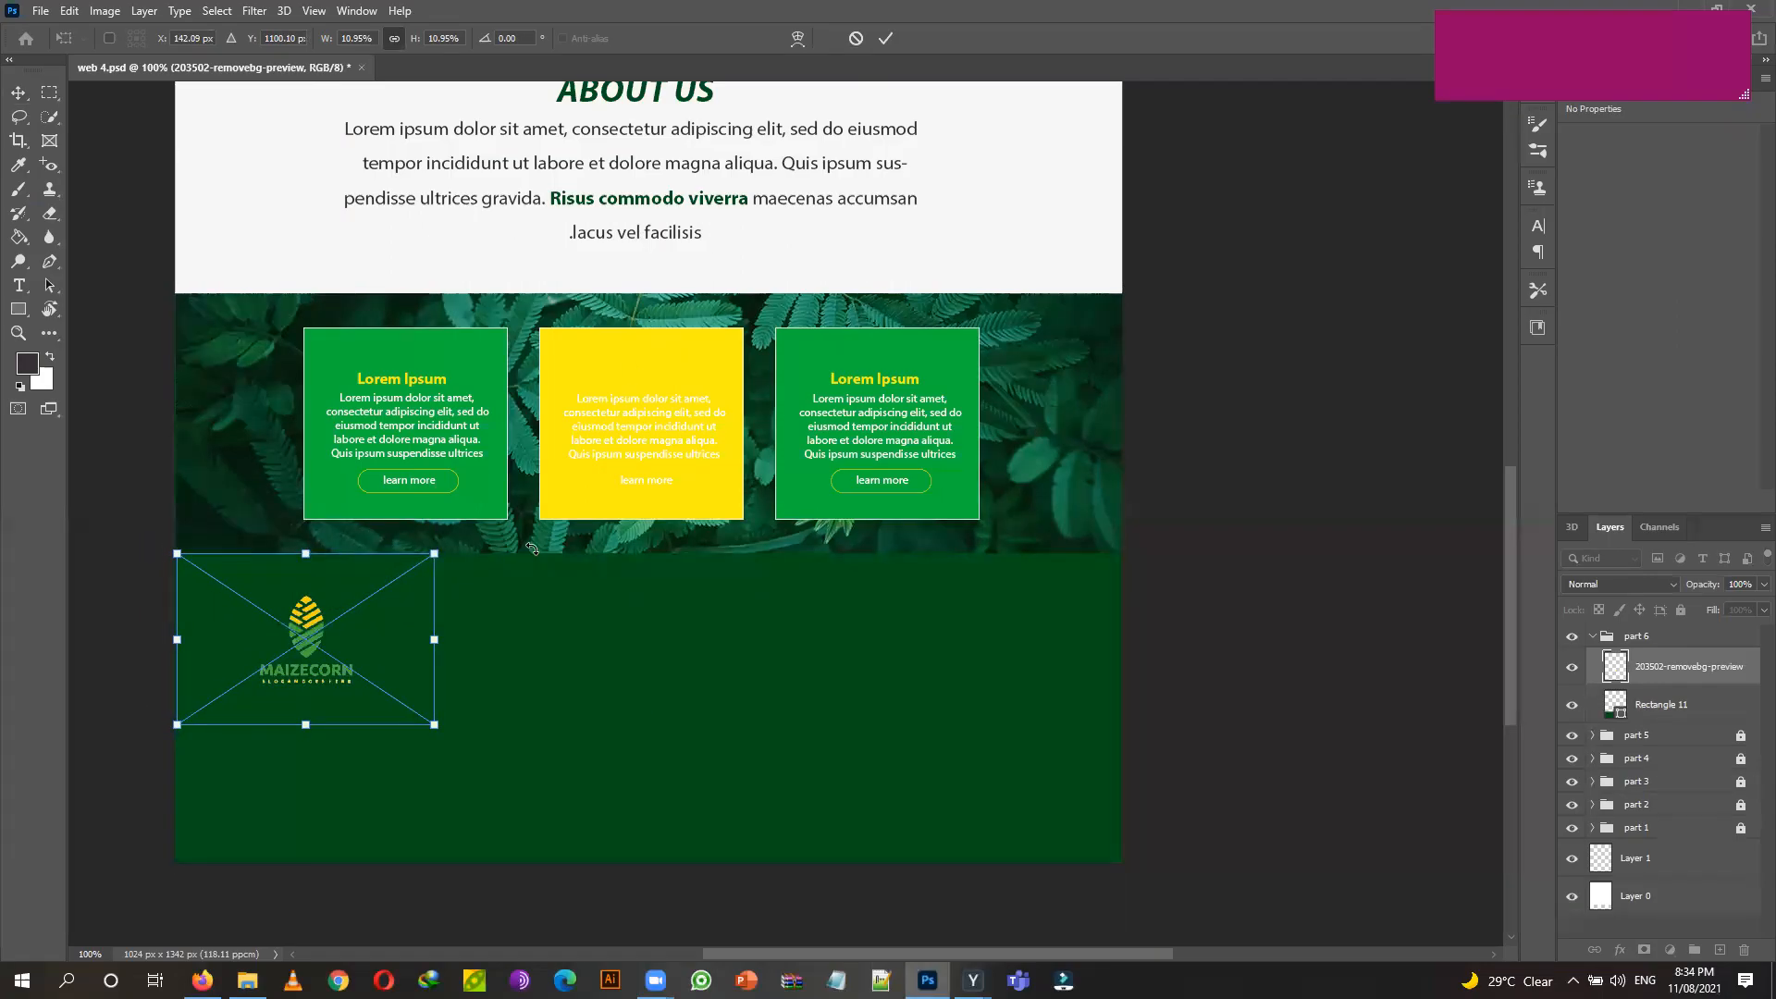
pyautogui.click(886, 40)
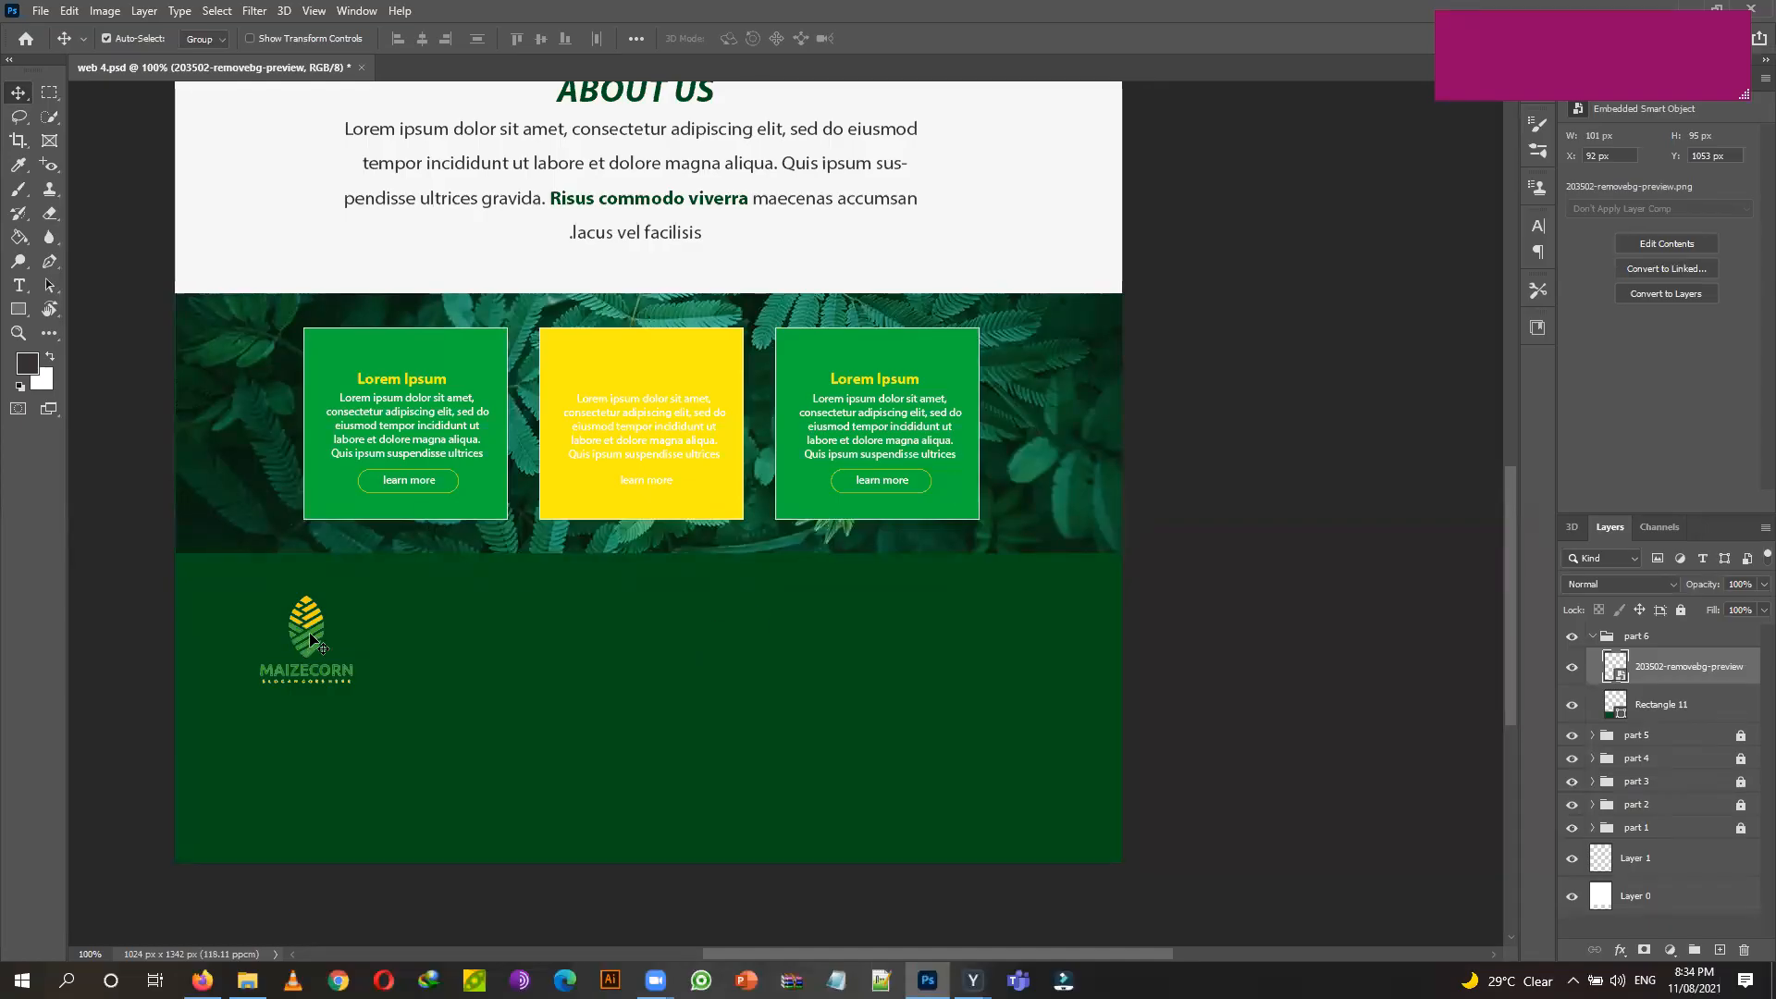
# Undo the accidental footer group shift and set Auto-Select to pick individual layers.
pyautogui.moveTo(317, 636); pyautogui.dragTo(310, 636)
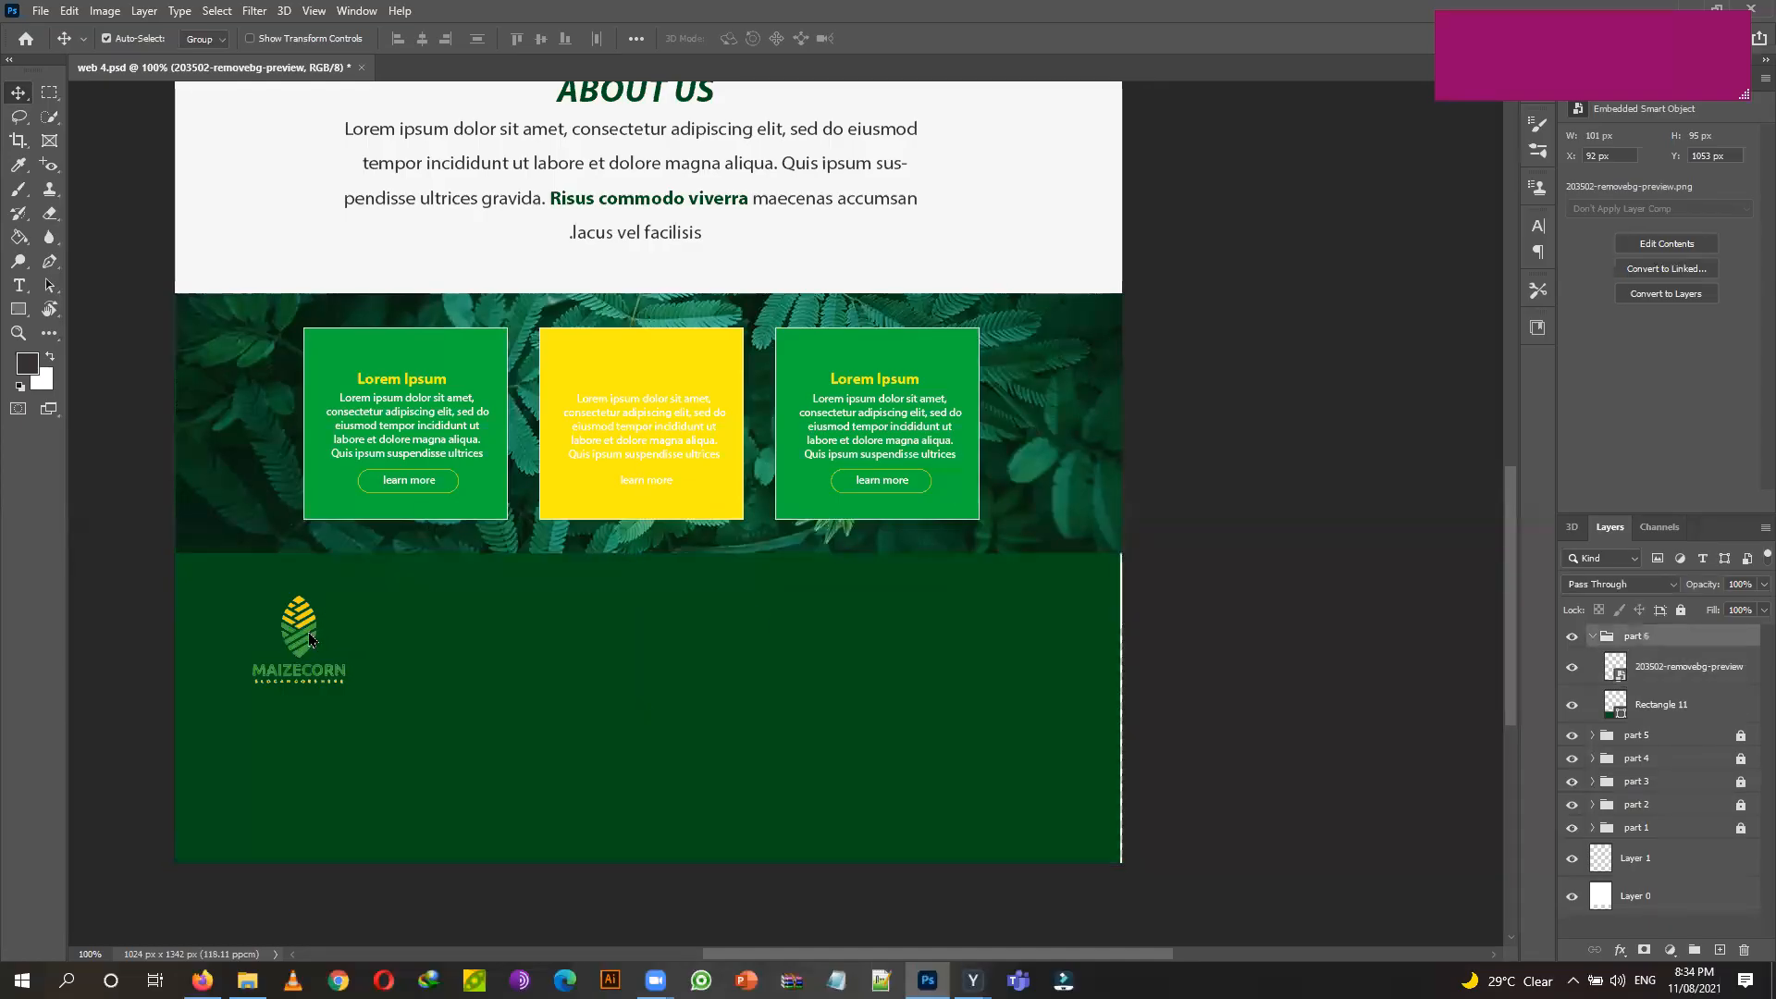
pyautogui.hotkey('ctrl', 'z')
pyautogui.click(223, 45)
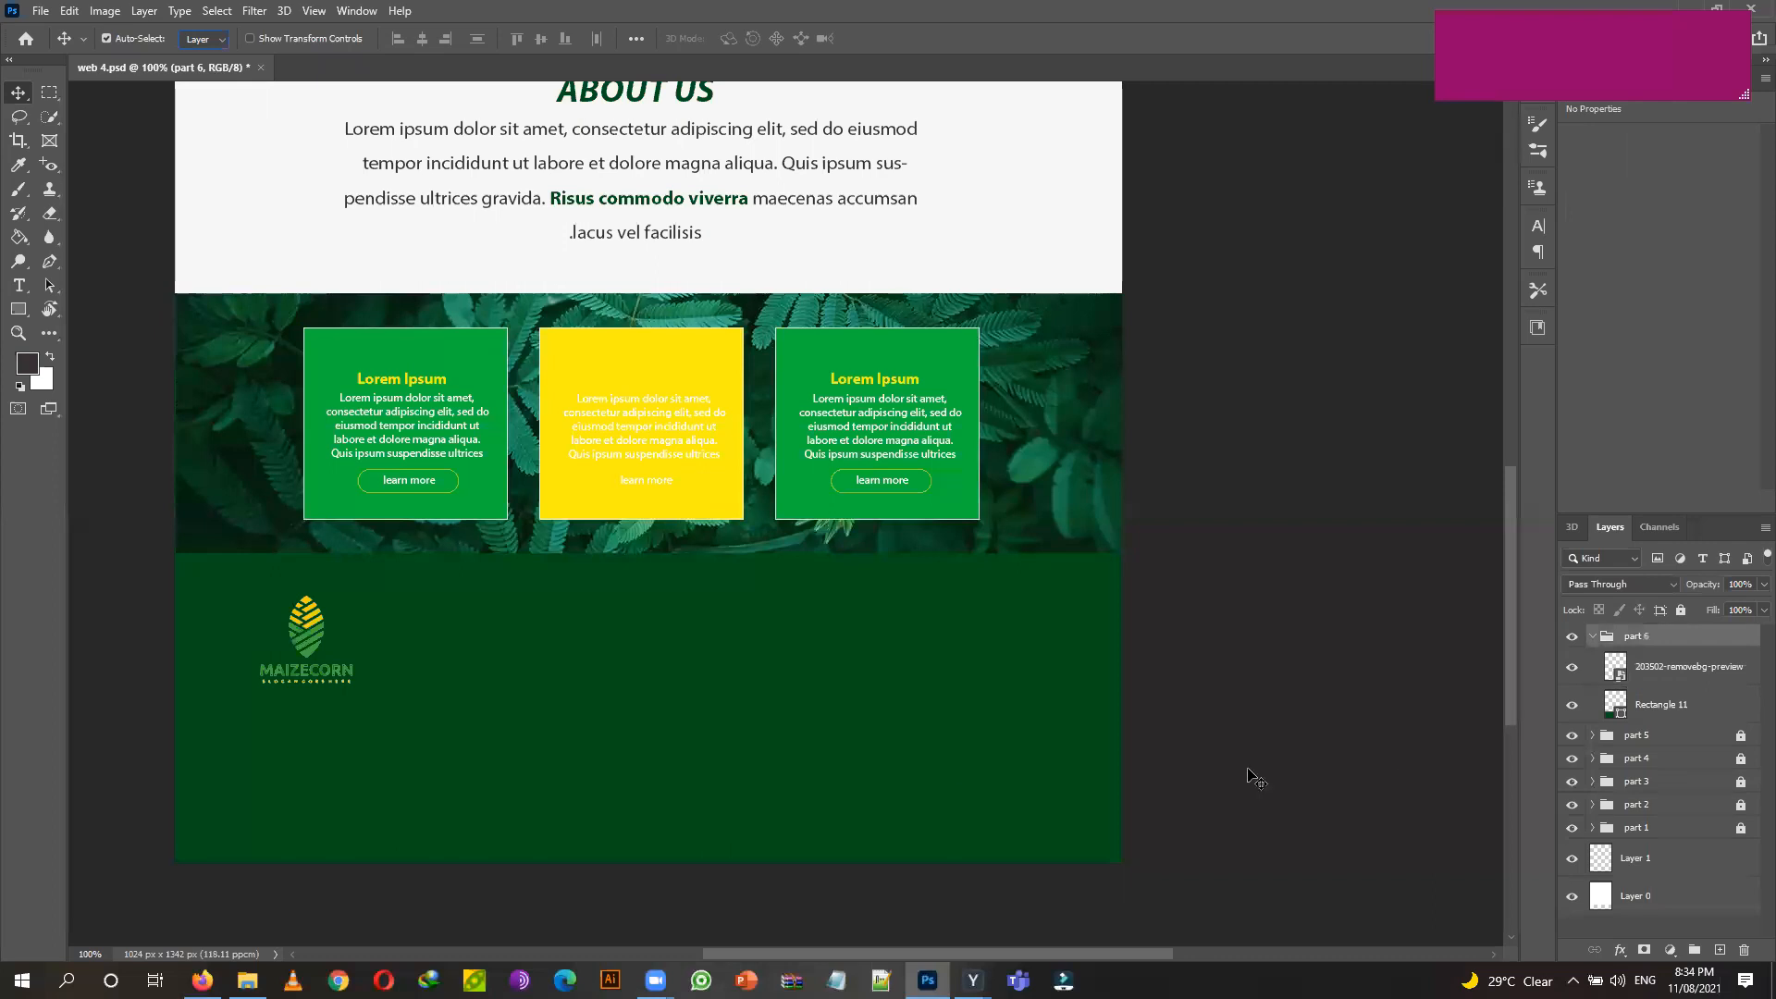
# Give the 203502-removebg-preview logo layer a white Color Overlay layer style.
pyautogui.click(1674, 681)
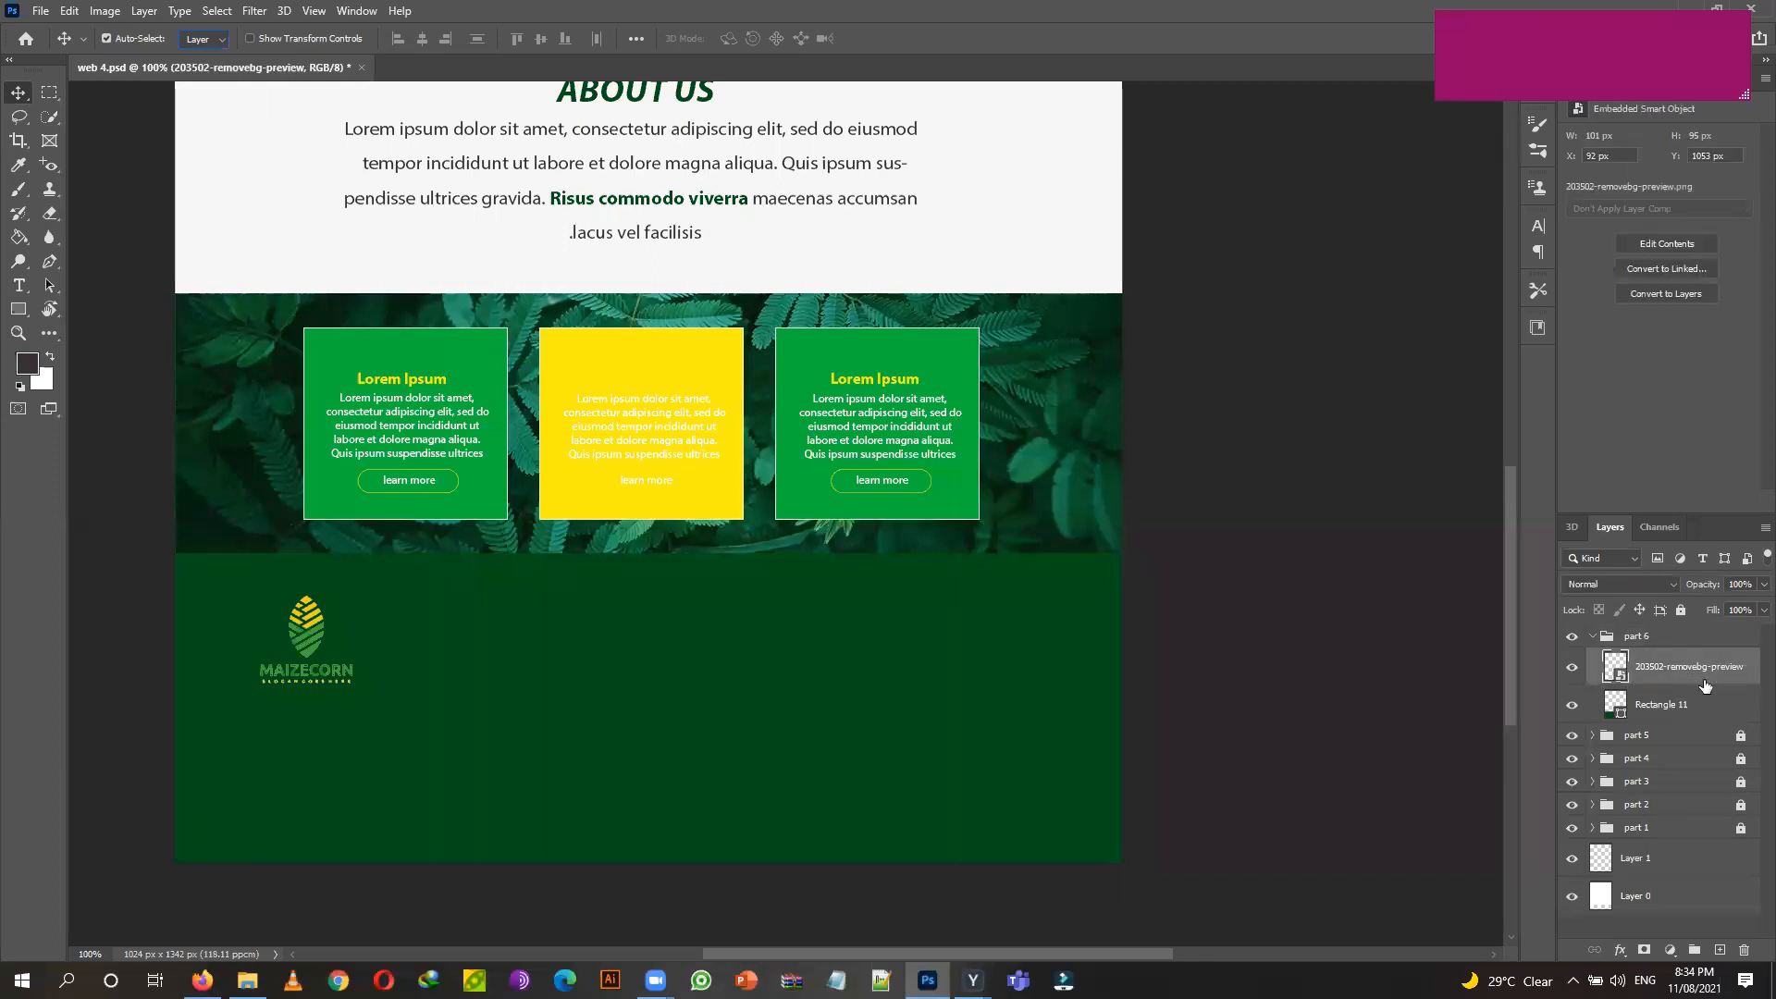
pyautogui.doubleClick(1705, 685)
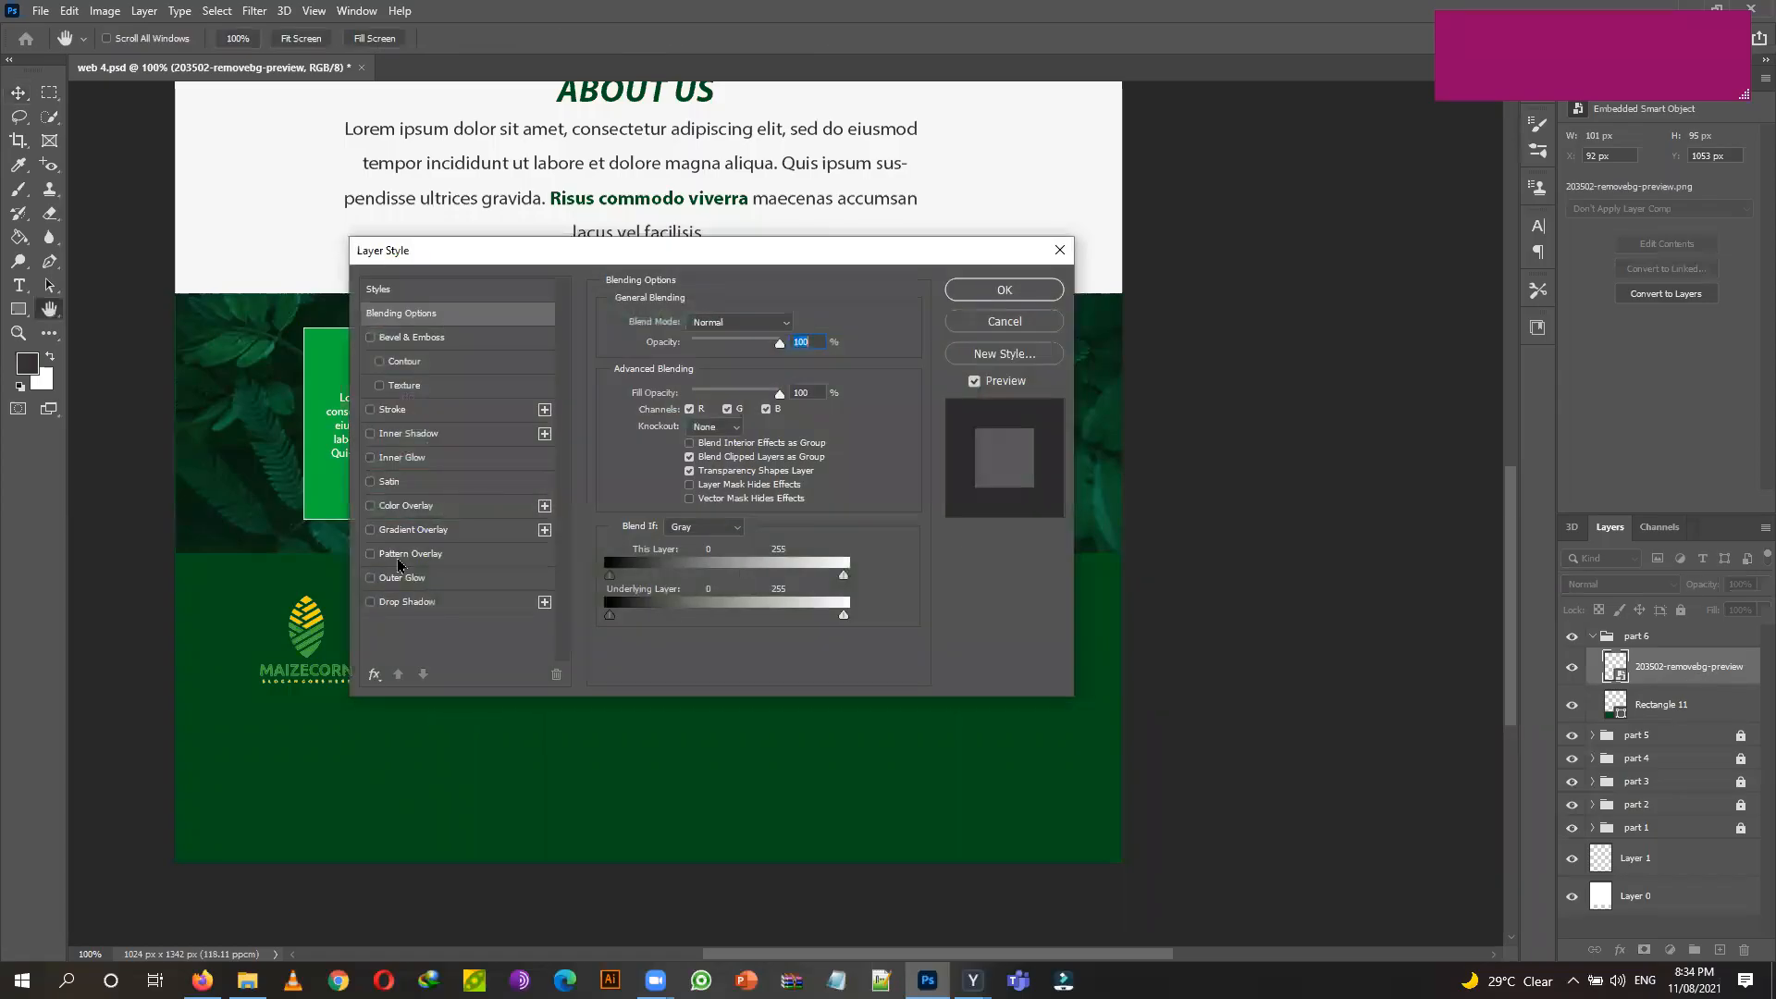
pyautogui.click(371, 506)
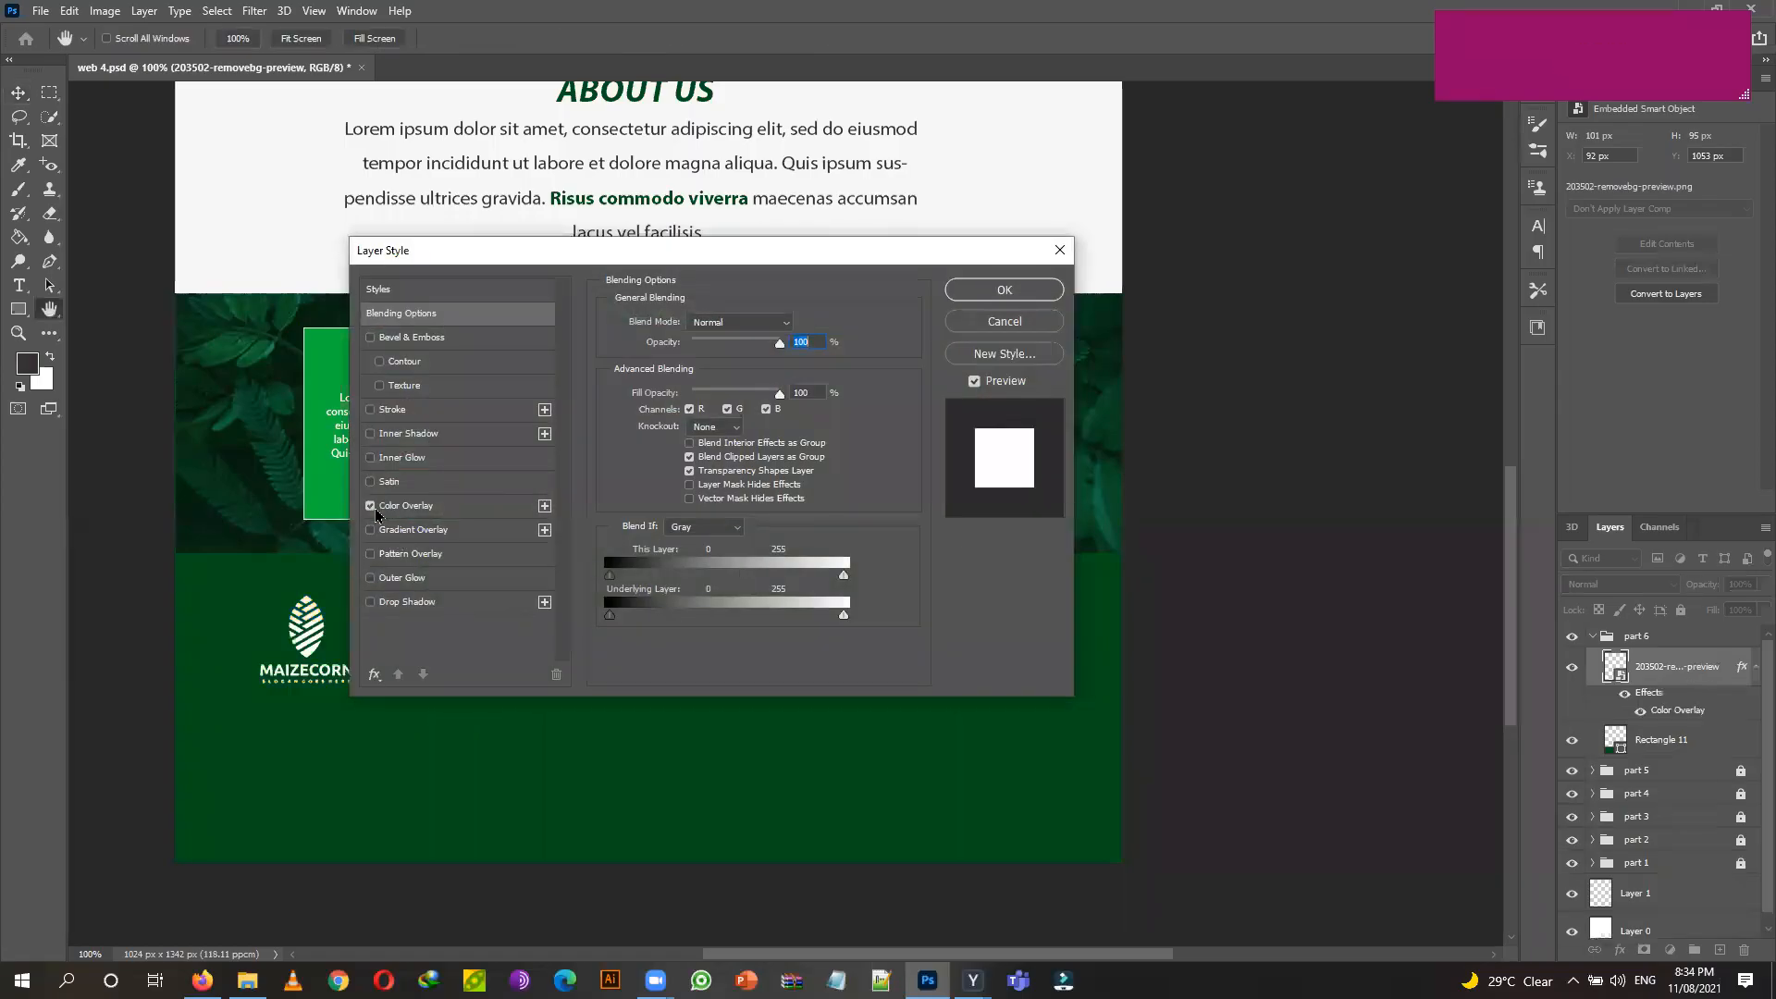
pyautogui.click(1004, 291)
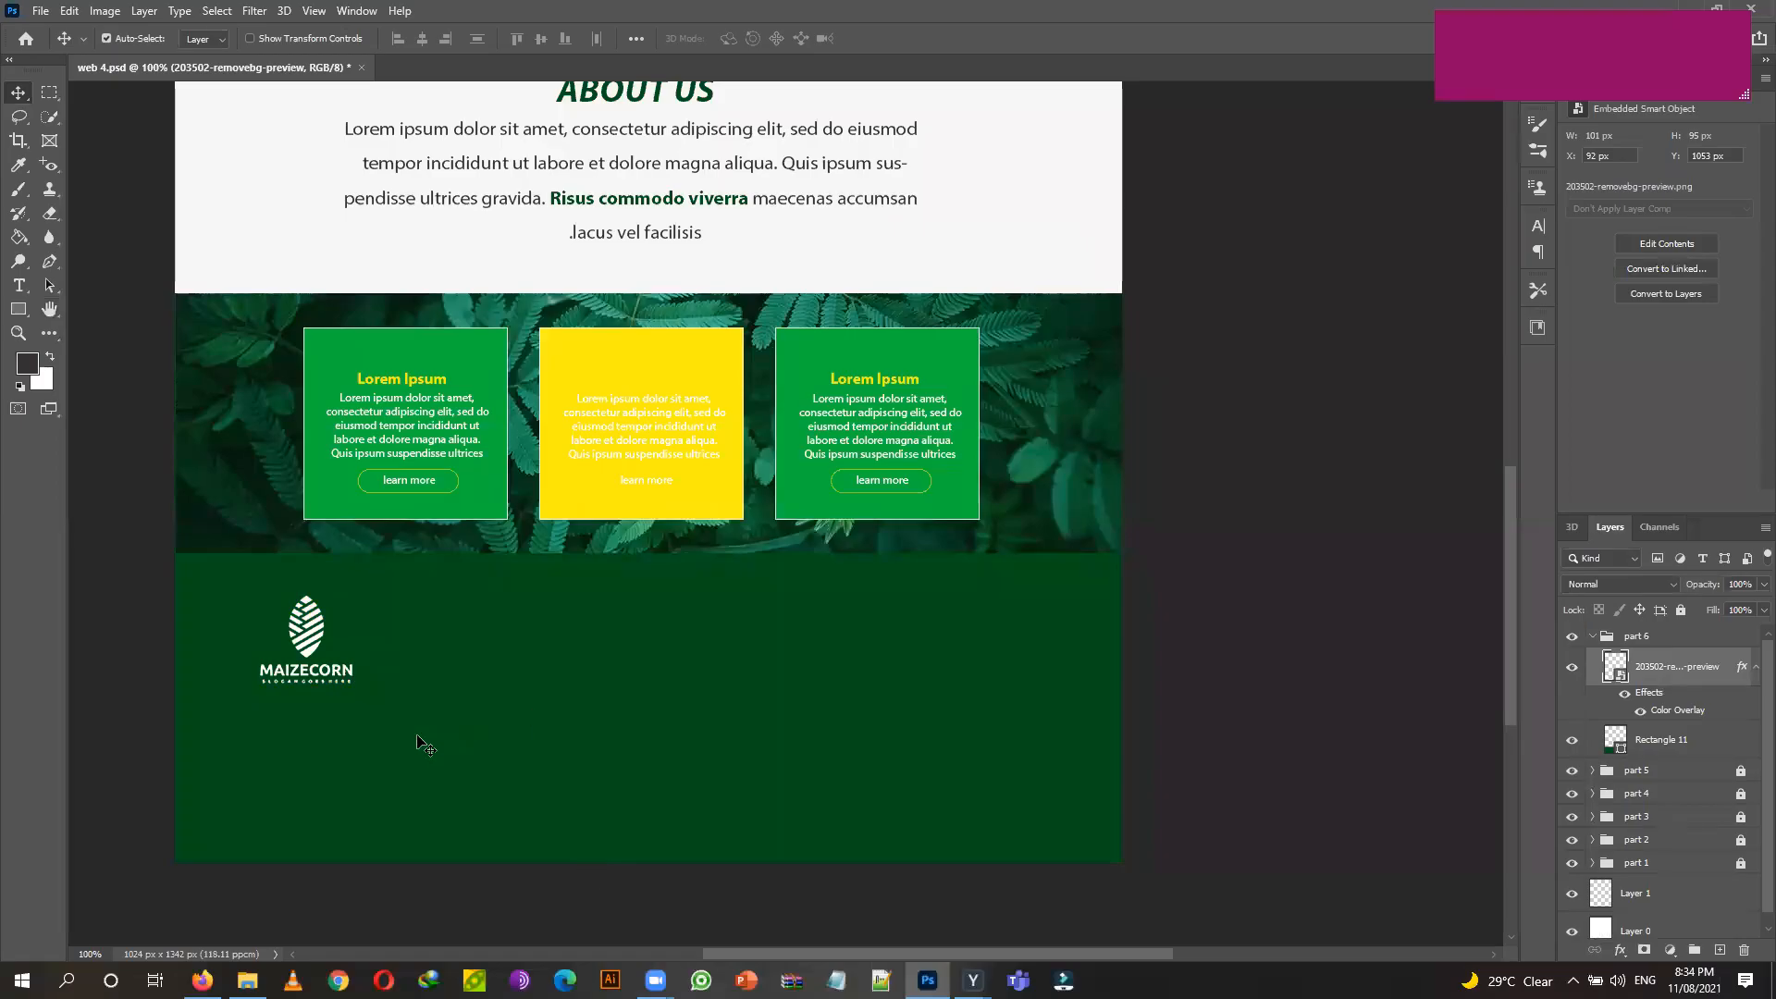
pyautogui.click(21, 287)
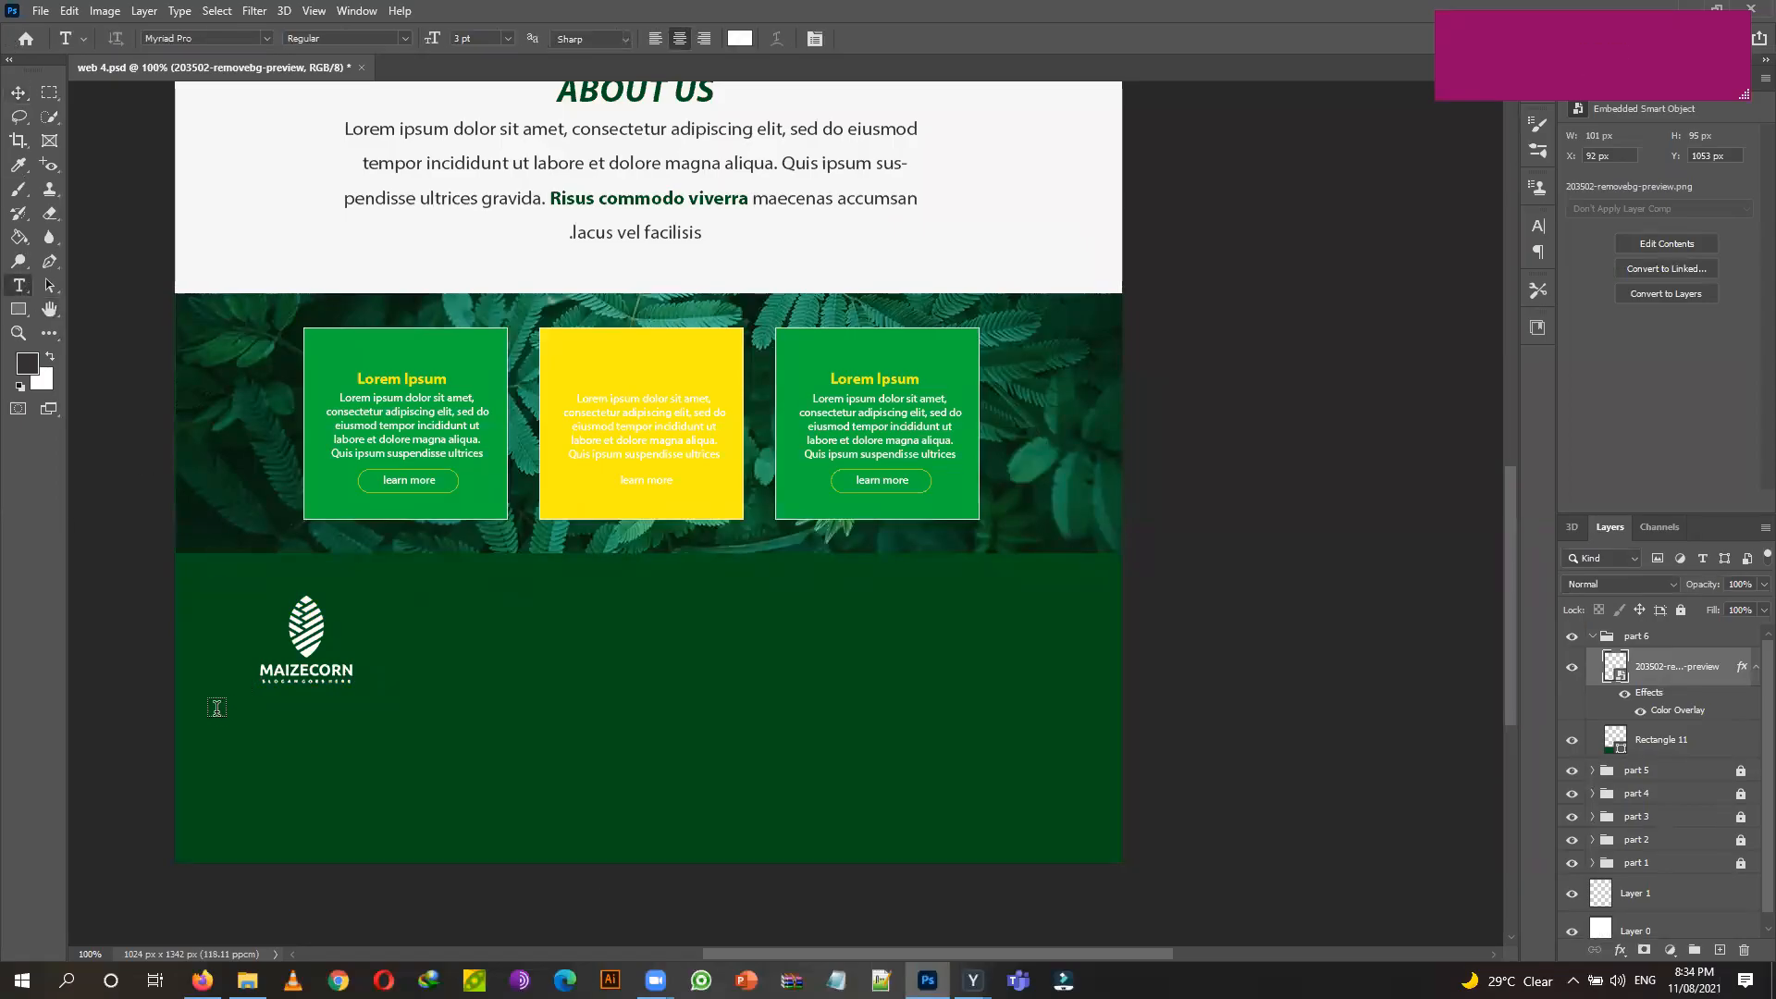
# Add a small white Lorem ipsum placeholder paragraph in a text box below the footer logo.
pyautogui.moveTo(198, 709); pyautogui.dragTo(414, 755)
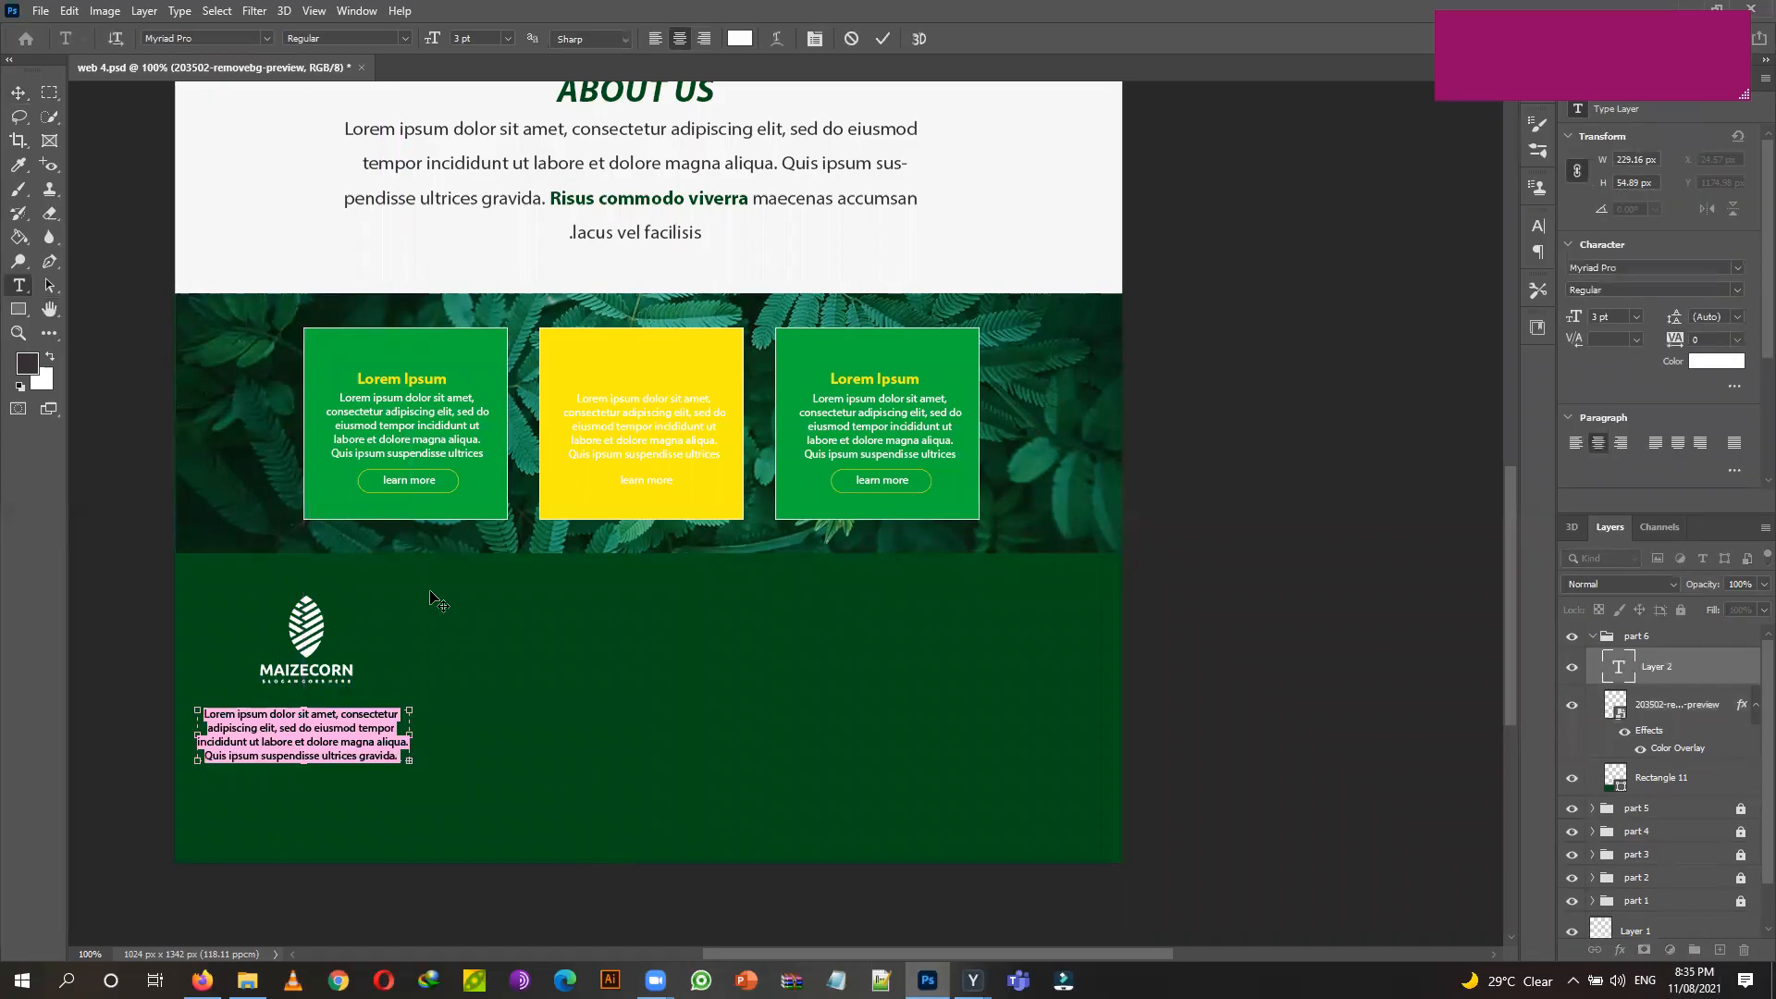
pyautogui.click(20, 93)
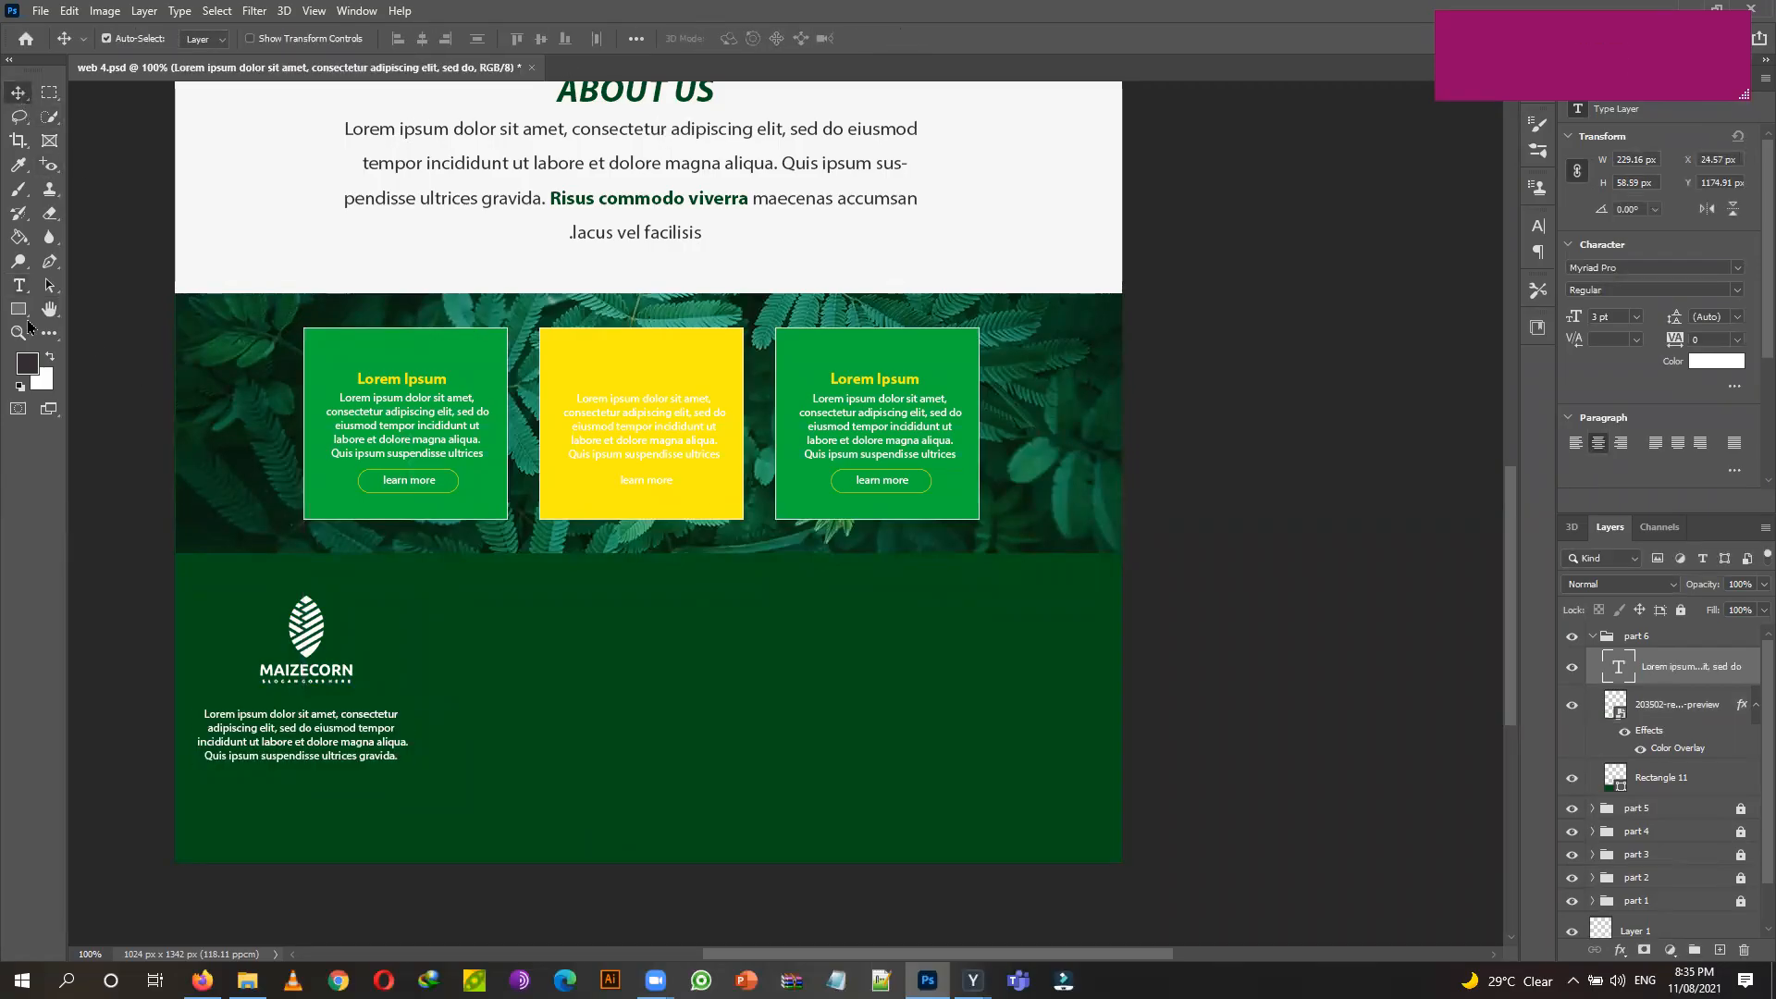
pyautogui.click(19, 288)
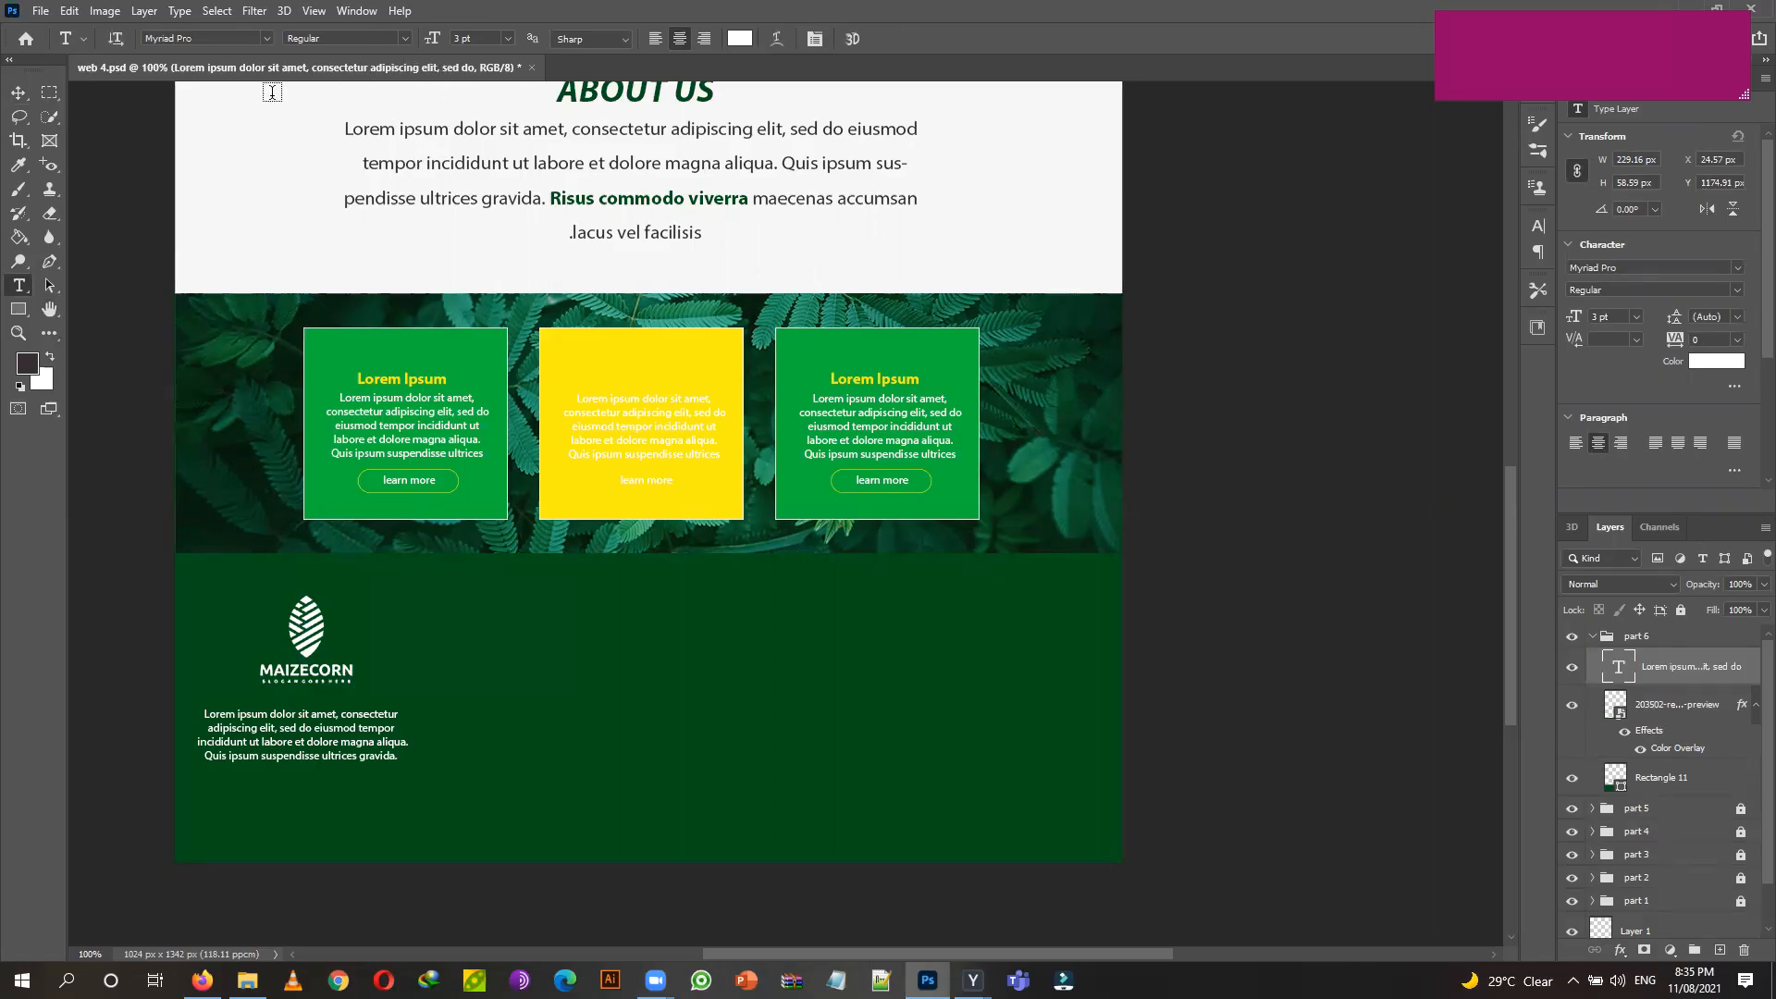
# Nudge the paragraph to centre it under the logo, then open the 14 & 15 web design folder.
pyautogui.click(19, 92)
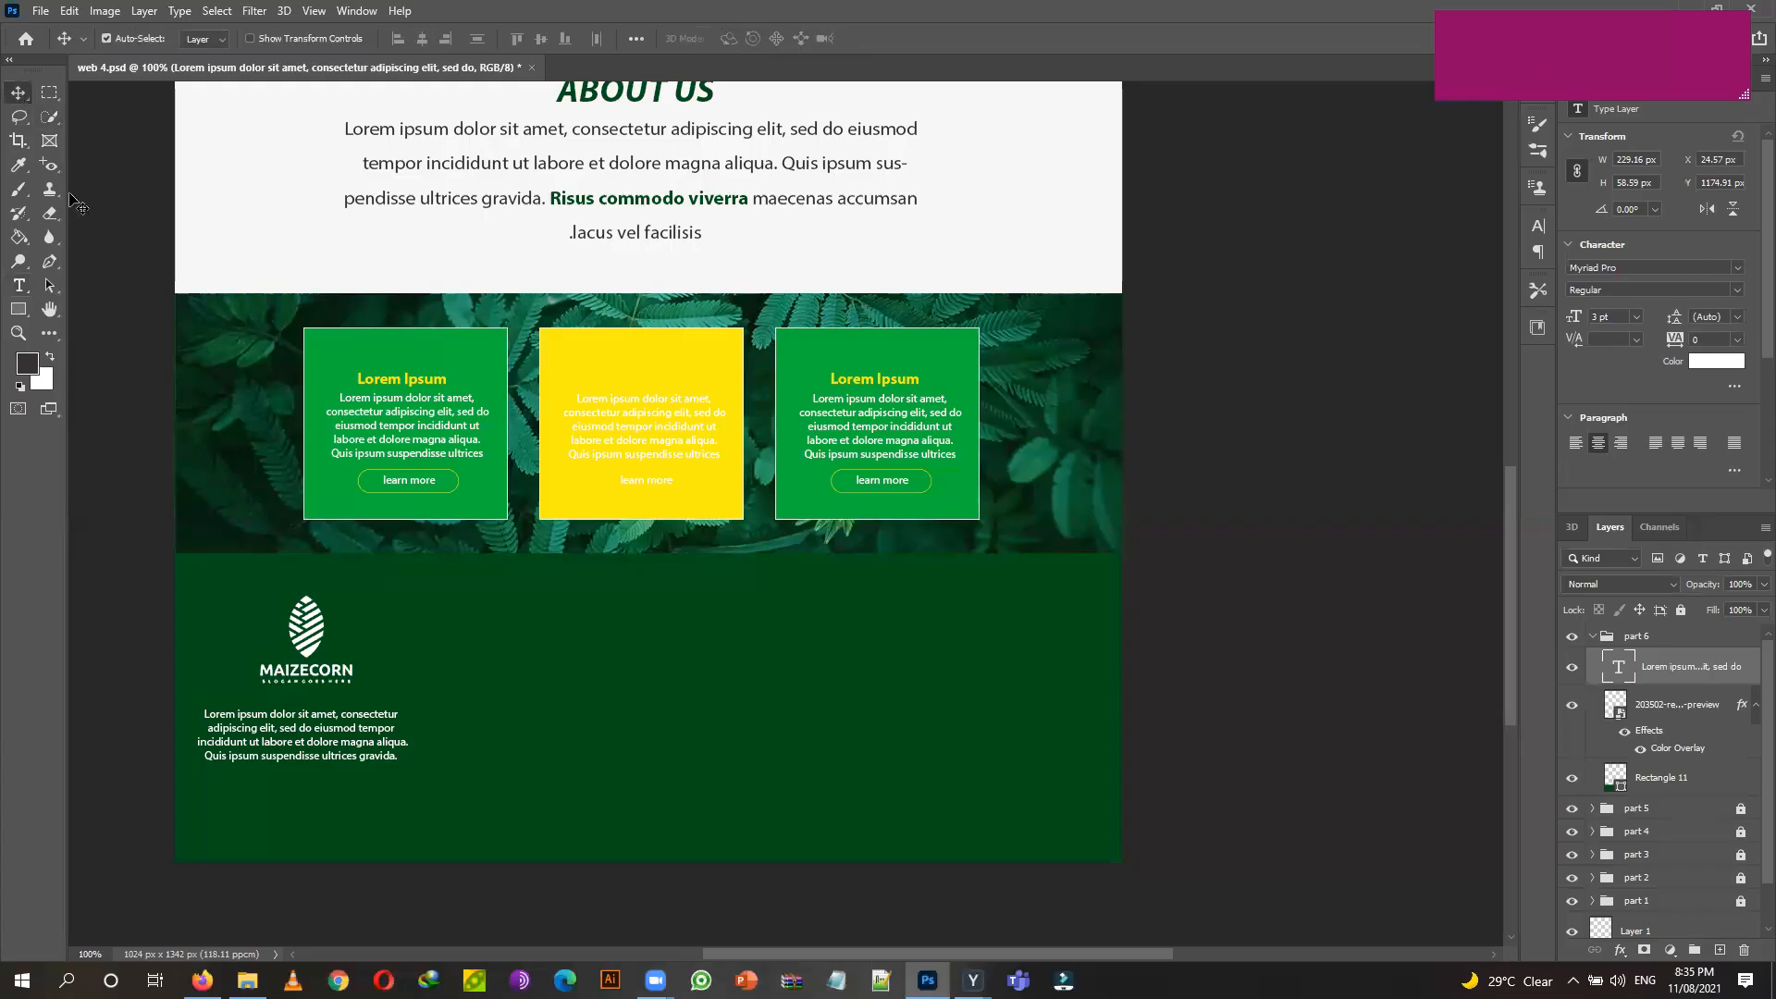
pyautogui.press('Right')
pyautogui.press('Right')
pyautogui.press('Right')
pyautogui.press('Right')
pyautogui.press('Right')
pyautogui.press('Up')
pyautogui.press('Up')
pyautogui.press('Up')
pyautogui.press('Up')
pyautogui.press('Up')
pyautogui.press('Up')
pyautogui.press('Up')
pyautogui.press('Up')
pyautogui.press('Up')
pyautogui.press('Up')
pyautogui.press('Up')
pyautogui.press('Up')
pyautogui.press('Up')
pyautogui.press('Right')
pyautogui.press('Right')
pyautogui.press('Right')
pyautogui.press('Right')
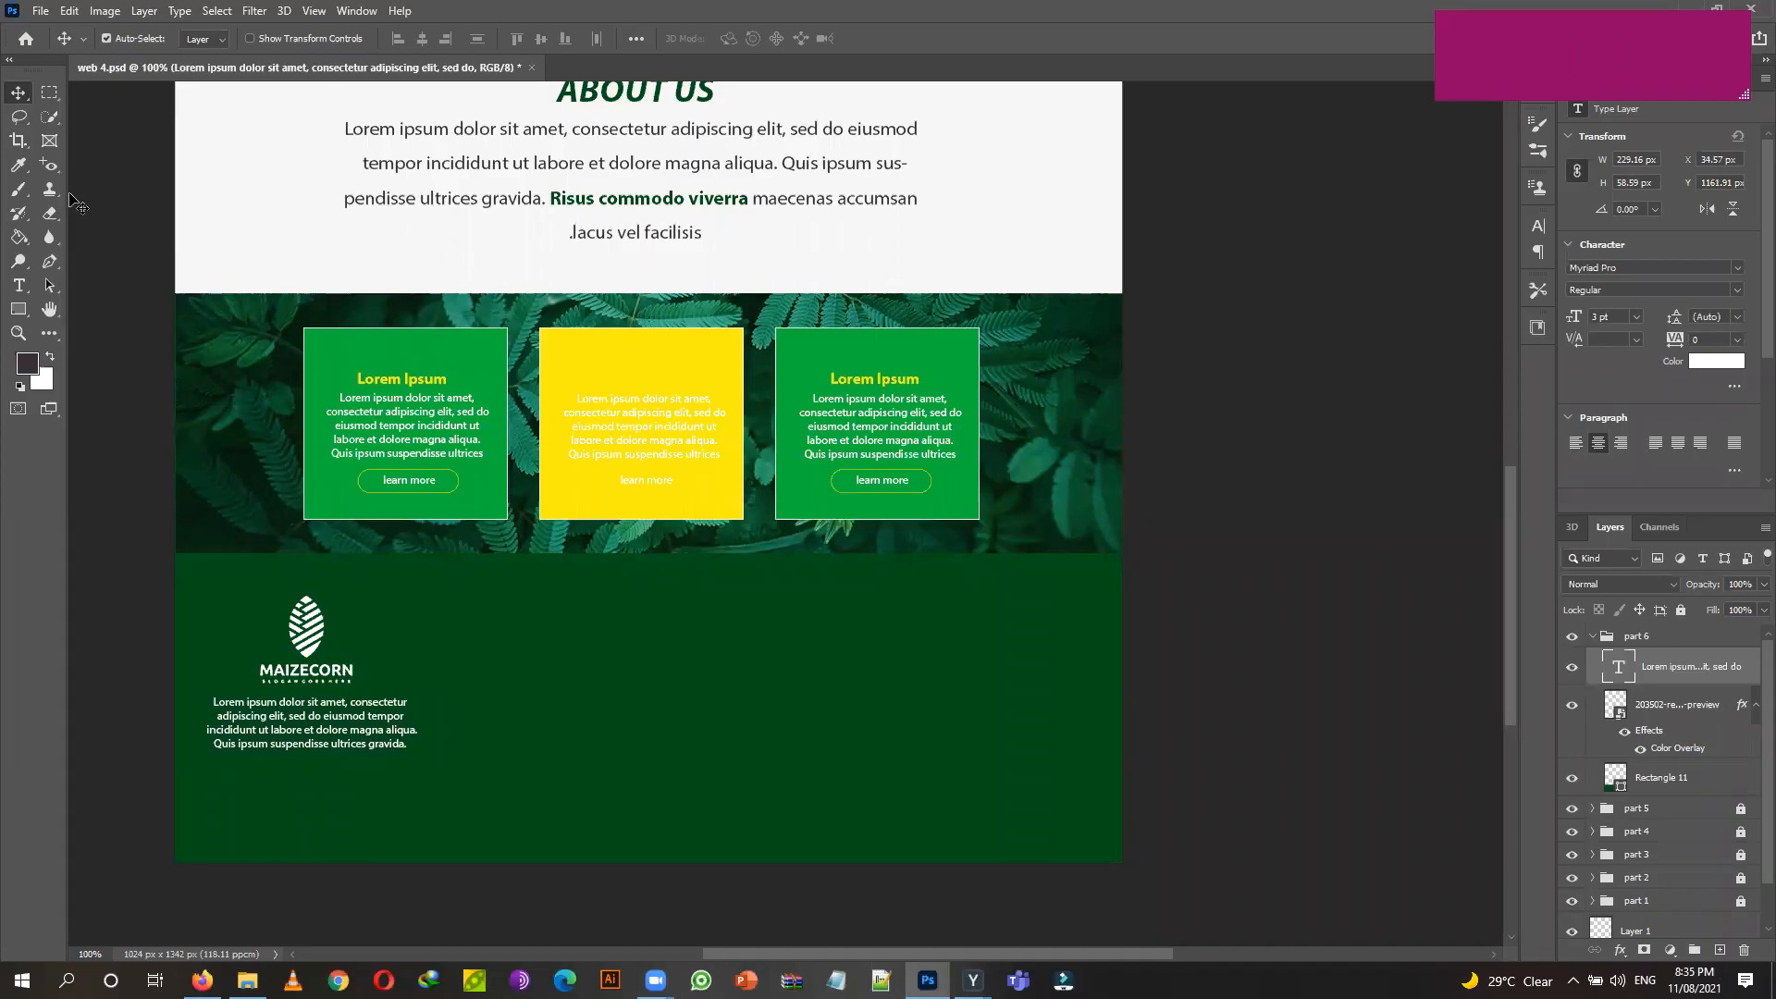
pyautogui.press('Left')
pyautogui.press('Left')
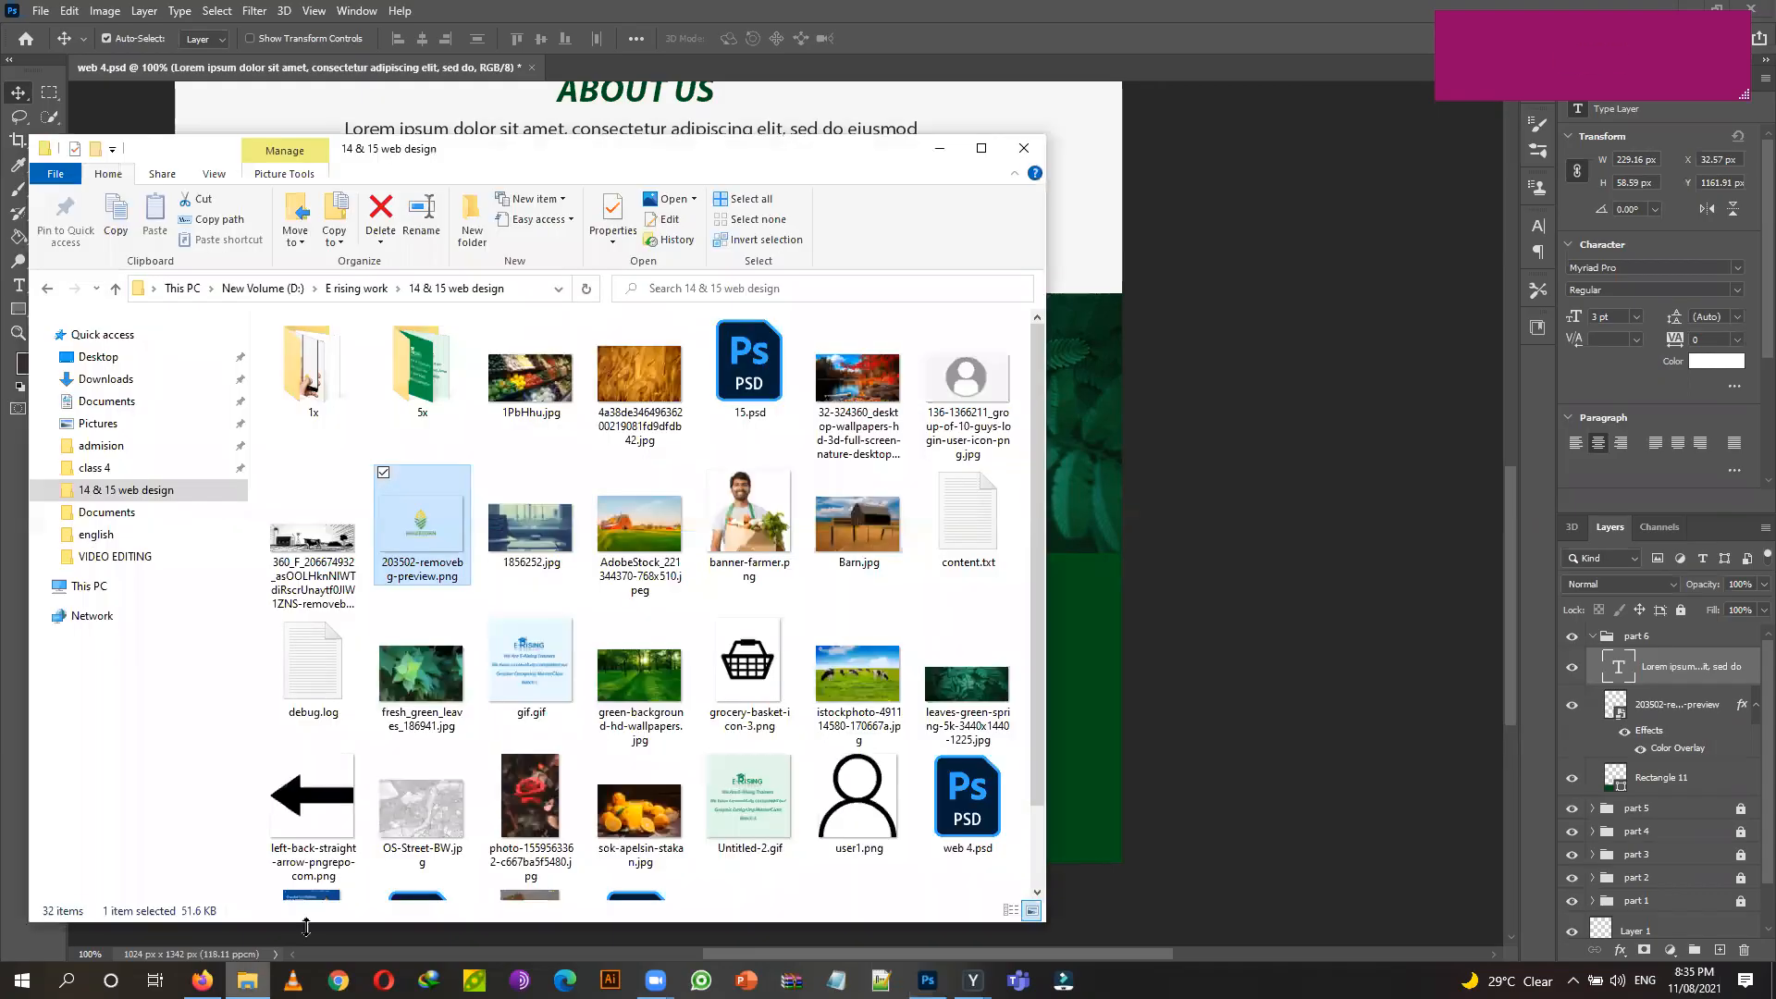
pyautogui.click(247, 980)
pyautogui.scroll(-1, 866, 490)
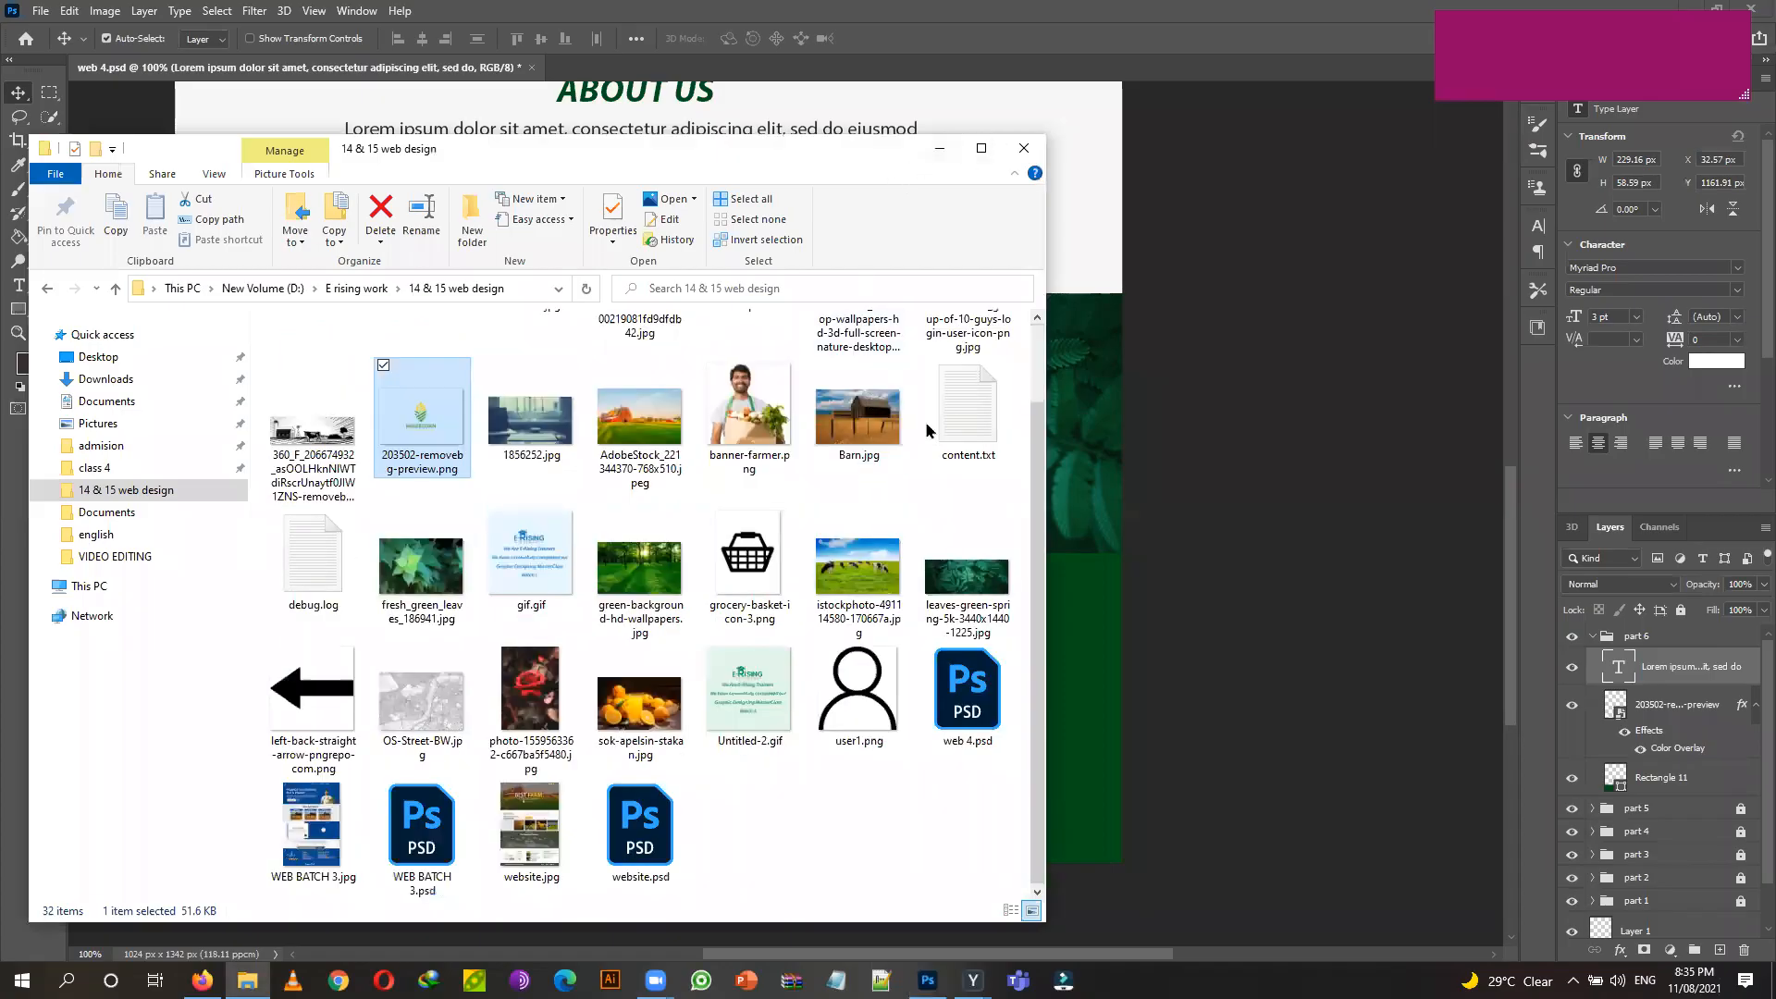
pyautogui.click(939, 148)
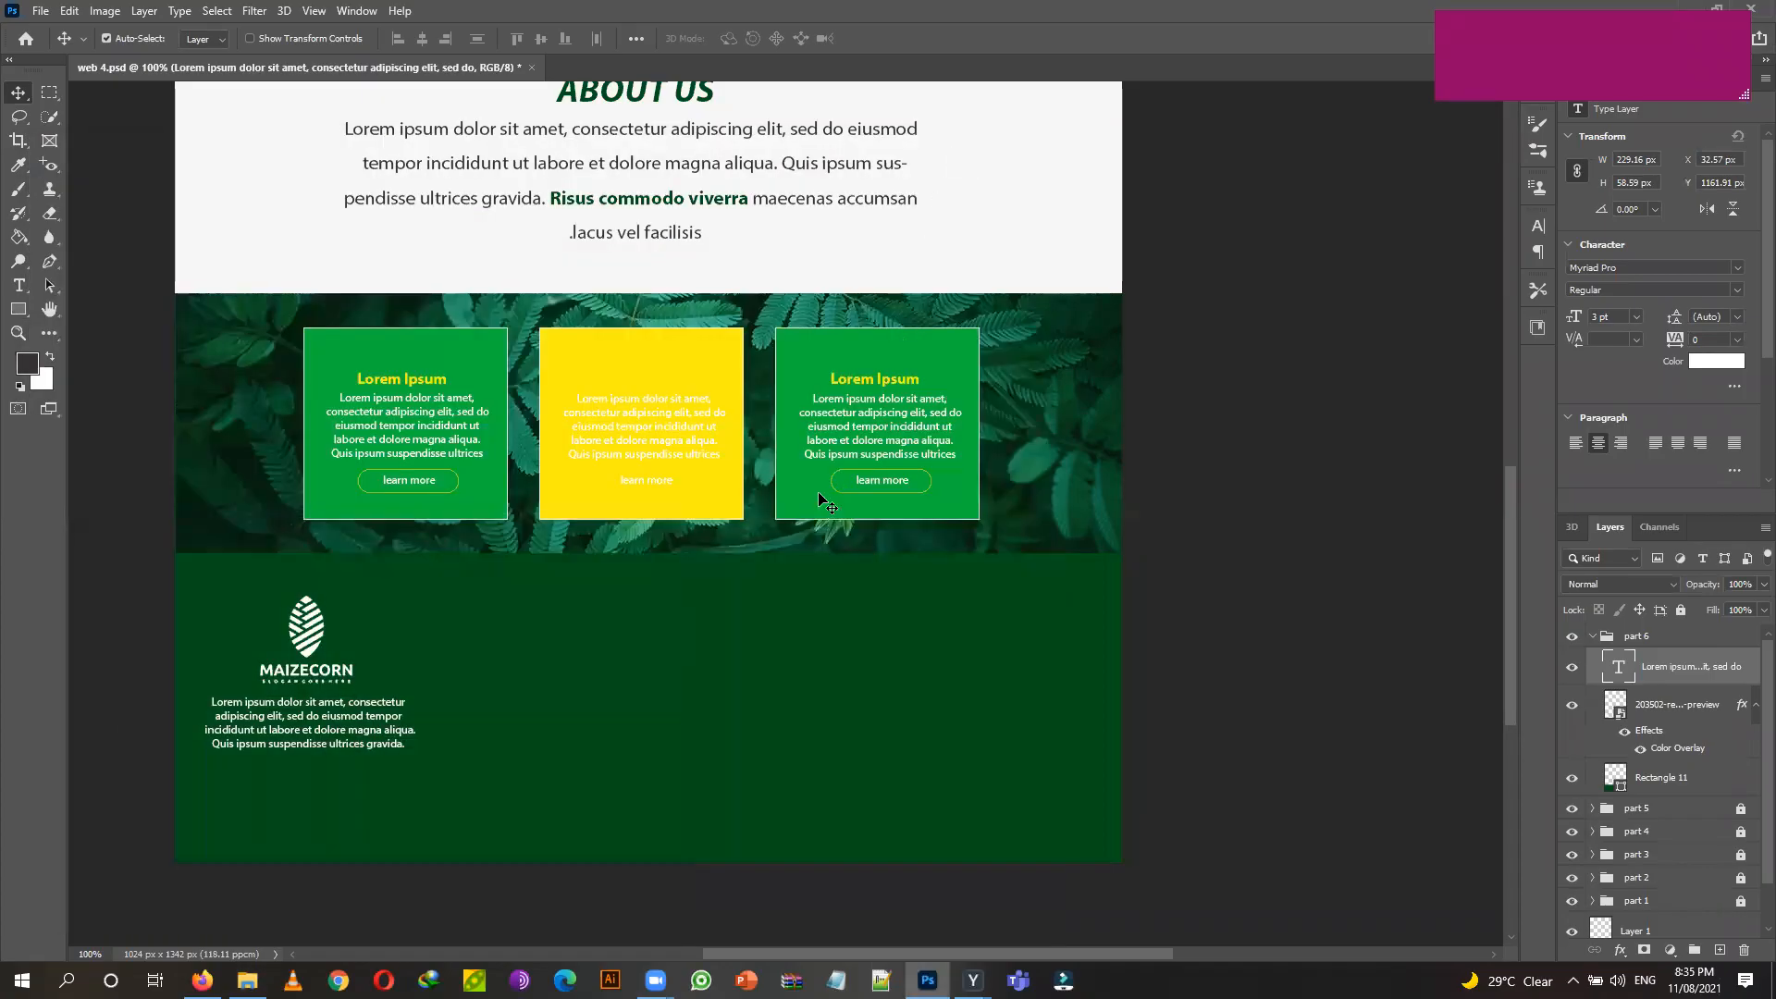
pyautogui.scroll(2, 821, 486)
pyautogui.scroll(8, 821, 482)
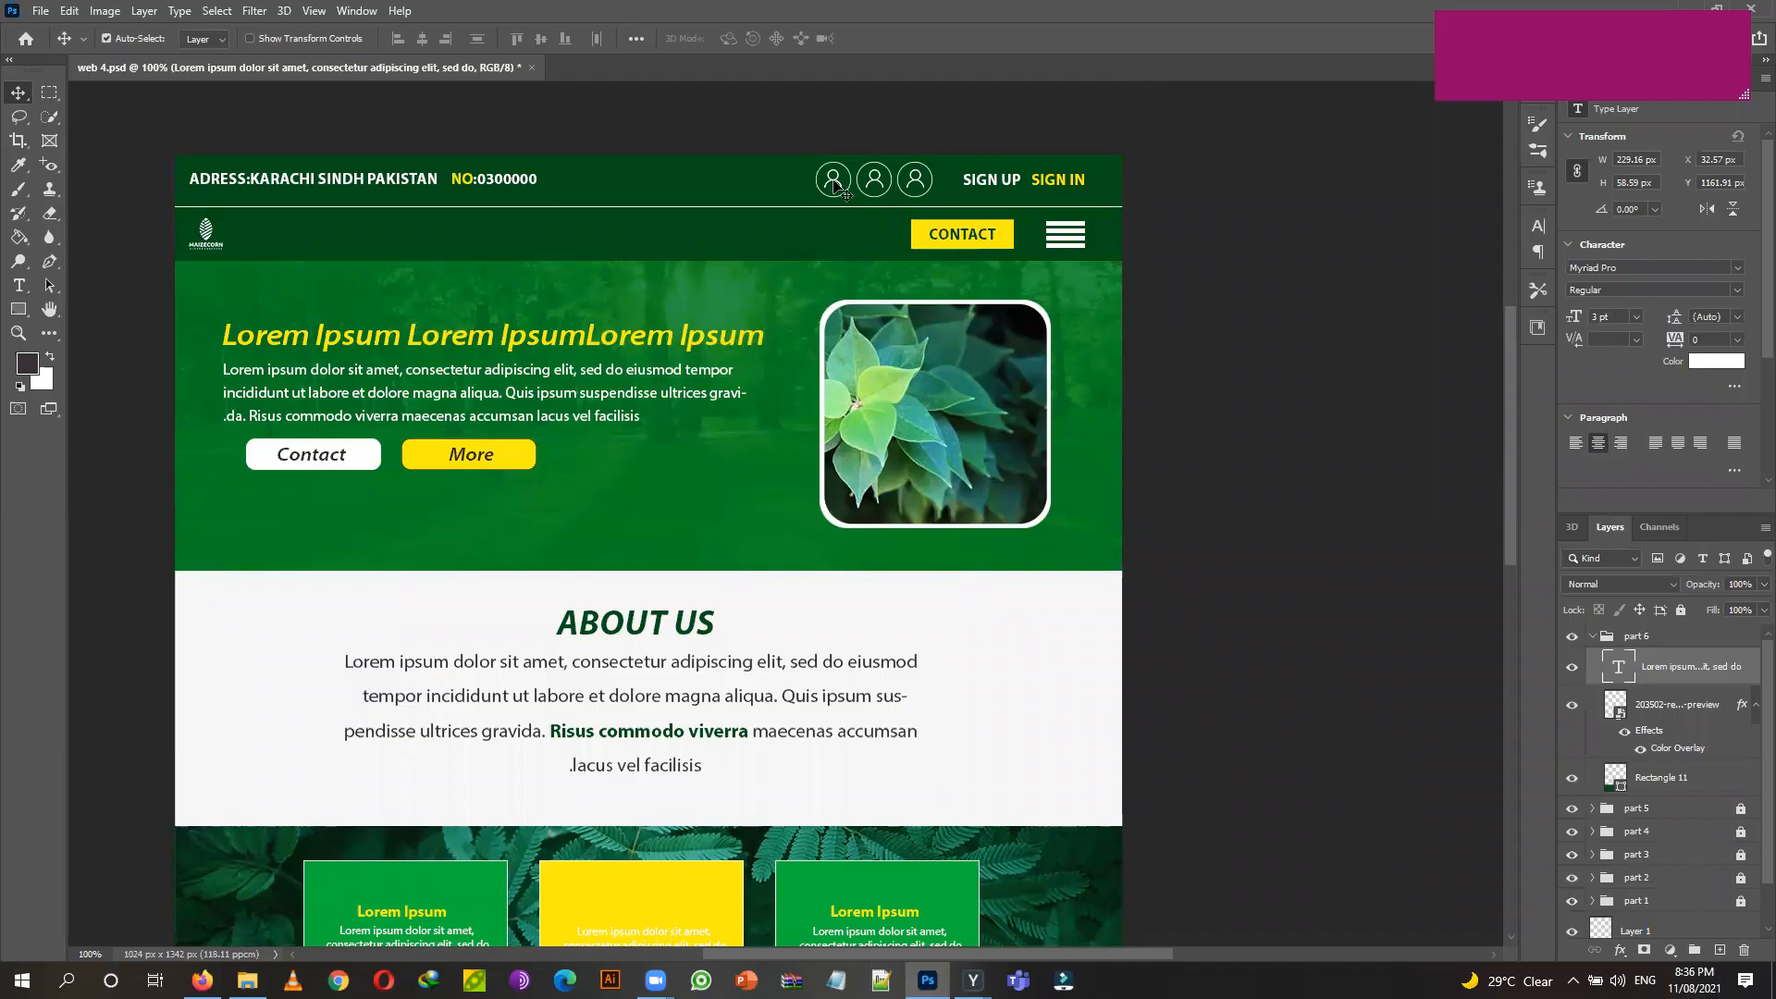
pyautogui.click(836, 184)
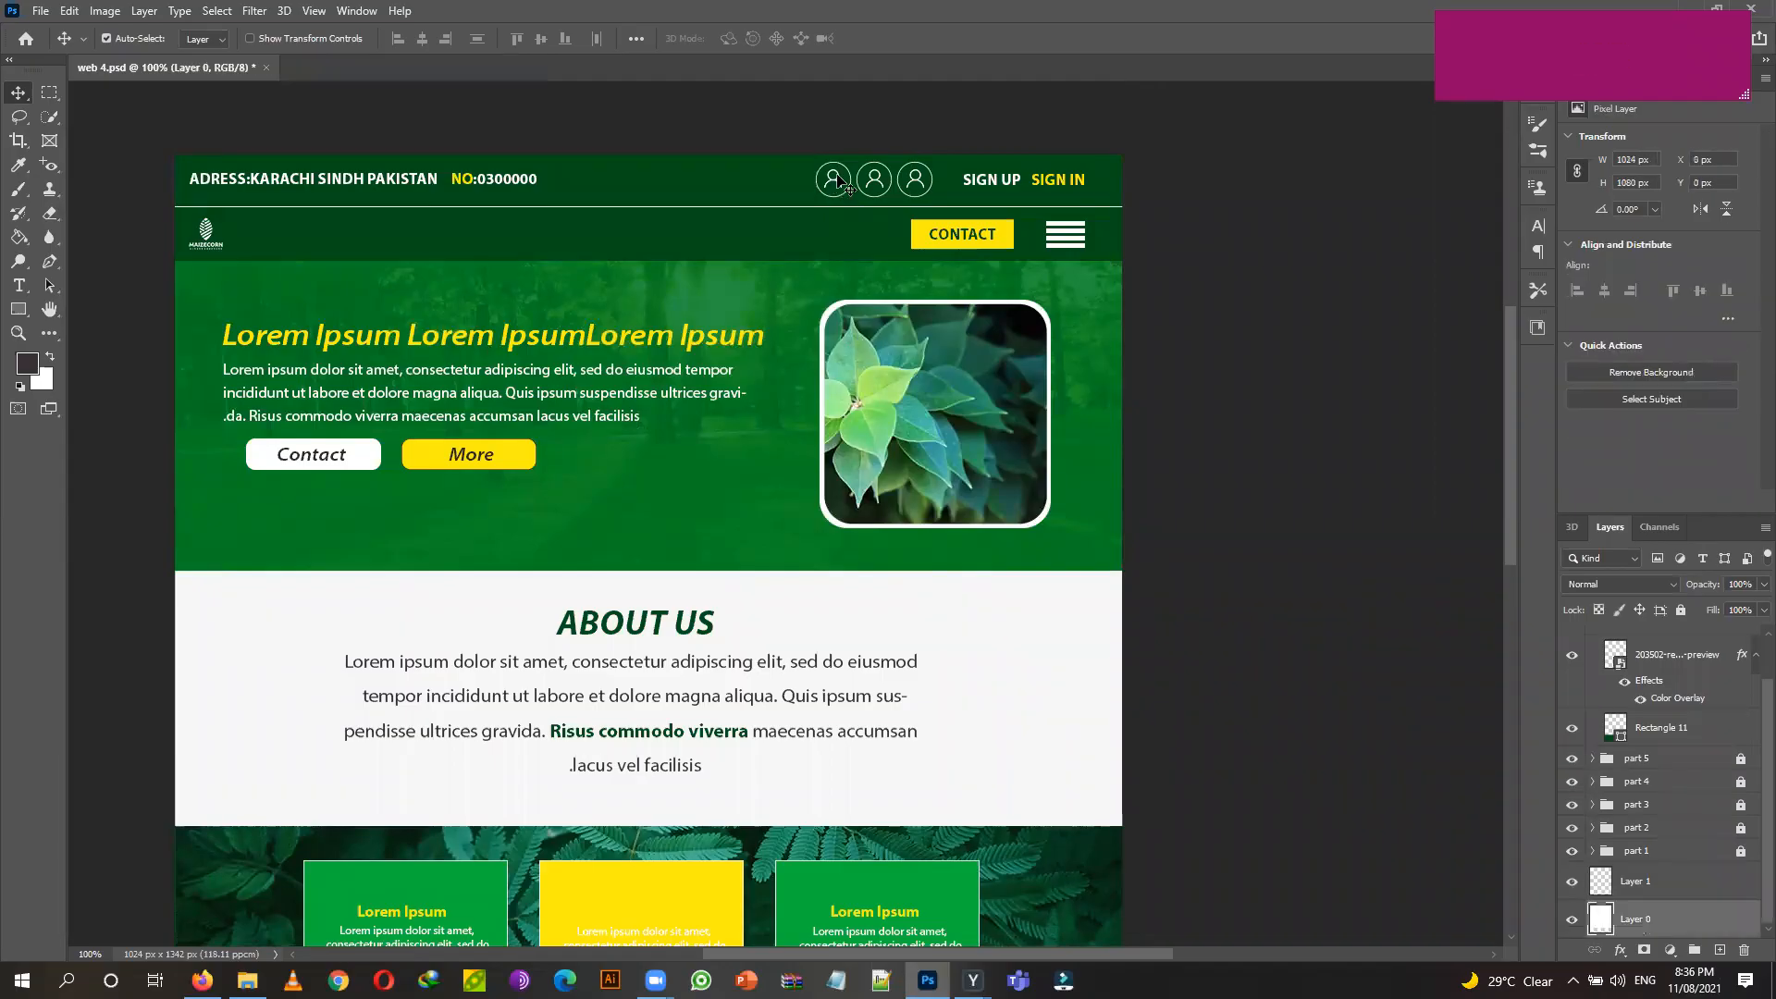
pyautogui.scroll(-5, 819, 227)
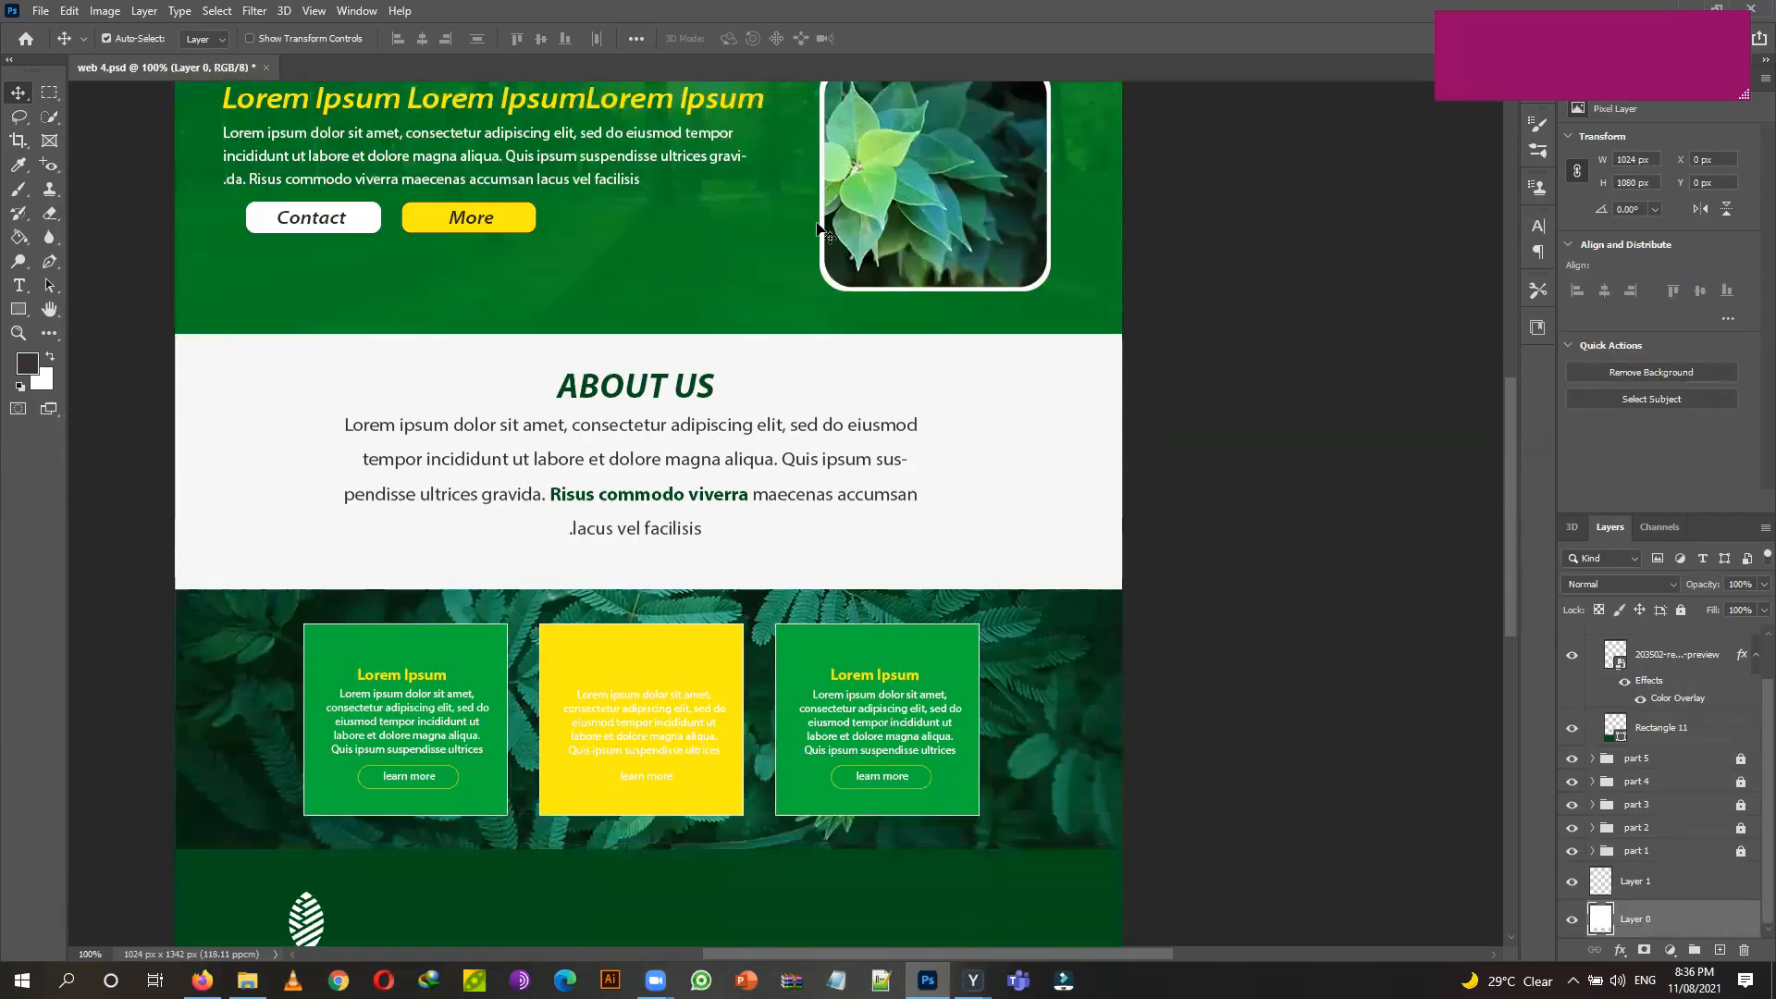
pyautogui.scroll(-3, 819, 232)
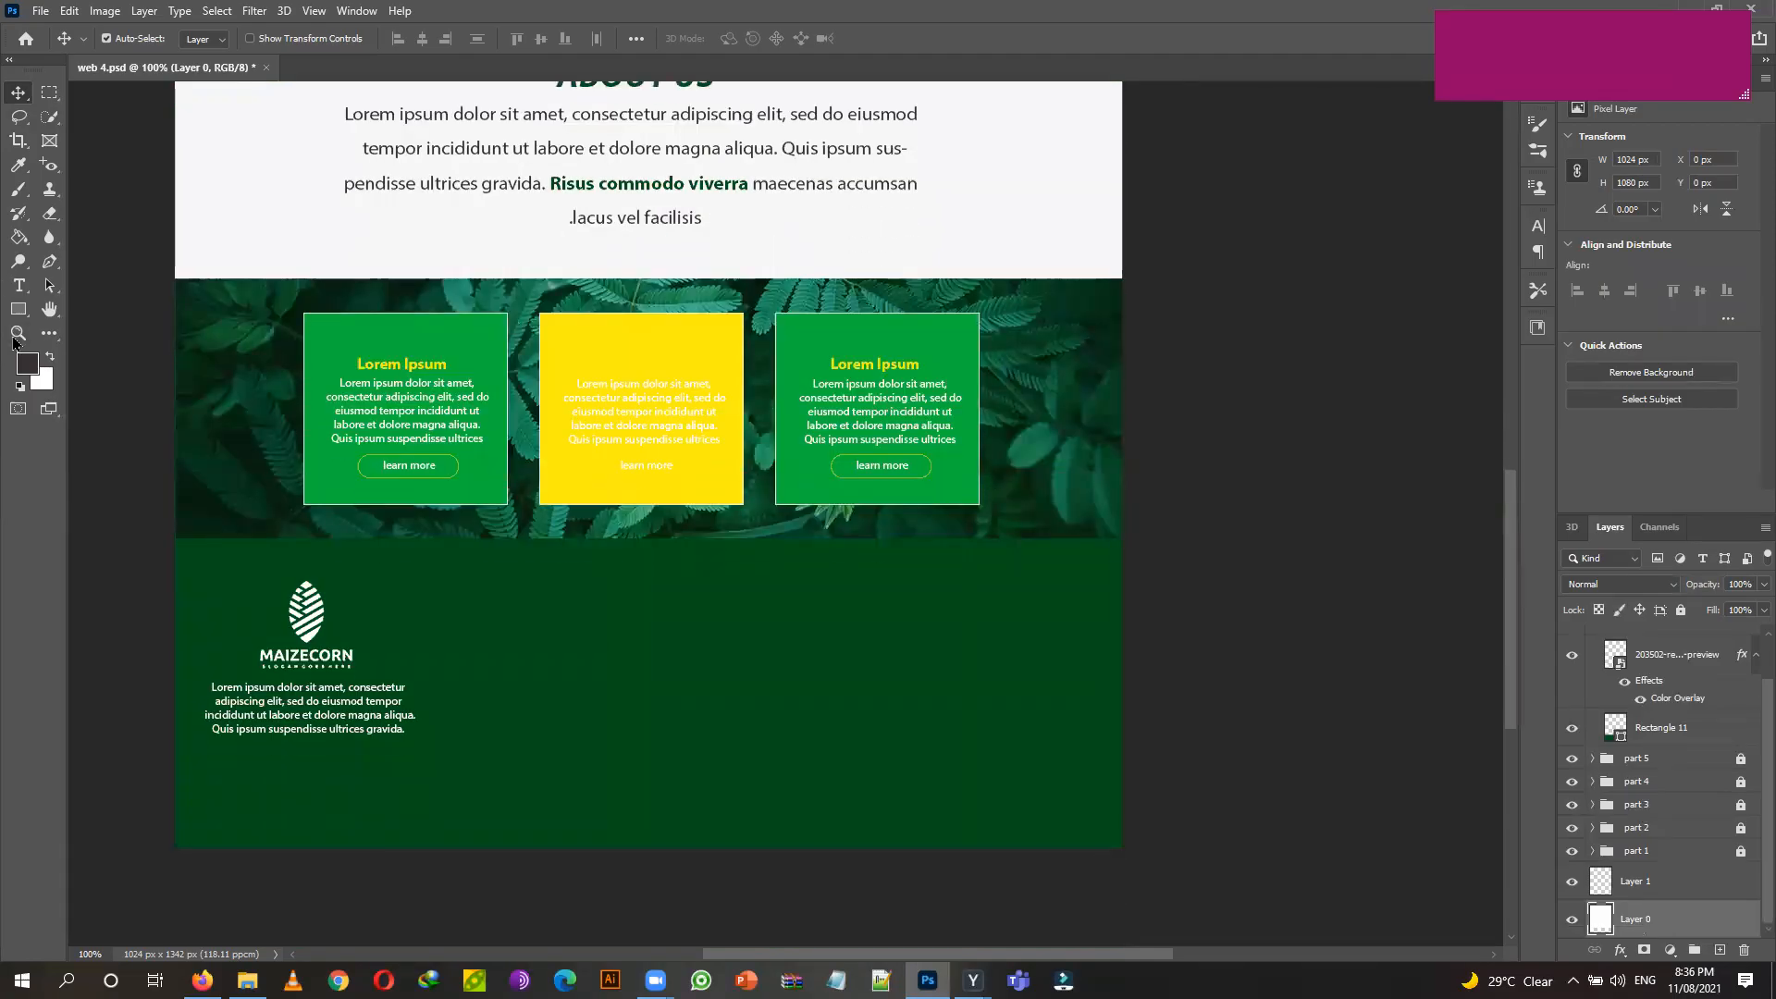
pyautogui.click(19, 285)
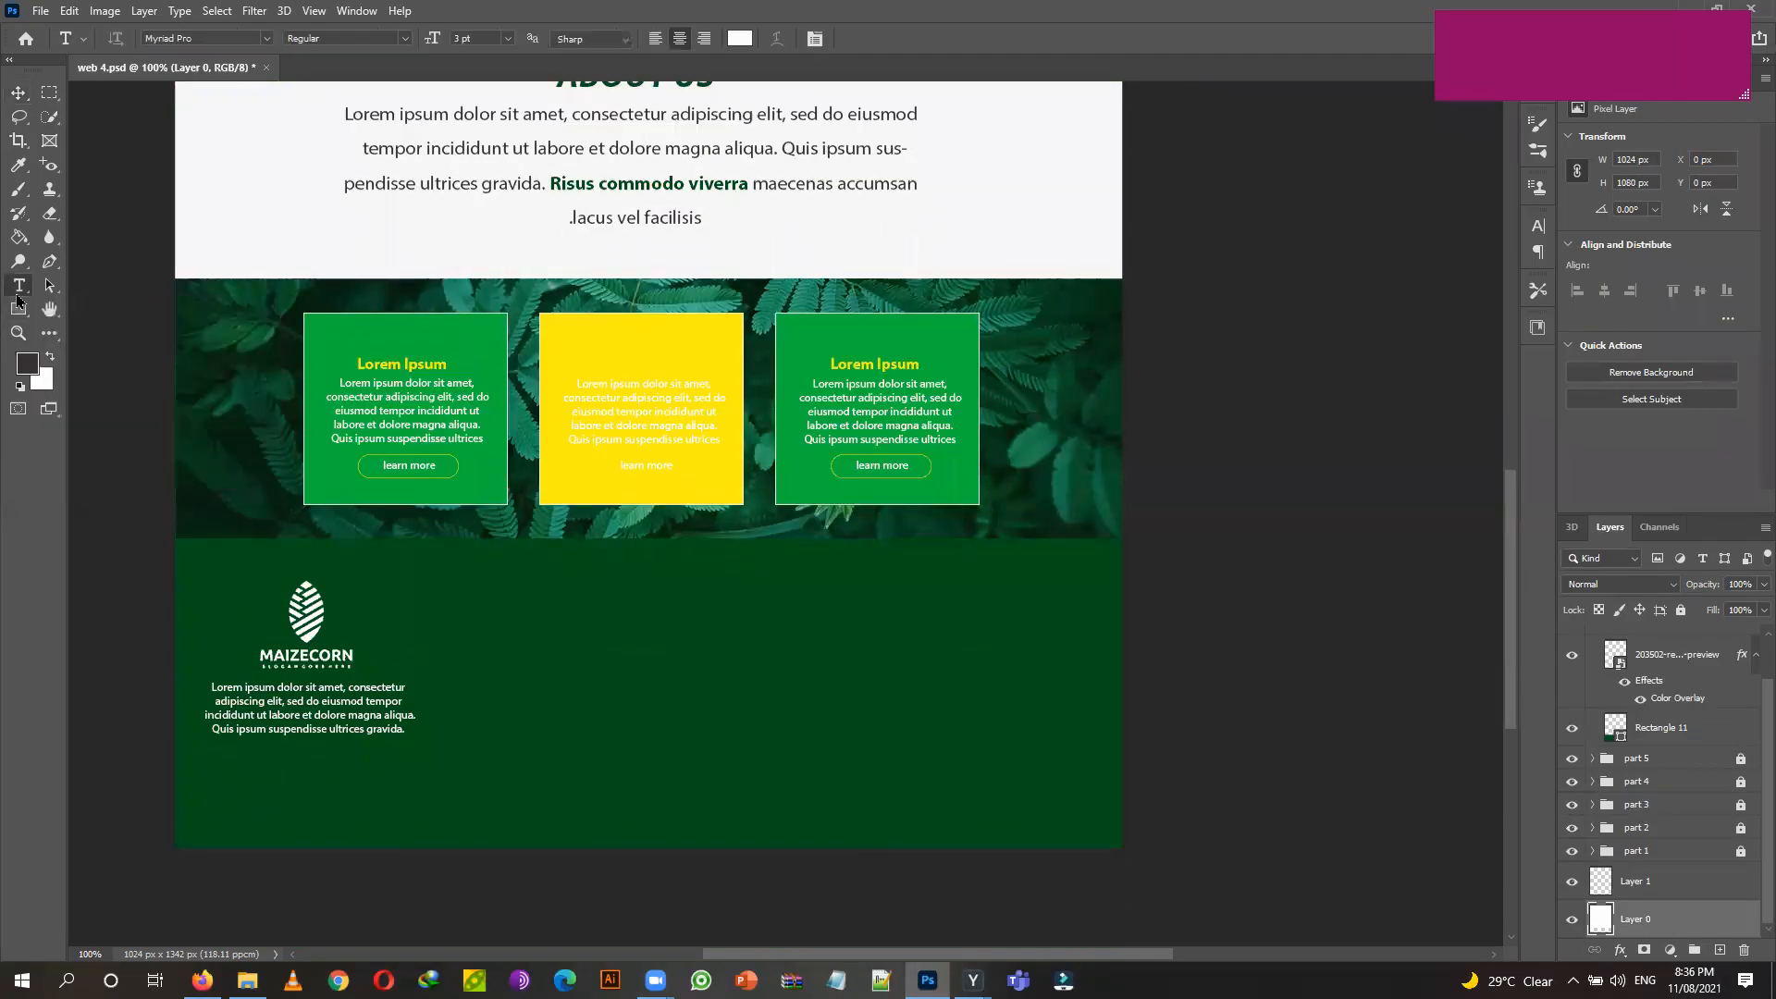
pyautogui.click(247, 980)
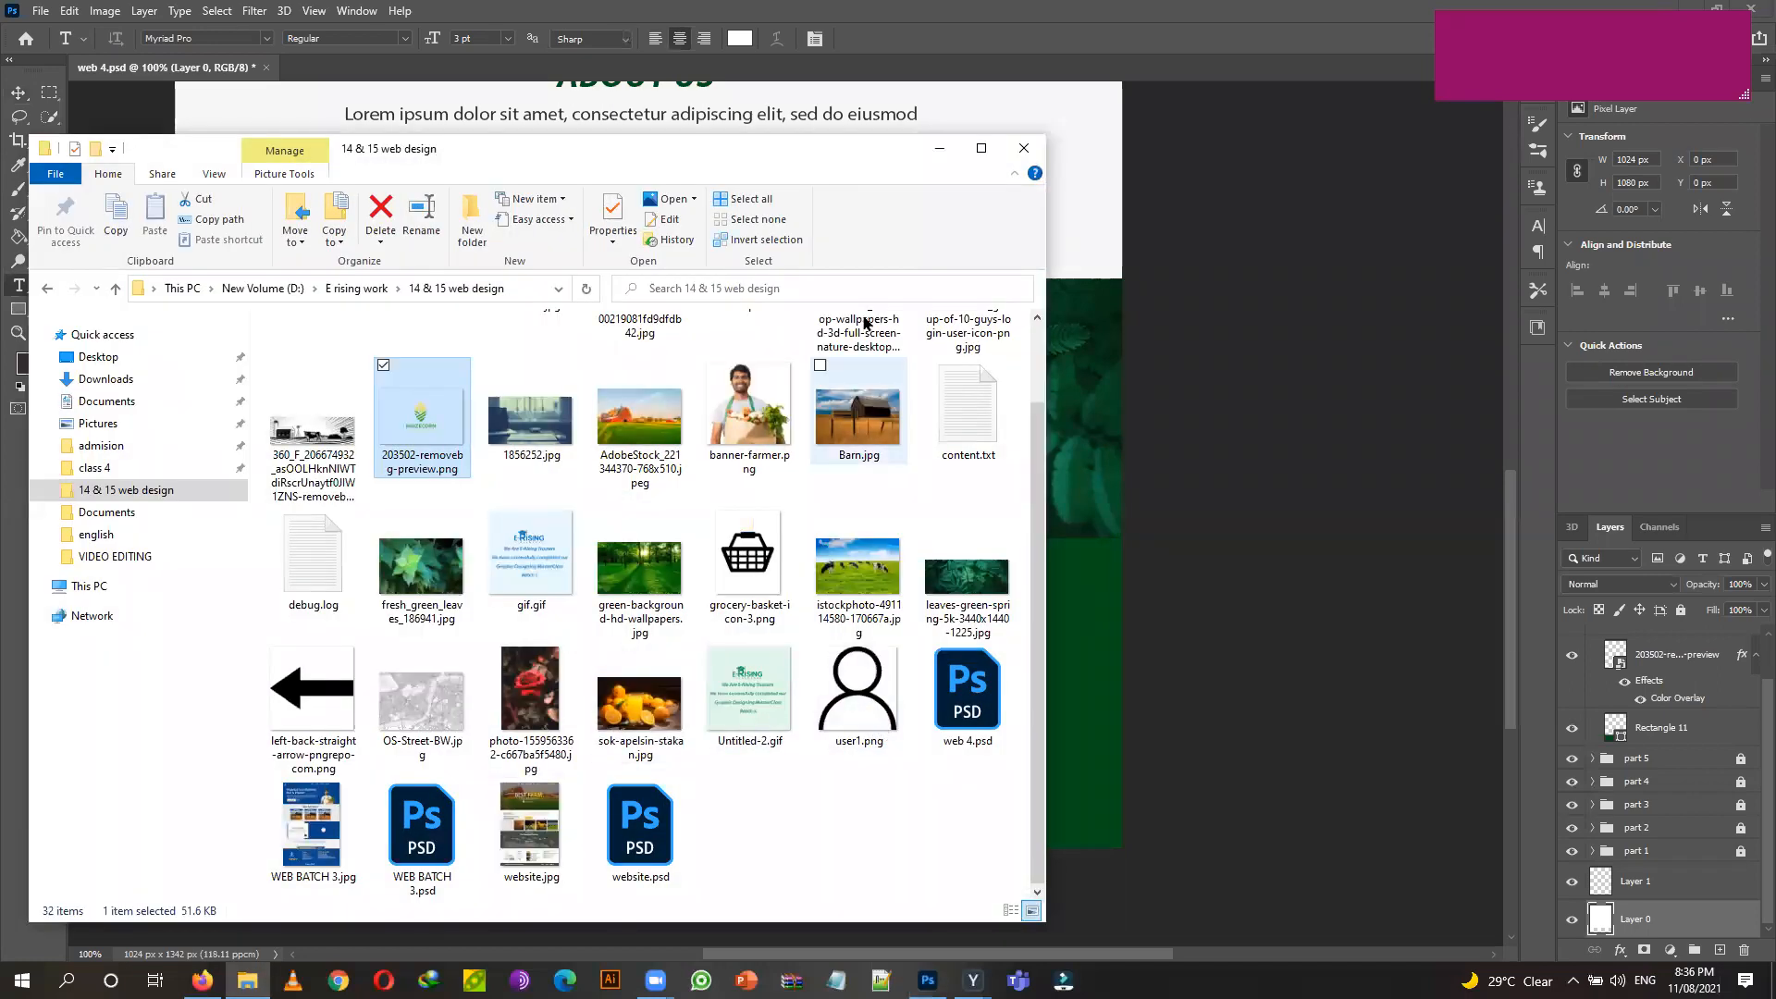
# Place user1.png into the mockup and move its layer into the part 6 group.
pyautogui.moveTo(822, 167); pyautogui.dragTo(326, 252)
pyautogui.moveTo(361, 779); pyautogui.dragTo(681, 646)
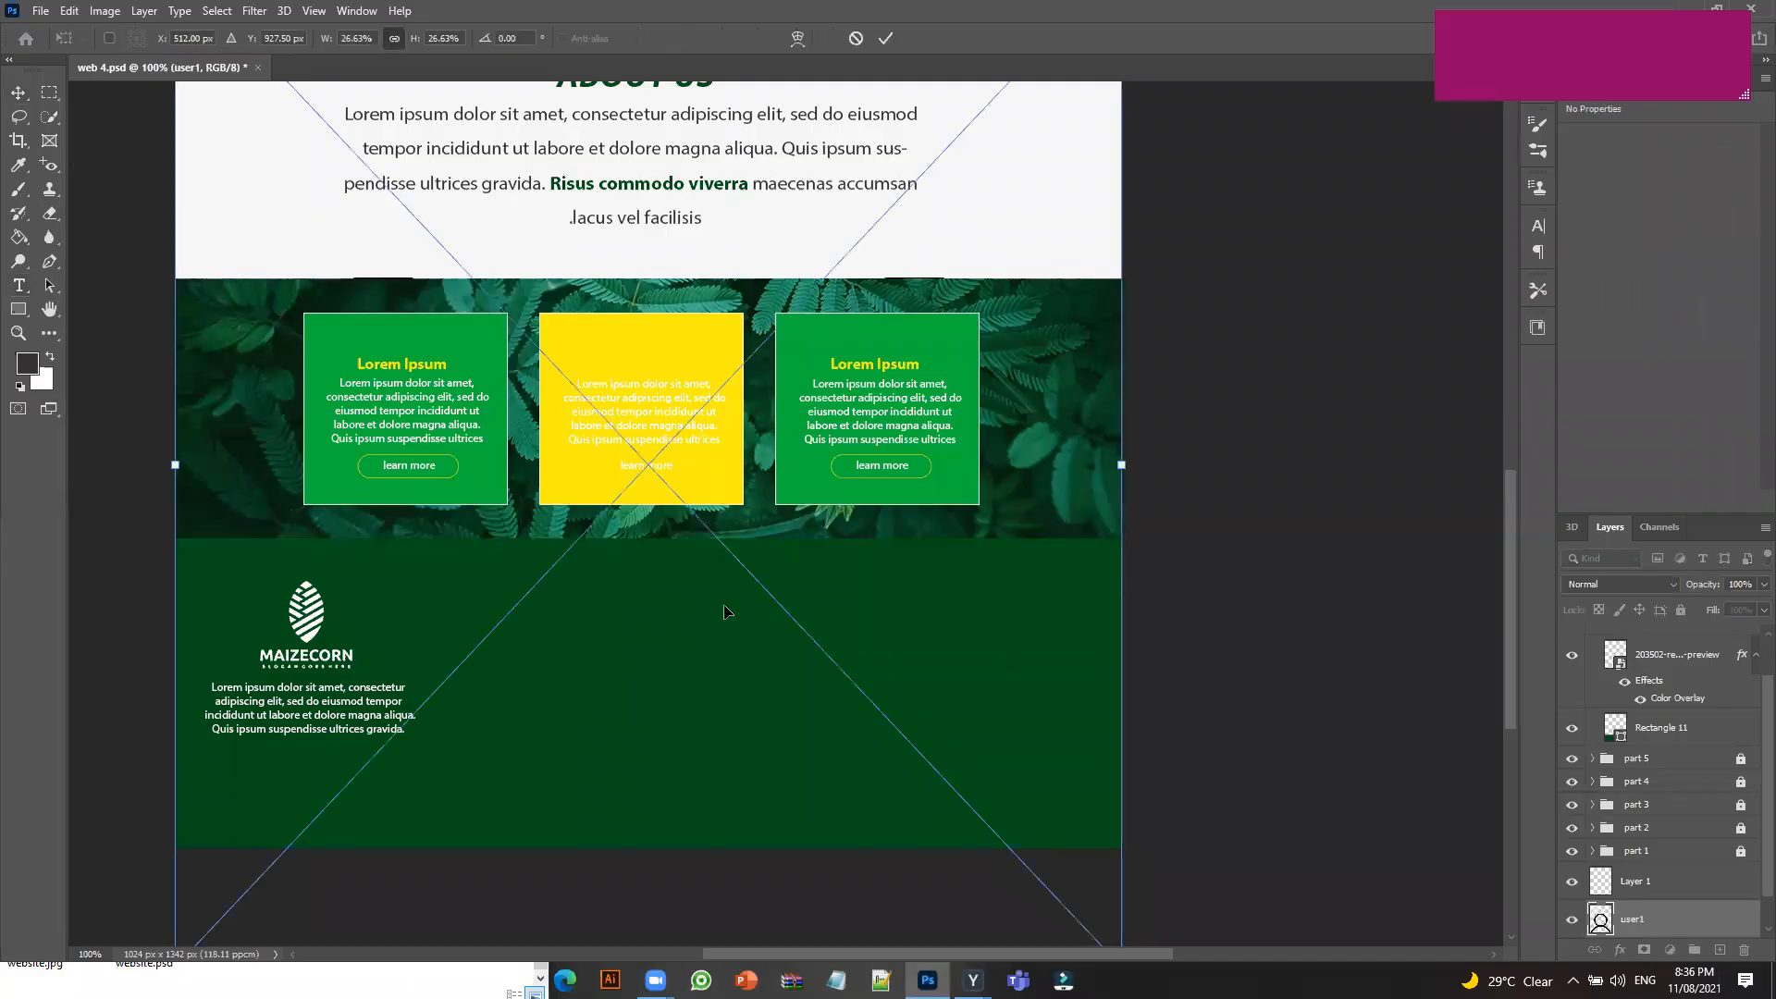
pyautogui.moveTo(1625, 919); pyautogui.dragTo(1658, 651)
# Shrink the user icon and position it in the dark green footer beside the logo text.
pyautogui.hotkey('ctrl', 't')
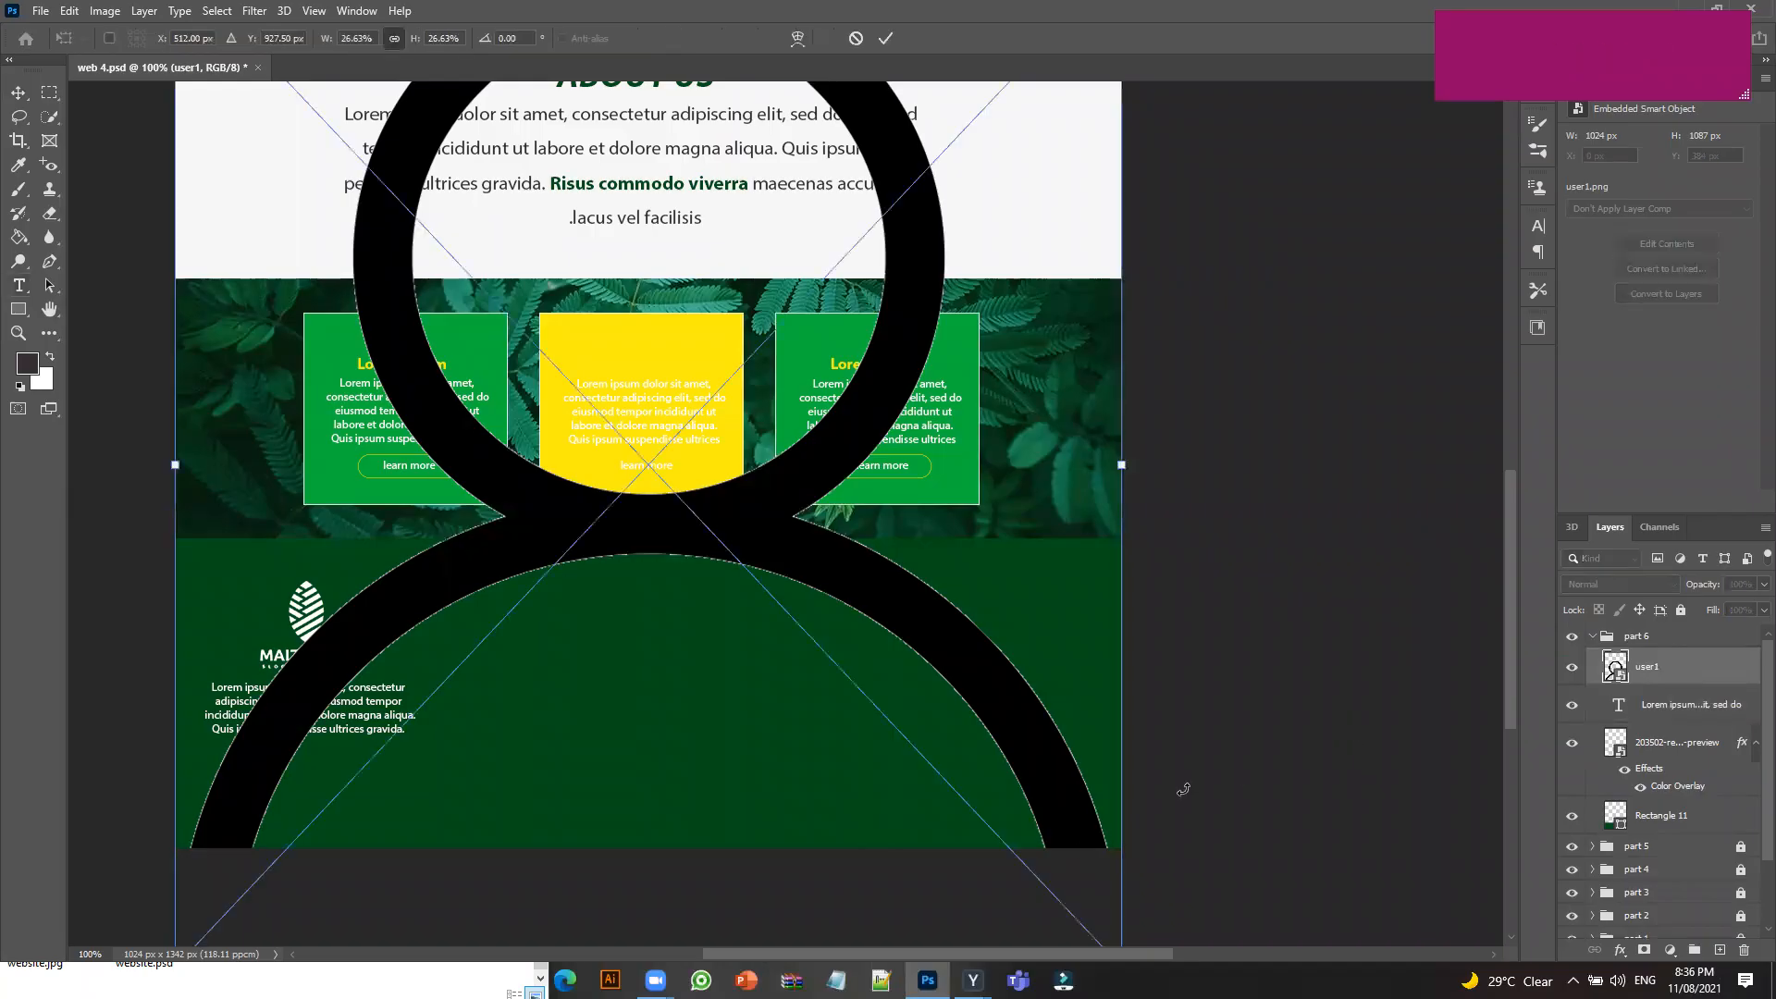
pyautogui.moveTo(1123, 466); pyautogui.dragTo(722, 423)
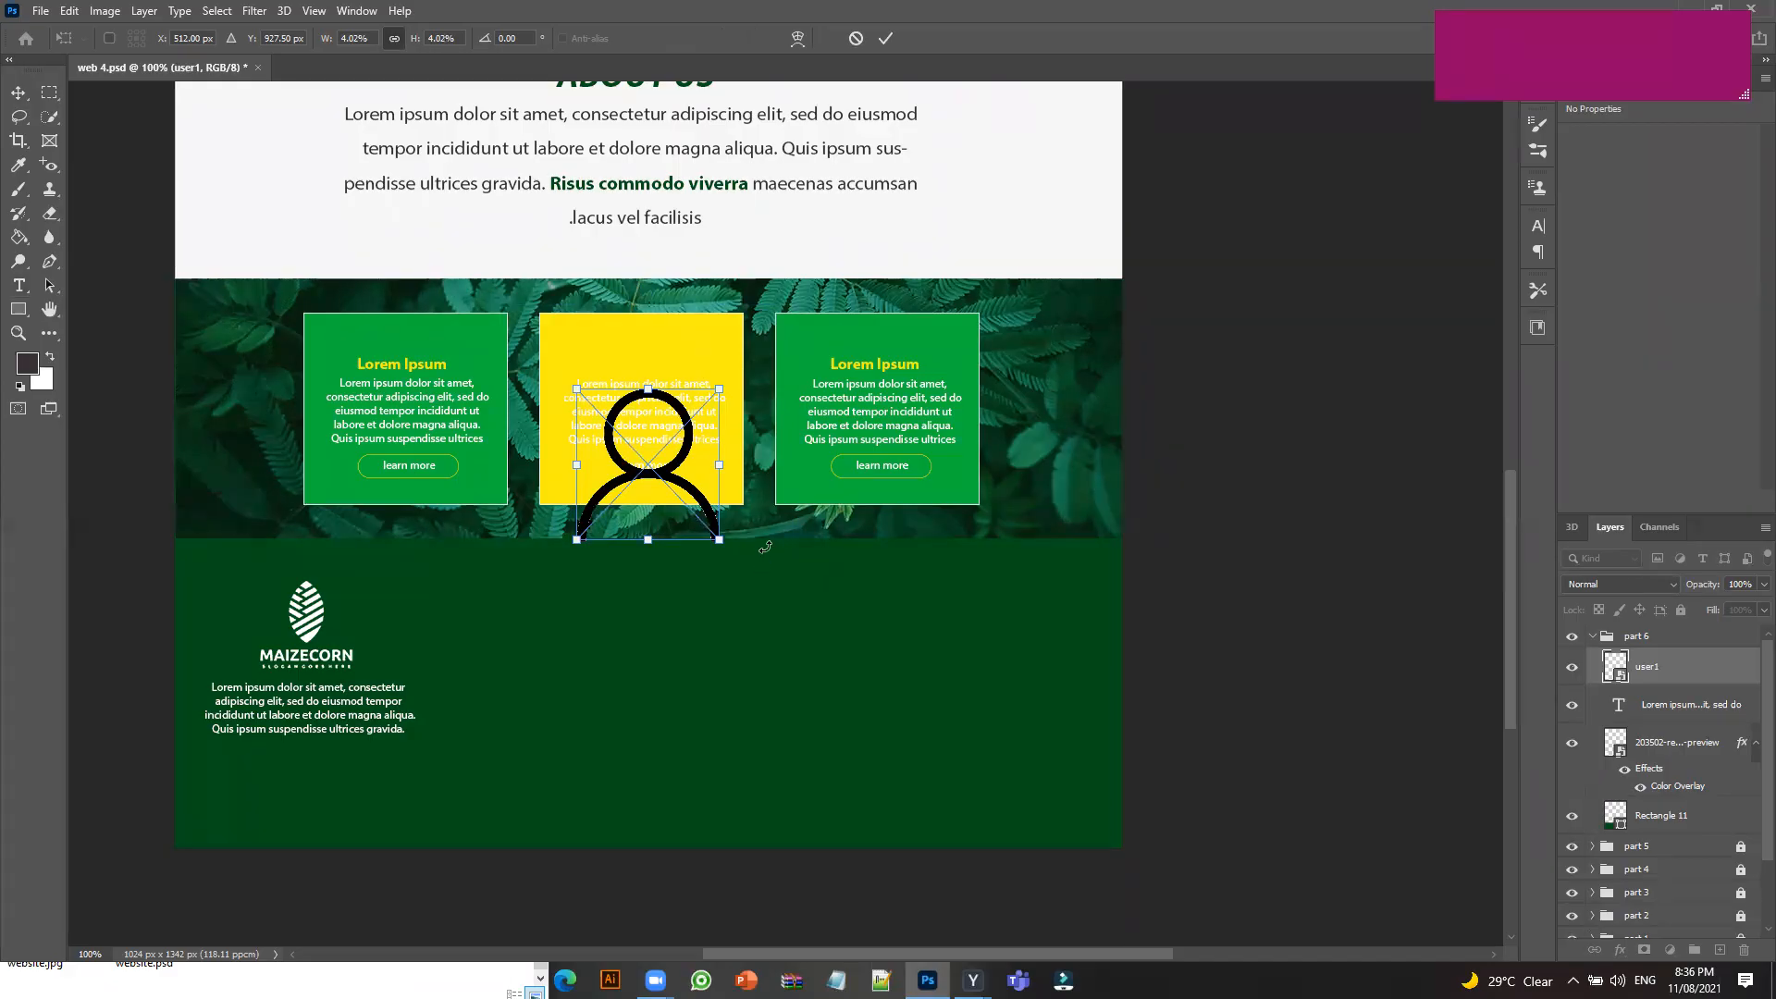
pyautogui.moveTo(667, 479); pyautogui.dragTo(586, 736)
pyautogui.click(22, 95)
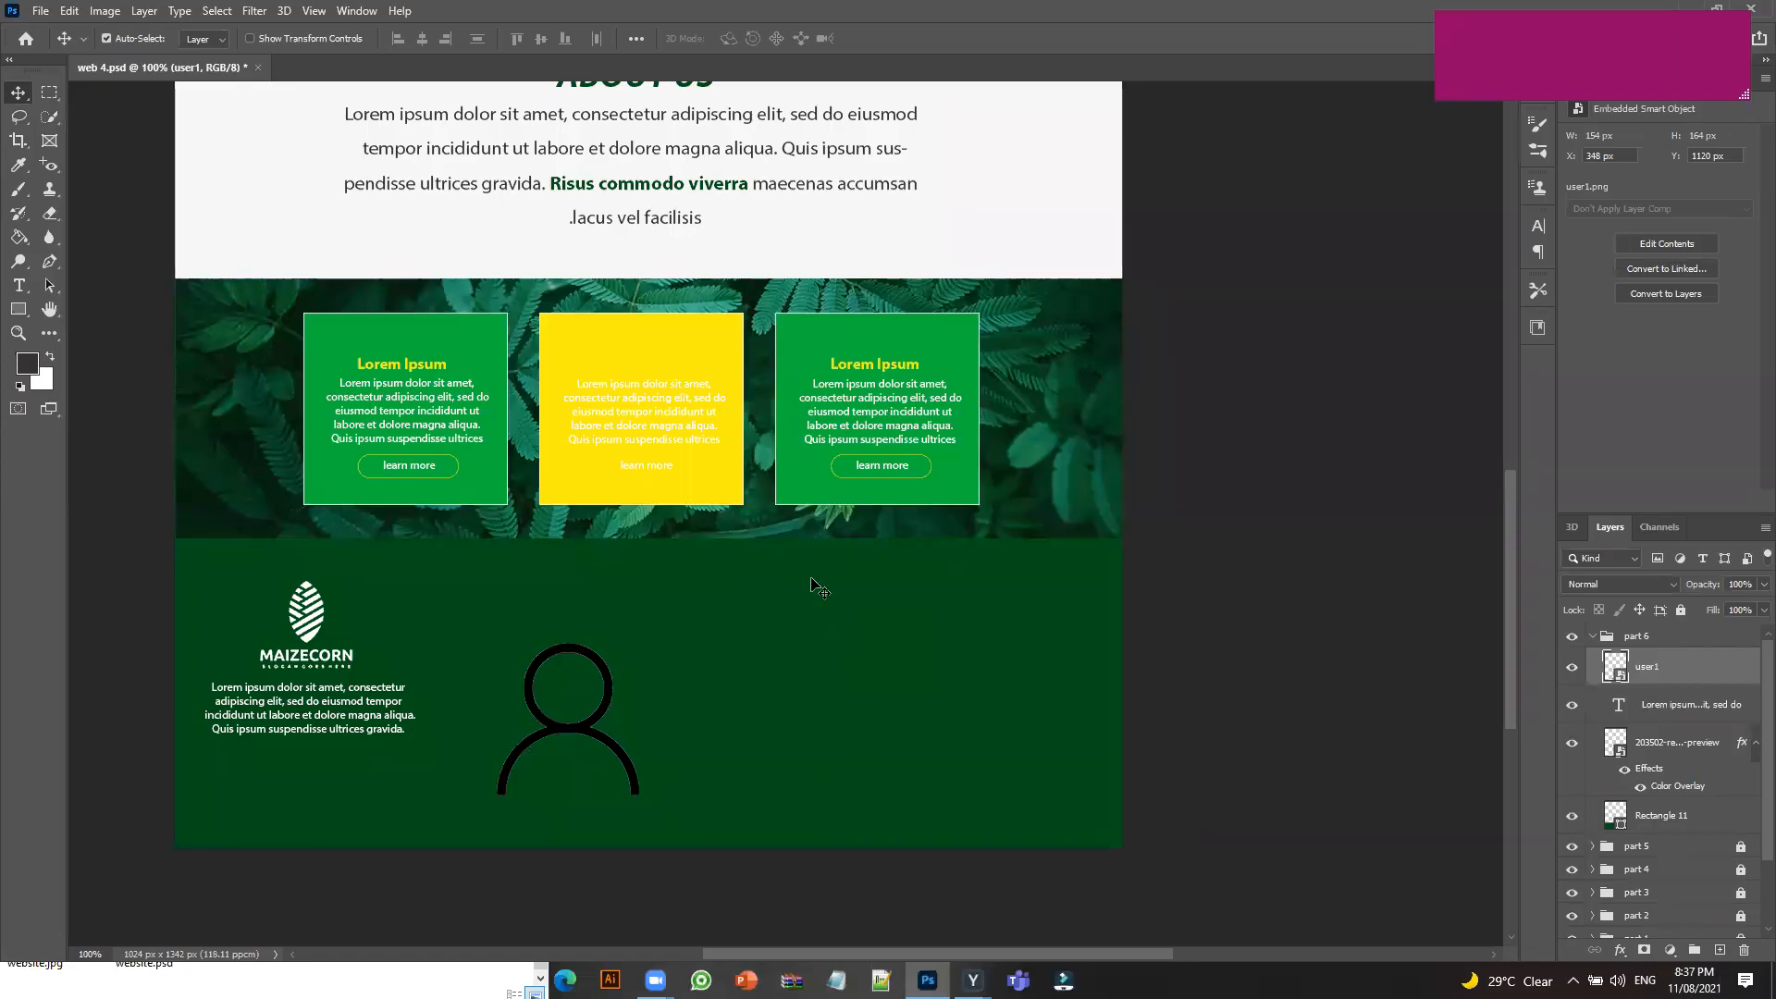
# Set the Move tool's Auto-Select target back to Layer.
pyautogui.click(214, 47)
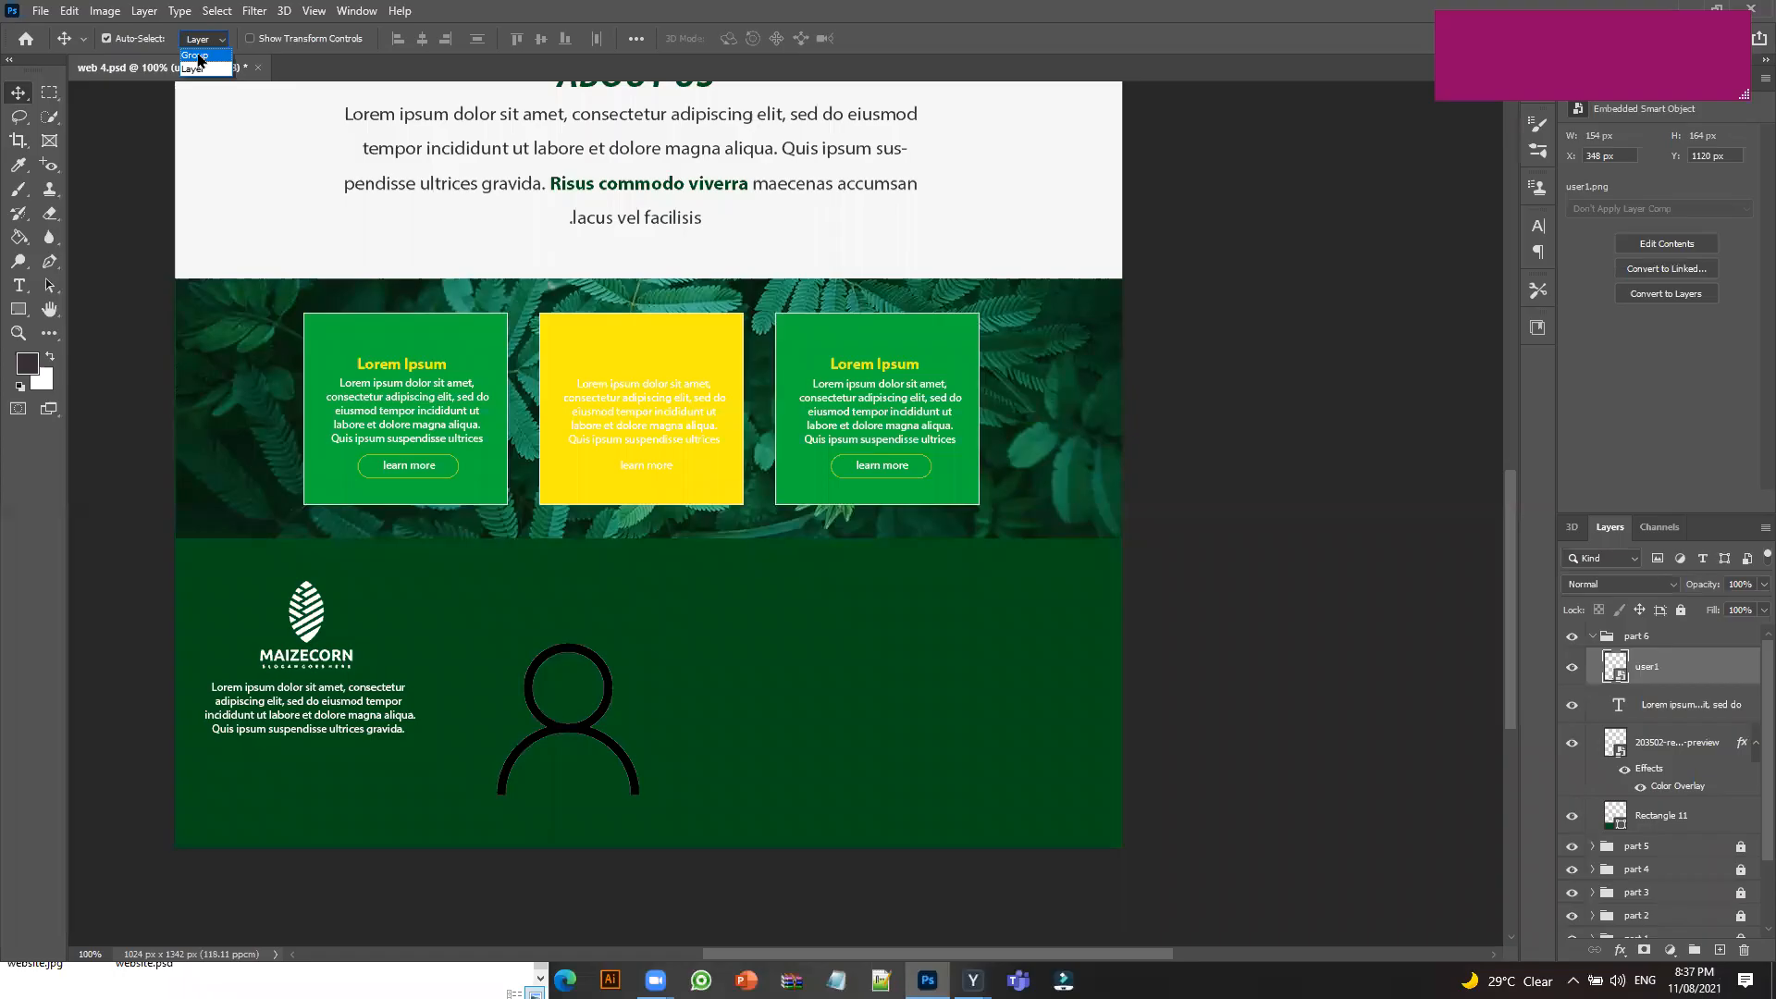
pyautogui.click(200, 56)
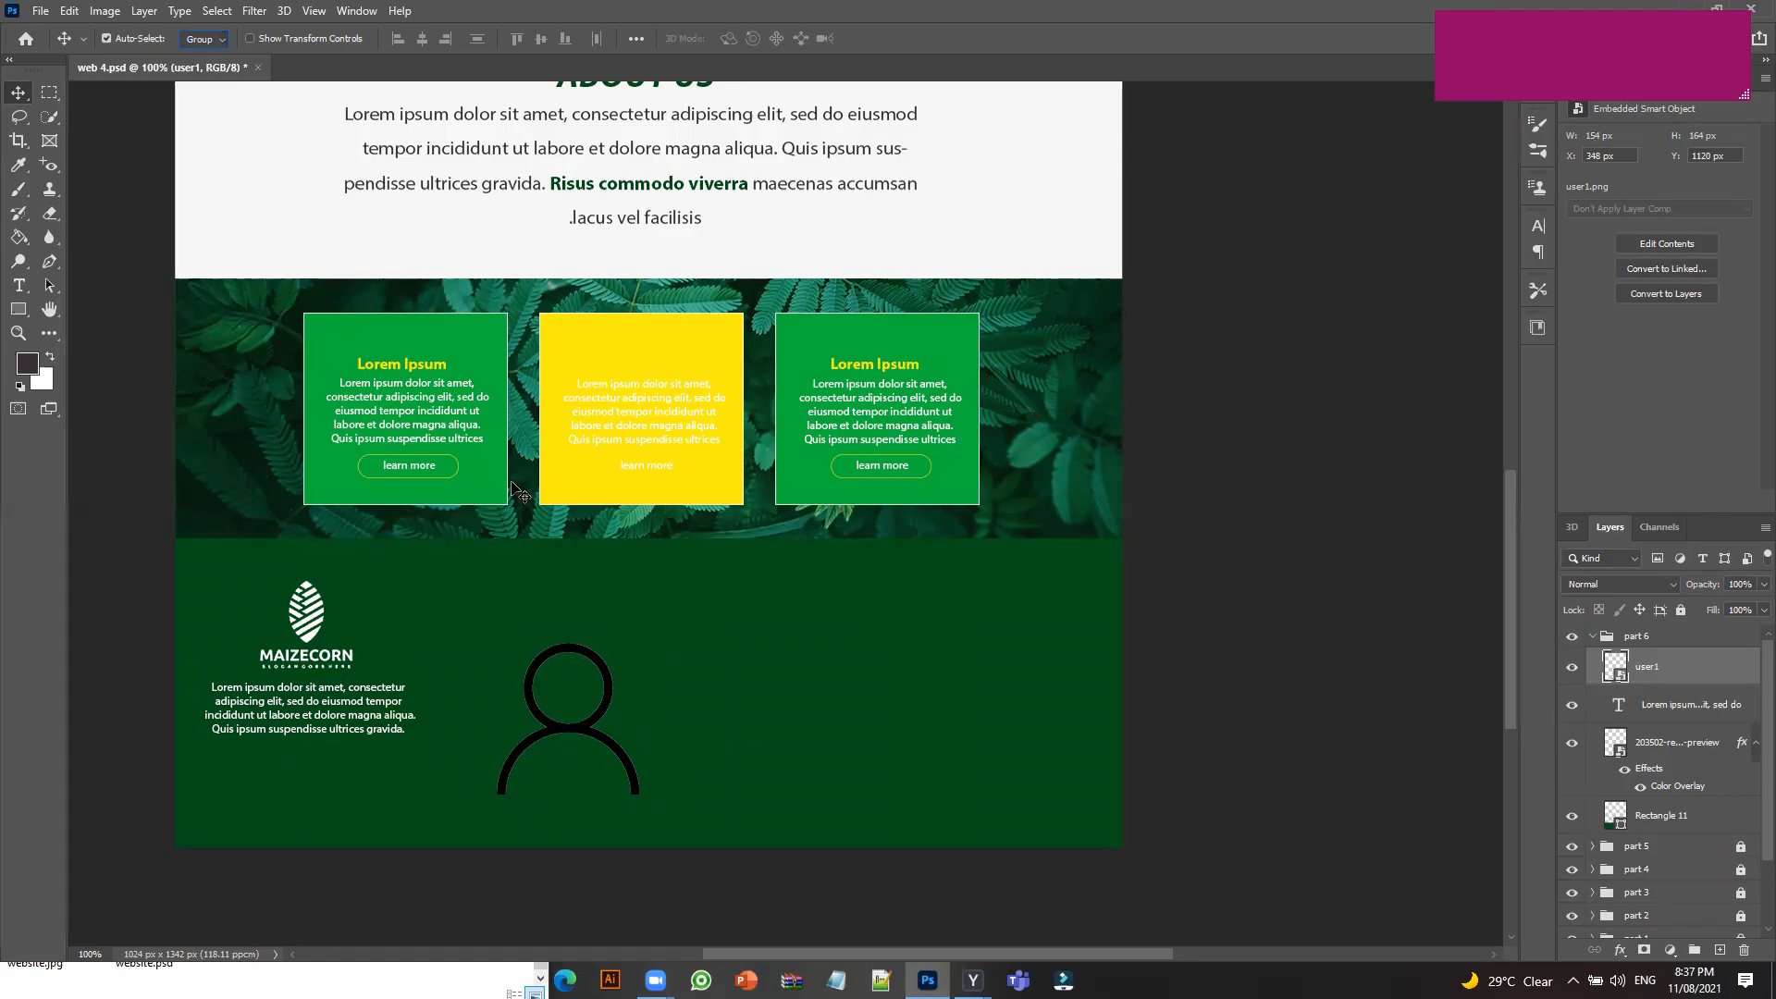
pyautogui.click(213, 45)
pyautogui.click(202, 69)
# Shrink the user1 icon to about 28 × 30 px and place it beneath the footer text.
pyautogui.hotkey('ctrl', 't')
pyautogui.moveTo(643, 798); pyautogui.dragTo(215, 768)
pyautogui.moveTo(231, 764); pyautogui.dragTo(236, 762)
pyautogui.click(887, 40)
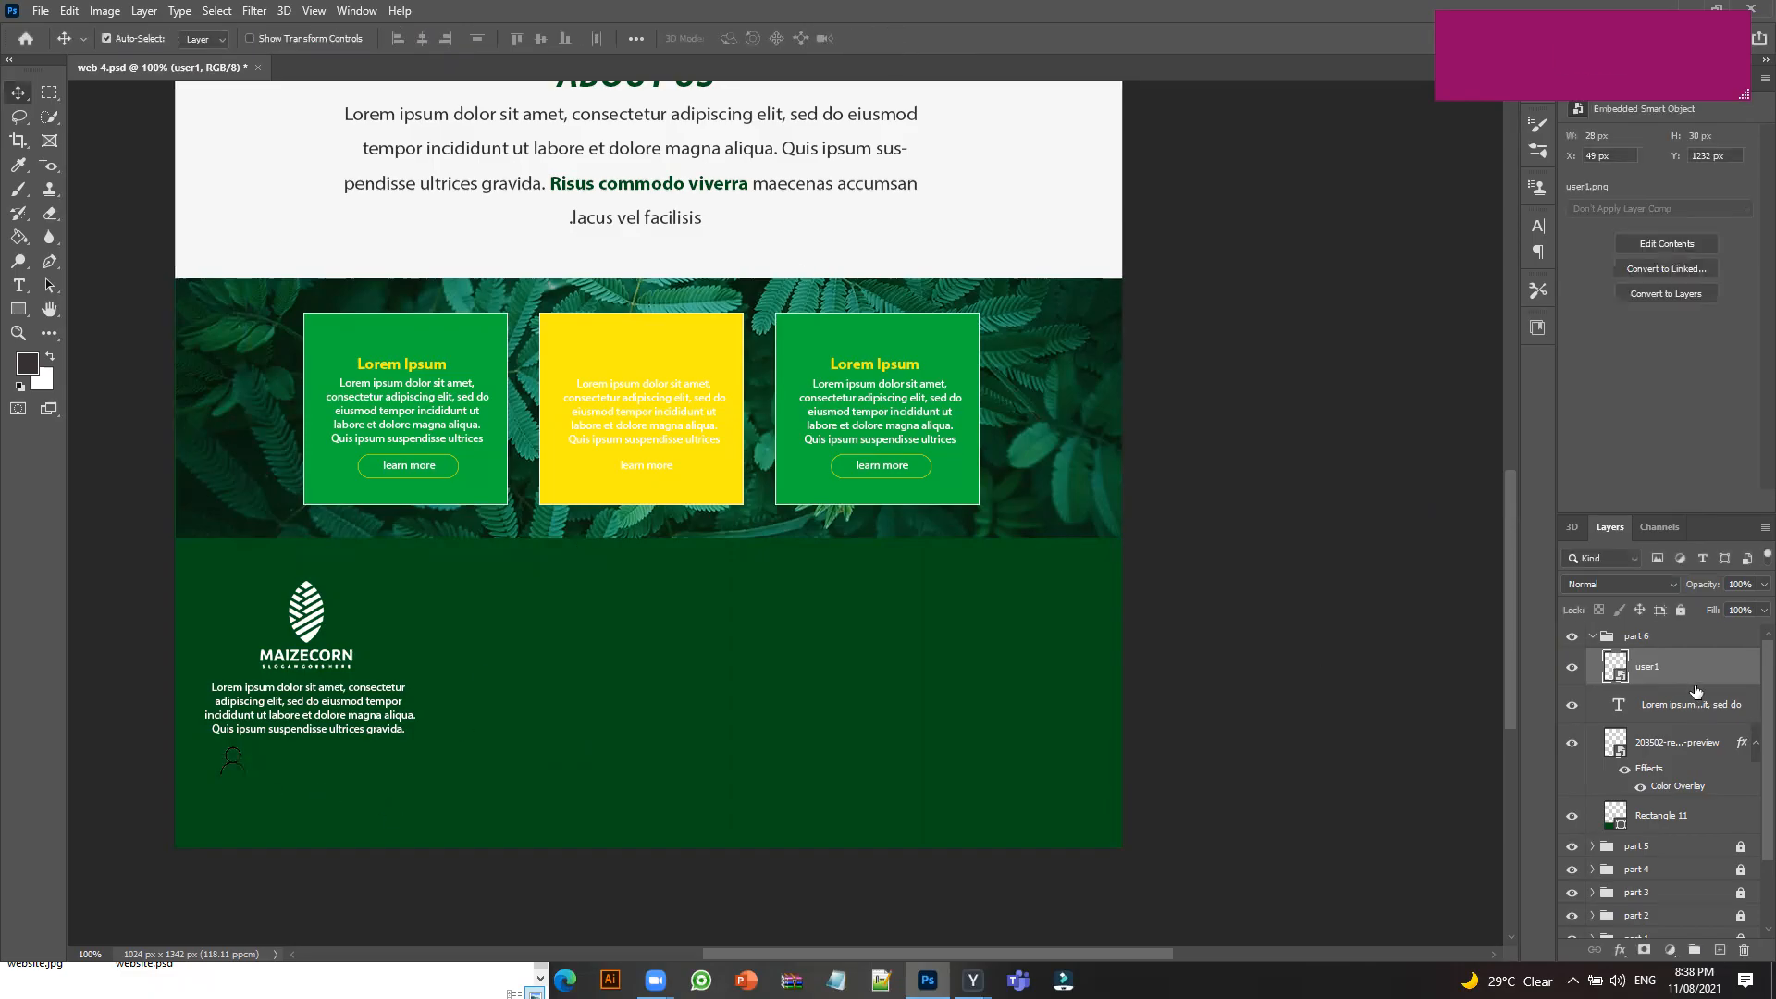
# Add a white Color Overlay layer style to the user1 icon.
pyautogui.doubleClick(1722, 678)
pyautogui.click(405, 506)
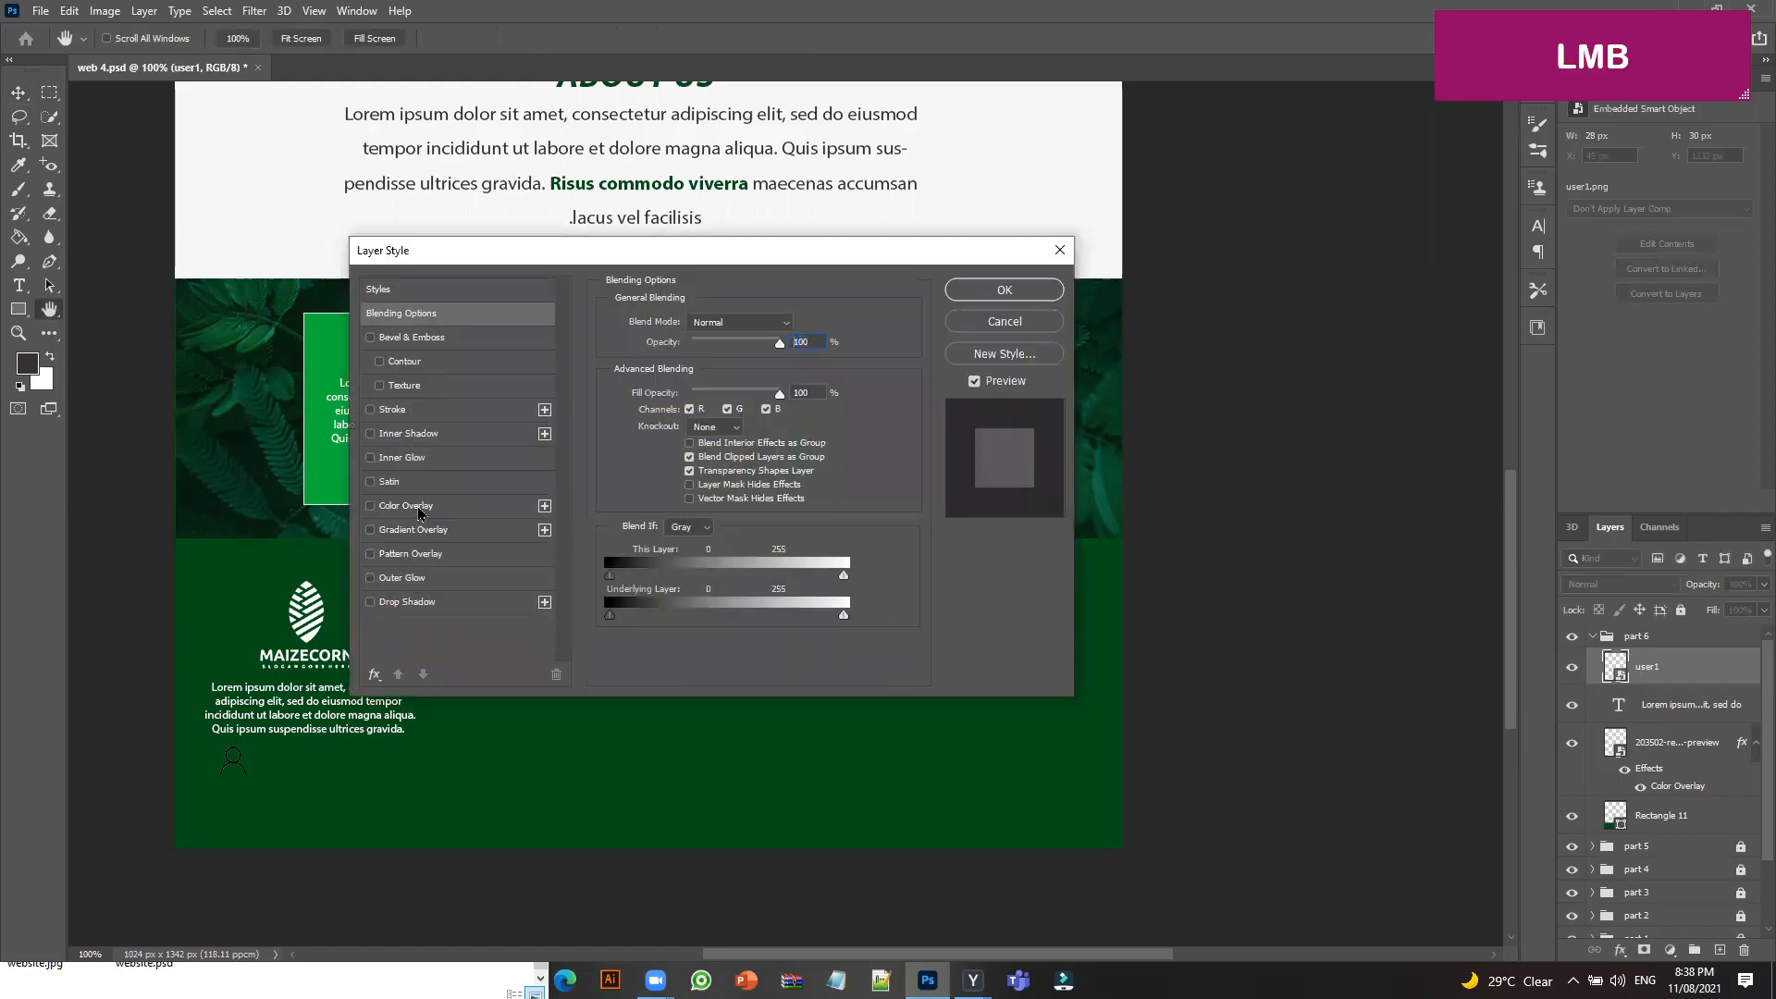
pyautogui.click(1028, 294)
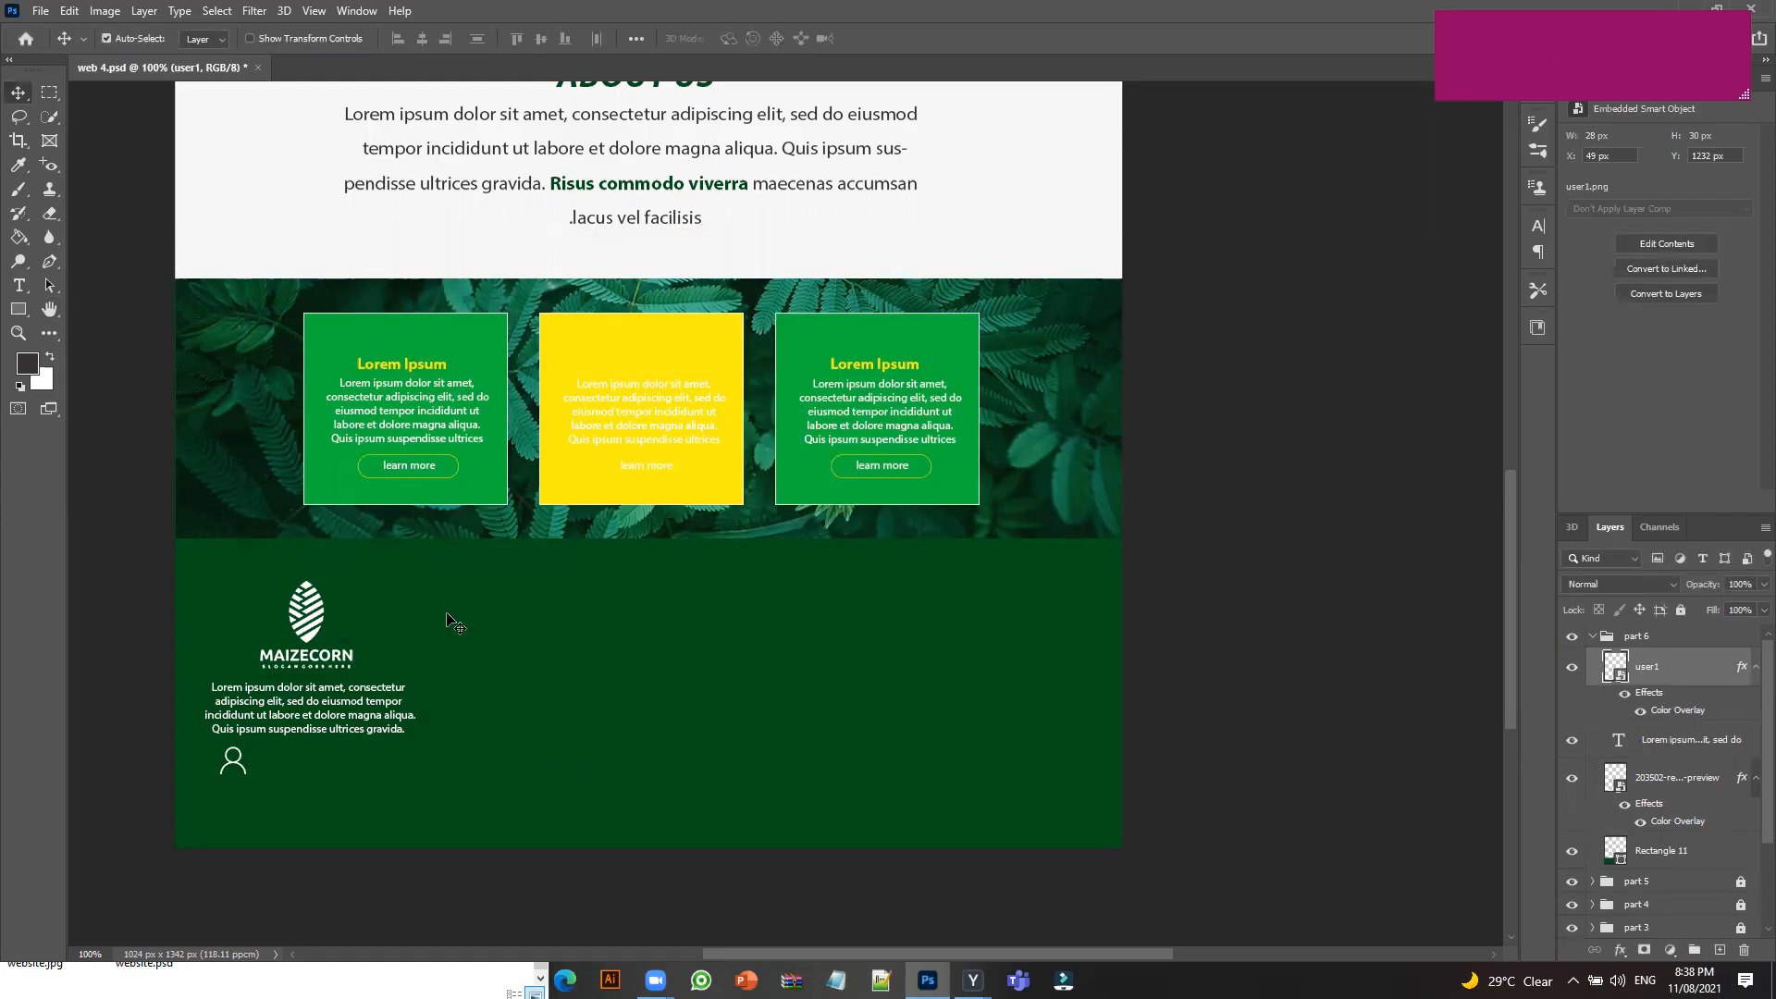
# Shrink the user icon further to about 22 × 23 px.
pyautogui.hotkey('ctrl', 't')
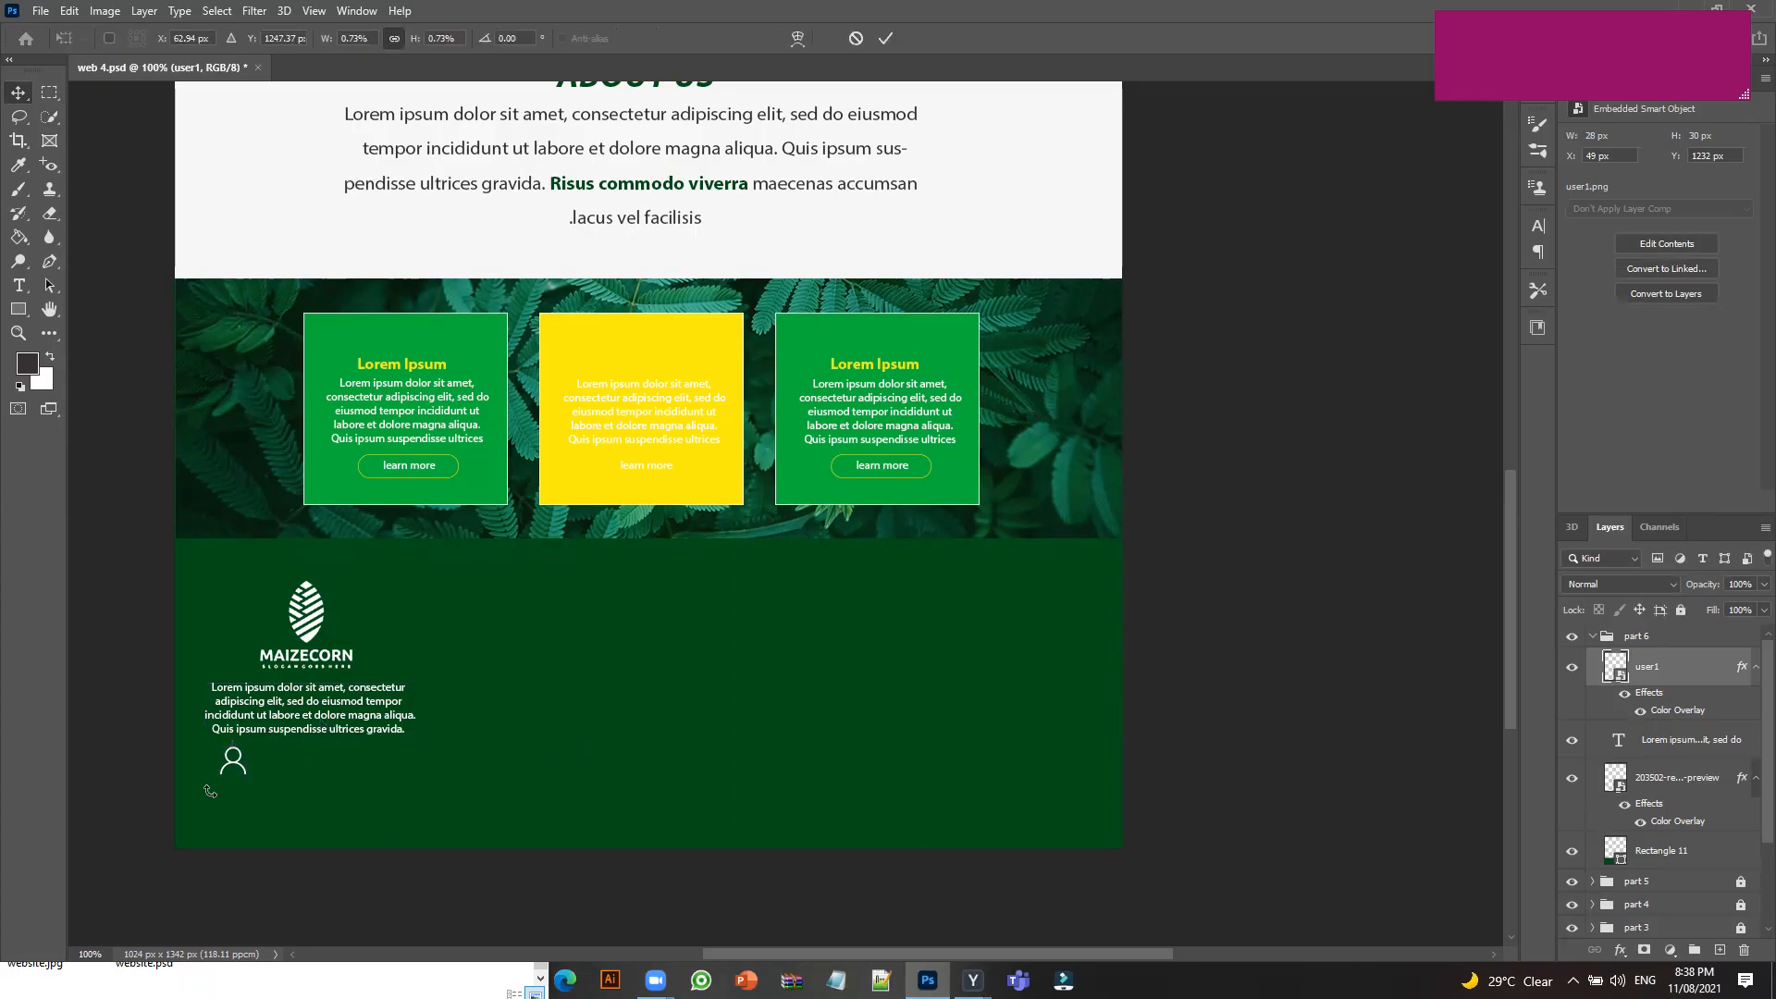
pyautogui.moveTo(250, 783); pyautogui.dragTo(245, 776)
pyautogui.click(885, 38)
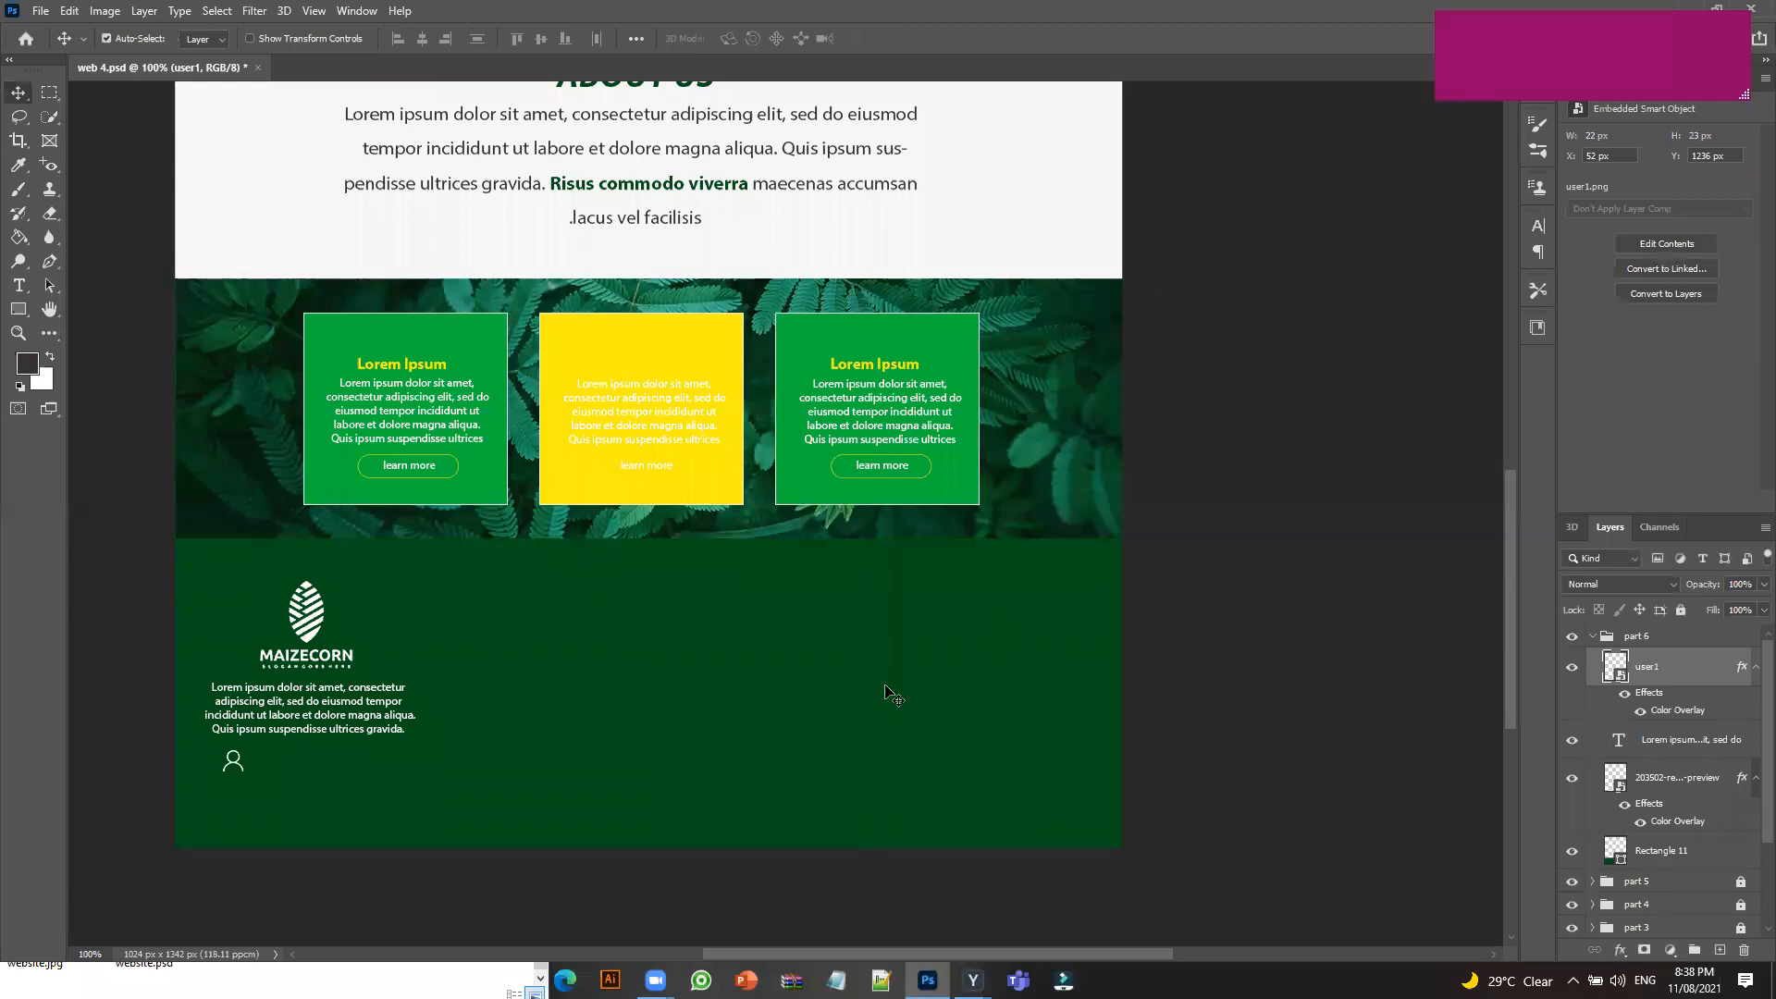
# Duplicate the user icon twice to the right, forming a row of three white icons.
pyautogui.moveTo(247, 767); pyautogui.dragTo(307, 765)
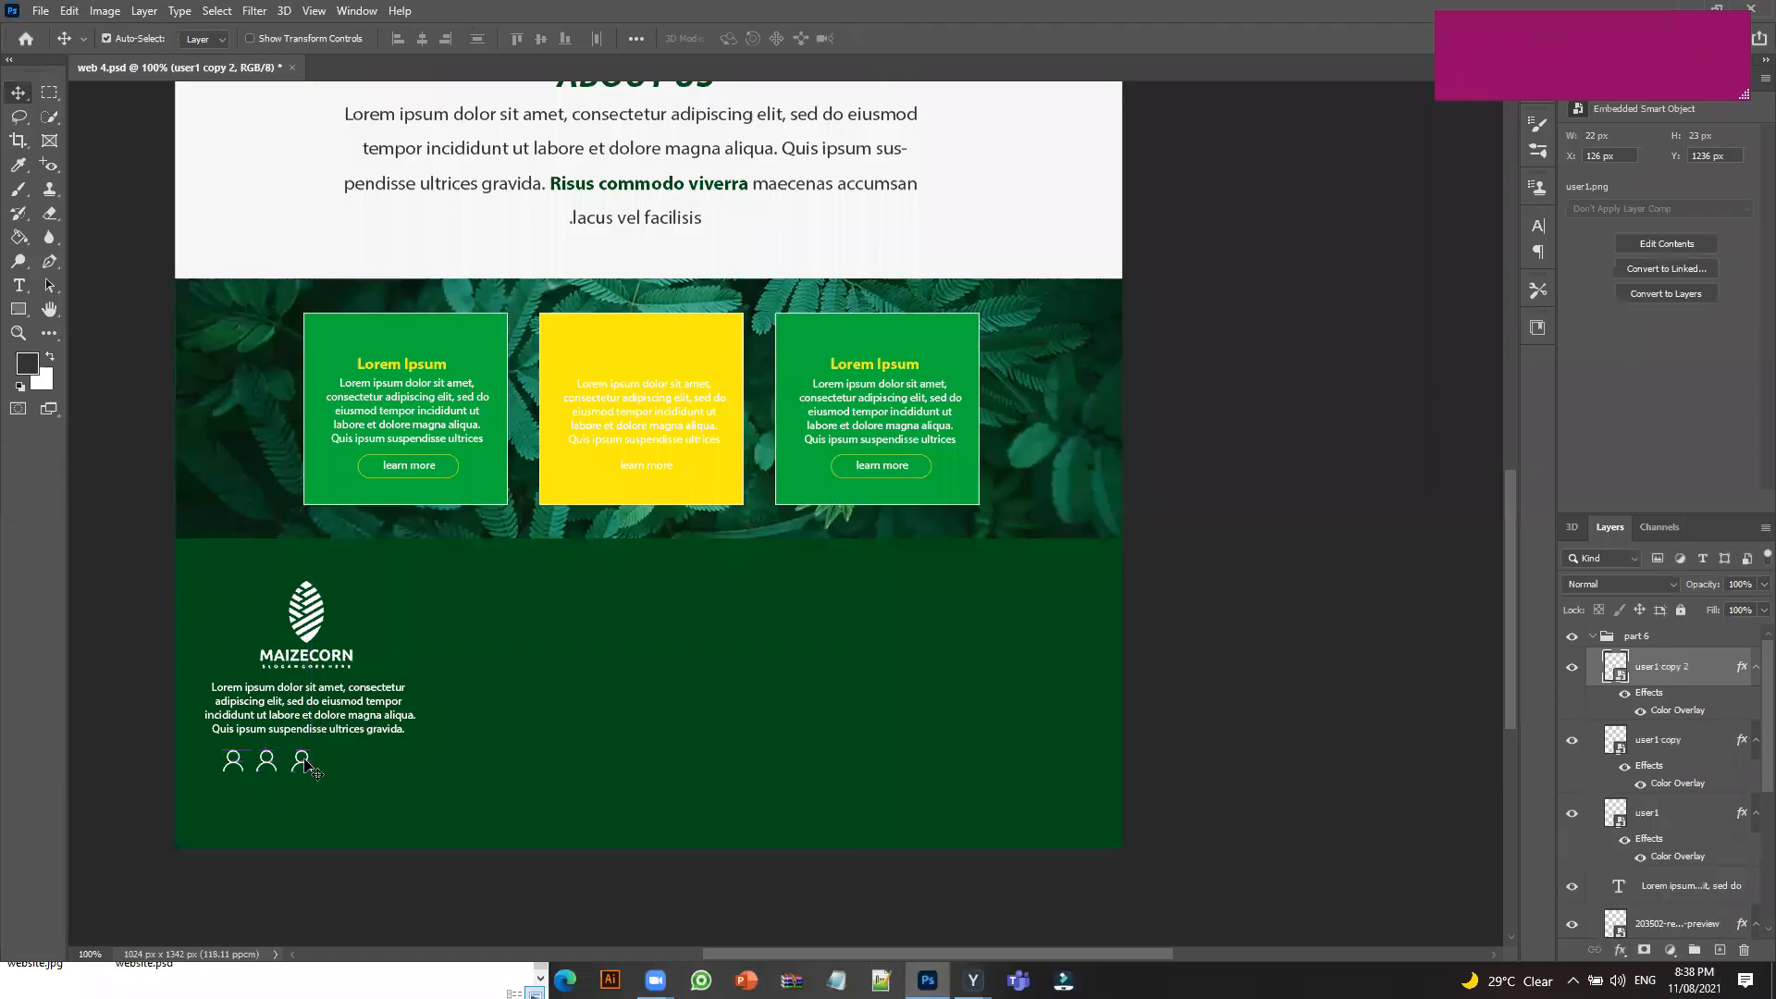
pyautogui.keyDown('ctrl'); pyautogui.click(325, 764); pyautogui.keyUp('ctrl')
pyautogui.hotkey('ctrl', 'z')
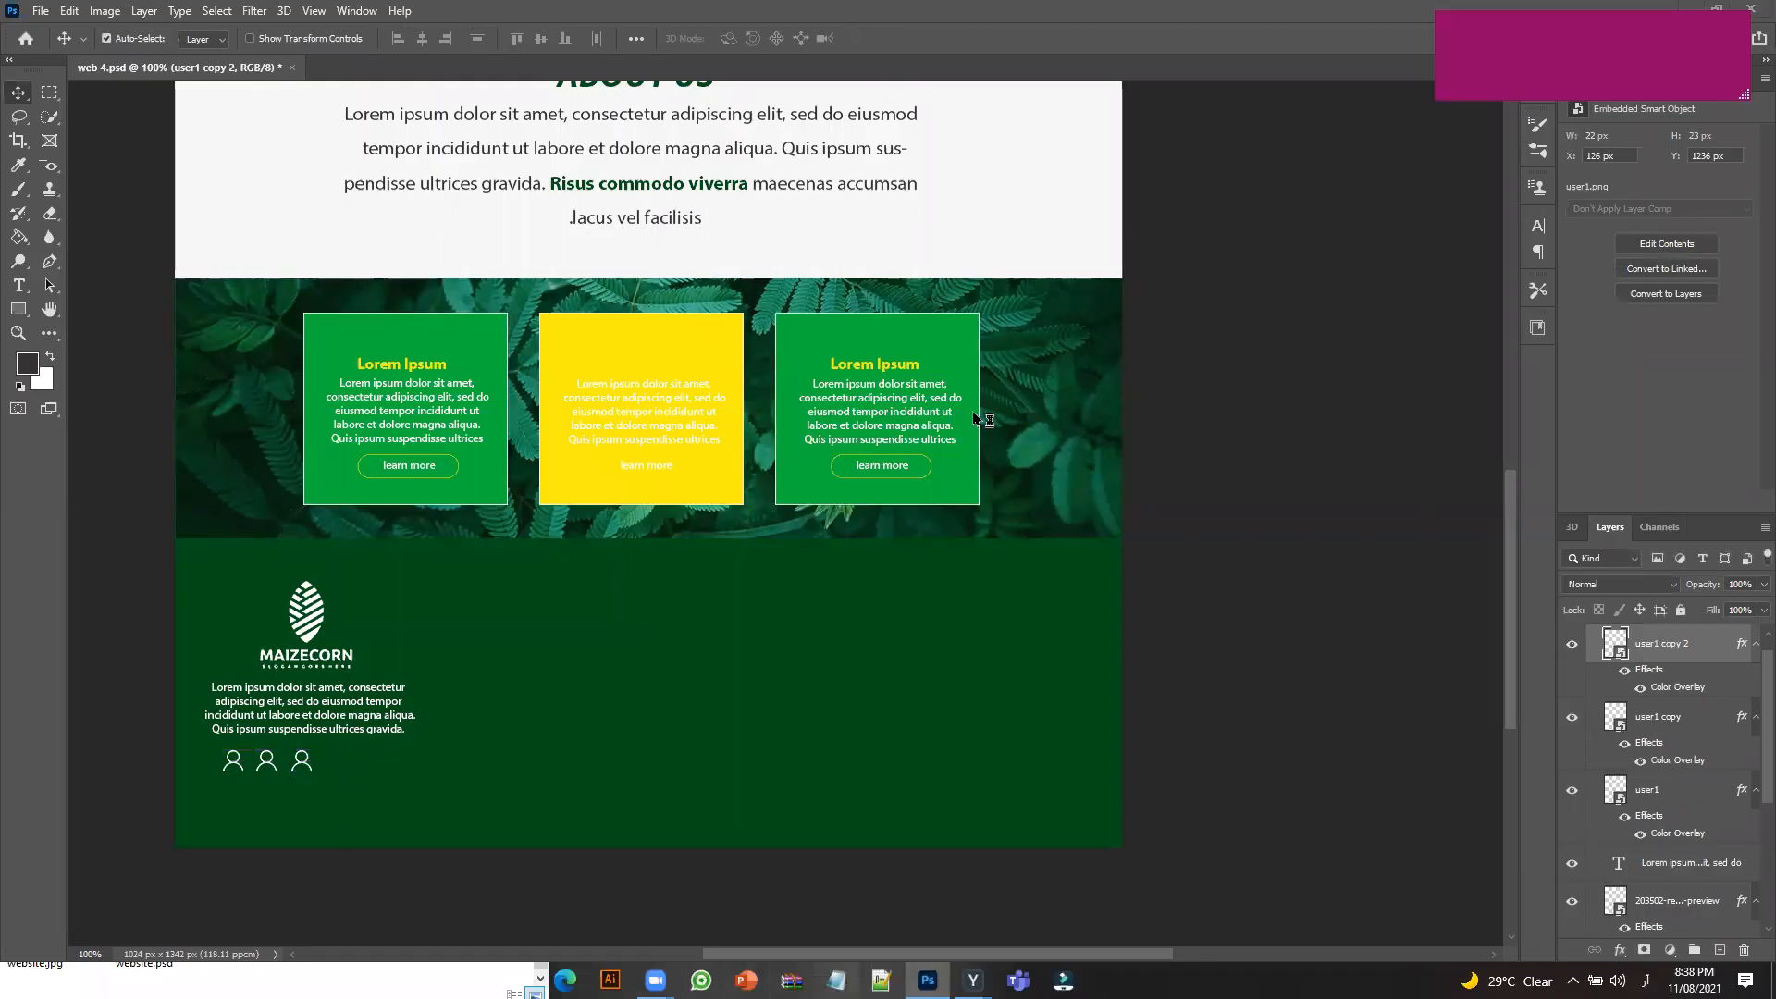
# Switch the keyboard input to English and delete the stray Urdu text in Notepad.
pyautogui.write('ثہنتاچت')
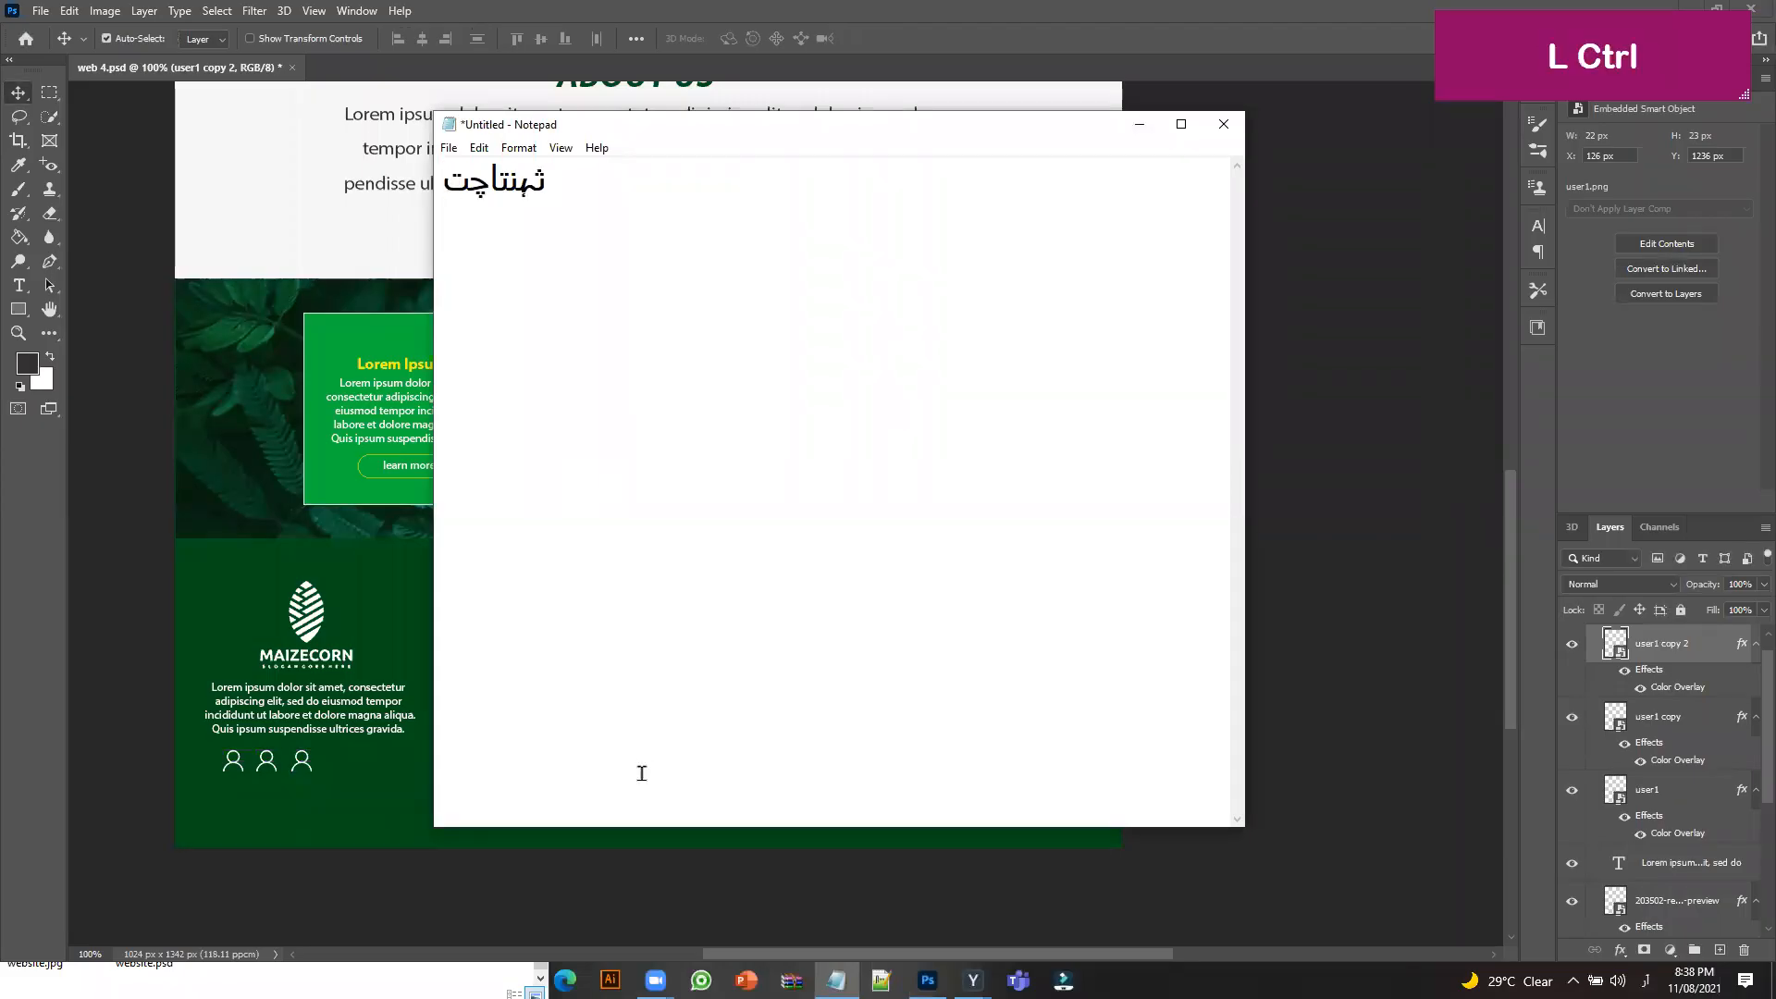
pyautogui.hotkey('ctrl', 'a')
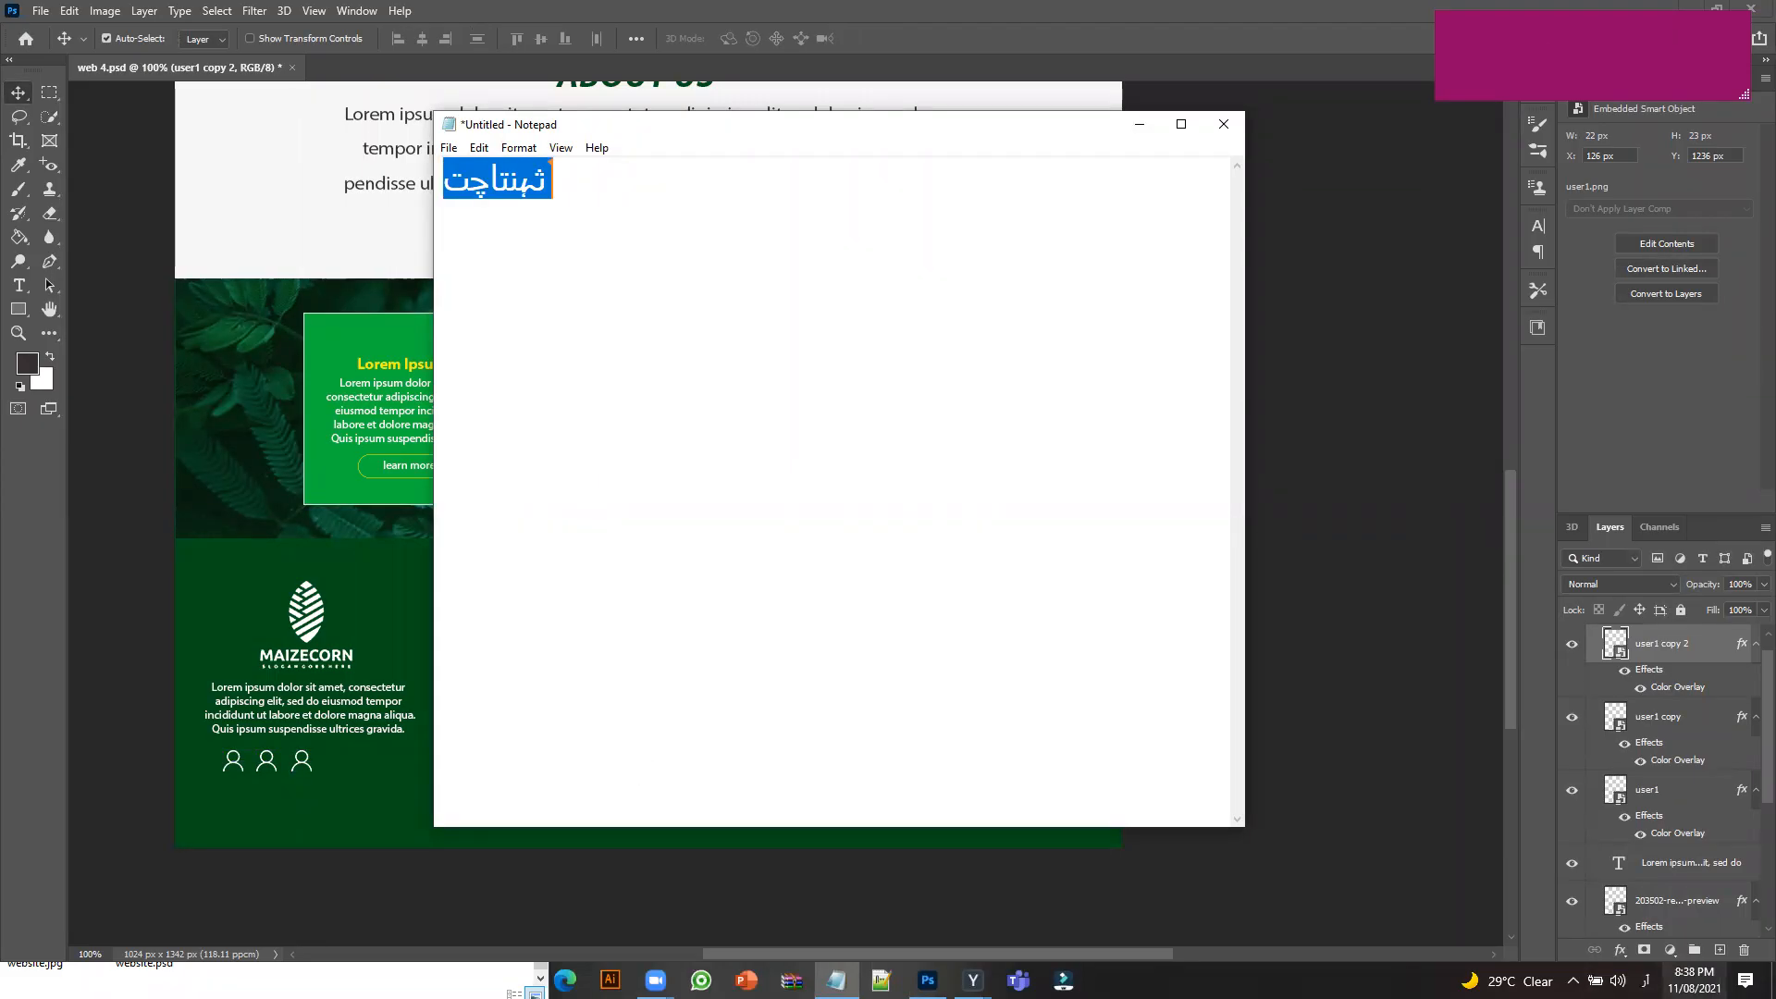
pyautogui.click(1694, 978)
pyautogui.click(1645, 980)
pyautogui.click(1635, 890)
pyautogui.click(793, 348)
pyautogui.moveTo(653, 194); pyautogui.dragTo(319, 201)
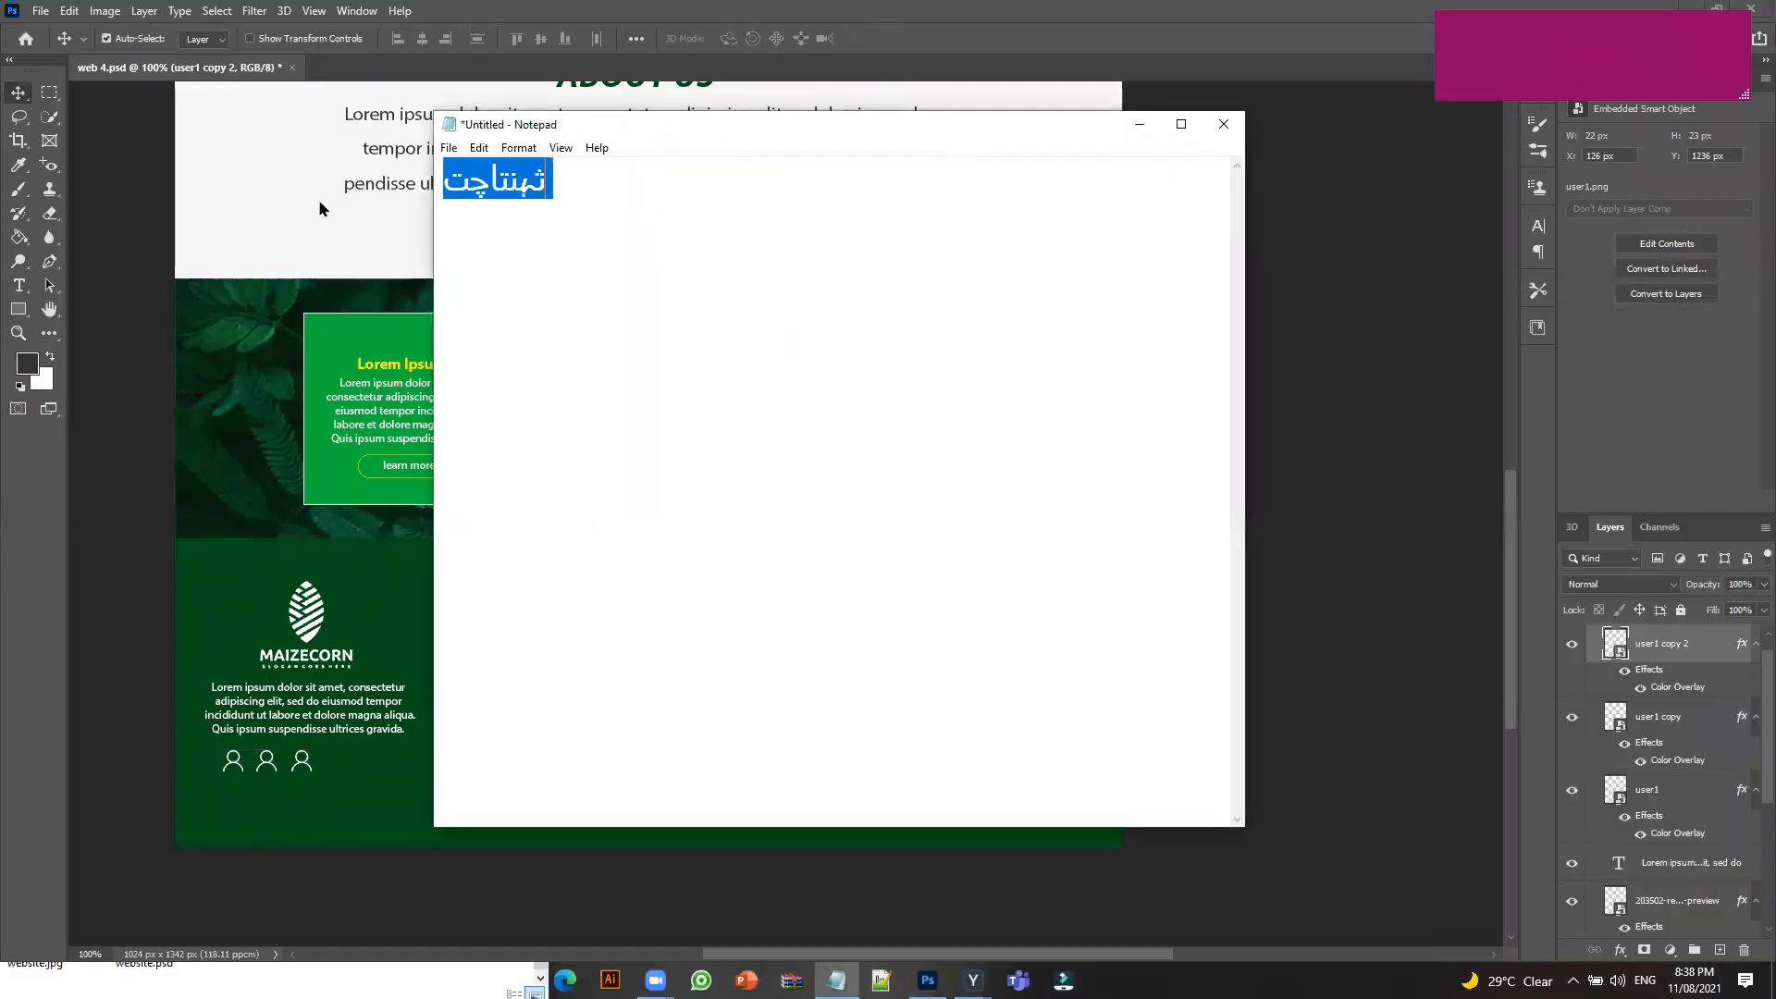
pyautogui.hotkey('ctrl', 'x')
# Type a Contact Us heading followed by Mobile and Email lines with a phone number and e-mail address.
pyautogui.write('Co')
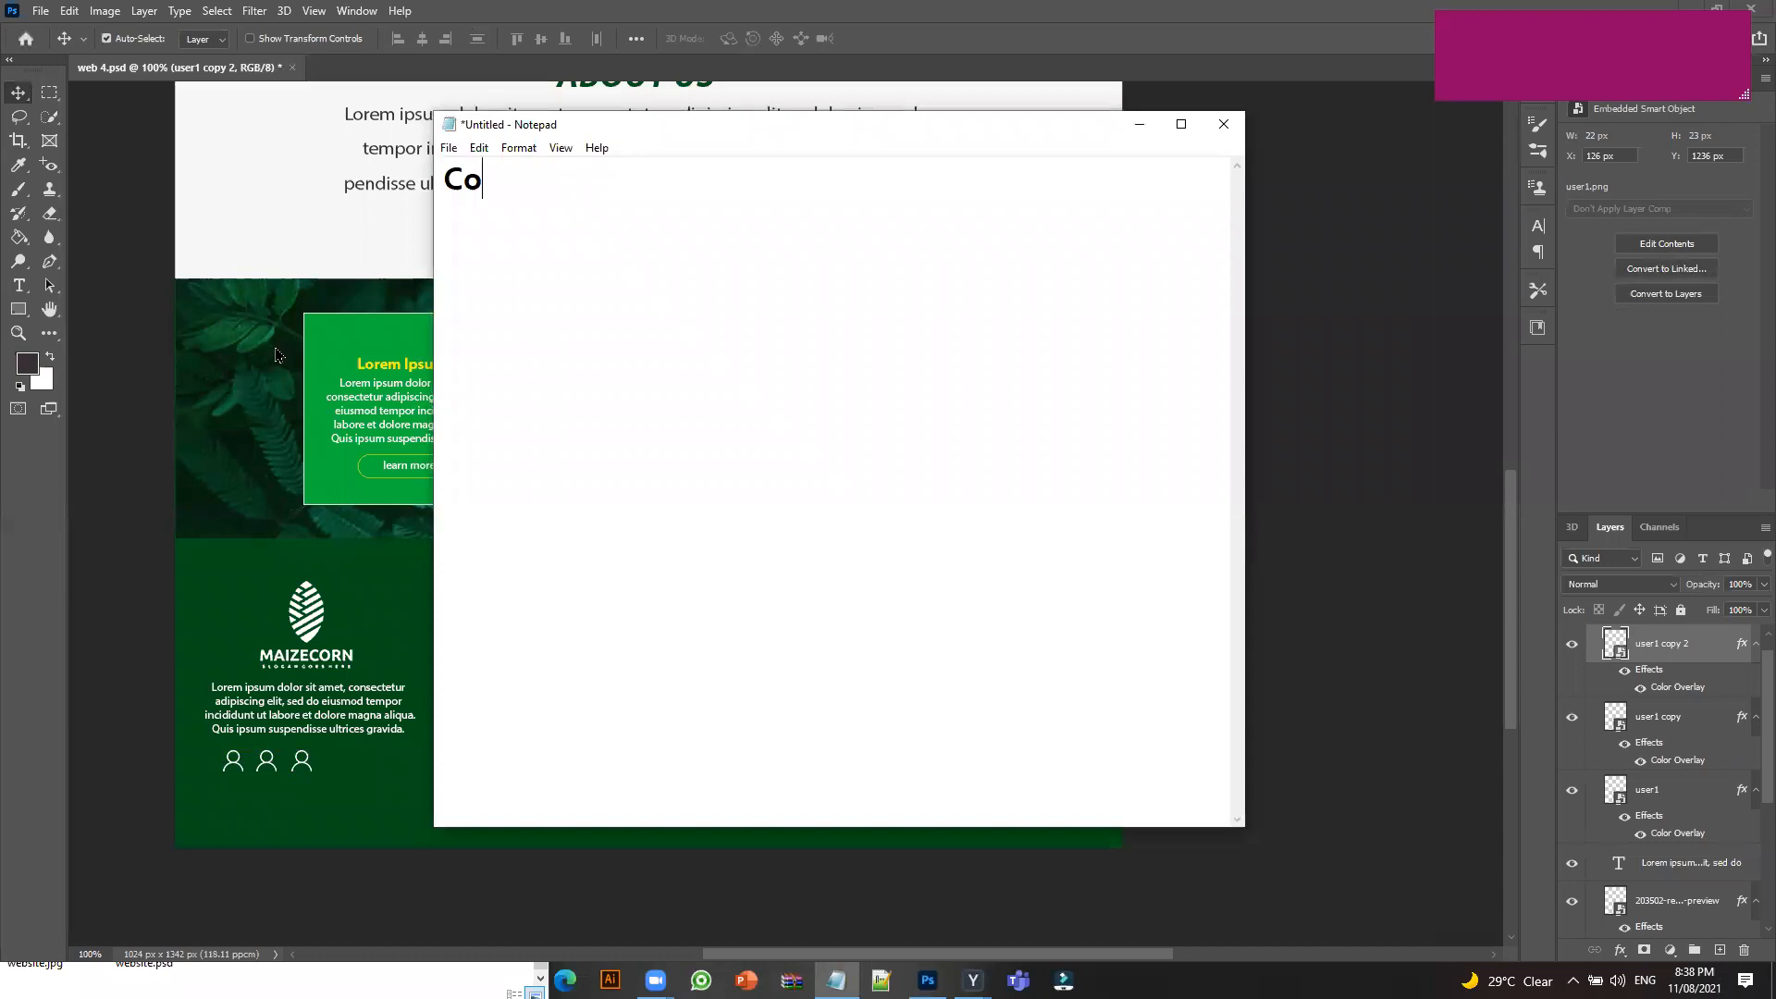
pyautogui.write('ntact Us')
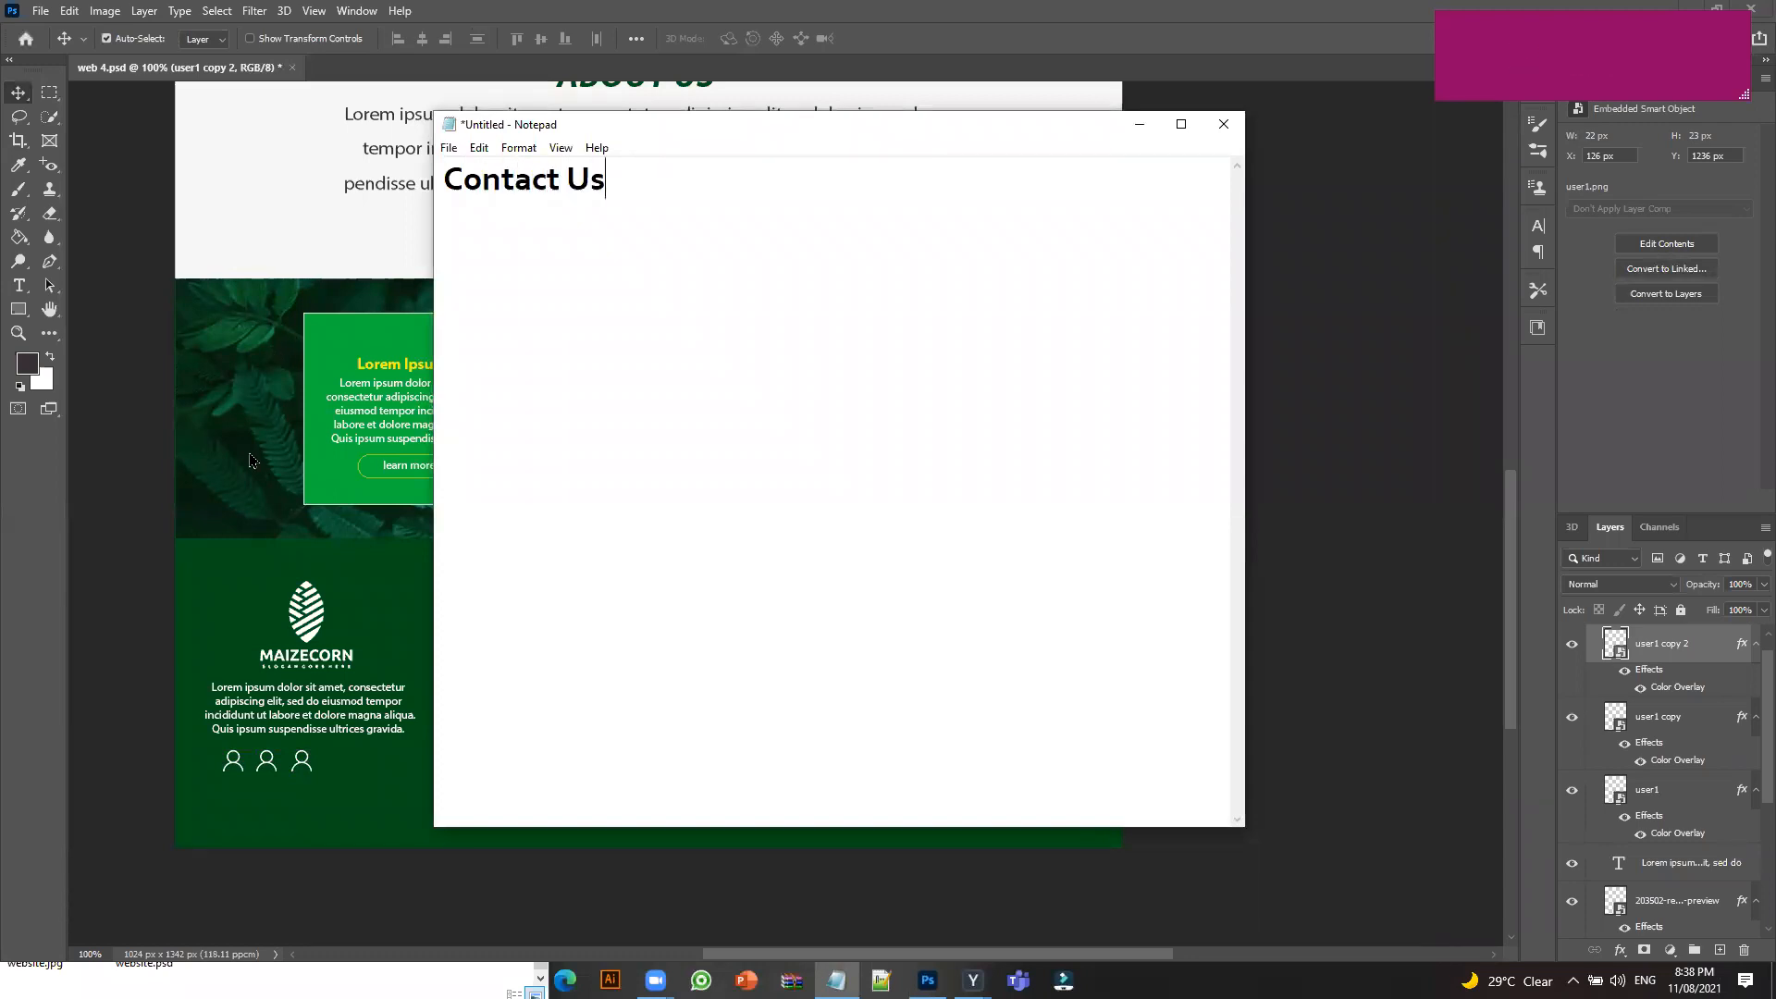
pyautogui.press('Return')
pyautogui.press('Return')
pyautogui.press('shift')
pyautogui.write('M')
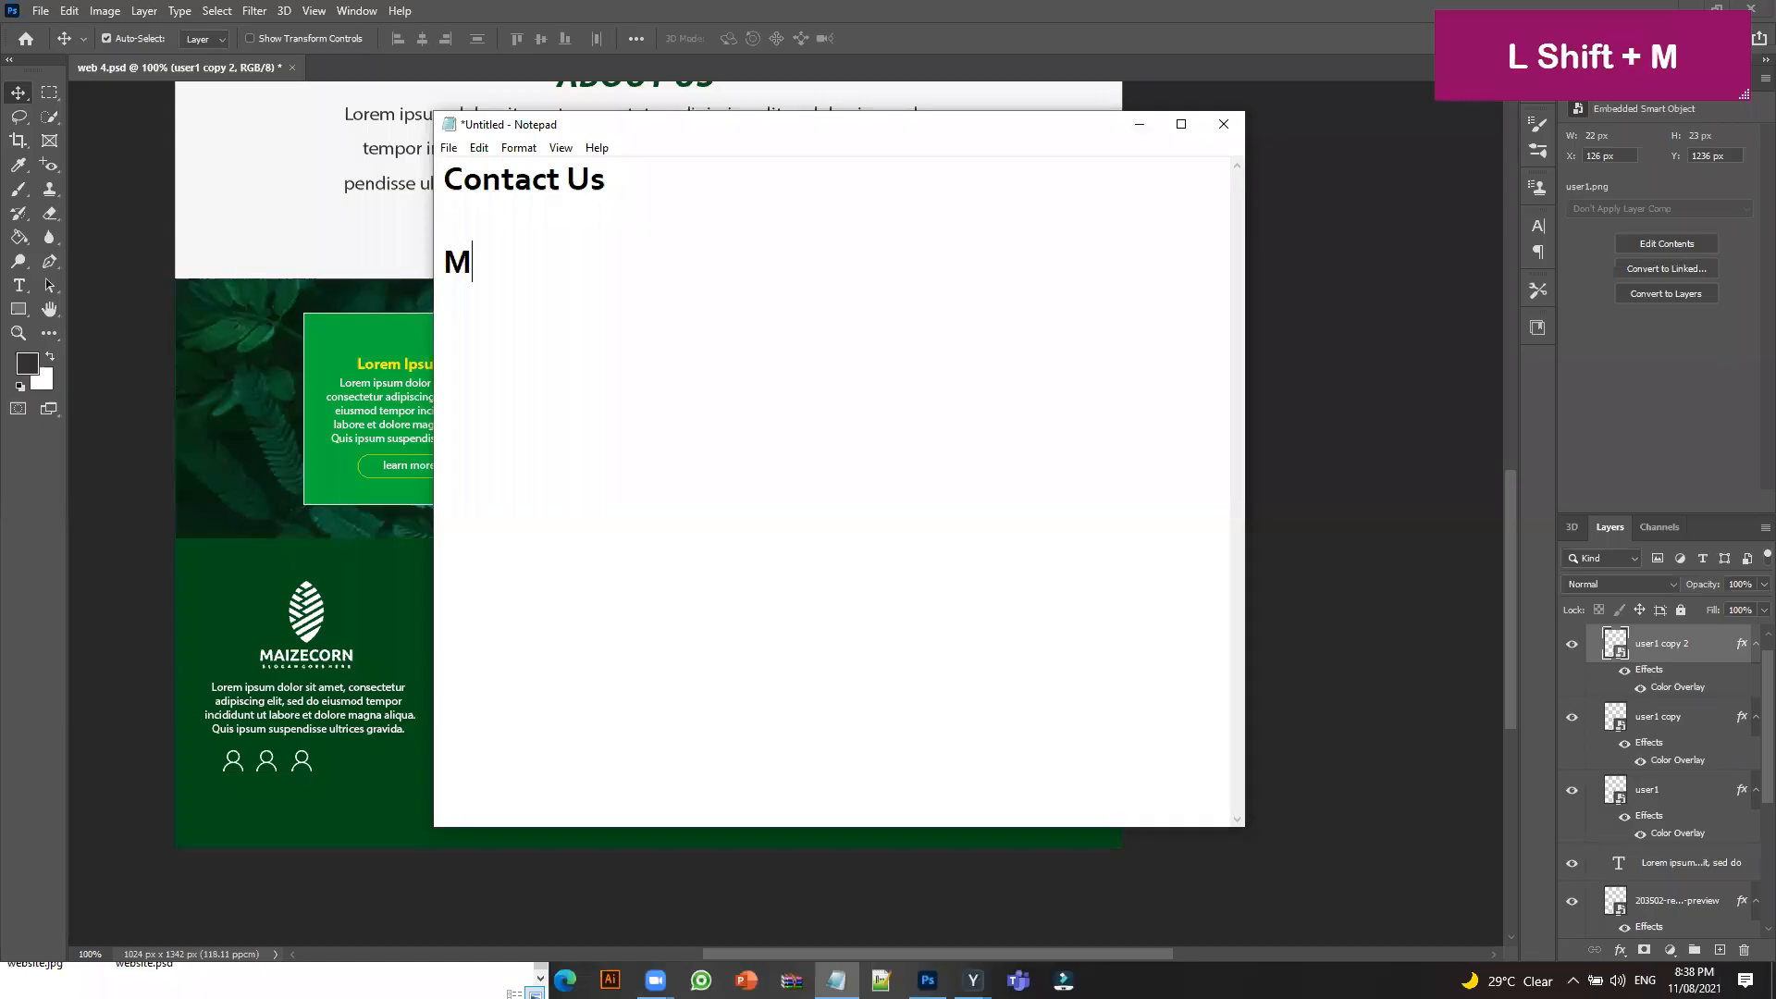
pyautogui.write('obile:')
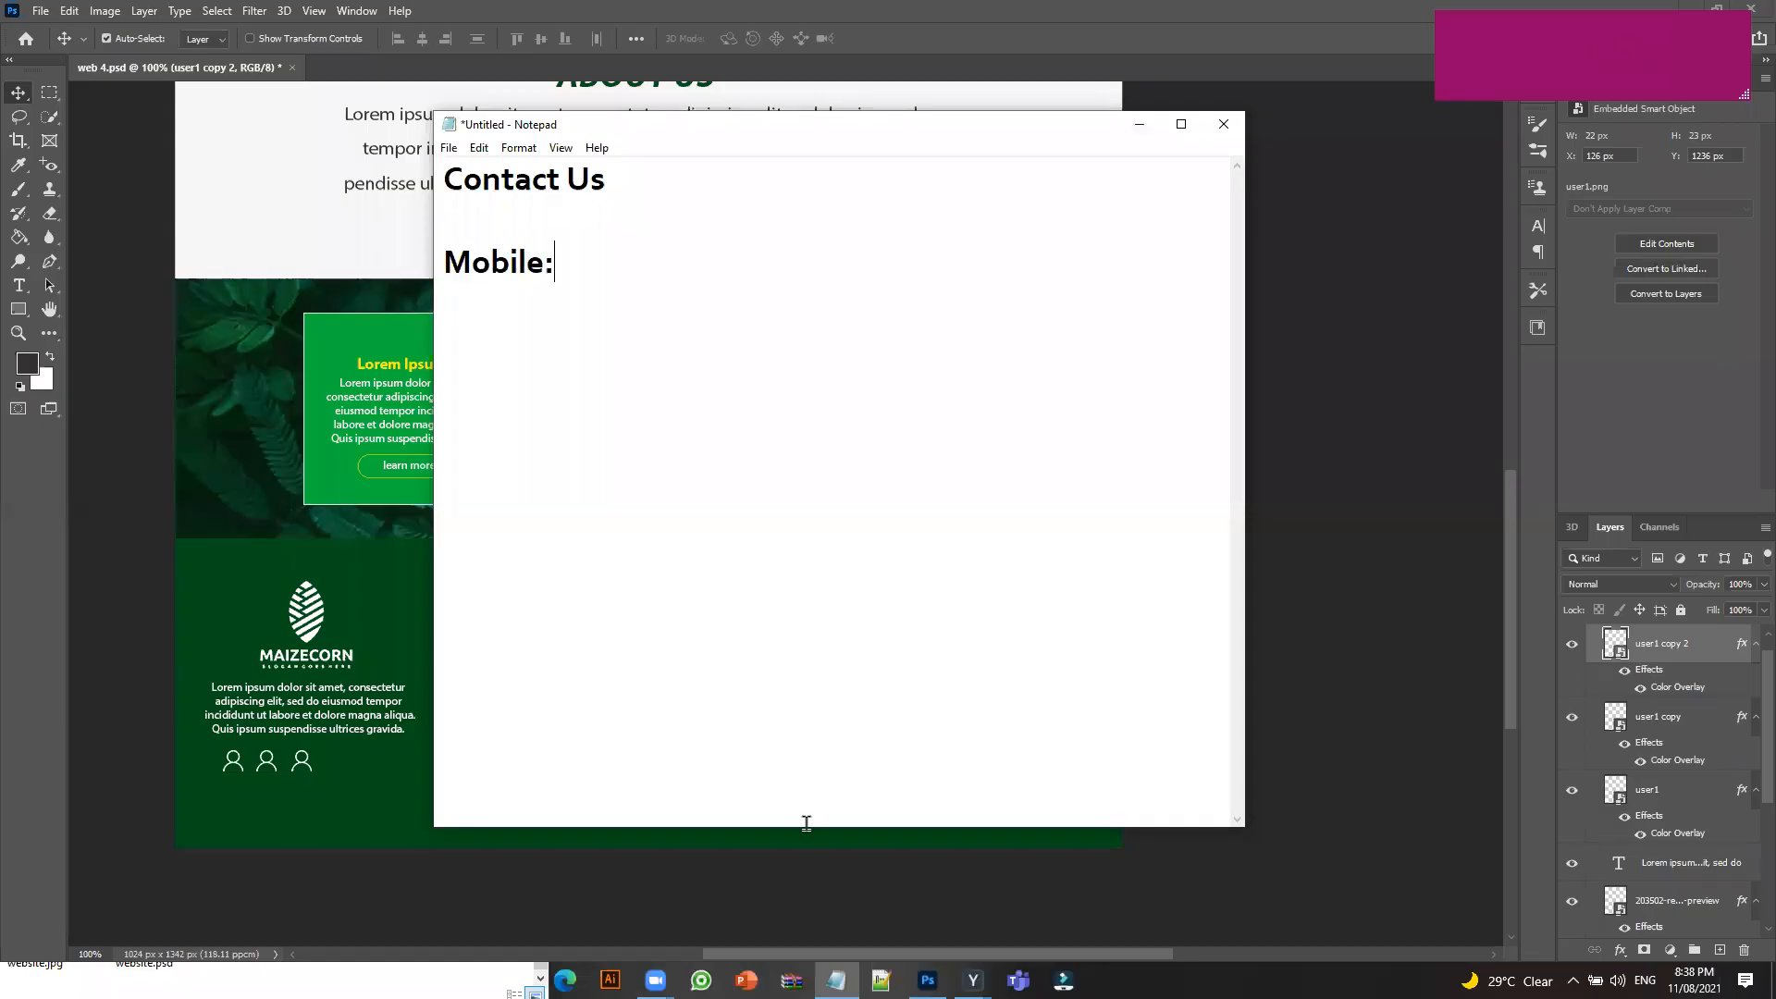
pyautogui.write('03000000')
pyautogui.press('Return')
pyautogui.write('E')
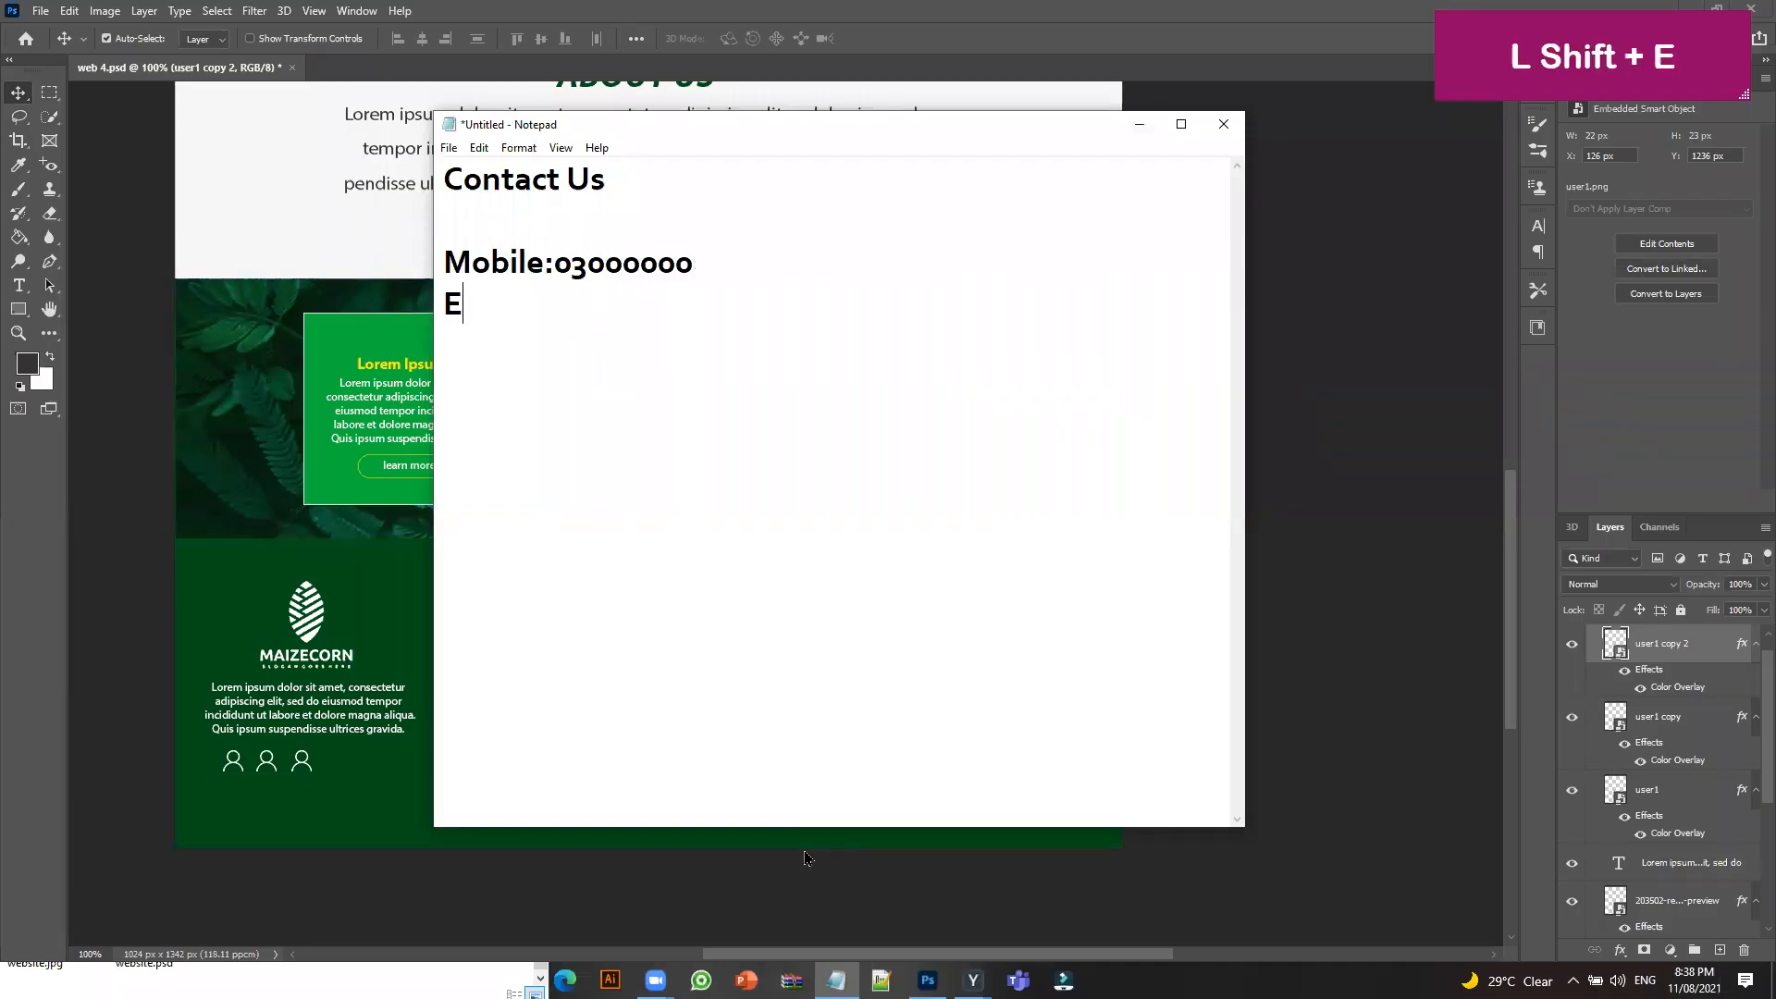
pyautogui.write('mail:')
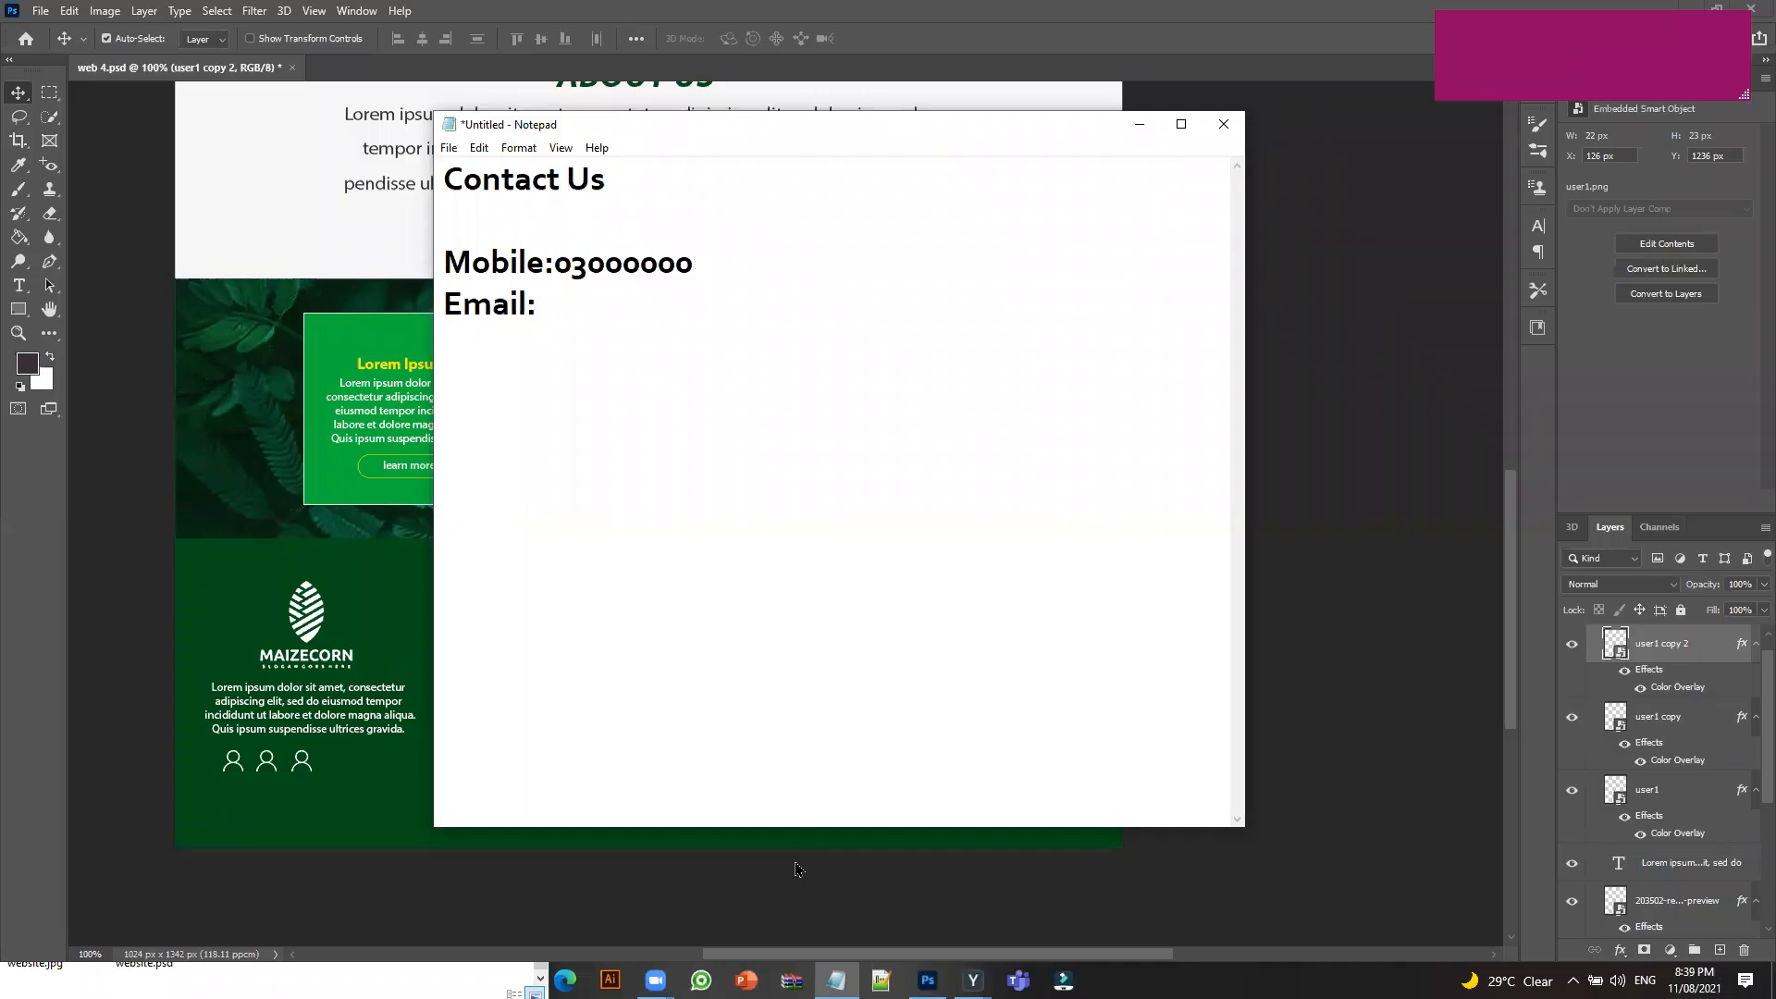
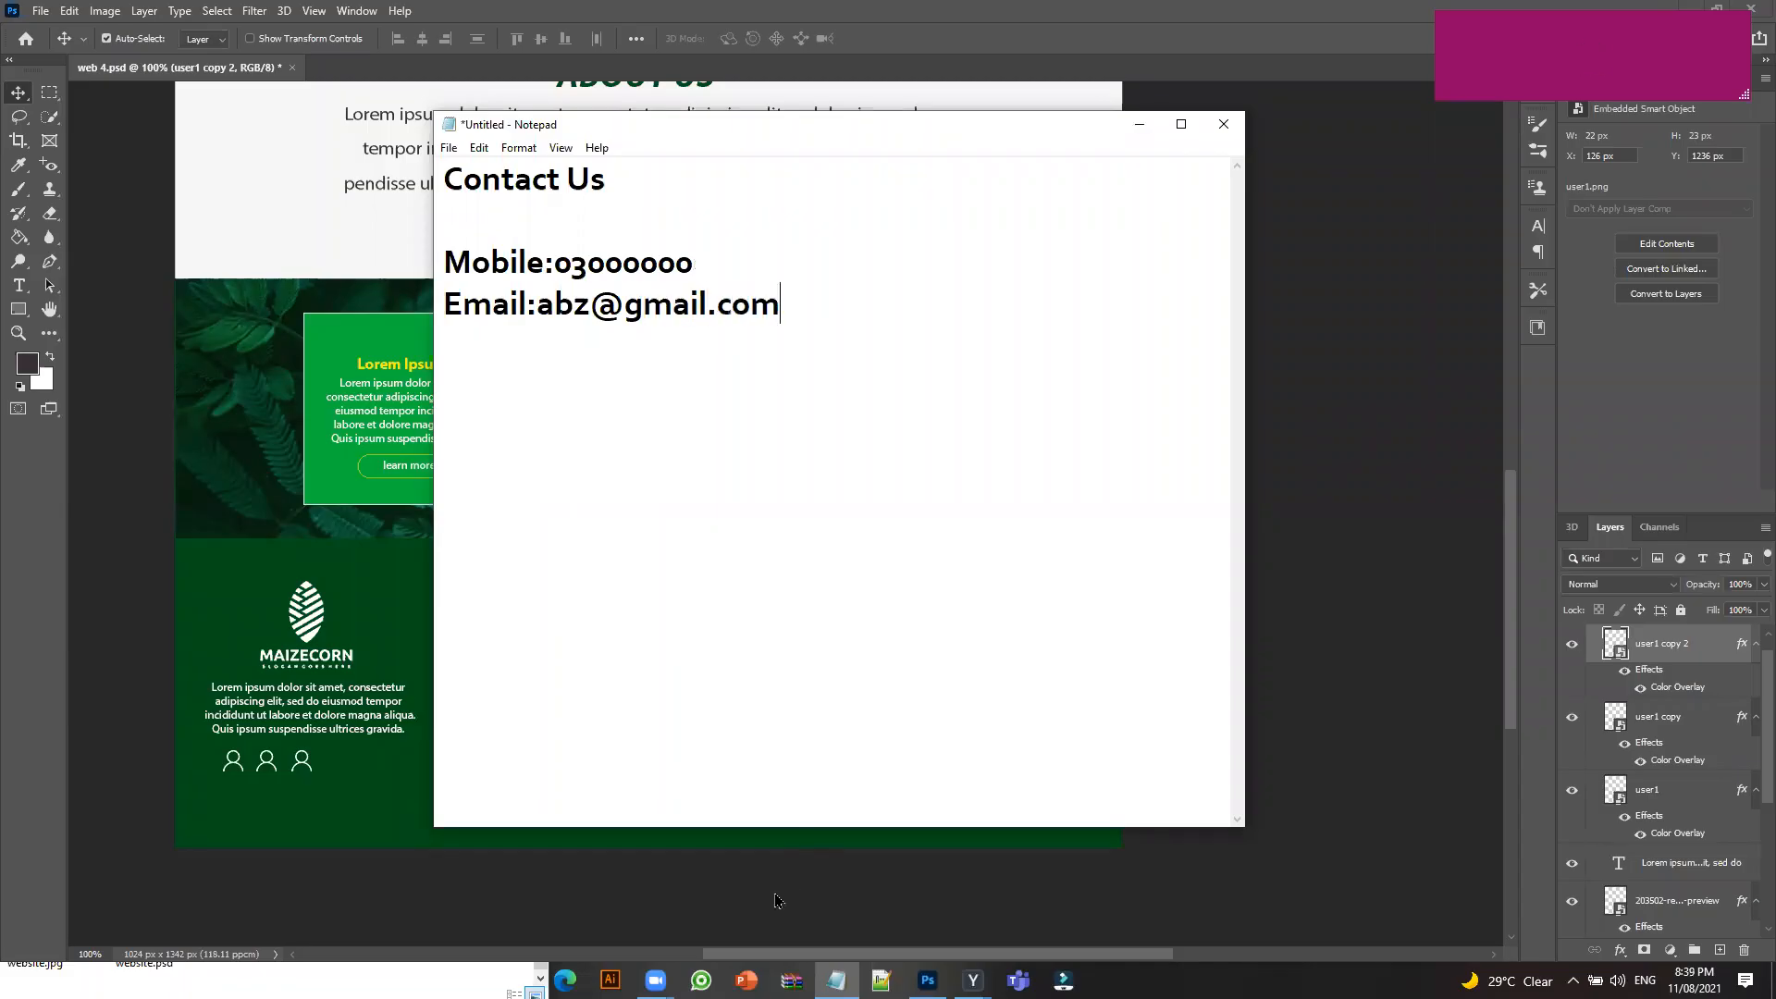
pyautogui.press('Return')
# Add an Address line with the city and country, then a Quick Links heading.
pyautogui.write('Addre')
pyautogui.write('es')
pyautogui.press('BackSpace')
pyautogui.press('BackSpace')
pyautogui.write('ss')
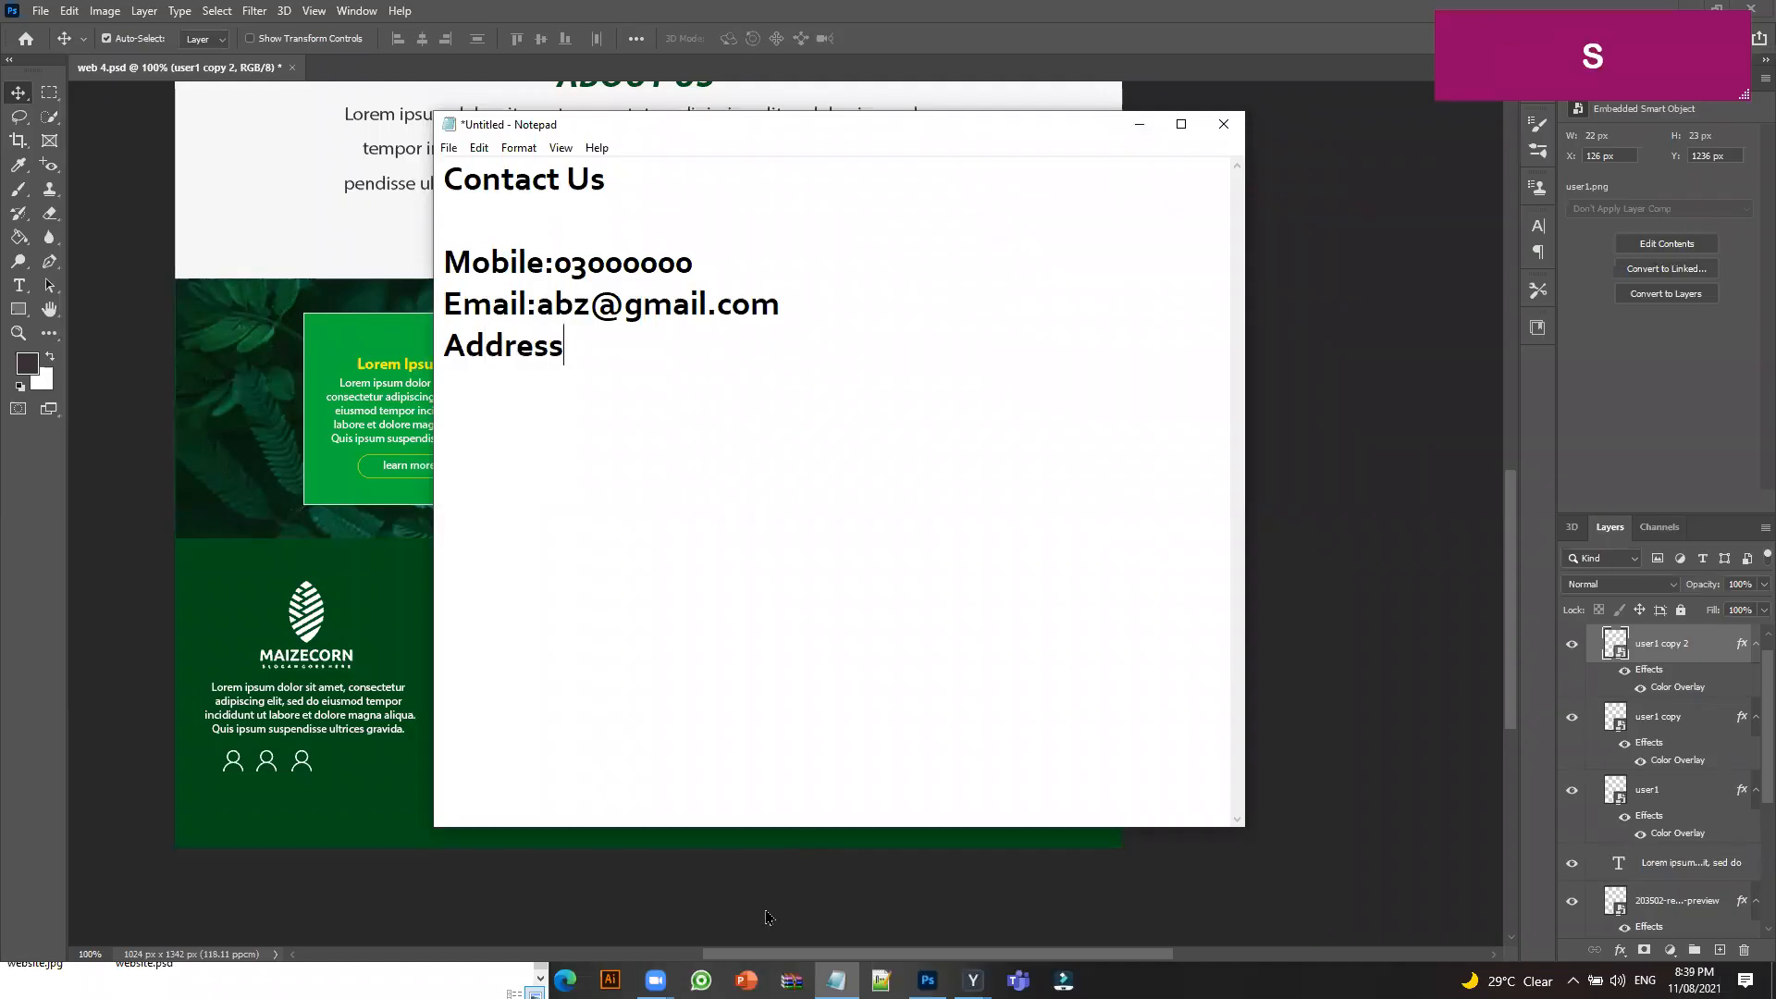
pyautogui.write(':')
pyautogui.write('karac')
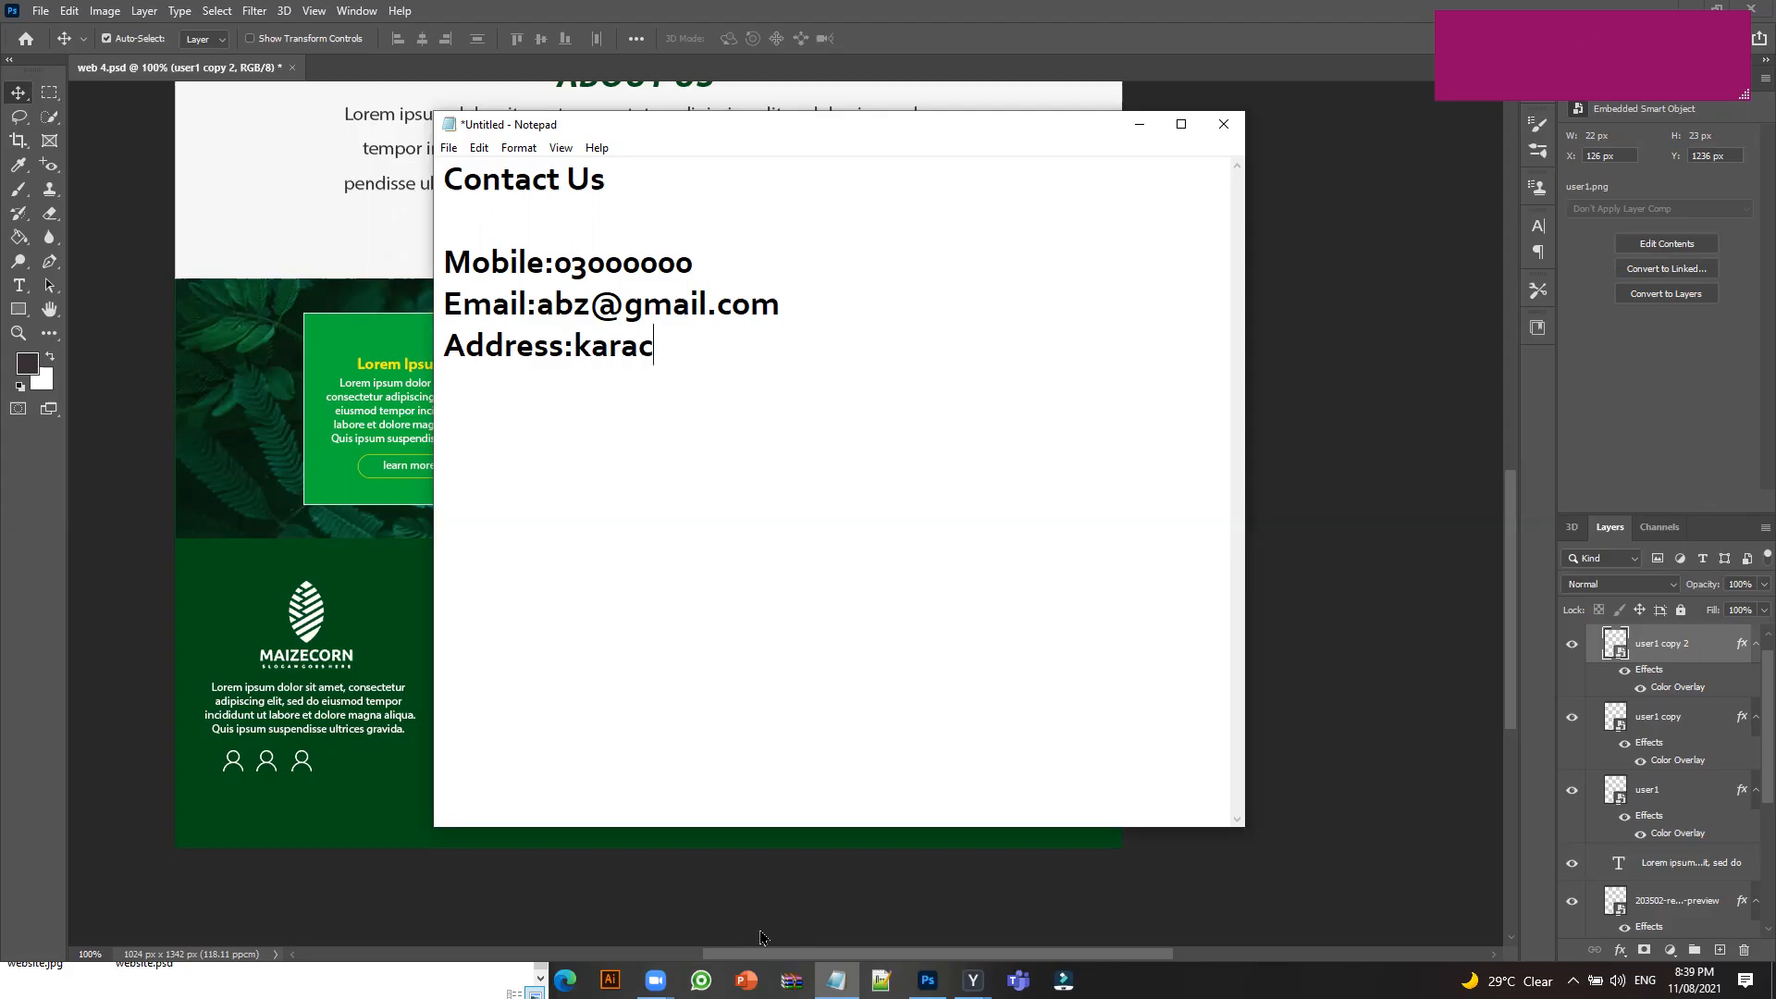
pyautogui.write('hi sindh pakista')
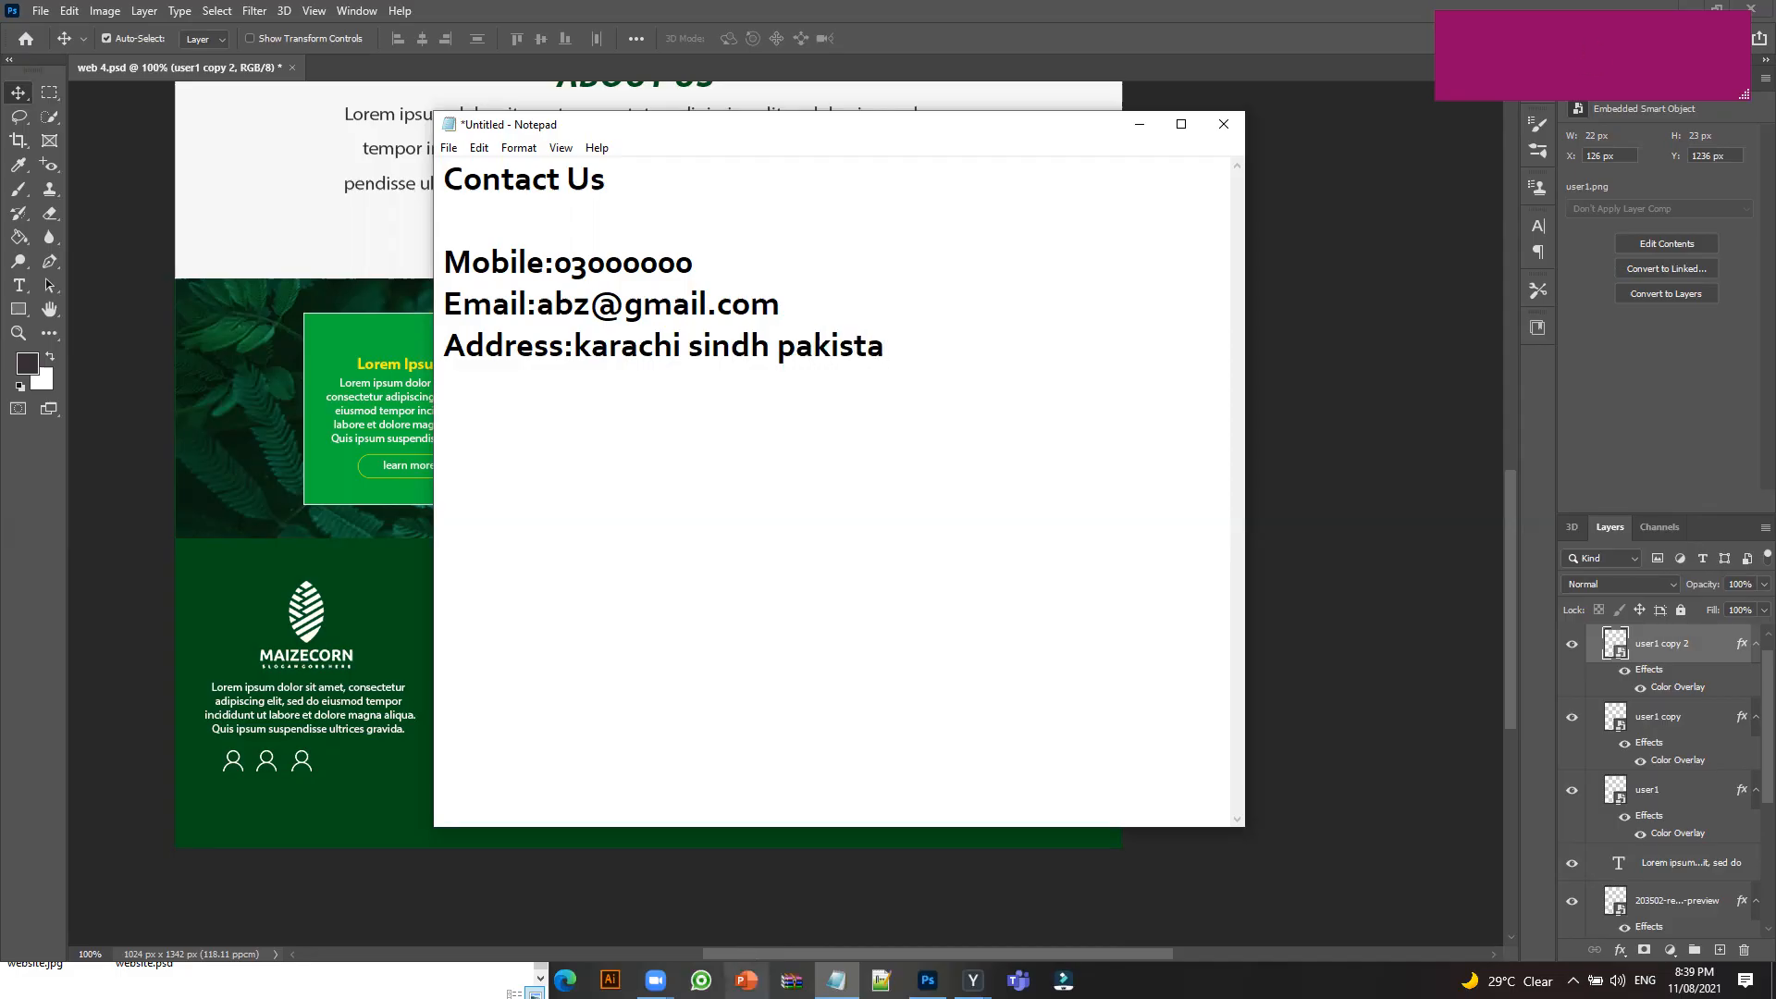
pyautogui.write('n')
pyautogui.press('Return')
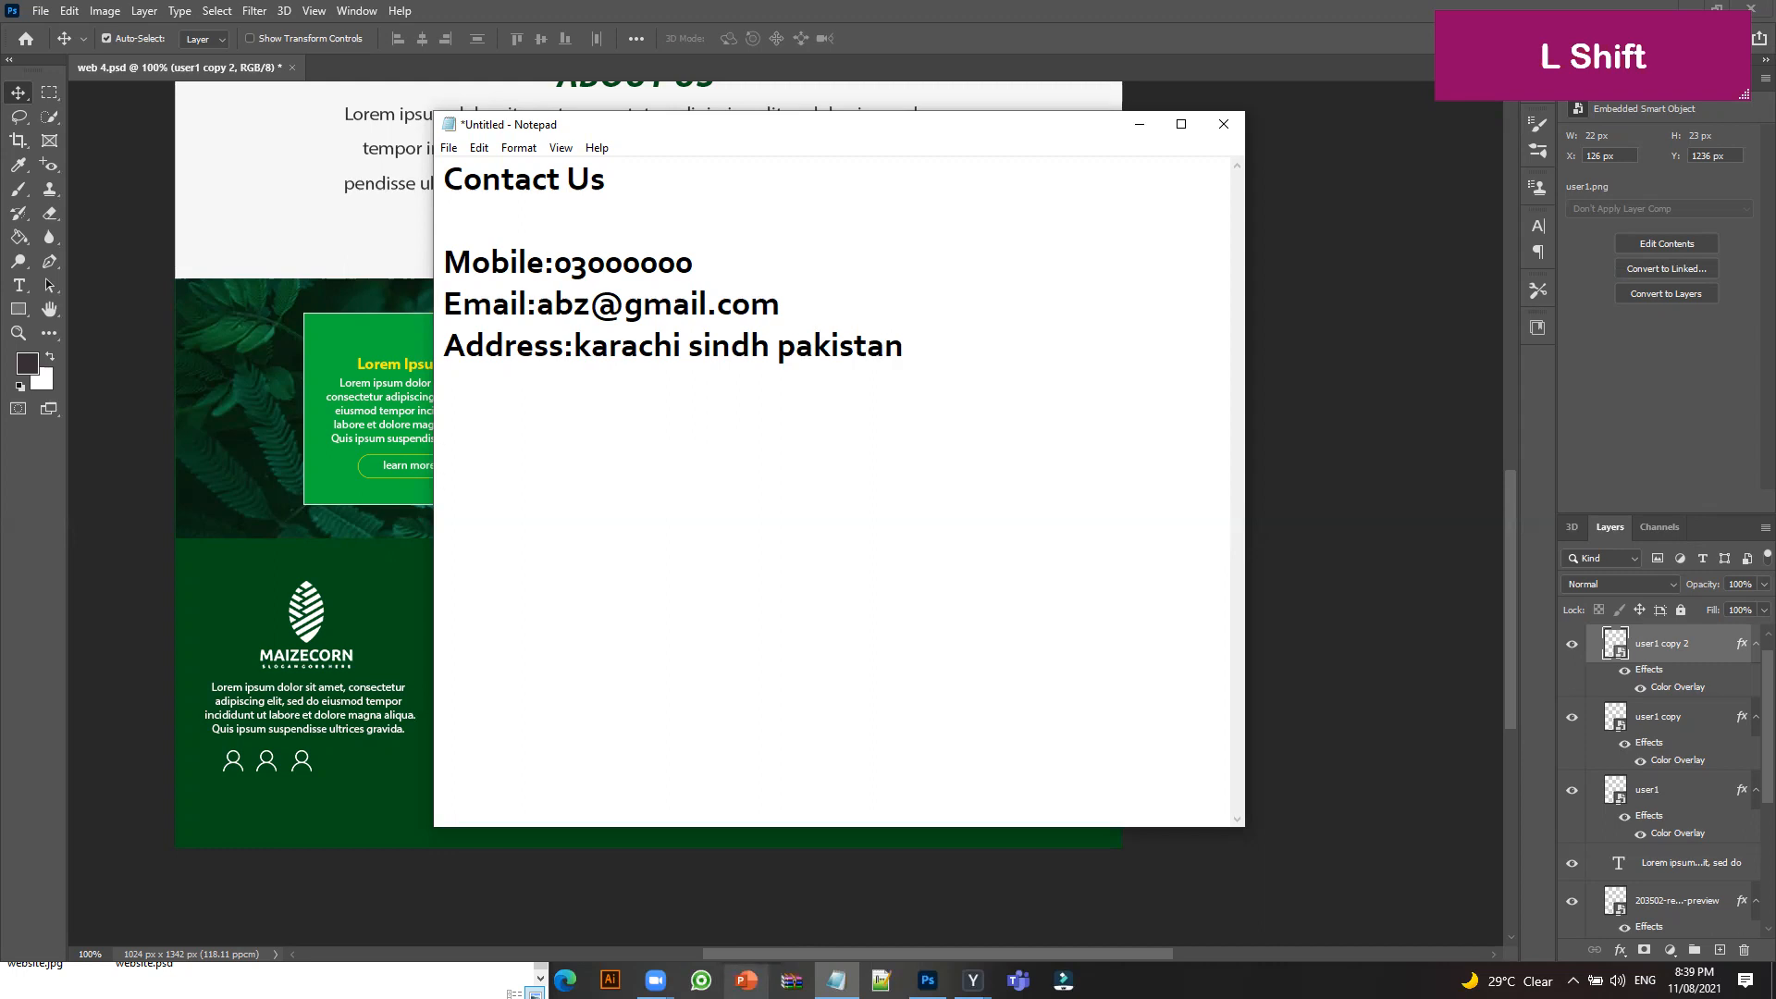
pyautogui.write('Quick Links')
# List Privacy Policy, Terms & Condition and Refund Policy under Quick Links, then copy the Contact Us block.
pyautogui.press('Return')
pyautogui.press('Return')
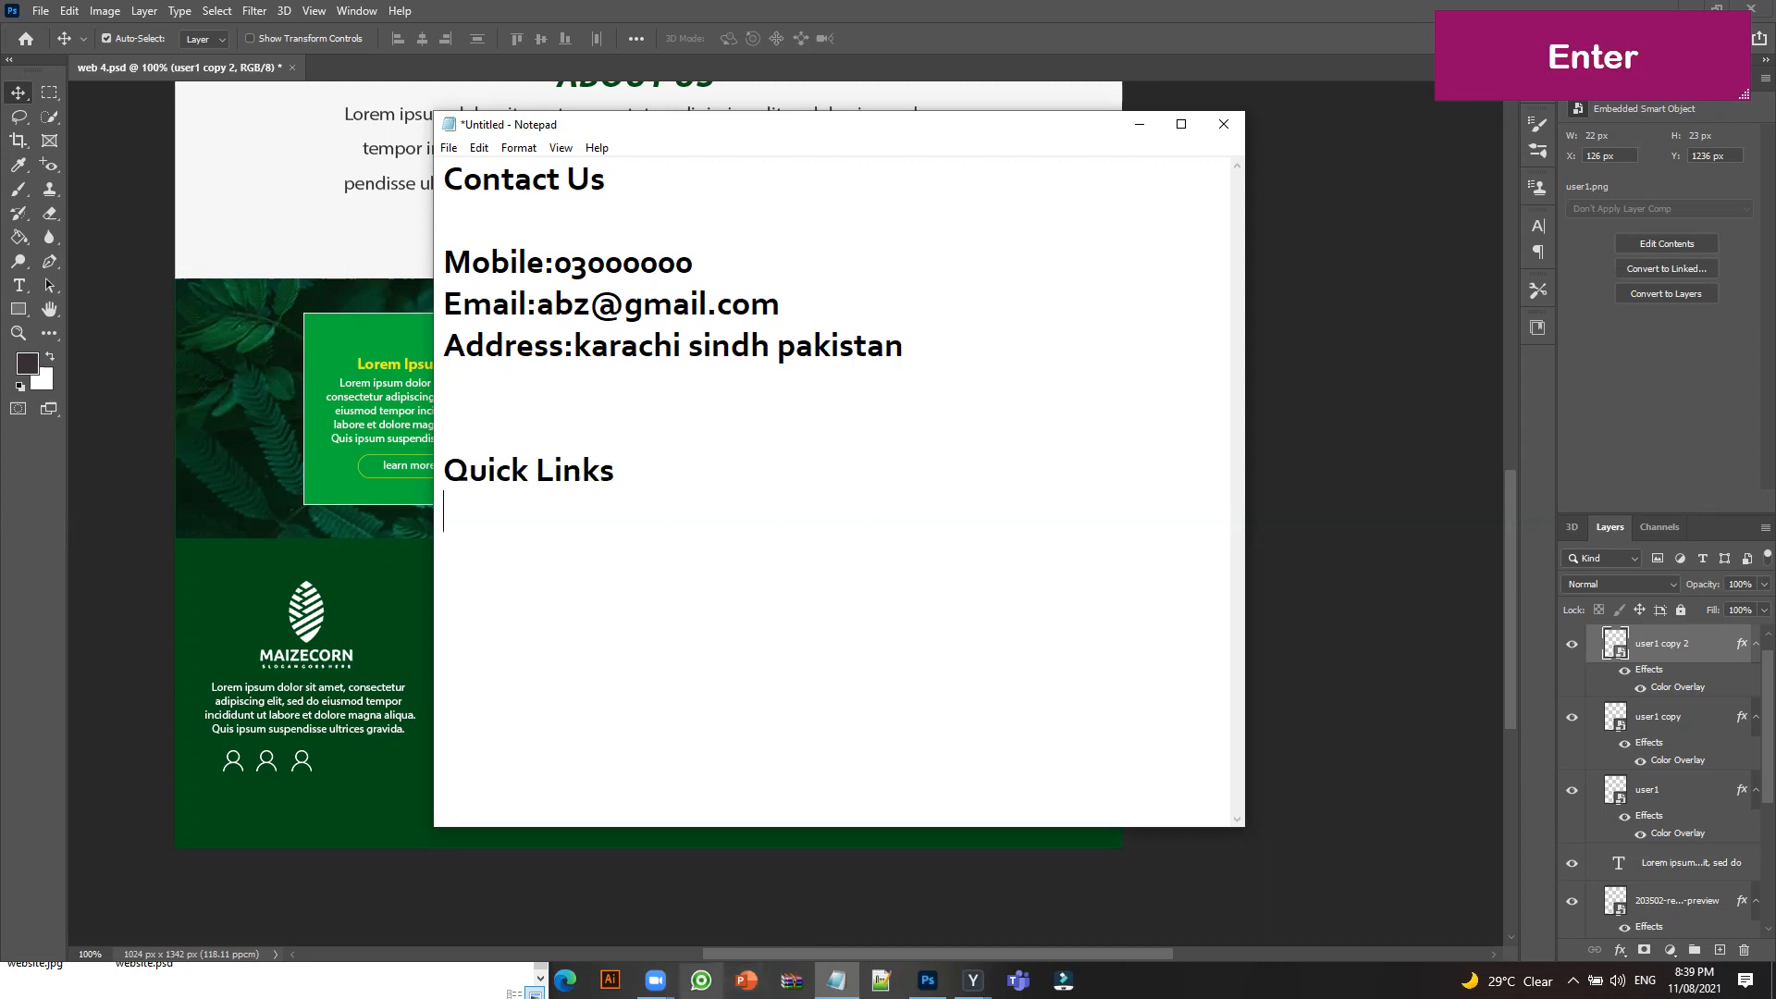
pyautogui.write('Pri')
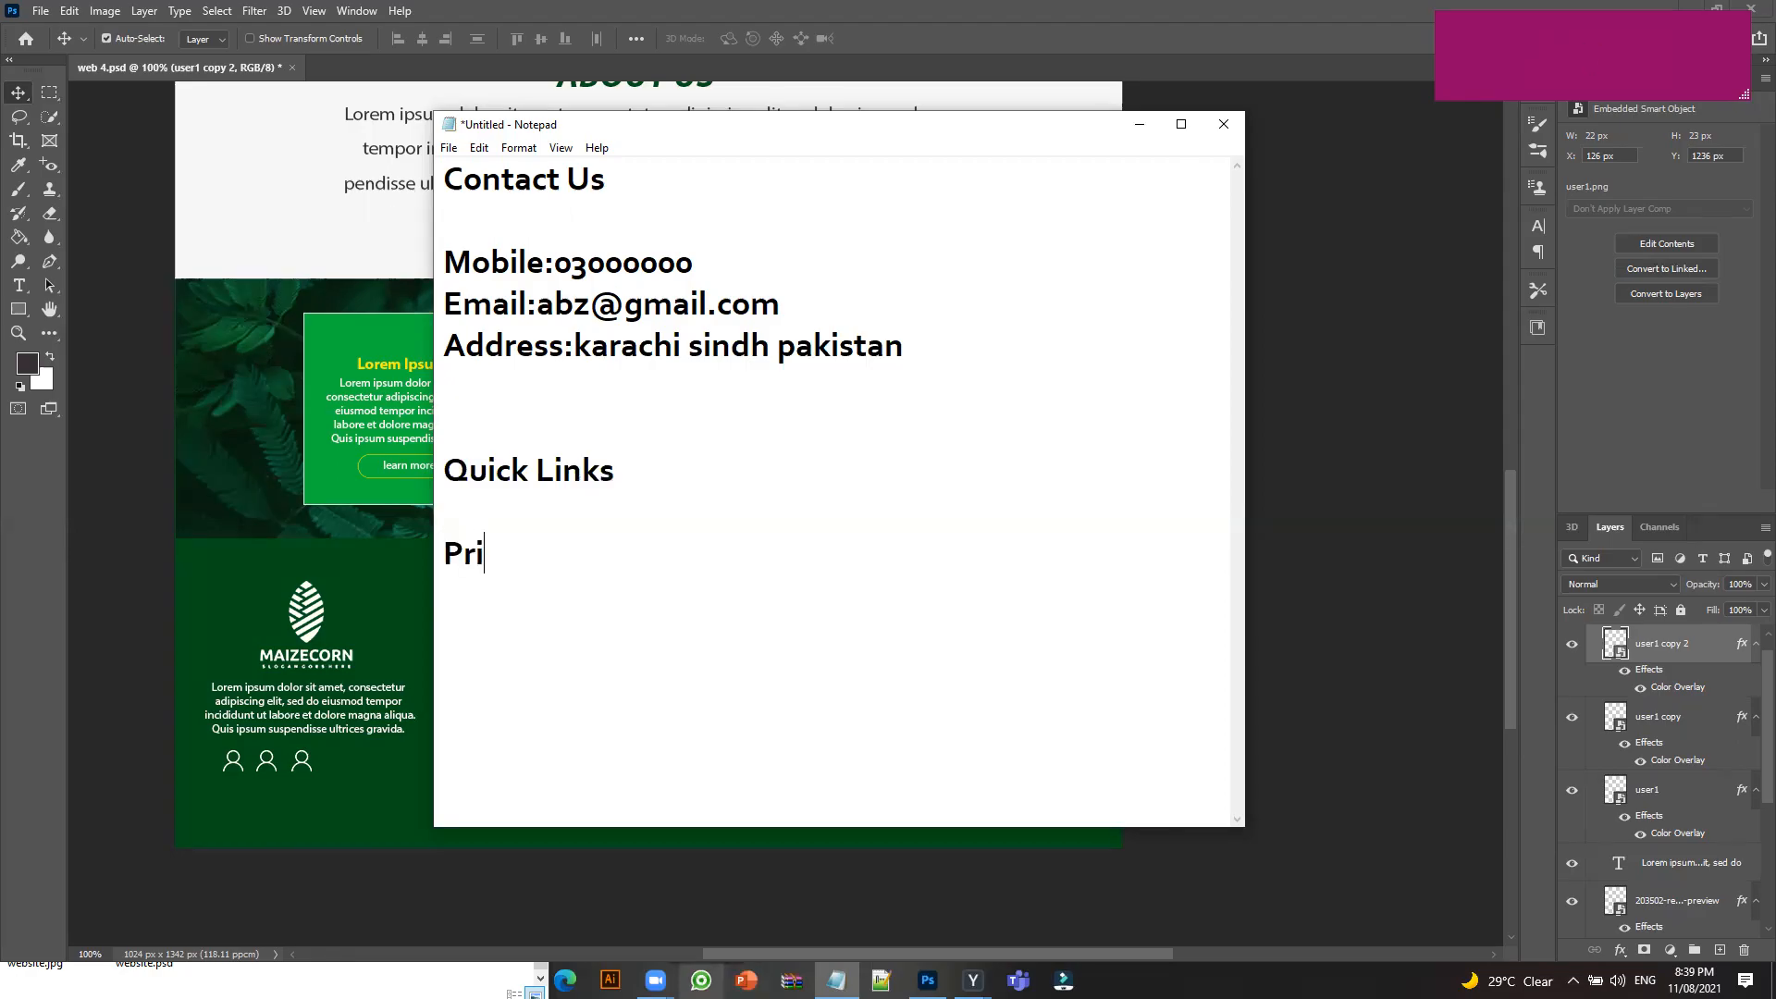
pyautogui.write('vacy P')
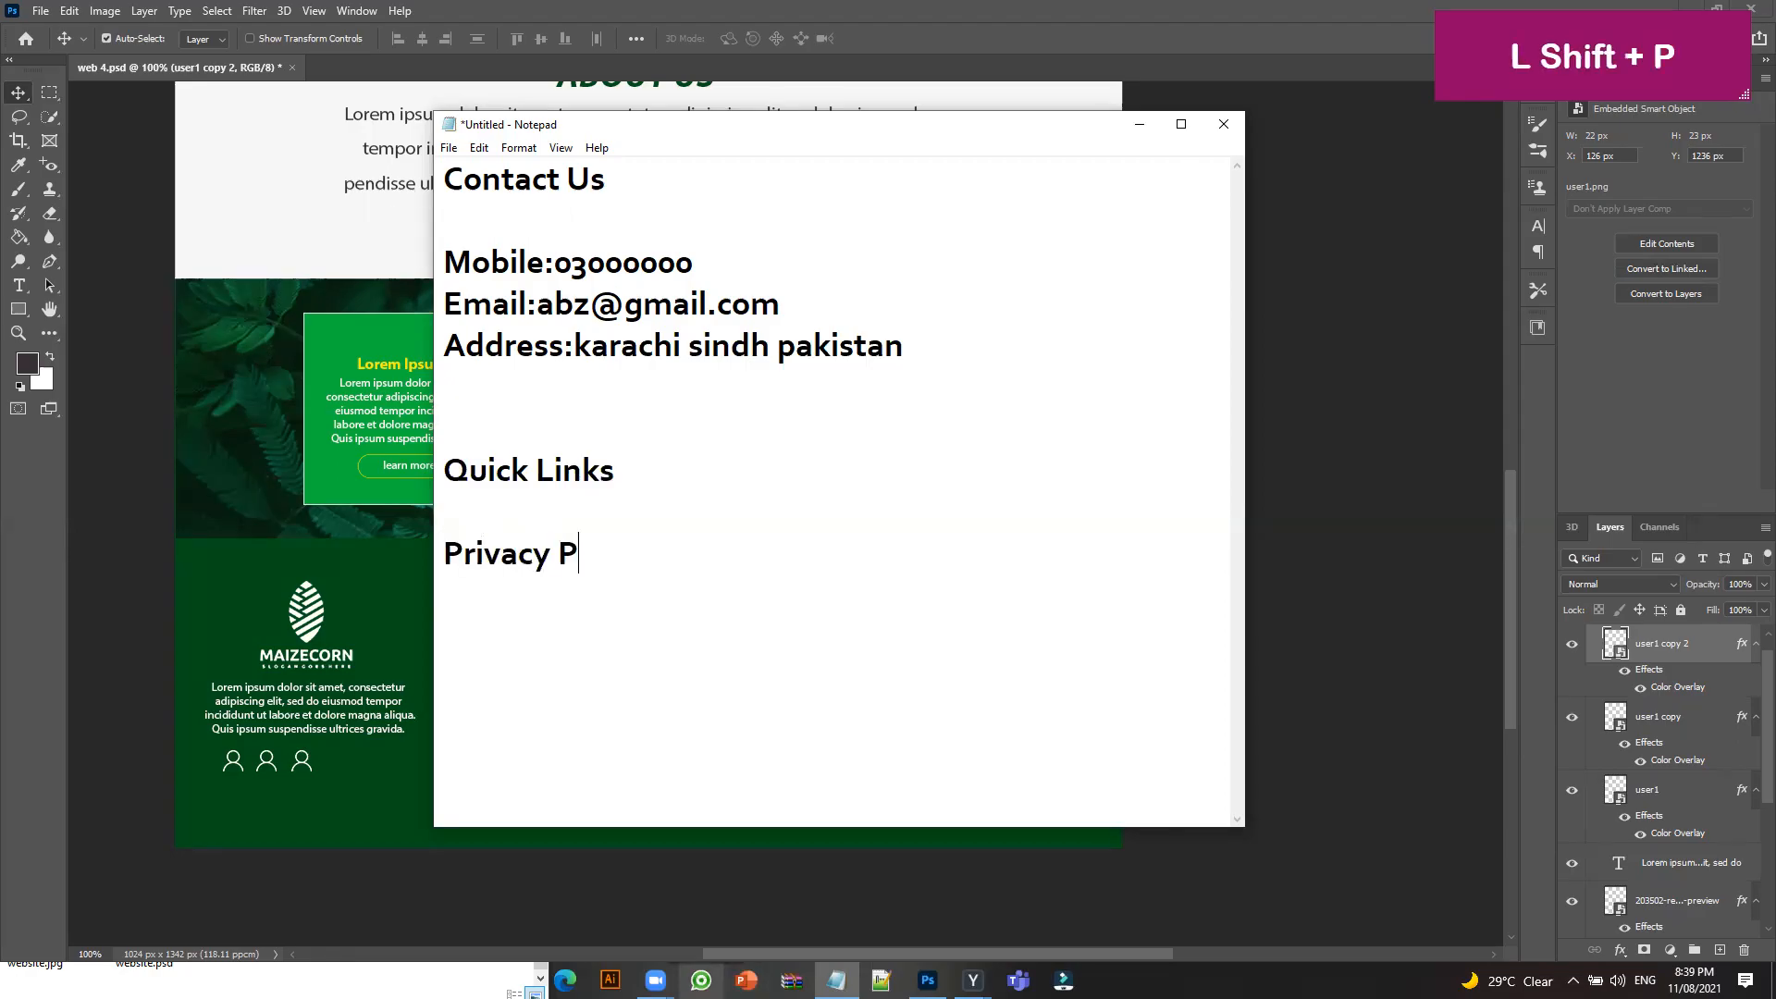
pyautogui.write('olicy')
pyautogui.press('Return')
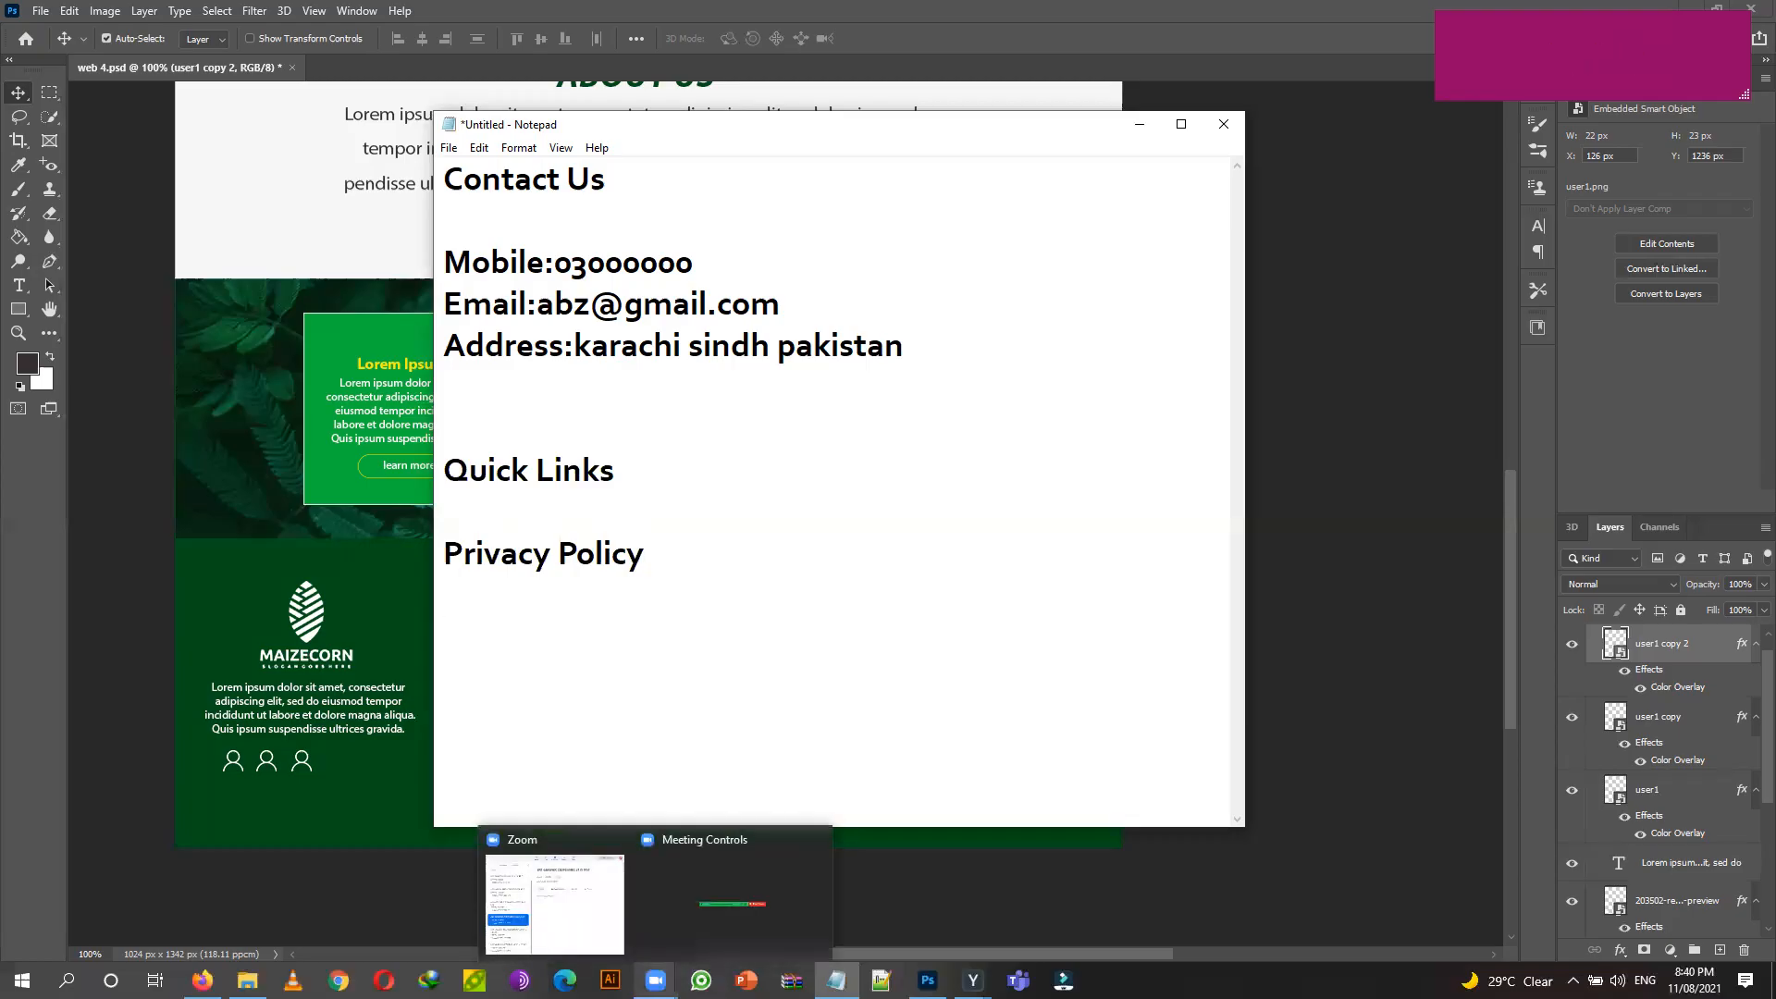
pyautogui.press('shift')
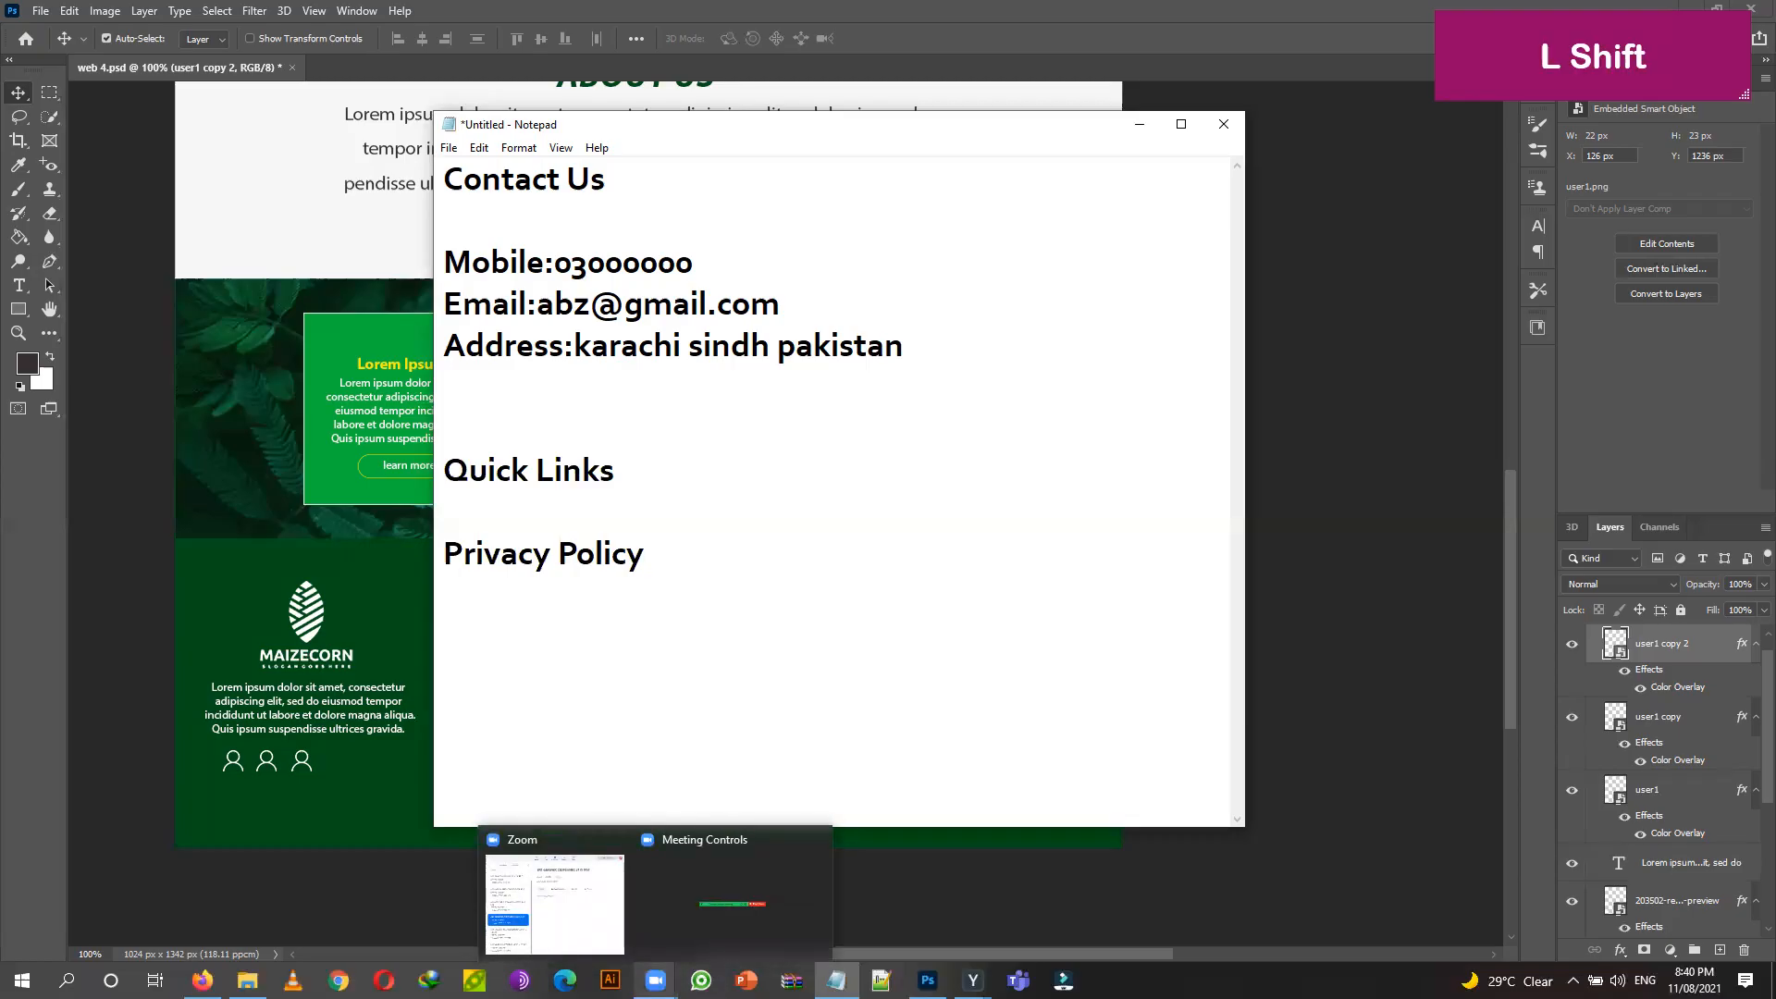
pyautogui.write('Terms')
pyautogui.write(' & Ci')
pyautogui.write('ondition')
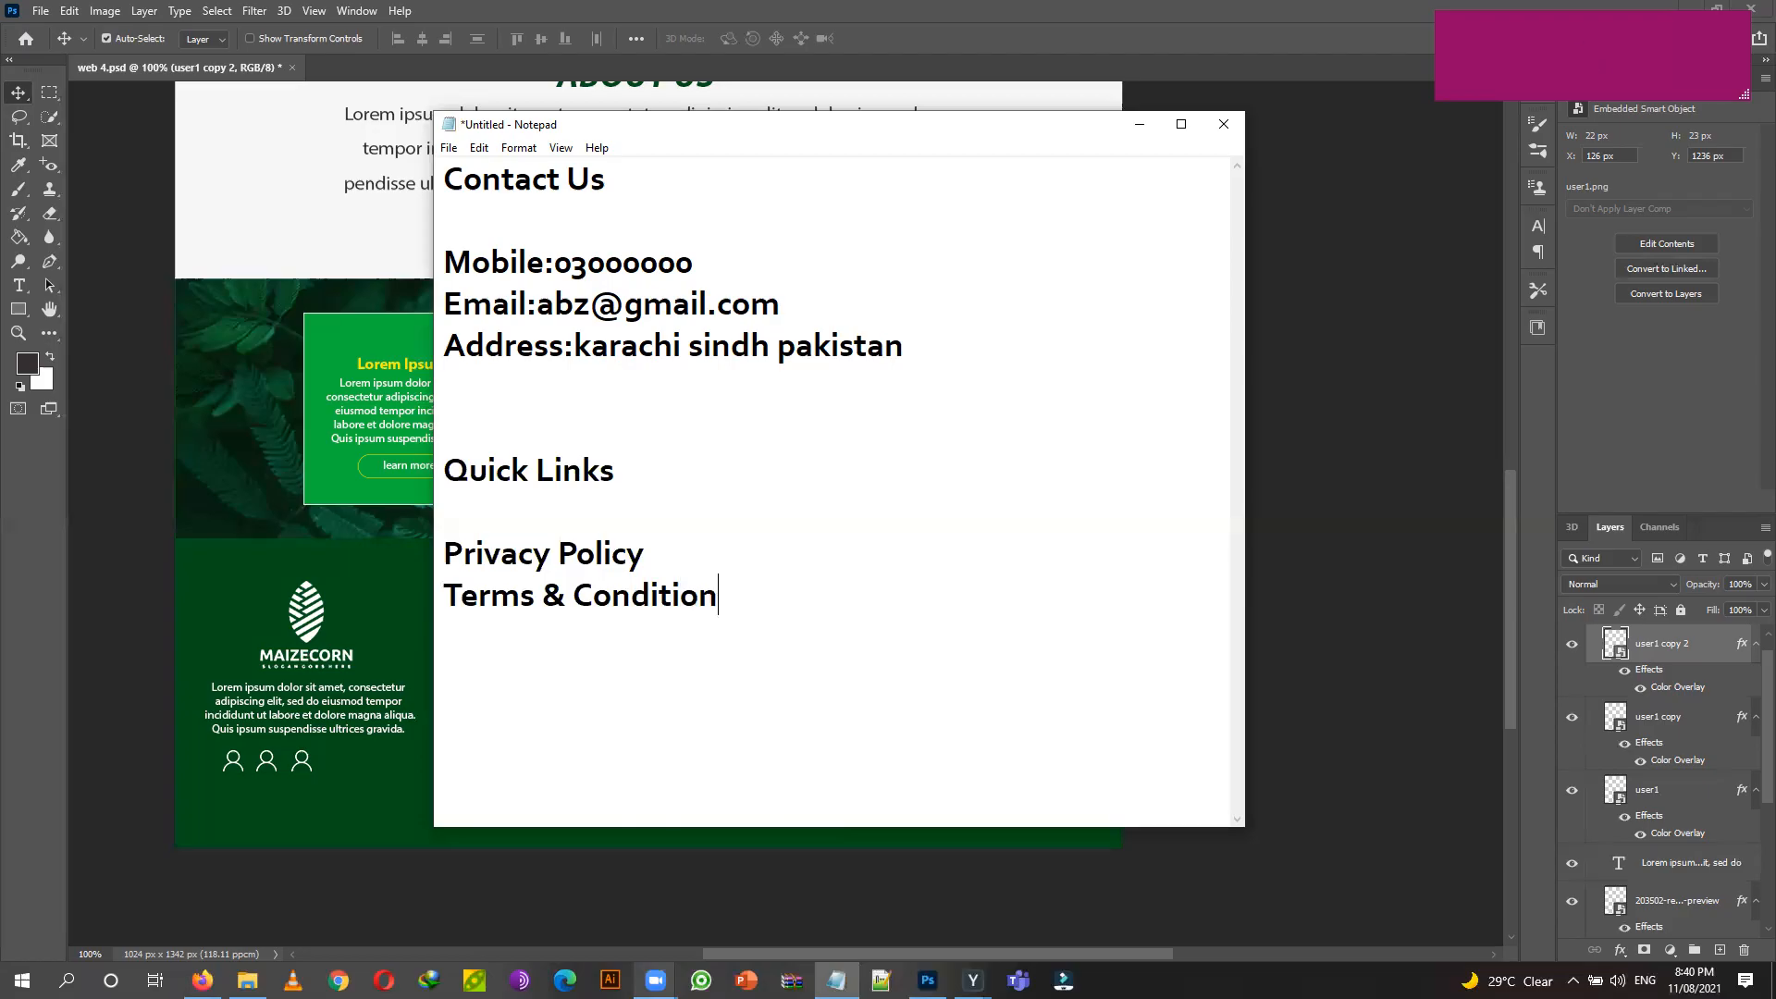
pyautogui.press('shift')
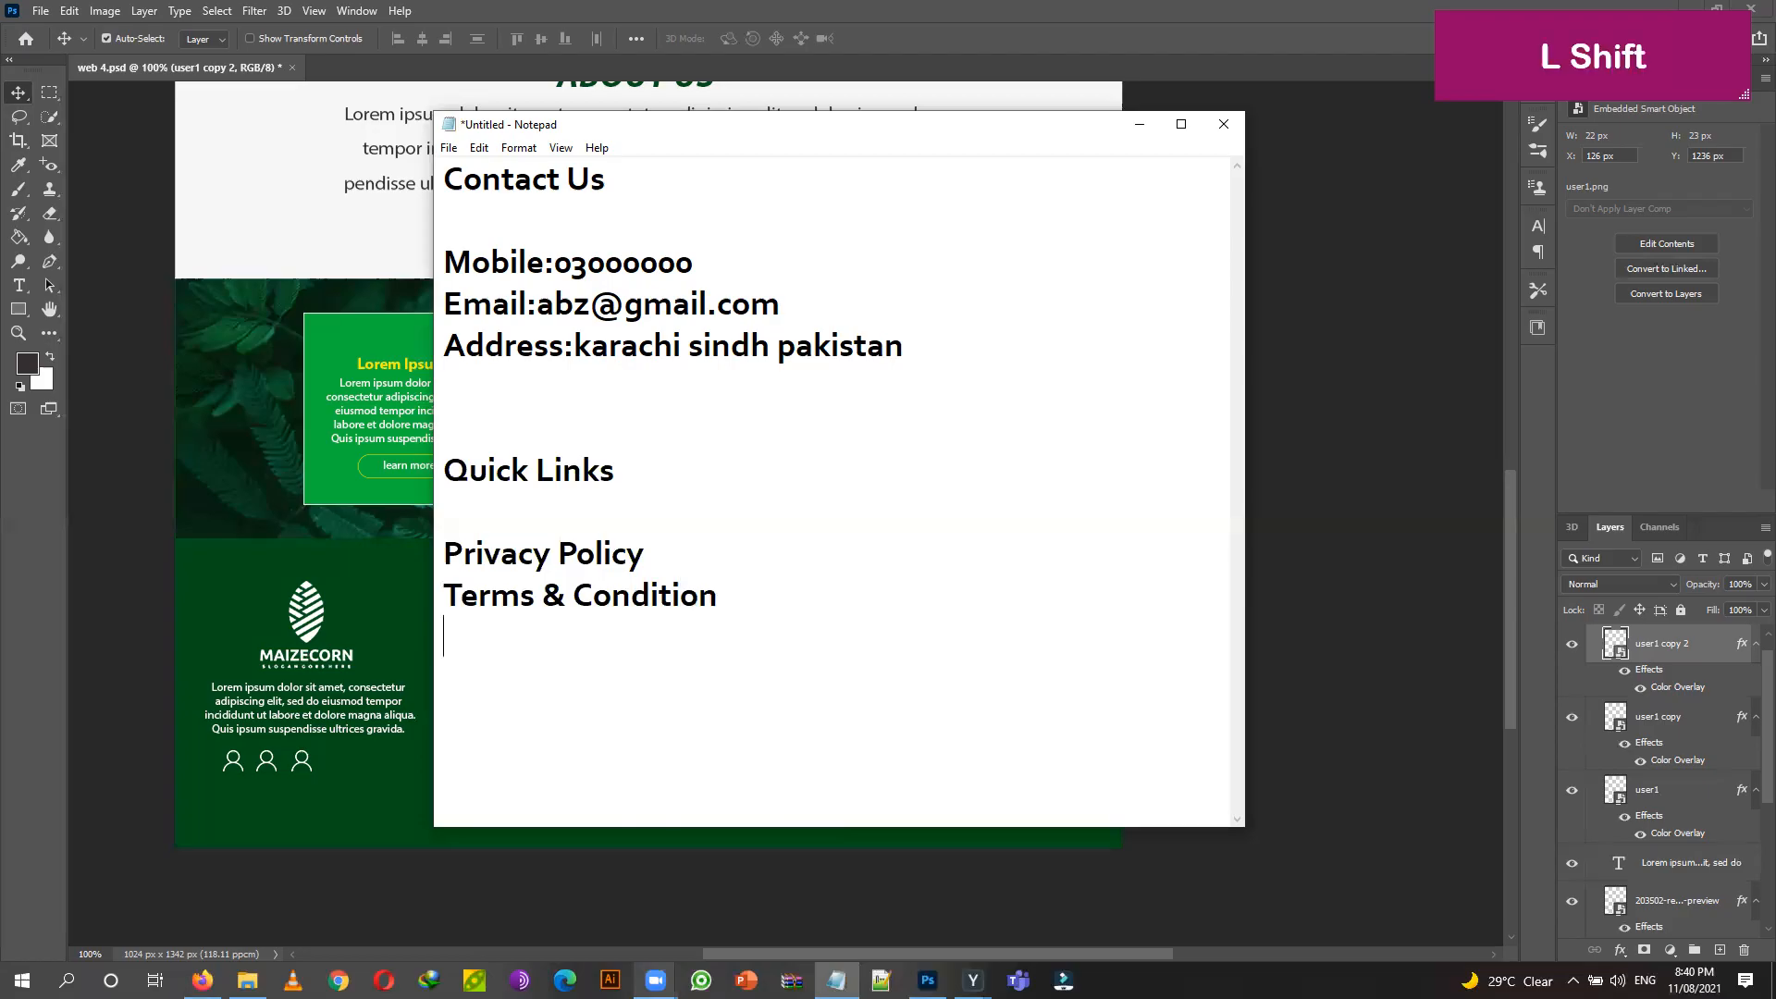
pyautogui.write('Refund')
pyautogui.moveTo(655, 980)
pyautogui.write('Policy')
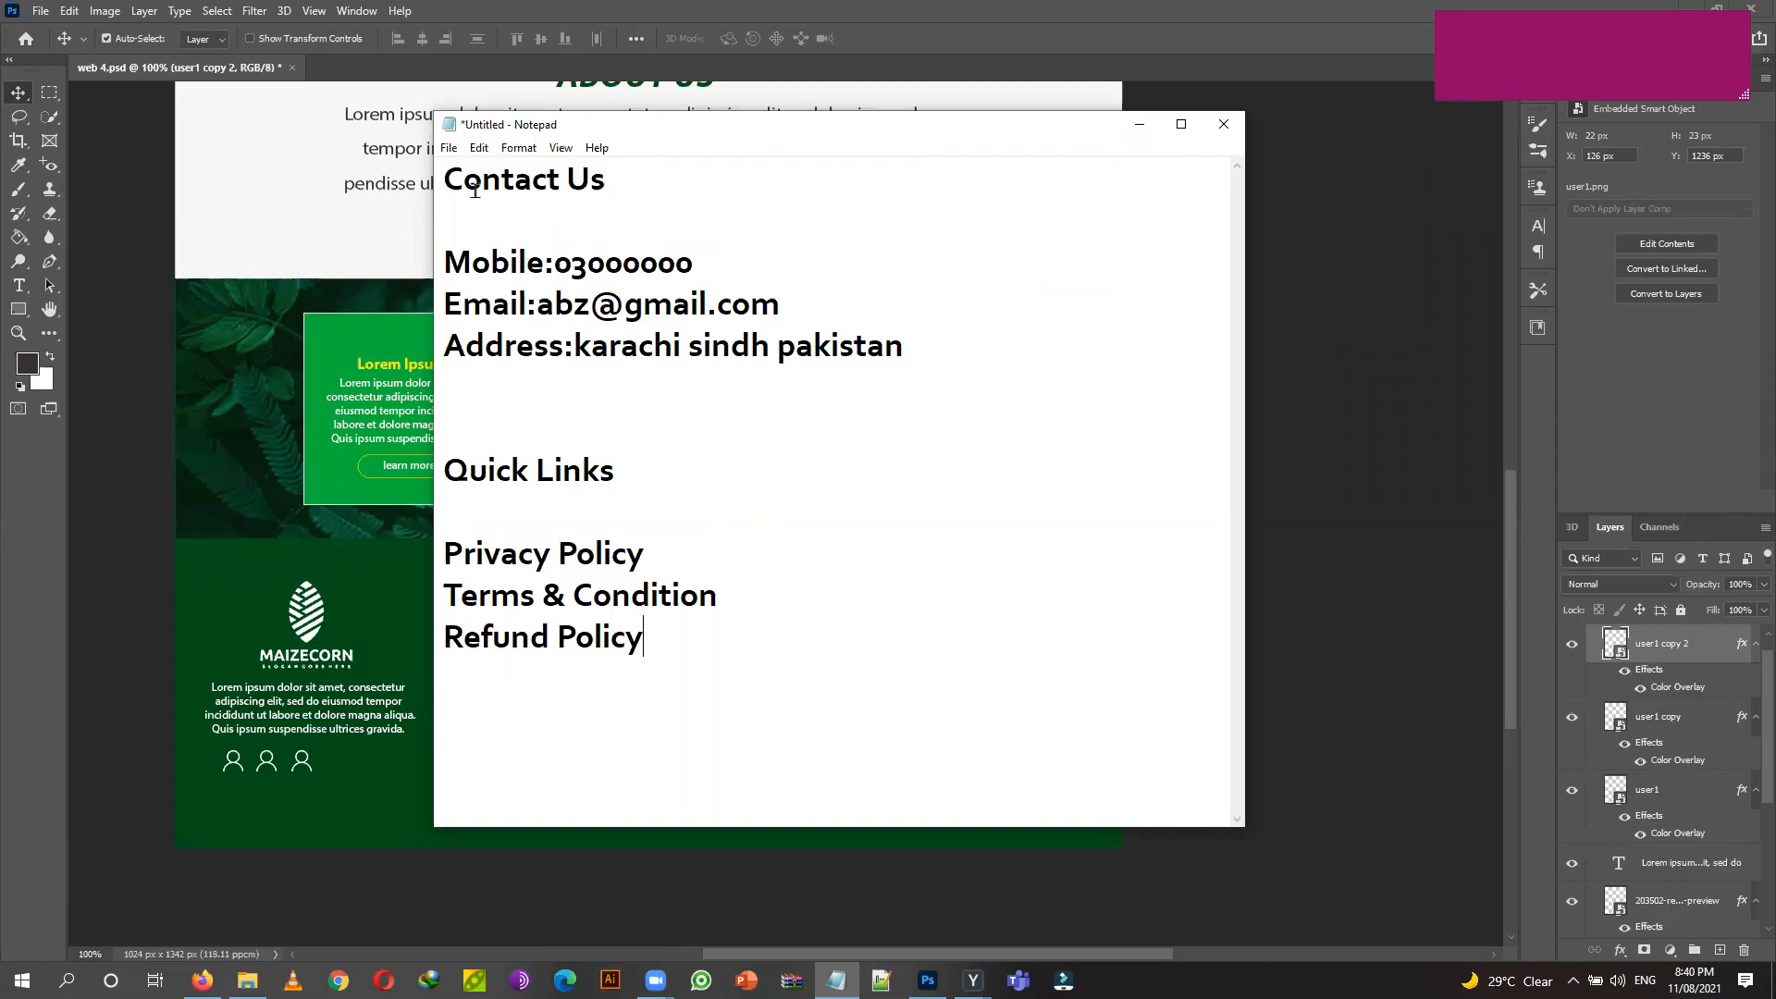
pyautogui.moveTo(448, 181); pyautogui.dragTo(924, 342)
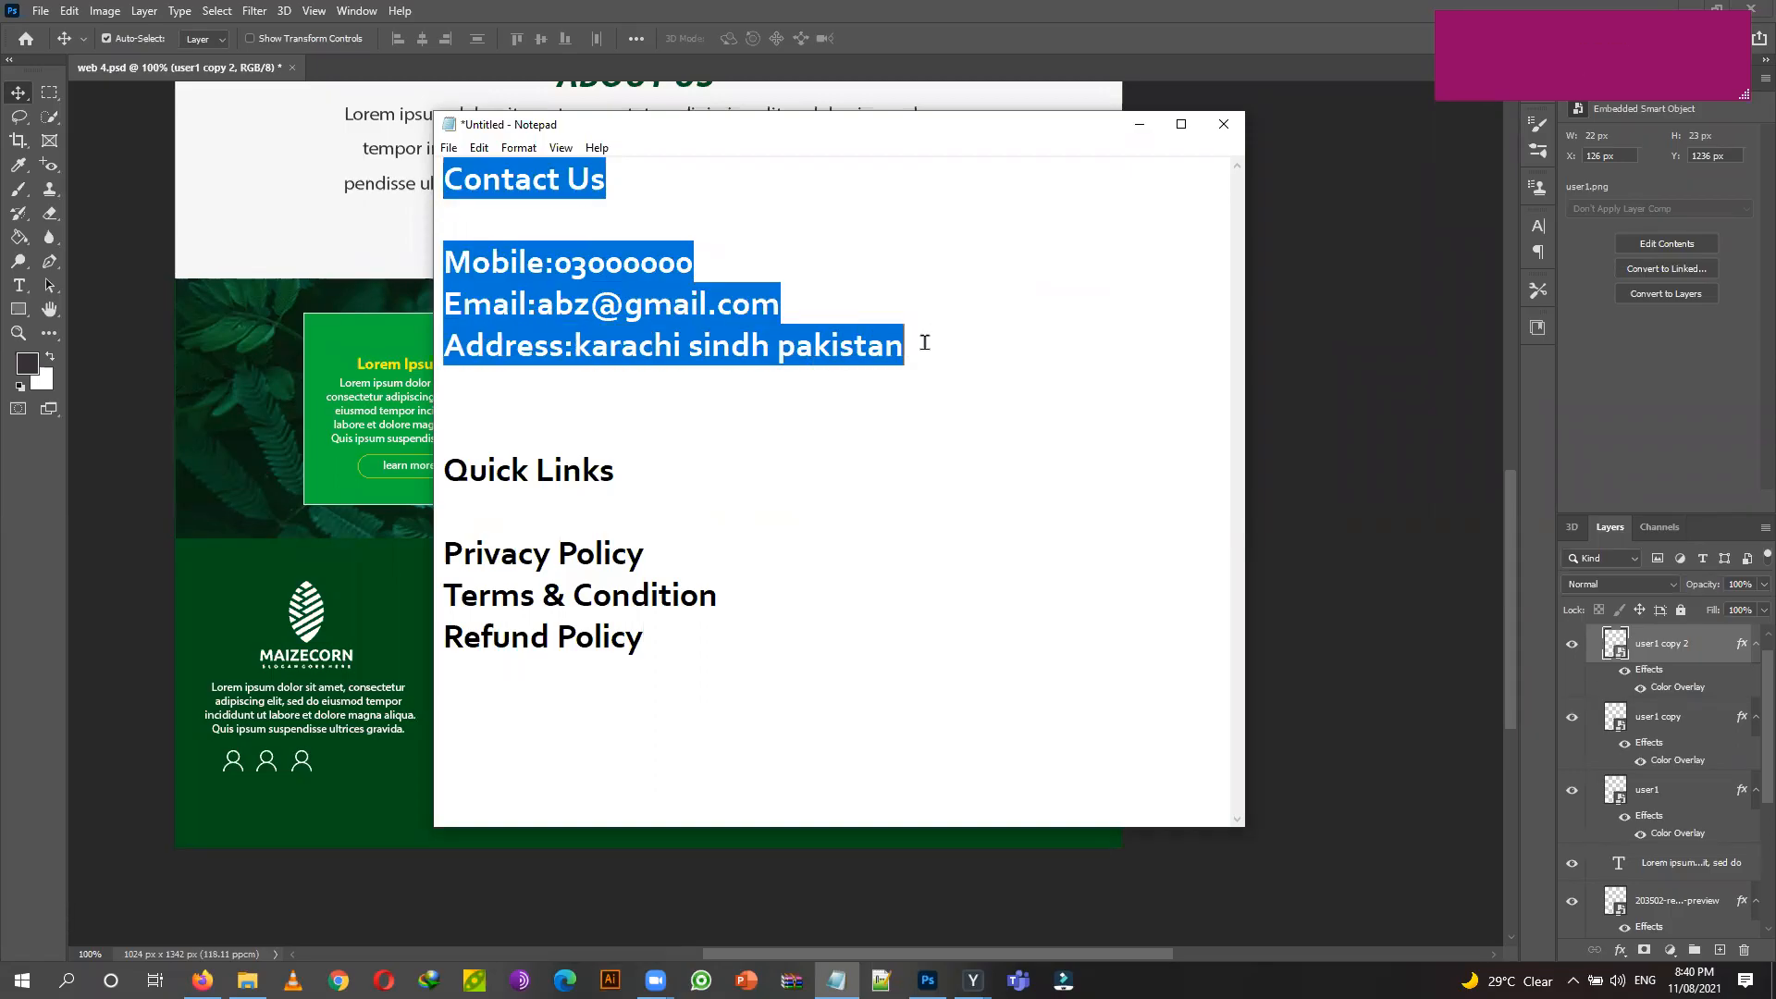
pyautogui.hotkey('ctrl', 'c')
# Paste the Contact Us details into the dark green footer as a left-aligned text layer.
pyautogui.click(1139, 124)
pyautogui.click(23, 288)
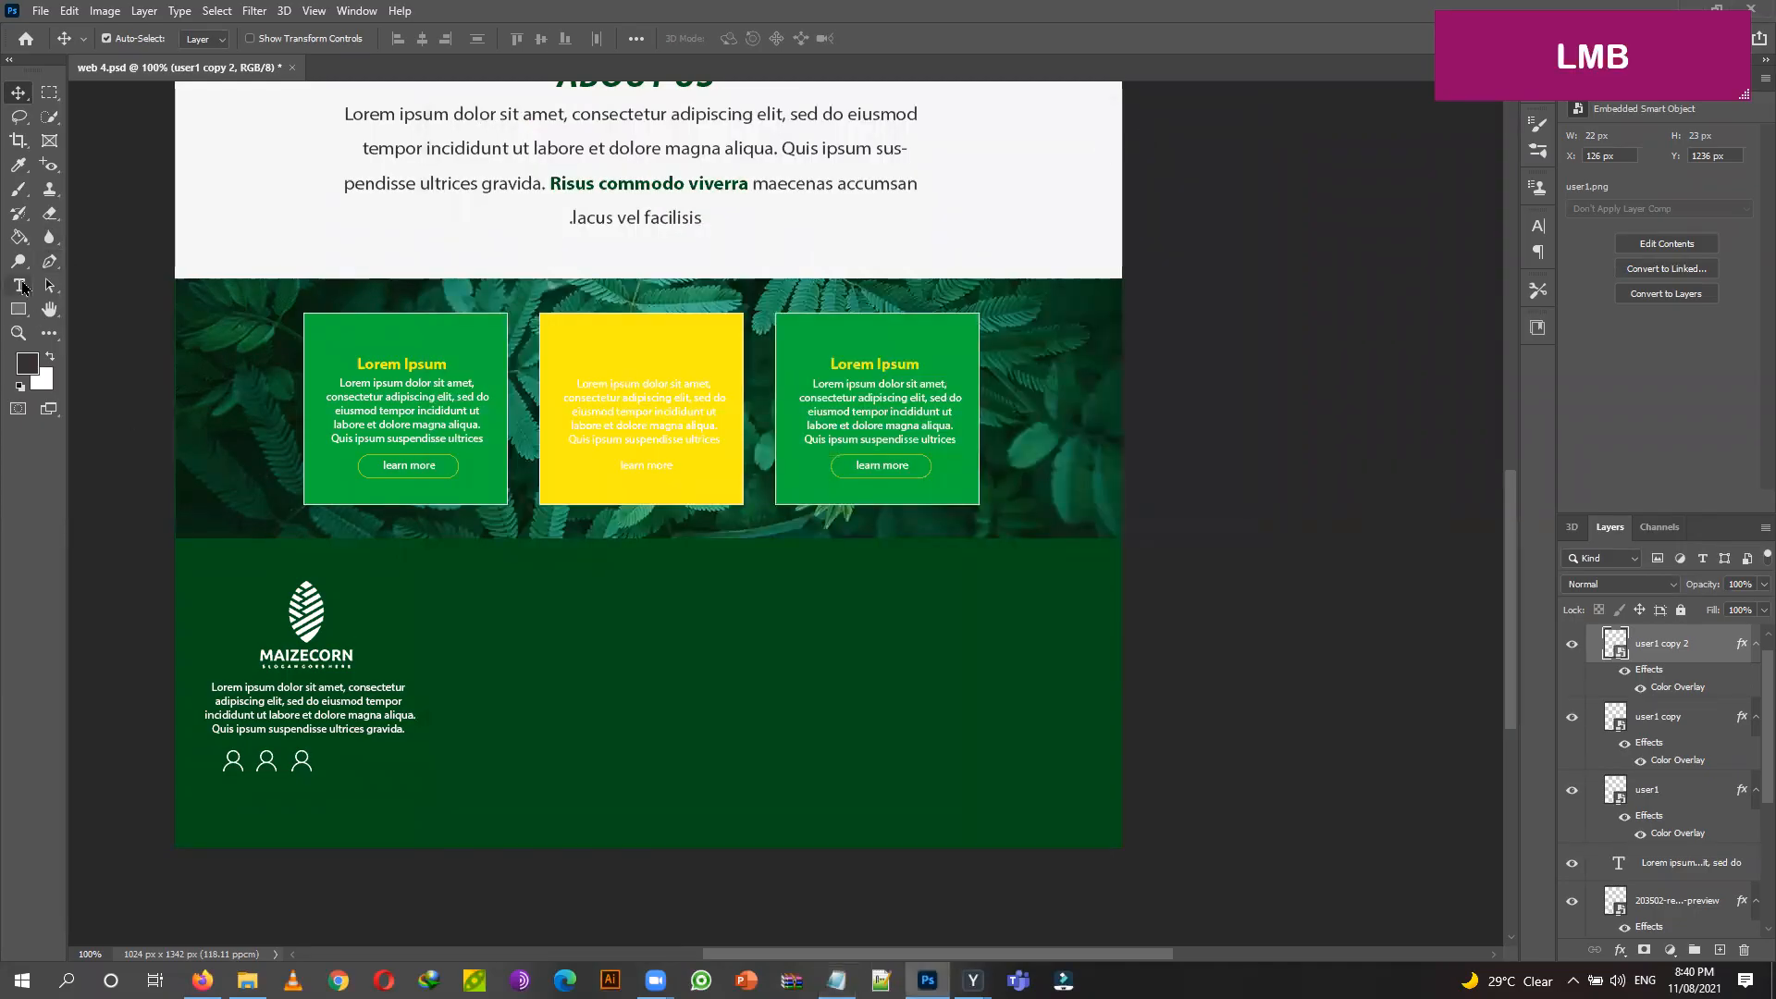
pyautogui.click(527, 596)
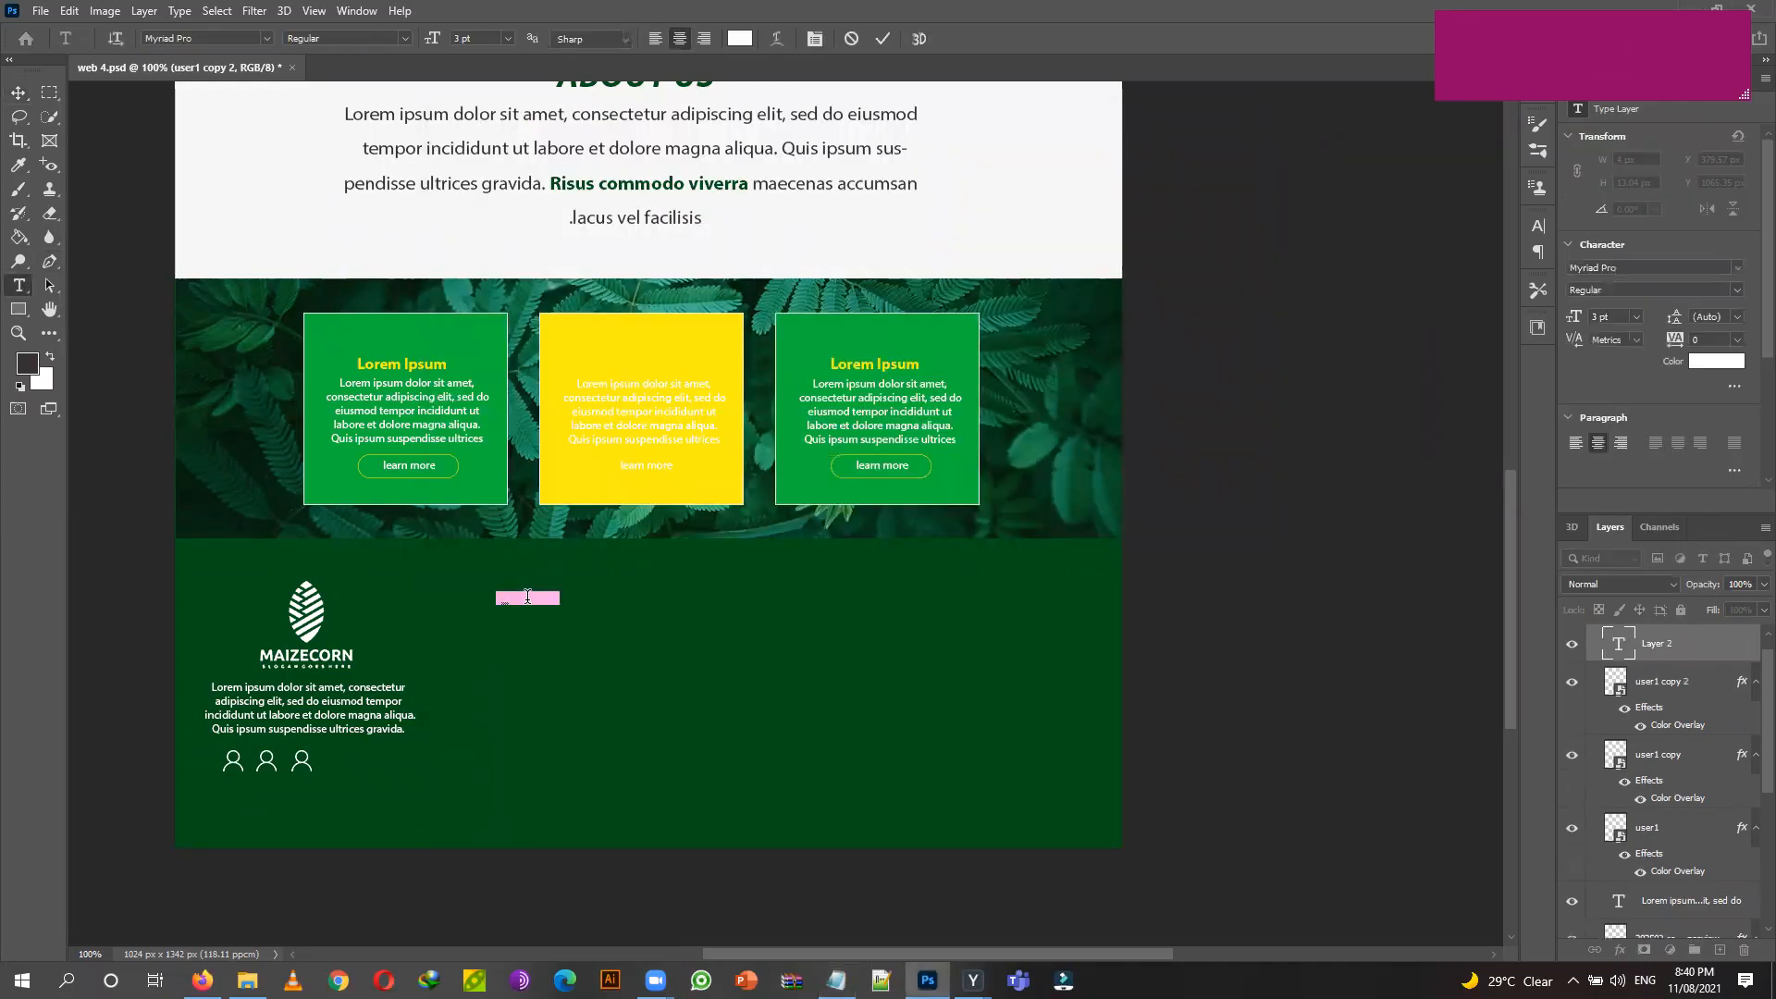
pyautogui.hotkey('ctrl', 'v')
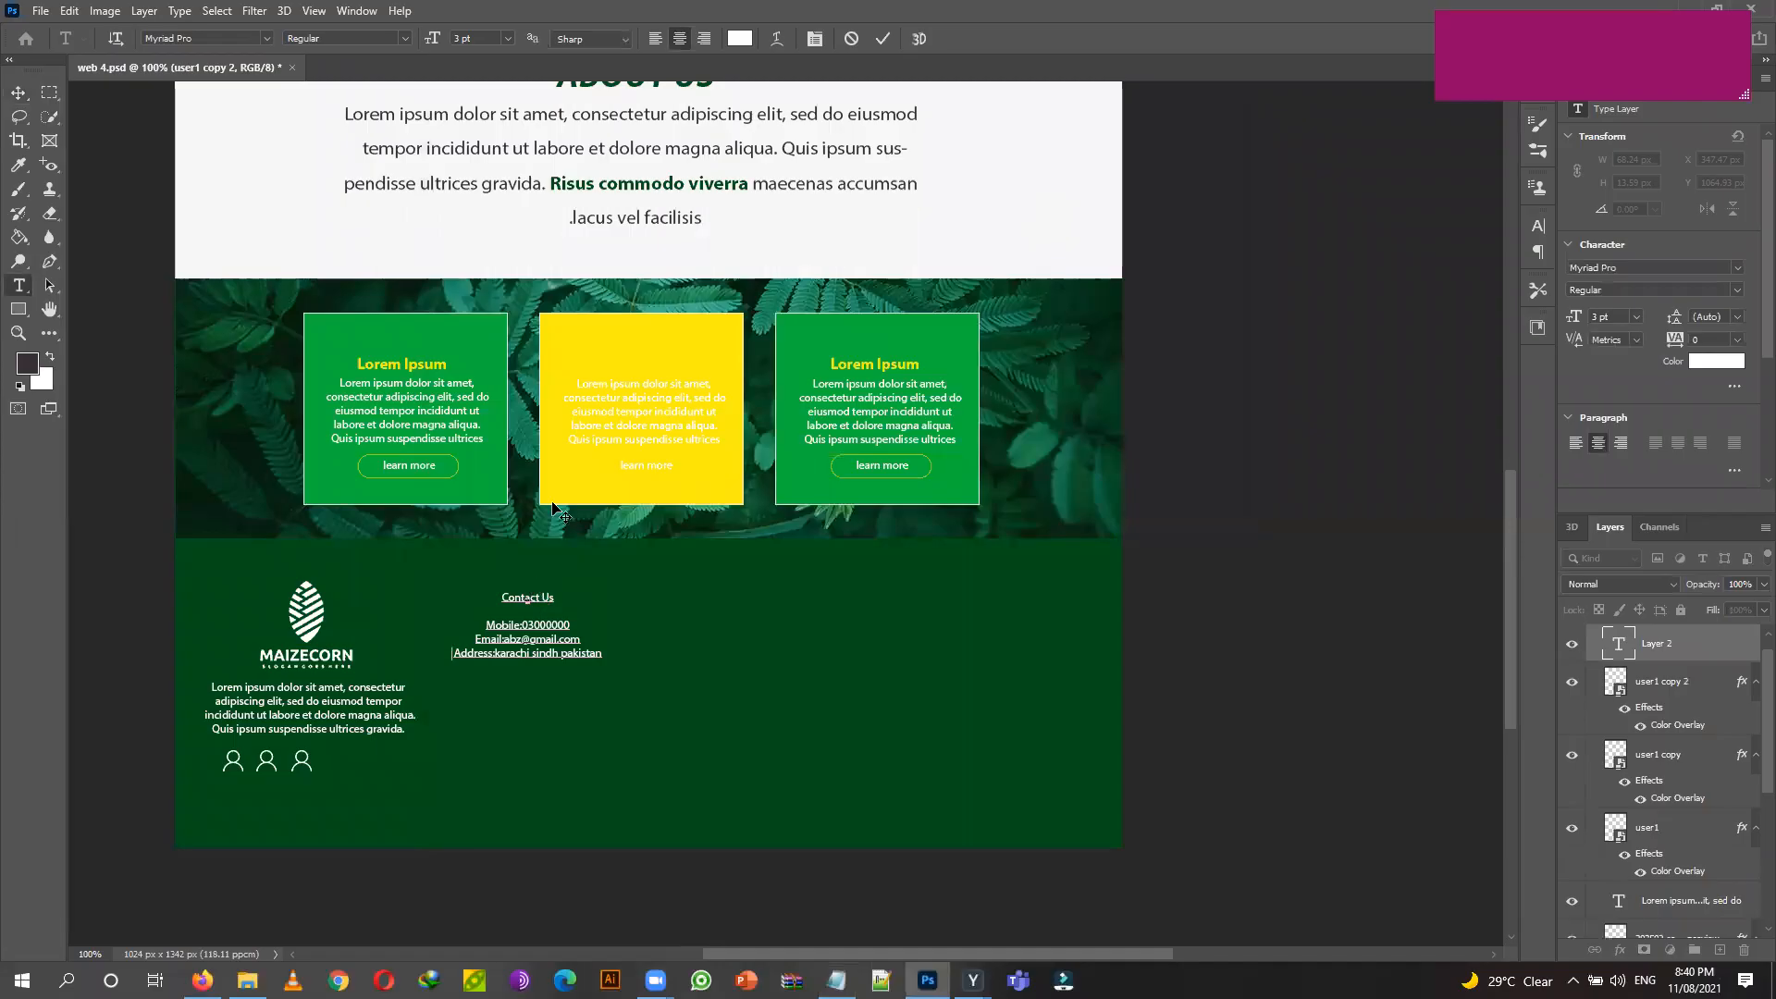
pyautogui.click(655, 38)
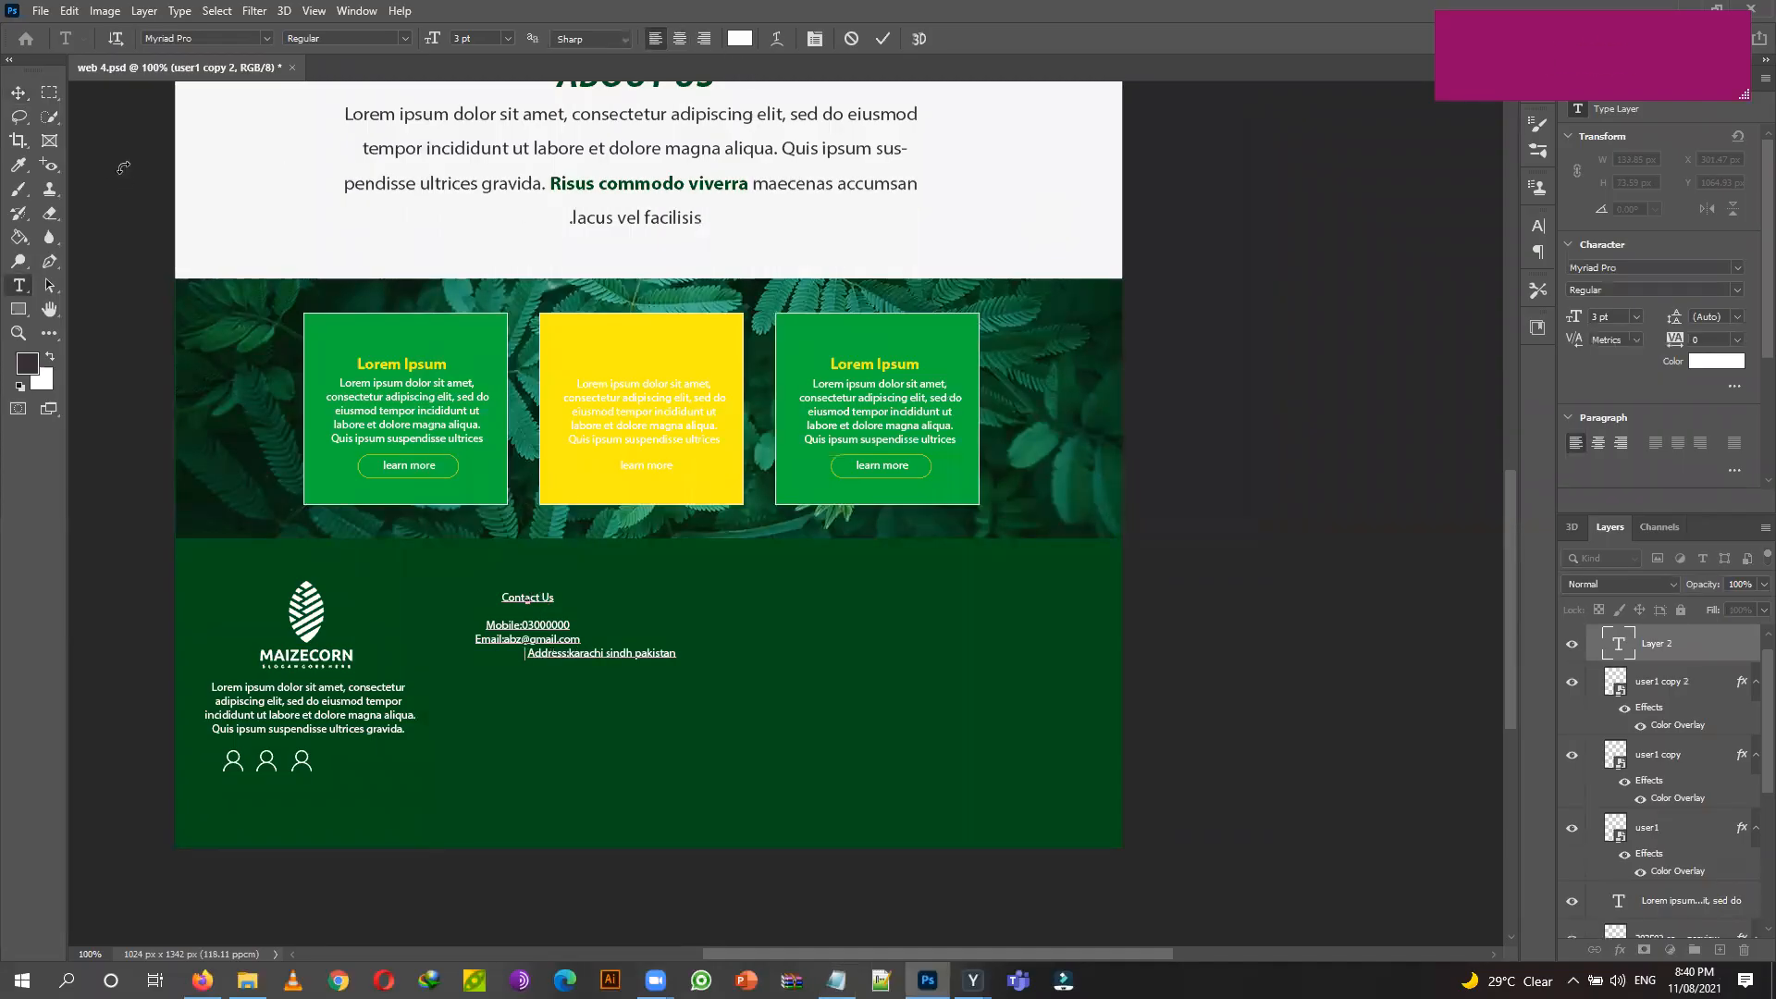
pyautogui.hotkey('ctrl', 'shift', 'c')
pyautogui.hotkey('ctrl', 'Return')
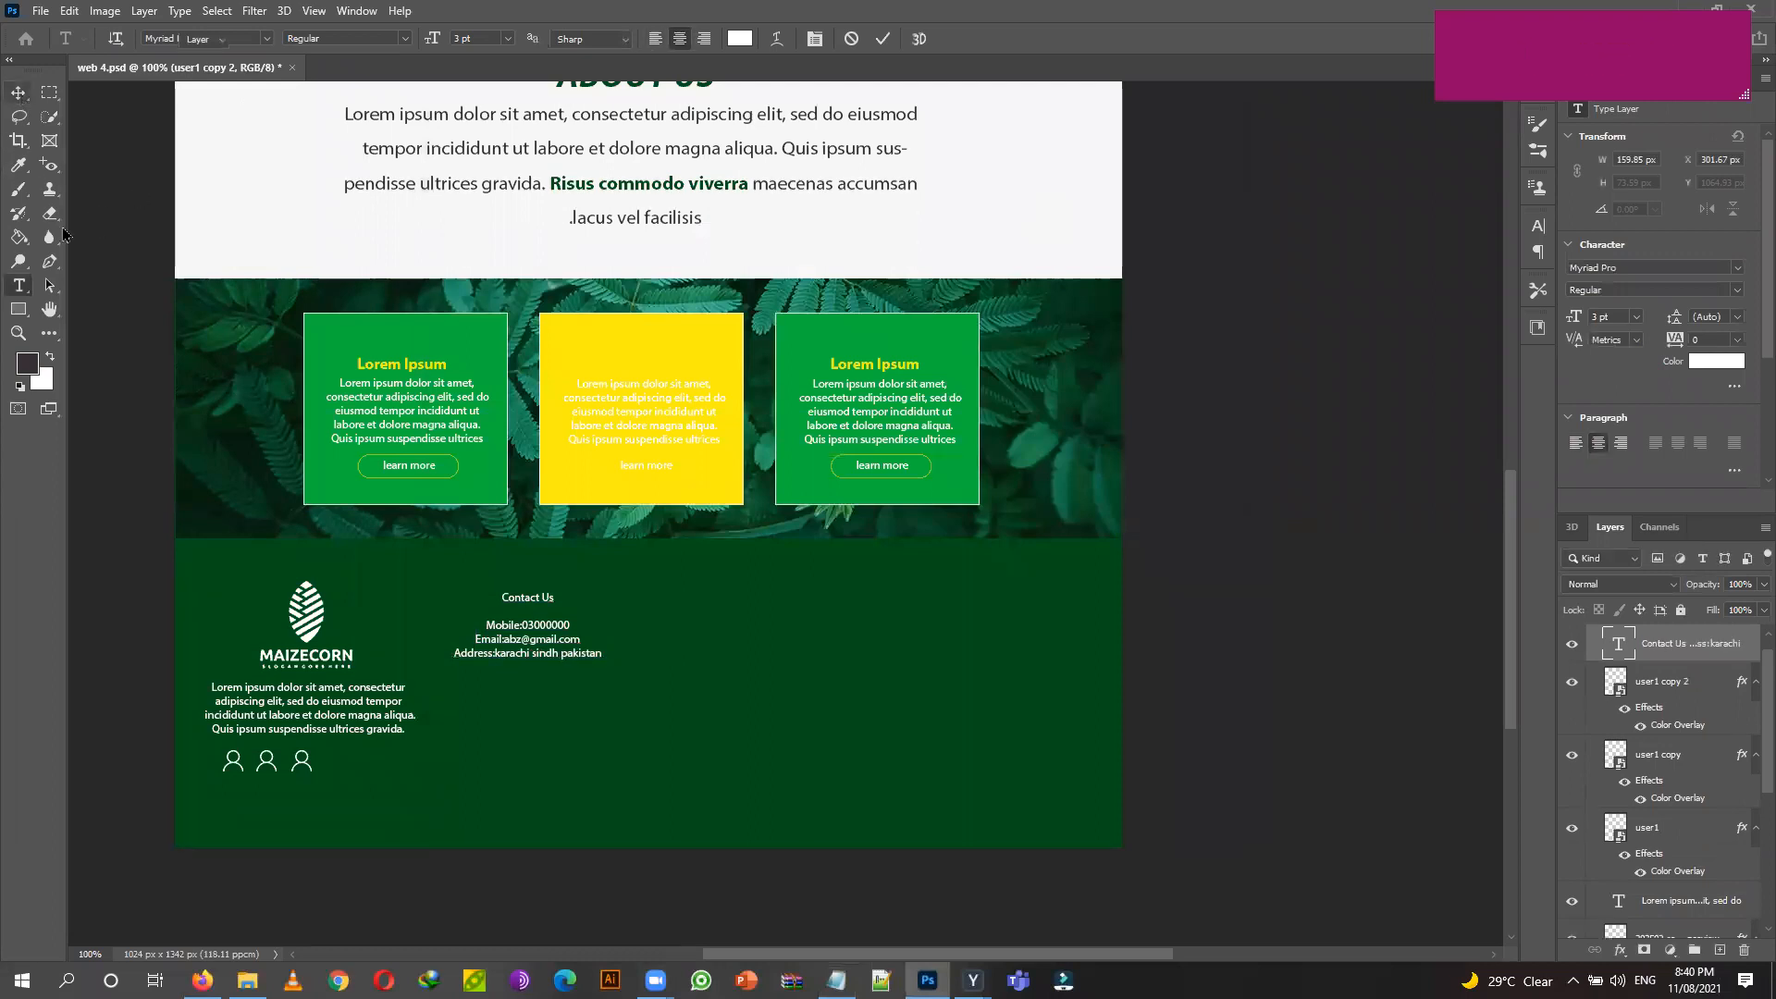
pyautogui.press('v')
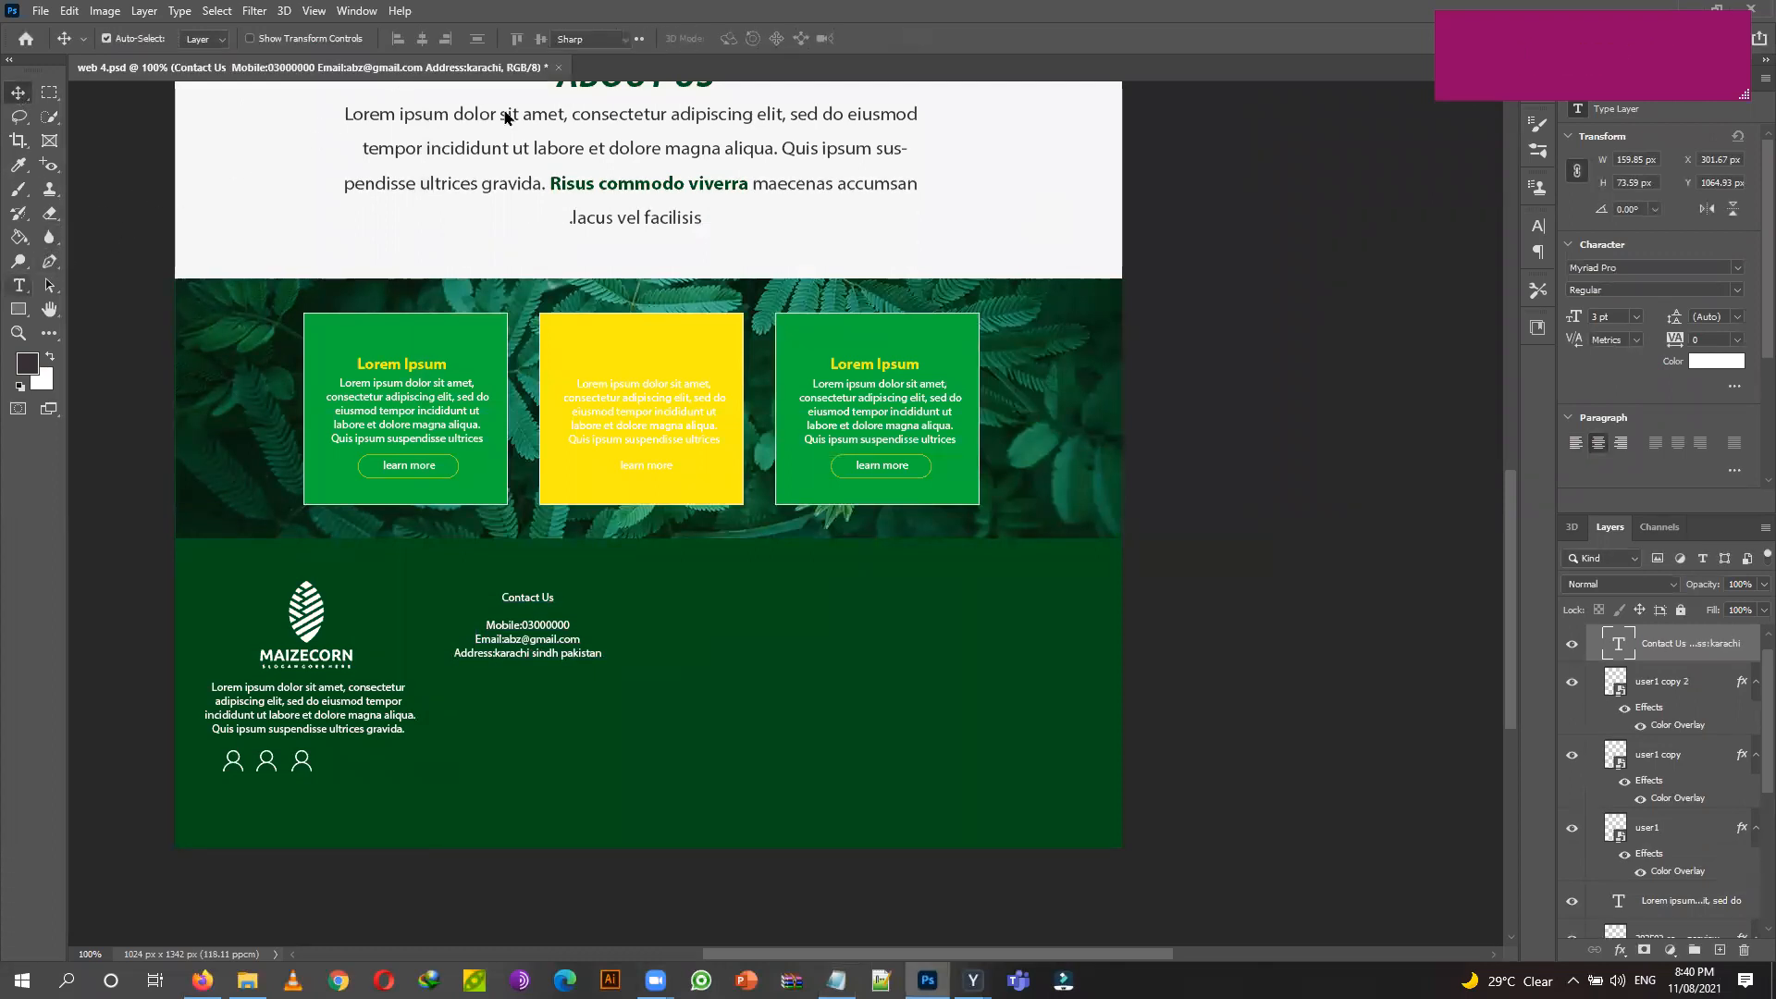
pyautogui.press('t')
pyautogui.click(655, 37)
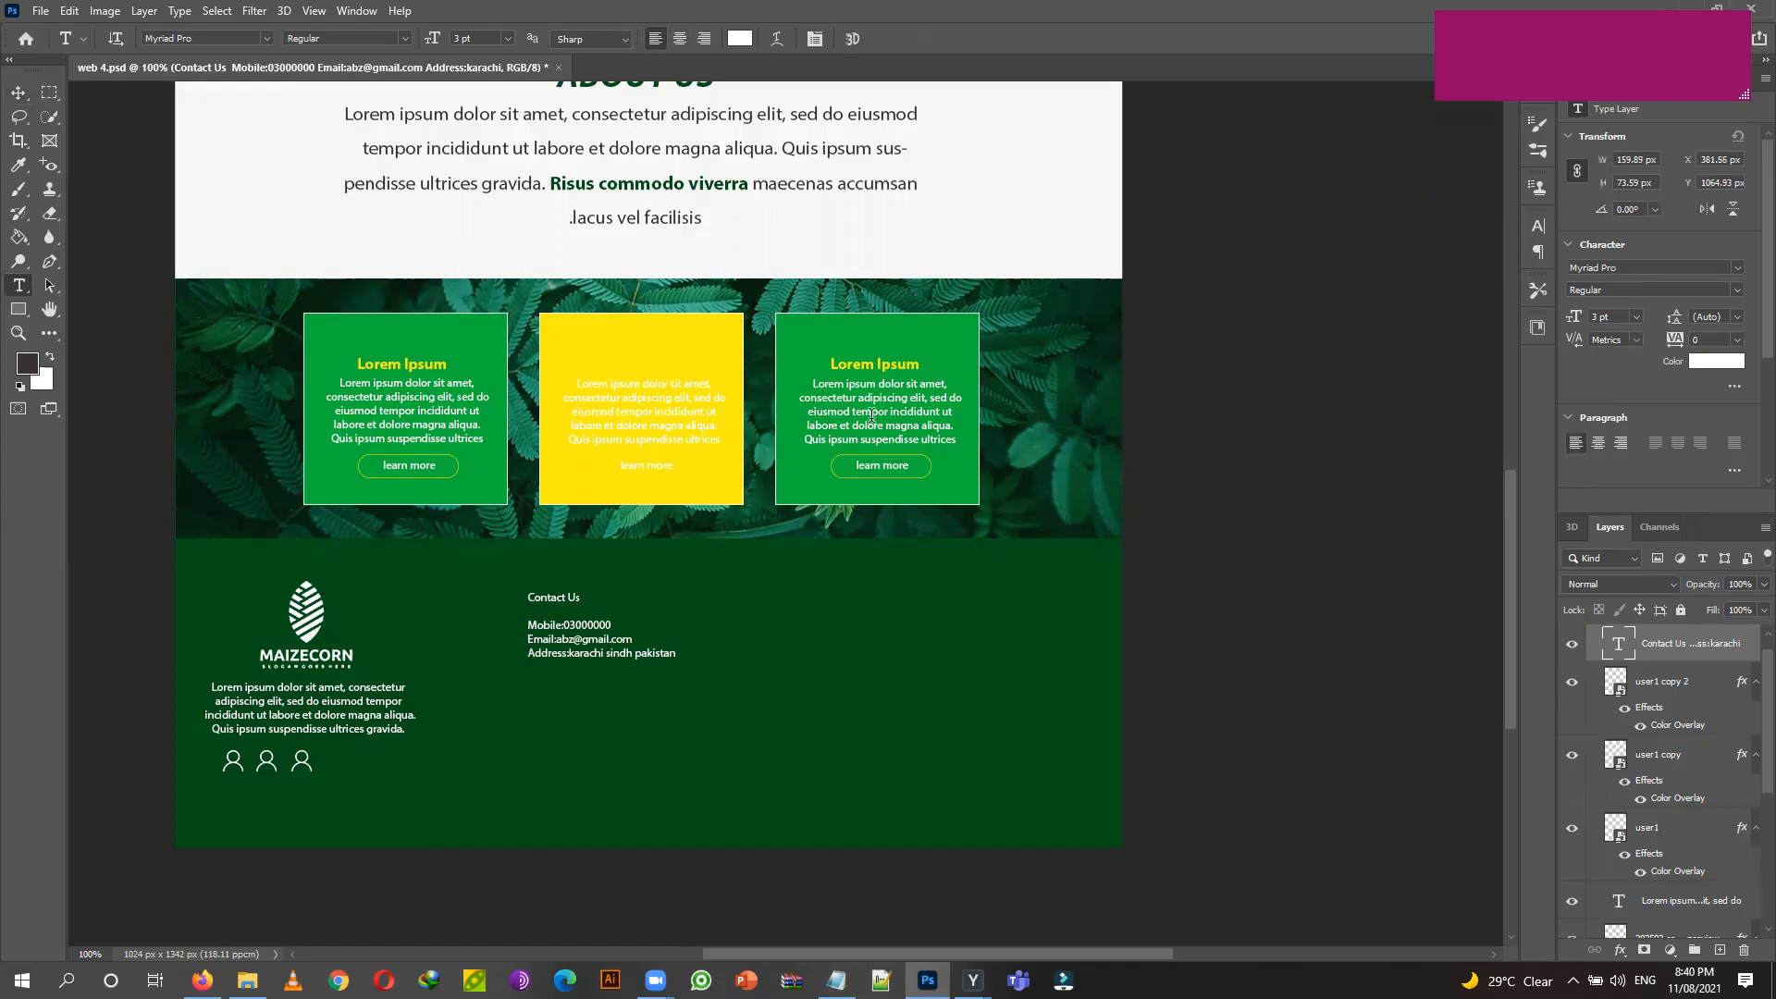
# Enlarge the contact text block to about 161% and move it down and right.
pyautogui.hotkey('ctrl', 't')
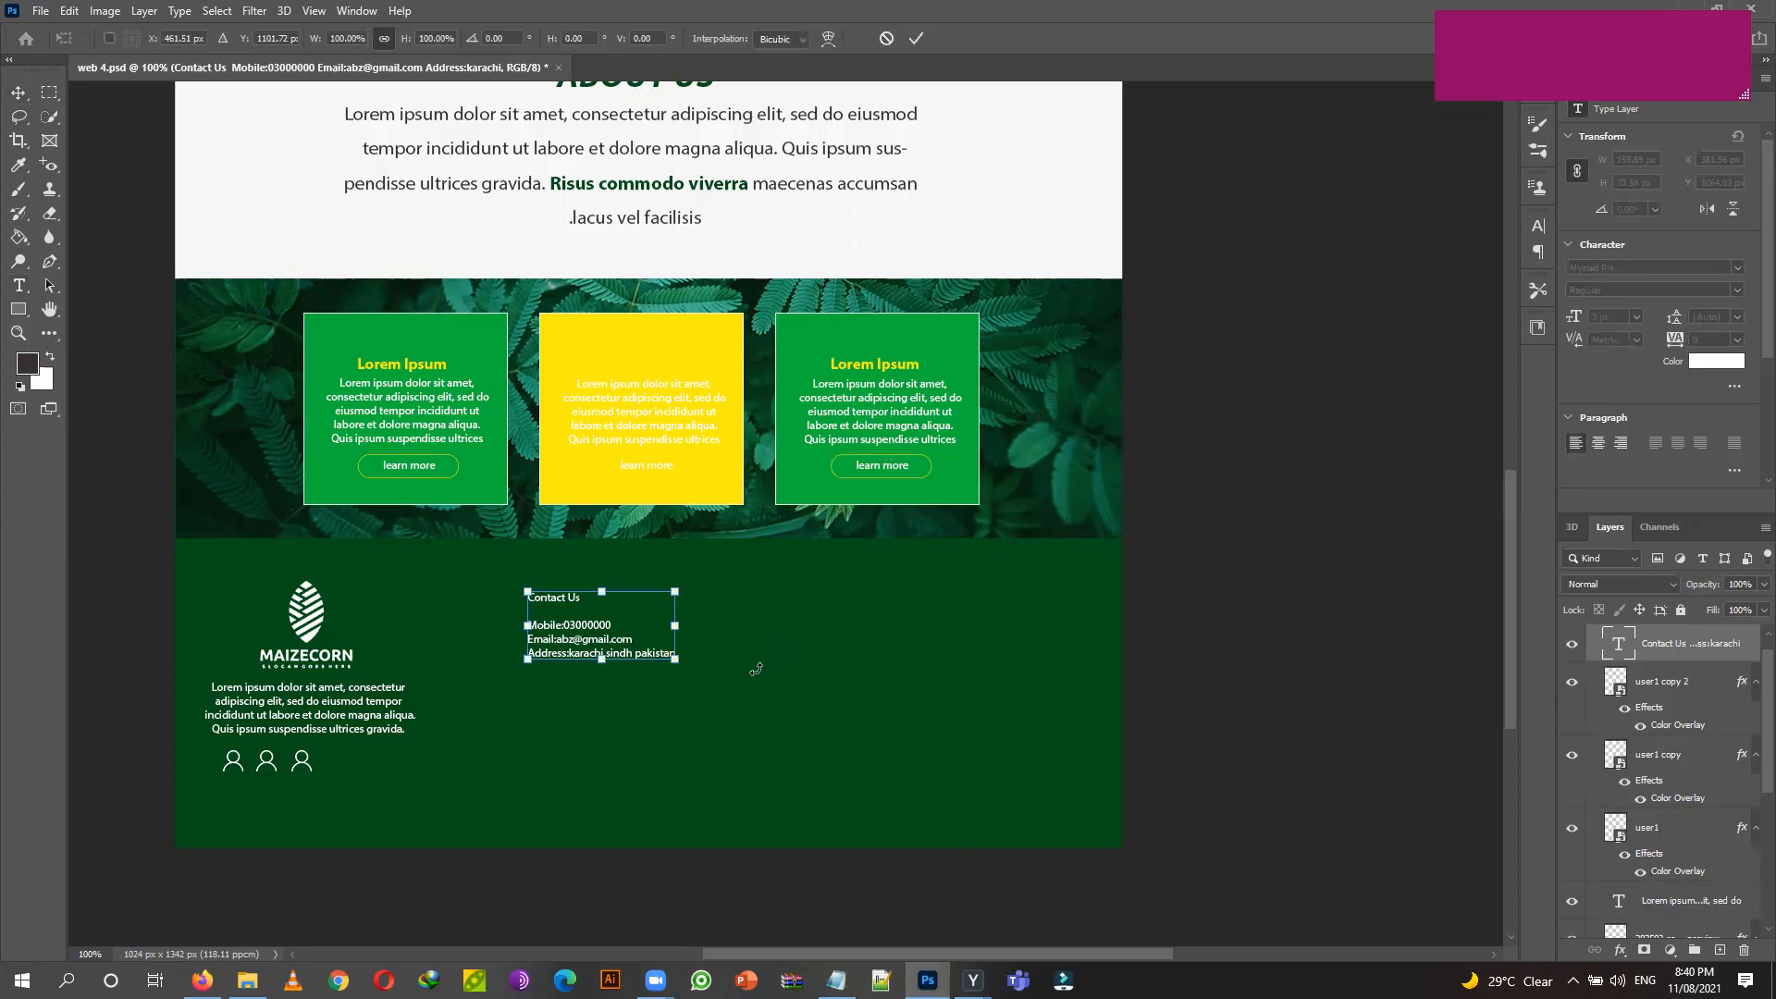
pyautogui.moveTo(691, 667); pyautogui.dragTo(718, 719)
pyautogui.moveTo(552, 588); pyautogui.dragTo(558, 633)
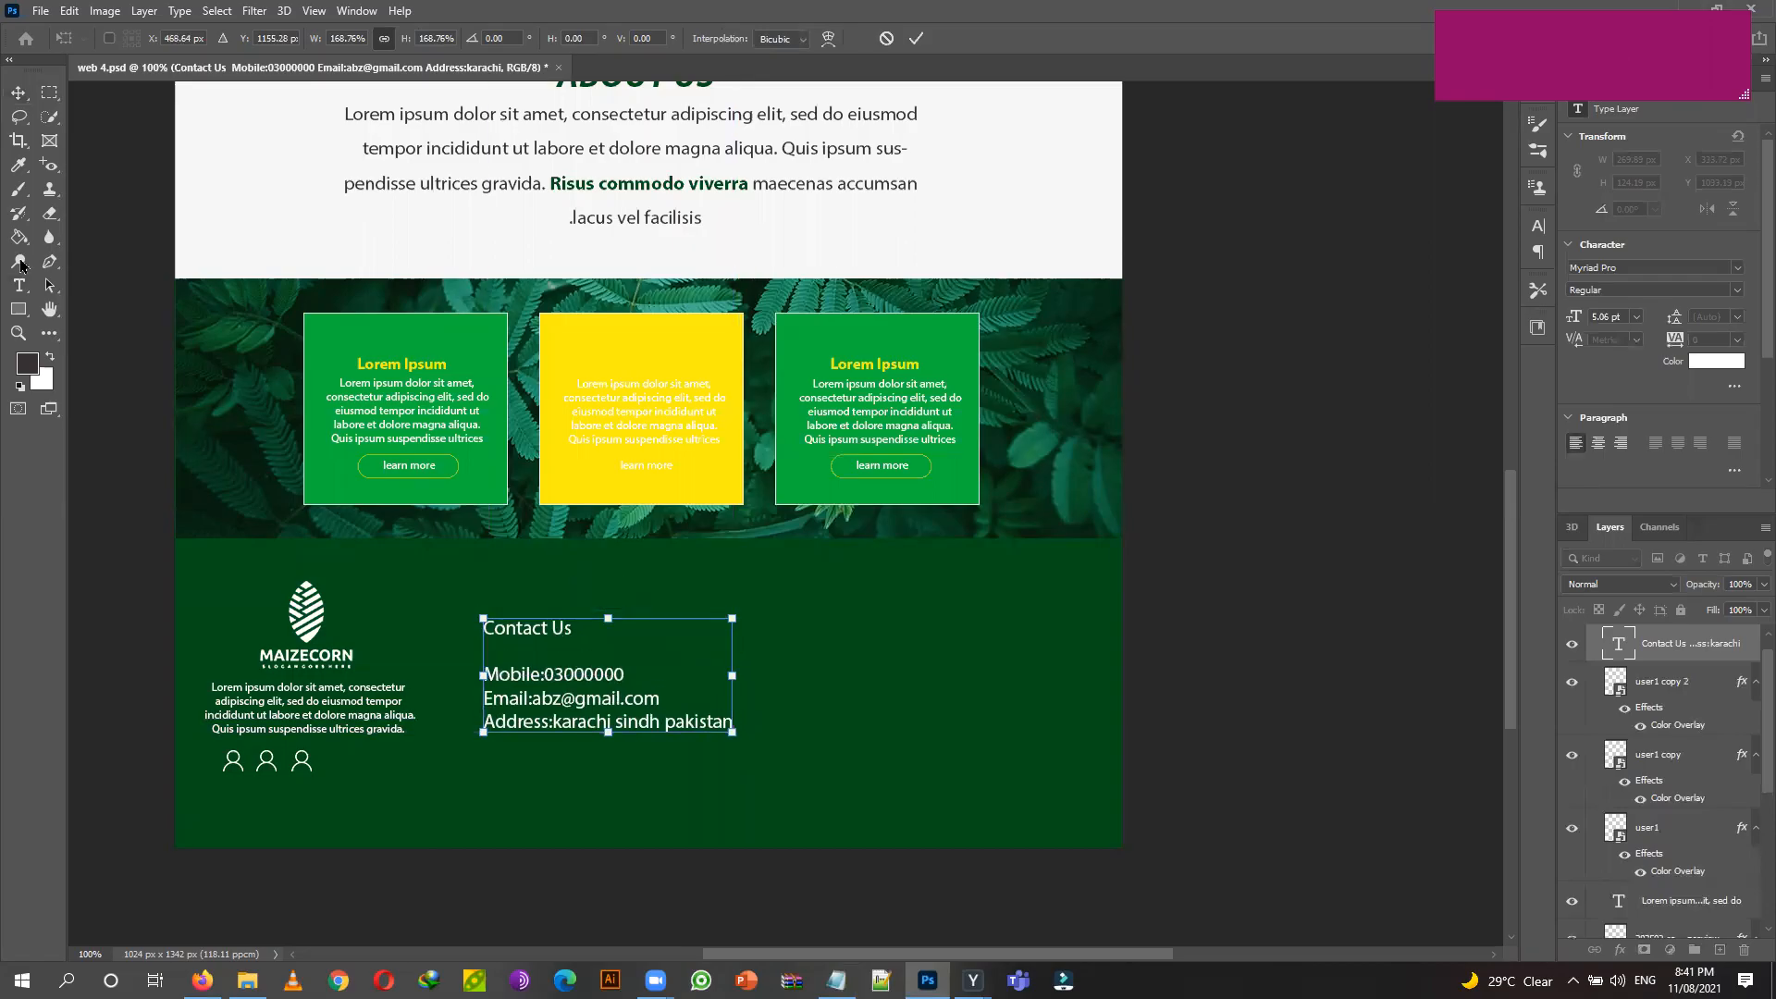
pyautogui.click(18, 285)
# Make the Contact Us heading line Bold.
pyautogui.click(515, 629)
pyautogui.tripleClick(515, 628)
pyautogui.tripleClick(543, 626)
pyautogui.click(541, 625)
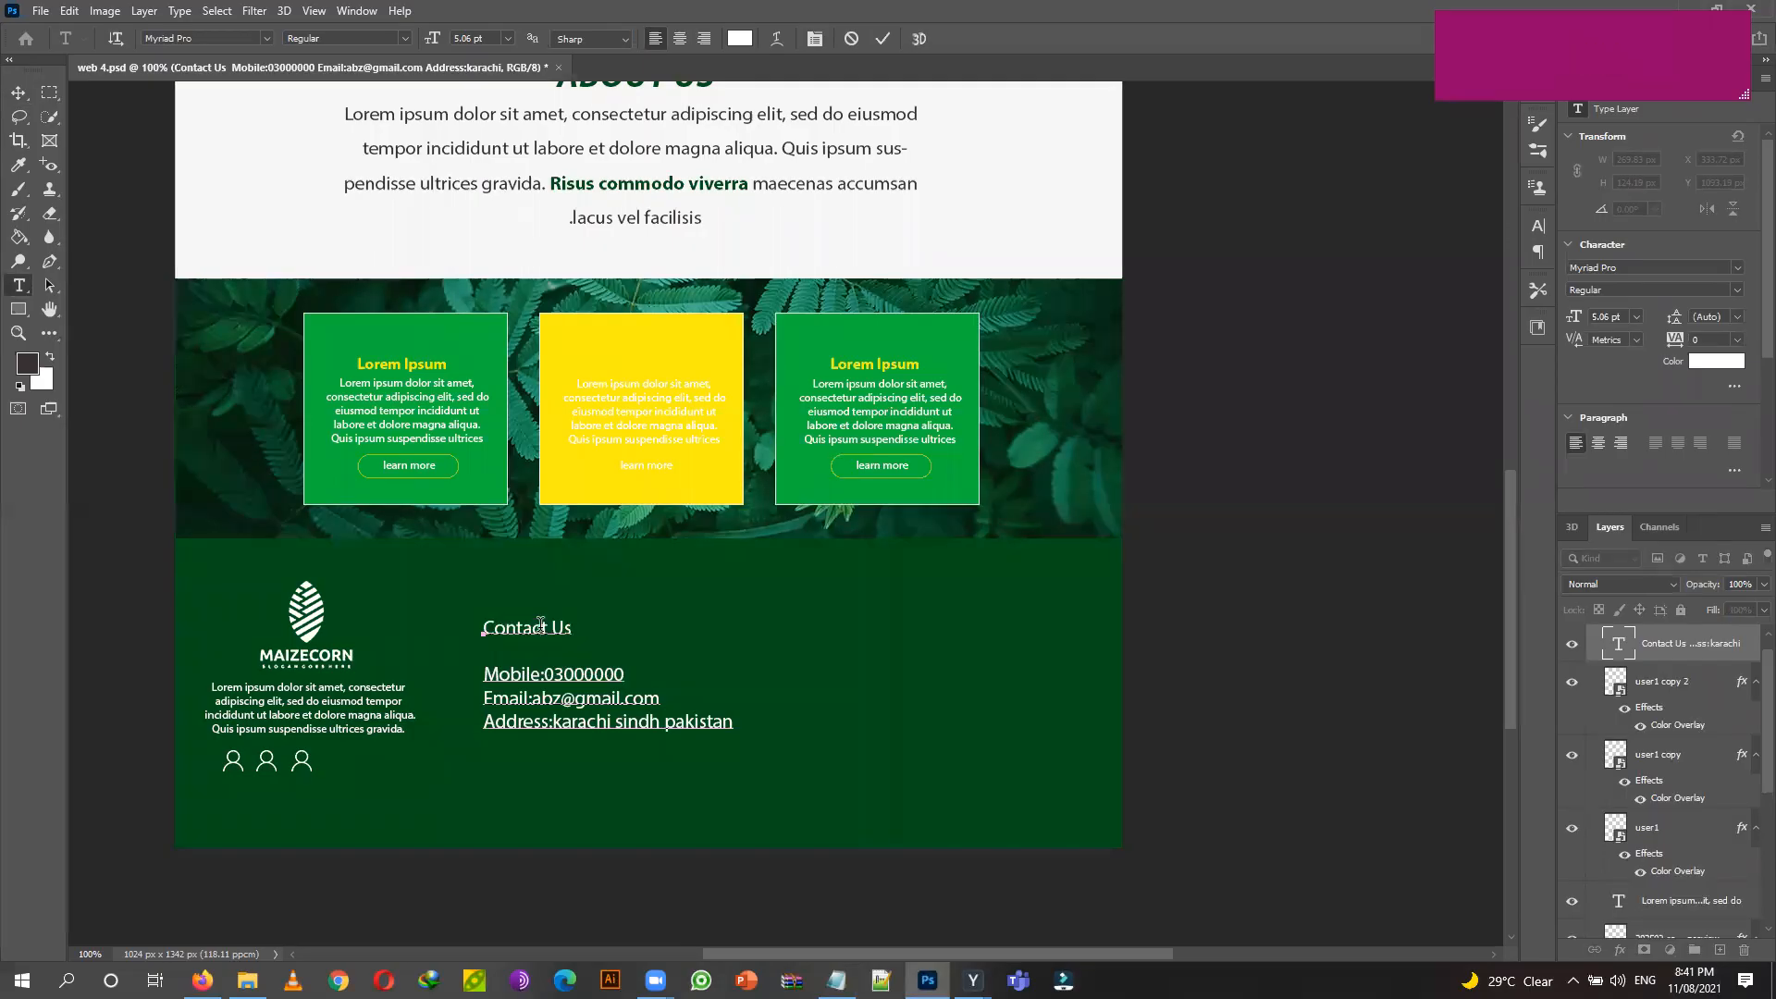
pyautogui.doubleClick(541, 625)
pyautogui.tripleClick(541, 626)
pyautogui.click(541, 626)
pyautogui.doubleClick(524, 626)
pyautogui.tripleClick(525, 626)
pyautogui.click(407, 39)
pyautogui.click(387, 101)
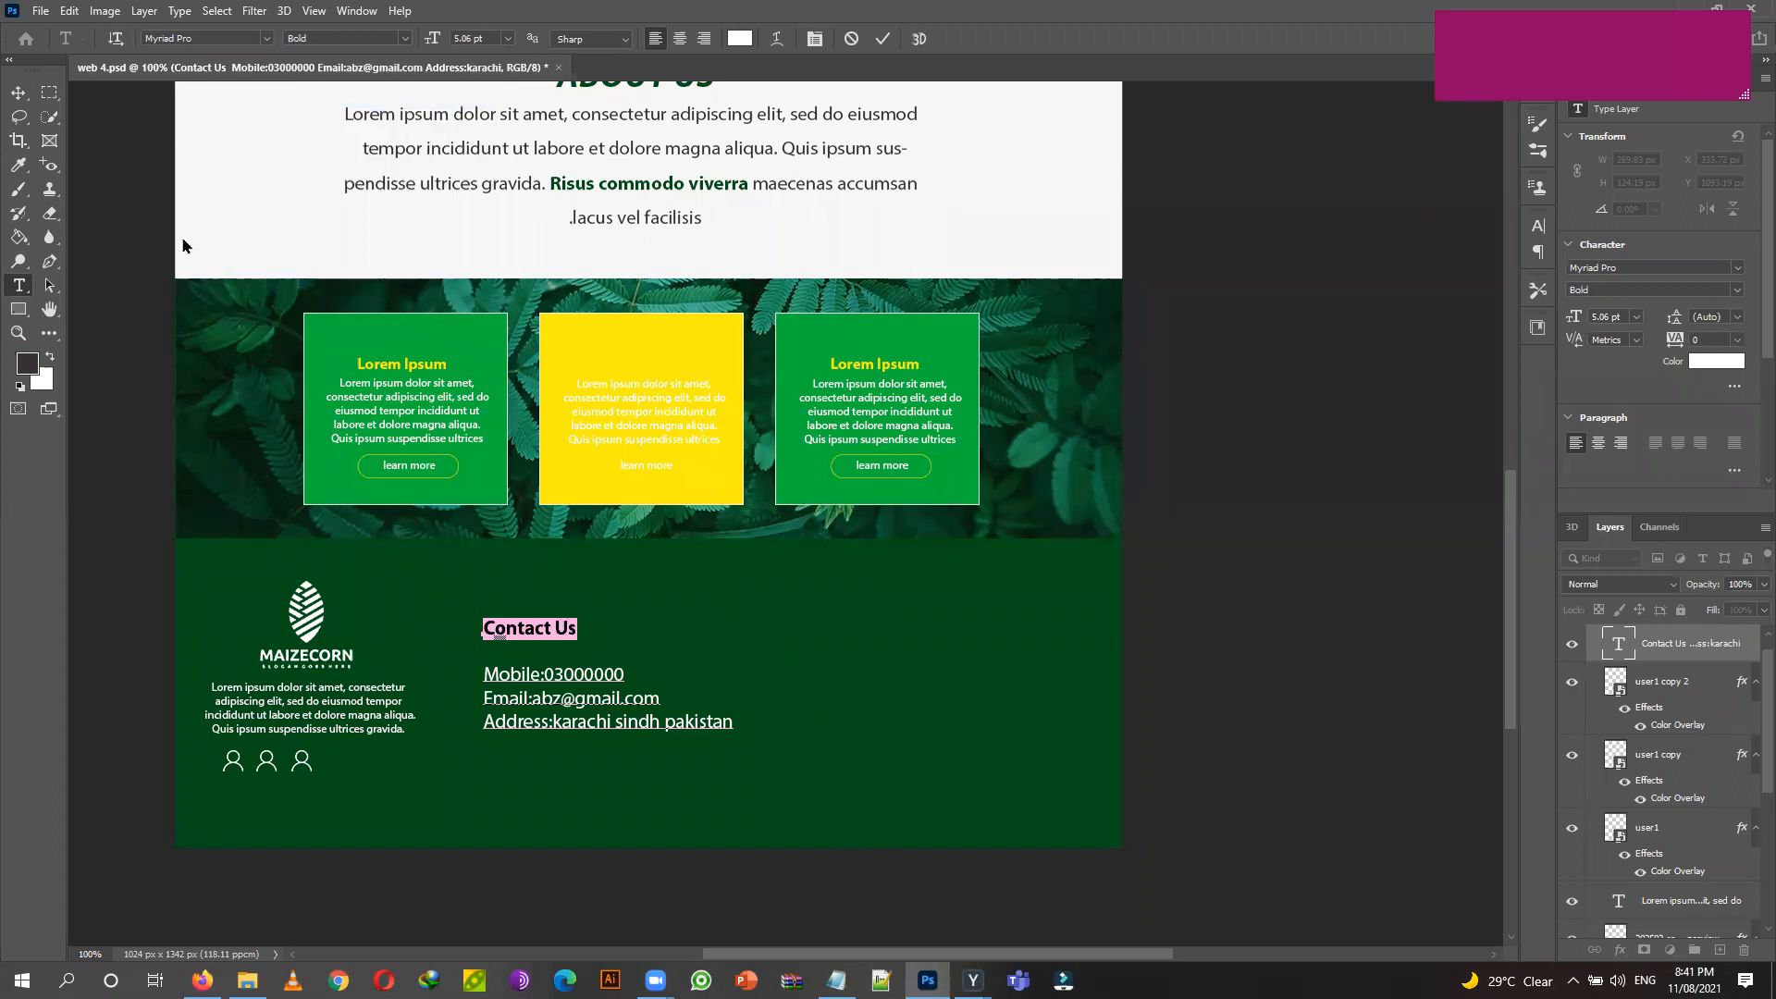
# Colour the Contact Us heading yellow (fdef0e), sampled from the yellow card.
pyautogui.click(739, 38)
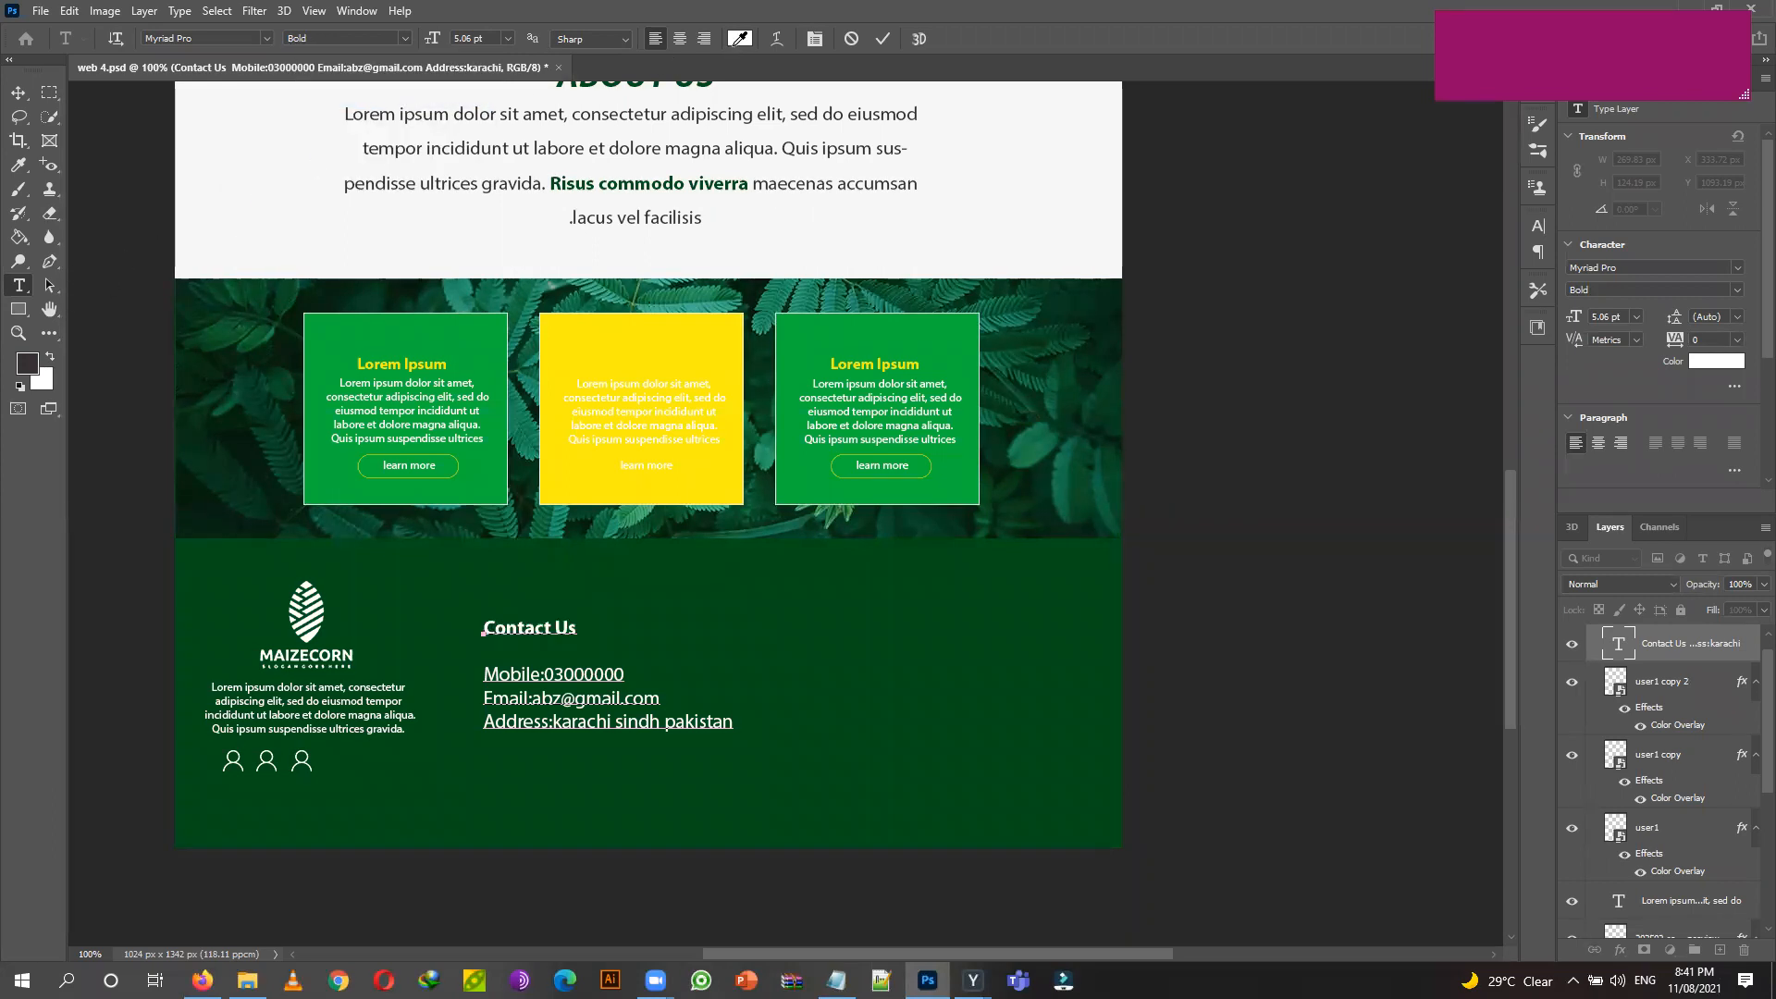
pyautogui.click(581, 324)
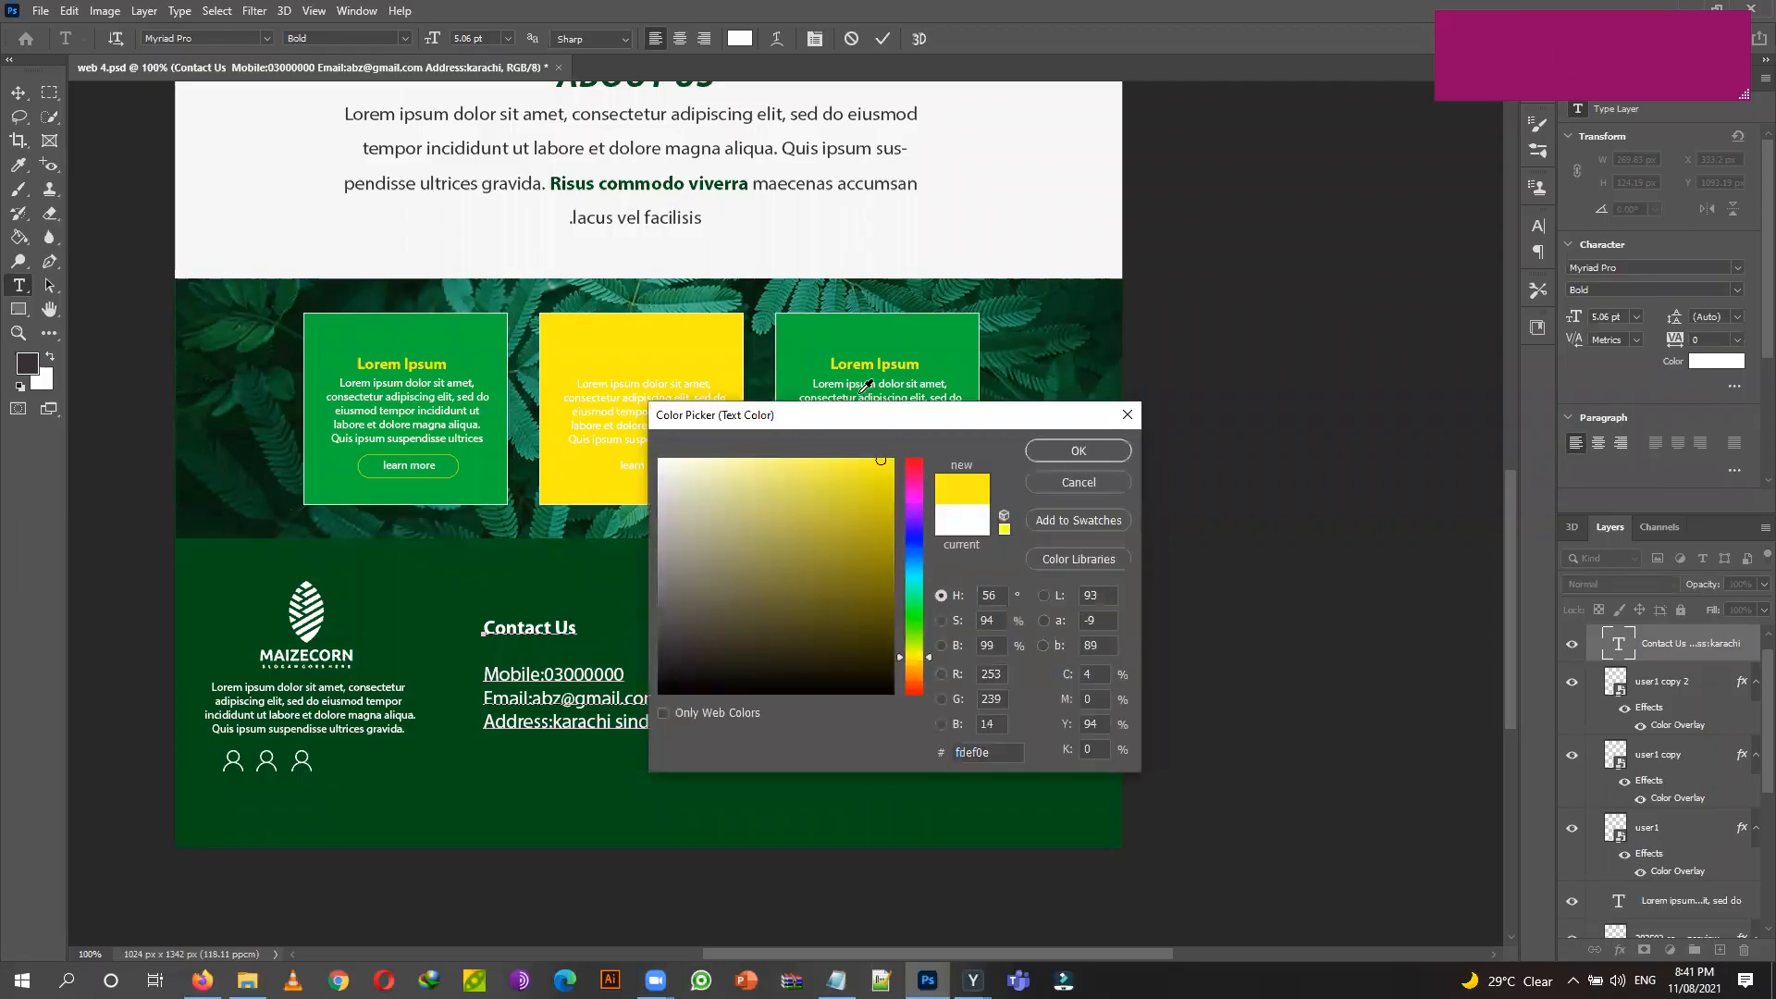
pyautogui.click(1078, 451)
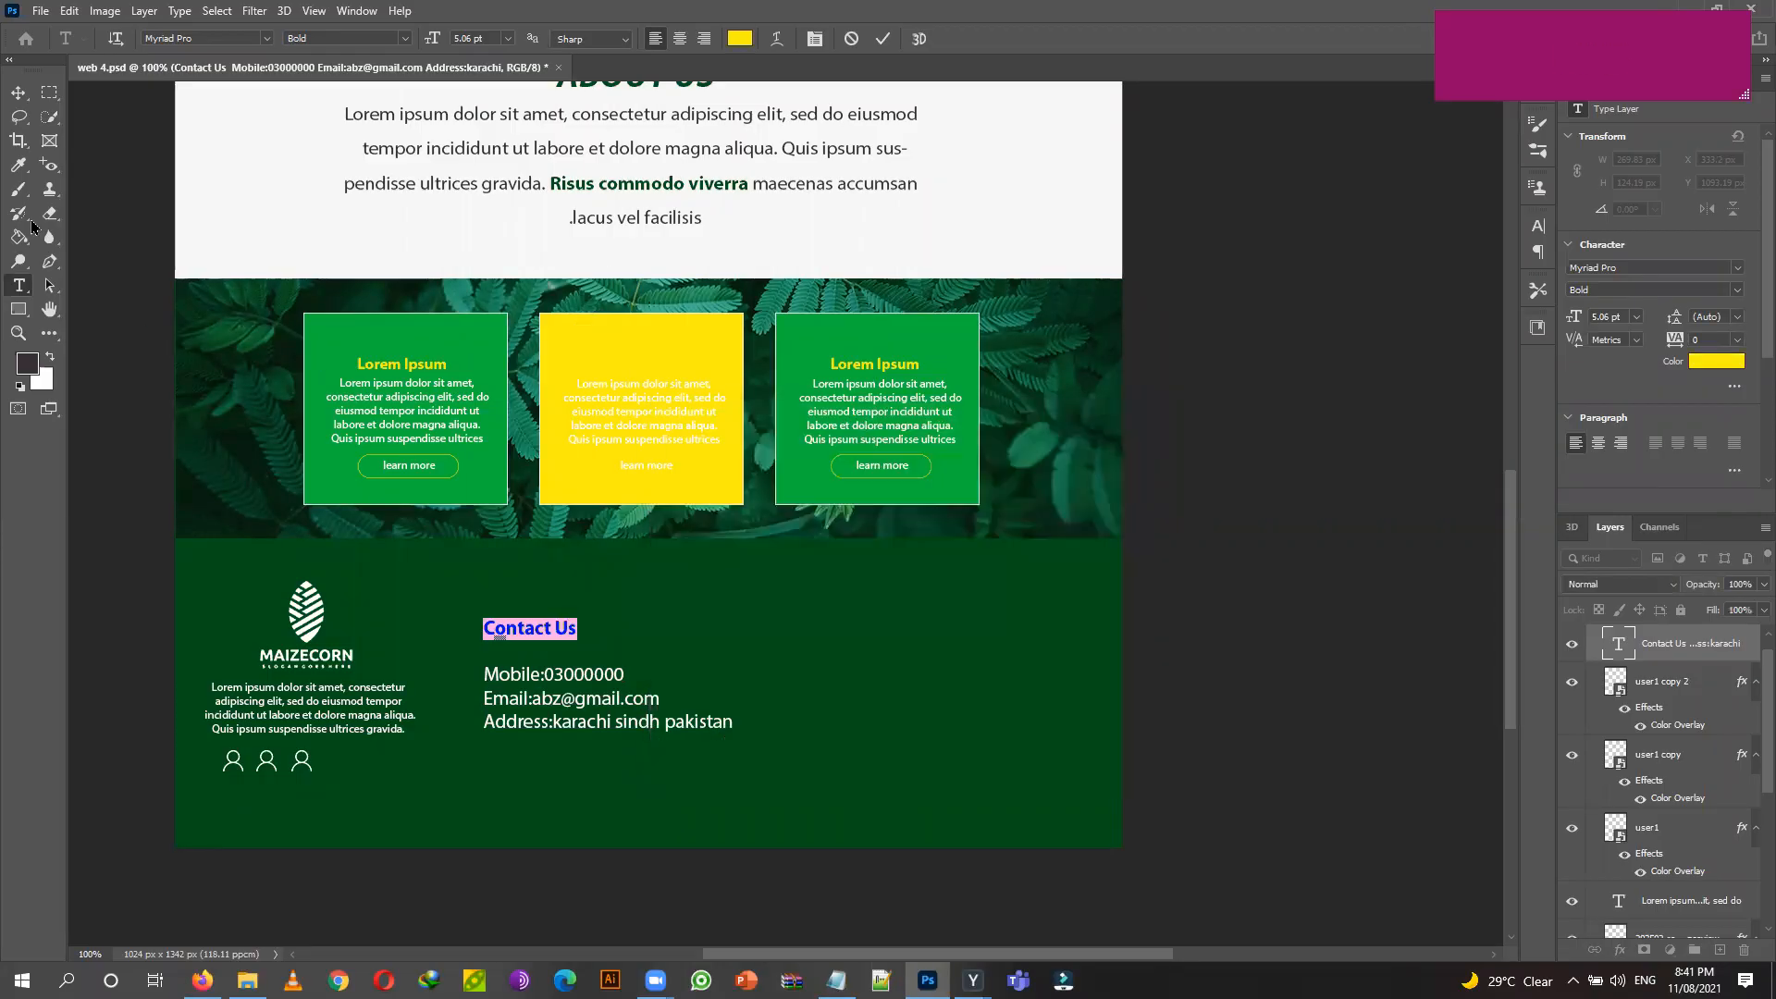
pyautogui.click(18, 93)
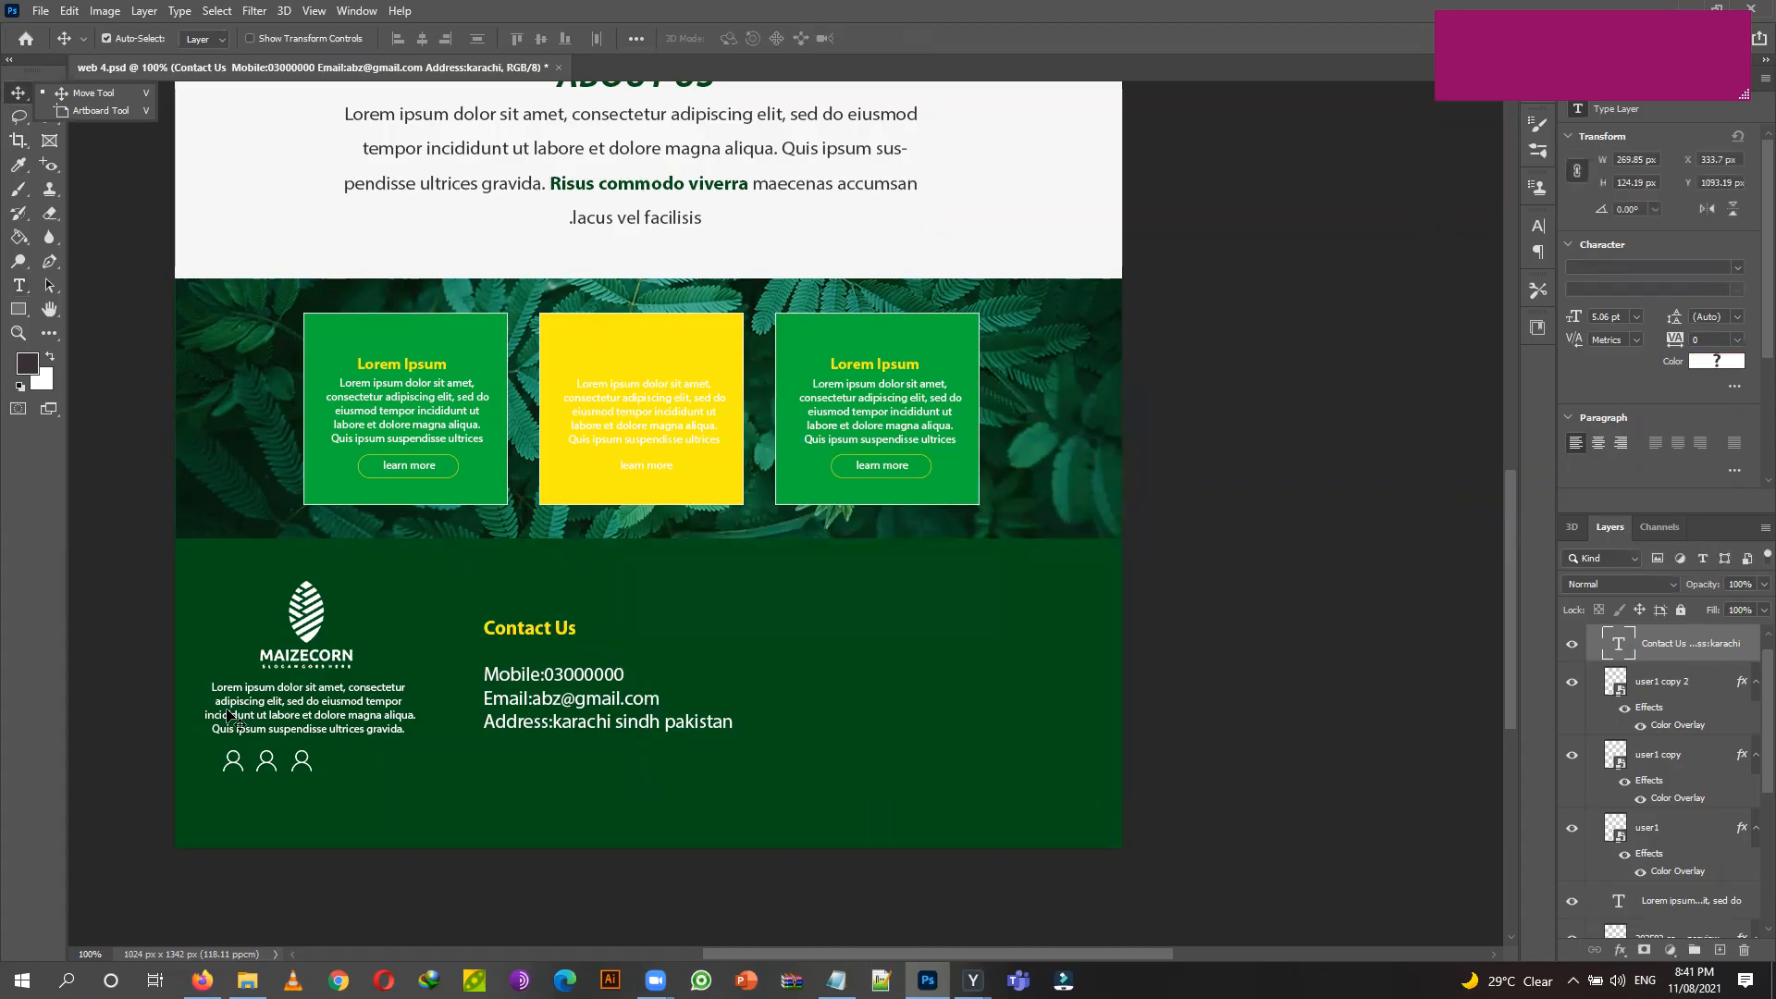
# Duplicate the contact block to the right and copy the Quick Links lines from Notepad.
pyautogui.click(49, 608)
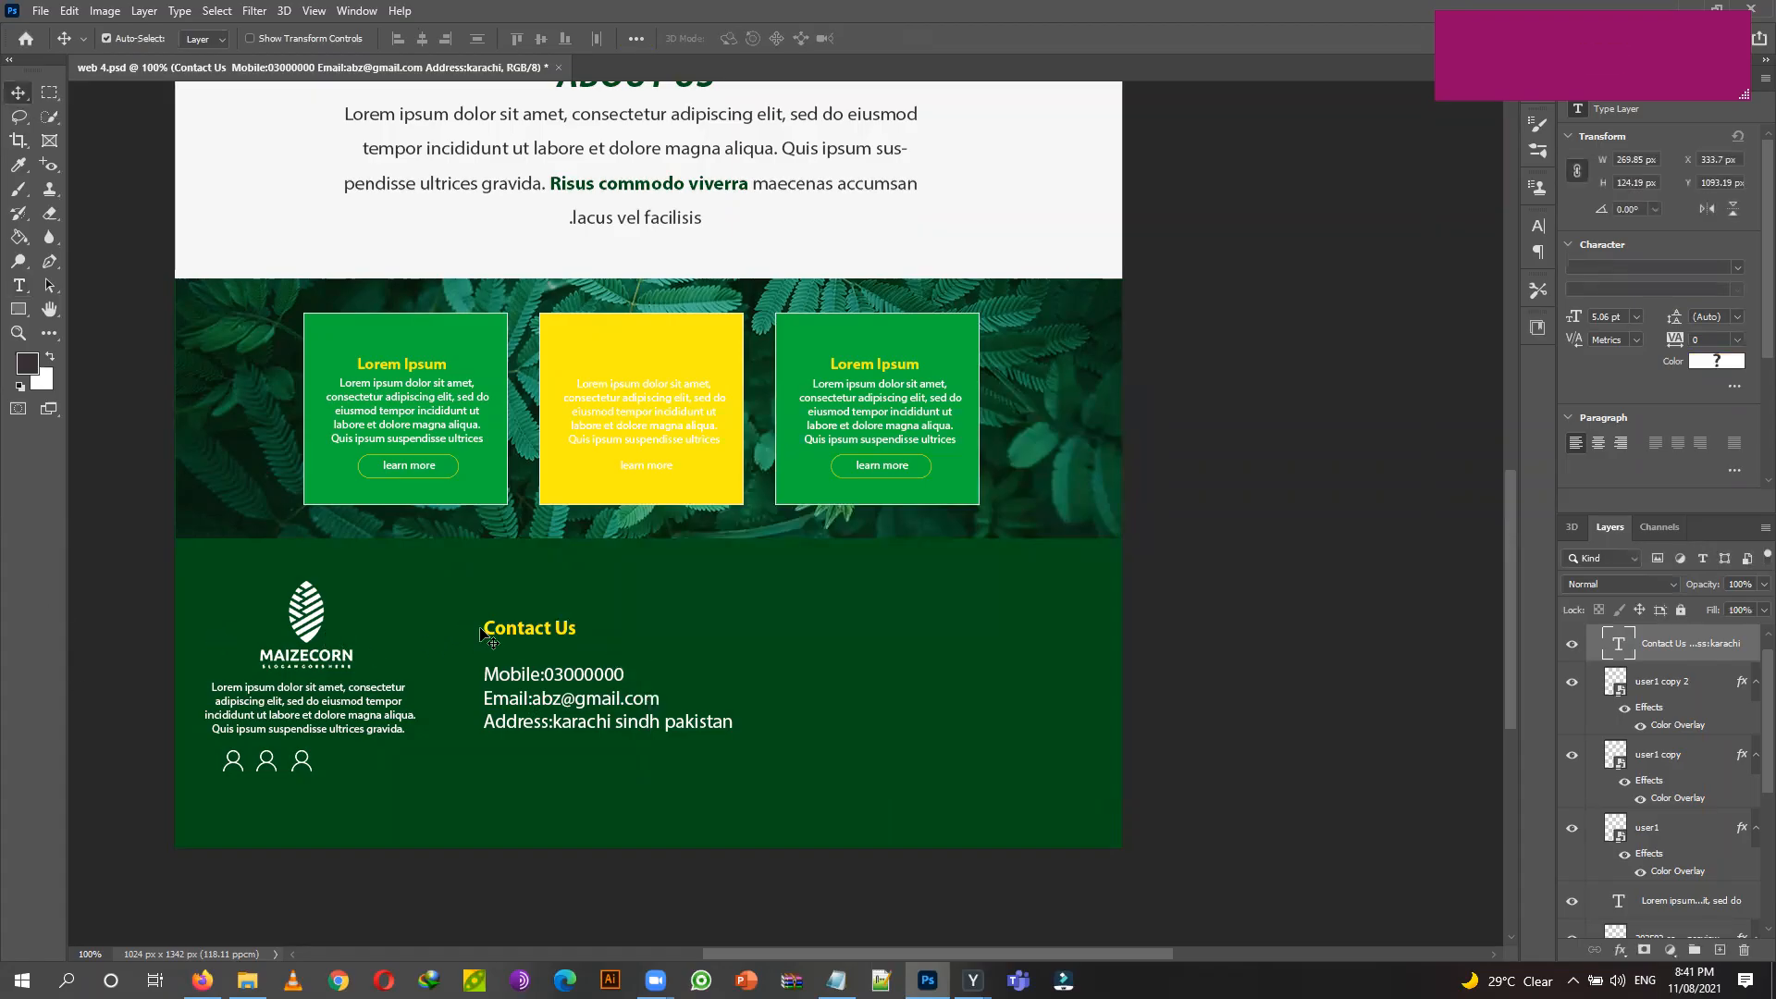
pyautogui.moveTo(556, 630); pyautogui.dragTo(878, 651)
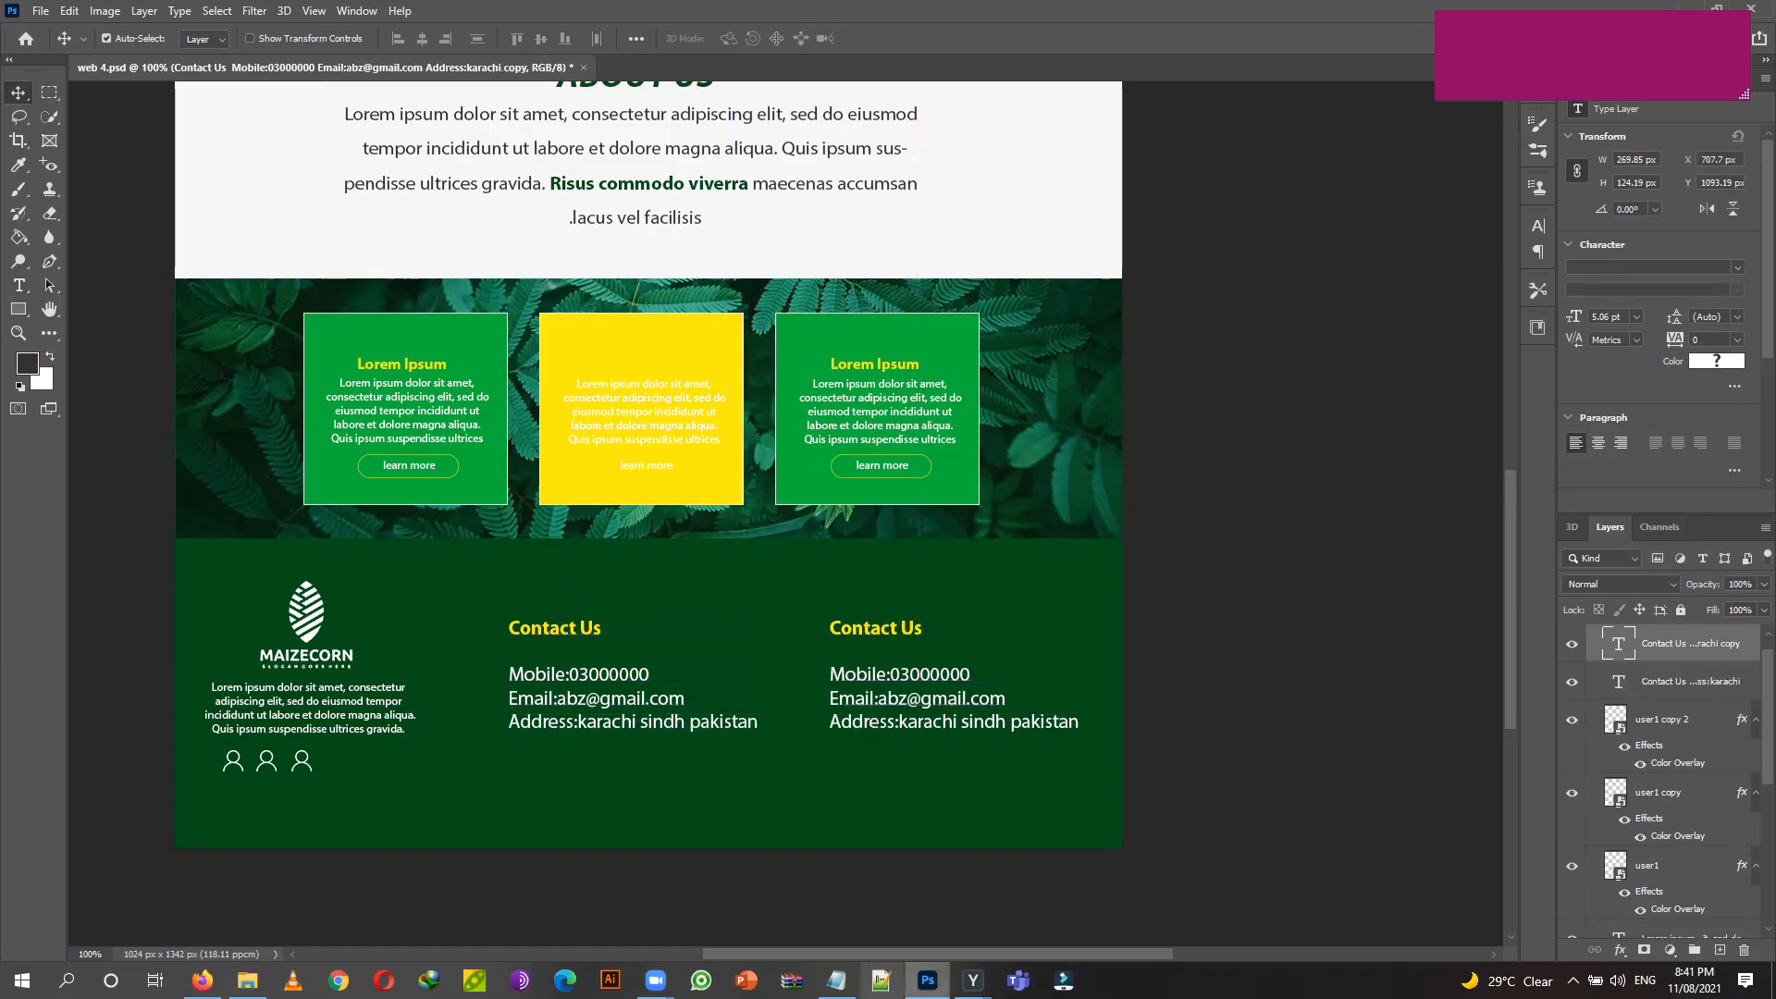
pyautogui.click(836, 981)
pyautogui.moveTo(447, 467); pyautogui.dragTo(777, 718)
pyautogui.hotkey('ctrl', 'c')
pyautogui.click(1137, 133)
# Replace the copy's contact lines with Privacy Policy, Terms & Condition and Refund Policy.
pyautogui.click(19, 286)
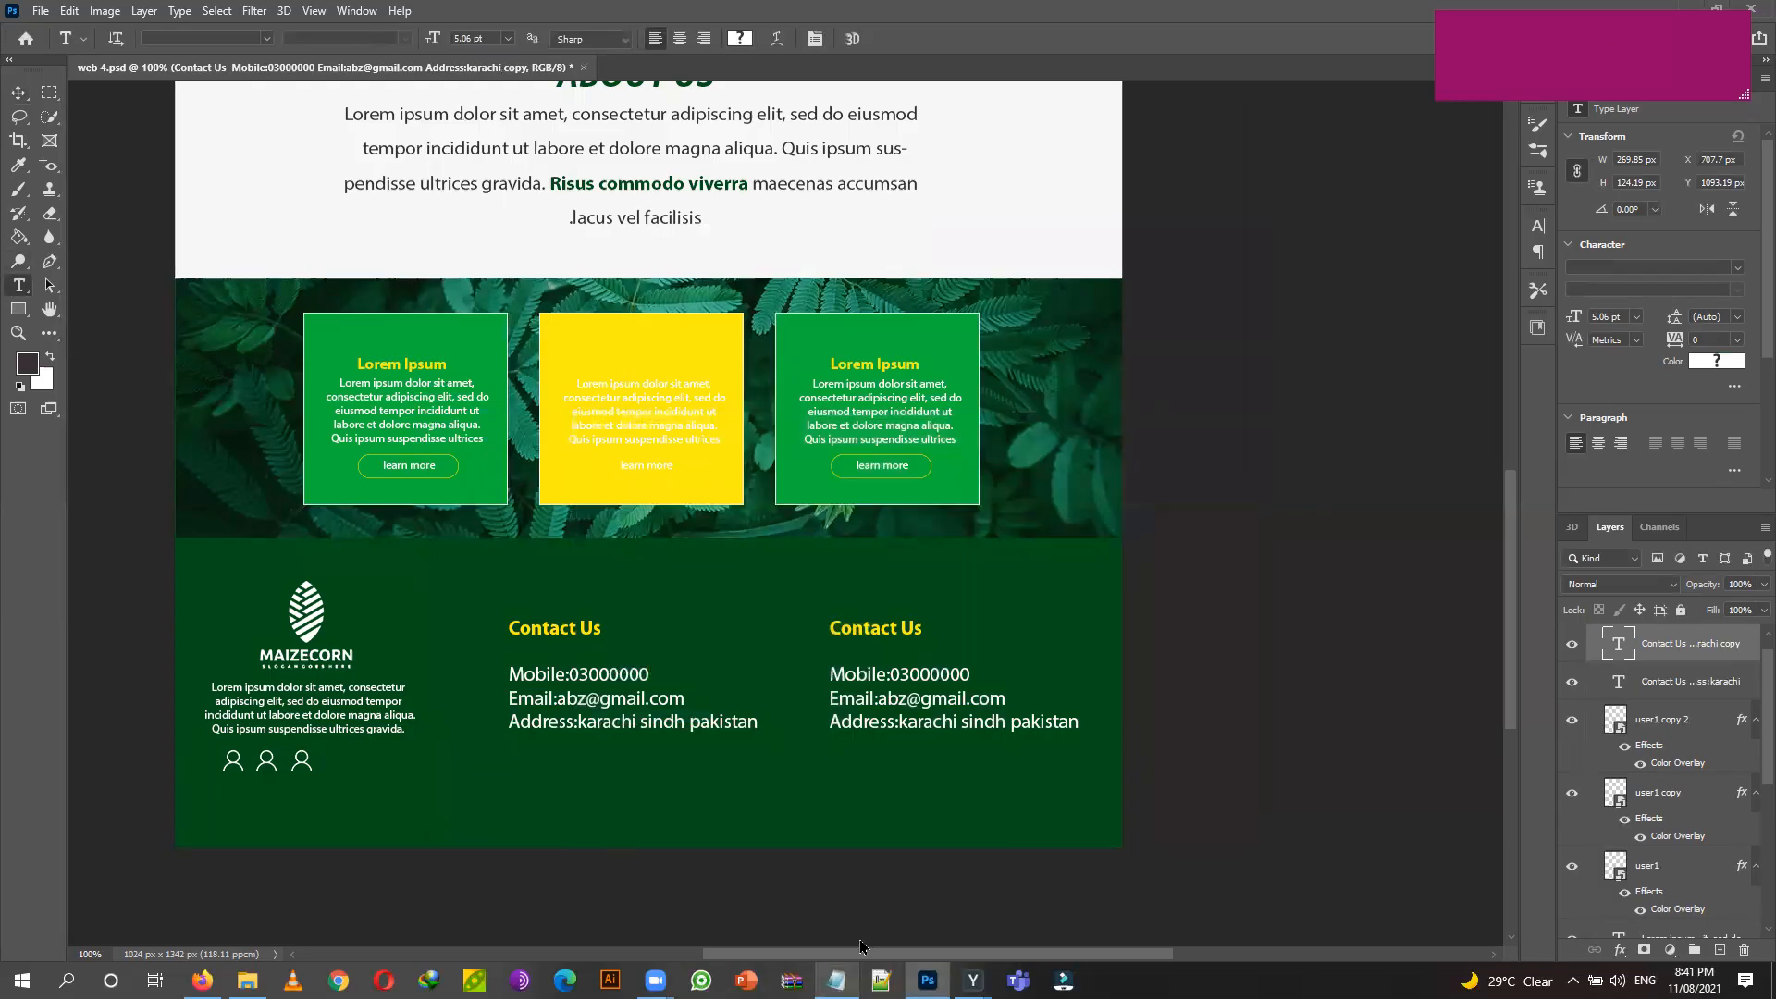
pyautogui.click(836, 981)
pyautogui.click(534, 560)
pyautogui.moveTo(449, 553); pyautogui.dragTo(644, 638)
pyautogui.hotkey('ctrl', 'c')
pyautogui.click(1138, 124)
pyautogui.moveTo(831, 671); pyautogui.dragTo(1020, 689)
pyautogui.moveTo(828, 670); pyautogui.dragTo(1067, 719)
pyautogui.hotkey('ctrl', 'v')
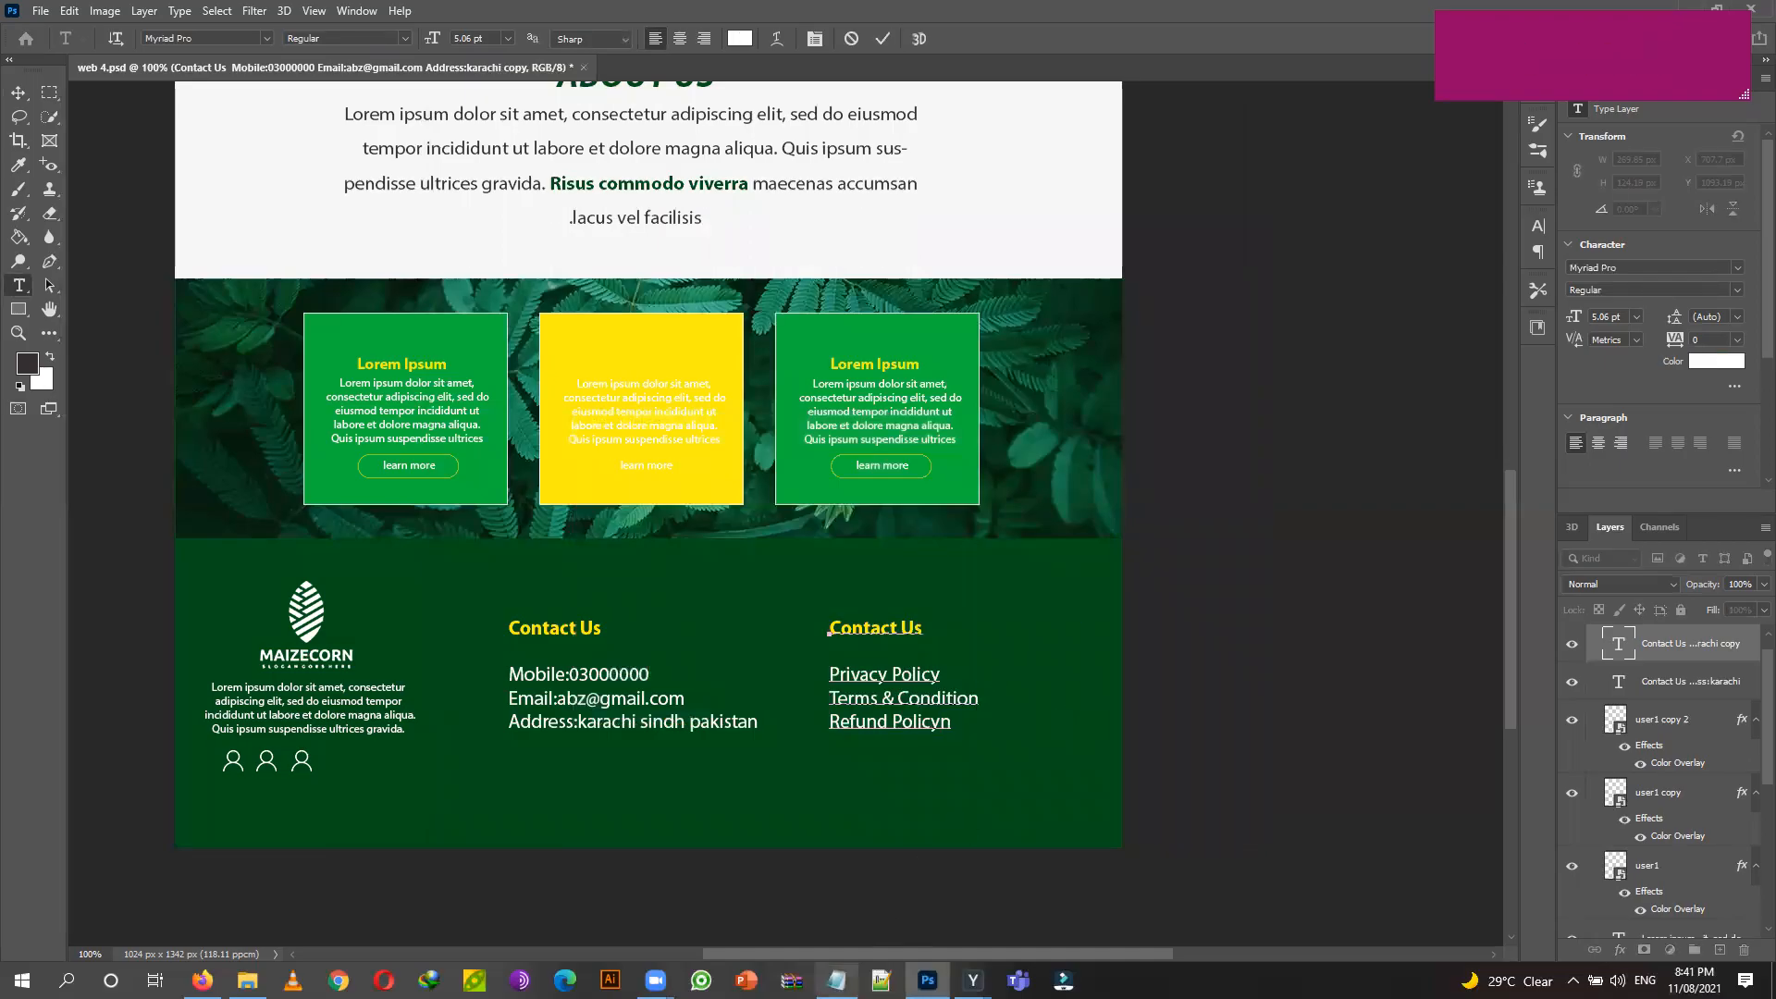
# Replace the duplicated column's heading with a bold yellow Quick Links title above the policy links.
pyautogui.click(791, 981)
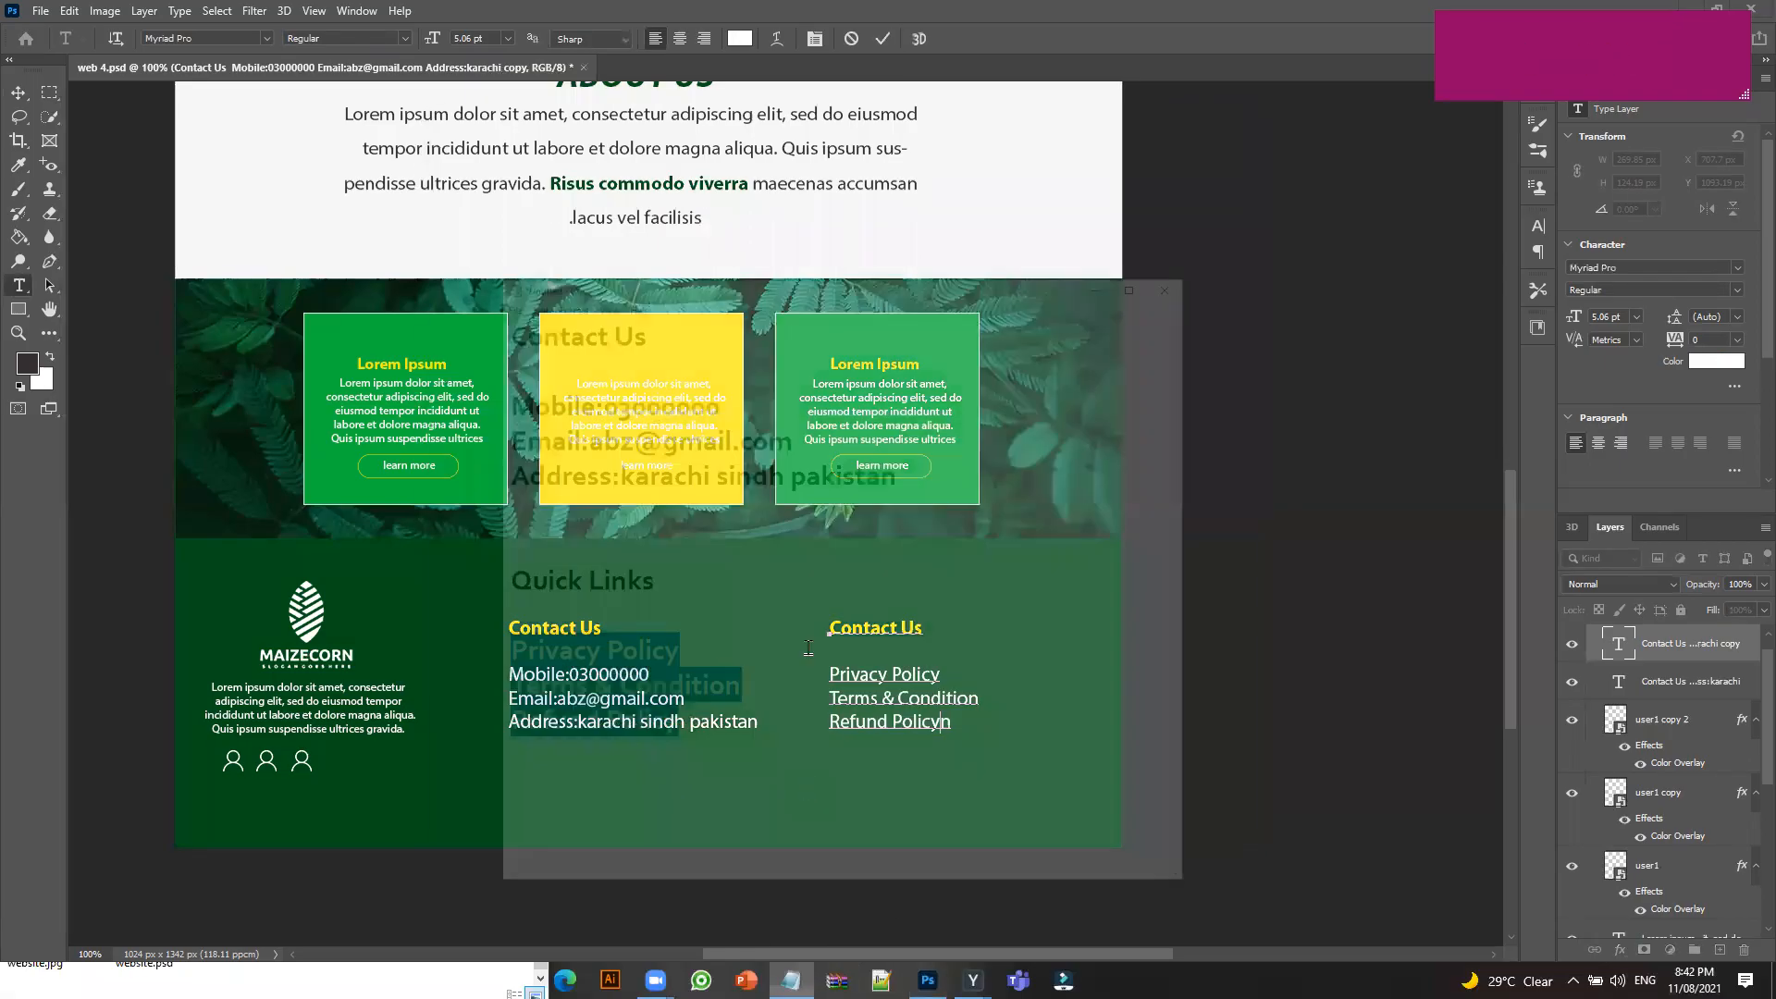
pyautogui.moveTo(625, 474); pyautogui.dragTo(440, 470)
pyautogui.hotkey('ctrl', 'c')
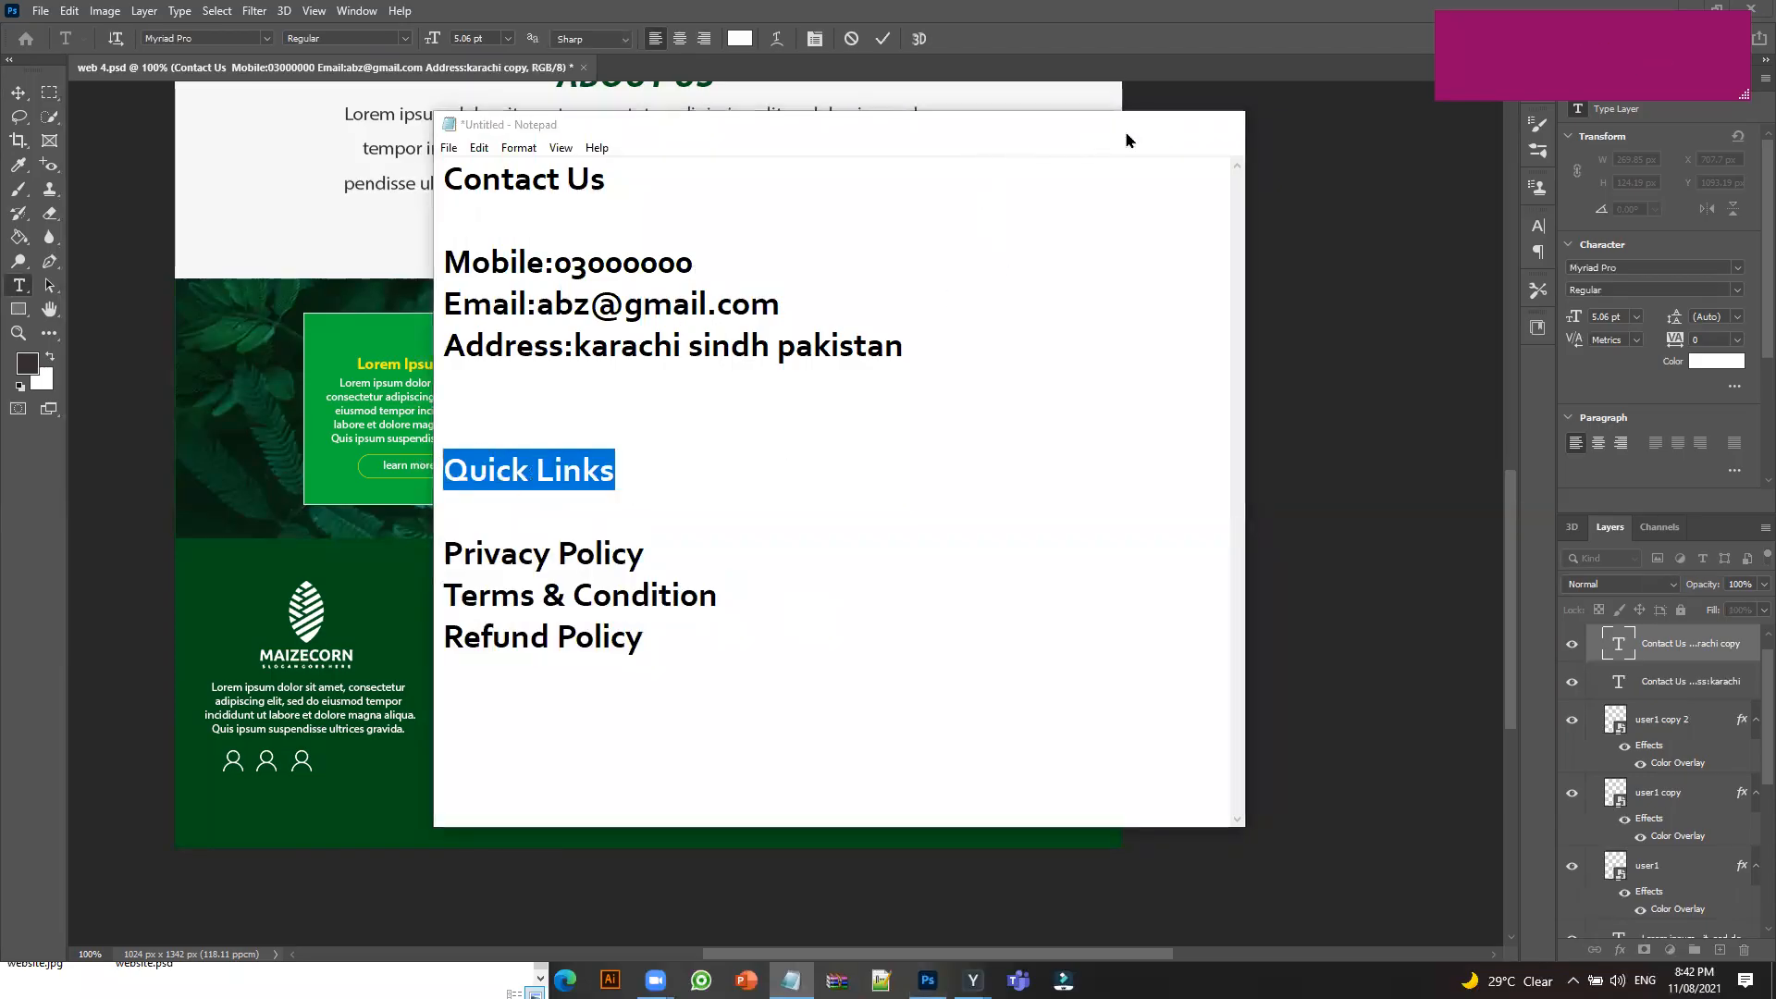
pyautogui.click(1139, 124)
pyautogui.tripleClick(879, 628)
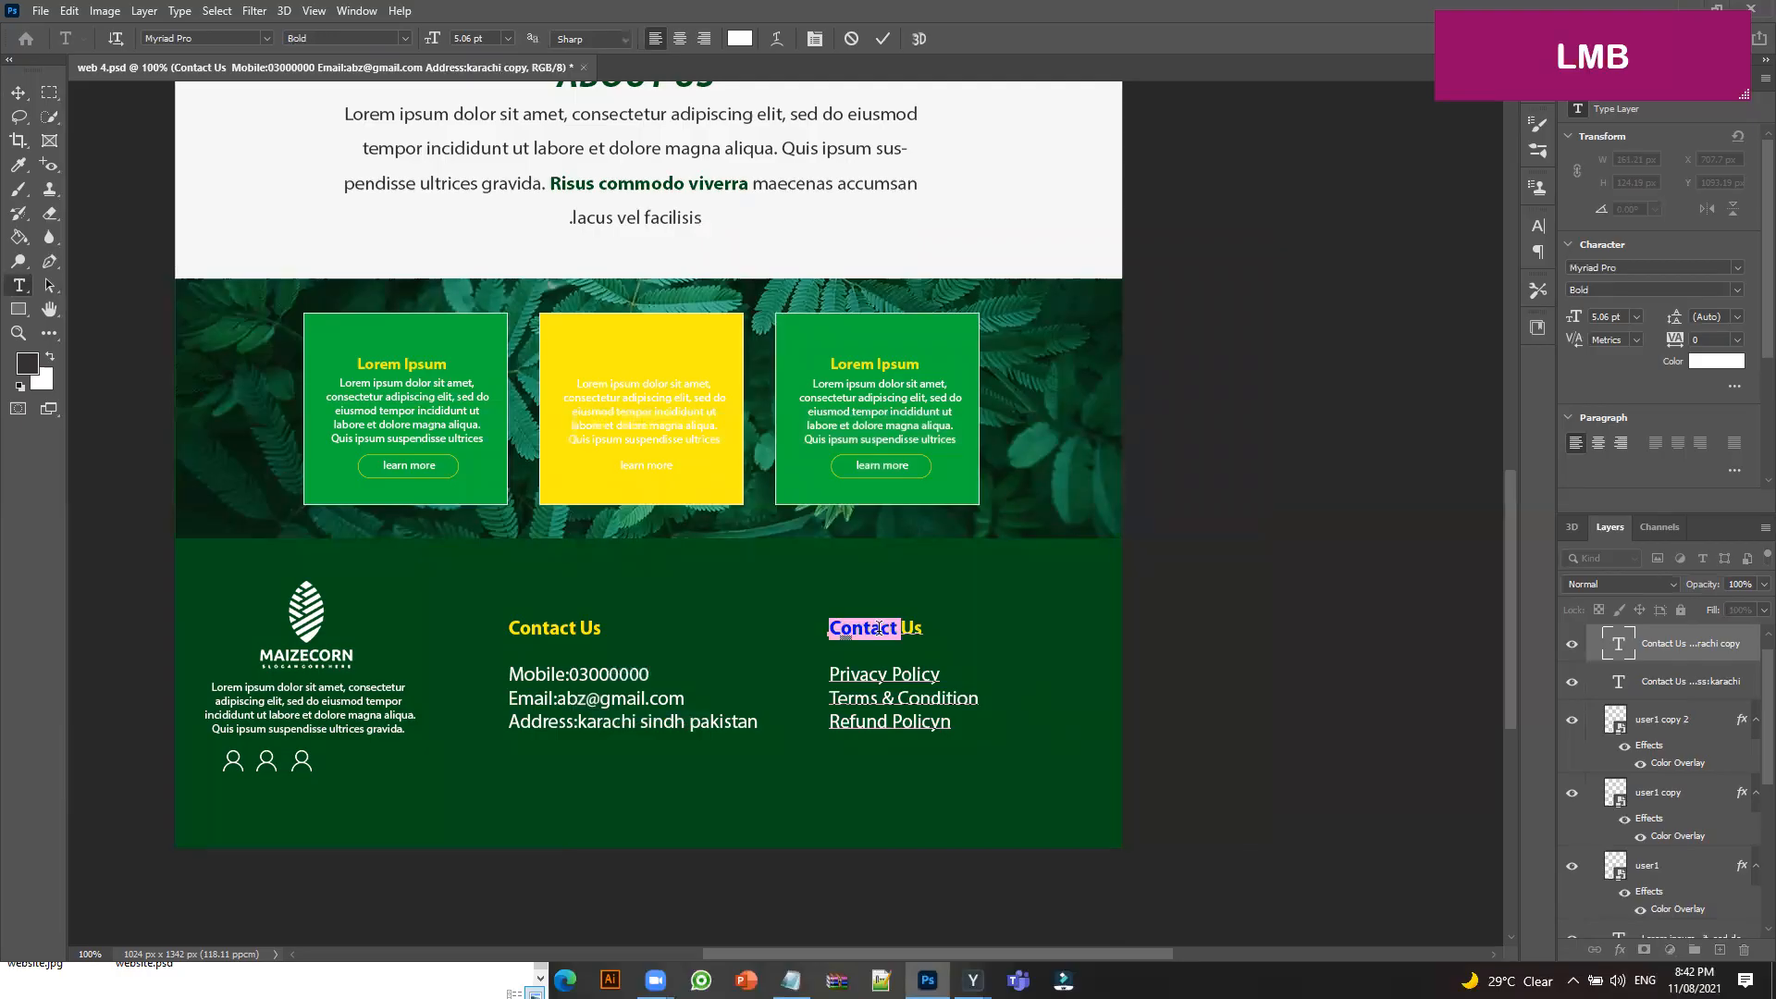
pyautogui.hotkey('ctrl', 'v')
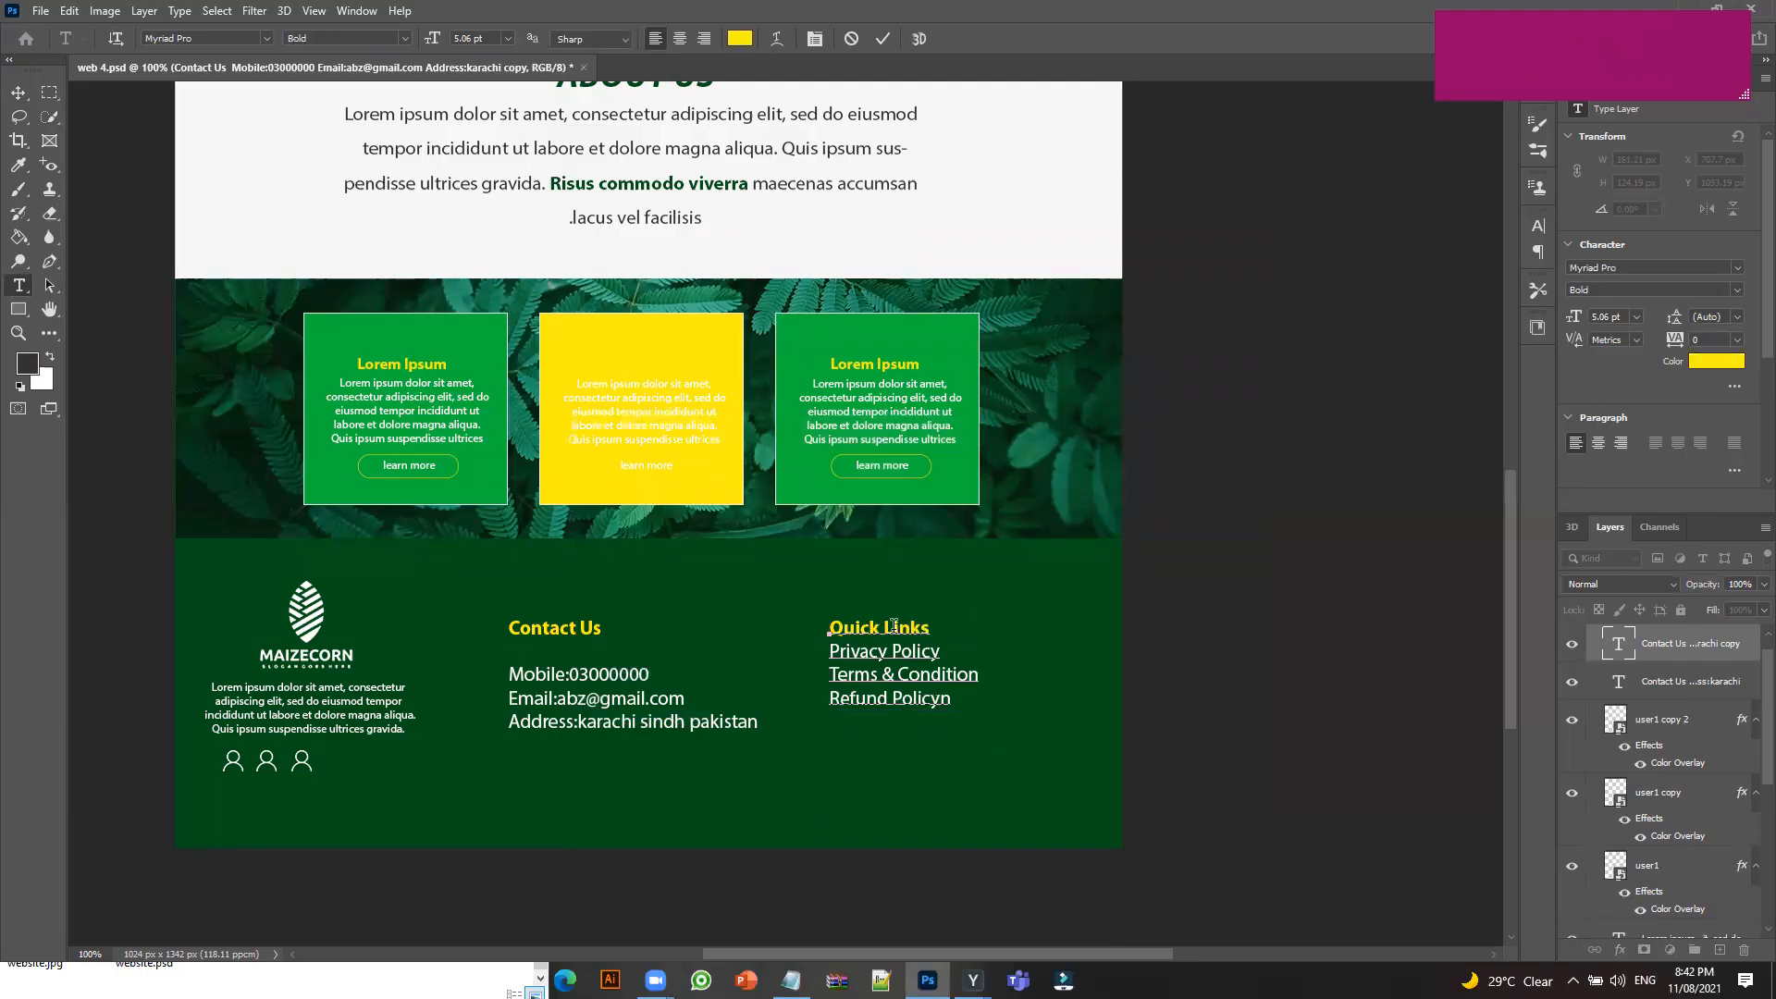
pyautogui.press('Return')
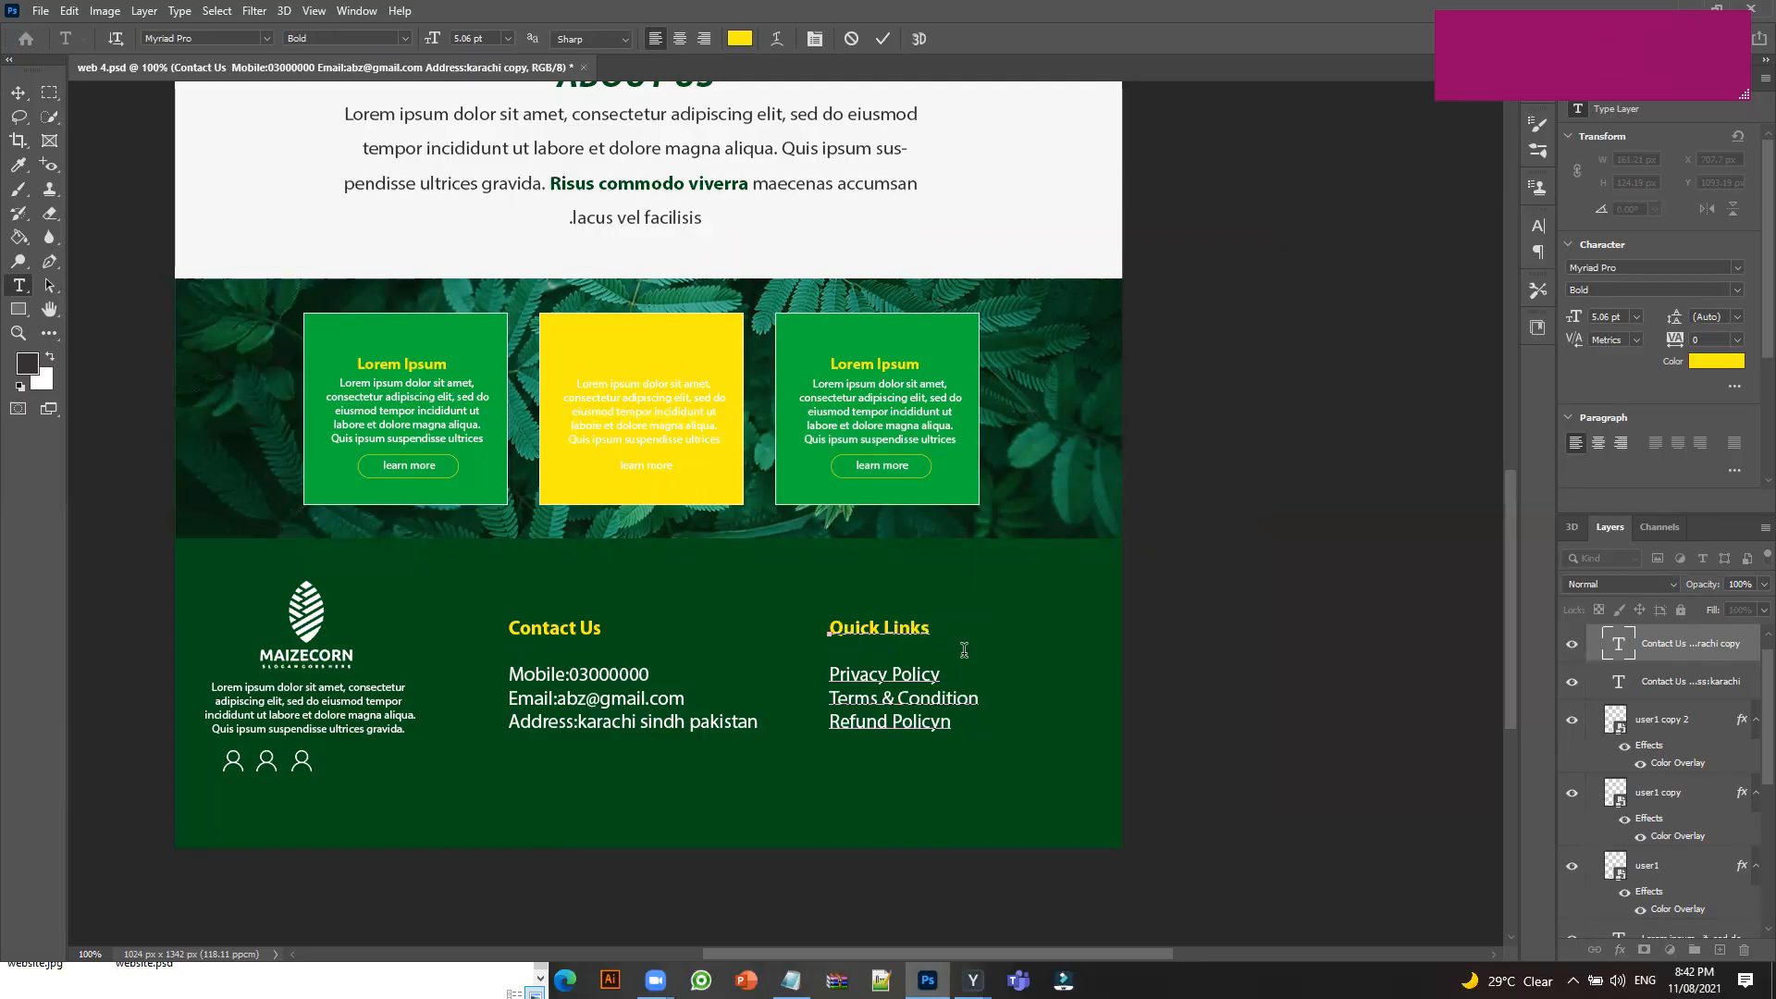
pyautogui.click(18, 93)
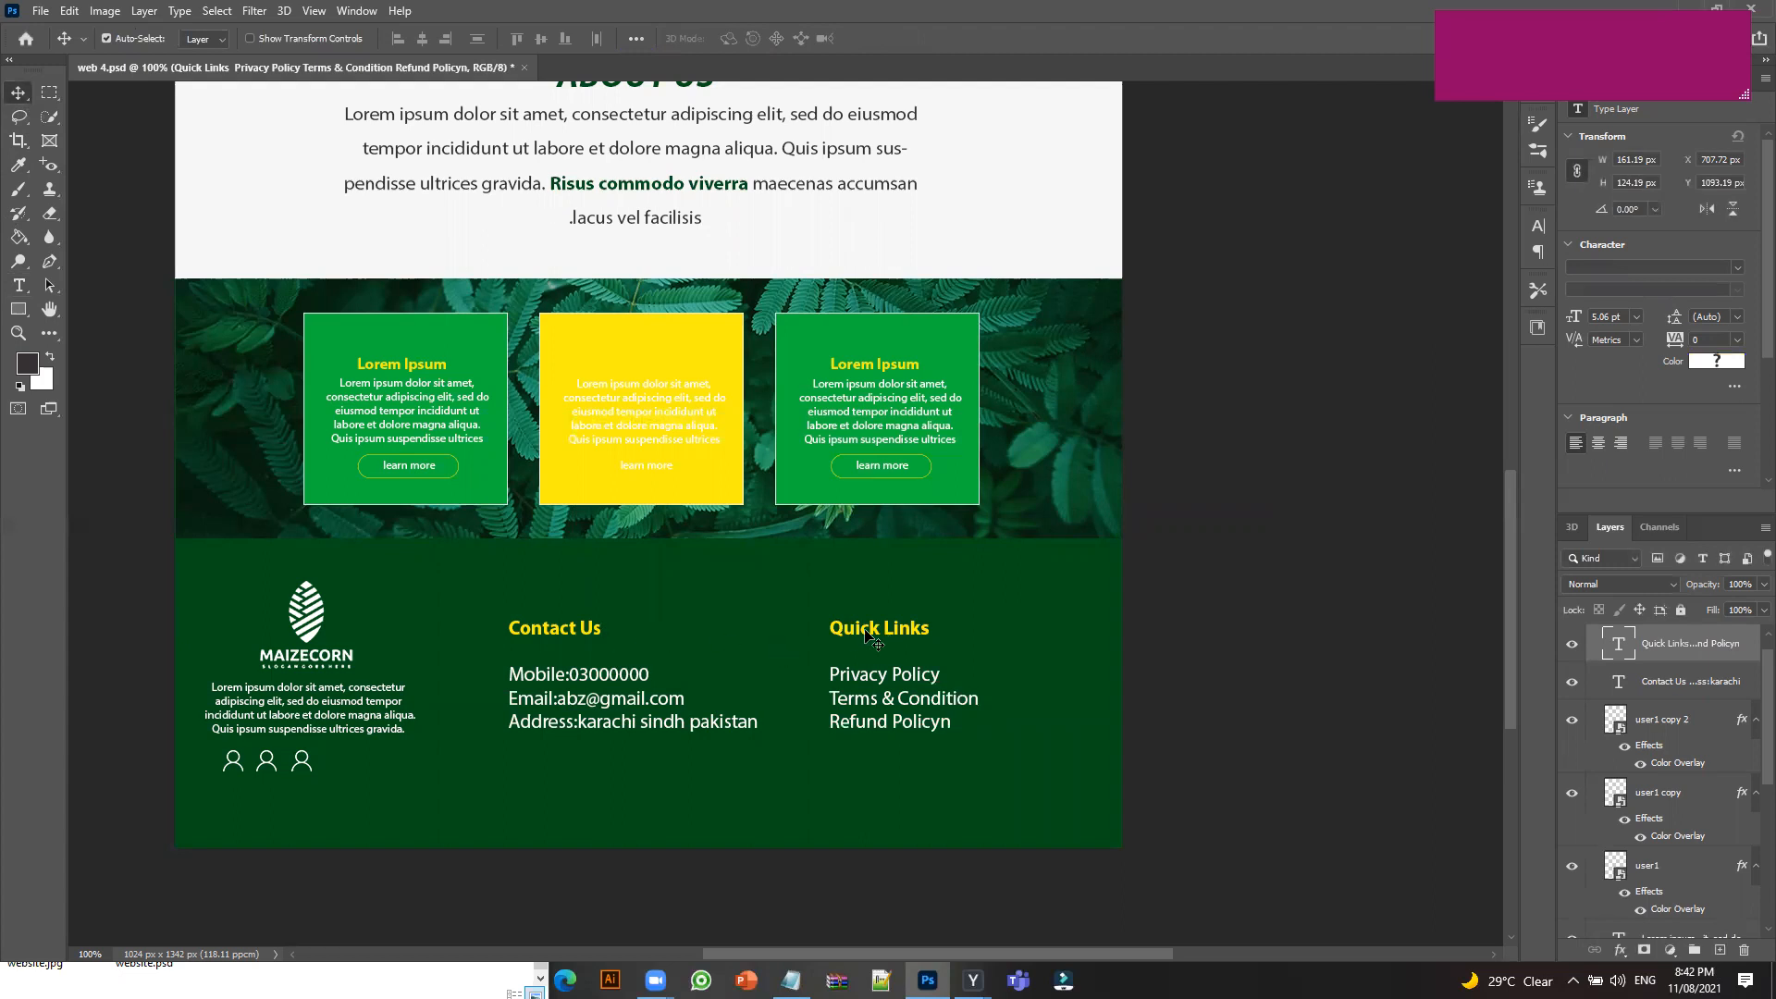
# Move the Quick Links column further right to widen the gap after the Contact Us details.
pyautogui.press('shift')
pyautogui.keyDown('shift'); pyautogui.click(560, 635); pyautogui.keyUp('shift')
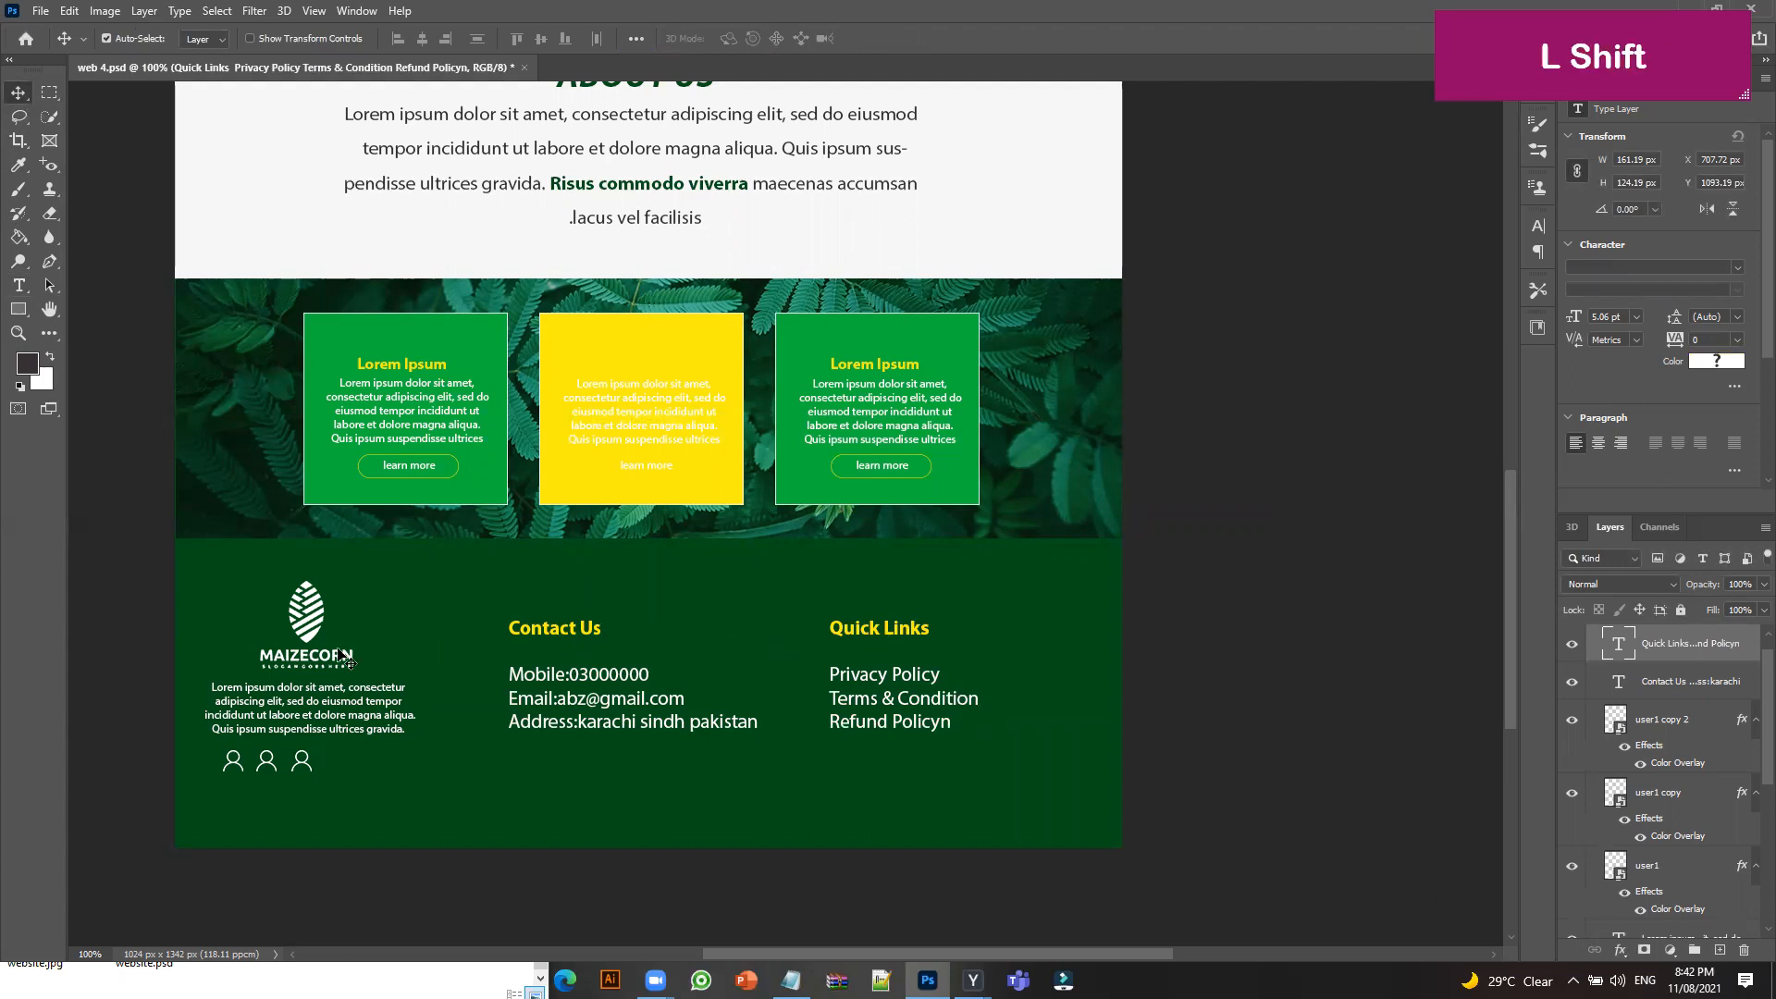
pyautogui.moveTo(907, 627); pyautogui.dragTo(869, 660)
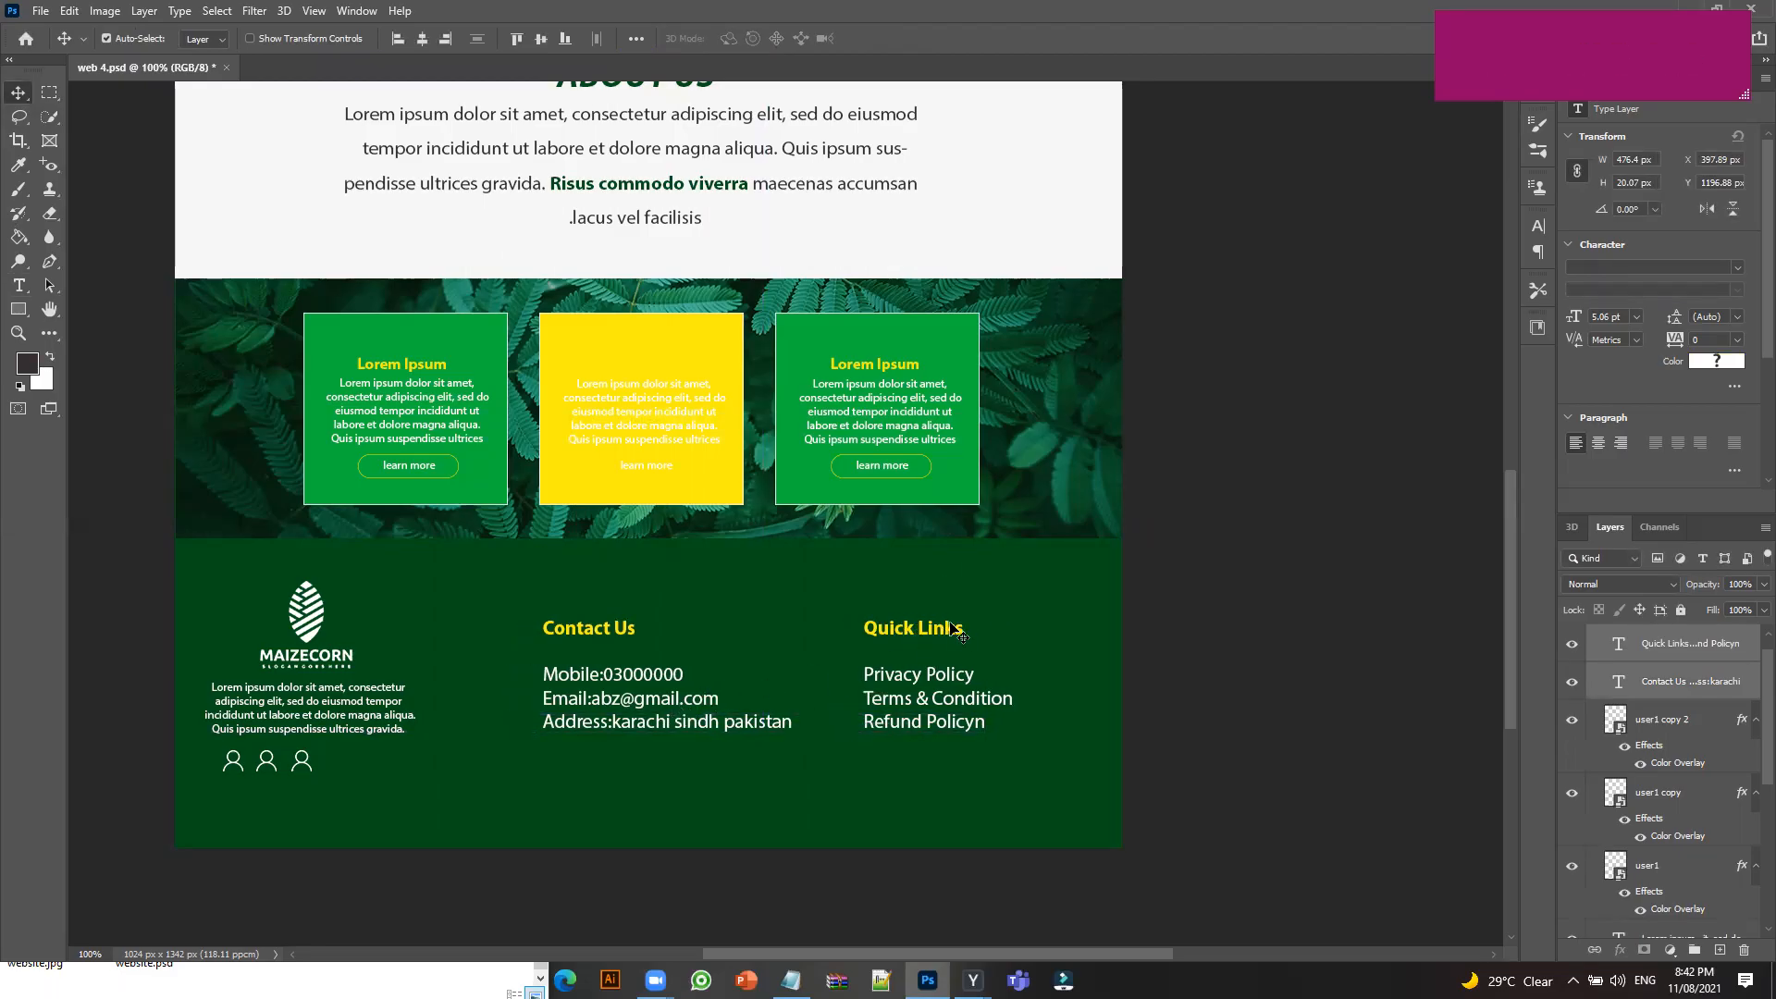
pyautogui.moveTo(950, 631); pyautogui.dragTo(976, 632)
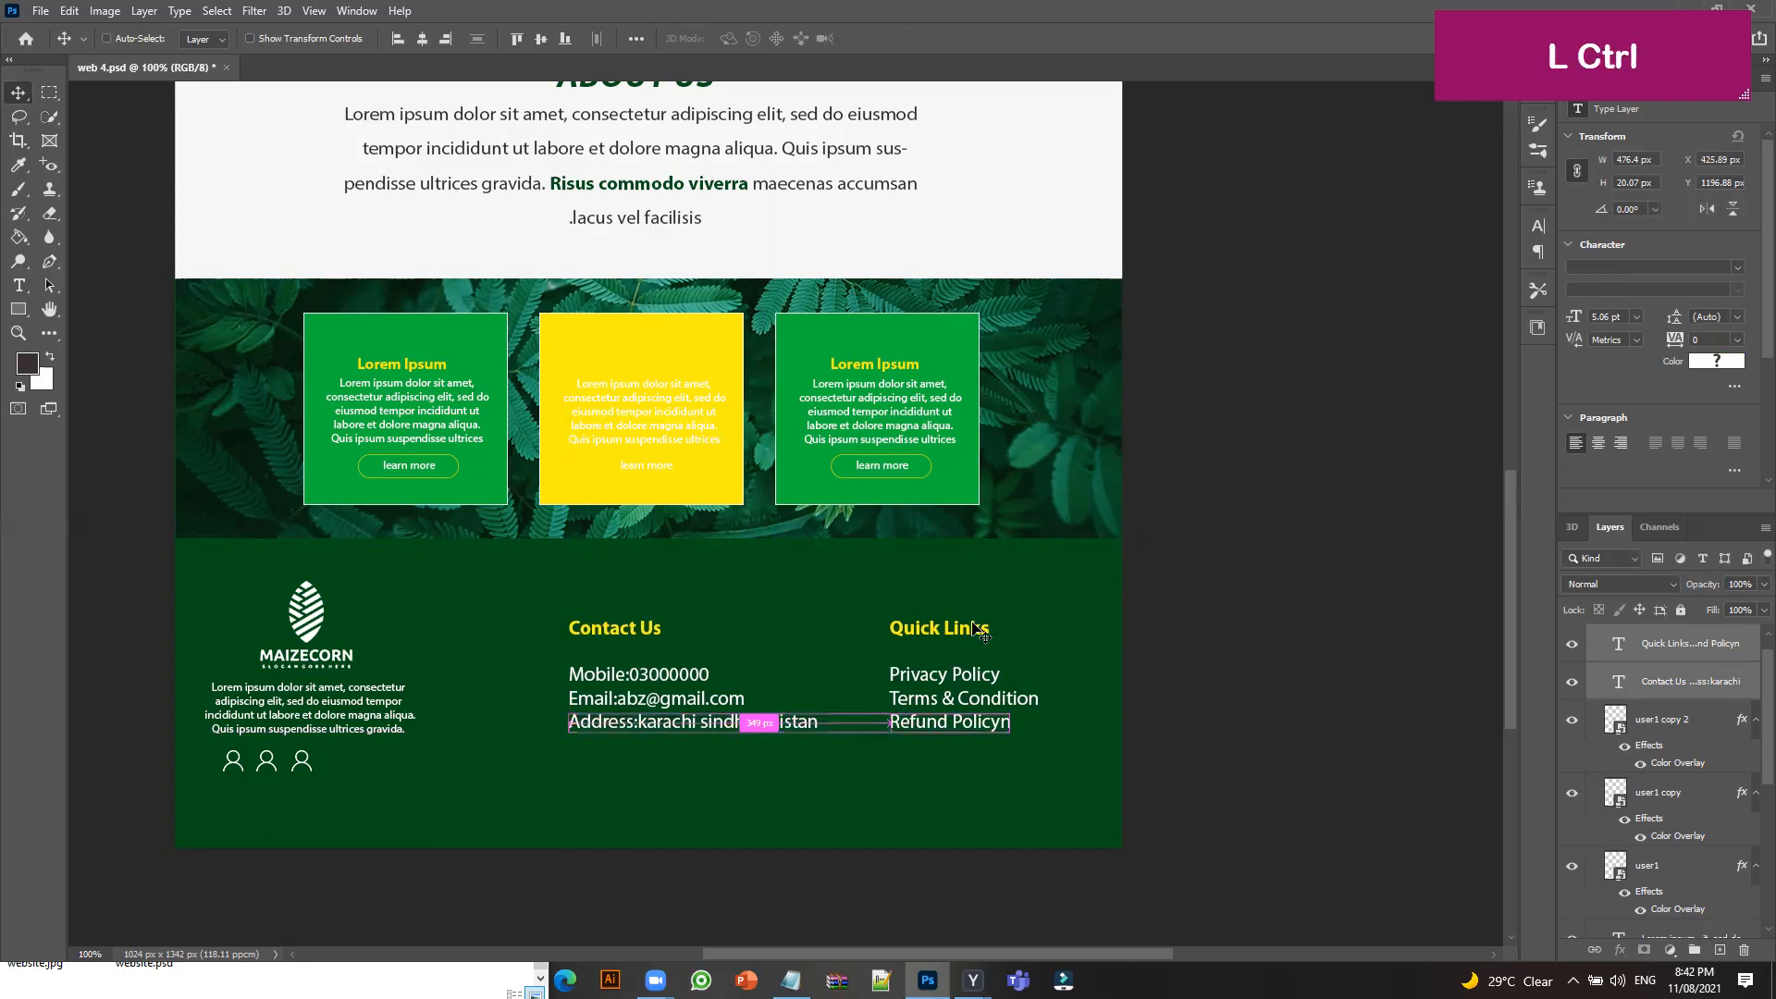
pyautogui.hotkey('ctrl', 'z')
pyautogui.hotkey('ctrl', 'z')
pyautogui.keyDown('ctrl'); pyautogui.click(908, 653); pyautogui.keyUp('ctrl')
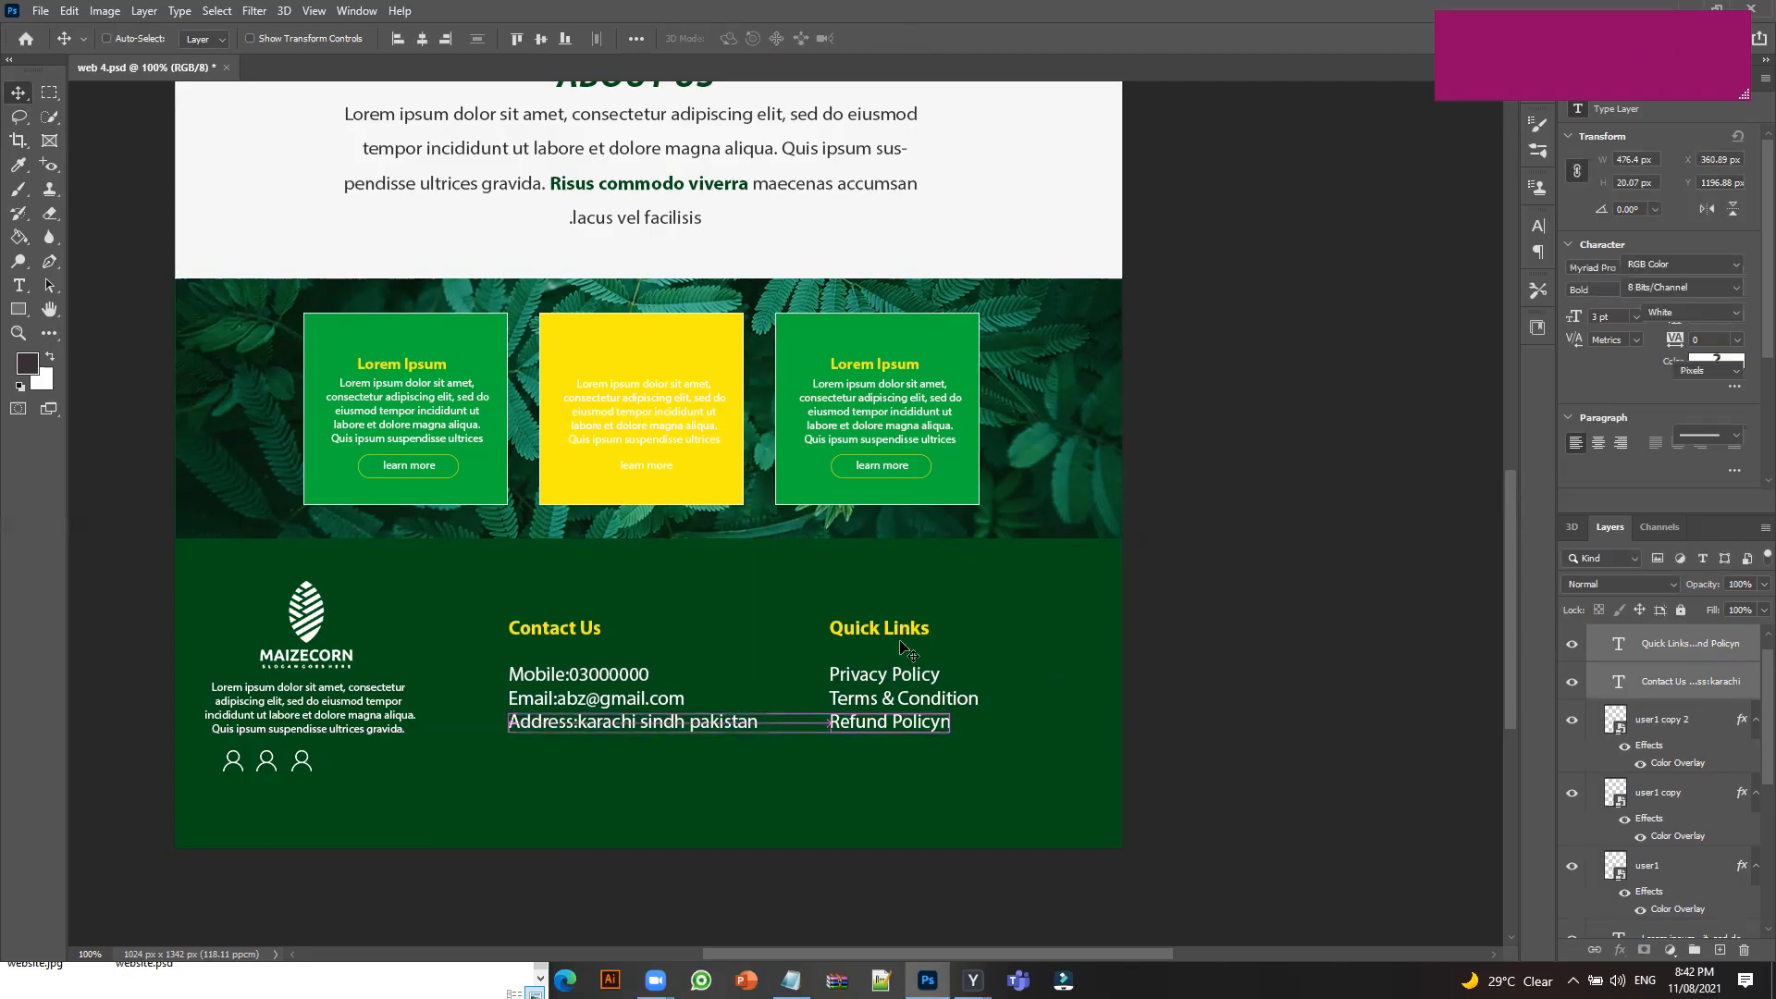
pyautogui.moveTo(913, 626); pyautogui.dragTo(961, 630)
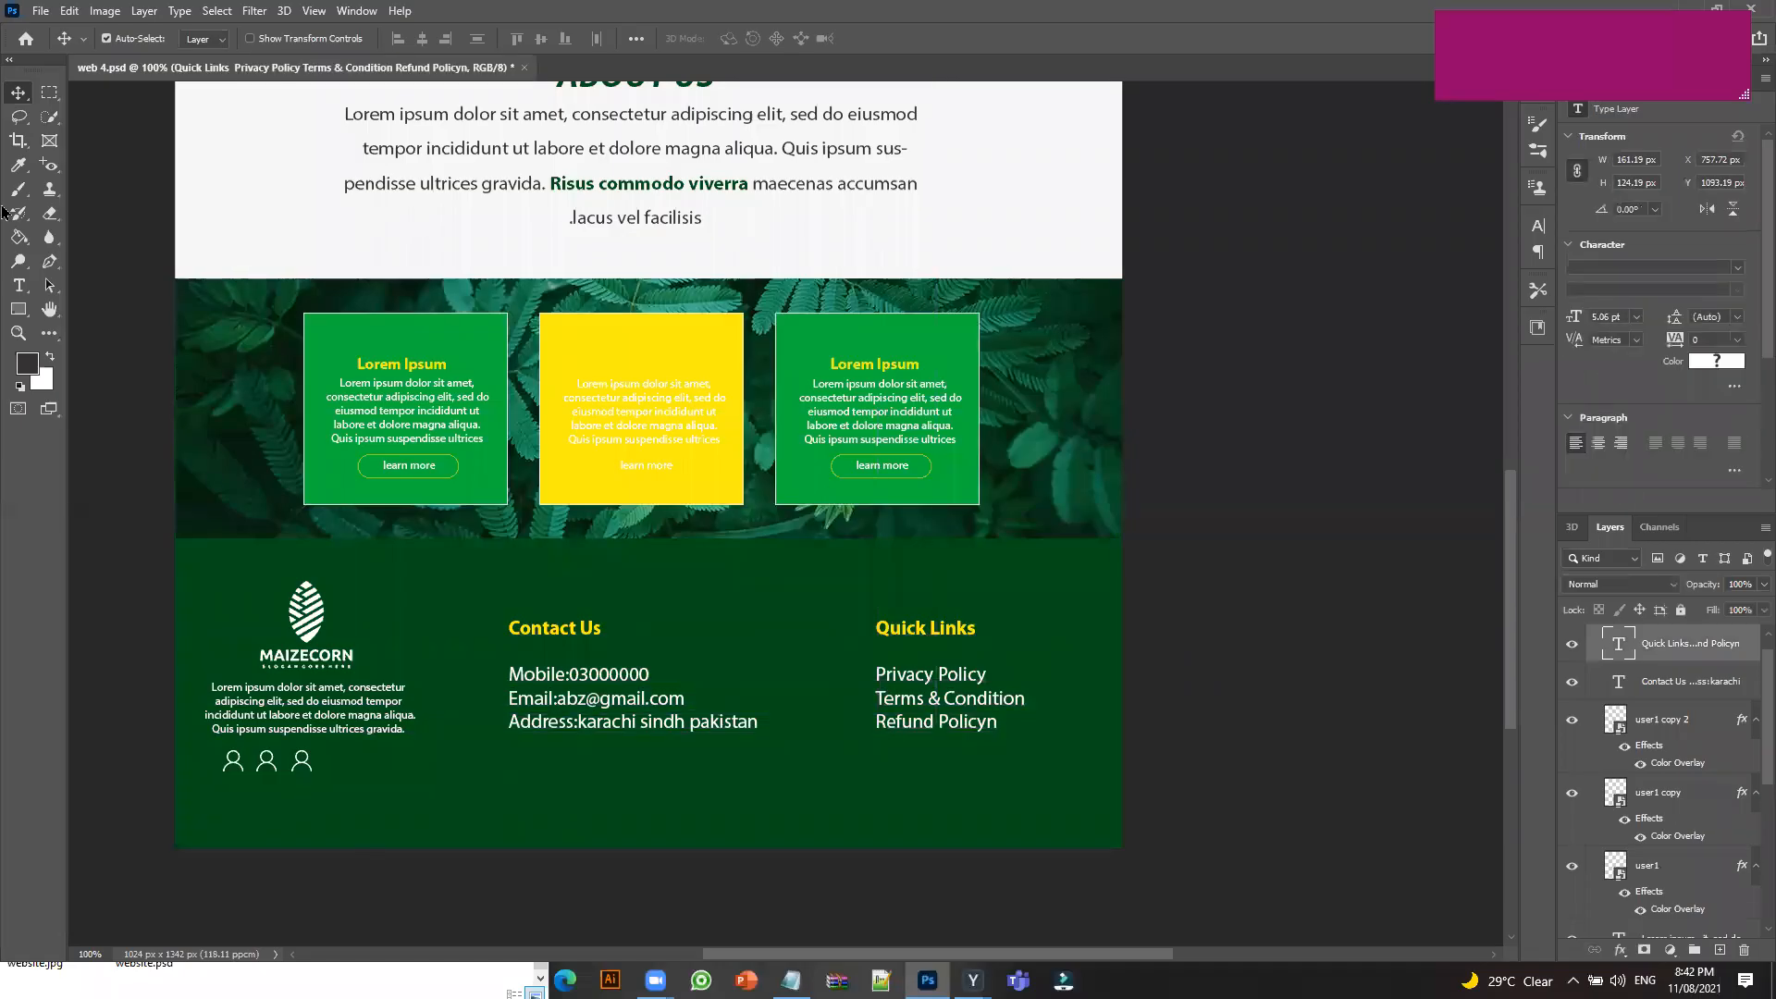
pyautogui.click(15, 317)
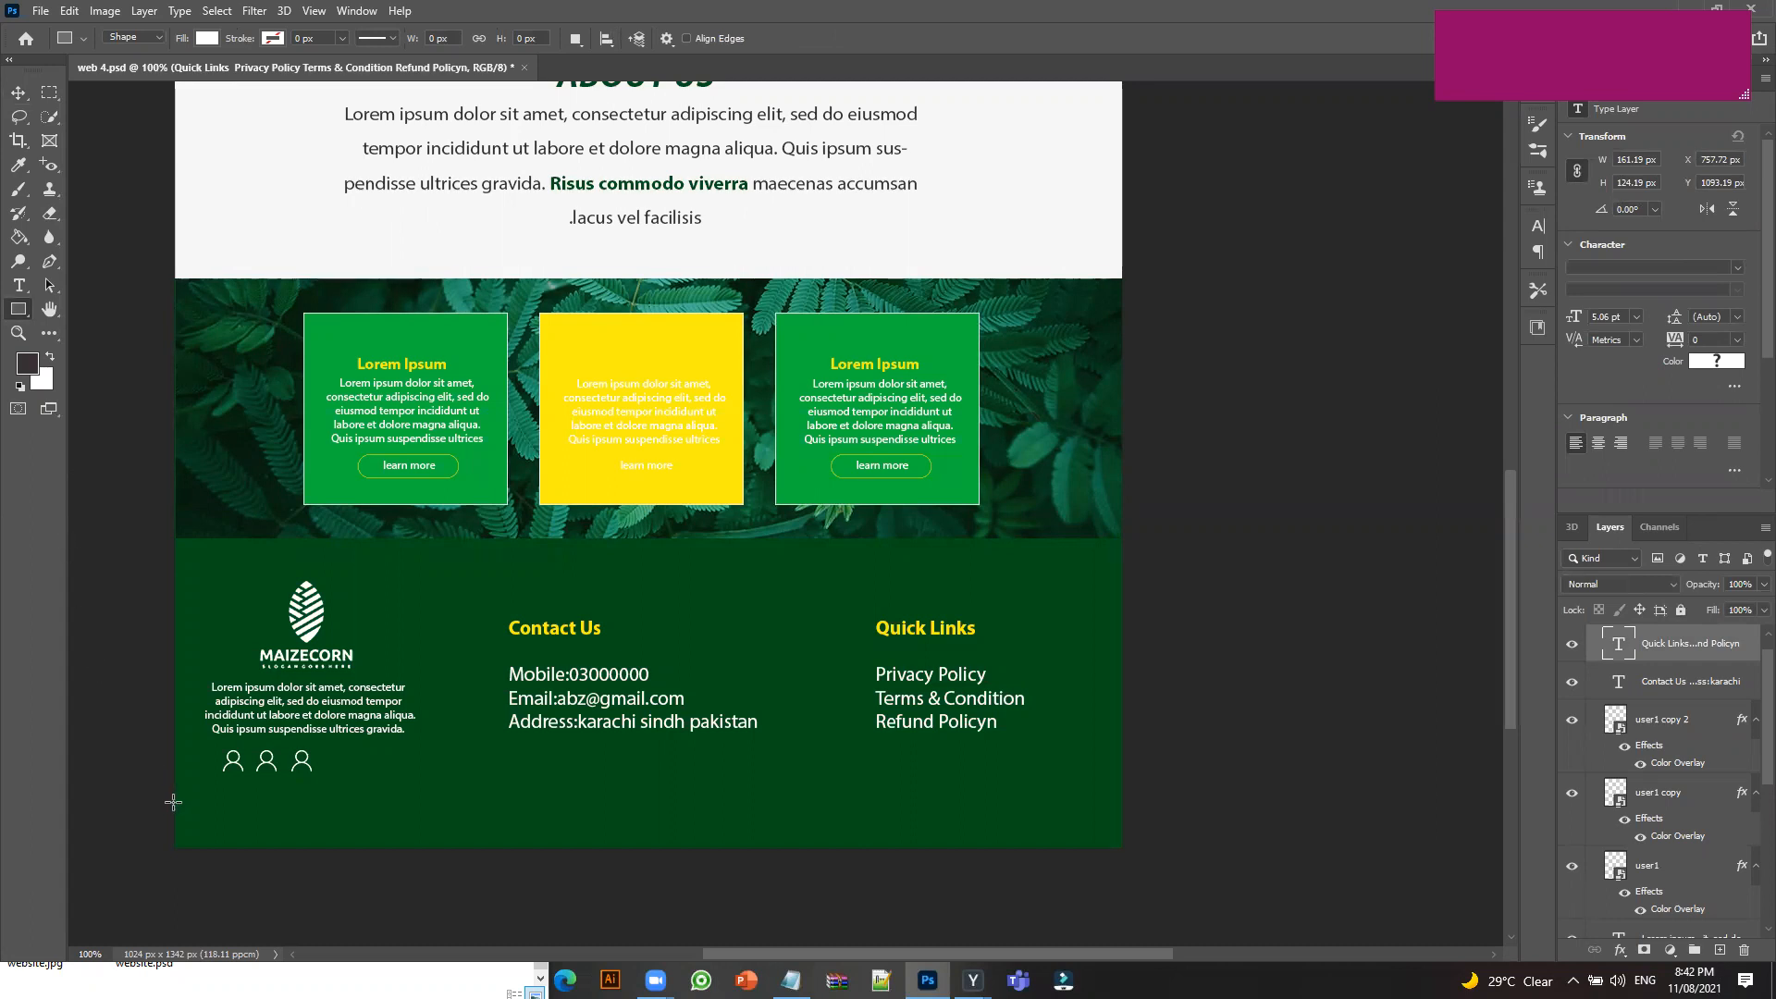
# Draw a white 1028 × 48 px rectangle along the page bottom beneath the green footer.
pyautogui.moveTo(173, 802); pyautogui.dragTo(1120, 844)
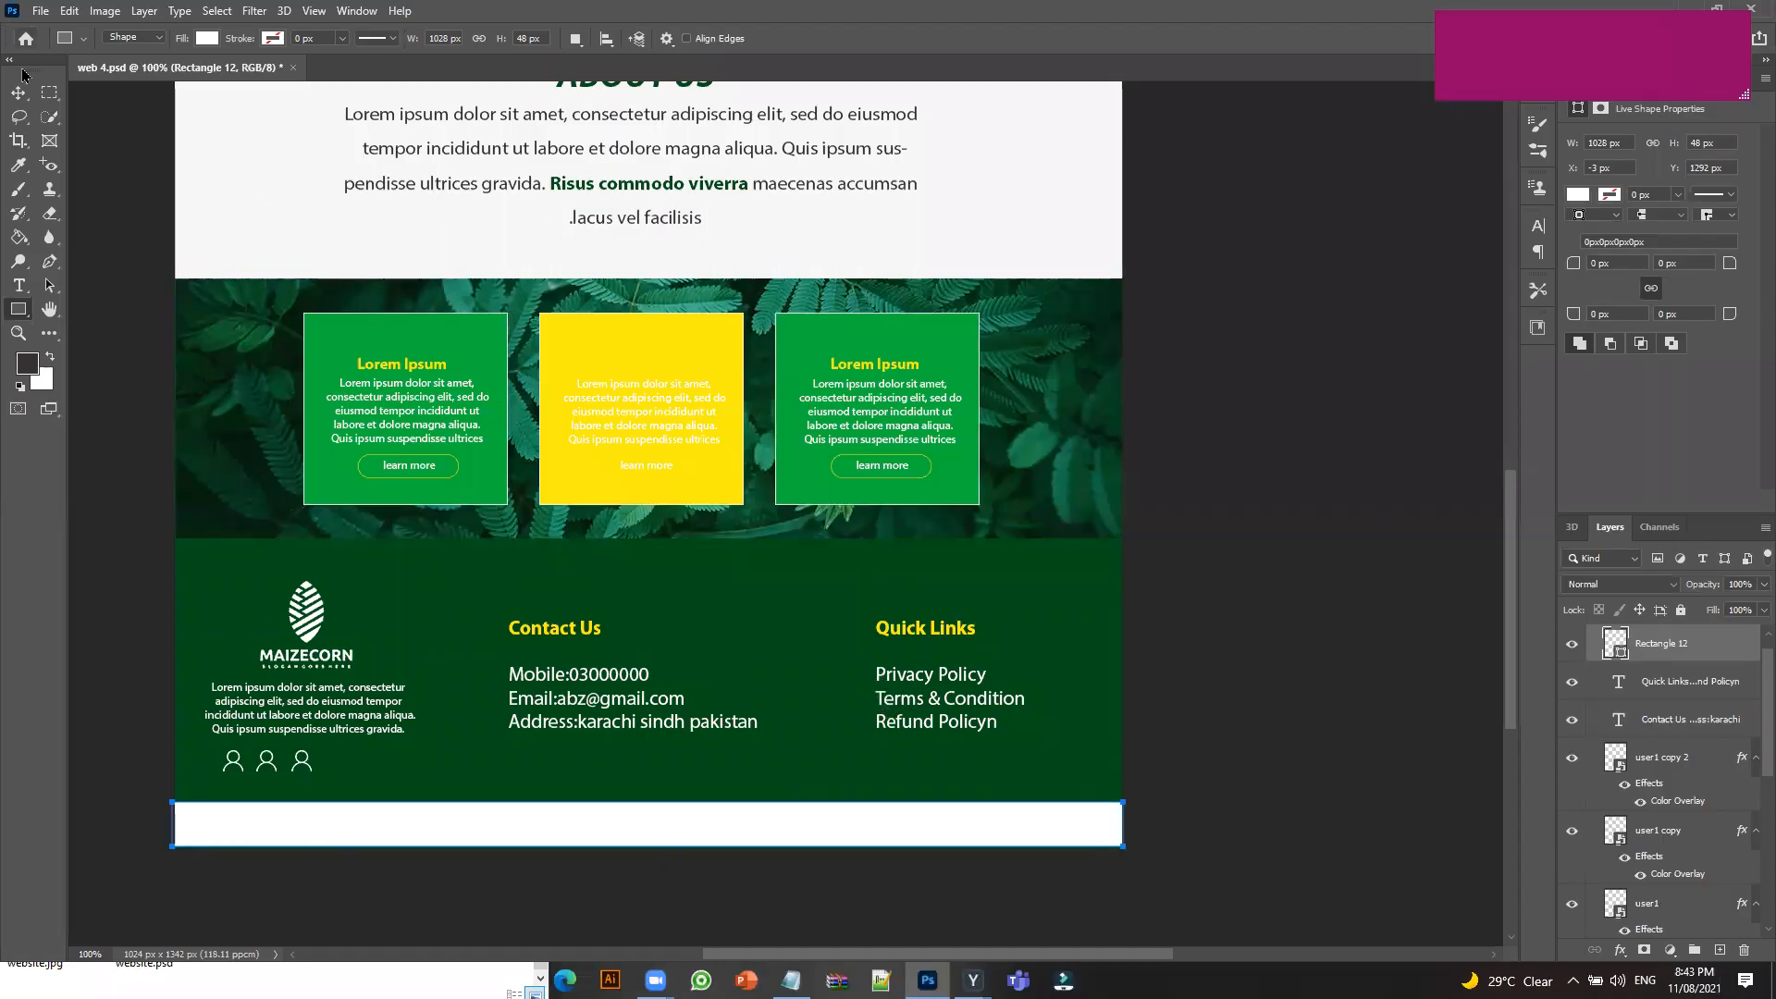
pyautogui.click(14, 98)
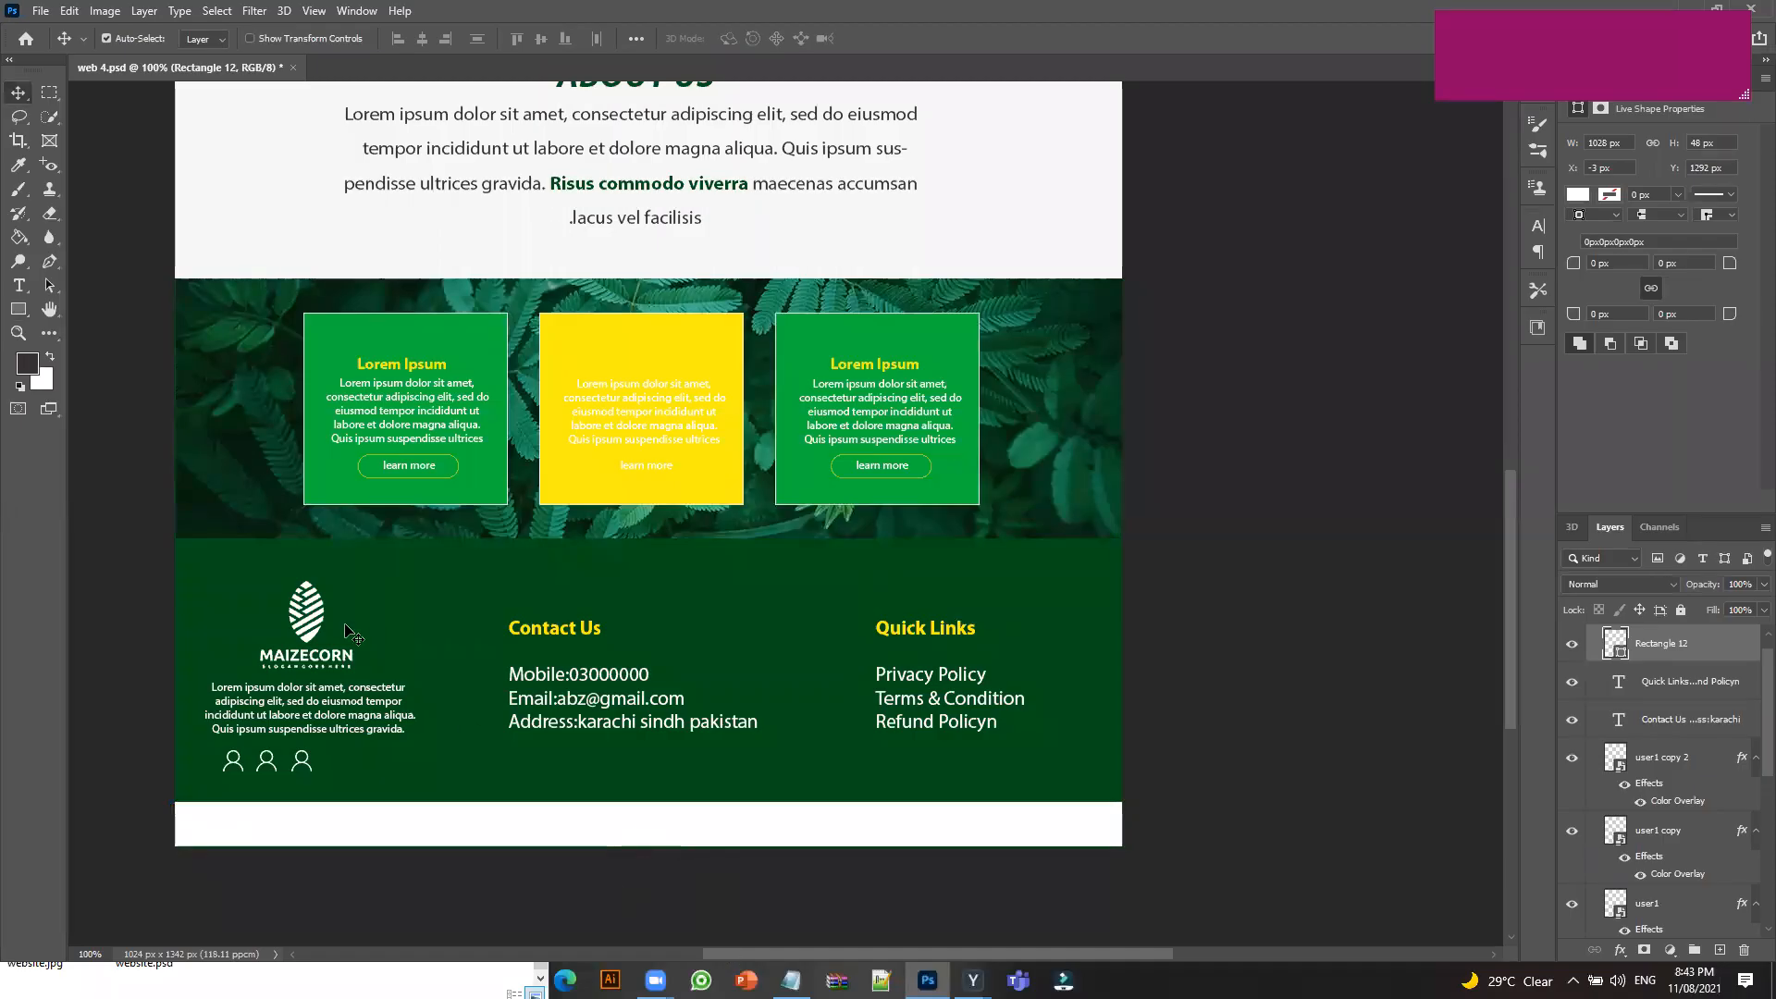
pyautogui.click(18, 286)
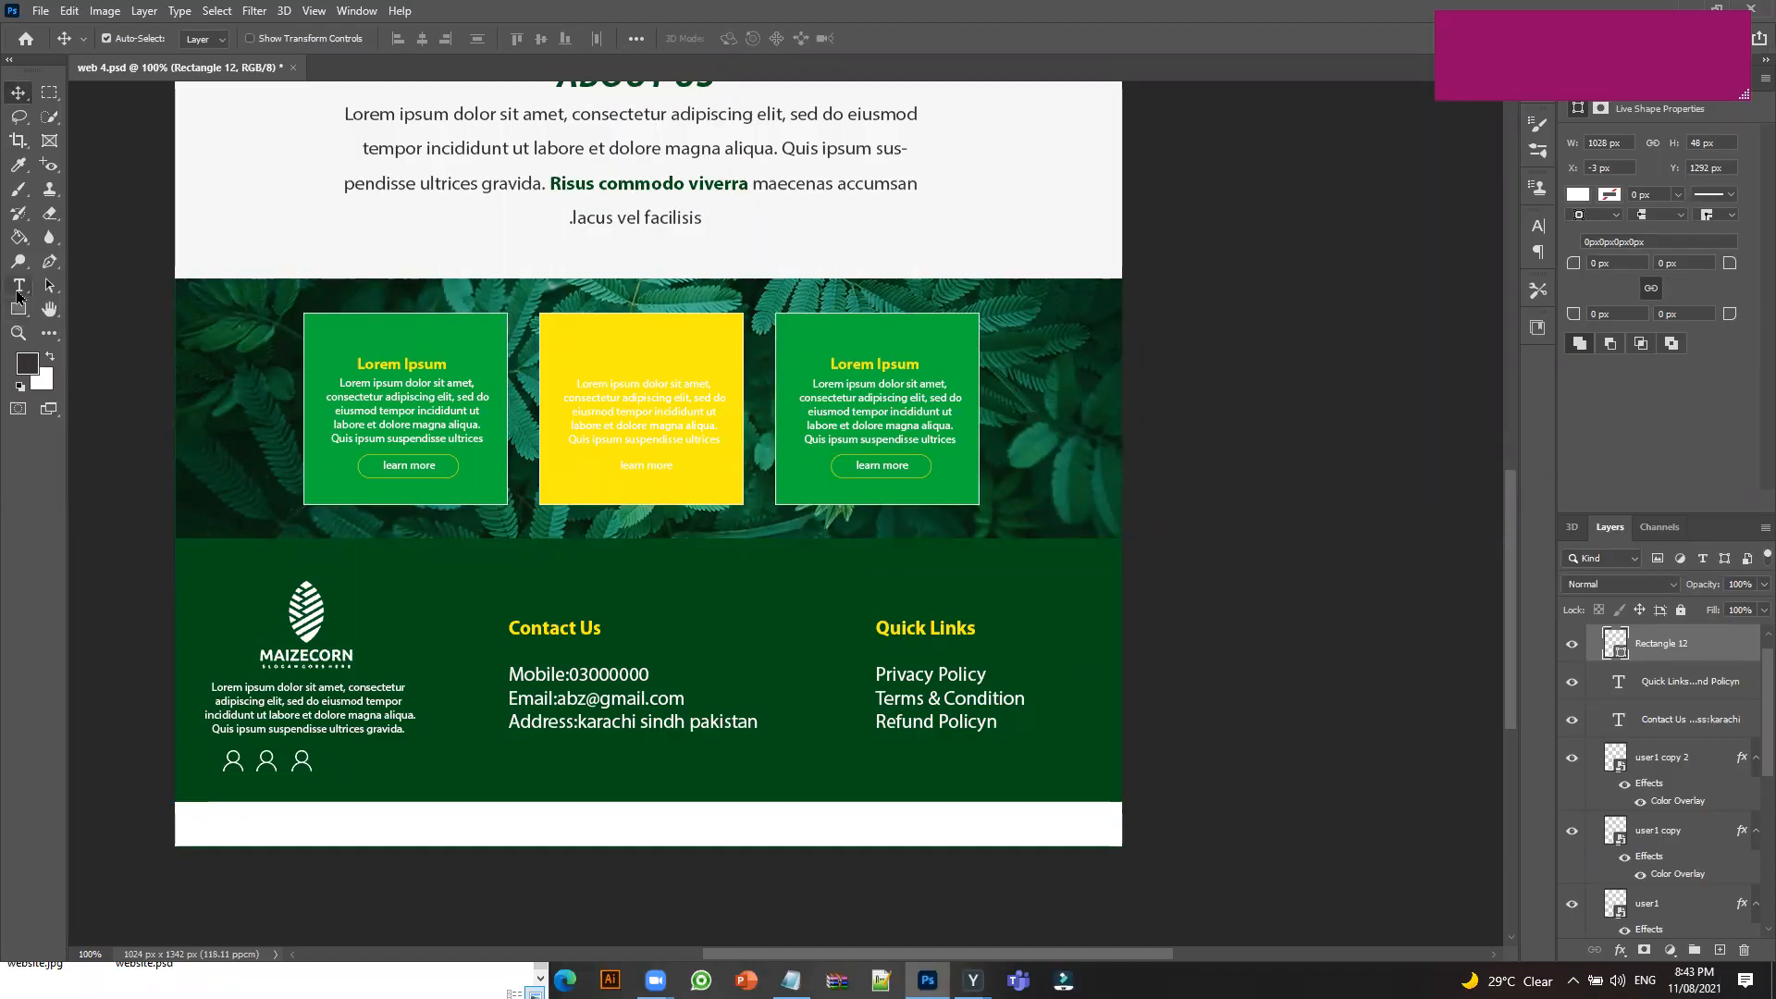
# Add a 'Copyright' text layer in the footer area.
pyautogui.click(525, 770)
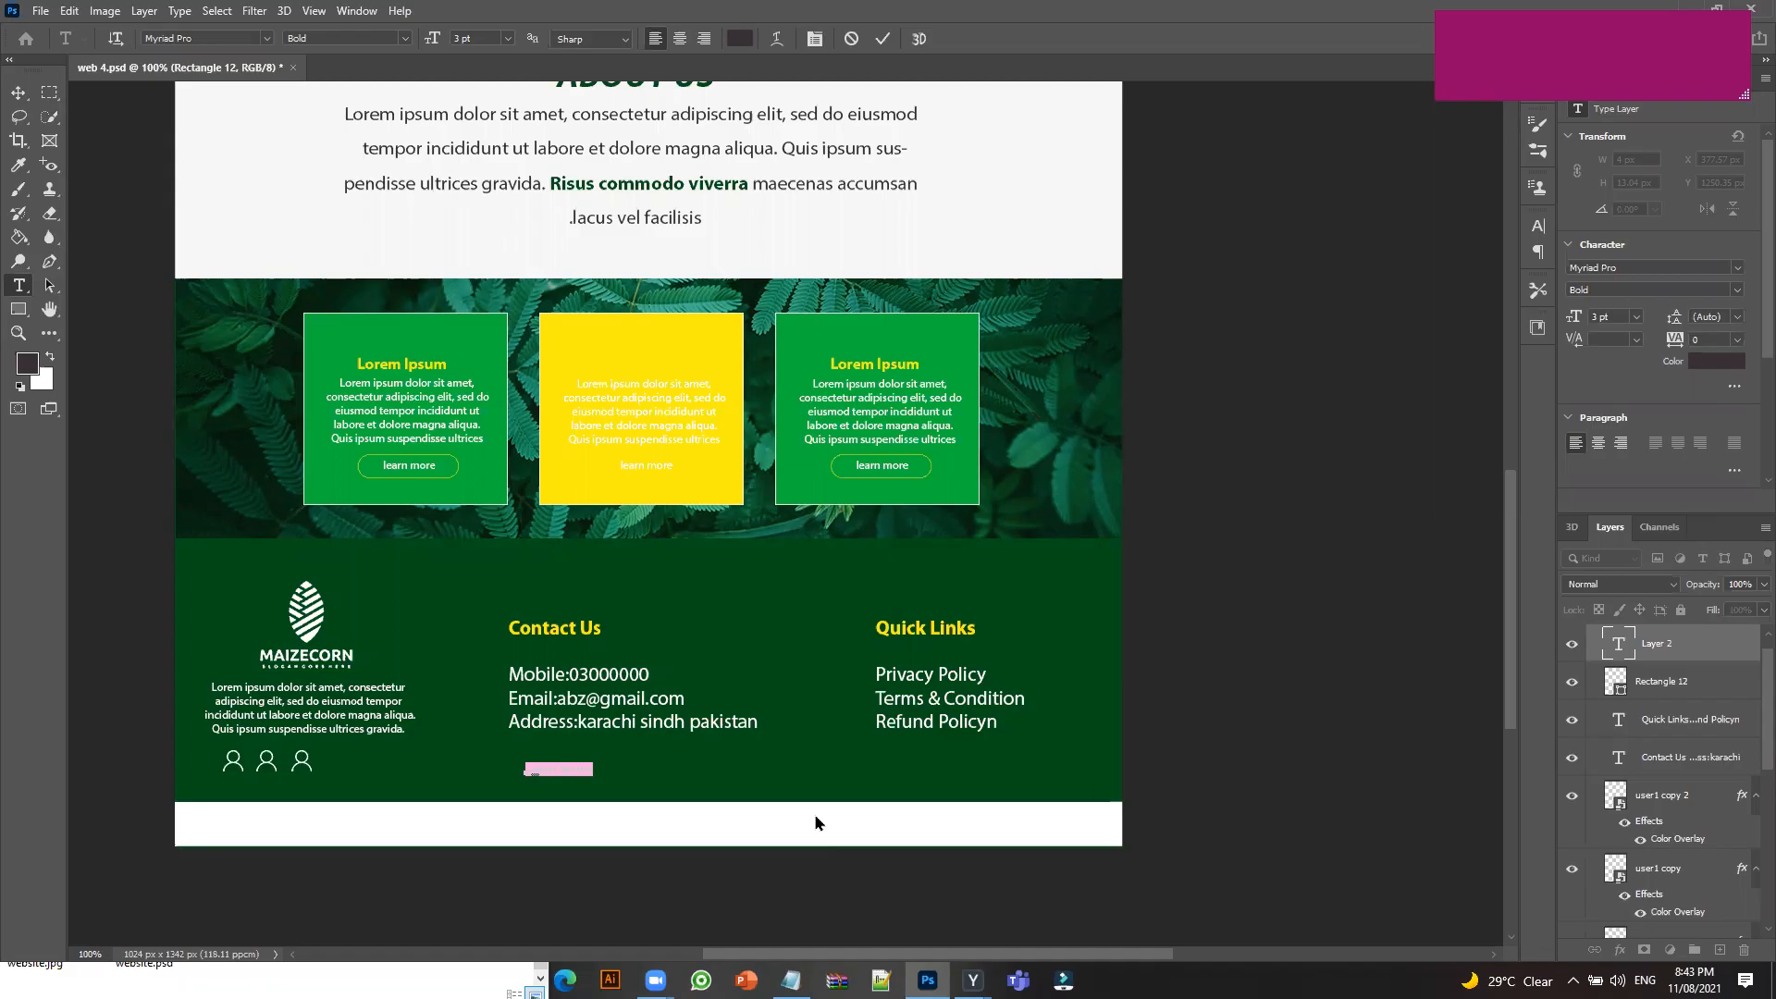
pyautogui.write('Copyright')
pyautogui.click(18, 92)
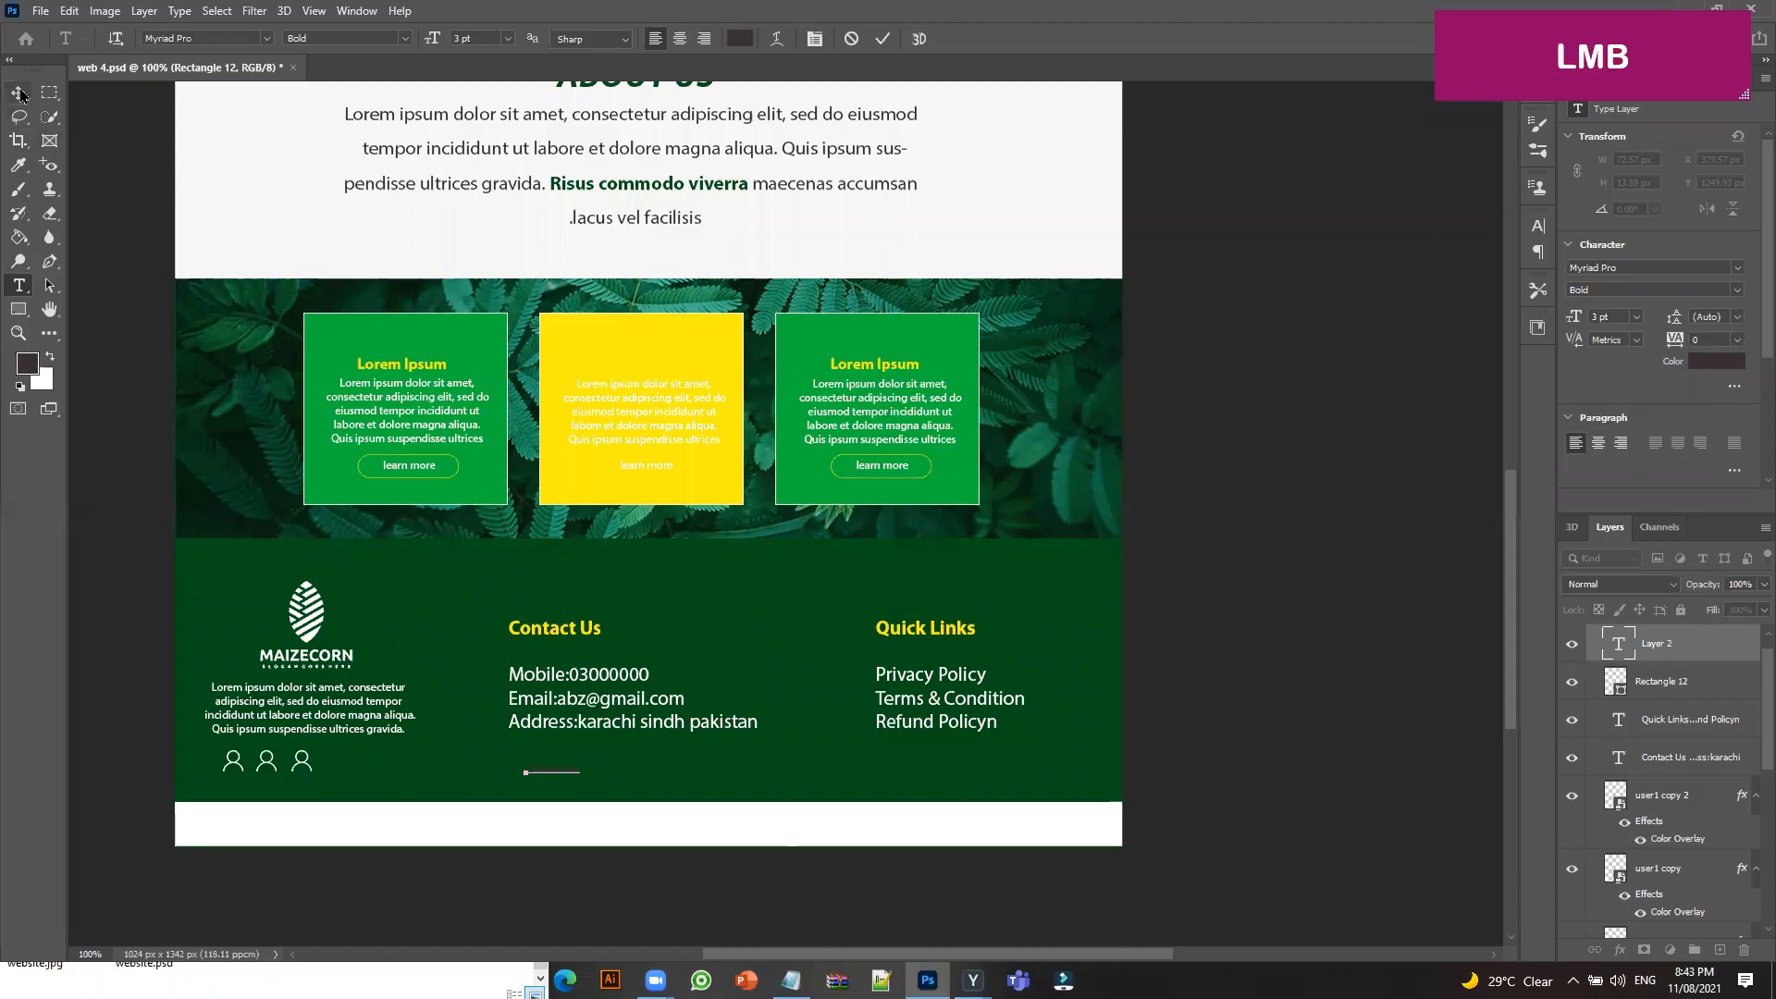
# Enlarge the Copyright text, centre it in the white bottom strip, and save web 4.psd.
pyautogui.hotkey('ctrl', 't')
pyautogui.moveTo(579, 776); pyautogui.dragTo(601, 797)
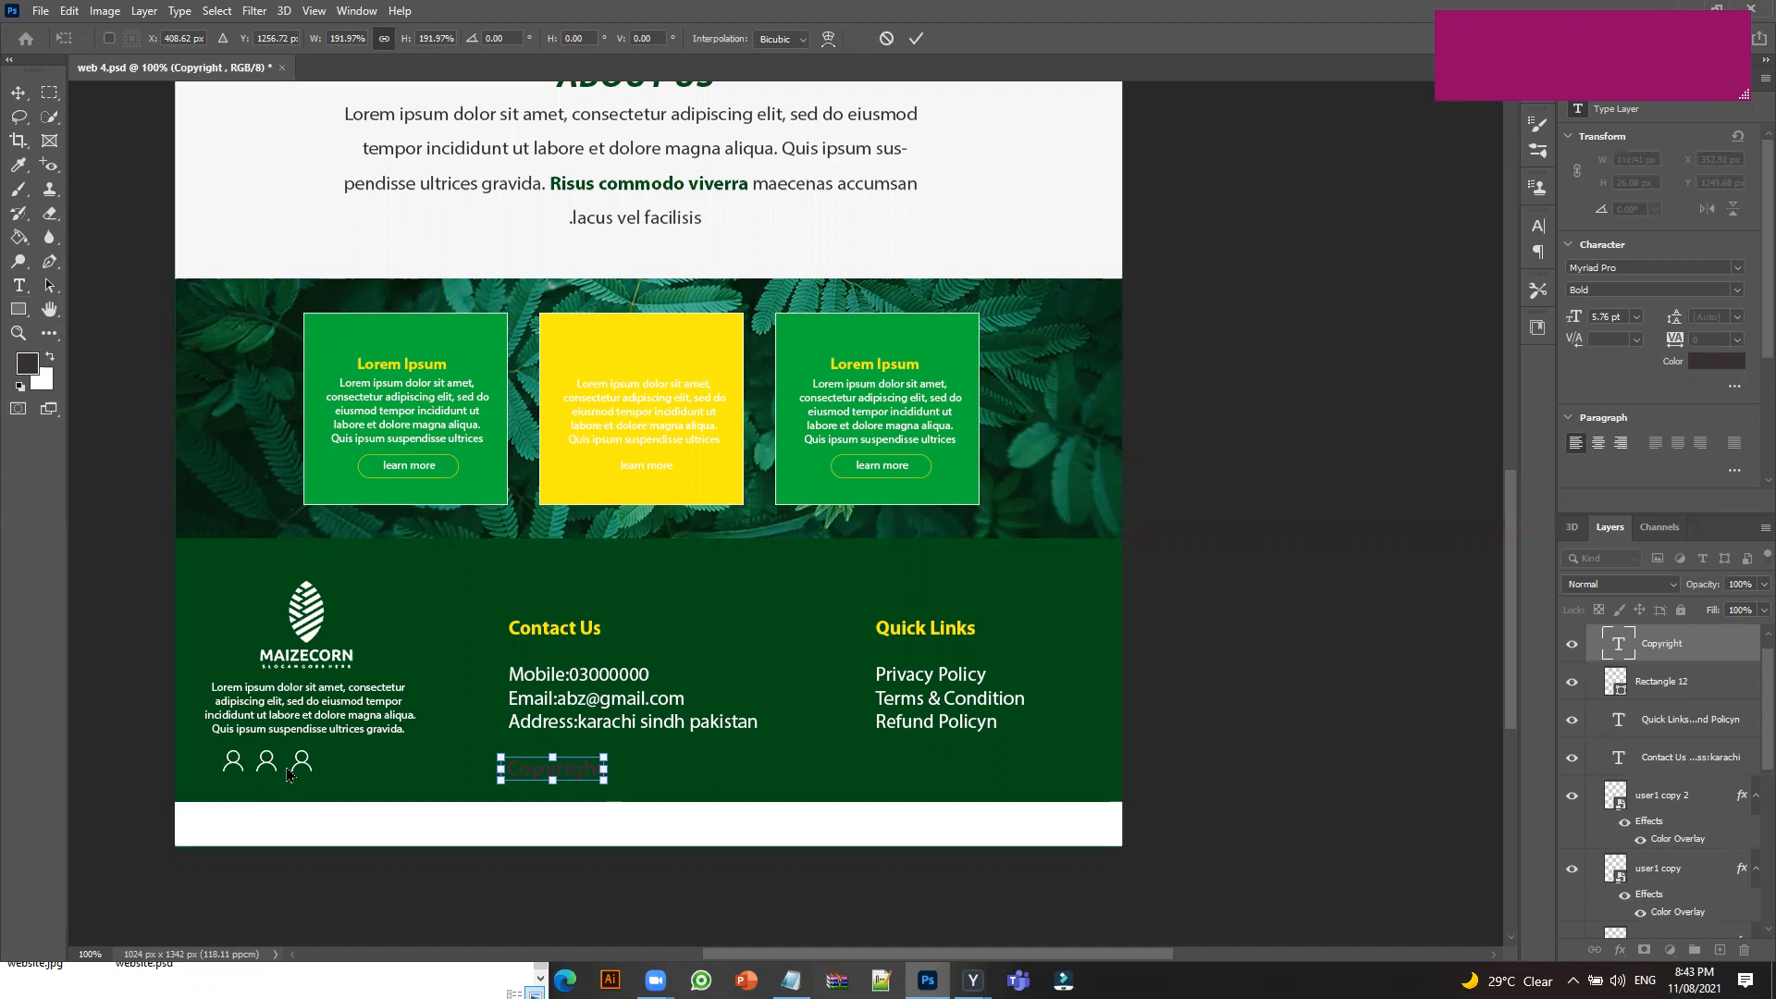
pyautogui.moveTo(572, 782); pyautogui.dragTo(618, 836)
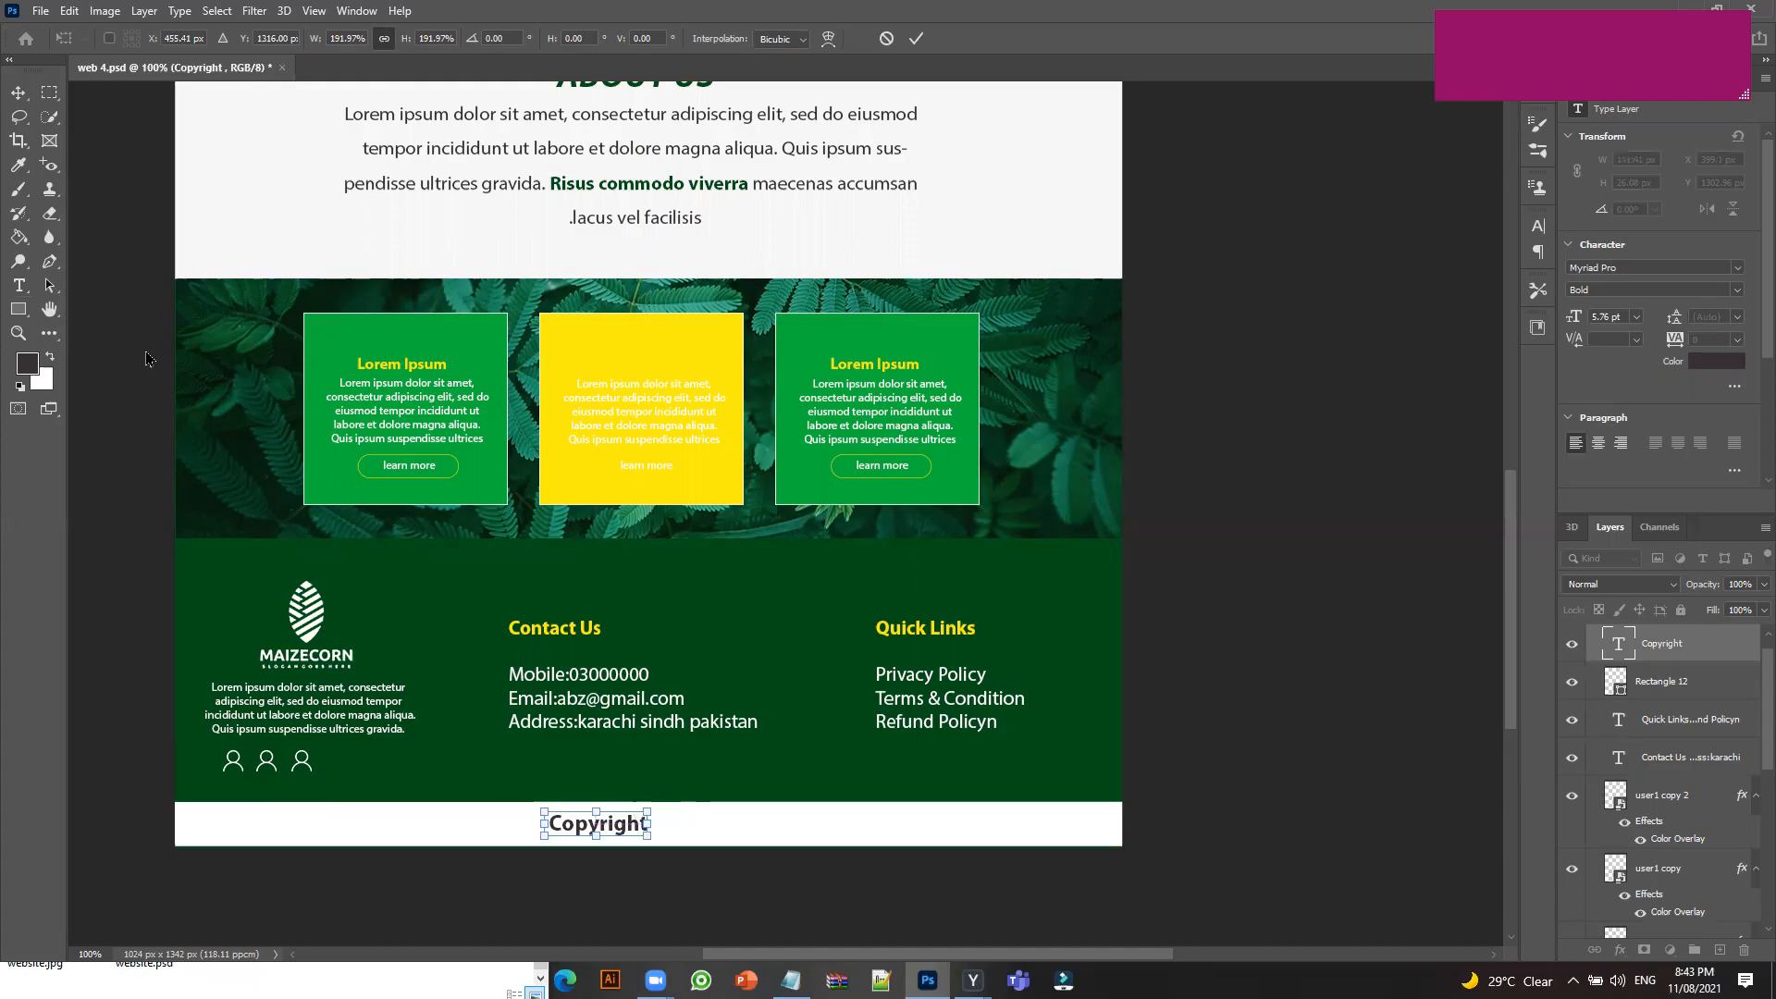
pyautogui.press('Right')
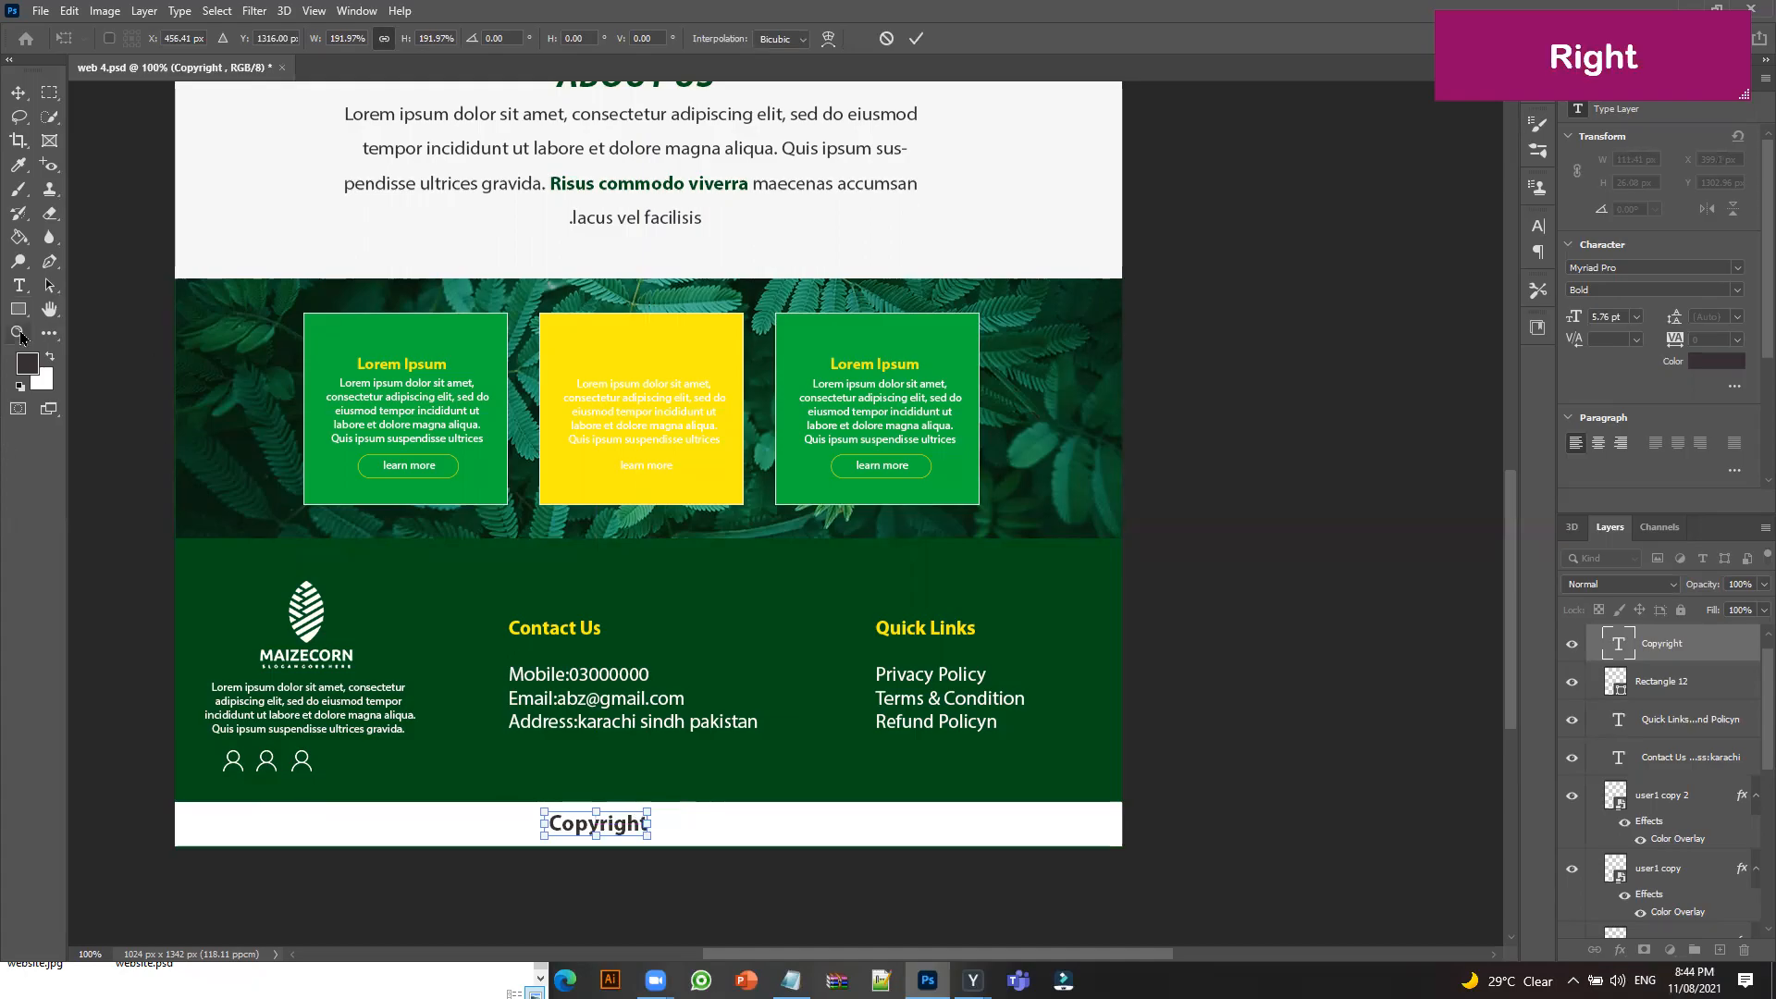
pyautogui.press('Right')
pyautogui.press('Right')
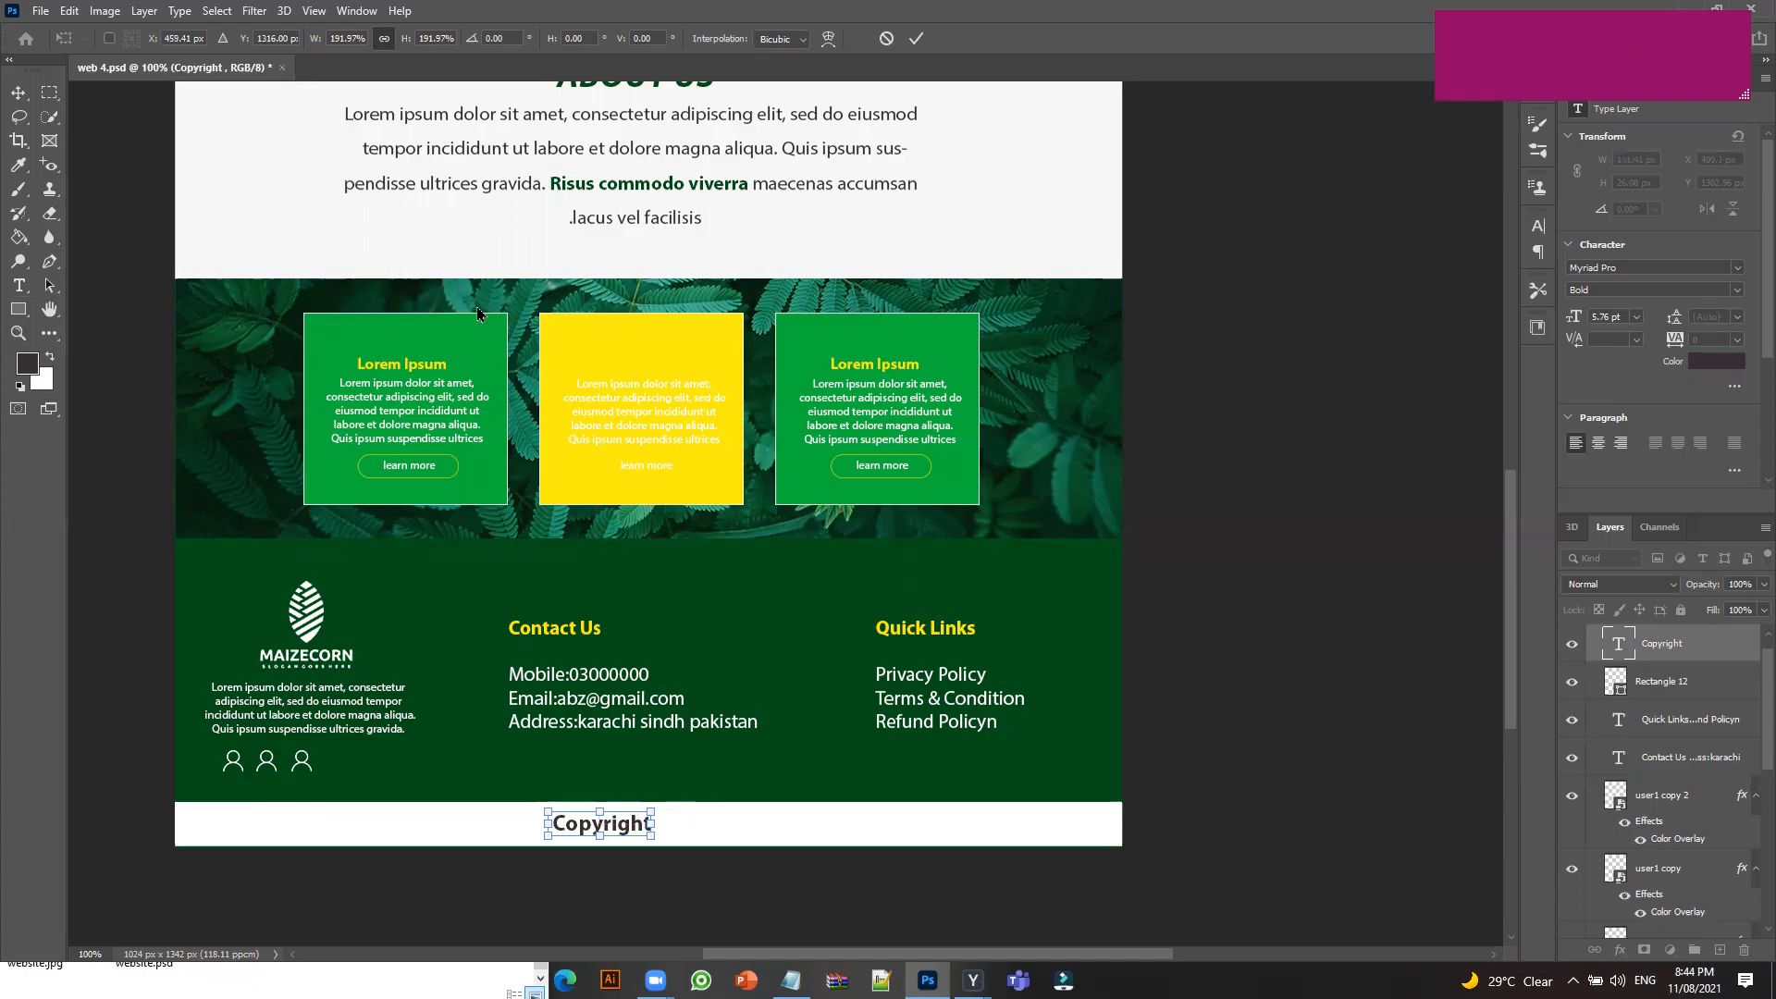
pyautogui.click(18, 94)
pyautogui.press('Right')
pyautogui.press('Right')
pyautogui.press('Right')
pyautogui.press('Right')
pyautogui.press('Right')
pyautogui.press('Right')
pyautogui.press('Right')
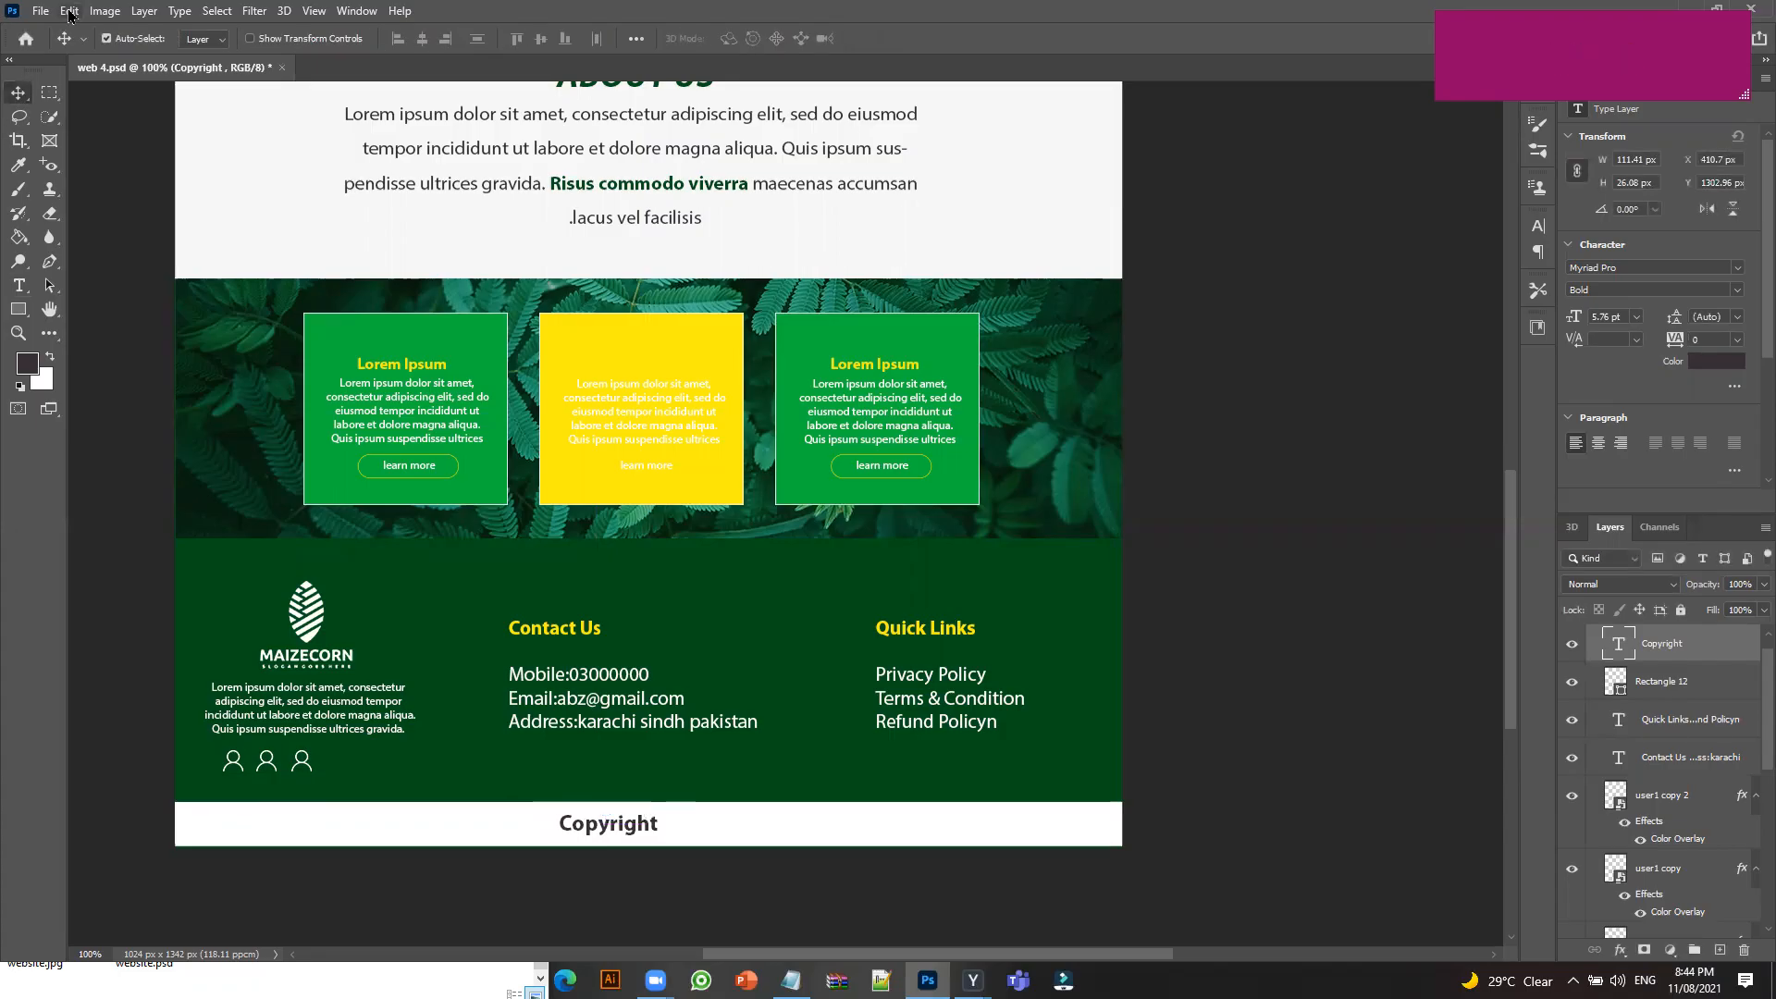
pyautogui.press('Right')
pyautogui.press('Right')
pyautogui.press('Right')
pyautogui.press('Right')
pyautogui.press('Right')
pyautogui.press('Right')
pyautogui.press('Right')
pyautogui.press('Right')
pyautogui.press('Right')
pyautogui.press('Right')
pyautogui.press('Right')
pyautogui.press('Right')
pyautogui.press('Right')
pyautogui.press('Right')
pyautogui.press('Right')
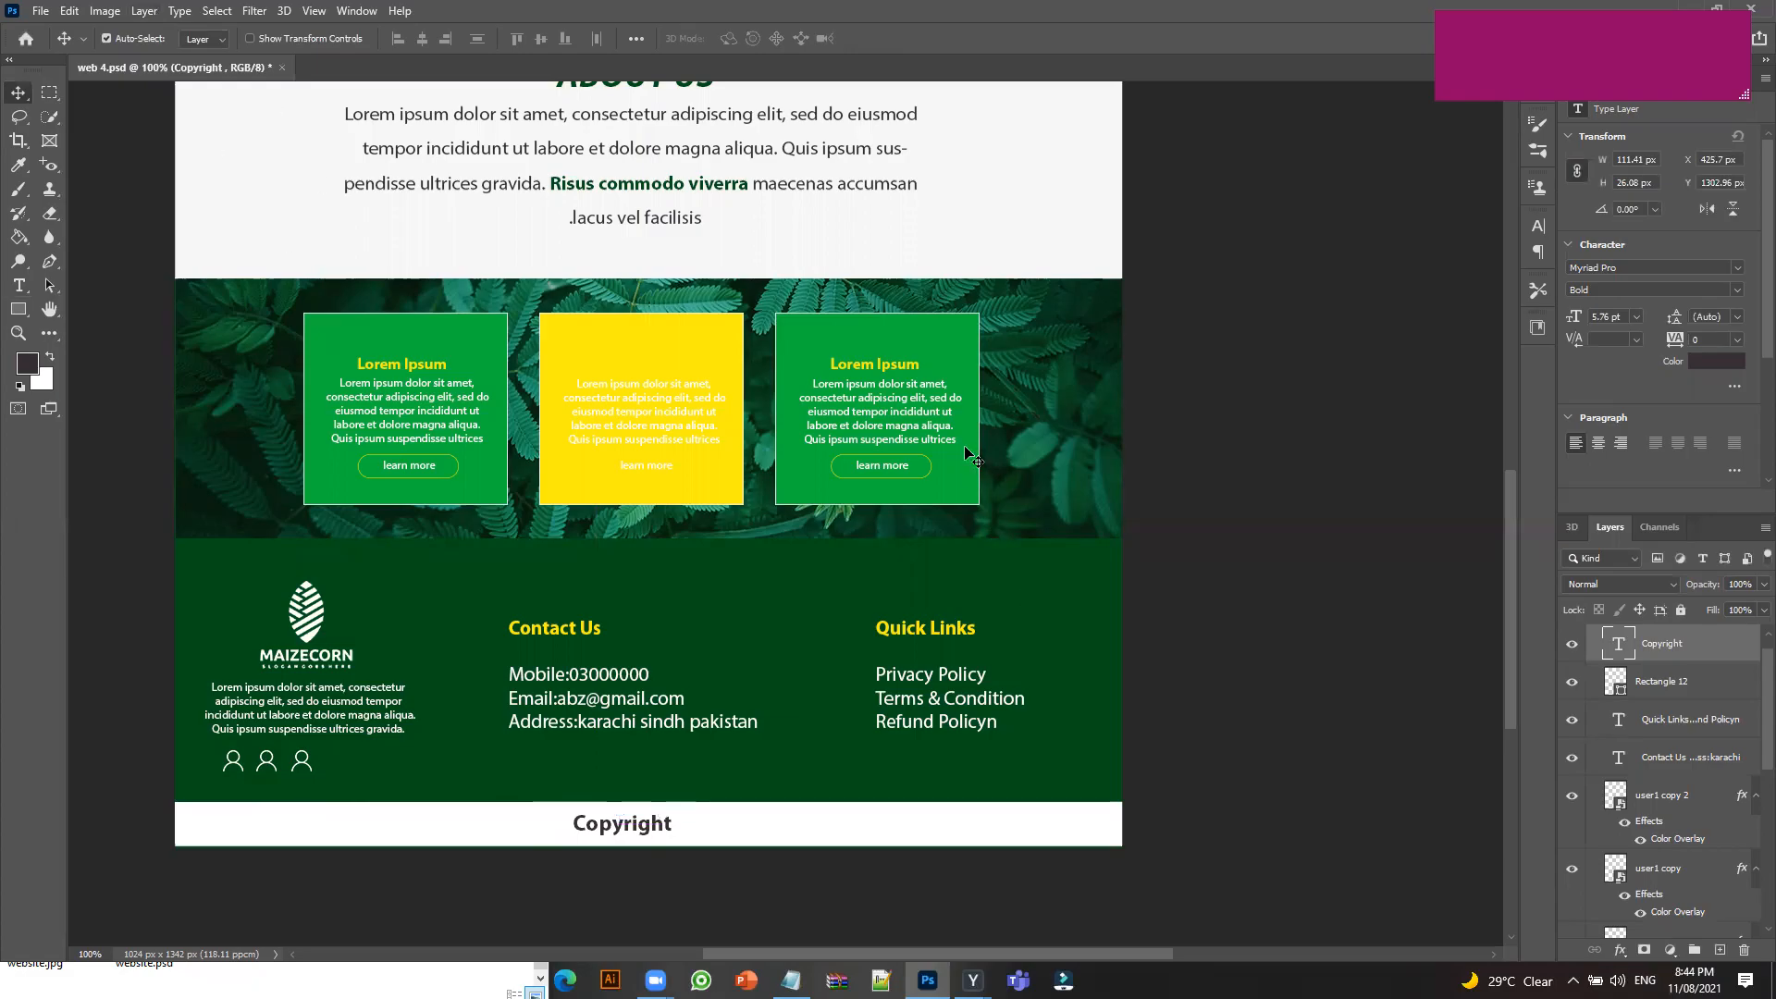
pyautogui.hotkey('ctrl', 's')
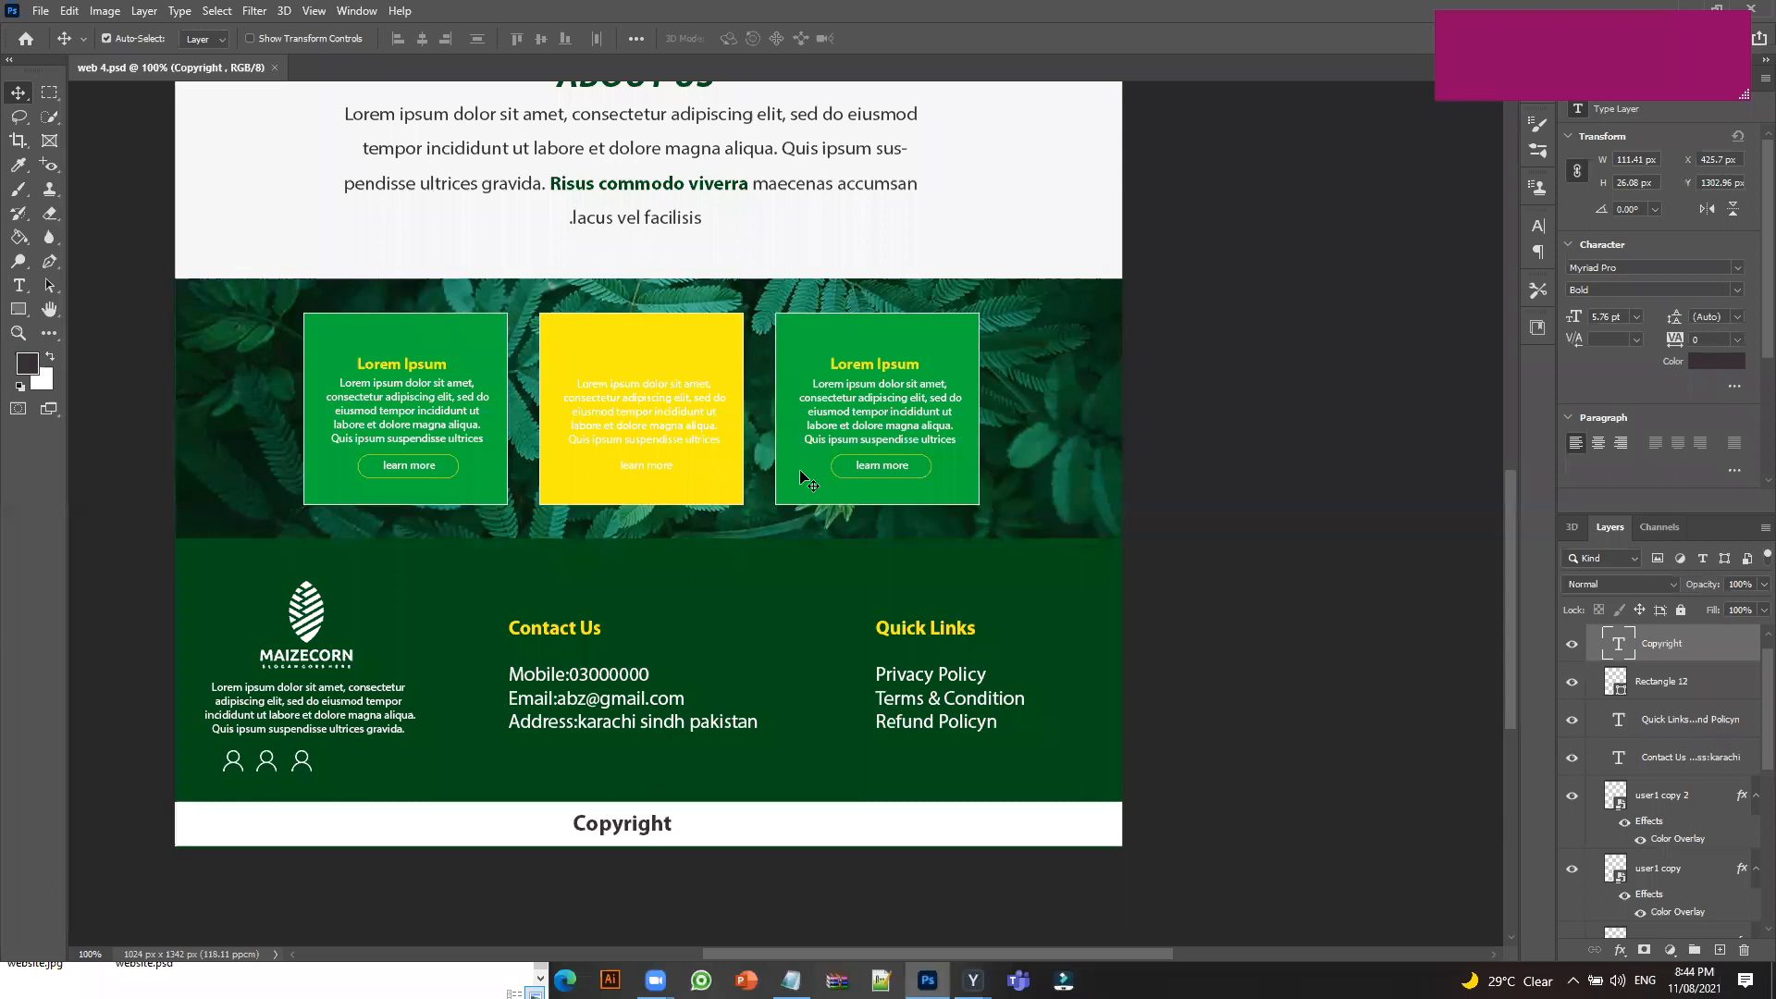
# Save a JPEG copy named web 4.jpg to this computer at maximum quality 12.
pyautogui.click(42, 12)
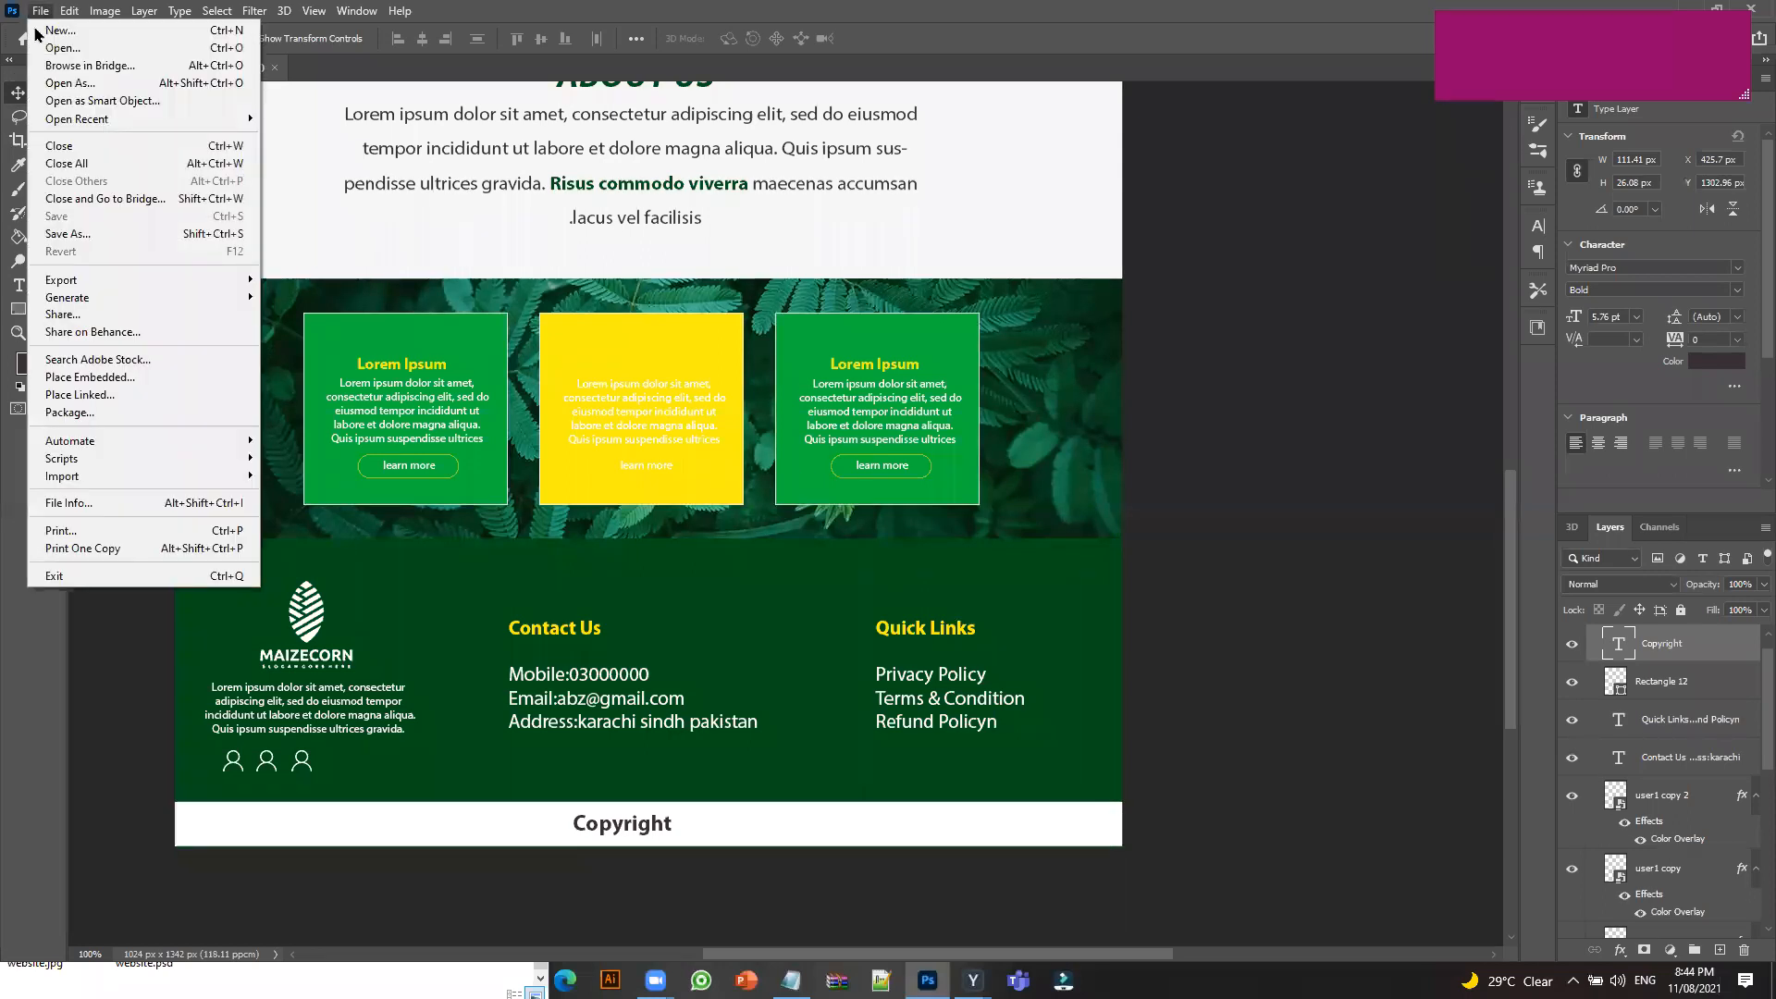
pyautogui.click(92, 238)
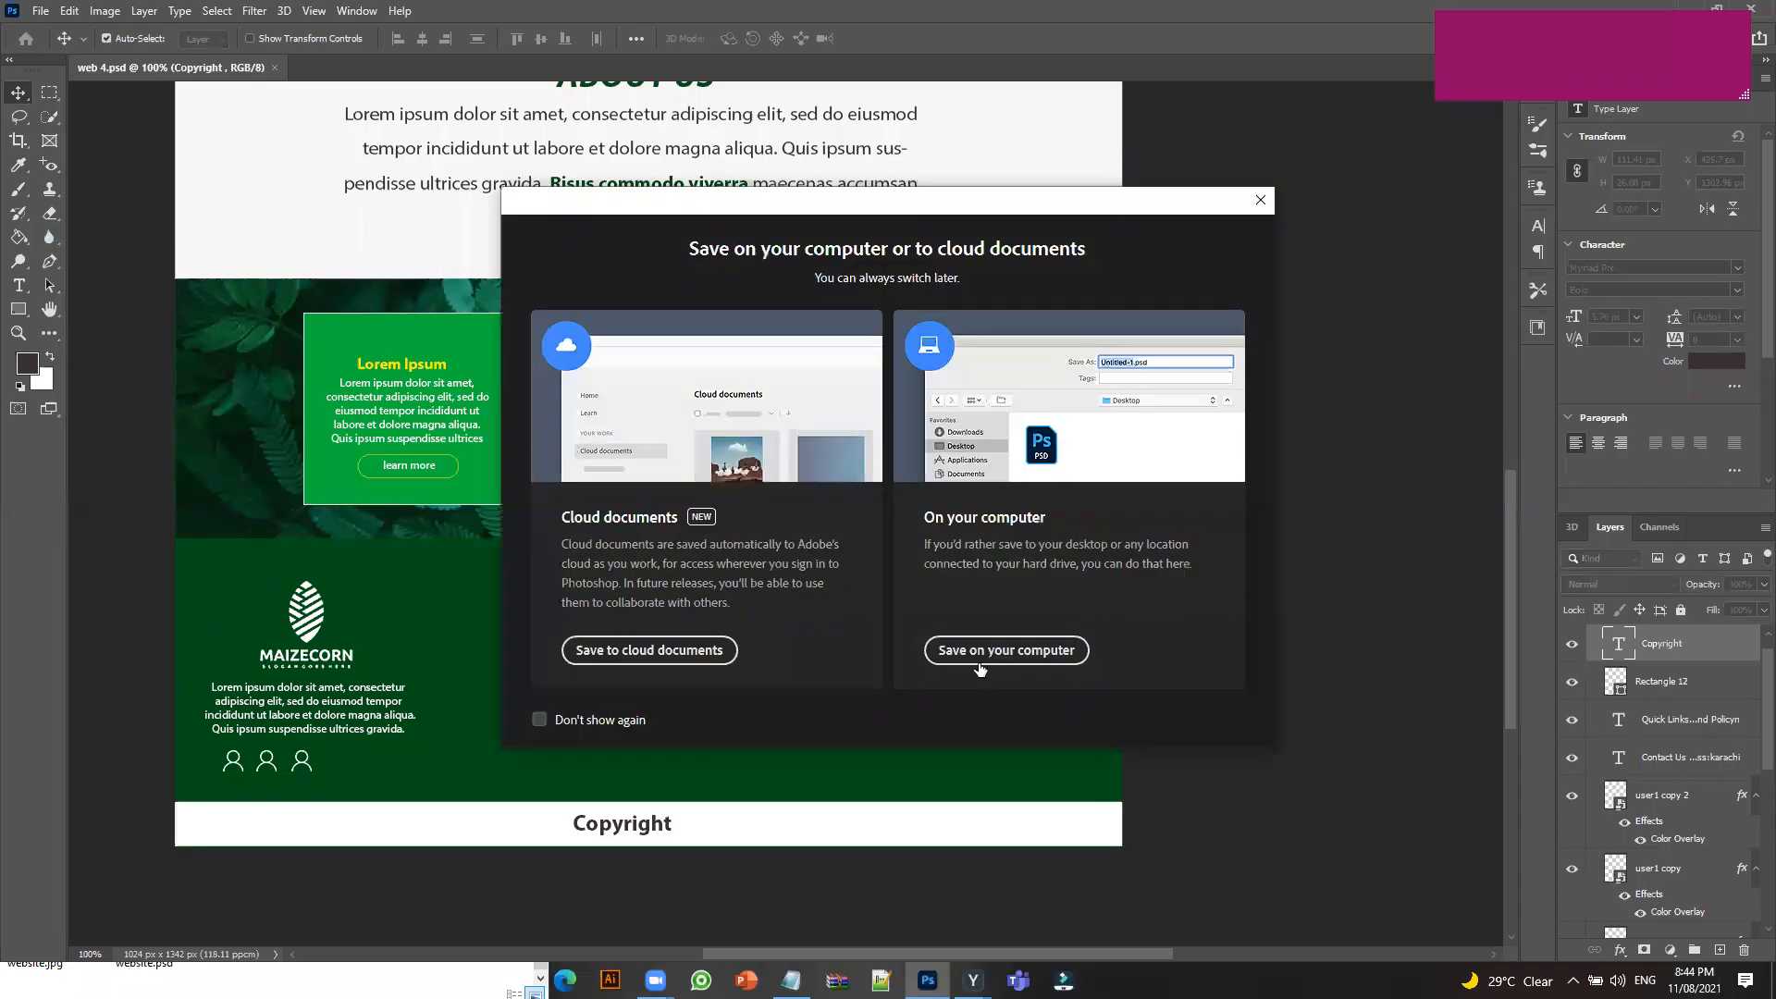
pyautogui.click(979, 659)
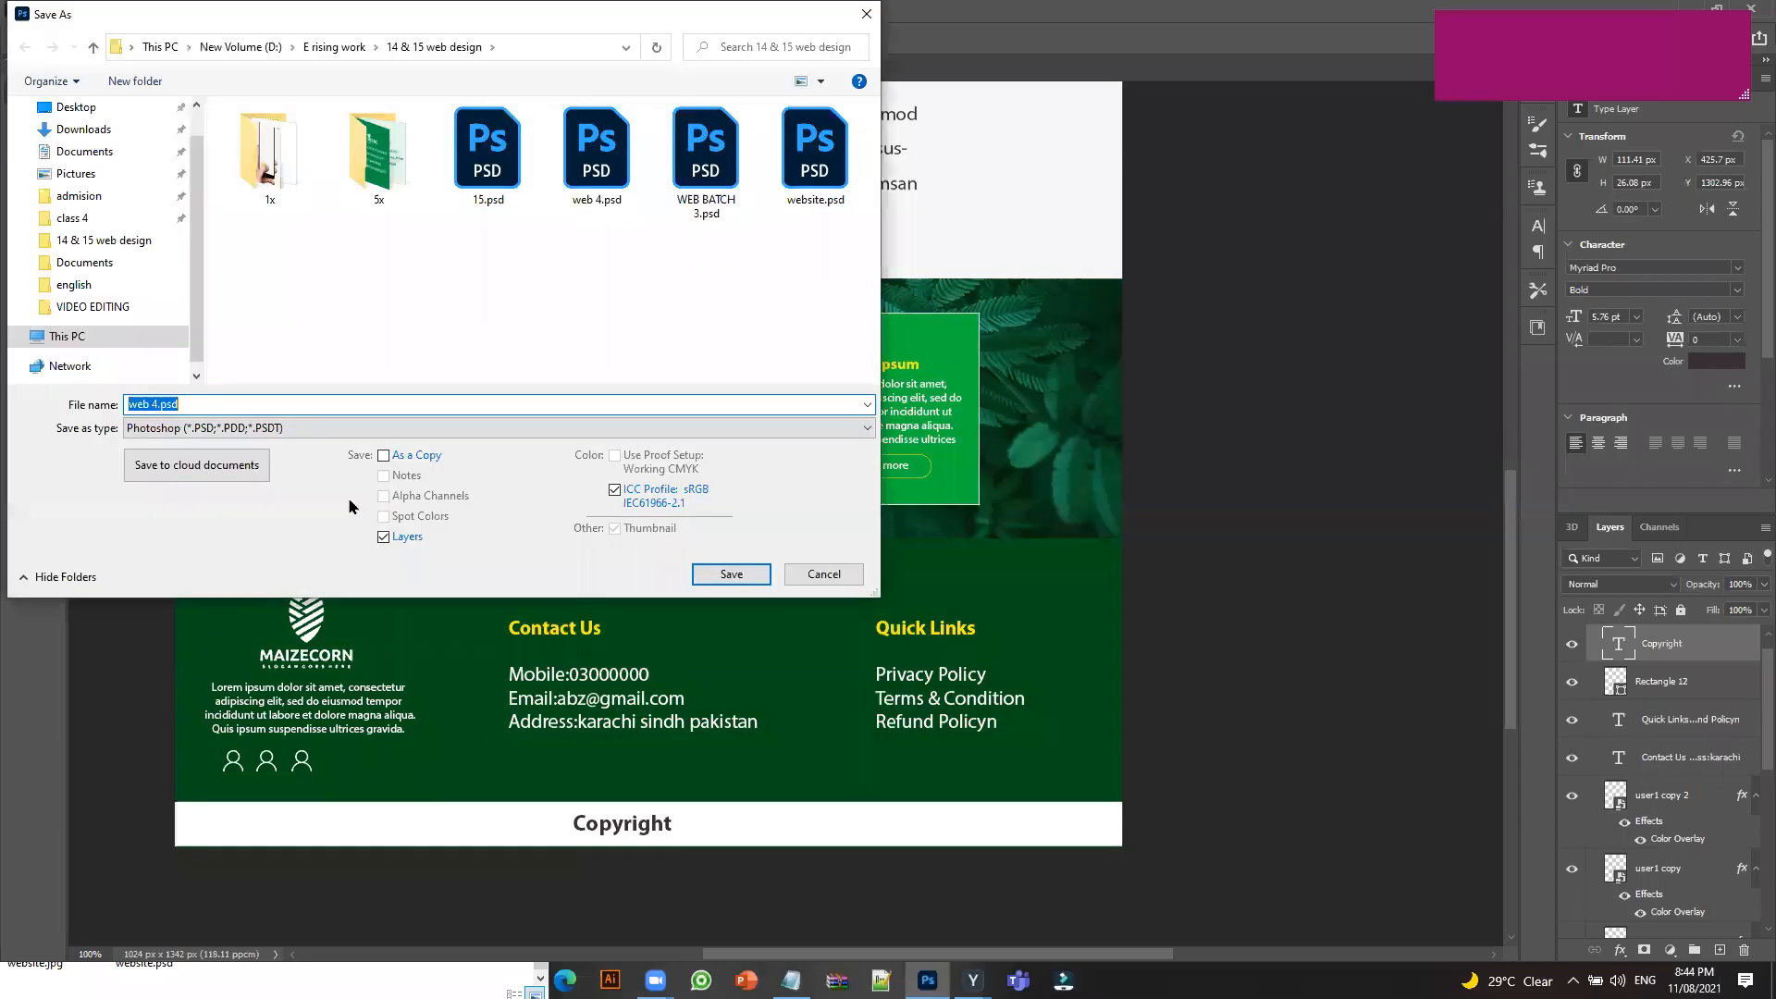
pyautogui.click(254, 426)
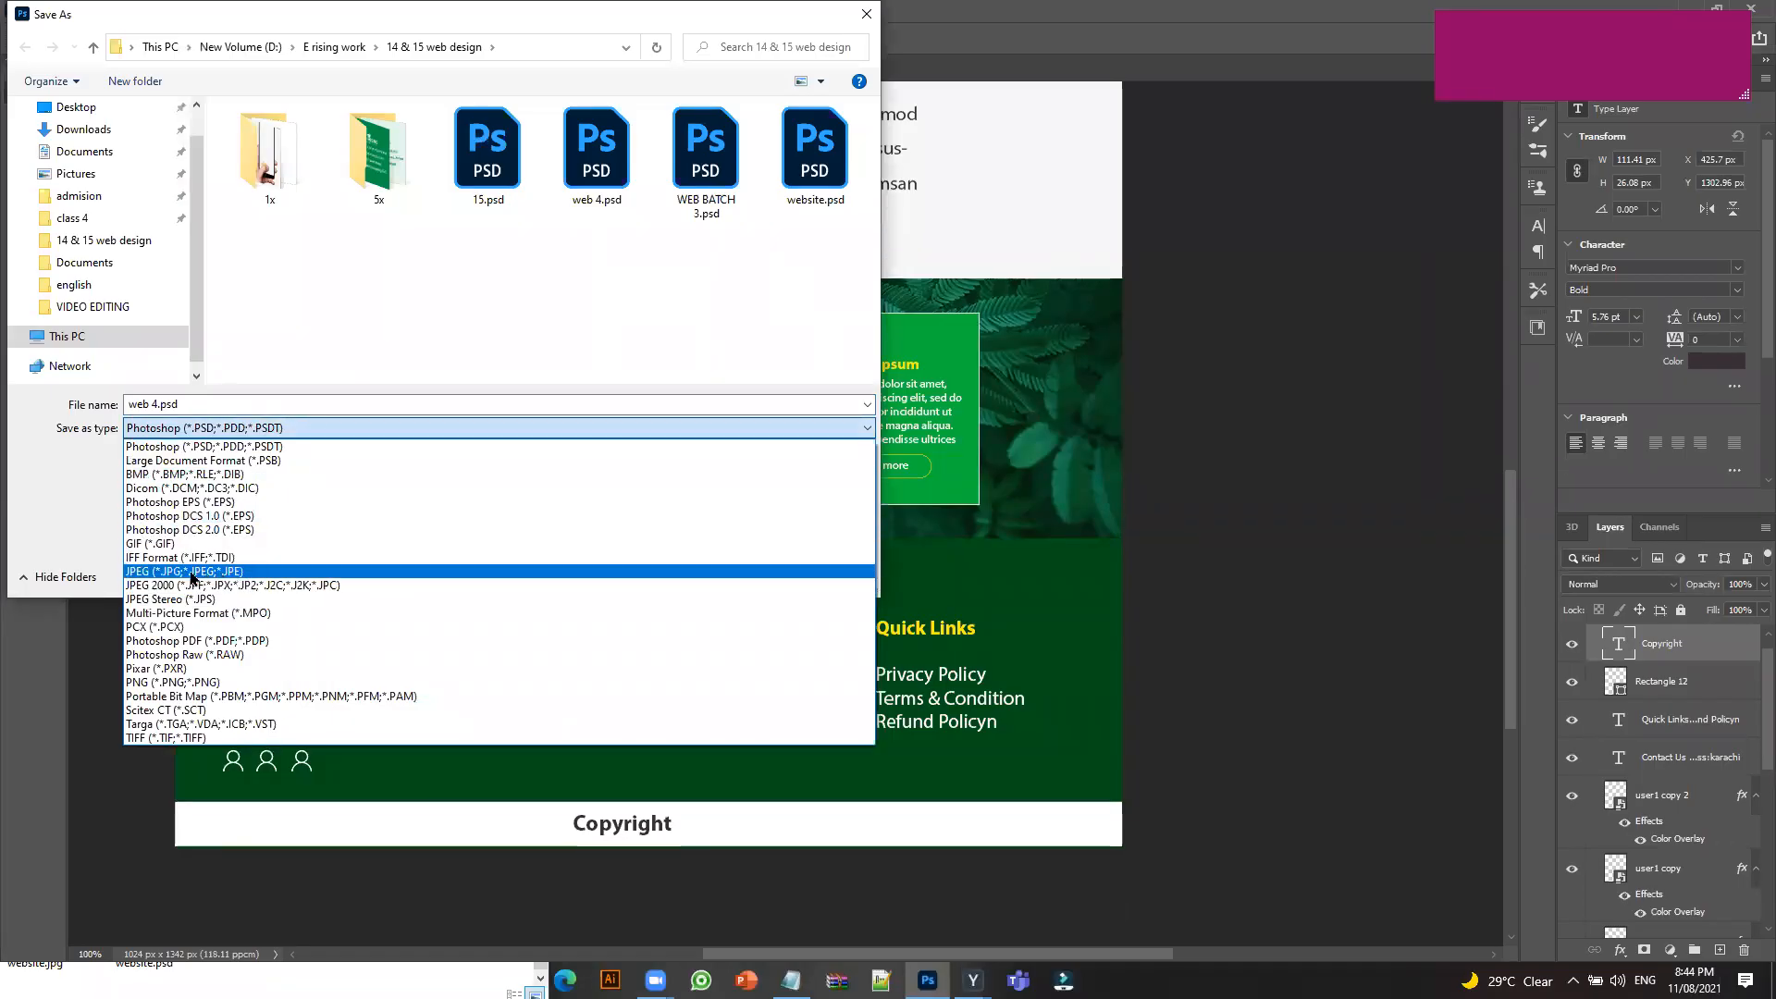
pyautogui.click(154, 573)
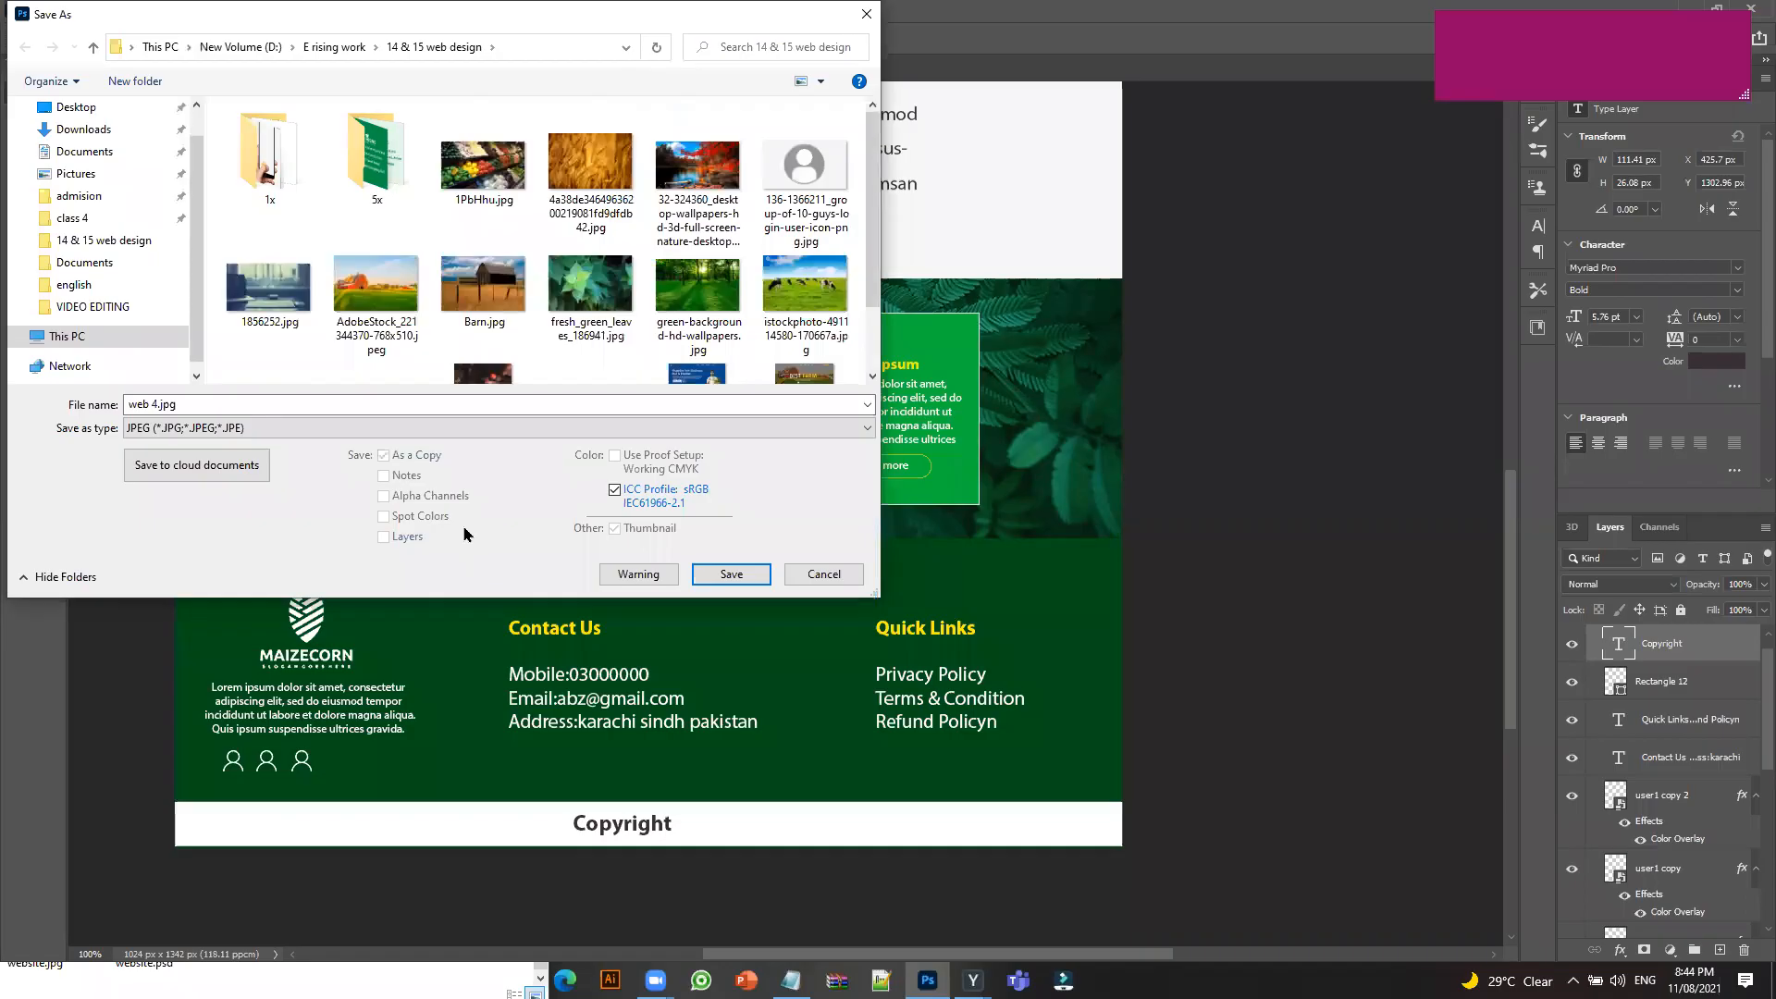
pyautogui.click(731, 574)
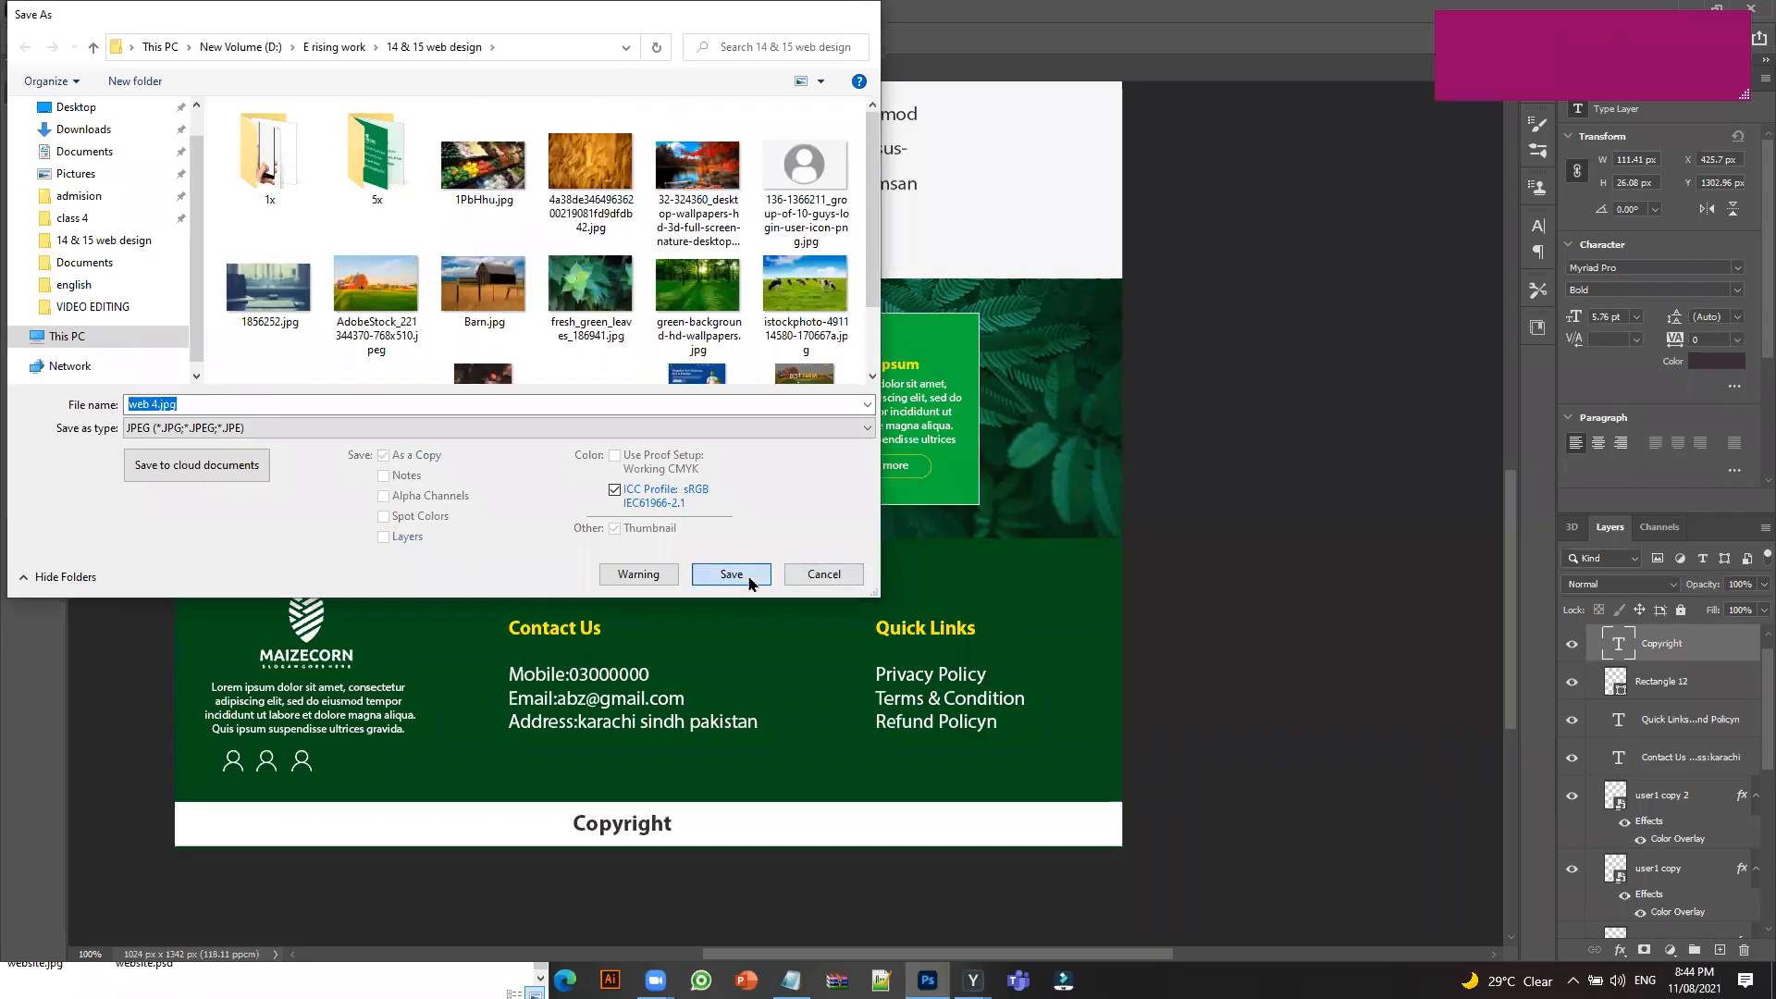
pyautogui.click(989, 243)
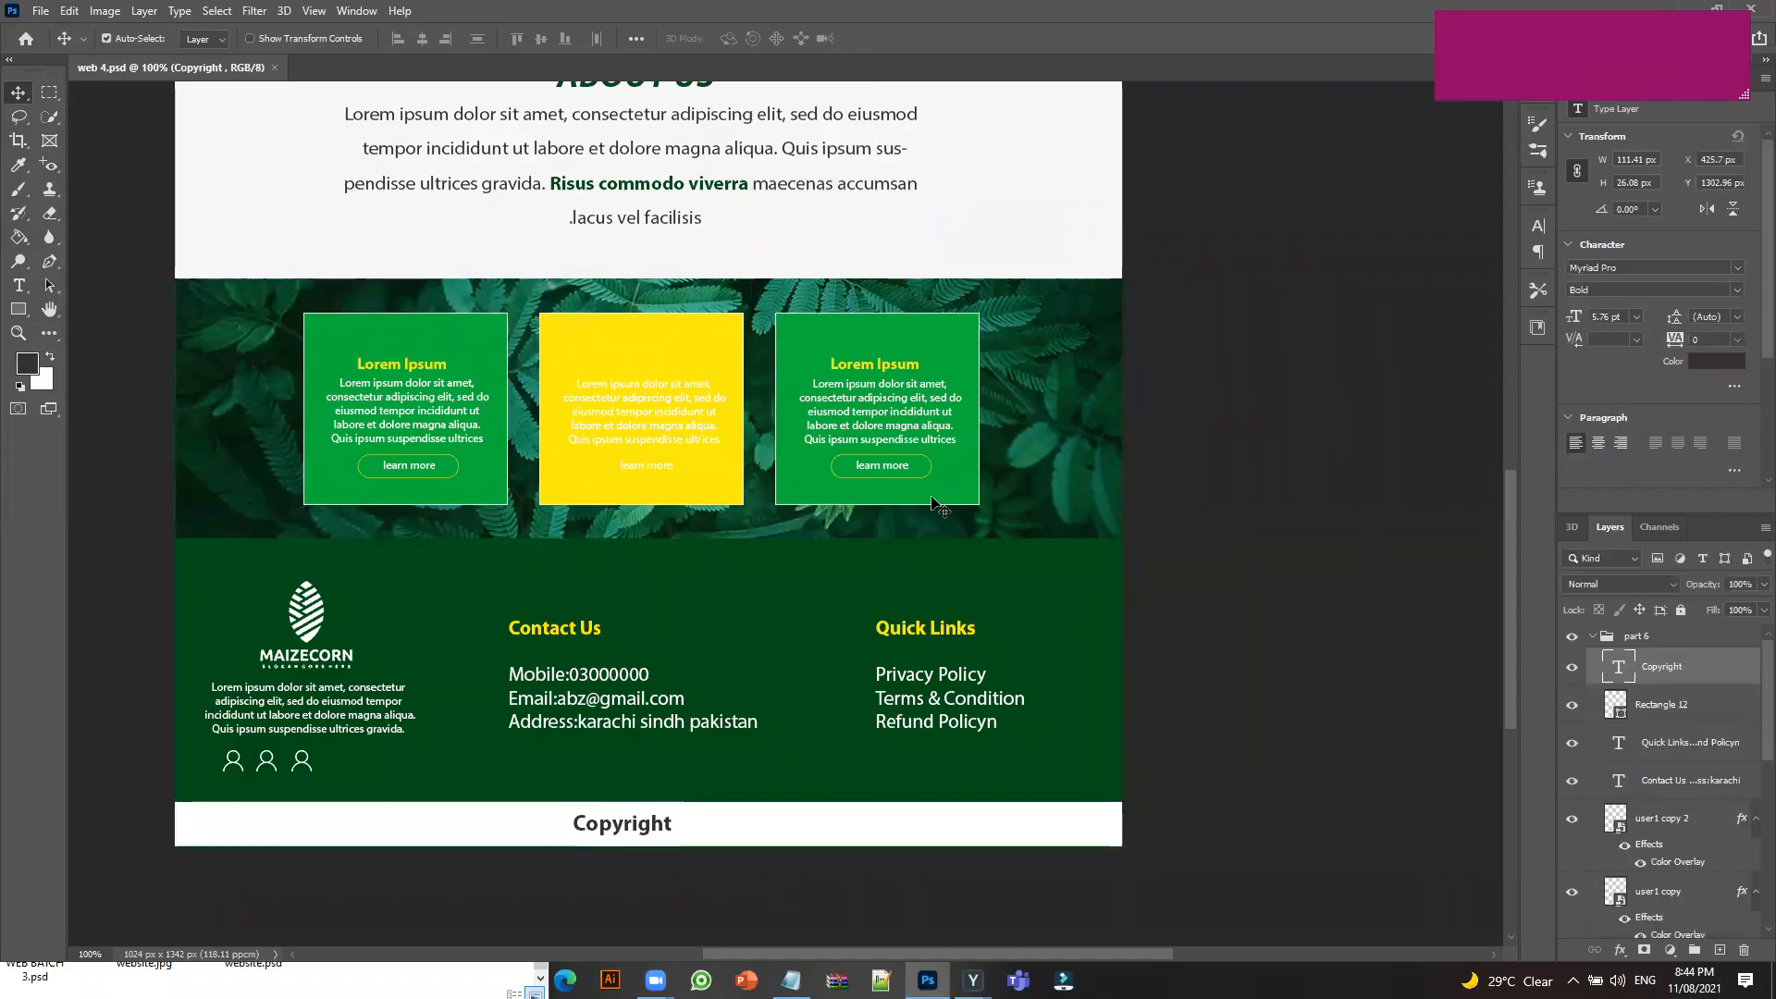
# Bring the project folder window holding web 4.jpg forward and centre it on screen.
pyautogui.click(402, 962)
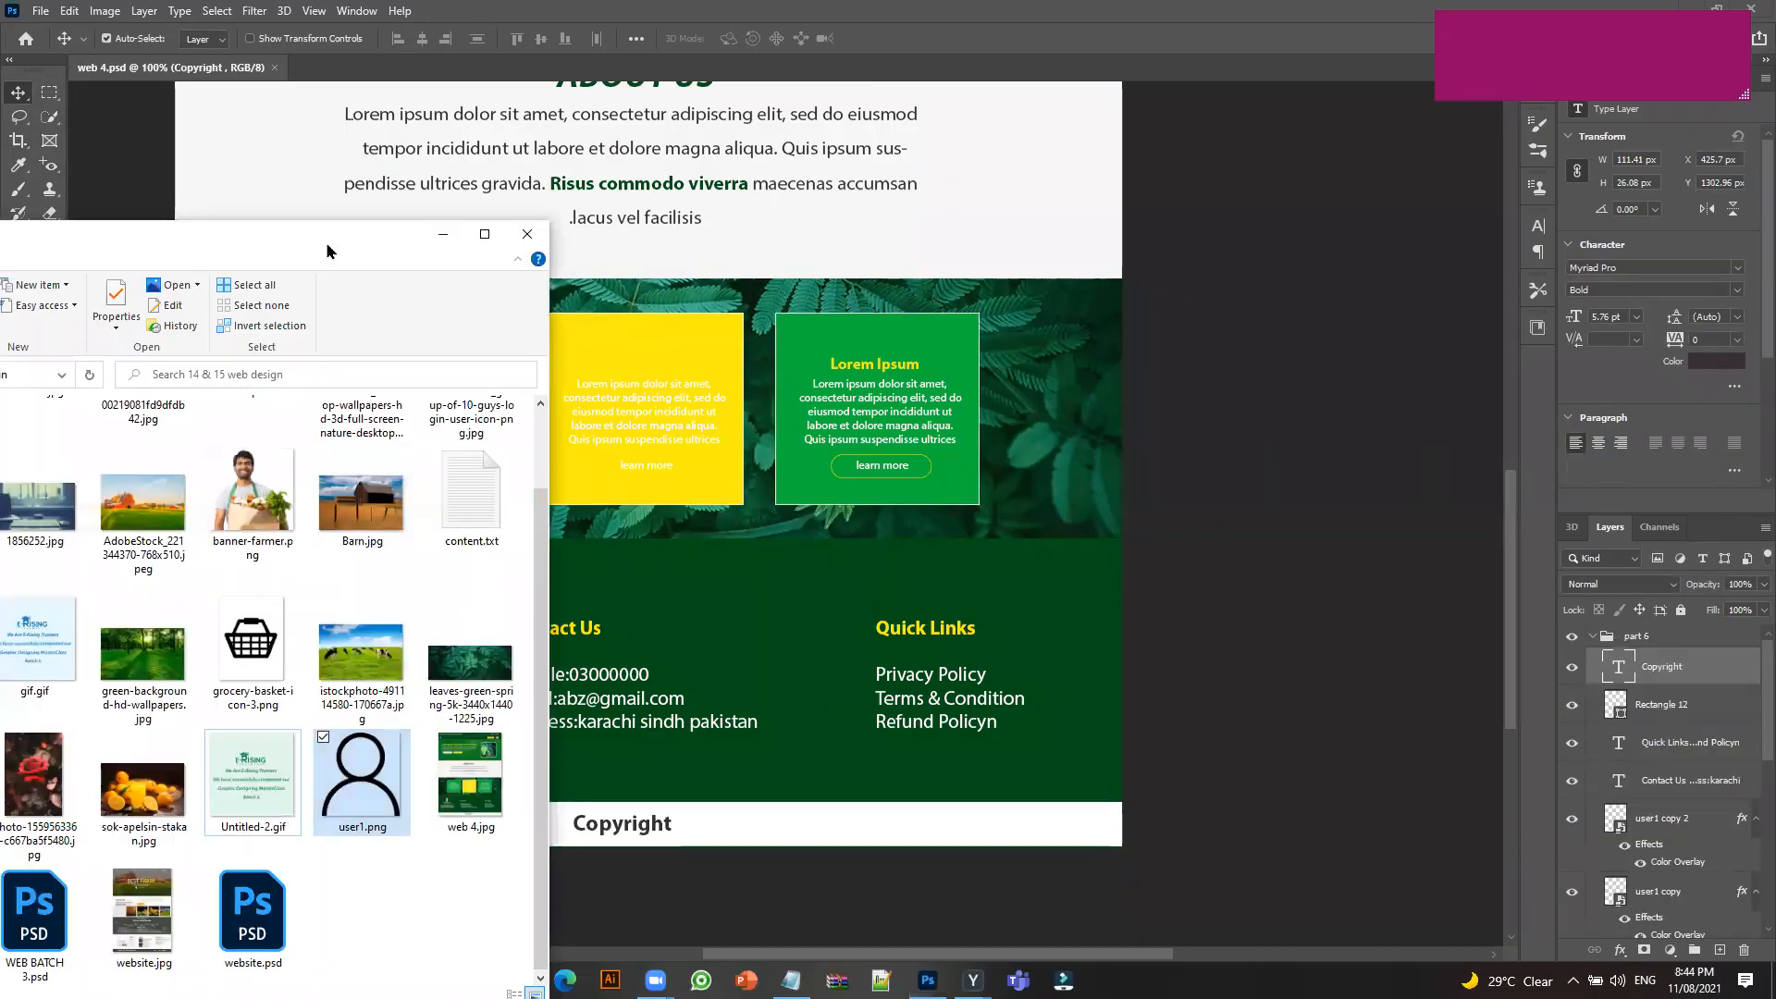
pyautogui.moveTo(325, 236); pyautogui.dragTo(1039, 94)
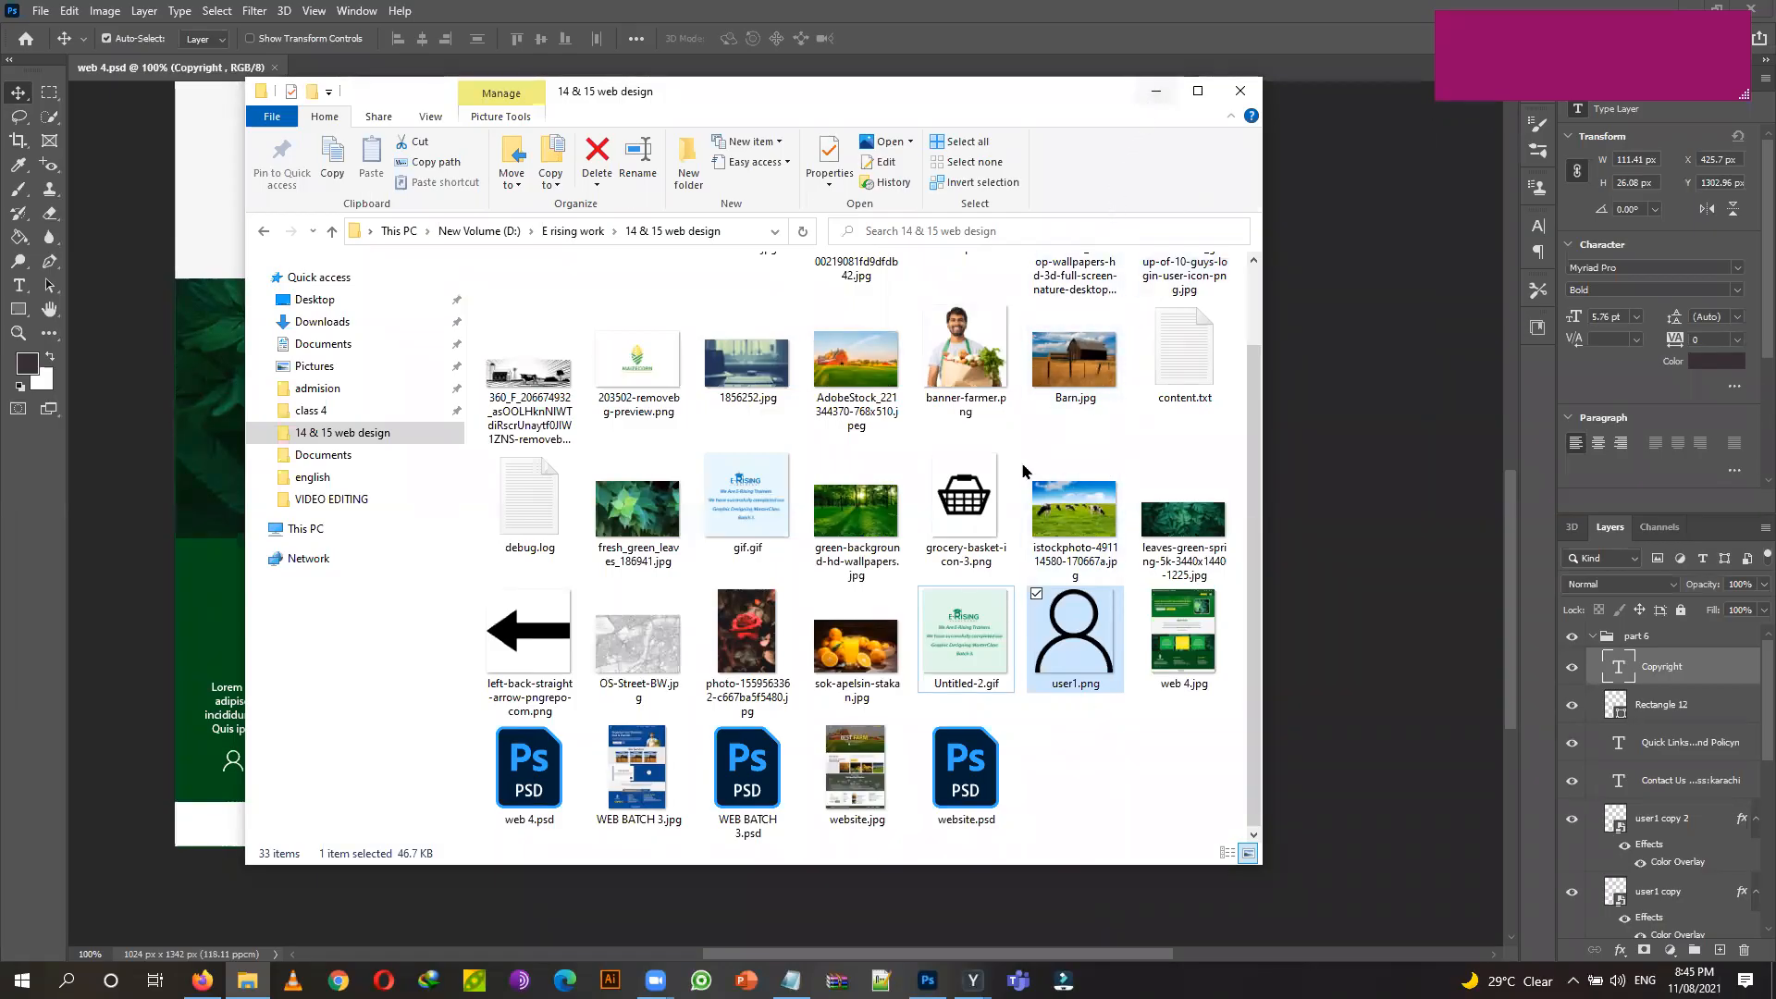
pyautogui.scroll(1, 1017, 442)
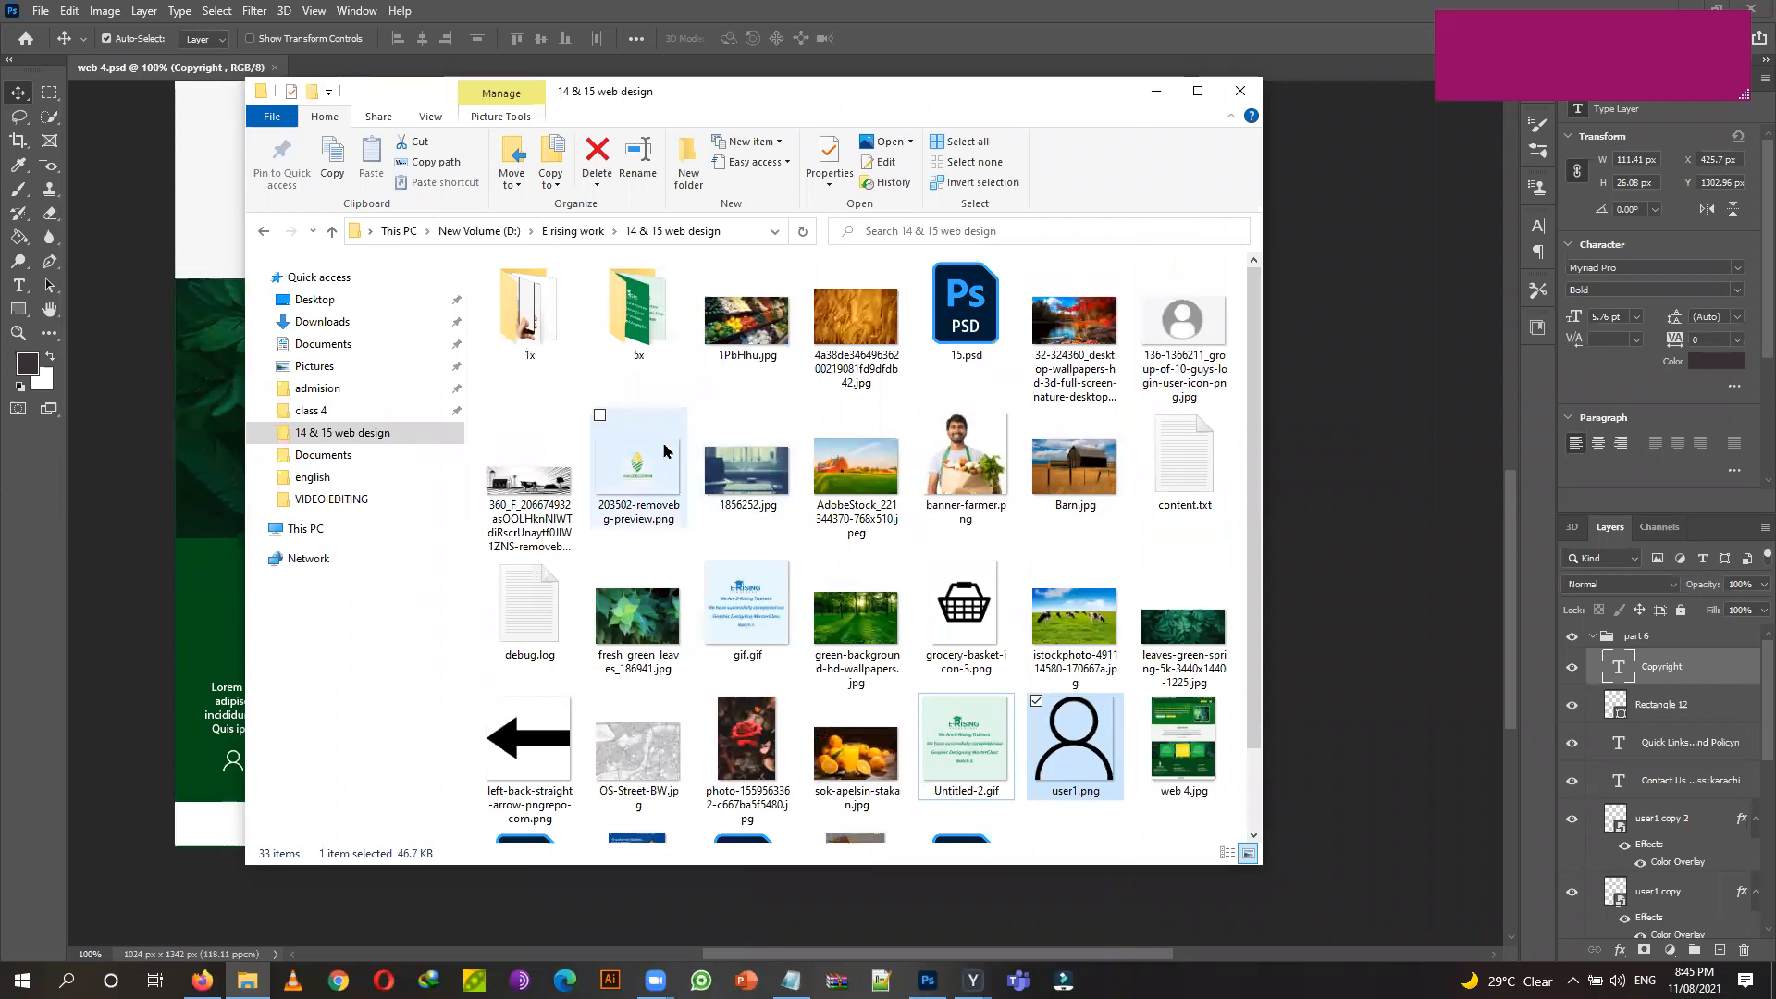
# Browse the Downloads folder's contents, then bring the Firefox browser to the front.
pyautogui.click(315, 324)
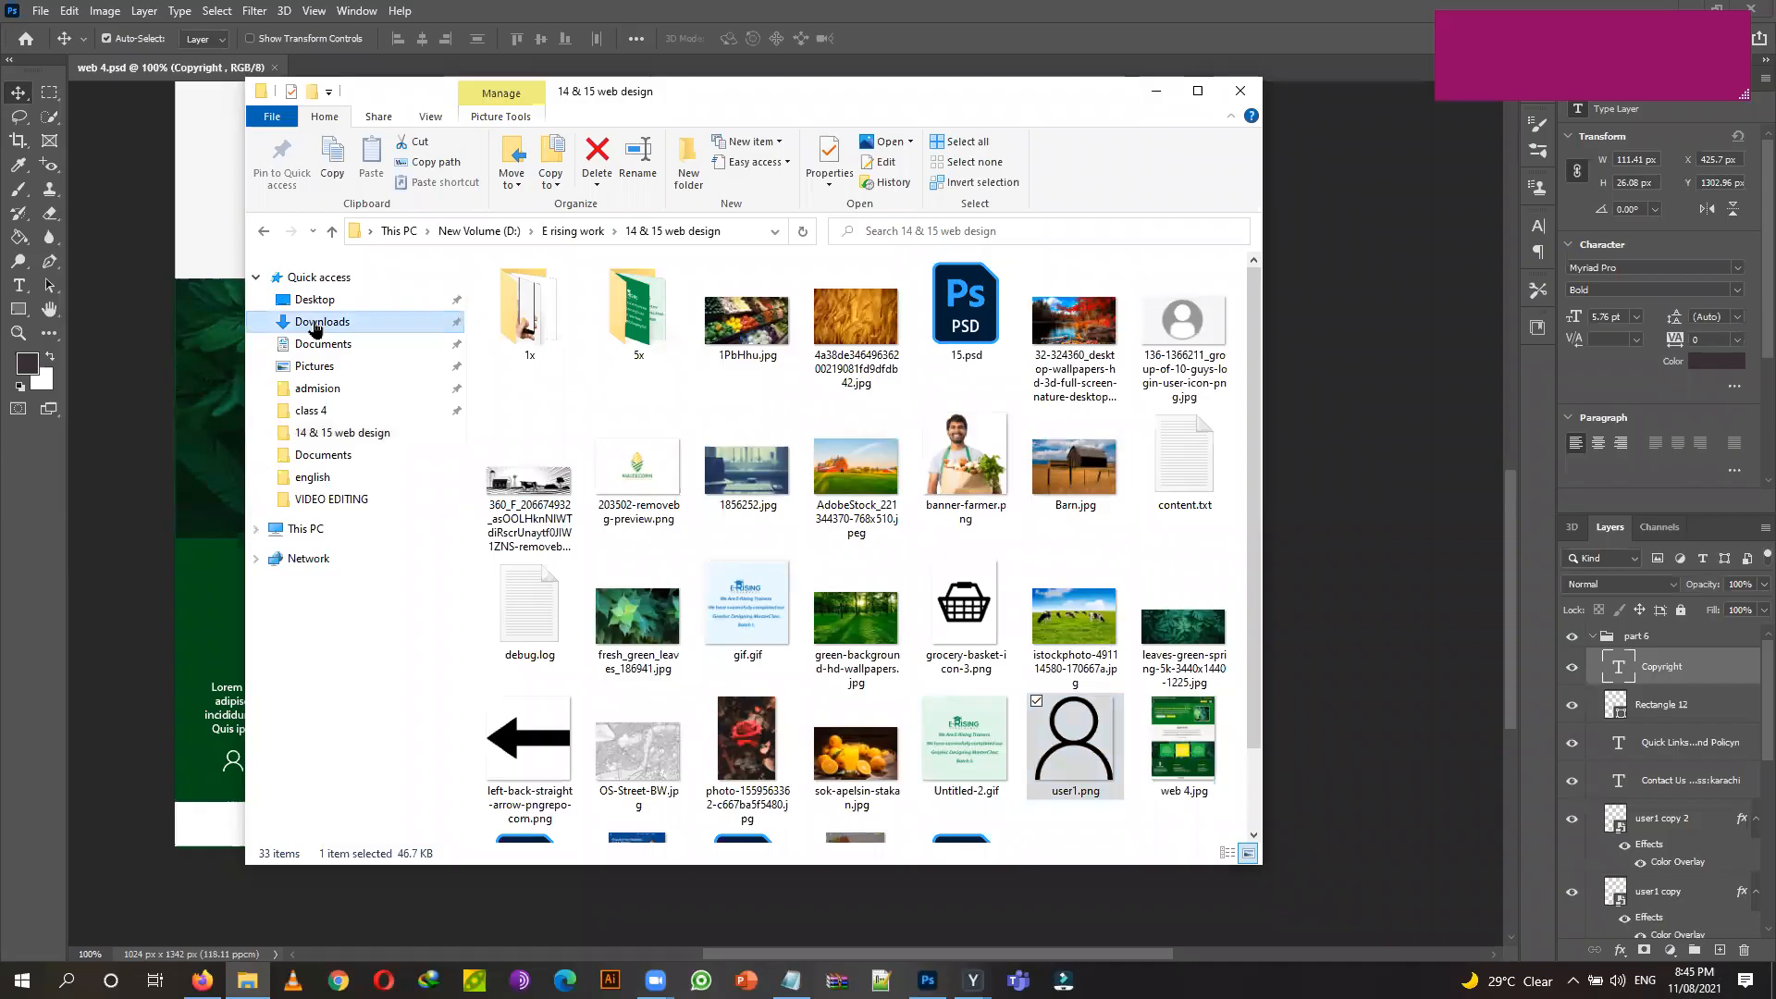
pyautogui.scroll(-3, 697, 432)
pyautogui.scroll(-3, 698, 432)
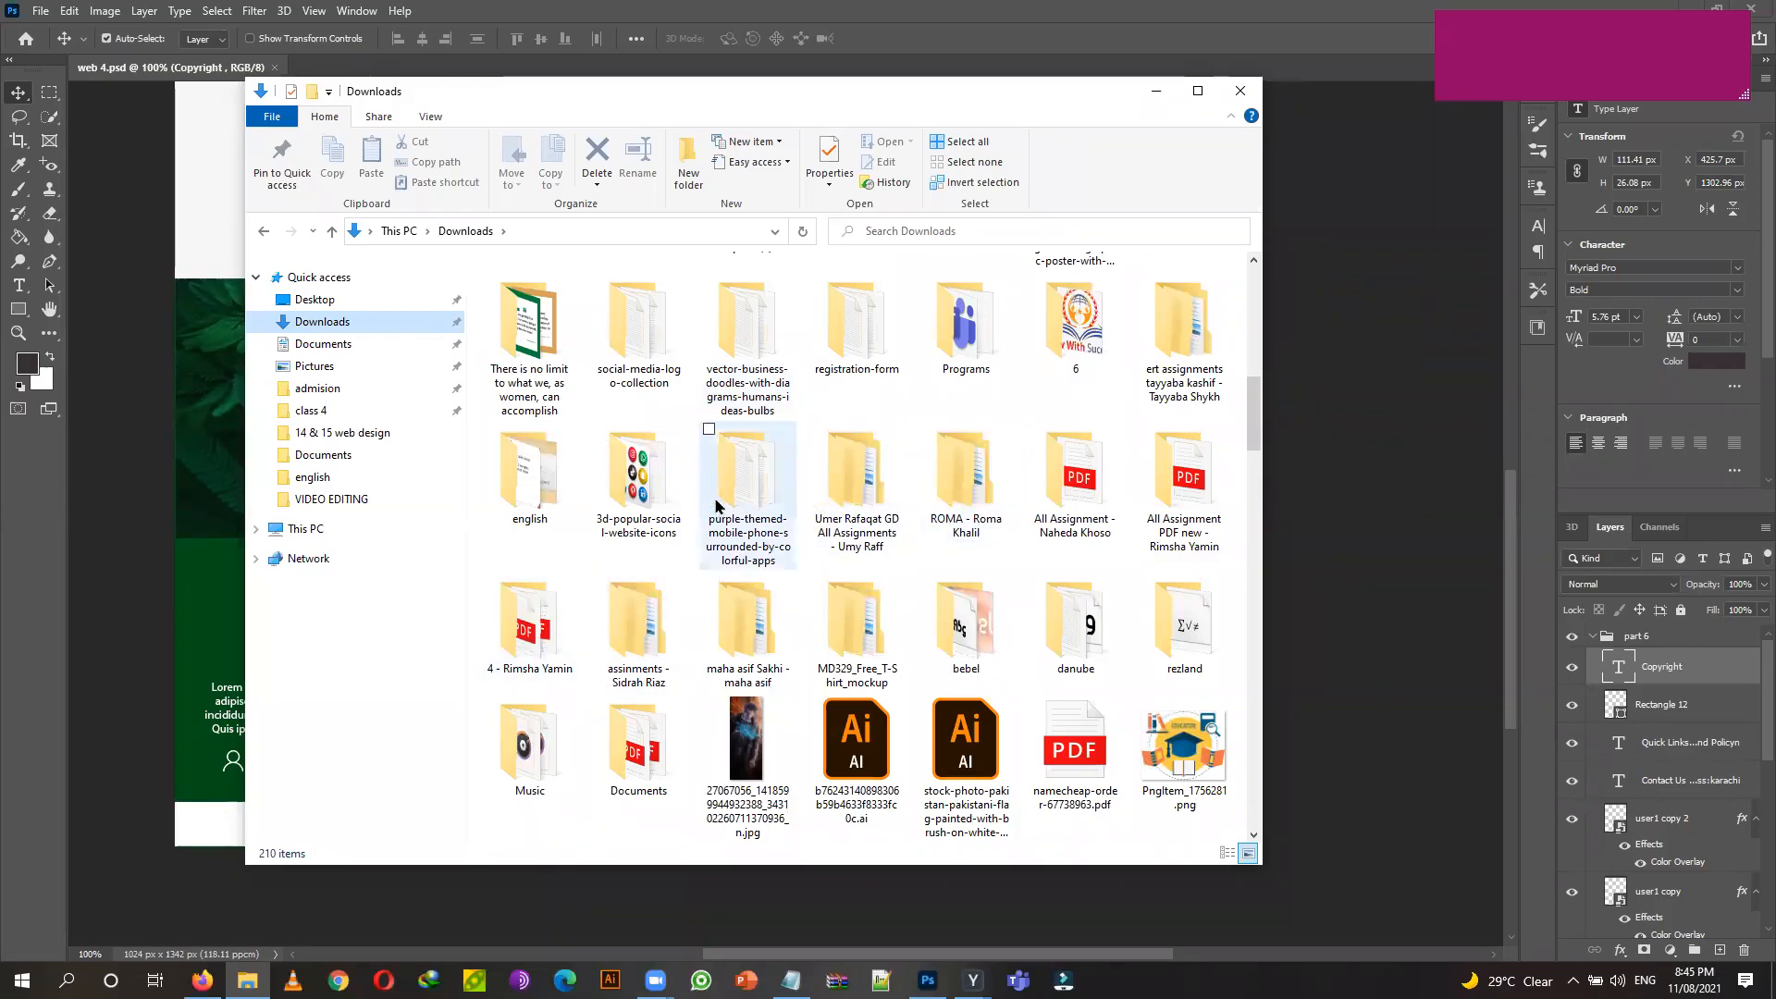
pyautogui.scroll(5, 490, 509)
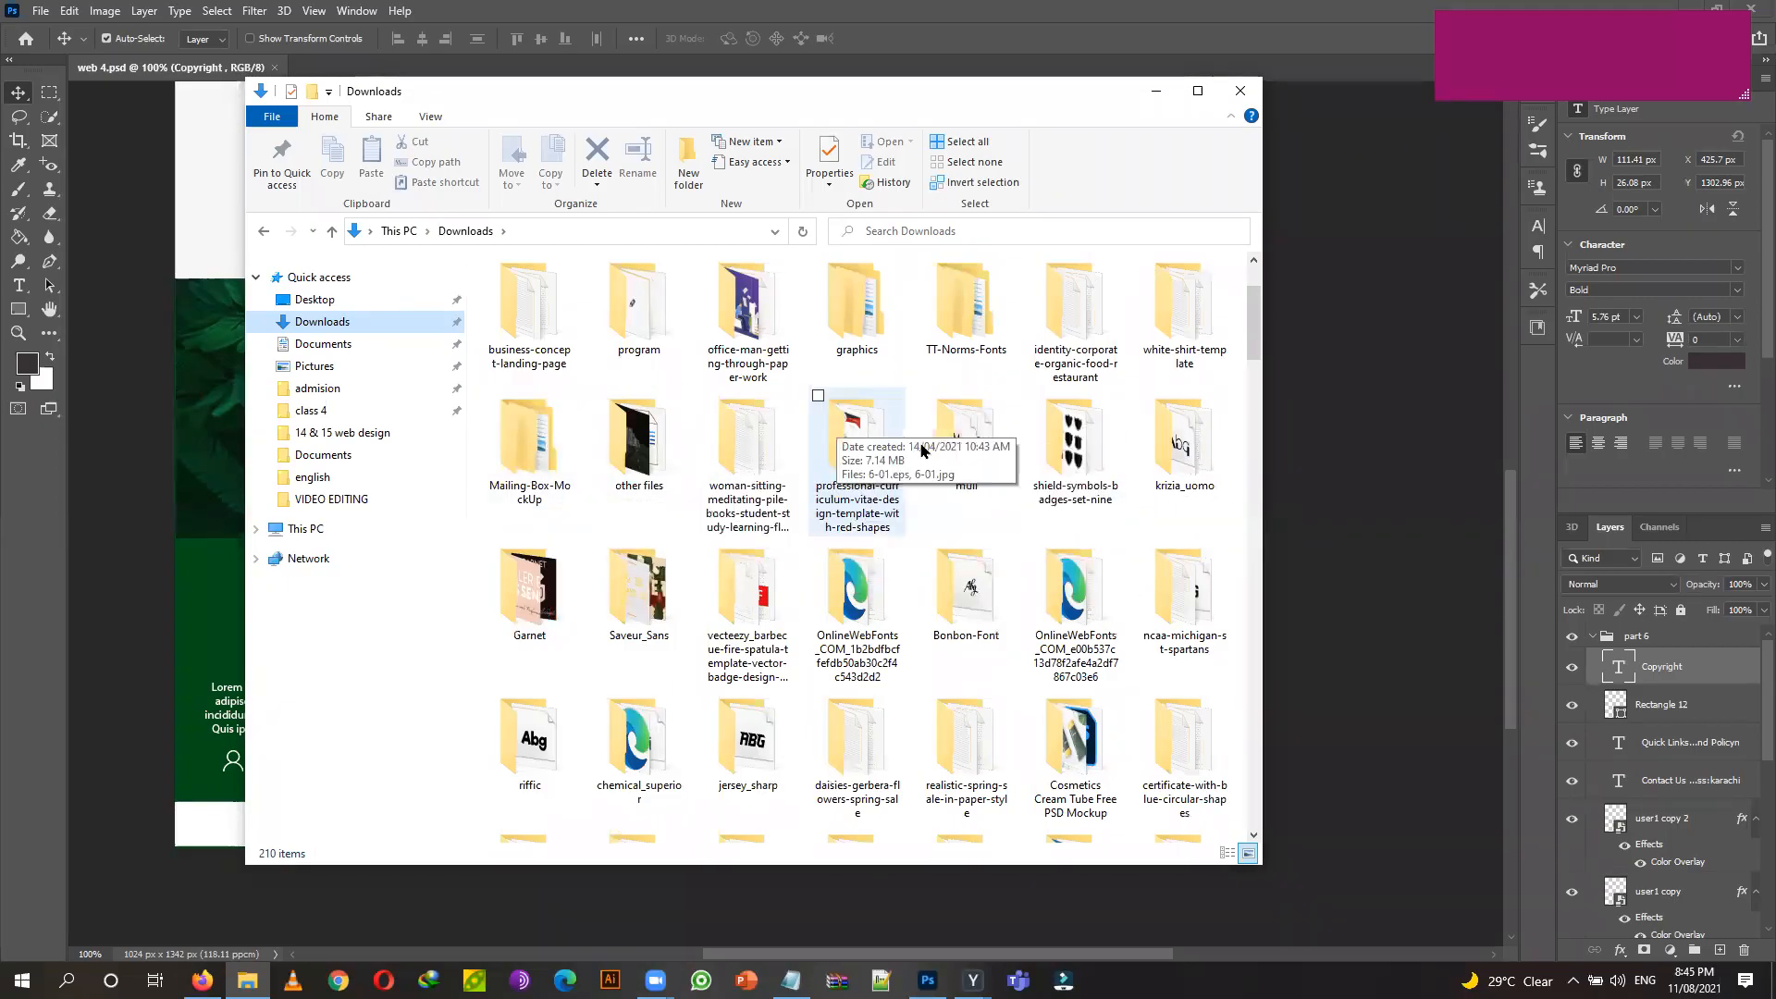
pyautogui.scroll(-10, 1184, 454)
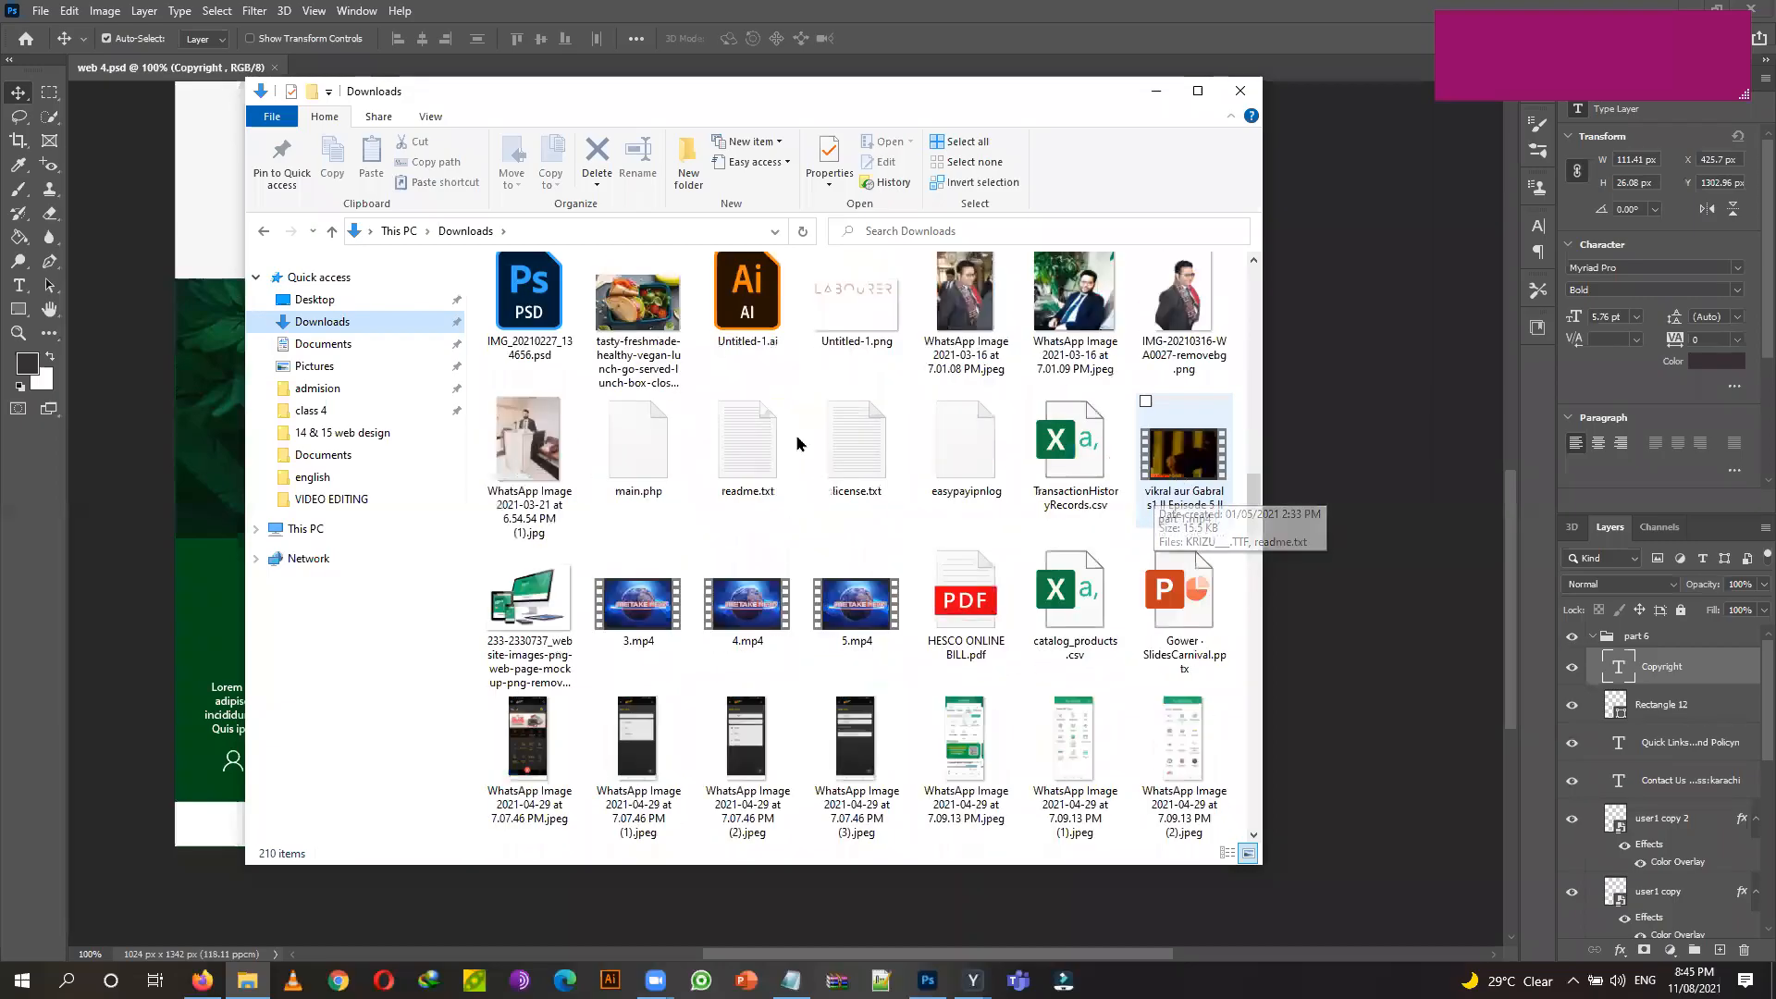
pyautogui.scroll(10, 800, 444)
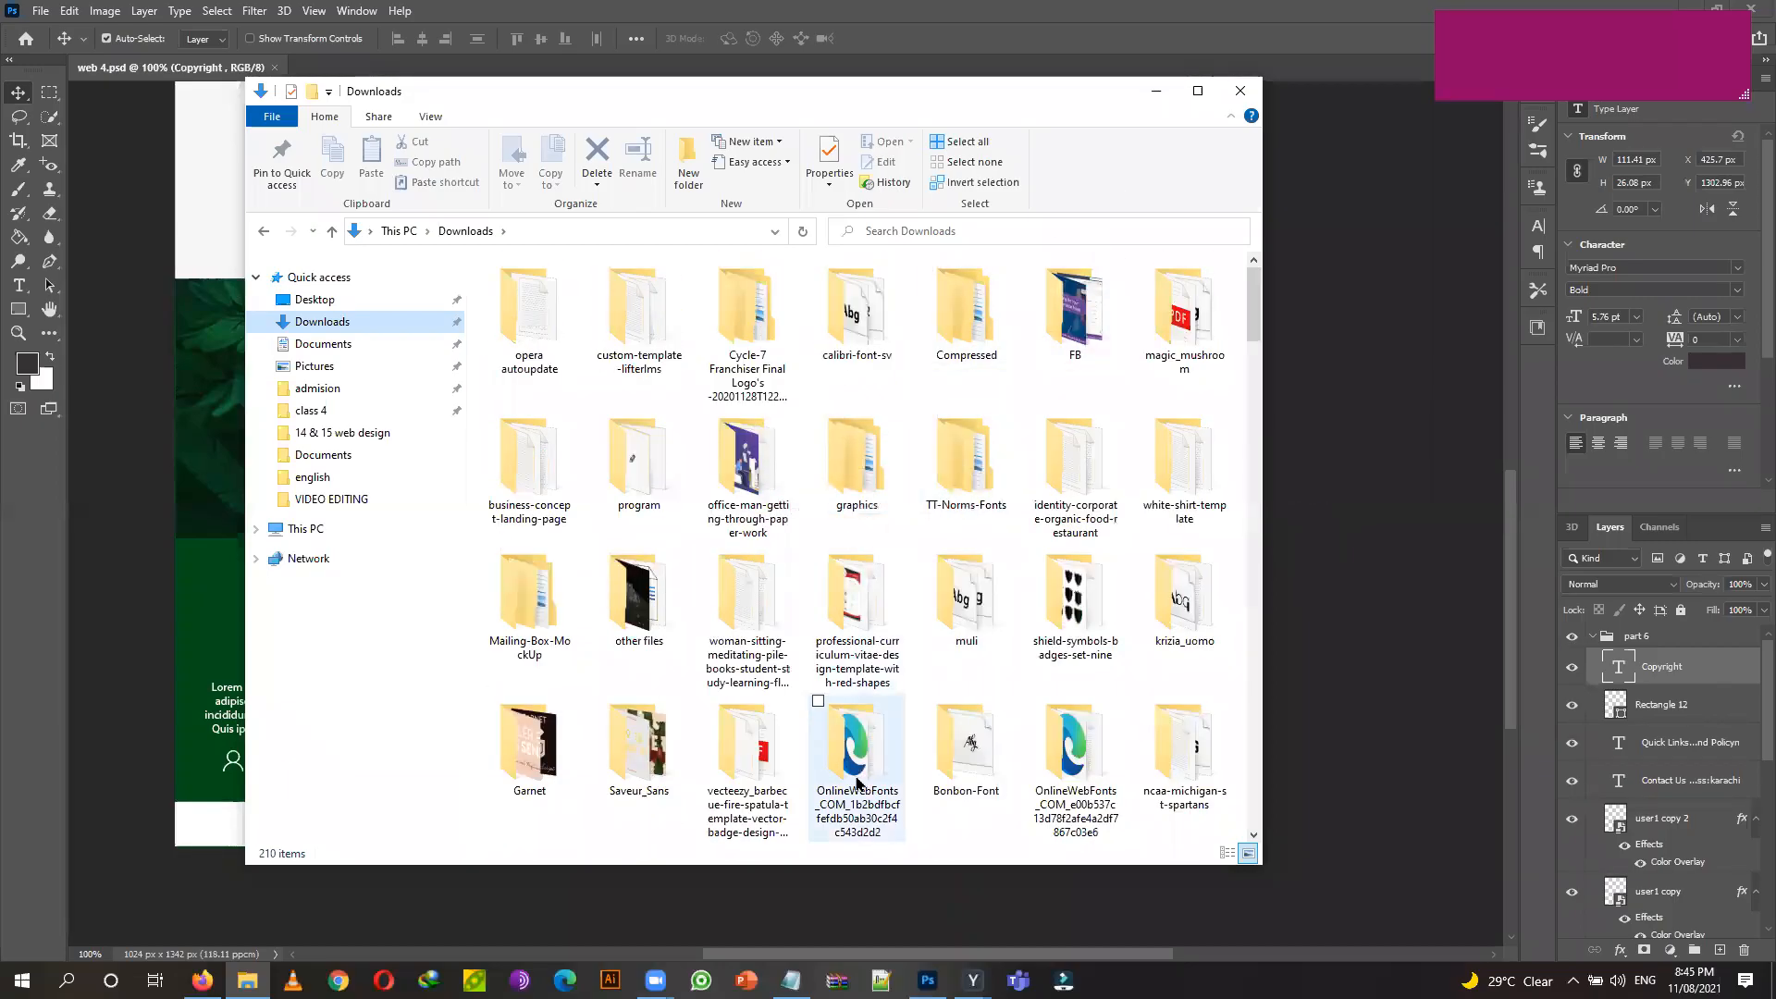
pyautogui.click(203, 980)
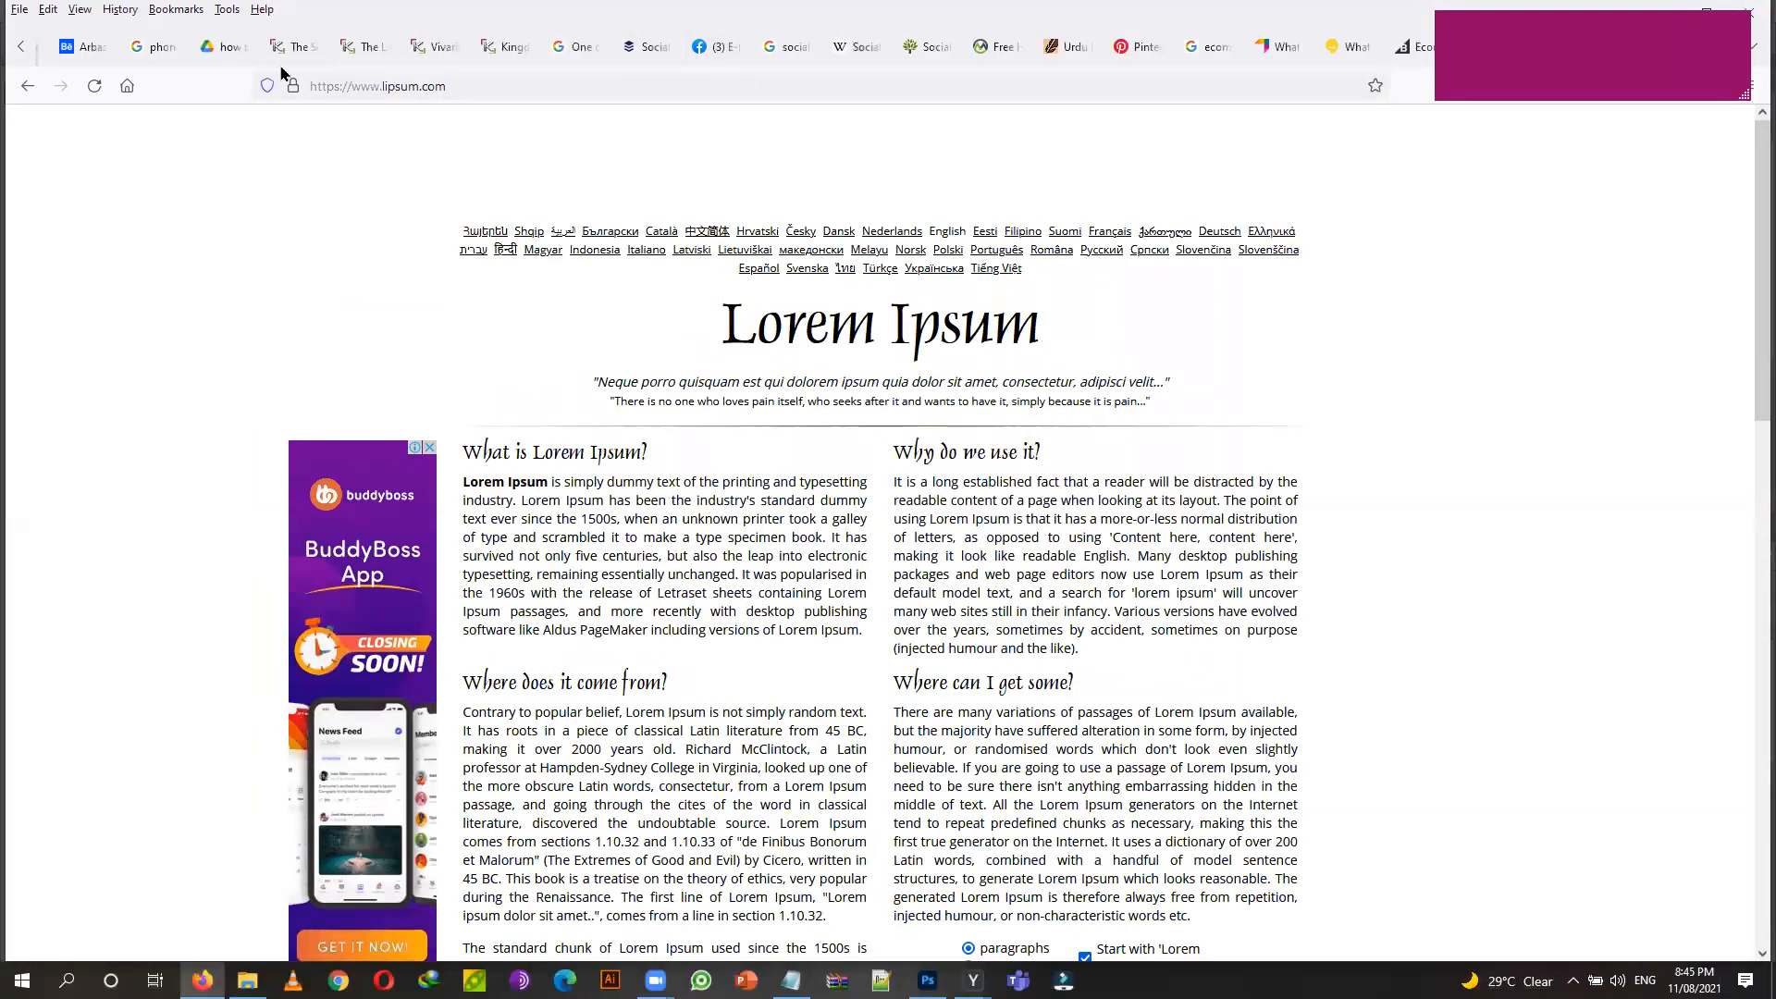
# Search Google for 'lorem ipsum', then for 'mockup t shirt'.
pyautogui.click(465, 86)
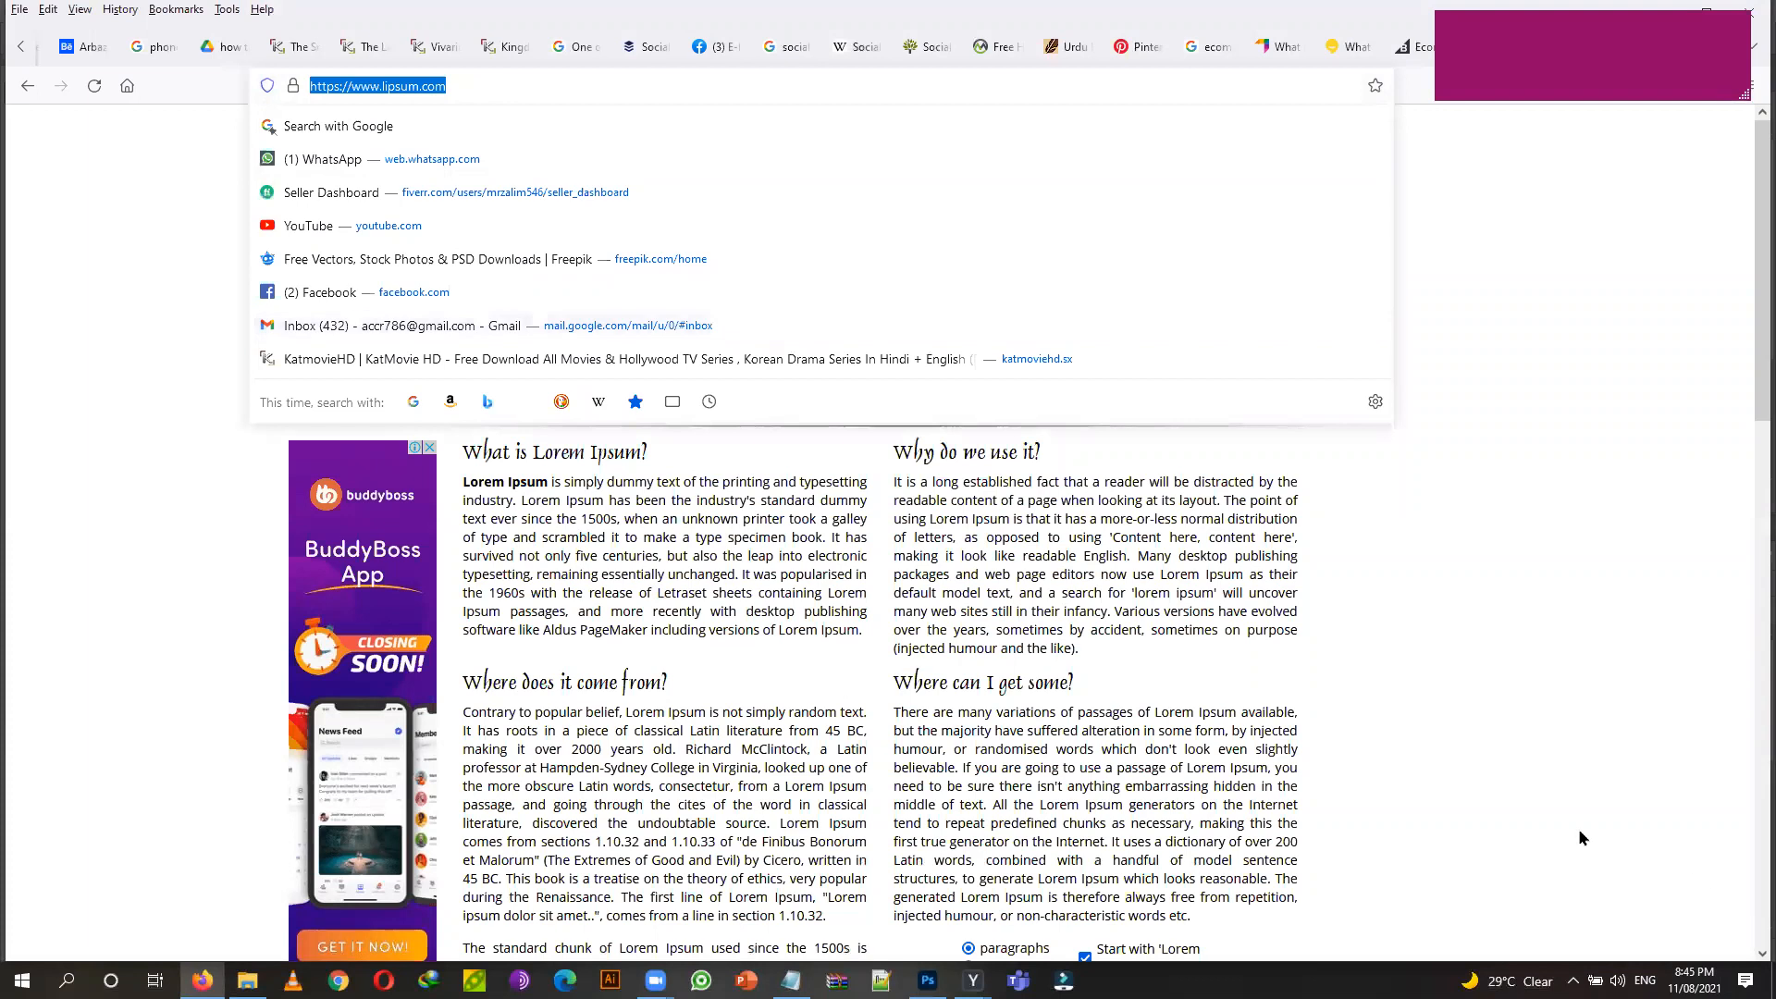
pyautogui.write('lorem ipsum')
pyautogui.press('Return')
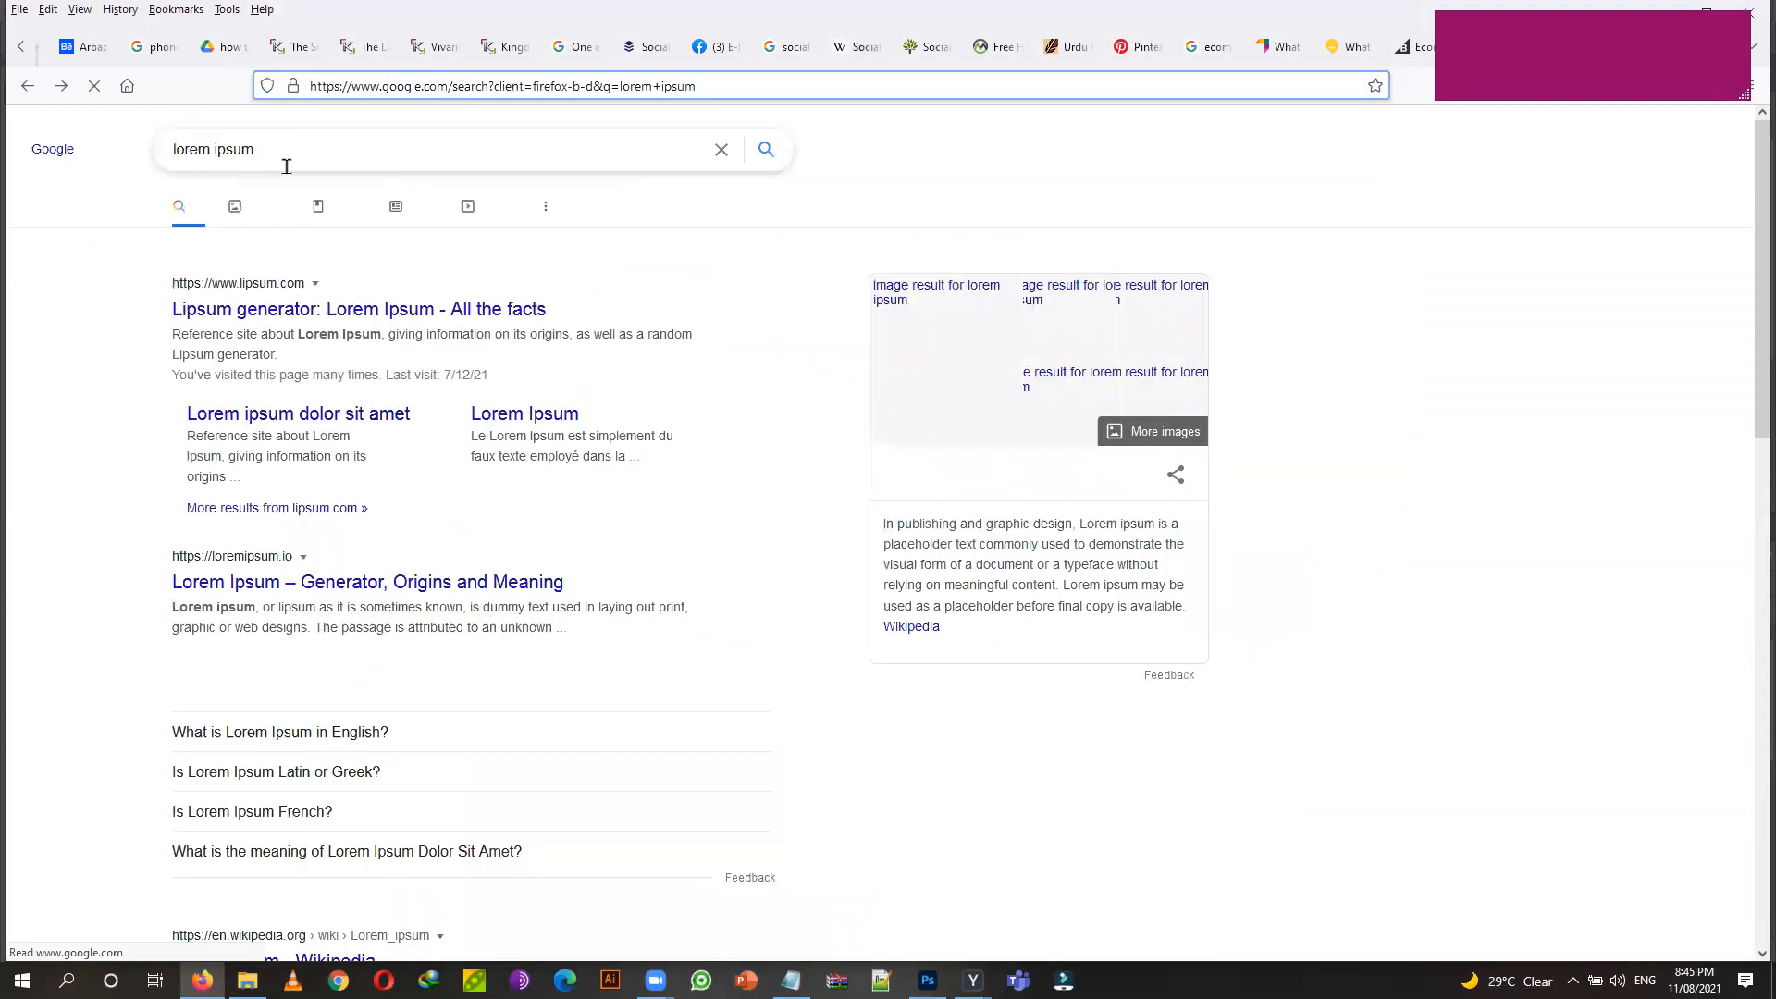
pyautogui.tripleClick(226, 149)
pyautogui.write('mlo')
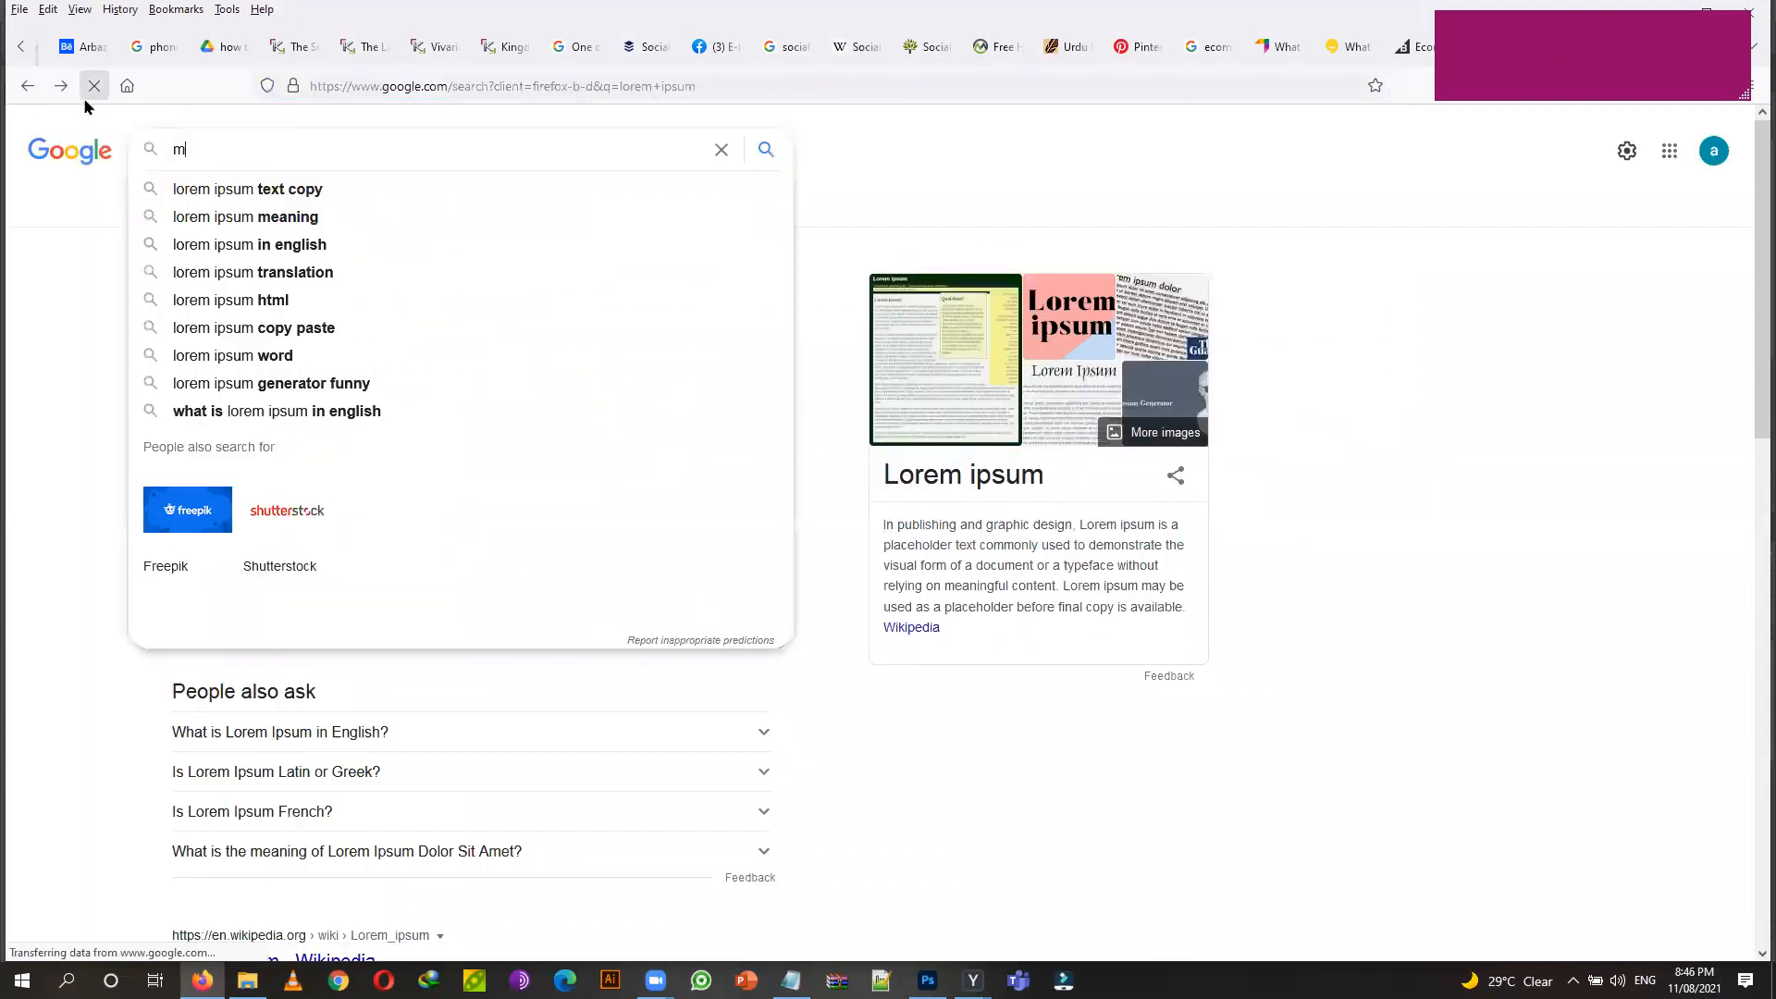
pyautogui.write('ckup')
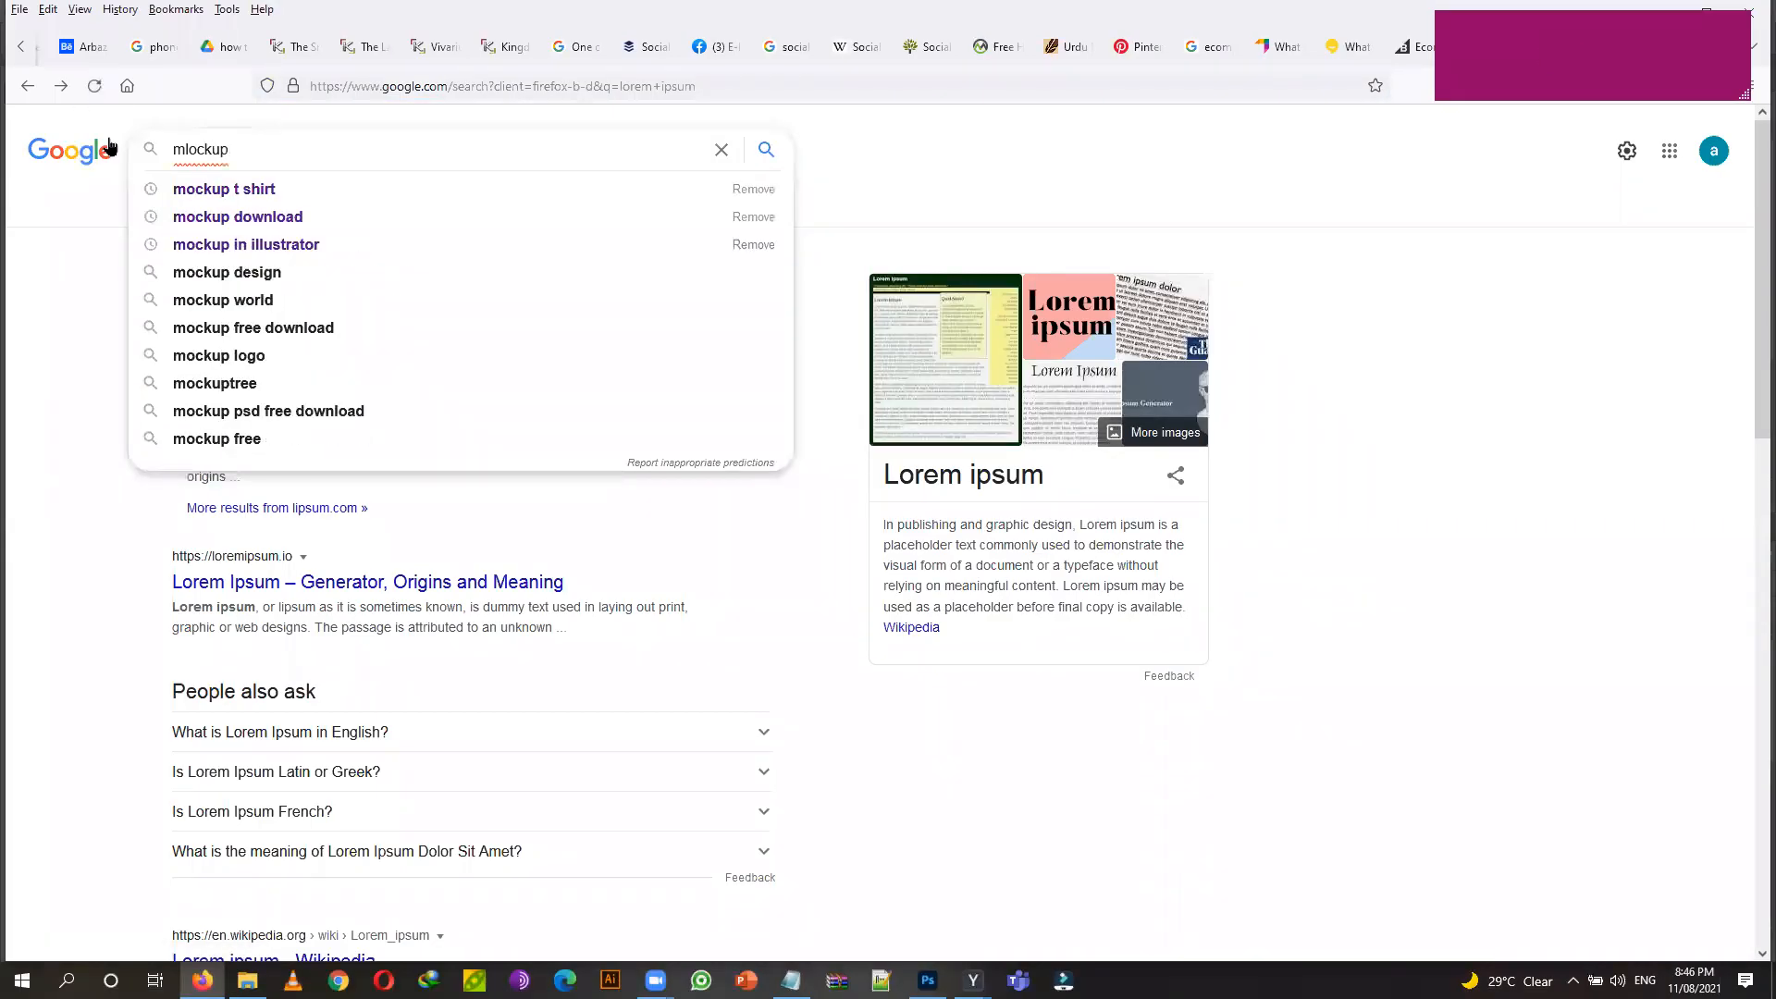
pyautogui.click(276, 192)
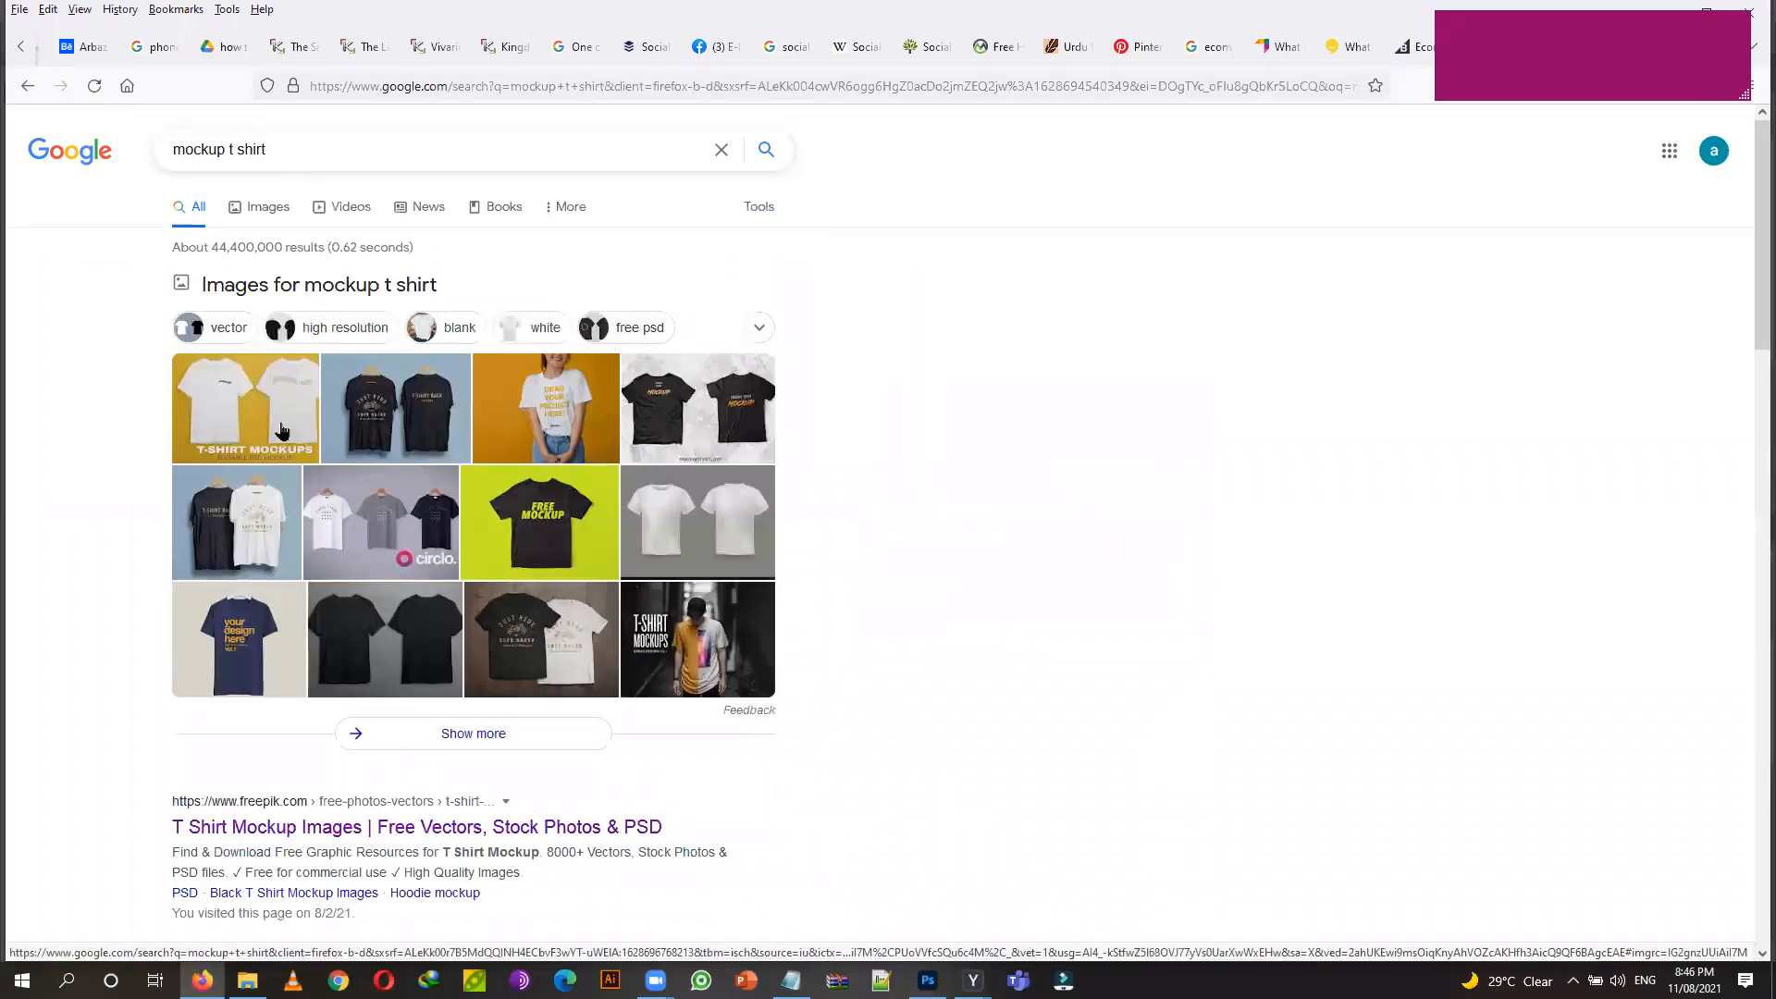
# Browse the mockup t shirt image results, previewing four T-shirt mockup images.
pyautogui.click(275, 206)
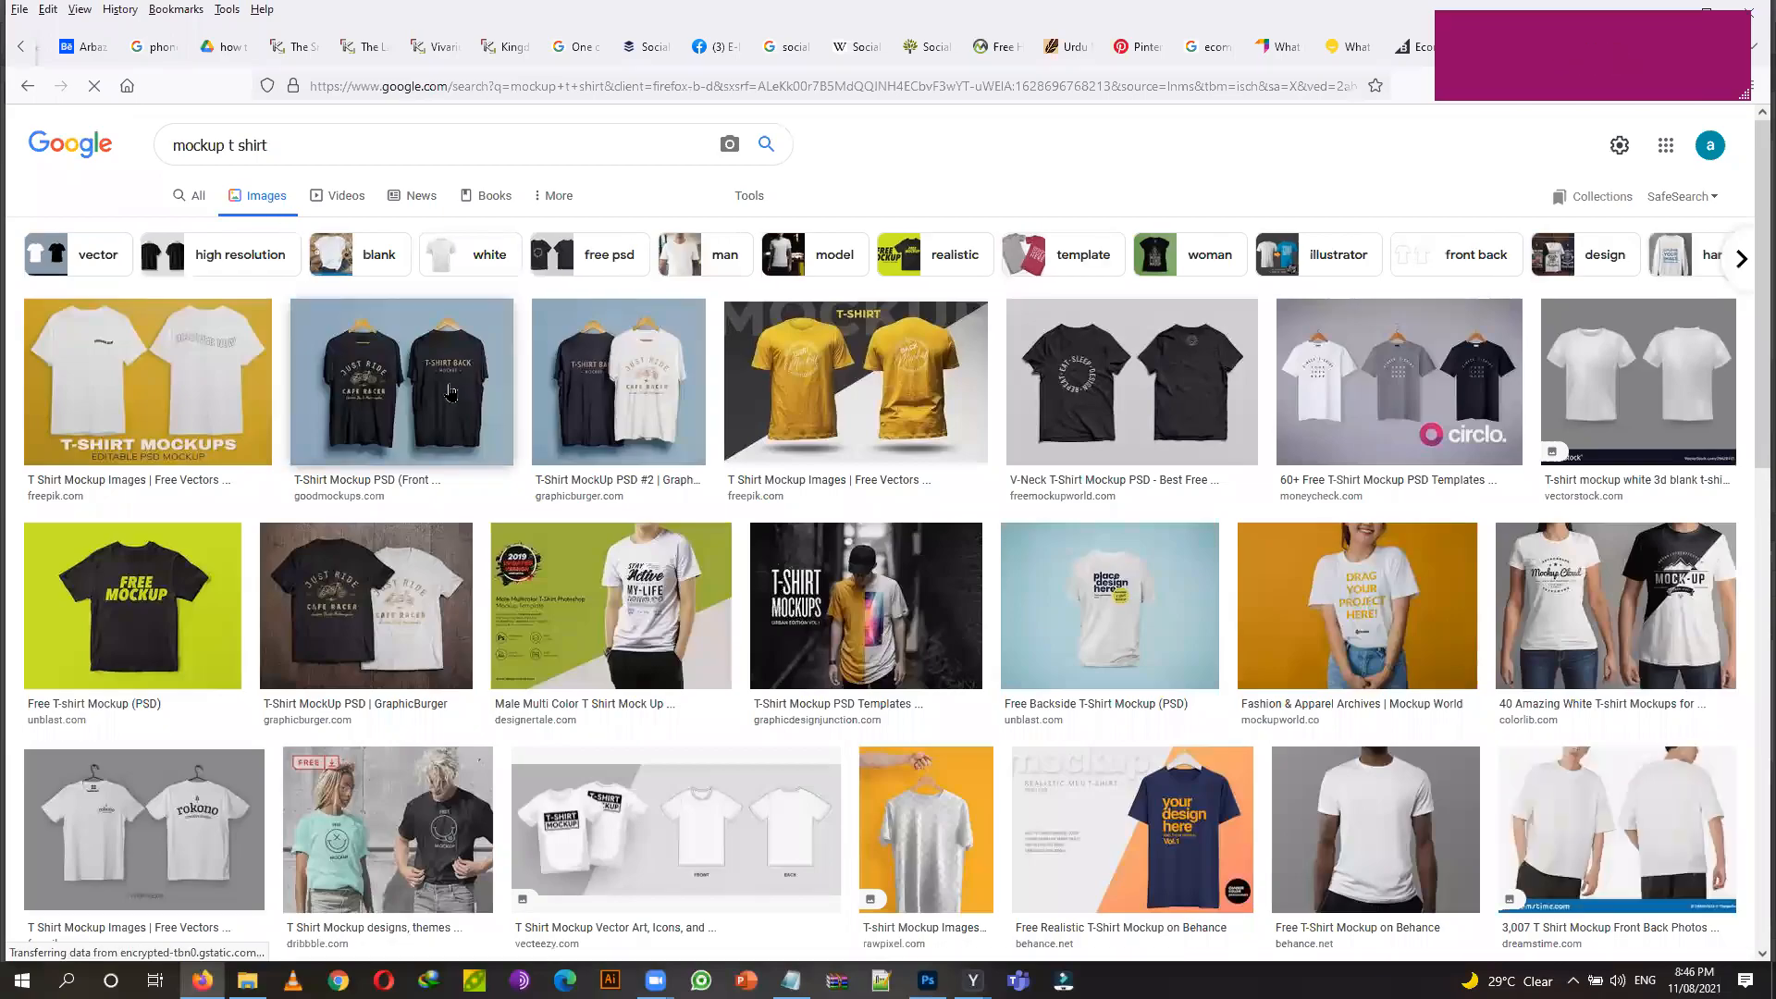
pyautogui.click(451, 393)
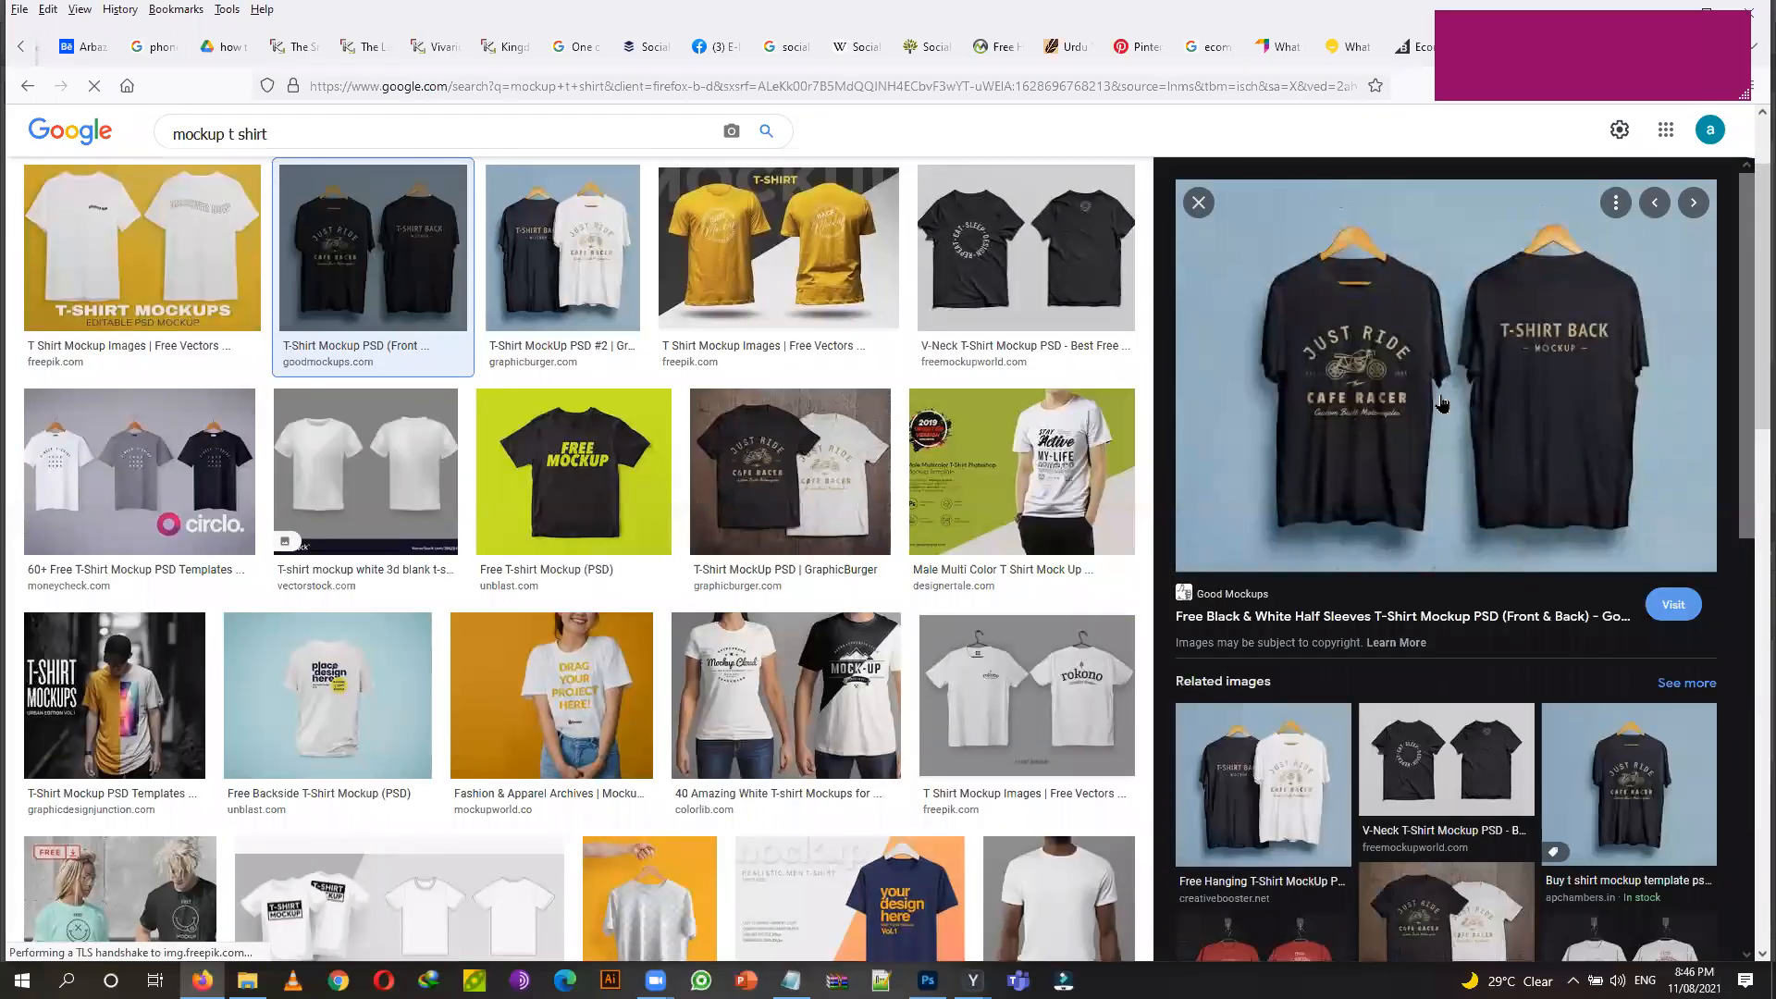
pyautogui.click(788, 467)
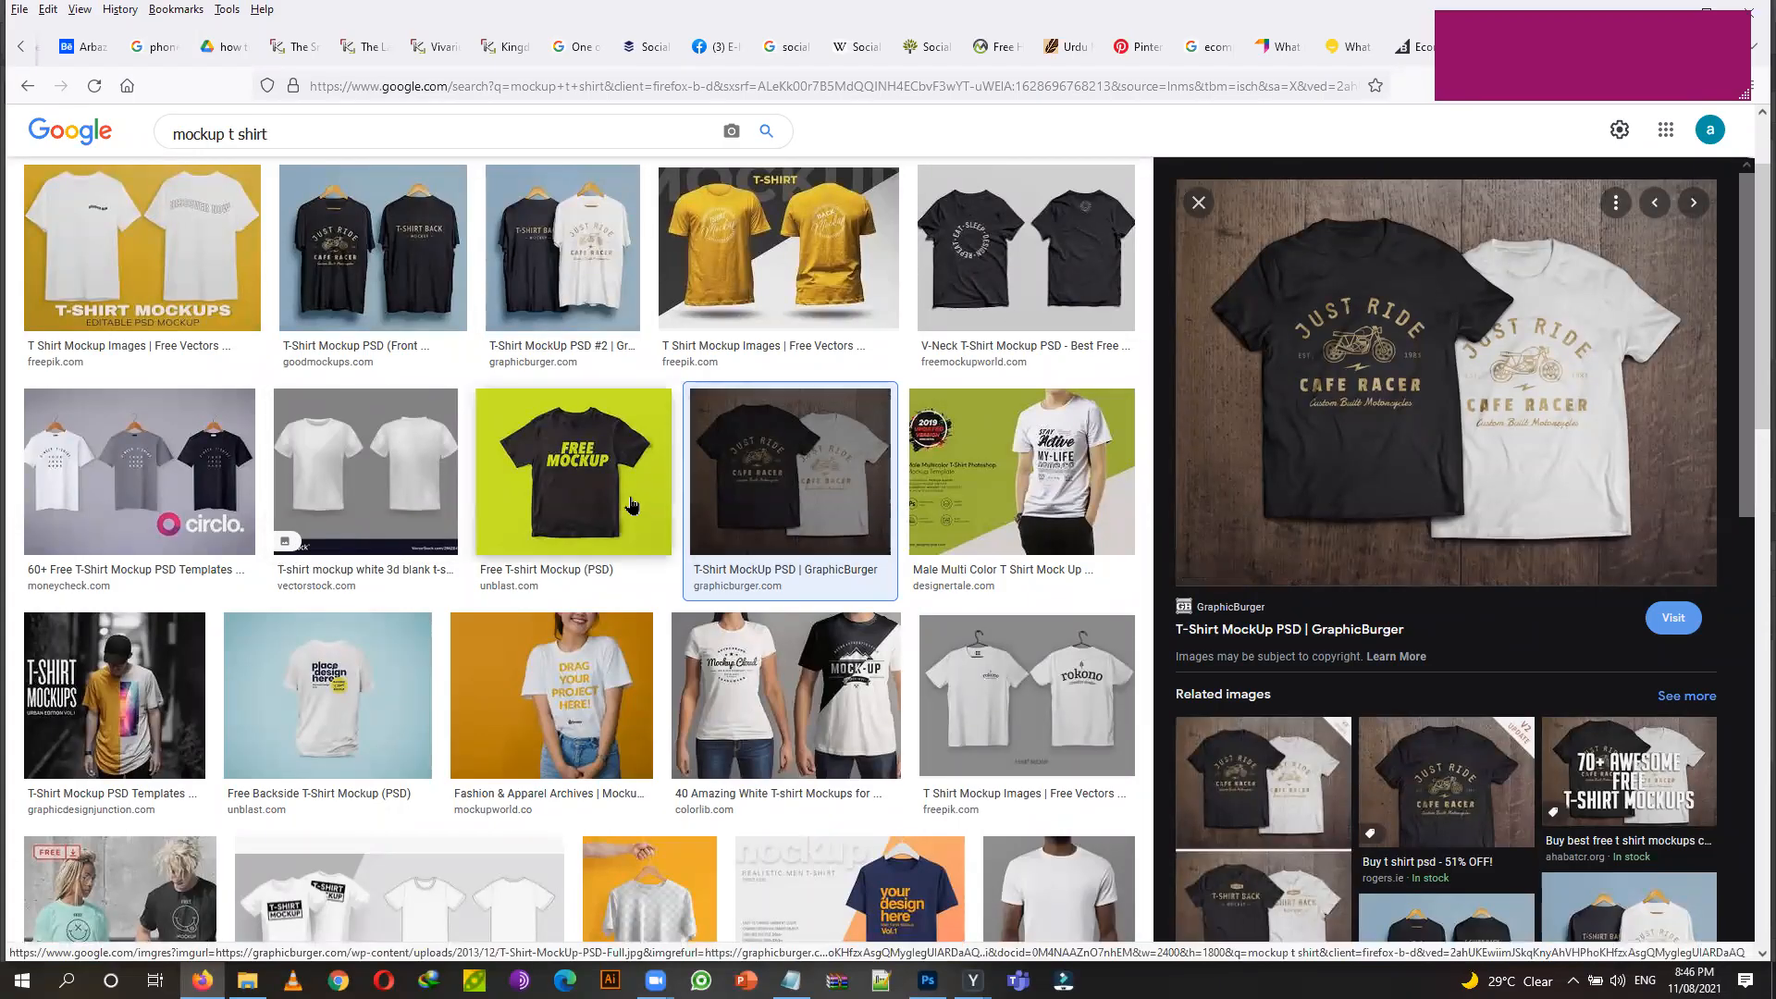
pyautogui.click(573, 471)
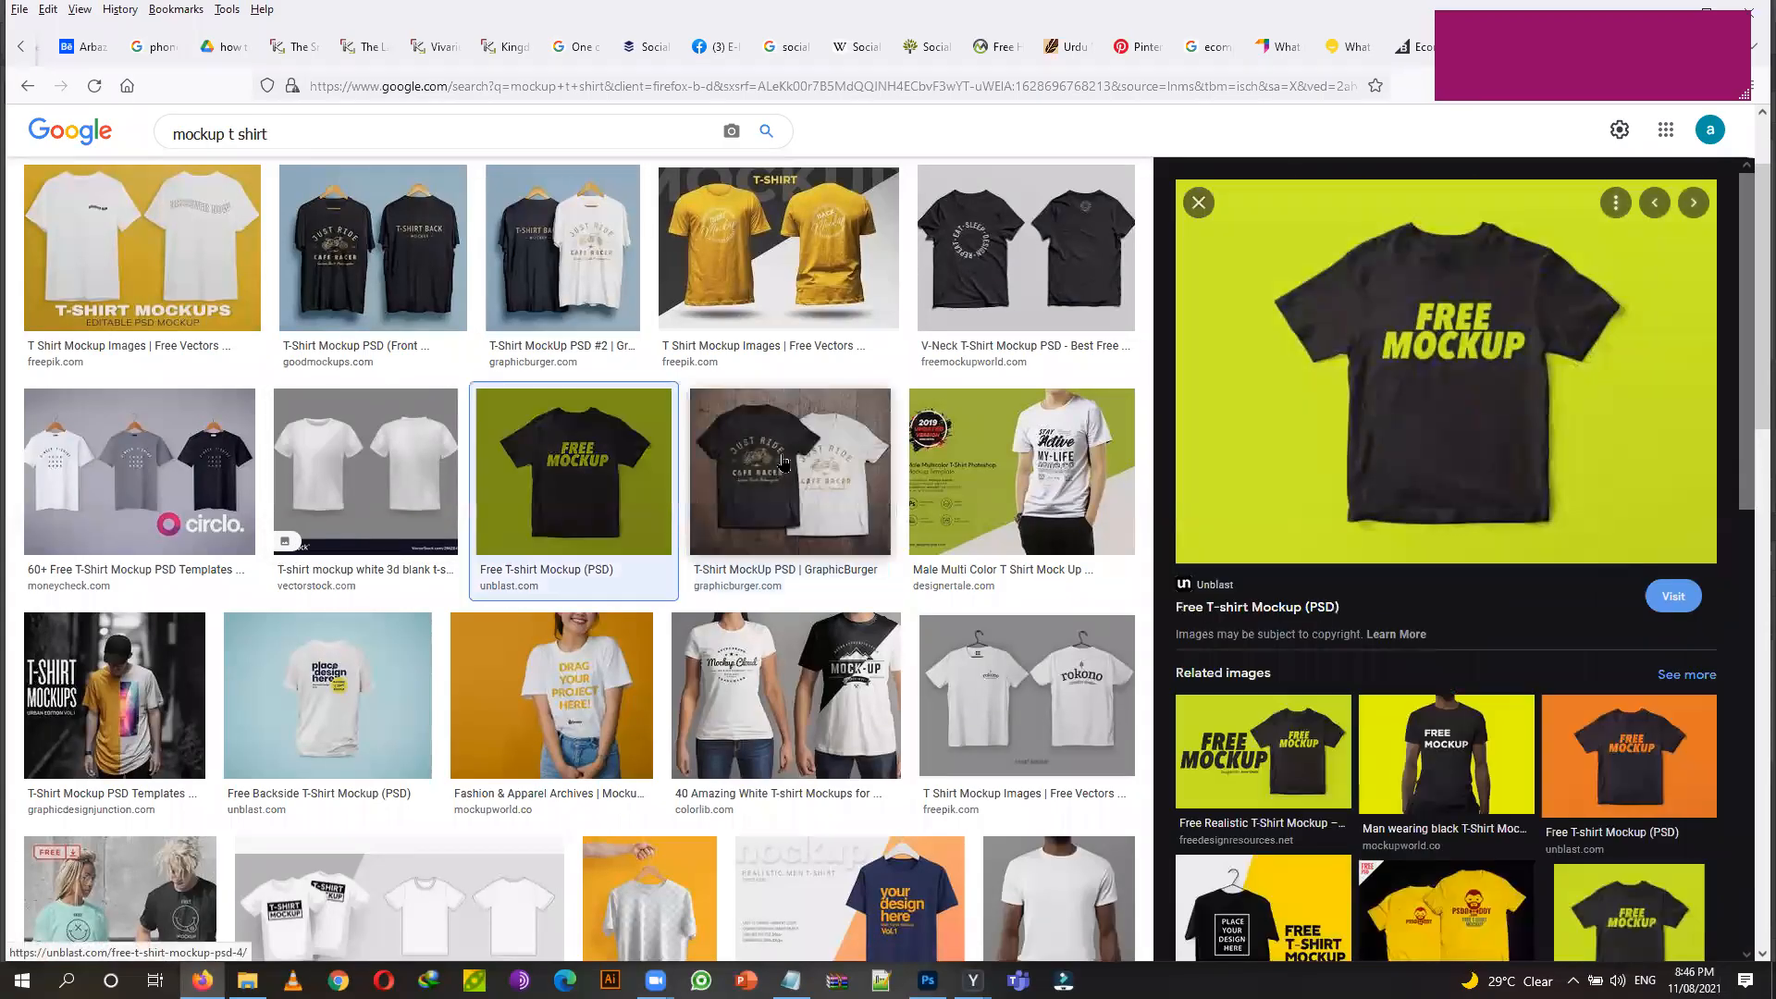
pyautogui.click(843, 895)
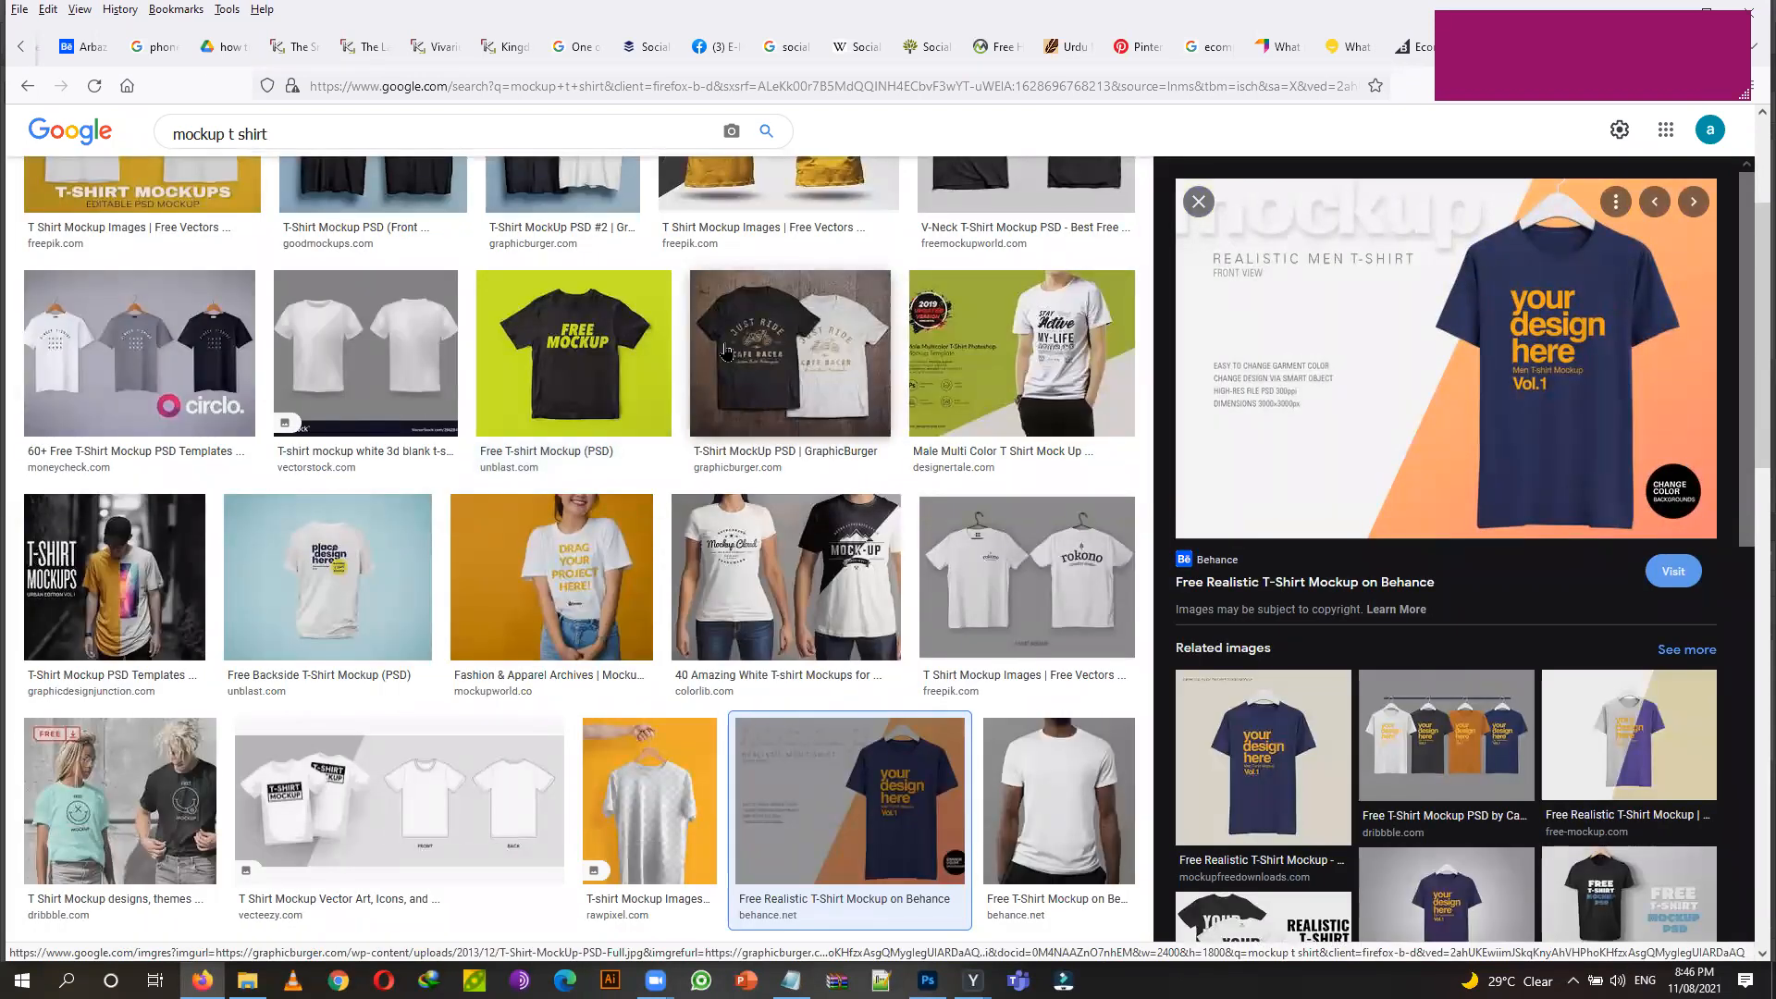
pyautogui.scroll(3, 718, 320)
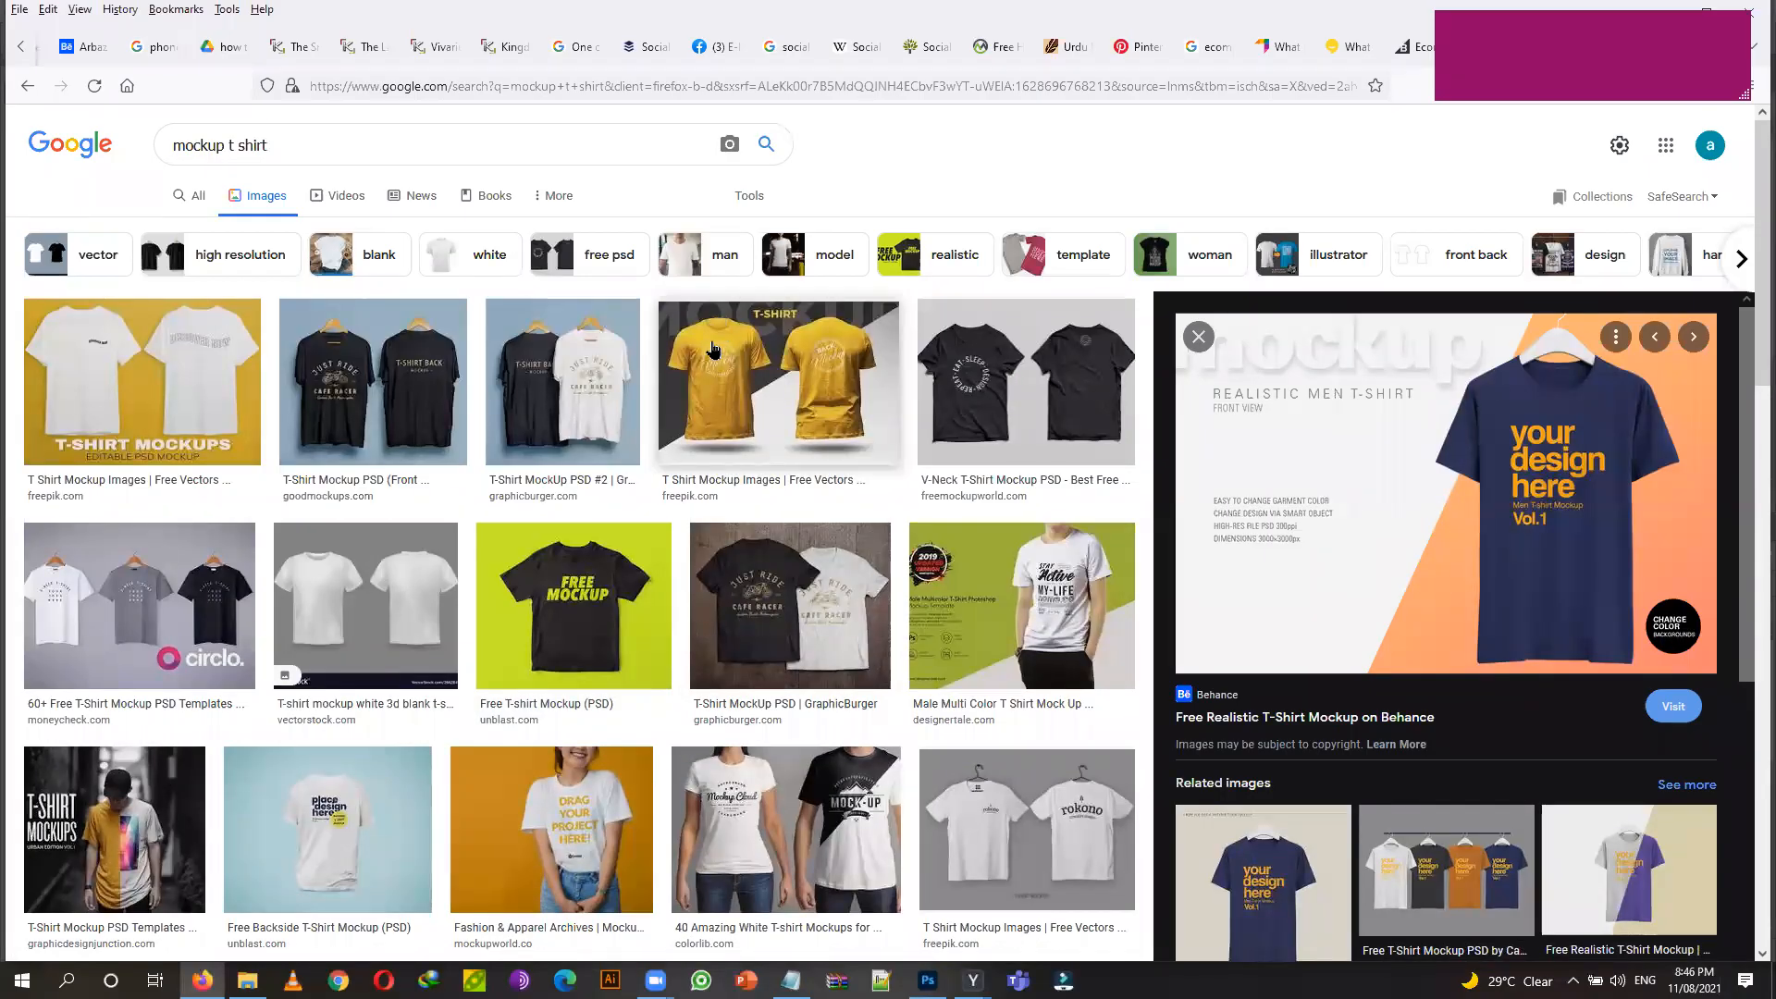
# Return to All results and open the Mockuptree free T-shirt mockups page.
pyautogui.click(194, 197)
pyautogui.scroll(-3, 416, 396)
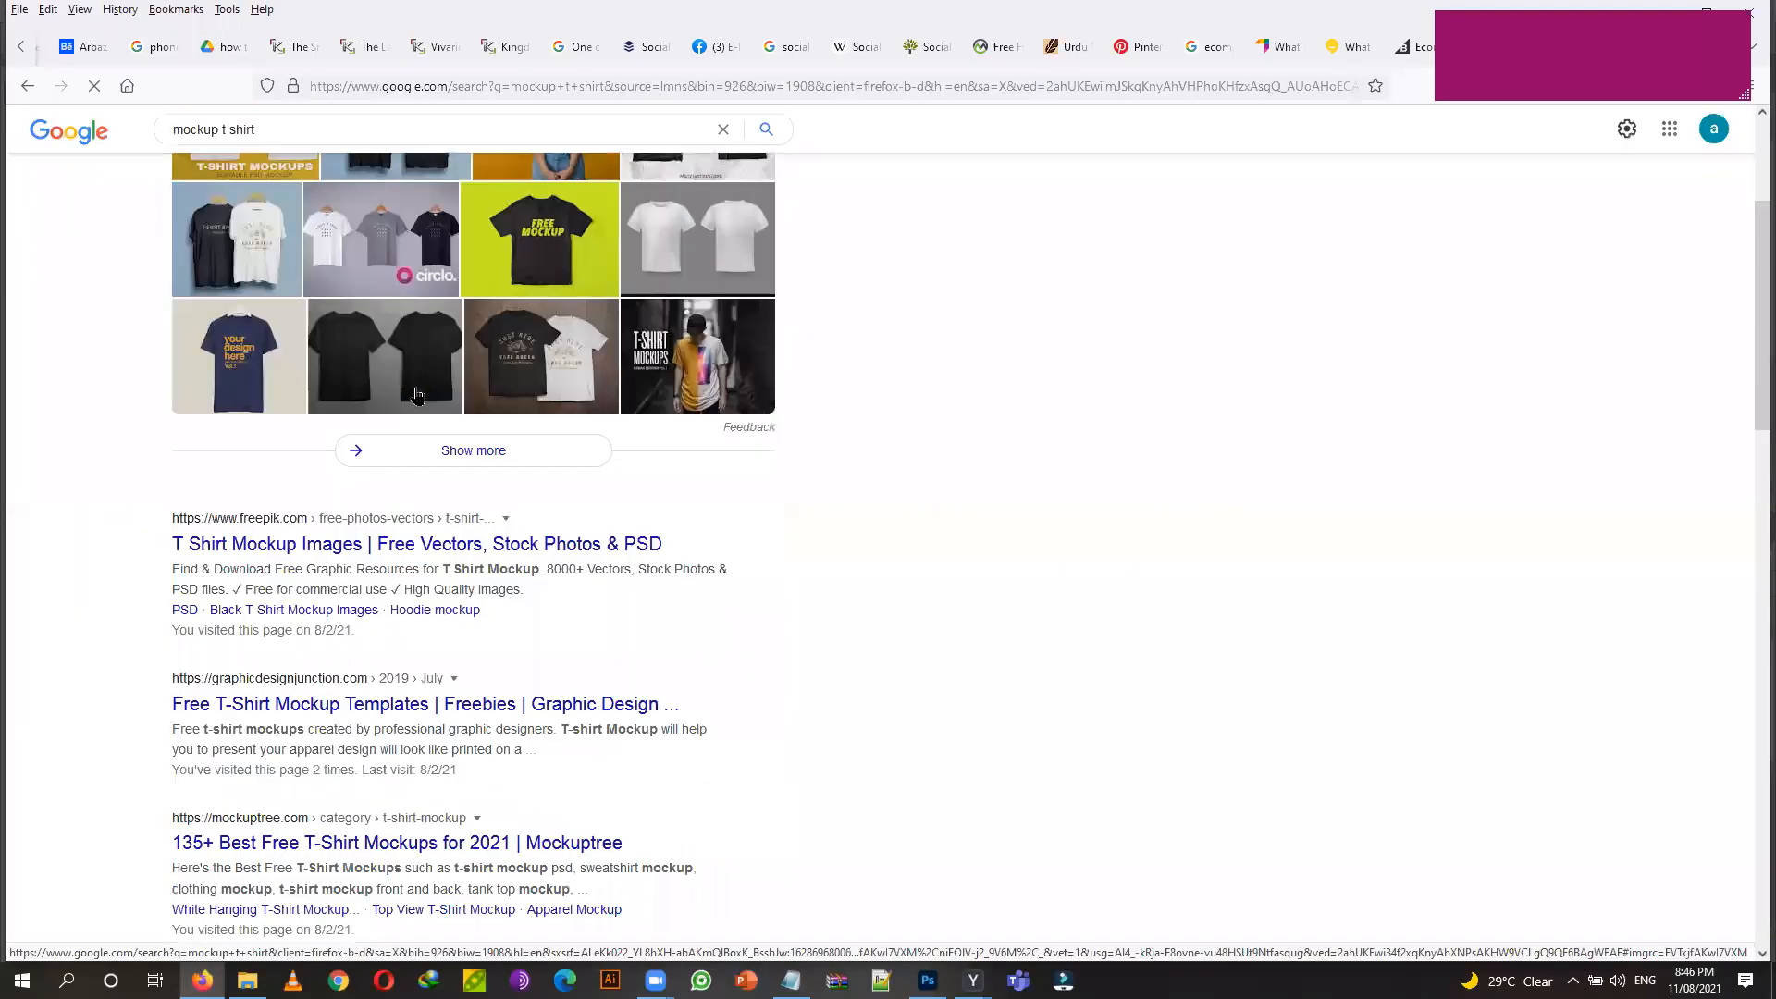
pyautogui.scroll(-3, 421, 396)
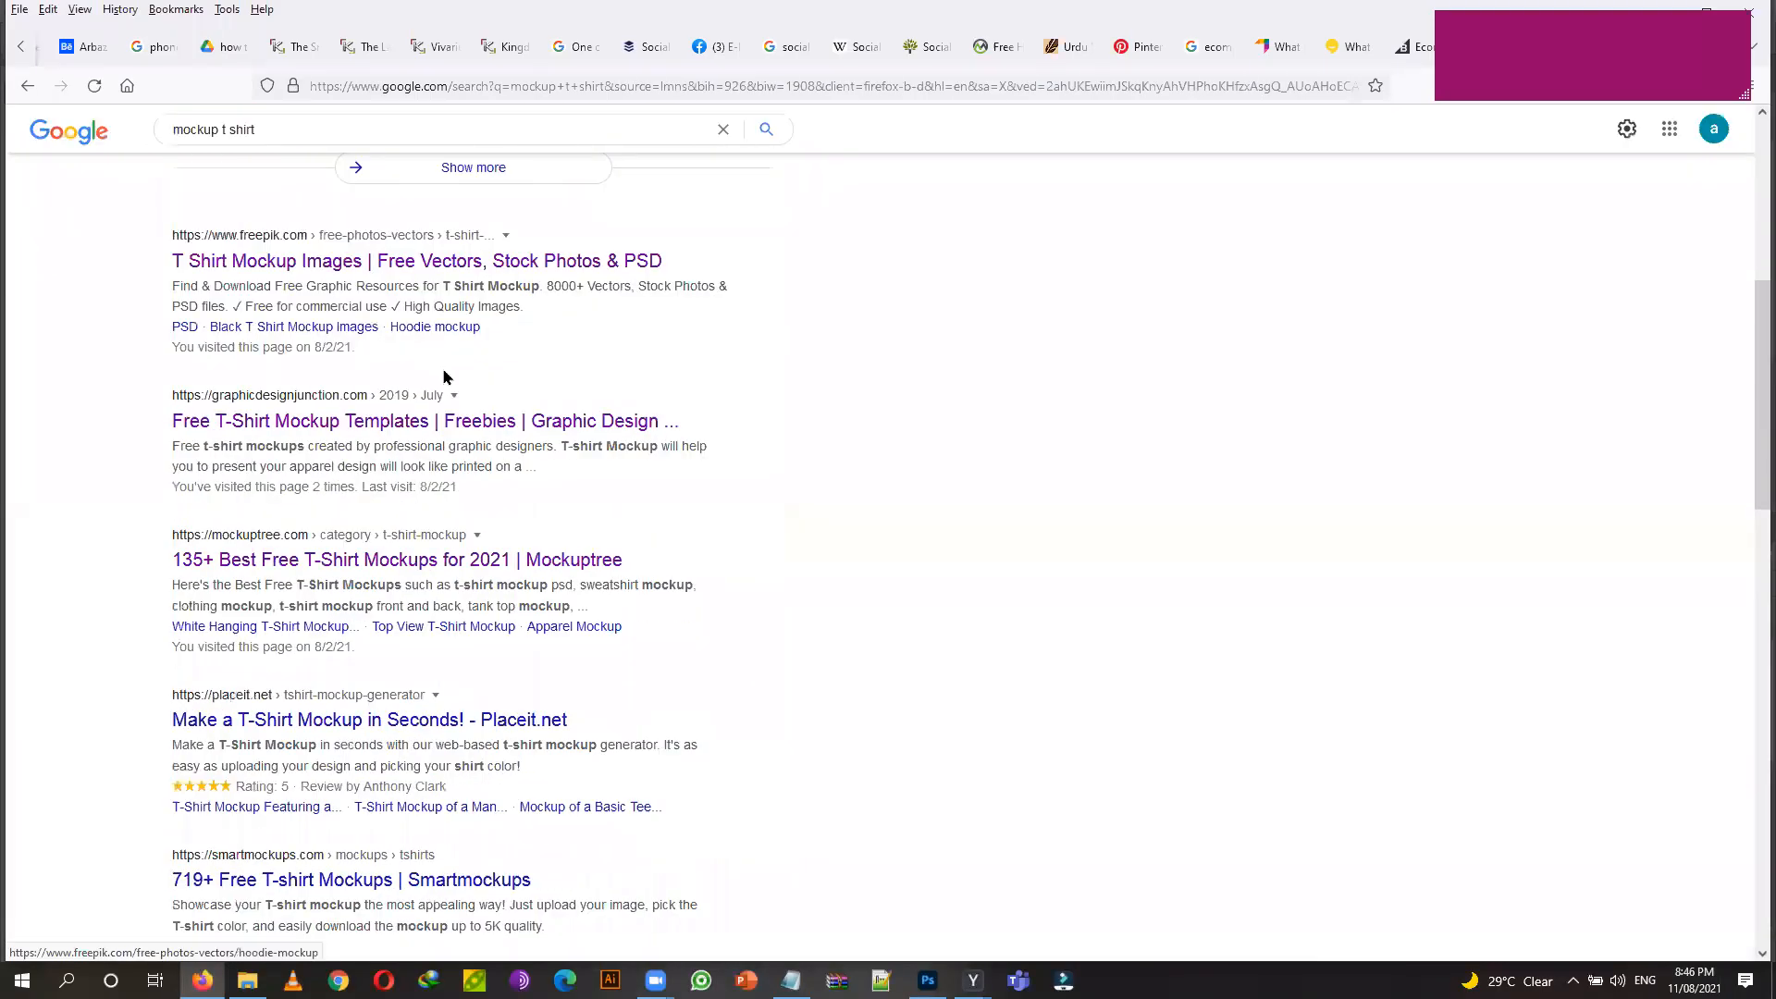
pyautogui.click(299, 570)
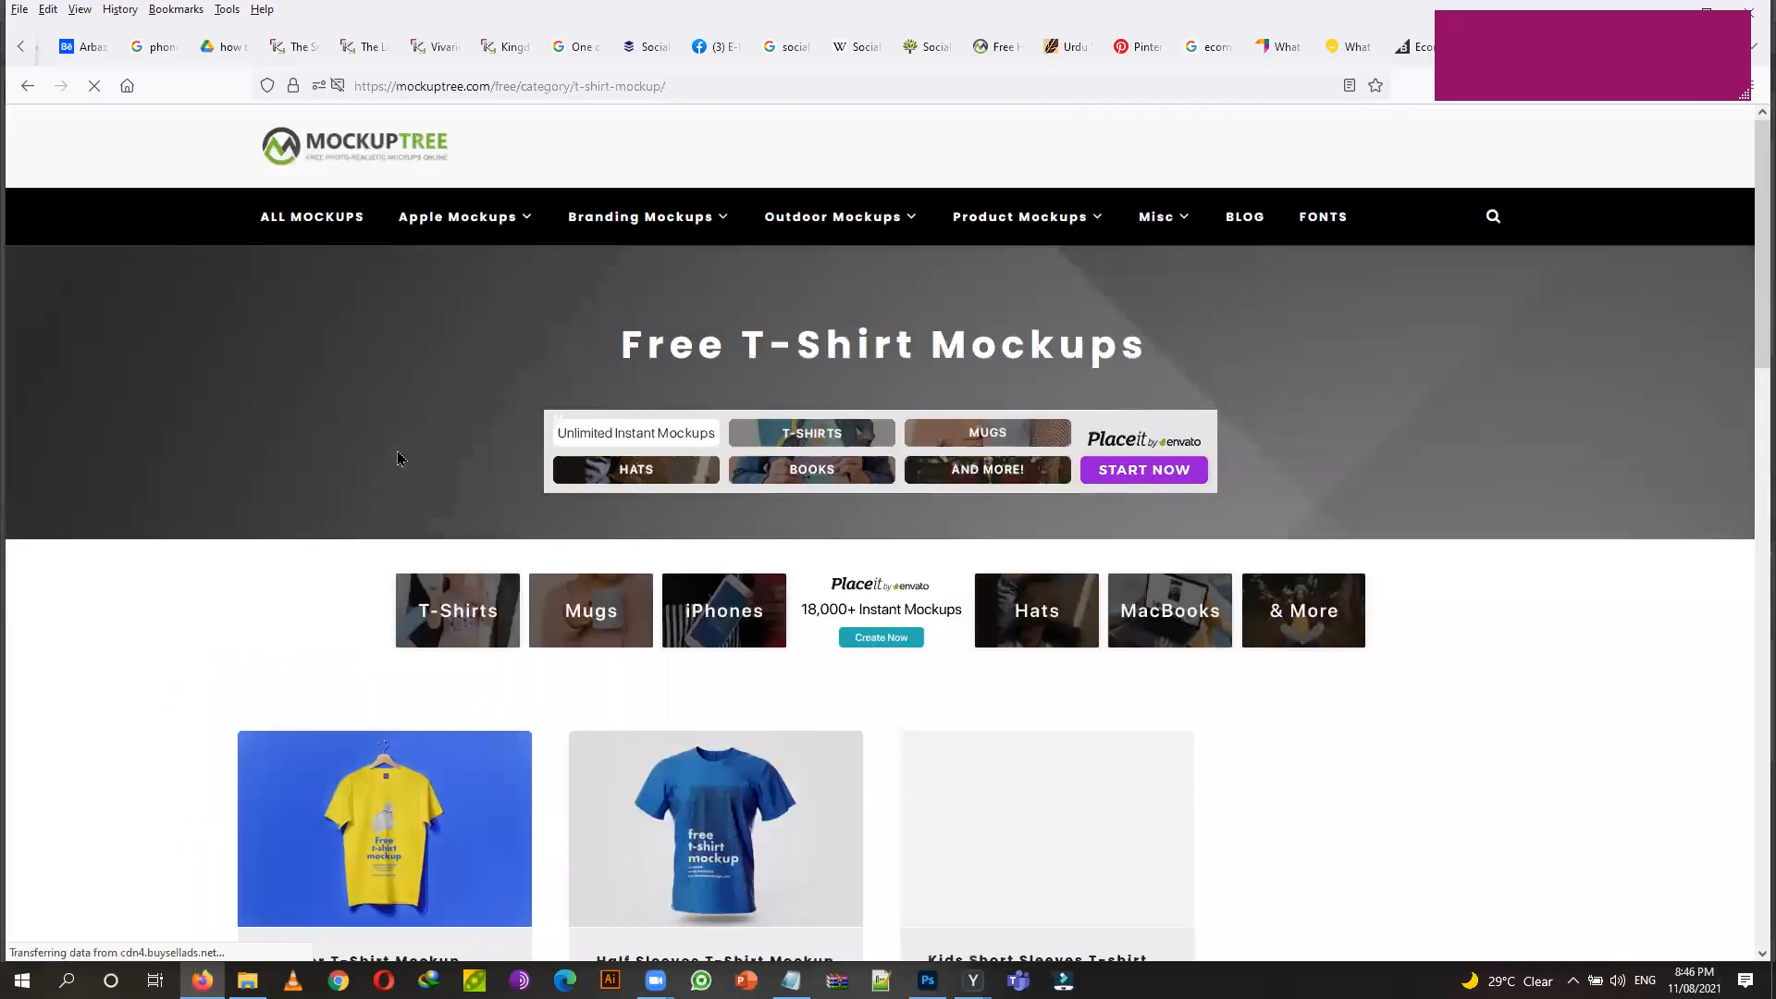
# Open the Half Sleeves T-Shirt Mockup PSD page from Mockuptree's T-shirt category.
pyautogui.scroll(-3, 398, 459)
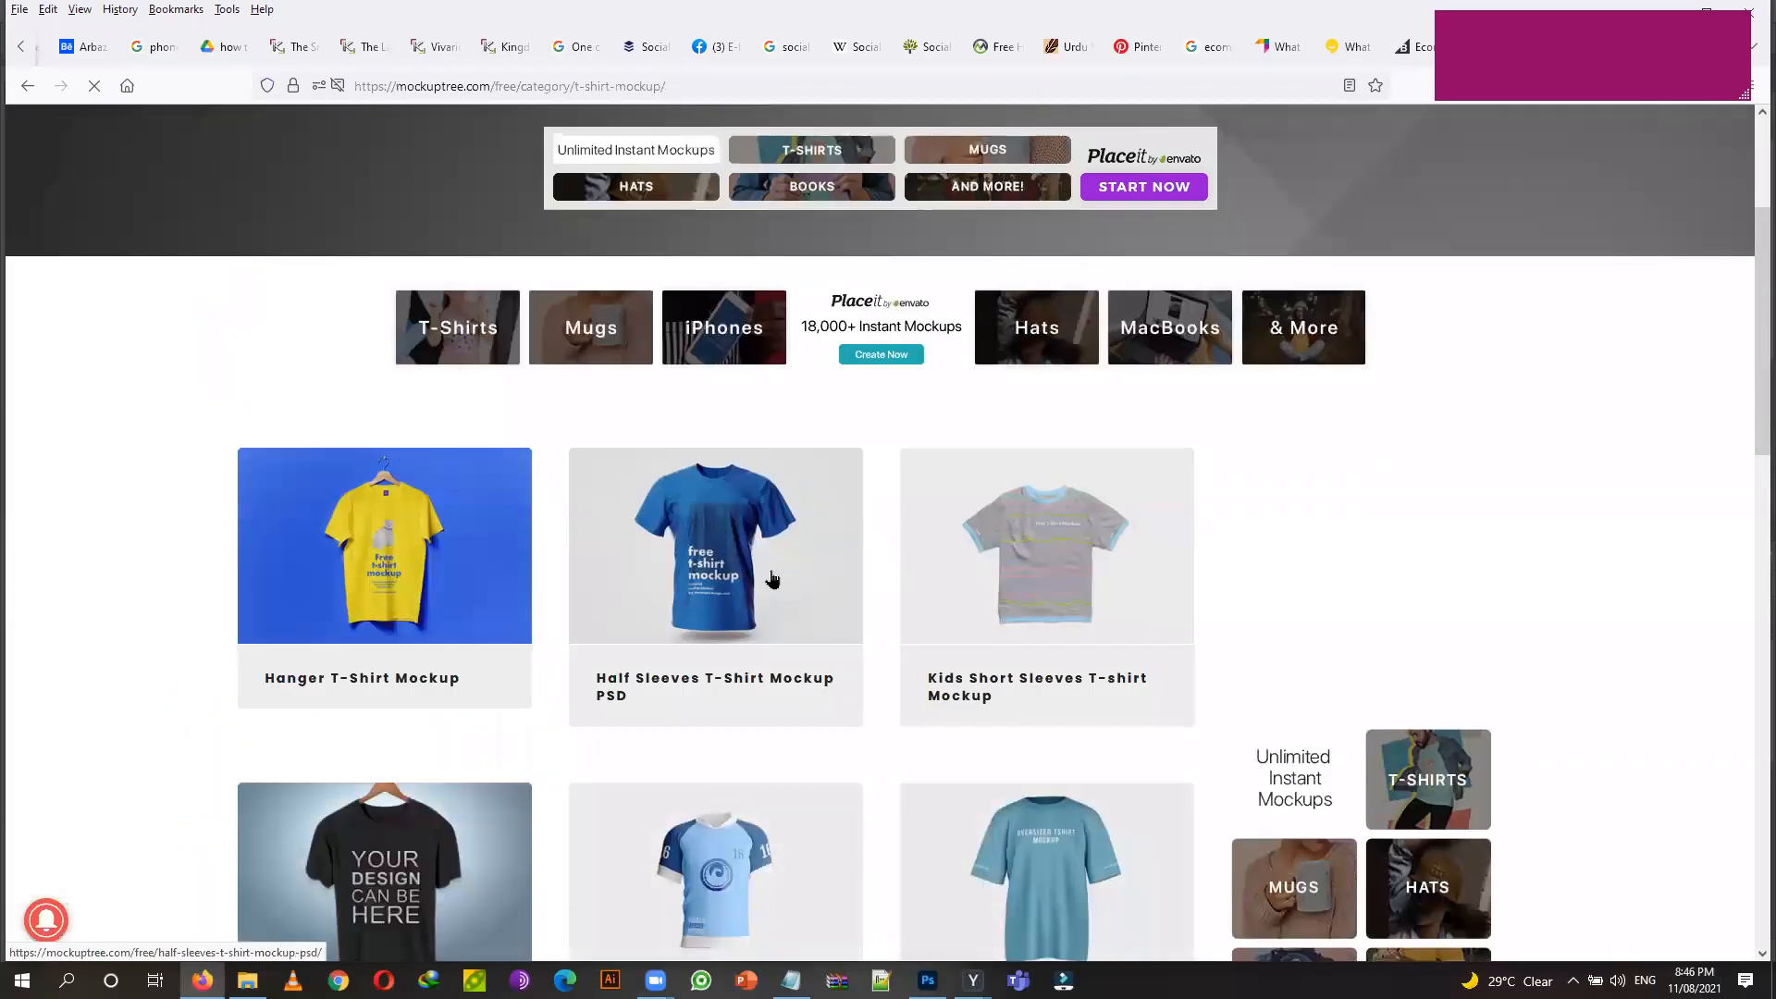
pyautogui.scroll(-3, 721, 578)
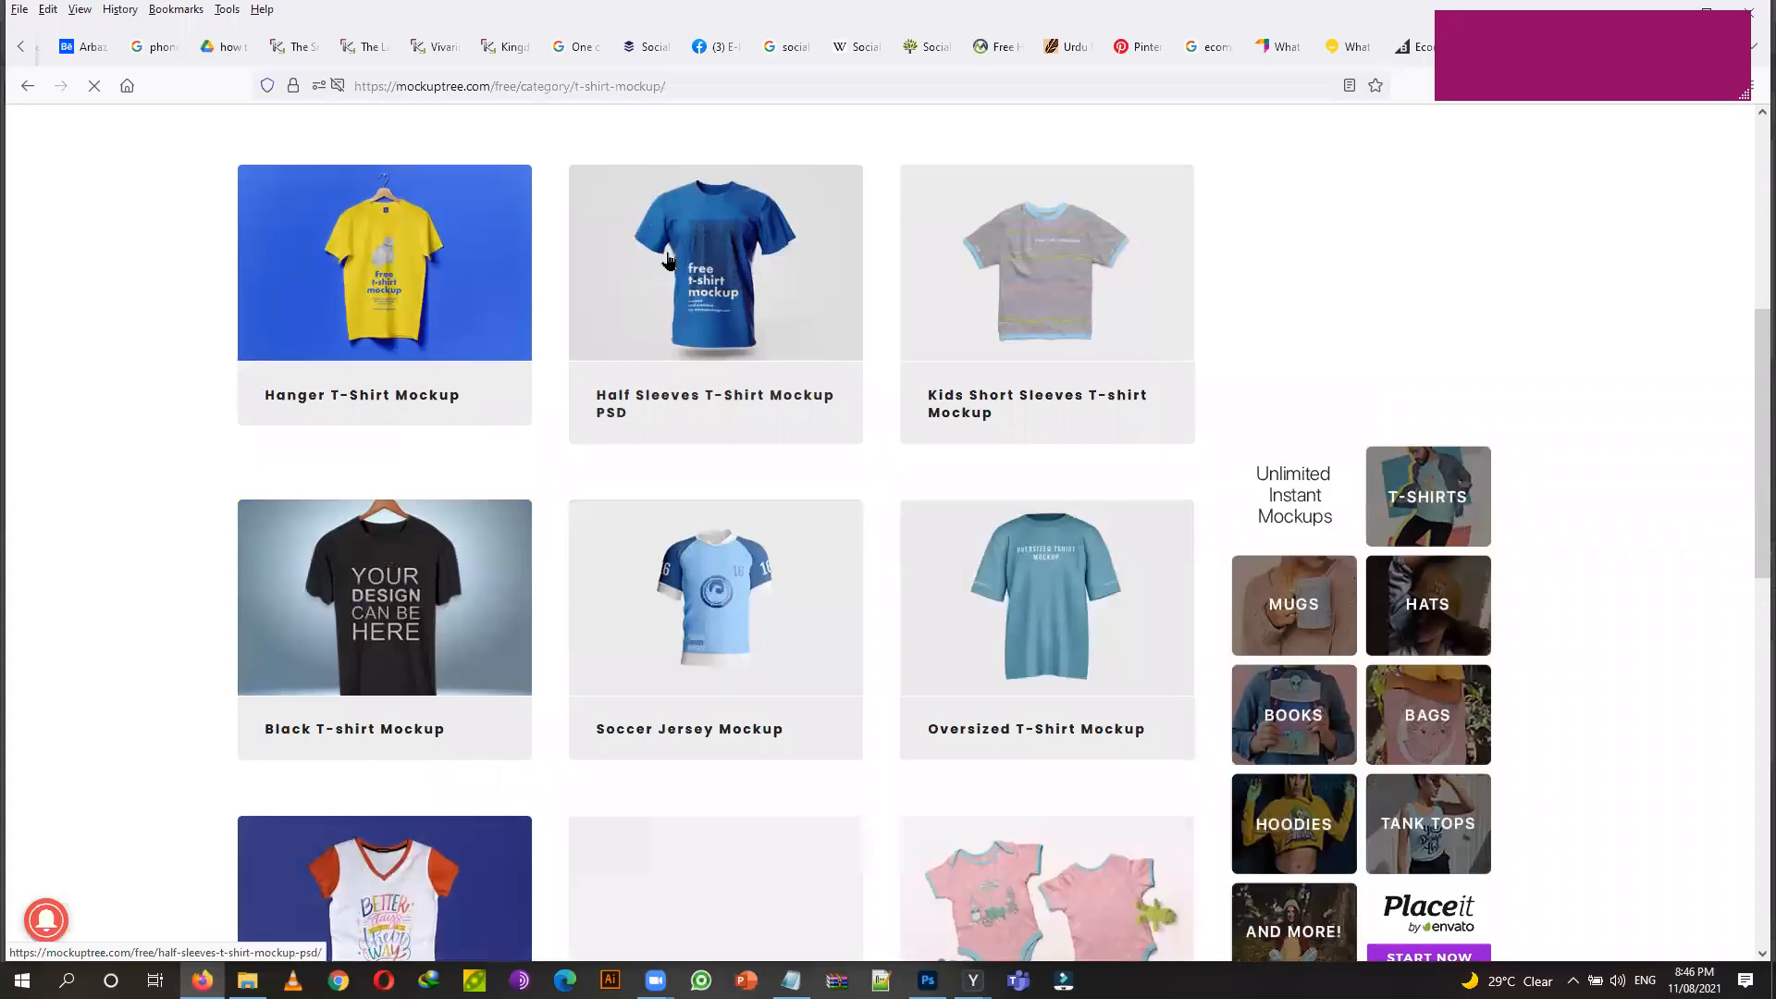
pyautogui.click(668, 262)
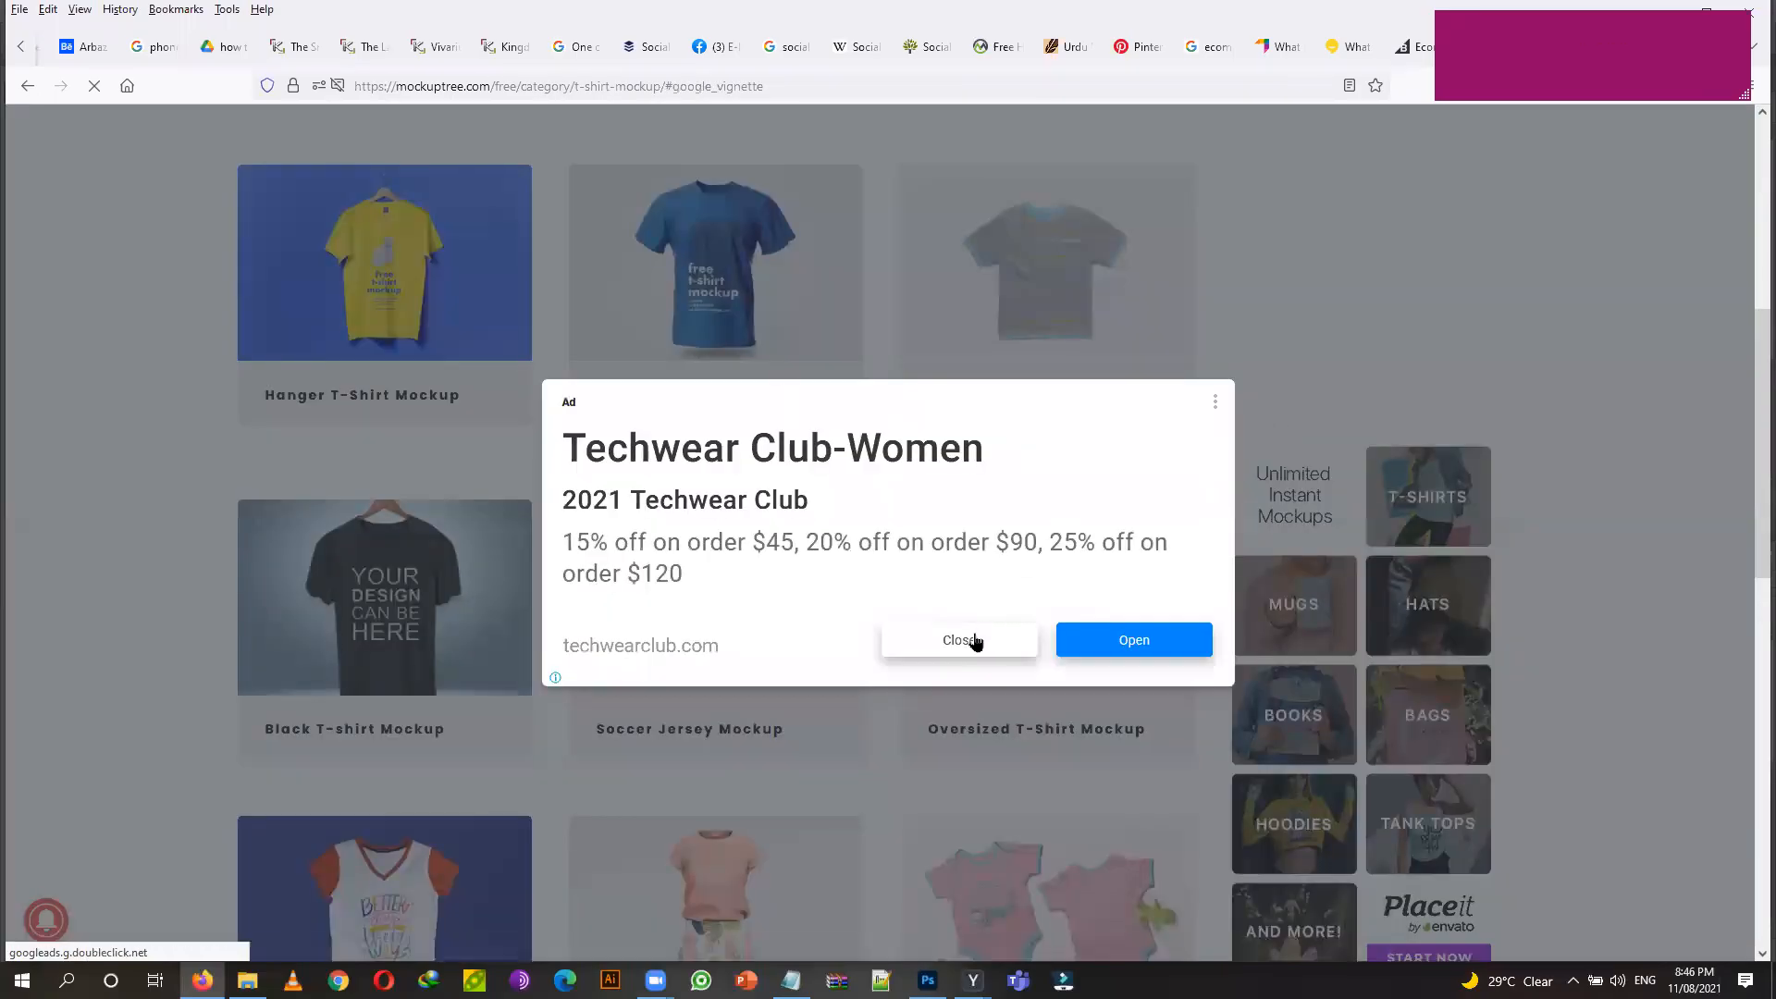
# Dismiss the advertisement and scroll down to the mockup's Free Download details.
pyautogui.moveTo(1542, 63); pyautogui.dragTo(1565, 246)
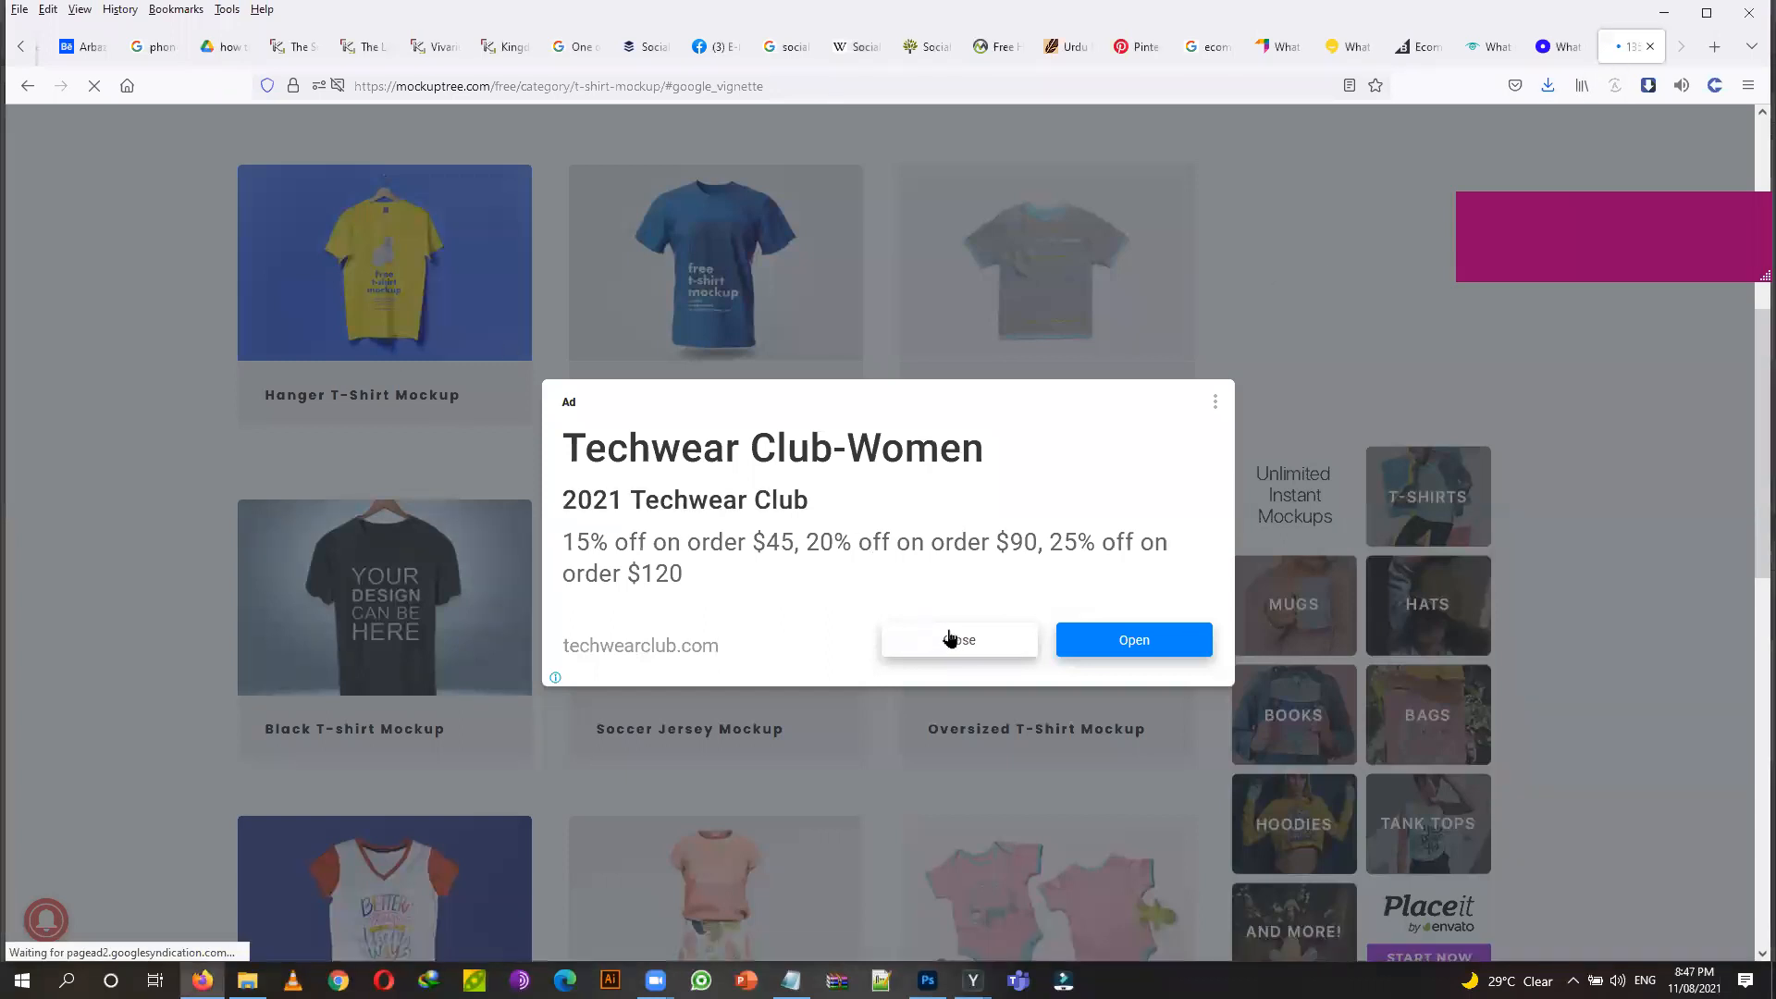
pyautogui.doubleClick(989, 645)
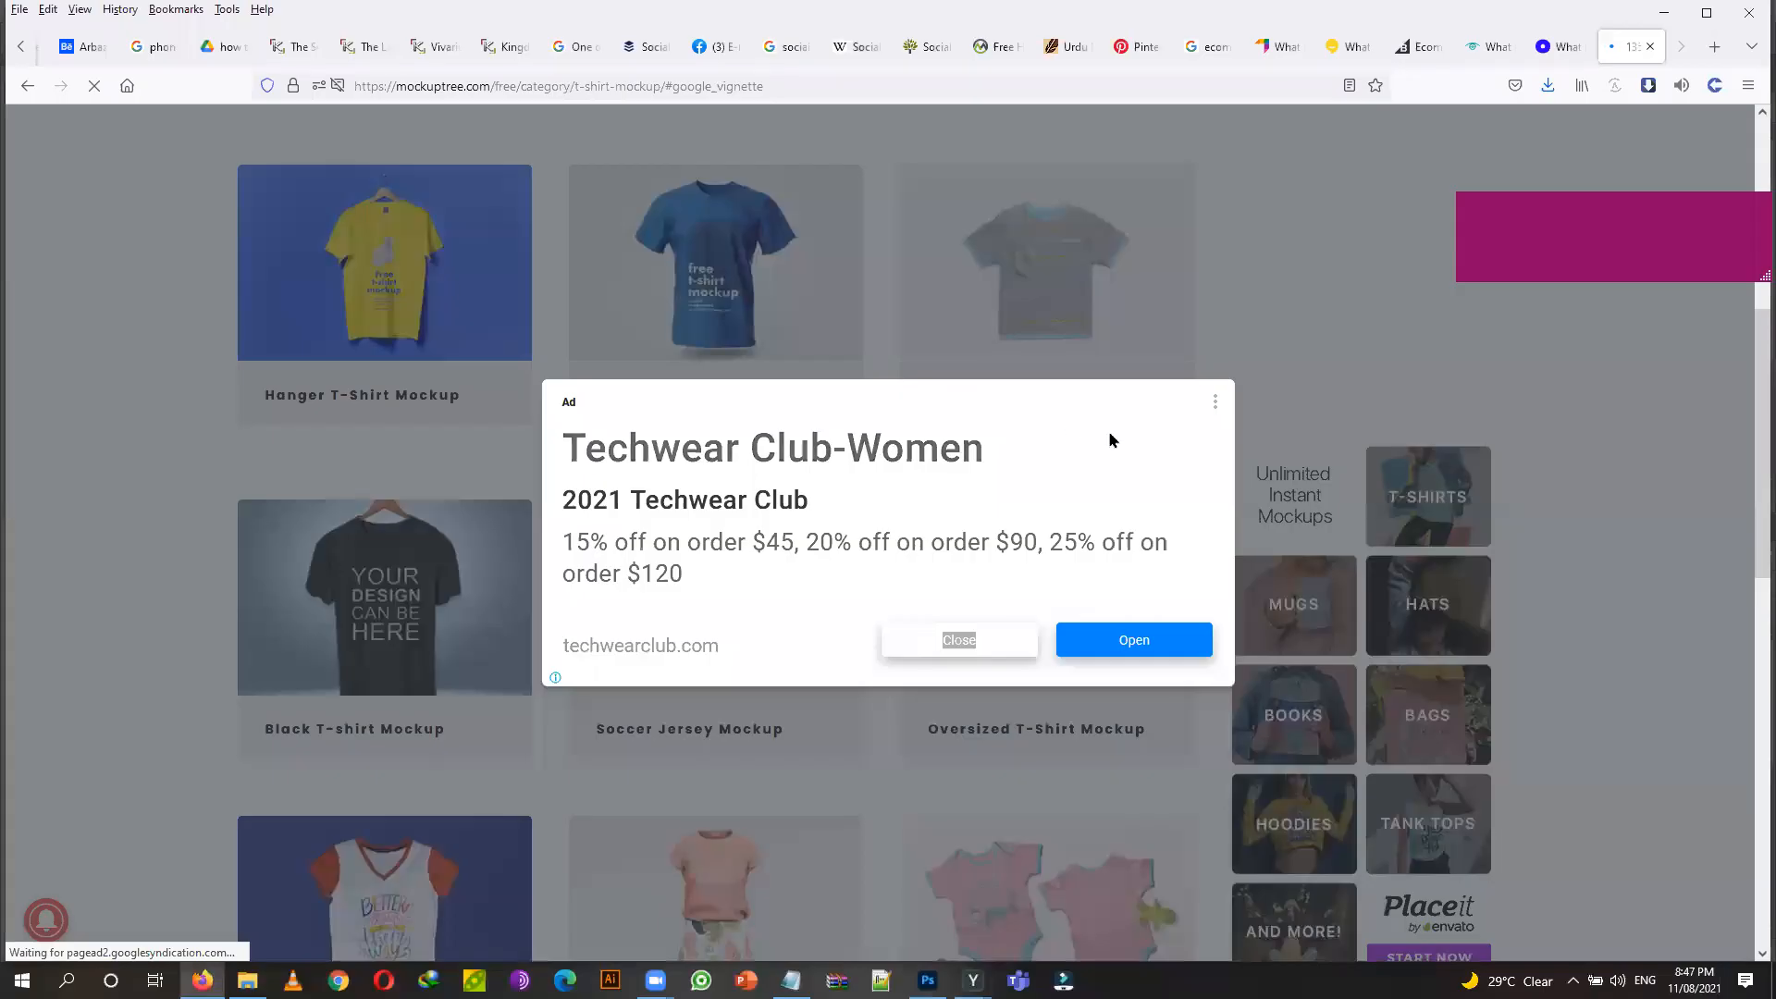
pyautogui.click(972, 643)
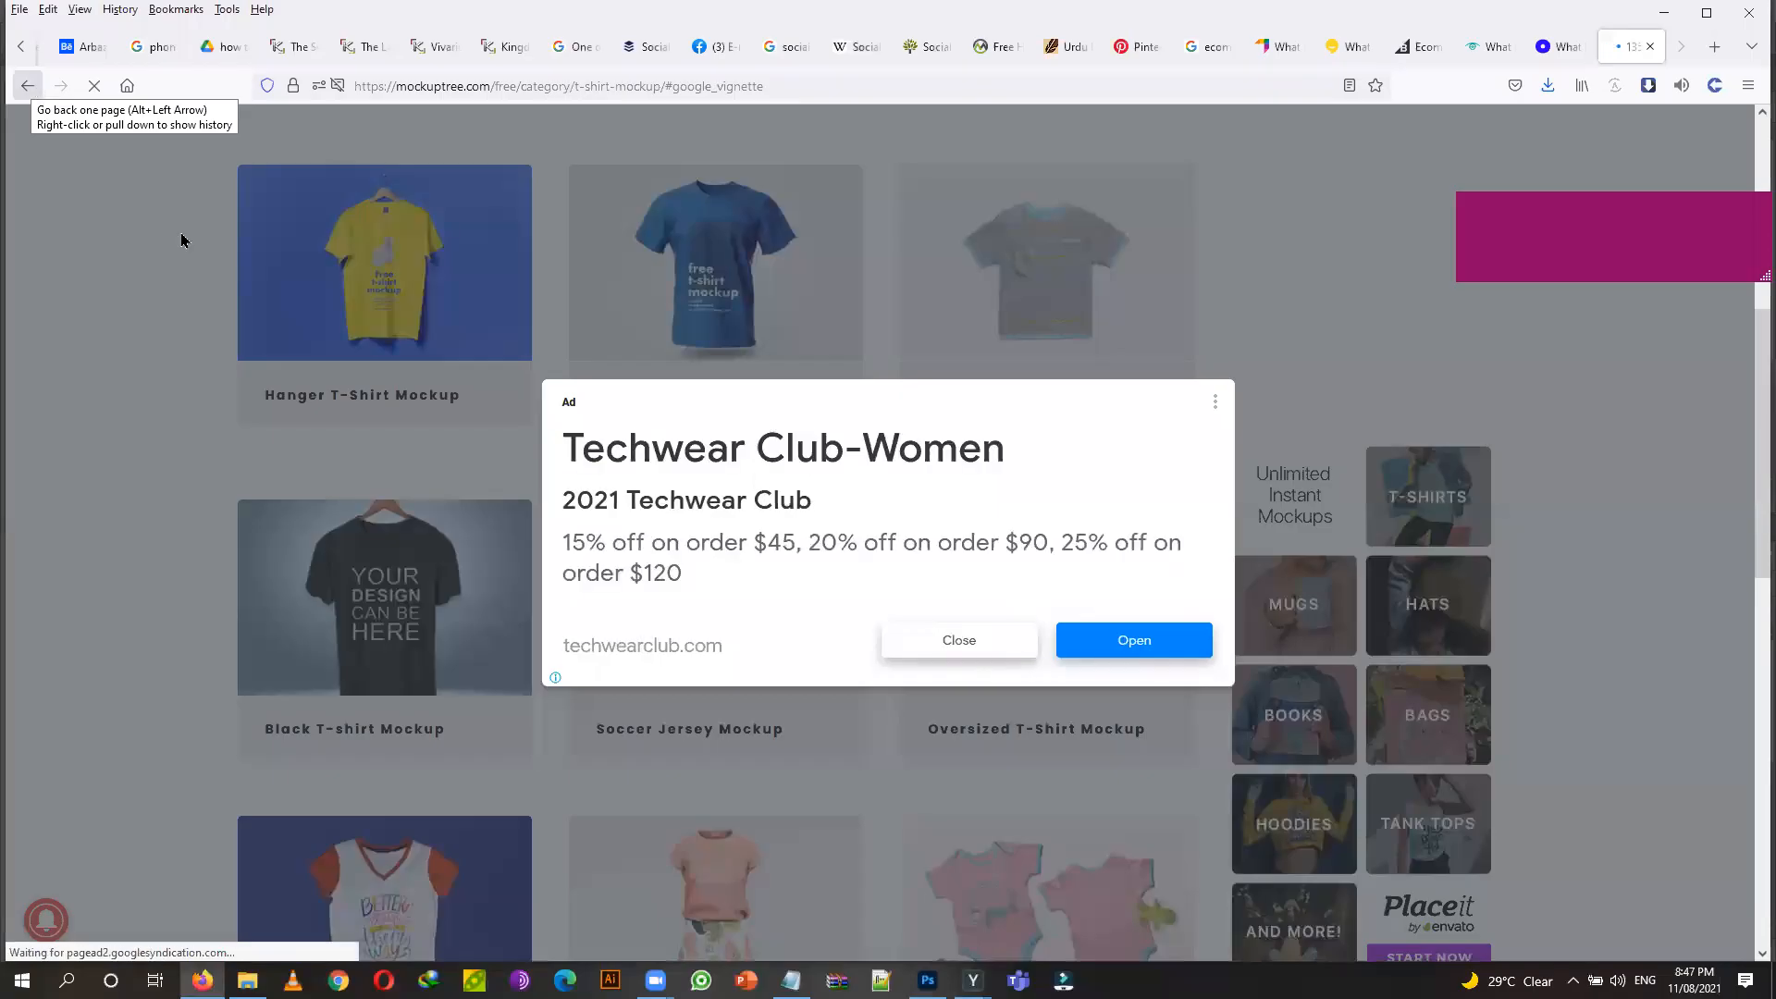
pyautogui.click(942, 643)
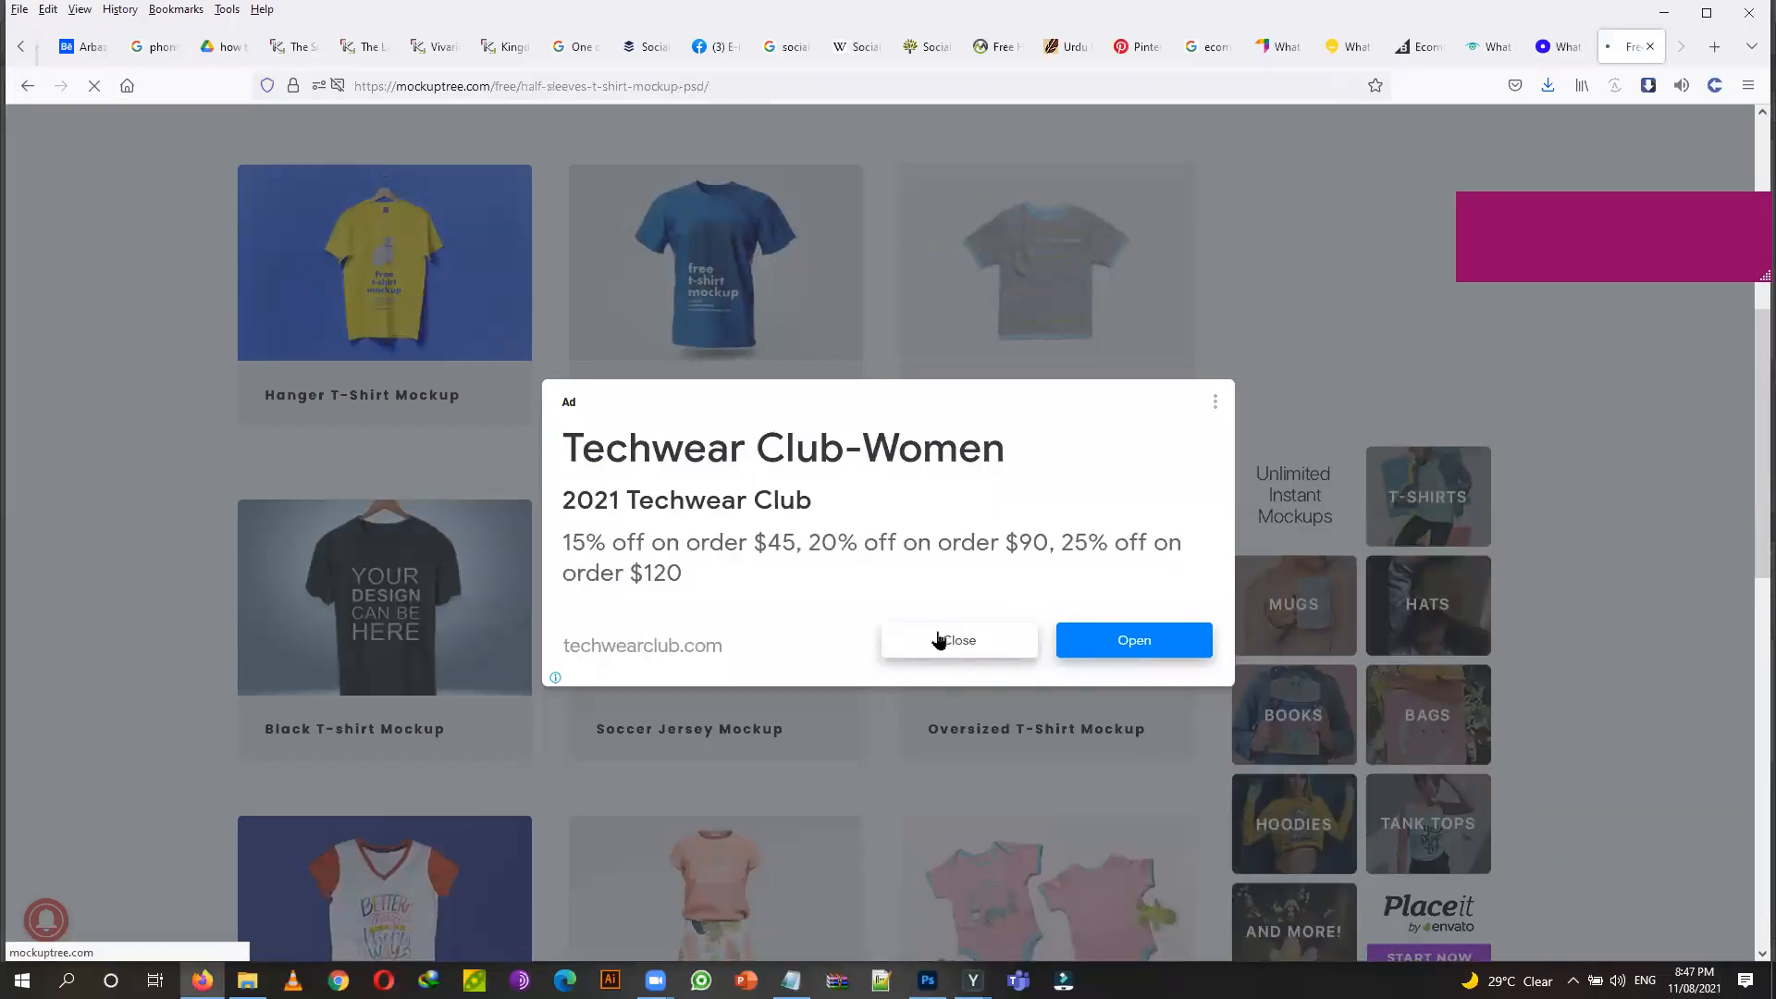
pyautogui.scroll(-12, 753, 553)
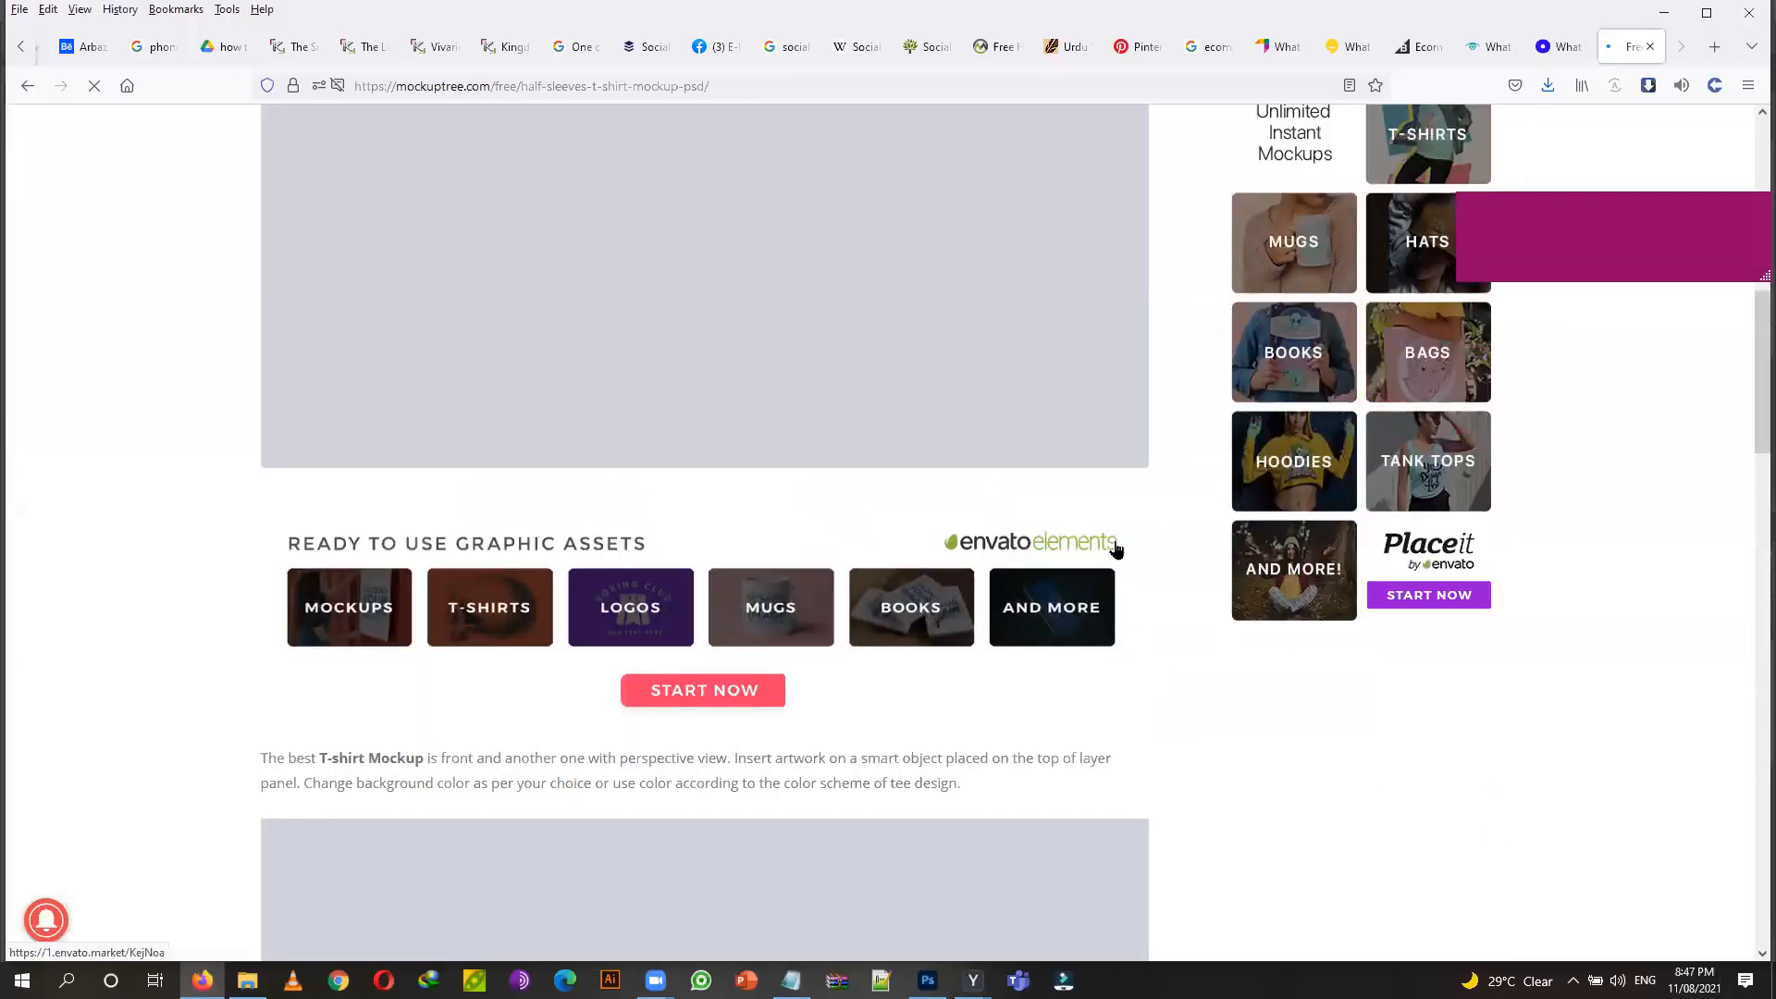
pyautogui.scroll(-10, 1113, 556)
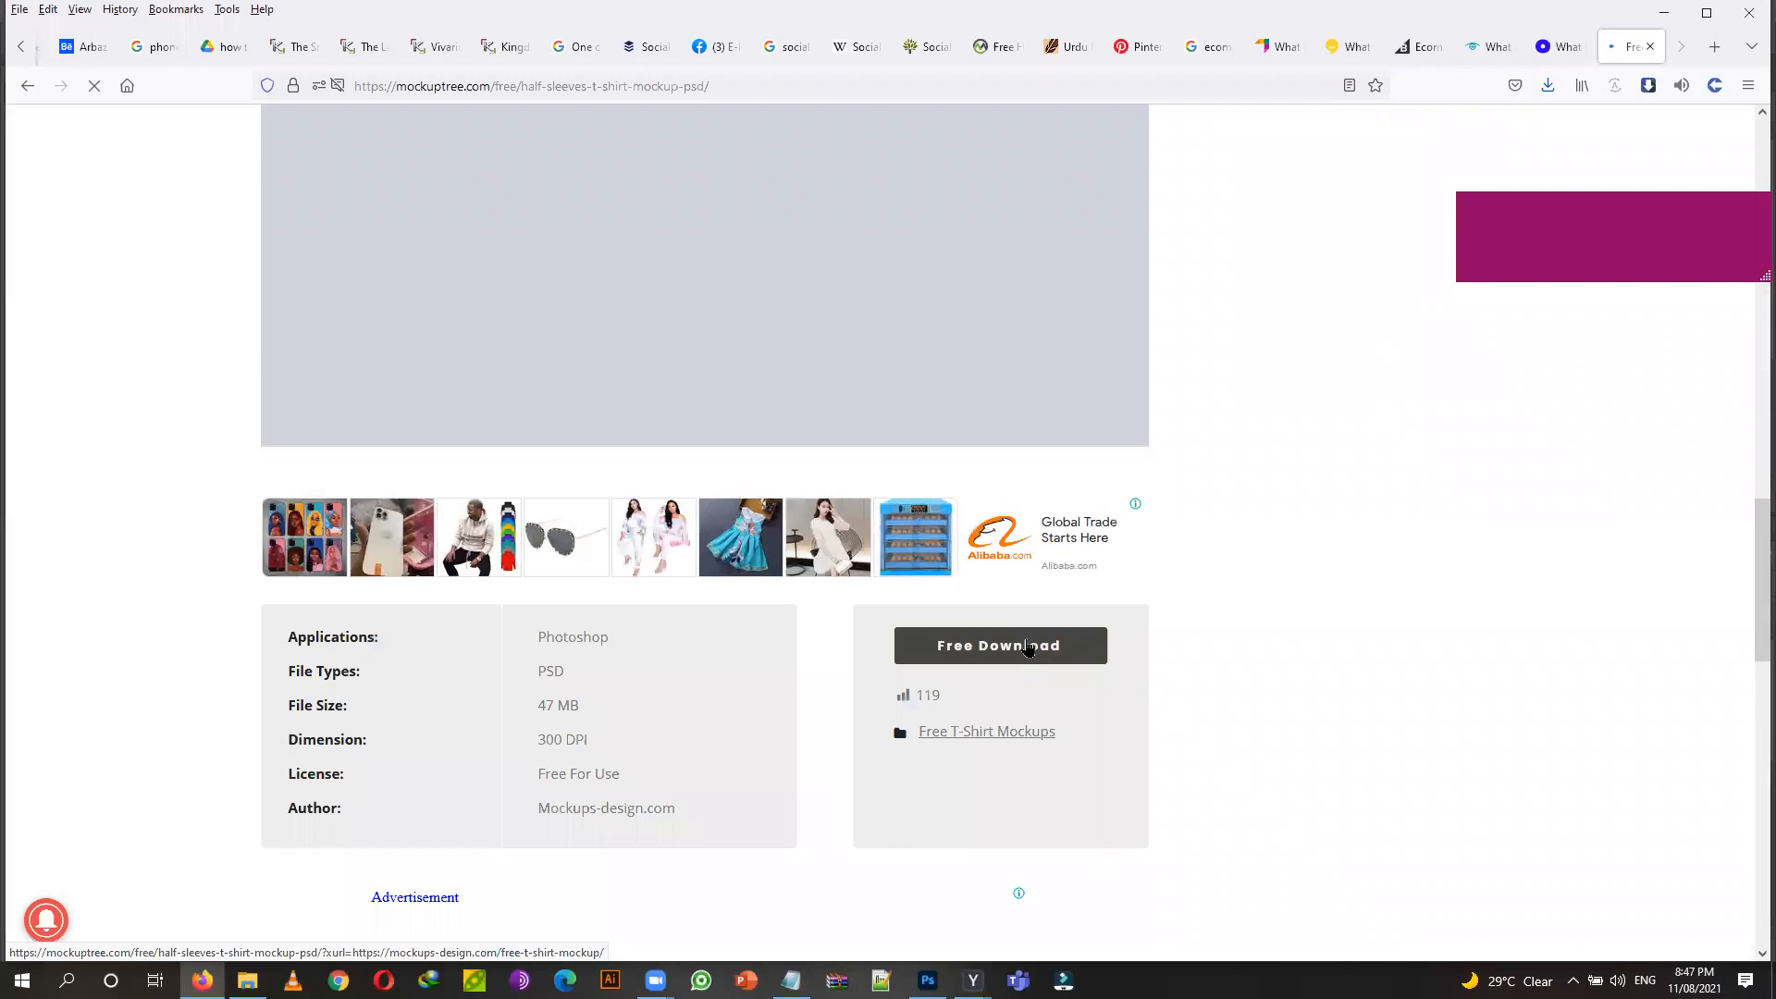
# Follow the Free Download link to Mockups-Design.com and download the t-shirt mockup.
pyautogui.click(1025, 647)
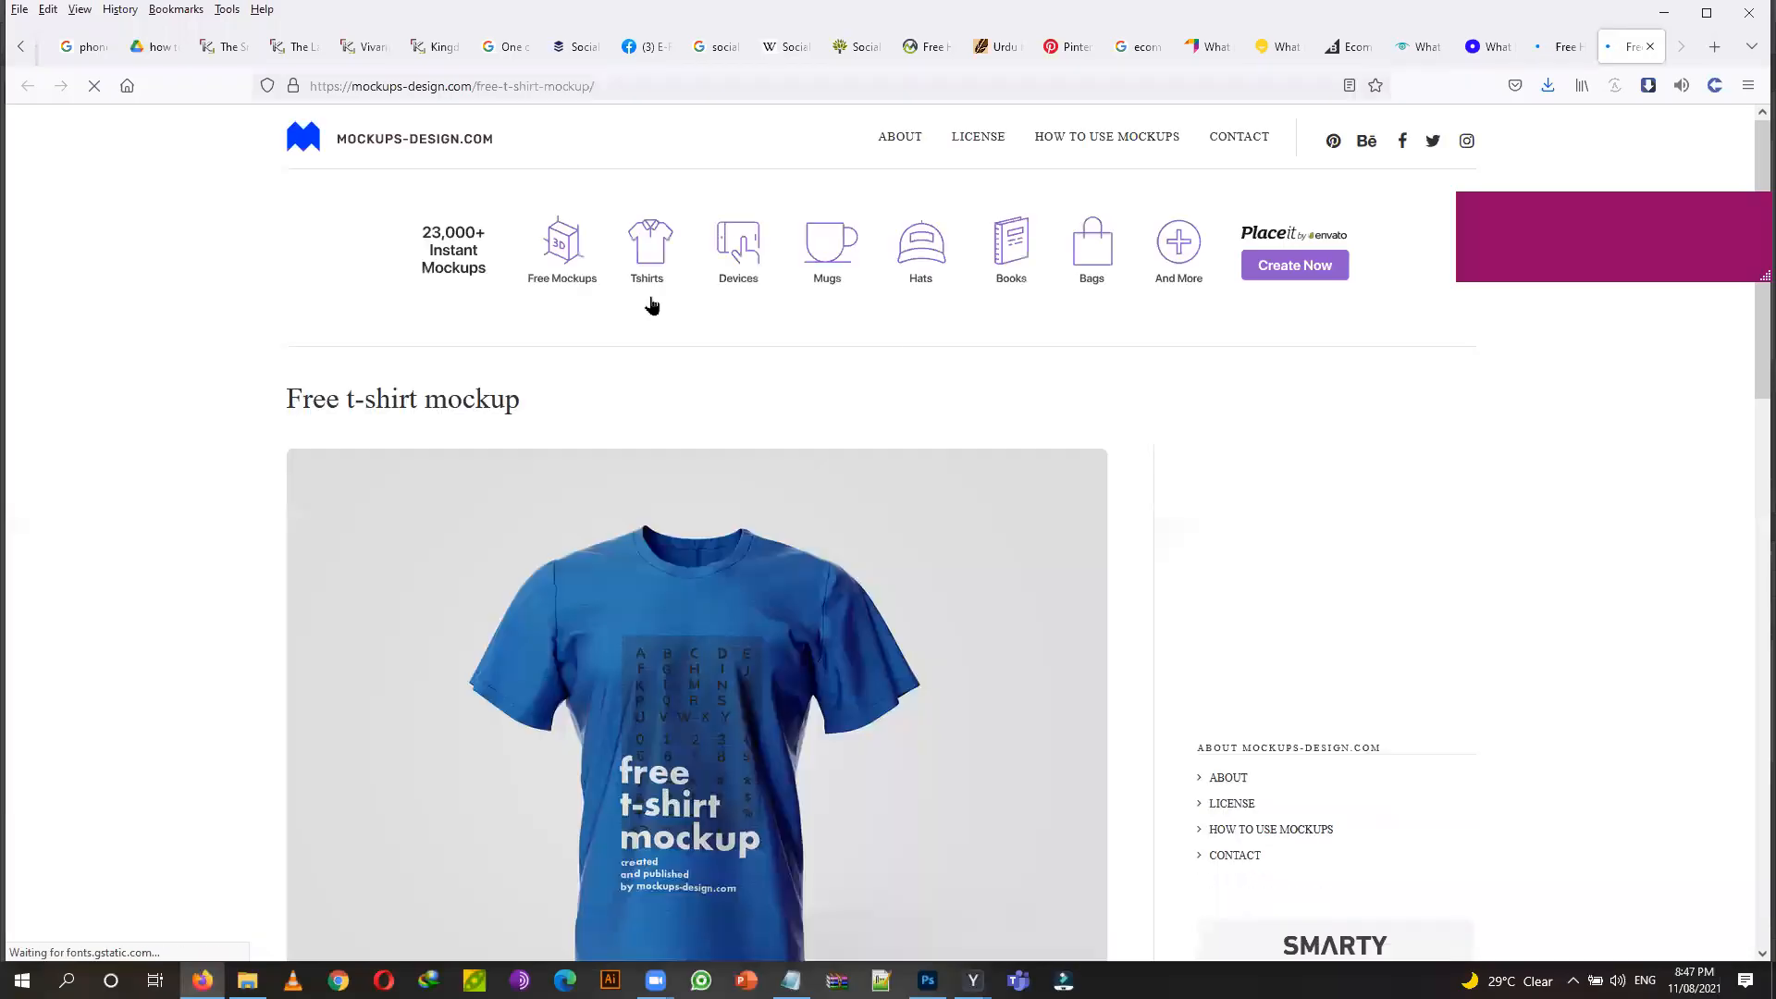
pyautogui.scroll(-5, 425, 319)
pyautogui.scroll(-10, 426, 319)
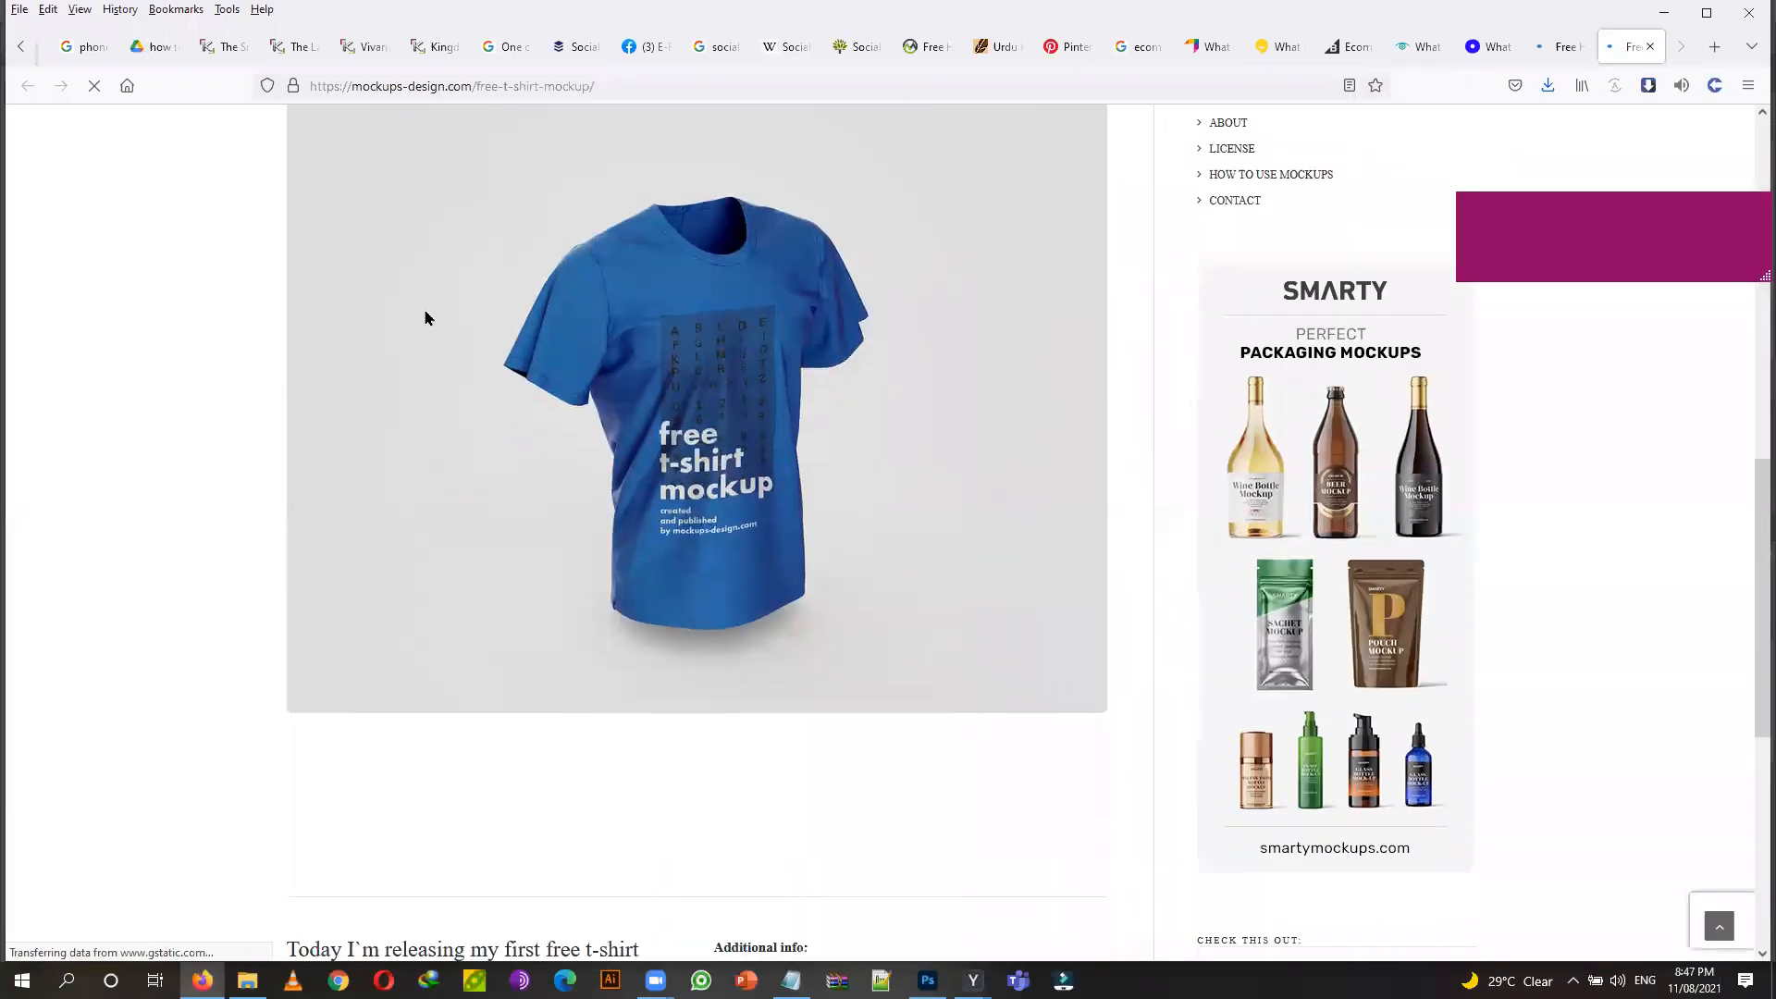
pyautogui.click(810, 823)
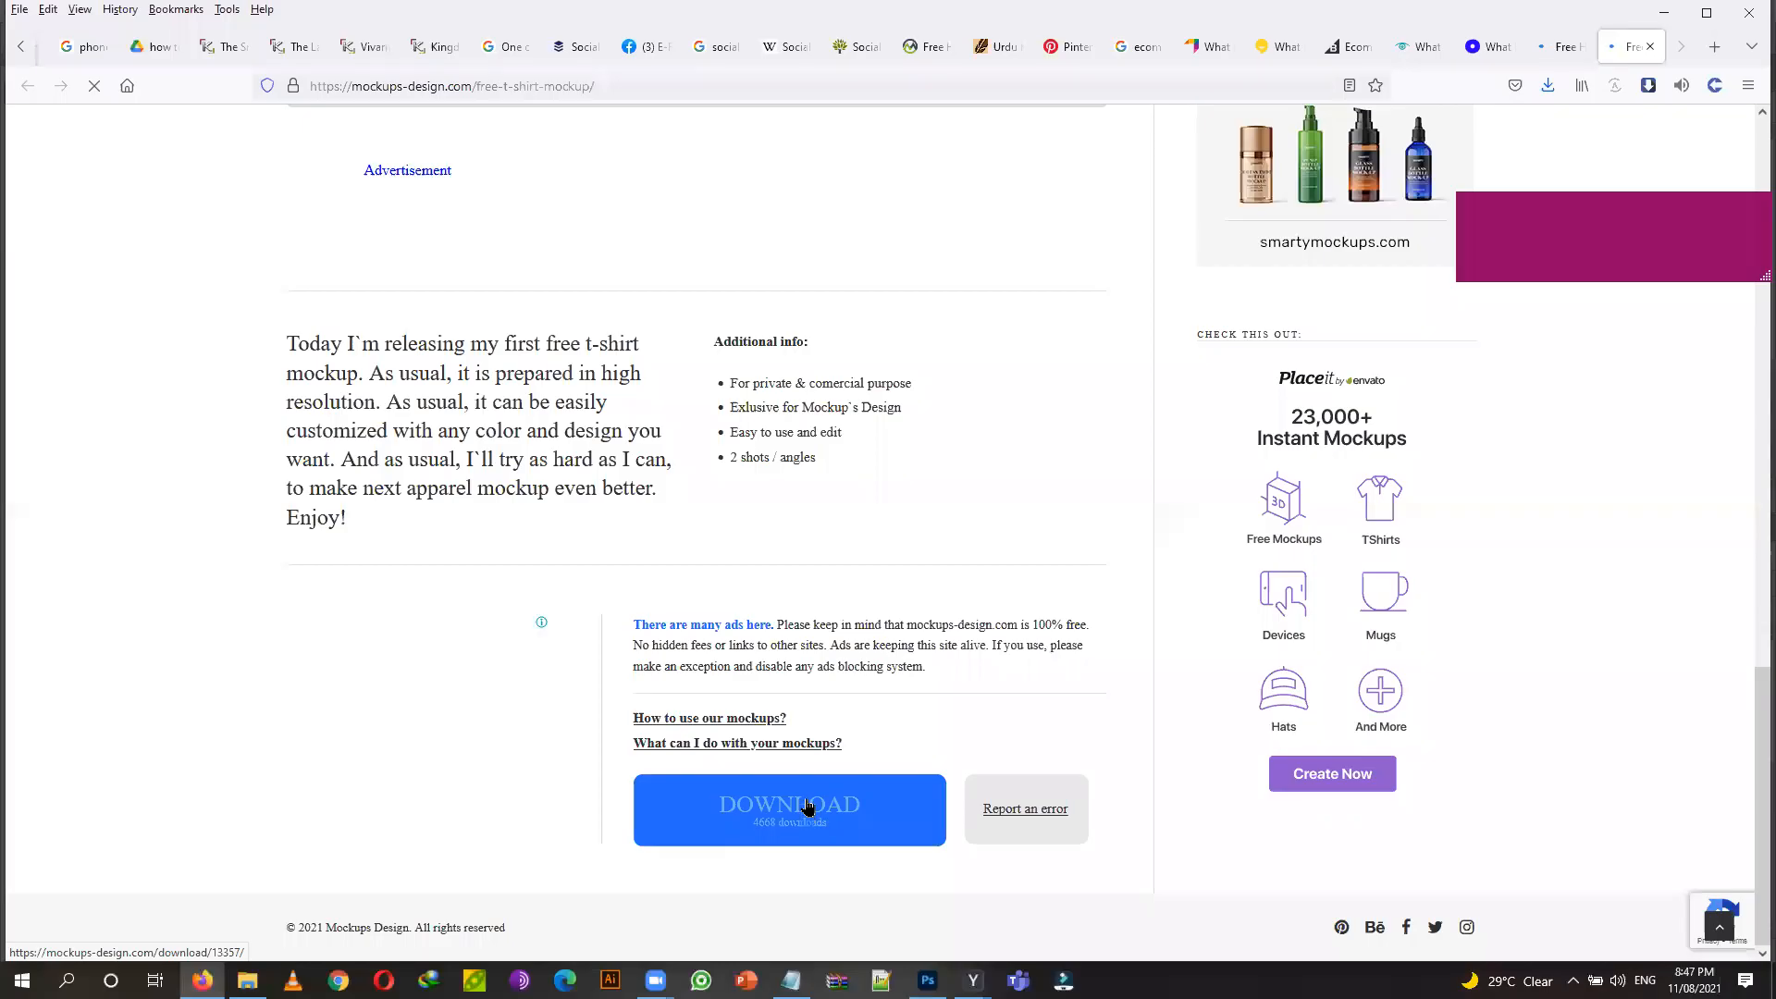
# Open Shopping Bag PSD MockUp 2.psd from the class 13 > arbaz > mockup folder in Photoshop.
pyautogui.click(247, 979)
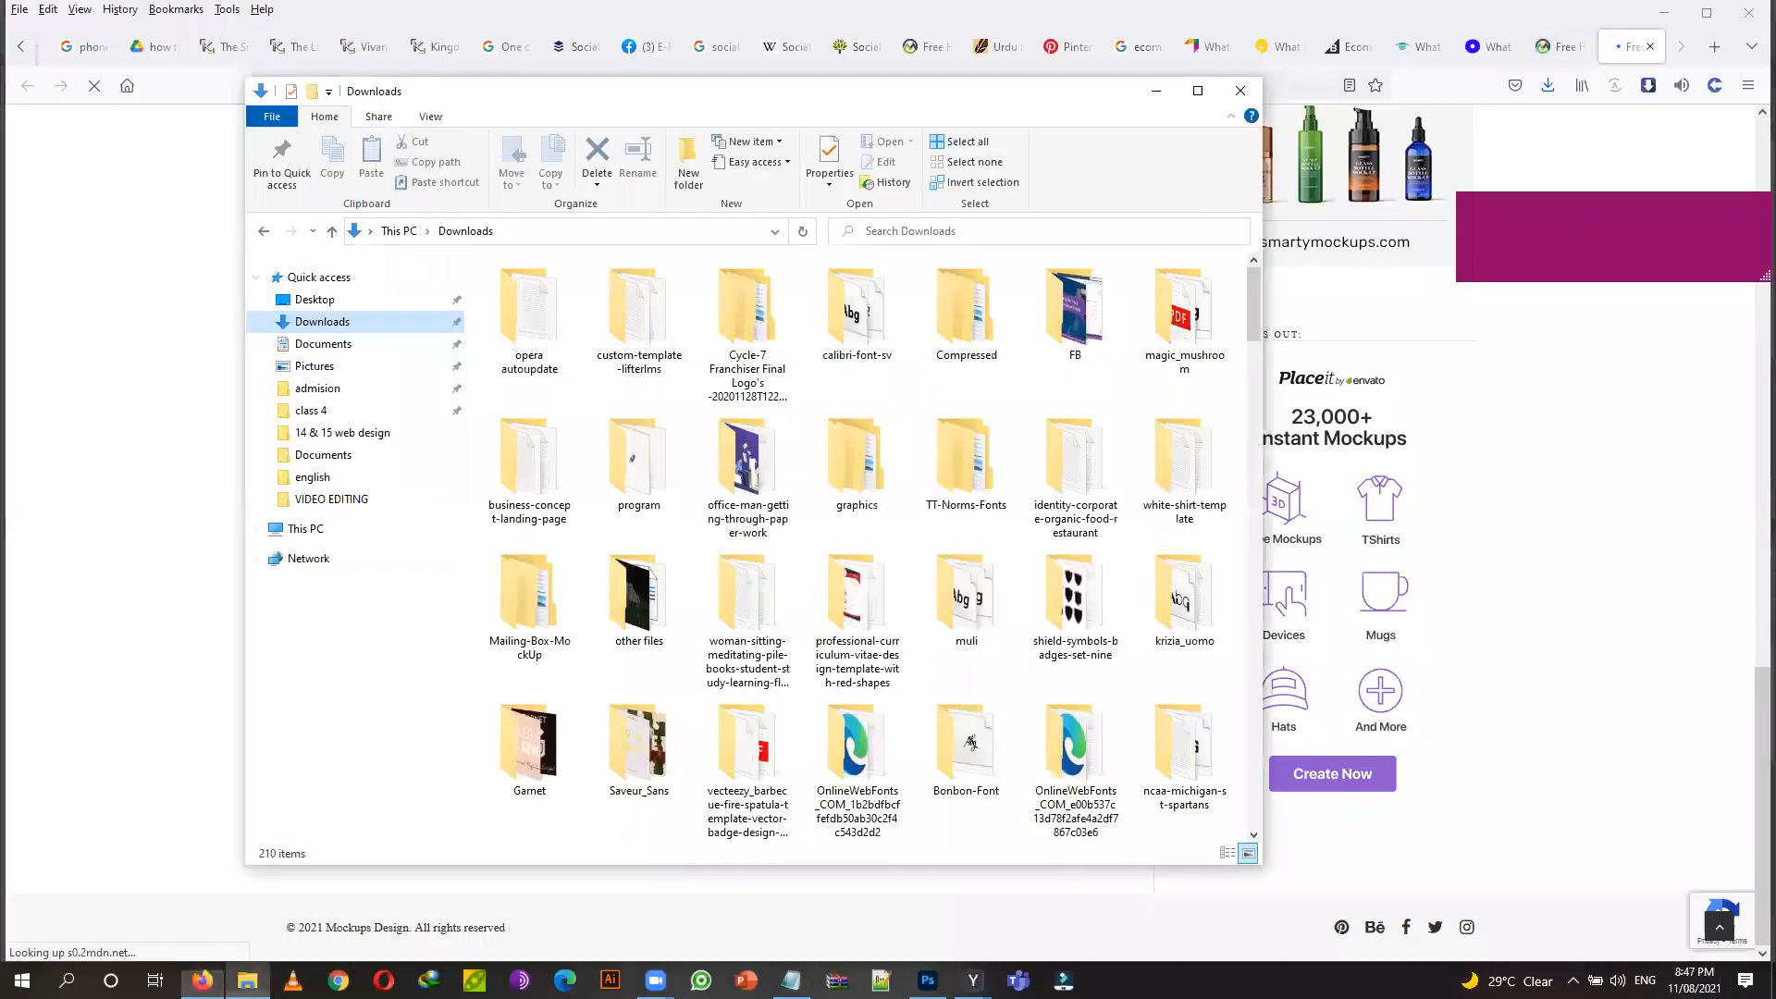
pyautogui.click(349, 435)
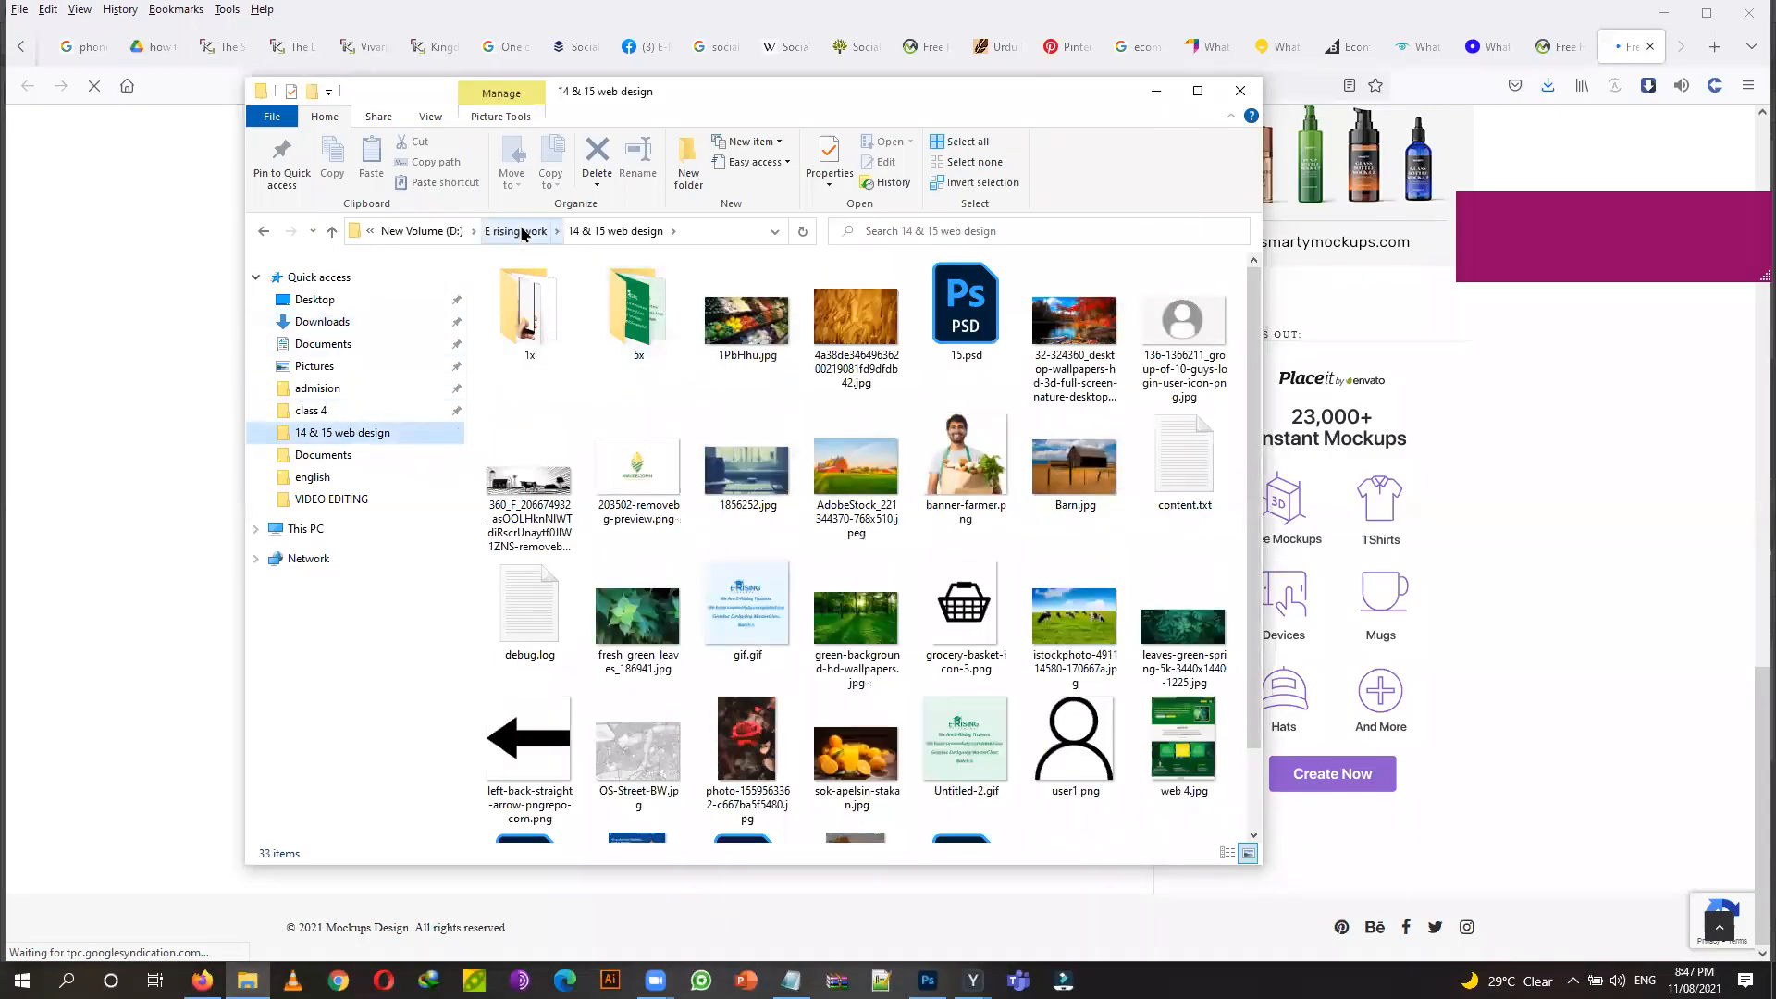
pyautogui.click(522, 232)
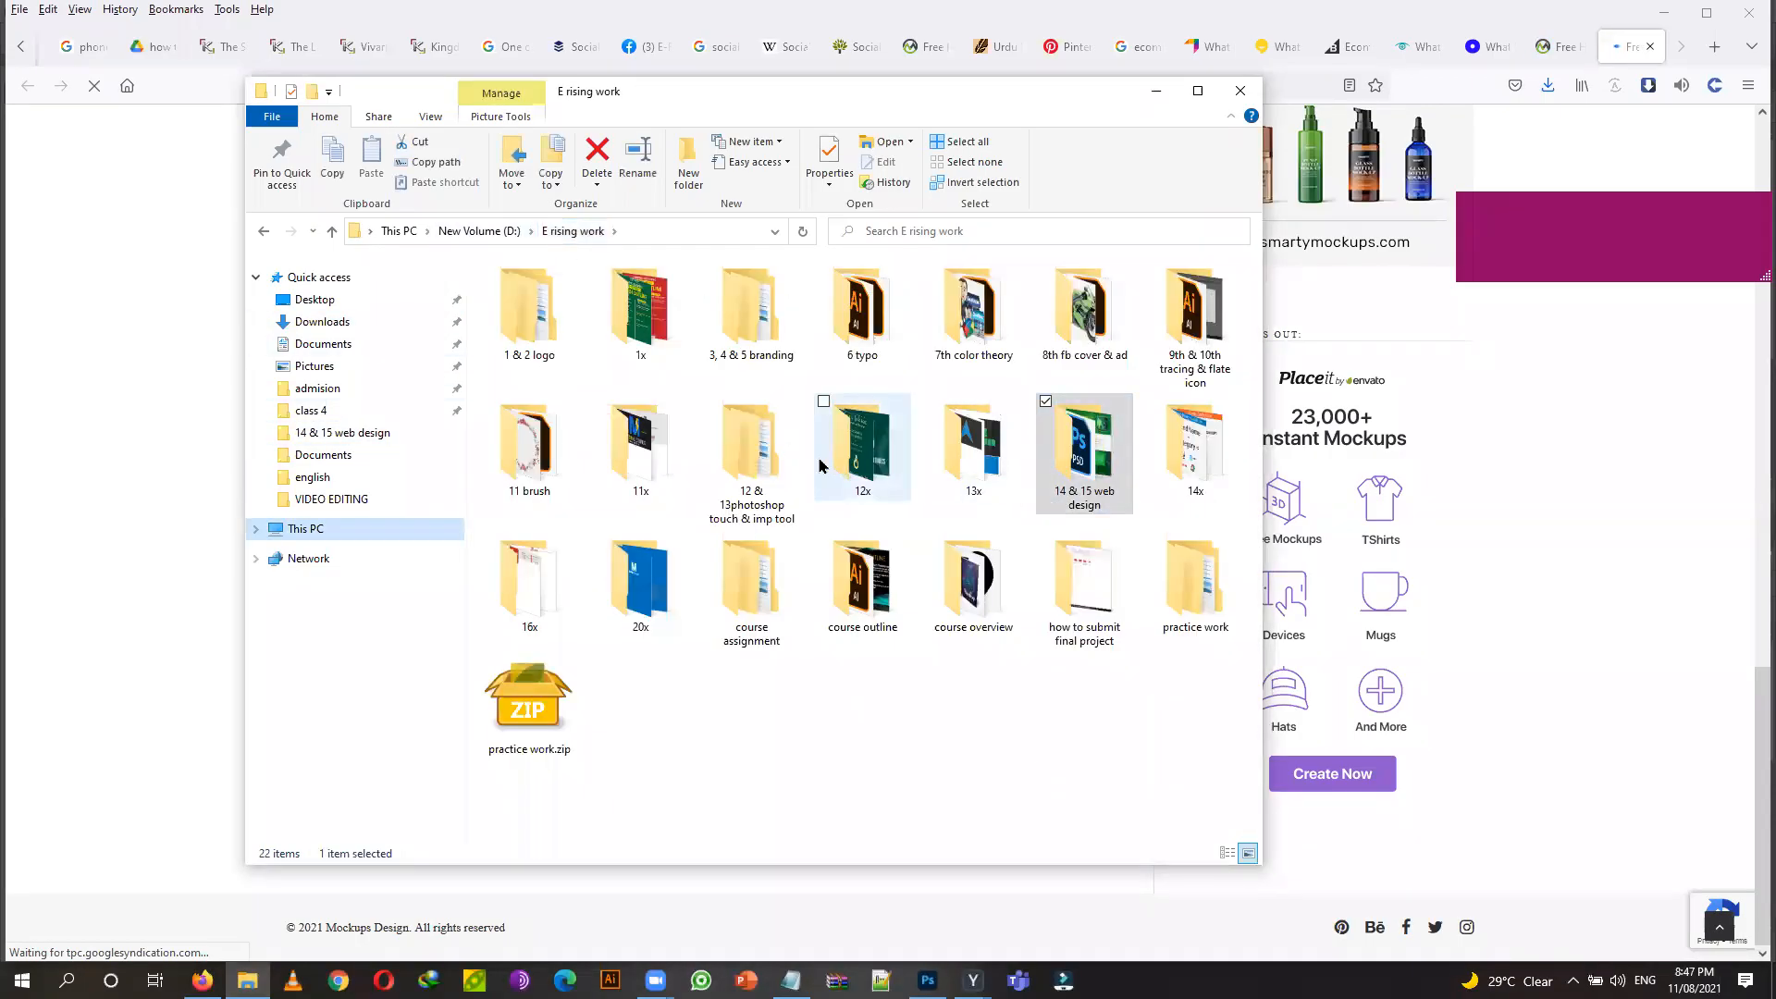
pyautogui.doubleClick(750, 469)
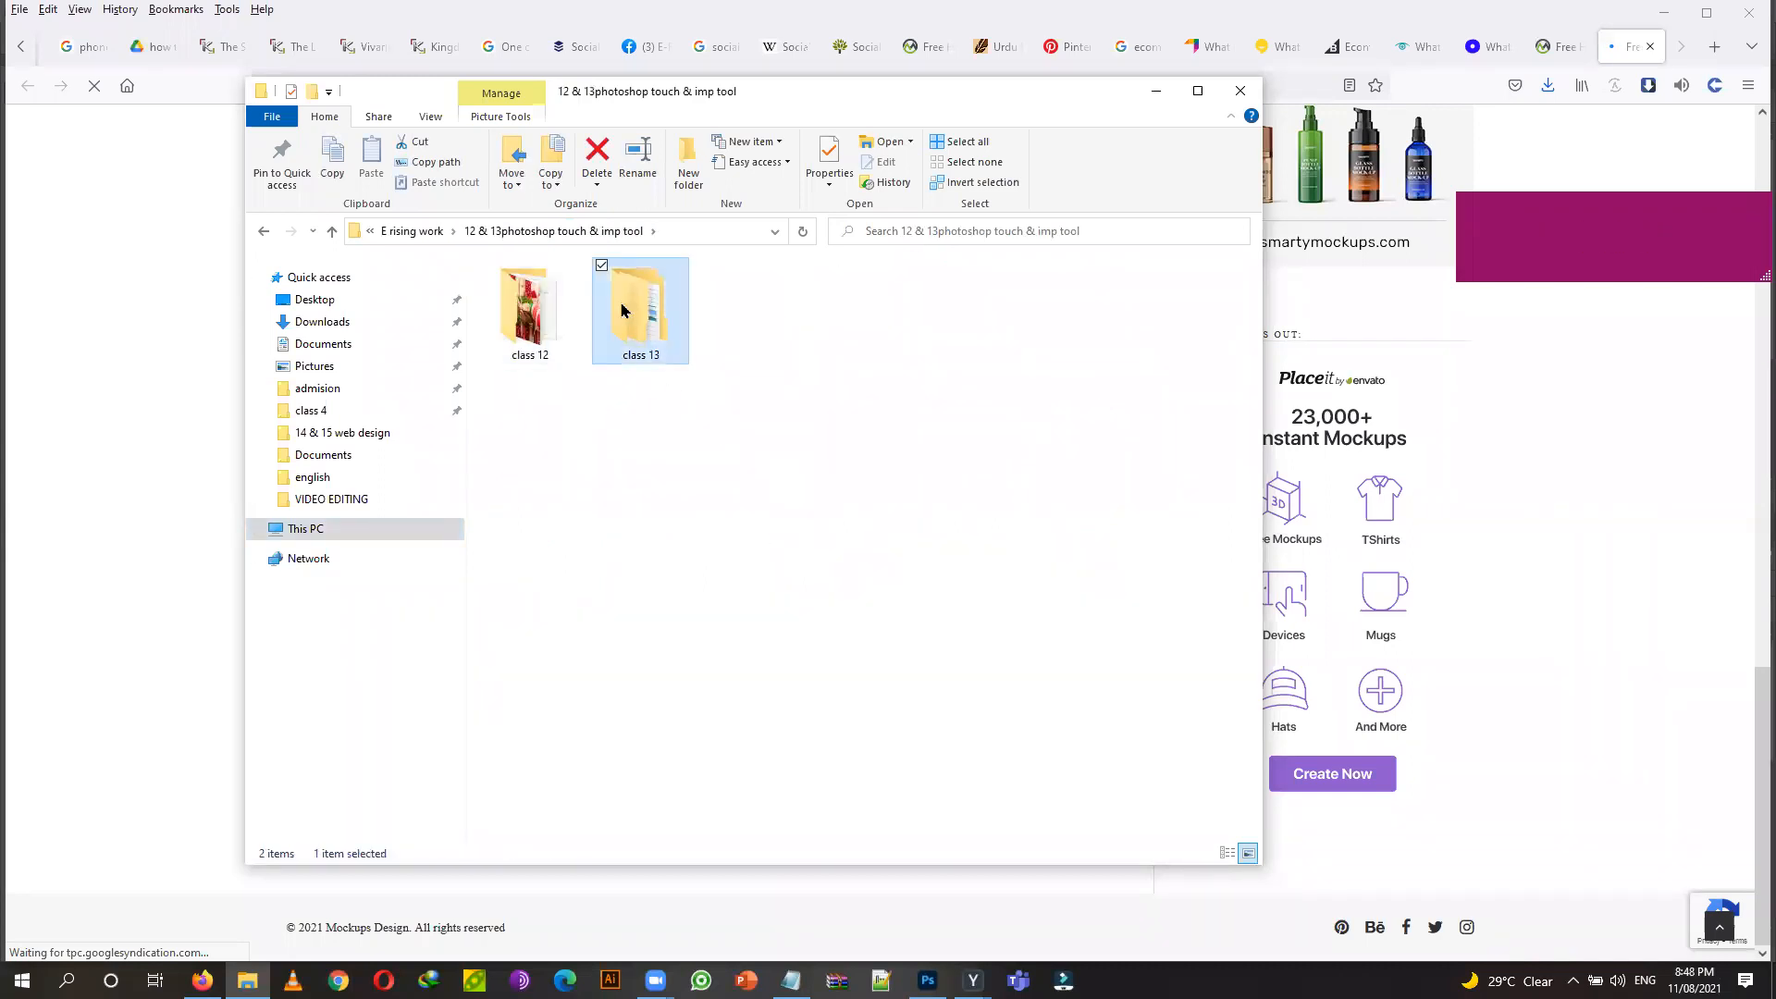
pyautogui.doubleClick(596, 310)
pyautogui.click(561, 318)
pyautogui.doubleClick(561, 318)
pyautogui.doubleClick(550, 313)
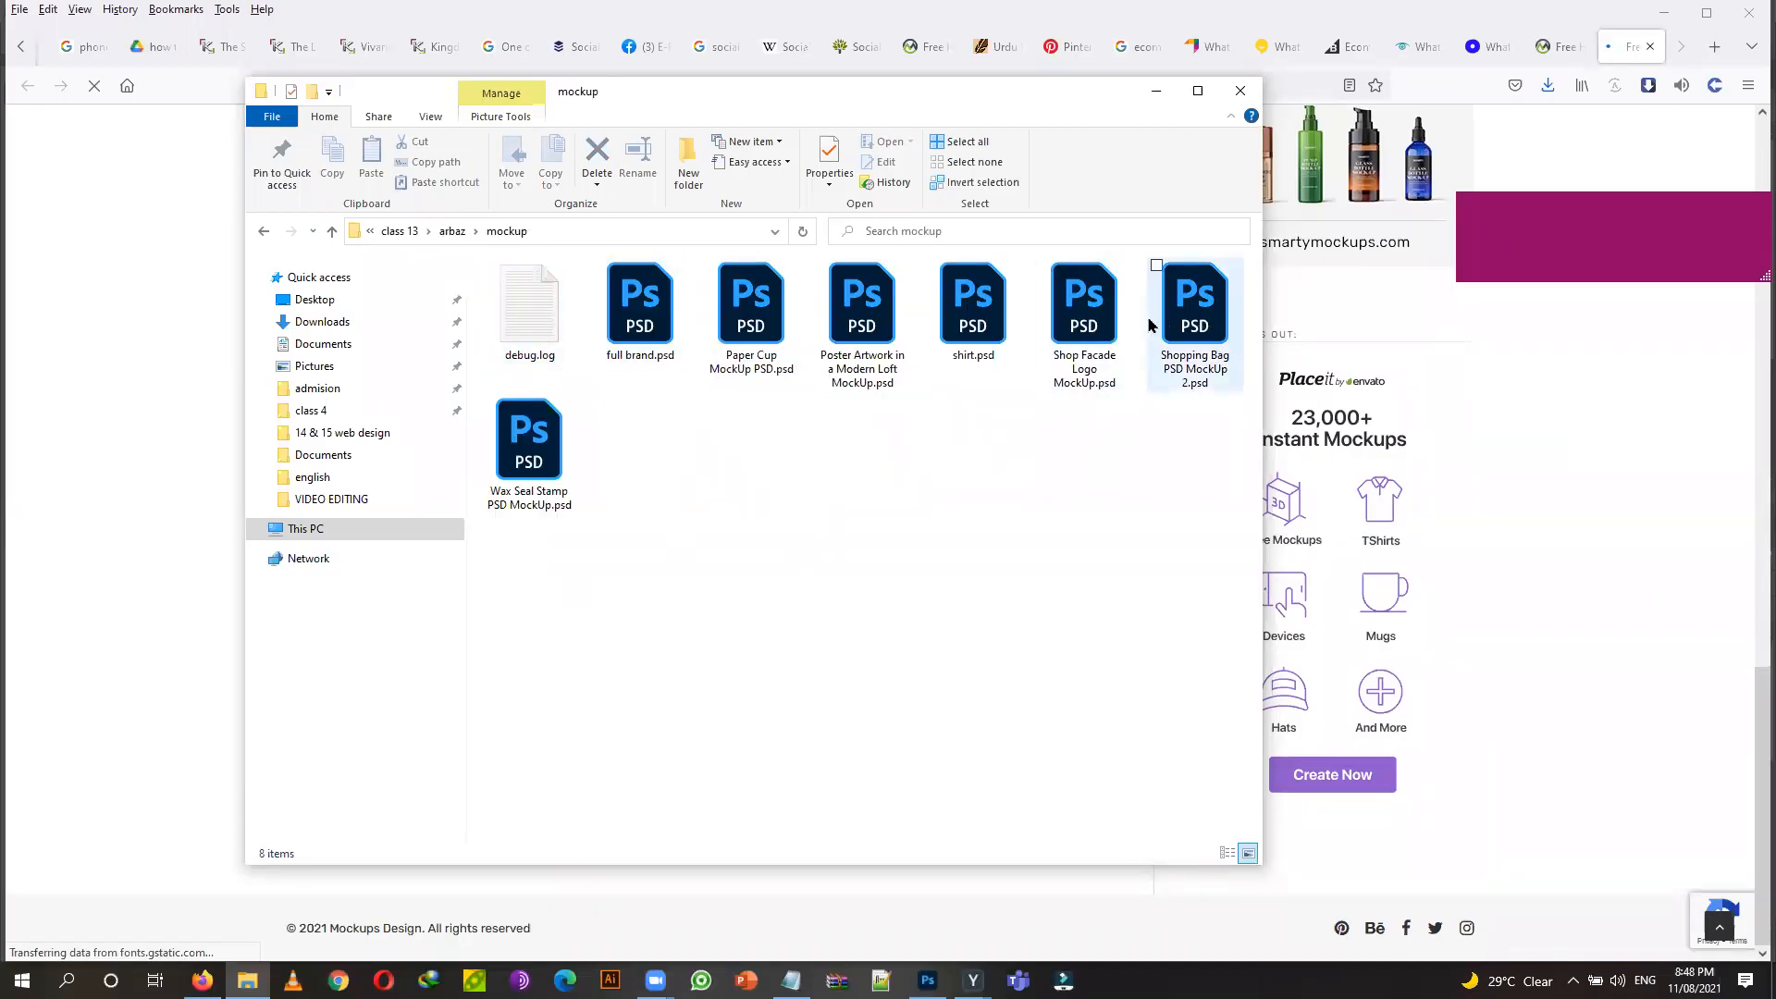
pyautogui.moveTo(1202, 338); pyautogui.dragTo(486, 62)
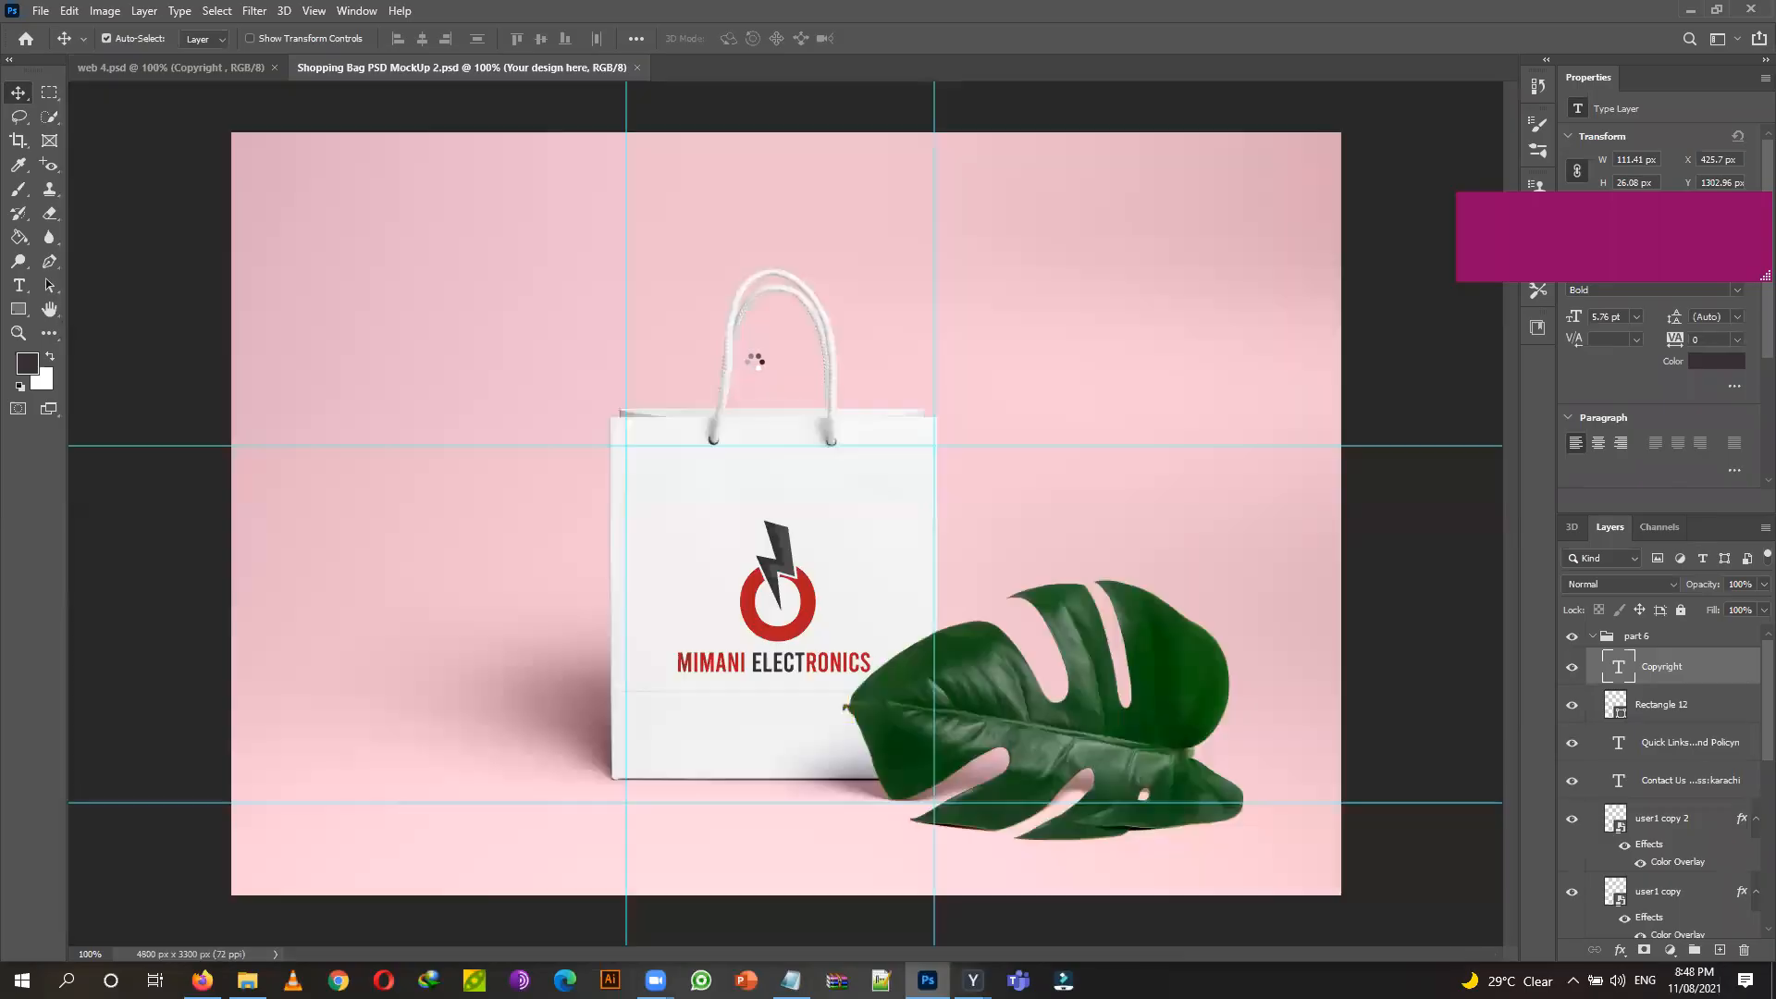
# Inspect the loaded shopping bag mockup and its 'Your design here' smart object layer.
pyautogui.click(1559, 583)
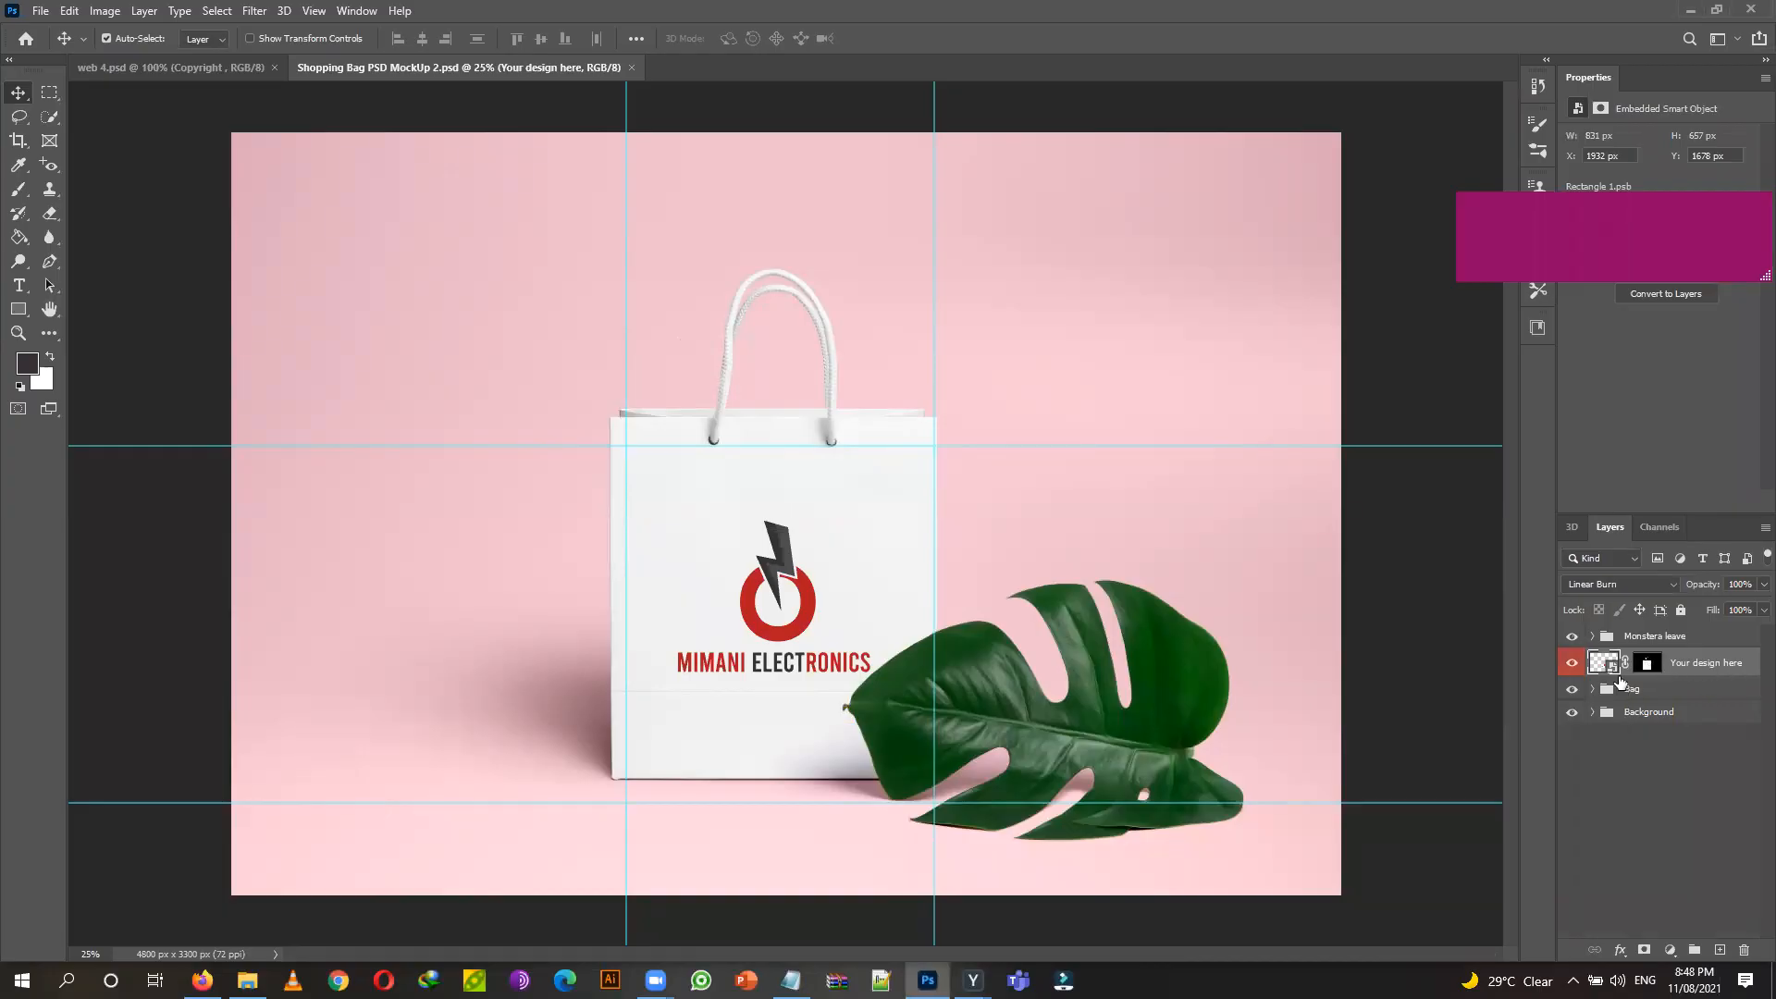
# Open the Your design here smart object as Rectangle 1.psb, hide its Vector Smart Object logo, and bring up the mockup folder.
pyautogui.doubleClick(1598, 668)
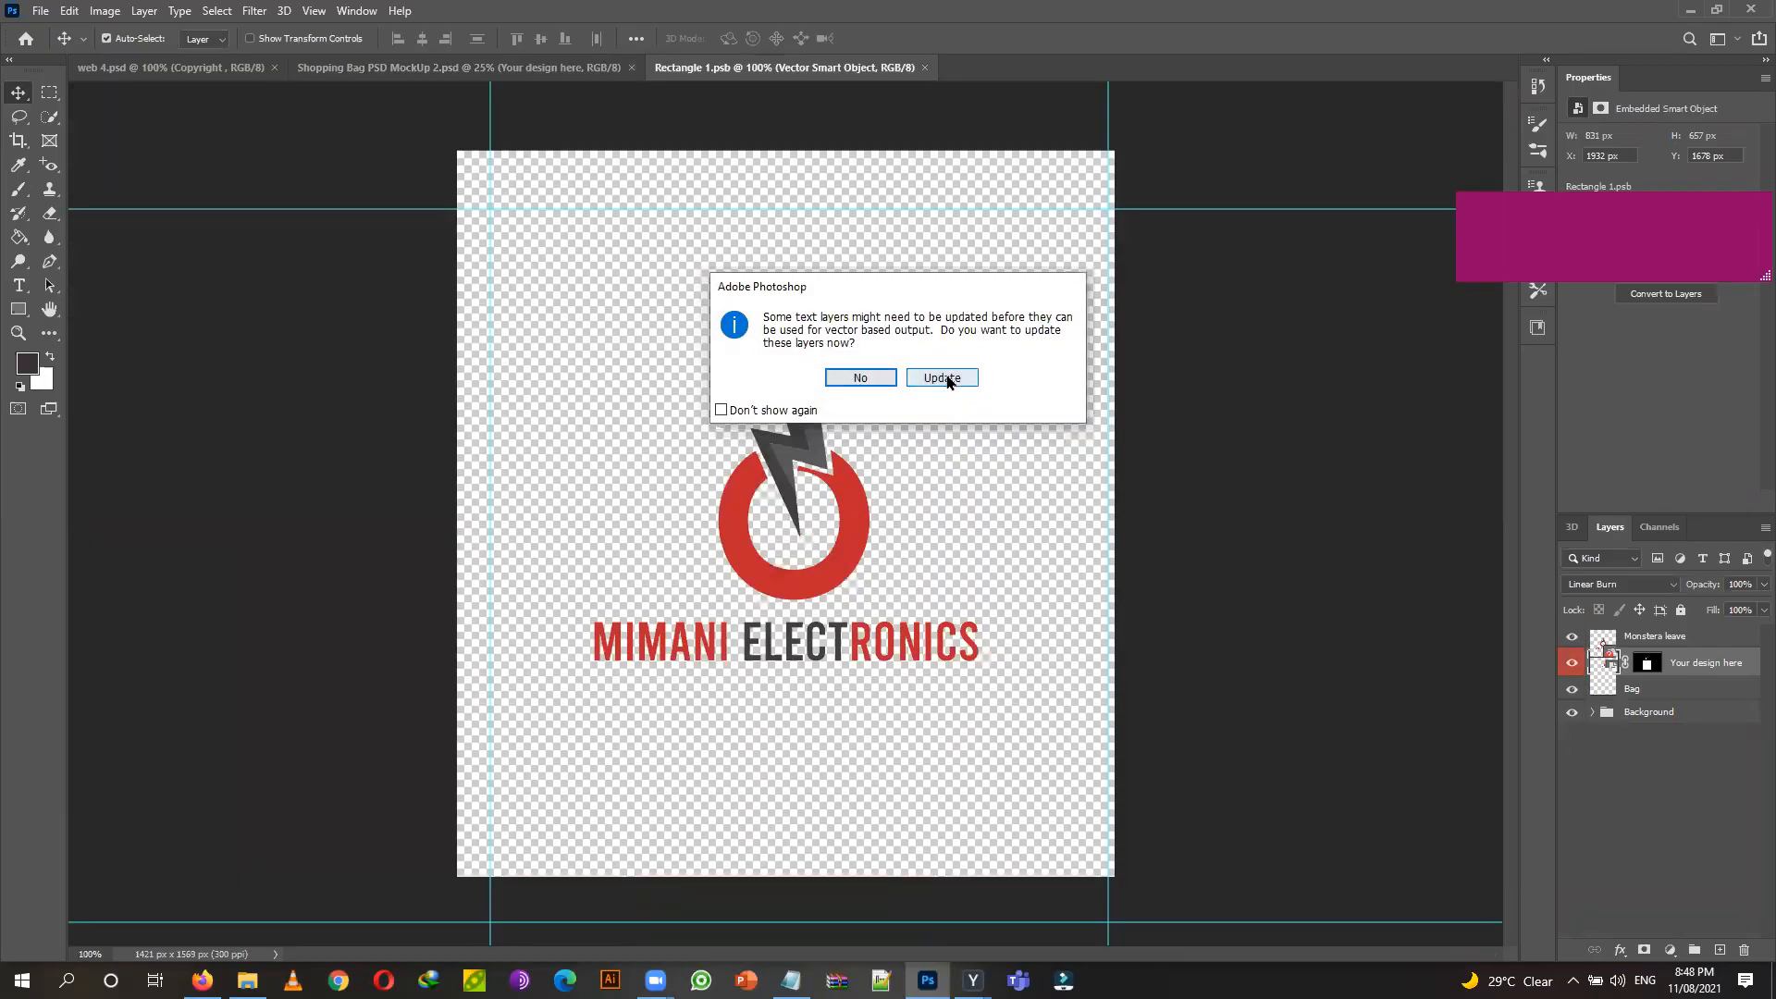
pyautogui.click(938, 381)
pyautogui.click(947, 389)
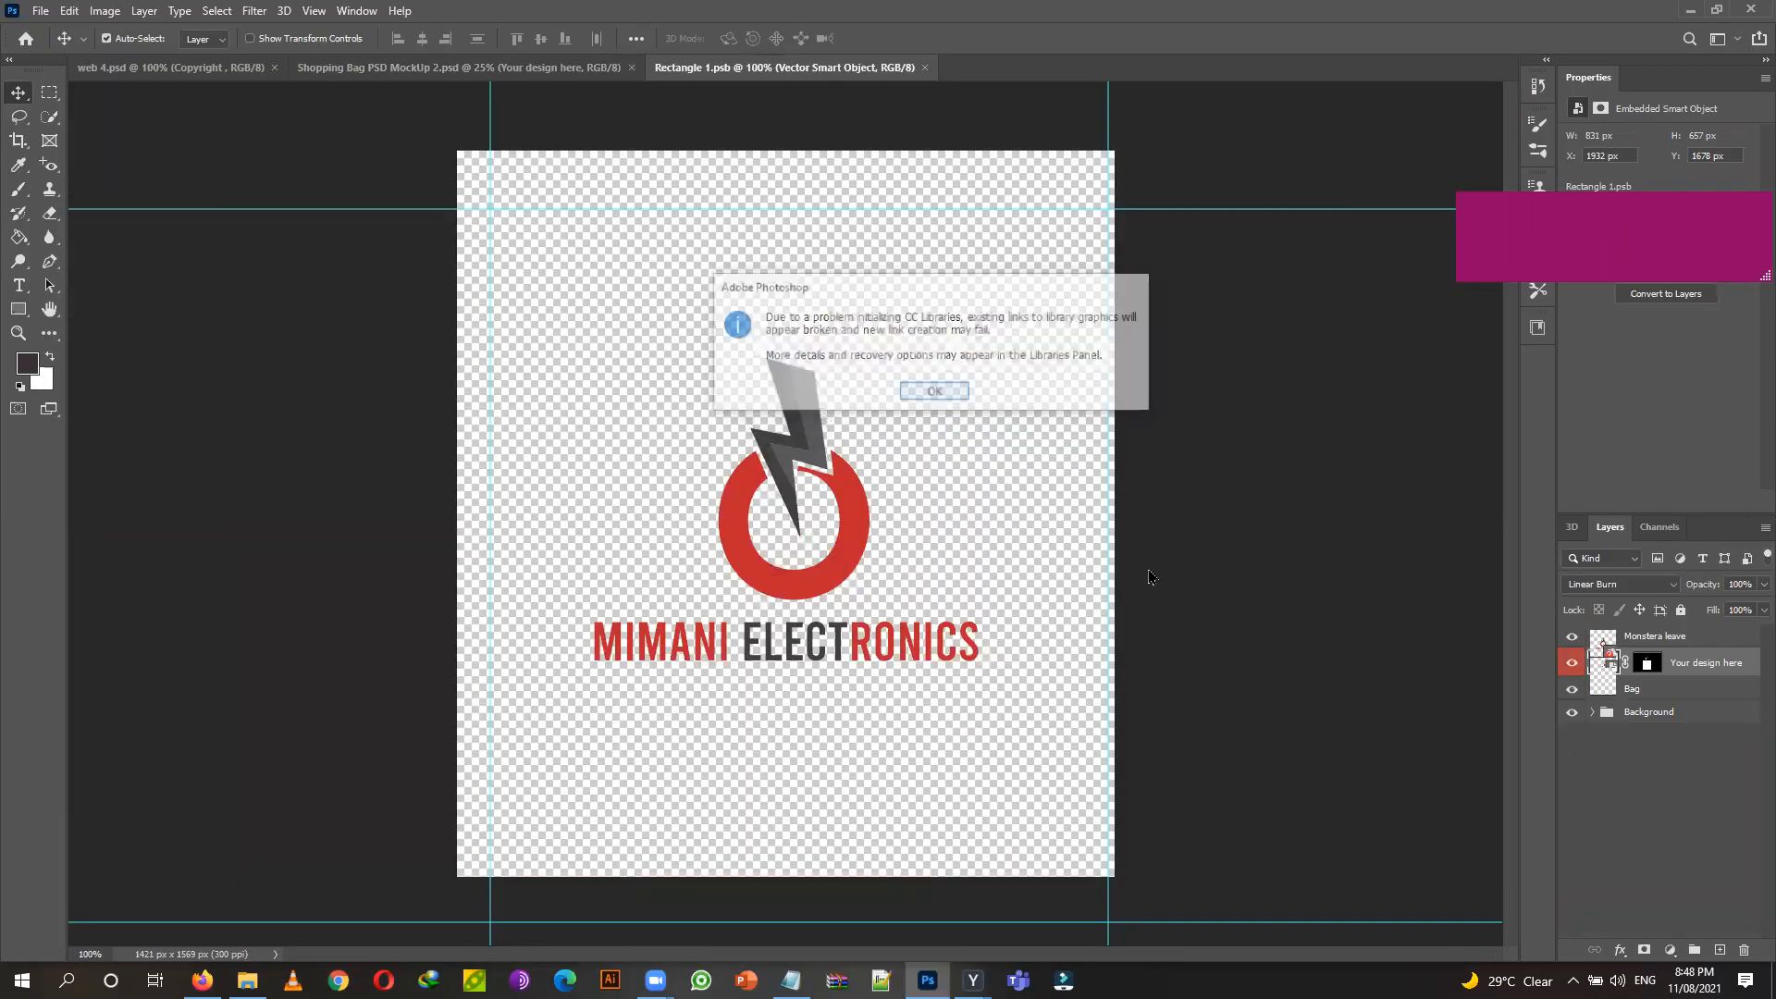
pyautogui.click(1269, 209)
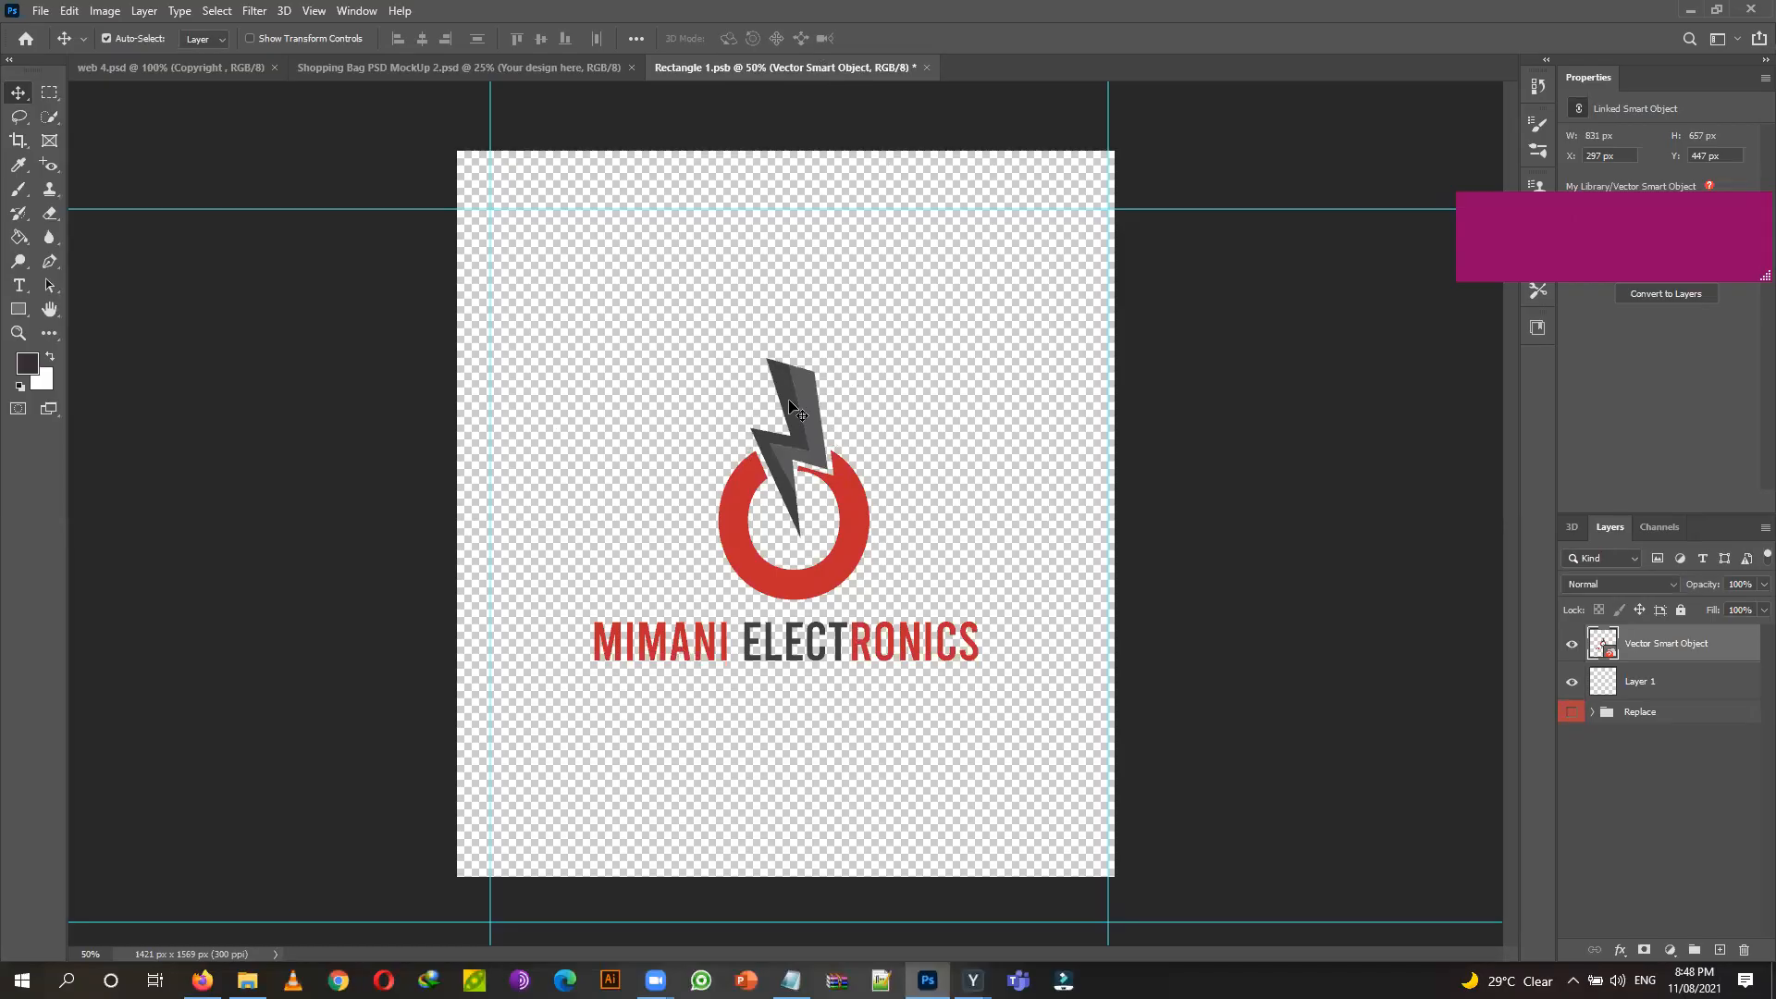
pyautogui.click(1571, 647)
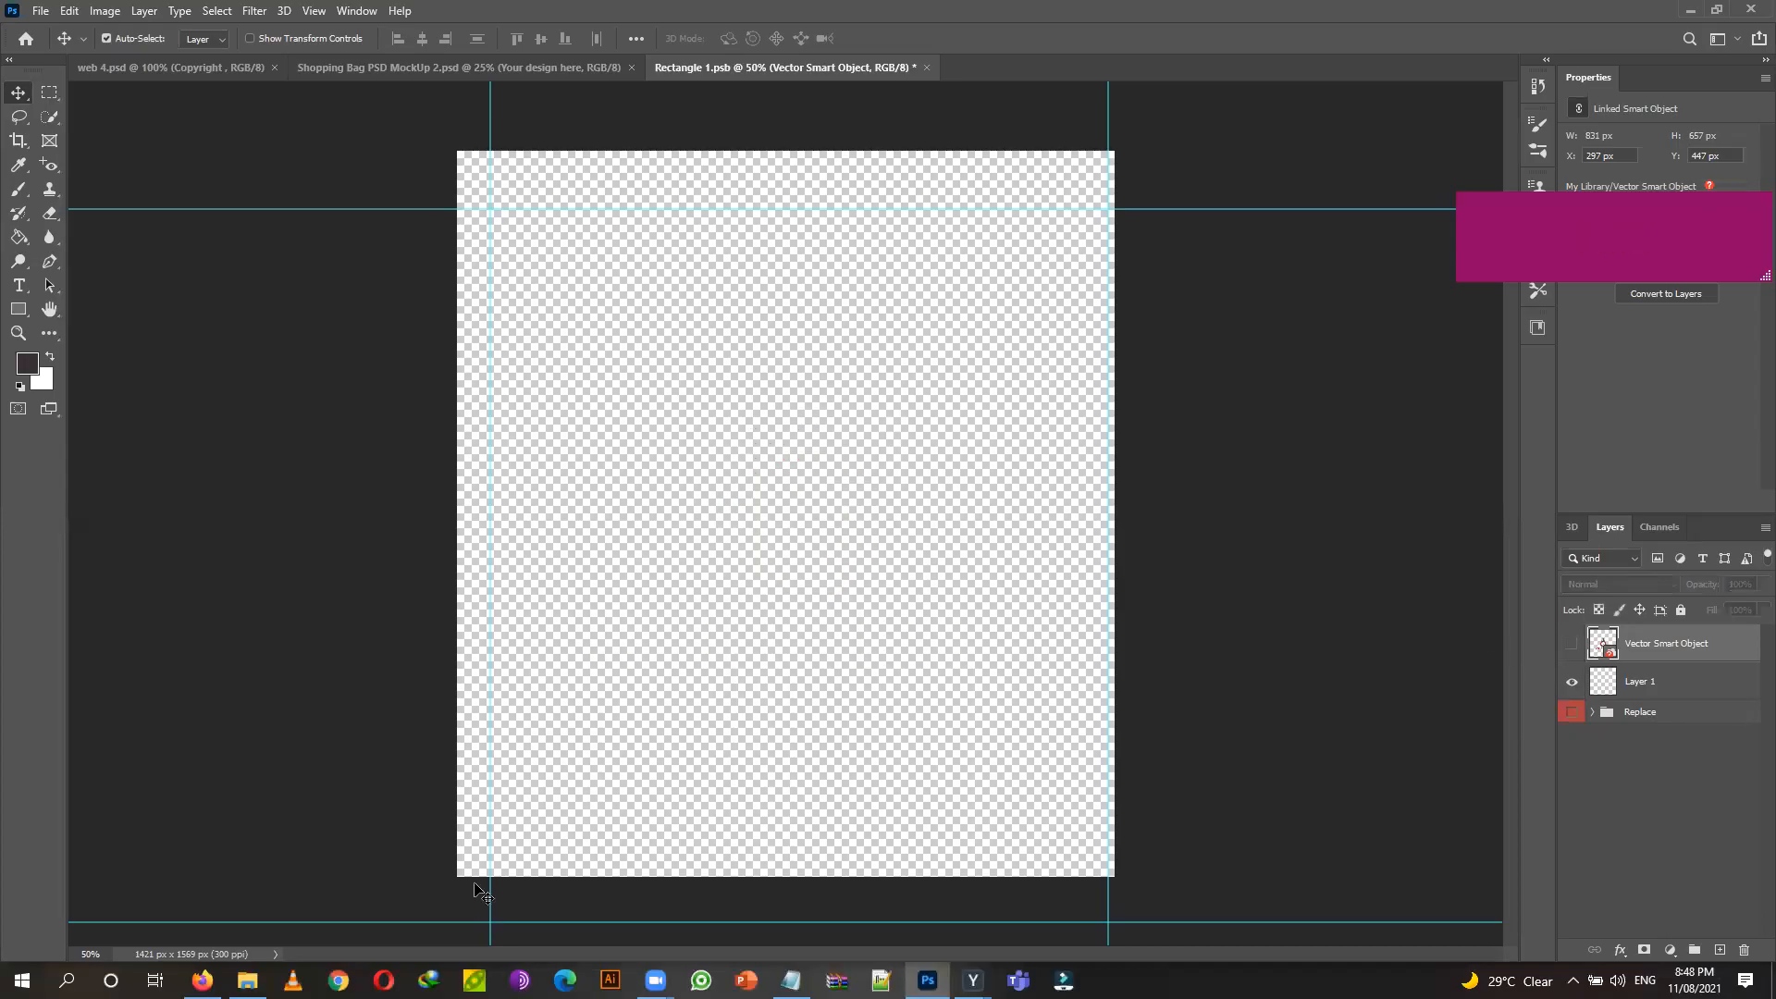
pyautogui.click(247, 981)
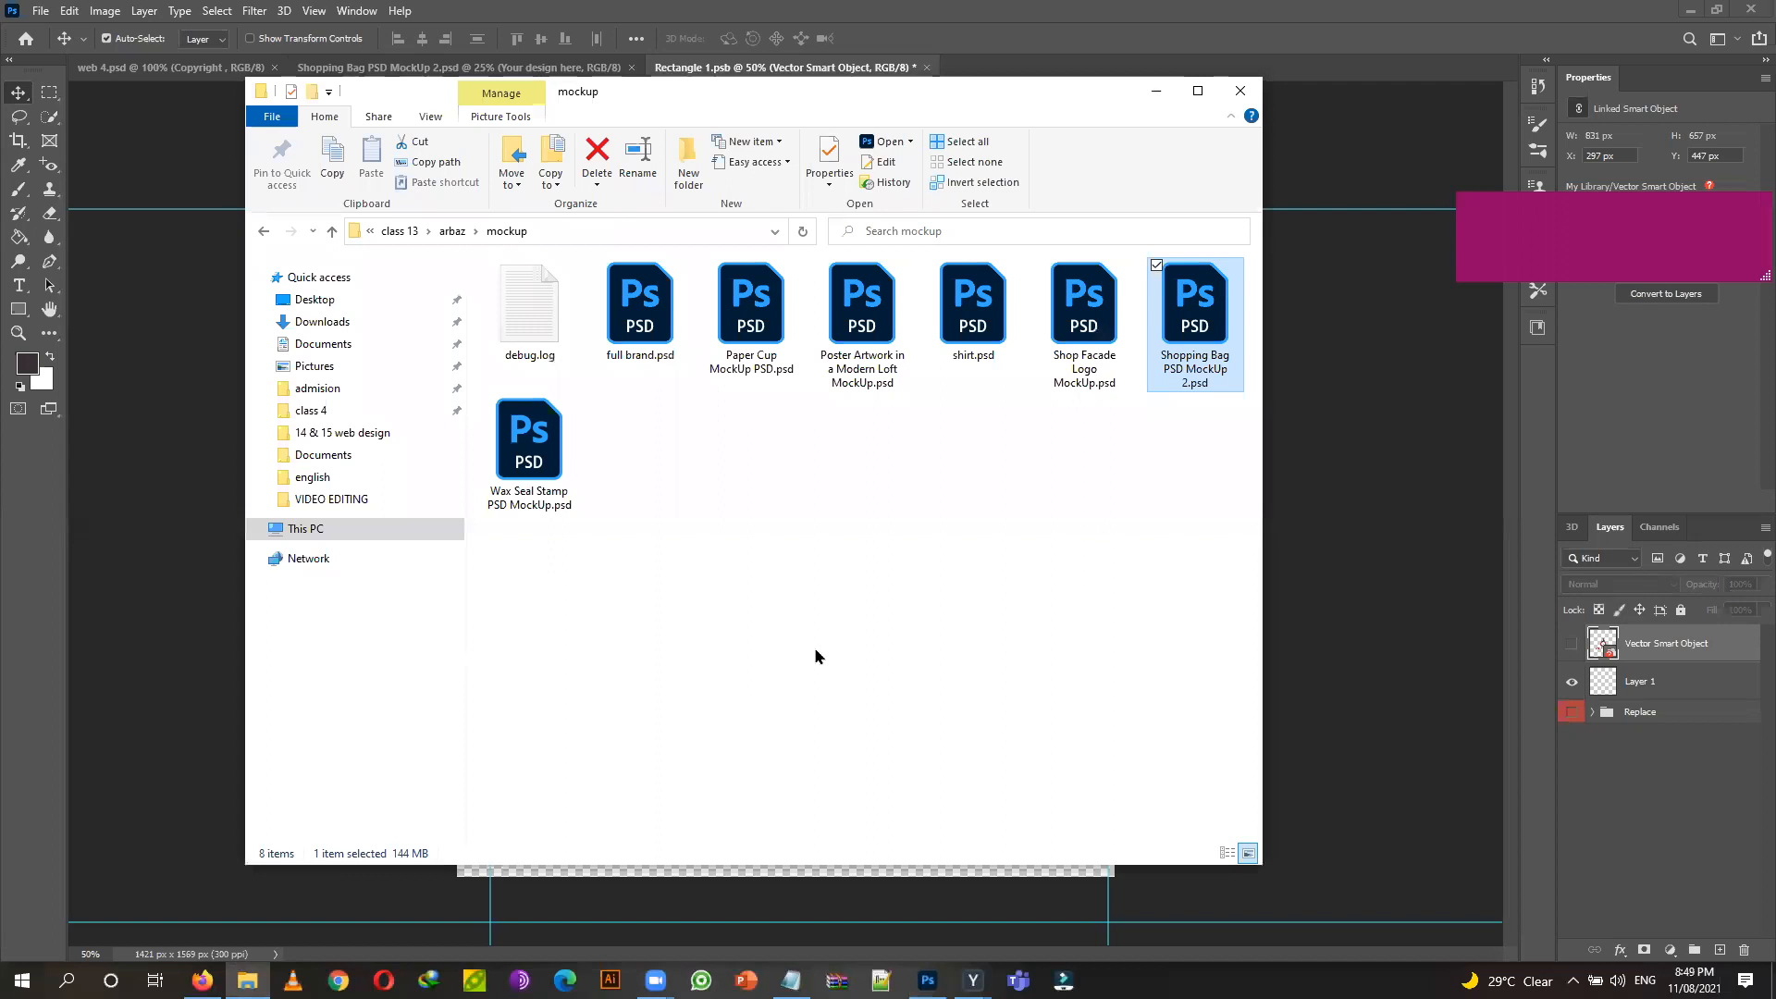
# Place the pepperoni pizza PNG from the arbaz folder into Rectangle 1.psb.
pyautogui.click(452, 231)
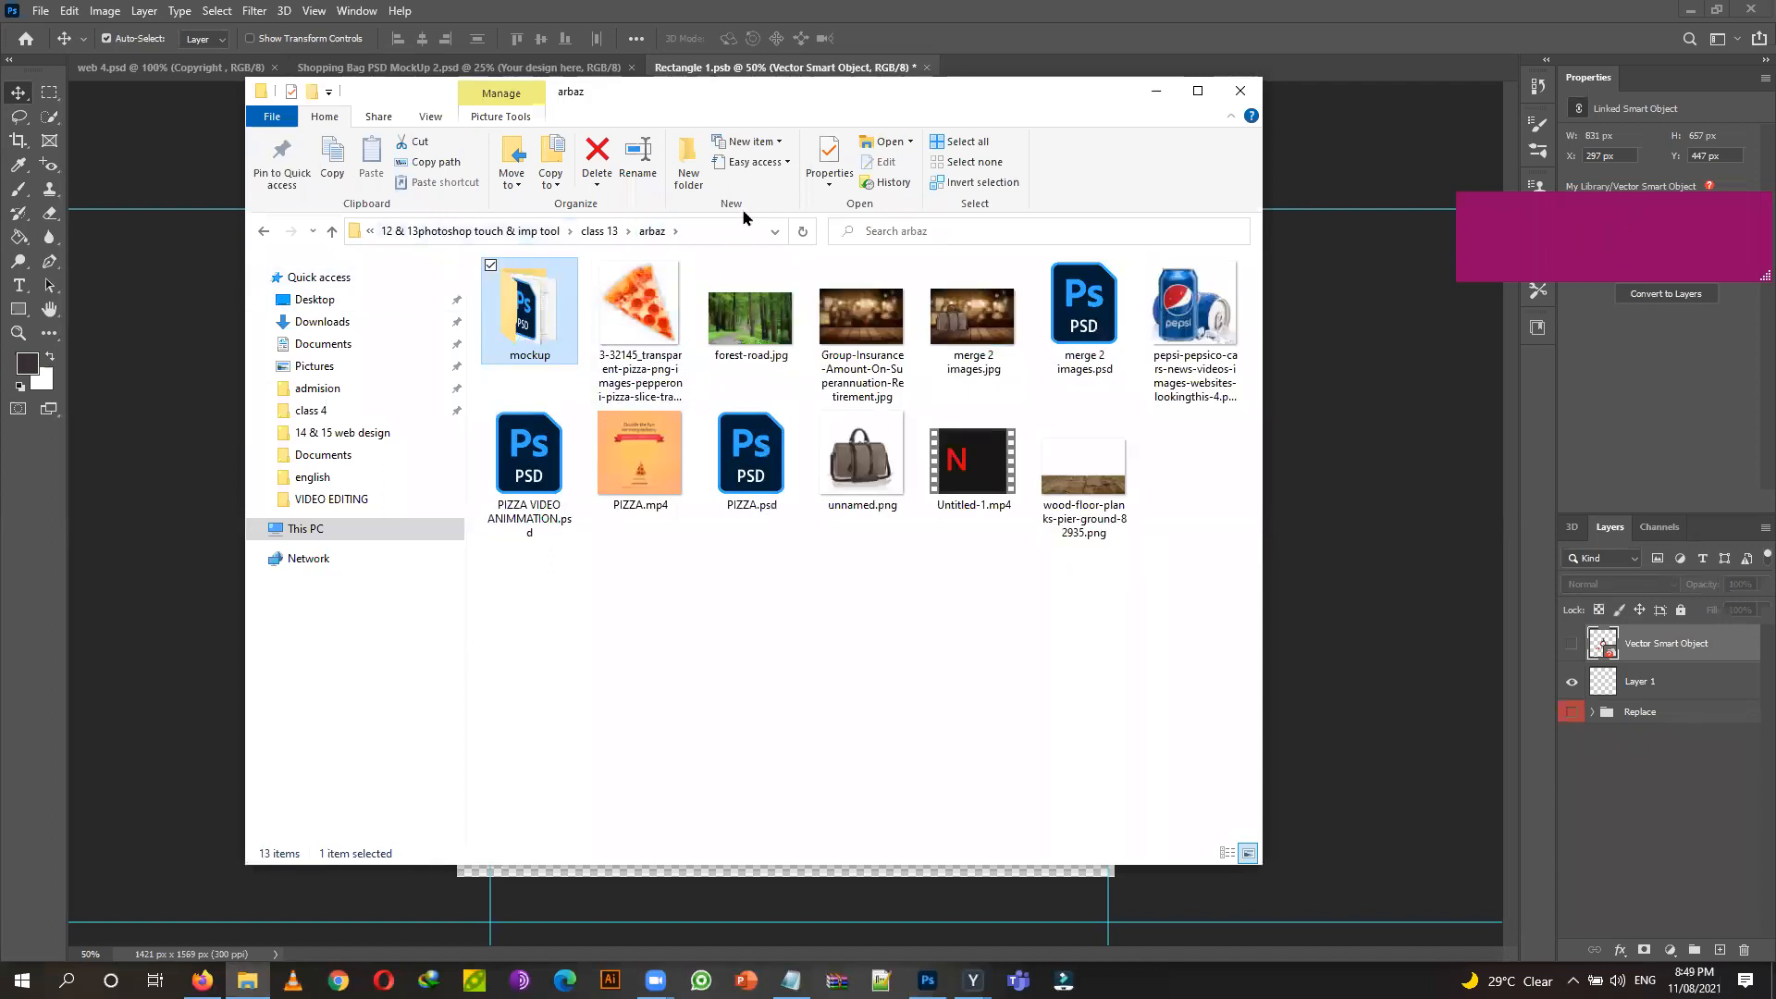
pyautogui.moveTo(871, 102); pyautogui.dragTo(340, 424)
pyautogui.moveTo(111, 638); pyautogui.dragTo(820, 484)
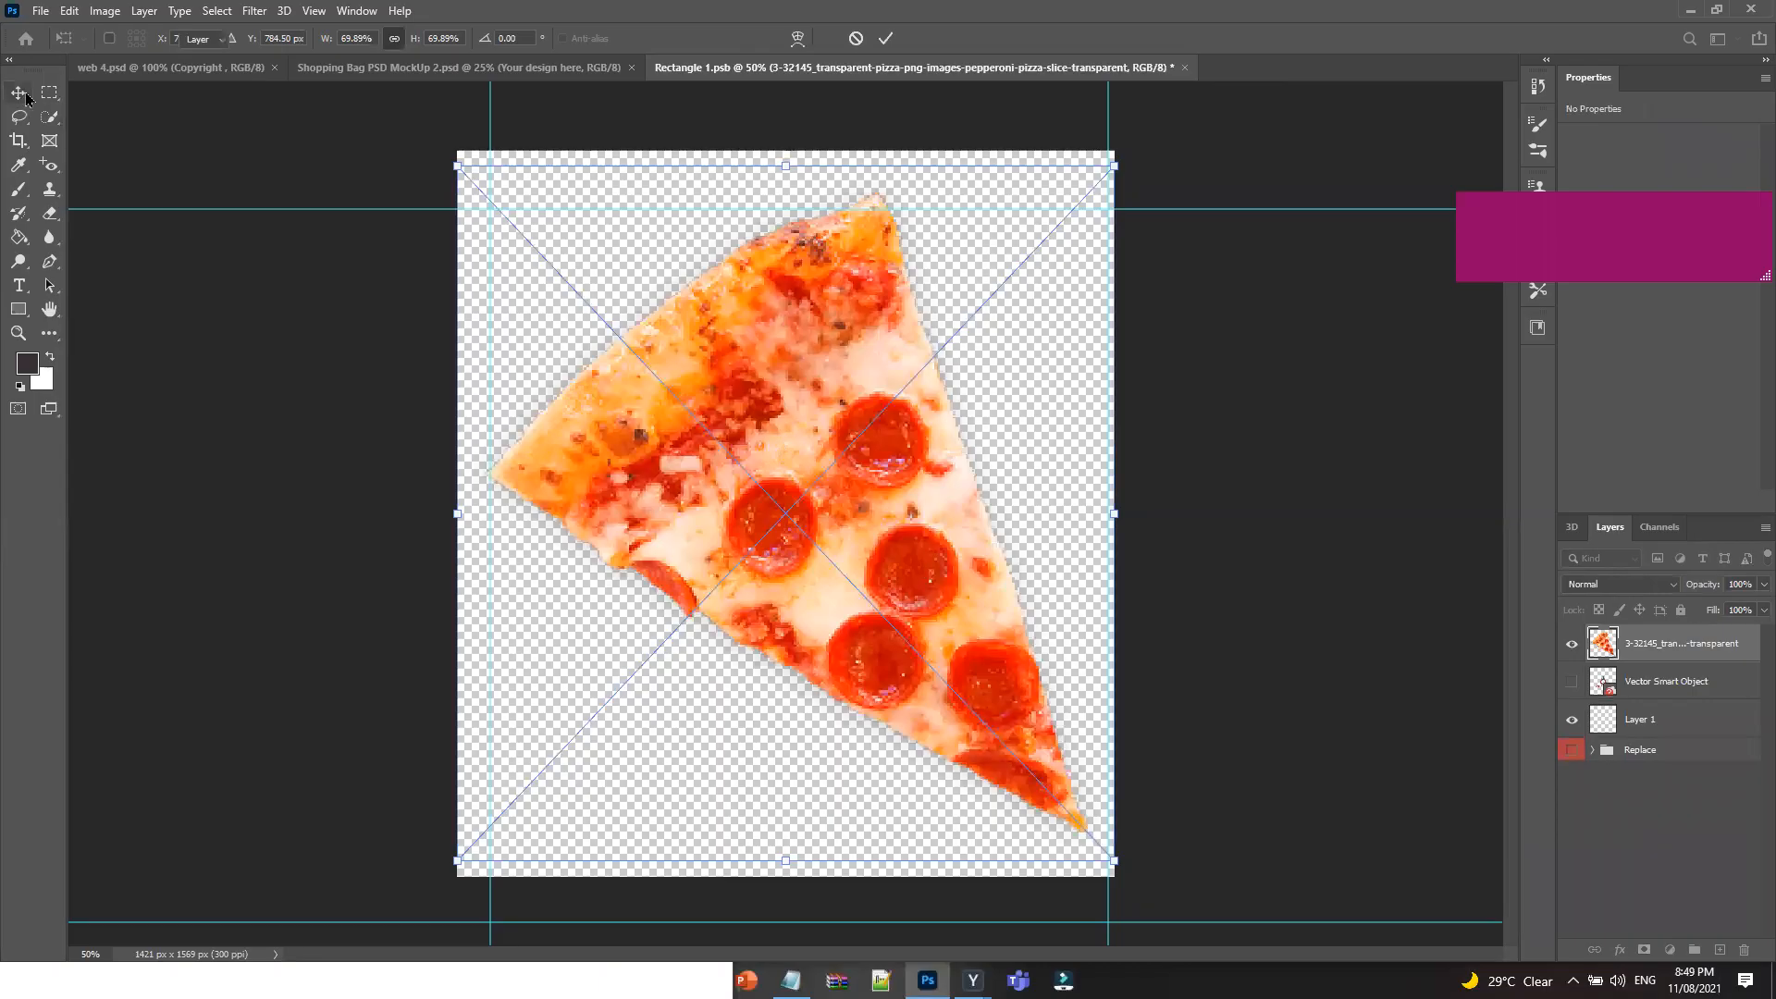
pyautogui.press('Return')
# Save Rectangle 1.psb and check the pizza on the Shopping Bag mockup.
pyautogui.click(42, 13)
pyautogui.click(87, 218)
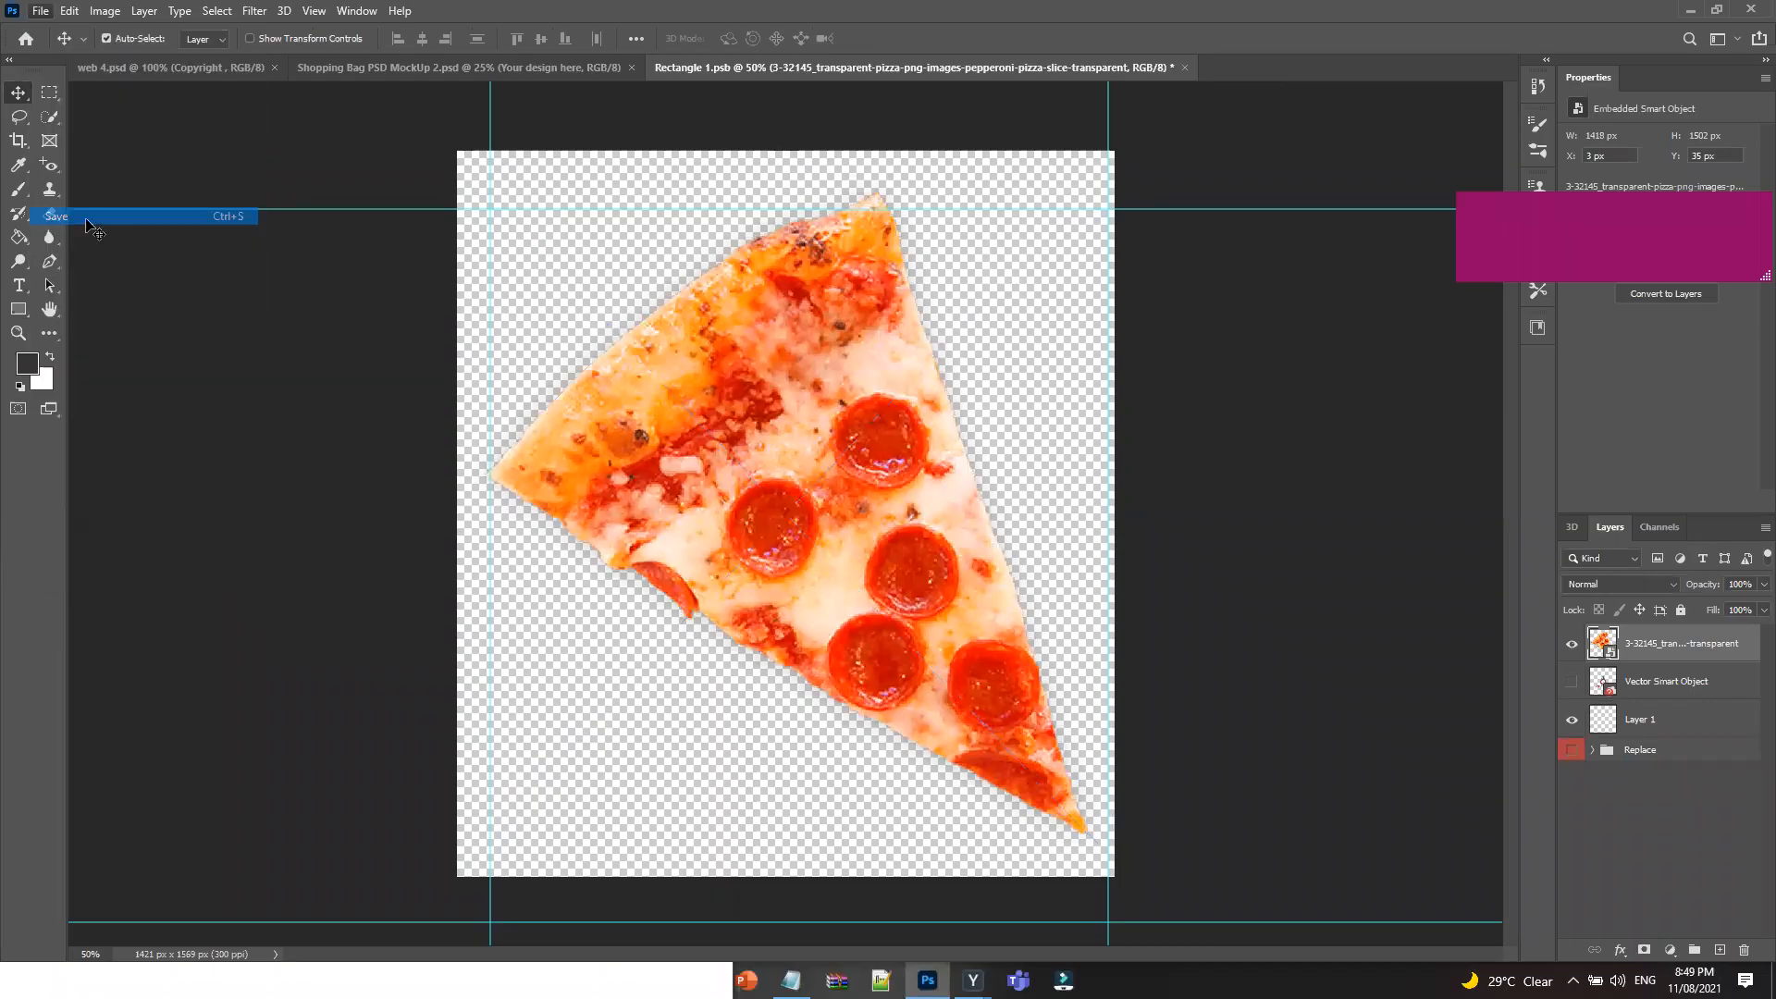
pyautogui.click(569, 78)
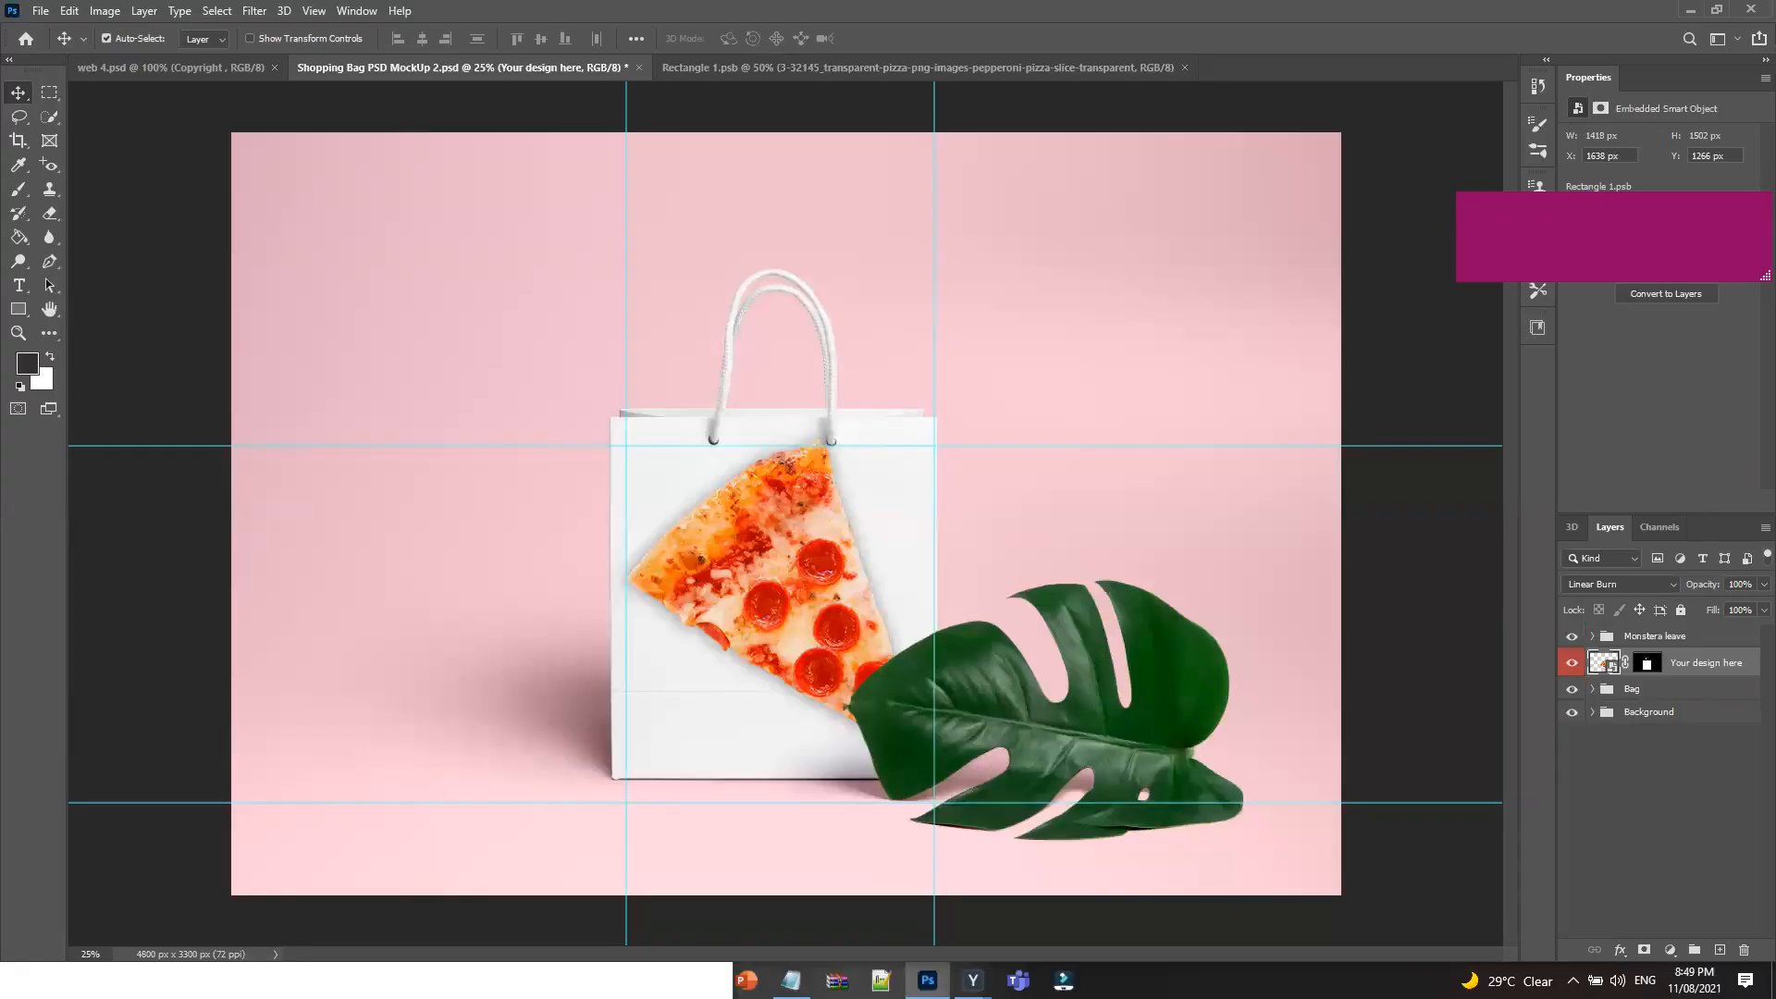
pyautogui.click(1573, 980)
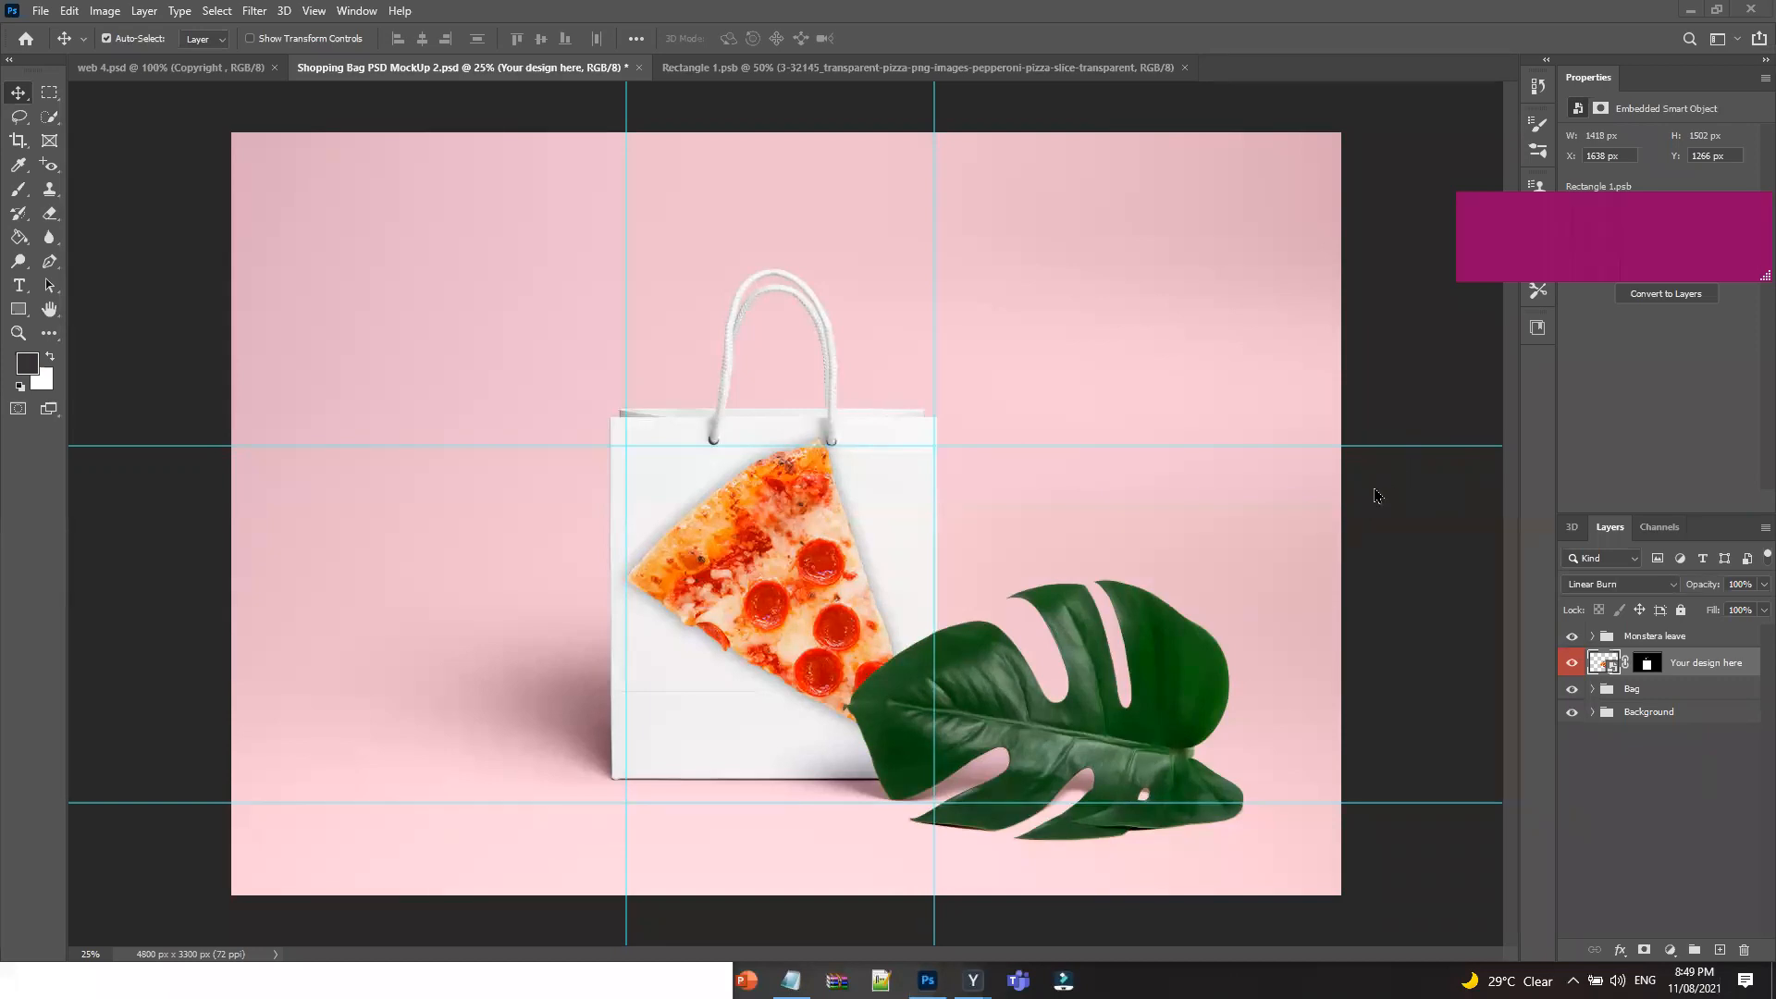
pyautogui.click(908, 72)
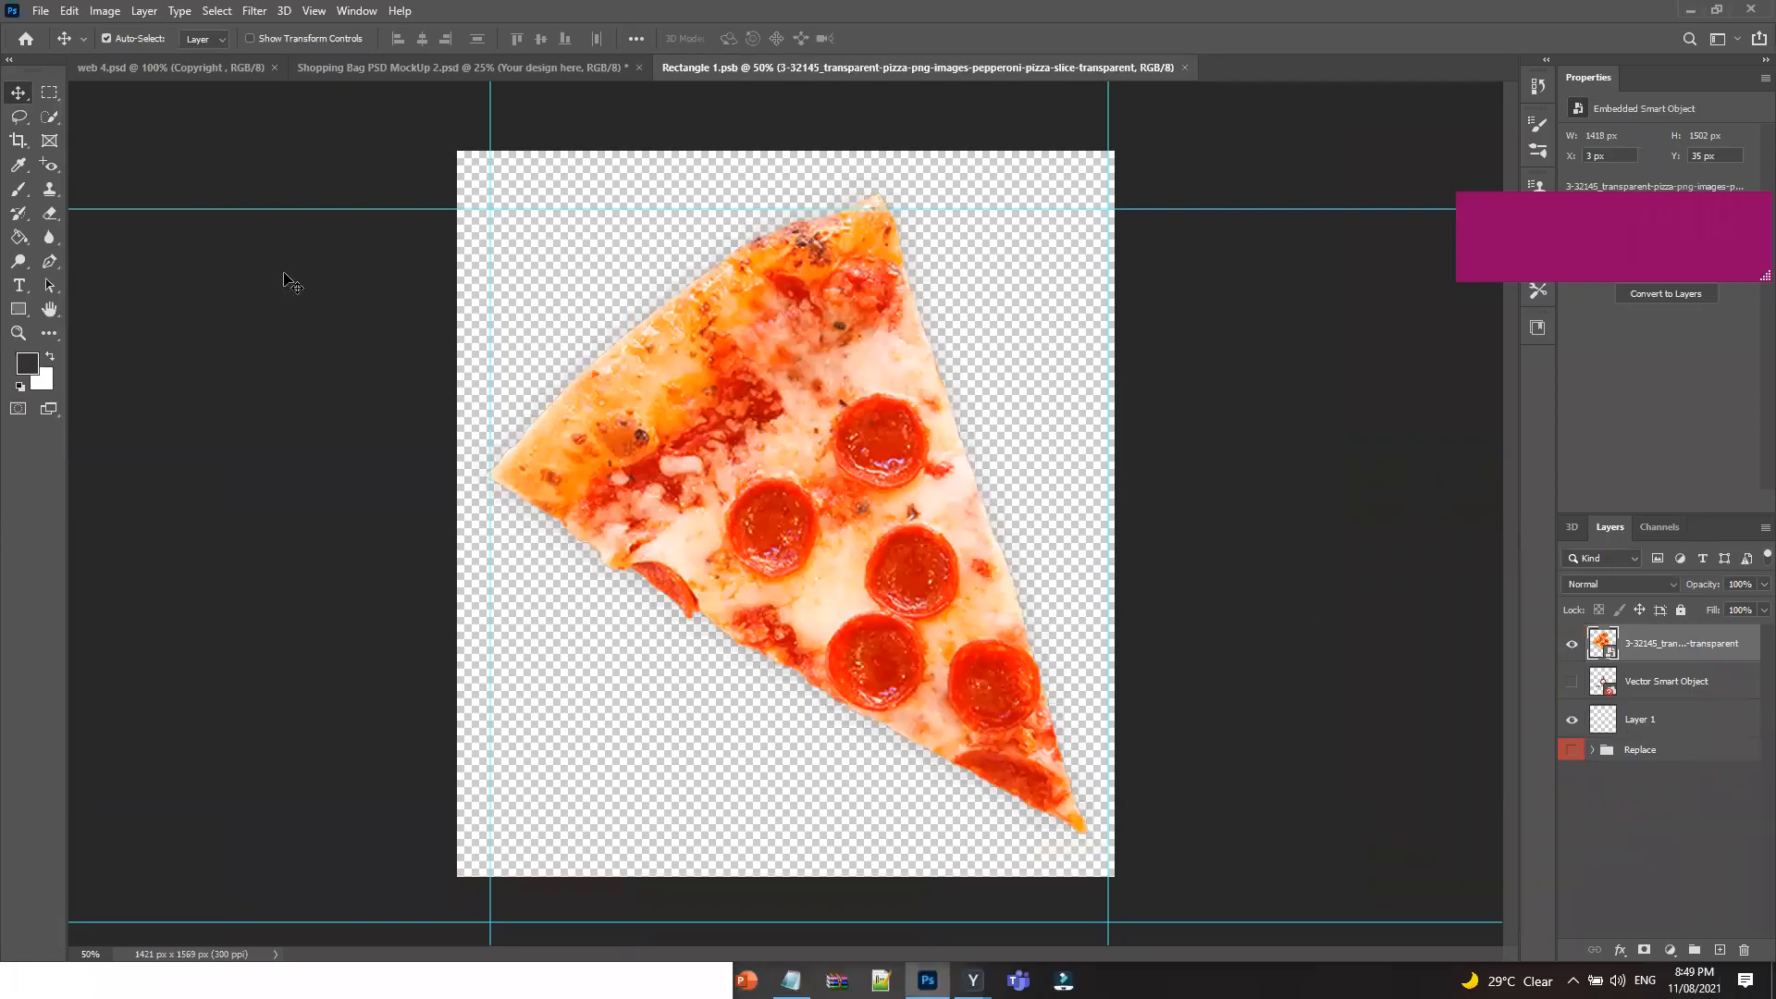
# Hide the pizza layer, save the smart object, and check the mockup.
pyautogui.click(1571, 643)
pyautogui.click(40, 13)
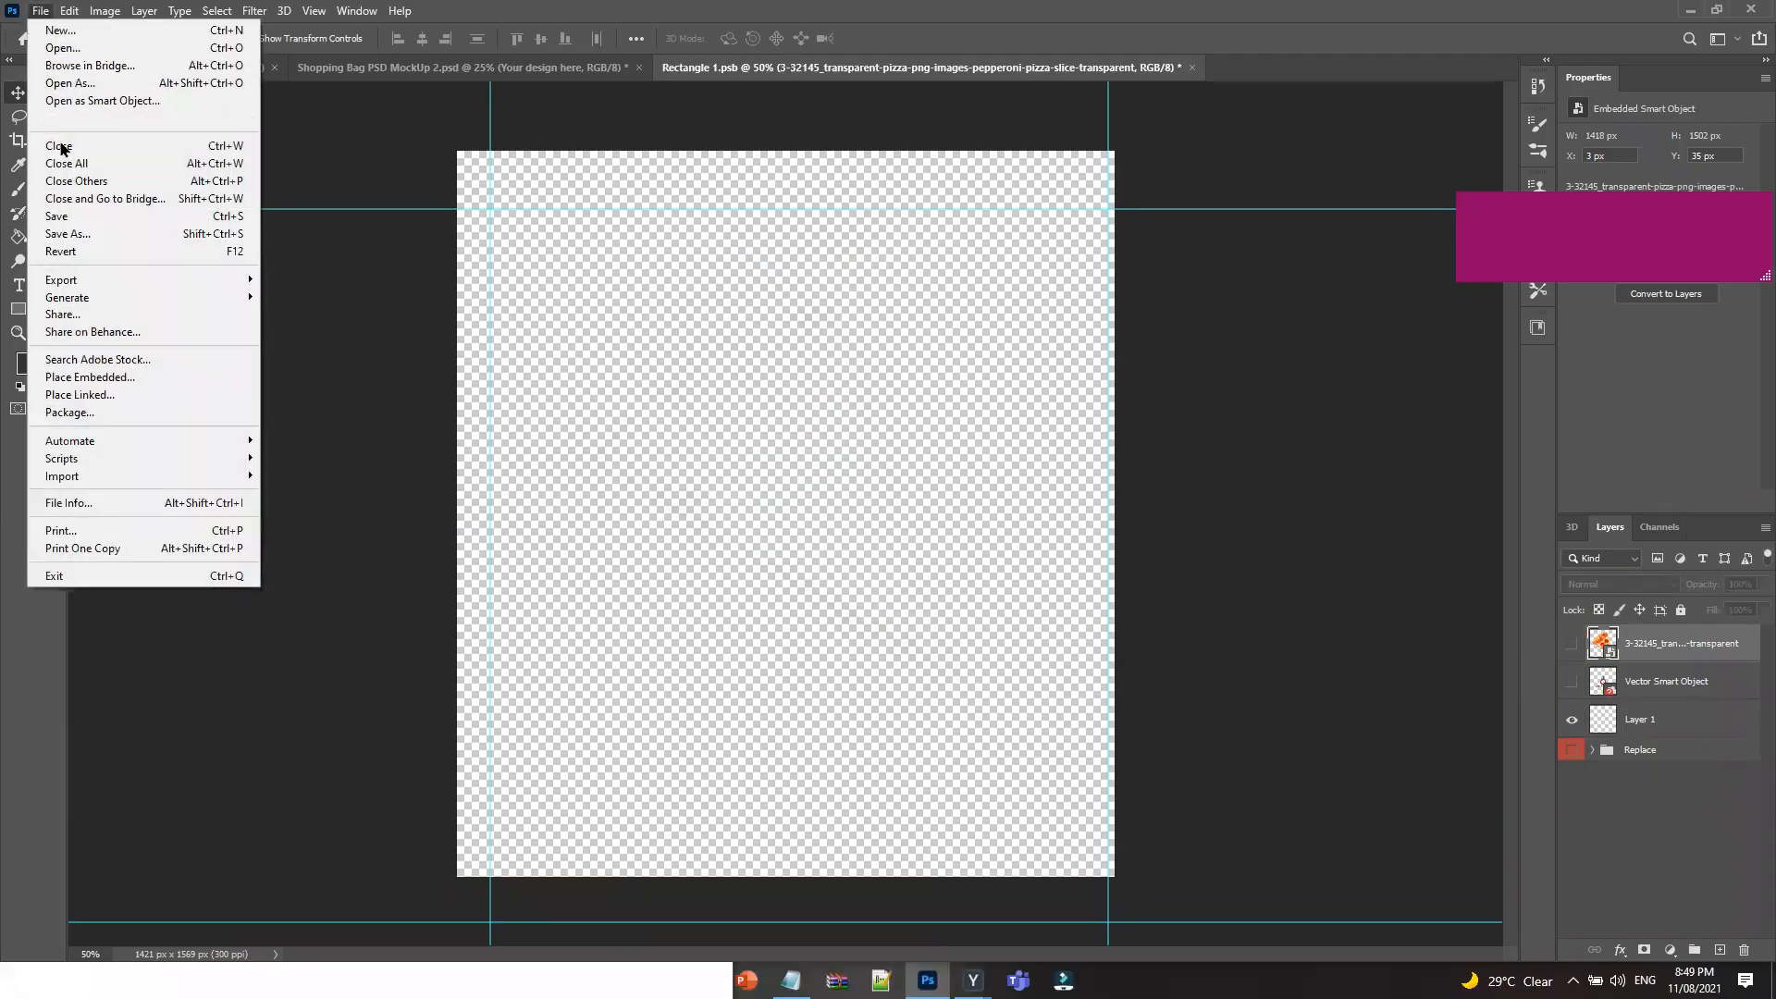
pyautogui.click(55, 215)
pyautogui.click(570, 69)
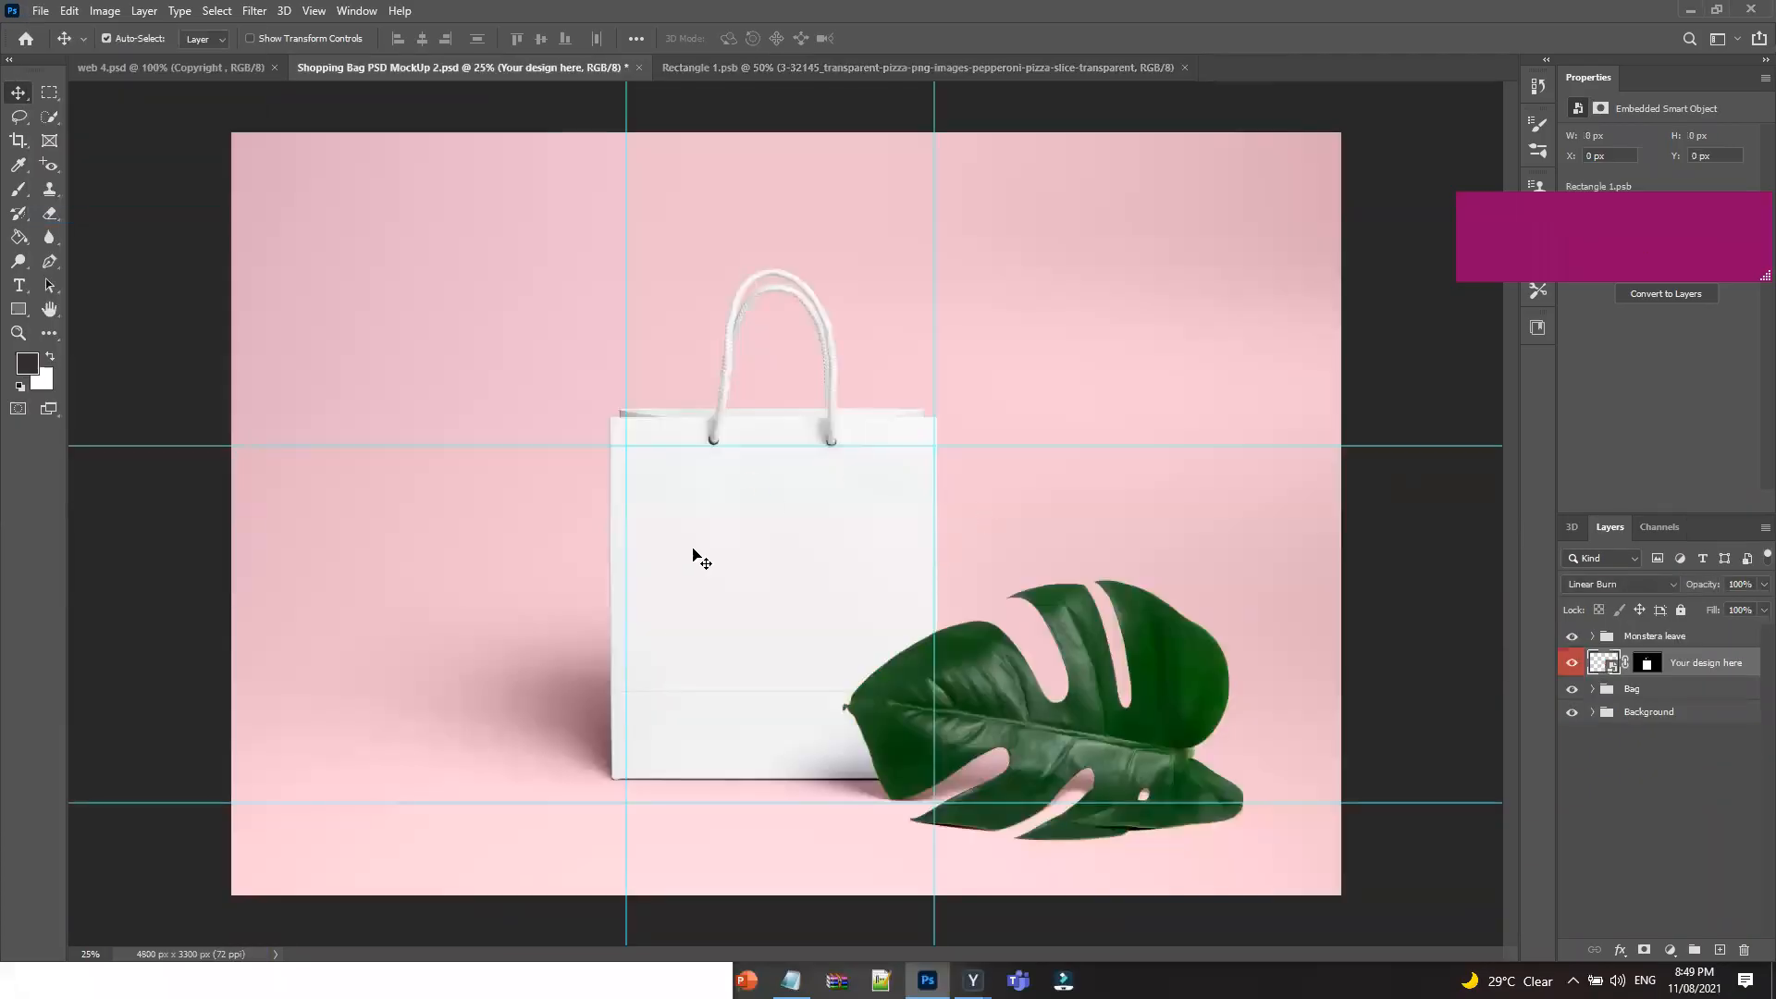
pyautogui.click(805, 68)
# Show the Mimani Electronics logo layer again, save, and confirm it on the bag mockup.
pyautogui.click(1571, 682)
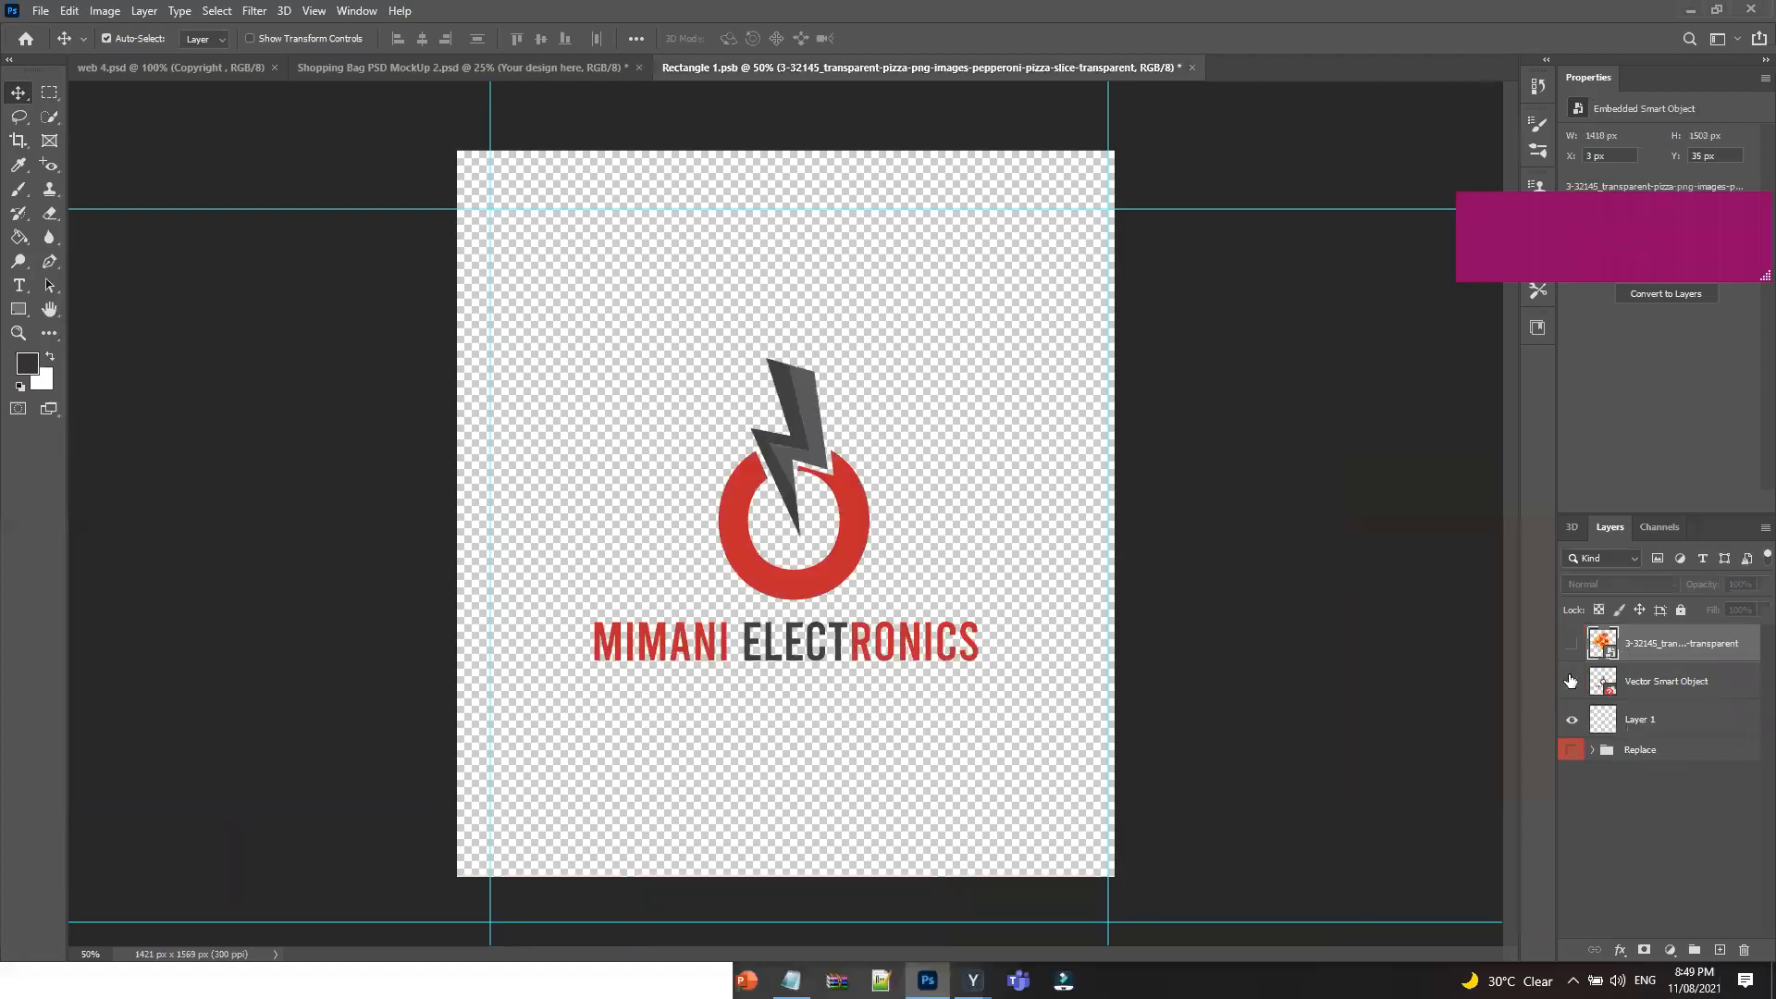
pyautogui.click(40, 11)
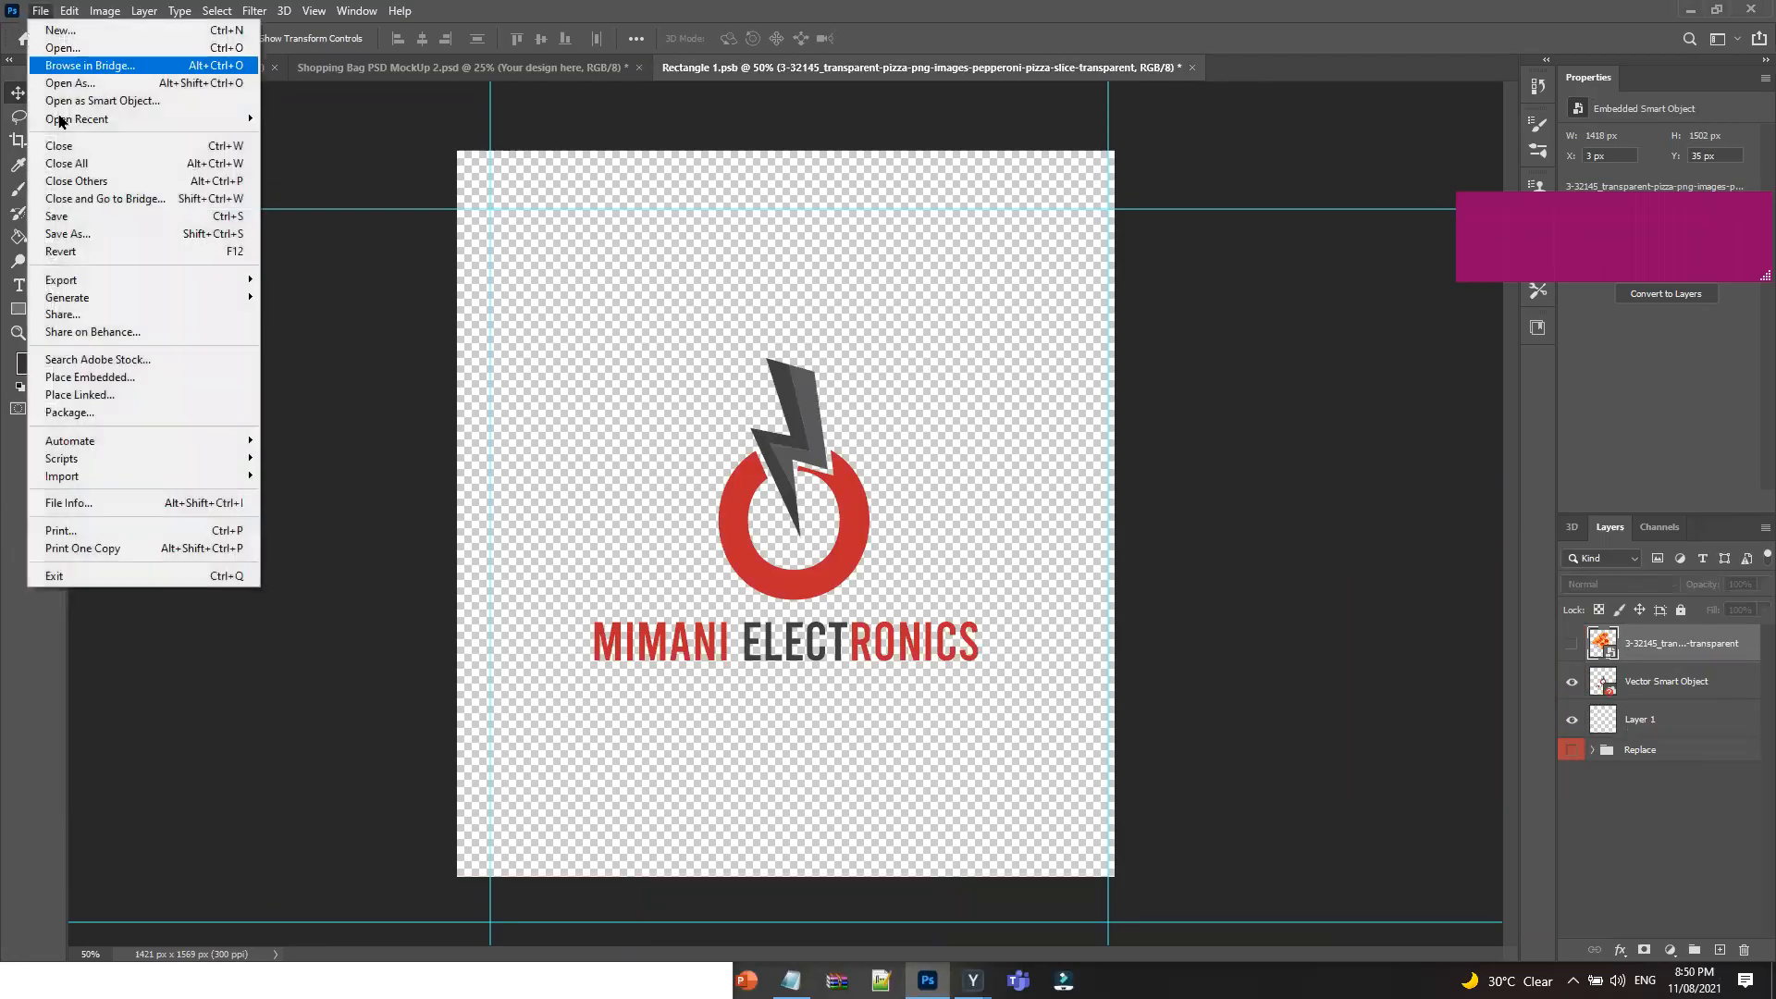
pyautogui.click(42, 225)
pyautogui.click(444, 68)
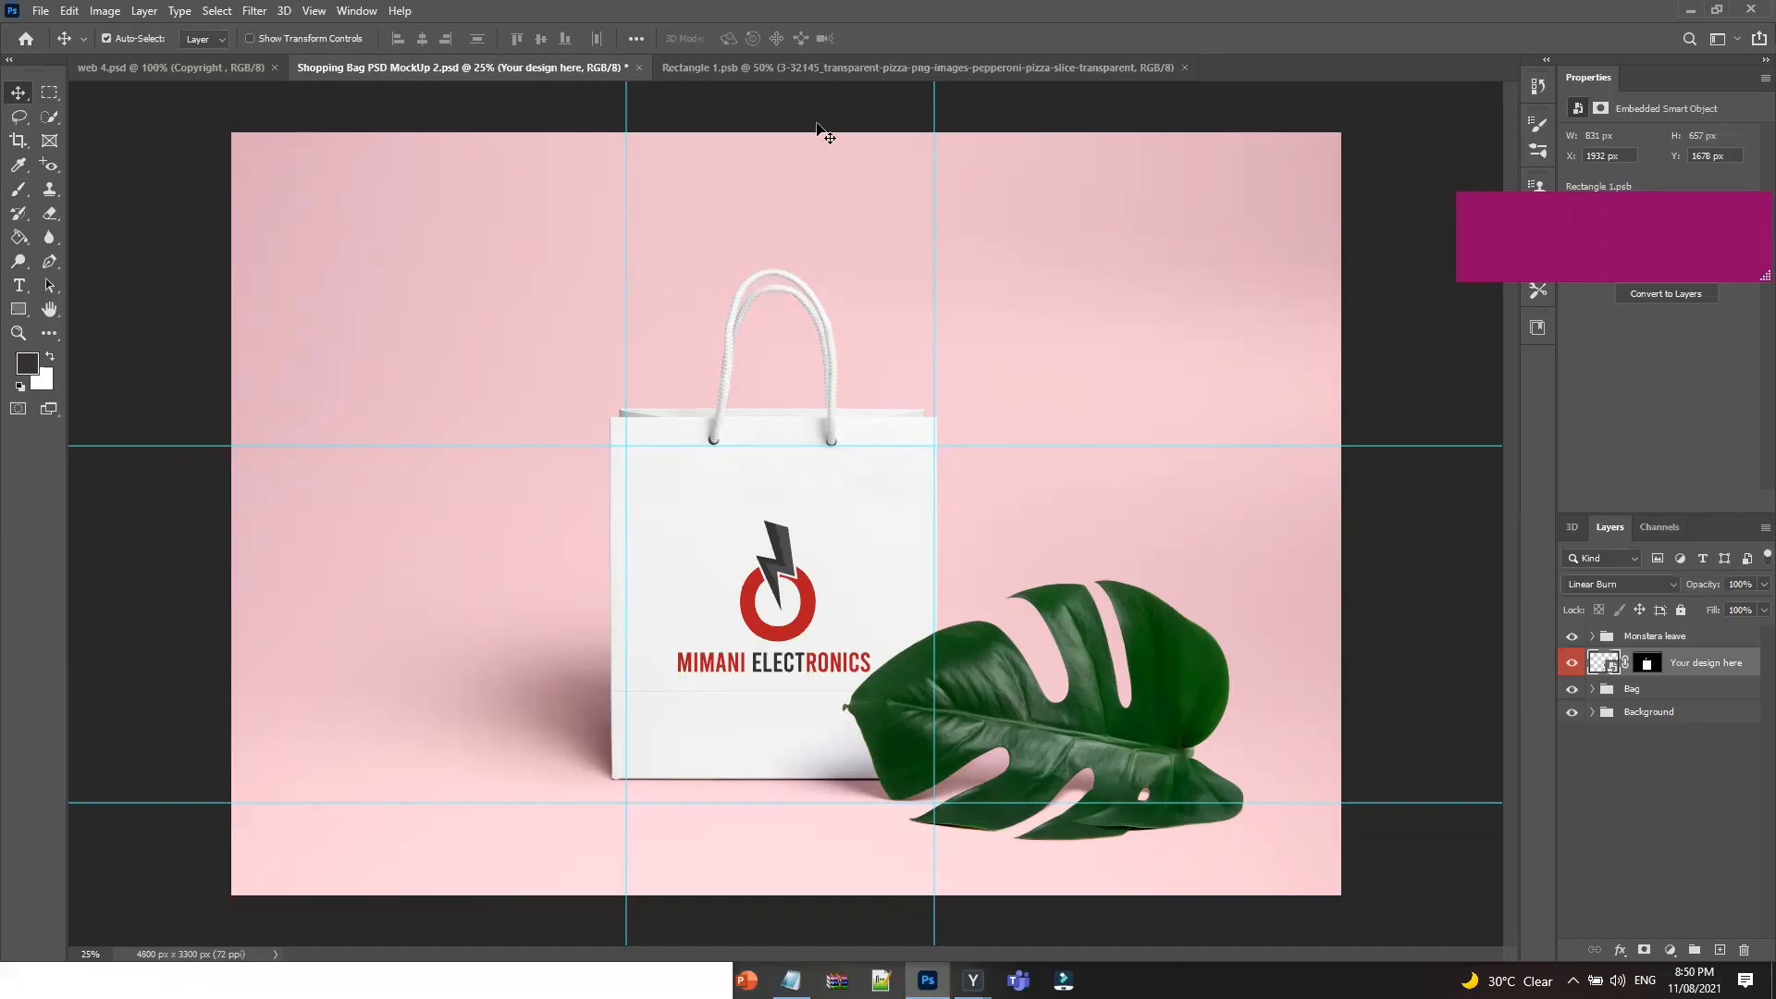
pyautogui.click(1077, 74)
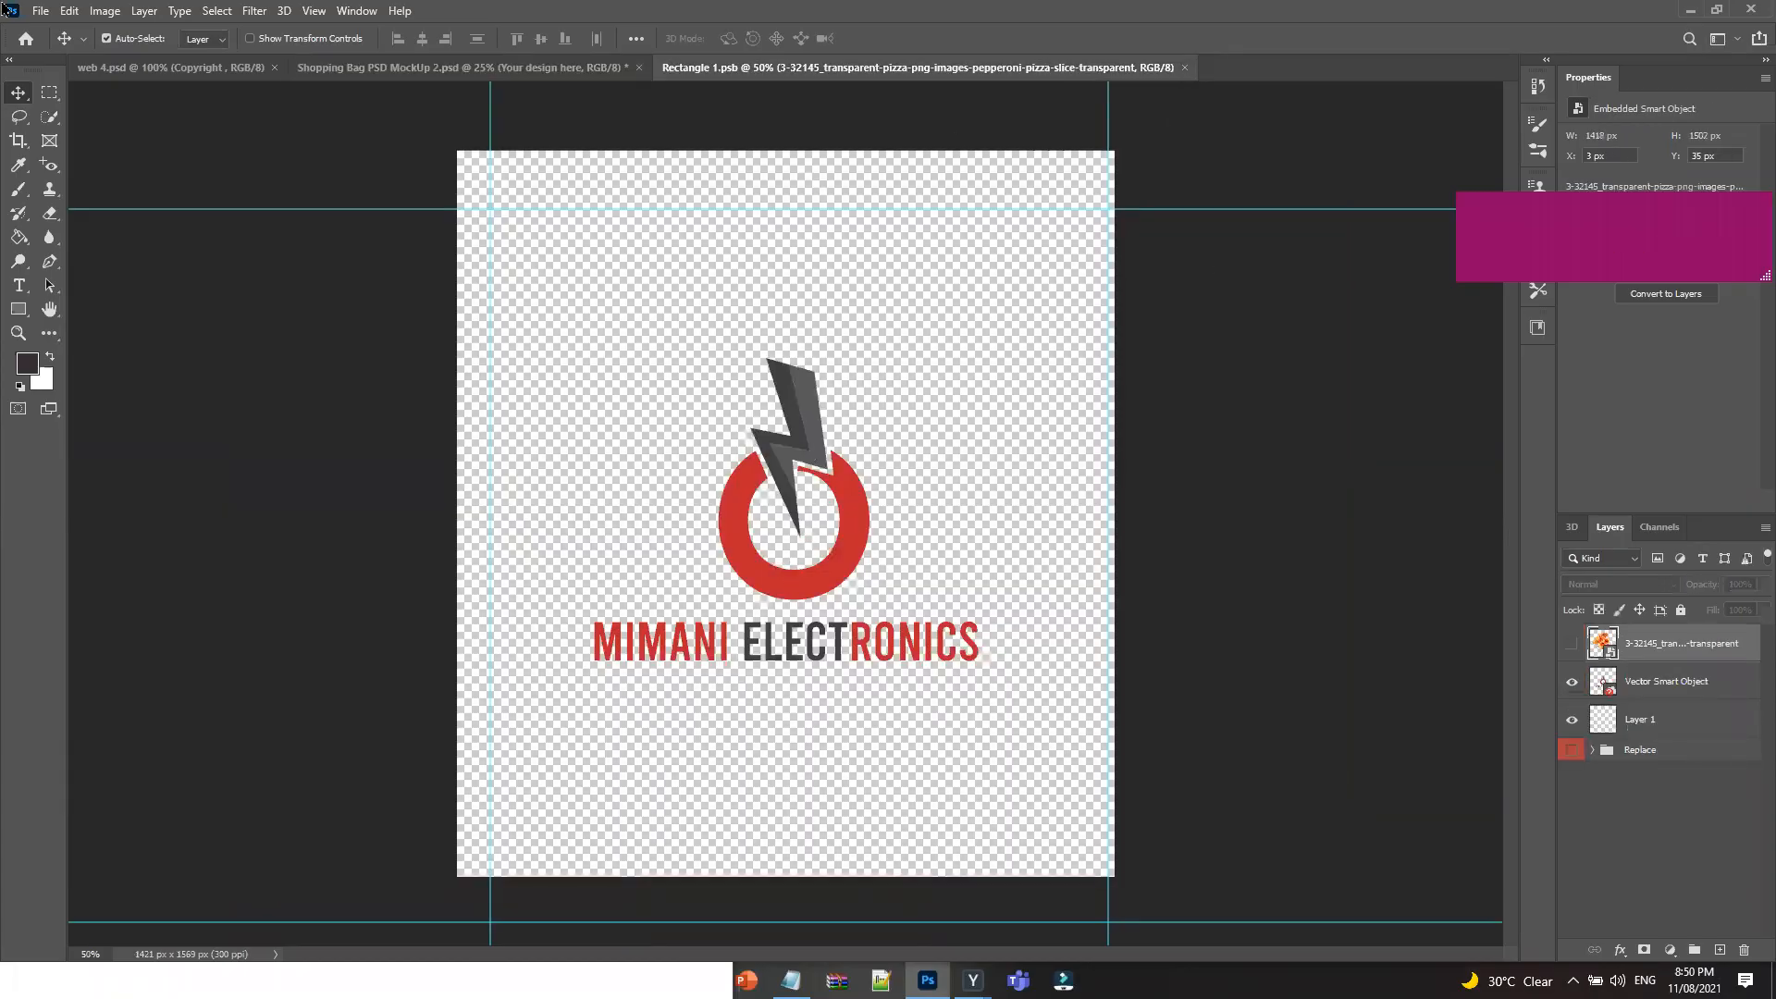
# Close Rectangle 1.psb and the Shopping Bag mockup without saving the mockup.
pyautogui.click(37, 12)
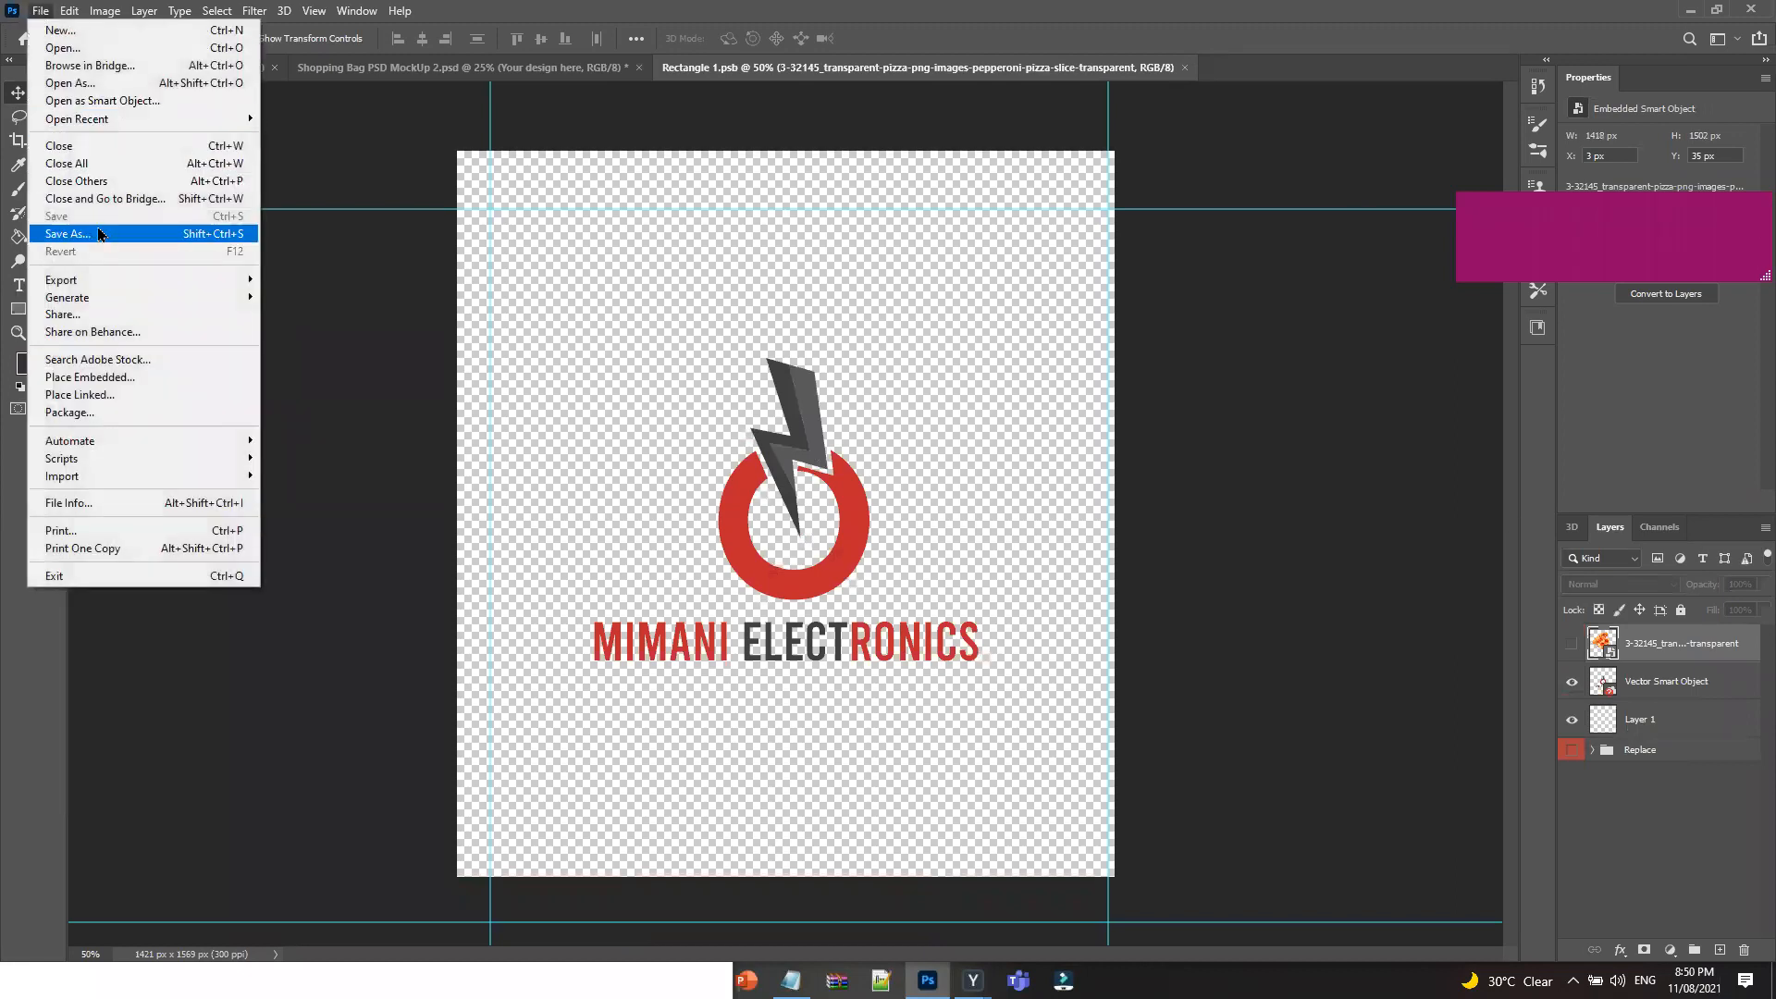
pyautogui.click(1052, 92)
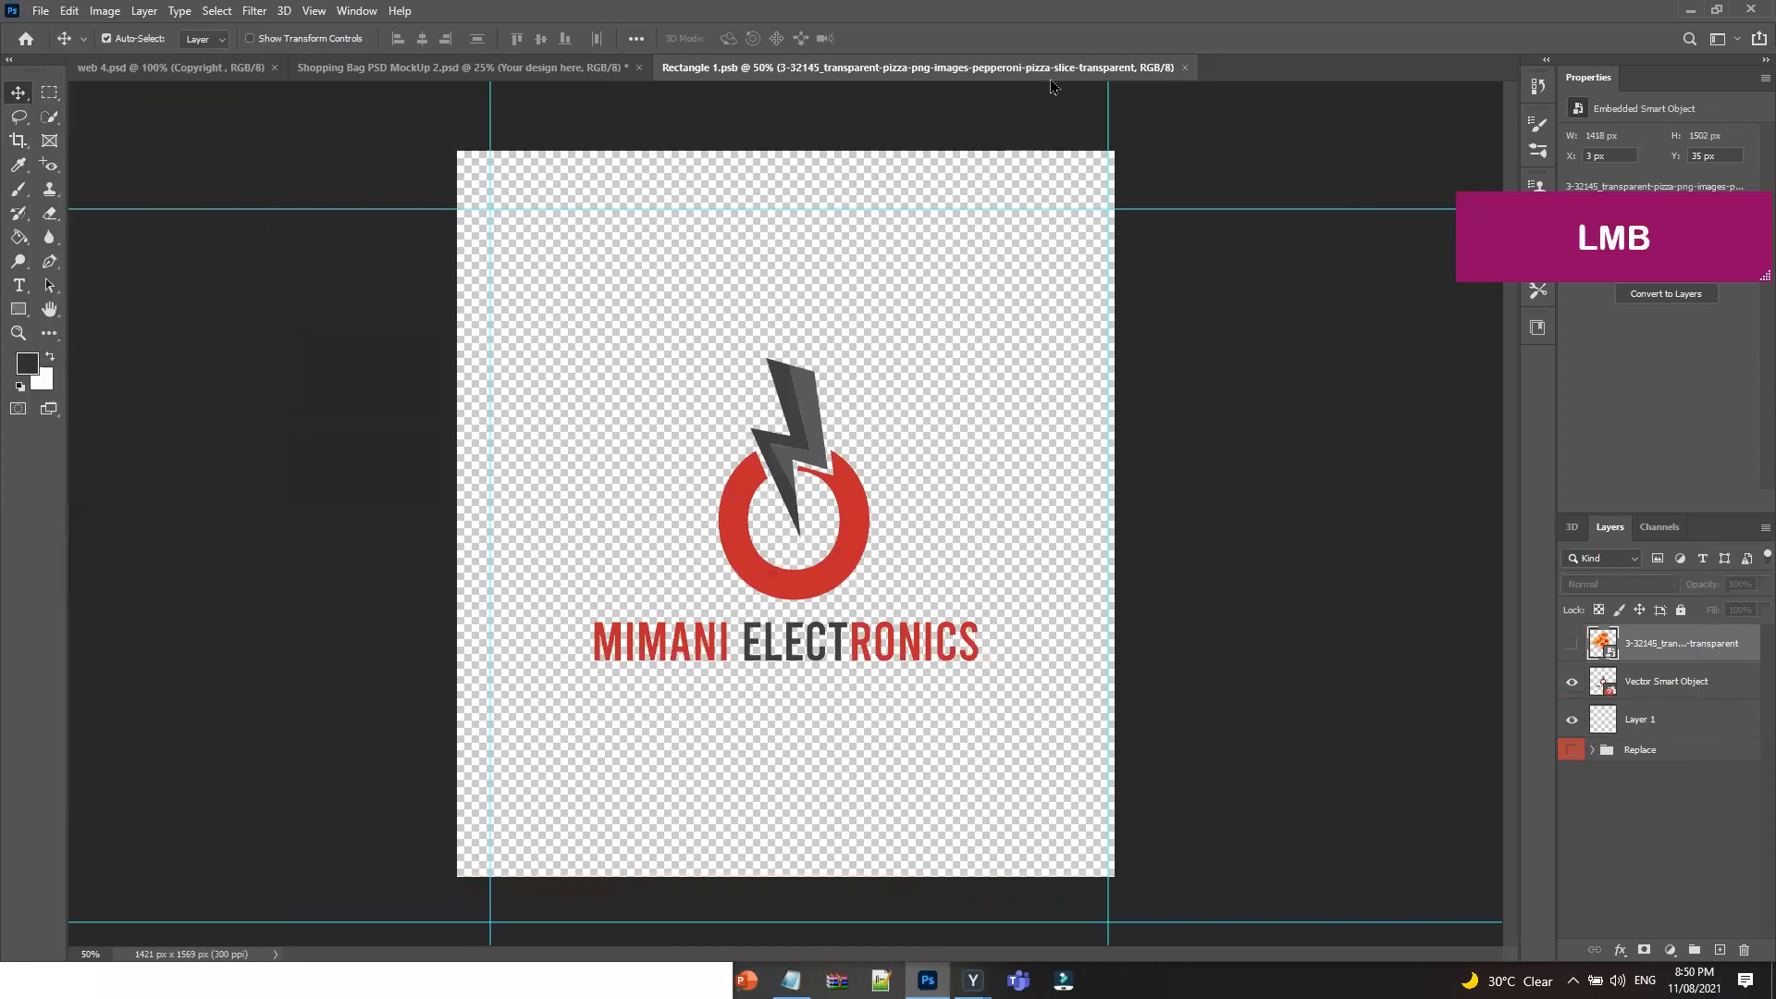
pyautogui.click(1184, 68)
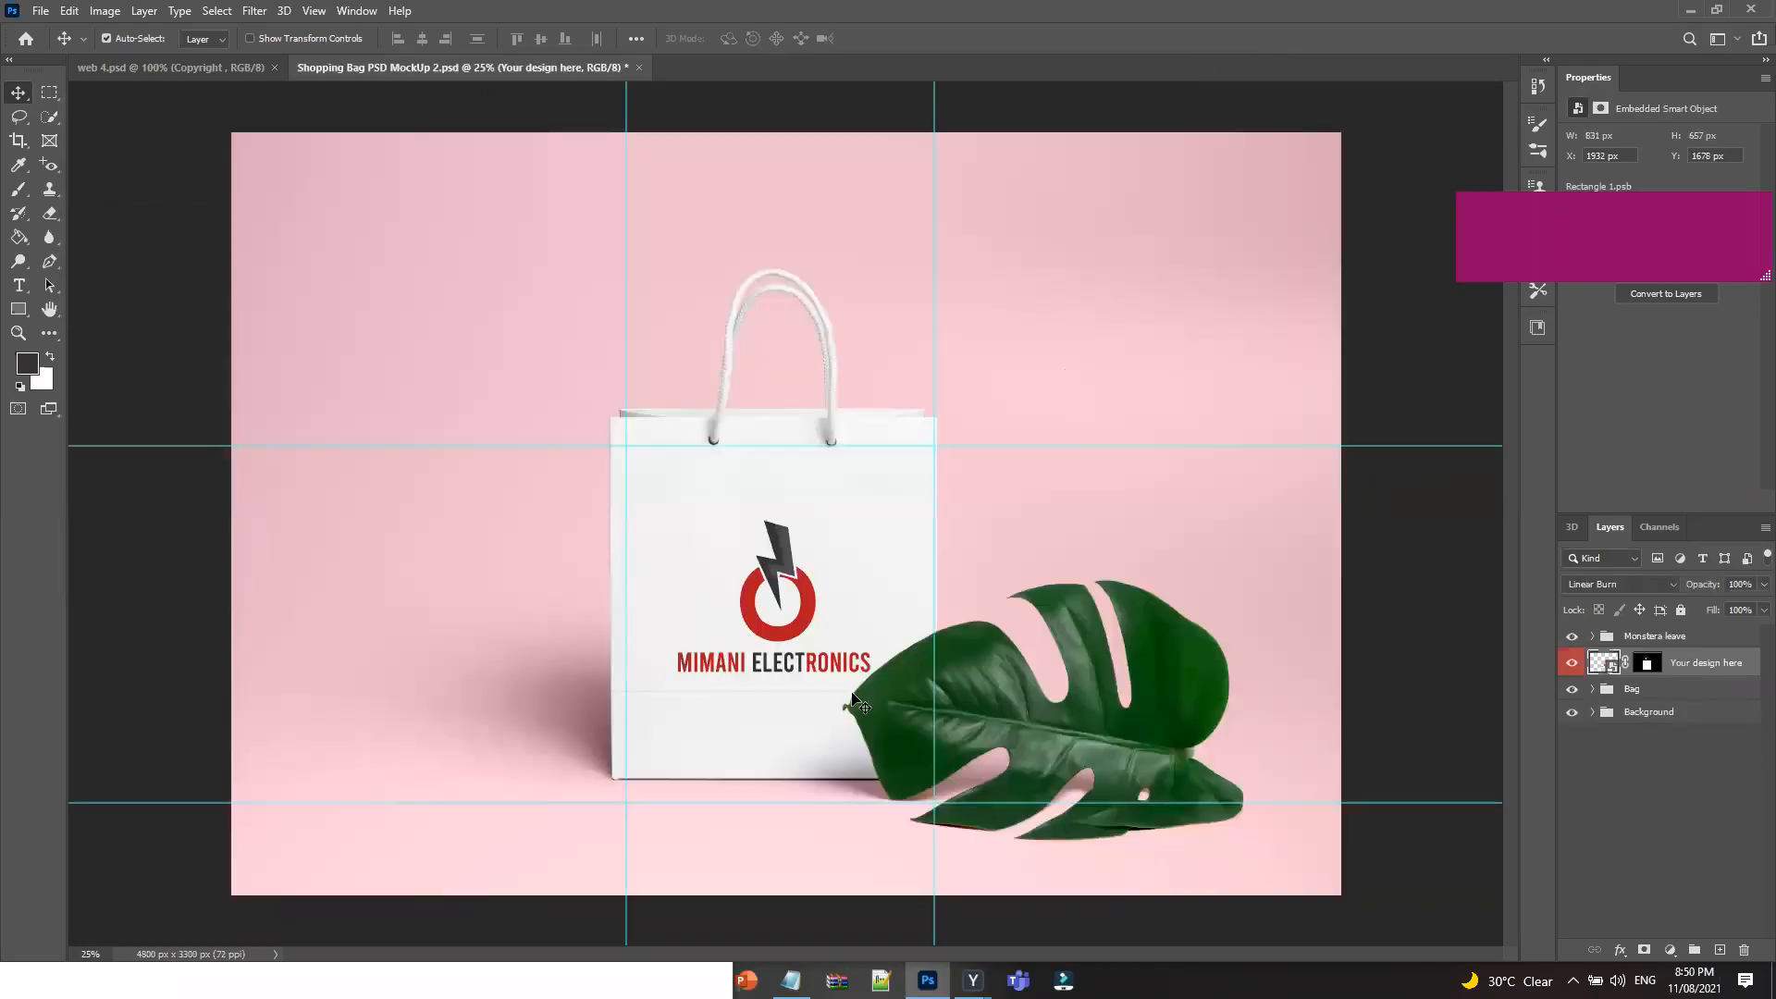
pyautogui.click(637, 69)
pyautogui.click(880, 365)
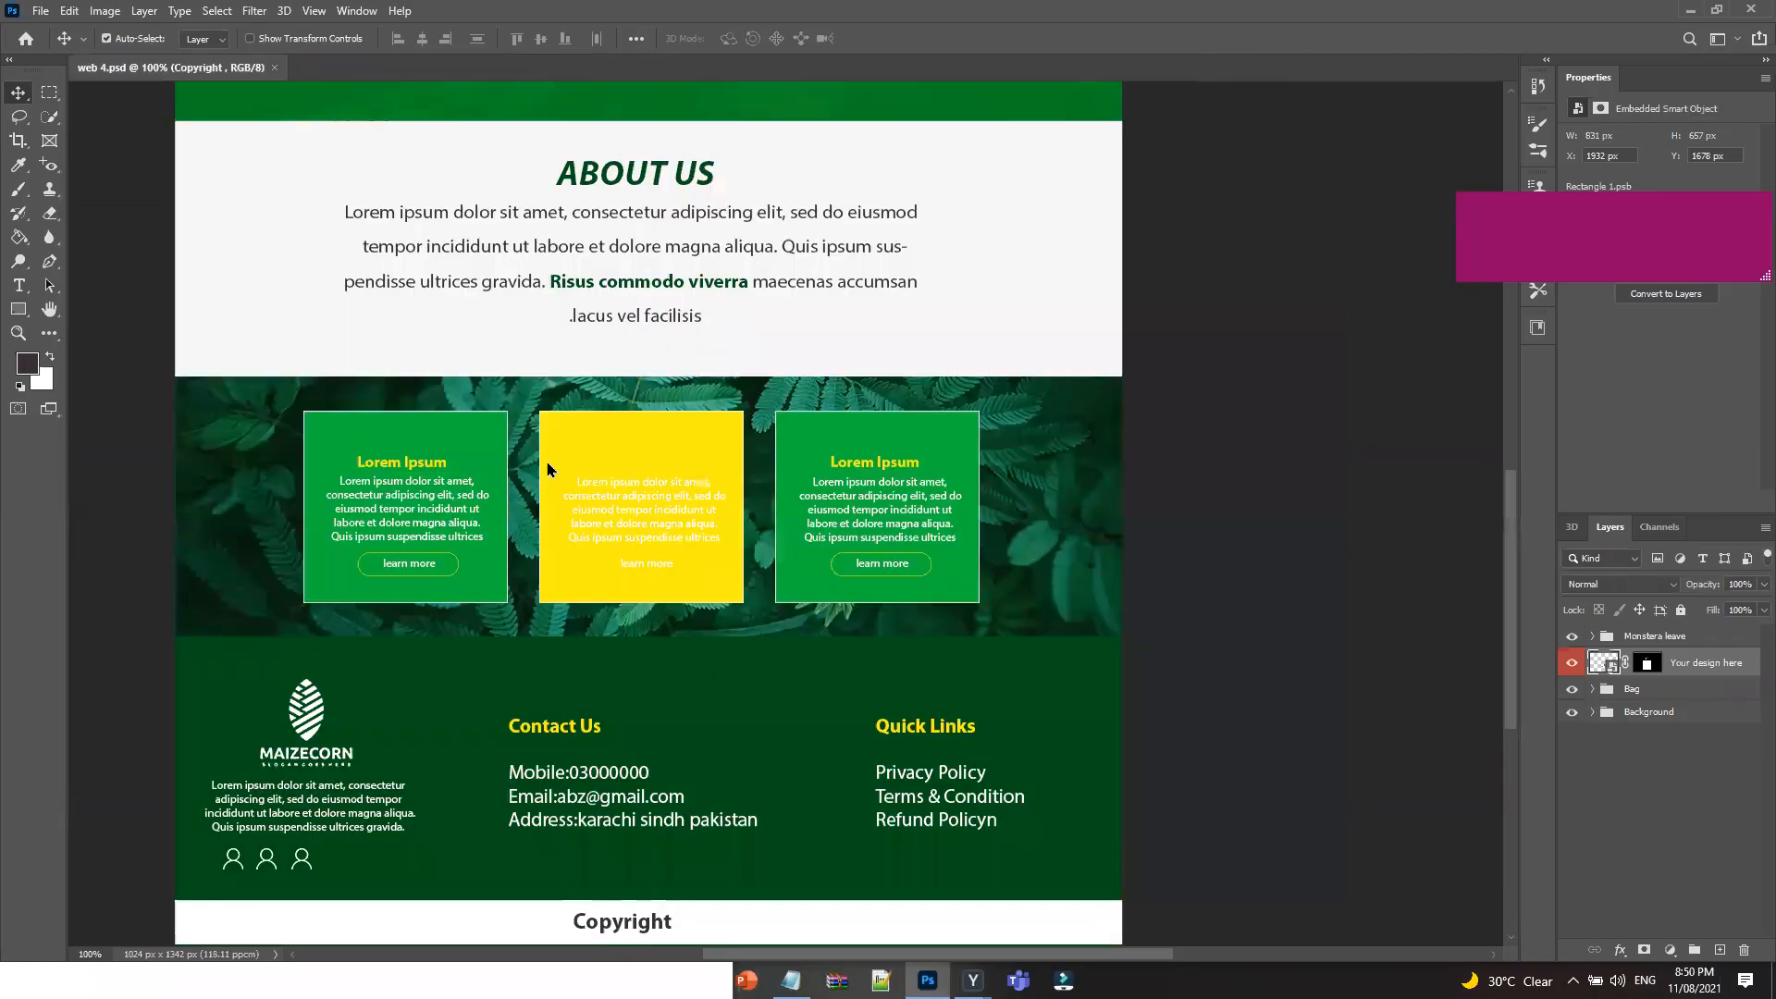
# In File Explorer, navigate up from the mockup folder into the 14 & 15 web design folder.
pyautogui.click(326, 977)
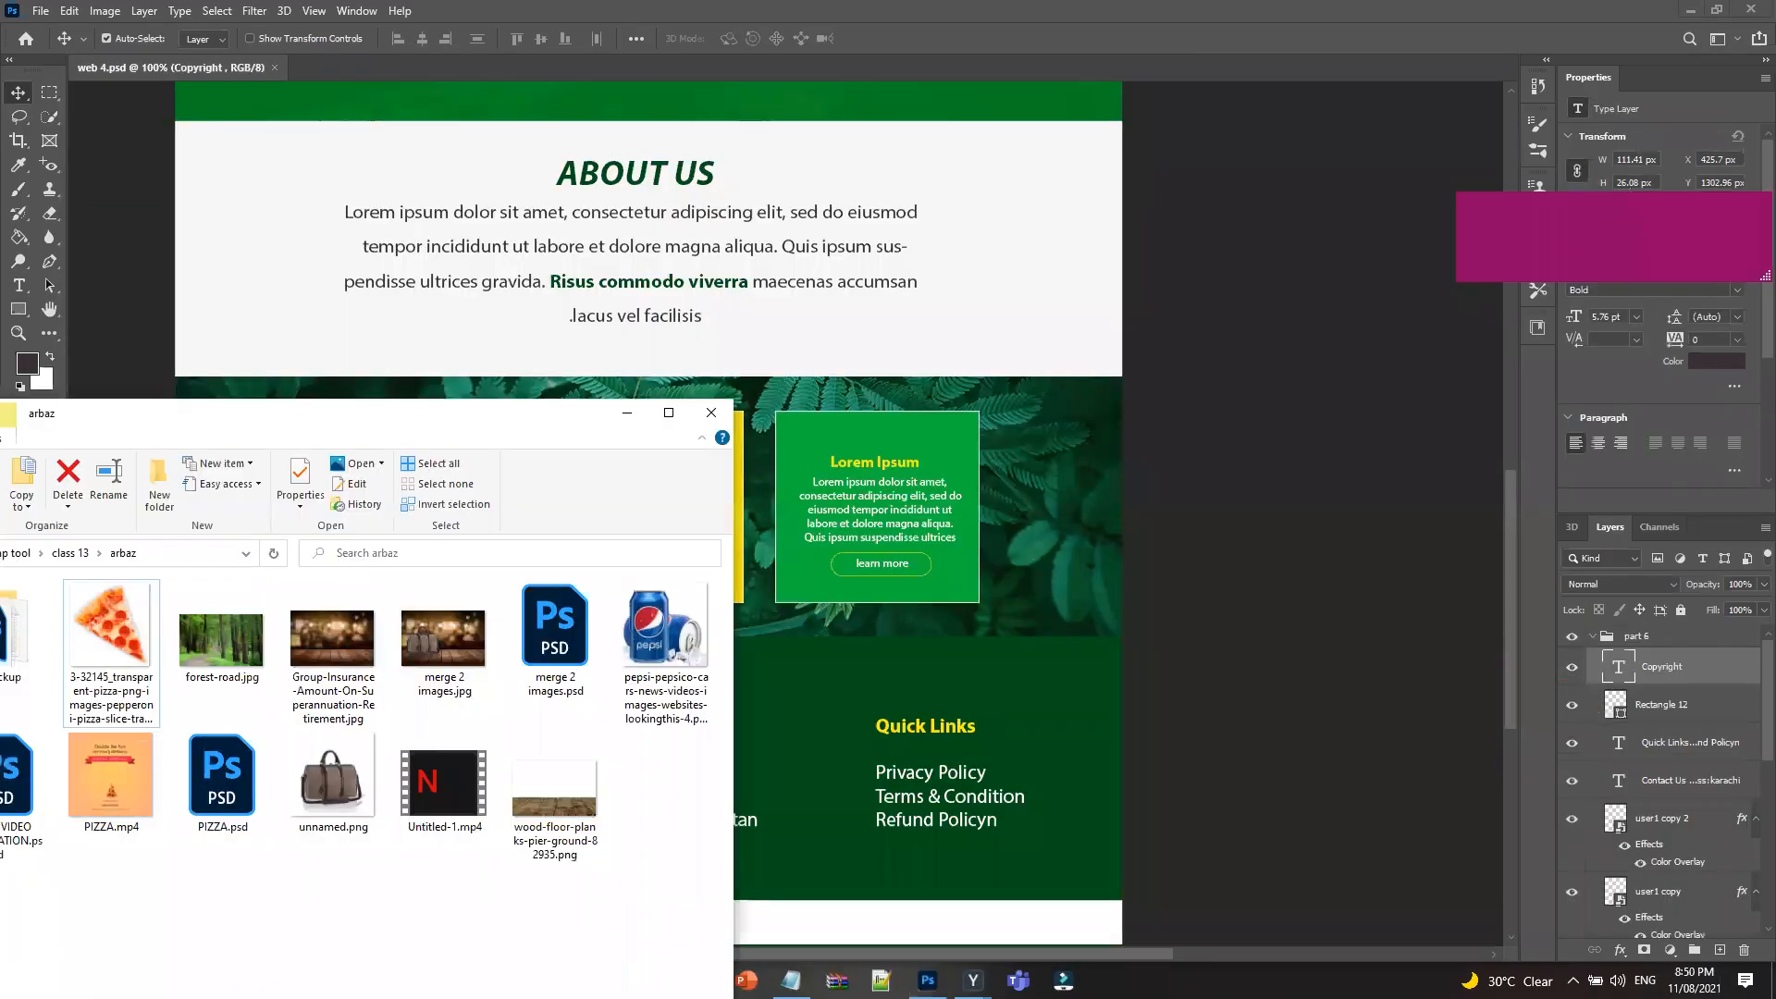
pyautogui.moveTo(441, 408); pyautogui.dragTo(1008, 139)
pyautogui.click(302, 278)
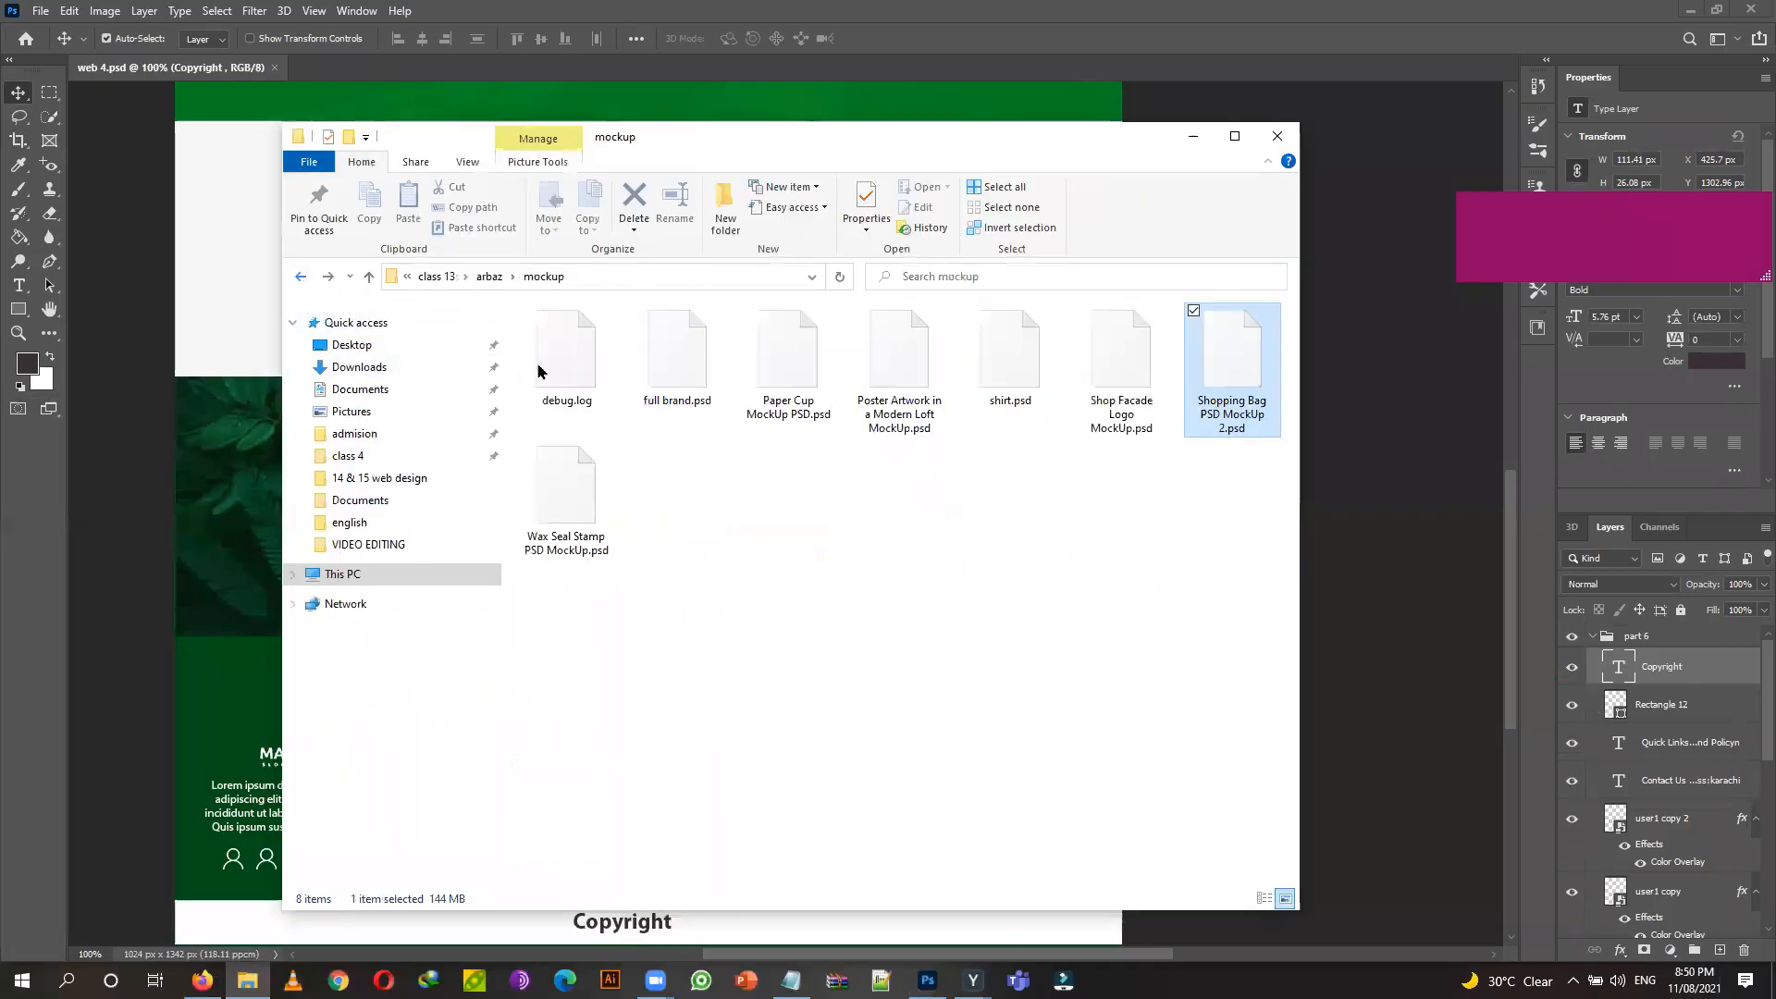
pyautogui.click(435, 277)
pyautogui.click(444, 276)
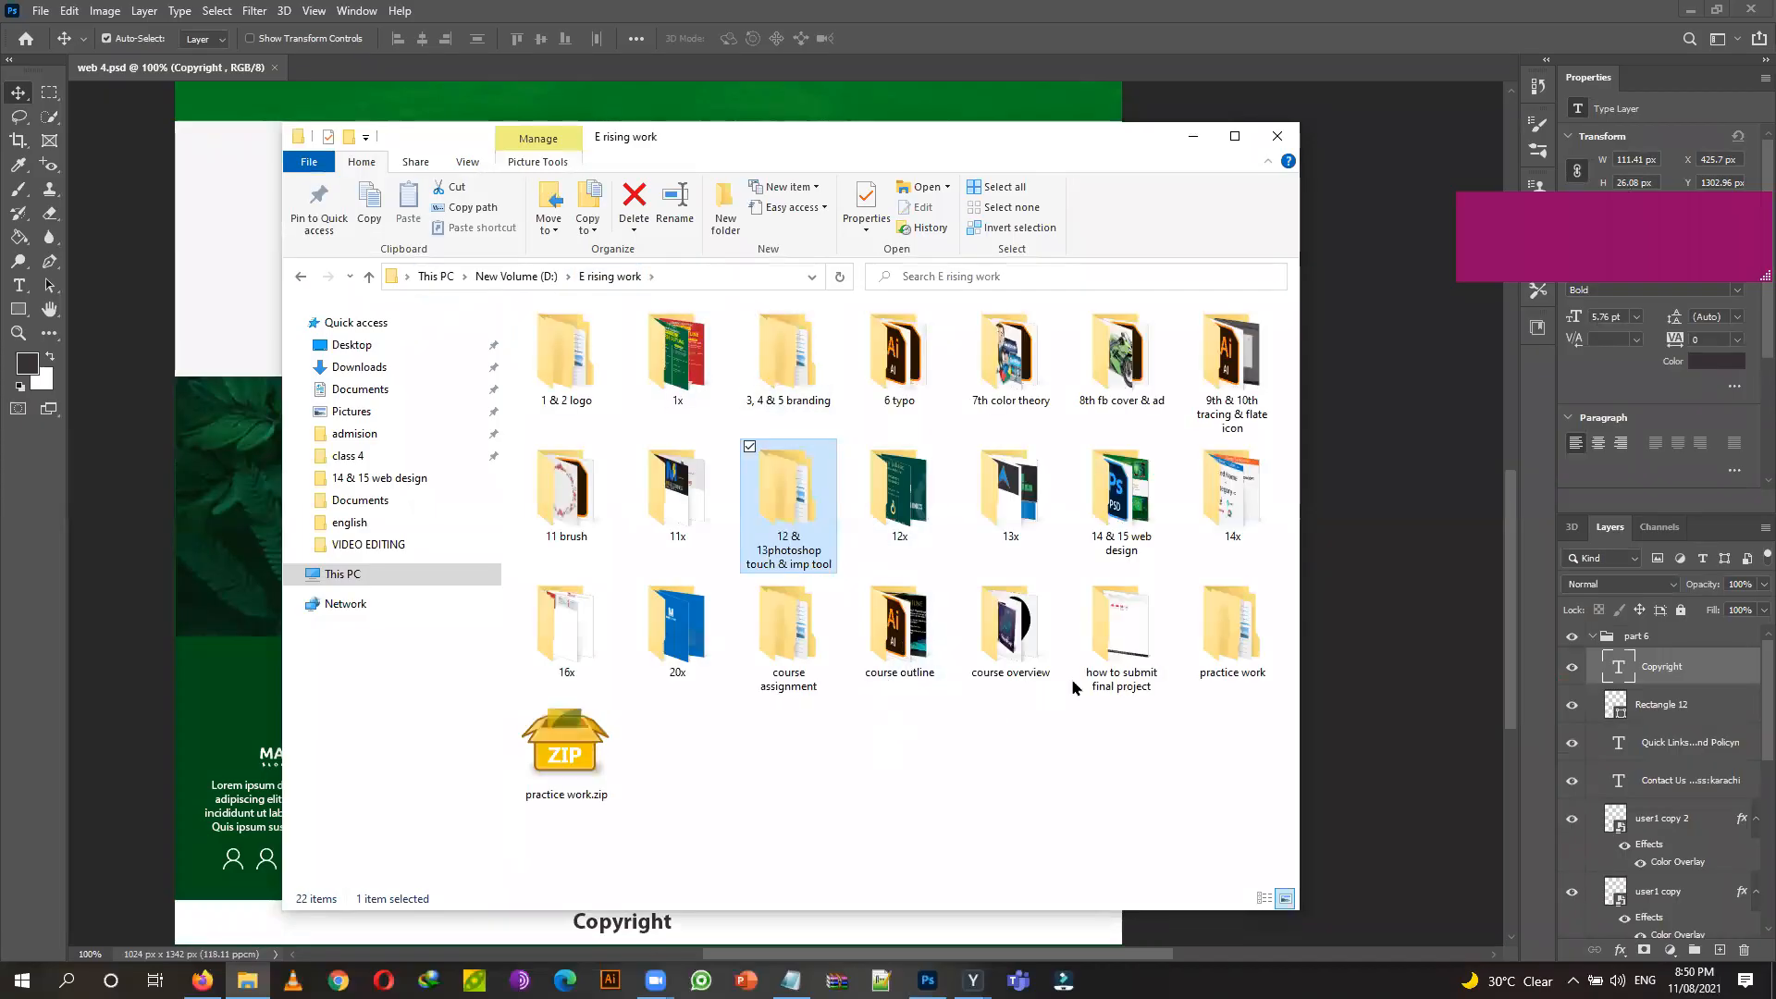
pyautogui.doubleClick(1123, 524)
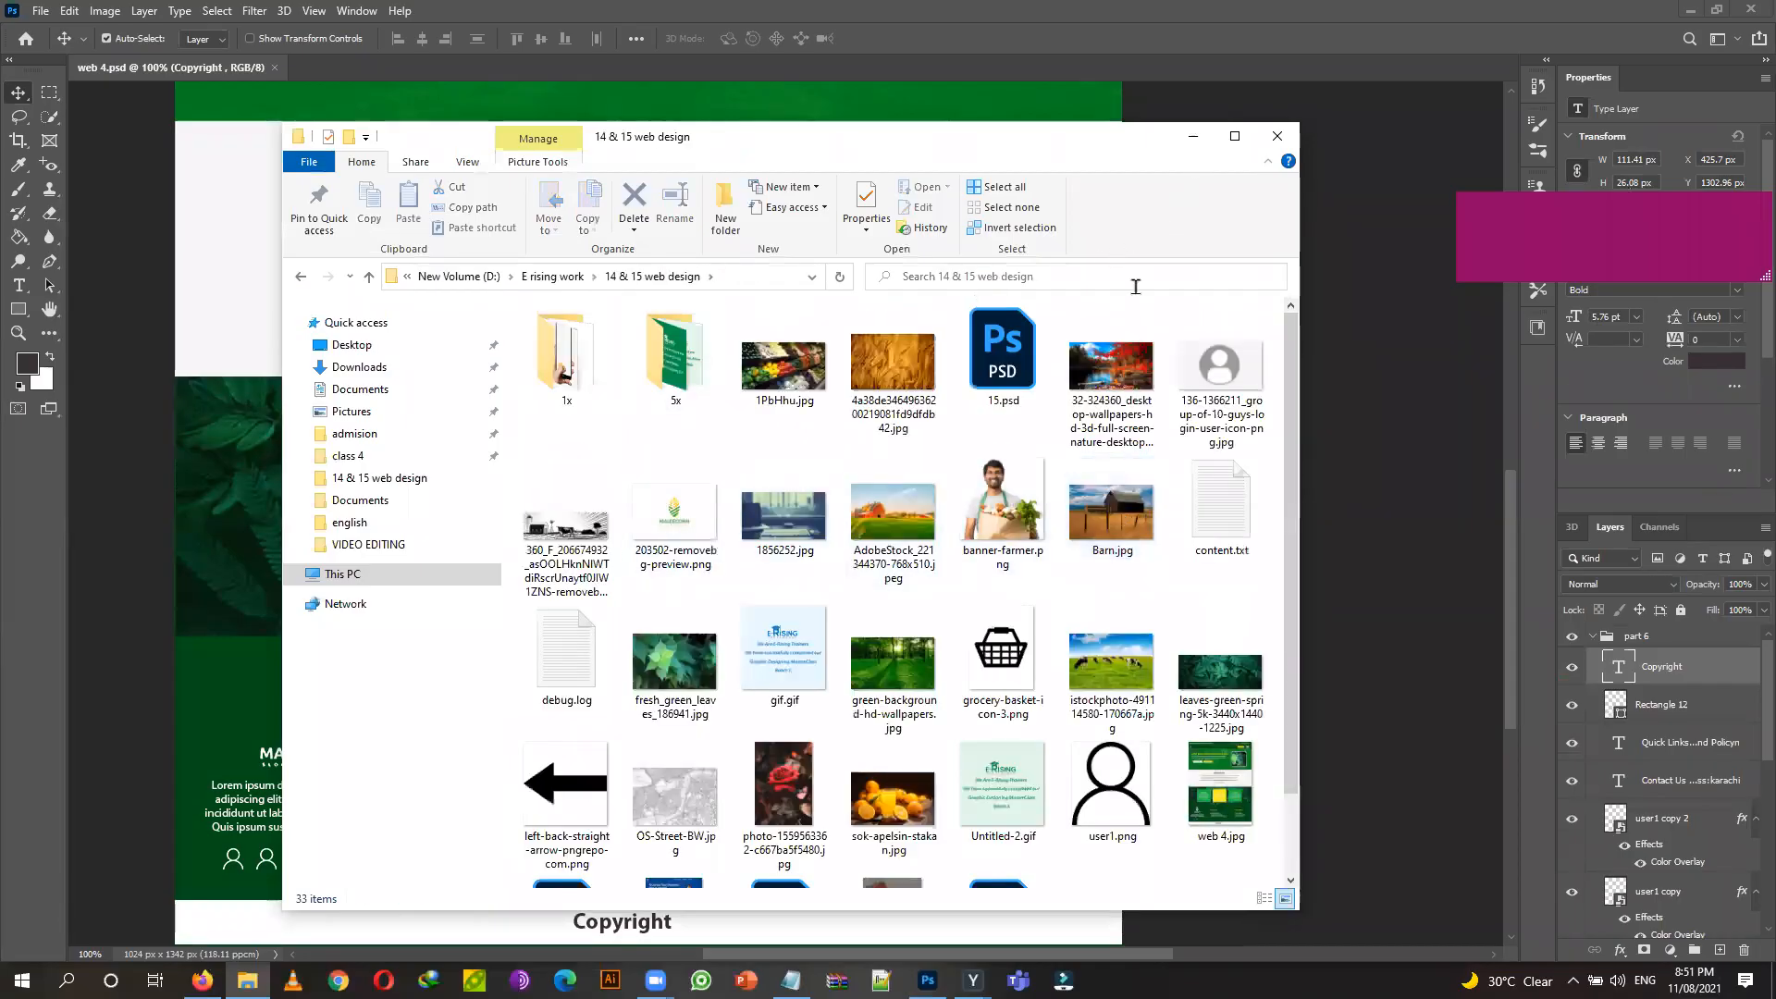
# Open the 5x subfolder with the three Artboard JPGs, then bring up Photoshop's document tab menu.
pyautogui.scroll(-2, 1015, 749)
pyautogui.scroll(2, 1014, 749)
pyautogui.click(645, 341)
pyautogui.doubleClick(645, 340)
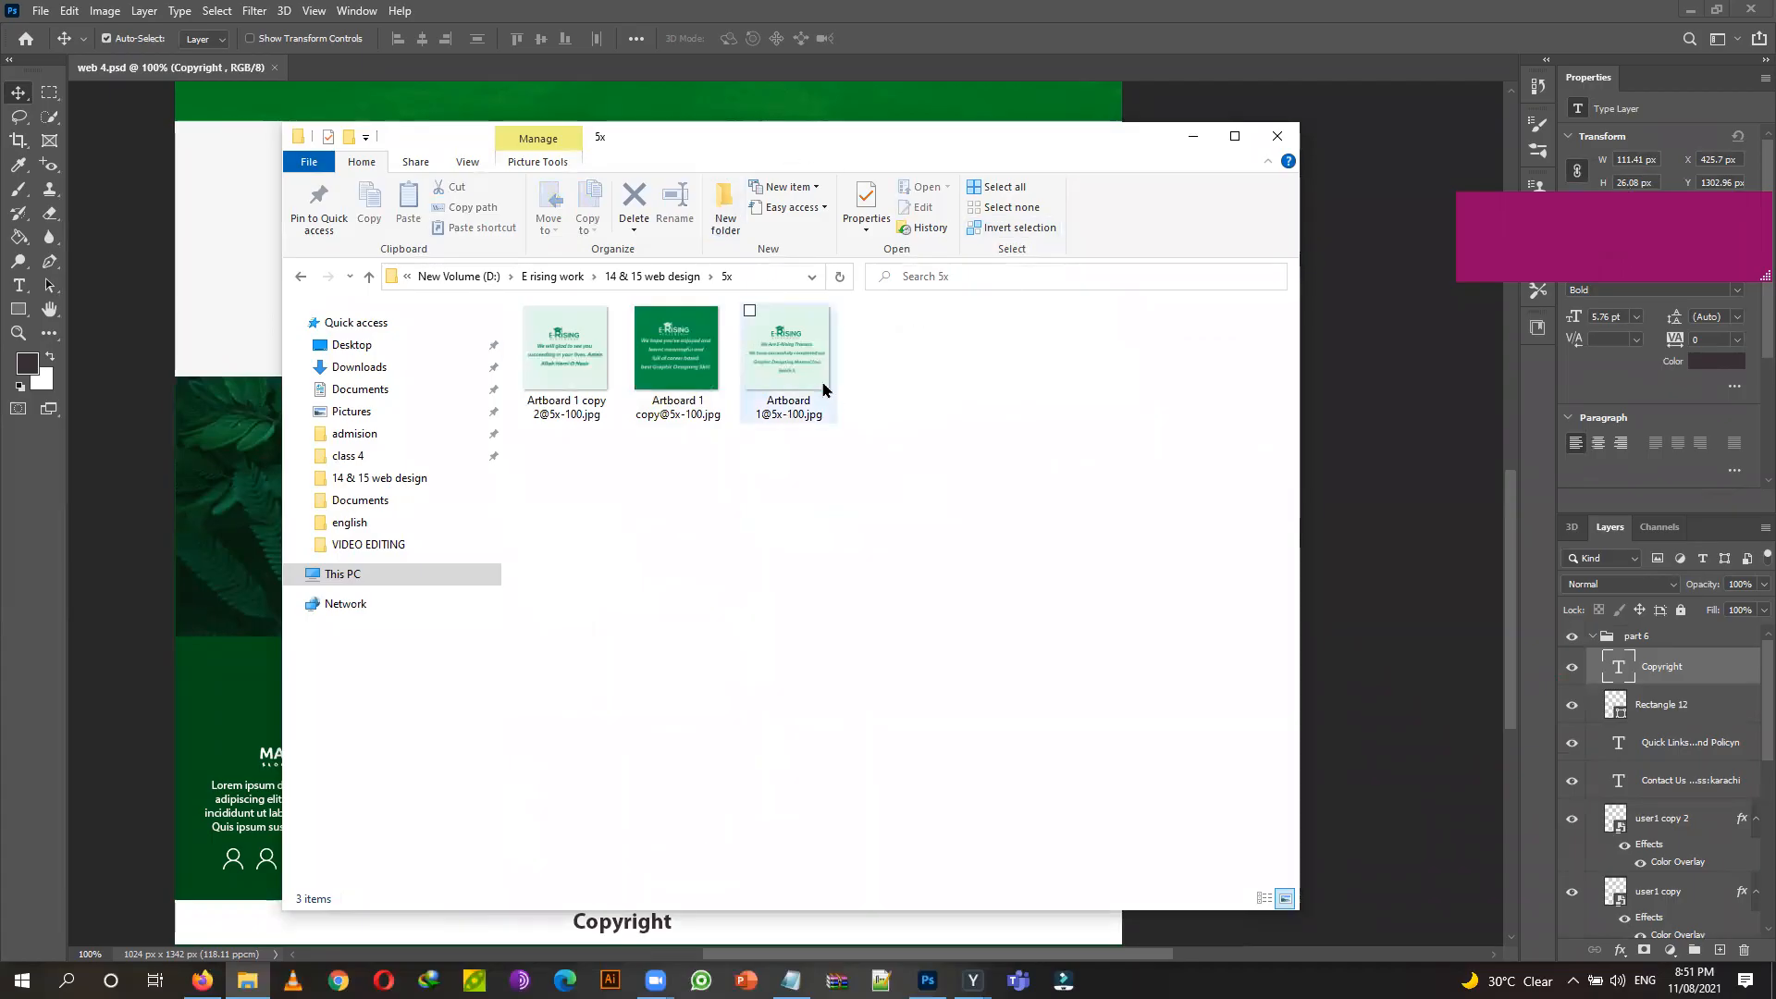
pyautogui.rightClick(605, 75)
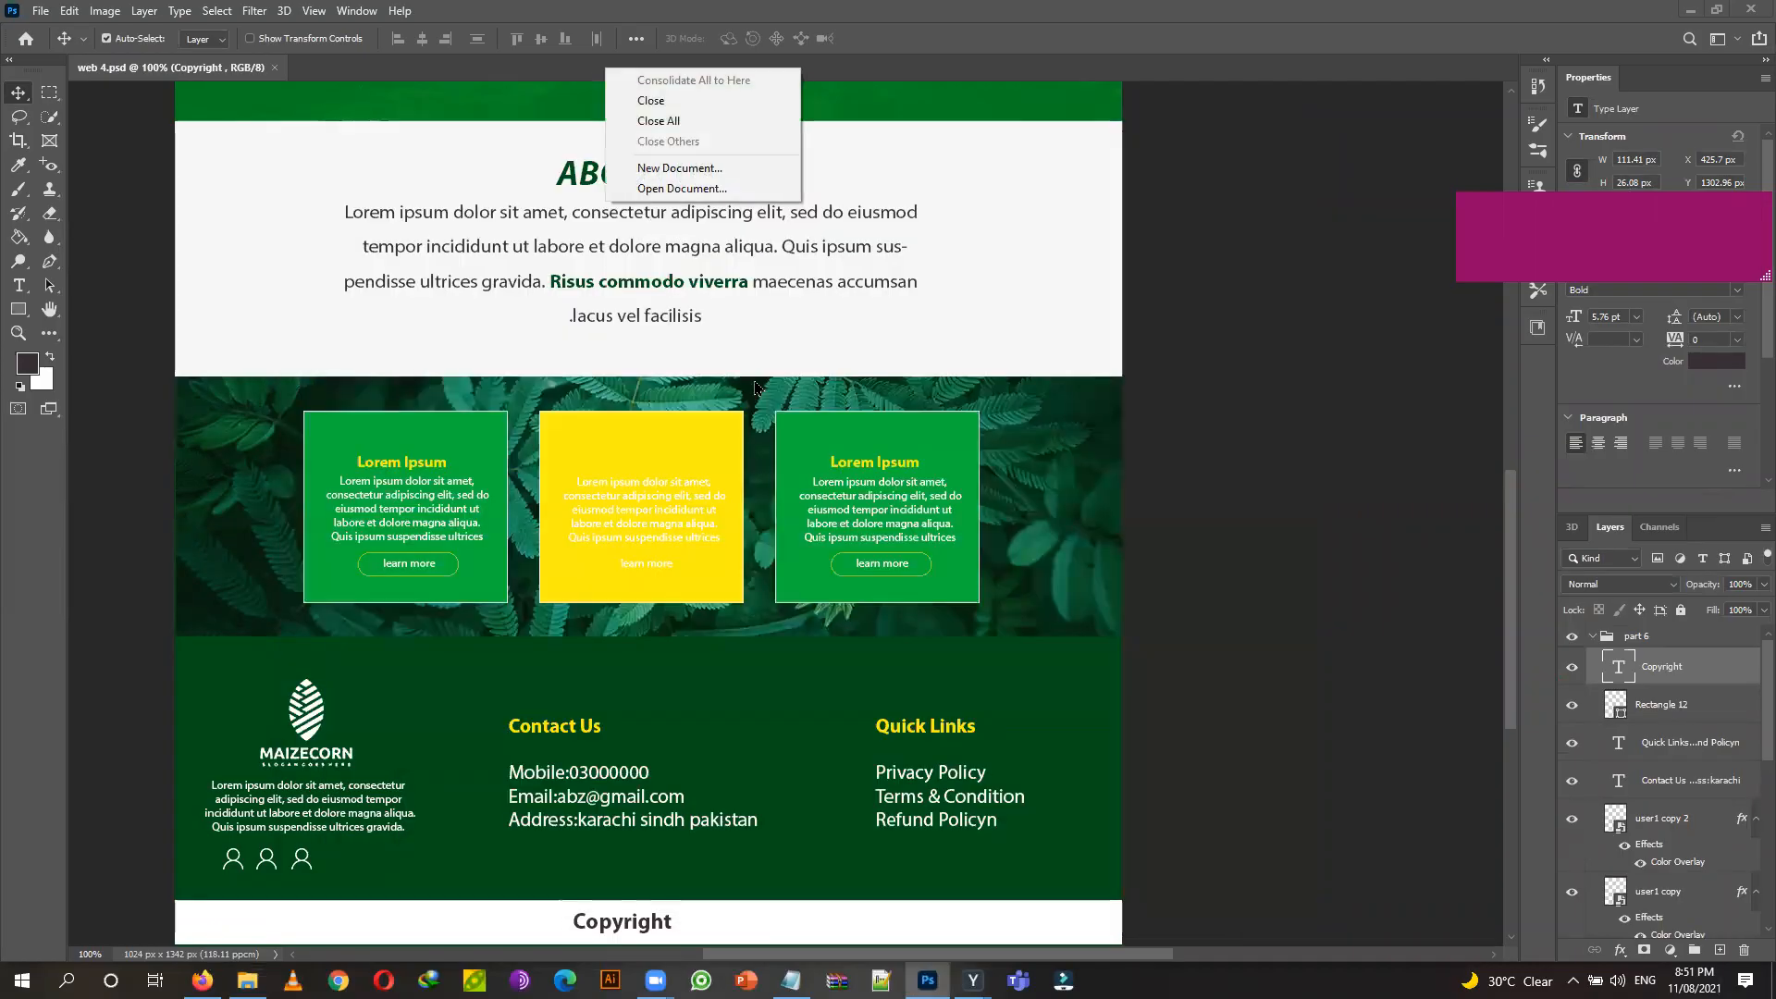
# Create a new white-background document at 1080 × 1080 px.
pyautogui.click(726, 170)
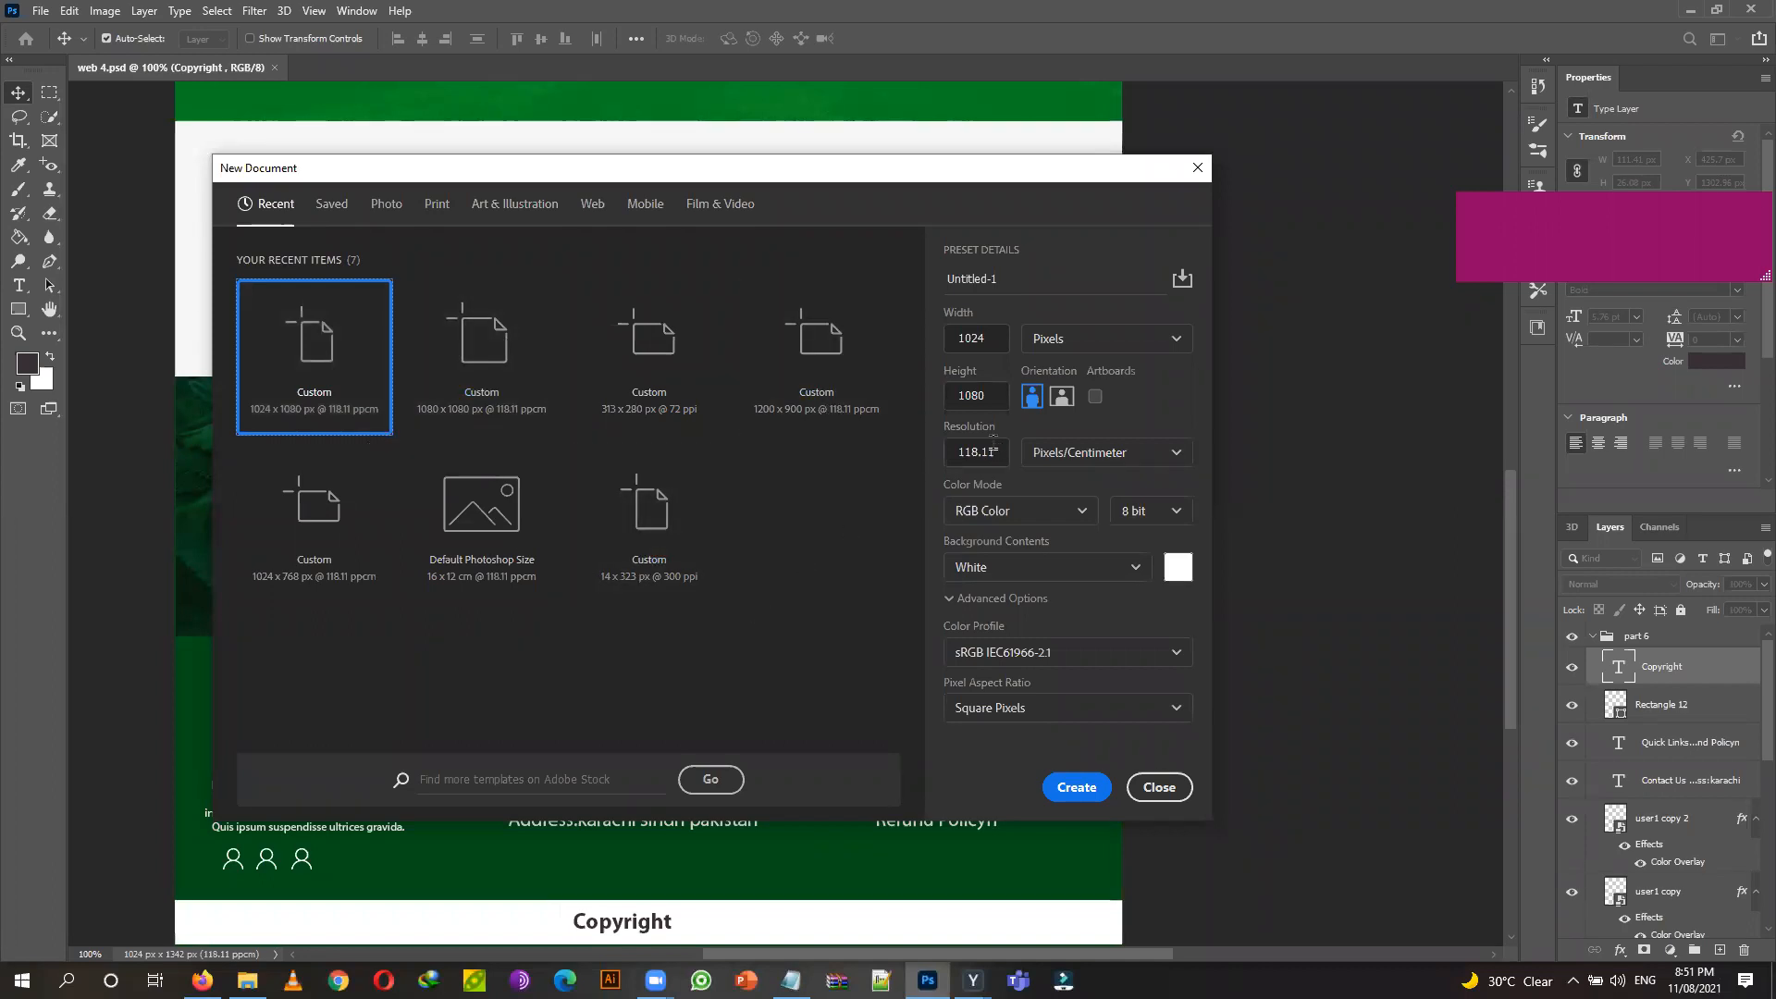
pyautogui.click(982, 338)
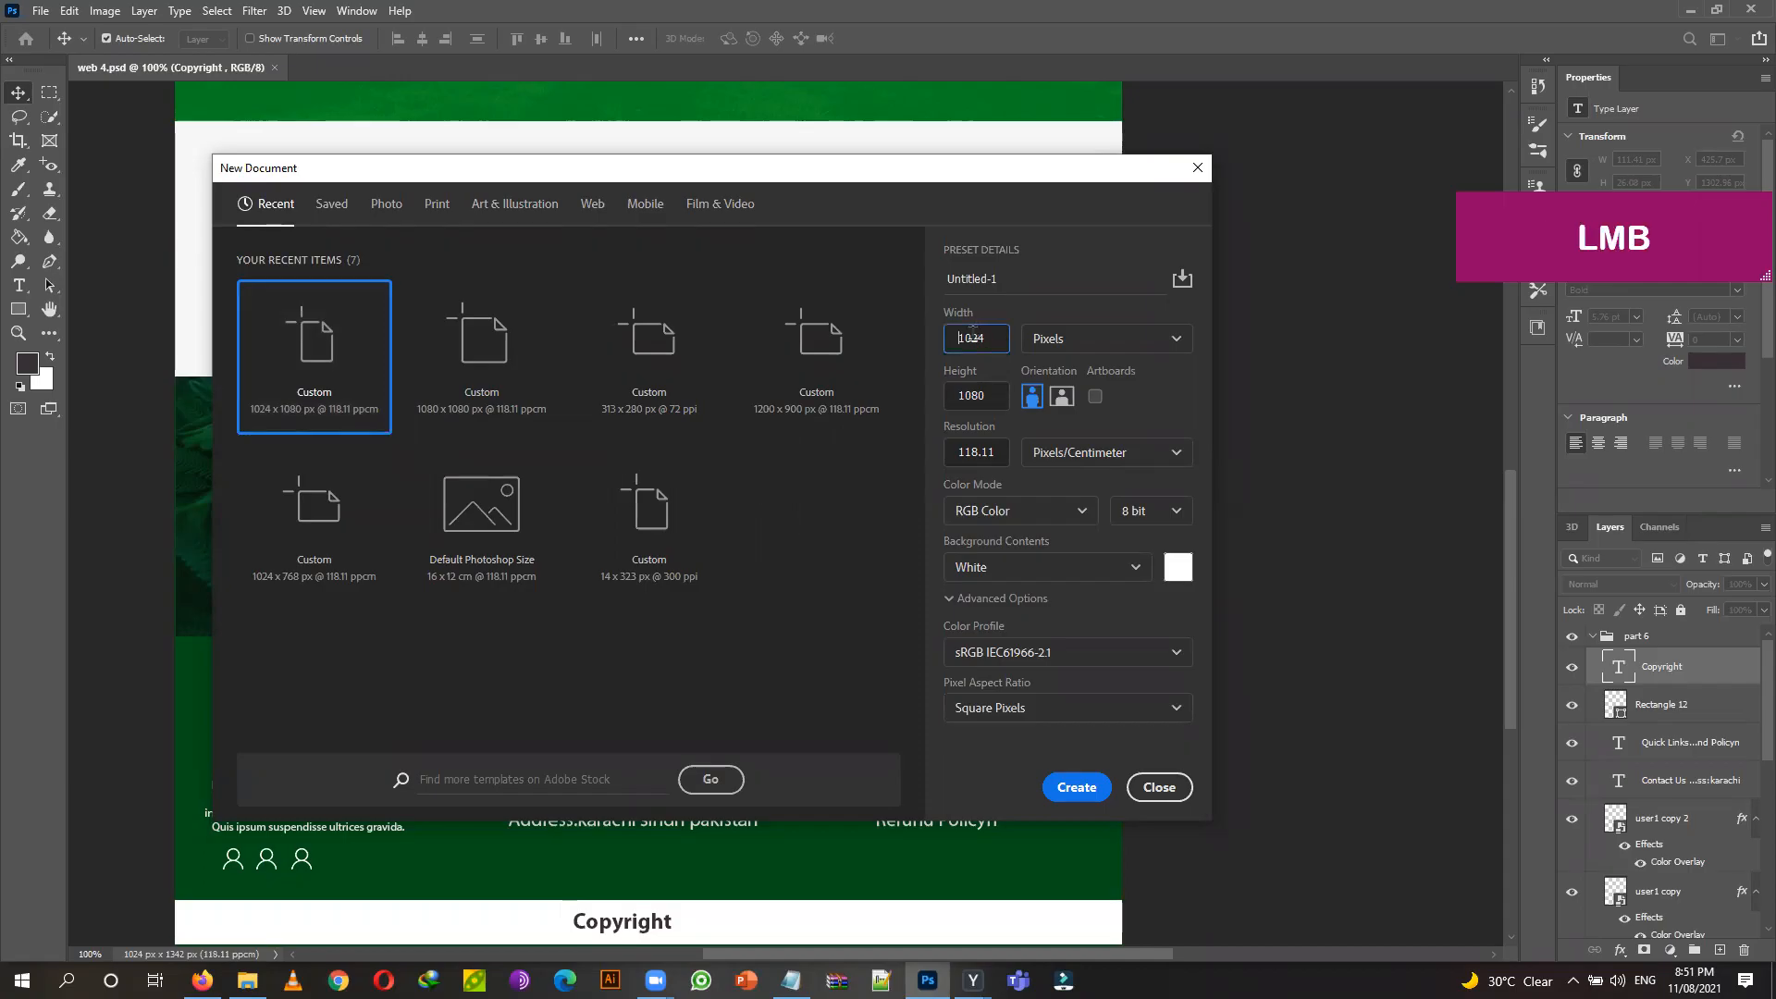
pyautogui.click(985, 338)
pyautogui.press('BackSpace')
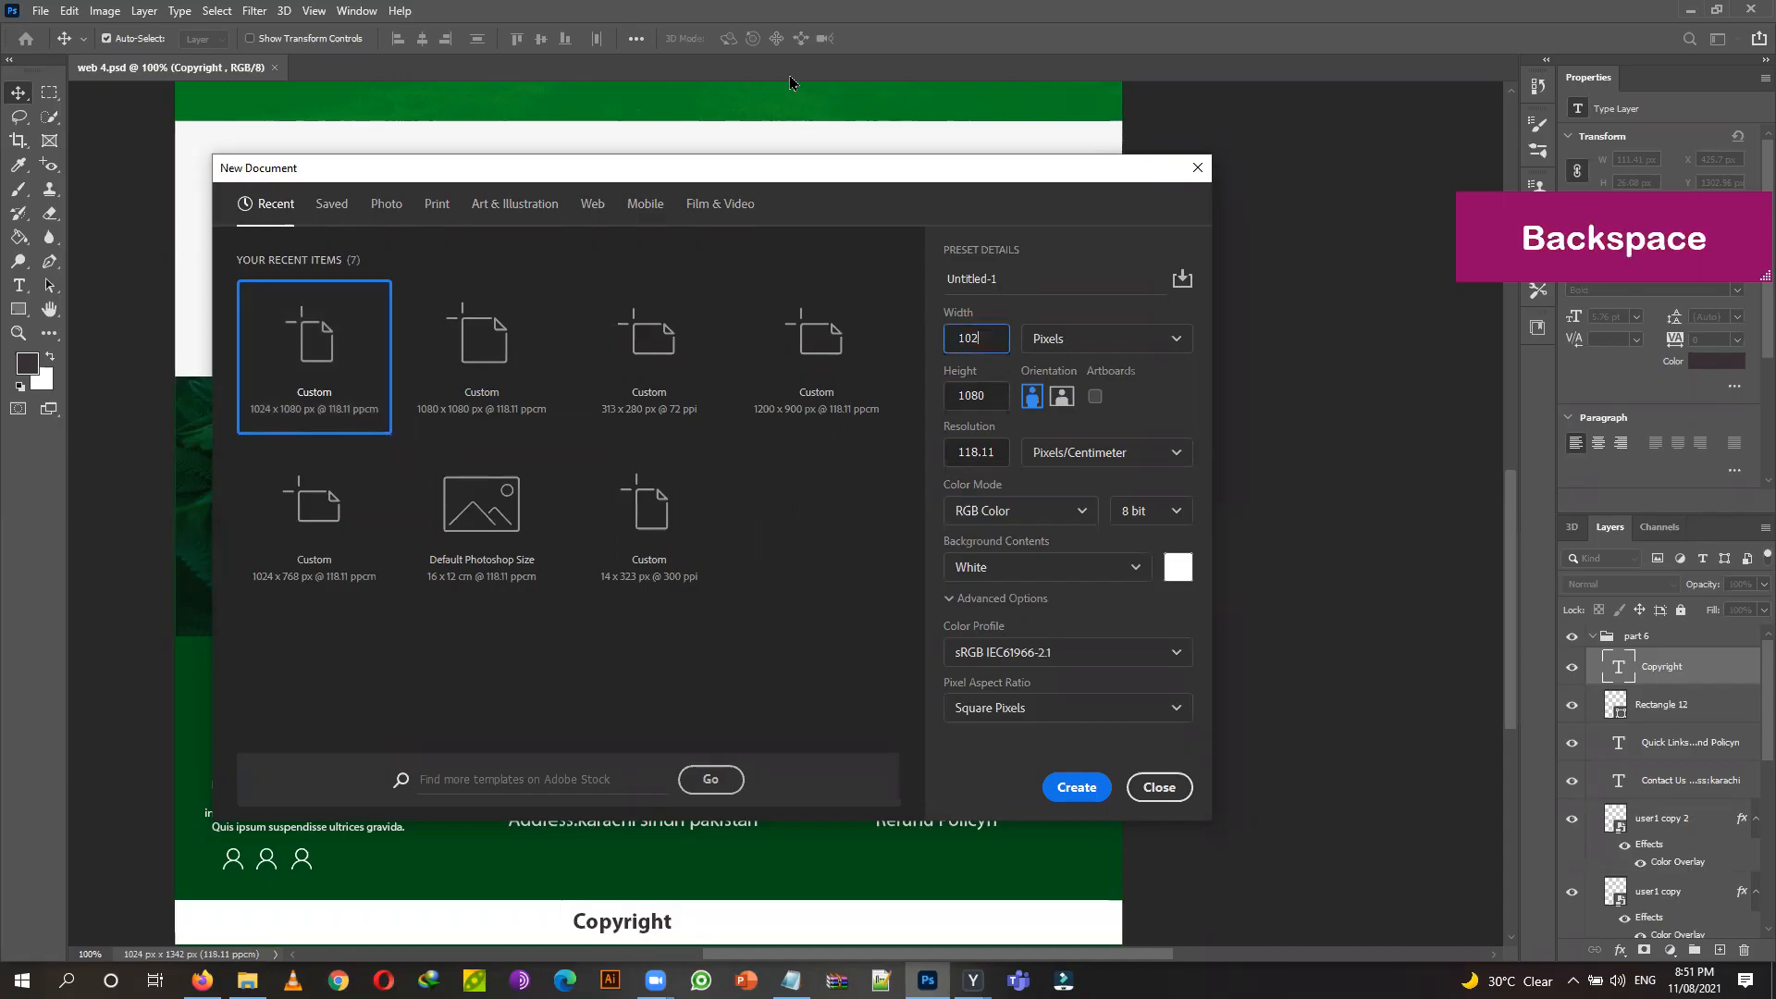
pyautogui.press('BackSpace')
pyautogui.write('80')
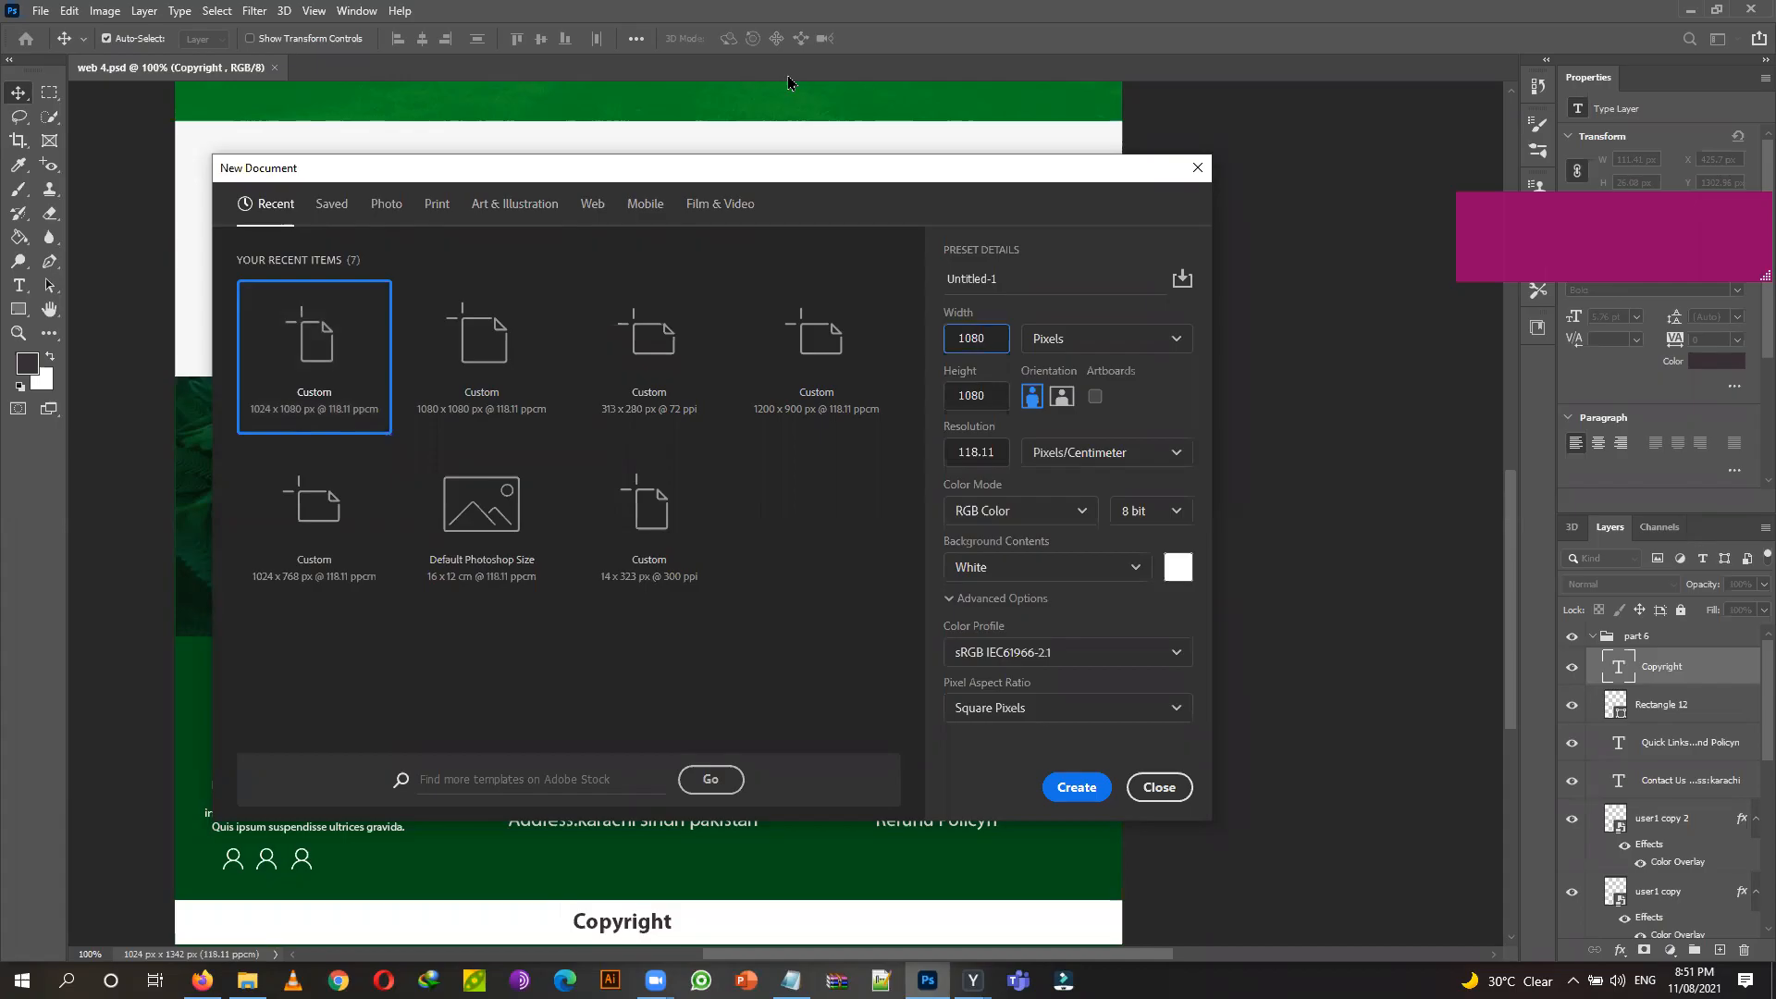
pyautogui.click(1177, 416)
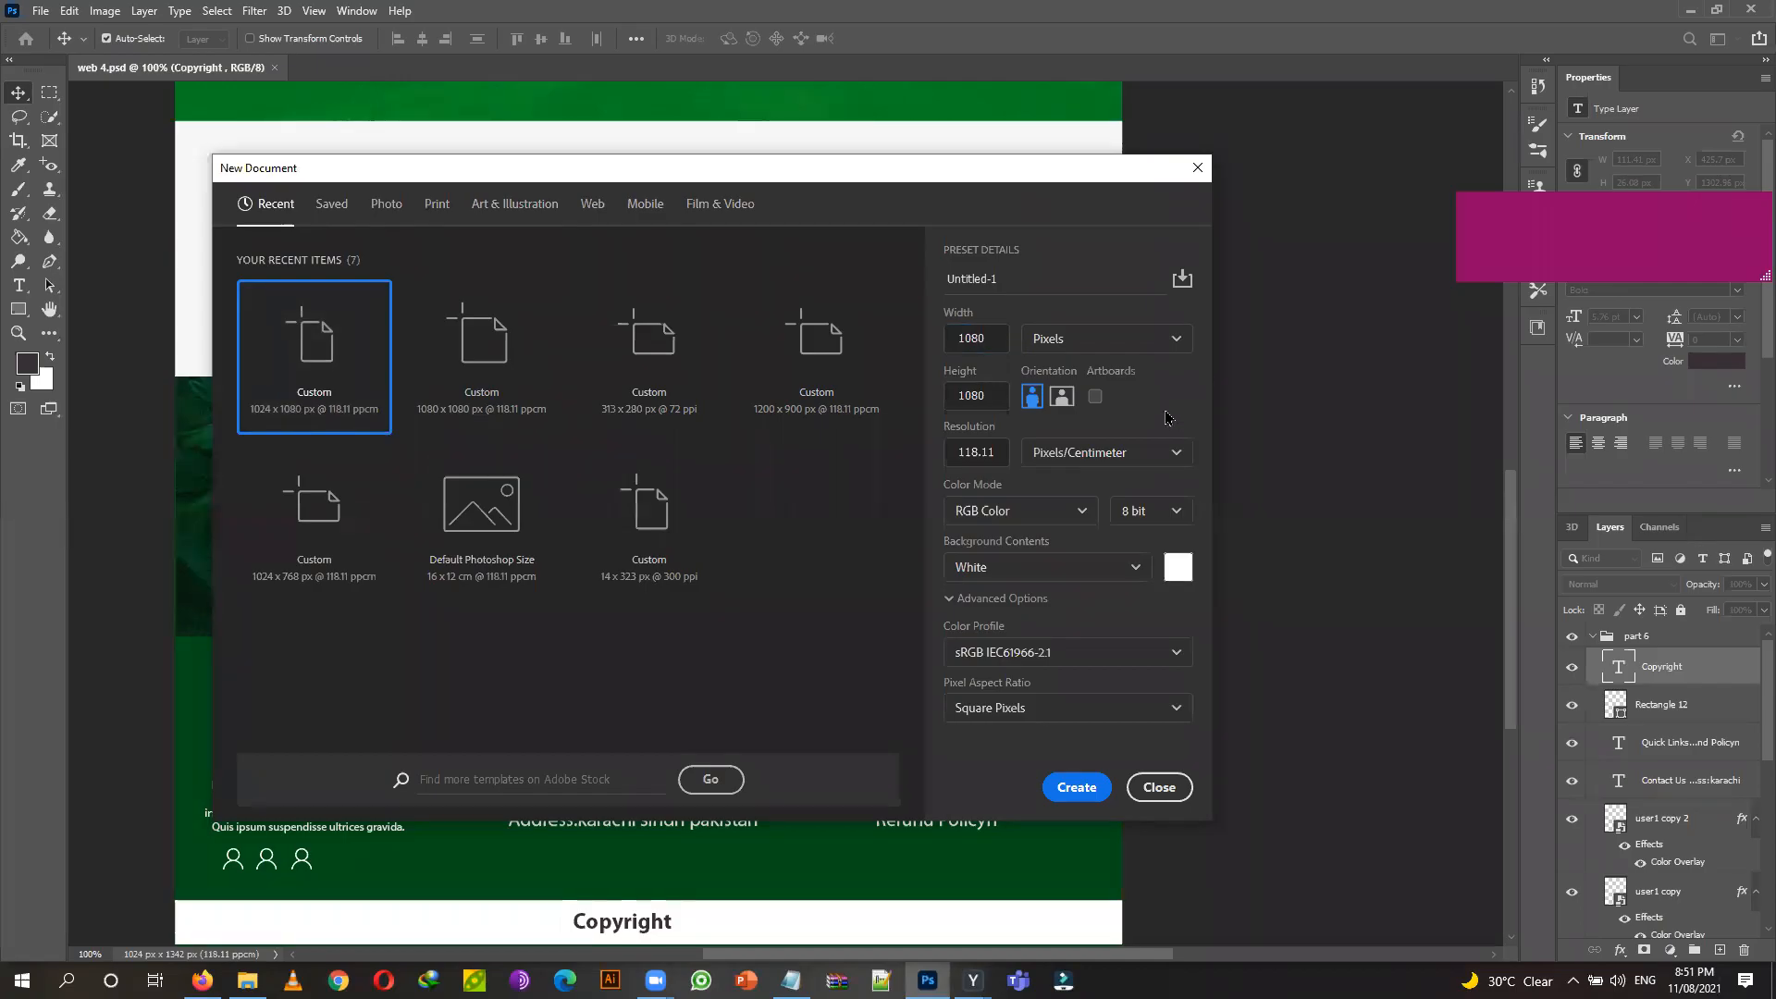
pyautogui.click(1077, 787)
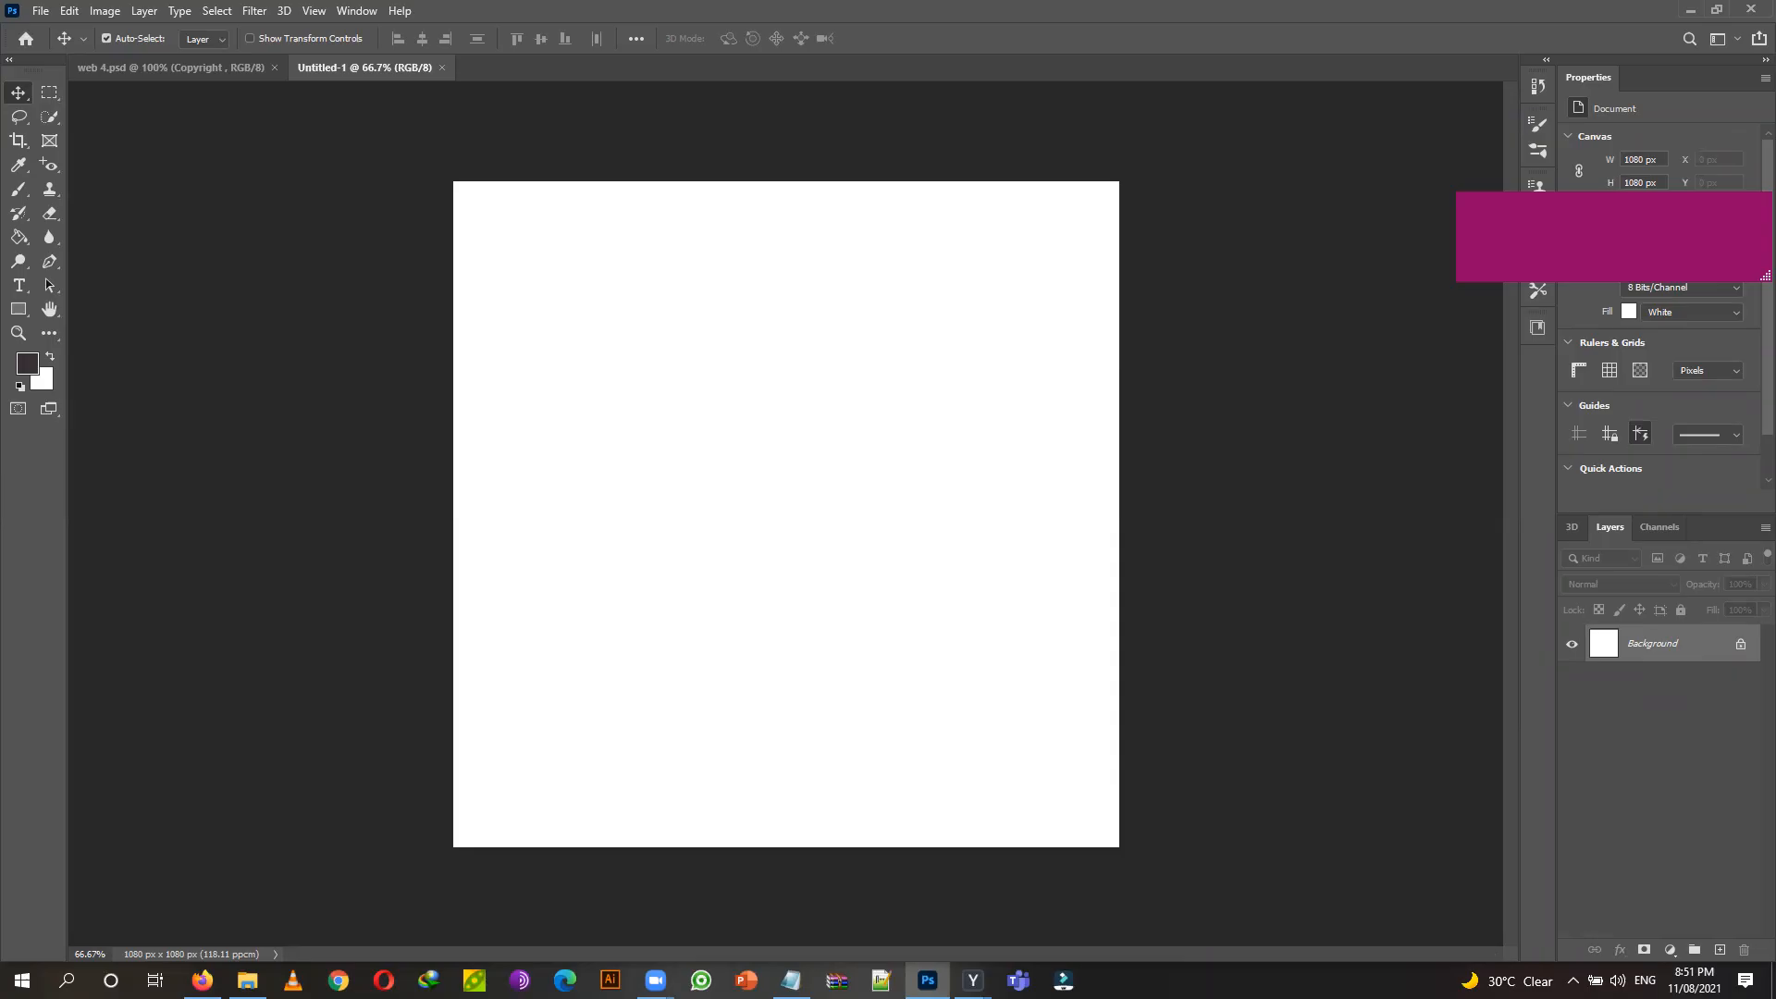
pyautogui.click(247, 981)
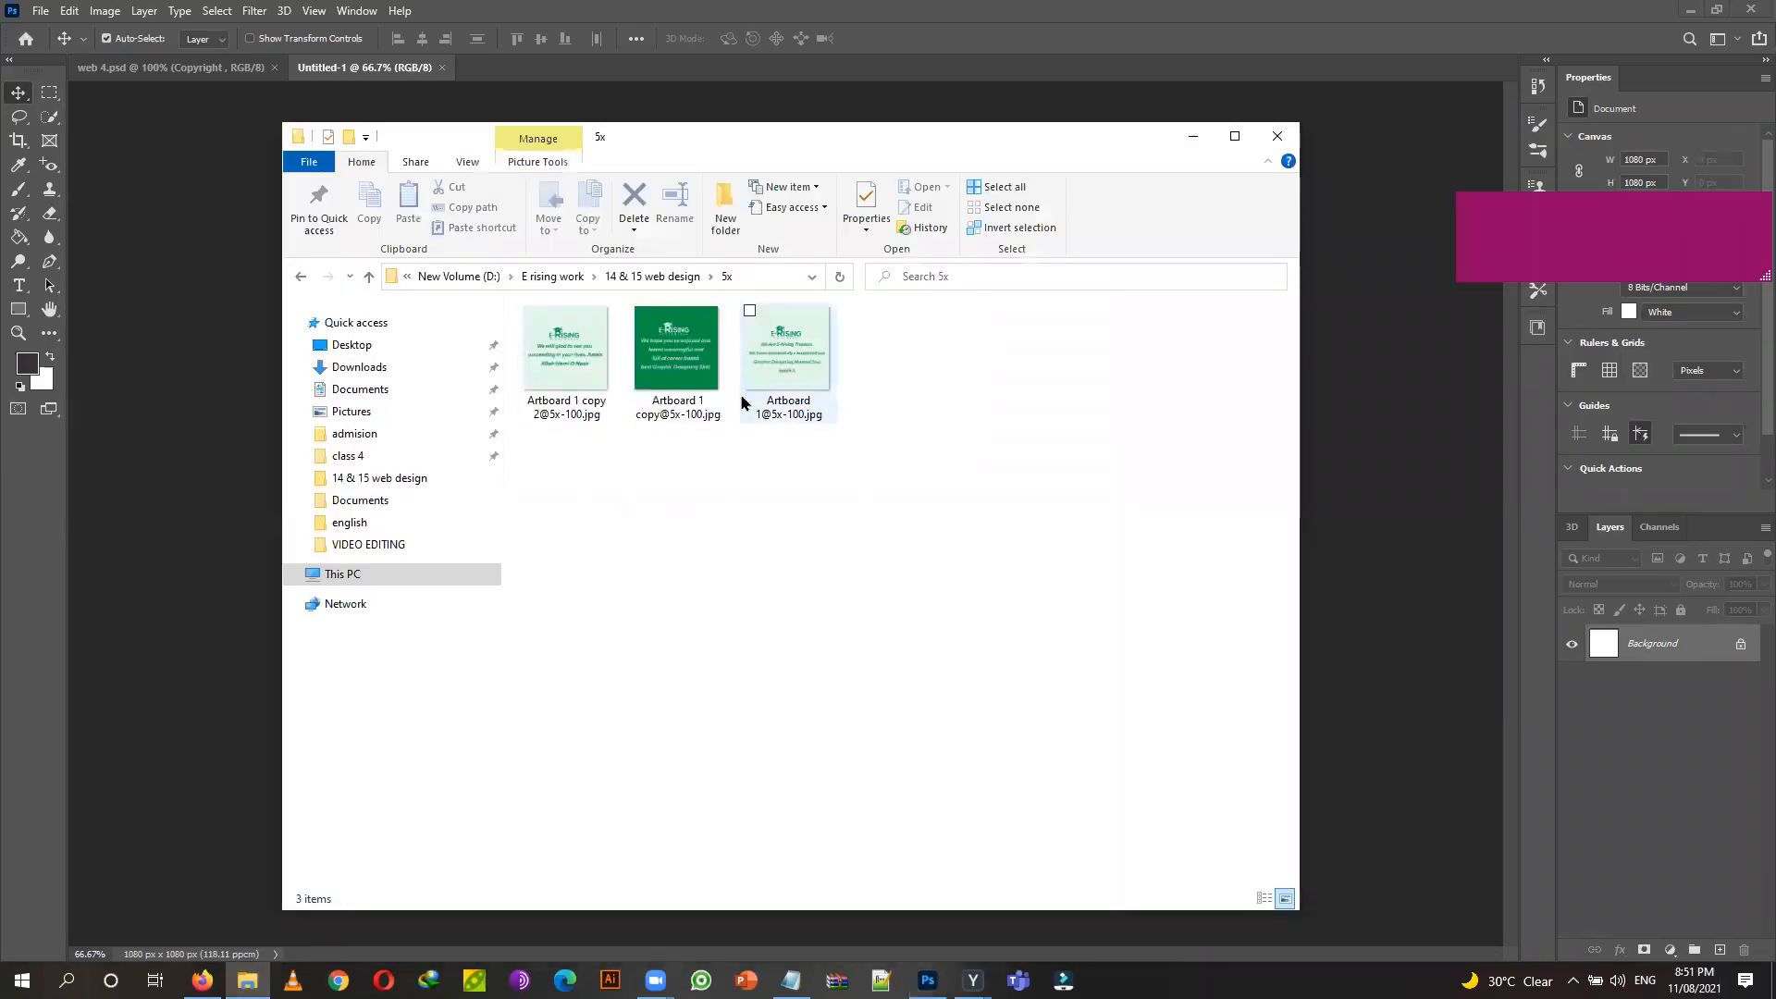
pyautogui.moveTo(764, 132); pyautogui.dragTo(812, 408)
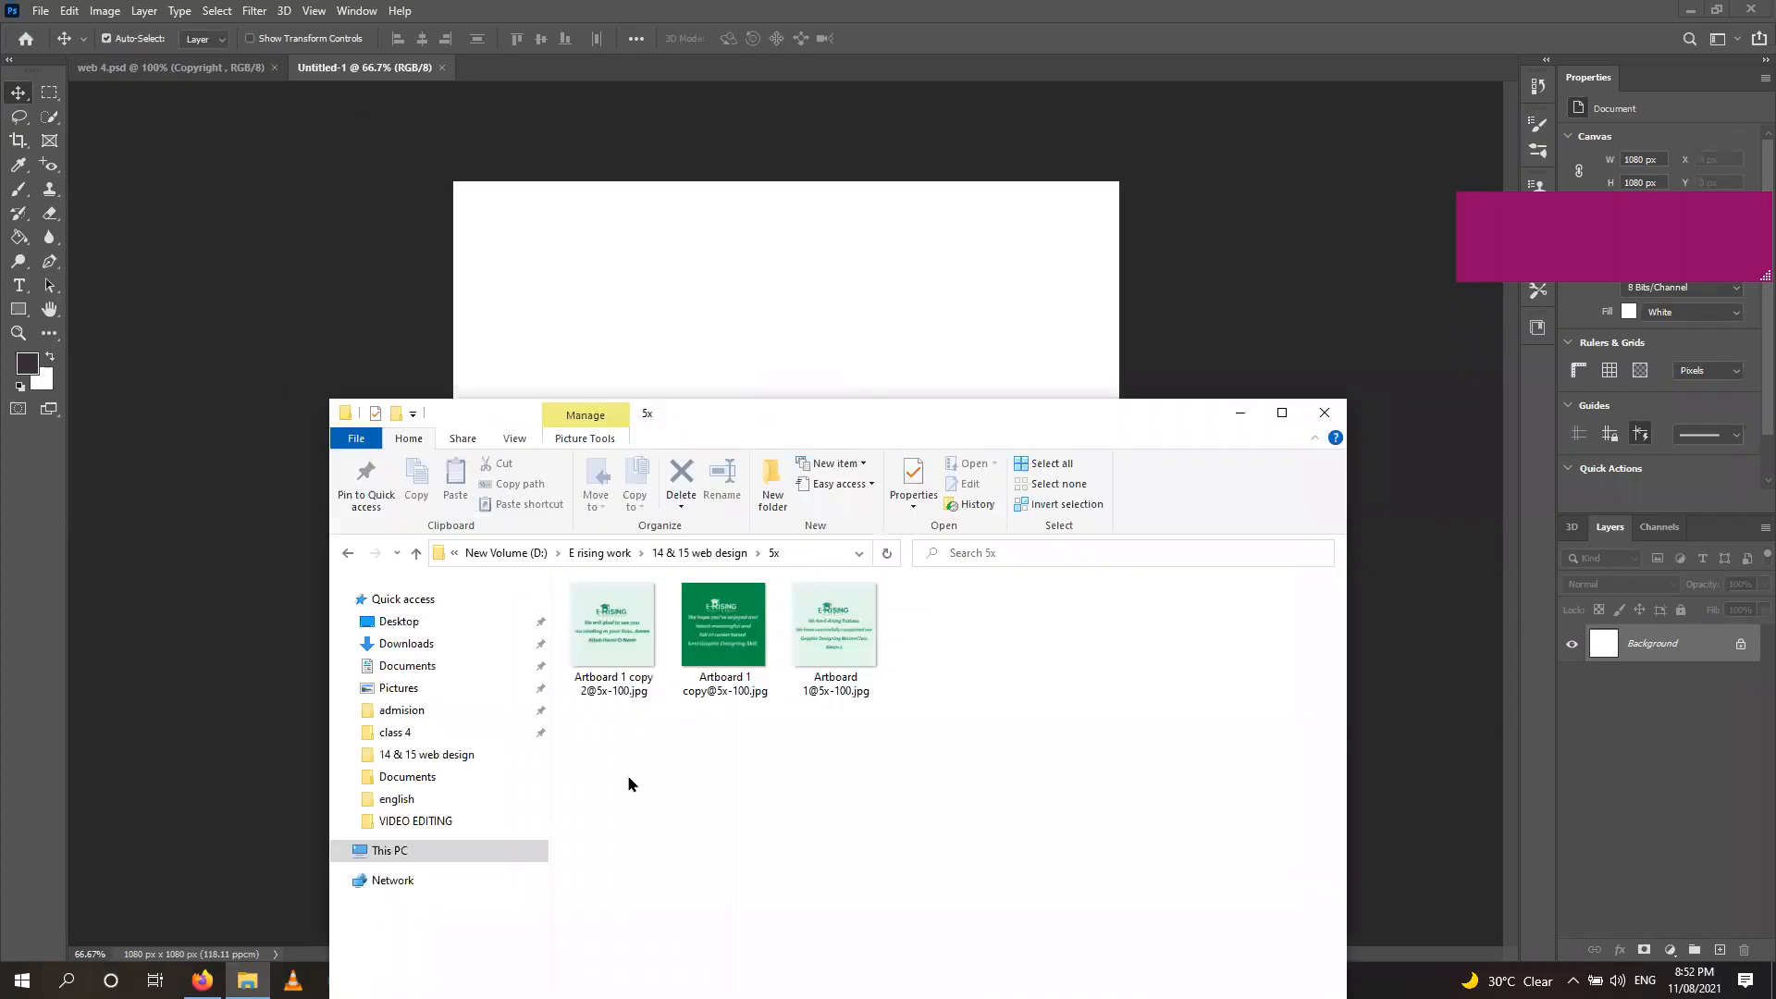
pyautogui.moveTo(622, 664); pyautogui.dragTo(836, 335)
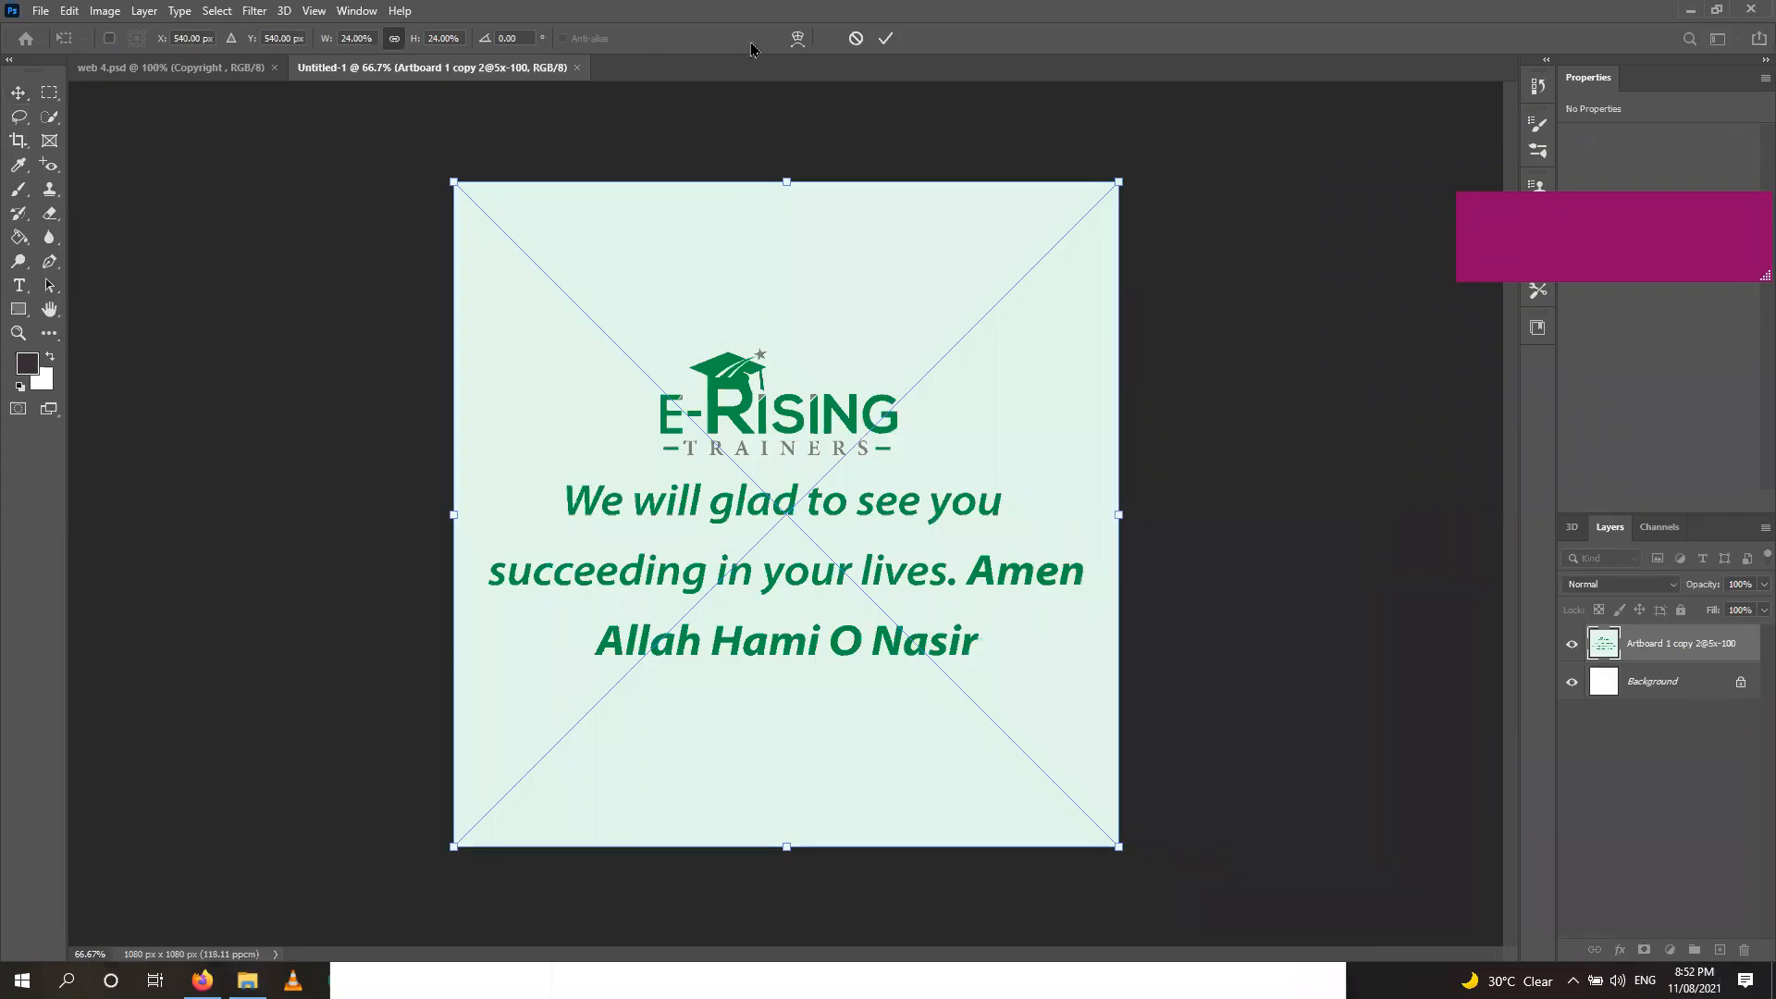
pyautogui.click(886, 39)
pyautogui.click(890, 44)
pyautogui.click(888, 41)
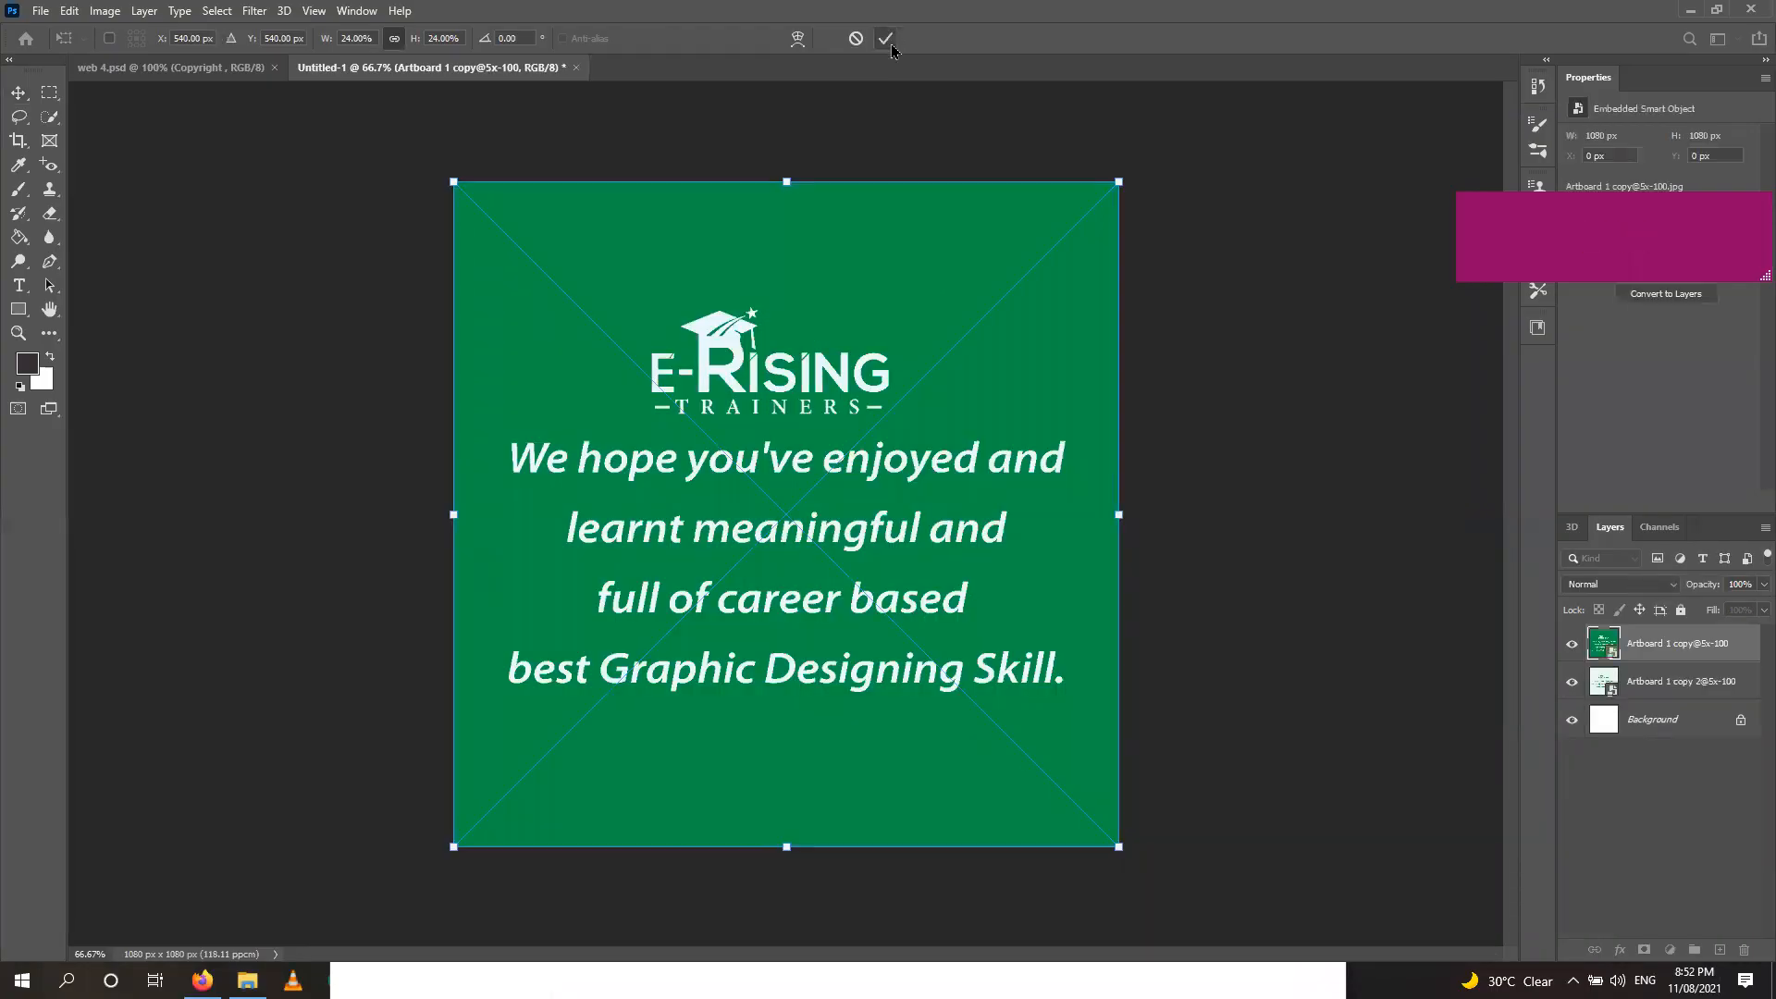
pyautogui.click(892, 46)
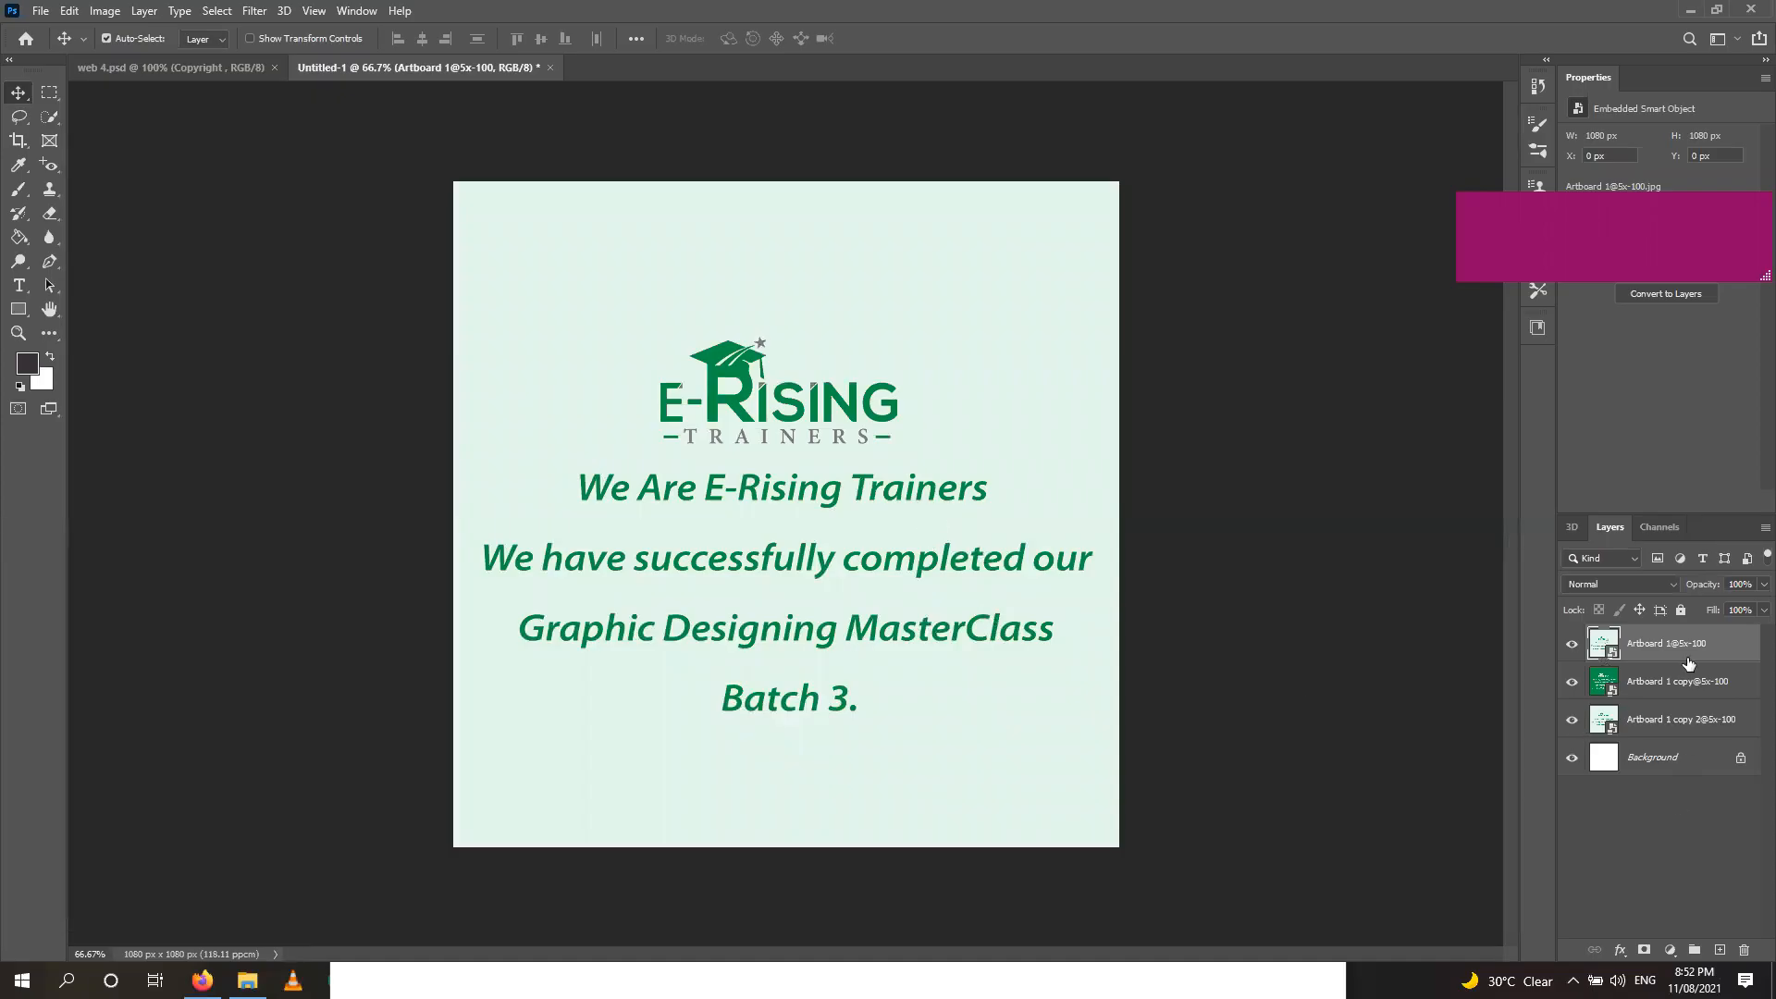
# Show the Timeline panel and create a frame animation from the document.
pyautogui.click(363, 13)
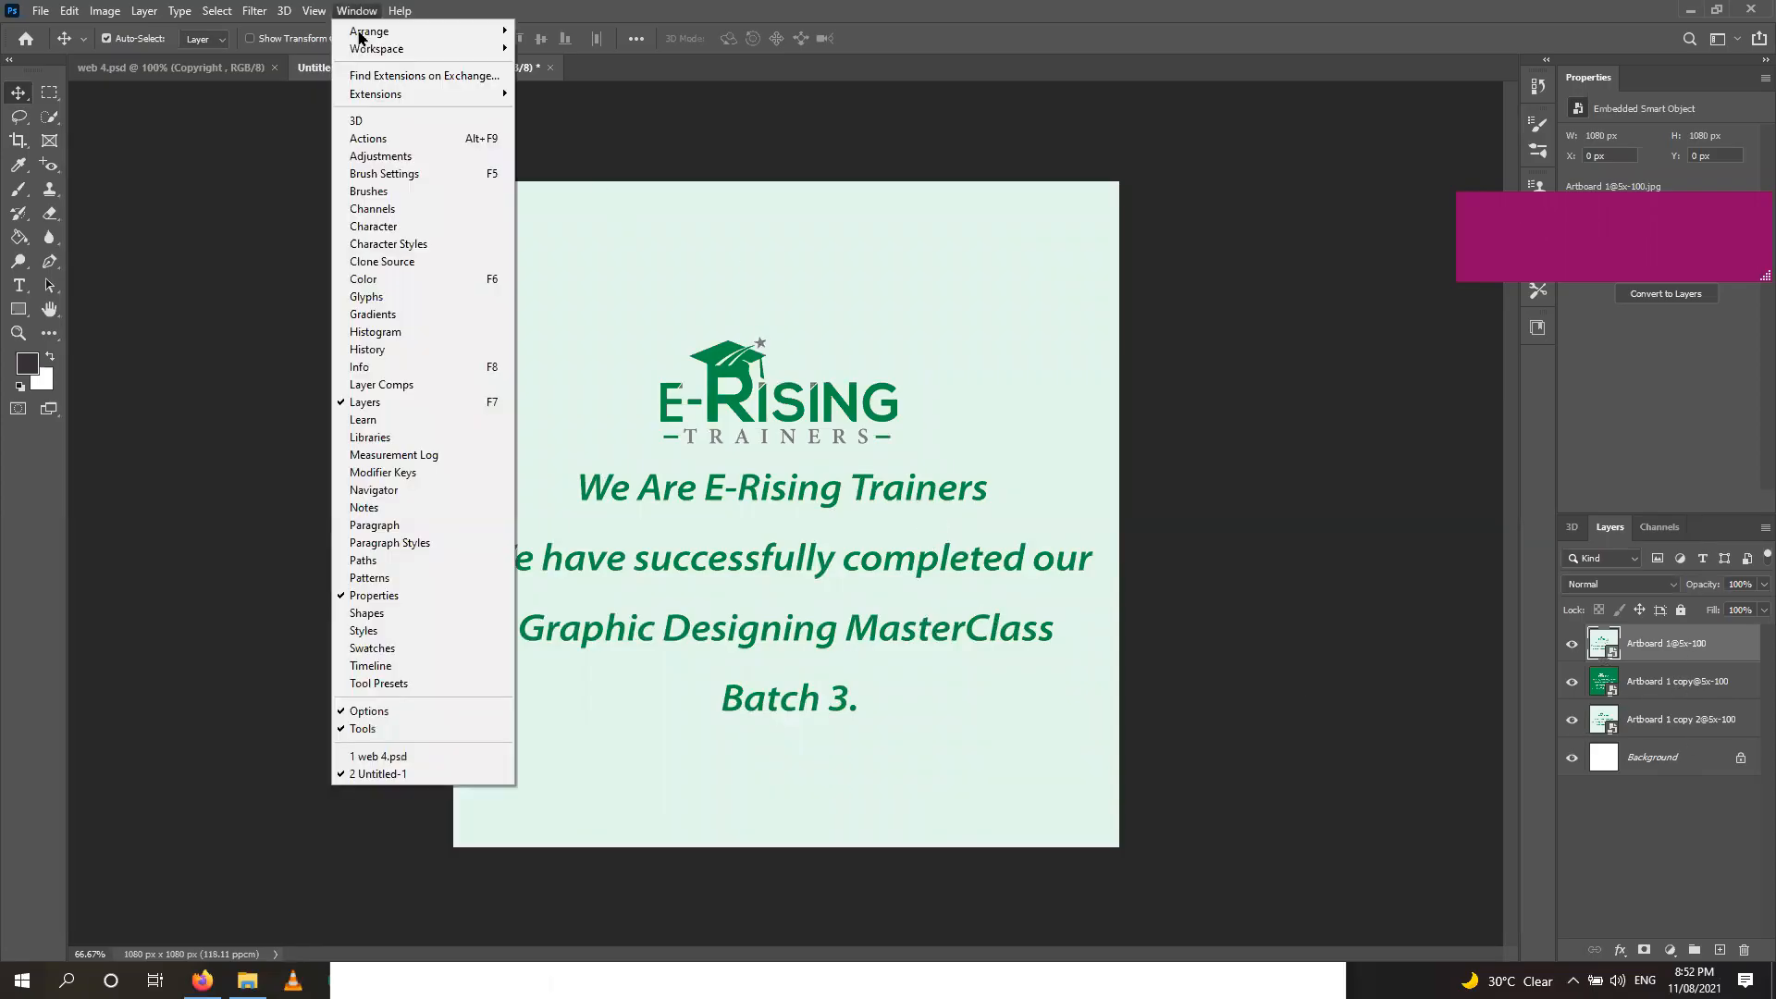
pyautogui.click(370, 666)
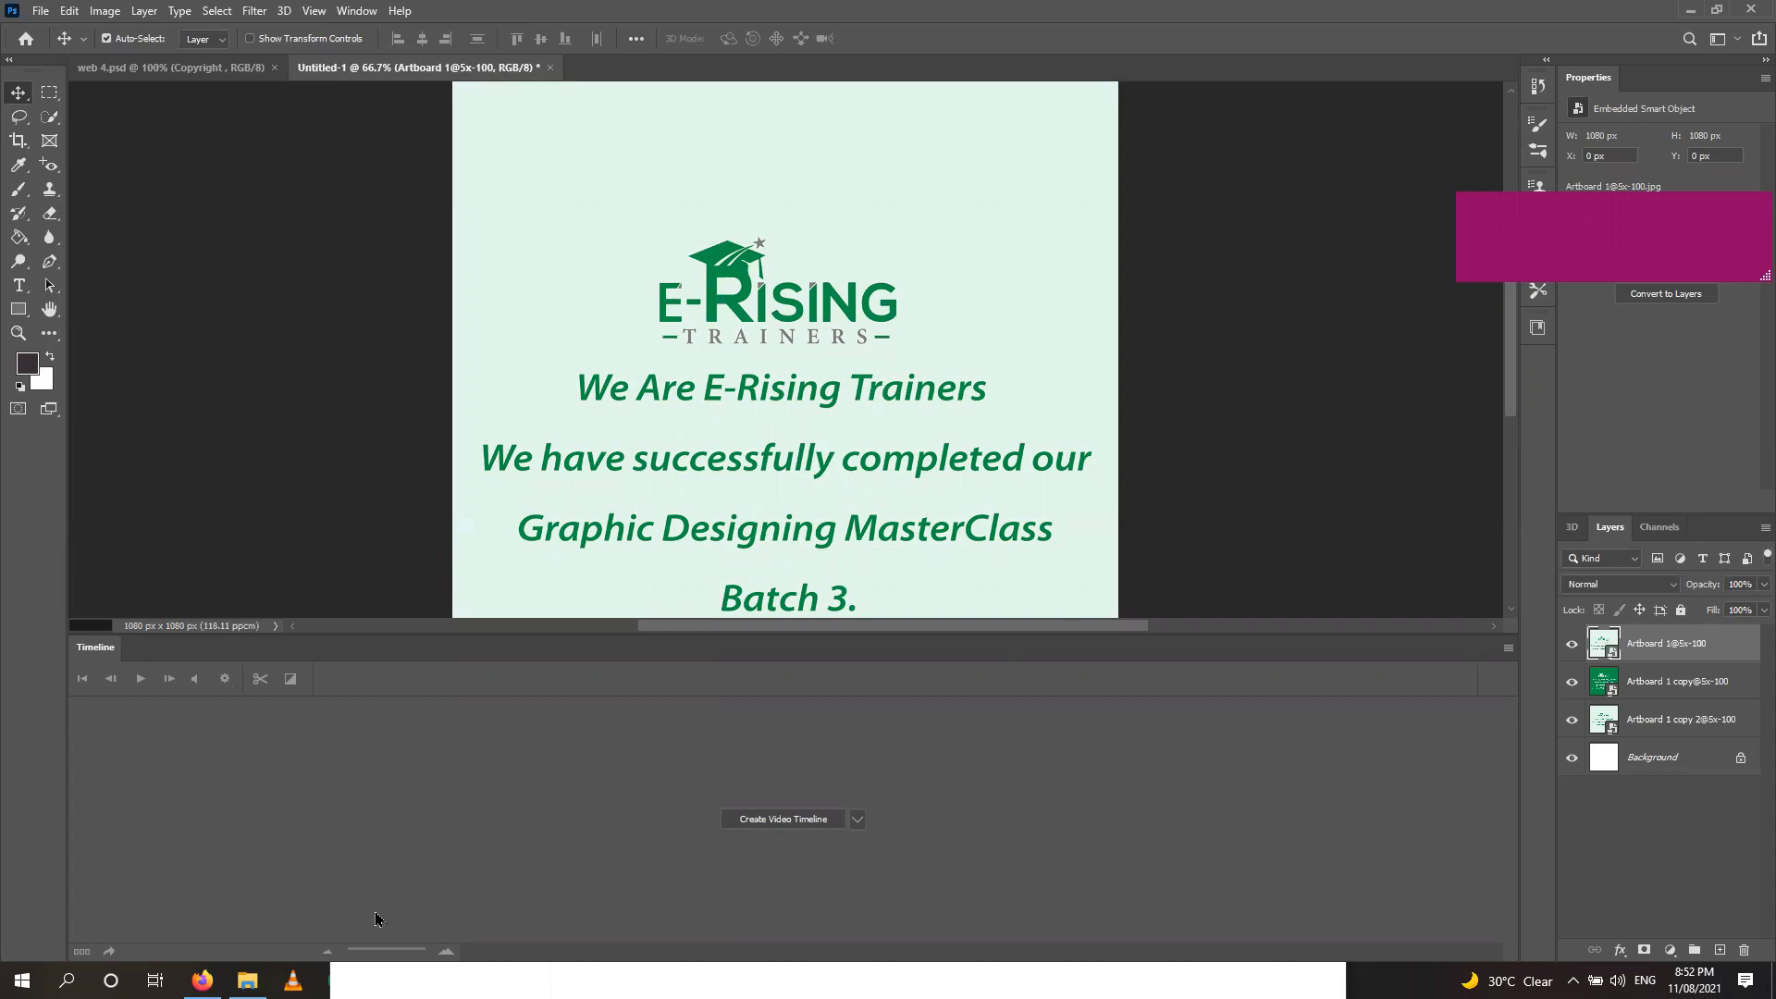
pyautogui.click(858, 820)
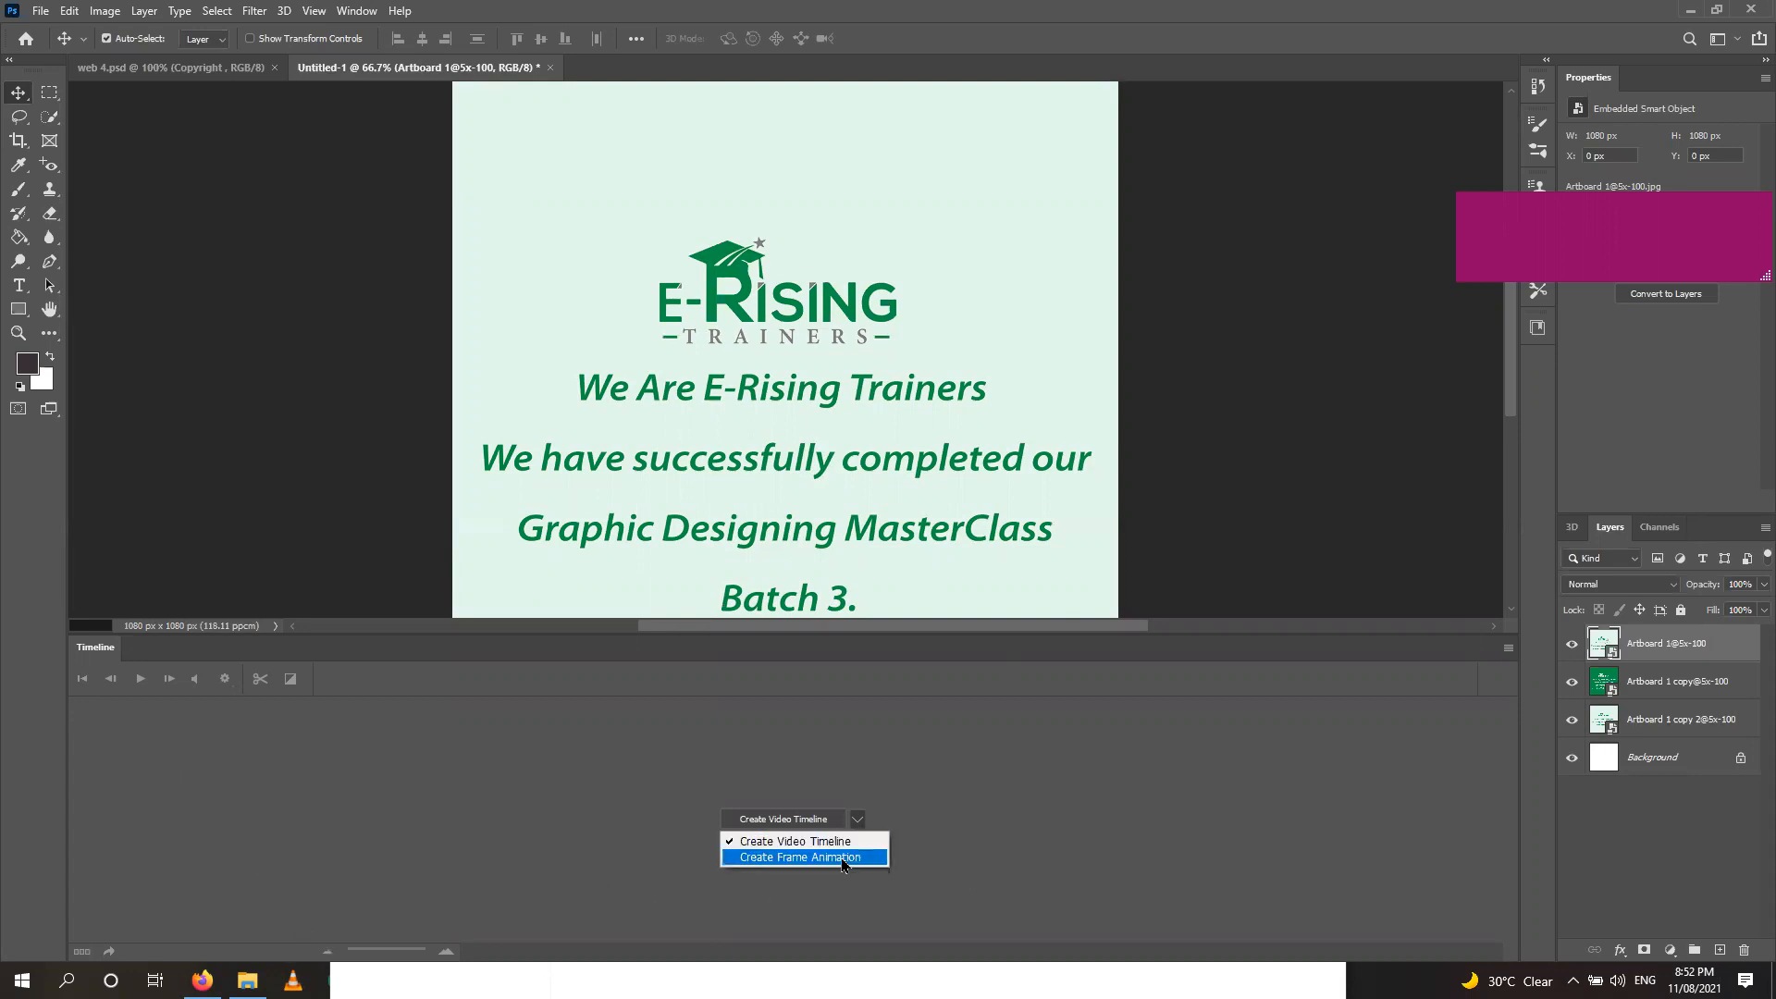
pyautogui.click(847, 859)
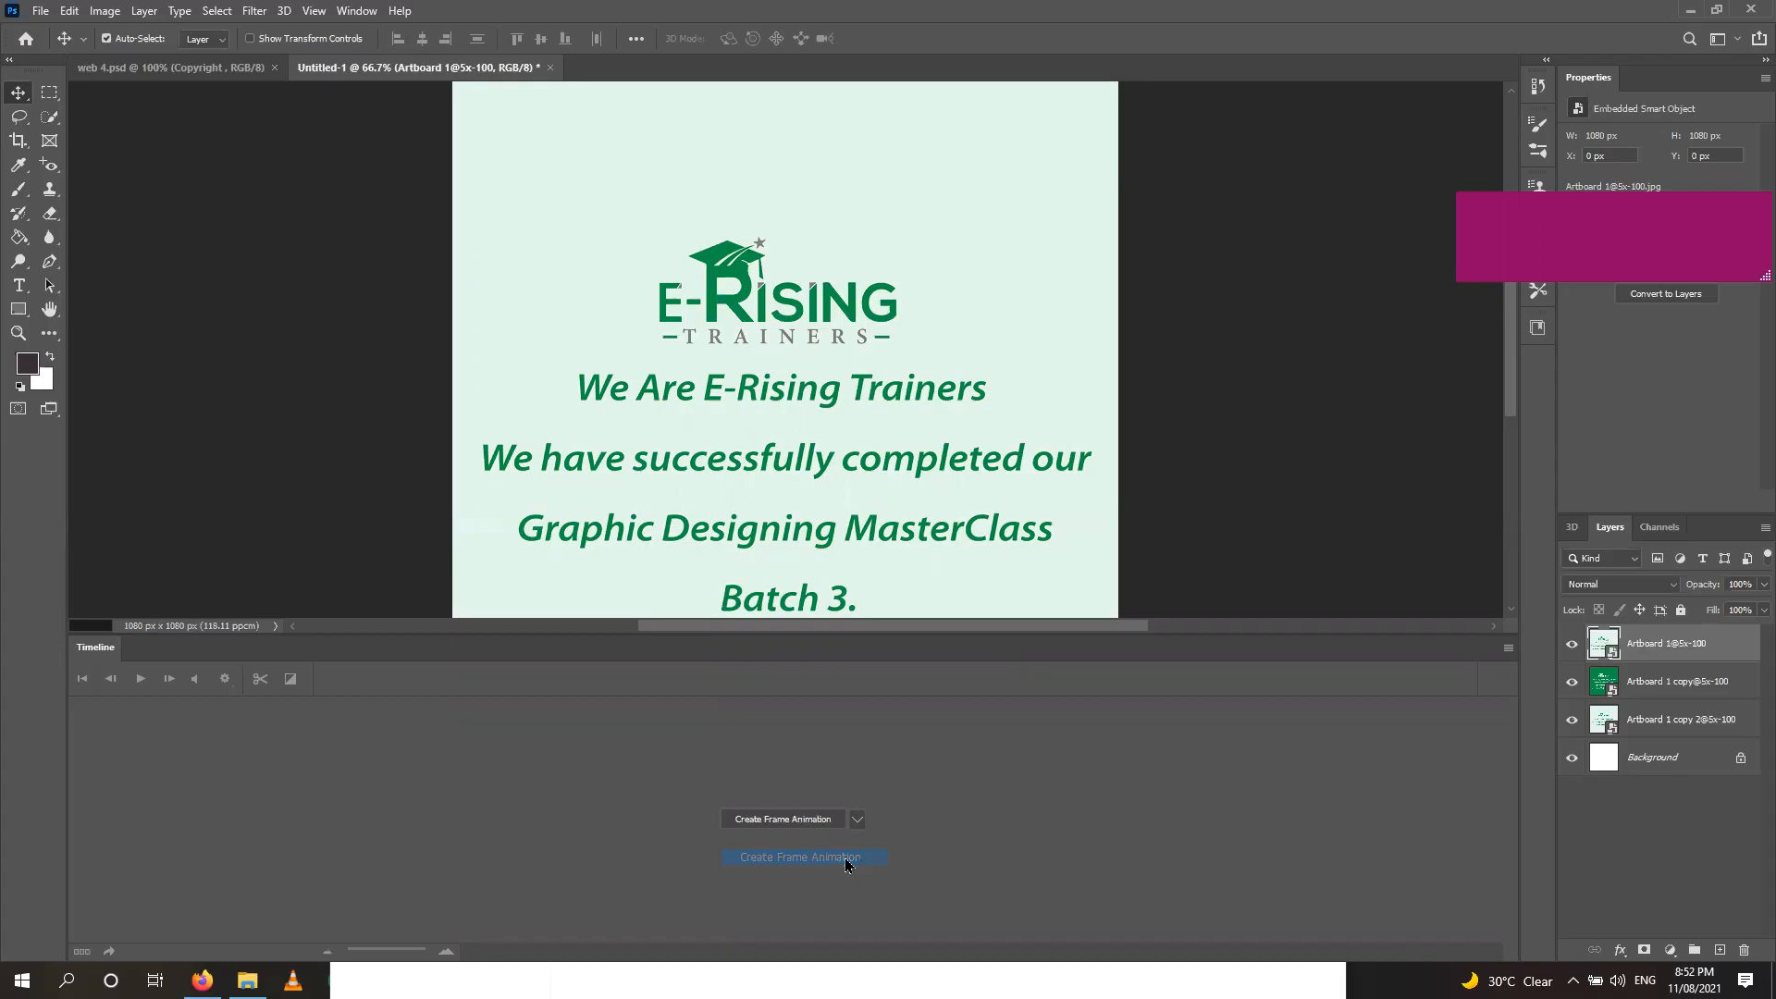
pyautogui.click(799, 821)
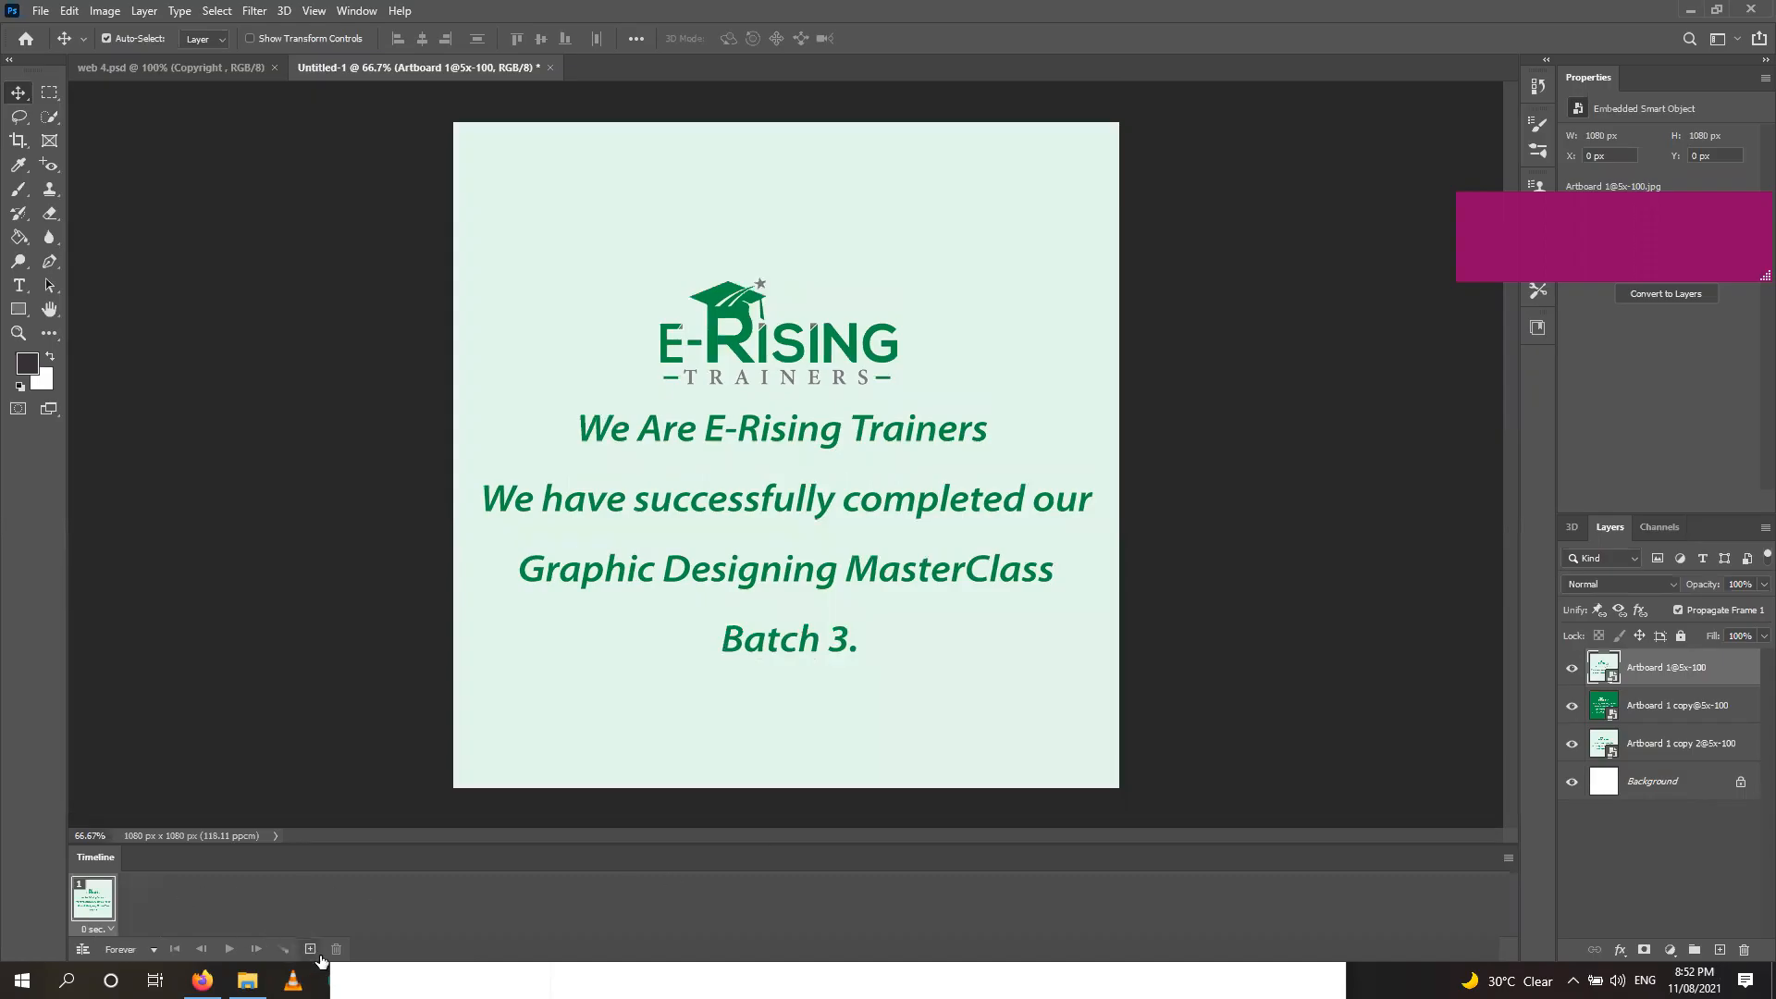
# Make three frames, hiding artboard layers so each shows a different E-Rising slide.
pyautogui.click(310, 952)
pyautogui.click(311, 952)
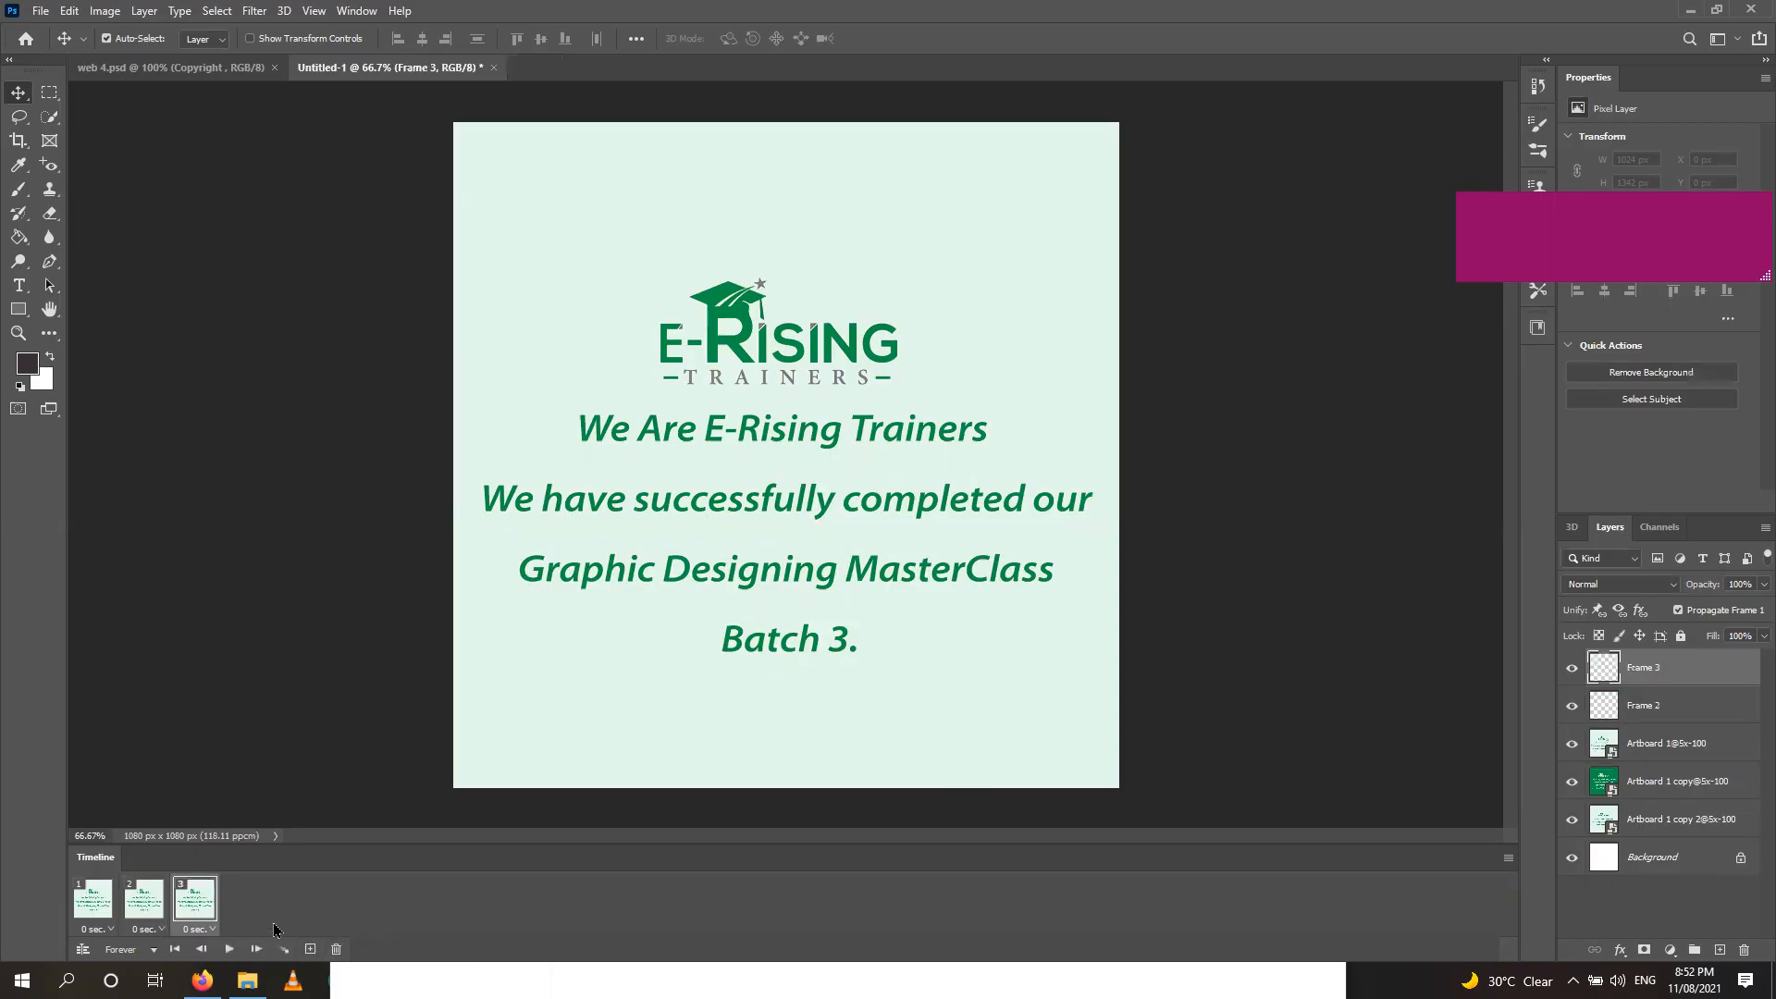
pyautogui.click(140, 908)
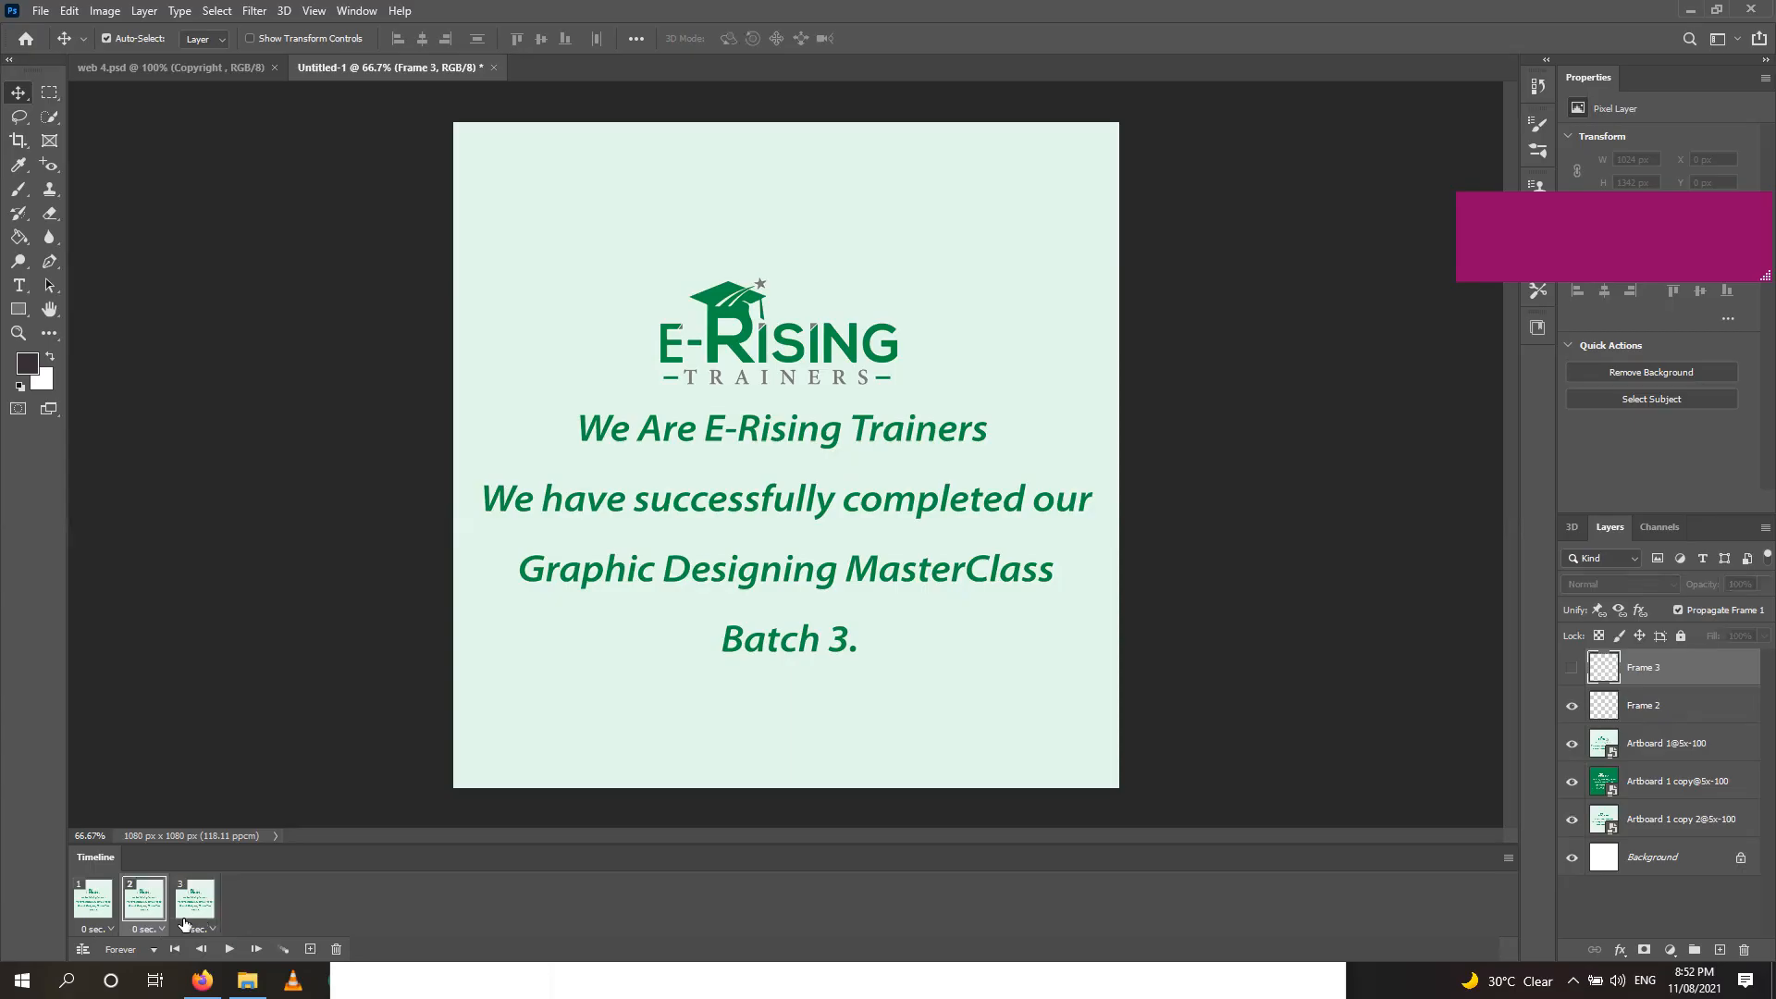
pyautogui.click(1572, 746)
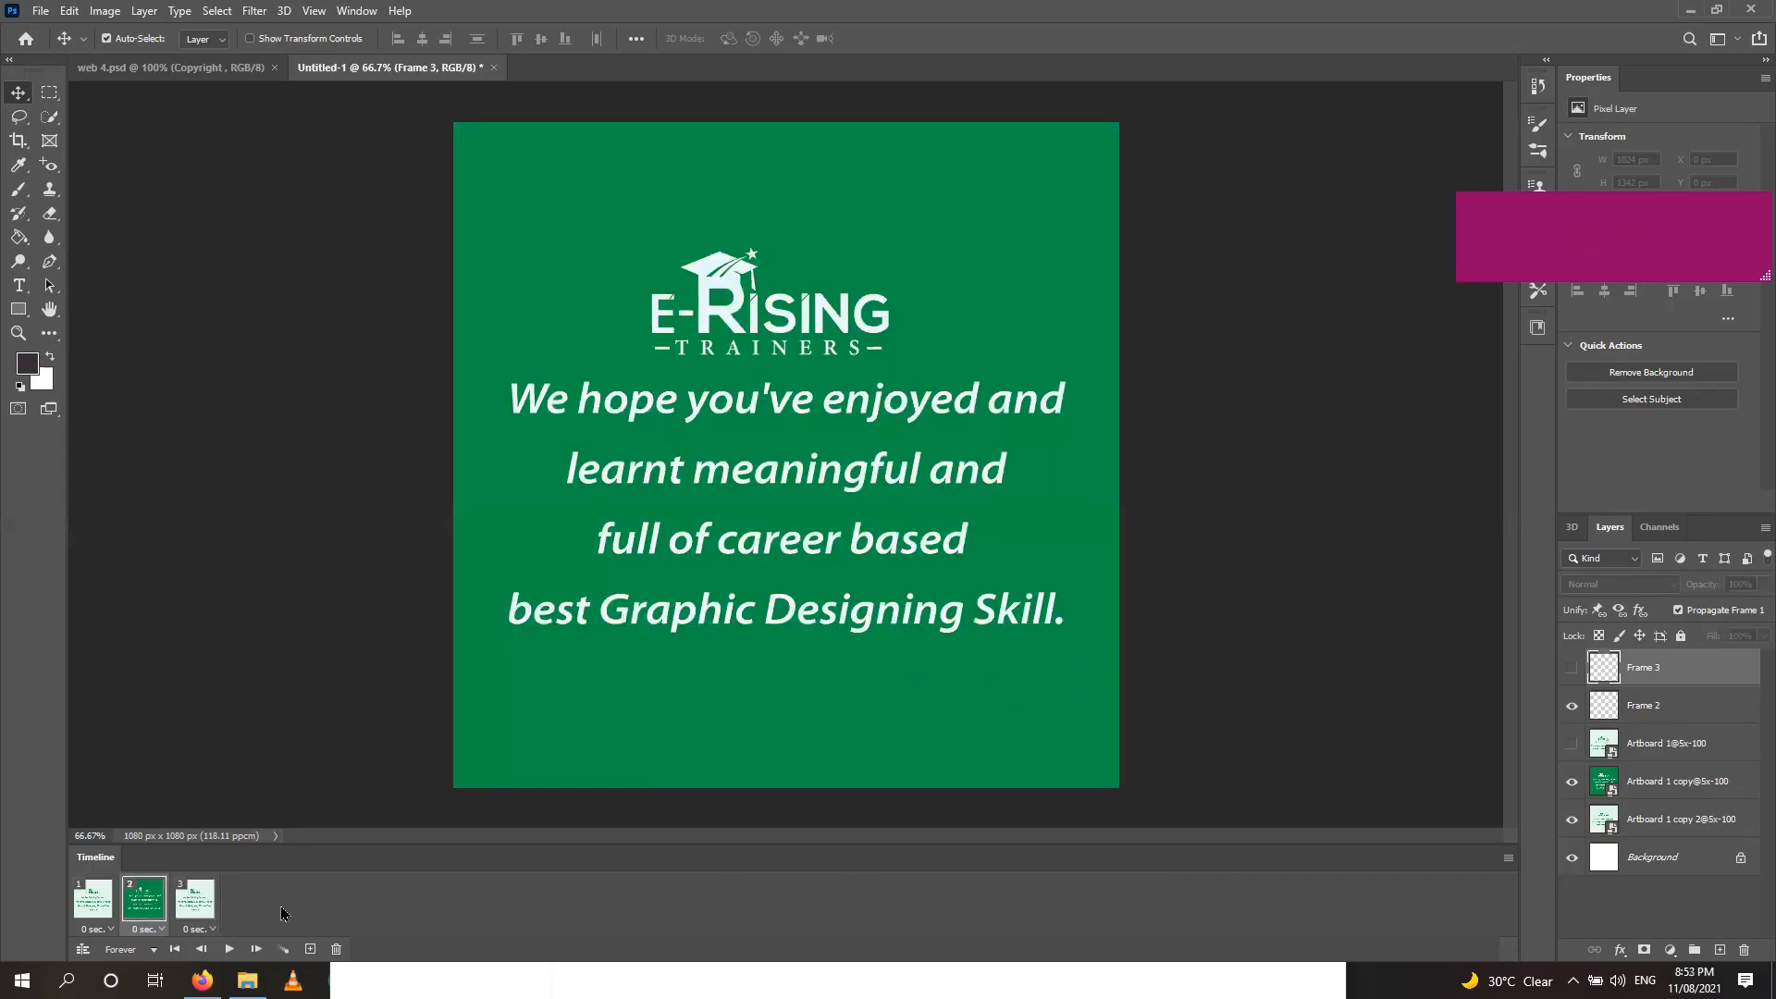
pyautogui.click(194, 900)
pyautogui.click(1572, 782)
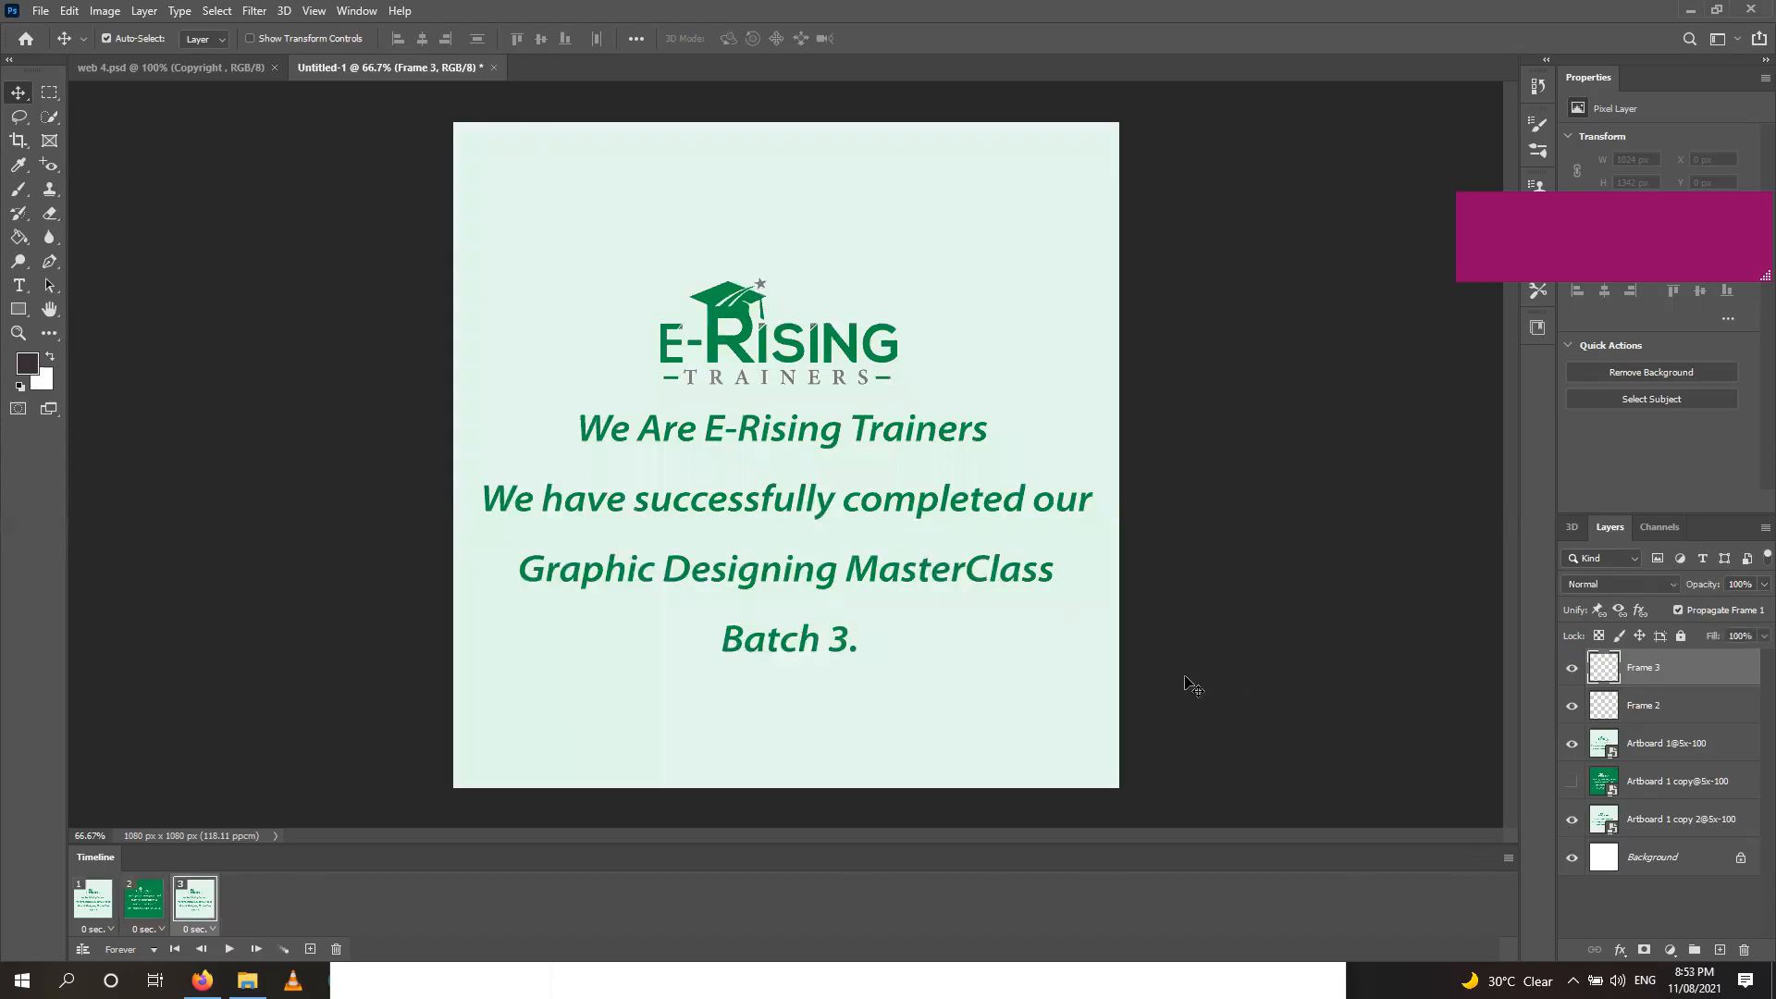
pyautogui.click(1572, 743)
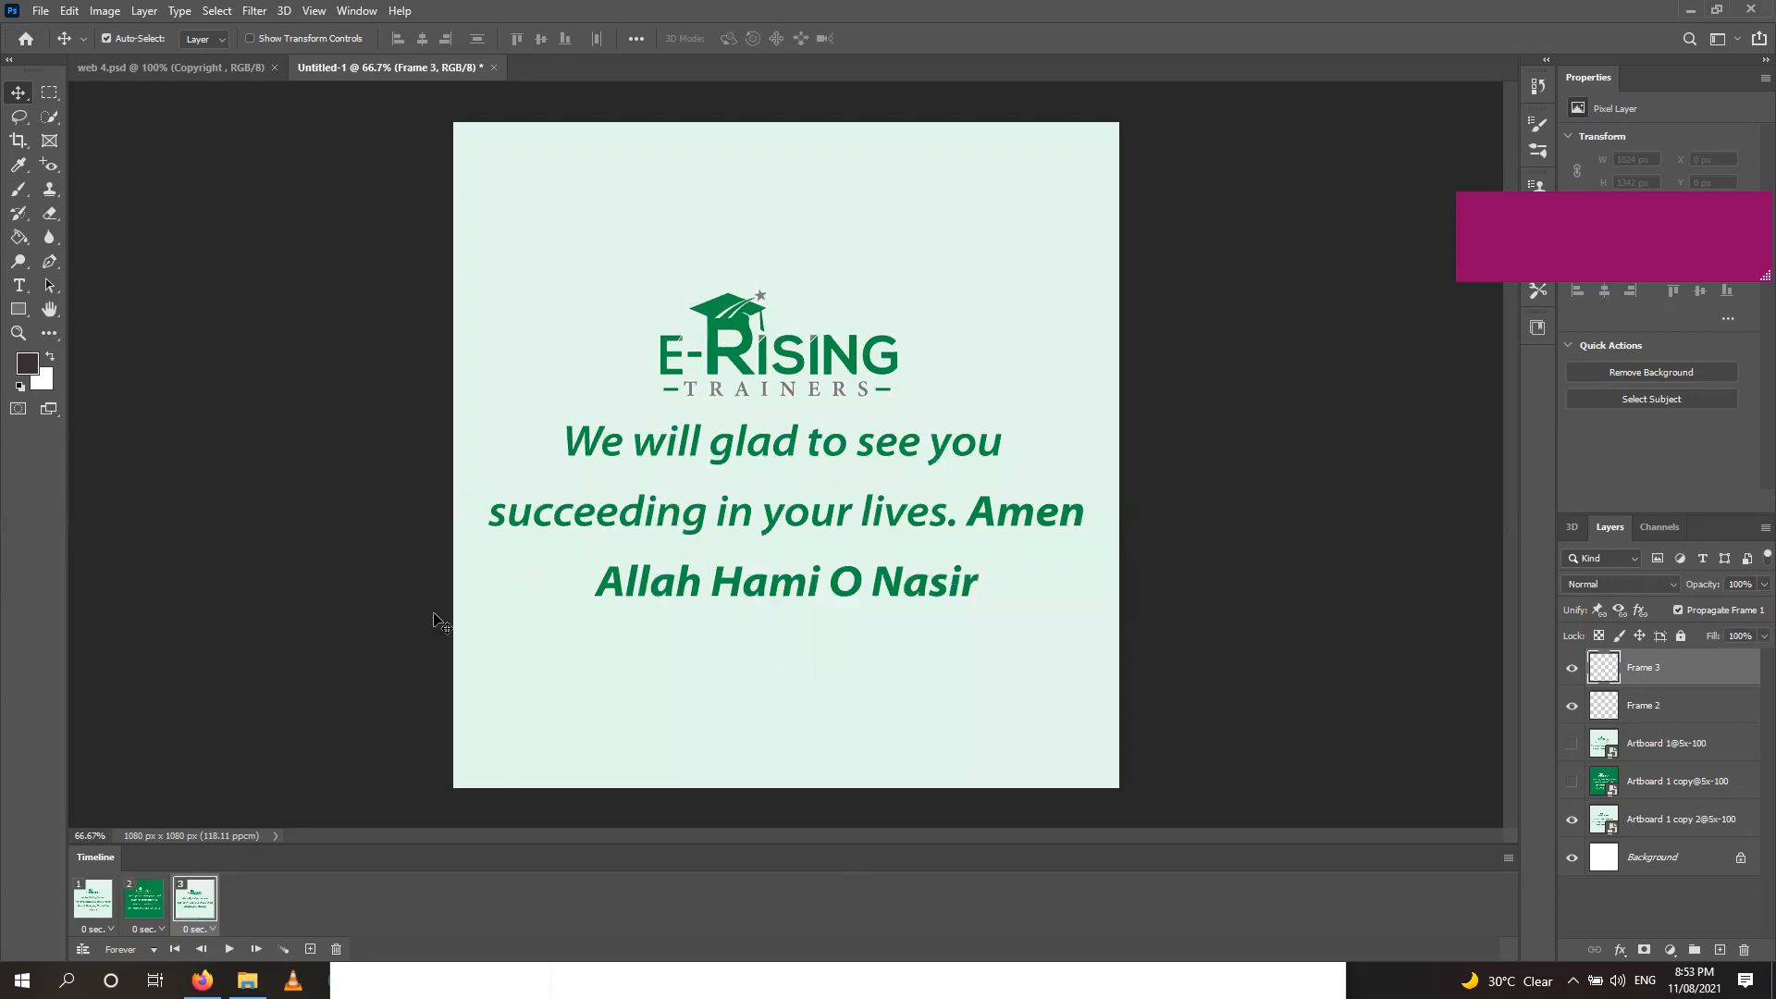
# Preview the three frames, then insert a duplicate frame after frame 1.
pyautogui.click(91, 899)
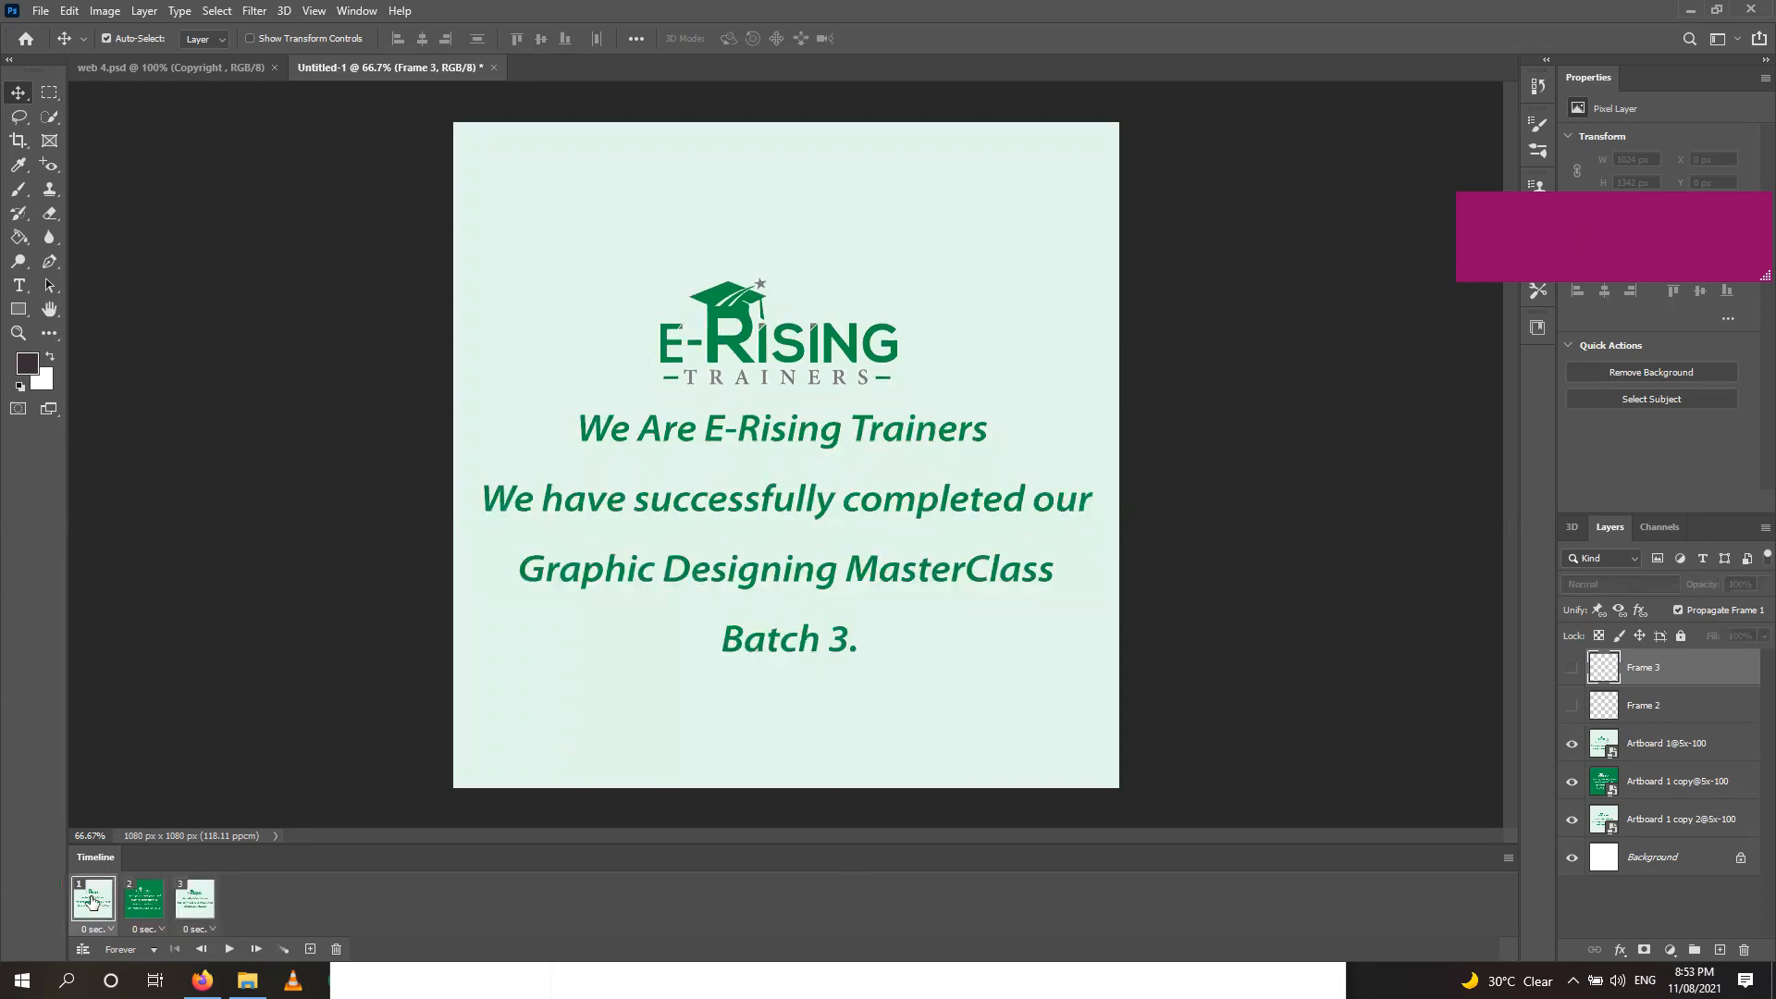
pyautogui.click(154, 905)
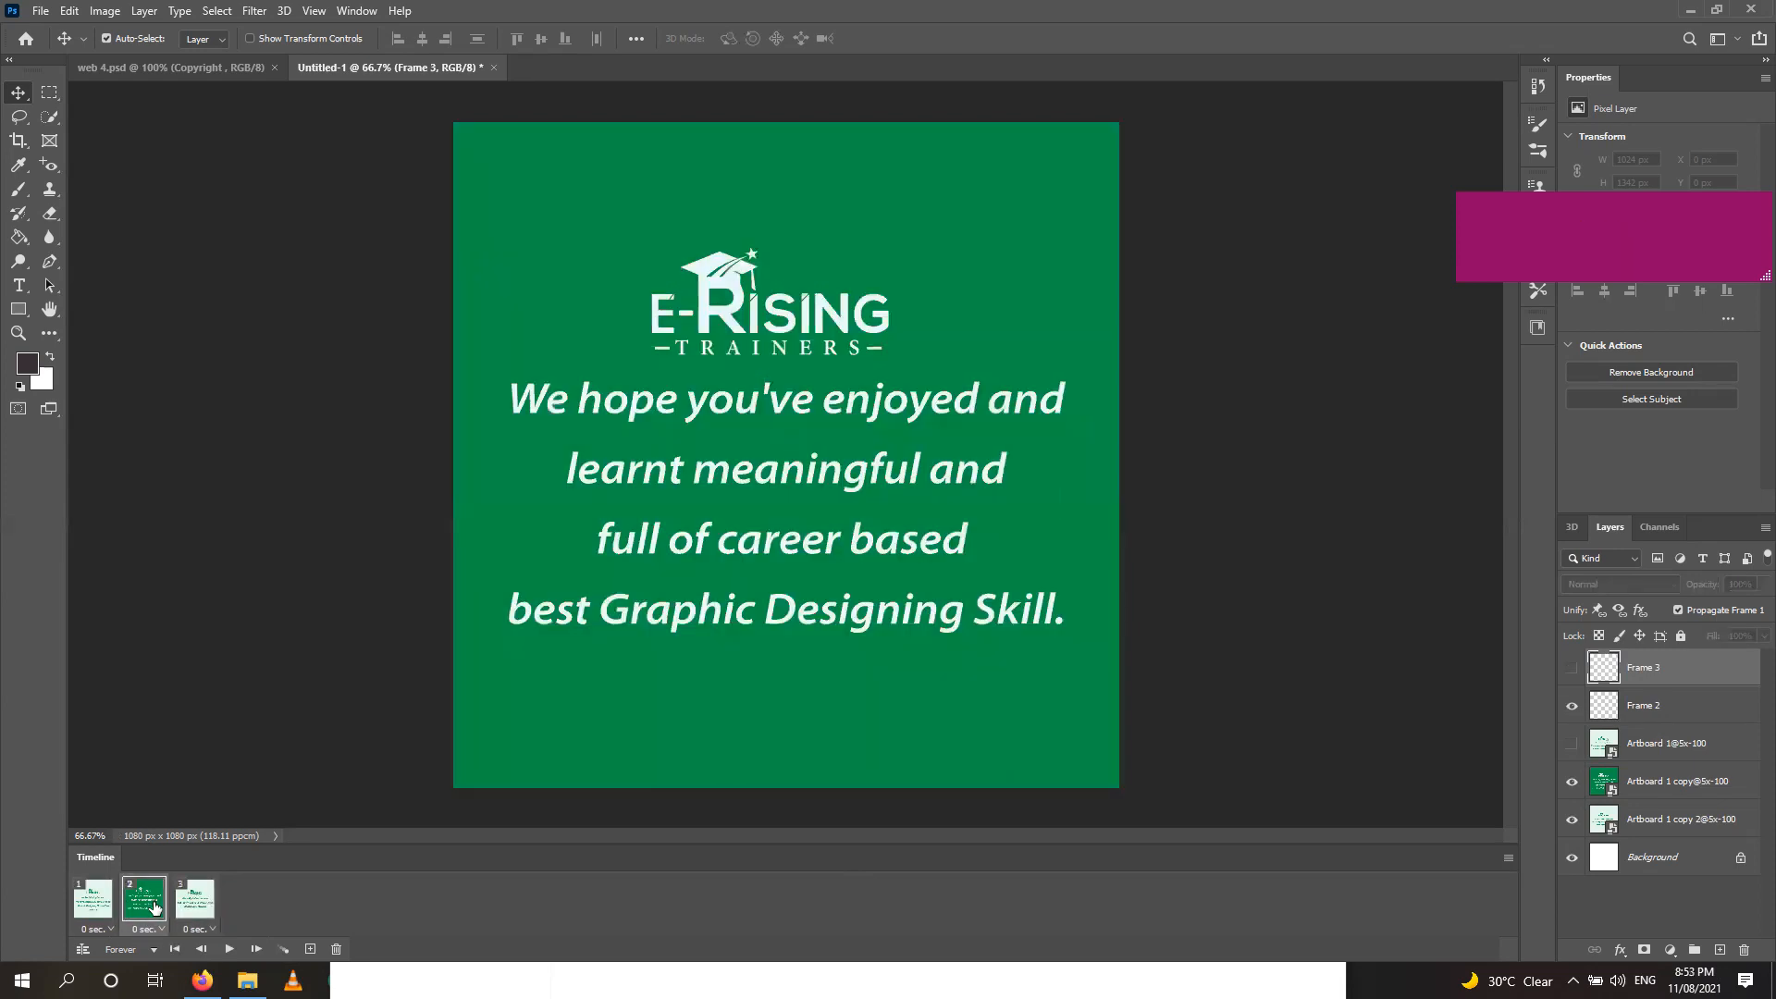
pyautogui.click(196, 907)
pyautogui.click(103, 914)
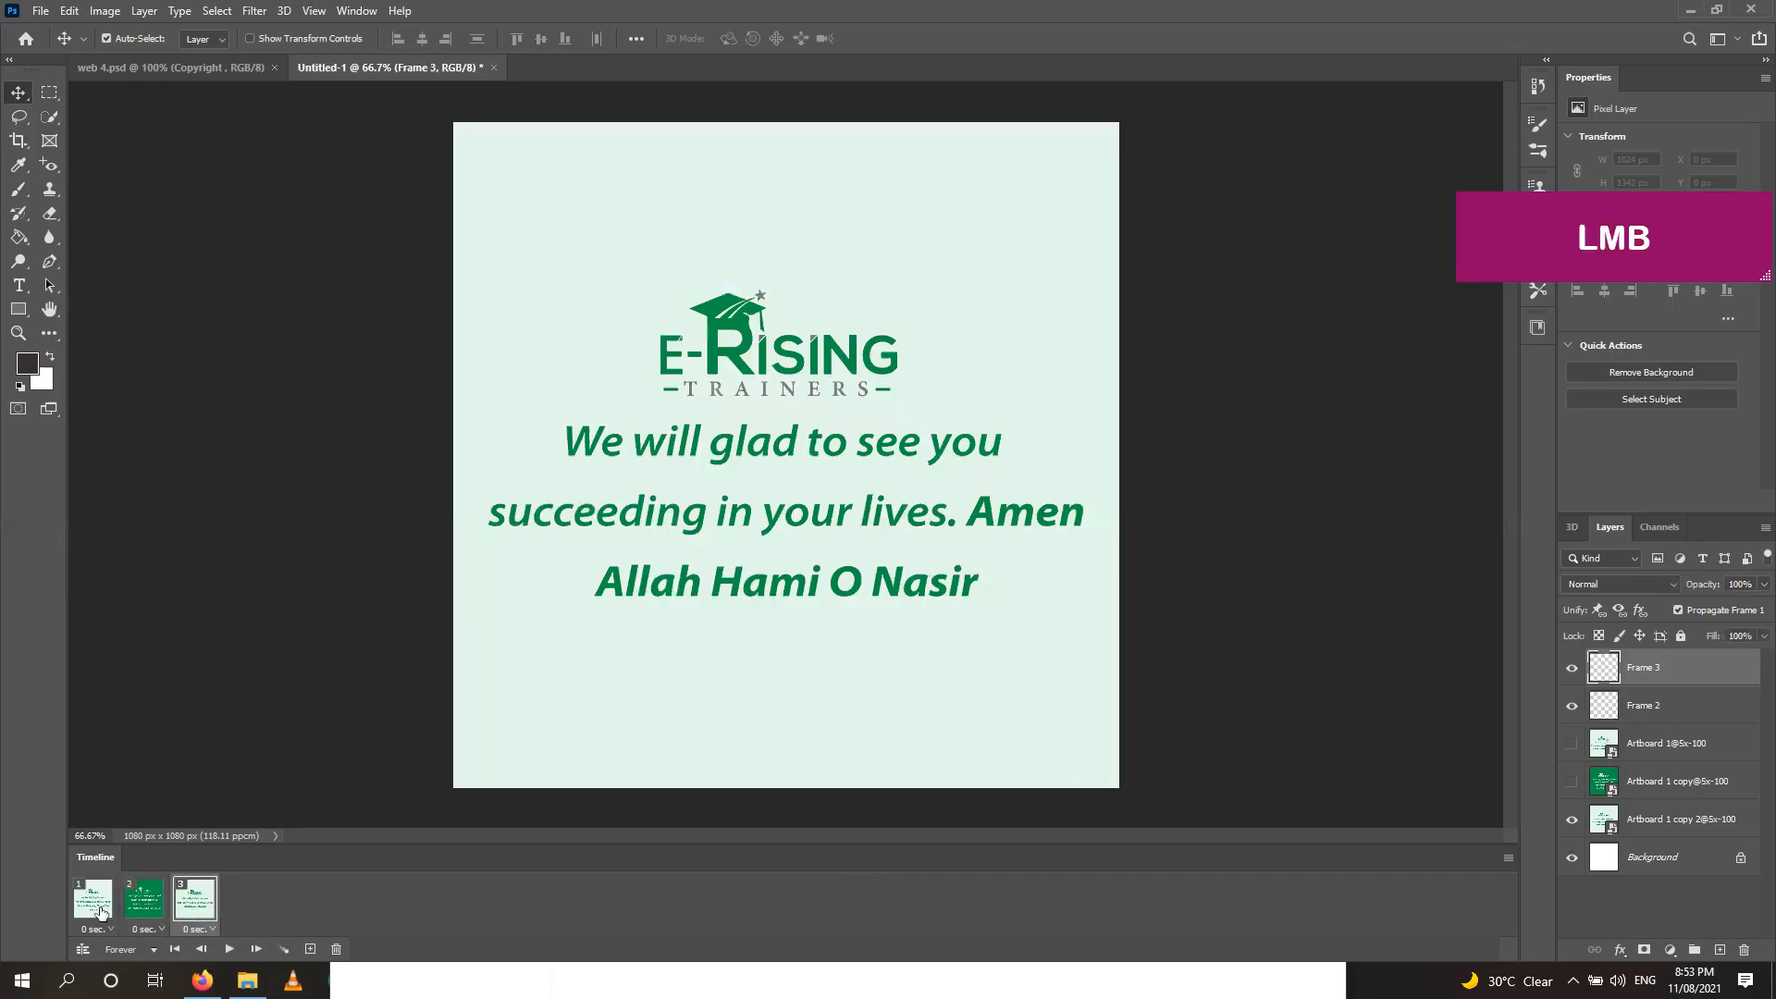
pyautogui.click(311, 949)
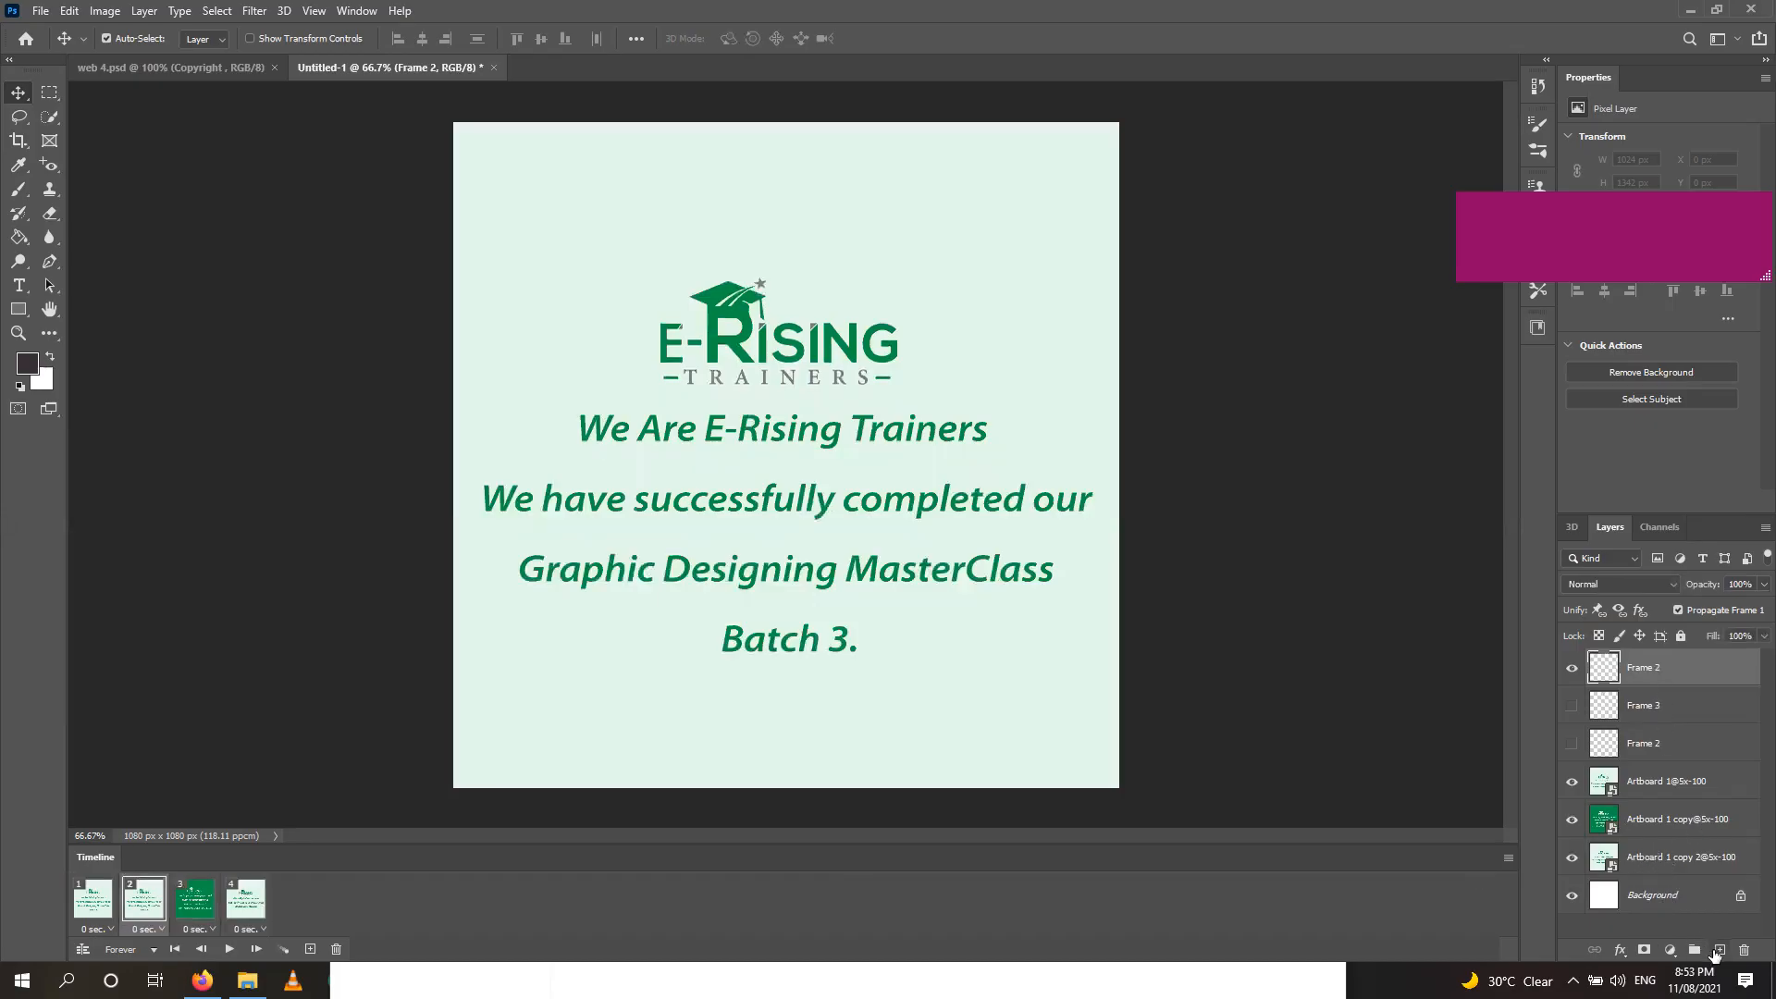
# Add a layer above the Background, hide the artboards, and fill it white with the Paint Bucket.
pyautogui.click(1714, 952)
pyautogui.moveTo(1671, 668); pyautogui.dragTo(1685, 912)
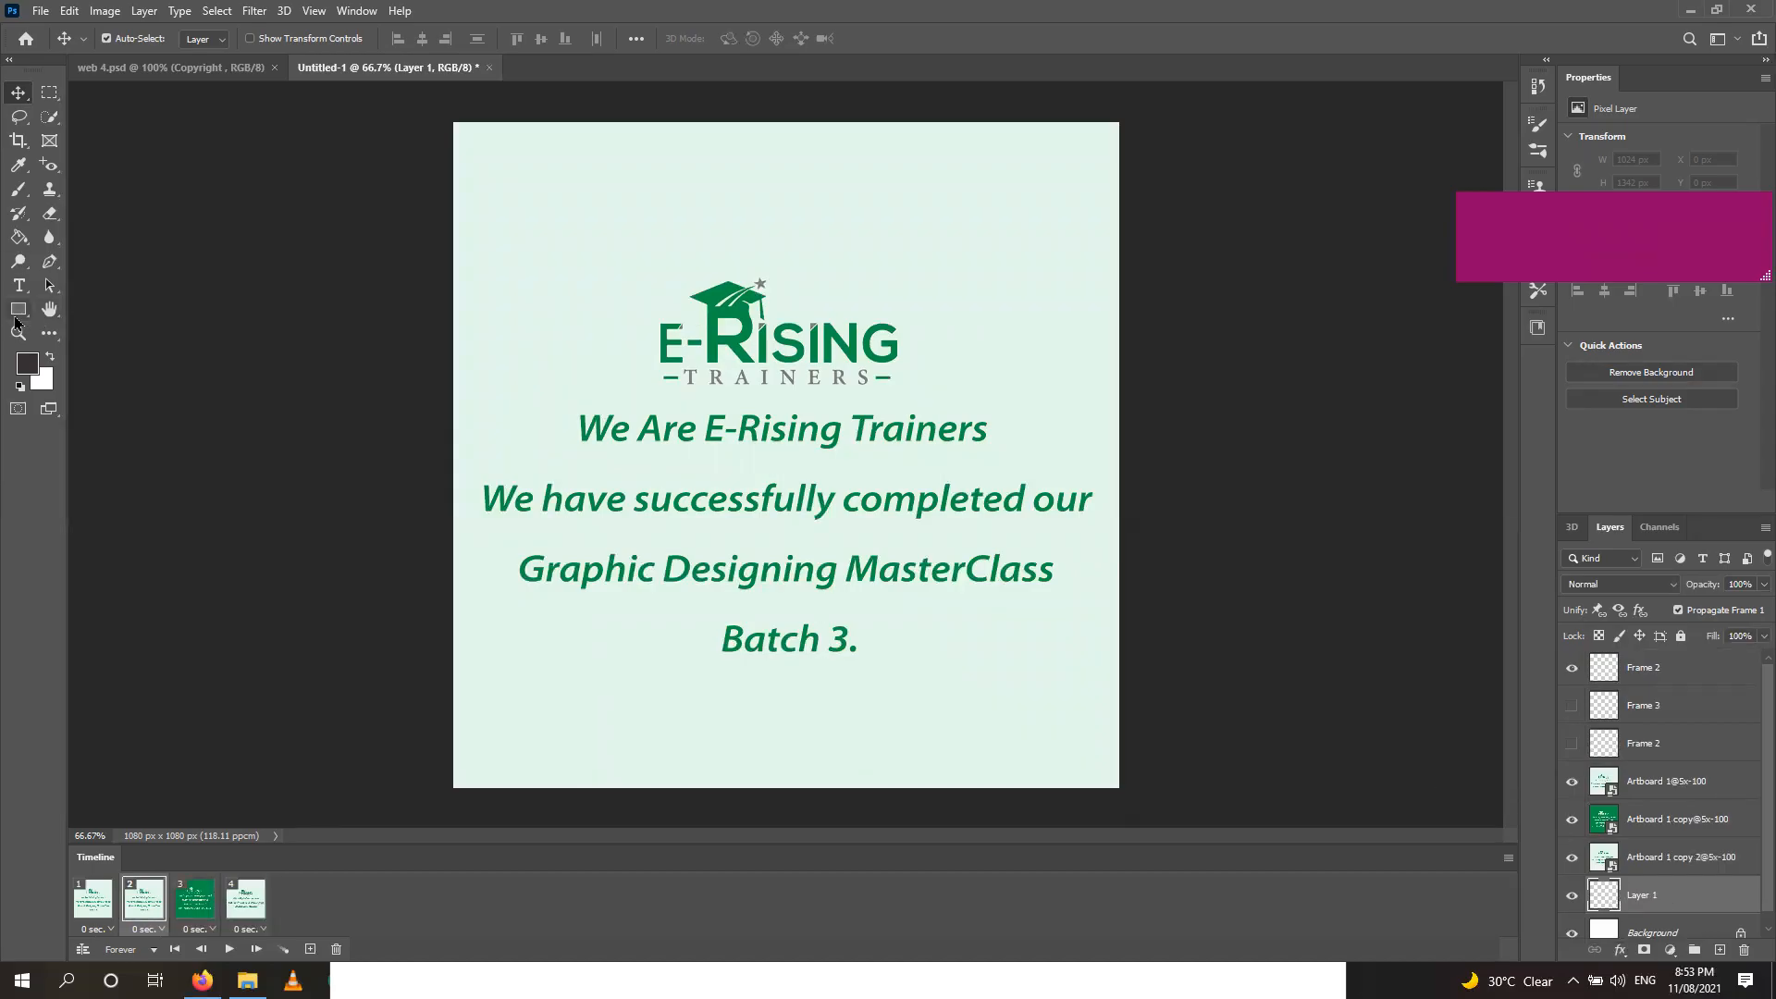
pyautogui.click(19, 238)
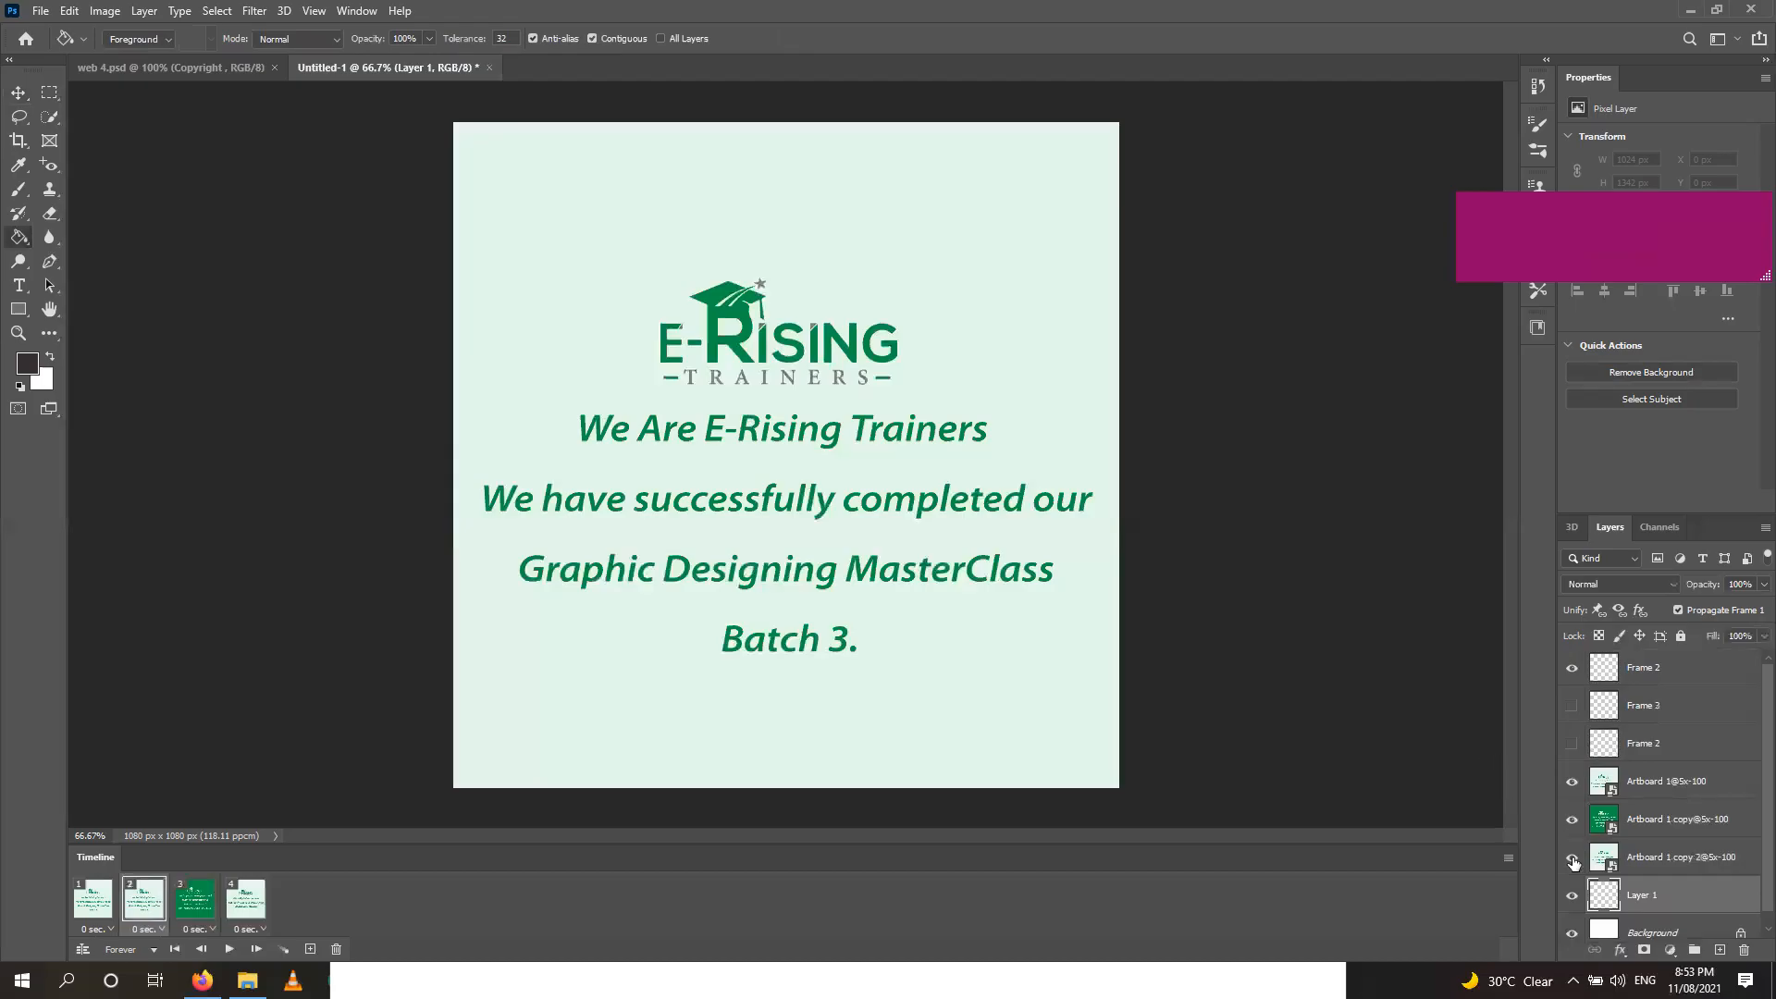
pyautogui.moveTo(1572, 862); pyautogui.dragTo(1571, 781)
pyautogui.click(725, 400)
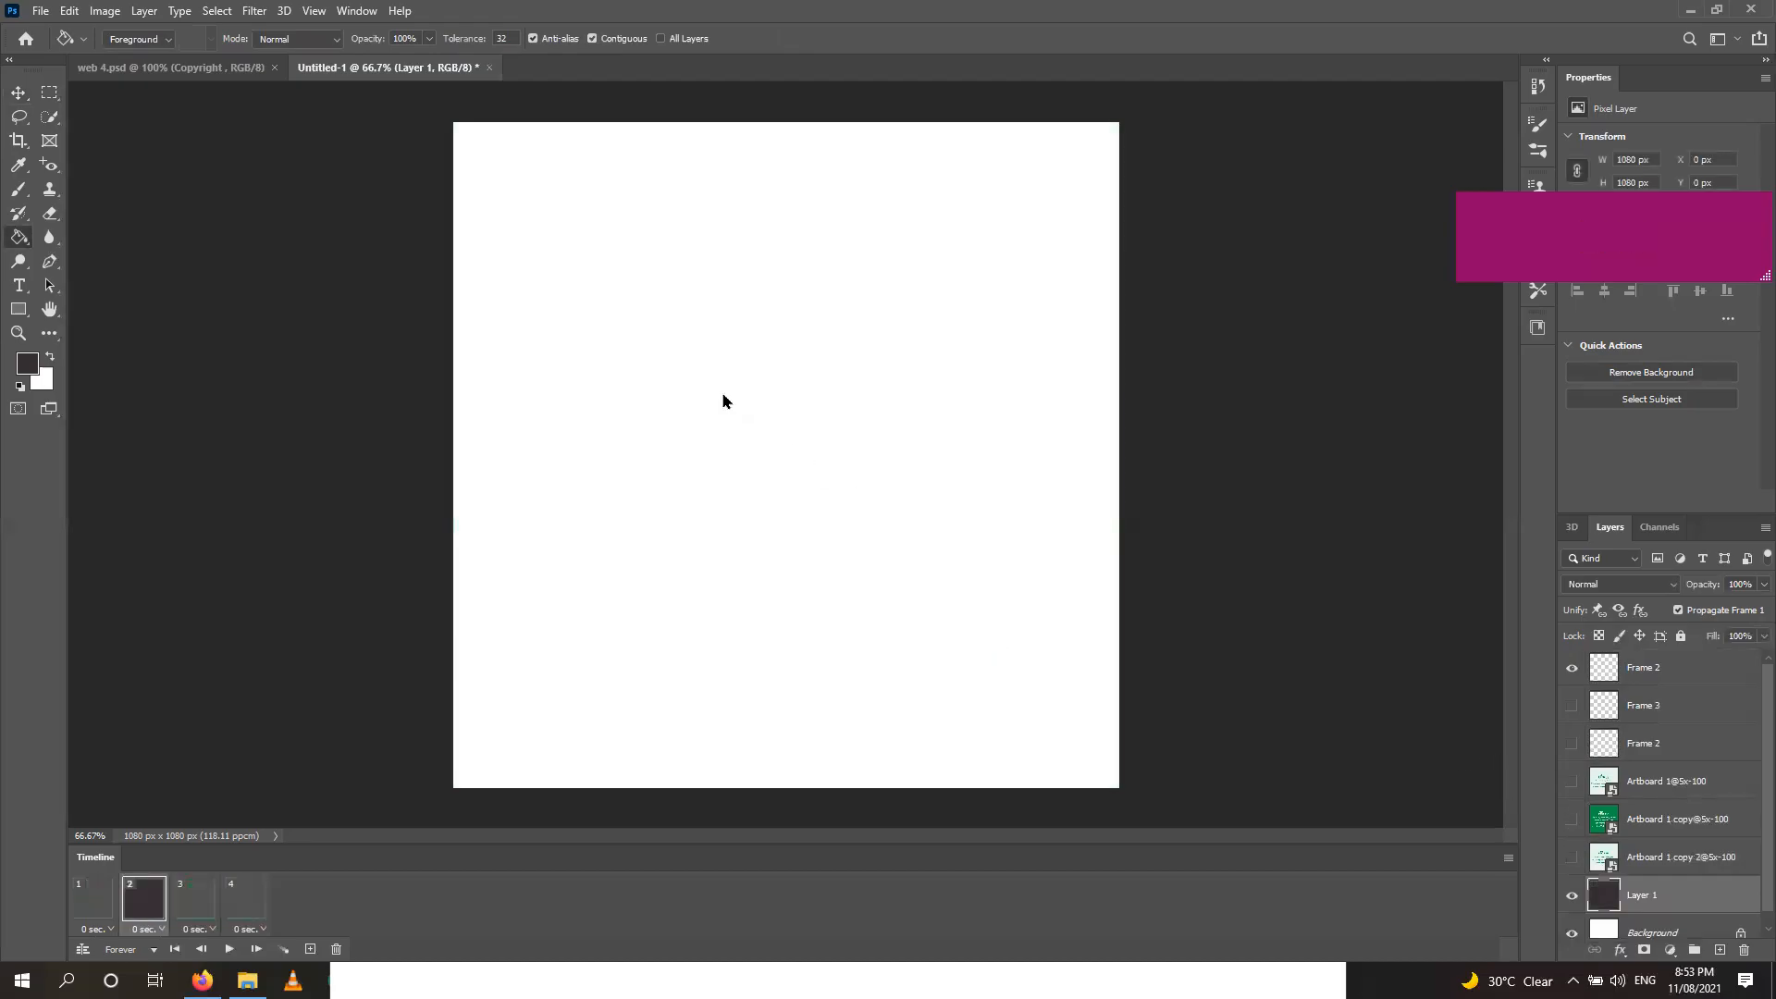
pyautogui.hotkey('ctrl', 'z')
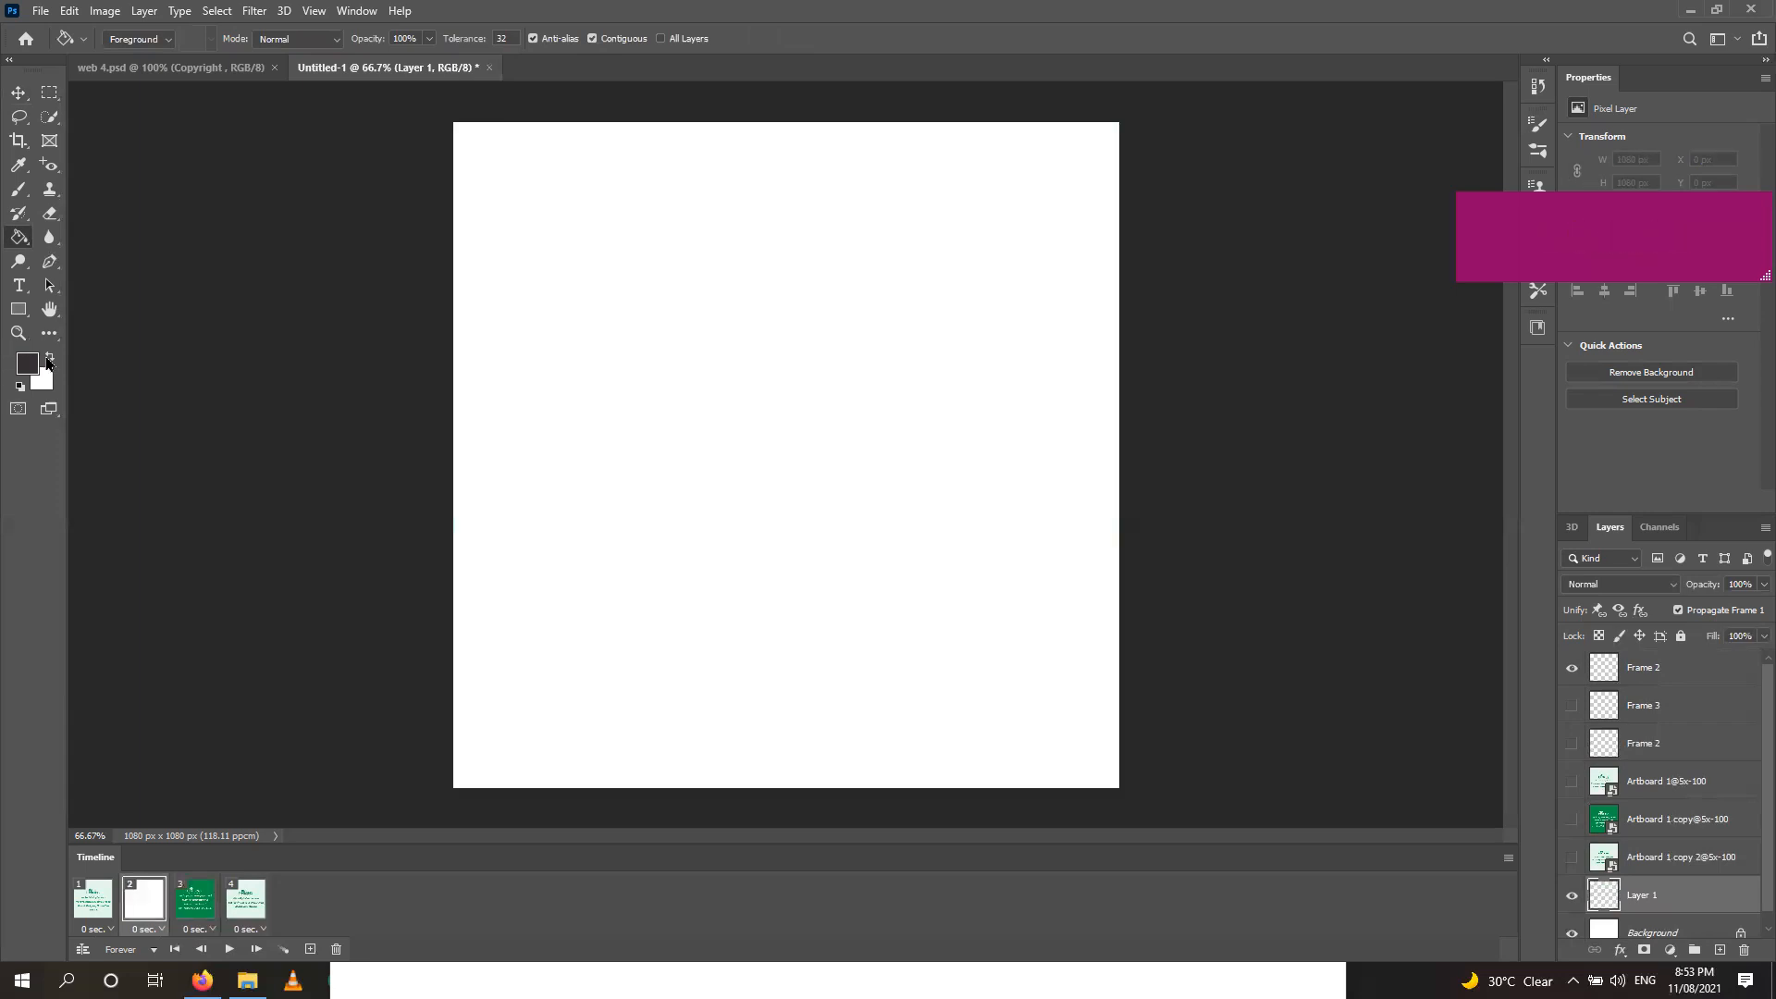
pyautogui.click(32, 372)
pyautogui.moveTo(707, 510); pyautogui.dragTo(637, 439)
pyautogui.click(1052, 458)
pyautogui.click(701, 388)
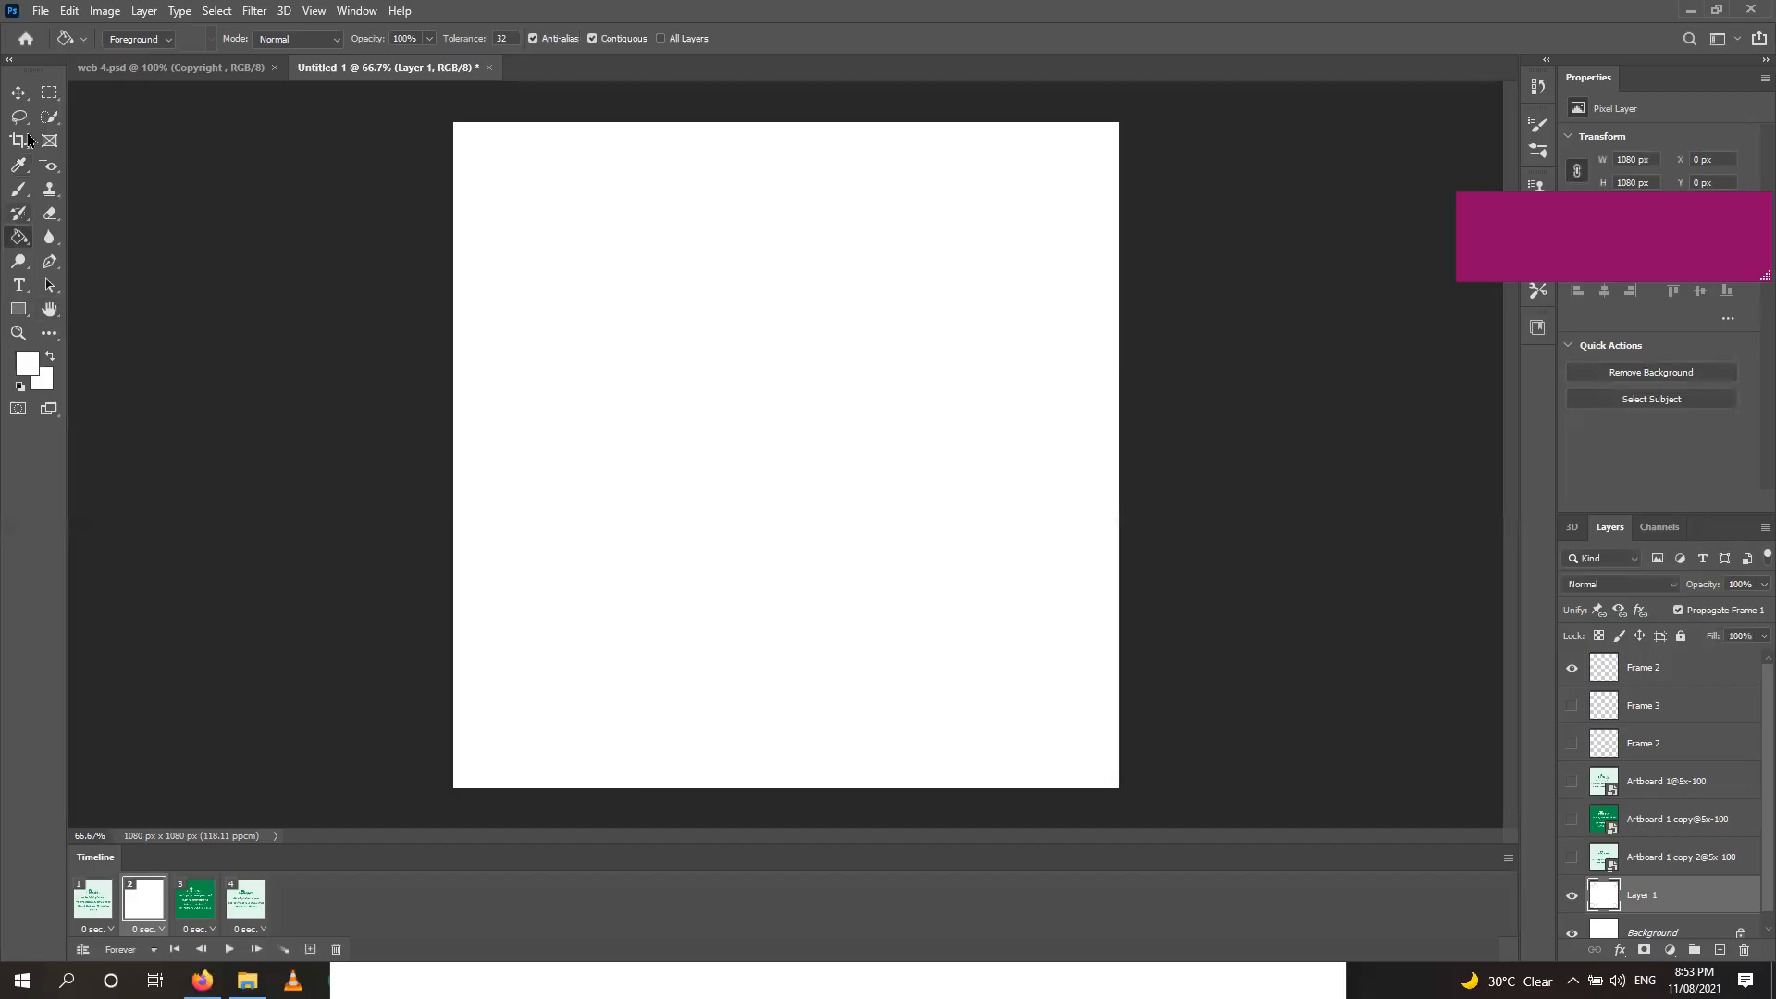
pyautogui.click(18, 92)
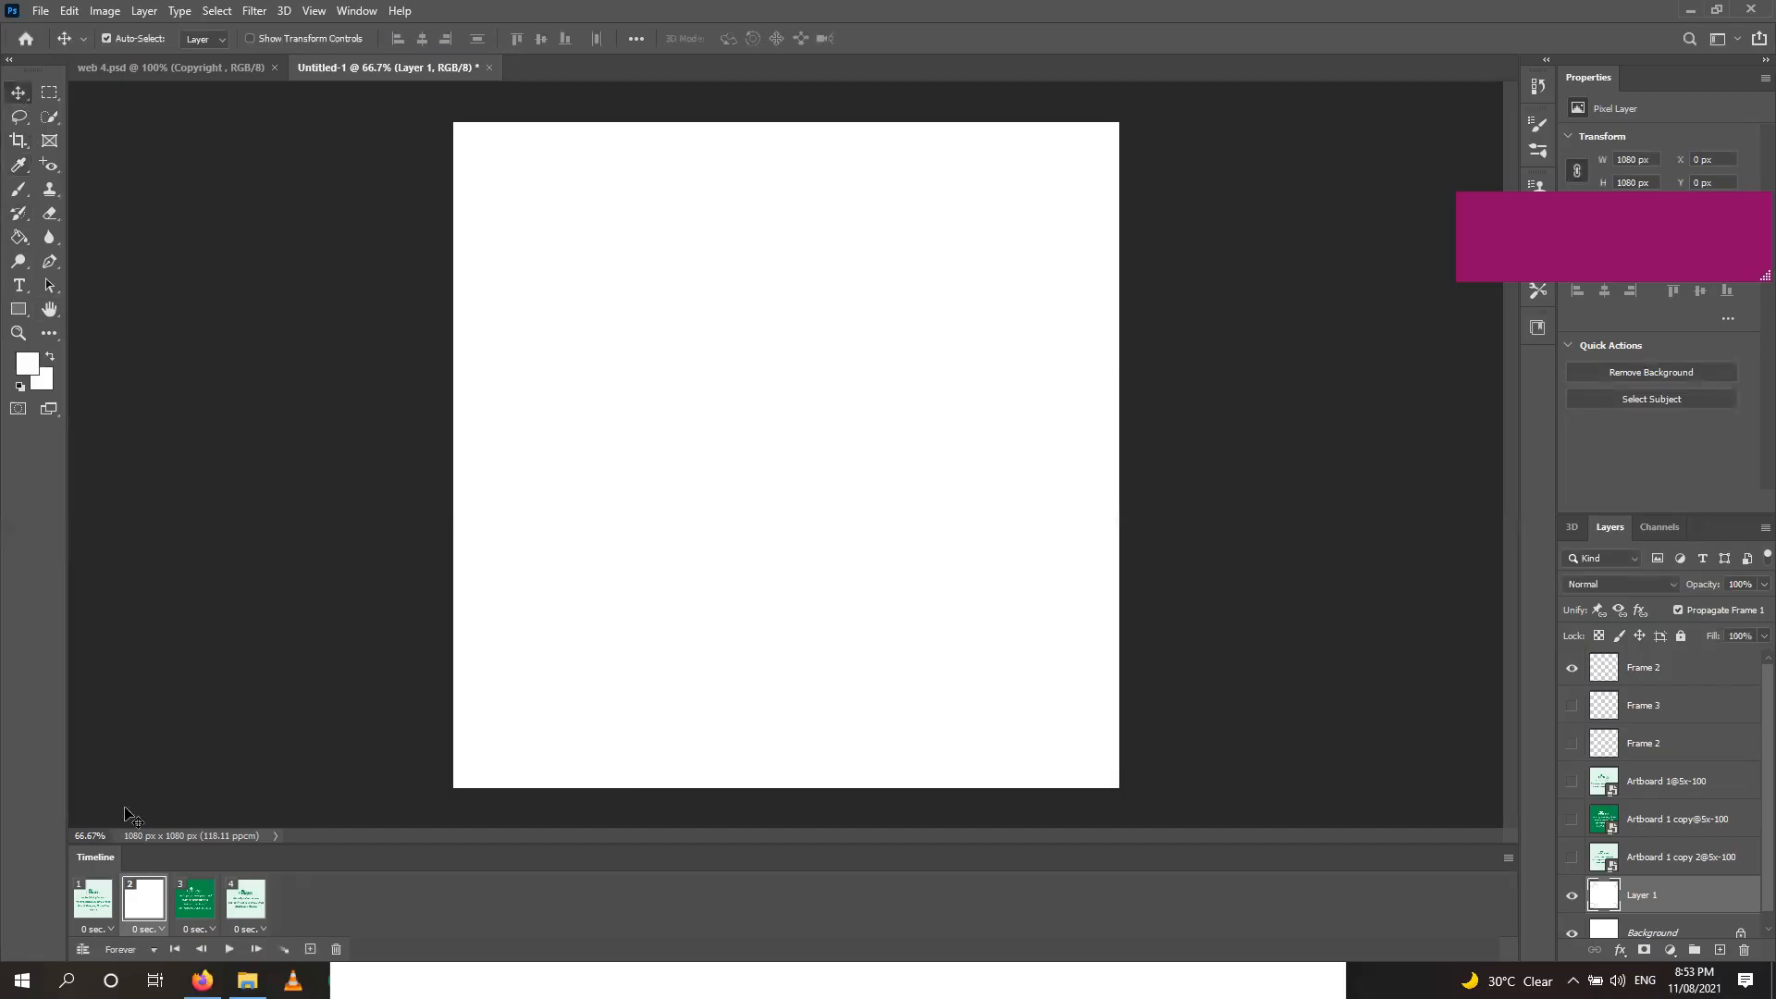
# Duplicate the green slide frame and make it a white frame showing only Layer 1.
pyautogui.click(201, 900)
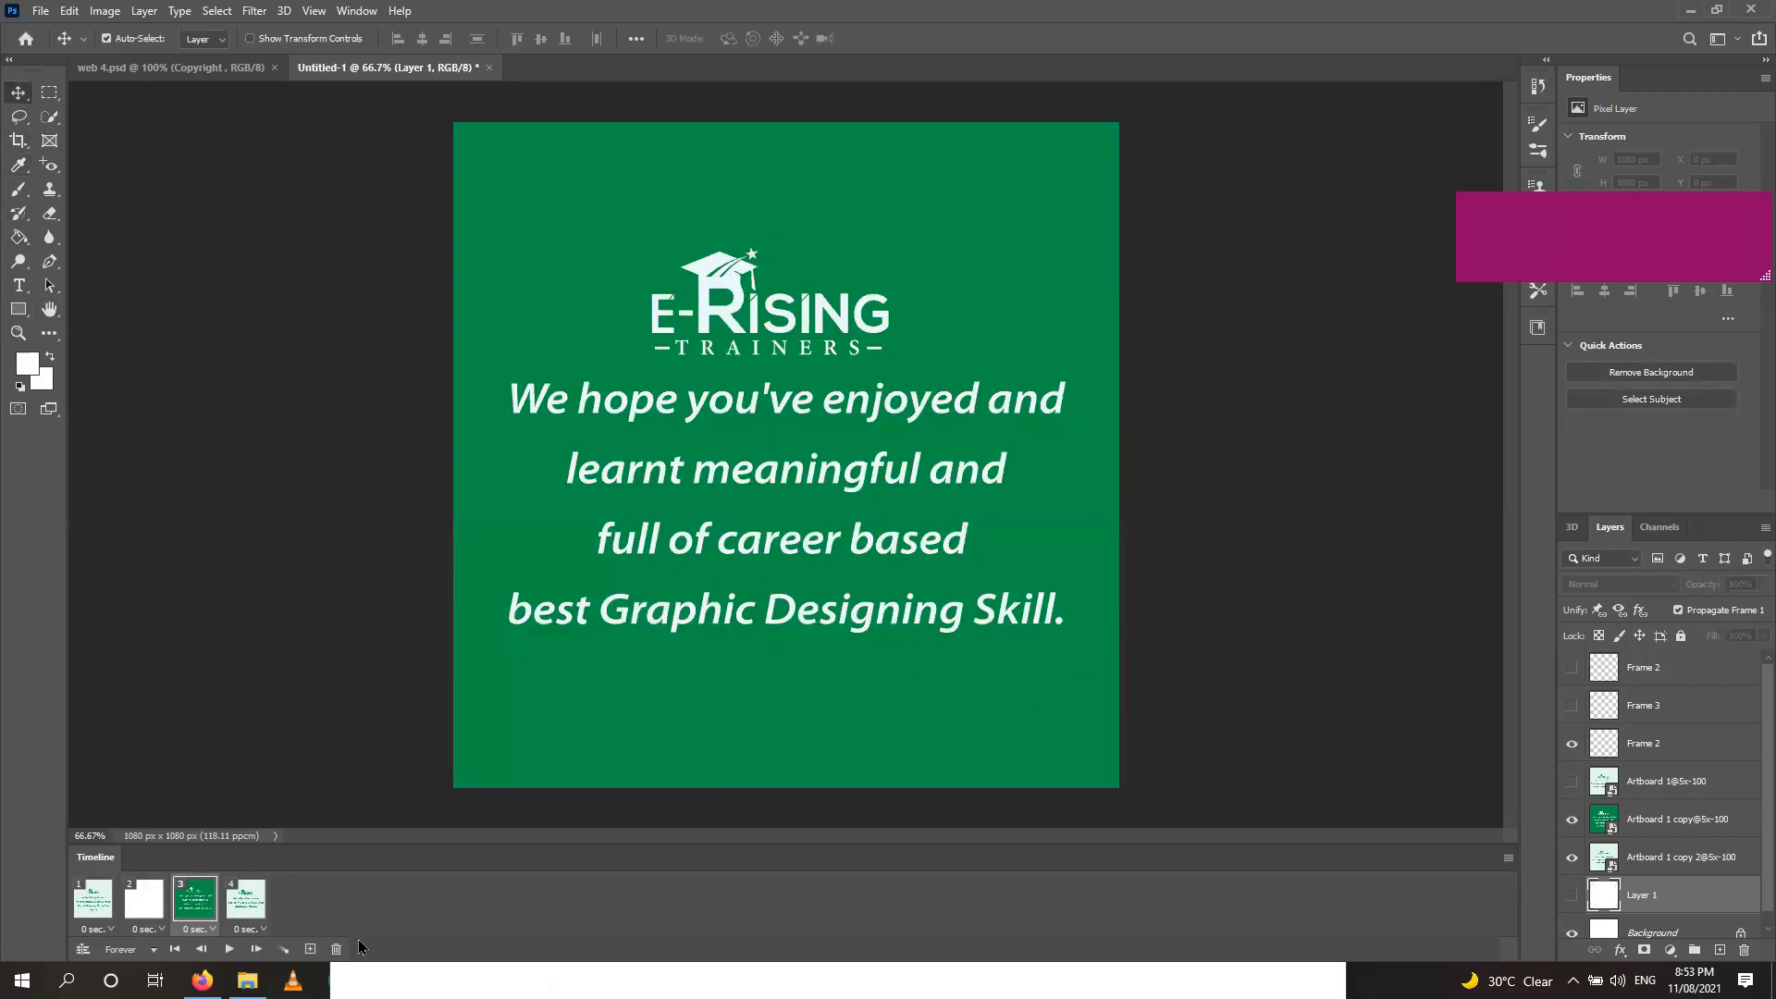
pyautogui.click(310, 949)
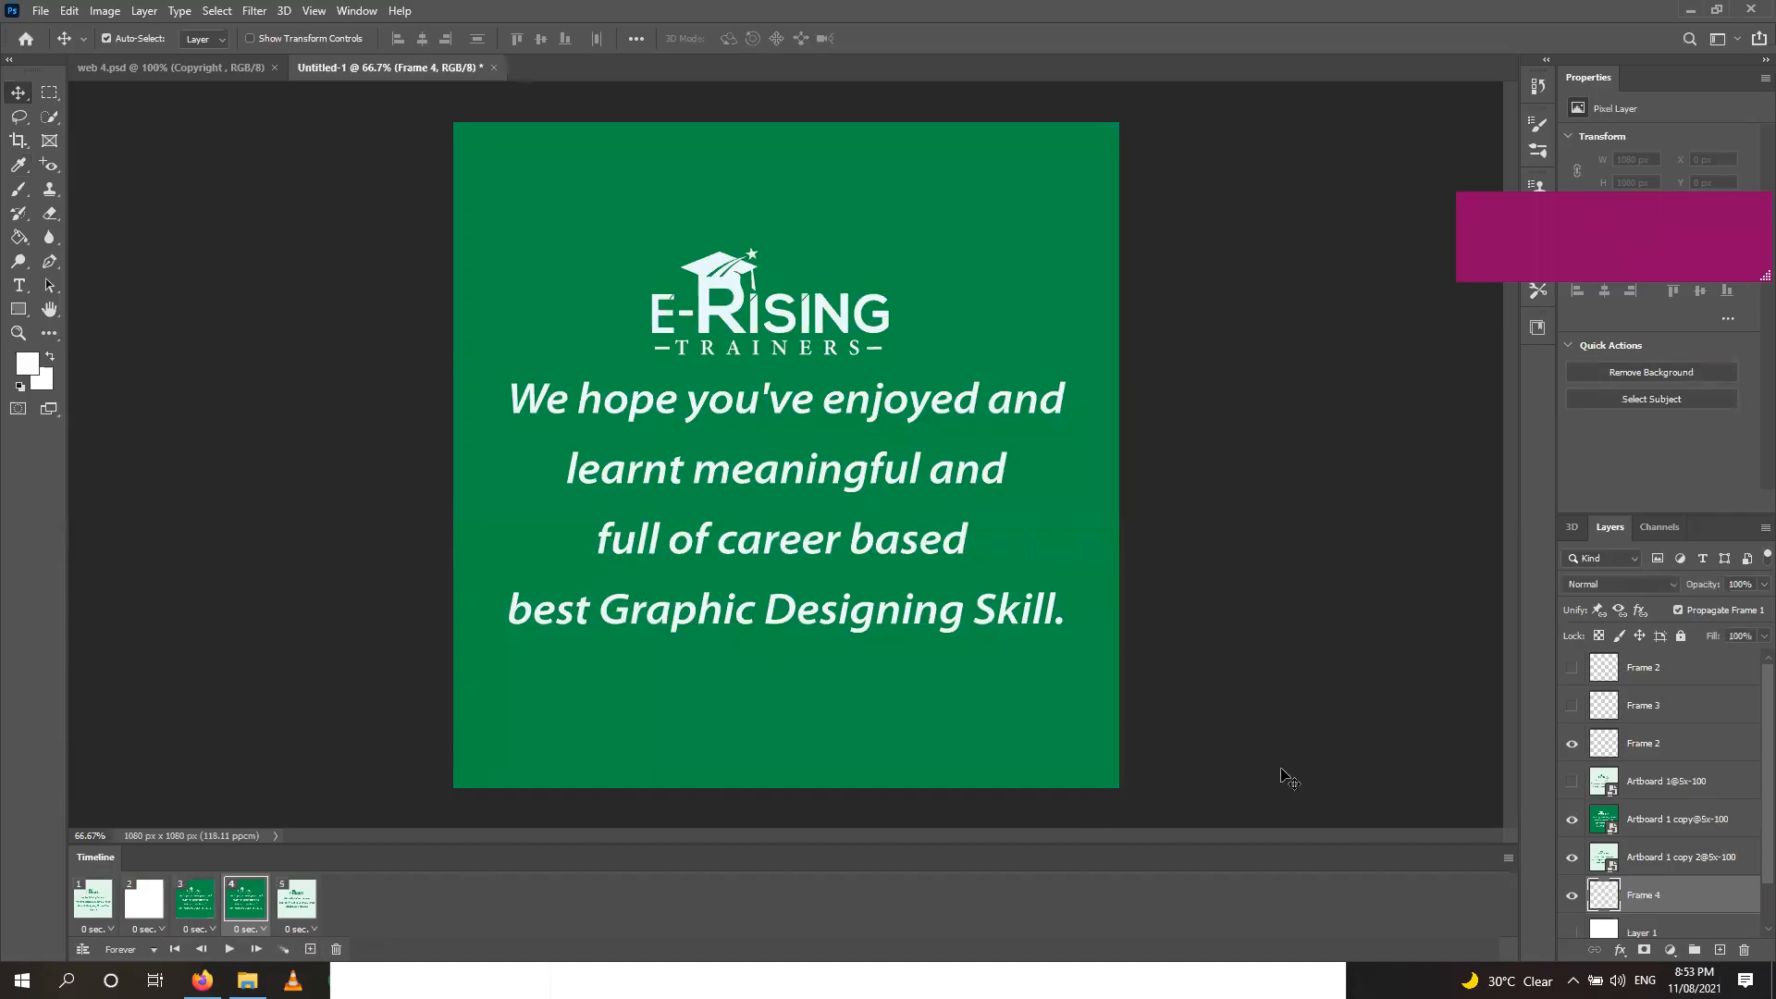
pyautogui.moveTo(1572, 818); pyautogui.dragTo(1574, 865)
pyautogui.scroll(-1, 1576, 873)
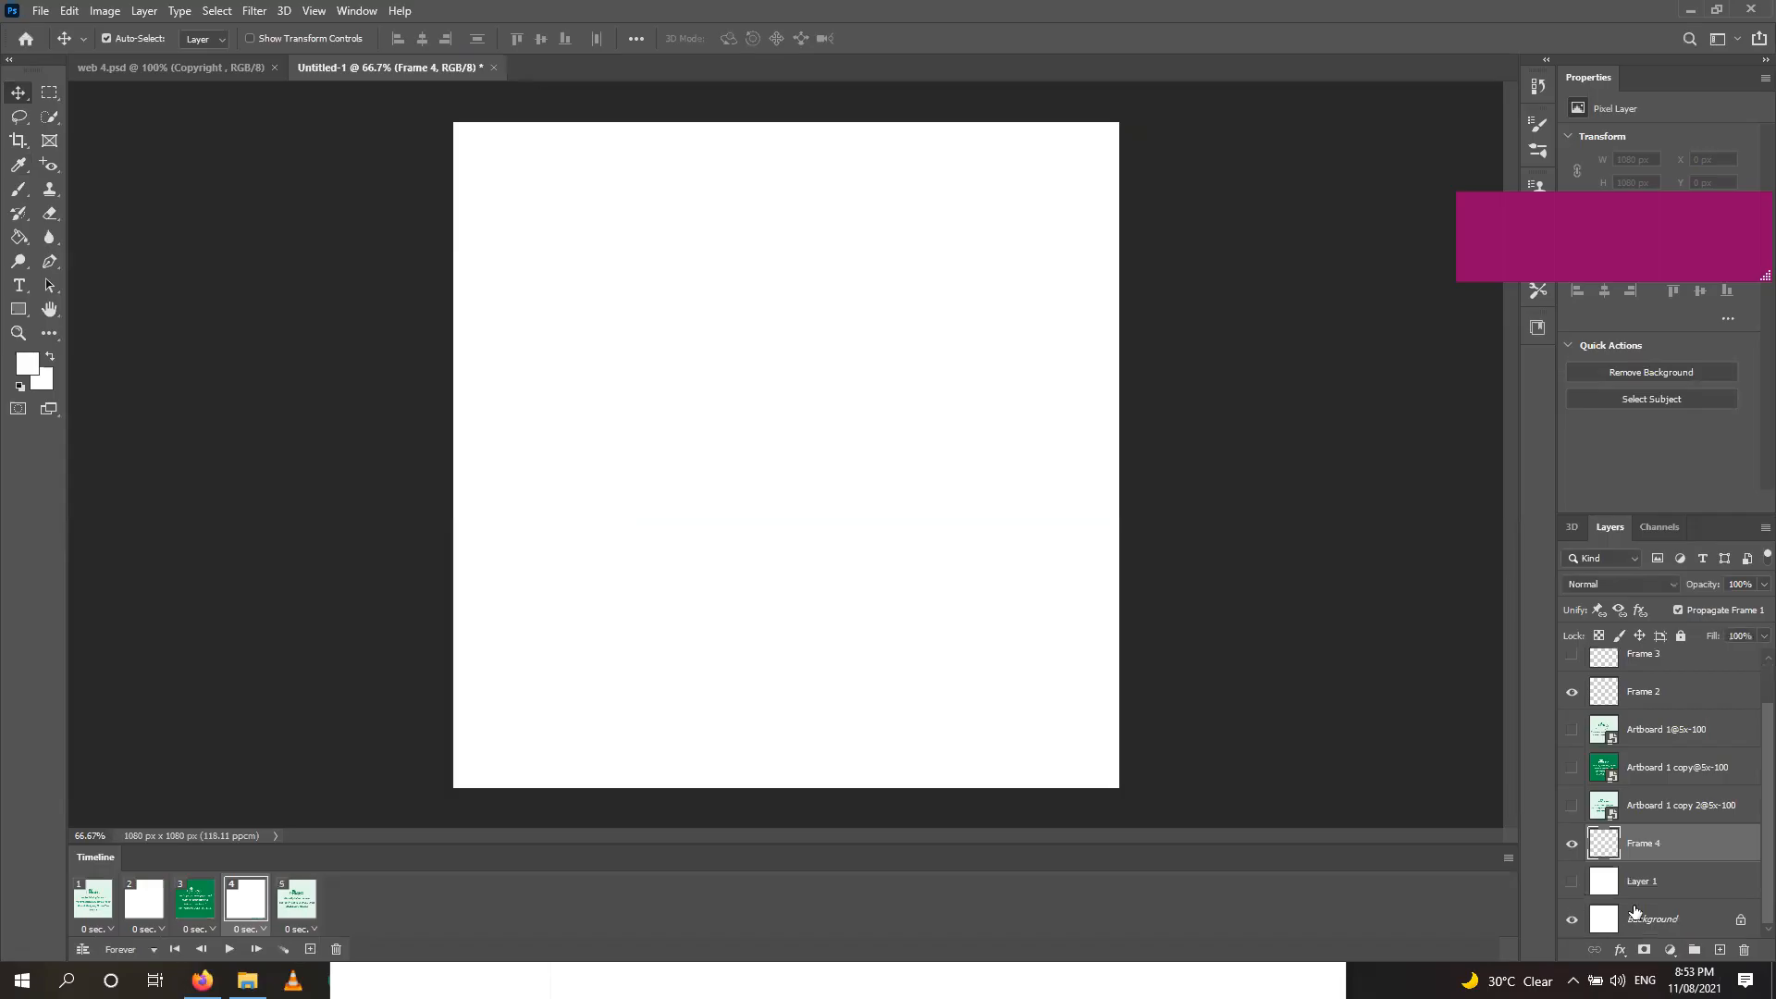
pyautogui.click(1576, 886)
# Rename Layer 1 to 'white' and select the first slide frame.
pyautogui.doubleClick(1642, 881)
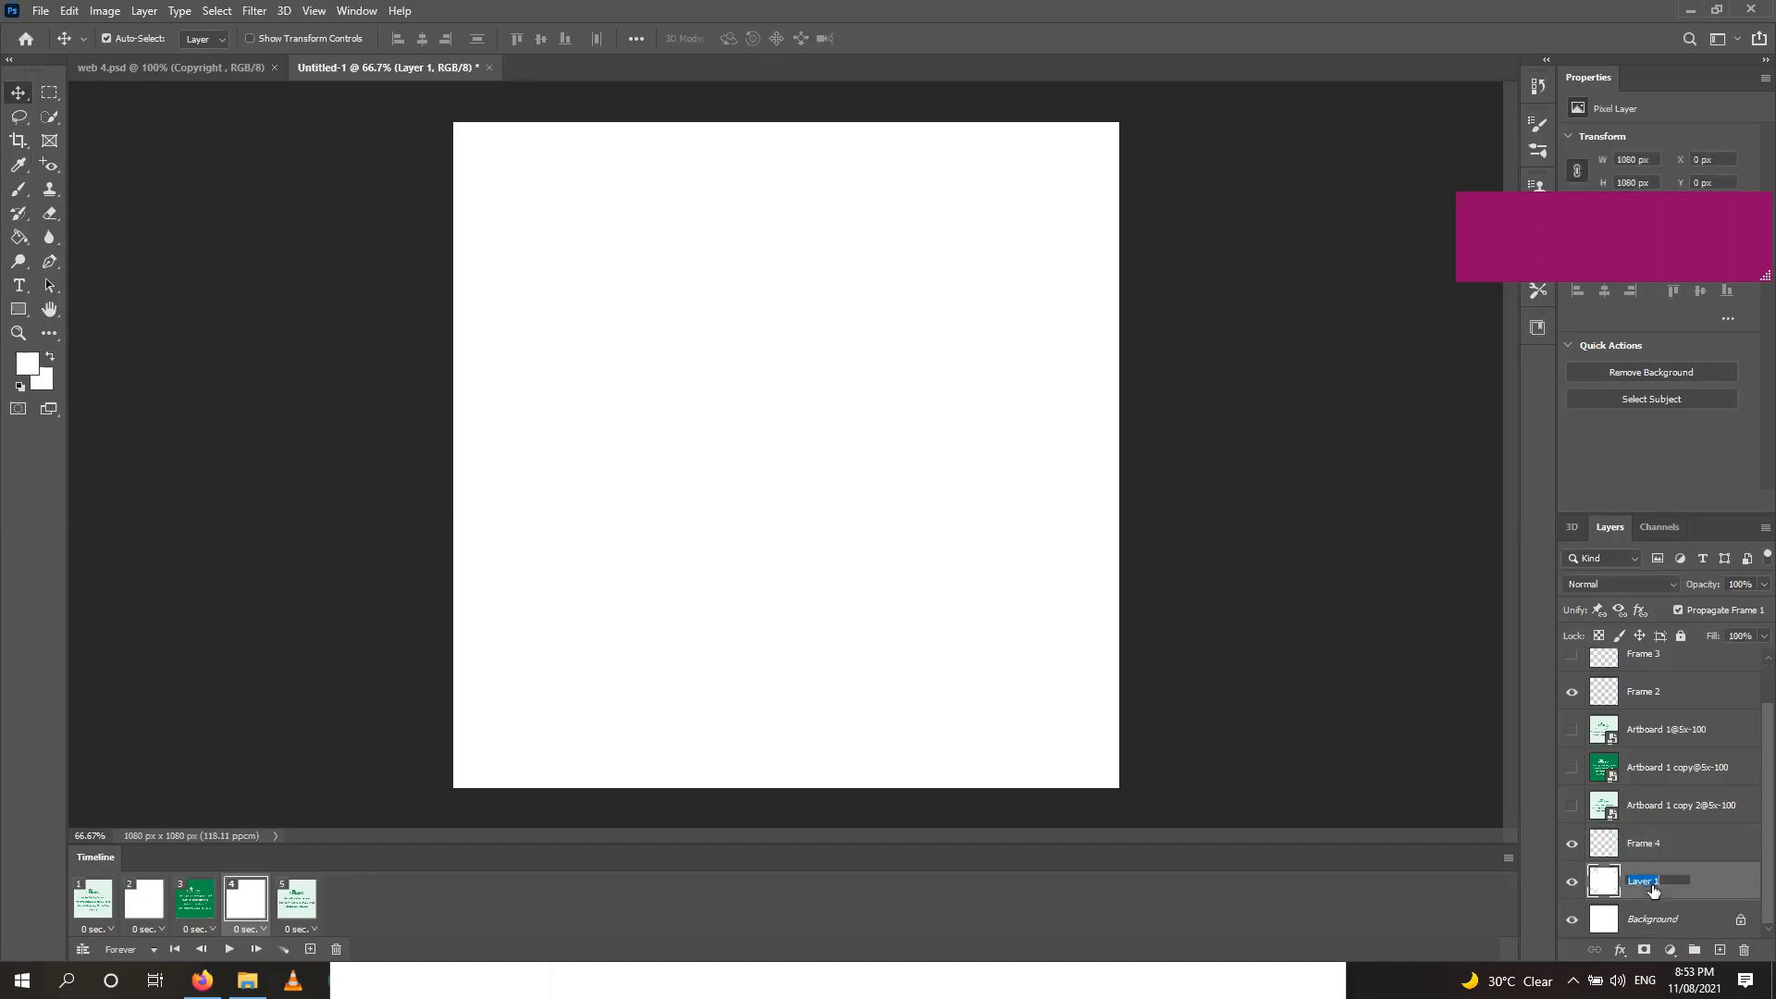
pyautogui.write('whu')
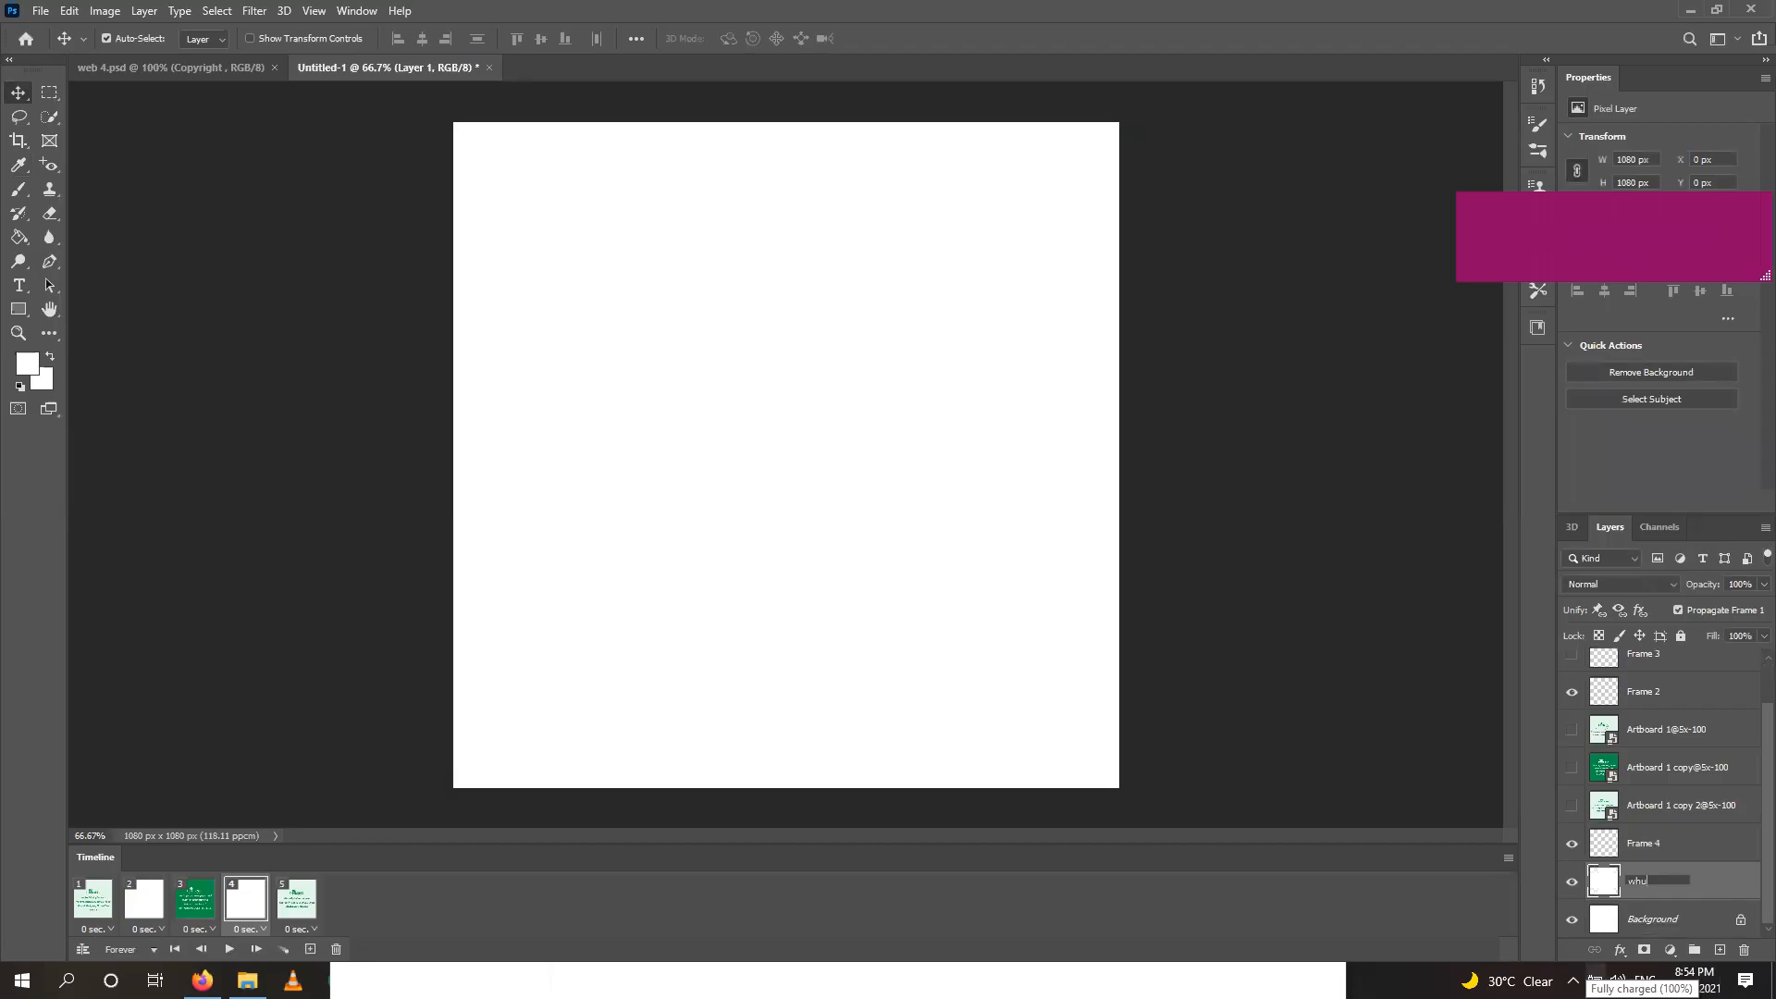
pyautogui.write('te')
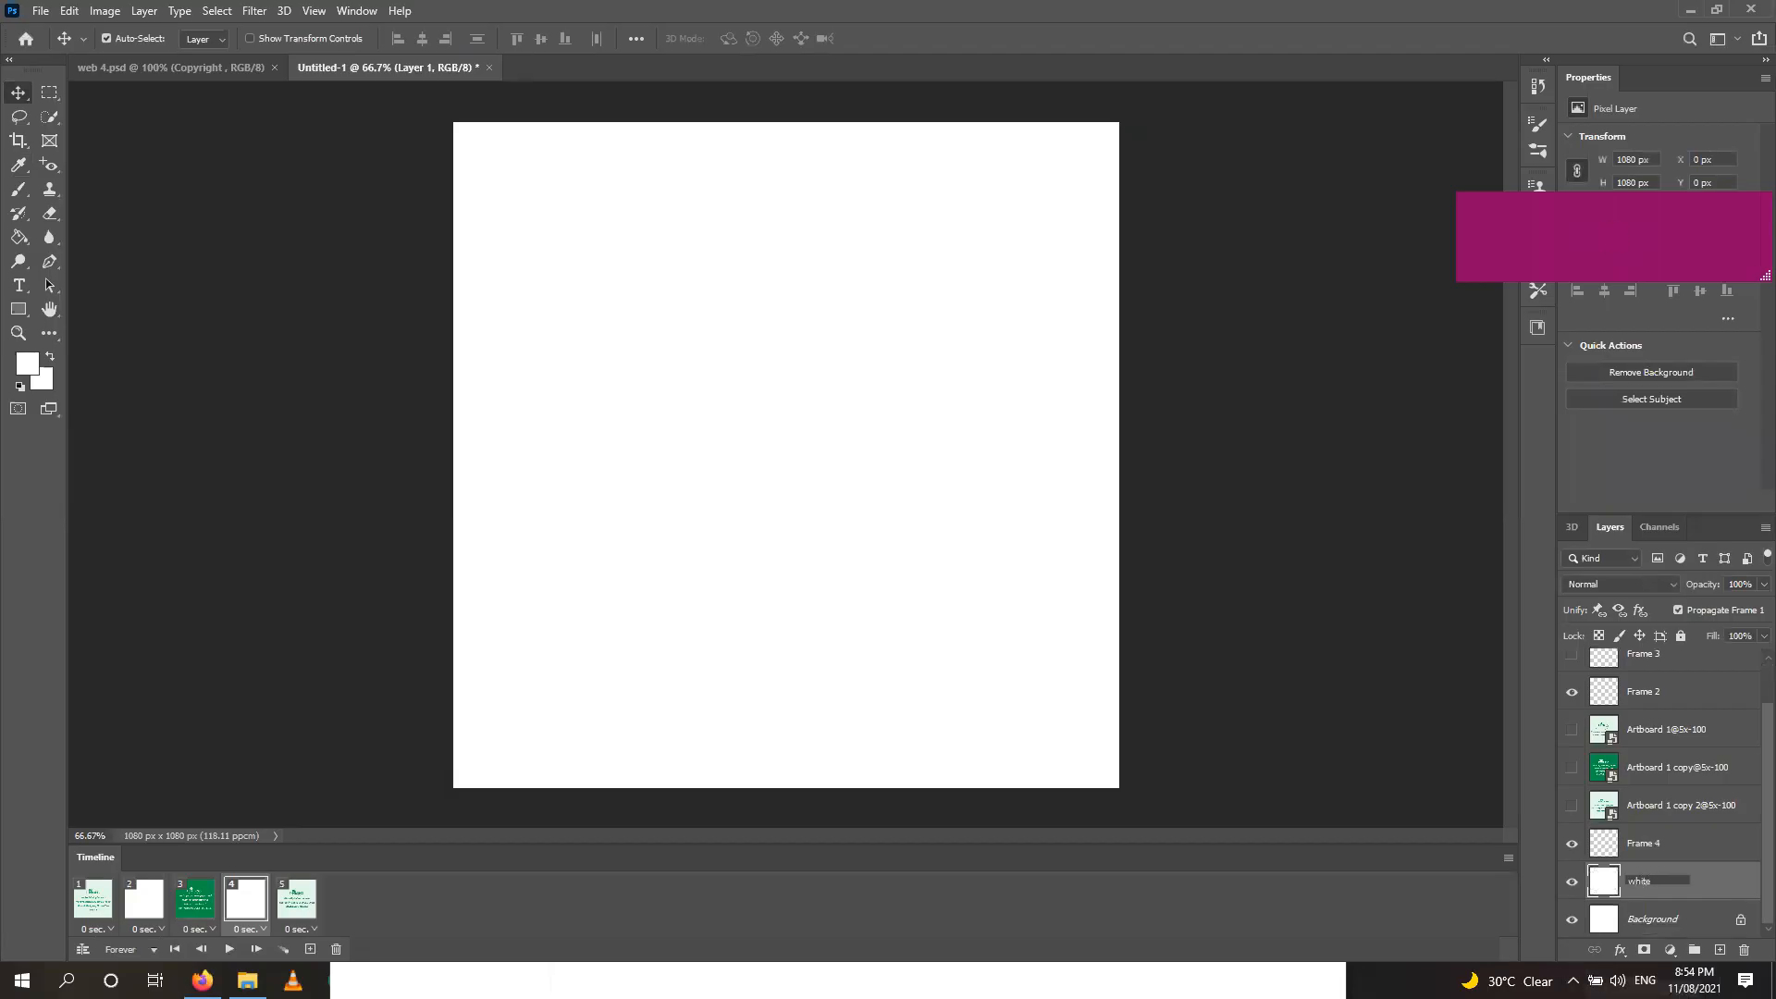
pyautogui.click(1700, 894)
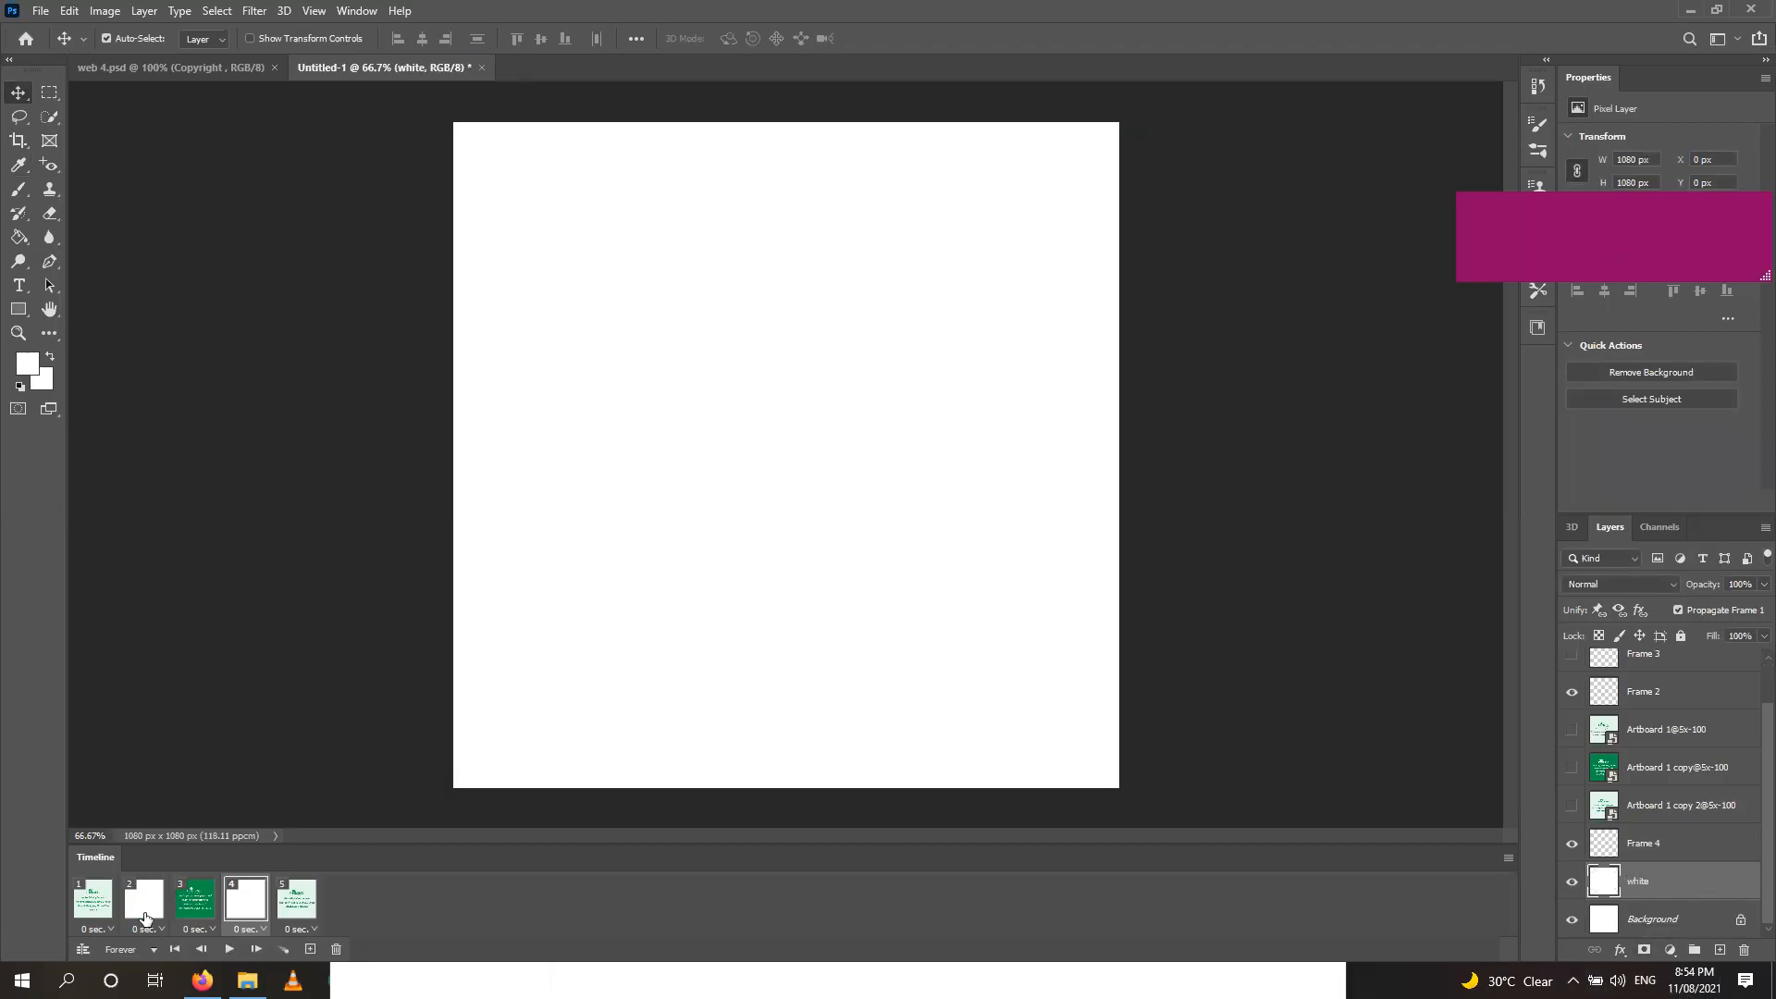
pyautogui.click(143, 898)
# Set the delay of slide frames 1, 3 and 5 to 1 second.
pyautogui.click(105, 930)
pyautogui.click(105, 930)
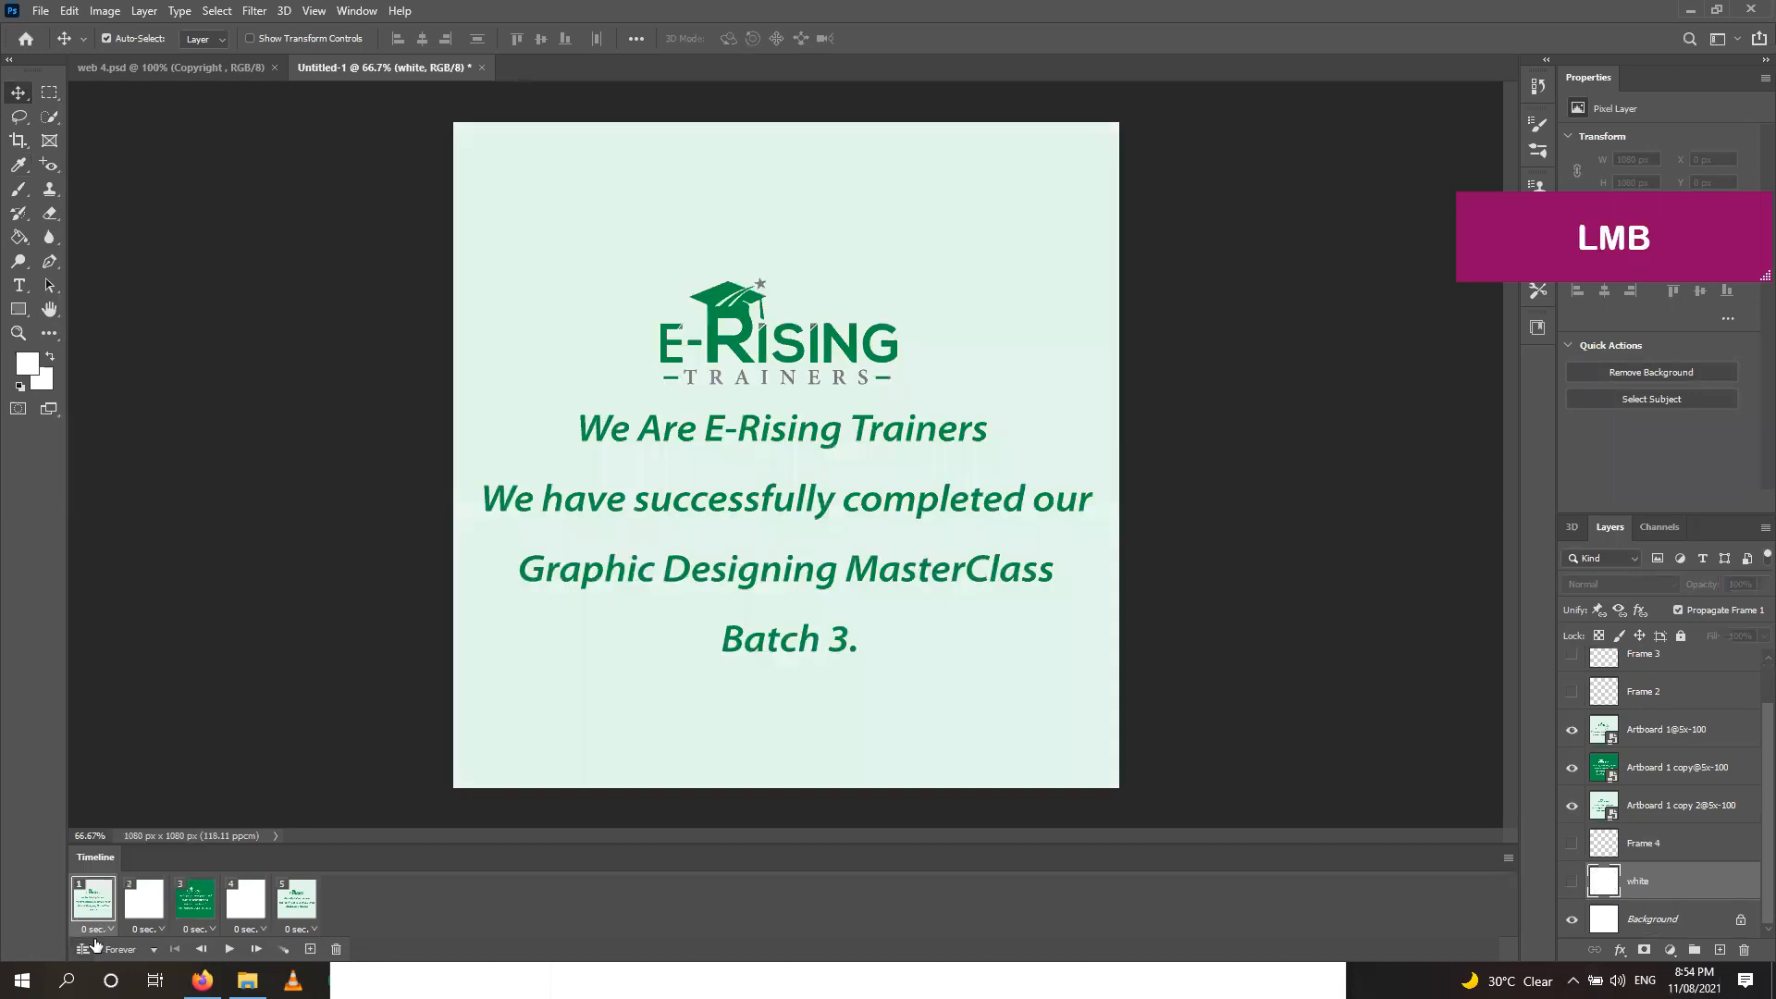
pyautogui.click(109, 931)
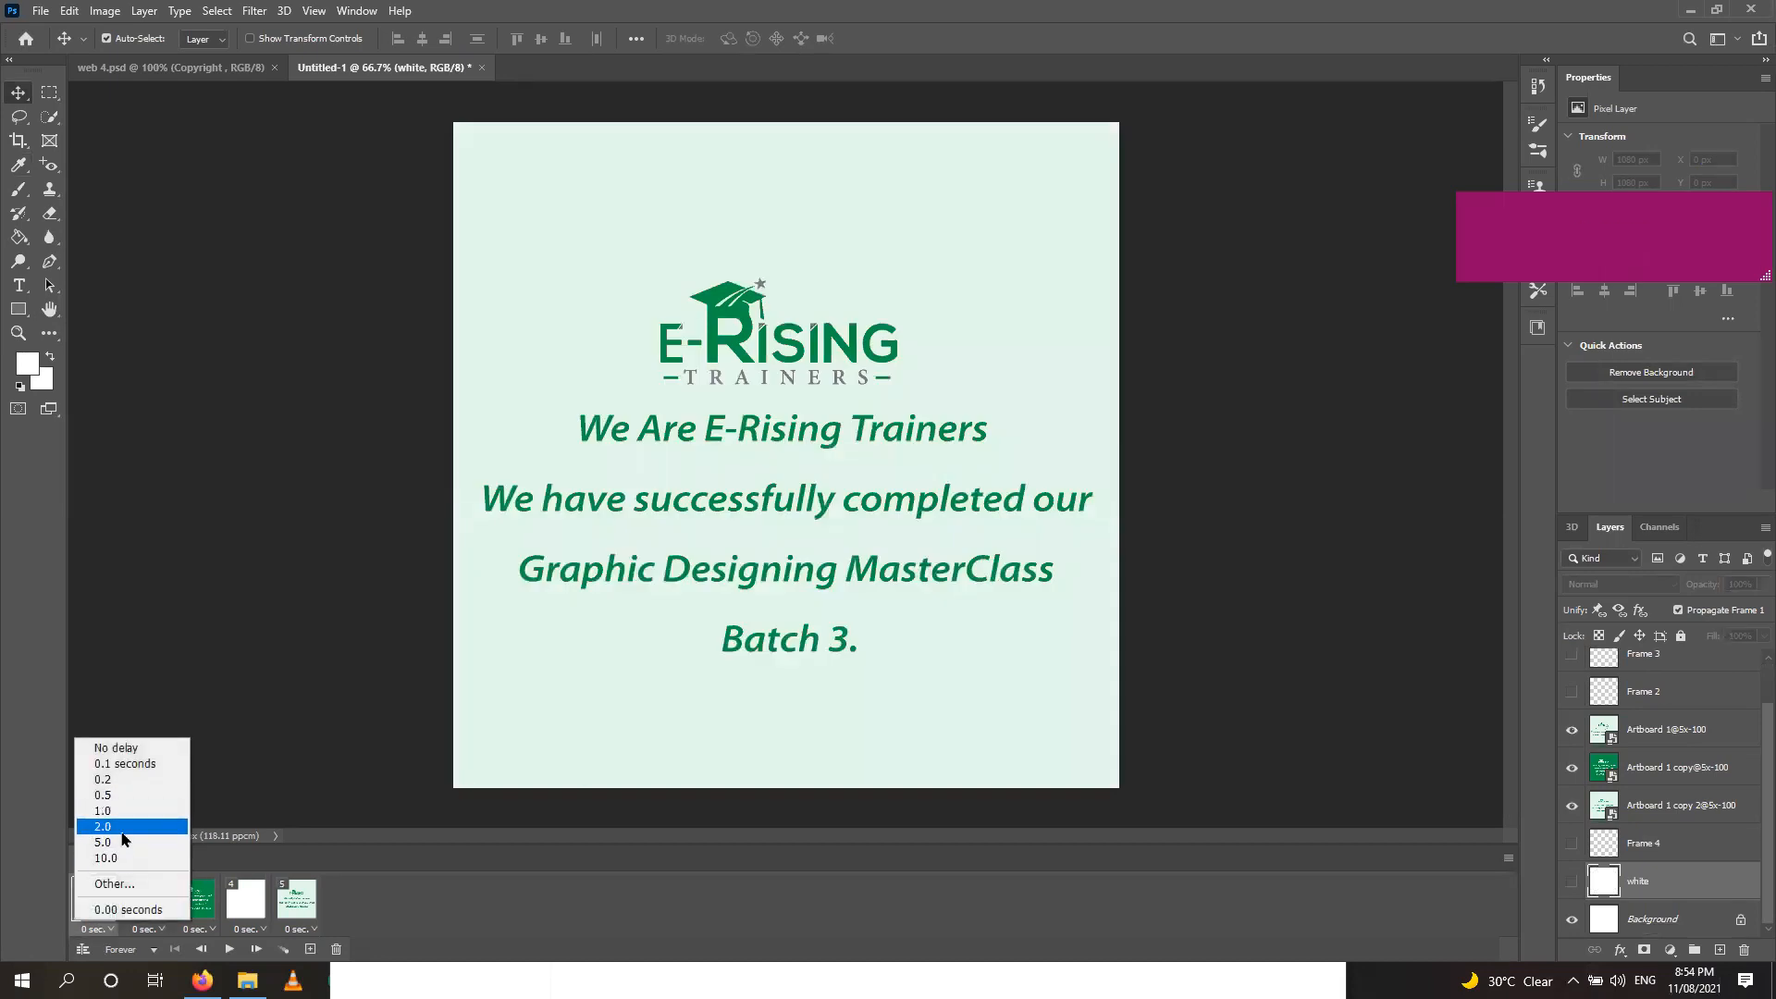
pyautogui.click(123, 834)
pyautogui.click(105, 930)
pyautogui.click(105, 810)
pyautogui.click(199, 929)
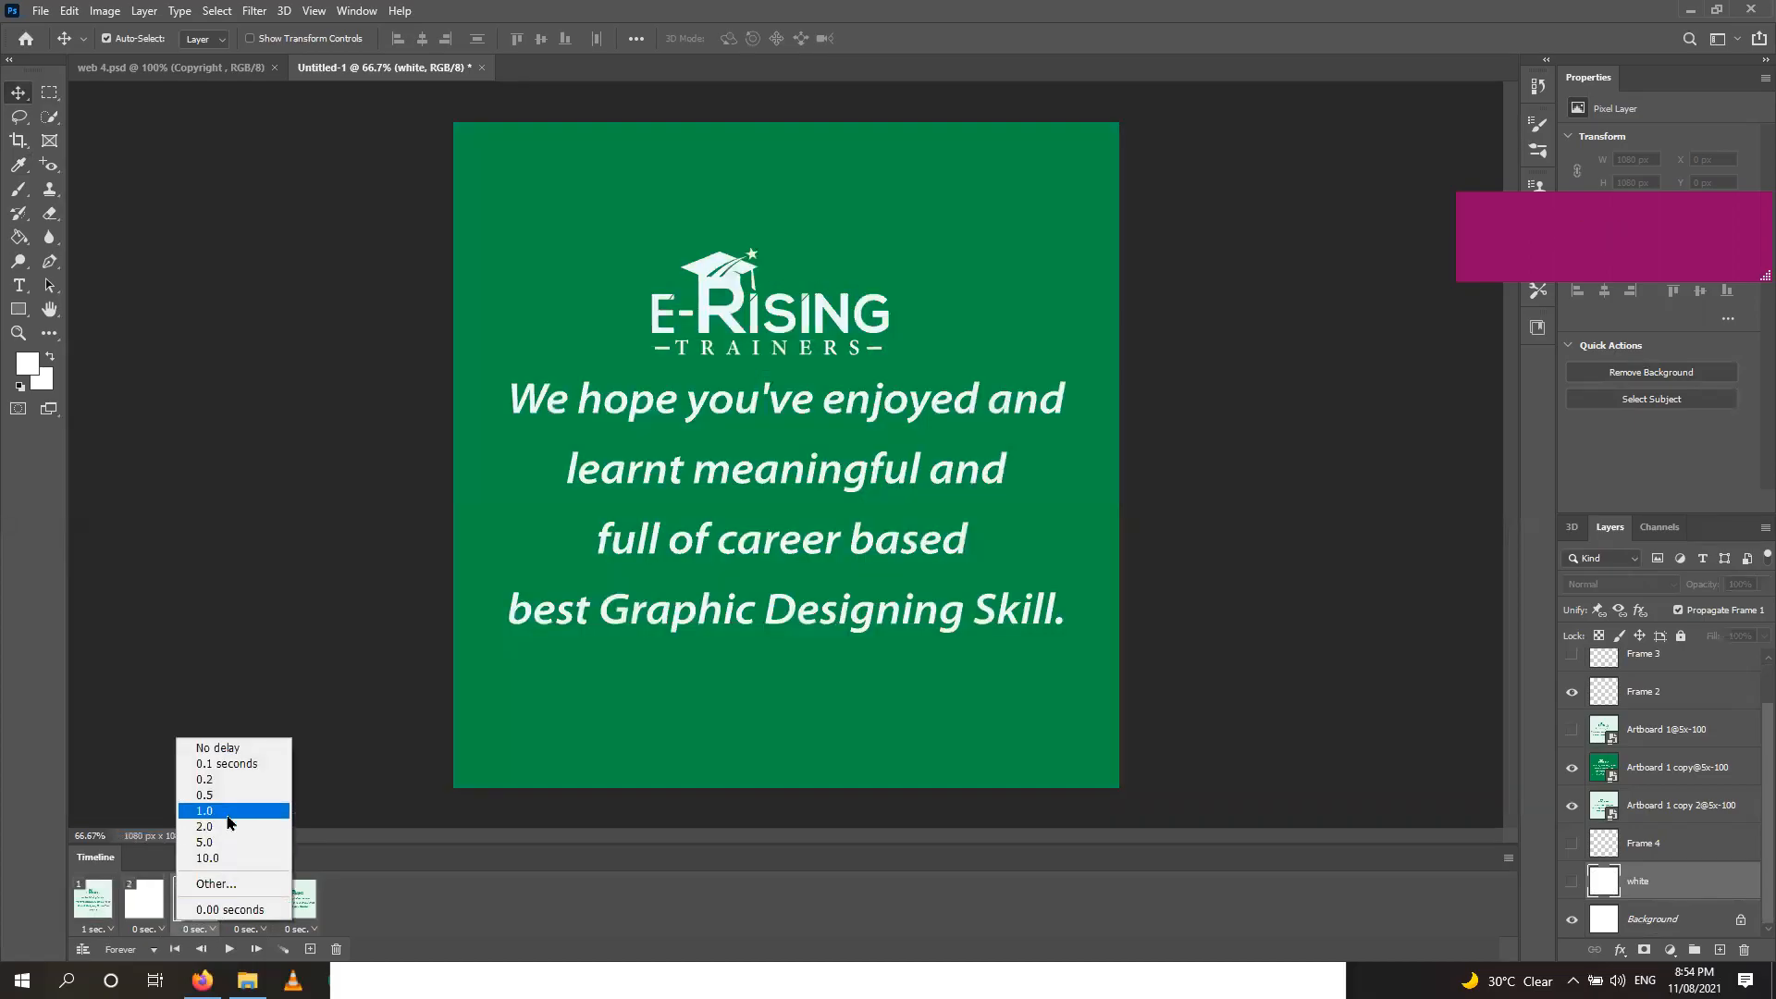
pyautogui.click(229, 810)
pyautogui.click(199, 928)
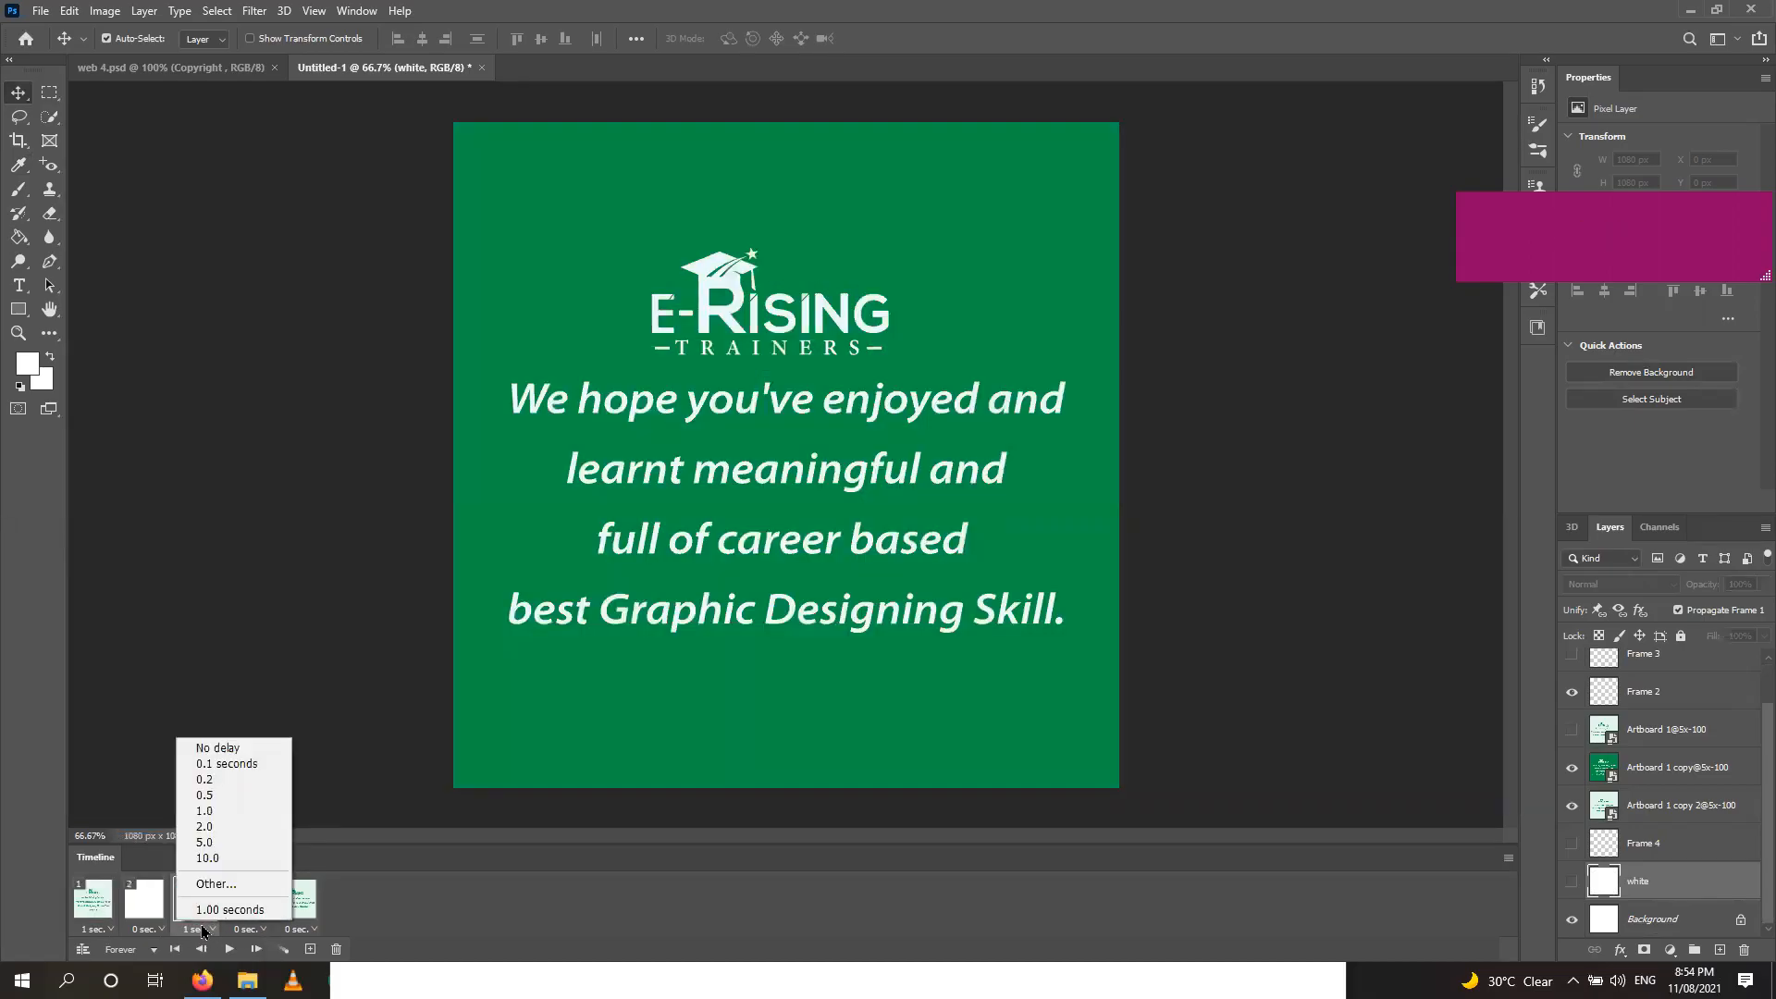
pyautogui.click(294, 931)
pyautogui.click(296, 929)
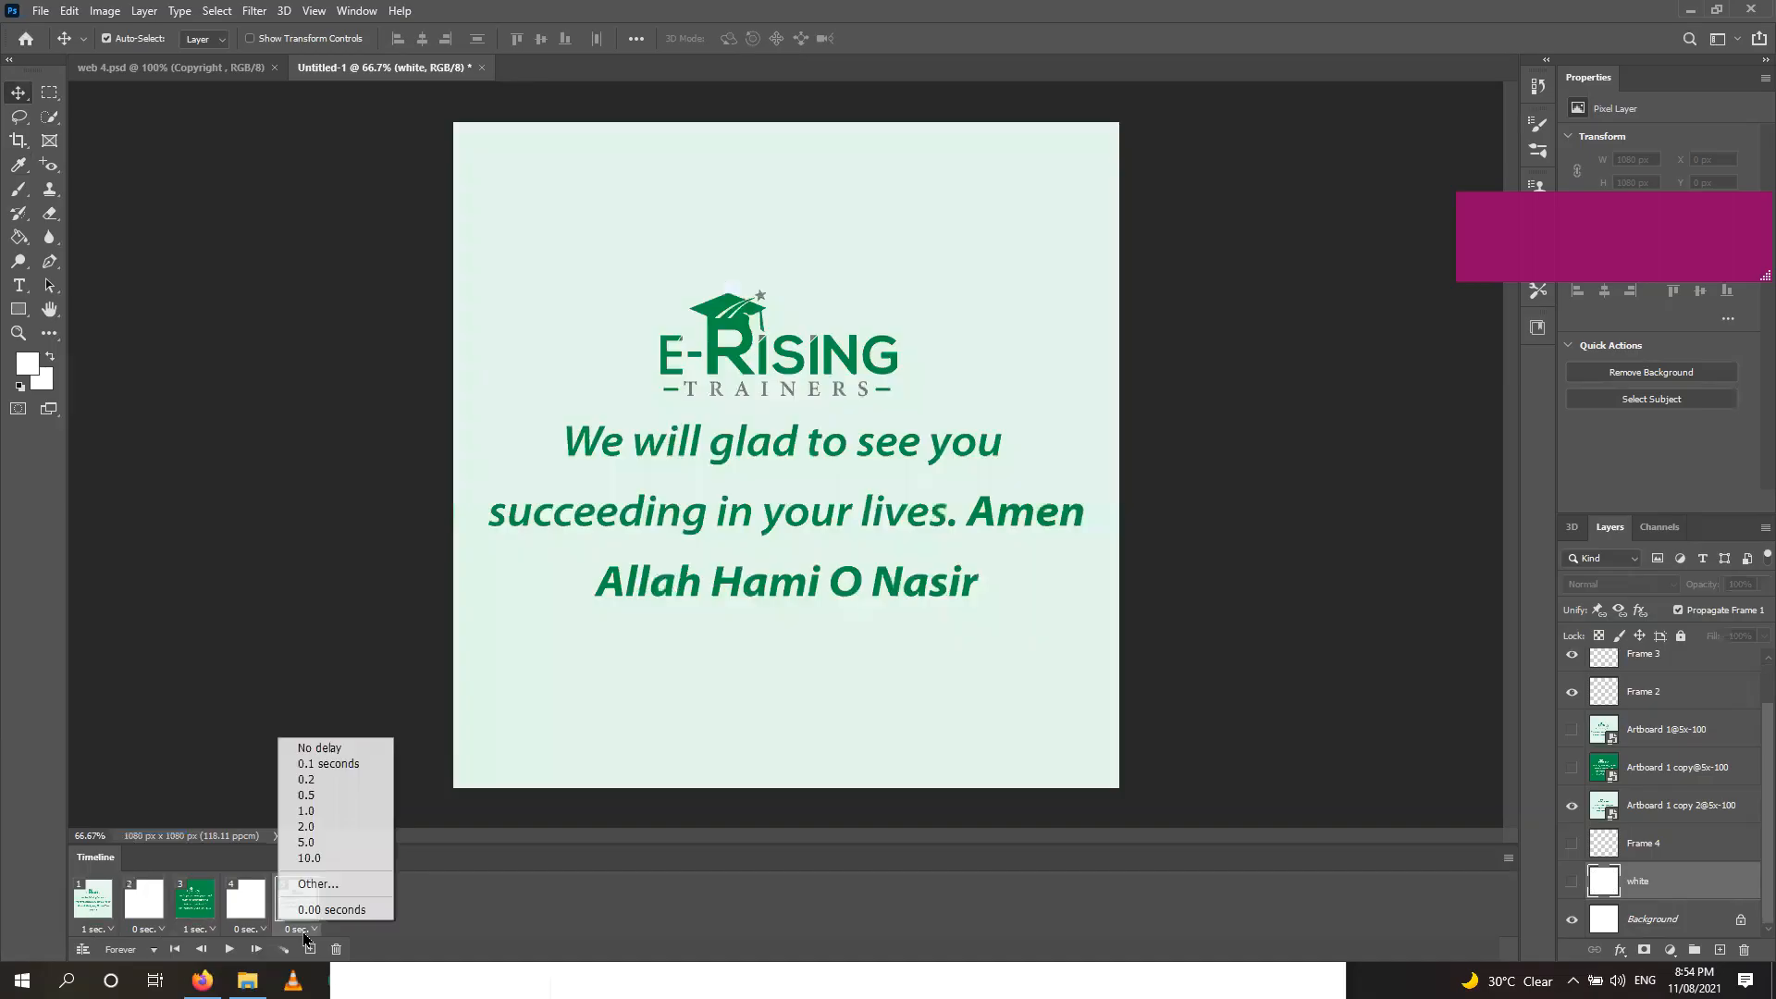
pyautogui.click(330, 812)
# Give white frames 2 and 4 No delay.
pyautogui.click(143, 930)
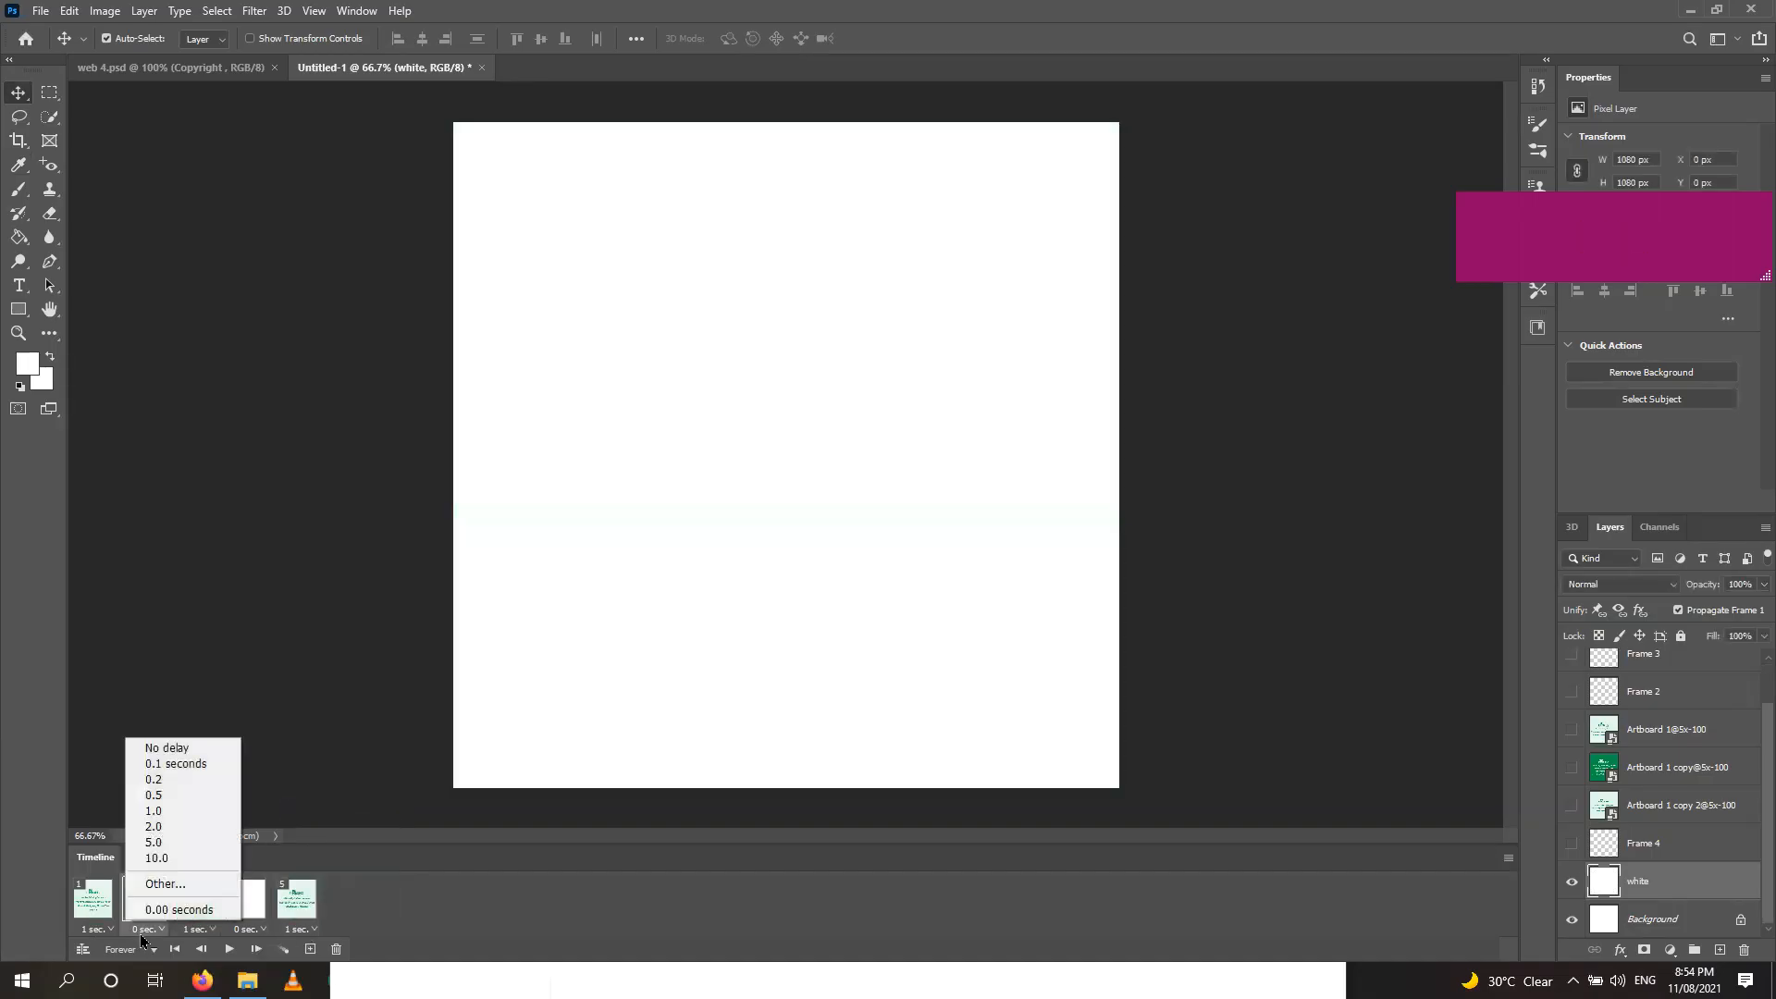
pyautogui.click(175, 747)
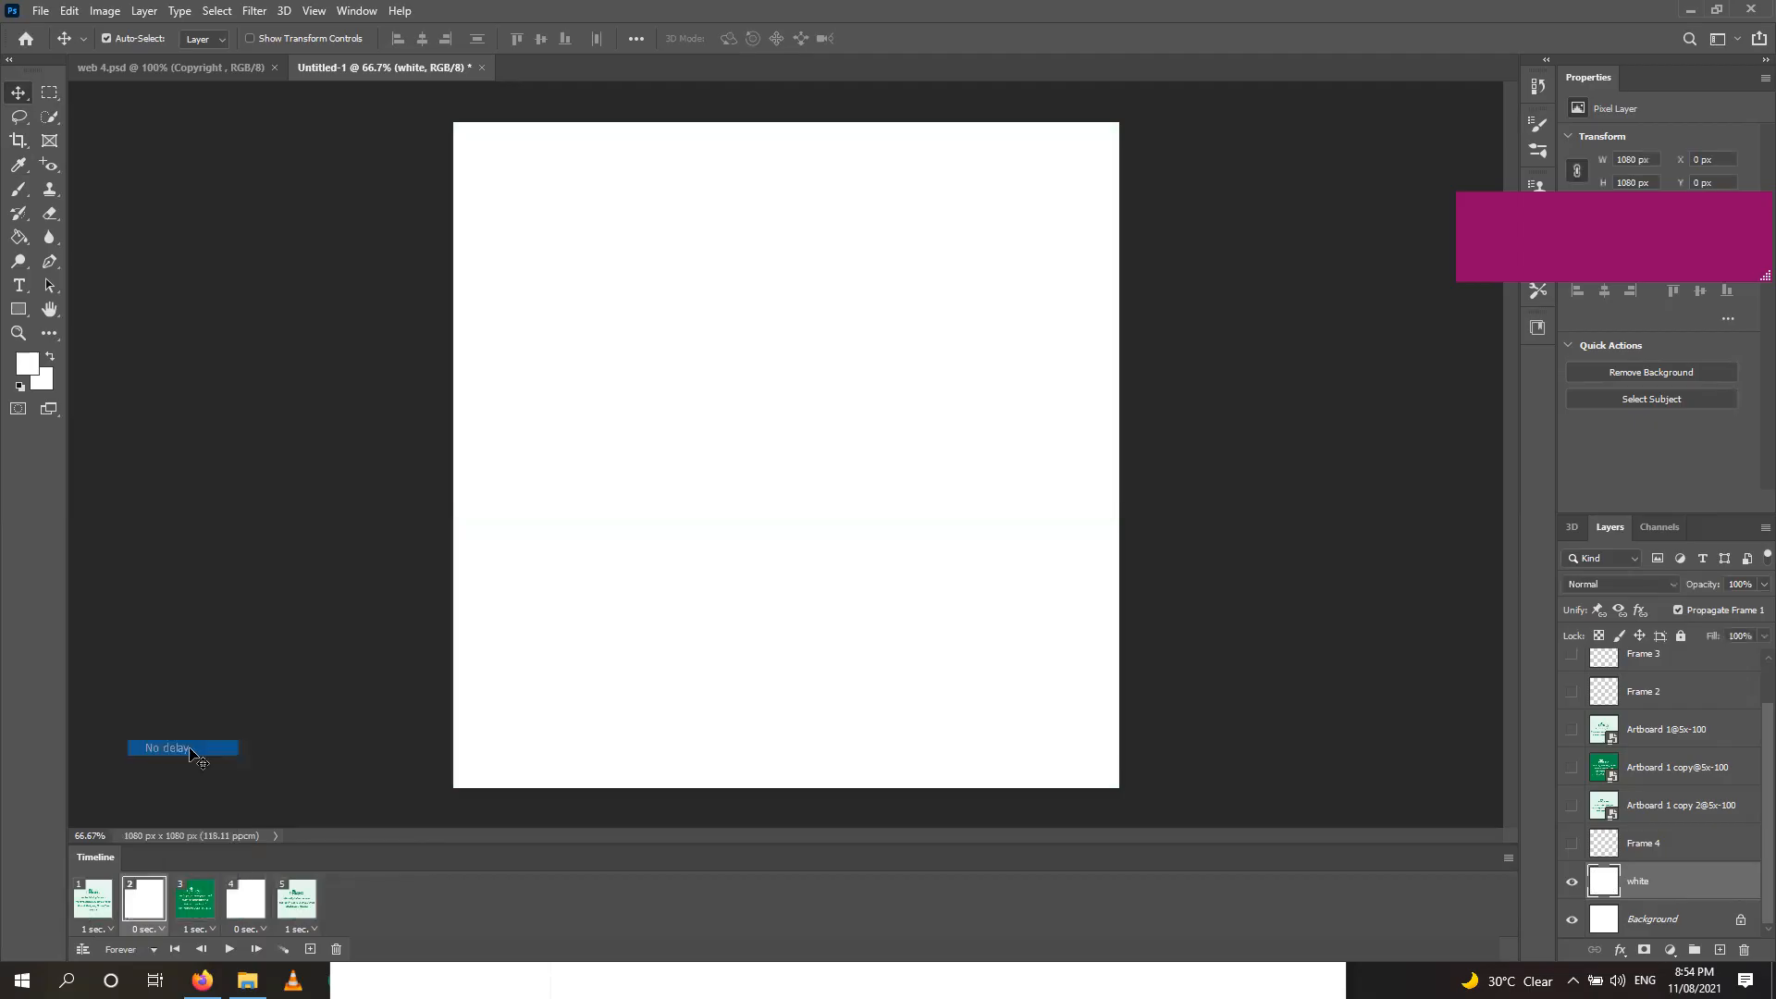
pyautogui.click(248, 930)
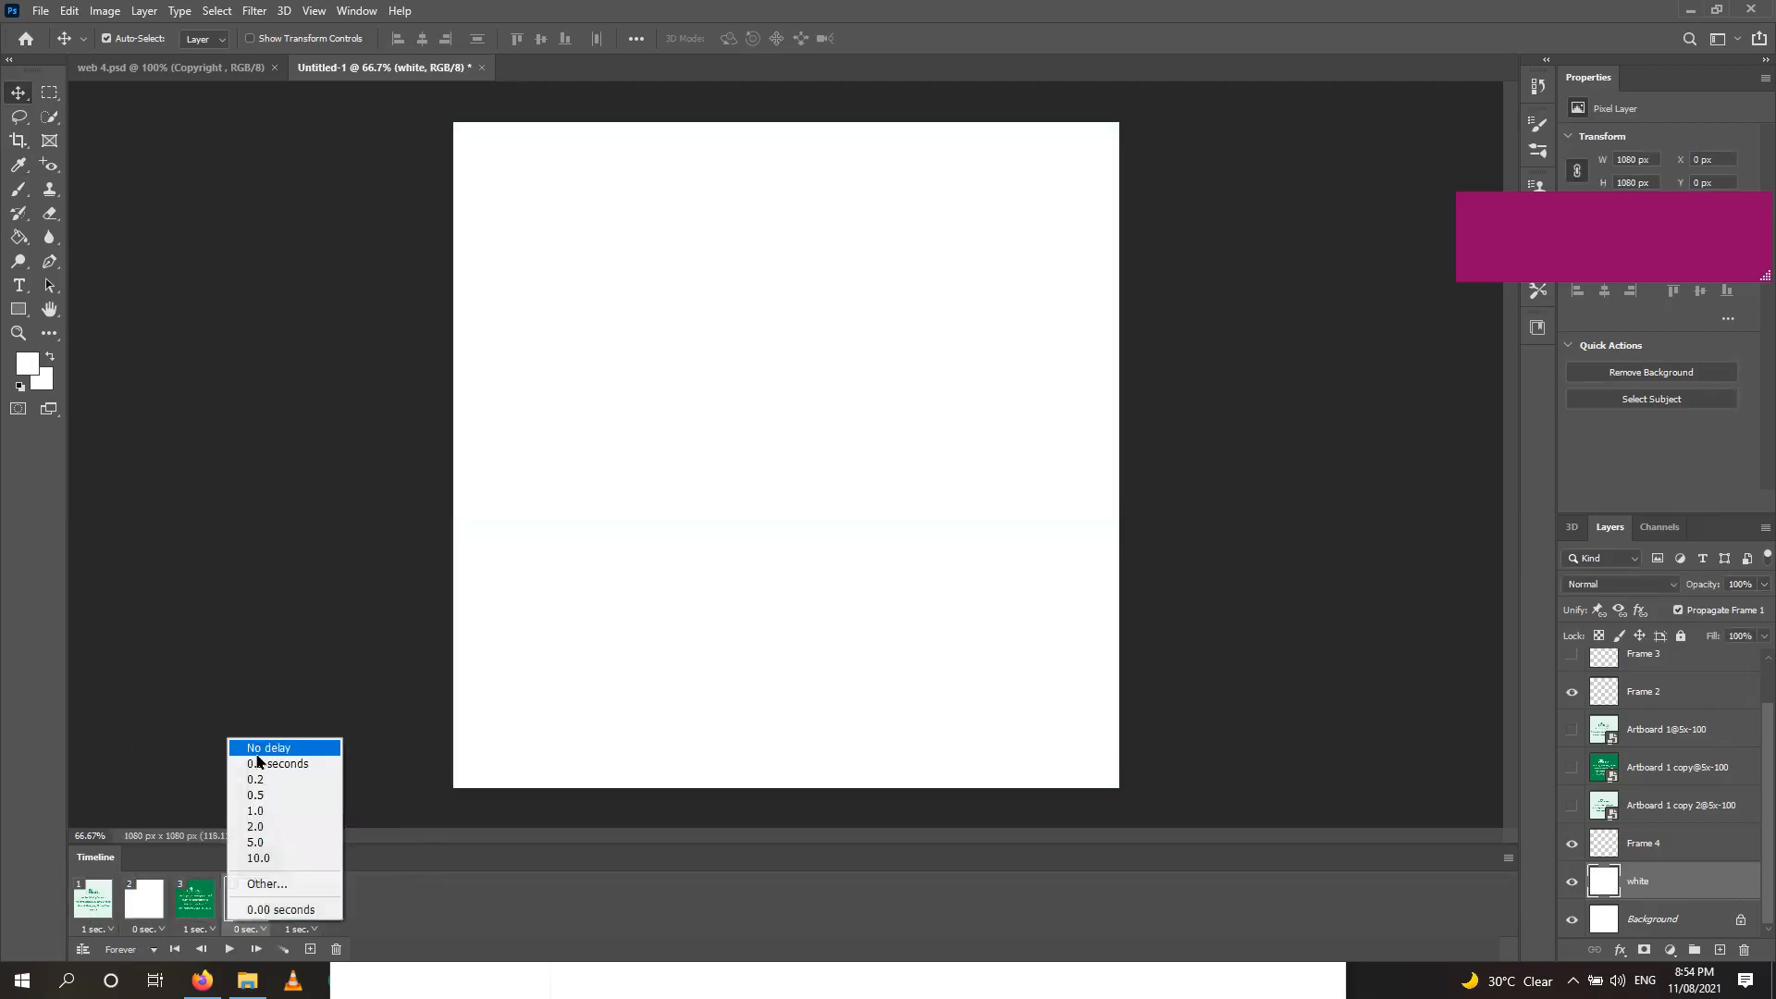
pyautogui.click(255, 745)
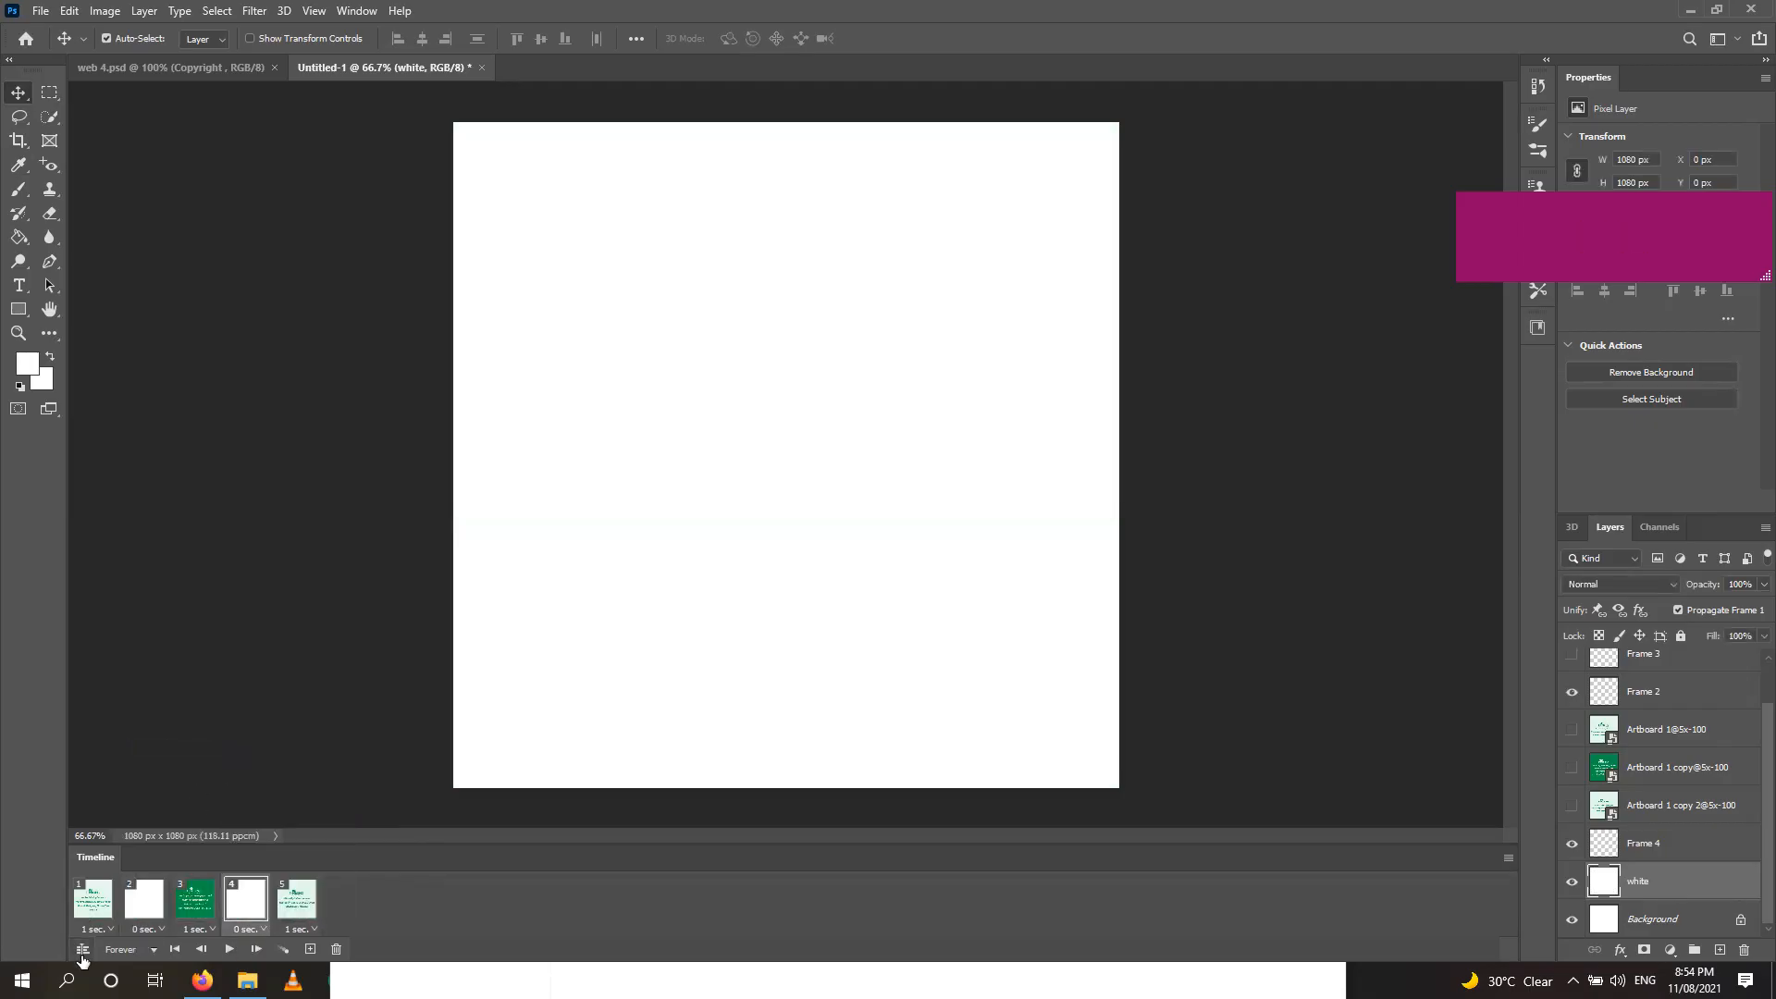
pyautogui.click(146, 930)
pyautogui.click(141, 916)
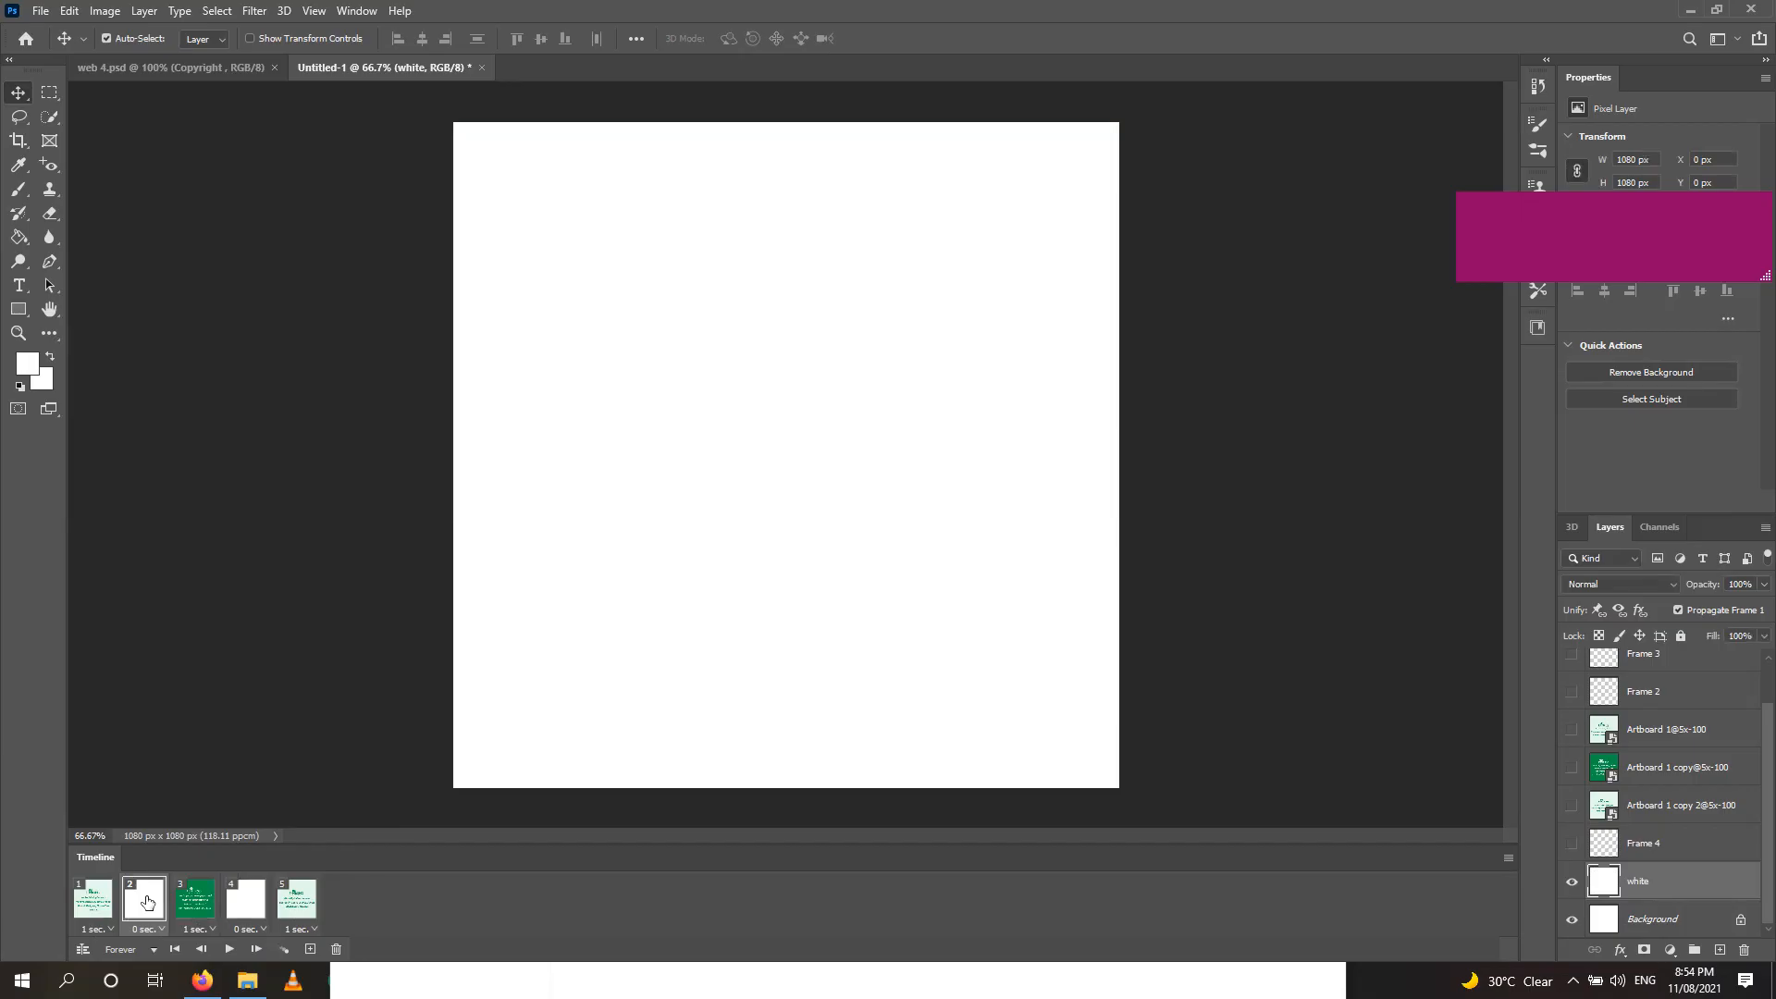
# Add 5-frame fading tweens after white frames 2 and 9, then play the 15-frame animation from frame 1.
pyautogui.click(282, 950)
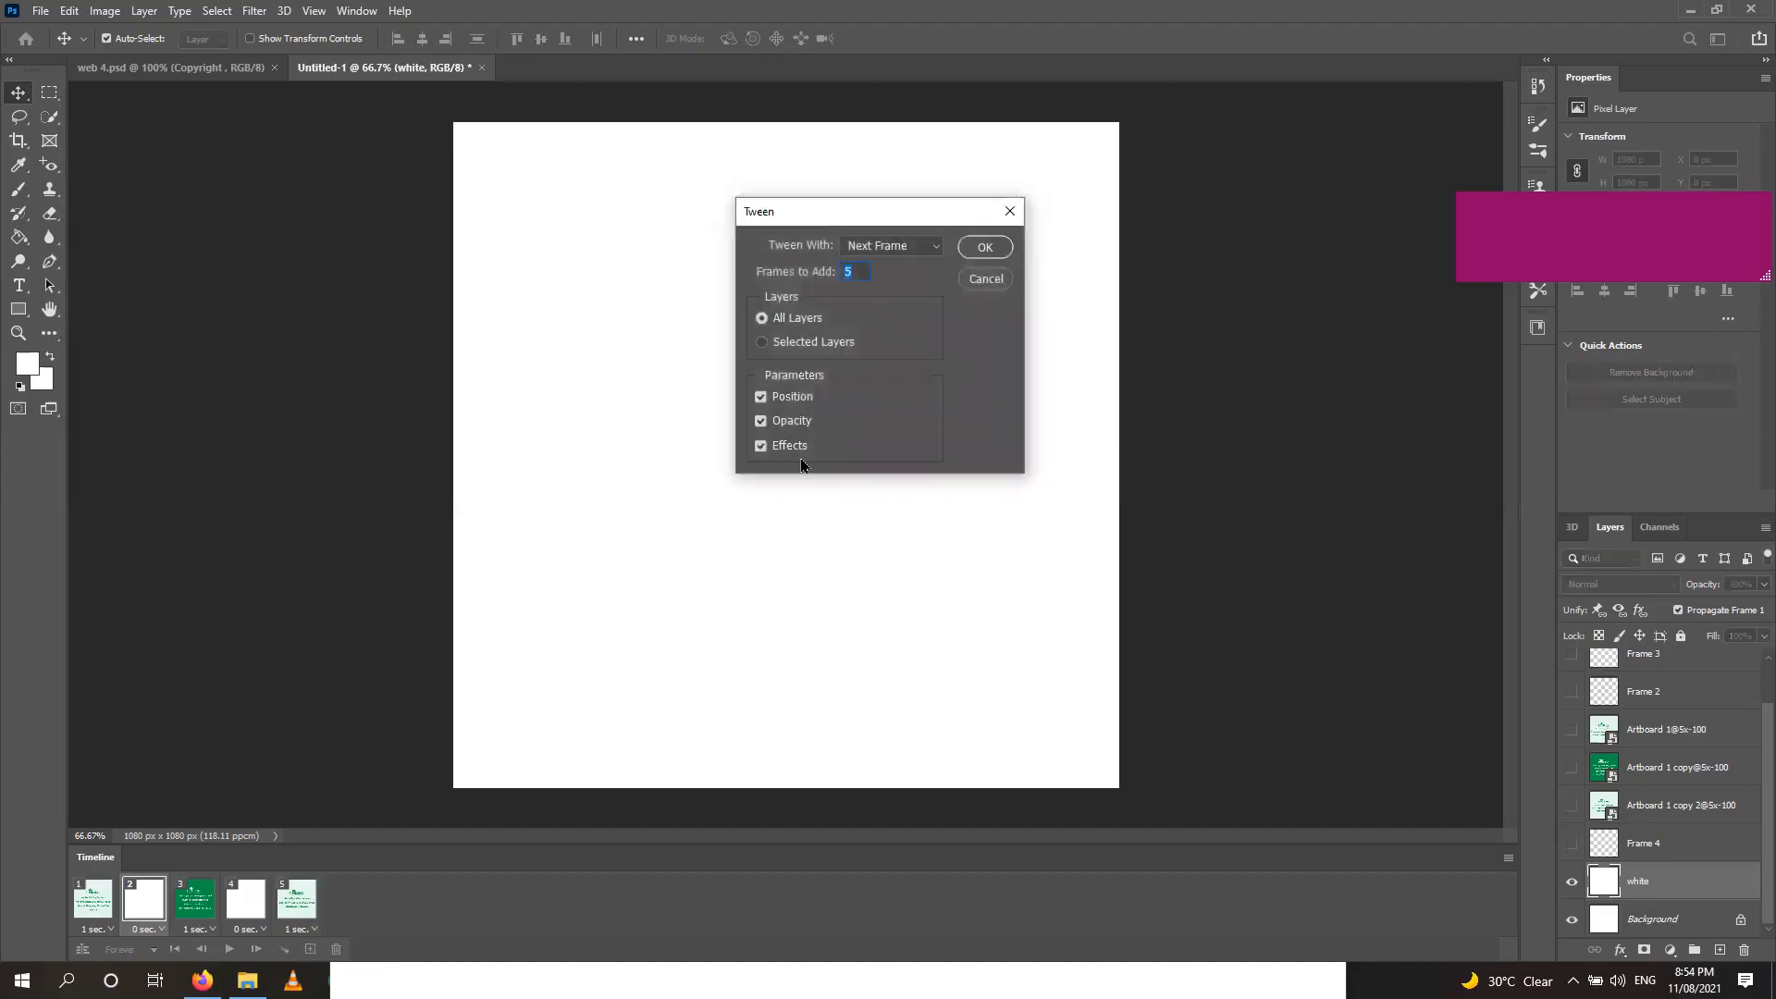
pyautogui.click(981, 252)
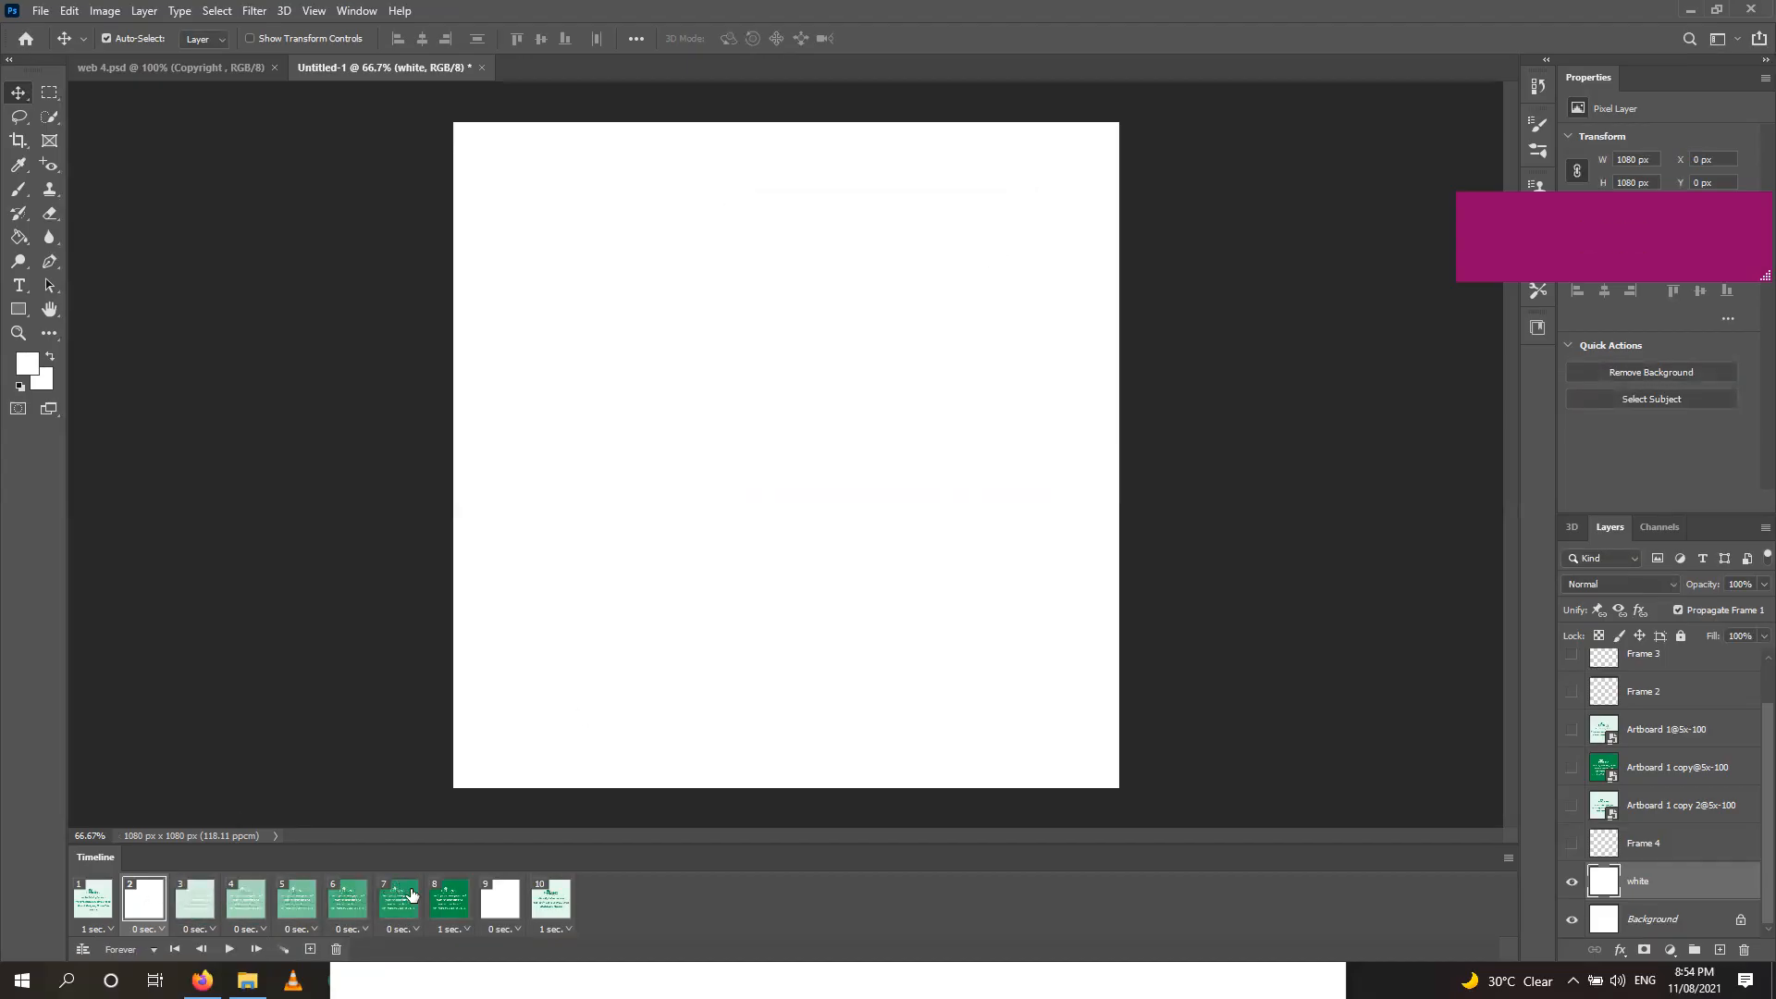
pyautogui.click(493, 897)
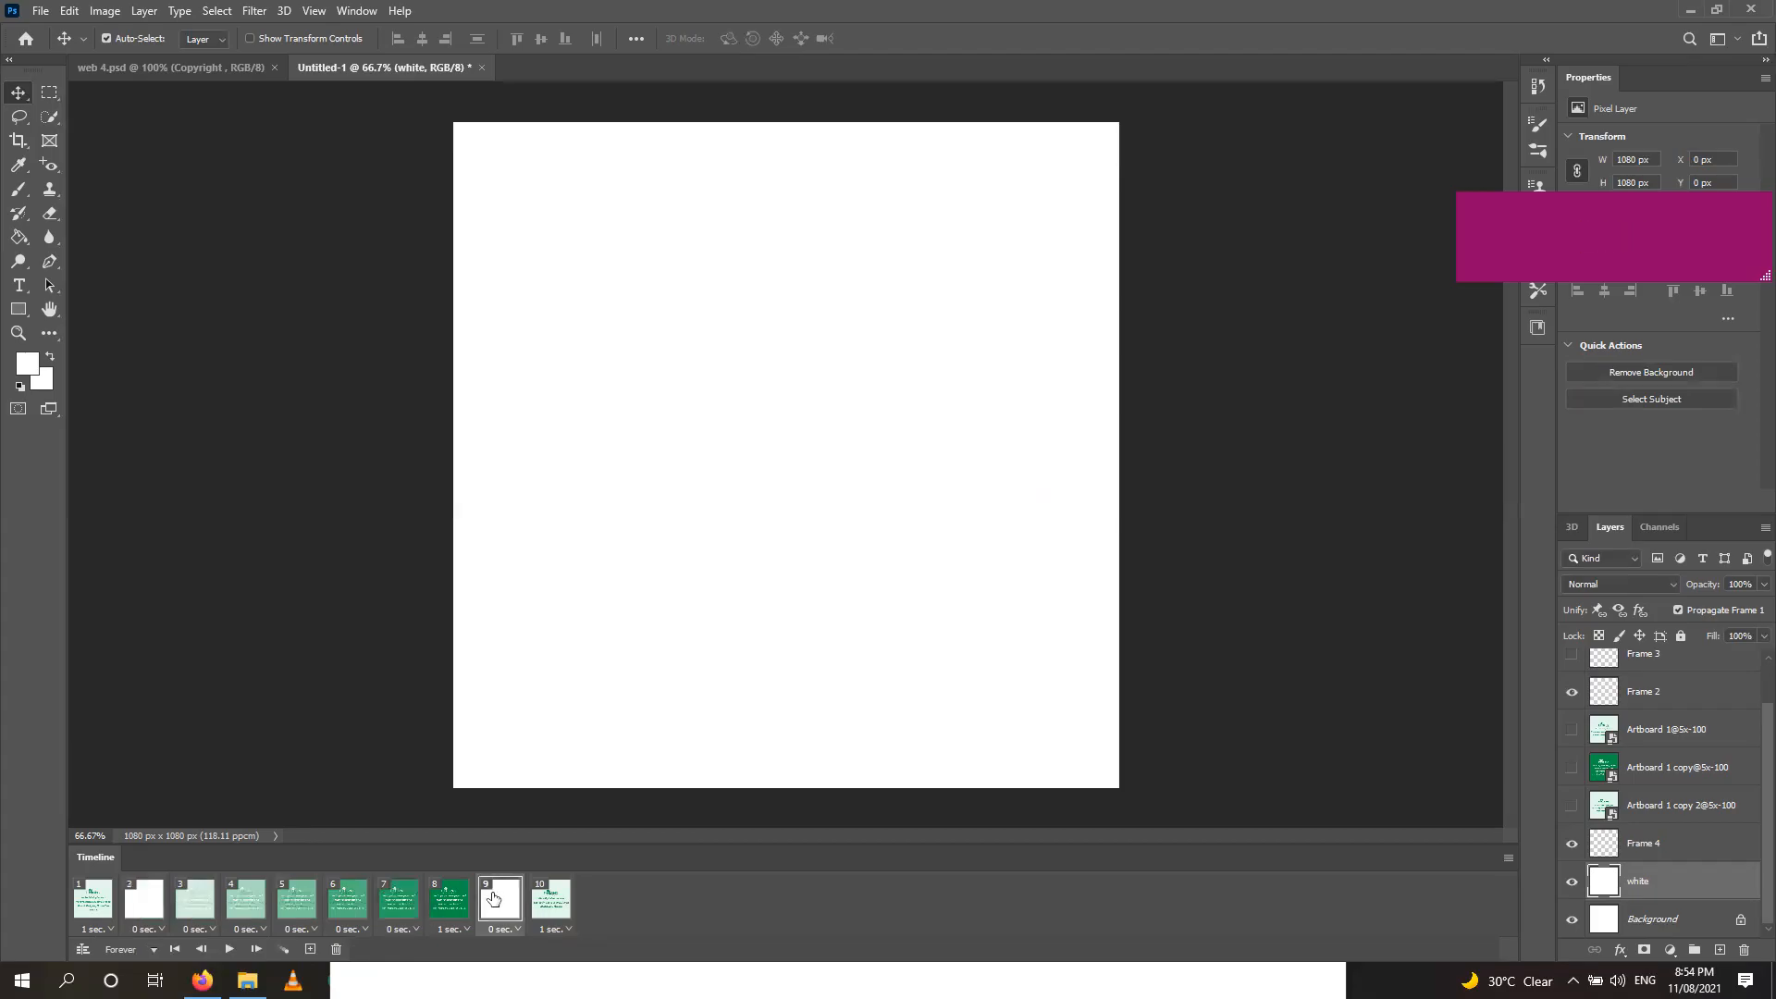
pyautogui.click(284, 950)
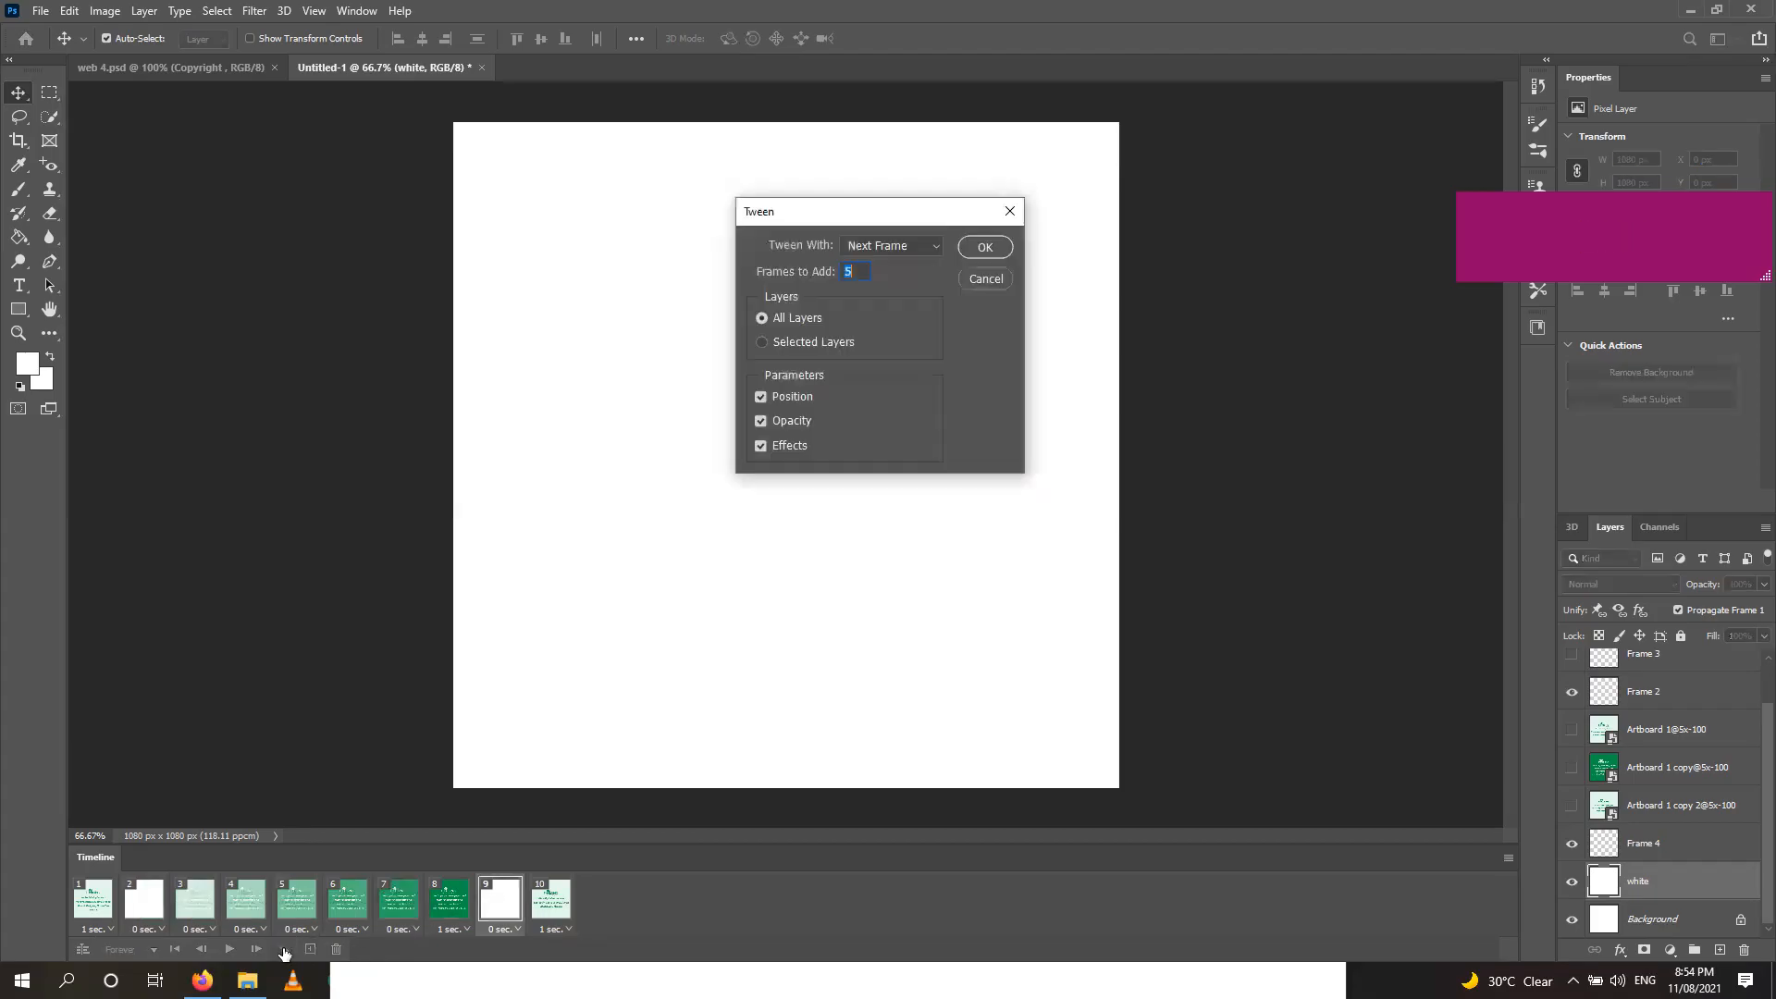
pyautogui.click(982, 250)
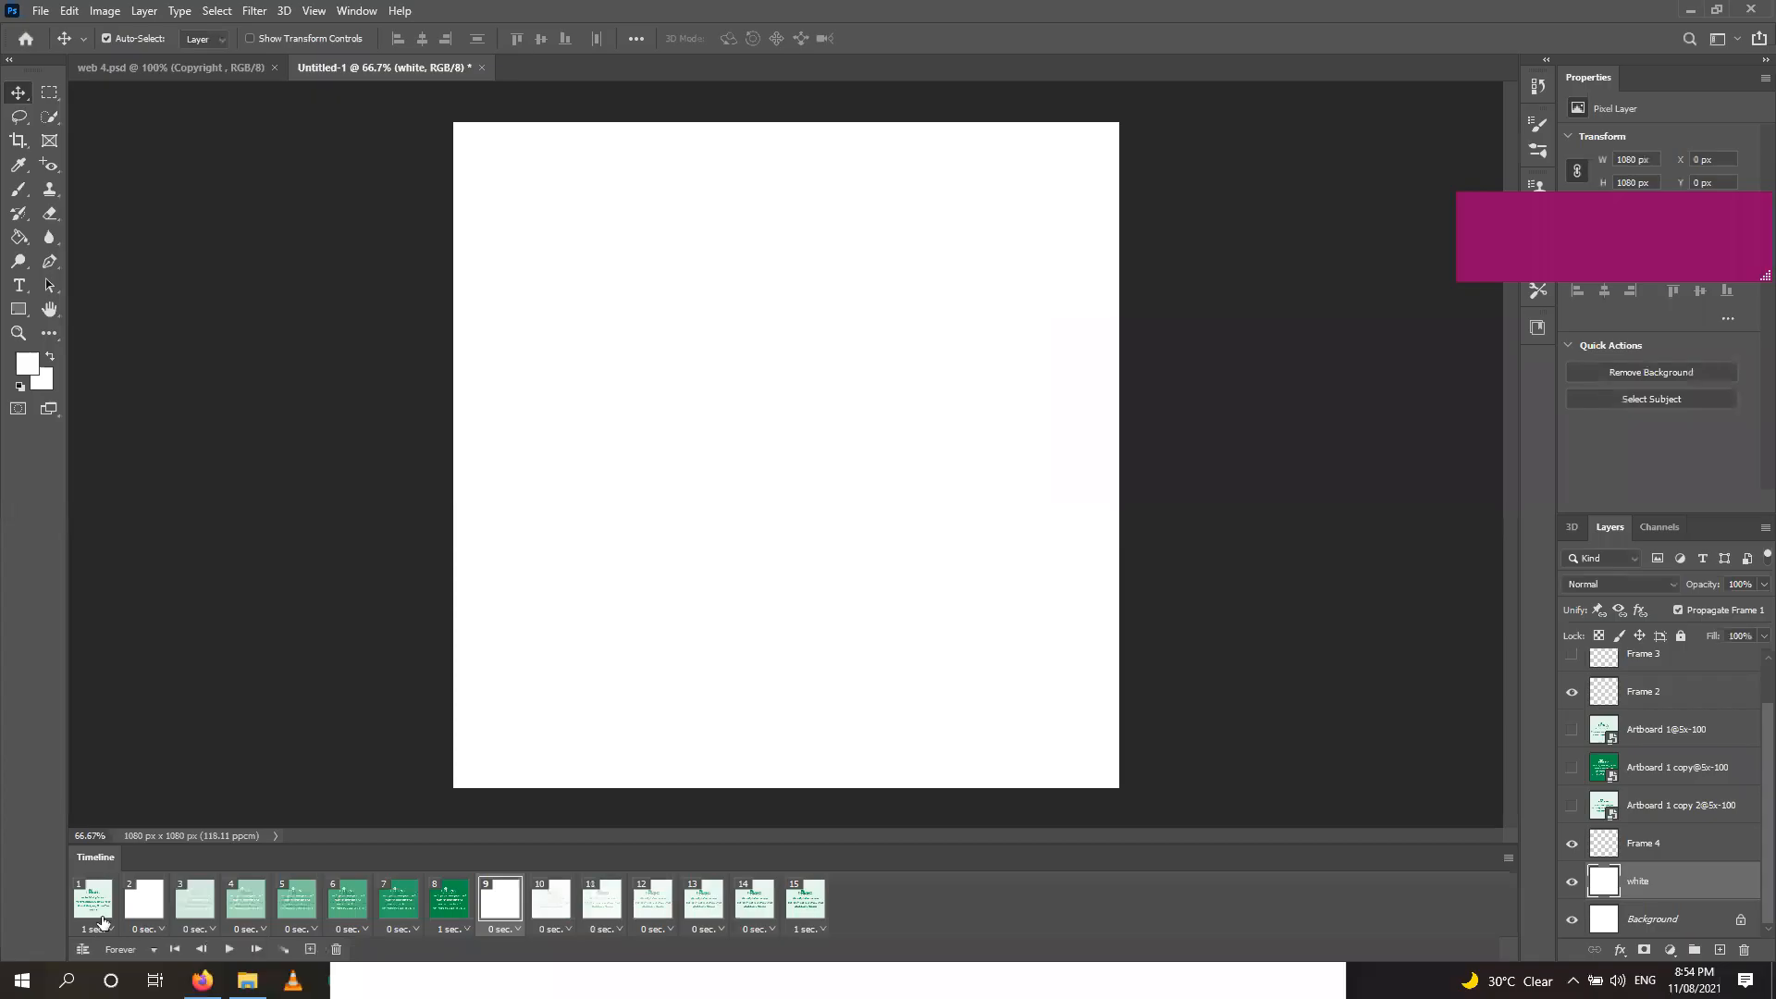
pyautogui.click(94, 911)
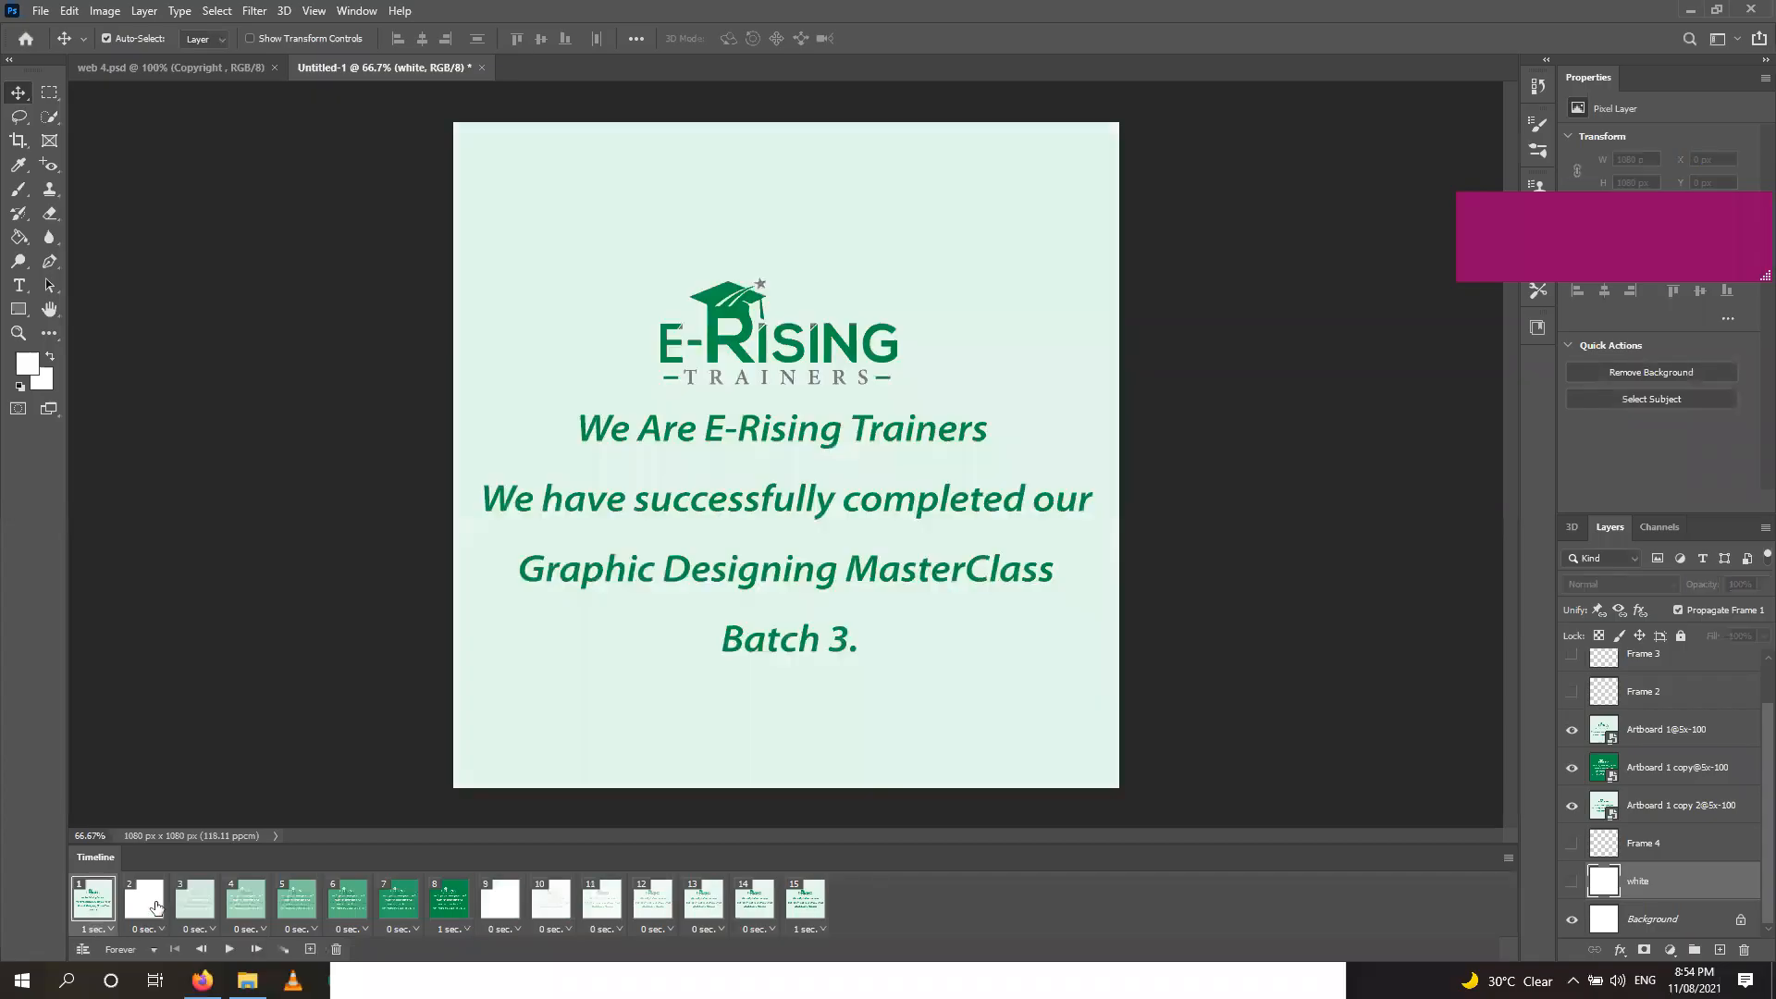
pyautogui.click(231, 951)
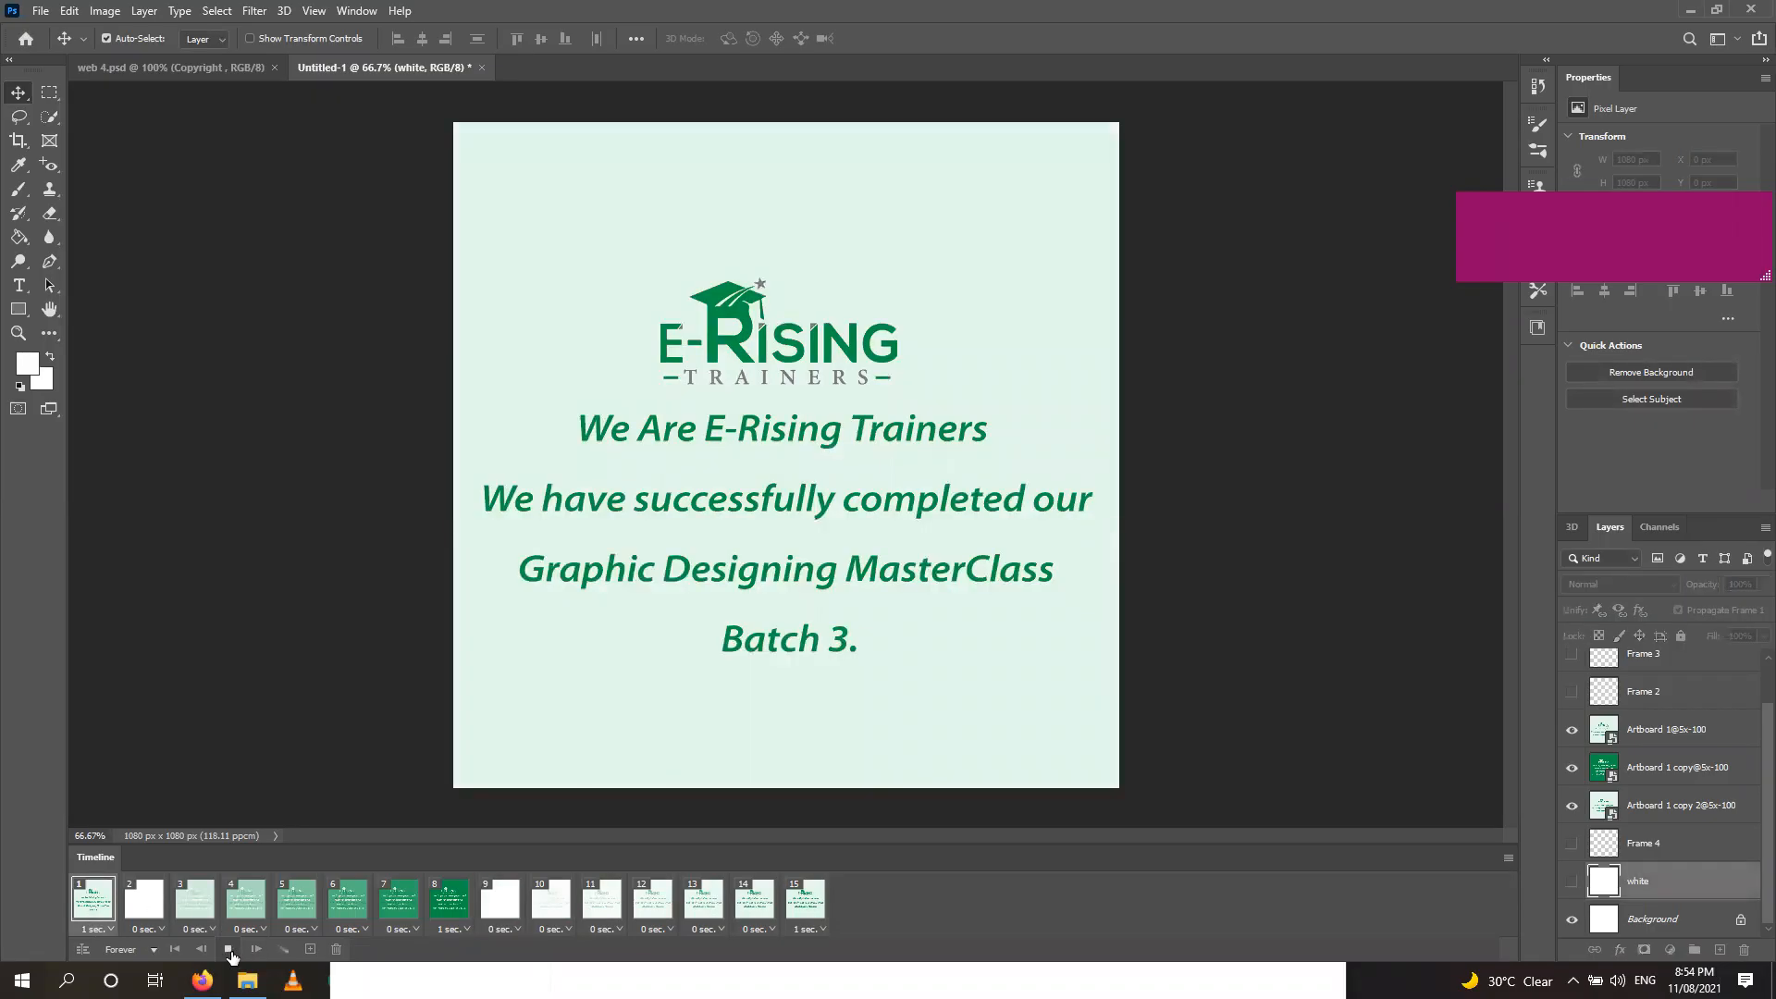
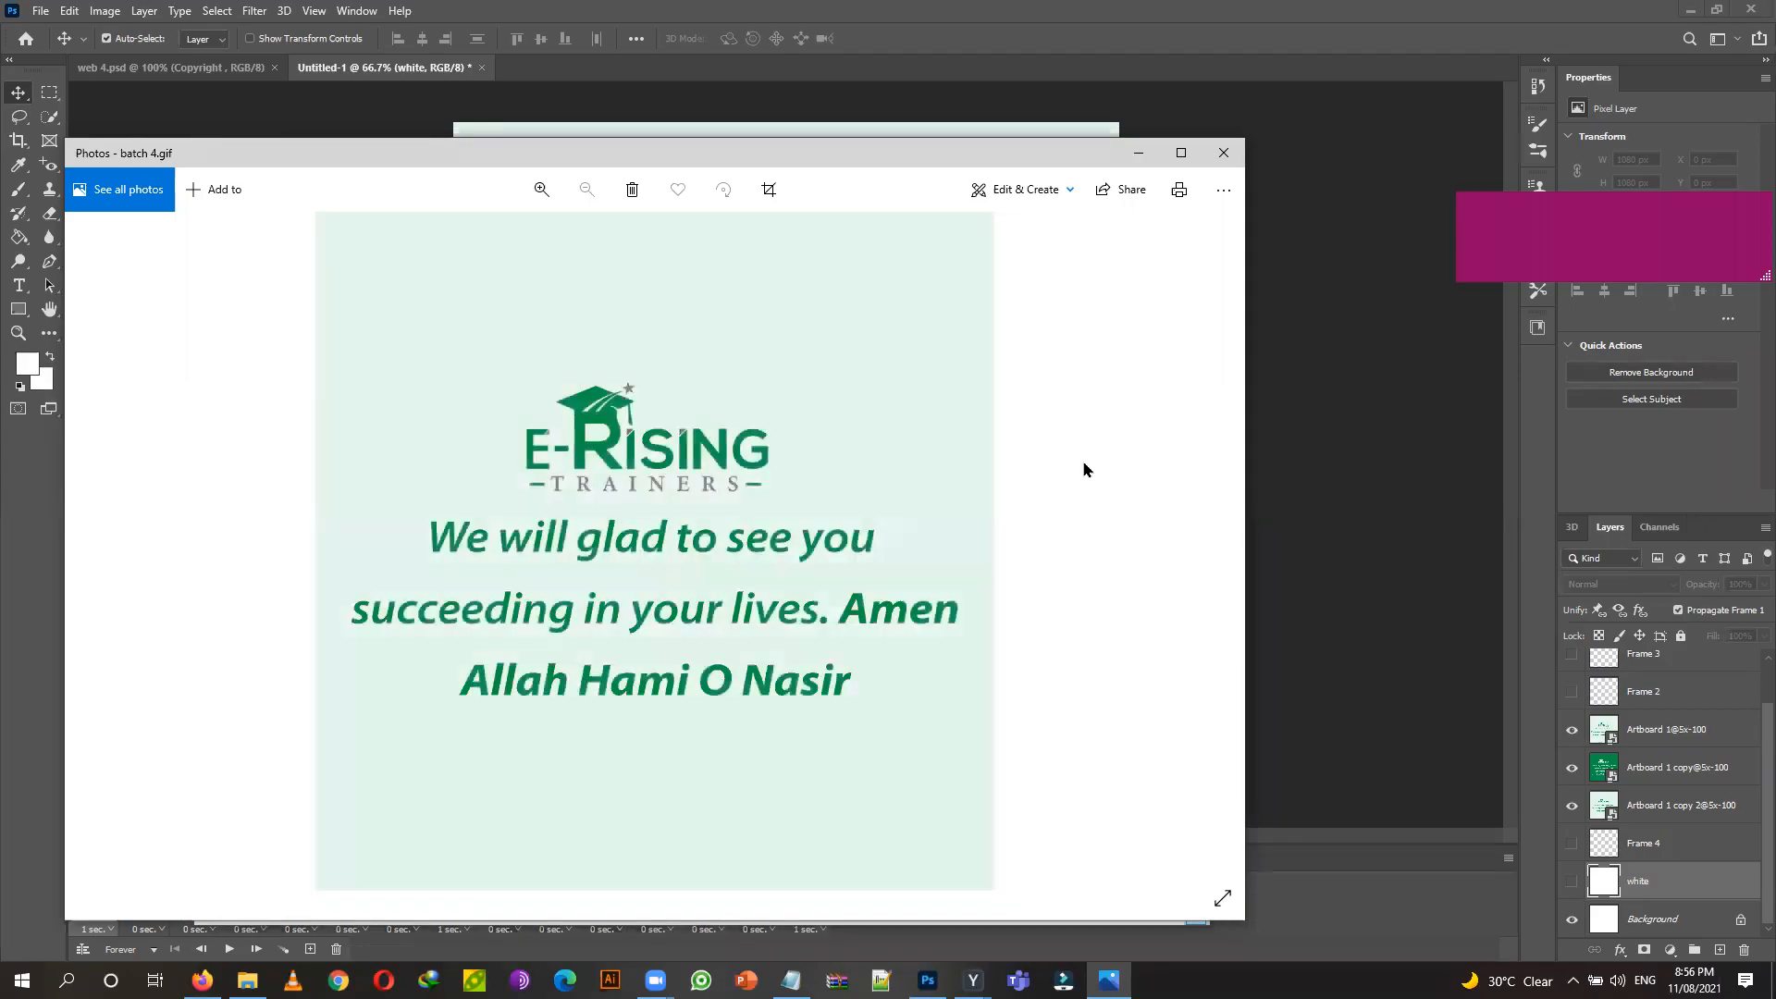
# Close the batch 4.gif preview and nudge the folder window up and left.
pyautogui.click(1231, 164)
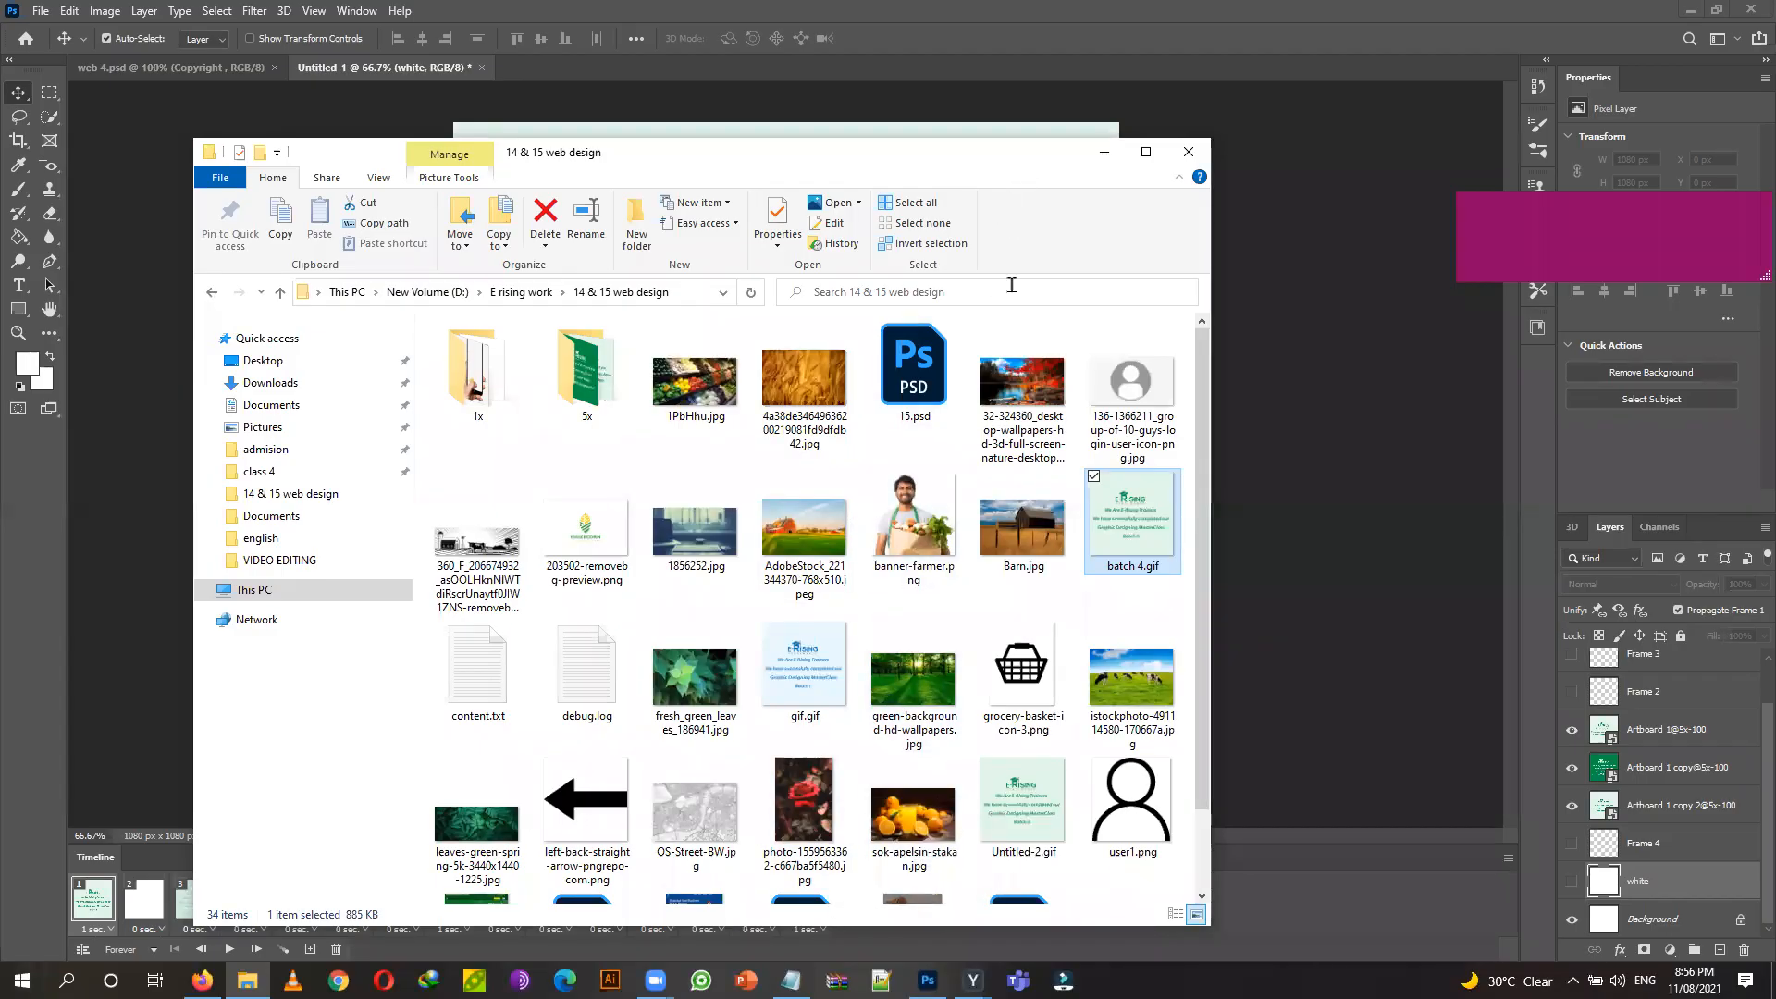
pyautogui.click(247, 979)
pyautogui.click(247, 980)
pyautogui.moveTo(658, 156); pyautogui.dragTo(633, 147)
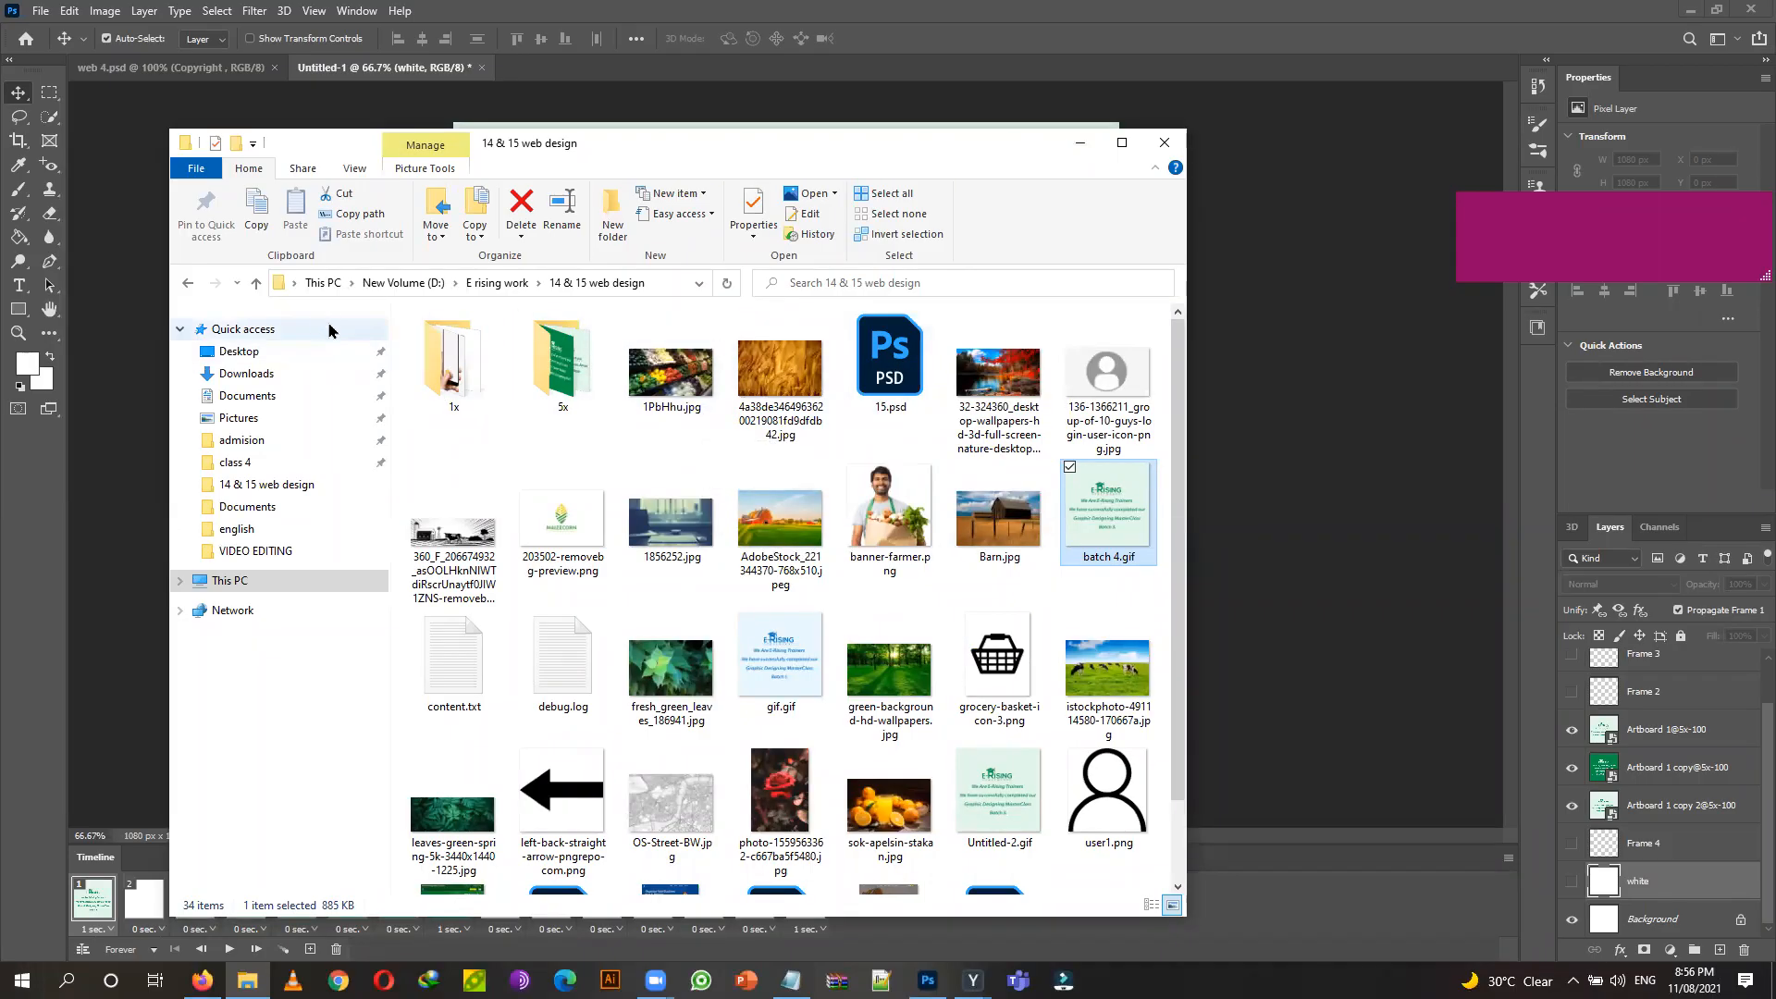
# Go up to E rising work and open 12 & 13photoshop touch & imp tool, then class 12.
pyautogui.click(257, 283)
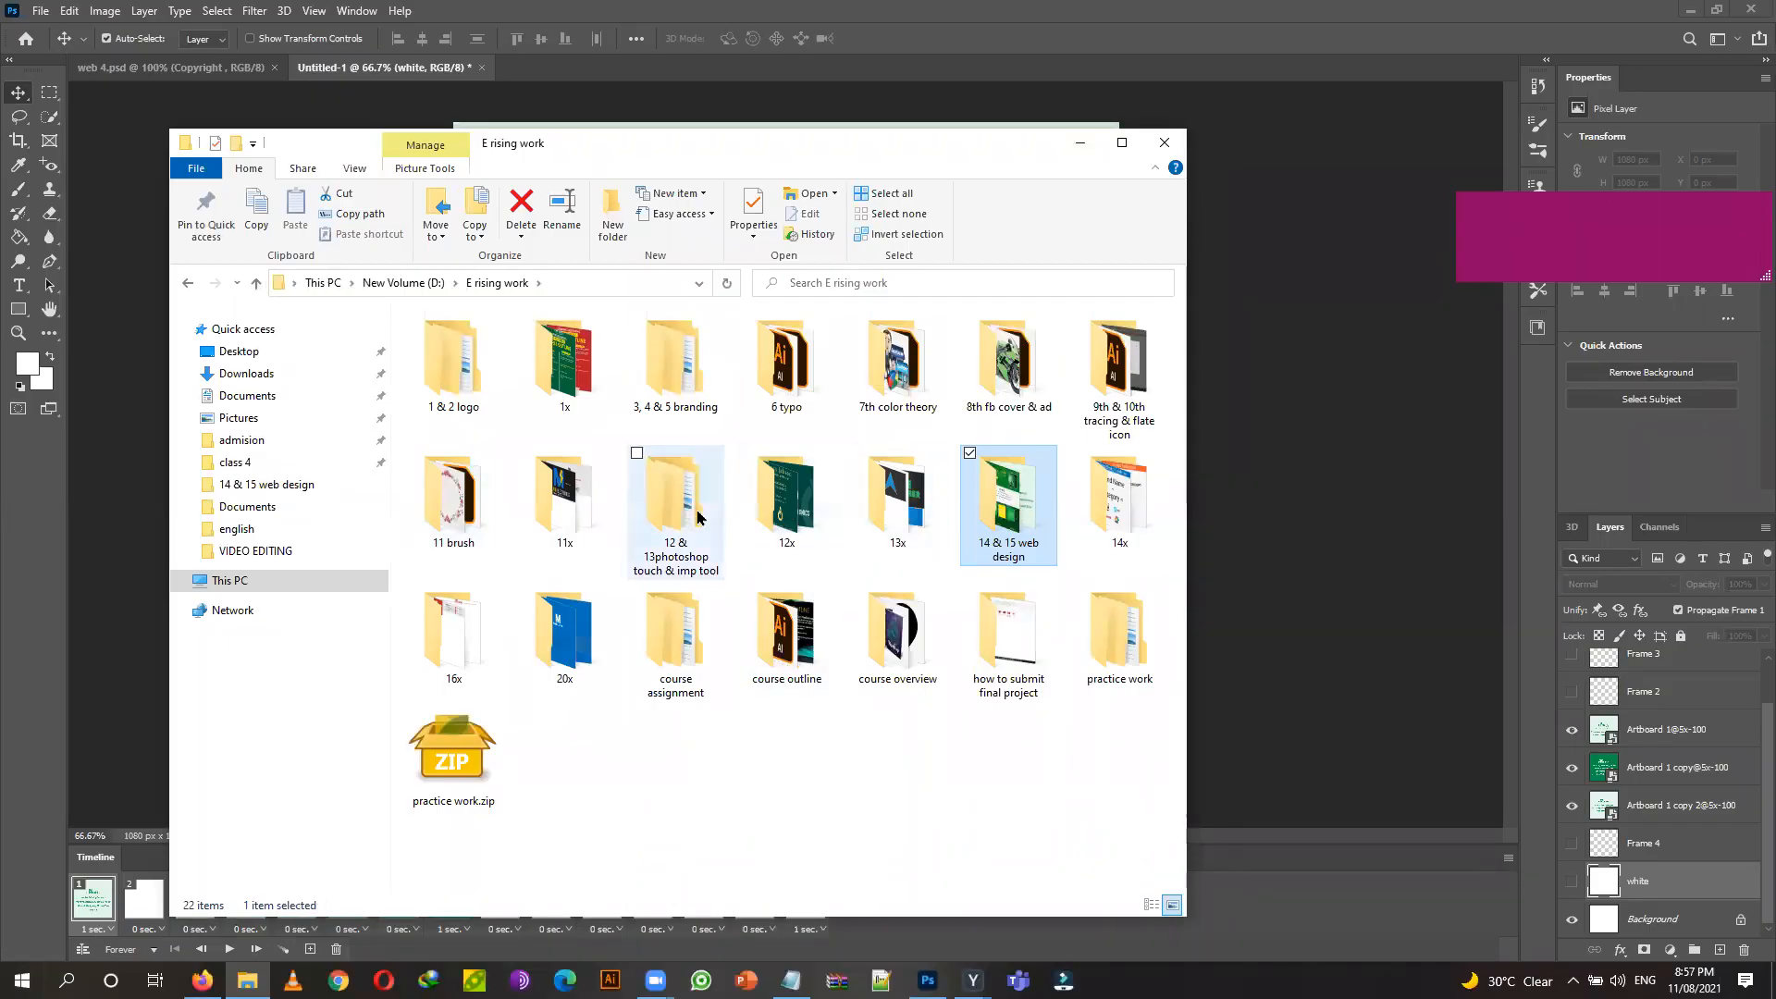
pyautogui.doubleClick(676, 487)
pyautogui.doubleClick(483, 374)
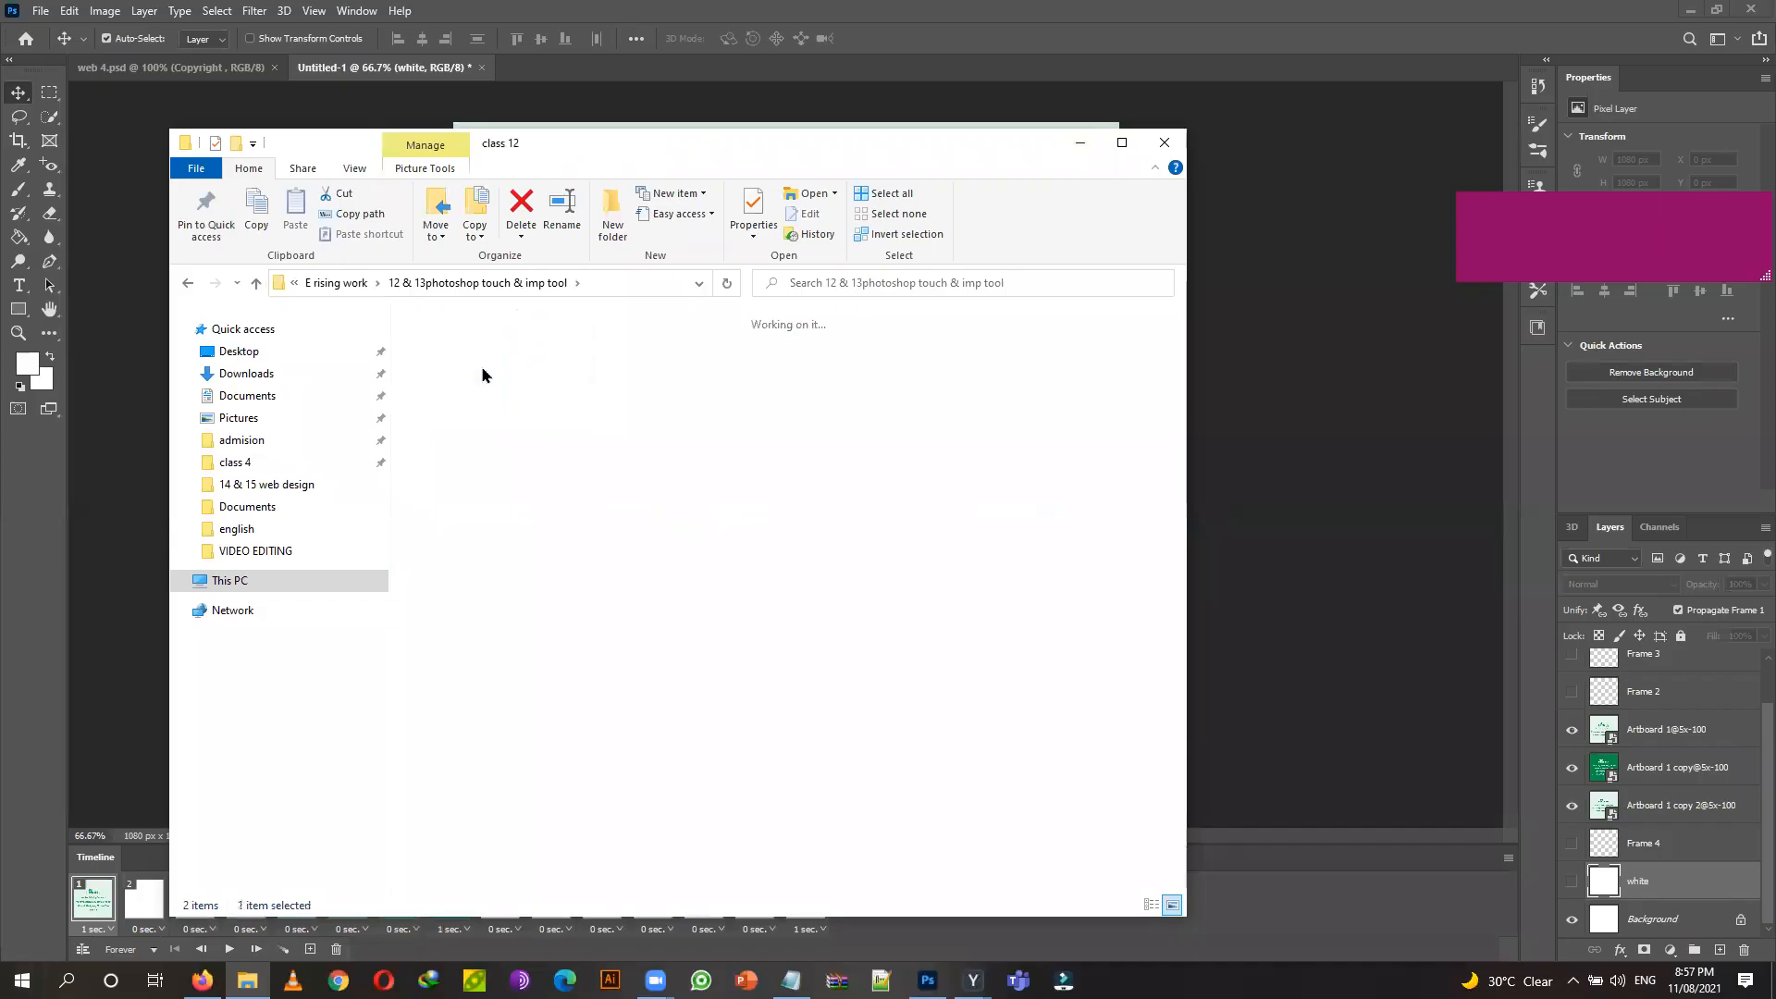
# Create a new folder in class 12 and name it with the student's name.
pyautogui.rightClick(826, 774)
pyautogui.moveTo(1007, 737)
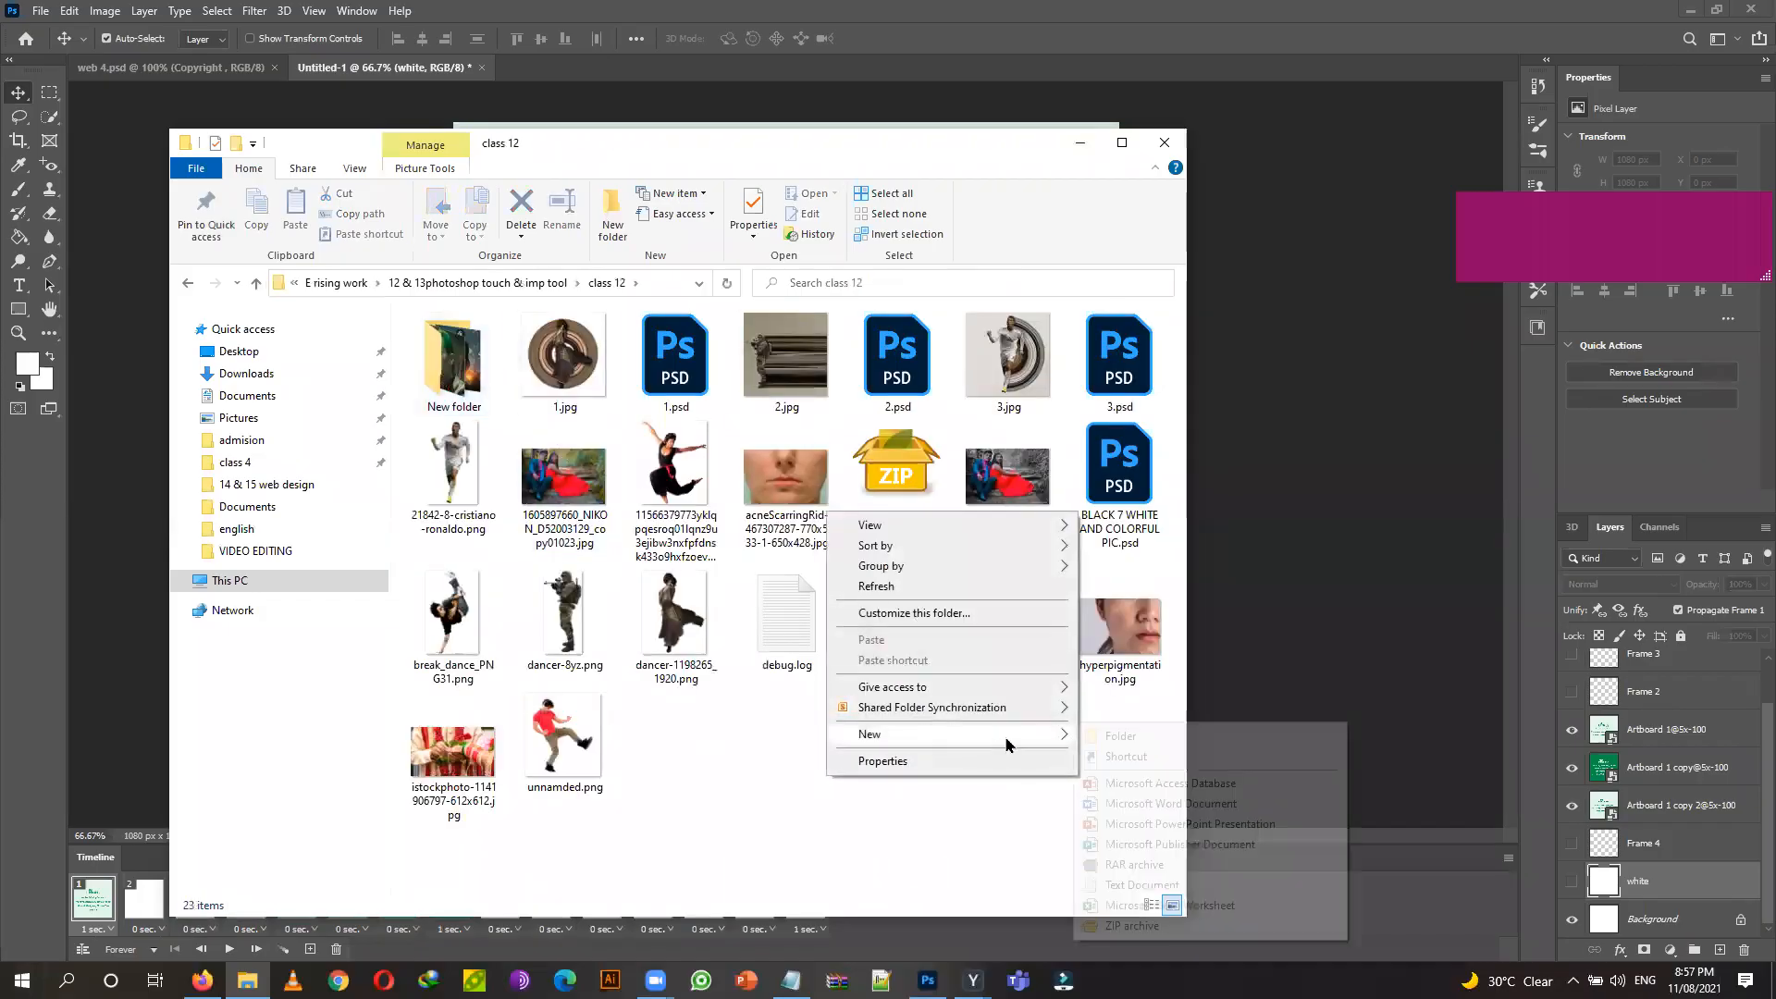
pyautogui.click(1100, 739)
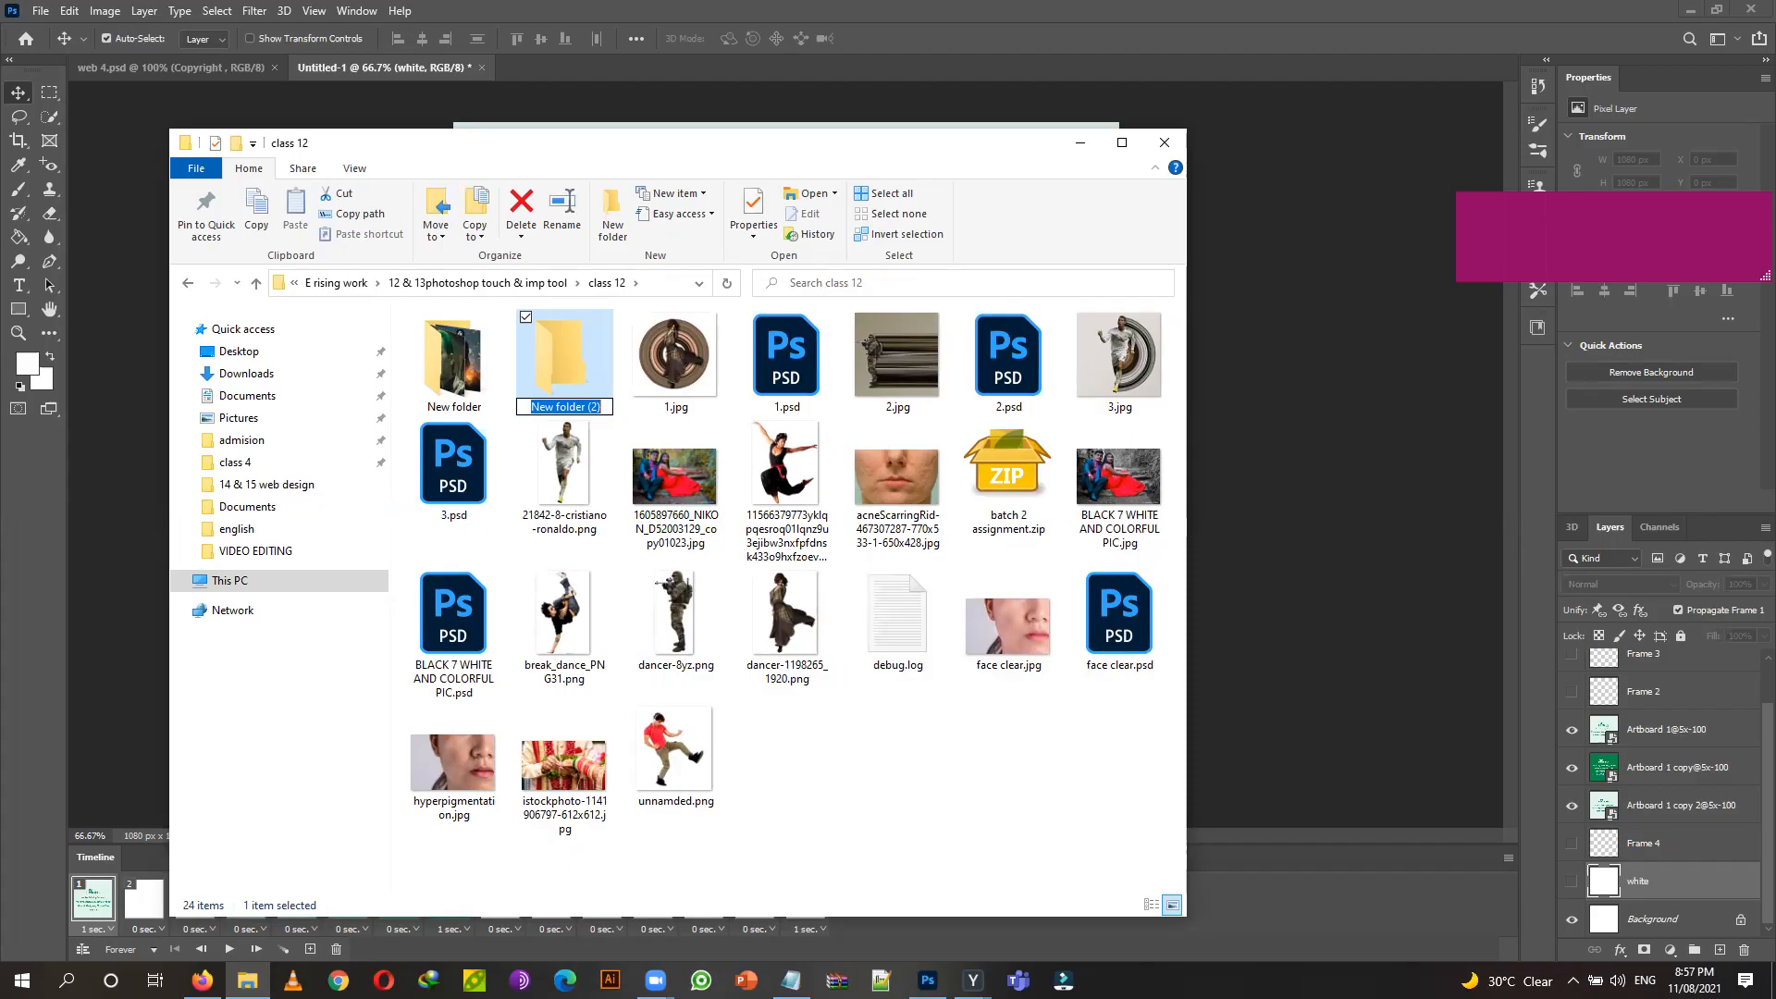
pyautogui.write('ma')
pyautogui.press('BackSpace')
pyautogui.press('BackSpace')
pyautogui.write('a')
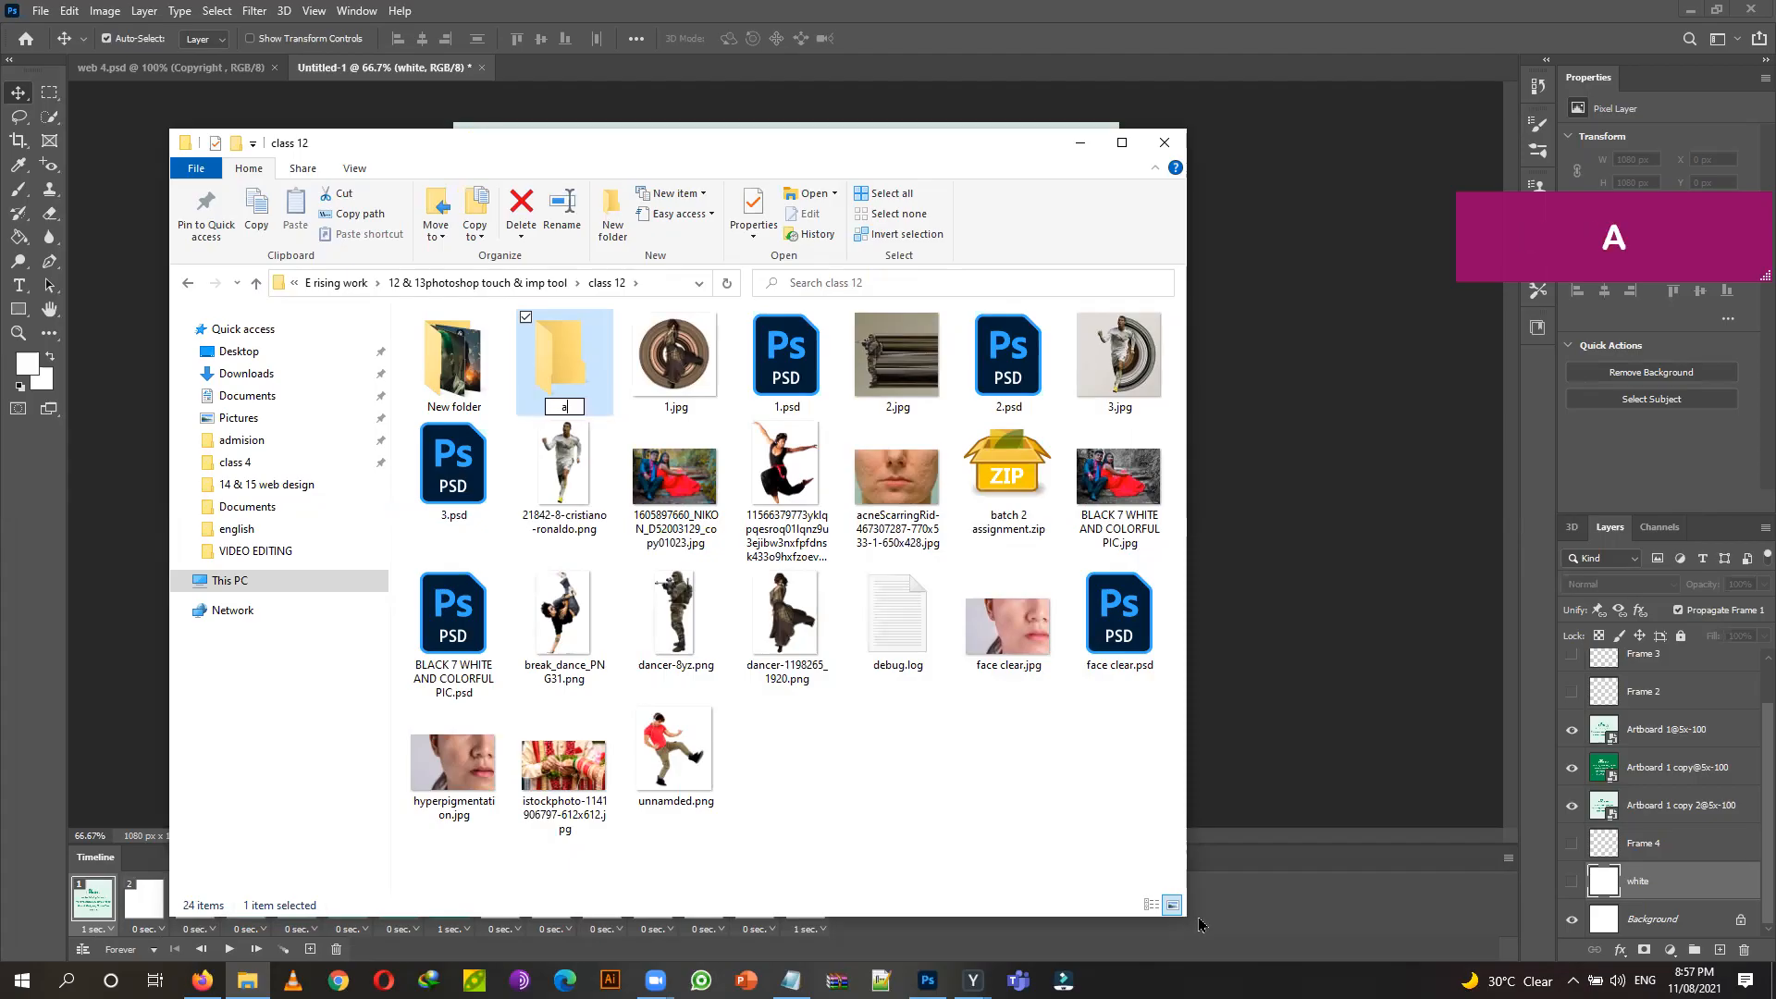
pyautogui.write('rbaz')
pyautogui.click(1025, 770)
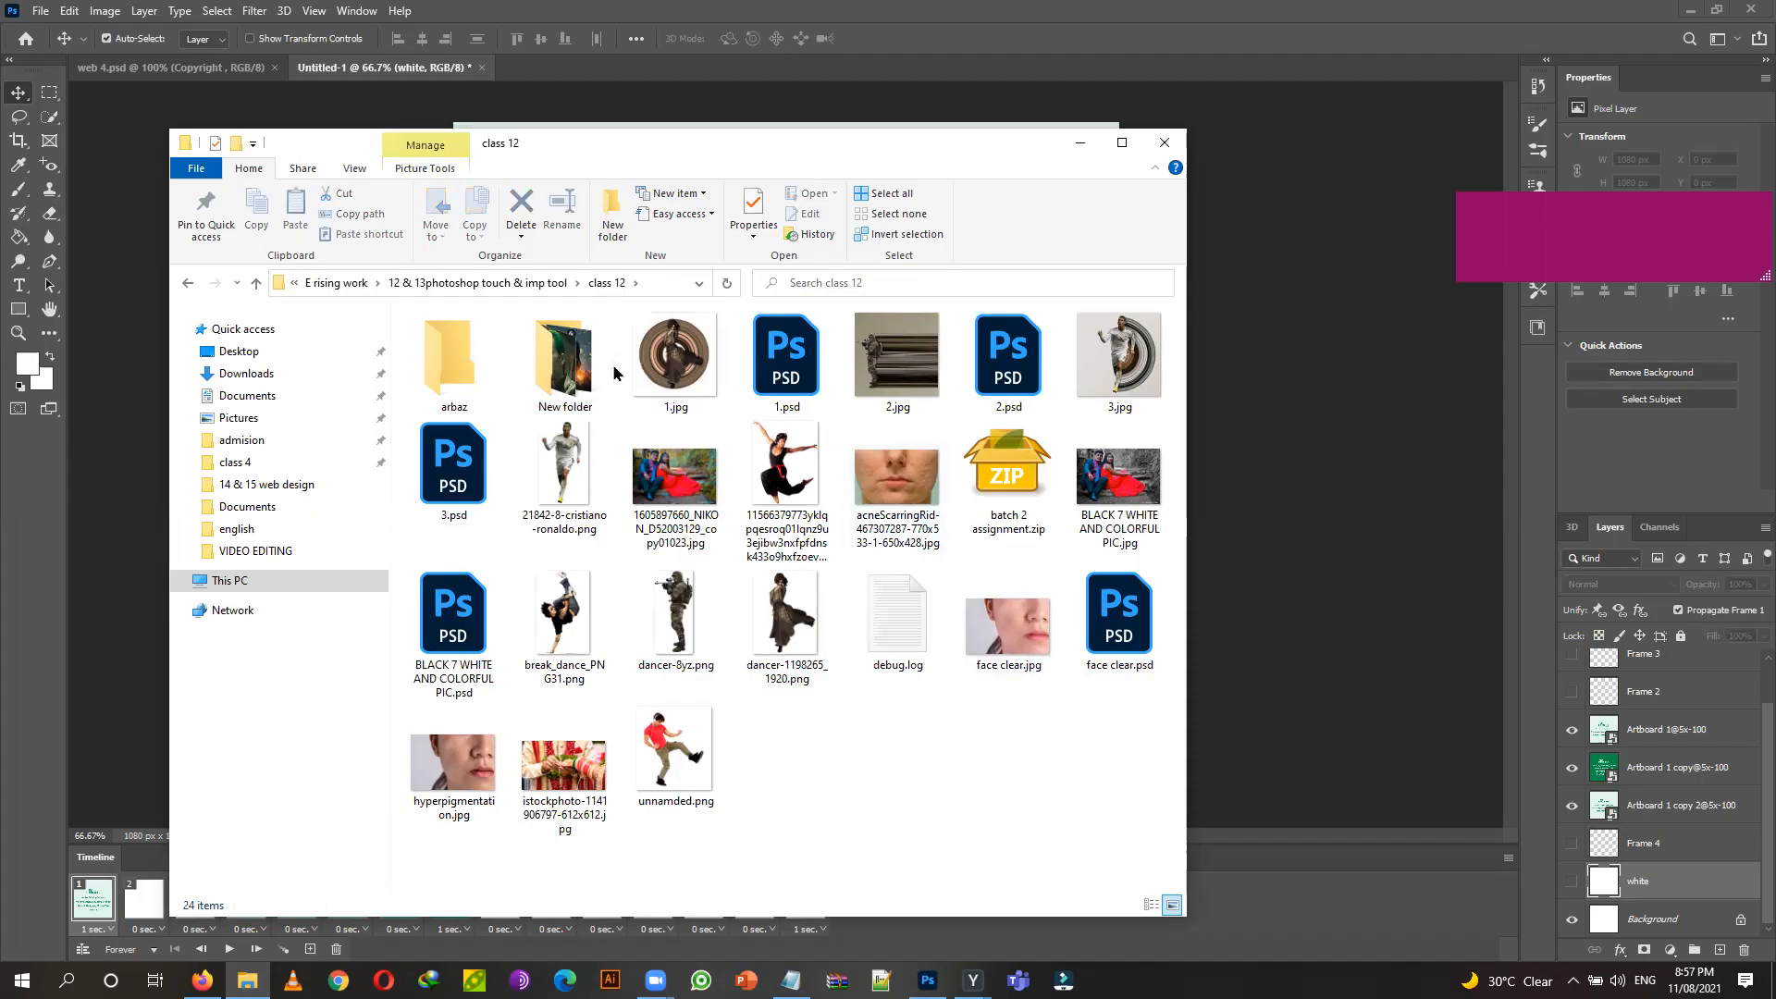
# Cut New folder and the class 12 images and PSDs, and paste them into the student's folder.
pyautogui.moveTo(1175, 731); pyautogui.dragTo(556, 375)
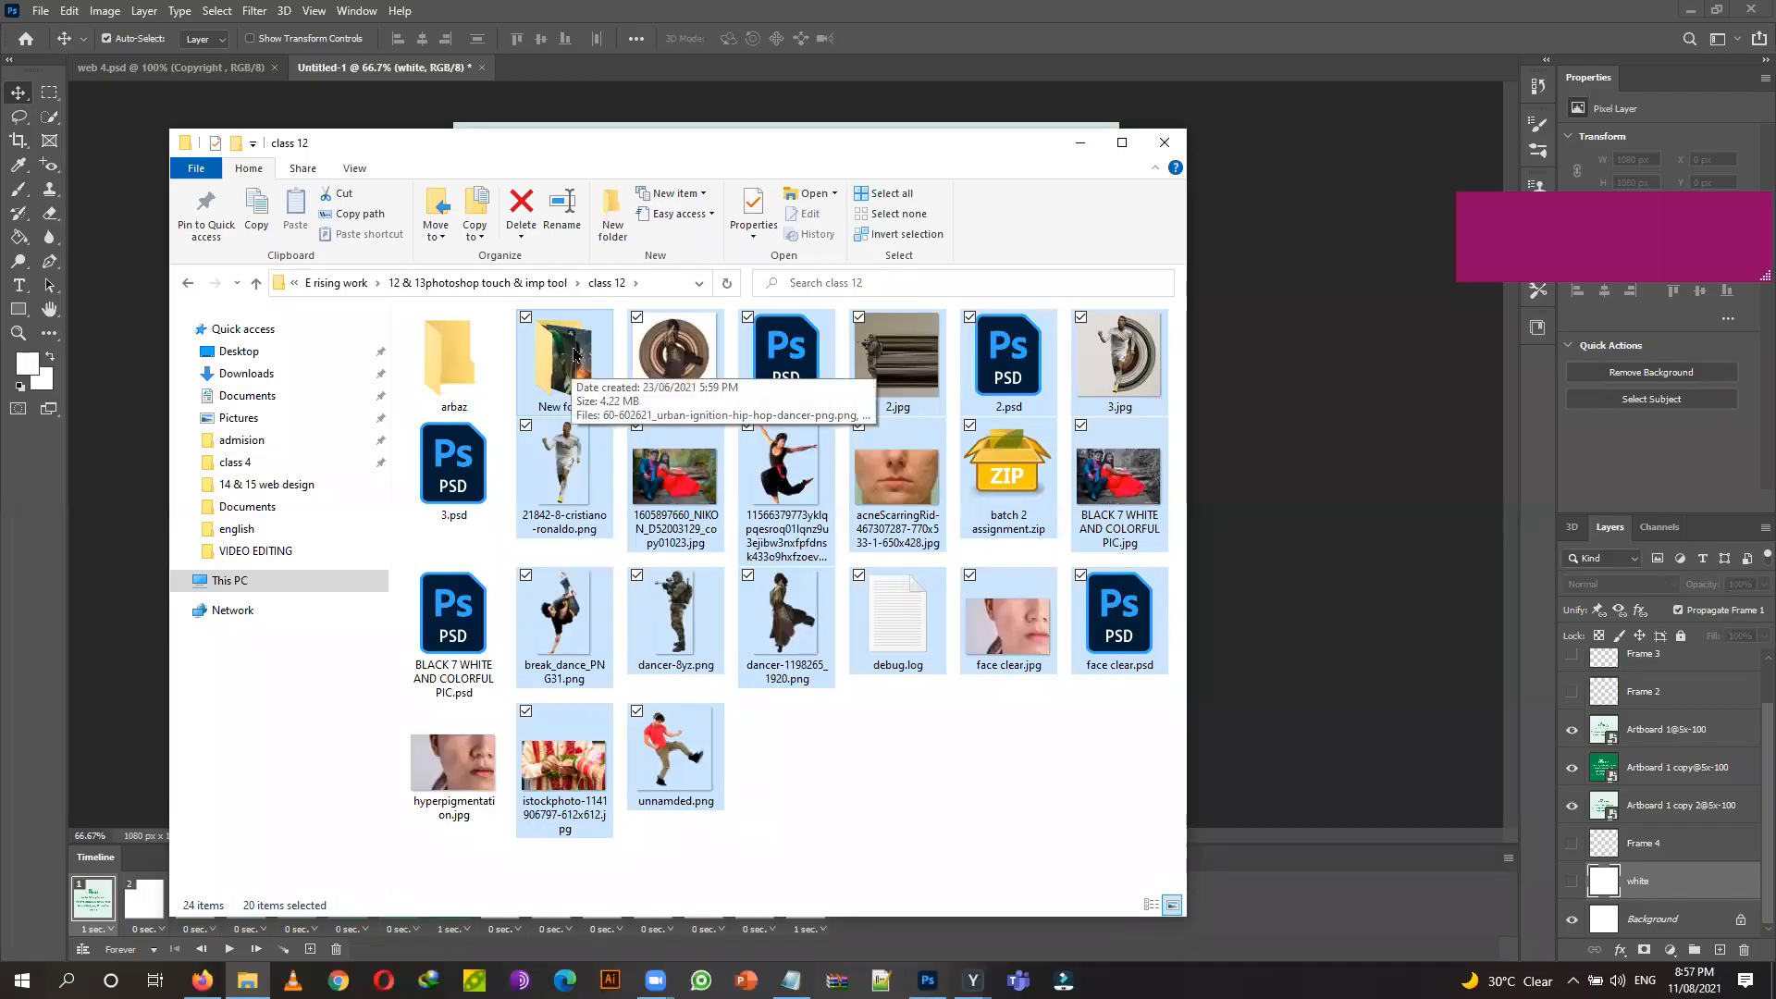
pyautogui.rightClick(572, 344)
pyautogui.click(654, 637)
pyautogui.rightClick(445, 352)
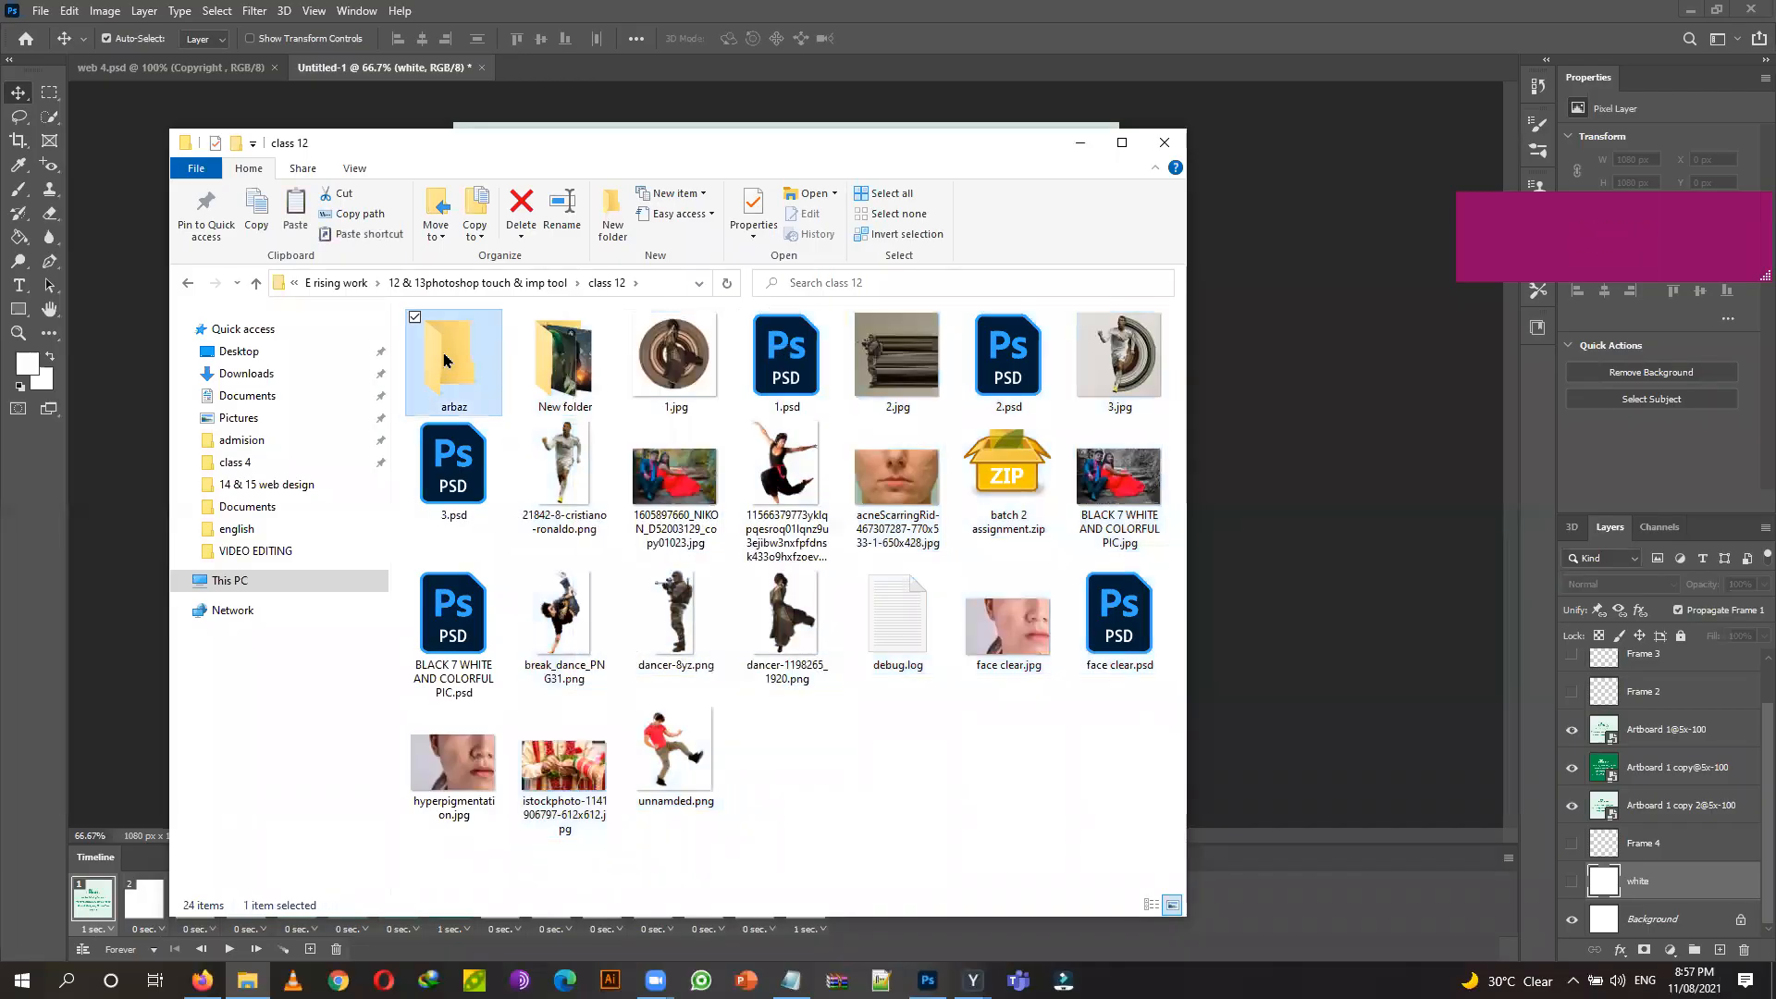
pyautogui.click(506, 773)
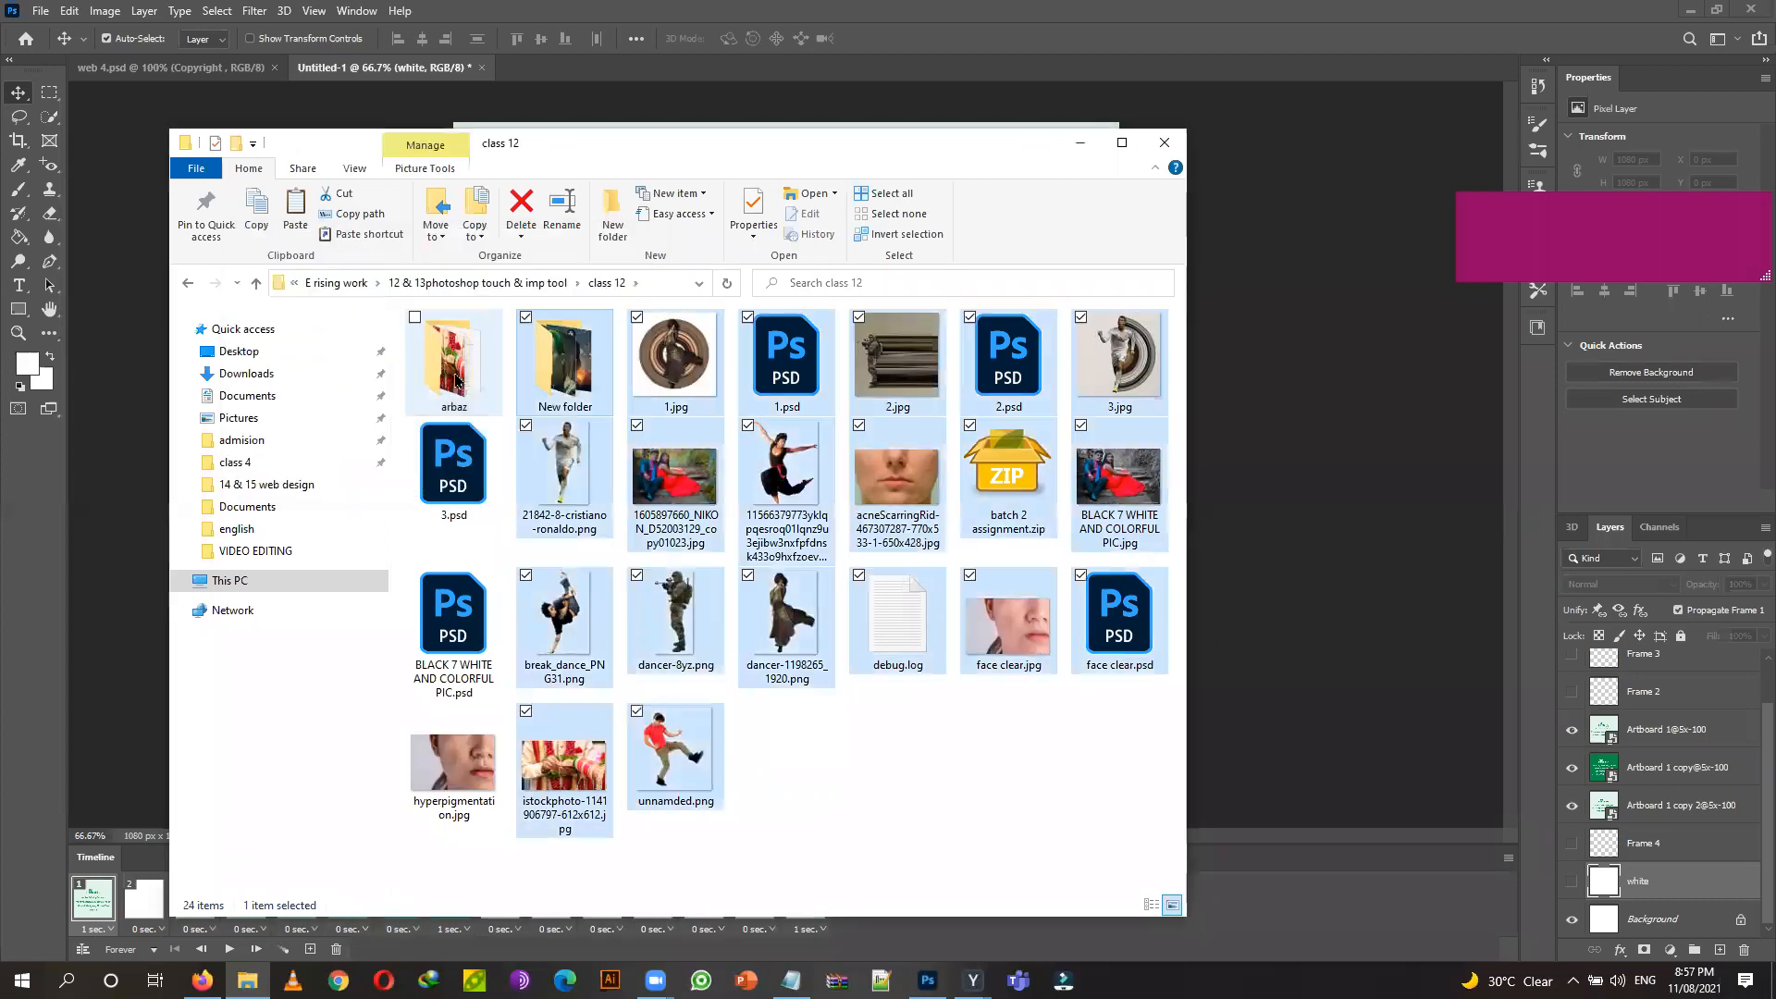
pyautogui.click(855, 760)
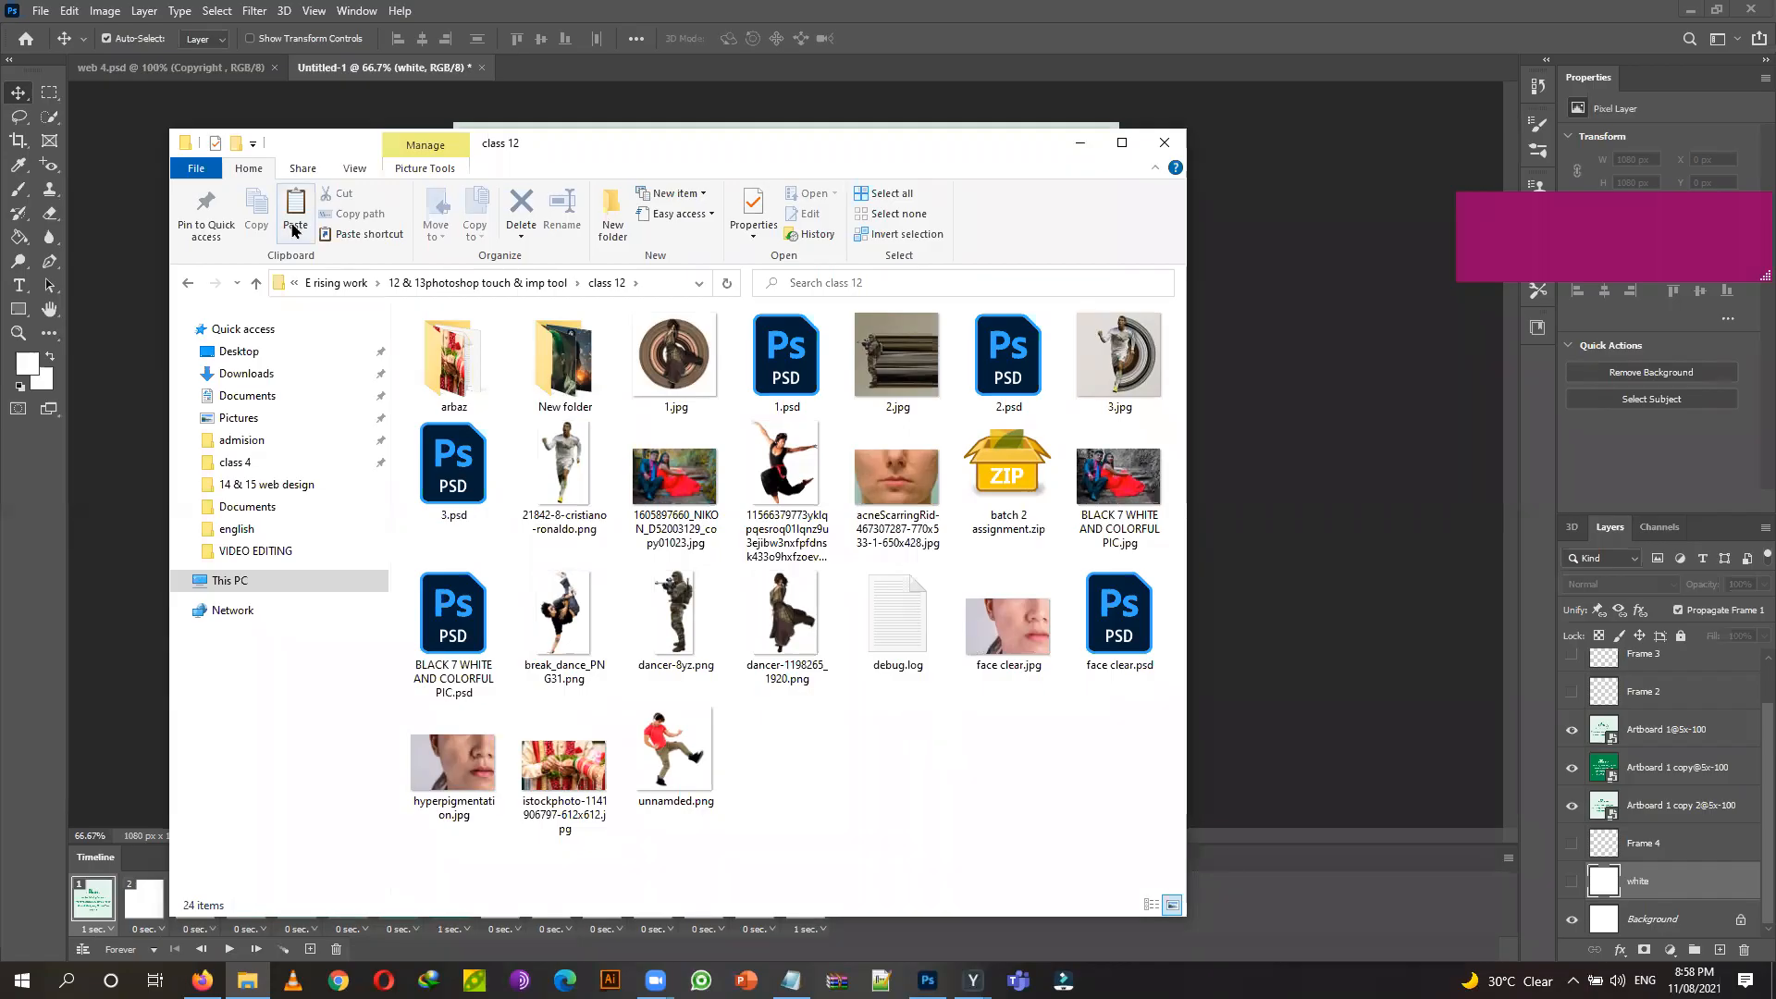
pyautogui.click(453, 360)
# Send the student's folder to a Compressed (zipped) folder, keeping the default zip name.
pyautogui.rightClick(454, 361)
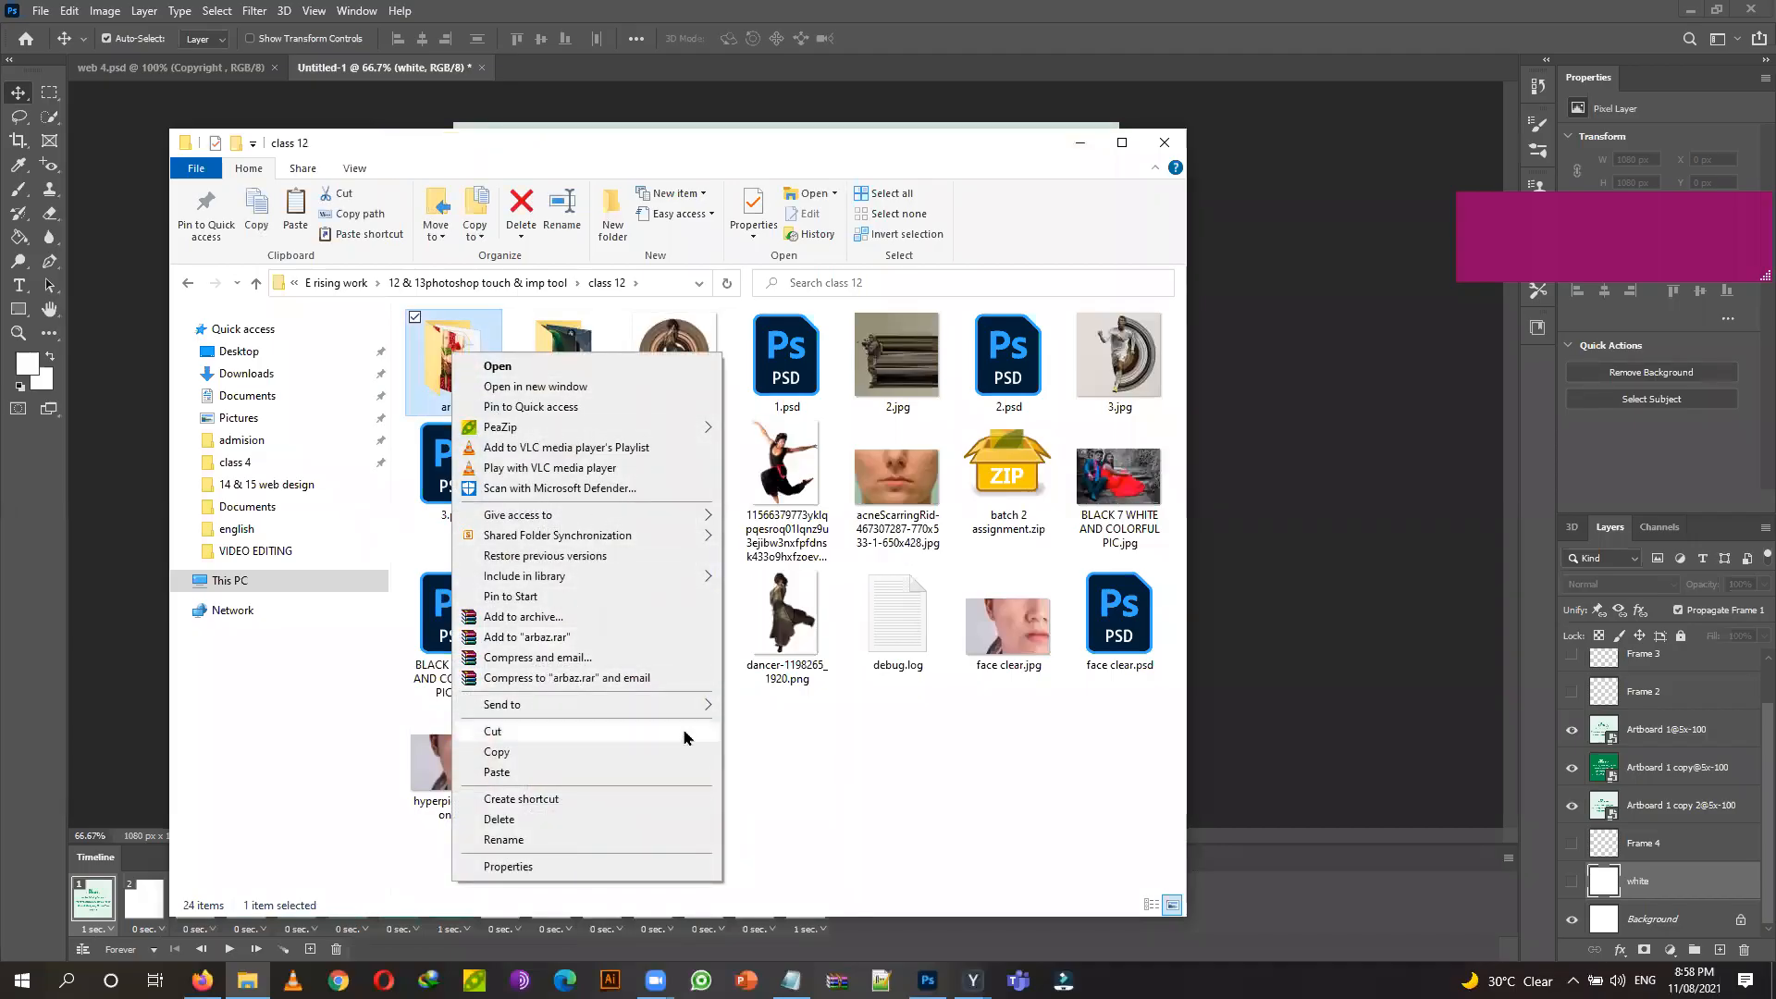
pyautogui.moveTo(698, 704)
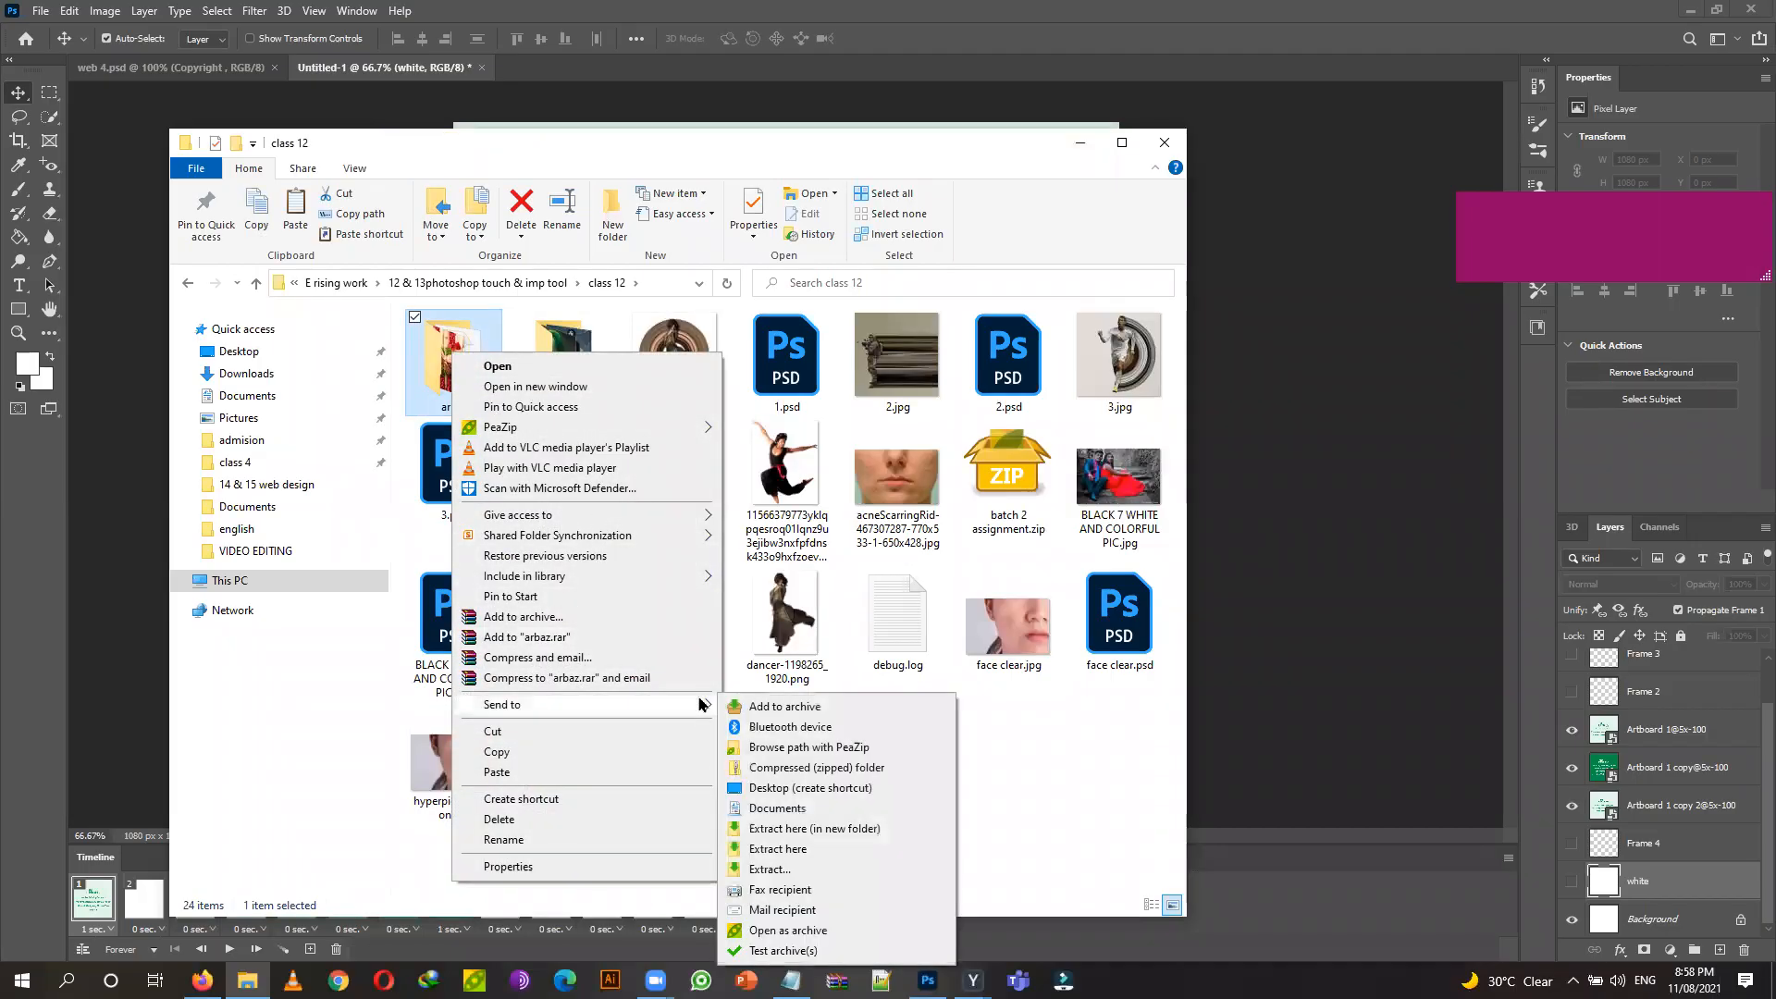
pyautogui.click(855, 774)
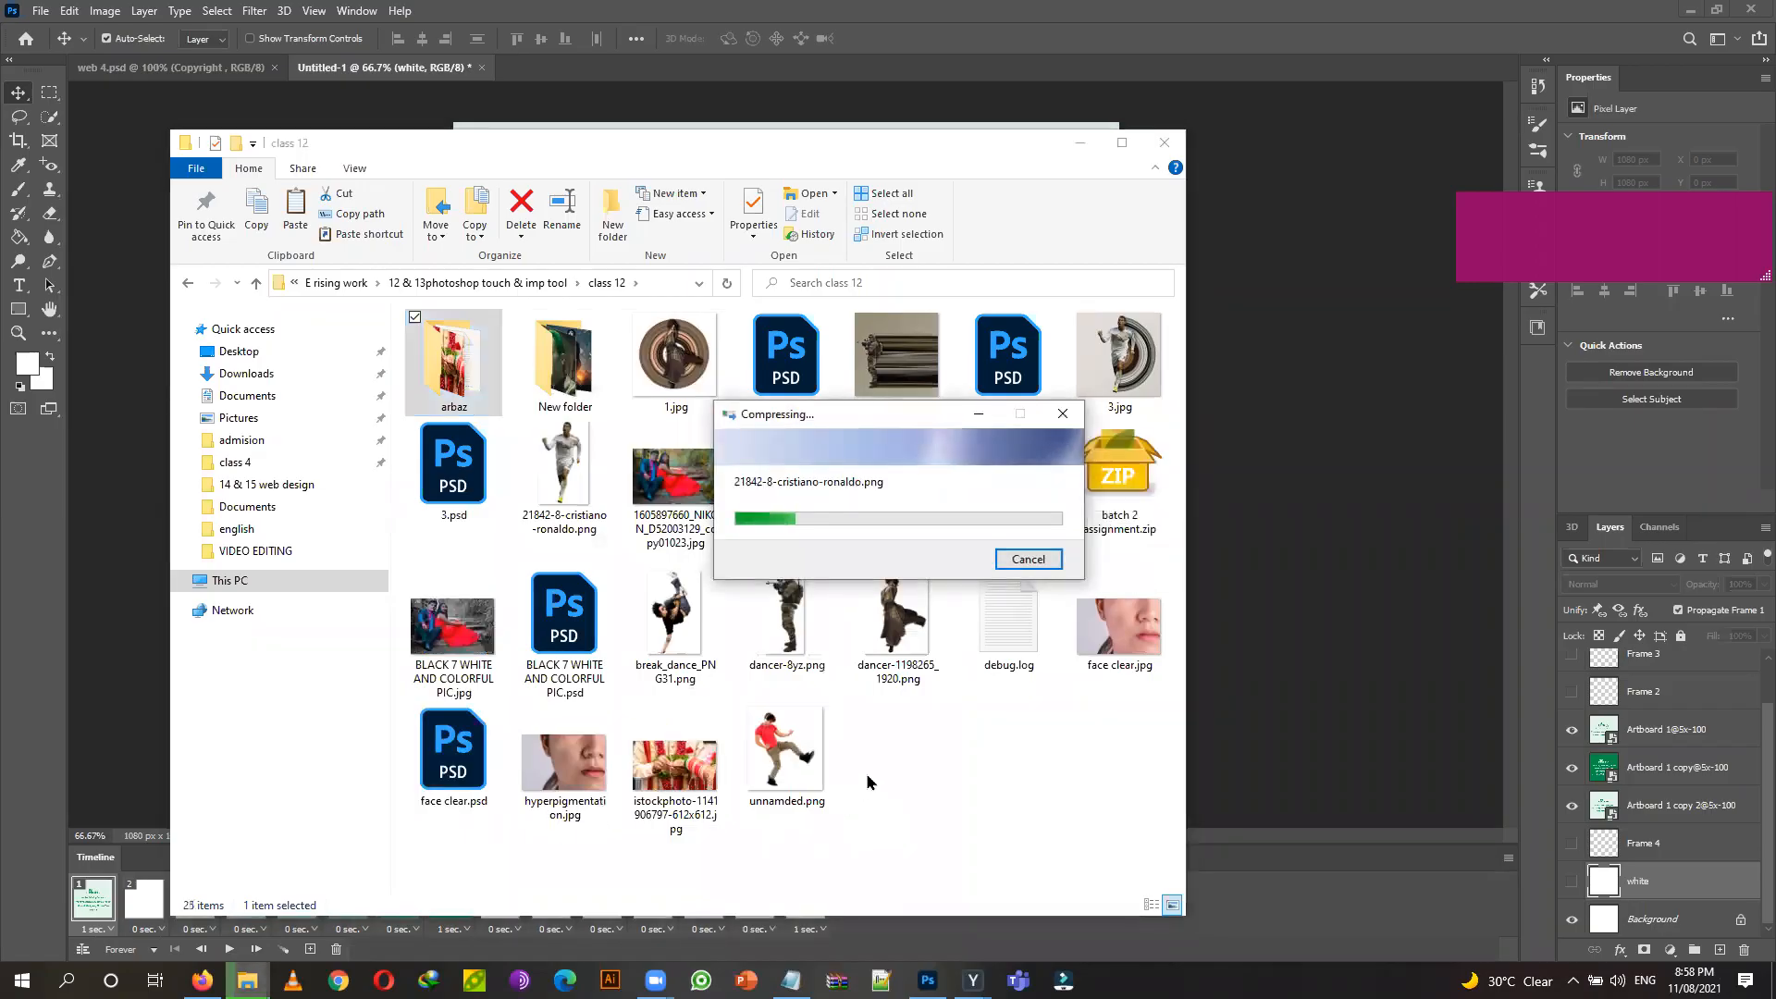
pyautogui.click(966, 757)
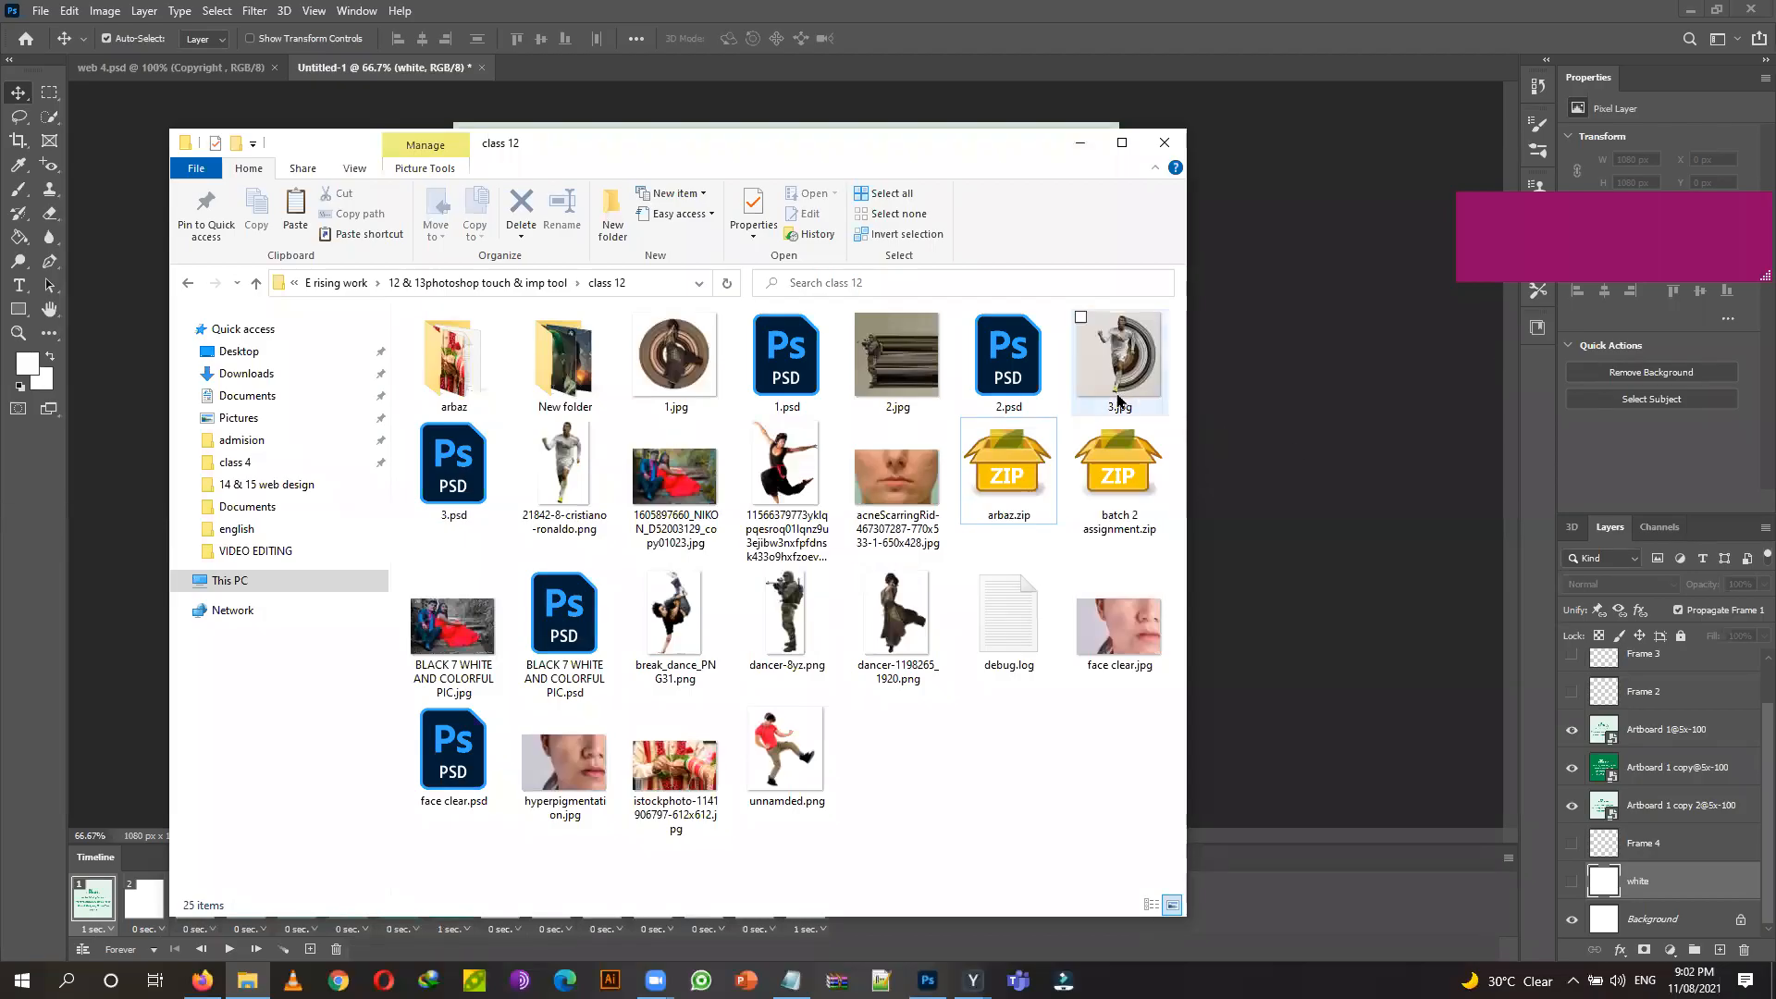
# Minimise the class 12 File Explorer window to bring back the Photoshop animation.
pyautogui.click(1080, 142)
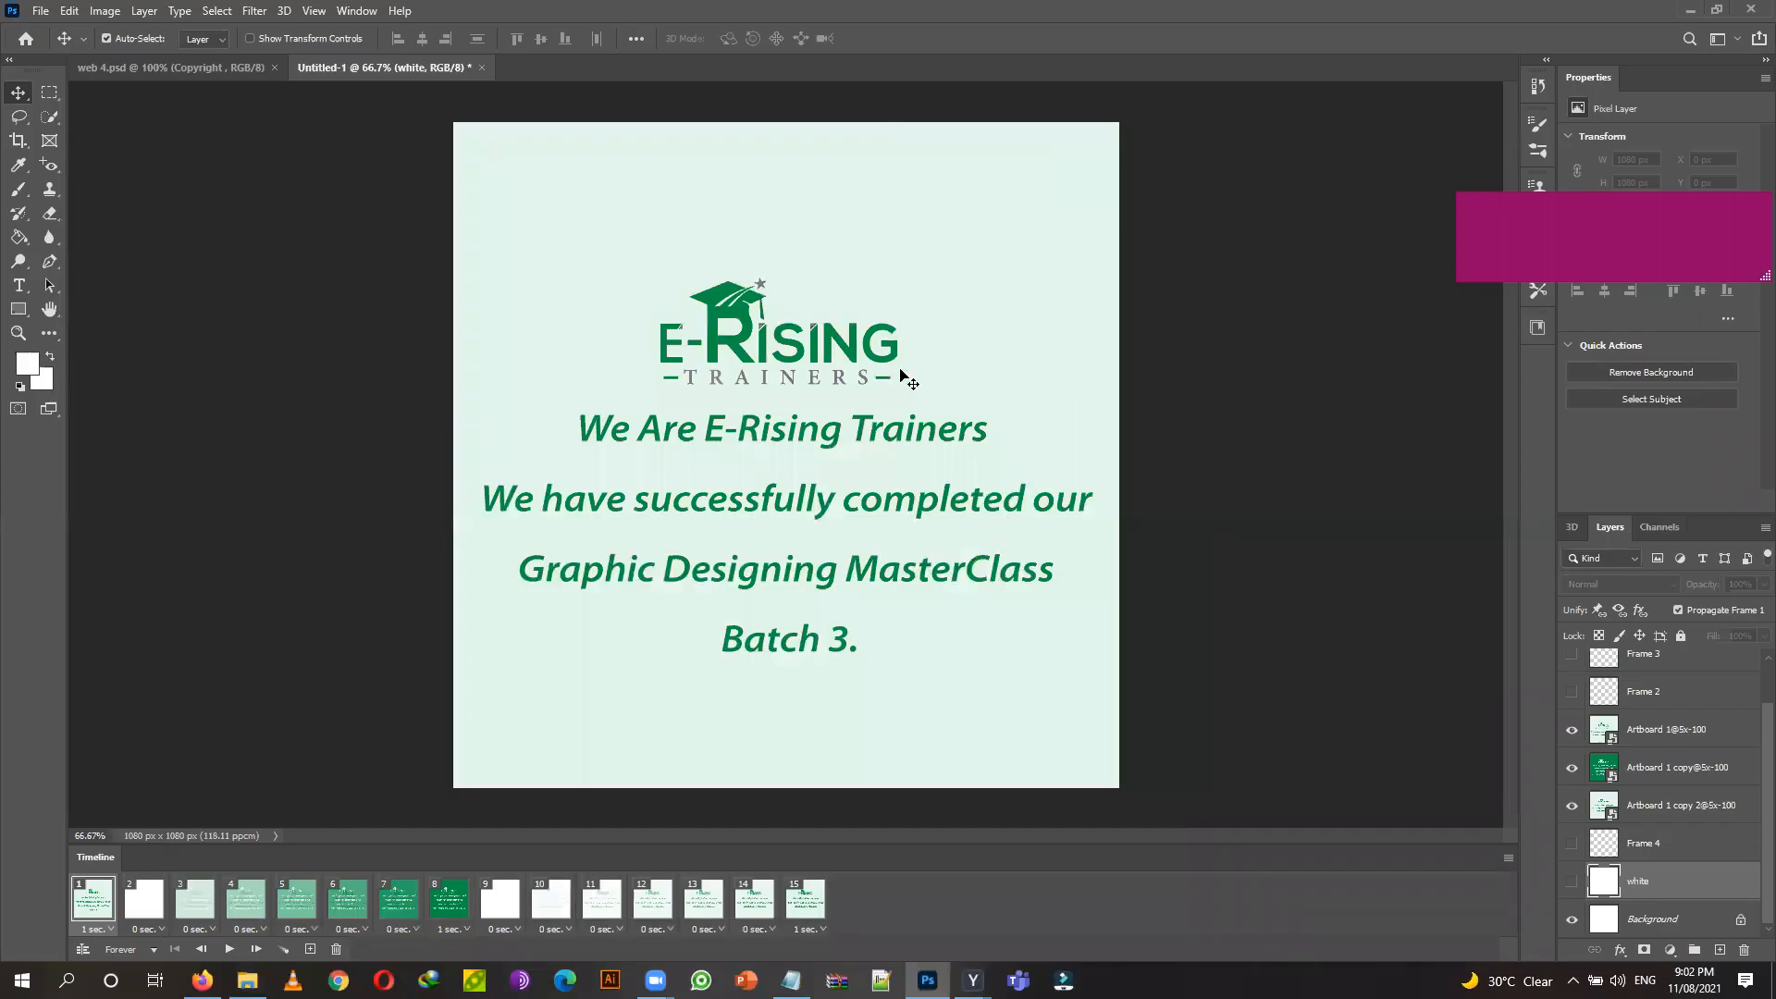